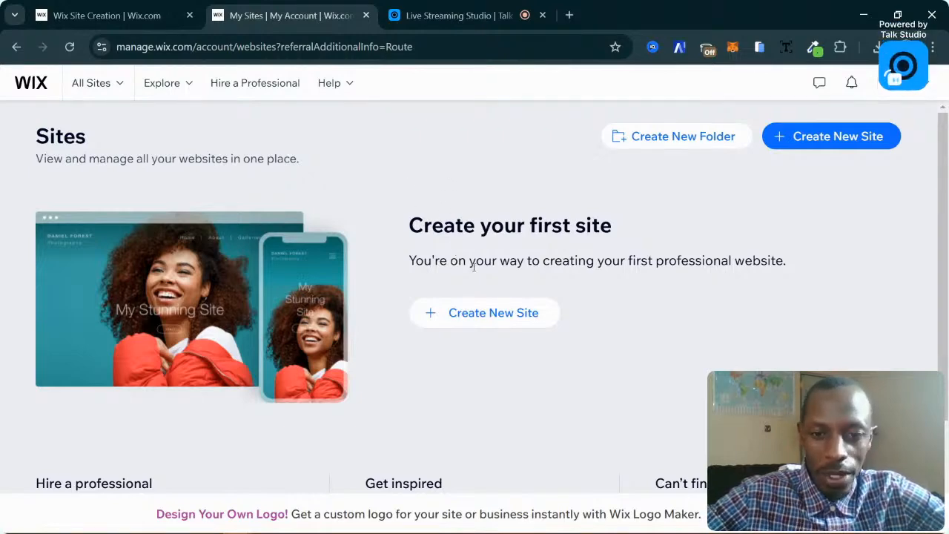
# Log out of the Wix account using the avatar menu on the Sites dashboard.
pyautogui.scroll(-3, 498, 305)
pyautogui.scroll(3, 497, 304)
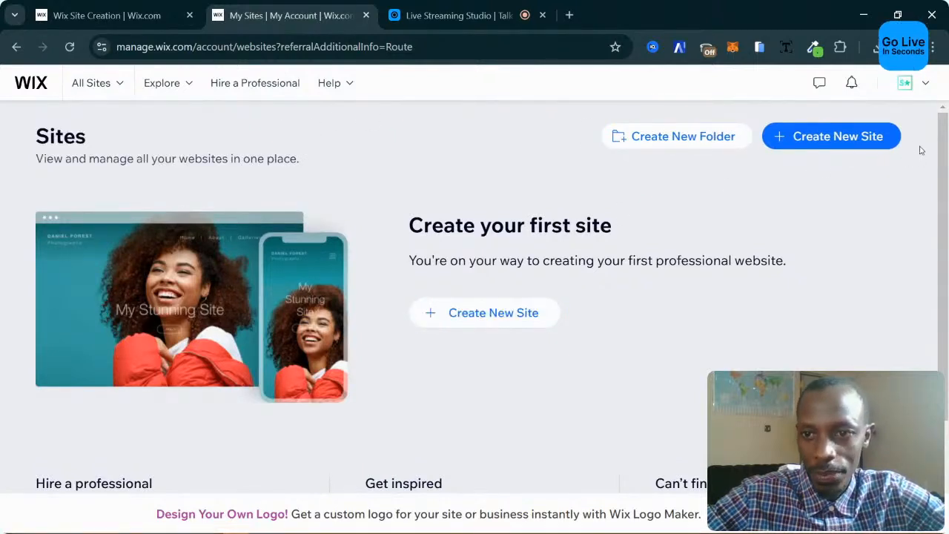
pyautogui.click(905, 83)
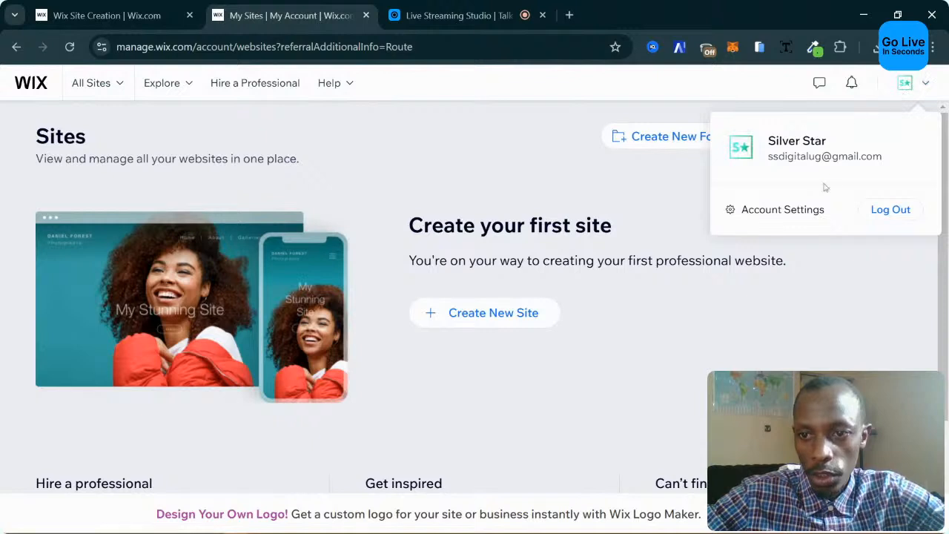
pyautogui.click(890, 209)
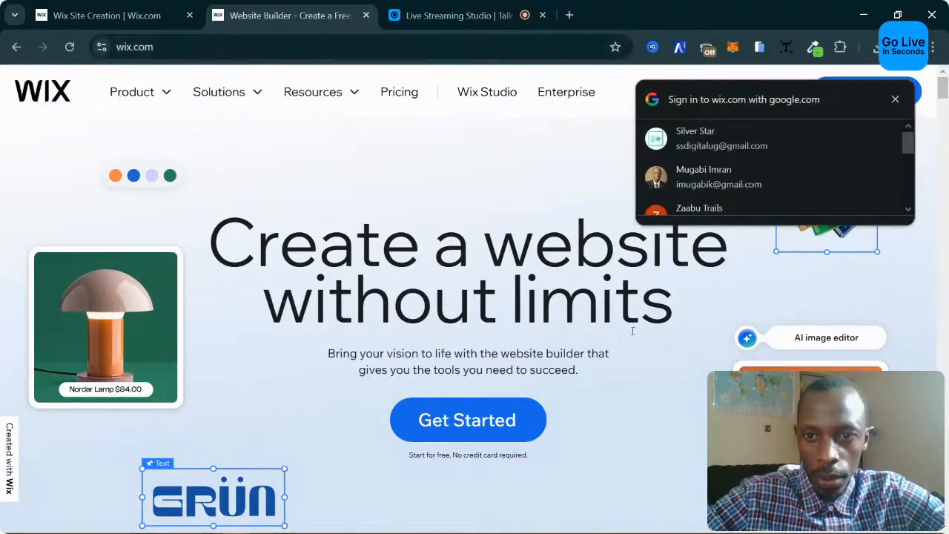
pyautogui.scroll(-1, 829, 195)
pyautogui.scroll(1, 747, 127)
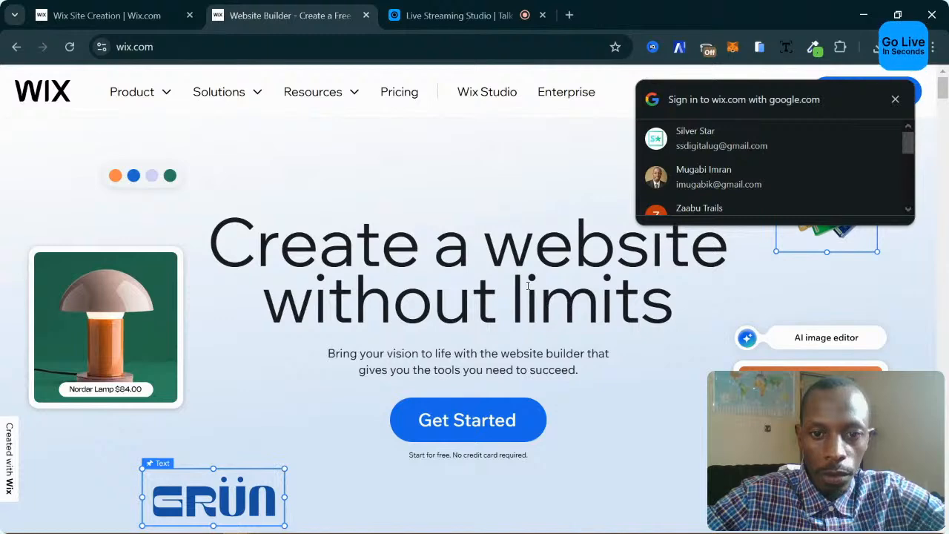
pyautogui.scroll(-1, 830, 165)
pyautogui.scroll(1, 853, 137)
pyautogui.click(895, 104)
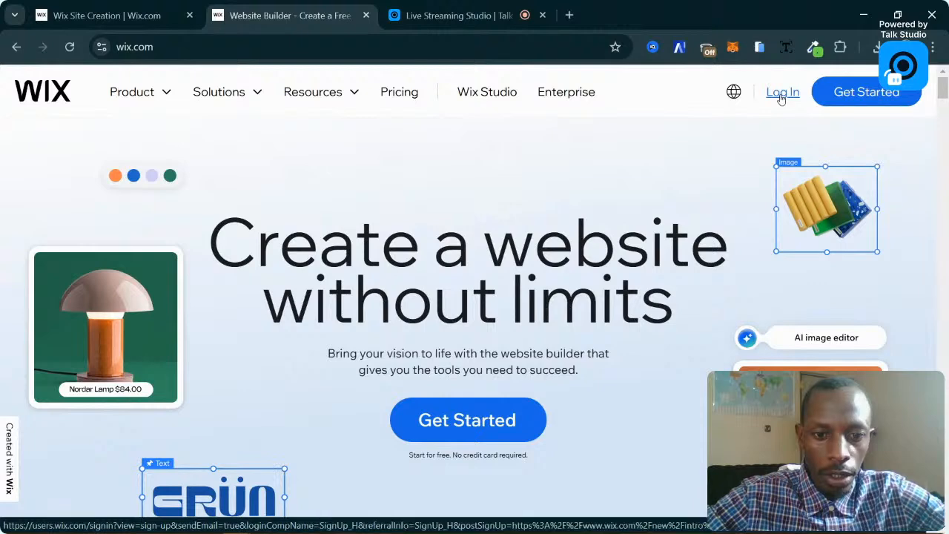
pyautogui.click(512, 419)
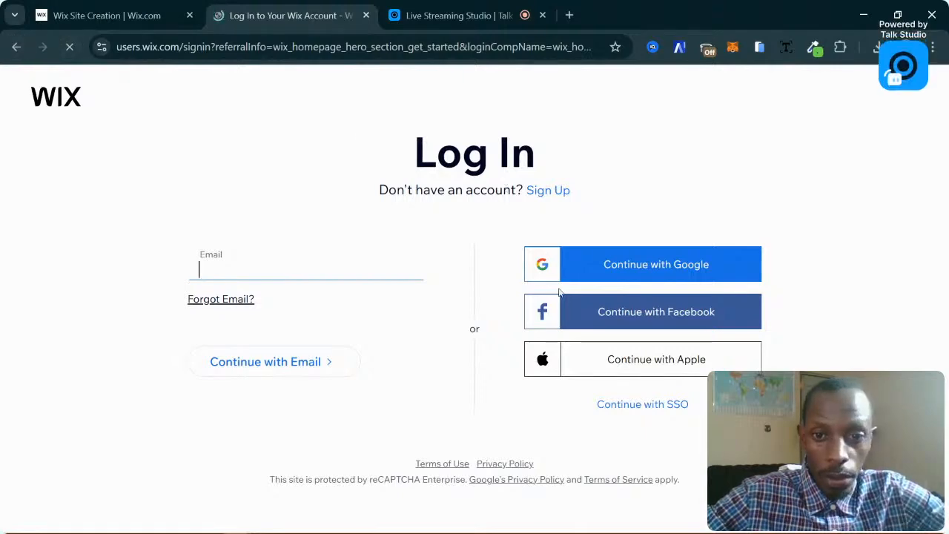
pyautogui.hotkey('alt', 'Left')
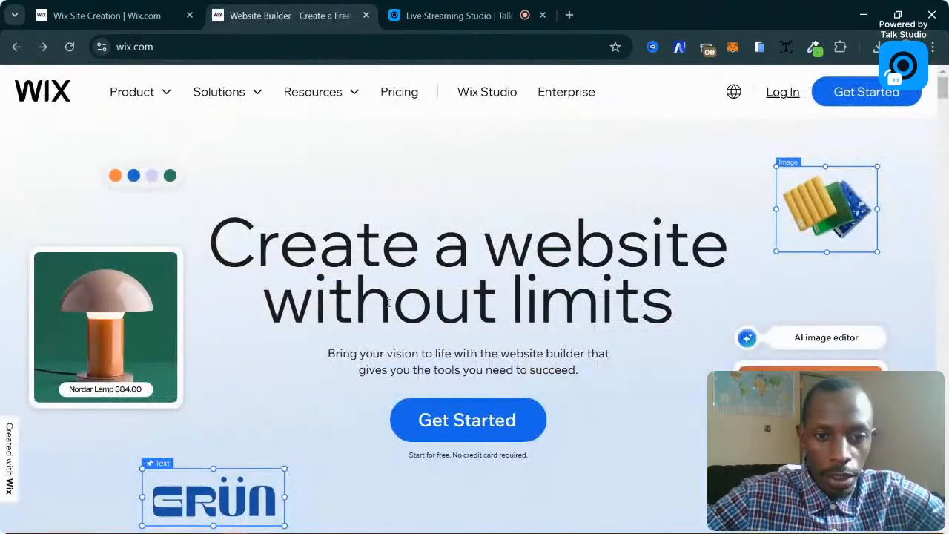
# Scroll down the wix.com homepage past the showcase to the AI builder and template sections.
pyautogui.scroll(-3, 484, 320)
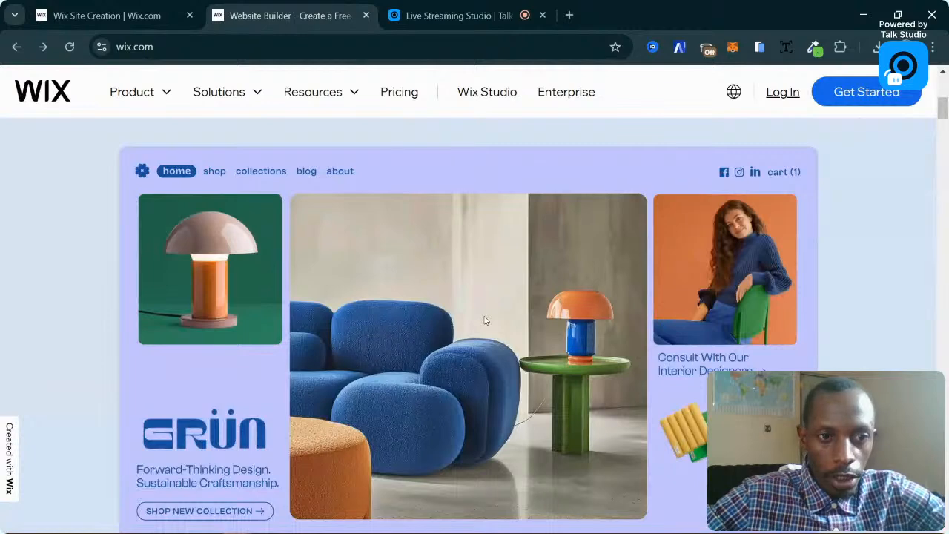
pyautogui.scroll(-3, 484, 320)
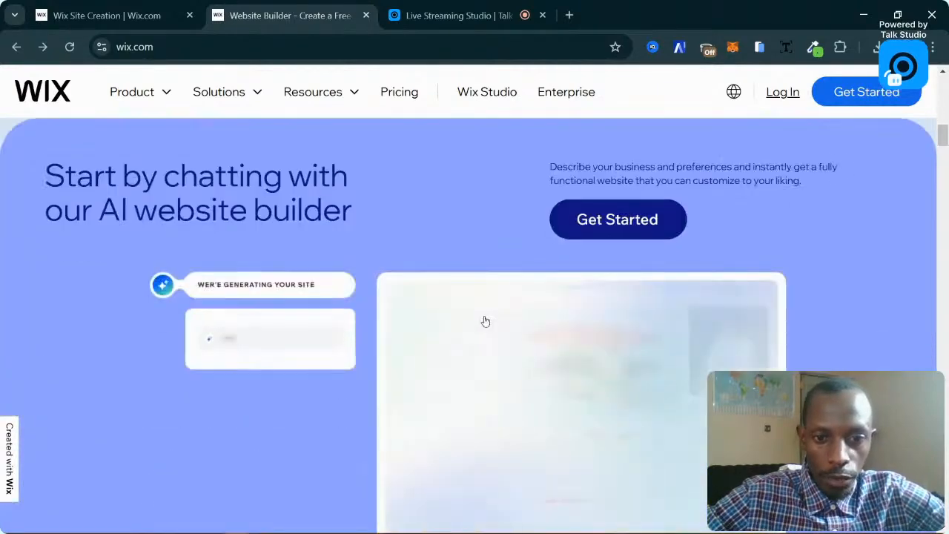
pyautogui.scroll(-1, 484, 321)
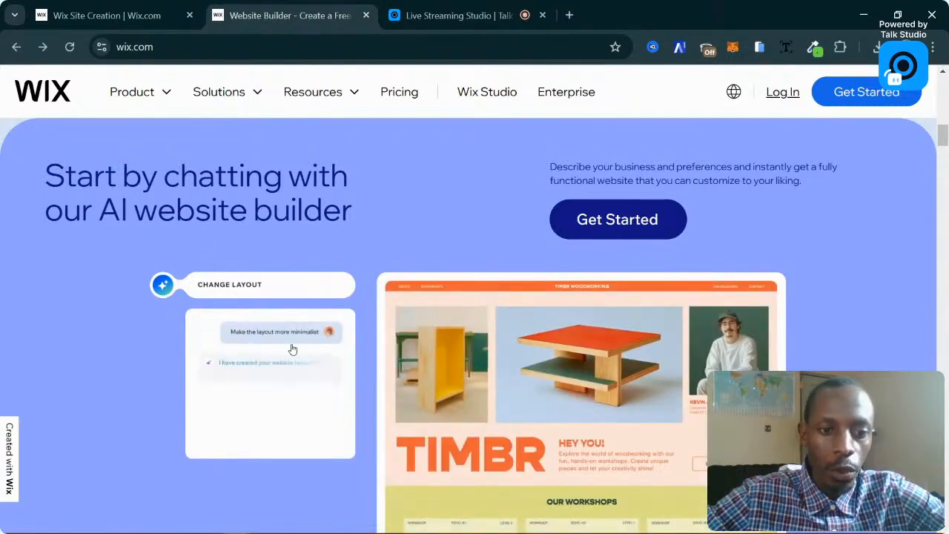
pyautogui.scroll(-5, 392, 388)
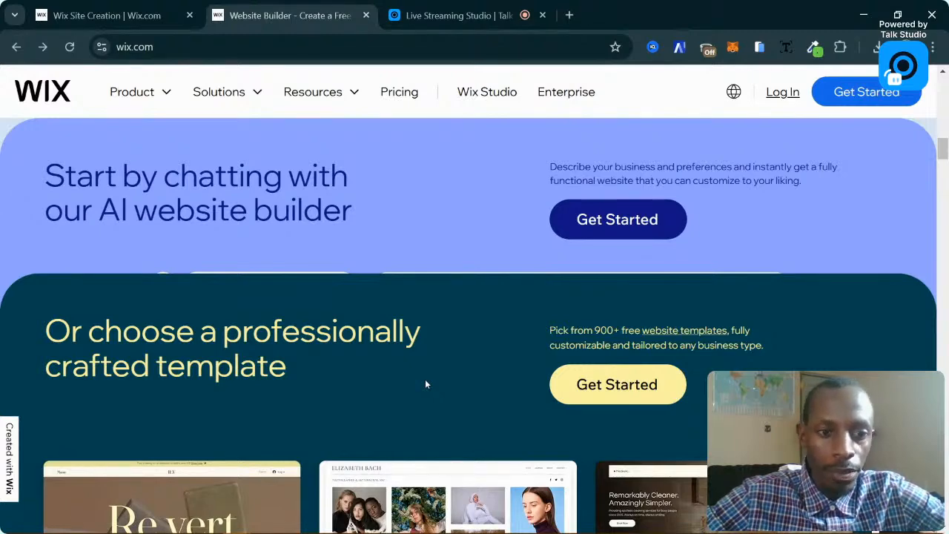
# Scroll through the eCommerce, Portfolio and Business templates down to 'Customize to make it your own'.
pyautogui.scroll(-2, 427, 384)
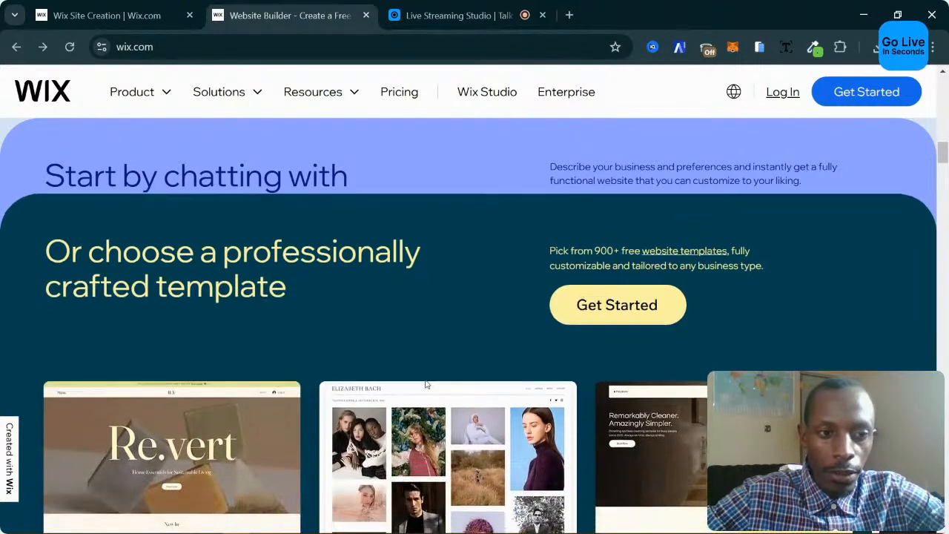
pyautogui.scroll(-3, 426, 383)
pyautogui.scroll(1, 427, 384)
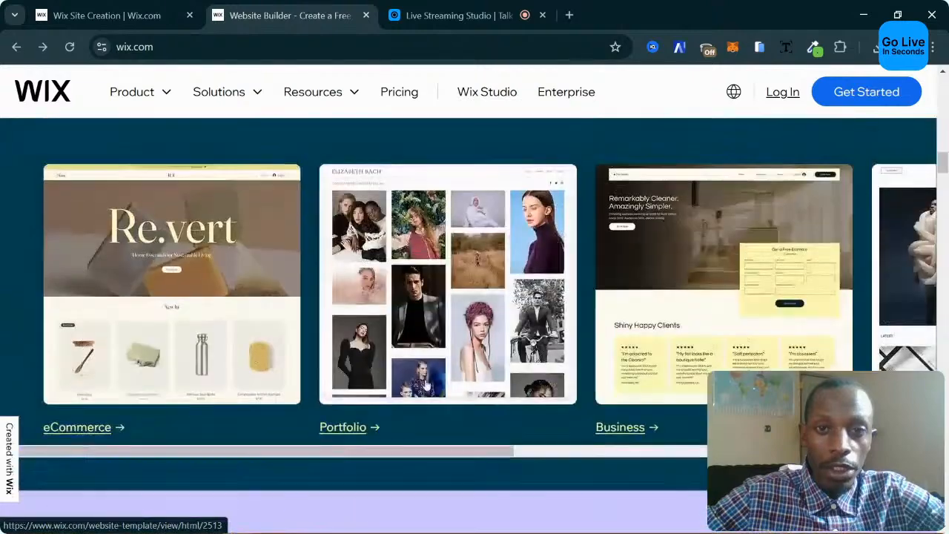
pyautogui.scroll(2, 426, 383)
pyautogui.scroll(-2, 427, 384)
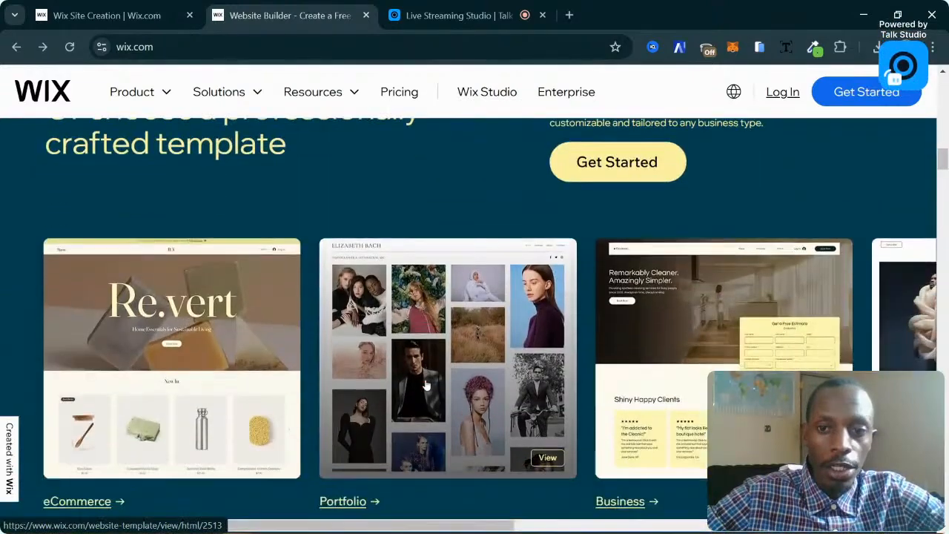
pyautogui.scroll(2, 426, 384)
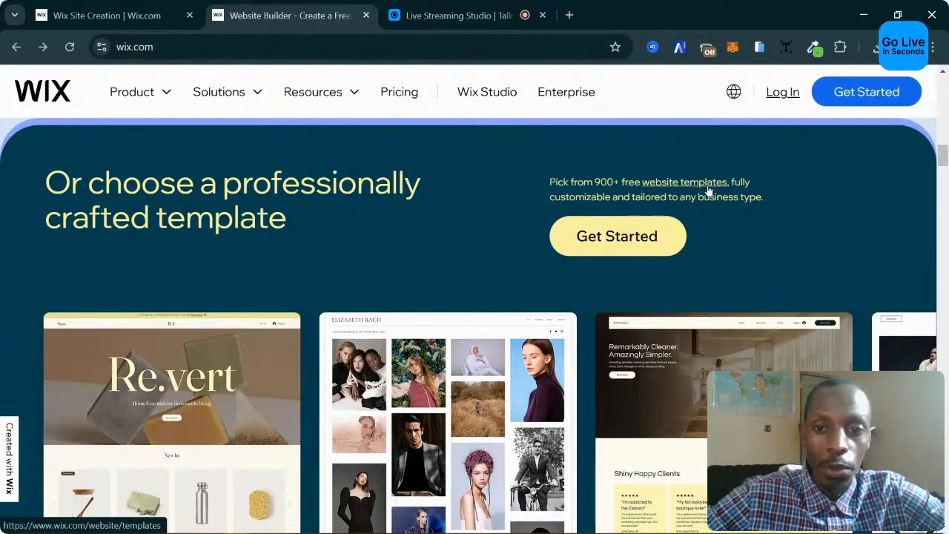
pyautogui.scroll(-5, 493, 275)
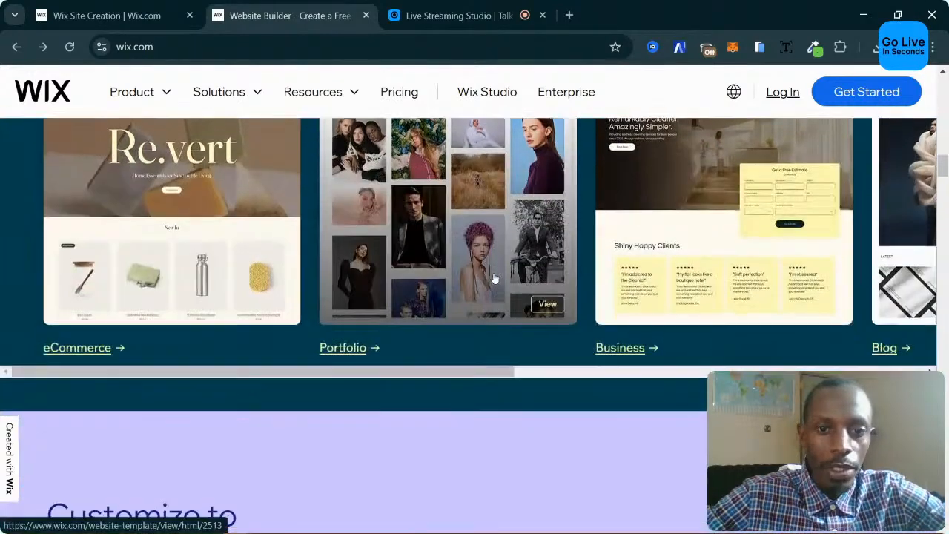
pyautogui.scroll(3, 495, 278)
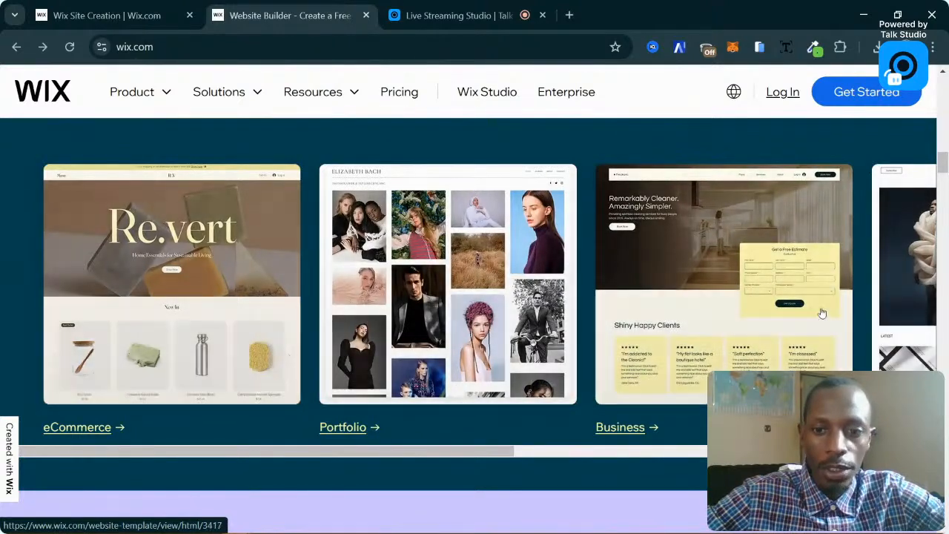
pyautogui.scroll(-3, 786, 300)
pyautogui.scroll(-1, 569, 251)
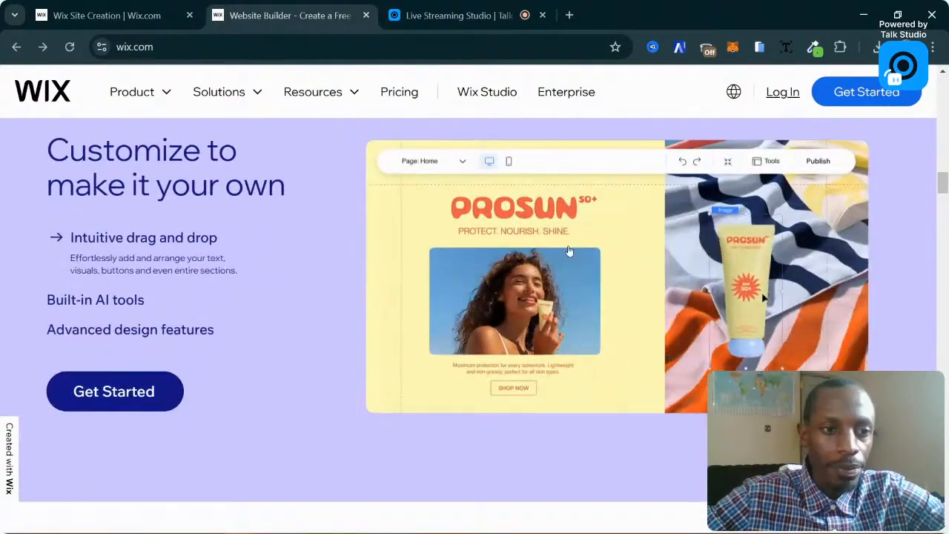
# Expand the Scheduling, Portfolio and Blog feature examples under 'Add anything you need'.
pyautogui.scroll(1, 569, 251)
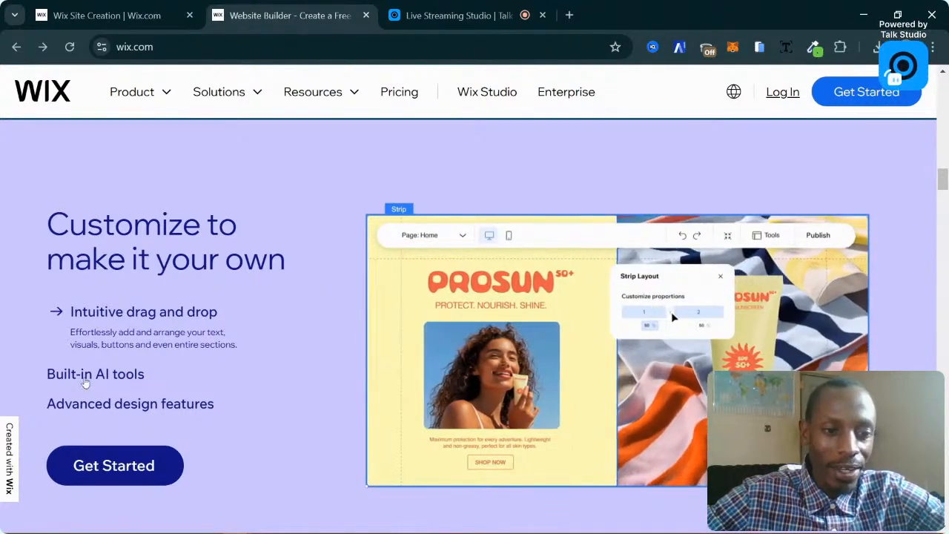
pyautogui.scroll(-5, 215, 386)
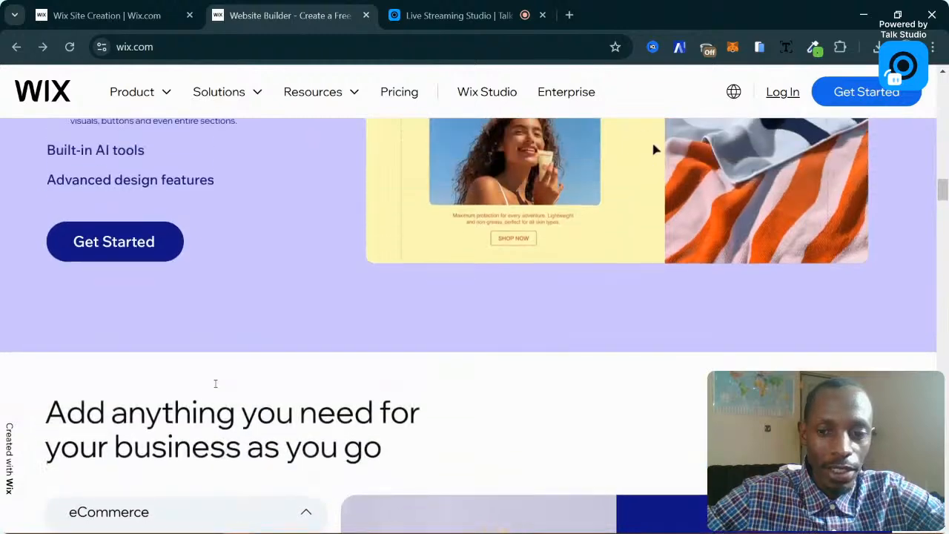
pyautogui.scroll(-2, 223, 384)
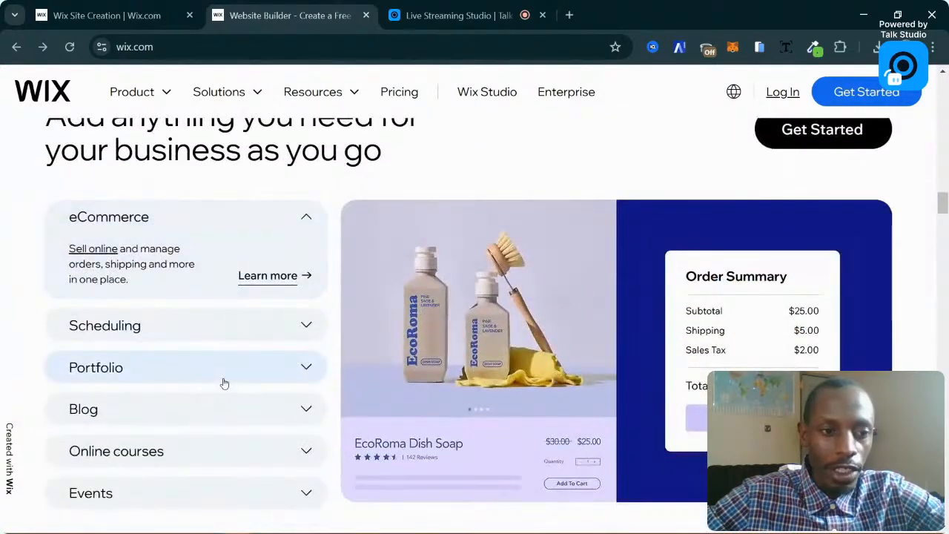
pyautogui.click(230, 311)
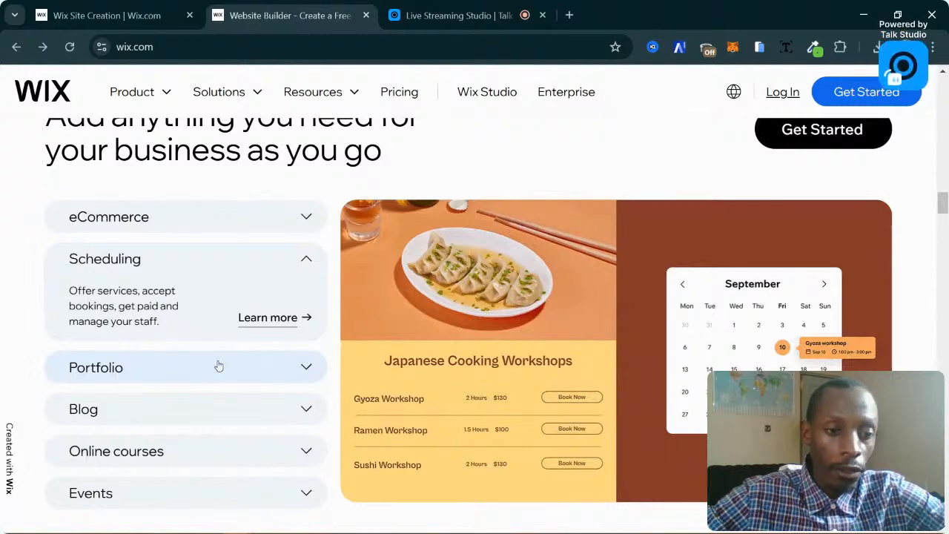
pyautogui.click(219, 366)
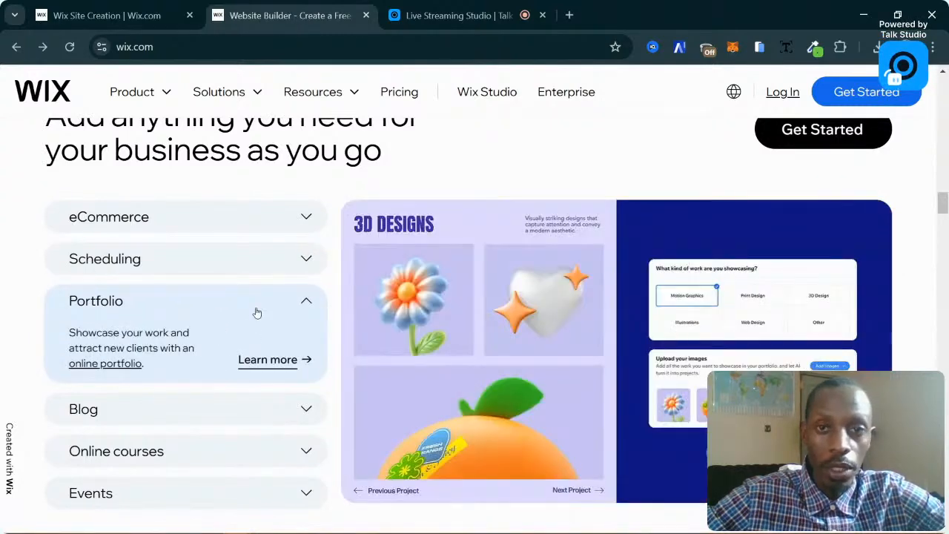
pyautogui.click(189, 404)
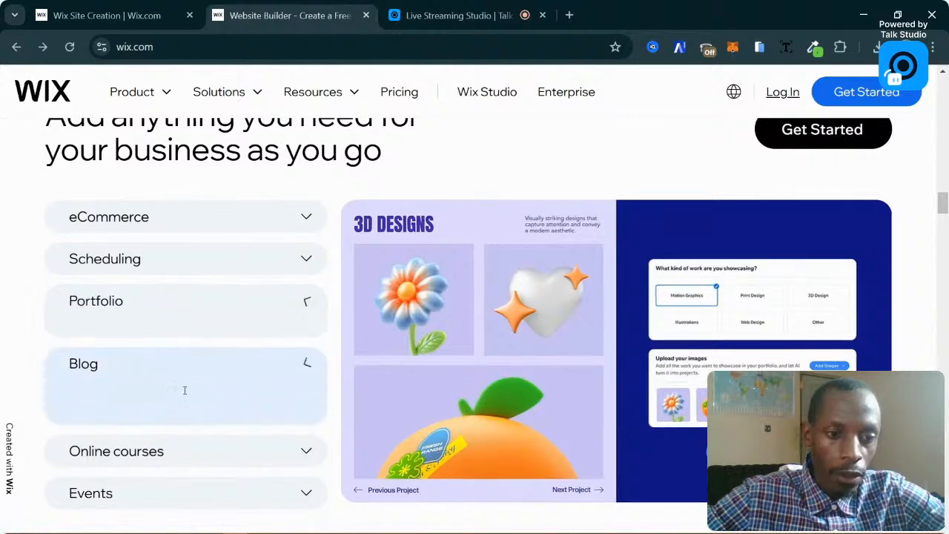
# Expand the Online courses and Events examples and continue to the domain-name search section.
pyautogui.scroll(-1, 272, 286)
pyautogui.scroll(-1, 271, 282)
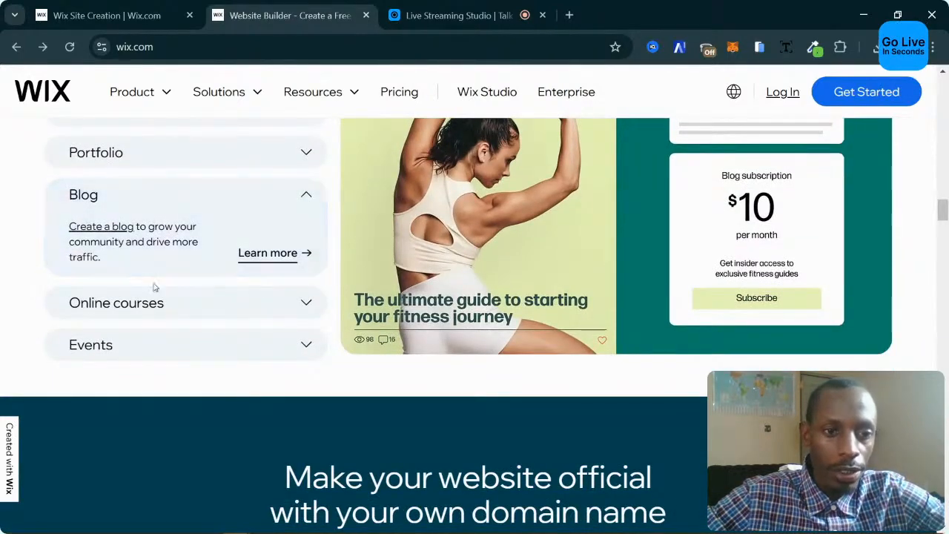
pyautogui.click(167, 306)
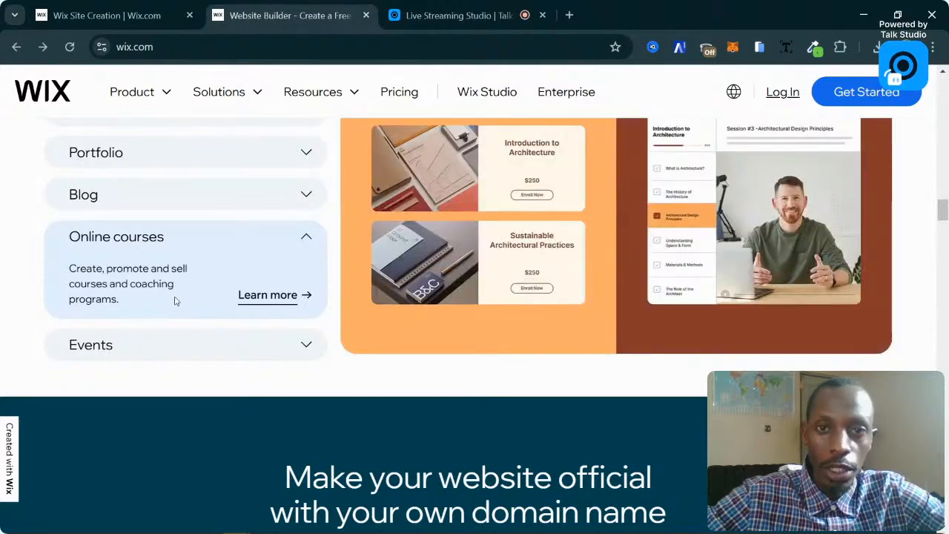
pyautogui.scroll(1, 495, 295)
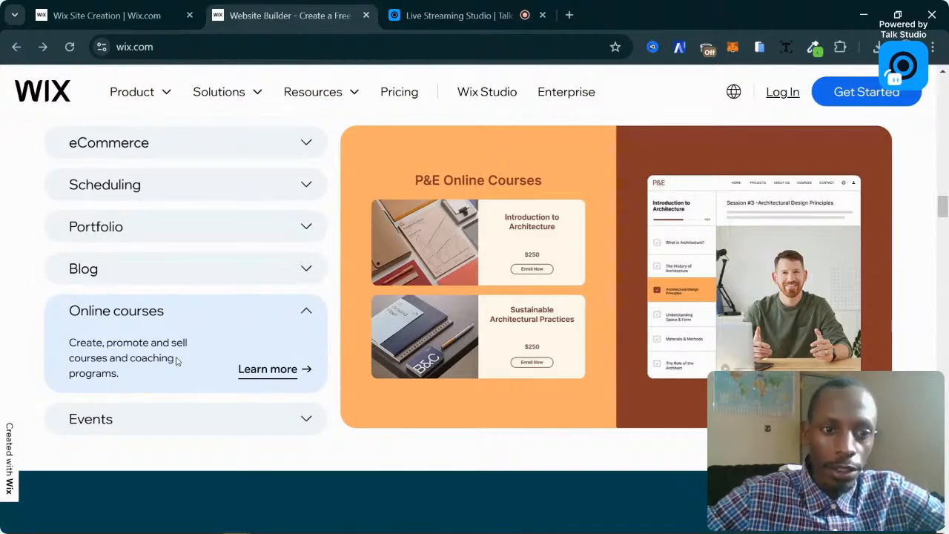
pyautogui.scroll(-1, 188, 361)
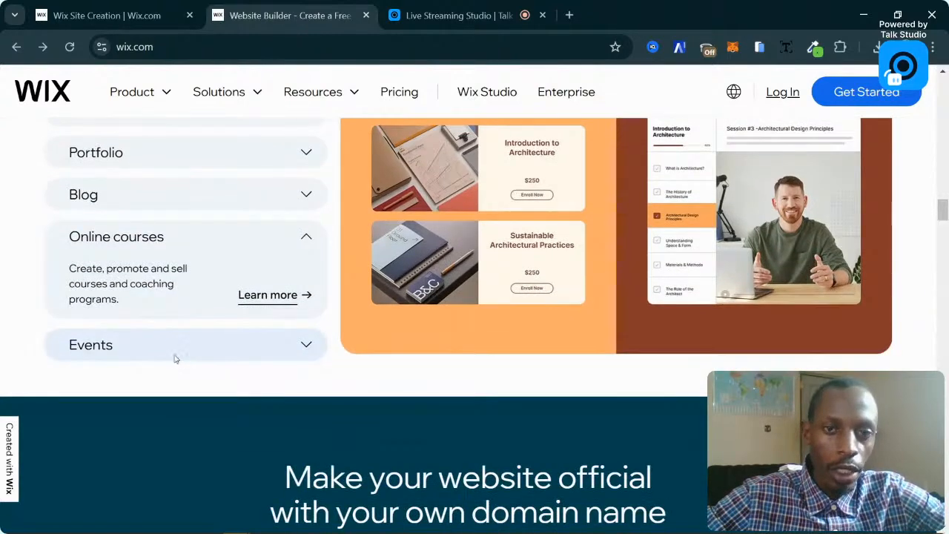
pyautogui.click(179, 353)
pyautogui.scroll(2, 267, 265)
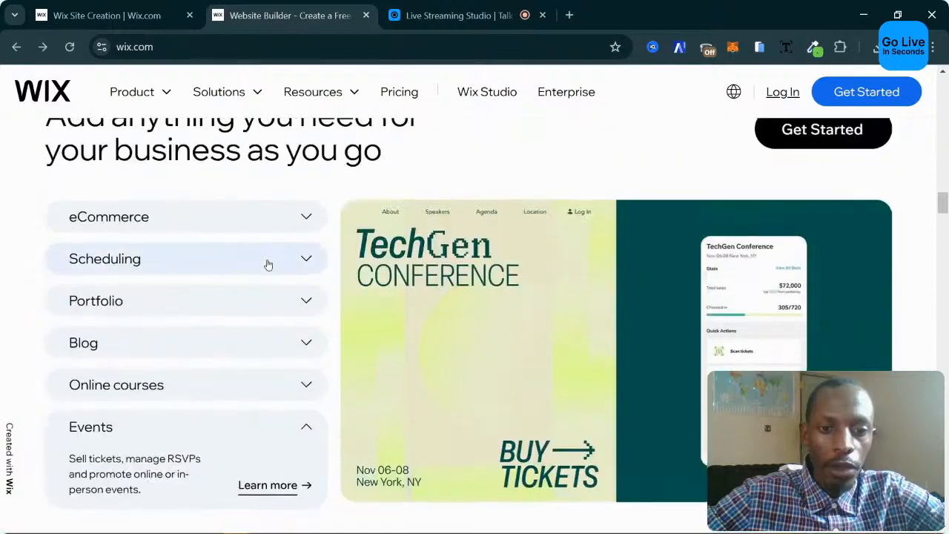
pyautogui.scroll(2, 268, 265)
pyautogui.scroll(-2, 268, 264)
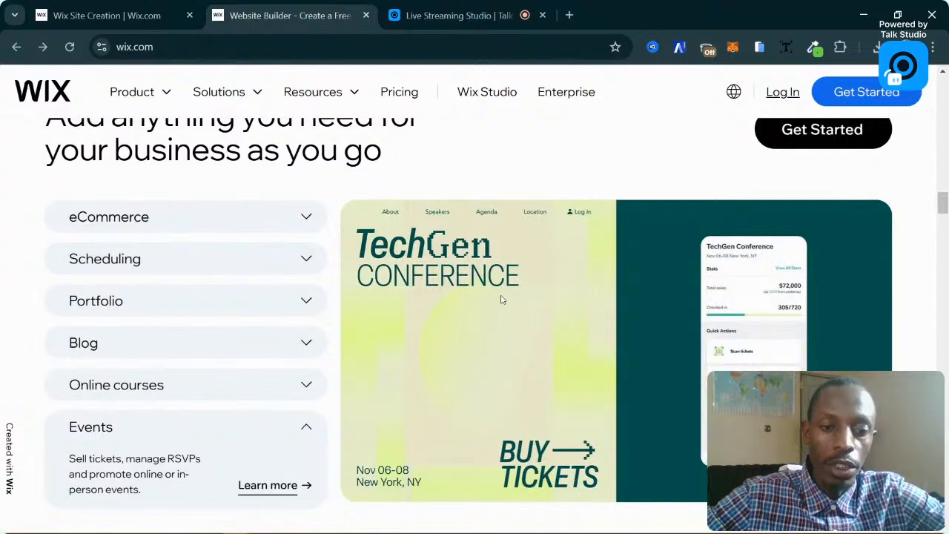
pyautogui.scroll(-7, 500, 299)
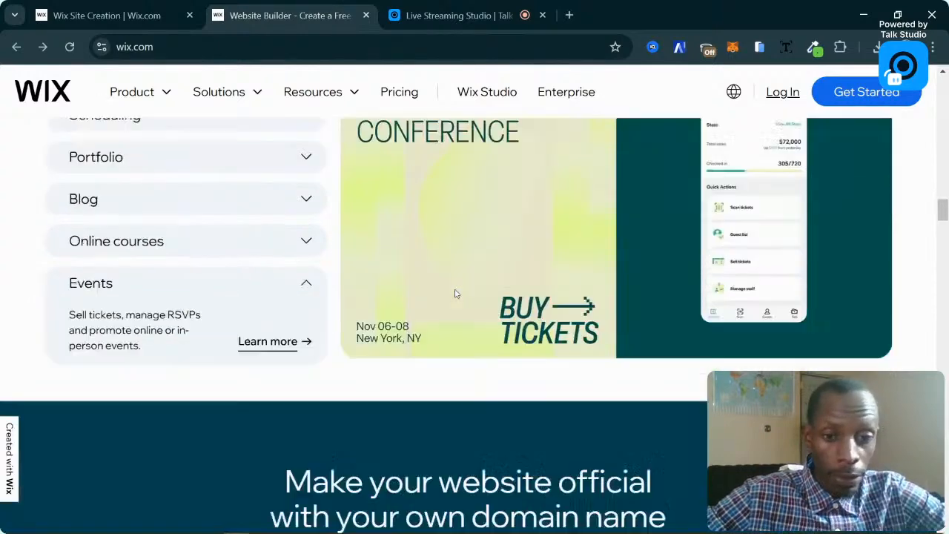
pyautogui.scroll(2, 456, 291)
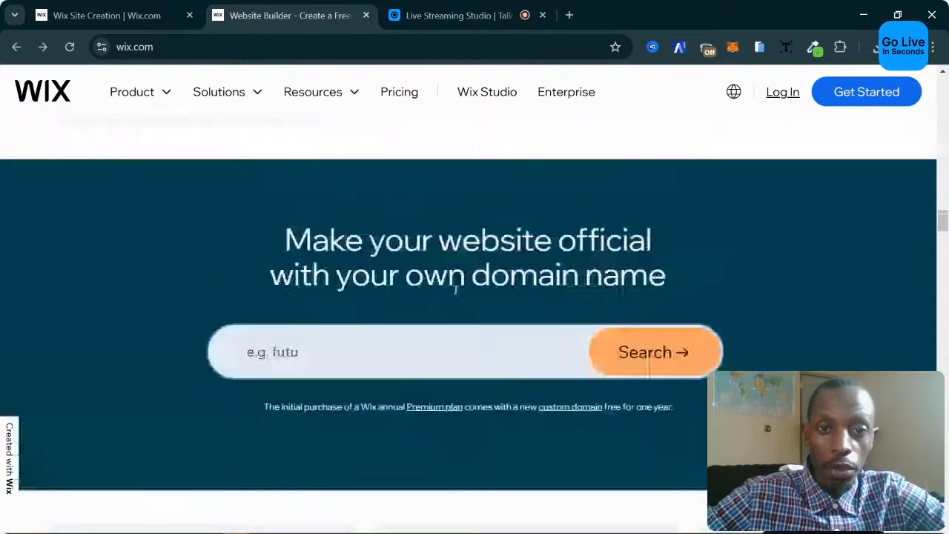
# Expand the 'SEO tools and guidance' and 'AI-generated email marketing' descriptions in the marketing section.
pyautogui.scroll(-4, 457, 290)
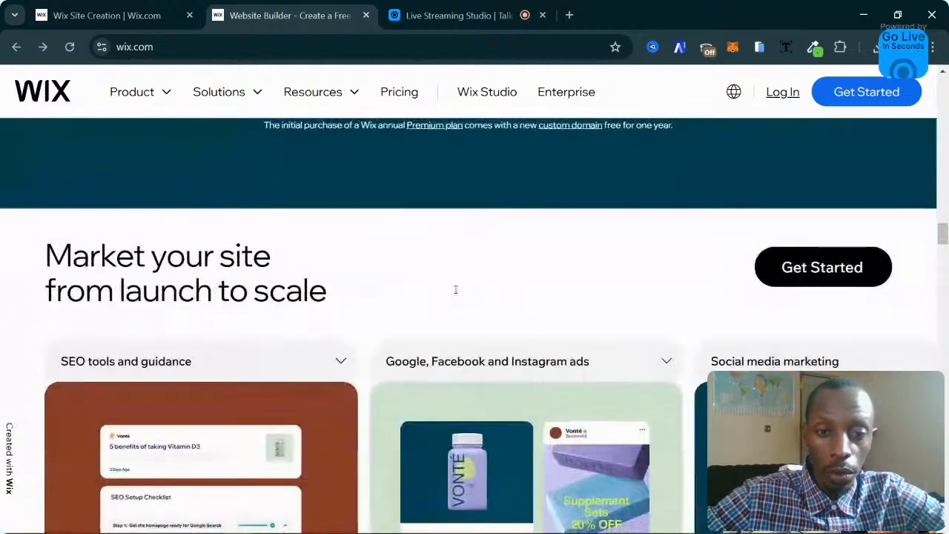
pyautogui.scroll(1, 455, 291)
pyautogui.scroll(-2, 456, 295)
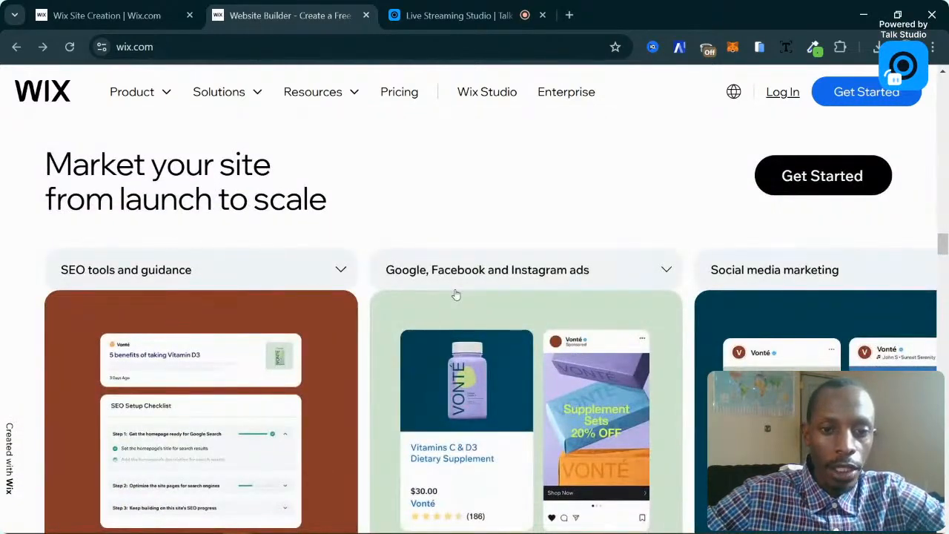
pyautogui.hscroll(1, 456, 295)
pyautogui.hscroll(-1, 456, 295)
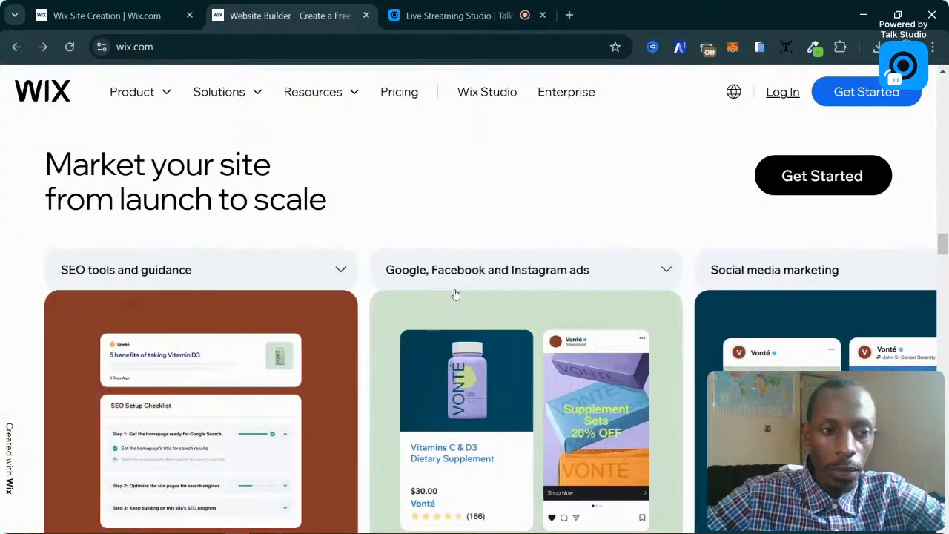
pyautogui.click(317, 266)
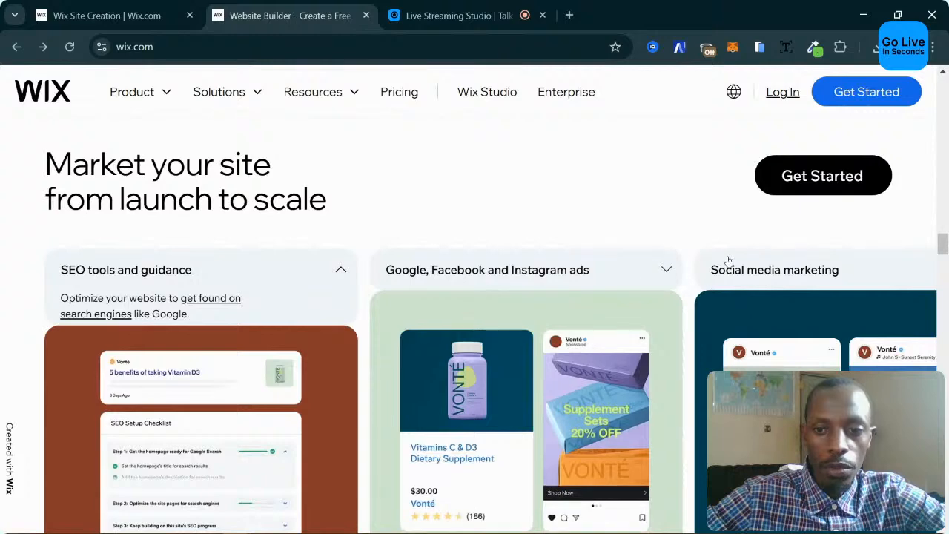
pyautogui.scroll(-5, 756, 271)
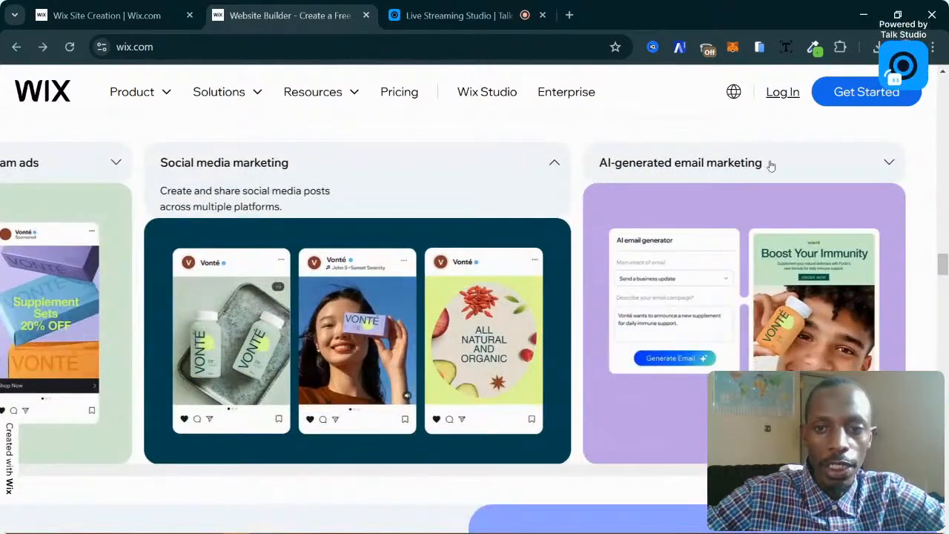
pyautogui.click(772, 165)
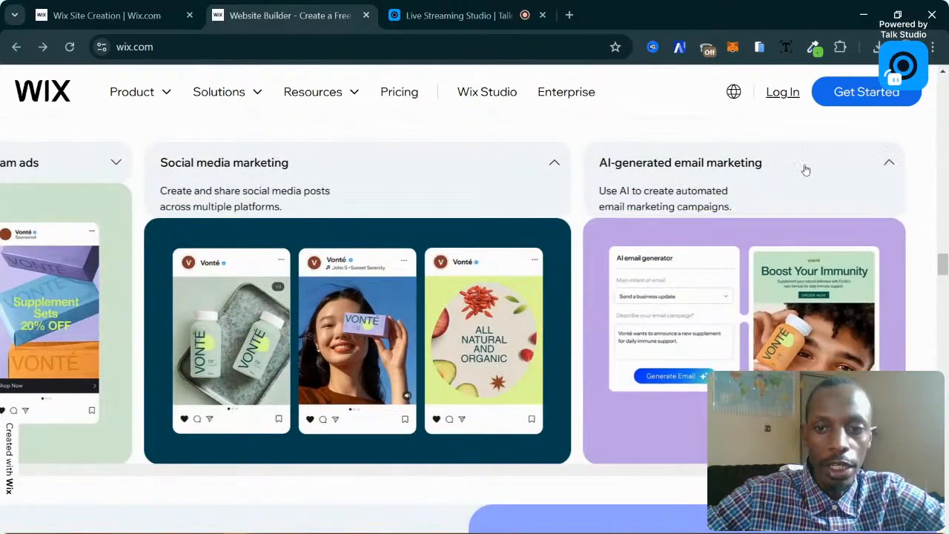
pyautogui.scroll(-5, 519, 196)
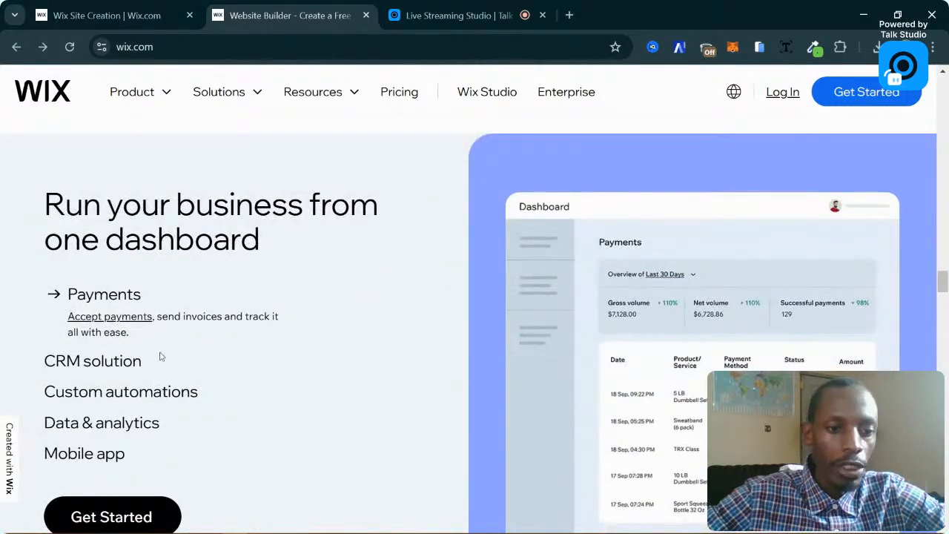
# Scroll through the rest of the homepage down to the FAQ near the footer.
pyautogui.scroll(-2, 99, 375)
pyautogui.scroll(2, 91, 361)
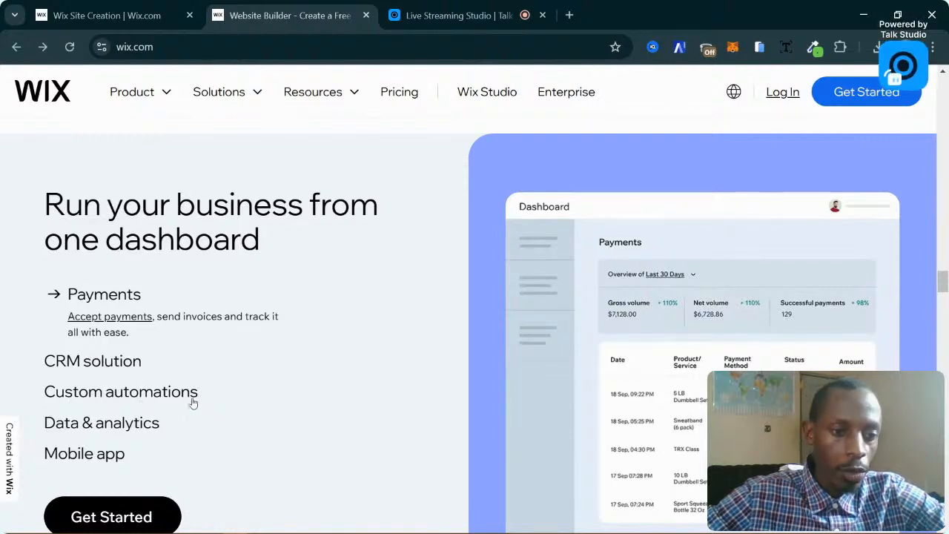
pyautogui.scroll(-1, 253, 401)
pyautogui.scroll(1, 254, 400)
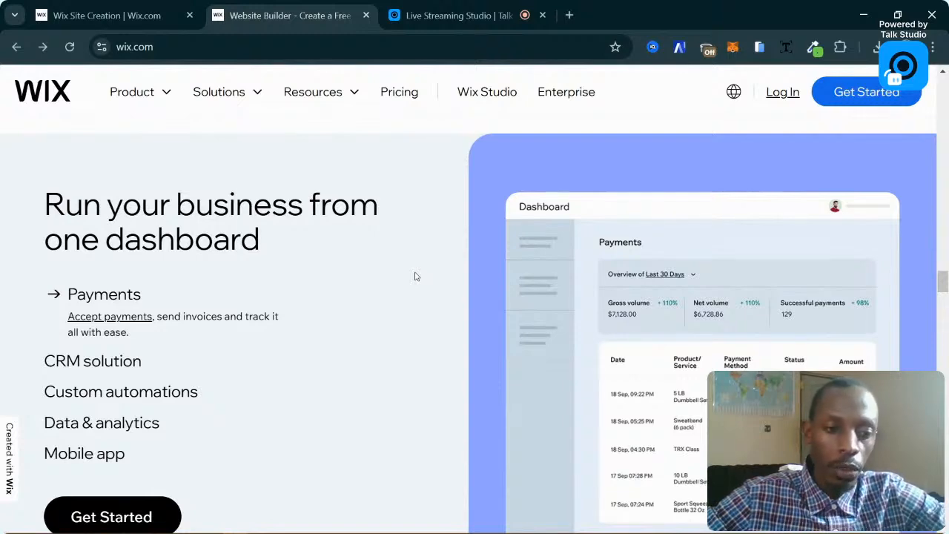
pyautogui.scroll(-3, 325, 327)
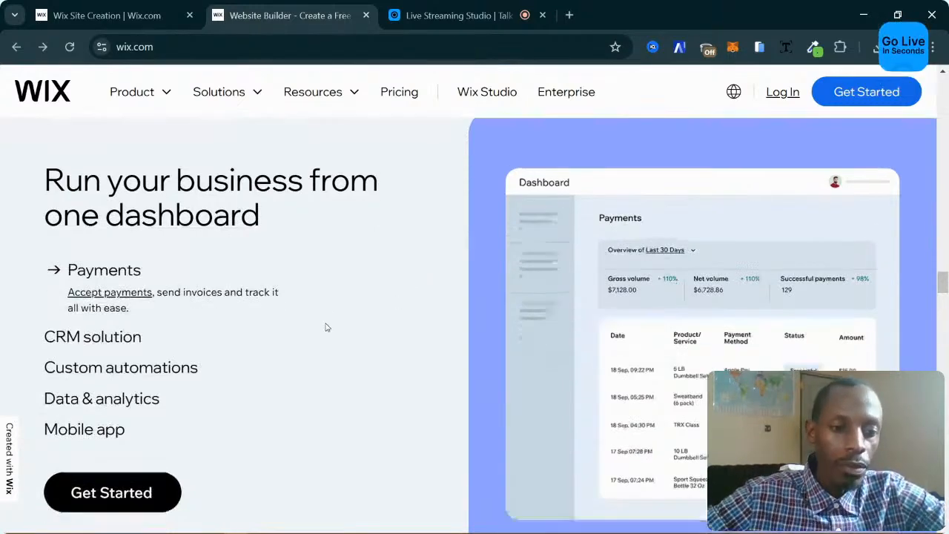
pyautogui.scroll(2, 303, 327)
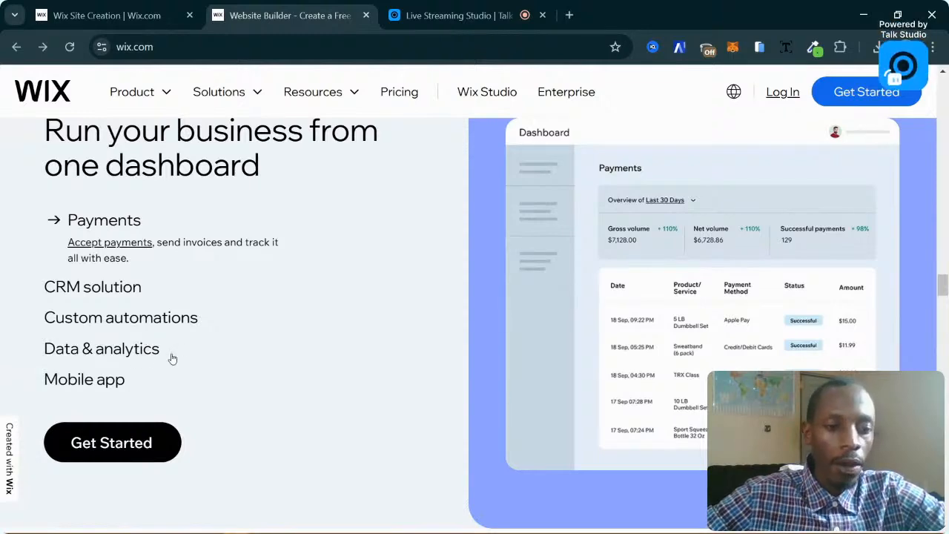
pyautogui.scroll(2, 66, 385)
pyautogui.scroll(-3, 94, 388)
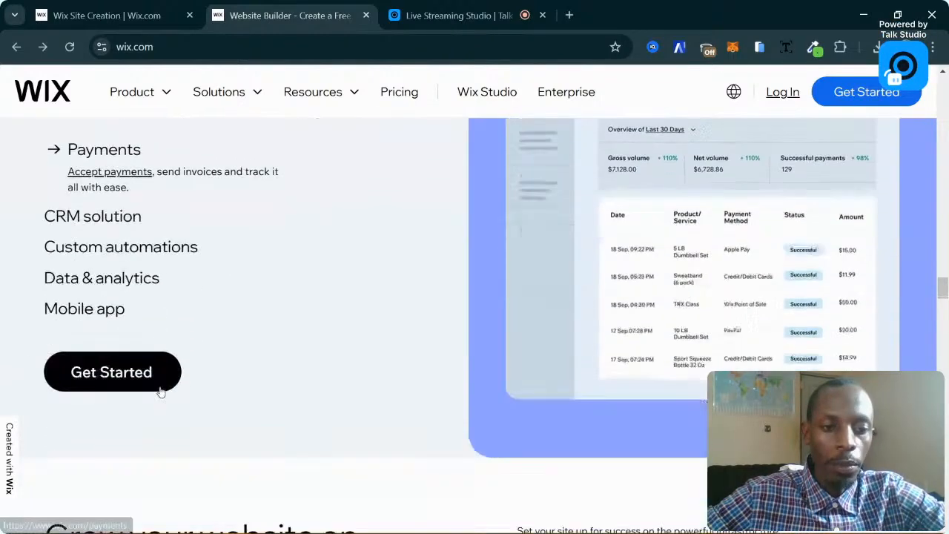
pyautogui.scroll(1, 149, 390)
pyautogui.scroll(1, 161, 392)
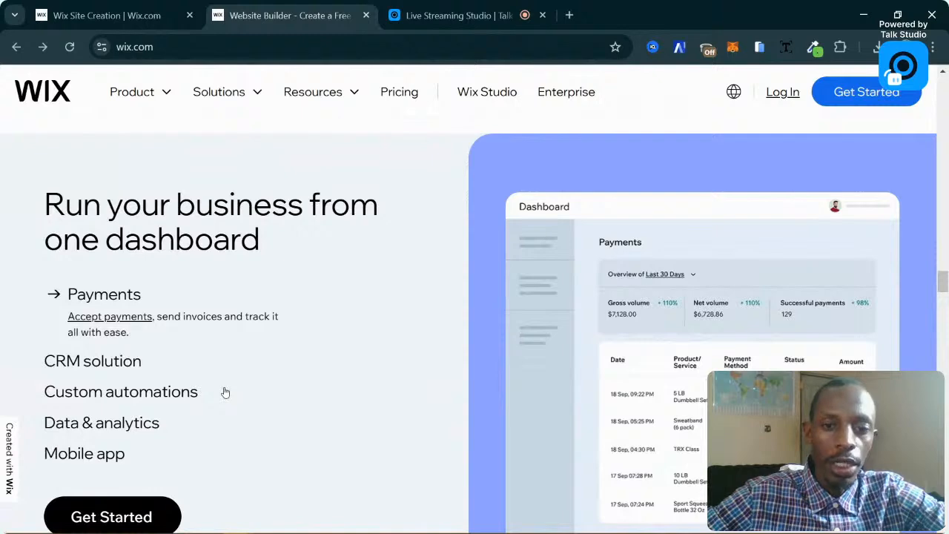
pyautogui.scroll(-1, 251, 392)
pyautogui.scroll(1, 250, 392)
pyautogui.scroll(-1, 252, 392)
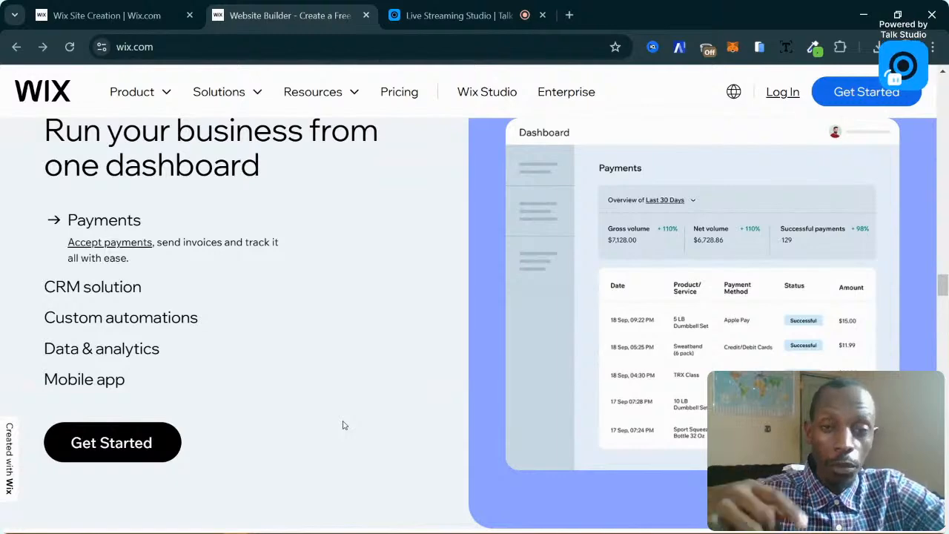
pyautogui.scroll(-8, 343, 425)
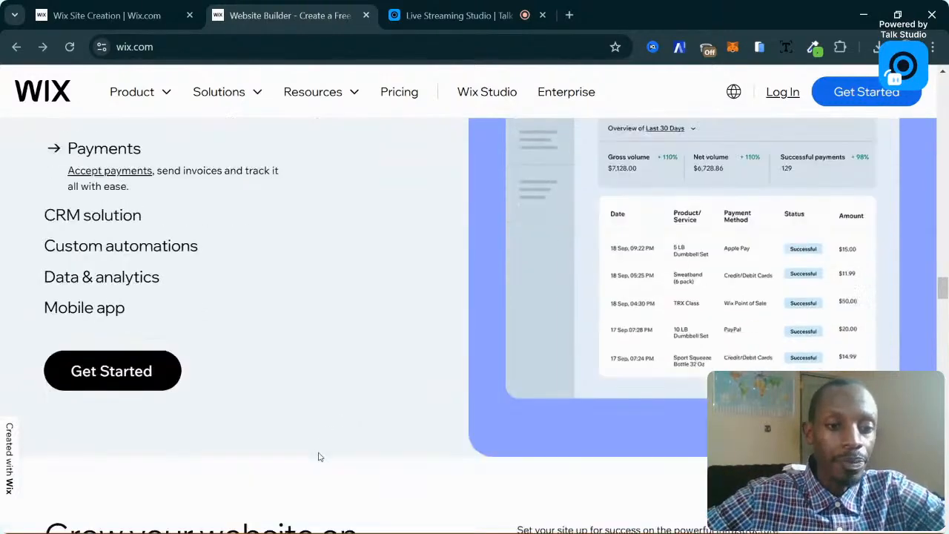
pyautogui.scroll(1, 364, 438)
pyautogui.scroll(-1, 425, 429)
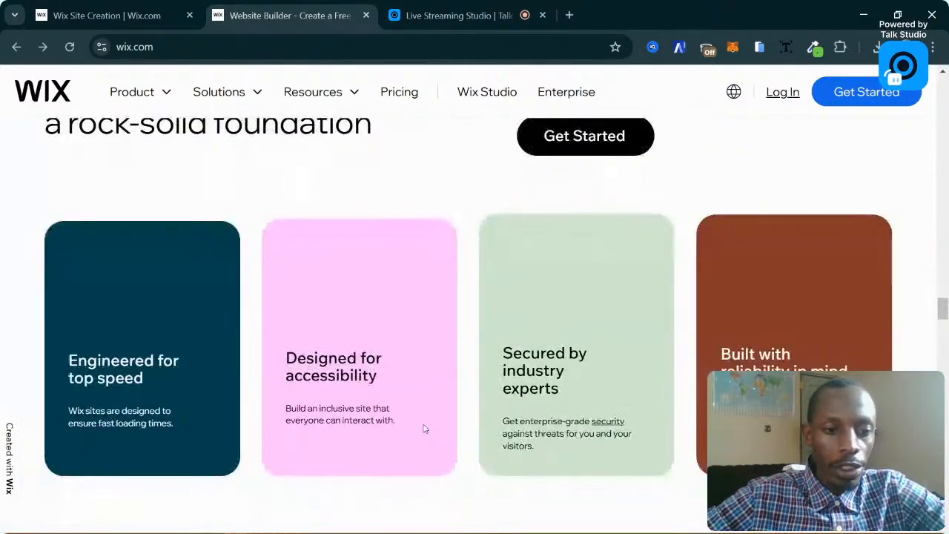
pyautogui.scroll(1, 424, 429)
pyautogui.scroll(-1, 424, 428)
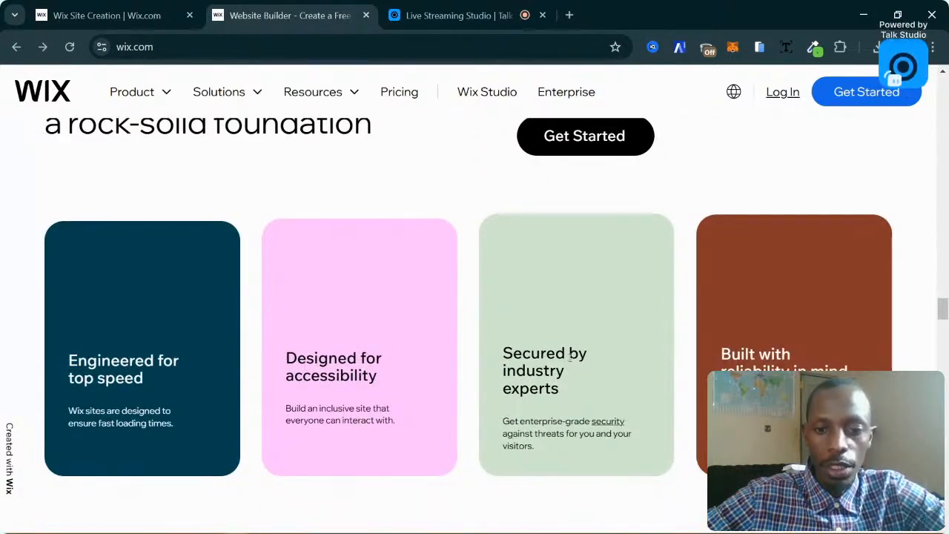
pyautogui.scroll(-6, 608, 385)
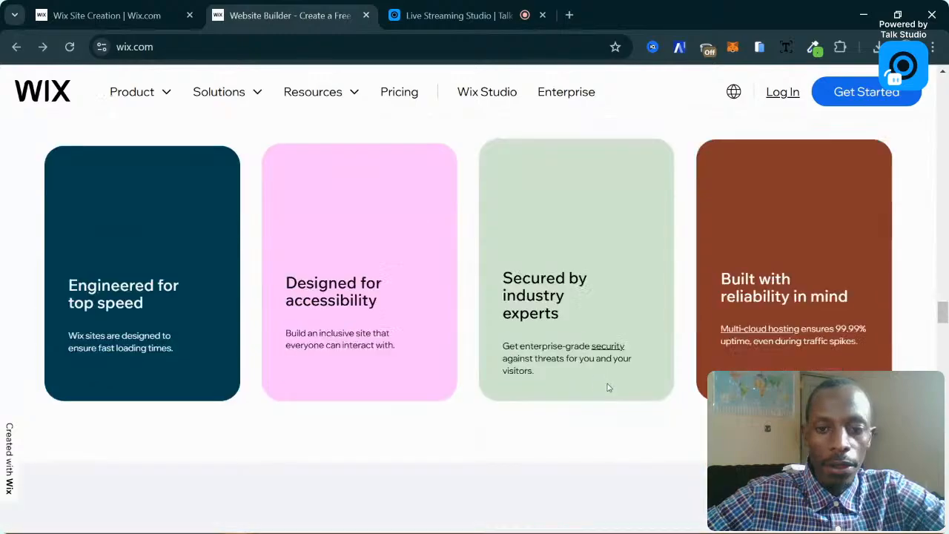
pyautogui.scroll(-5, 608, 385)
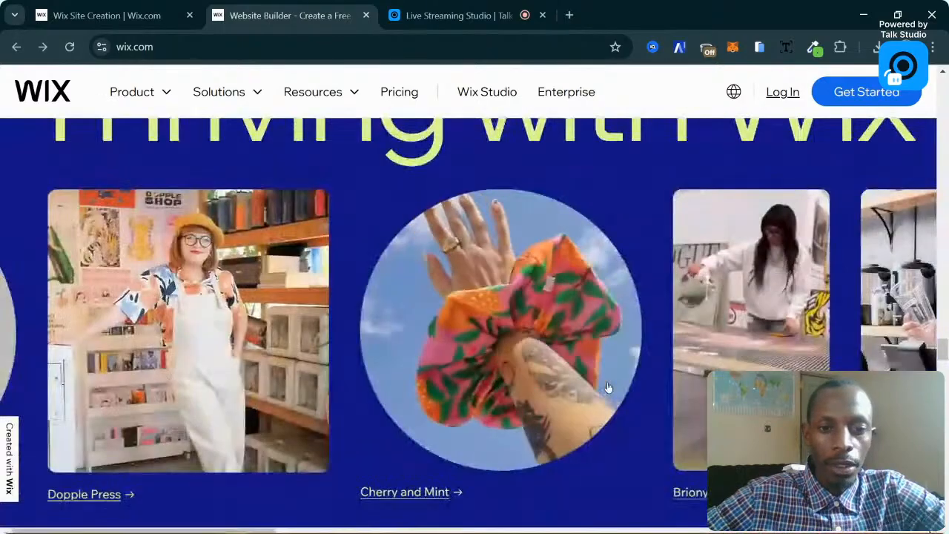
pyautogui.scroll(-8, 608, 388)
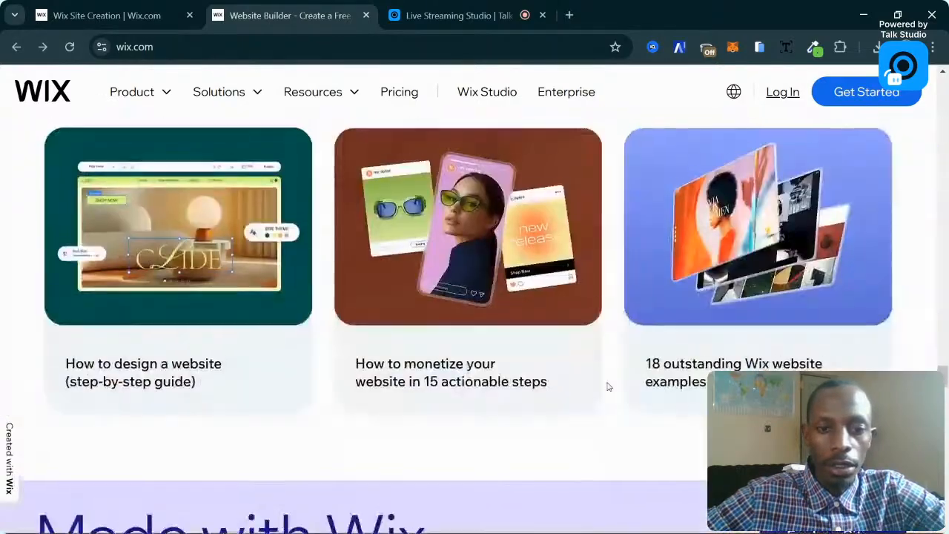
pyautogui.scroll(7, 608, 387)
pyautogui.scroll(-6, 608, 387)
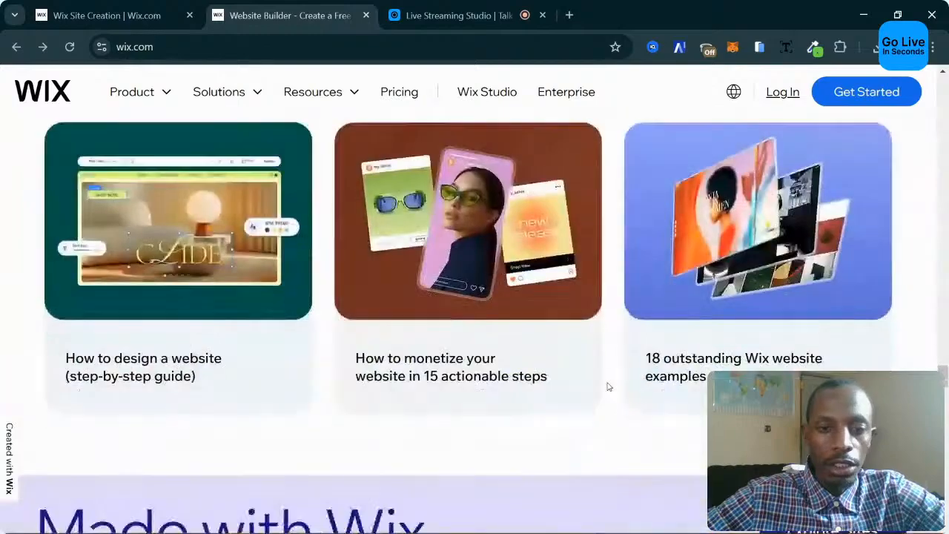
pyautogui.scroll(2, 608, 387)
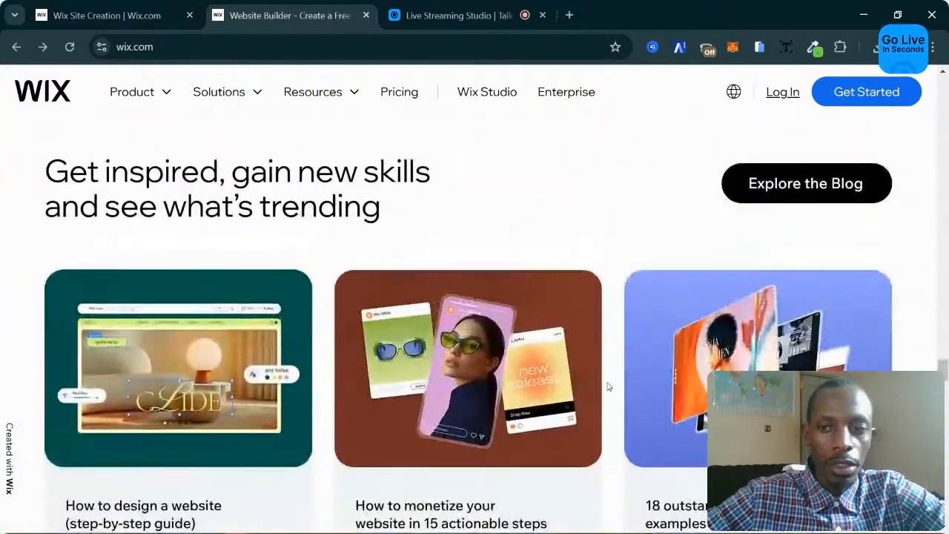
pyautogui.scroll(-8, 608, 387)
pyautogui.scroll(3, 608, 387)
pyautogui.scroll(-10, 608, 387)
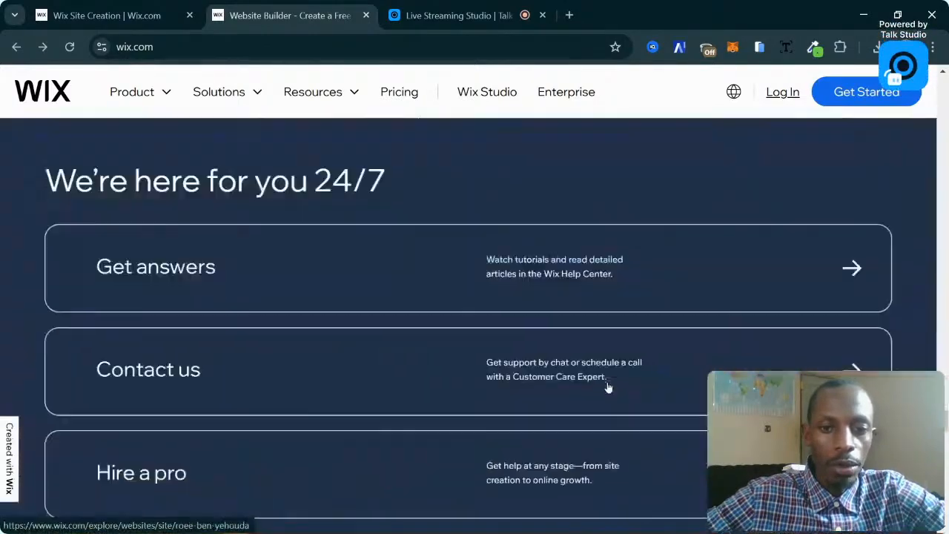
pyautogui.scroll(4, 608, 388)
pyautogui.scroll(-8, 608, 387)
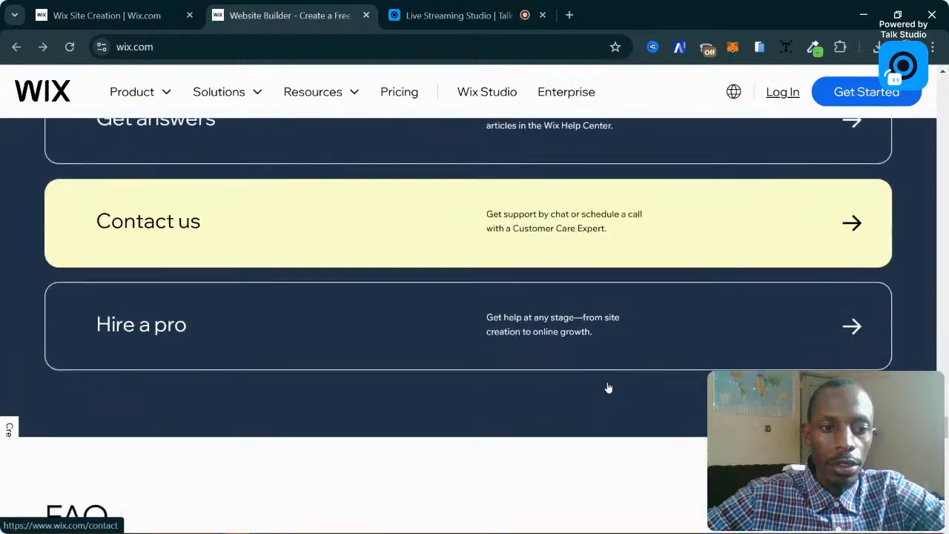
pyautogui.scroll(-5, 608, 387)
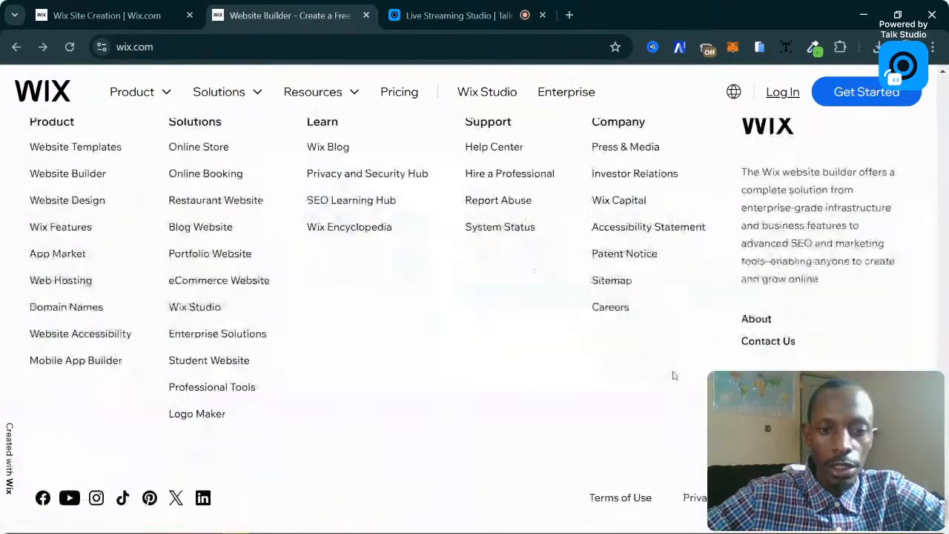
pyautogui.scroll(8, 421, 373)
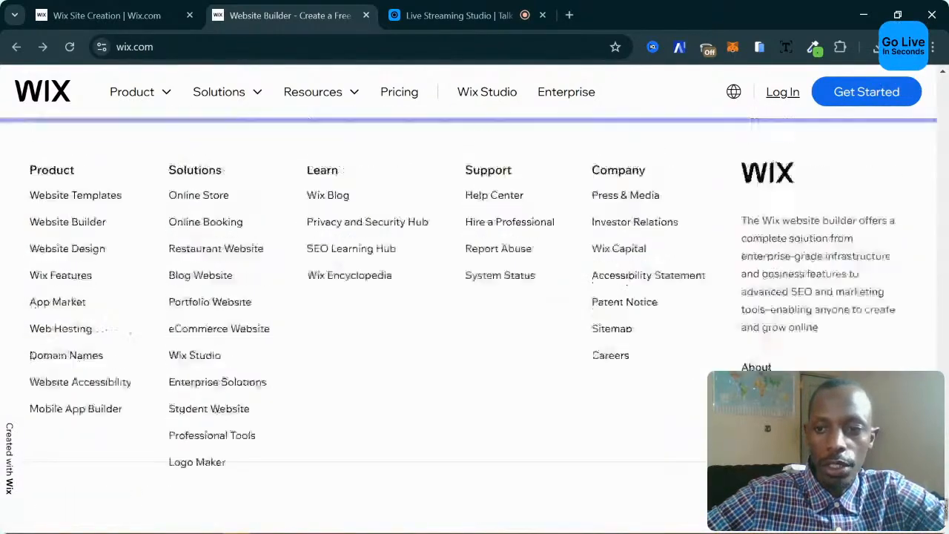
# Expand the FAQ answers on website building cost and 'Is it easy to build a website?'.
pyautogui.click(420, 374)
pyautogui.scroll(4, 470, 339)
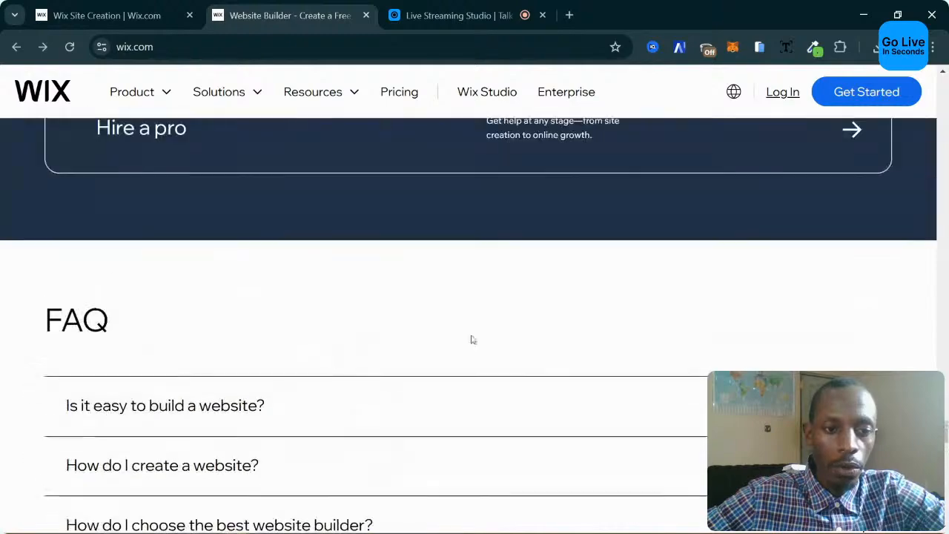
pyautogui.click(275, 414)
pyautogui.scroll(-4, 586, 403)
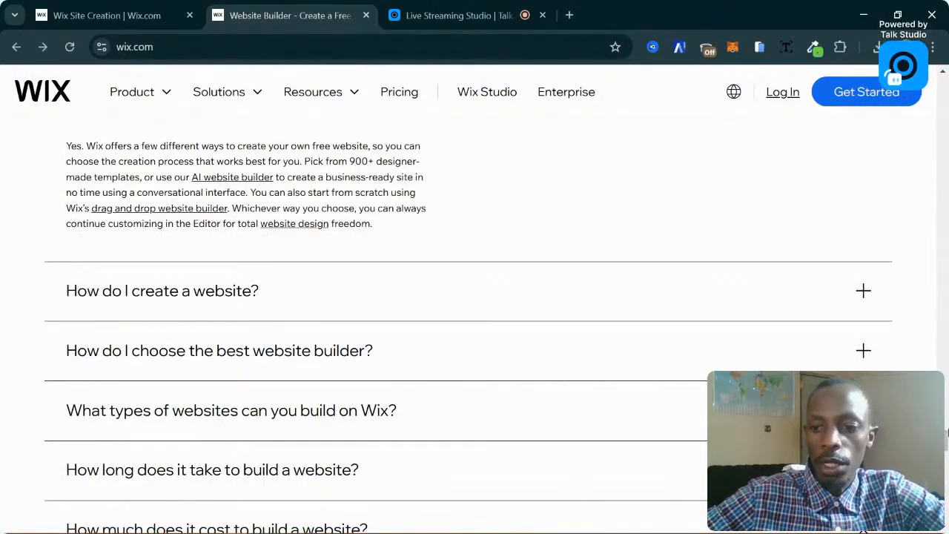
pyautogui.scroll(20, 947, 436)
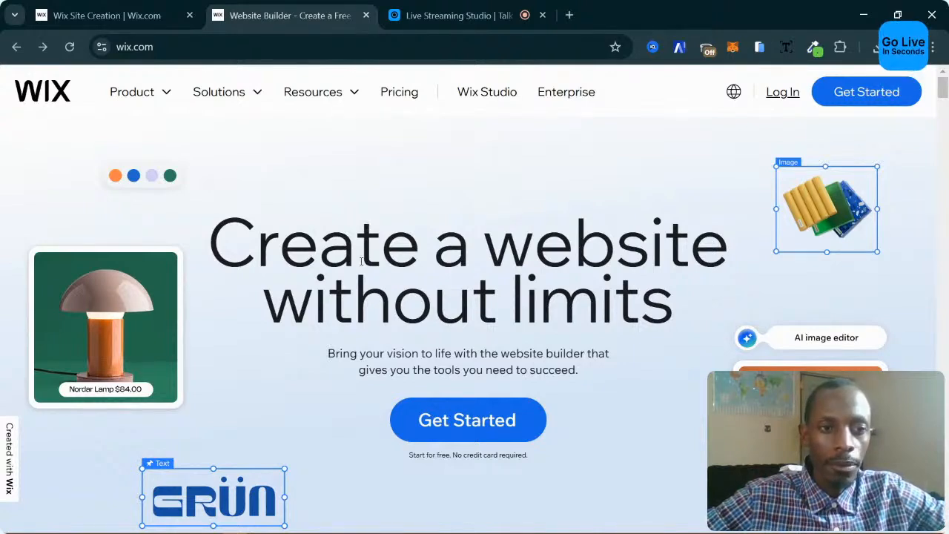
# Start the Wix sign-in, abandon the Google login popup, and return to the Site Creation tab.
pyautogui.click(450, 420)
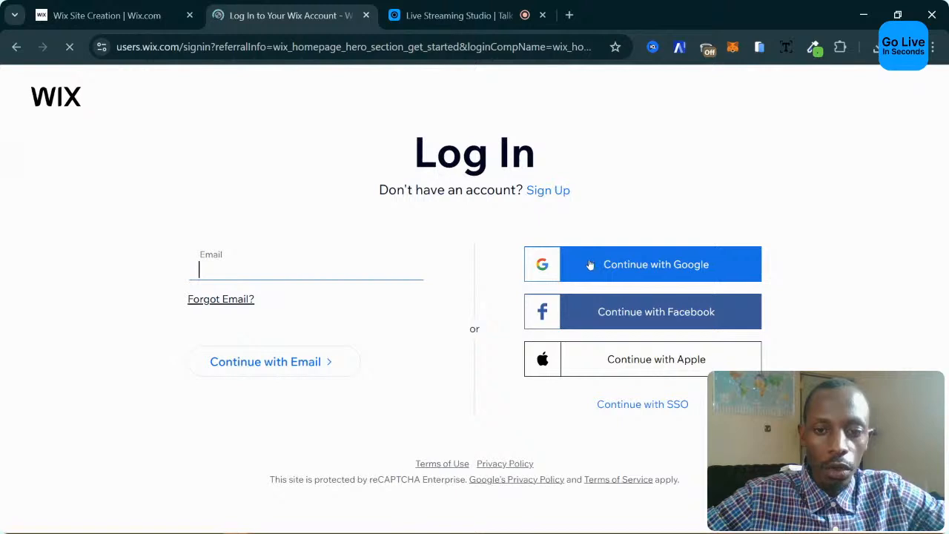
pyautogui.click(270, 266)
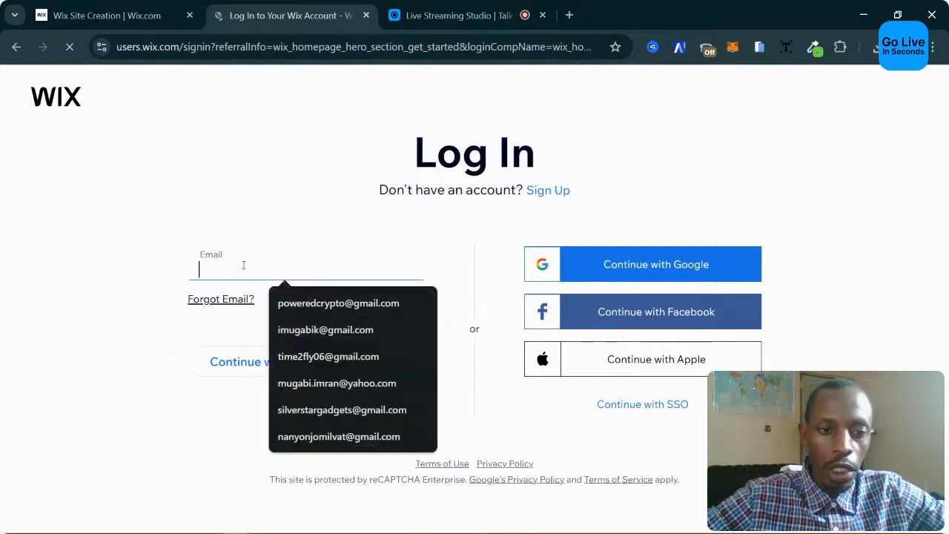
pyautogui.click(97, 356)
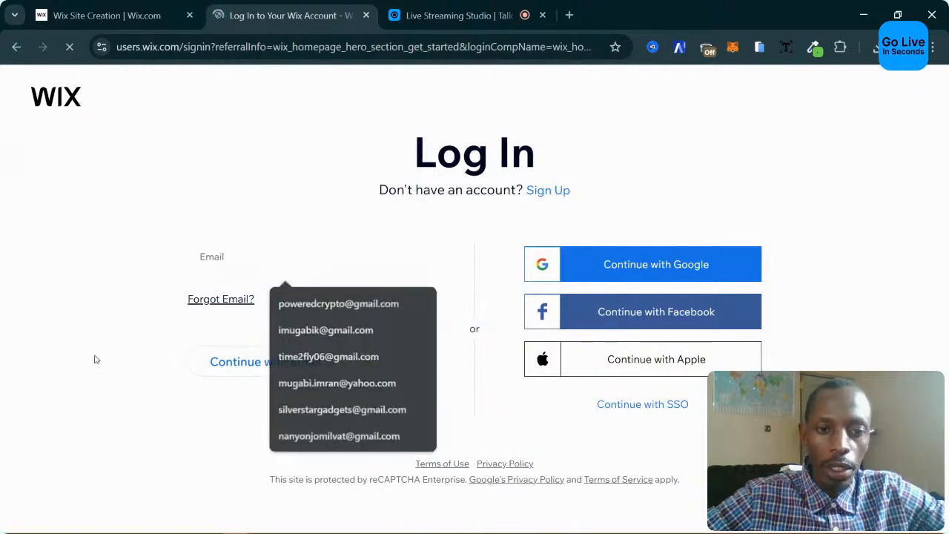
pyautogui.click(656, 273)
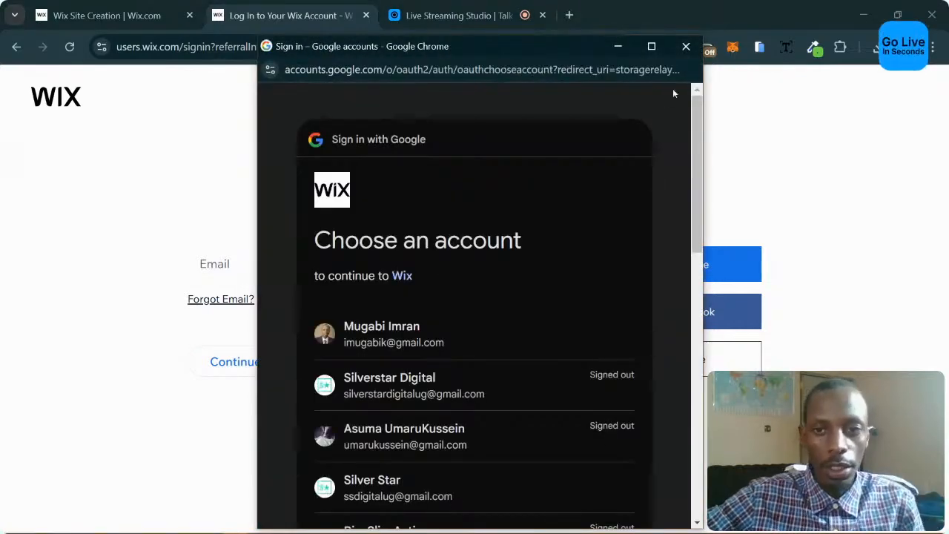
pyautogui.click(686, 46)
pyautogui.click(102, 16)
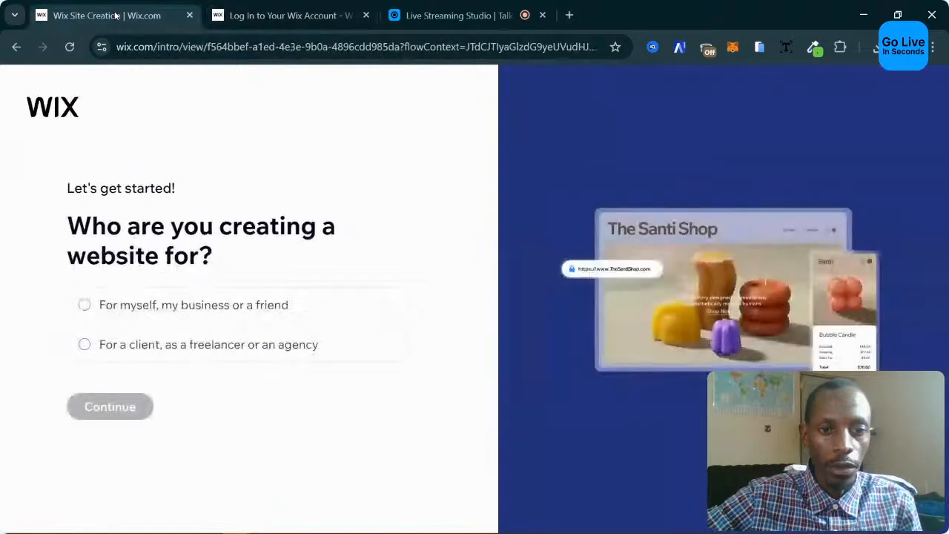
# Close the Log In tab and choose 'For a client, as a freelancer or an agency'.
pyautogui.click(366, 16)
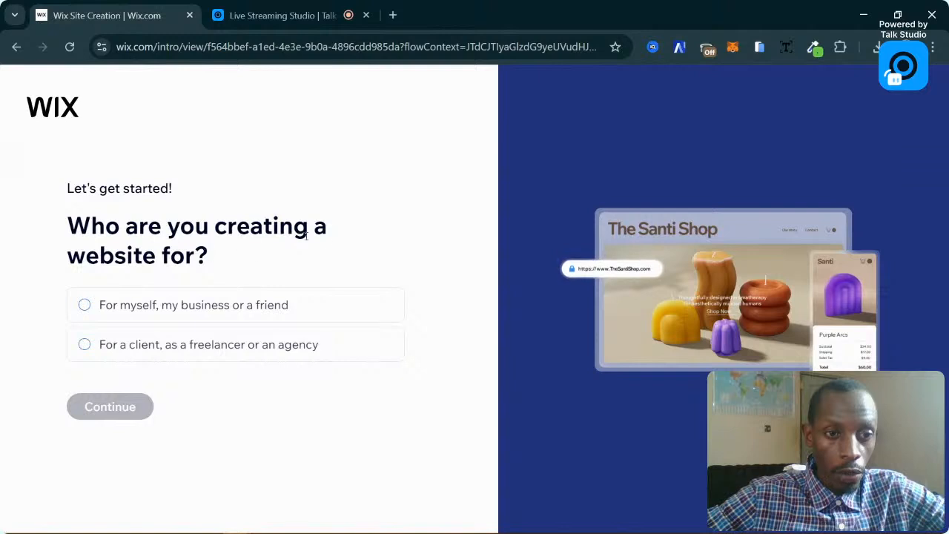
pyautogui.click(152, 305)
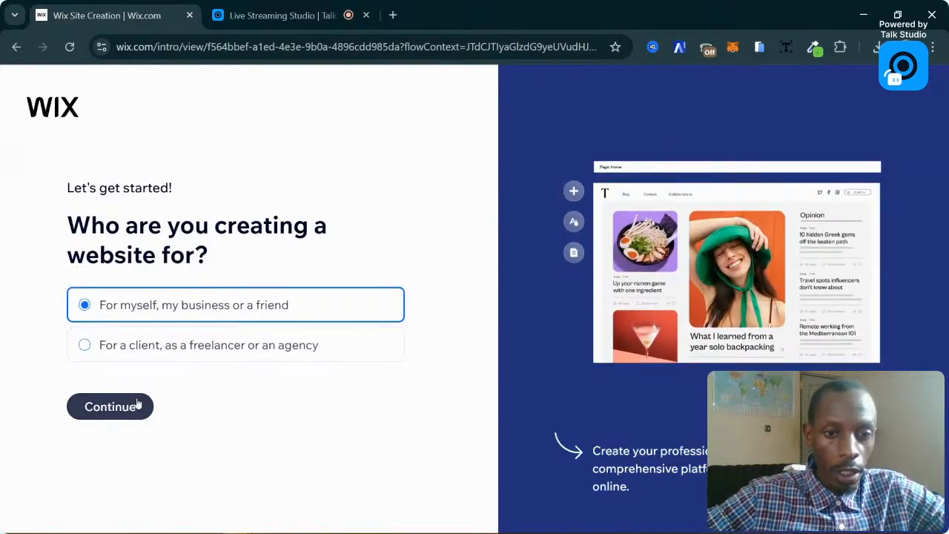
pyautogui.click(226, 347)
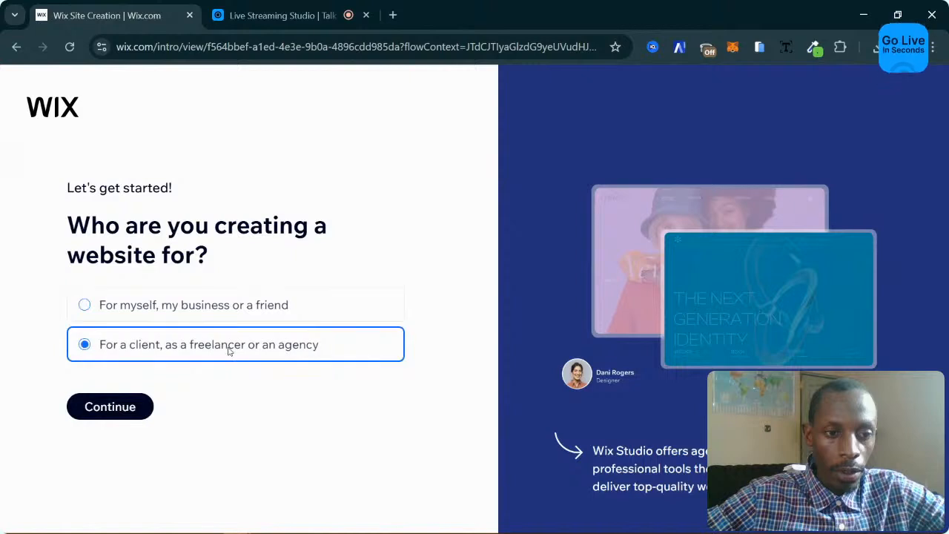
pyautogui.click(131, 413)
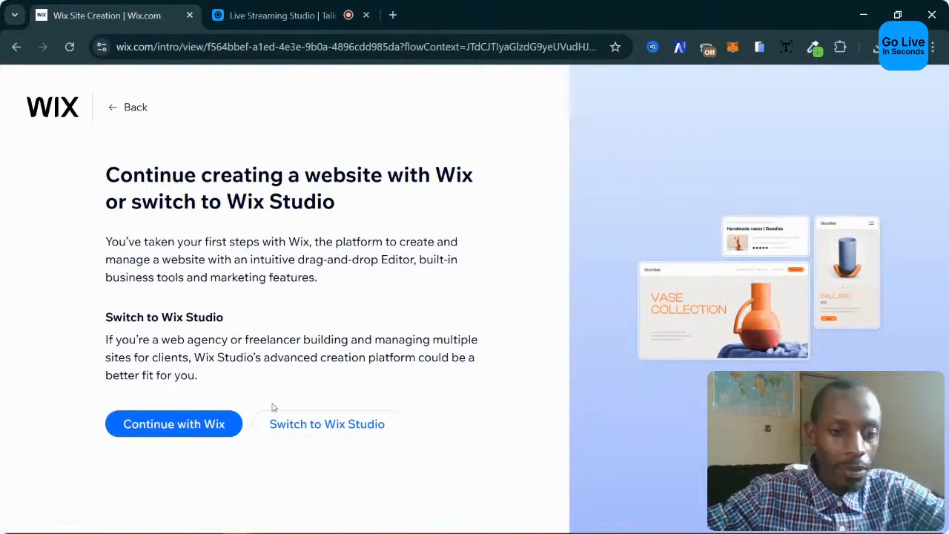
# Pick 'Switch to Wix Studio' instead of continuing with Wix.
pyautogui.click(308, 431)
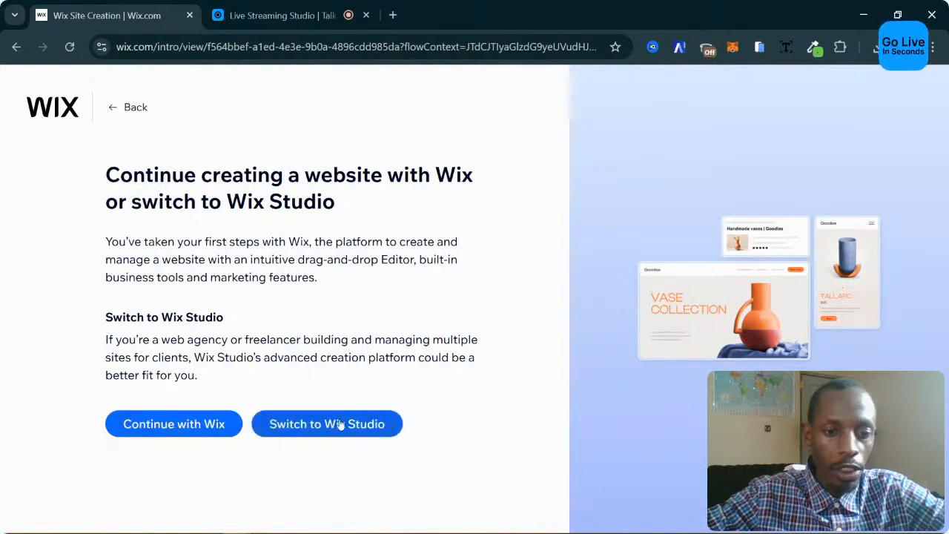
pyautogui.click(338, 429)
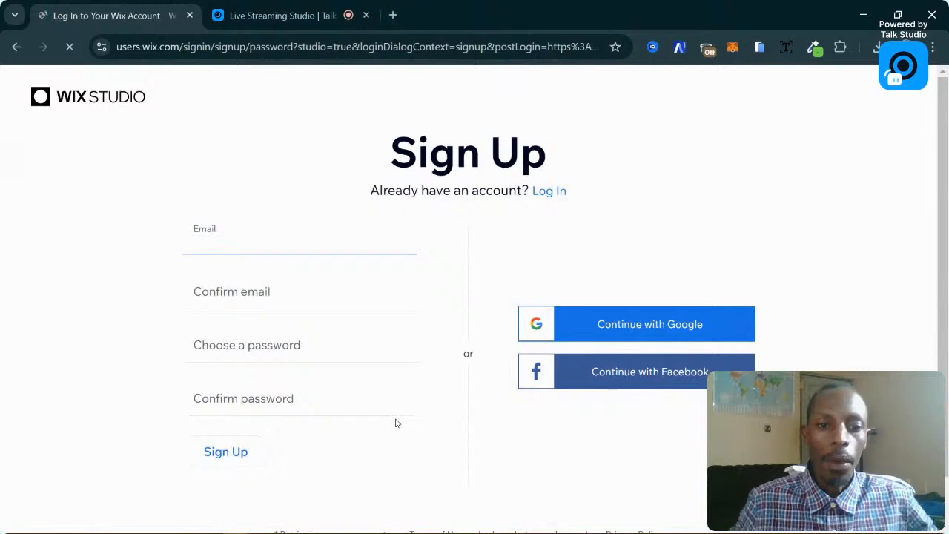
# Sign up for Wix Studio via Continue with Google, selecting the Google account in the popup.
pyautogui.click(594, 328)
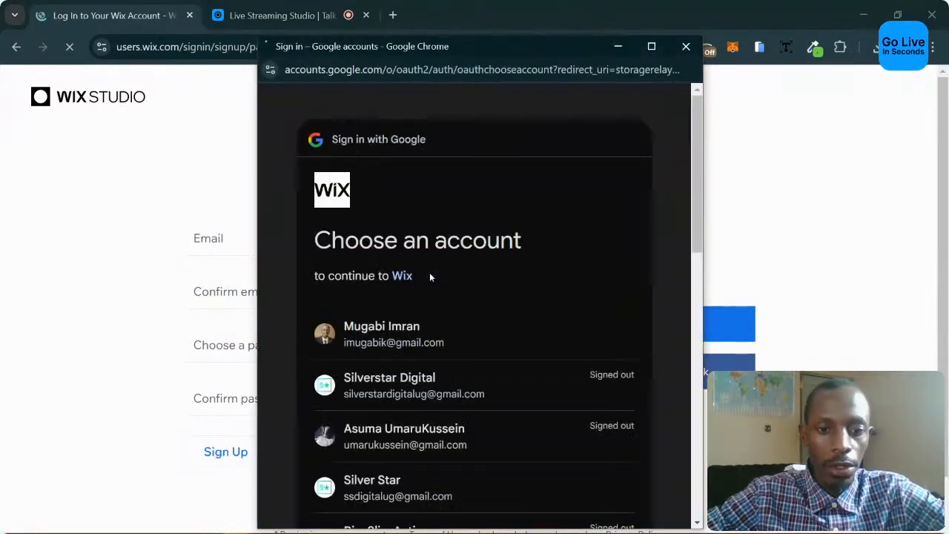
pyautogui.click(377, 383)
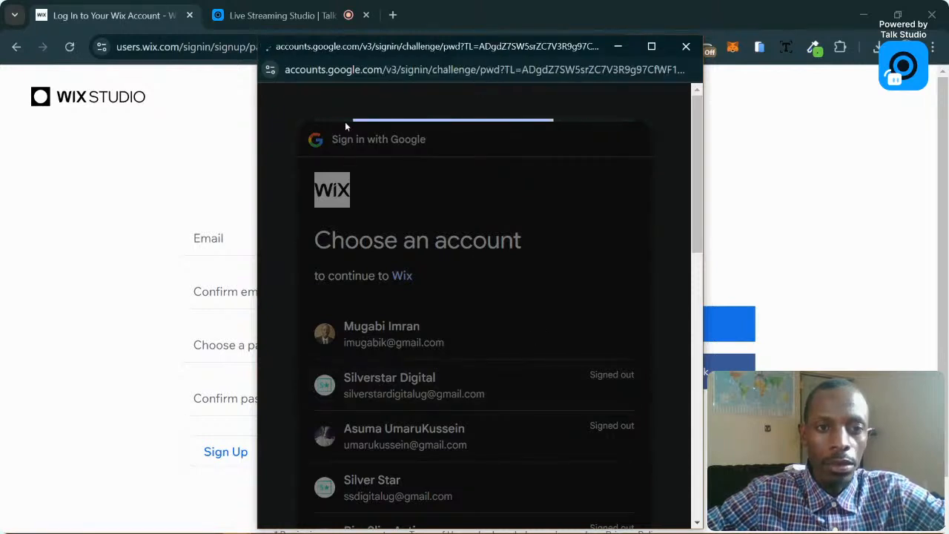
pyautogui.click(685, 46)
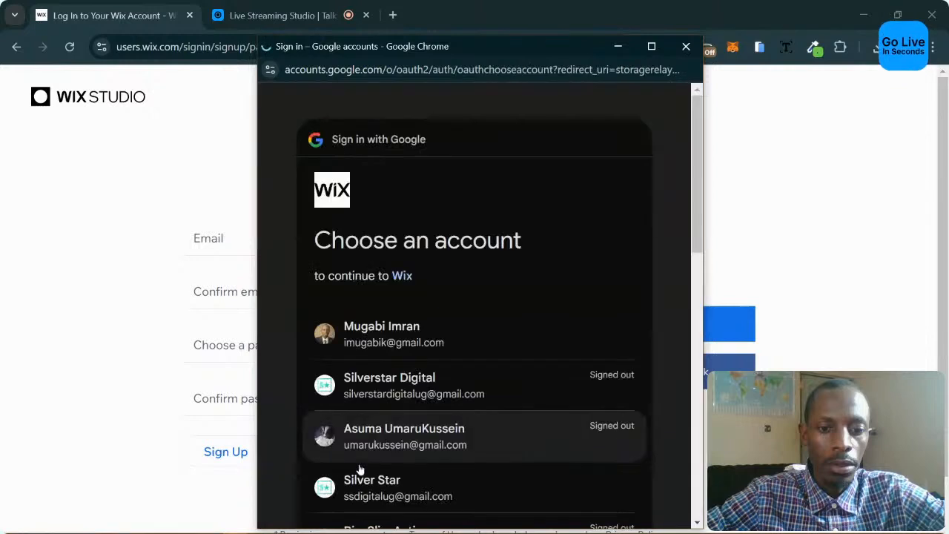
pyautogui.click(356, 481)
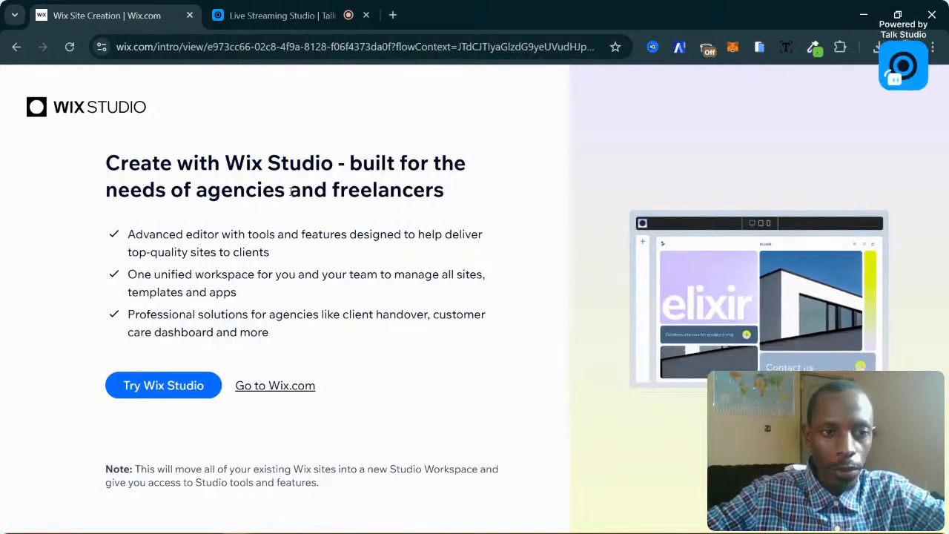
# Start trying Wix Studio to reach its 'Create with Wix Studio' introduction page.
pyautogui.click(207, 394)
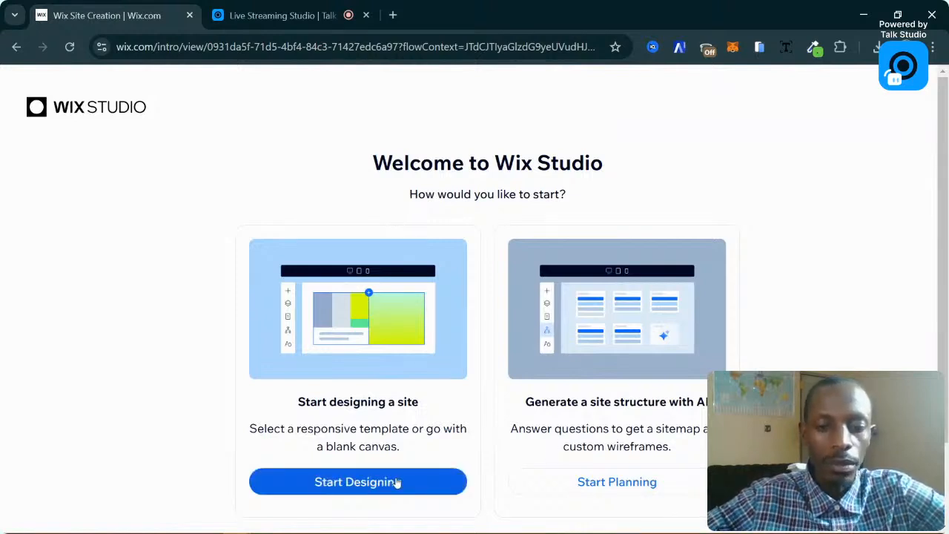
# Choose 'Generate a site structure with AI' and start planning to open the business form.
pyautogui.click(618, 483)
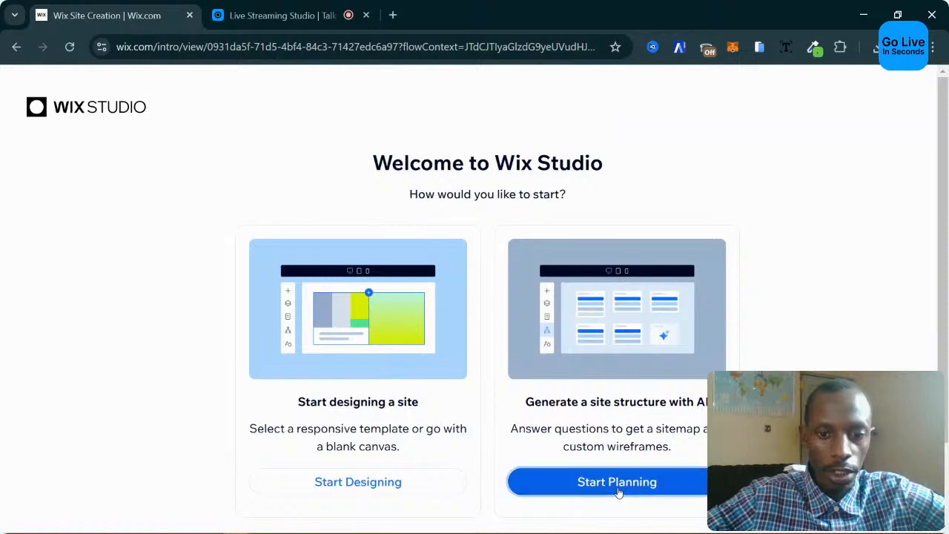
pyautogui.click(386, 482)
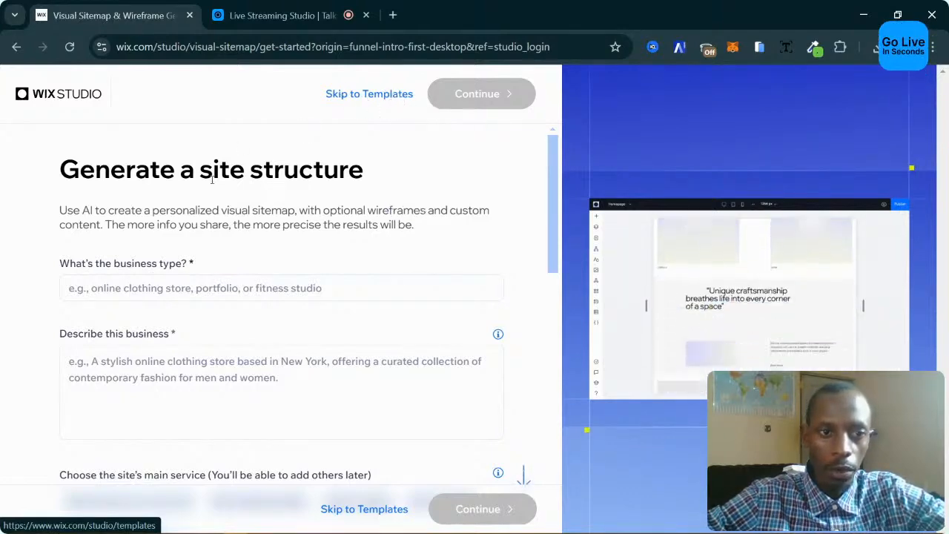
# Select the business type field in the site-structure form.
pyautogui.scroll(-4, 206, 231)
pyautogui.scroll(4, 288, 275)
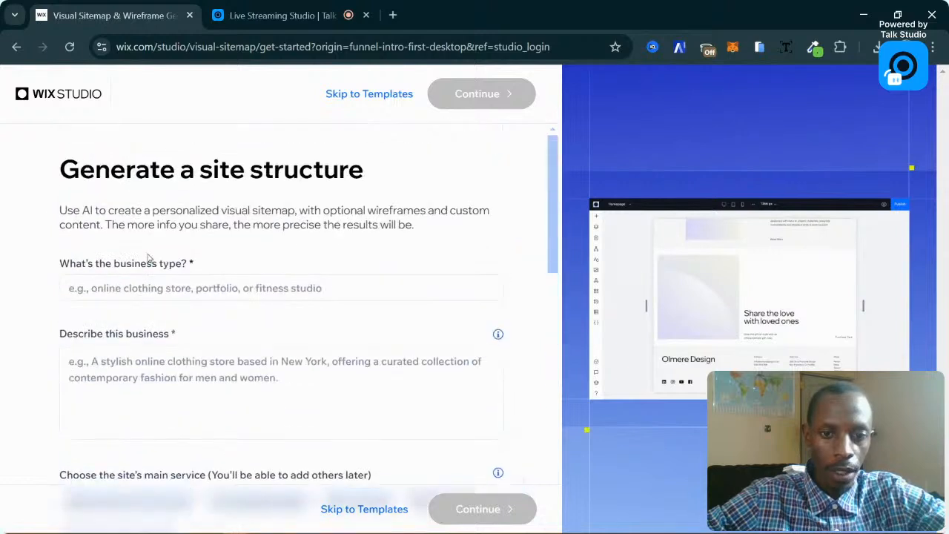
pyautogui.click(110, 288)
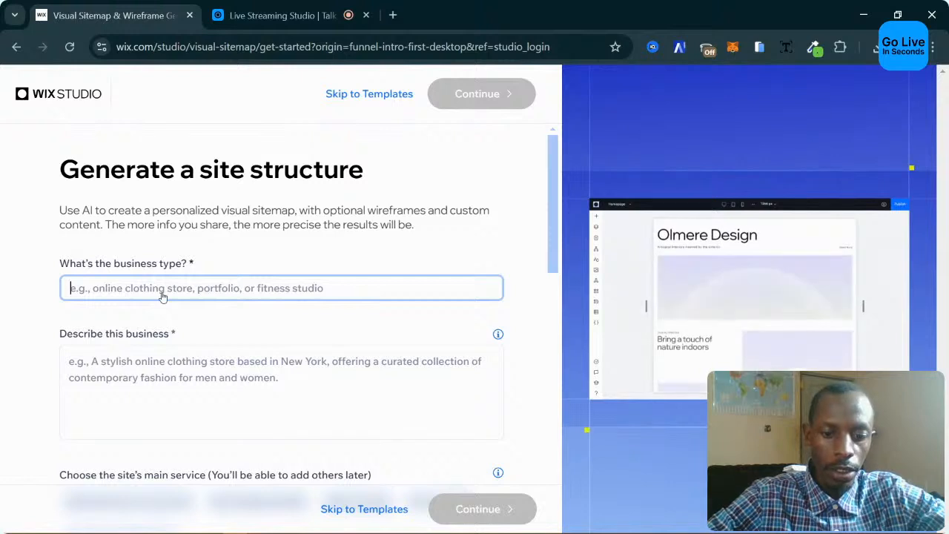
# Open a new browser tab with an empty address bar.
pyautogui.click(394, 16)
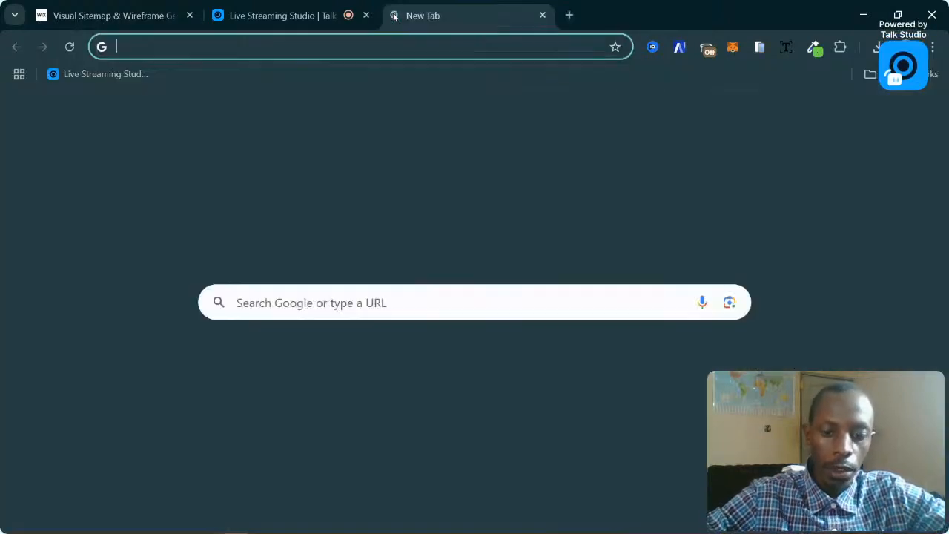
pyautogui.write('w')
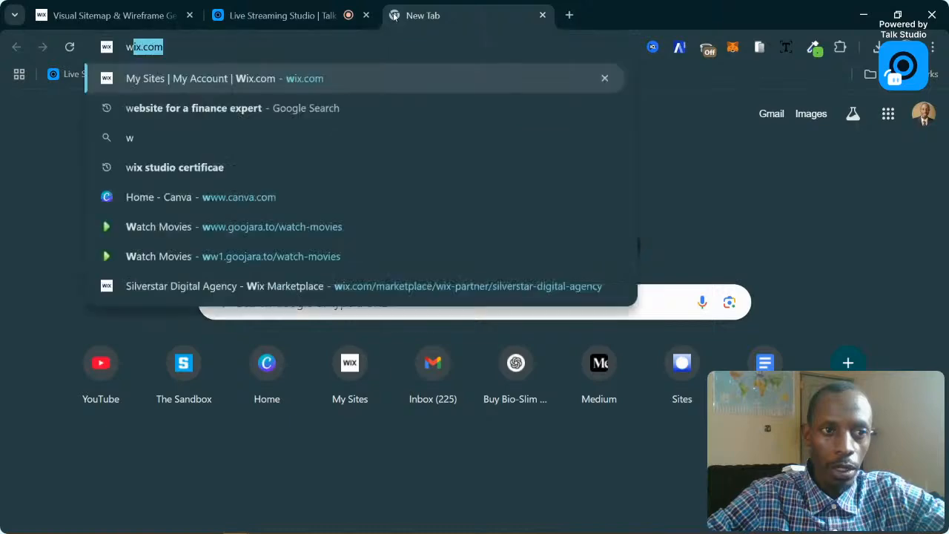
pyautogui.press('BackSpace')
pyautogui.press('BackSpace')
# Search Google for 'best blog' from the address bar.
pyautogui.write('rest')
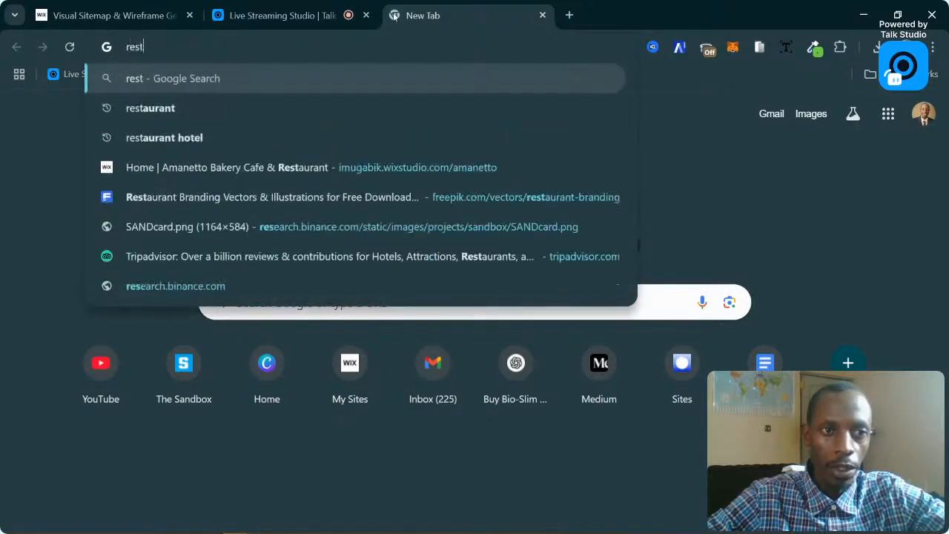
pyautogui.press('BackSpace')
pyautogui.press('BackSpace')
pyautogui.press('BackSpace')
pyautogui.write('best')
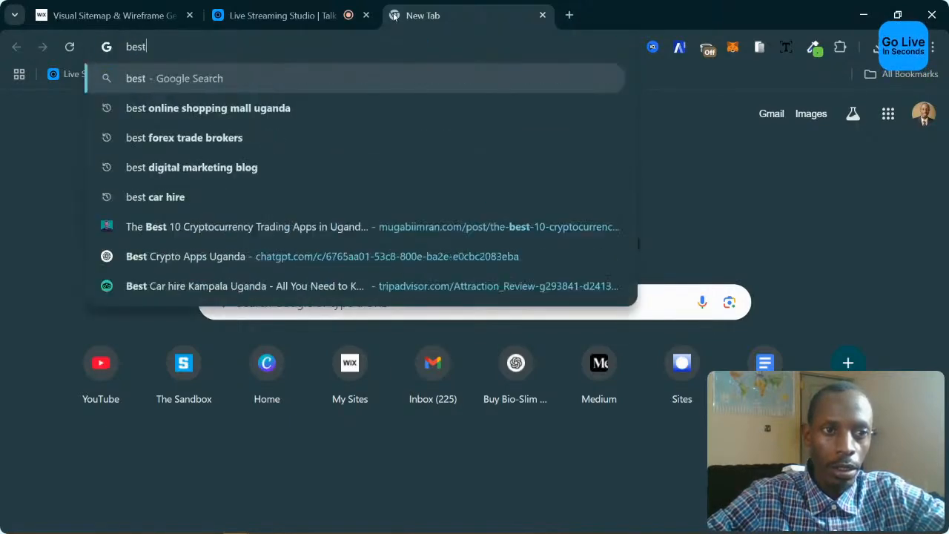
pyautogui.write(' r')
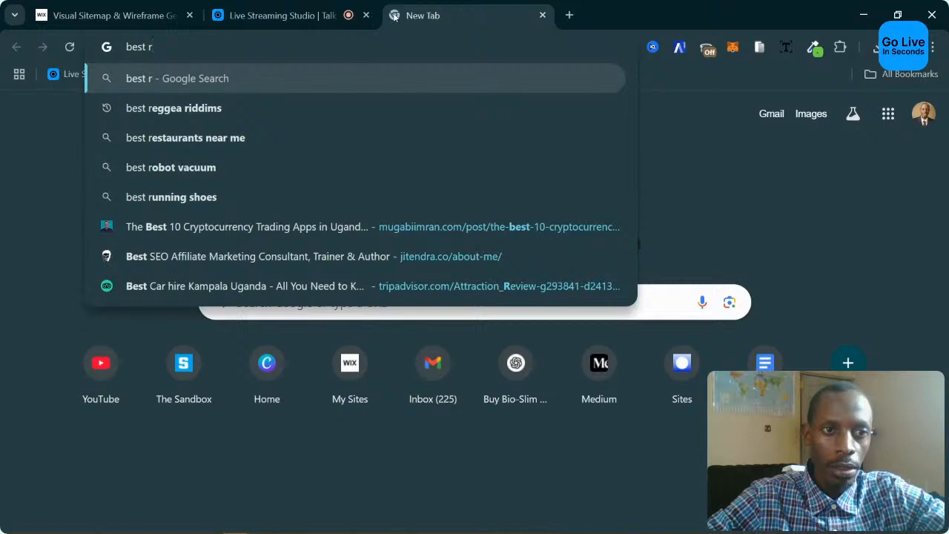
pyautogui.press('BackSpace')
pyautogui.press('BackSpace')
pyautogui.press('BackSpace')
pyautogui.press('BackSpace')
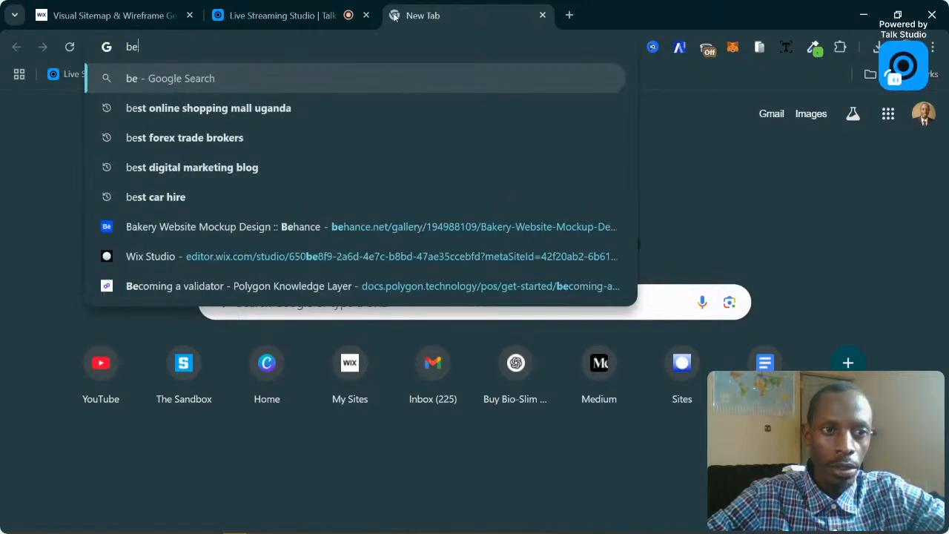
pyautogui.press('BackSpace')
pyautogui.press('BackSpace')
pyautogui.write('b')
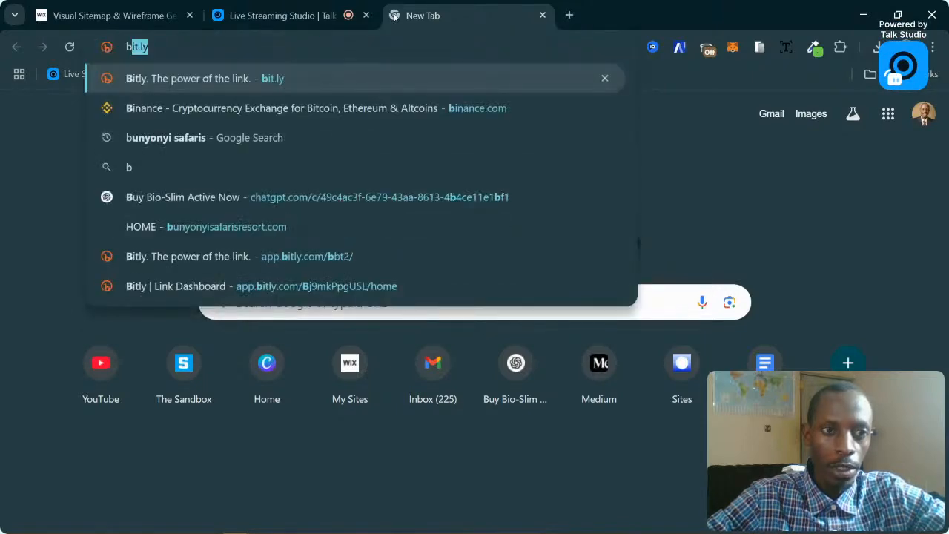
pyautogui.press('BackSpace')
pyautogui.press('BackSpace')
pyautogui.write('best blog')
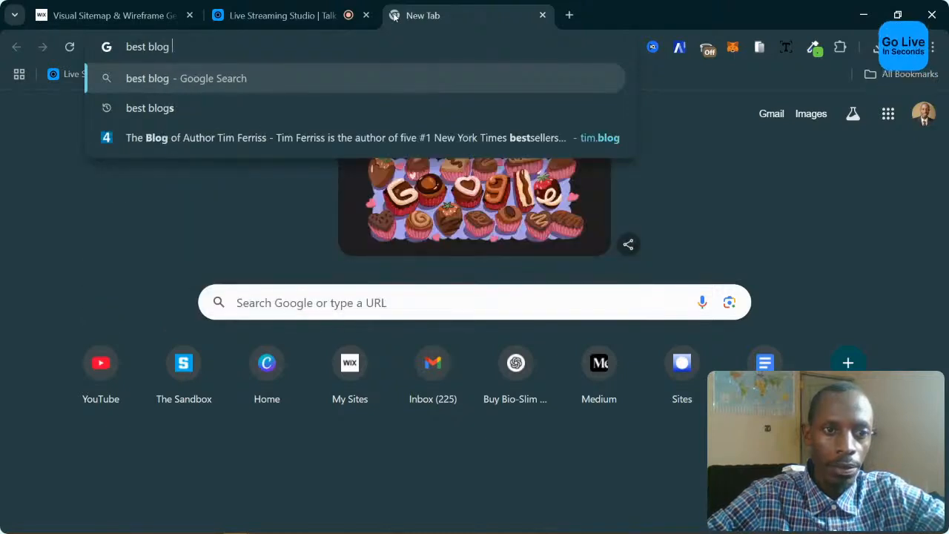
pyautogui.press('Return')
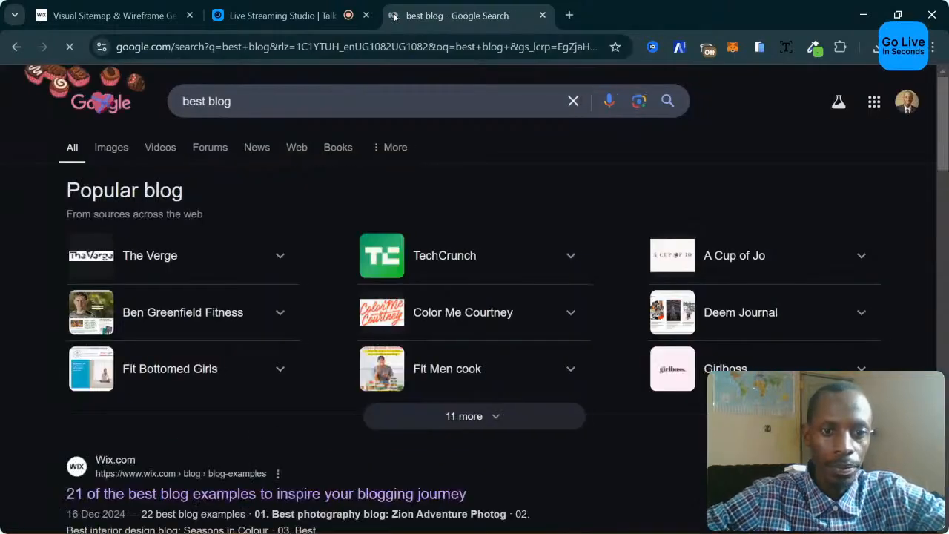
# Look through the 'best blog' results, then reselect the search box to change the query.
pyautogui.scroll(-5, 509, 318)
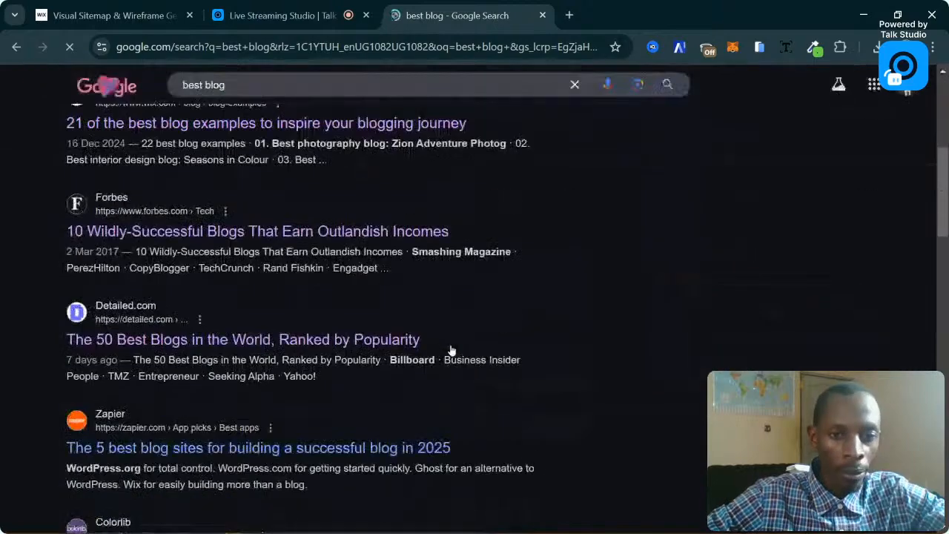
pyautogui.scroll(-6, 444, 327)
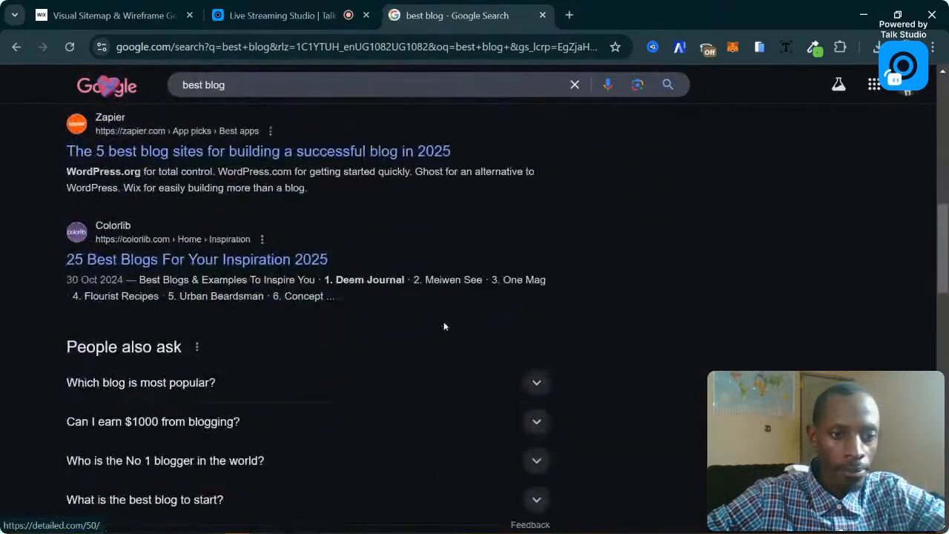
pyautogui.scroll(-2, 444, 326)
pyautogui.scroll(8, 444, 324)
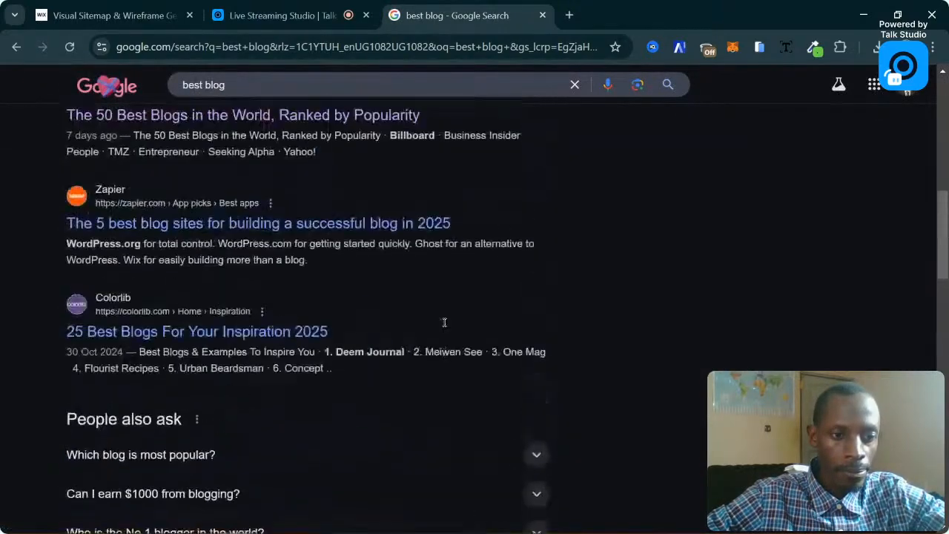
pyautogui.scroll(4, 444, 324)
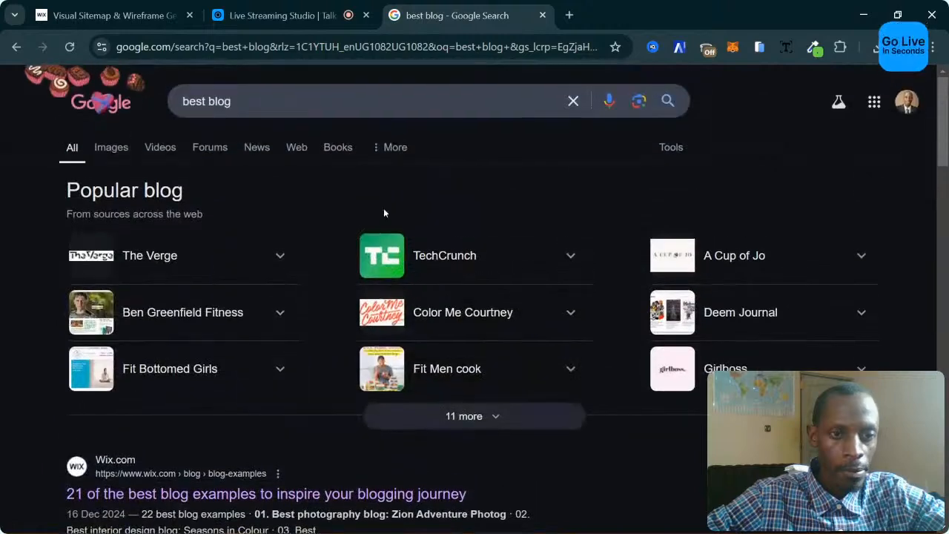
pyautogui.click(296, 101)
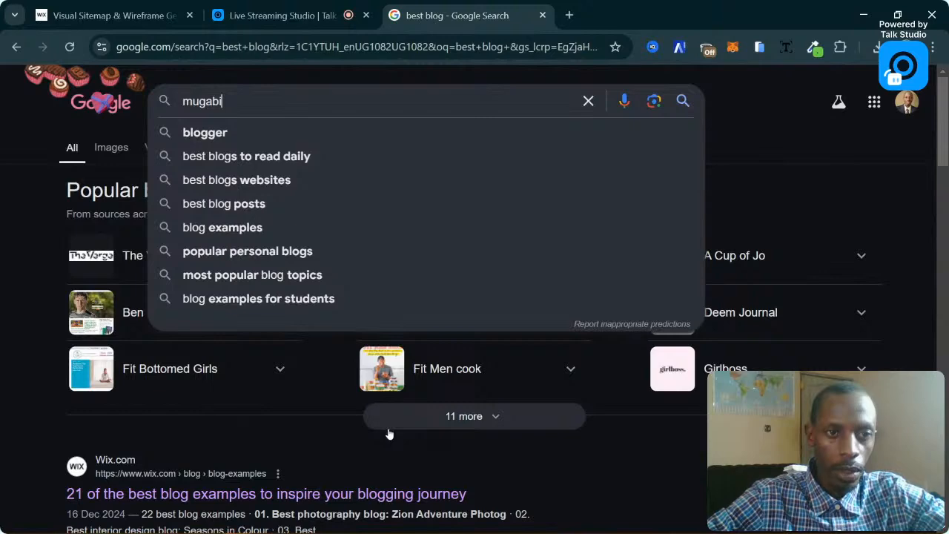
# Search for the person's name and open the top result's website in a new tab.
pyautogui.press('Return')
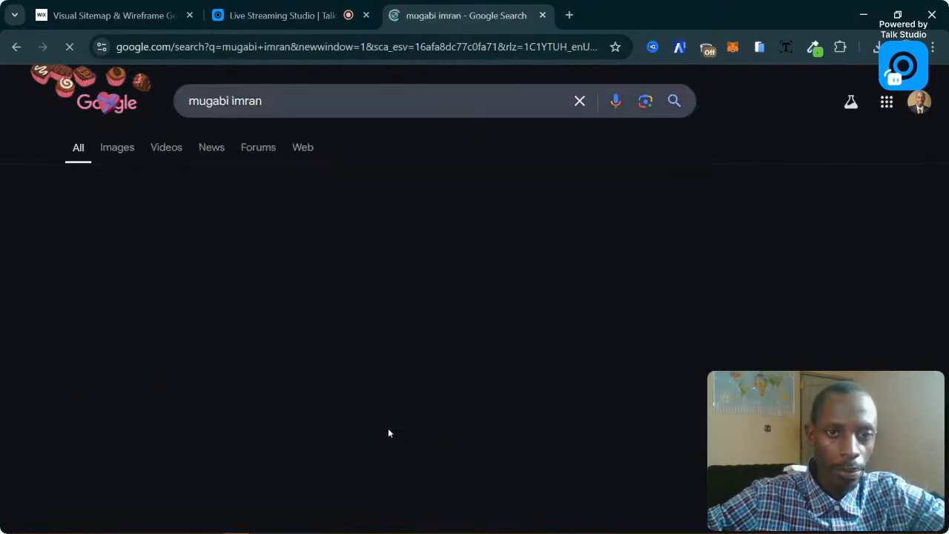
pyautogui.scroll(-4, 361, 332)
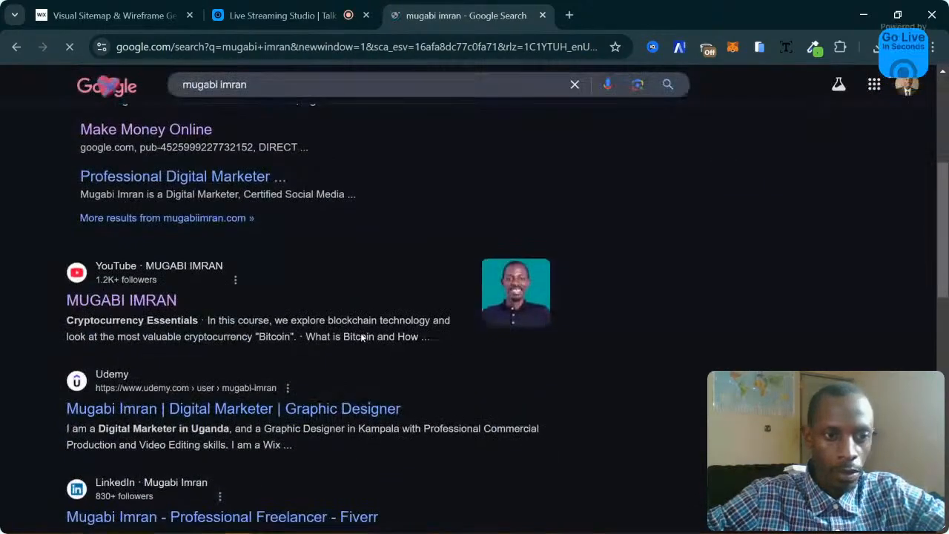
pyautogui.scroll(4, 360, 332)
pyautogui.scroll(-2, 362, 337)
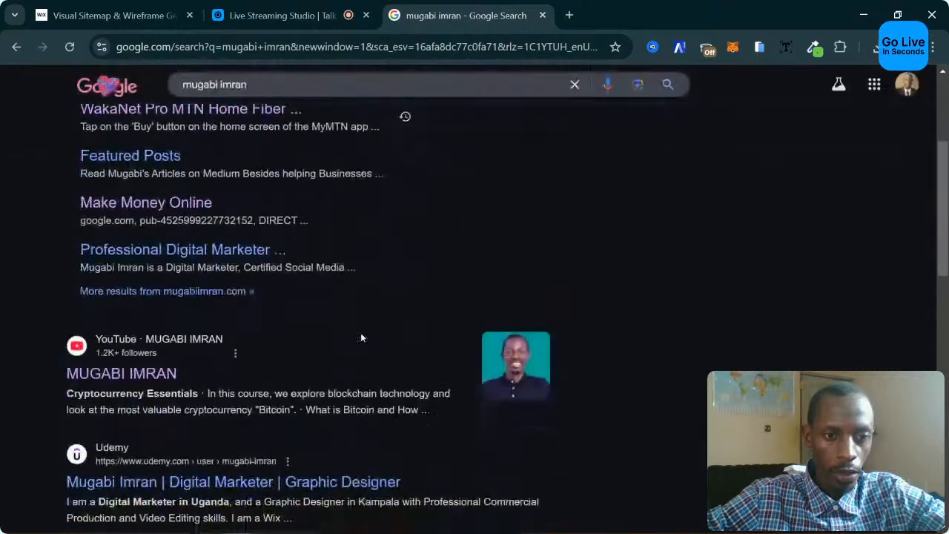
pyautogui.scroll(2, 361, 337)
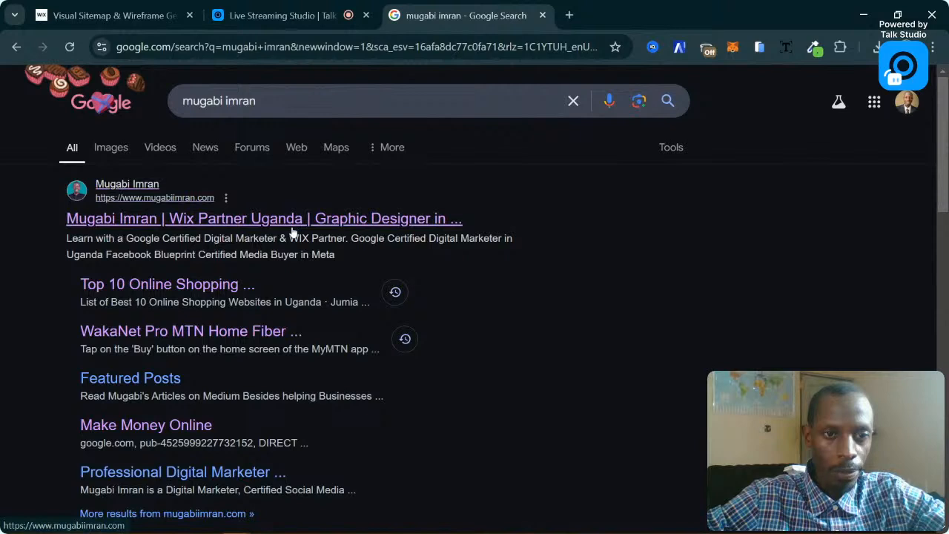
pyautogui.click(297, 225)
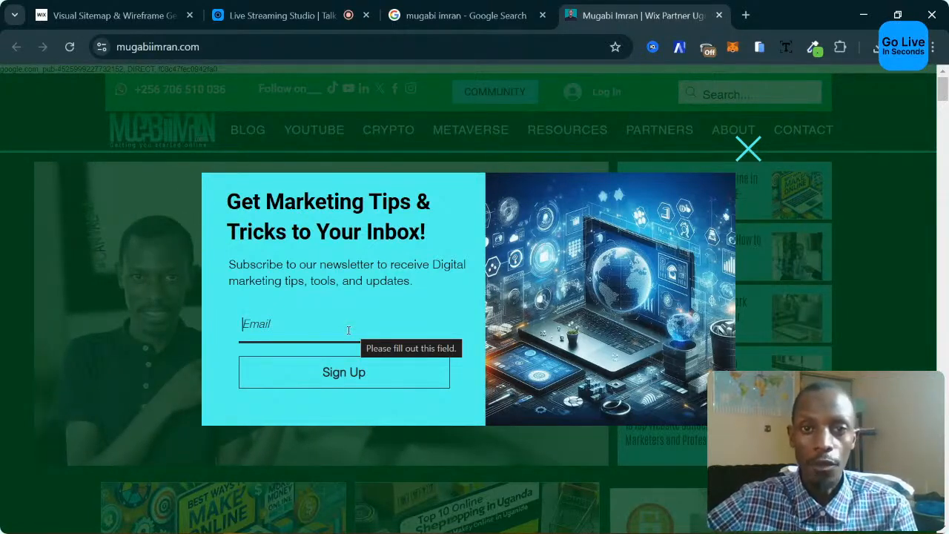
# Close the newsletter popup and browse the reference site's homepage blog sections.
pyautogui.click(748, 149)
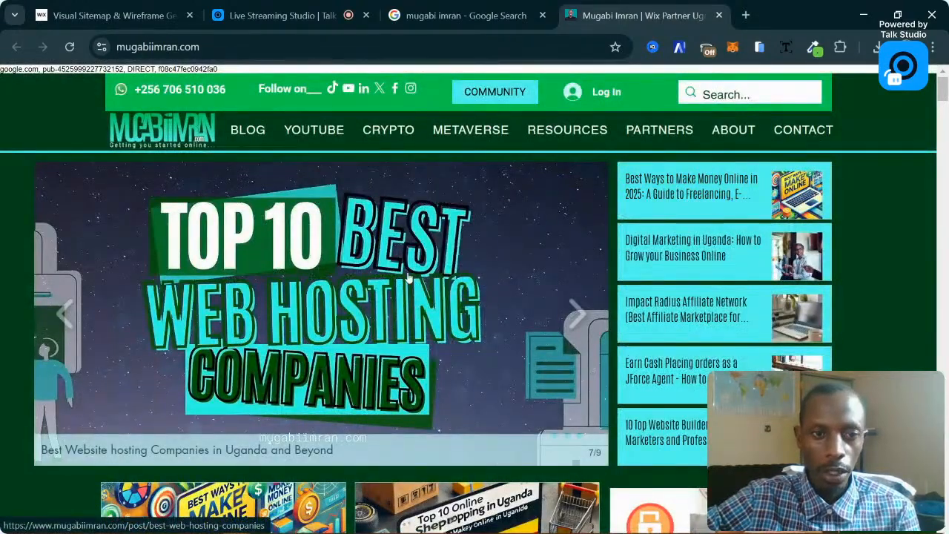
pyautogui.scroll(-2, 438, 267)
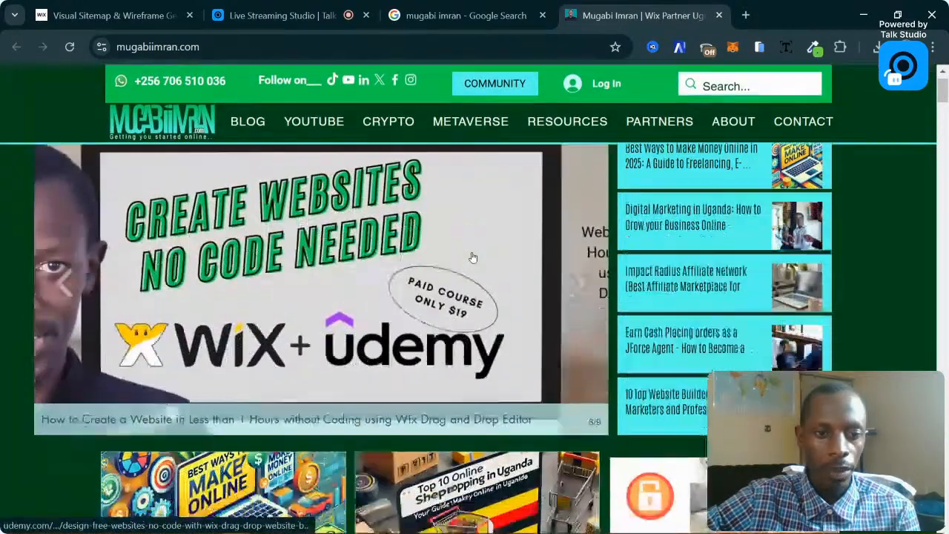
pyautogui.scroll(2, 473, 256)
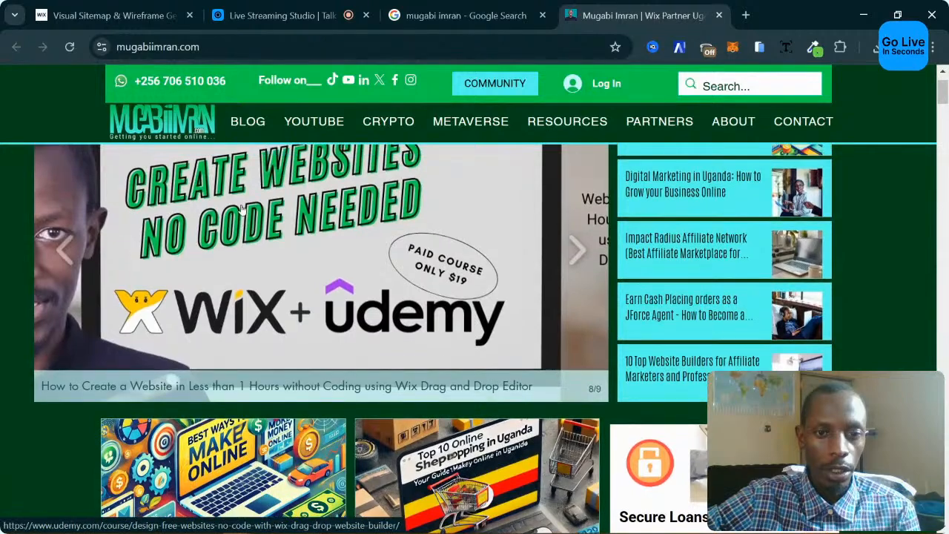
pyautogui.scroll(1, 497, 229)
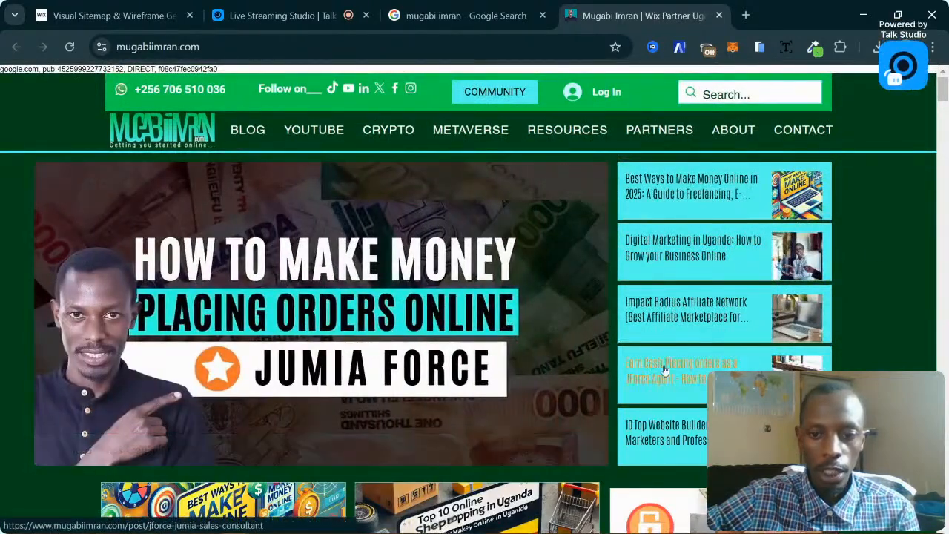
pyautogui.scroll(-3, 472, 396)
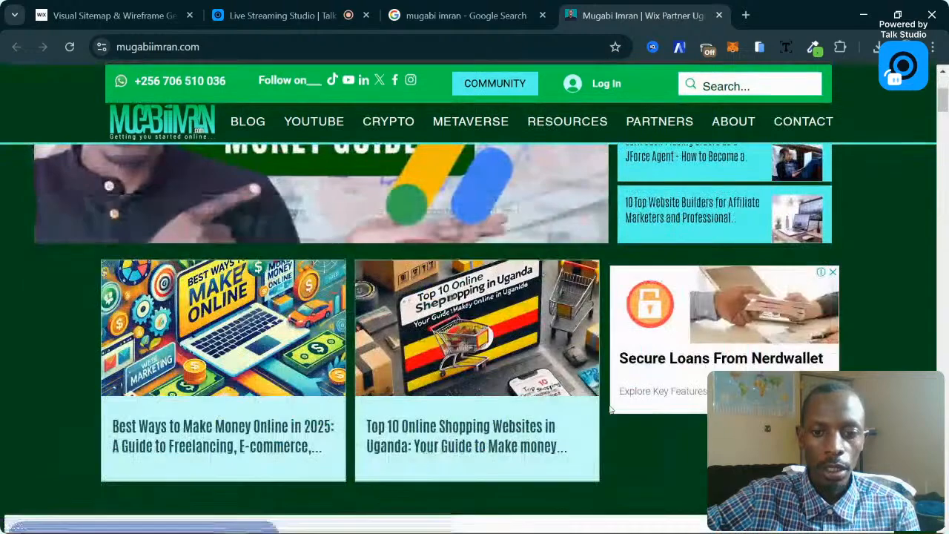
pyautogui.scroll(-1, 584, 399)
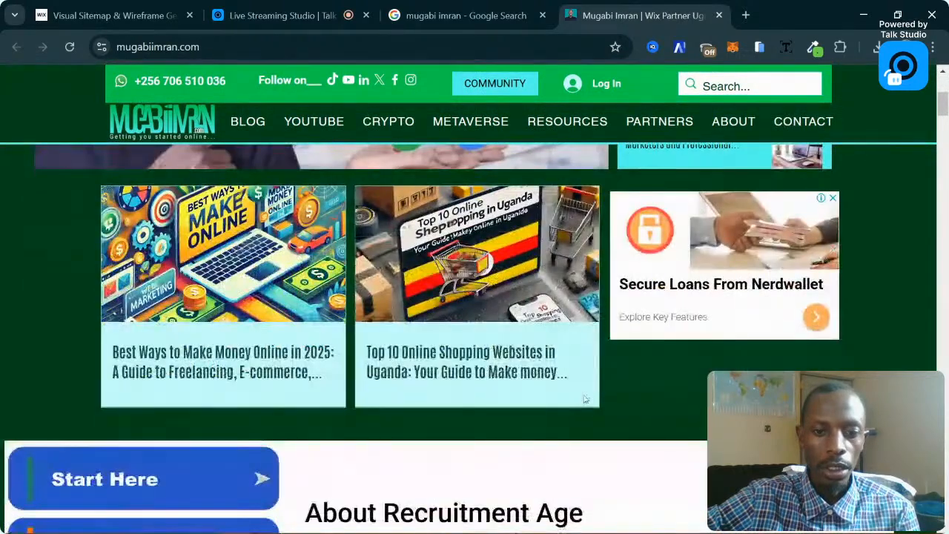
pyautogui.scroll(-3, 501, 309)
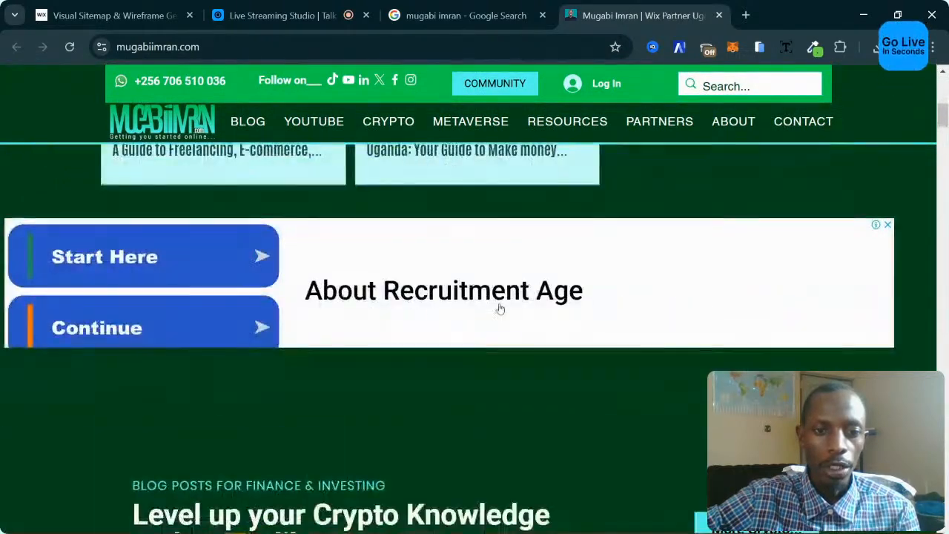
pyautogui.scroll(-10, 473, 401)
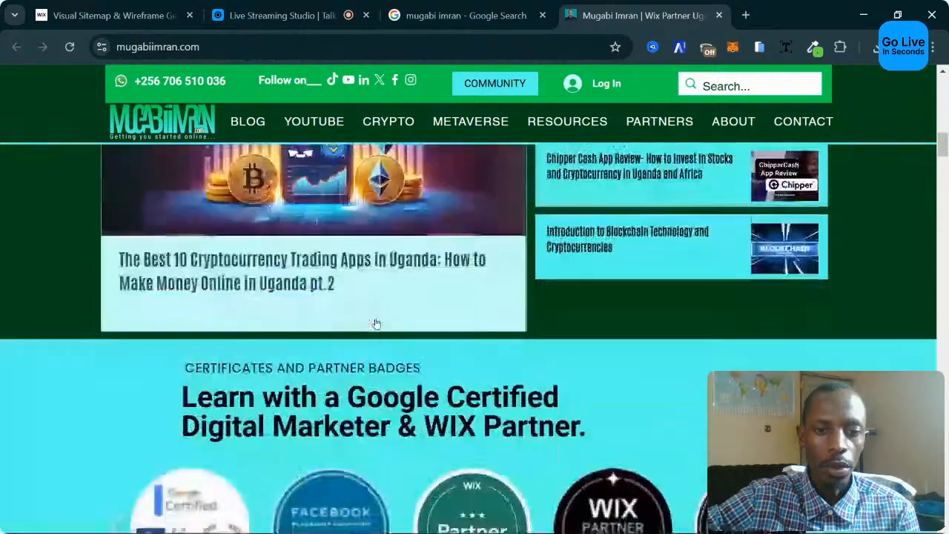
# Go back to the Wix Studio tab with the empty site-structure form.
pyautogui.scroll(8, 376, 324)
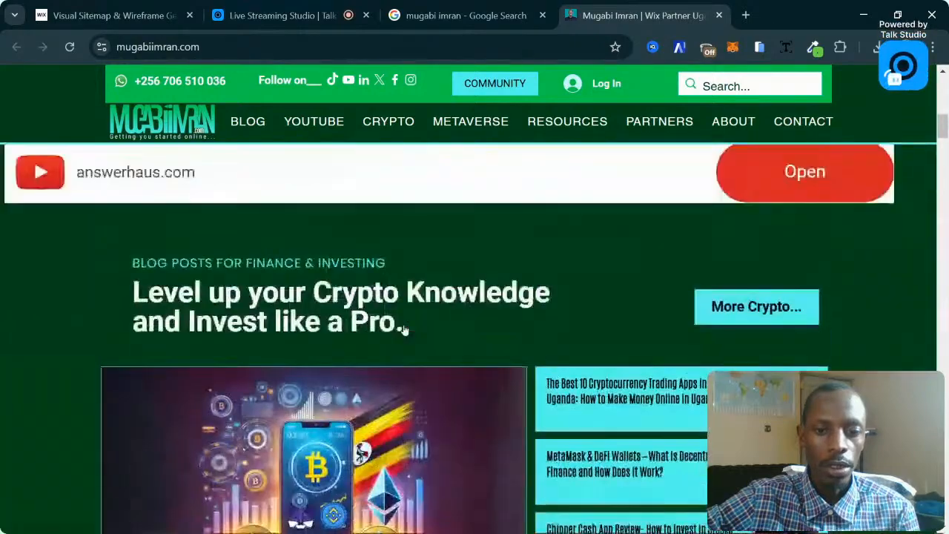
pyautogui.scroll(-3, 404, 330)
pyautogui.scroll(2, 404, 330)
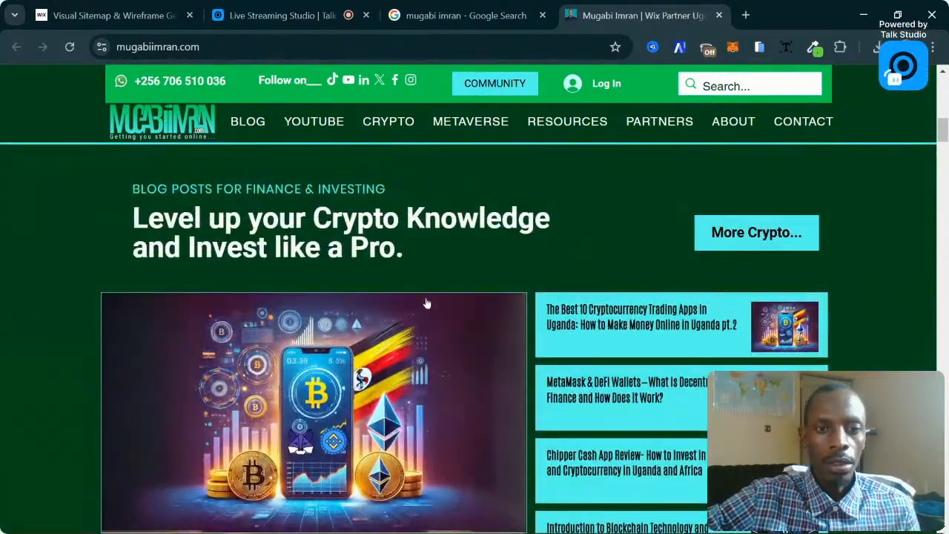
pyautogui.click(283, 6)
pyautogui.click(132, 6)
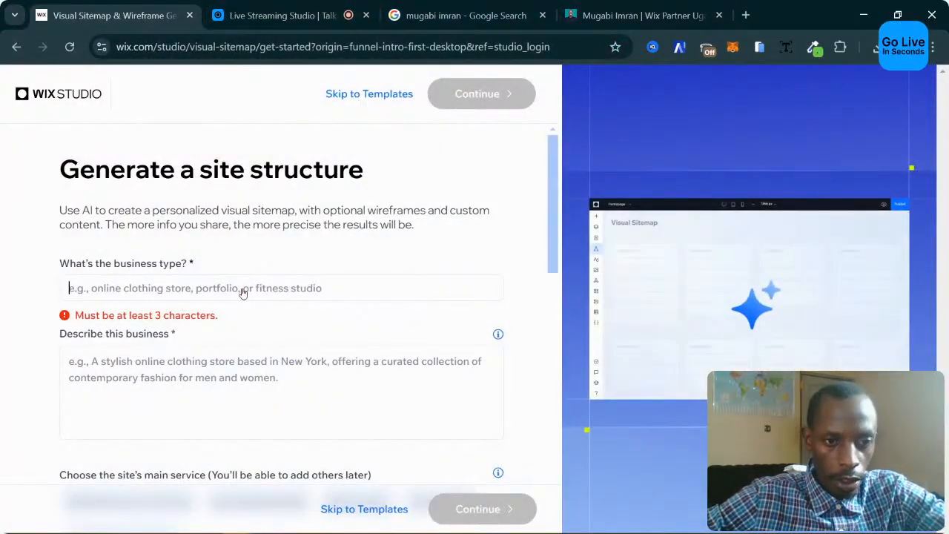
# Set business type Blog, describe it as Blockchain Technology and AI, and pick blog writing as the service.
pyautogui.write('Blog')
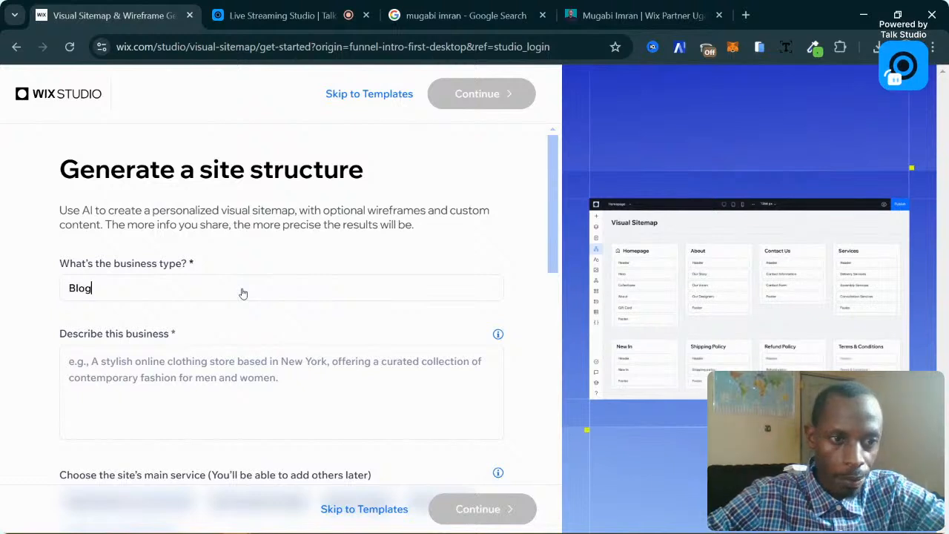
pyautogui.scroll(-1, 302, 245)
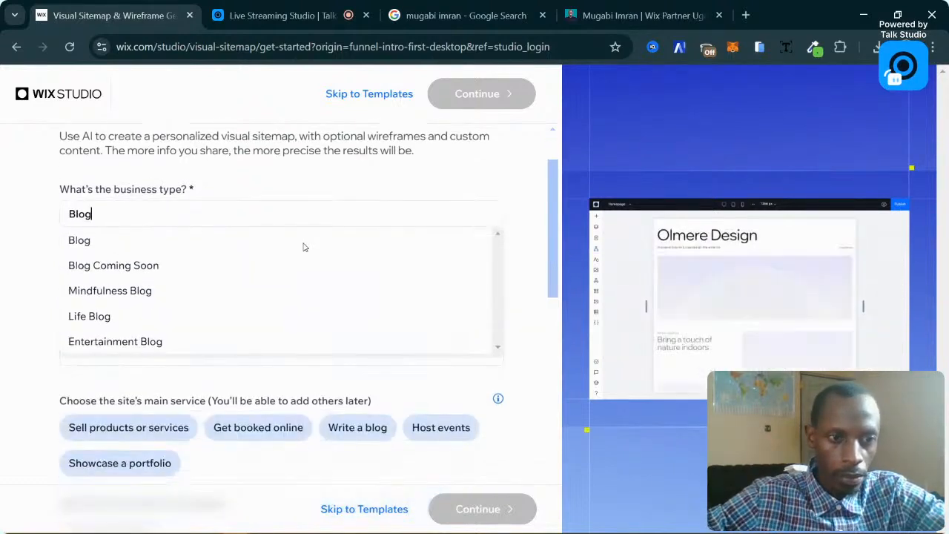
pyautogui.click(102, 246)
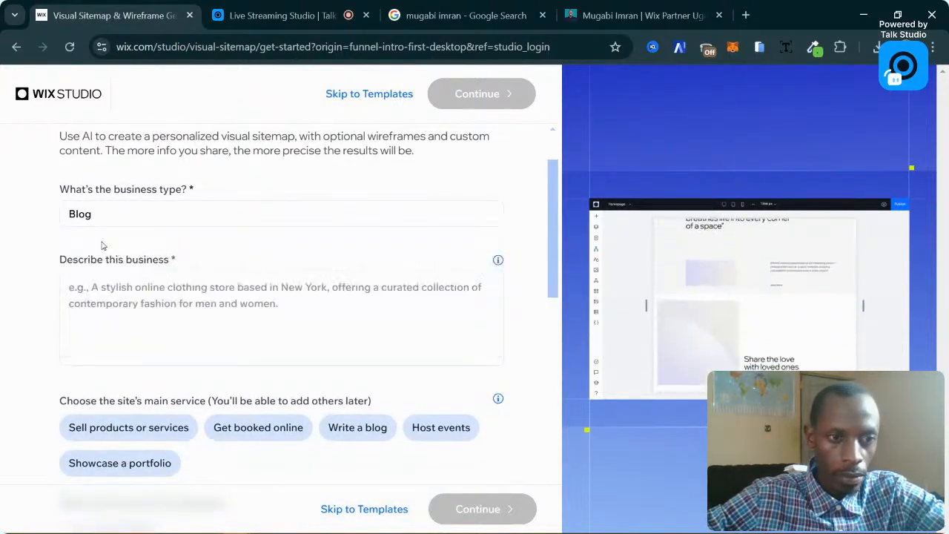
pyautogui.click(148, 306)
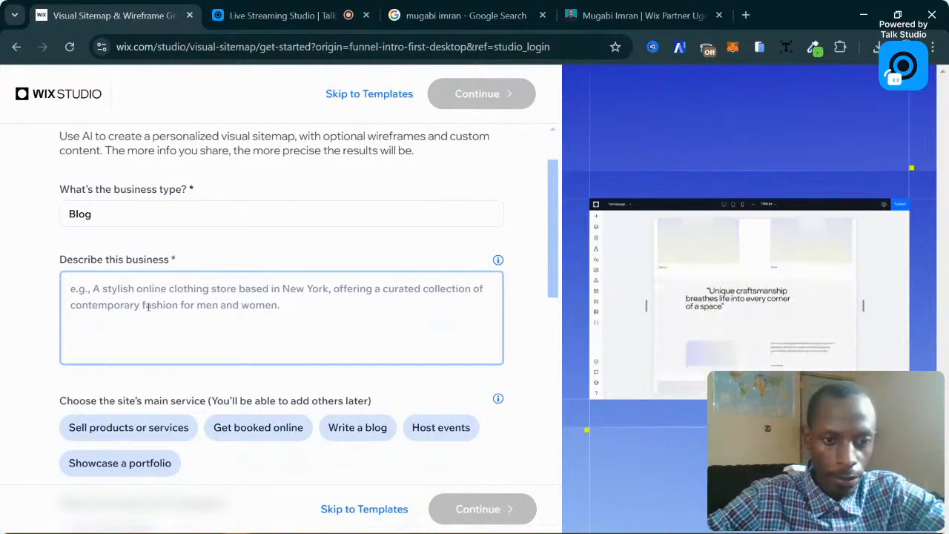
pyautogui.write('Blog about')
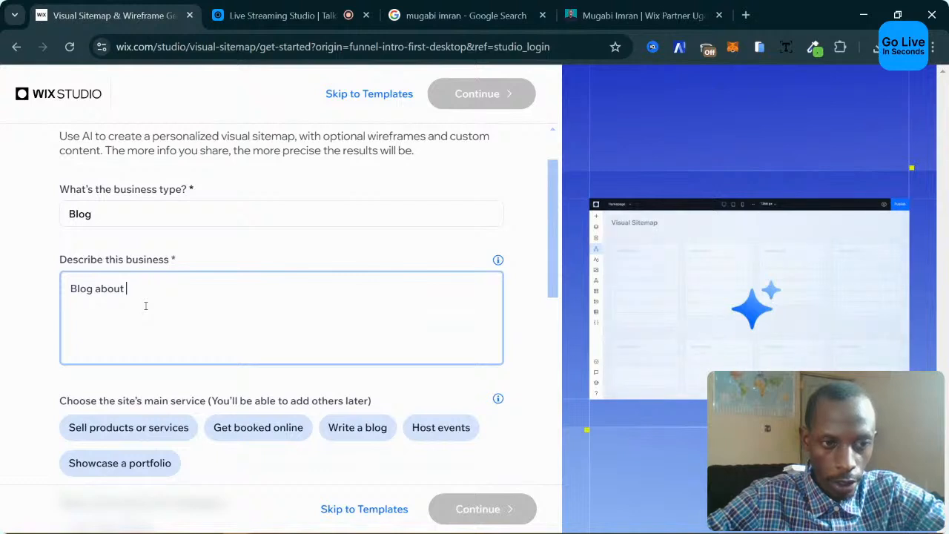
pyautogui.write('Tech')
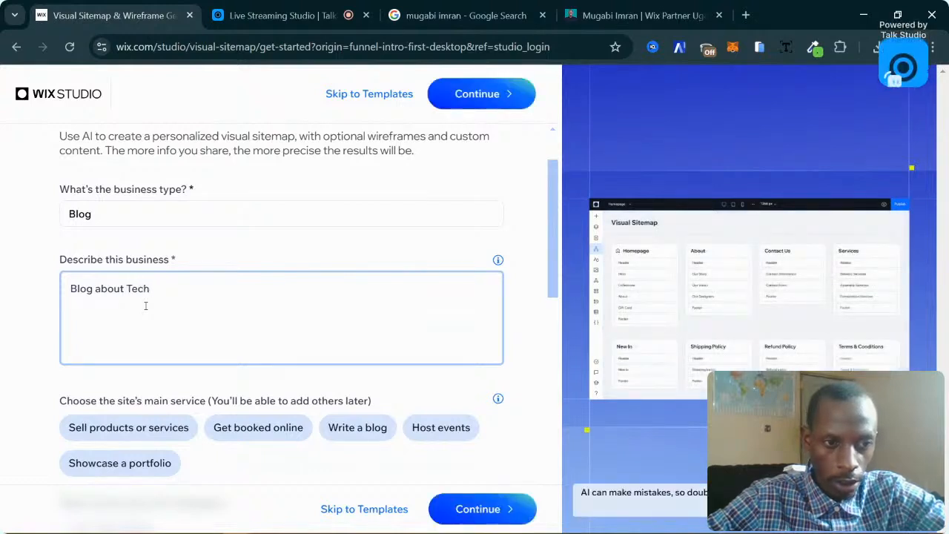
pyautogui.press('BackSpace')
pyautogui.press('BackSpace')
pyautogui.press('BackSpace')
pyautogui.press('BackSpace')
pyautogui.write('Block')
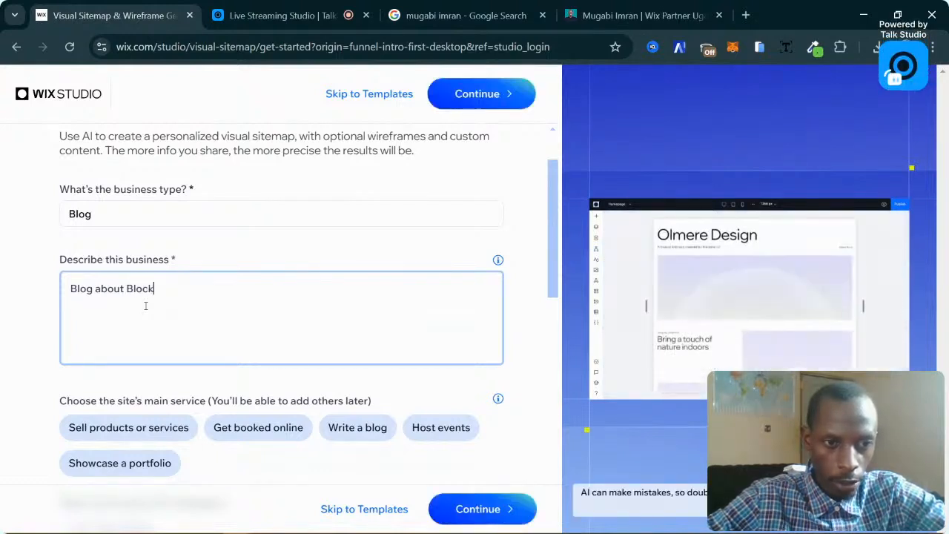
pyautogui.write('chain Techno')
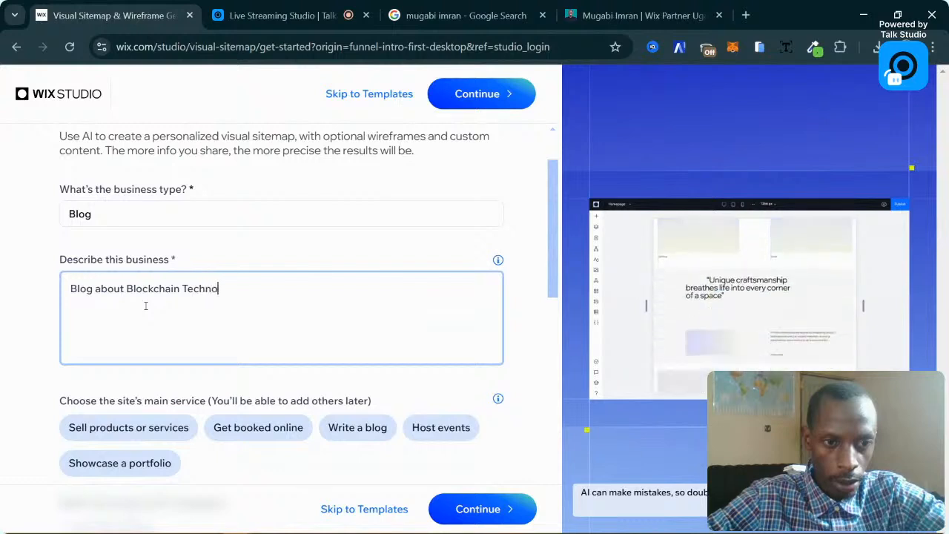
pyautogui.write('logy')
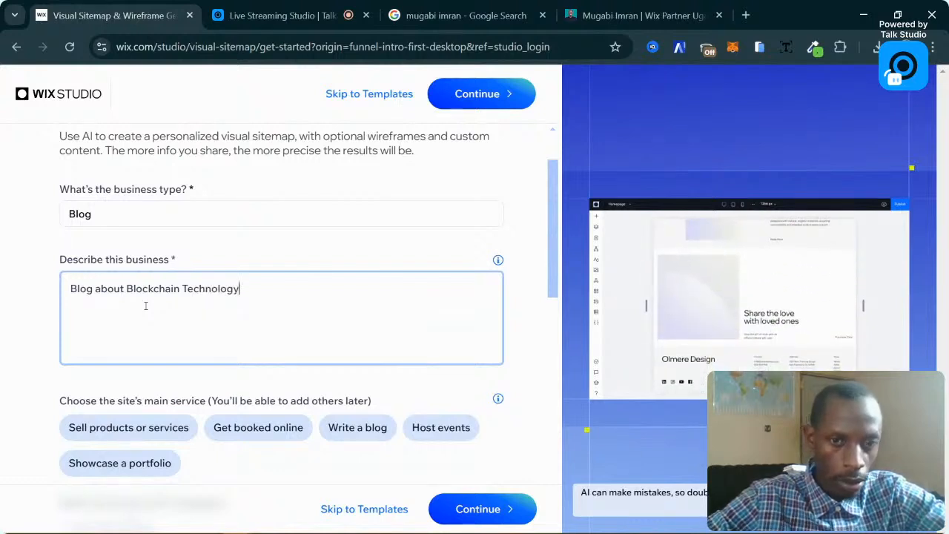
pyautogui.write(' a')
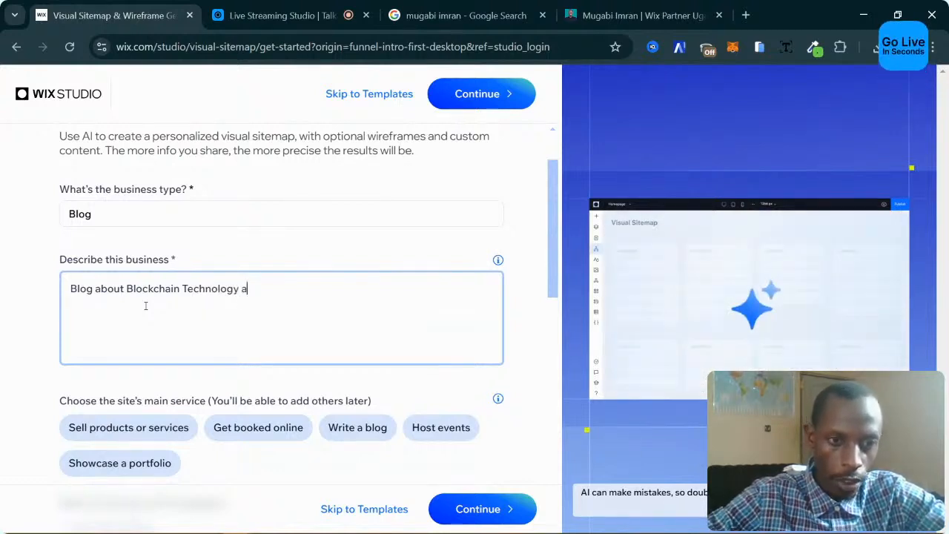
pyautogui.write('nd AI')
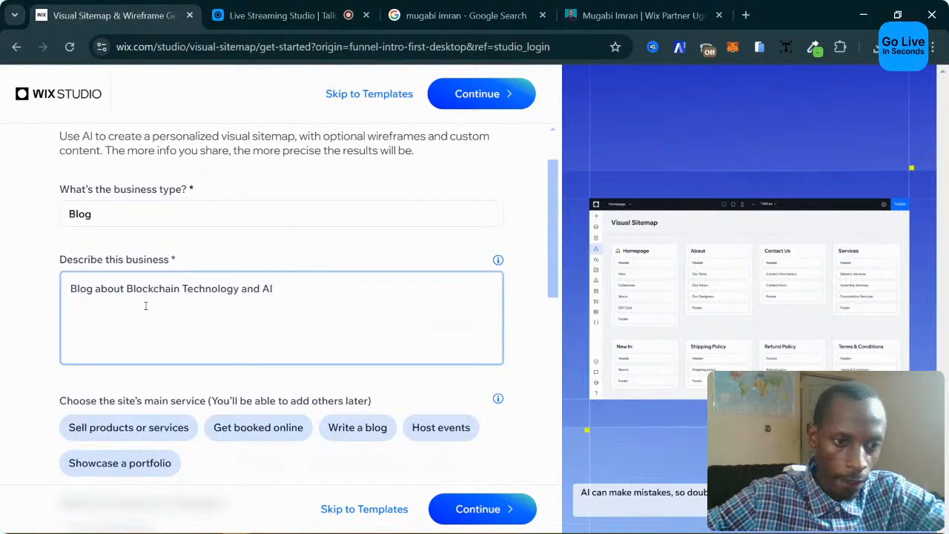
pyautogui.scroll(-2, 146, 305)
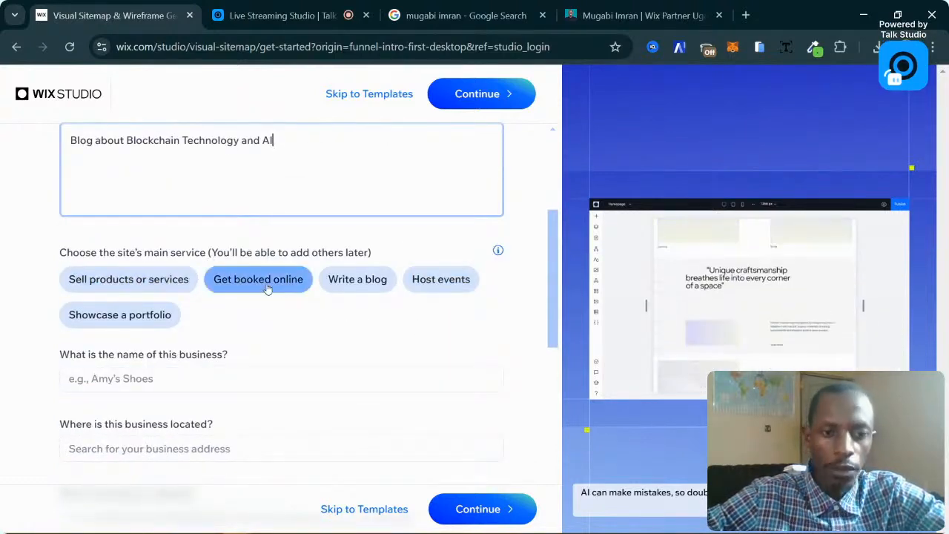
pyautogui.click(368, 283)
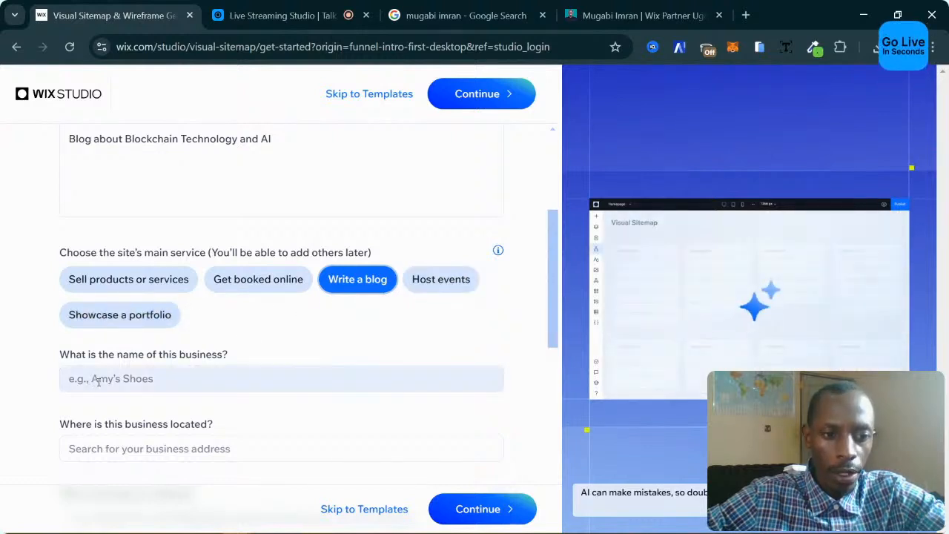
# Enter CRYPTOBLOG as the business name, replacing the initially typed personal name.
pyautogui.click(230, 381)
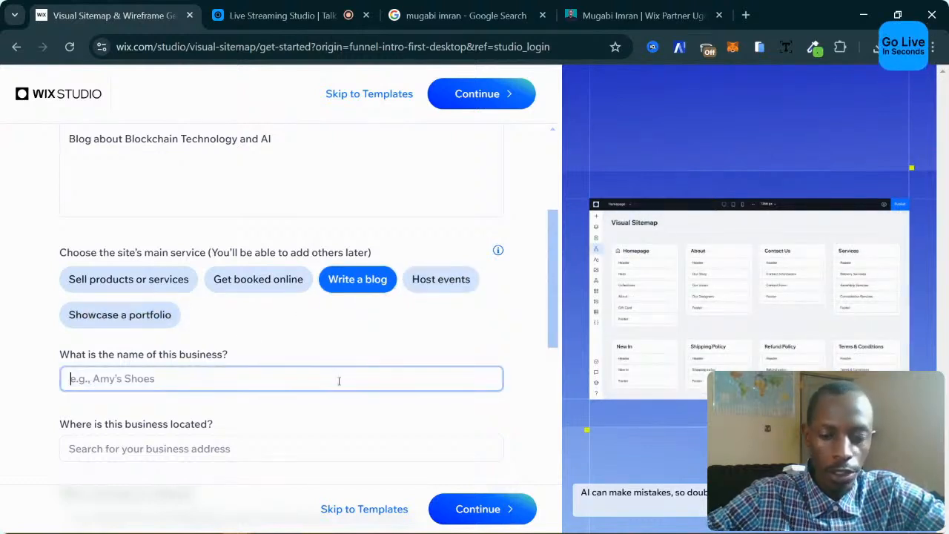
pyautogui.write('mug')
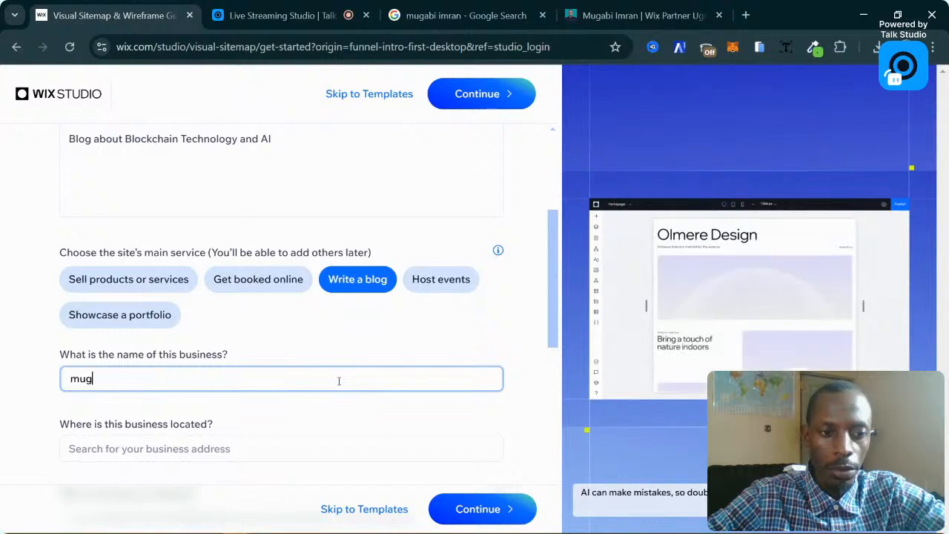
pyautogui.press('BackSpace')
pyautogui.press('BackSpace')
pyautogui.press('BackSpace')
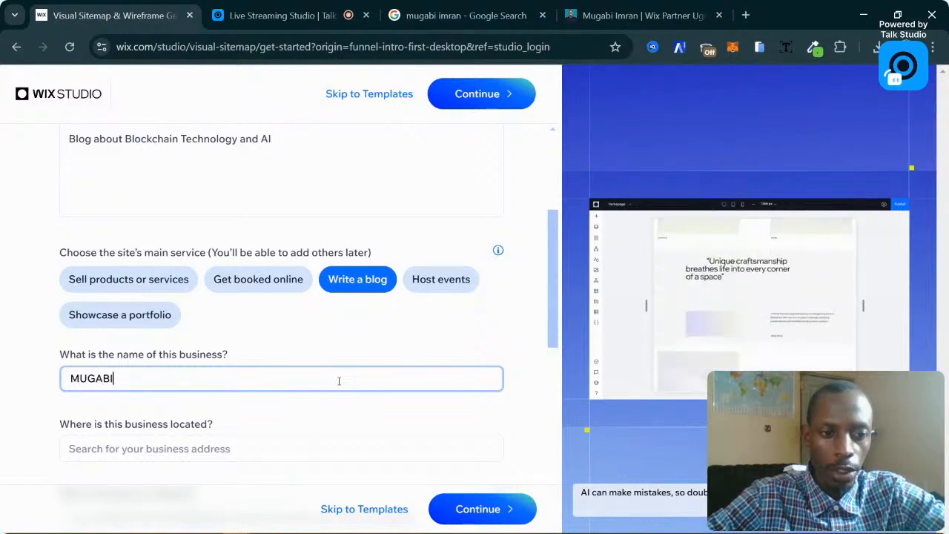
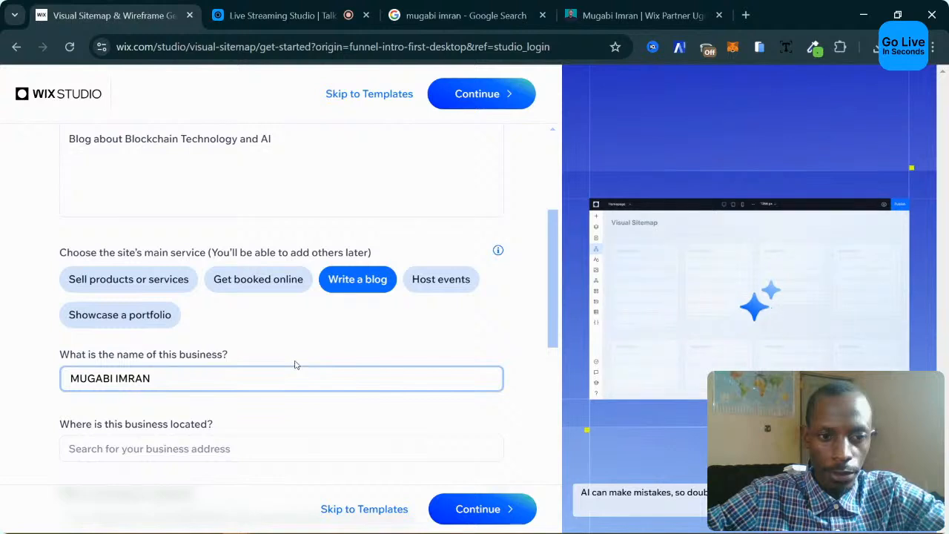
pyautogui.click(406, 356)
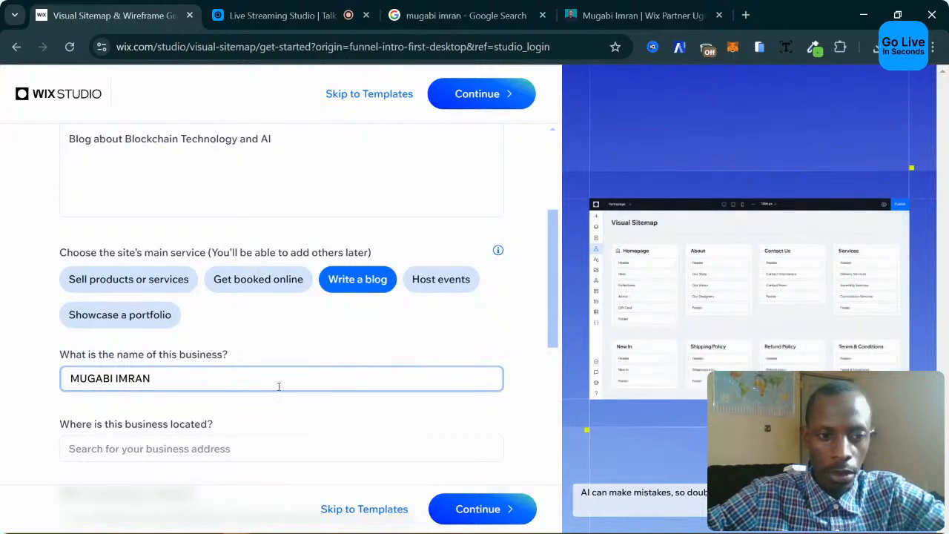
pyautogui.moveTo(278, 386); pyautogui.dragTo(65, 382)
pyautogui.write('C')
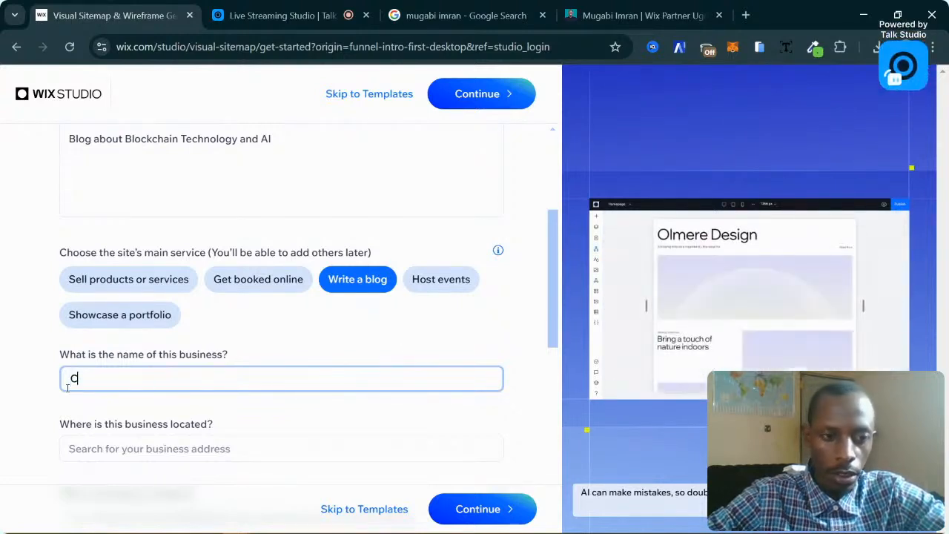
pyautogui.write('RYPTOBLO')
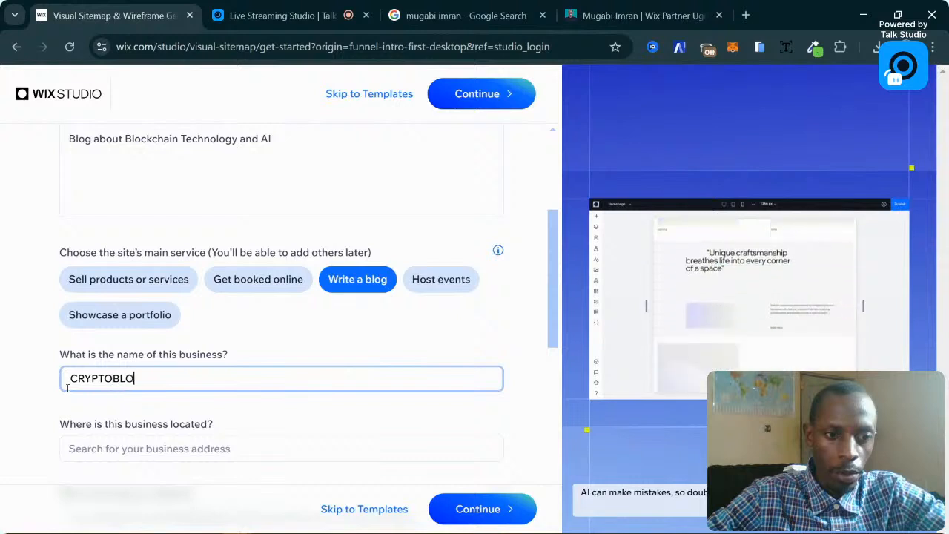
pyautogui.write('G')
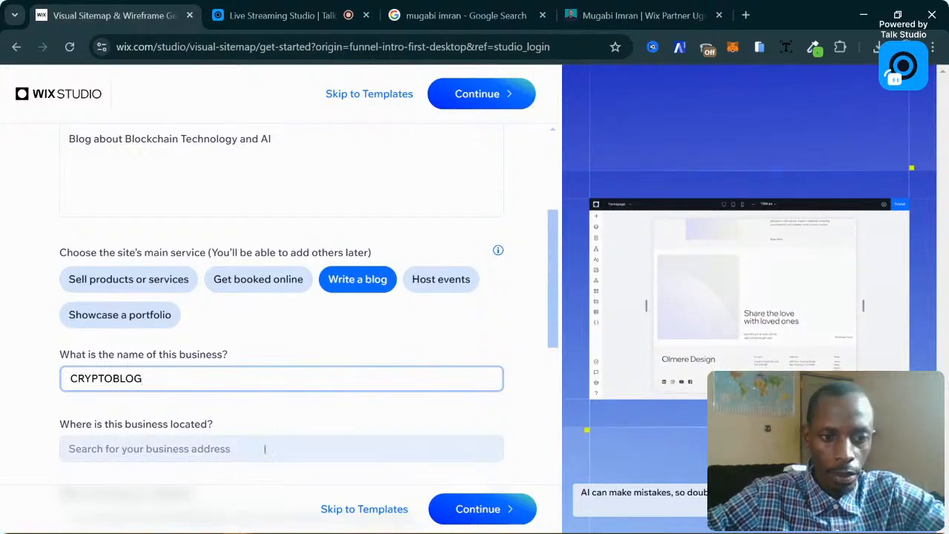
pyautogui.click(234, 449)
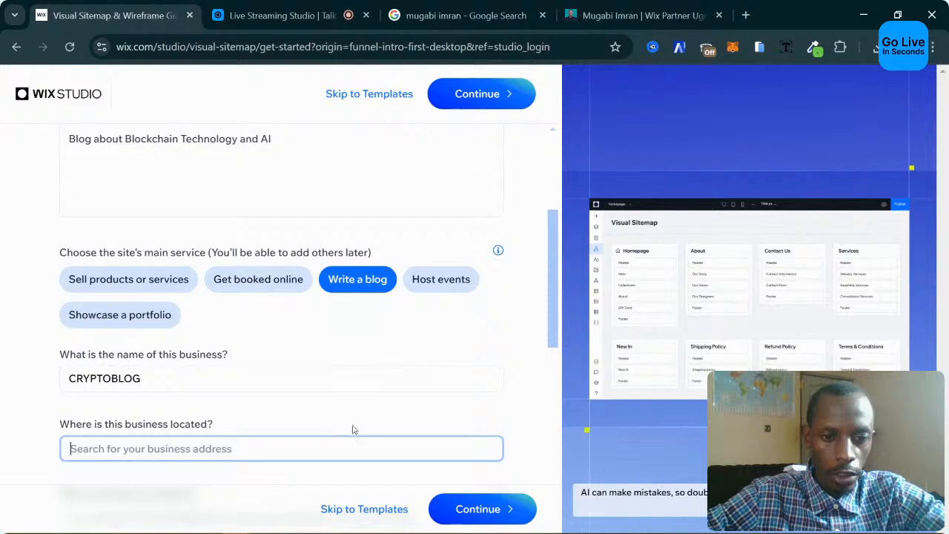
# Set the text tone to Professional and Friendly and continue to site generation.
pyautogui.scroll(-4, 353, 430)
pyautogui.scroll(1, 384, 432)
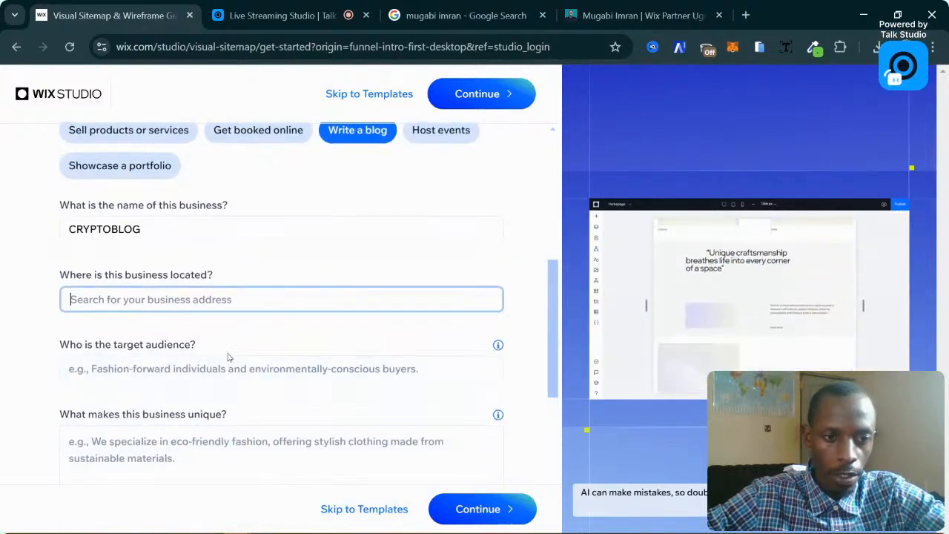
pyautogui.scroll(-3, 228, 357)
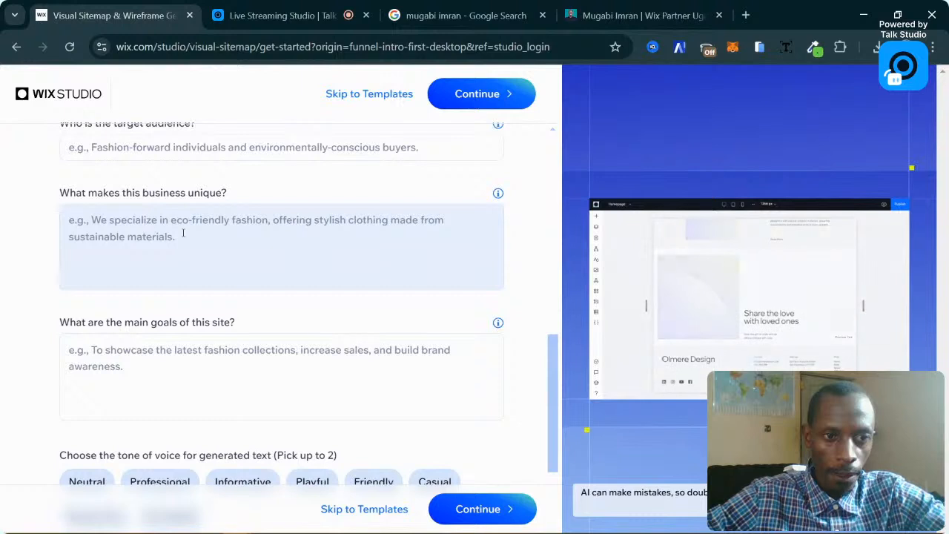
pyautogui.scroll(-1, 201, 354)
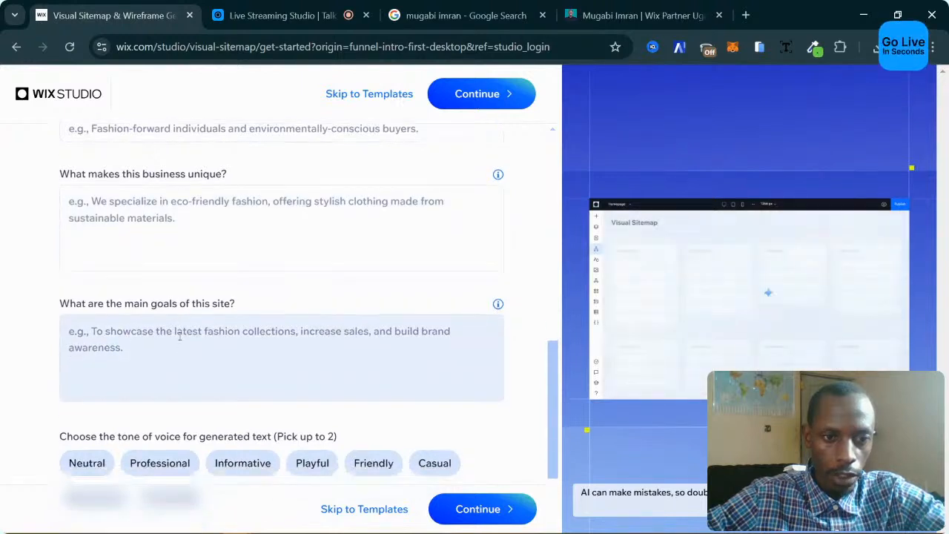
pyautogui.scroll(-2, 179, 336)
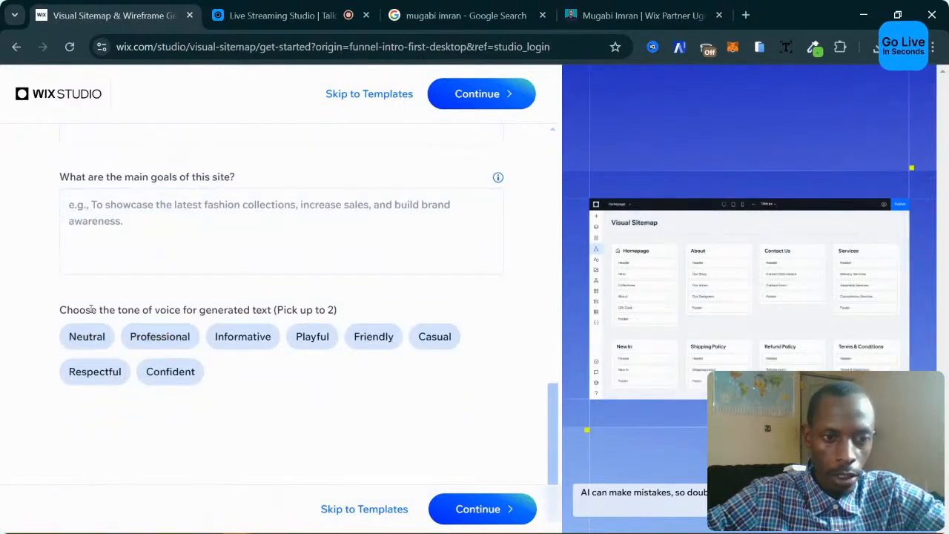
pyautogui.click(143, 338)
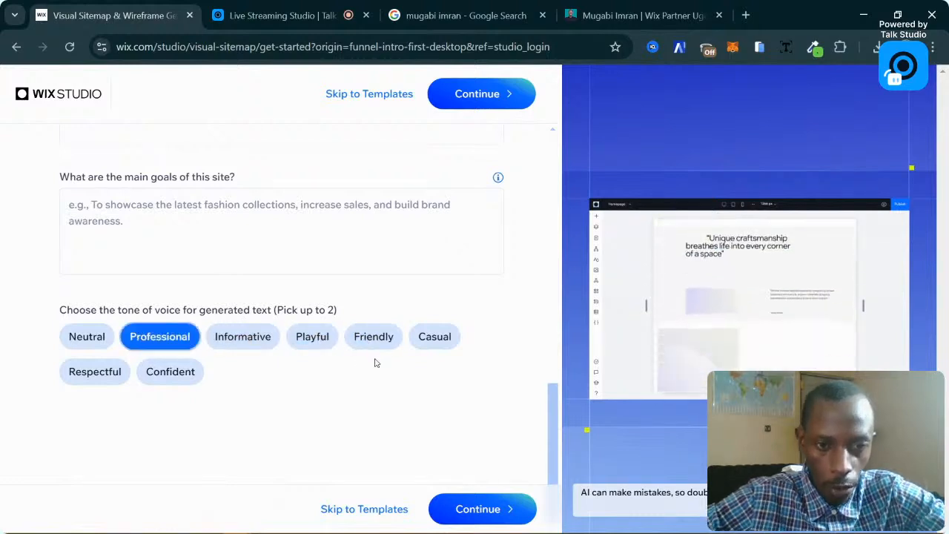
pyautogui.click(312, 342)
pyautogui.click(391, 341)
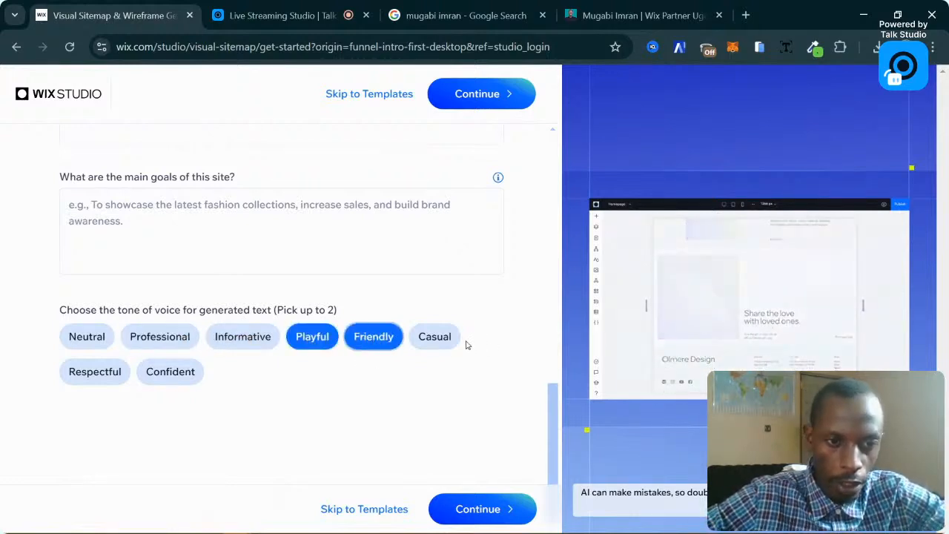
pyautogui.click(429, 341)
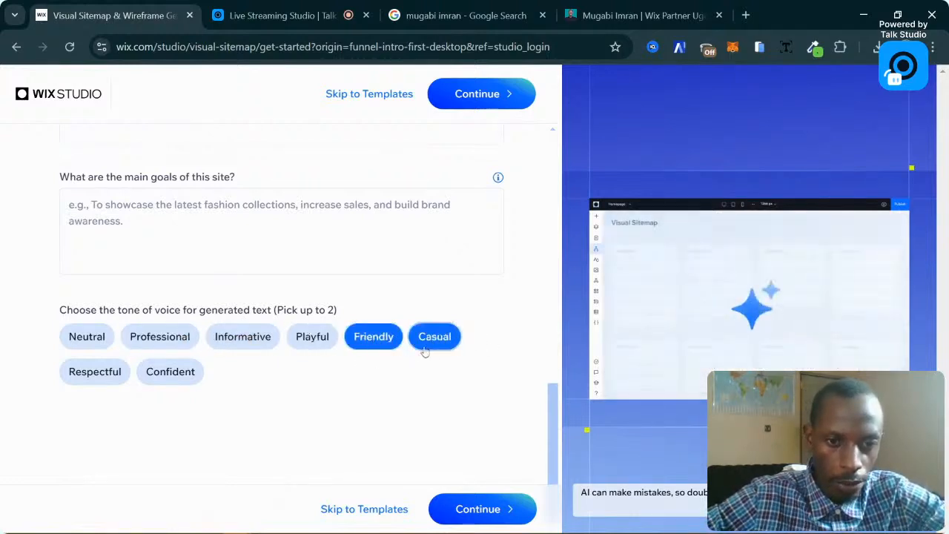
pyautogui.click(379, 340)
pyautogui.click(147, 344)
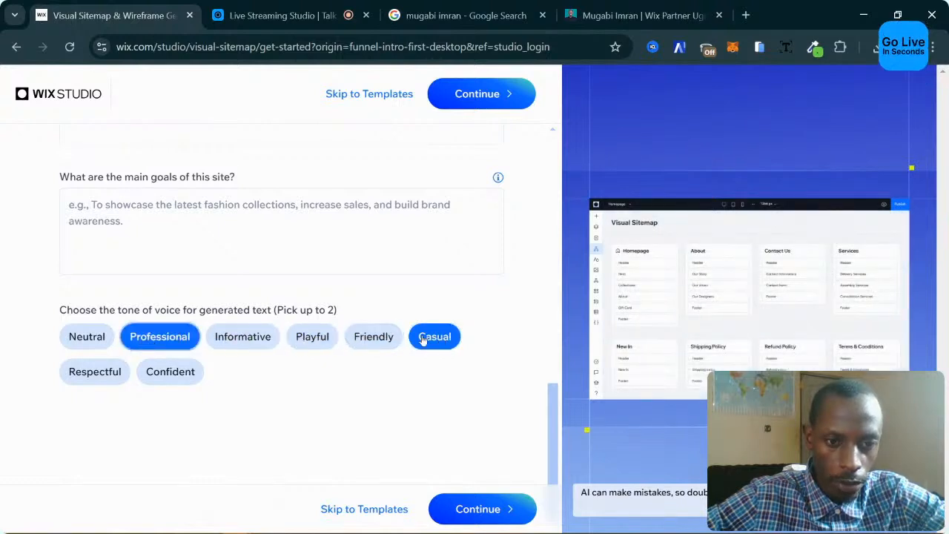
pyautogui.click(382, 338)
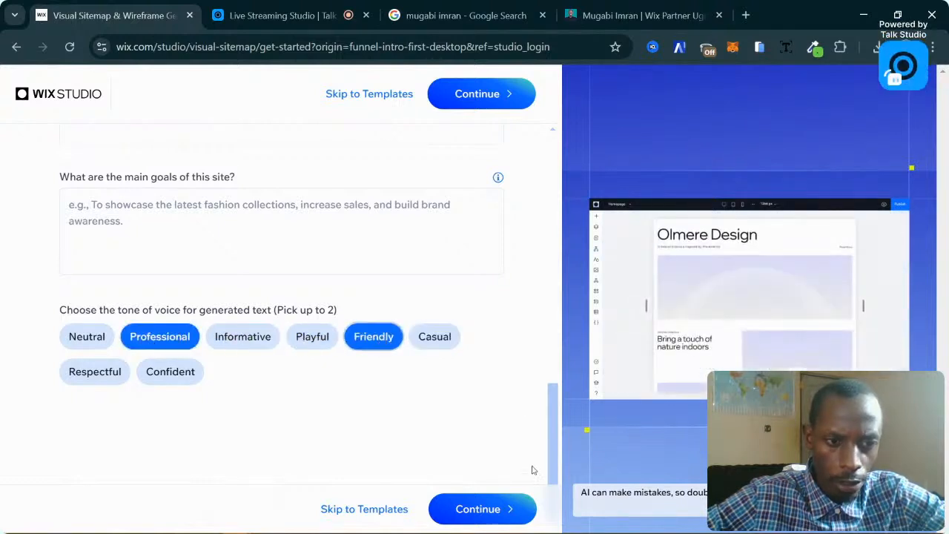
pyautogui.click(504, 511)
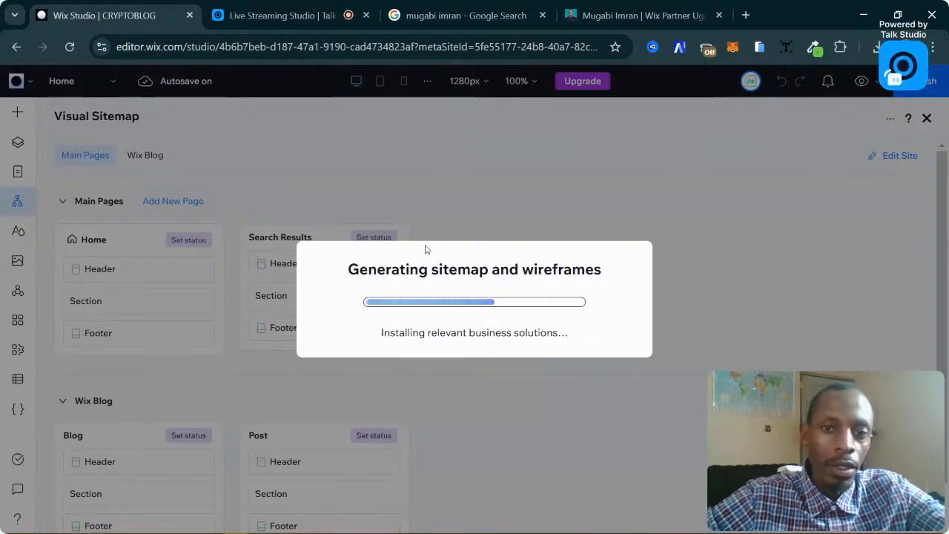
# Switch to the reference blog site tab while the CRYPTOBLOG sitemap generates.
pyautogui.click(599, 21)
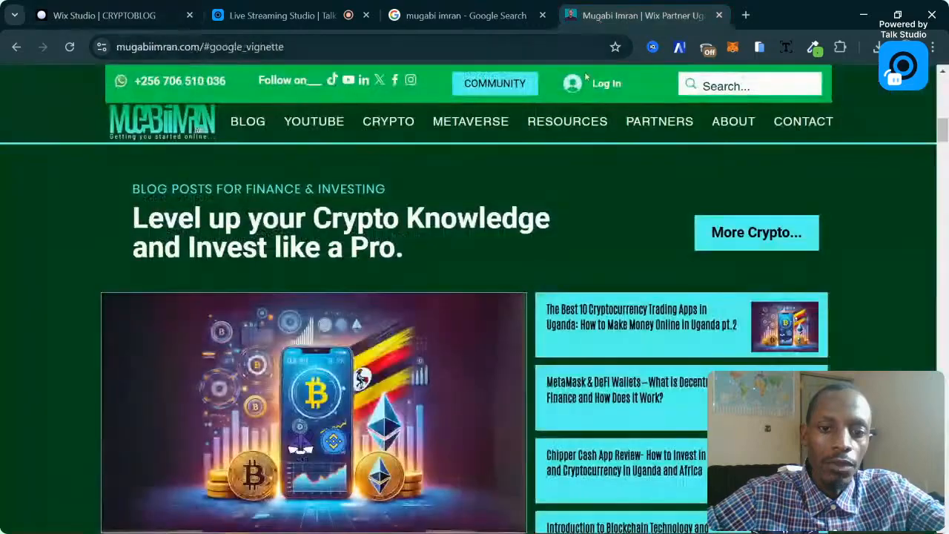
# Close the ad pop-up and scroll down to the 'Other Ways to make money Online' posts.
pyautogui.click(494, 341)
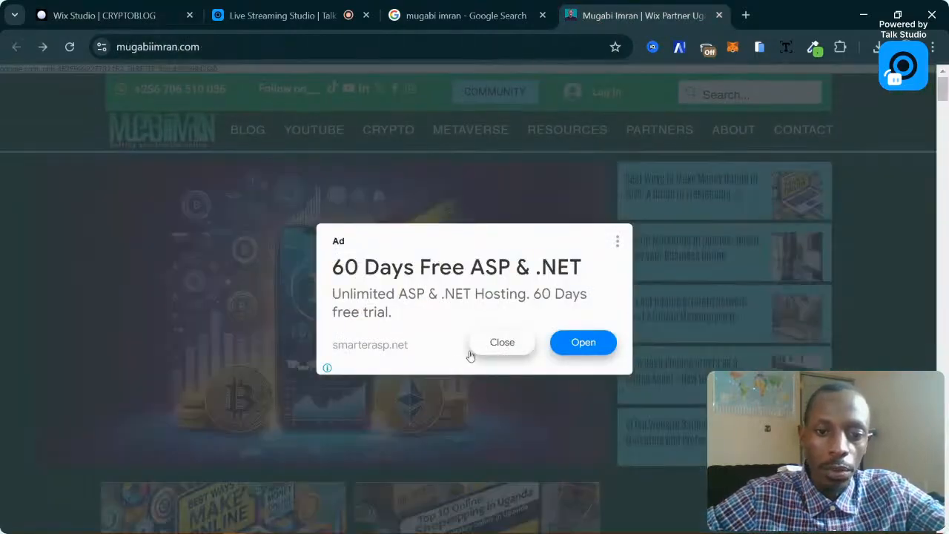
pyautogui.scroll(-10, 350, 361)
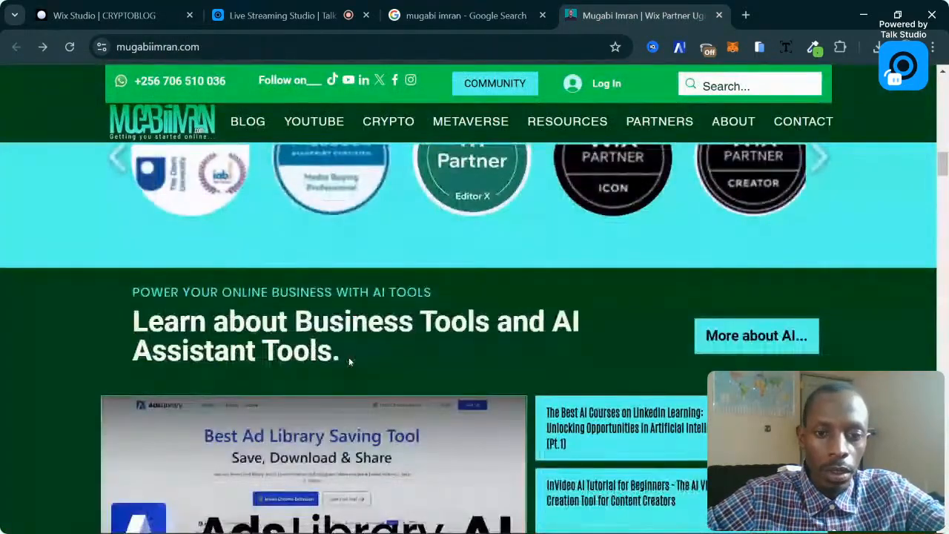
pyautogui.scroll(1, 350, 361)
pyautogui.scroll(-15, 348, 361)
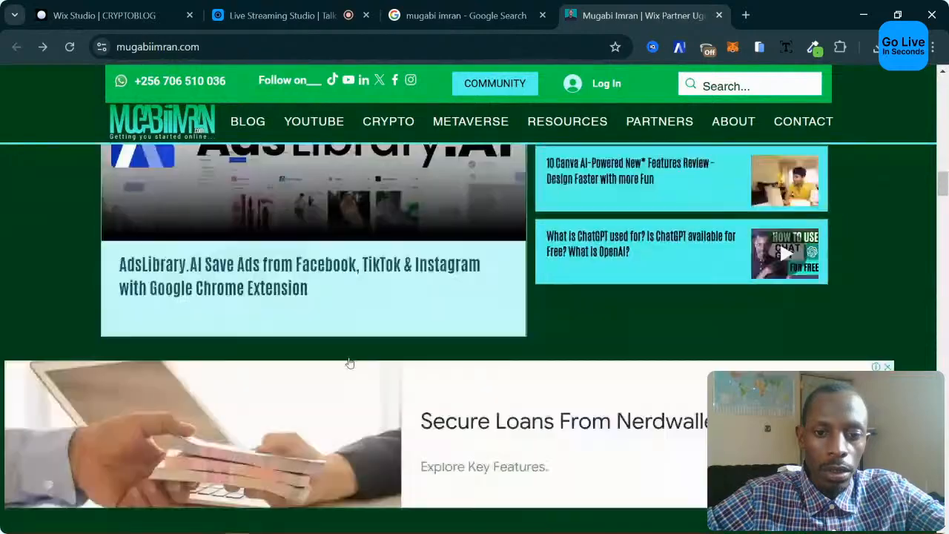
pyautogui.scroll(-15, 350, 361)
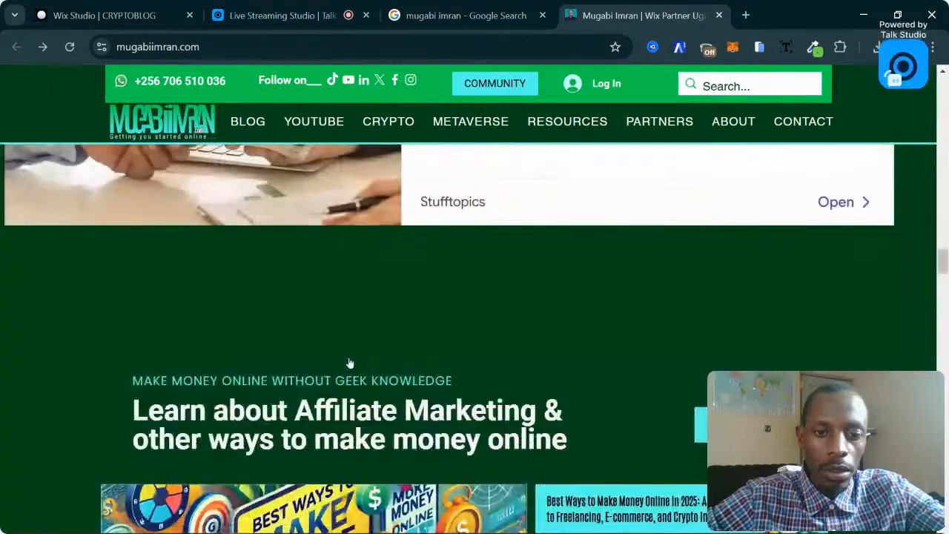
pyautogui.scroll(2, 349, 361)
pyautogui.scroll(-1, 349, 362)
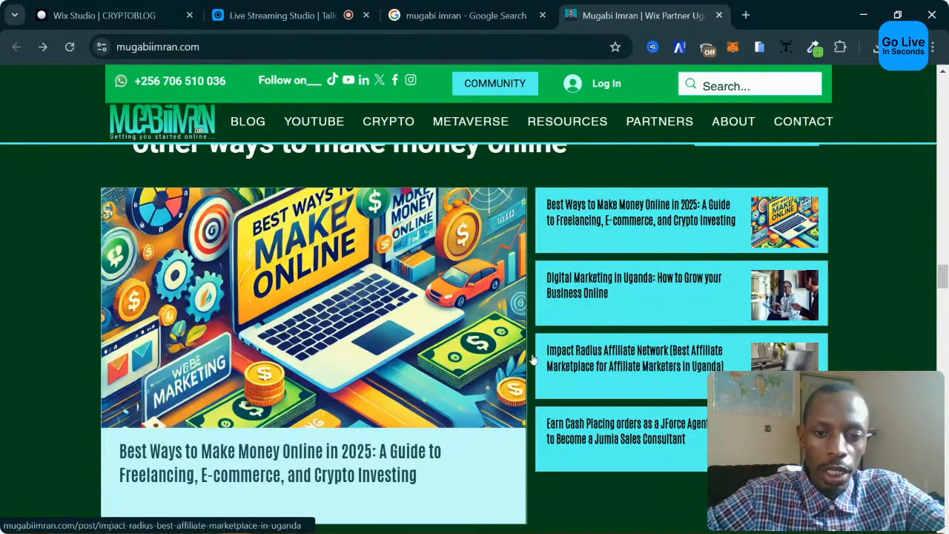
pyautogui.scroll(1, 564, 313)
pyautogui.scroll(-2, 564, 313)
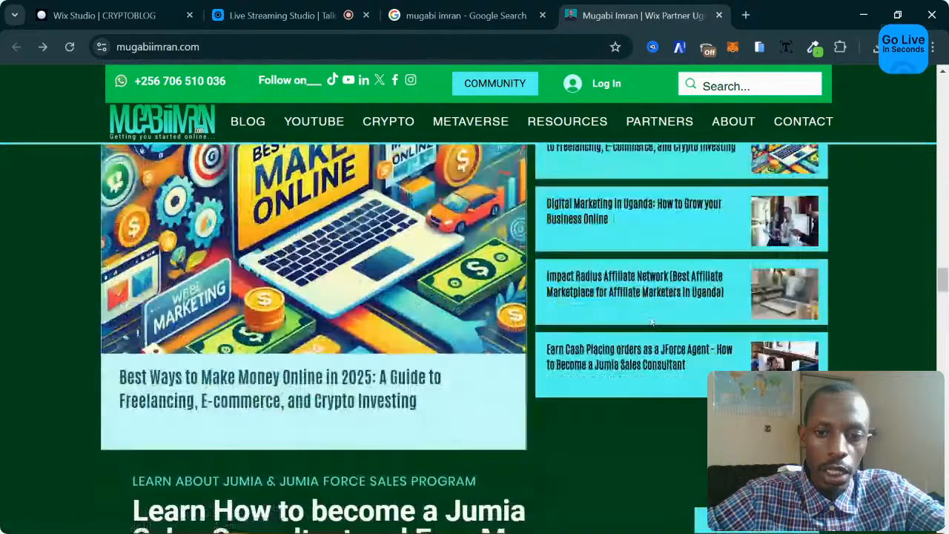
pyautogui.scroll(3, 624, 407)
pyautogui.scroll(-3, 564, 393)
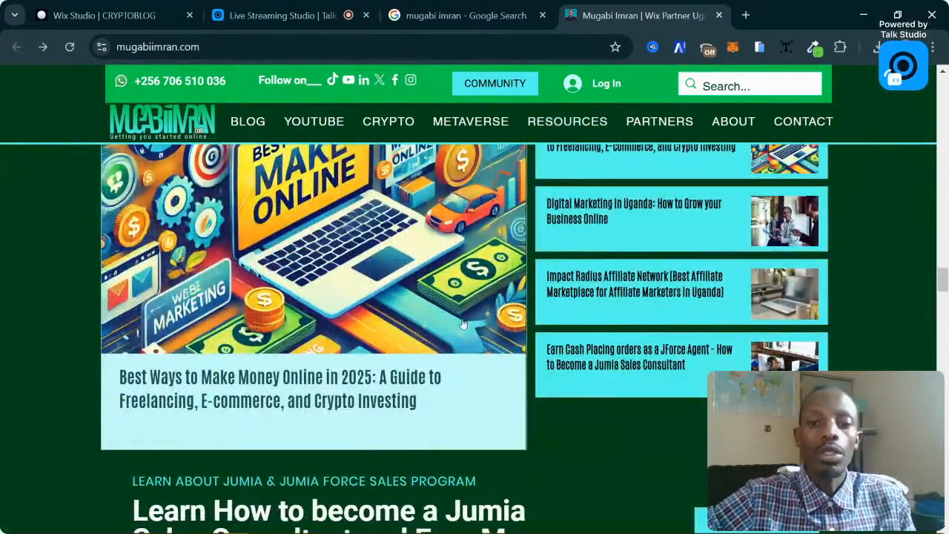
pyautogui.scroll(2, 462, 324)
pyautogui.scroll(-1, 470, 287)
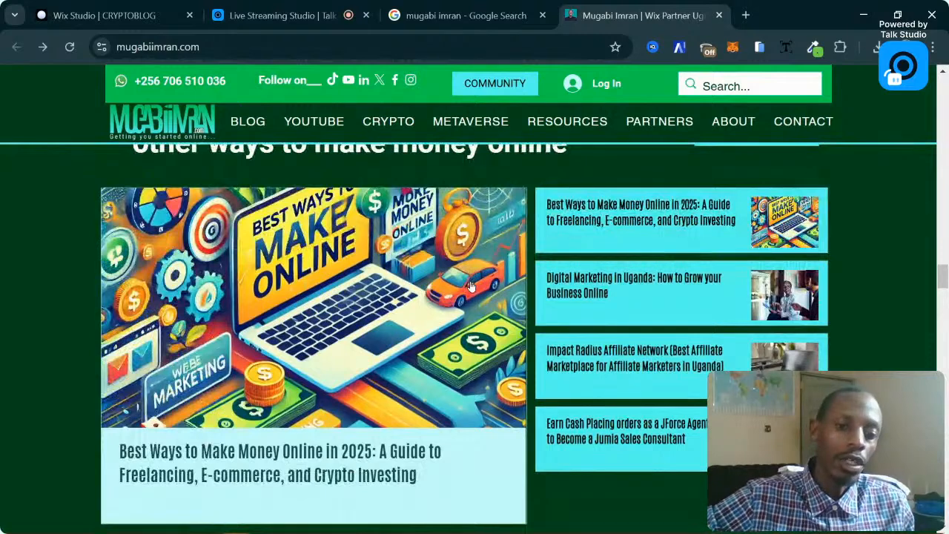
# Return to Wix Studio and close the welcome dialog to reveal the CRYPTOBLOG Visual Sitemap.
pyautogui.click(105, 6)
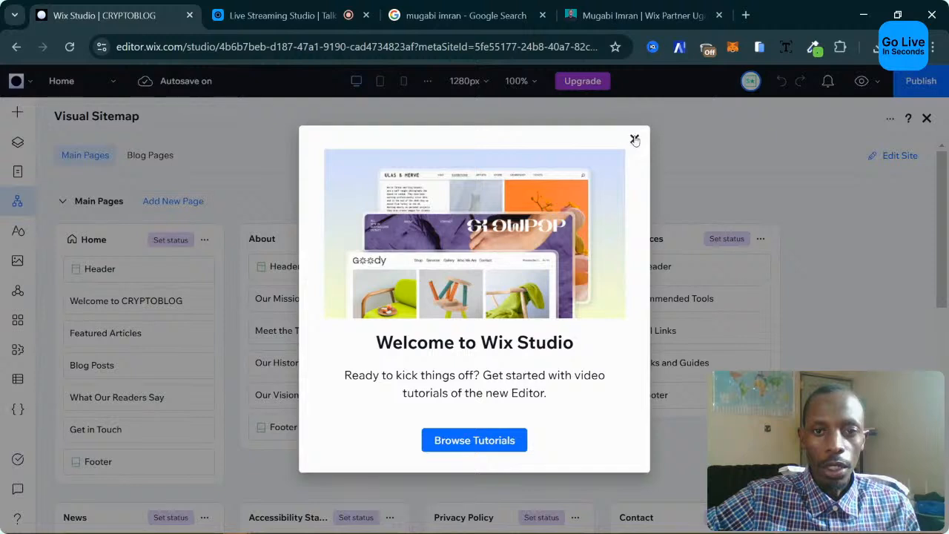
pyautogui.click(633, 138)
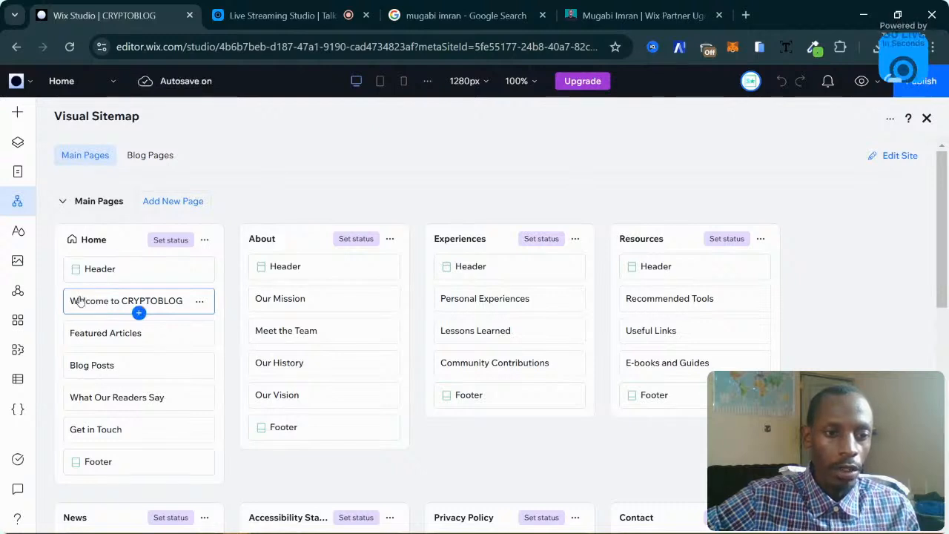
# Drag the Welcome to CRYPTOBLOG section below Featured Articles in the Home page sitemap column.
pyautogui.click(182, 302)
pyautogui.click(178, 300)
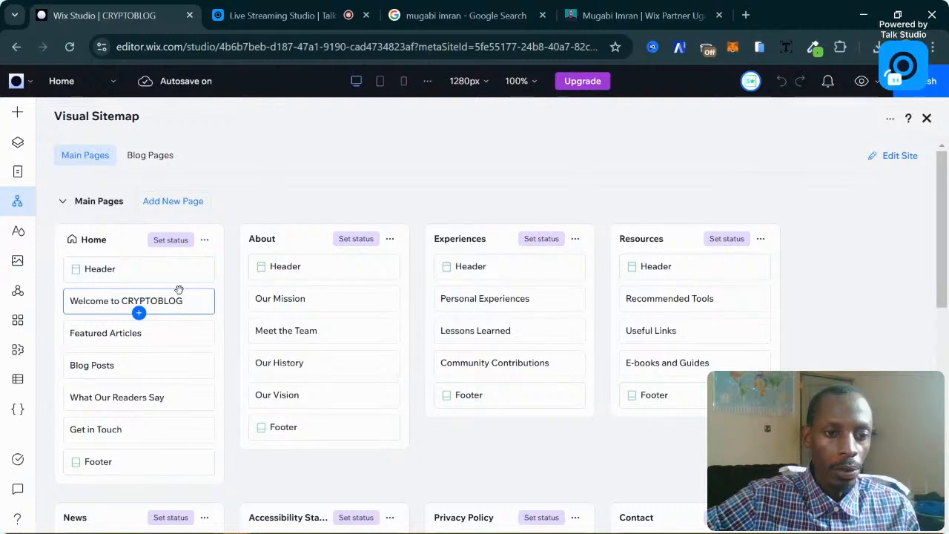
pyautogui.moveTo(178, 293); pyautogui.dragTo(173, 340)
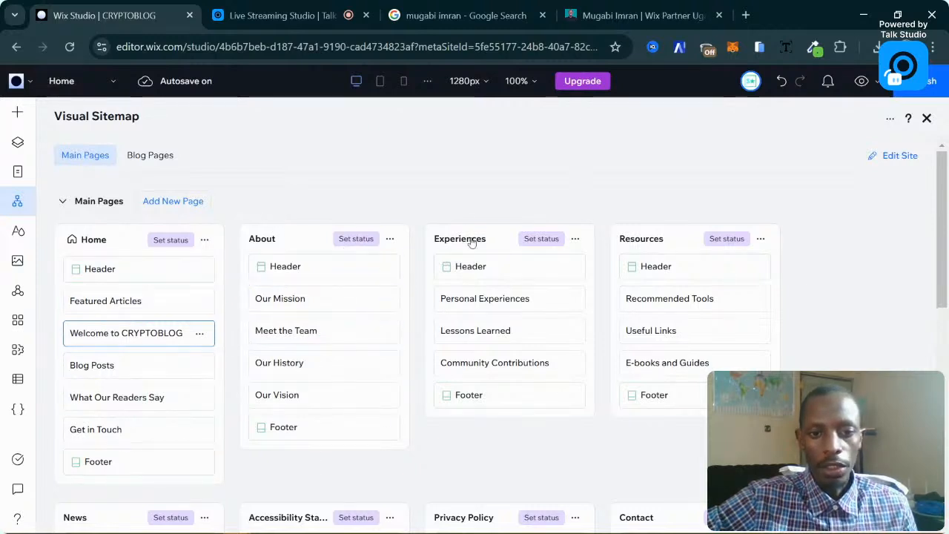
pyautogui.scroll(-1, 456, 367)
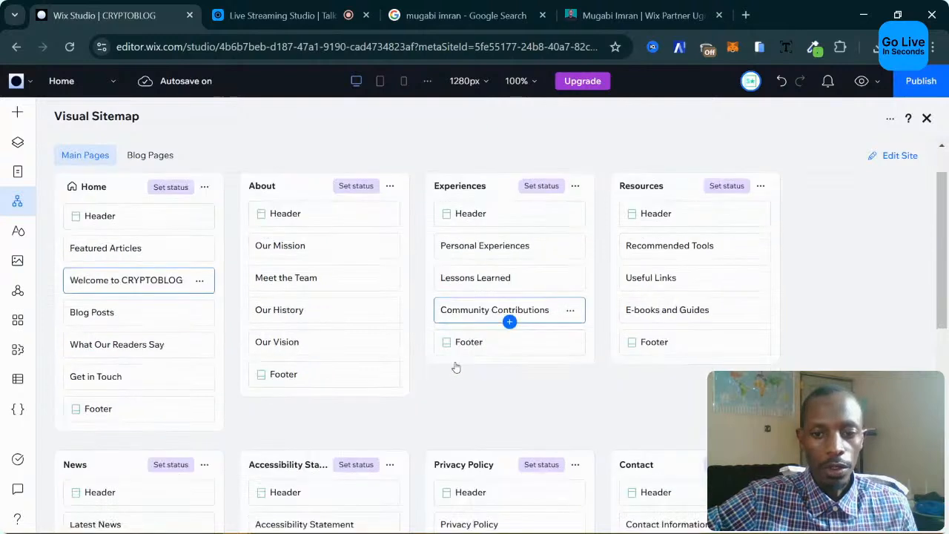
pyautogui.scroll(-5, 456, 367)
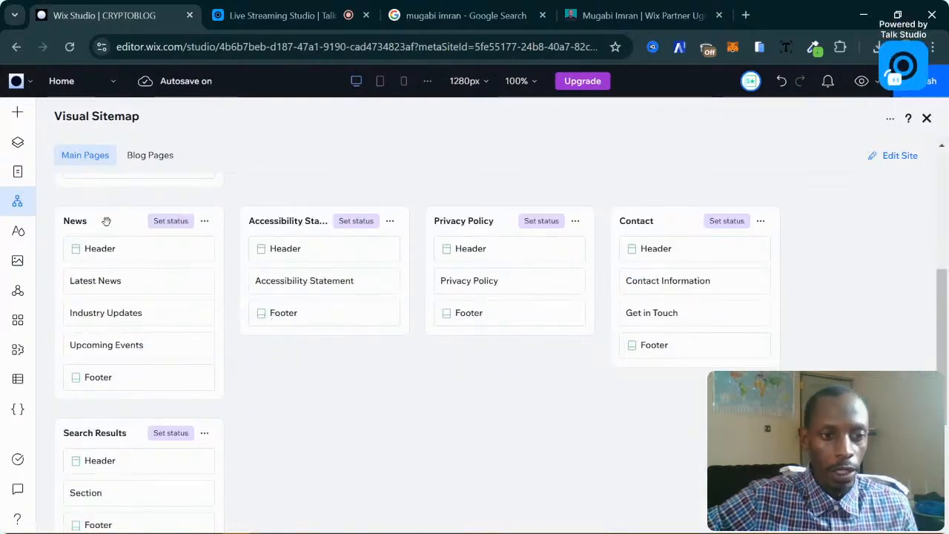
# Delete the Accessibility Statement page from the Visual Sitemap and confirm the removal.
pyautogui.click(201, 285)
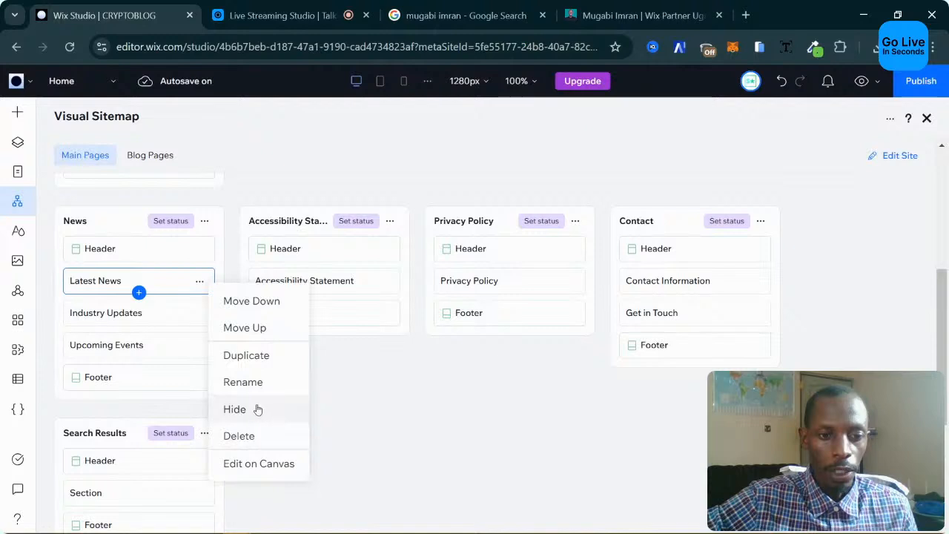
pyautogui.click(399, 349)
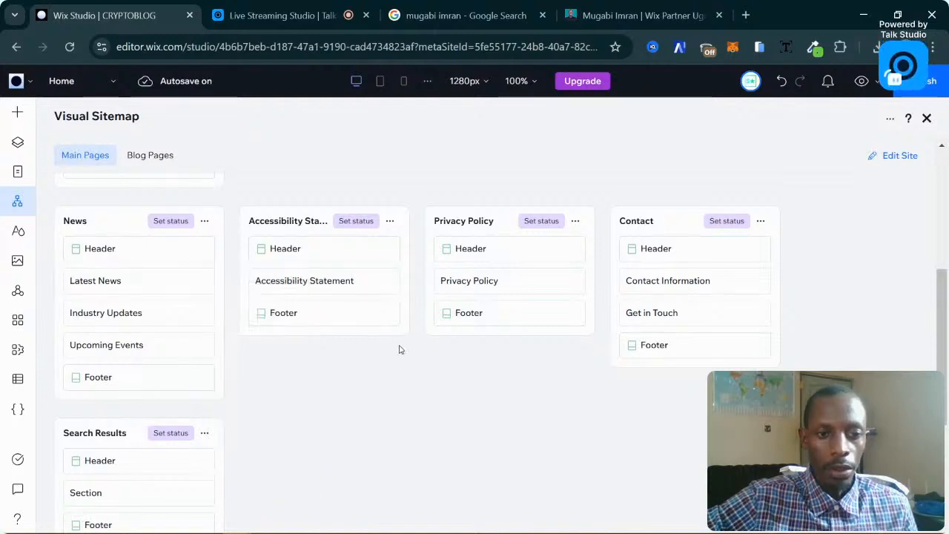
pyautogui.click(390, 224)
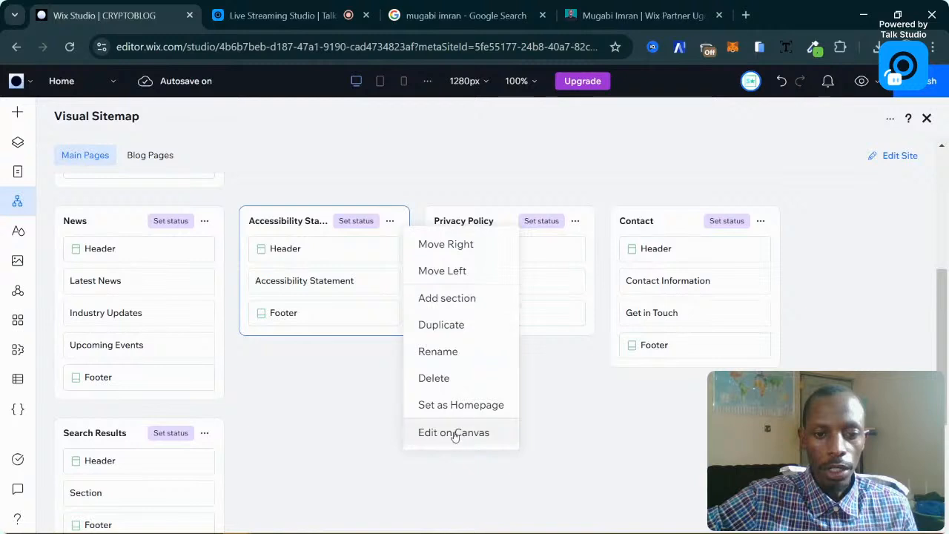
pyautogui.click(475, 375)
pyautogui.click(621, 350)
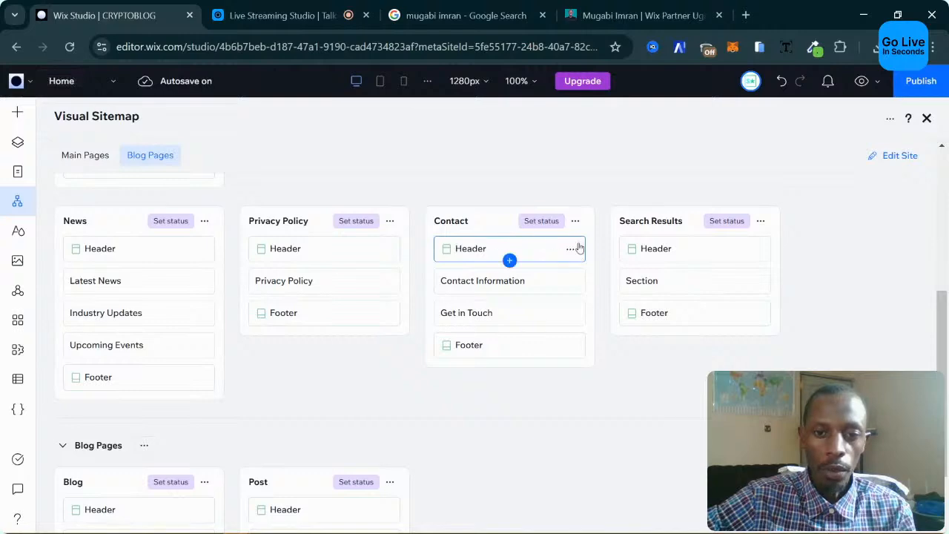
# Open the Pages panel listing CRYPTOBLOG's main and blog pages.
pyautogui.scroll(-1, 138, 319)
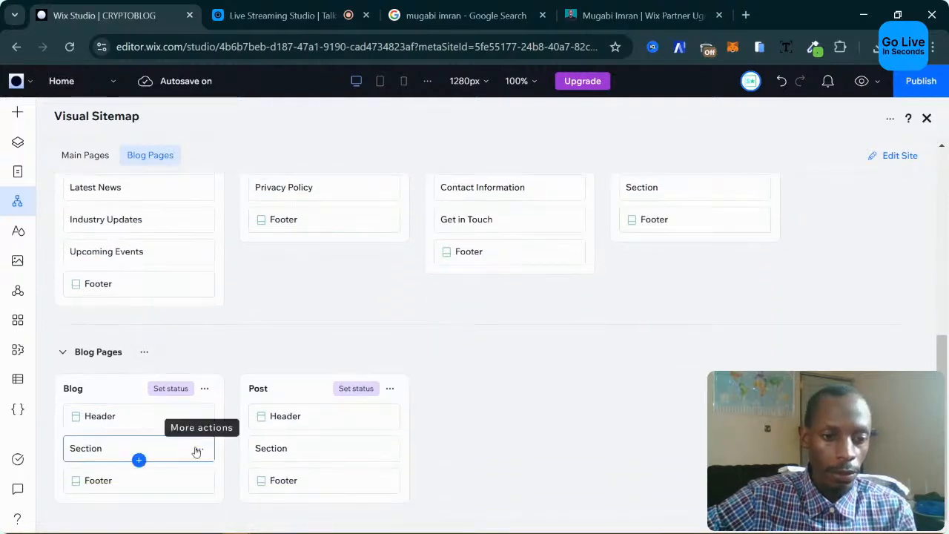
pyautogui.scroll(3, 334, 442)
pyautogui.scroll(-3, 341, 427)
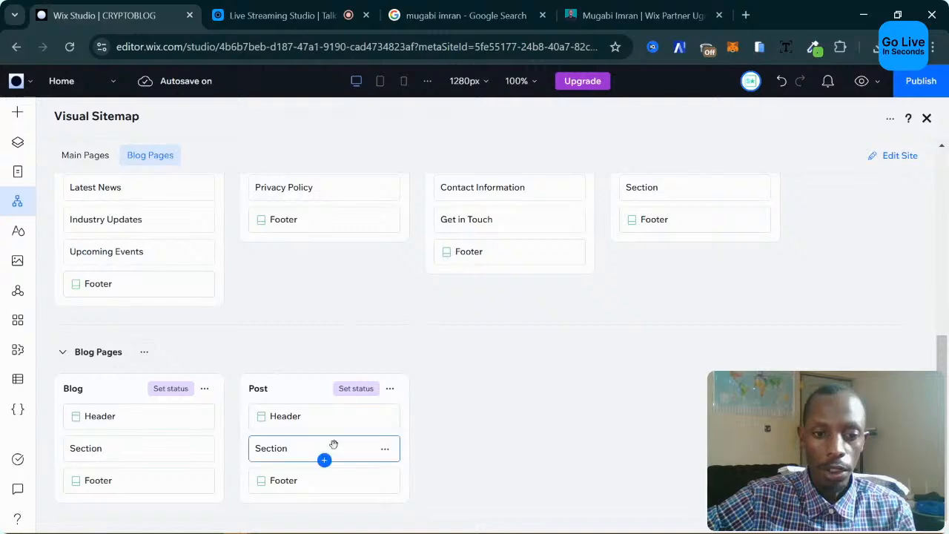
pyautogui.scroll(6, 450, 379)
pyautogui.scroll(-4, 515, 377)
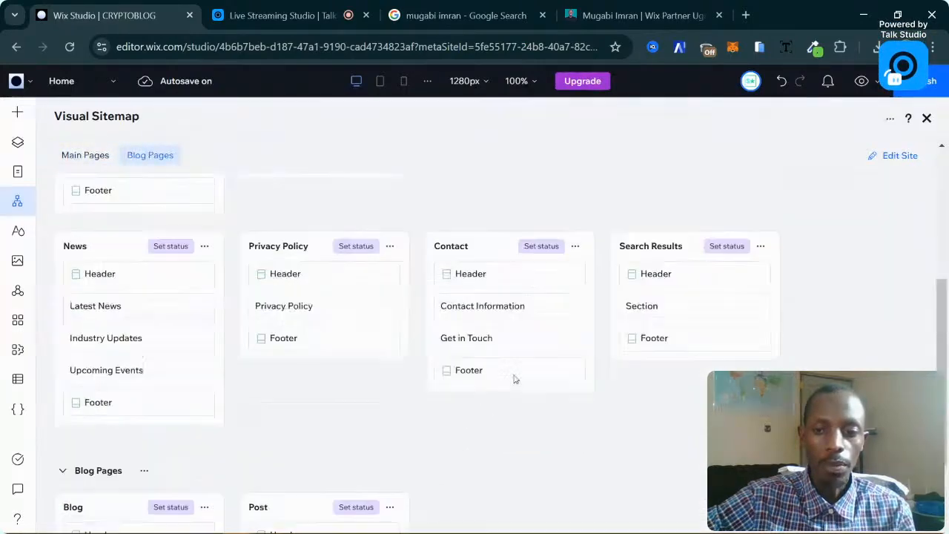
pyautogui.scroll(4, 515, 377)
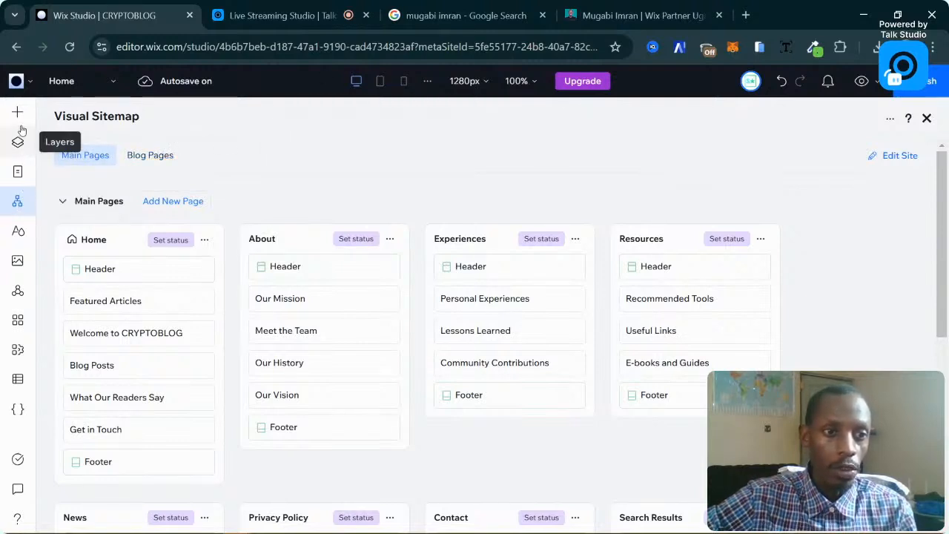
pyautogui.click(19, 172)
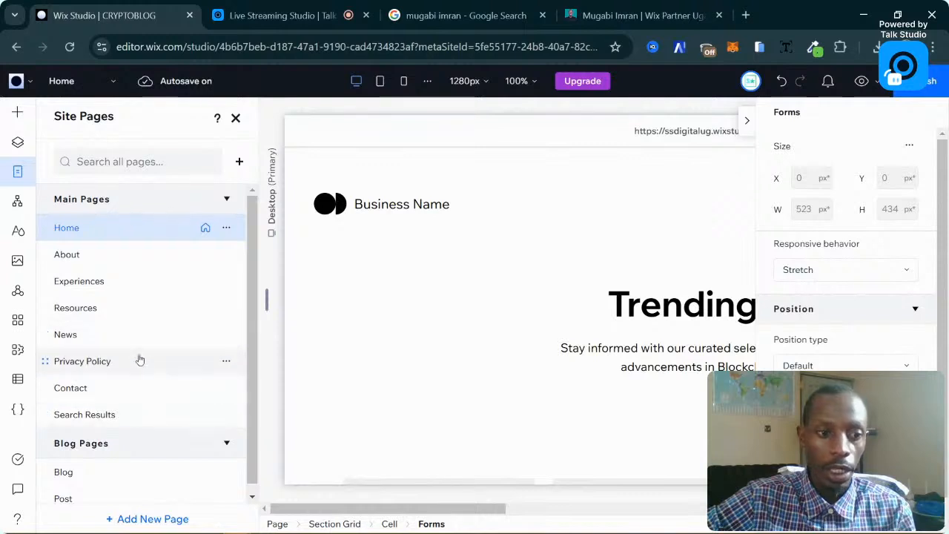
pyautogui.scroll(-1, 149, 371)
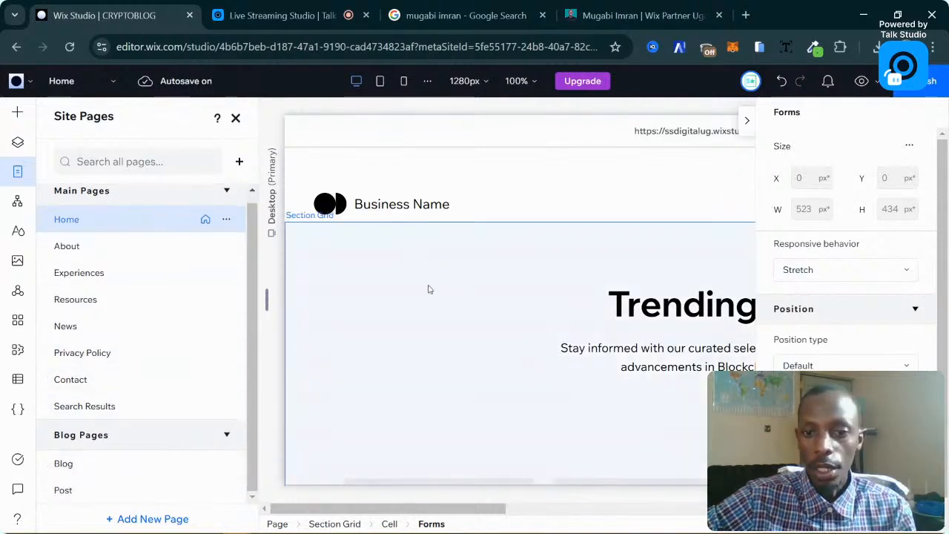
# Select the Home page header and its cell, with the canvas zoomed out to 90%.
pyautogui.click(665, 178)
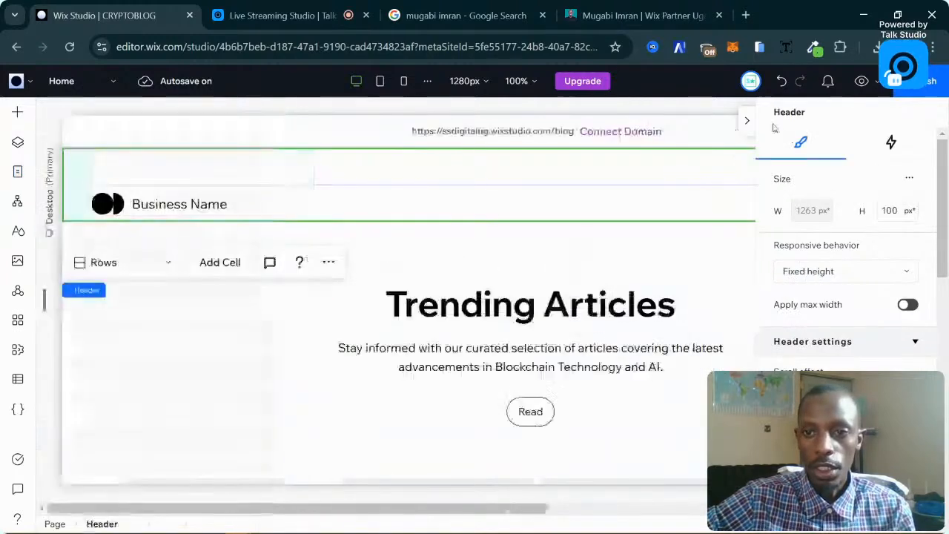
pyautogui.click(746, 121)
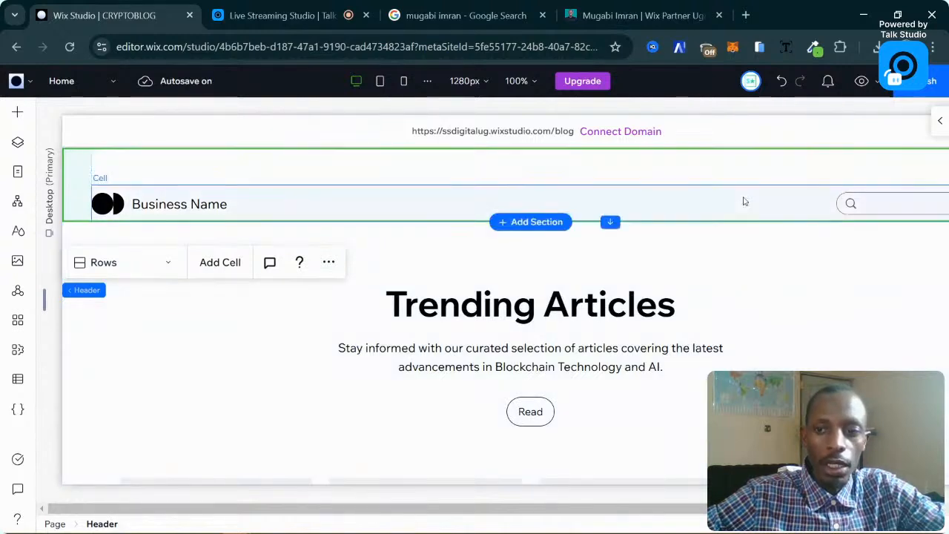
pyautogui.click(742, 201)
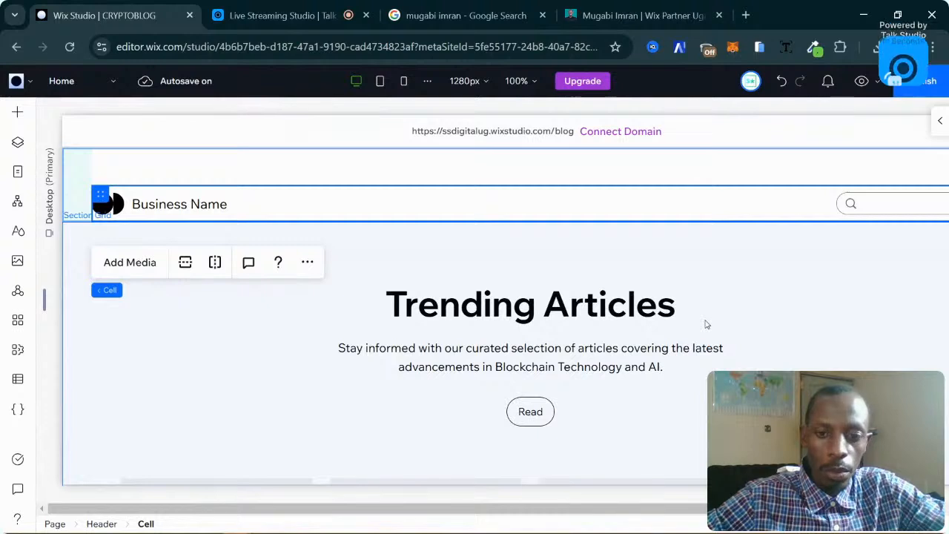
pyautogui.hotkey('ctrl', '-')
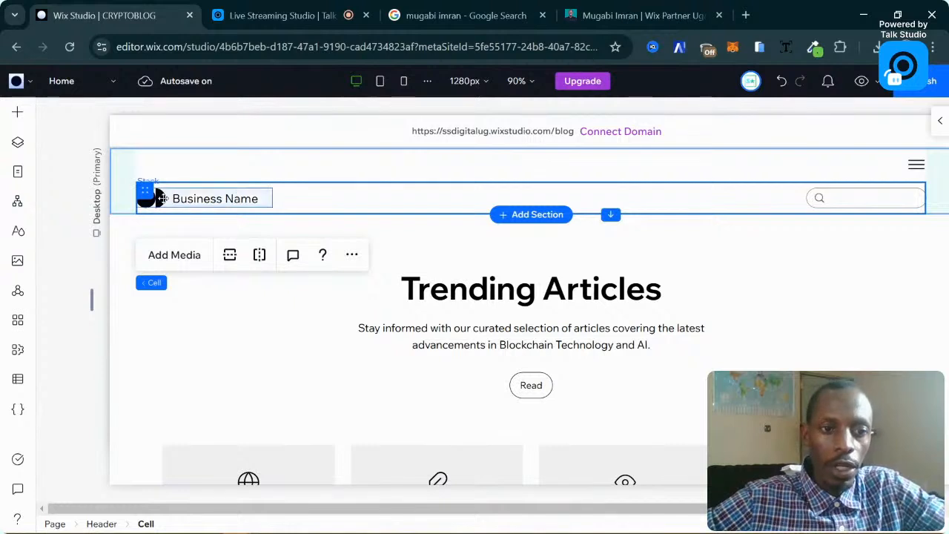
# Select the header's logo graphic, briefly showing and closing the Add Elements panel.
pyautogui.click(152, 199)
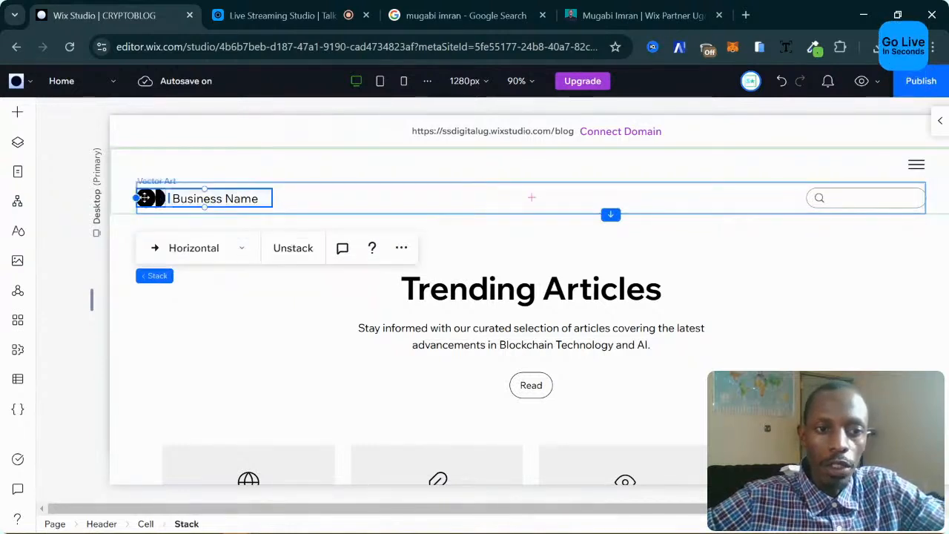
pyautogui.click(150, 198)
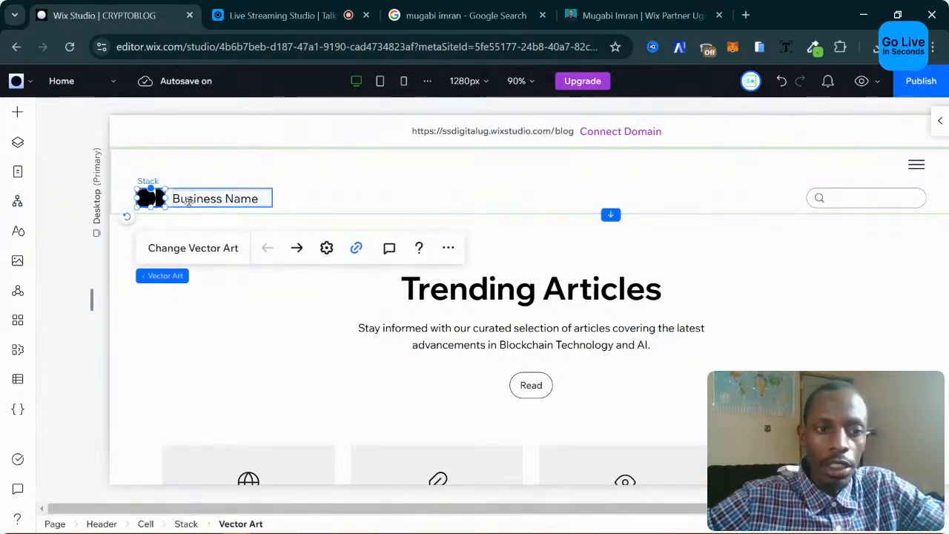
pyautogui.click(15, 115)
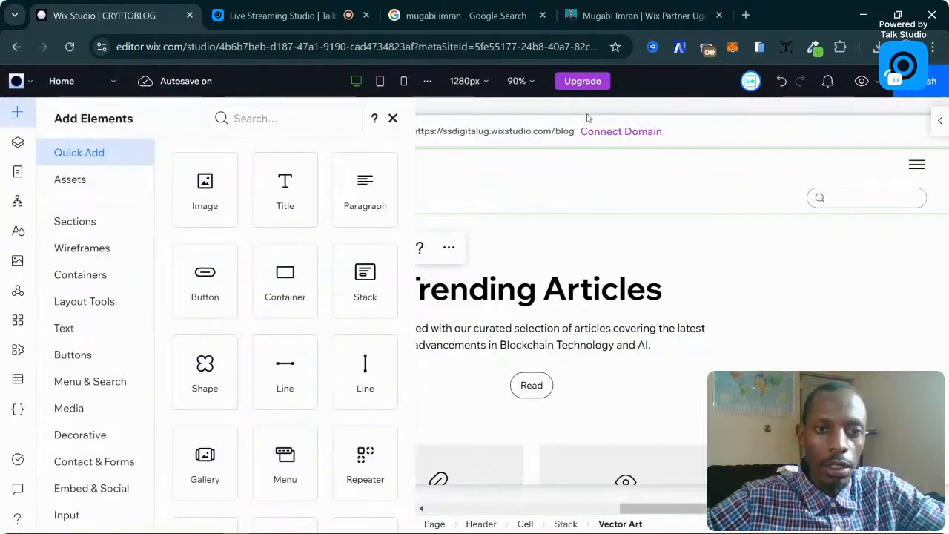
pyautogui.click(394, 121)
pyautogui.scroll(-2, 678, 205)
pyautogui.scroll(2, 678, 206)
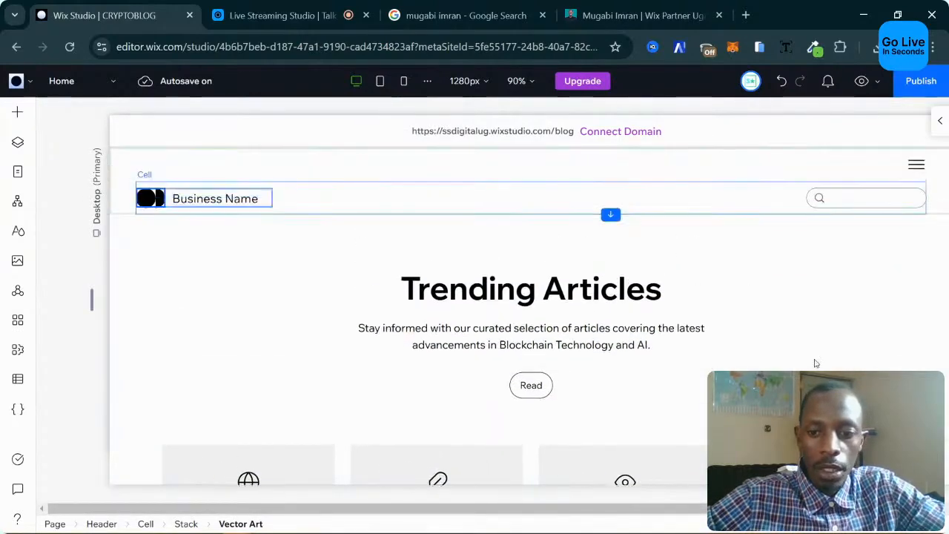
pyautogui.hscroll(2, 634, 341)
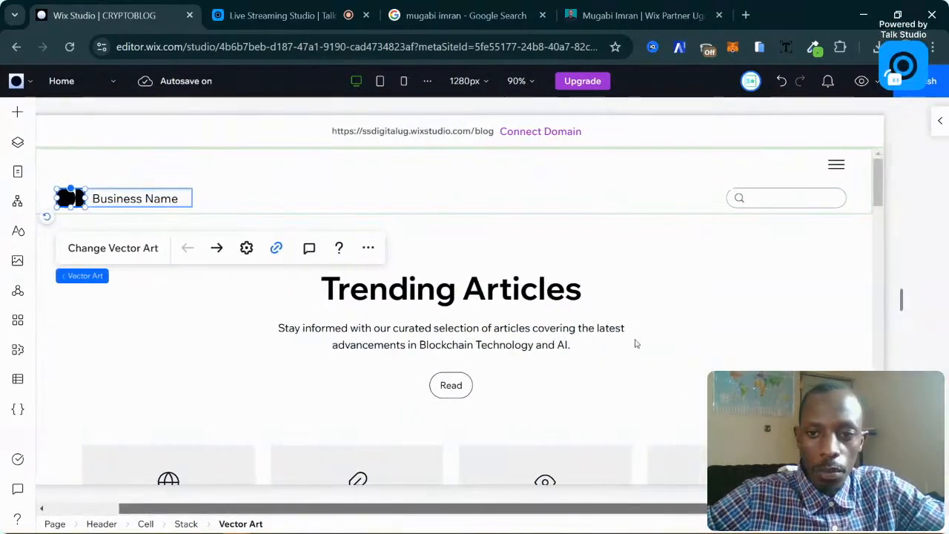
# Select the Trending Articles hero, header, Get in Touch section and footer in turn.
pyautogui.click(602, 310)
pyautogui.scroll(-2, 456, 259)
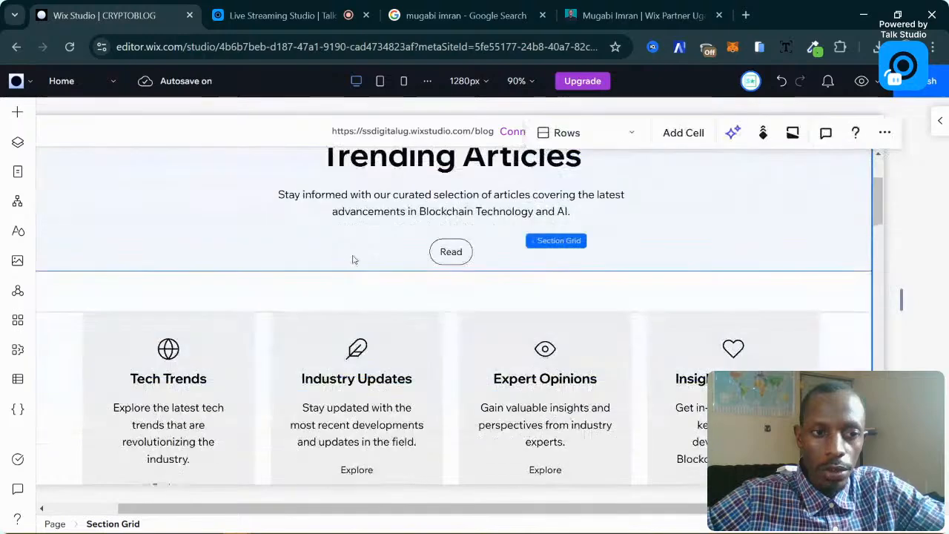
pyautogui.scroll(2, 354, 259)
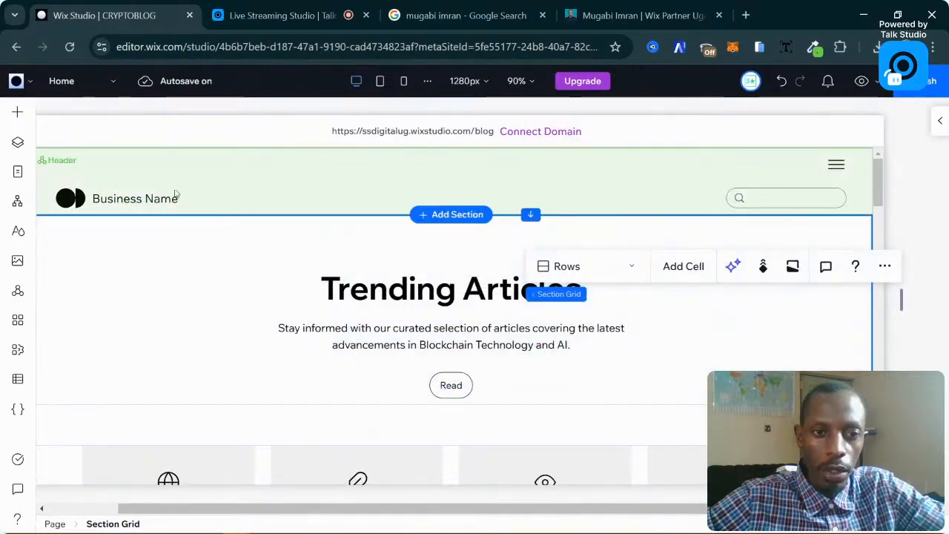
pyautogui.click(381, 159)
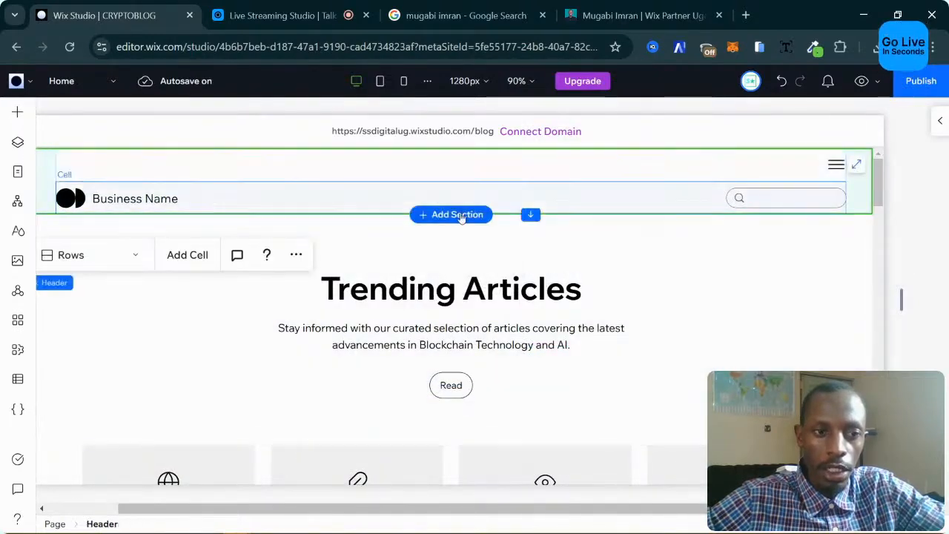
pyautogui.scroll(-20, 625, 300)
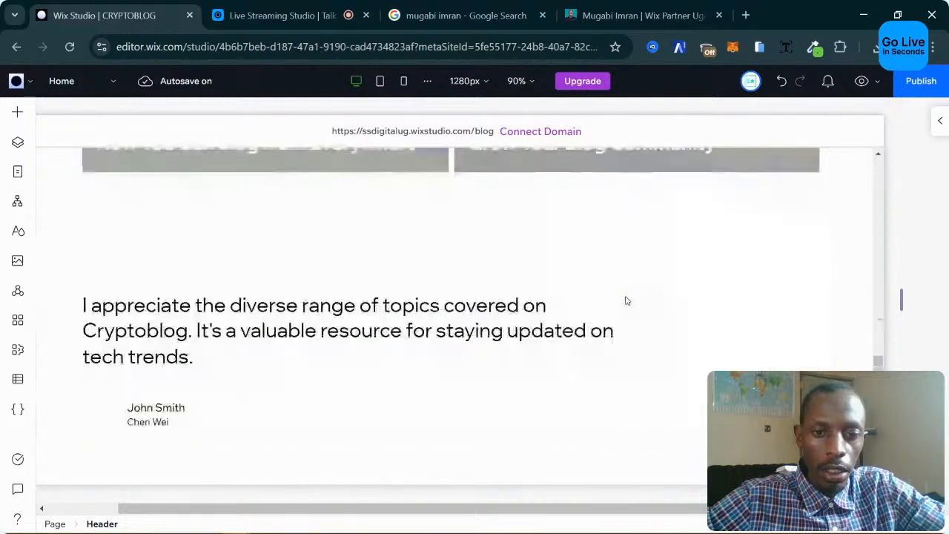
pyautogui.scroll(2, 423, 289)
pyautogui.click(373, 292)
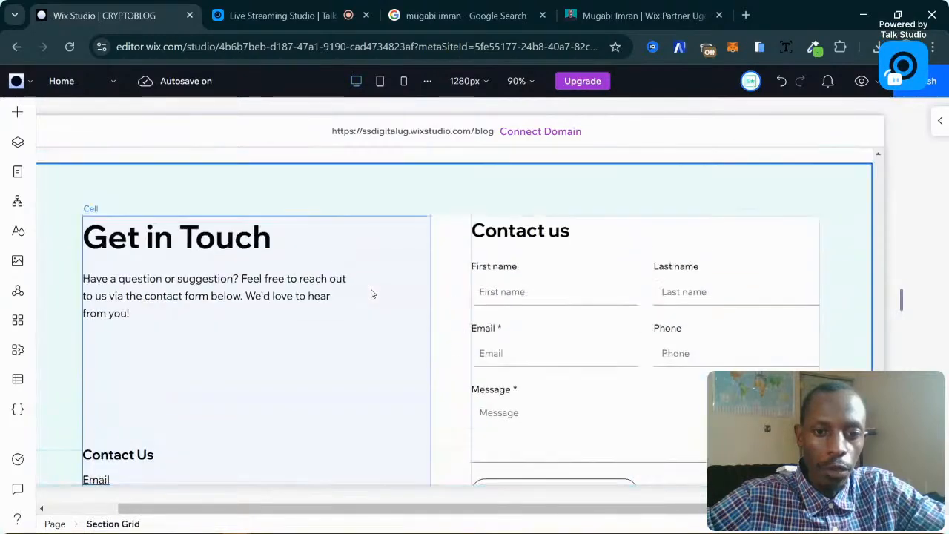
pyautogui.scroll(-2, 356, 311)
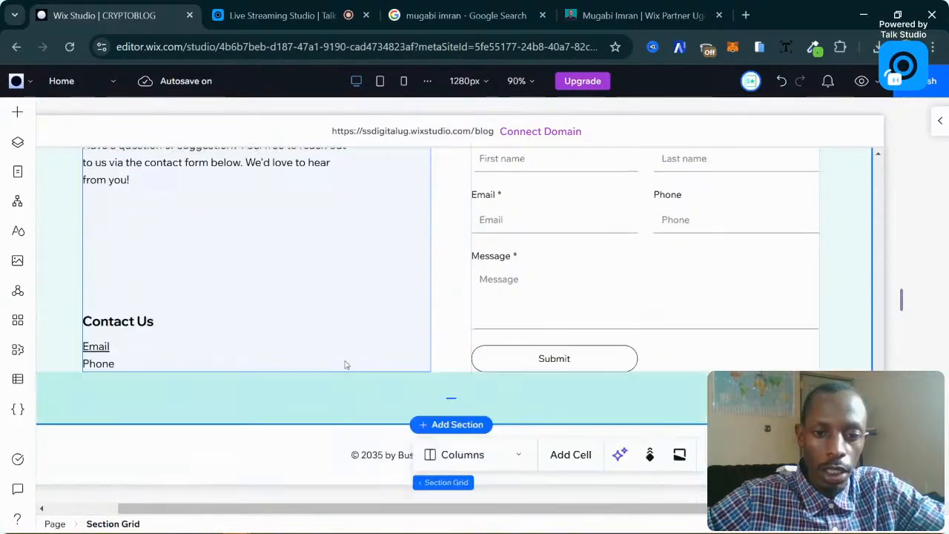
pyautogui.click(474, 455)
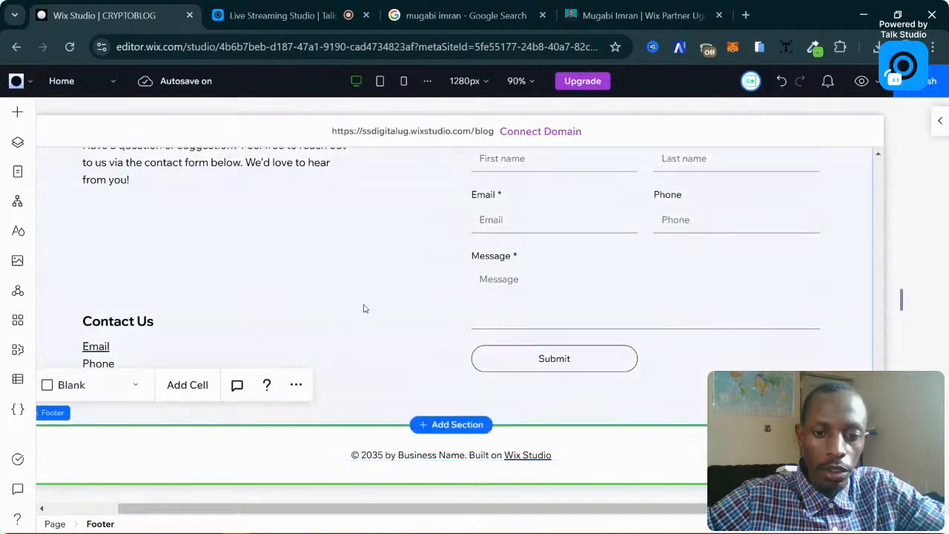
pyautogui.scroll(3, 444, 290)
pyautogui.scroll(15, 444, 290)
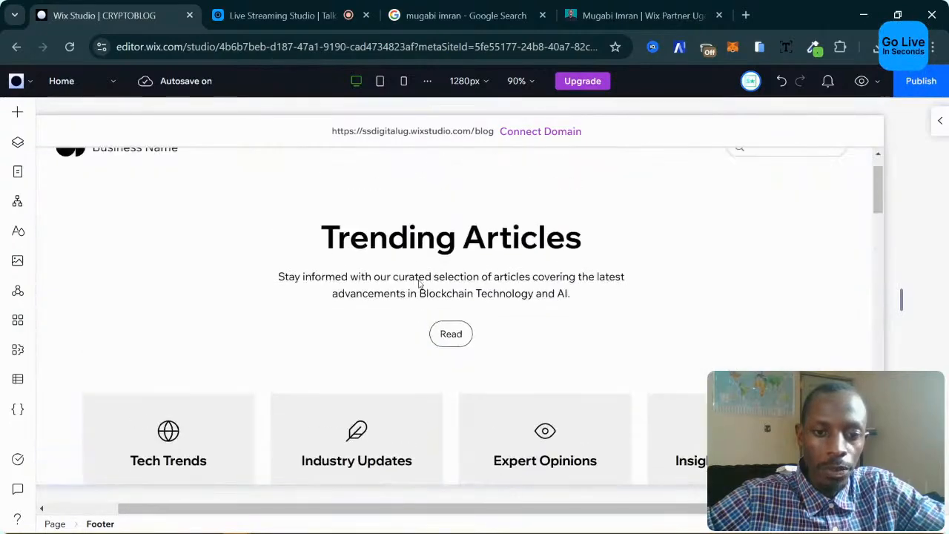
pyautogui.scroll(1, 419, 283)
pyautogui.click(239, 280)
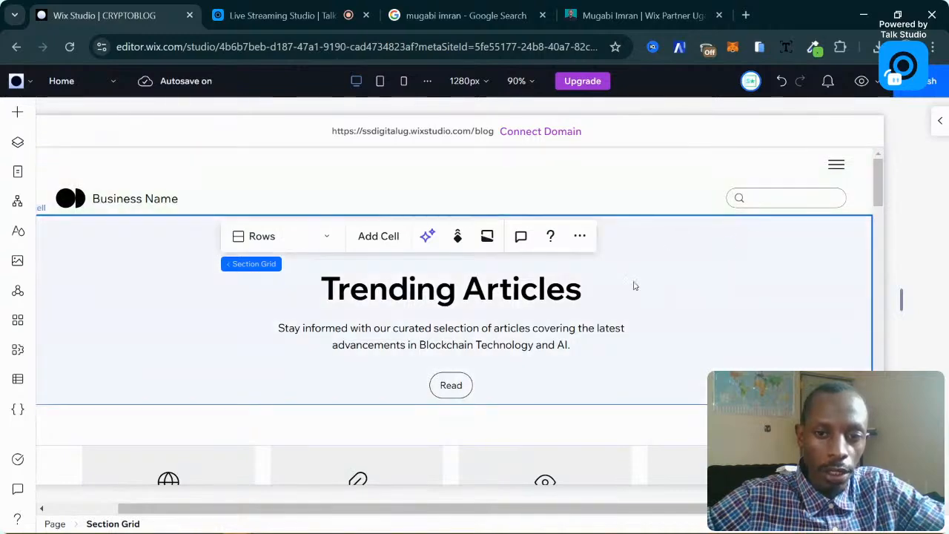
# Scroll through the cards and testimonial down to the empty new section.
pyautogui.scroll(-4, 634, 286)
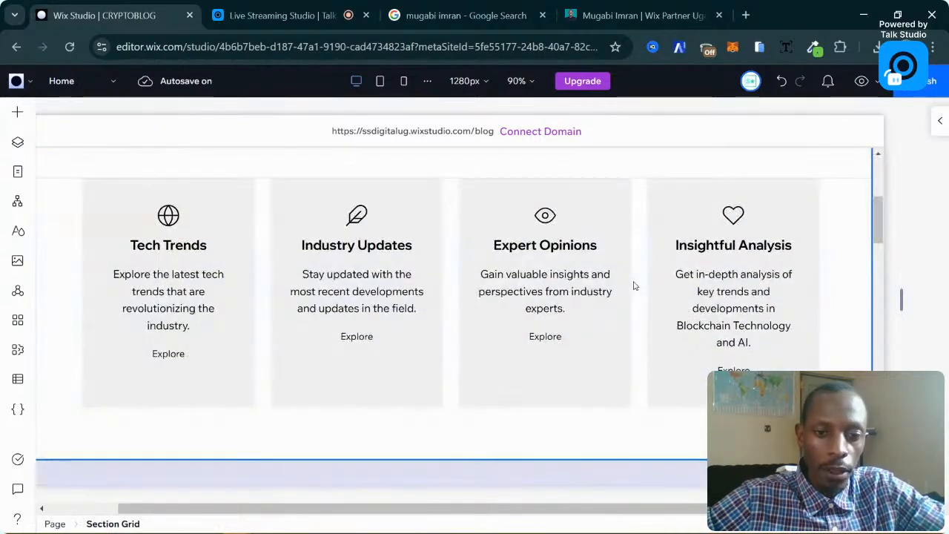
pyautogui.scroll(4, 634, 286)
pyautogui.scroll(-4, 519, 307)
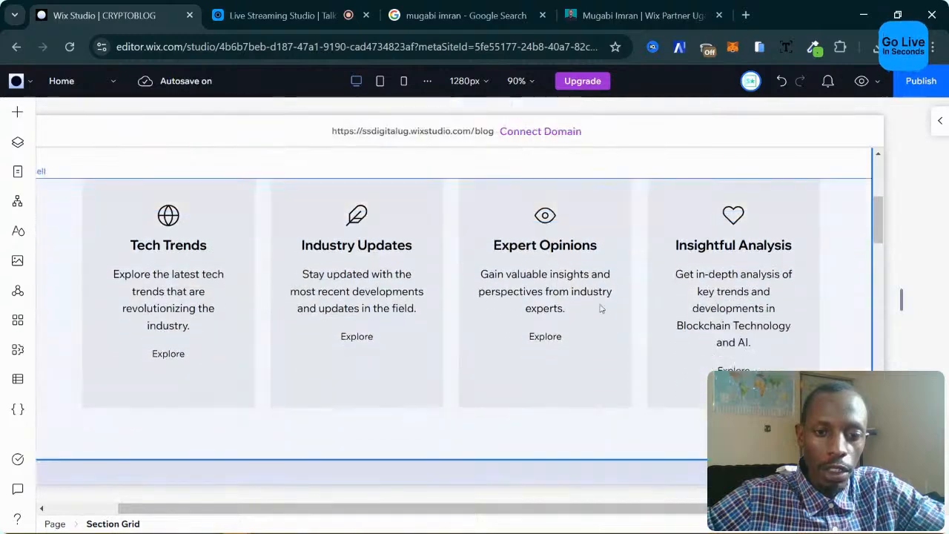
pyautogui.scroll(-5, 602, 309)
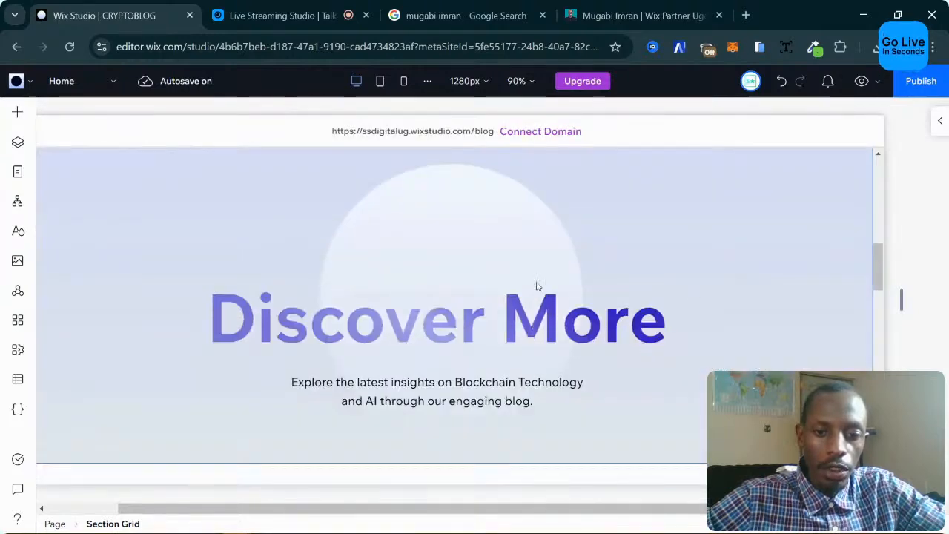
pyautogui.scroll(-5, 469, 284)
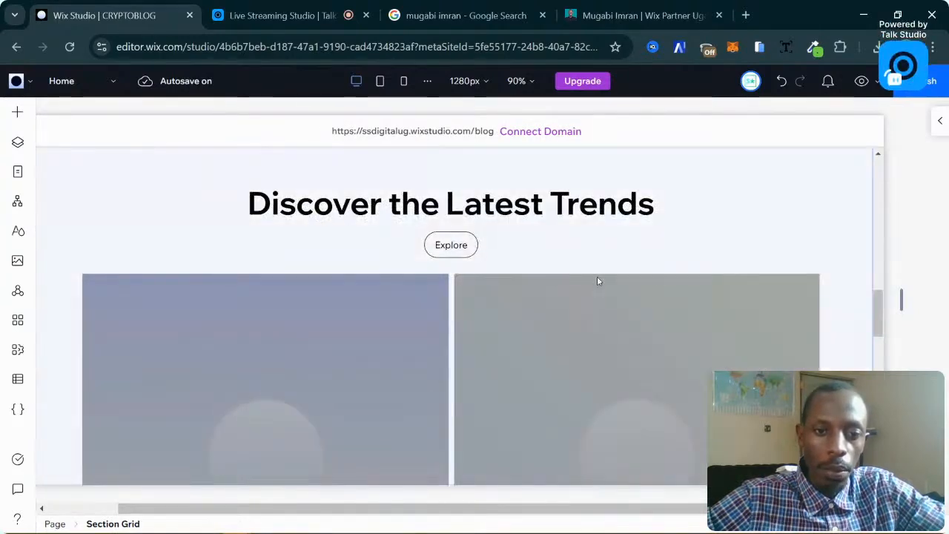
pyautogui.scroll(-1, 597, 275)
pyautogui.scroll(2, 638, 279)
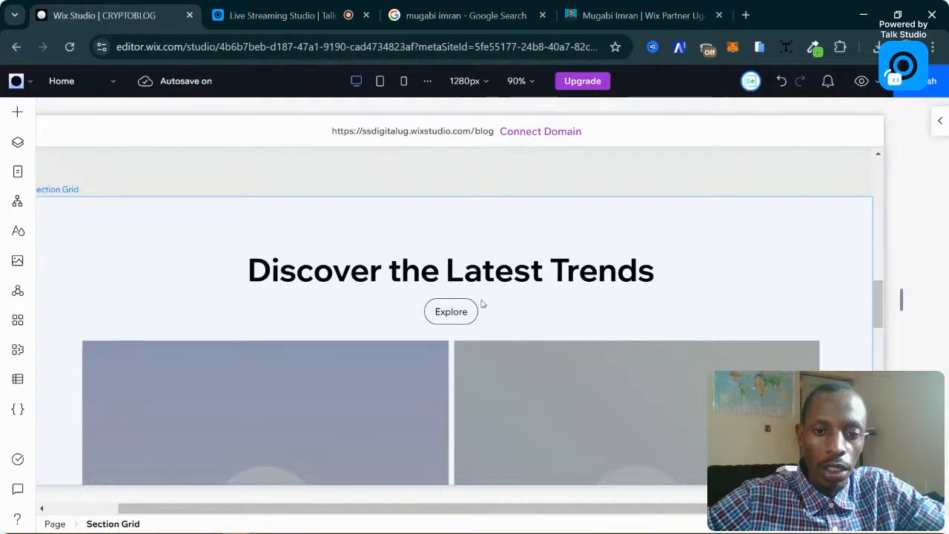
pyautogui.scroll(-3, 517, 304)
pyautogui.scroll(-3, 467, 296)
pyautogui.scroll(3, 534, 290)
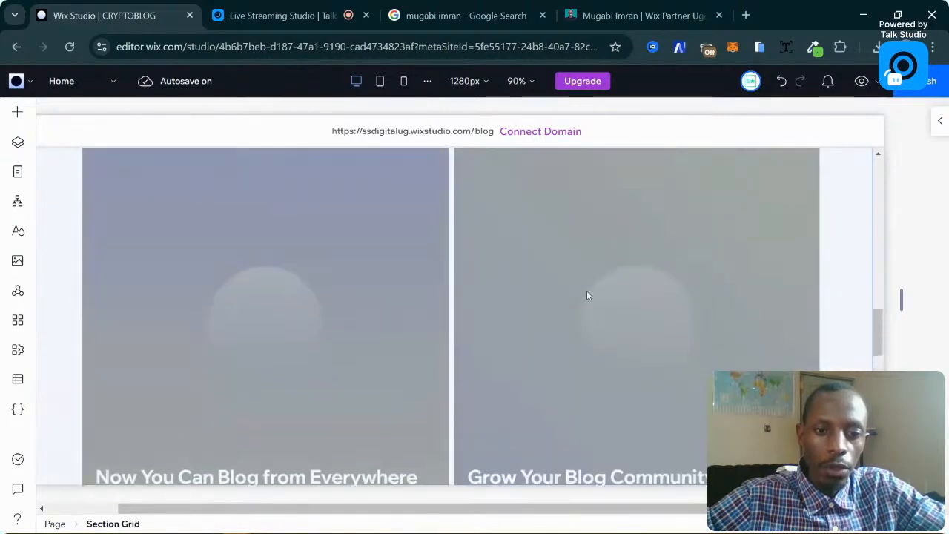
pyautogui.scroll(2, 487, 254)
pyautogui.scroll(-6, 538, 245)
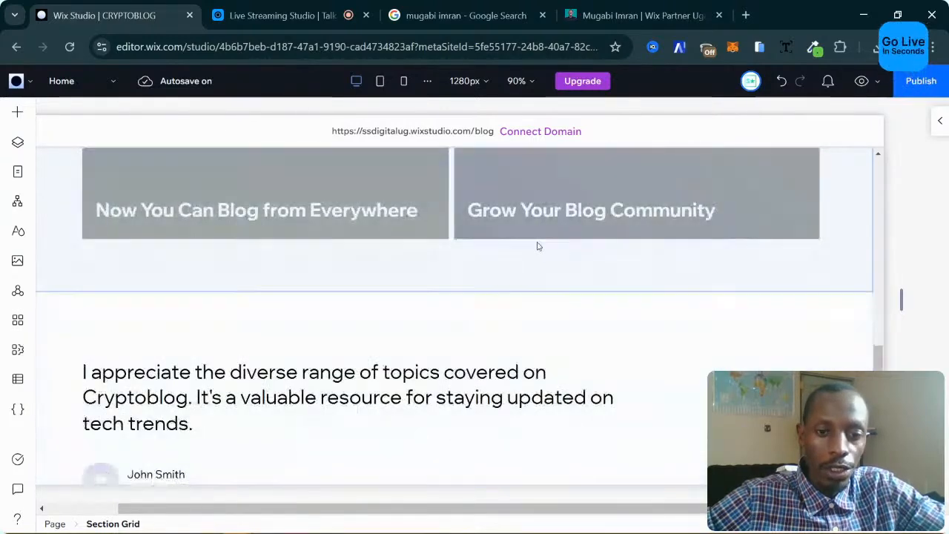
pyautogui.scroll(2, 445, 263)
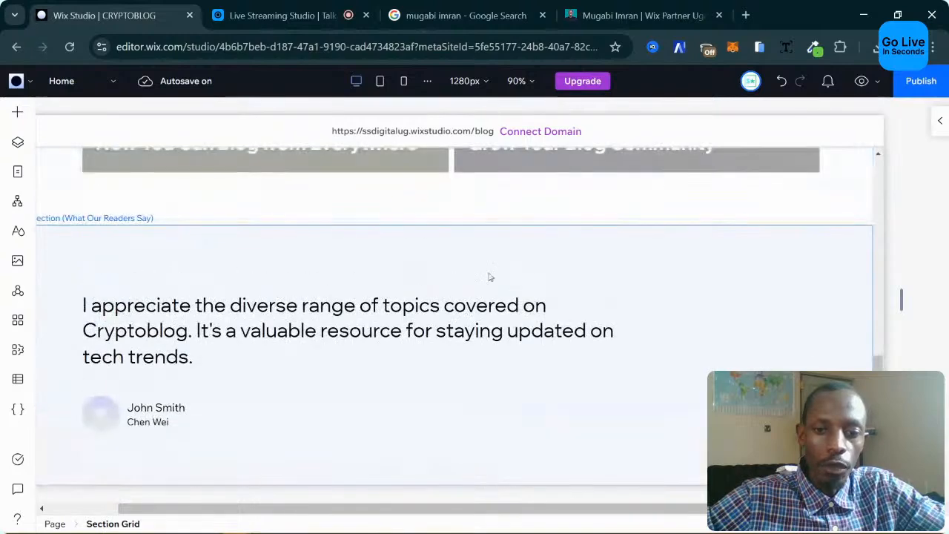
pyautogui.scroll(-4, 441, 289)
pyautogui.scroll(-2, 584, 289)
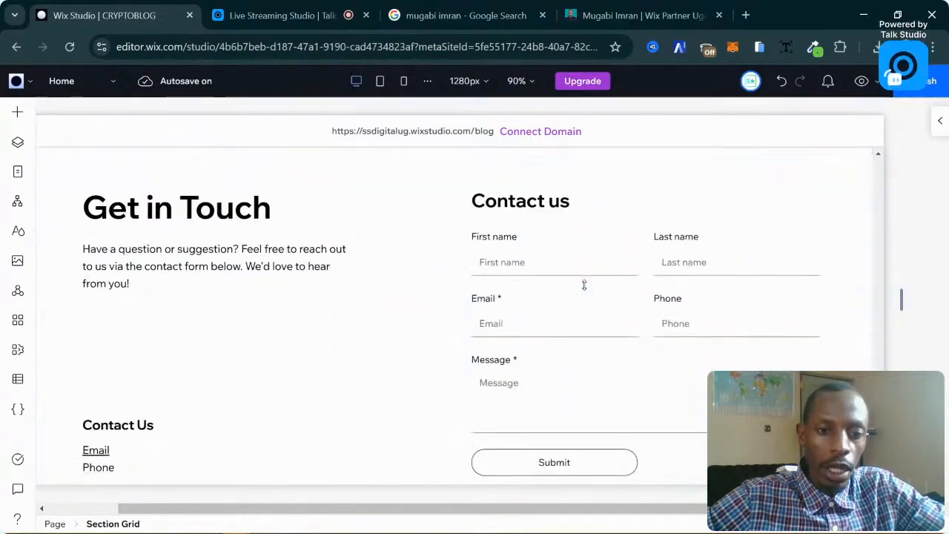
pyautogui.scroll(2, 223, 256)
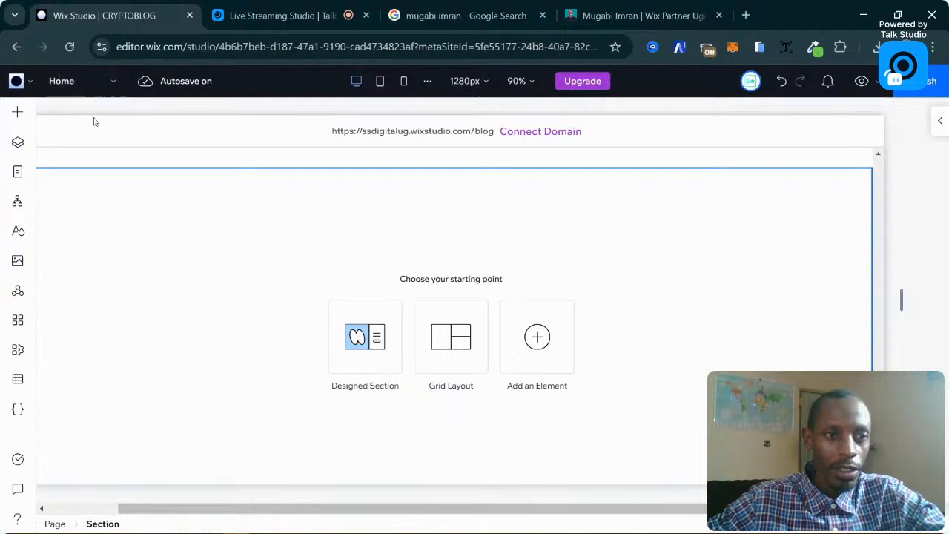
# Open the site's Dashboard from the main menu and choose Invite collaborators under Site Actions.
pyautogui.click(23, 85)
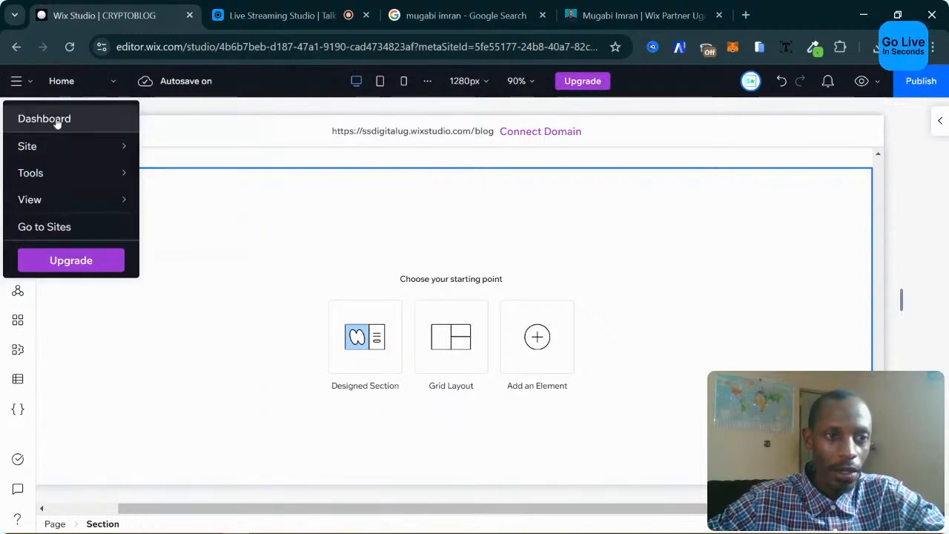
pyautogui.click(56, 121)
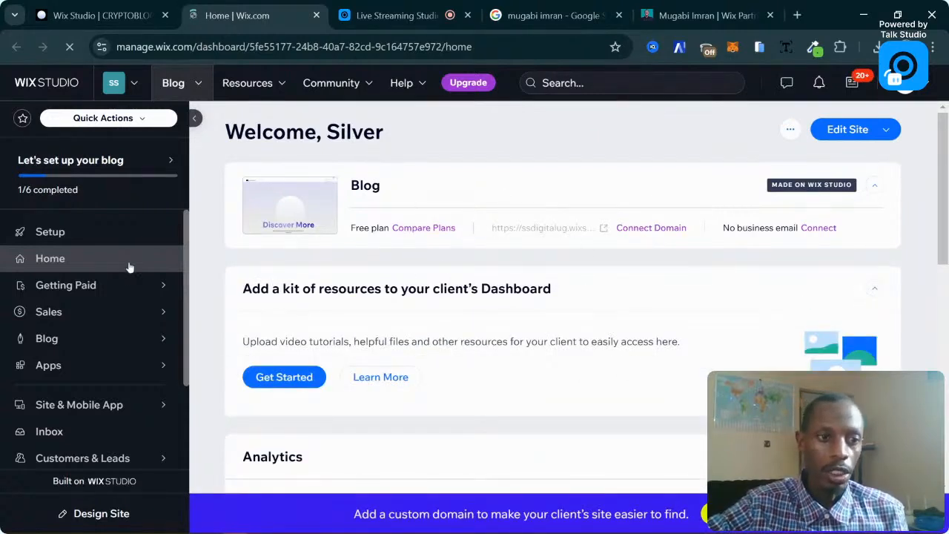
pyautogui.scroll(-1, 129, 267)
pyautogui.scroll(1, 127, 275)
pyautogui.scroll(-2, 137, 253)
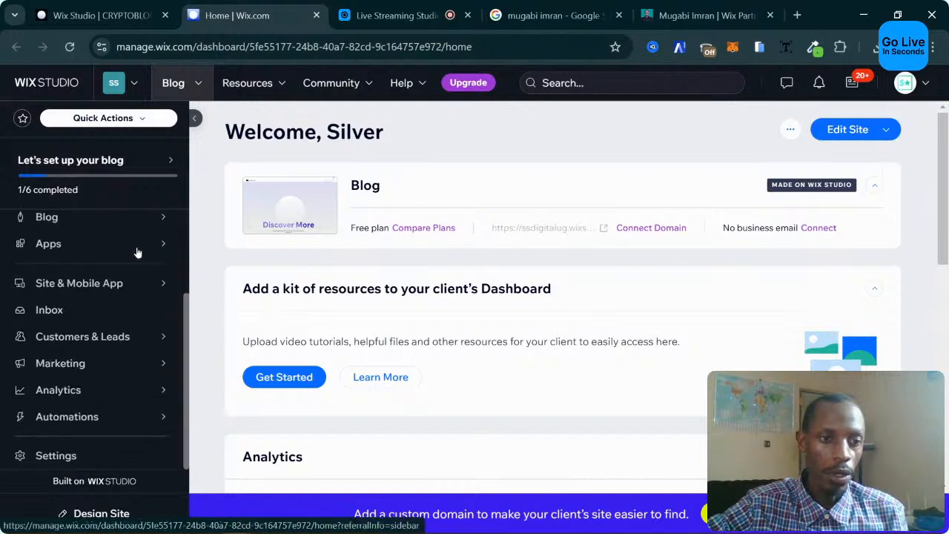
pyautogui.scroll(2, 138, 252)
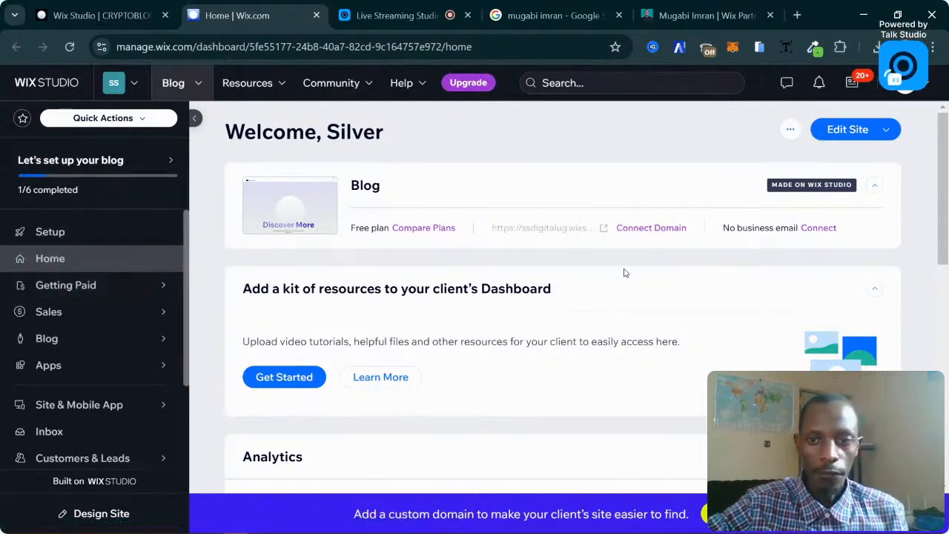
pyautogui.click(791, 129)
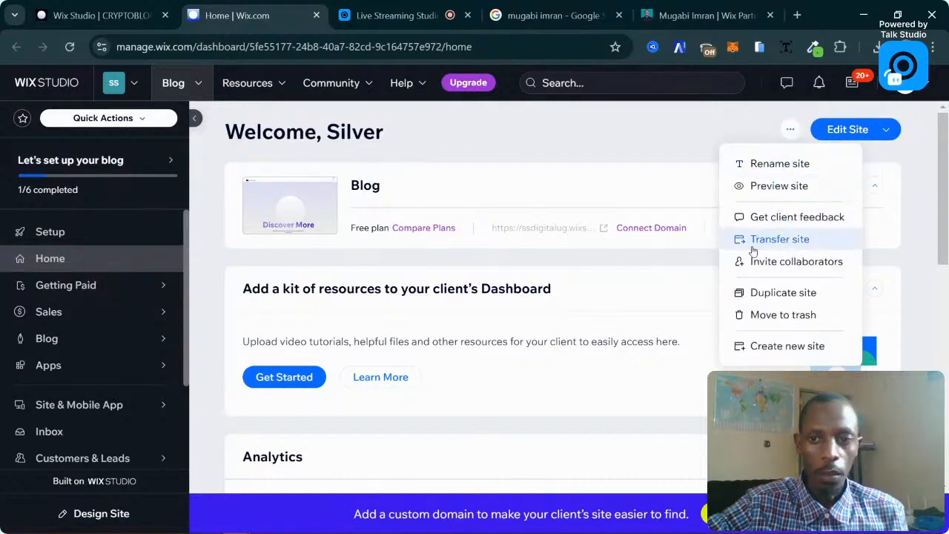
pyautogui.click(779, 262)
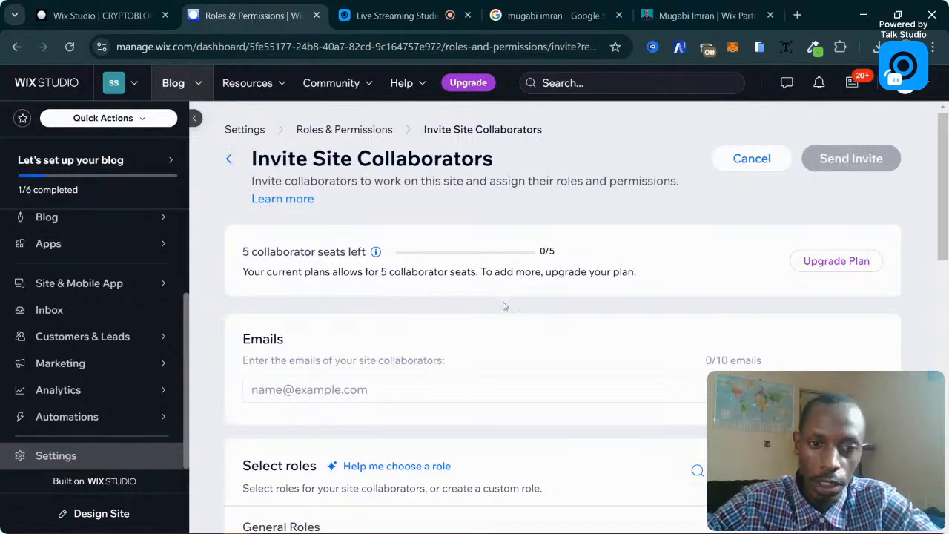
# Add the collaborator's e-mail address as an invitee and tick the Admin (Co-Owner) role.
pyautogui.scroll(-2, 503, 305)
pyautogui.click(367, 242)
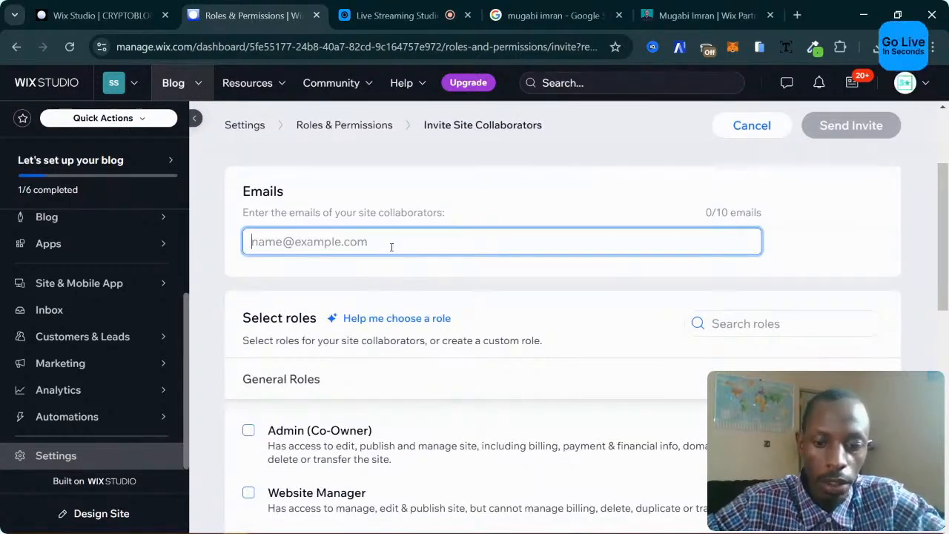
pyautogui.write('IMU')
pyautogui.press('BackSpace')
pyautogui.press('BackSpace')
pyautogui.press('BackSpace')
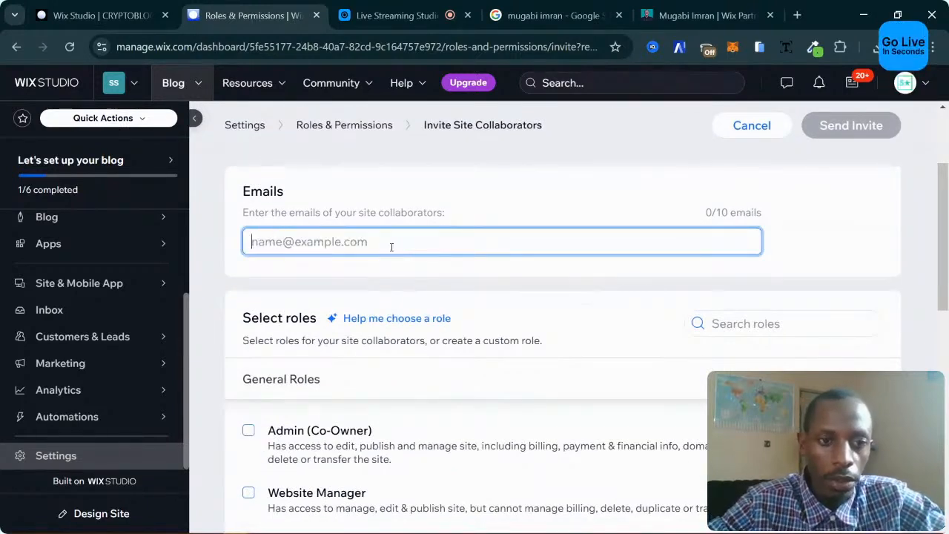
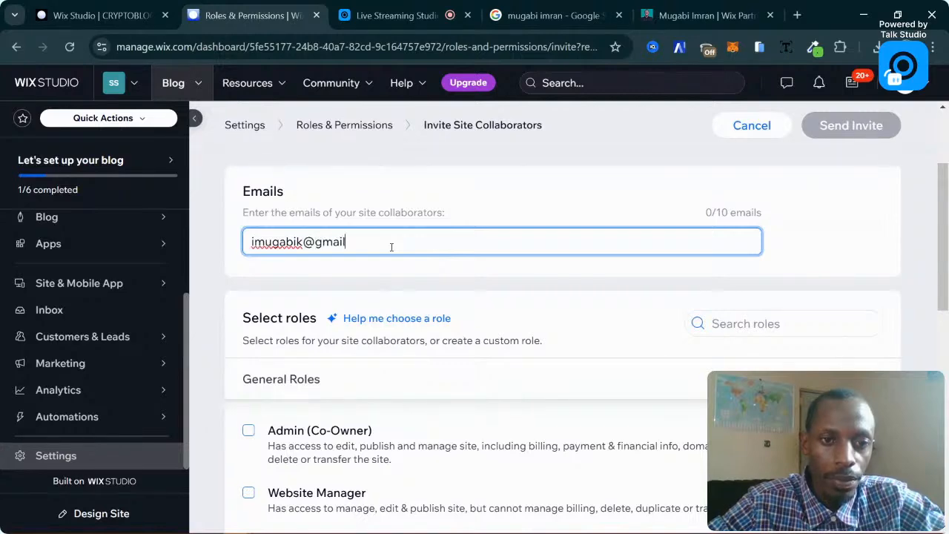
pyautogui.click(406, 265)
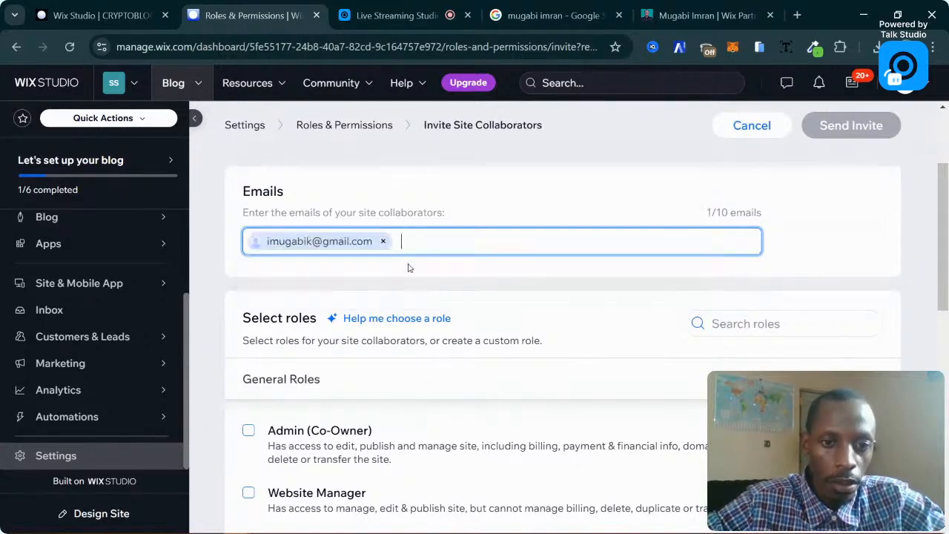
pyautogui.scroll(-3, 278, 419)
pyautogui.click(248, 208)
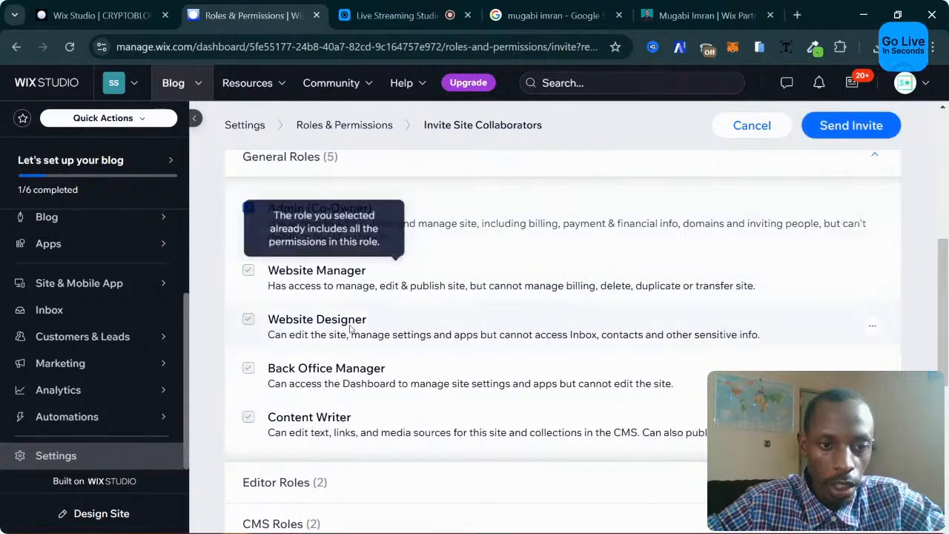
pyautogui.scroll(-5, 349, 329)
pyautogui.scroll(10, 350, 331)
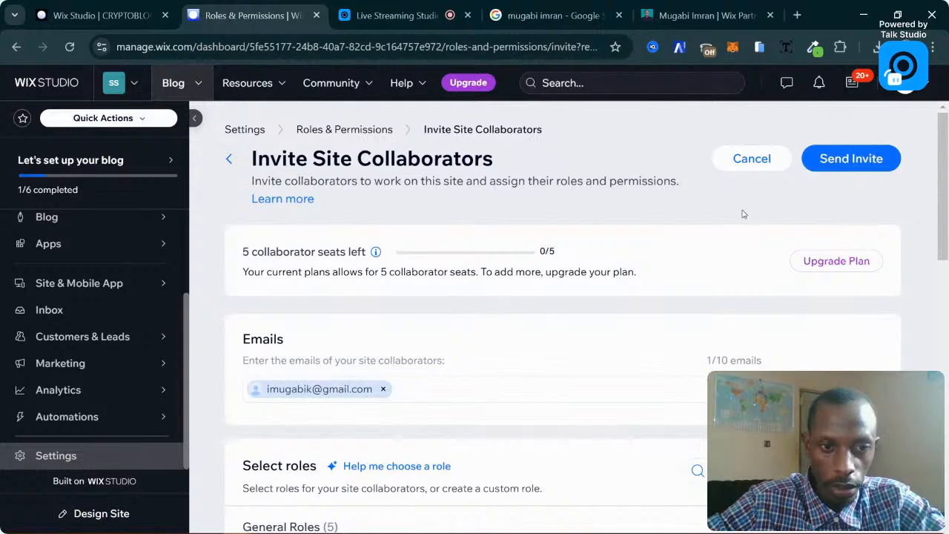
# Cancel the current collaborator invite and confirm Cancel Invite.
pyautogui.click(732, 169)
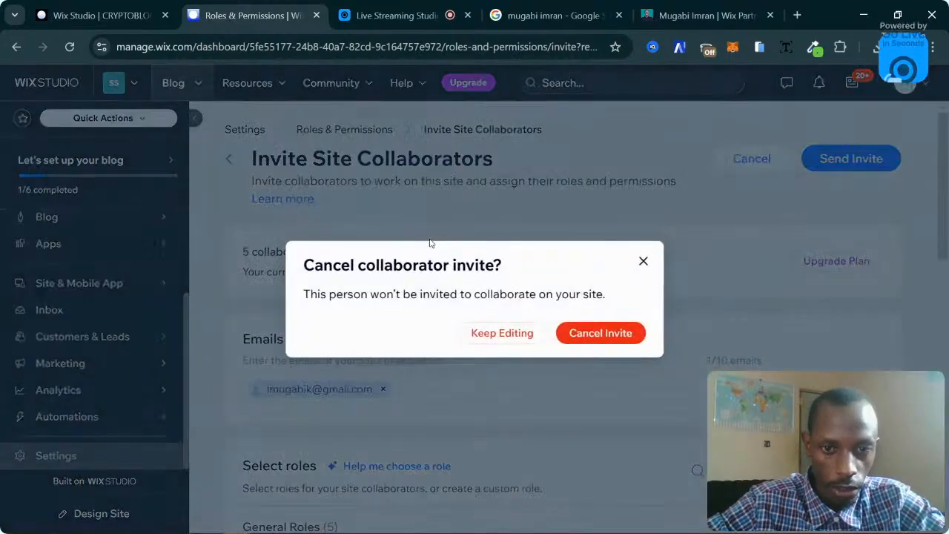
pyautogui.click(599, 334)
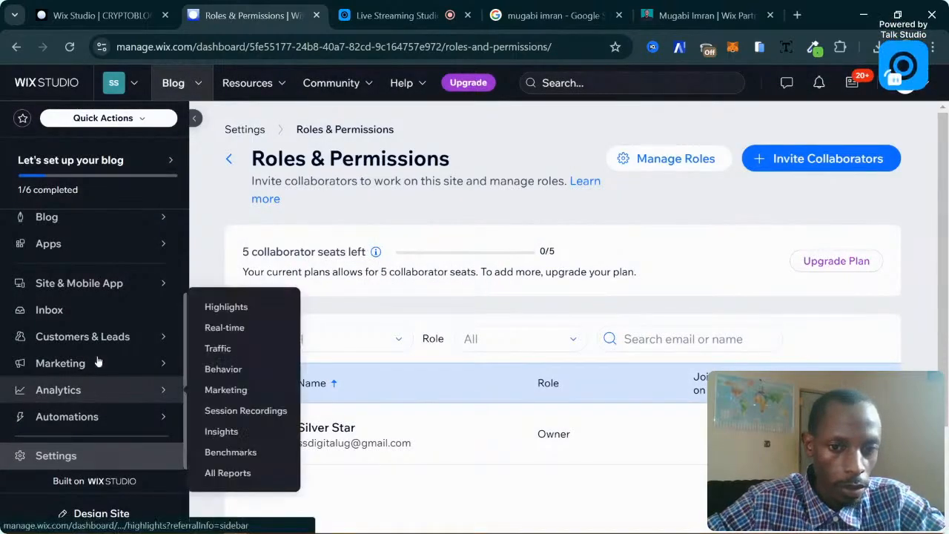
pyautogui.scroll(2, 102, 313)
pyautogui.scroll(-1, 103, 313)
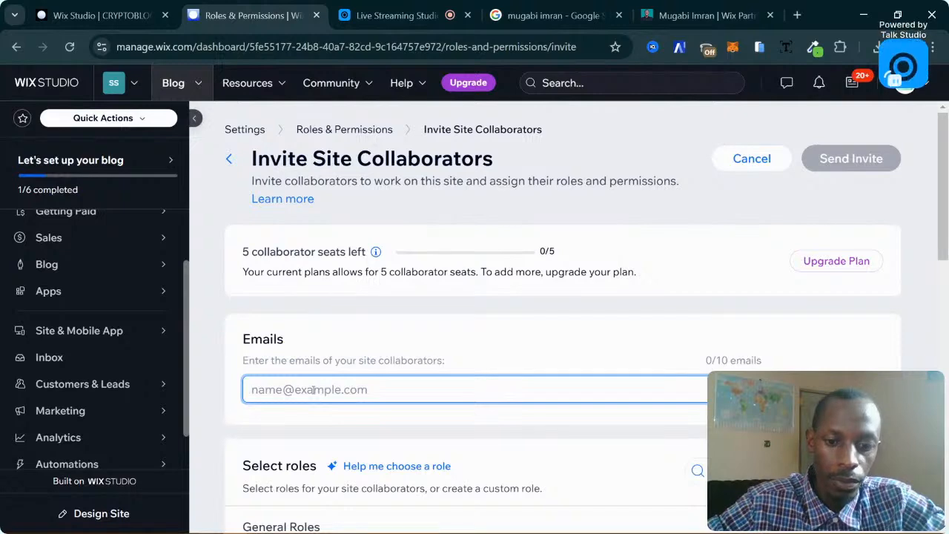
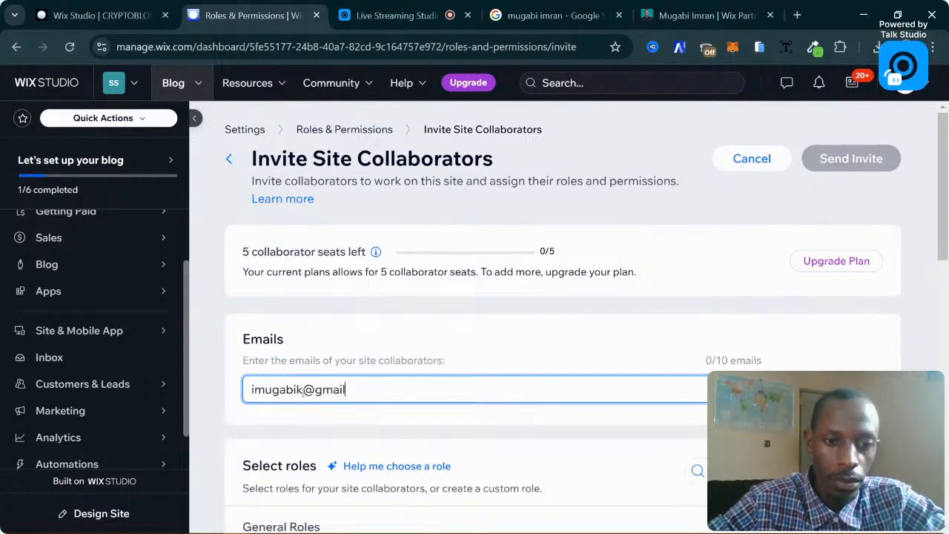
# Re-enter the collaborator's e-mail with Admin (Co-Owner) role and send the invite as a Client.
pyautogui.click(401, 443)
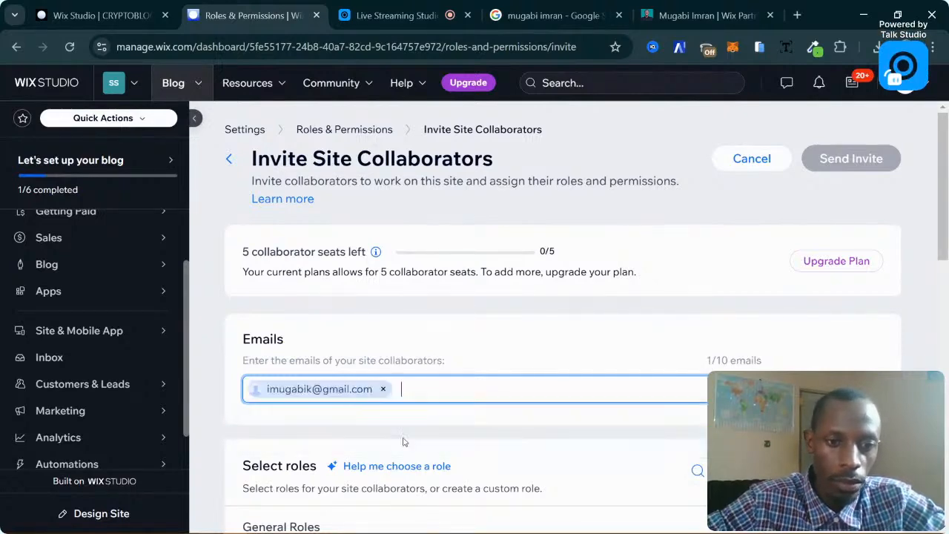
pyautogui.scroll(-4, 403, 440)
pyautogui.click(326, 304)
pyautogui.click(872, 132)
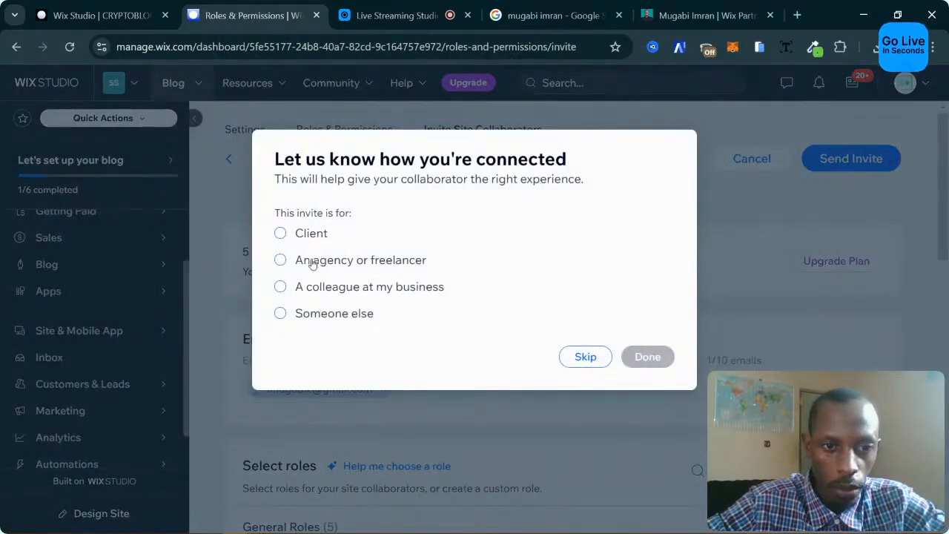
pyautogui.click(307, 234)
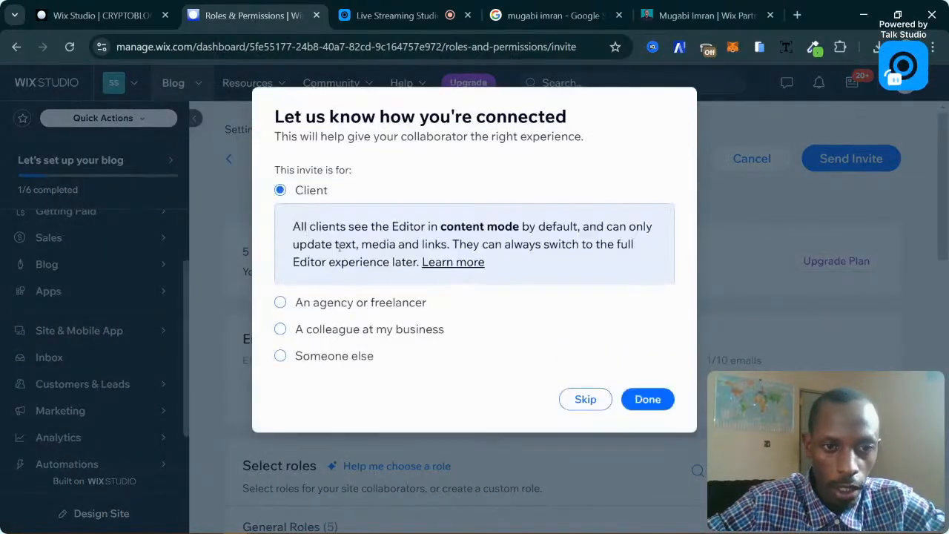
pyautogui.click(648, 398)
pyautogui.scroll(-3, 445, 364)
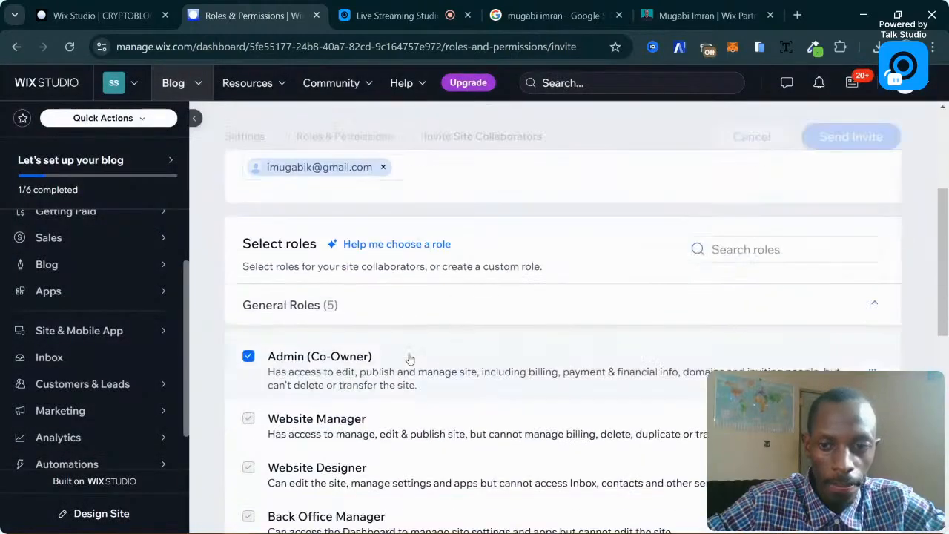
pyautogui.scroll(-2, 556, 327)
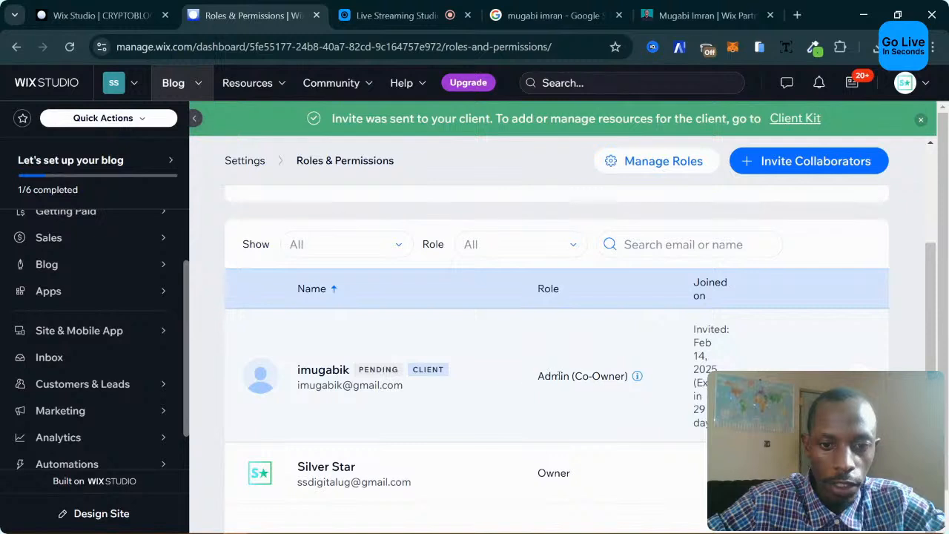
# Return to the dashboard home and open the '...' site actions list beside Edit Site.
pyautogui.scroll(2, 550, 343)
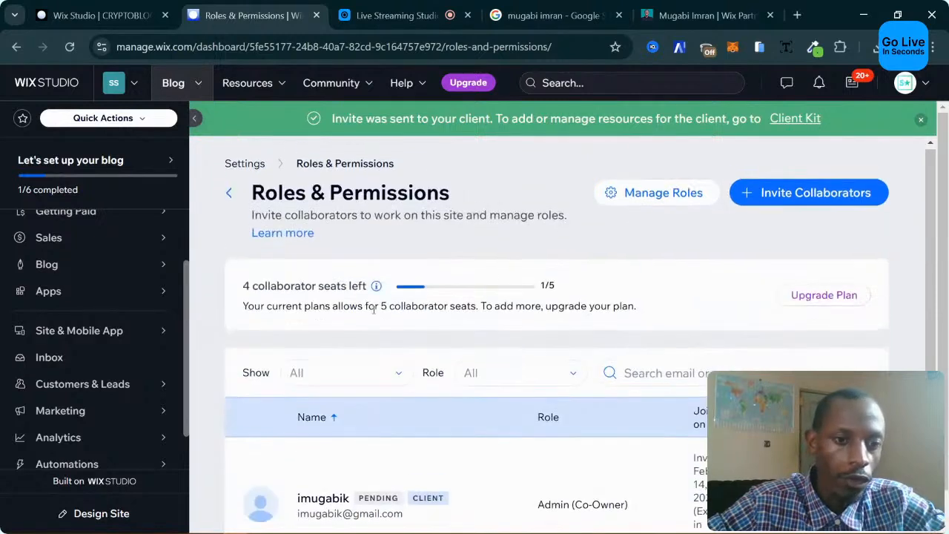
pyautogui.scroll(1, 74, 237)
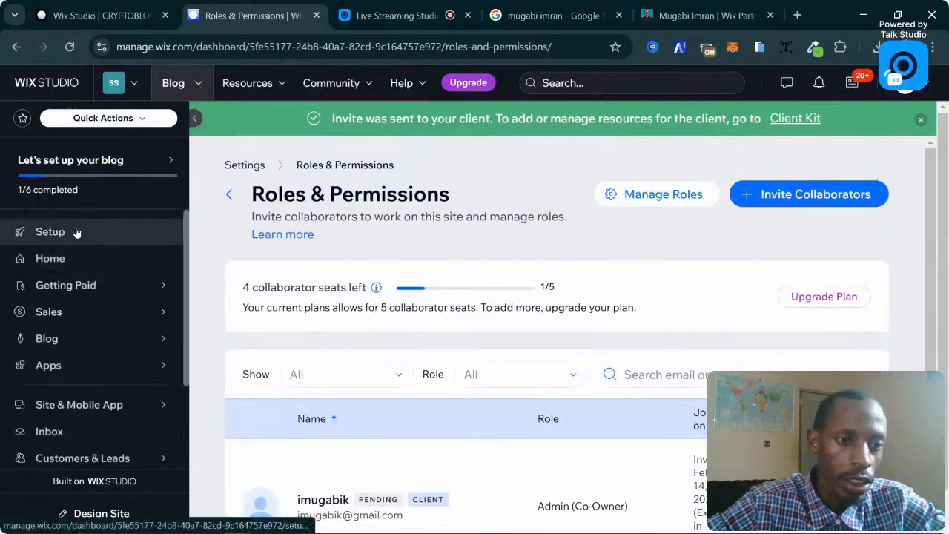
pyautogui.click(60, 264)
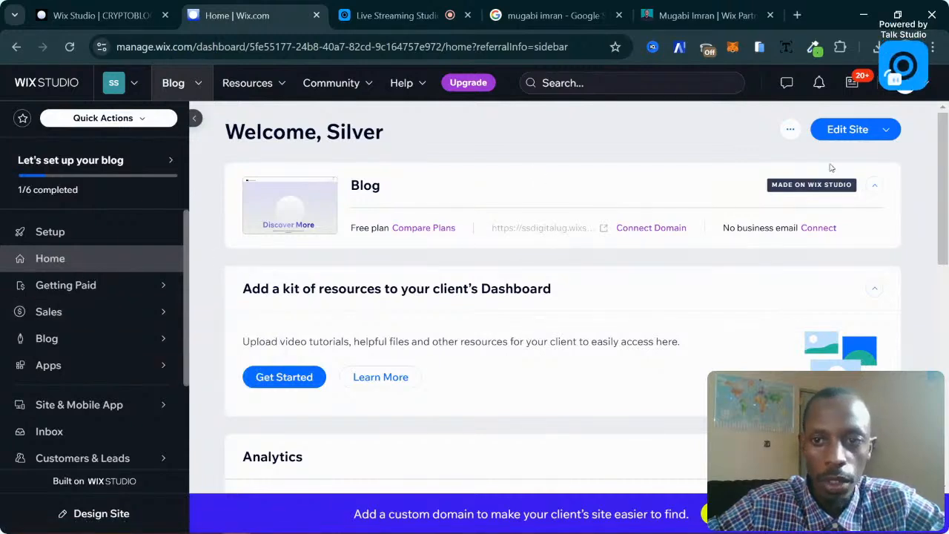
pyautogui.click(790, 129)
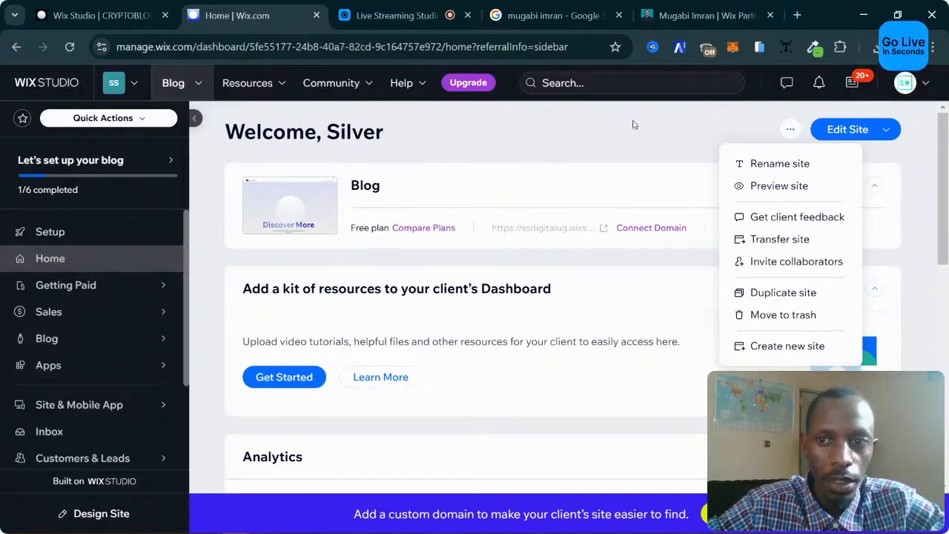
pyautogui.click(886, 130)
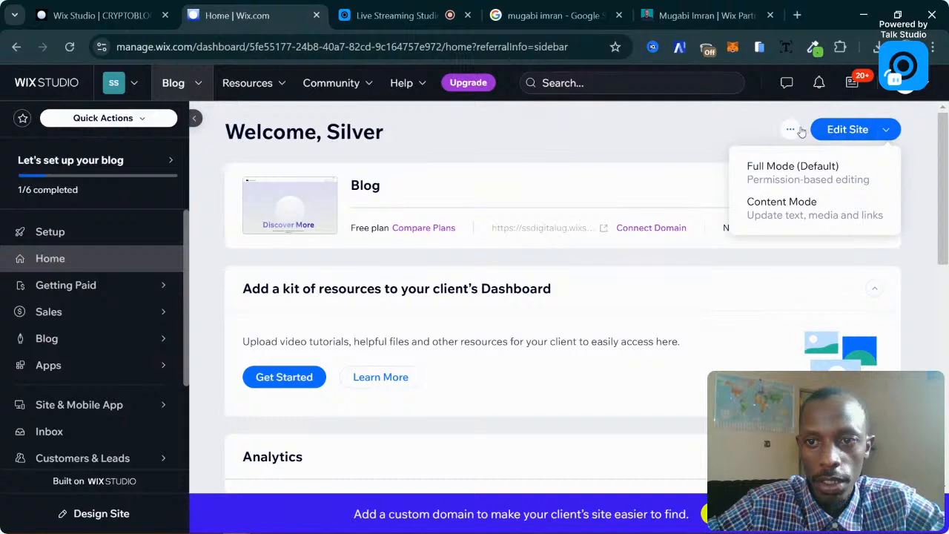
pyautogui.click(791, 129)
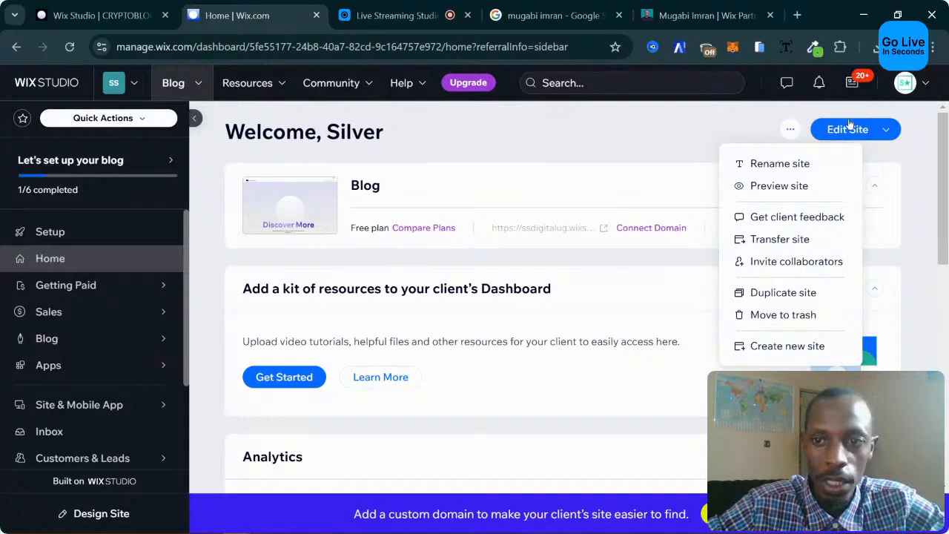
pyautogui.click(696, 129)
# Return to the CRYPTOBLOG editor, select the page header, then switch to the reference blog tab.
pyautogui.click(75, 13)
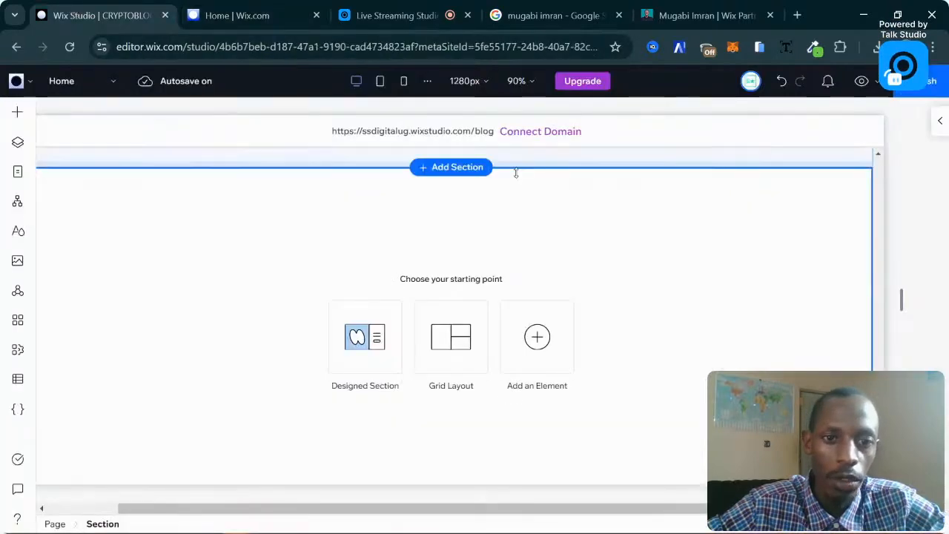
pyautogui.scroll(7, 316, 246)
pyautogui.scroll(4, 317, 247)
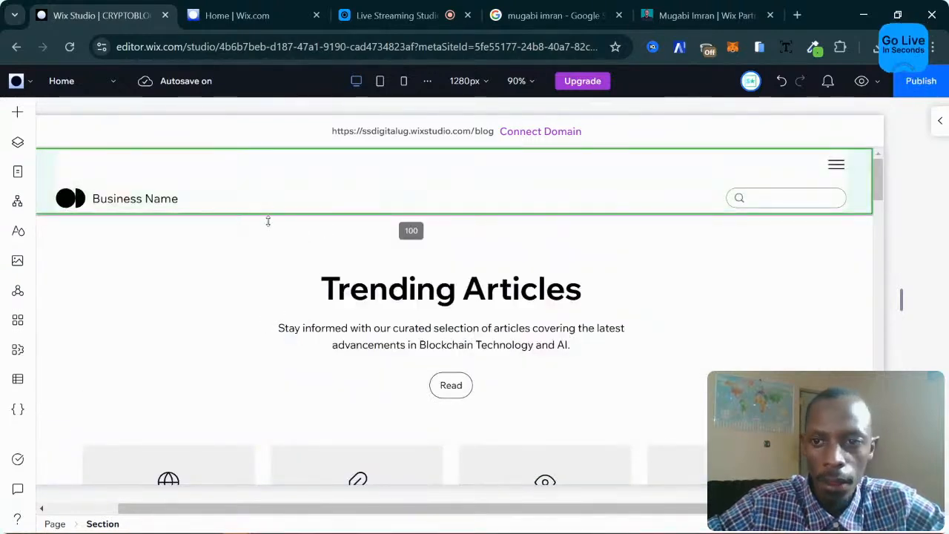
pyautogui.click(528, 195)
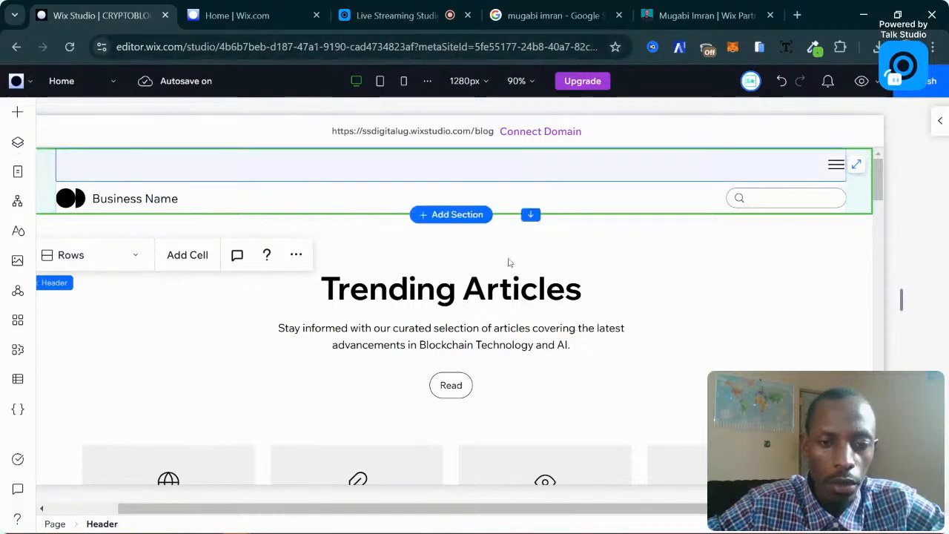
pyautogui.click(682, 7)
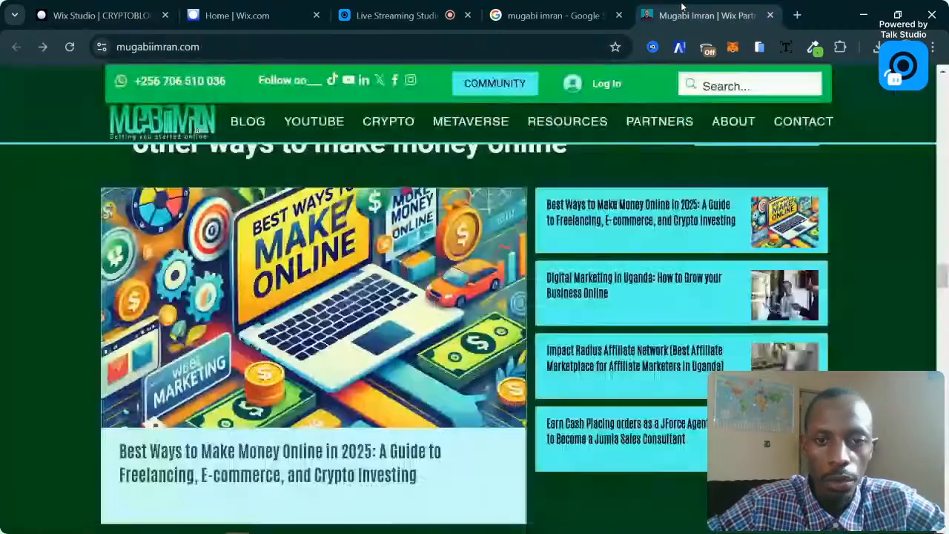
# Scroll to the top of the reference blog, view its BLOG menu, then return to the Wix dashboard.
pyautogui.scroll(10, 543, 215)
pyautogui.scroll(15, 544, 219)
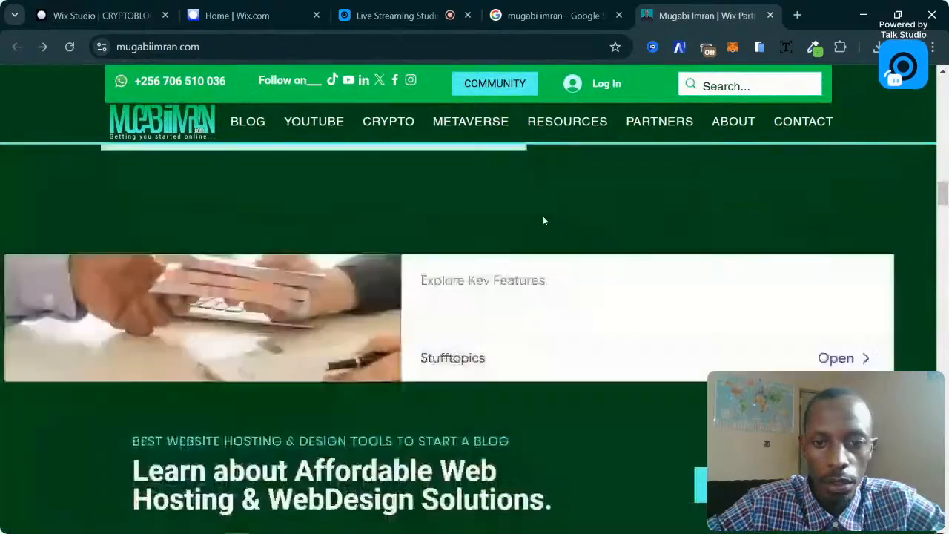
pyautogui.scroll(5, 543, 218)
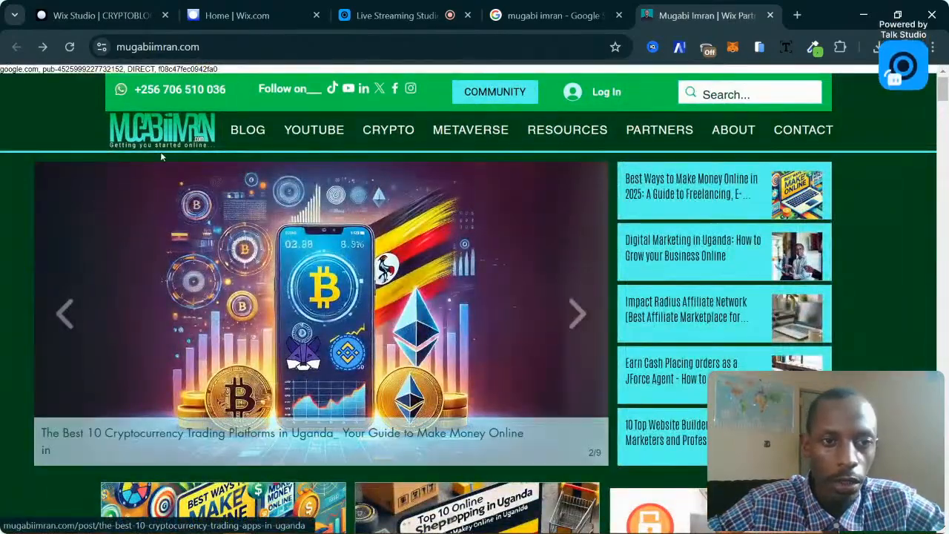
pyautogui.moveTo(334, 145)
pyautogui.moveTo(252, 135)
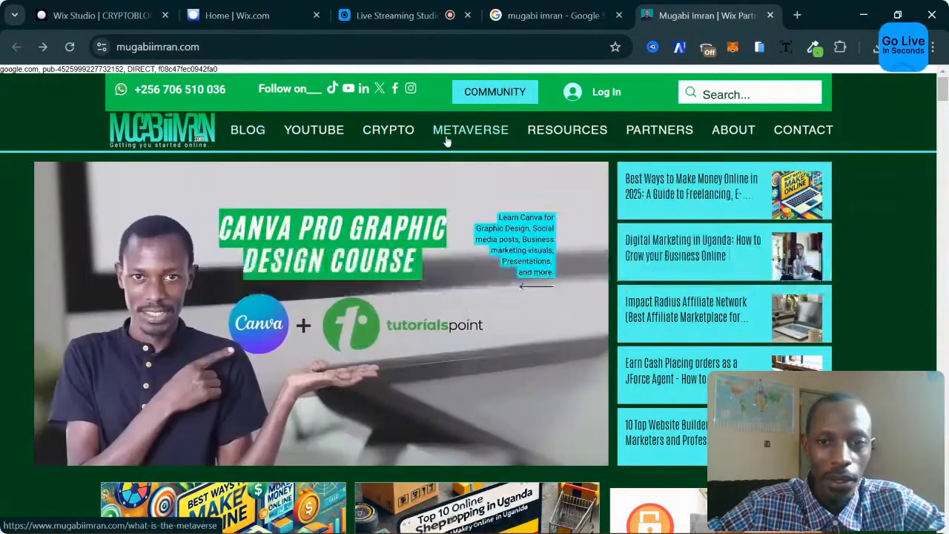
pyautogui.moveTo(448, 138)
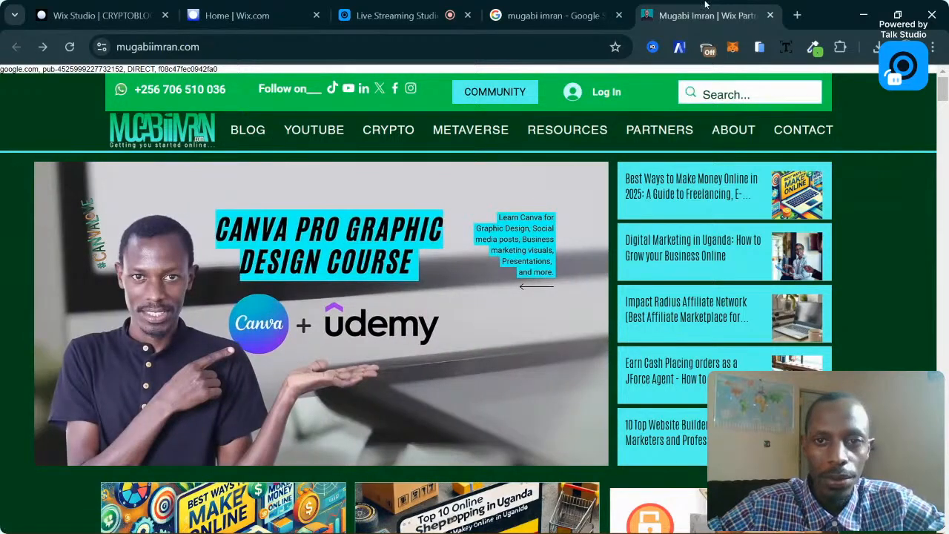
pyautogui.click(206, 5)
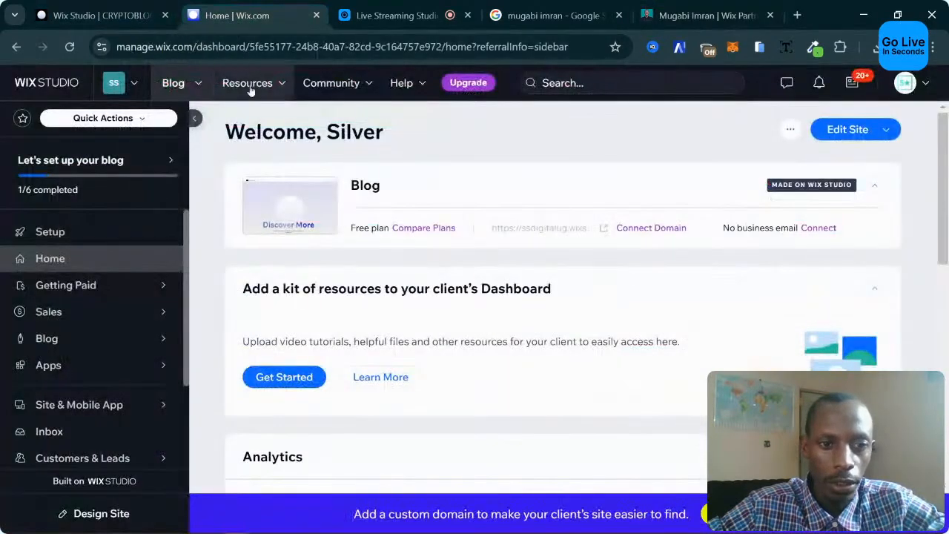
# Back in the CRYPTOBLOG editor, add two desert images to the header cell.
pyautogui.click(103, 14)
pyautogui.click(73, 187)
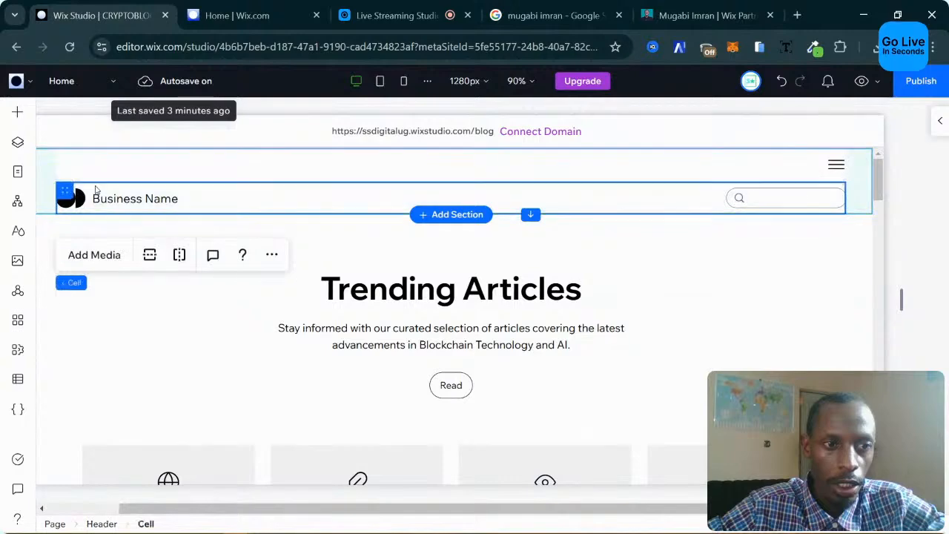
pyautogui.scroll(-1, 218, 249)
pyautogui.scroll(1, 217, 248)
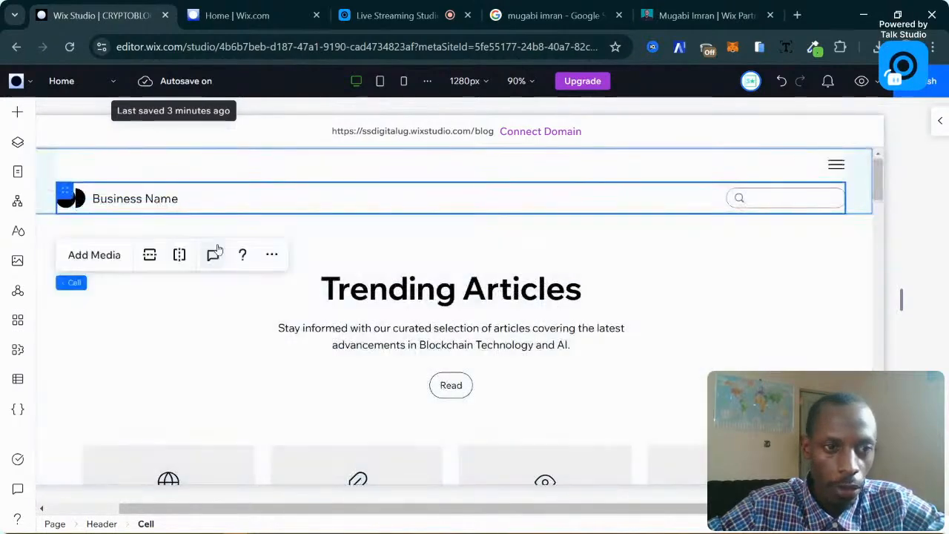
pyautogui.click(17, 113)
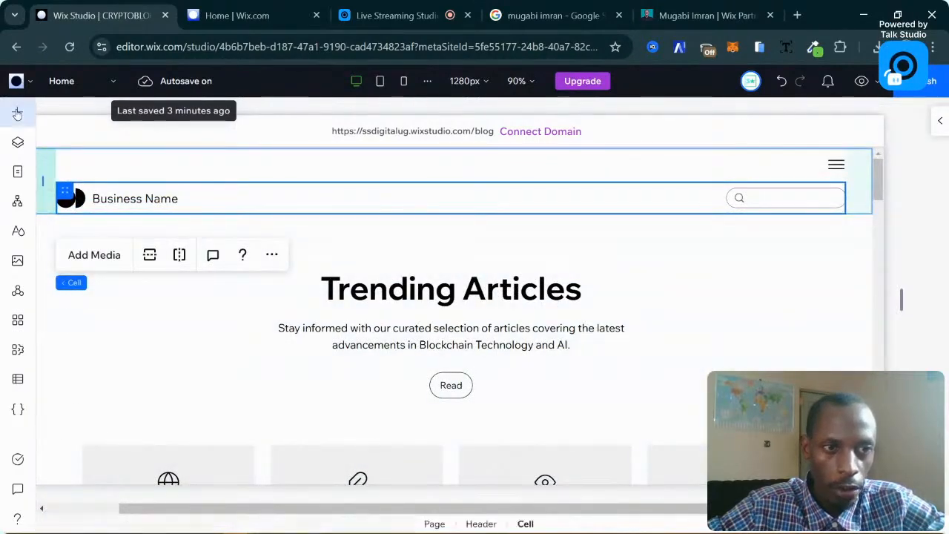
pyautogui.click(210, 190)
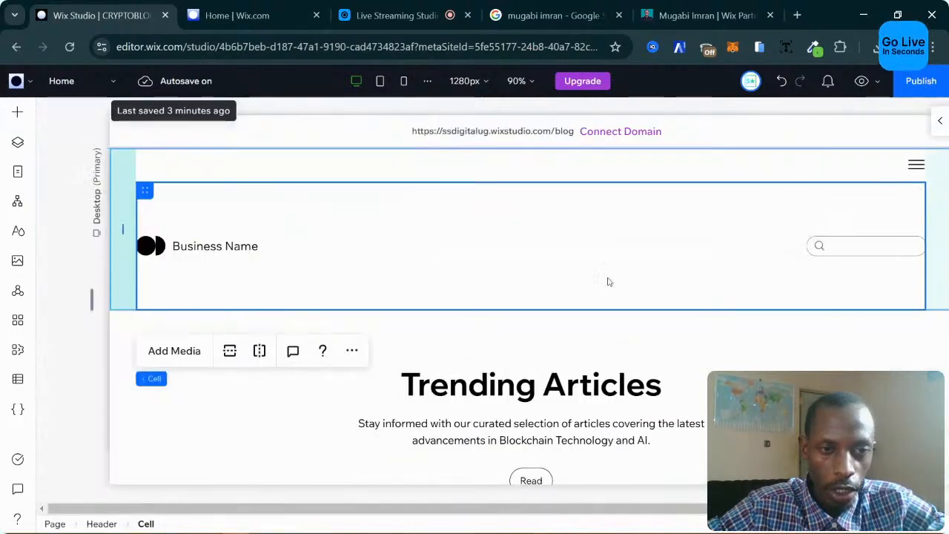
pyautogui.click(17, 112)
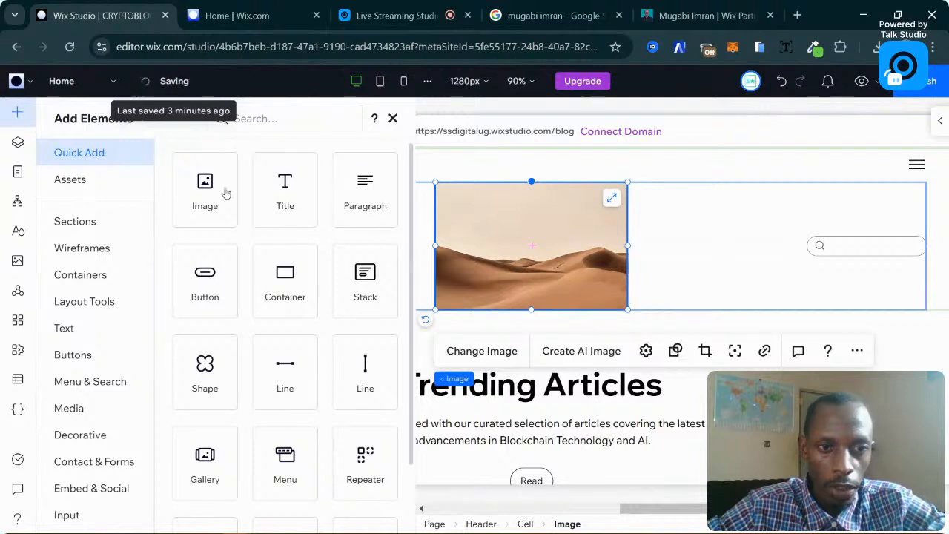
pyautogui.moveTo(206, 191); pyautogui.dragTo(727, 250)
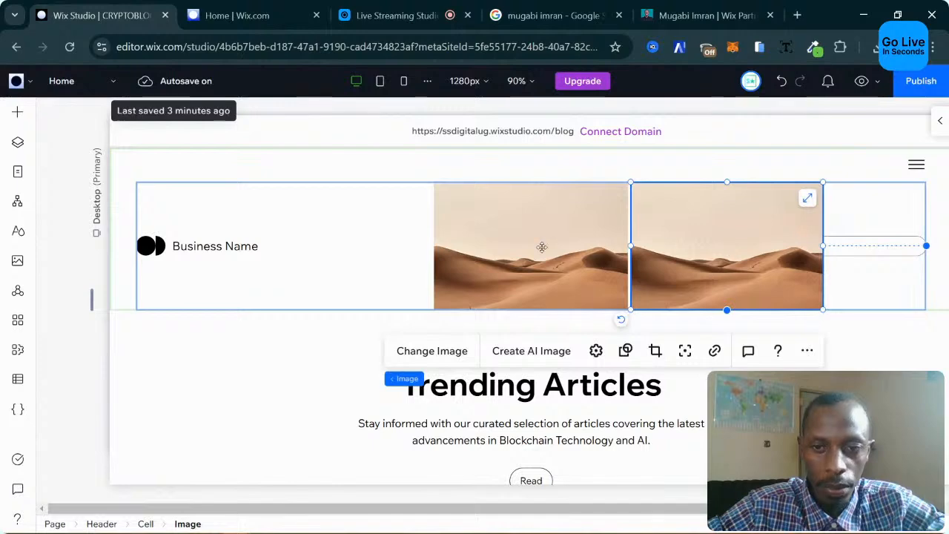
# Move the left desert image down beside the Trending Articles heading.
pyautogui.scroll(-1, 425, 264)
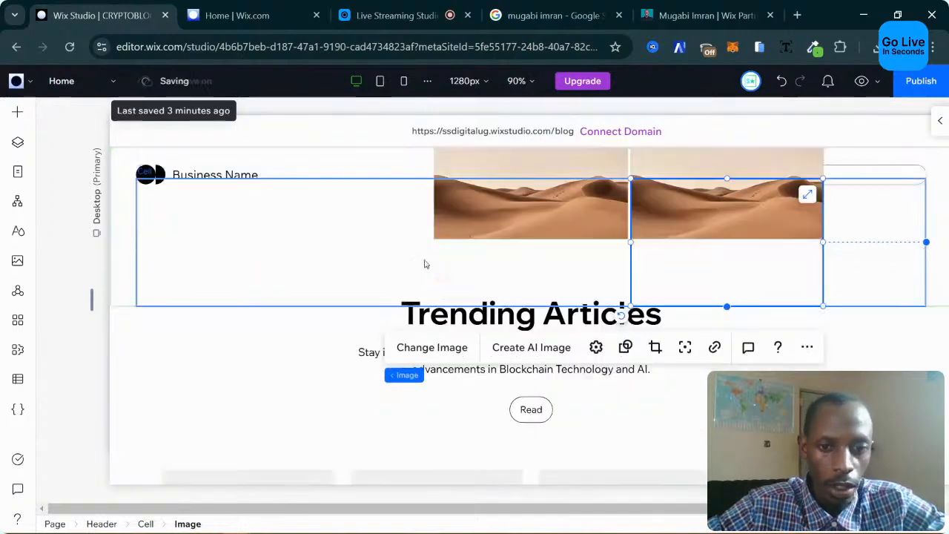
pyautogui.scroll(-3, 370, 271)
pyautogui.scroll(4, 324, 280)
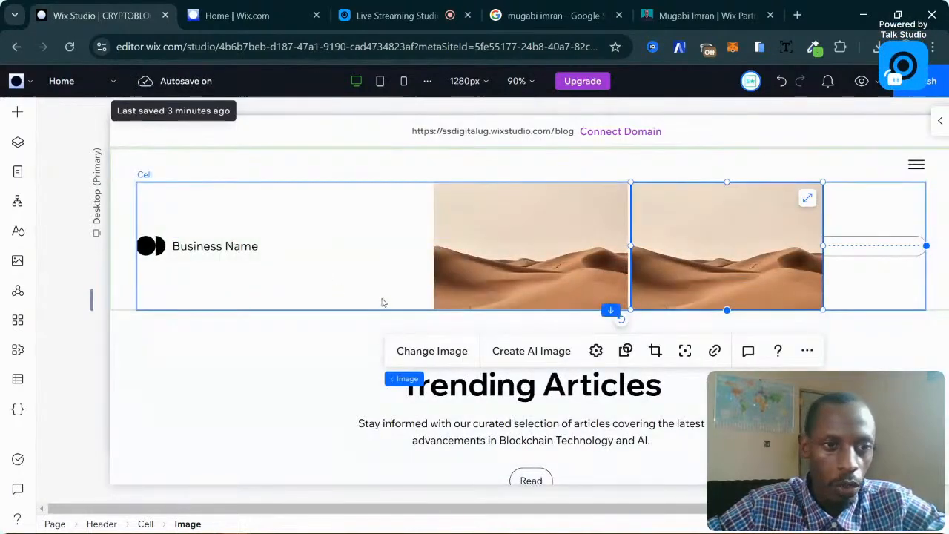
pyautogui.click(500, 271)
pyautogui.moveTo(540, 264)
pyautogui.mouseDown()
pyautogui.moveTo(348, 345)
pyautogui.moveTo(282, 391)
pyautogui.moveTo(298, 393)
pyautogui.moveTo(297, 405)
pyautogui.mouseUp()
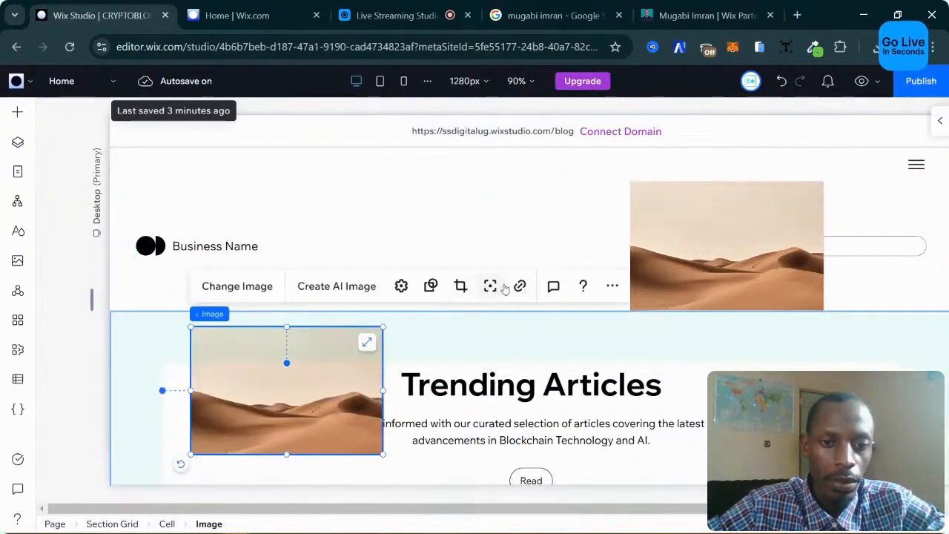
pyautogui.click(683, 361)
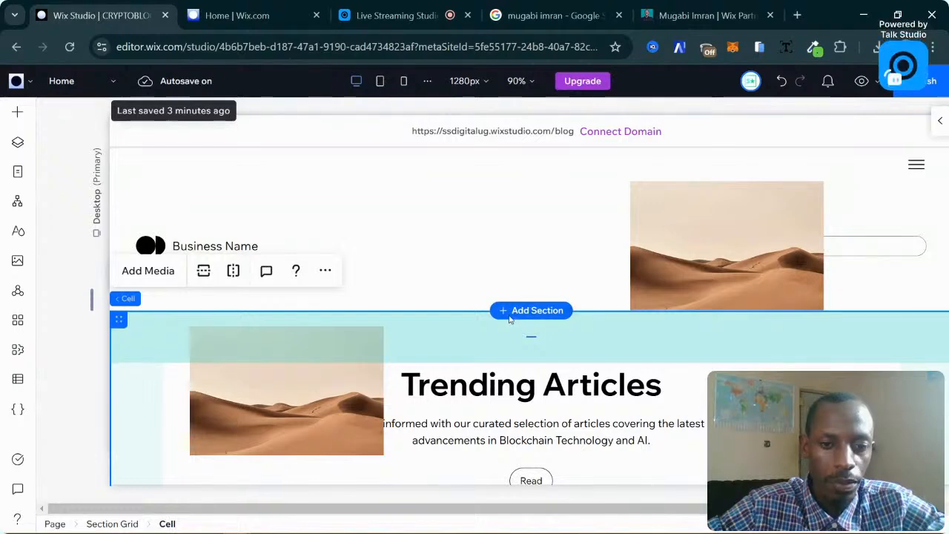
# Insert a new blank section below the header.
pyautogui.click(510, 316)
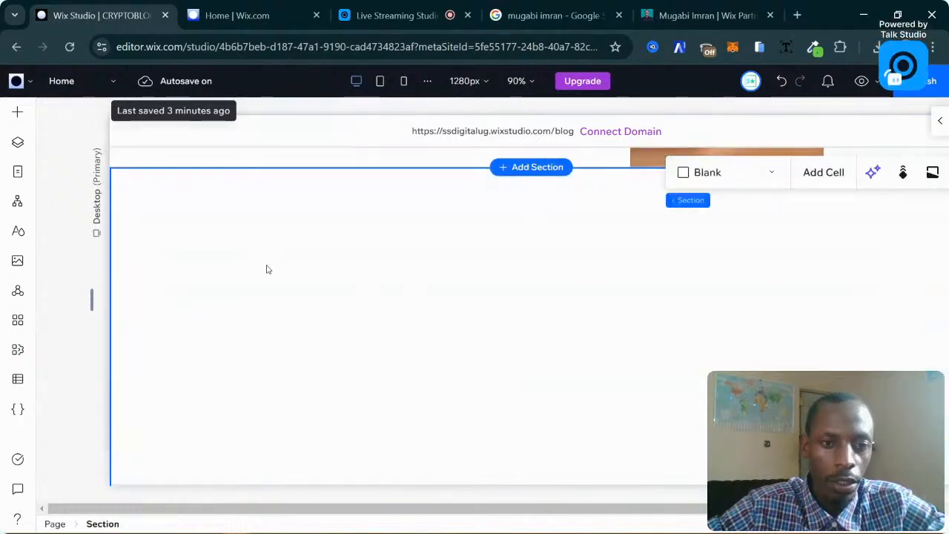
pyautogui.scroll(-4, 386, 269)
pyautogui.scroll(2, 386, 268)
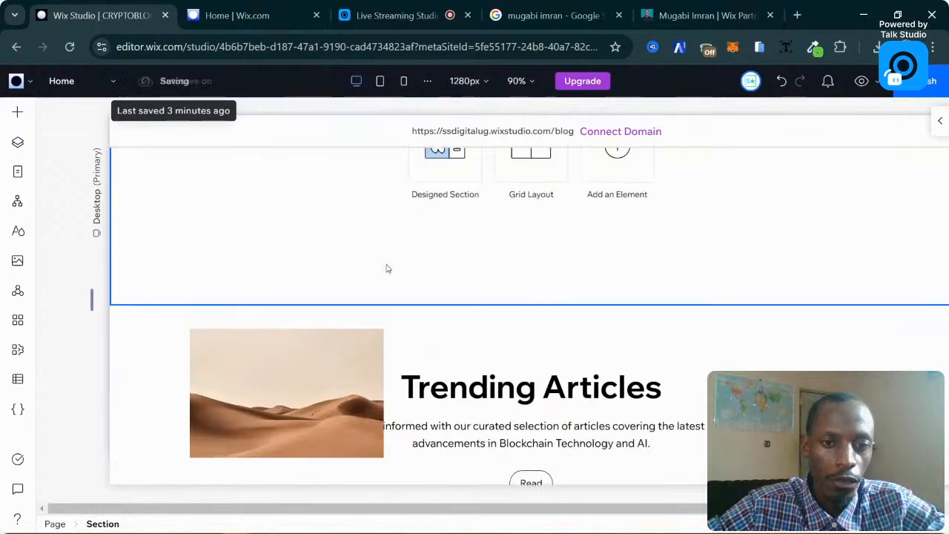
pyautogui.scroll(2, 388, 267)
pyautogui.scroll(-2, 319, 445)
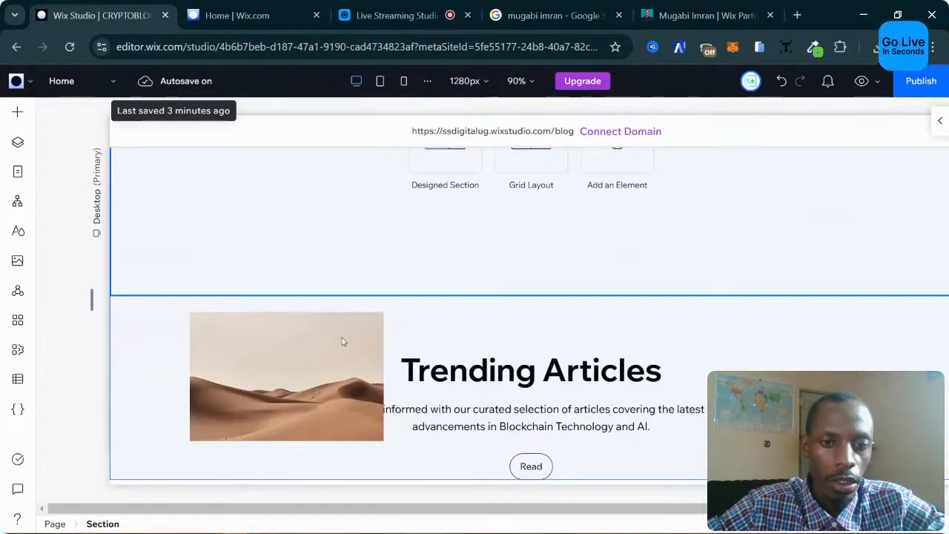
pyautogui.scroll(1, 342, 342)
# Drag the desert image from Trending Articles into the new section, then reload the editor.
pyautogui.click(301, 423)
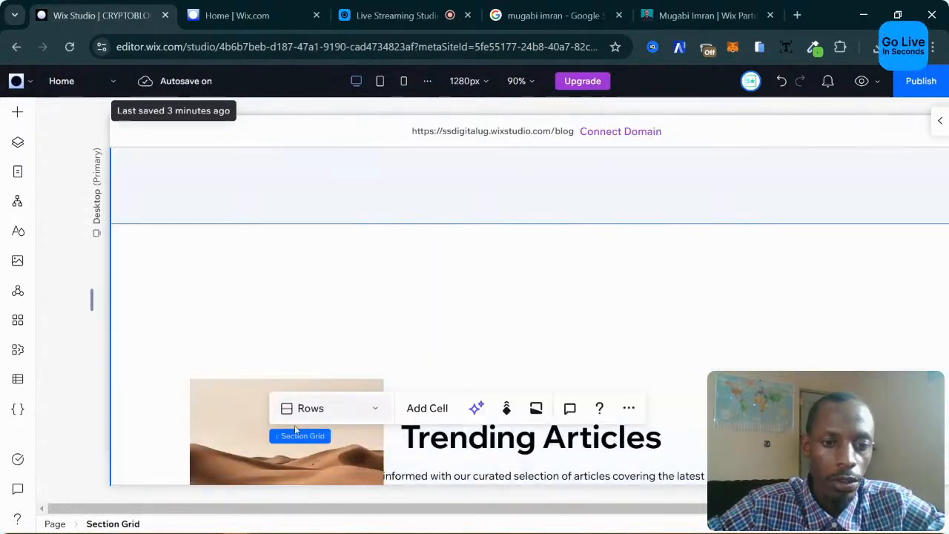
pyautogui.click(296, 427)
pyautogui.click(316, 433)
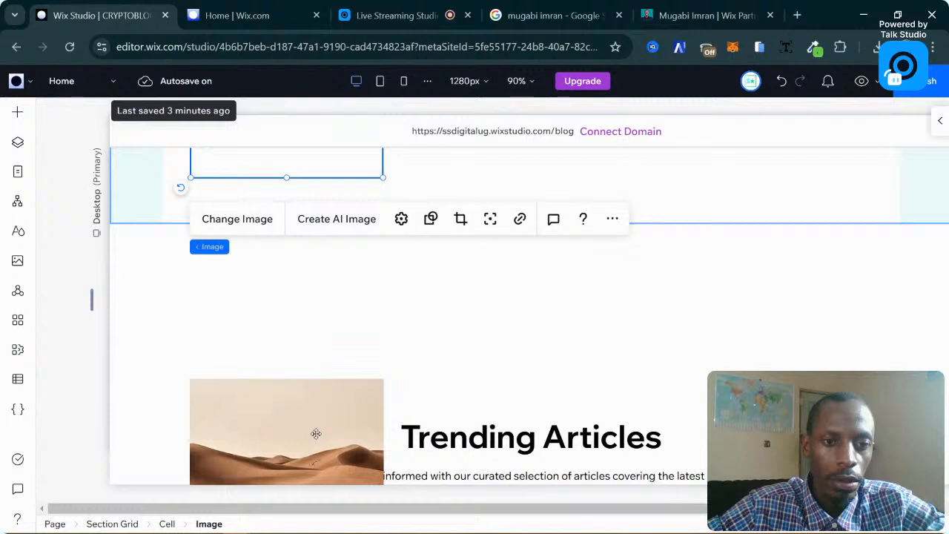
pyautogui.moveTo(292, 414); pyautogui.dragTo(271, 328)
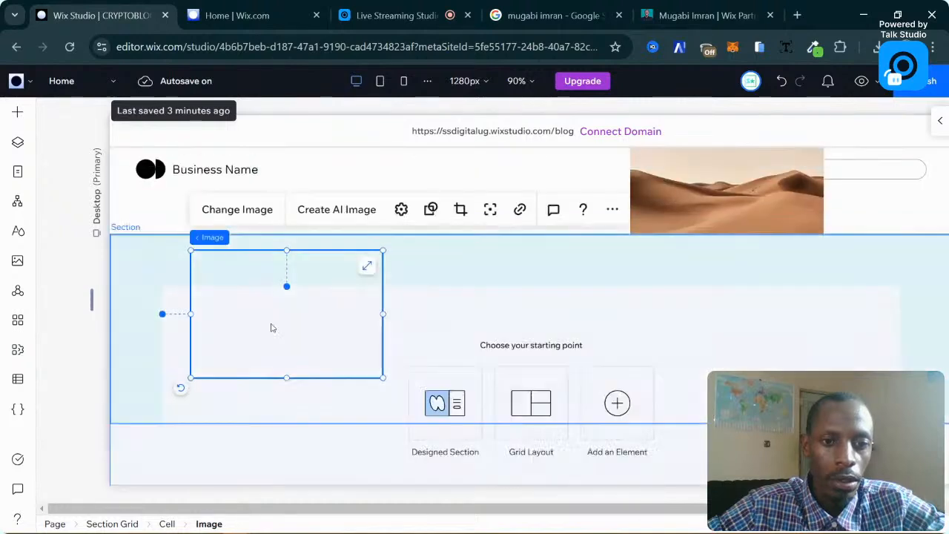
pyautogui.click(70, 47)
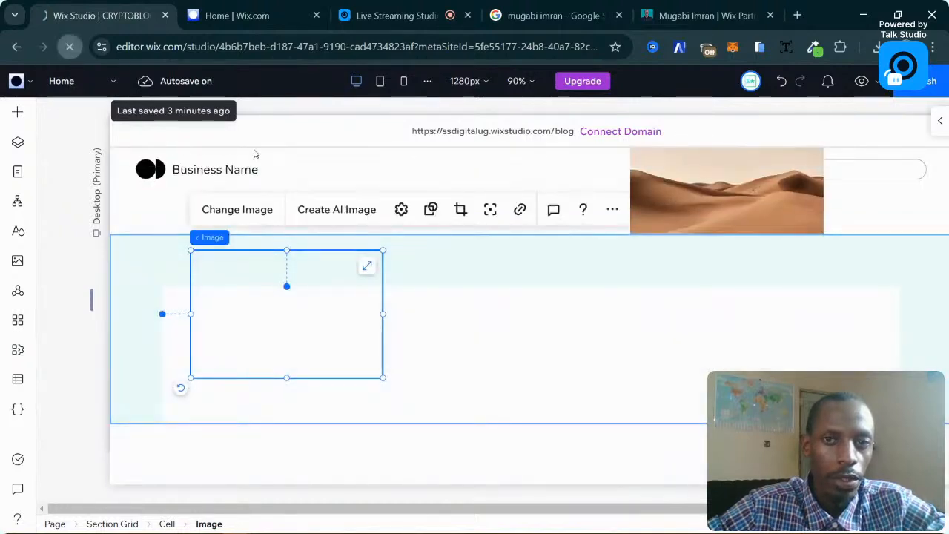
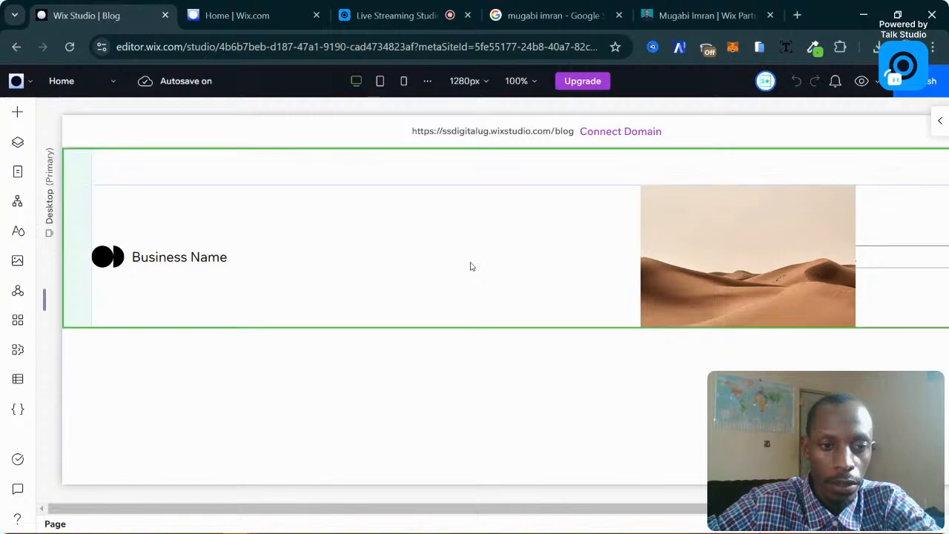
# Select the blank section below the header, close its side panels, and open the Grid Layout section grids.
pyautogui.click(470, 266)
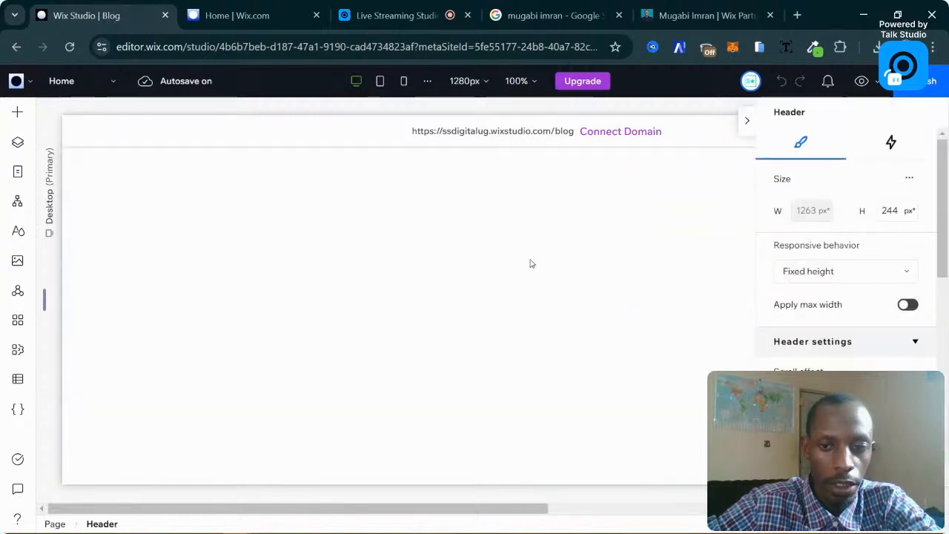
pyautogui.click(428, 246)
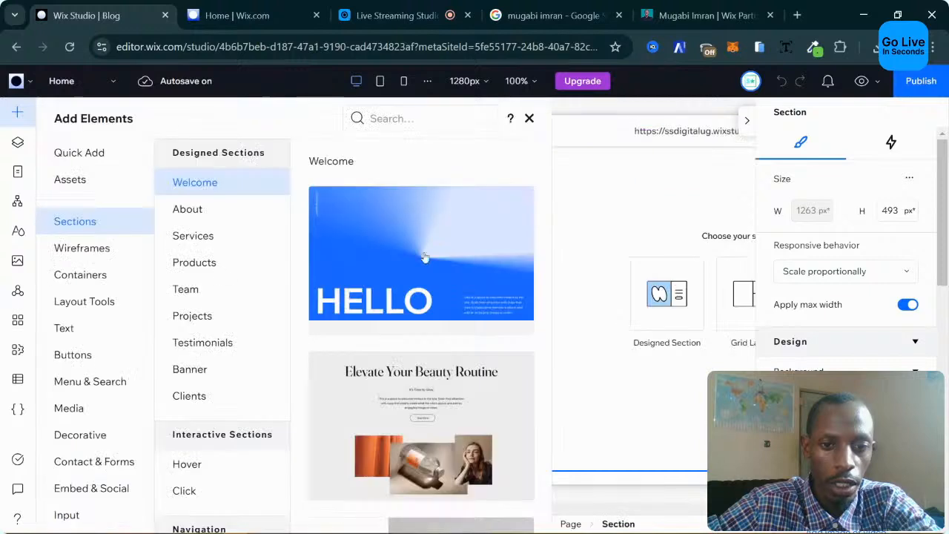
pyautogui.hscroll(4, 687, 377)
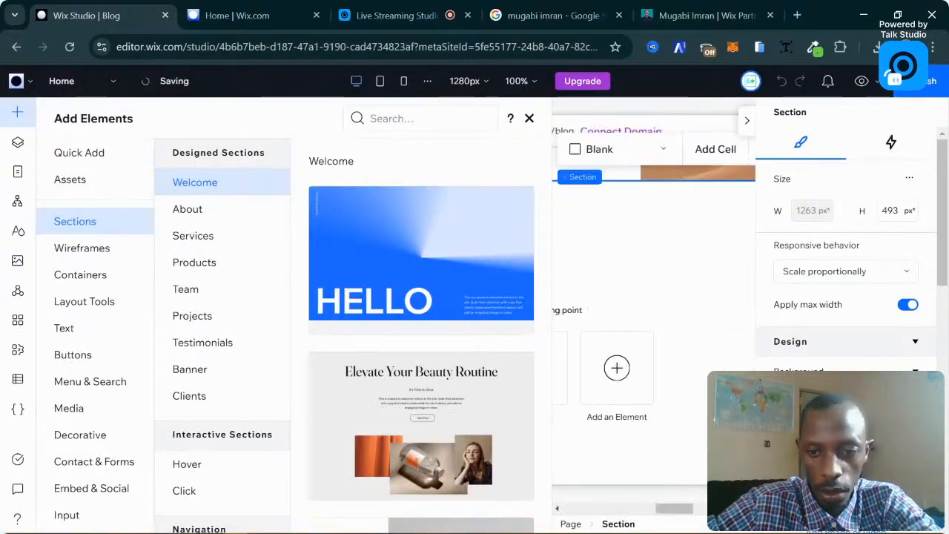
pyautogui.click(642, 250)
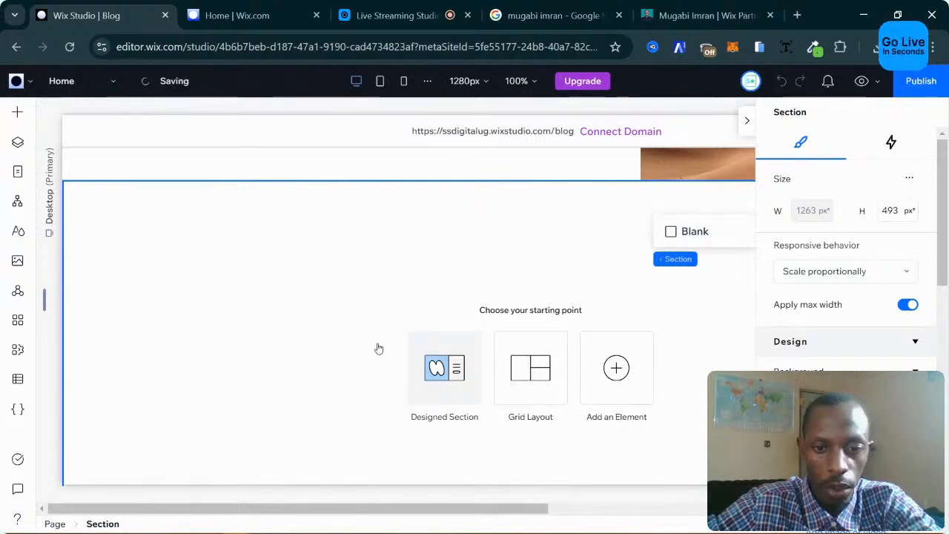
pyautogui.scroll(-3, 542, 377)
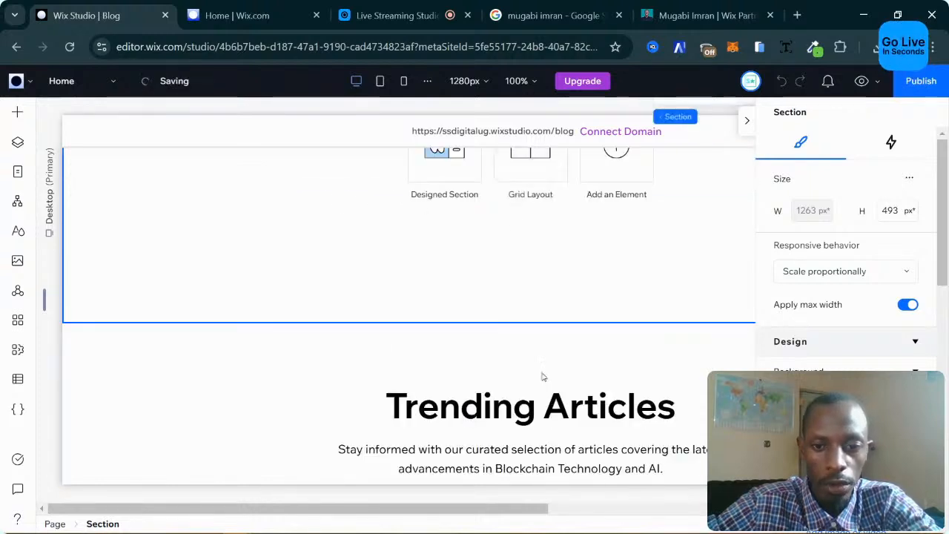
pyautogui.scroll(5, 554, 351)
pyautogui.scroll(-3, 553, 352)
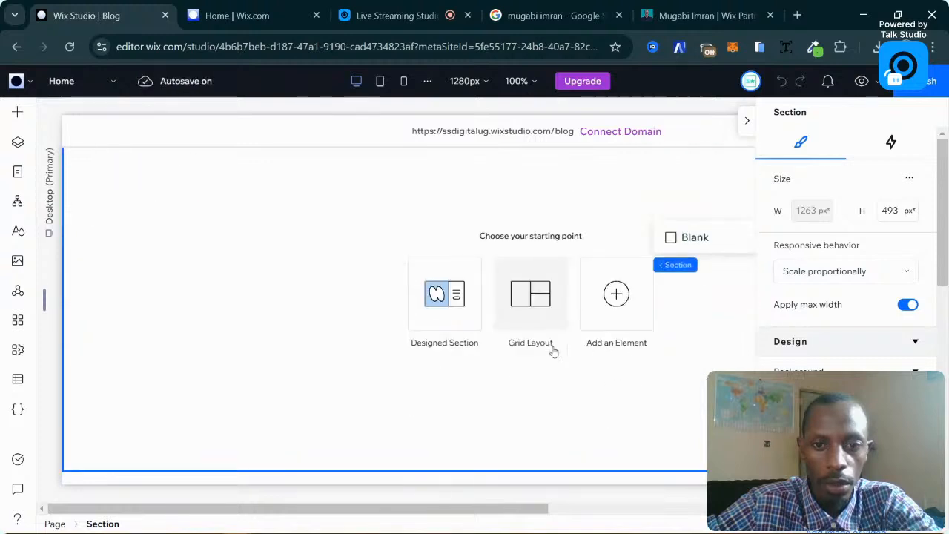
pyautogui.click(748, 125)
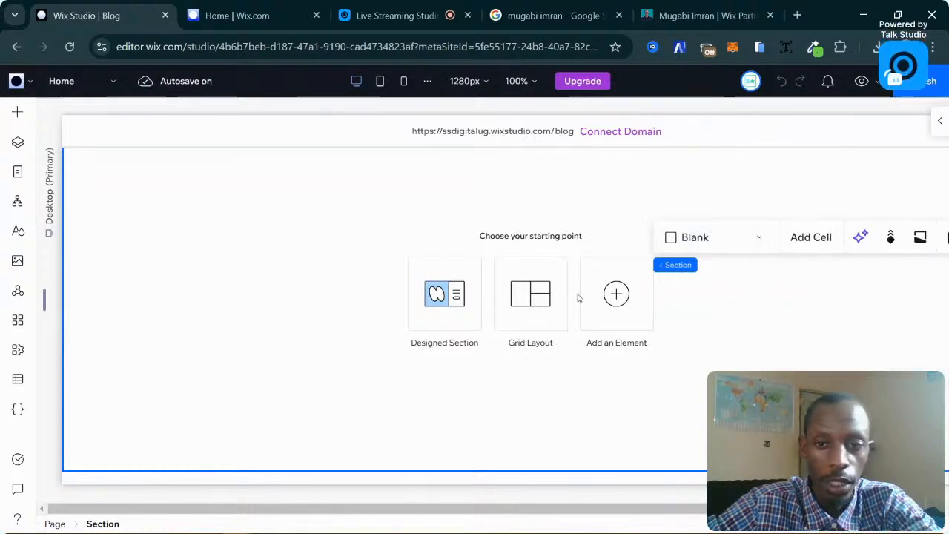
pyautogui.click(547, 298)
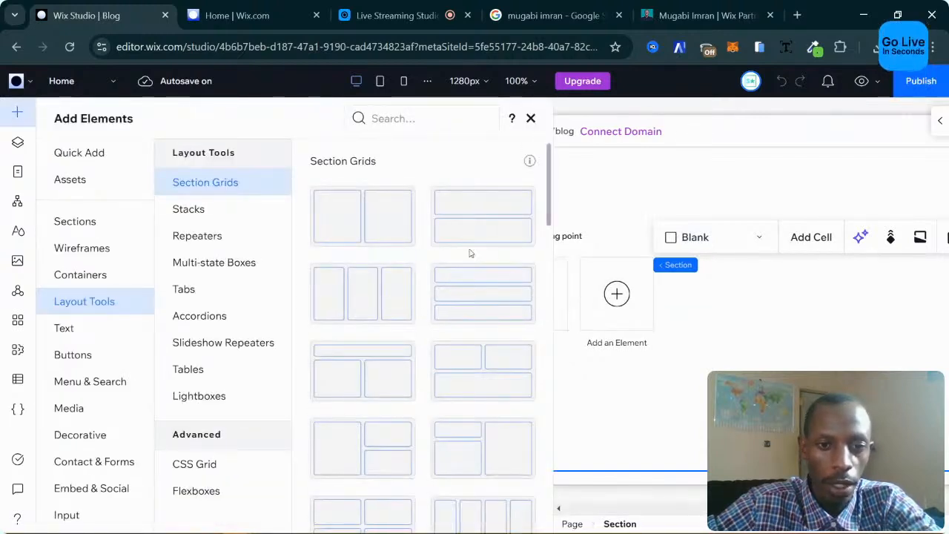
# Drop the two-column Section Grid into the empty section and check its left and right cells.
pyautogui.scroll(-2, 423, 235)
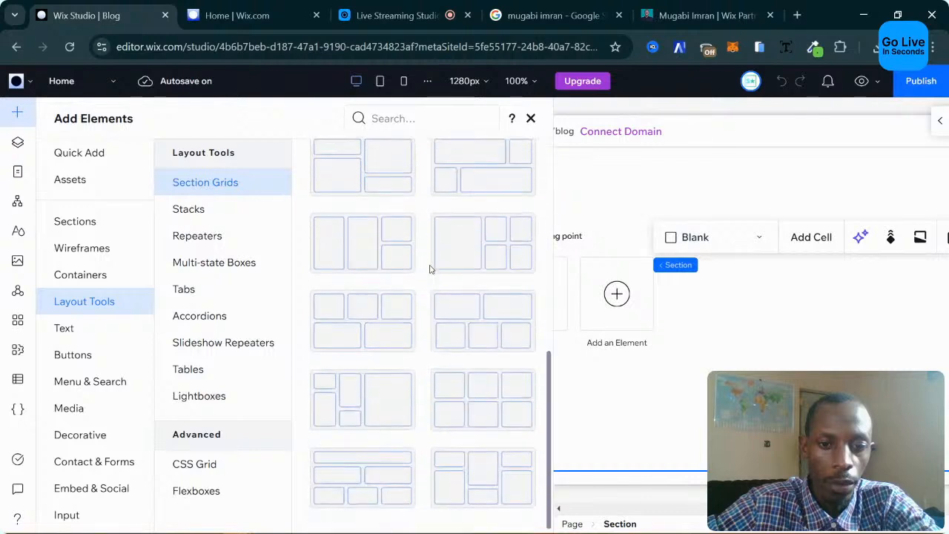
pyautogui.scroll(2, 430, 267)
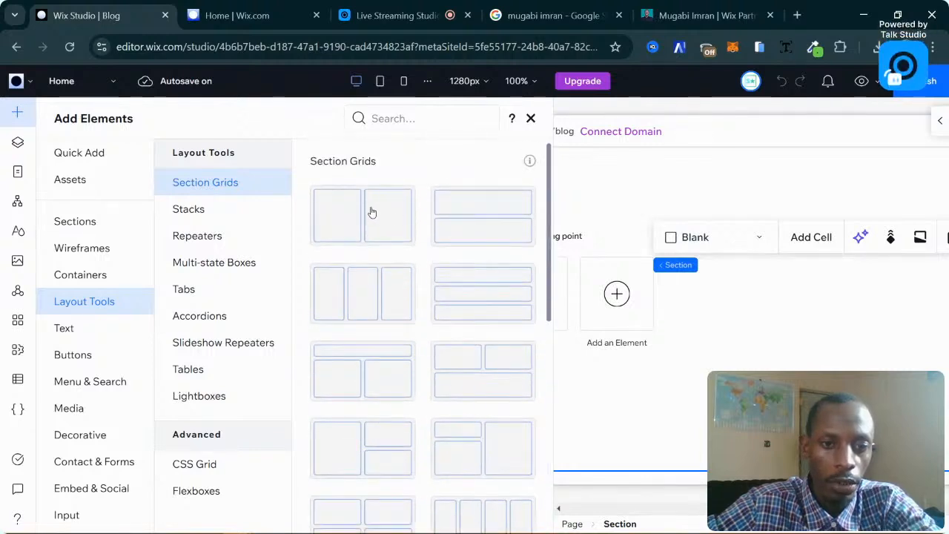
pyautogui.moveTo(373, 212); pyautogui.dragTo(372, 213)
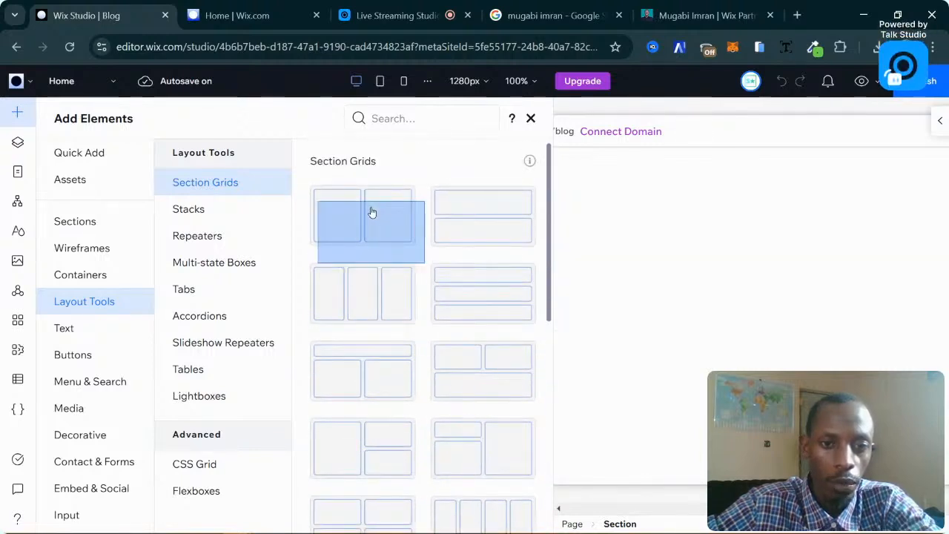
pyautogui.moveTo(372, 213); pyautogui.dragTo(372, 212)
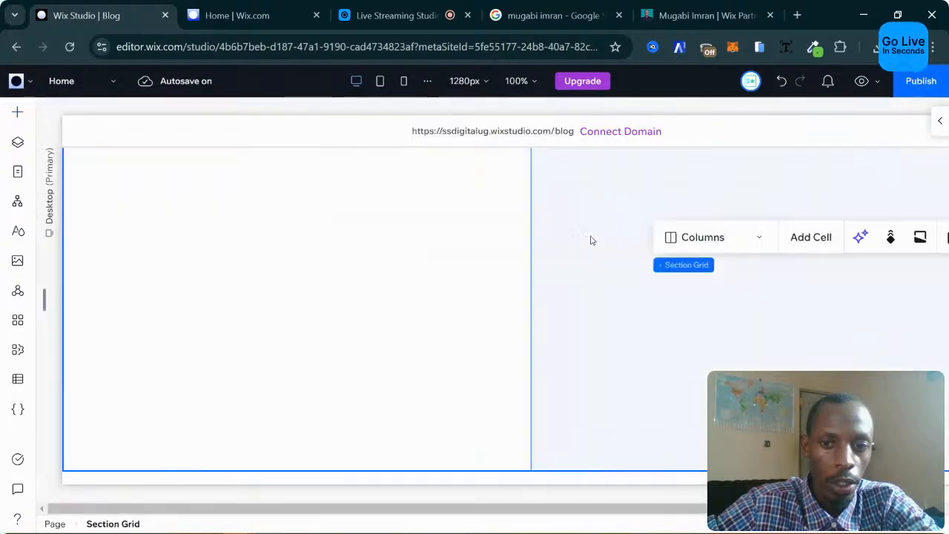
pyautogui.click(577, 293)
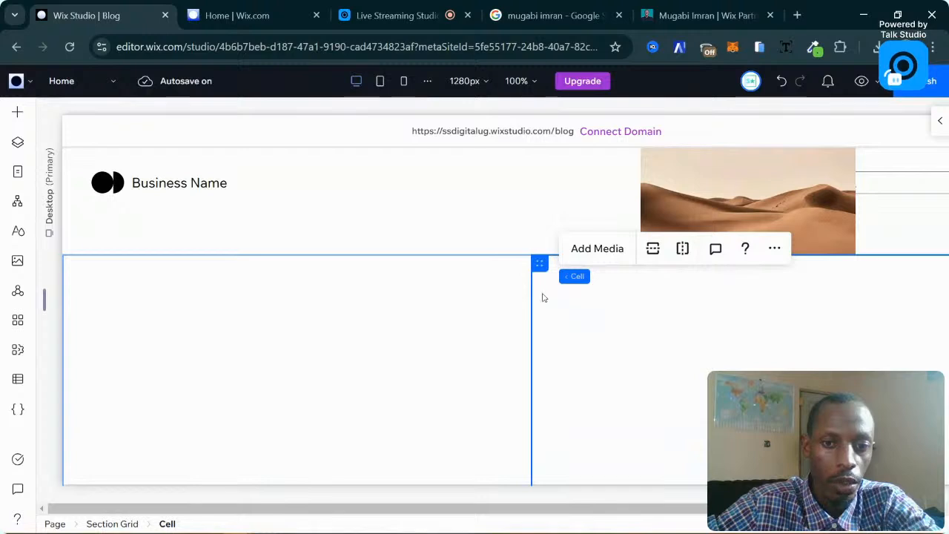
pyautogui.scroll(1, 334, 291)
pyautogui.scroll(-2, 371, 287)
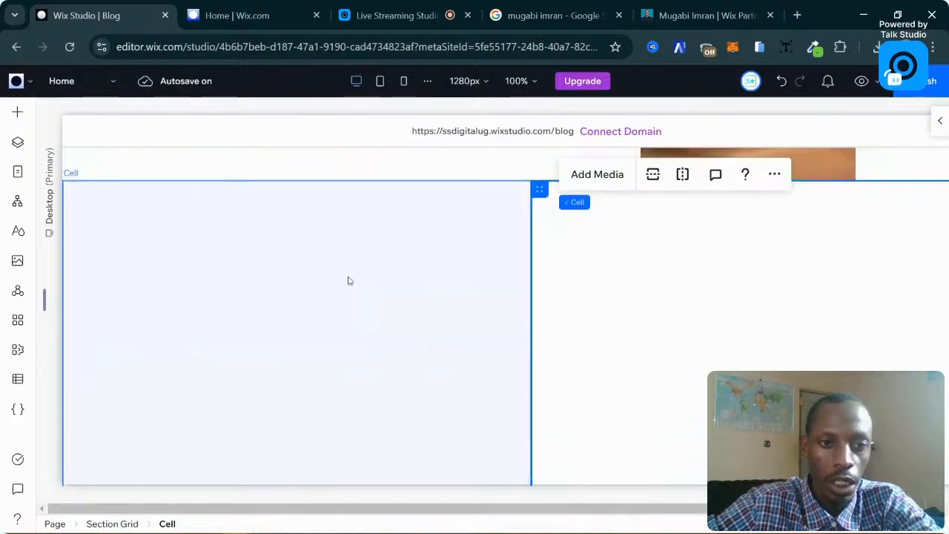
pyautogui.click(406, 272)
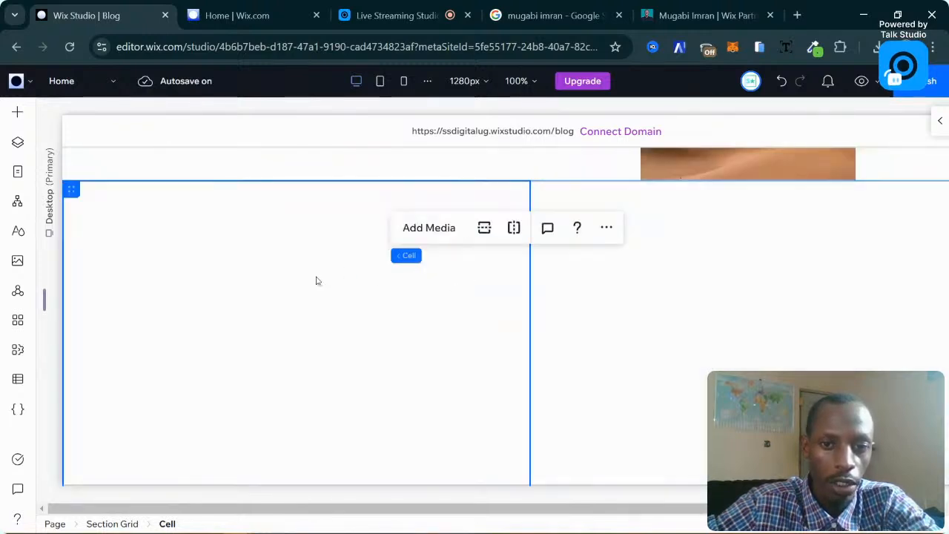
pyautogui.click(319, 312)
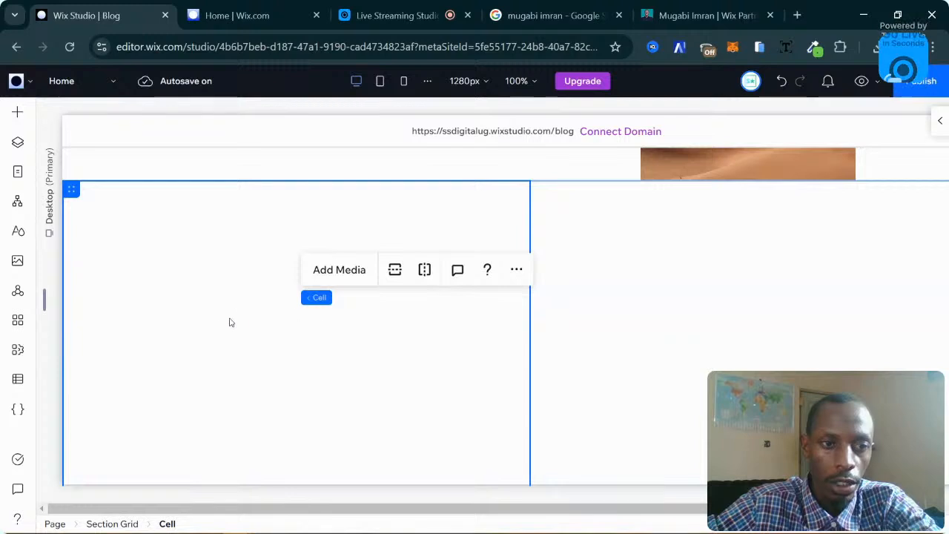
# Move the desert image from Trending Articles up into the new grid's left cell.
pyautogui.scroll(-2, 230, 319)
pyautogui.click(308, 386)
pyautogui.click(254, 379)
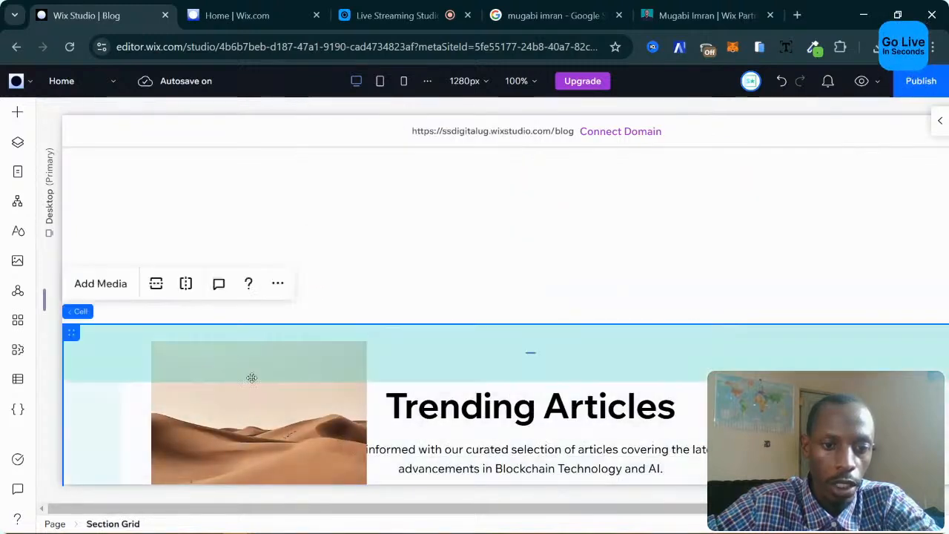
pyautogui.scroll(-1, 225, 377)
pyautogui.scroll(-1, 225, 378)
pyautogui.scroll(2, 261, 353)
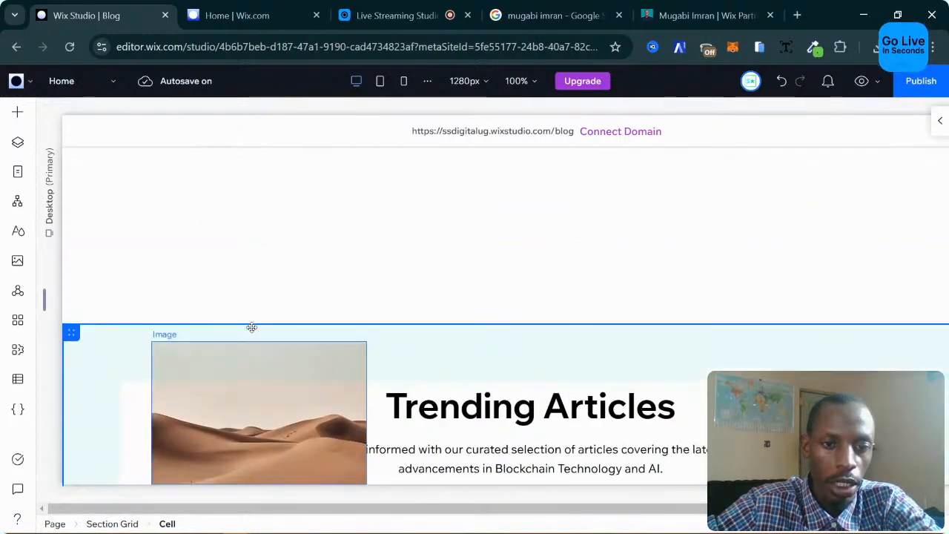
pyautogui.click(200, 392)
pyautogui.moveTo(246, 396); pyautogui.dragTo(244, 195)
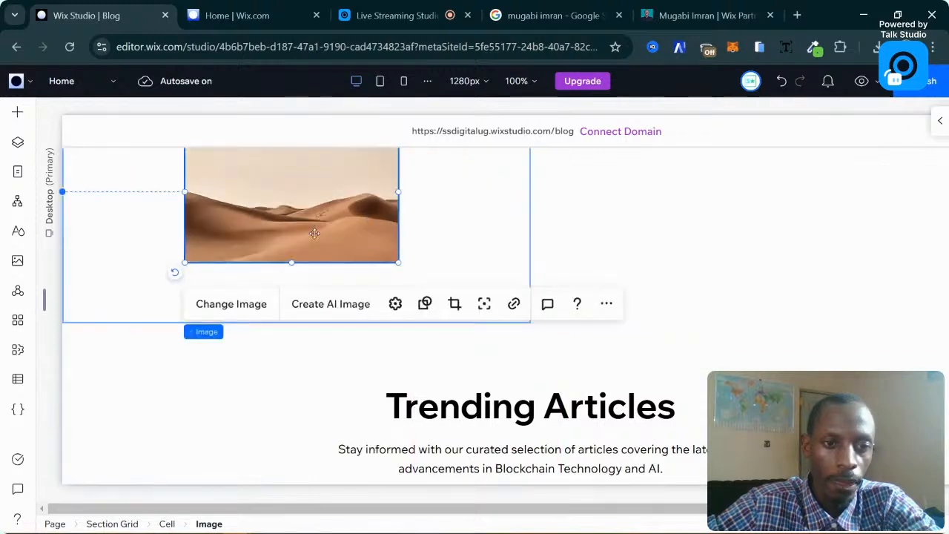
# Raise the desert image in its cell and enlarge it to about 598×398.
pyautogui.scroll(3, 432, 247)
pyautogui.moveTo(266, 390); pyautogui.dragTo(274, 348)
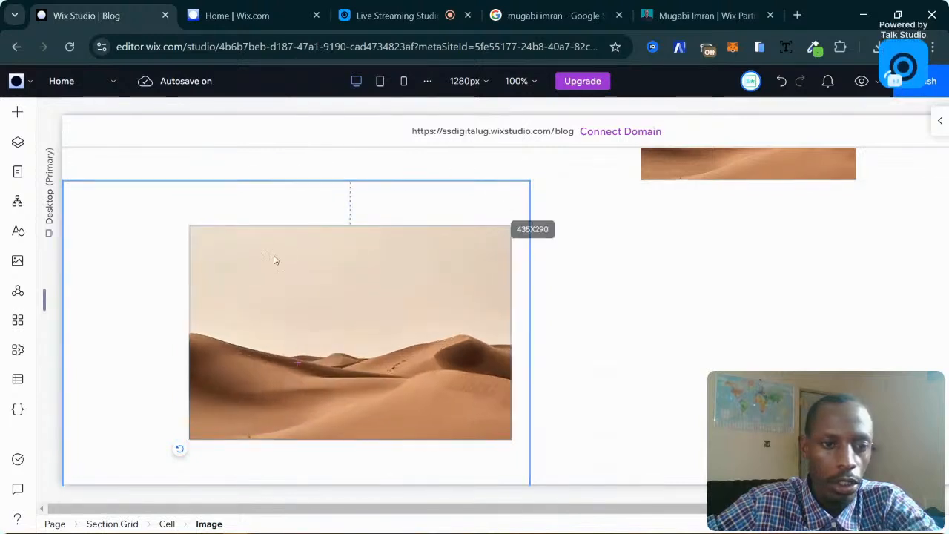
pyautogui.click(192, 228)
pyautogui.moveTo(189, 225); pyautogui.dragTo(112, 247)
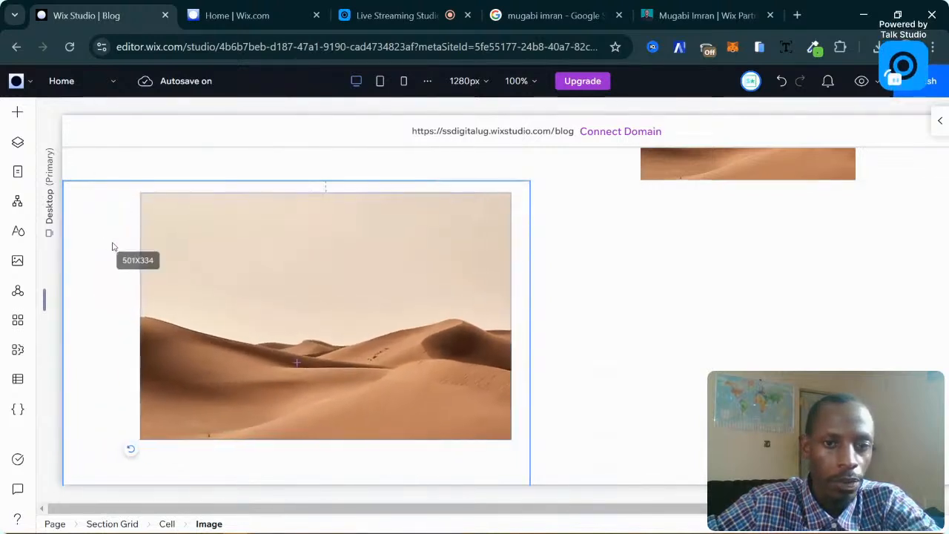
pyautogui.moveTo(227, 261); pyautogui.dragTo(222, 257)
pyautogui.scroll(-2, 200, 290)
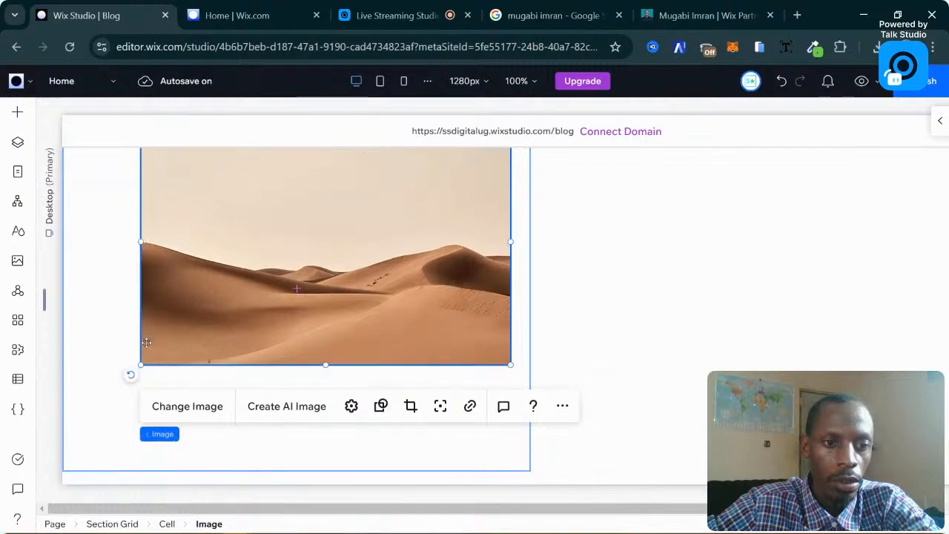
pyautogui.moveTo(140, 364); pyautogui.dragTo(68, 413)
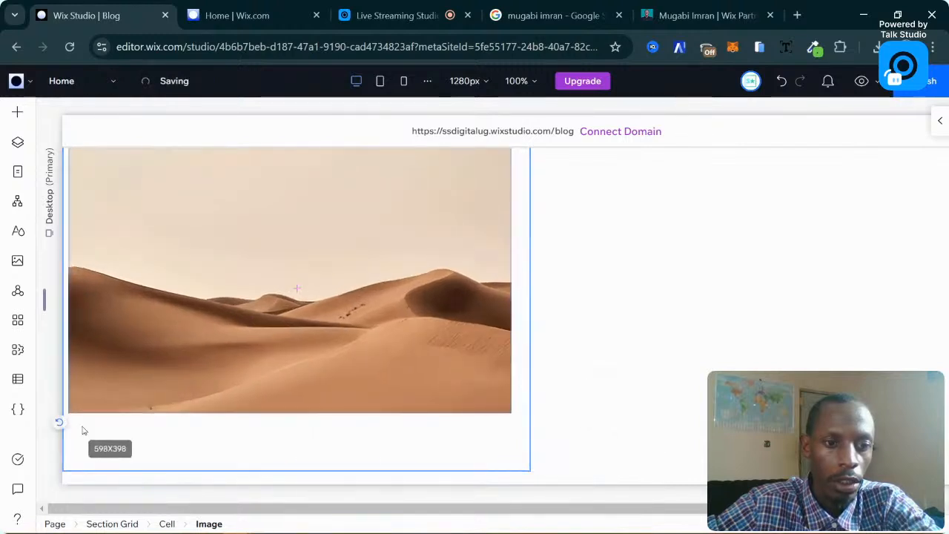
pyautogui.scroll(2, 245, 326)
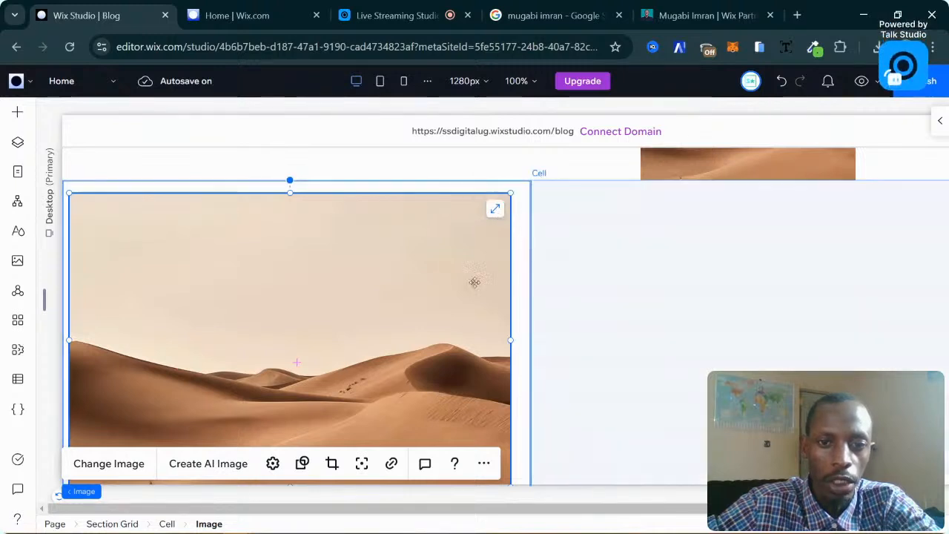
# Click through the grid's cells to reselect the enlarged desert image.
pyautogui.click(522, 210)
pyautogui.click(621, 232)
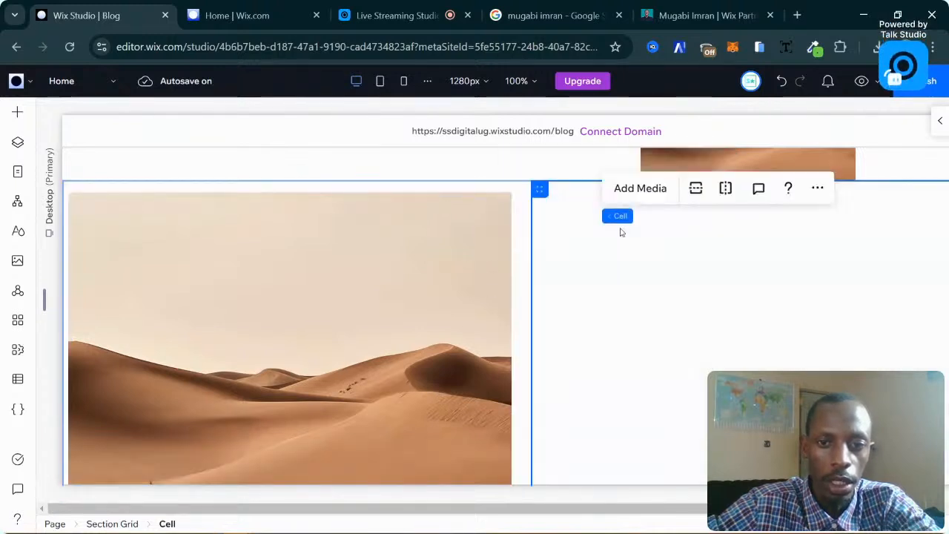
pyautogui.click(502, 243)
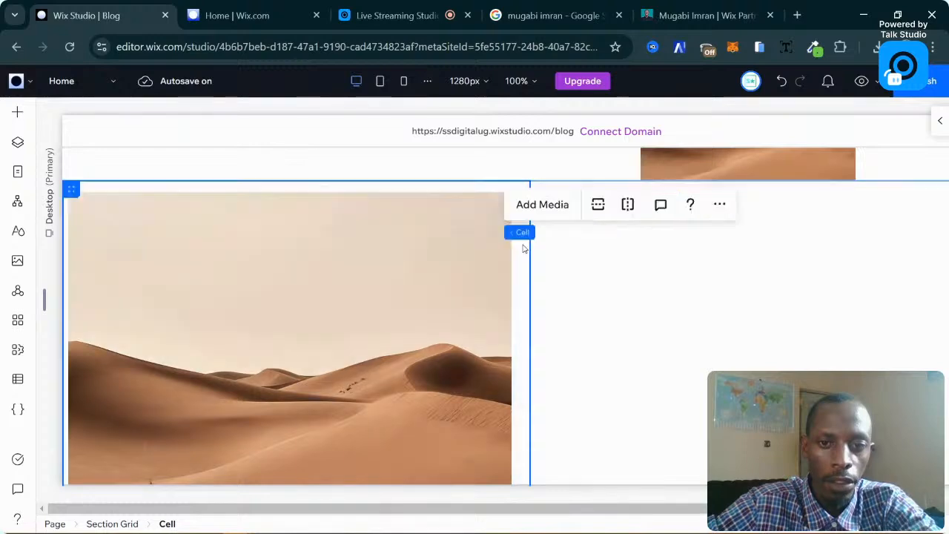
pyautogui.click(475, 223)
pyautogui.click(489, 239)
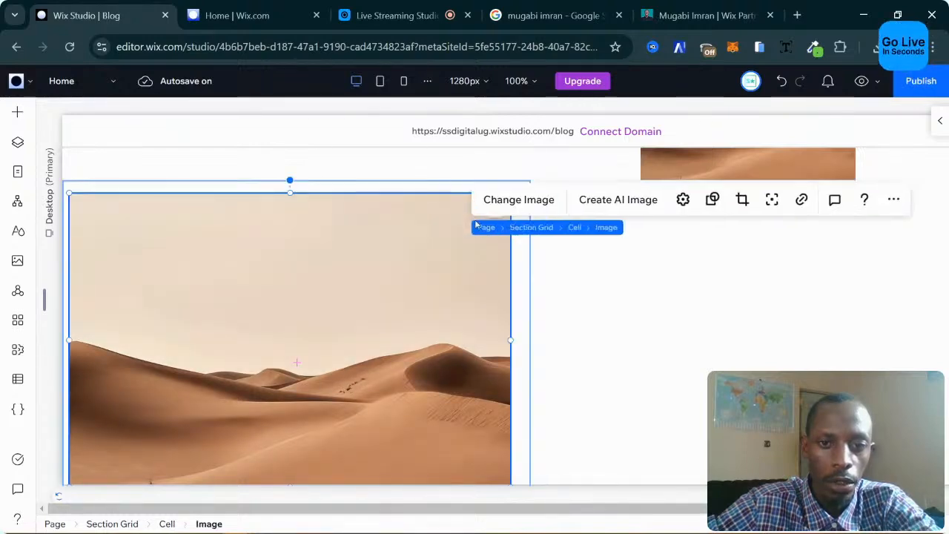
pyautogui.click(428, 219)
pyautogui.click(413, 337)
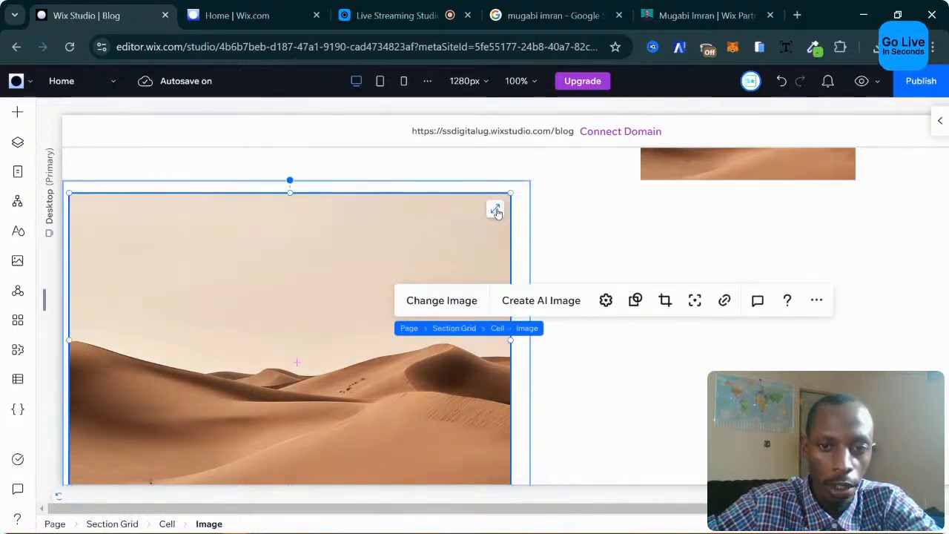
pyautogui.click(496, 212)
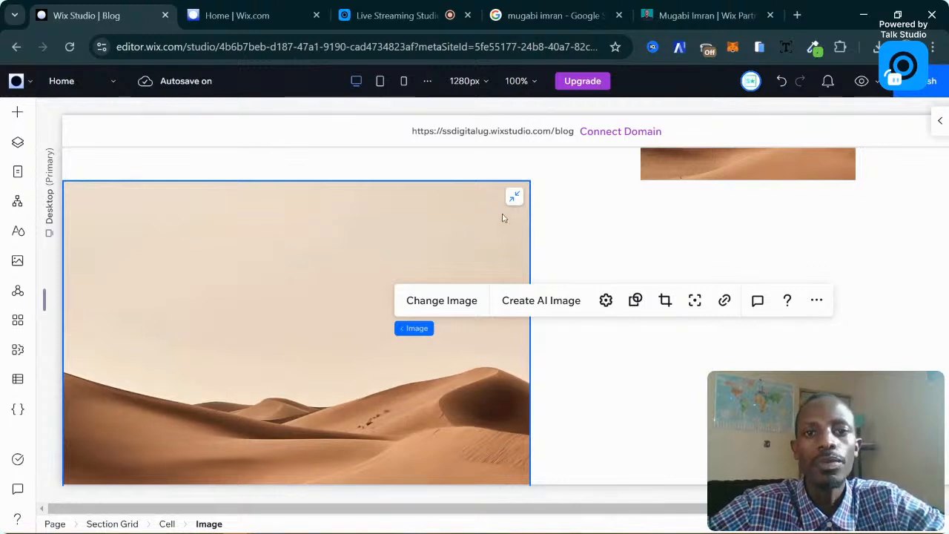
pyautogui.scroll(-1, 499, 349)
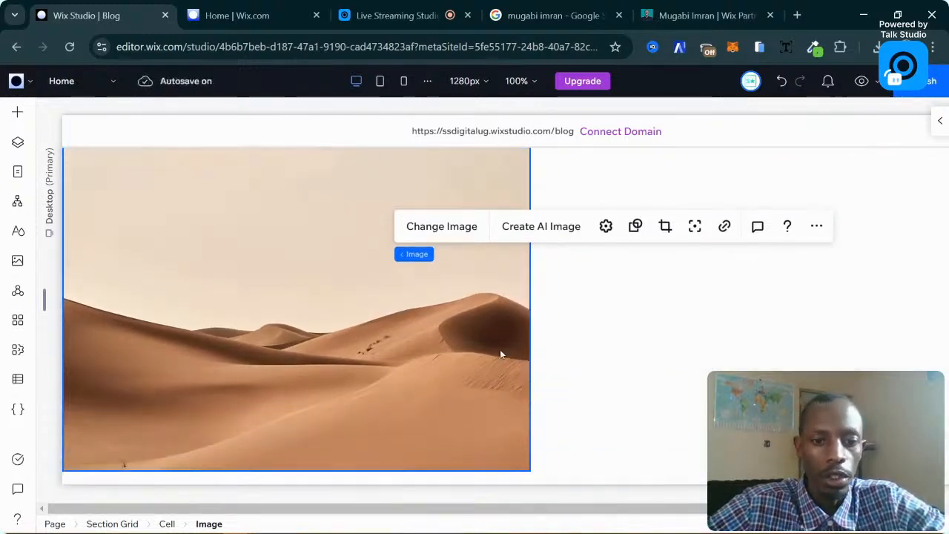
pyautogui.scroll(1, 500, 350)
pyautogui.scroll(-1, 491, 356)
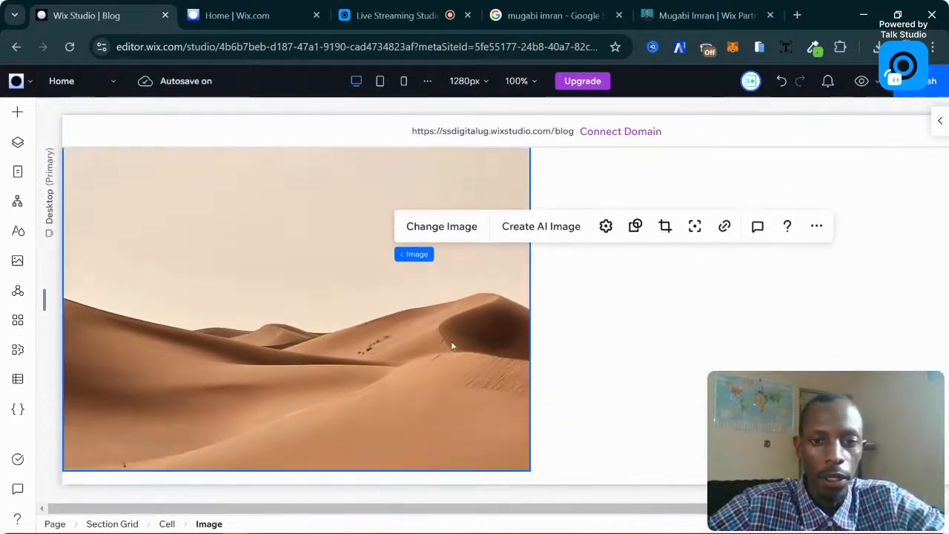
pyautogui.click(323, 290)
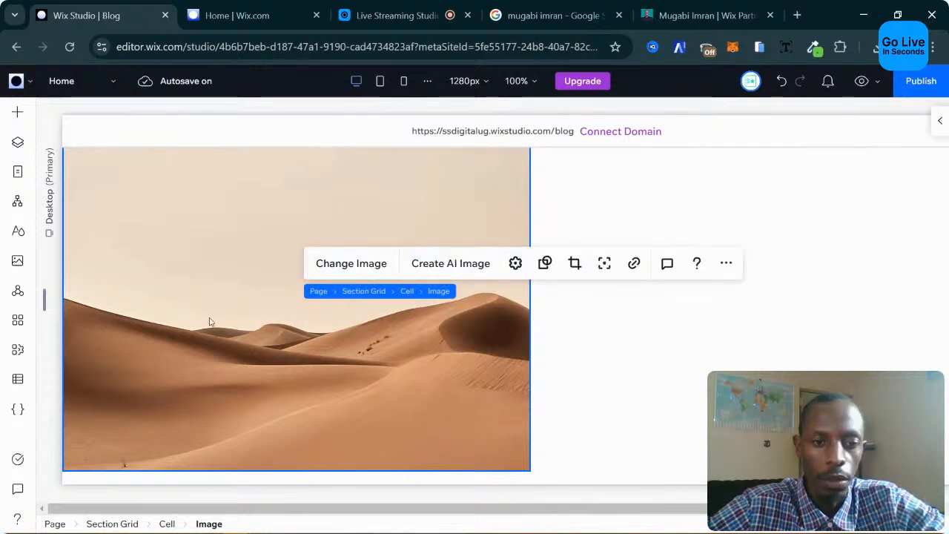
pyautogui.scroll(2, 659, 325)
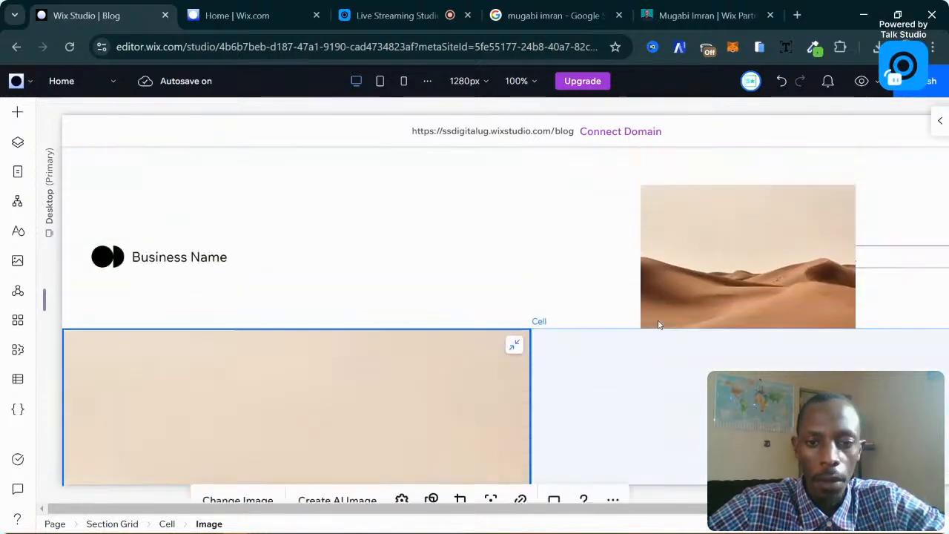
pyautogui.click(477, 278)
pyautogui.scroll(-1, 582, 276)
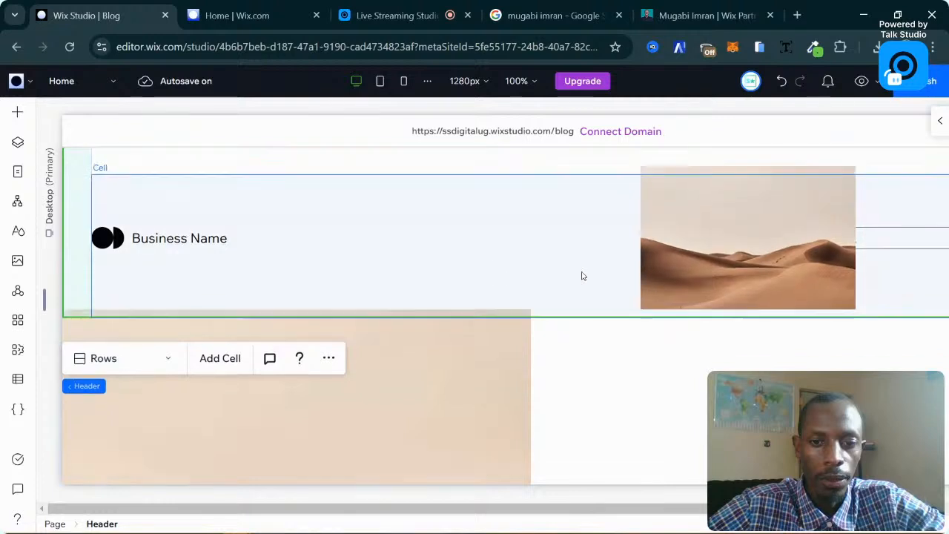
pyautogui.scroll(-3, 582, 276)
pyautogui.scroll(3, 582, 276)
pyautogui.scroll(-2, 582, 276)
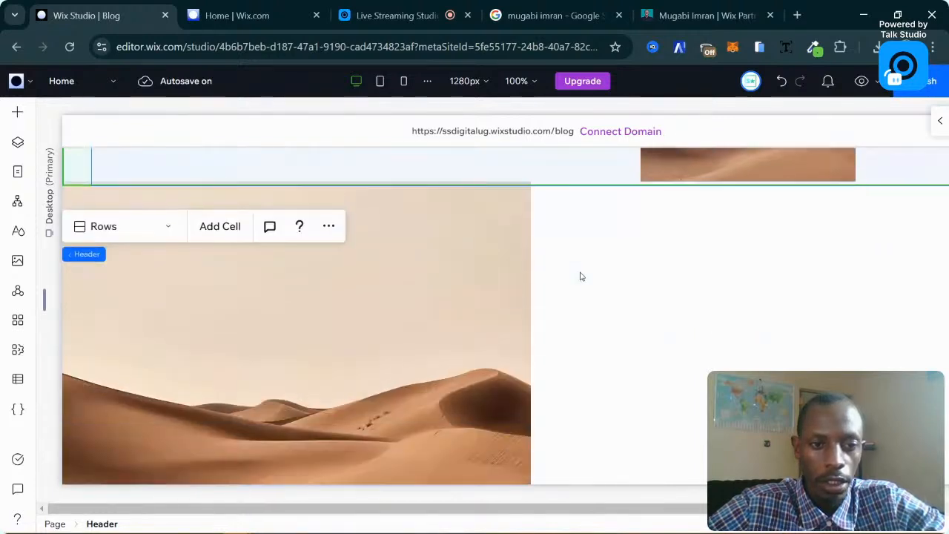
pyautogui.click(442, 239)
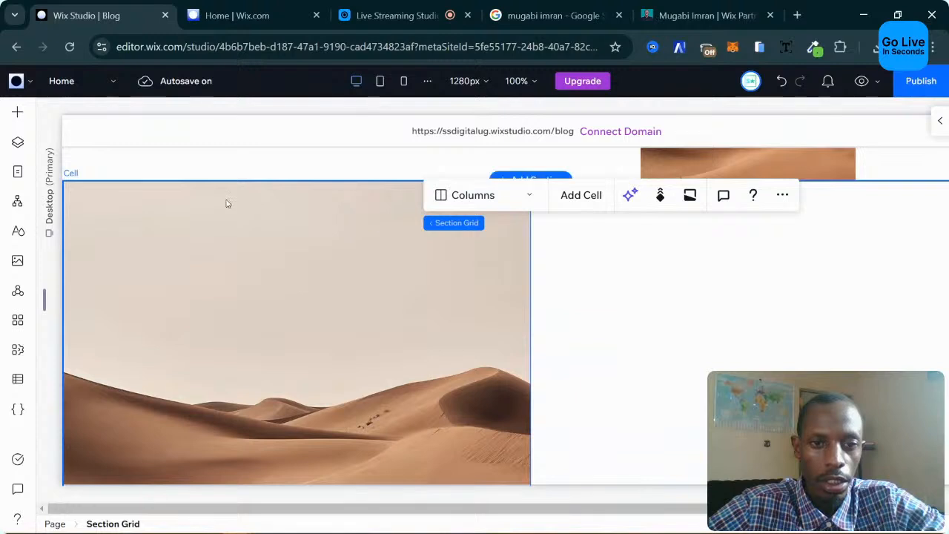
pyautogui.click(126, 210)
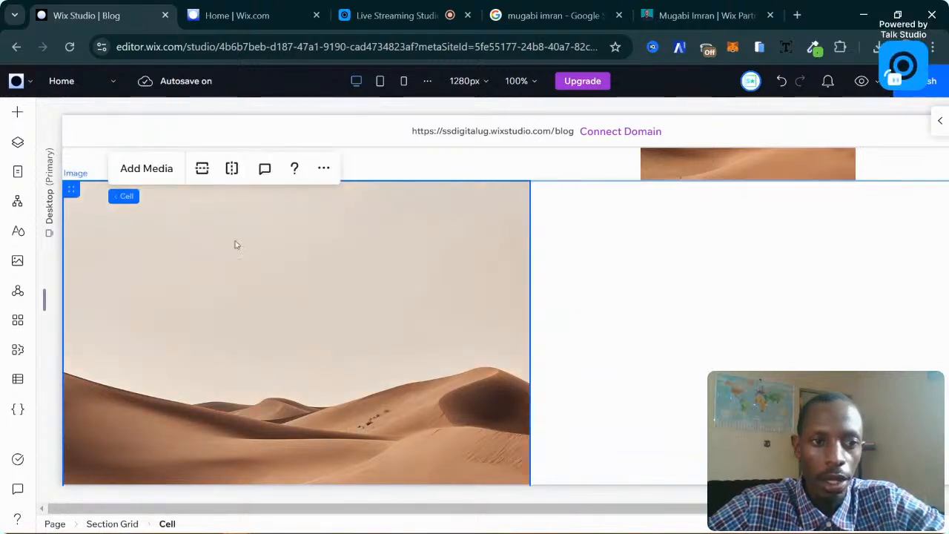
pyautogui.click(292, 263)
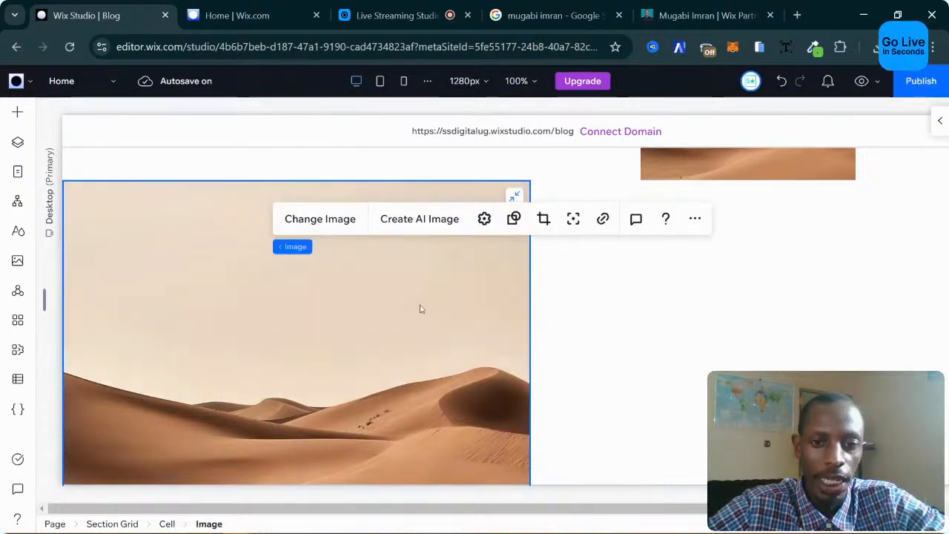
pyautogui.click(588, 175)
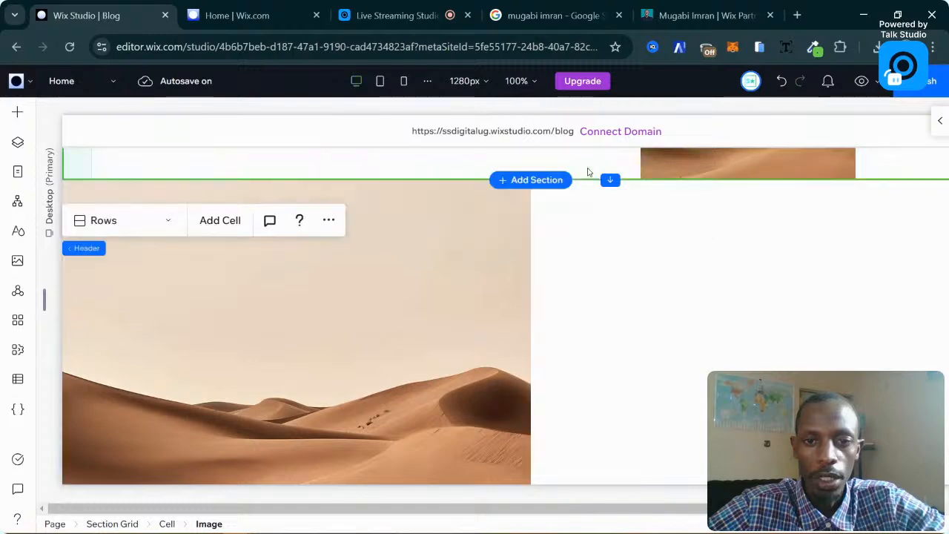
pyautogui.scroll(-5, 462, 262)
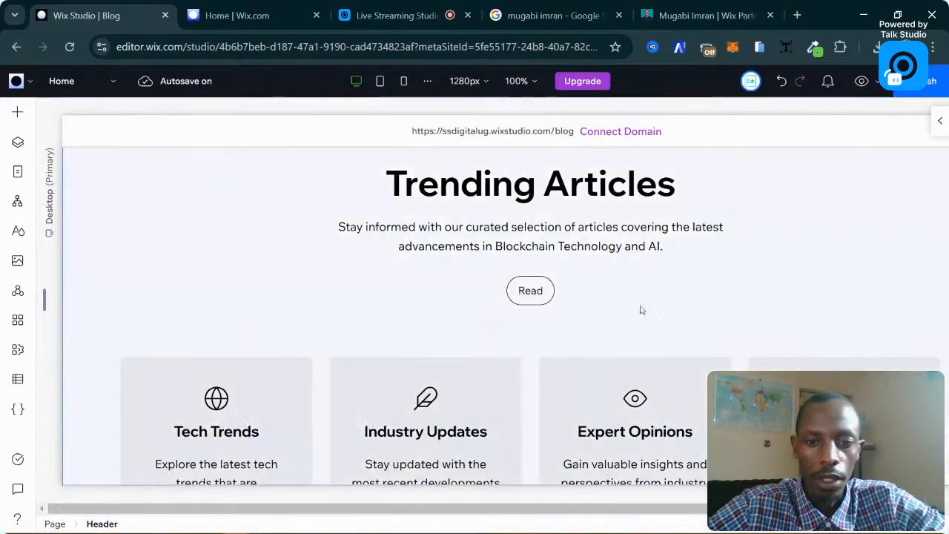
pyautogui.click(653, 296)
pyautogui.scroll(3, 633, 298)
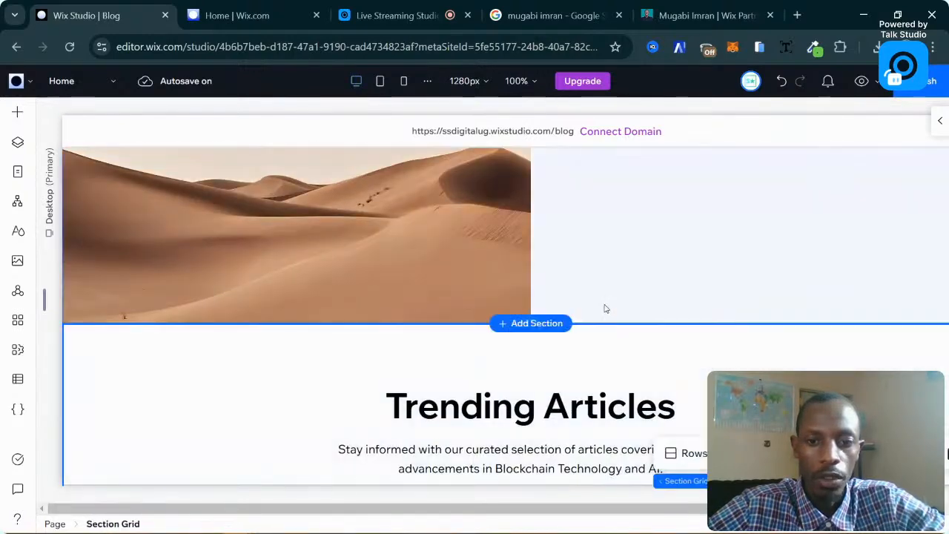
pyautogui.scroll(-2, 606, 308)
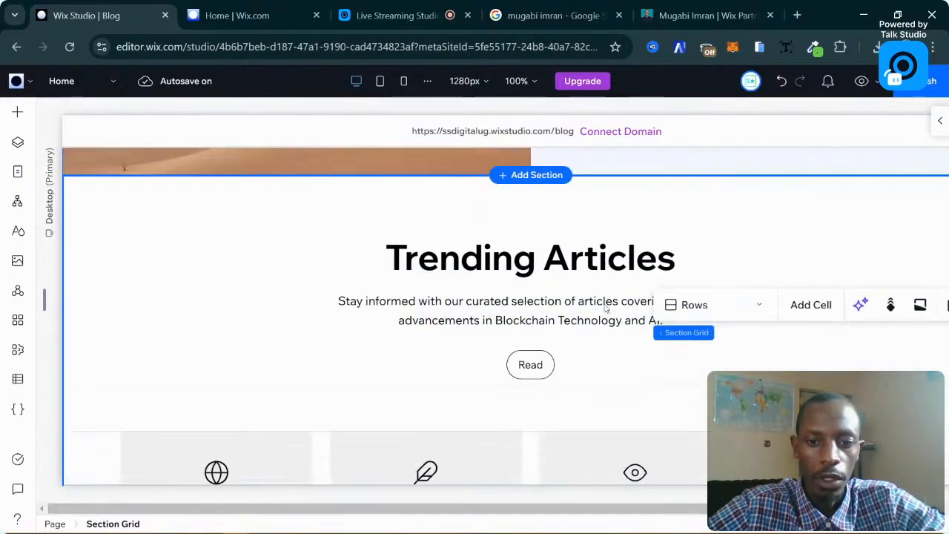
pyautogui.click(685, 167)
pyautogui.click(761, 267)
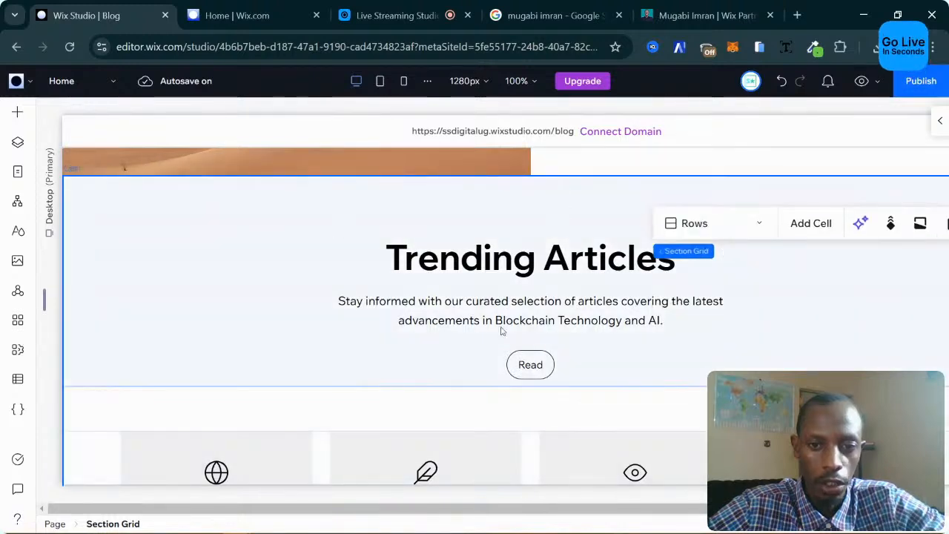
pyautogui.click(529, 226)
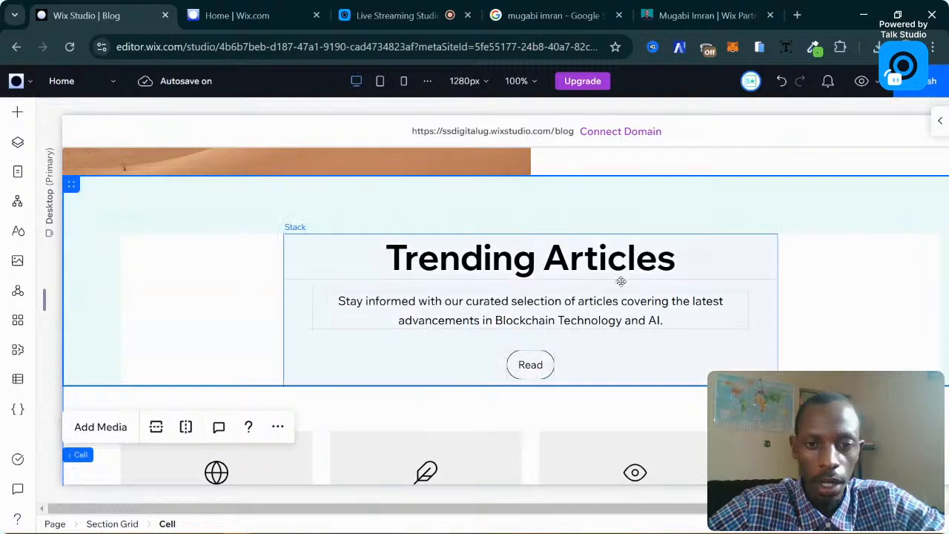
pyautogui.click(472, 265)
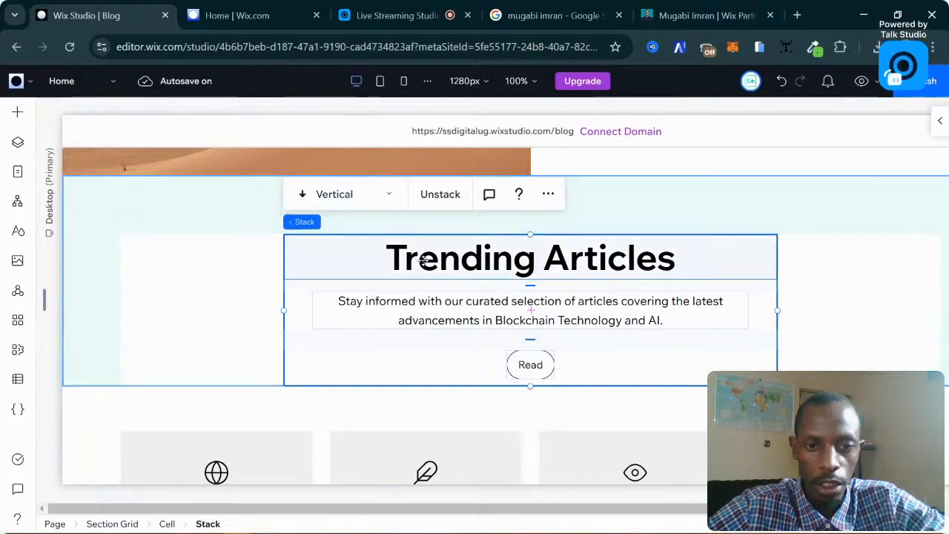
pyautogui.click(475, 319)
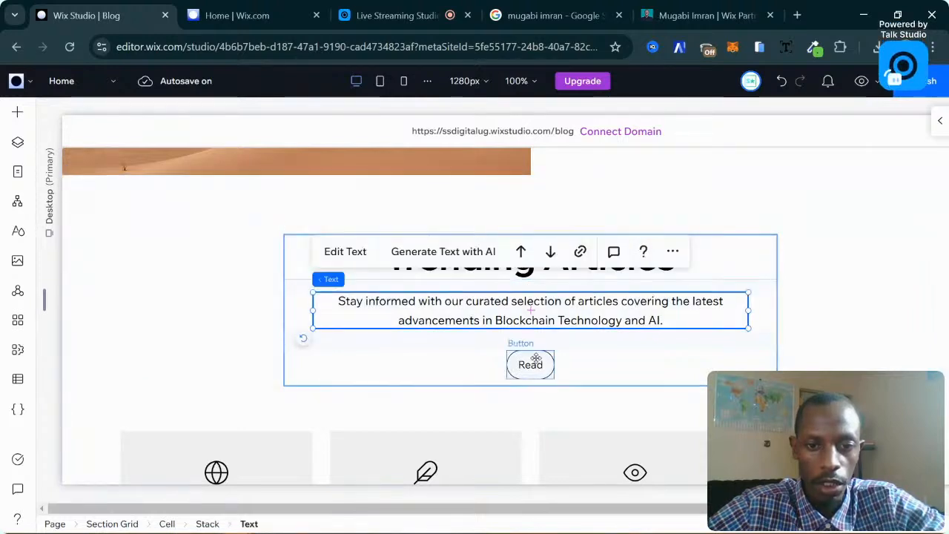
pyautogui.click(536, 349)
pyautogui.click(514, 252)
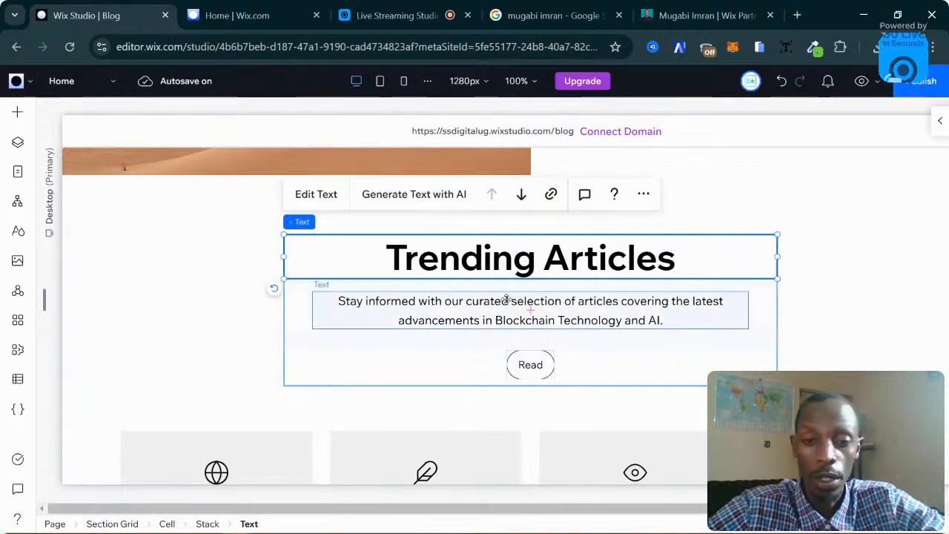
pyautogui.click(808, 293)
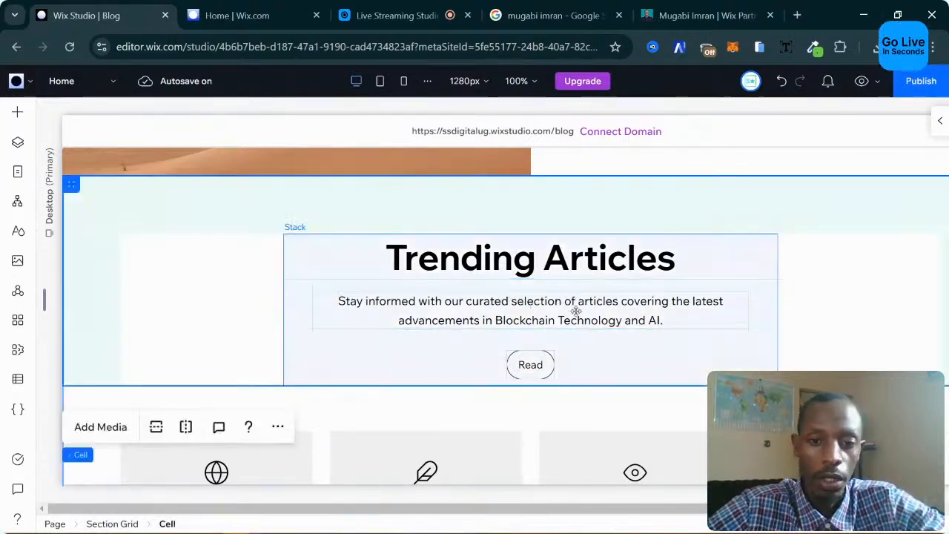
pyautogui.click(502, 271)
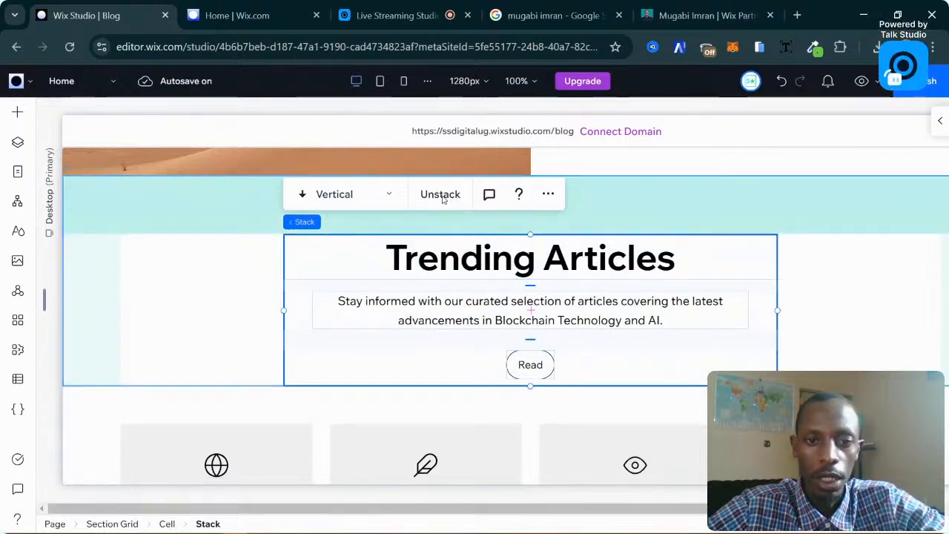
# Unstack the Trending Articles heading, description and Read button into separate elements.
pyautogui.click(437, 196)
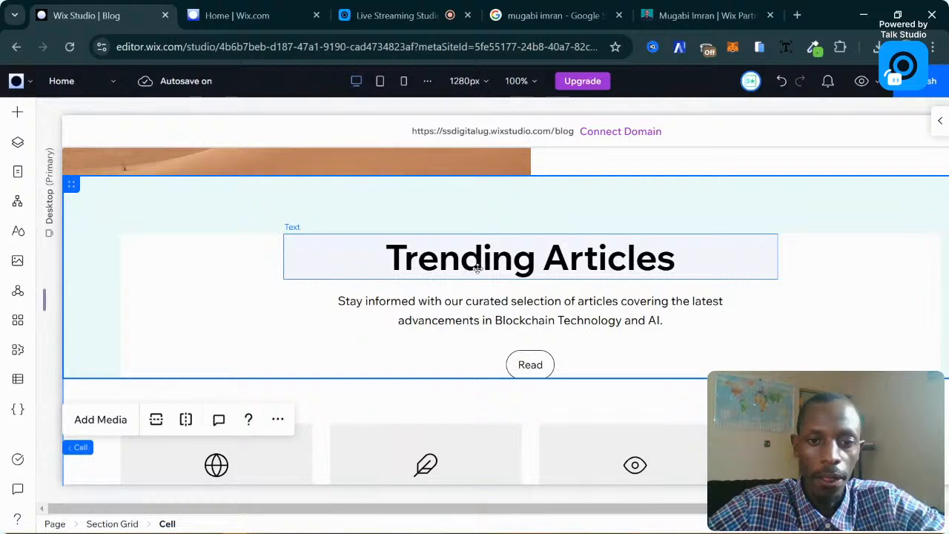
pyautogui.click(452, 267)
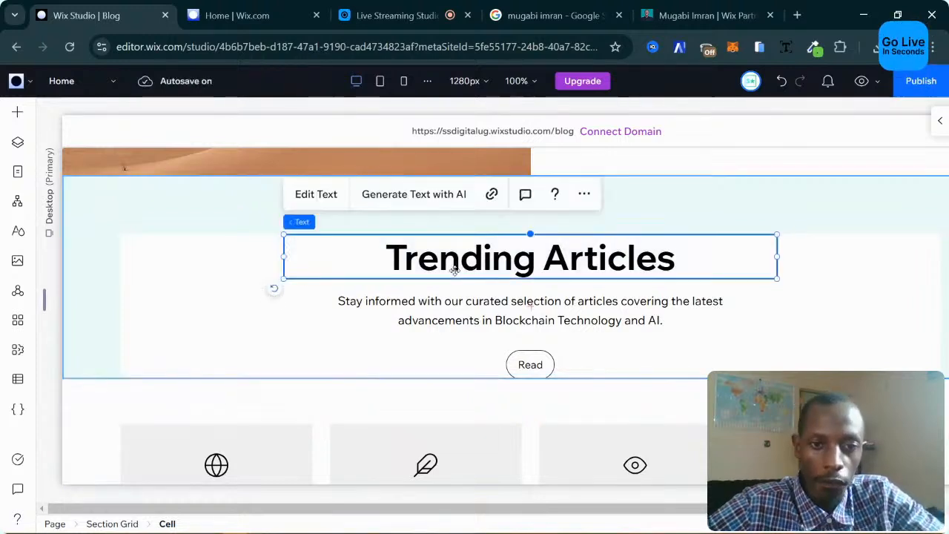
pyautogui.click(476, 295)
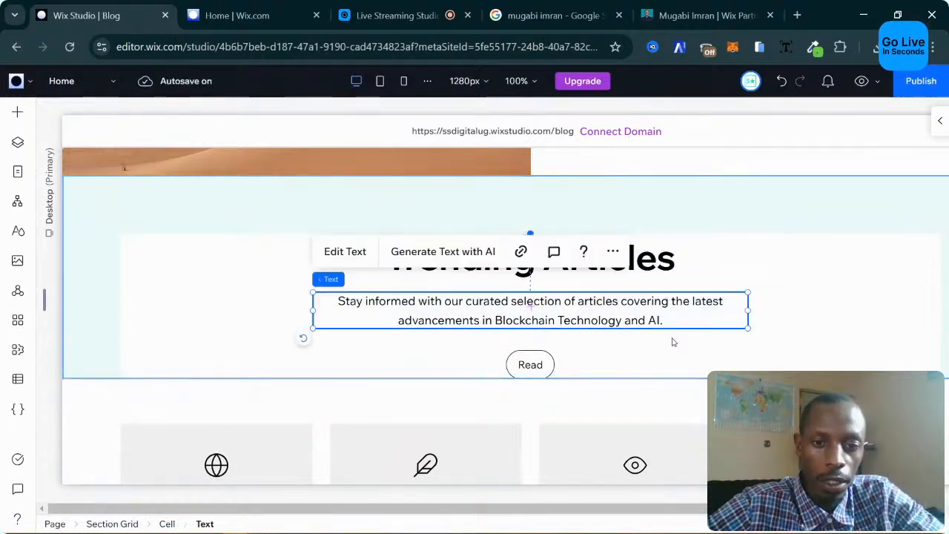
pyautogui.click(530, 364)
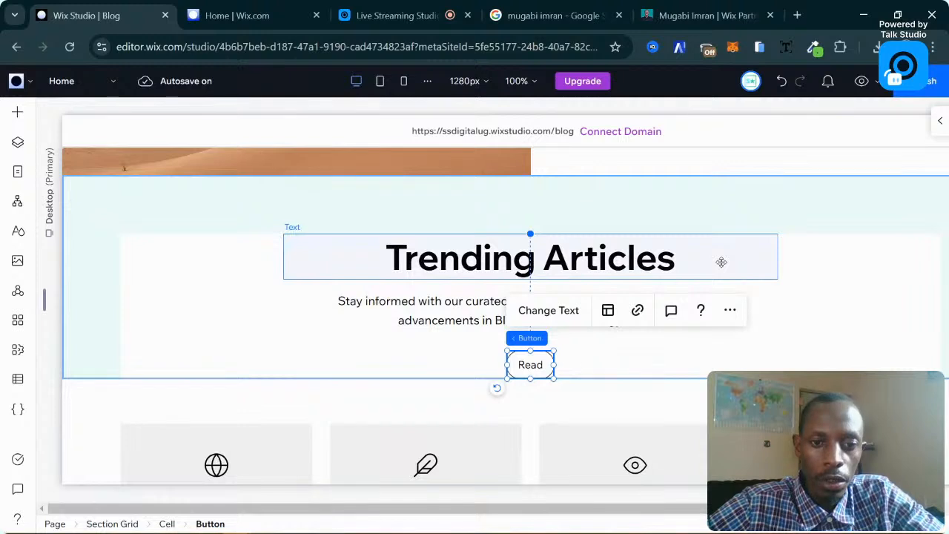
# Multi-select the Trending Articles heading together with its description paragraph.
pyautogui.click(720, 263)
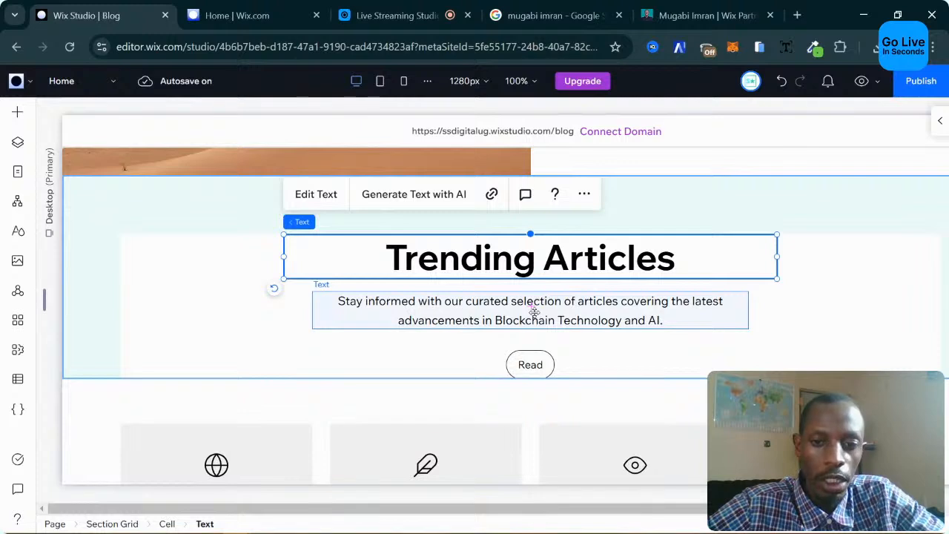
pyautogui.keyDown('shift'); pyautogui.click(534, 312); pyautogui.keyUp('shift')
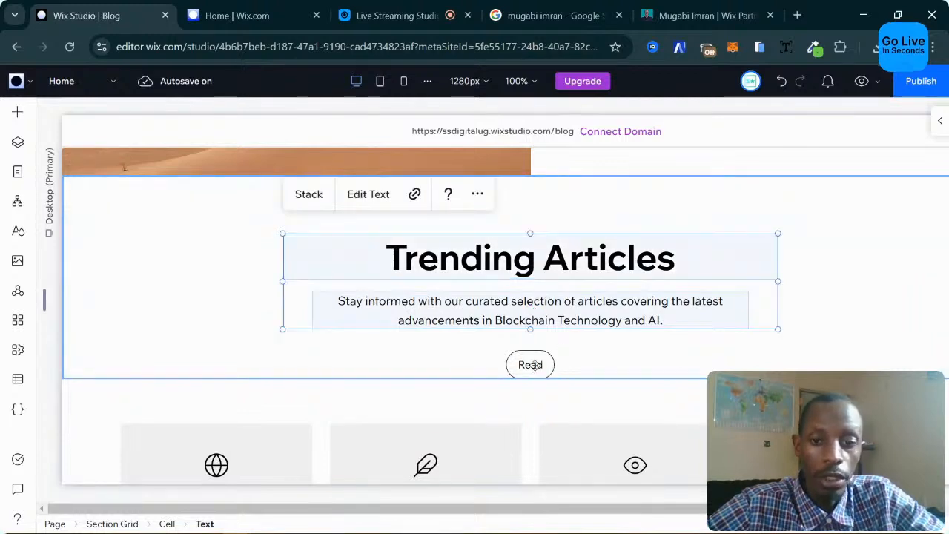
pyautogui.keyDown('shift'); pyautogui.click(534, 365); pyautogui.keyUp('shift')
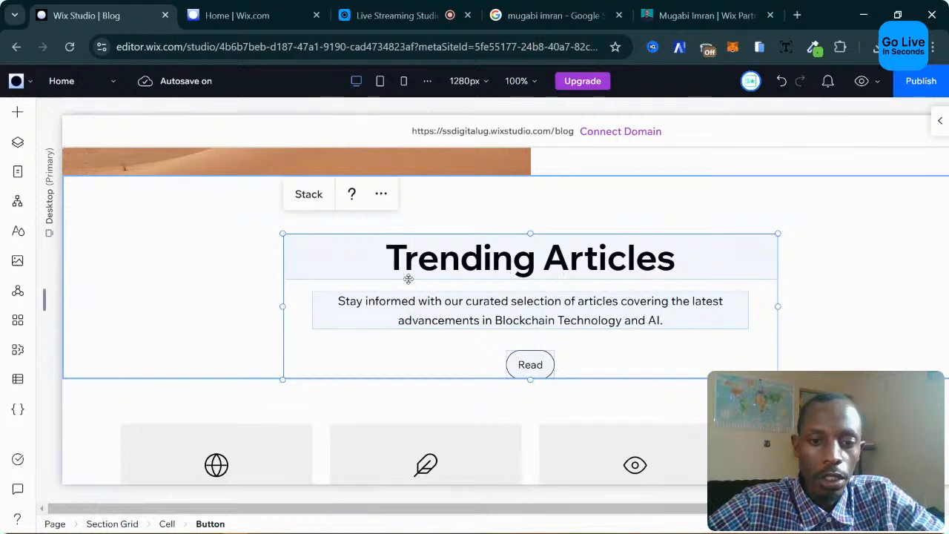
pyautogui.click(258, 284)
pyautogui.click(512, 261)
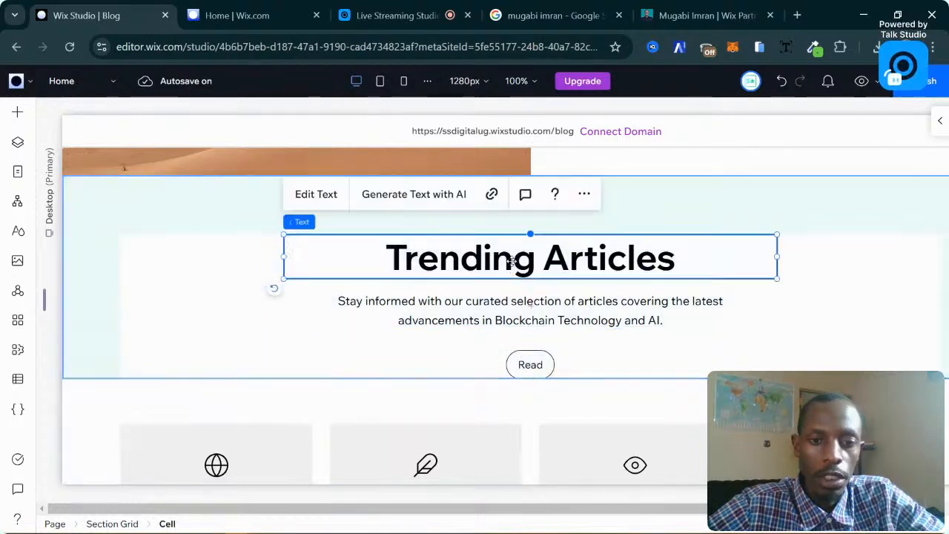
pyautogui.keyDown('shift'); pyautogui.click(520, 316); pyautogui.keyUp('shift')
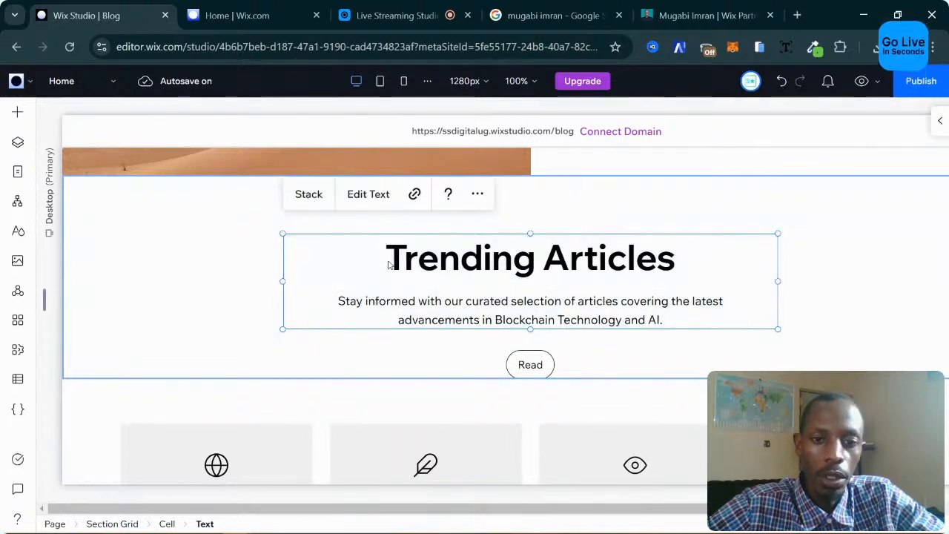
# Add the Read button to the heading-and-description stack in Trending Articles and reselect the stack.
pyautogui.click(237, 286)
pyautogui.click(583, 259)
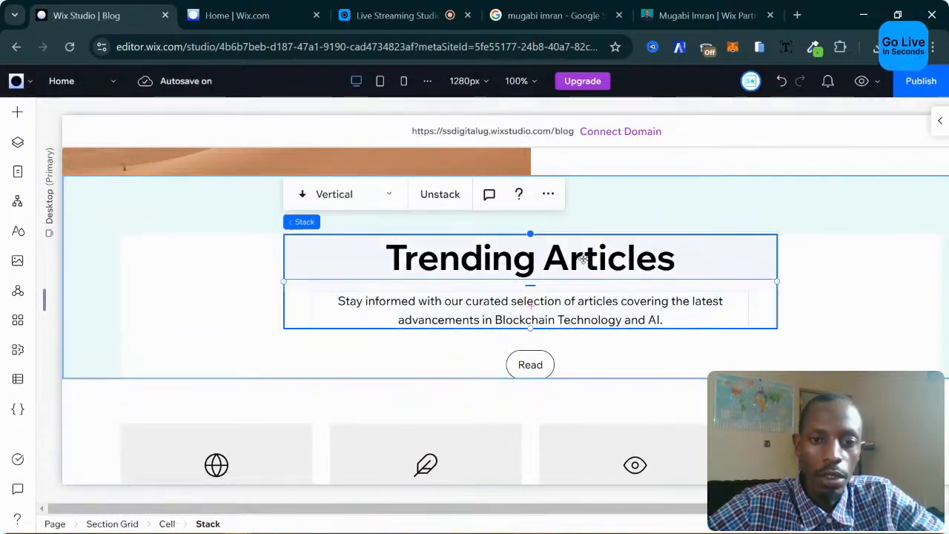
pyautogui.click(497, 259)
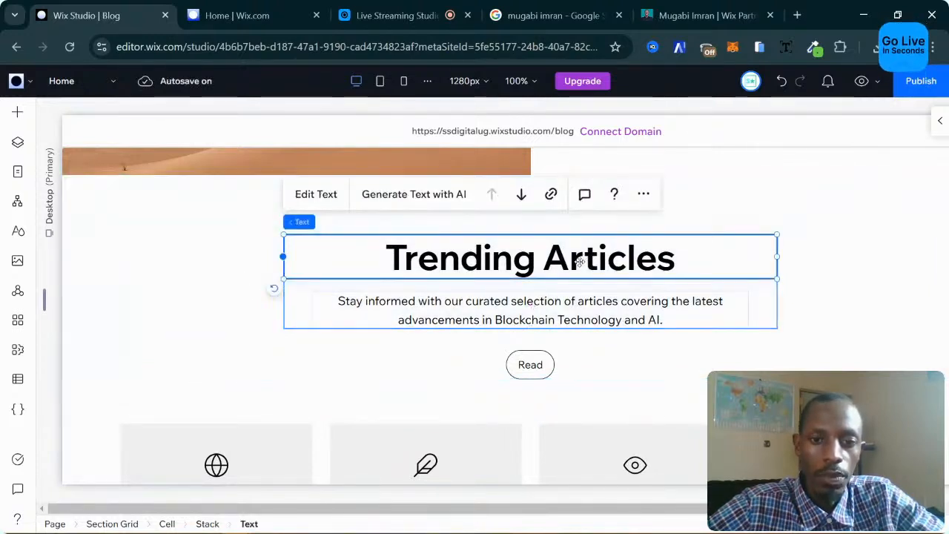
pyautogui.click(480, 317)
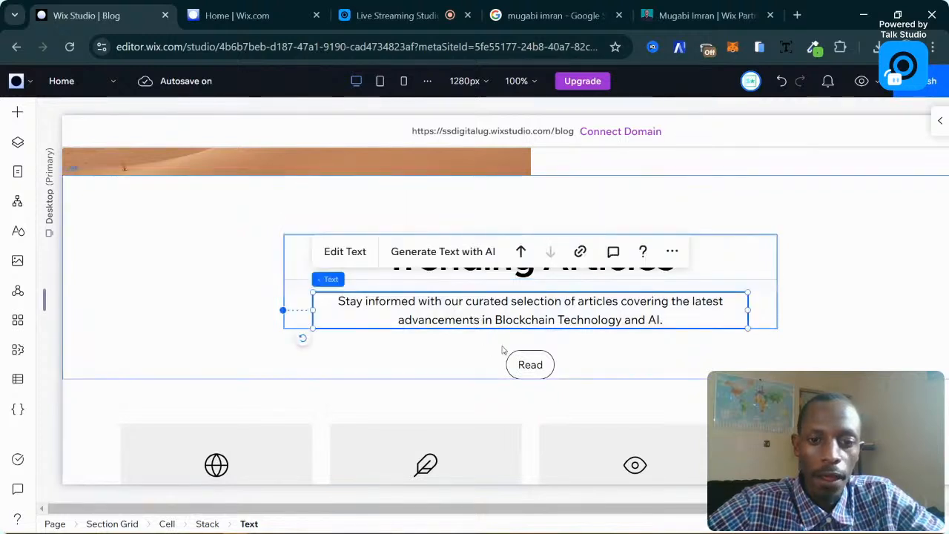
pyautogui.click(267, 301)
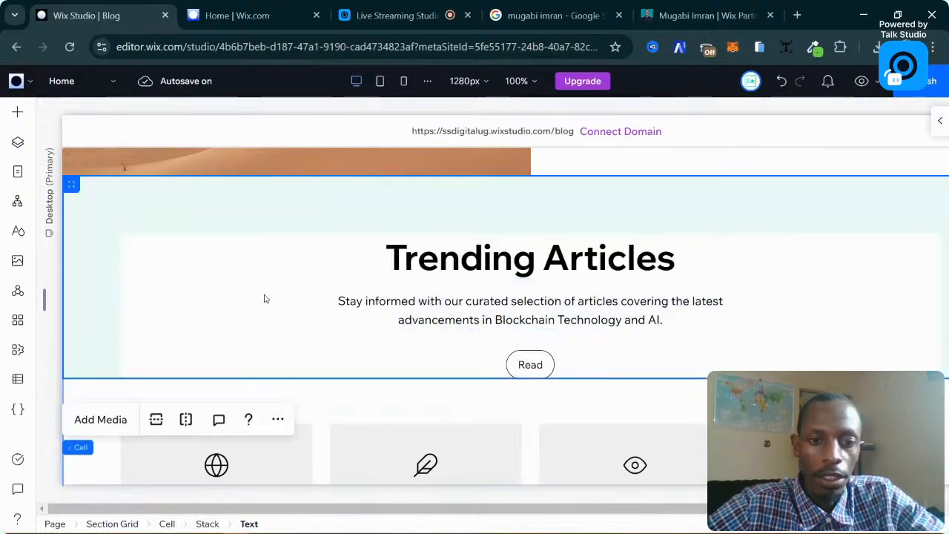
pyautogui.click(413, 259)
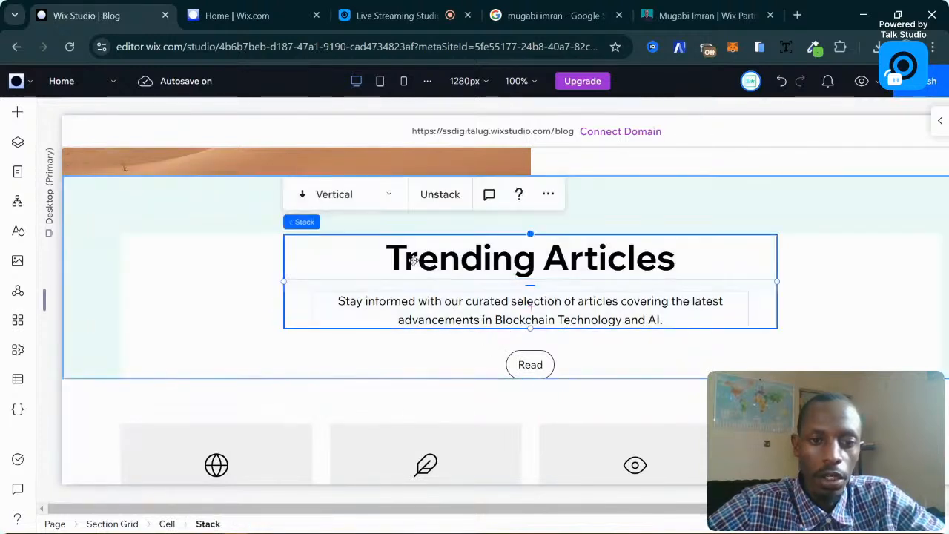
pyautogui.click(529, 362)
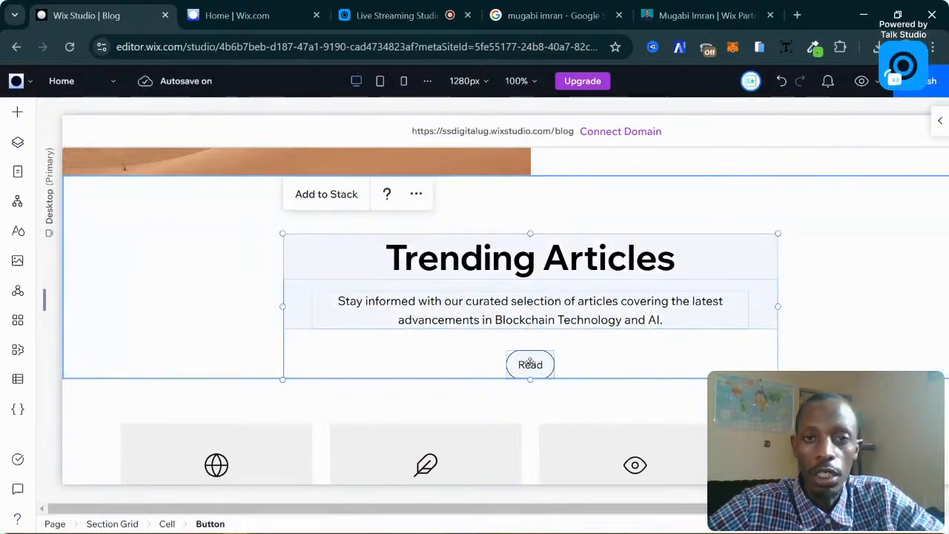
pyautogui.click(333, 205)
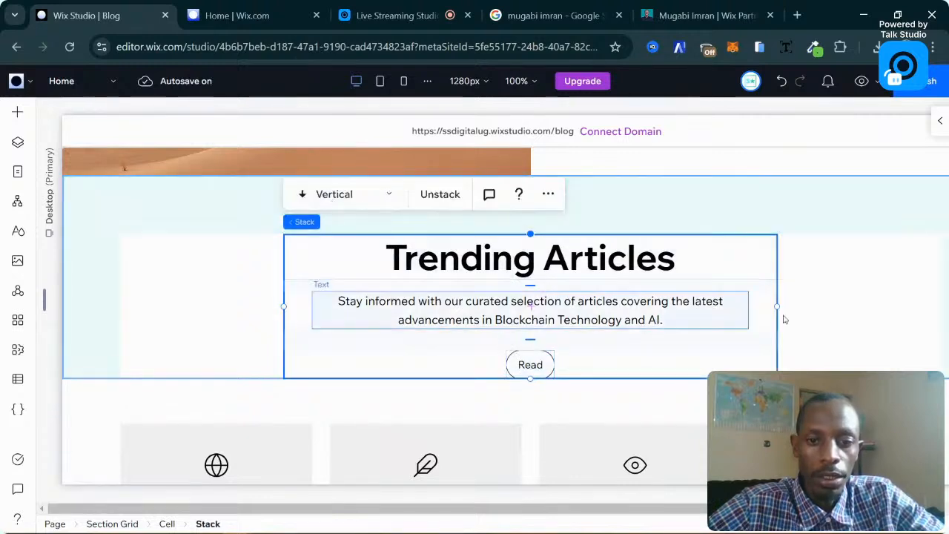
pyautogui.click(848, 260)
pyautogui.click(660, 254)
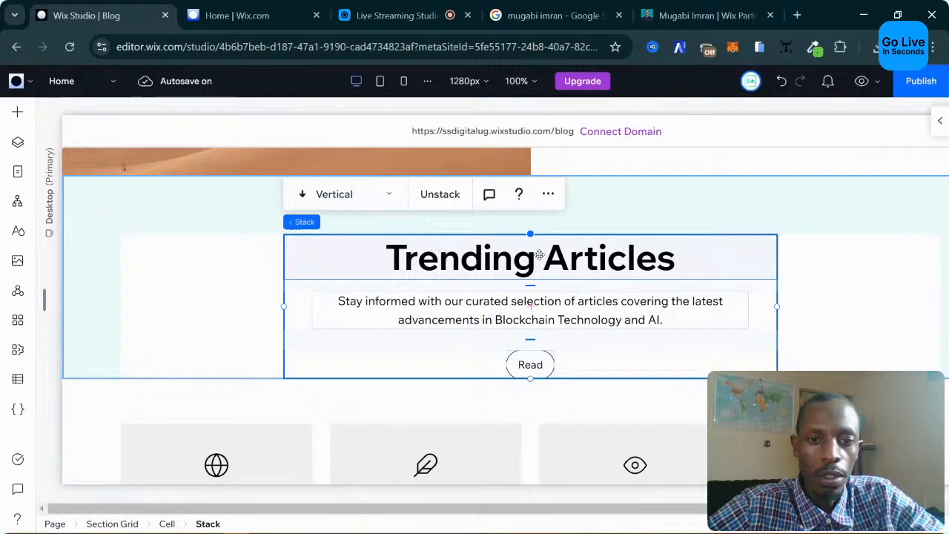
# Unstack the texts and Read button, then view them overlapping in the Mobile breakpoint.
pyautogui.click(448, 197)
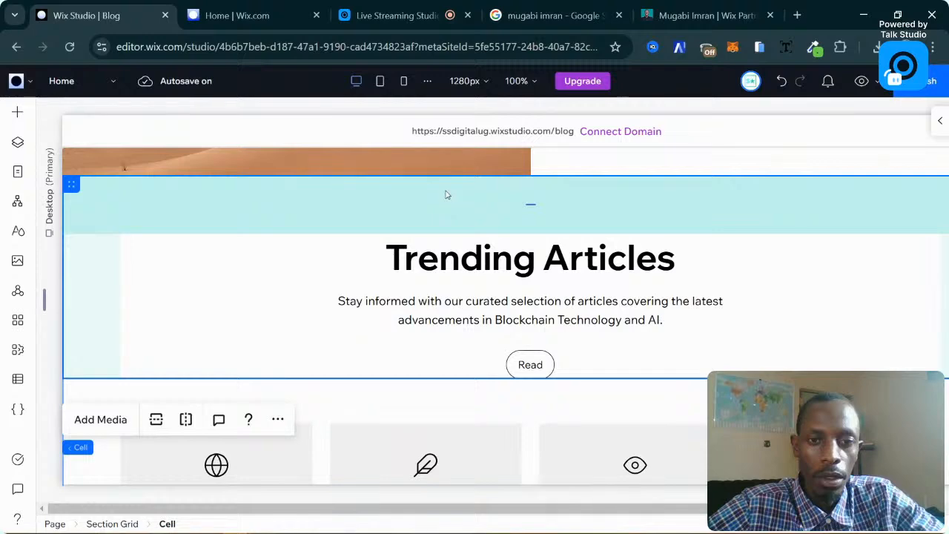
pyautogui.click(407, 82)
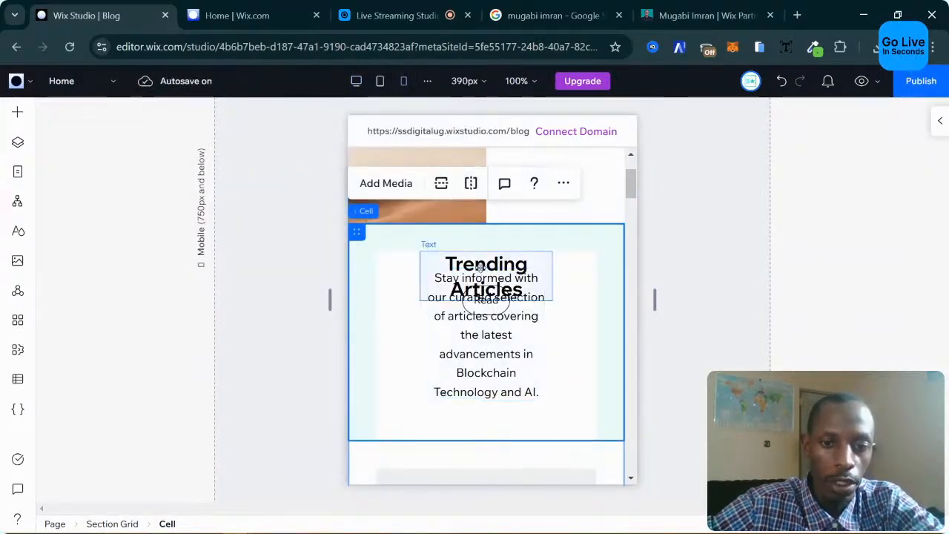
pyautogui.scroll(2, 518, 269)
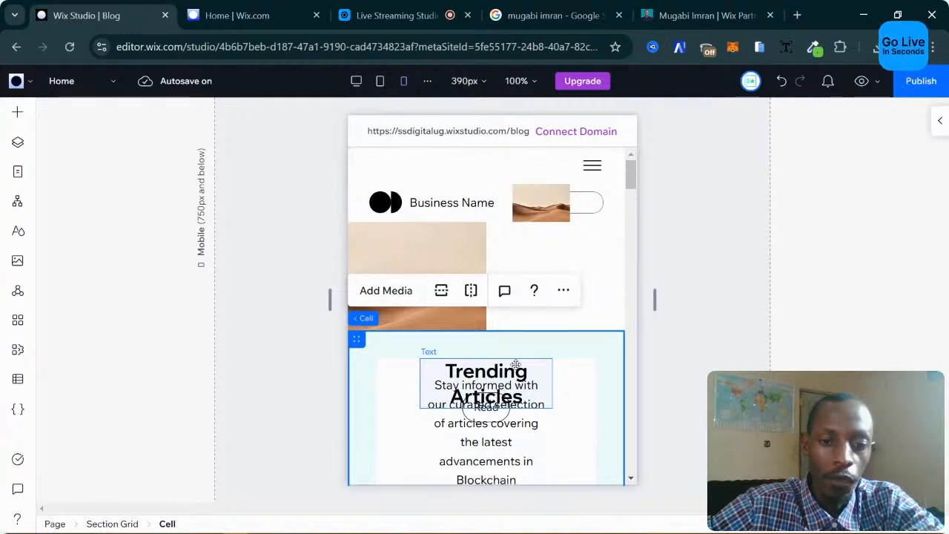
pyautogui.click(517, 363)
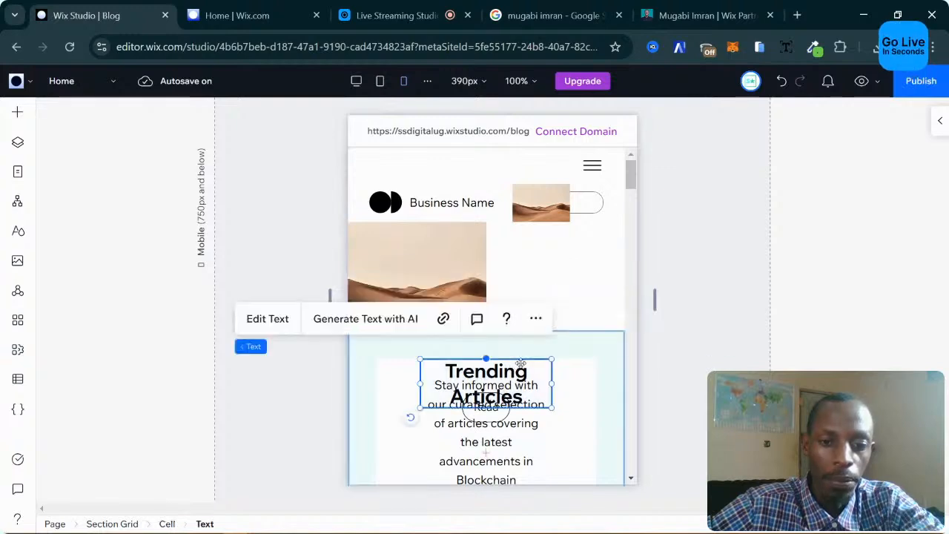
pyautogui.click(263, 414)
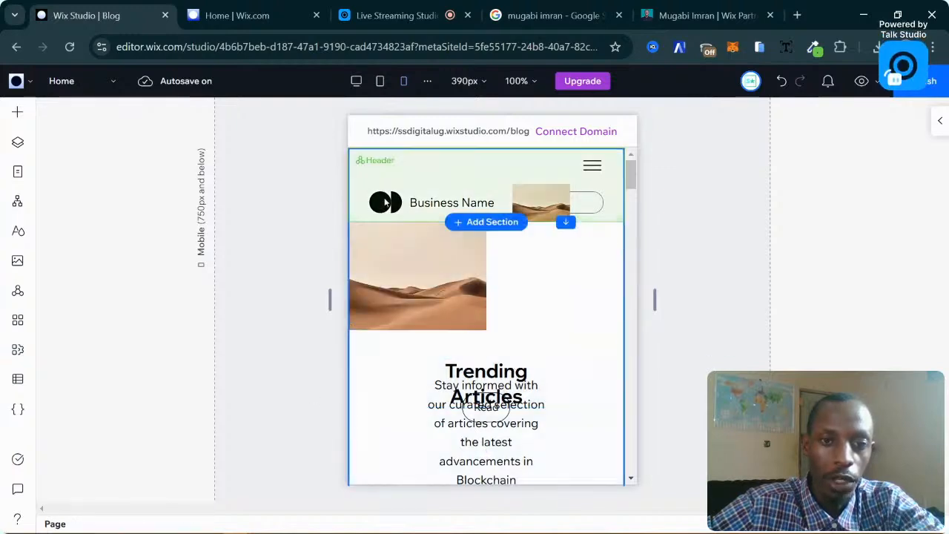
# On Desktop, stack the heading, description and Read button together, then check Mobile.
pyautogui.click(356, 80)
pyautogui.click(578, 285)
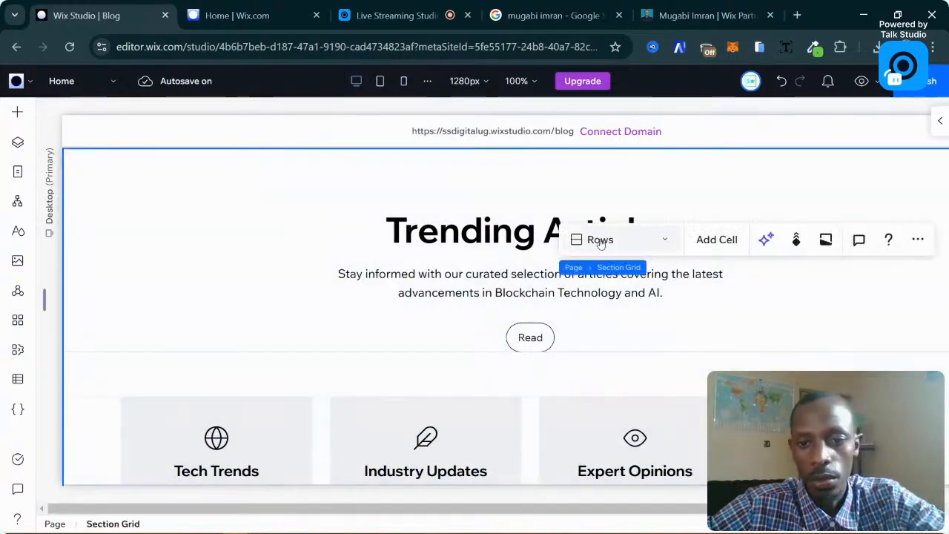
pyautogui.click(578, 285)
pyautogui.click(449, 229)
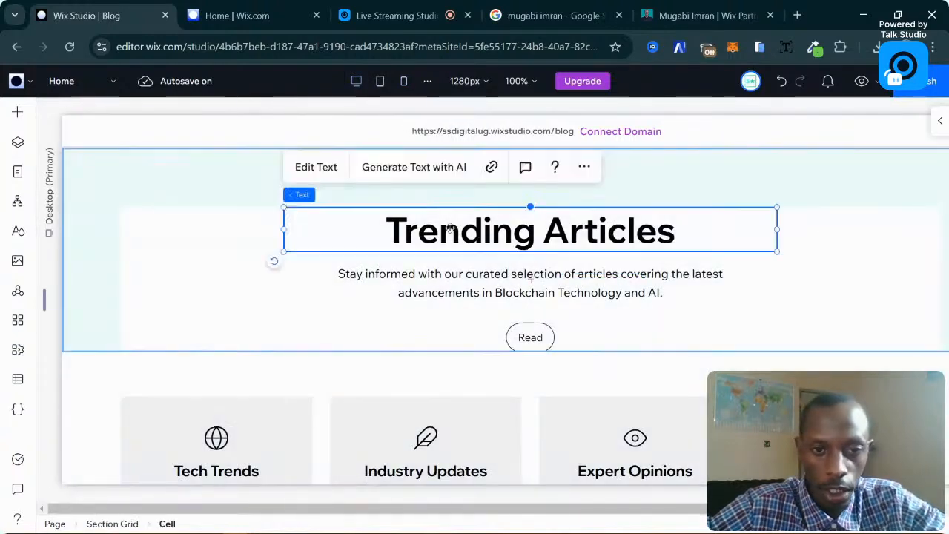
pyautogui.keyDown('shift'); pyautogui.click(463, 273); pyautogui.keyUp('shift')
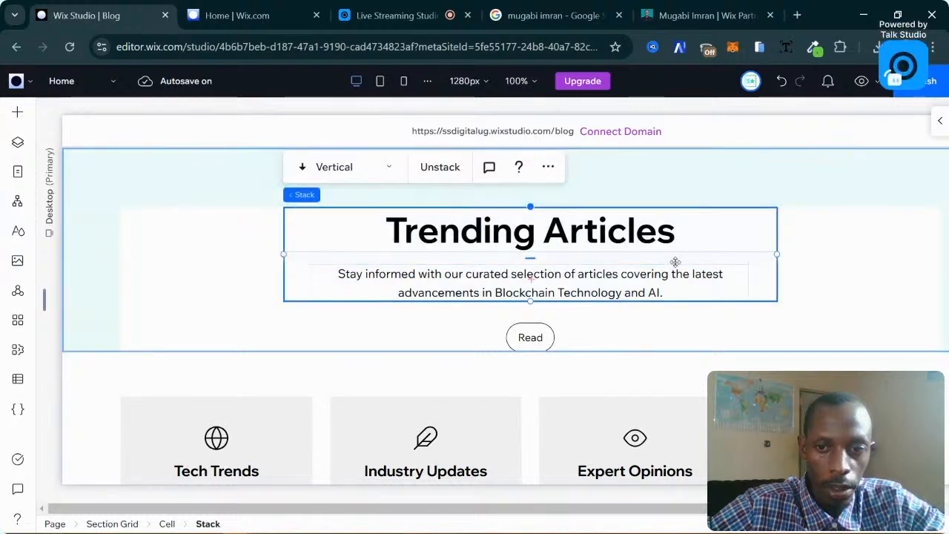
pyautogui.click(378, 324)
pyautogui.click(466, 287)
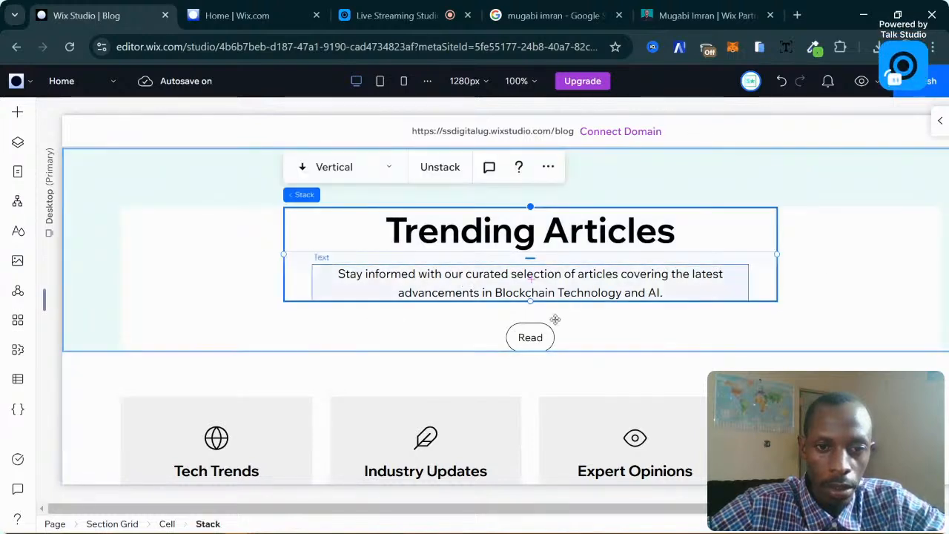
pyautogui.keyDown('shift'); pyautogui.click(531, 336); pyautogui.keyUp('shift')
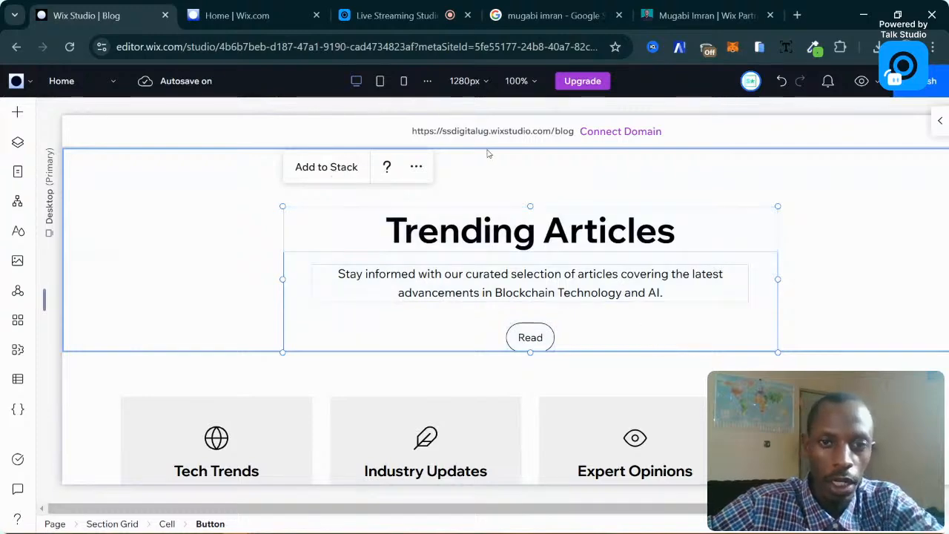
pyautogui.click(404, 82)
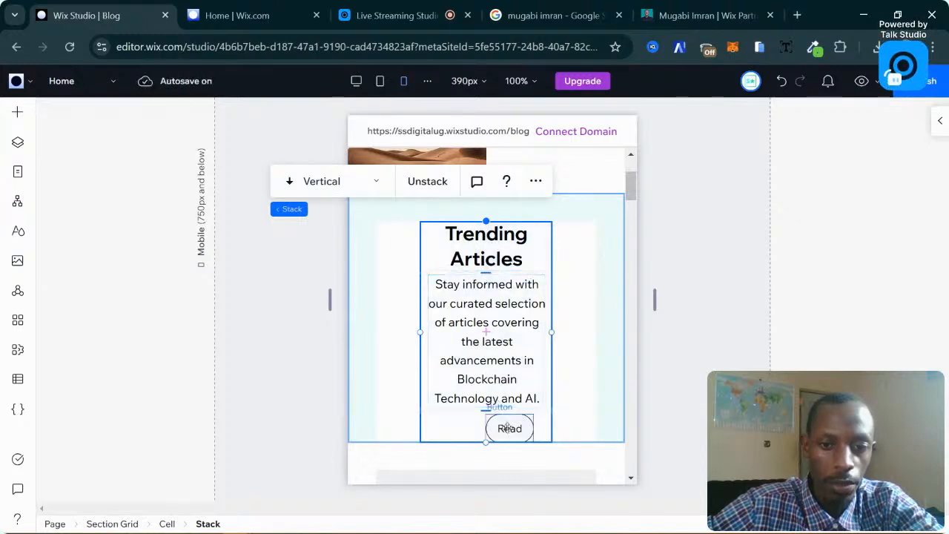
# Set a 10 px gap between the Trending Articles title and paragraph on mobile.
pyautogui.moveTo(503, 428); pyautogui.dragTo(482, 428)
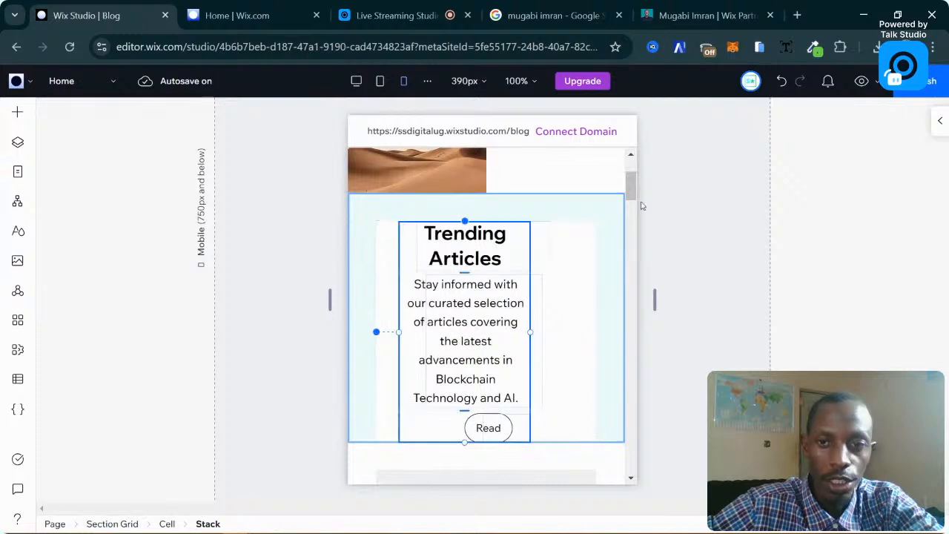
pyautogui.click(782, 81)
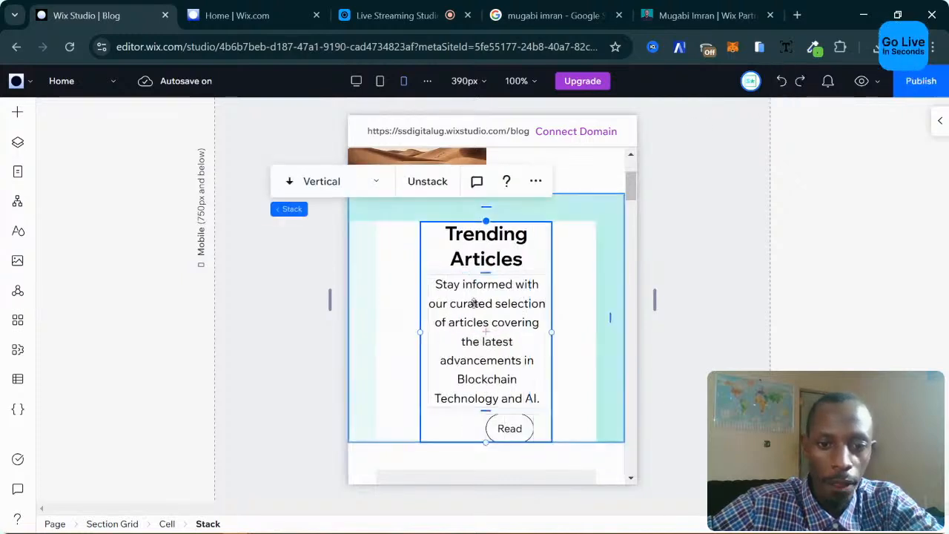
pyautogui.click(498, 425)
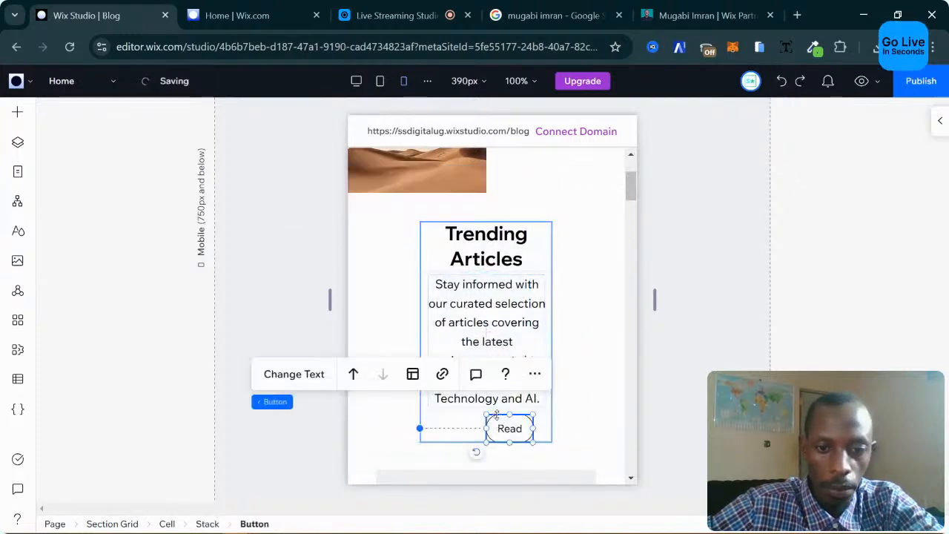
pyautogui.click(490, 274)
pyautogui.click(489, 266)
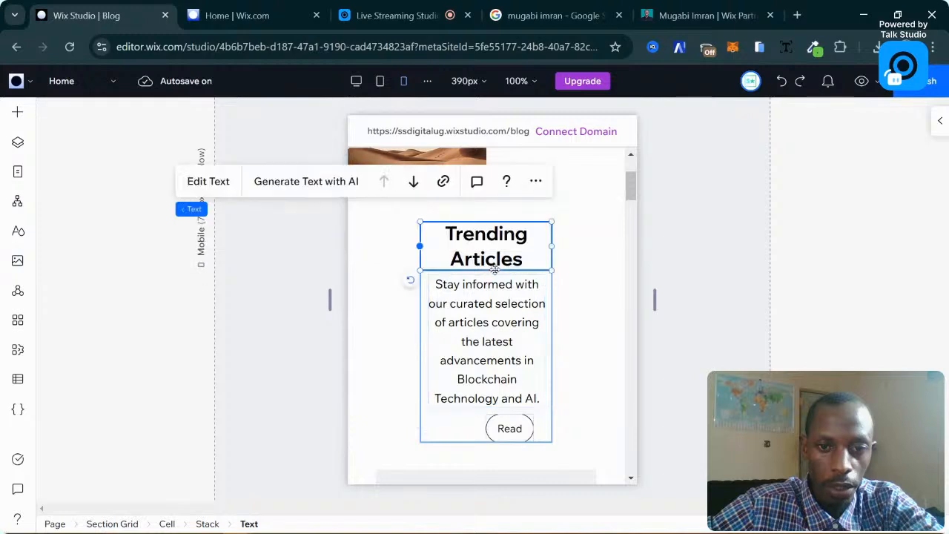
pyautogui.click(384, 354)
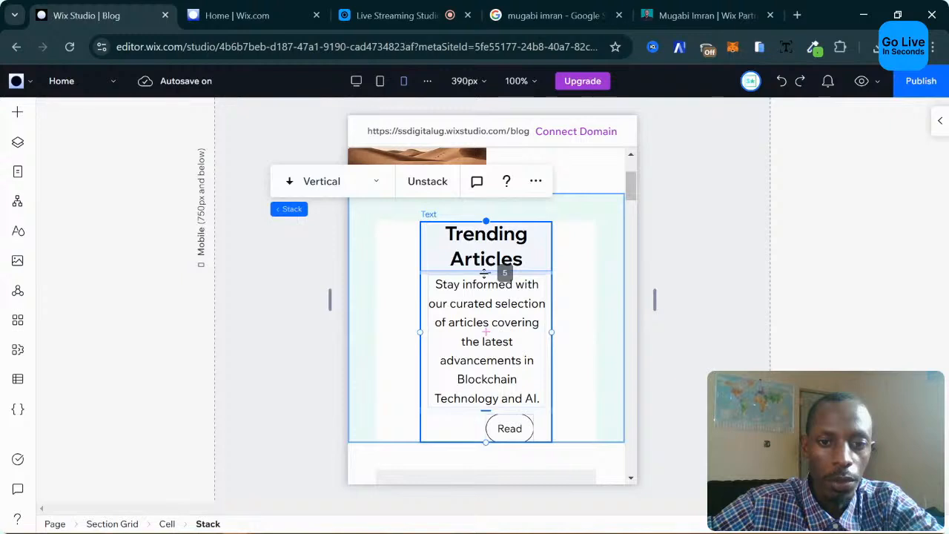
pyautogui.moveTo(485, 274); pyautogui.dragTo(484, 274)
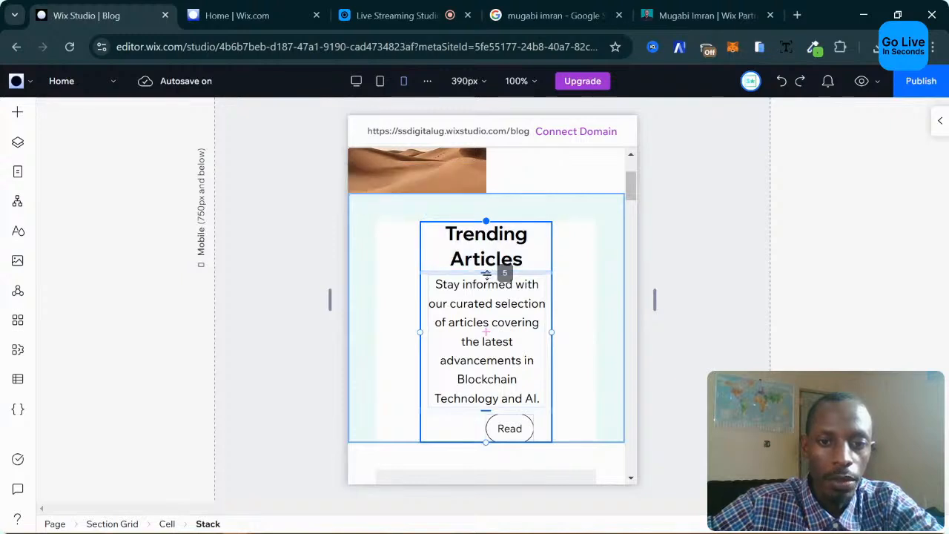
pyautogui.click(505, 271)
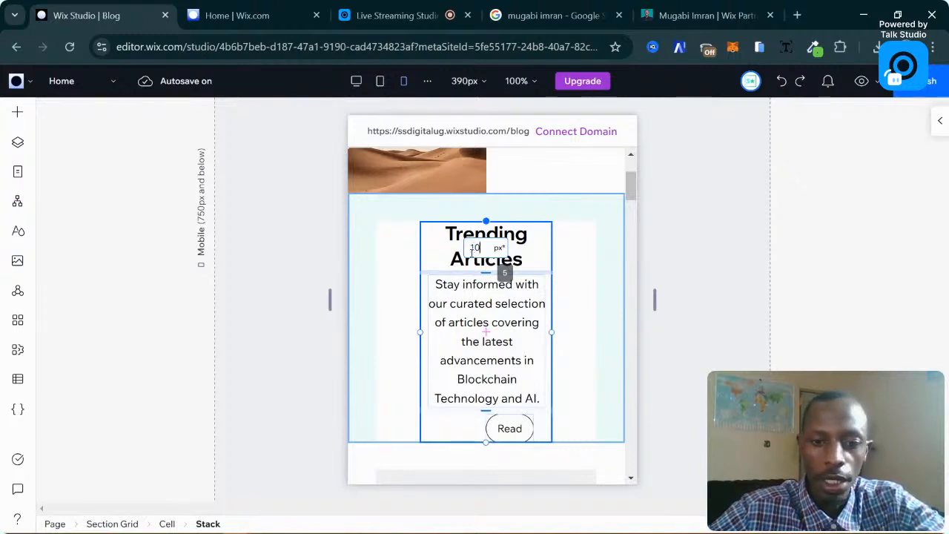
pyautogui.write('10')
pyautogui.press('Return')
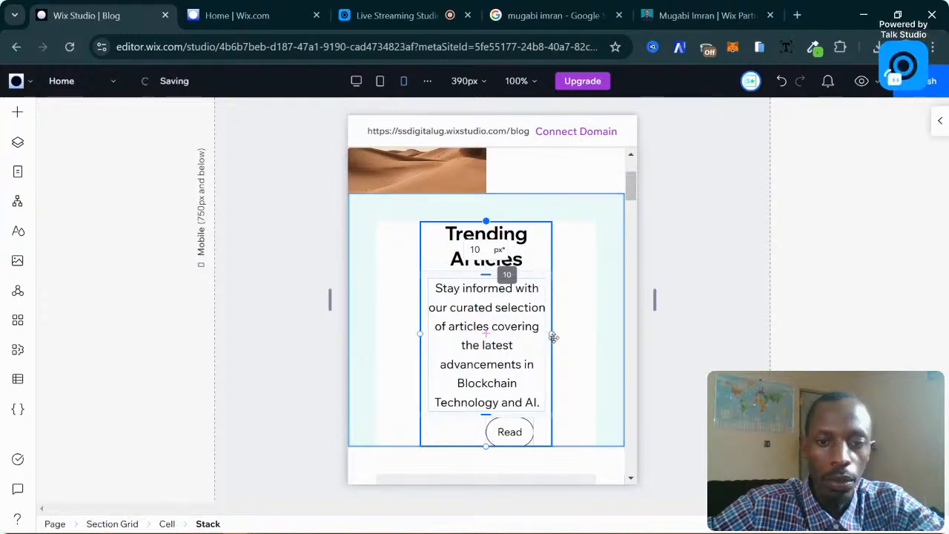
# Widen the mobile stack to 297 px so the heading fits one line.
pyautogui.moveTo(553, 337); pyautogui.dragTo(583, 327)
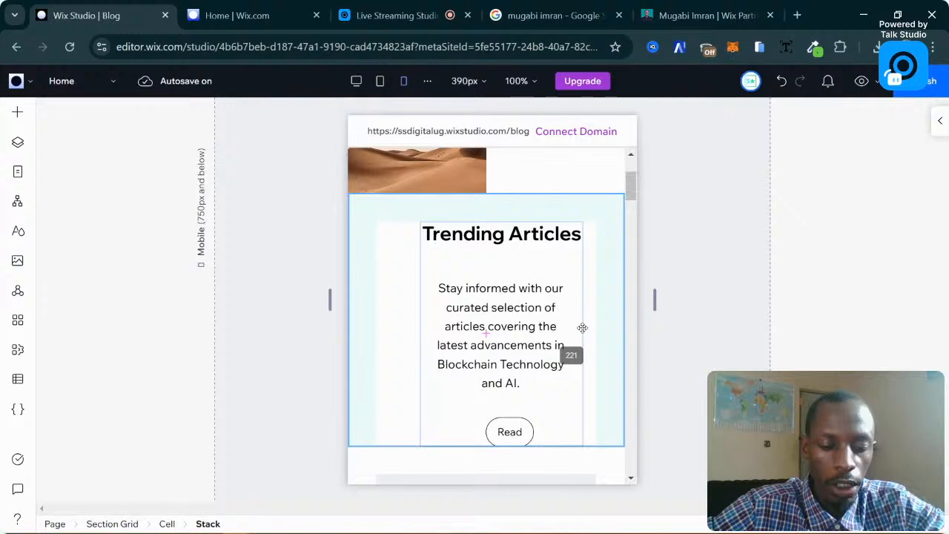
pyautogui.moveTo(583, 327); pyautogui.dragTo(597, 367)
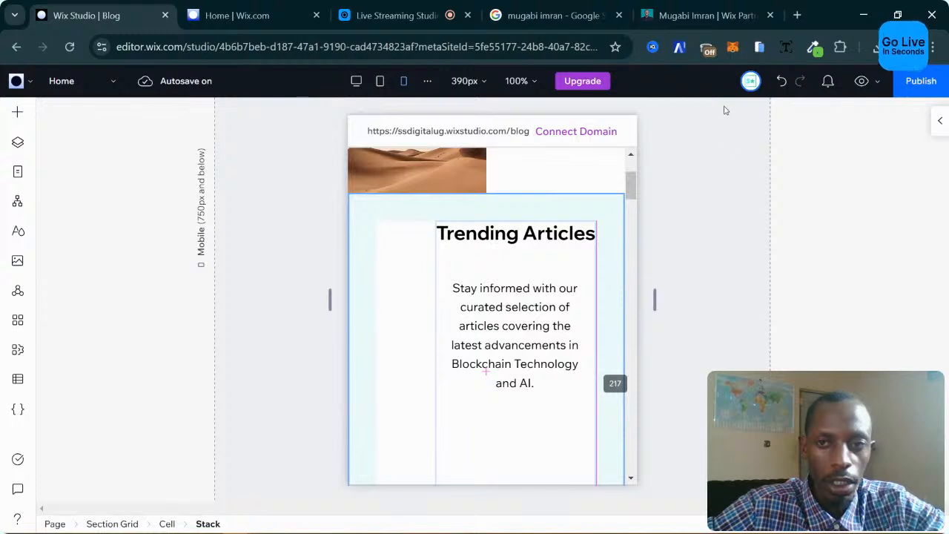
pyautogui.click(782, 81)
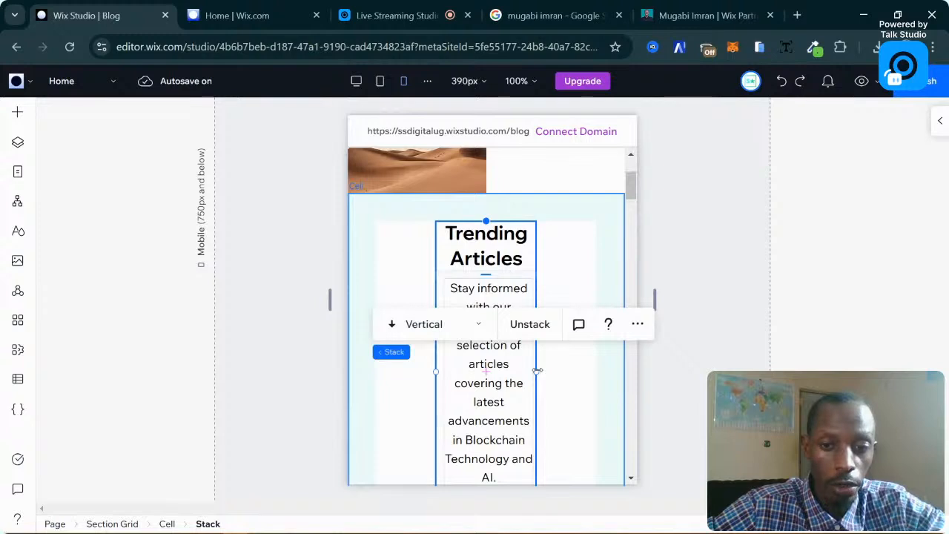
pyautogui.moveTo(561, 369); pyautogui.dragTo(594, 370)
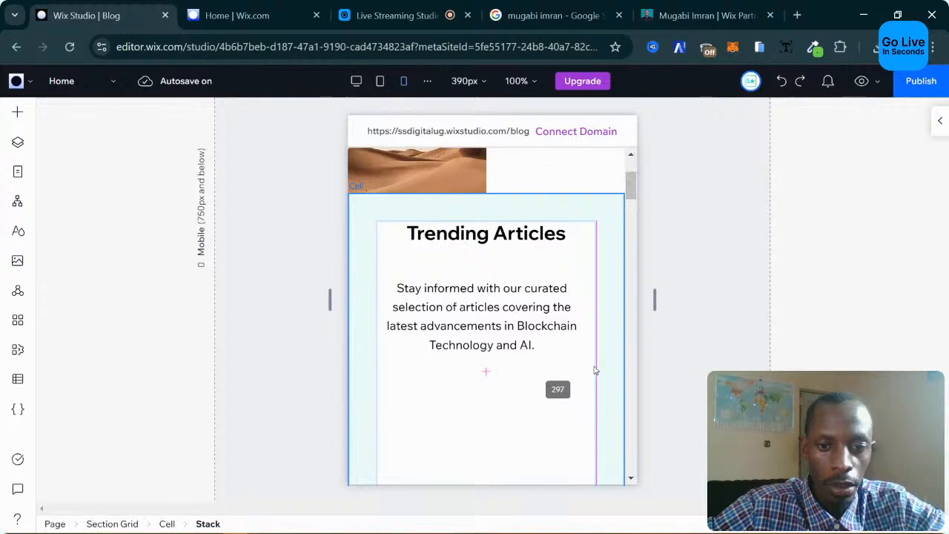
pyautogui.moveTo(595, 370); pyautogui.dragTo(596, 368)
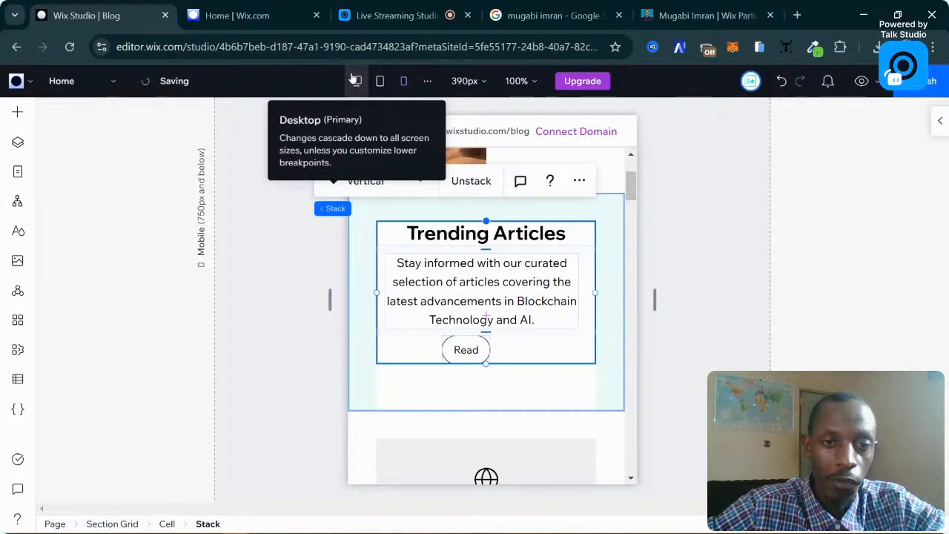
# Preview the Trending Articles block at tablet and mobile widths, ending on the 1280px desktop.
pyautogui.click(355, 80)
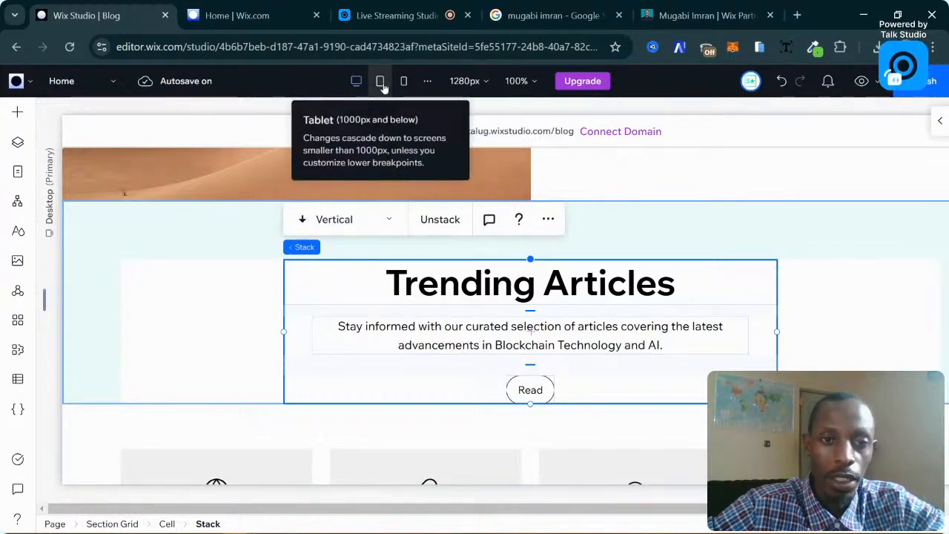
pyautogui.click(380, 81)
pyautogui.scroll(3, 556, 296)
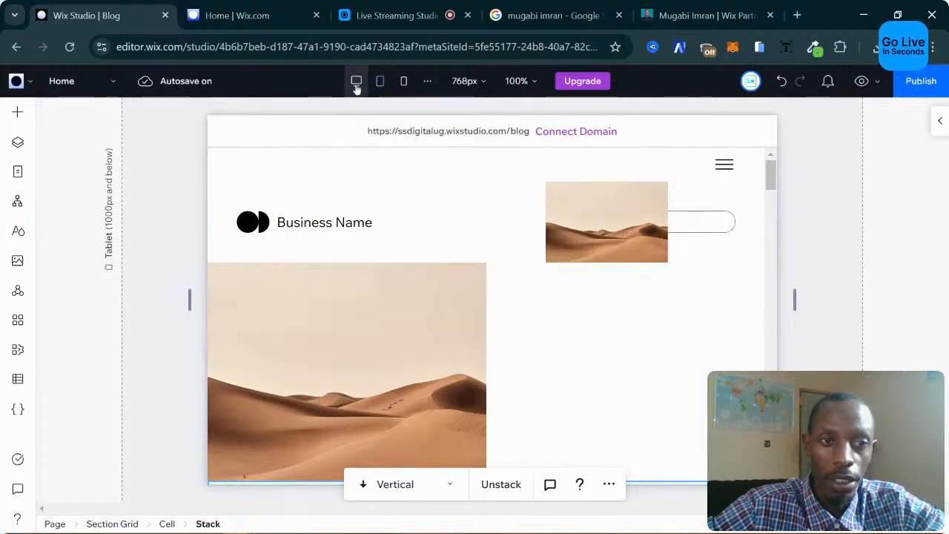
pyautogui.click(356, 82)
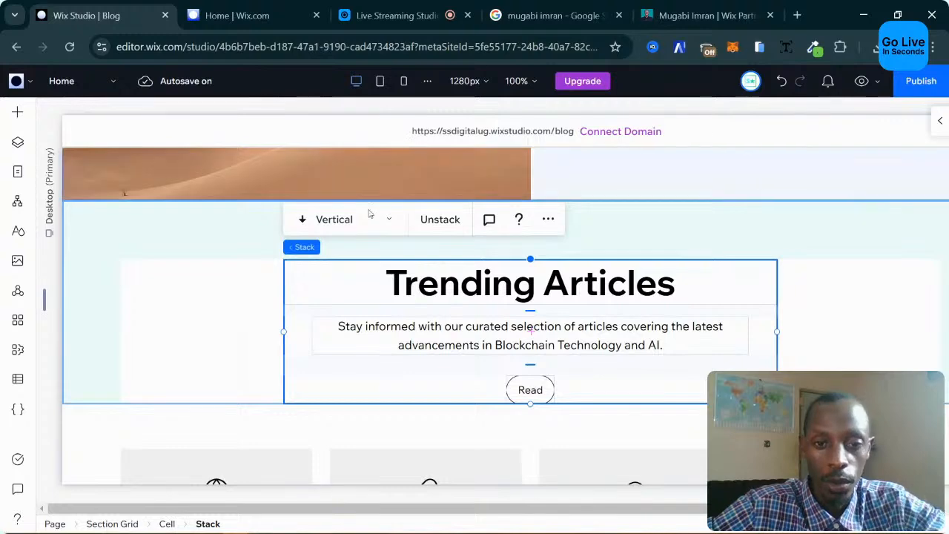
pyautogui.click(381, 82)
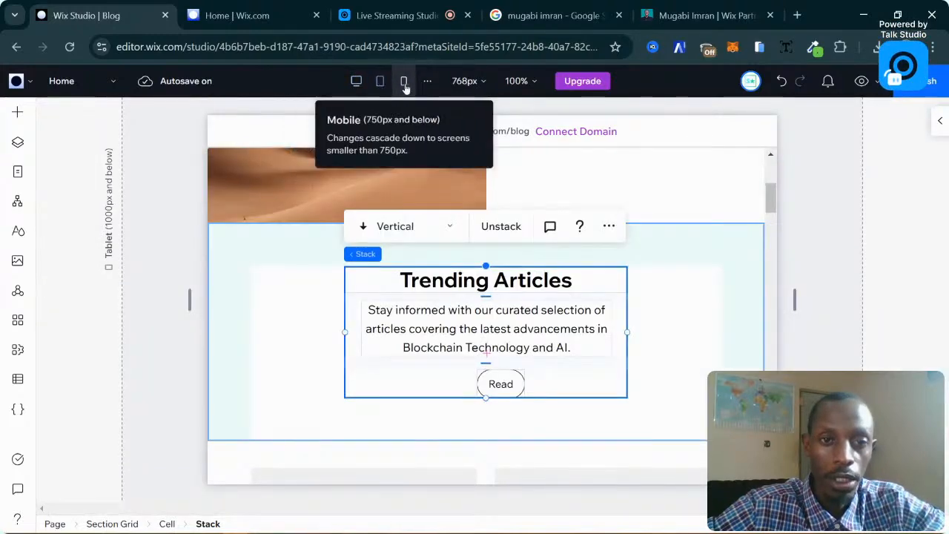
pyautogui.click(405, 84)
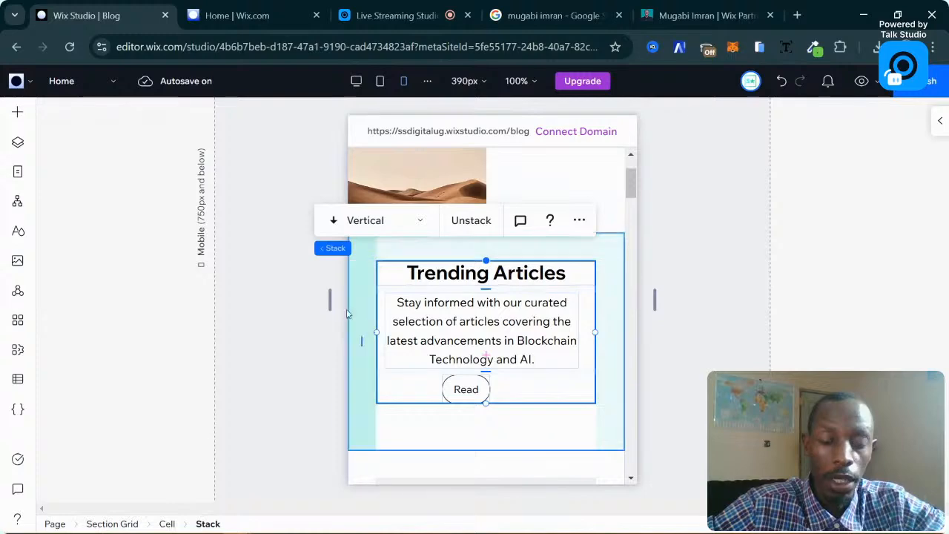
pyautogui.click(373, 87)
pyautogui.click(356, 81)
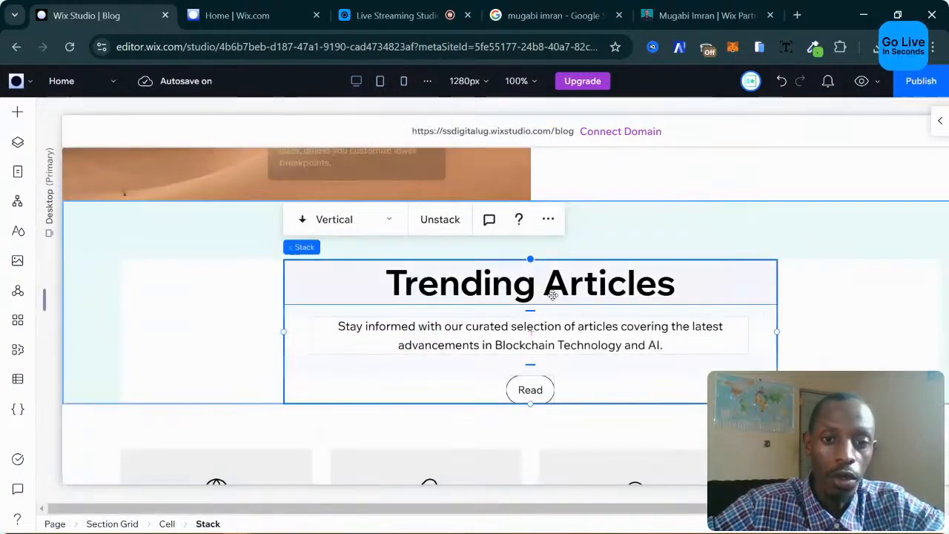
pyautogui.scroll(4, 660, 241)
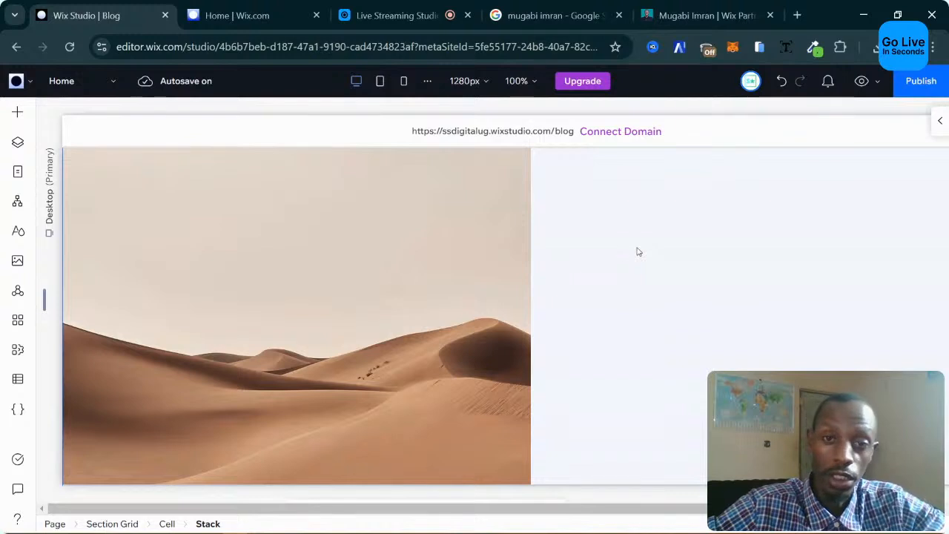
pyautogui.scroll(1, 528, 245)
# Drill down through Section Grid and Cell to select the desert photo below the Business Name header.
pyautogui.click(452, 260)
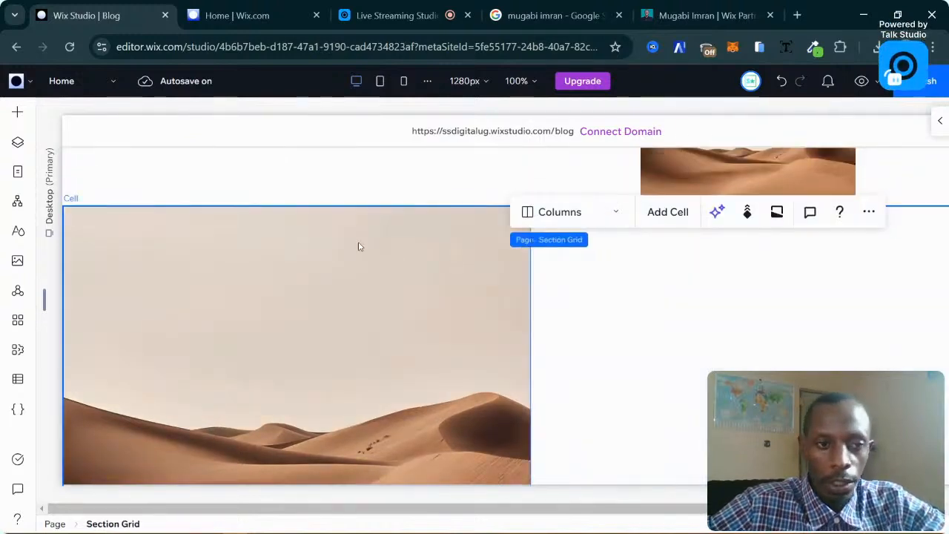
pyautogui.scroll(2, 362, 244)
pyautogui.scroll(-4, 364, 244)
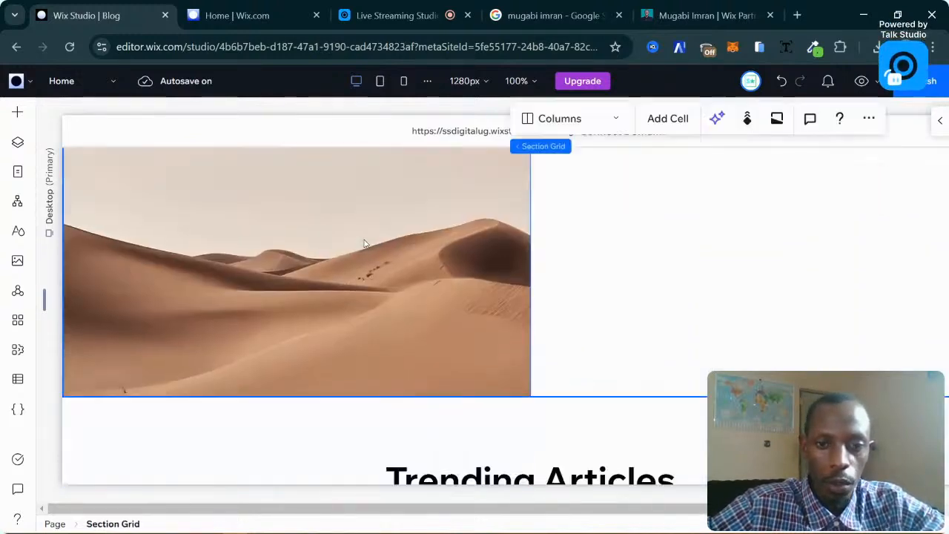
pyautogui.scroll(1, 364, 244)
pyautogui.click(329, 259)
pyautogui.click(207, 275)
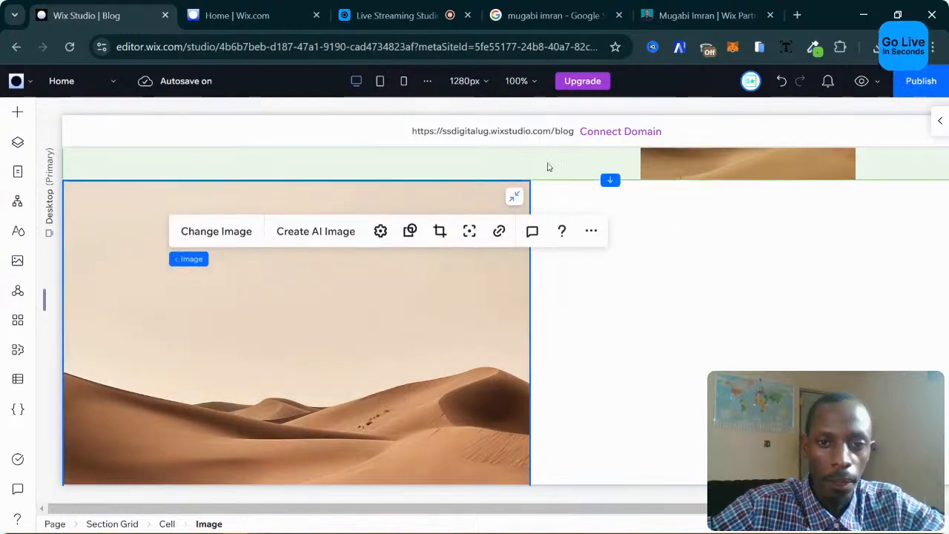
pyautogui.click(549, 167)
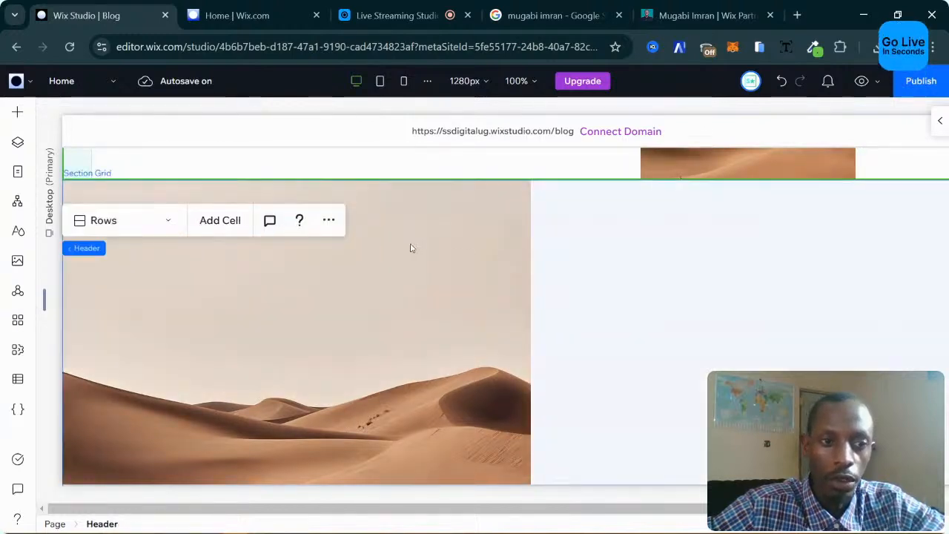
pyautogui.scroll(1, 412, 247)
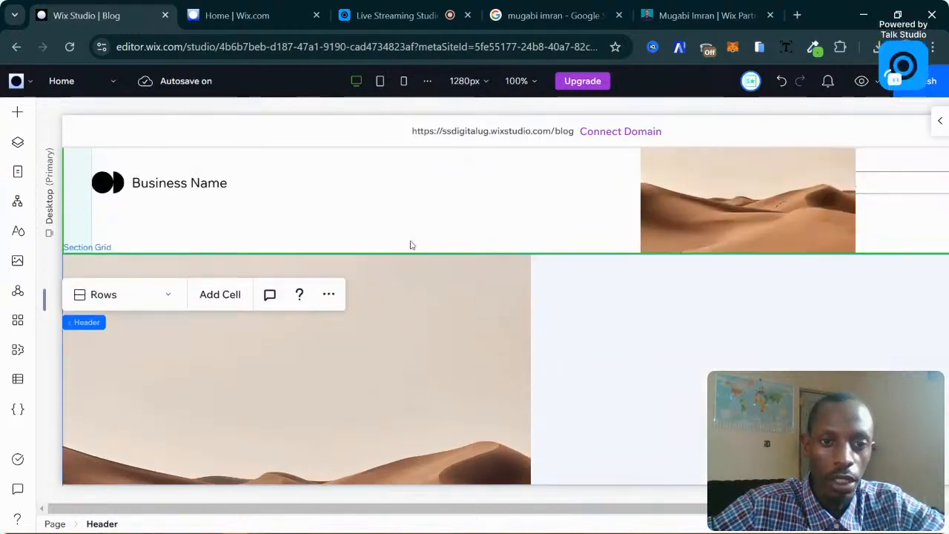
pyautogui.click(383, 279)
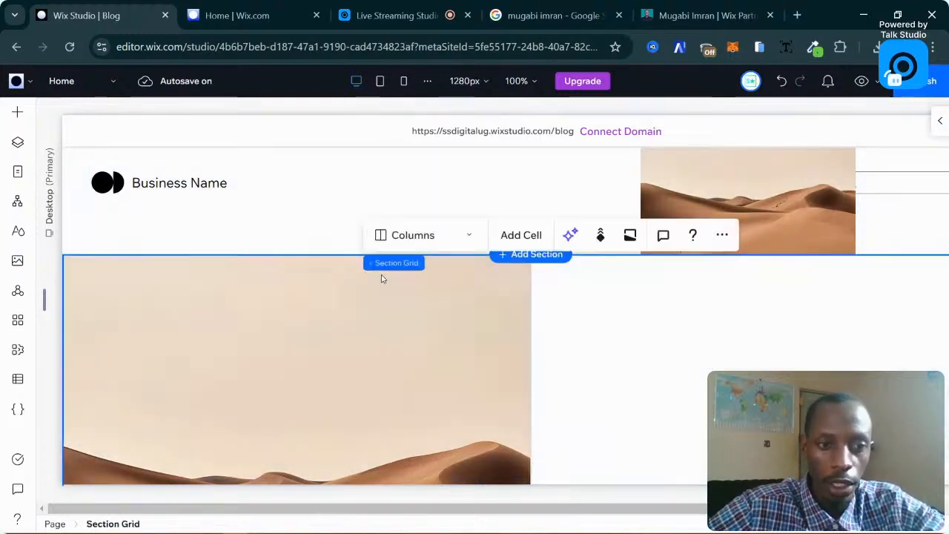
pyautogui.click(146, 275)
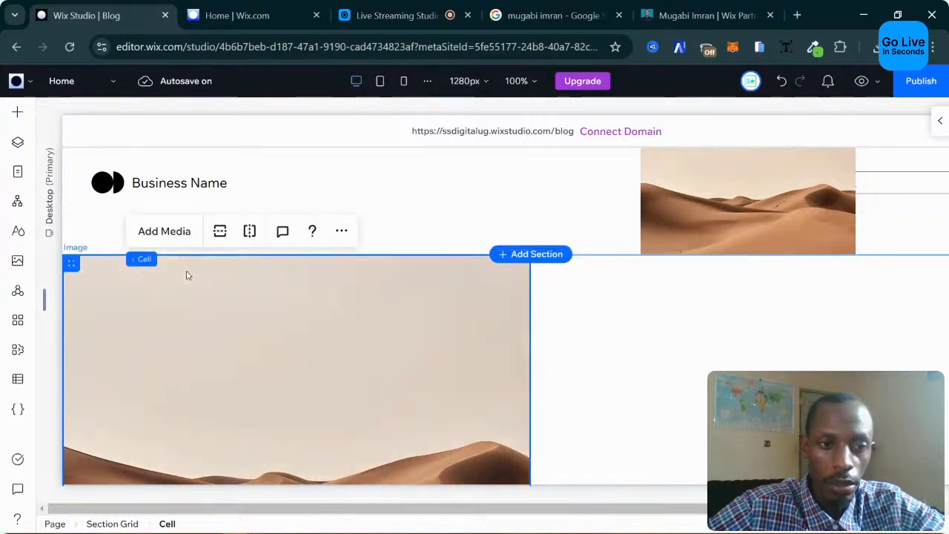
pyautogui.click(189, 274)
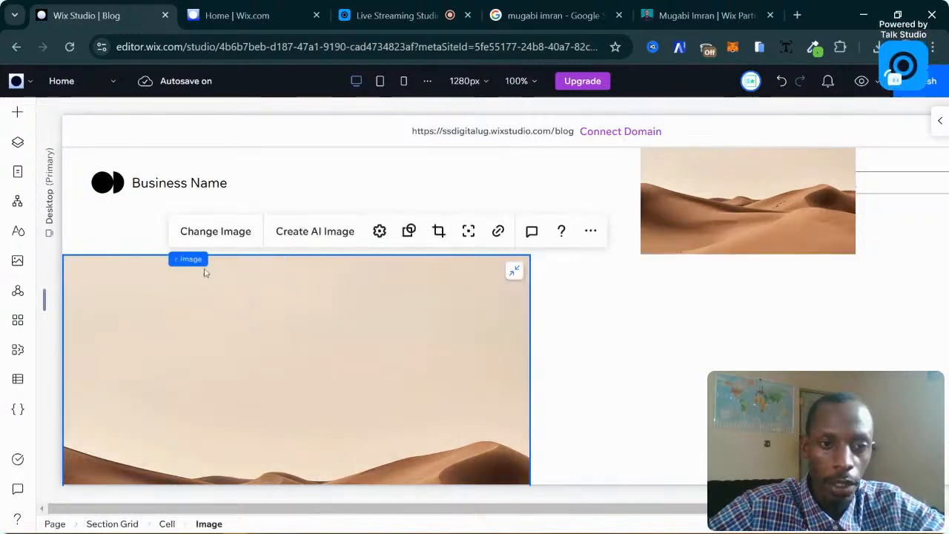
pyautogui.moveTo(199, 265)
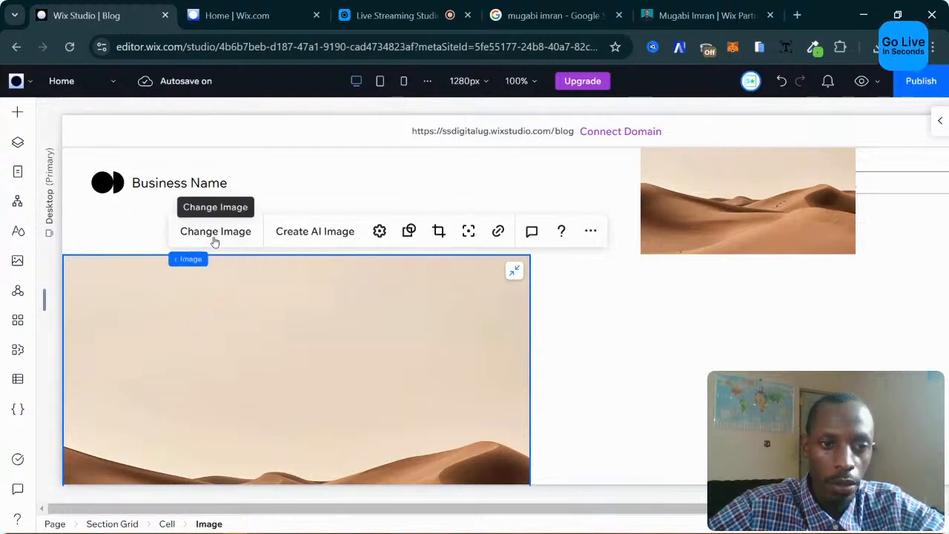
# Open Change Image for the desert photo and search stock images for 'blog'.
pyautogui.doubleClick(457, 357)
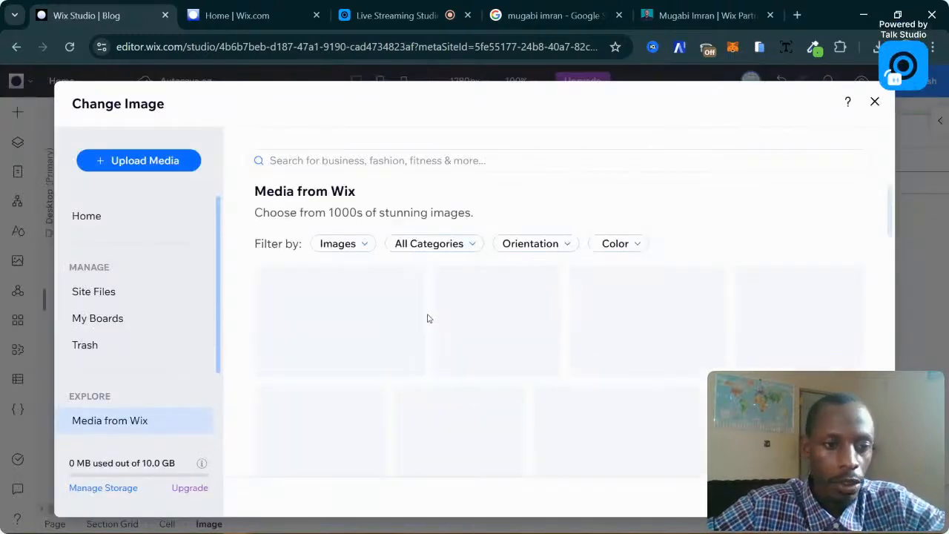
pyautogui.scroll(-1, 164, 344)
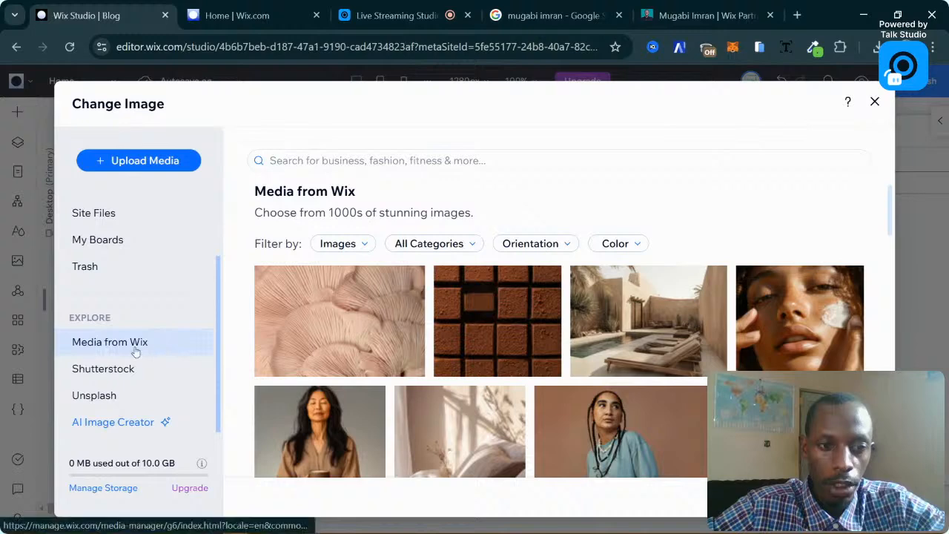
pyautogui.click(381, 158)
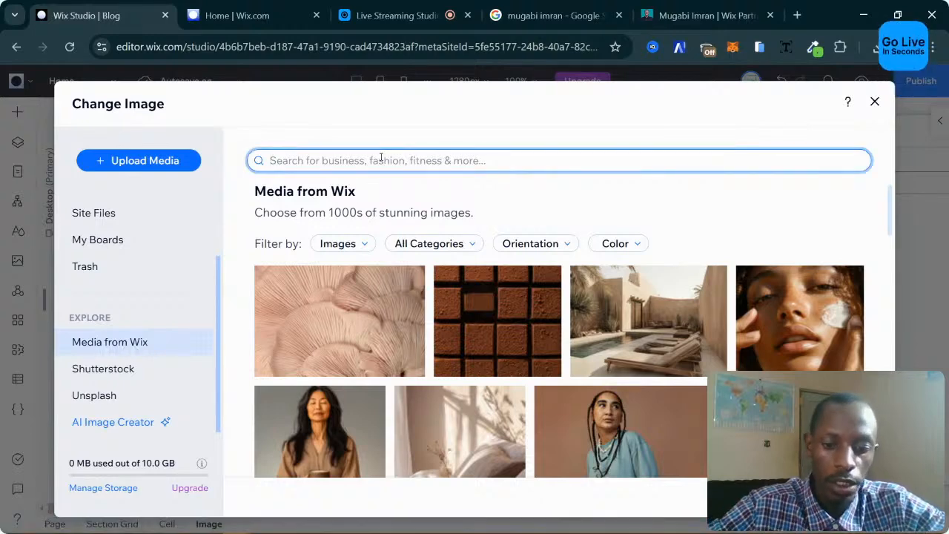
pyautogui.write('blog')
pyautogui.press('Return')
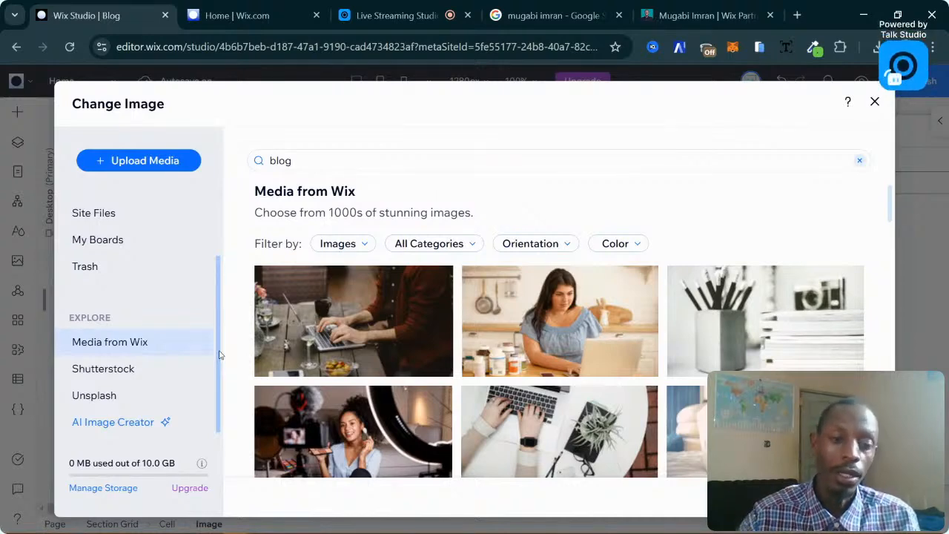
# Browse Unsplash and Wix stock images, then view the still-empty Site Files.
pyautogui.click(95, 396)
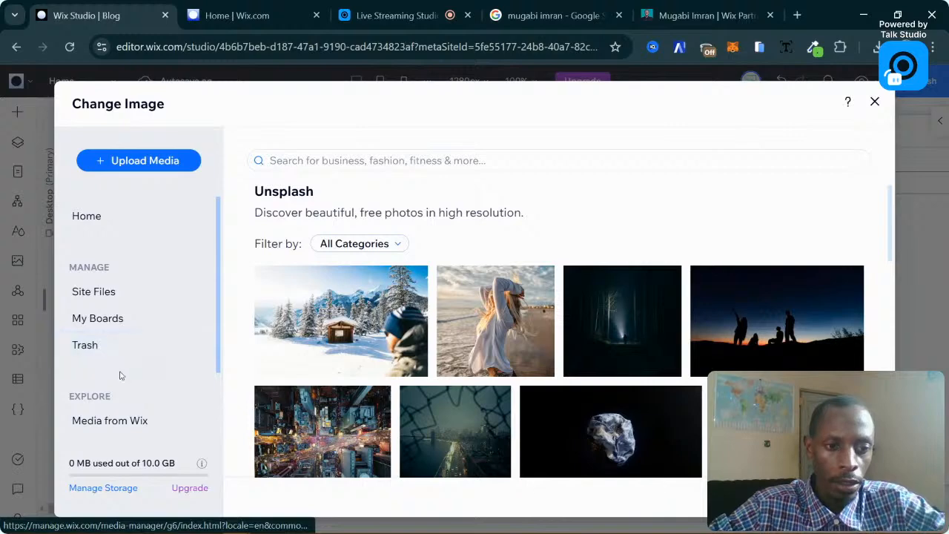
pyautogui.click(133, 419)
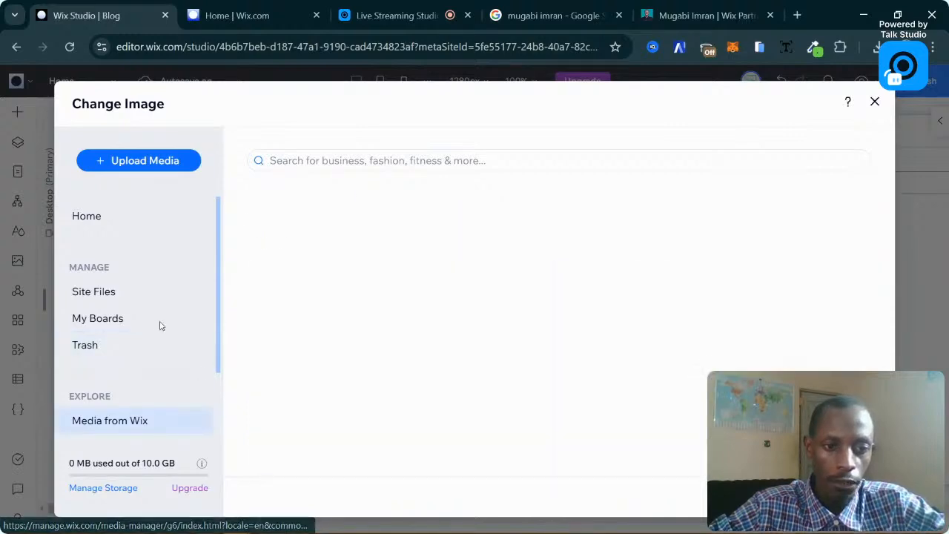
pyautogui.scroll(-1, 159, 324)
pyautogui.scroll(1, 161, 335)
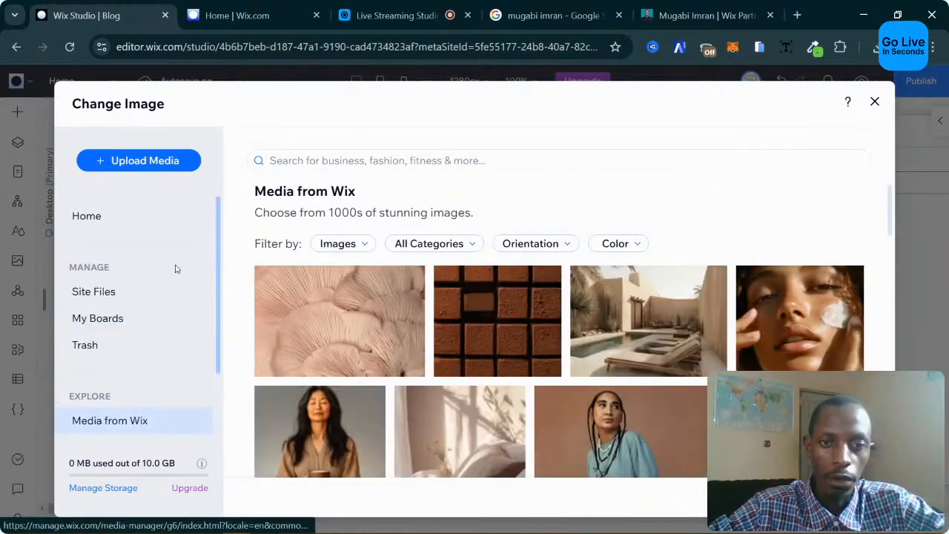
pyautogui.click(127, 300)
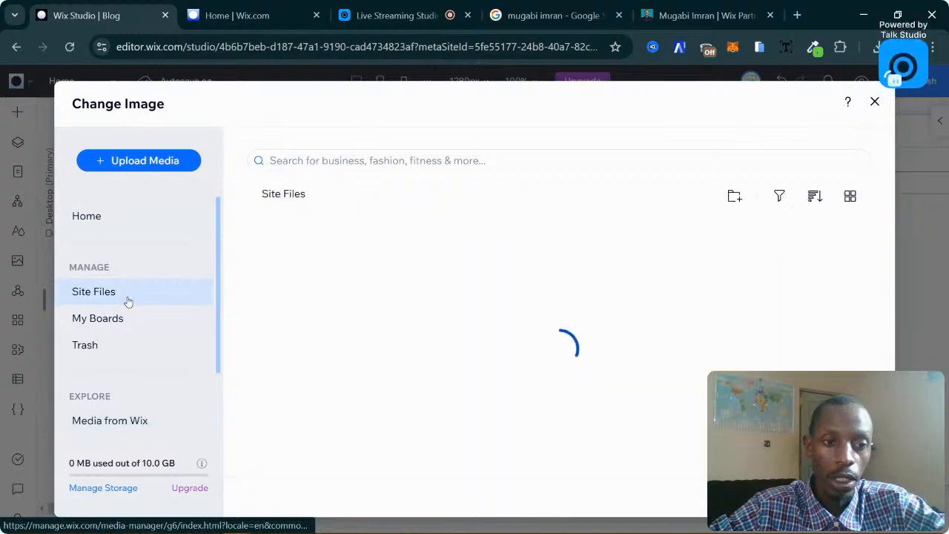
# Open Upload Media and check the My Wix Account and Google Drive sources.
pyautogui.click(173, 161)
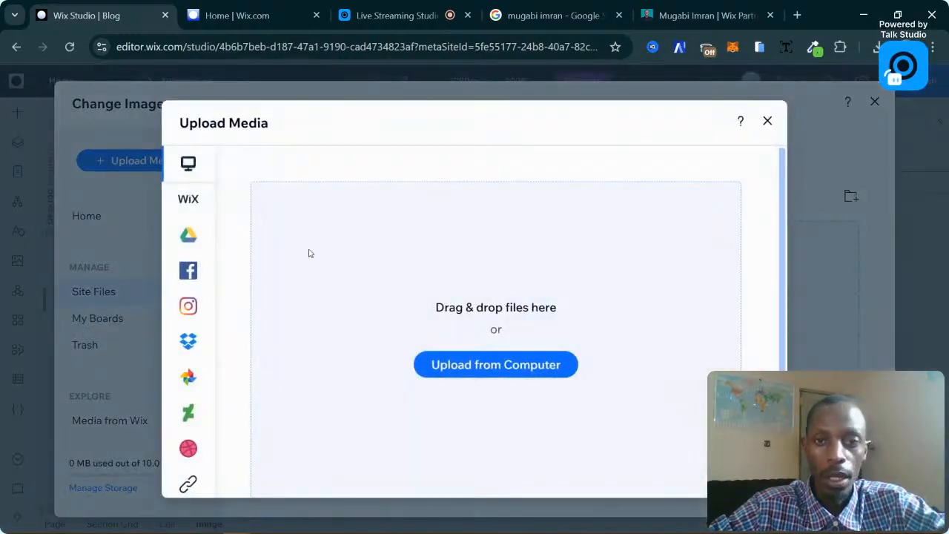
pyautogui.click(203, 204)
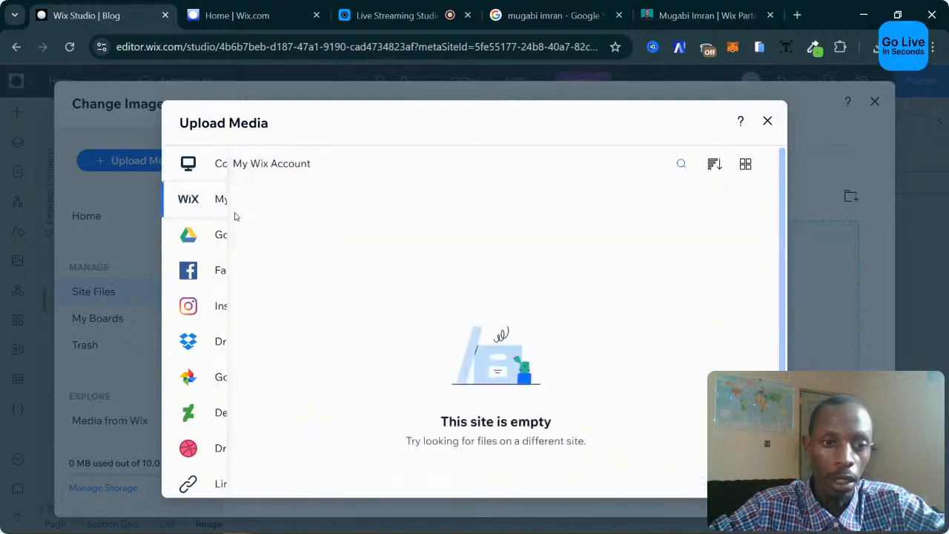
pyautogui.click(248, 236)
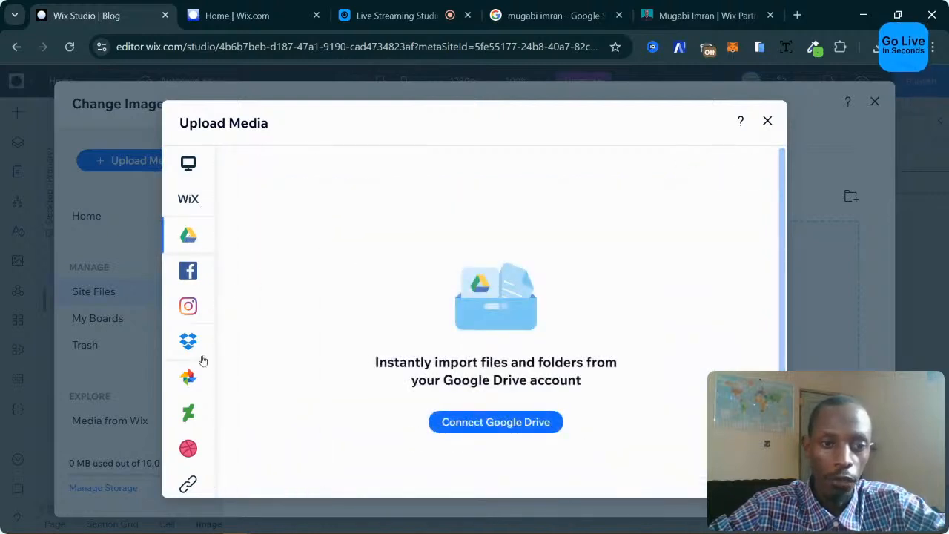
pyautogui.moveTo(199, 389)
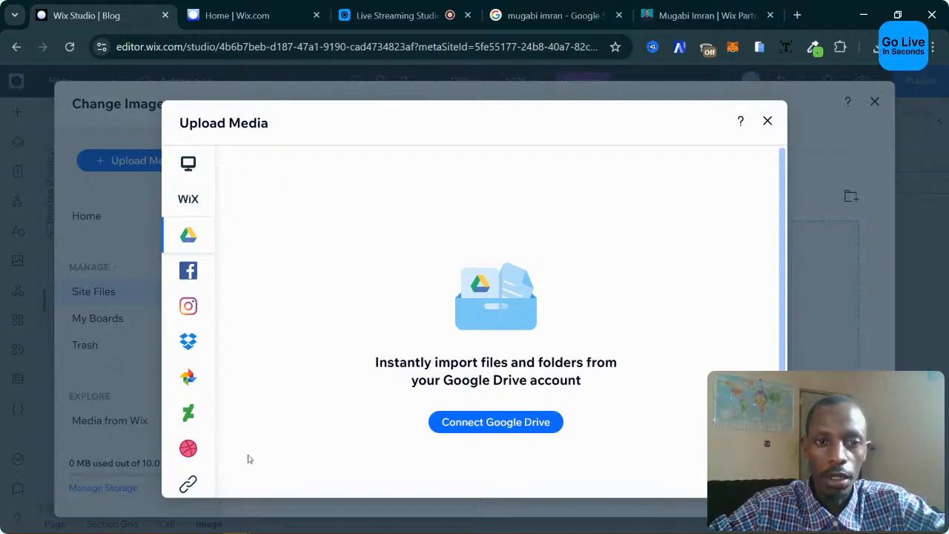
pyautogui.click(685, 21)
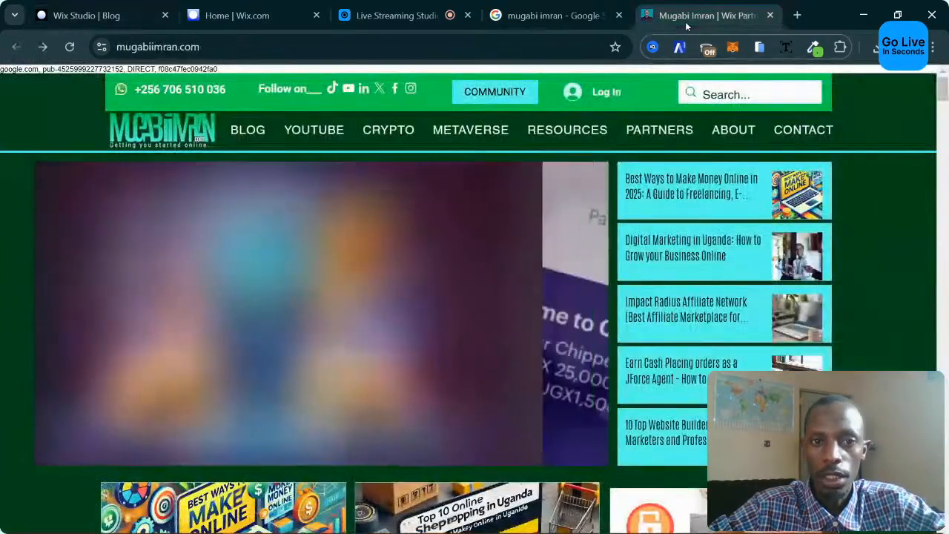
pyautogui.scroll(-4, 443, 248)
pyautogui.scroll(3, 443, 248)
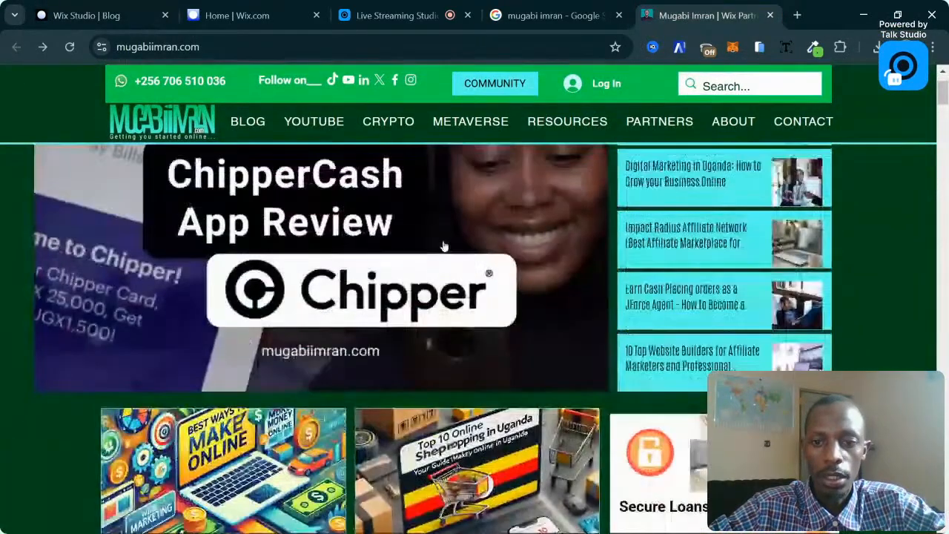
pyautogui.scroll(-4, 443, 247)
pyautogui.scroll(1, 444, 245)
pyautogui.scroll(-7, 444, 234)
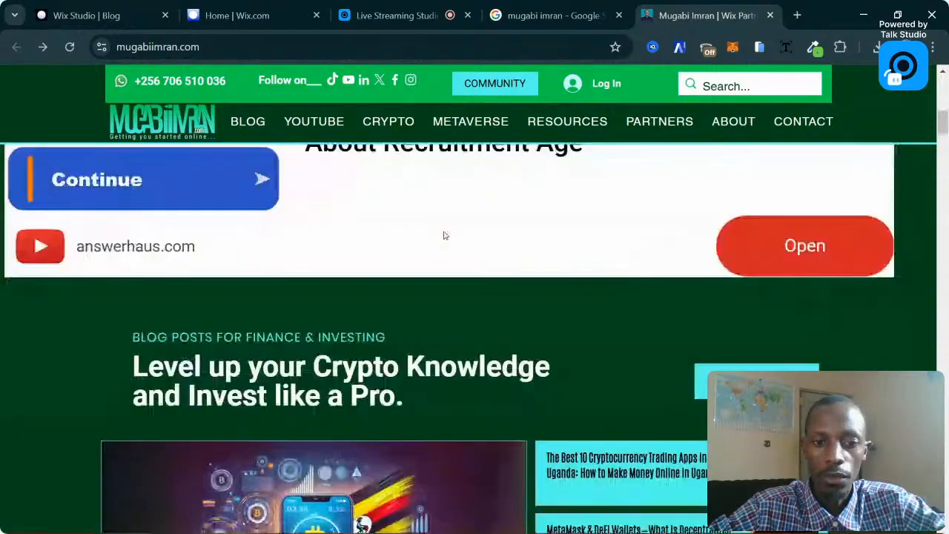
pyautogui.scroll(-1, 444, 231)
pyautogui.rightClick(321, 300)
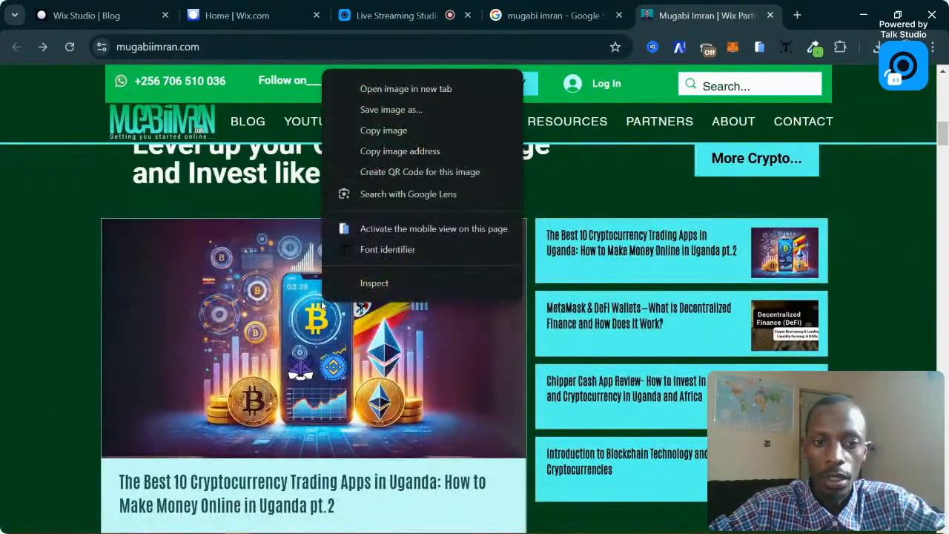
pyautogui.click(405, 90)
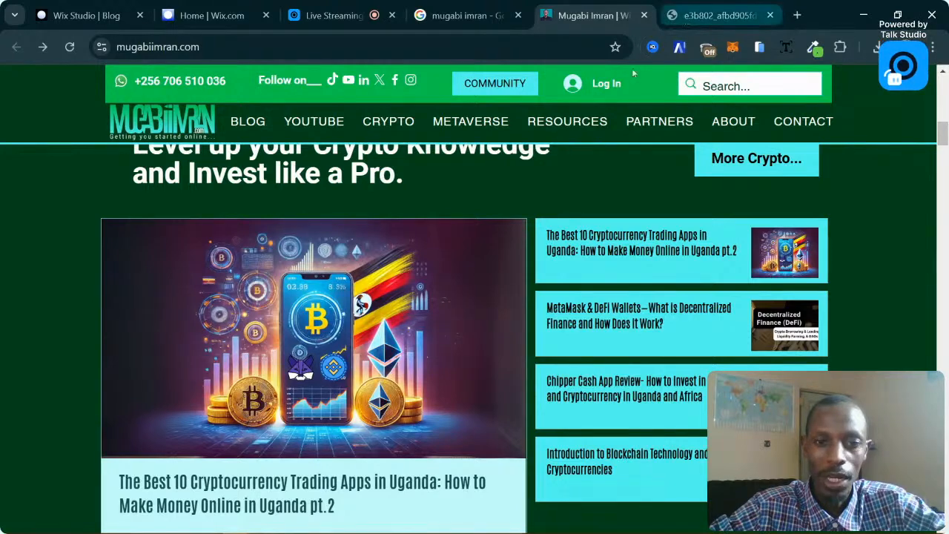
# View the crypto image on its own tab and select its wixstatic address.
pyautogui.rightClick(444, 308)
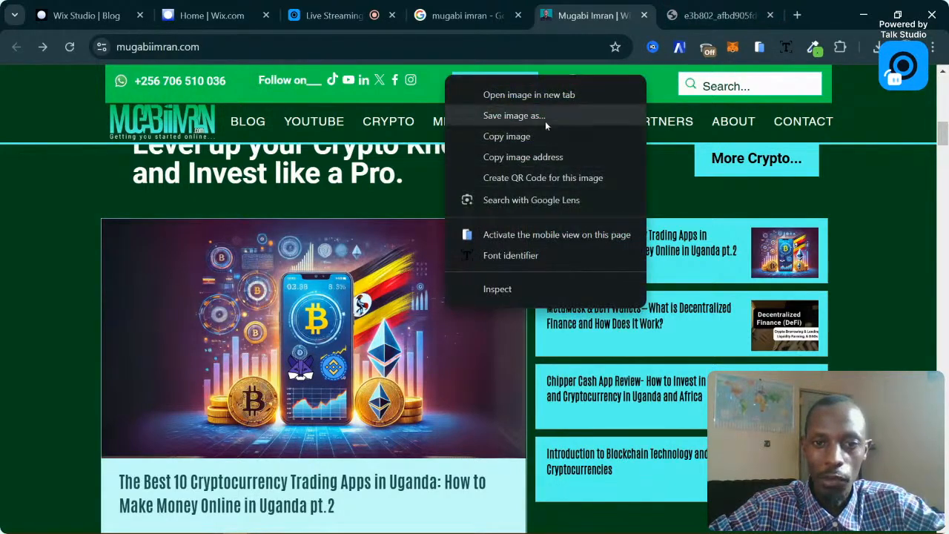
pyautogui.click(716, 15)
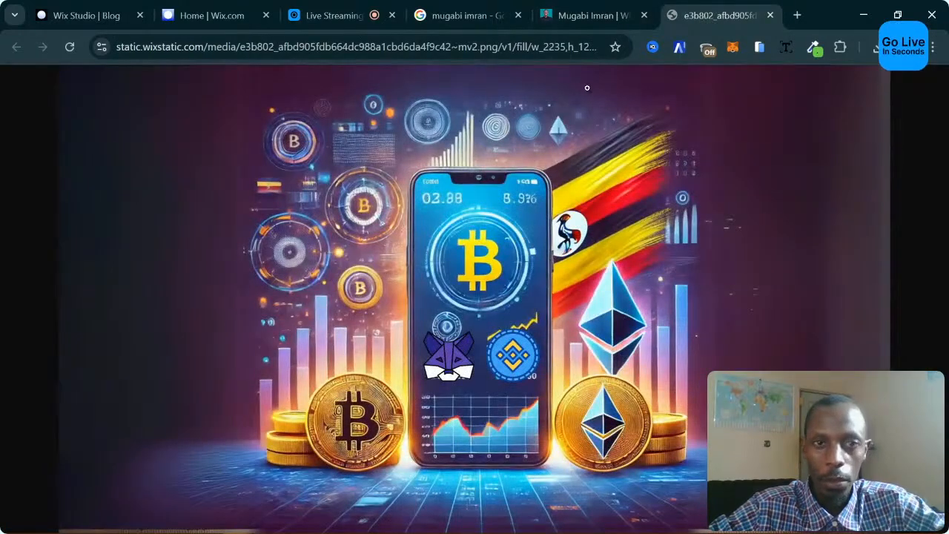
pyautogui.click(351, 47)
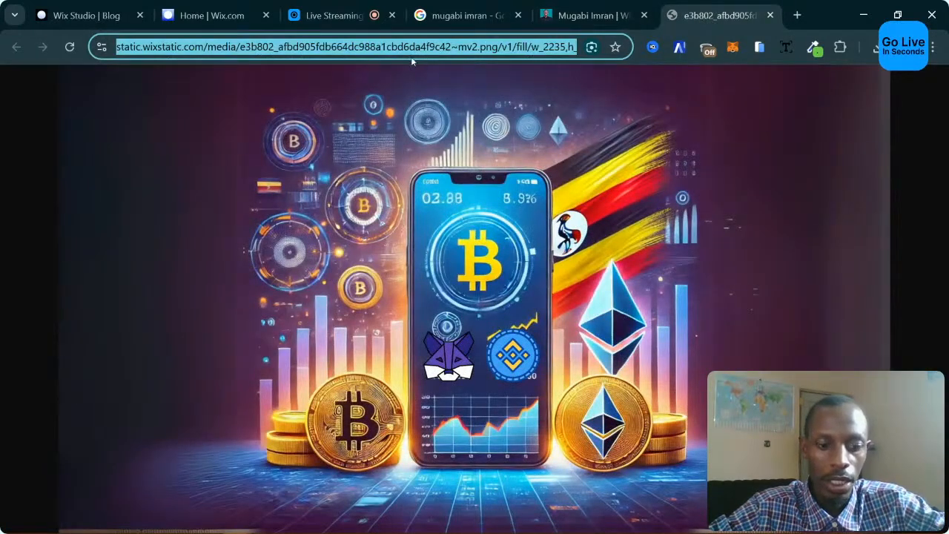
# Import the copied image URL through Upload Media's Link (URL) option.
pyautogui.click(171, 9)
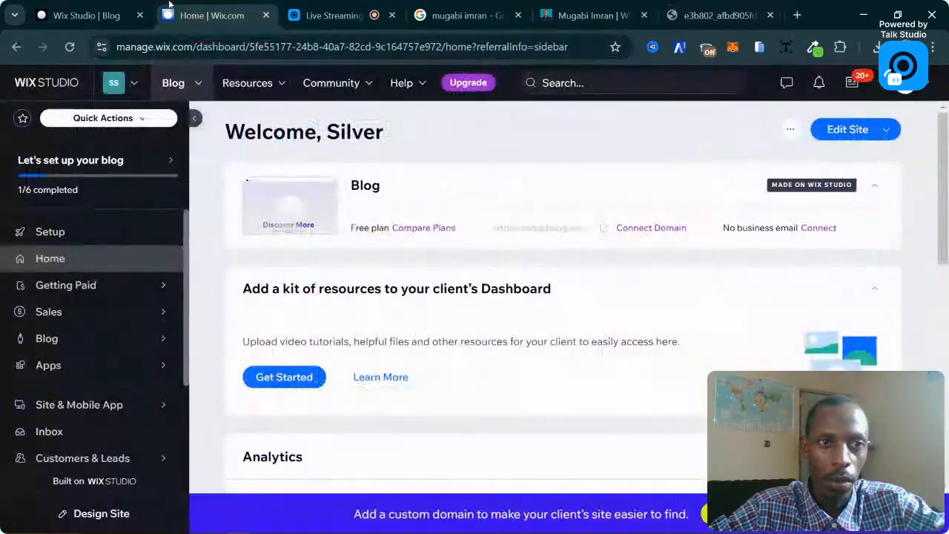
pyautogui.click(133, 15)
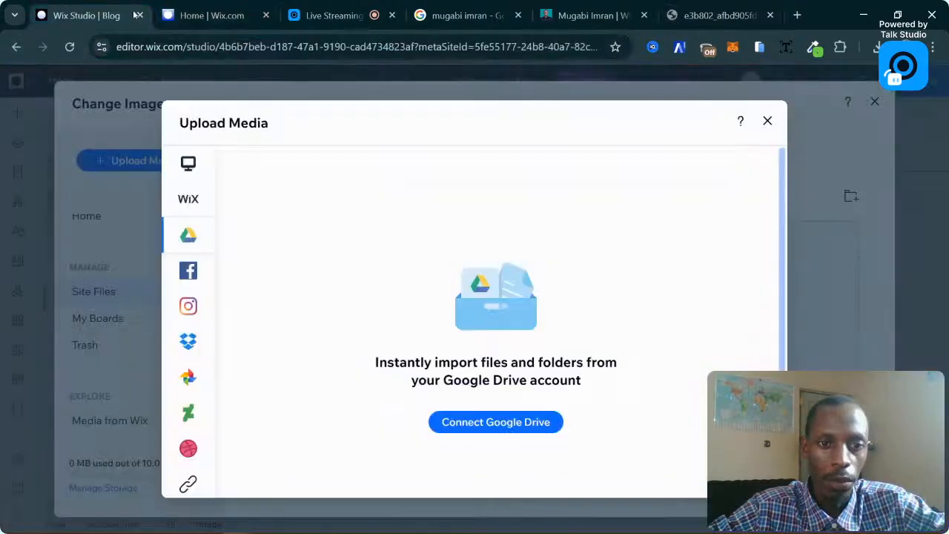
pyautogui.click(188, 484)
pyautogui.scroll(-2, 207, 401)
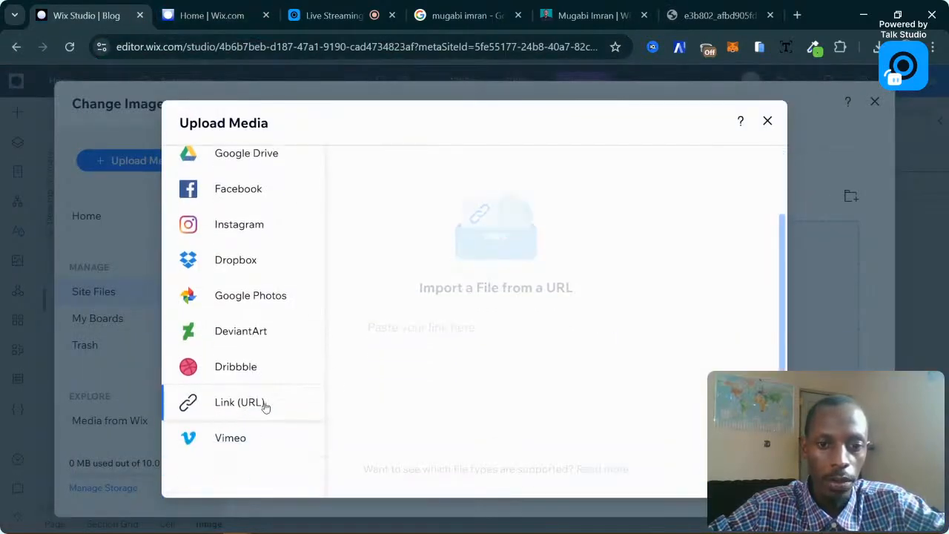
pyautogui.click(502, 331)
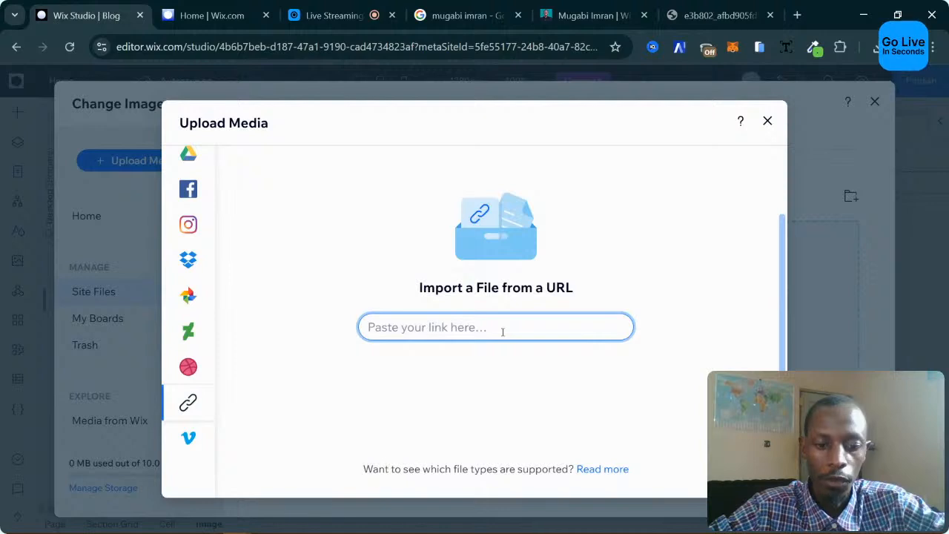
pyautogui.hotkey('ctrl', 'v')
pyautogui.click(602, 327)
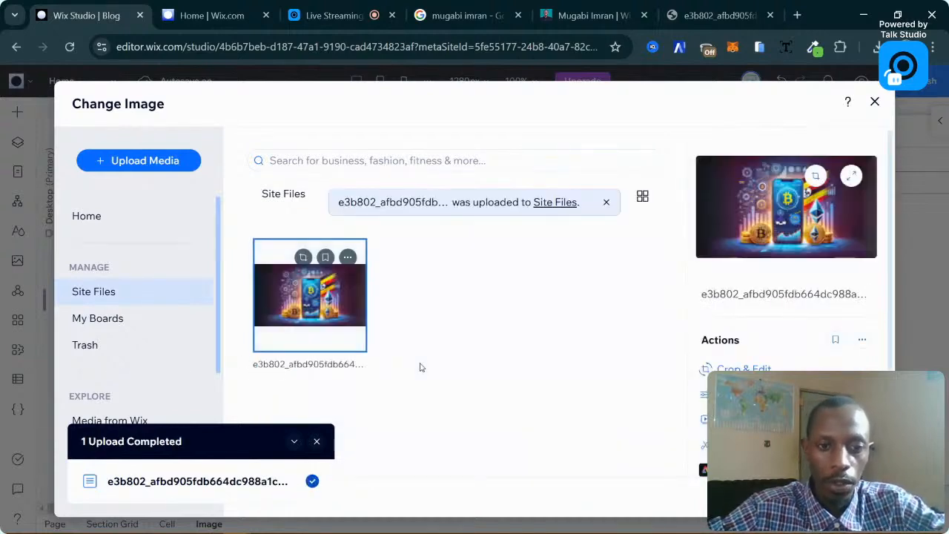
# Rename the uploaded image 'Best Crypto Apps' and apply it in place of the desert photo.
pyautogui.click(312, 365)
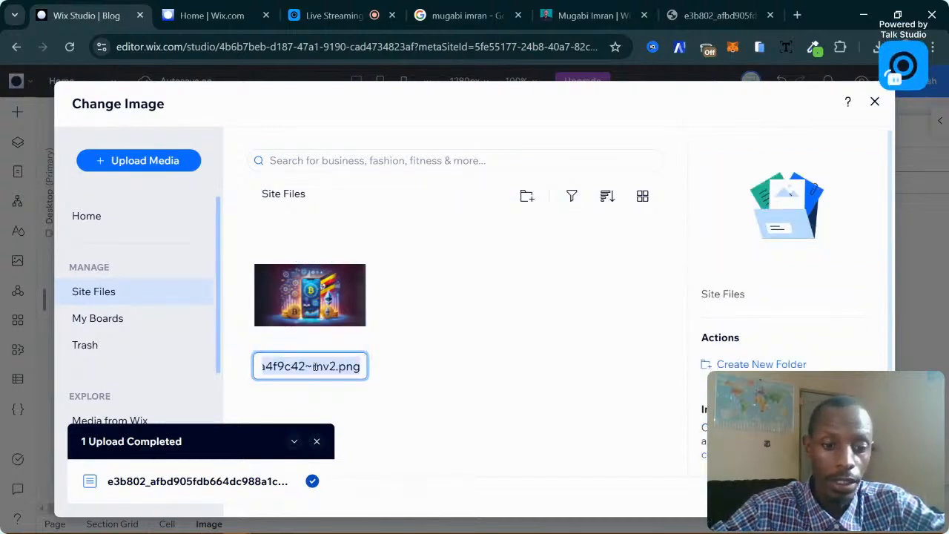
pyautogui.write('SEP')
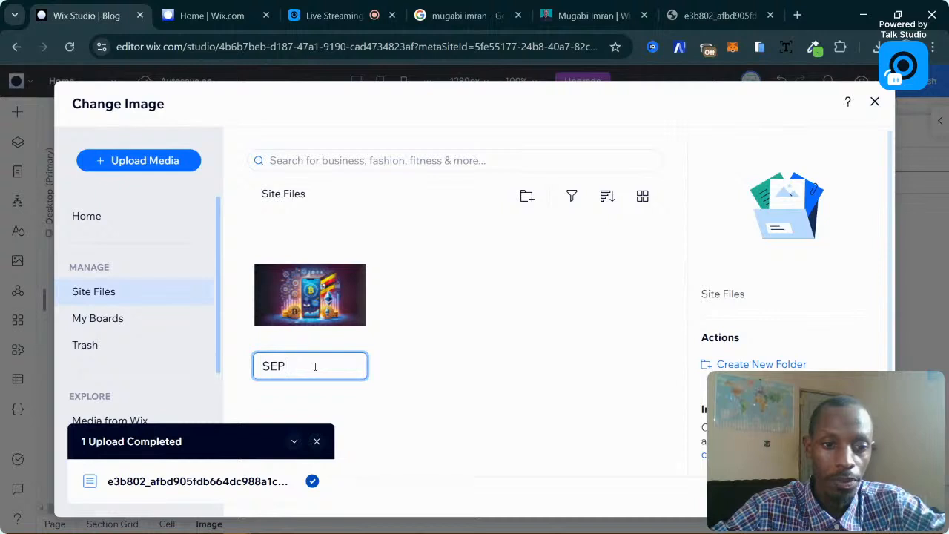
pyautogui.press('BackSpace')
pyautogui.press('BackSpace')
pyautogui.press('BackSpace')
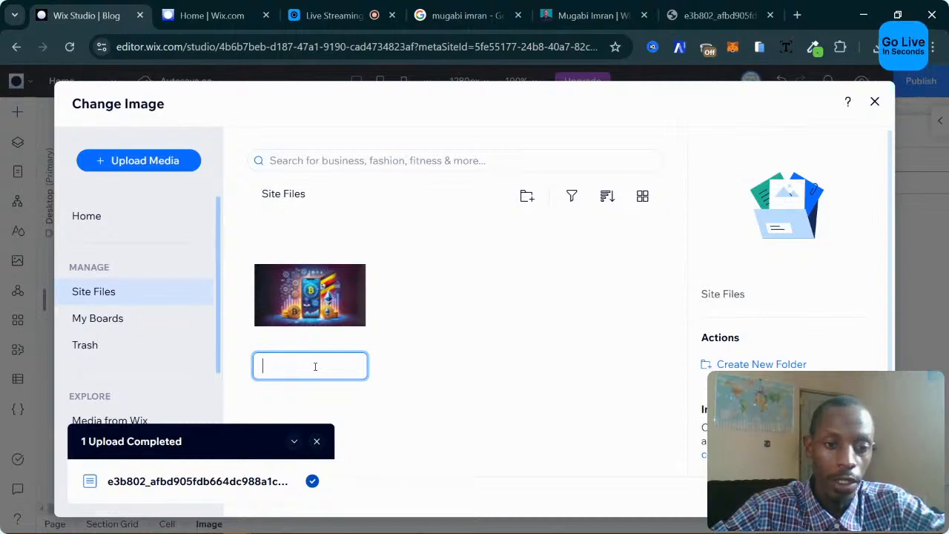
pyautogui.write('Cry')
pyautogui.press('BackSpace')
pyautogui.press('BackSpace')
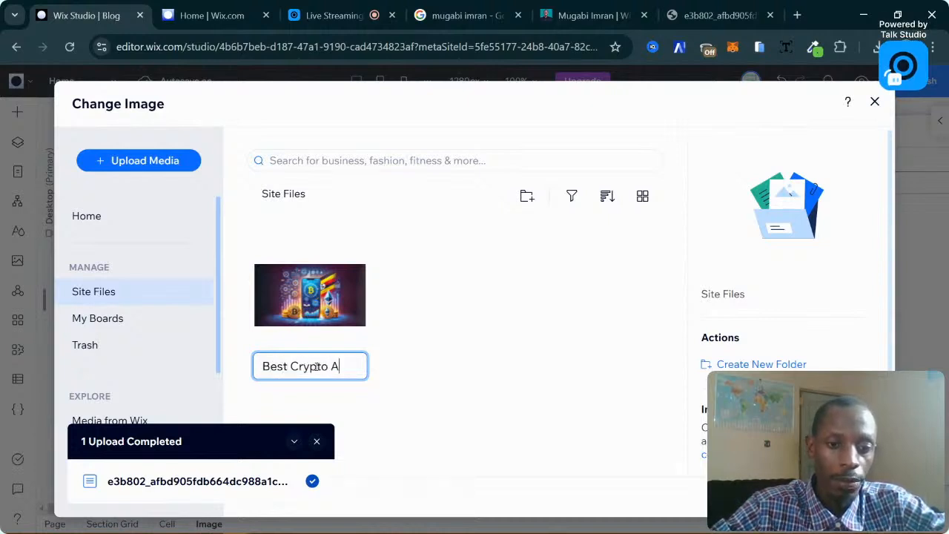
pyautogui.write('pps in')
pyautogui.press('BackSpace')
pyautogui.press('BackSpace')
pyautogui.press('BackSpace')
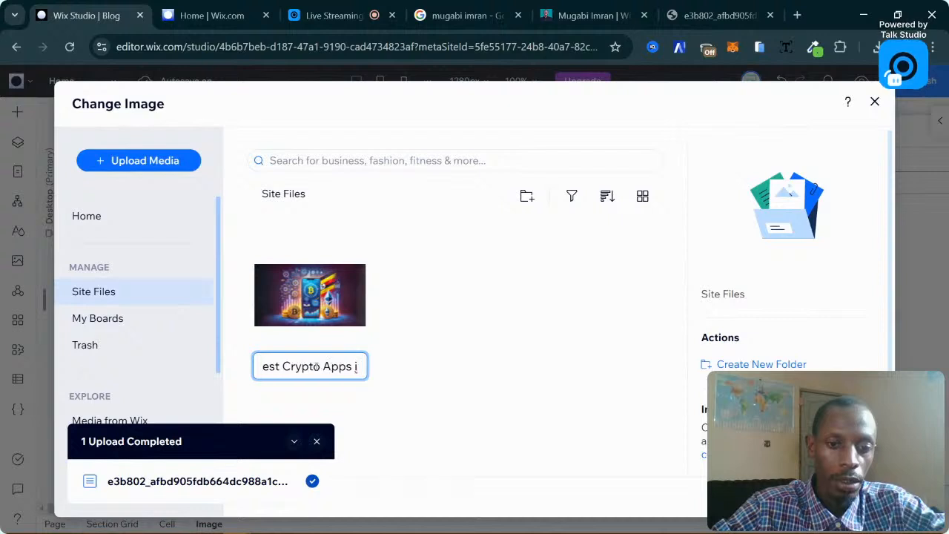
pyautogui.click(326, 342)
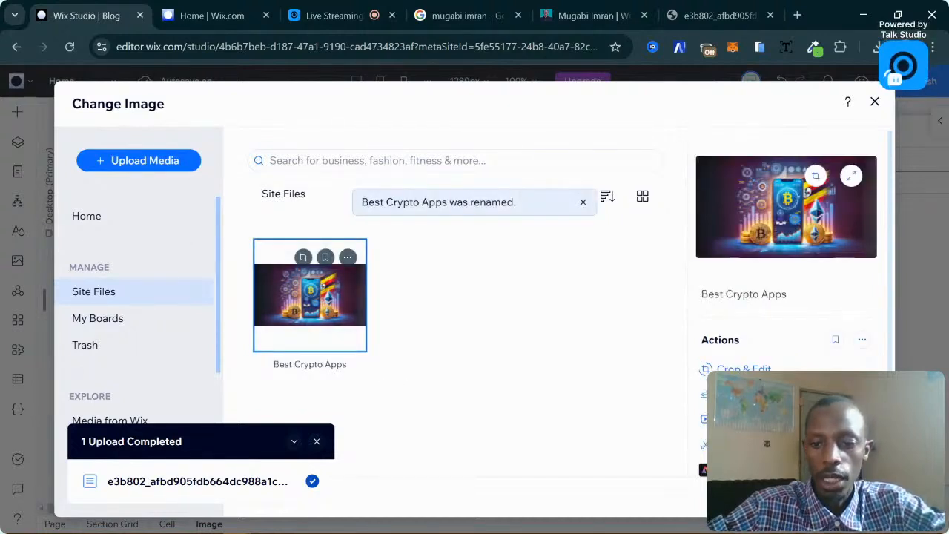
pyautogui.click(838, 496)
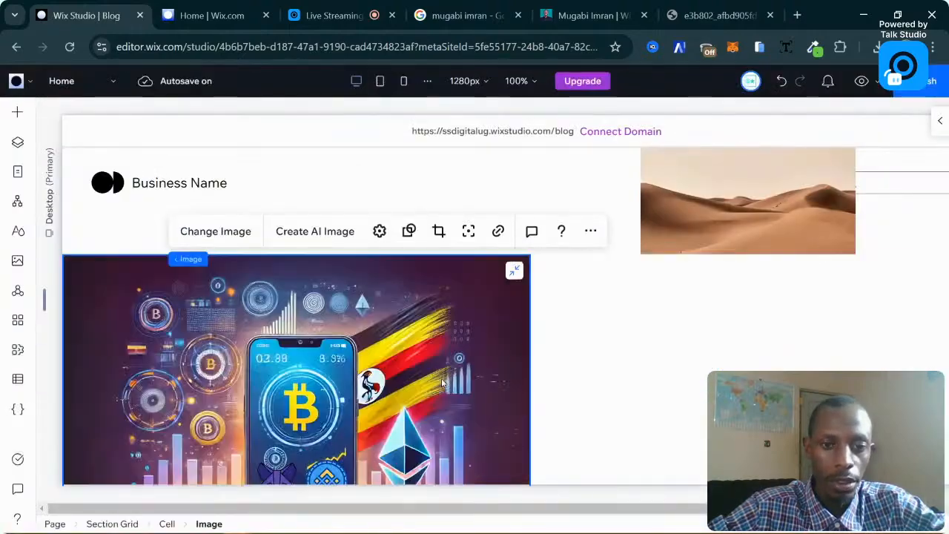
pyautogui.scroll(-3, 442, 383)
pyautogui.scroll(2, 442, 383)
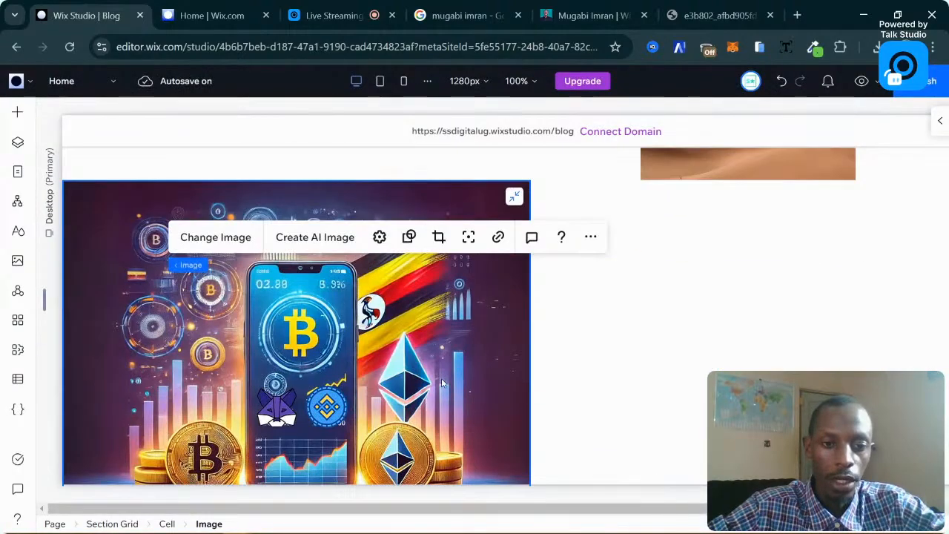
pyautogui.scroll(2, 289, 345)
pyautogui.scroll(-2, 136, 308)
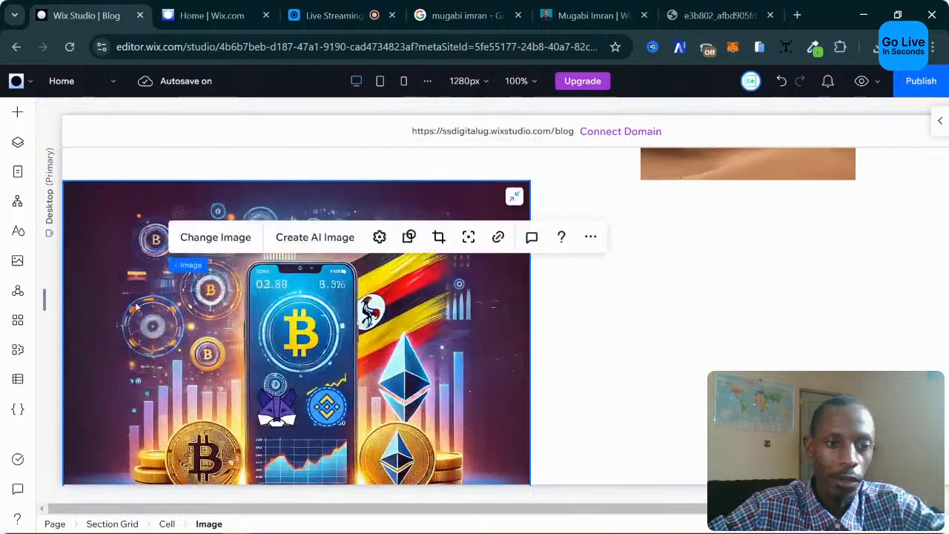
pyautogui.scroll(-1, 136, 307)
pyautogui.scroll(3, 136, 308)
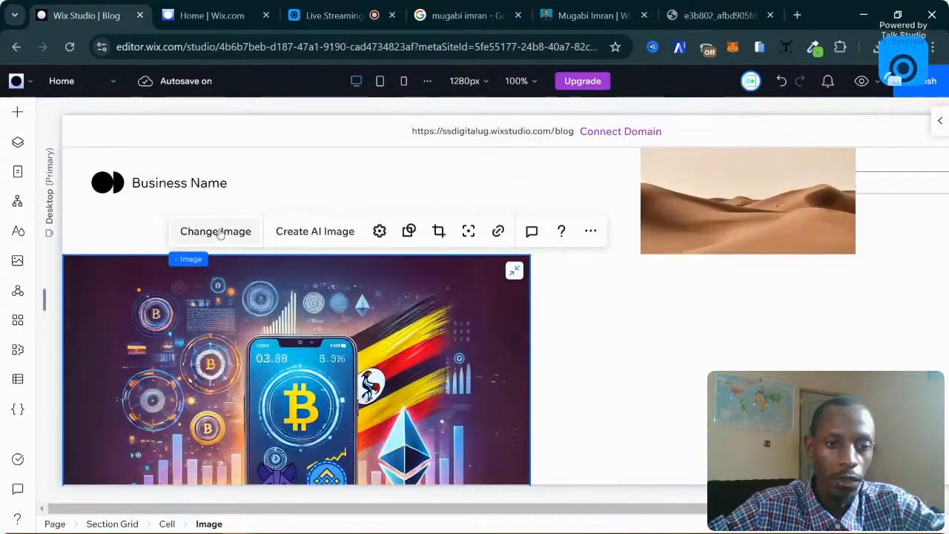
pyautogui.click(217, 232)
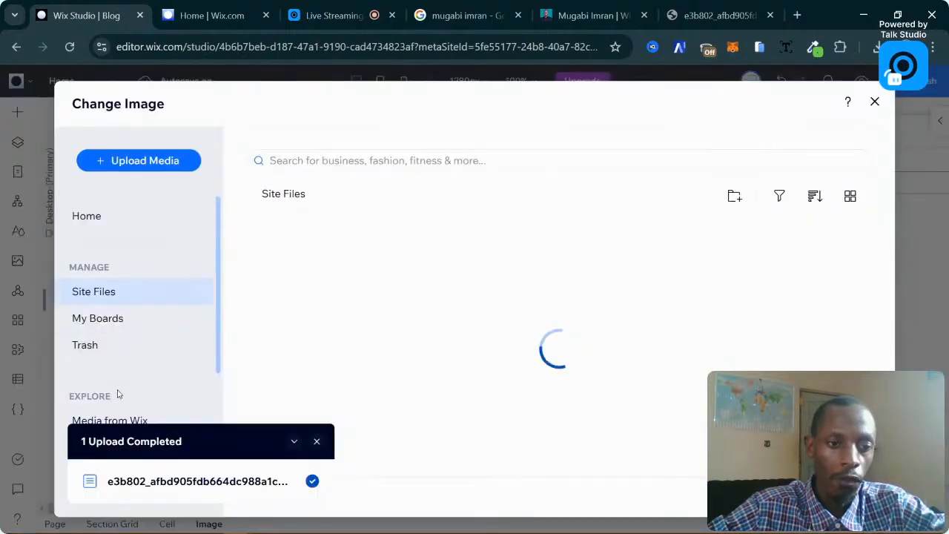
pyautogui.click(111, 417)
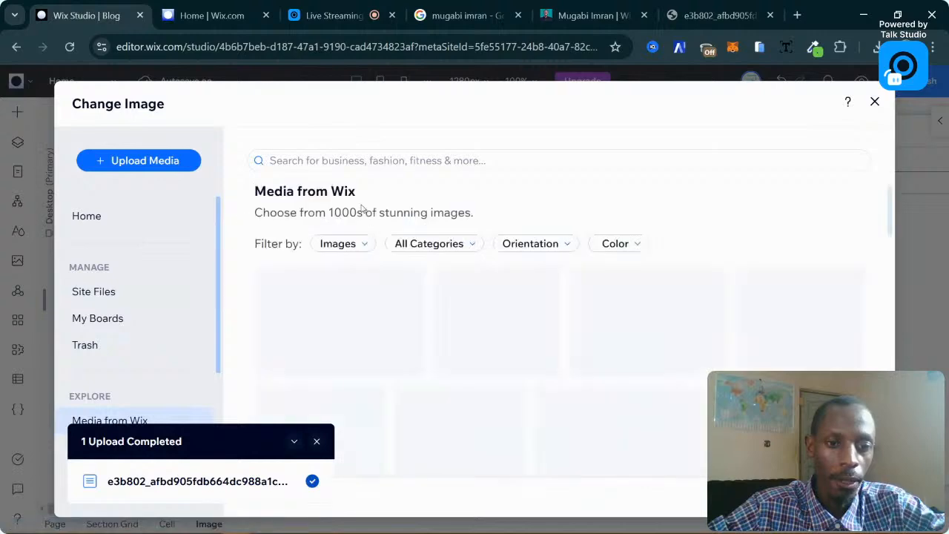
pyautogui.click(360, 319)
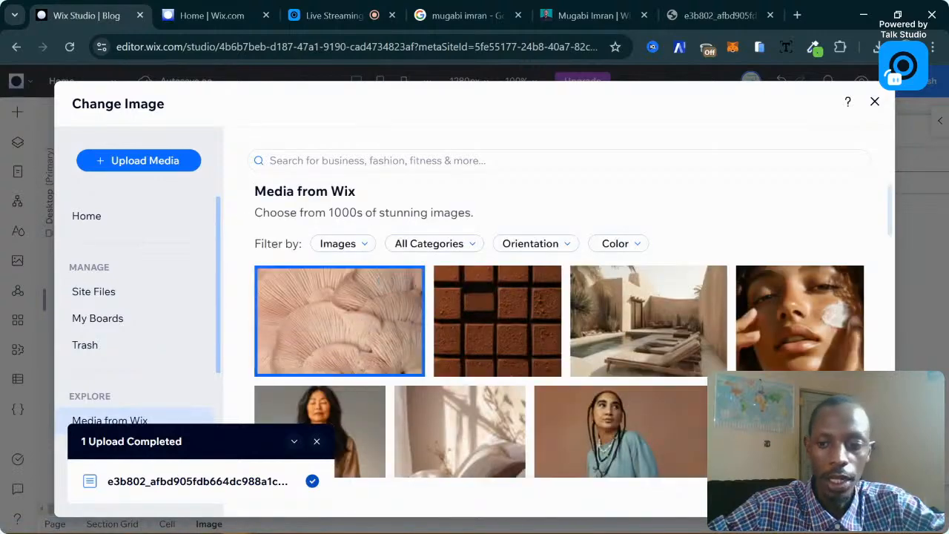
pyautogui.click(876, 103)
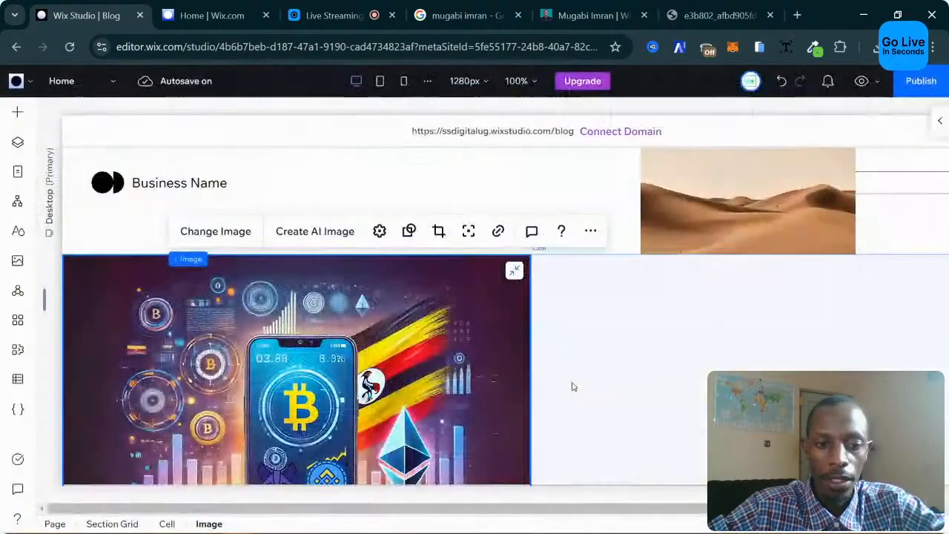
pyautogui.scroll(-1, 563, 401)
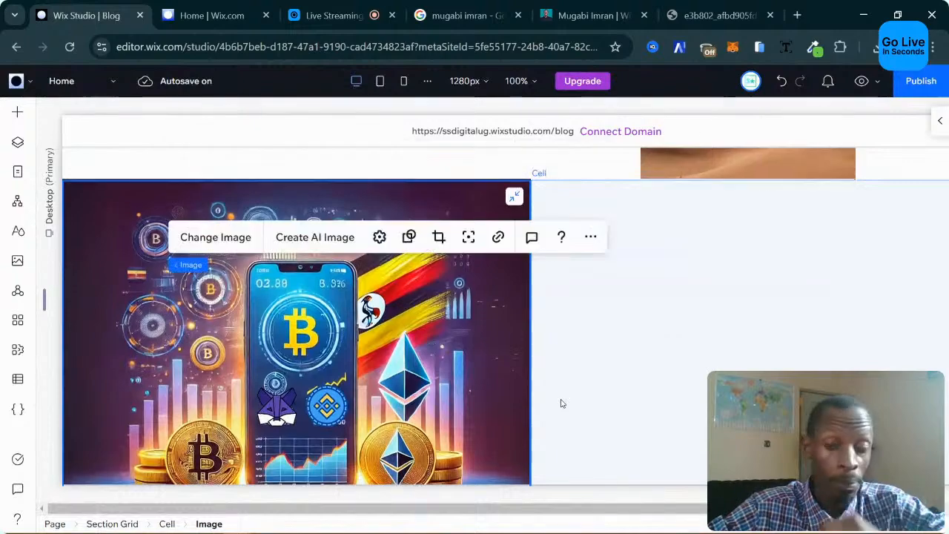
pyautogui.scroll(-2, 561, 401)
pyautogui.scroll(1, 771, 331)
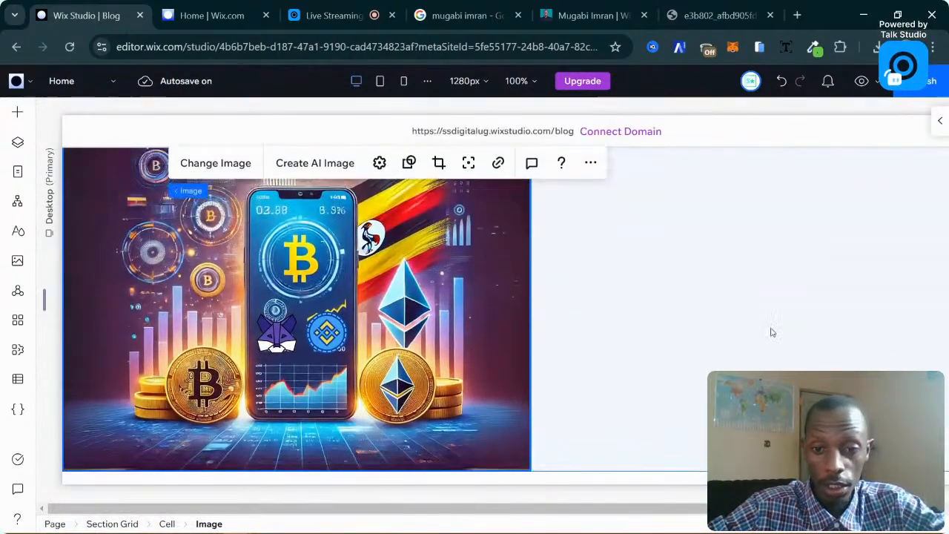
pyautogui.click(619, 335)
pyautogui.scroll(3, 636, 346)
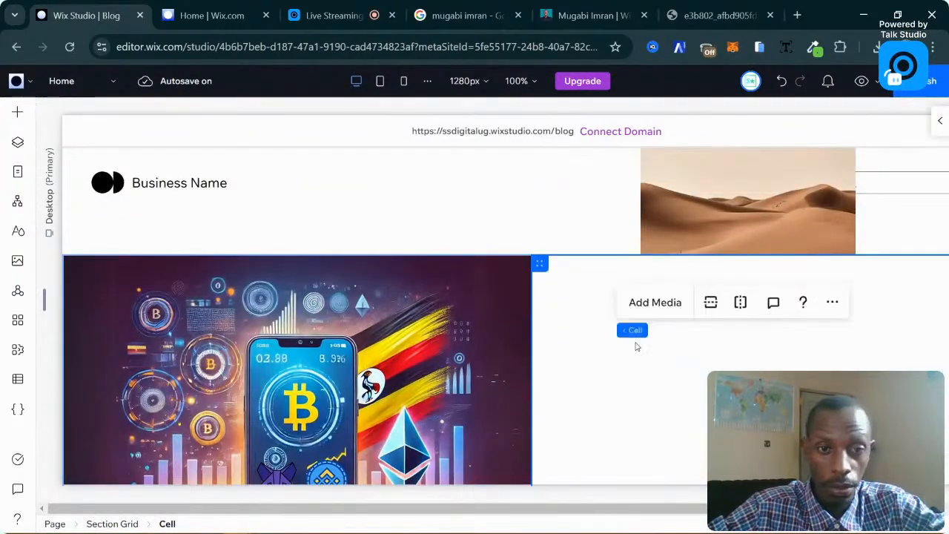
pyautogui.scroll(-2, 636, 343)
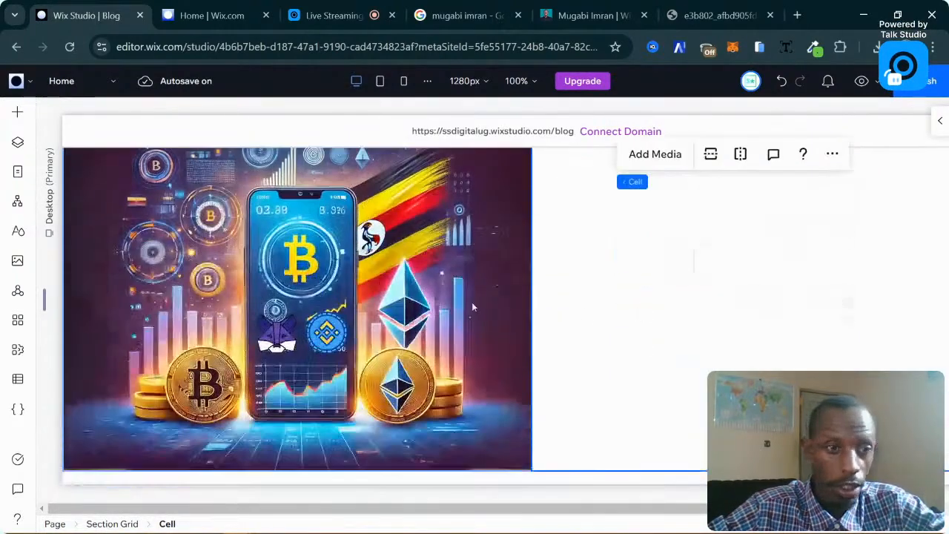
# Drag a paragraph from Add Elements > Text into the empty right cell.
pyautogui.click(18, 112)
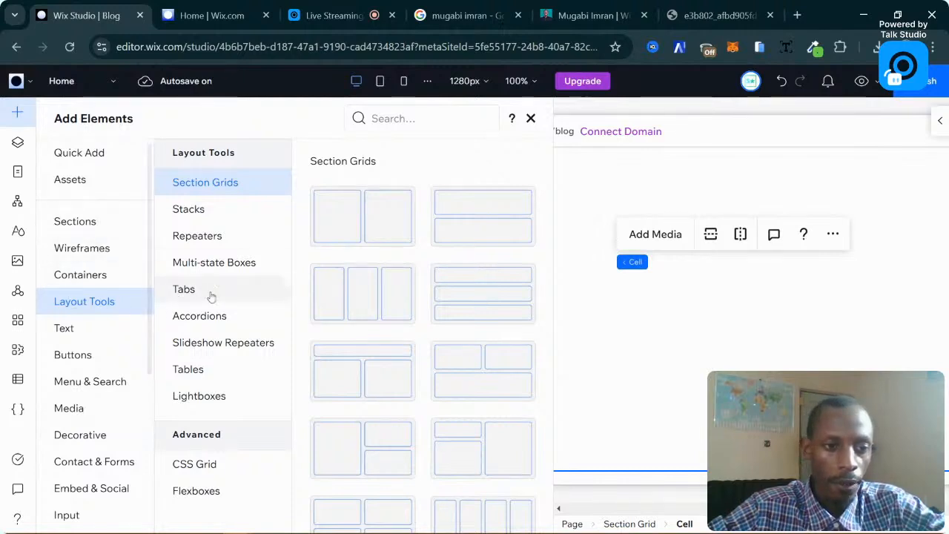
pyautogui.click(66, 326)
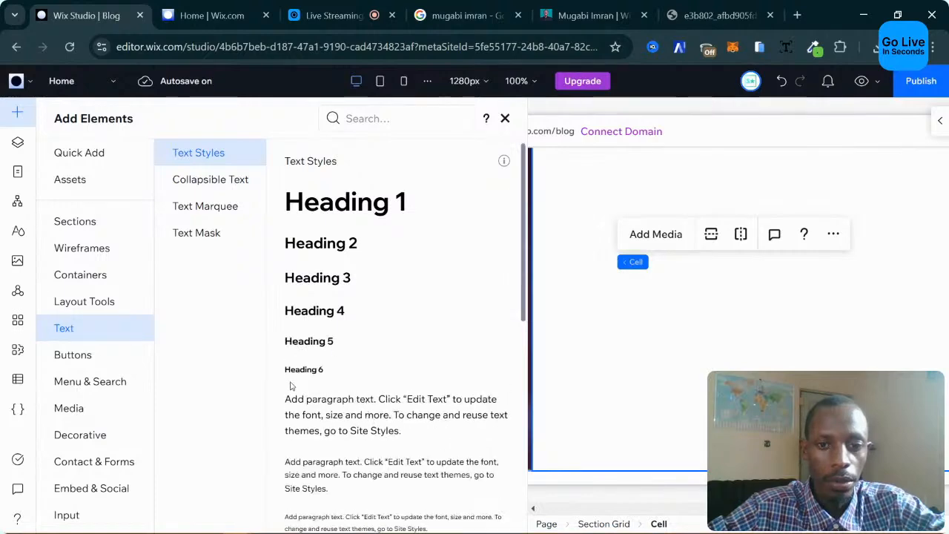
pyautogui.moveTo(367, 415); pyautogui.dragTo(729, 369)
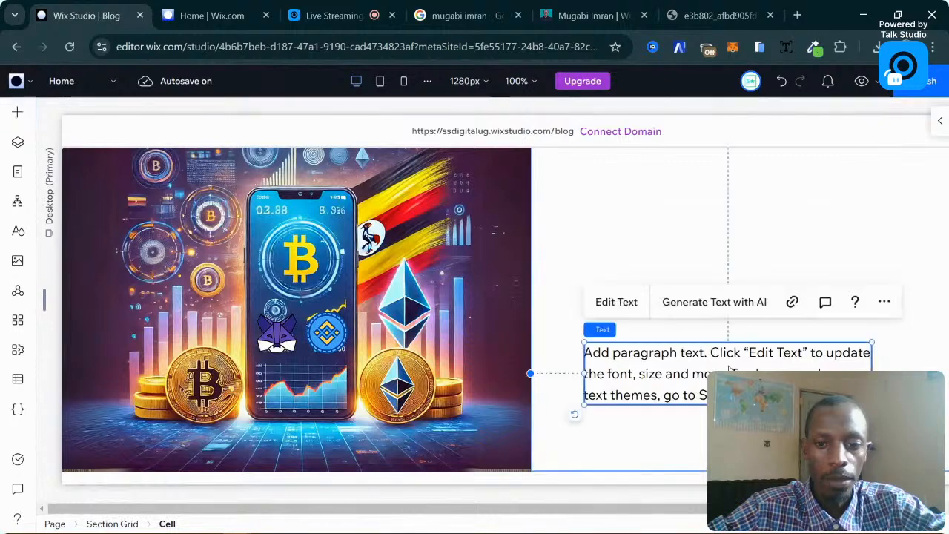
# Add a Heading 2 to the right cell and position it above the paragraph.
pyautogui.click(17, 111)
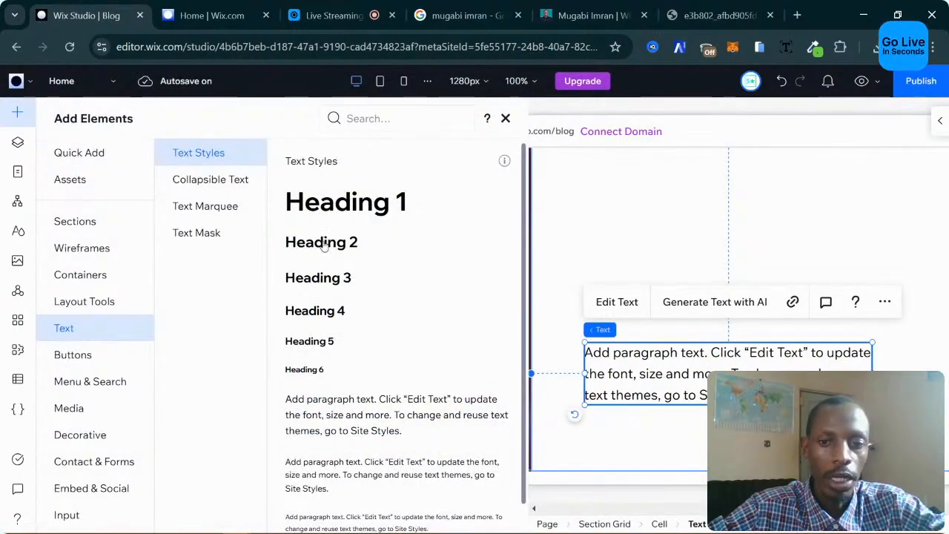
pyautogui.moveTo(324, 247); pyautogui.dragTo(796, 245)
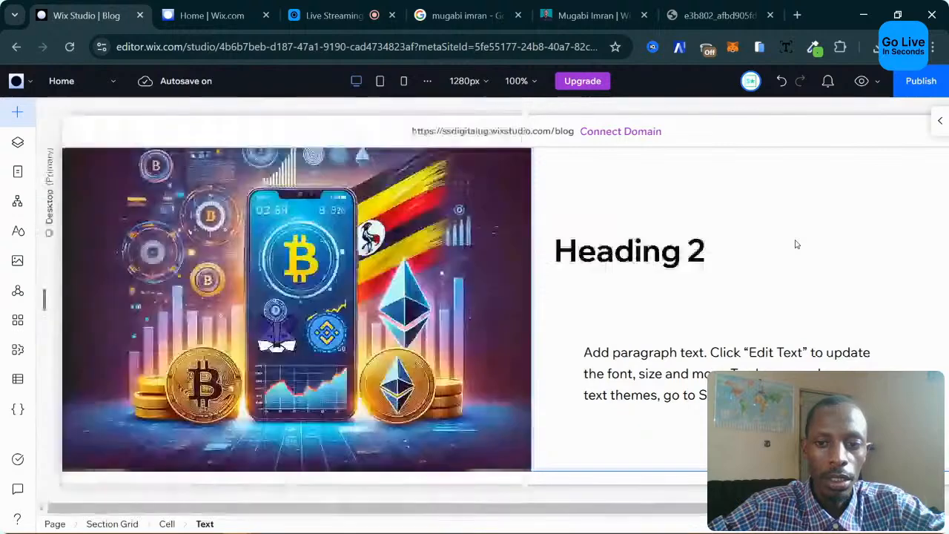
pyautogui.moveTo(625, 254); pyautogui.dragTo(660, 245)
pyautogui.scroll(2, 664, 318)
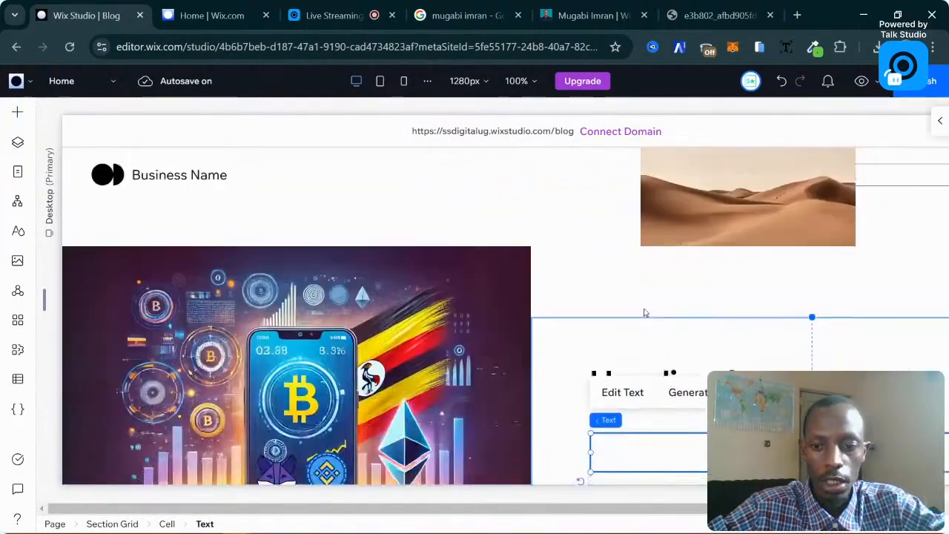
pyautogui.scroll(-2, 644, 312)
pyautogui.hscroll(2, 840, 369)
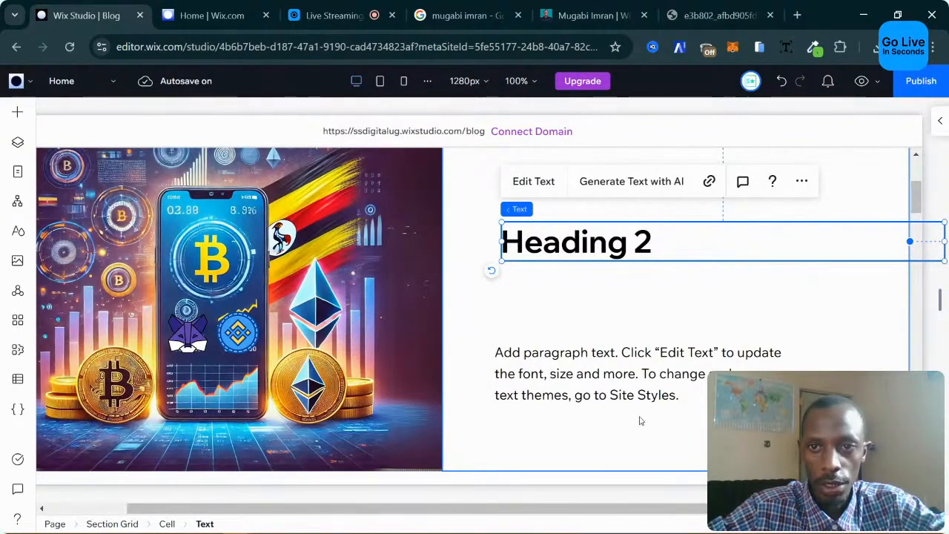
# Zoom to 90%, narrow the Heading 2 and move it higher in the cell.
pyautogui.hotkey('ctrl', '-')
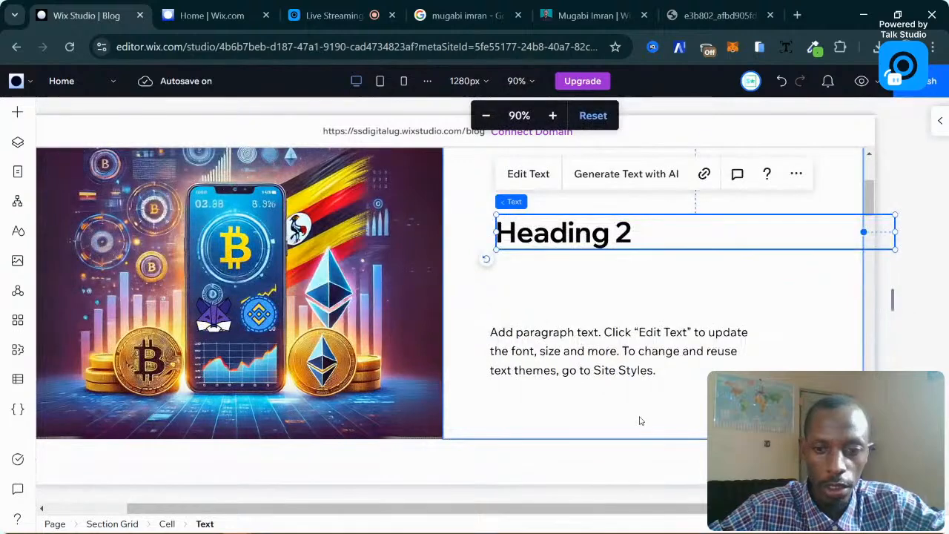
pyautogui.moveTo(534, 510); pyautogui.dragTo(505, 513)
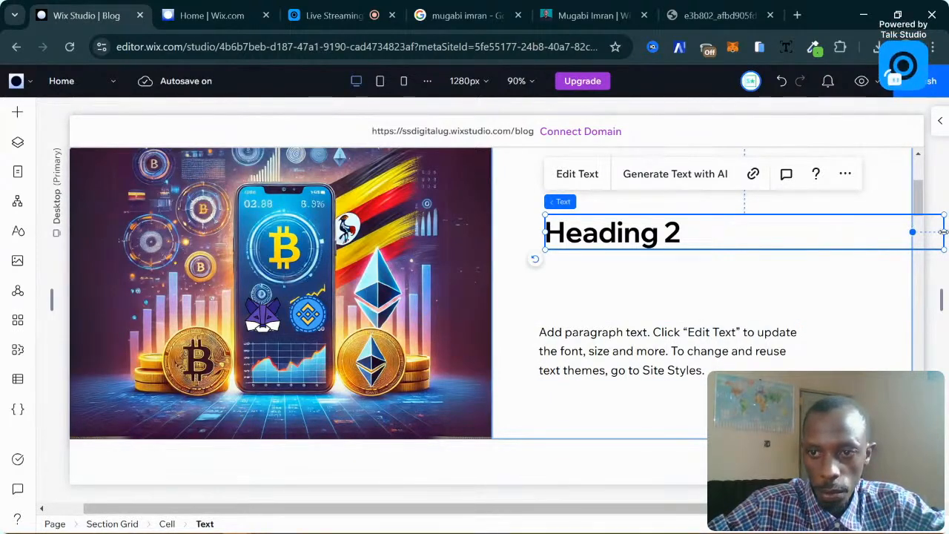
pyautogui.moveTo(938, 236); pyautogui.dragTo(813, 225)
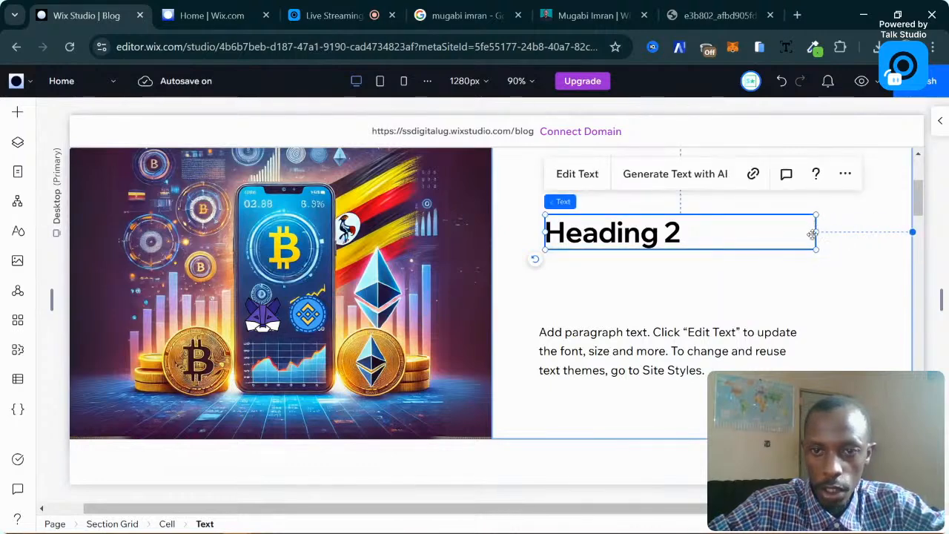
pyautogui.scroll(3, 812, 235)
pyautogui.moveTo(588, 356); pyautogui.dragTo(587, 320)
# Move the paragraph directly under the heading and widen it to about 496px.
pyautogui.scroll(-2, 607, 396)
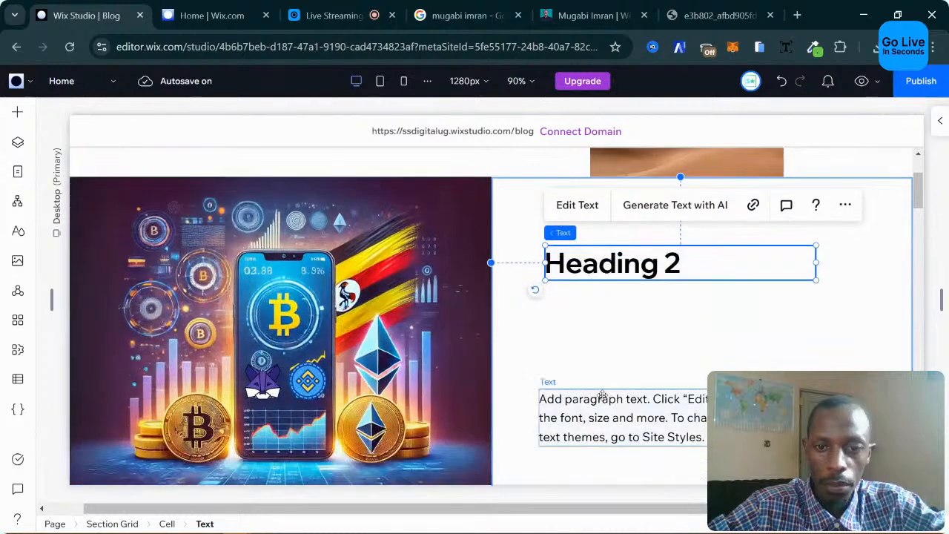
pyautogui.click(601, 400)
pyautogui.moveTo(634, 423); pyautogui.dragTo(640, 321)
pyautogui.moveTo(804, 321); pyautogui.dragTo(871, 310)
# Select the Heading 2 and the paragraph together.
pyautogui.click(639, 324)
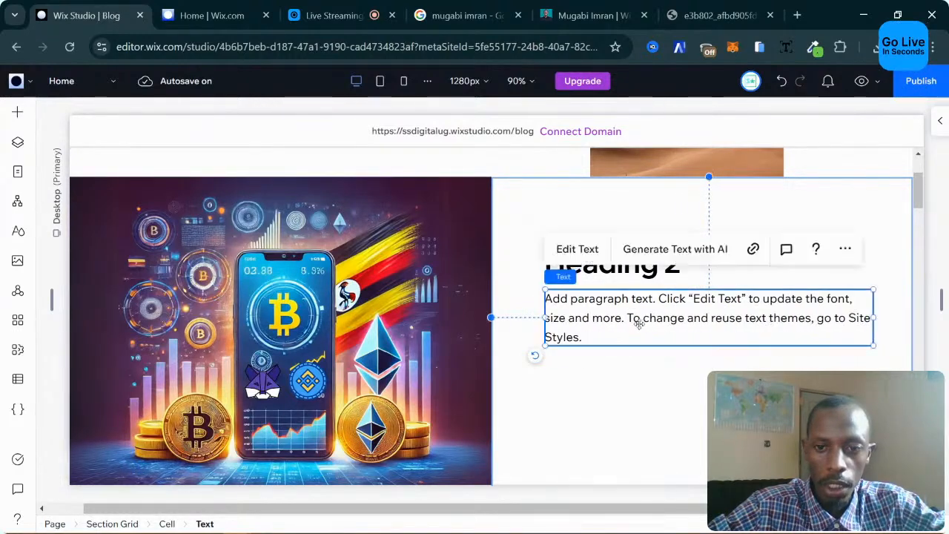
pyautogui.scroll(-3, 667, 366)
pyautogui.scroll(3, 667, 366)
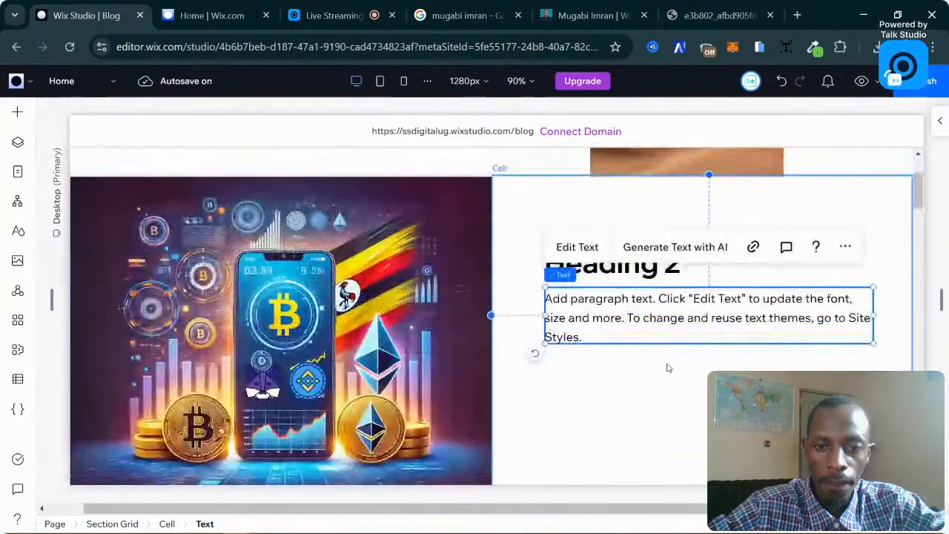
pyautogui.click(561, 352)
pyautogui.click(609, 269)
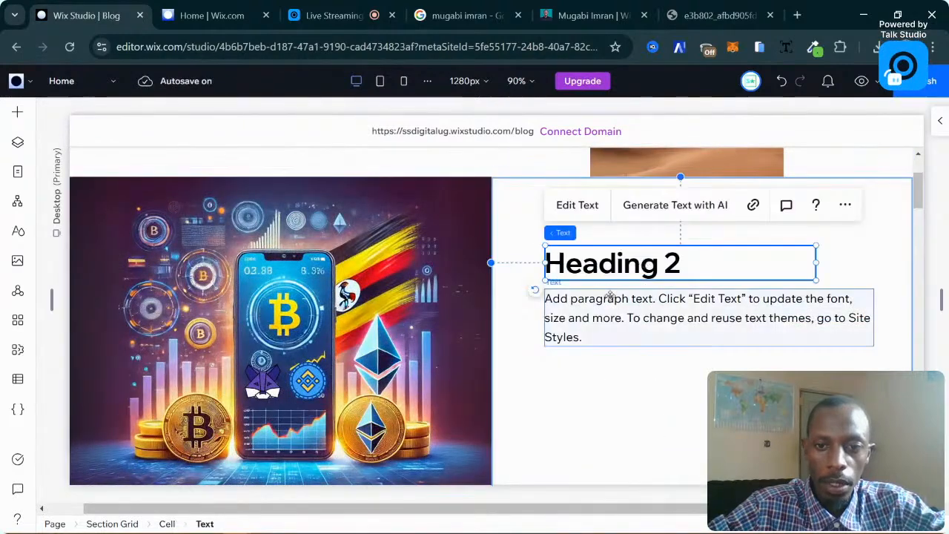
pyautogui.keyDown('shift'); pyautogui.click(623, 304); pyautogui.keyUp('shift')
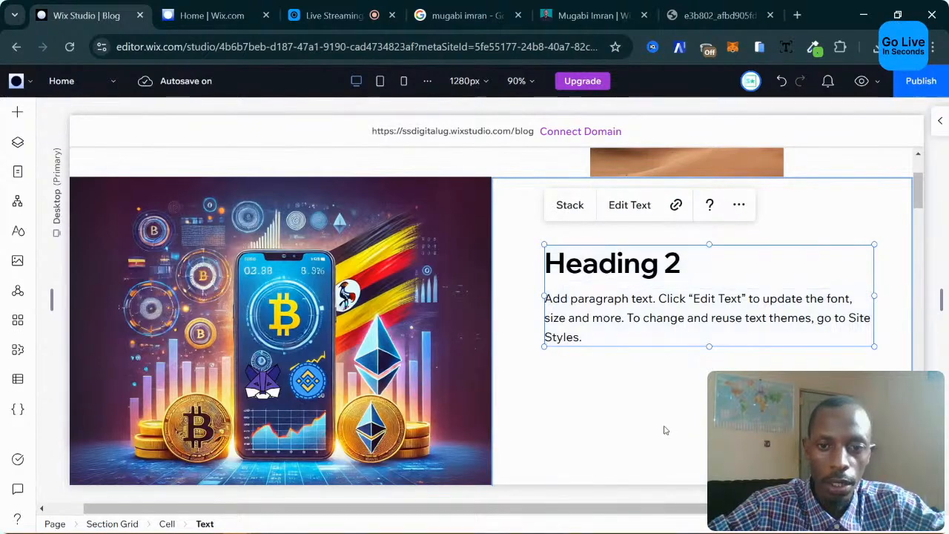
# Stack the heading and paragraph, then change the heading text to 'About'.
pyautogui.click(628, 409)
pyautogui.click(684, 266)
pyautogui.click(684, 266)
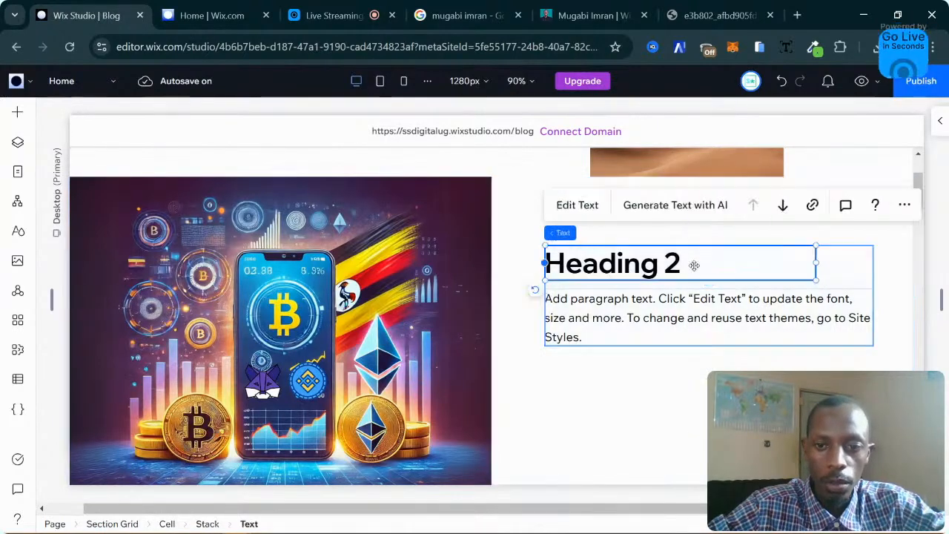
pyautogui.click(602, 211)
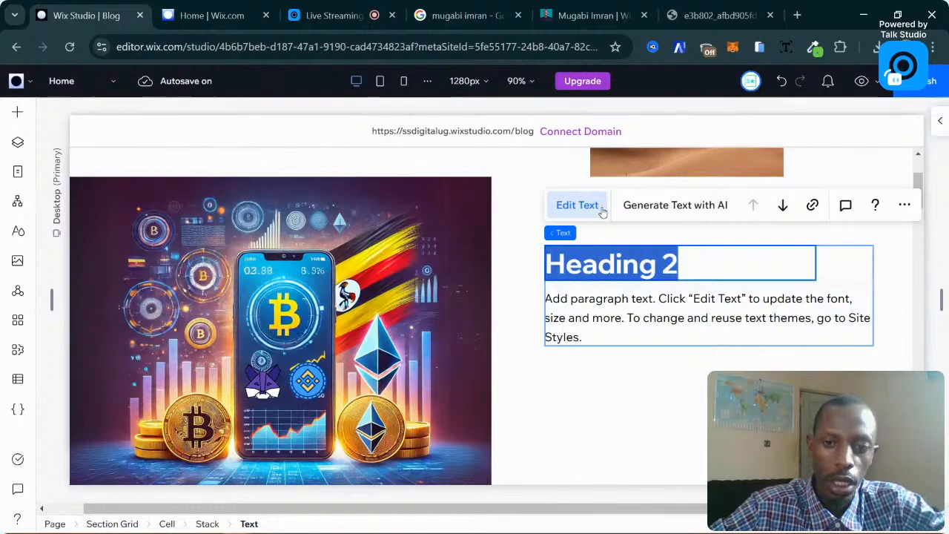
pyautogui.write('About')
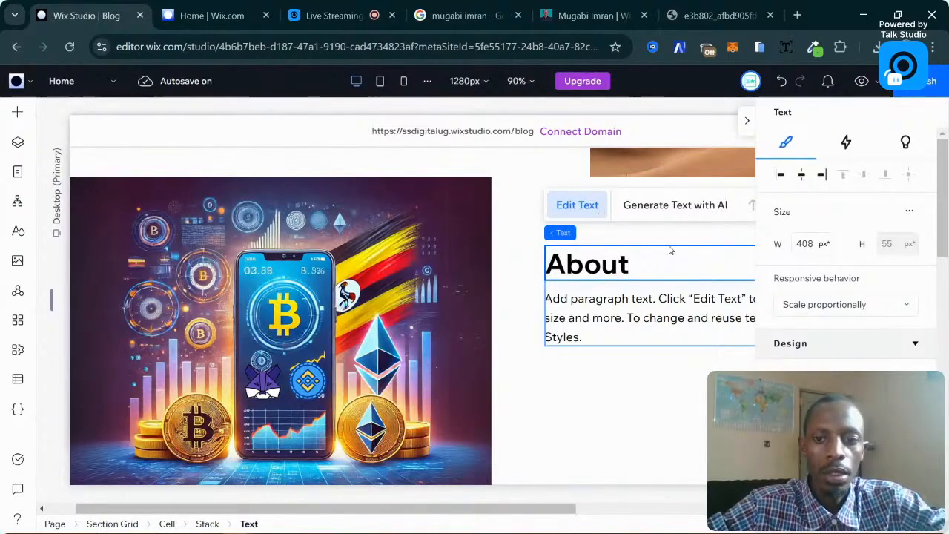
pyautogui.click(593, 15)
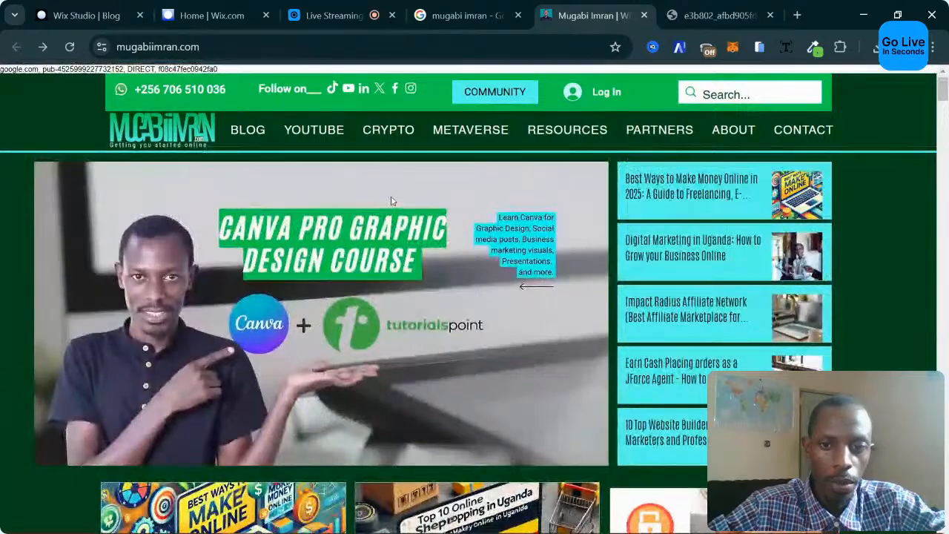
# Select the Medium articles paragraph on the live blog homepage.
pyautogui.scroll(-15, 393, 200)
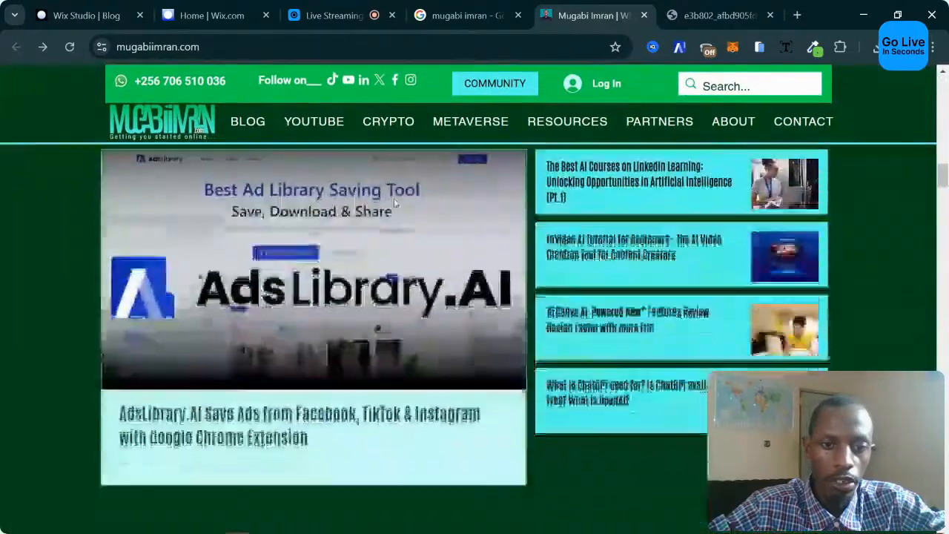
pyautogui.scroll(-18, 394, 203)
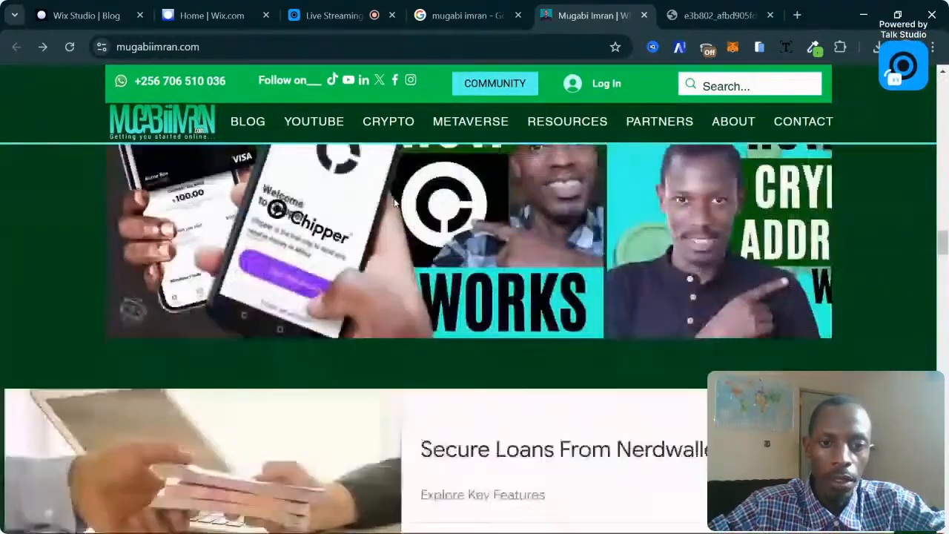
pyautogui.scroll(-15, 395, 201)
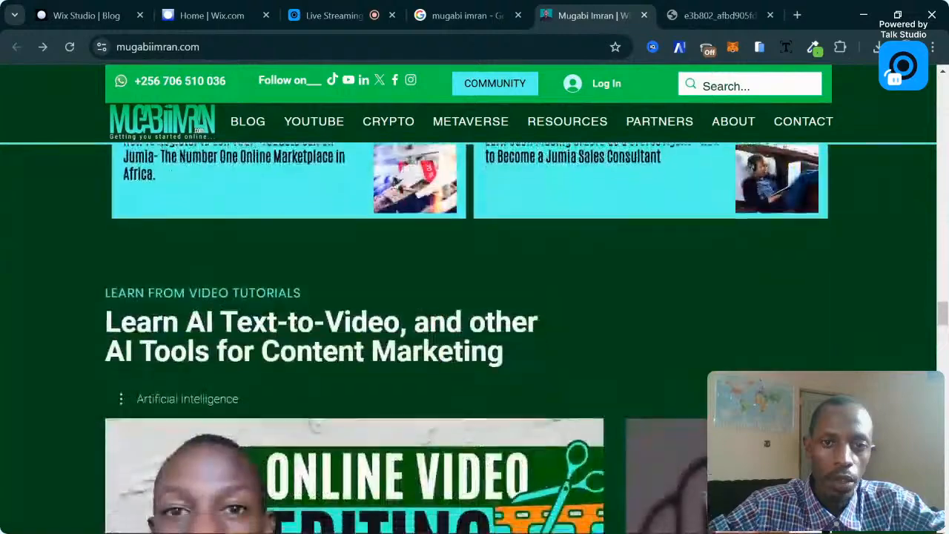
pyautogui.scroll(-12, 395, 202)
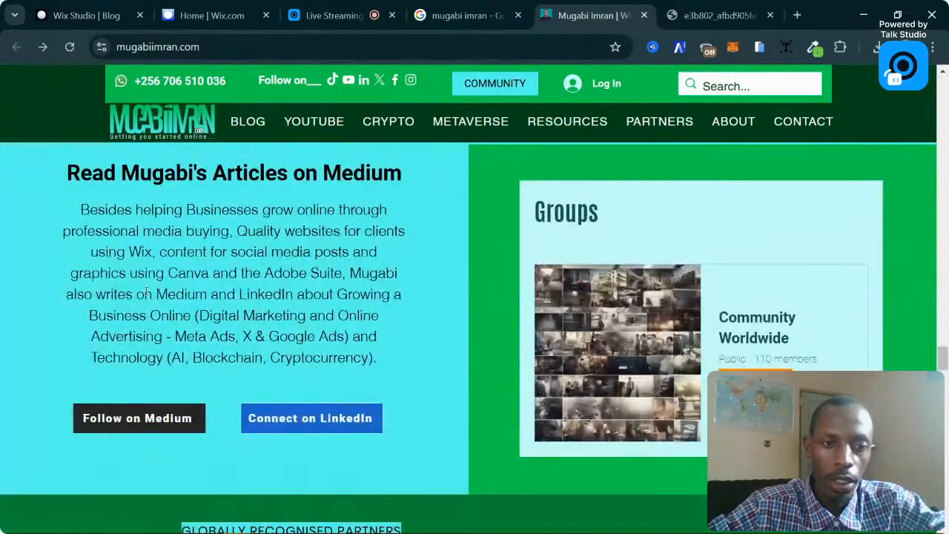
pyautogui.tripleClick(146, 293)
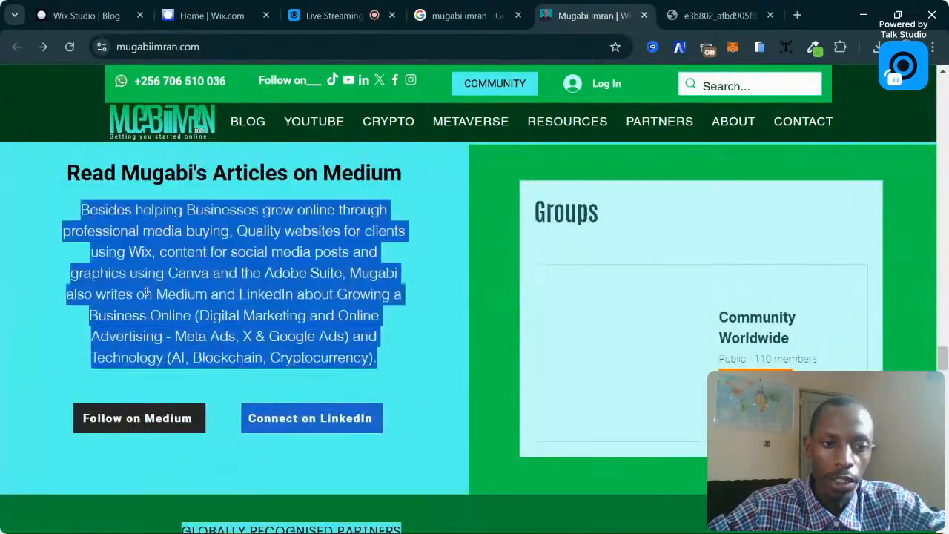
pyautogui.click(97, 9)
# Replace the placeholder paragraph with the pasted Medium and LinkedIn bio.
pyautogui.click(629, 312)
pyautogui.doubleClick(628, 311)
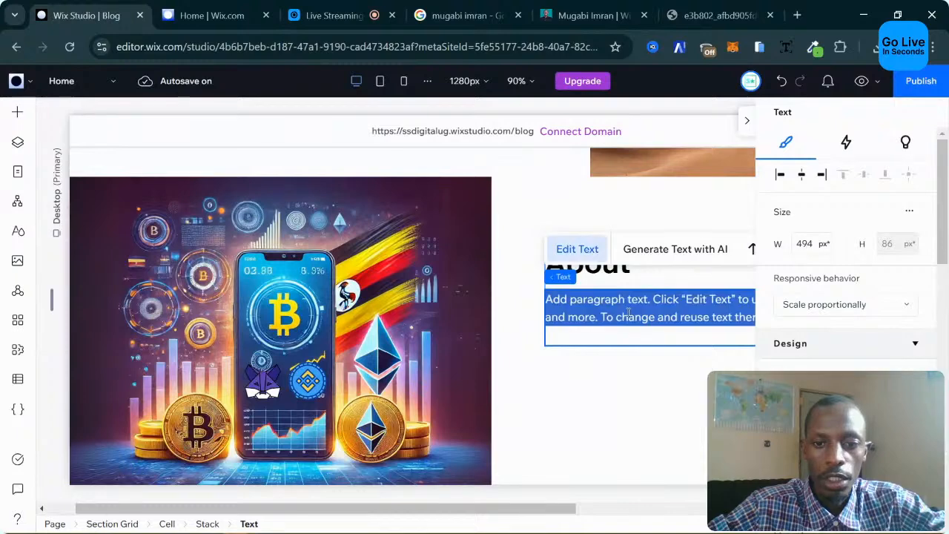
pyautogui.click(628, 312)
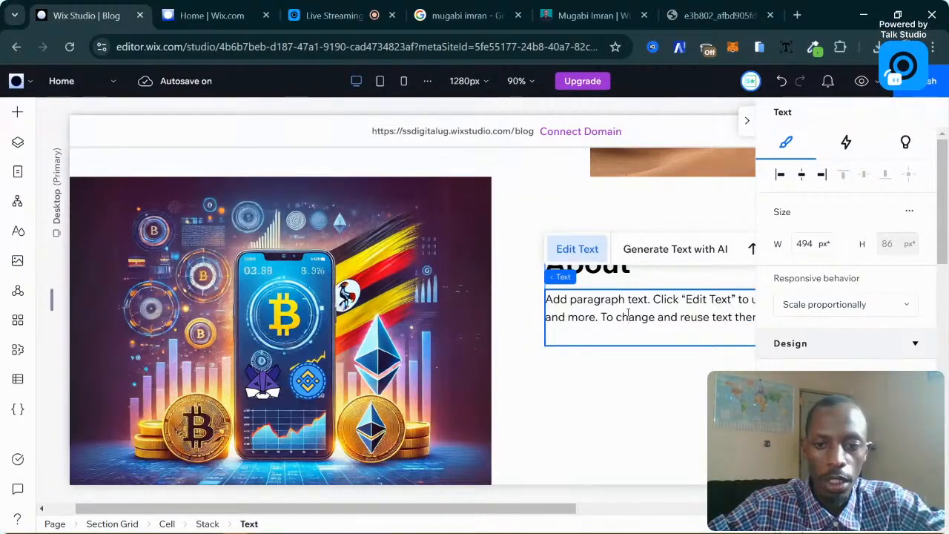
pyautogui.doubleClick(628, 317)
pyautogui.tripleClick(629, 312)
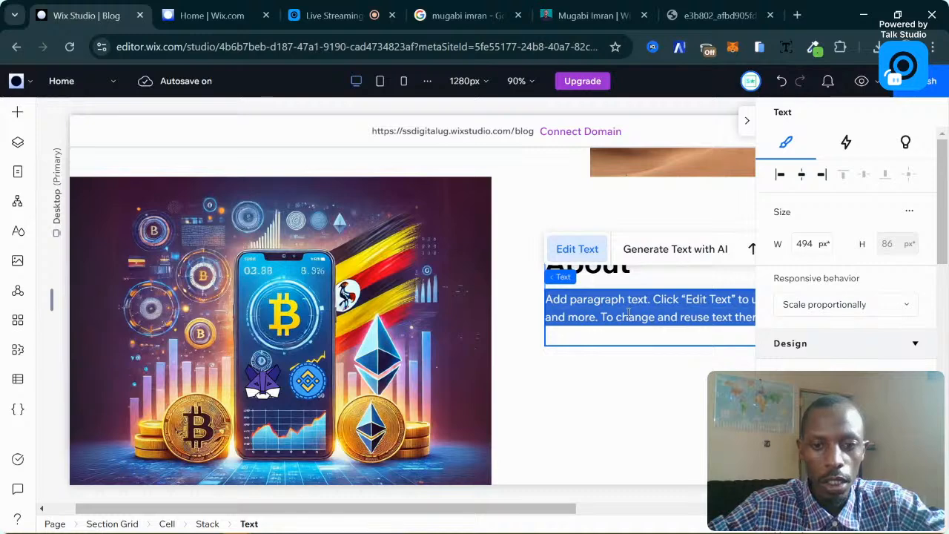
pyautogui.hotkey('ctrl', 'v')
pyautogui.click(503, 341)
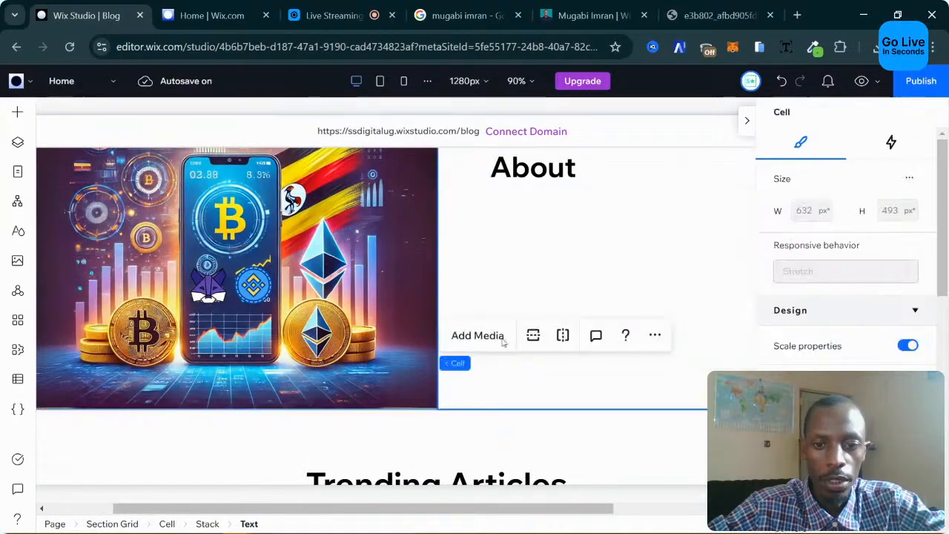
# Select the About stack, then the hero section's column grid.
pyautogui.click(629, 247)
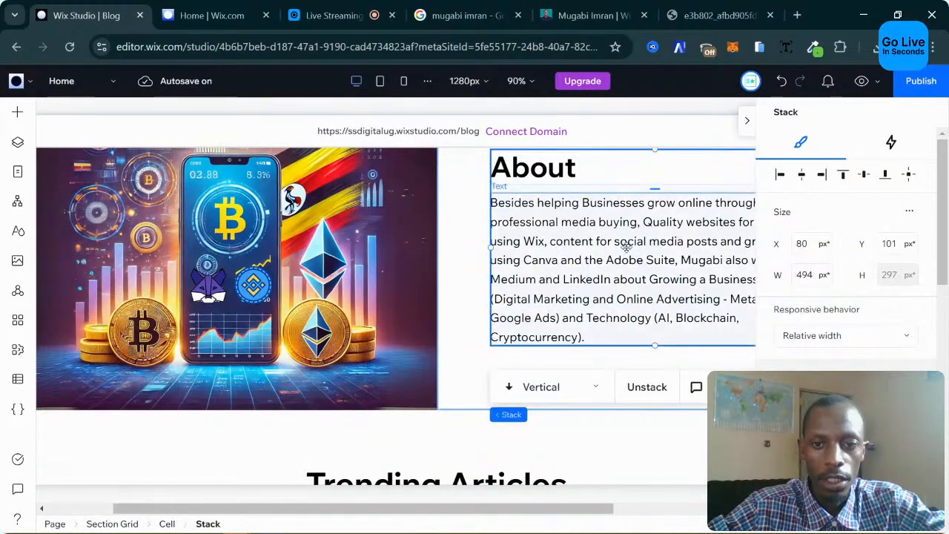
pyautogui.click(627, 248)
pyautogui.click(521, 370)
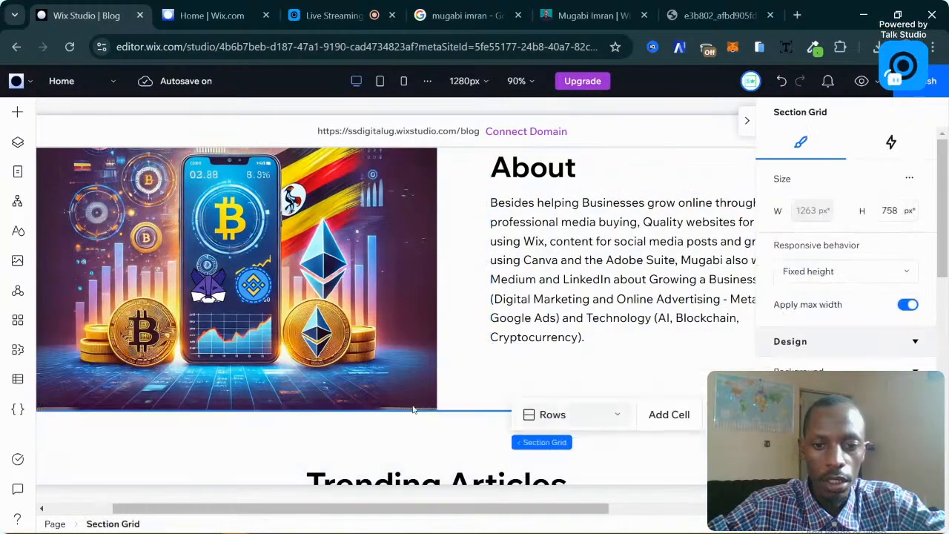
pyautogui.click(522, 370)
pyautogui.scroll(1, 456, 376)
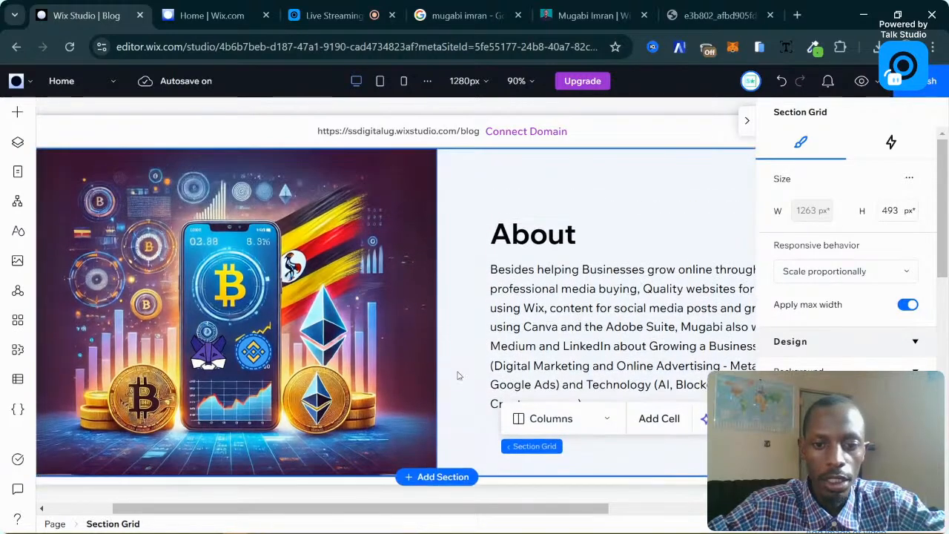
pyautogui.click(522, 215)
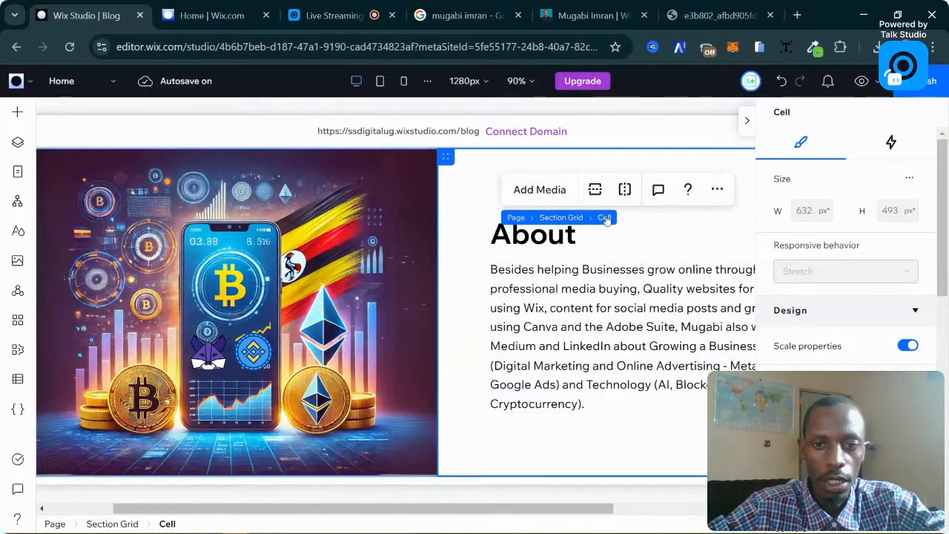
pyautogui.click(629, 246)
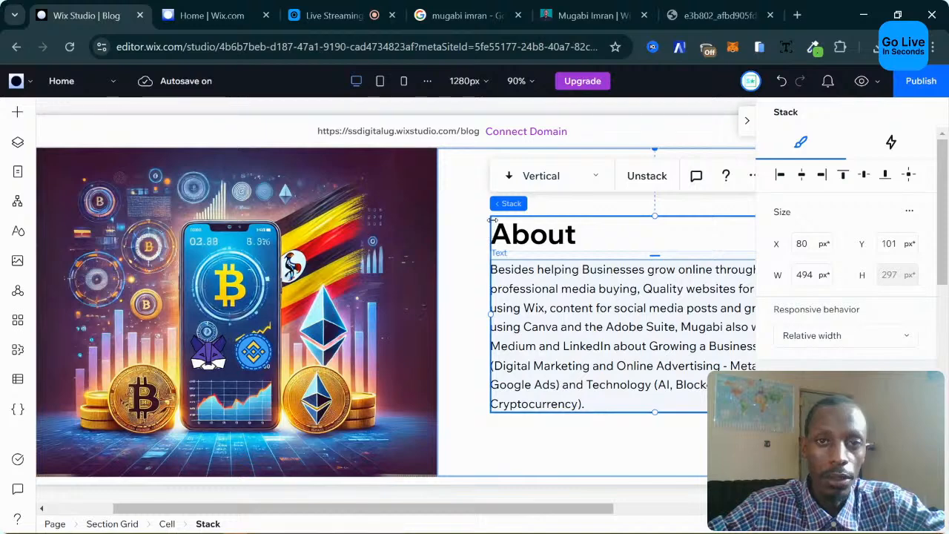
pyautogui.click(639, 279)
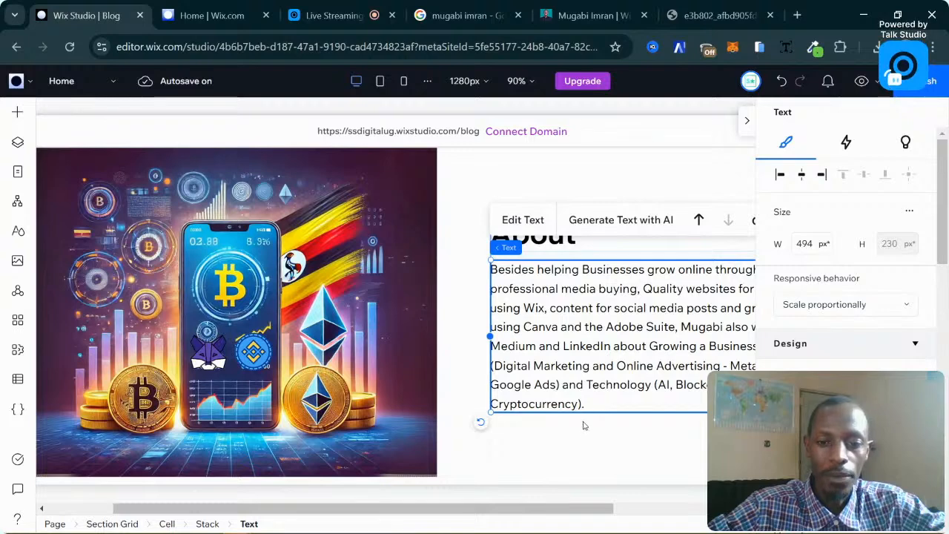
pyautogui.click(586, 444)
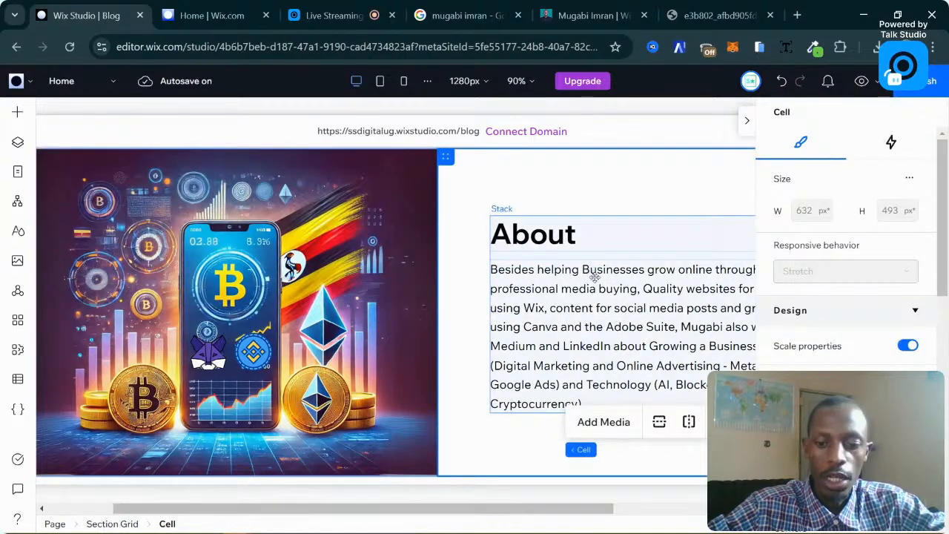
pyautogui.hotkey('ctrl', '-')
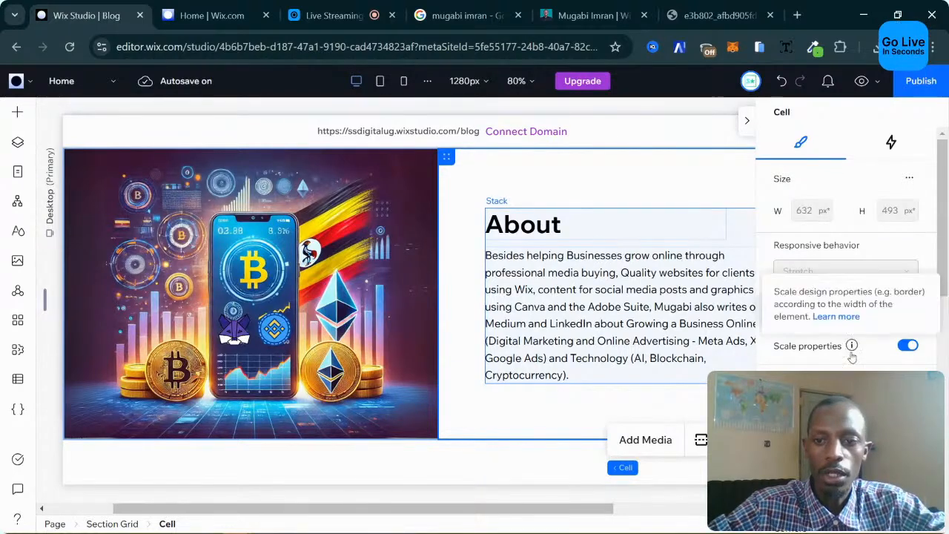
pyautogui.scroll(-5, 851, 355)
pyautogui.scroll(-1, 851, 356)
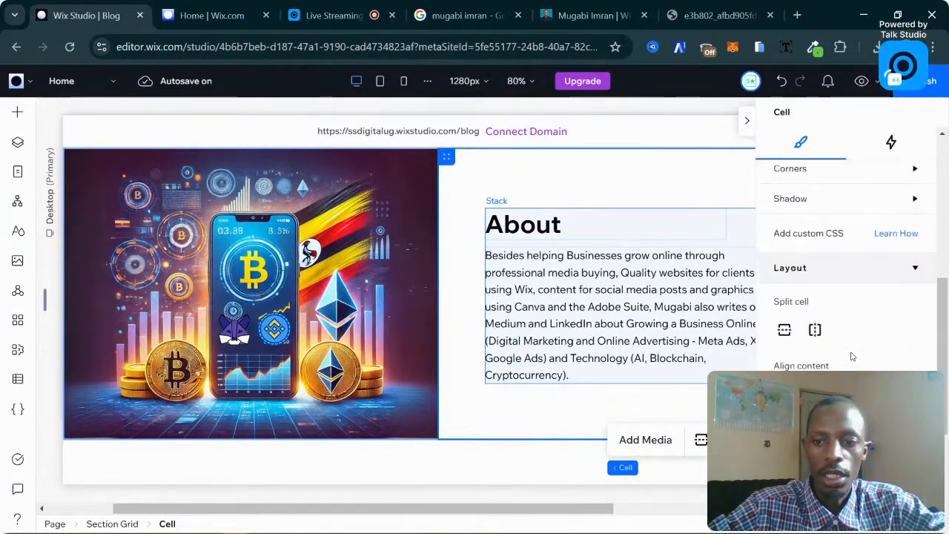
pyautogui.scroll(5, 852, 356)
pyautogui.scroll(-6, 851, 356)
pyautogui.scroll(-3, 851, 356)
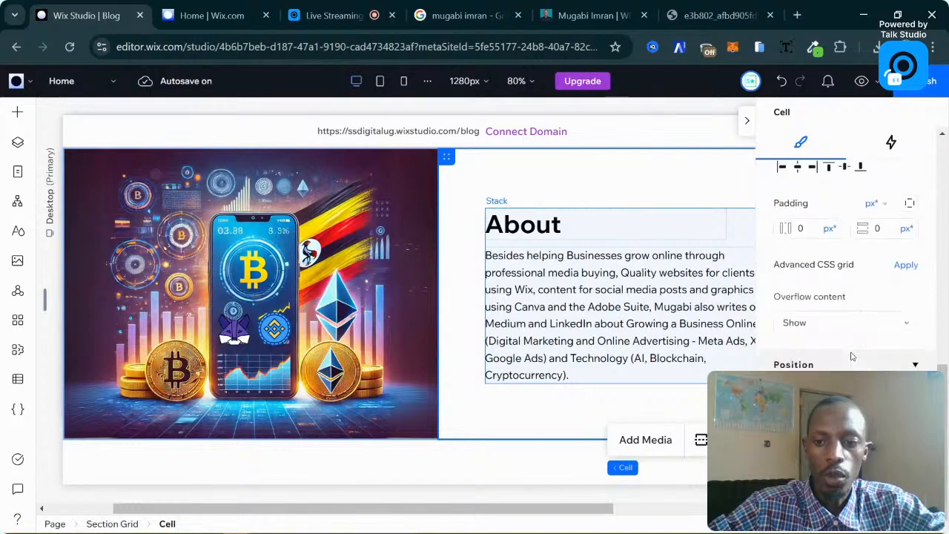
pyautogui.scroll(6, 851, 356)
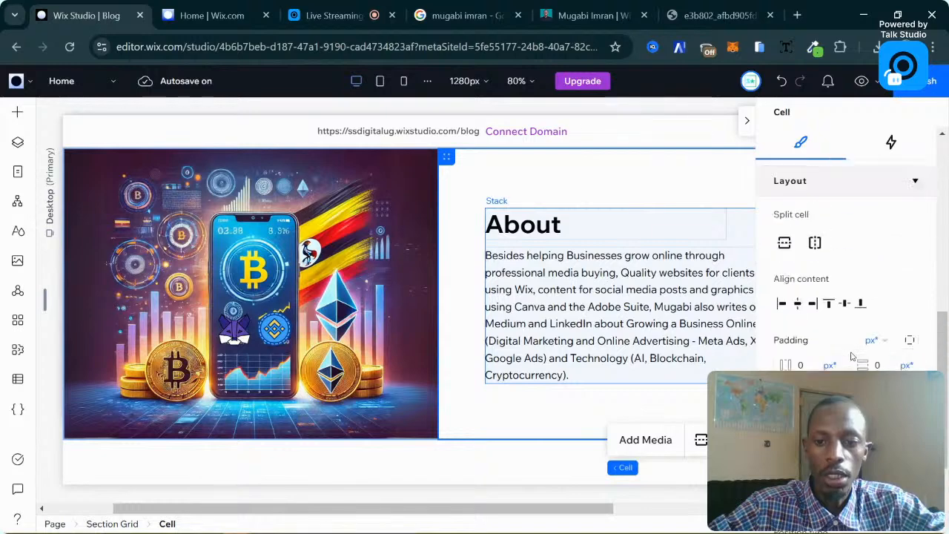
pyautogui.click(585, 232)
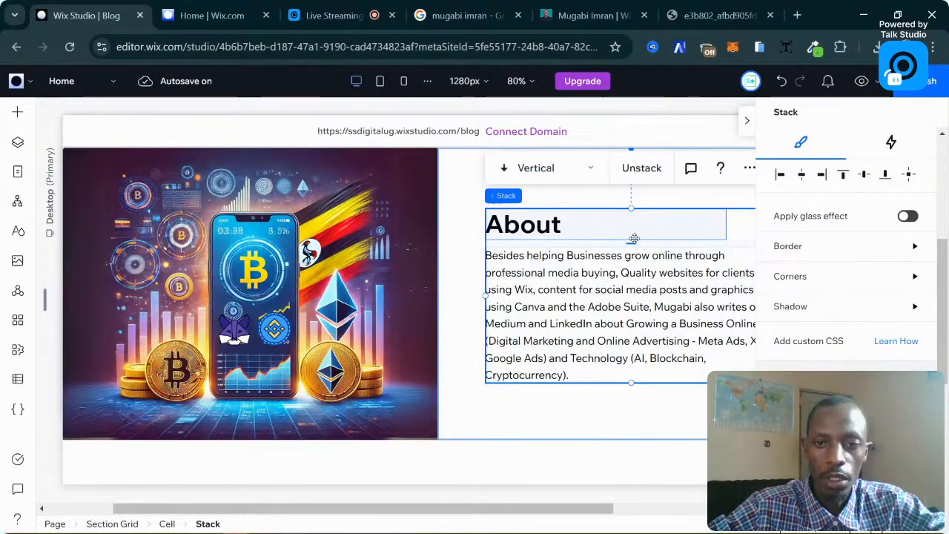
pyautogui.click(567, 224)
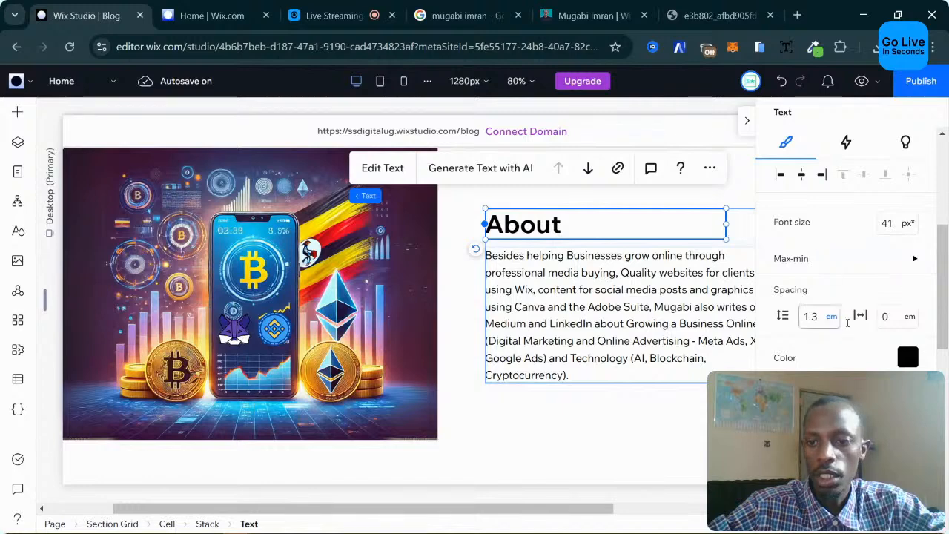
pyautogui.click(908, 359)
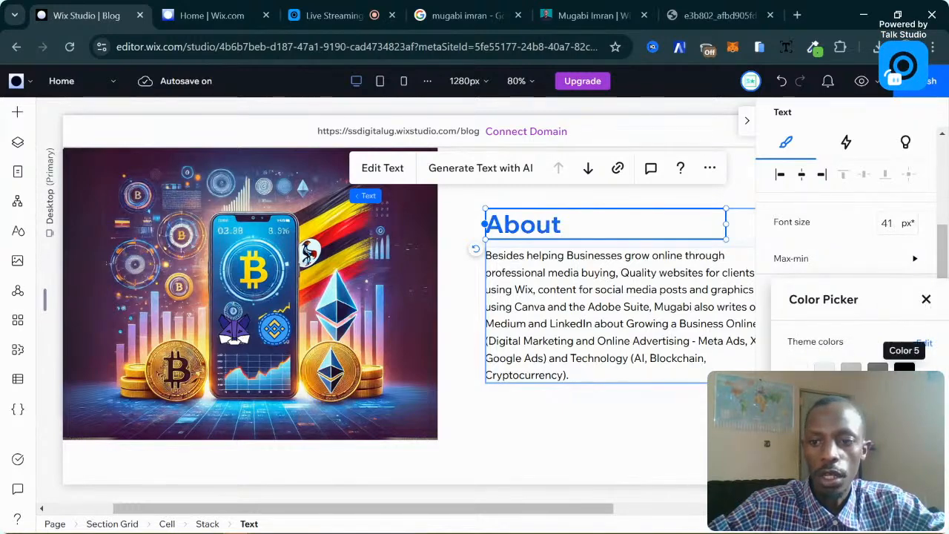
pyautogui.click(904, 366)
pyautogui.click(926, 299)
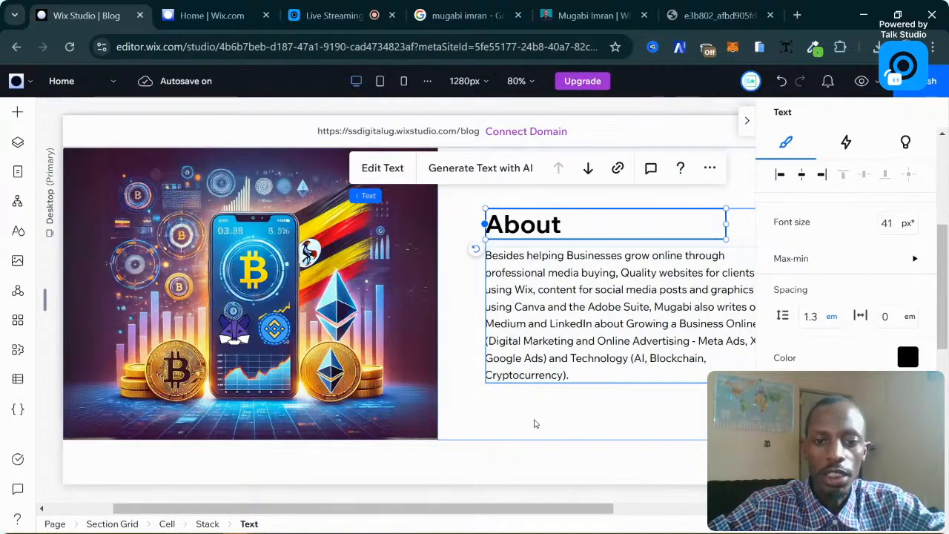
pyautogui.click(579, 315)
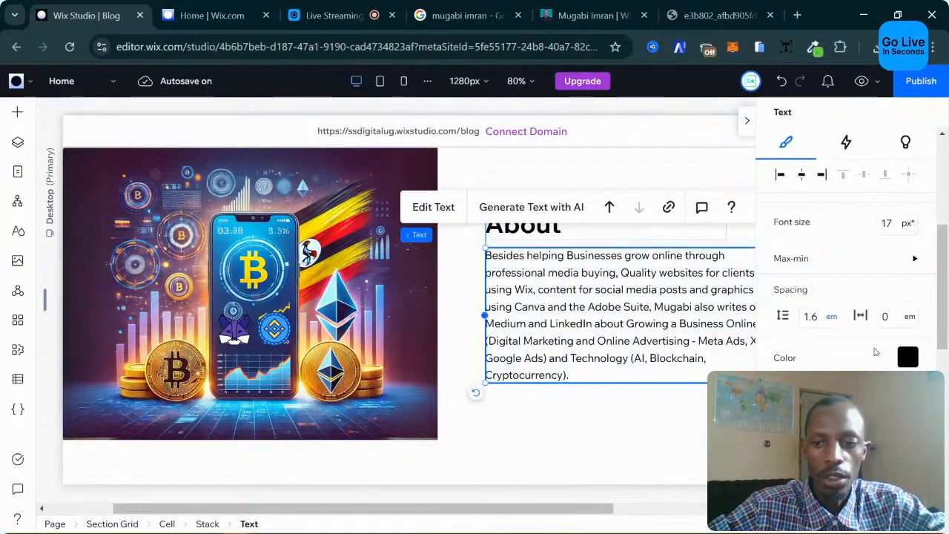
pyautogui.scroll(-5, 823, 304)
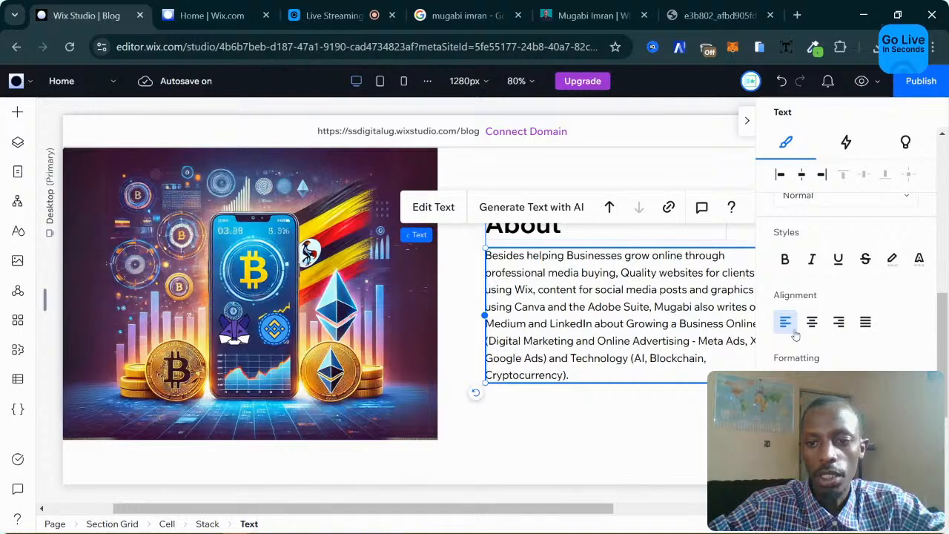
pyautogui.scroll(2, 805, 326)
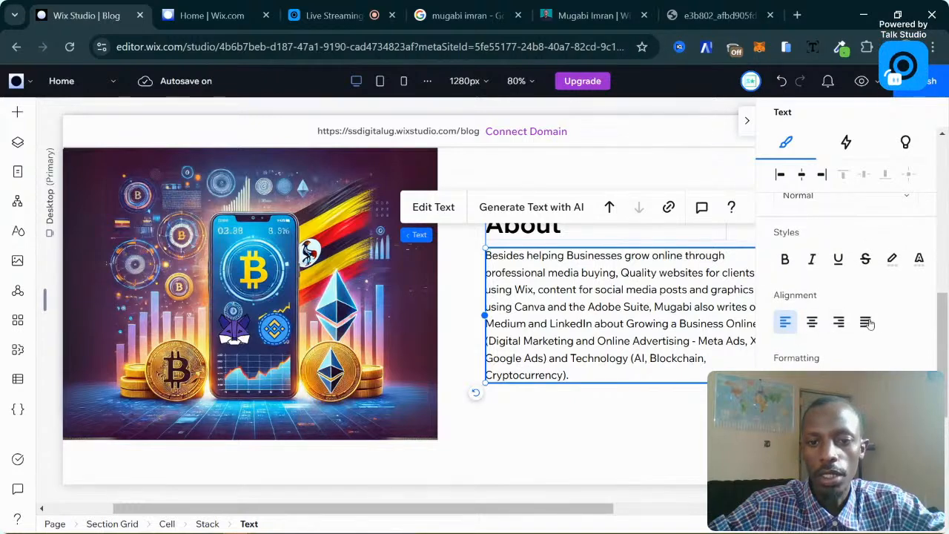
pyautogui.click(838, 322)
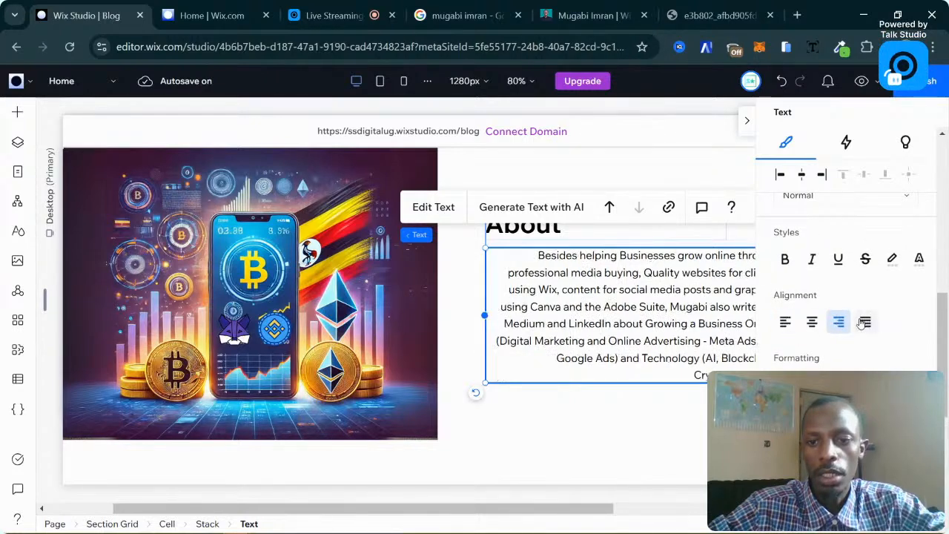
pyautogui.click(786, 322)
pyautogui.scroll(-5, 831, 319)
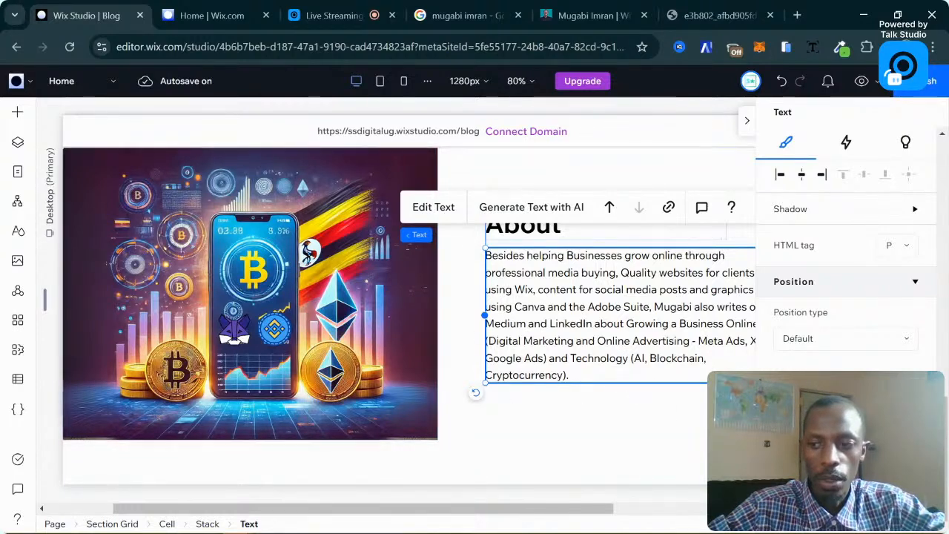
pyautogui.click(616, 409)
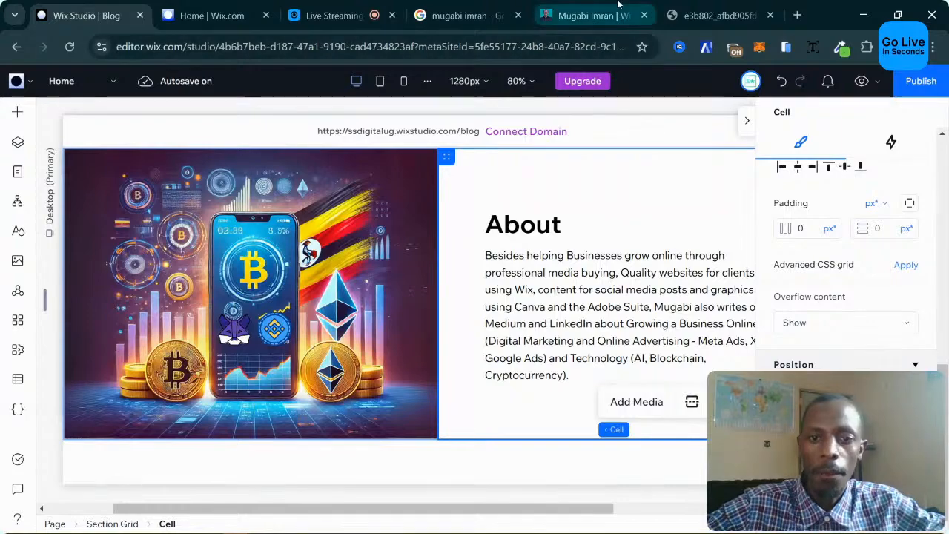
pyautogui.click(590, 15)
pyautogui.scroll(1, 562, 194)
pyautogui.scroll(-1, 535, 224)
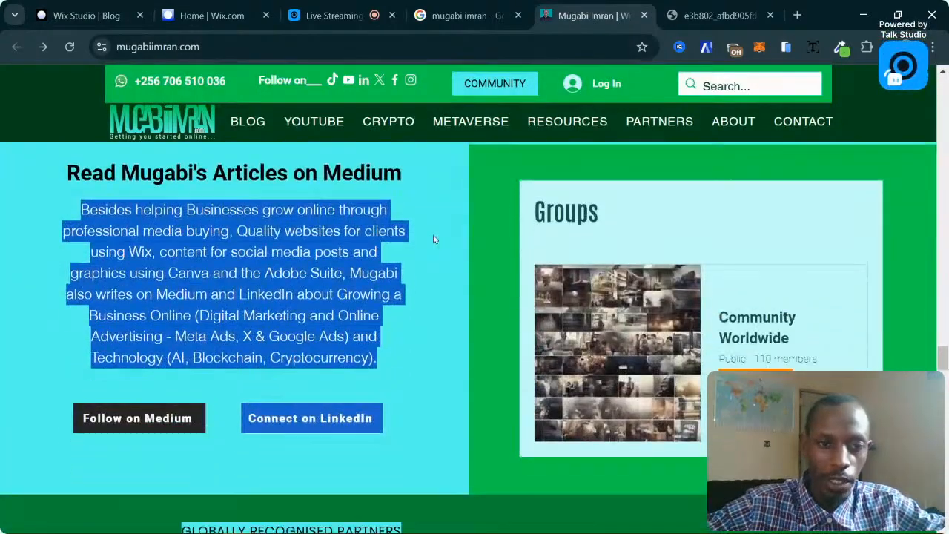
pyautogui.scroll(1, 435, 238)
pyautogui.click(227, 353)
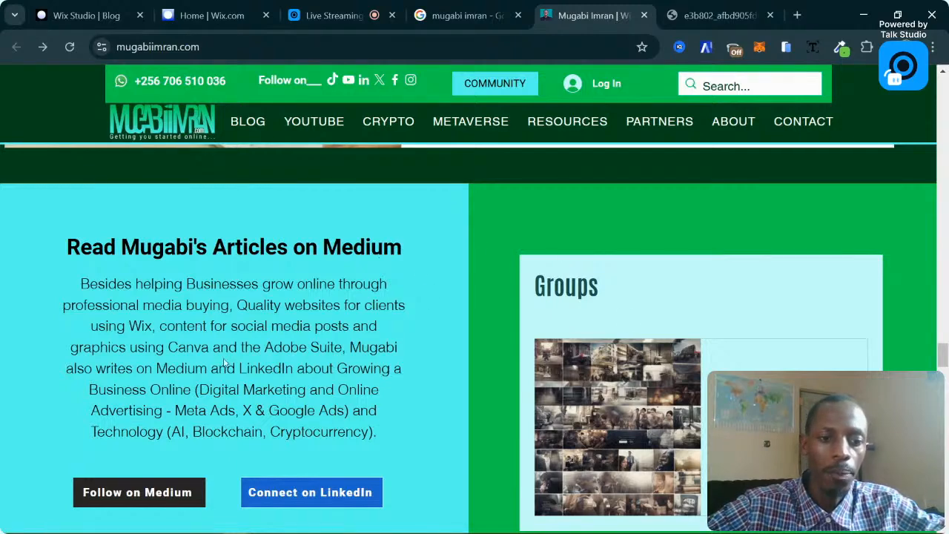
pyautogui.click(232, 8)
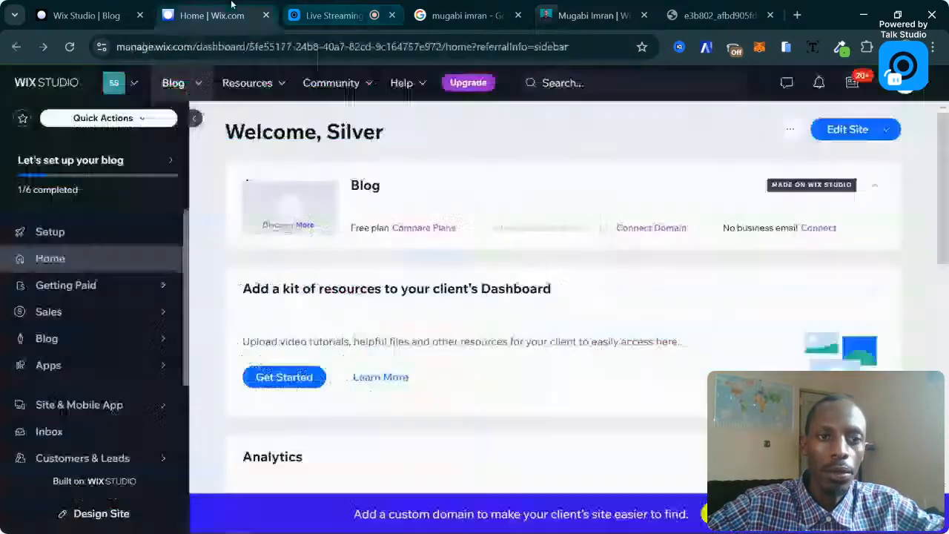
pyautogui.click(39, 6)
pyautogui.click(606, 244)
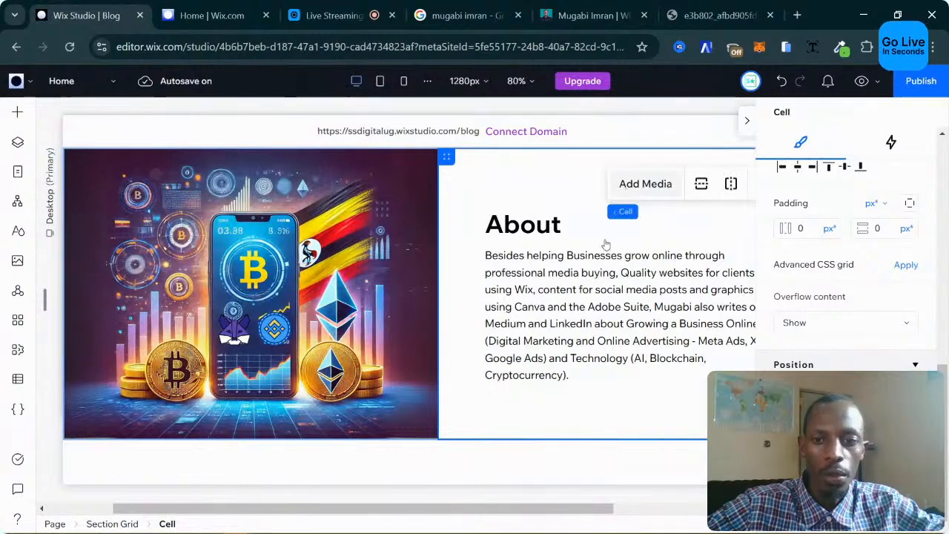
# Move the About heading-and-paragraph stack slightly higher.
pyautogui.click(614, 227)
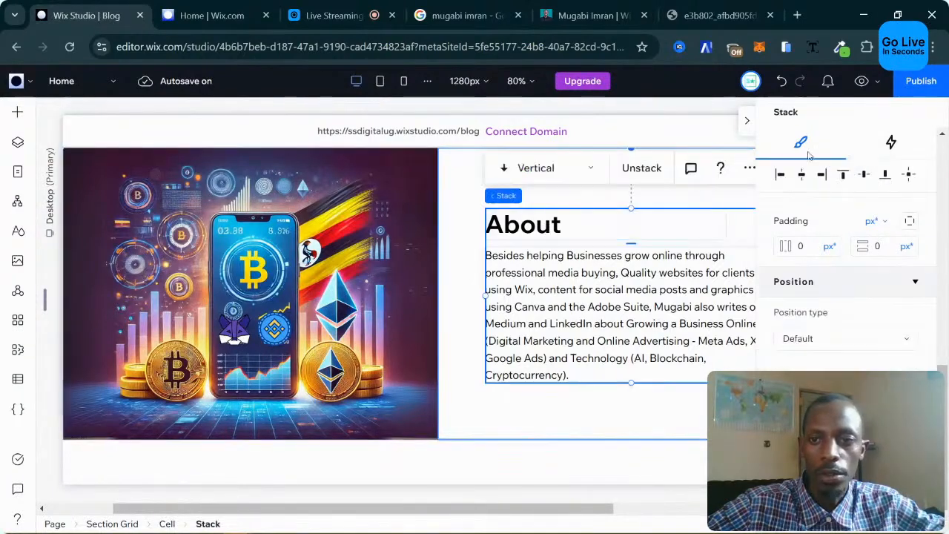
pyautogui.moveTo(564, 223); pyautogui.dragTo(562, 205)
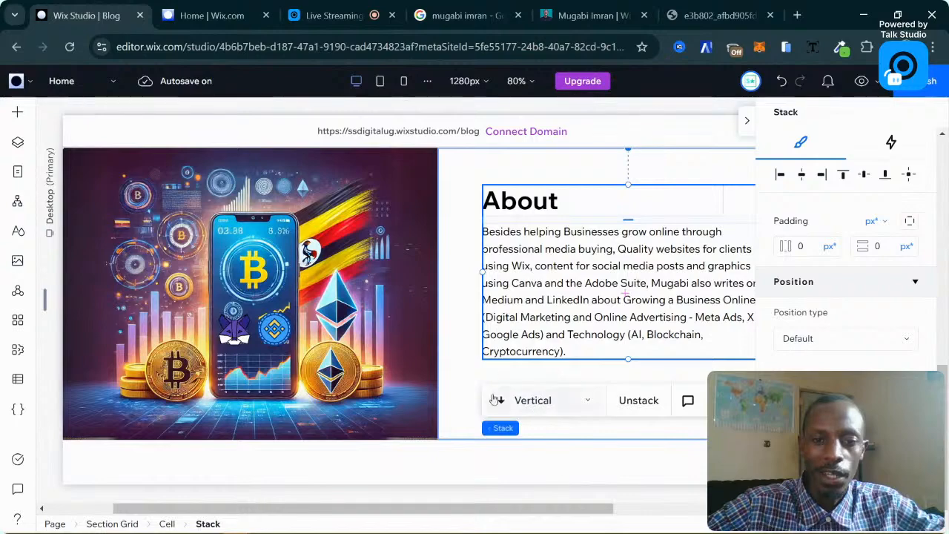
pyautogui.scroll(1, 423, 304)
pyautogui.scroll(-1, 404, 335)
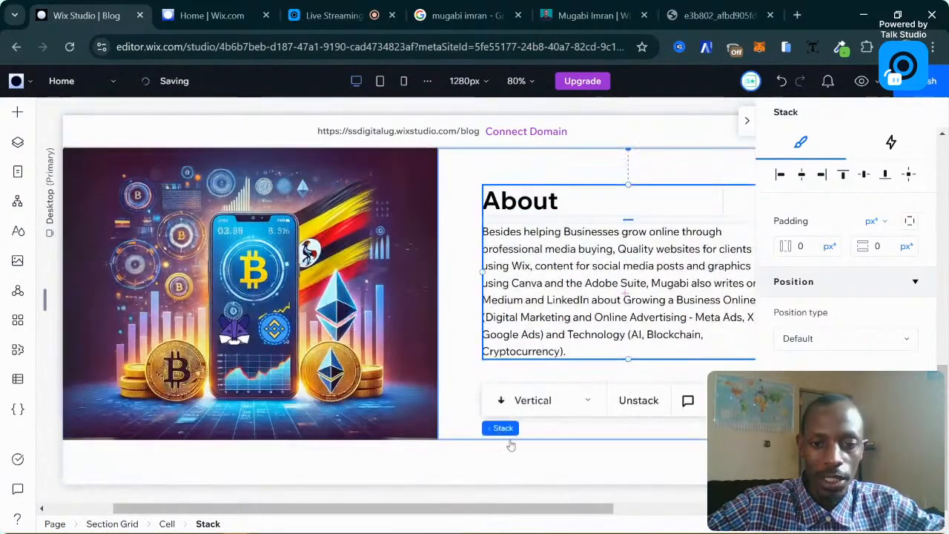
# Resize the crypto hero section grid to 592 px high.
pyautogui.click(677, 484)
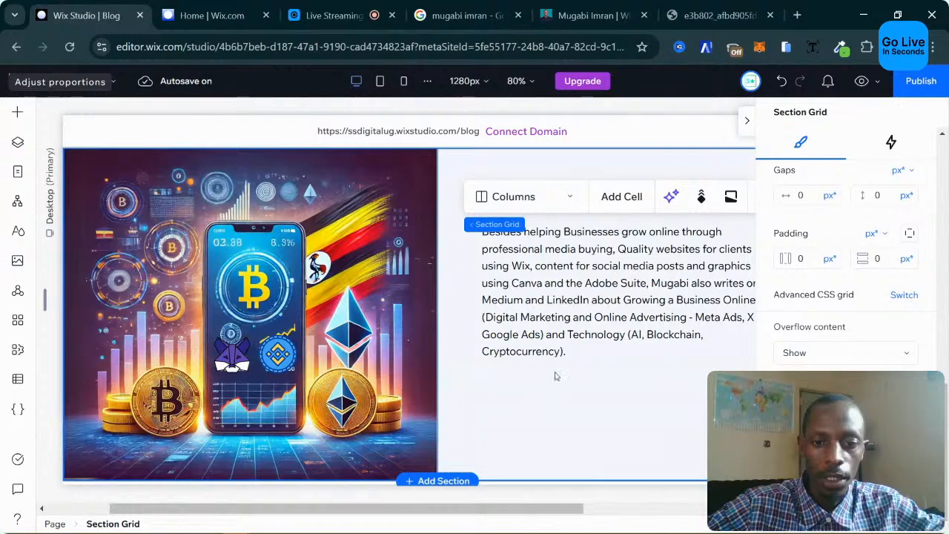
pyautogui.scroll(-1, 475, 368)
pyautogui.scroll(1, 402, 339)
pyautogui.scroll(3, 401, 338)
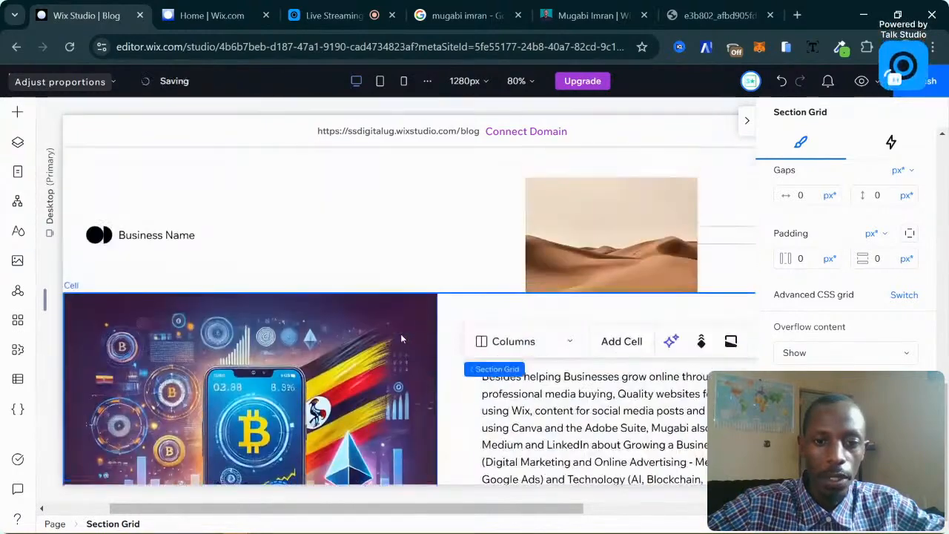
pyautogui.scroll(-2, 401, 338)
pyautogui.scroll(-2, 502, 197)
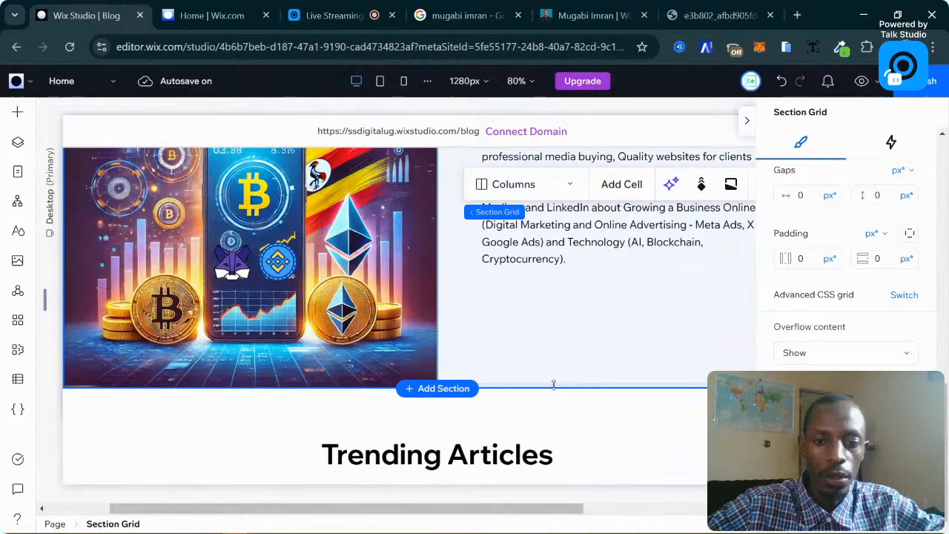
pyautogui.moveTo(559, 384); pyautogui.dragTo(556, 343)
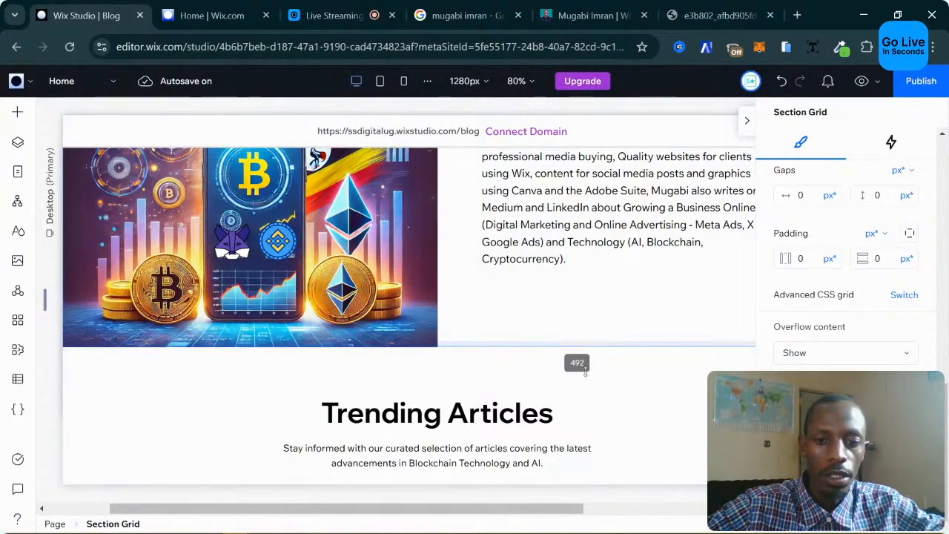
pyautogui.moveTo(583, 402); pyautogui.dragTo(583, 402)
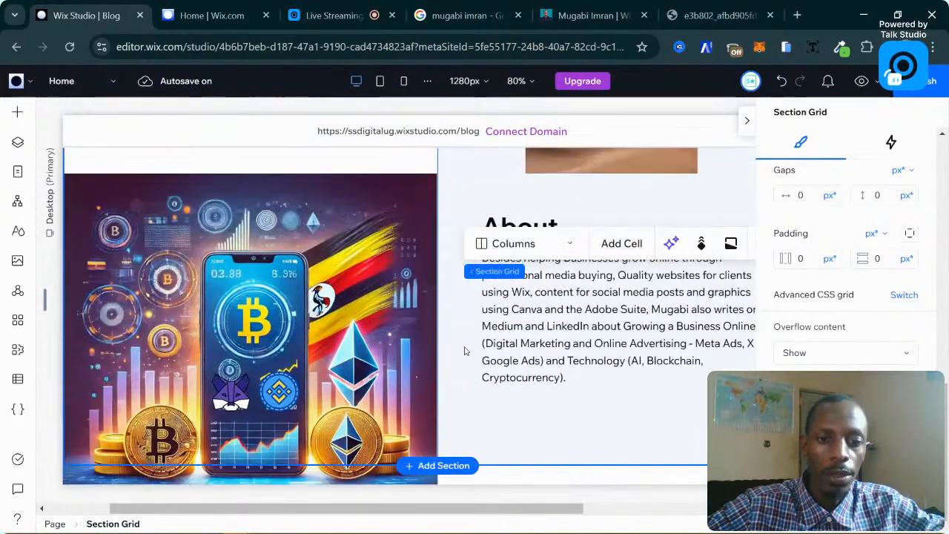
# Drop a black Get Started button into the About cell, just under the paragraph.
pyautogui.click(561, 319)
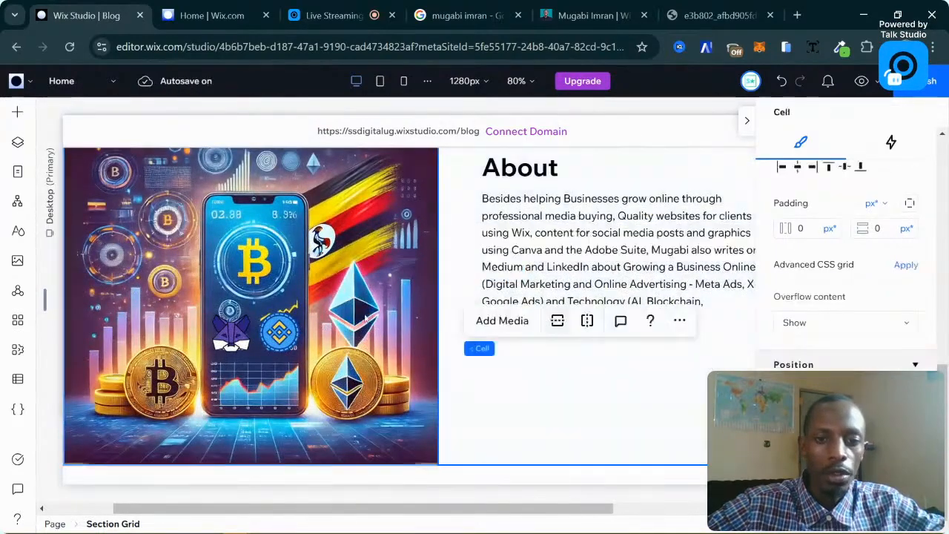
pyautogui.click(17, 114)
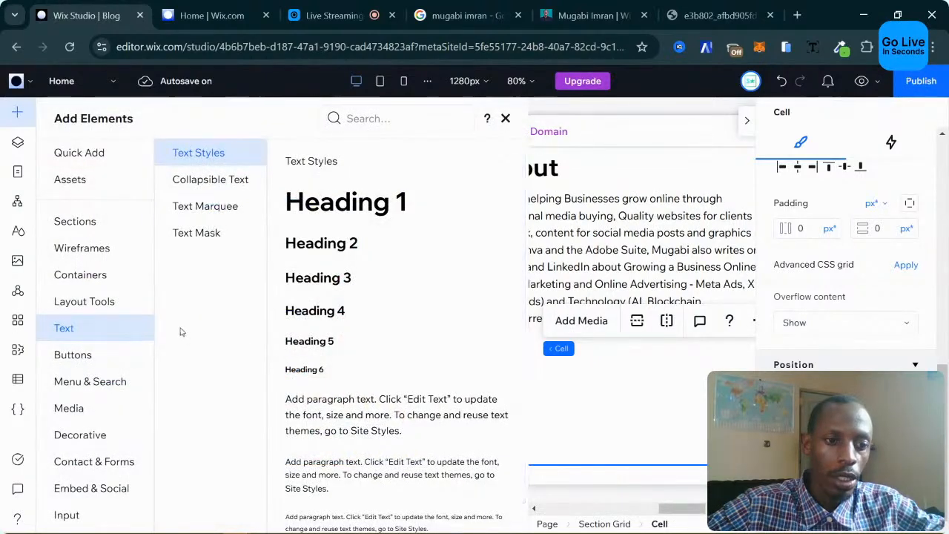
pyautogui.click(83, 358)
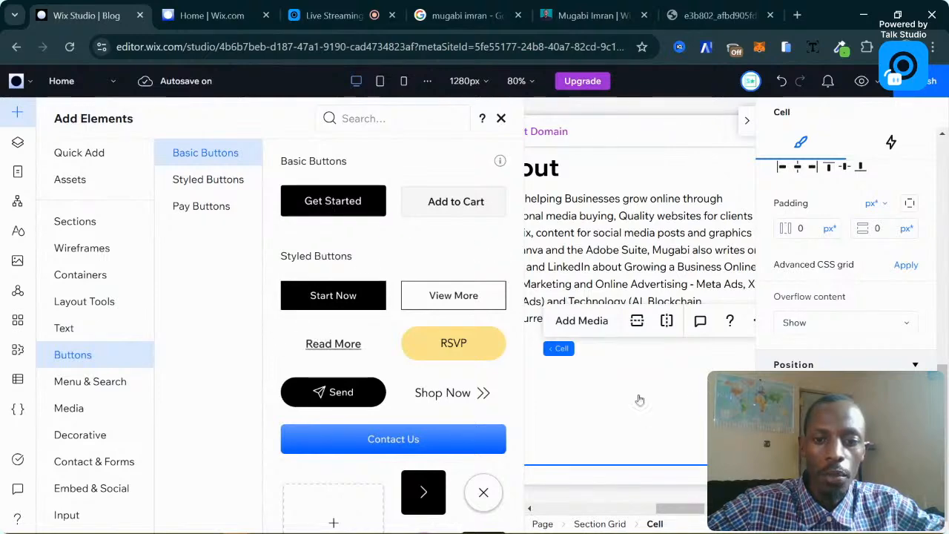
pyautogui.moveTo(615, 395); pyautogui.dragTo(572, 392)
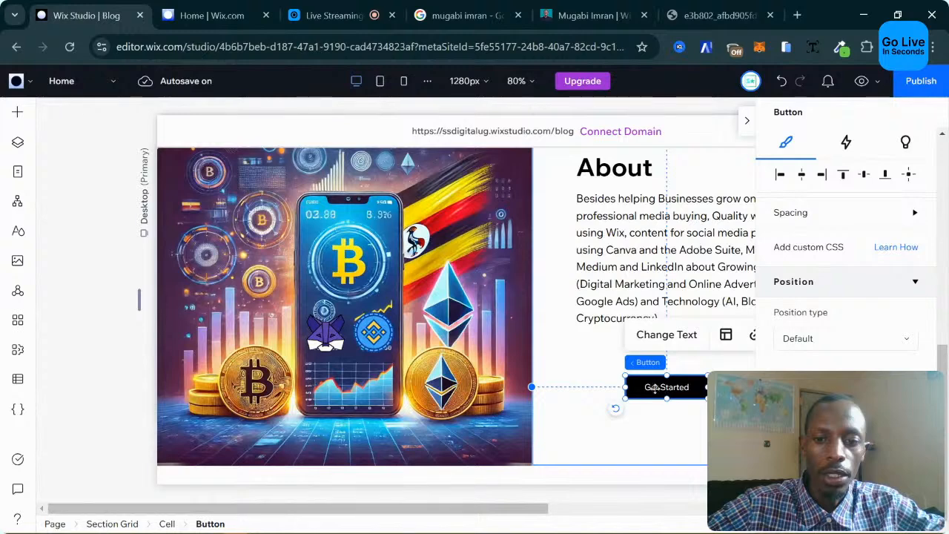
pyautogui.moveTo(655, 387); pyautogui.dragTo(616, 362)
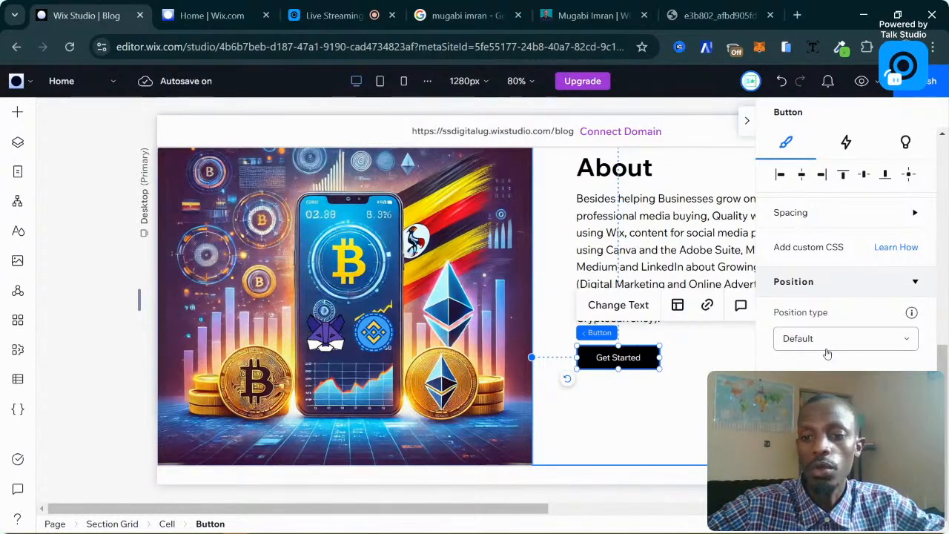
pyautogui.scroll(10, 827, 354)
pyautogui.scroll(-2, 827, 353)
pyautogui.scroll(2, 827, 354)
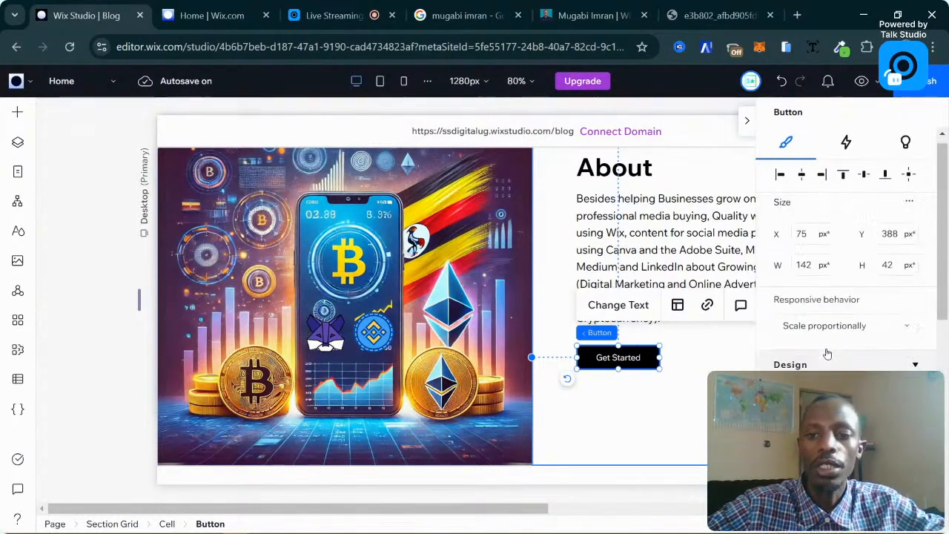
pyautogui.scroll(-3, 827, 353)
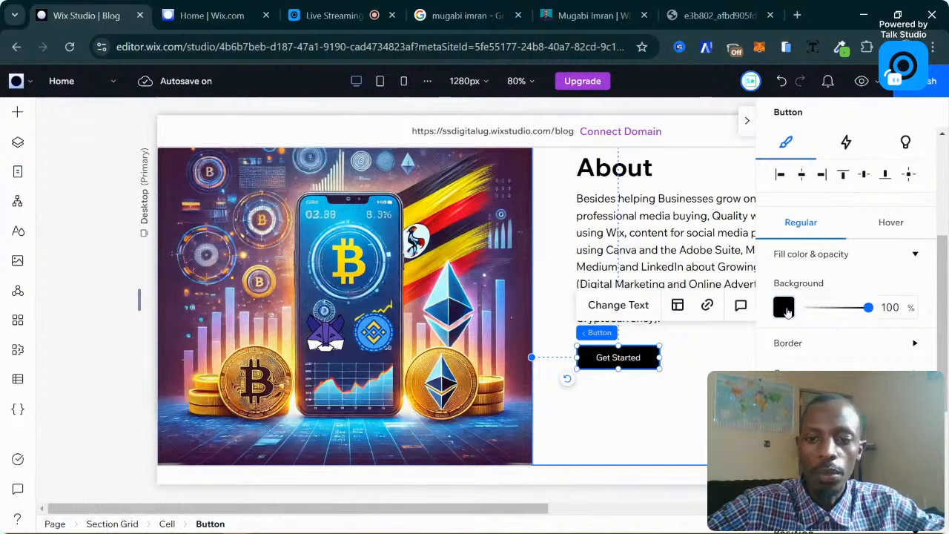
pyautogui.click(785, 308)
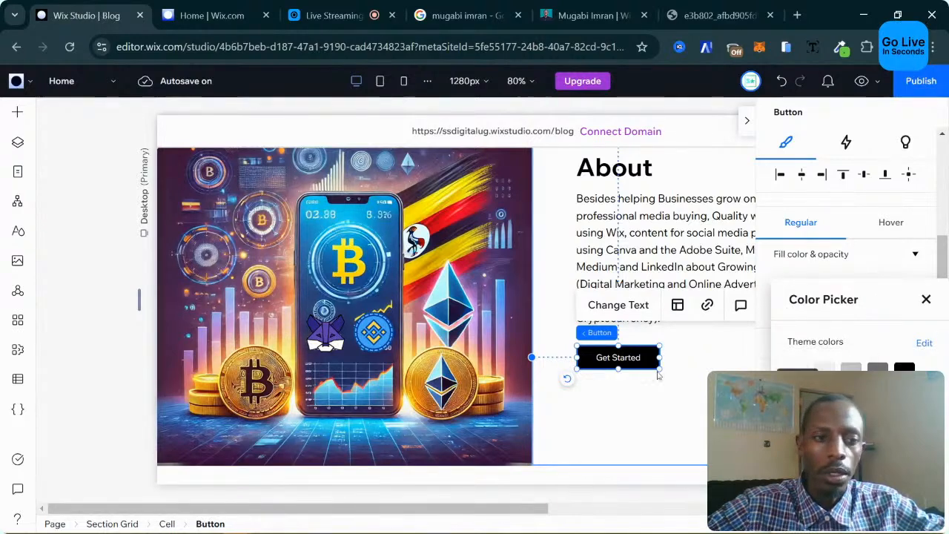
pyautogui.click(677, 374)
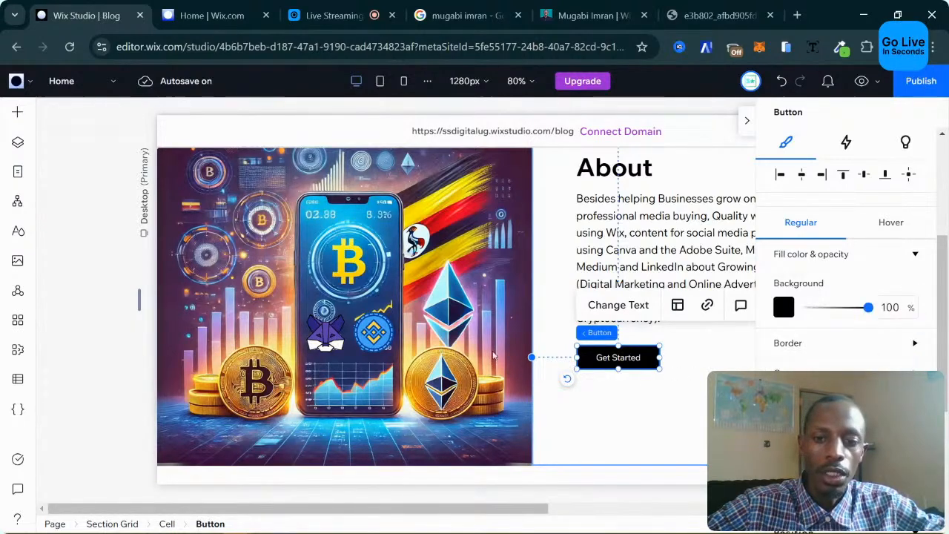
pyautogui.scroll(3, 481, 355)
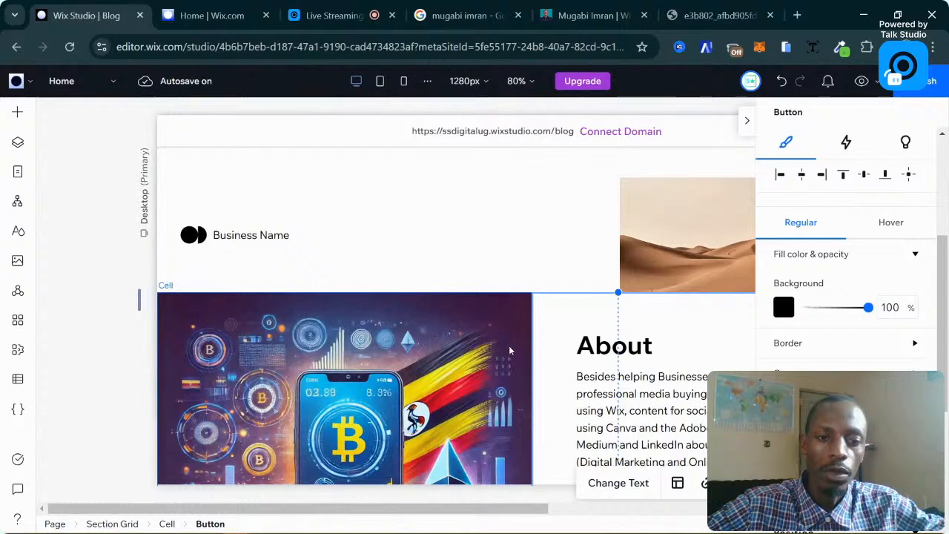
pyautogui.click(20, 230)
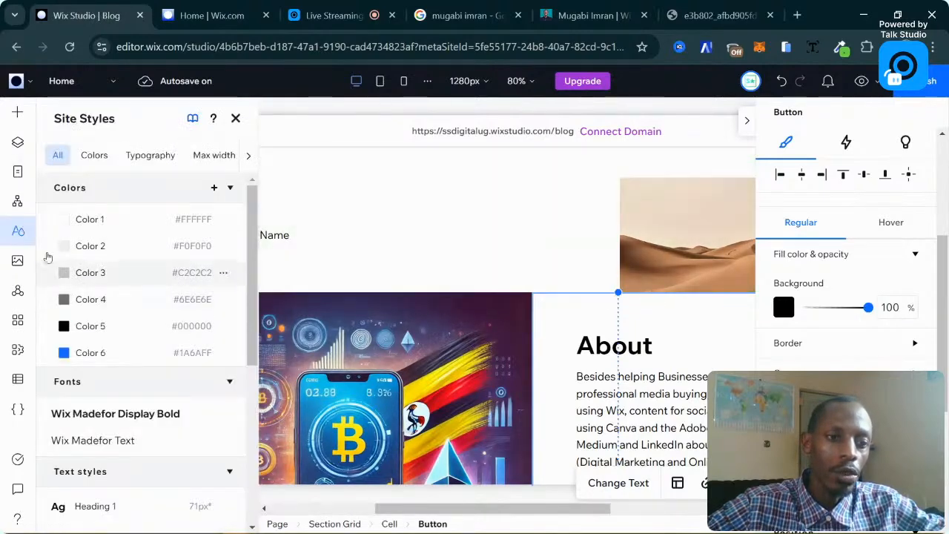
pyautogui.click(21, 232)
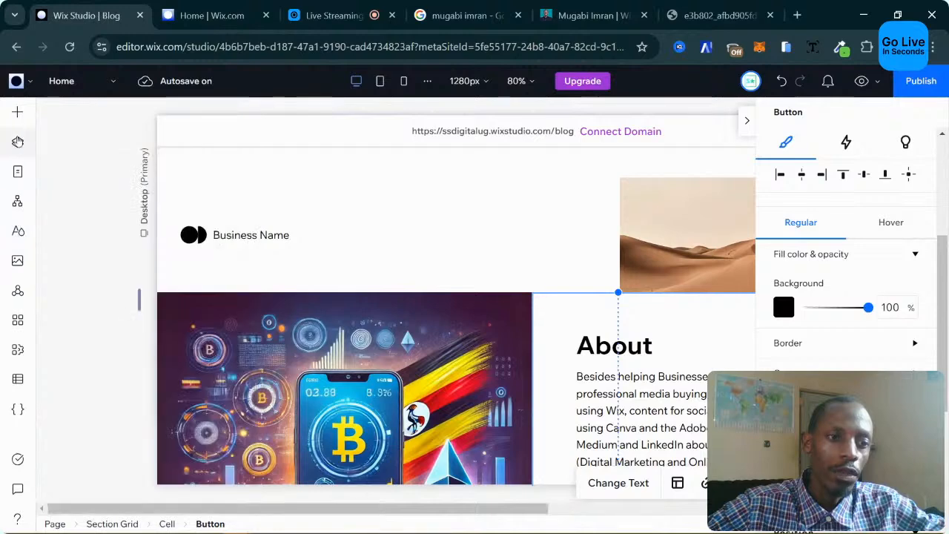
pyautogui.click(19, 173)
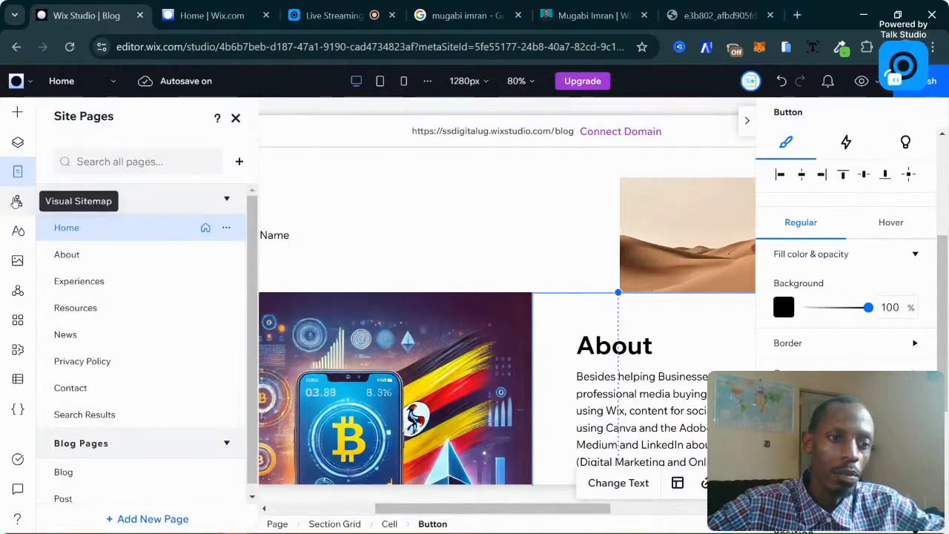
pyautogui.click(18, 174)
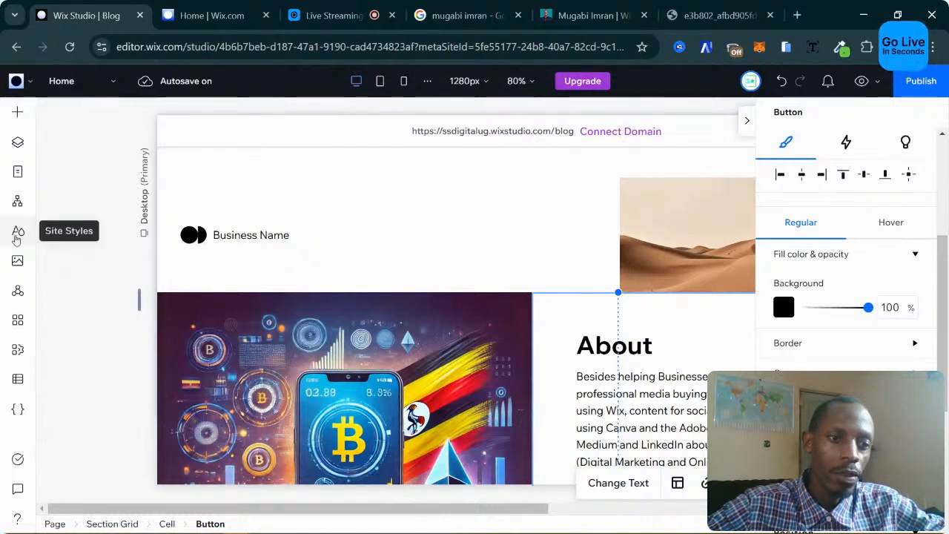
# In Site Styles, try a green for theme Color 5, then cancel to keep it black.
pyautogui.click(17, 236)
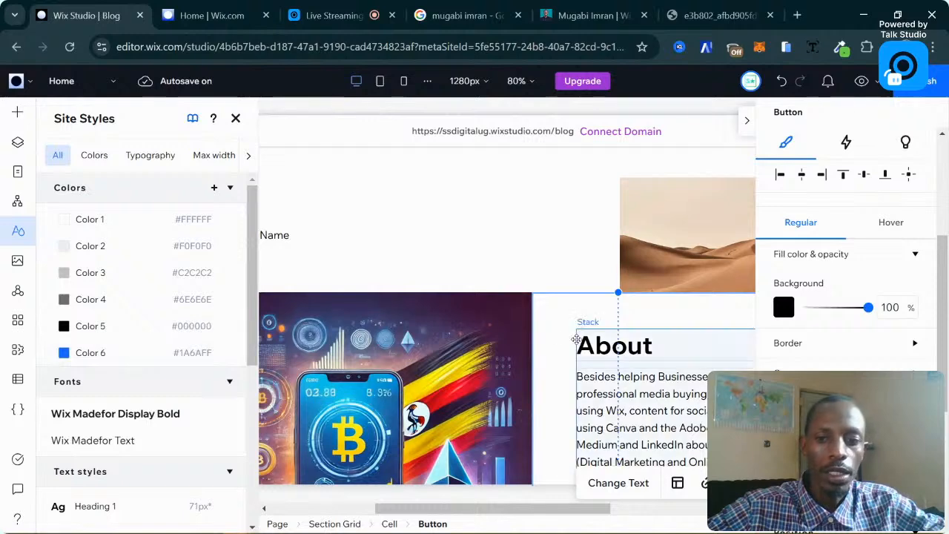
pyautogui.scroll(-3, 551, 334)
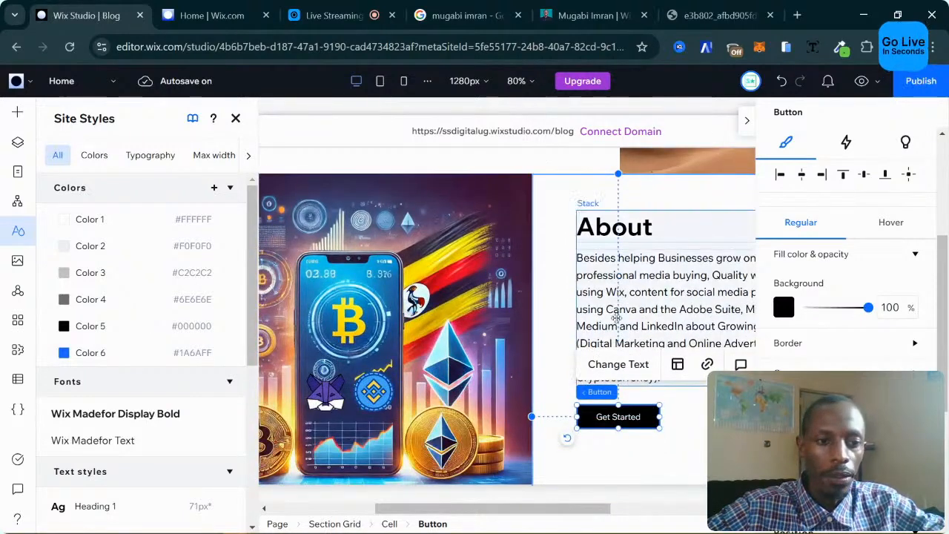
pyautogui.click(222, 328)
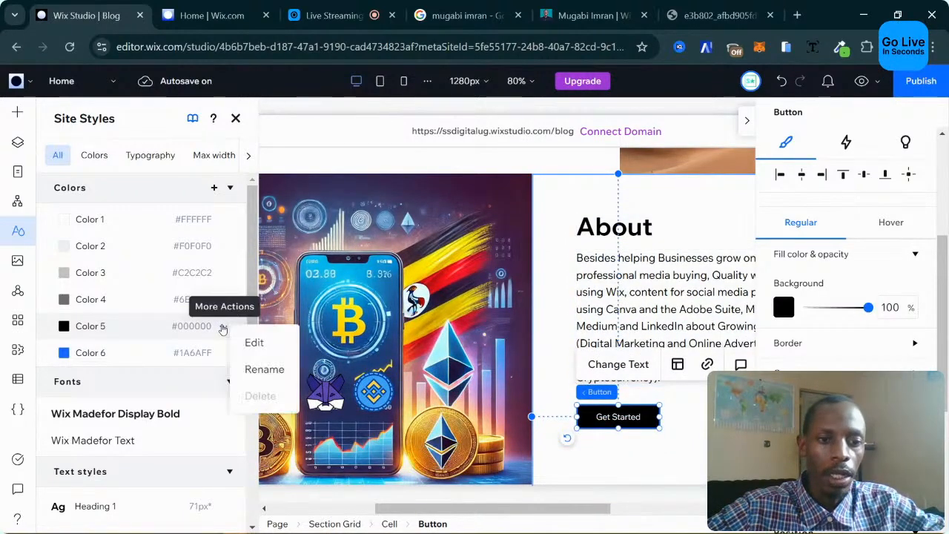
pyautogui.click(256, 343)
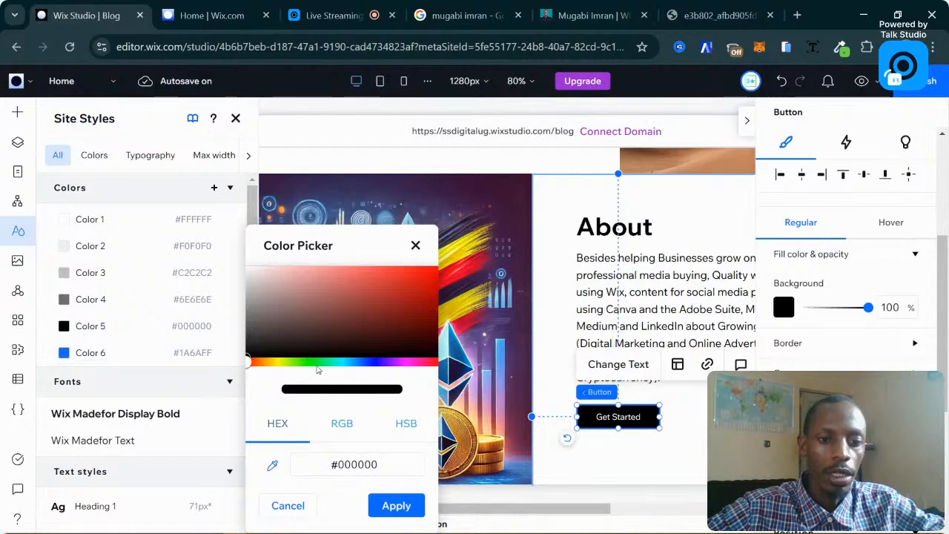
pyautogui.click(316, 362)
pyautogui.click(375, 297)
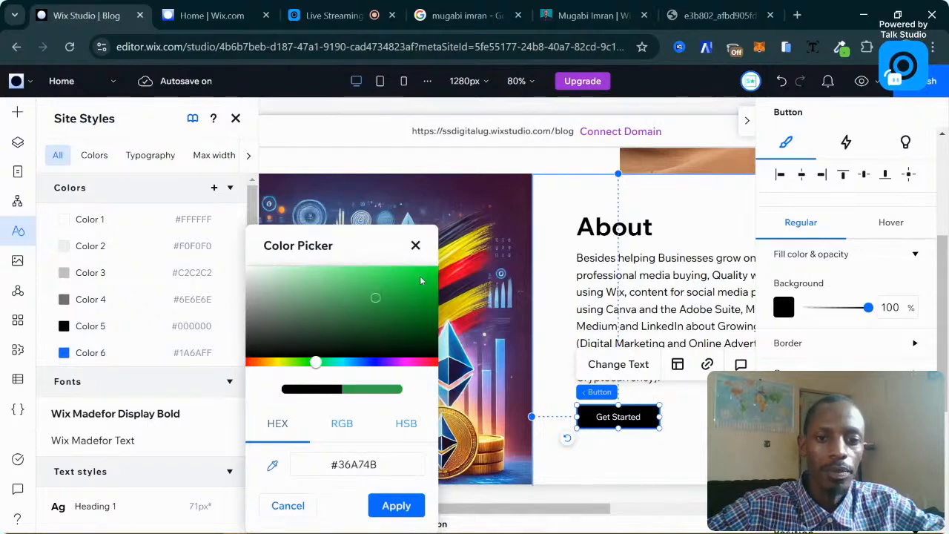
pyautogui.click(434, 276)
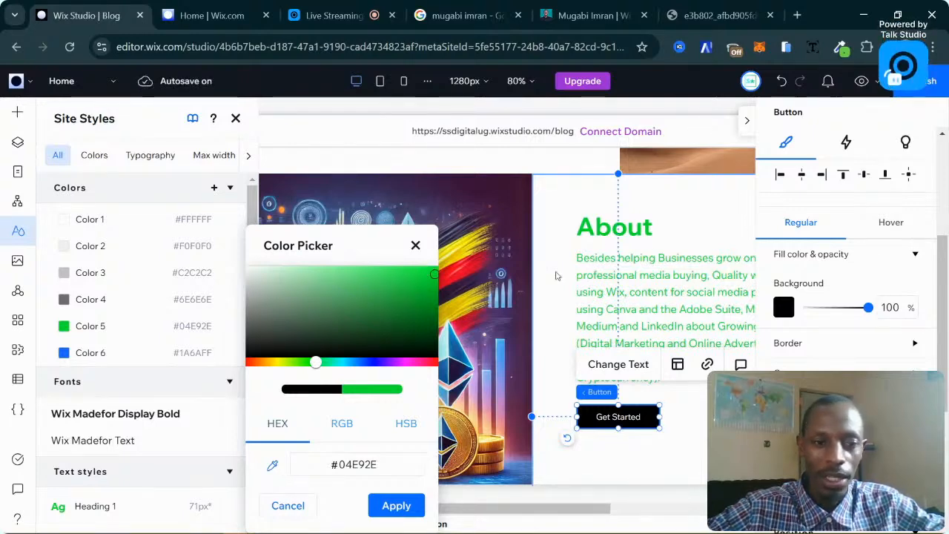
pyautogui.click(291, 507)
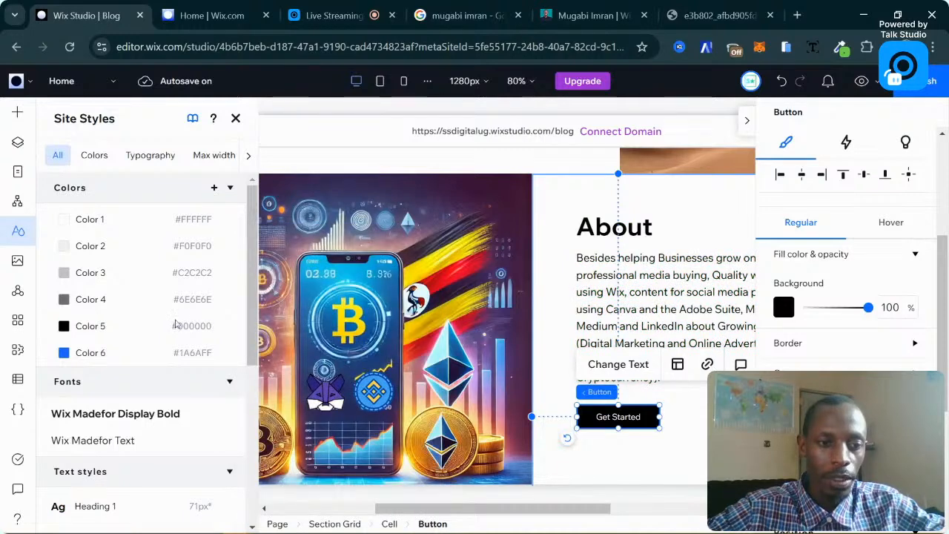
# Change theme Color 6 from blue to green #00BE14 and apply it.
pyautogui.click(224, 355)
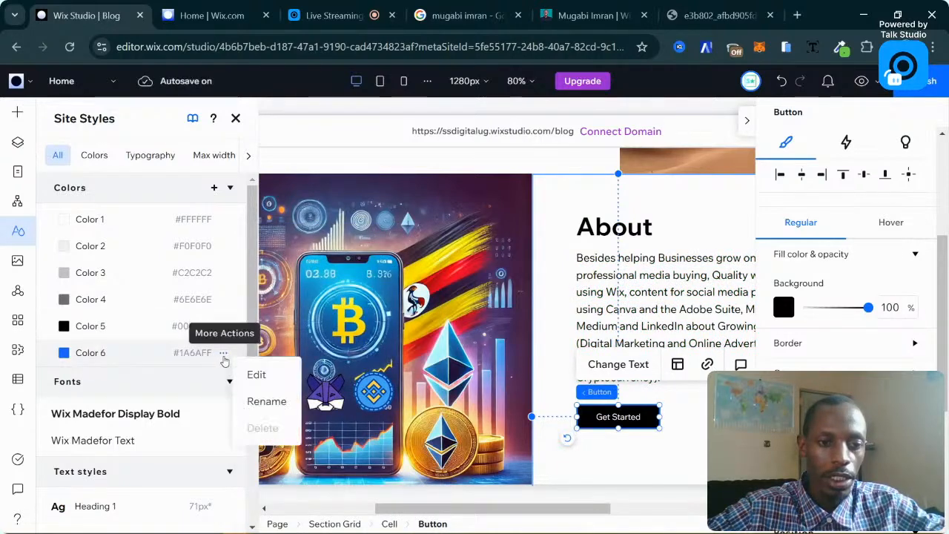
pyautogui.click(254, 373)
pyautogui.moveTo(377, 360); pyautogui.dragTo(315, 363)
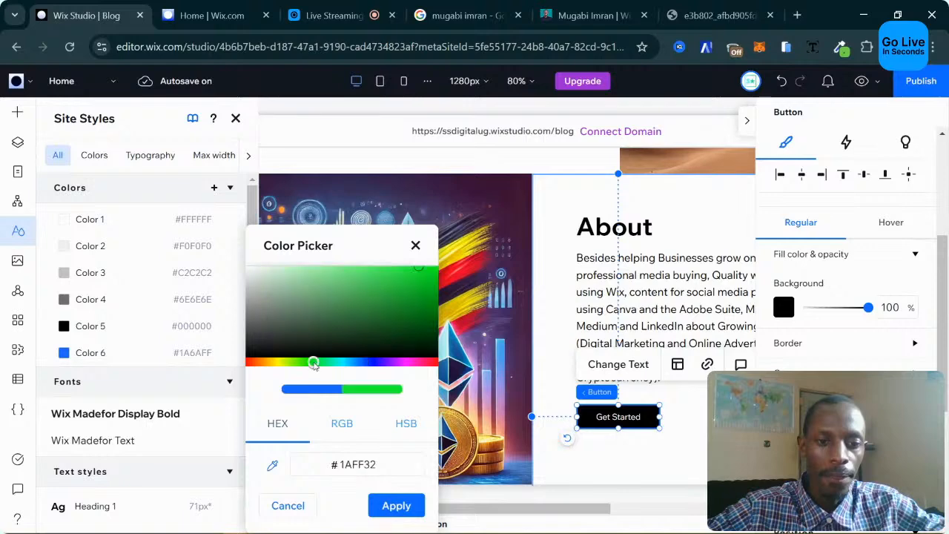
pyautogui.moveTo(431, 275); pyautogui.dragTo(440, 273)
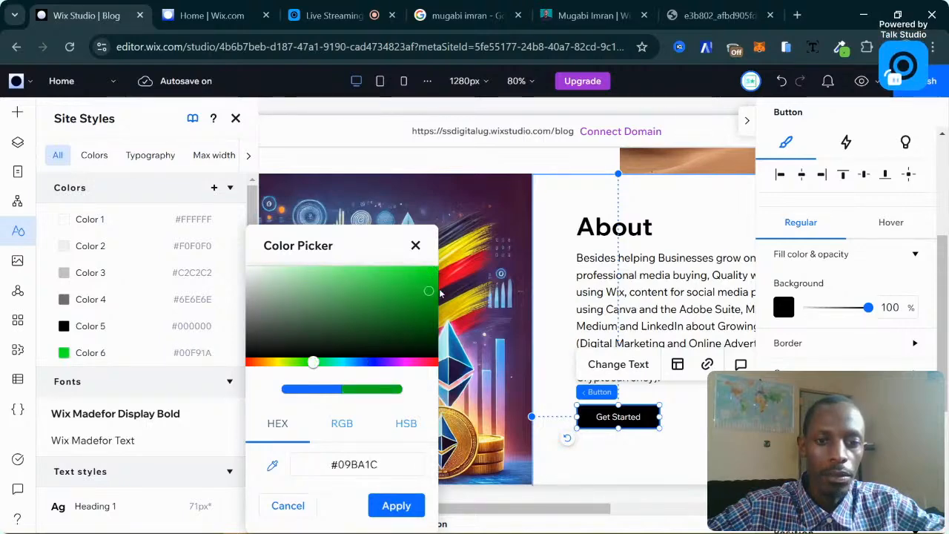
pyautogui.moveTo(440, 295); pyautogui.dragTo(440, 294)
pyautogui.click(396, 506)
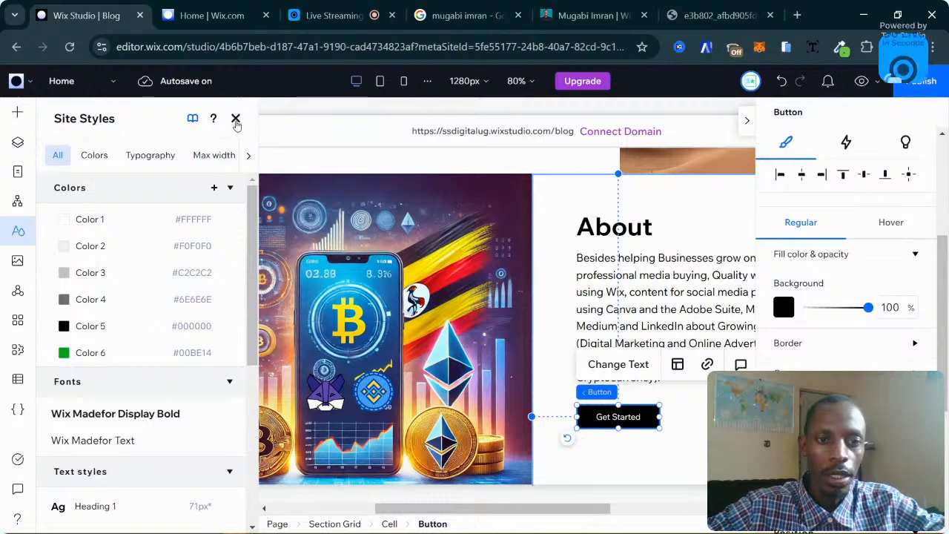
pyautogui.click(236, 120)
# Fill the Get Started button's background with the green theme colour, then view the live site tab.
pyautogui.click(783, 306)
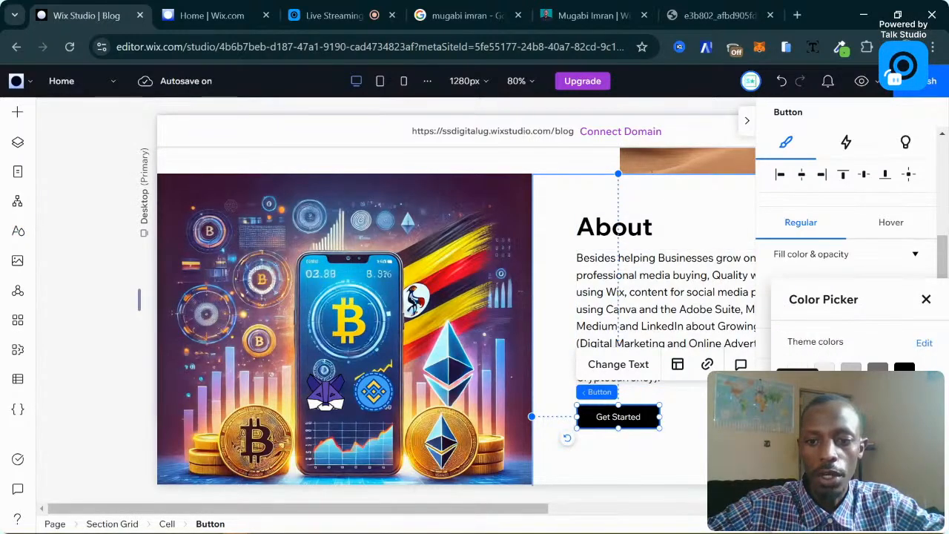
pyautogui.click(798, 401)
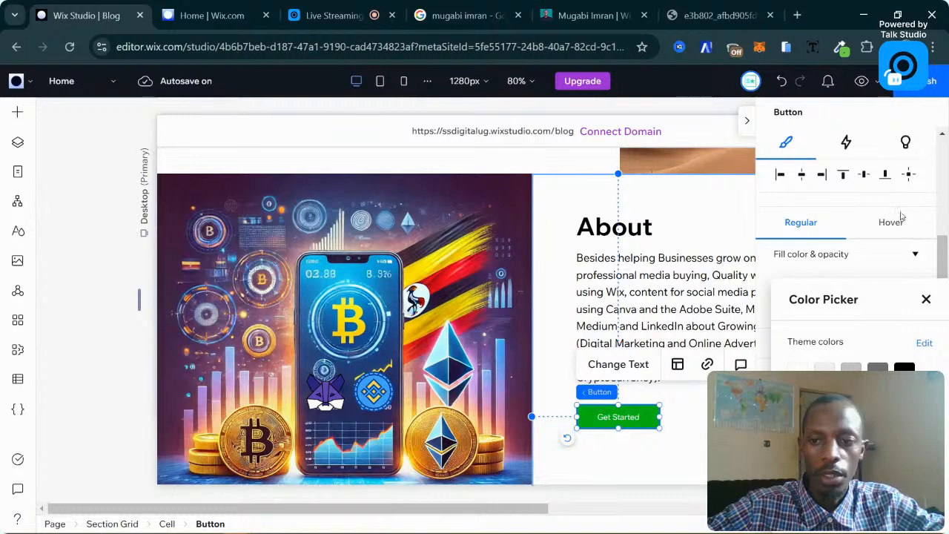
pyautogui.click(926, 301)
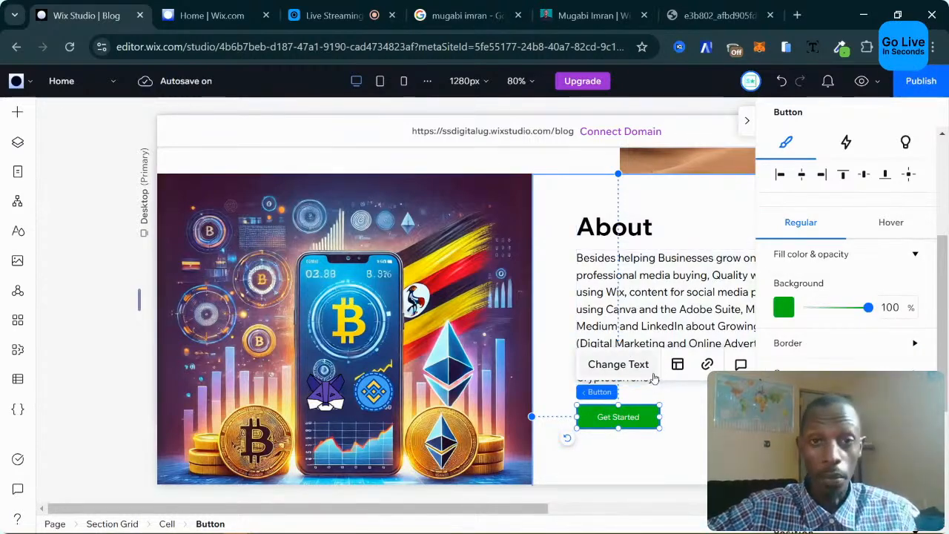
pyautogui.click(695, 439)
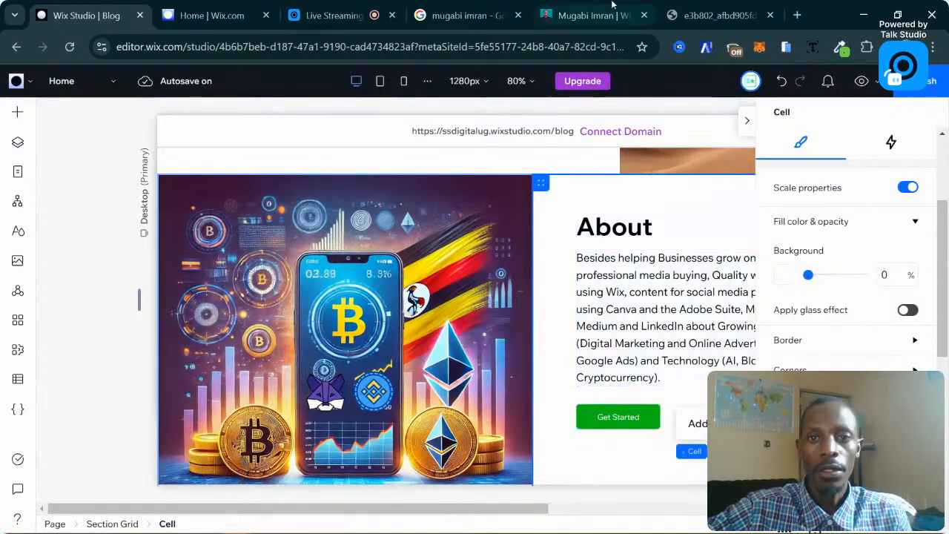
pyautogui.click(594, 14)
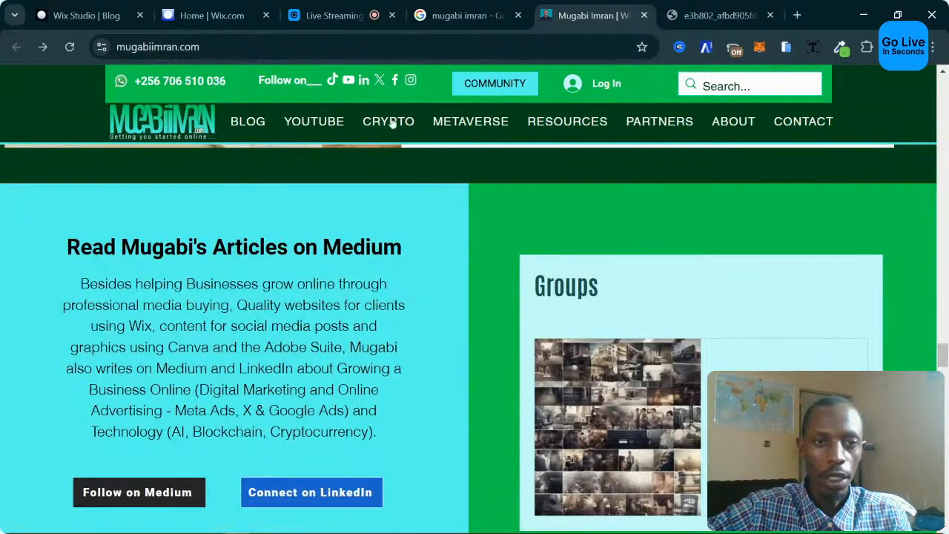
# Go back to the 'Wix Studio | Blog' tab showing the green Get Started button.
pyautogui.click(86, 15)
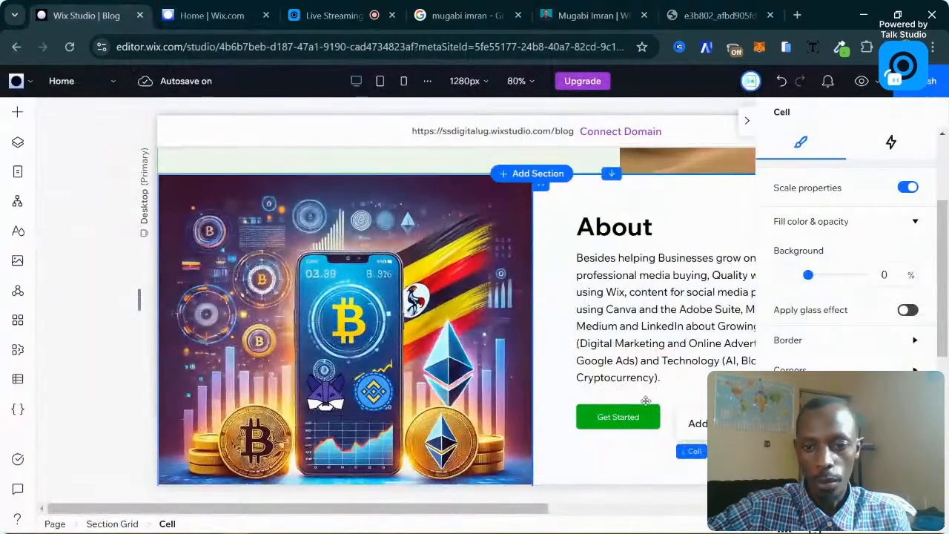
# Give the Get Started button a black hover background with white hover text.
pyautogui.click(610, 413)
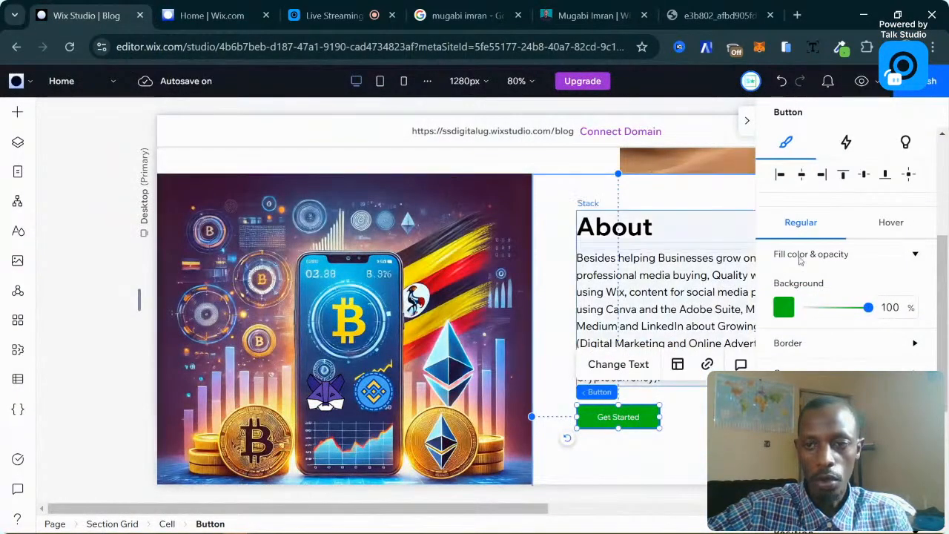
pyautogui.click(885, 234)
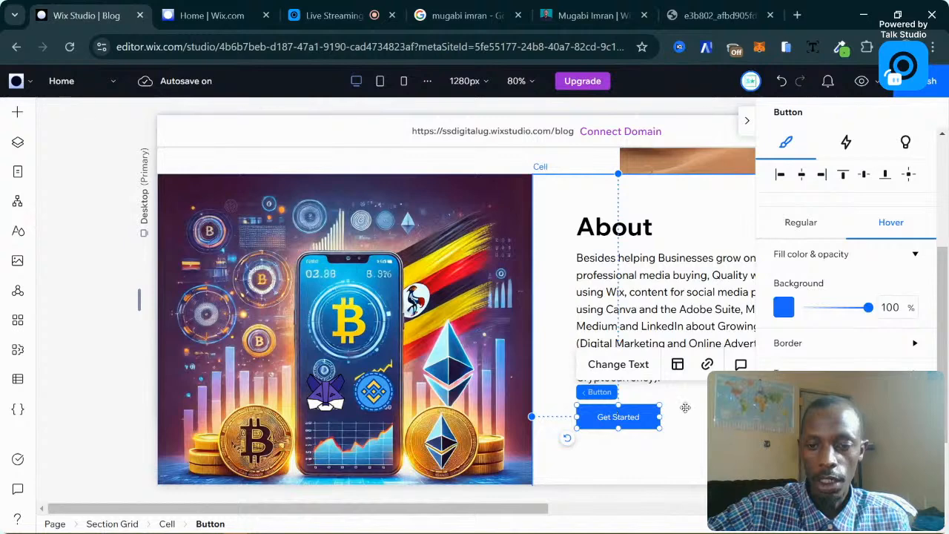
pyautogui.click(785, 308)
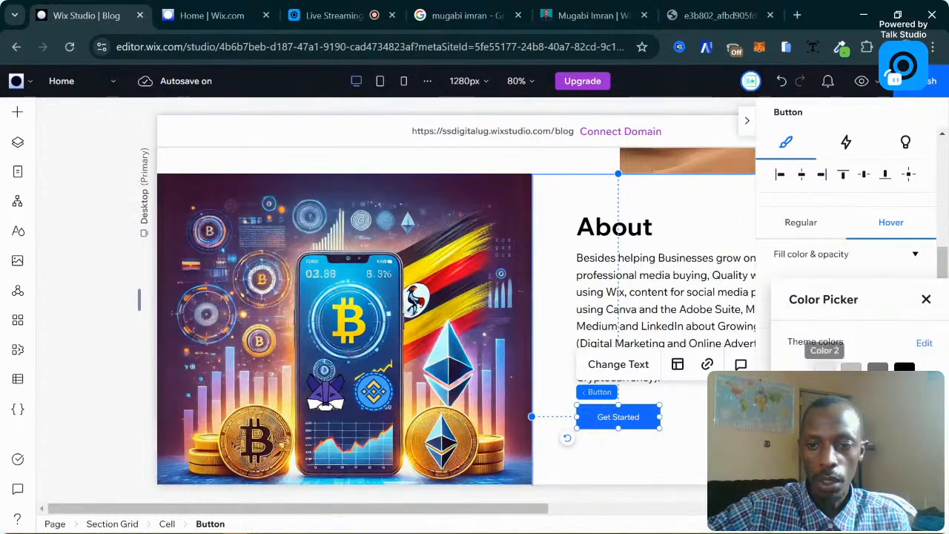
pyautogui.click(904, 368)
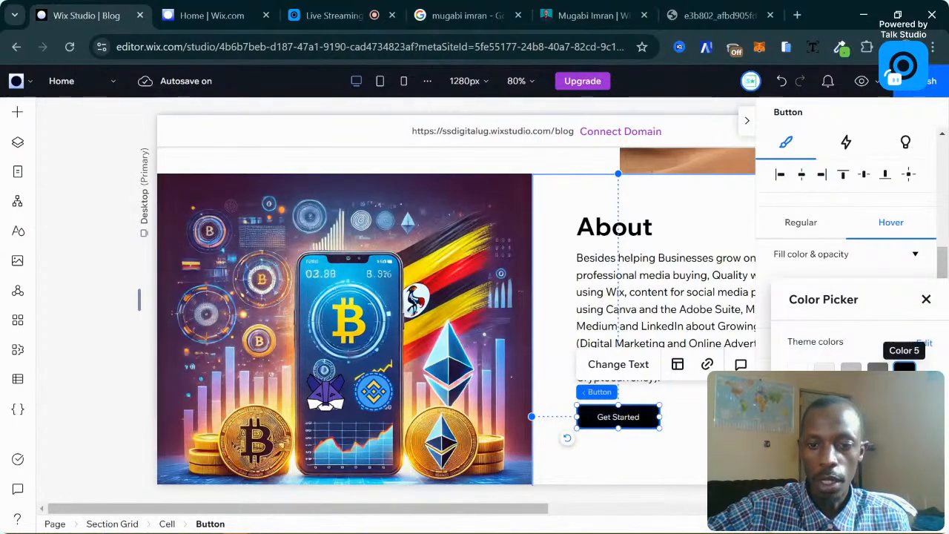
pyautogui.click(926, 299)
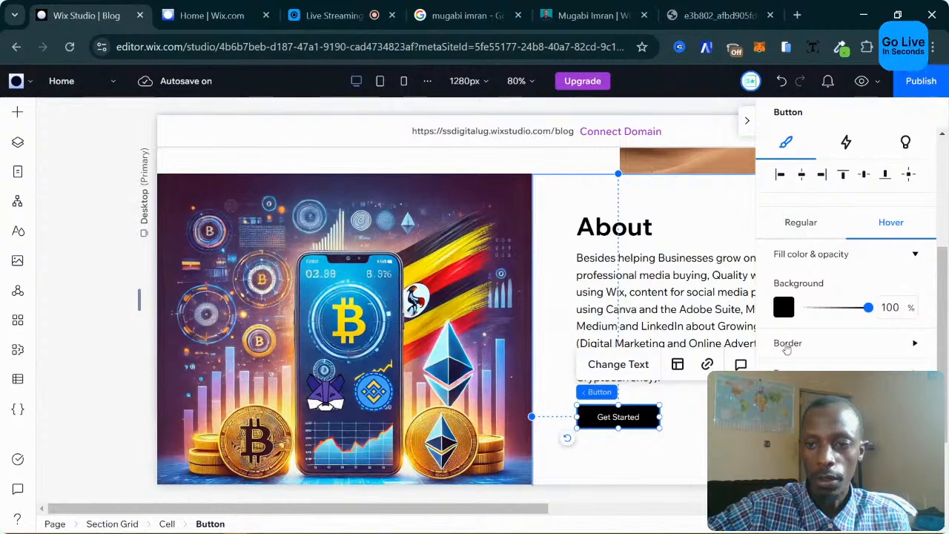
pyautogui.scroll(-1, 825, 370)
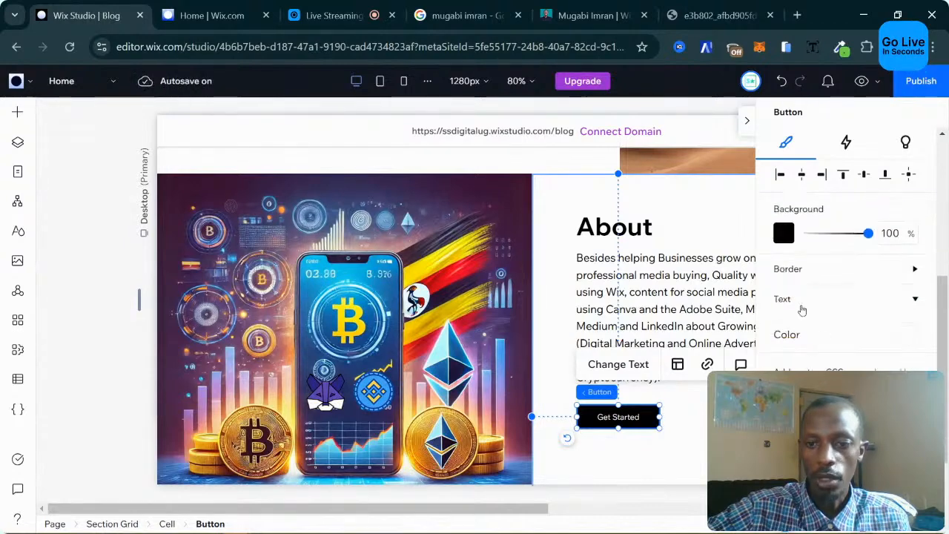
pyautogui.click(906, 334)
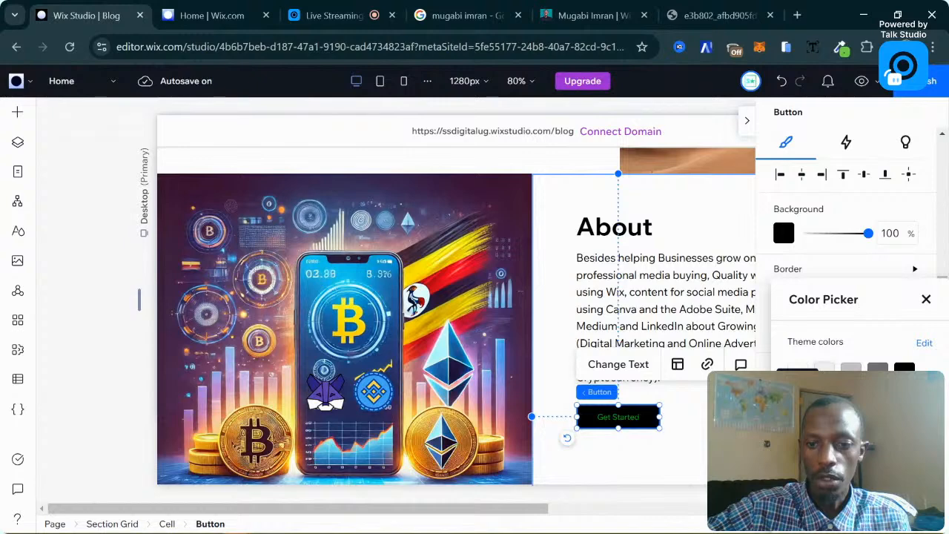
pyautogui.click(824, 368)
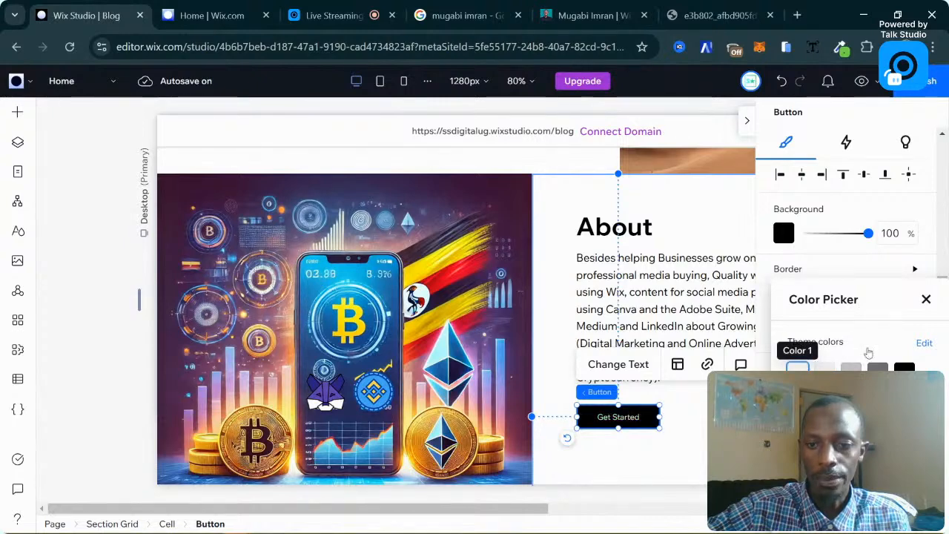
pyautogui.click(927, 299)
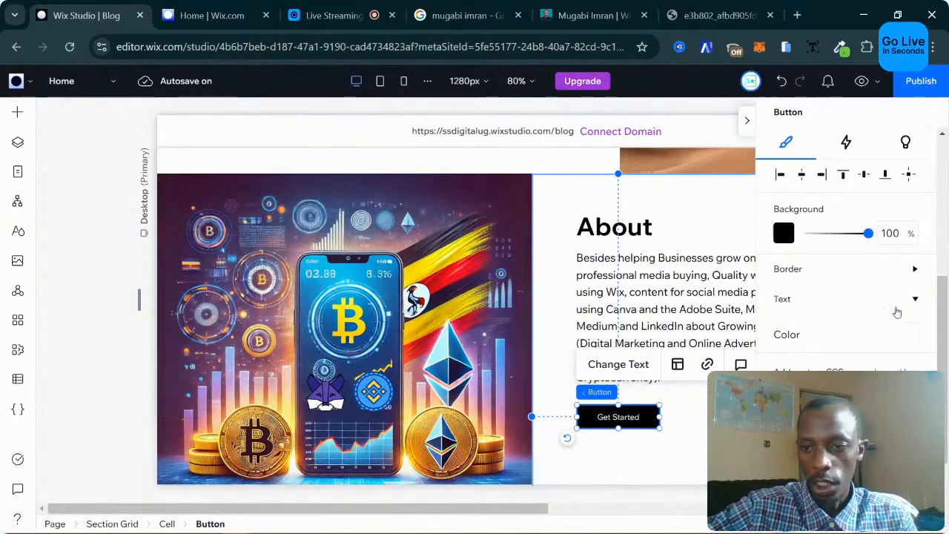
# Create custom orange #FF7900 for the button text colour, adding it to the theme colours.
pyautogui.click(910, 336)
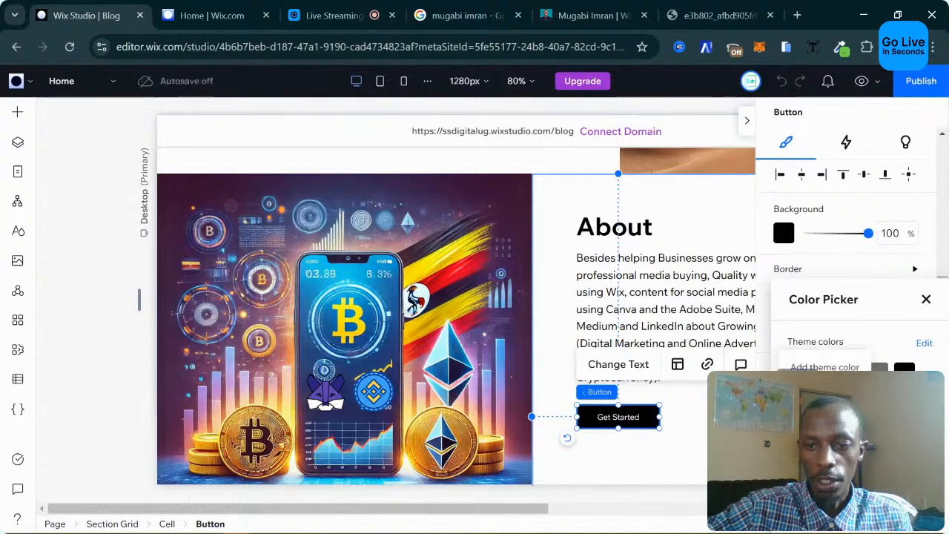
pyautogui.click(780, 365)
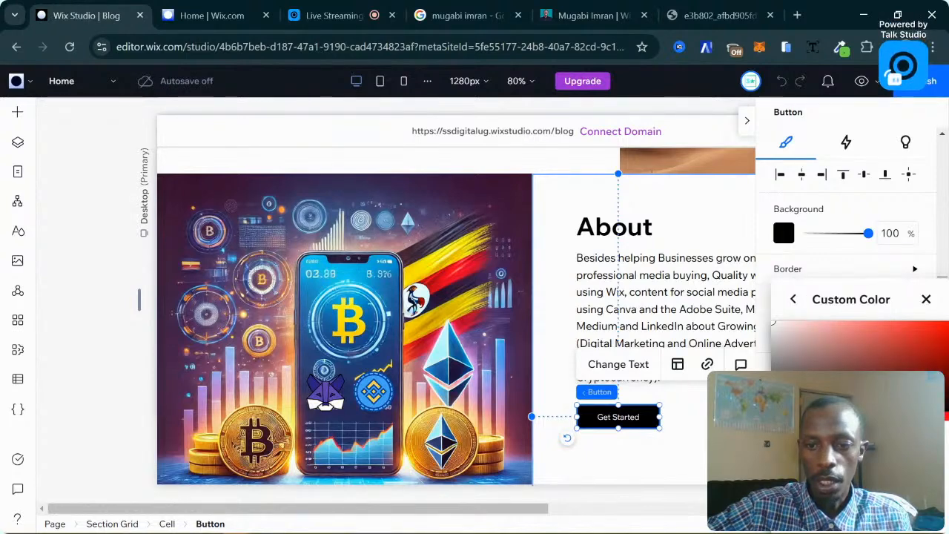
pyautogui.moveTo(779, 416); pyautogui.dragTo(791, 416)
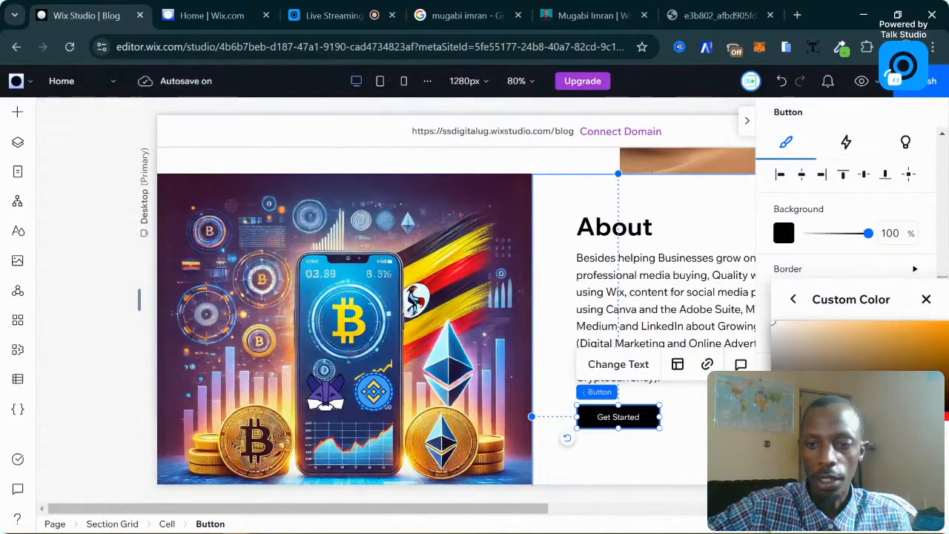
pyautogui.moveTo(881, 297); pyautogui.dragTo(518, 195)
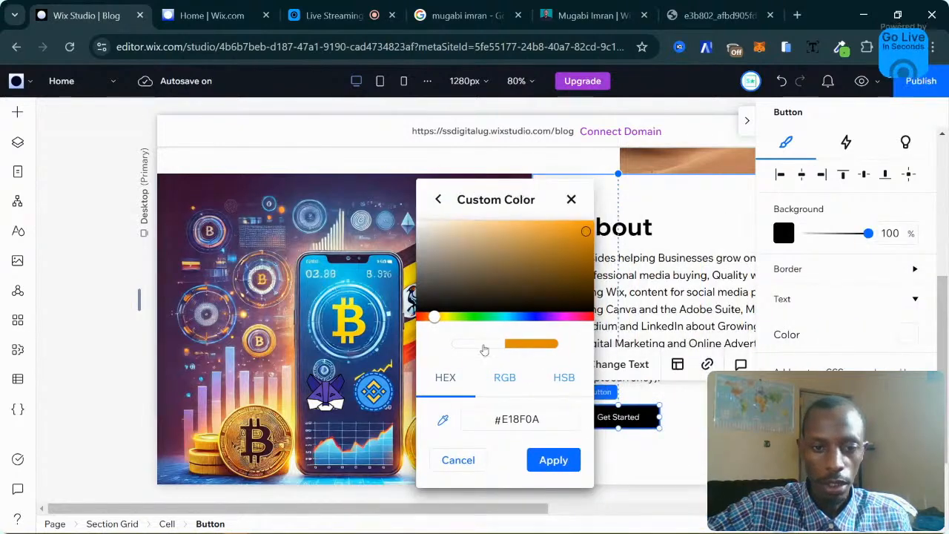
pyautogui.moveTo(435, 317); pyautogui.dragTo(435, 317)
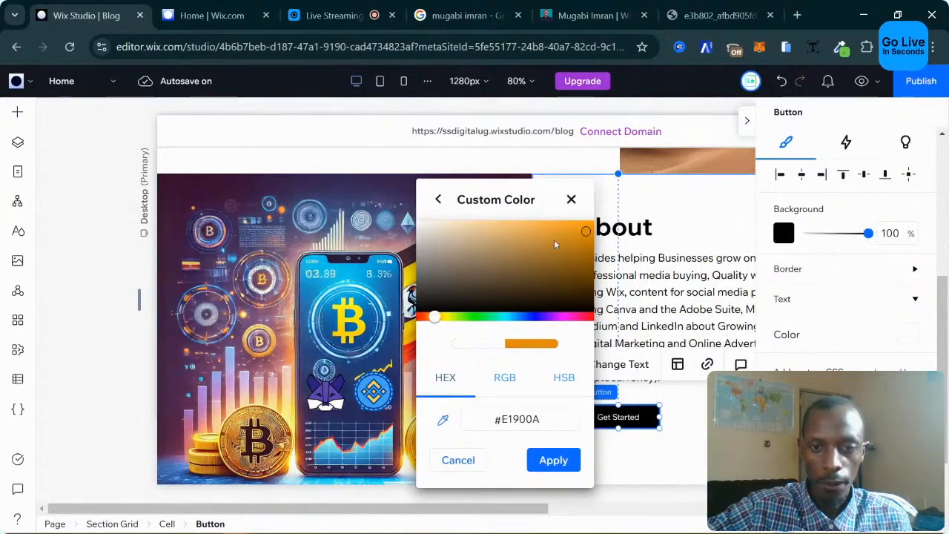
pyautogui.moveTo(555, 245); pyautogui.dragTo(596, 229)
pyautogui.click(433, 318)
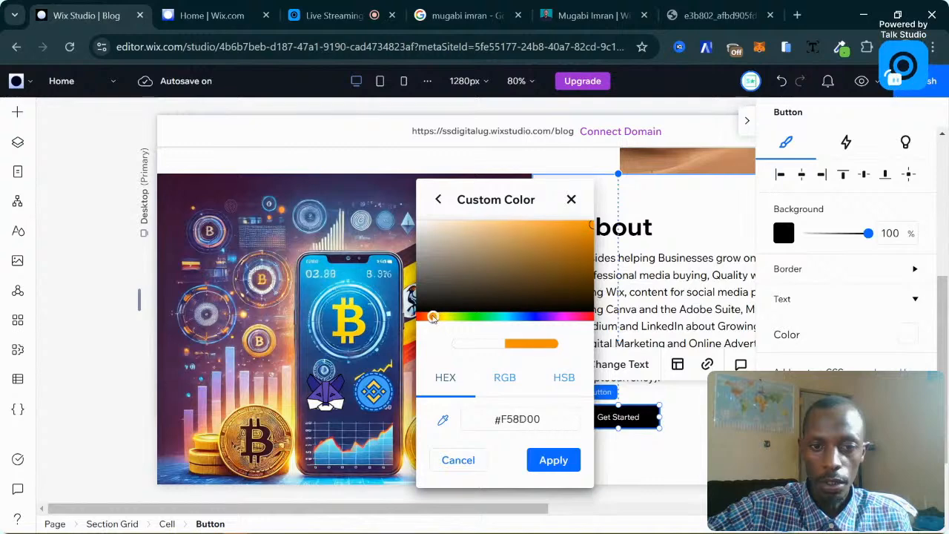
pyautogui.moveTo(433, 317); pyautogui.dragTo(436, 318)
pyautogui.moveTo(583, 251); pyautogui.dragTo(594, 221)
pyautogui.moveTo(441, 317); pyautogui.dragTo(430, 318)
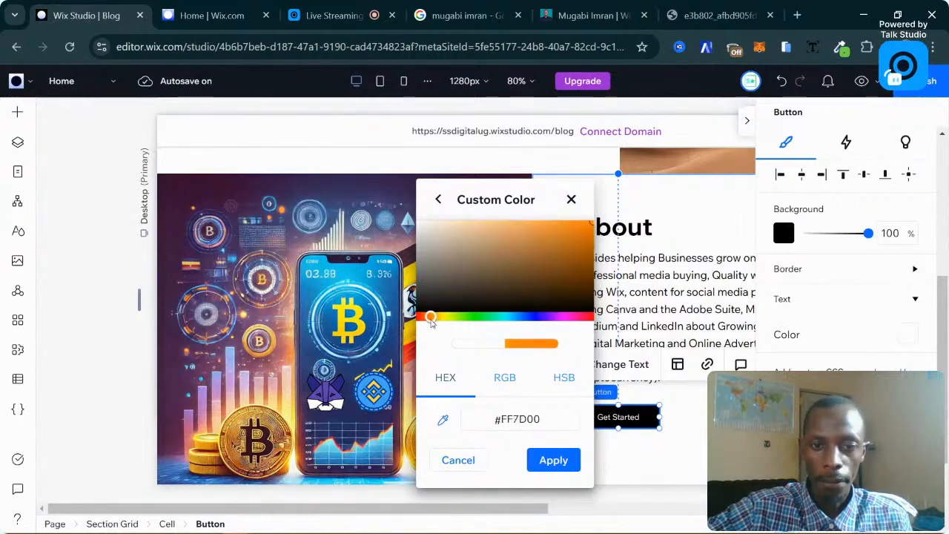
pyautogui.click(554, 460)
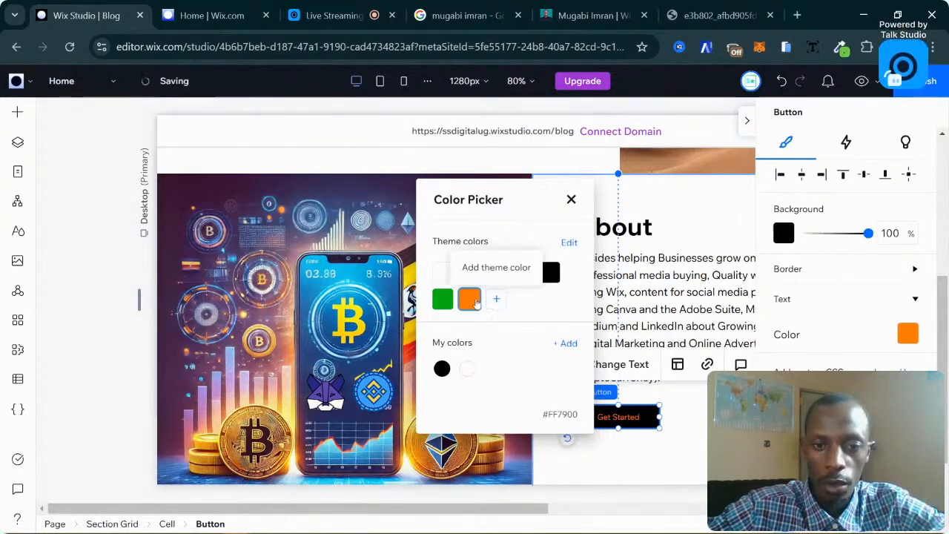
pyautogui.click(571, 201)
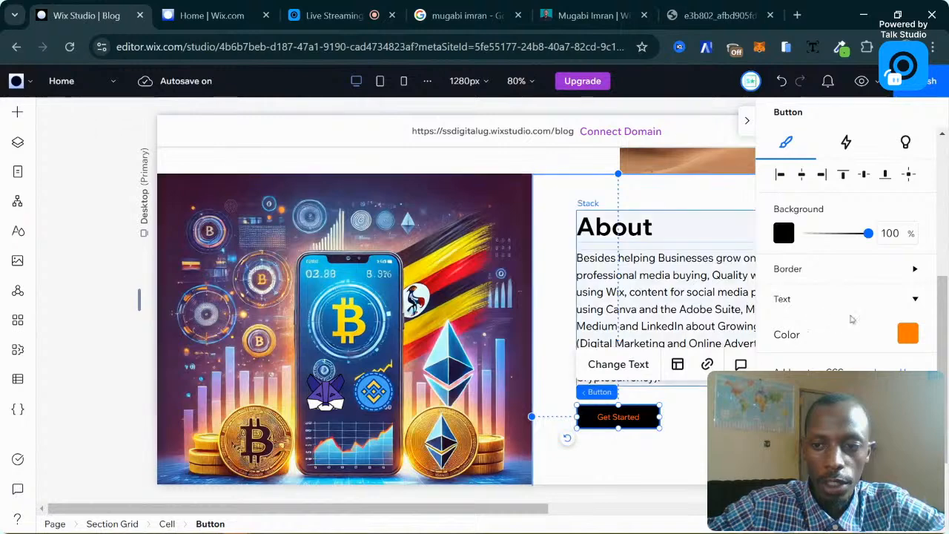
# Pick a theme colour for the button text and deselect the button.
pyautogui.click(909, 334)
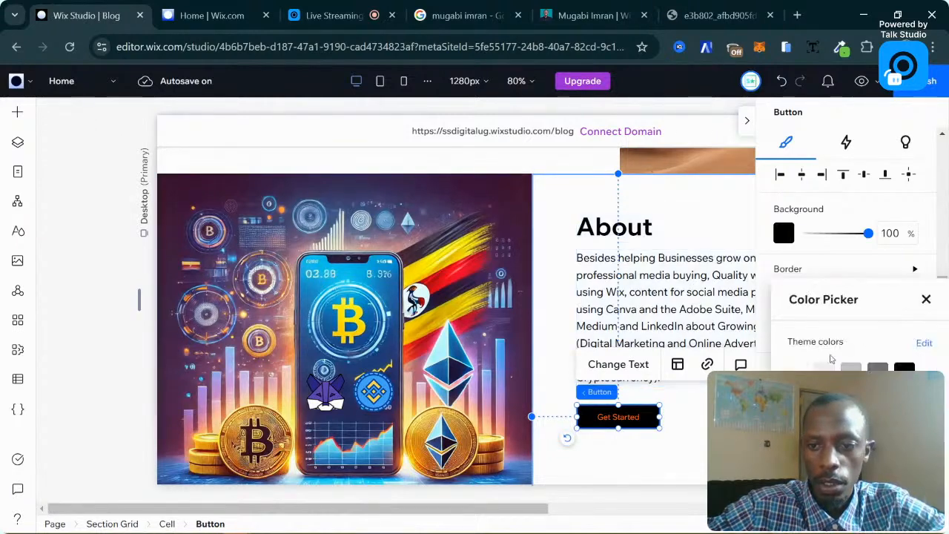
pyautogui.click(797, 366)
pyautogui.click(711, 438)
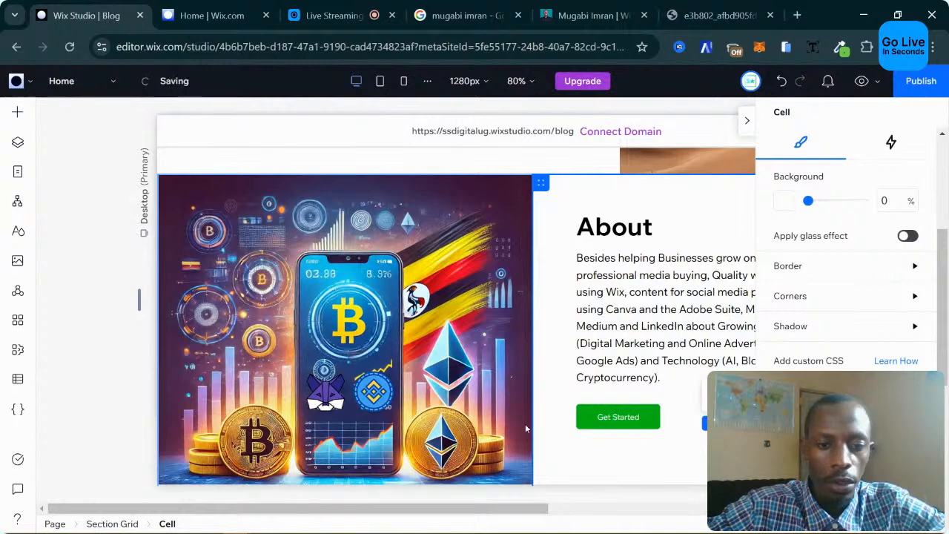
# Add the Get Started button to the stack holding the About heading and paragraph.
pyautogui.click(667, 342)
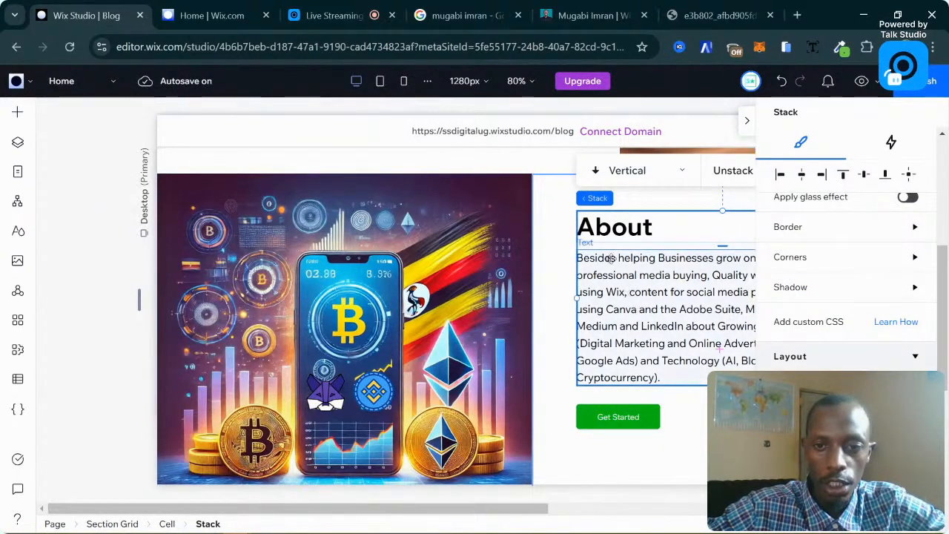
pyautogui.click(663, 270)
pyautogui.click(630, 415)
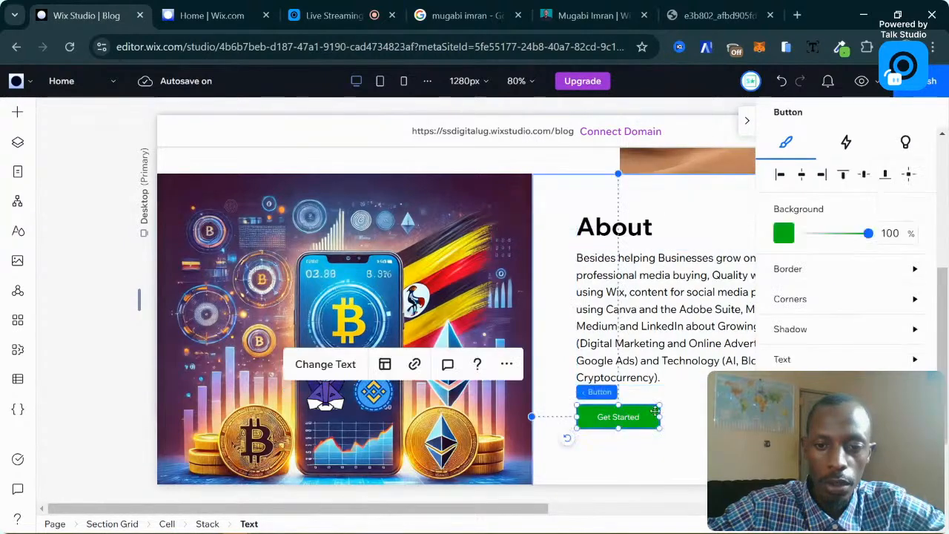
pyautogui.click(619, 393)
pyautogui.click(662, 305)
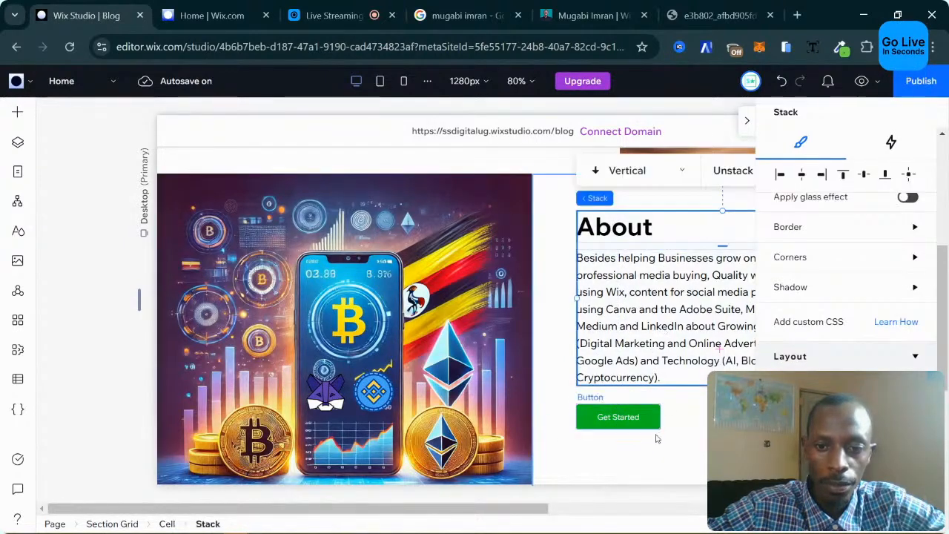
pyautogui.keyDown('shift'); pyautogui.click(634, 416); pyautogui.keyUp('shift')
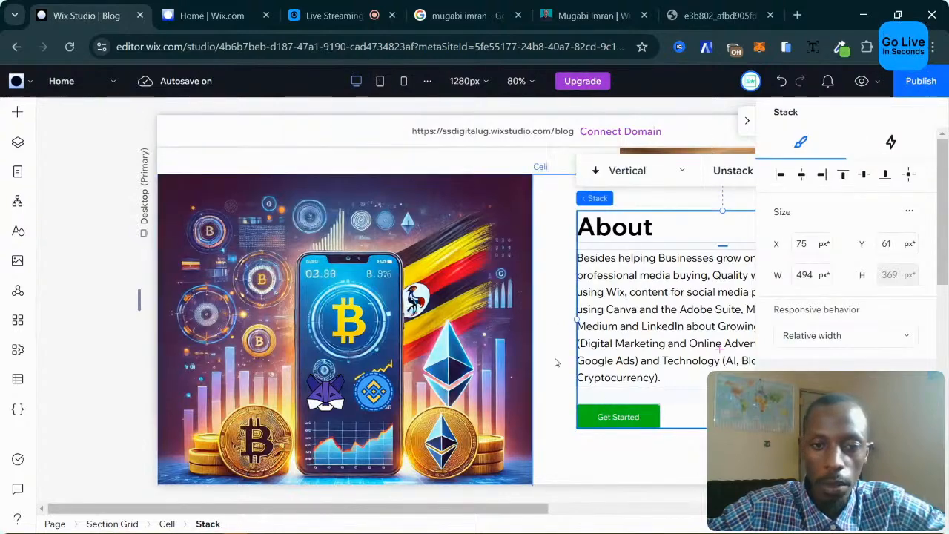
pyautogui.scroll(-3, 527, 373)
pyautogui.scroll(2, 528, 373)
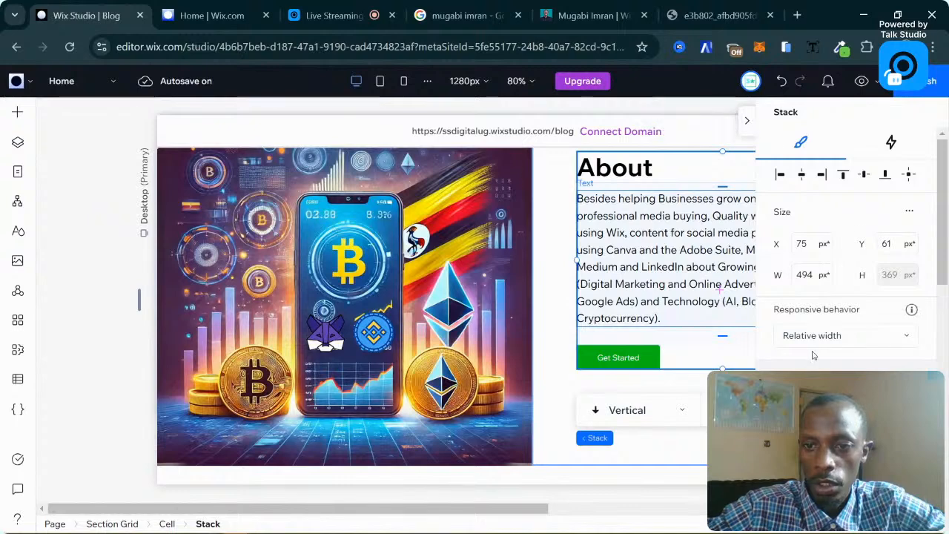
pyautogui.scroll(-10, 813, 356)
pyautogui.scroll(5, 813, 356)
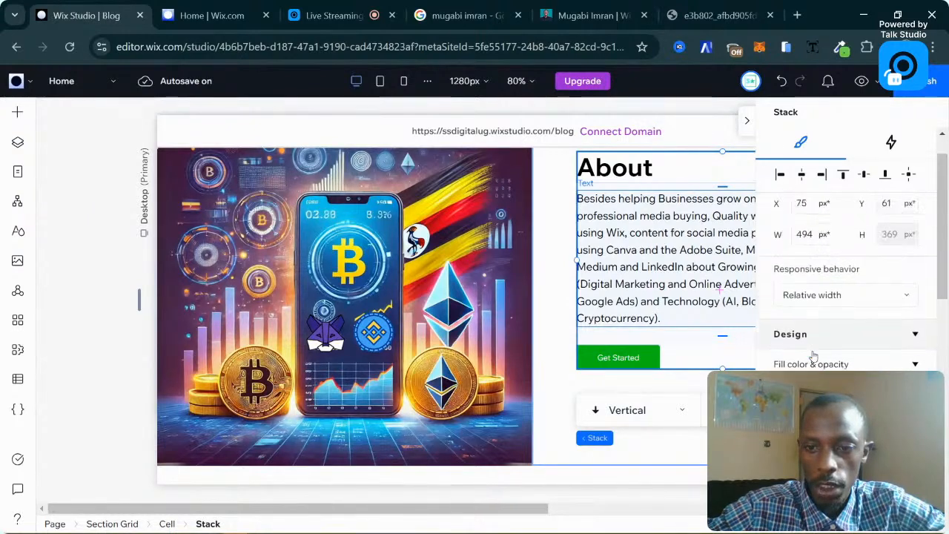
pyautogui.scroll(-3, 852, 328)
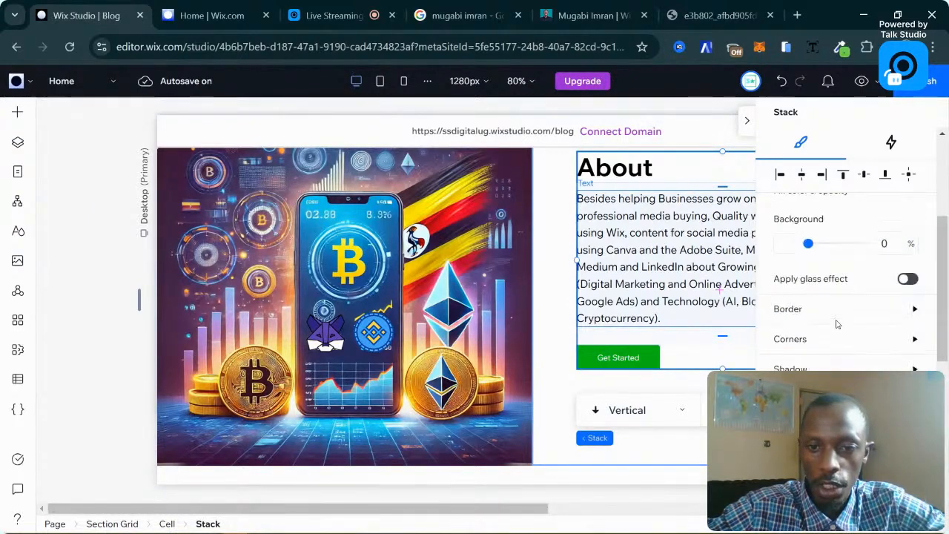
pyautogui.scroll(8, 835, 324)
# Hide the properties panel and drag the header's desert image left beside Business Name.
pyautogui.click(753, 121)
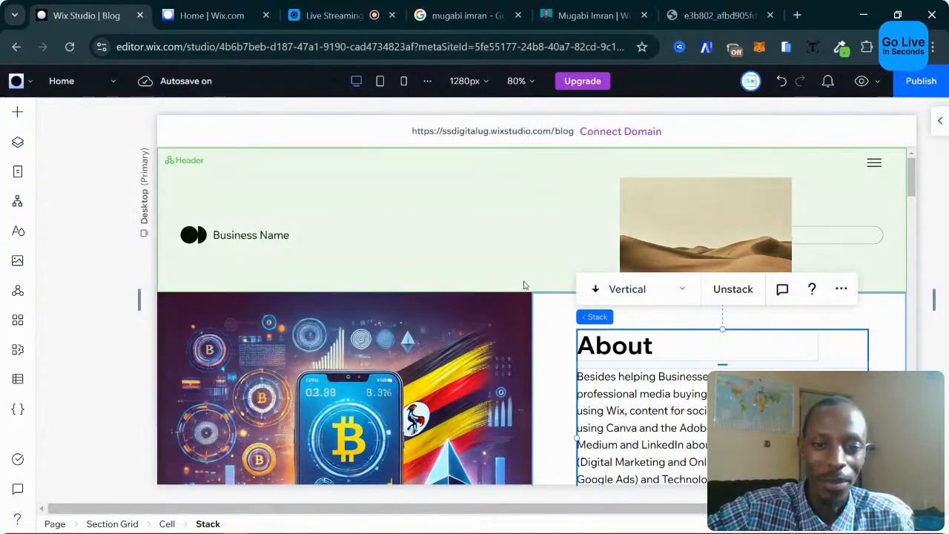
pyautogui.scroll(-3, 542, 365)
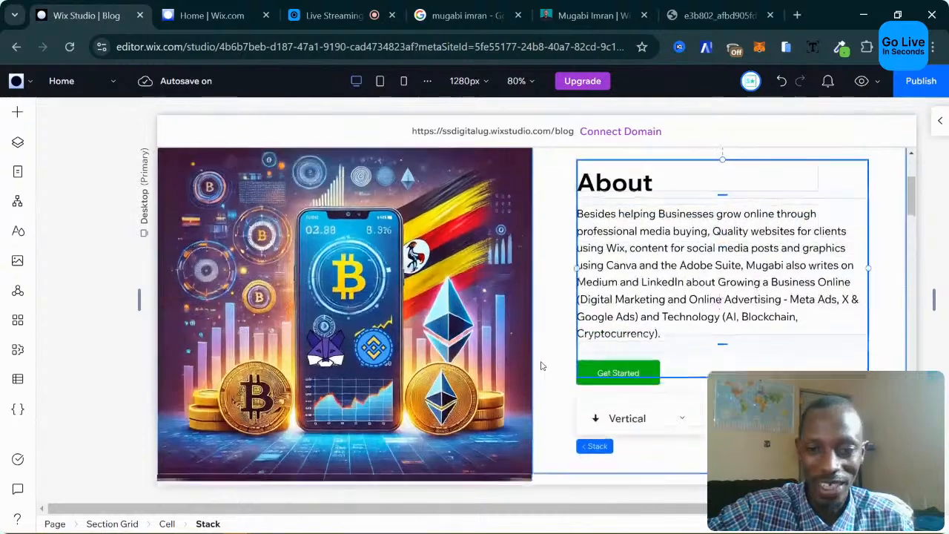
pyautogui.scroll(-4, 507, 391)
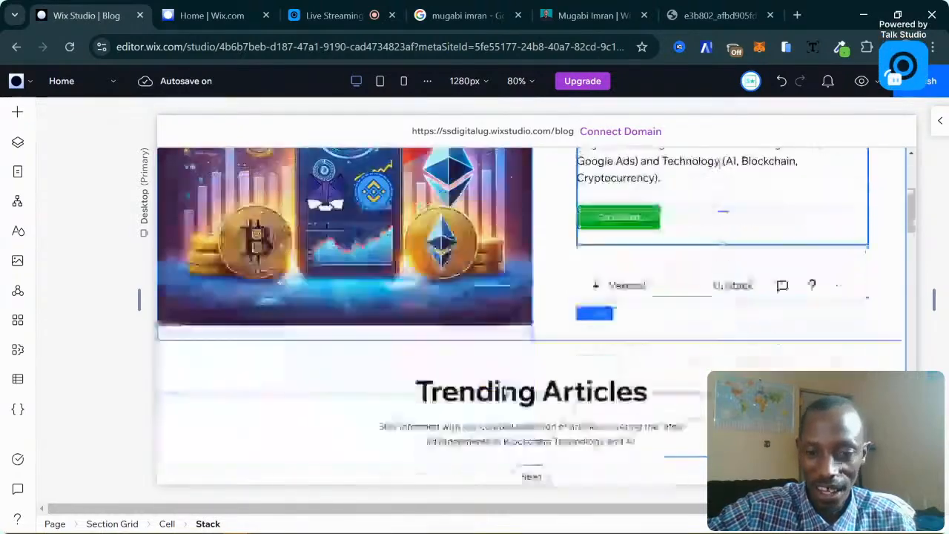
pyautogui.scroll(-3, 506, 392)
pyautogui.scroll(7, 508, 393)
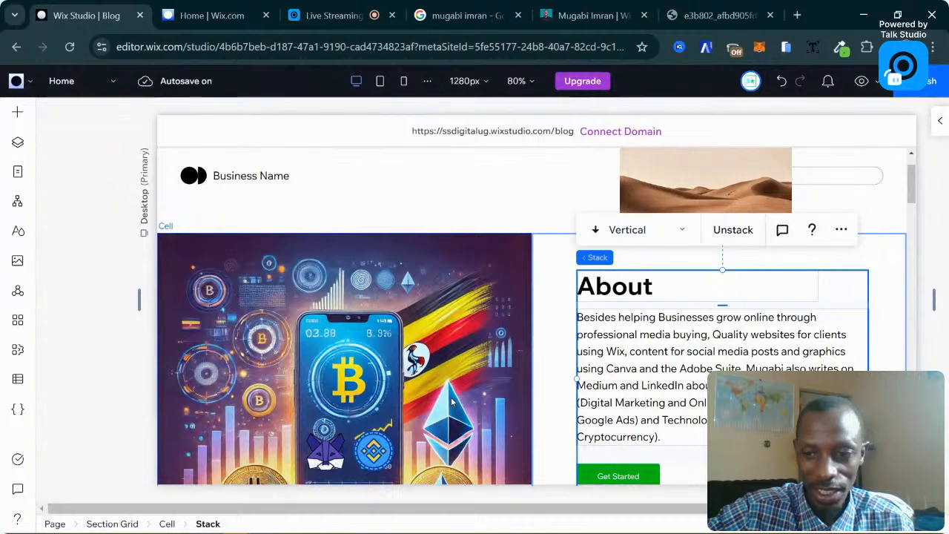
pyautogui.scroll(1, 495, 395)
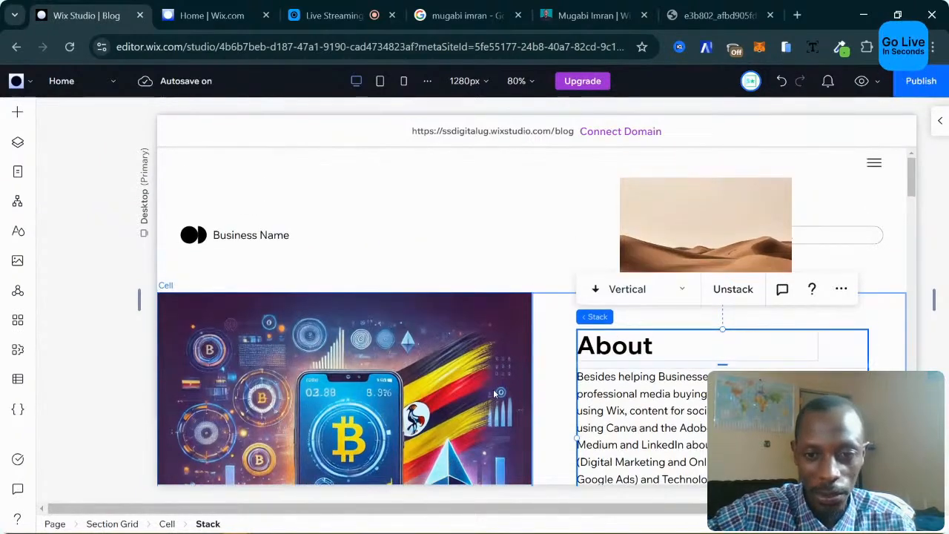
pyautogui.click(346, 235)
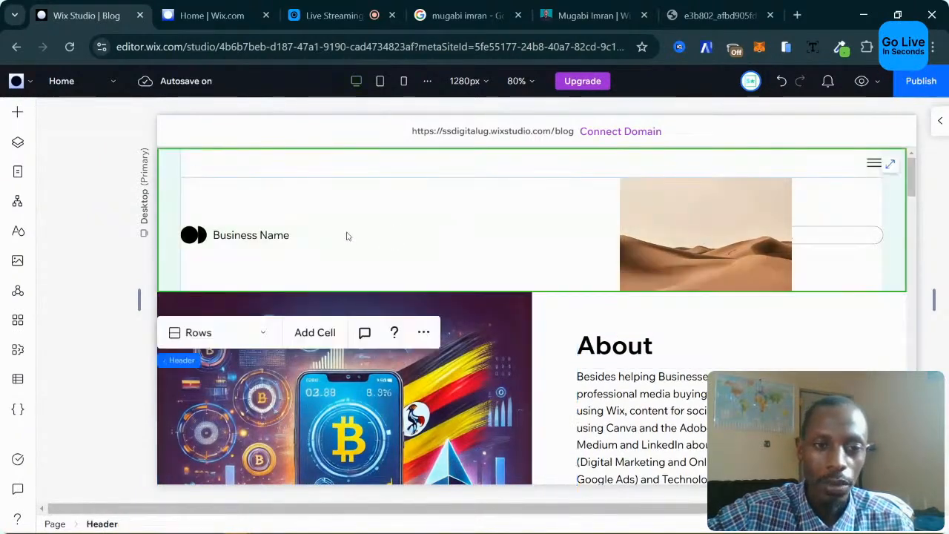
pyautogui.click(727, 233)
pyautogui.click(697, 231)
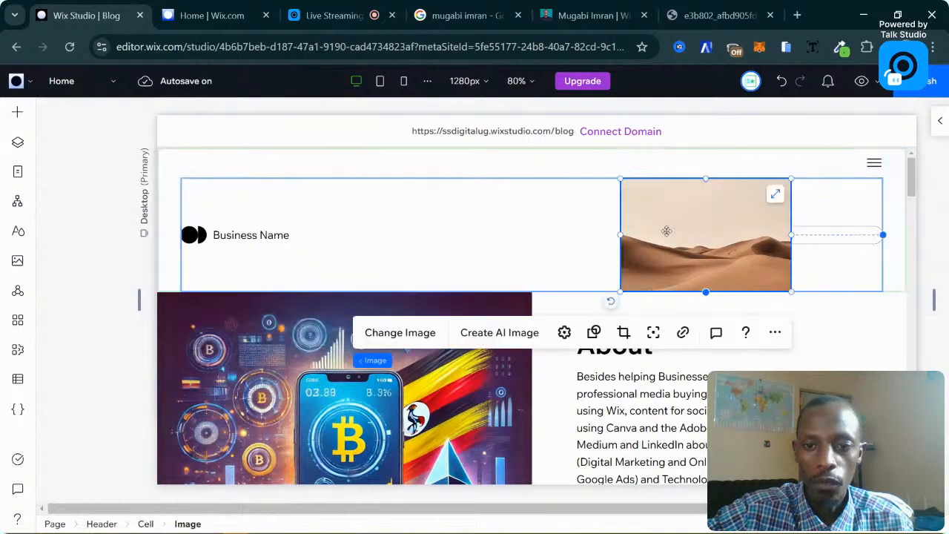
pyautogui.moveTo(558, 230); pyautogui.dragTo(416, 234)
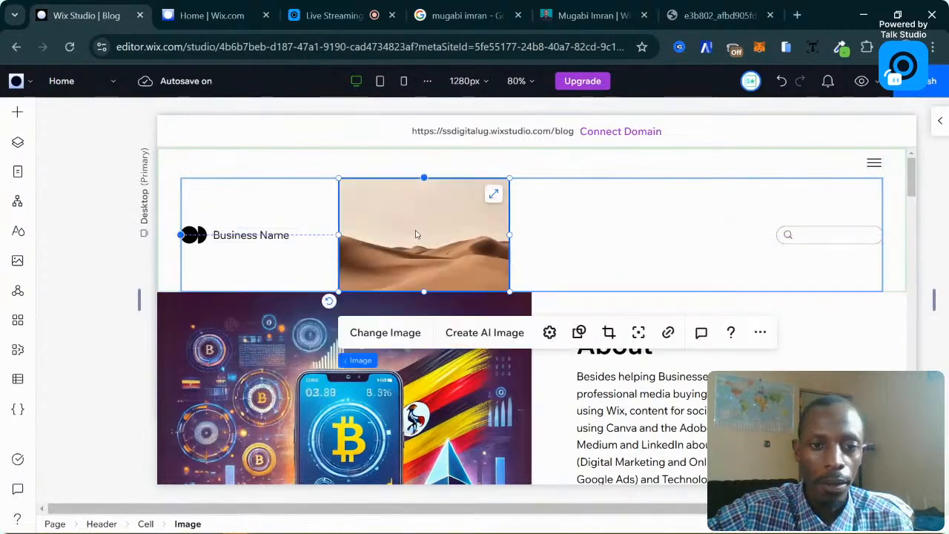
# Open the live site's logo image in its own tab, select its URL, and return to Wix Studio.
pyautogui.click(565, 11)
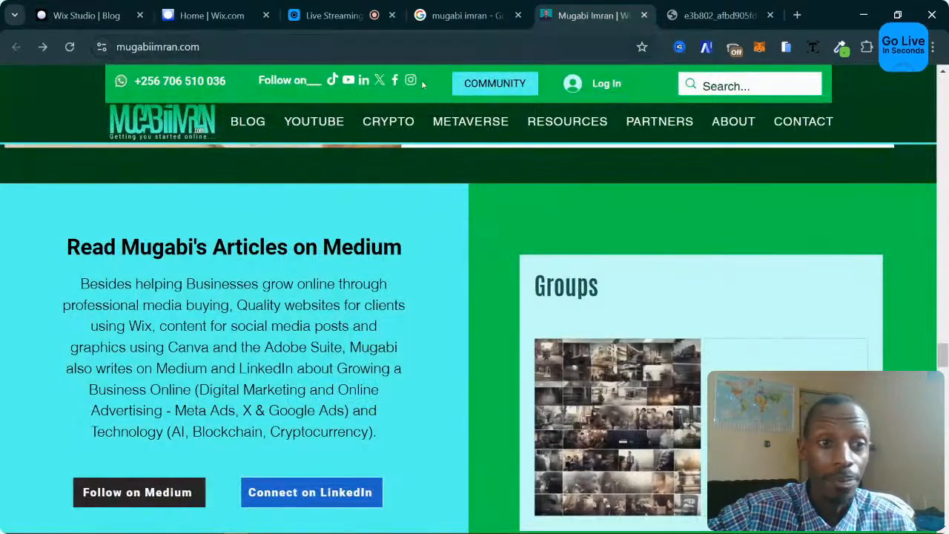
pyautogui.rightClick(197, 126)
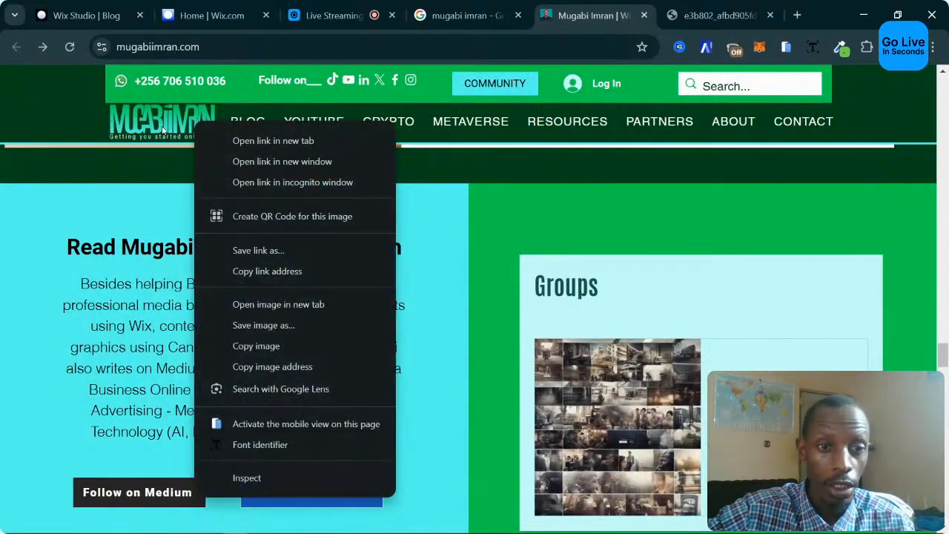
pyautogui.click(245, 307)
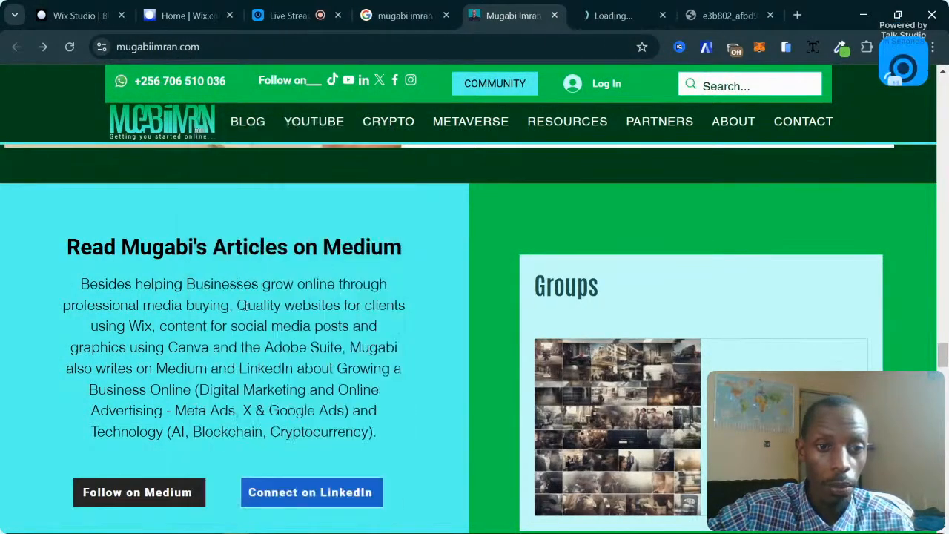
pyautogui.click(619, 15)
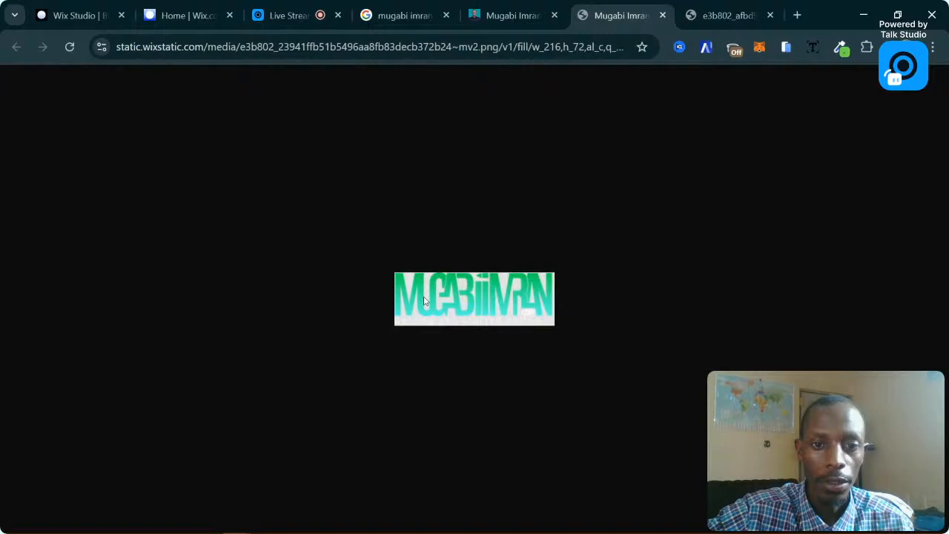
pyautogui.click(518, 47)
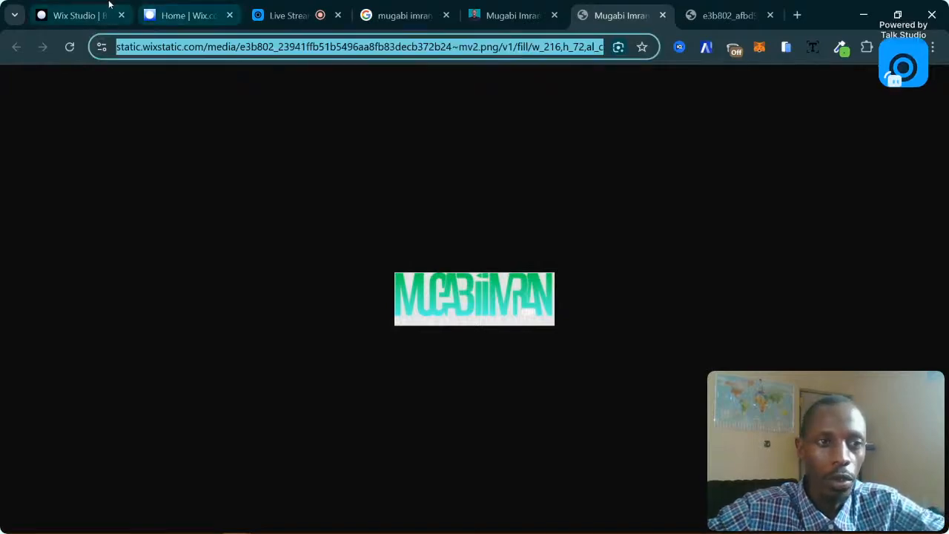
pyautogui.click(78, 14)
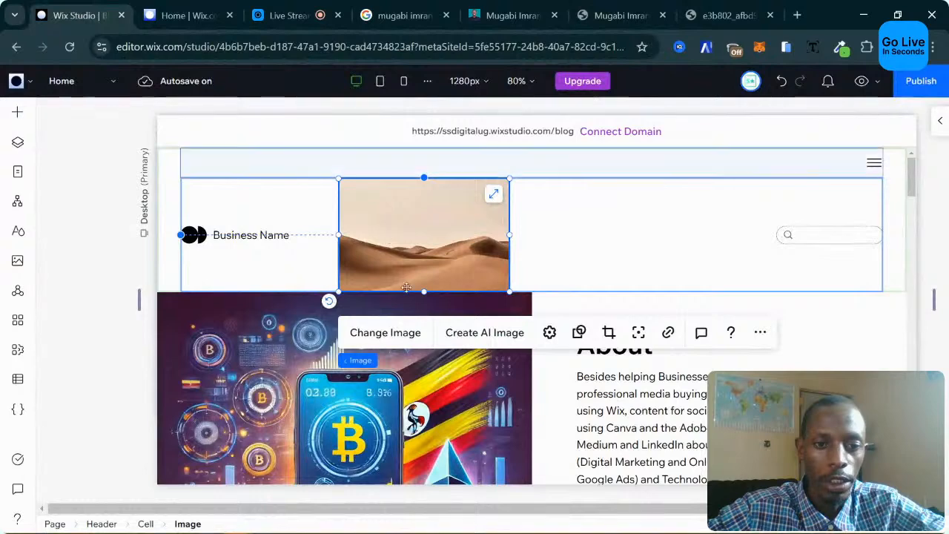
# Import the logo into Site Files from its pasted web link as the header image replacement.
pyautogui.click(386, 334)
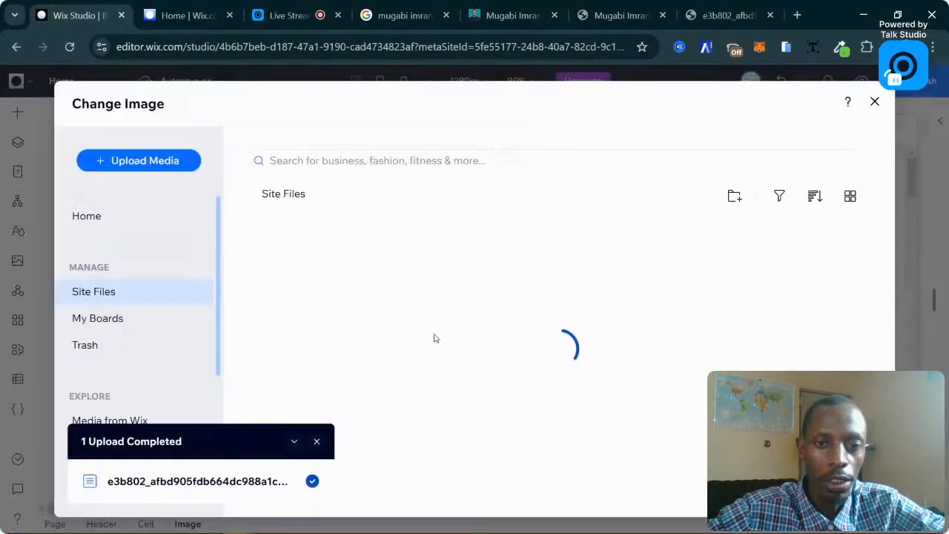
pyautogui.click(168, 161)
pyautogui.scroll(-2, 190, 489)
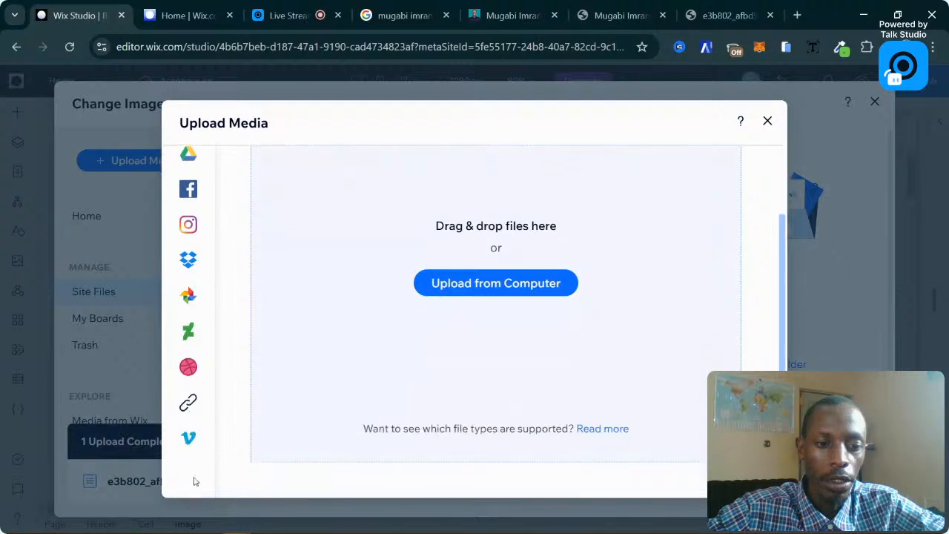
pyautogui.click(189, 401)
pyautogui.click(469, 325)
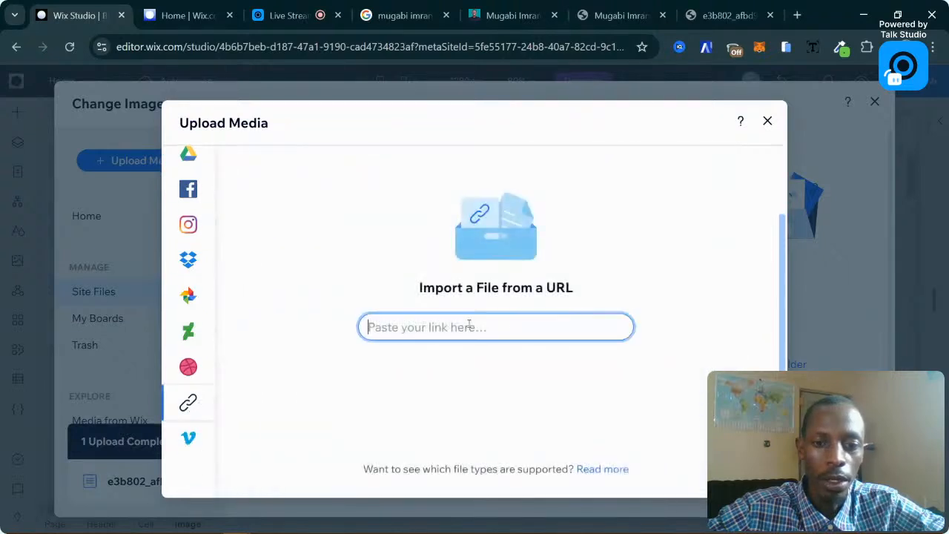
pyautogui.hotkey('ctrl', 'v')
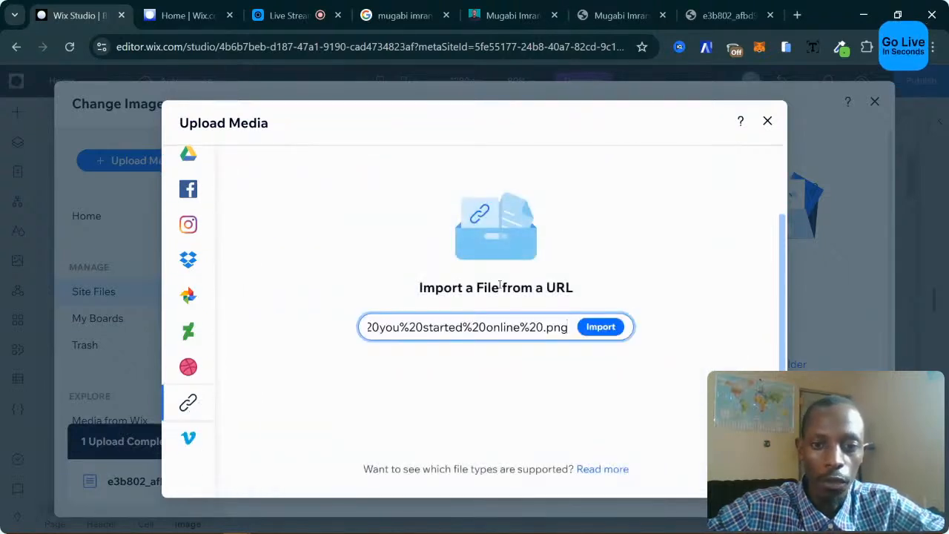
pyautogui.click(601, 327)
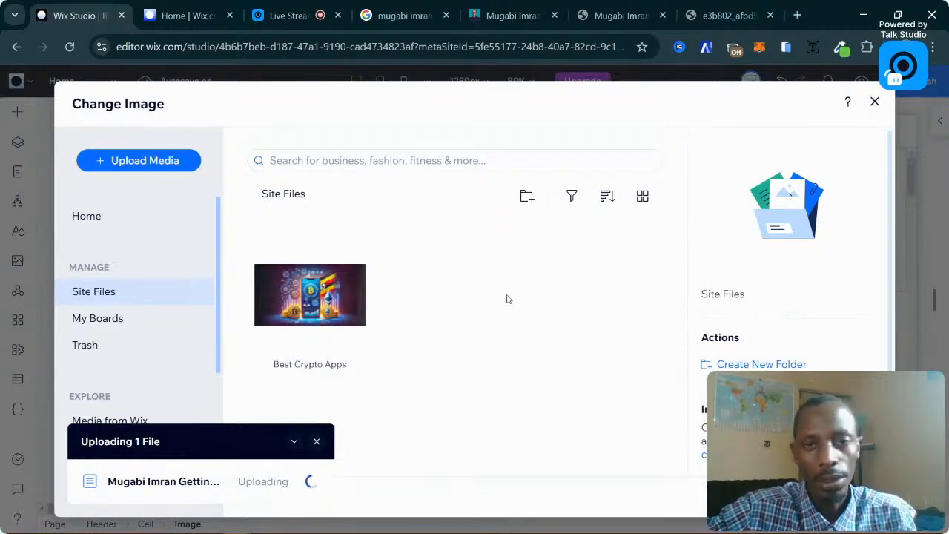
# Rename the logo file to drop its .png ending and use it as the header image.
pyautogui.click(323, 363)
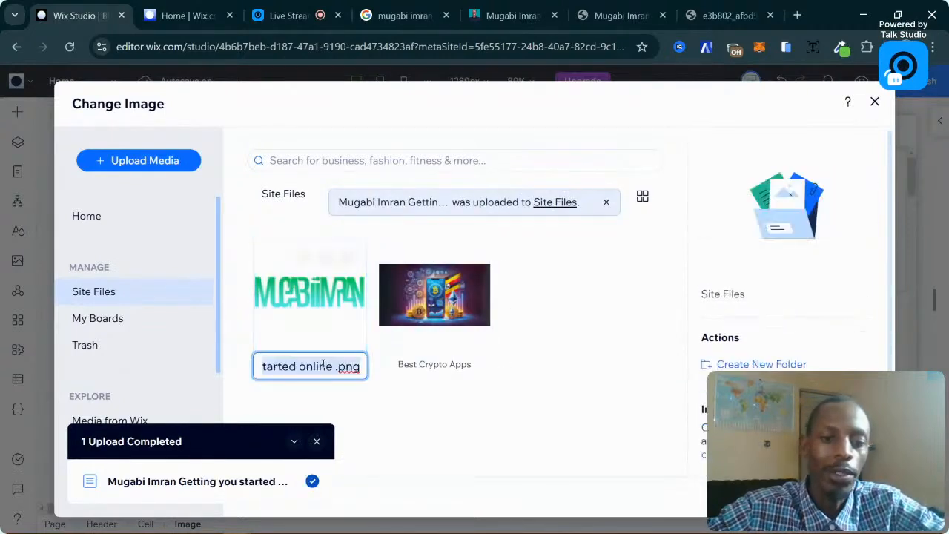
pyautogui.click(306, 370)
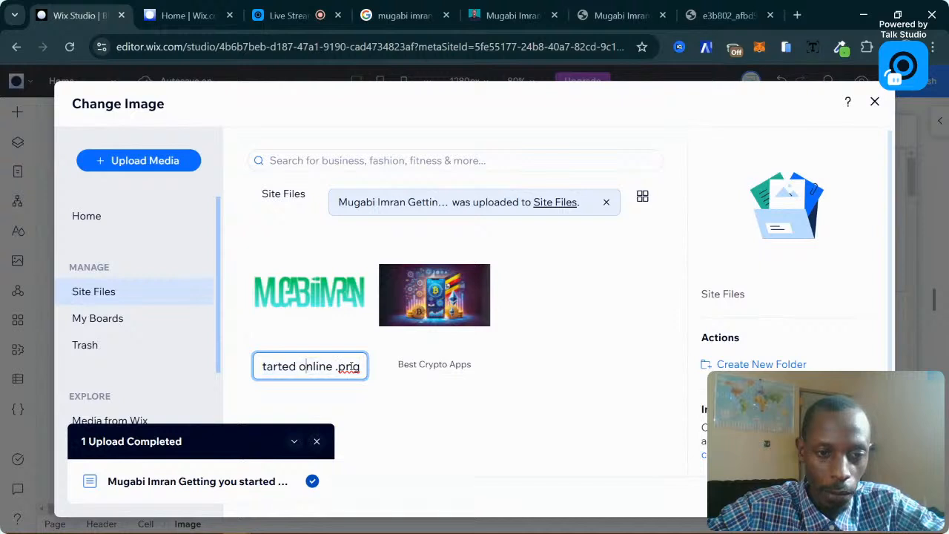
pyautogui.moveTo(340, 370); pyautogui.dragTo(369, 370)
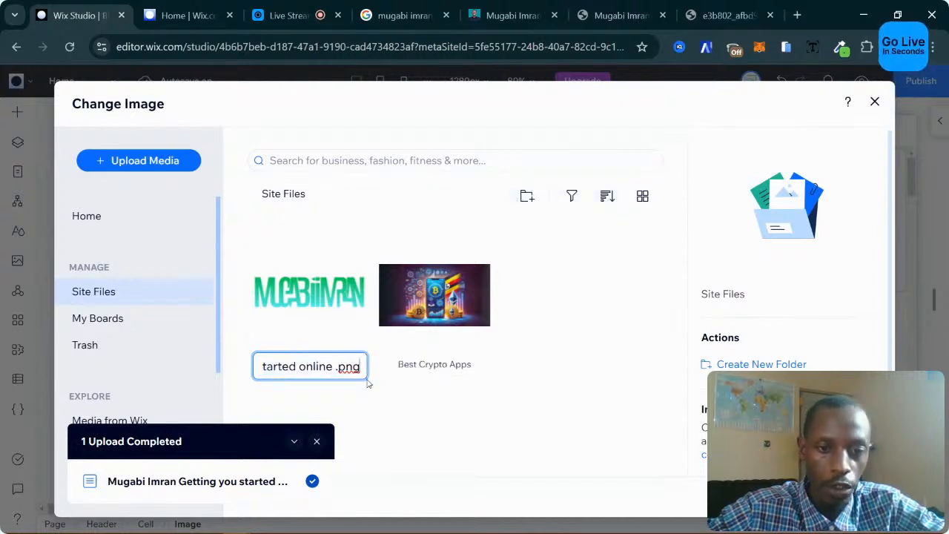
pyautogui.press('BackSpace')
pyautogui.press('BackSpace')
pyautogui.press('BackSpace')
pyautogui.press('BackSpace')
pyautogui.press('BackSpace')
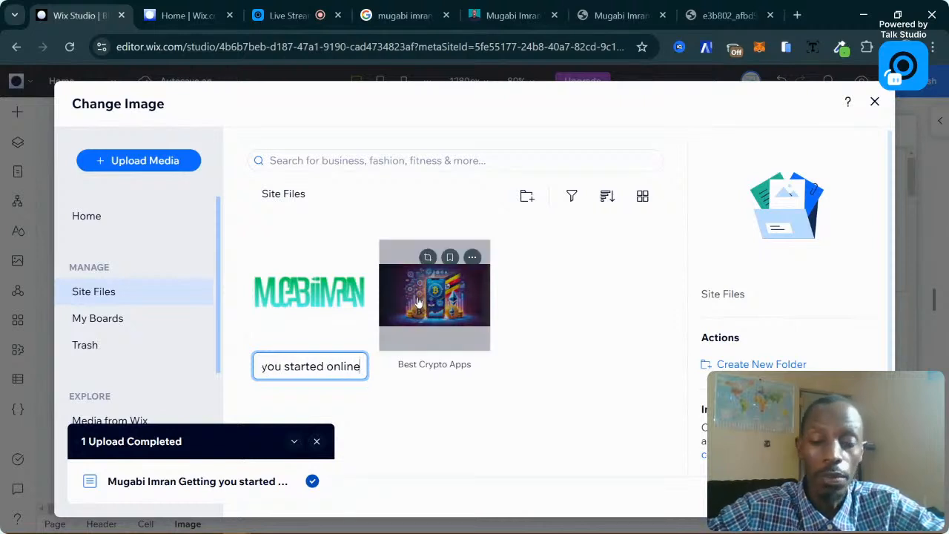
pyautogui.click(348, 335)
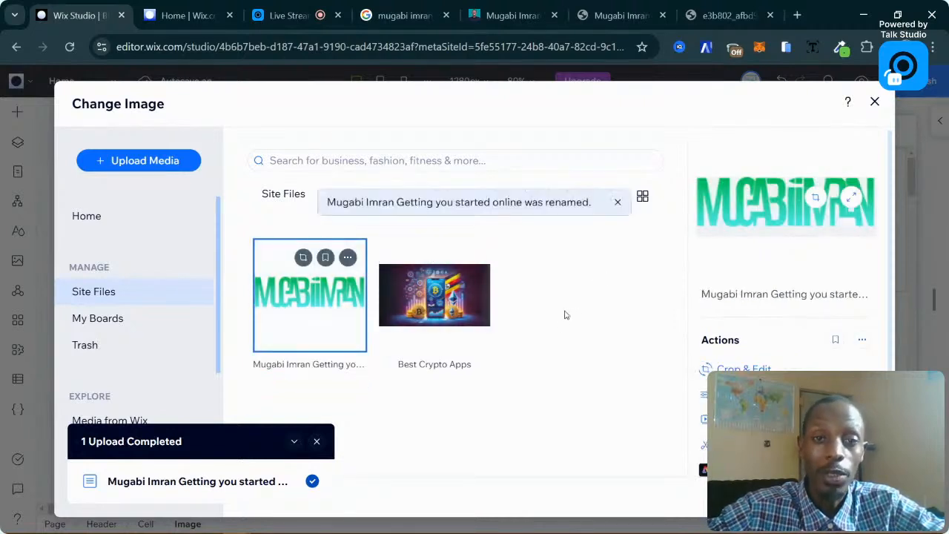
pyautogui.click(842, 497)
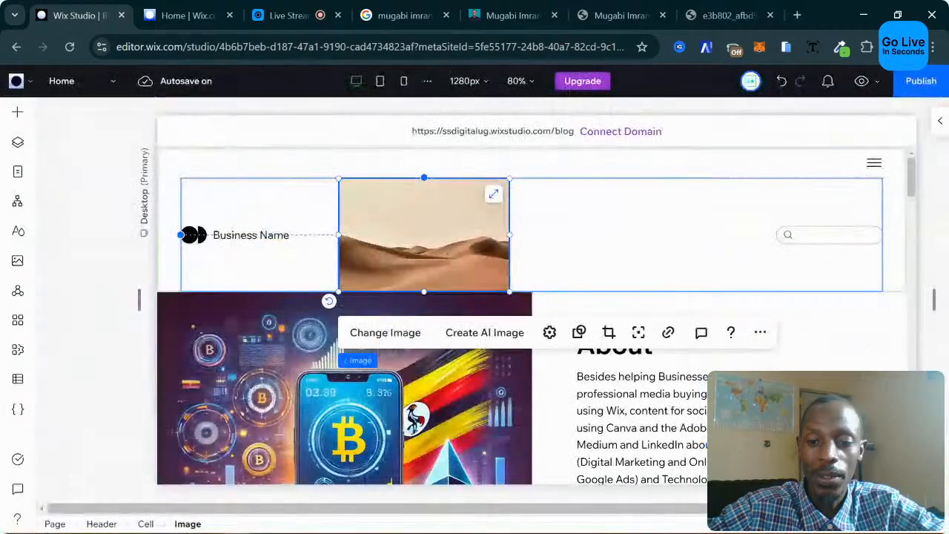
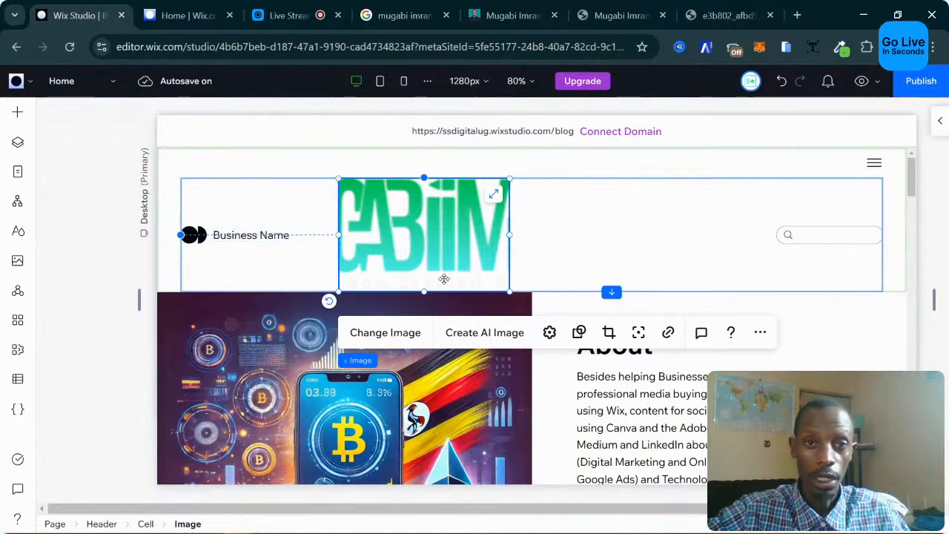
# Select the small black icon beside Business Name and open the vector art library to replace it.
pyautogui.click(237, 259)
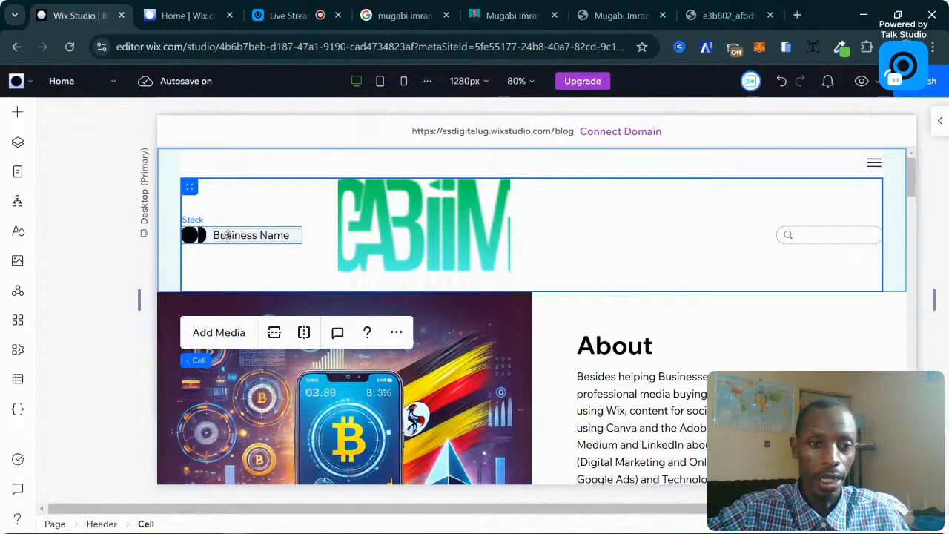
pyautogui.click(225, 235)
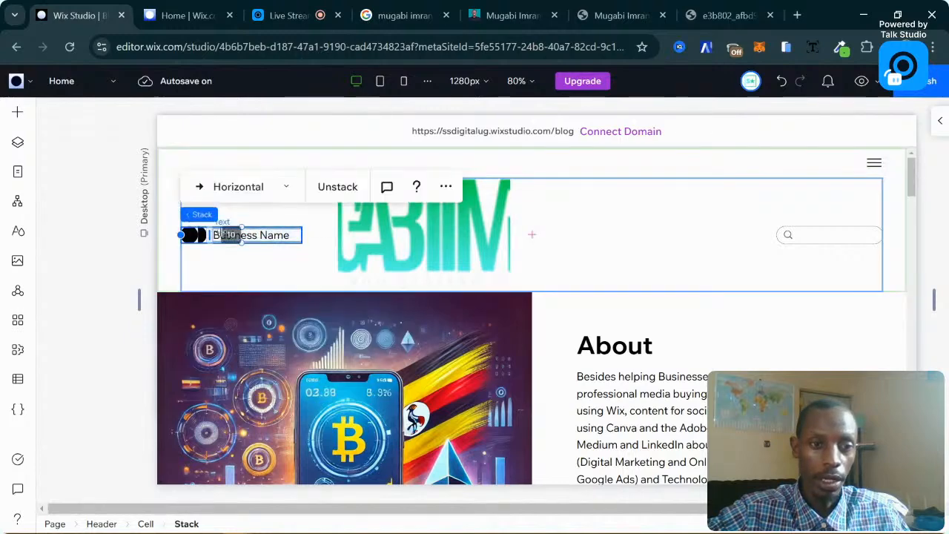
pyautogui.click(193, 234)
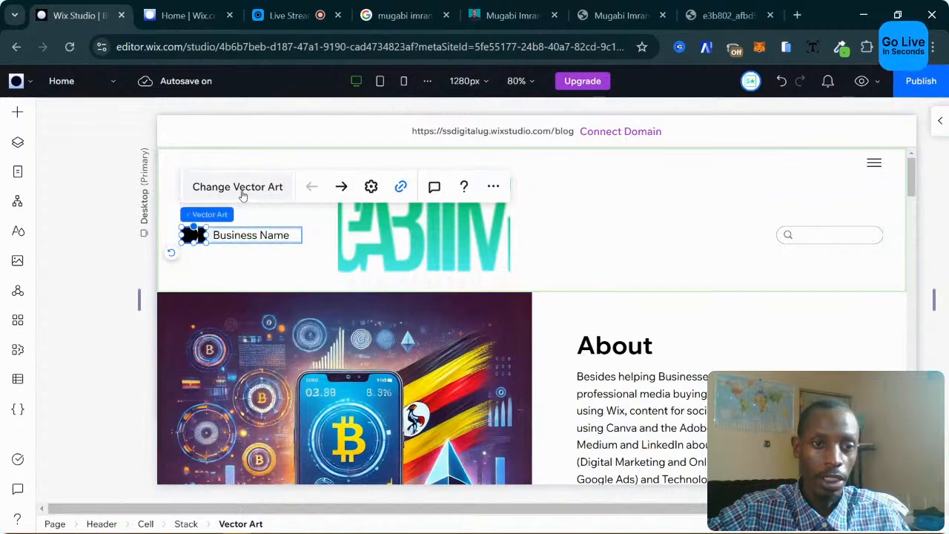
pyautogui.click(242, 192)
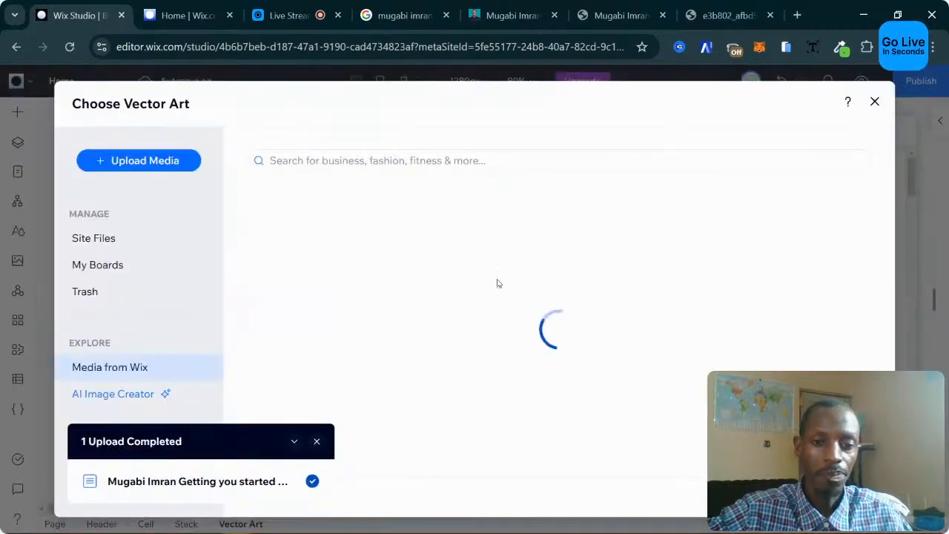
pyautogui.click(316, 441)
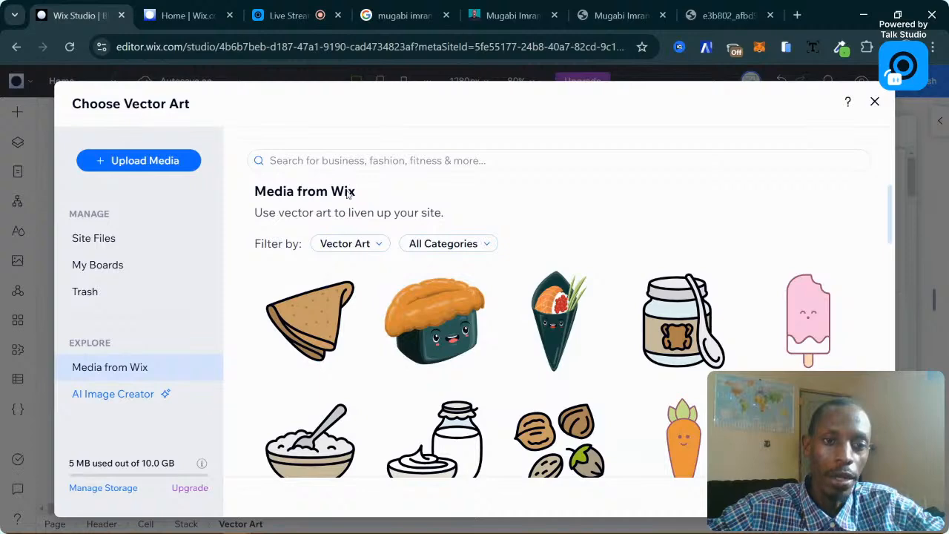
# Search the vector art for 'logo' and pick the navy-and-teal K-shaped logo.
pyautogui.scroll(-10, 520, 334)
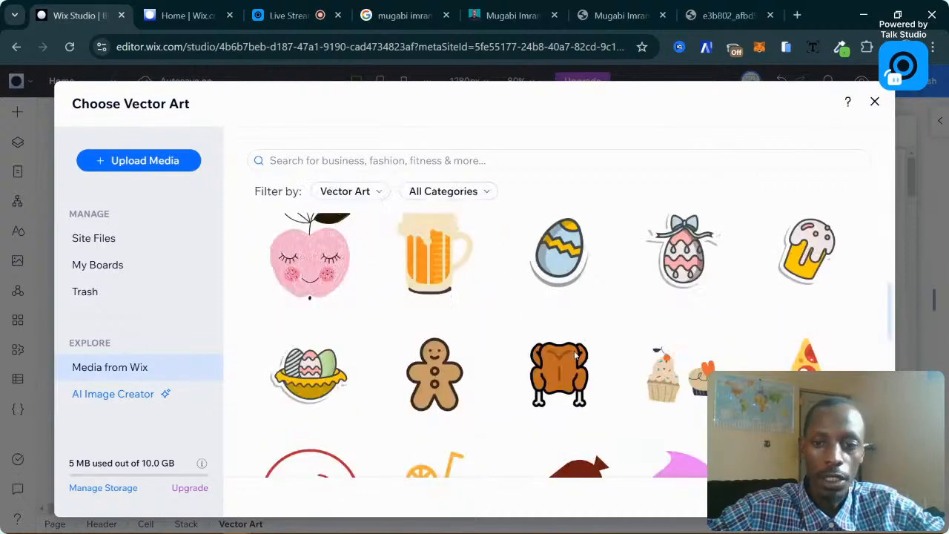
pyautogui.scroll(-10, 575, 356)
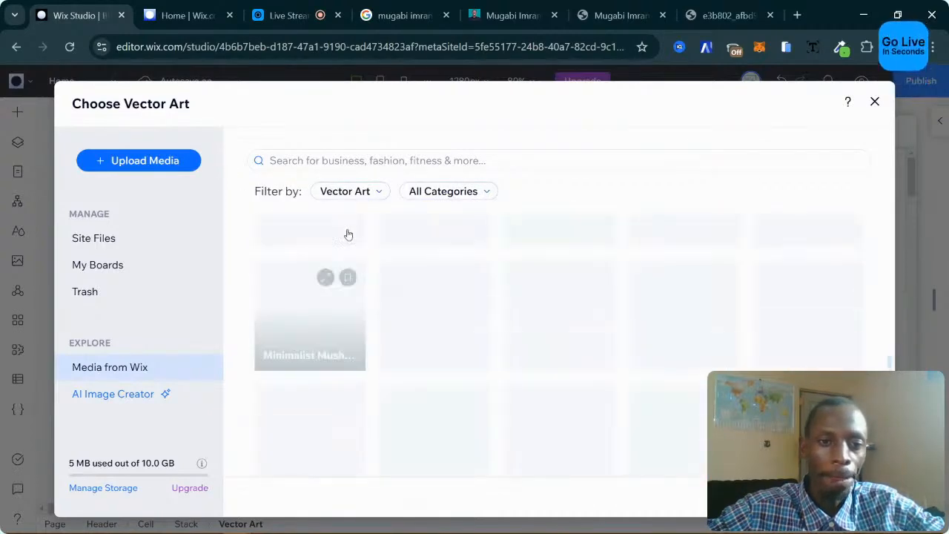
pyautogui.click(329, 159)
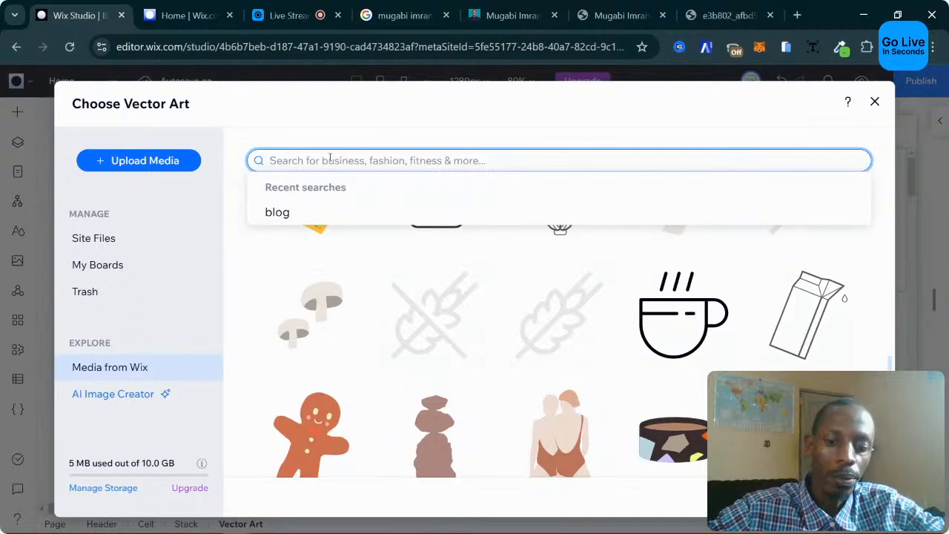
pyautogui.write('logo')
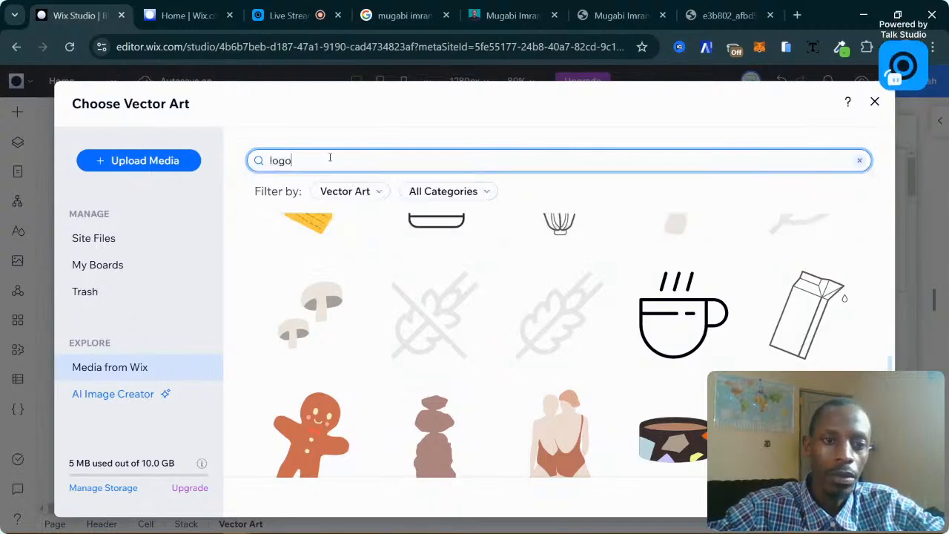
pyautogui.press('Return')
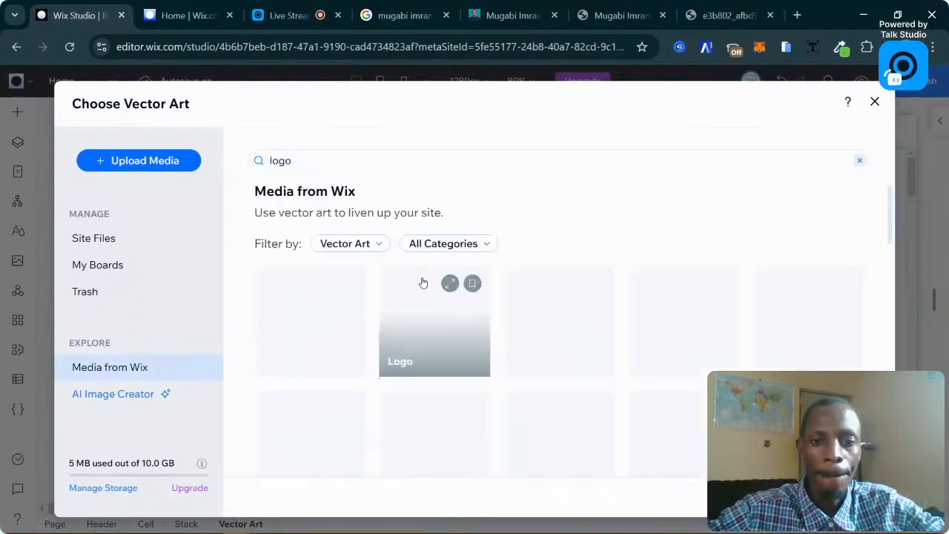
pyautogui.scroll(-3, 652, 385)
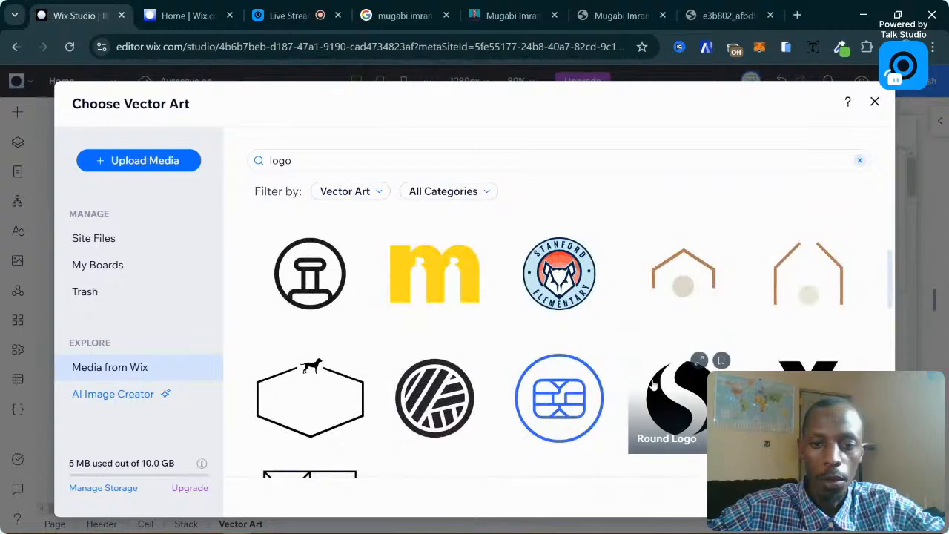
pyautogui.scroll(-10, 652, 384)
pyautogui.scroll(-1, 420, 338)
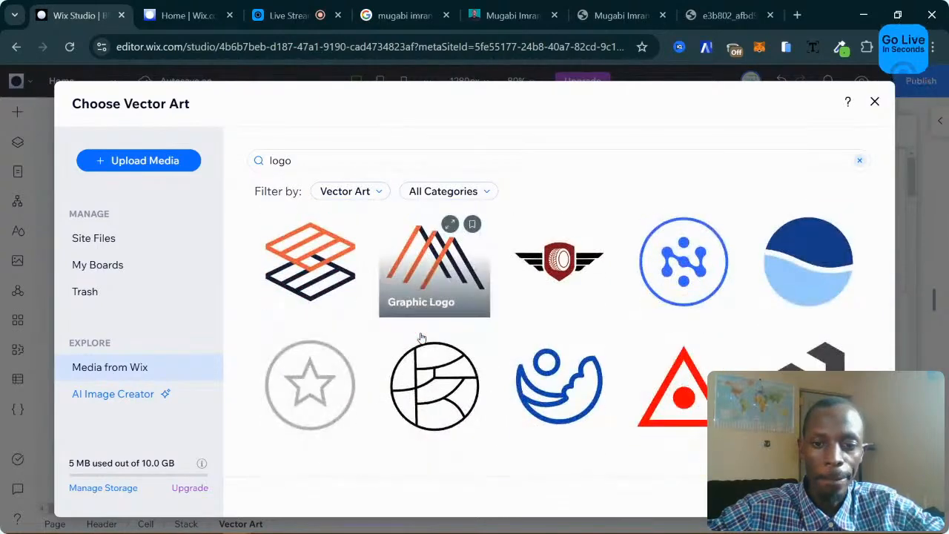
pyautogui.scroll(12, 704, 290)
pyautogui.scroll(-5, 718, 285)
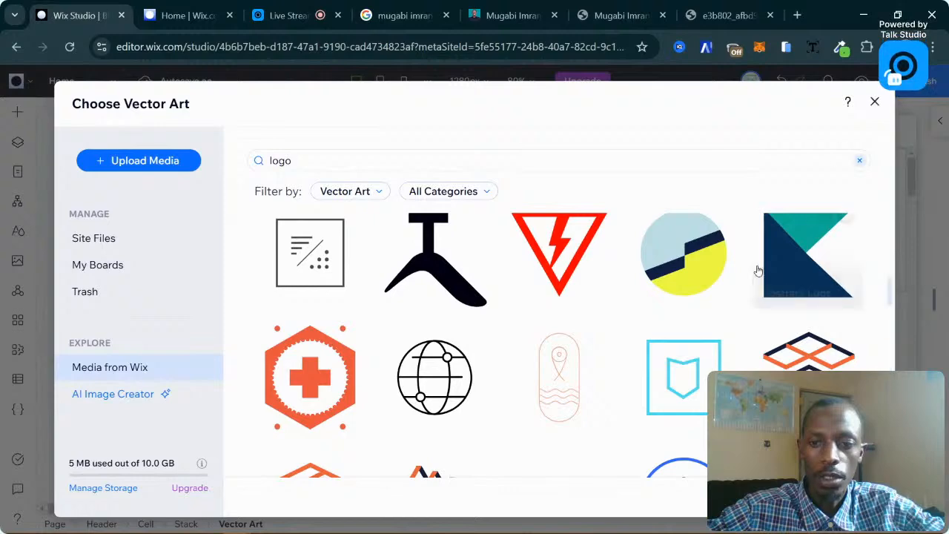
pyautogui.scroll(1, 764, 267)
pyautogui.scroll(-4, 786, 265)
pyautogui.scroll(-4, 786, 264)
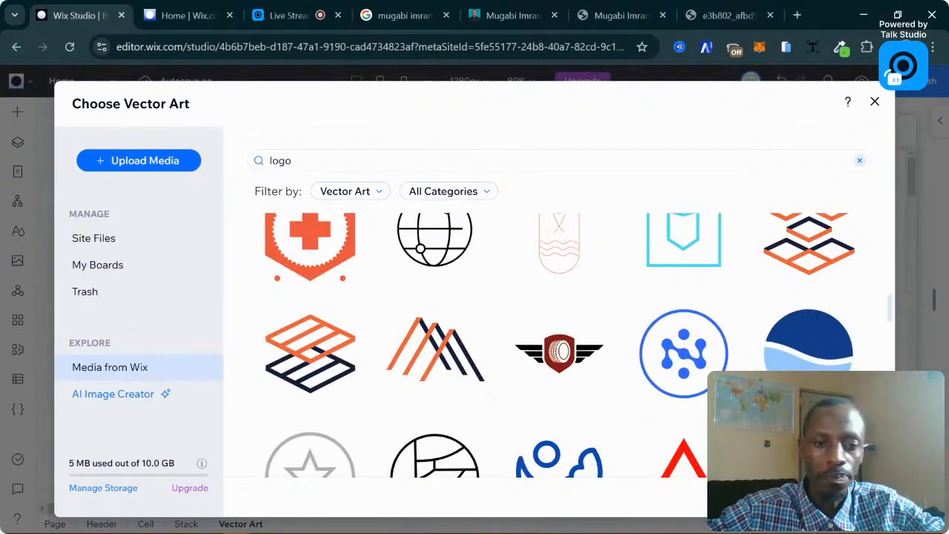
pyautogui.click(838, 497)
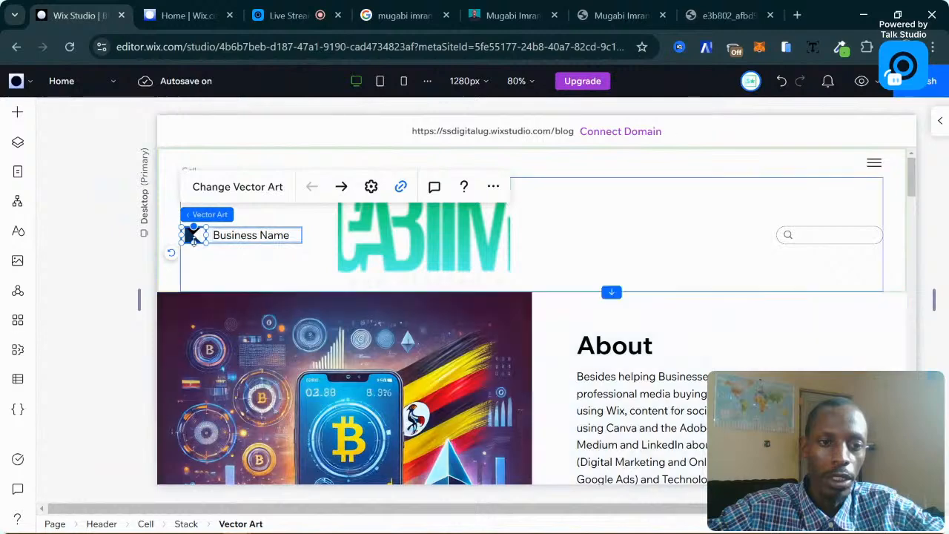
# Change the header's Business Name text to 'MUGA'.
pyautogui.click(255, 261)
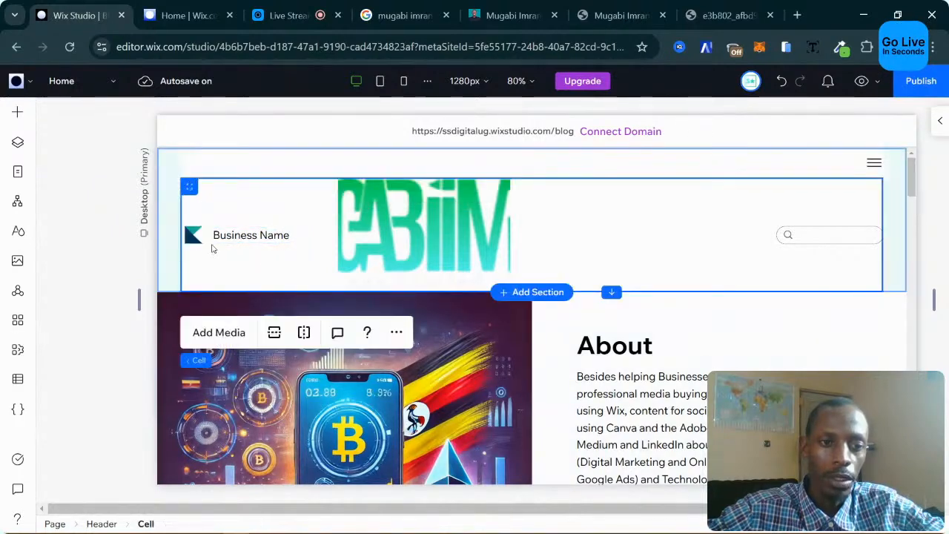
pyautogui.click(245, 235)
pyautogui.click(256, 236)
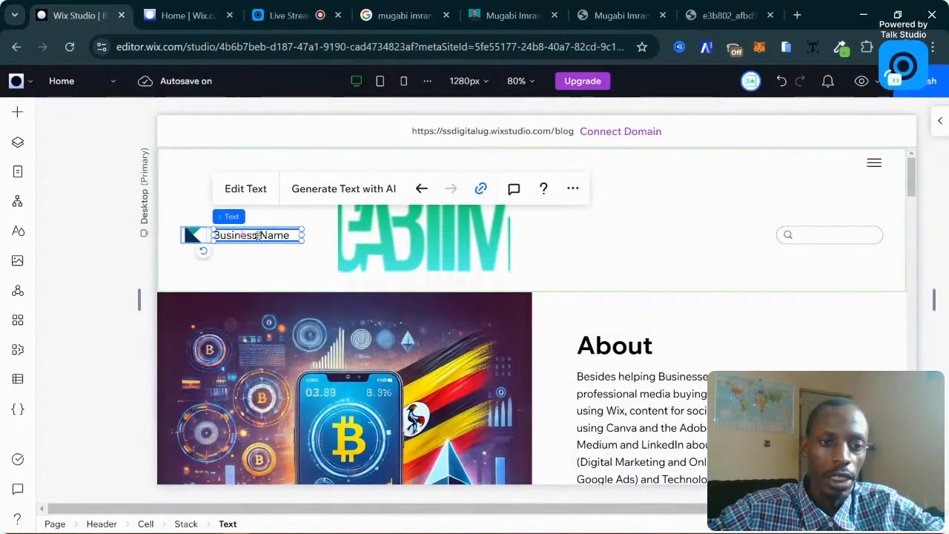
pyautogui.click(252, 198)
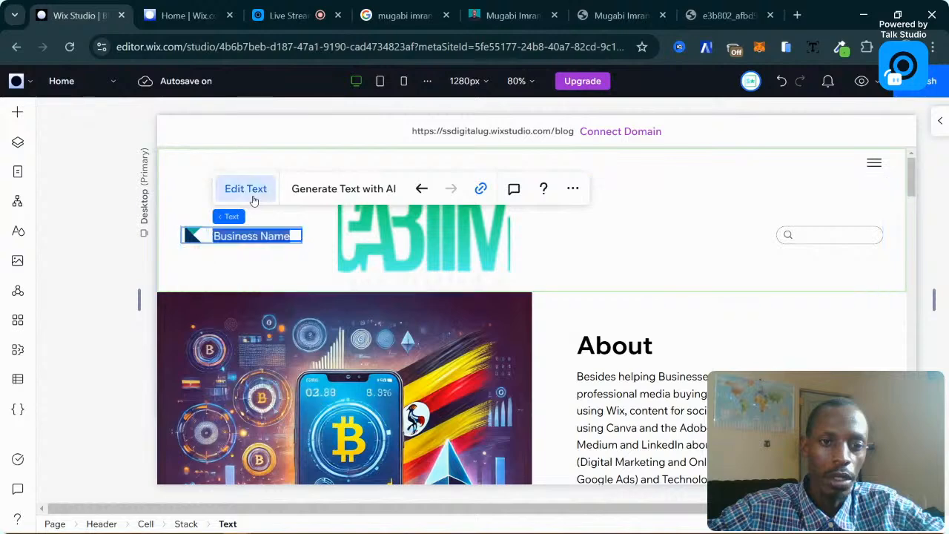
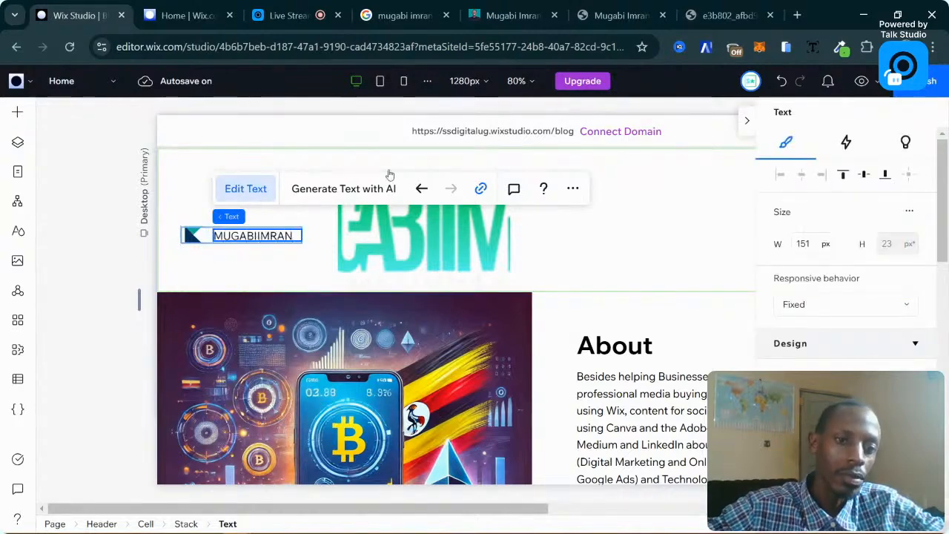
pyautogui.click(290, 254)
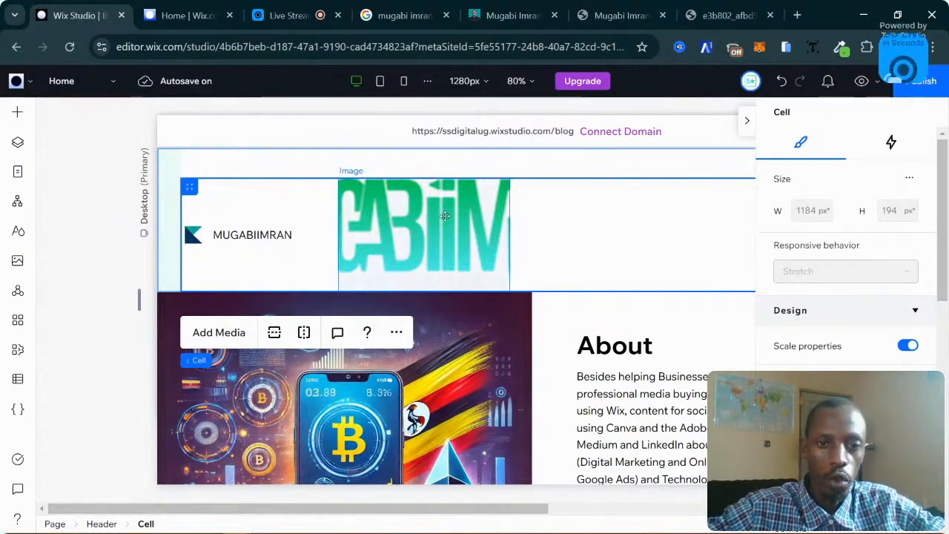
# Delete the icon-and-name stack, leaving only the large logo image in the header cell.
pyautogui.click(416, 214)
pyautogui.click(261, 224)
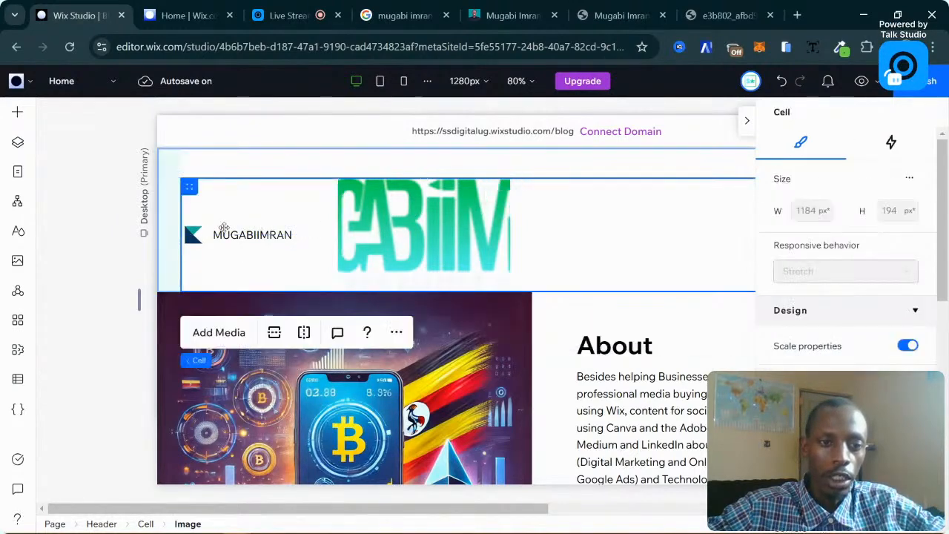
pyautogui.click(200, 234)
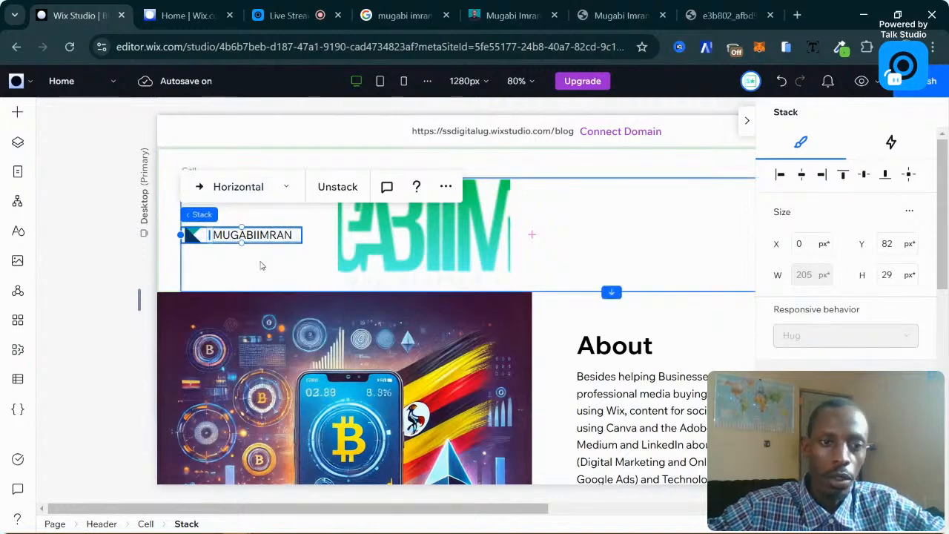
pyautogui.click(244, 250)
pyautogui.click(228, 236)
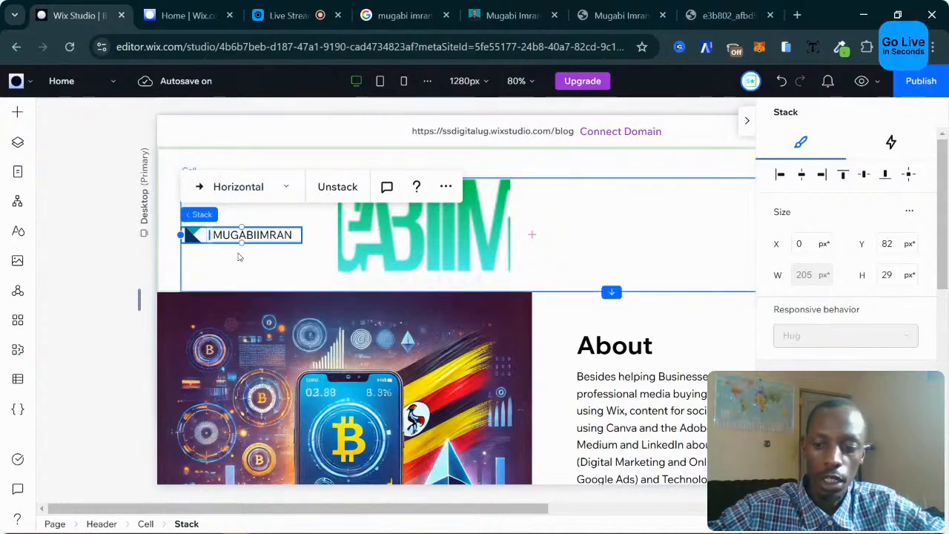
pyautogui.press('Delete')
pyautogui.click(240, 254)
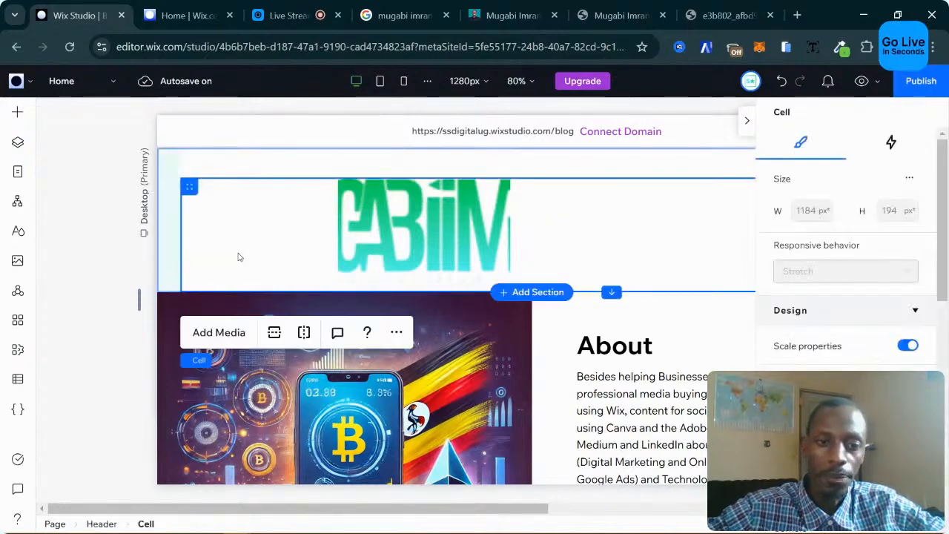
# Widen the header logo to 589 px to show the full wordmark, then shrink it to 172 × 57 px.
pyautogui.click(408, 198)
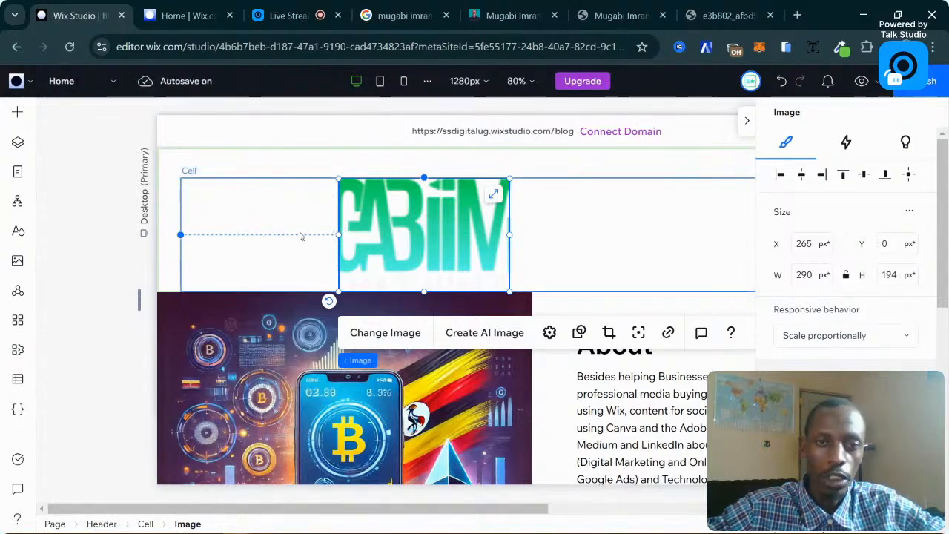
pyautogui.moveTo(339, 234); pyautogui.dragTo(230, 227)
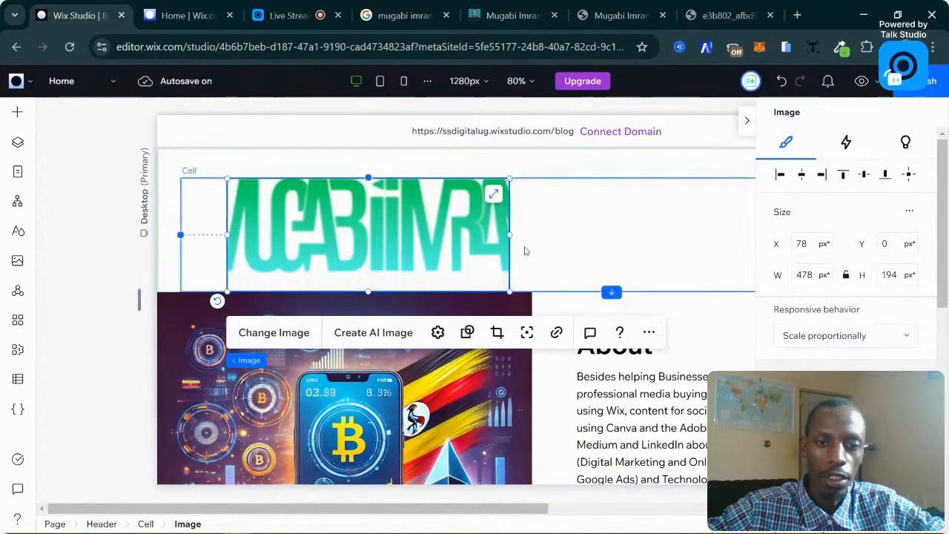
pyautogui.click(577, 243)
pyautogui.moveTo(577, 244); pyautogui.dragTo(576, 239)
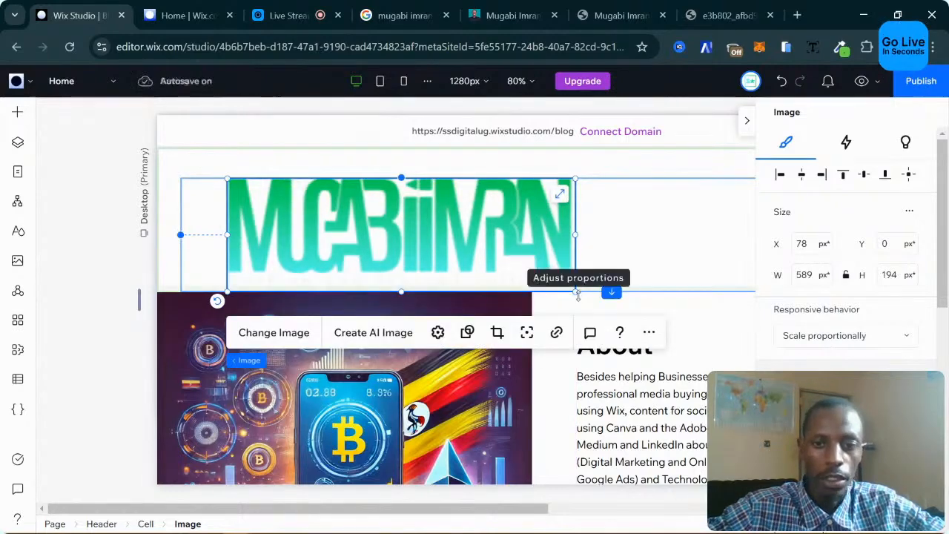
pyautogui.moveTo(577, 294); pyautogui.dragTo(324, 232)
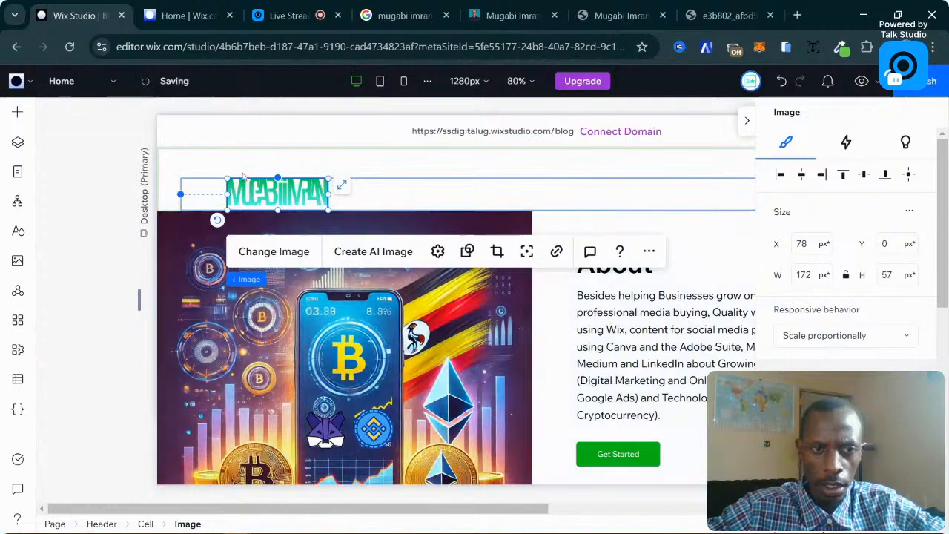
pyautogui.click(401, 173)
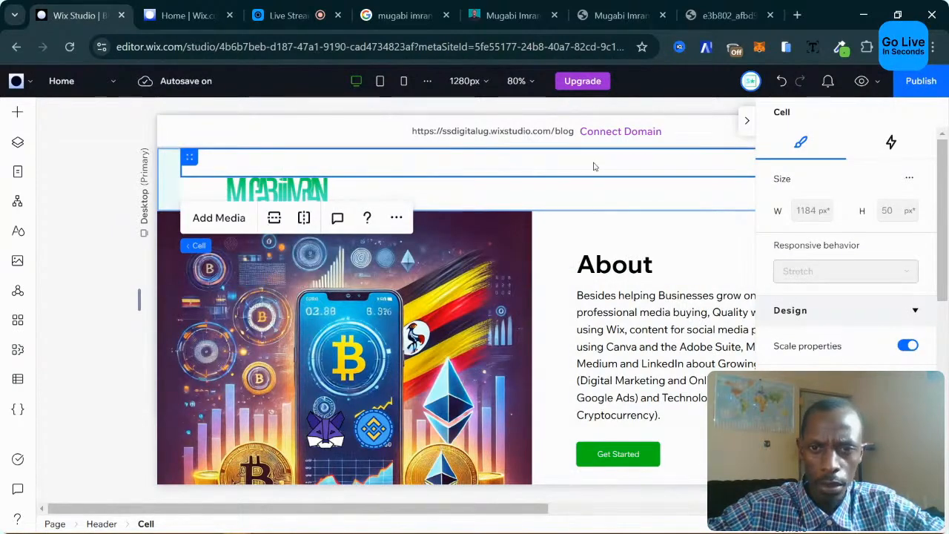
# Set the header's background colour opacity to 100%.
pyautogui.click(591, 237)
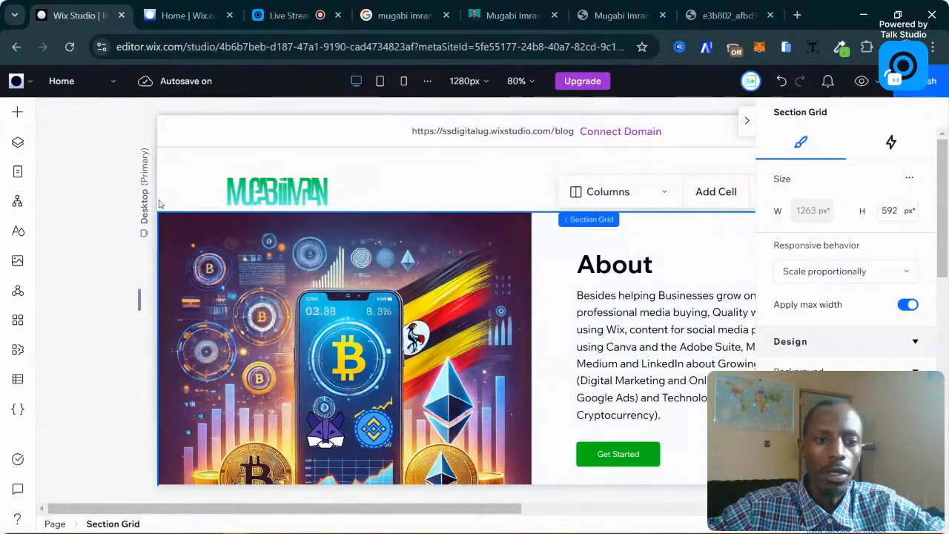
pyautogui.click(202, 195)
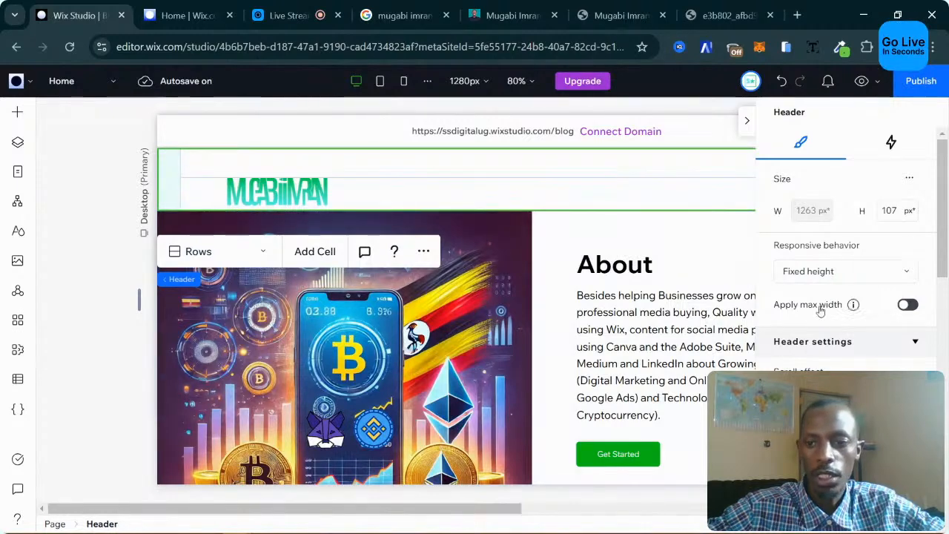
pyautogui.scroll(-2, 818, 242)
pyautogui.scroll(1, 819, 242)
pyautogui.scroll(-4, 819, 242)
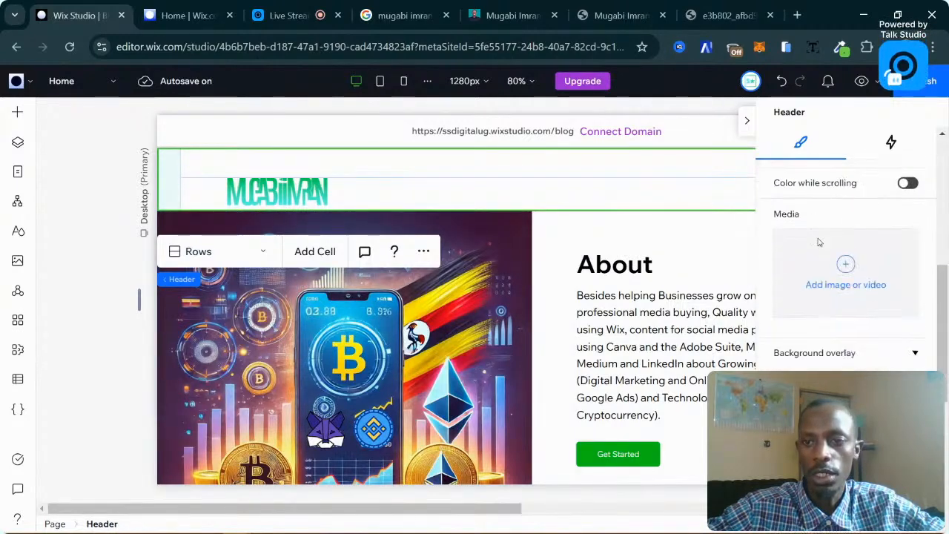
pyautogui.scroll(2, 820, 239)
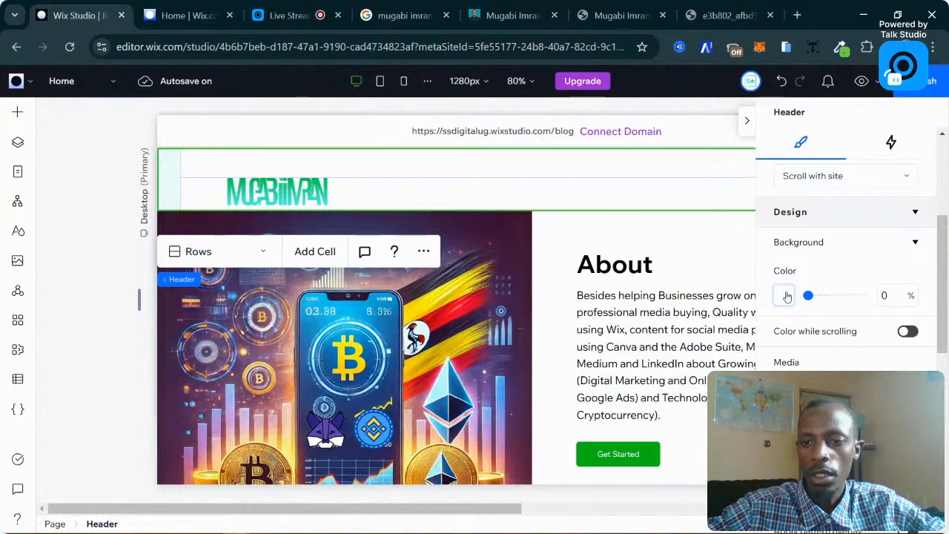
pyautogui.scroll(2, 787, 297)
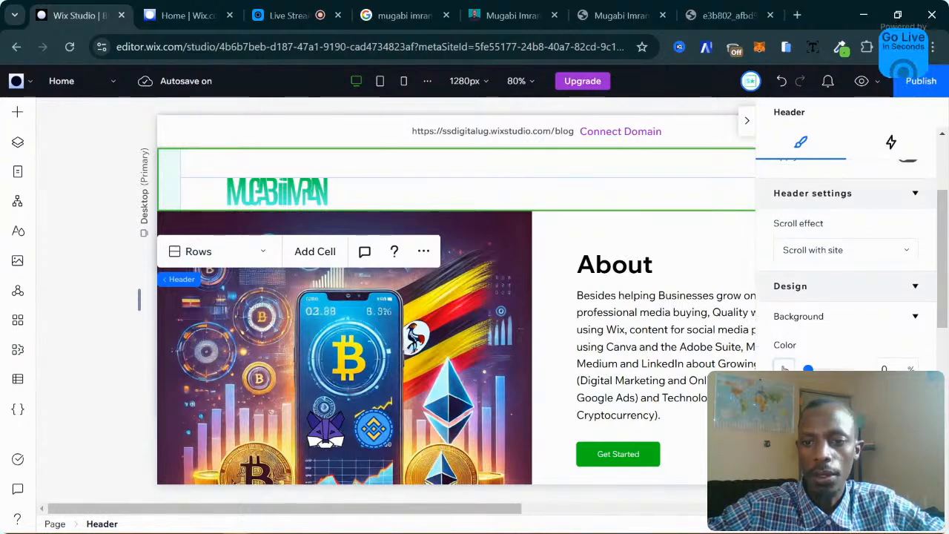
pyautogui.click(784, 368)
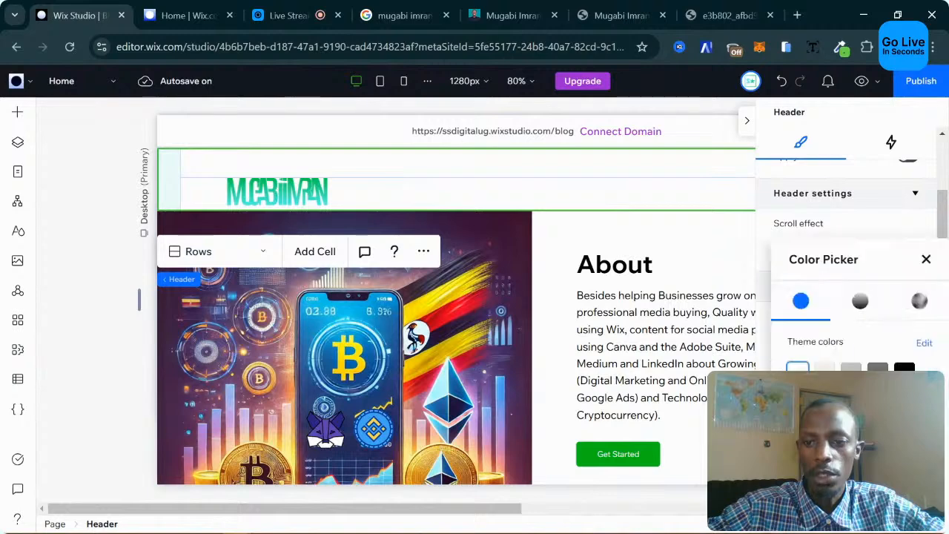
pyautogui.click(926, 260)
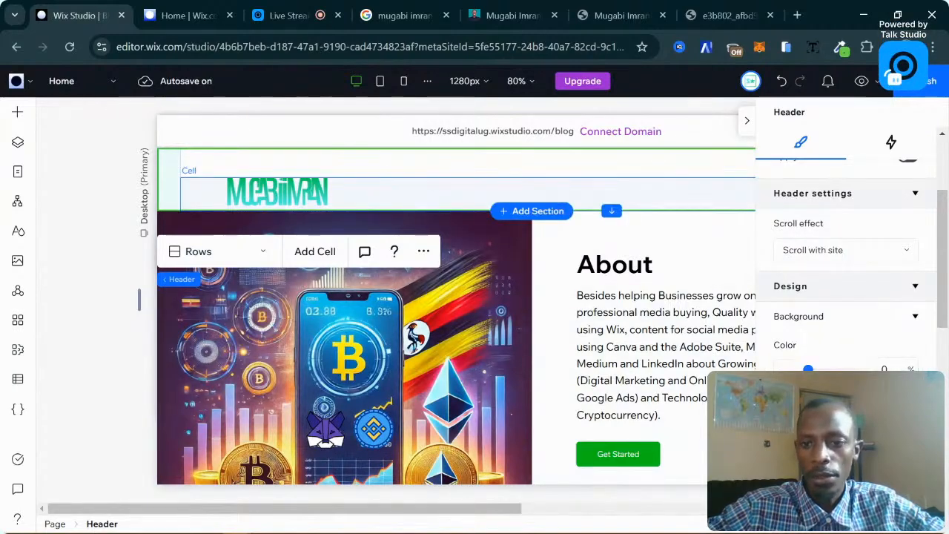
pyautogui.click(783, 368)
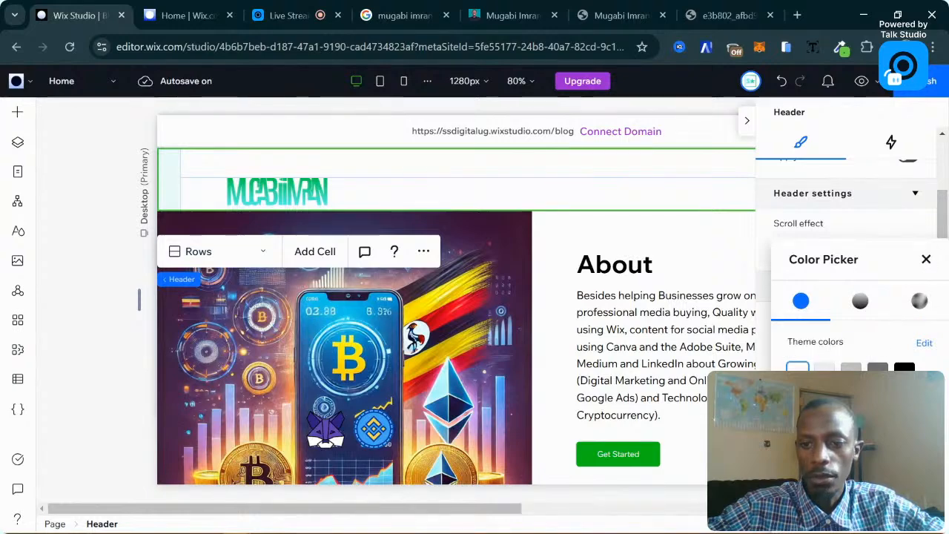
pyautogui.click(925, 259)
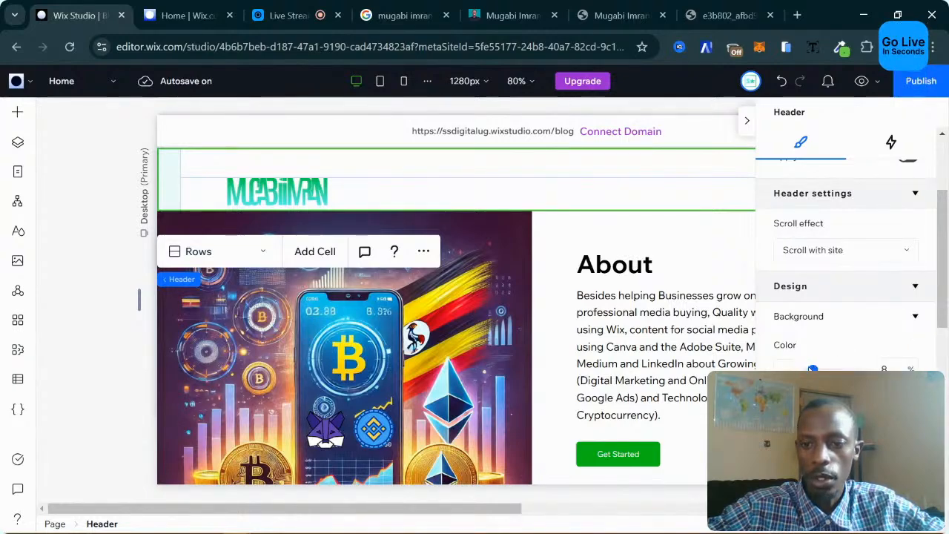
pyautogui.click(870, 369)
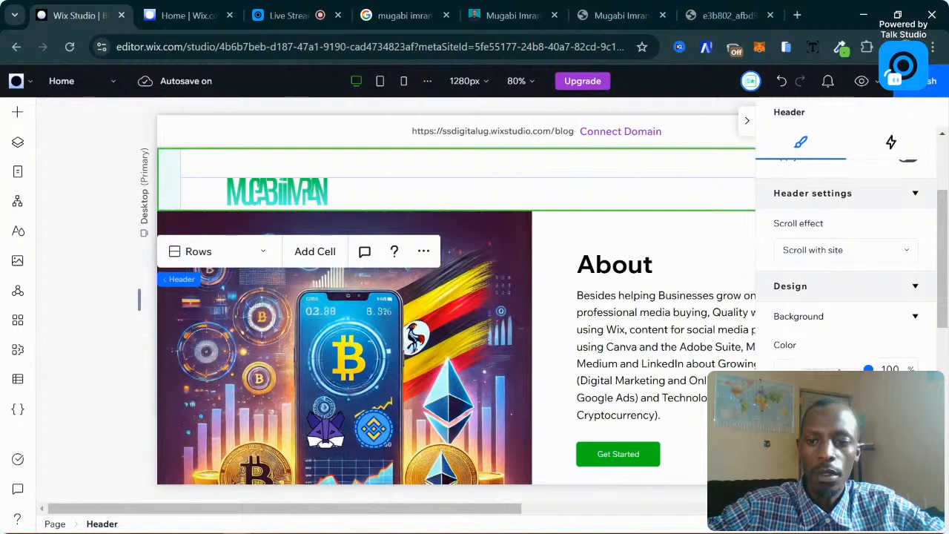
# Give the header background a custom dark green colour.
pyautogui.click(785, 368)
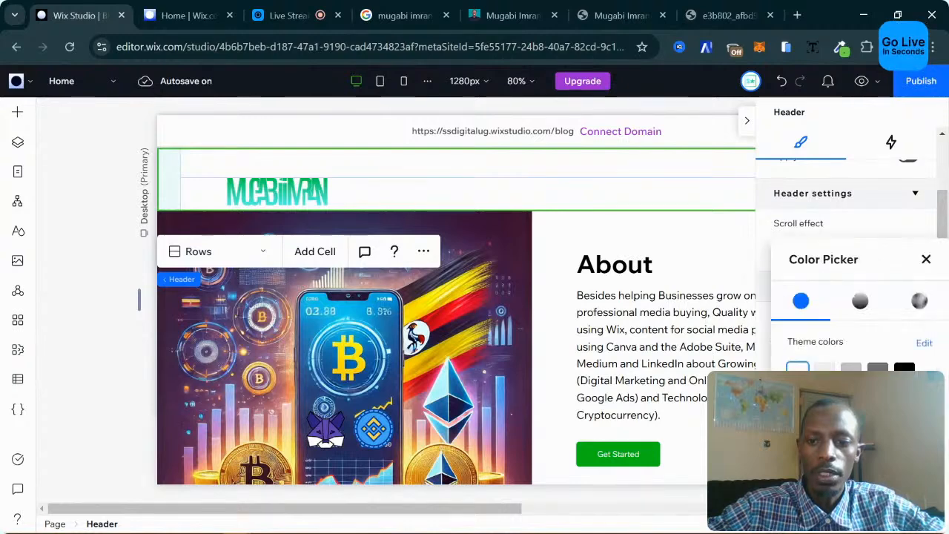
pyautogui.click(798, 399)
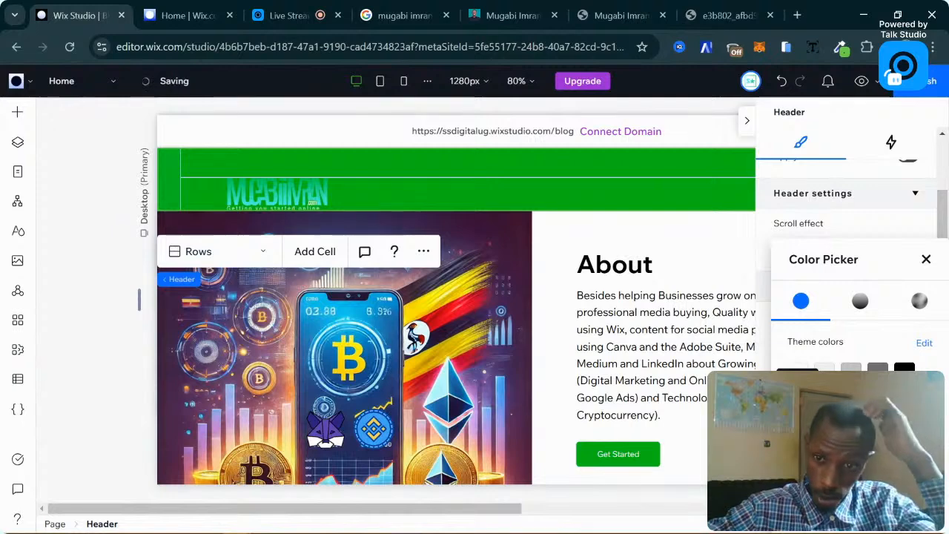
pyautogui.click(825, 399)
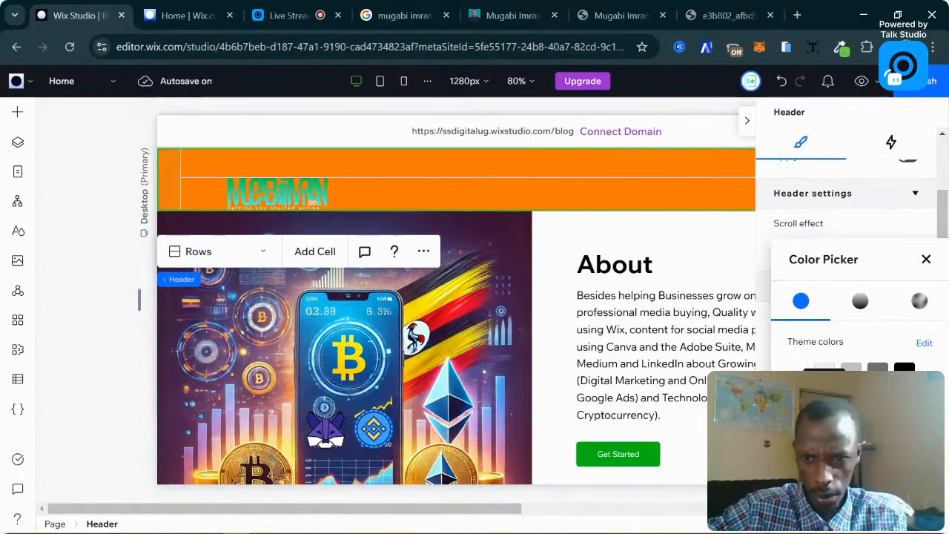
pyautogui.click(798, 399)
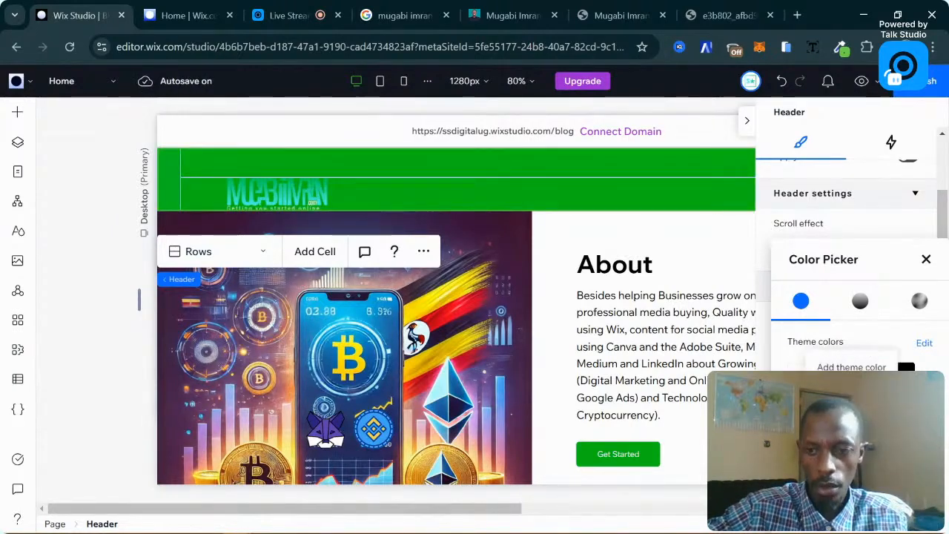
pyautogui.click(852, 399)
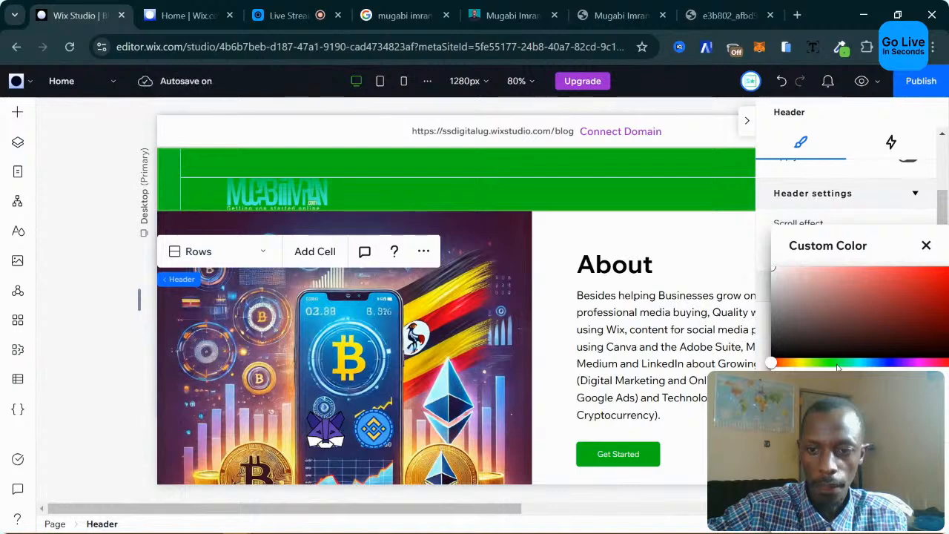
pyautogui.click(835, 363)
pyautogui.click(918, 315)
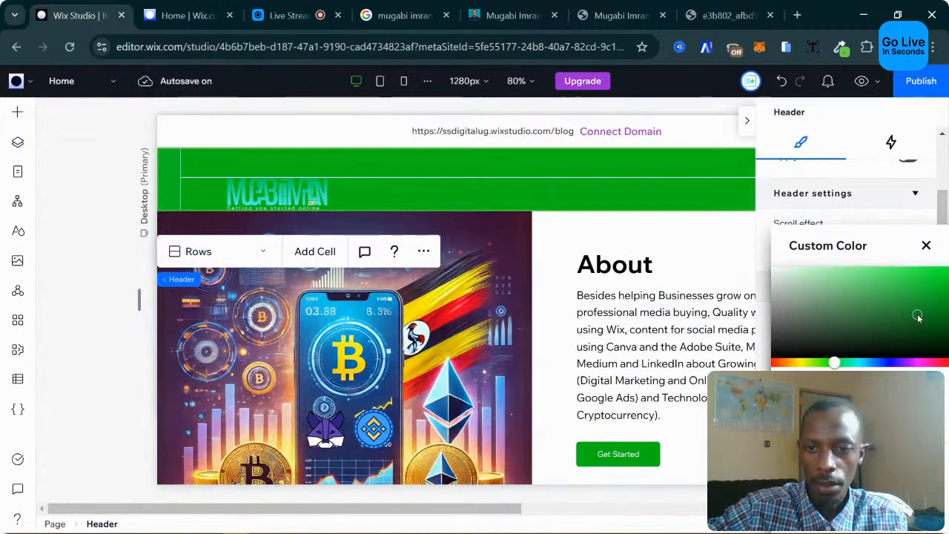
pyautogui.click(901, 481)
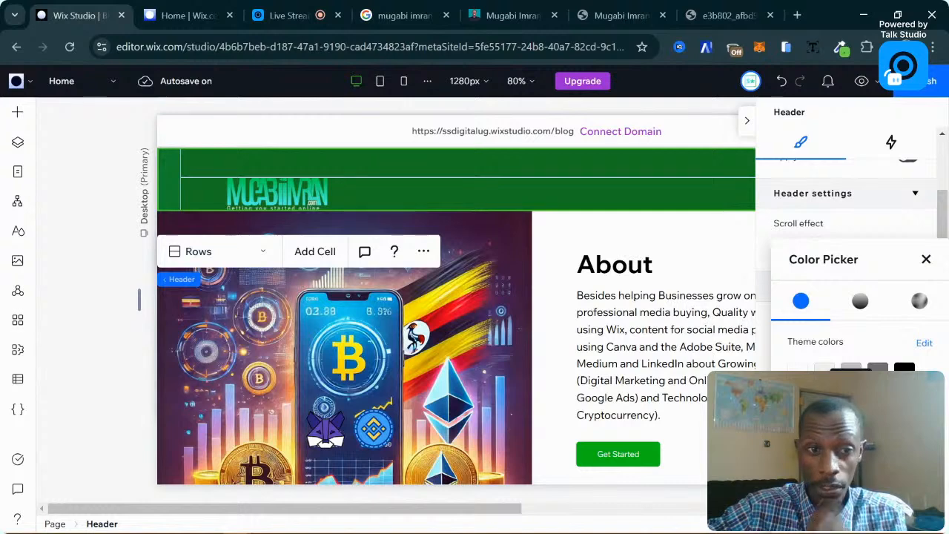
pyautogui.click(926, 260)
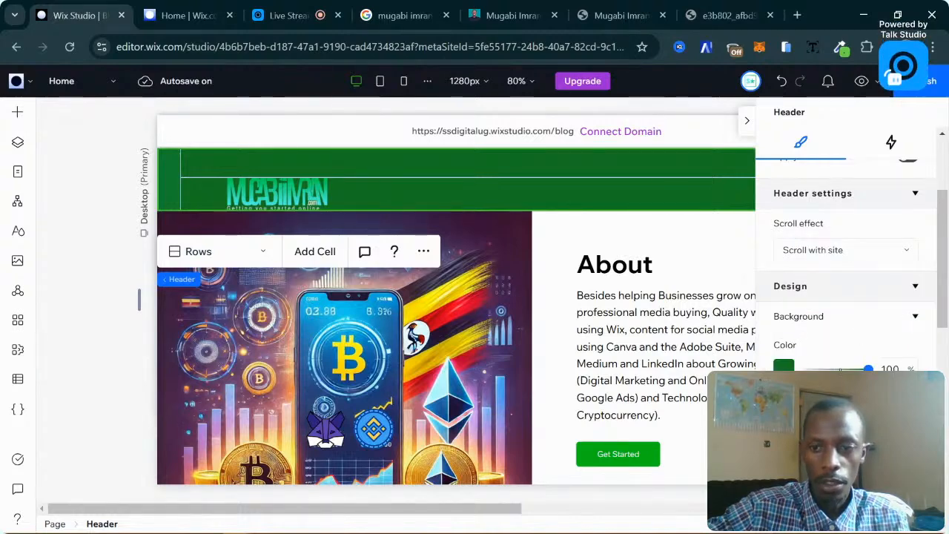
pyautogui.moveTo(868, 369)
pyautogui.mouseDown()
pyautogui.moveTo(824, 369)
pyautogui.moveTo(872, 368)
pyautogui.mouseUp()
pyautogui.scroll(-2, 845, 296)
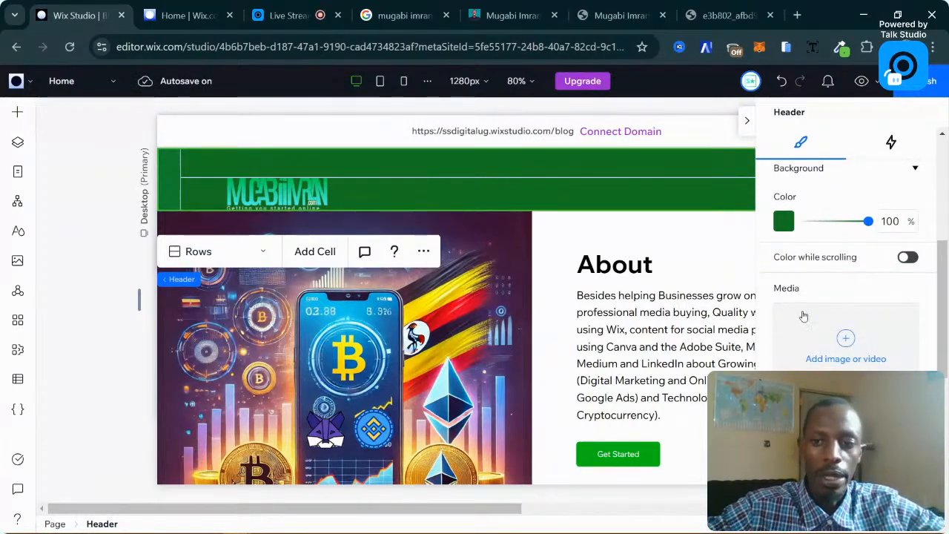
pyautogui.click(846, 359)
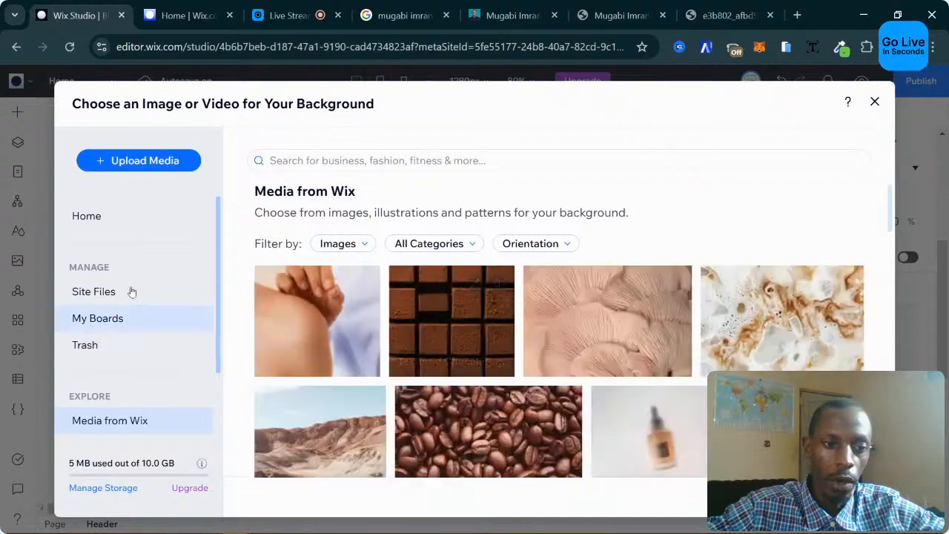
pyautogui.scroll(-1, 128, 408)
pyautogui.scroll(1, 109, 247)
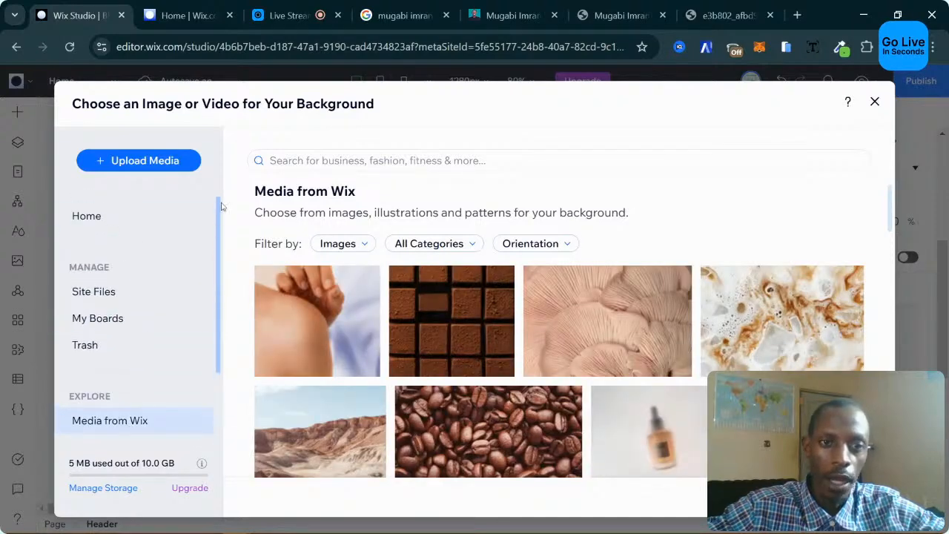
pyautogui.click(876, 102)
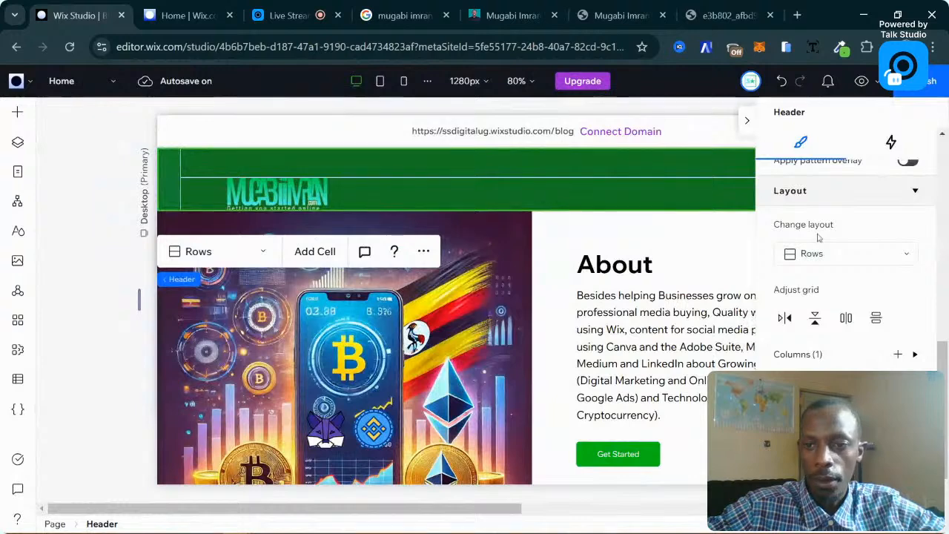
pyautogui.scroll(2, 819, 237)
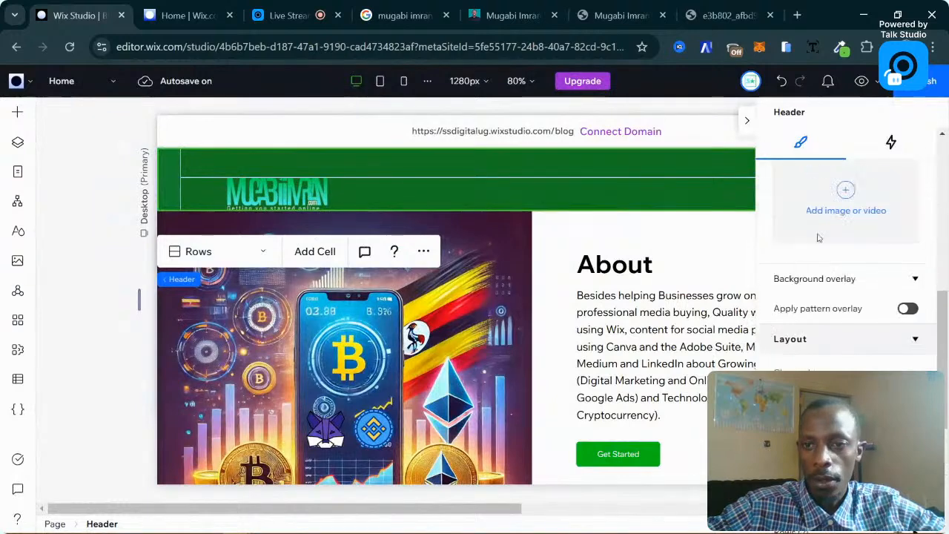
pyautogui.click(820, 324)
pyautogui.scroll(-4, 820, 321)
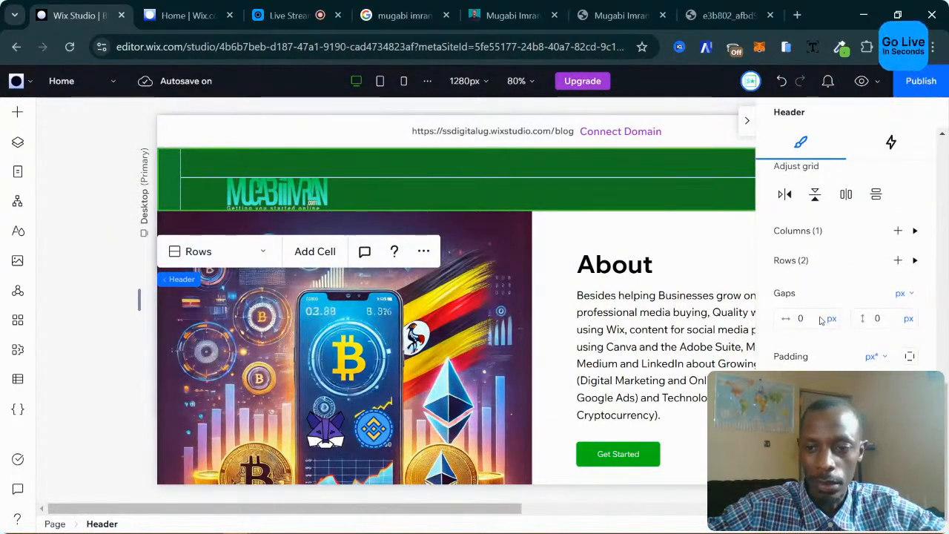
pyautogui.scroll(2, 821, 320)
pyautogui.scroll(-1, 853, 319)
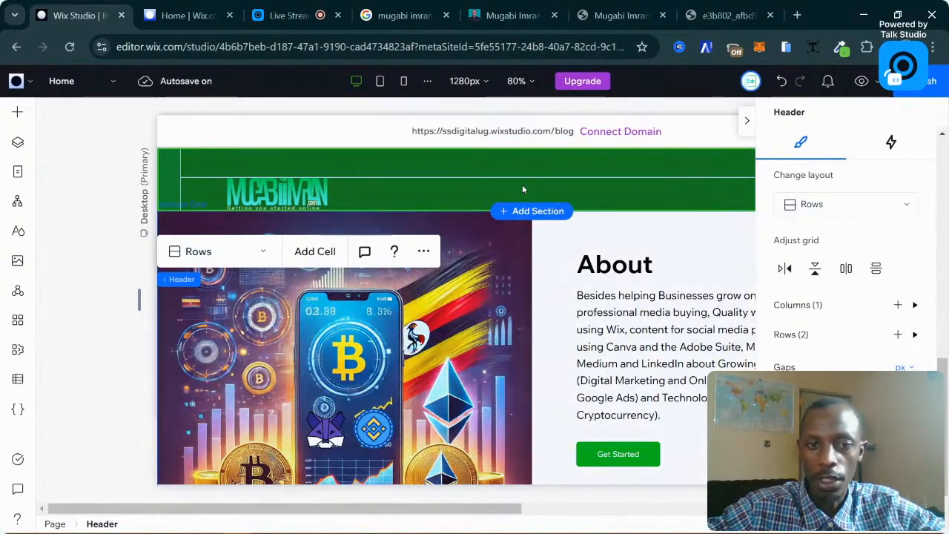
pyautogui.click(697, 196)
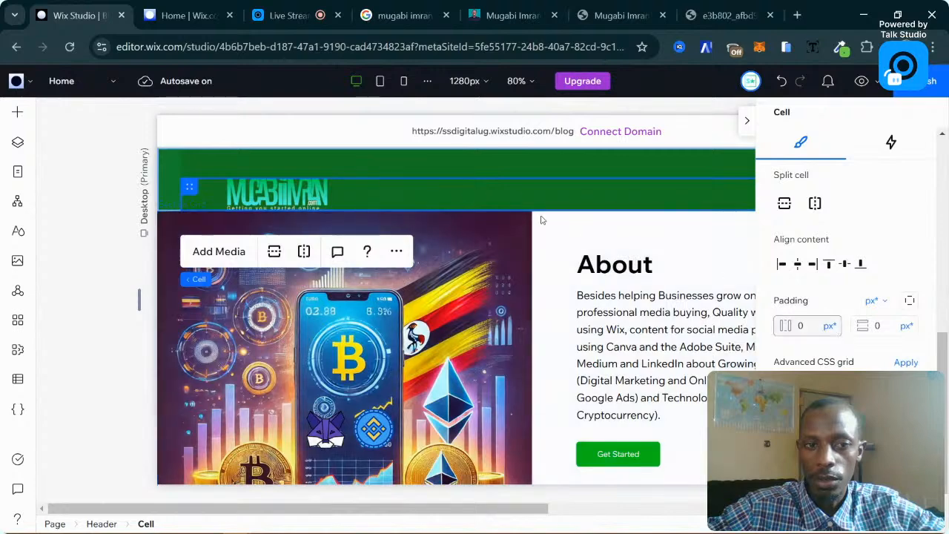
pyautogui.scroll(-1, 835, 349)
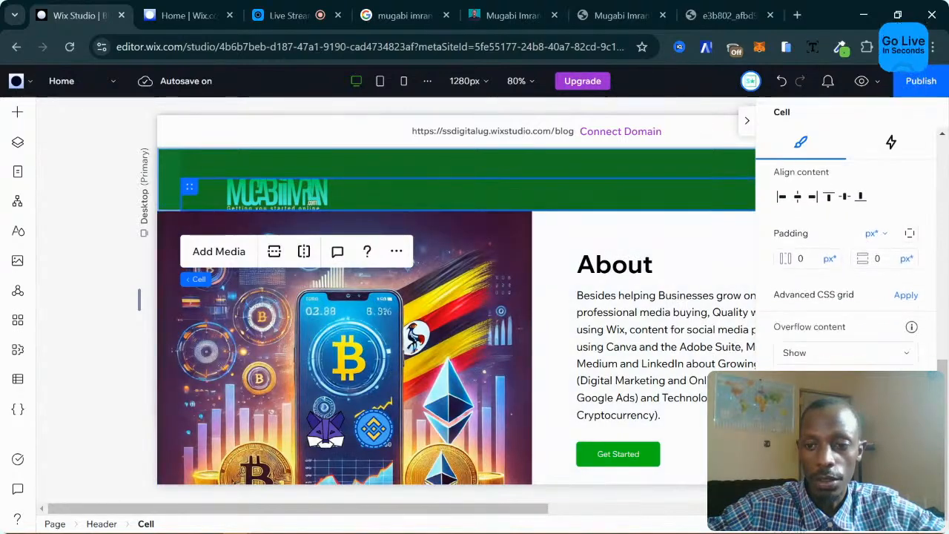
pyautogui.scroll(3, 835, 354)
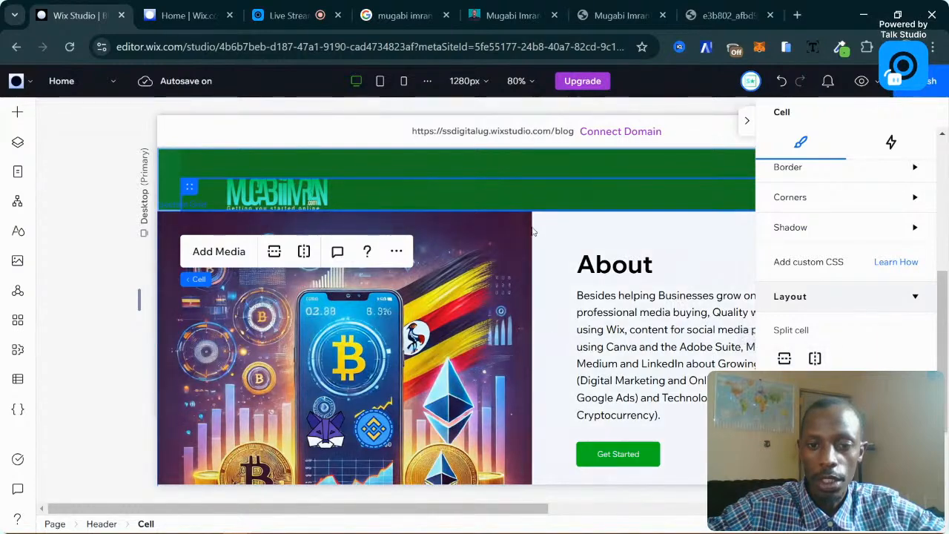
pyautogui.click(478, 232)
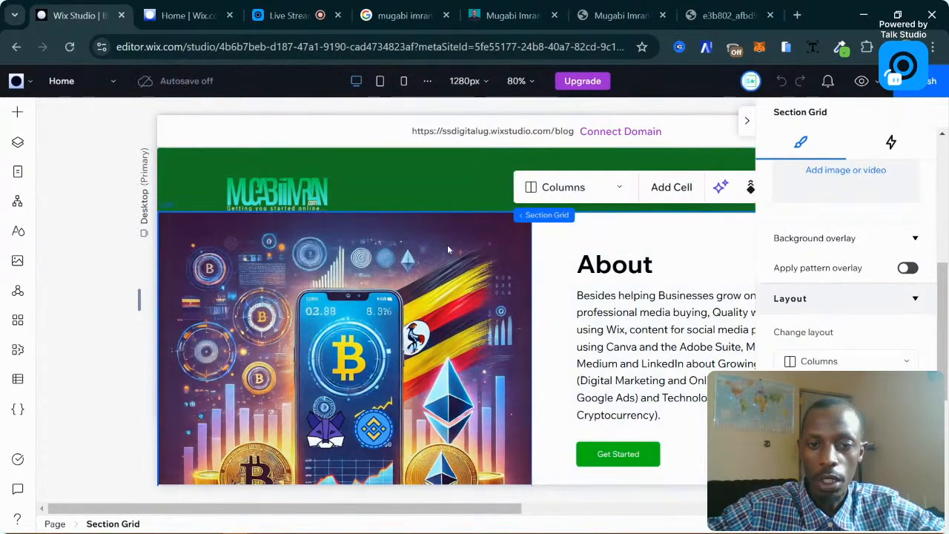
# Split the About section's left image cell into top and bottom cells.
pyautogui.click(447, 245)
pyautogui.click(554, 251)
pyautogui.click(487, 254)
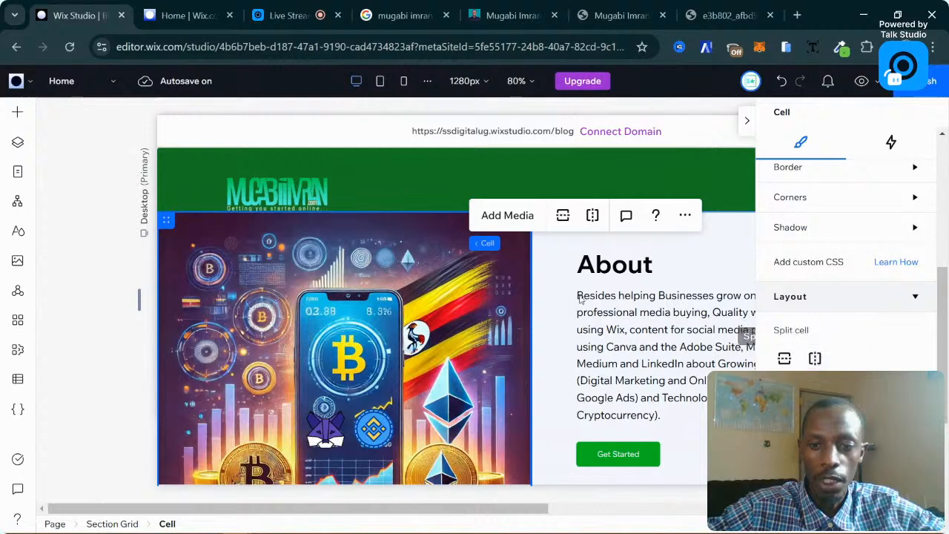
pyautogui.scroll(-1, 375, 334)
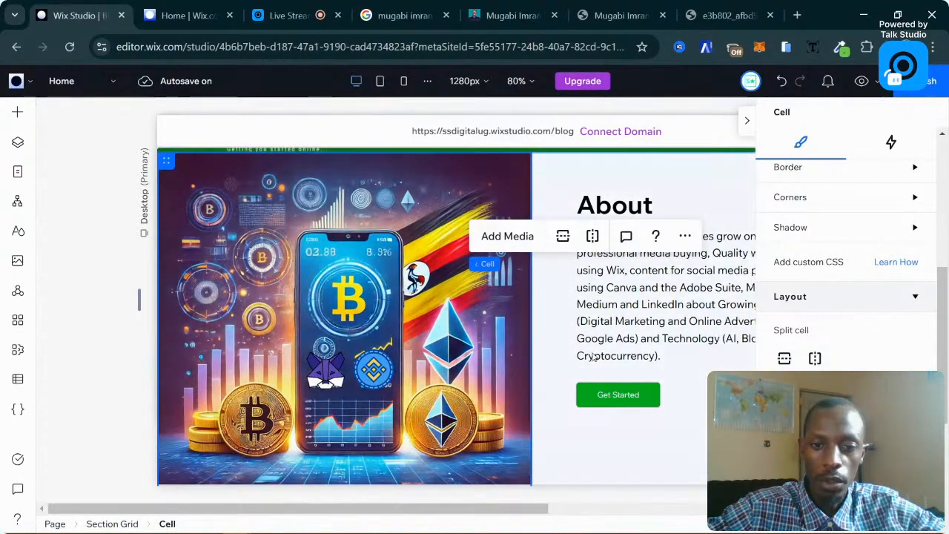
pyautogui.click(312, 351)
pyautogui.click(425, 391)
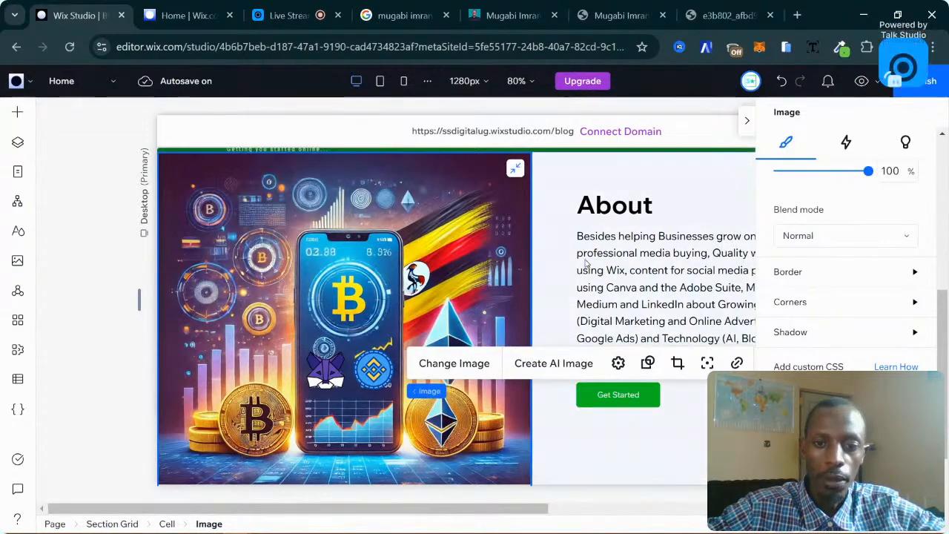
pyautogui.click(557, 269)
pyautogui.click(368, 264)
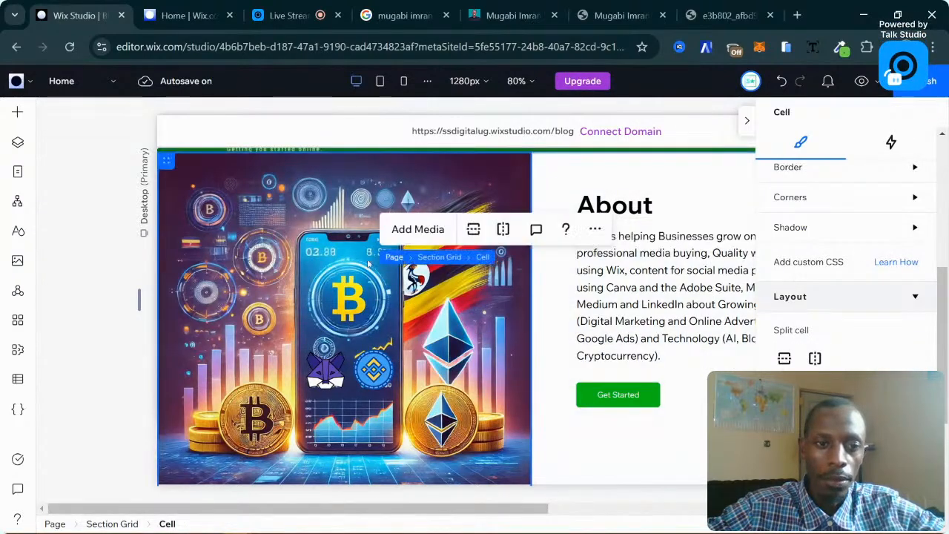
pyautogui.click(474, 230)
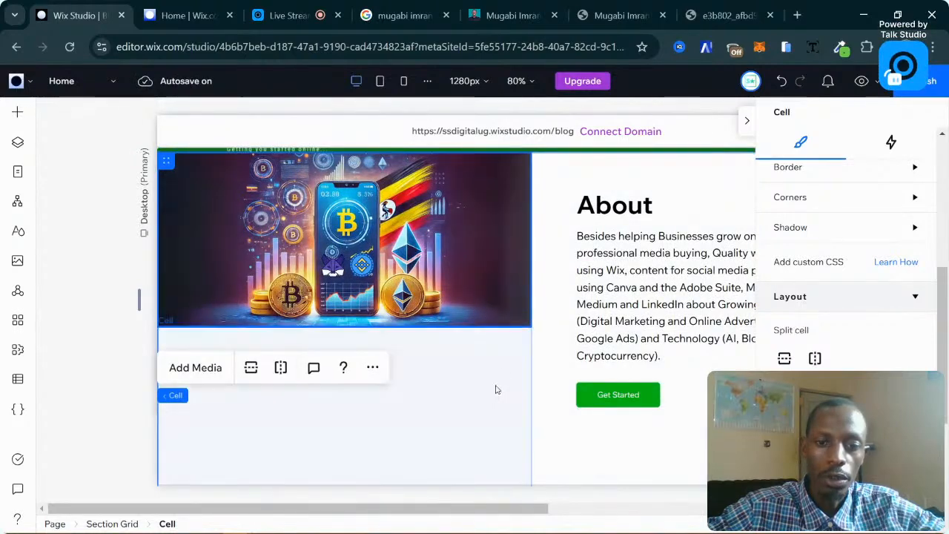
# Delete the empty lower-left cell beneath the crypto image.
pyautogui.click(446, 256)
pyautogui.click(603, 244)
pyautogui.click(434, 411)
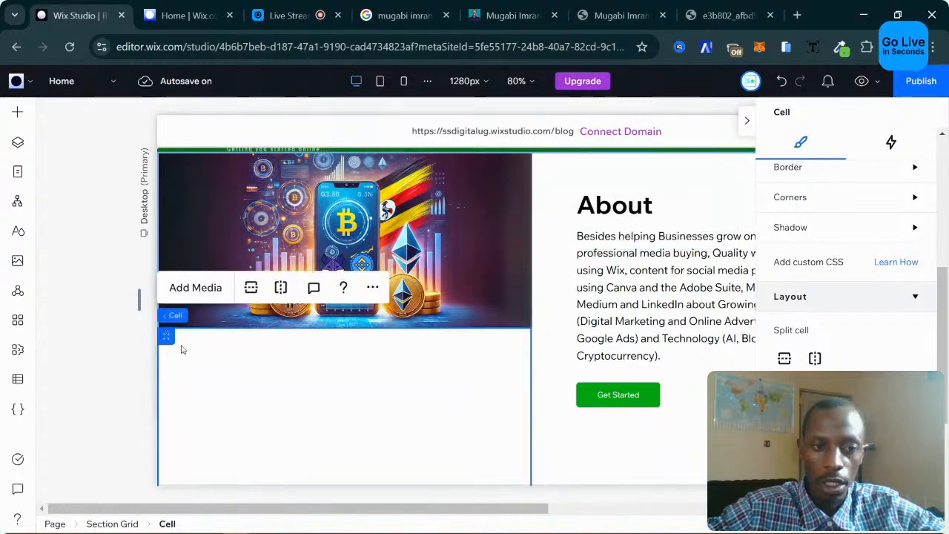
pyautogui.press('Delete')
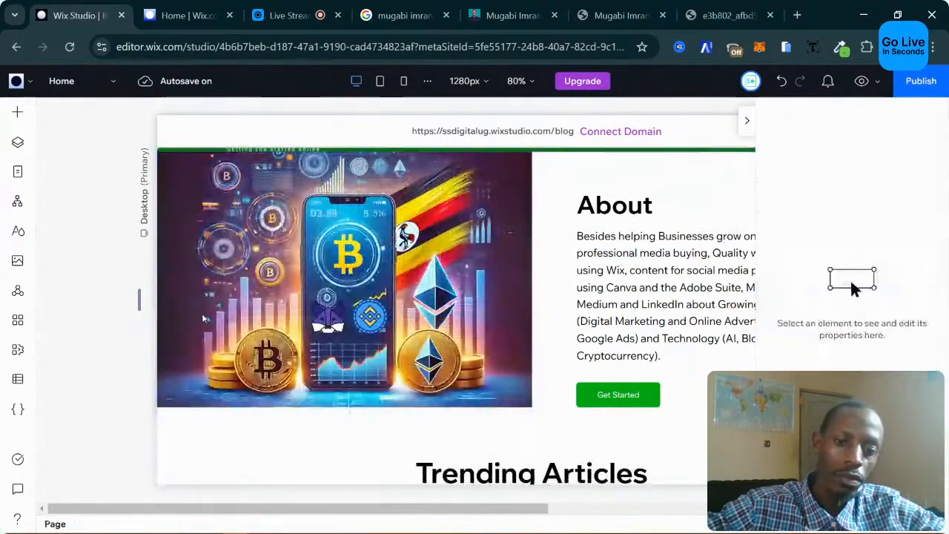
# Drag the About section grid's bottom edge down to 608 px high.
pyautogui.scroll(1, 583, 327)
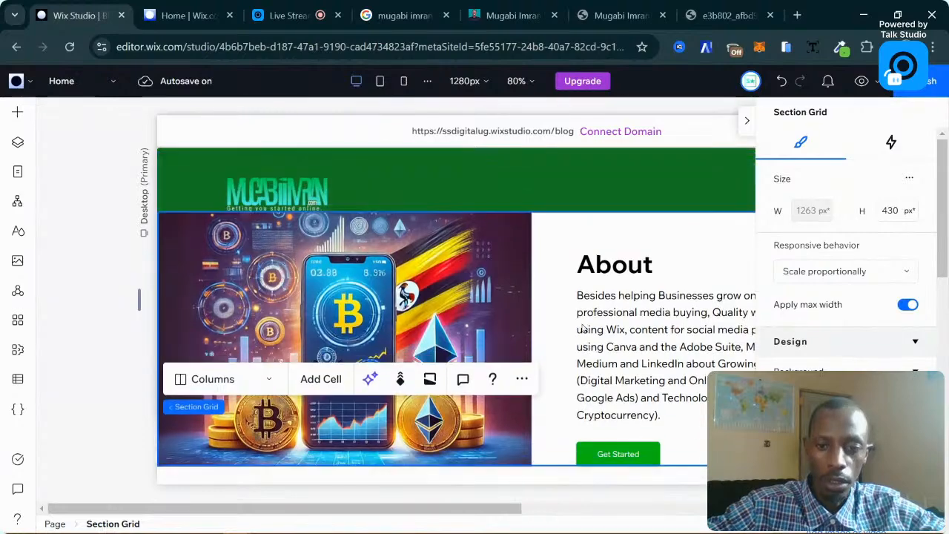
pyautogui.scroll(-2, 582, 329)
pyautogui.moveTo(697, 345); pyautogui.dragTo(686, 447)
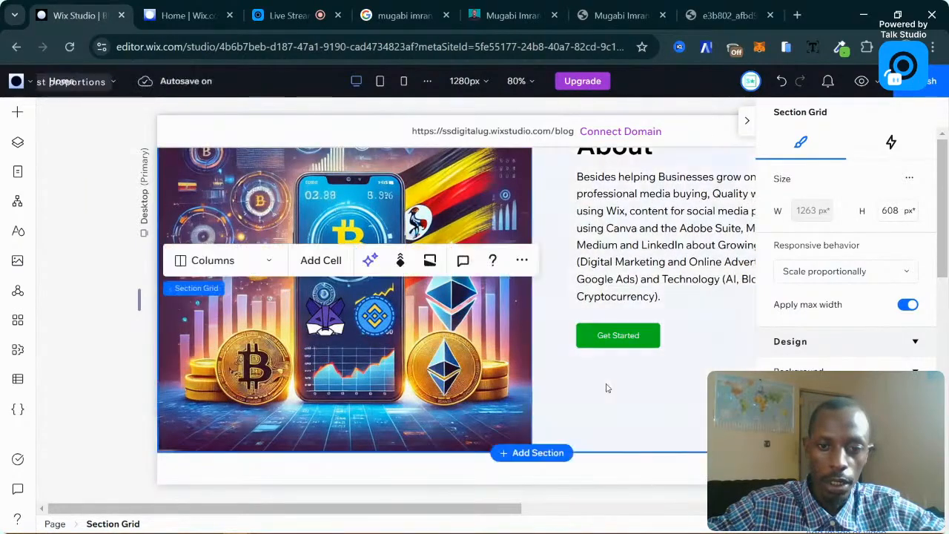
pyautogui.scroll(2, 606, 386)
pyautogui.scroll(-4, 606, 386)
pyautogui.scroll(4, 607, 387)
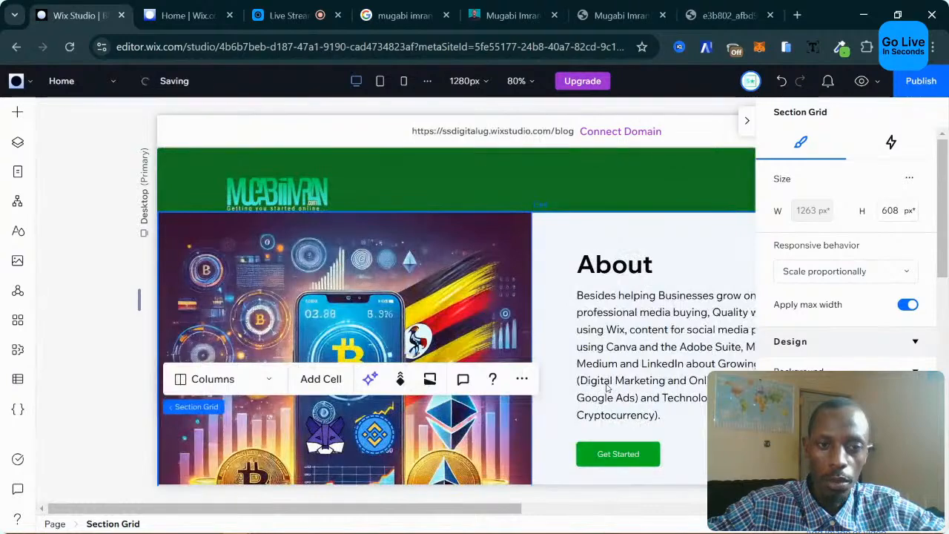
pyautogui.click(288, 192)
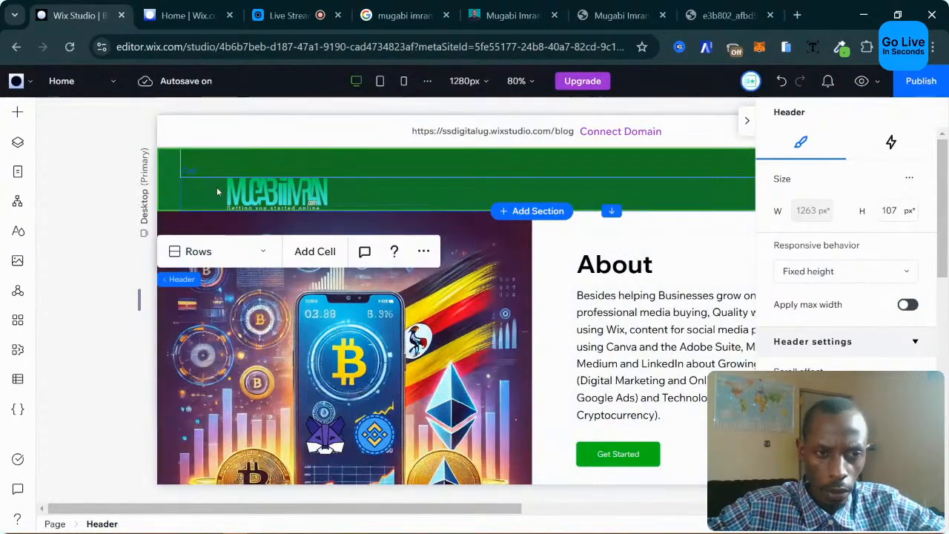
# Hide the properties panel and move the header search bar further left.
pyautogui.click(286, 191)
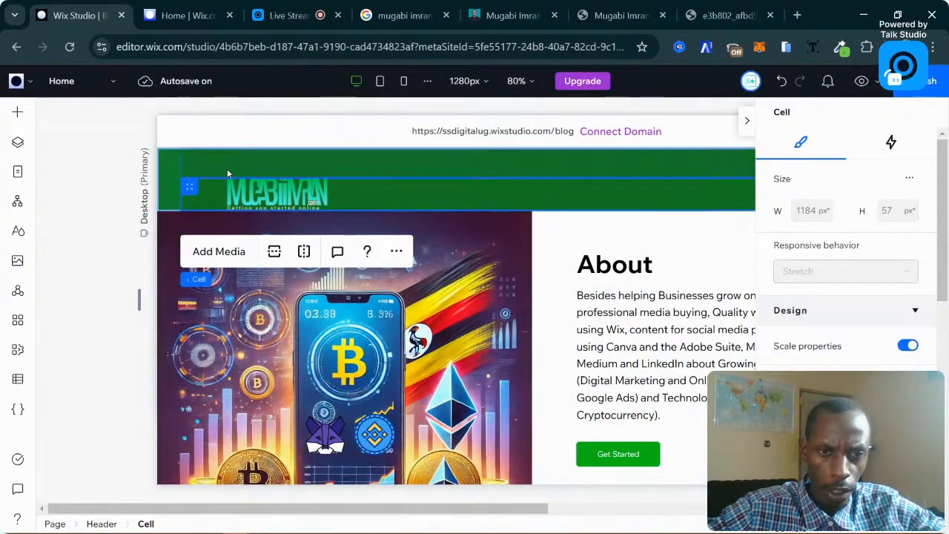
pyautogui.click(747, 123)
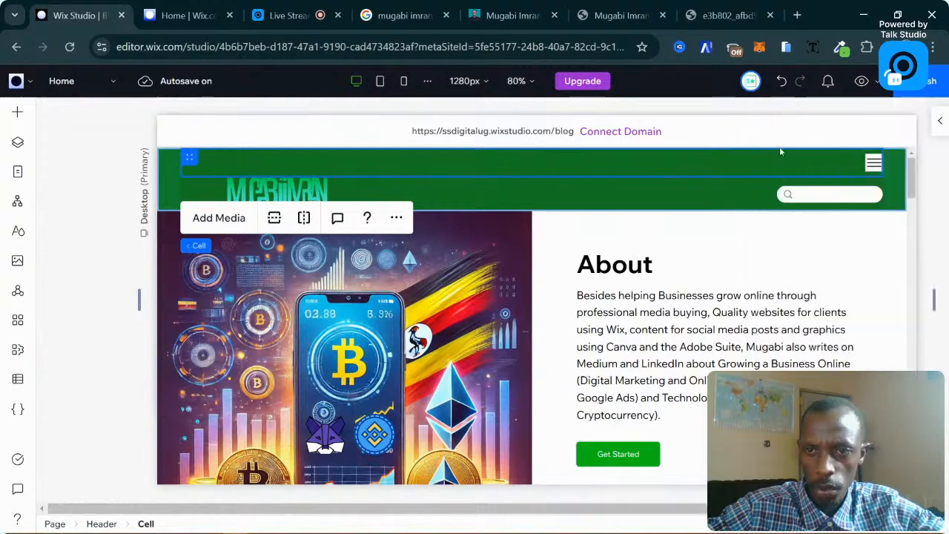
pyautogui.click(874, 163)
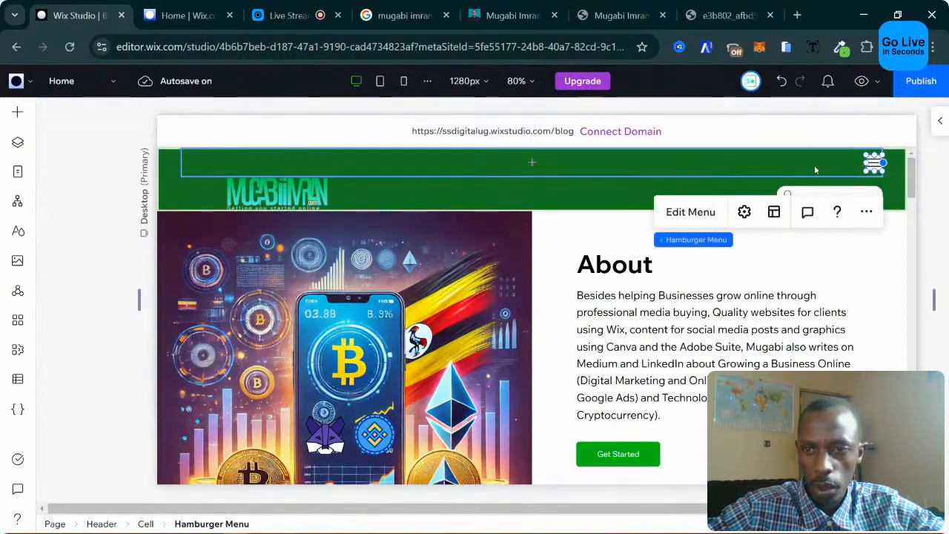
pyautogui.click(190, 165)
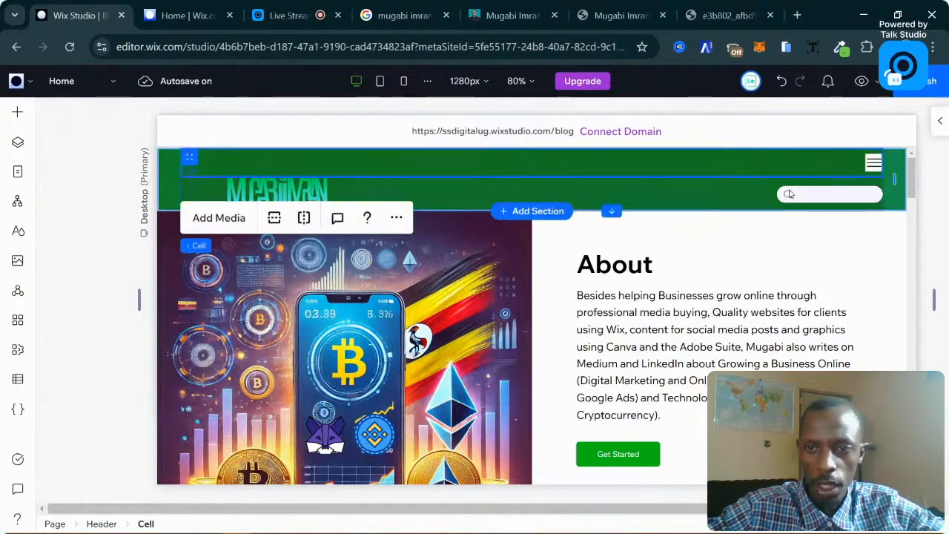
pyautogui.click(771, 192)
pyautogui.click(804, 193)
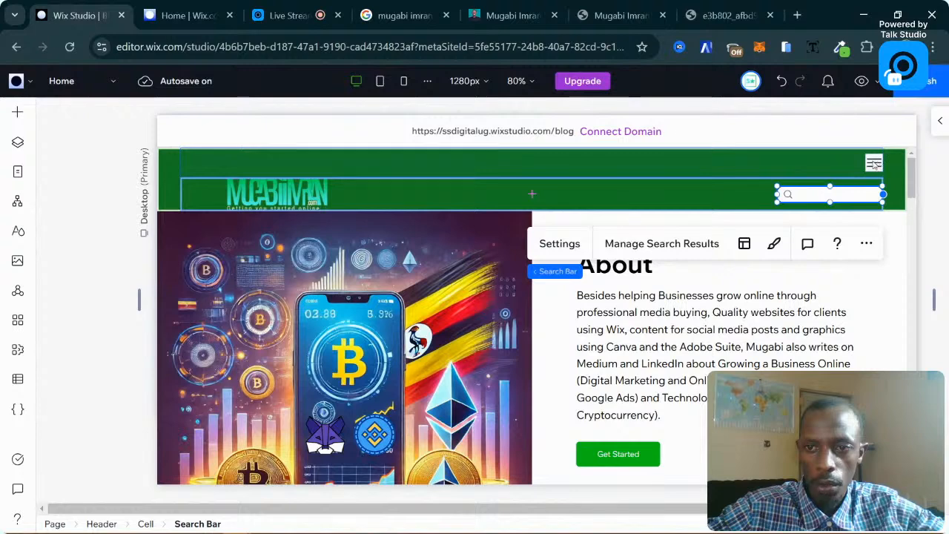
pyautogui.click(709, 190)
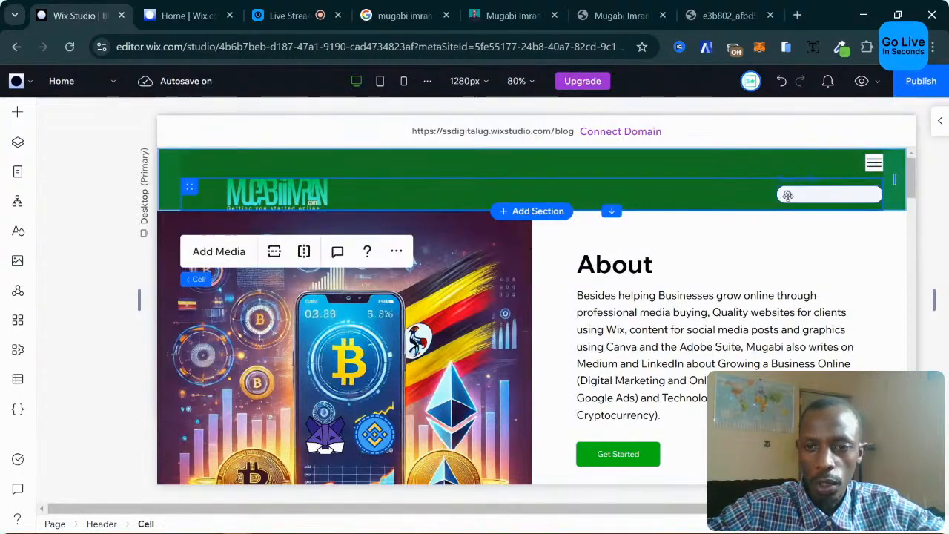
pyautogui.click(827, 194)
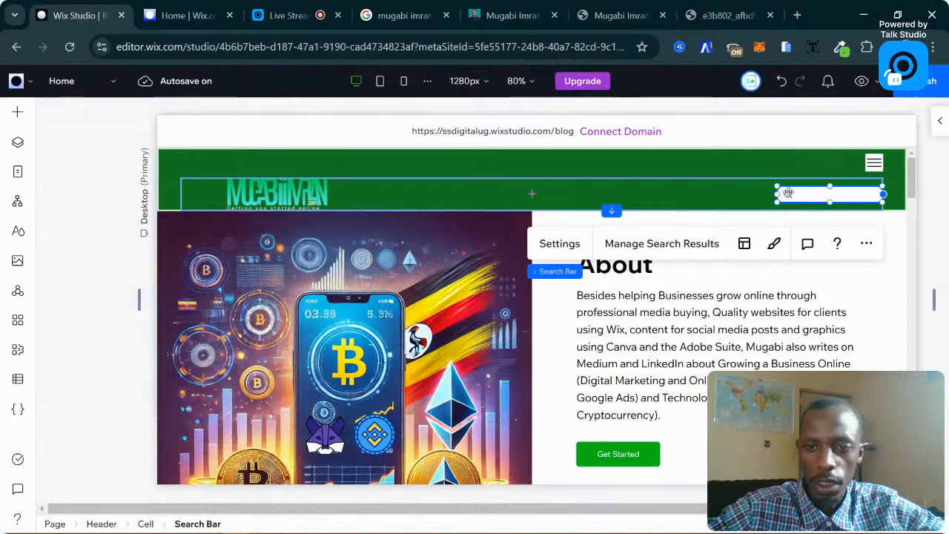
pyautogui.moveTo(811, 193); pyautogui.dragTo(718, 193)
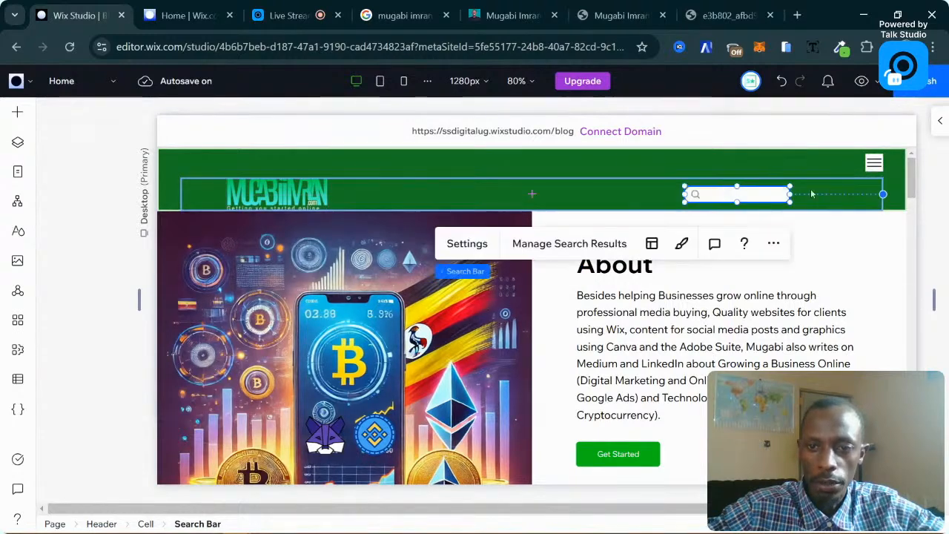
# Move the hamburger menu icon down into the logo row and delete the empty top header cell.
pyautogui.click(884, 166)
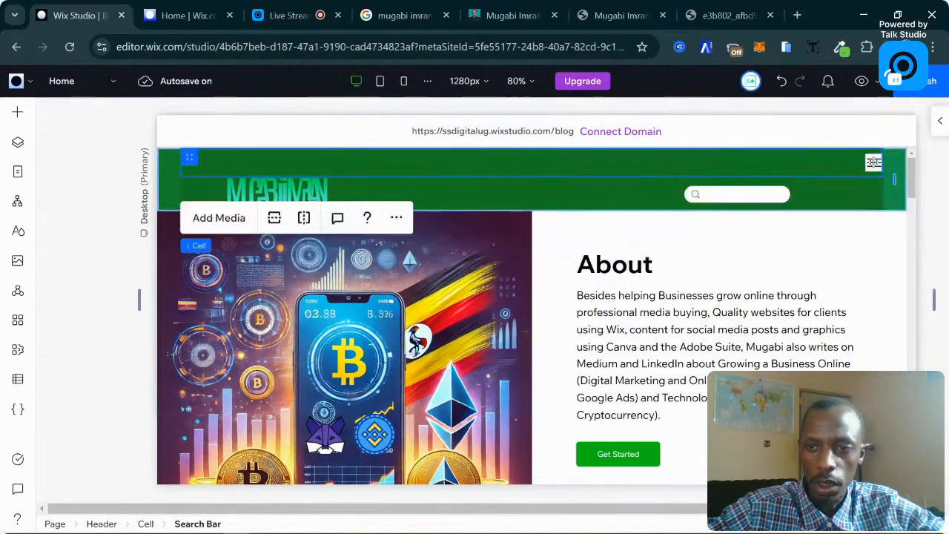
pyautogui.click(873, 162)
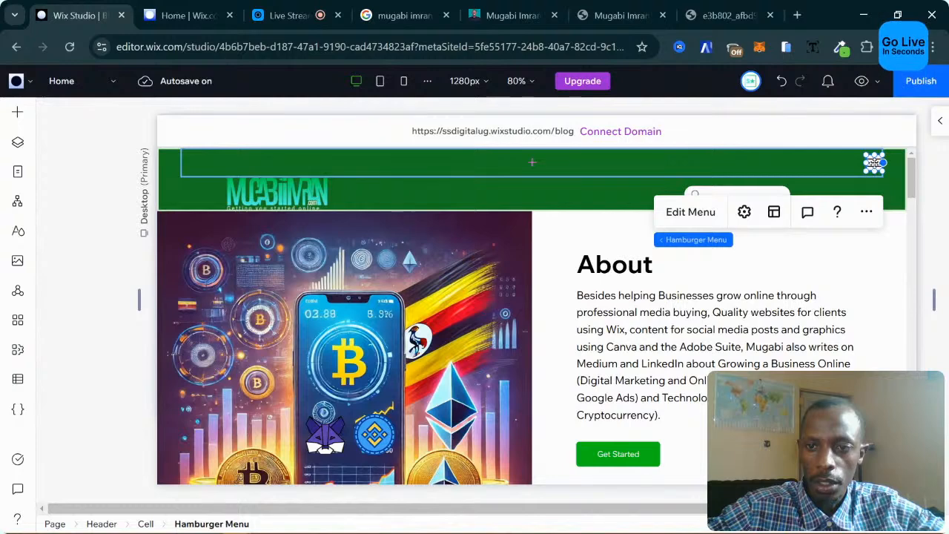
pyautogui.moveTo(875, 163); pyautogui.dragTo(865, 195)
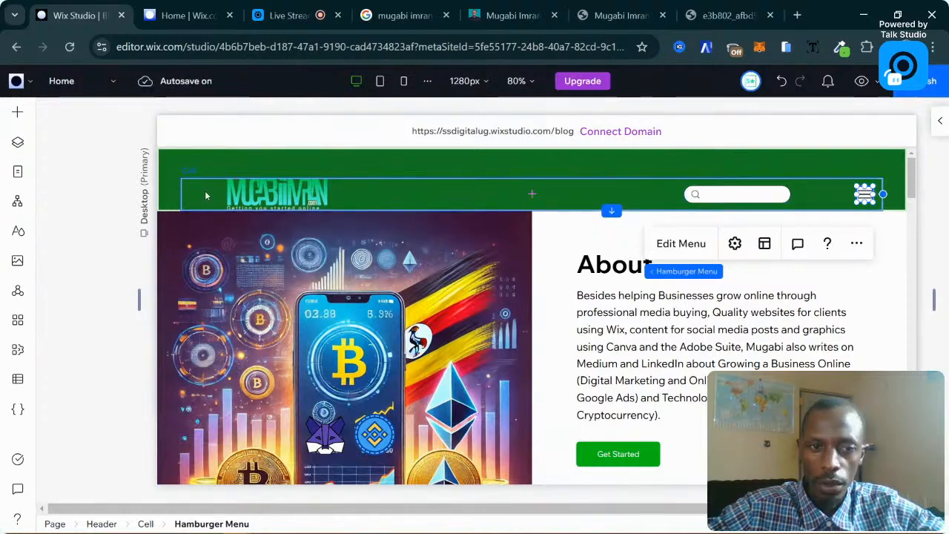
pyautogui.click(179, 158)
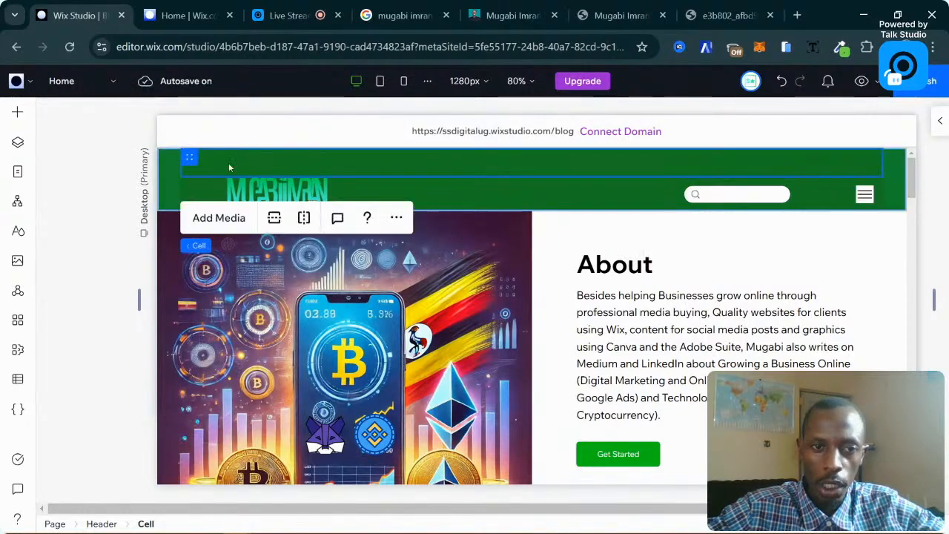
pyautogui.press('Delete')
# Move the logo toward the header's left edge.
pyautogui.click(188, 159)
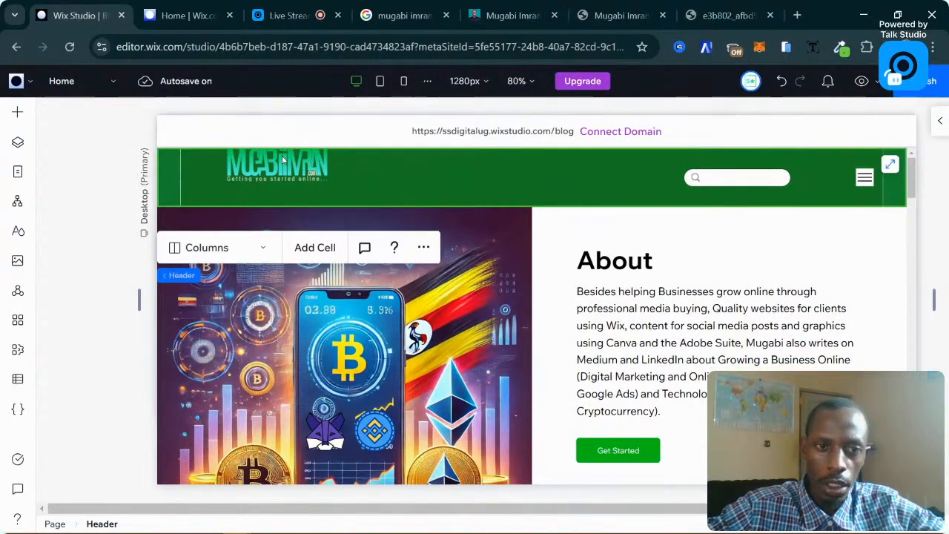
pyautogui.click(253, 164)
pyautogui.click(269, 168)
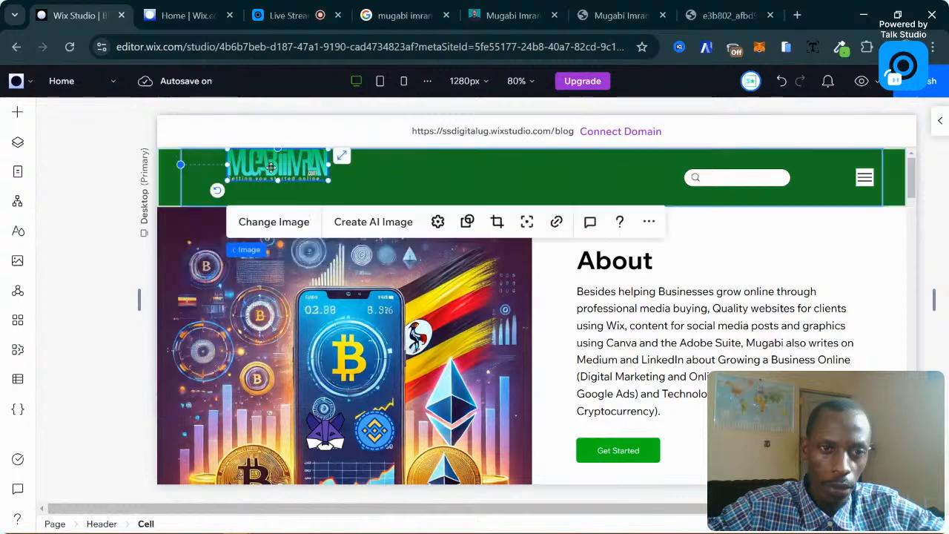
pyautogui.moveTo(271, 168); pyautogui.dragTo(233, 179)
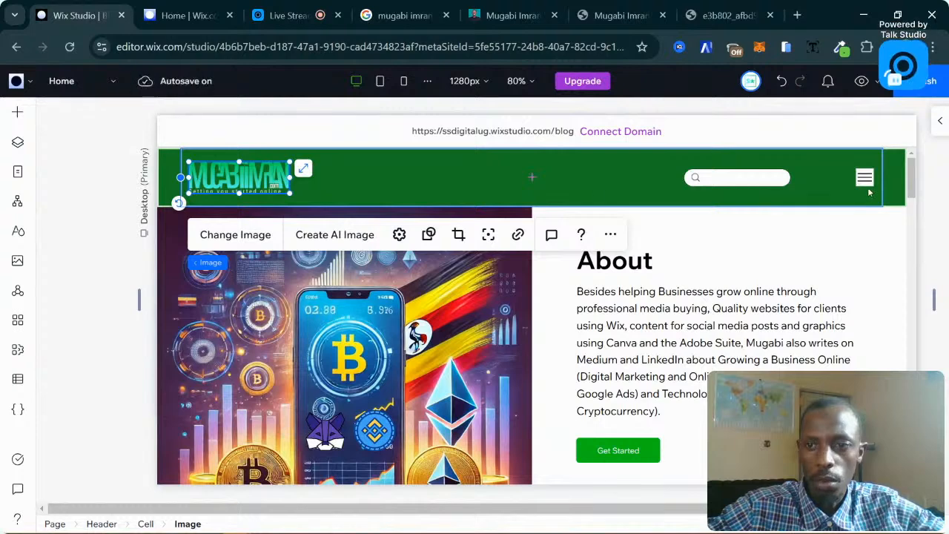
pyautogui.click(780, 218)
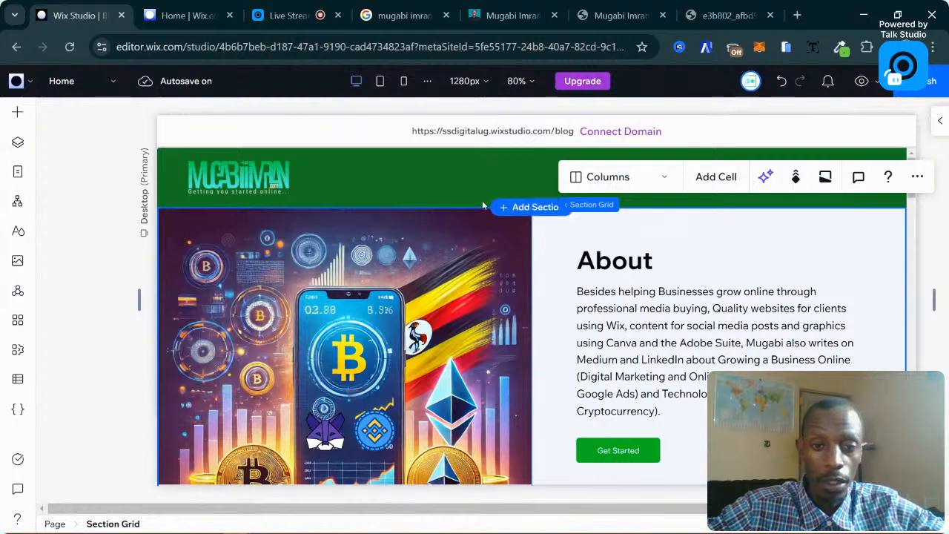
# Shift the search bar right beside the hamburger icon and open the menu for editing.
pyautogui.click(468, 178)
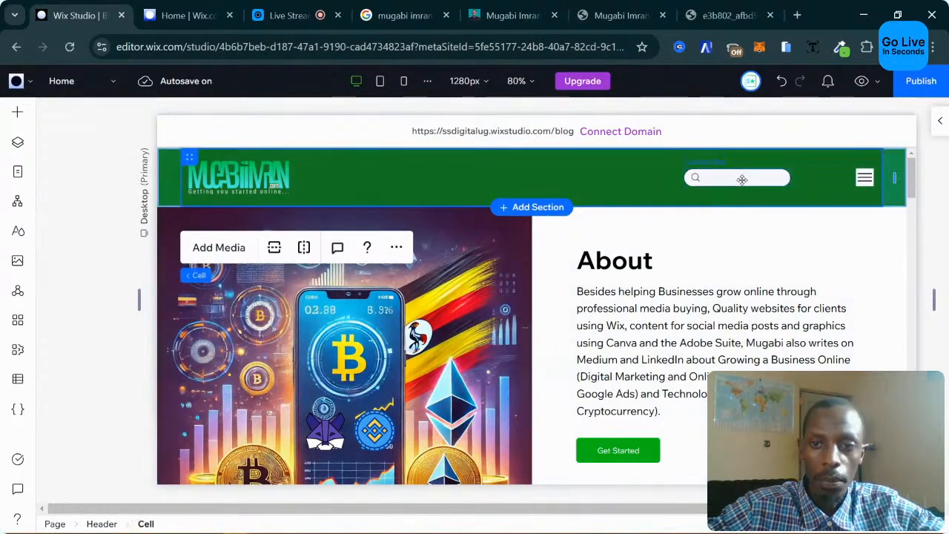
pyautogui.click(742, 181)
pyautogui.moveTo(752, 178); pyautogui.dragTo(800, 179)
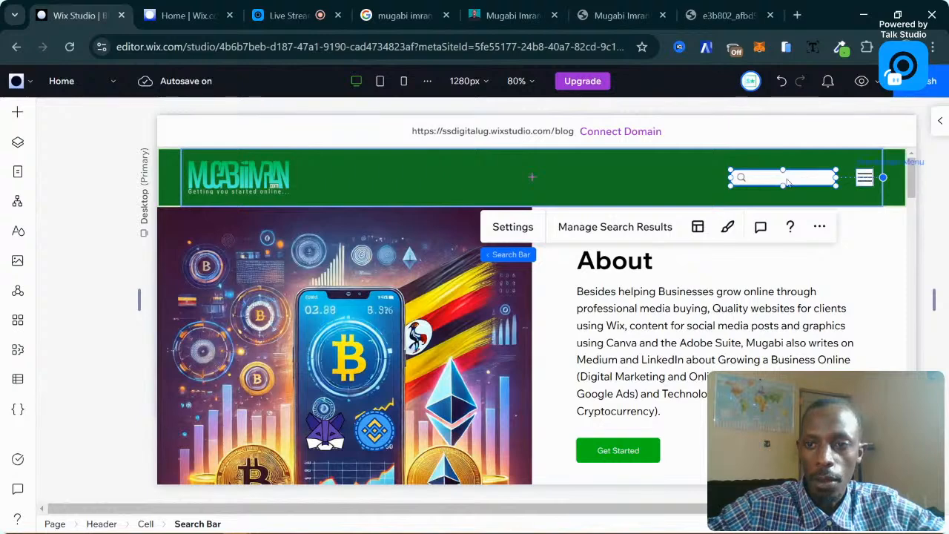
pyautogui.click(865, 179)
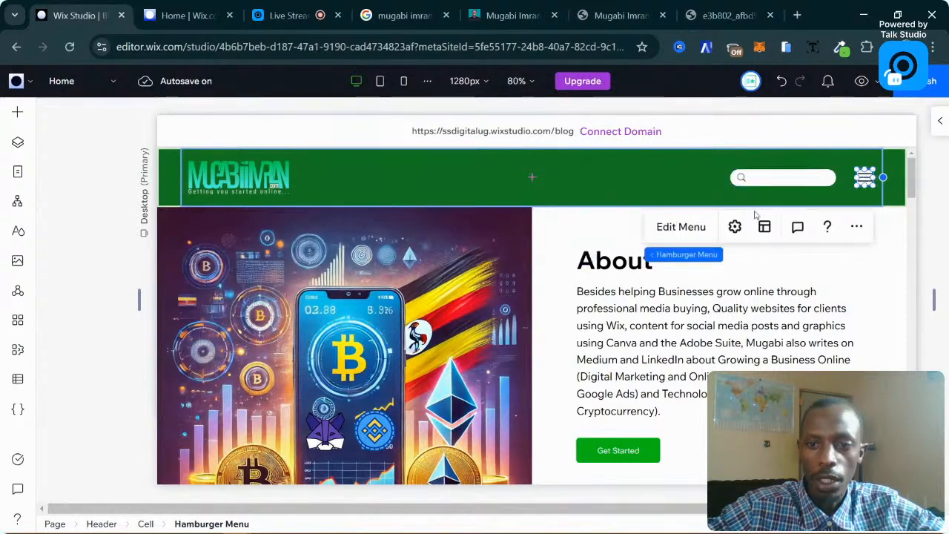
pyautogui.click(682, 228)
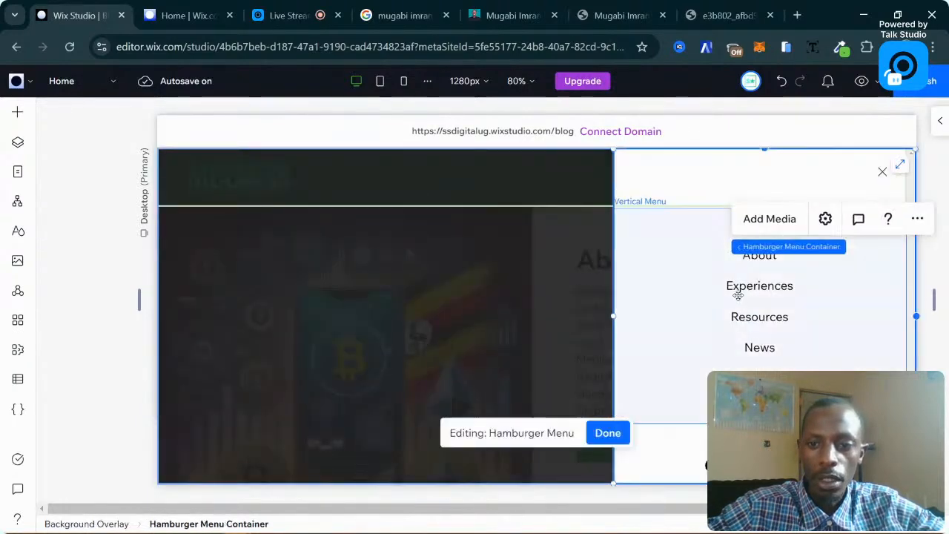
# Inspect the hamburger menu's link list, container and overlay, then exit menu editing.
pyautogui.click(738, 295)
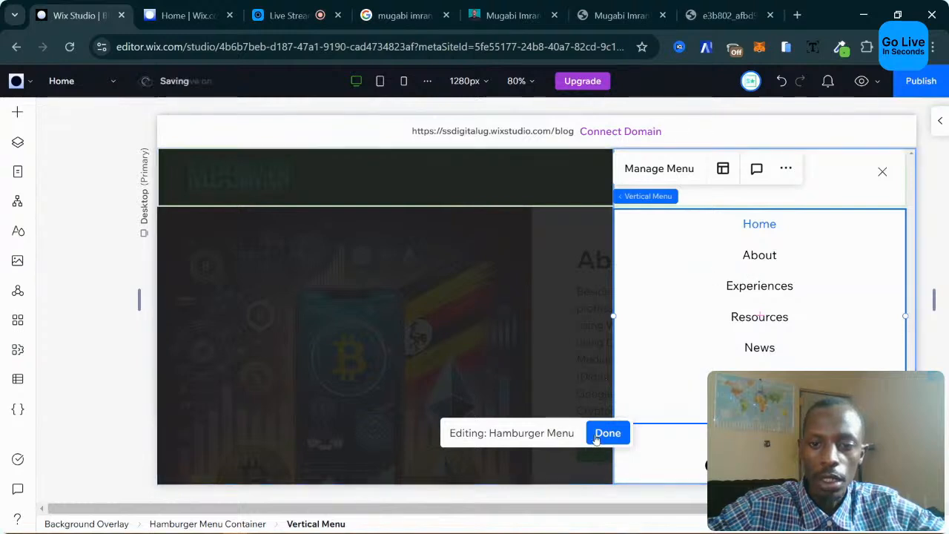
pyautogui.click(560, 291)
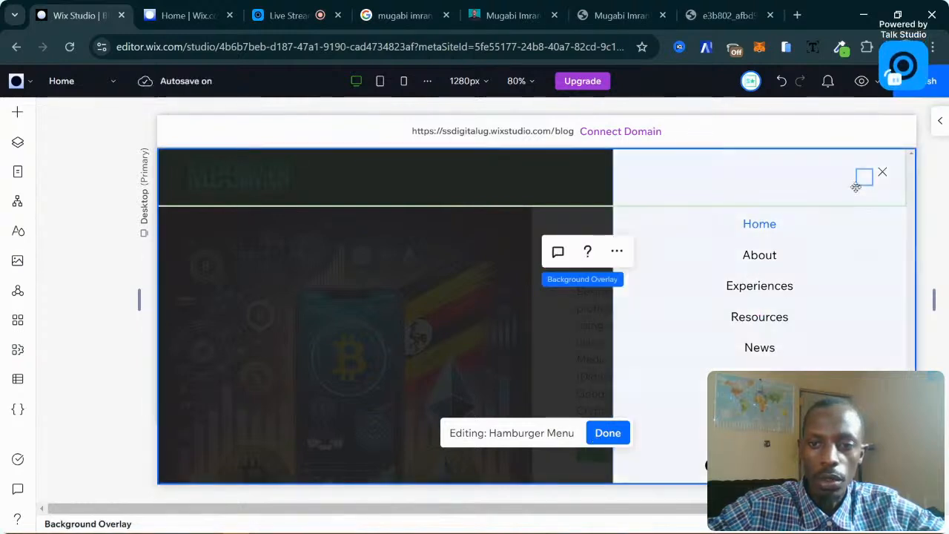
pyautogui.click(880, 173)
pyautogui.click(482, 263)
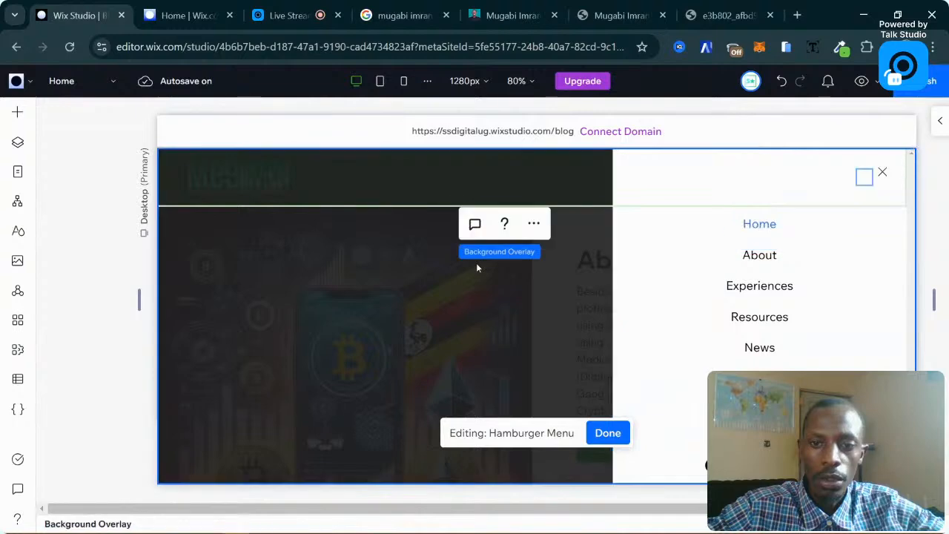
pyautogui.click(371, 286)
pyautogui.click(607, 433)
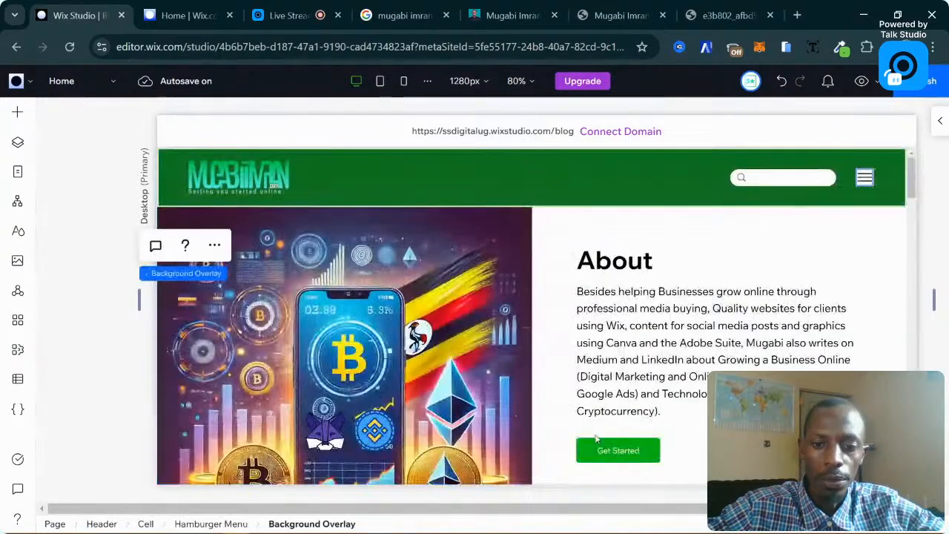
# Reopen the hamburger menu and fill its slide-out container with green #00BE14.
pyautogui.click(865, 176)
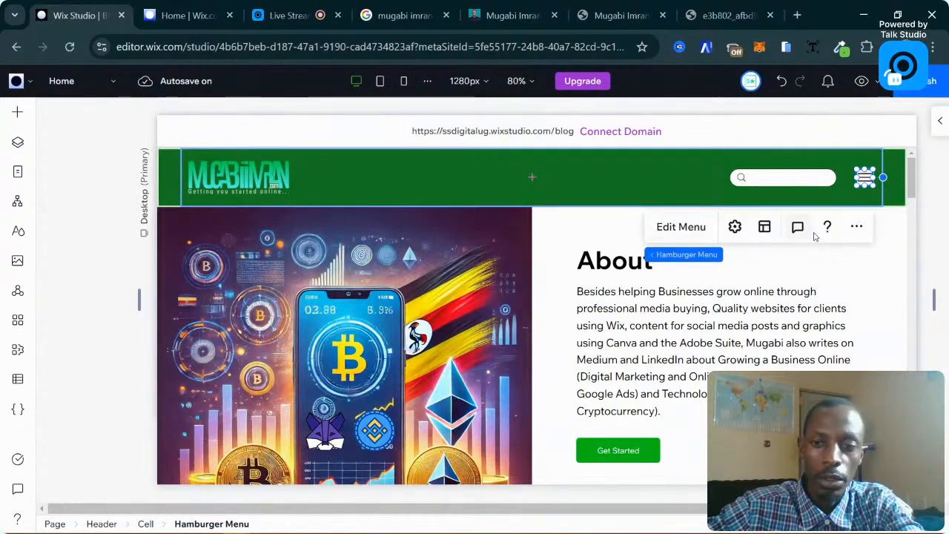
pyautogui.click(705, 228)
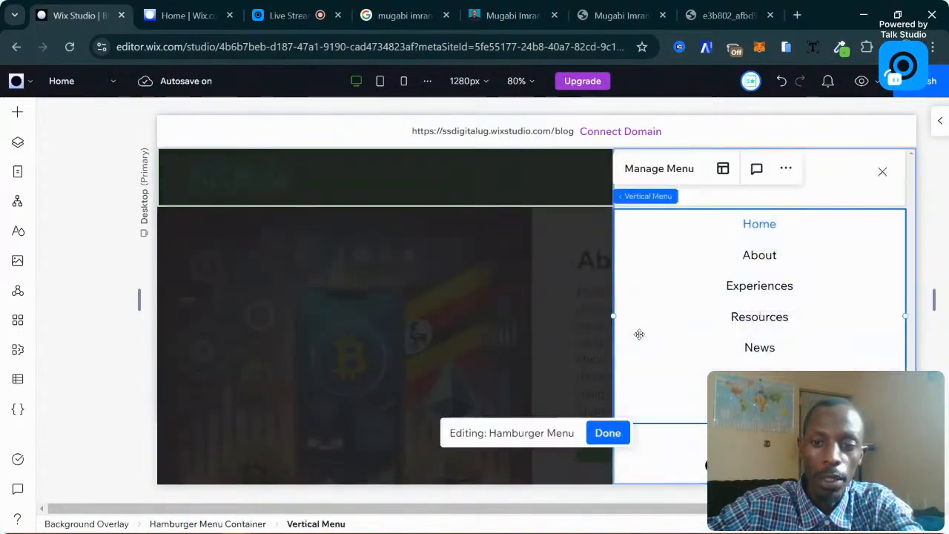
pyautogui.click(657, 457)
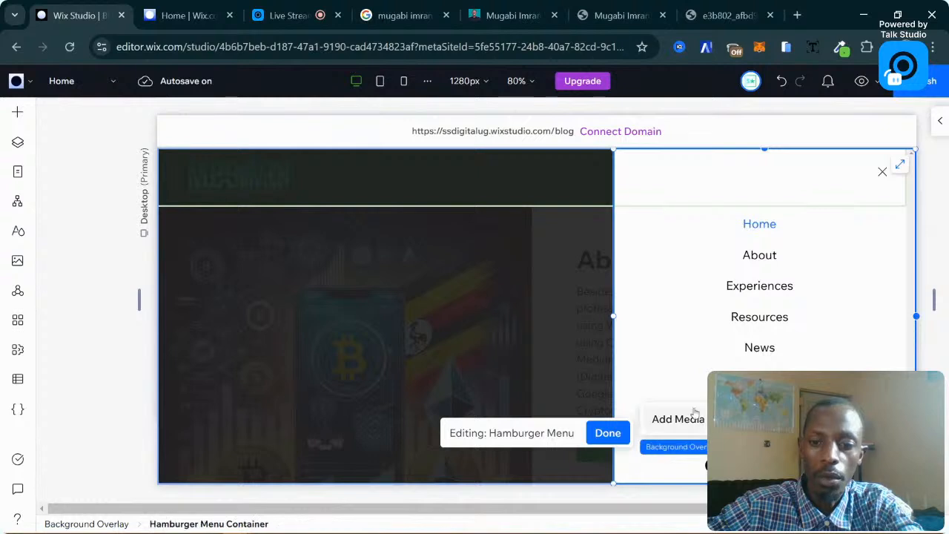
pyautogui.click(936, 122)
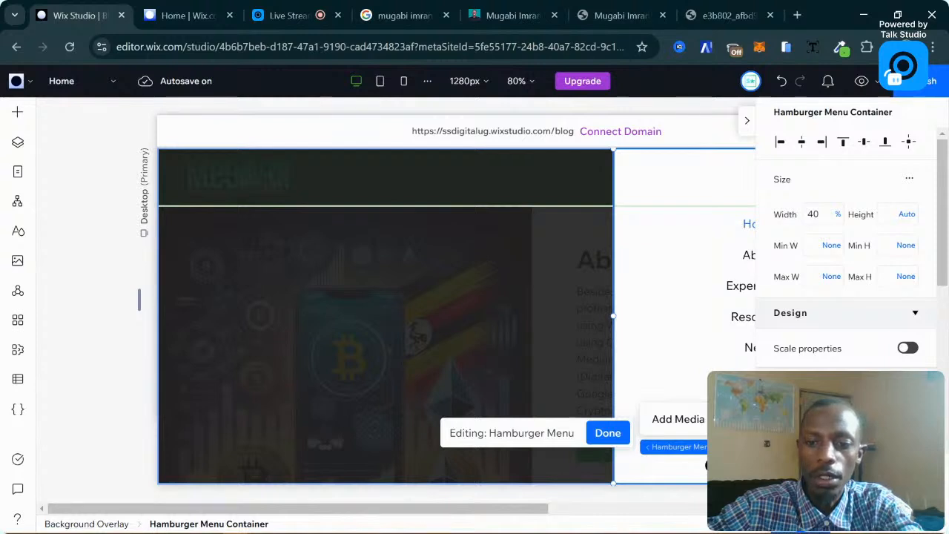
pyautogui.click(401, 330)
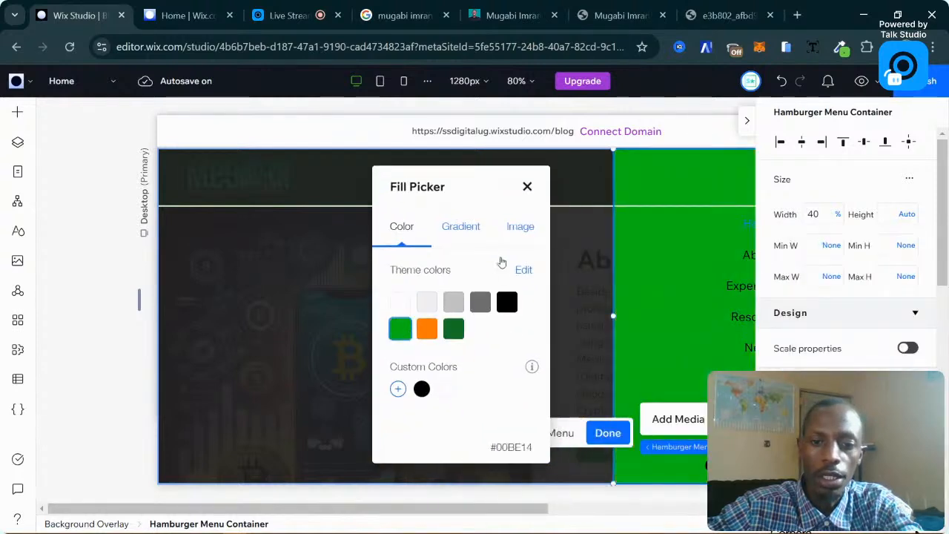
pyautogui.click(747, 259)
# Check the vertical menu's selected-state styling, then finish editing back to the Home page.
pyautogui.click(747, 259)
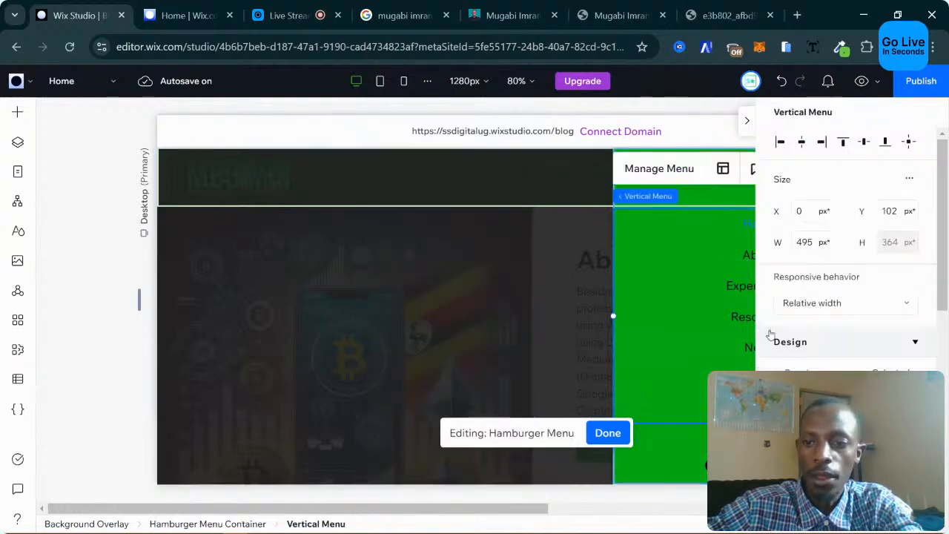
pyautogui.scroll(-2, 833, 342)
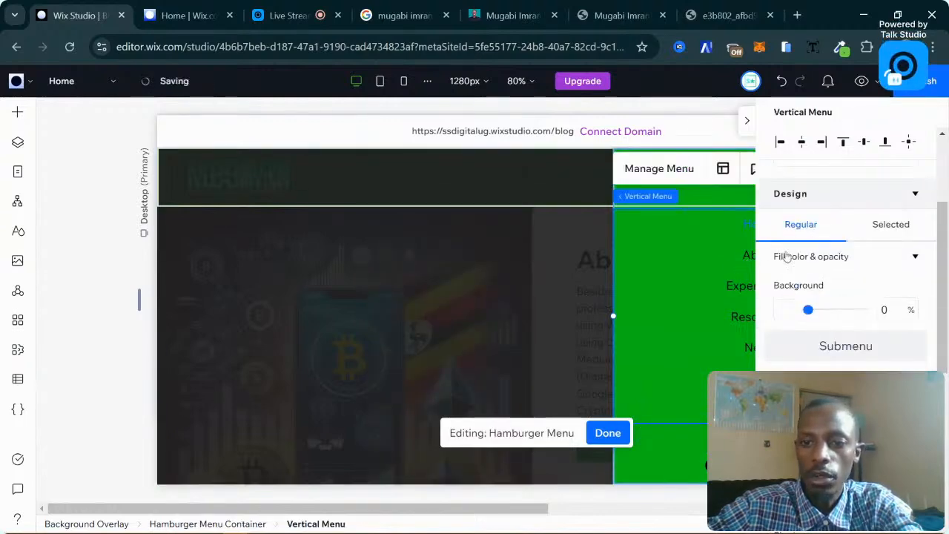
pyautogui.click(890, 225)
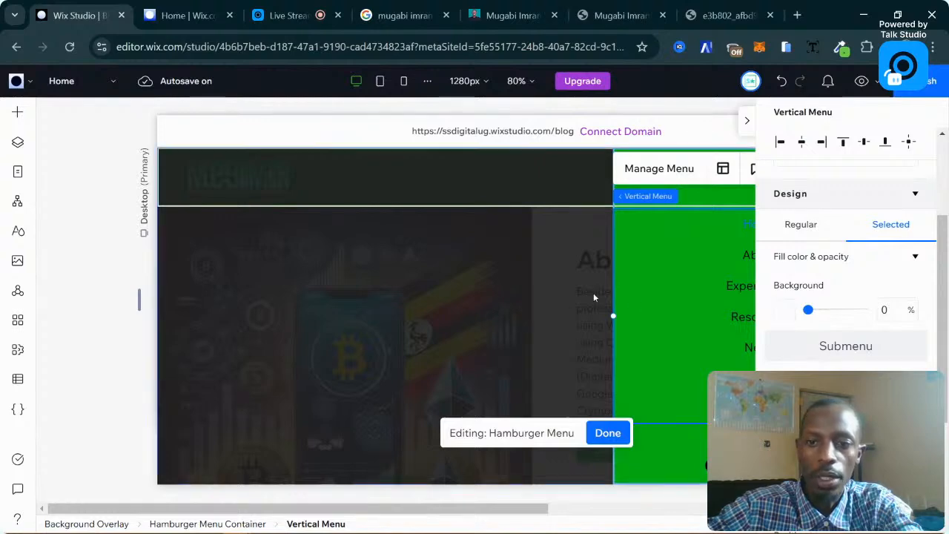
pyautogui.click(574, 254)
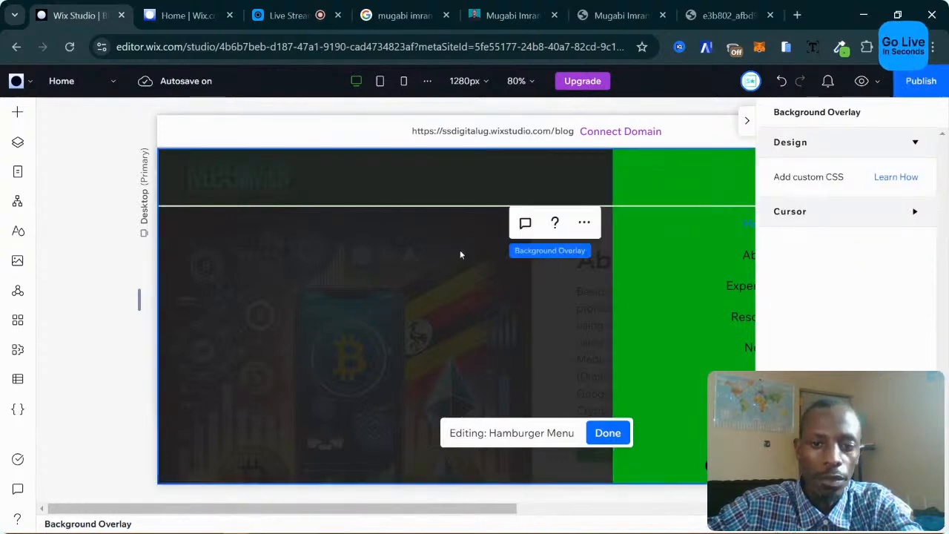
pyautogui.click(607, 436)
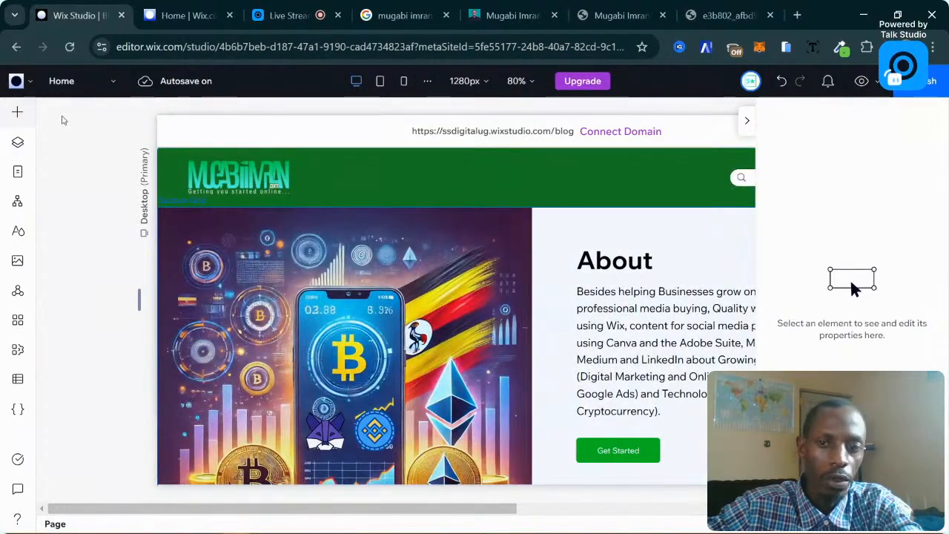
# Hide the Inspector and open Add Elements on the Menu & Search category.
pyautogui.click(714, 177)
pyautogui.click(748, 124)
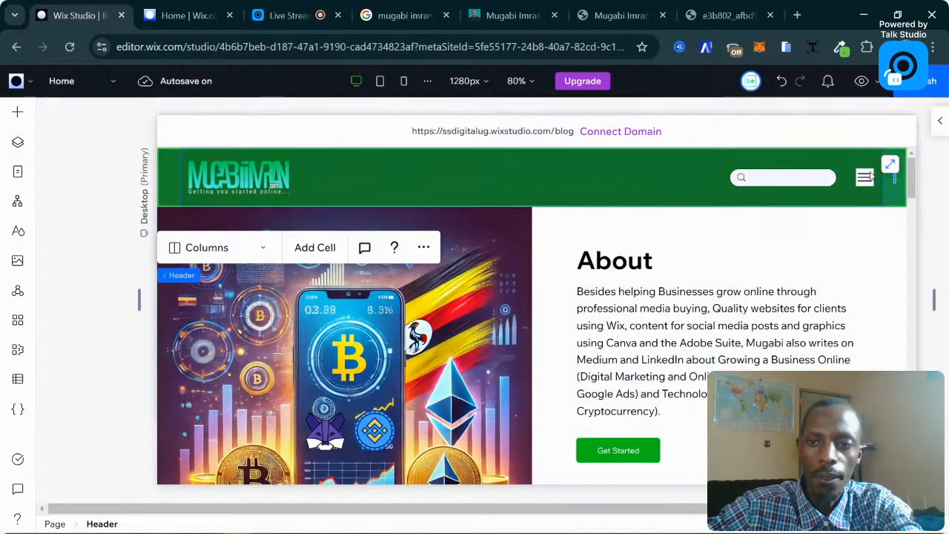
pyautogui.click(866, 179)
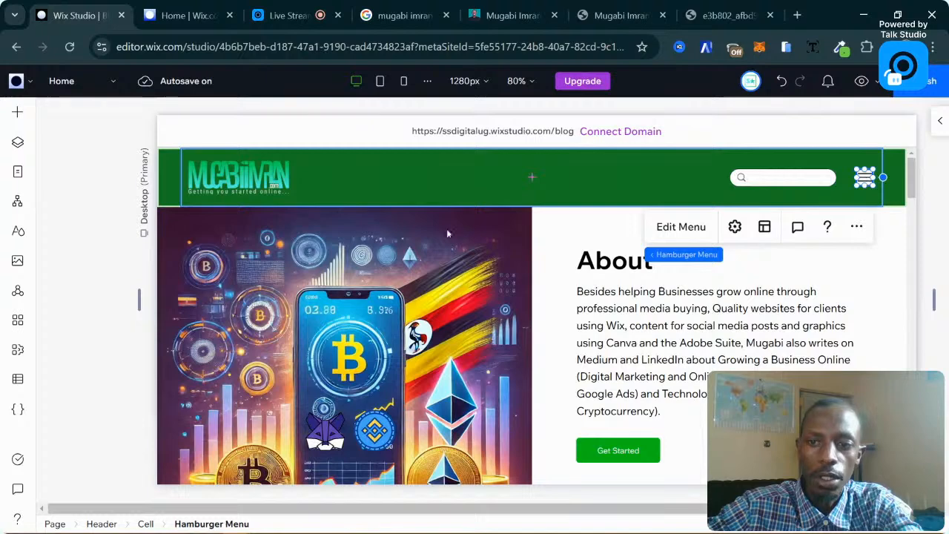
pyautogui.click(17, 112)
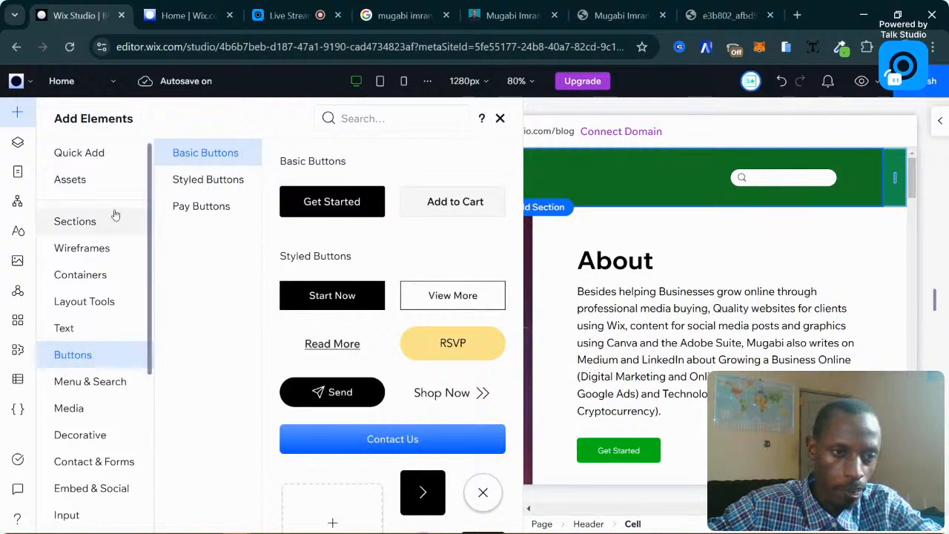
pyautogui.click(102, 388)
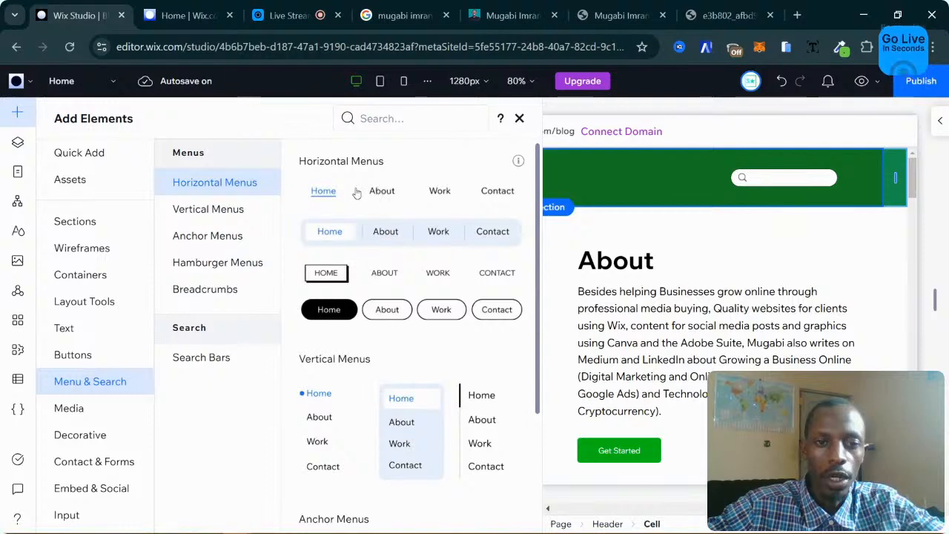
# Browse the horizontal menu, hamburger menu, breadcrumb and search bar designs.
pyautogui.scroll(-5, 345, 301)
pyautogui.scroll(3, 345, 300)
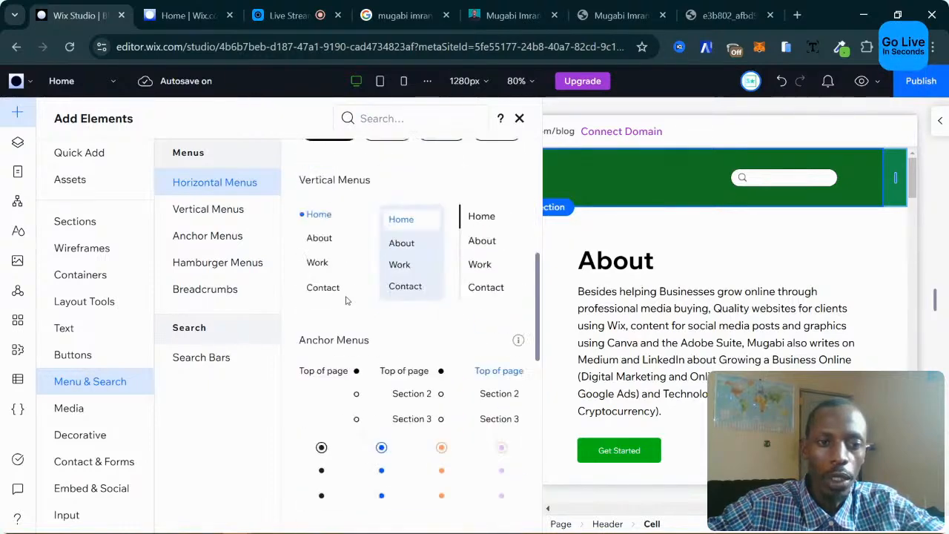
pyautogui.scroll(-5, 418, 282)
pyautogui.scroll(-2, 449, 279)
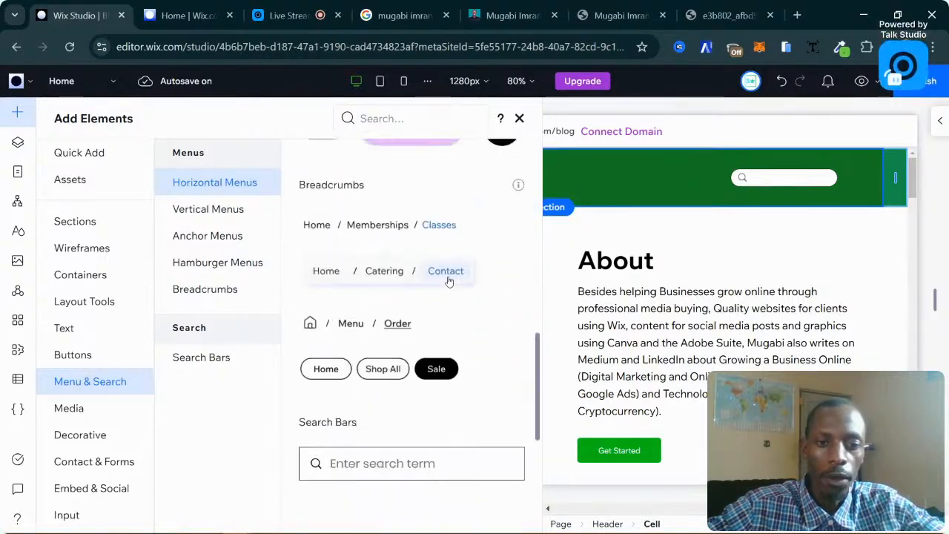
pyautogui.scroll(2, 450, 277)
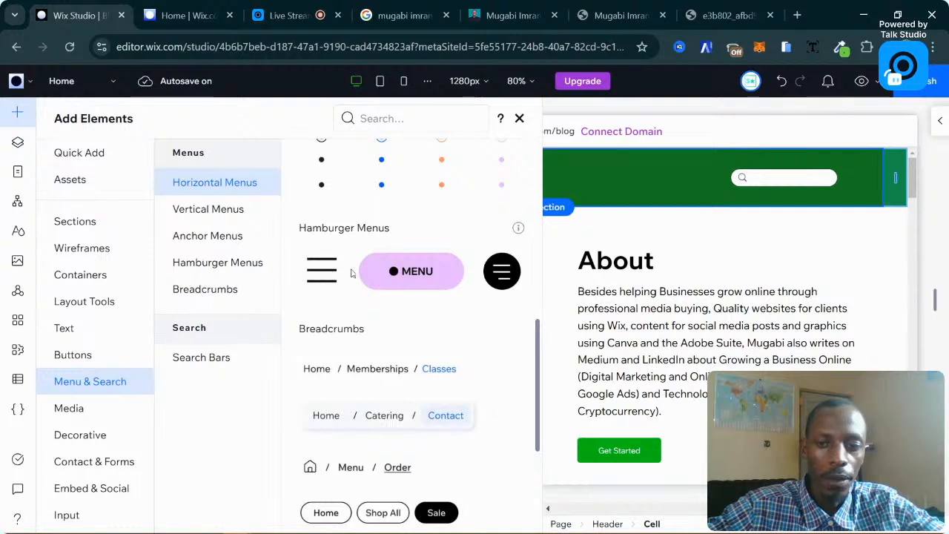
pyautogui.scroll(-3, 453, 319)
pyautogui.scroll(-1, 463, 327)
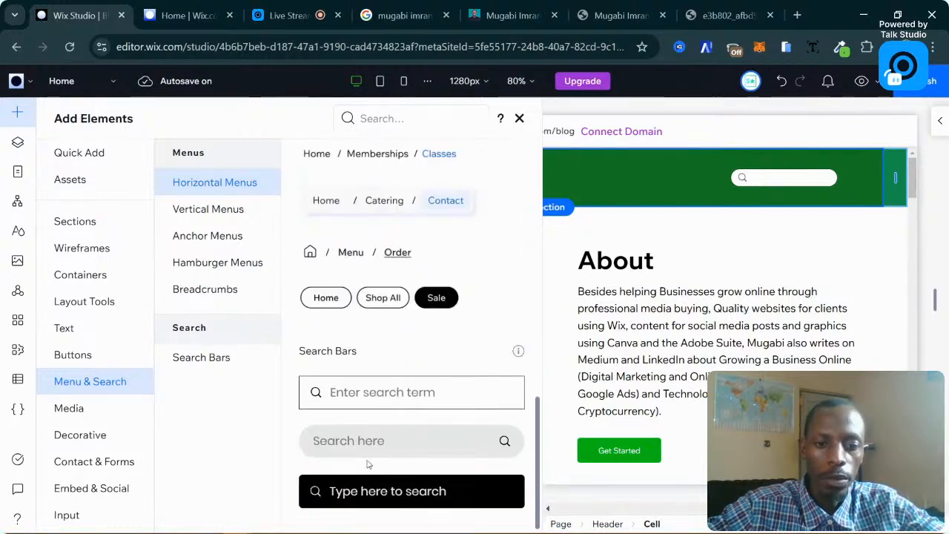
pyautogui.scroll(5, 407, 445)
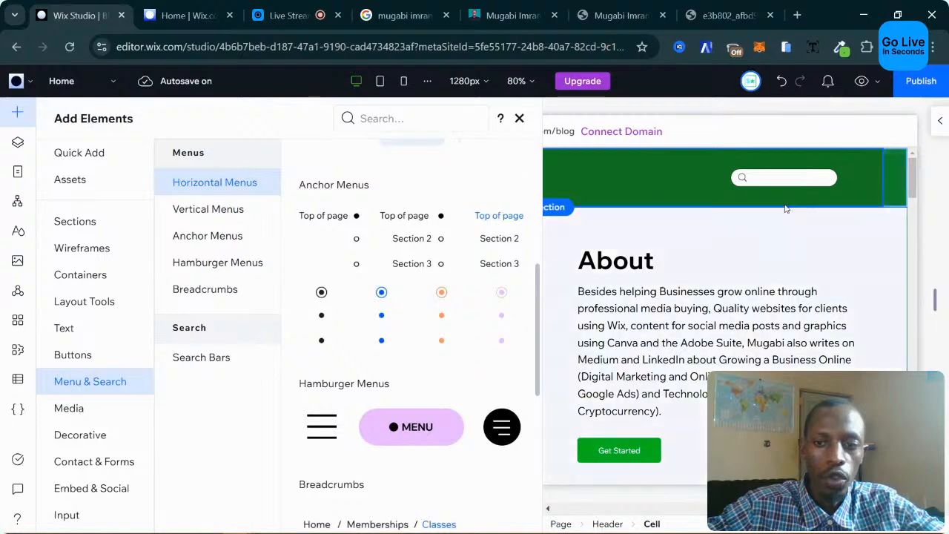
pyautogui.scroll(-5, 400, 361)
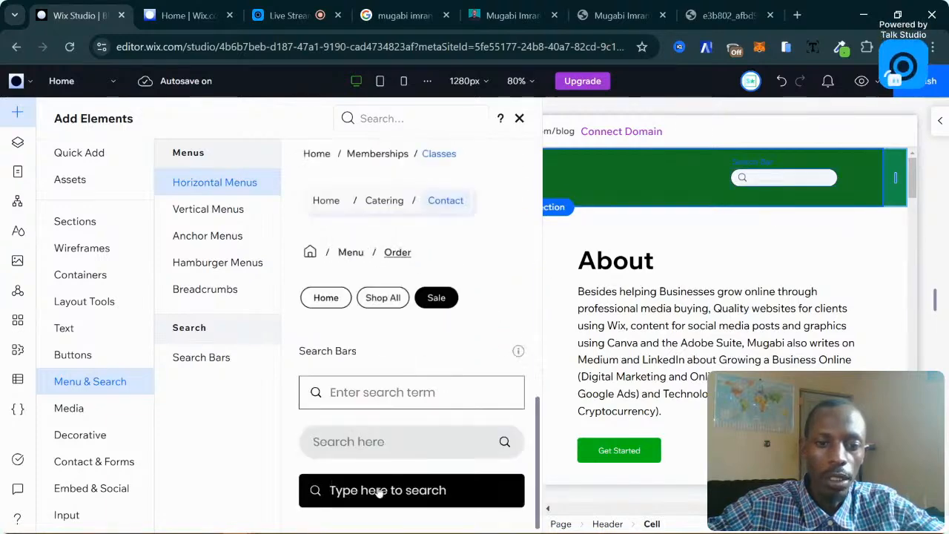
pyautogui.scroll(5, 375, 485)
pyautogui.scroll(3, 401, 298)
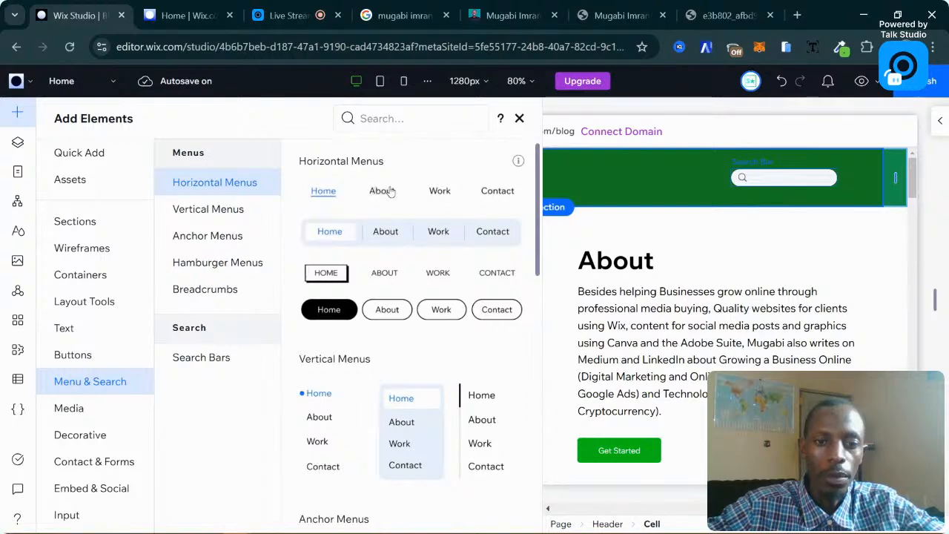
# Drop a horizontal page menu into the green header beside the logo, then switch to the dashboard tab.
pyautogui.moveTo(390, 191); pyautogui.dragTo(601, 184)
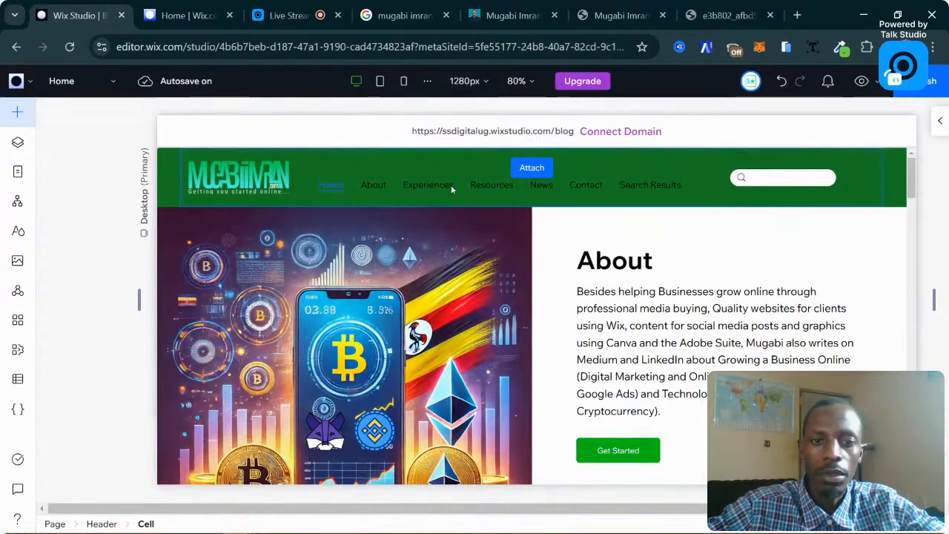
pyautogui.click(451, 190)
pyautogui.moveTo(433, 185); pyautogui.dragTo(326, 250)
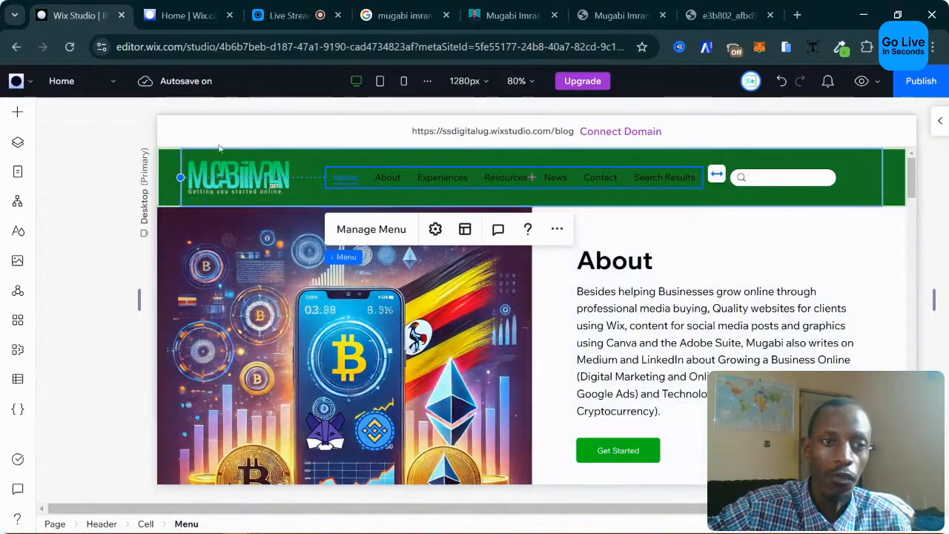
pyautogui.hotkey('ctrl', 'Tab')
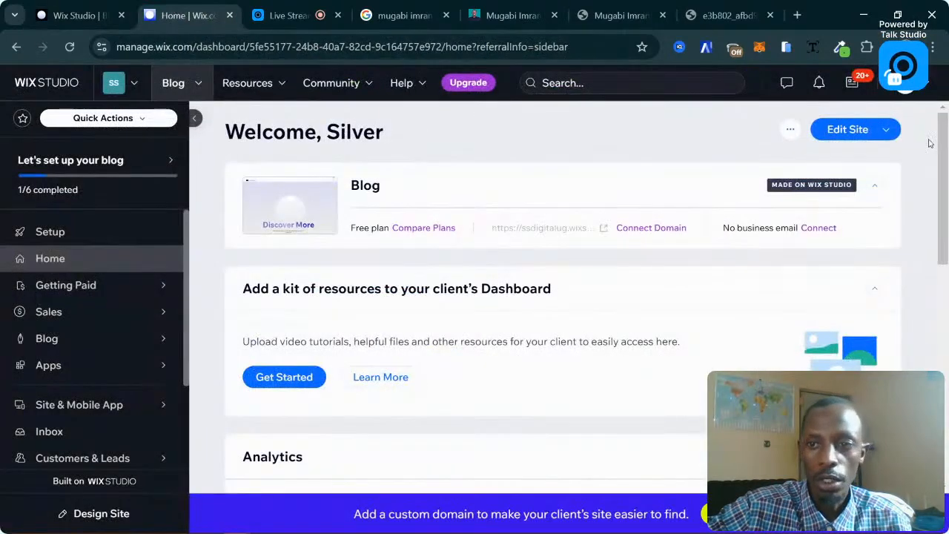
# Show the Edit Site options and the Workspaces list, then go back to the site dashboard.
pyautogui.click(890, 131)
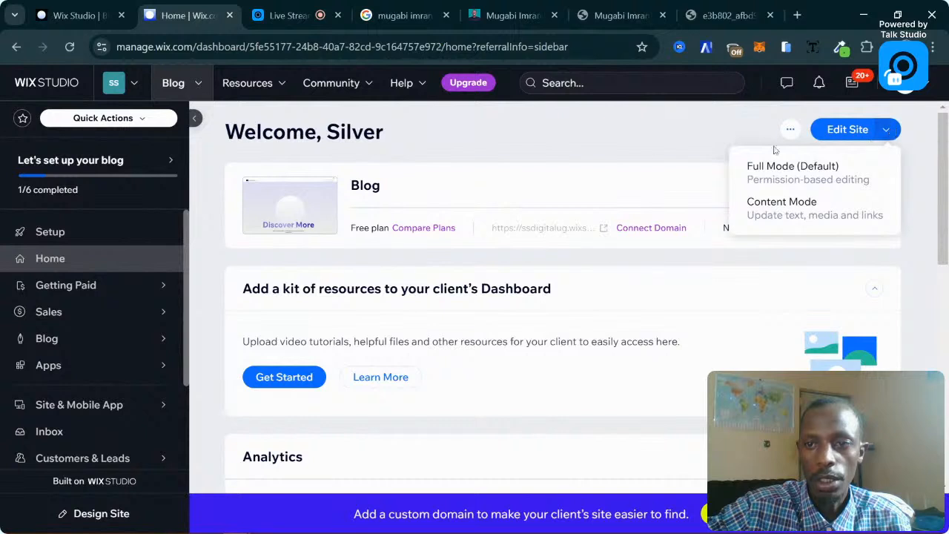
pyautogui.click(137, 90)
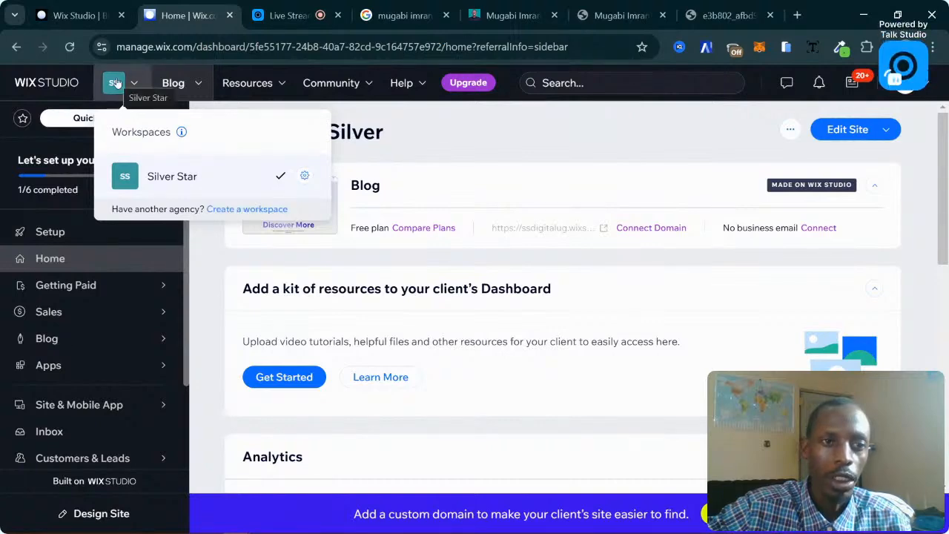
pyautogui.click(74, 15)
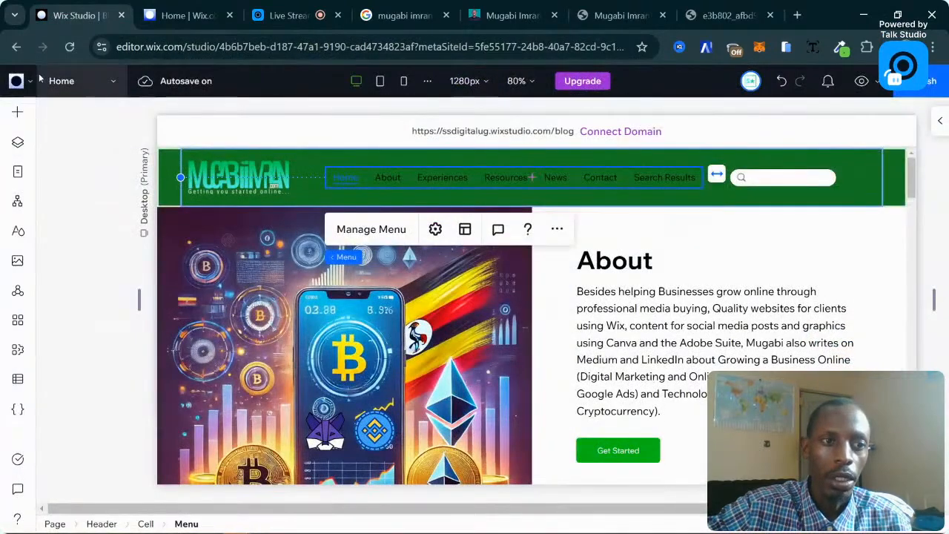
pyautogui.click(16, 81)
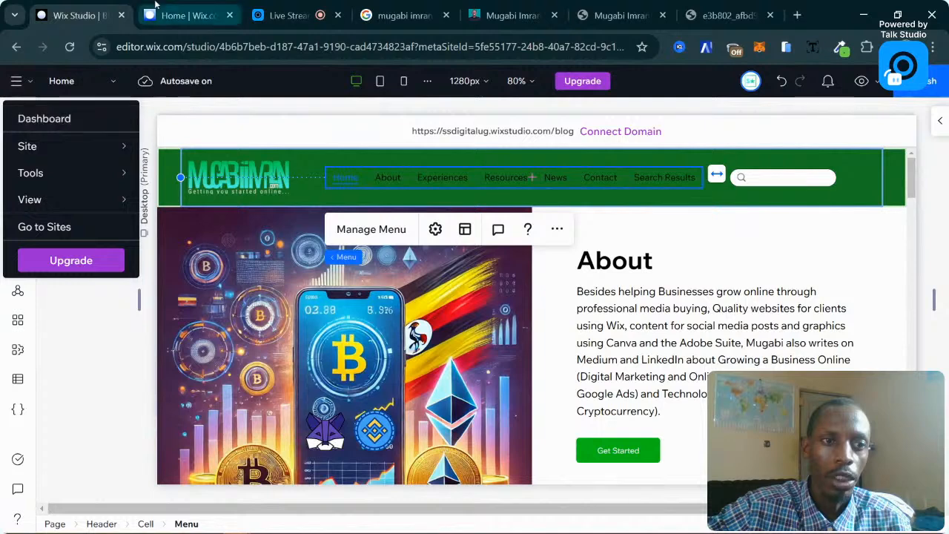
pyautogui.click(156, 6)
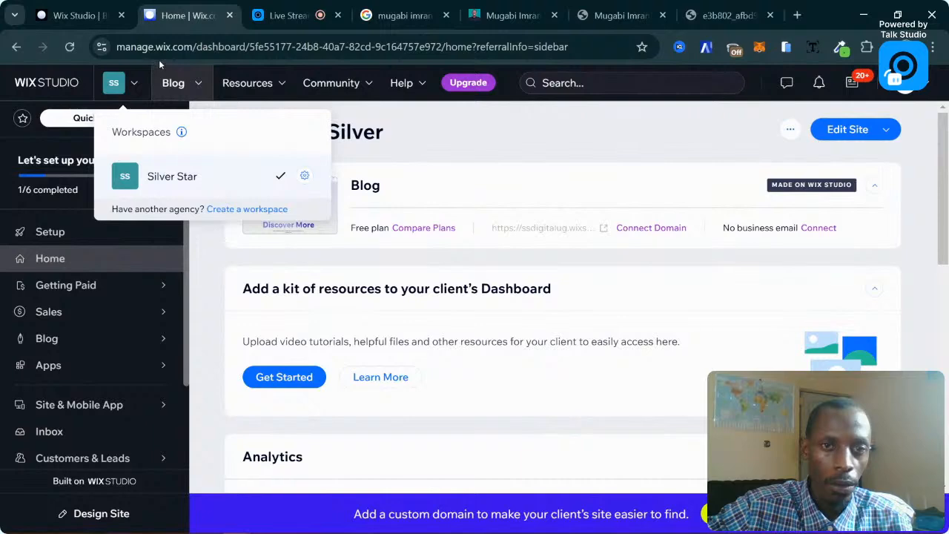
# Create a new workspace named WeezyMedia.
pyautogui.click(256, 209)
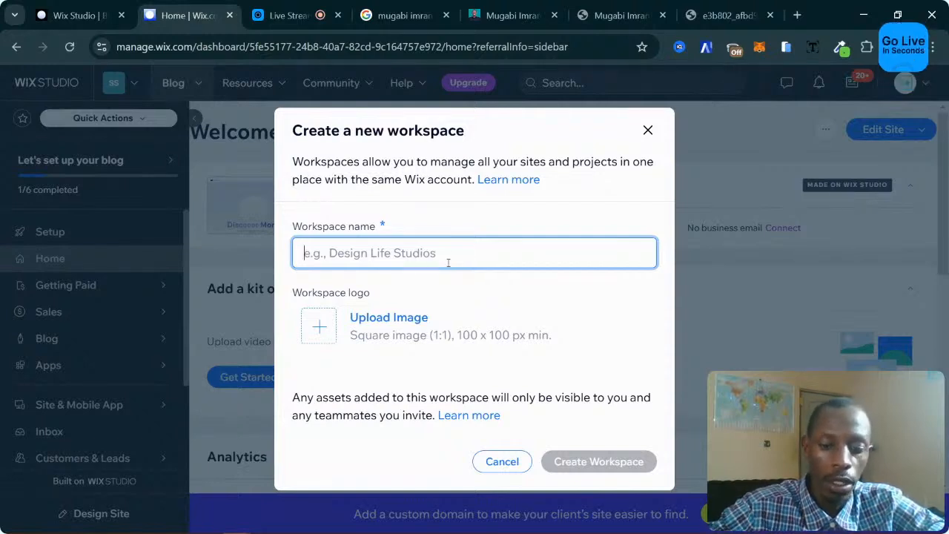
pyautogui.write('w')
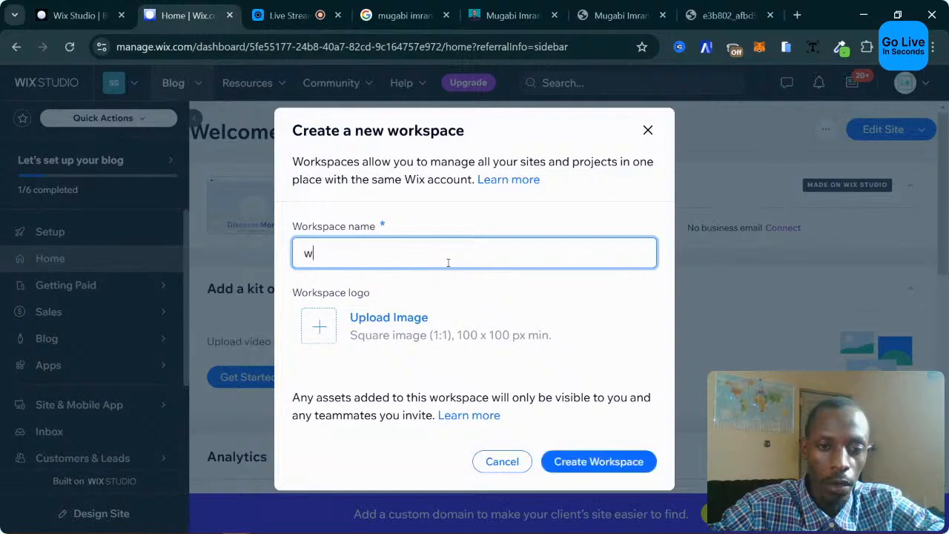
pyautogui.write('X')
pyautogui.press('BackSpace')
pyautogui.press('BackSpace')
pyautogui.write('WeezyMedia')
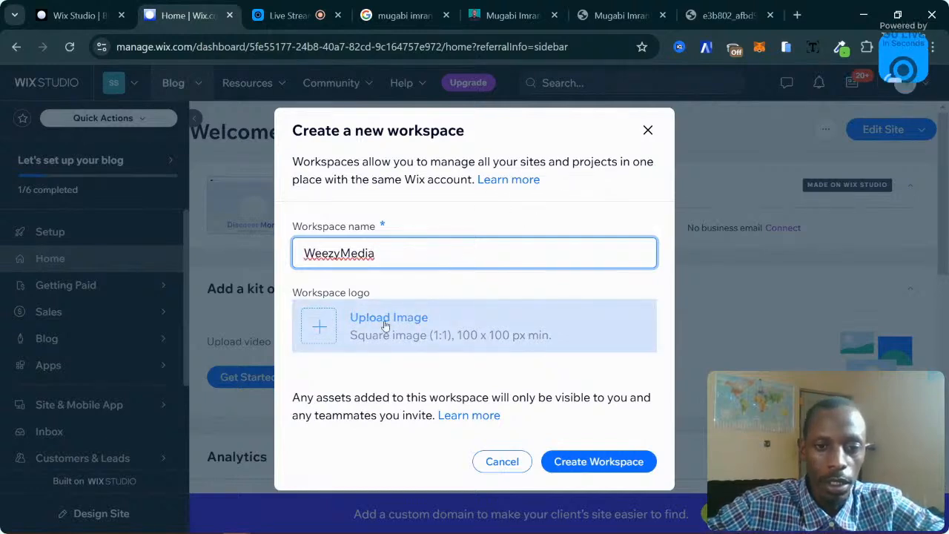
pyautogui.click(629, 467)
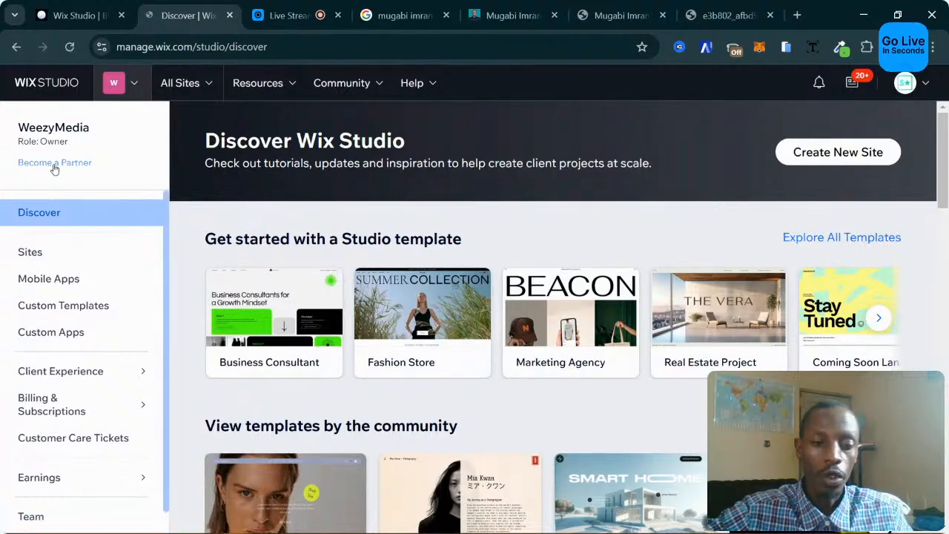
# Create a new site and choose to start it from a template.
pyautogui.click(818, 160)
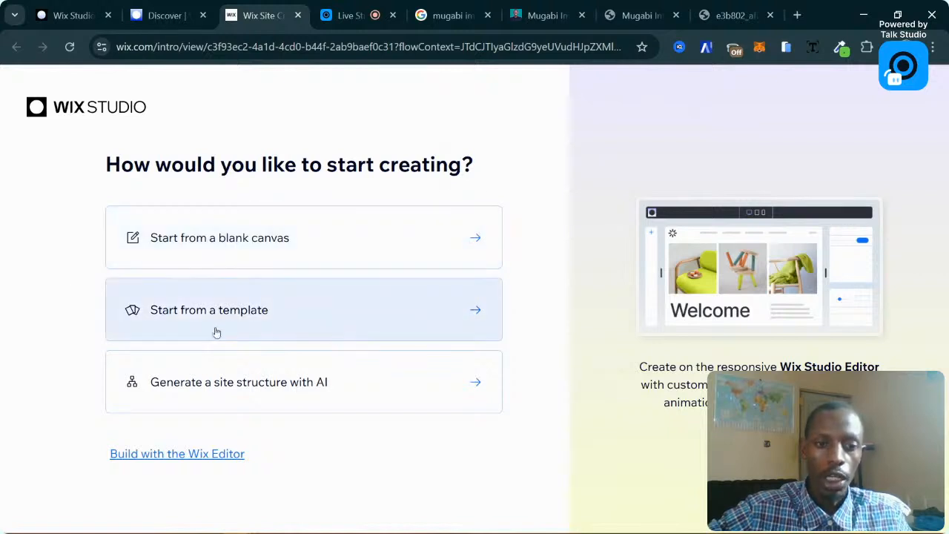
pyautogui.click(280, 317)
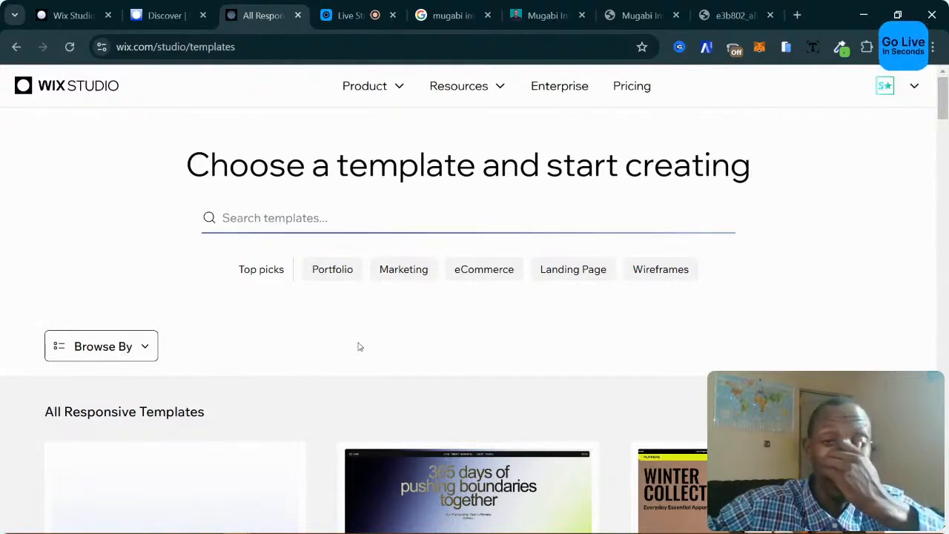
# Filter the gallery to Portfolio templates and preview the Cole & Co template.
pyautogui.scroll(-2, 419, 213)
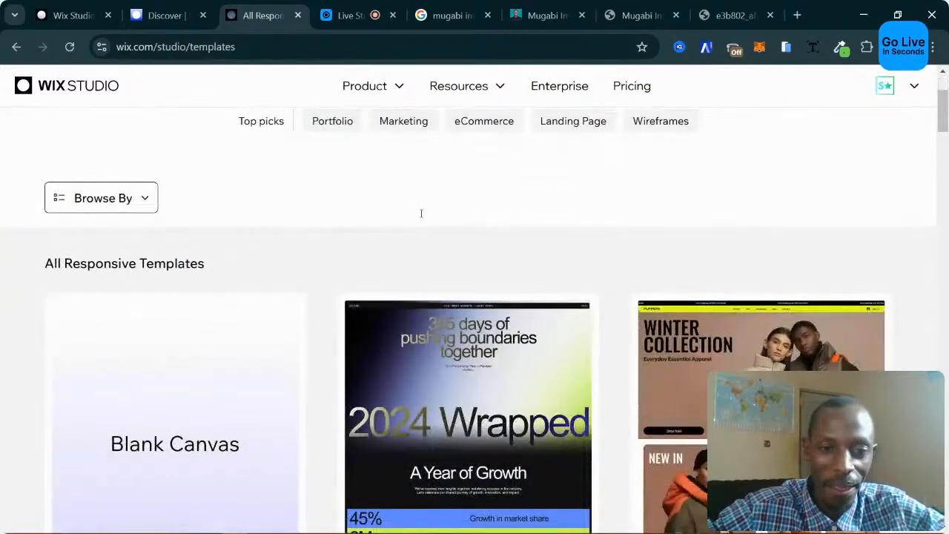
pyautogui.scroll(2, 420, 216)
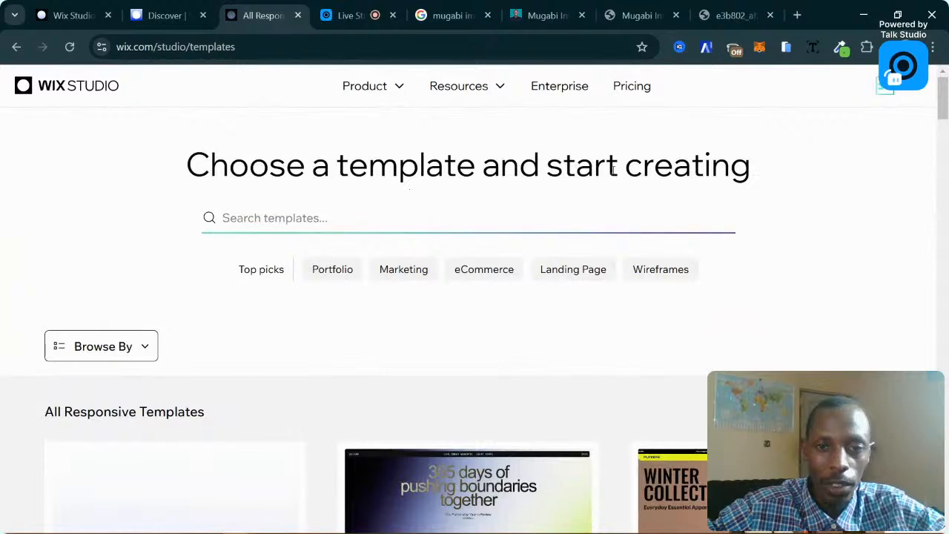
pyautogui.scroll(-3, 374, 185)
pyautogui.scroll(-2, 515, 241)
pyautogui.scroll(5, 515, 245)
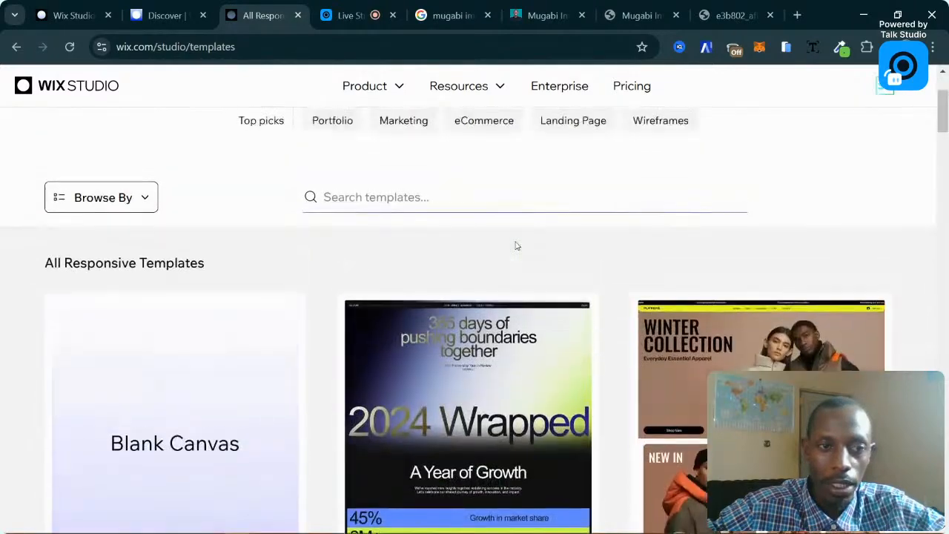
pyautogui.click(319, 215)
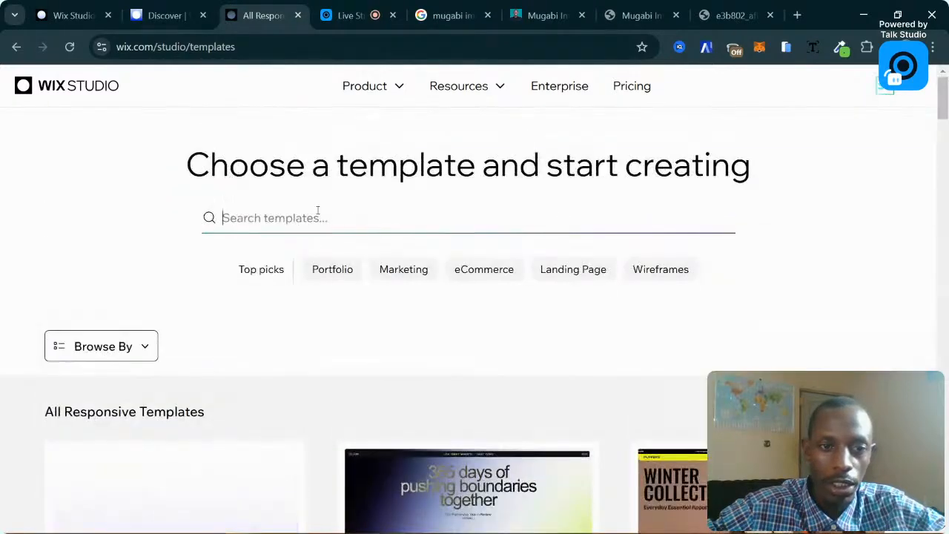
pyautogui.click(331, 270)
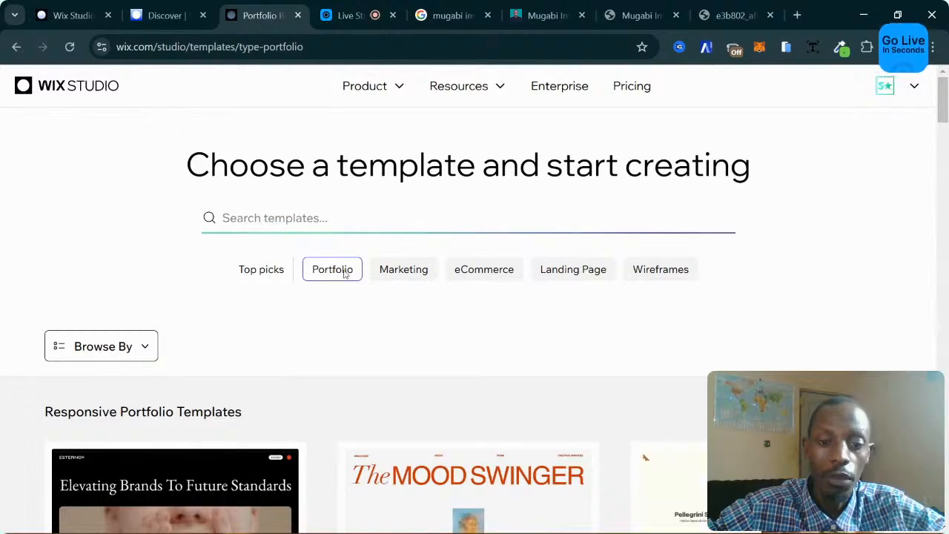
pyautogui.scroll(-3, 605, 315)
pyautogui.scroll(-5, 605, 314)
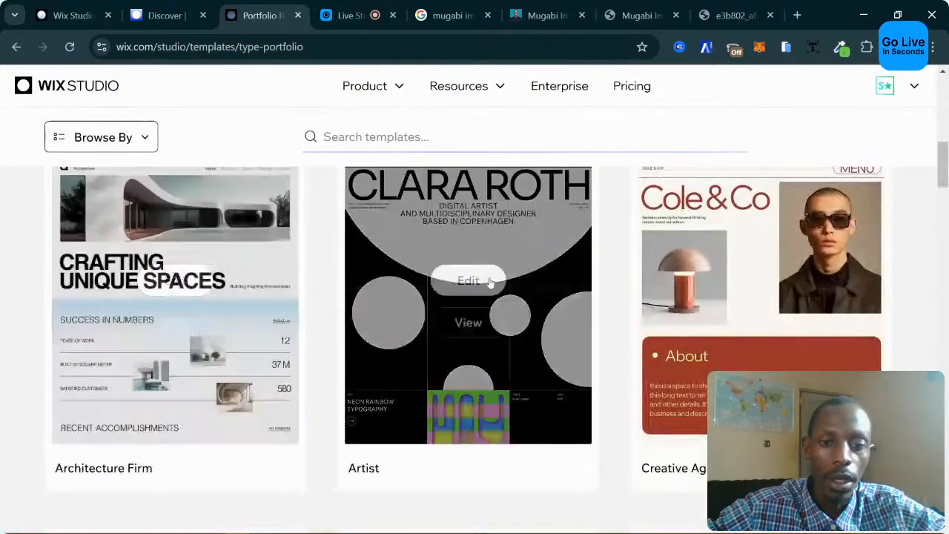
pyautogui.scroll(-4, 678, 281)
pyautogui.scroll(5, 678, 279)
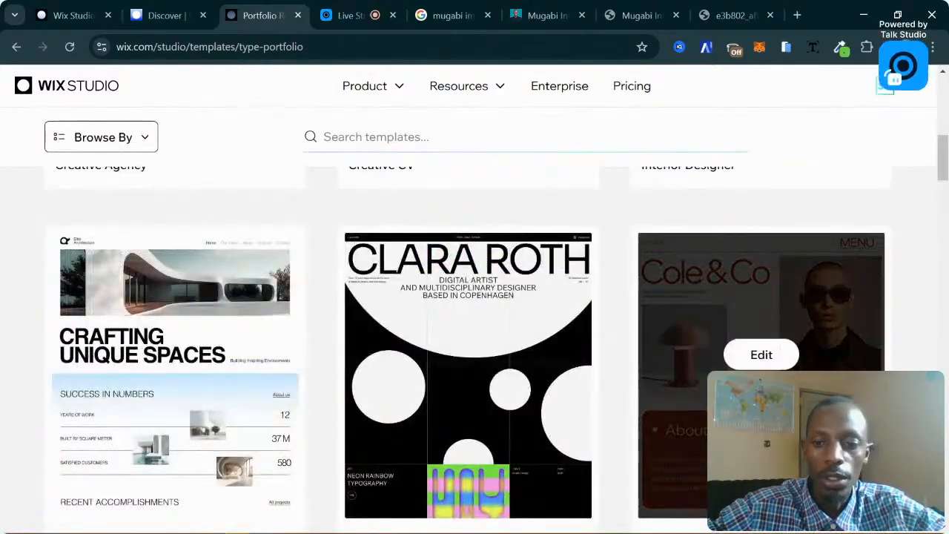
pyautogui.click(761, 396)
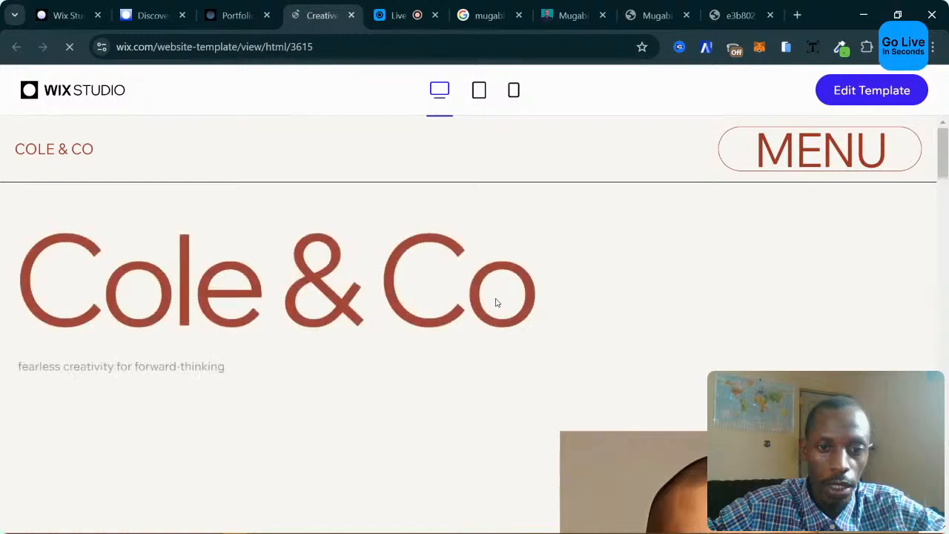
# Look over the Cole & Co template preview, then close it.
pyautogui.scroll(-4, 495, 298)
pyautogui.scroll(-15, 497, 303)
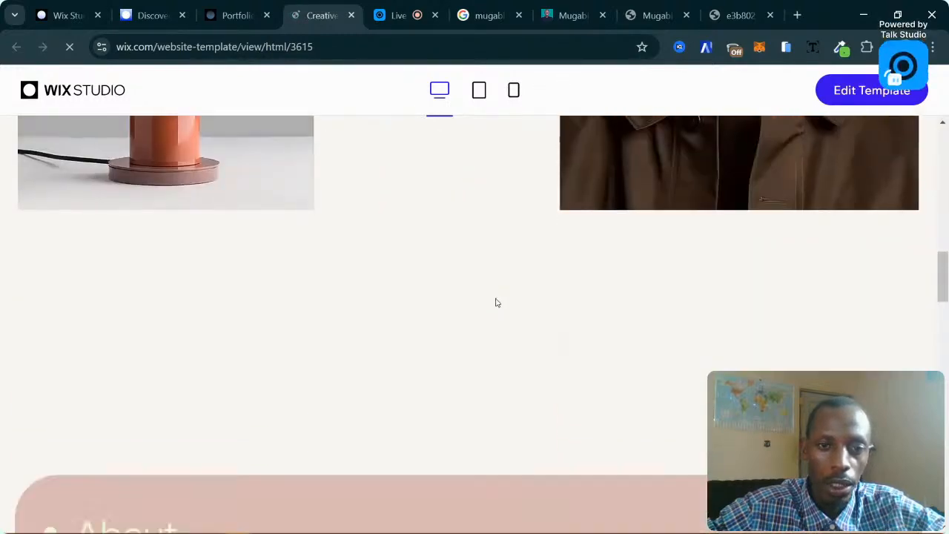
pyautogui.scroll(-12, 496, 302)
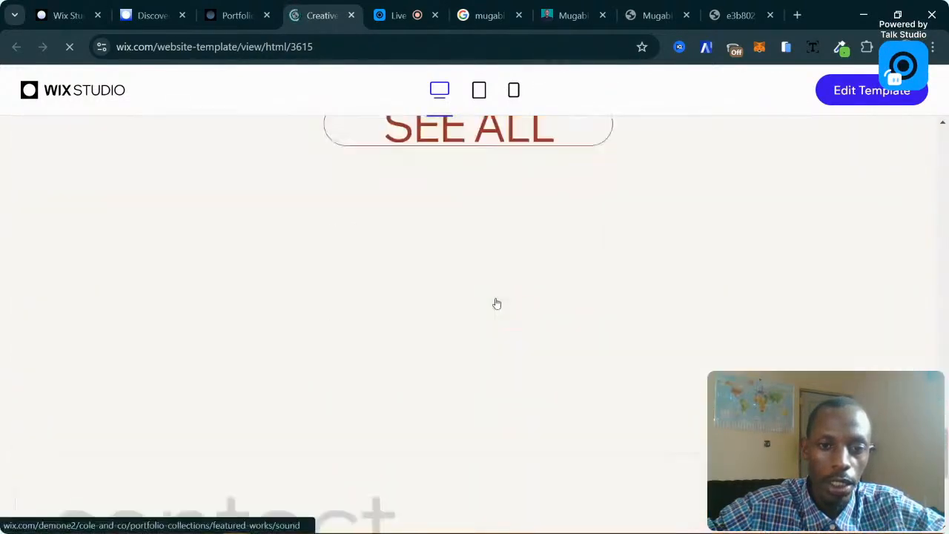
pyautogui.scroll(20, 497, 303)
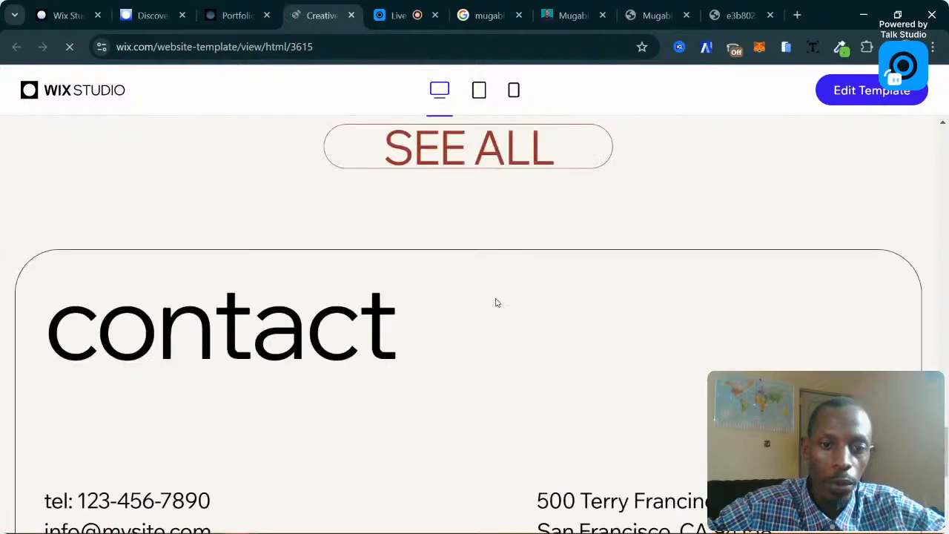
pyautogui.scroll(3, 497, 302)
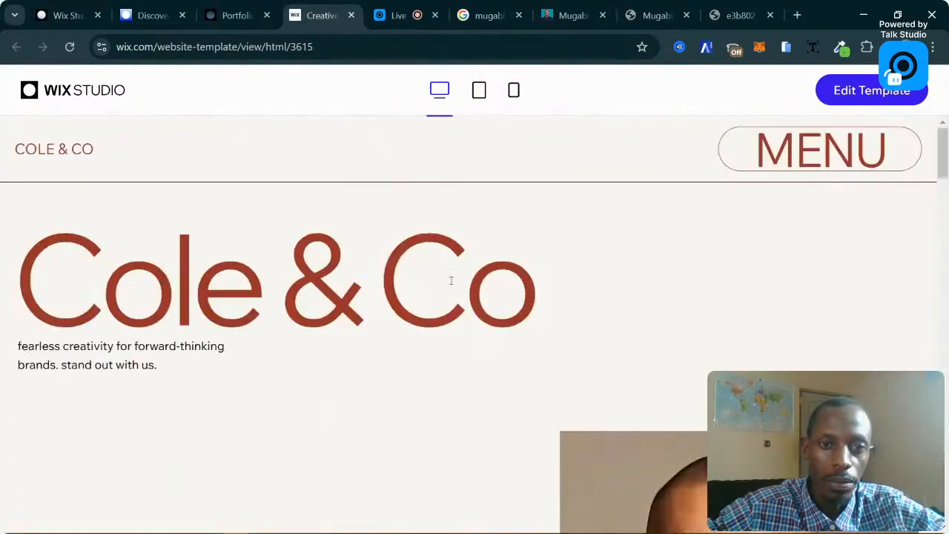
pyautogui.click(351, 15)
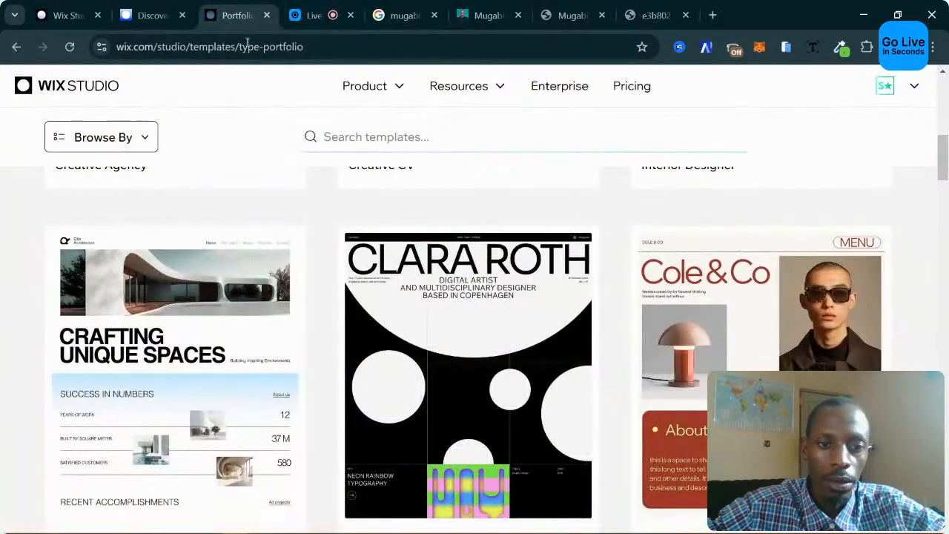
# Filter to Marketing templates and preview the Jay Reed Digital agency template.
pyautogui.scroll(-15, 364, 307)
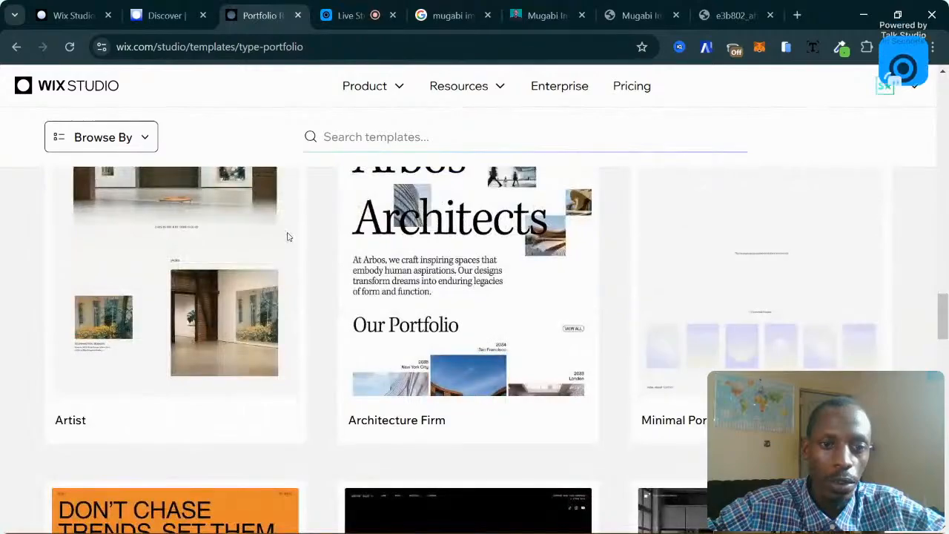
pyautogui.scroll(-10, 292, 235)
pyautogui.scroll(8, 373, 239)
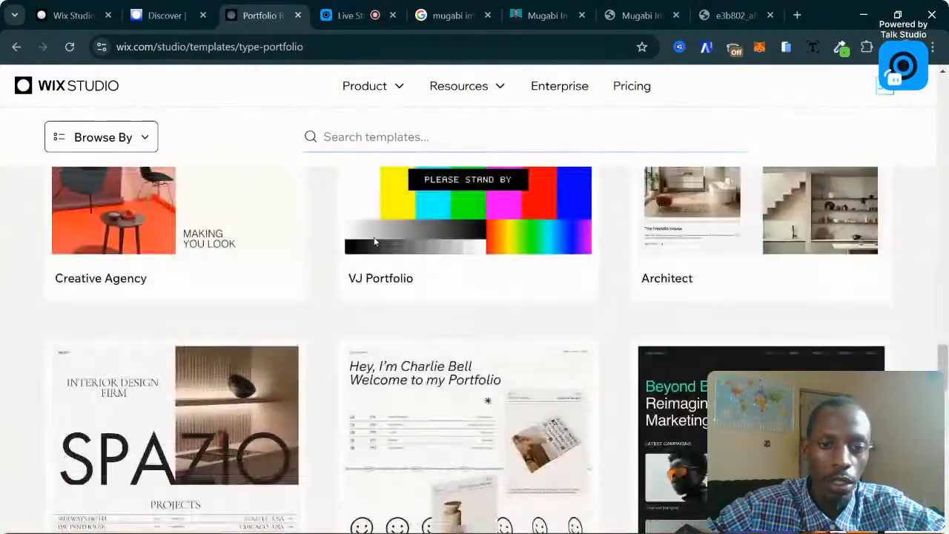
pyautogui.scroll(10, 374, 241)
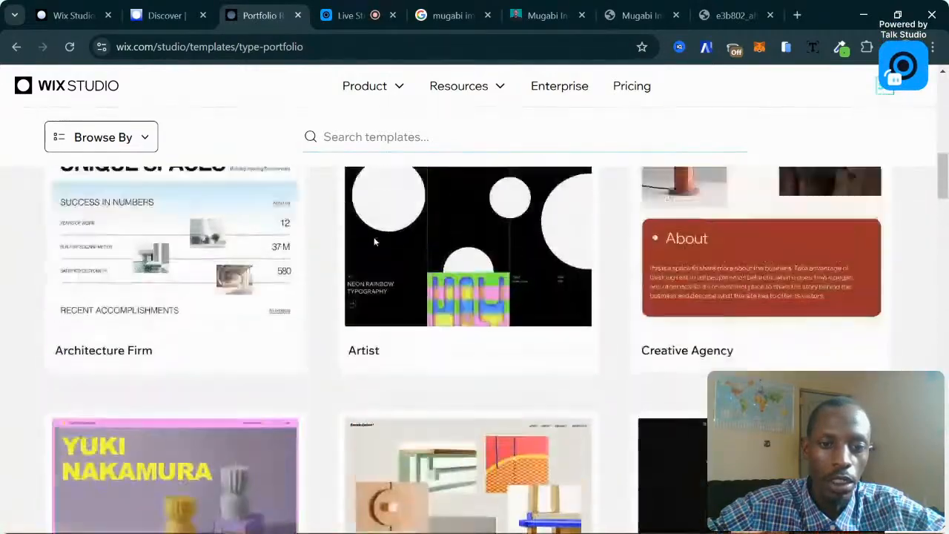
pyautogui.scroll(10, 374, 241)
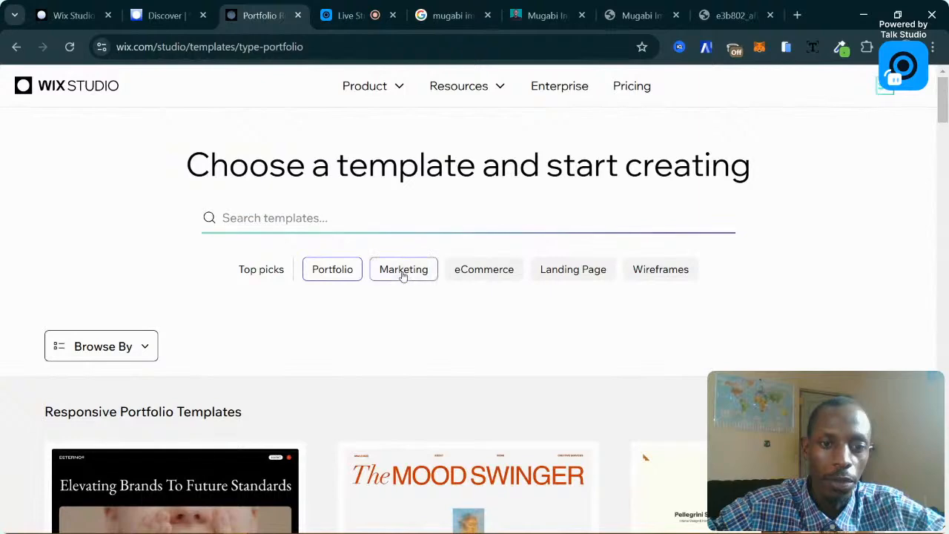
pyautogui.click(402, 274)
pyautogui.scroll(-3, 520, 271)
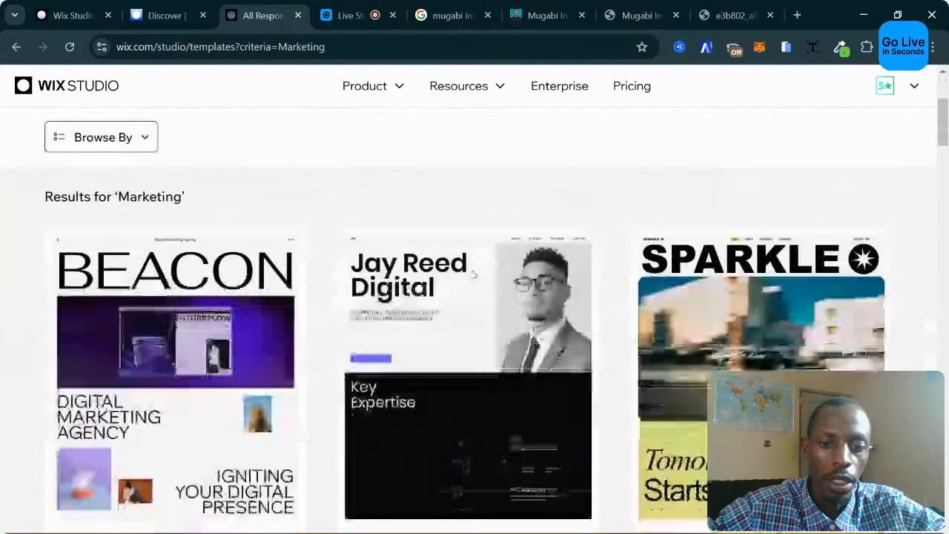
pyautogui.click(466, 393)
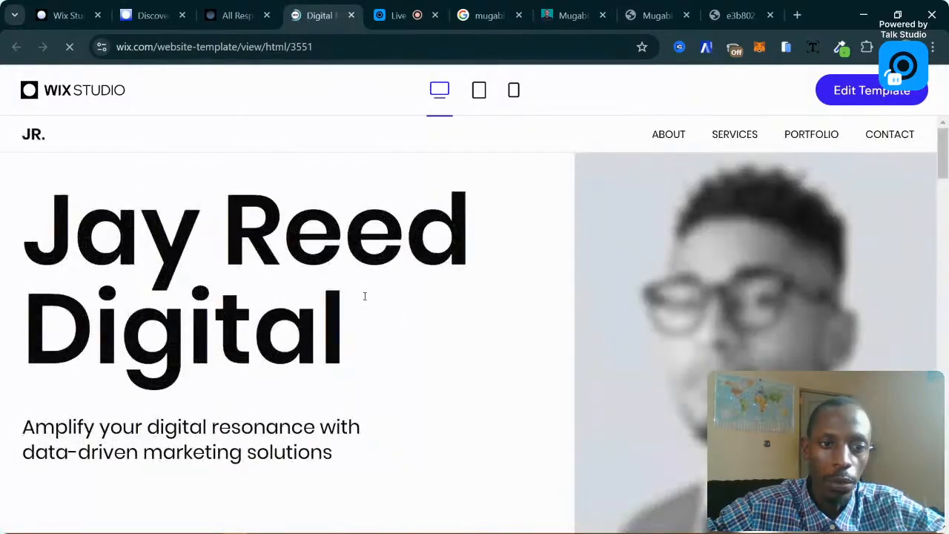
# Scroll through the Jay Reed Digital preview, including its Our Services section.
pyautogui.scroll(-3, 364, 297)
pyautogui.scroll(3, 364, 299)
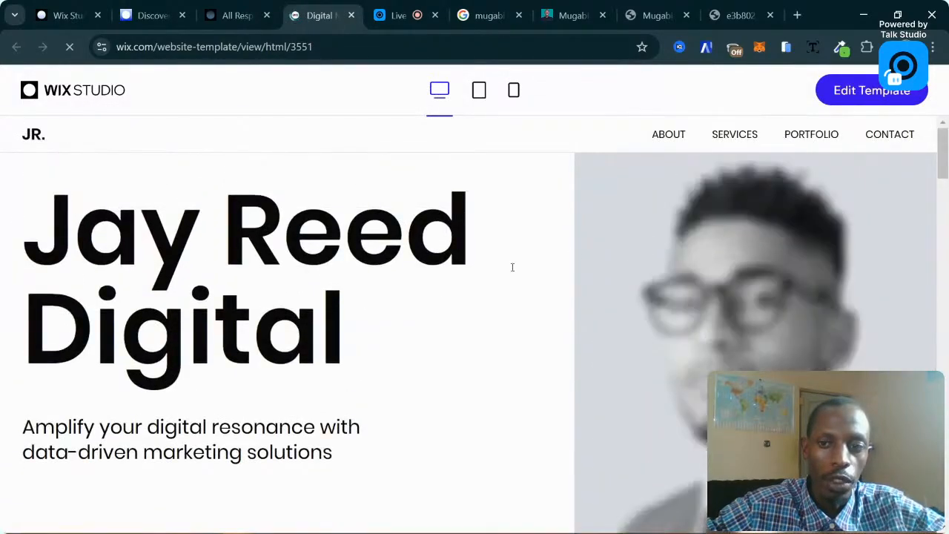
pyautogui.scroll(-2, 573, 242)
pyautogui.scroll(3, 572, 239)
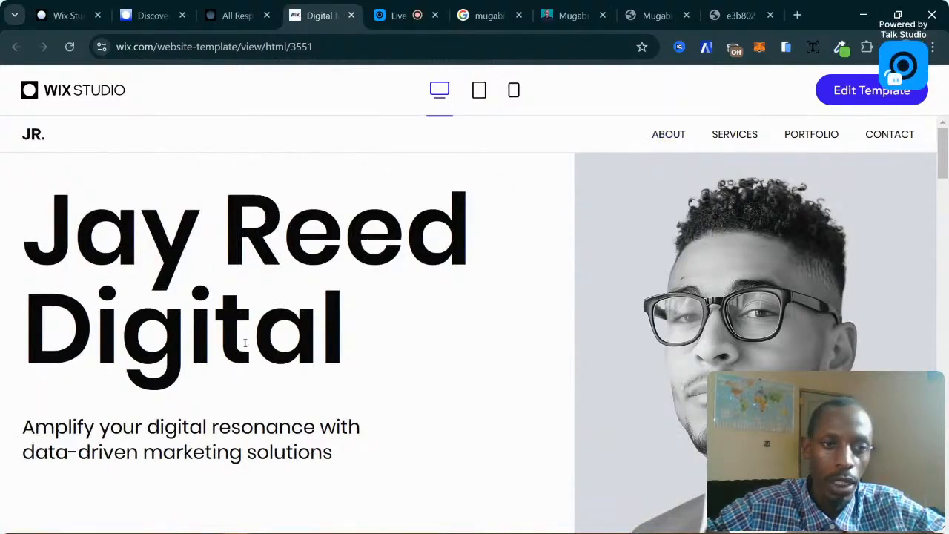
pyautogui.scroll(-3, 244, 342)
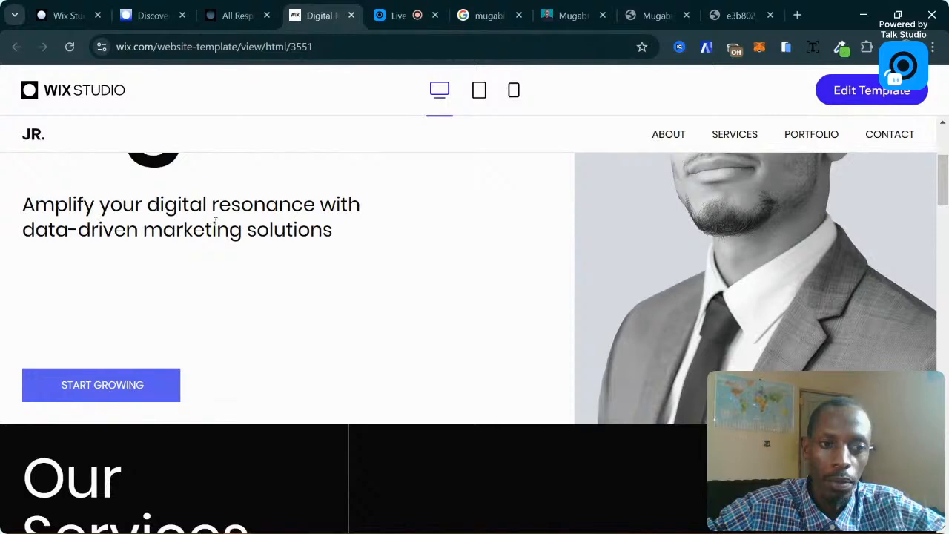
pyautogui.scroll(-3, 200, 222)
pyautogui.scroll(3, 161, 227)
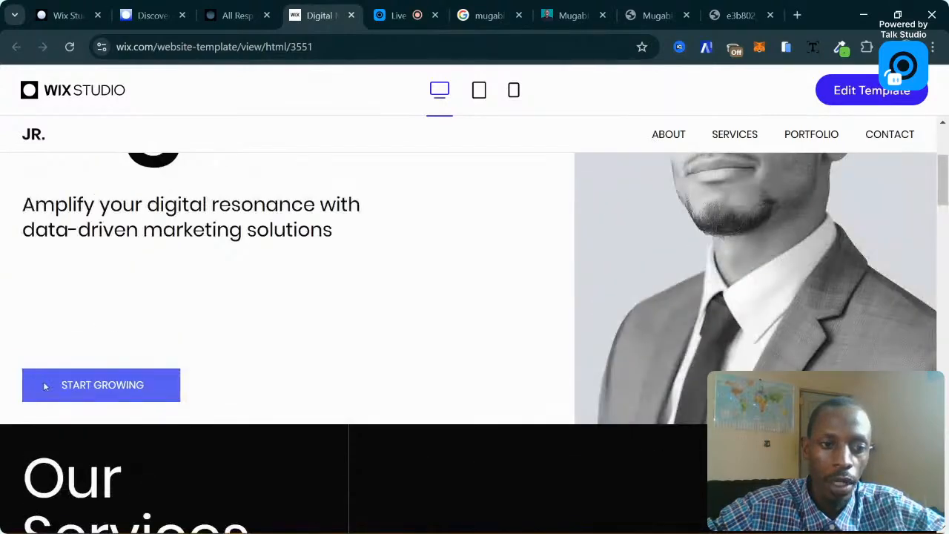
pyautogui.click(45, 385)
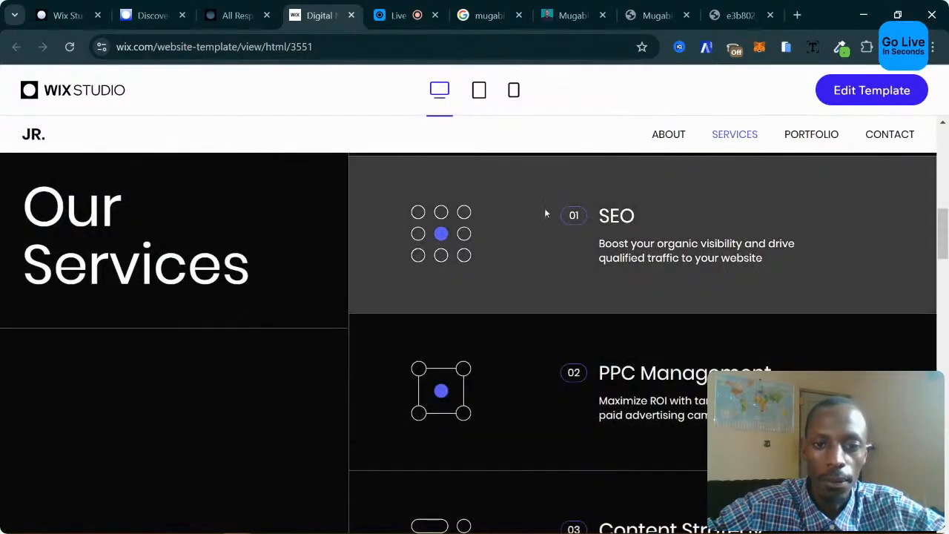
pyautogui.scroll(-3, 308, 290)
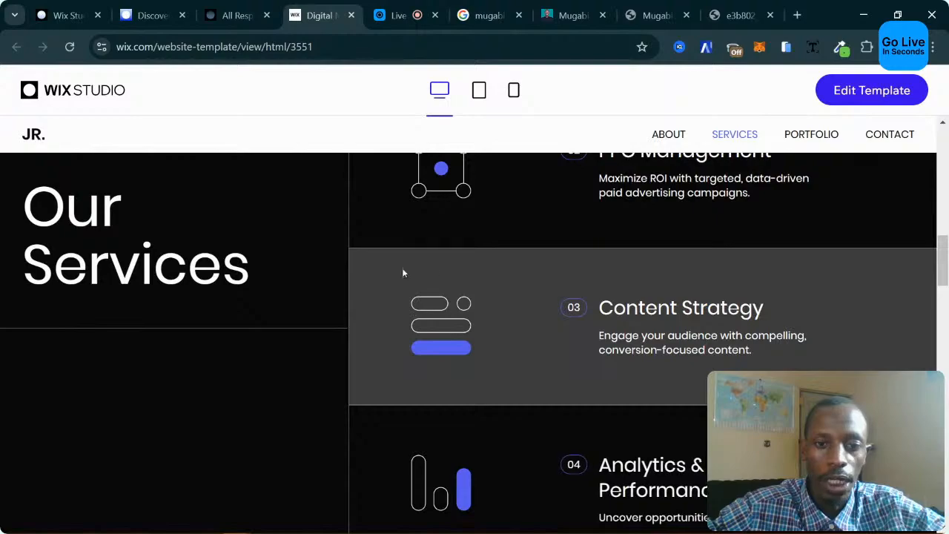
pyautogui.scroll(-10, 403, 273)
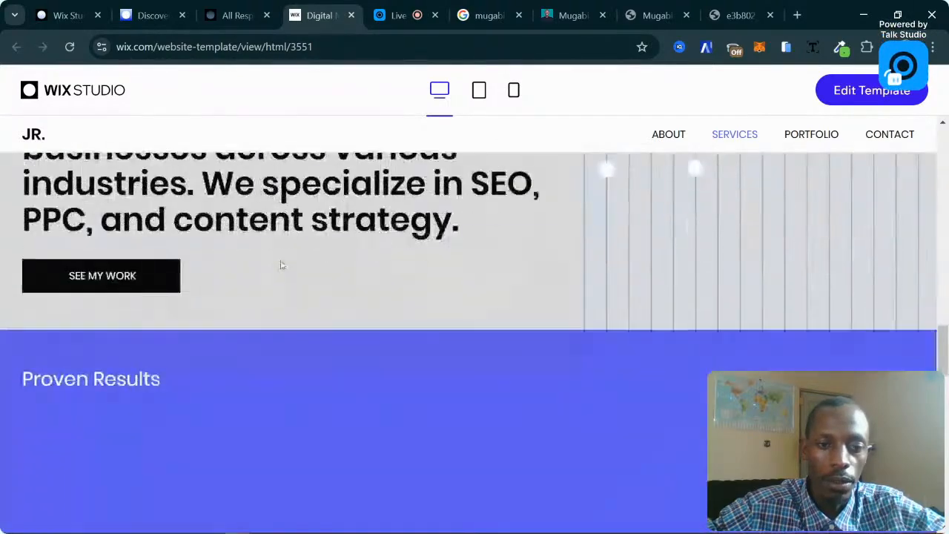
pyautogui.scroll(3, 281, 265)
pyautogui.scroll(-3, 173, 354)
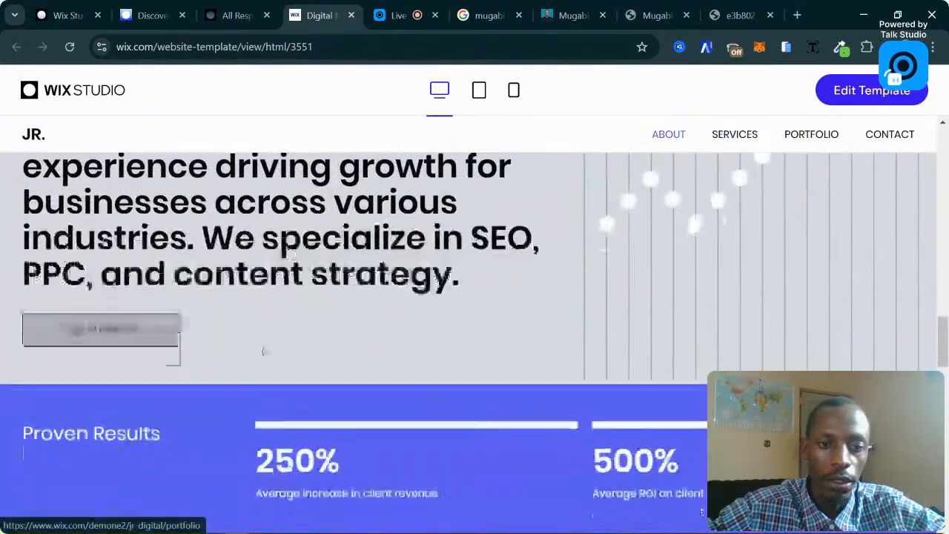
pyautogui.scroll(-5, 262, 351)
pyautogui.scroll(3, 398, 303)
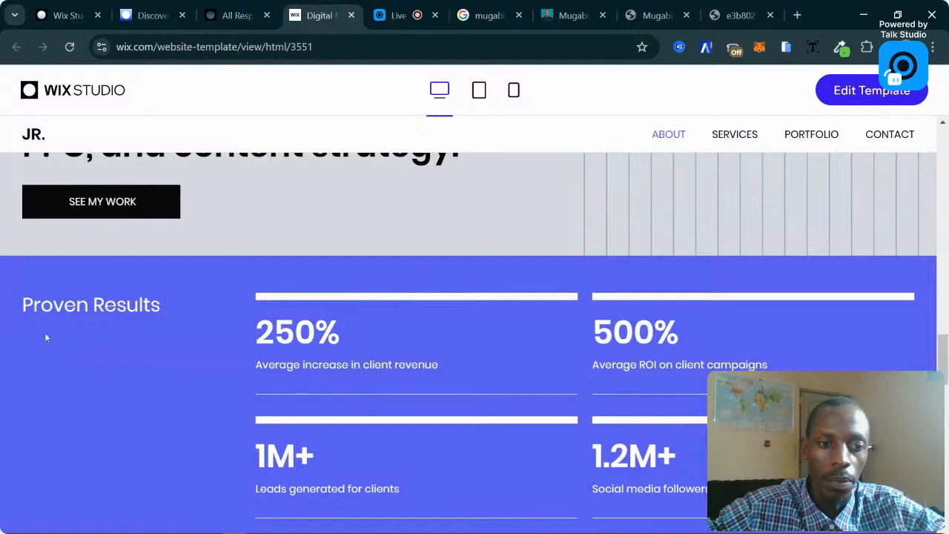
pyautogui.scroll(-8, 410, 286)
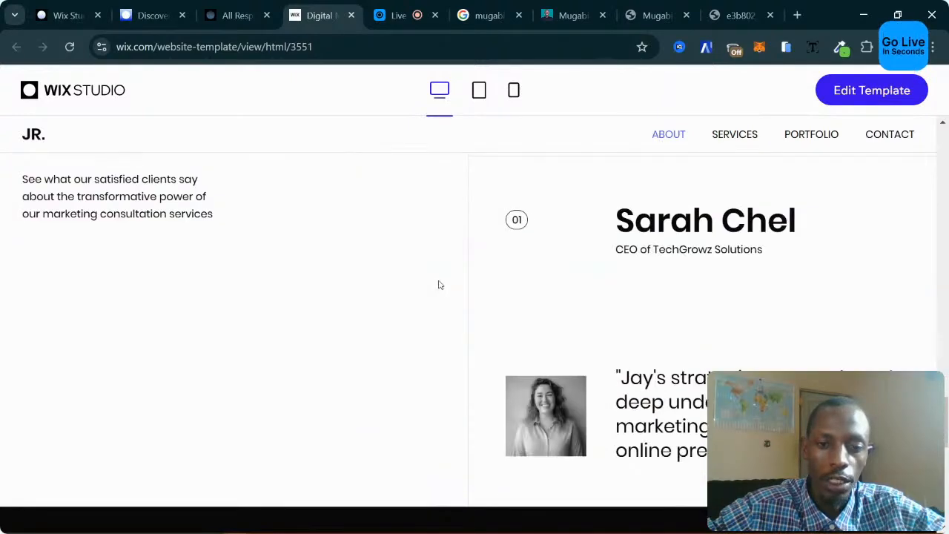
pyautogui.scroll(-2, 438, 284)
pyautogui.scroll(3, 438, 285)
pyautogui.scroll(-1, 706, 310)
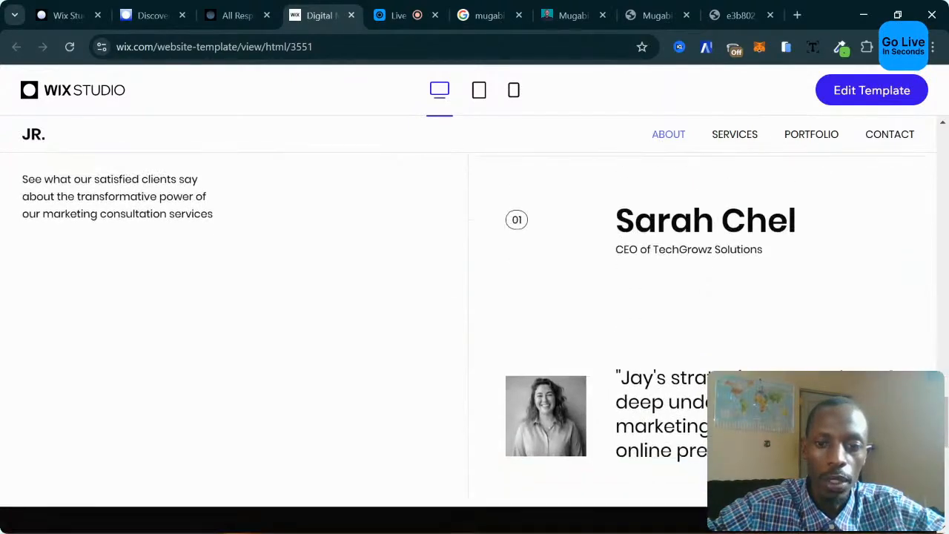
pyautogui.scroll(-7, 547, 416)
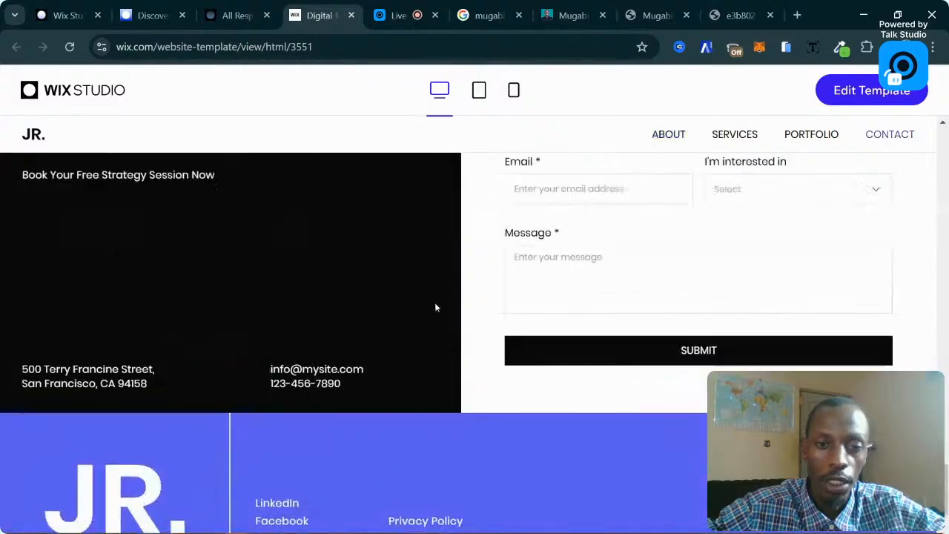
pyautogui.scroll(2, 422, 304)
pyautogui.scroll(-2, 356, 299)
pyautogui.scroll(2, 356, 299)
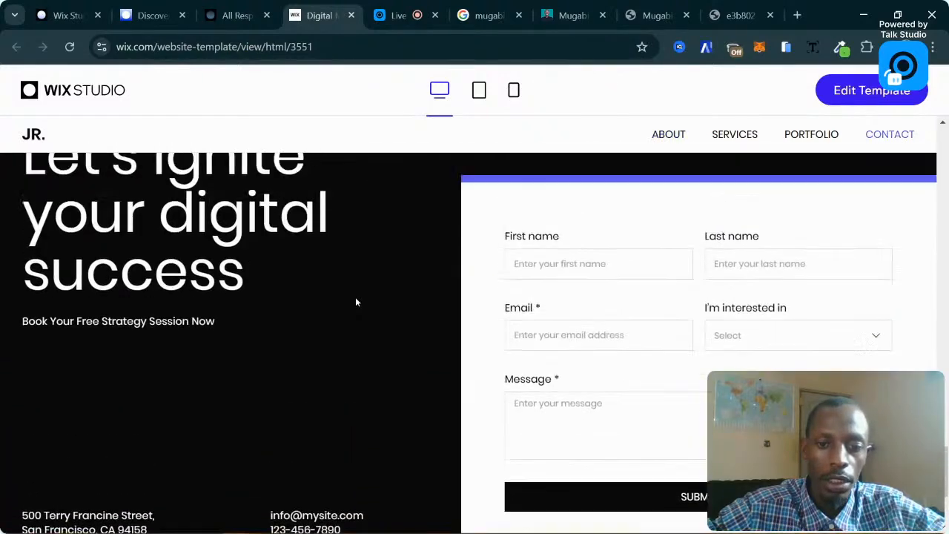
pyautogui.scroll(-1, 356, 301)
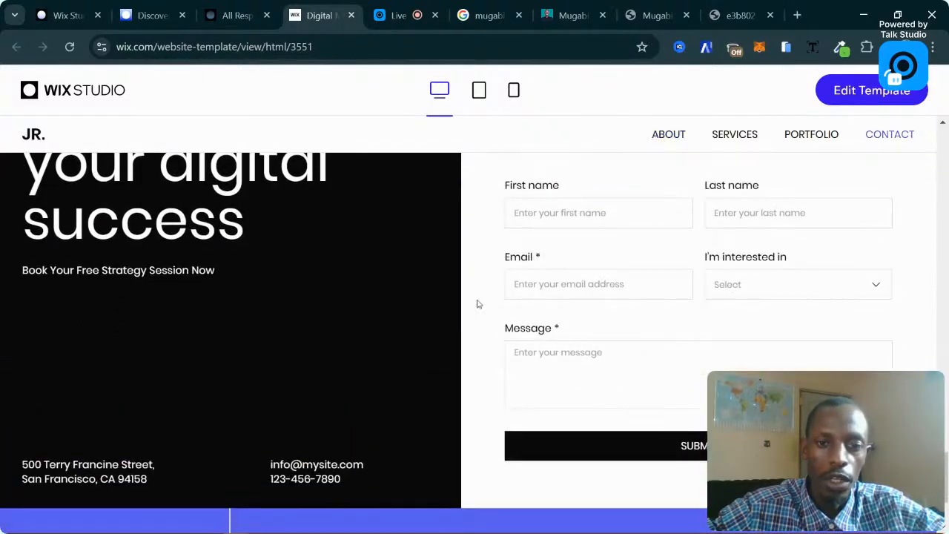
pyautogui.scroll(1, 642, 246)
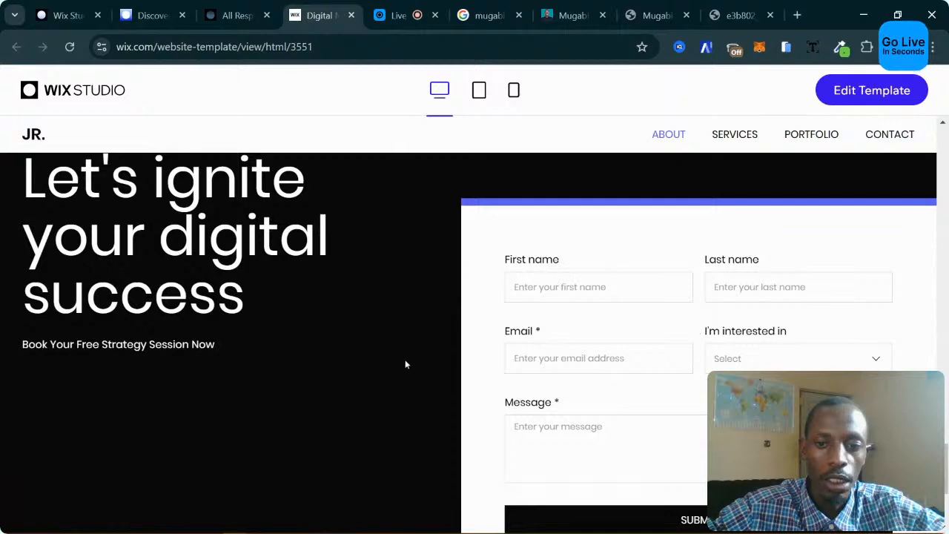
pyautogui.scroll(-1, 633, 277)
pyautogui.scroll(1, 519, 278)
pyautogui.scroll(-3, 276, 297)
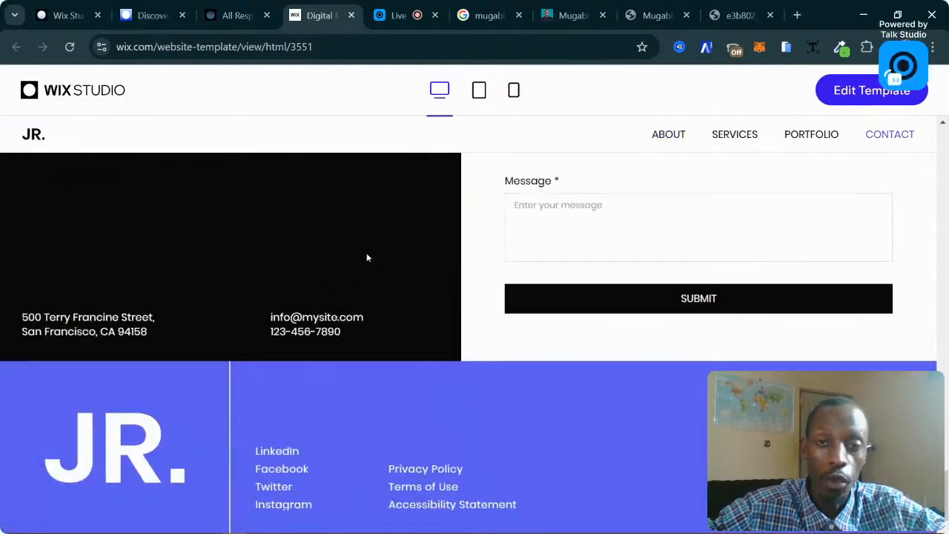
pyautogui.scroll(2, 367, 257)
pyautogui.scroll(-2, 366, 257)
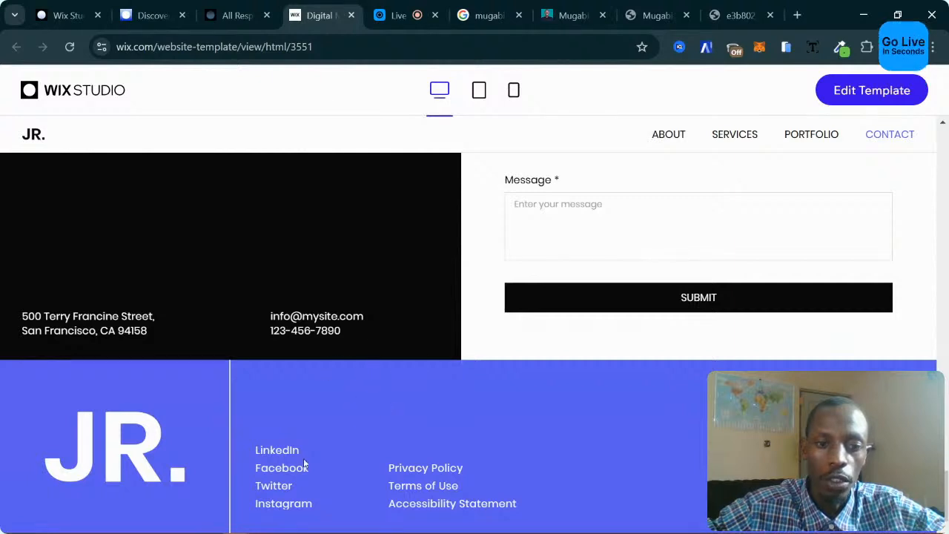
pyautogui.scroll(5, 341, 281)
pyautogui.scroll(15, 341, 282)
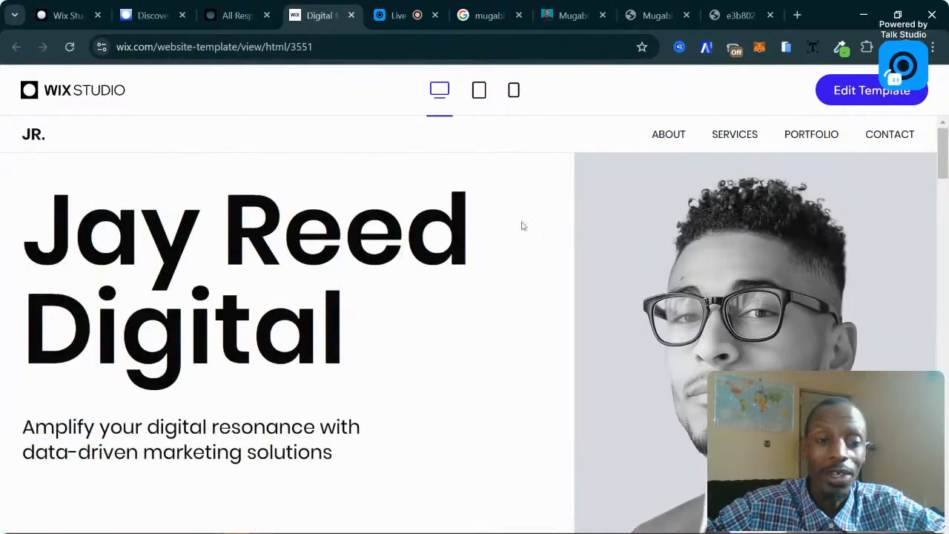
# Check the template at tablet and mobile widths, then return to the Wix Studio editor.
pyautogui.click(479, 90)
pyautogui.scroll(-10, 465, 265)
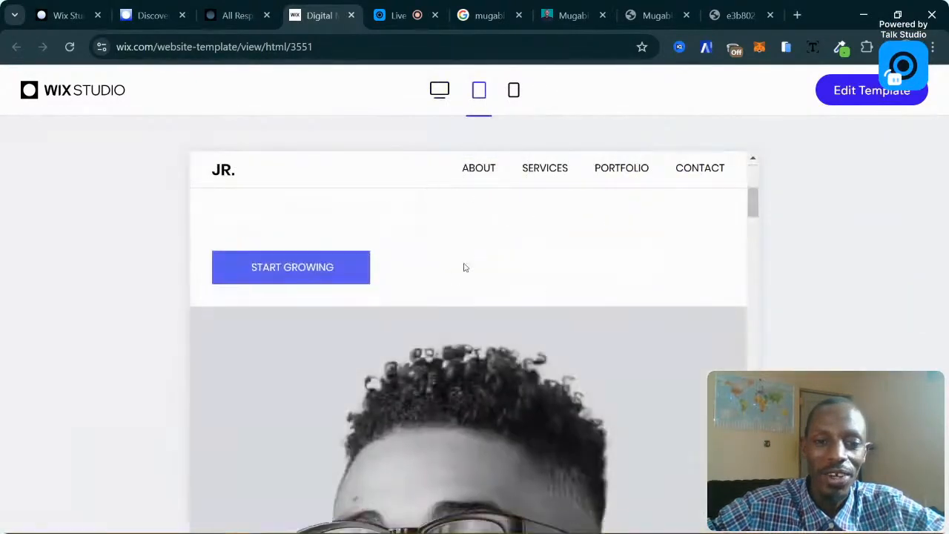
pyautogui.scroll(-20, 465, 267)
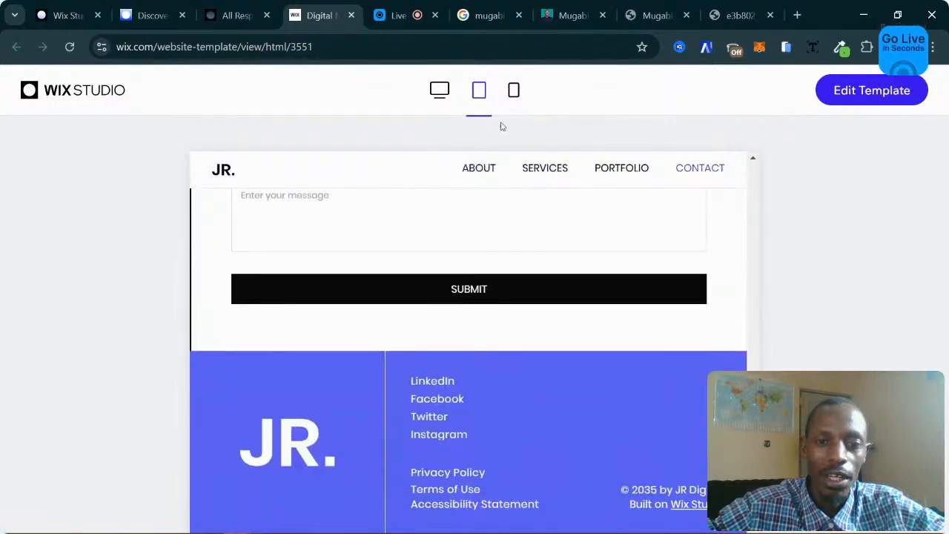
pyautogui.click(513, 91)
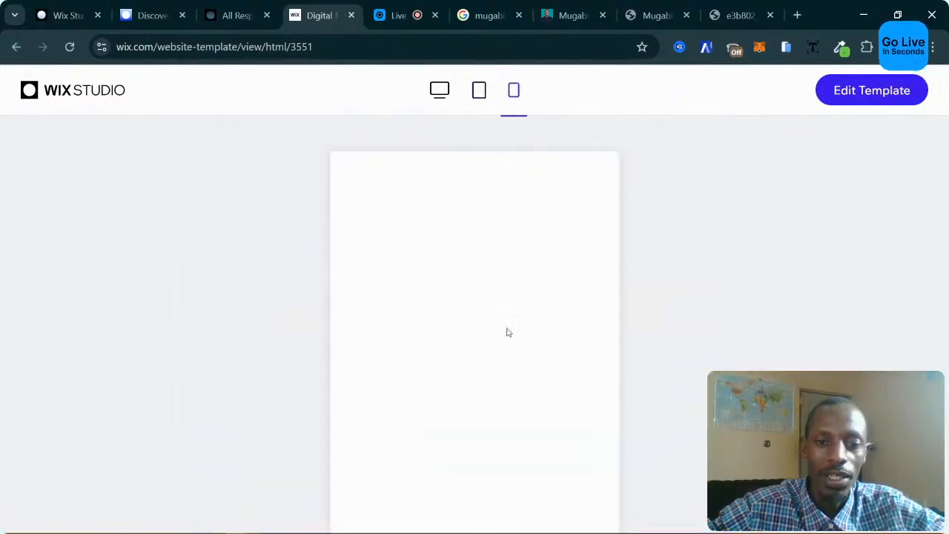
pyautogui.scroll(-4, 508, 332)
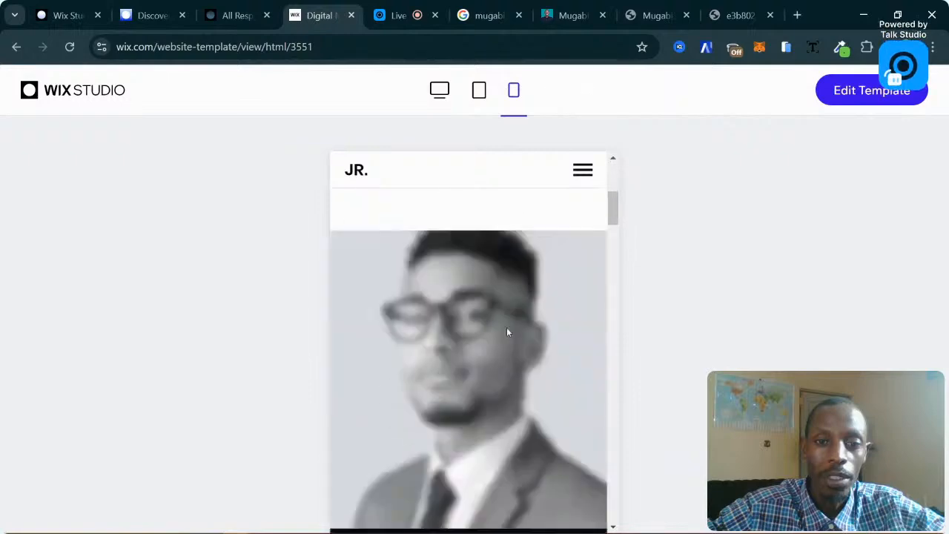
pyautogui.scroll(4, 508, 331)
pyautogui.scroll(-6, 509, 332)
pyautogui.scroll(-10, 508, 332)
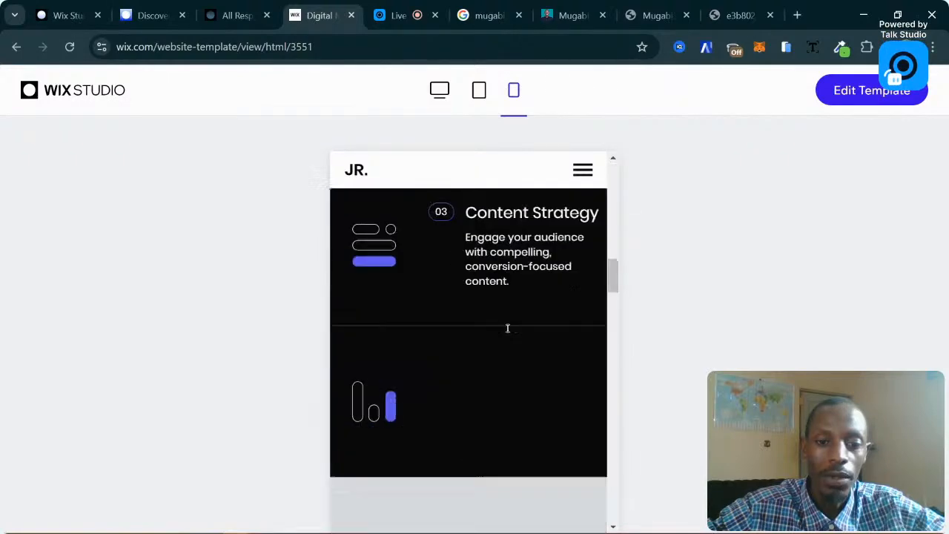
pyautogui.scroll(16, 507, 332)
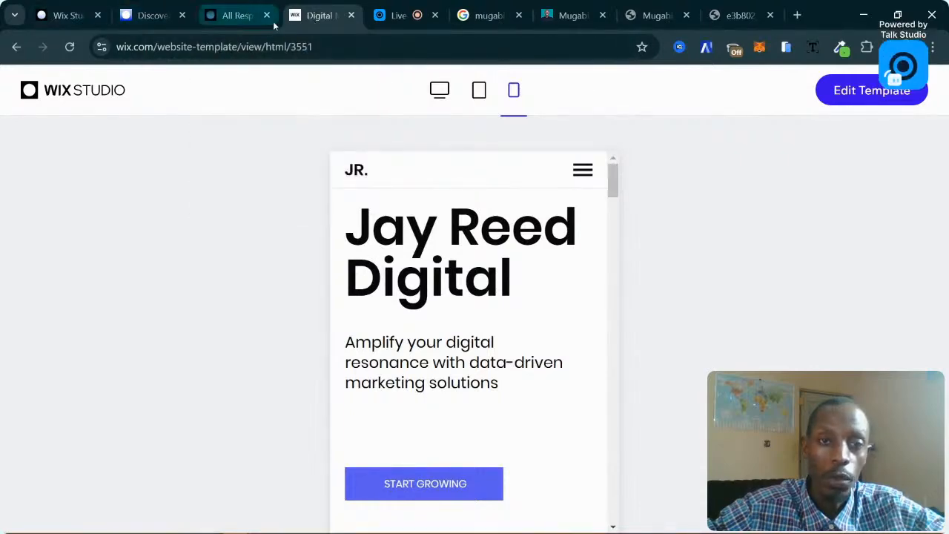
pyautogui.click(55, 6)
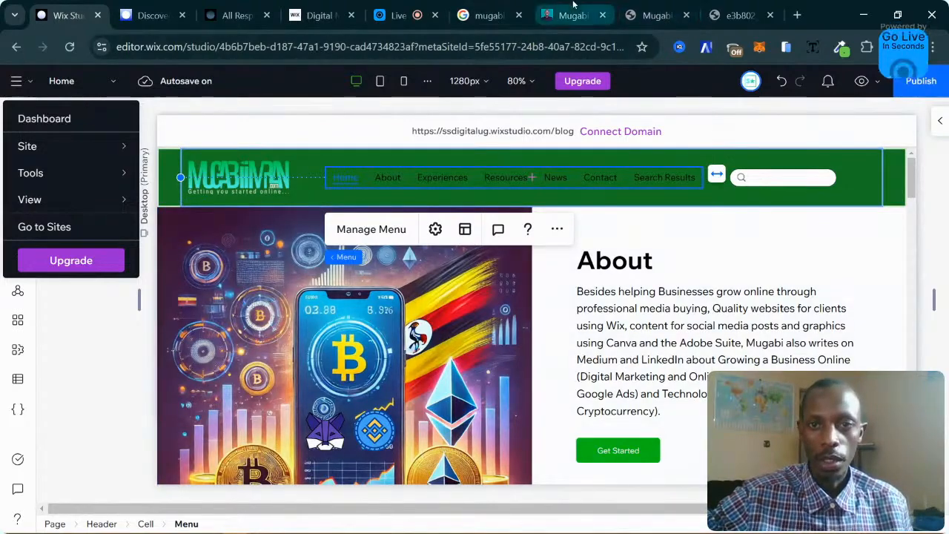
pyautogui.click(573, 16)
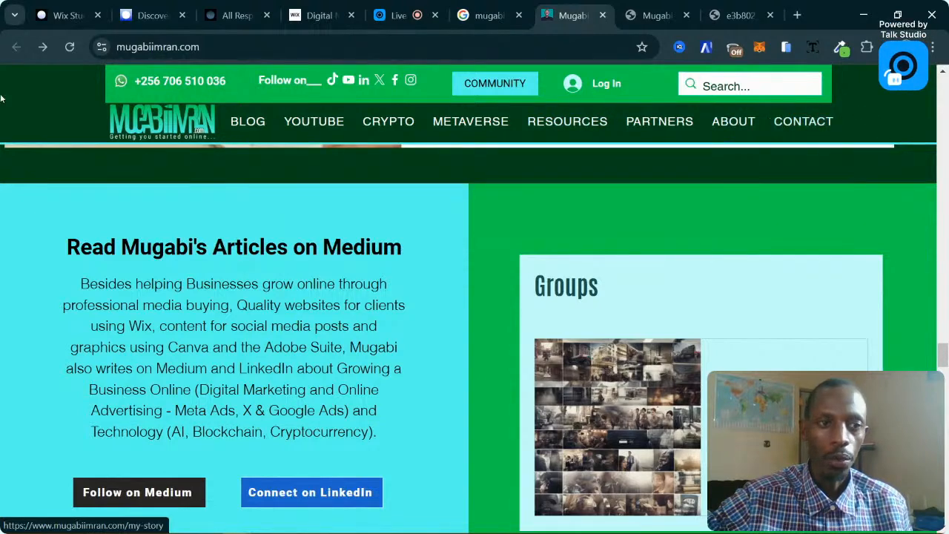
pyautogui.click(67, 14)
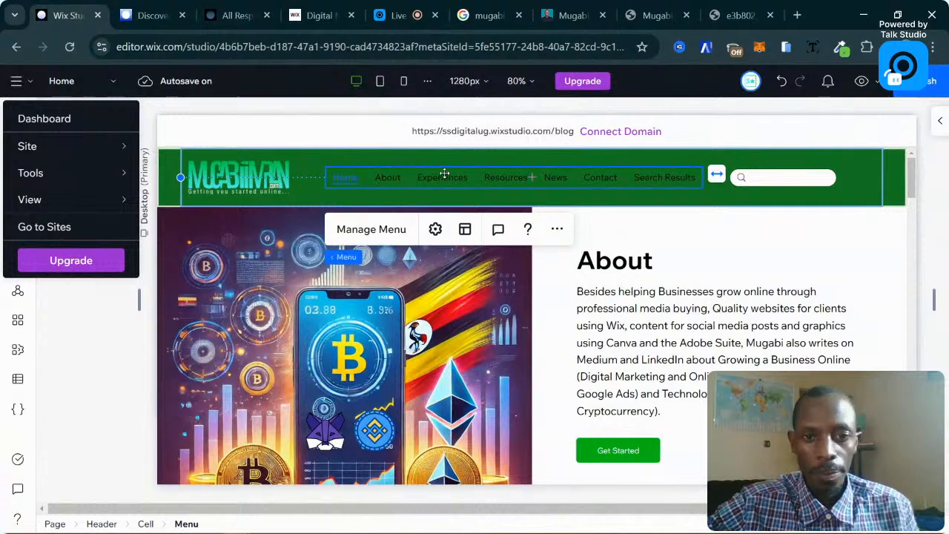
pyautogui.click(940, 121)
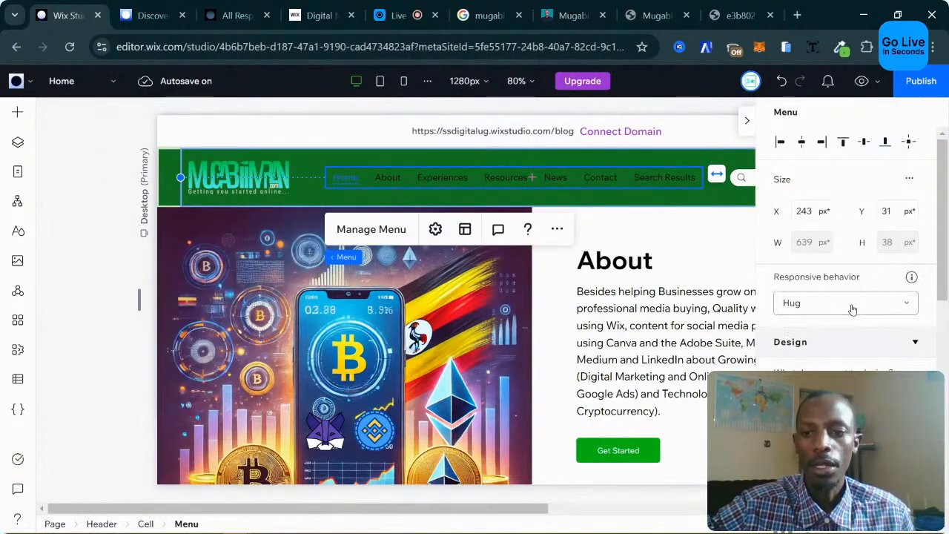
# Set the header menu's text colour to white theme Color 1.
pyautogui.scroll(-3, 841, 364)
pyautogui.scroll(3, 841, 363)
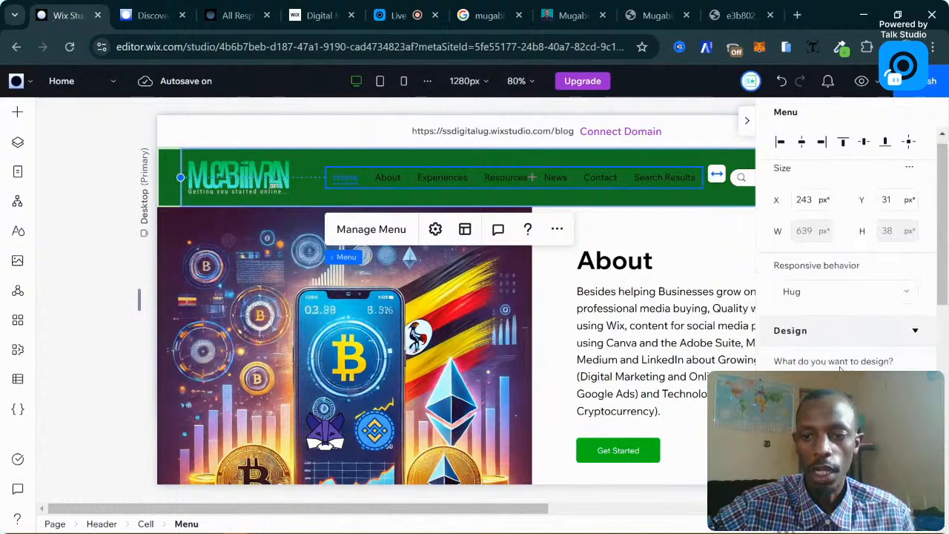
pyautogui.scroll(-2, 841, 363)
pyautogui.scroll(-3, 853, 282)
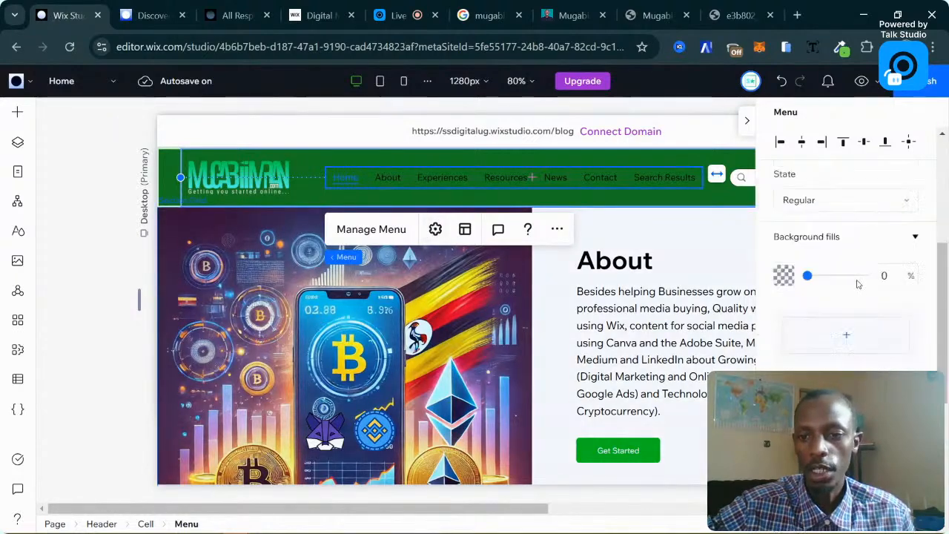
pyautogui.click(784, 278)
pyautogui.scroll(-2, 816, 281)
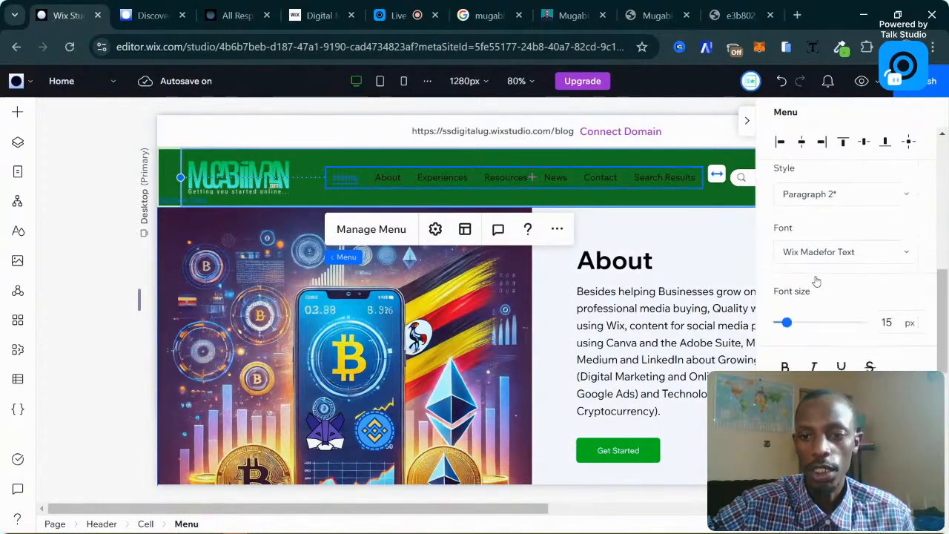
pyautogui.scroll(1, 816, 281)
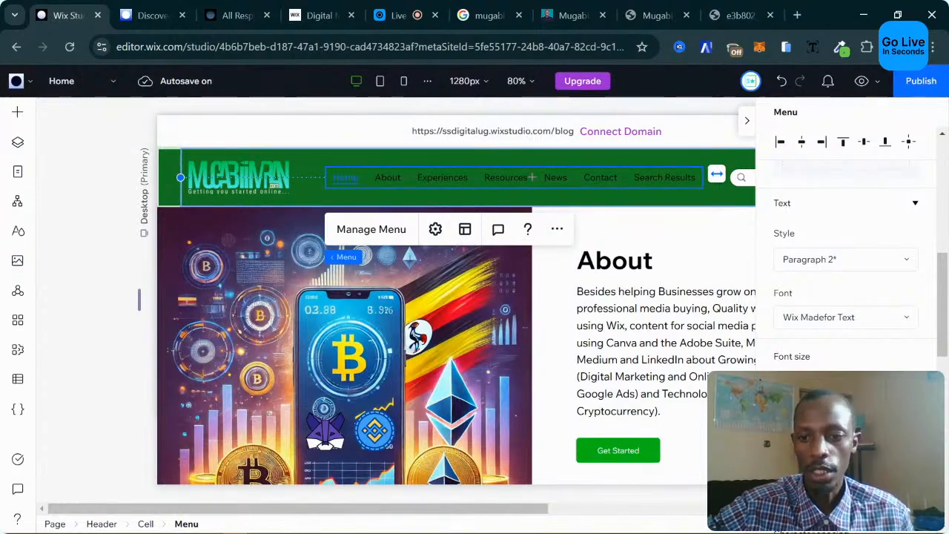
pyautogui.scroll(-1, 822, 336)
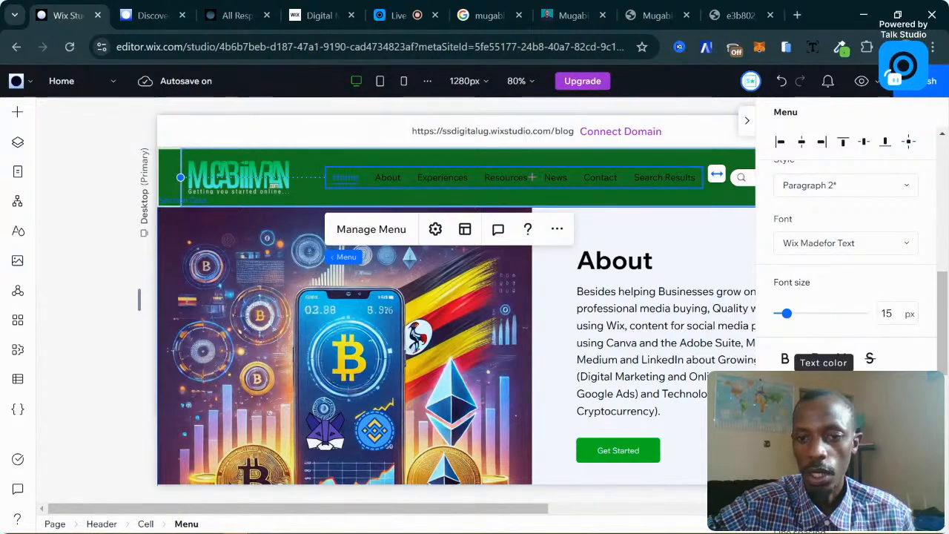
pyautogui.click(823, 359)
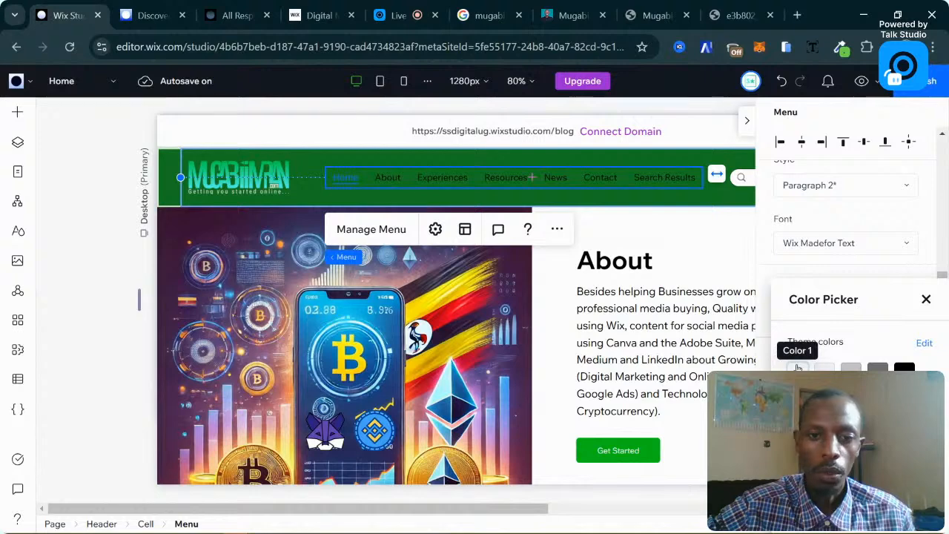
pyautogui.click(798, 369)
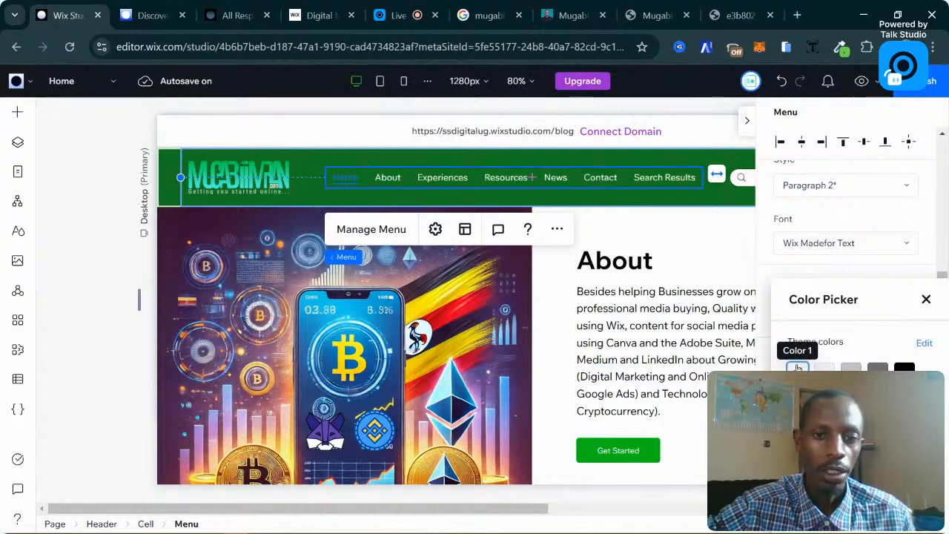
pyautogui.click(927, 299)
pyautogui.scroll(-3, 833, 345)
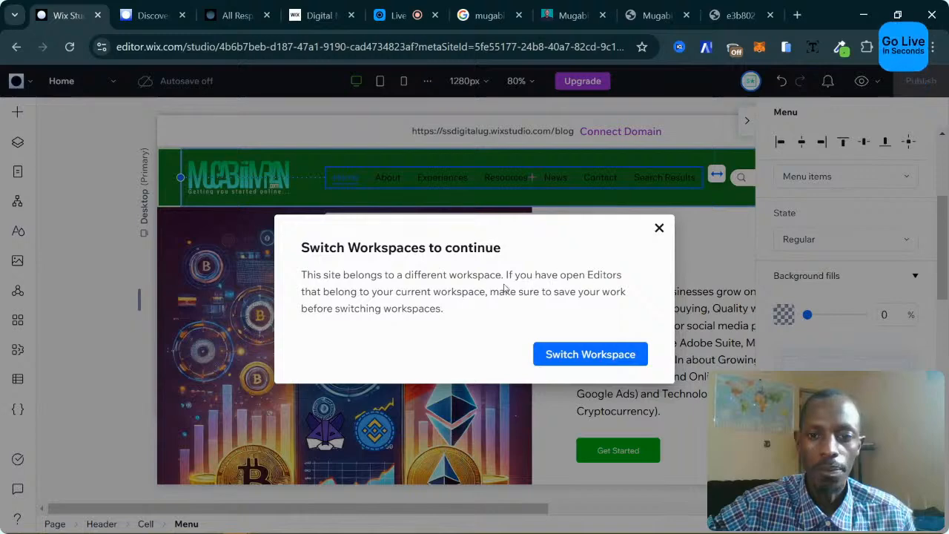
# Confirm Switch Workspace so the site's menu settings can be edited.
pyautogui.click(605, 356)
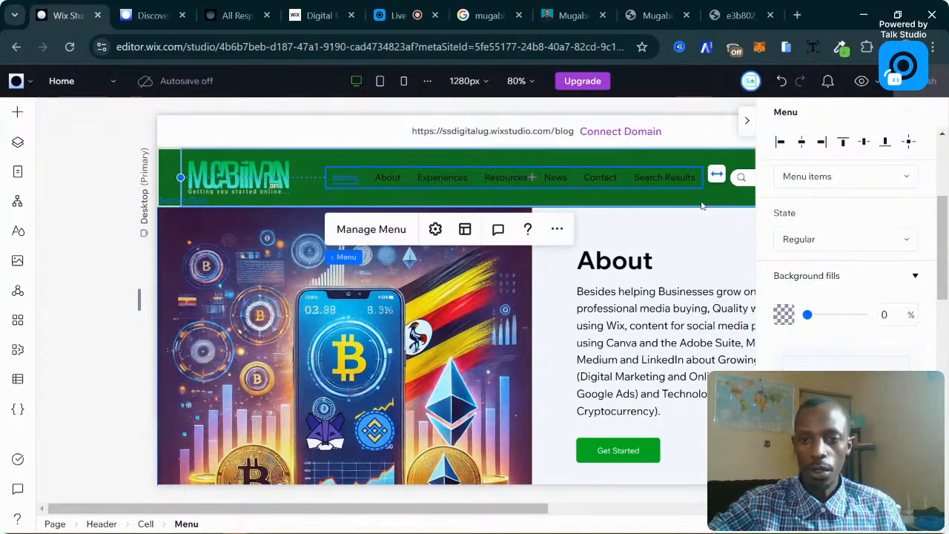
pyautogui.scroll(-2, 844, 345)
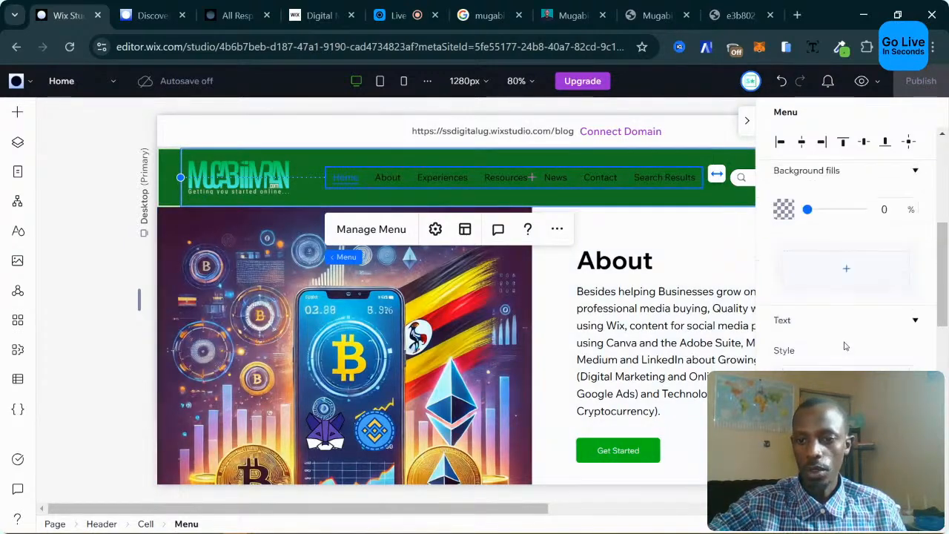
pyautogui.scroll(-3, 844, 346)
pyautogui.scroll(2, 844, 343)
pyautogui.scroll(-3, 844, 344)
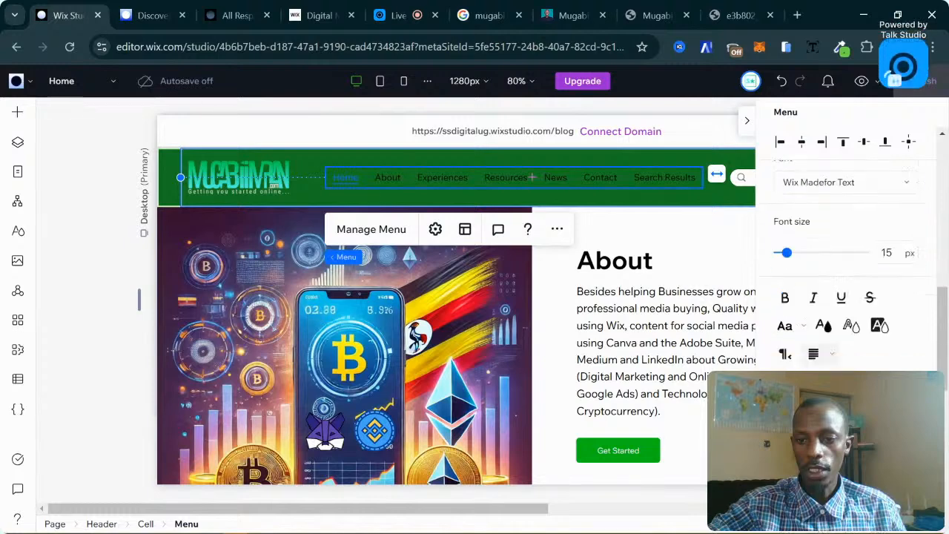
pyautogui.scroll(-1, 818, 318)
pyautogui.click(822, 313)
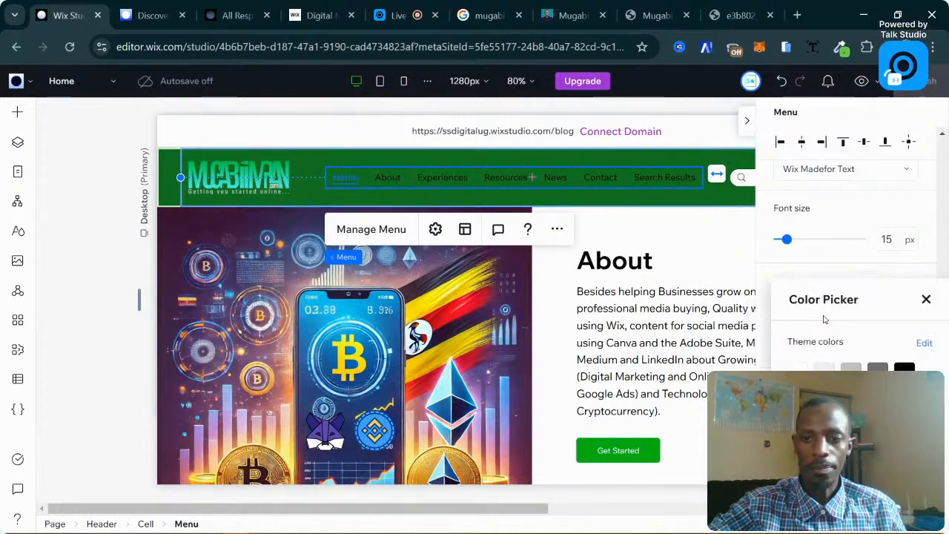
pyautogui.click(927, 299)
pyautogui.scroll(-3, 855, 306)
pyautogui.scroll(4, 856, 305)
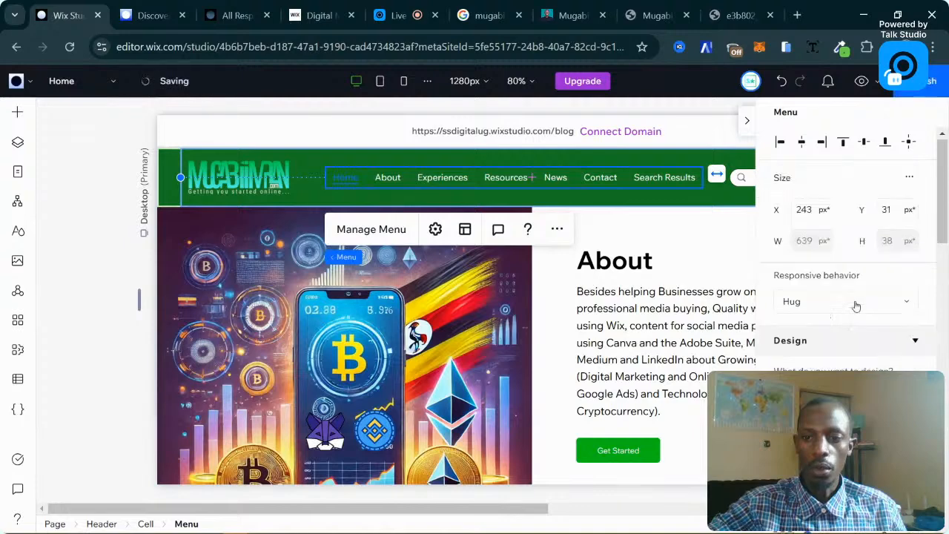
pyautogui.scroll(-3, 857, 306)
pyautogui.click(876, 274)
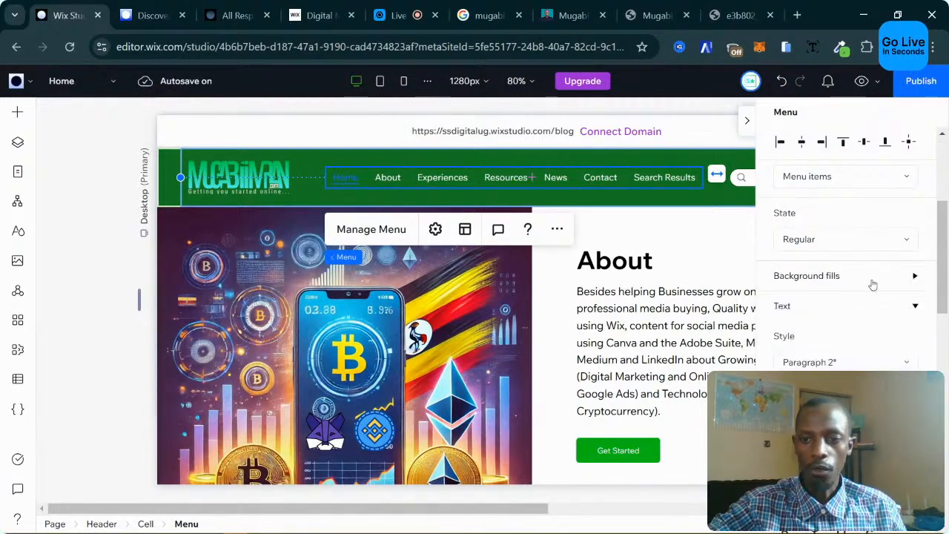
pyautogui.scroll(1, 872, 290)
pyautogui.scroll(1, 800, 306)
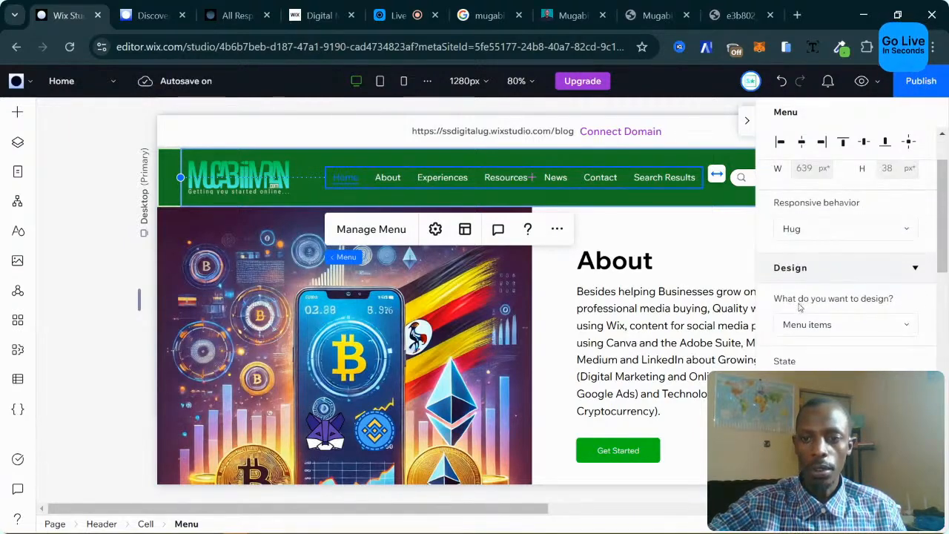
pyautogui.click(858, 331)
pyautogui.click(860, 329)
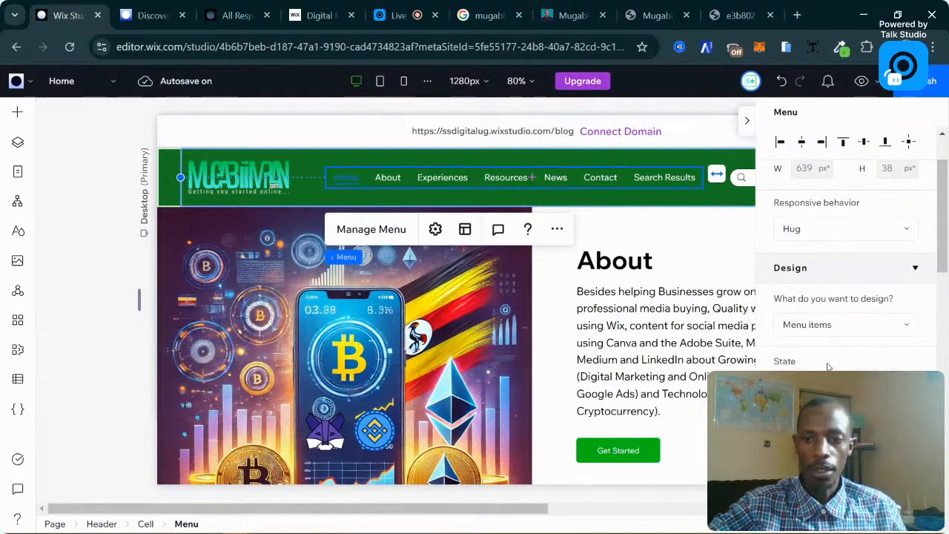
pyautogui.scroll(-1, 826, 368)
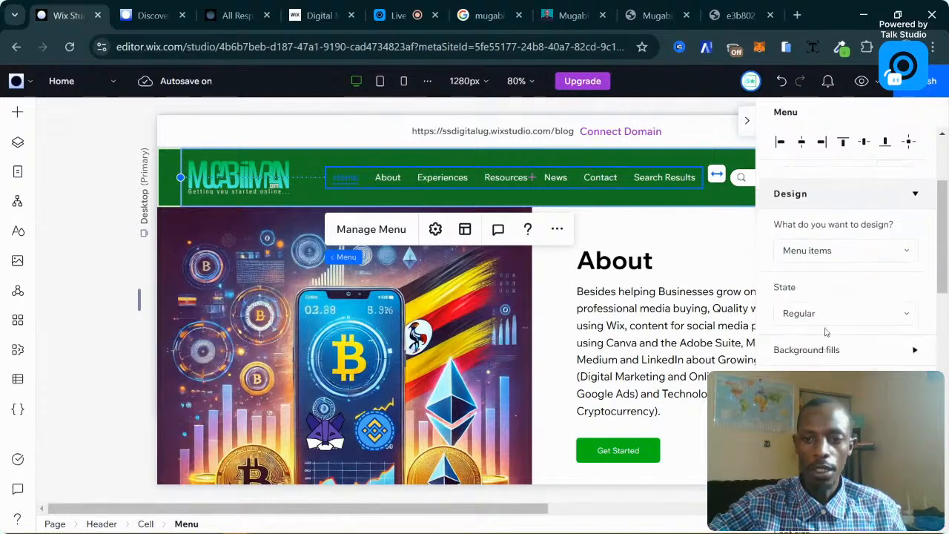
# Switch to styling the Menu container and raise its background fill to full opacity.
pyautogui.click(825, 254)
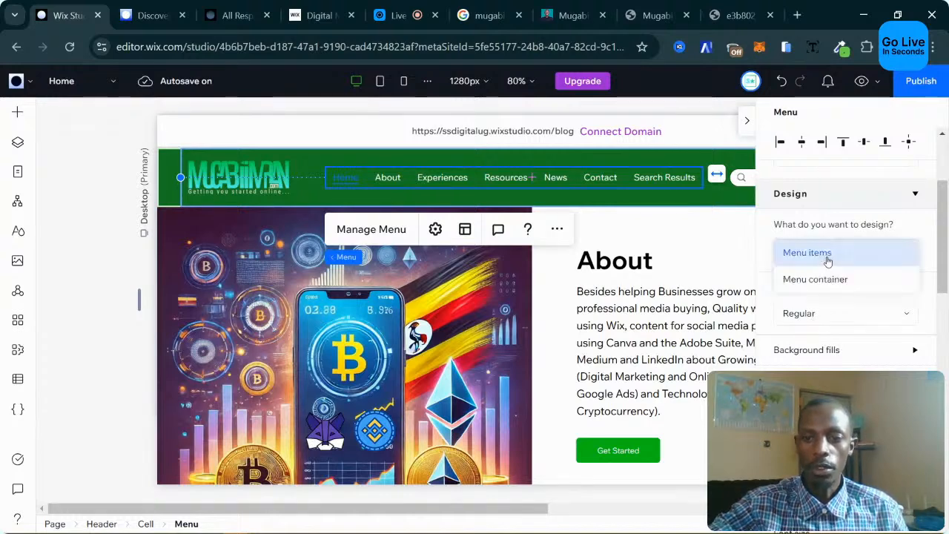
pyautogui.click(823, 278)
pyautogui.scroll(-3, 839, 286)
pyautogui.scroll(2, 841, 289)
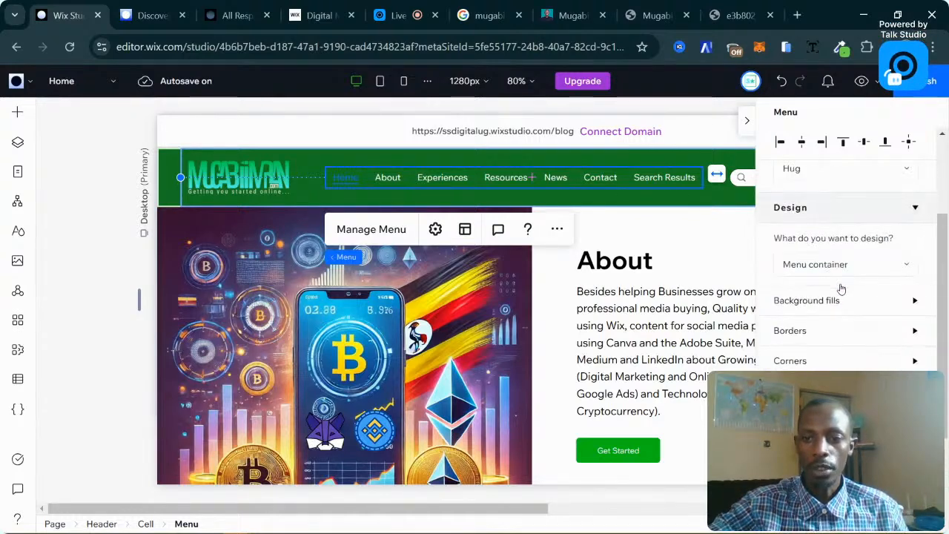
pyautogui.click(810, 304)
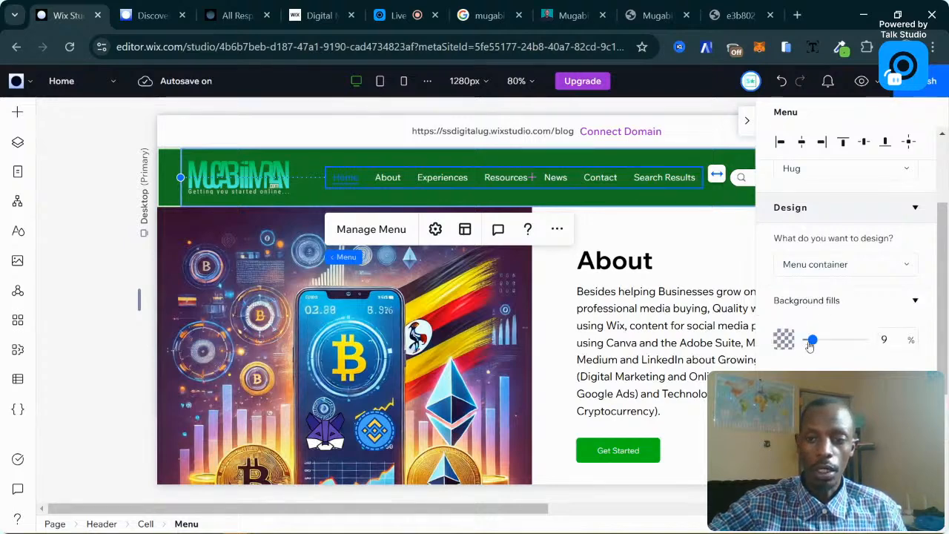
pyautogui.moveTo(810, 346); pyautogui.dragTo(873, 344)
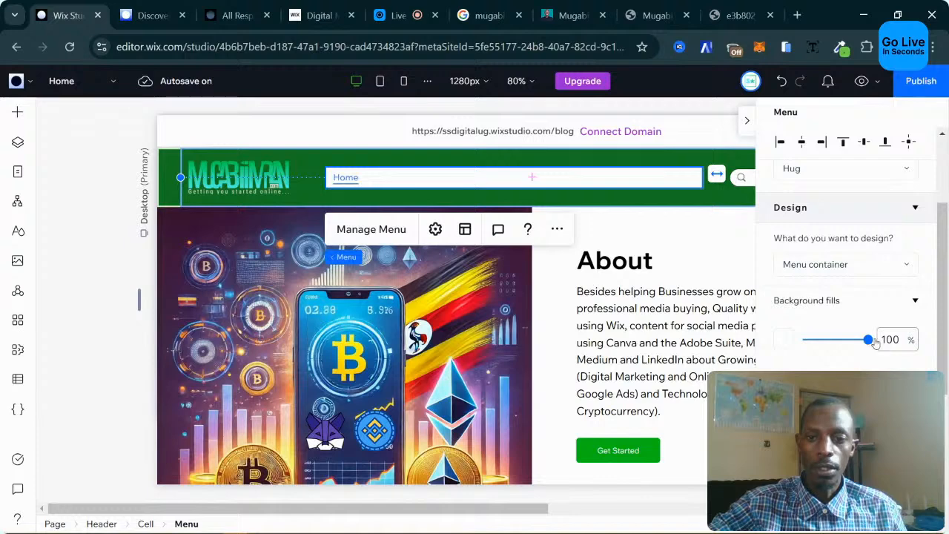
# Make the container fill orange, then fade it to 0% opacity.
pyautogui.click(786, 339)
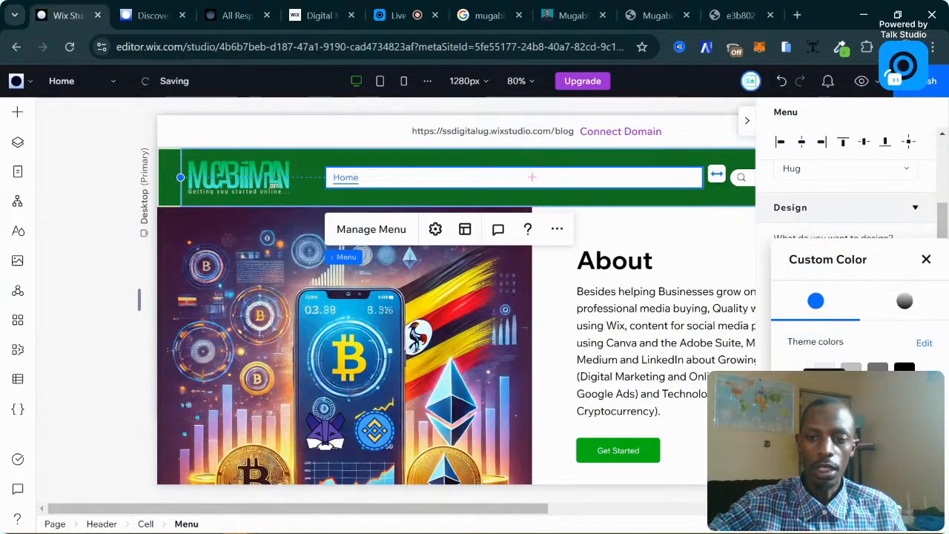
pyautogui.click(825, 399)
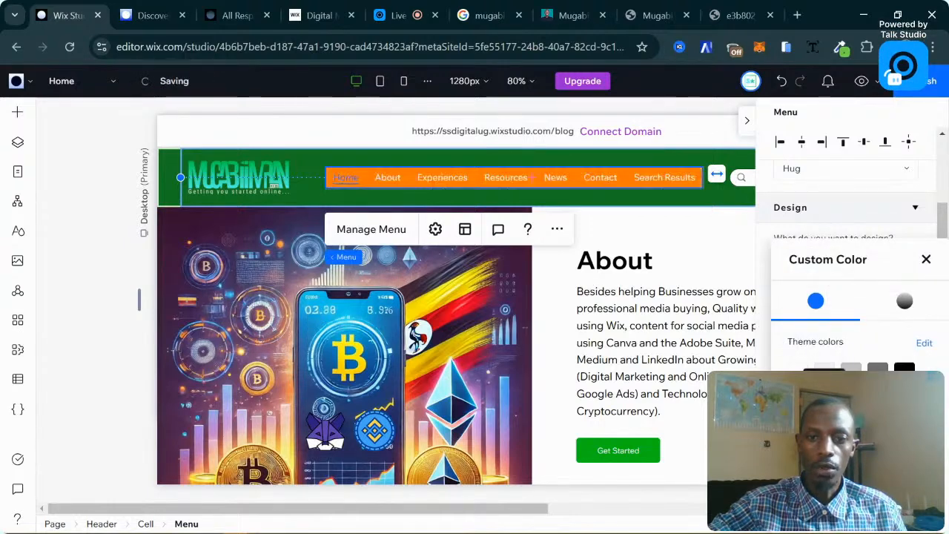
pyautogui.click(926, 261)
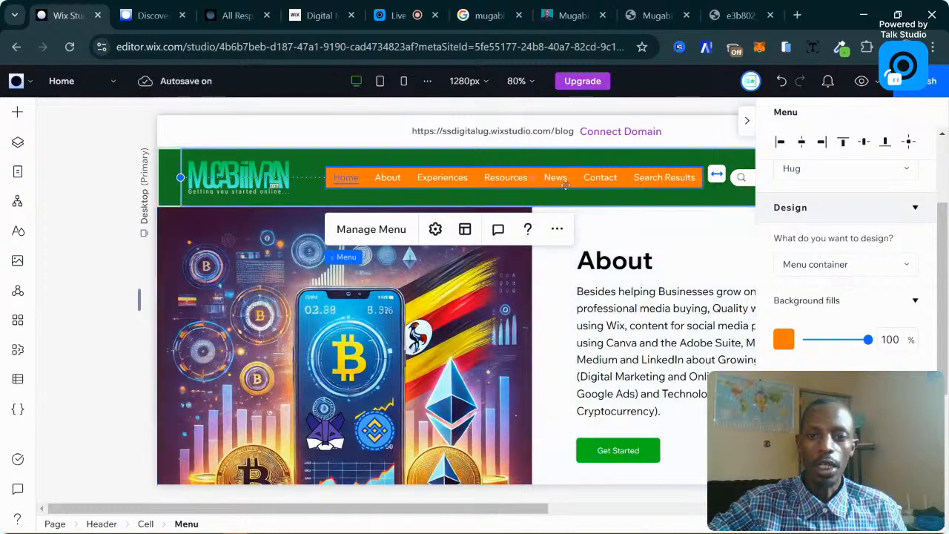
pyautogui.moveTo(871, 340); pyautogui.dragTo(819, 339)
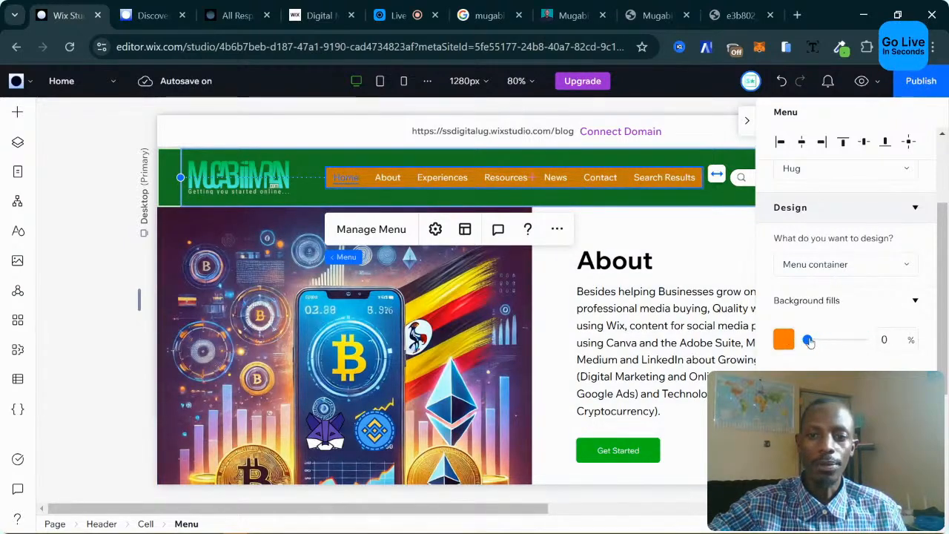
pyautogui.click(834, 272)
pyautogui.click(834, 267)
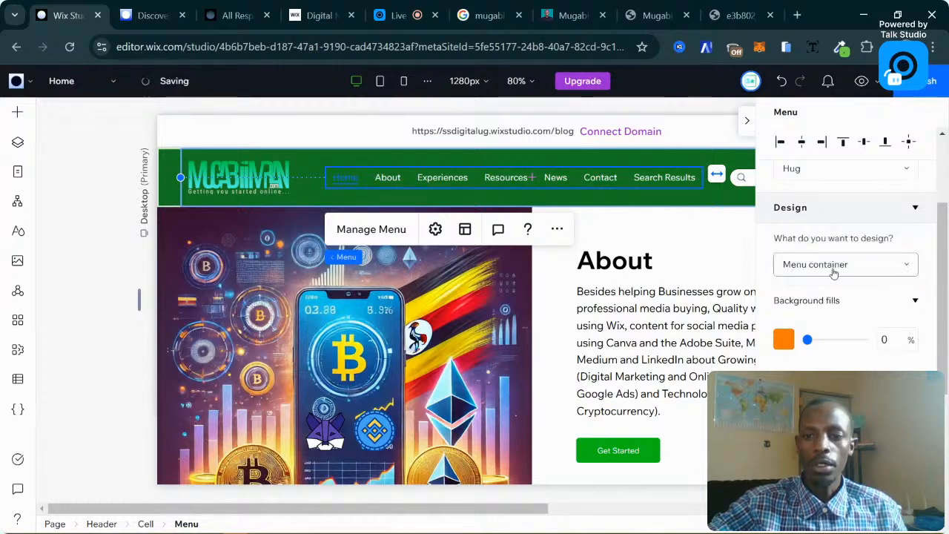
pyautogui.click(835, 265)
# Switch to styling the menu items' Hover state and expand its text settings.
pyautogui.click(816, 240)
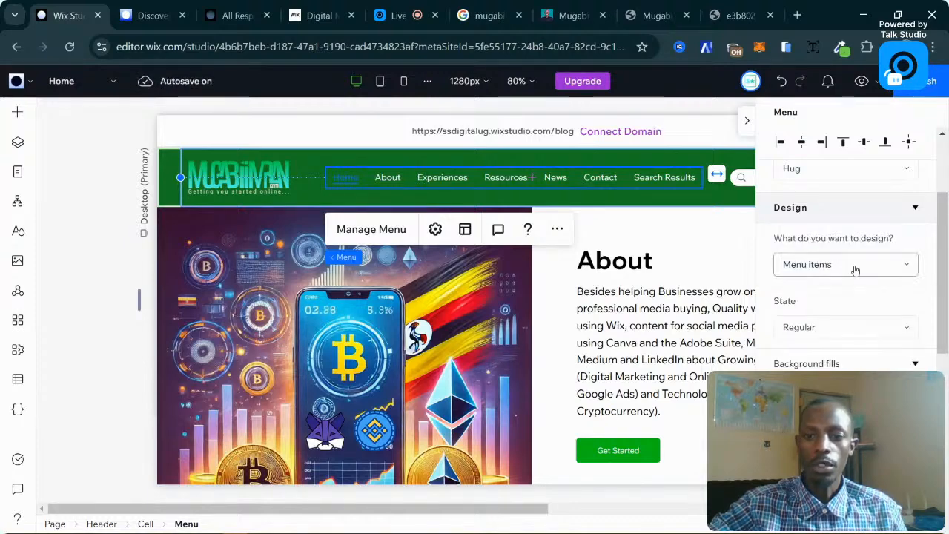
pyautogui.scroll(2, 809, 256)
pyautogui.scroll(-1, 808, 254)
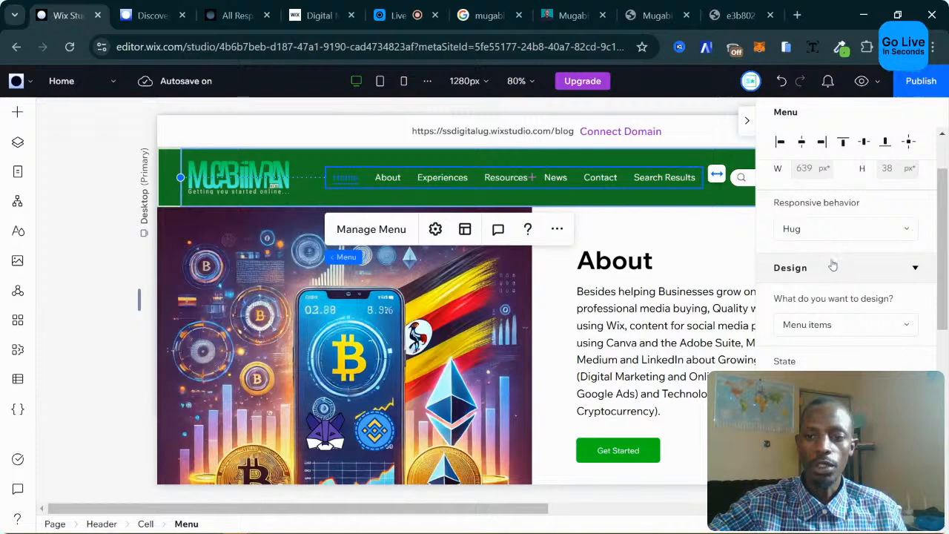
pyautogui.scroll(-1, 819, 320)
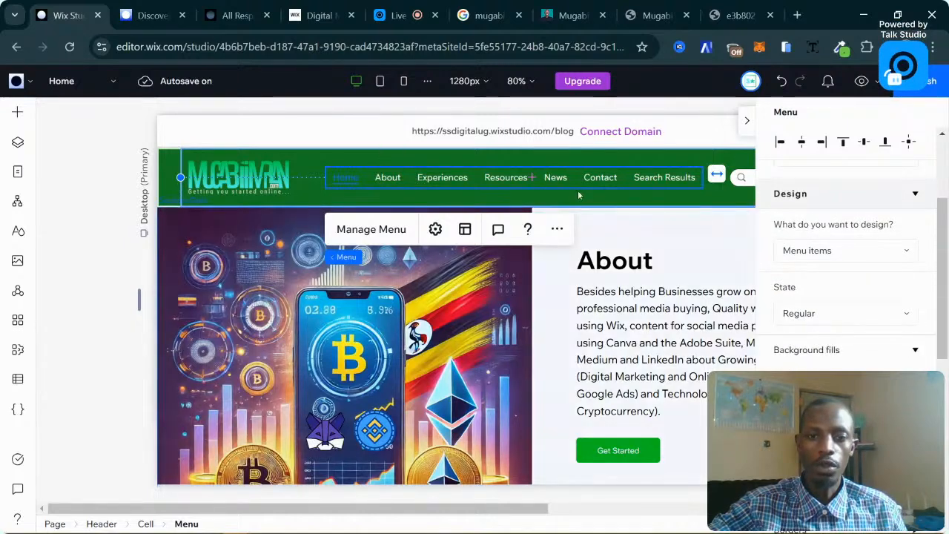
pyautogui.click(812, 321)
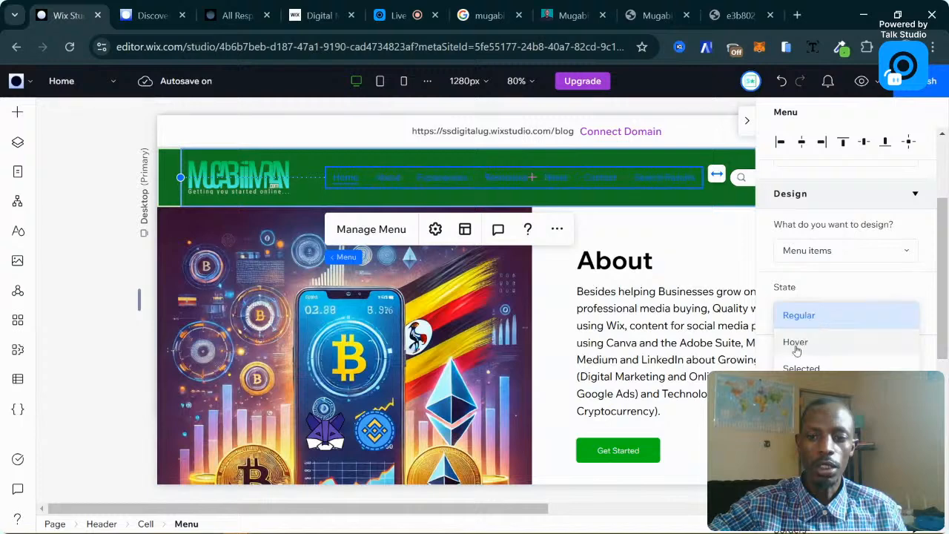
pyautogui.click(796, 342)
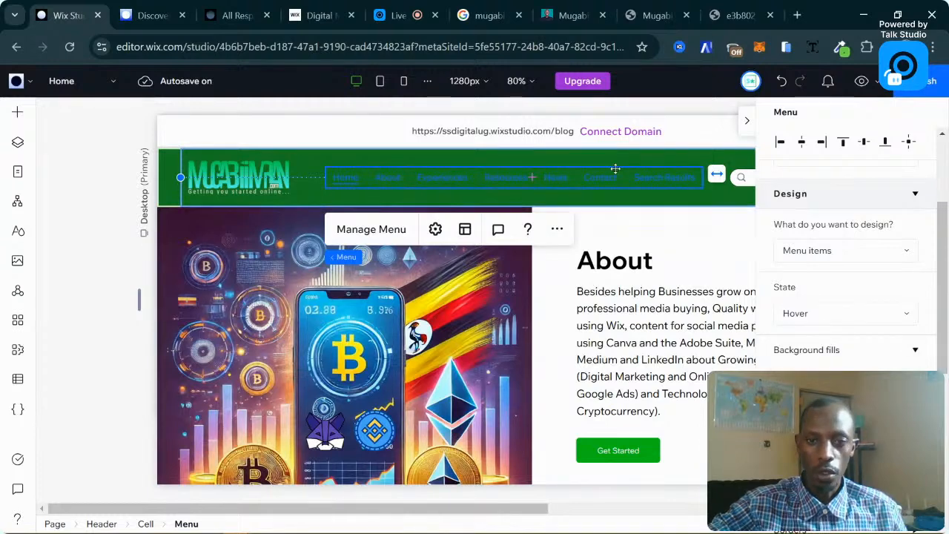
pyautogui.click(838, 350)
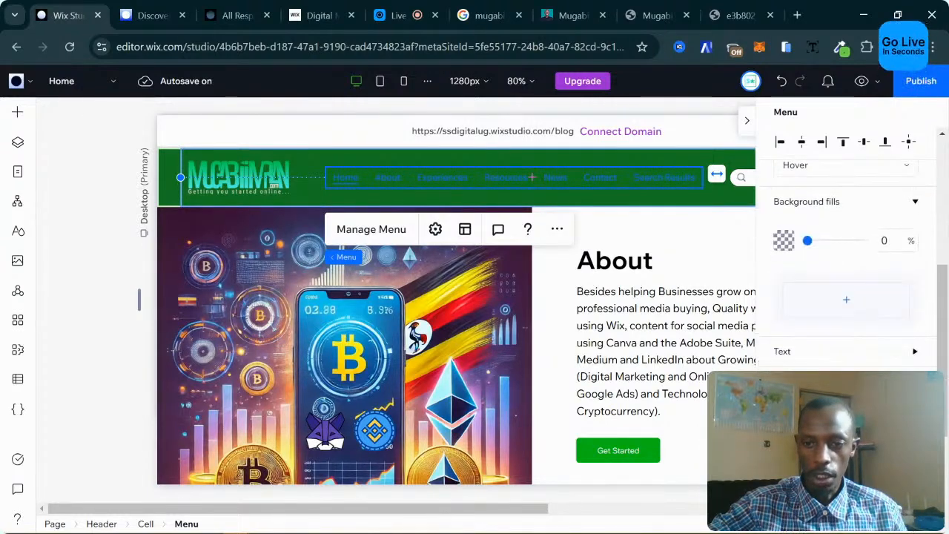
pyautogui.click(795, 356)
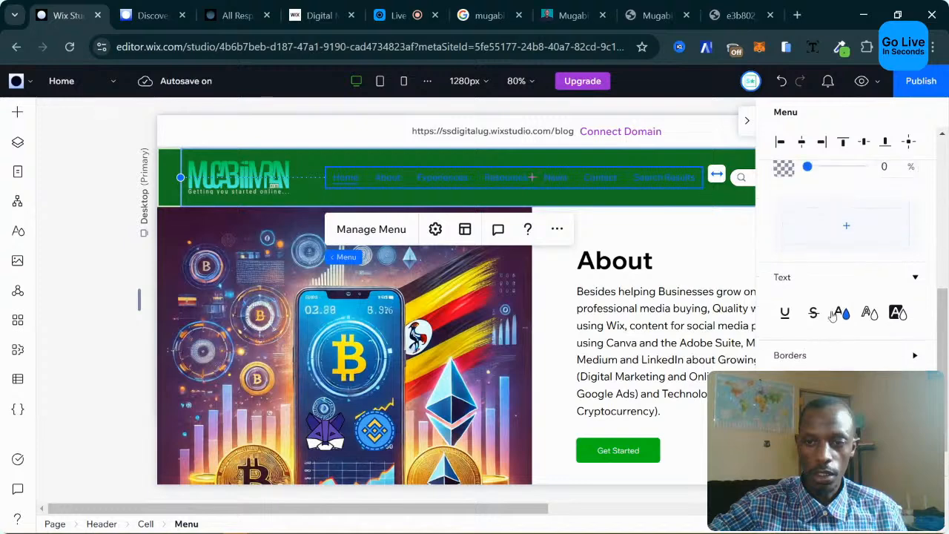
# Sample teal #49F3DB from the header logo and apply it as the hover text colour.
pyautogui.click(836, 312)
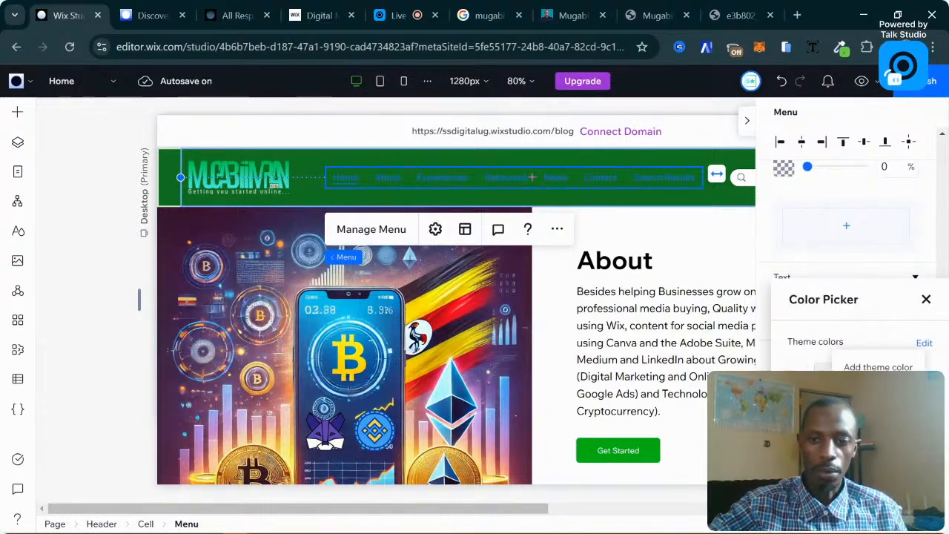
pyautogui.click(878, 396)
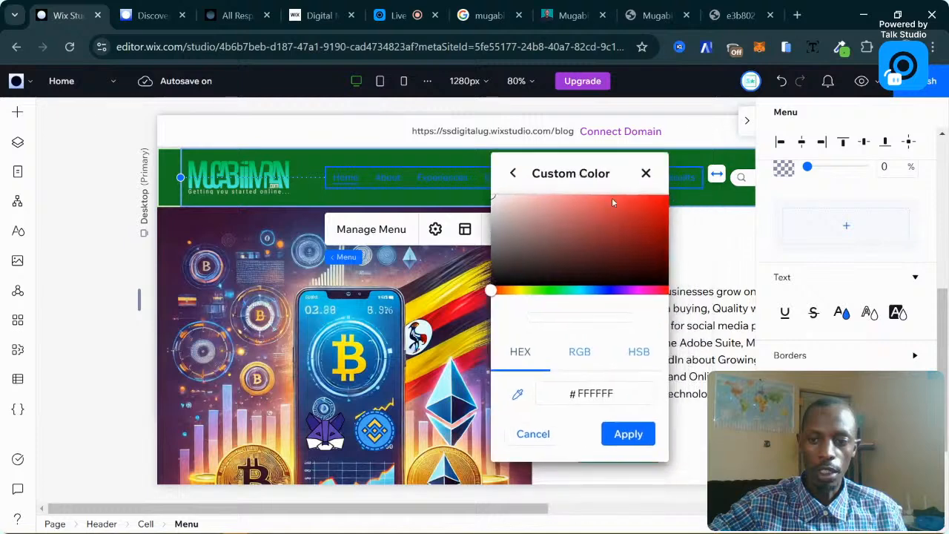
pyautogui.click(518, 396)
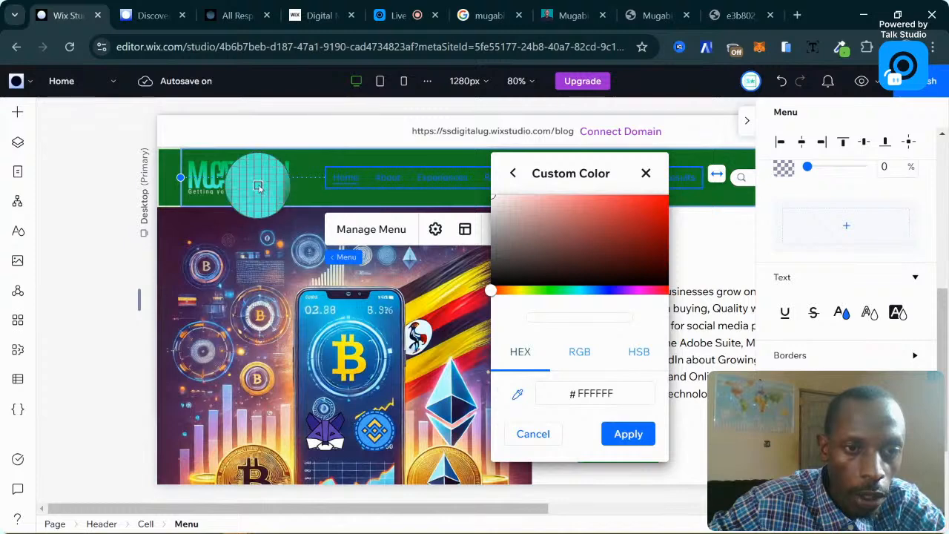
pyautogui.click(258, 186)
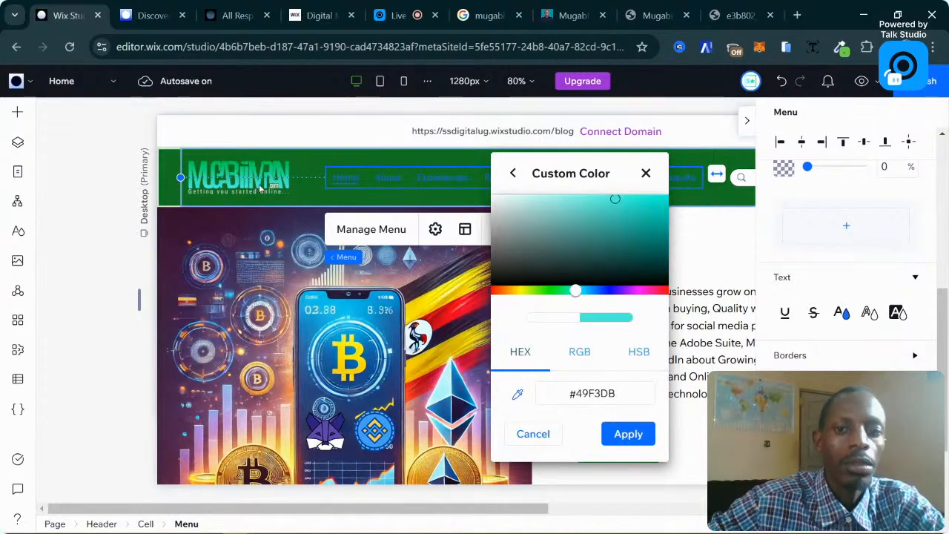
pyautogui.click(629, 434)
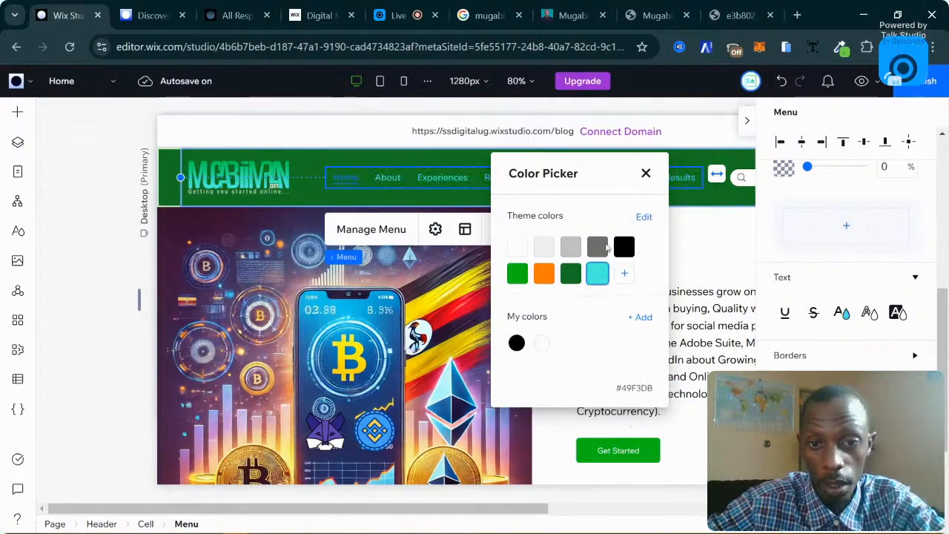
pyautogui.click(645, 173)
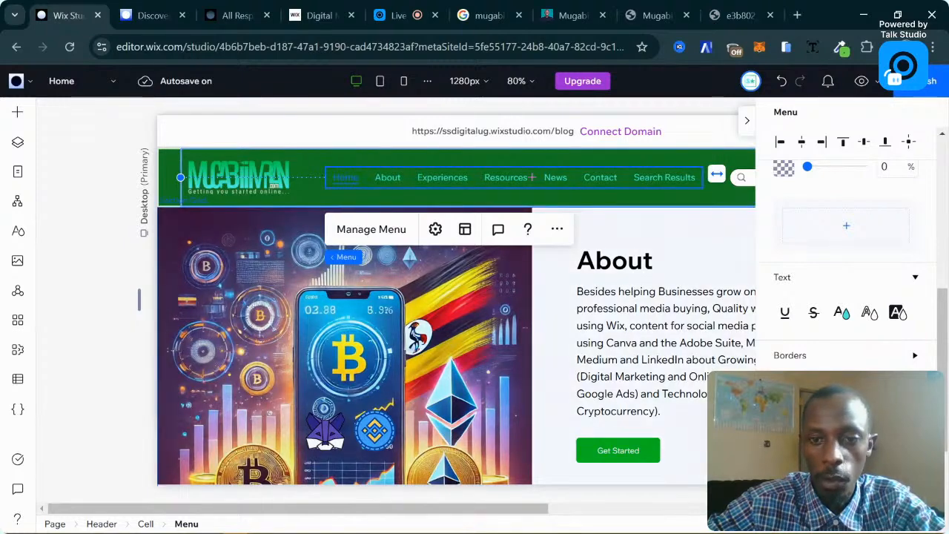
# Set the header menu's icon colour to teal.
pyautogui.scroll(-1, 848, 315)
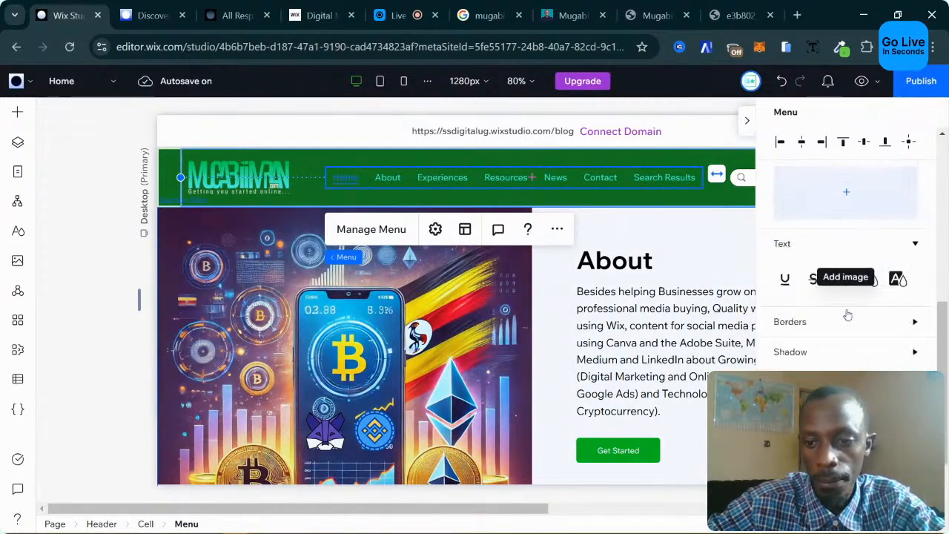
pyautogui.scroll(-2, 848, 315)
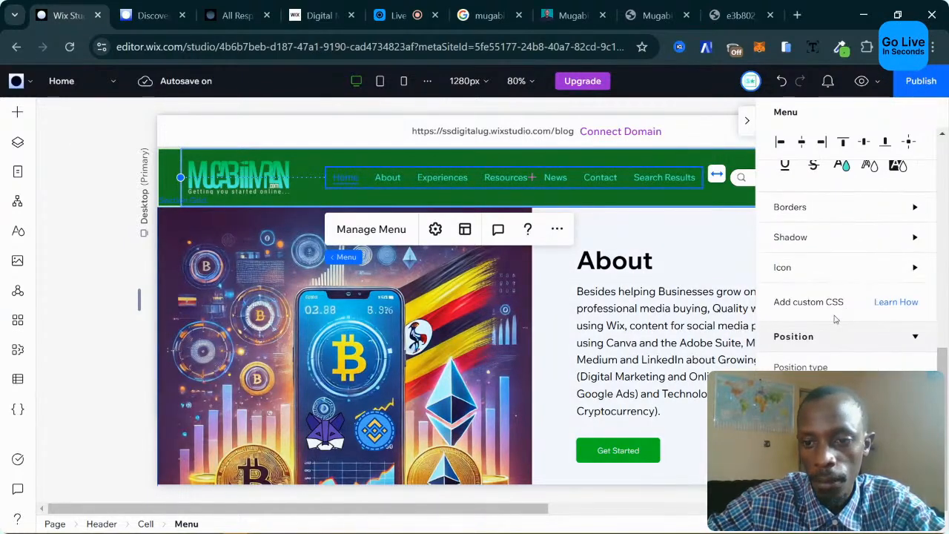
pyautogui.click(819, 280)
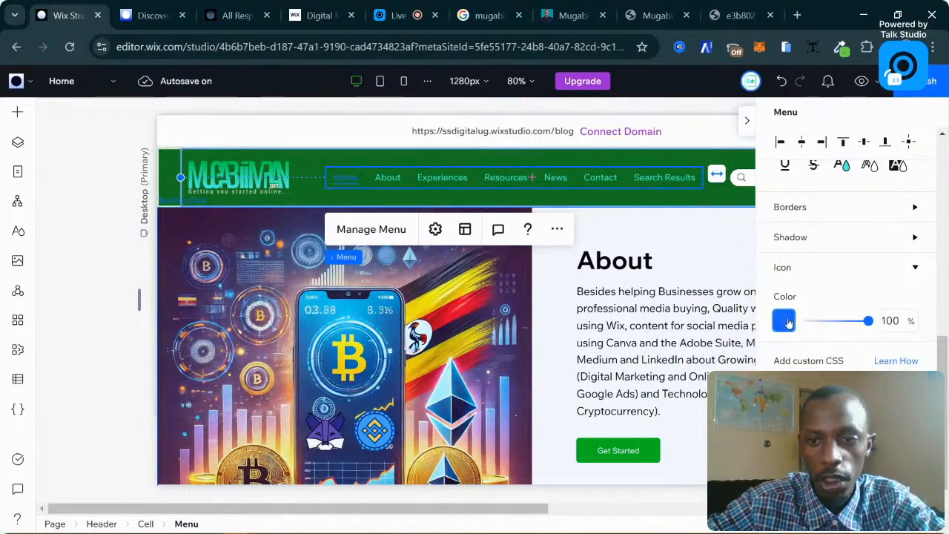
pyautogui.click(788, 320)
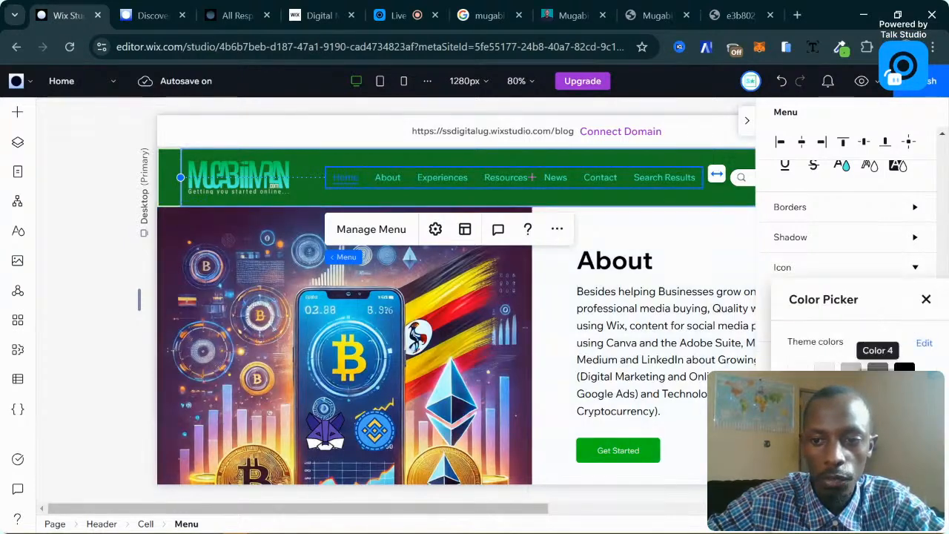
pyautogui.click(926, 300)
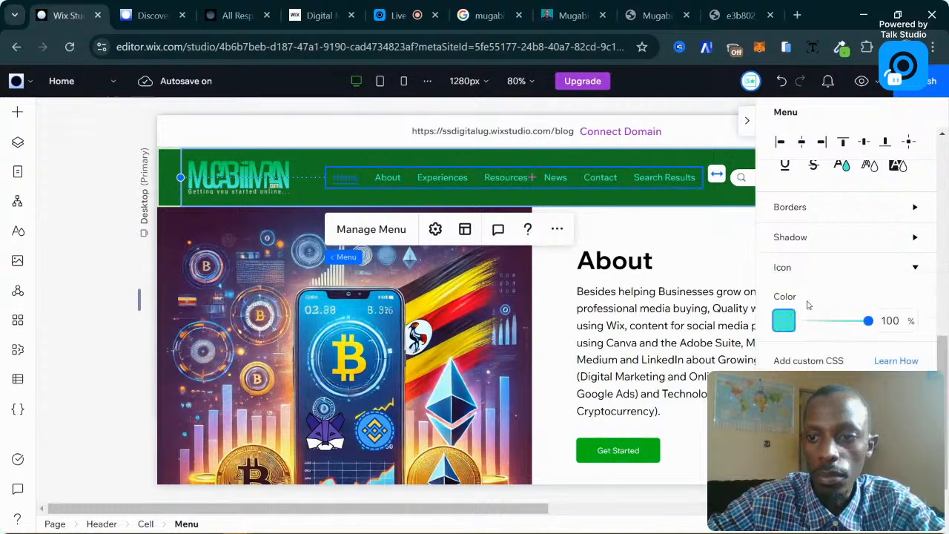
# Give the Selected menu item state teal text colour.
pyautogui.scroll(4, 809, 304)
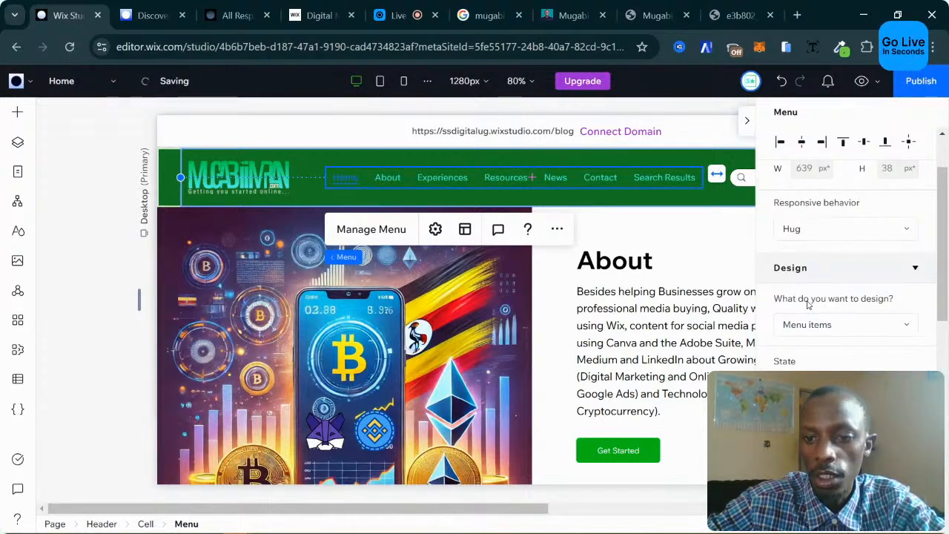
pyautogui.scroll(-3, 808, 304)
pyautogui.click(797, 240)
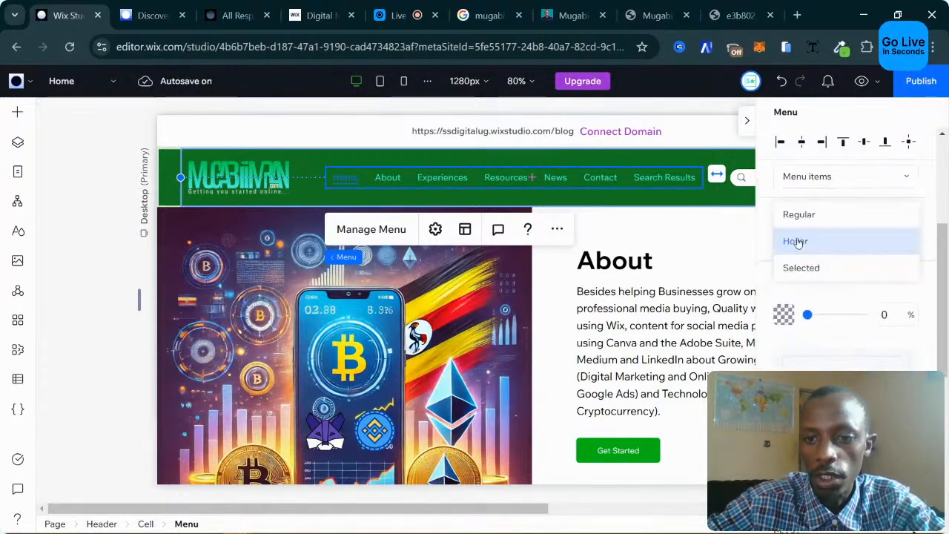
pyautogui.click(820, 272)
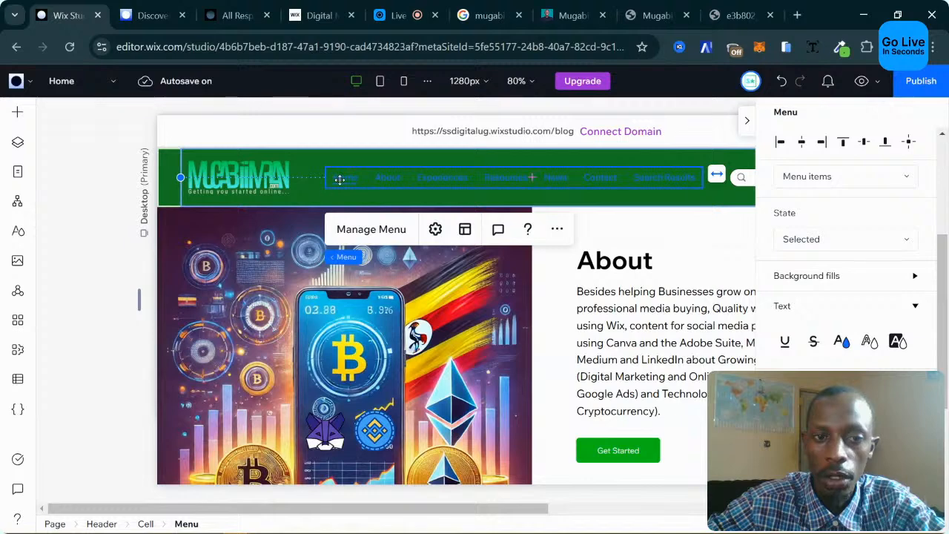
pyautogui.click(843, 343)
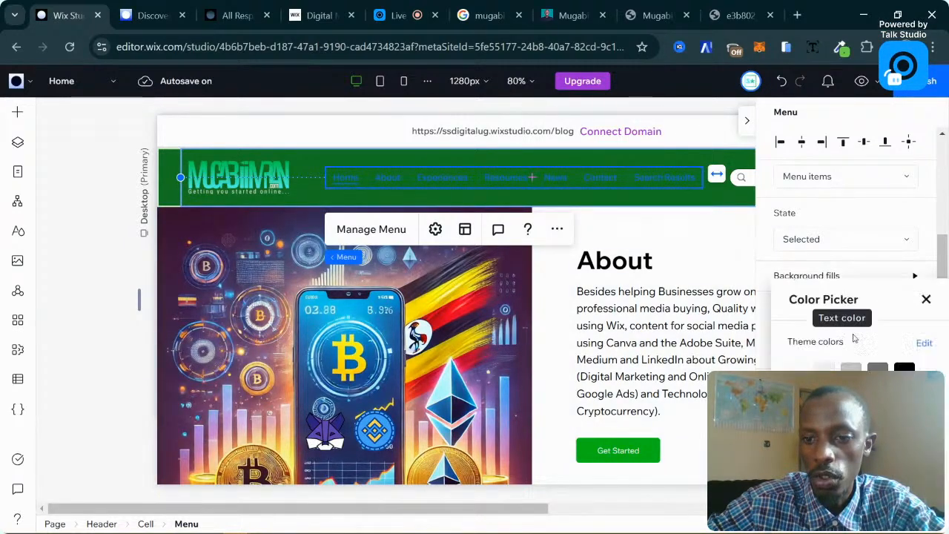
pyautogui.click(926, 299)
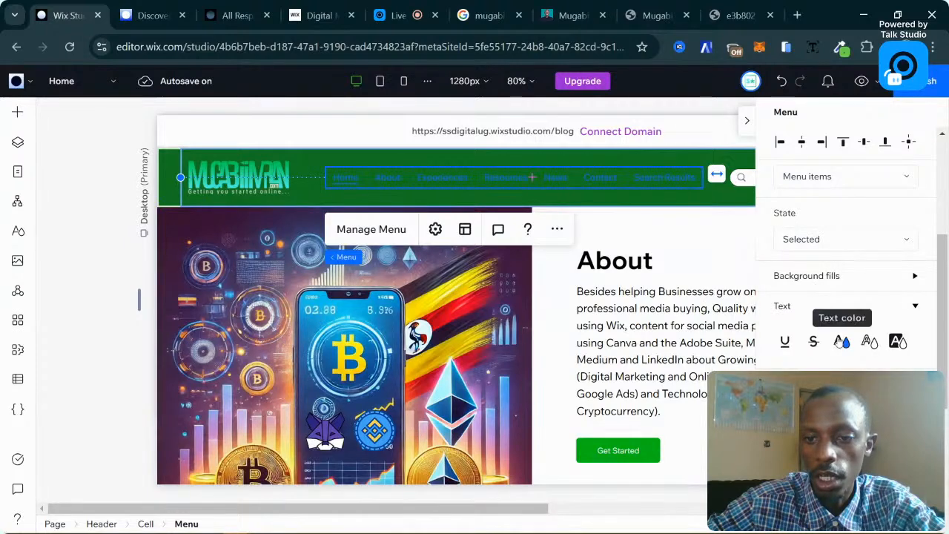
pyautogui.click(845, 341)
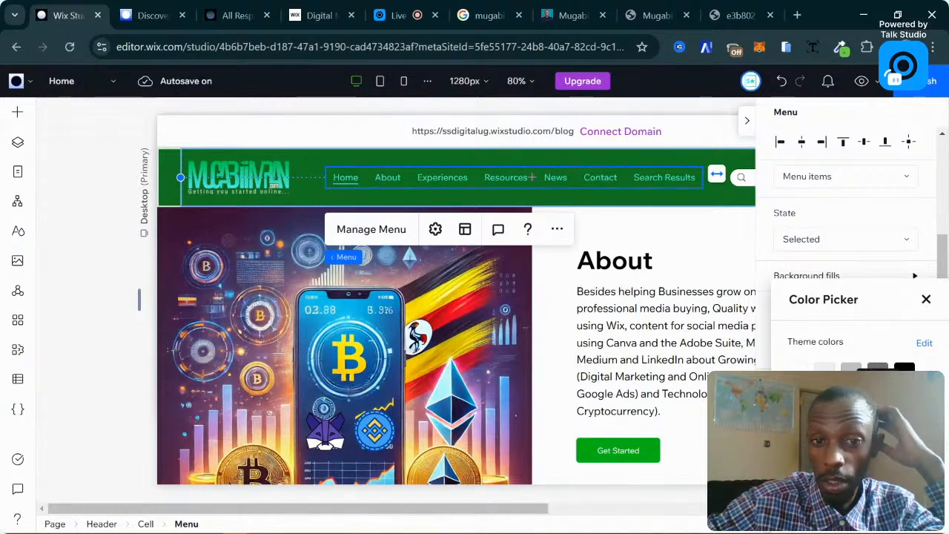
pyautogui.click(926, 299)
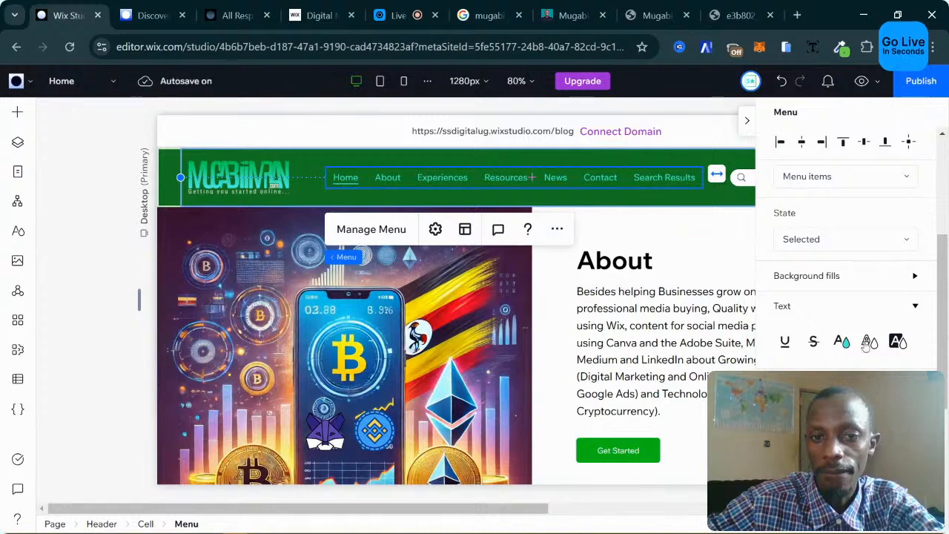
pyautogui.scroll(-2, 846, 319)
pyautogui.scroll(5, 846, 319)
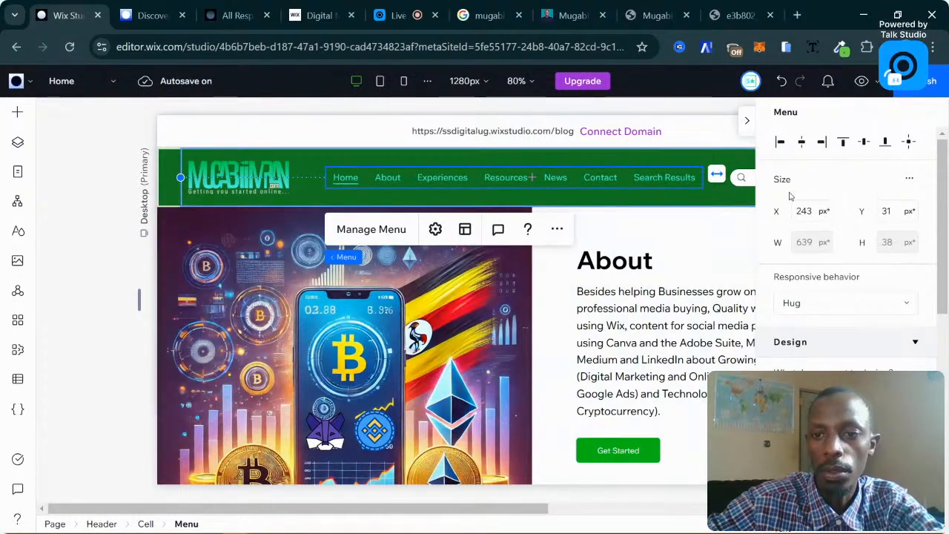
# Hide the properties panel, dismiss the premium plan offer and select the site header.
pyautogui.click(747, 121)
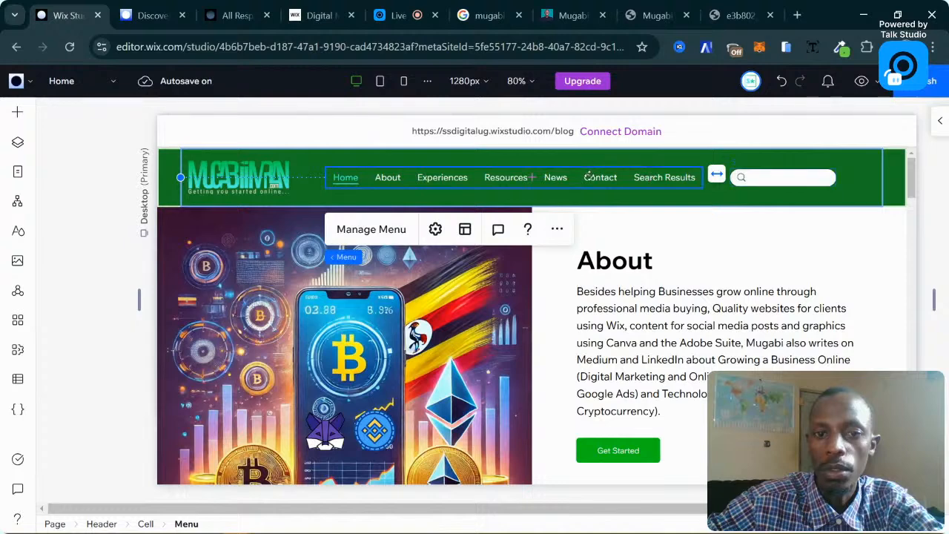
pyautogui.moveTo(583, 84)
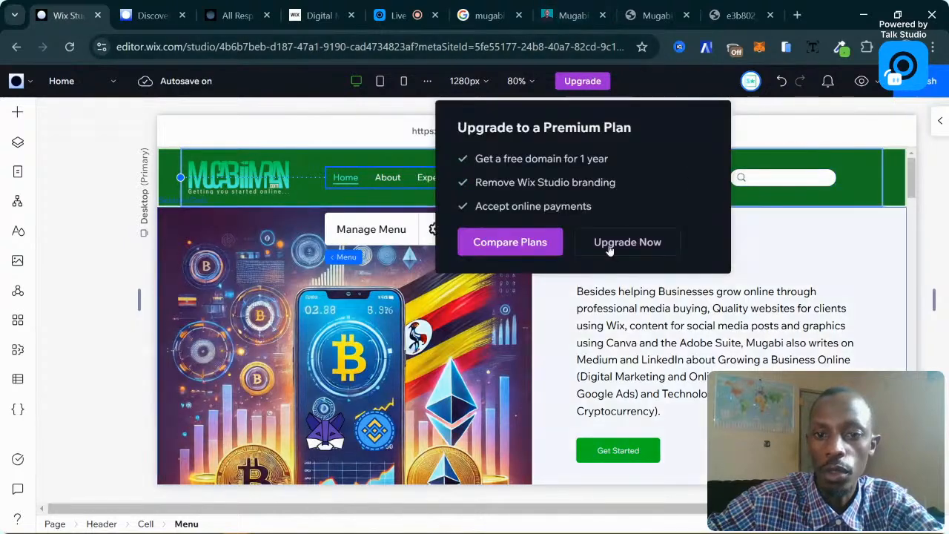
pyautogui.click(746, 339)
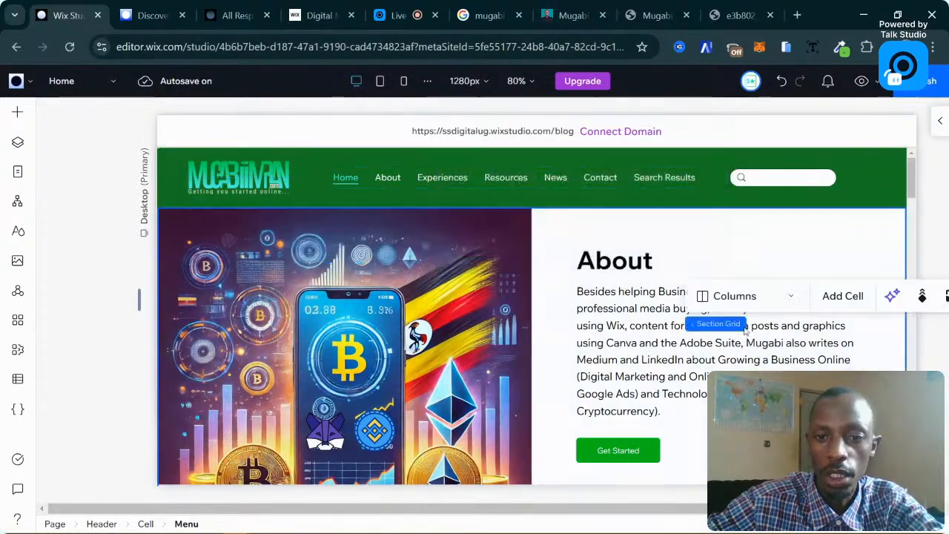
pyautogui.click(446, 178)
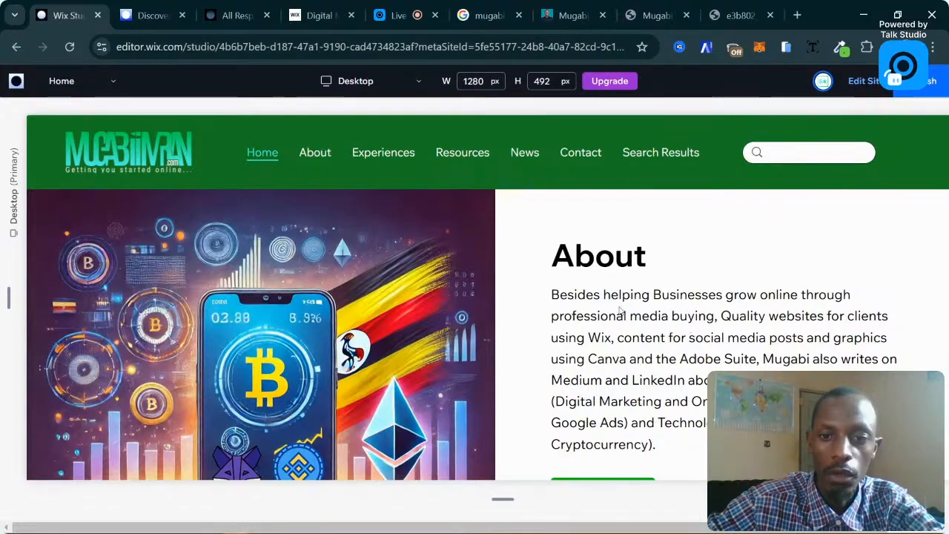
# Scroll through the preview to inspect the green header menu and page sections.
pyautogui.scroll(-2, 620, 311)
pyautogui.scroll(3, 616, 308)
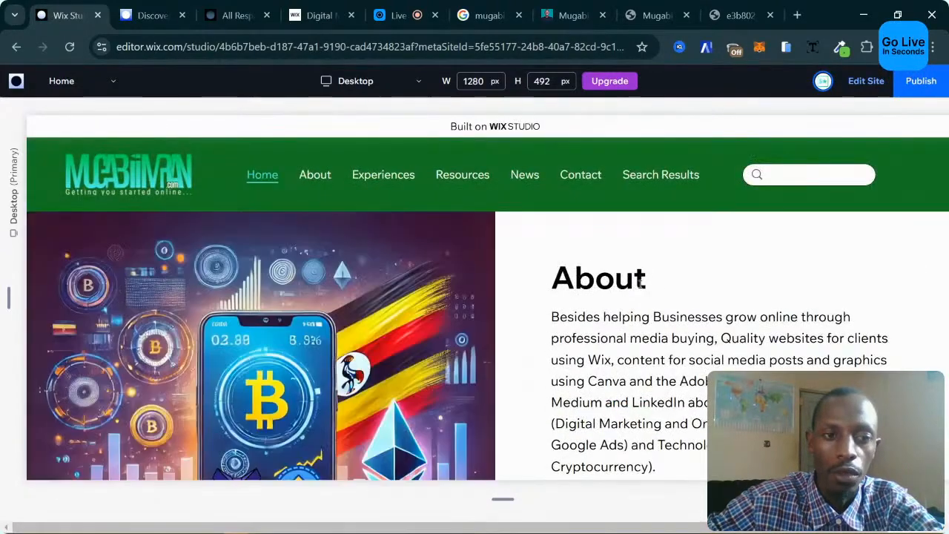
pyautogui.scroll(-3, 653, 279)
pyautogui.scroll(4, 653, 279)
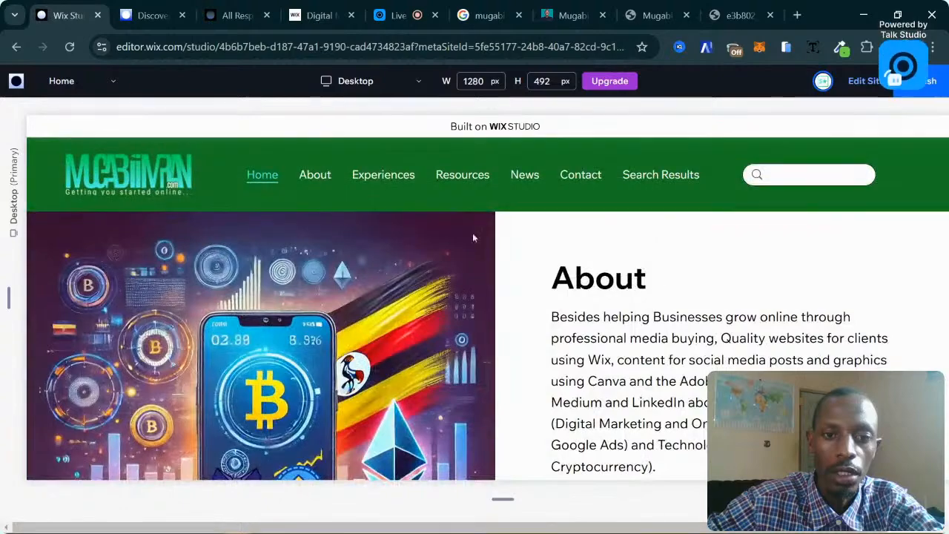
pyautogui.scroll(-3, 473, 237)
pyautogui.scroll(4, 589, 271)
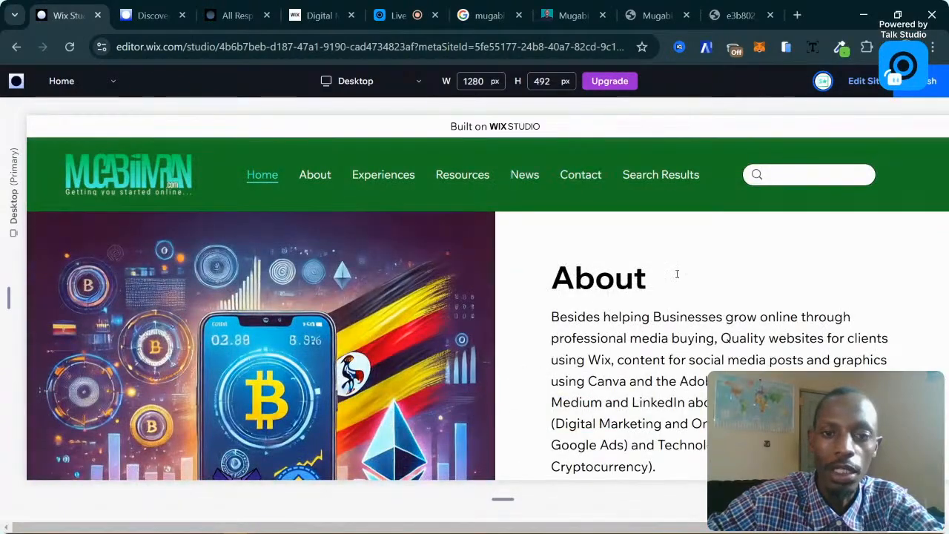
pyautogui.scroll(-3, 677, 274)
pyautogui.scroll(4, 667, 271)
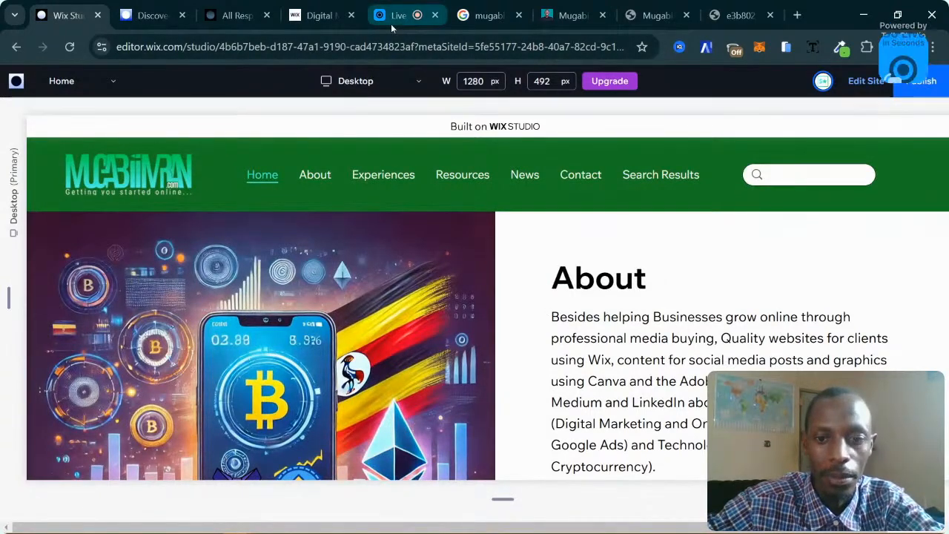
pyautogui.scroll(-2, 515, 282)
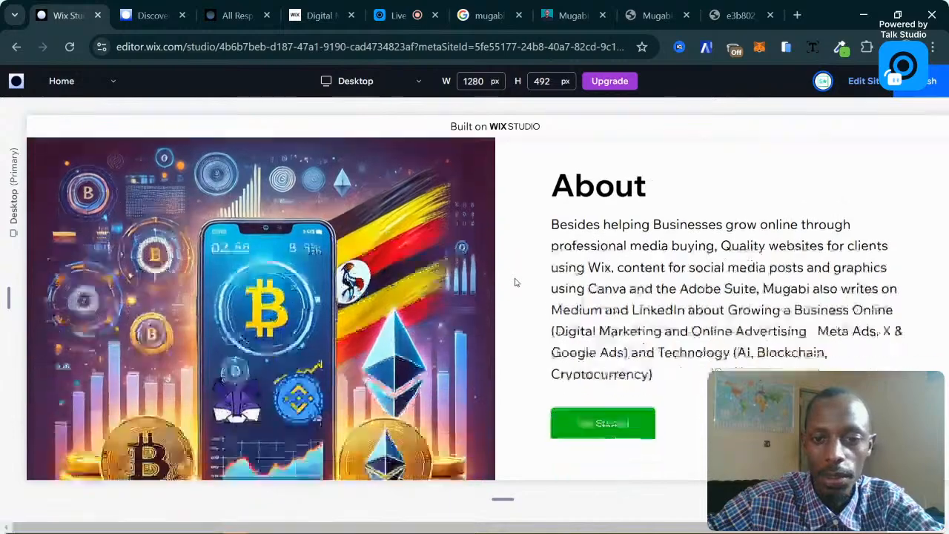
pyautogui.scroll(2, 515, 282)
pyautogui.scroll(-4, 602, 295)
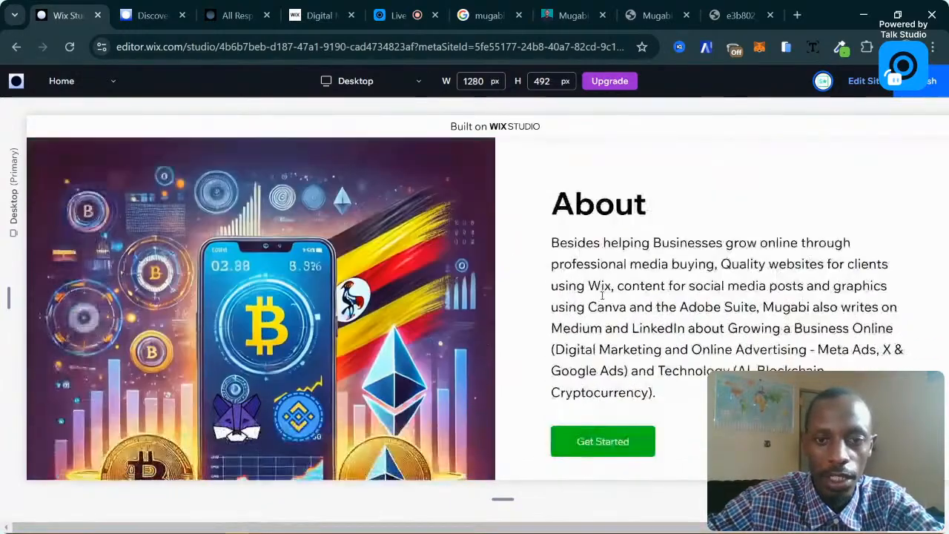
pyautogui.scroll(1, 607, 256)
pyautogui.scroll(1, 607, 252)
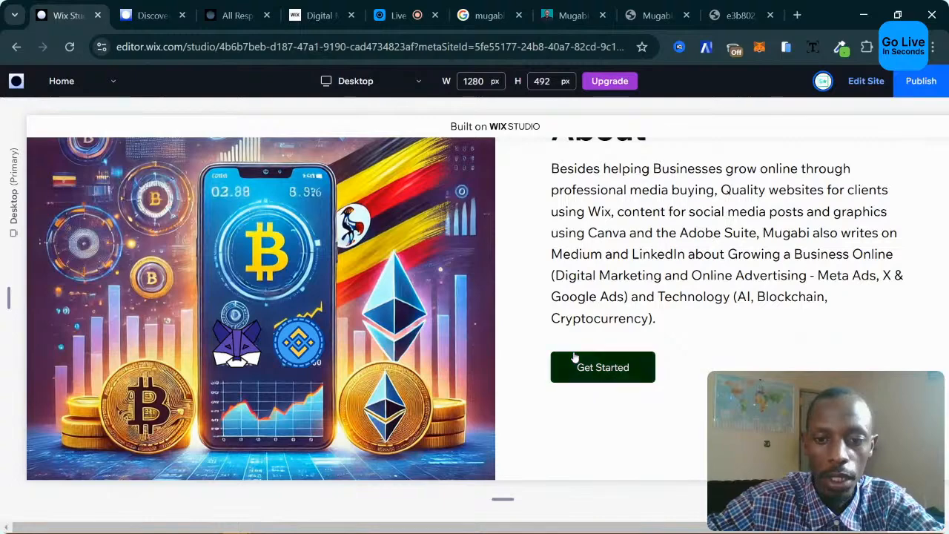
pyautogui.scroll(3, 617, 377)
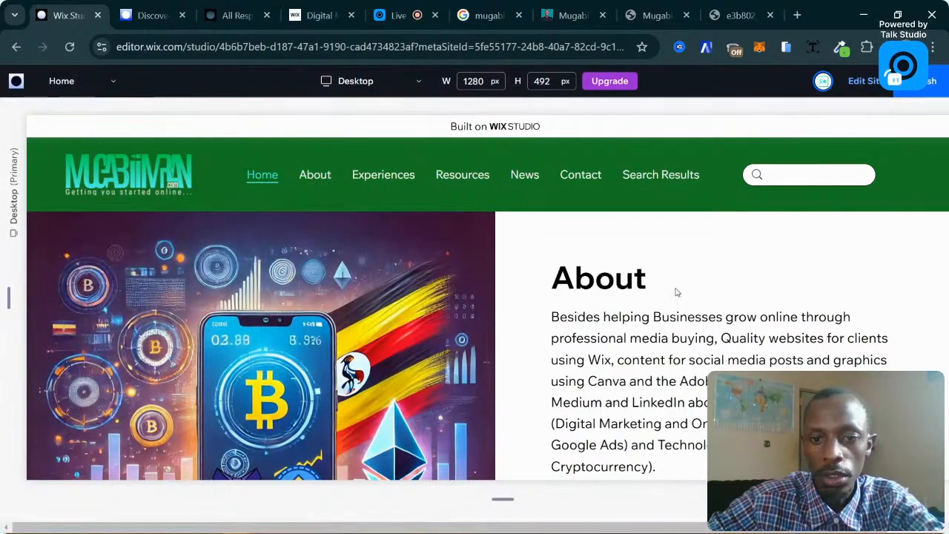
pyautogui.scroll(-5, 656, 298)
pyautogui.scroll(4, 631, 295)
pyautogui.scroll(-15, 631, 295)
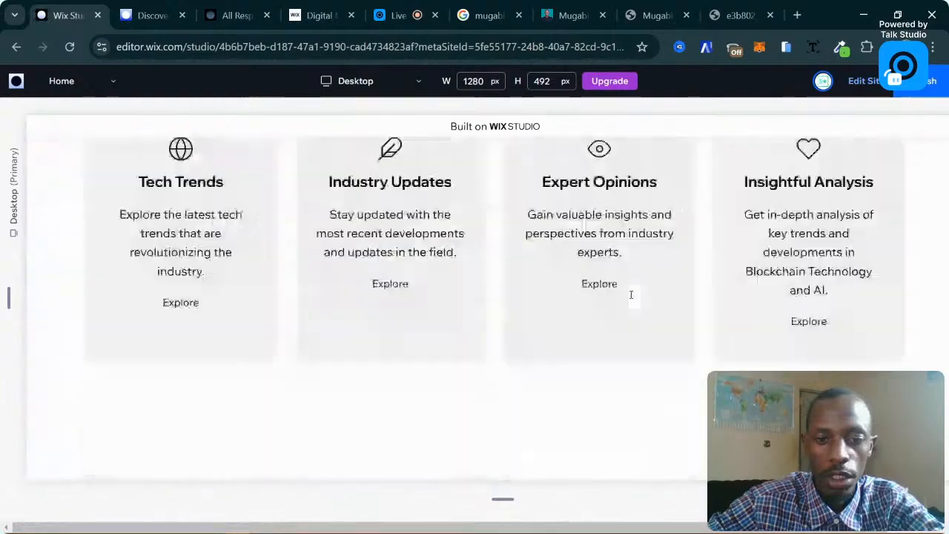
pyautogui.scroll(12, 633, 298)
pyautogui.scroll(5, 631, 298)
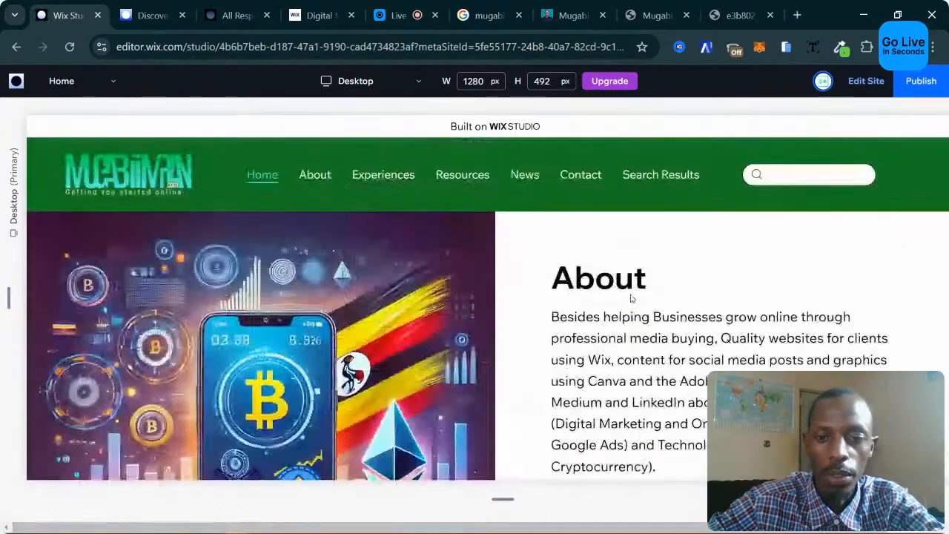
pyautogui.scroll(-5, 631, 298)
pyautogui.scroll(1, 716, 265)
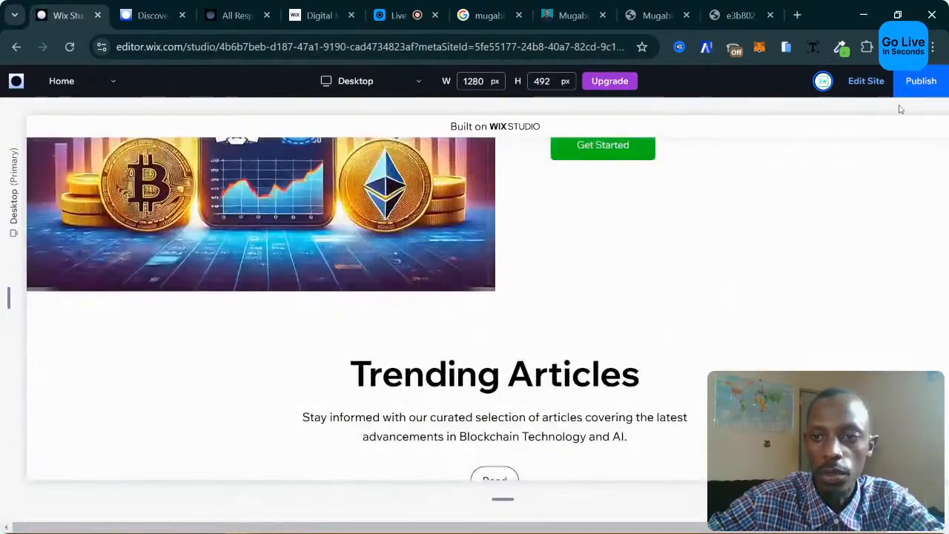
# Return to the editor, start publishing, and replace 'blog' in the free domain with the owner's name.
pyautogui.click(855, 89)
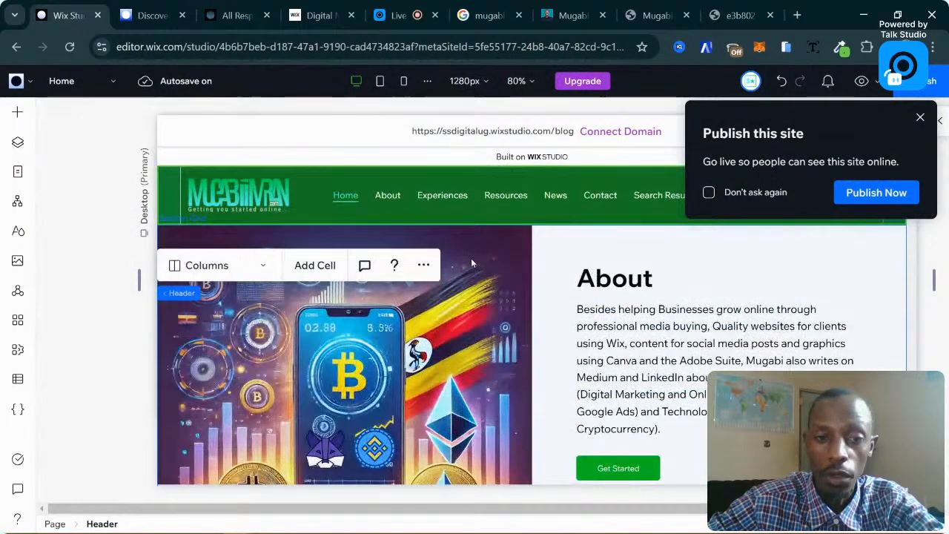
pyautogui.scroll(-4, 464, 186)
pyautogui.scroll(4, 458, 244)
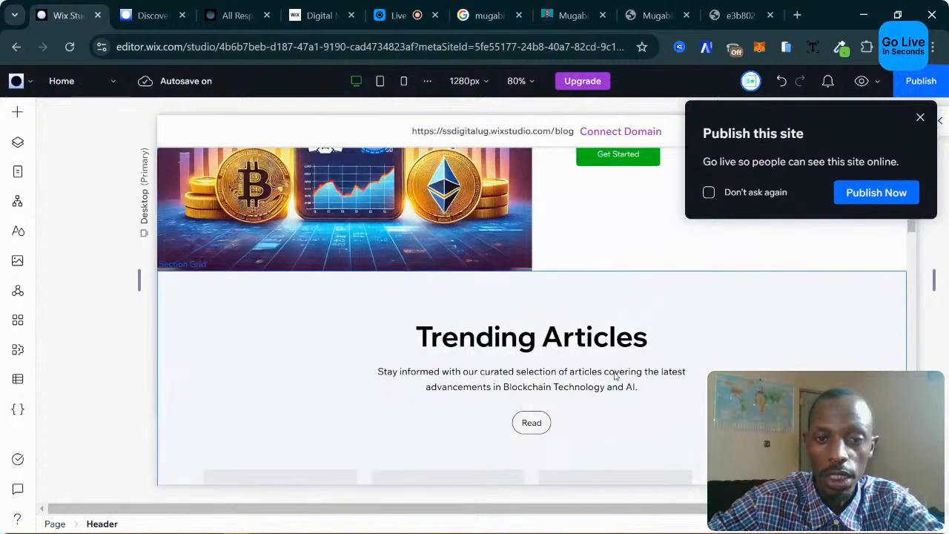
pyautogui.click(860, 192)
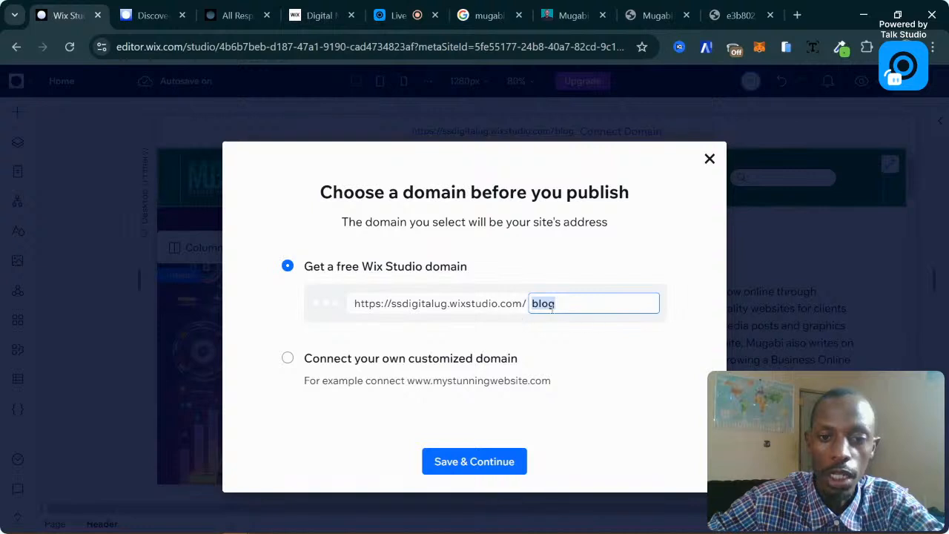
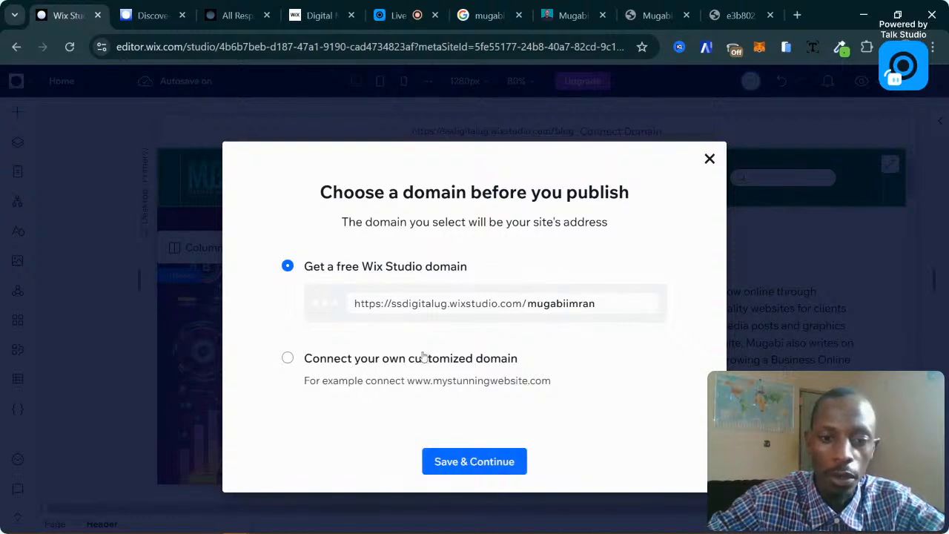
# Save the site on the free Wix Studio domain and open Compare Plans under Upgrade.
pyautogui.click(475, 461)
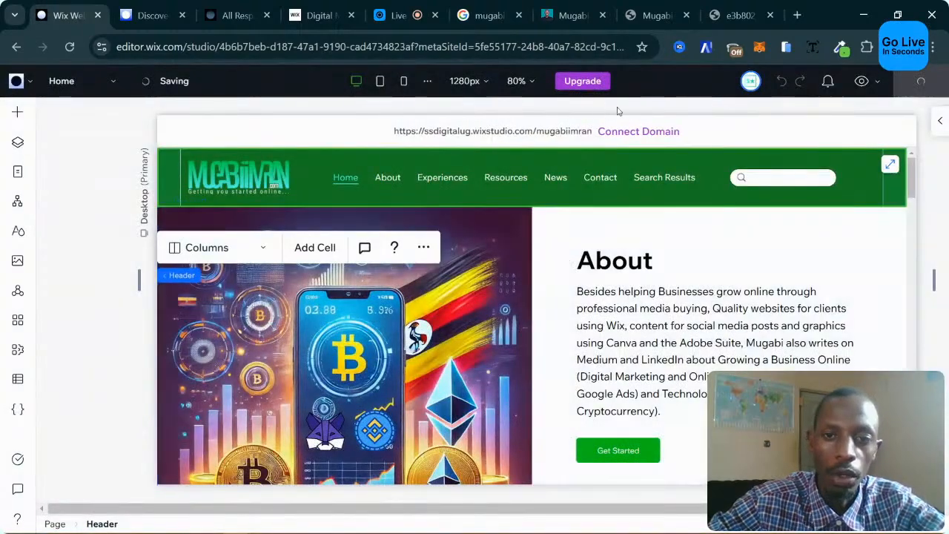
pyautogui.moveTo(583, 81)
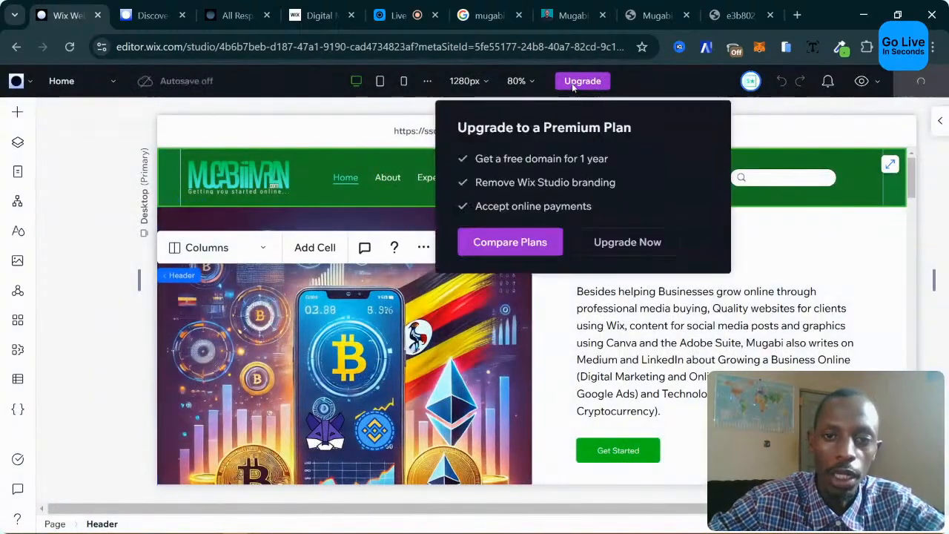
pyautogui.click(543, 252)
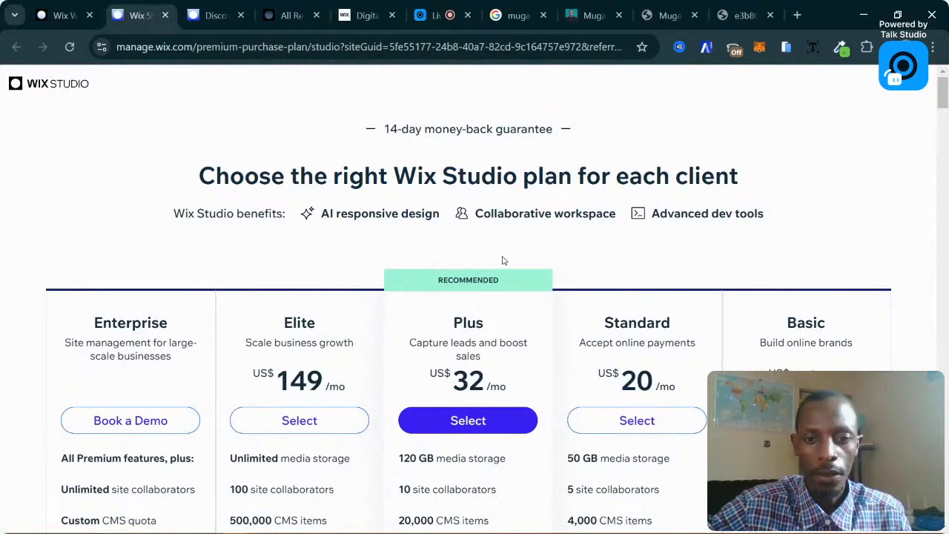
# Select the Basic plan and switch its billing cycle to Monthly, then back to Yearly.
pyautogui.scroll(-1, 763, 301)
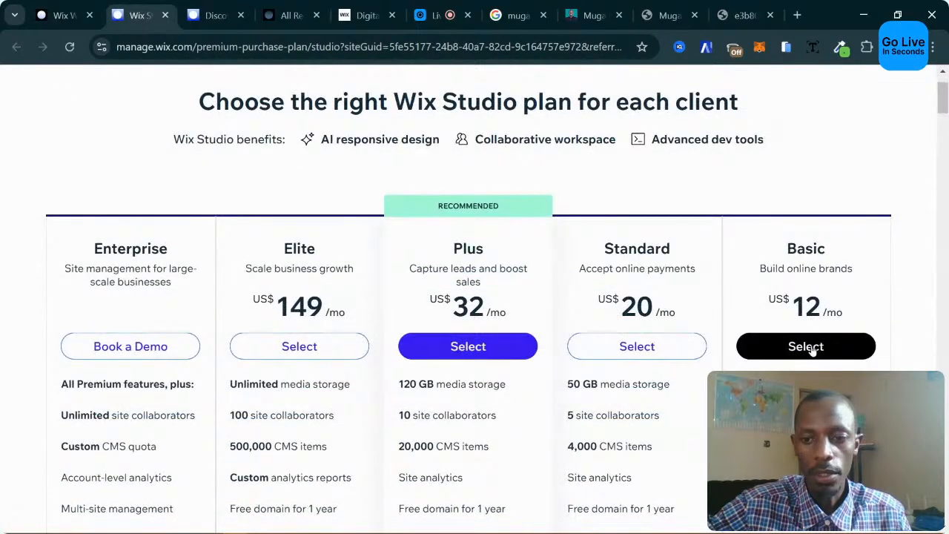
pyautogui.click(811, 347)
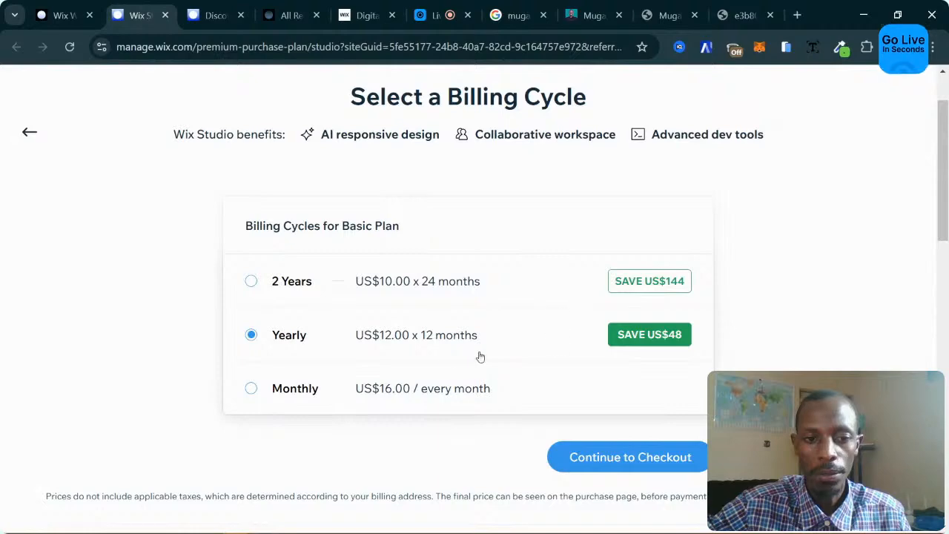
pyautogui.click(332, 386)
pyautogui.scroll(-2, 356, 385)
pyautogui.scroll(2, 335, 333)
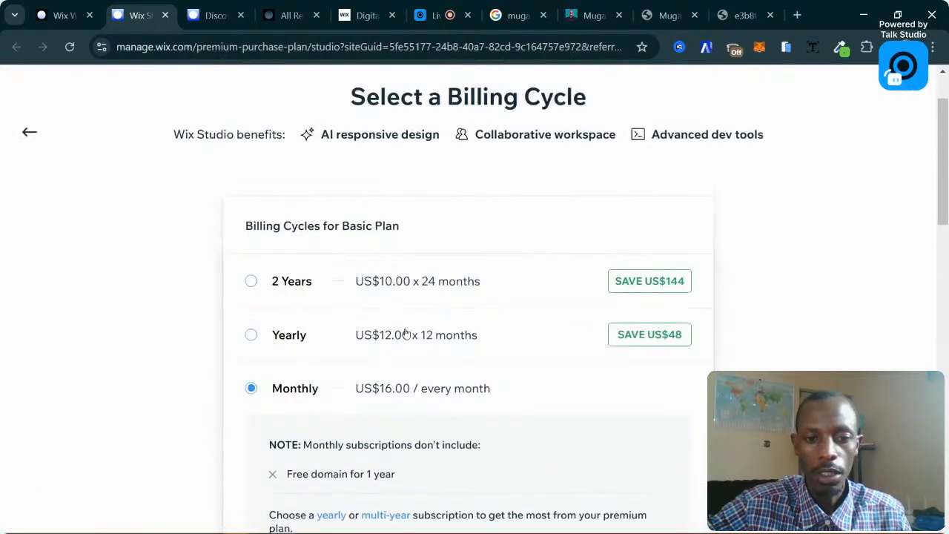
pyautogui.click(472, 336)
# Proceed to checkout for the yearly Basic plan and choose Credit card as payment.
pyautogui.scroll(-2, 471, 336)
pyautogui.click(682, 318)
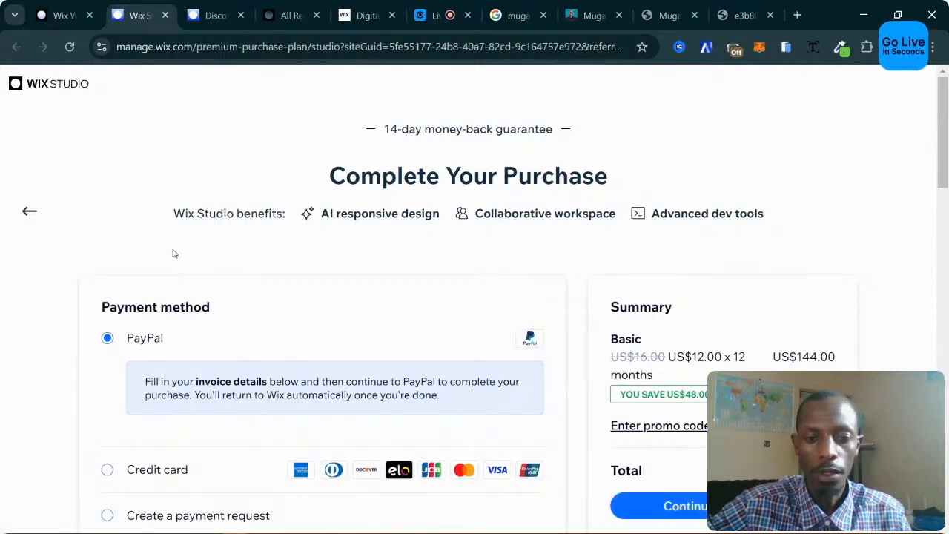
pyautogui.scroll(-4, 208, 257)
pyautogui.scroll(2, 244, 259)
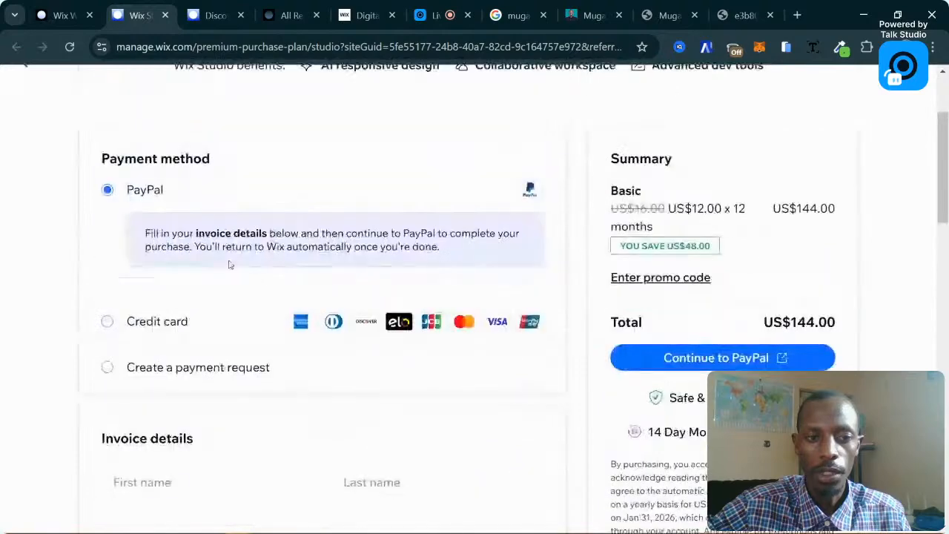
pyautogui.click(159, 322)
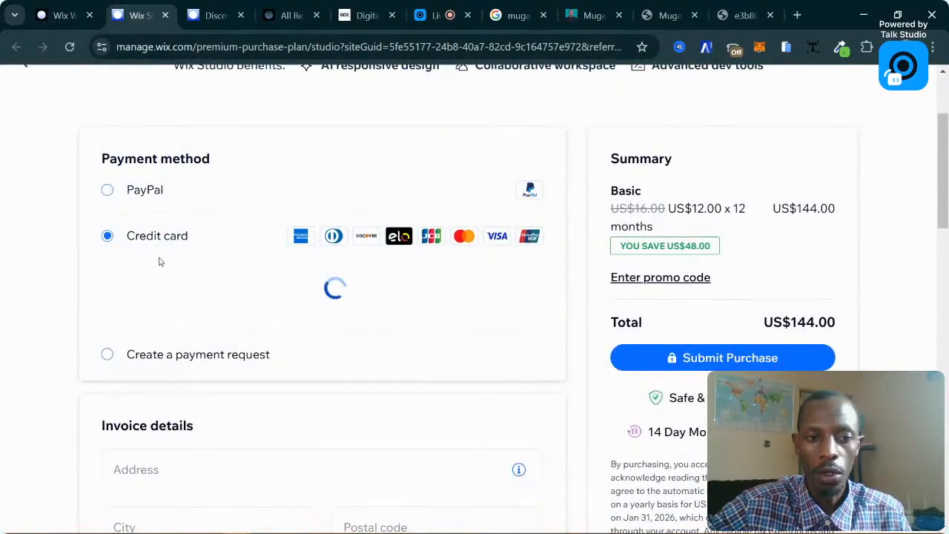
# Review the checkout summary and return to the Select a Billing Cycle page.
pyautogui.scroll(-3, 400, 275)
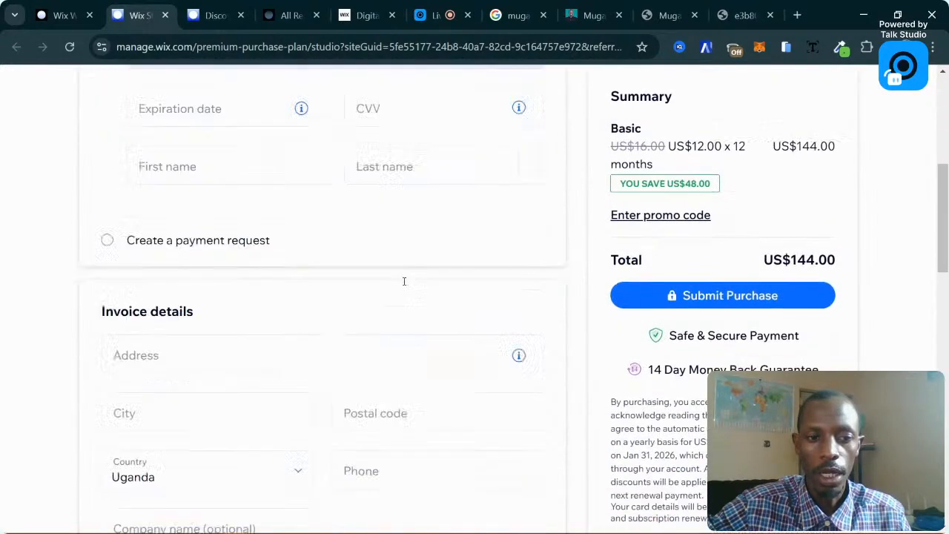
pyautogui.scroll(-1, 404, 281)
pyautogui.scroll(-1, 166, 281)
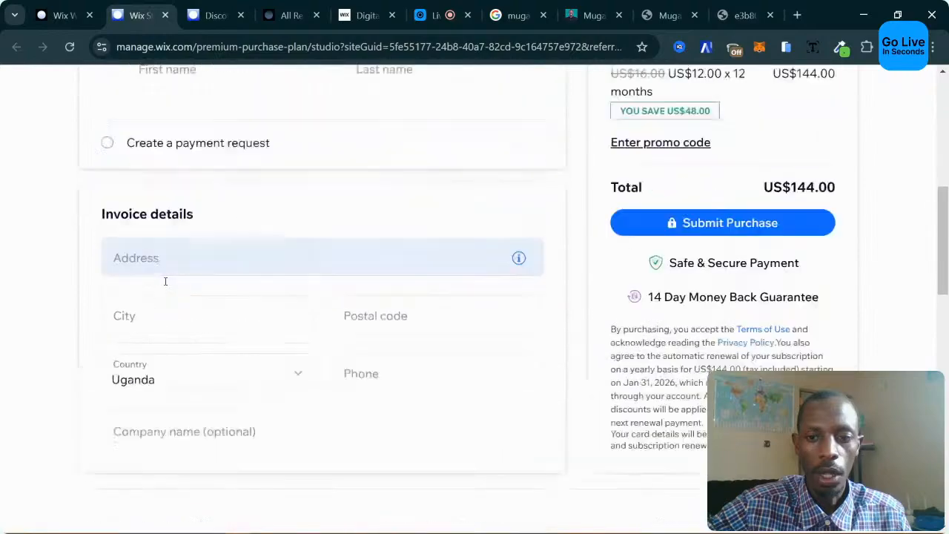
pyautogui.scroll(-4, 186, 279)
pyautogui.scroll(5, 717, 318)
pyautogui.scroll(5, 515, 280)
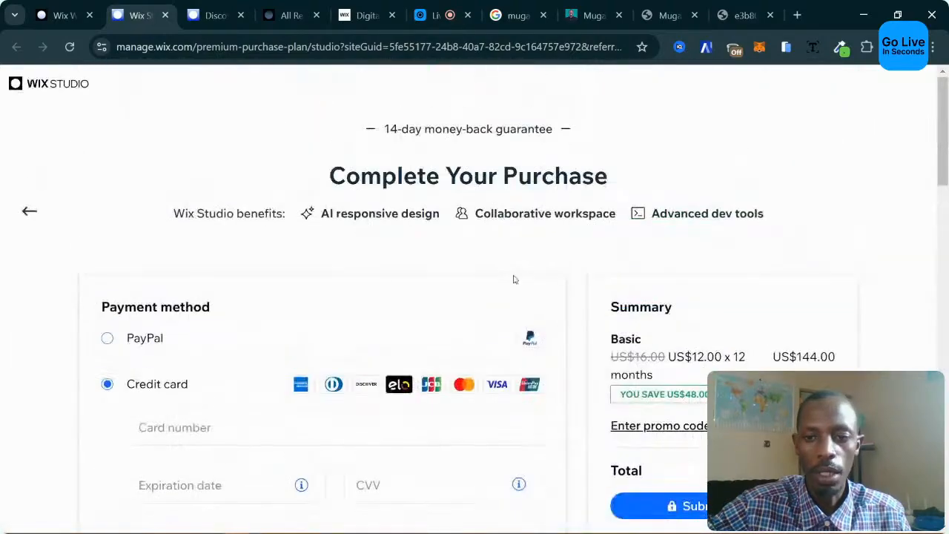
pyautogui.click(50, 214)
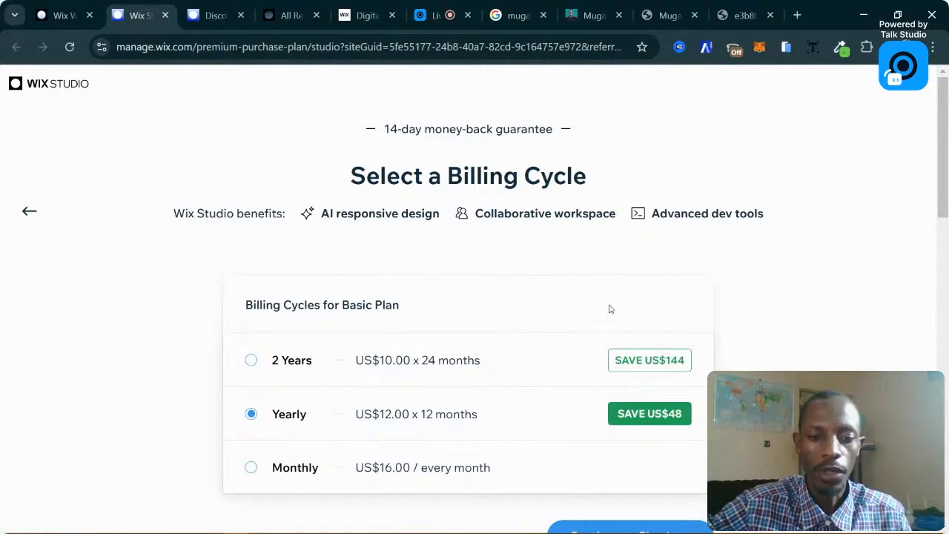
# Scroll through the Enterprise, Elite, Plus, Standard and Basic plan cards comparing prices and features.
pyautogui.scroll(-2, 376, 419)
pyautogui.scroll(1, 185, 245)
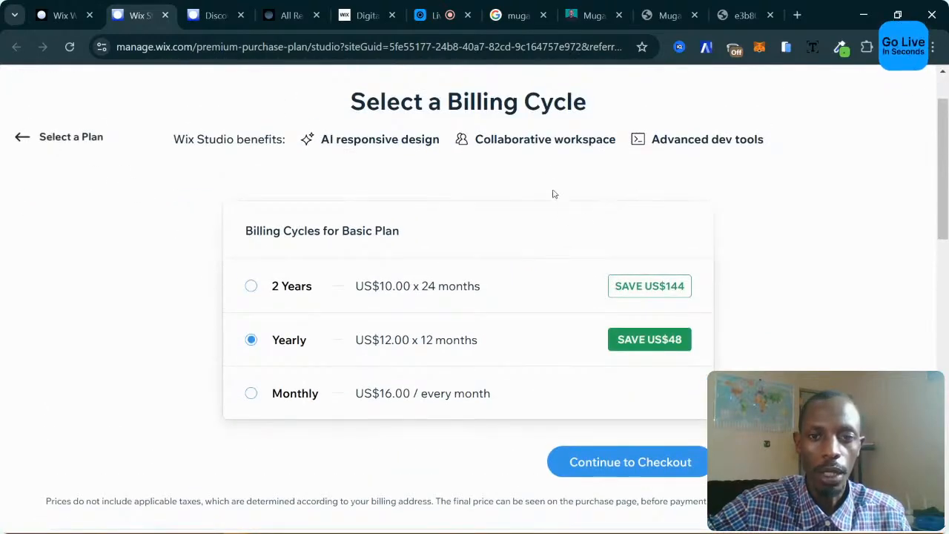
pyautogui.scroll(-2, 784, 318)
pyautogui.scroll(1, 787, 322)
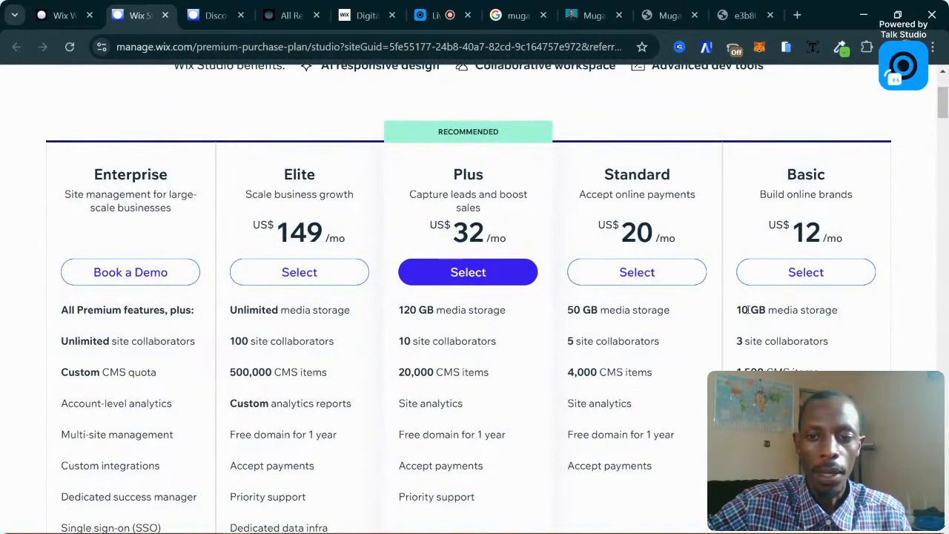
pyautogui.scroll(2, 731, 282)
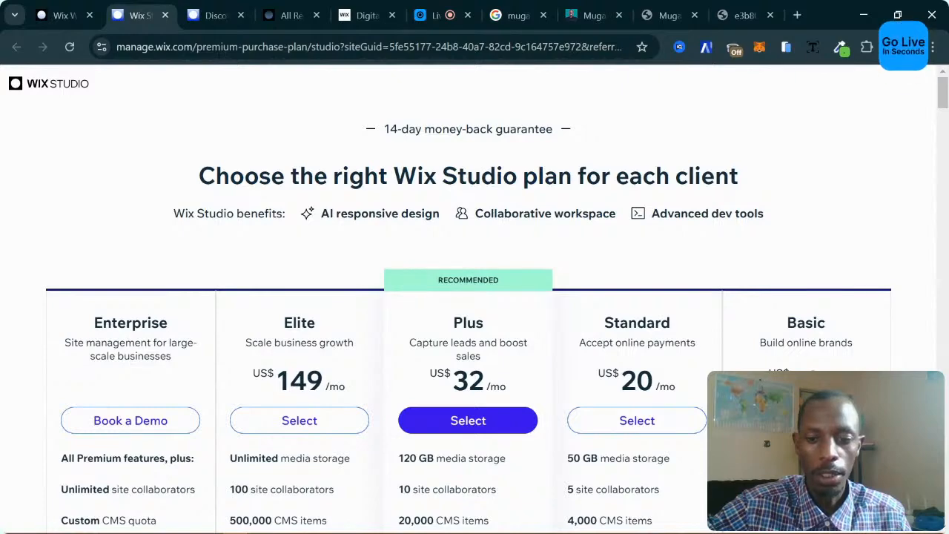
pyautogui.scroll(-1, 802, 357)
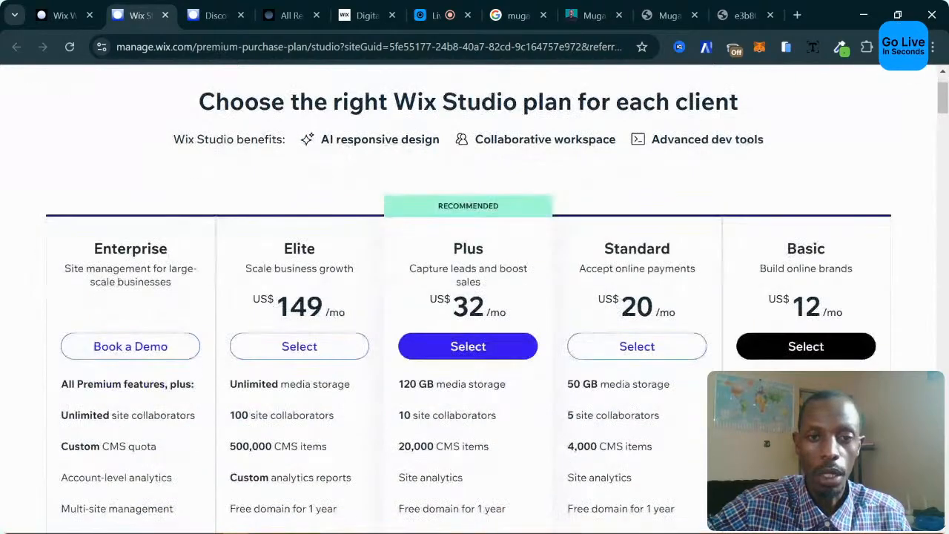
pyautogui.scroll(1, 802, 357)
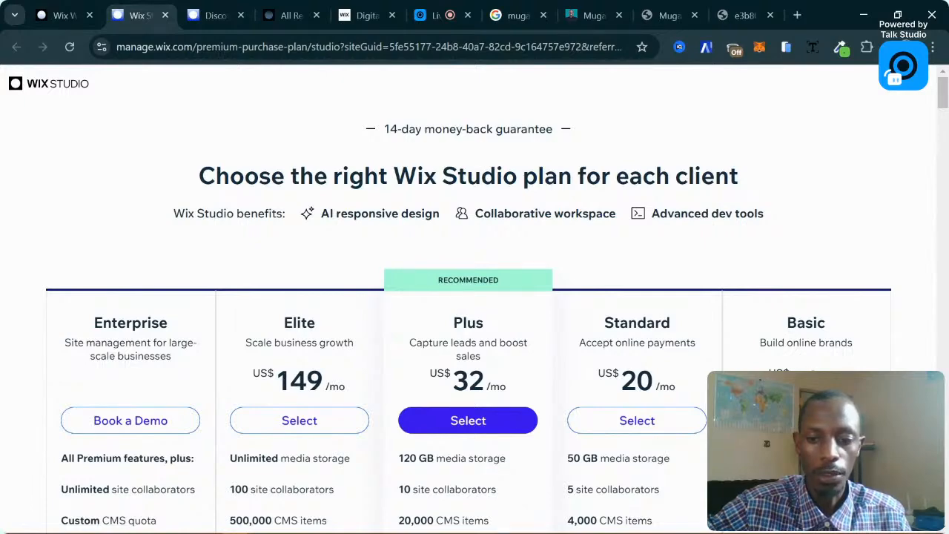
pyautogui.scroll(-1, 475, 297)
pyautogui.scroll(1, 474, 297)
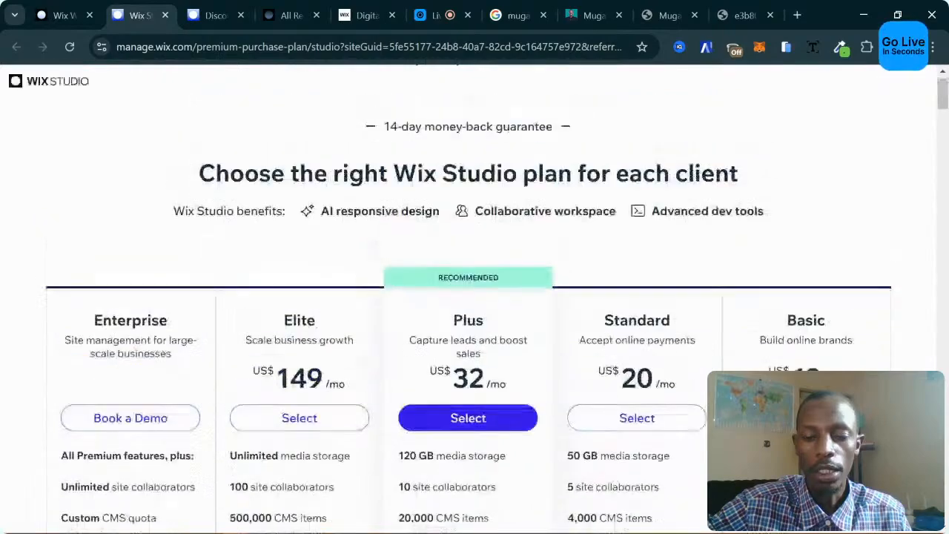
pyautogui.scroll(-3, 474, 297)
pyautogui.scroll(-1, 475, 296)
pyautogui.scroll(1, 475, 297)
pyautogui.scroll(2, 474, 297)
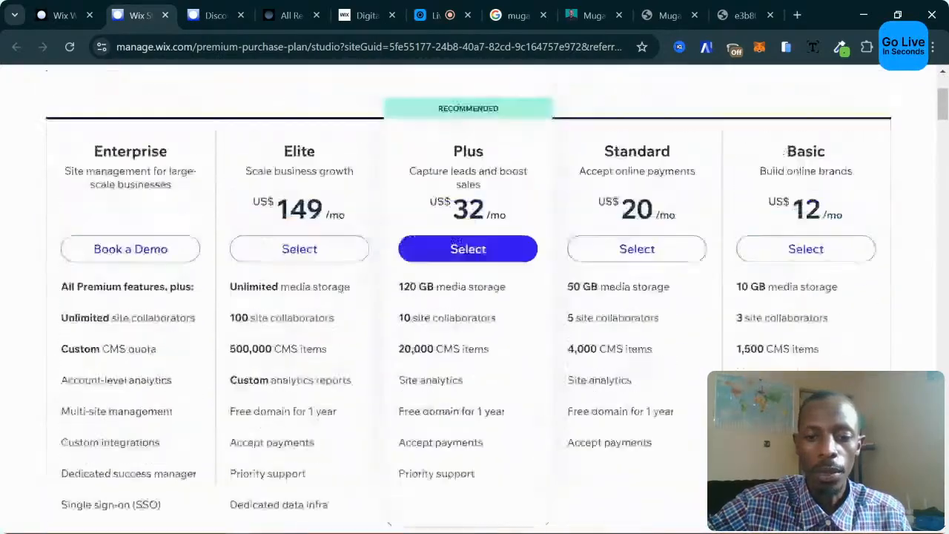
pyautogui.scroll(3, 626, 349)
pyautogui.scroll(-2, 627, 349)
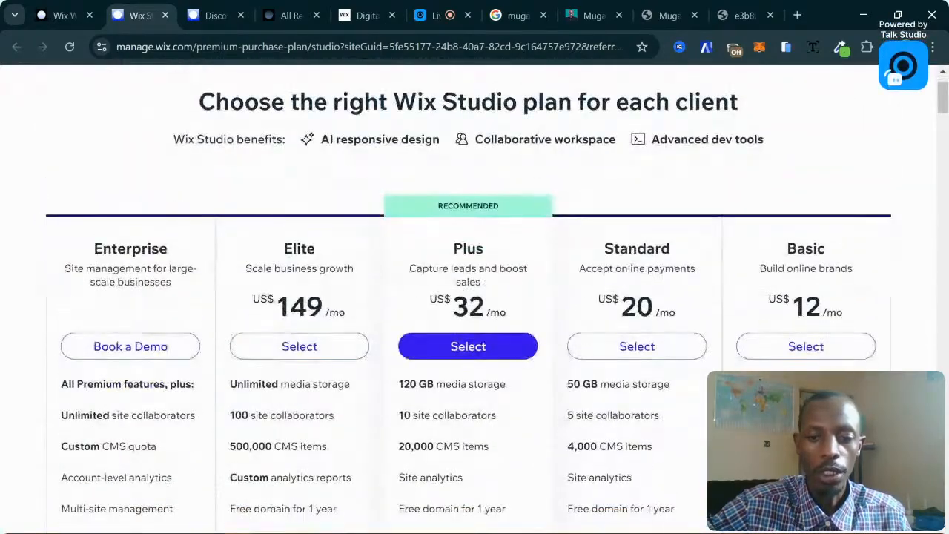
pyautogui.scroll(1, 568, 286)
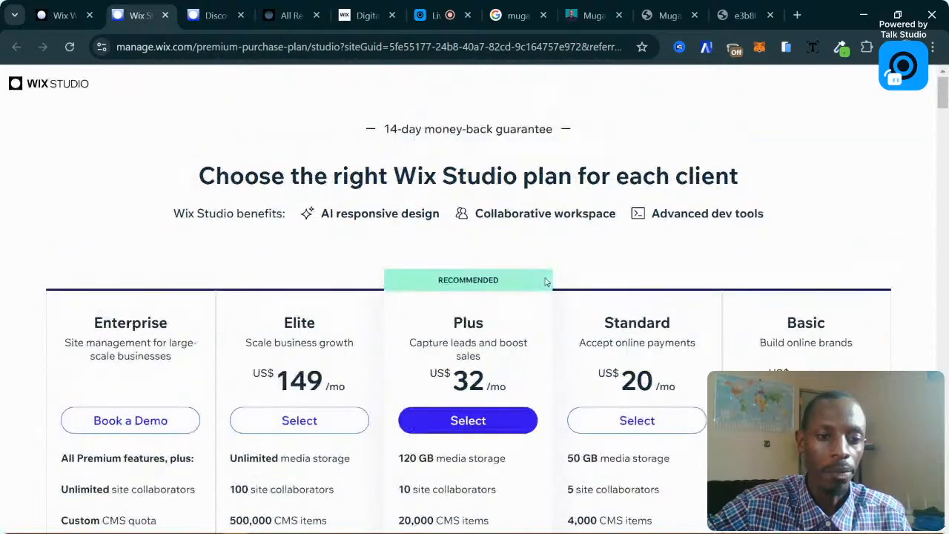
pyautogui.scroll(-2, 698, 364)
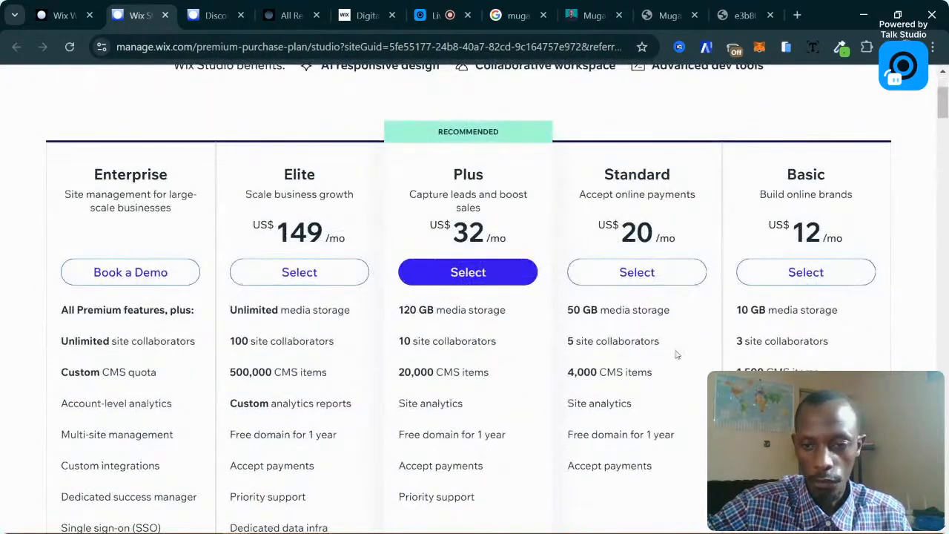
# Highlight the Basic plan's 10 GB media storage and 3 site collaborators lines, then review the remaining plans.
pyautogui.moveTo(738, 312); pyautogui.dragTo(830, 315)
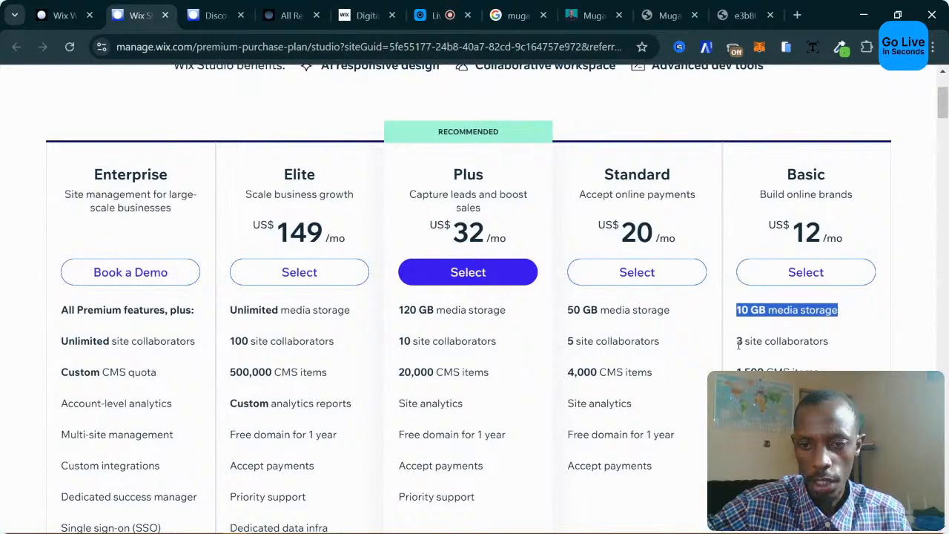
pyautogui.moveTo(739, 343); pyautogui.dragTo(797, 358)
pyautogui.click(745, 377)
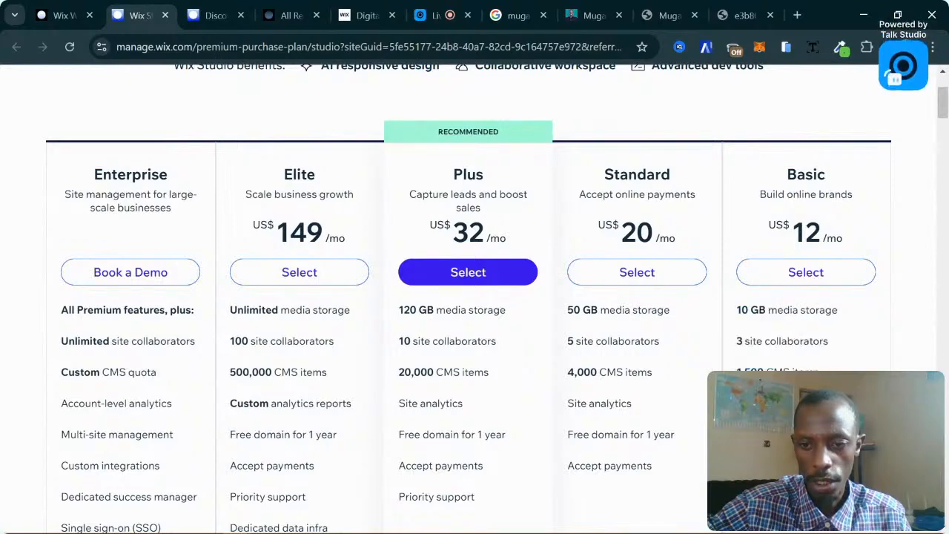
pyautogui.scroll(-10, 755, 327)
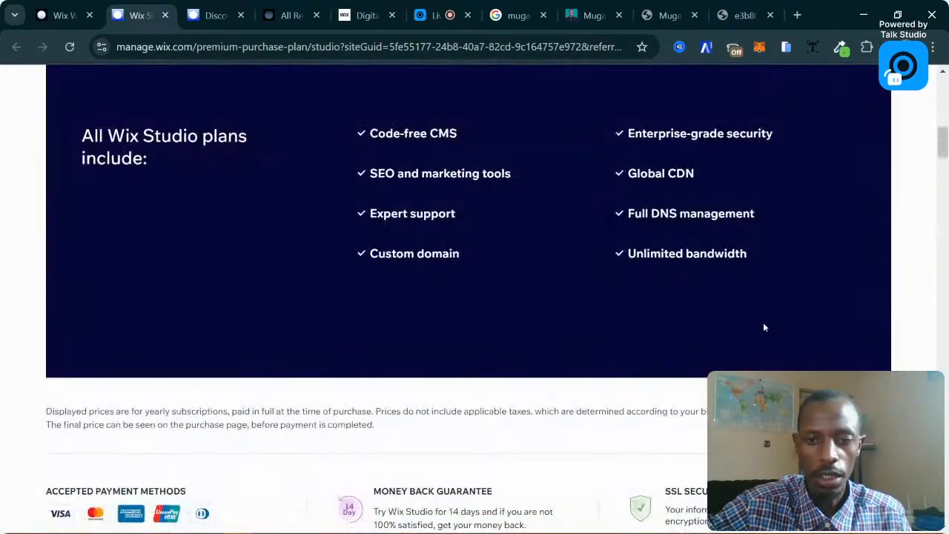
pyautogui.scroll(-5, 753, 327)
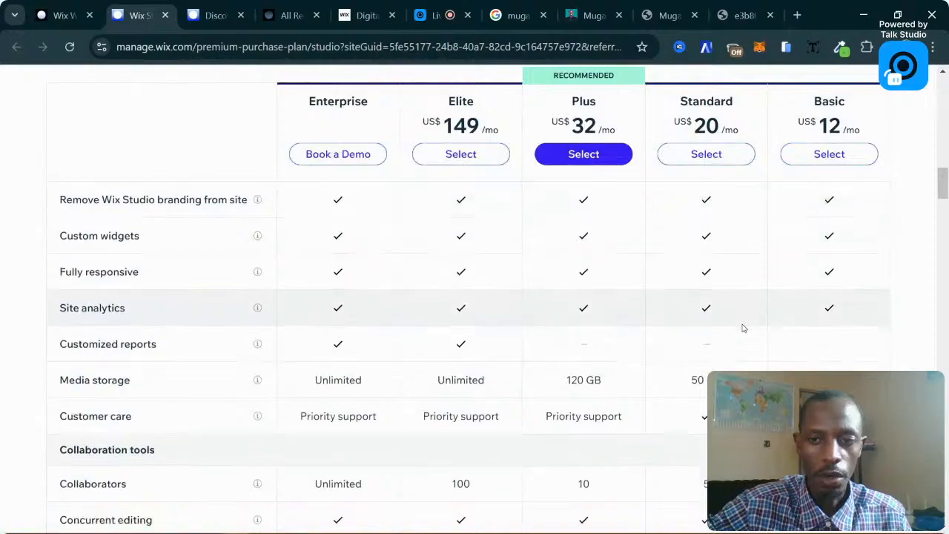
pyautogui.scroll(1, 743, 328)
pyautogui.scroll(2, 801, 339)
pyautogui.scroll(8, 858, 237)
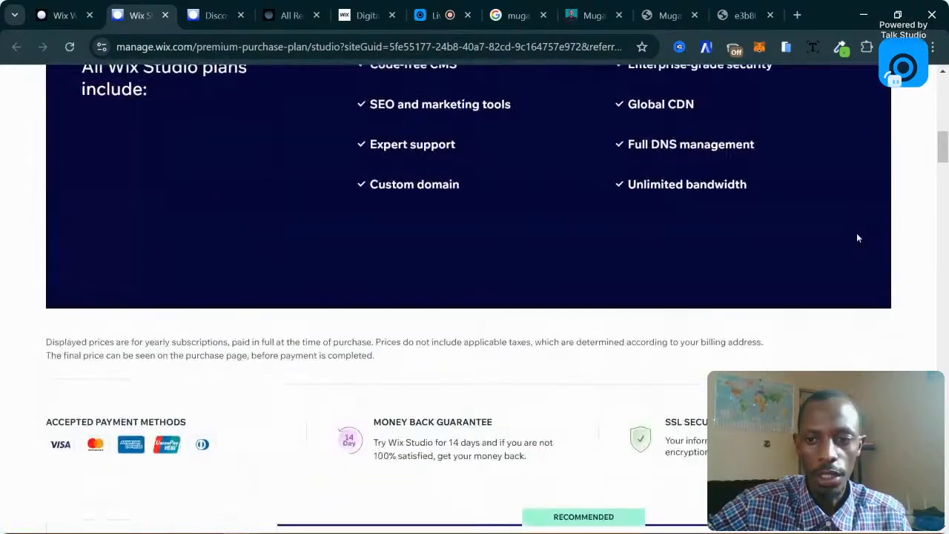
pyautogui.scroll(3, 856, 238)
pyautogui.scroll(-3, 833, 255)
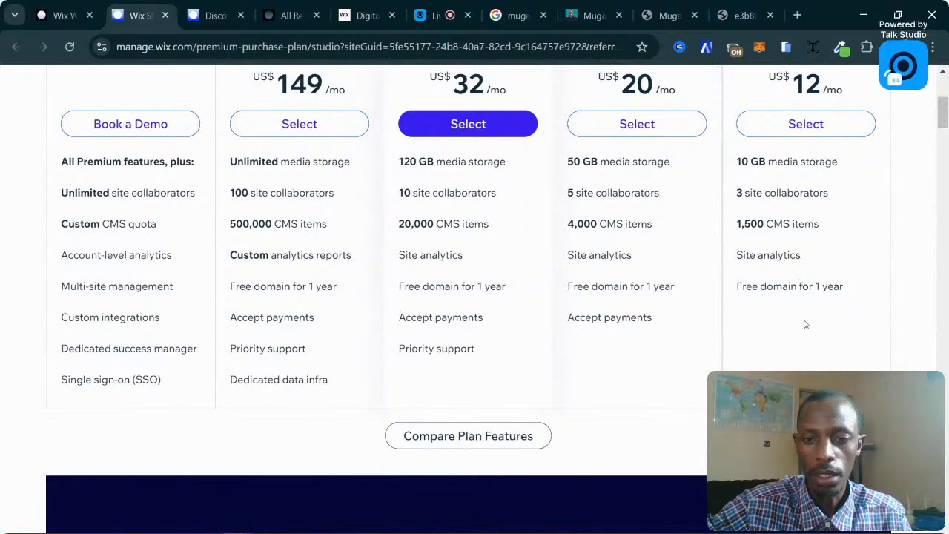
pyautogui.scroll(2, 803, 324)
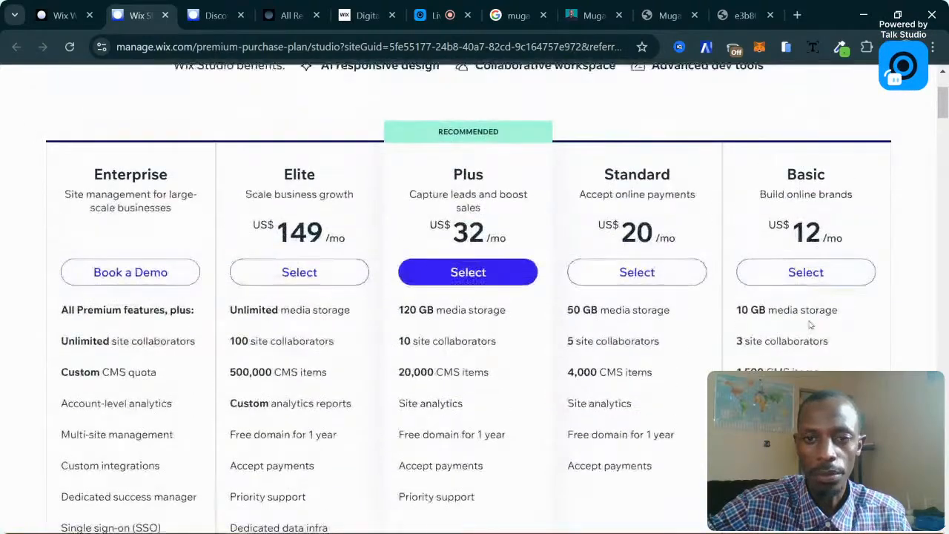
pyautogui.scroll(-1, 810, 325)
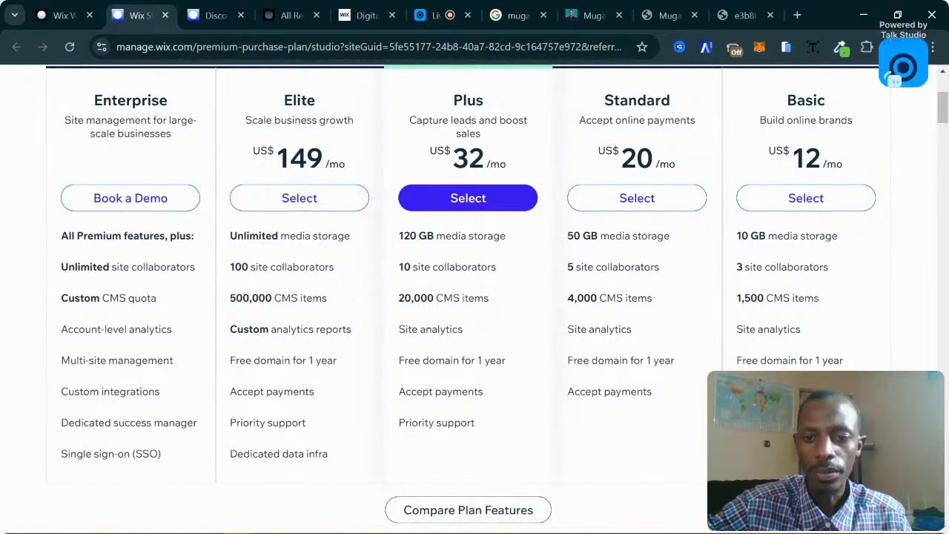
pyautogui.click(665, 201)
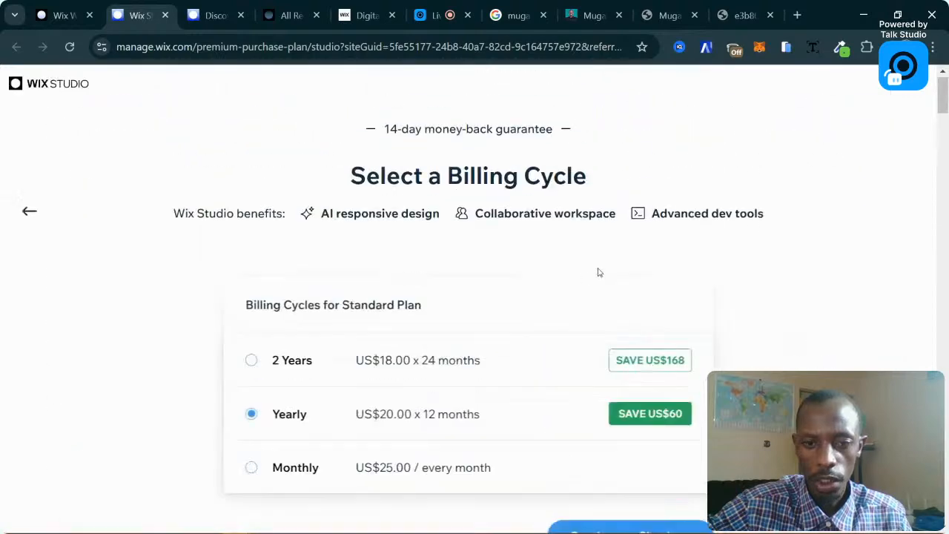
pyautogui.scroll(-3, 534, 442)
pyautogui.click(644, 318)
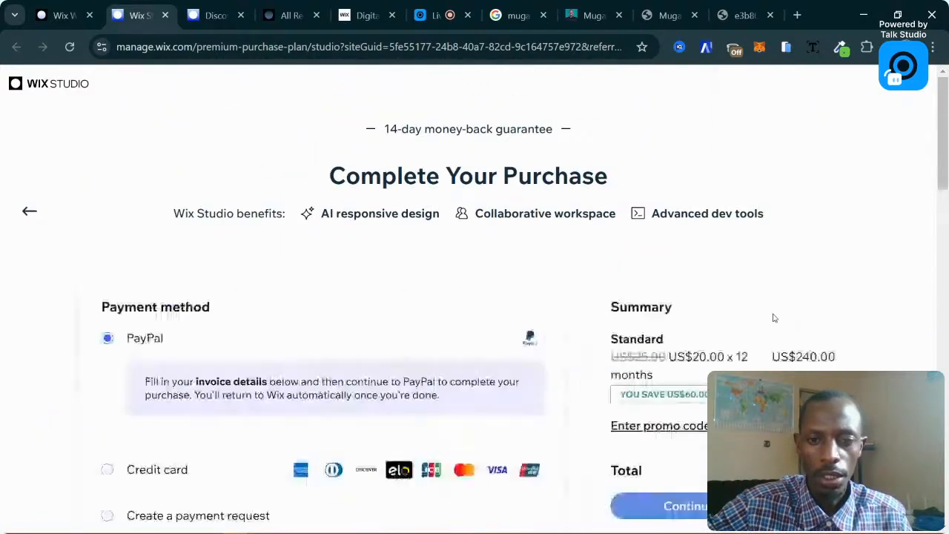
pyautogui.scroll(-2, 774, 318)
pyautogui.scroll(2, 169, 221)
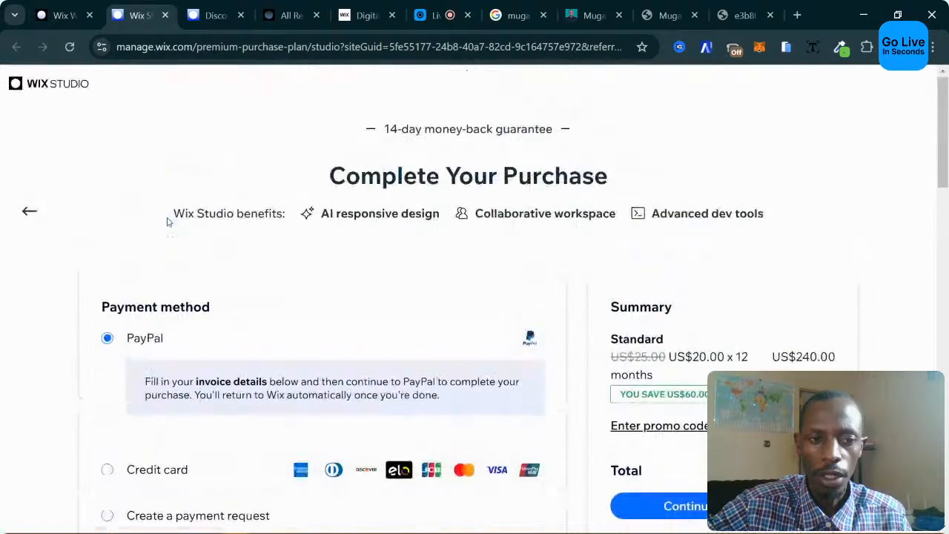
pyautogui.click(32, 212)
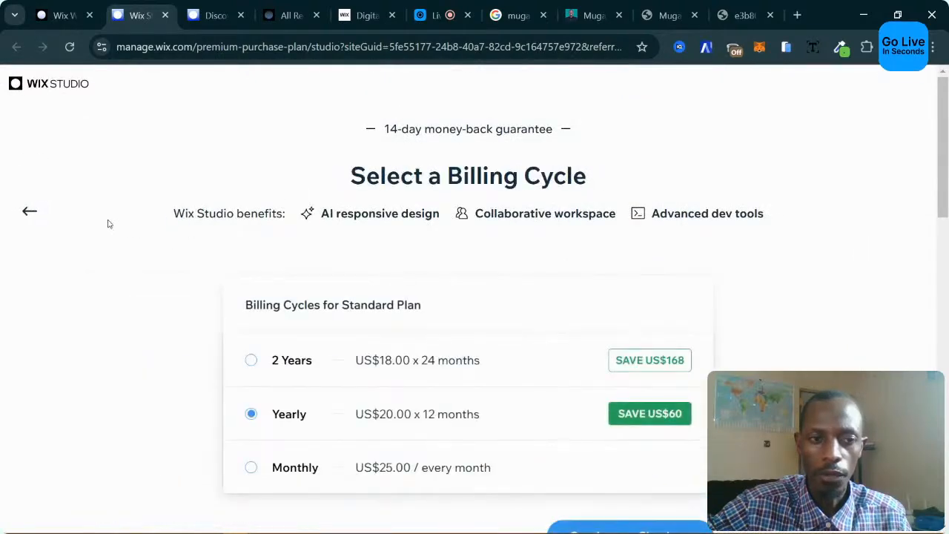
pyautogui.scroll(-3, 287, 295)
pyautogui.scroll(1, 371, 297)
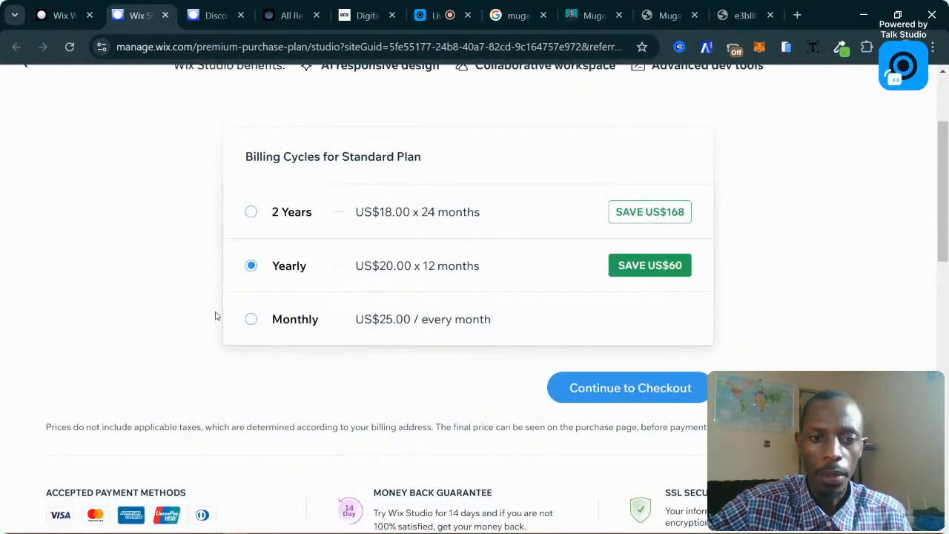
pyautogui.scroll(2, 214, 311)
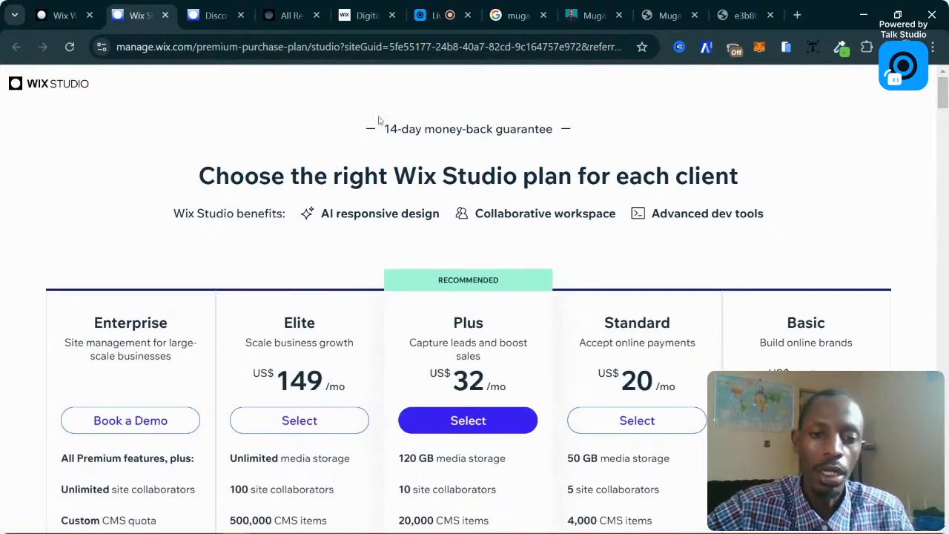
pyautogui.scroll(-3, 438, 244)
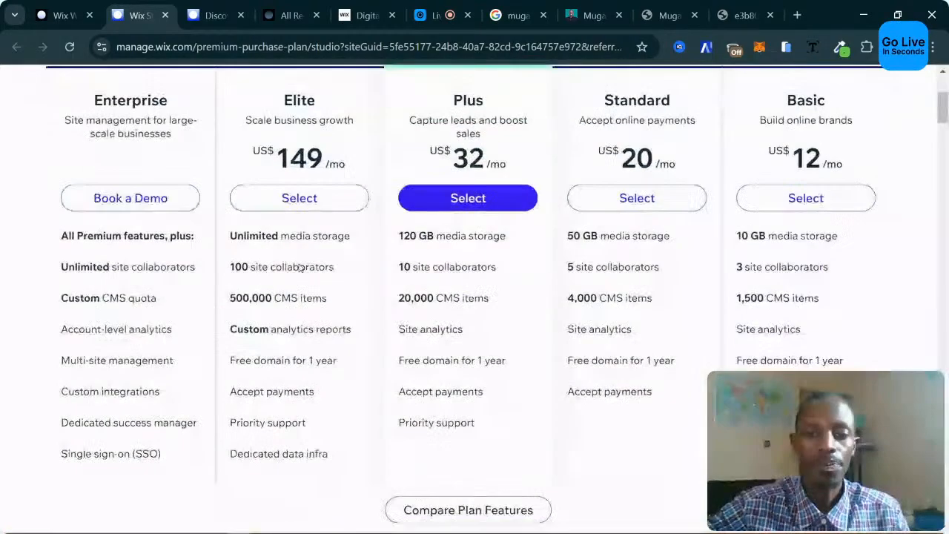
pyautogui.scroll(3, 300, 268)
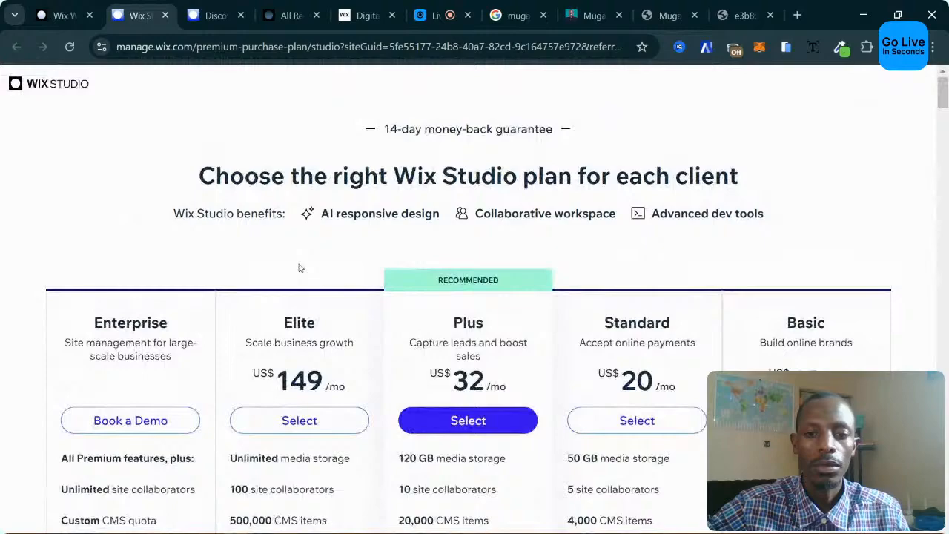
pyautogui.scroll(-6, 322, 245)
pyautogui.scroll(2, 322, 236)
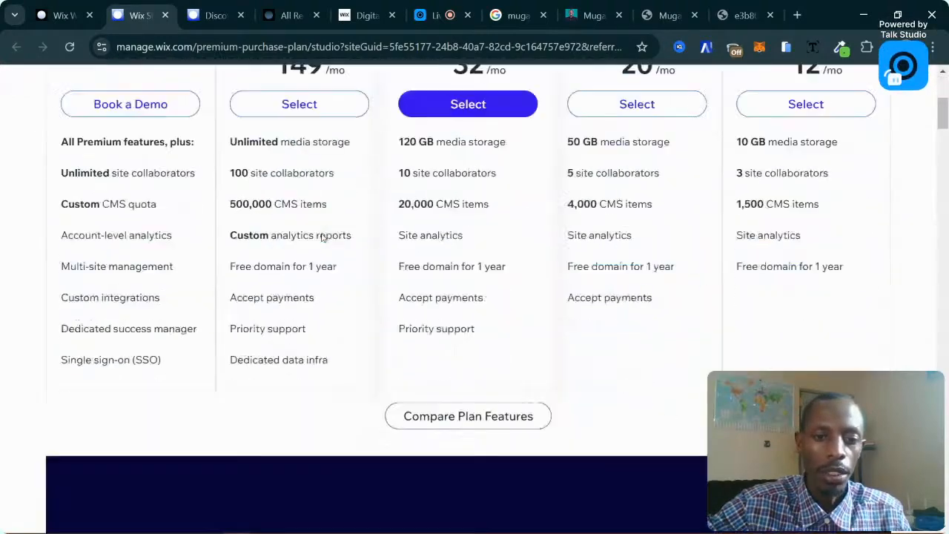
pyautogui.scroll(-10, 322, 236)
pyautogui.scroll(1, 322, 236)
pyautogui.scroll(-5, 322, 236)
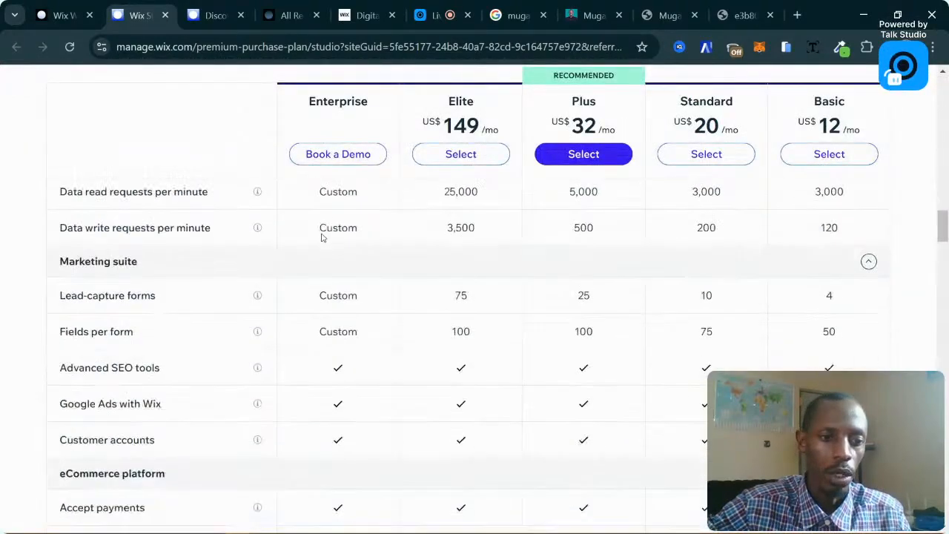
pyautogui.scroll(-3, 321, 237)
pyautogui.scroll(4, 216, 344)
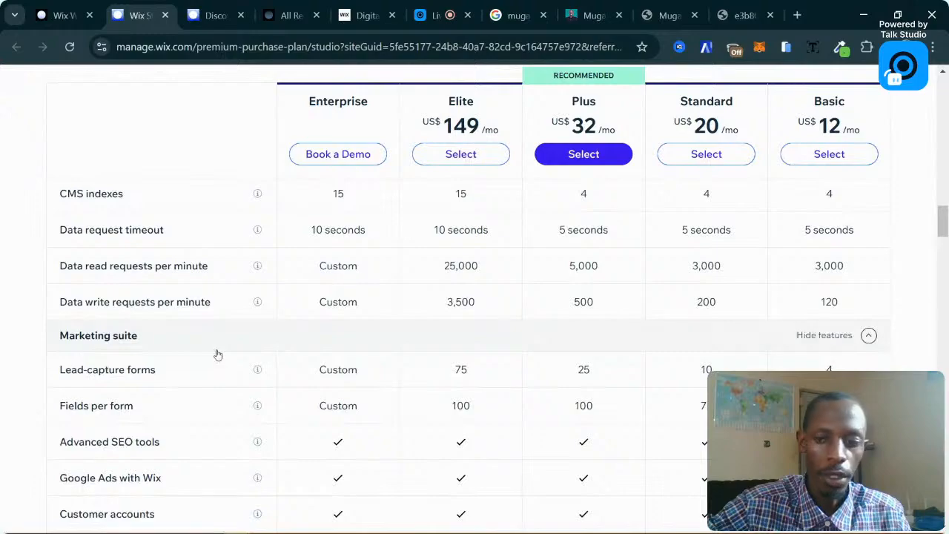
pyautogui.scroll(15, 217, 354)
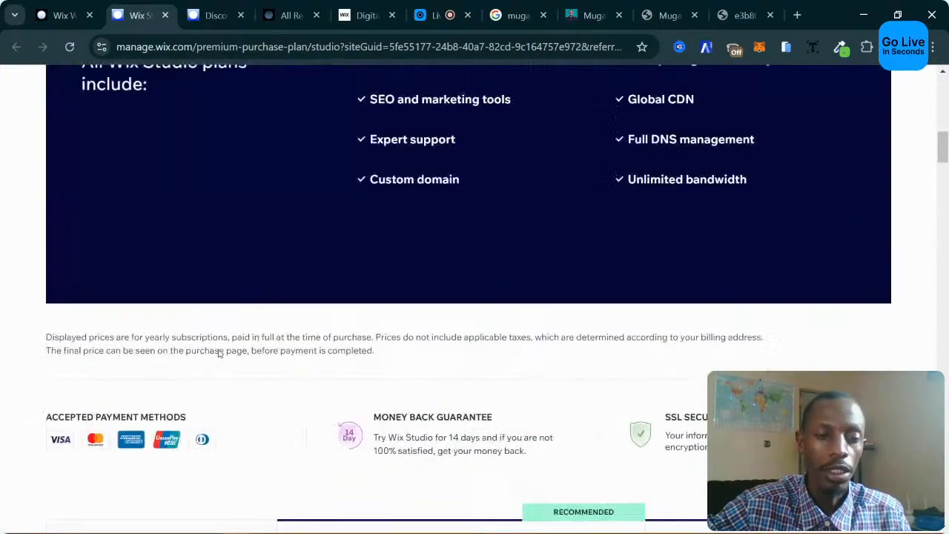
pyautogui.scroll(15, 219, 354)
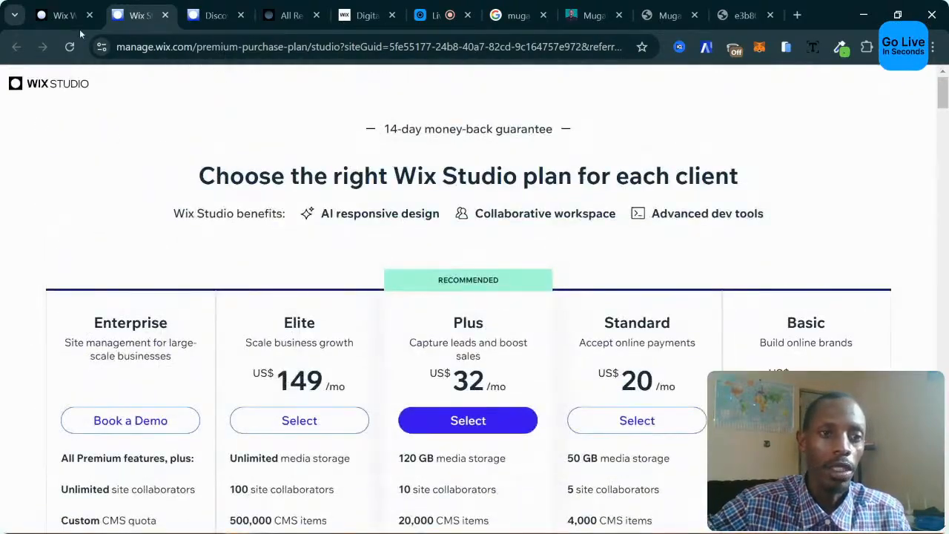
pyautogui.click(63, 14)
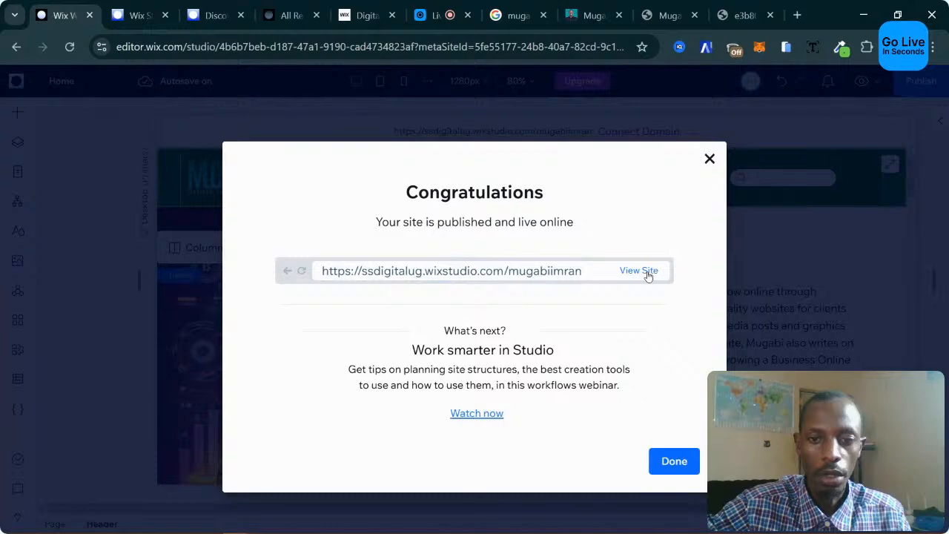
# Click Done on the Congratulations dialog confirming the site is published and live.
pyautogui.click(672, 463)
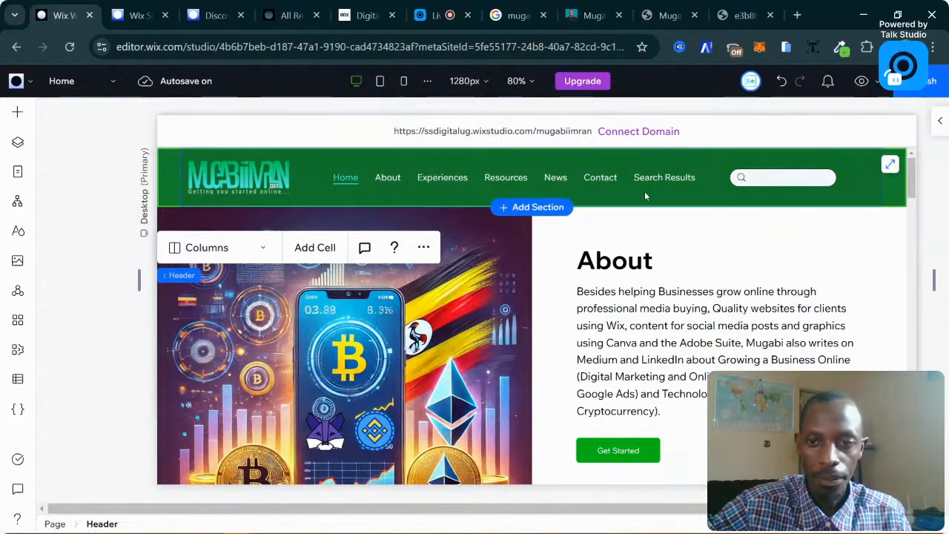
pyautogui.click(592, 14)
pyautogui.scroll(5, 498, 313)
pyautogui.scroll(5, 498, 319)
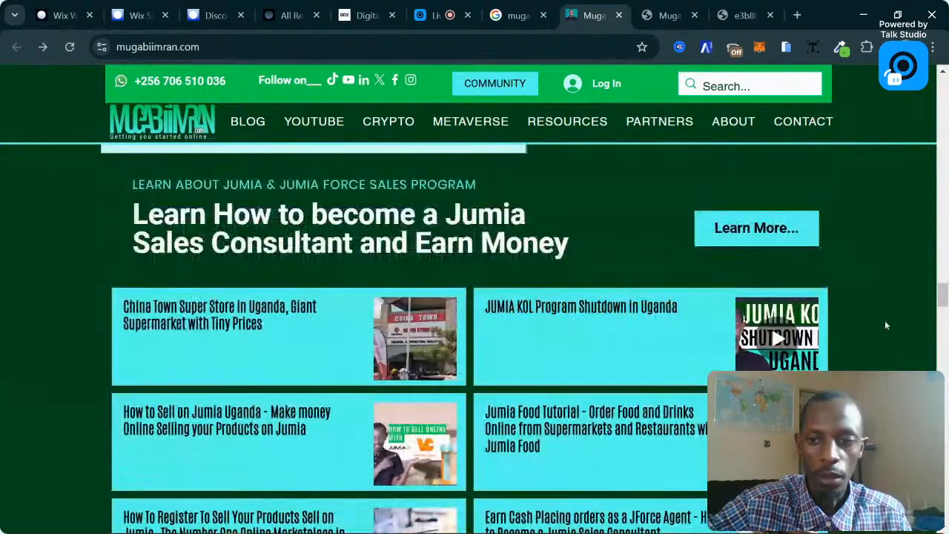
pyautogui.moveTo(946, 295); pyautogui.dragTo(942, 82)
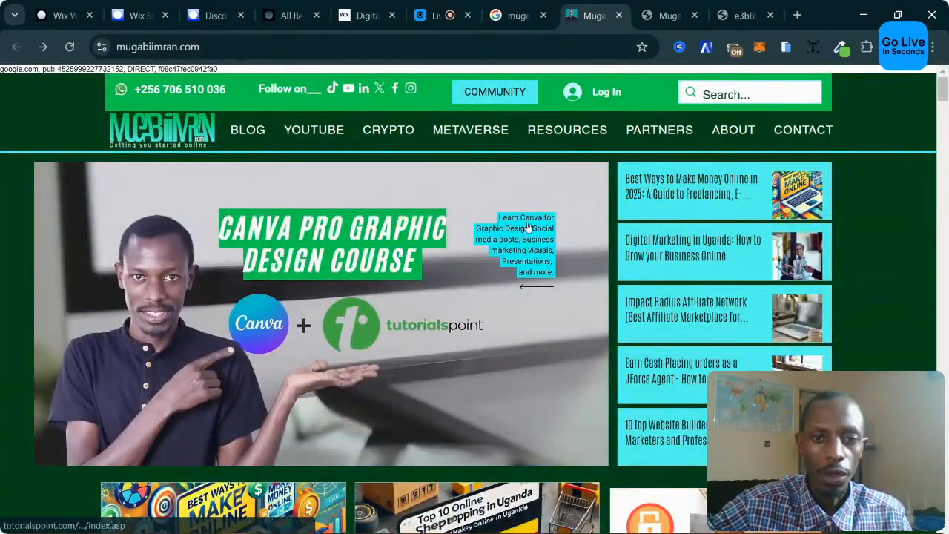
pyautogui.moveTo(249, 137)
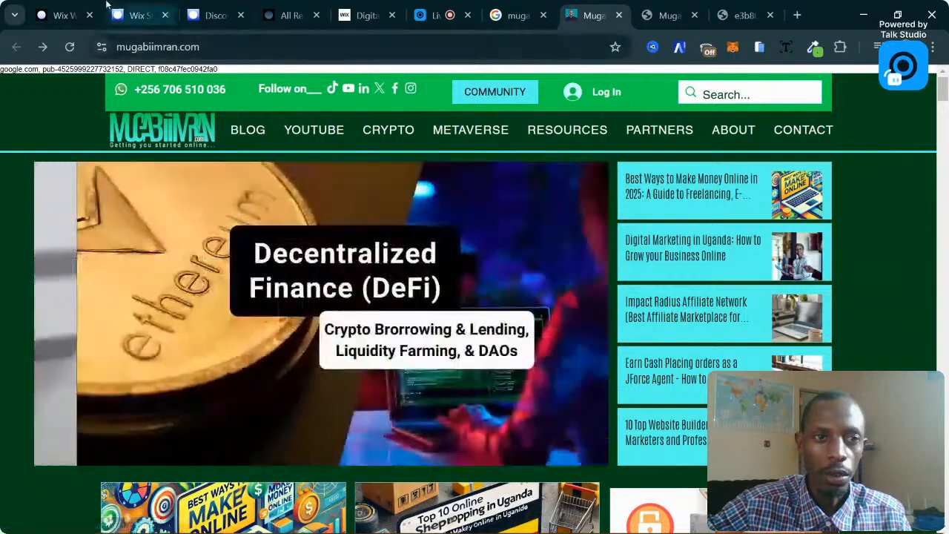
pyautogui.click(137, 15)
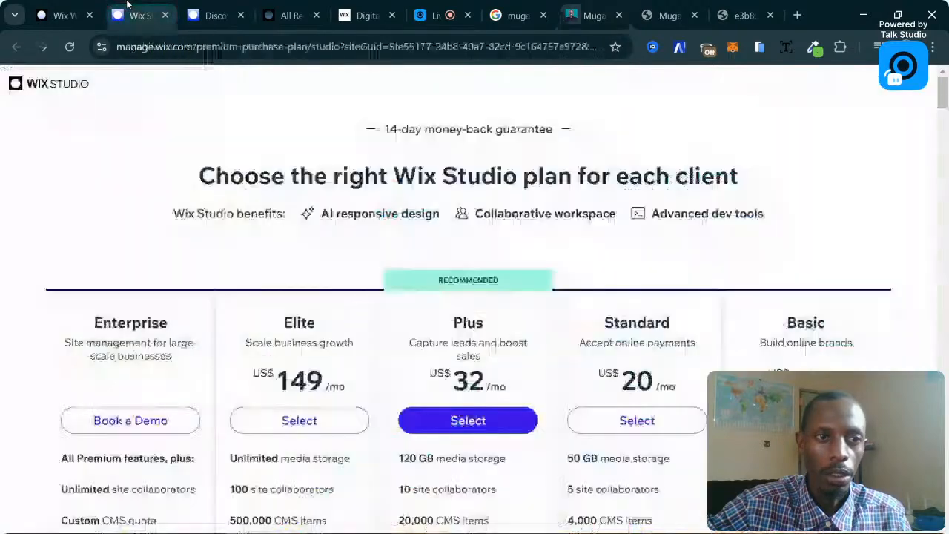
pyautogui.click(83, 6)
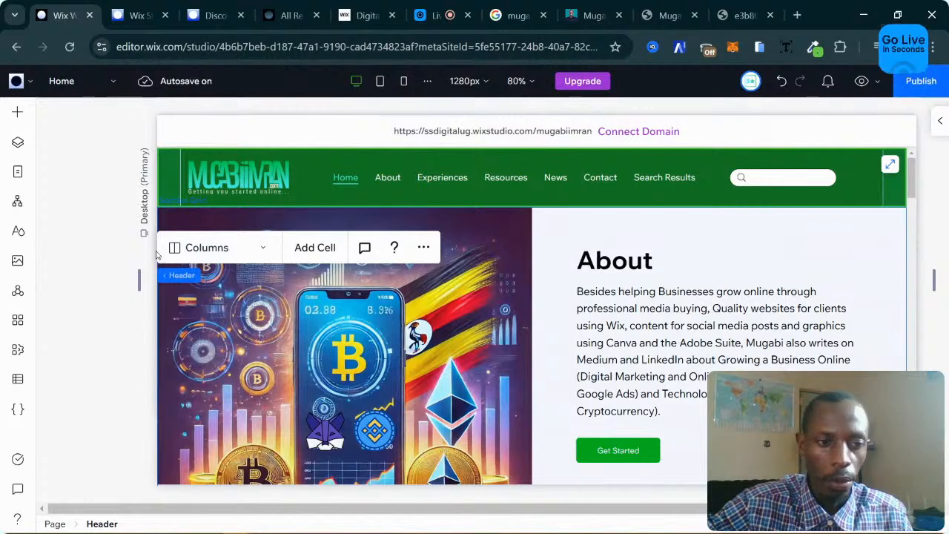
# Check the pages list, then preview the Vertical Menus, Anchor Menus and Breadcrumbs designs in Add Elements.
pyautogui.click(17, 172)
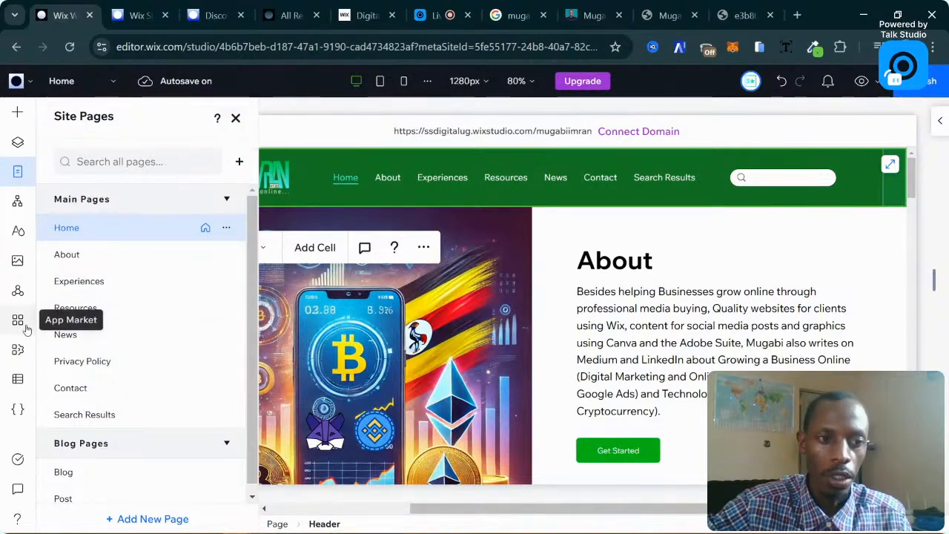
pyautogui.click(17, 116)
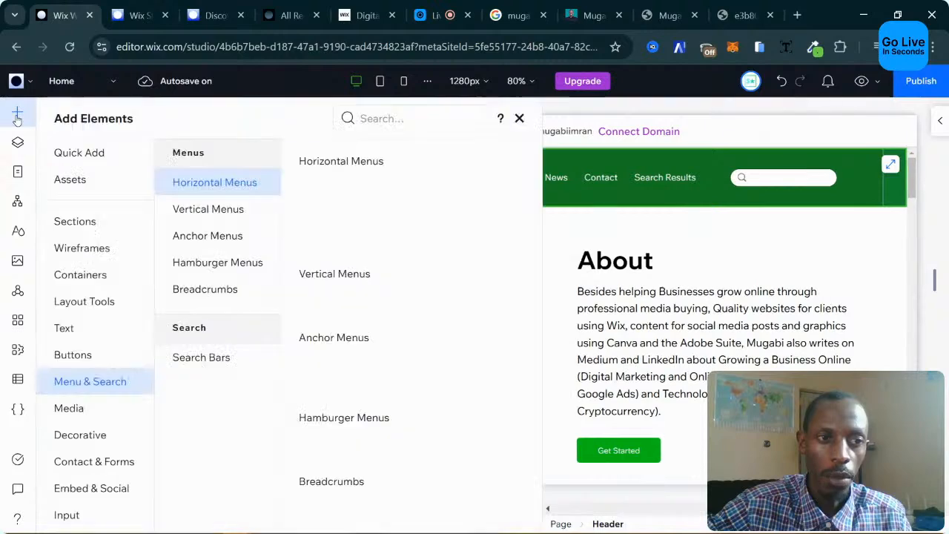
pyautogui.scroll(-3, 144, 329)
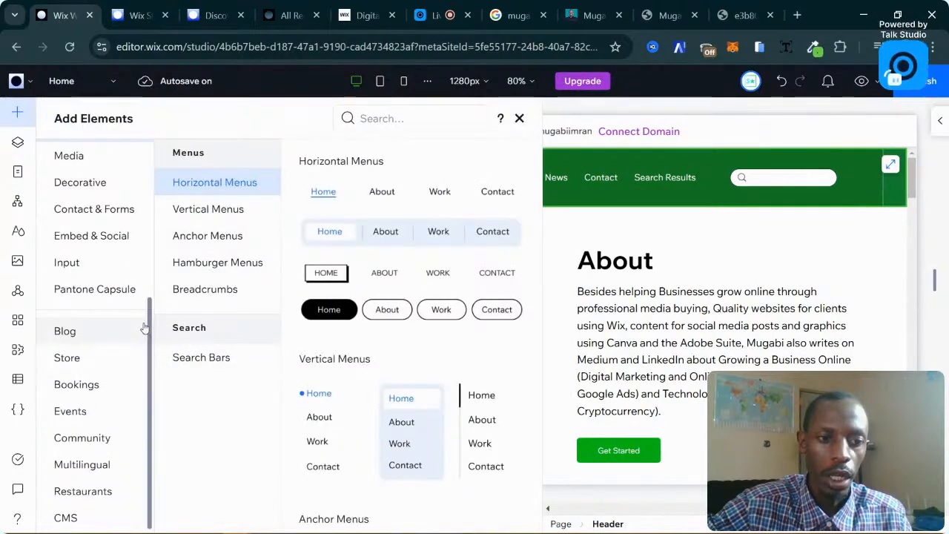
pyautogui.scroll(3, 111, 352)
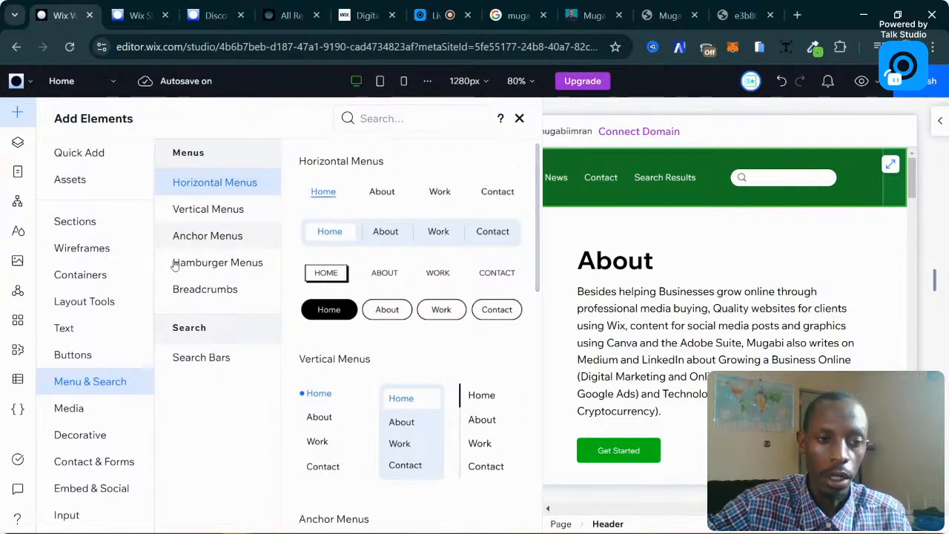
pyautogui.click(207, 218)
pyautogui.click(215, 243)
pyautogui.click(206, 289)
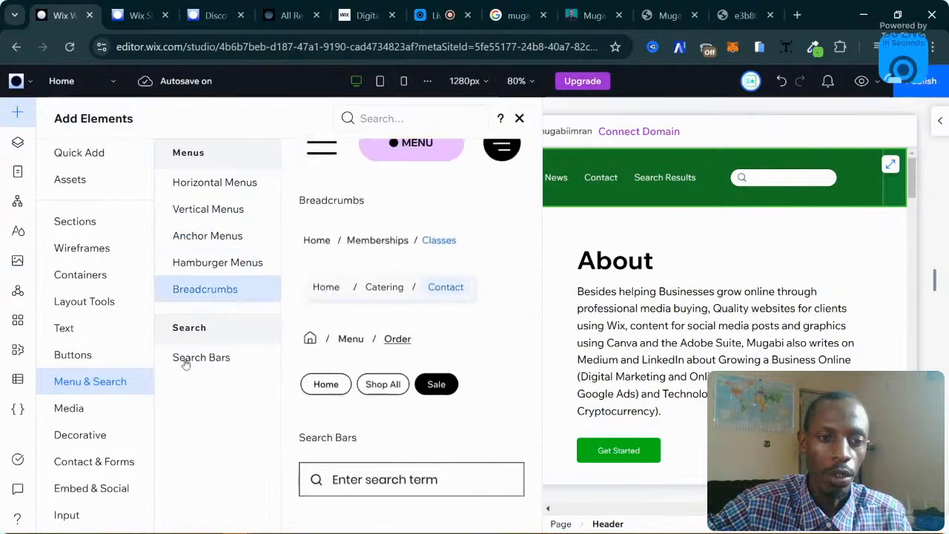
# Preview the Buttons, Pay Buttons, Collapsible Text, Text Marquee and Text Mask designs, then return to Quick Add.
pyautogui.click(101, 356)
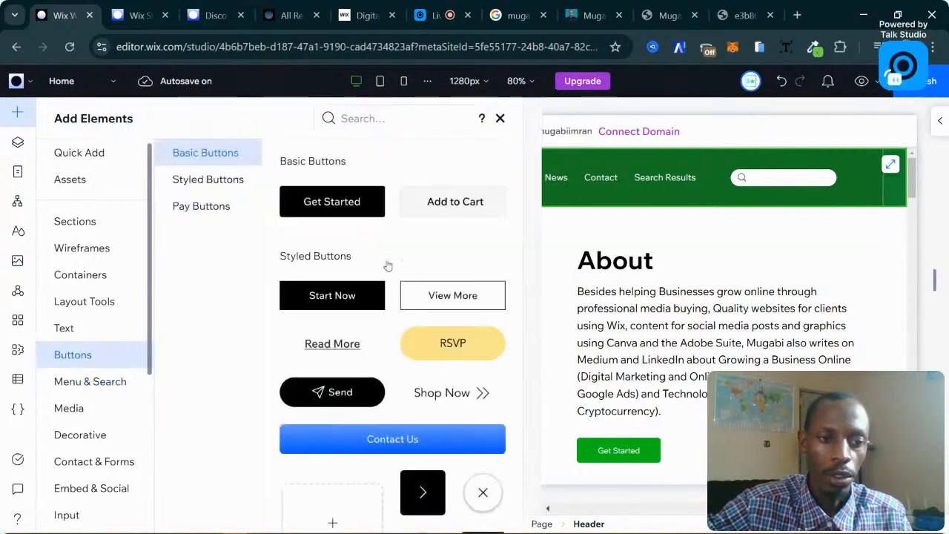
pyautogui.click(201, 205)
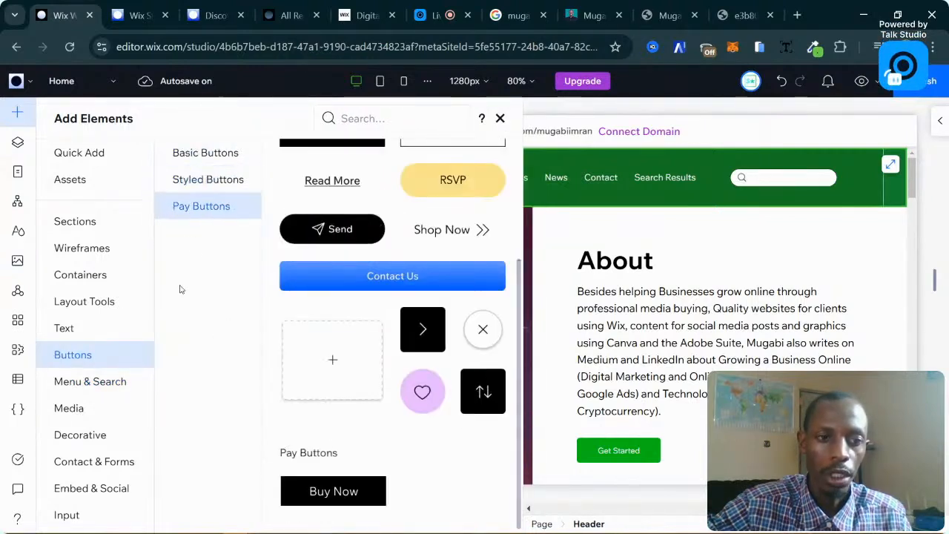
pyautogui.click(66, 328)
pyautogui.click(227, 184)
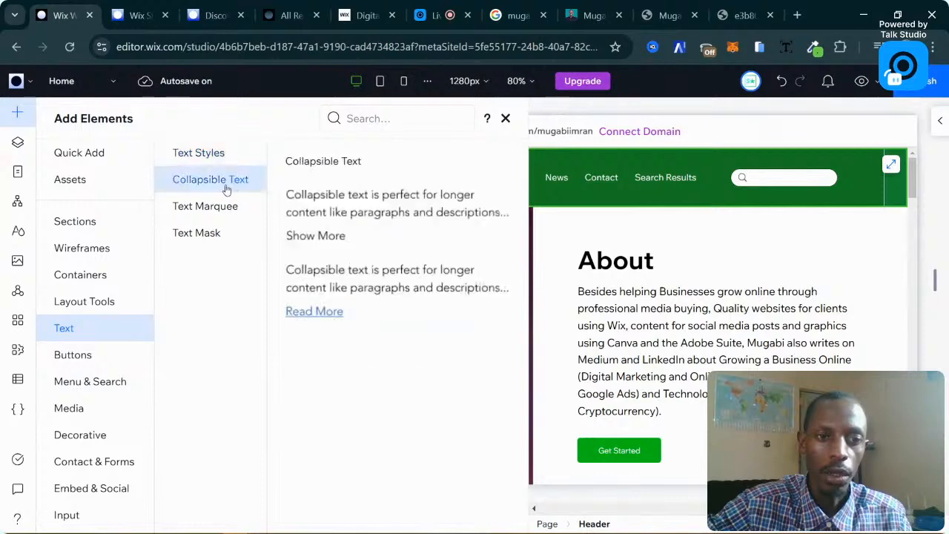
pyautogui.click(227, 206)
pyautogui.click(218, 233)
pyautogui.scroll(-8, 326, 266)
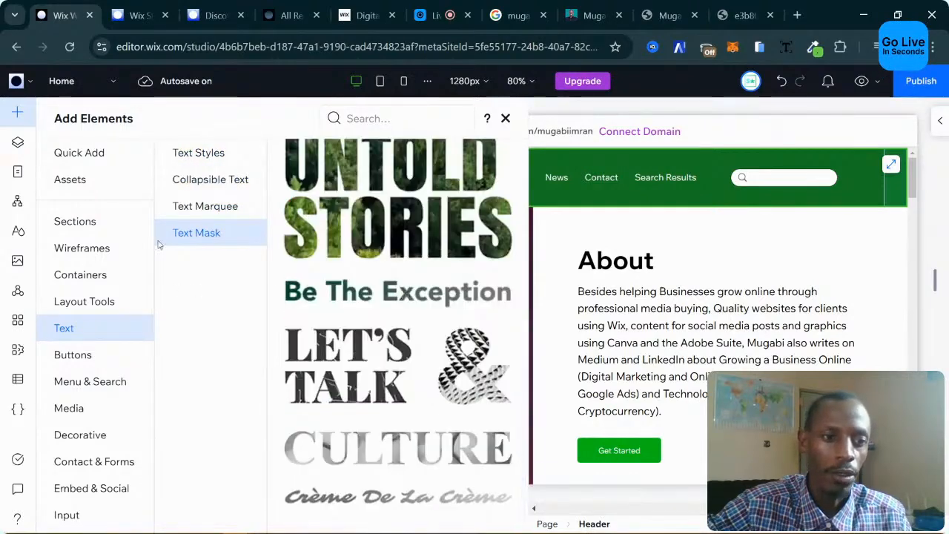
pyautogui.click(91, 153)
pyautogui.click(118, 379)
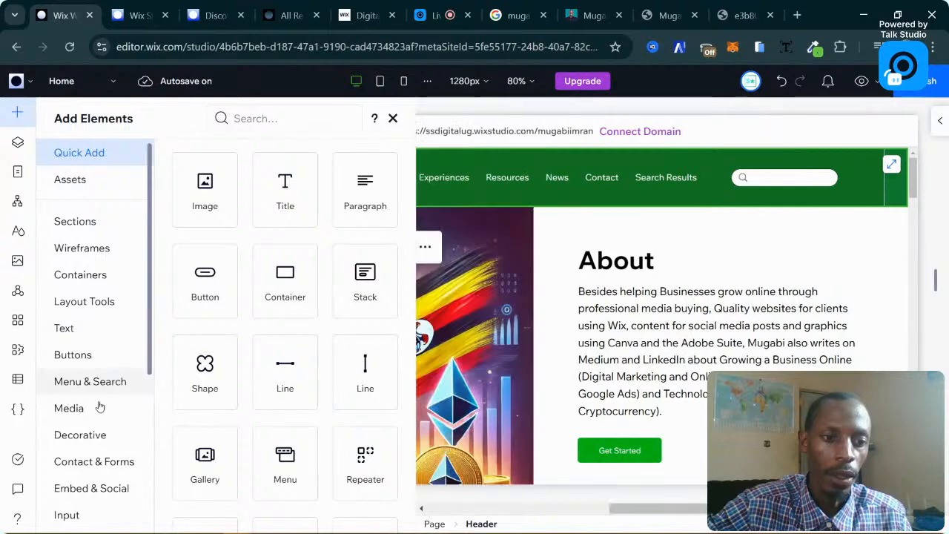
# Scroll through the Media elements in the element library.
pyautogui.click(93, 409)
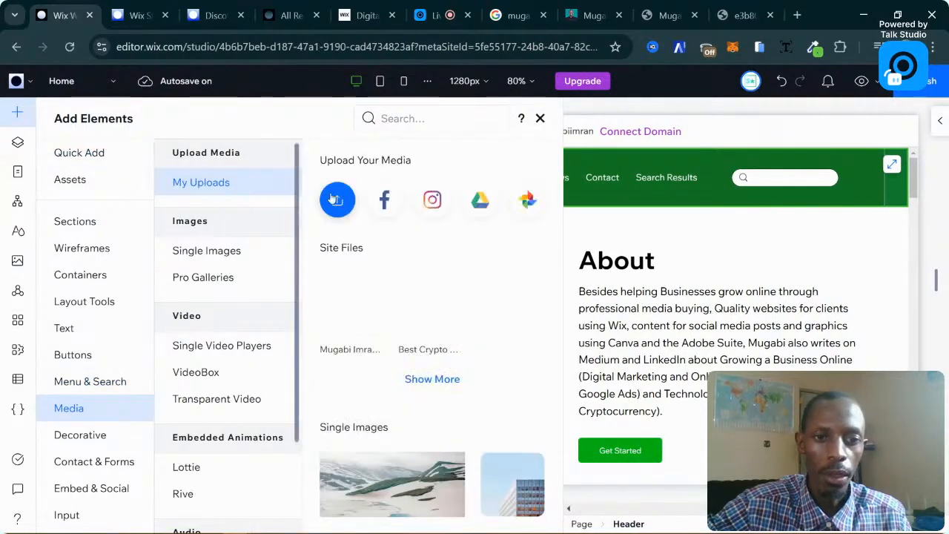
pyautogui.scroll(-10, 501, 321)
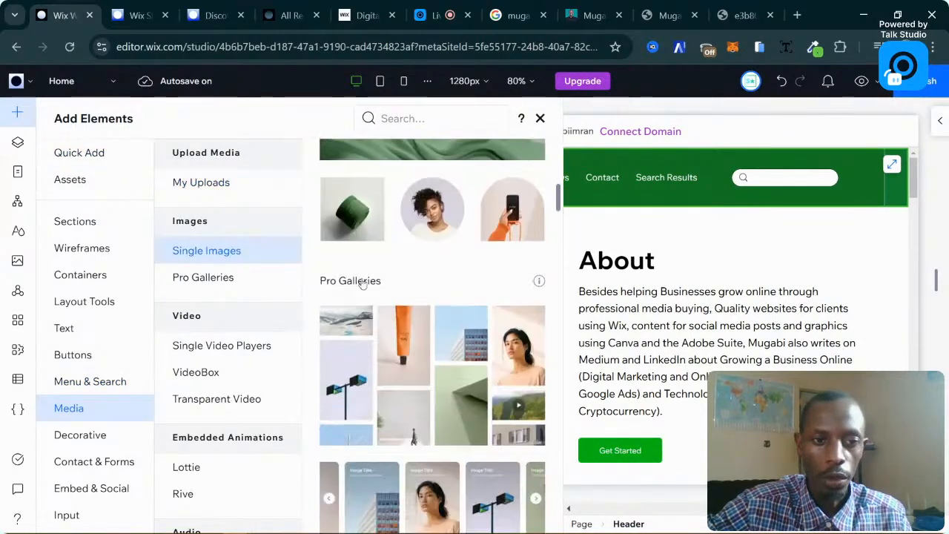
pyautogui.scroll(7, 472, 282)
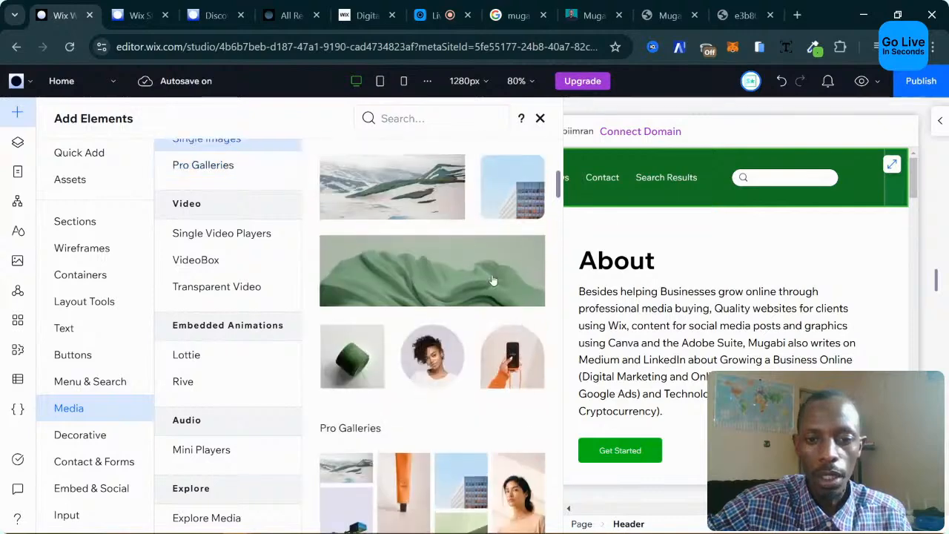
pyautogui.scroll(-4, 482, 276)
pyautogui.scroll(2, 226, 284)
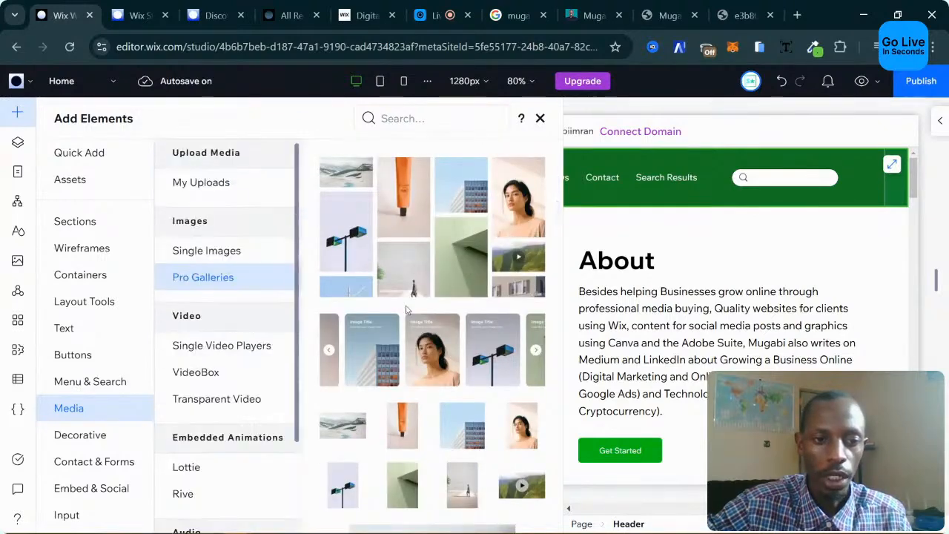
pyautogui.scroll(-5, 454, 296)
pyautogui.scroll(-10, 455, 295)
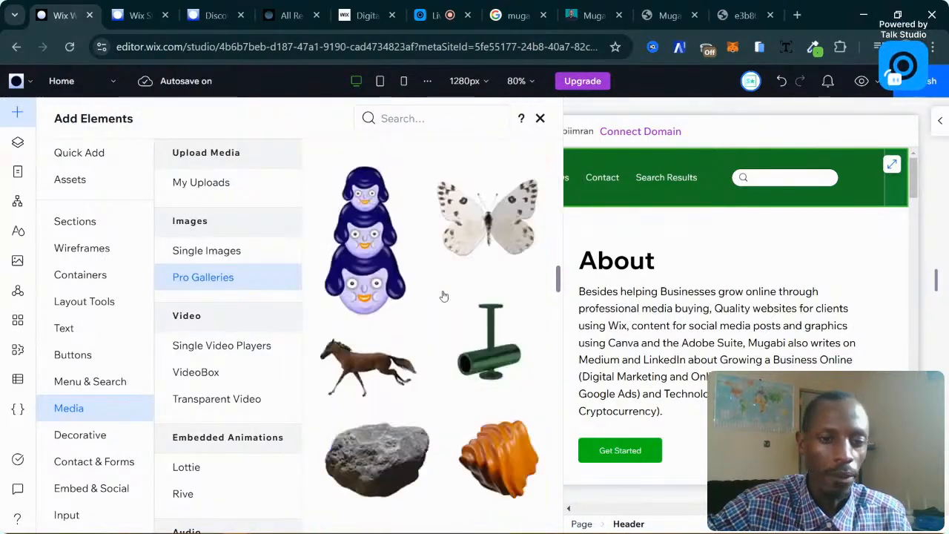
pyautogui.scroll(-10, 453, 362)
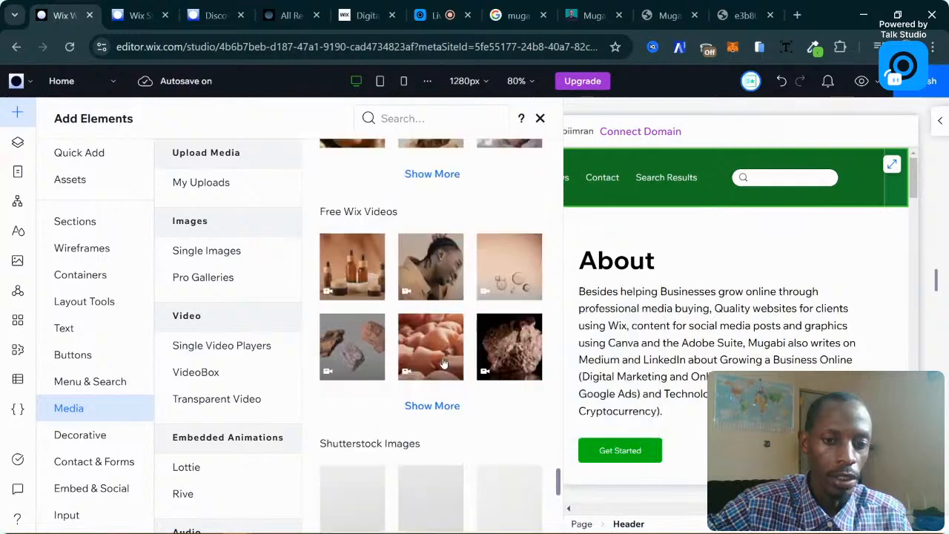
pyautogui.scroll(10, 467, 361)
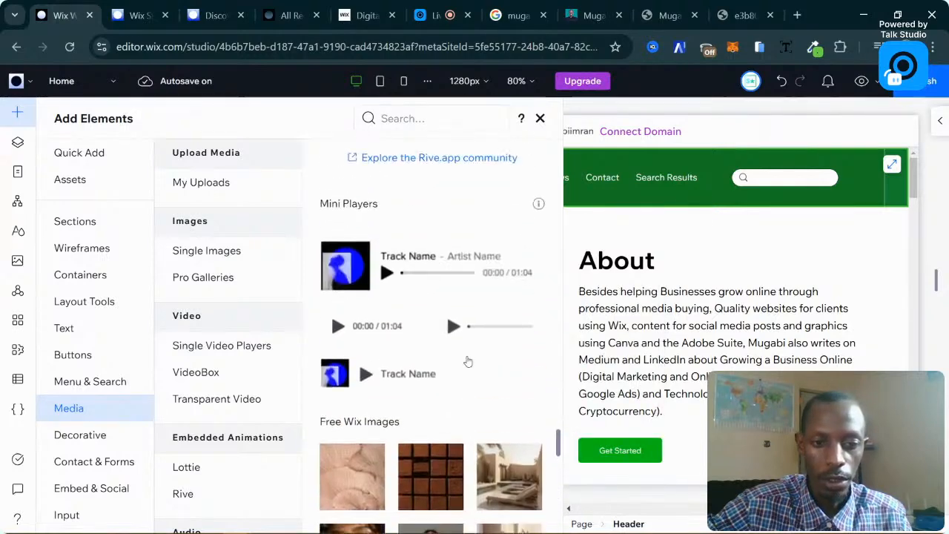
pyautogui.scroll(6, 467, 361)
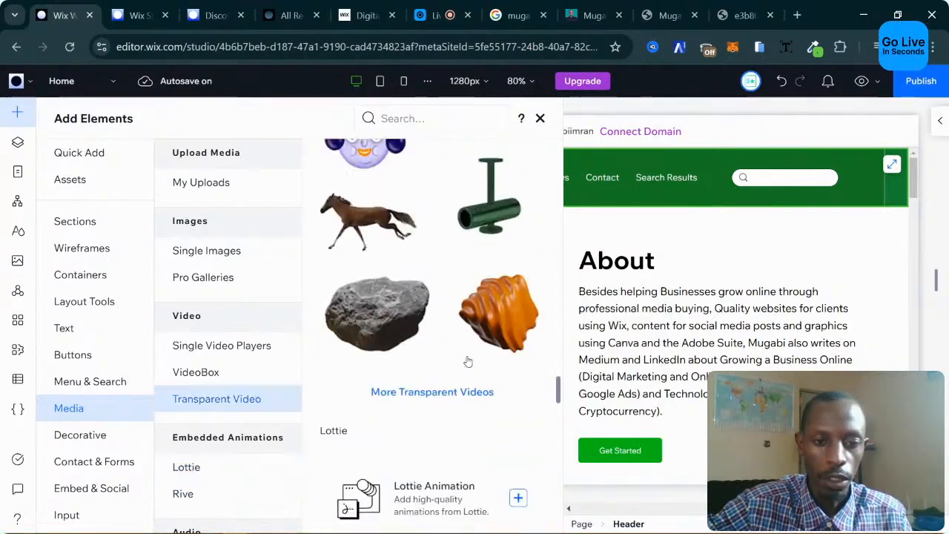
pyautogui.scroll(6, 461, 361)
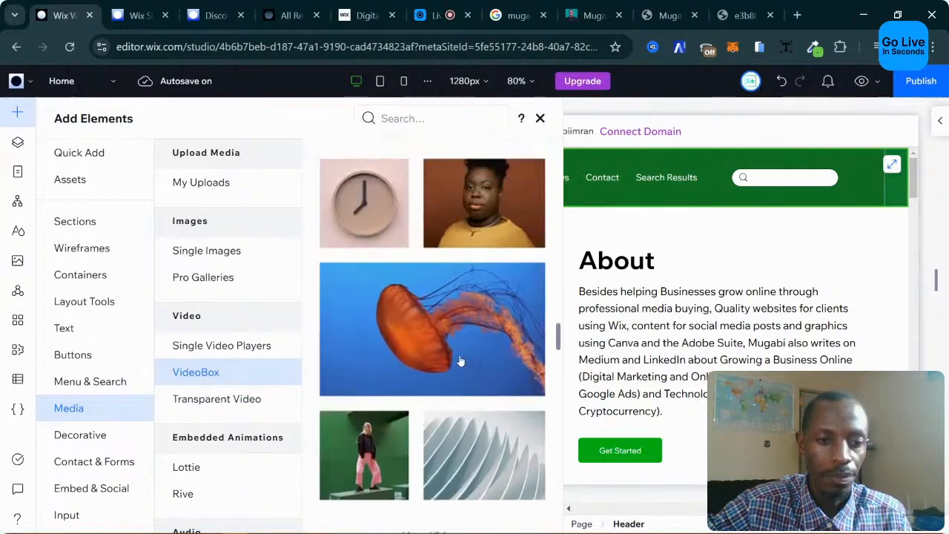
pyautogui.scroll(3, 419, 333)
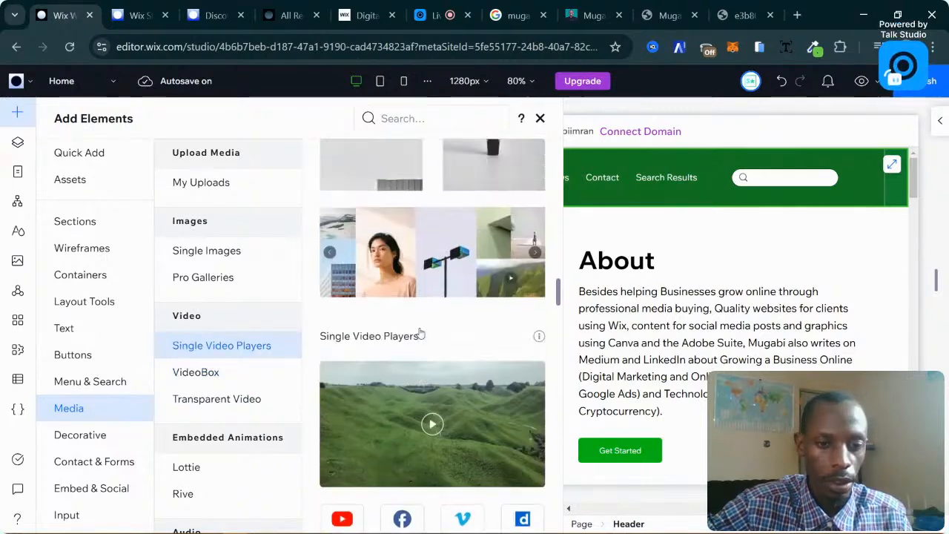
pyautogui.scroll(3, 477, 329)
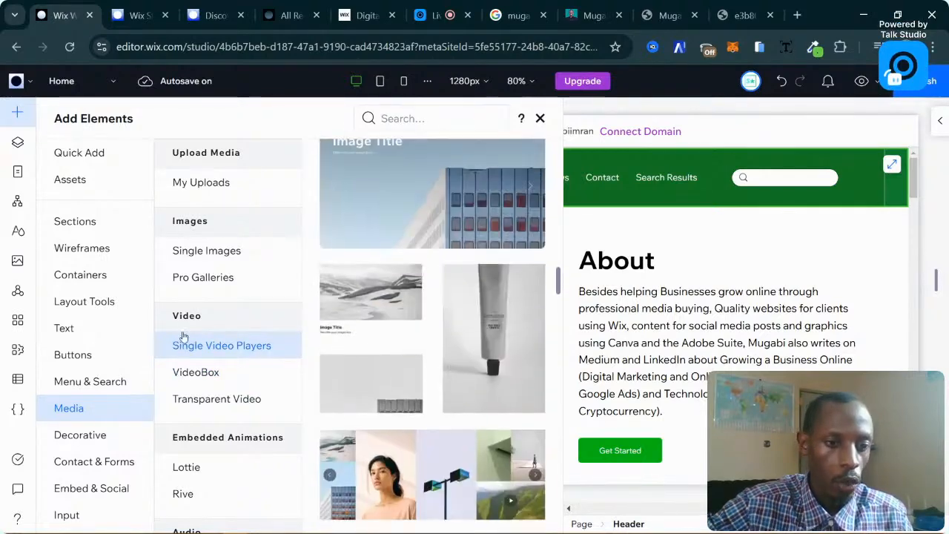
# Look at the Menu & Search and designed Sections elements, then close the library.
pyautogui.click(90, 381)
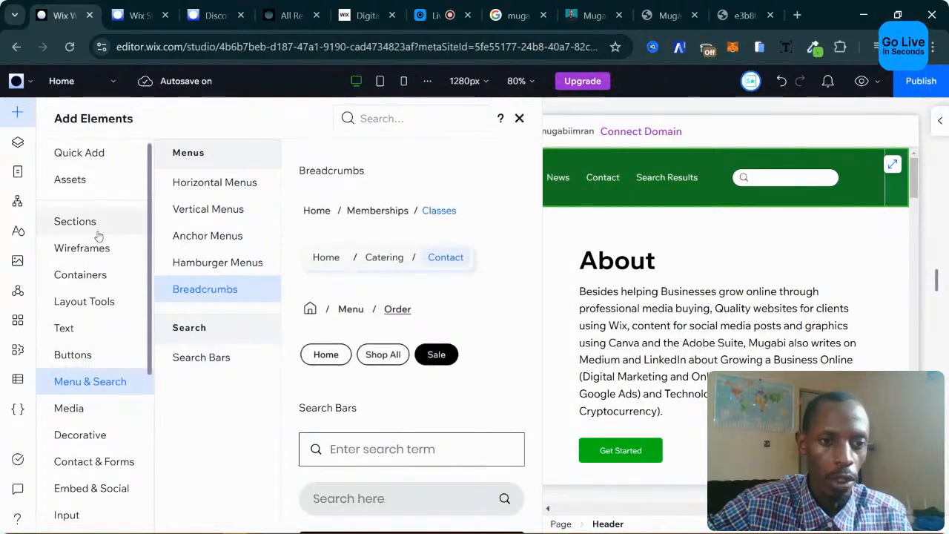
pyautogui.click(70, 226)
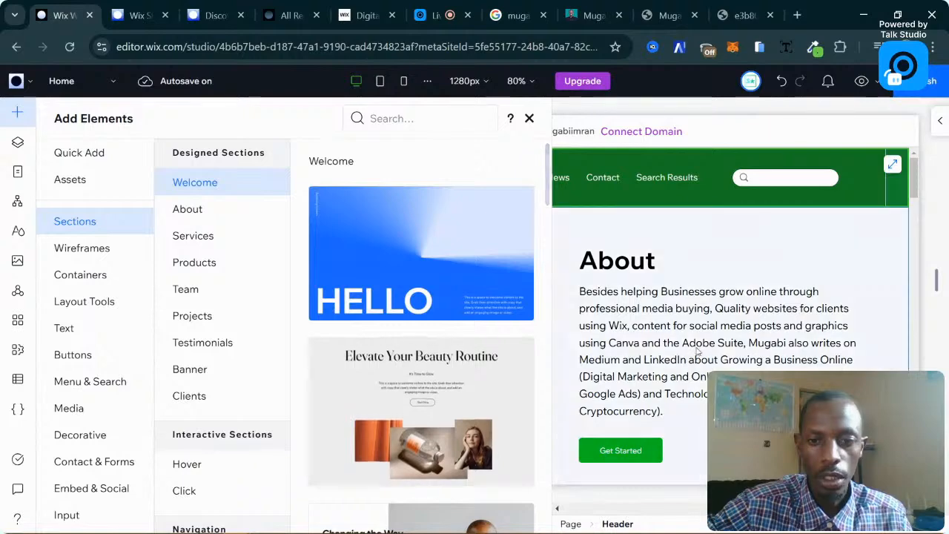
pyautogui.scroll(-6, 697, 352)
pyautogui.scroll(-8, 498, 313)
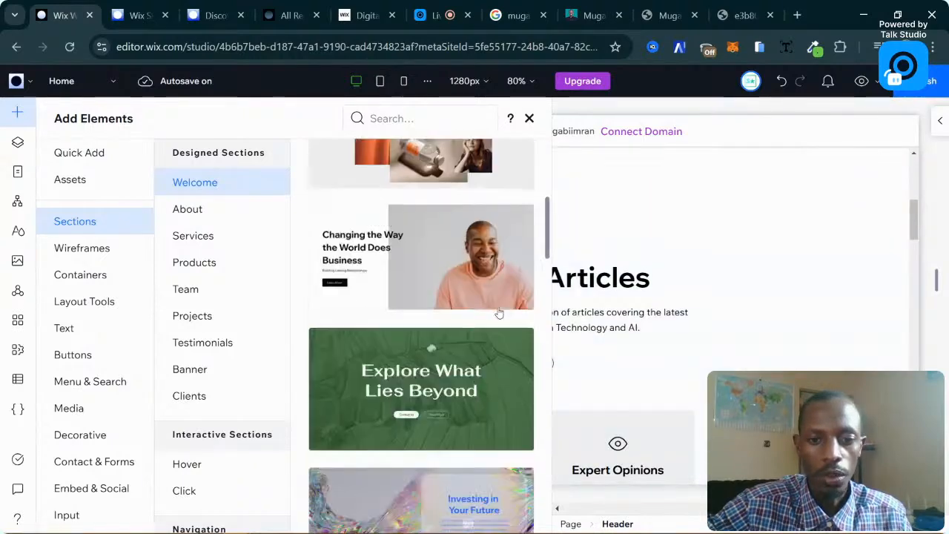
pyautogui.click(529, 116)
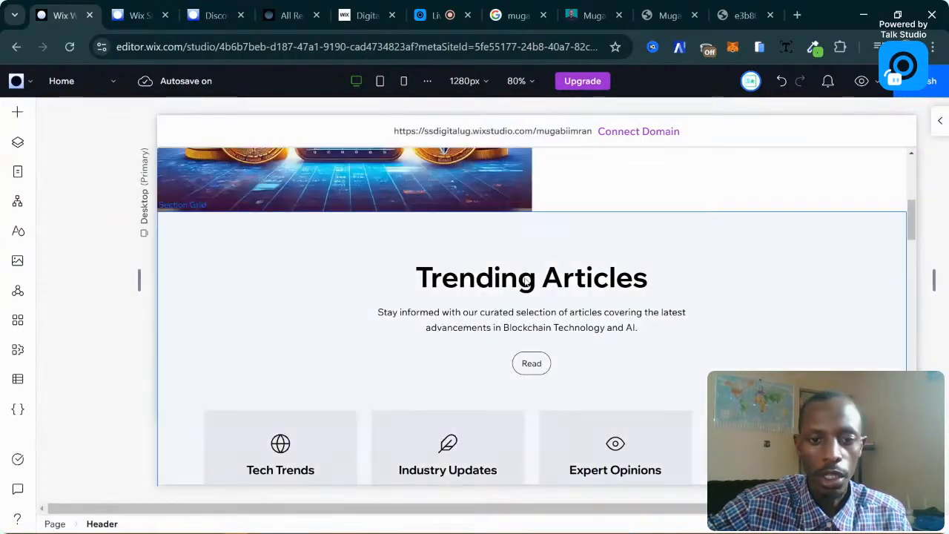
pyautogui.scroll(-4, 354, 278)
pyautogui.scroll(3, 364, 275)
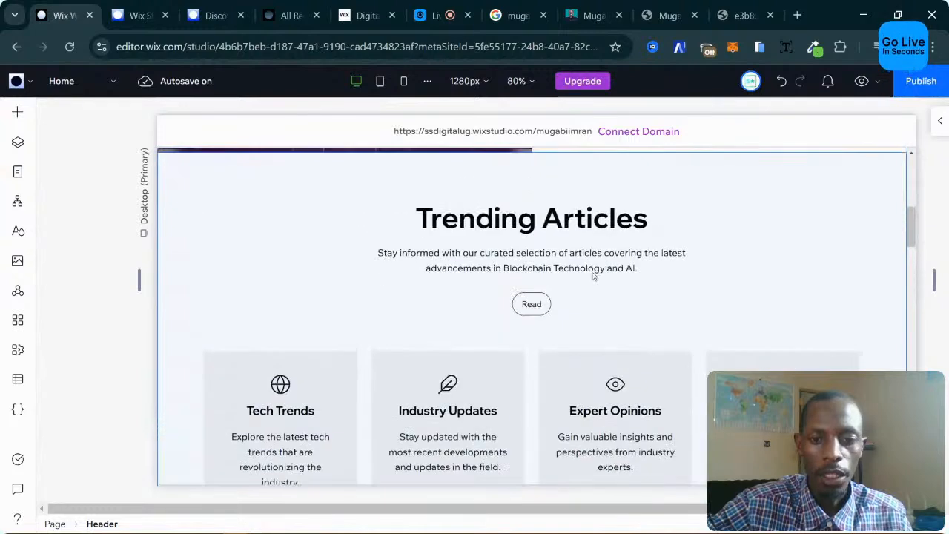
pyautogui.click(746, 243)
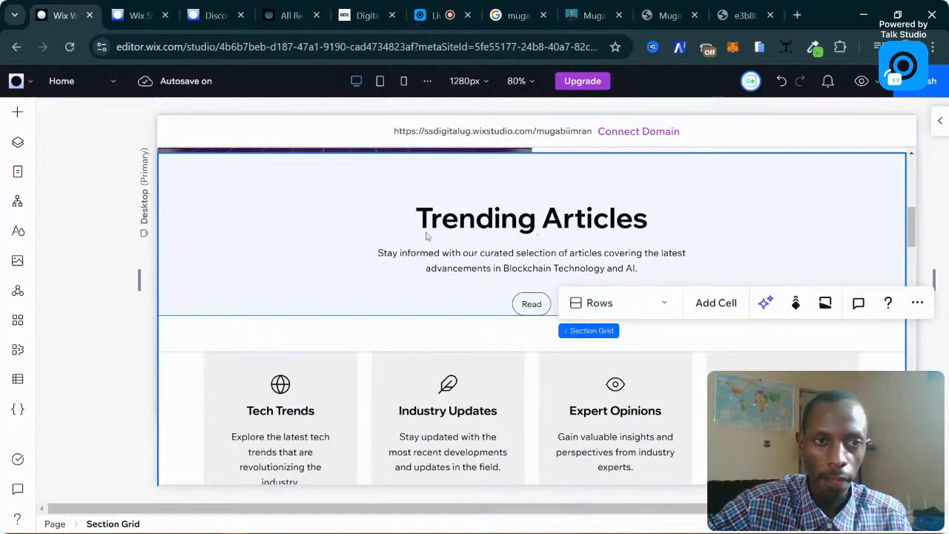
pyautogui.scroll(-2, 614, 259)
pyautogui.scroll(4, 615, 258)
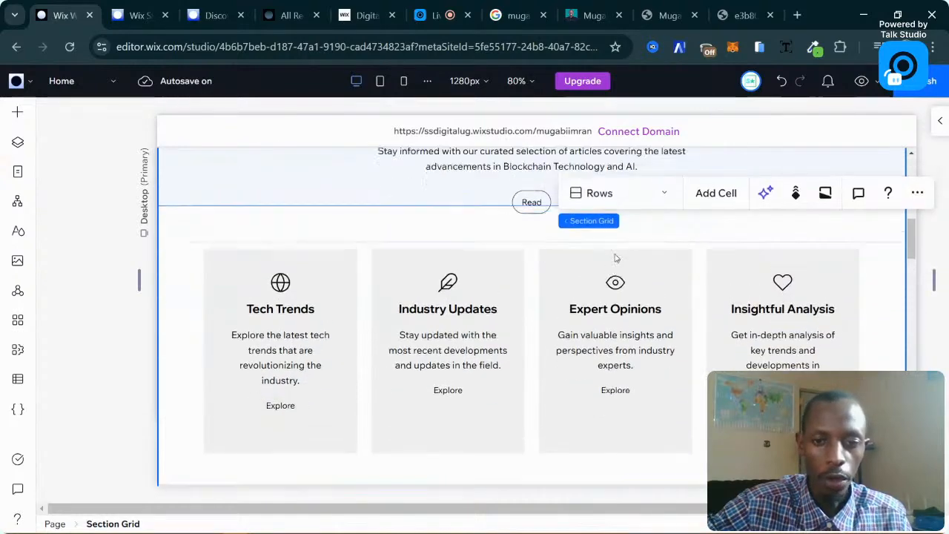
pyautogui.scroll(-3, 615, 258)
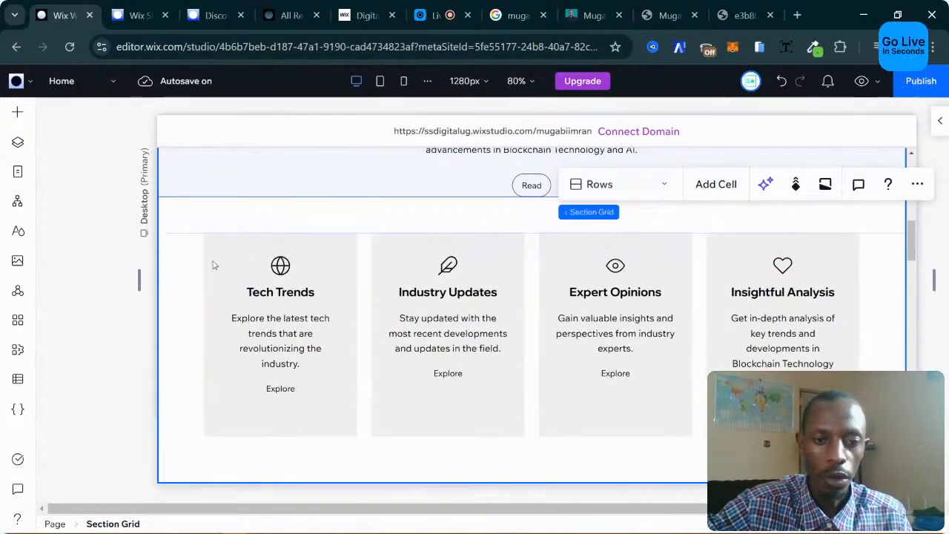
pyautogui.scroll(3, 491, 268)
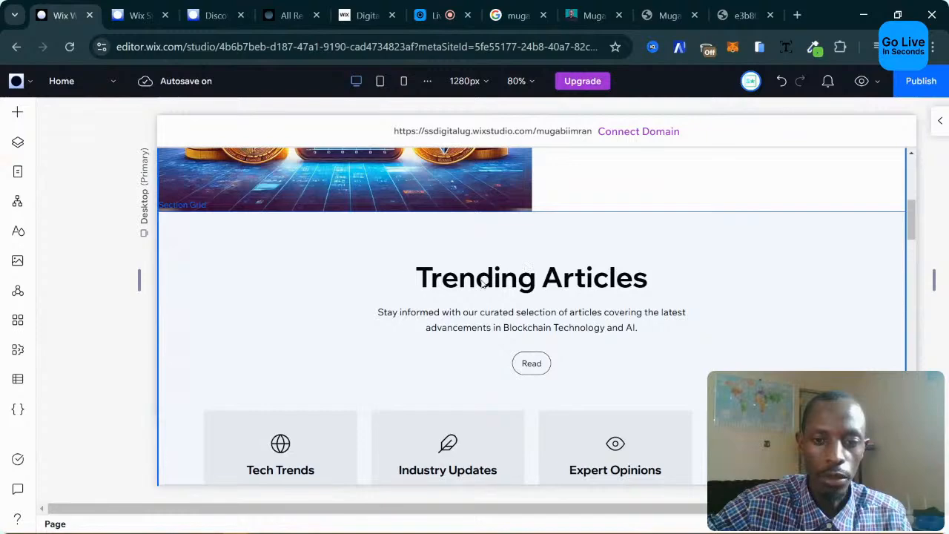
pyautogui.scroll(-10, 571, 332)
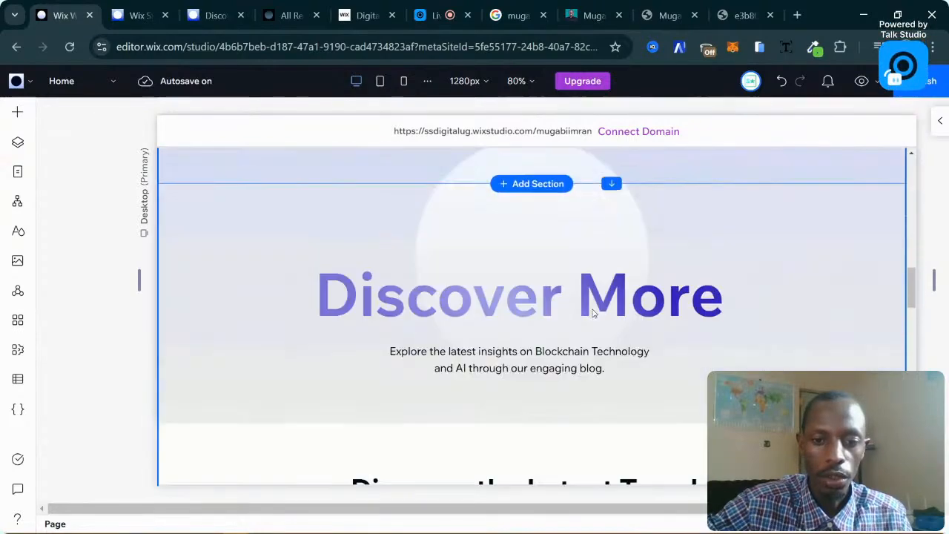
pyautogui.scroll(-15, 488, 287)
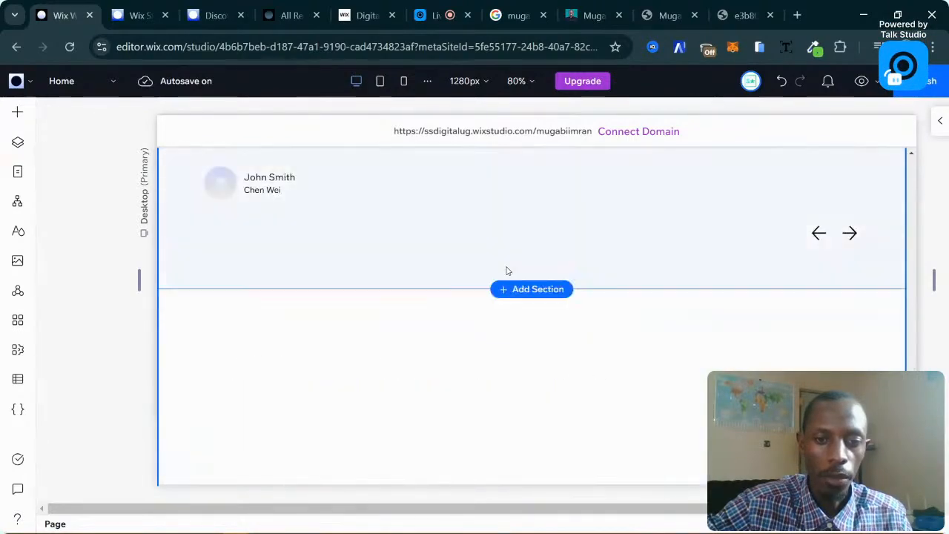
pyautogui.scroll(3, 508, 270)
pyautogui.scroll(3, 385, 222)
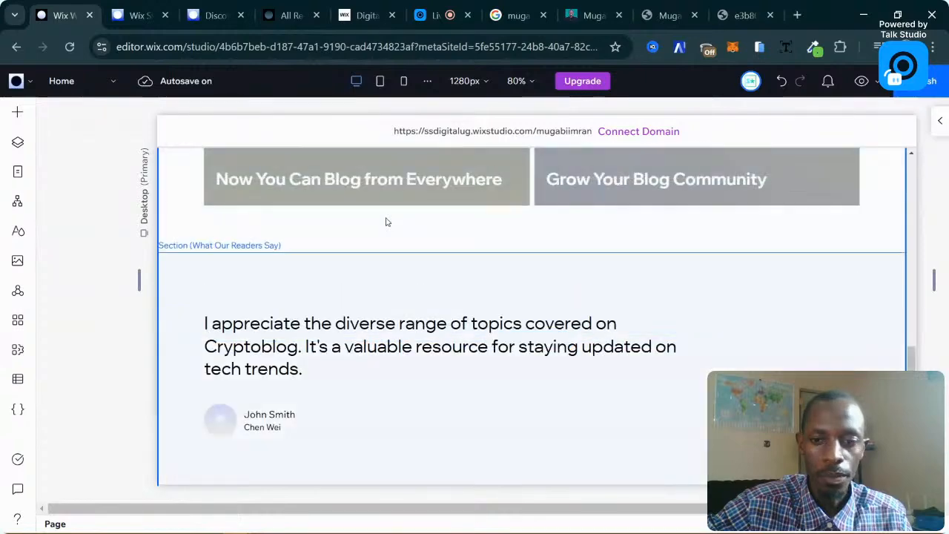
pyautogui.scroll(-6, 386, 221)
pyautogui.scroll(-1, 386, 221)
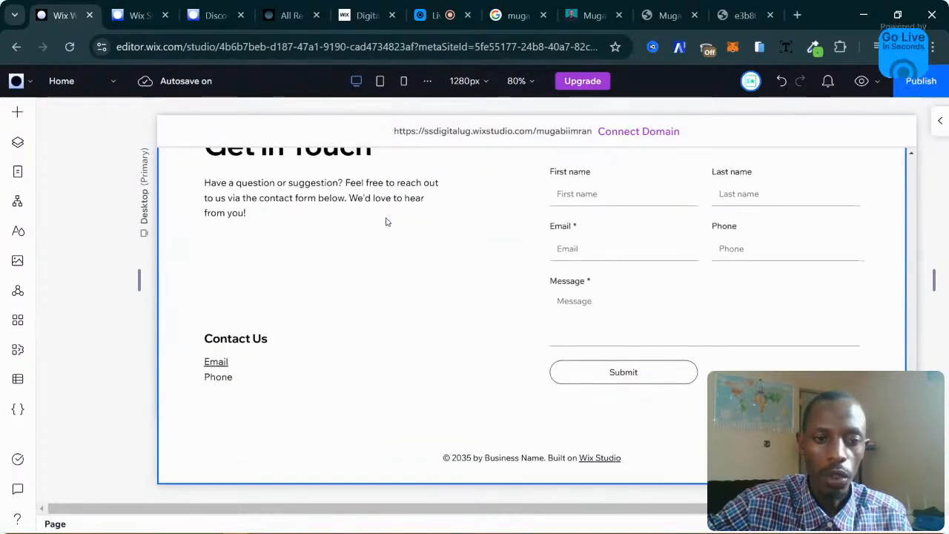
pyautogui.scroll(5, 385, 222)
pyautogui.scroll(12, 253, 215)
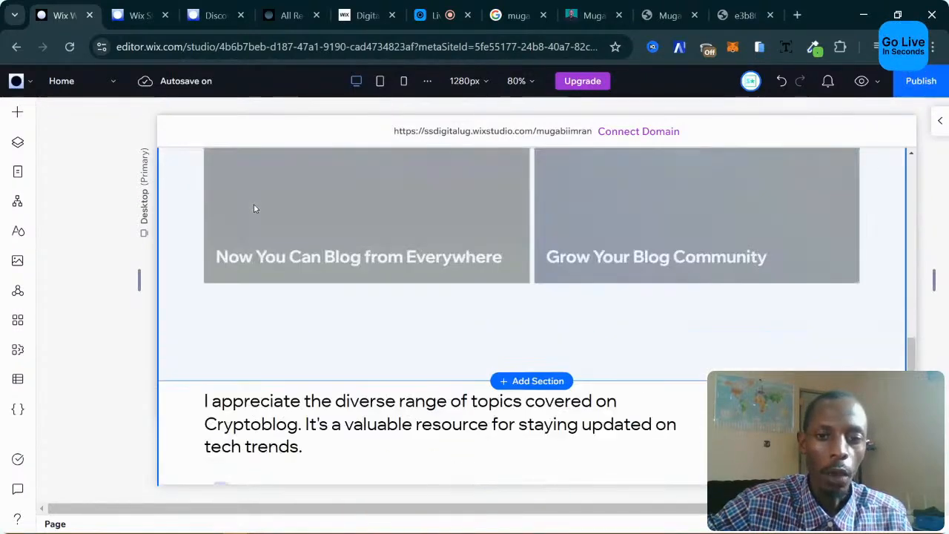
pyautogui.scroll(8, 253, 208)
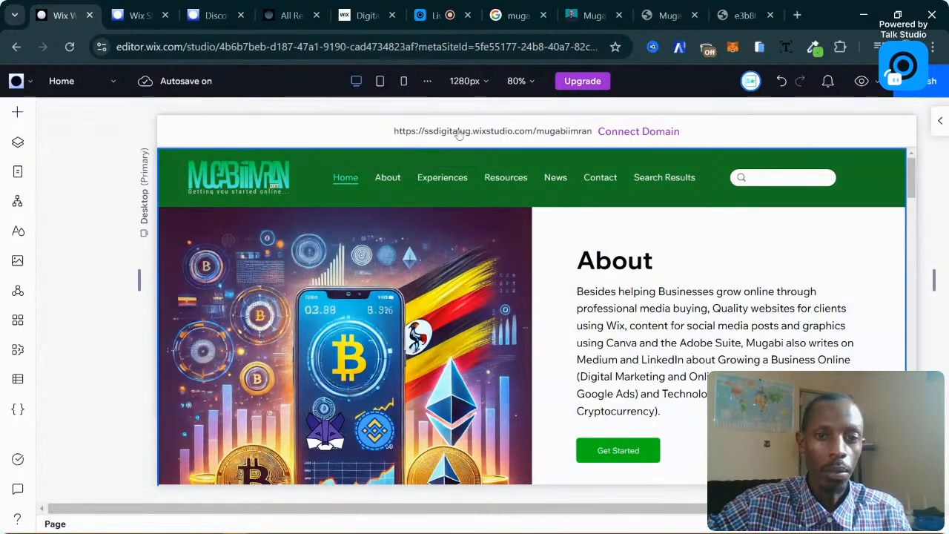
# Open Add Elements and preview the About and Services section designs.
pyautogui.click(18, 112)
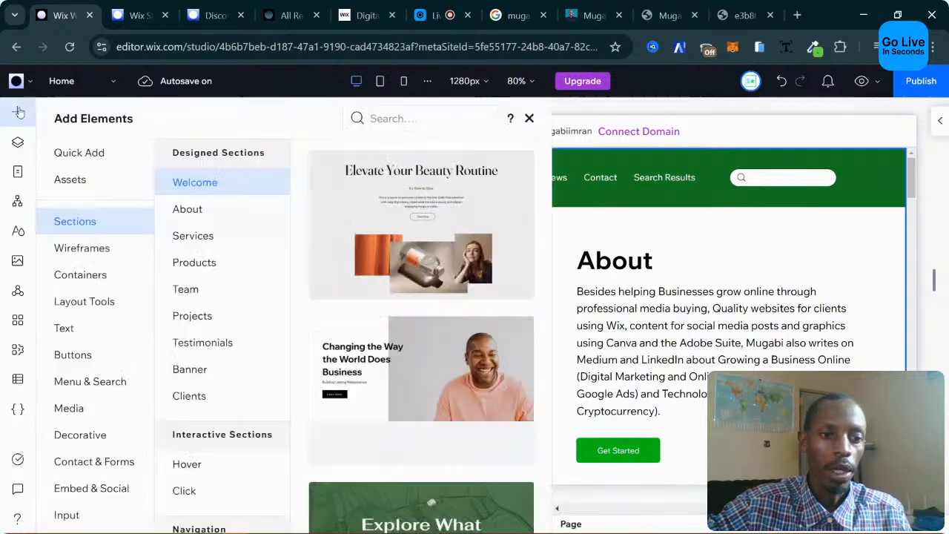
pyautogui.click(178, 212)
pyautogui.scroll(-5, 439, 258)
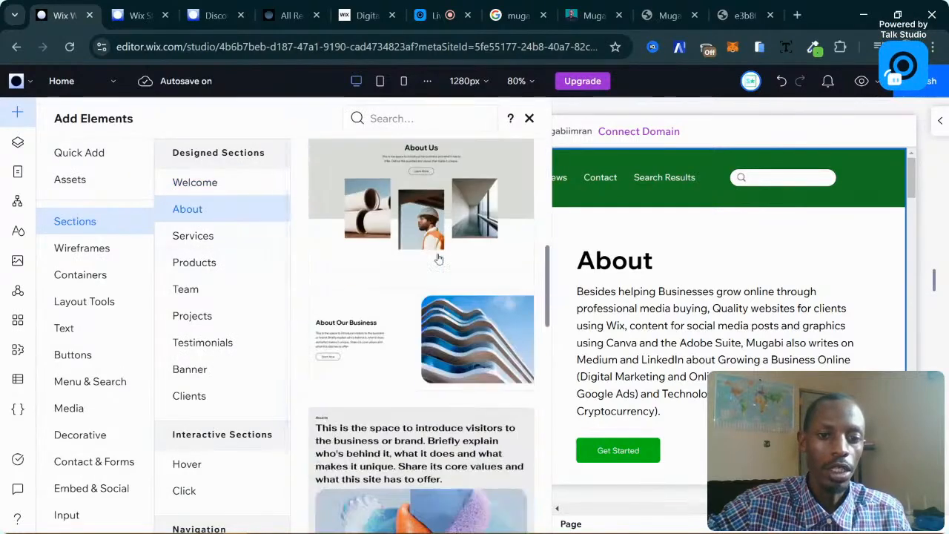
pyautogui.click(221, 243)
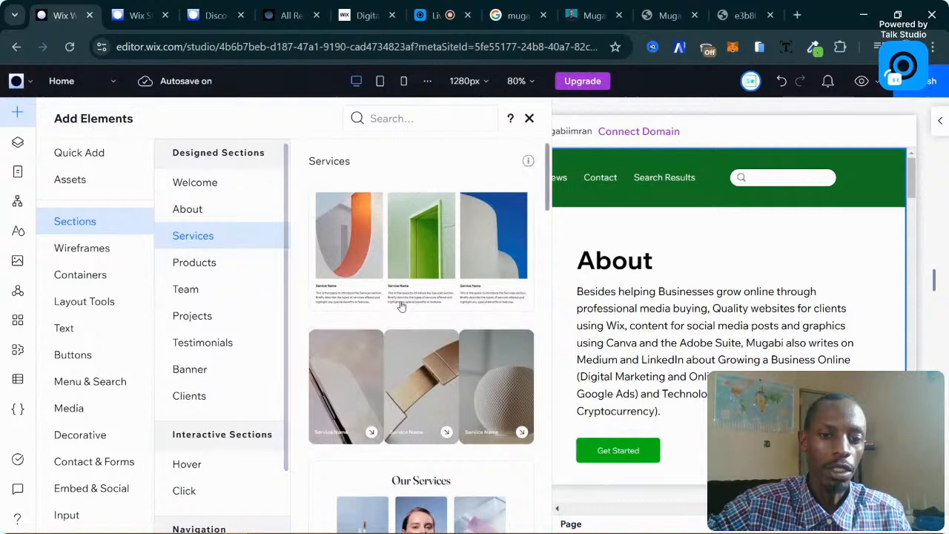
pyautogui.scroll(-5, 400, 307)
# Preview the Spotlight and Text wireframes and Post List (Sidebar) blog designs, ending on Store.
pyautogui.click(148, 249)
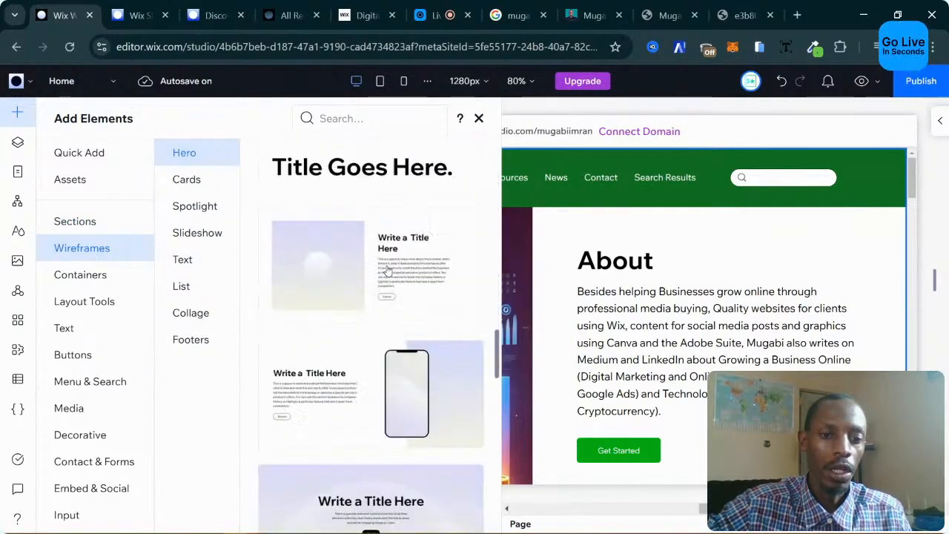
pyautogui.click(196, 210)
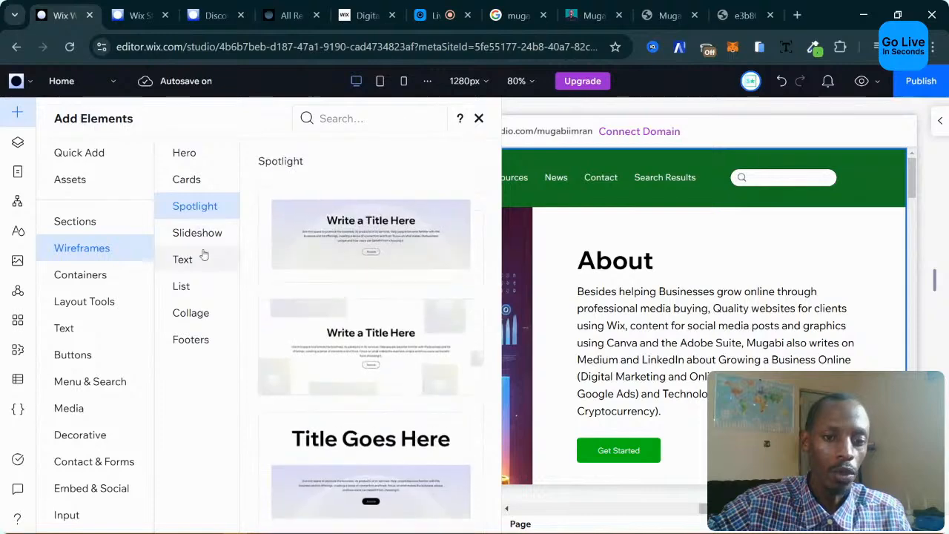
pyautogui.click(205, 258)
pyautogui.scroll(-3, 137, 378)
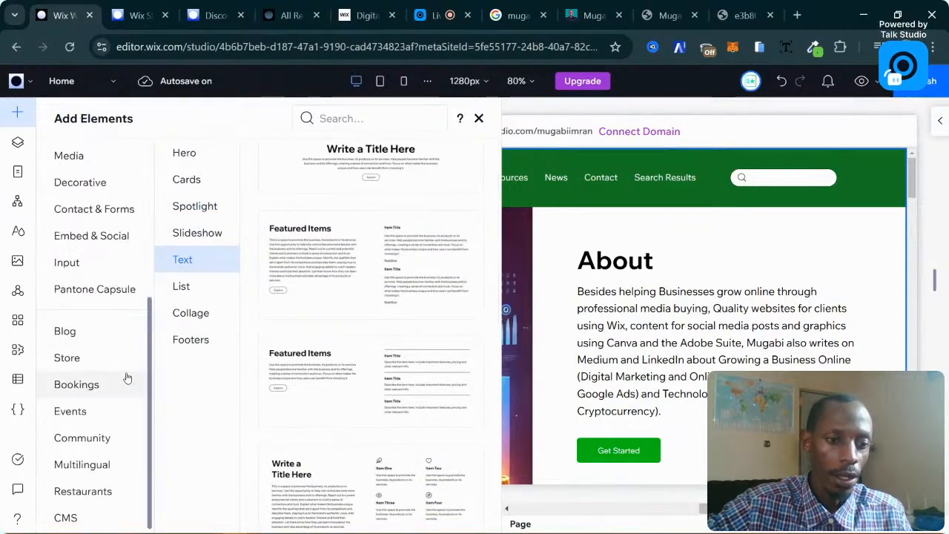
pyautogui.click(83, 338)
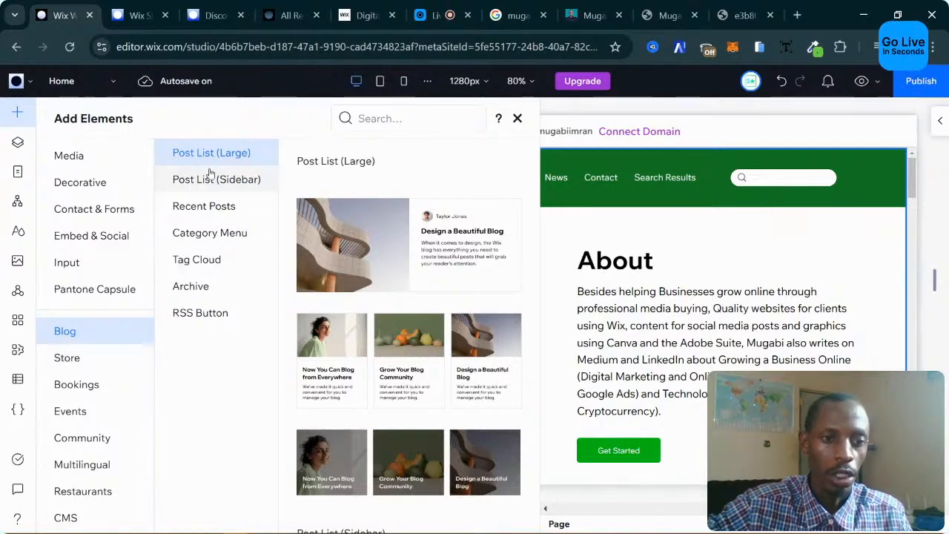
pyautogui.click(238, 178)
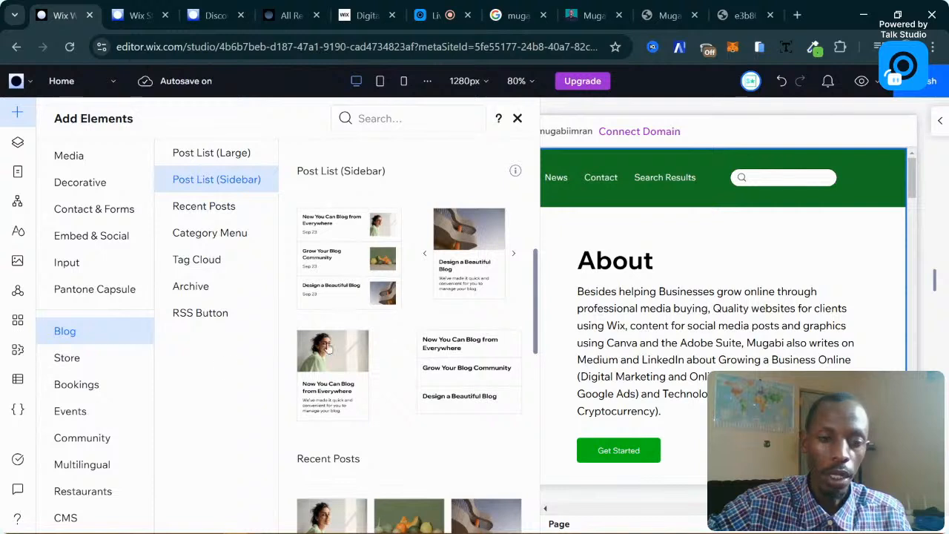
pyautogui.click(91, 357)
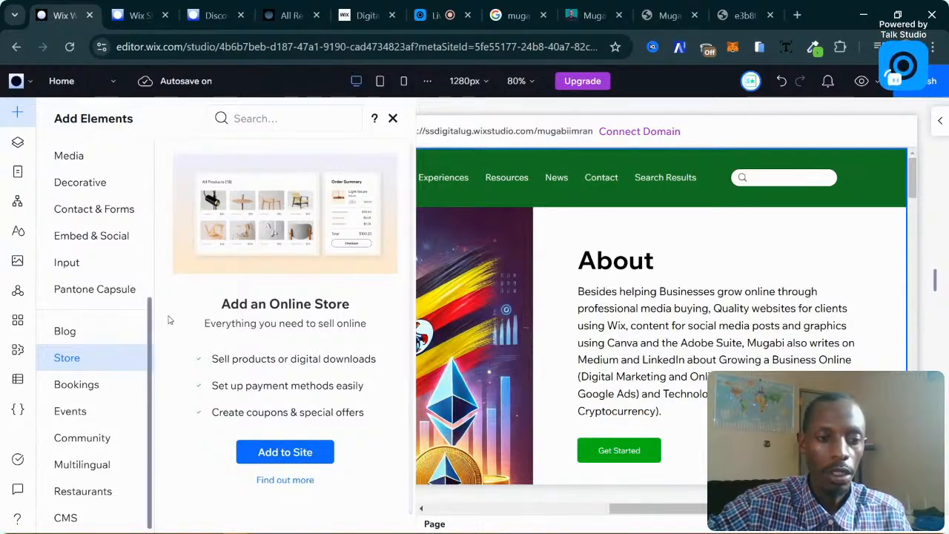
# Revisit Blog and Store, check the Events, Bookings and Community (Groups) add-ons, then open App Market.
pyautogui.click(65, 331)
pyautogui.click(90, 360)
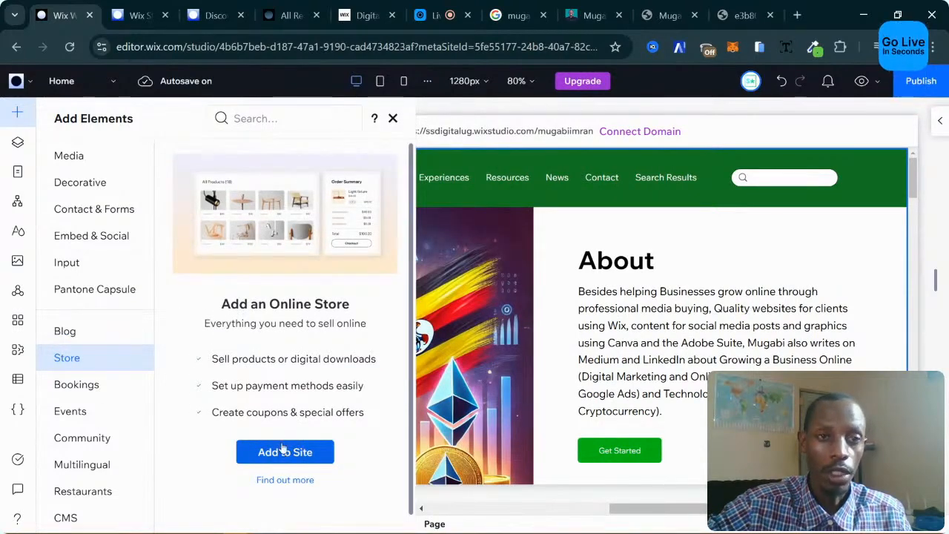
pyautogui.click(71, 410)
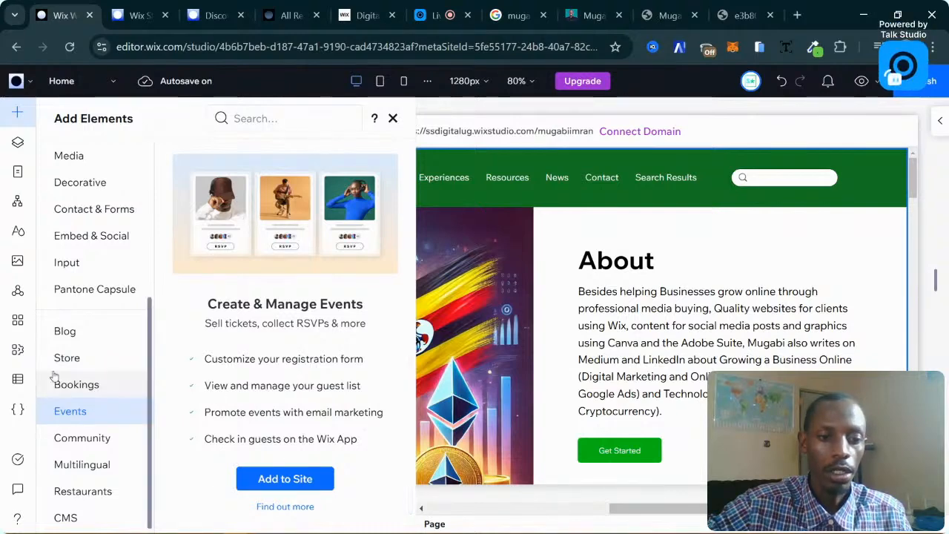
pyautogui.click(90, 386)
pyautogui.click(102, 437)
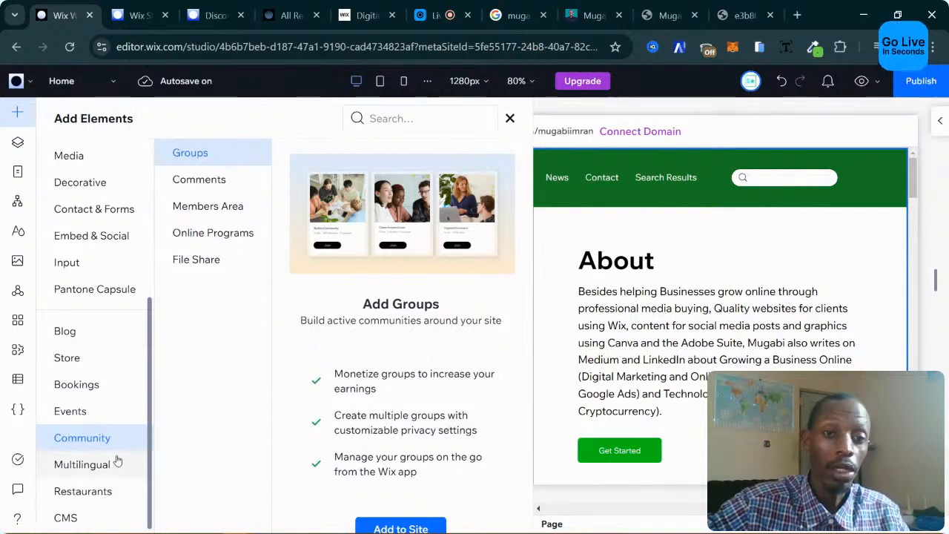
pyautogui.click(18, 321)
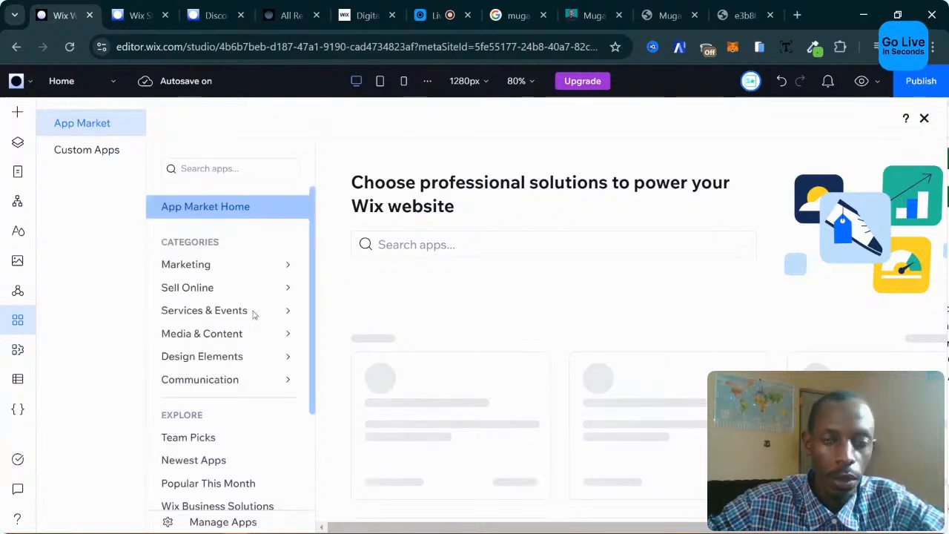
# Browse the App Market categories and list the 23 Wix Business Solutions apps, including Wix Stores and Wix Chat.
pyautogui.moveTo(298, 273)
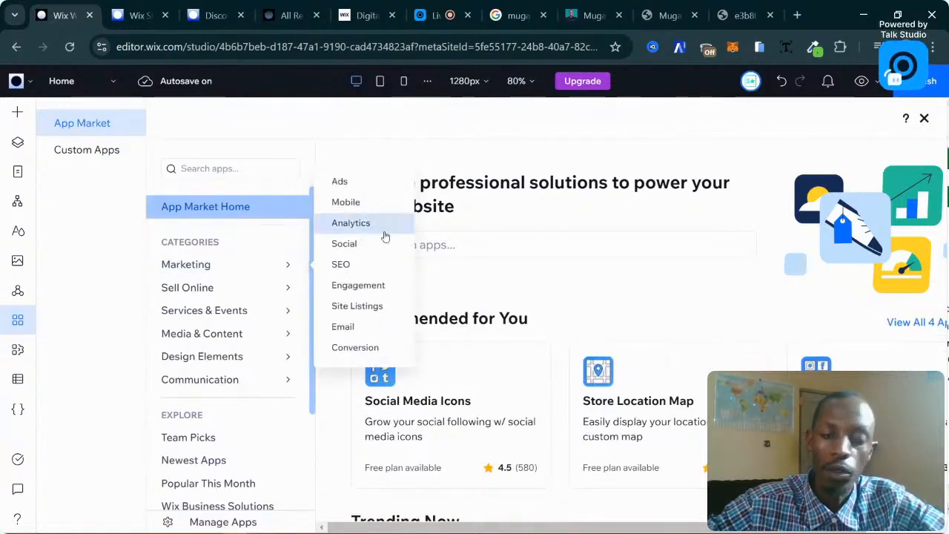
pyautogui.scroll(-2, 252, 269)
pyautogui.scroll(2, 252, 269)
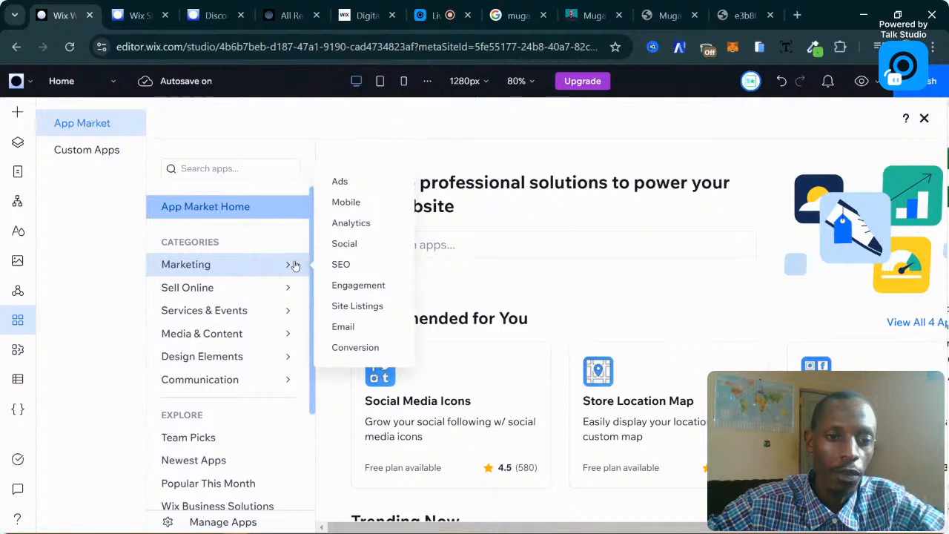
pyautogui.moveTo(254, 356)
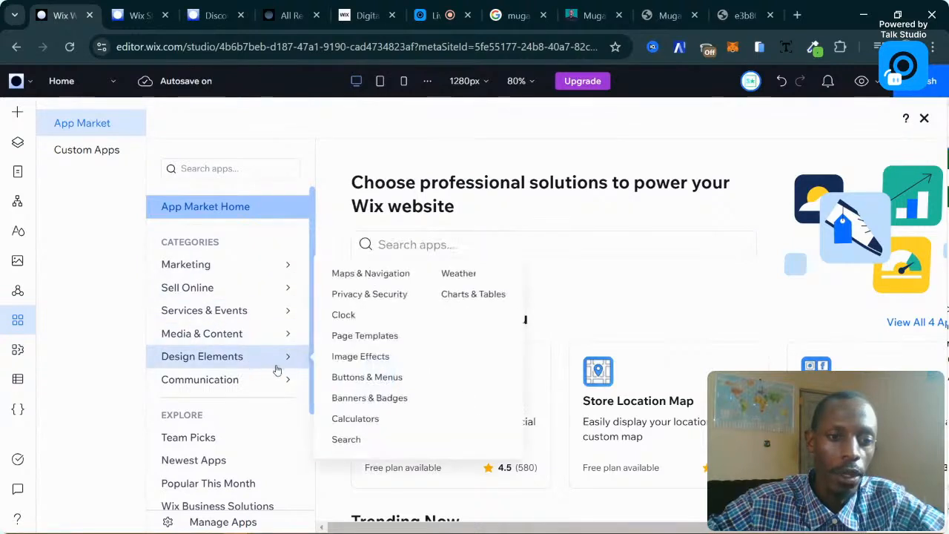
pyautogui.scroll(-3, 273, 439)
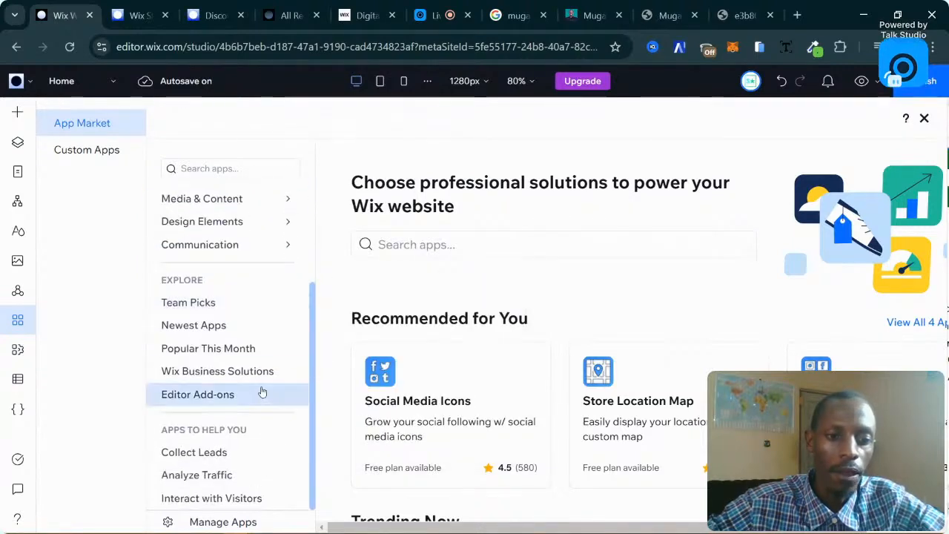
pyautogui.click(259, 371)
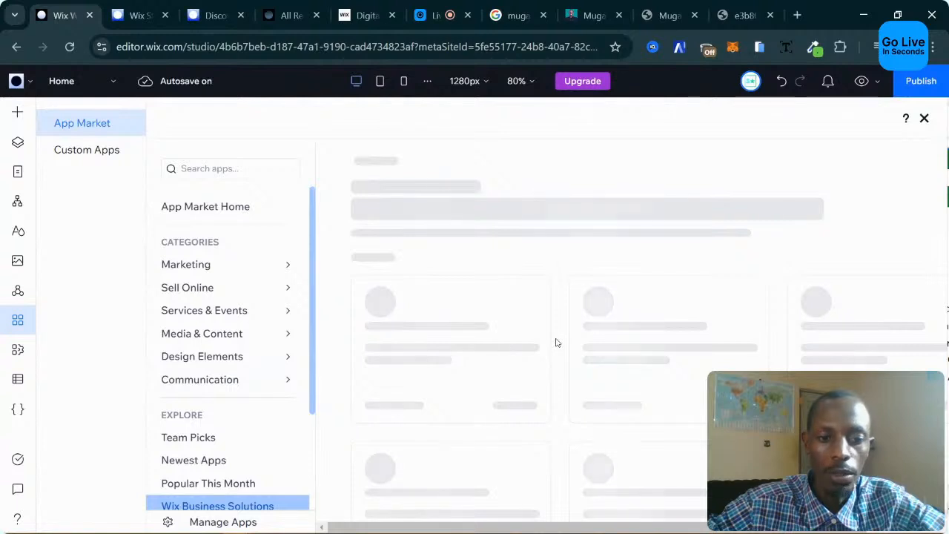
pyautogui.scroll(-2, 275, 387)
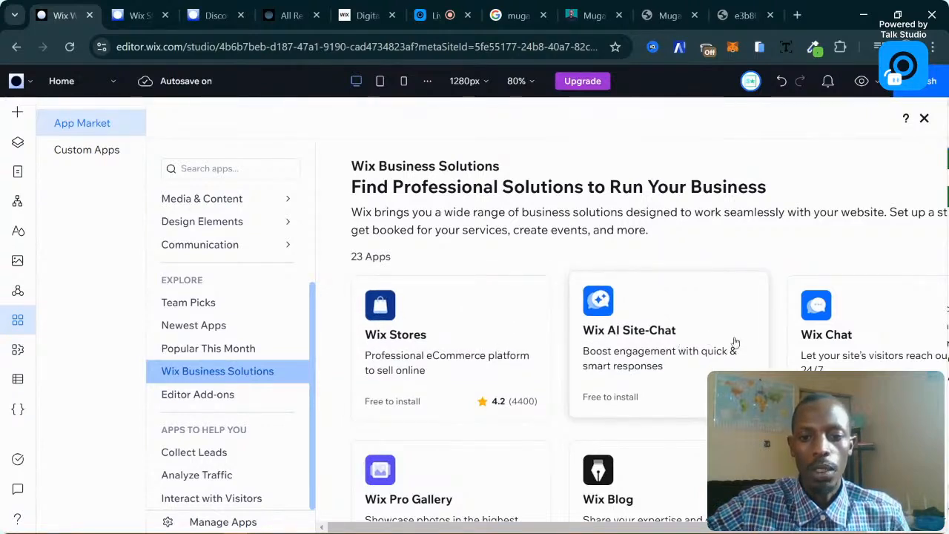
pyautogui.scroll(-1, 822, 343)
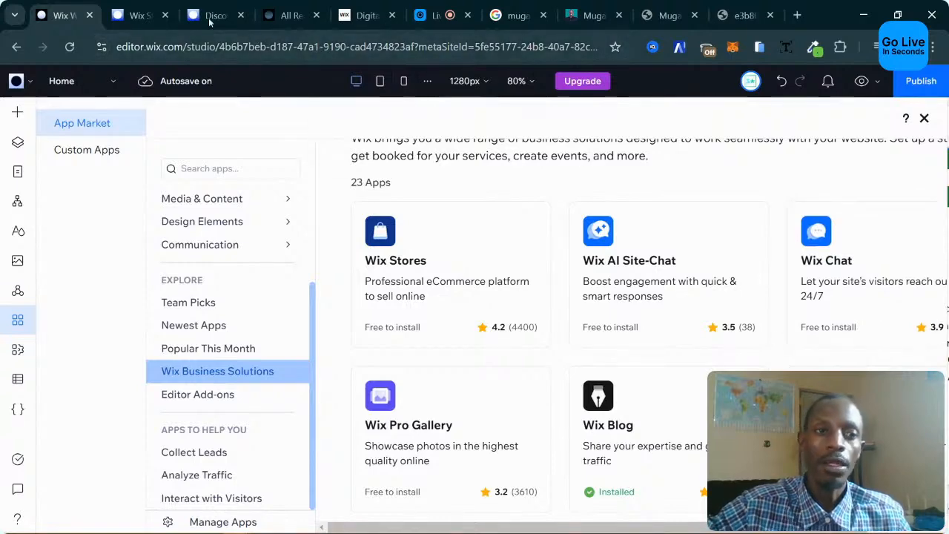
pyautogui.click(145, 15)
pyautogui.click(196, 9)
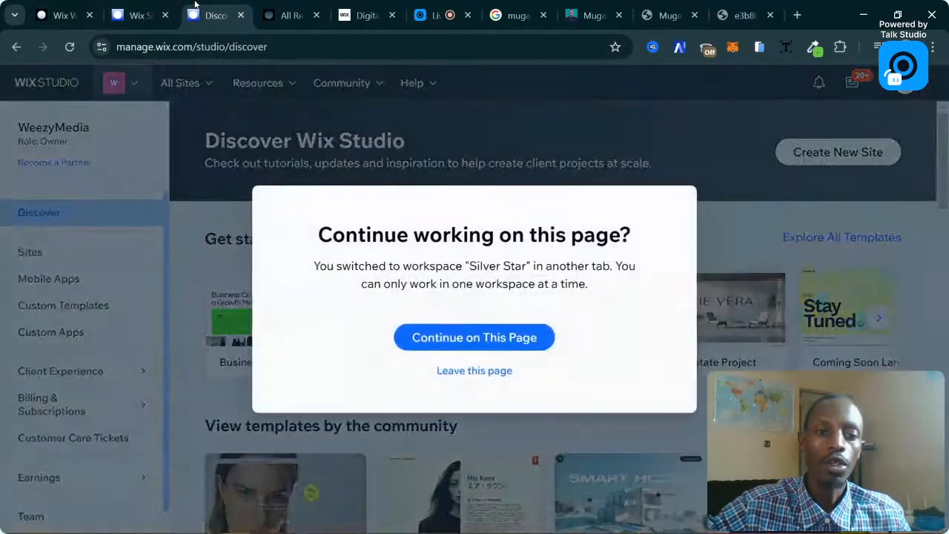
pyautogui.click(487, 338)
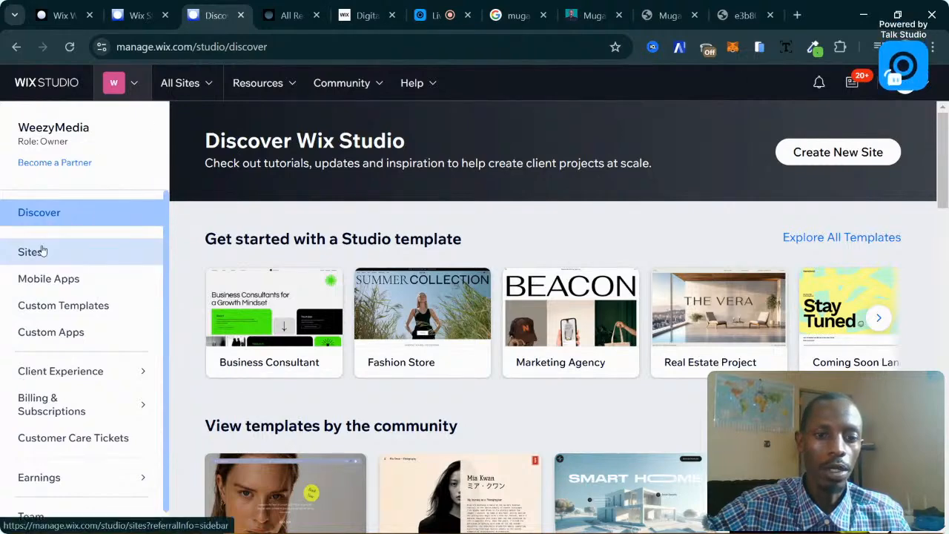
pyautogui.click(165, 84)
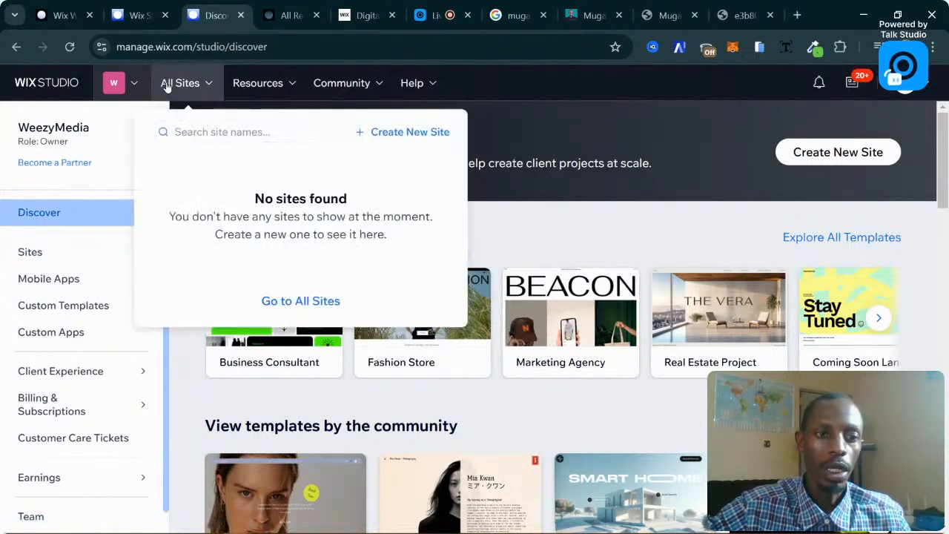
pyautogui.click(289, 304)
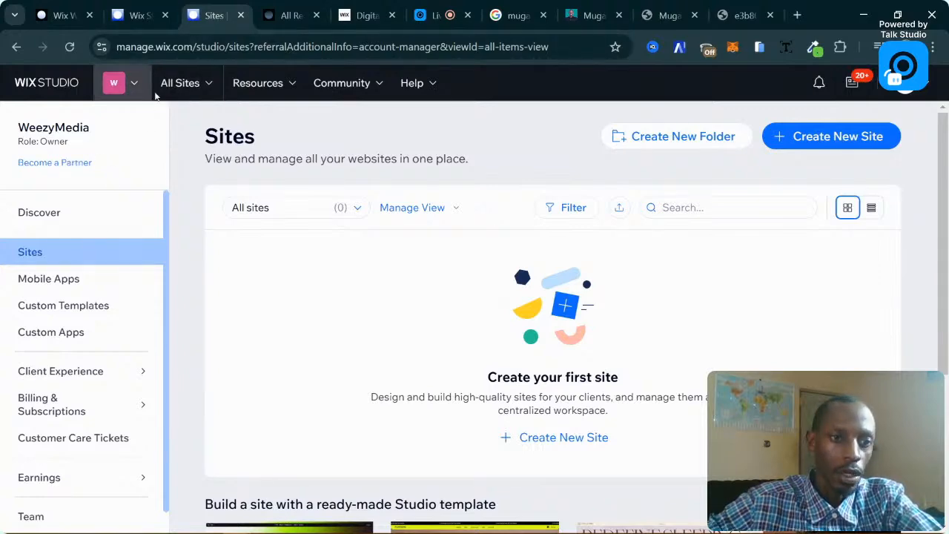
pyautogui.click(63, 15)
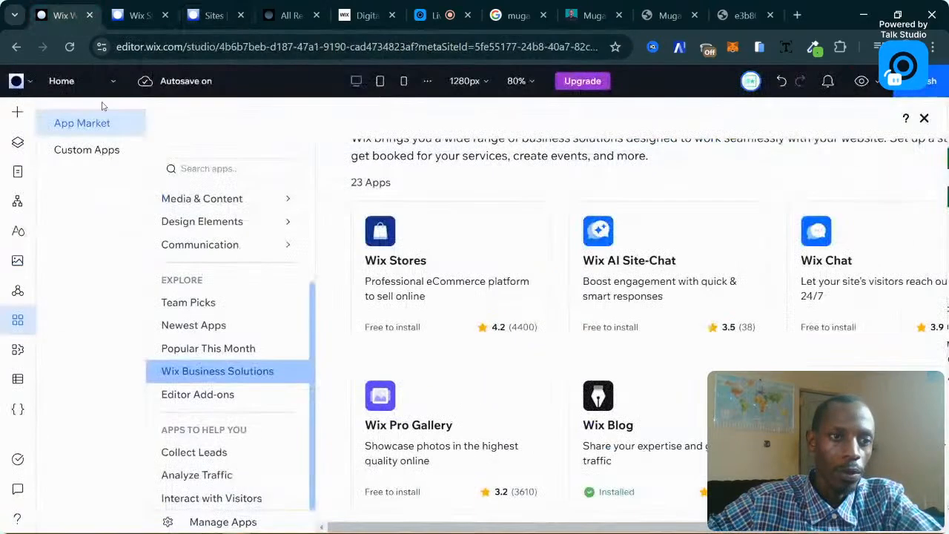
# Open the site's Dashboard from the Wix logo menu and go to Marketing > Marketing Home.
pyautogui.click(17, 80)
pyautogui.click(45, 119)
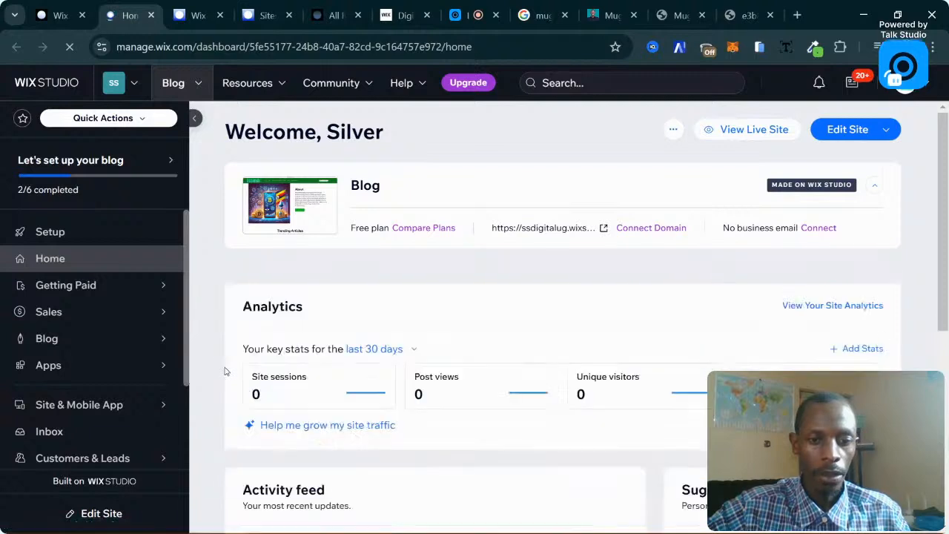
pyautogui.scroll(-2, 109, 363)
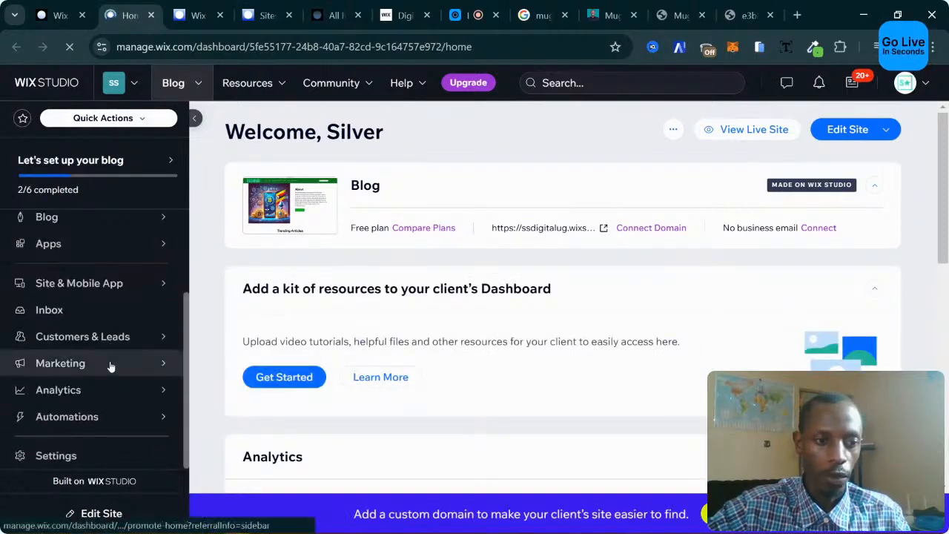
pyautogui.click(119, 366)
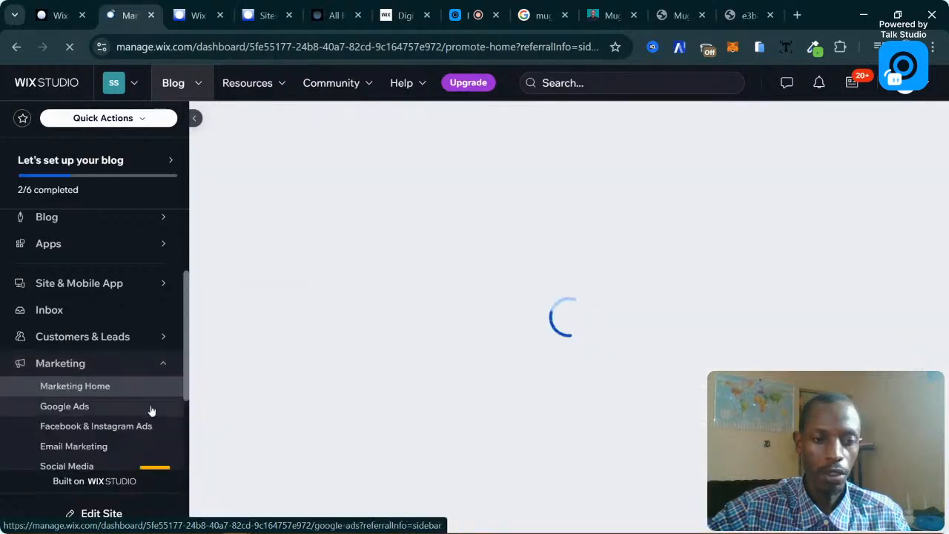
pyautogui.scroll(-2, 134, 415)
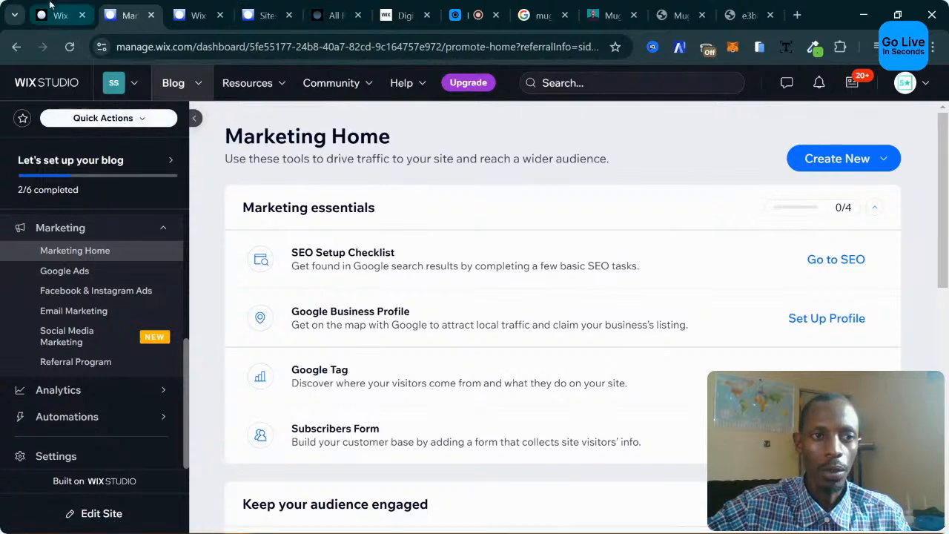
# Glance at the editor's App Market, return to Marketing Home, browse its cards, then open Inbox.
pyautogui.click(51, 6)
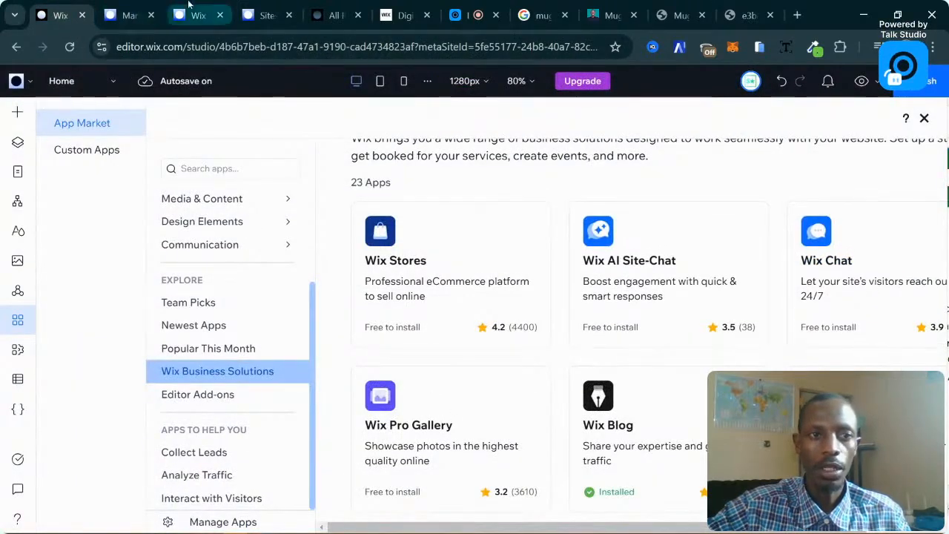
pyautogui.click(126, 15)
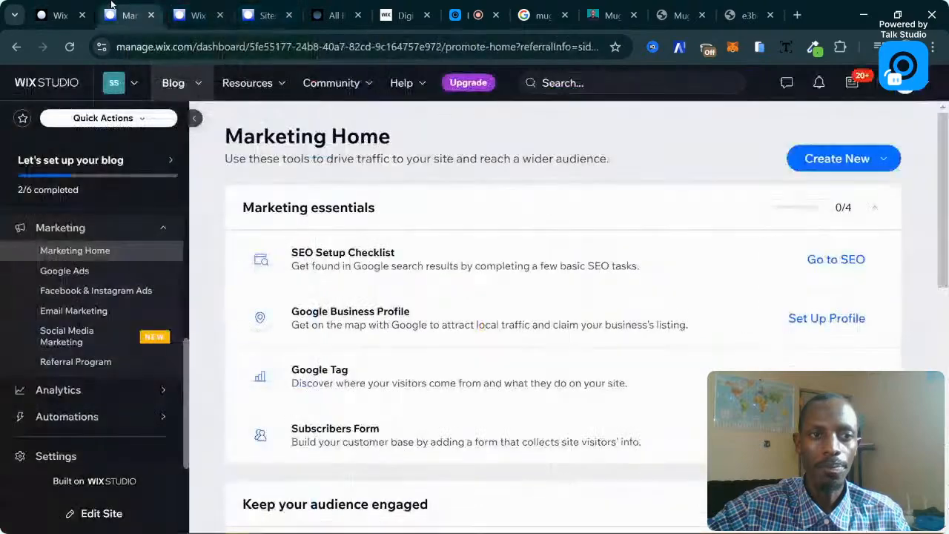
pyautogui.scroll(-6, 333, 300)
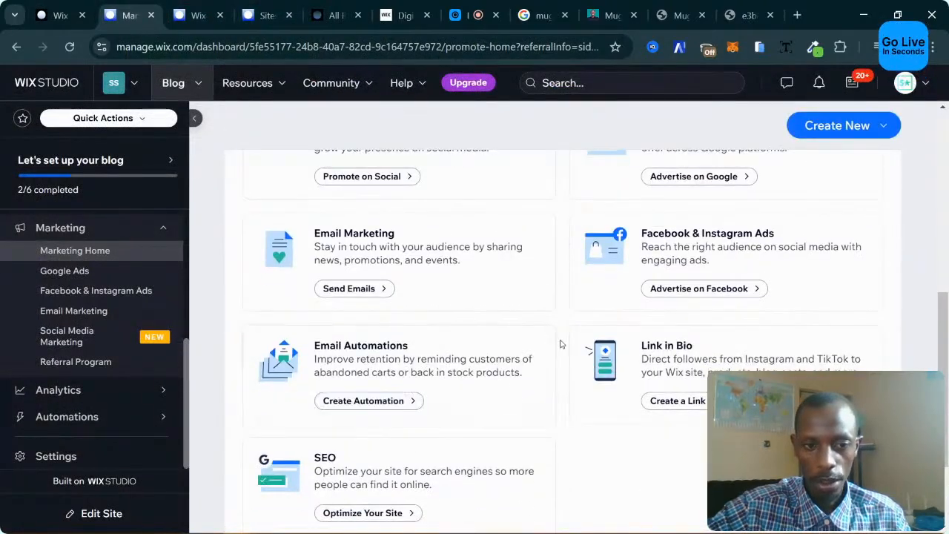
pyautogui.scroll(2, 562, 343)
pyautogui.scroll(1, 558, 398)
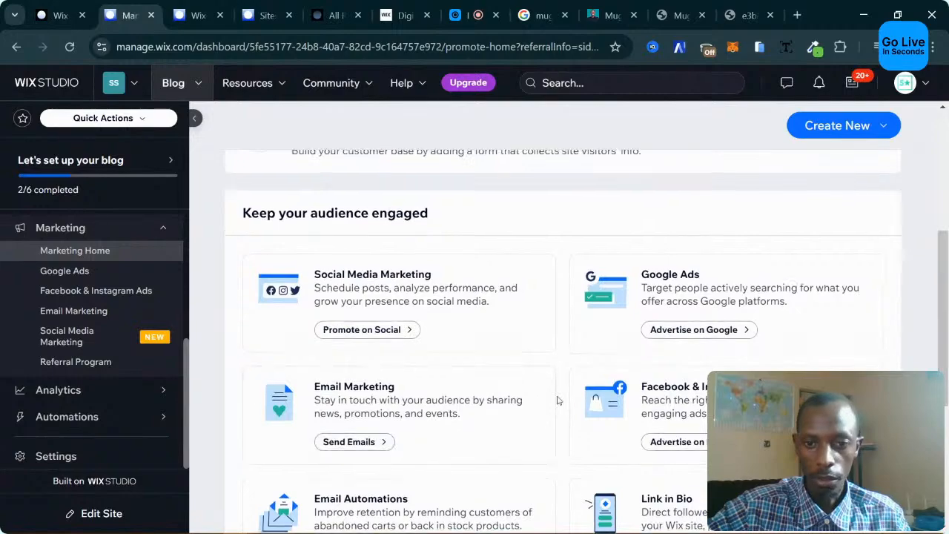
pyautogui.scroll(-1, 559, 401)
pyautogui.scroll(-1, 520, 397)
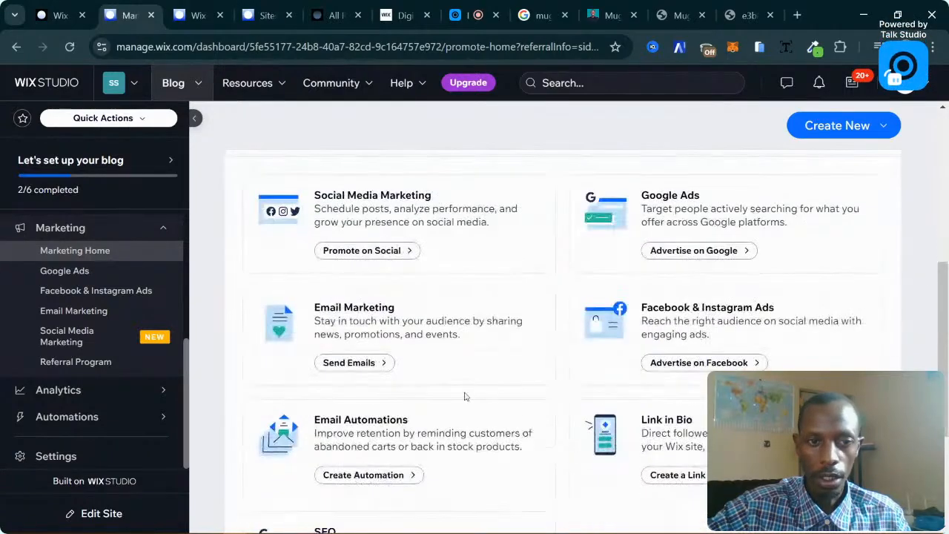
pyautogui.scroll(2, 465, 394)
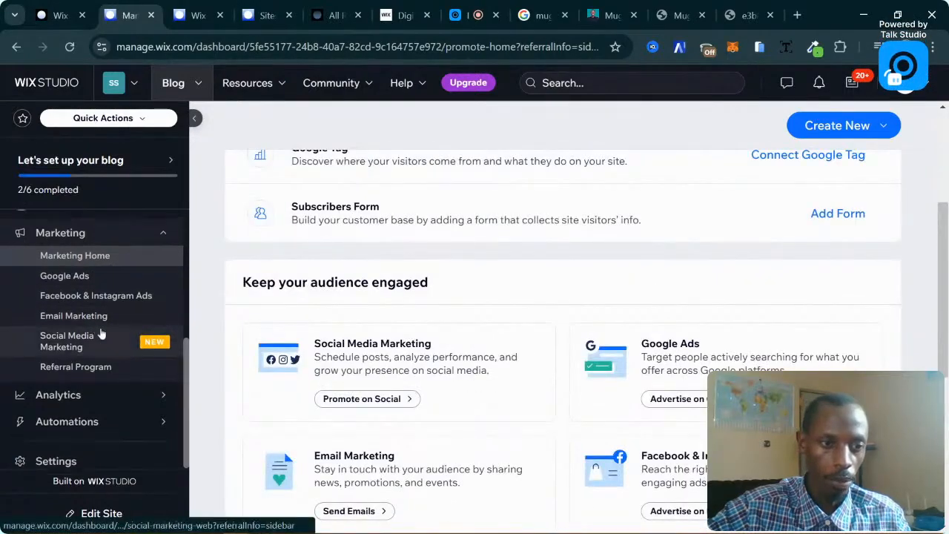
pyautogui.scroll(2, 102, 337)
pyautogui.click(40, 326)
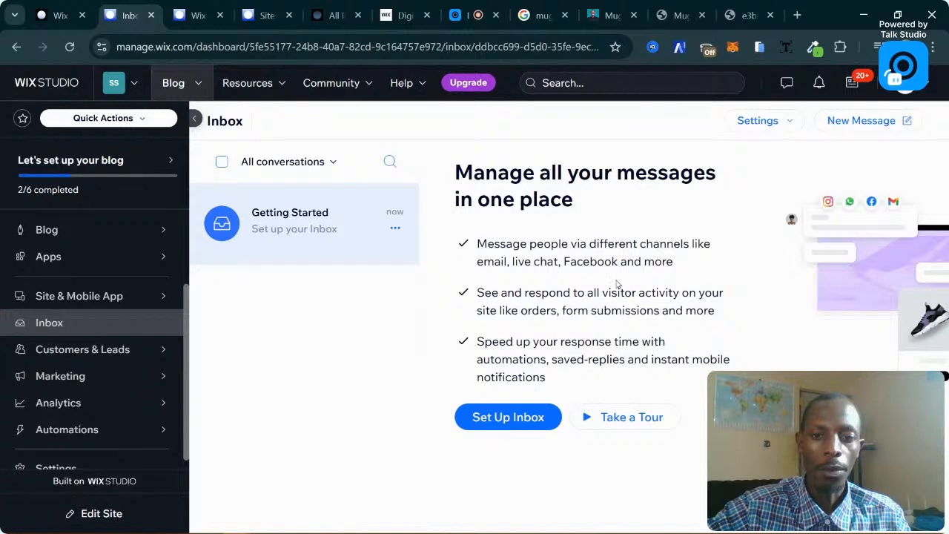
# Start the Inbox setup, preview the Gmail sender address step, then open Connect Channels.
pyautogui.moveTo(480, 245); pyautogui.dragTo(697, 251)
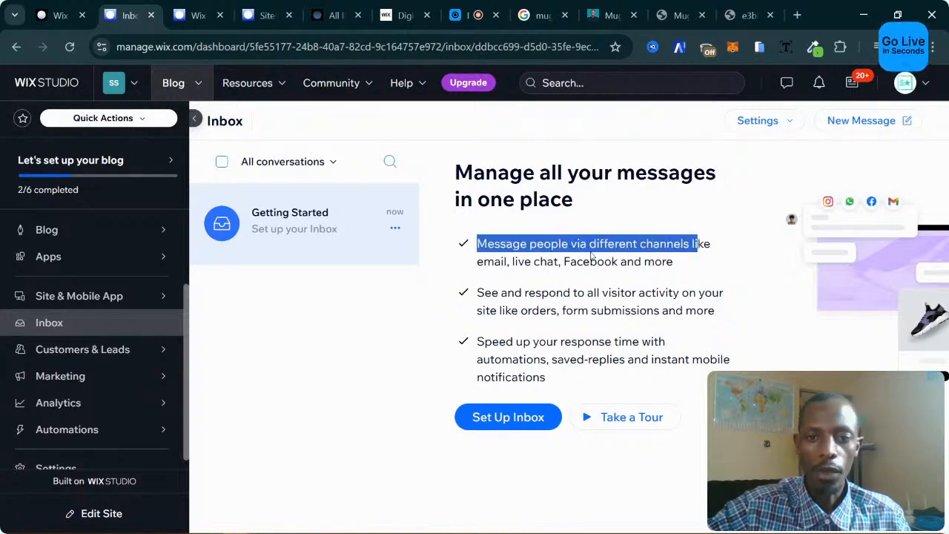
pyautogui.click(532, 257)
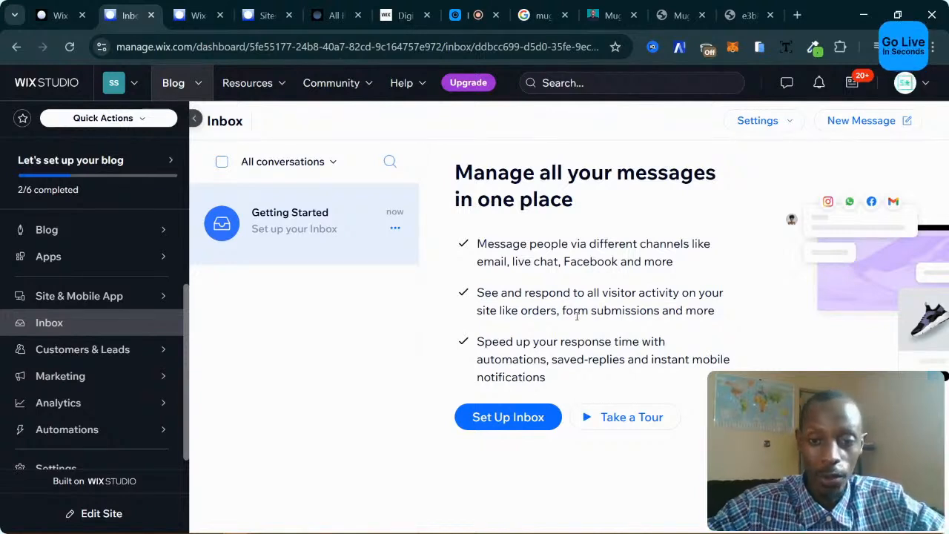
pyautogui.click(497, 420)
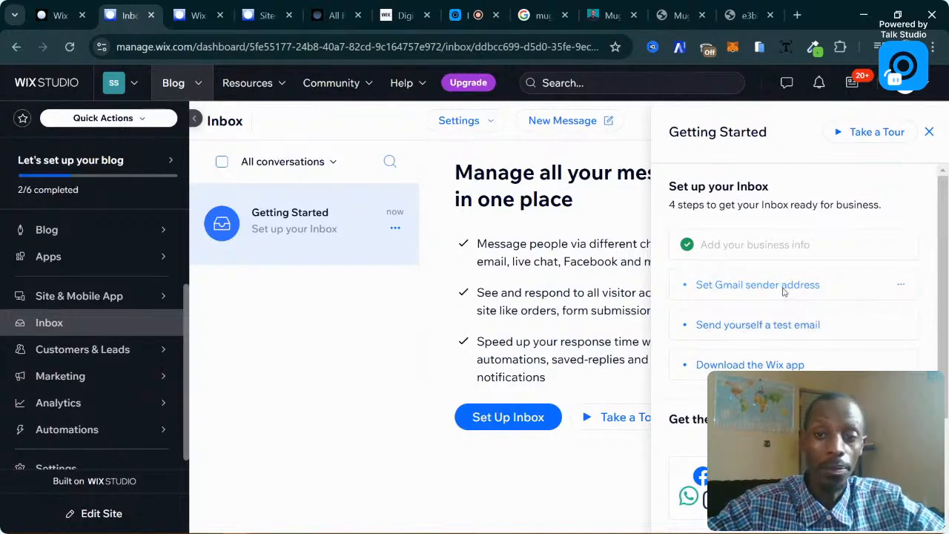
pyautogui.click(784, 291)
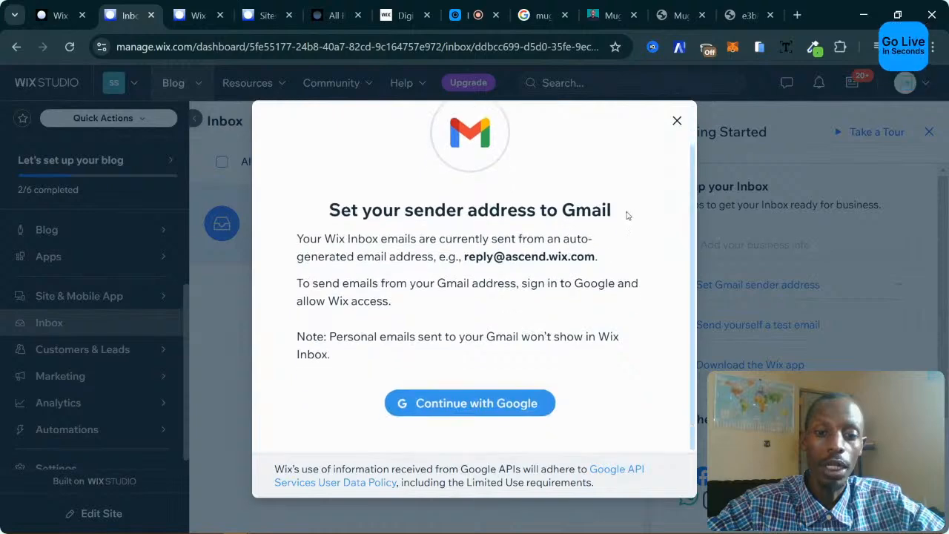
pyautogui.click(677, 121)
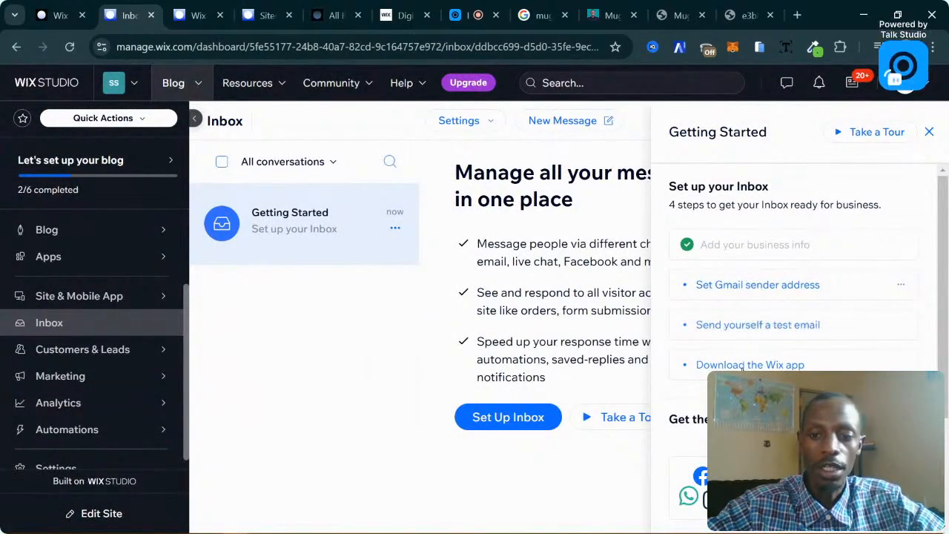
pyautogui.scroll(-2, 793, 319)
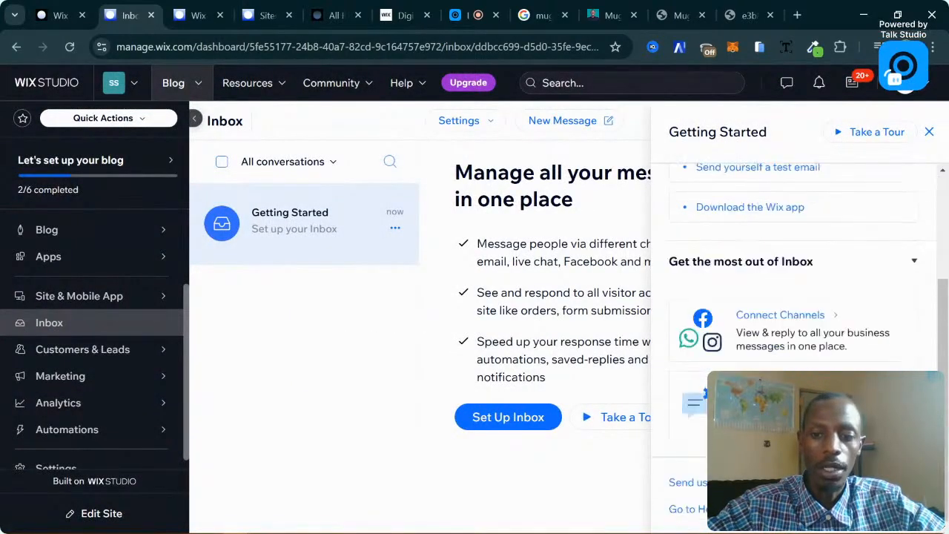
pyautogui.click(806, 318)
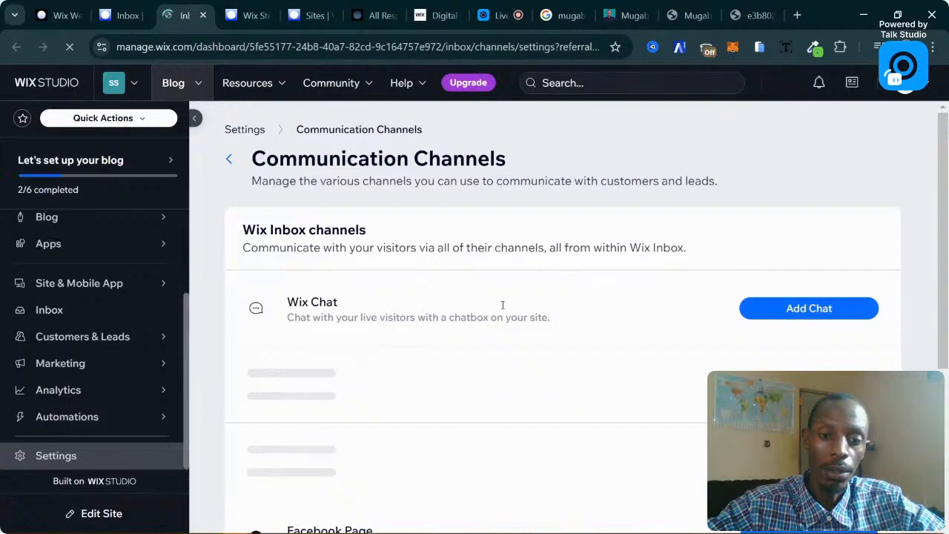
pyautogui.scroll(-2, 482, 292)
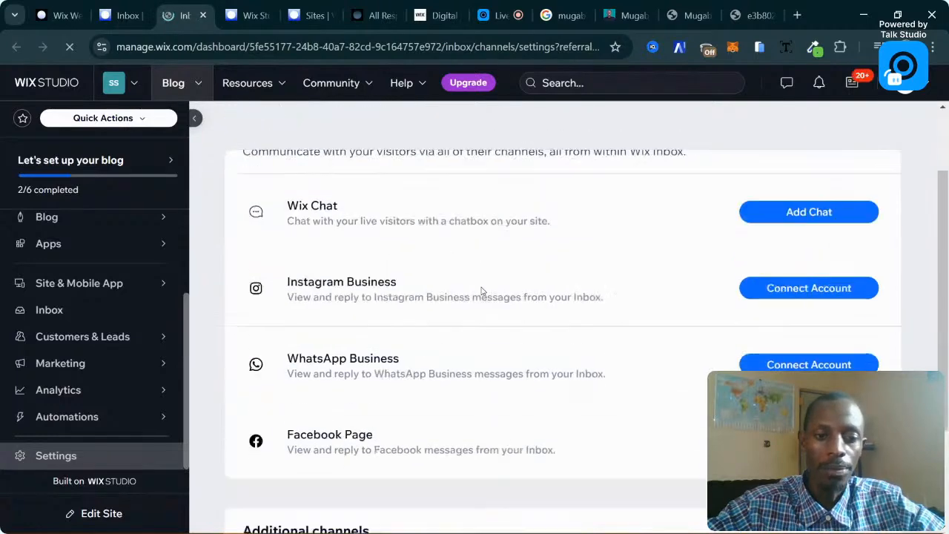
pyautogui.scroll(2, 615, 318)
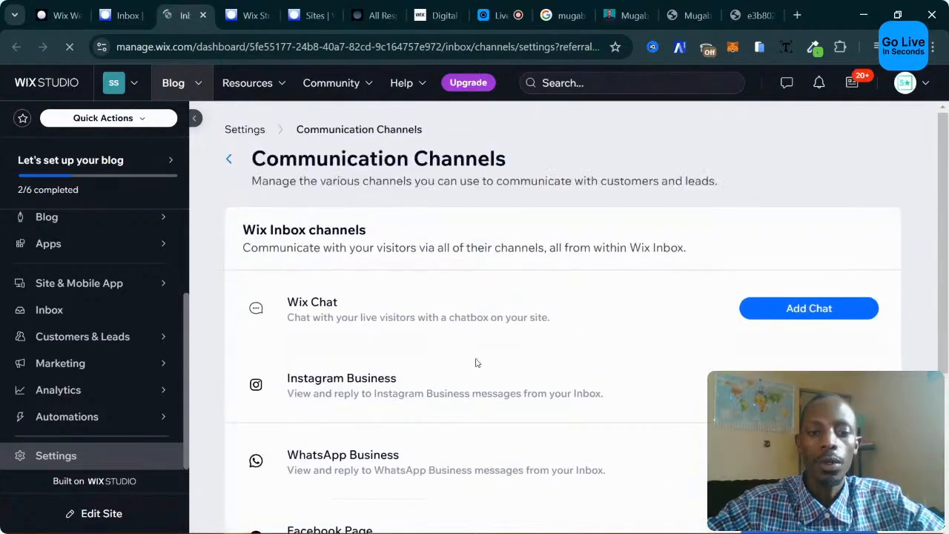
pyautogui.scroll(-2, 475, 363)
pyautogui.scroll(2, 357, 319)
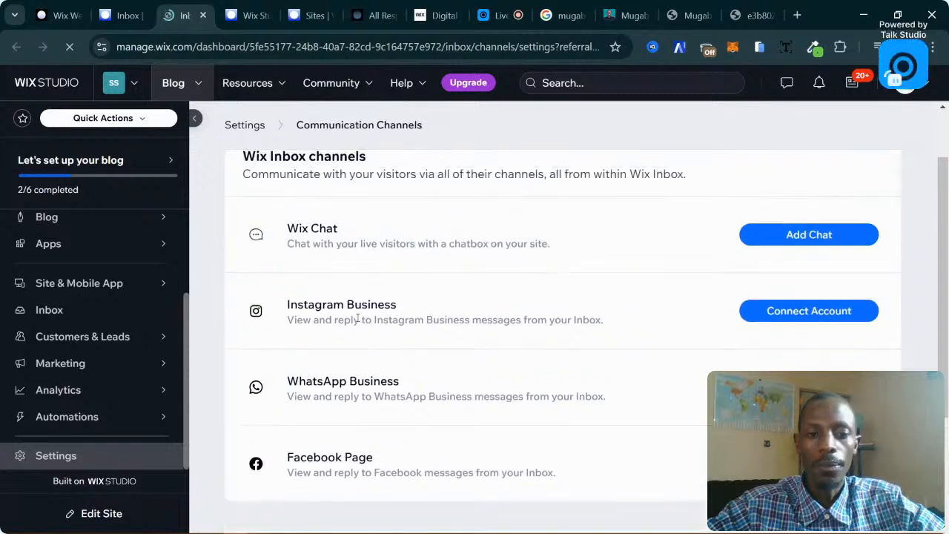
pyautogui.scroll(-1, 289, 305)
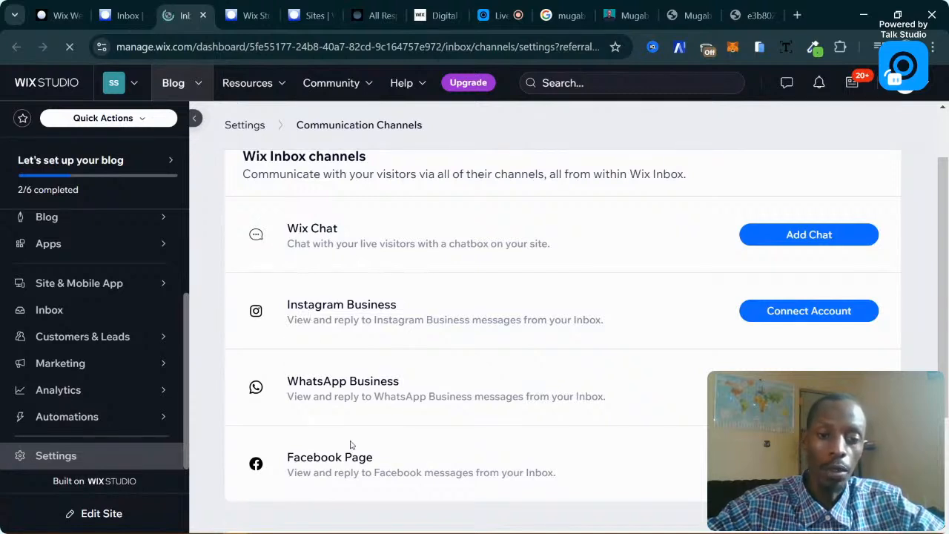
pyautogui.scroll(-2, 434, 292)
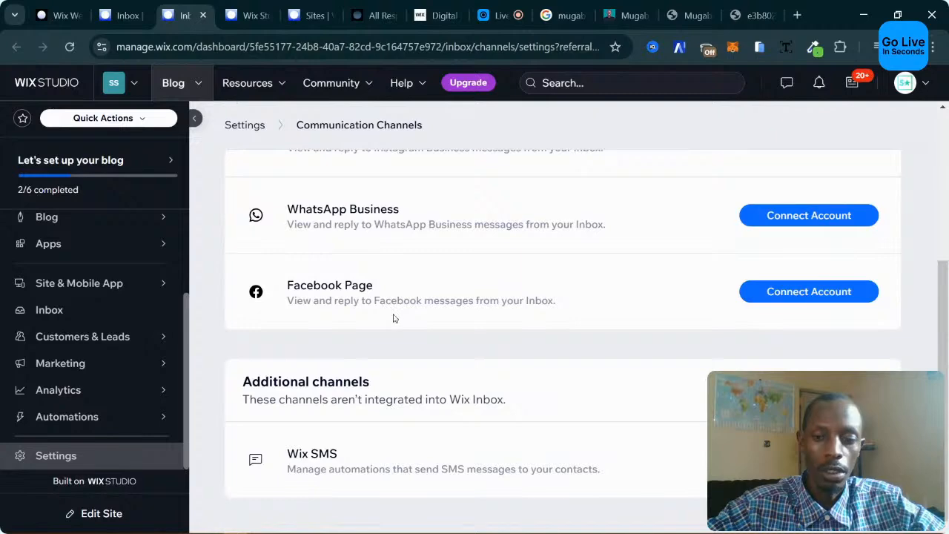
pyautogui.scroll(2, 394, 319)
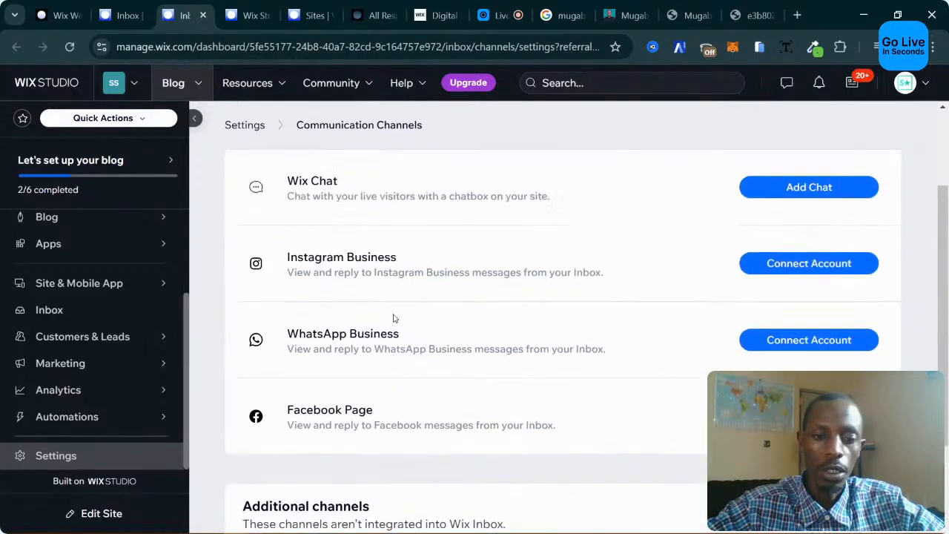
pyautogui.scroll(-2, 394, 318)
pyautogui.scroll(3, 394, 318)
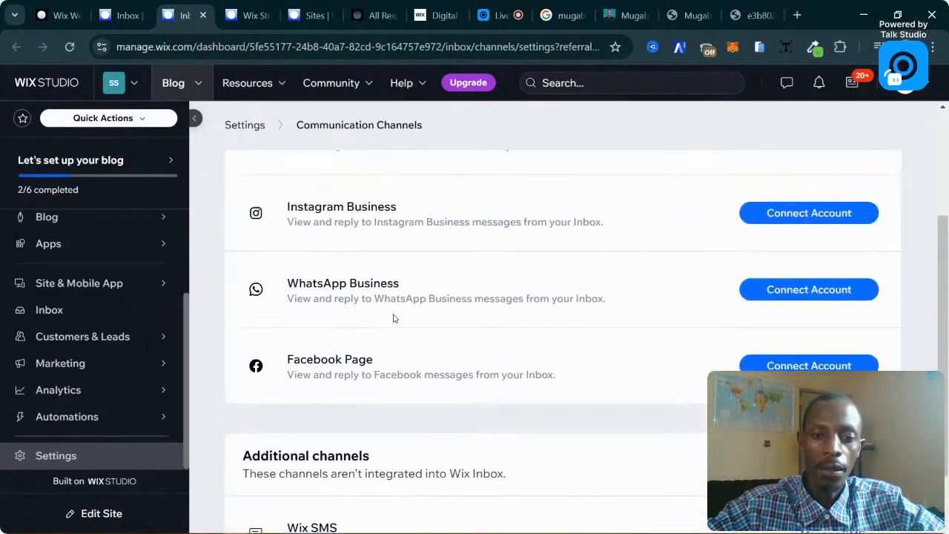
pyautogui.scroll(-2, 403, 323)
pyautogui.scroll(3, 403, 322)
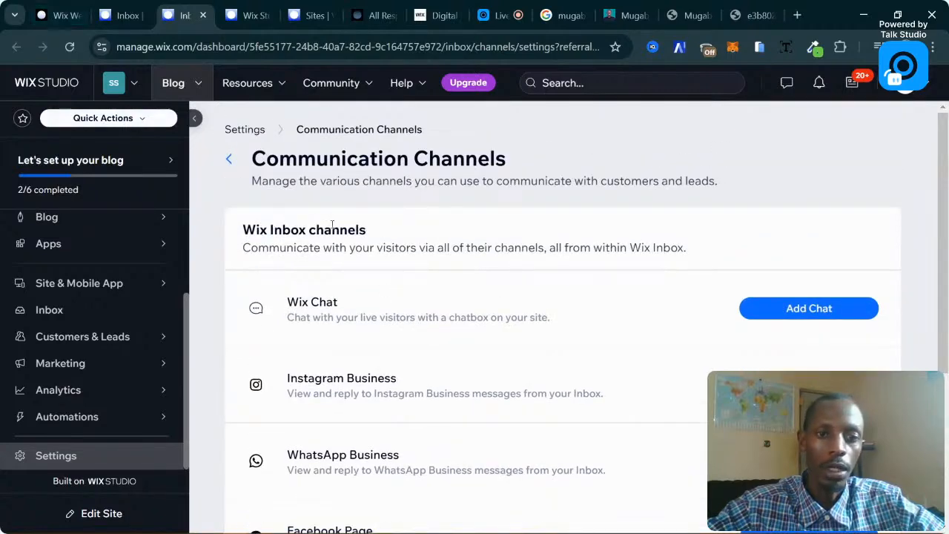
pyautogui.scroll(-2, 333, 225)
pyautogui.scroll(1, 572, 243)
pyautogui.moveTo(171, 196)
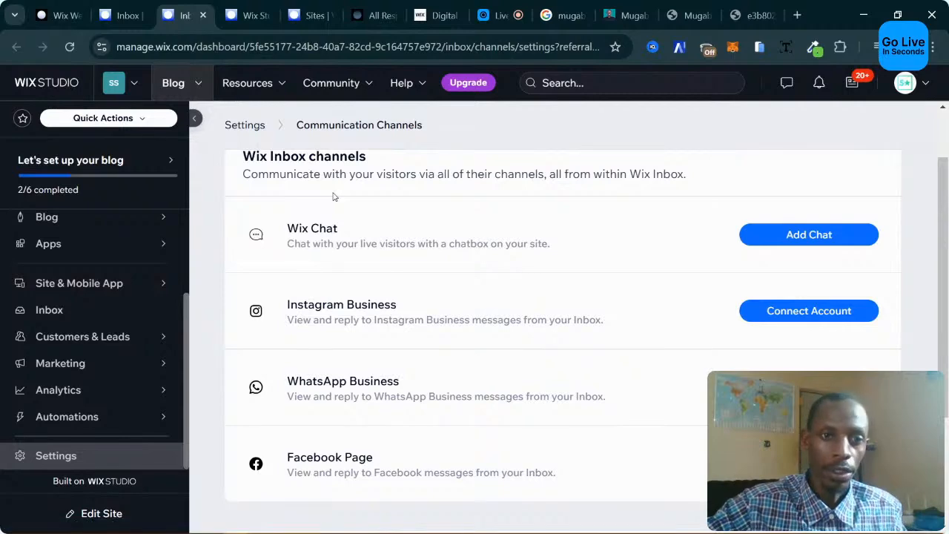
pyautogui.scroll(1, 333, 196)
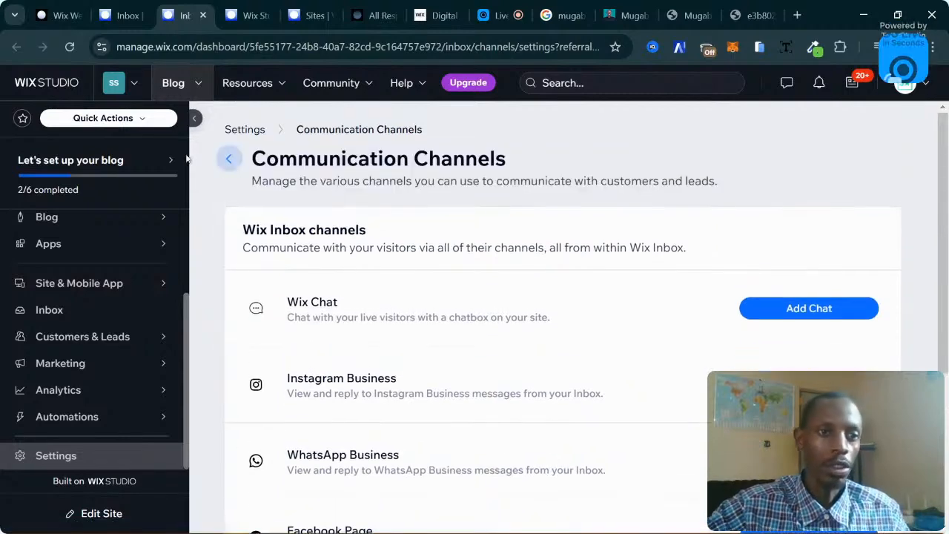
pyautogui.click(52, 4)
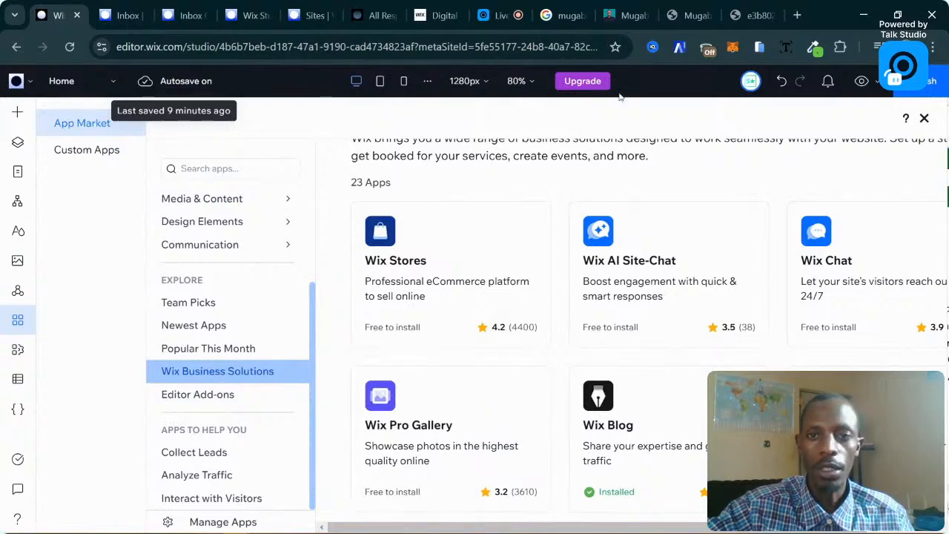
pyautogui.click(610, 15)
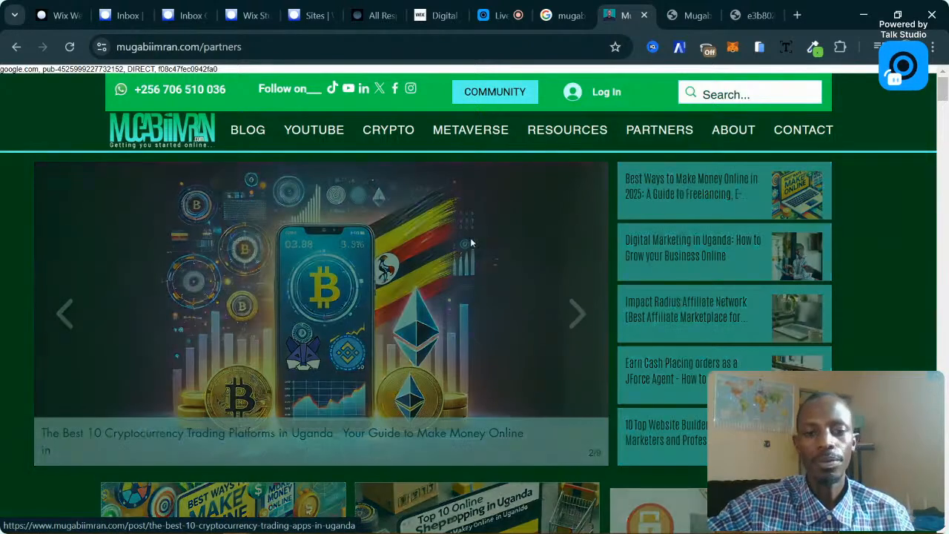
# Scroll down the /my-story page through the show-reel video and badge carousel to the partner logos.
pyautogui.scroll(-1, 552, 296)
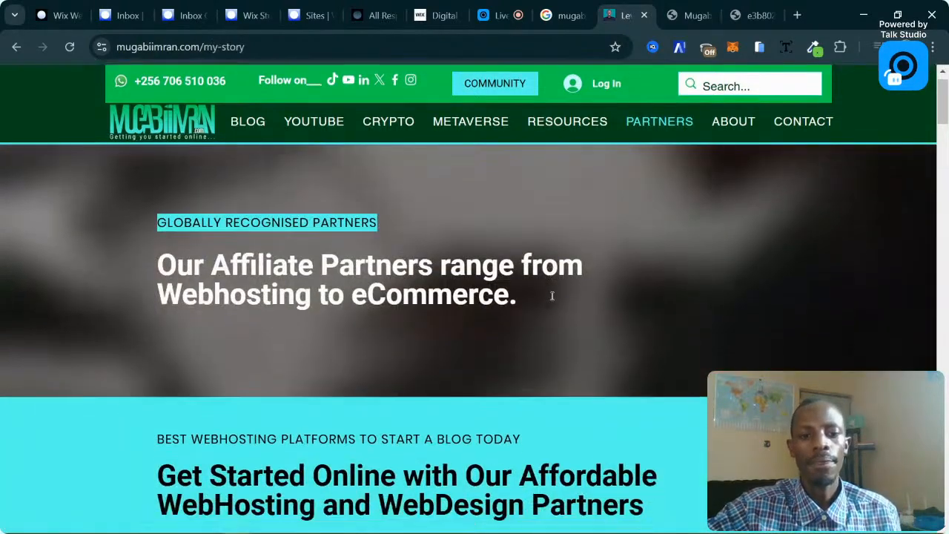
pyautogui.scroll(-5, 552, 296)
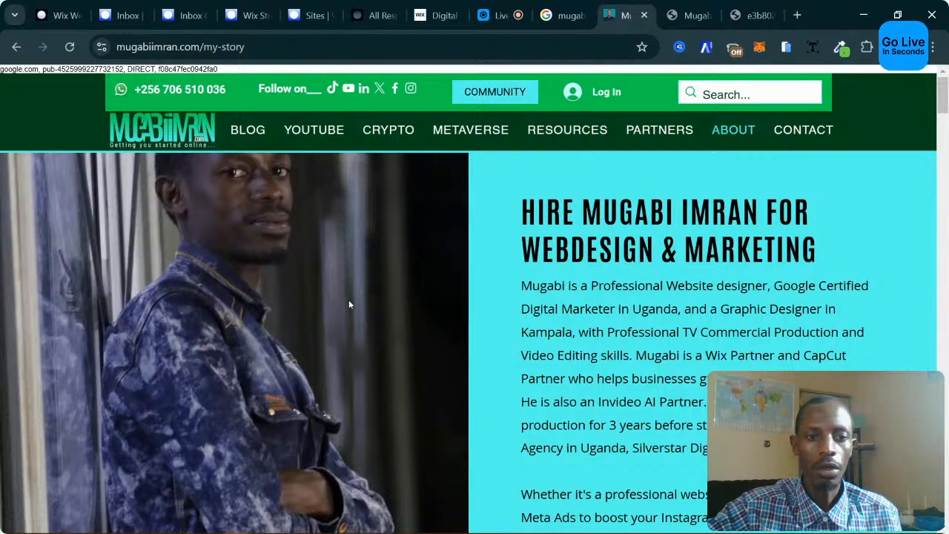
pyautogui.scroll(-3, 440, 277)
pyautogui.scroll(3, 441, 277)
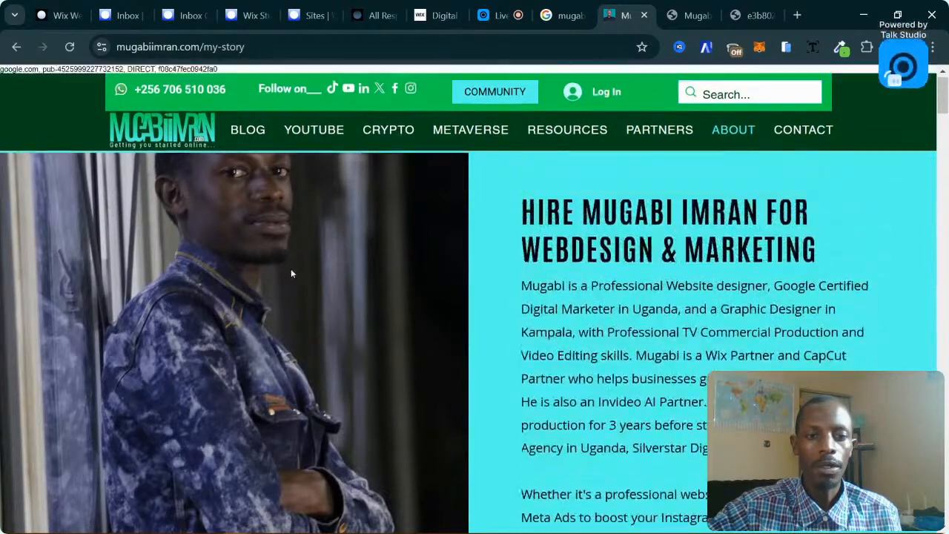
pyautogui.scroll(-2, 280, 252)
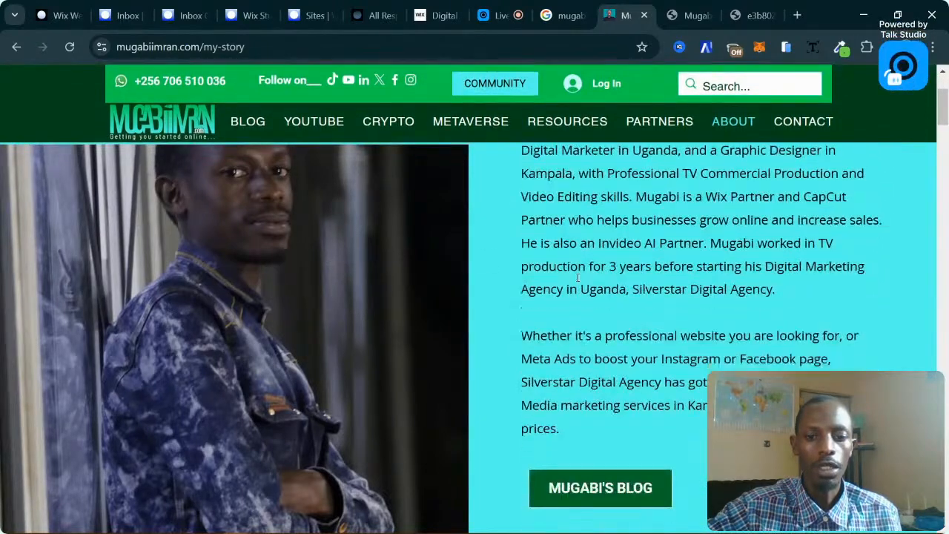
pyautogui.scroll(-6, 571, 282)
pyautogui.scroll(1, 569, 285)
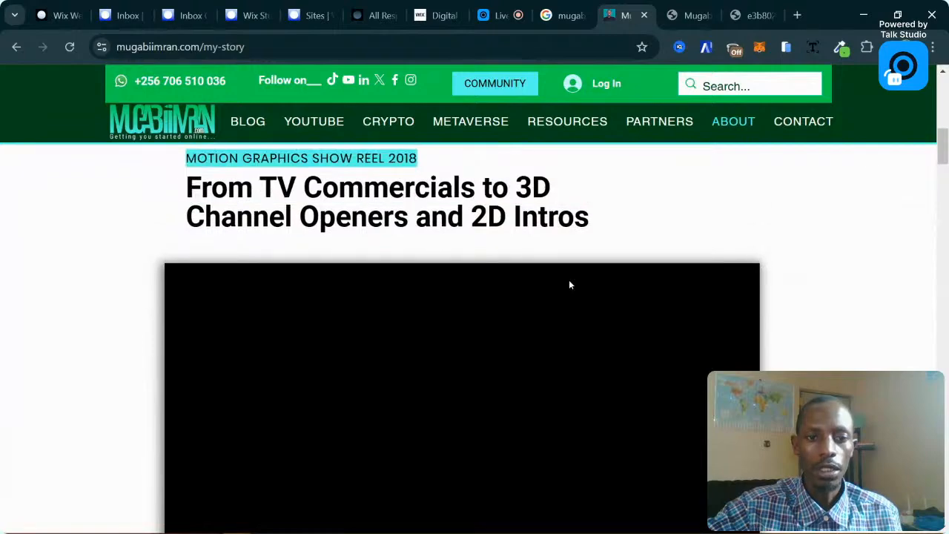
pyautogui.scroll(-4, 554, 233)
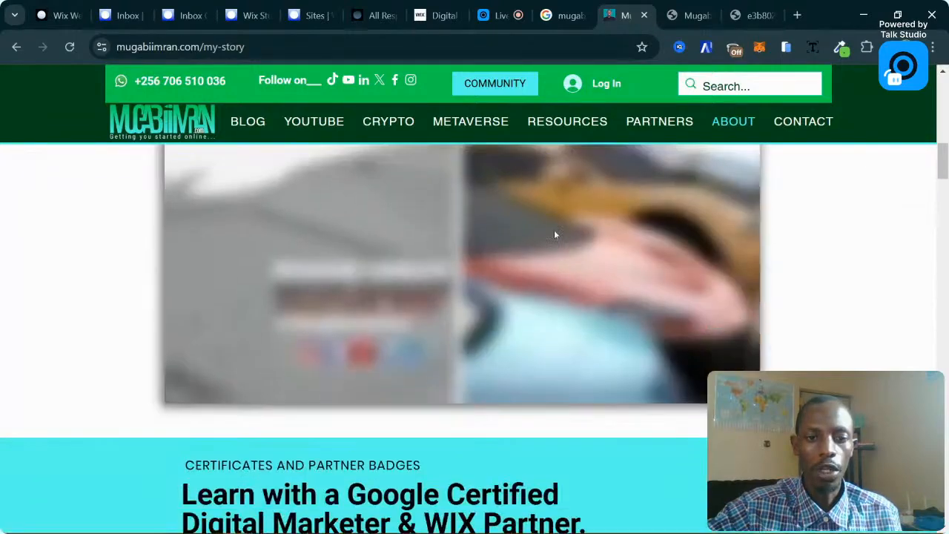
pyautogui.scroll(4, 494, 328)
pyautogui.scroll(1, 445, 339)
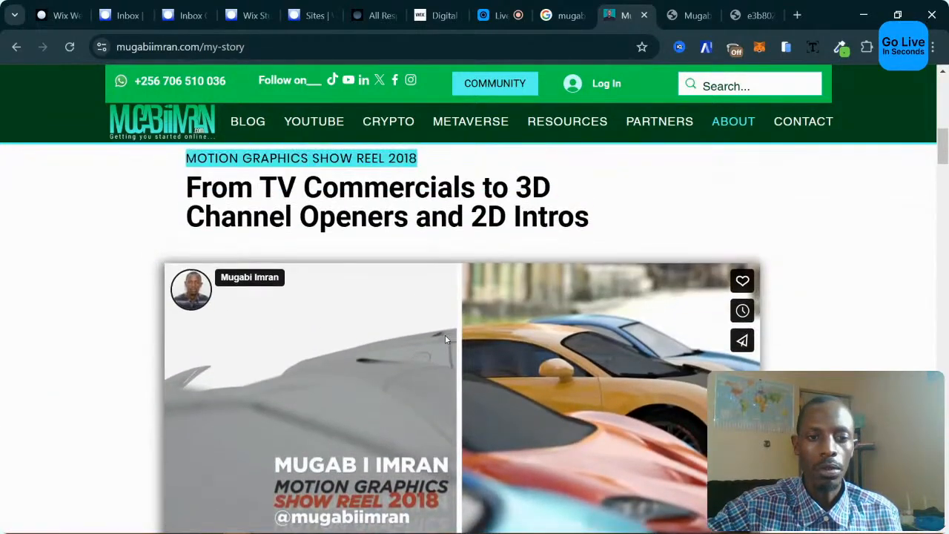
pyautogui.scroll(-5, 445, 339)
pyautogui.scroll(-1, 445, 339)
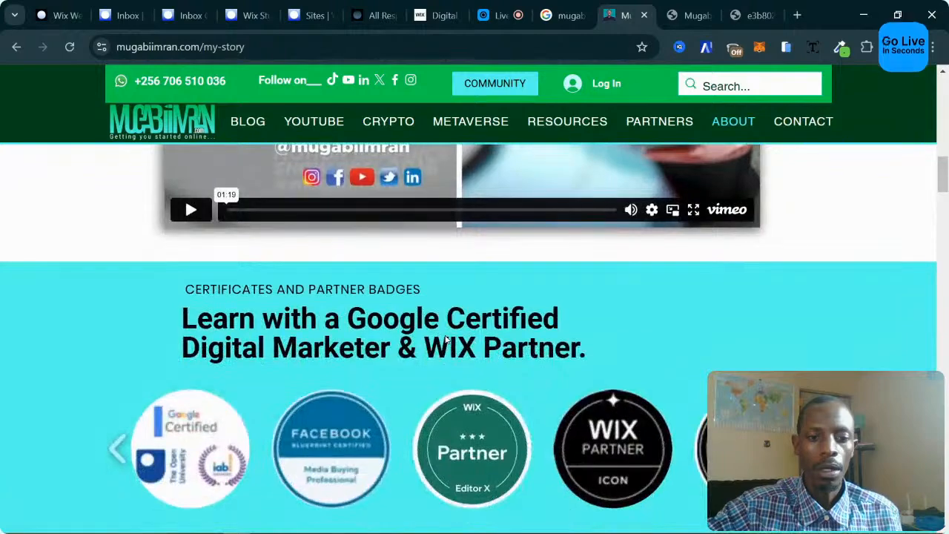
pyautogui.scroll(5, 445, 339)
pyautogui.scroll(-8, 447, 339)
pyautogui.scroll(4, 447, 339)
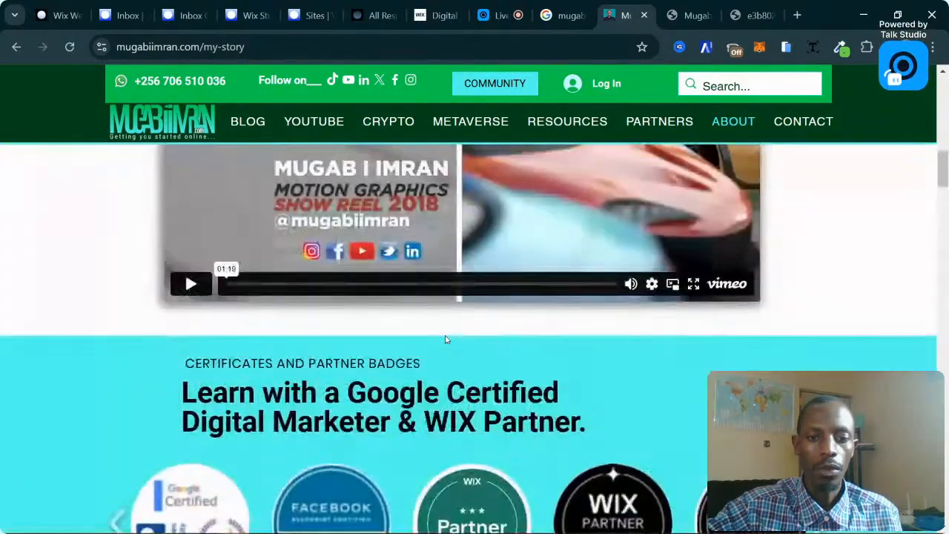
pyautogui.scroll(-4, 445, 339)
pyautogui.scroll(2, 445, 339)
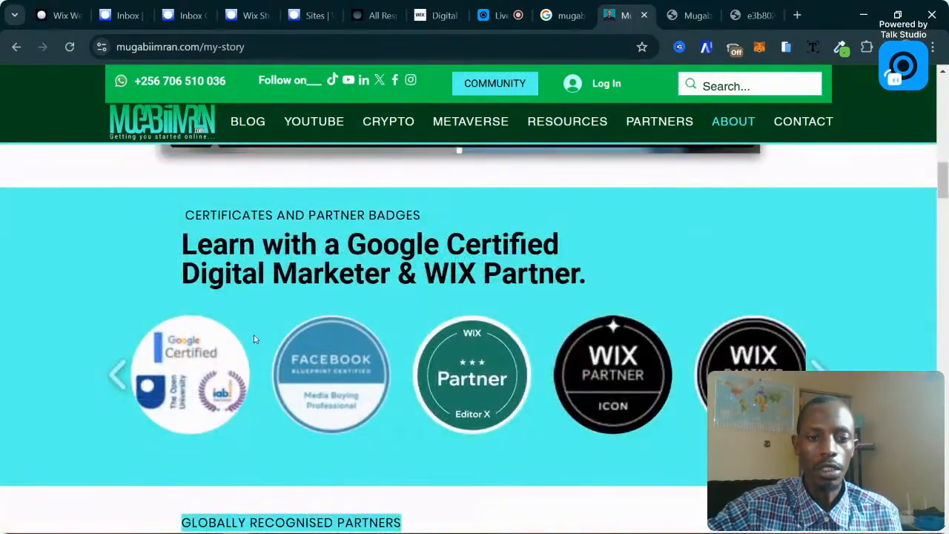
pyautogui.scroll(-5, 594, 339)
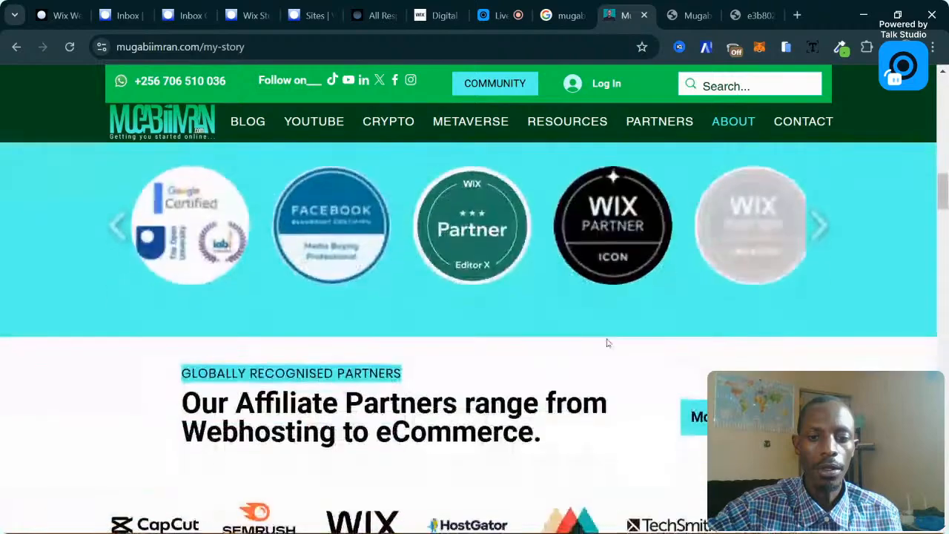
pyautogui.scroll(2, 490, 324)
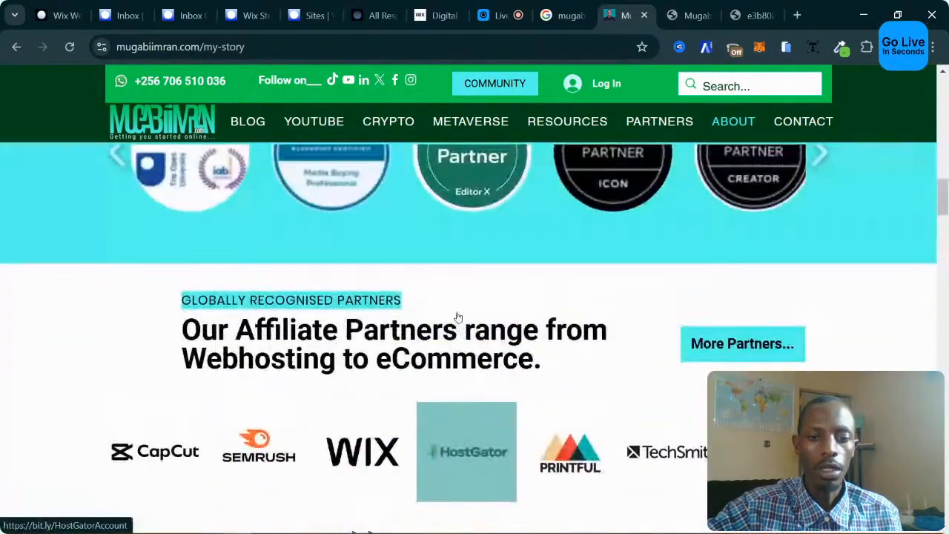
pyautogui.scroll(-2, 456, 318)
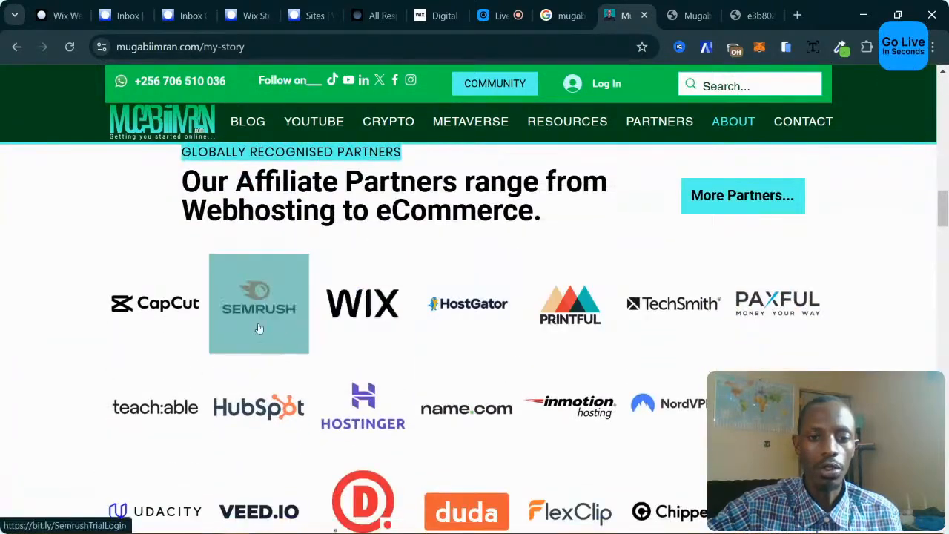
pyautogui.scroll(-3, 593, 315)
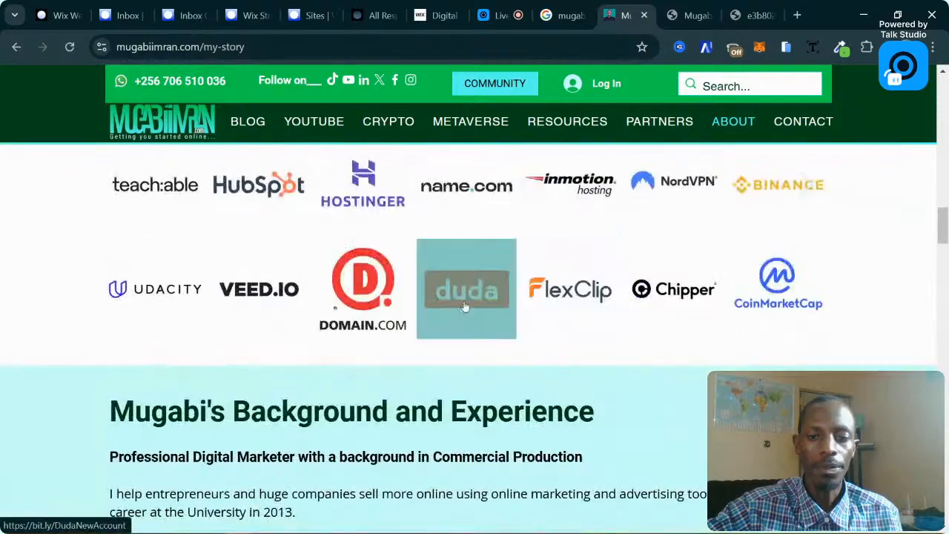
pyautogui.scroll(3, 586, 311)
pyautogui.scroll(-2, 564, 297)
pyautogui.scroll(-5, 556, 282)
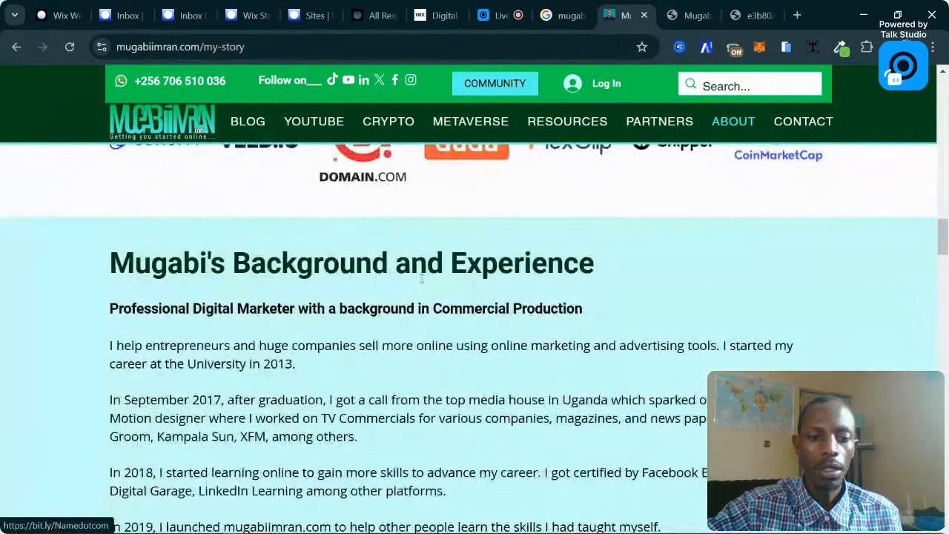
pyautogui.scroll(7, 509, 277)
pyautogui.scroll(10, 232, 247)
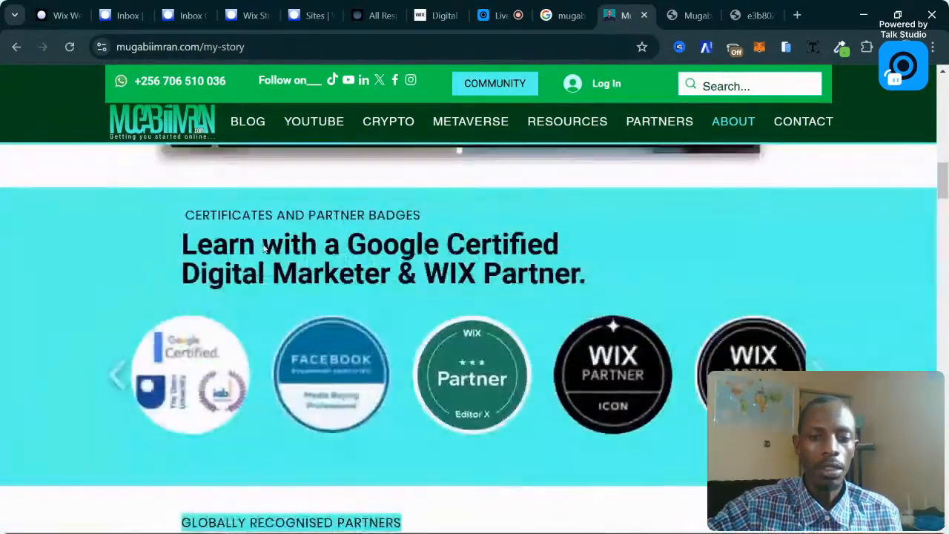
pyautogui.scroll(-6, 265, 248)
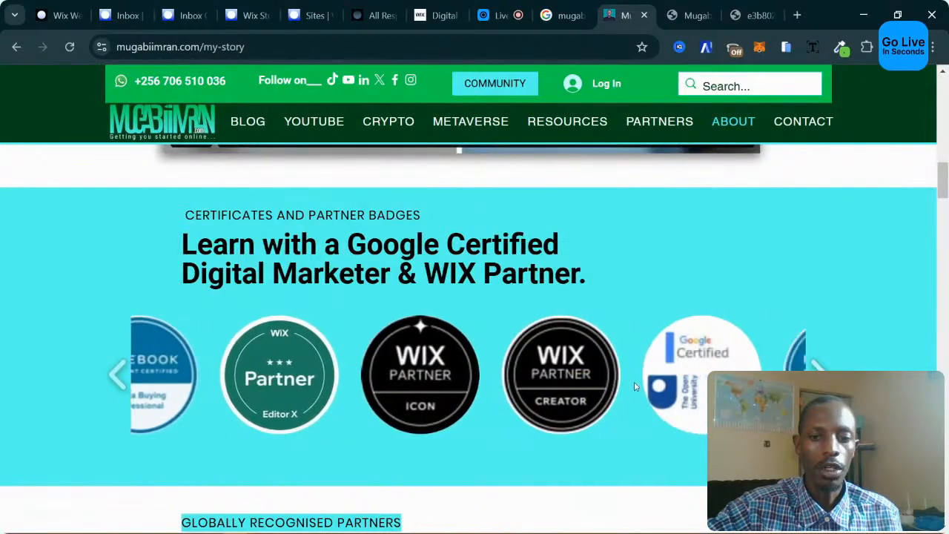
pyautogui.scroll(-5, 587, 365)
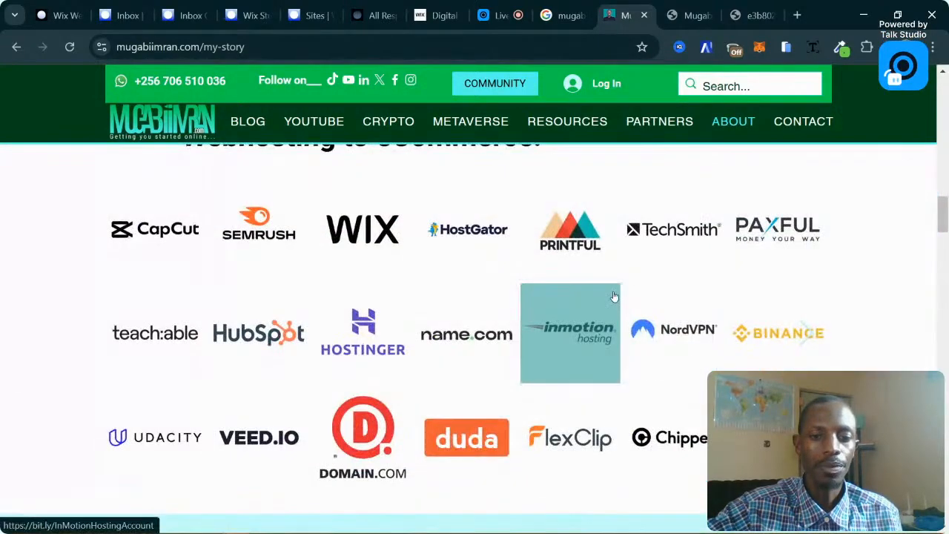
pyautogui.scroll(-3, 562, 292)
pyautogui.scroll(-3, 519, 287)
pyautogui.scroll(-5, 346, 289)
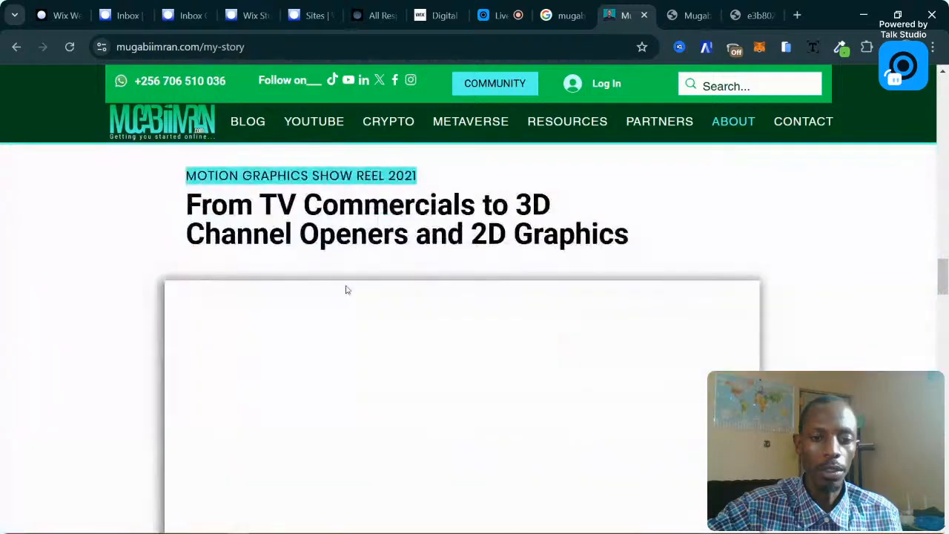
pyautogui.scroll(1, 346, 288)
pyautogui.scroll(-2, 346, 288)
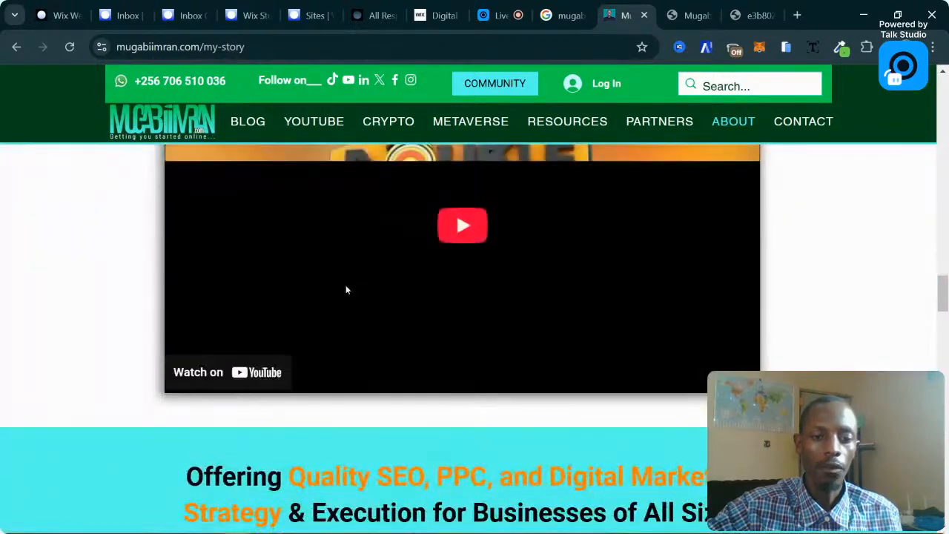
pyautogui.scroll(-5, 346, 289)
pyautogui.scroll(2, 346, 289)
pyautogui.scroll(-1, 346, 289)
pyautogui.scroll(-1, 345, 288)
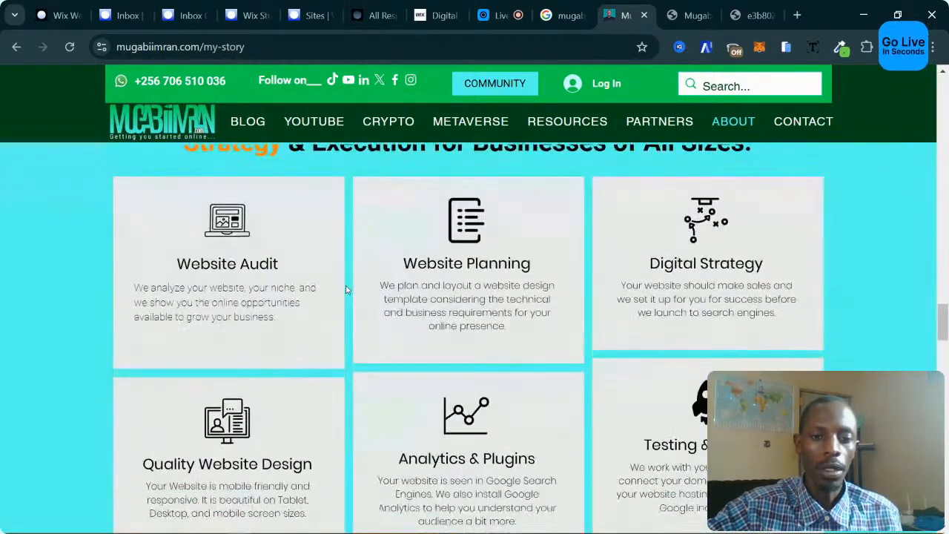
pyautogui.scroll(1, 346, 288)
pyautogui.scroll(-10, 518, 293)
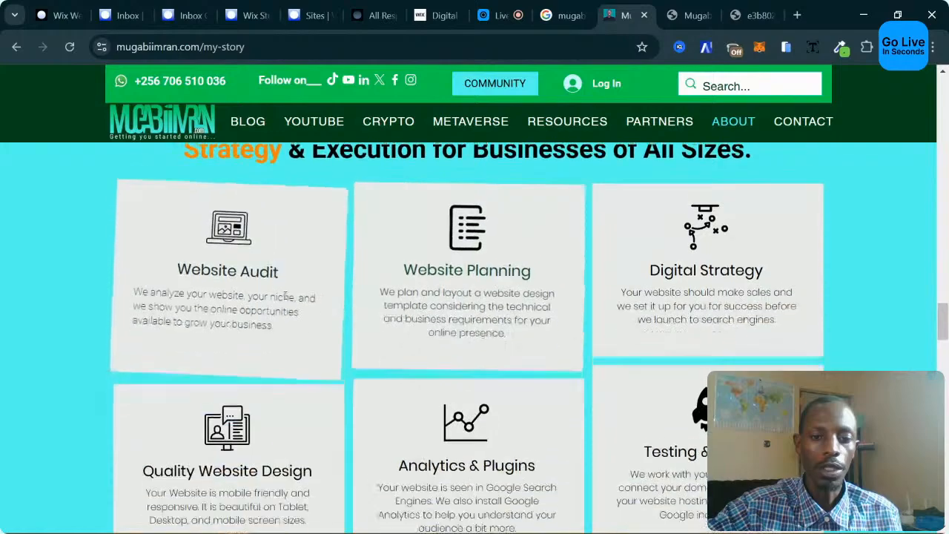
pyautogui.scroll(2, 583, 307)
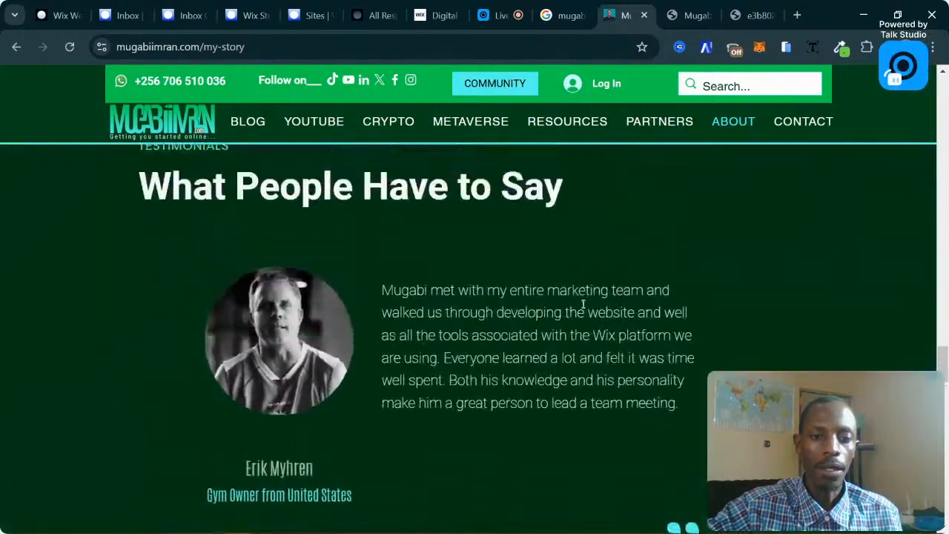
pyautogui.scroll(-1, 583, 307)
pyautogui.scroll(-5, 474, 293)
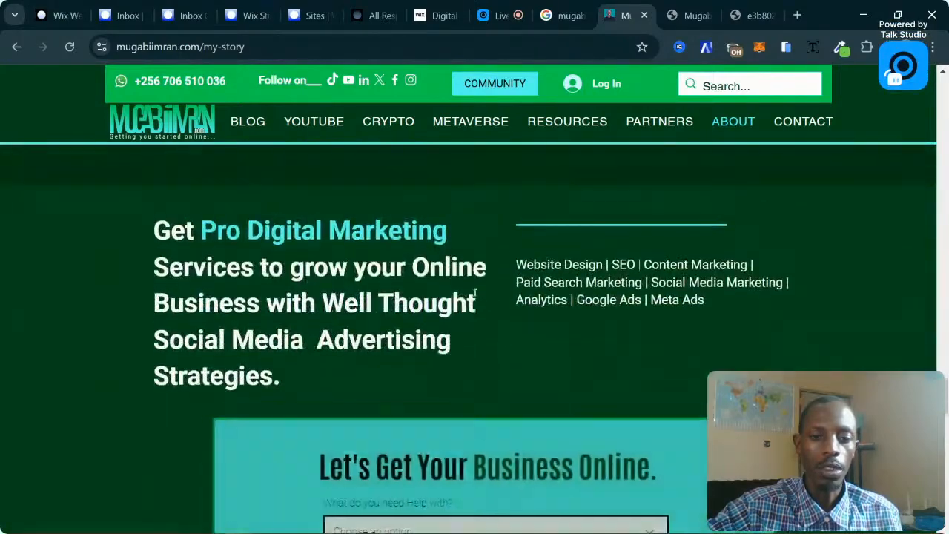
pyautogui.scroll(-9, 475, 293)
pyautogui.scroll(-4, 475, 297)
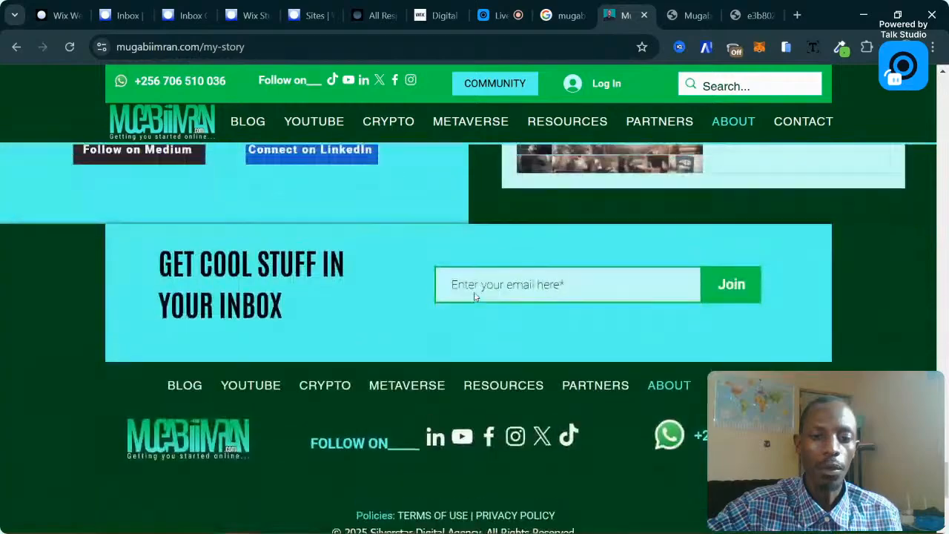
pyautogui.scroll(8, 475, 297)
pyautogui.scroll(-2, 474, 297)
pyautogui.scroll(3, 475, 296)
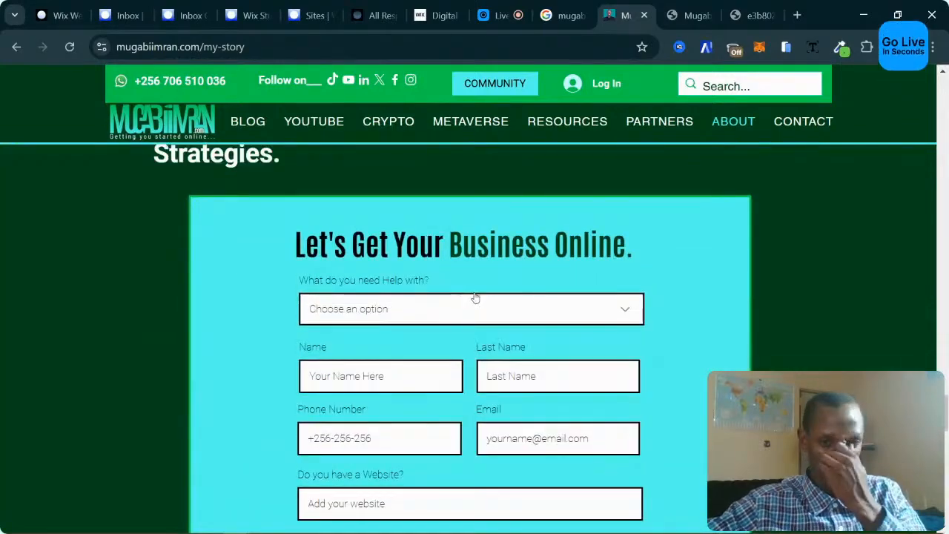
pyautogui.scroll(12, 478, 279)
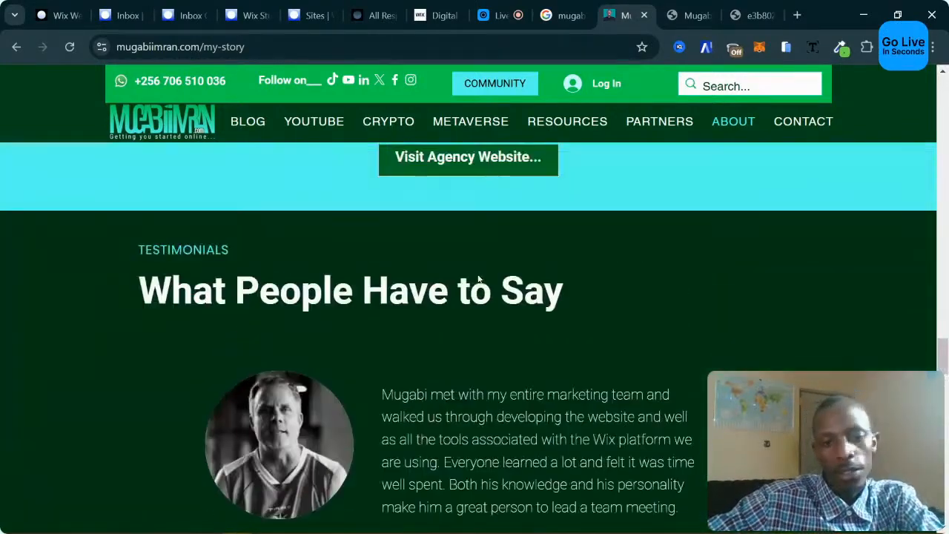
pyautogui.scroll(4, 478, 279)
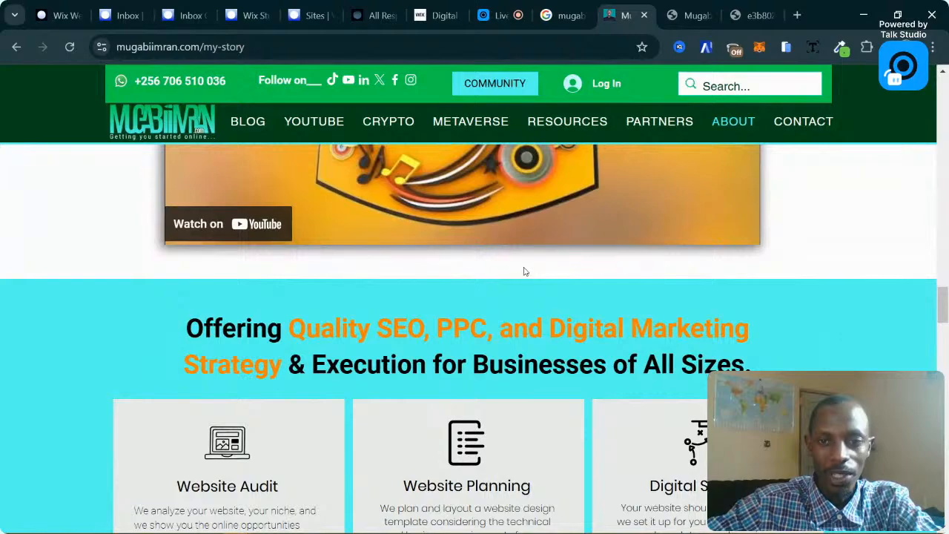
pyautogui.scroll(3, 523, 271)
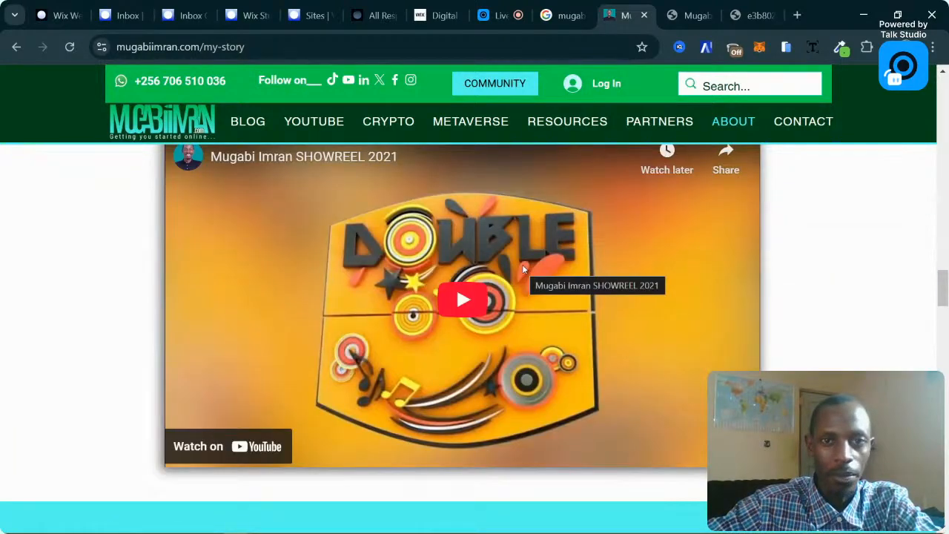
pyautogui.scroll(1, 521, 267)
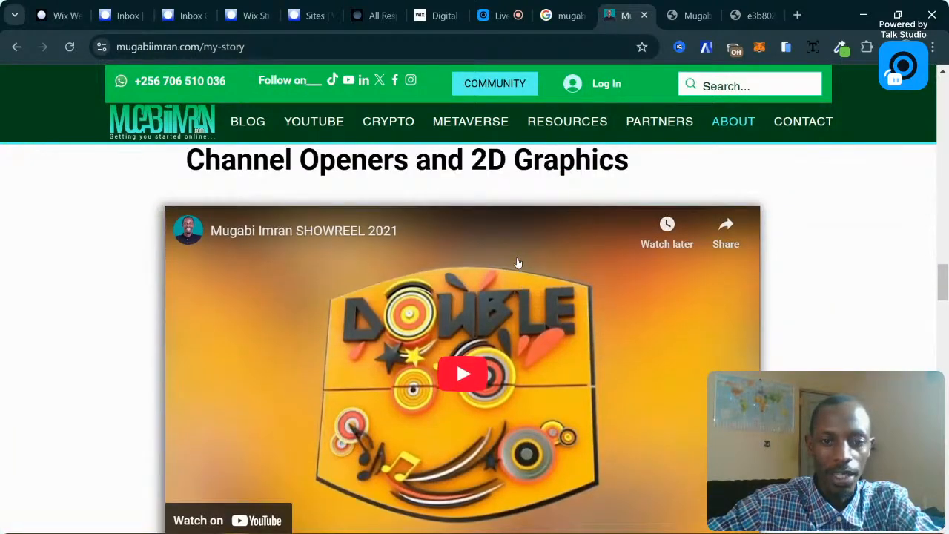
pyautogui.scroll(-1, 519, 263)
pyautogui.scroll(12, 518, 264)
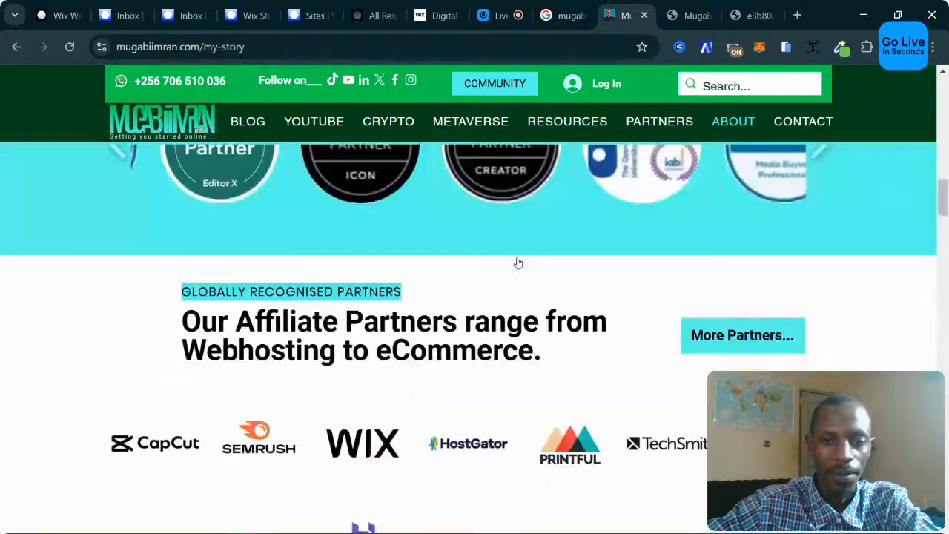
pyautogui.scroll(10, 519, 263)
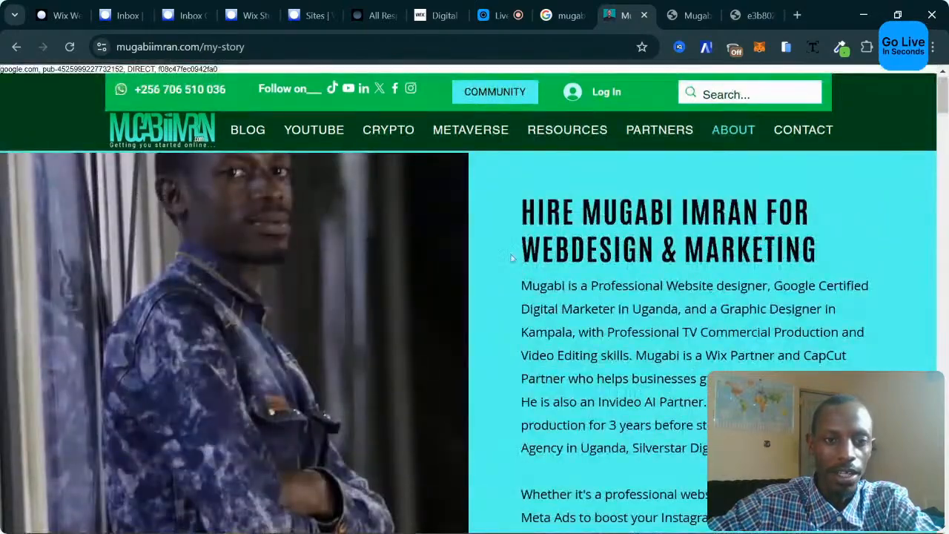
pyautogui.scroll(-8, 427, 239)
pyautogui.scroll(2, 453, 230)
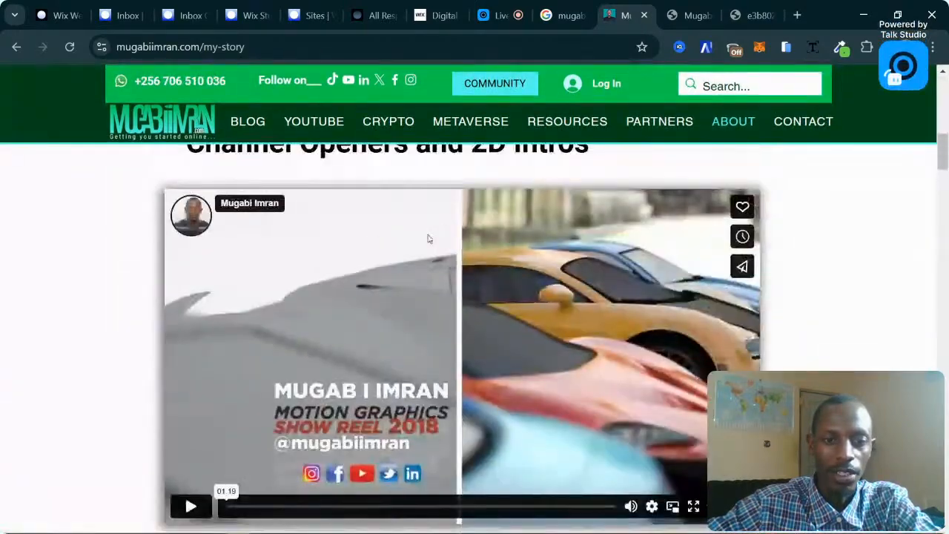
pyautogui.scroll(1, 458, 229)
pyautogui.scroll(-6, 399, 225)
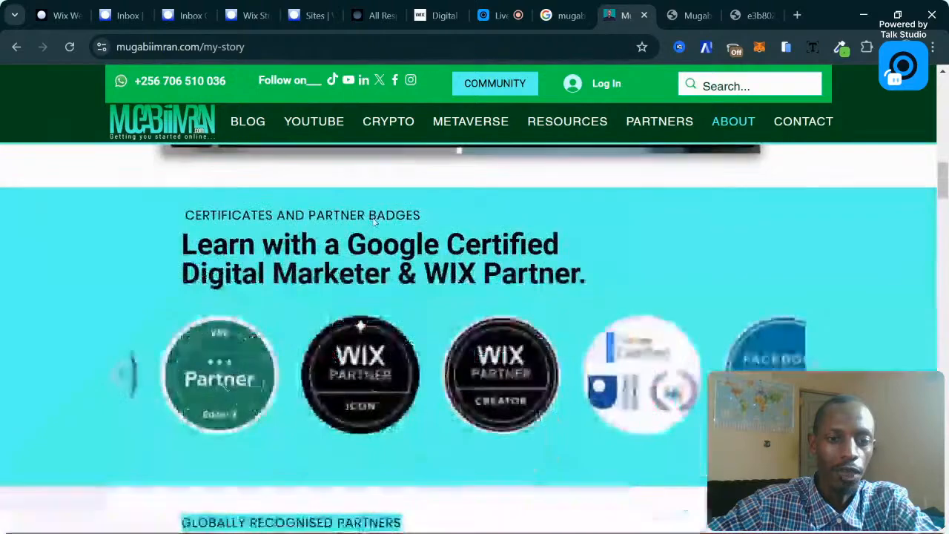
pyautogui.scroll(-4, 245, 215)
pyautogui.scroll(5, 246, 215)
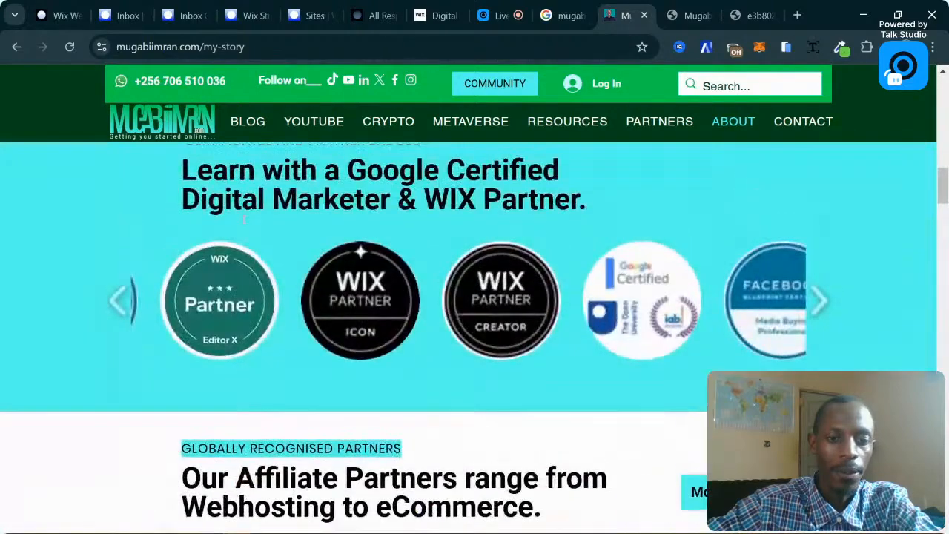
pyautogui.scroll(-2, 246, 215)
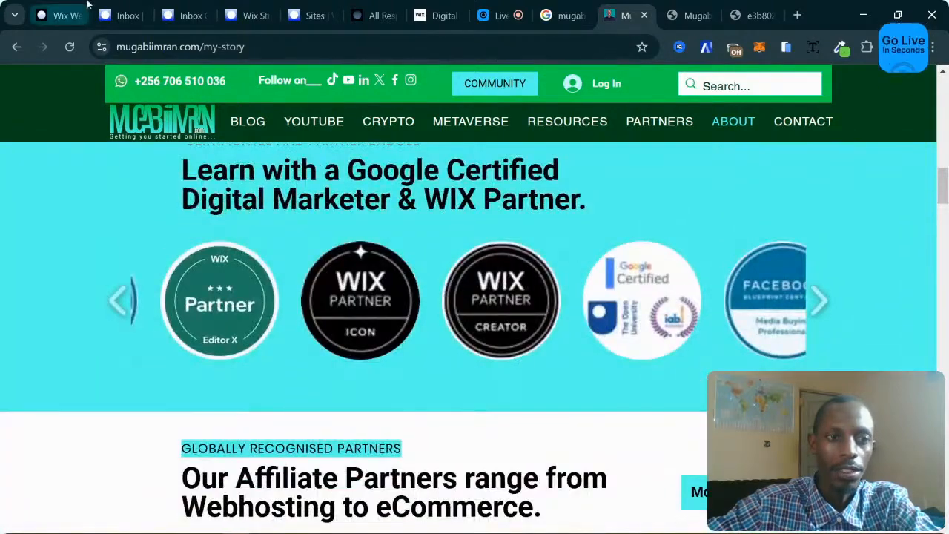
pyautogui.click(59, 15)
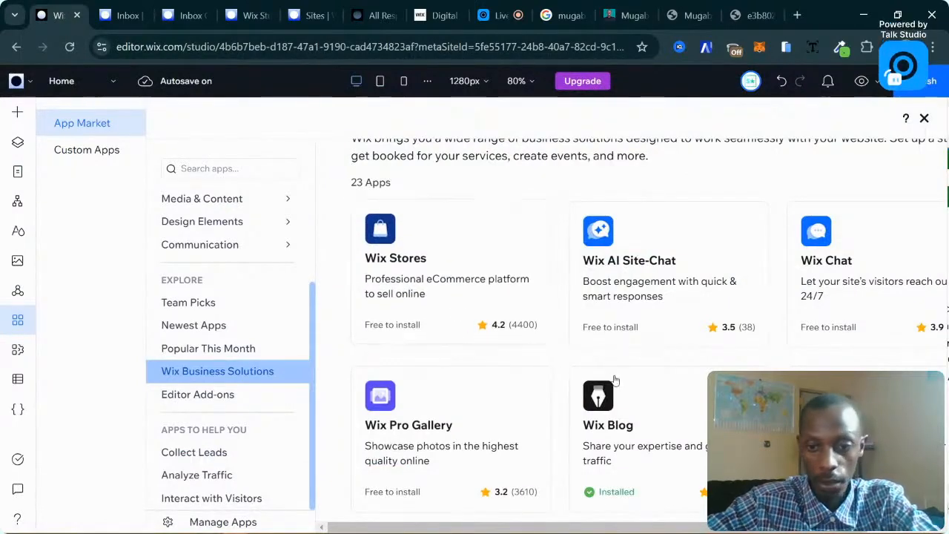
pyautogui.scroll(-2, 666, 416)
pyautogui.scroll(2, 666, 416)
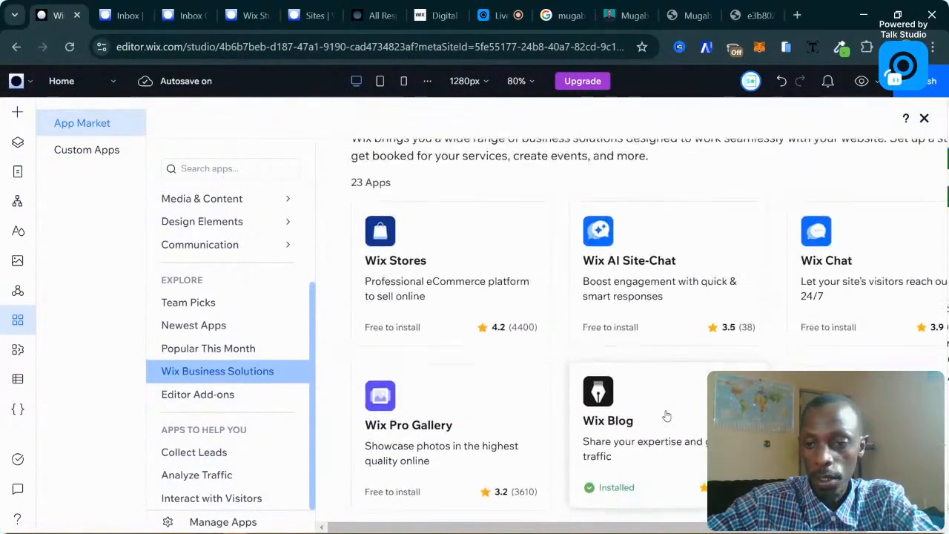
pyautogui.scroll(-3, 666, 416)
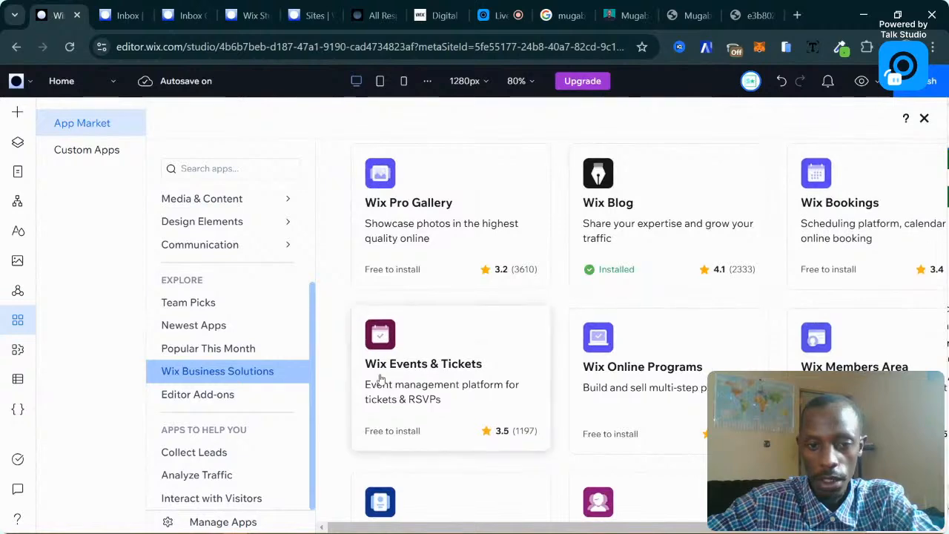
pyautogui.scroll(-1, 875, 364)
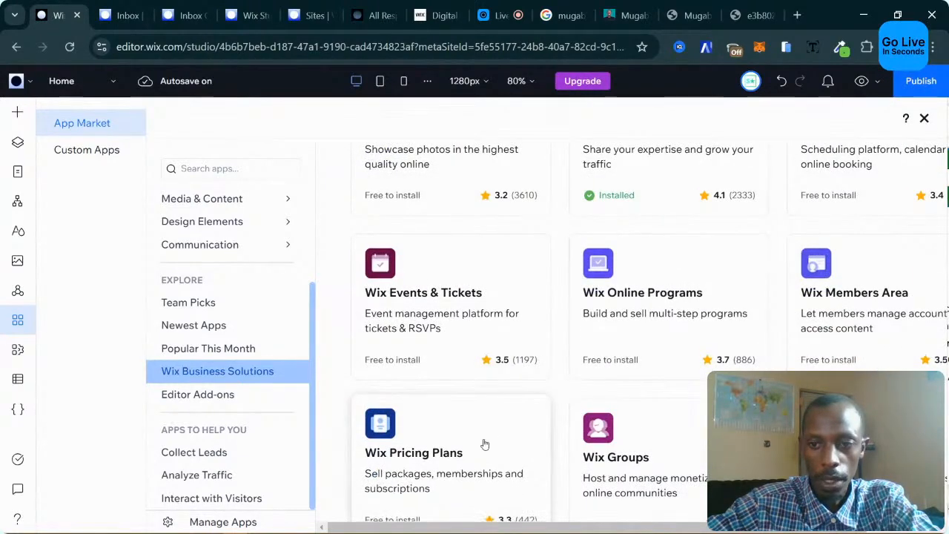
pyautogui.scroll(-1, 859, 303)
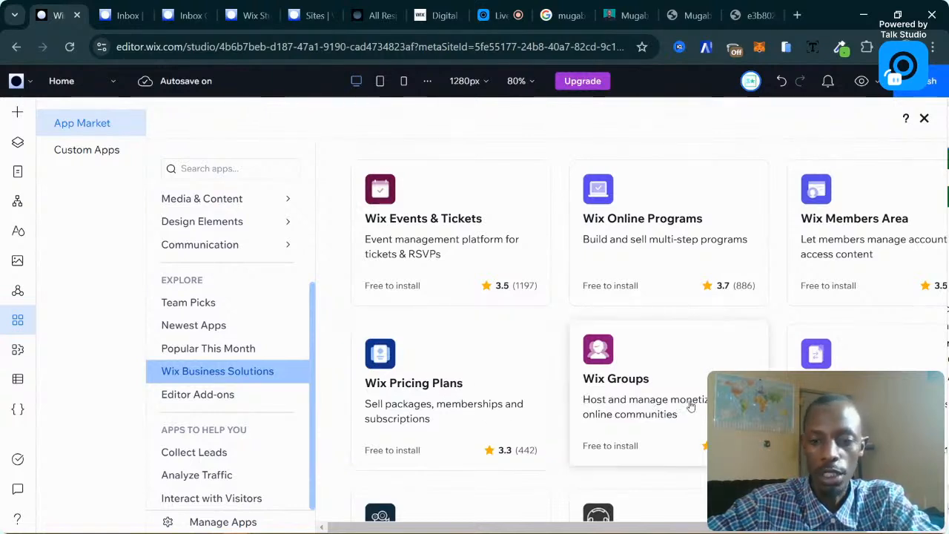
pyautogui.scroll(-1, 860, 348)
pyautogui.scroll(-4, 637, 386)
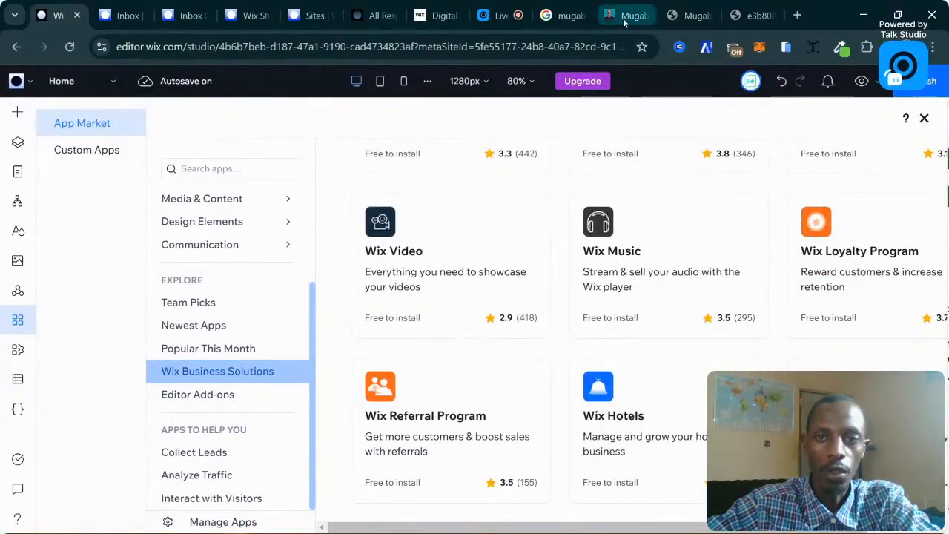
pyautogui.click(625, 20)
pyautogui.scroll(5, 208, 120)
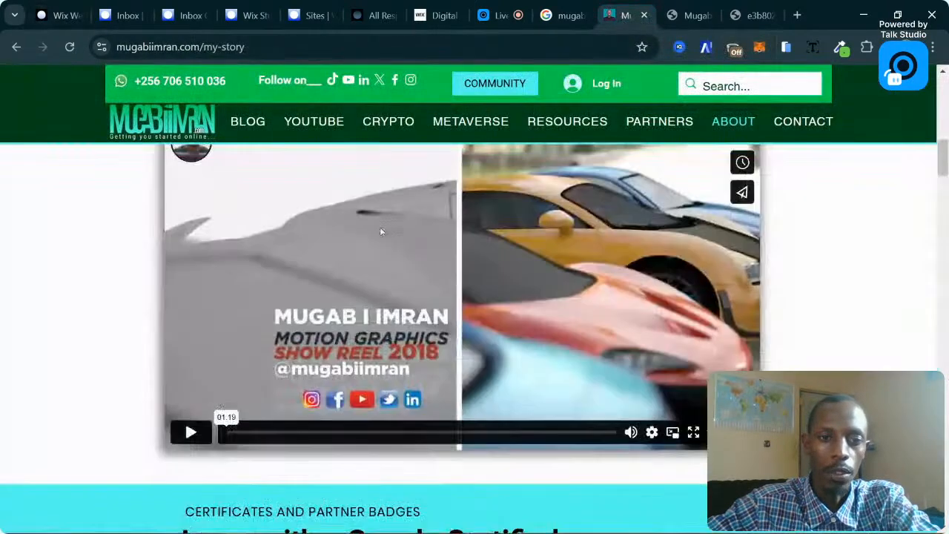
# Go to the home page via the site logo and scroll to the Videos and Tutorials page top.
pyautogui.click(208, 121)
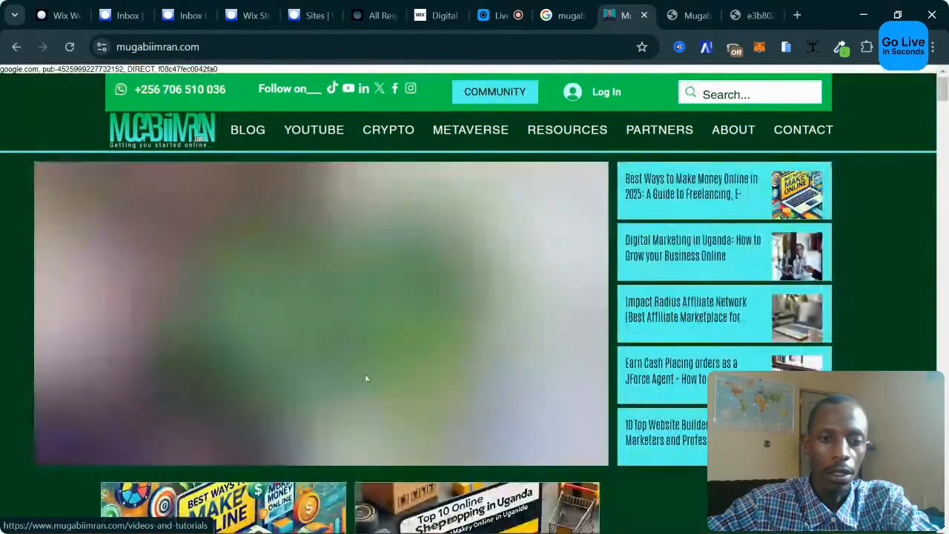
pyautogui.scroll(-1, 338, 413)
pyautogui.scroll(-15, 344, 393)
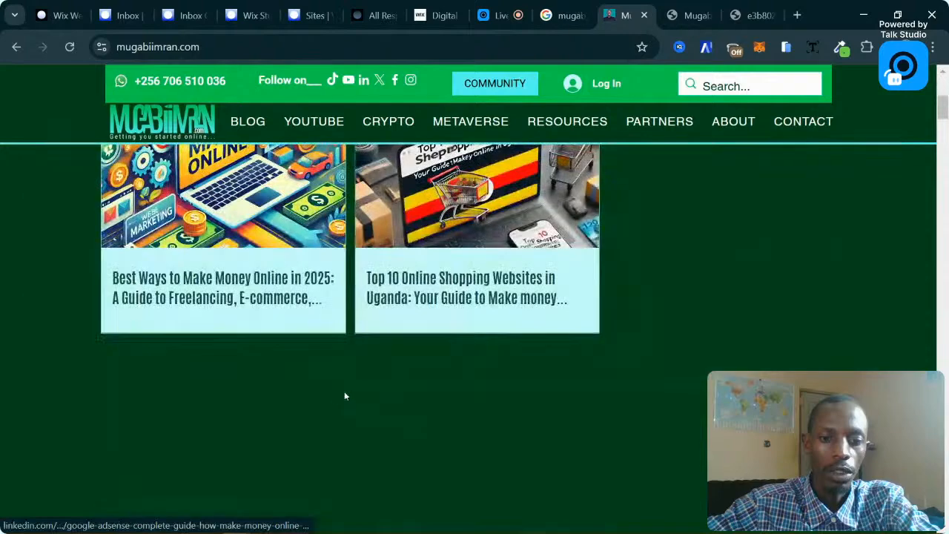
pyautogui.scroll(-12, 376, 386)
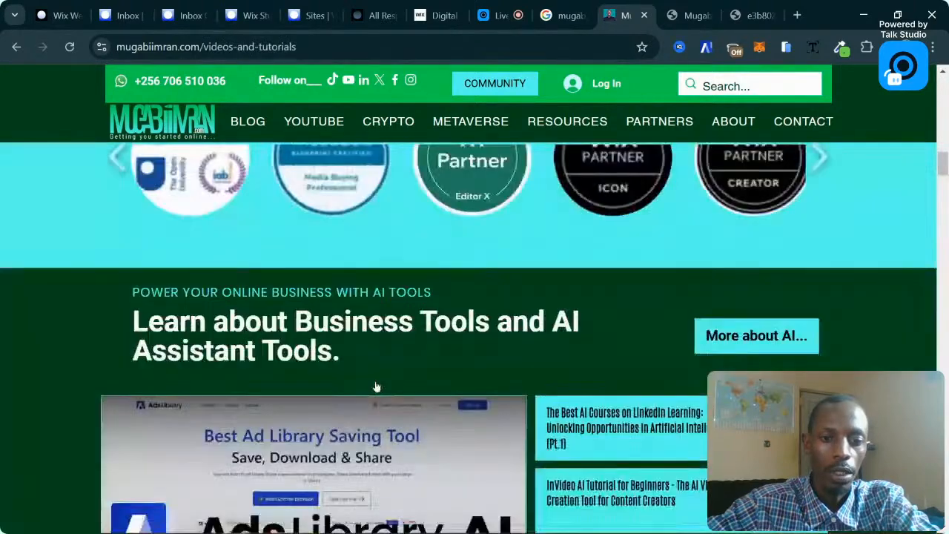
pyautogui.scroll(2, 376, 382)
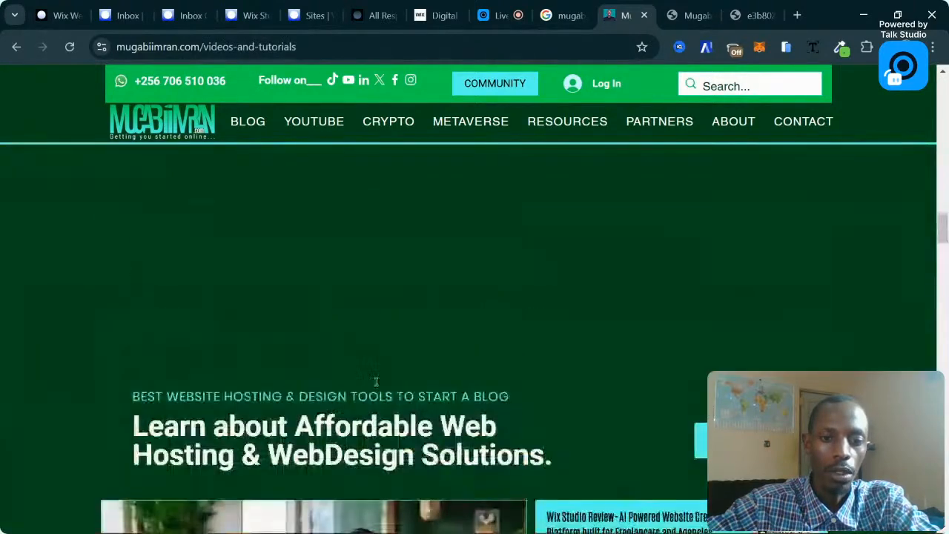
pyautogui.scroll(-5, 376, 382)
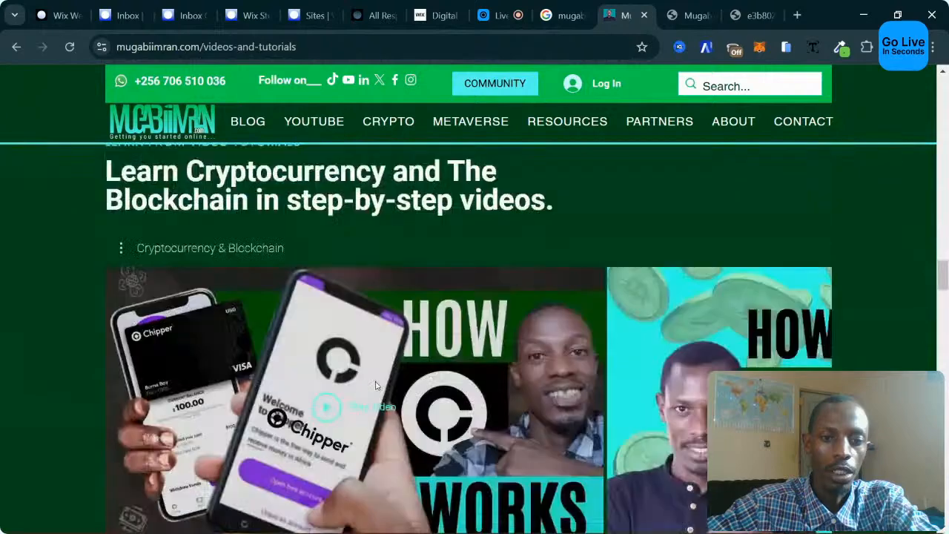
pyautogui.scroll(1, 448, 376)
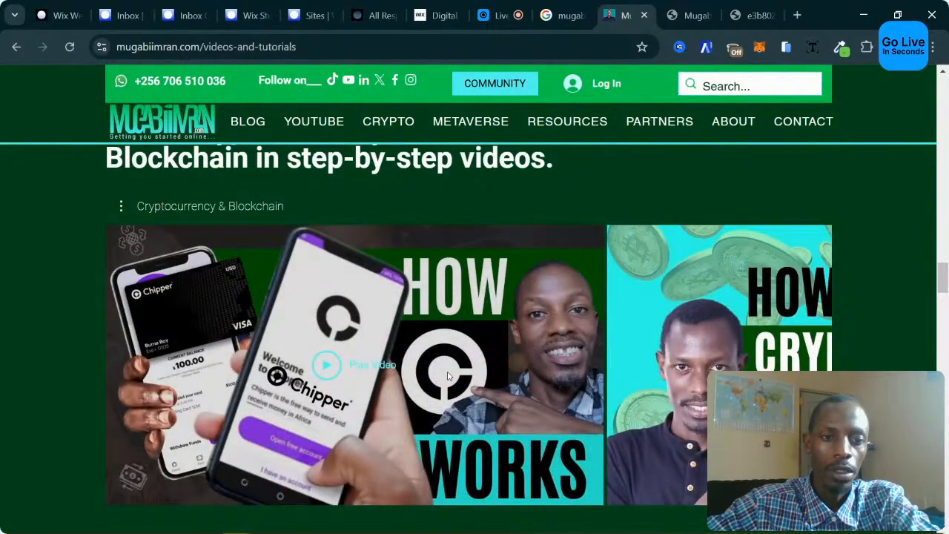
pyautogui.scroll(1, 448, 377)
pyautogui.scroll(-1, 304, 316)
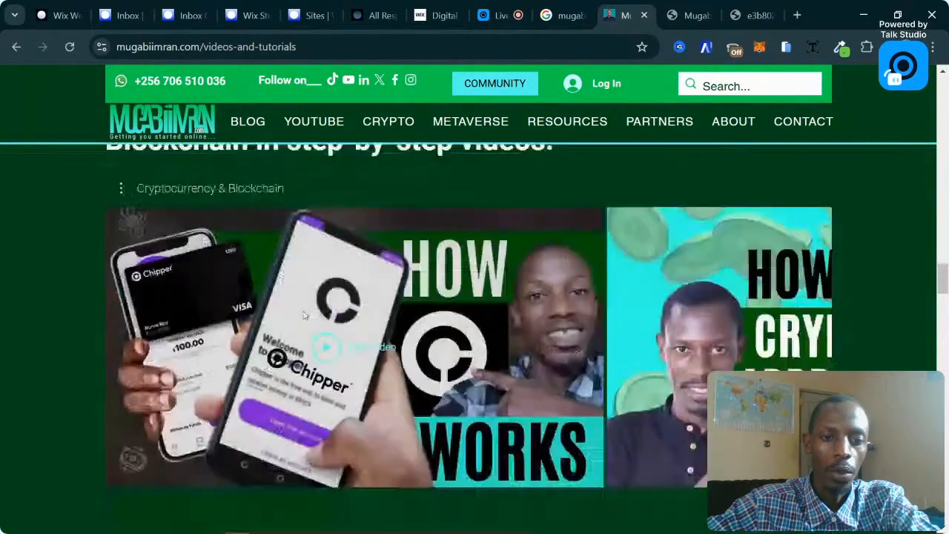
pyautogui.scroll(20, 511, 382)
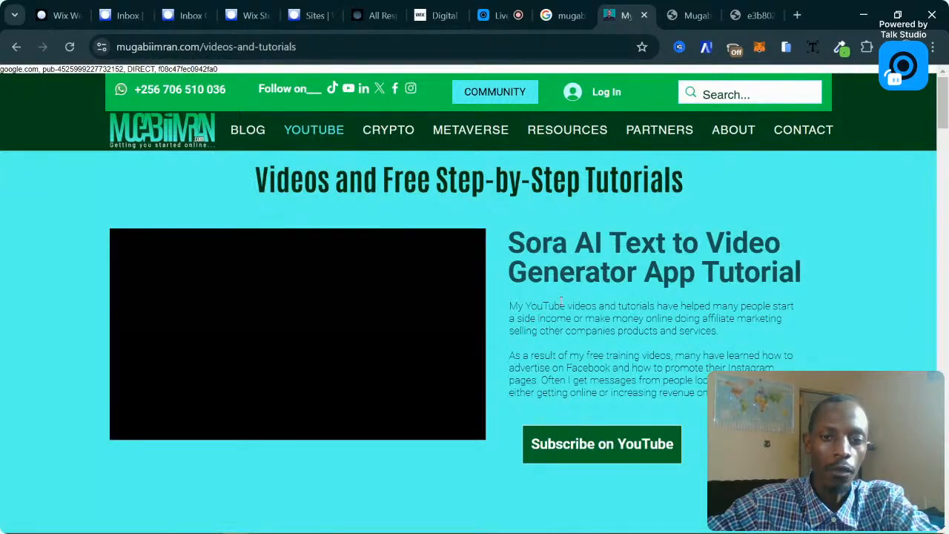
# Play and pause the NFT Tutorial in All Videos, then return to the Wix editor tab.
pyautogui.scroll(-15, 561, 300)
pyautogui.scroll(2, 372, 305)
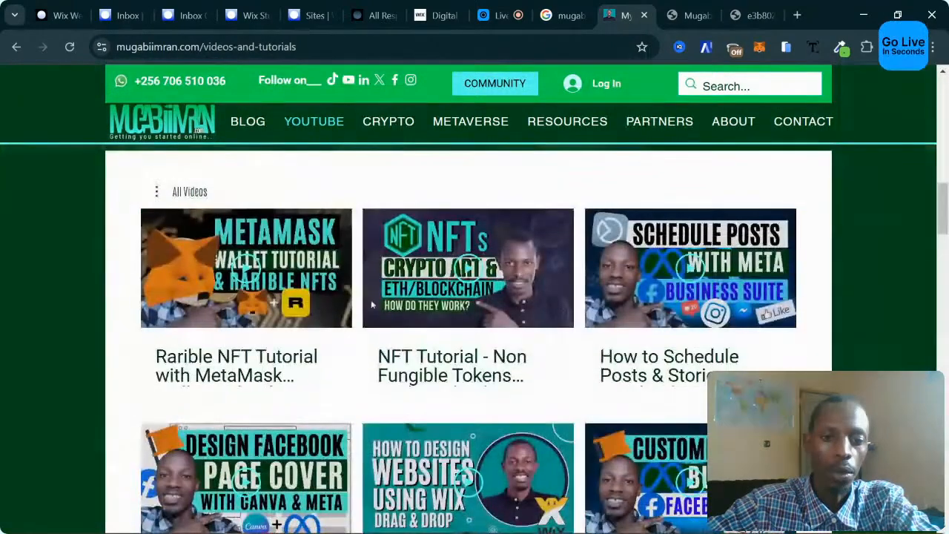
pyautogui.scroll(1, 256, 297)
pyautogui.scroll(-1, 249, 296)
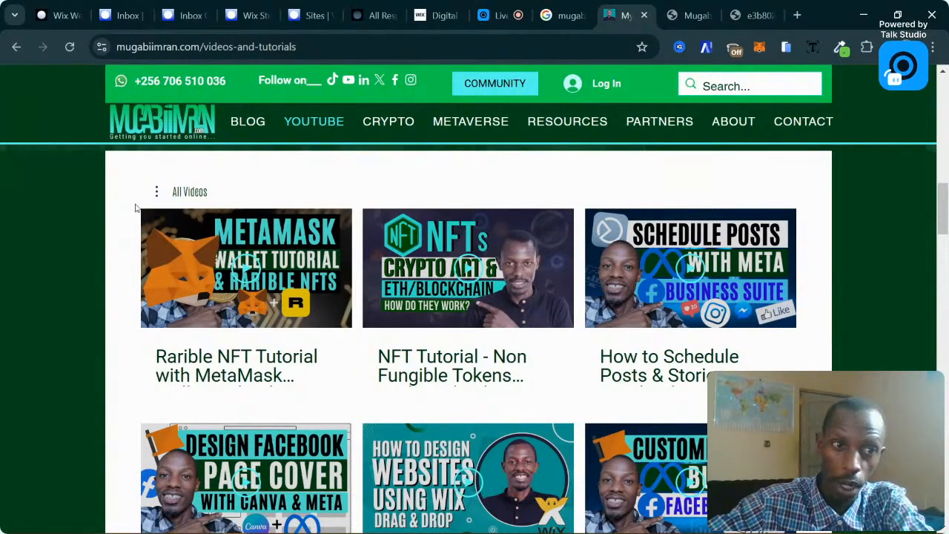
pyautogui.scroll(-1, 481, 387)
pyautogui.scroll(1, 482, 388)
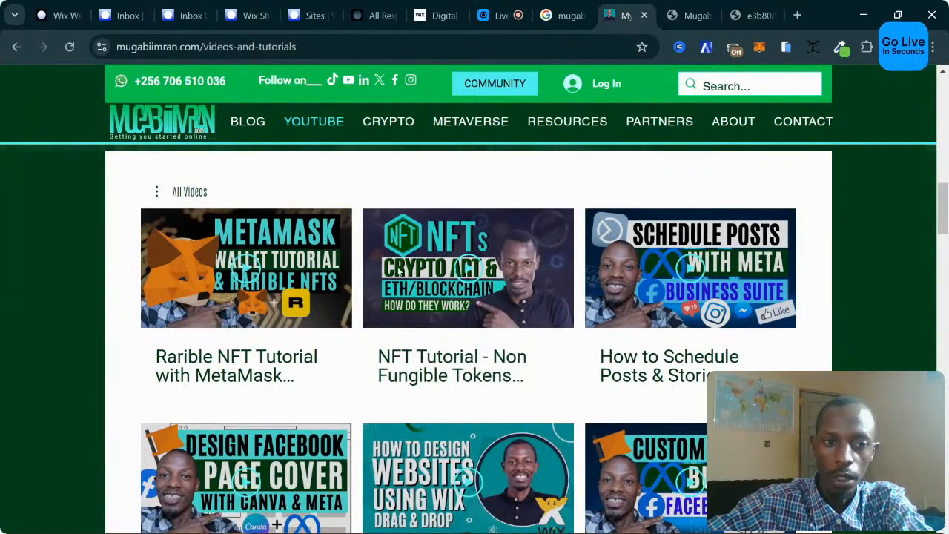
pyautogui.click(466, 278)
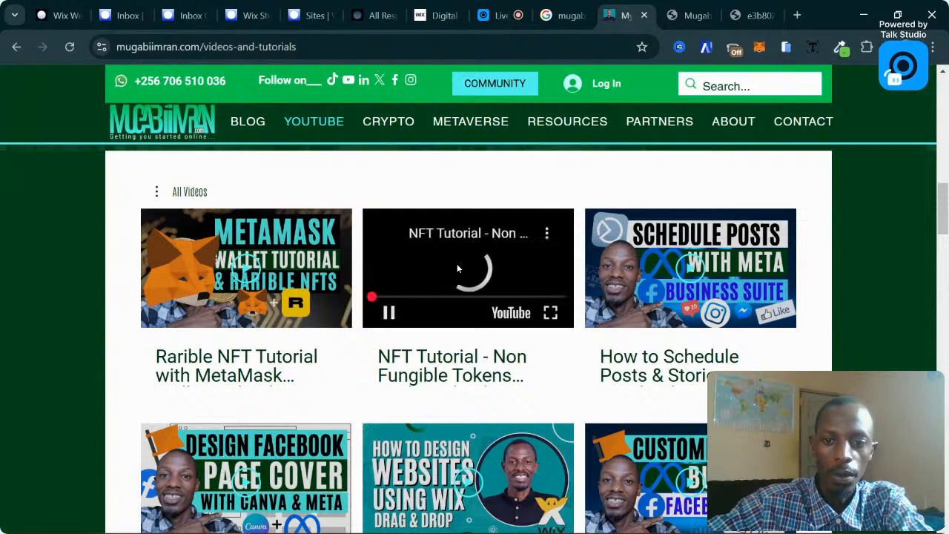
pyautogui.click(457, 267)
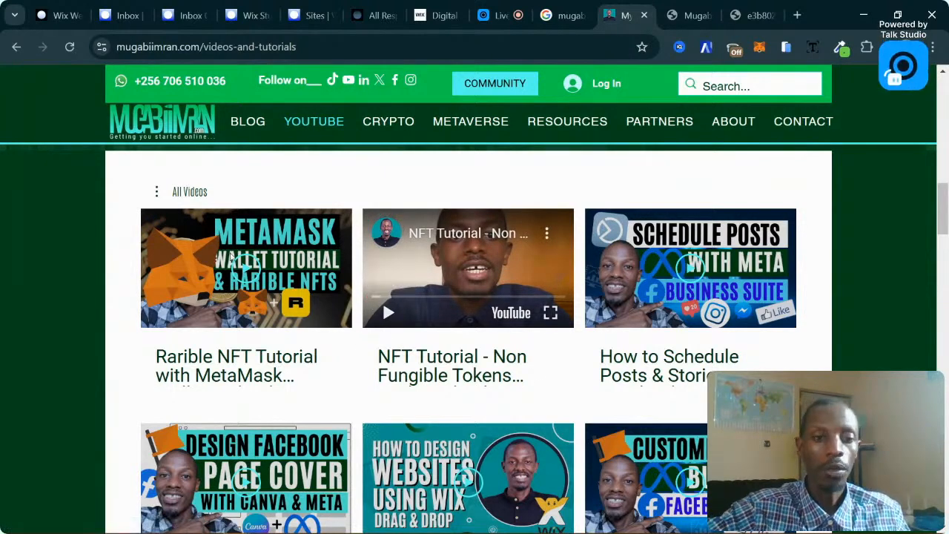
pyautogui.click(60, 14)
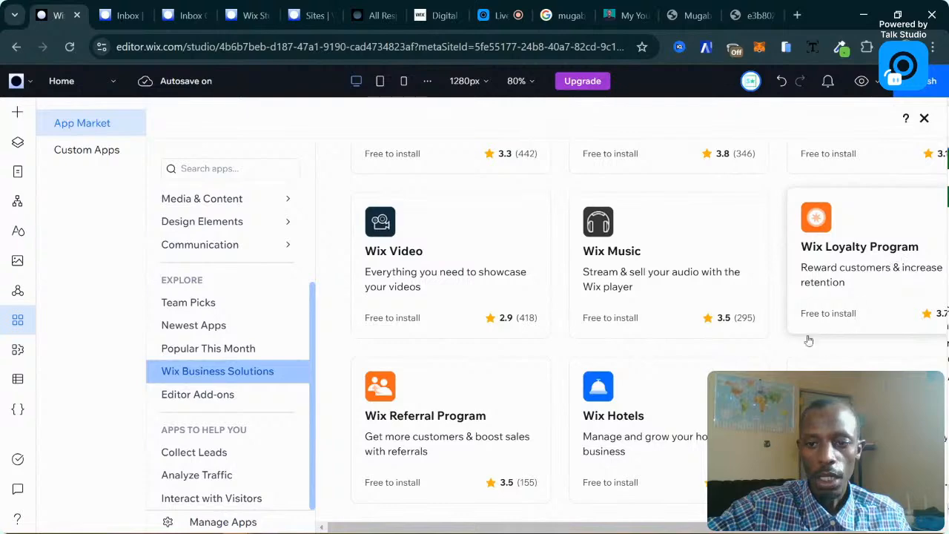
# Scroll the Wix Business Solutions app grid back to its top, showing Wix Stores first.
pyautogui.moveTo(609, 528); pyautogui.dragTo(628, 527)
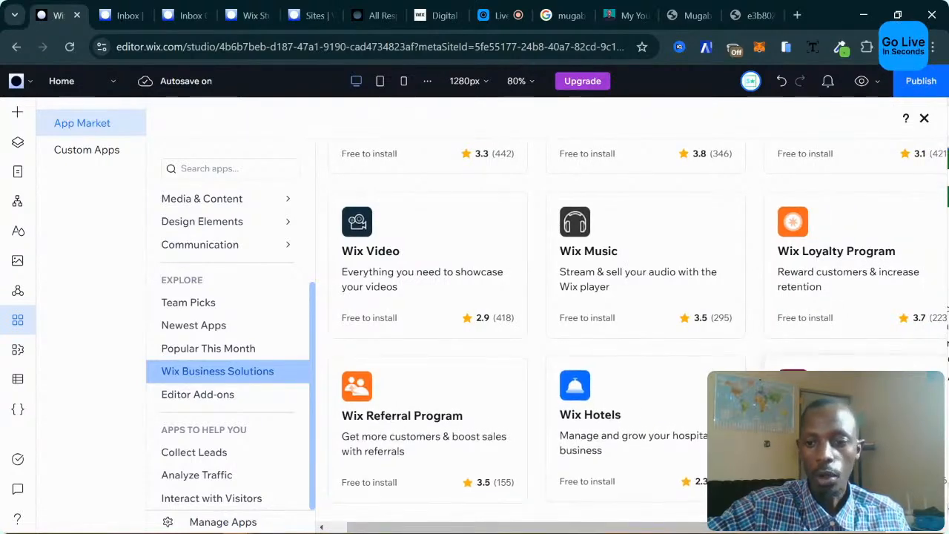
pyautogui.scroll(-3, 631, 334)
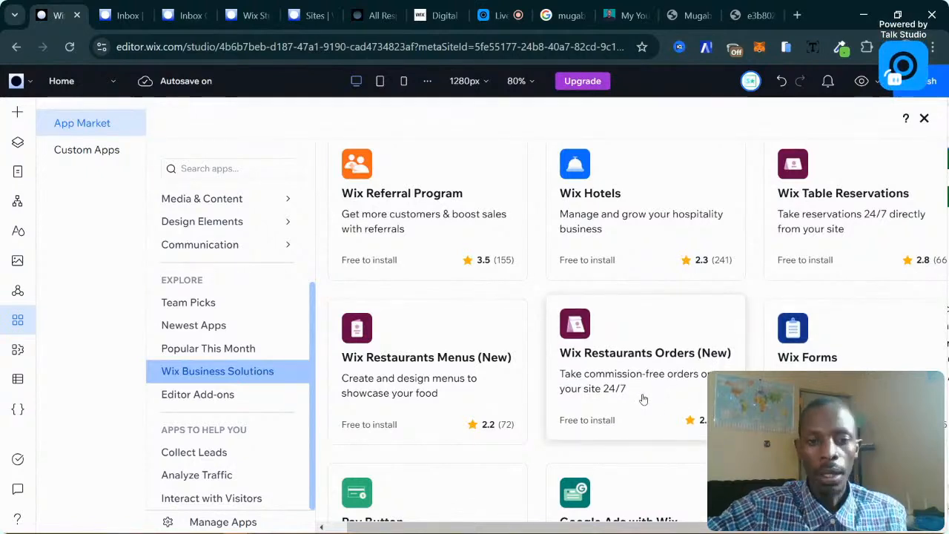
pyautogui.scroll(-1, 630, 356)
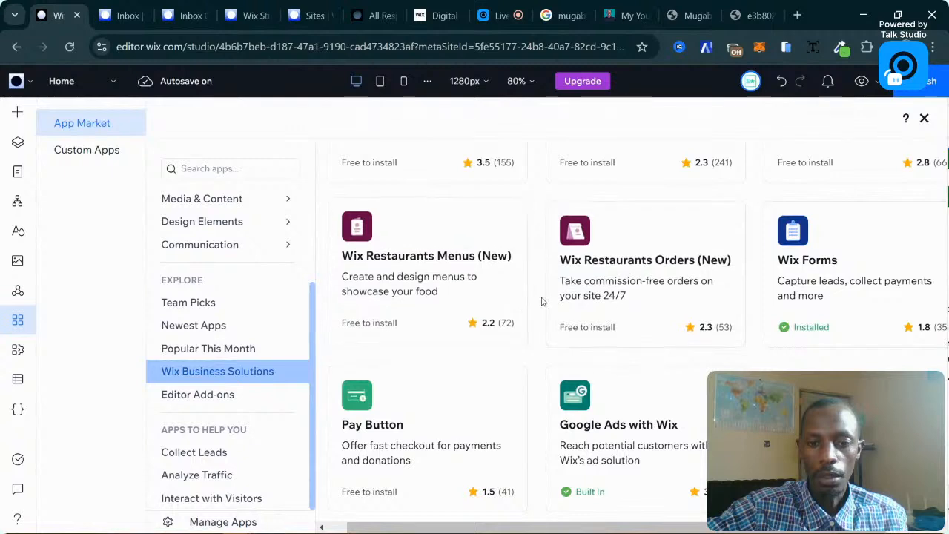
pyautogui.scroll(1, 469, 303)
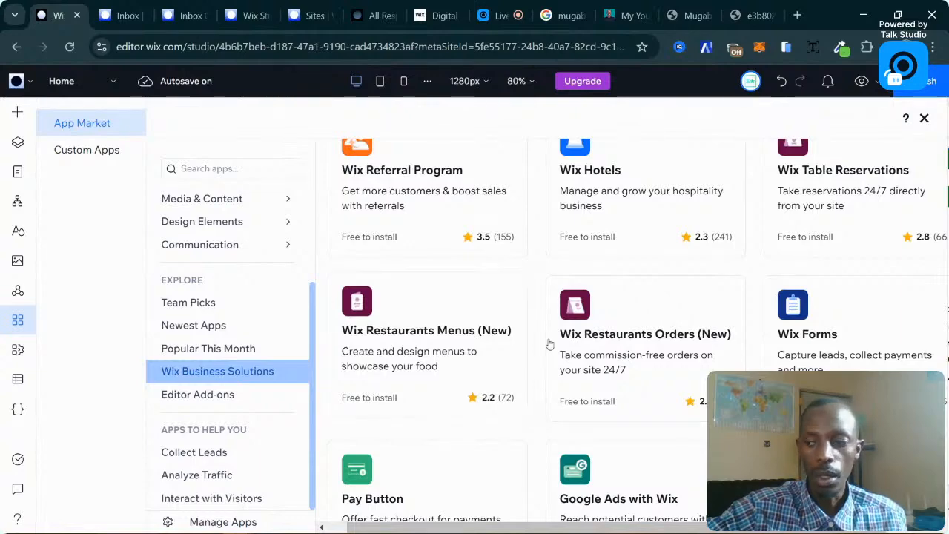
pyautogui.scroll(-1, 801, 344)
pyautogui.scroll(-1, 801, 343)
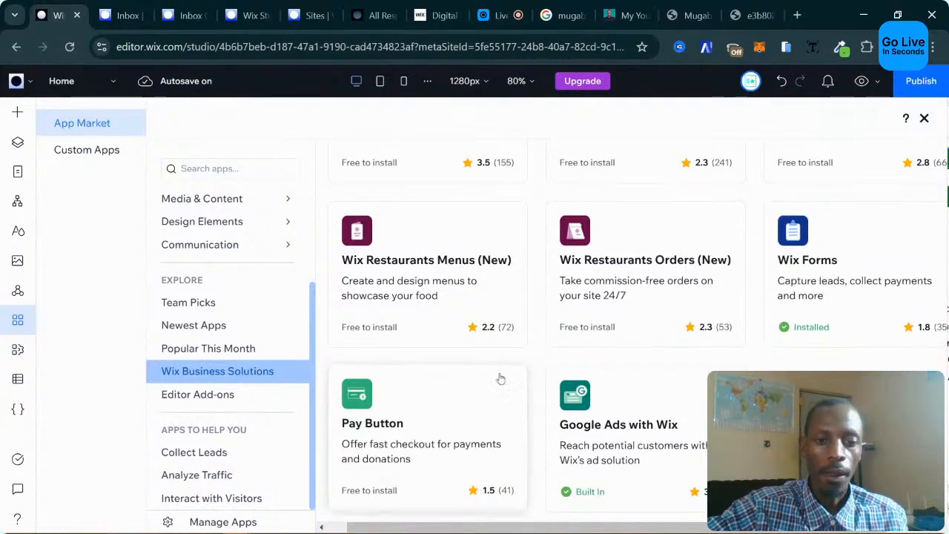
pyautogui.scroll(15, 668, 393)
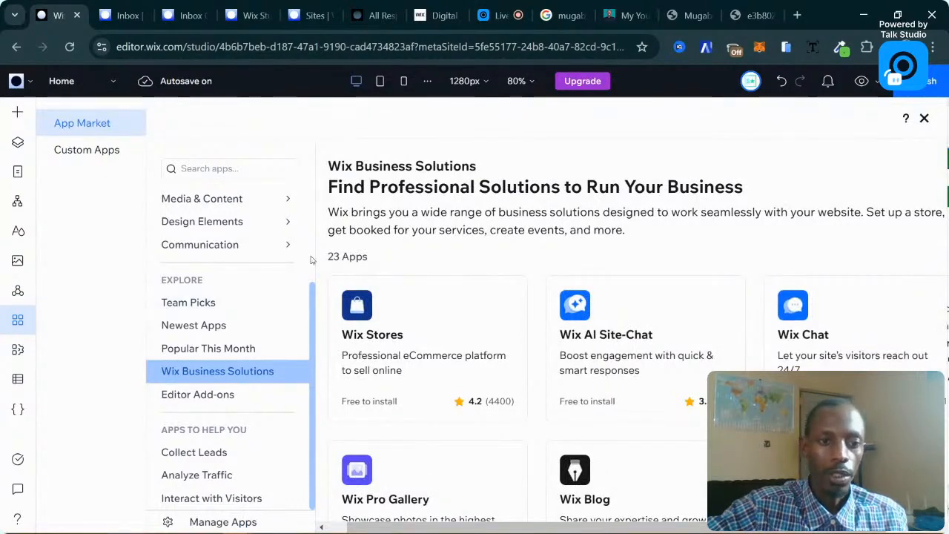
pyautogui.scroll(1, 222, 304)
pyautogui.scroll(-1, 222, 304)
pyautogui.scroll(3, 235, 309)
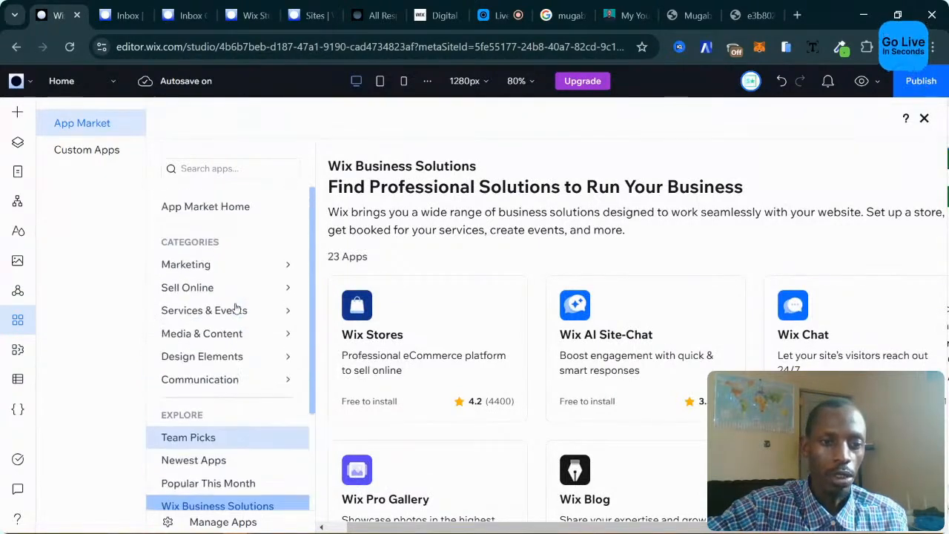
# Go back to App Market Home and preview the Trending Topics search suggestions.
pyautogui.click(194, 265)
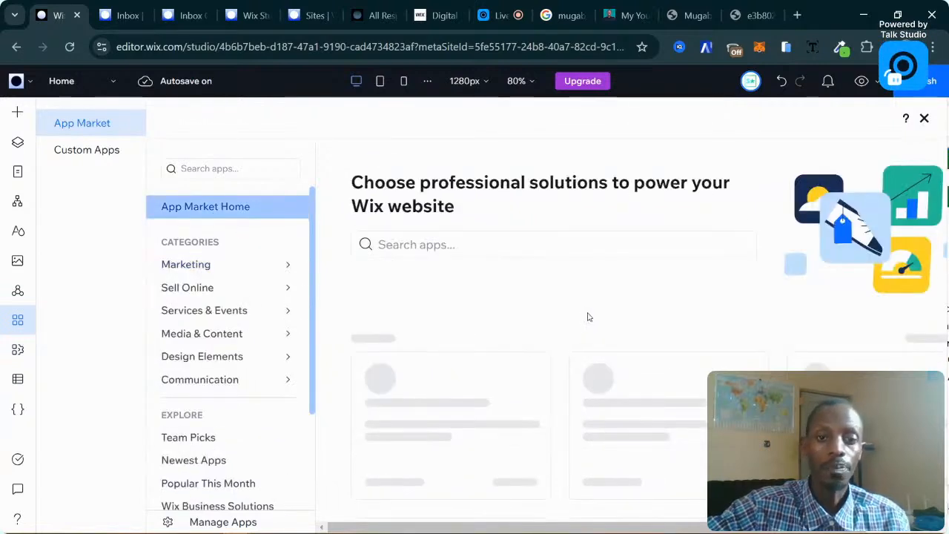
pyautogui.click(529, 244)
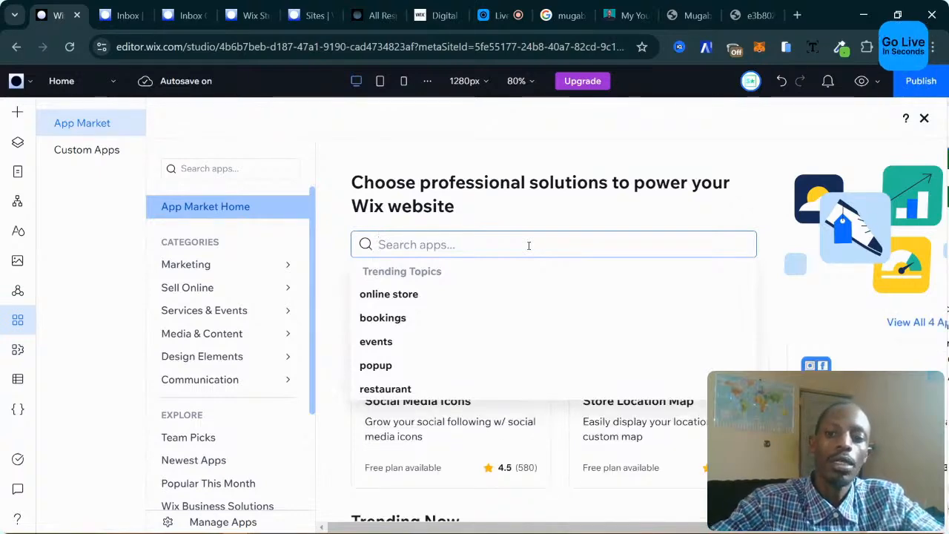
pyautogui.click(765, 341)
# Scroll through the Recommended, trending, team-pick and Made by Wix app sections.
pyautogui.scroll(-4, 765, 341)
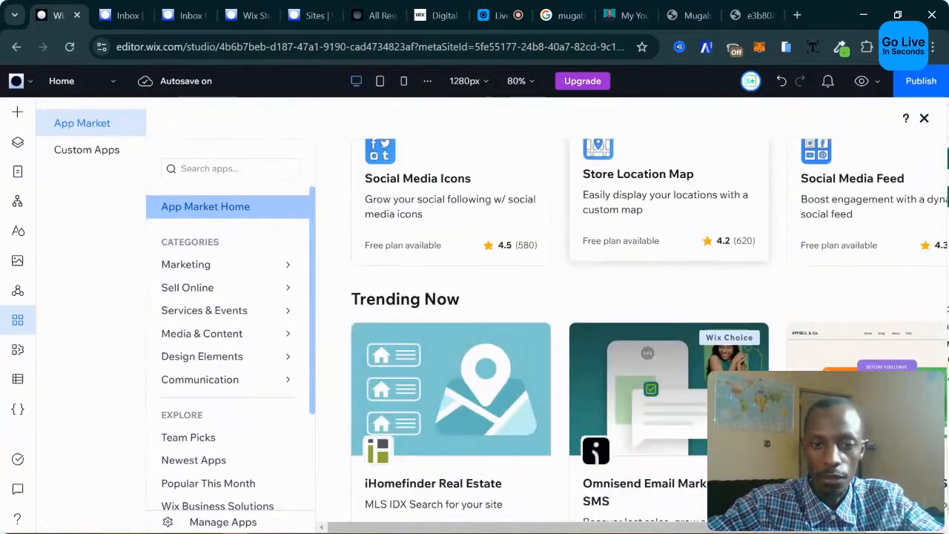
pyautogui.scroll(-4, 586, 379)
pyautogui.scroll(-5, 585, 378)
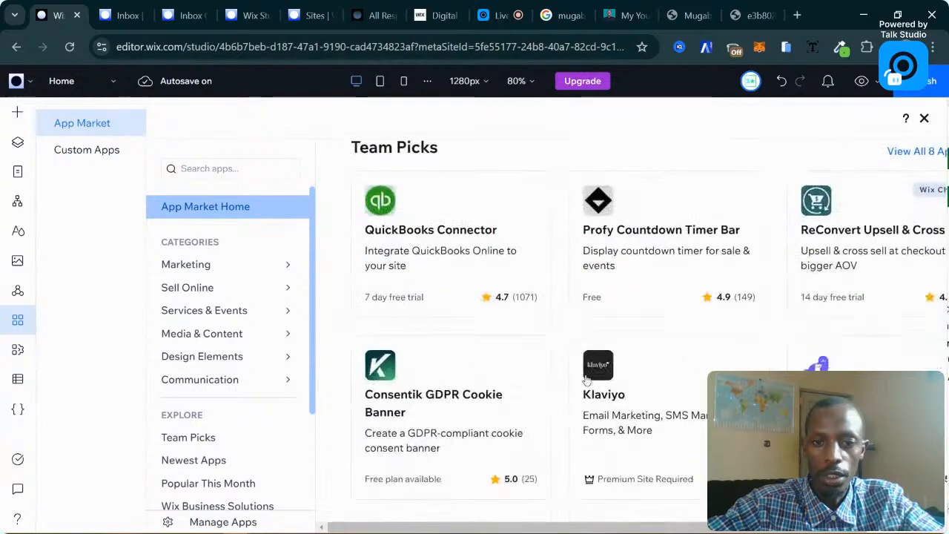
pyautogui.scroll(1, 586, 378)
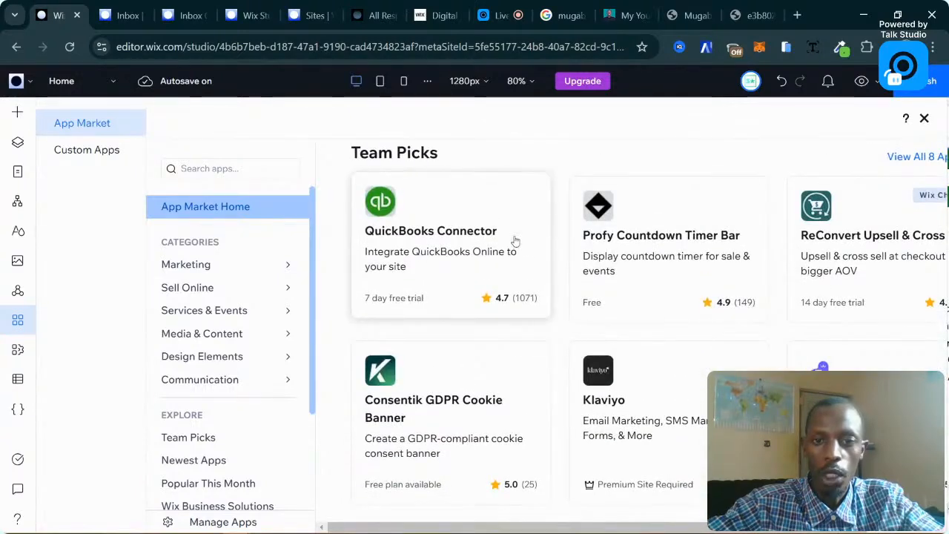
pyautogui.scroll(-9, 816, 319)
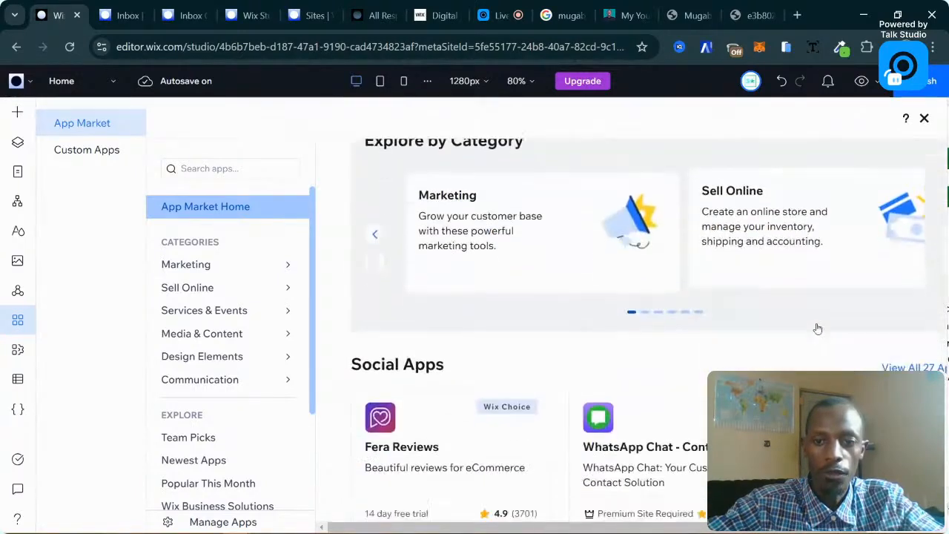
pyautogui.scroll(-4, 769, 334)
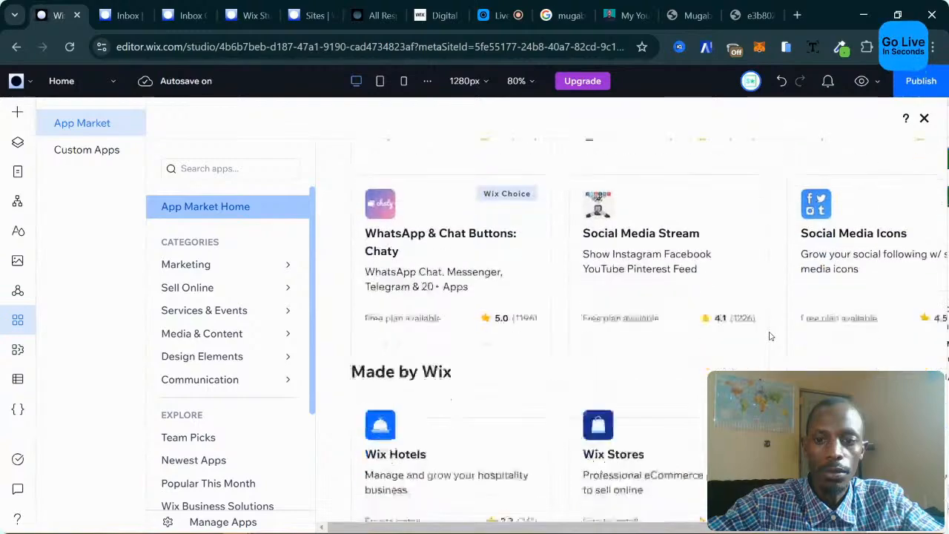
pyautogui.scroll(-2, 769, 334)
pyautogui.scroll(-8, 450, 292)
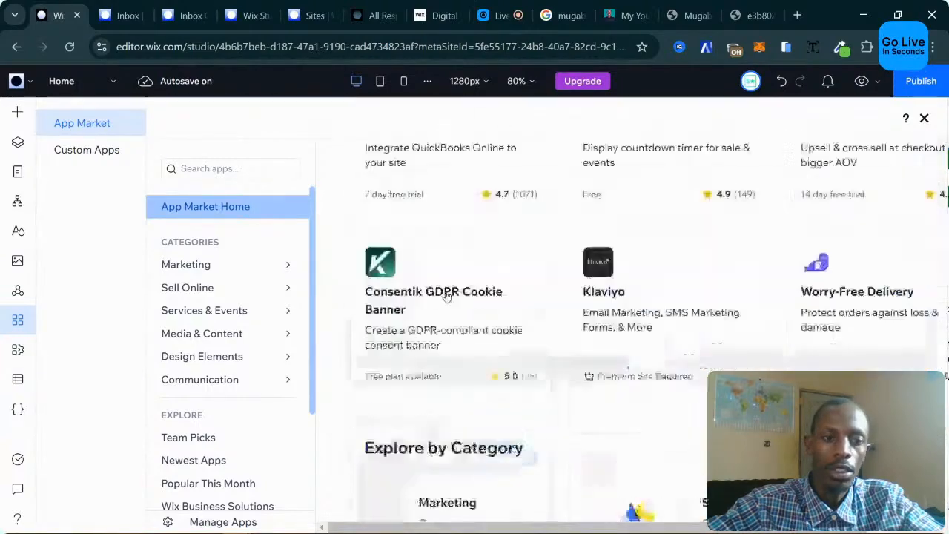
pyautogui.scroll(15, 422, 250)
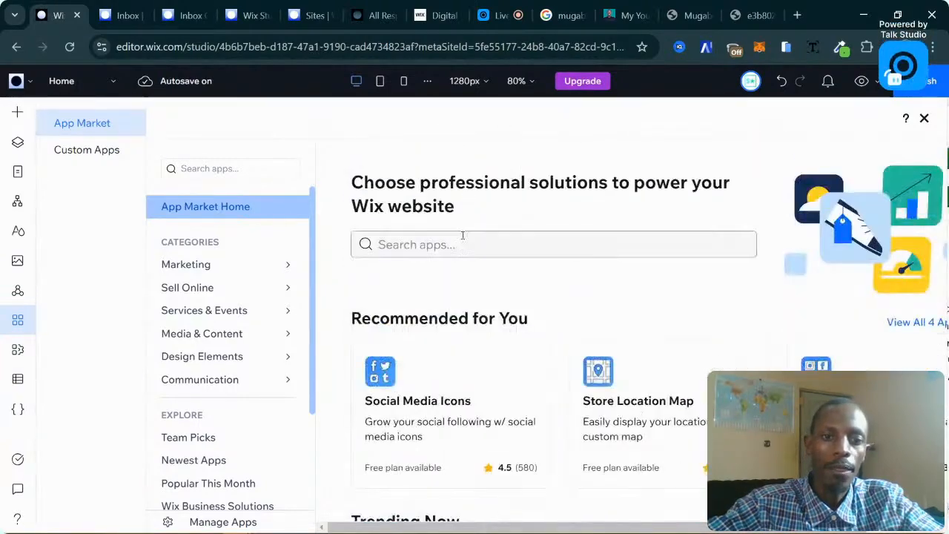
# Open the Sell Online category and skim its Stores apps.
pyautogui.click(255, 290)
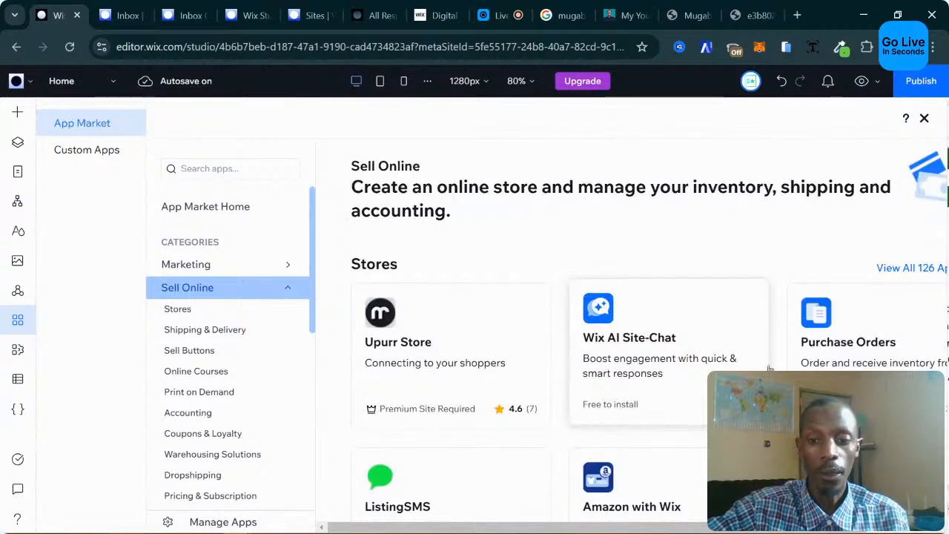
pyautogui.scroll(-3, 593, 315)
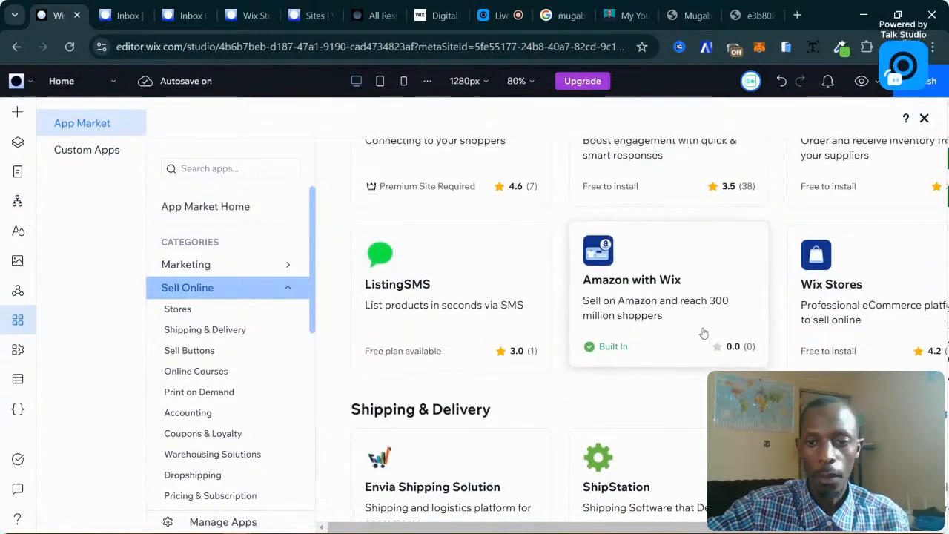
pyautogui.scroll(-3, 689, 298)
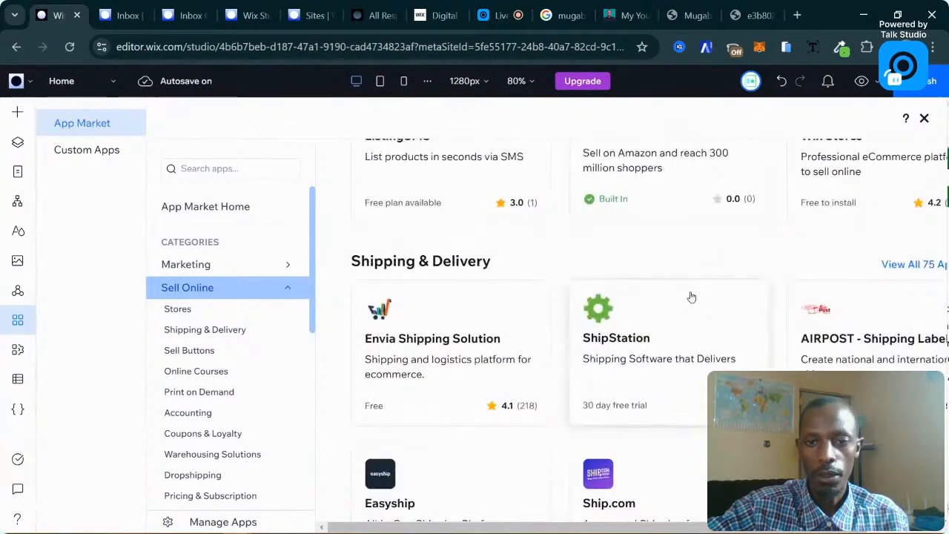
pyautogui.scroll(3, 690, 297)
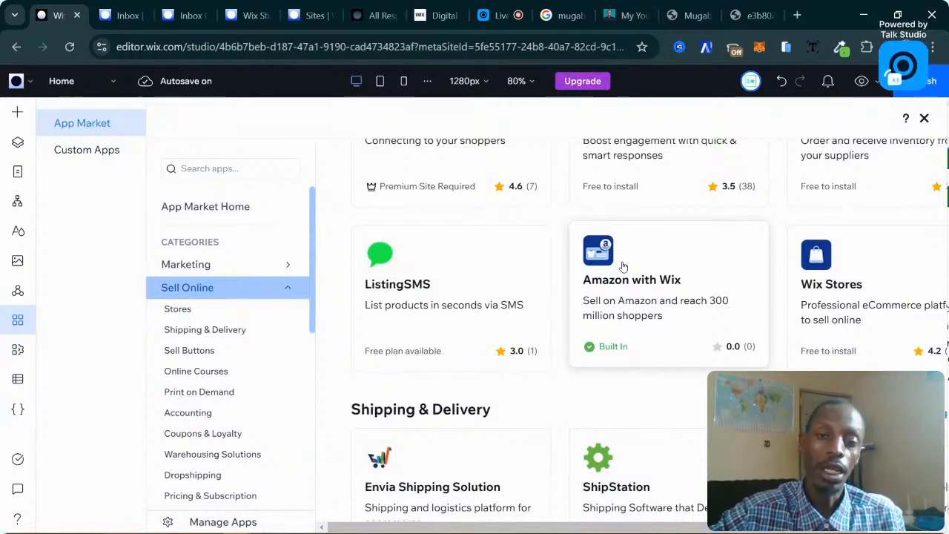
# Scroll through the Shipping & Delivery, Sell Buttons, accounting and Print on Demand (24 apps) sections.
pyautogui.scroll(1, 650, 284)
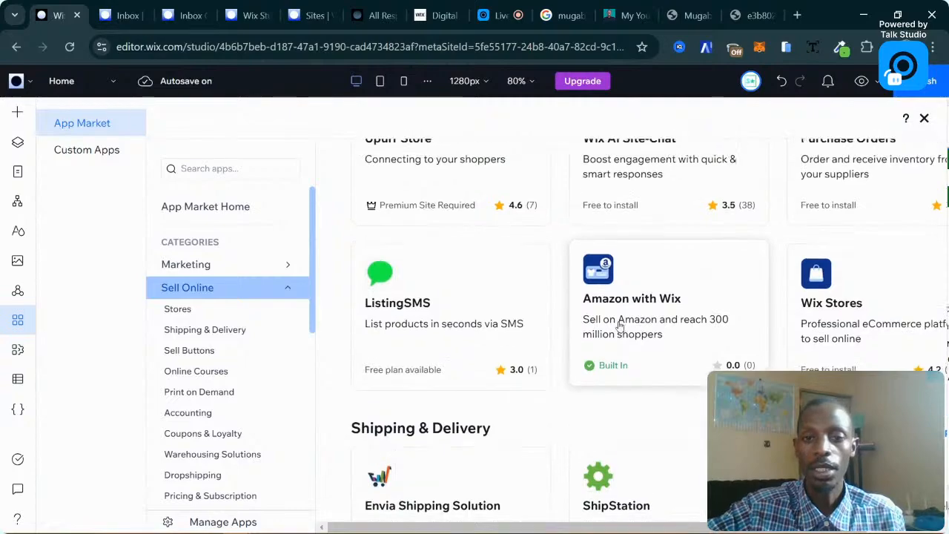
pyautogui.scroll(-4, 662, 335)
pyautogui.scroll(2, 664, 337)
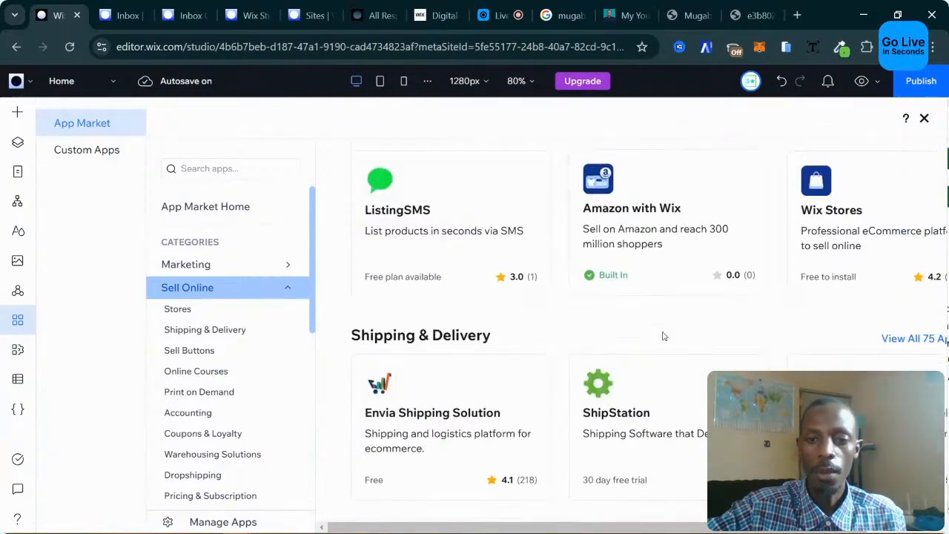
pyautogui.scroll(-3, 664, 338)
pyautogui.scroll(-2, 664, 338)
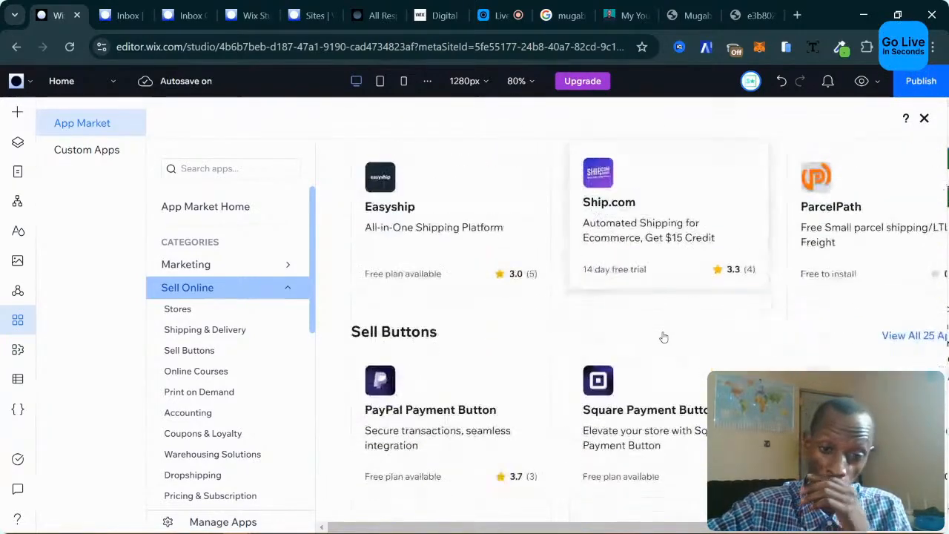
pyautogui.scroll(-5, 664, 338)
pyautogui.scroll(3, 664, 336)
pyautogui.scroll(-5, 664, 336)
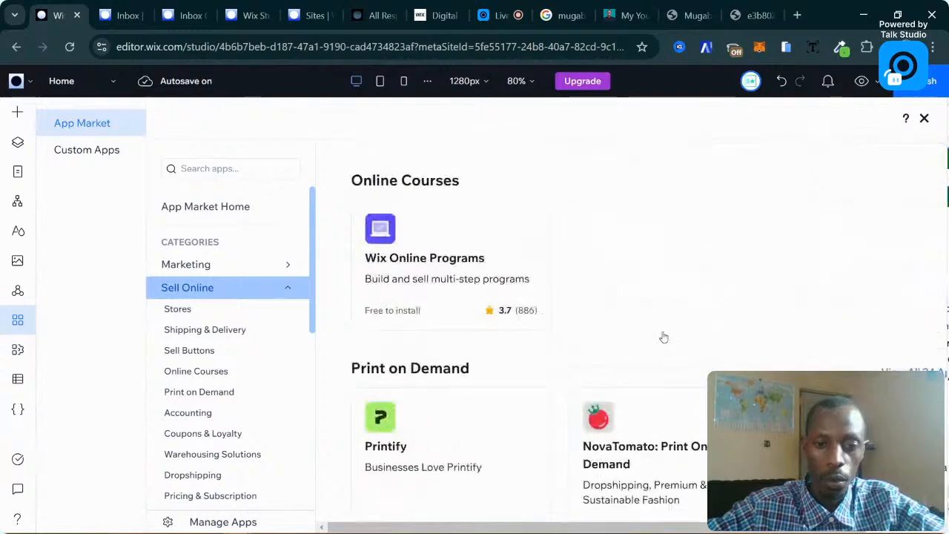
pyautogui.scroll(3, 663, 335)
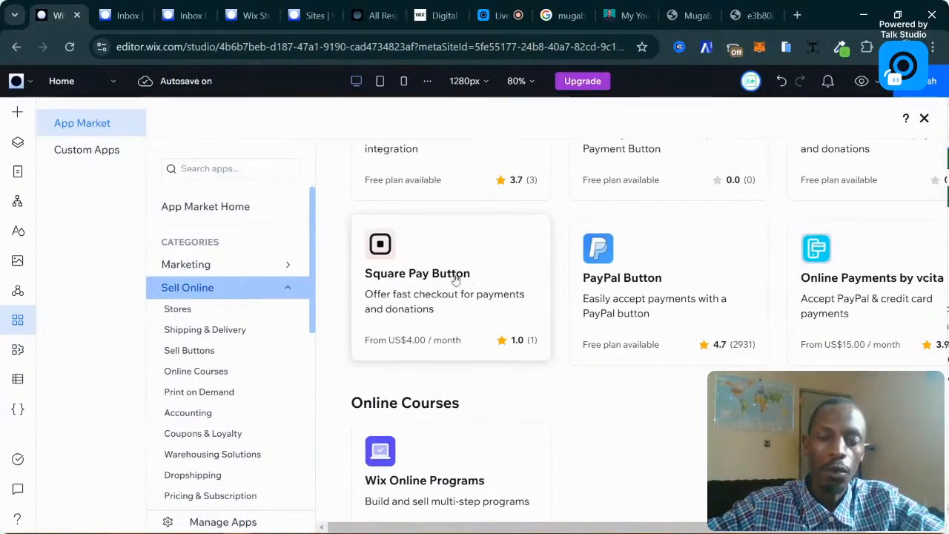
pyautogui.scroll(-10, 456, 279)
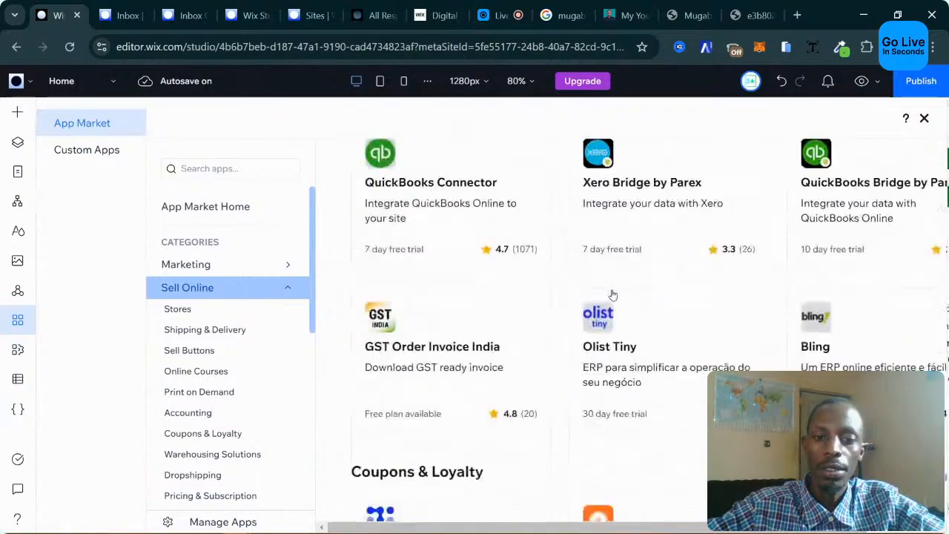
pyautogui.scroll(-10, 613, 295)
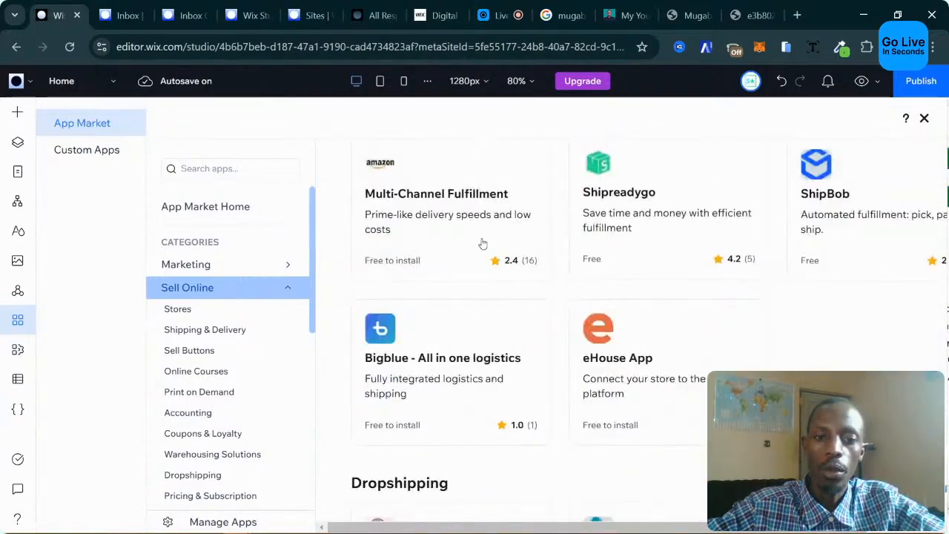
pyautogui.scroll(15, 483, 244)
pyautogui.scroll(15, 477, 243)
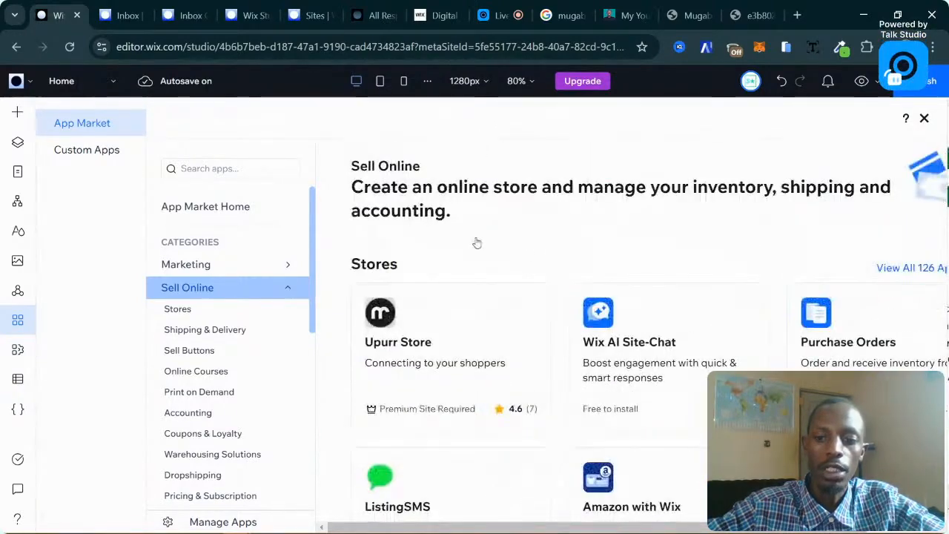
pyautogui.scroll(-10, 788, 302)
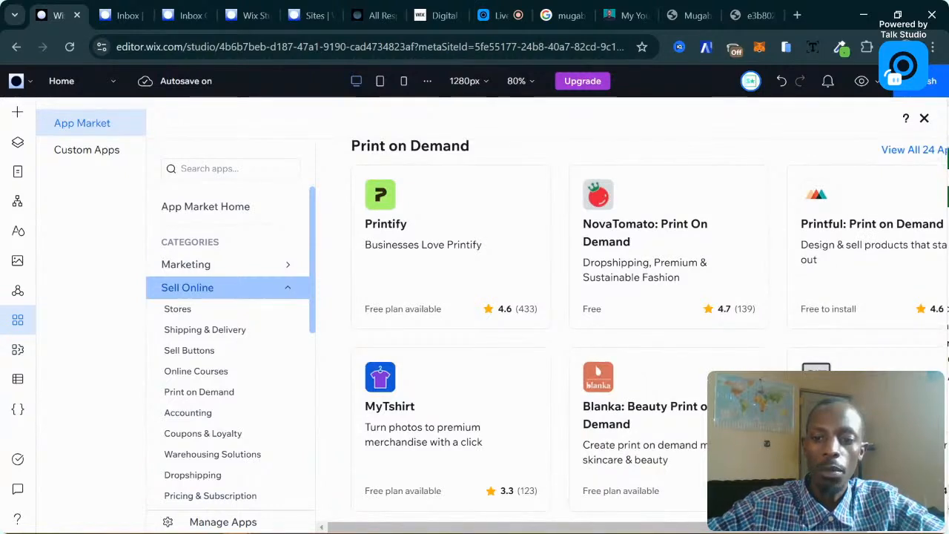
pyautogui.hscroll(2, 865, 314)
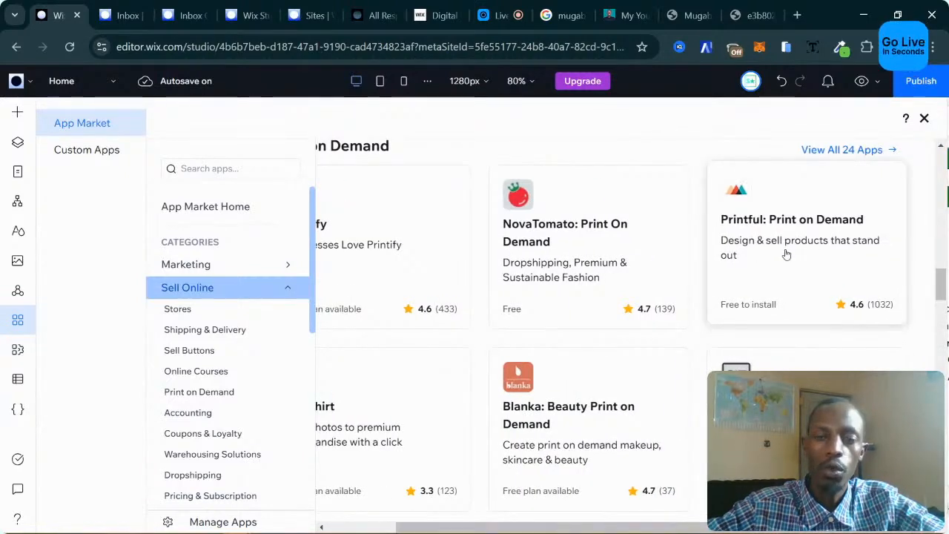
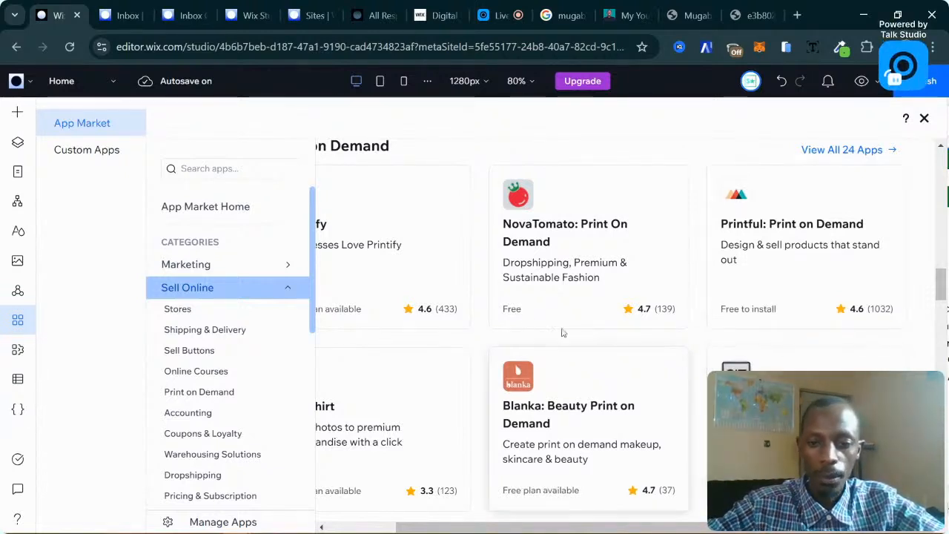
# Scroll past the Print on Demand apps to the end, then close the App Market.
pyautogui.scroll(-1, 609, 279)
pyautogui.scroll(-10, 610, 279)
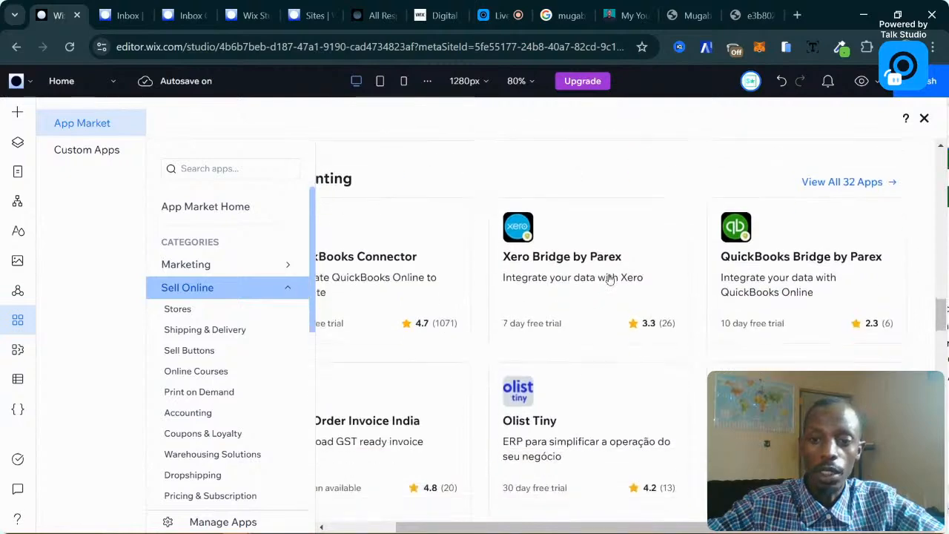
pyautogui.scroll(-2, 667, 282)
pyautogui.scroll(-8, 721, 287)
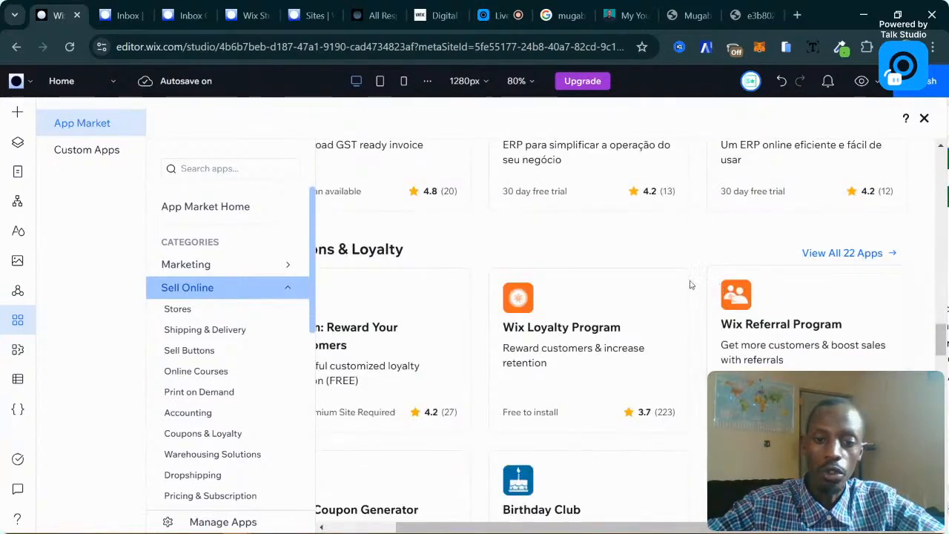
pyautogui.click(924, 119)
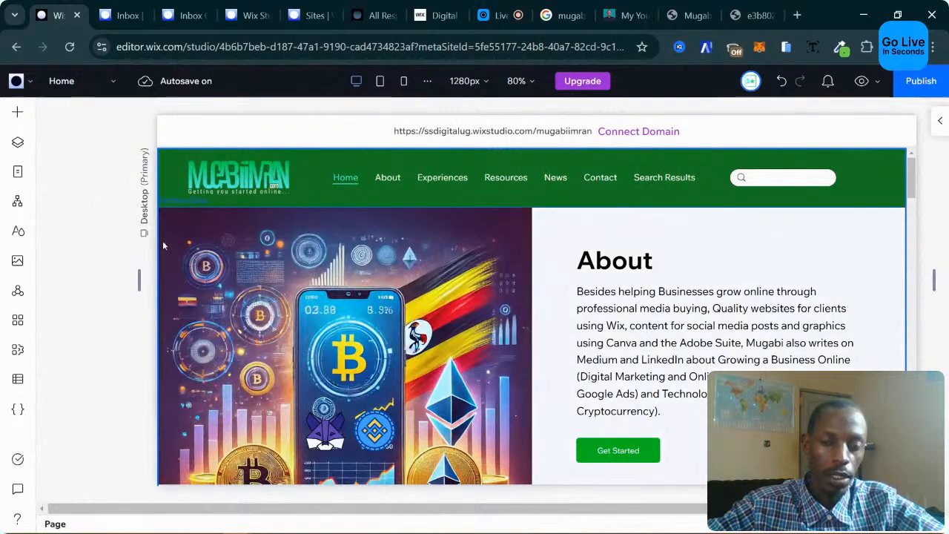
pyautogui.click(18, 321)
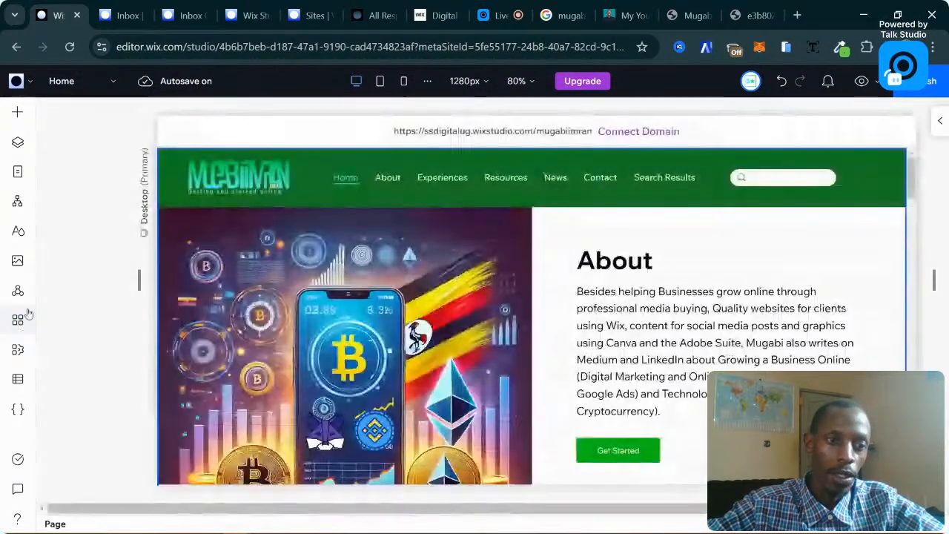
pyautogui.click(18, 173)
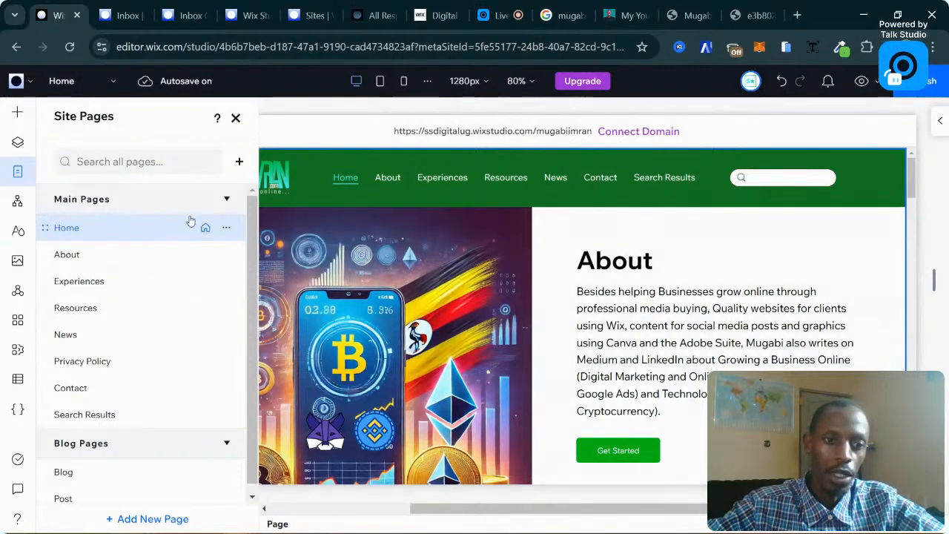
pyautogui.click(19, 170)
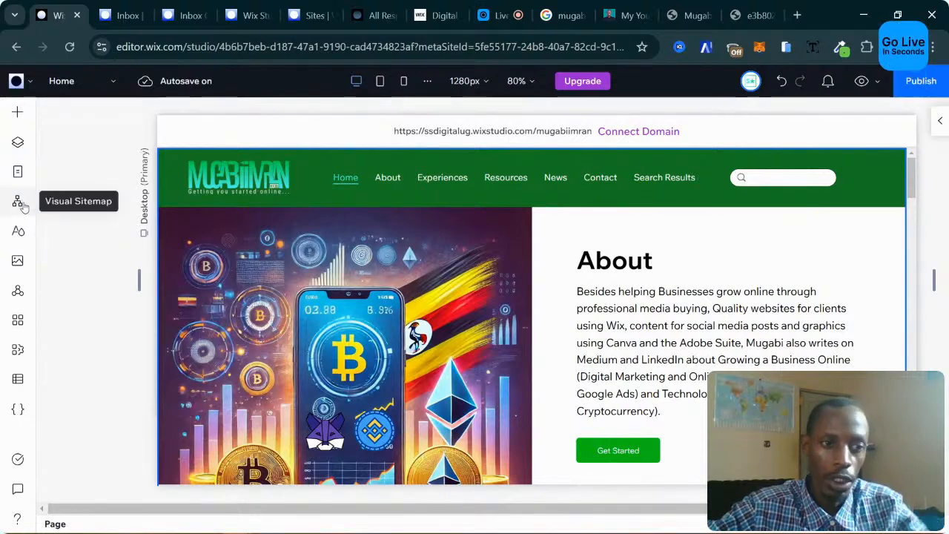
pyautogui.click(19, 232)
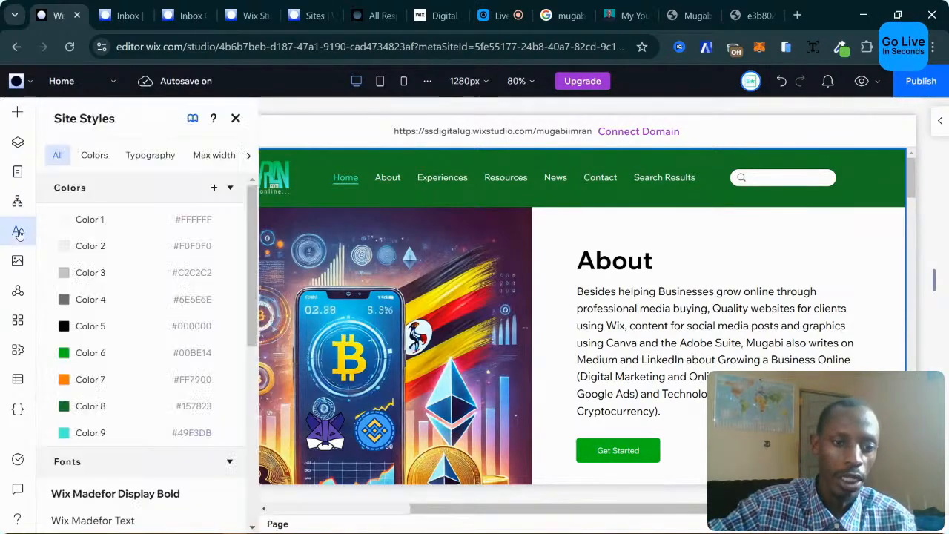
pyautogui.click(19, 233)
pyautogui.click(19, 201)
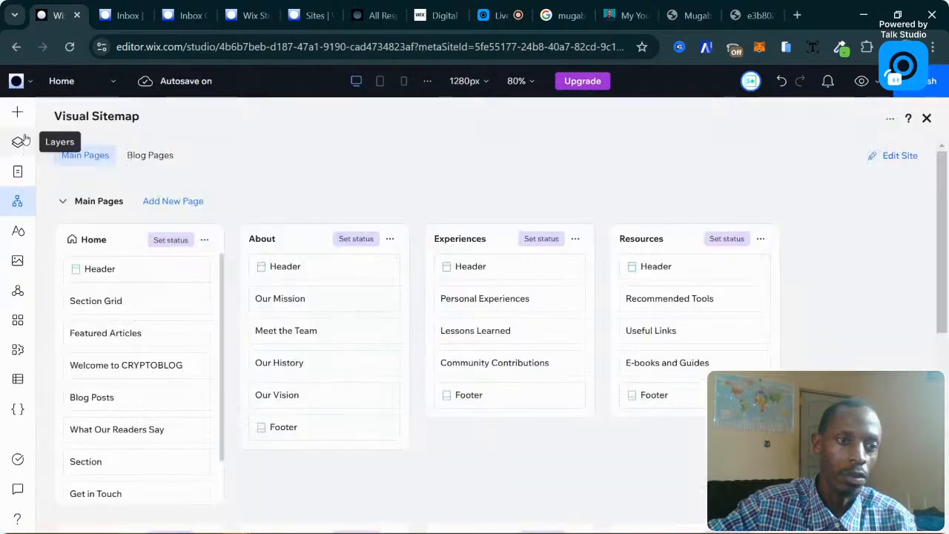
pyautogui.click(21, 142)
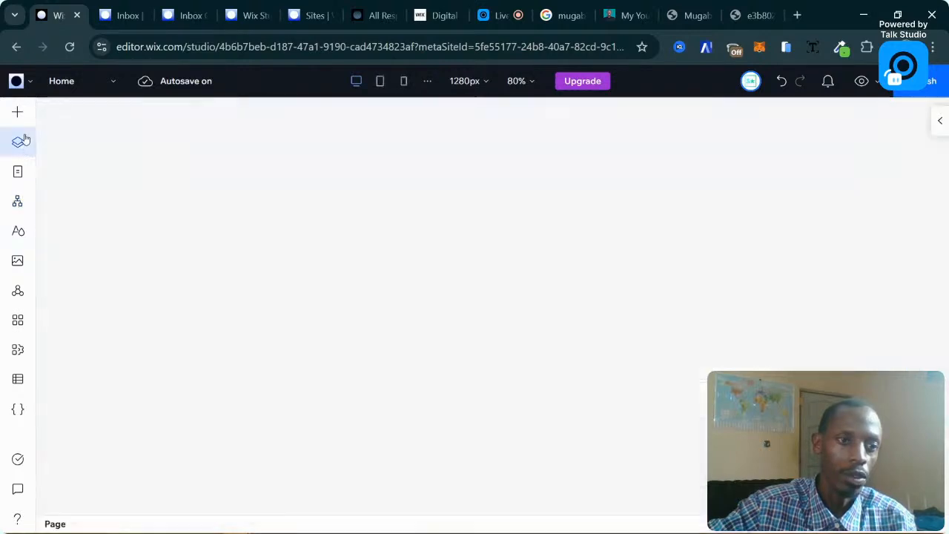
pyautogui.click(22, 172)
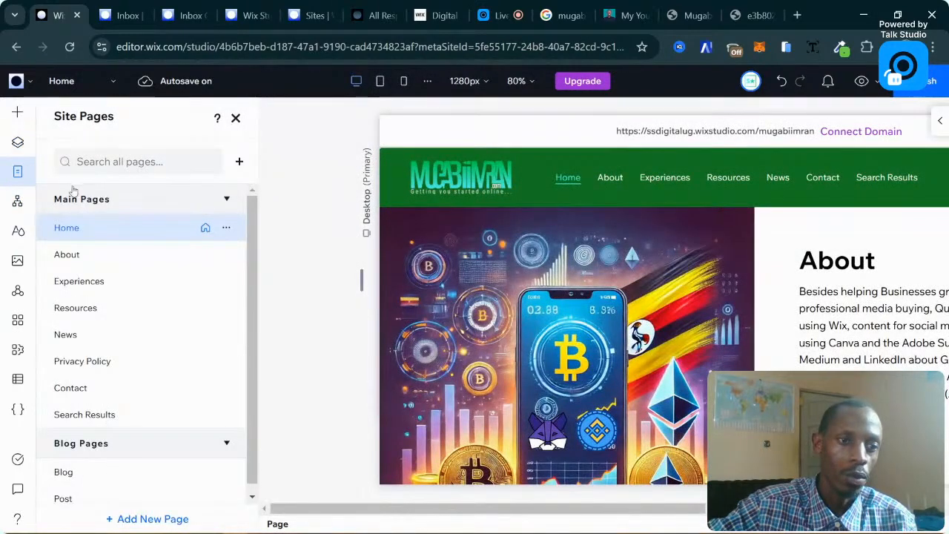
pyautogui.click(19, 112)
pyautogui.scroll(-5, 106, 313)
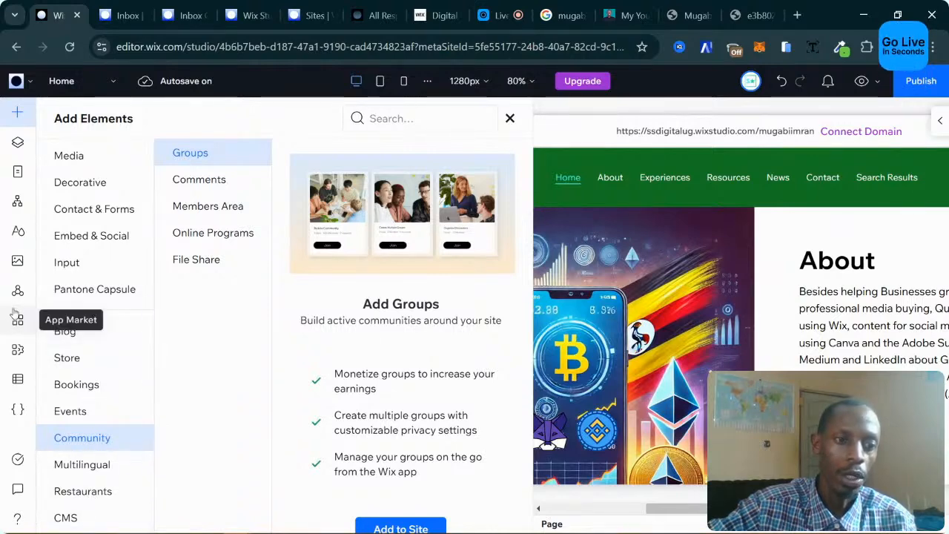
pyautogui.click(20, 261)
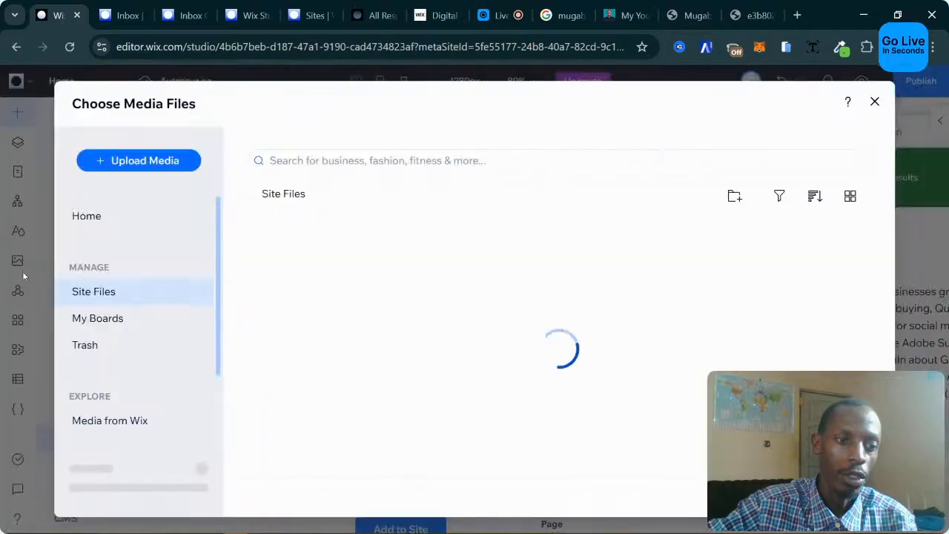
pyautogui.click(876, 102)
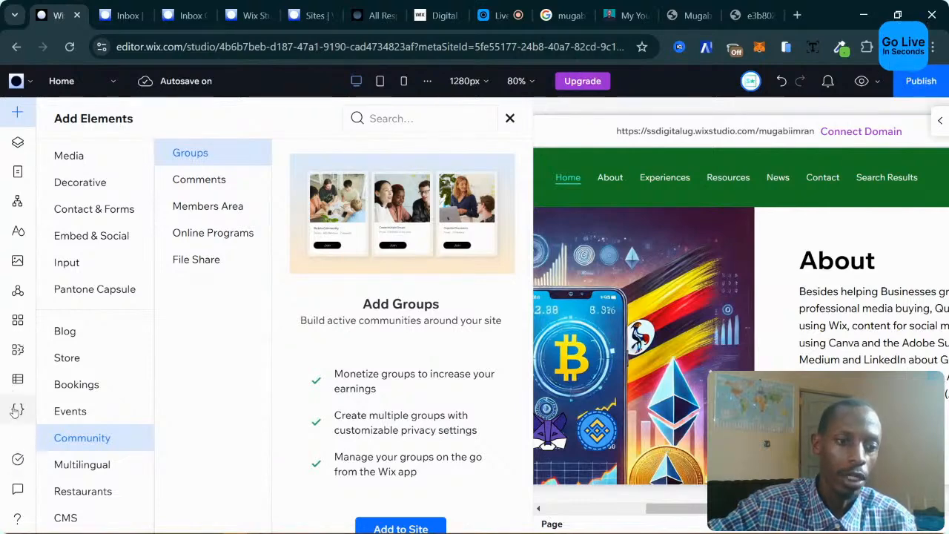
pyautogui.click(19, 351)
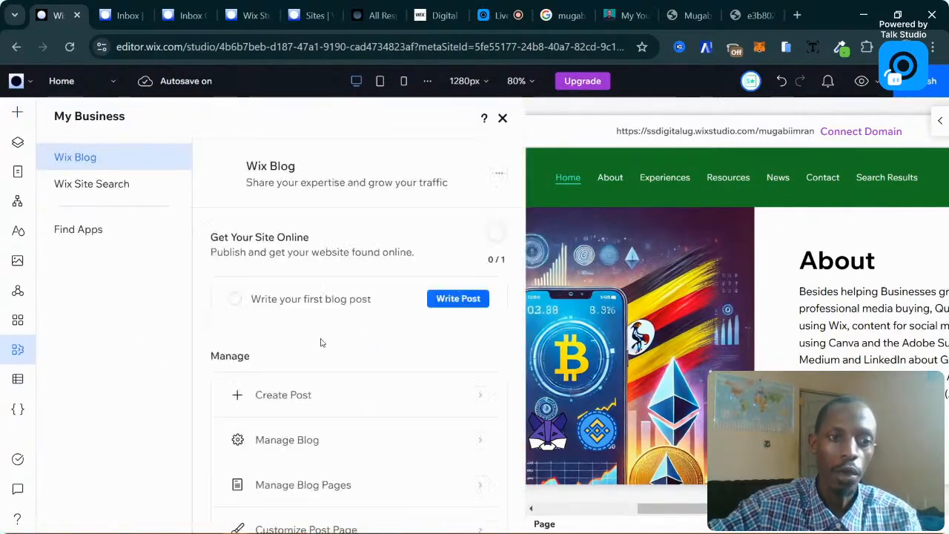
pyautogui.scroll(-2, 436, 282)
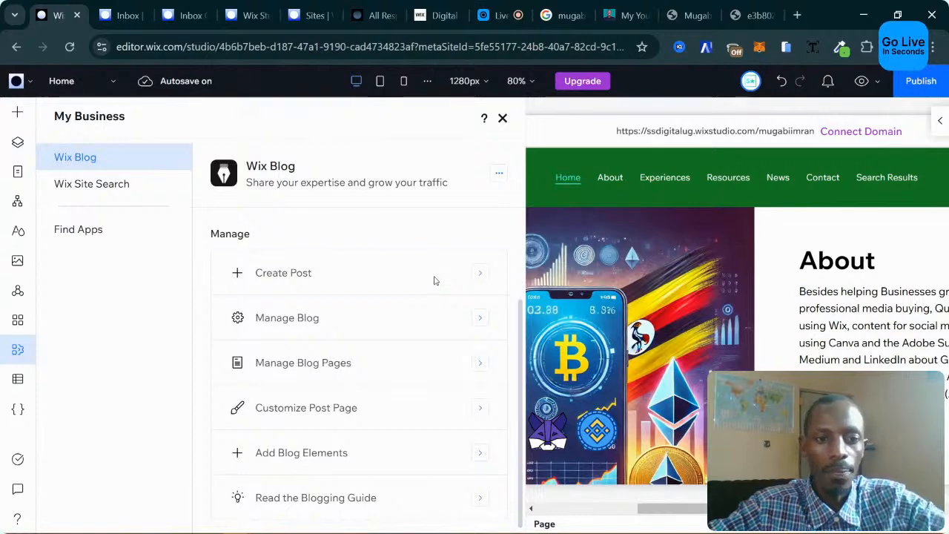
pyautogui.click(504, 118)
pyautogui.scroll(-3, 524, 325)
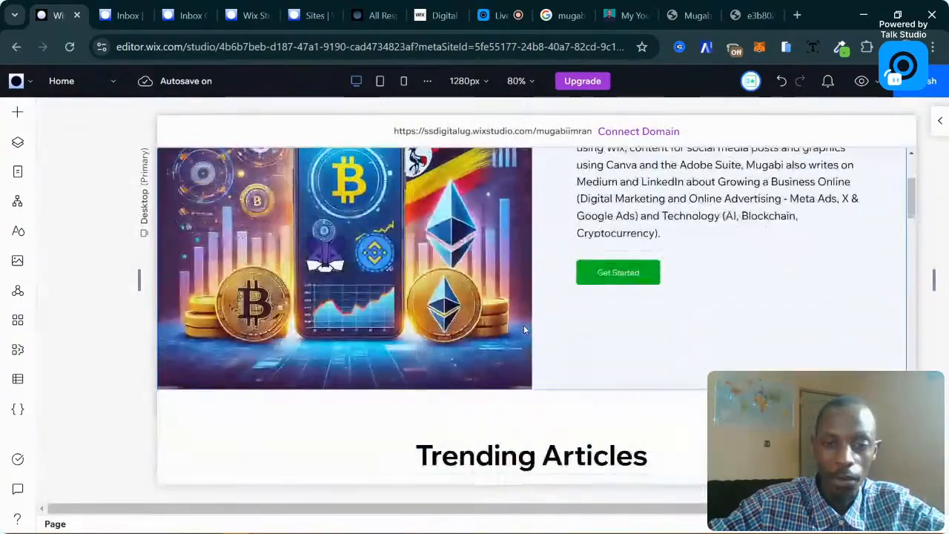
pyautogui.scroll(-2, 523, 325)
pyautogui.scroll(4, 521, 238)
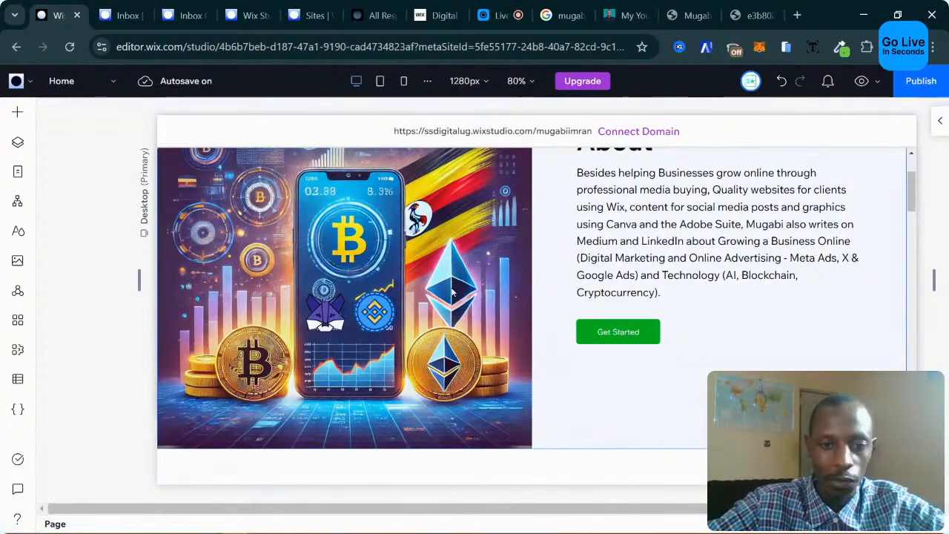
pyautogui.scroll(3, 472, 289)
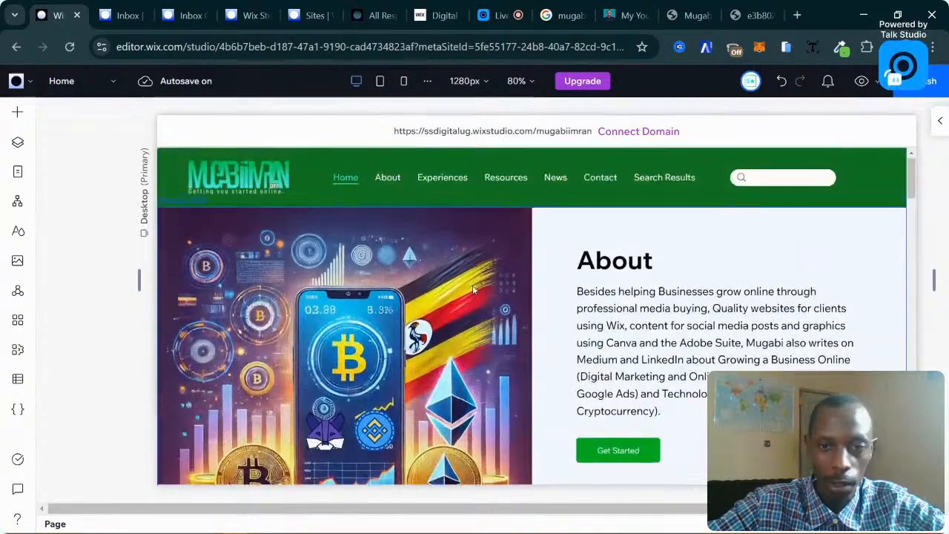
pyautogui.scroll(-1, 472, 289)
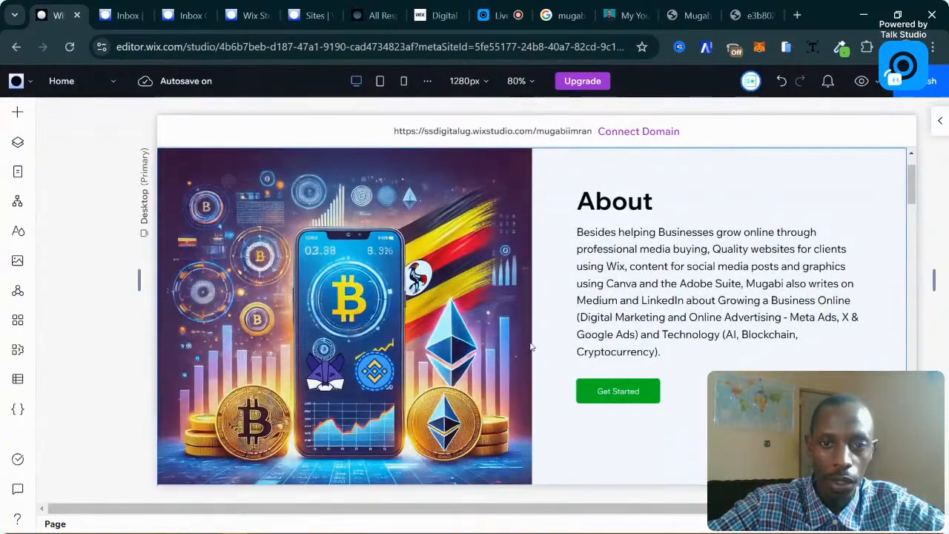
pyautogui.scroll(1, 531, 347)
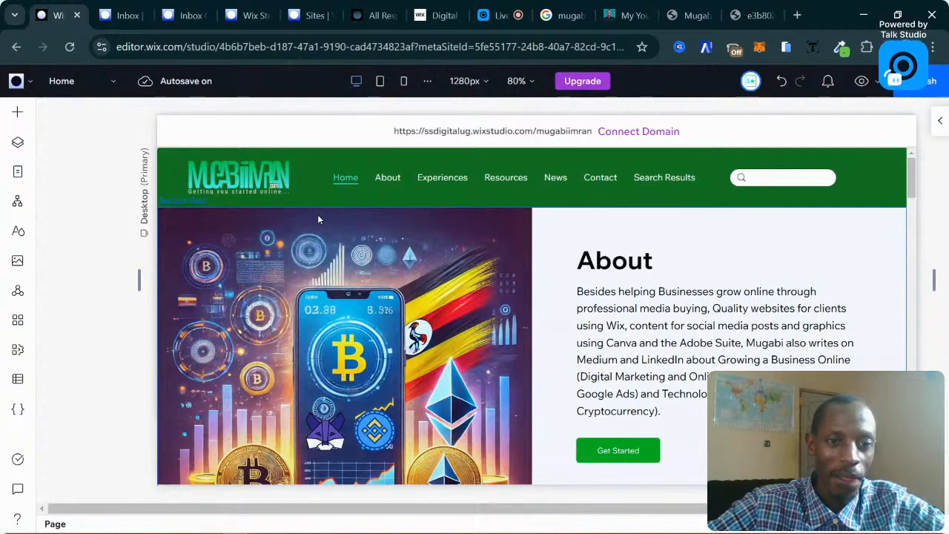
pyautogui.click(626, 15)
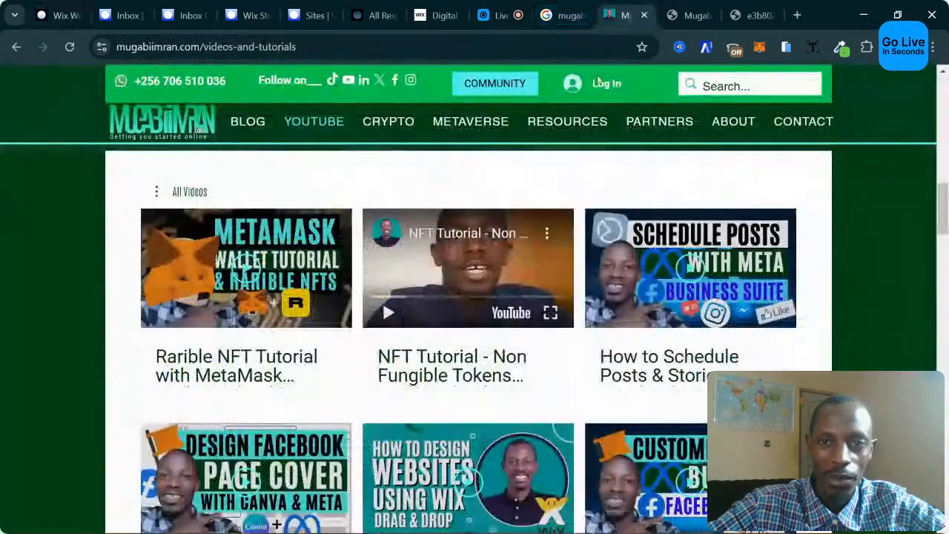
pyautogui.scroll(5, 436, 261)
pyautogui.scroll(5, 436, 261)
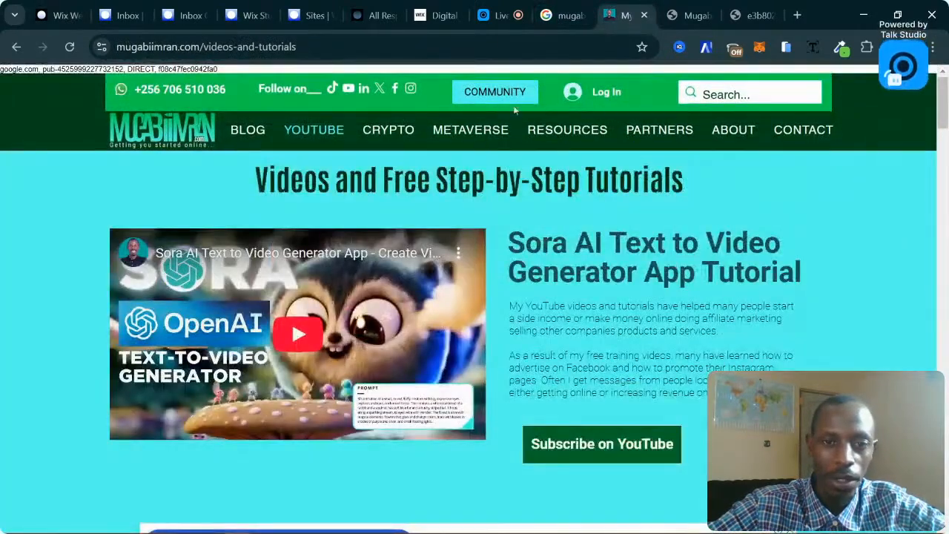
pyautogui.click(734, 130)
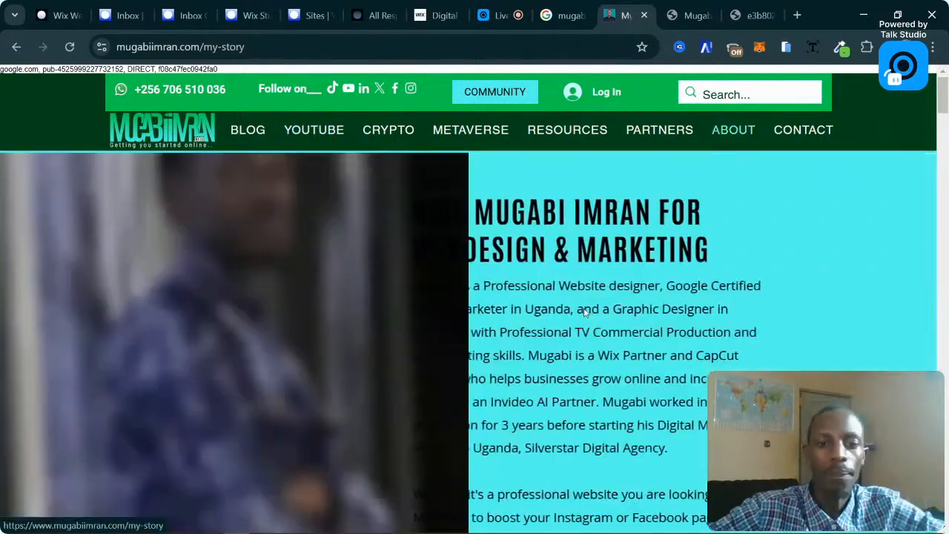
pyautogui.scroll(-9, 438, 267)
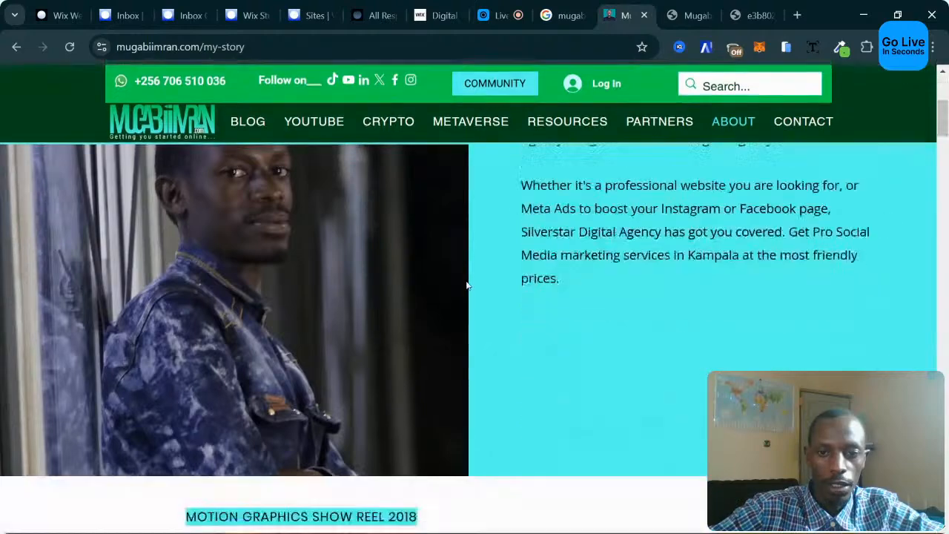
pyautogui.scroll(-2, 482, 288)
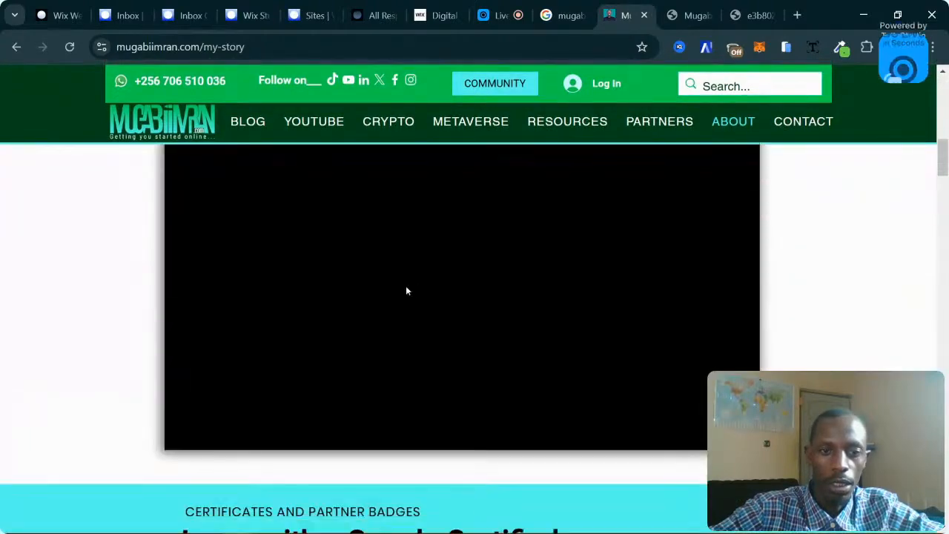
pyautogui.scroll(3, 407, 290)
pyautogui.click(143, 7)
pyautogui.click(63, 15)
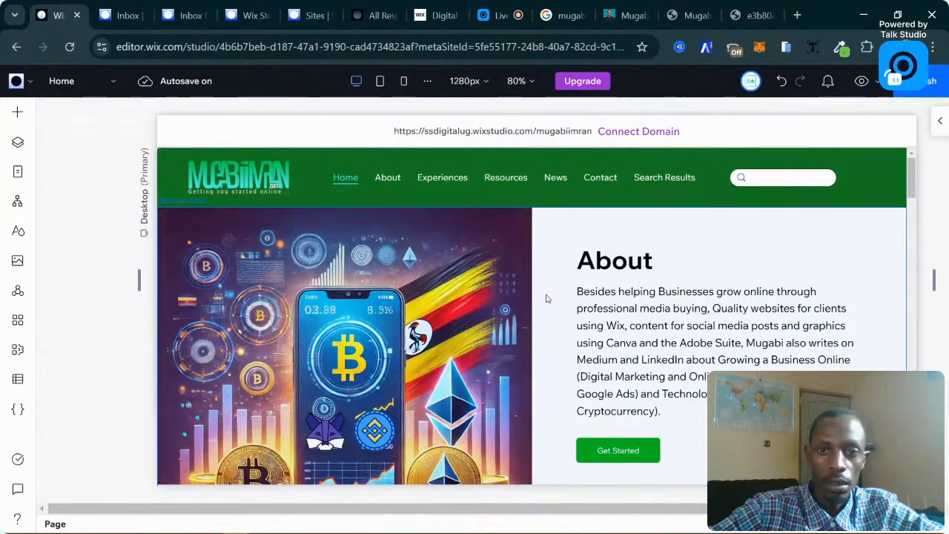
# Review the live site's My Story page.
pyautogui.scroll(-3, 551, 293)
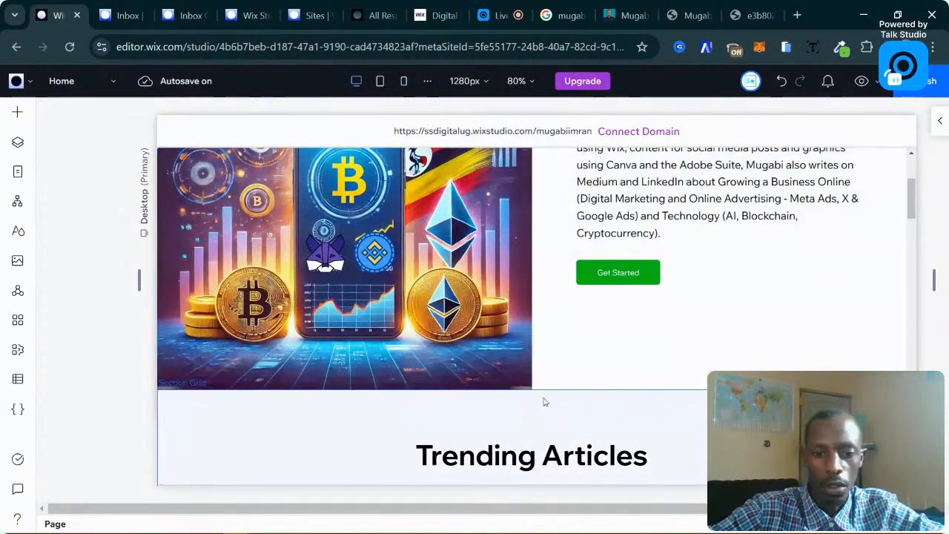
pyautogui.scroll(-4, 542, 399)
pyautogui.scroll(-2, 643, 383)
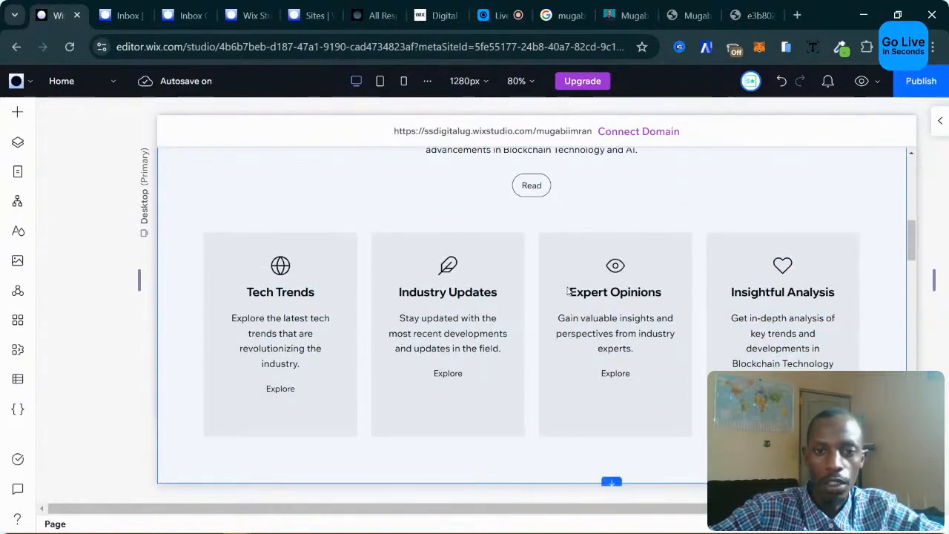
pyautogui.click(623, 15)
pyautogui.scroll(-3, 539, 330)
pyautogui.scroll(-20, 540, 335)
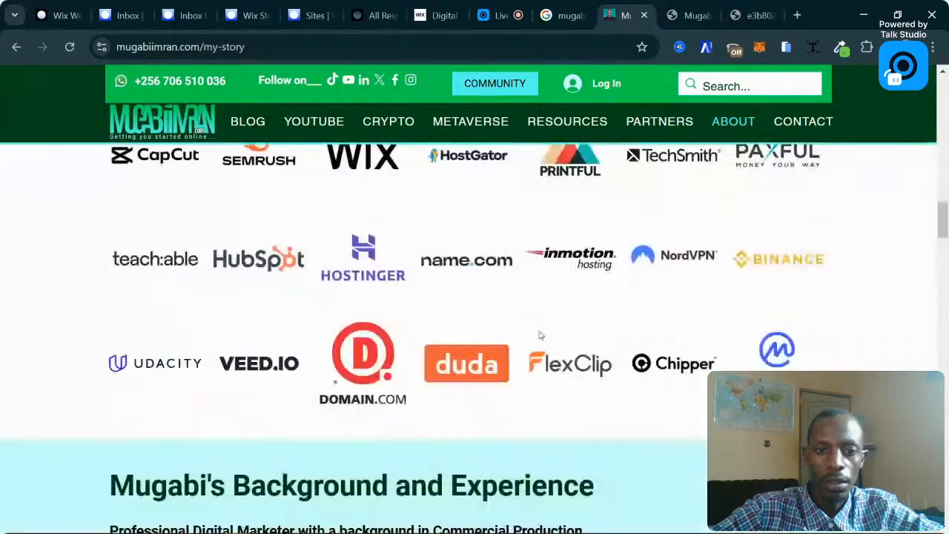
pyautogui.scroll(2, 540, 335)
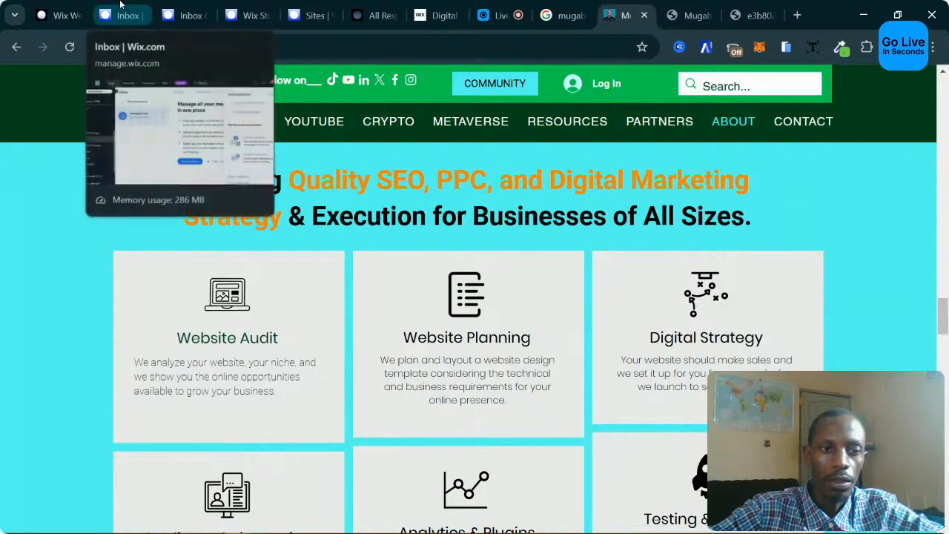
# Back in the editor, select the crypto hero grid, then the Trending Articles section grid.
pyautogui.click(70, 7)
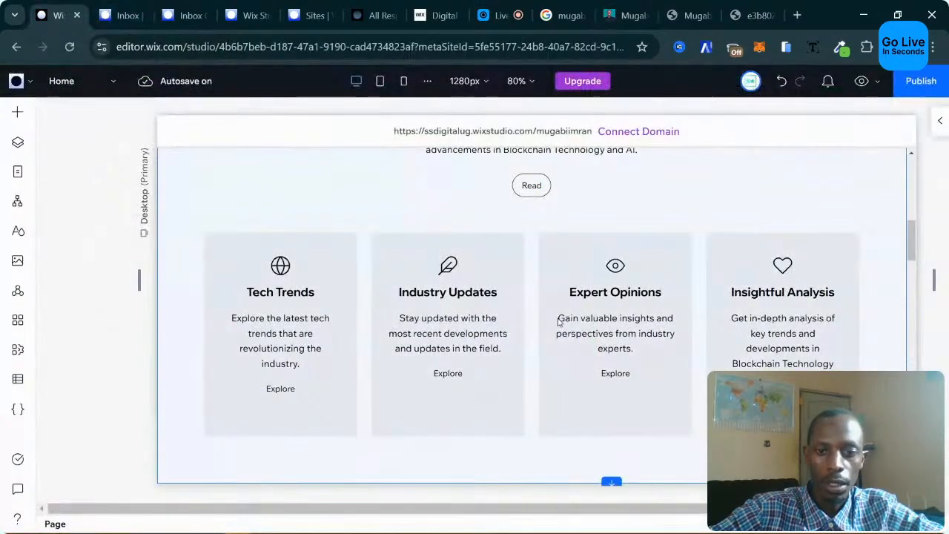
pyautogui.scroll(2, 549, 318)
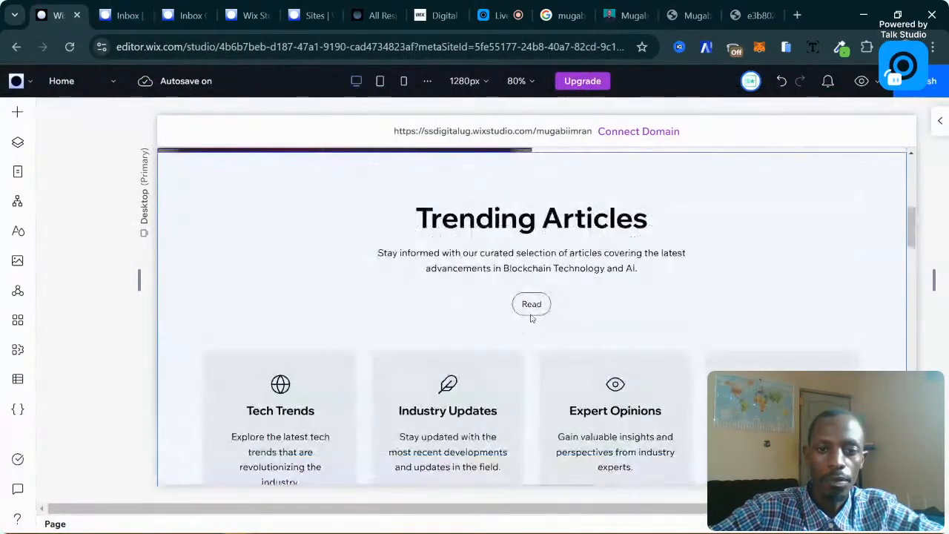
pyautogui.scroll(4, 579, 282)
pyautogui.scroll(-2, 508, 289)
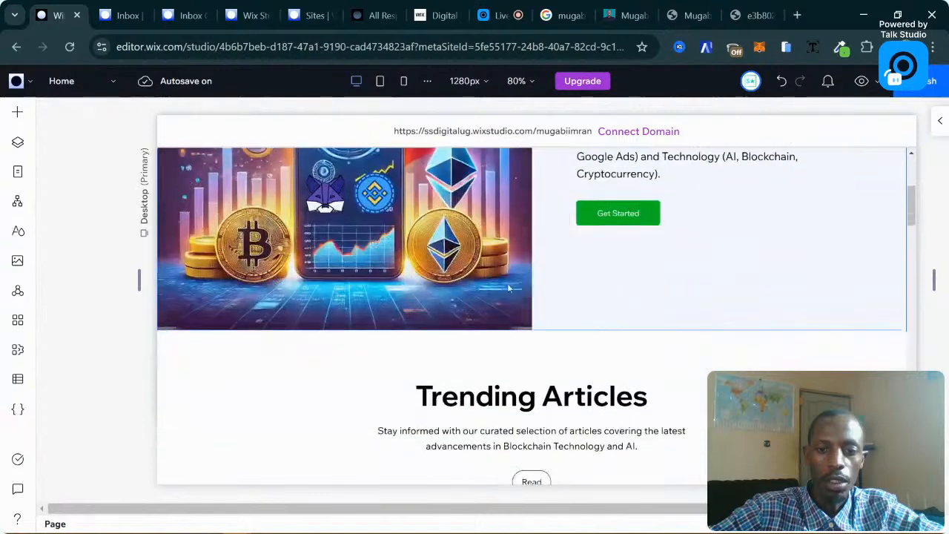
pyautogui.click(543, 291)
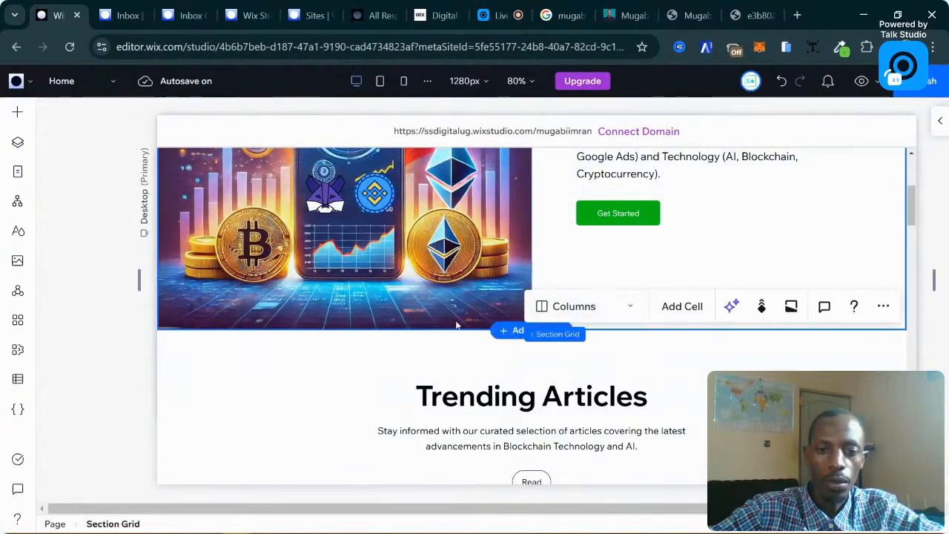
pyautogui.click(445, 348)
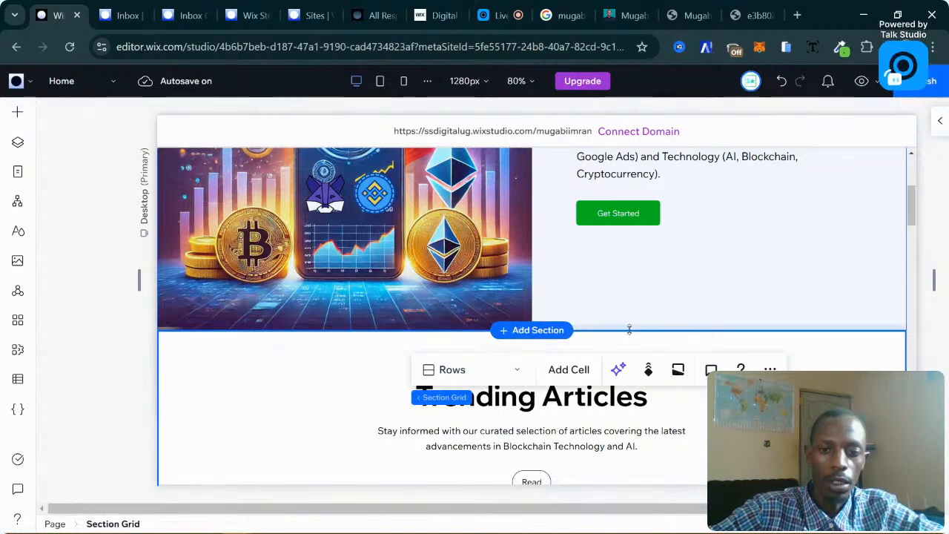
# Add an empty section above Trending Articles, comparing against the live My Story page's Website Audit heading.
pyautogui.click(517, 329)
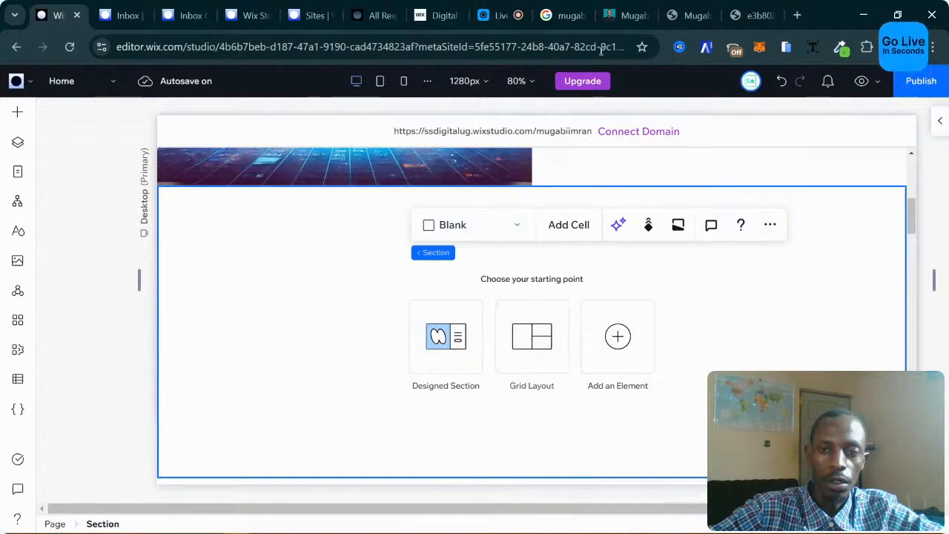
pyautogui.click(625, 5)
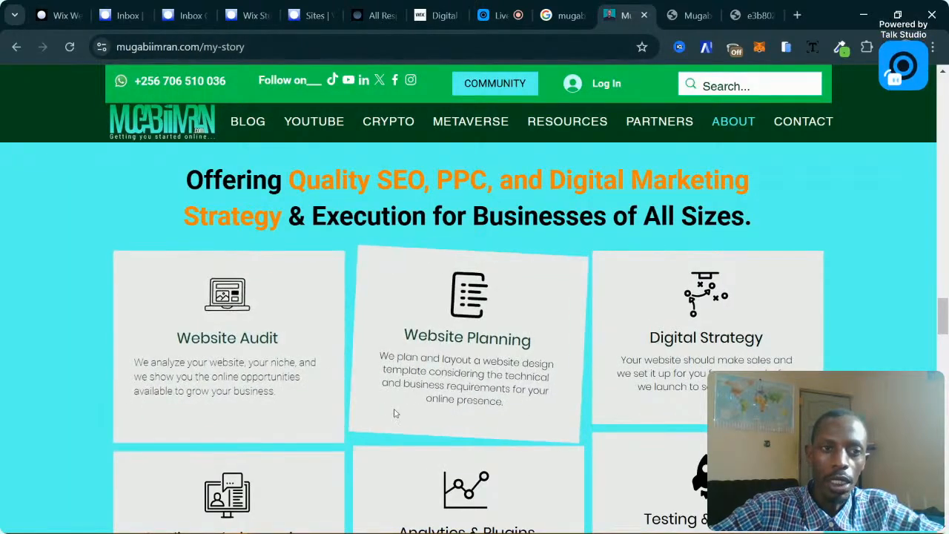
pyautogui.moveTo(64, 5)
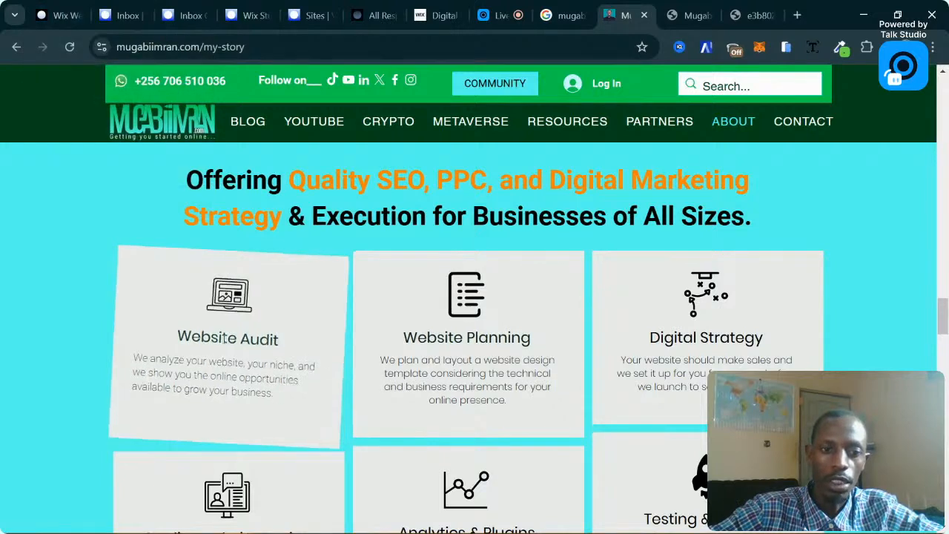
pyautogui.tripleClick(224, 339)
pyautogui.click(65, 15)
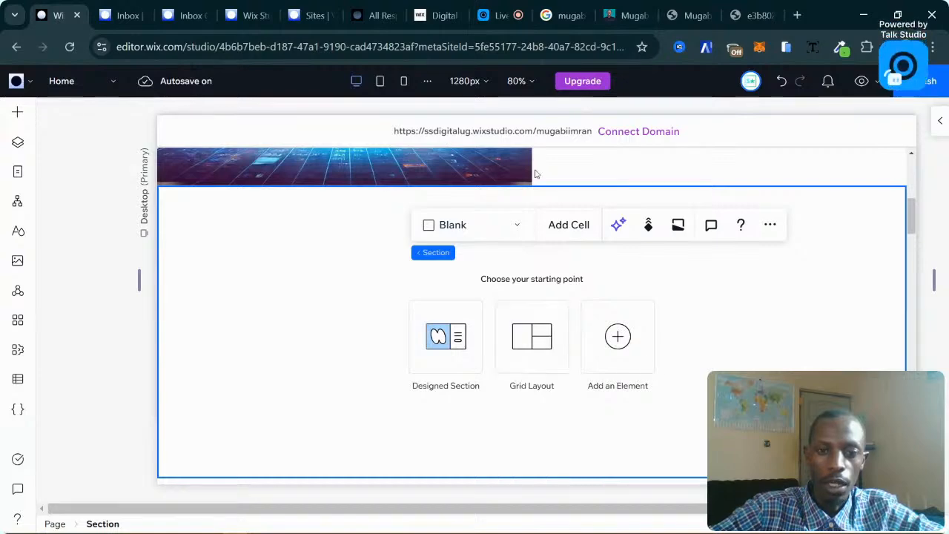
pyautogui.scroll(5, 534, 296)
pyautogui.scroll(-5, 537, 284)
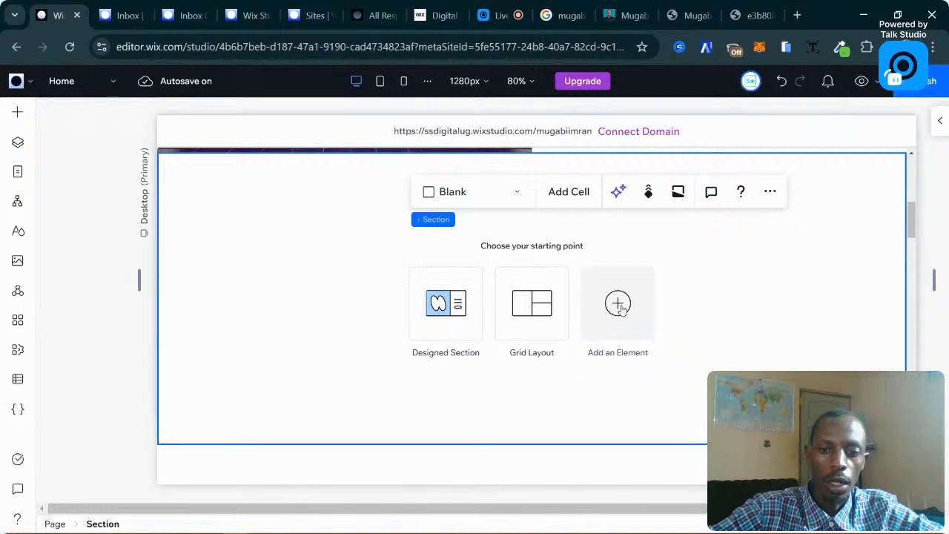
# Browse the designed-section and quick-add element choices for the empty section.
pyautogui.click(619, 305)
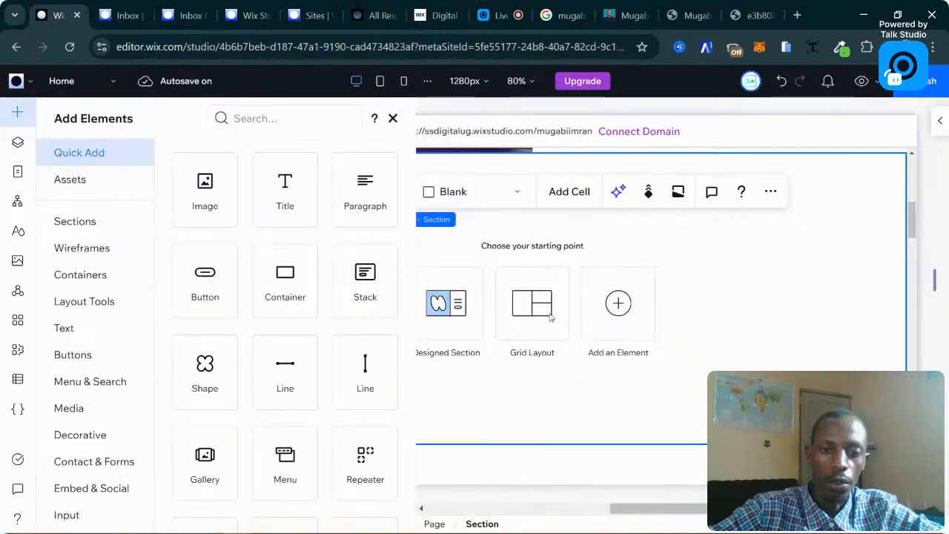
pyautogui.click(448, 311)
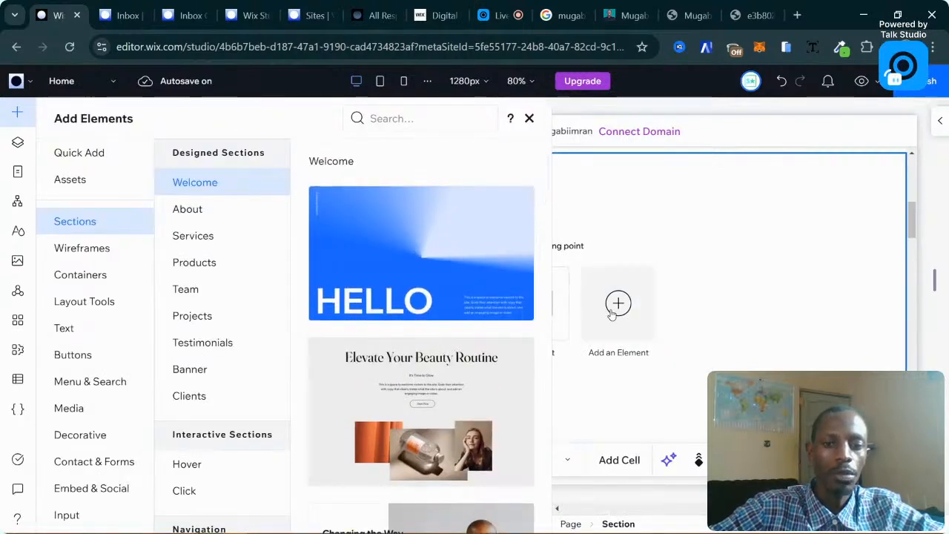
pyautogui.click(612, 316)
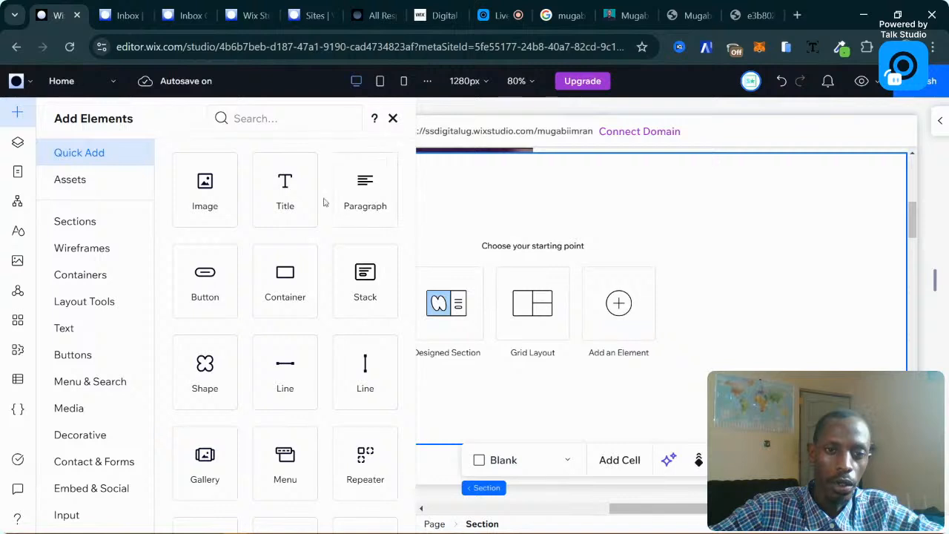
pyautogui.scroll(-1, 305, 295)
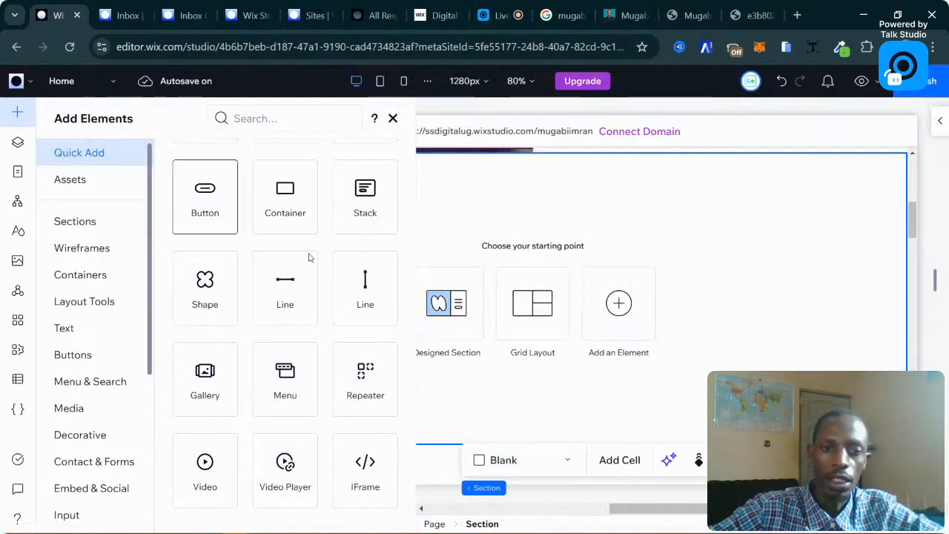
pyautogui.click(761, 341)
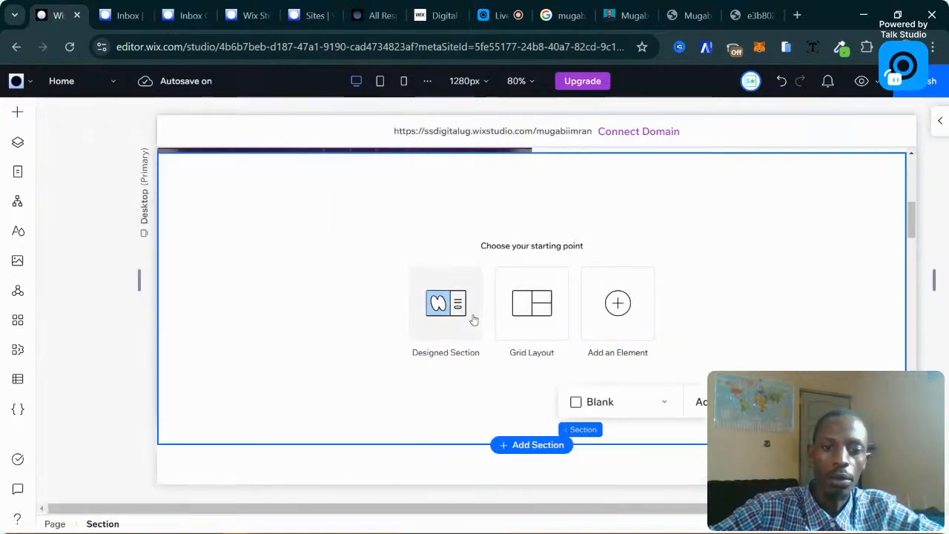
# Drag the 'Explore What Lies Beyond' Welcome design into the new section.
pyautogui.click(475, 319)
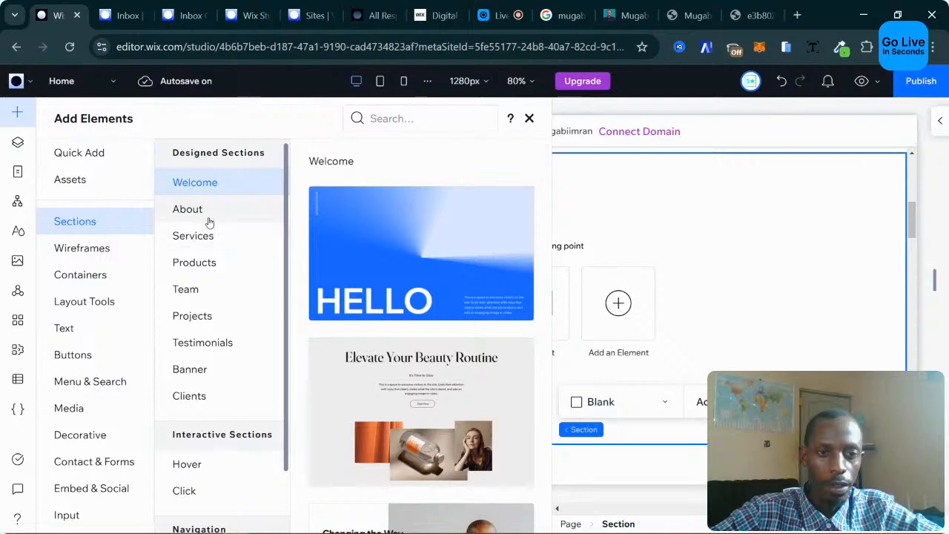
pyautogui.scroll(-10, 379, 238)
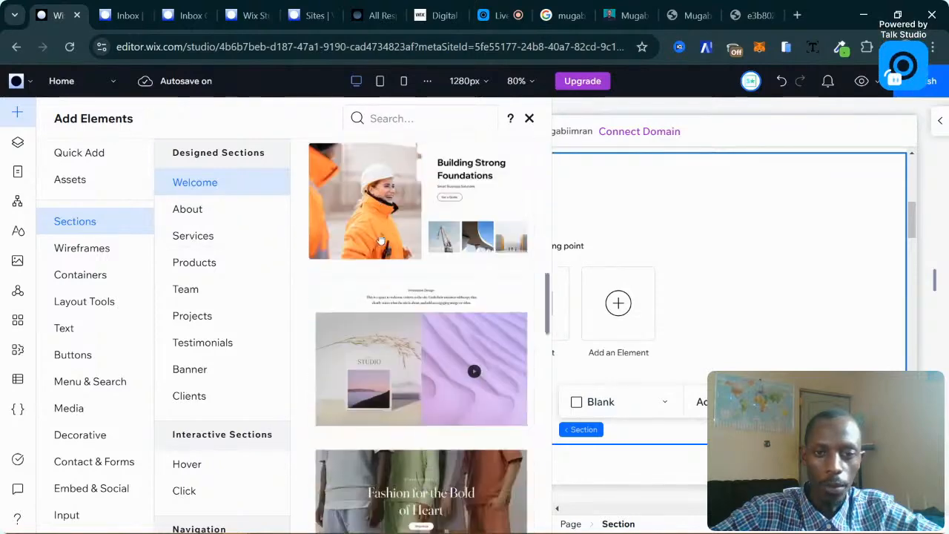
pyautogui.scroll(8, 379, 238)
pyautogui.scroll(2, 379, 238)
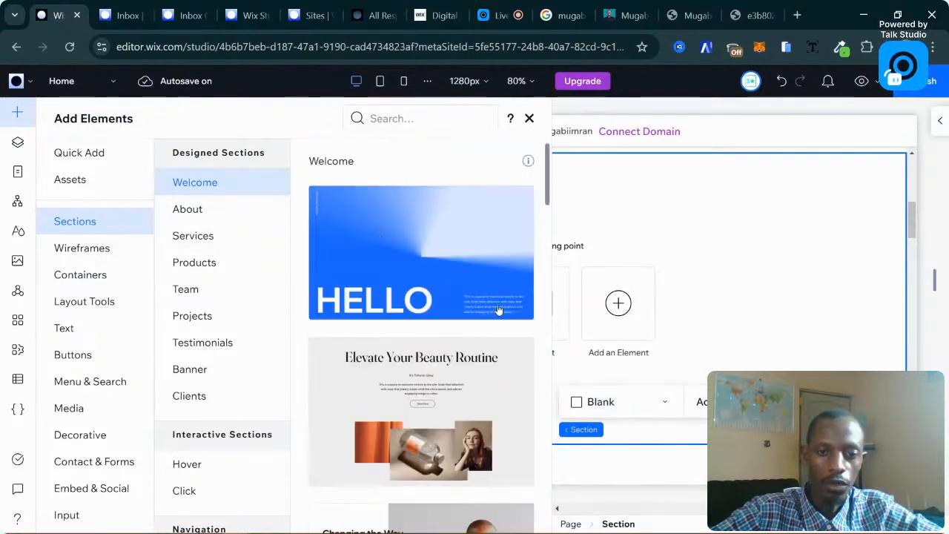
pyautogui.scroll(-4, 447, 328)
pyautogui.scroll(-5, 447, 329)
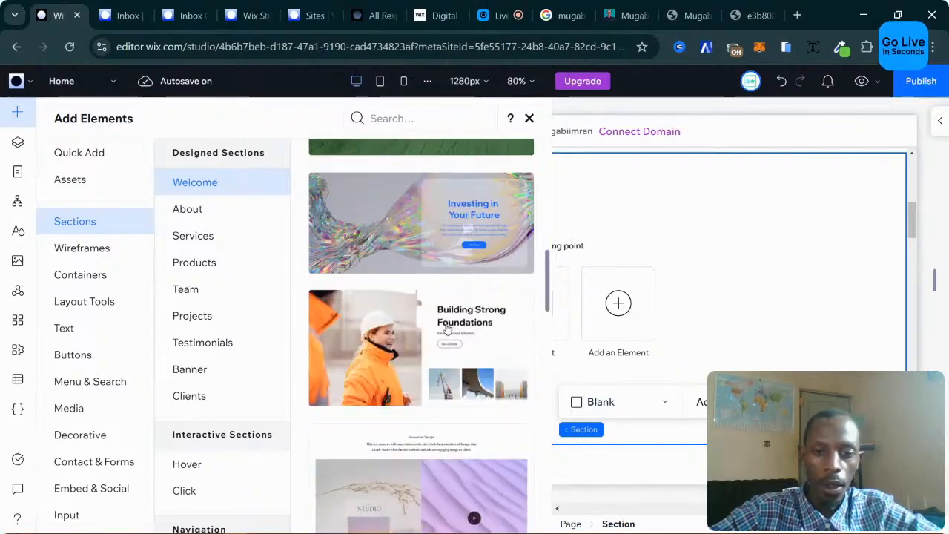
pyautogui.scroll(-3, 447, 329)
pyautogui.scroll(-6, 447, 328)
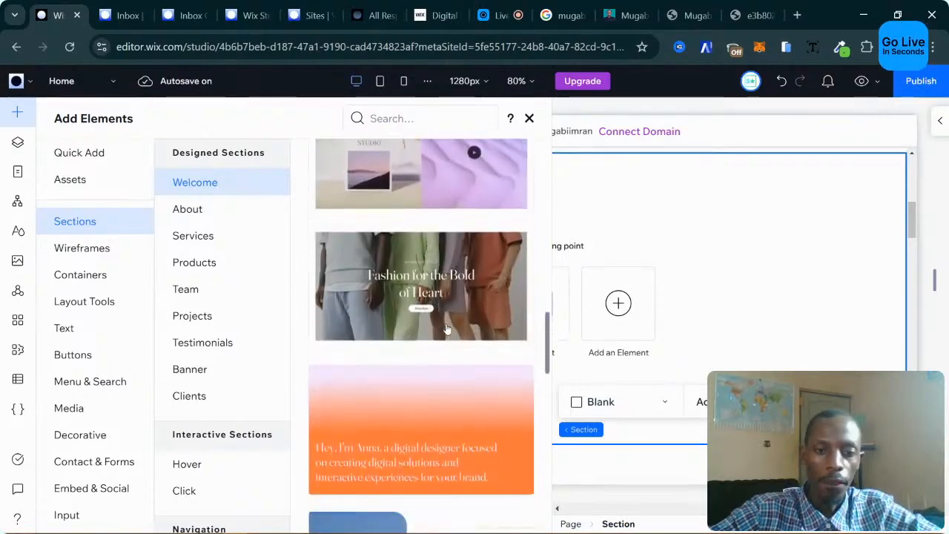
pyautogui.scroll(-4, 448, 329)
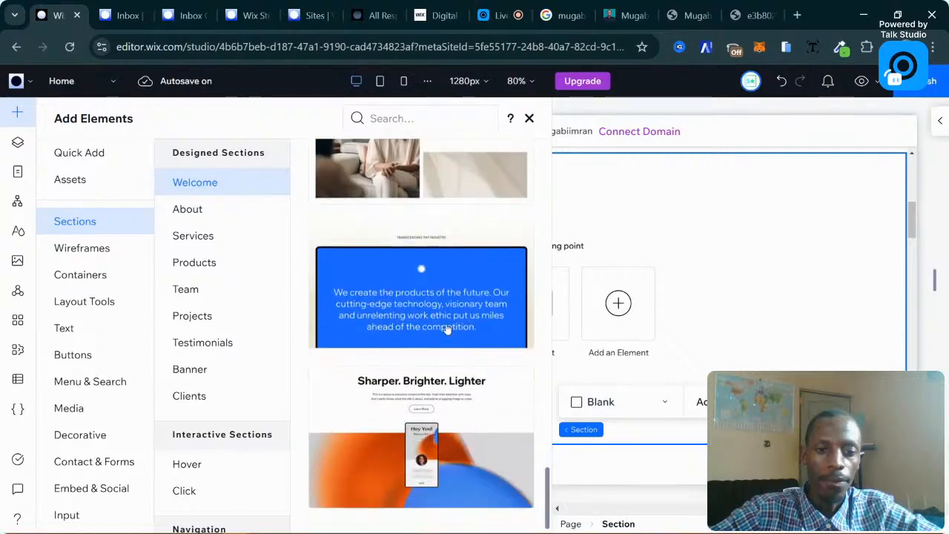
pyautogui.scroll(10, 444, 354)
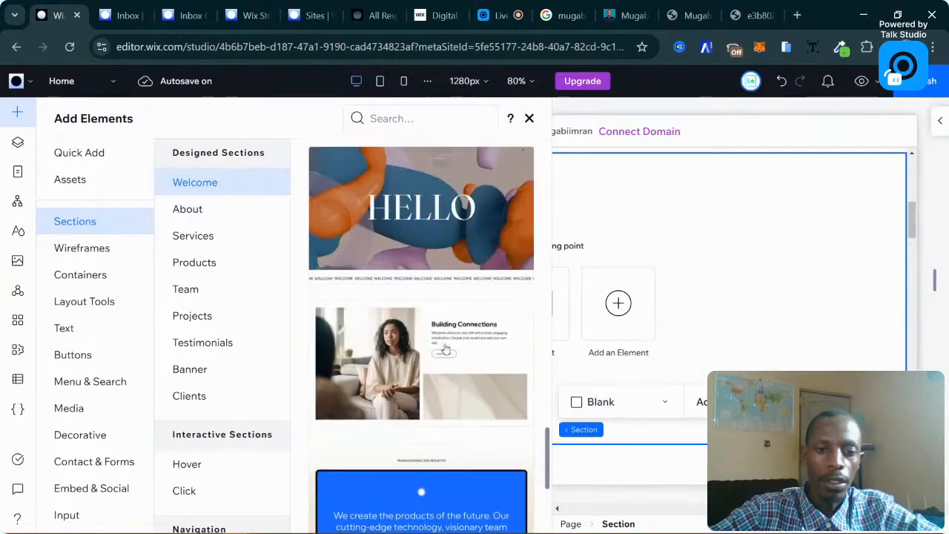
pyautogui.scroll(8, 445, 348)
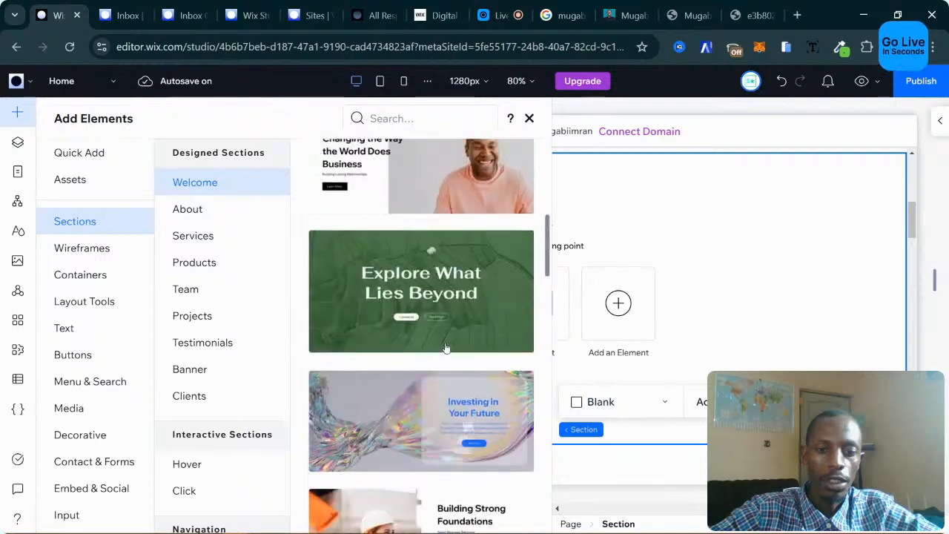
pyautogui.scroll(-3, 445, 347)
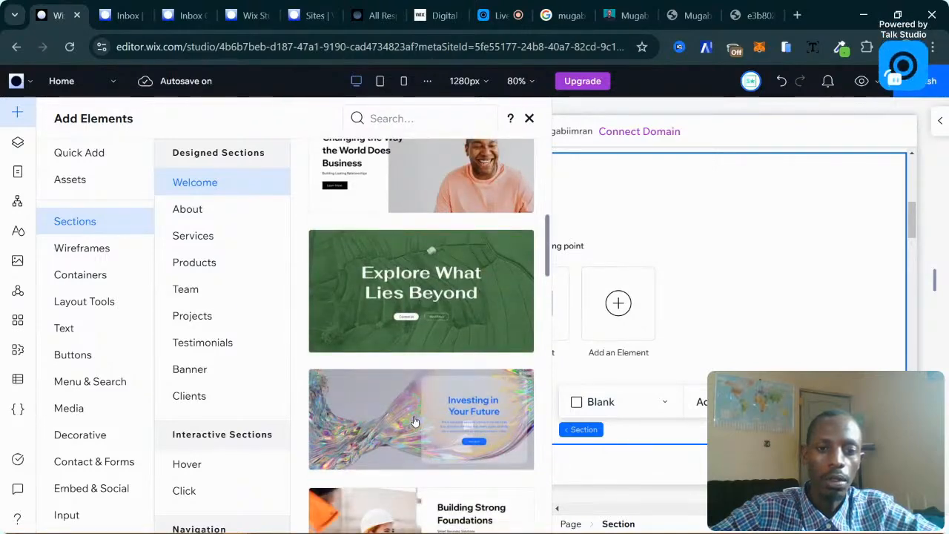
pyautogui.moveTo(415, 421); pyautogui.dragTo(429, 335)
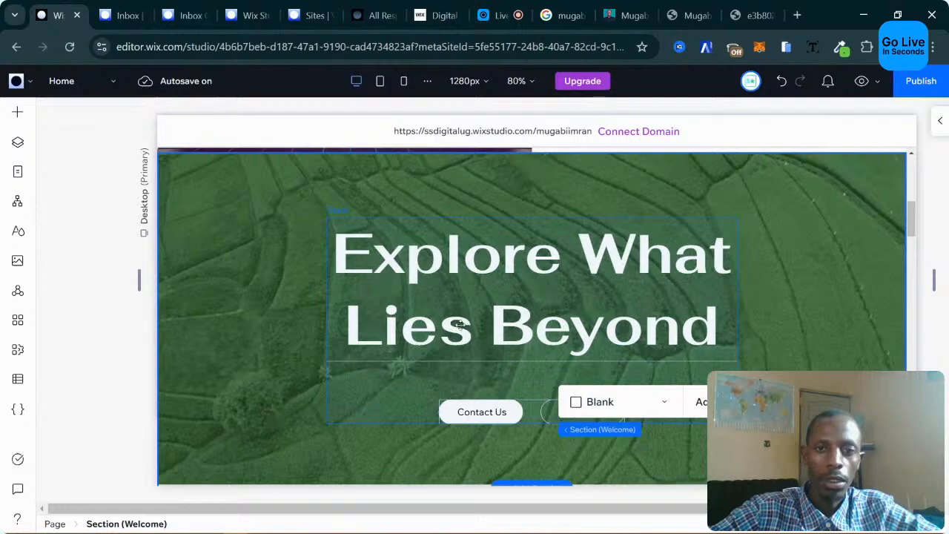
pyautogui.scroll(3, 498, 311)
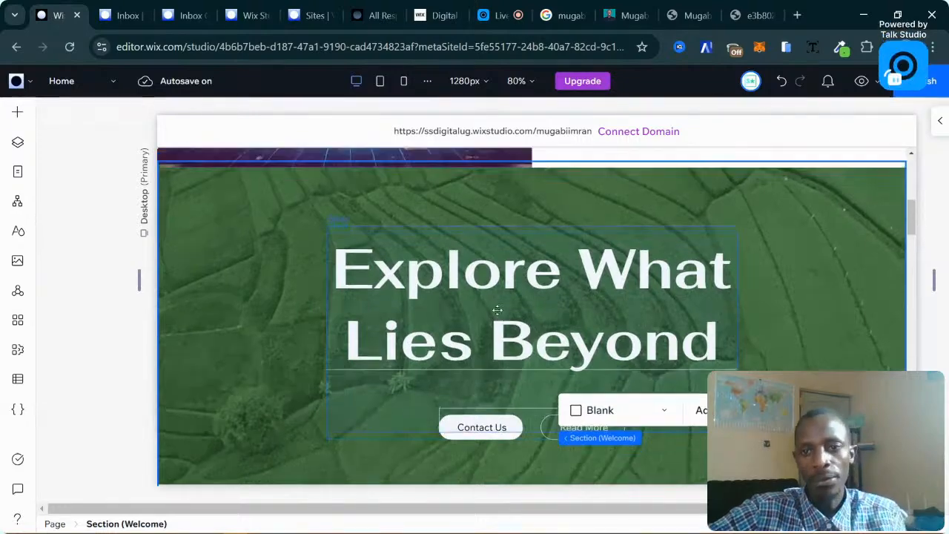
pyautogui.scroll(-2, 498, 311)
pyautogui.scroll(-4, 498, 310)
pyautogui.scroll(5, 497, 311)
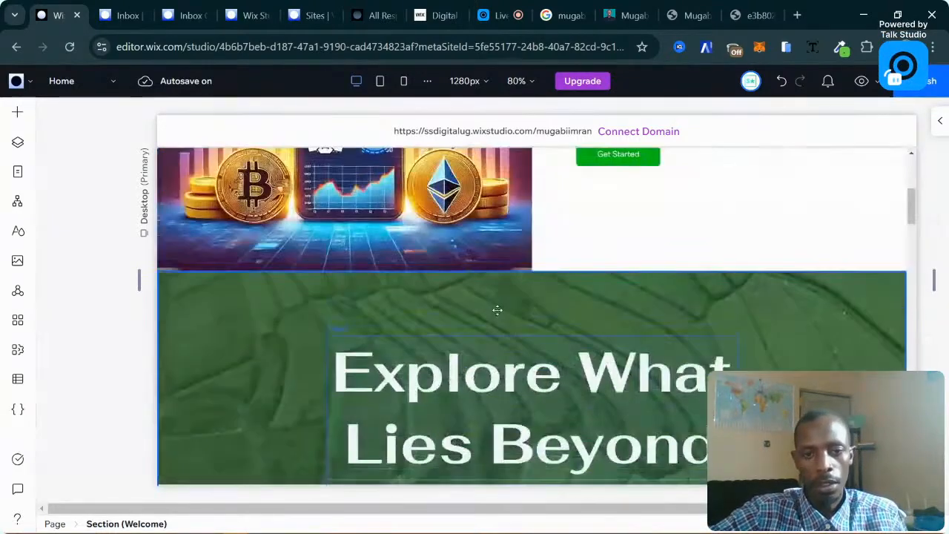
pyautogui.scroll(-2, 498, 311)
pyautogui.scroll(-2, 554, 311)
pyautogui.scroll(2, 554, 311)
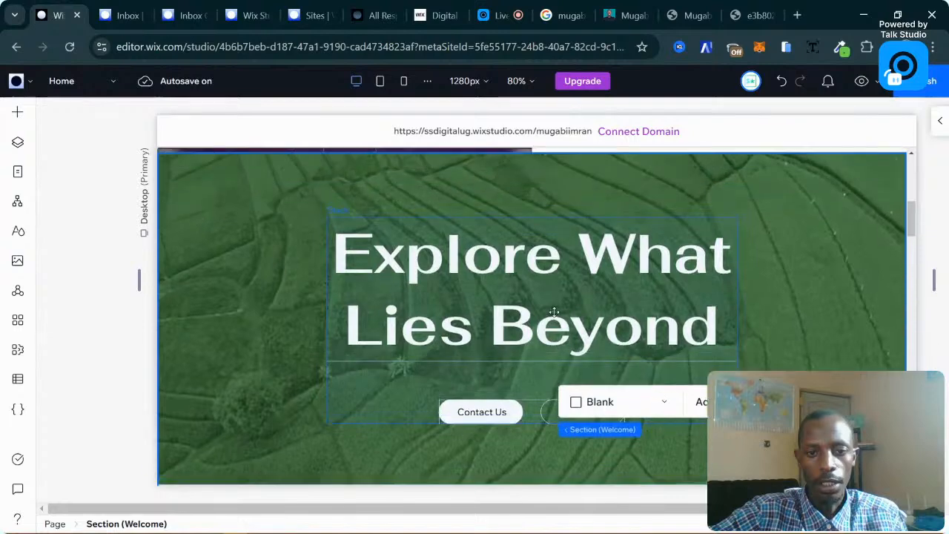
pyautogui.click(285, 259)
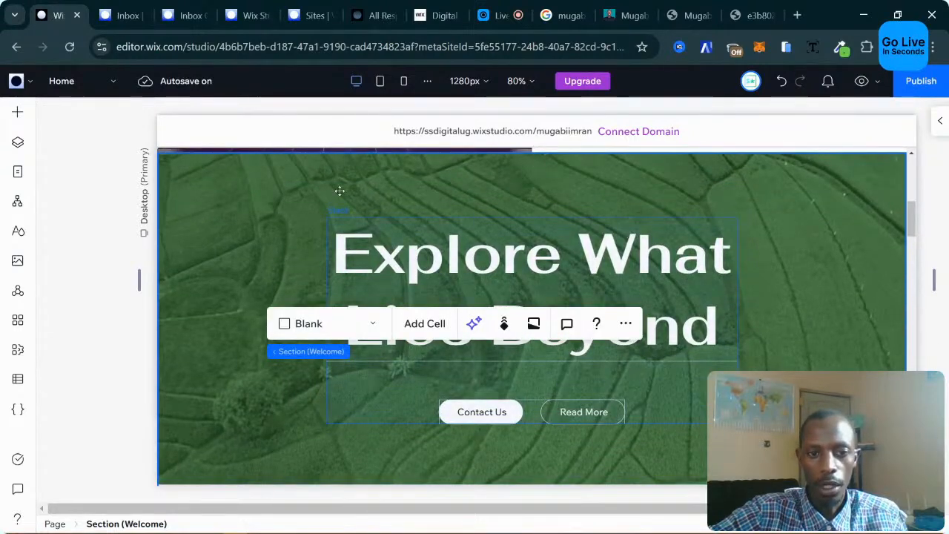
pyautogui.click(253, 221)
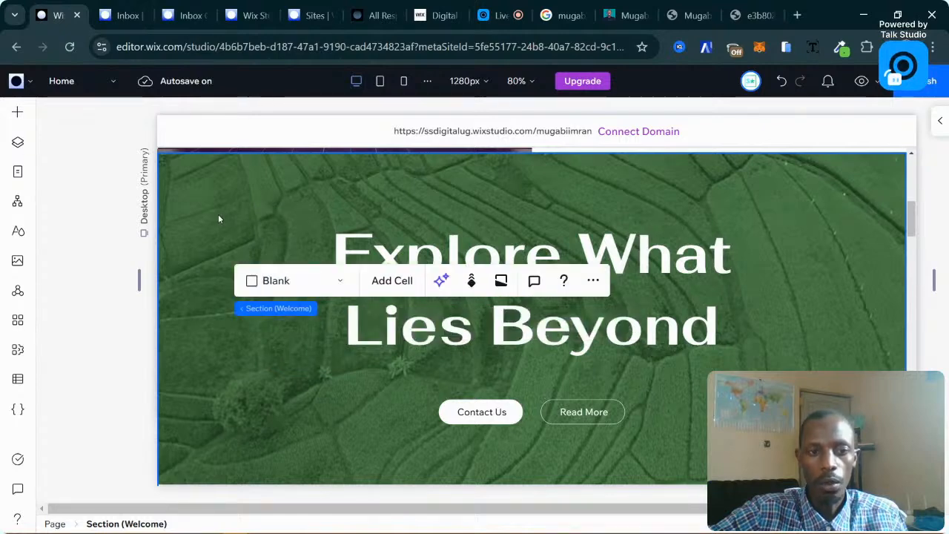
pyautogui.click(219, 219)
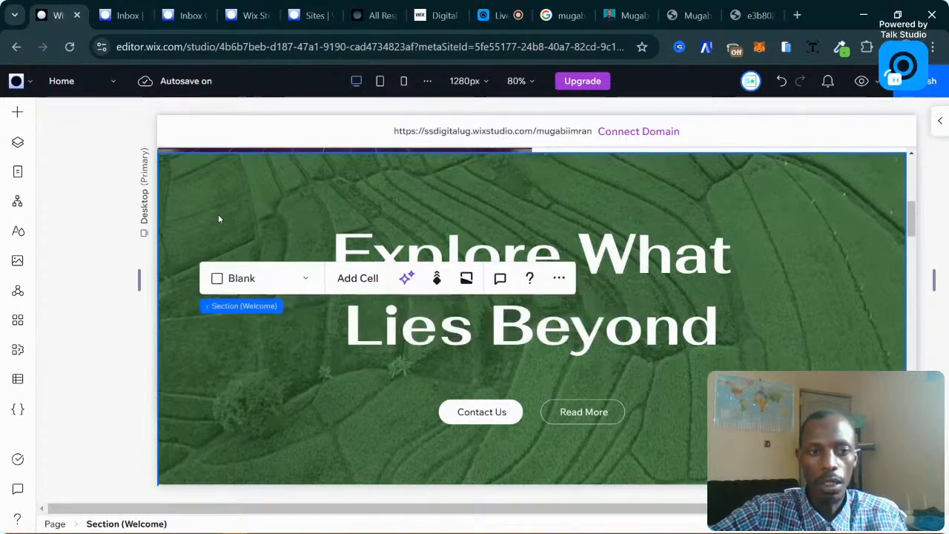
pyautogui.click(281, 213)
pyautogui.click(410, 209)
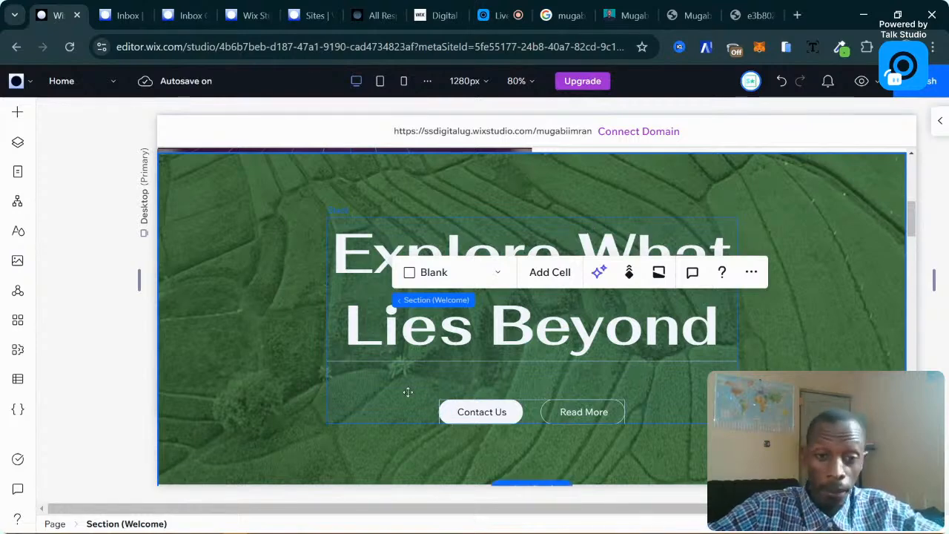
pyautogui.click(460, 318)
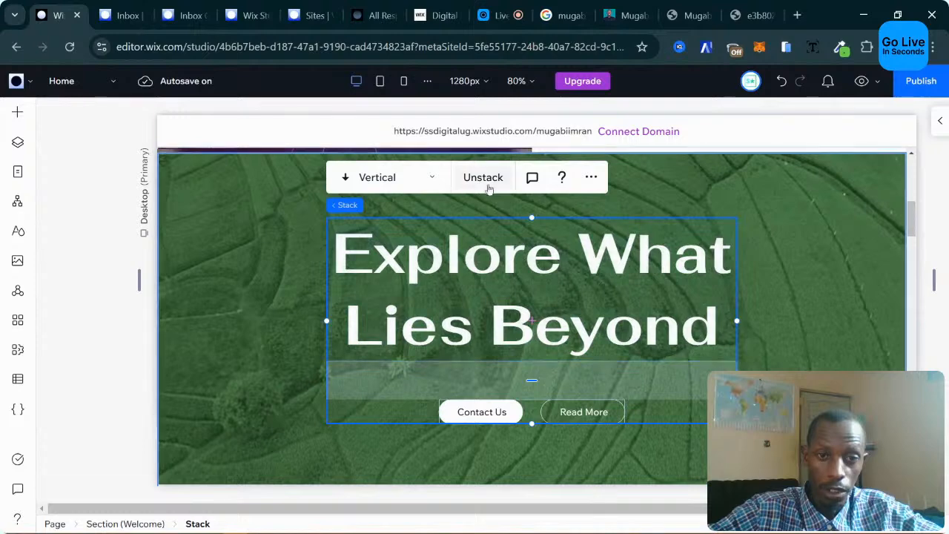
# Retype the Welcome heading as 'Show Reel', then reselect the whole welcome section.
pyautogui.click(474, 260)
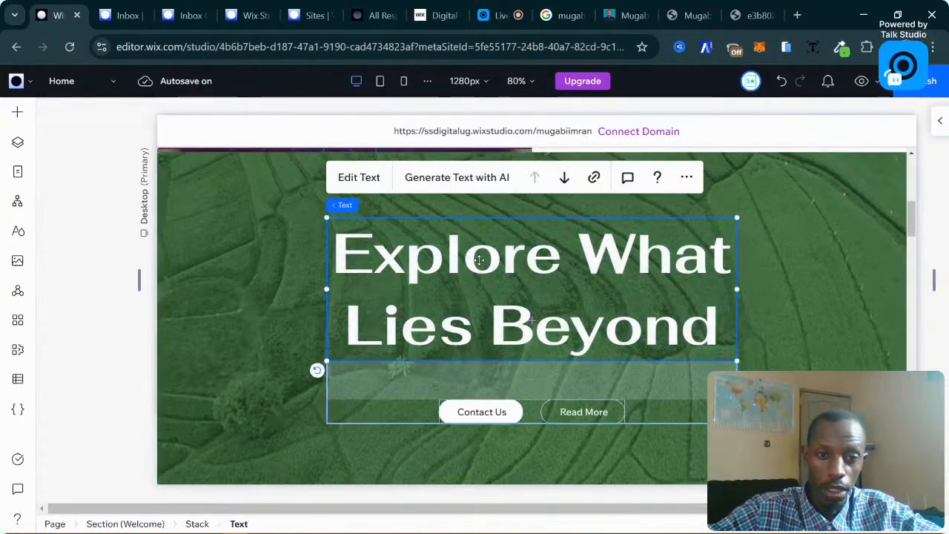
pyautogui.click(359, 178)
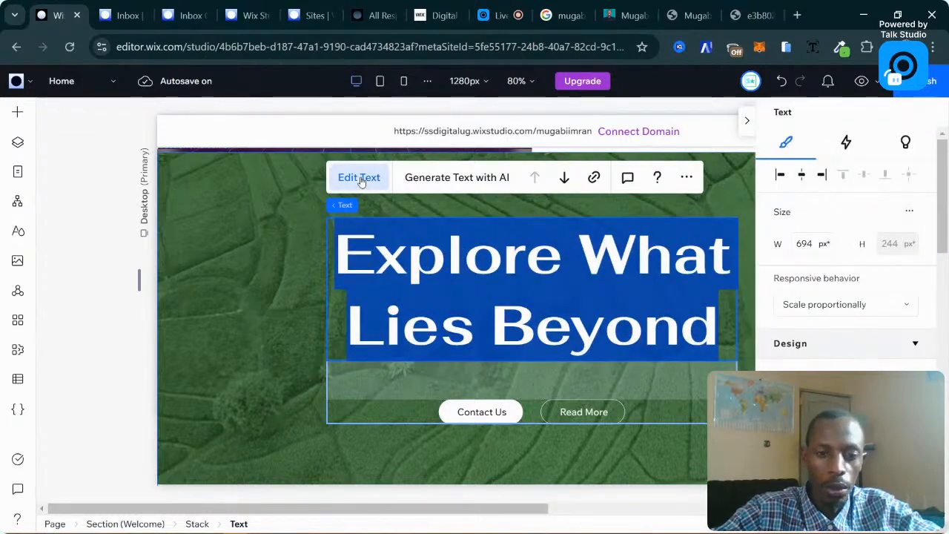
pyautogui.write('Show Reel')
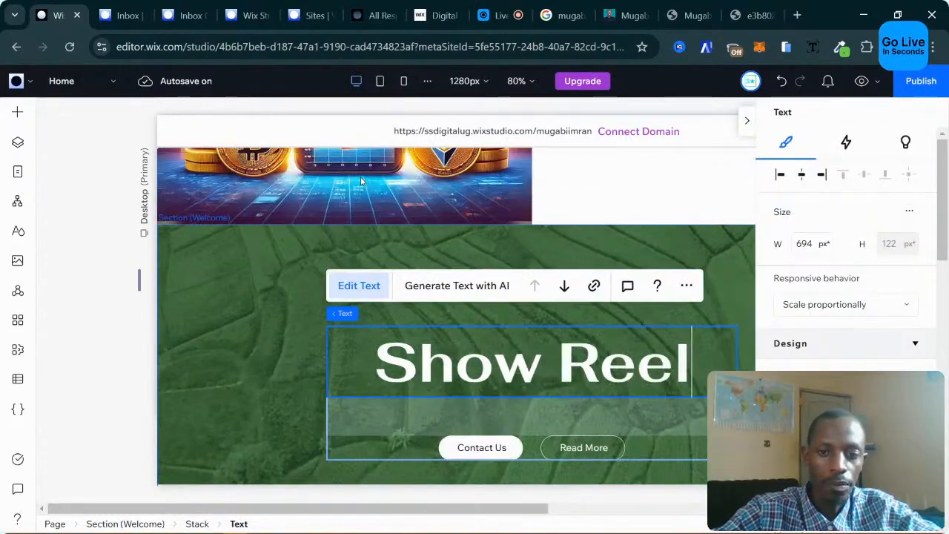
pyautogui.scroll(-3, 307, 211)
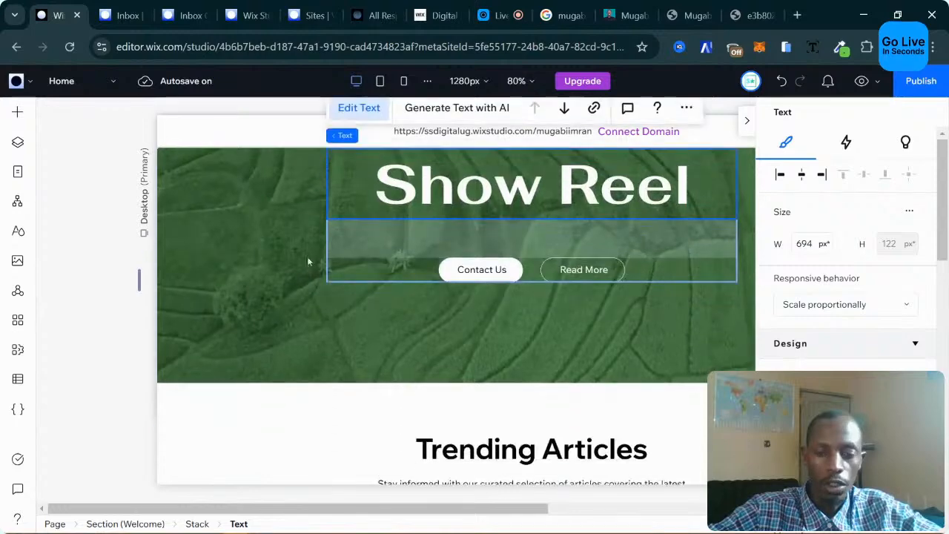
pyautogui.scroll(2, 309, 262)
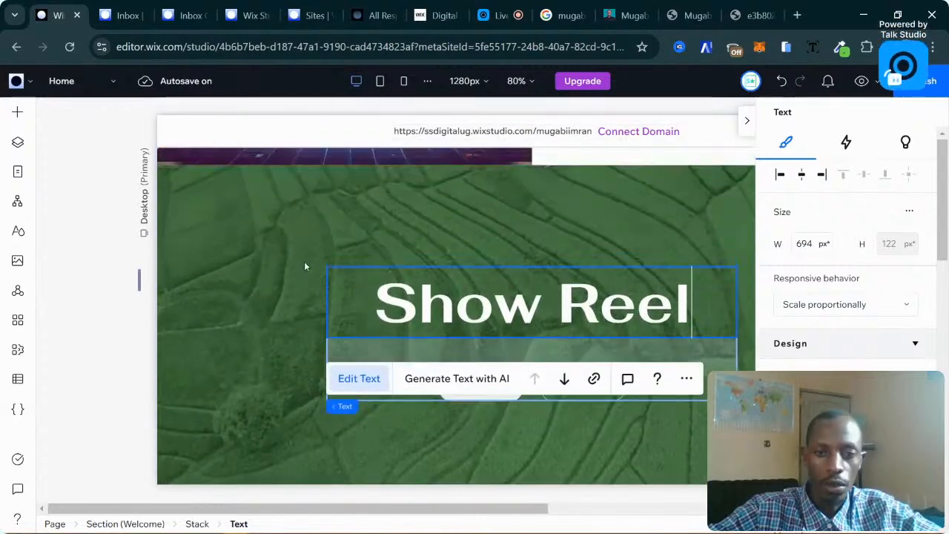
pyautogui.click(249, 324)
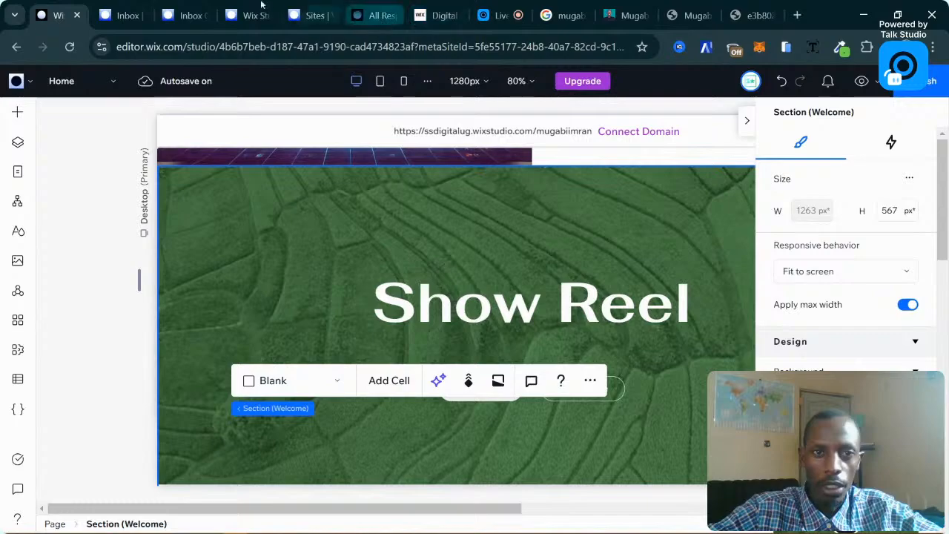
pyautogui.click(642, 6)
pyautogui.scroll(-10, 389, 277)
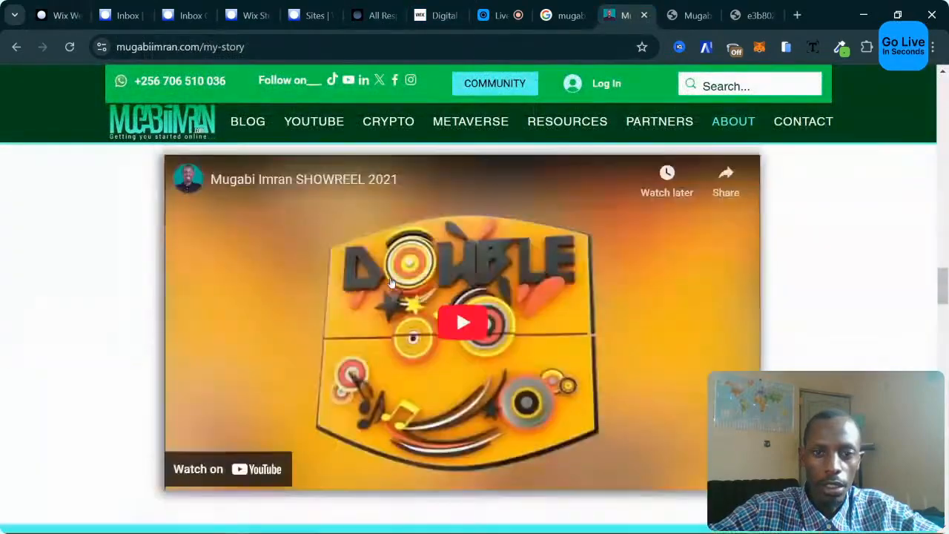
pyautogui.scroll(10, 389, 277)
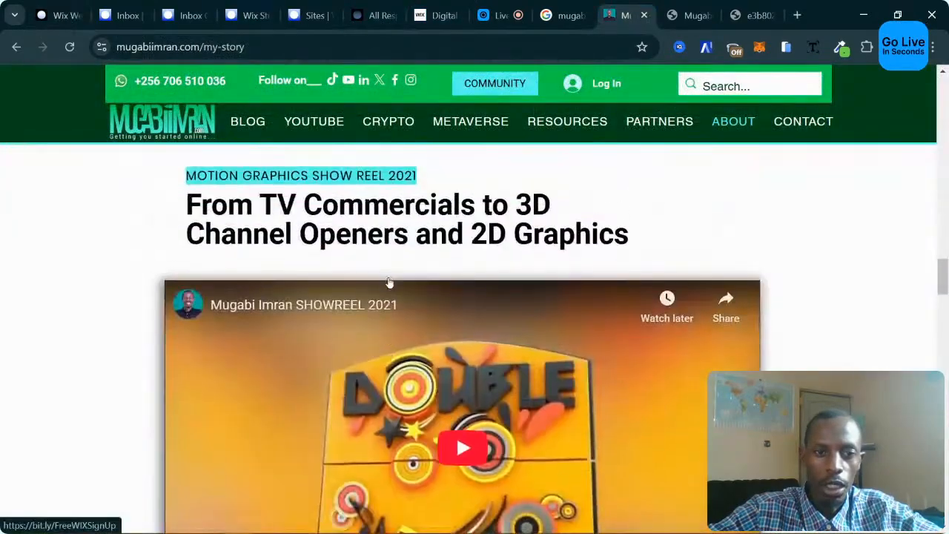
pyautogui.scroll(-1, 163, 275)
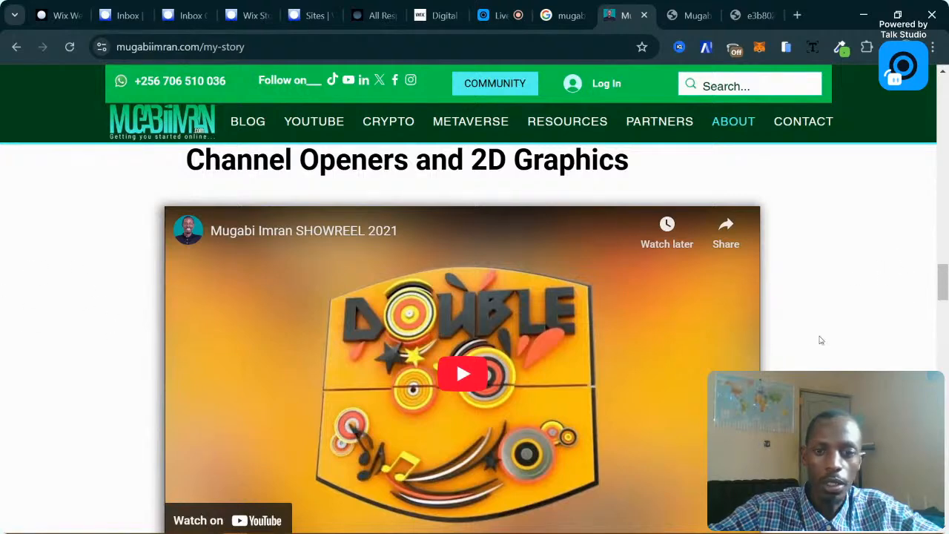
pyautogui.scroll(-1, 118, 276)
pyautogui.scroll(1, 118, 276)
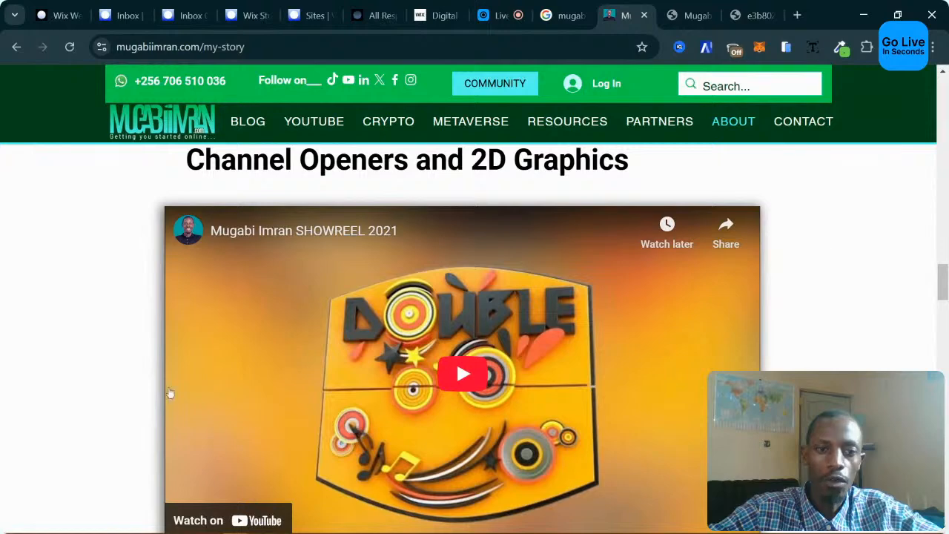
pyautogui.scroll(1, 670, 221)
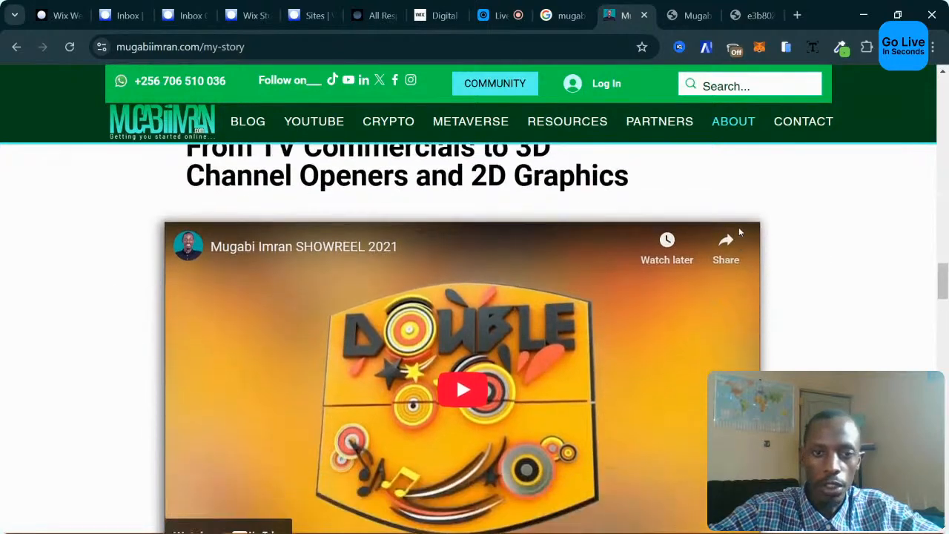
pyautogui.scroll(2, 739, 232)
pyautogui.scroll(-1, 727, 233)
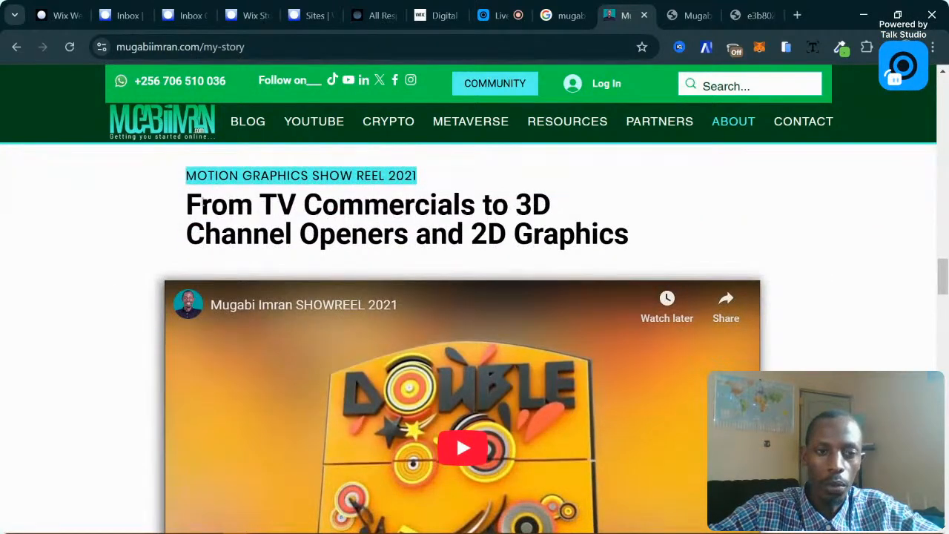
pyautogui.tripleClick(204, 205)
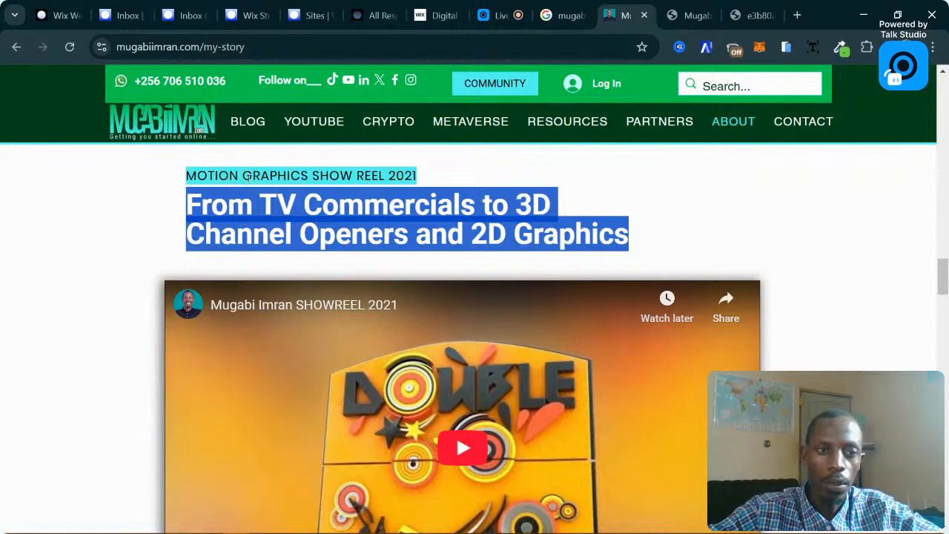
pyautogui.click(59, 15)
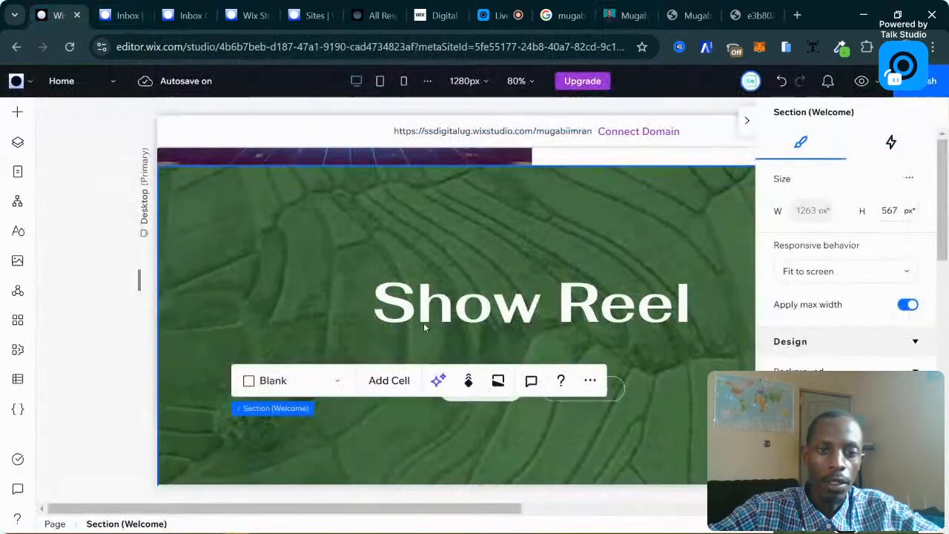
pyautogui.click(495, 335)
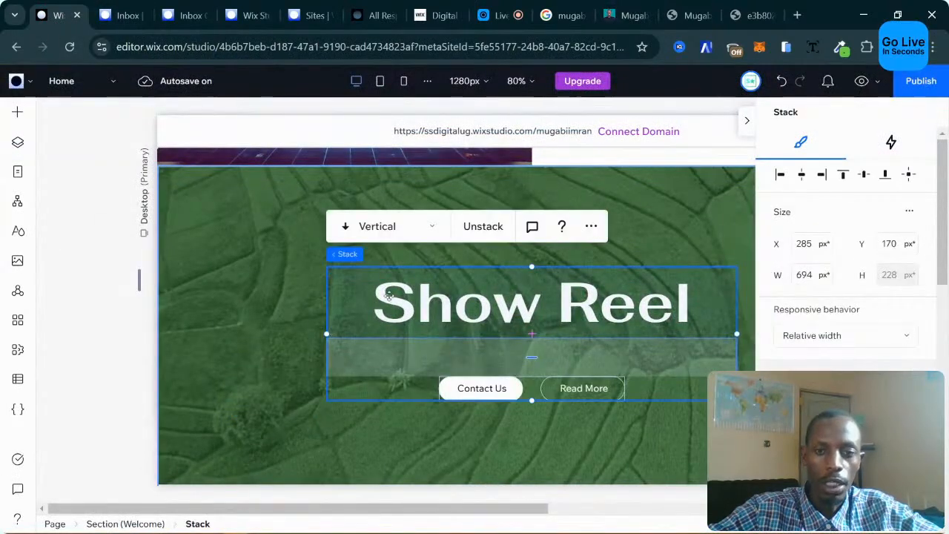
pyautogui.click(623, 15)
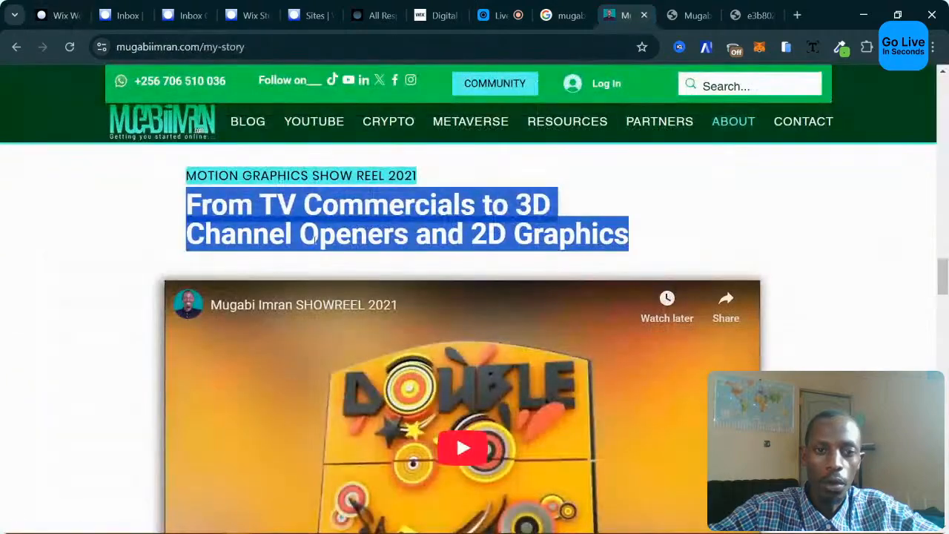
pyautogui.click(108, 241)
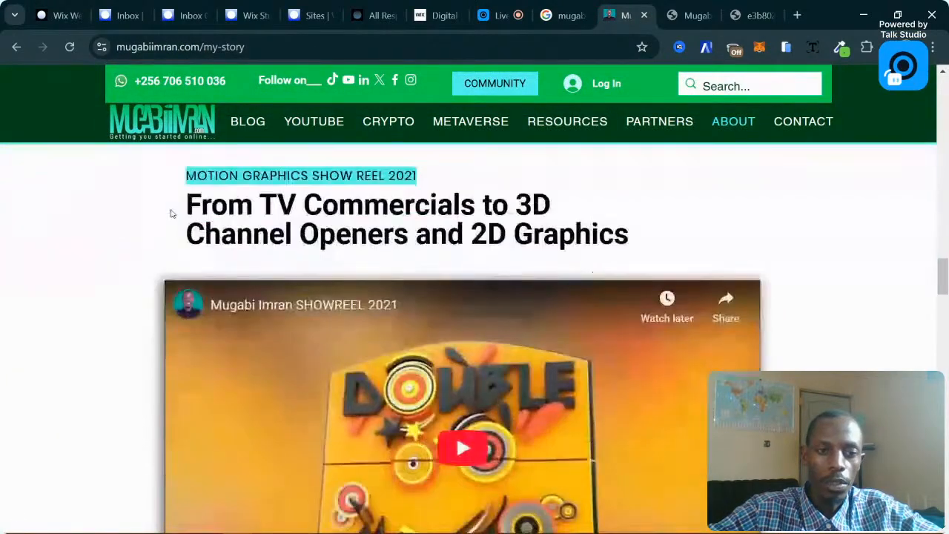
pyautogui.click(59, 15)
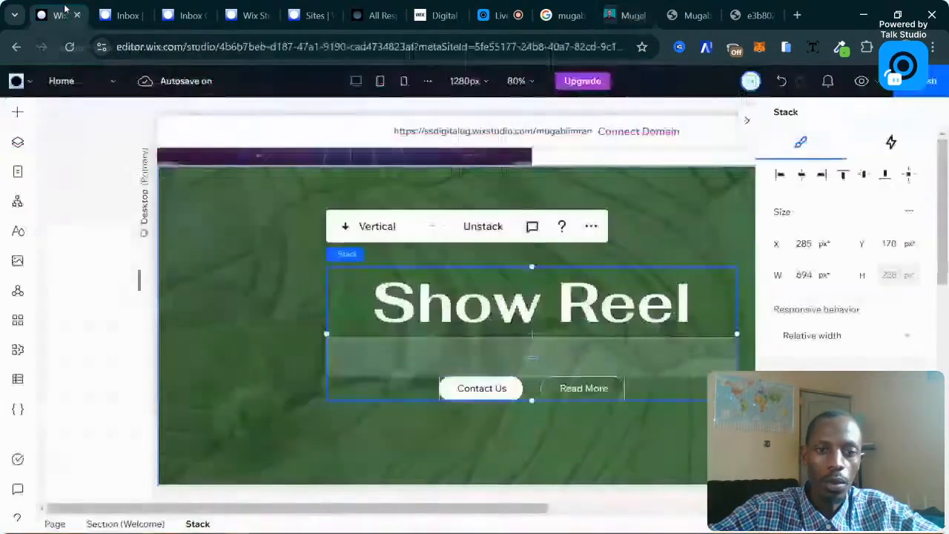
pyautogui.click(663, 215)
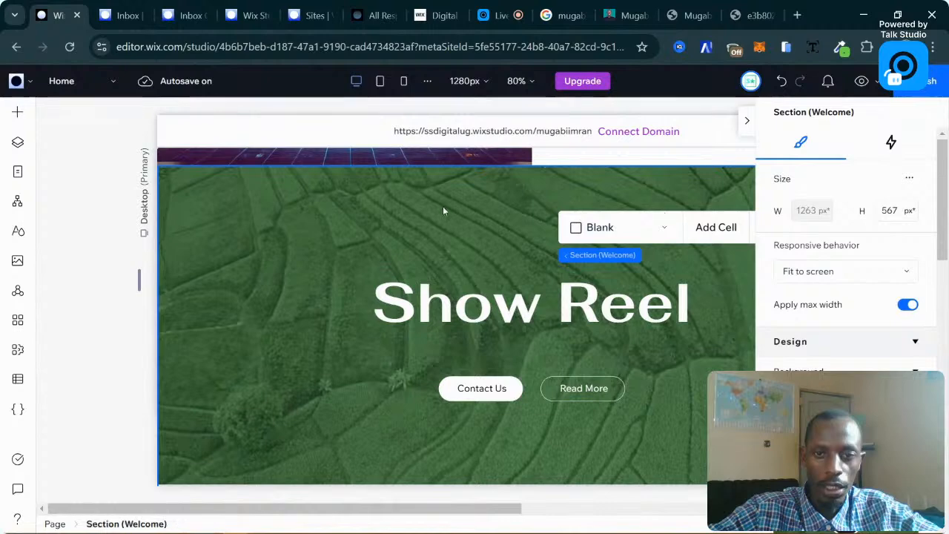
# Add a new empty cell at the top of the Show Reel section using Add Cell > To top.
pyautogui.scroll(2, 509, 225)
pyautogui.scroll(-1, 542, 321)
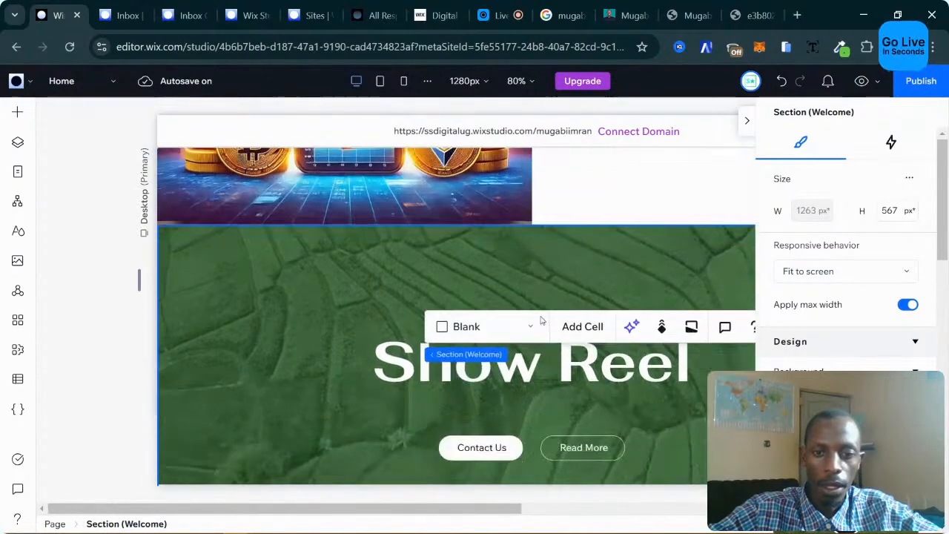
pyautogui.scroll(-1, 302, 314)
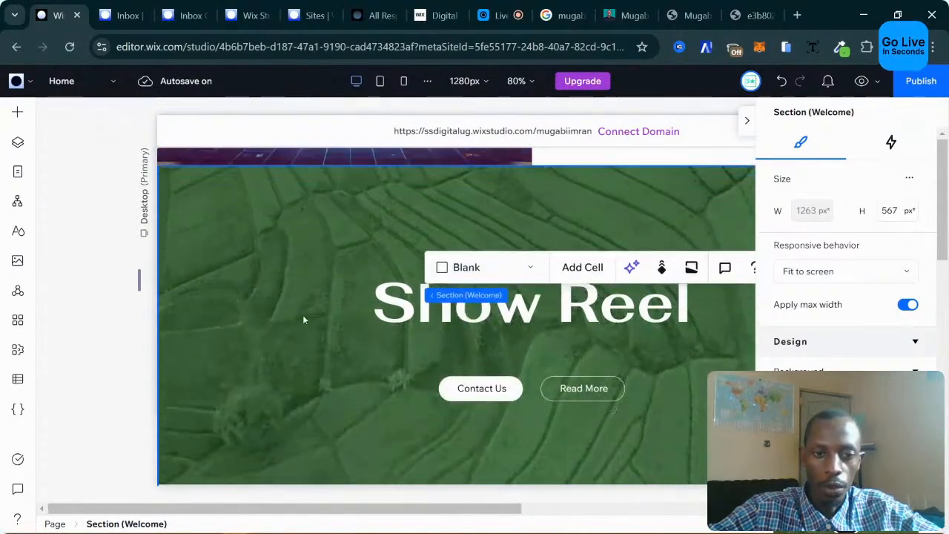
pyautogui.click(586, 269)
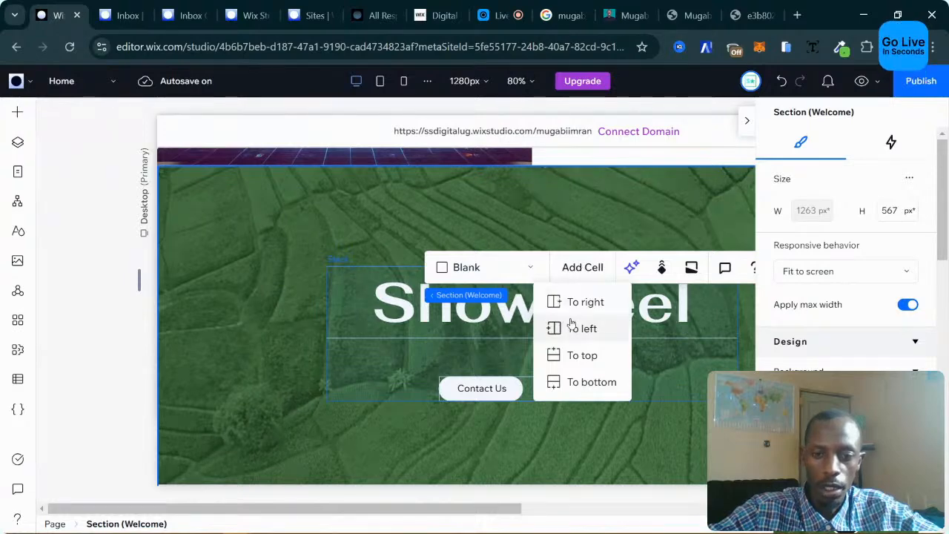
pyautogui.click(594, 356)
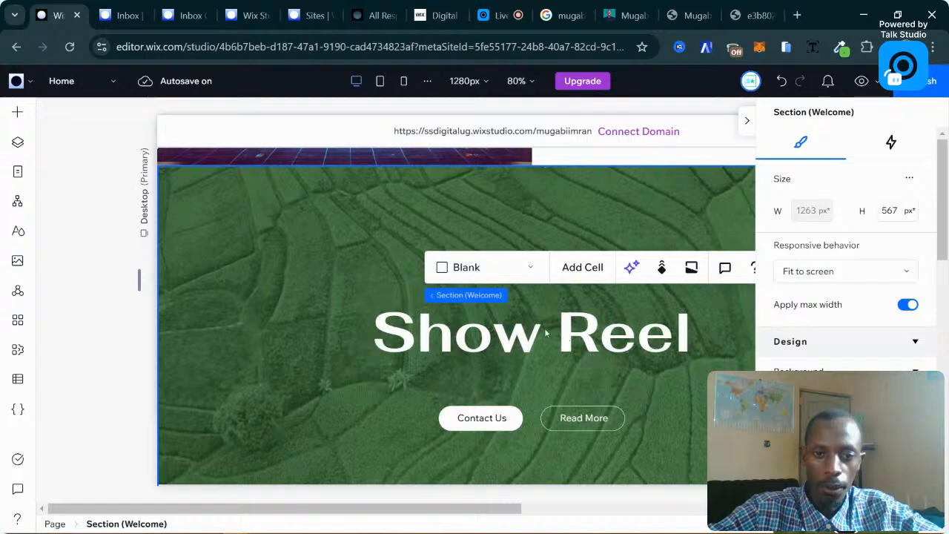
pyautogui.click(458, 219)
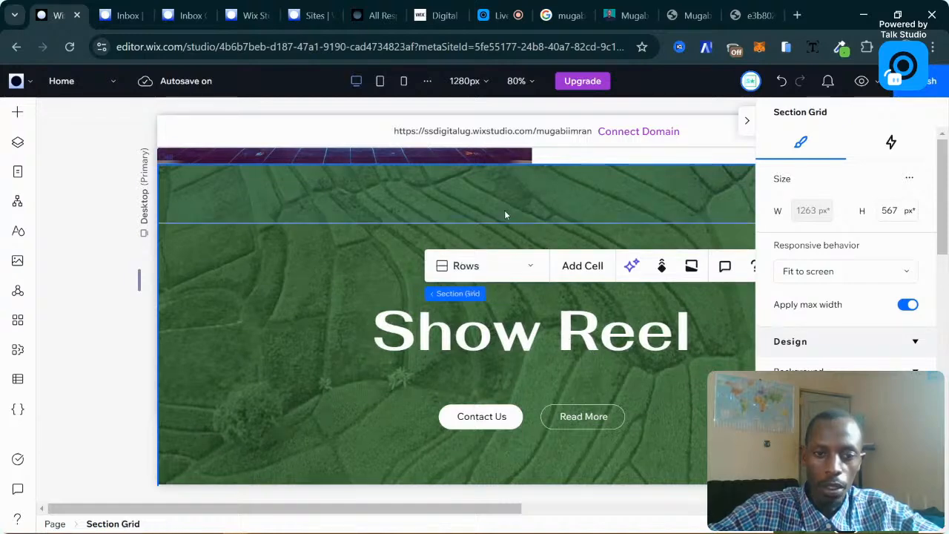
pyautogui.click(455, 193)
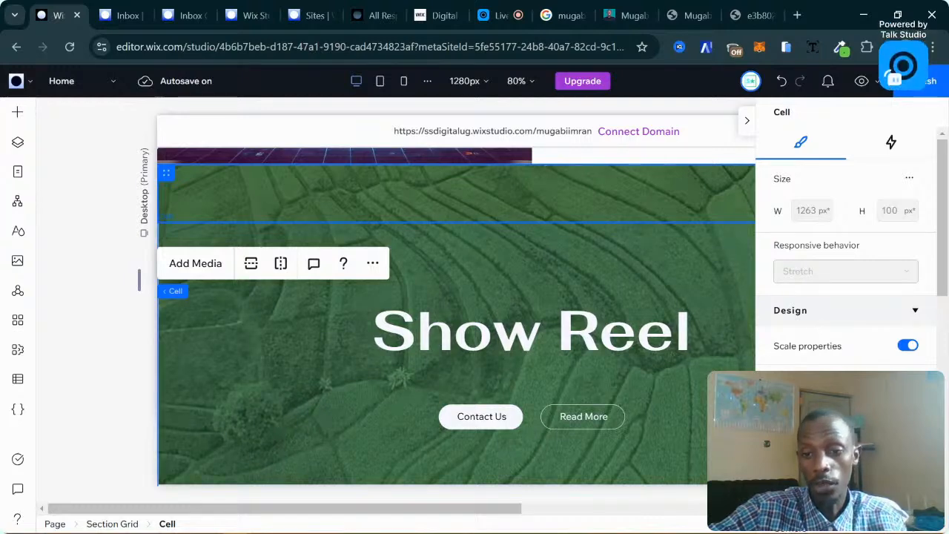
pyautogui.moveTo(805, 415); pyautogui.dragTo(869, 415)
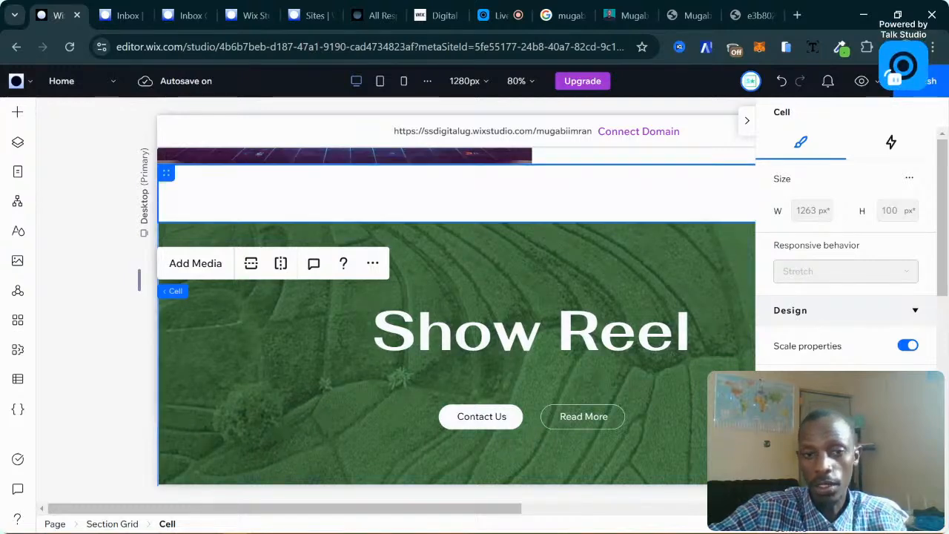
pyautogui.moveTo(869, 415); pyautogui.dragTo(701, 405)
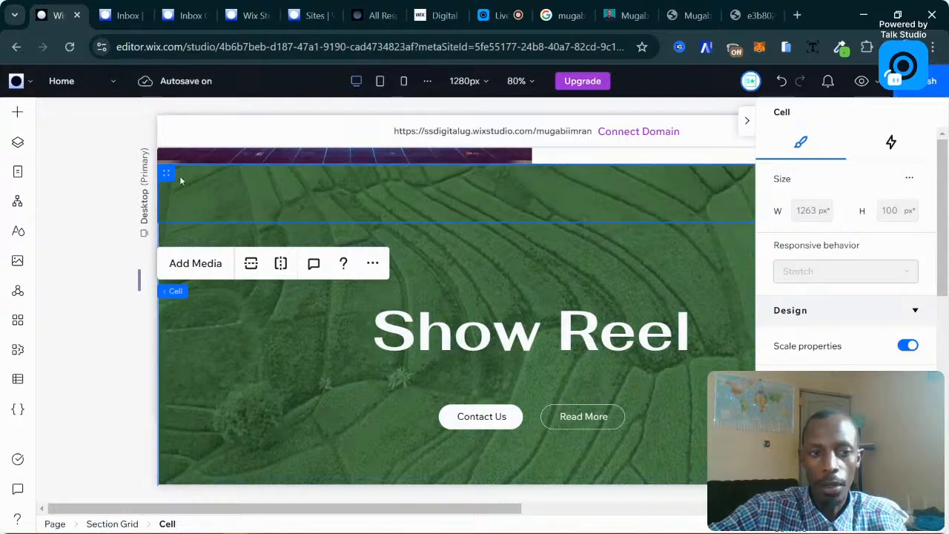
pyautogui.click(167, 173)
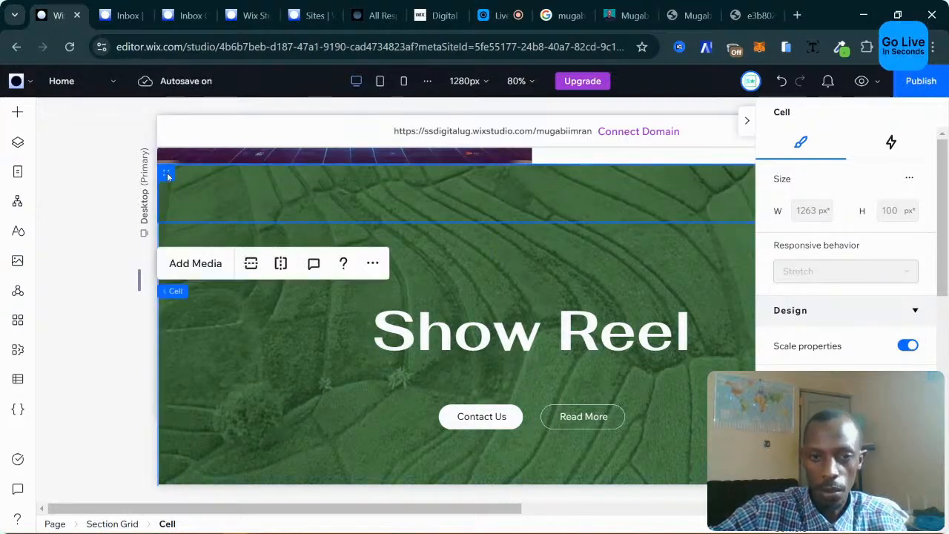
pyautogui.click(462, 236)
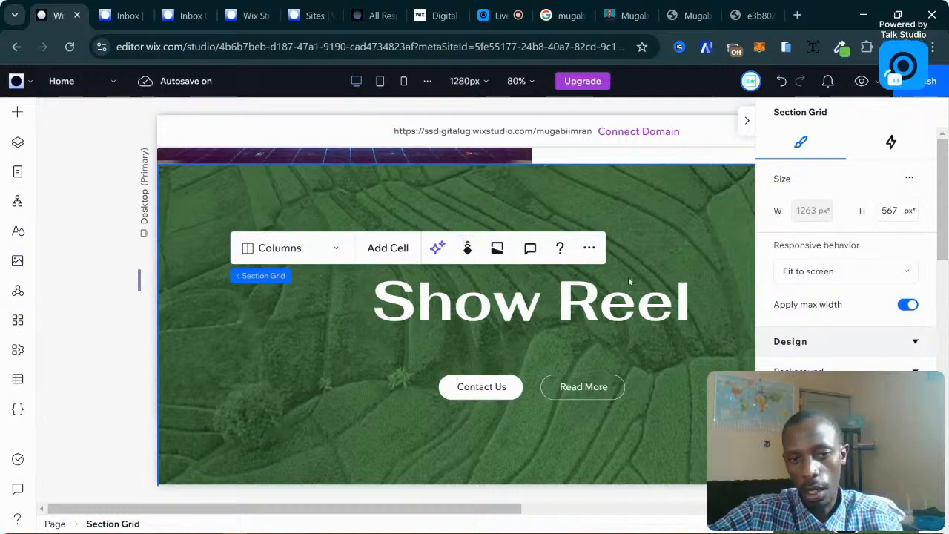
pyautogui.scroll(-2, 612, 207)
pyautogui.scroll(1, 611, 207)
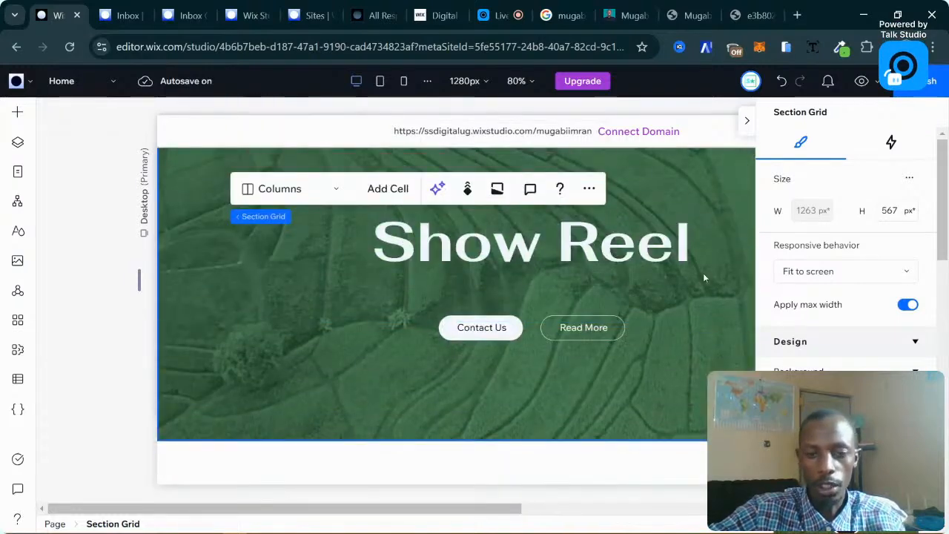
pyautogui.scroll(-1, 846, 296)
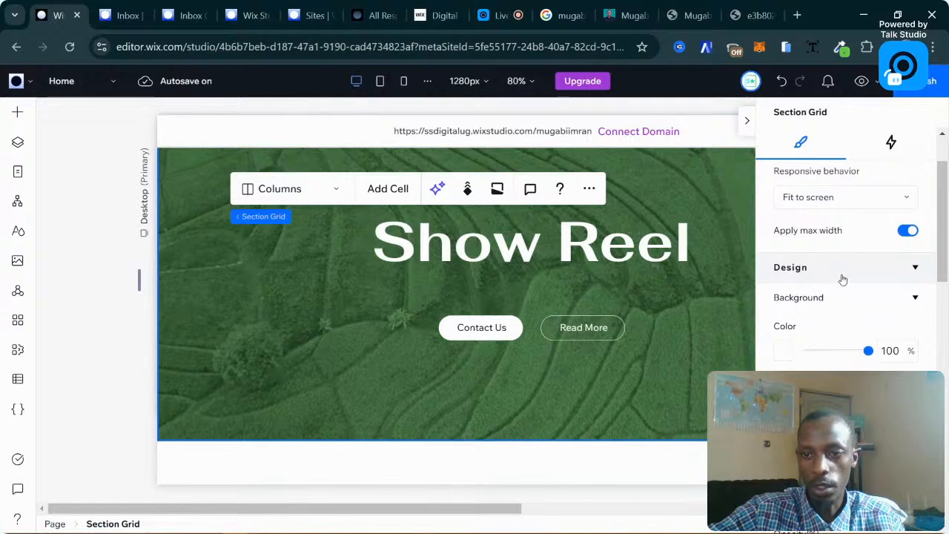
pyautogui.scroll(-1, 817, 213)
pyautogui.scroll(-2, 816, 213)
pyautogui.scroll(4, 827, 213)
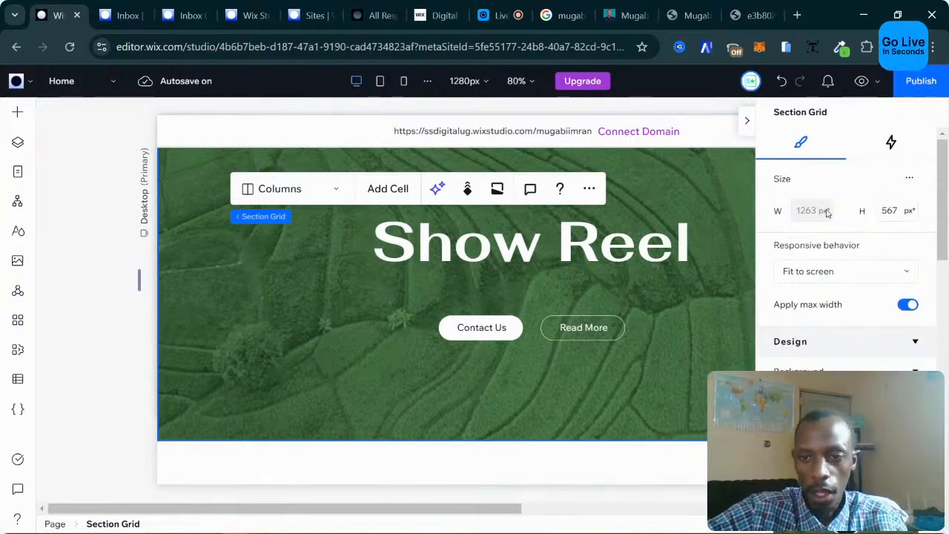
pyautogui.scroll(-4, 826, 360)
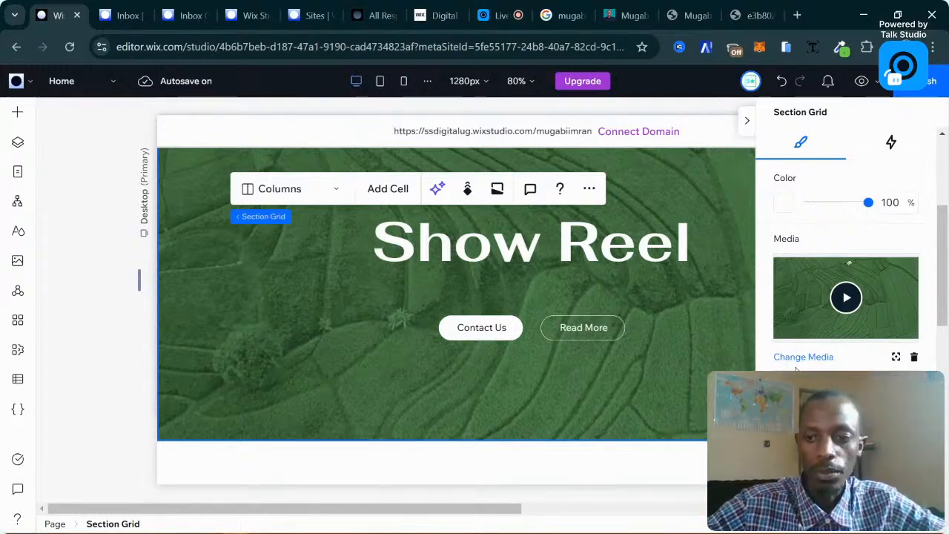
pyautogui.scroll(4, 804, 367)
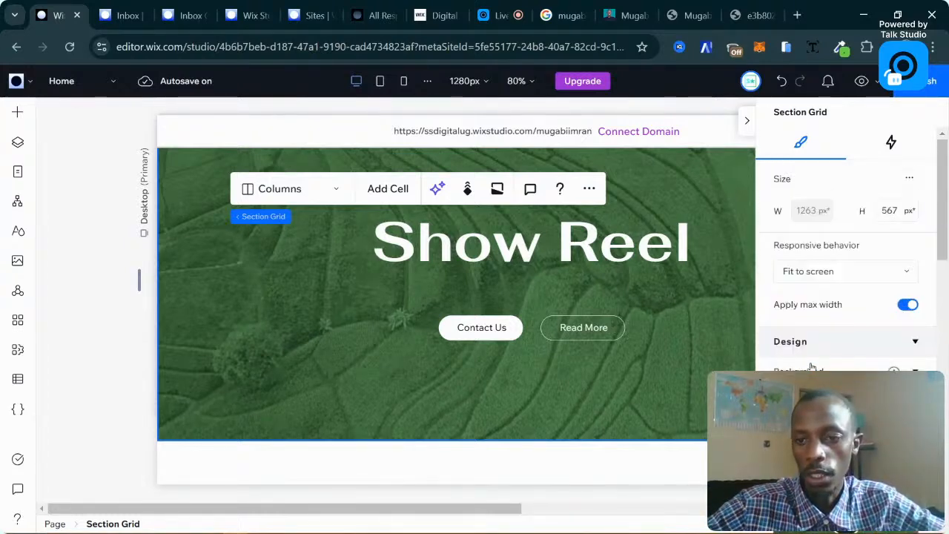
pyautogui.scroll(-5, 812, 367)
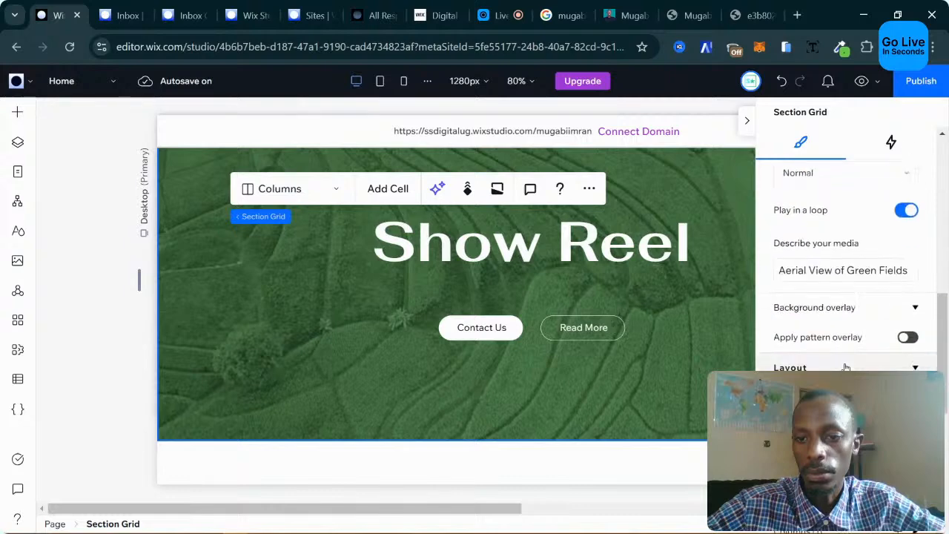
pyautogui.scroll(3, 845, 367)
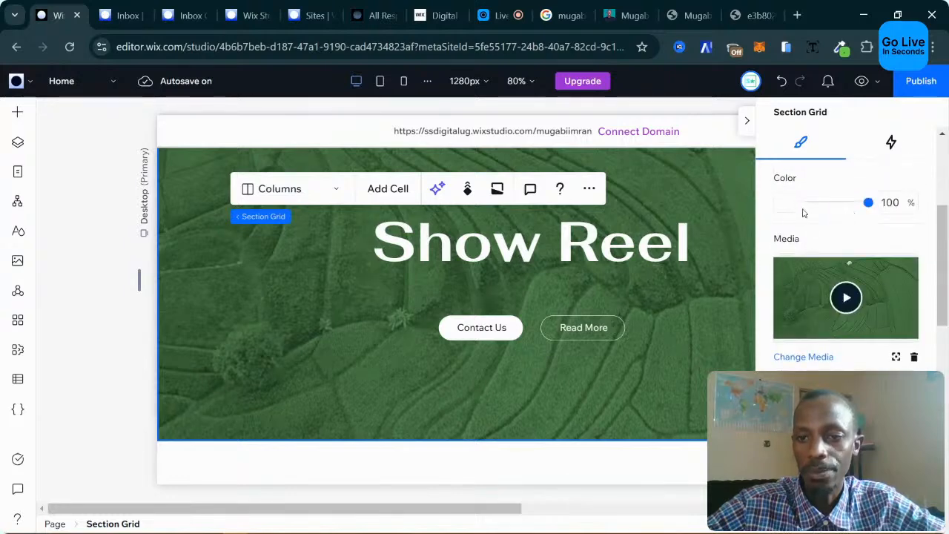
pyautogui.scroll(1, 803, 211)
pyautogui.scroll(1, 808, 359)
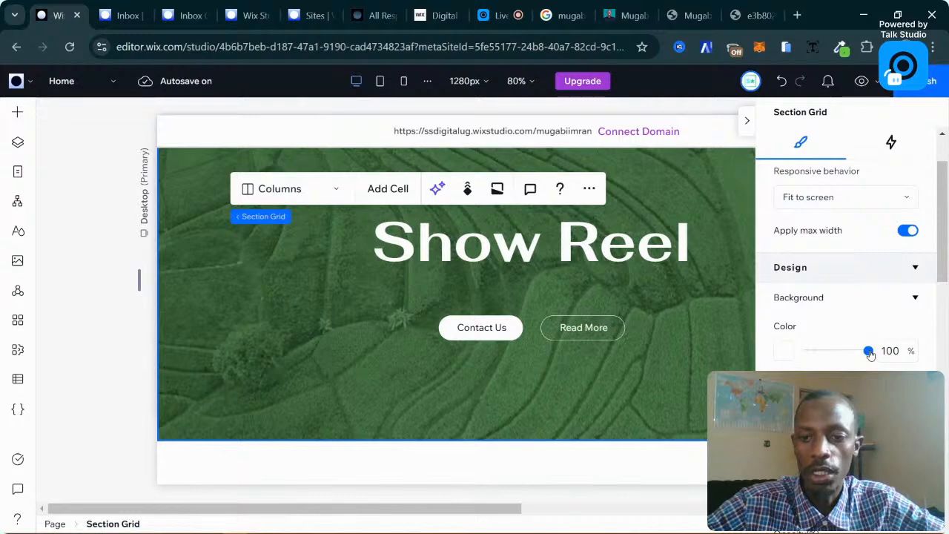
pyautogui.scroll(-1, 854, 335)
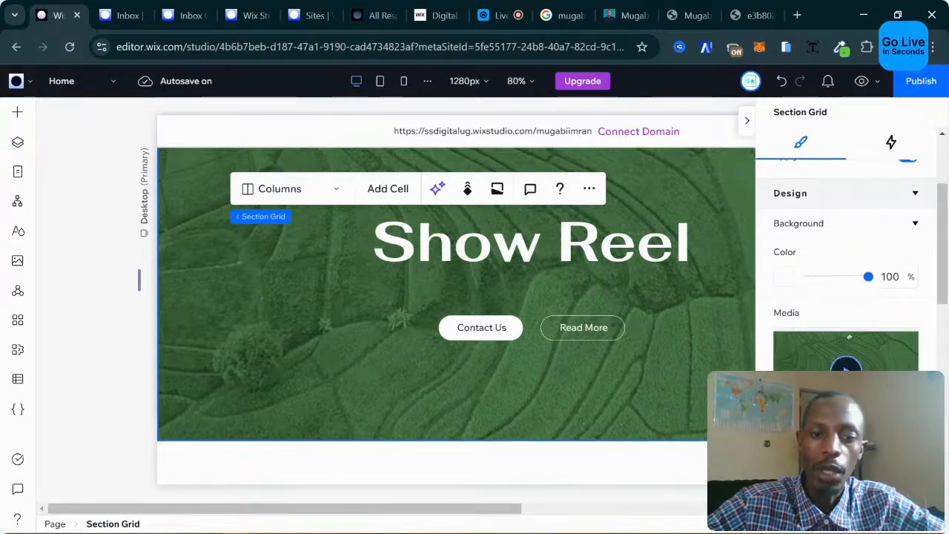
pyautogui.scroll(-1, 848, 339)
pyautogui.scroll(-1, 848, 341)
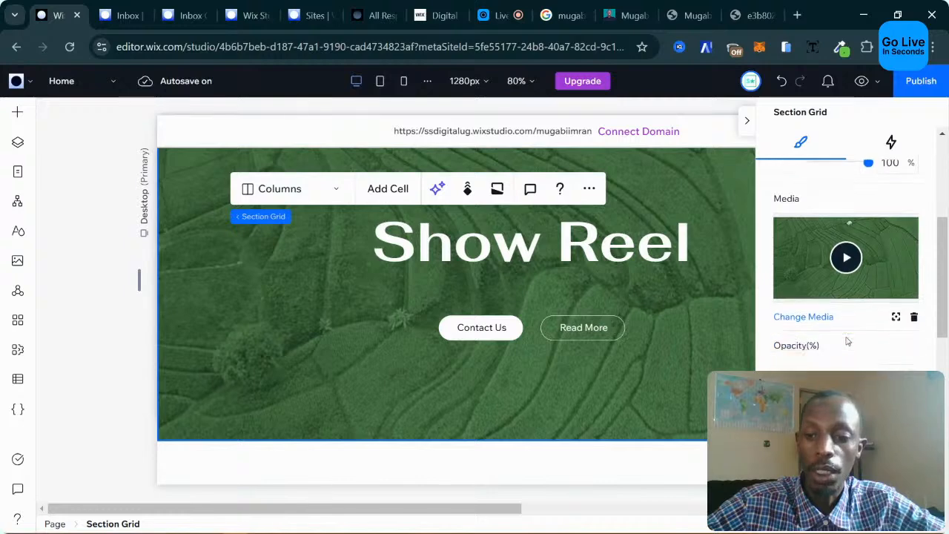
pyautogui.scroll(-4, 847, 341)
pyautogui.scroll(3, 848, 340)
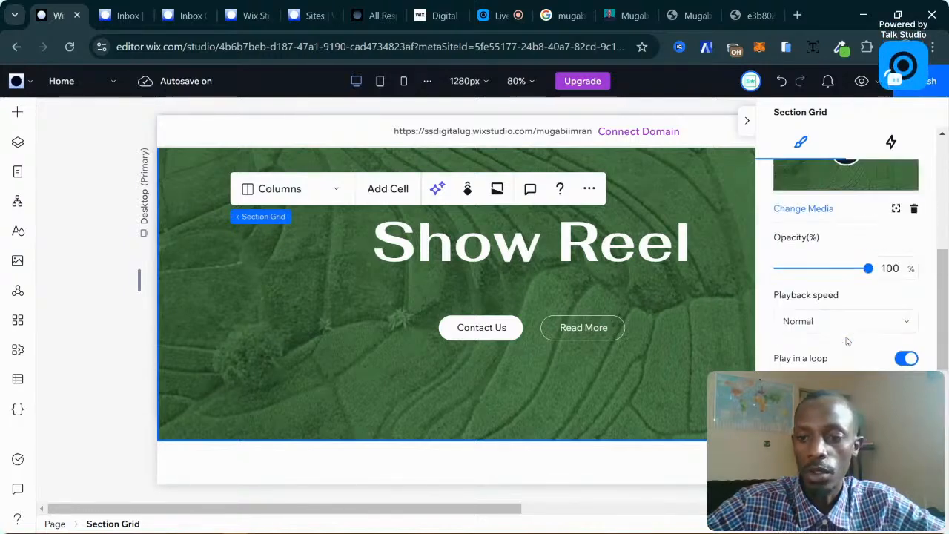
pyautogui.scroll(1, 847, 340)
pyautogui.scroll(1, 852, 315)
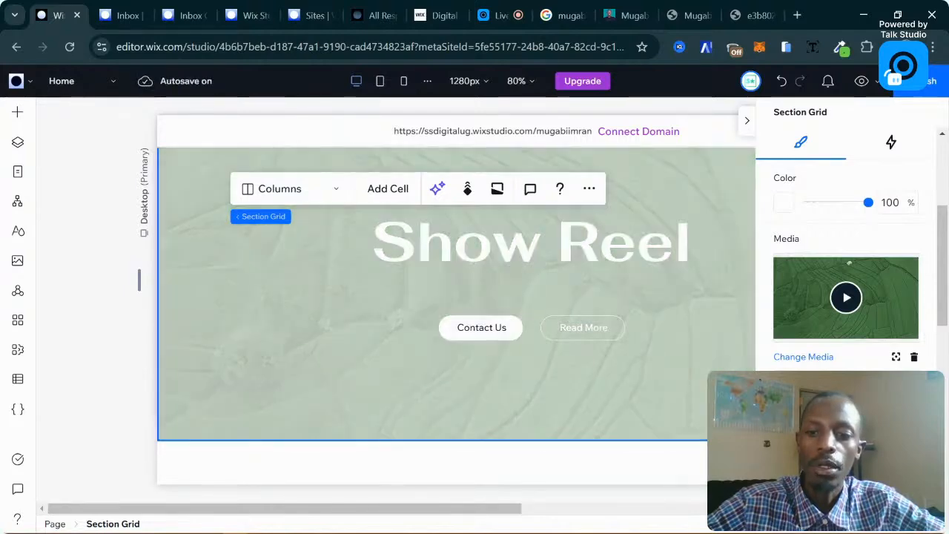
# Try dark green, teal and black section backgrounds, settling on teal.
pyautogui.click(784, 203)
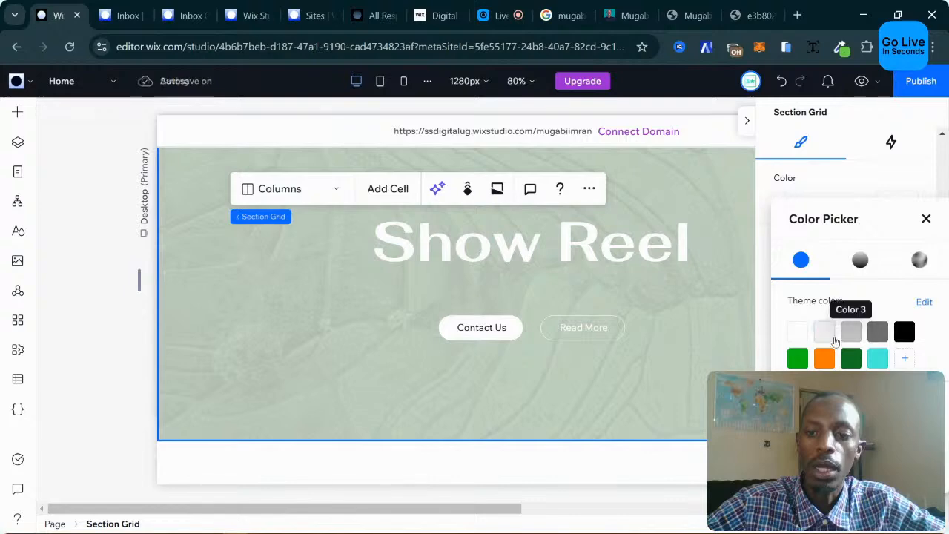
pyautogui.click(852, 358)
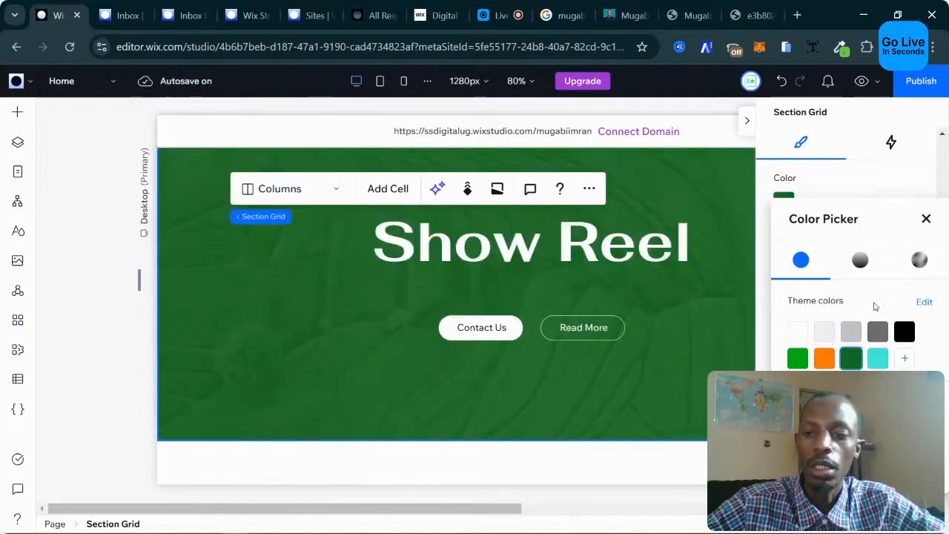
pyautogui.click(878, 359)
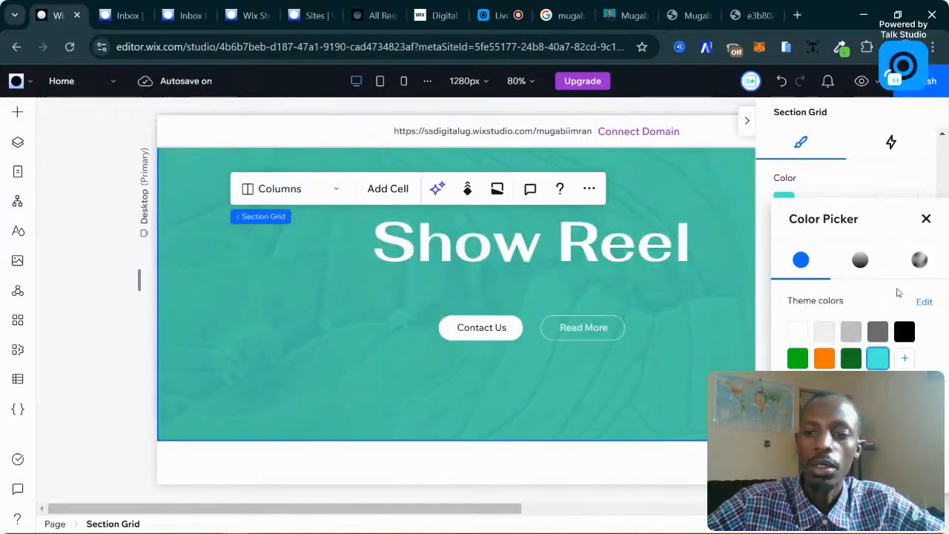
pyautogui.click(910, 334)
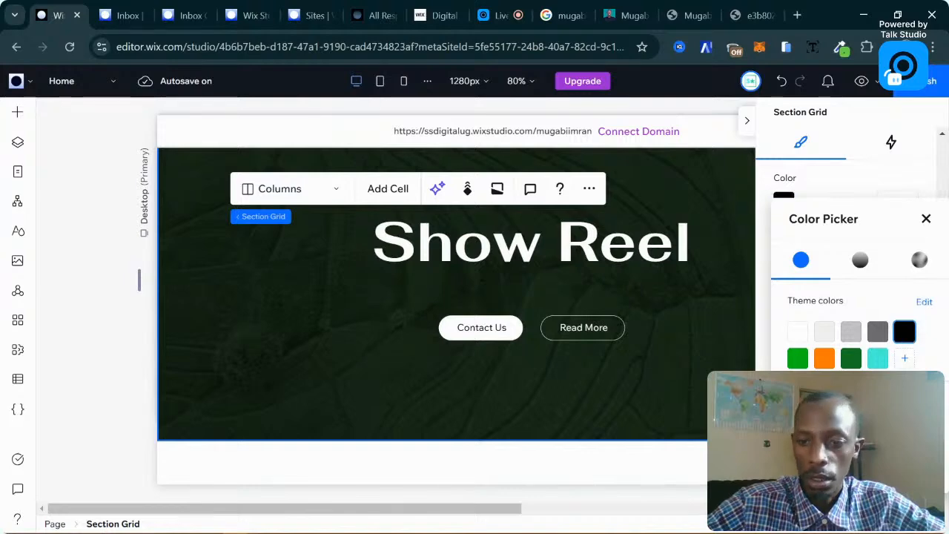
pyautogui.click(926, 218)
pyautogui.hotkey('ctrl', 'z')
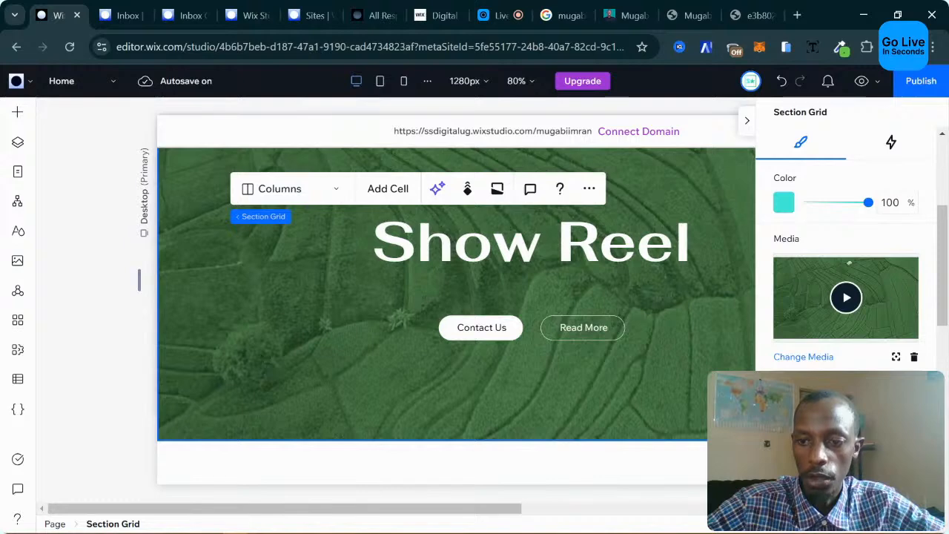
# Open the background media chooser and preview the Swirling Liquid Smoke video.
pyautogui.click(830, 358)
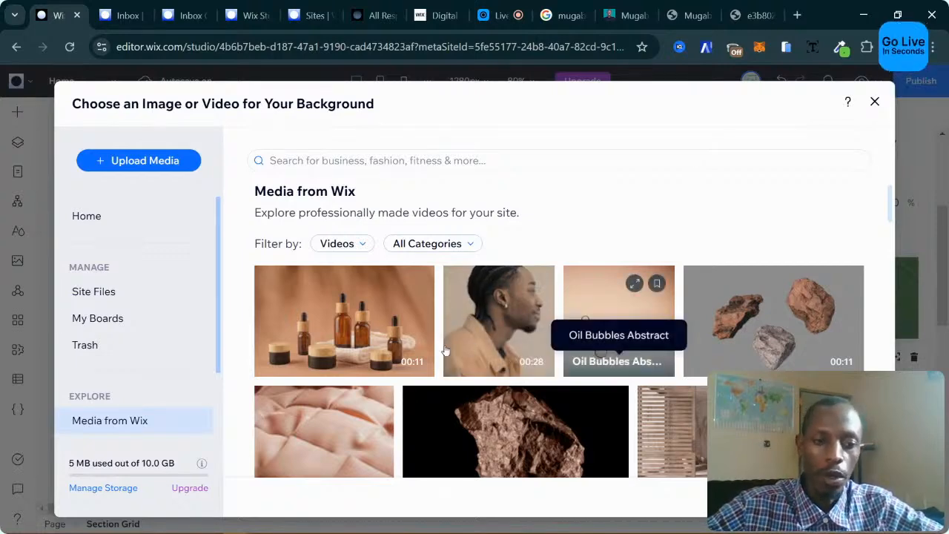
pyautogui.click(146, 164)
pyautogui.click(199, 200)
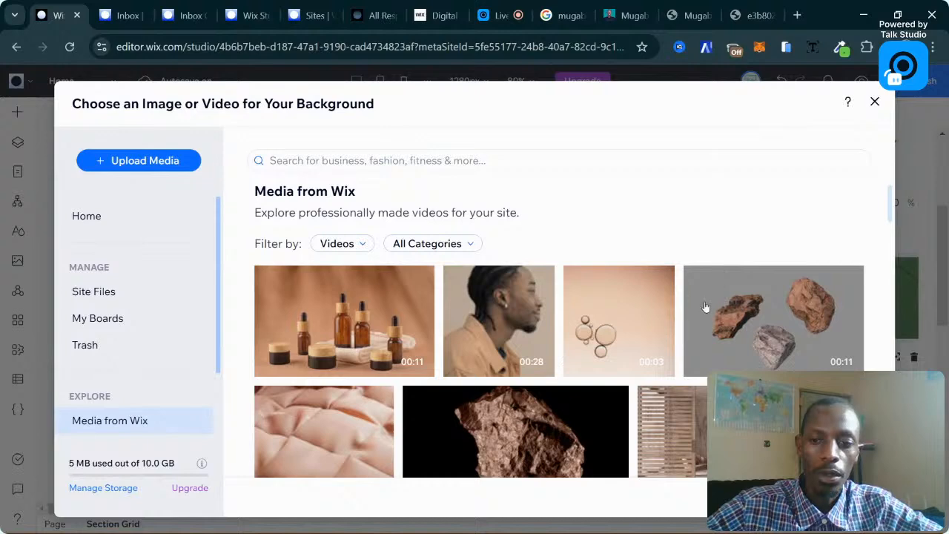
pyautogui.scroll(-5, 706, 307)
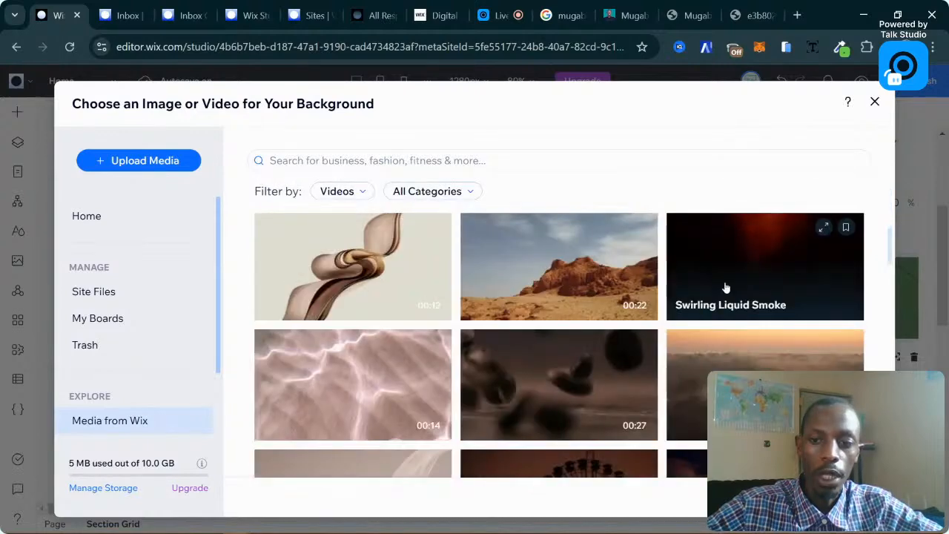
pyautogui.click(726, 288)
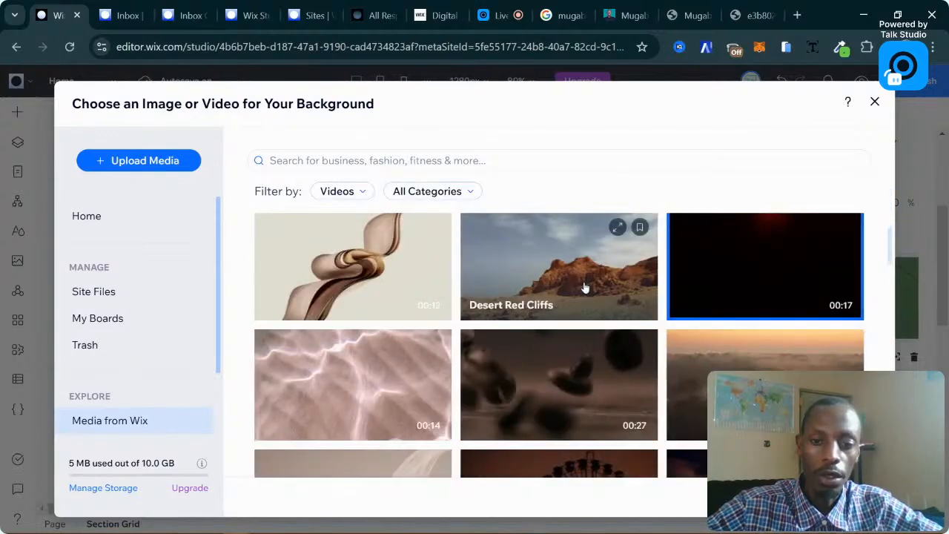
# Switch the media chooser to the site's own uploaded Site Files.
pyautogui.scroll(-3, 652, 368)
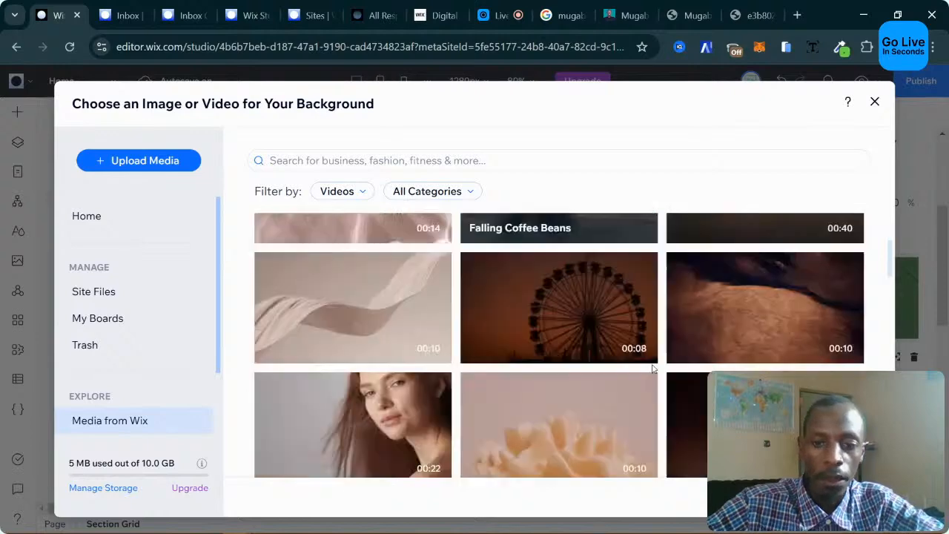
pyautogui.scroll(-2, 530, 370)
pyautogui.scroll(-2, 529, 371)
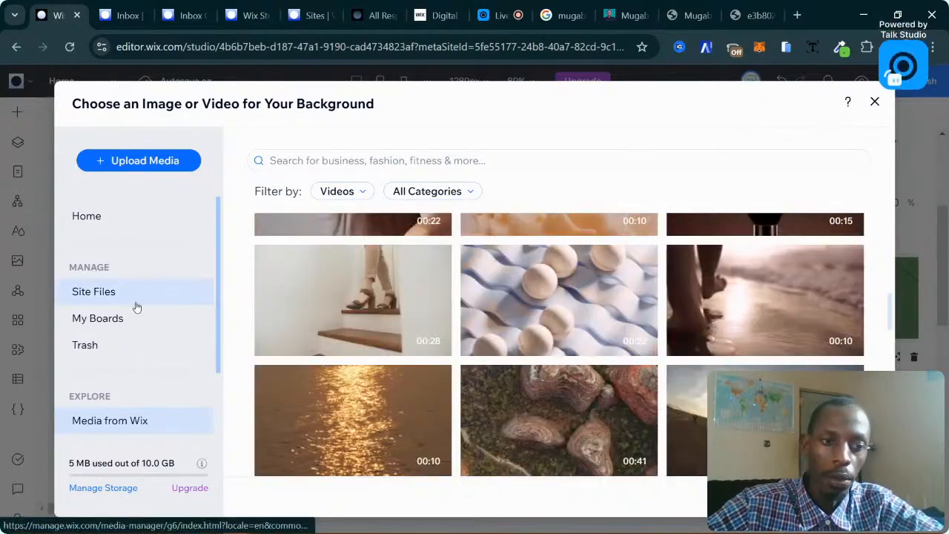
pyautogui.click(137, 306)
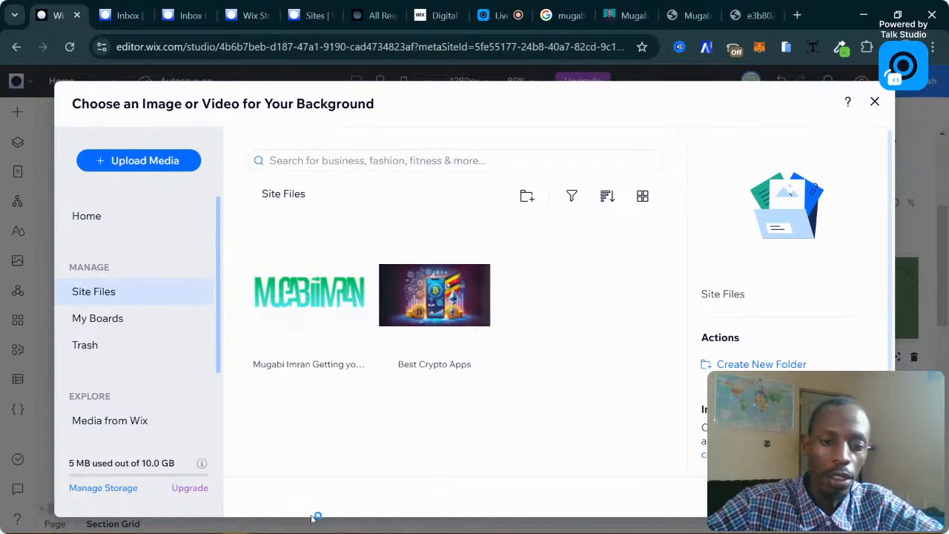
pyautogui.moveTo(222, 528)
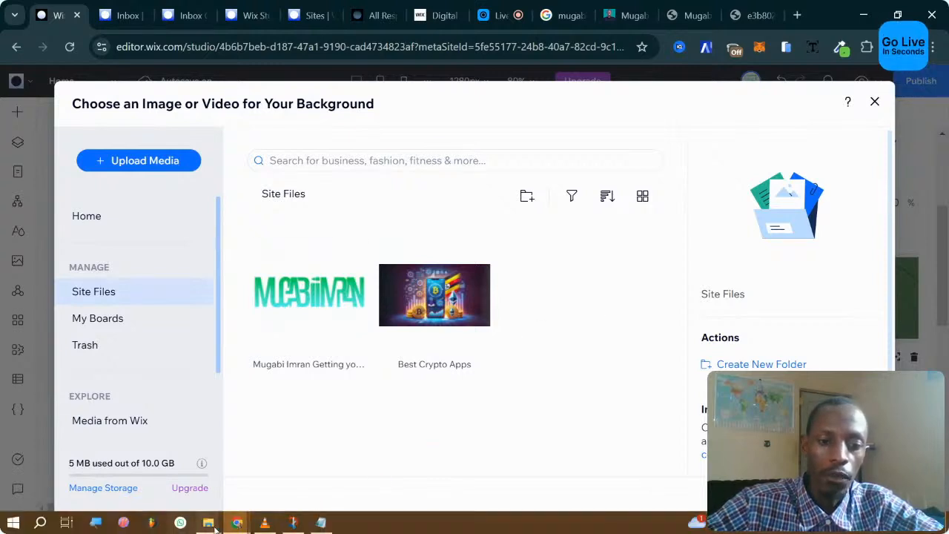
# In File Explorer, navigate to the SSDIGITAL (D:) drive.
pyautogui.click(263, 450)
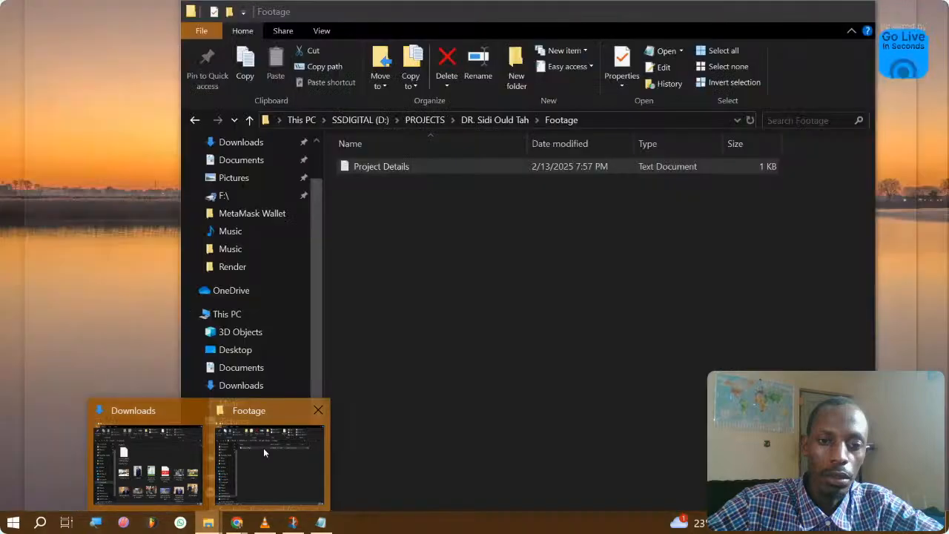
pyautogui.click(263, 449)
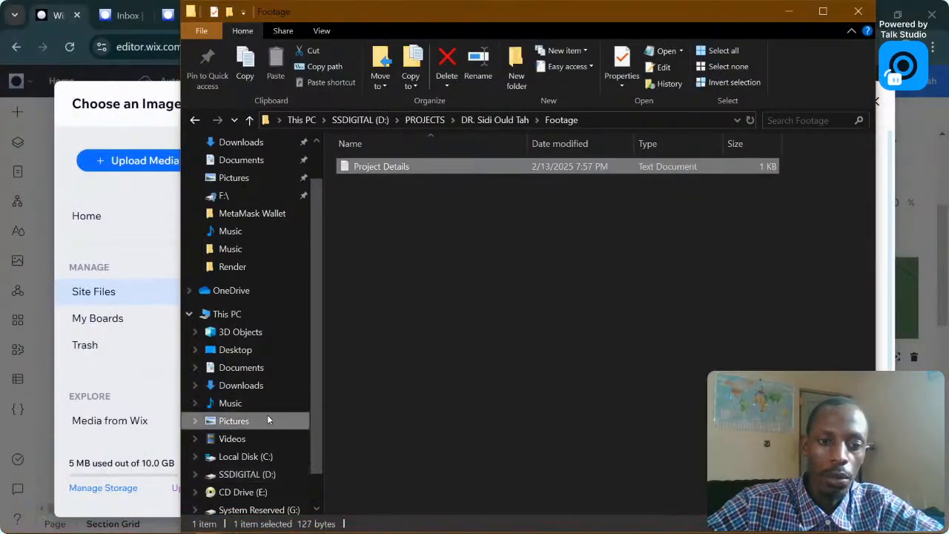
pyautogui.click(269, 420)
pyautogui.hotkey('alt', 'Up')
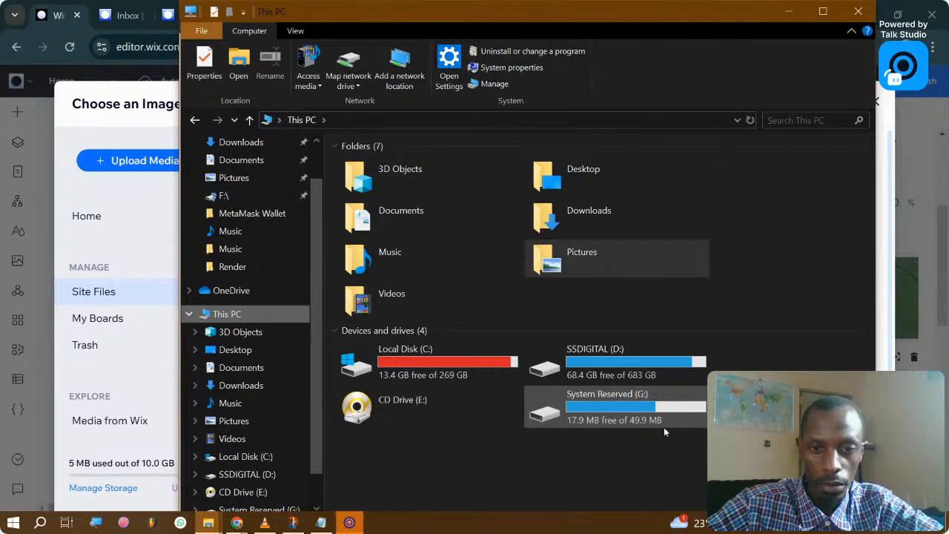
pyautogui.doubleClick(631, 377)
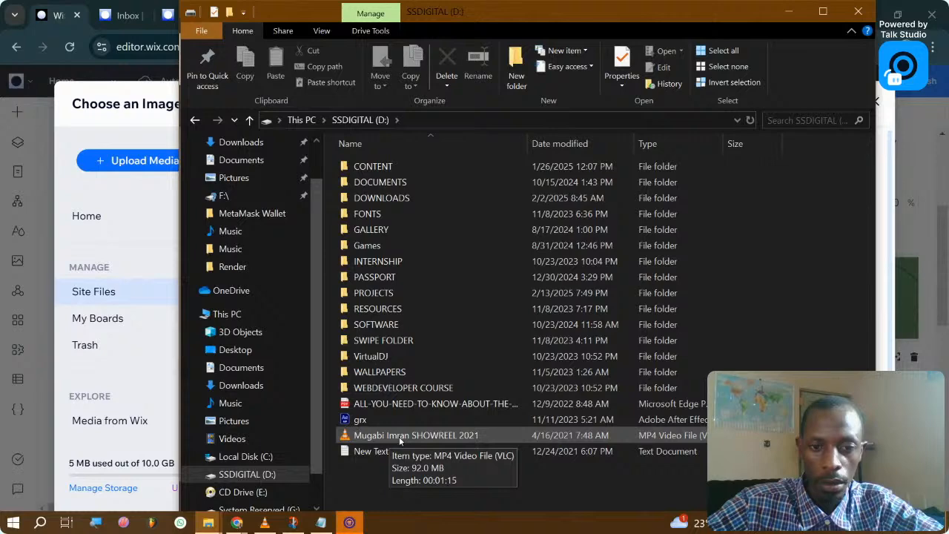
# Drag the SHOWREEL 2021 MP4 from D: into Wix Site Files to upload it.
pyautogui.click(399, 441)
pyautogui.moveTo(556, 17); pyautogui.dragTo(297, 39)
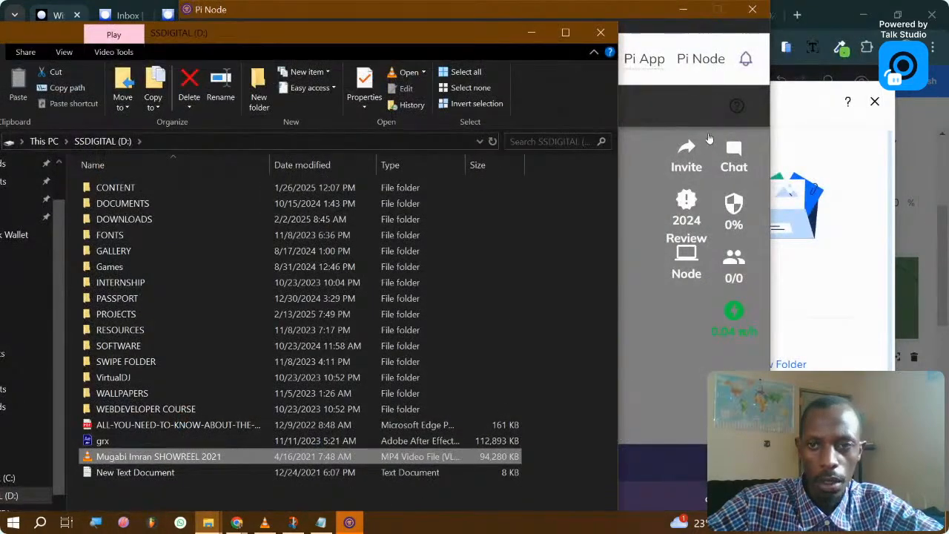
pyautogui.click(752, 10)
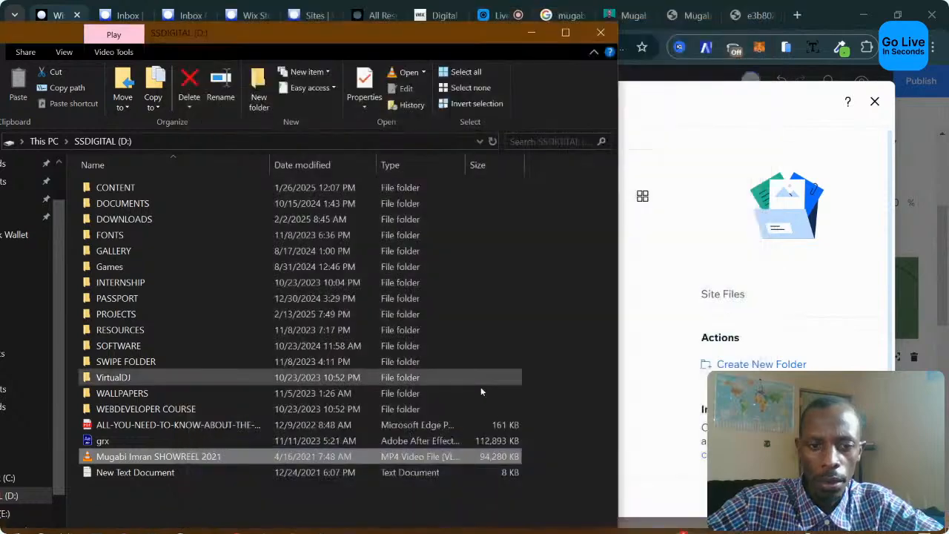
pyautogui.moveTo(432, 456); pyautogui.dragTo(656, 302)
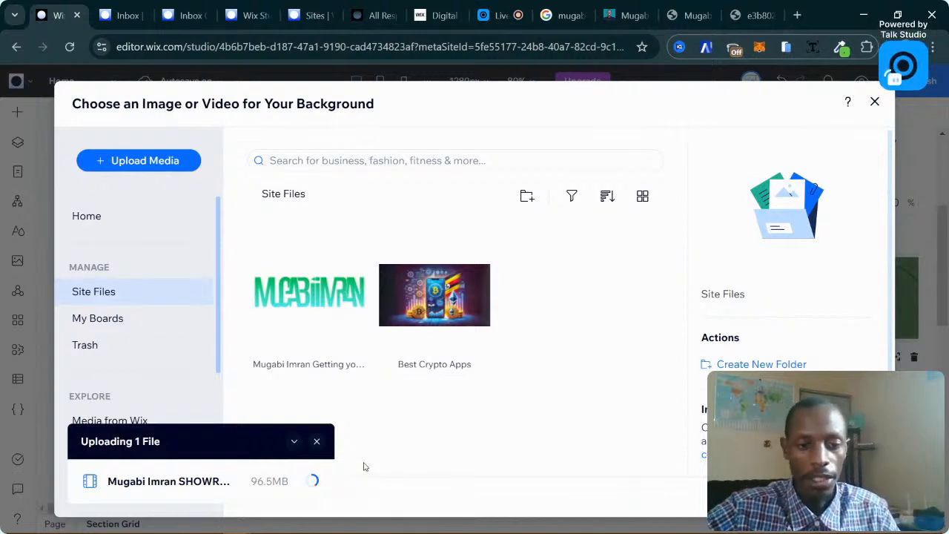
# After the 96.5 MB showreel upload completes, select its thumbnail in Site Files.
pyautogui.moveTo(257, 494)
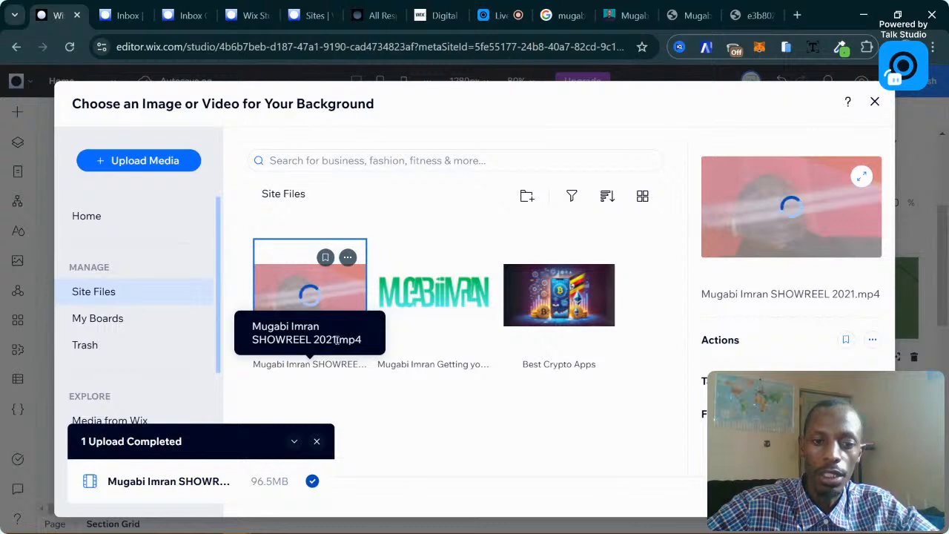
pyautogui.click(478, 451)
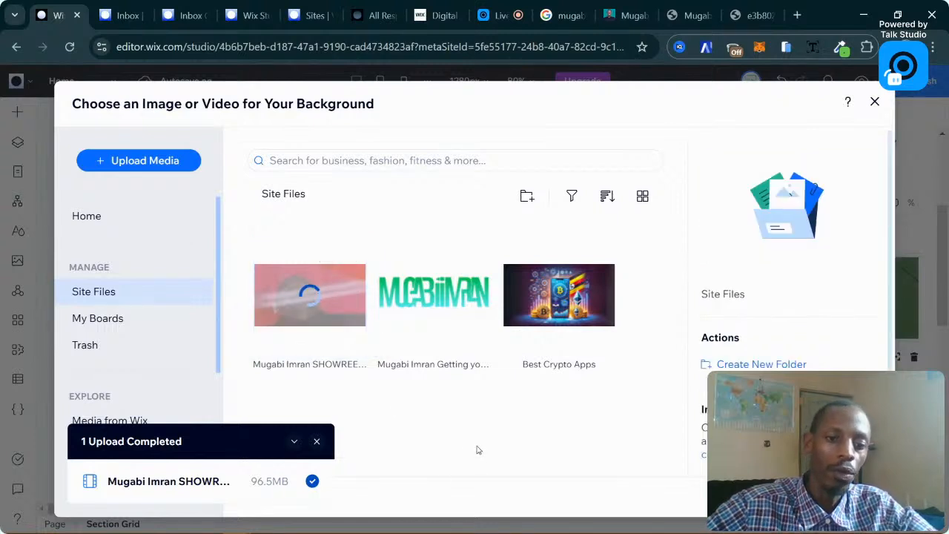
pyautogui.click(311, 321)
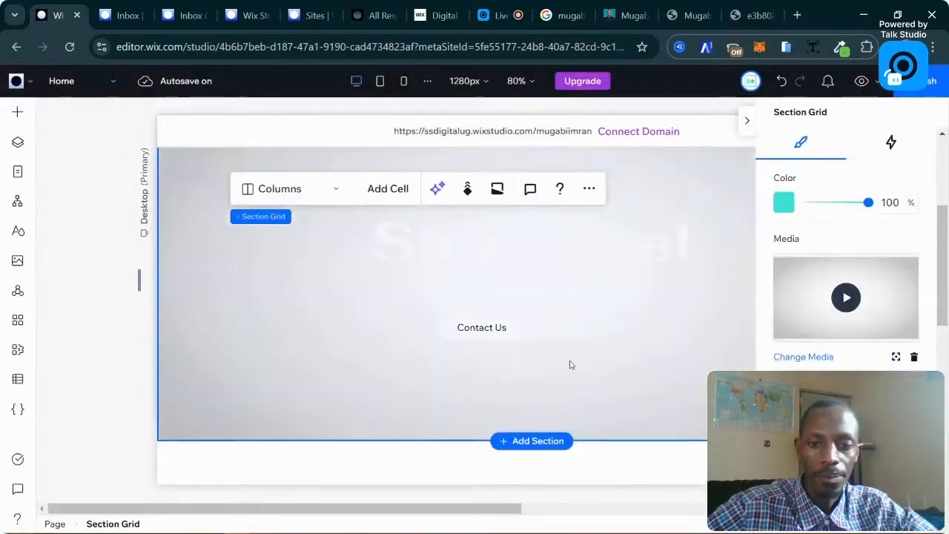
pyautogui.scroll(2, 568, 378)
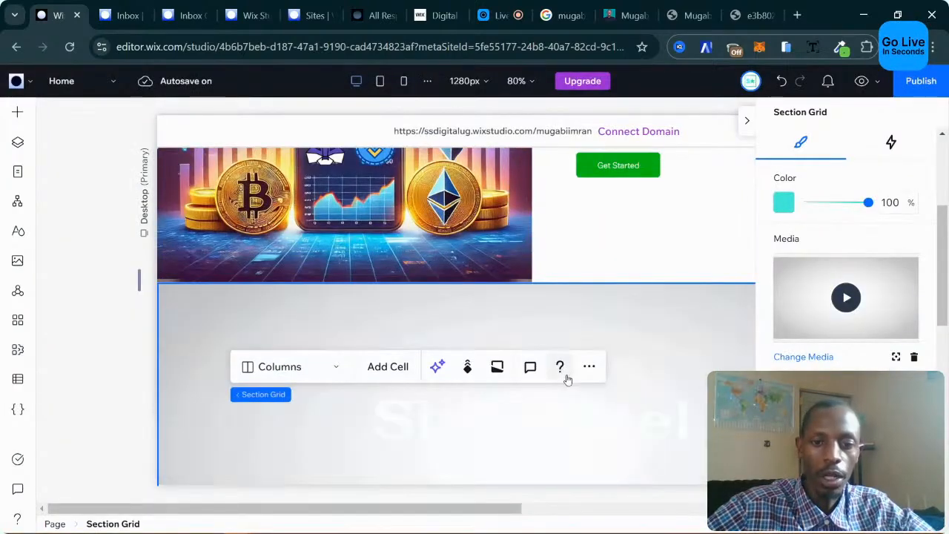
pyautogui.scroll(-1, 670, 402)
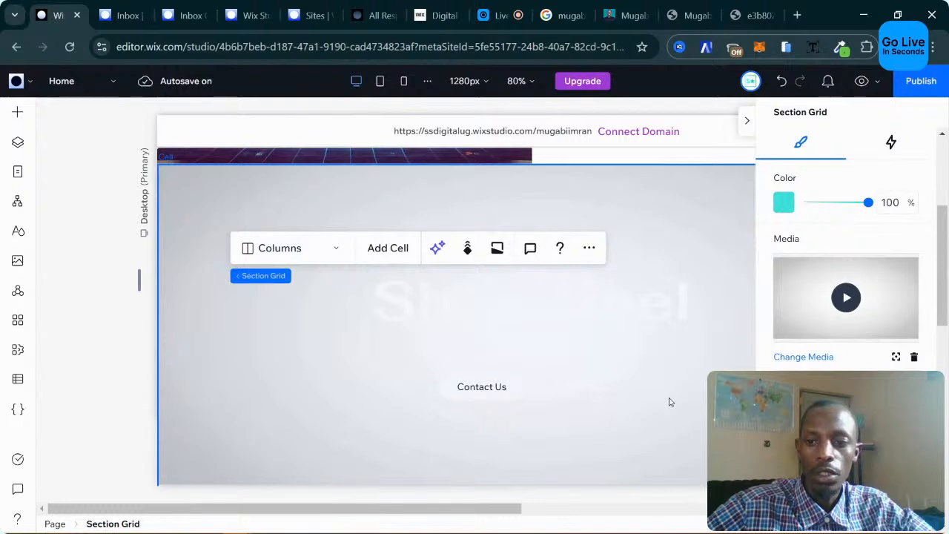
pyautogui.scroll(-3, 845, 282)
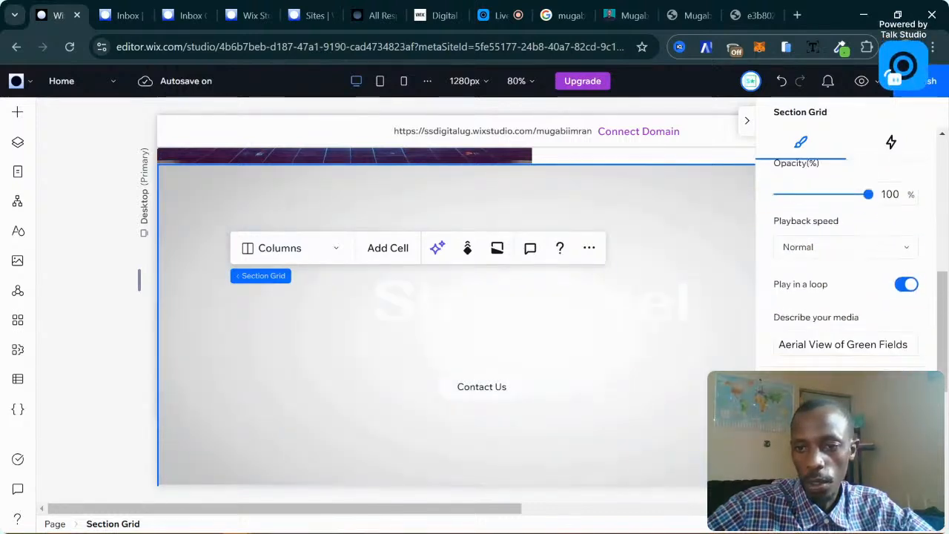
pyautogui.scroll(-5, 846, 282)
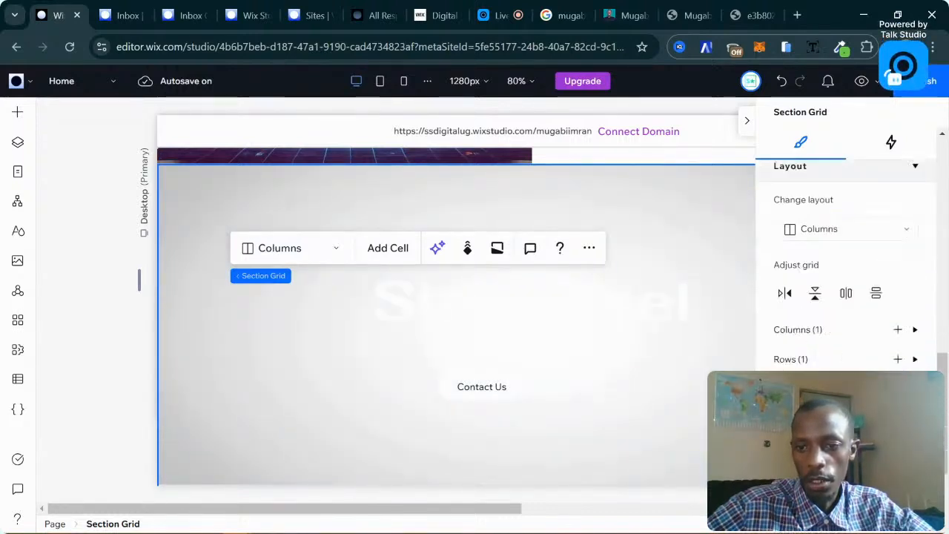
pyautogui.scroll(4, 846, 282)
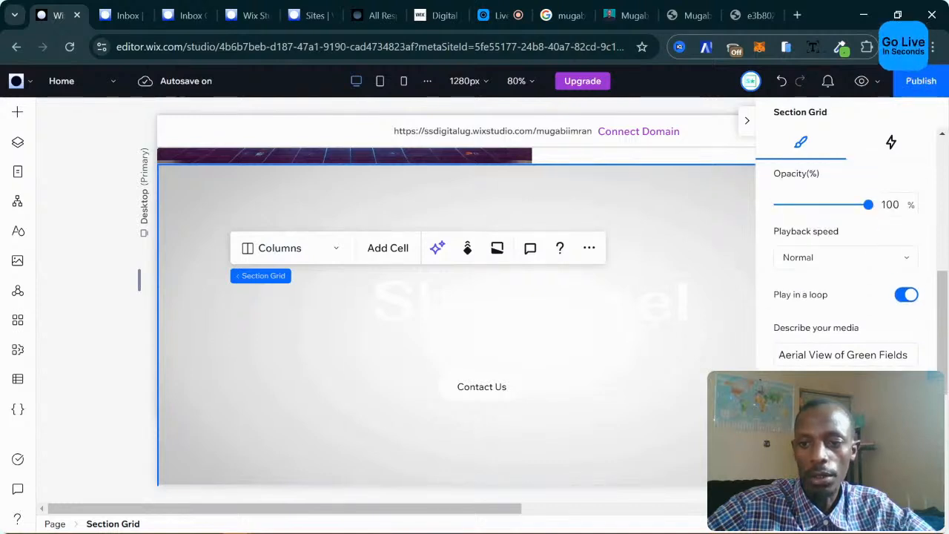
pyautogui.scroll(2, 841, 356)
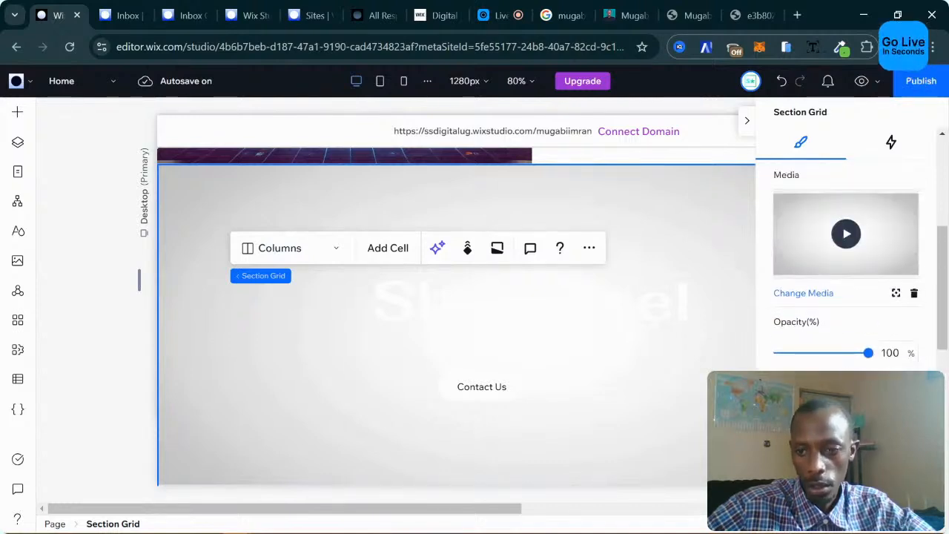
pyautogui.scroll(3, 856, 333)
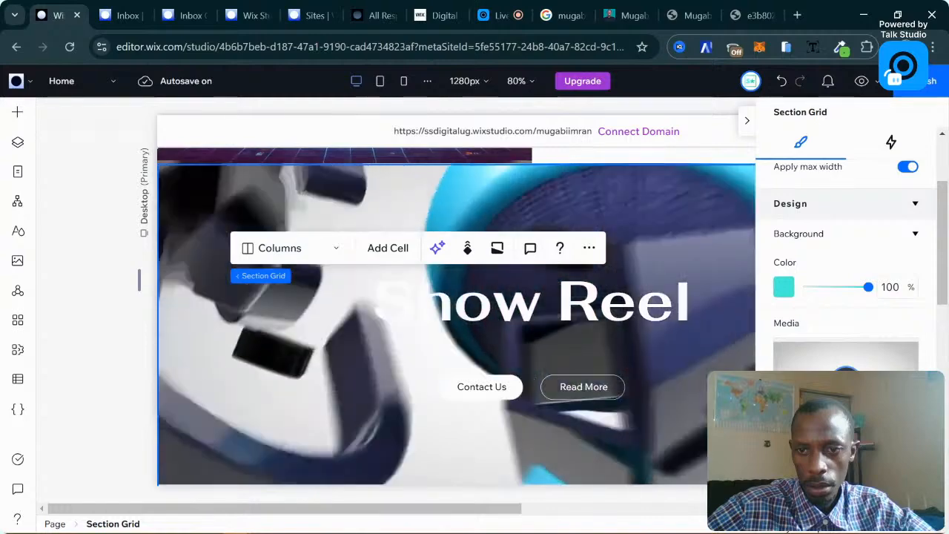
pyautogui.scroll(3, 666, 380)
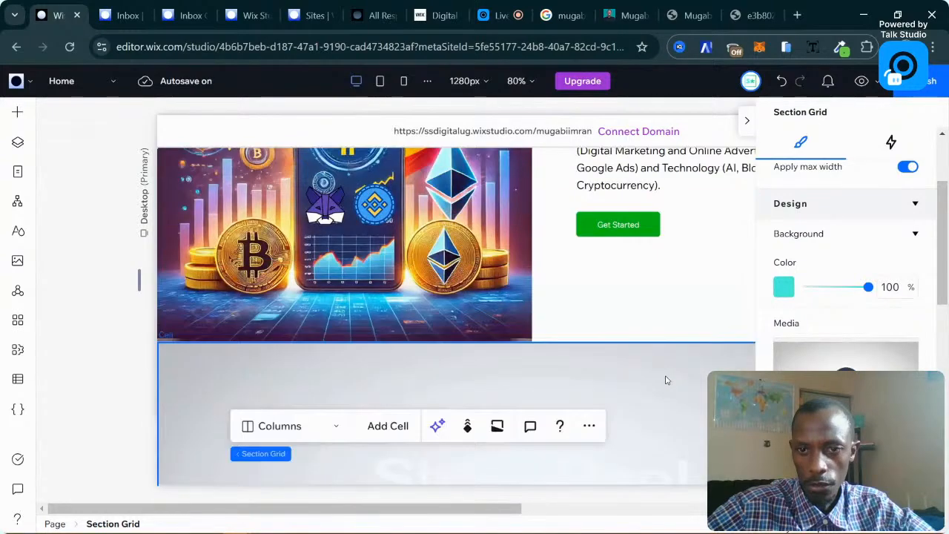
pyautogui.scroll(-3, 666, 381)
pyautogui.scroll(-1, 656, 377)
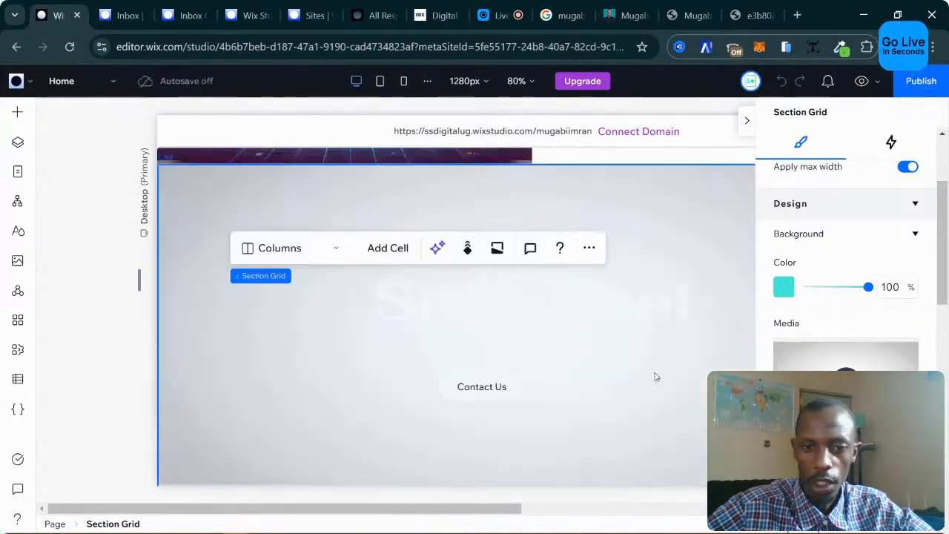
pyautogui.click(640, 372)
pyautogui.click(276, 384)
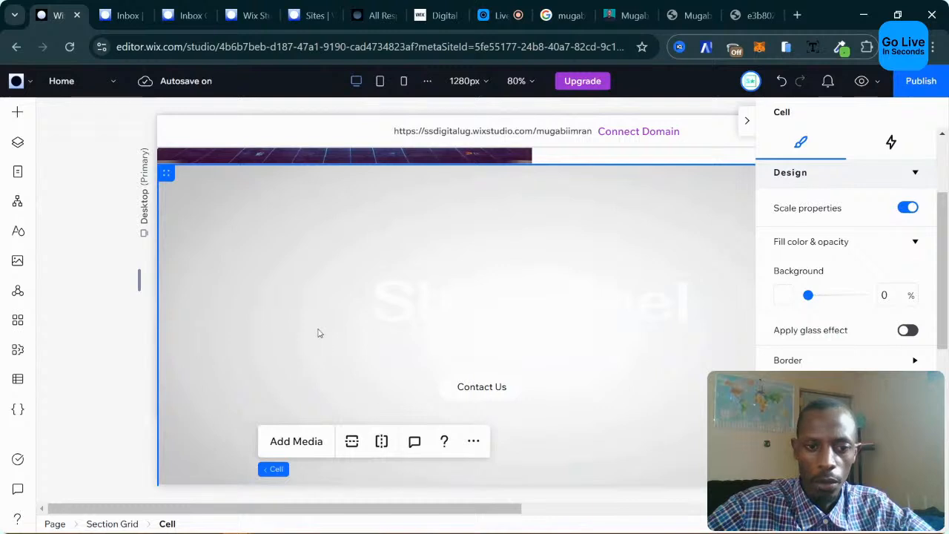
pyautogui.scroll(-1, 318, 333)
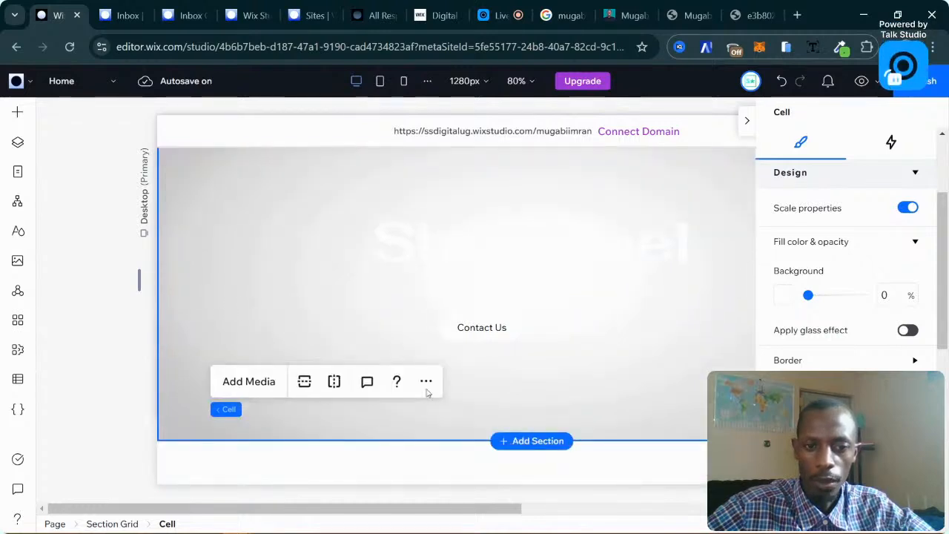
pyautogui.rightClick(426, 333)
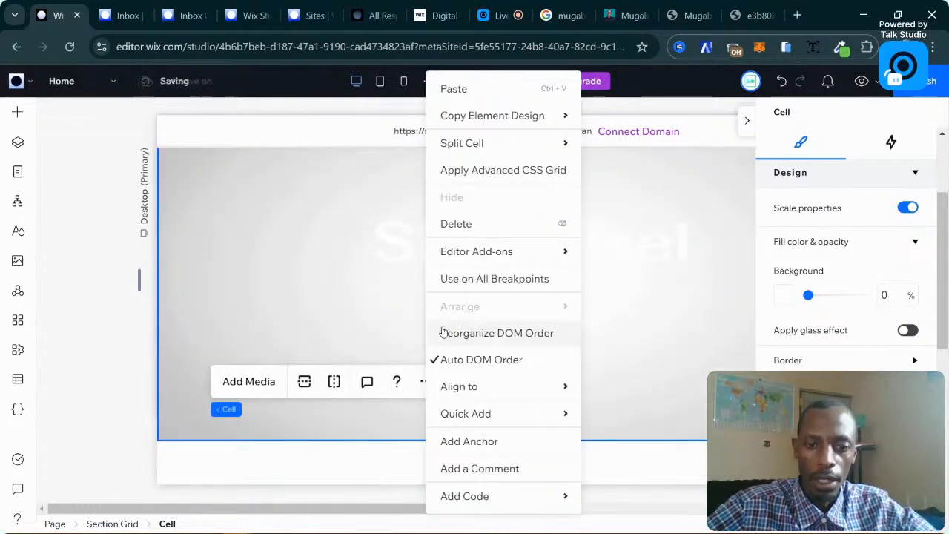
pyautogui.click(266, 315)
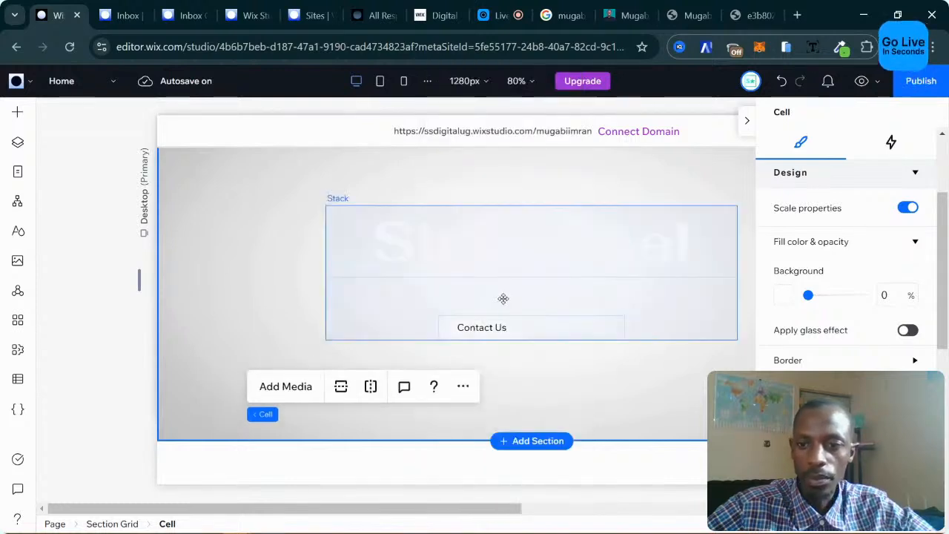
pyautogui.scroll(2, 630, 318)
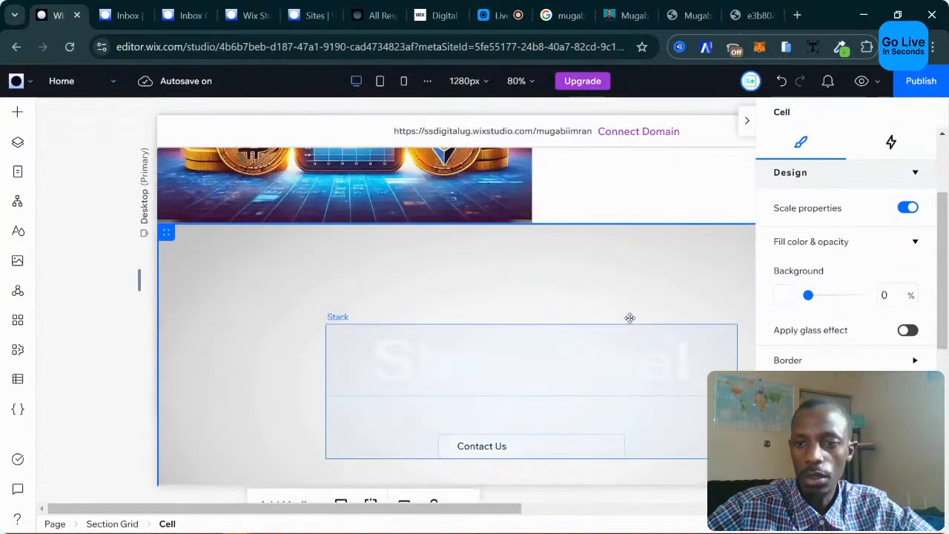
pyautogui.scroll(-2, 445, 260)
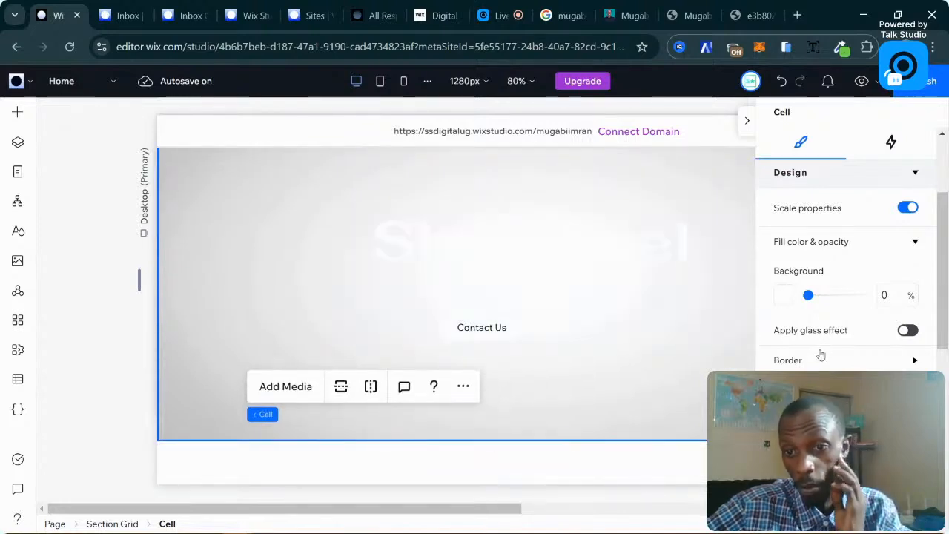
pyautogui.click(619, 388)
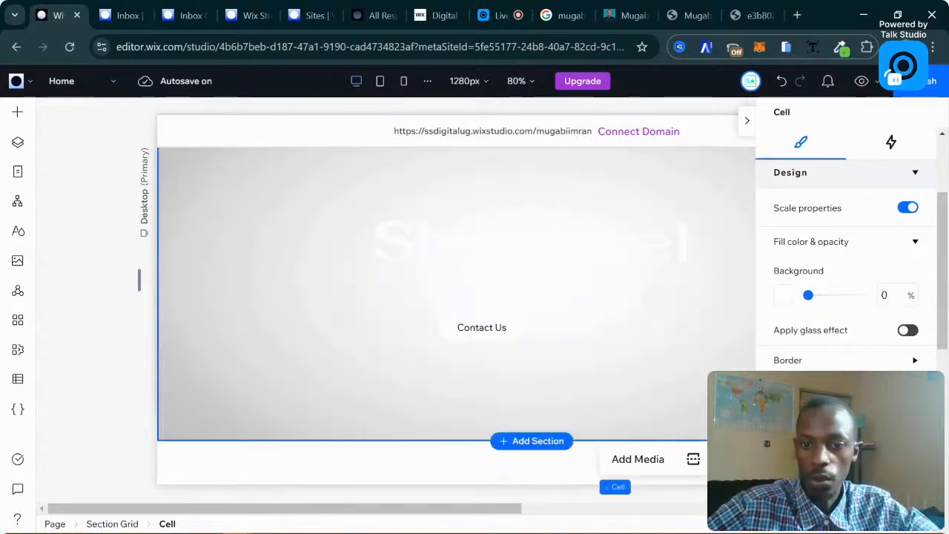
pyautogui.scroll(-1, 678, 416)
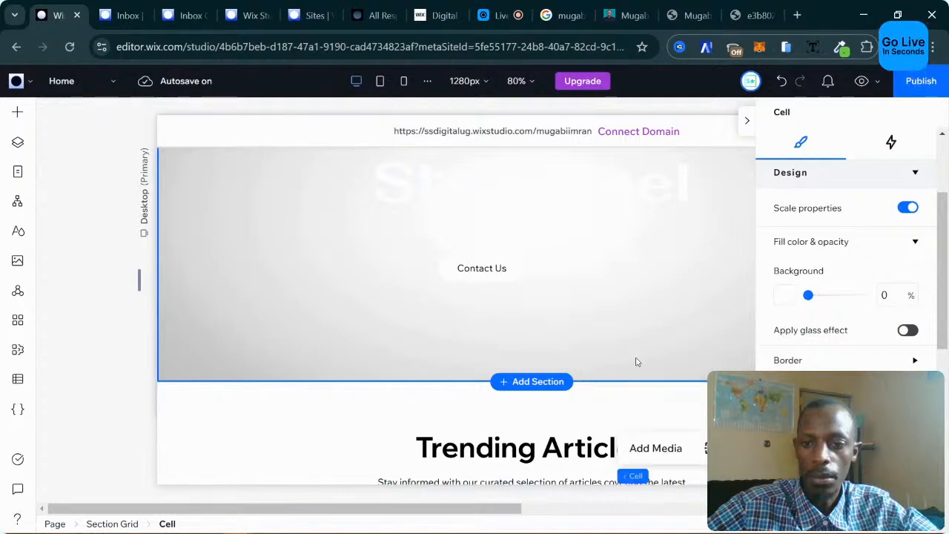
pyautogui.scroll(5, 794, 363)
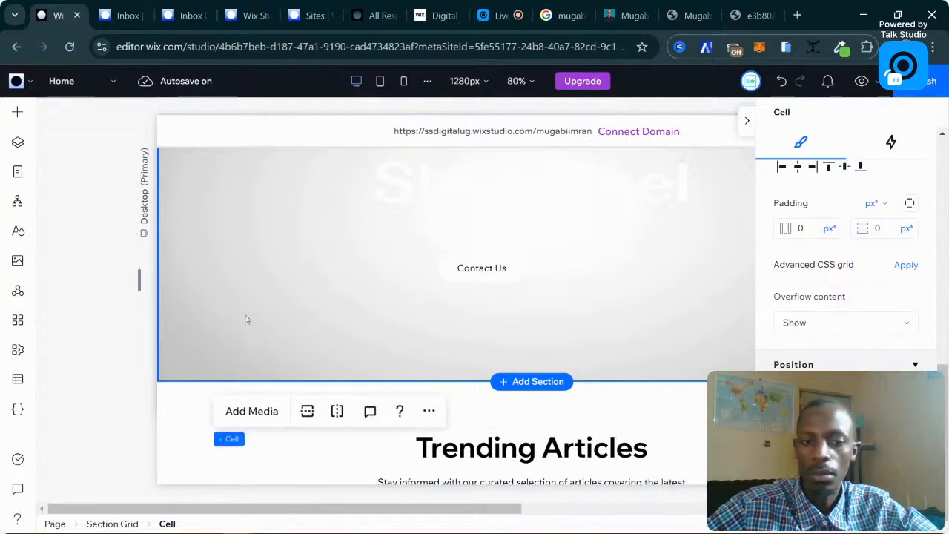
pyautogui.scroll(5, 809, 363)
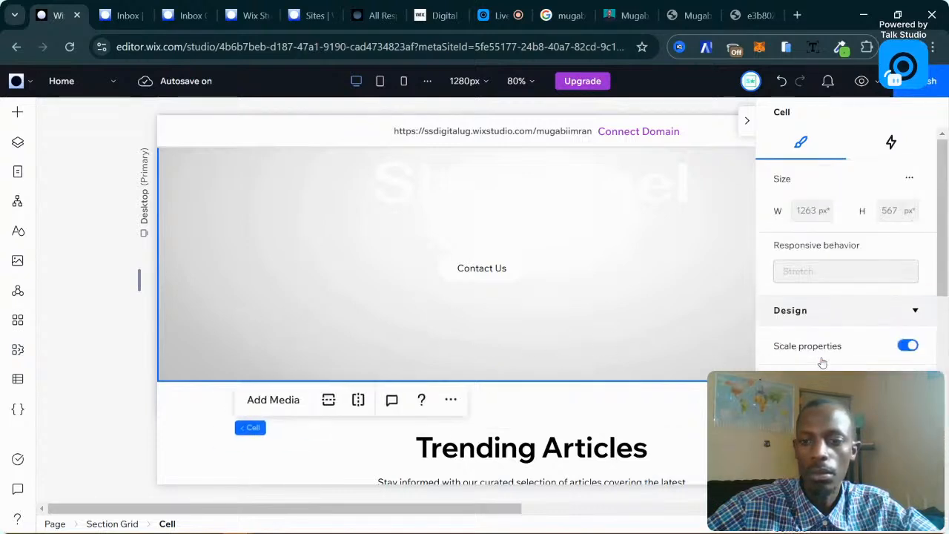
pyautogui.scroll(-5, 820, 362)
pyautogui.scroll(3, 365, 343)
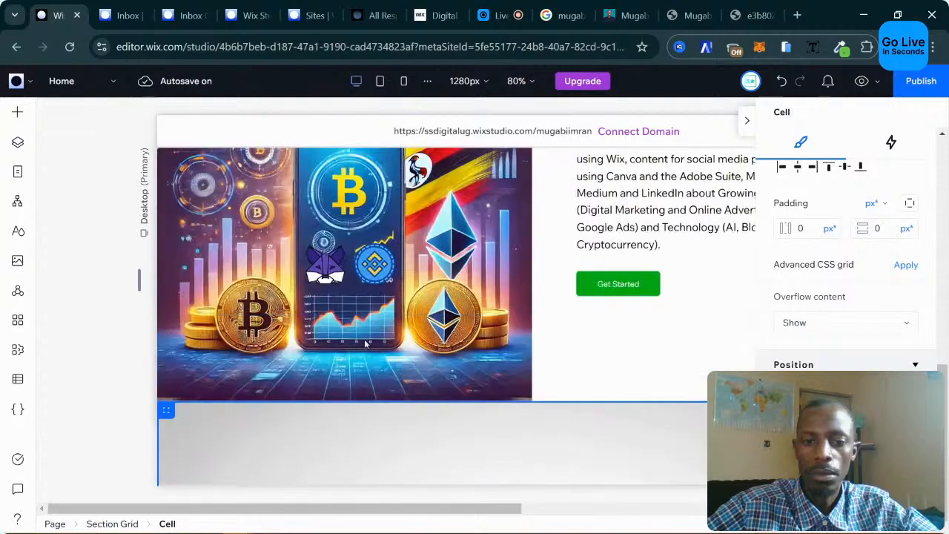
pyautogui.scroll(-5, 200, 424)
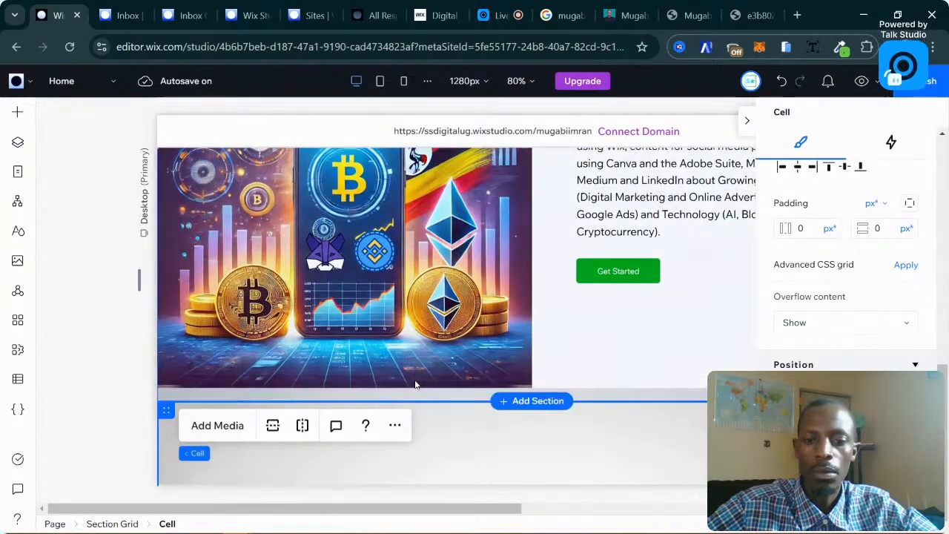
# Change the Show Reel heading's text colour to black in the Text panel.
pyautogui.click(589, 252)
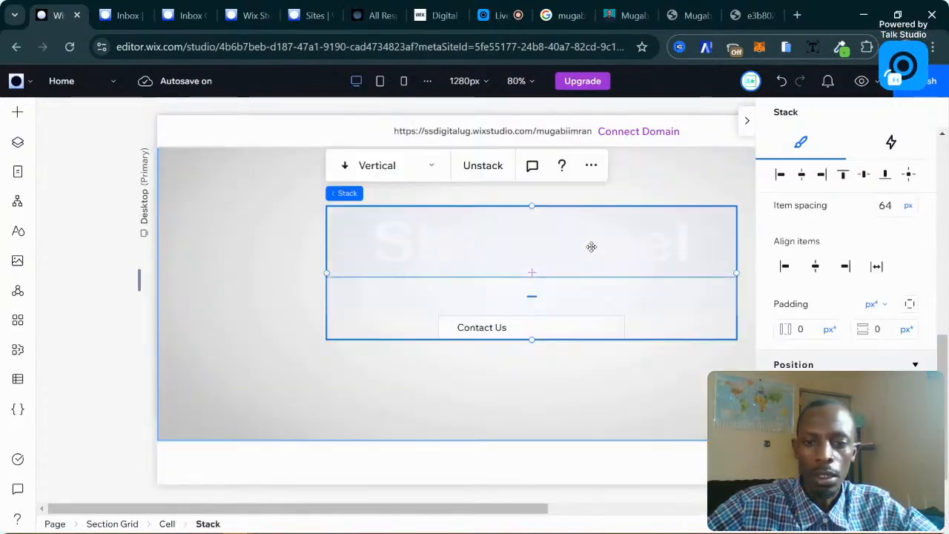
pyautogui.click(447, 247)
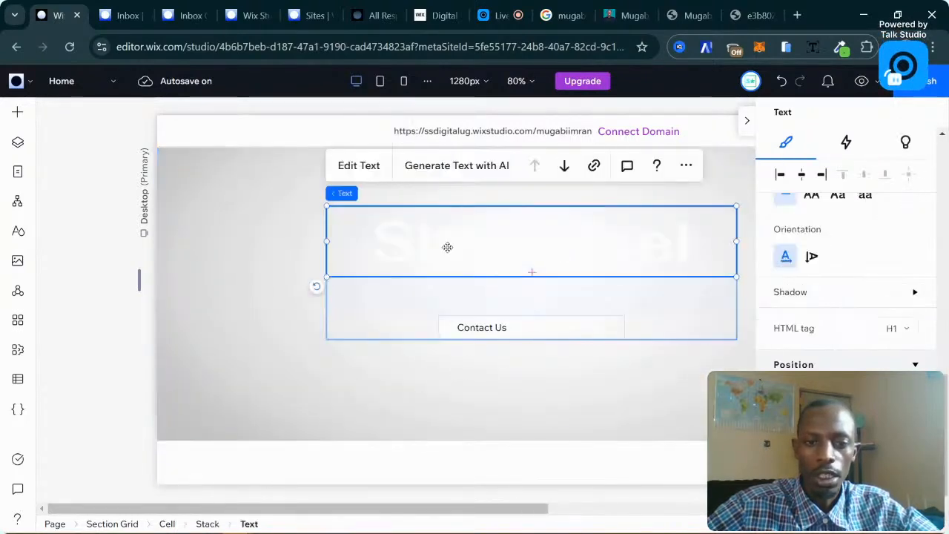
pyautogui.click(359, 167)
pyautogui.scroll(-2, 845, 282)
pyautogui.scroll(6, 846, 281)
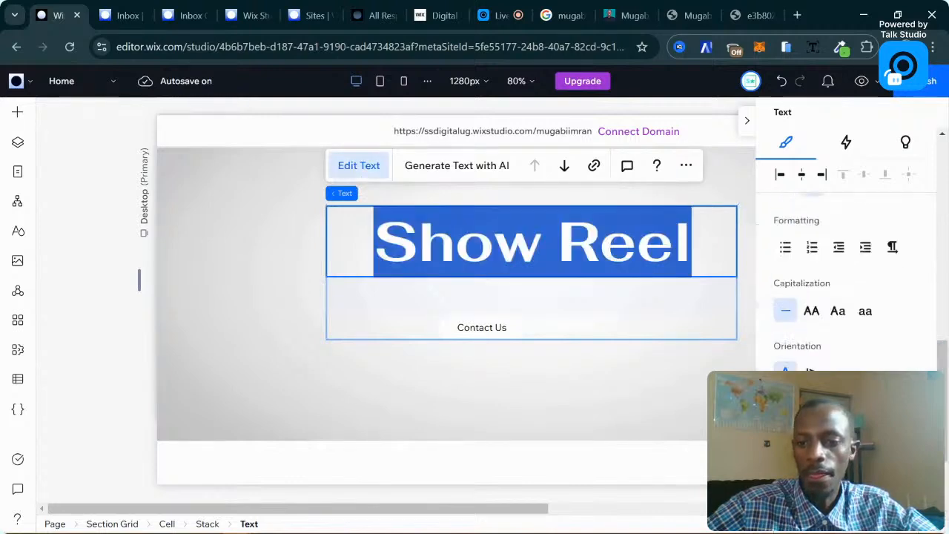
pyautogui.scroll(-2, 845, 282)
pyautogui.scroll(1, 845, 282)
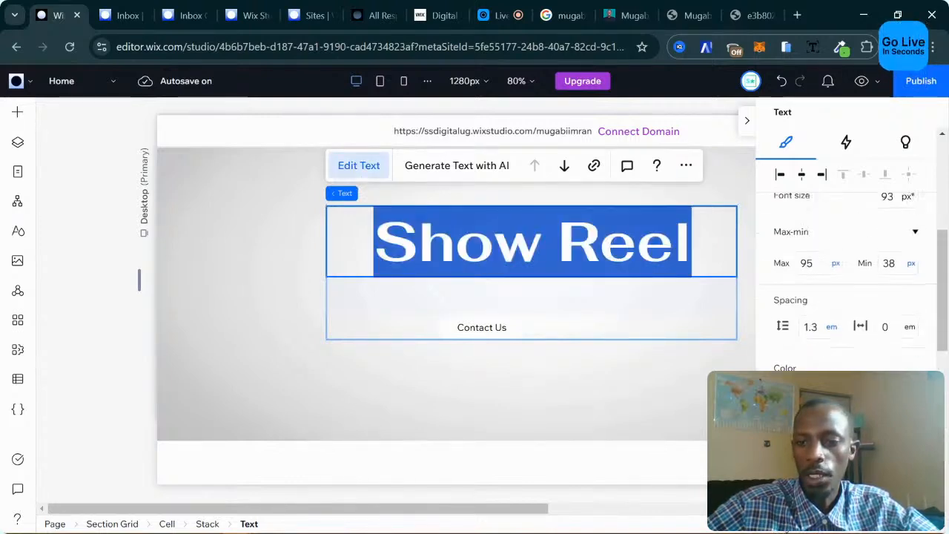
pyautogui.scroll(-2, 846, 282)
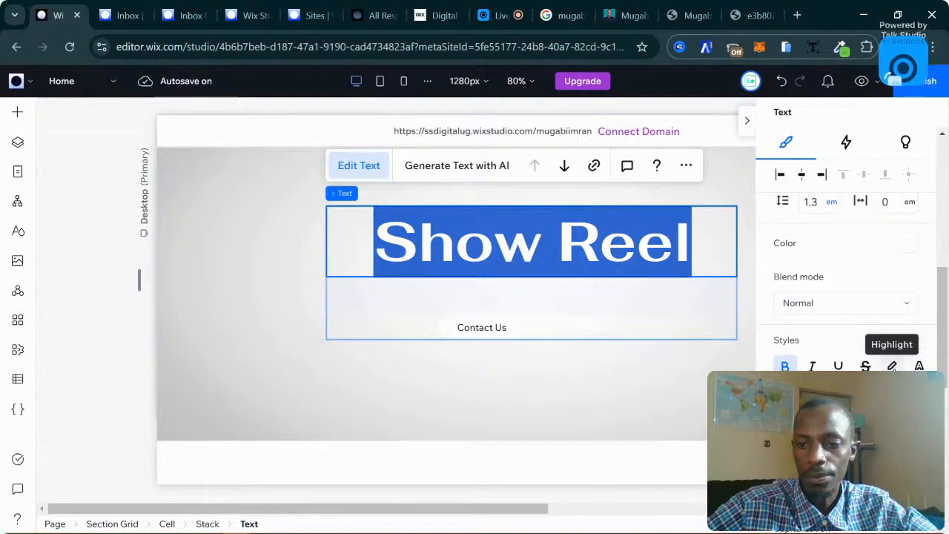
pyautogui.scroll(3, 812, 364)
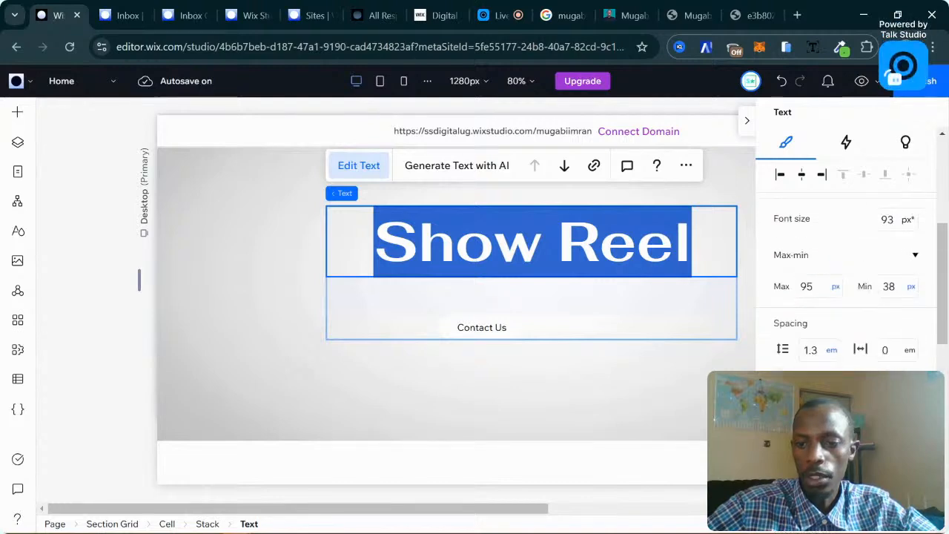
pyautogui.click(906, 391)
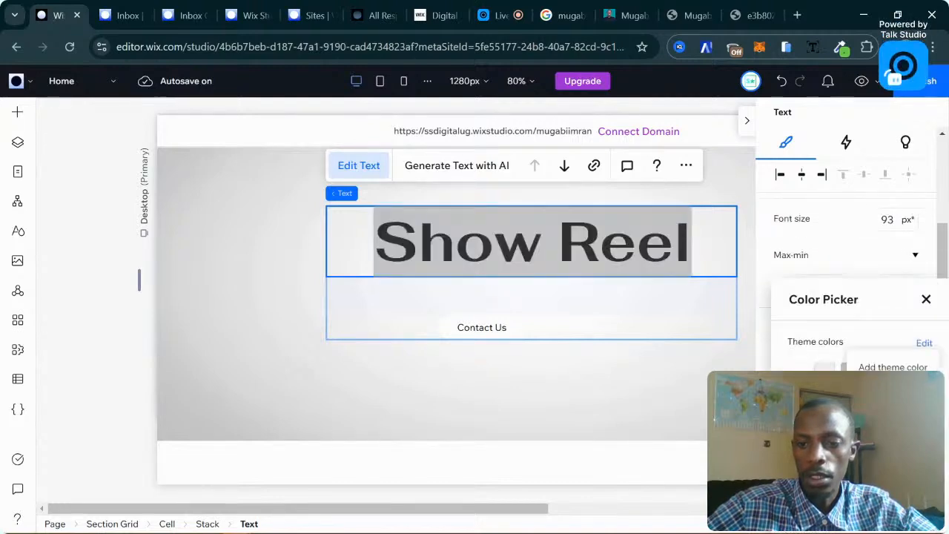
pyautogui.click(926, 300)
pyautogui.scroll(3, 845, 282)
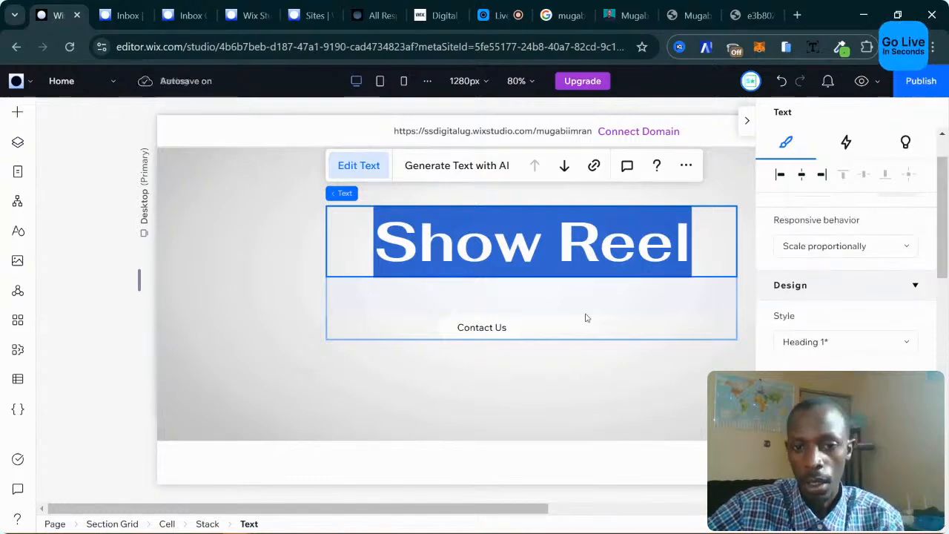
pyautogui.click(560, 317)
# Delete the empty button next to Contact Us, then the Contact Us button itself.
pyautogui.click(488, 328)
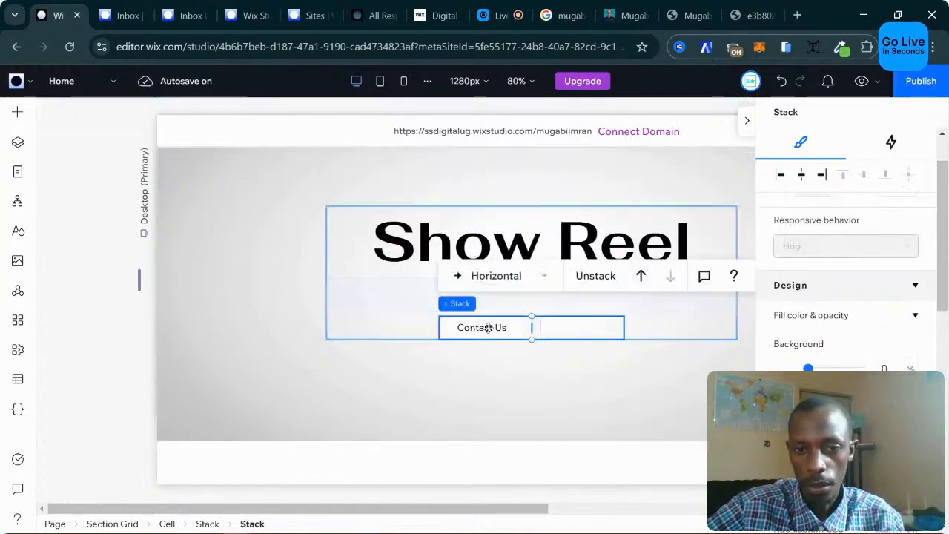
pyautogui.click(488, 328)
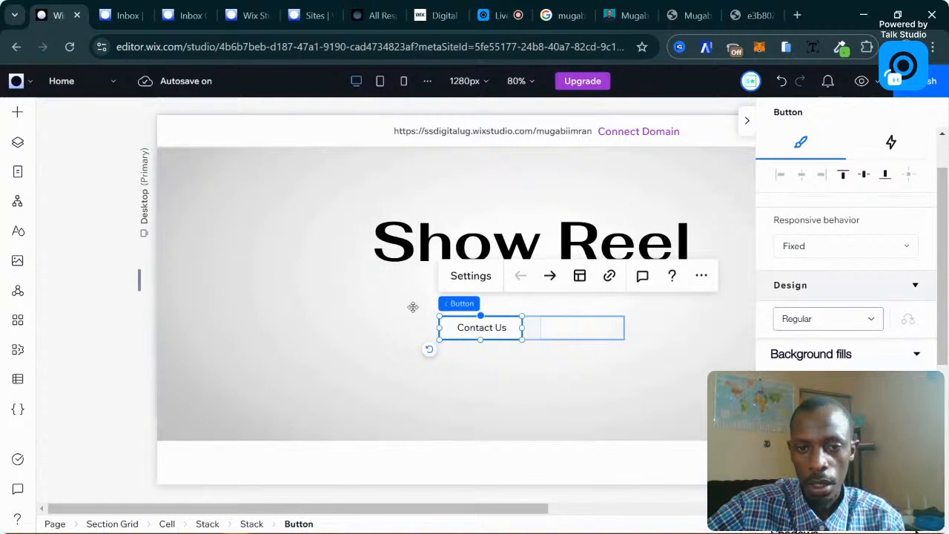
pyautogui.click(567, 334)
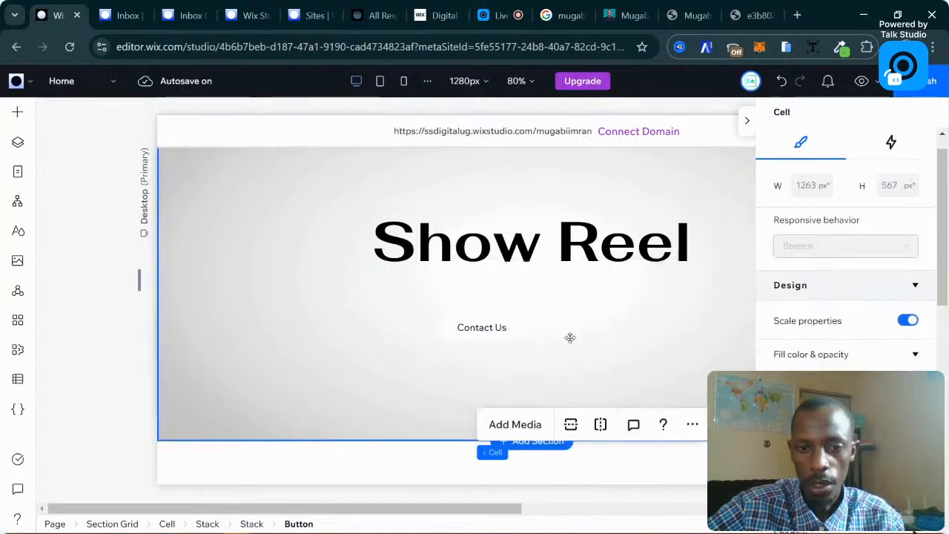
pyautogui.click(576, 332)
pyautogui.click(581, 330)
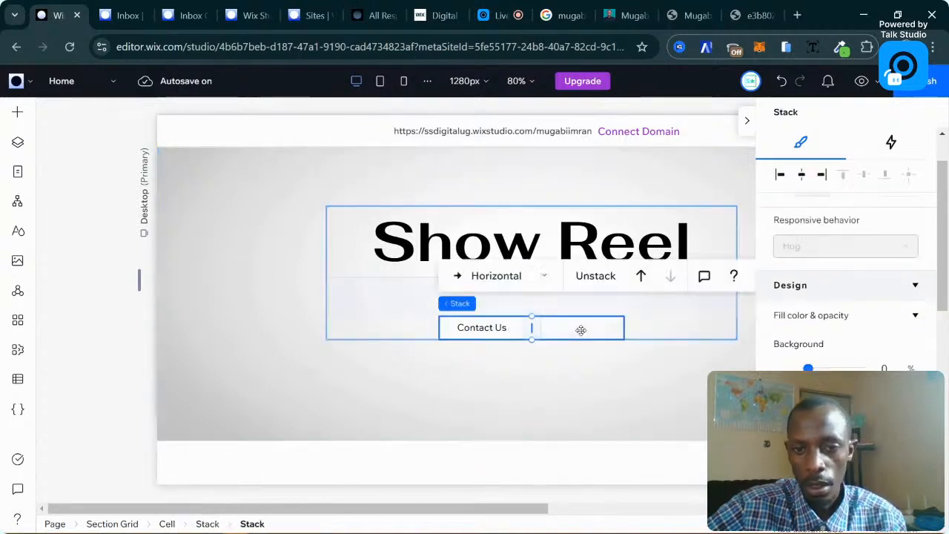
pyautogui.click(581, 330)
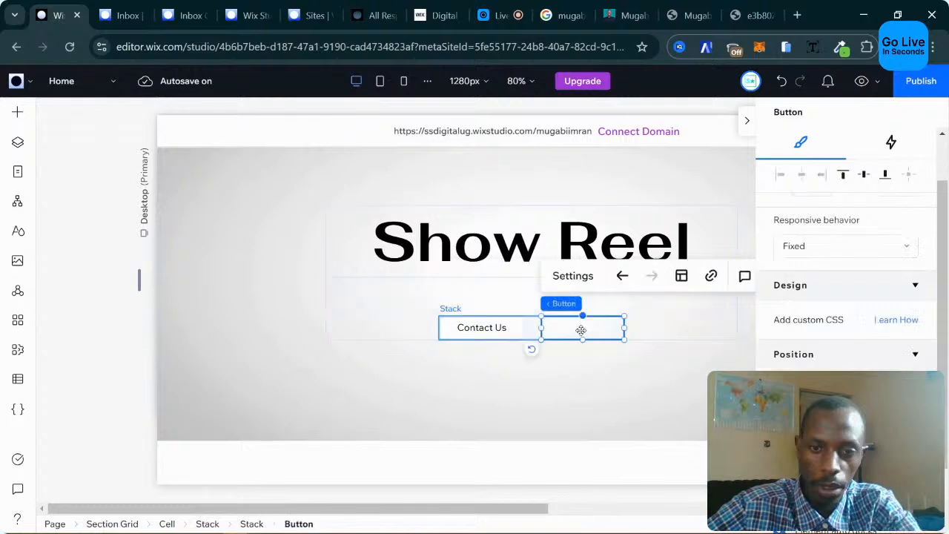
pyautogui.press('Delete')
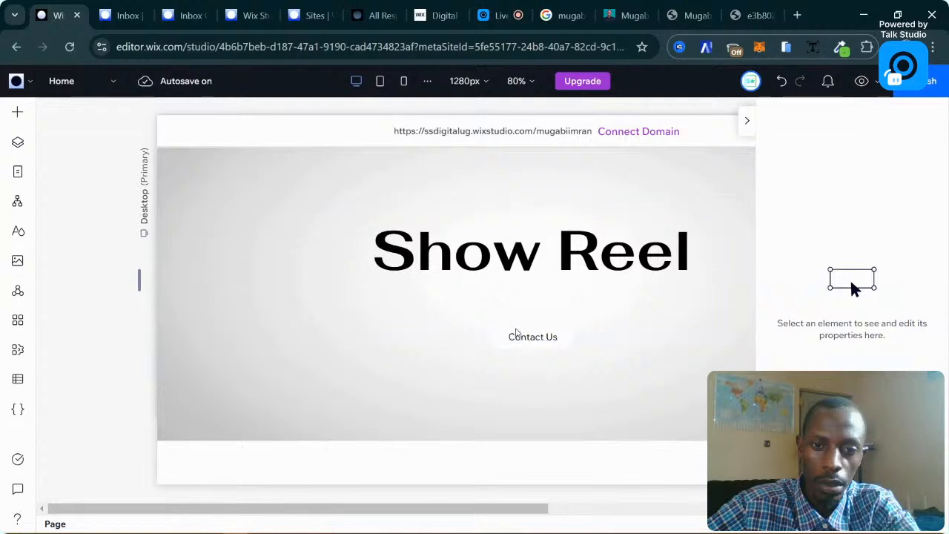
pyautogui.click(538, 335)
pyautogui.press('Delete')
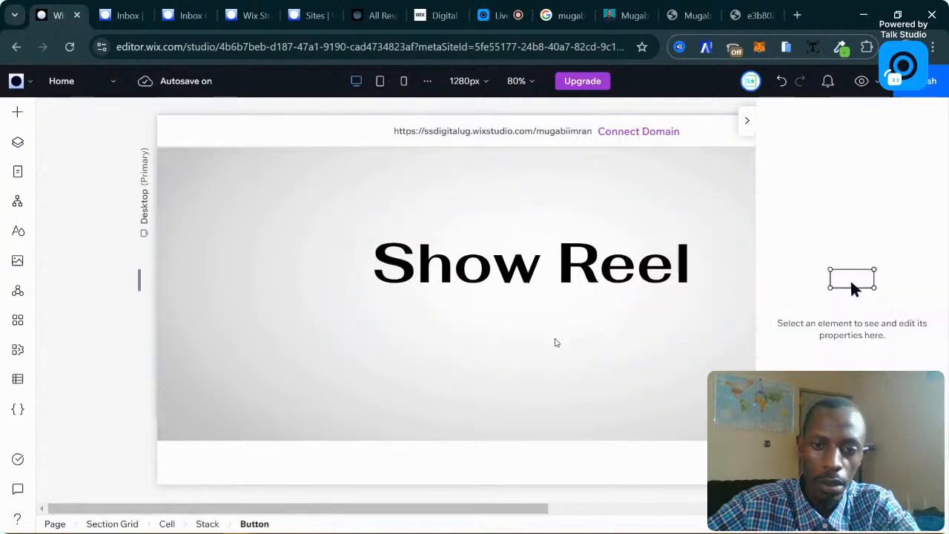
# Append '2021' to the Show Reel heading so it reads 'Show Reel 2021'.
pyautogui.click(564, 356)
pyautogui.click(606, 295)
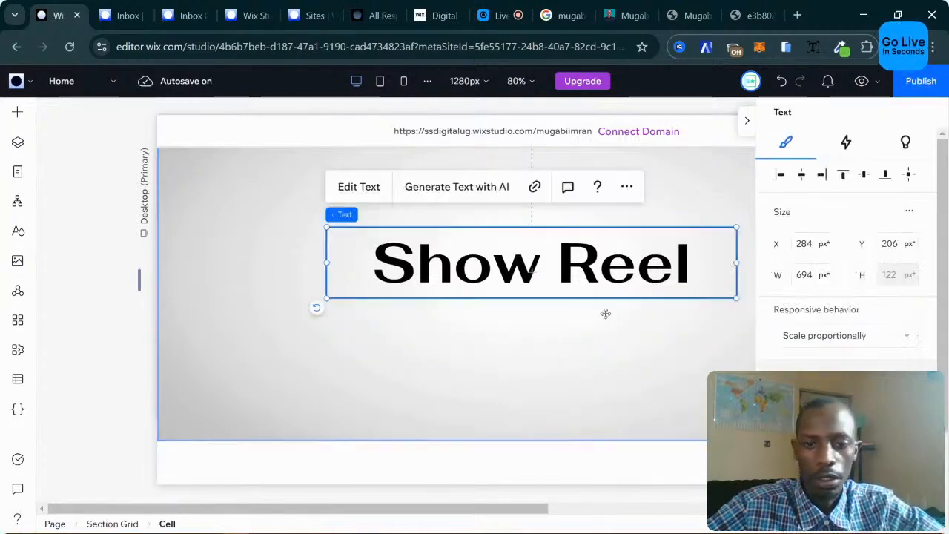
pyautogui.click(345, 187)
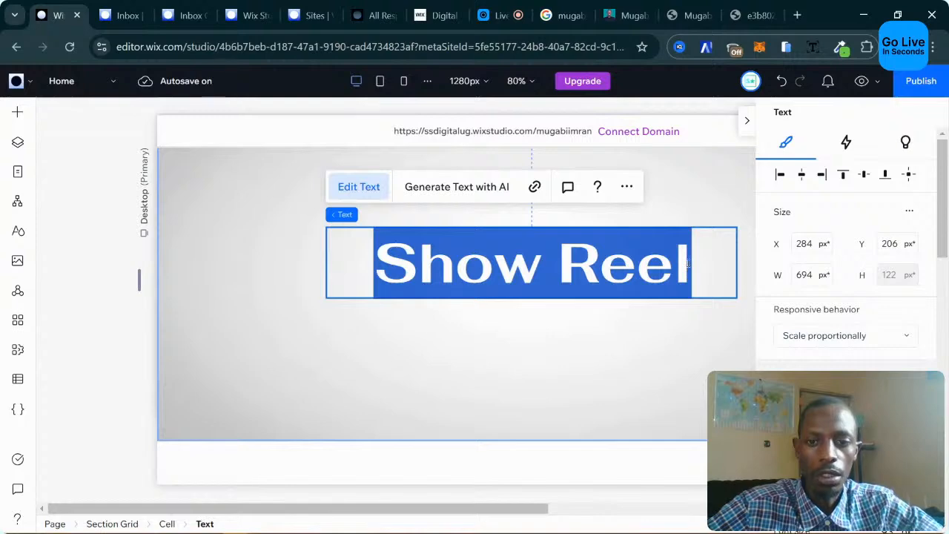
pyautogui.click(688, 263)
pyautogui.write('202')
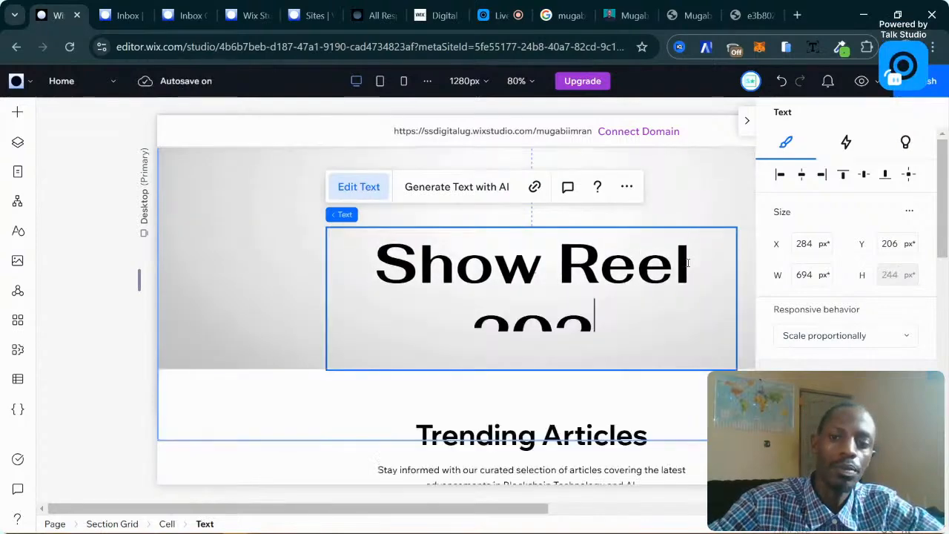
pyautogui.write('1')
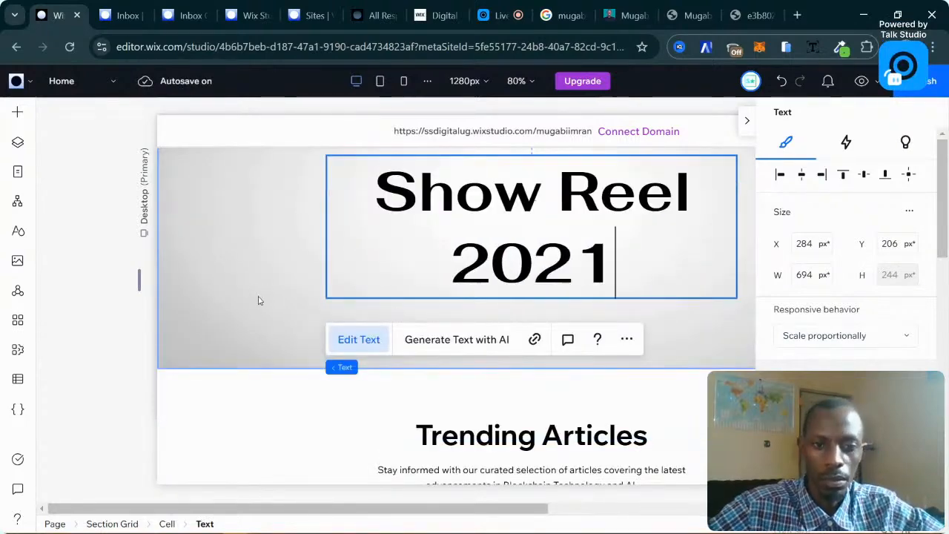
pyautogui.click(390, 314)
pyautogui.scroll(3, 467, 322)
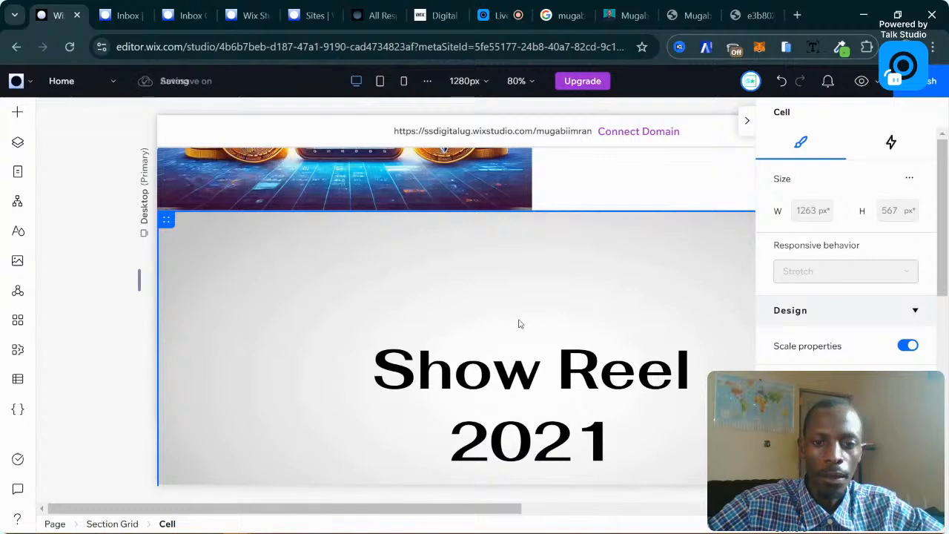
pyautogui.scroll(3, 519, 321)
pyautogui.scroll(2, 439, 307)
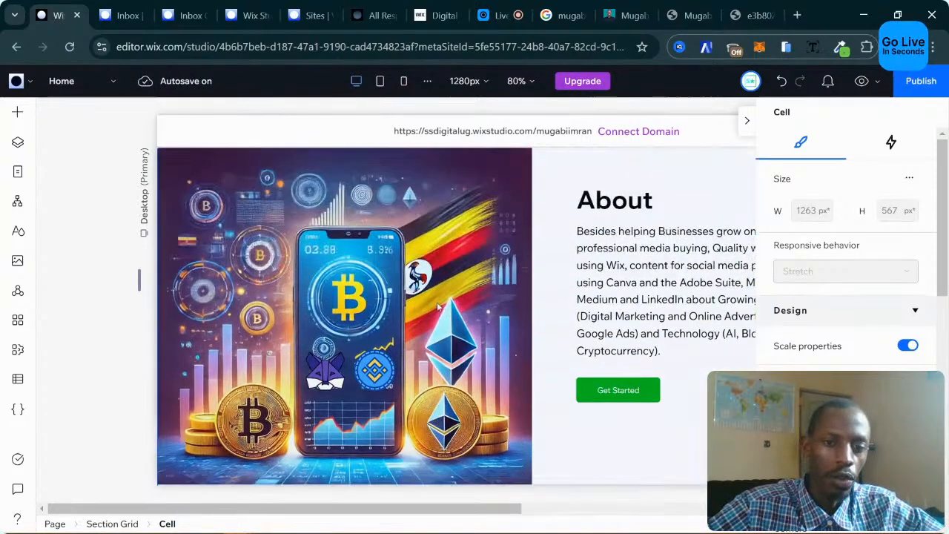
pyautogui.scroll(2, 213, 273)
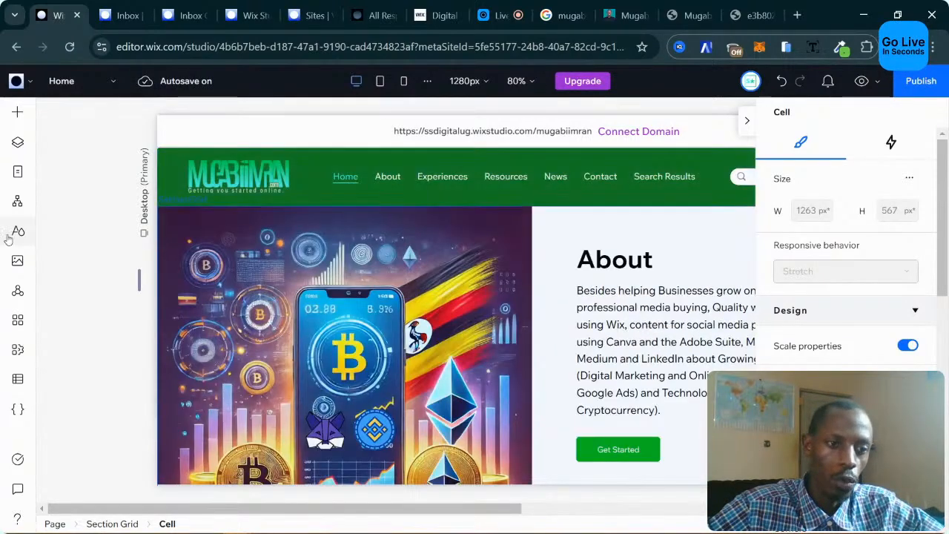
# Open the site's colours and fonts and start replacing the Wix Madefor Text font.
pyautogui.click(16, 232)
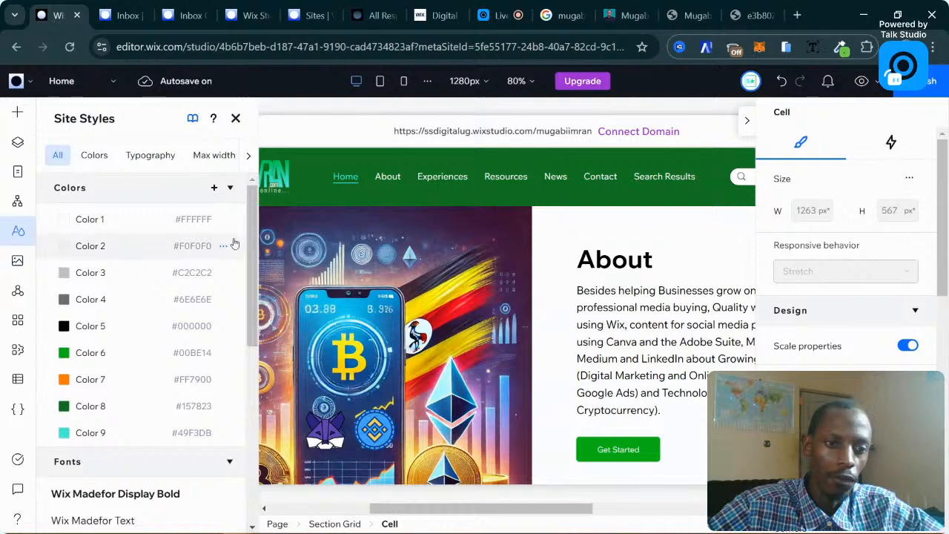
pyautogui.scroll(-2, 172, 263)
pyautogui.scroll(2, 172, 262)
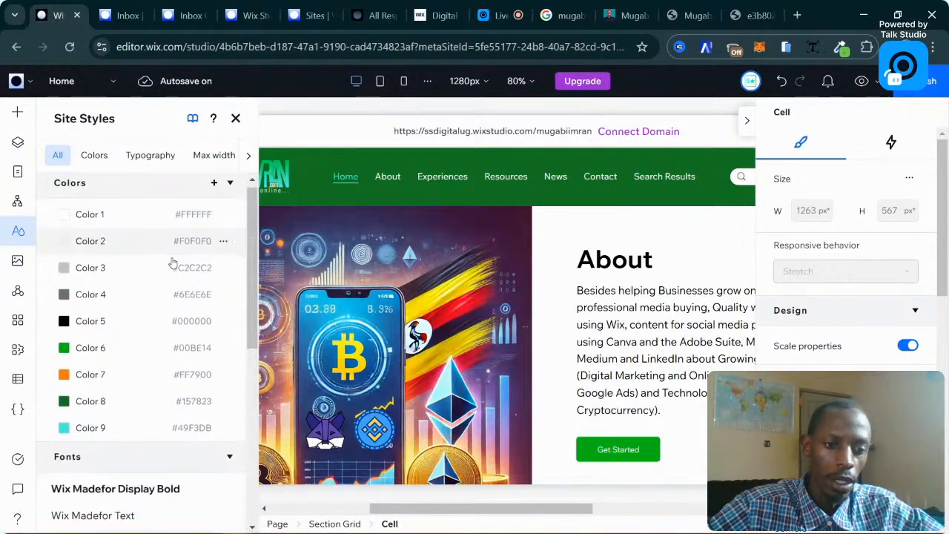
pyautogui.scroll(-3, 172, 262)
pyautogui.scroll(3, 172, 263)
pyautogui.scroll(-3, 172, 262)
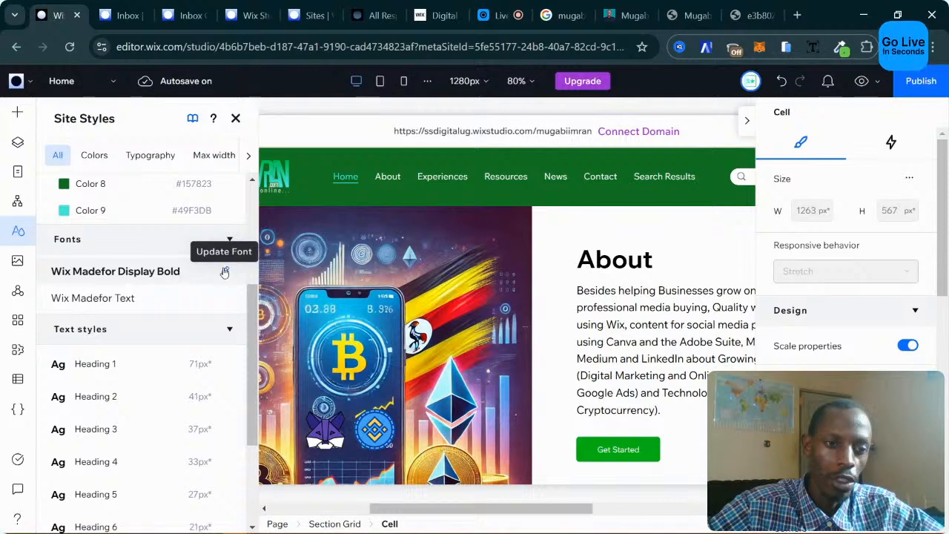
pyautogui.click(224, 271)
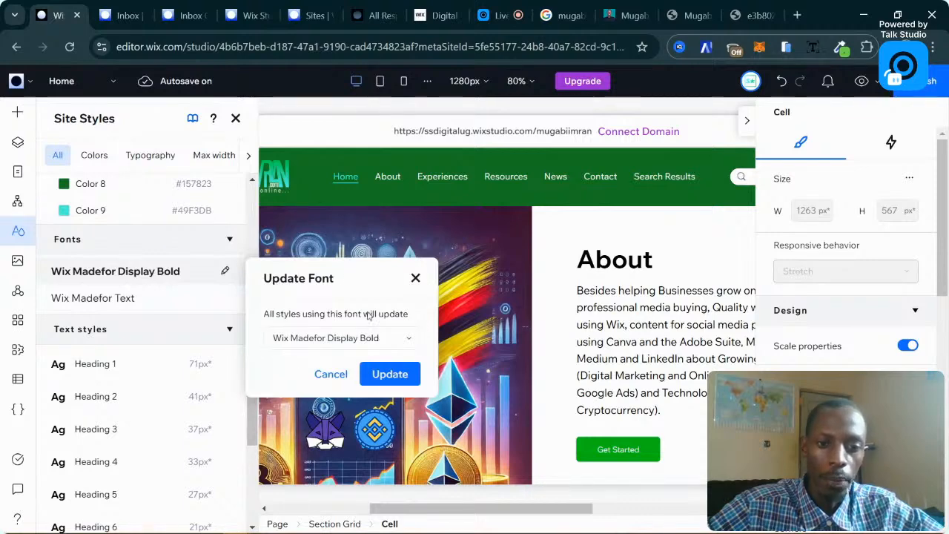
# Go from the font list to Manage Your Fonts and launch the upload file picker.
pyautogui.click(365, 337)
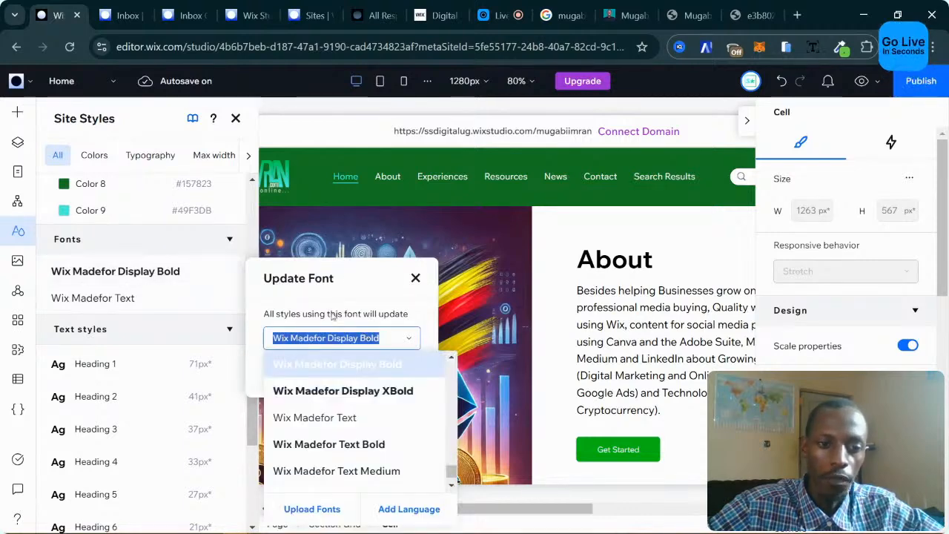
pyautogui.click(311, 510)
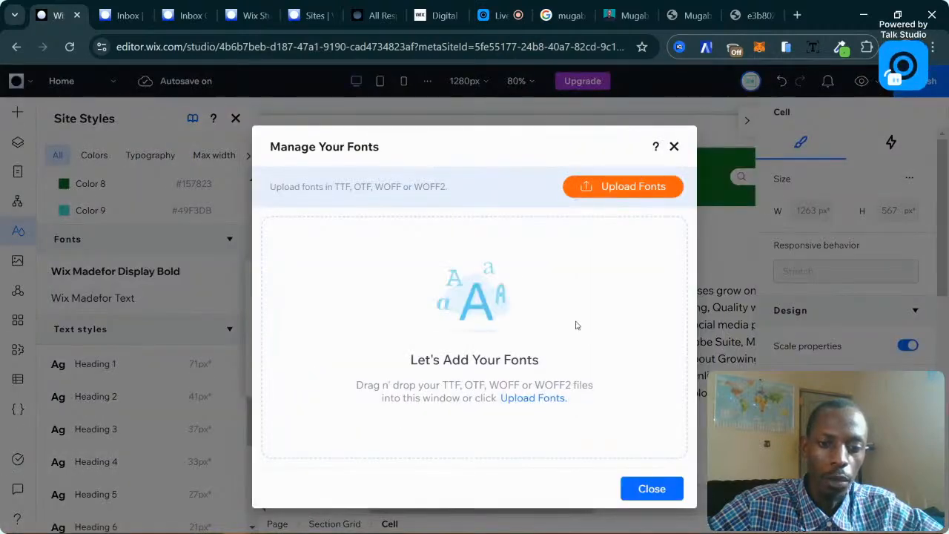
pyautogui.click(630, 186)
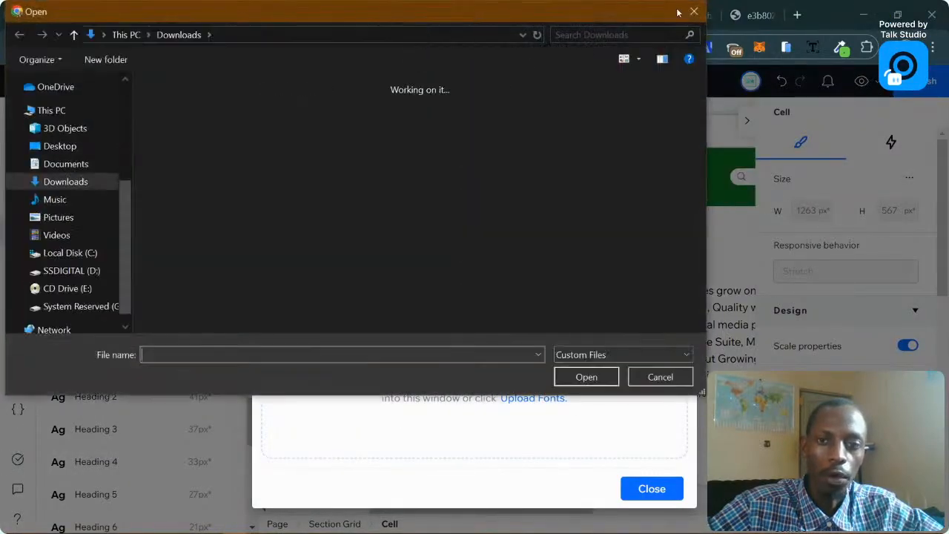
pyautogui.click(692, 12)
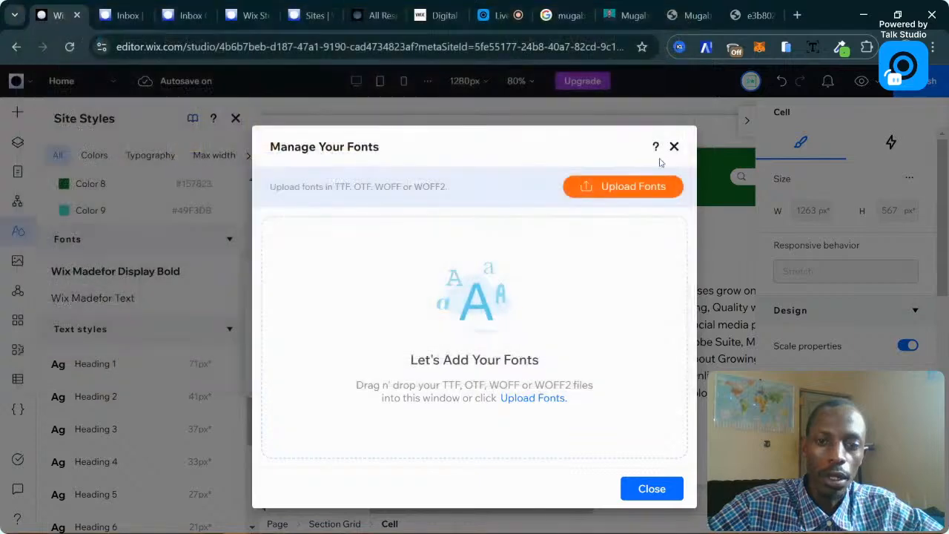
pyautogui.click(617, 193)
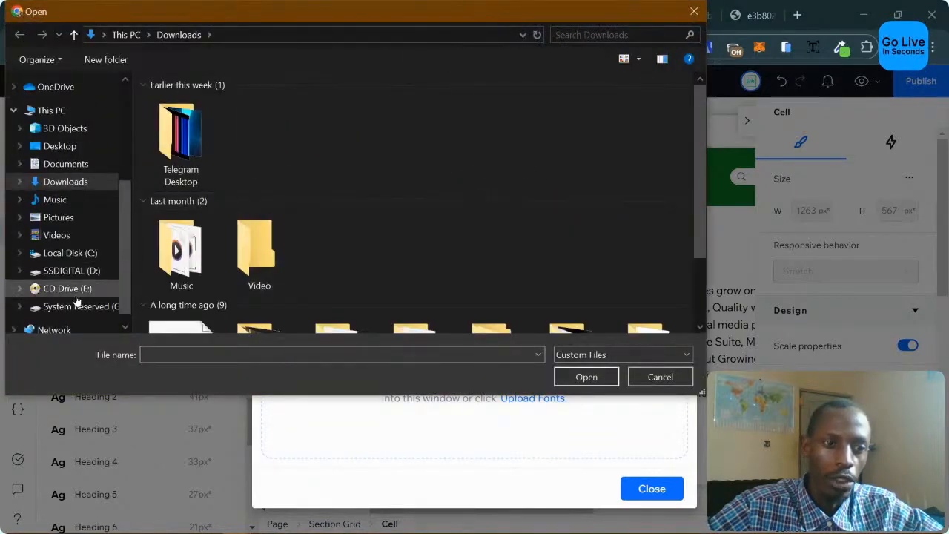
# Browse the C: drive's Program Files (x86), Windows and Users folders for a font file.
pyautogui.click(83, 254)
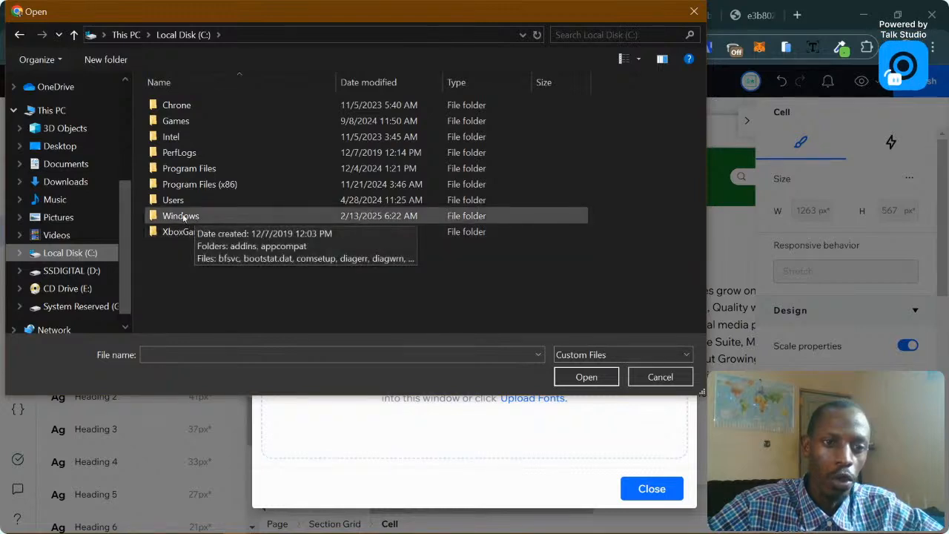
pyautogui.click(208, 183)
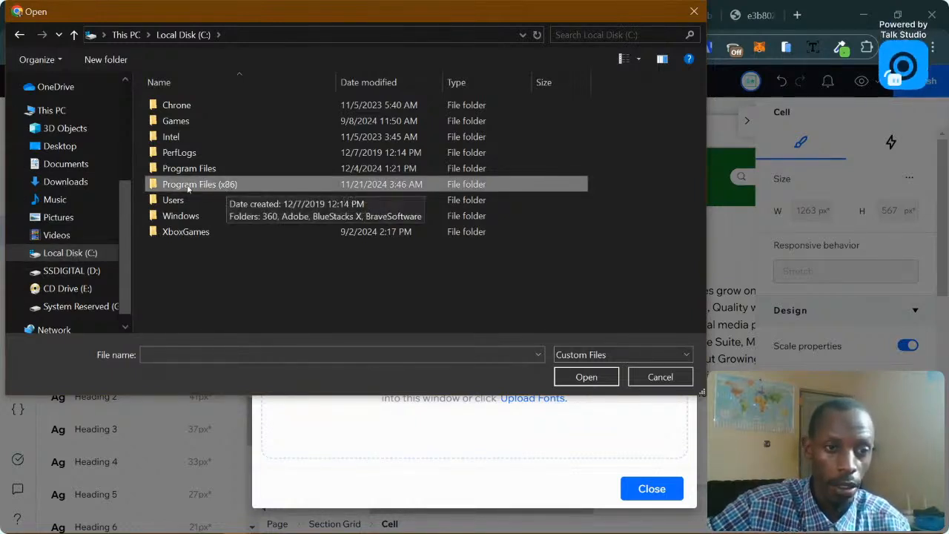
pyautogui.doubleClick(181, 215)
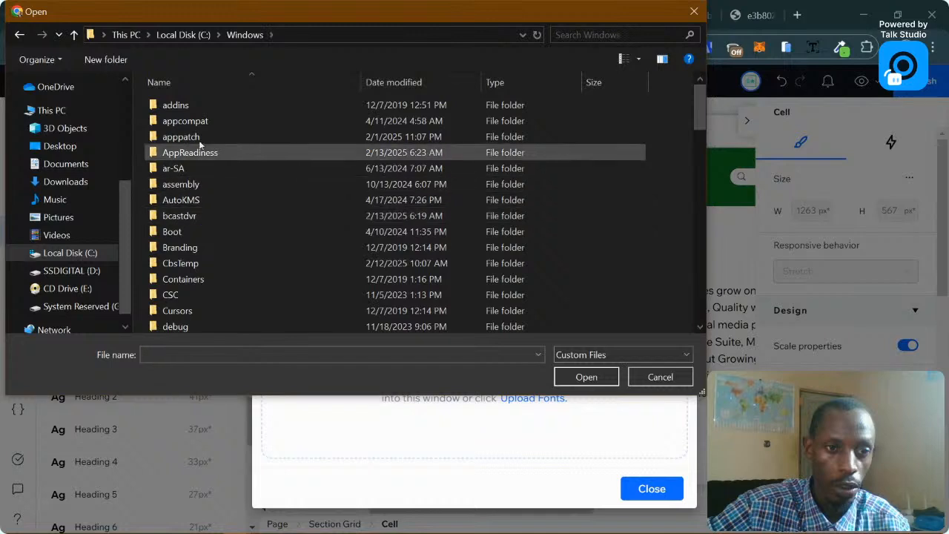
pyautogui.click(185, 35)
pyautogui.doubleClick(194, 191)
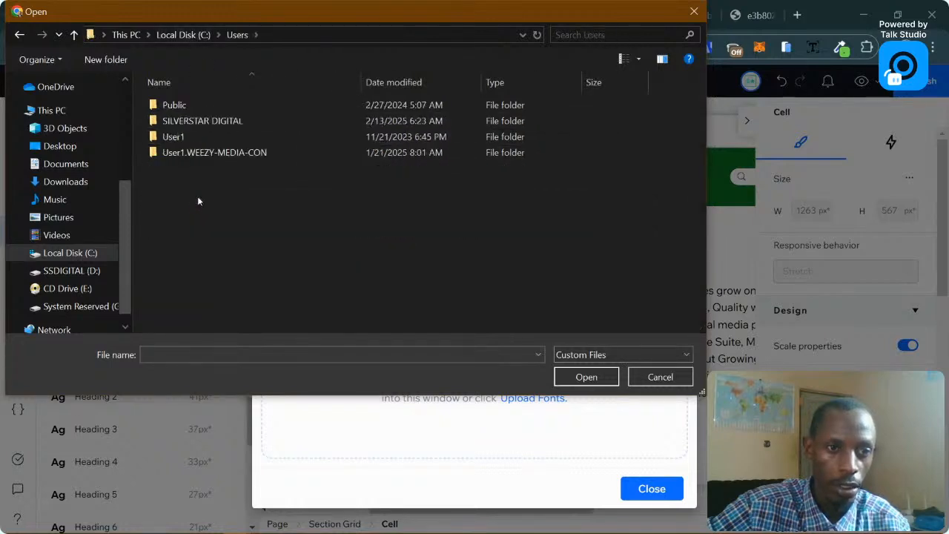
pyautogui.click(194, 35)
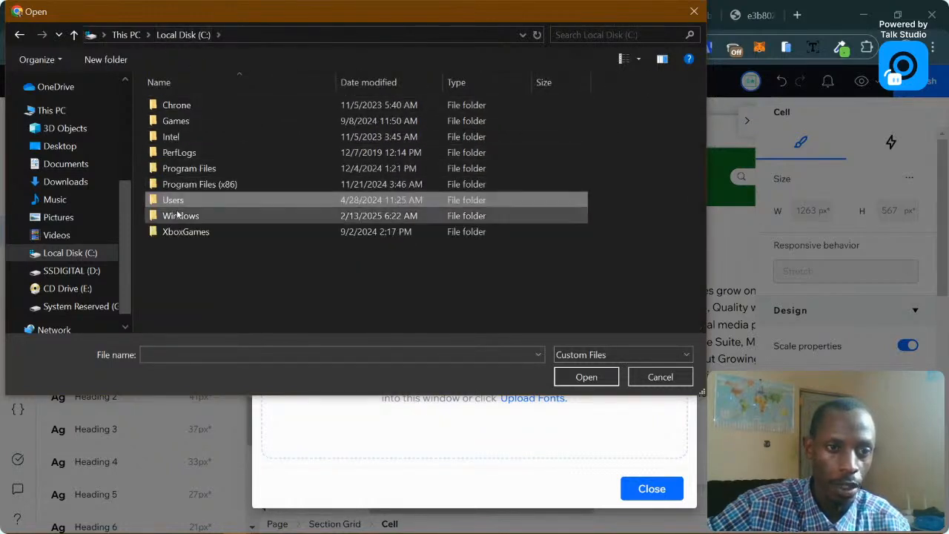
pyautogui.doubleClick(179, 215)
pyautogui.scroll(-20, 215, 200)
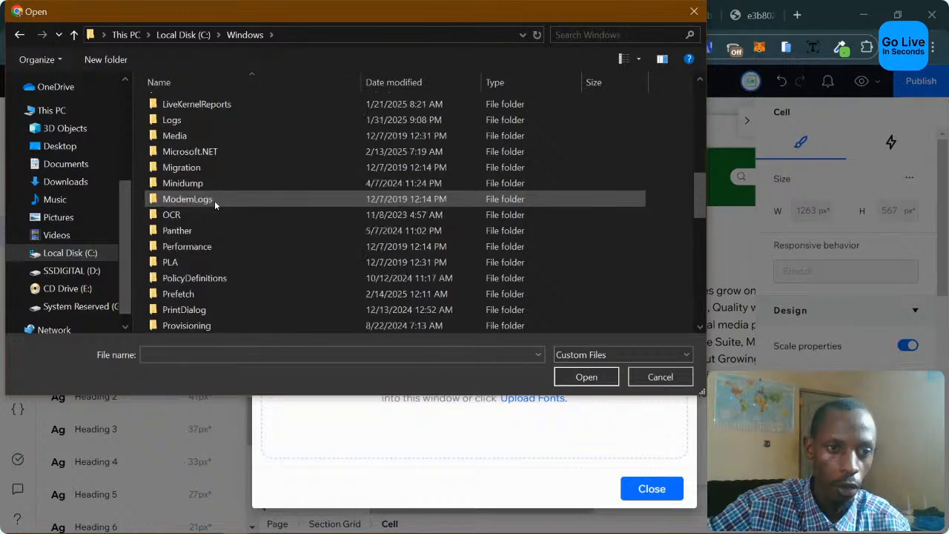
pyautogui.scroll(-6, 214, 200)
pyautogui.scroll(8, 214, 200)
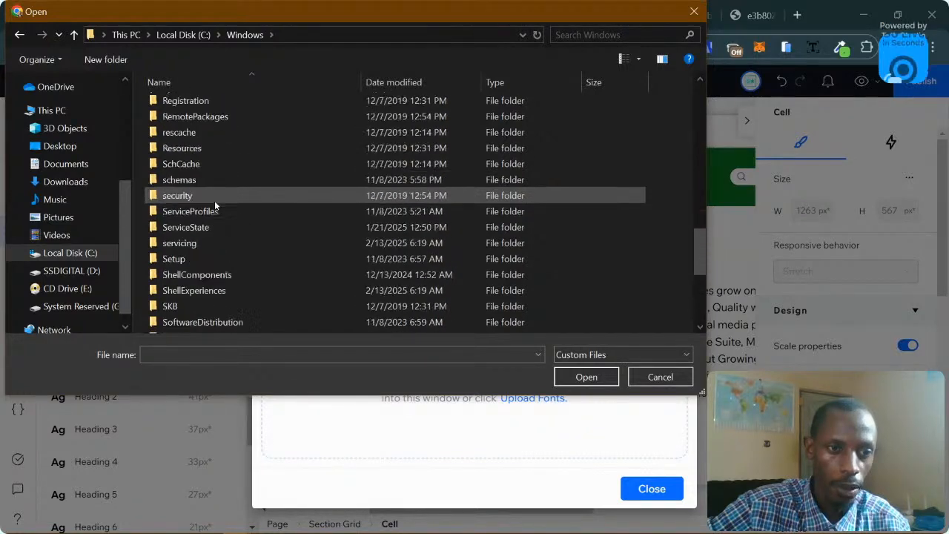
pyautogui.scroll(9, 214, 200)
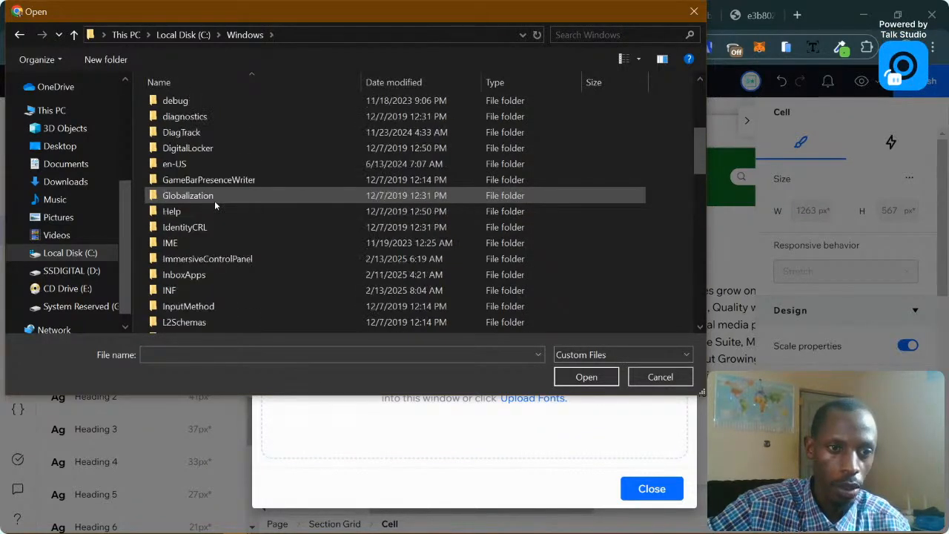
pyautogui.scroll(2, 214, 200)
pyautogui.scroll(-3, 215, 200)
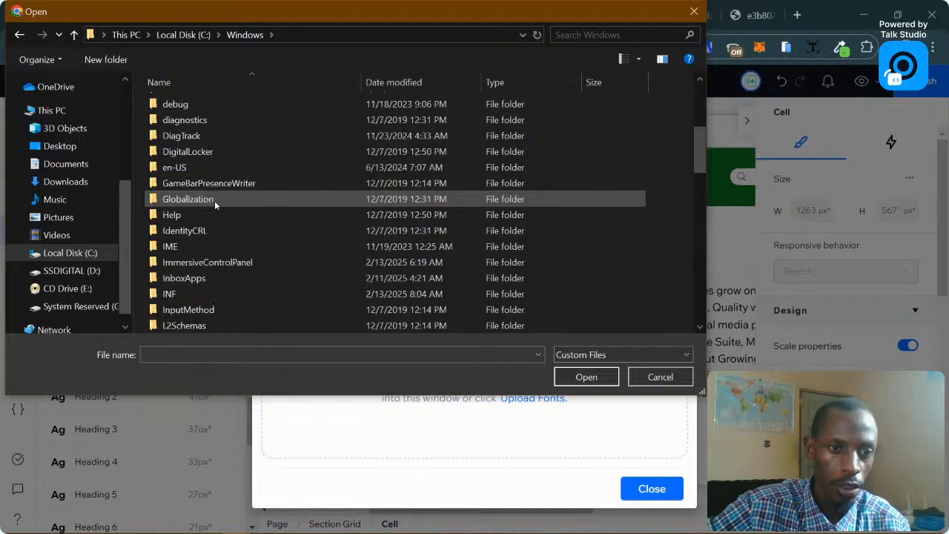
pyautogui.scroll(-4, 213, 202)
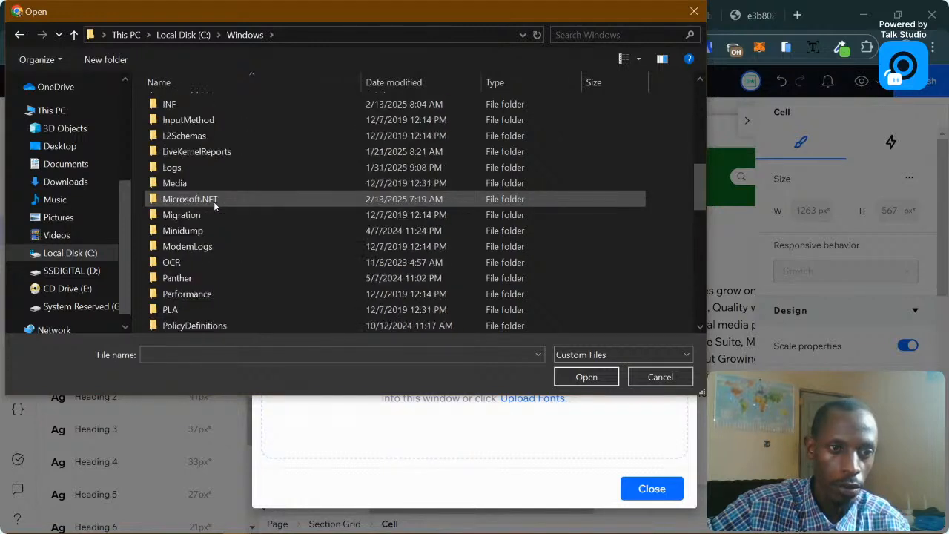
# Look through the Users profile, Program Files and Program Files (x86) folders.
pyautogui.click(181, 35)
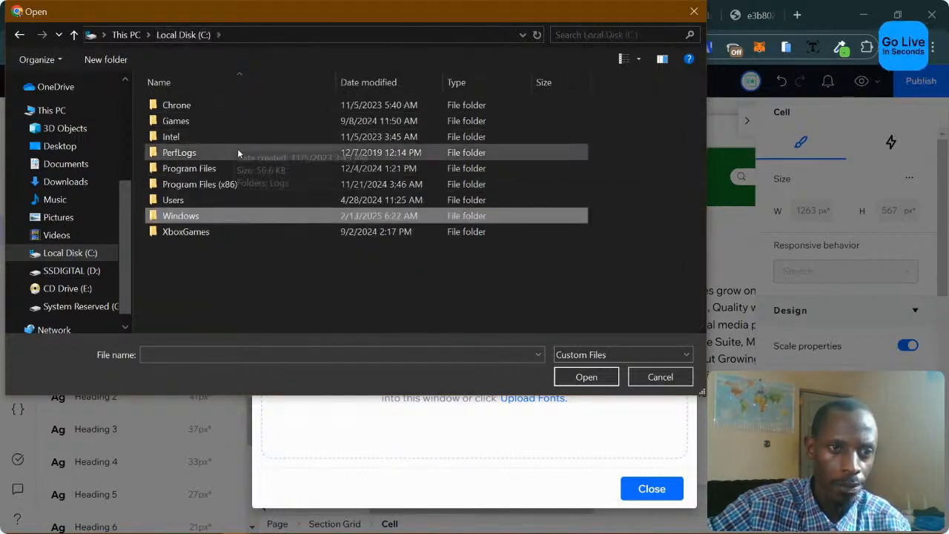
pyautogui.doubleClick(235, 202)
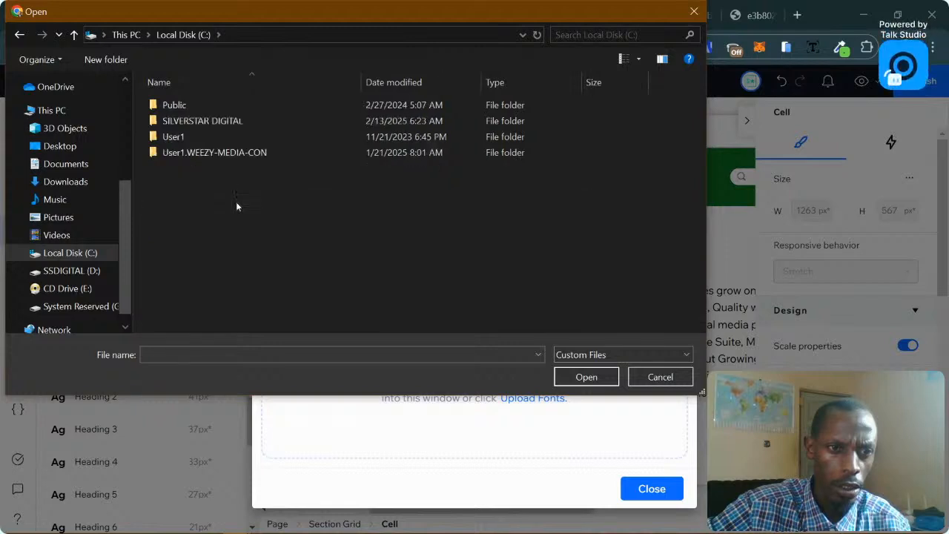
pyautogui.doubleClick(222, 118)
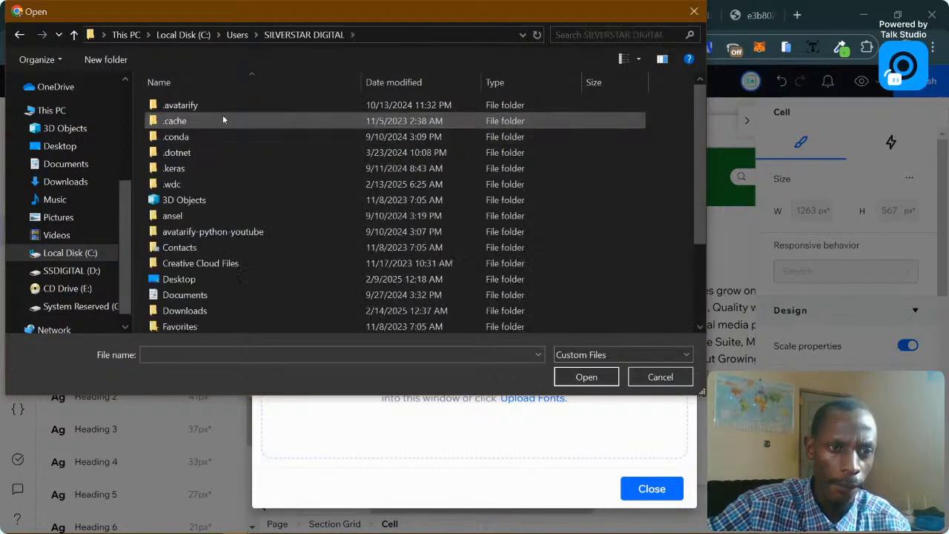
pyautogui.click(236, 35)
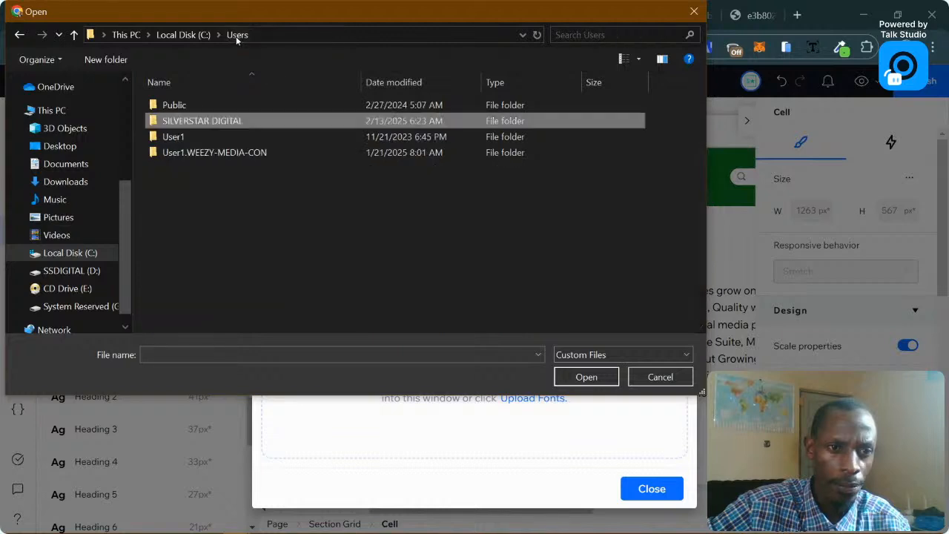
pyautogui.click(175, 37)
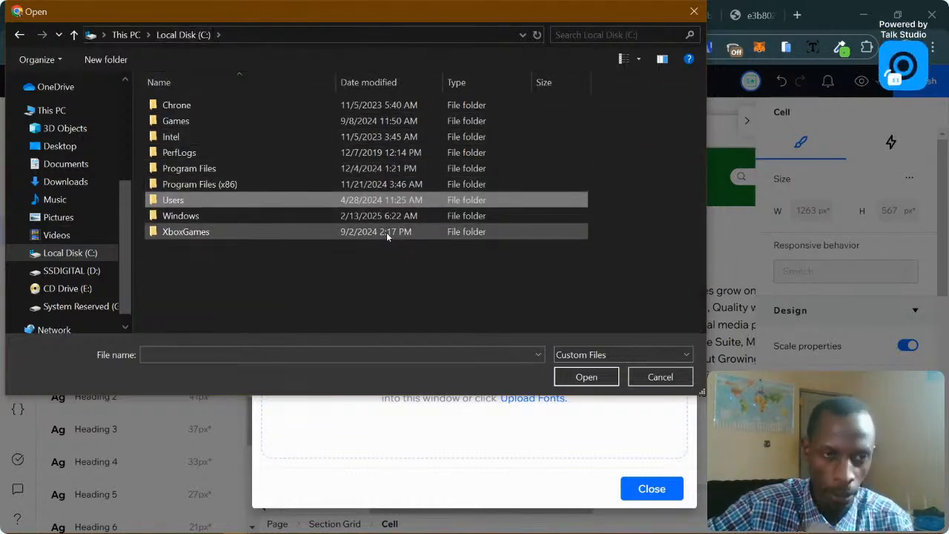
pyautogui.doubleClick(236, 169)
pyautogui.scroll(-6, 237, 168)
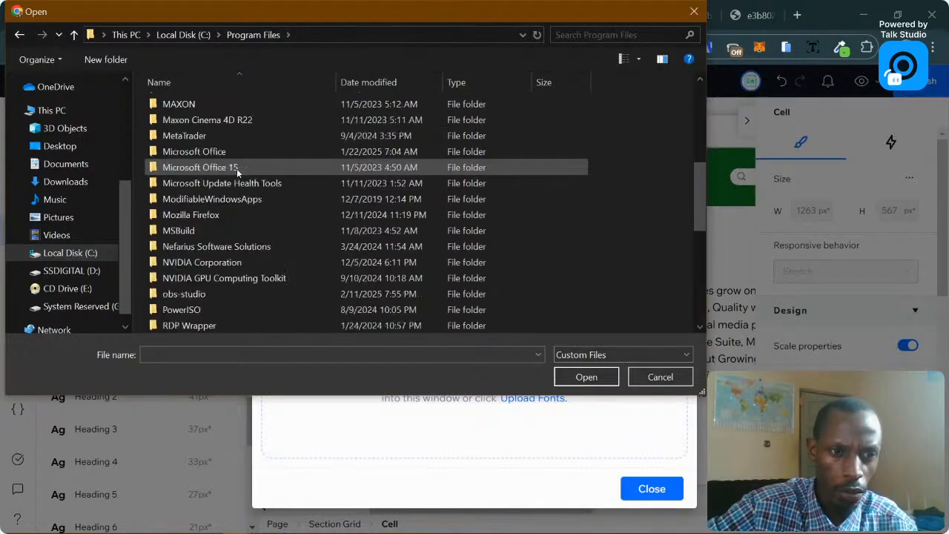
pyautogui.scroll(6, 237, 168)
pyautogui.click(183, 35)
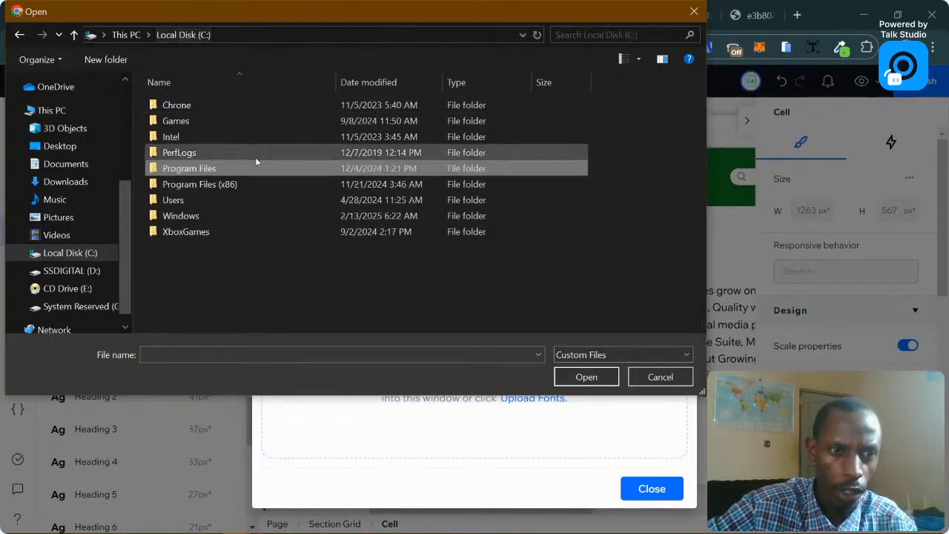
pyautogui.doubleClick(223, 185)
pyautogui.scroll(-5, 282, 252)
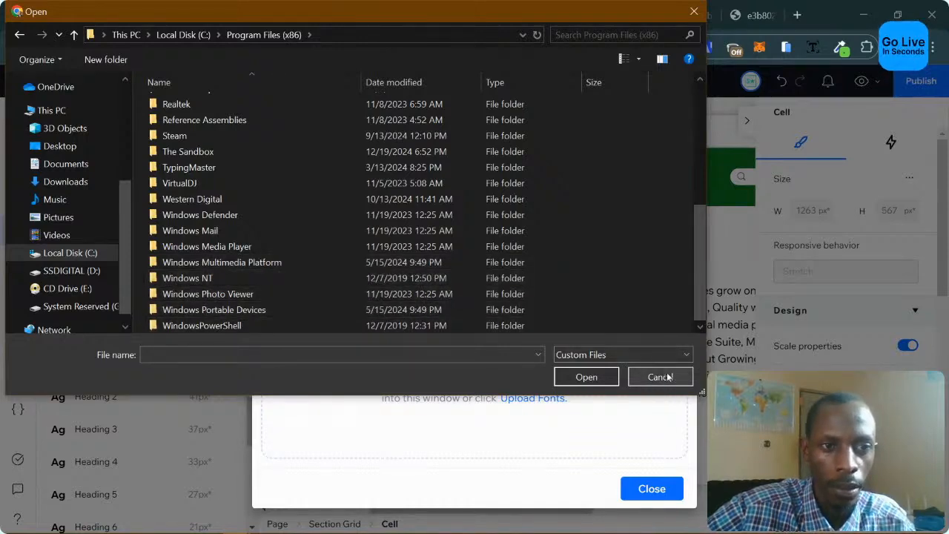
pyautogui.scroll(2, 569, 294)
pyautogui.scroll(-2, 569, 294)
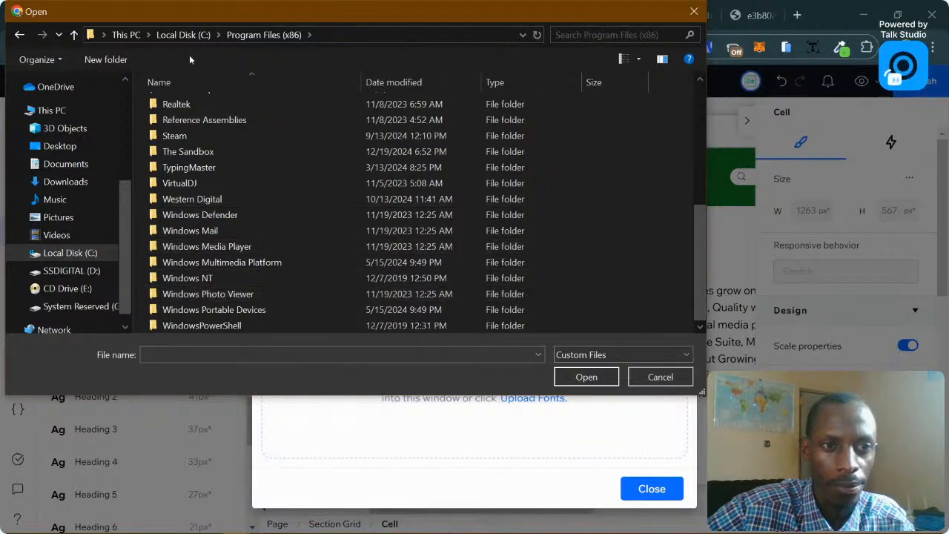
# Check the Windows folder, then cancel the Open dialog without choosing a file.
pyautogui.click(178, 38)
pyautogui.doubleClick(194, 214)
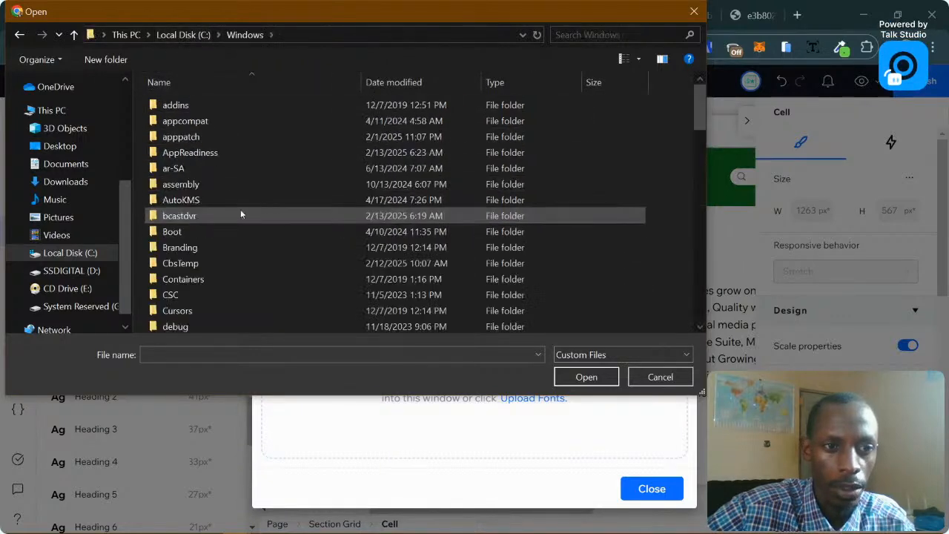
pyautogui.scroll(-5, 295, 211)
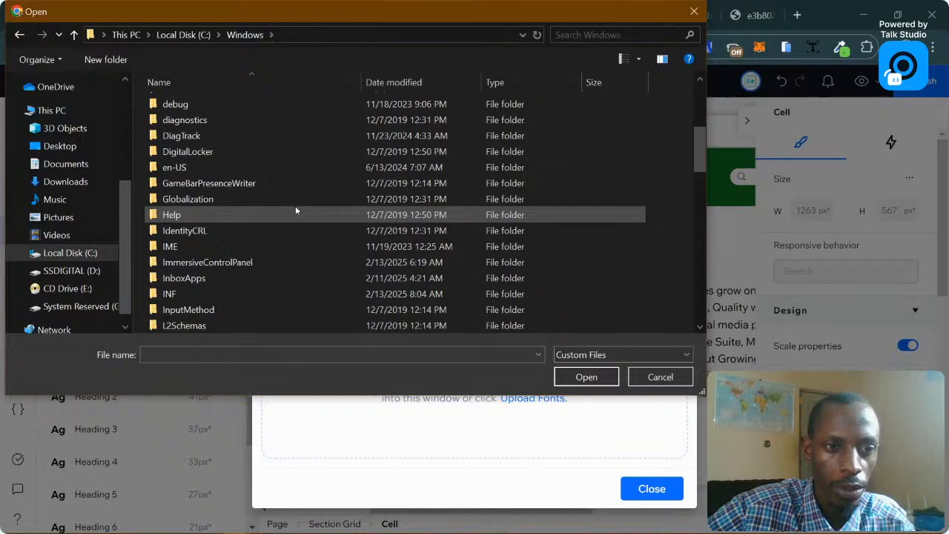
pyautogui.scroll(-2, 295, 211)
pyautogui.scroll(-10, 295, 210)
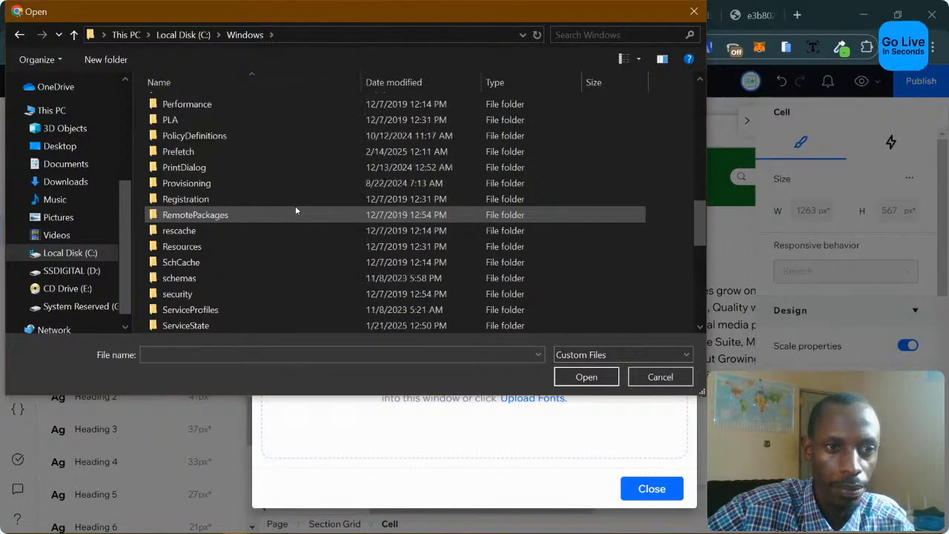
pyautogui.scroll(-4, 297, 211)
pyautogui.scroll(2, 322, 215)
pyautogui.scroll(-1, 322, 215)
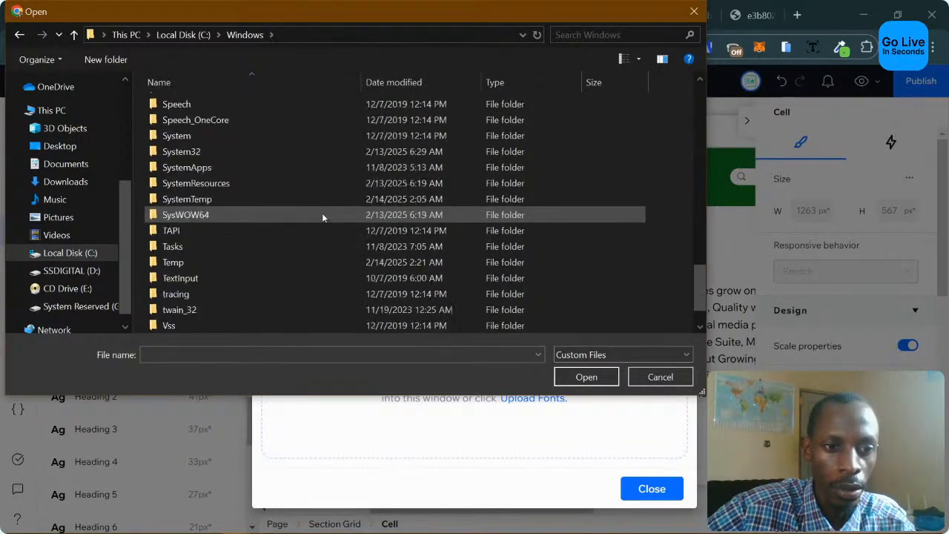
pyautogui.scroll(2, 297, 201)
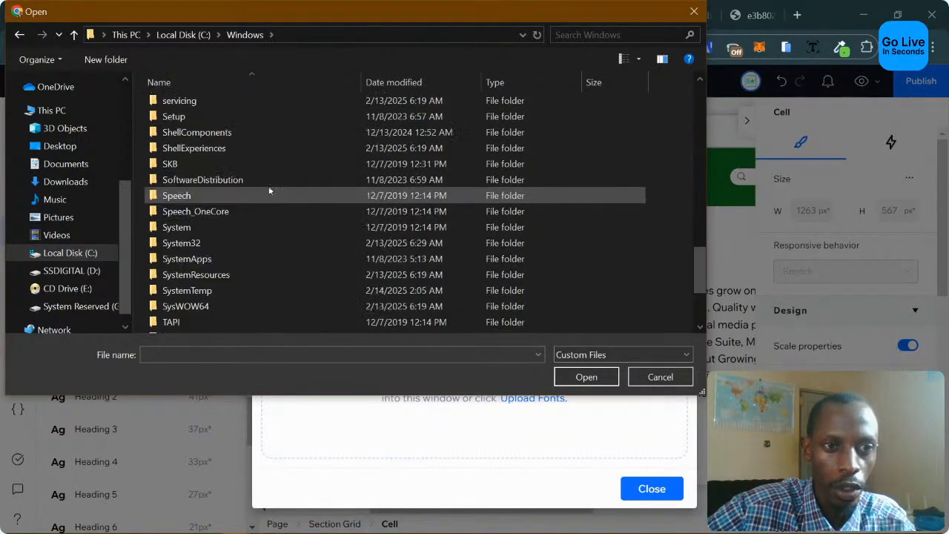
pyautogui.click(647, 379)
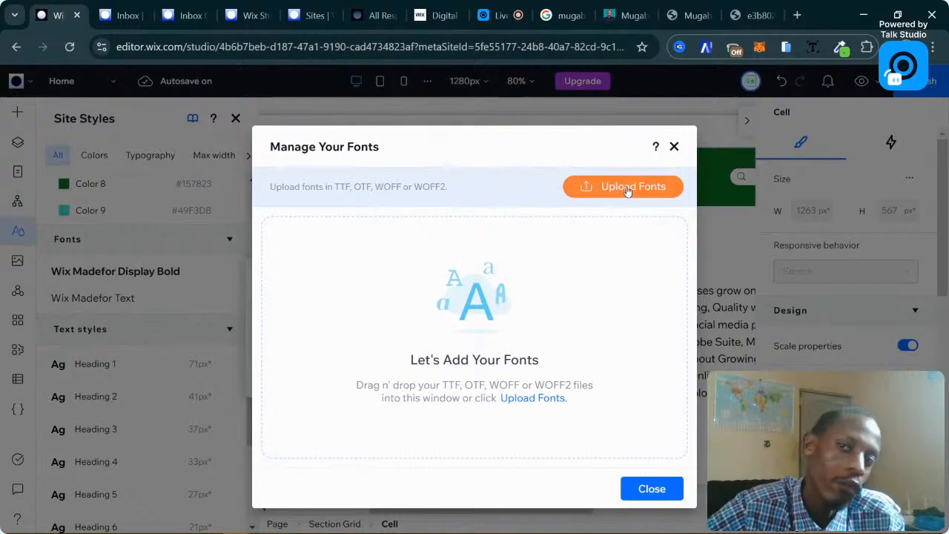
# Switch to the Chrome tab showing the e3b802 crypto image.
pyautogui.click(753, 15)
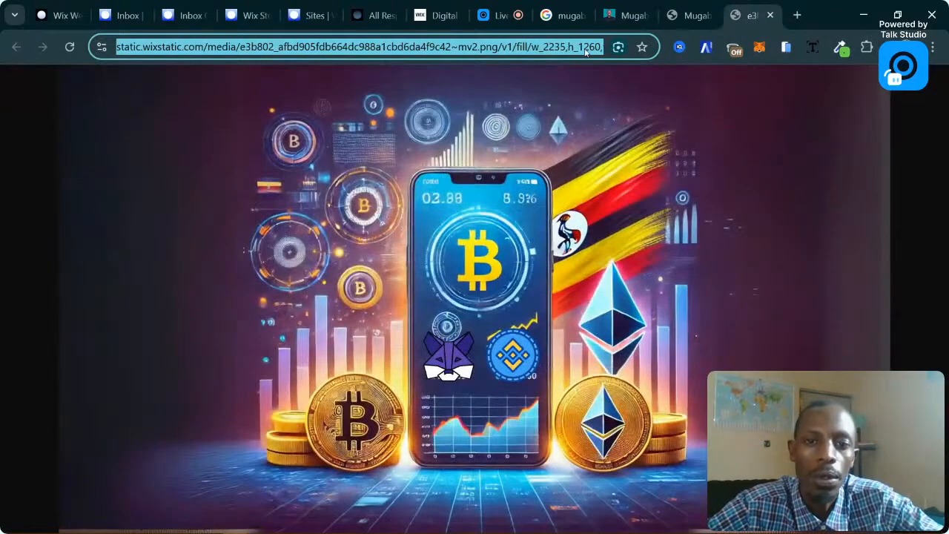
# Search Google for 'anton', then 'gotham font', opening the Gotham Font Family result in a new tab.
pyautogui.write('anton')
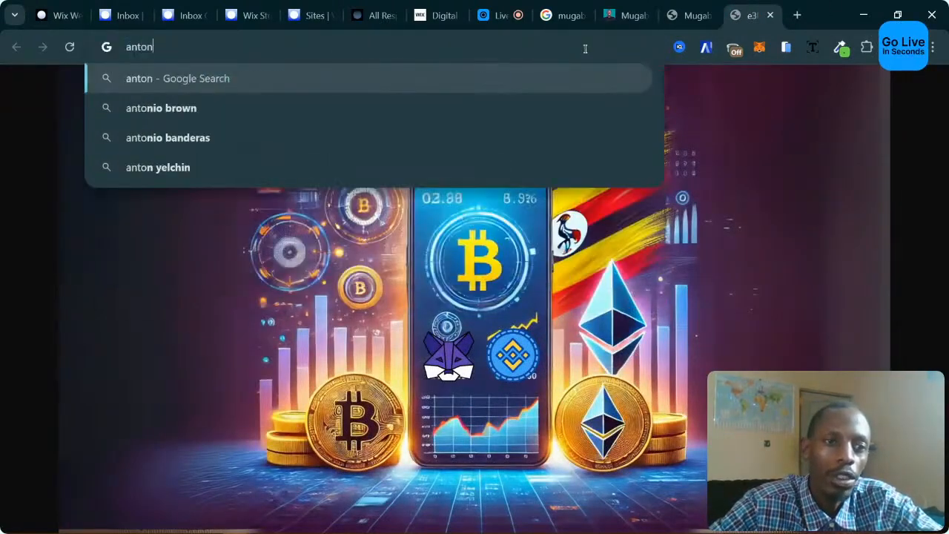
pyautogui.press('Return')
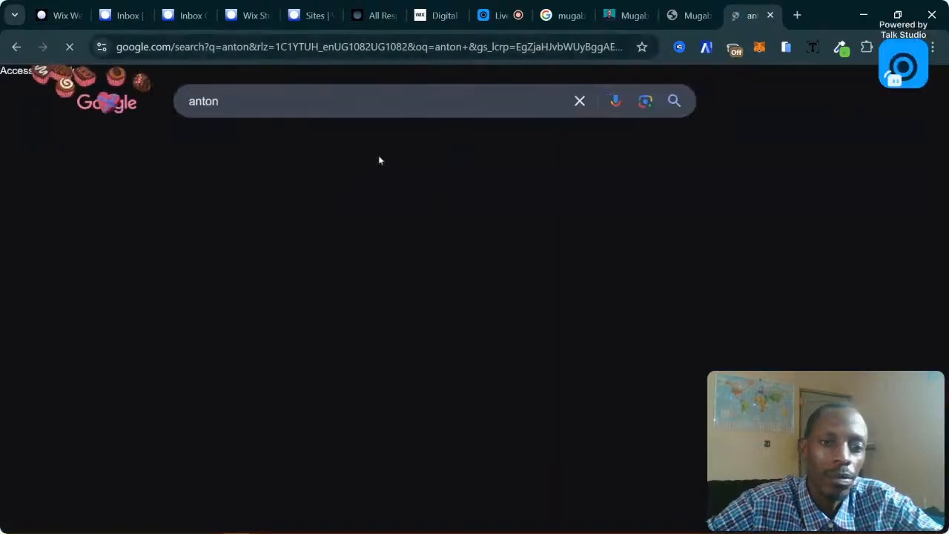
pyautogui.click(294, 100)
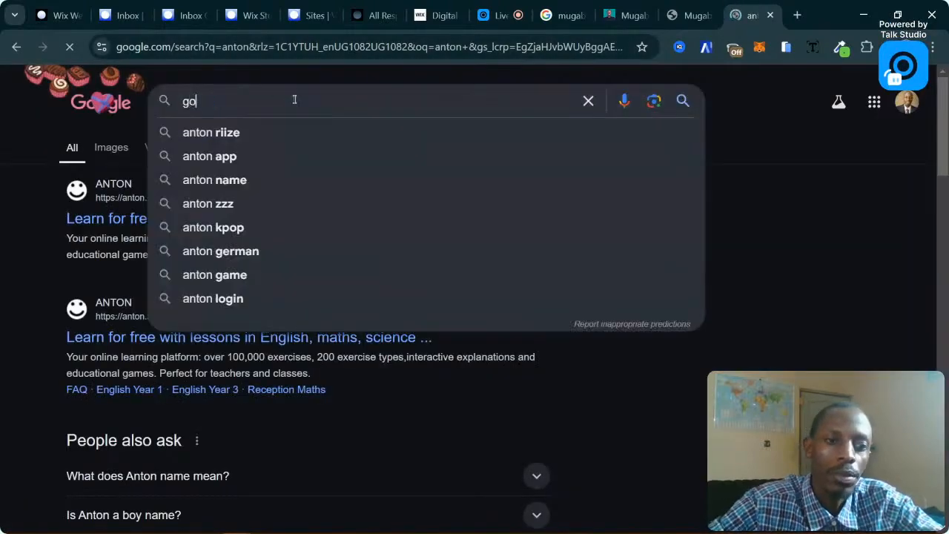
pyautogui.press('Return')
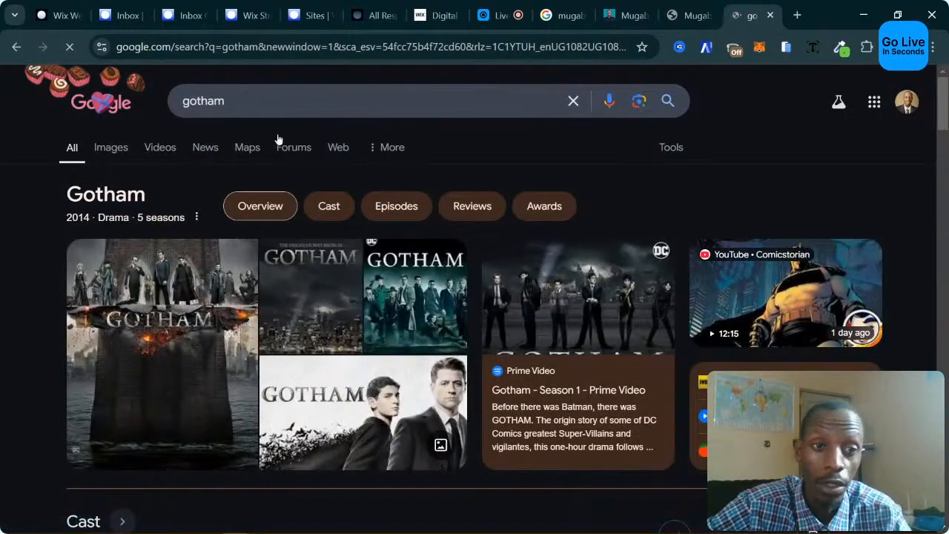
pyautogui.click(271, 107)
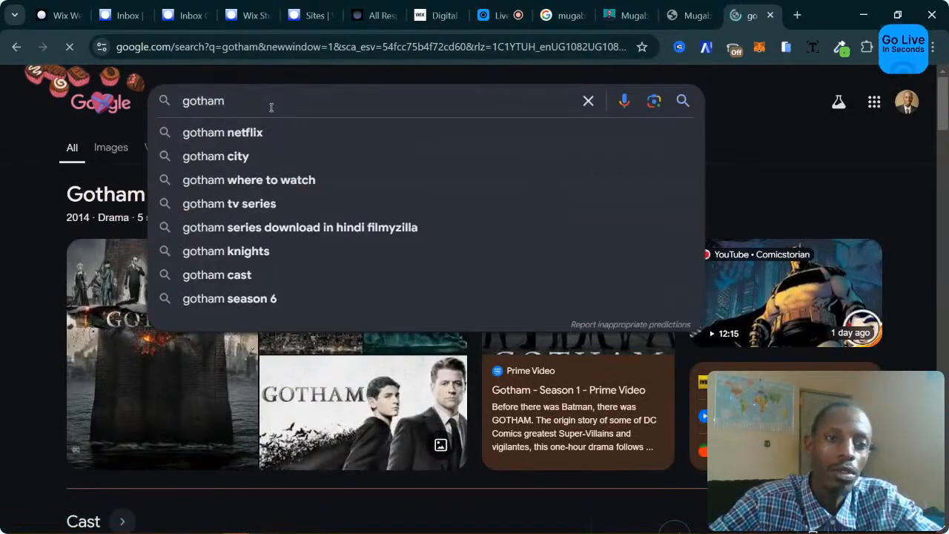
pyautogui.write('font')
pyautogui.press('Return')
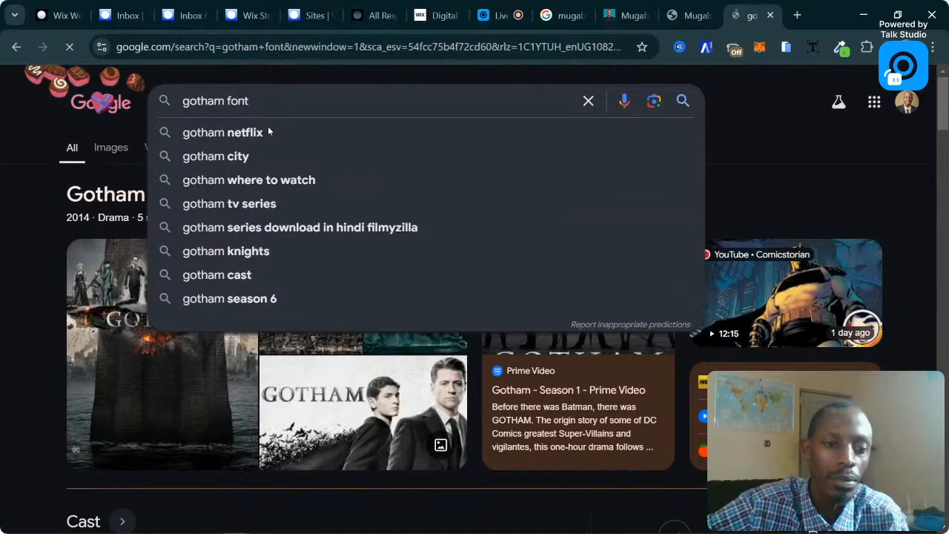
pyautogui.click(178, 230)
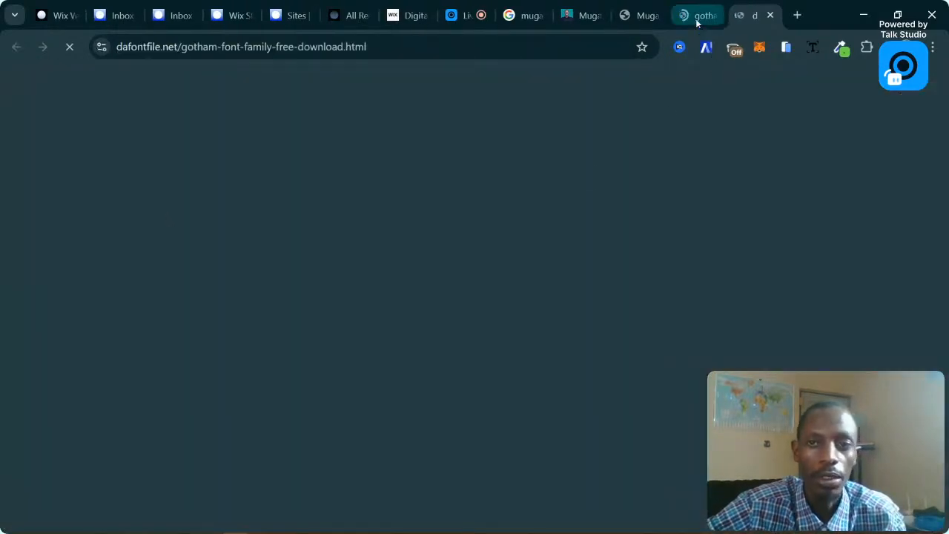
# Refine the search to 'gotham font download' and view the DaFontFile Gotham Font Family page.
pyautogui.click(696, 18)
pyautogui.click(292, 102)
pyautogui.write('do')
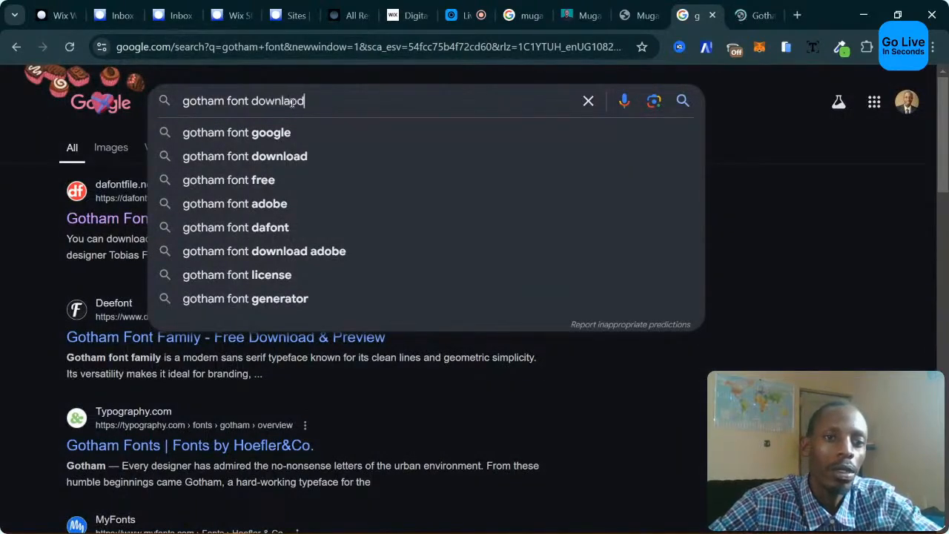
pyautogui.write('wnload')
pyautogui.press('BackSpace')
pyautogui.press('BackSpace')
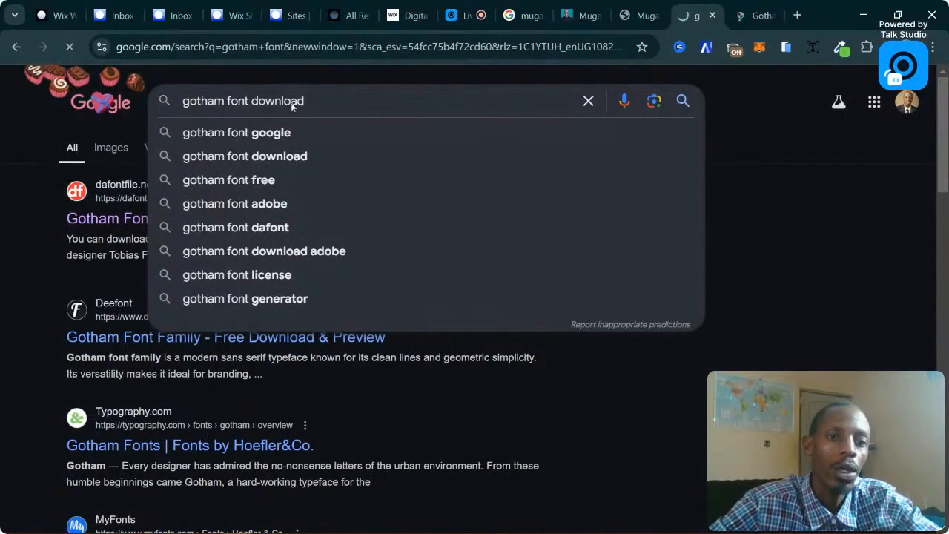
pyautogui.press('Return')
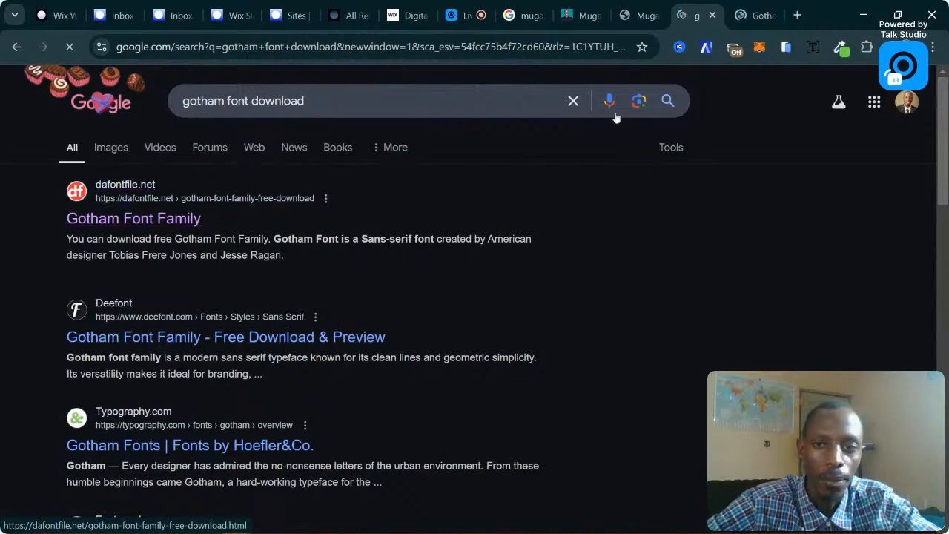
pyautogui.click(746, 20)
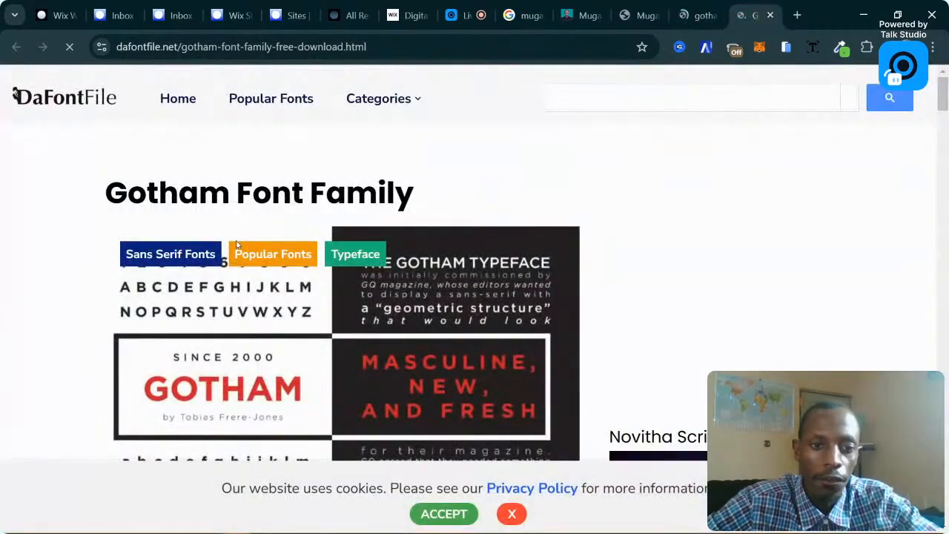
# Open the Deefont Gotham Font Family result and close the DaFontFile tab.
pyautogui.scroll(-10, 434, 205)
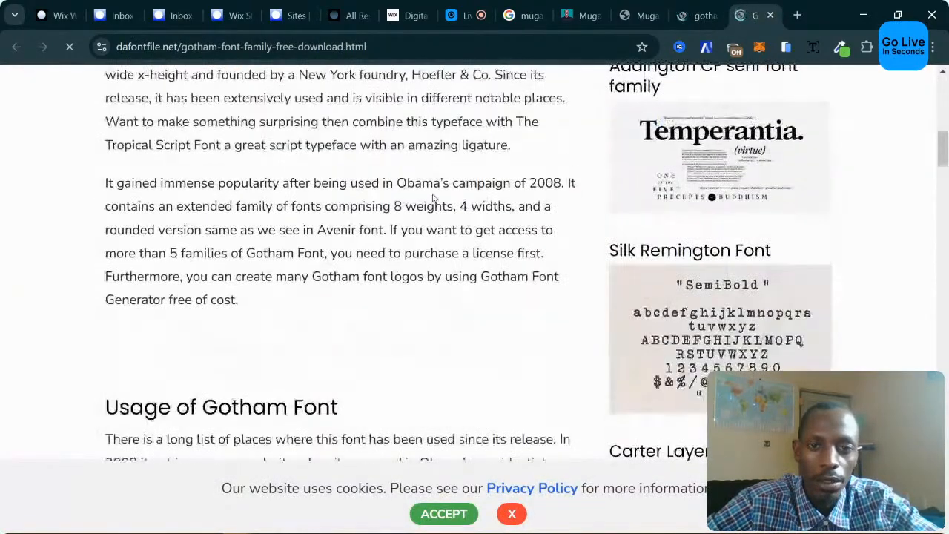
pyautogui.scroll(-5, 460, 197)
pyautogui.click(693, 14)
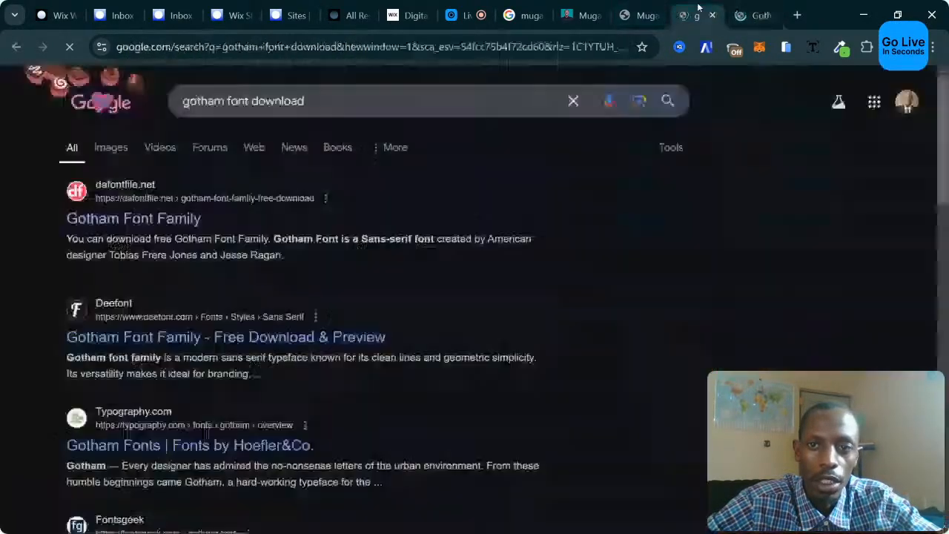
pyautogui.click(221, 336)
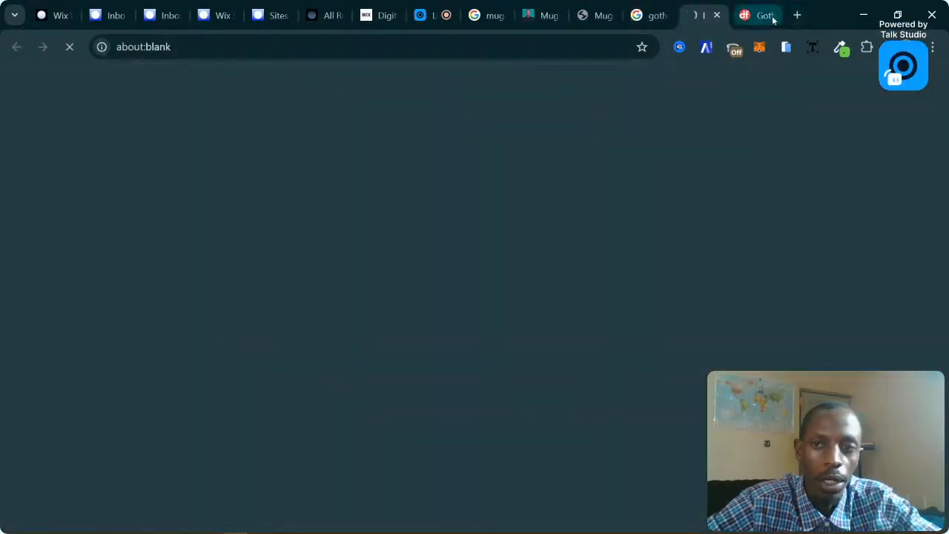
pyautogui.click(773, 20)
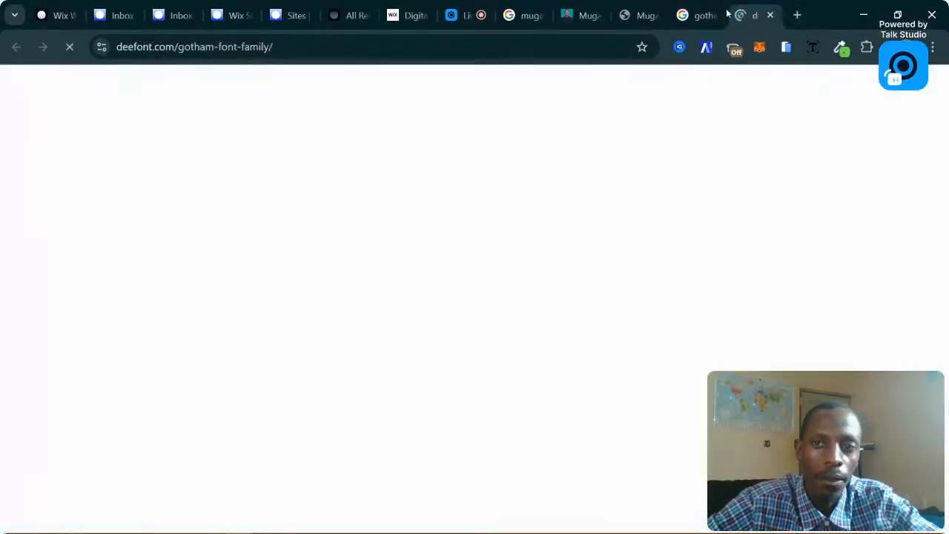
# Review the DeeFont Gotham download page, then return to the Wix Studio editor tab.
pyautogui.click(712, 15)
pyautogui.click(749, 15)
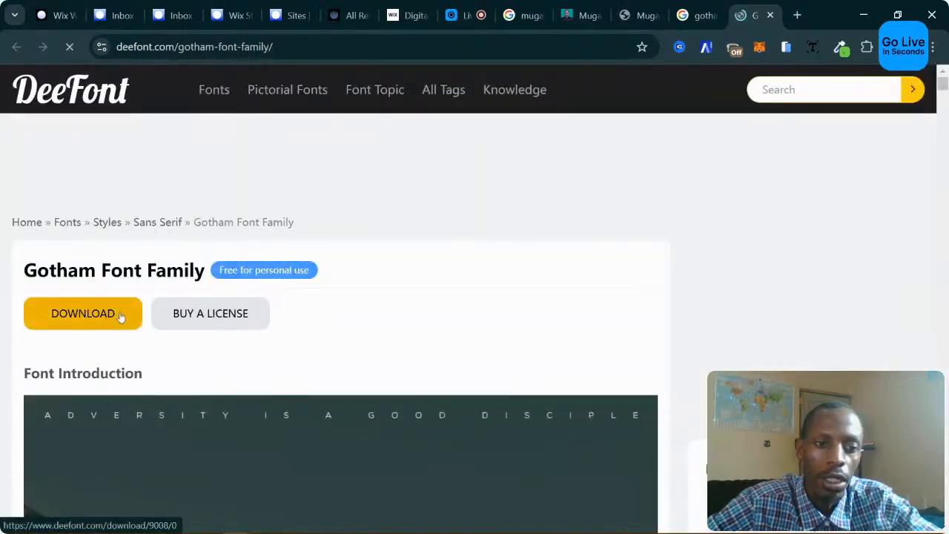
pyautogui.scroll(-10, 609, 274)
pyautogui.scroll(9, 608, 274)
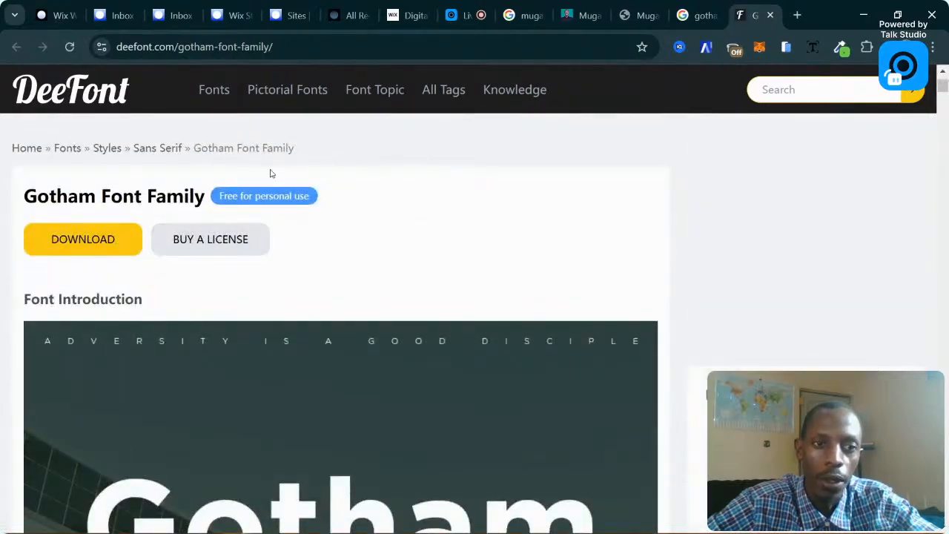
pyautogui.click(67, 11)
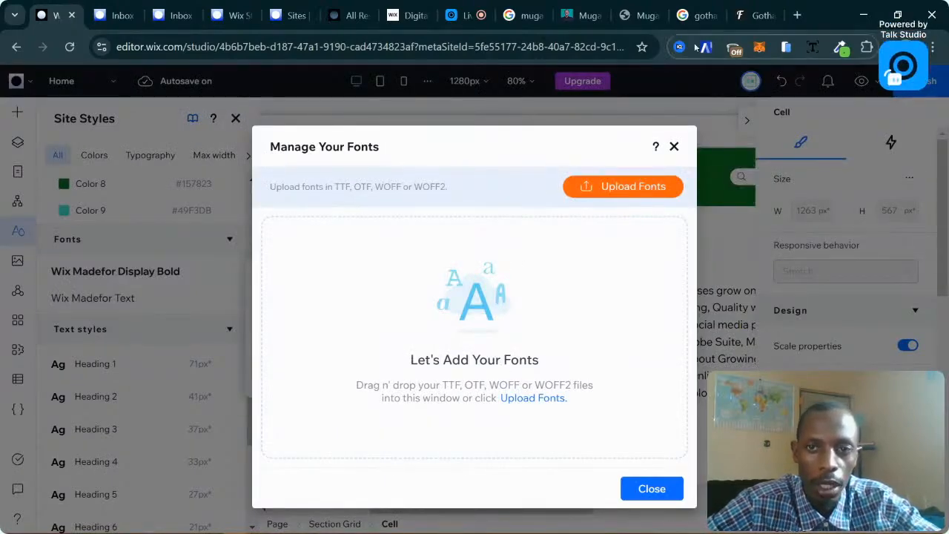
pyautogui.click(697, 15)
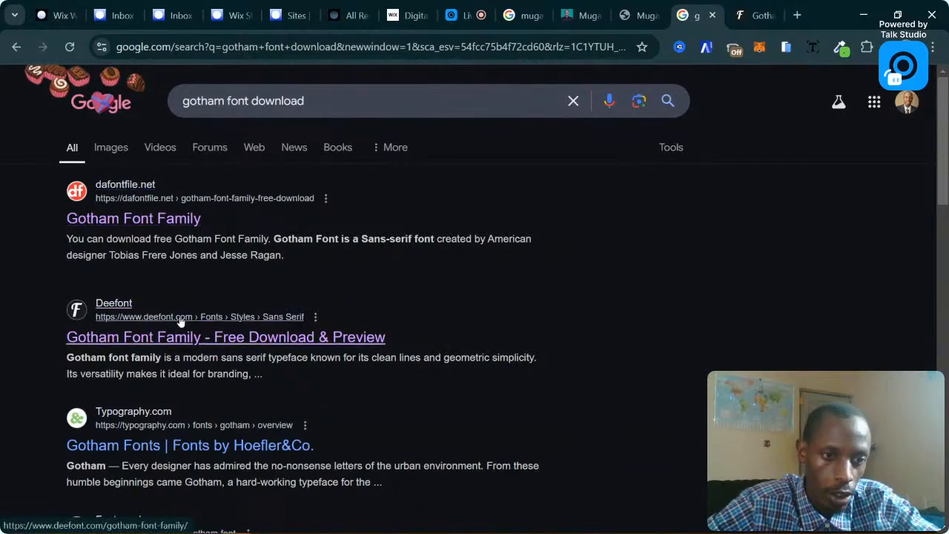
pyautogui.scroll(-3, 186, 317)
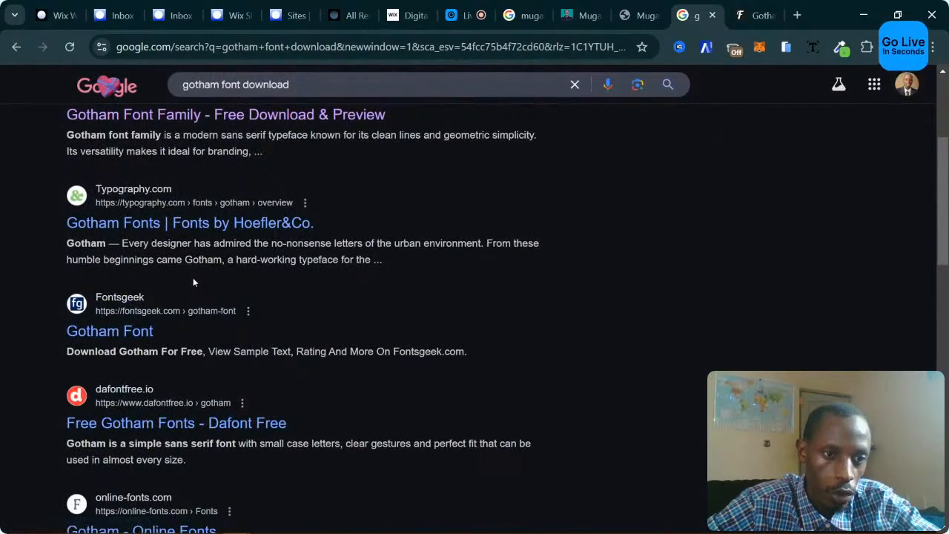
pyautogui.scroll(-2, 230, 278)
pyautogui.scroll(-3, 297, 327)
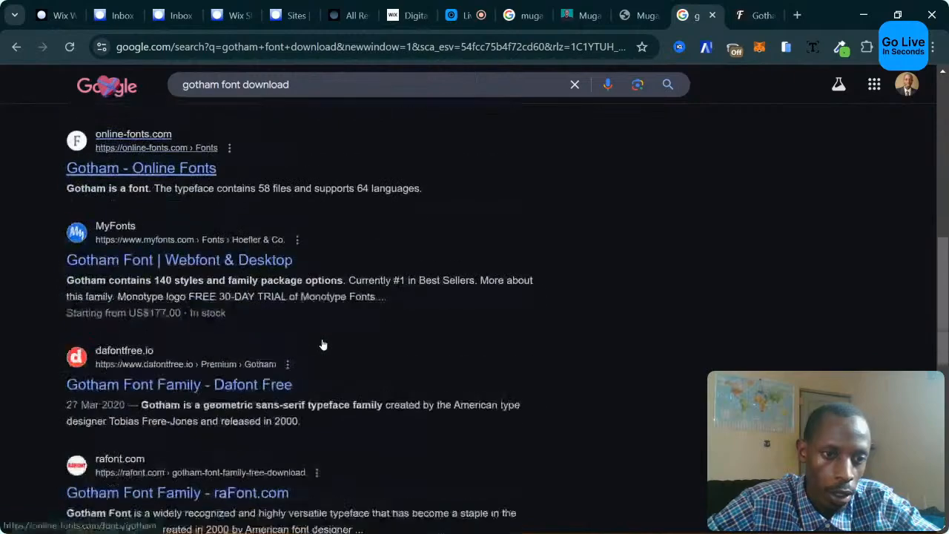
pyautogui.scroll(-3, 340, 339)
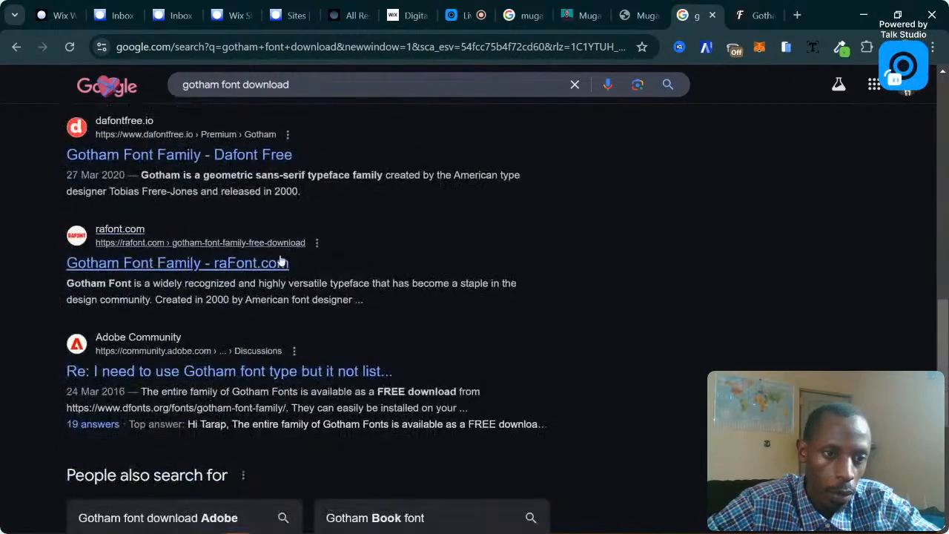
pyautogui.scroll(-4, 503, 303)
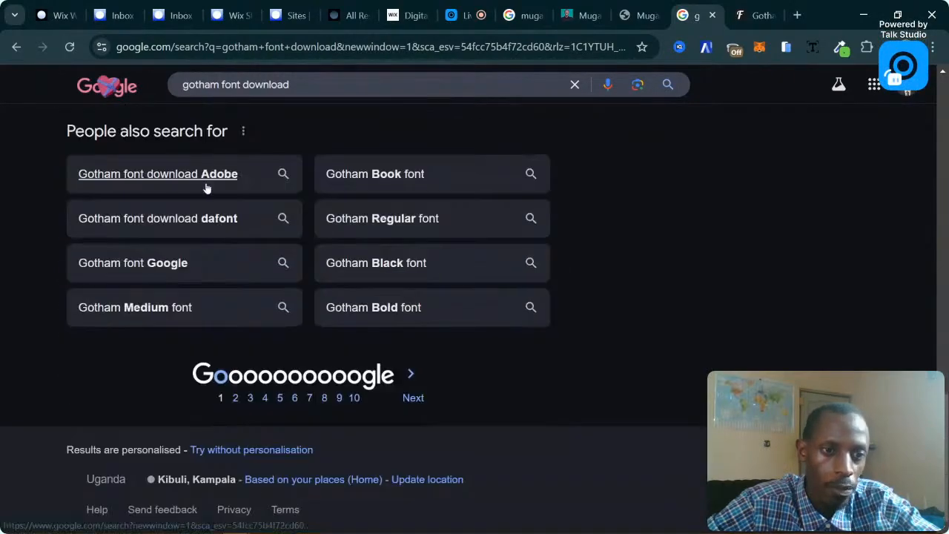
pyautogui.scroll(4, 201, 224)
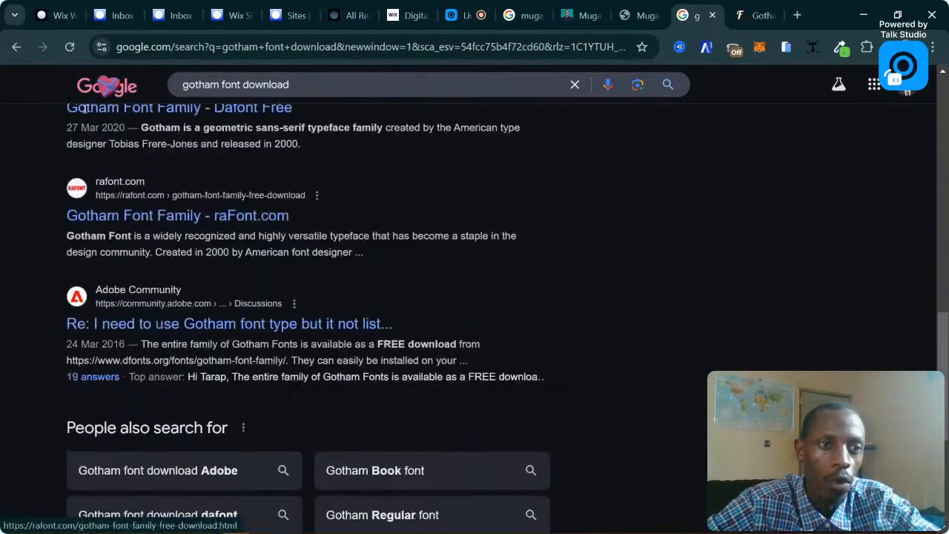
pyautogui.click(54, 15)
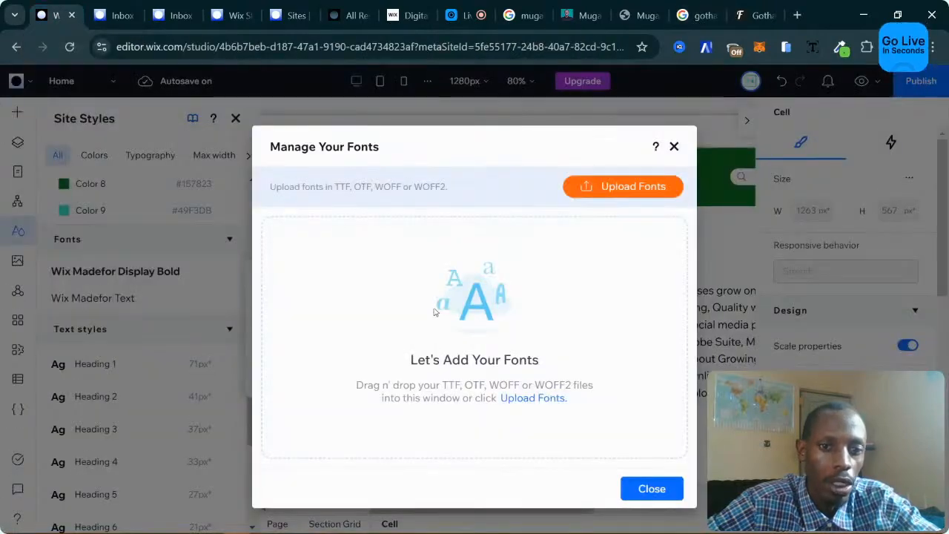
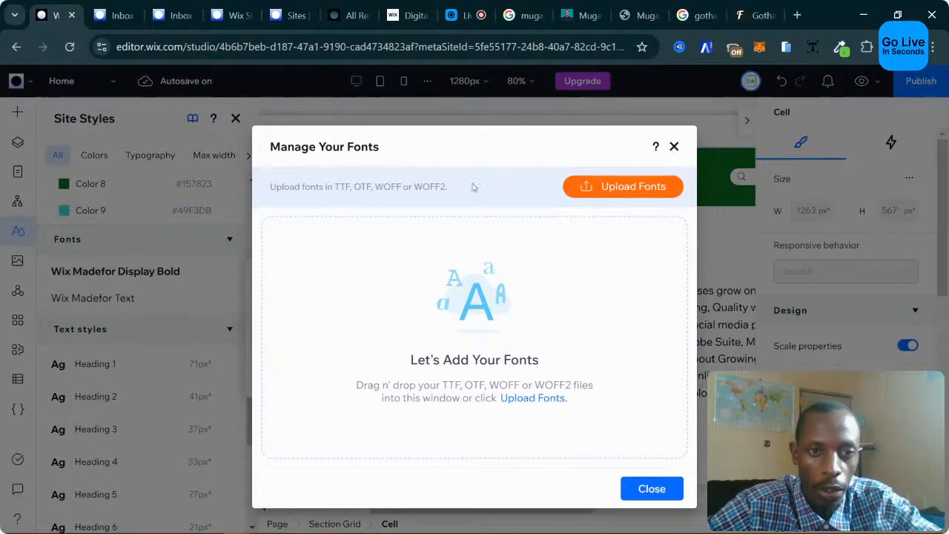
# Dismiss Manage Your Fonts and the Update Font dialog without changing the font.
pyautogui.click(674, 148)
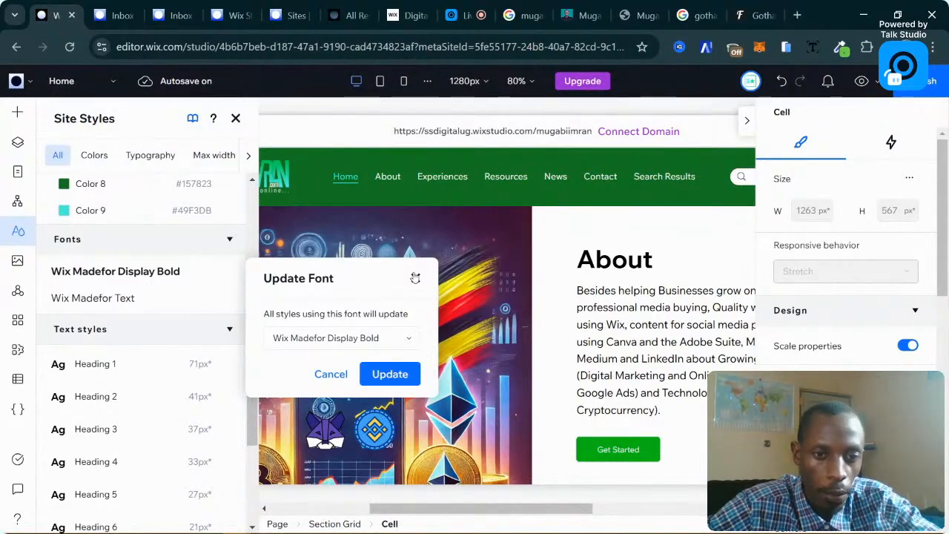
pyautogui.click(336, 338)
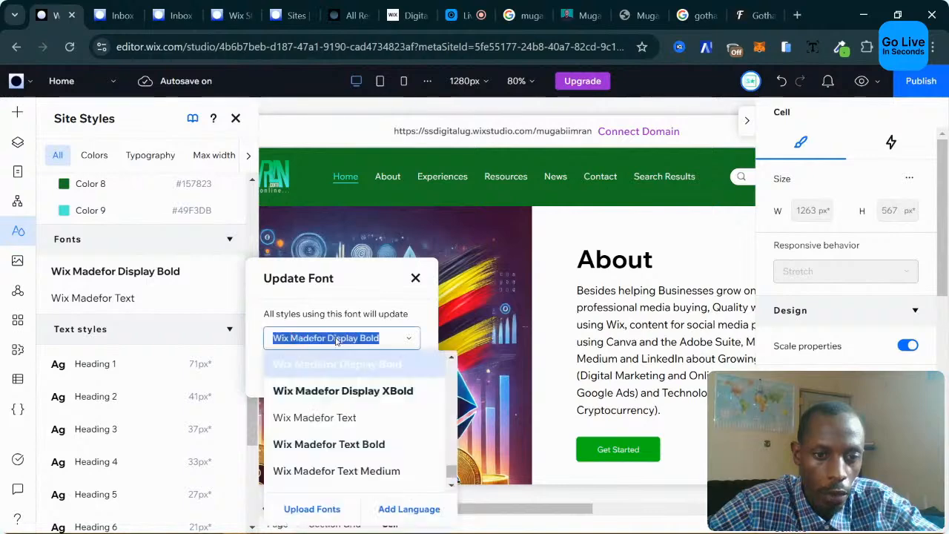
pyautogui.click(342, 295)
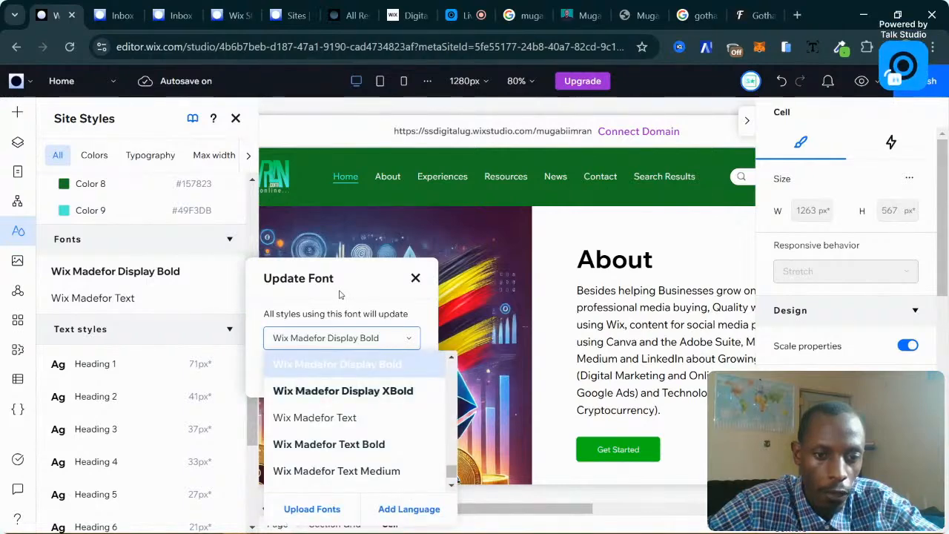
pyautogui.click(416, 279)
pyautogui.scroll(-2, 155, 329)
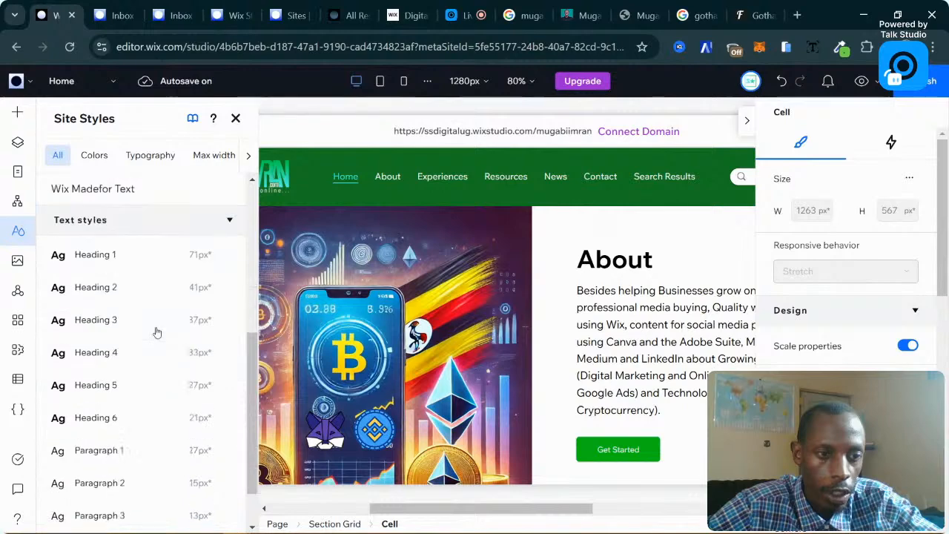
pyautogui.scroll(5, 155, 328)
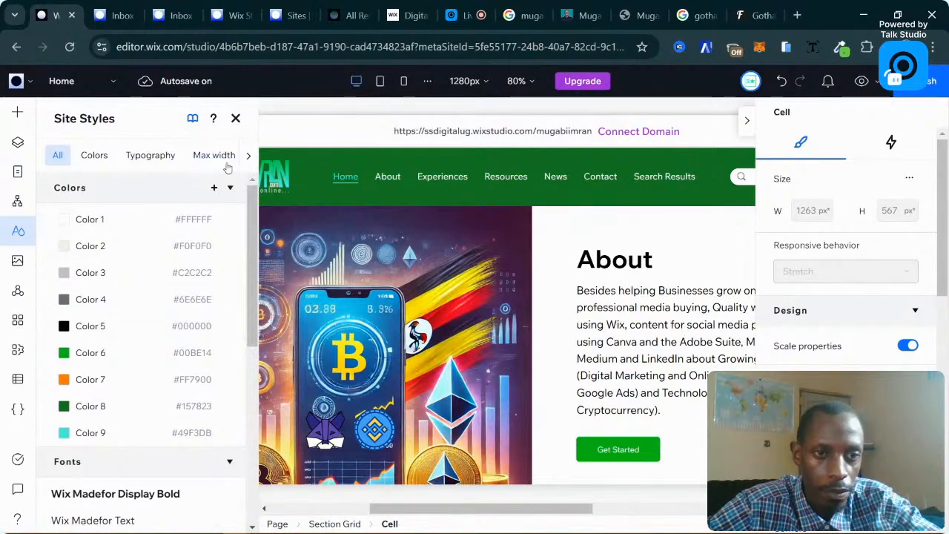
# Close the Site Styles panel and scroll down the homepage canvas.
pyautogui.click(236, 118)
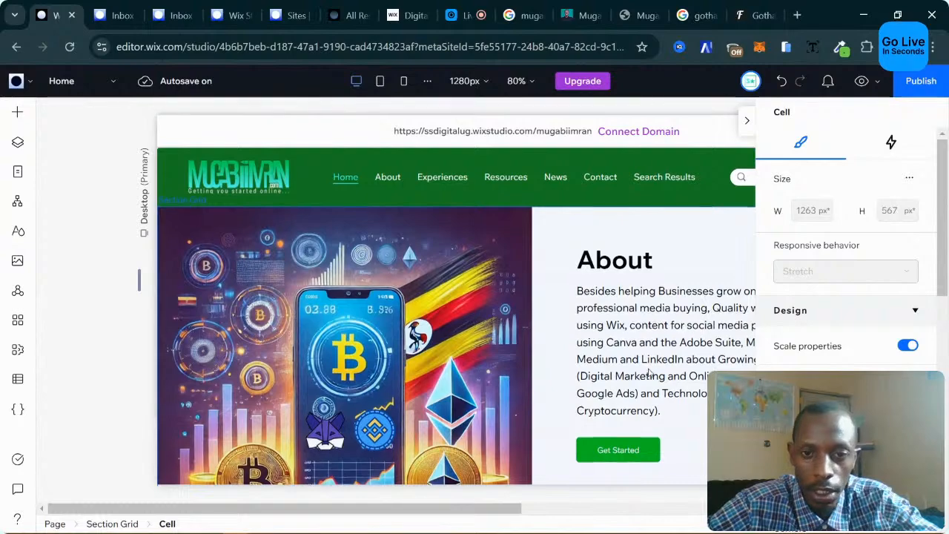
pyautogui.scroll(-1, 596, 339)
pyautogui.scroll(-3, 595, 339)
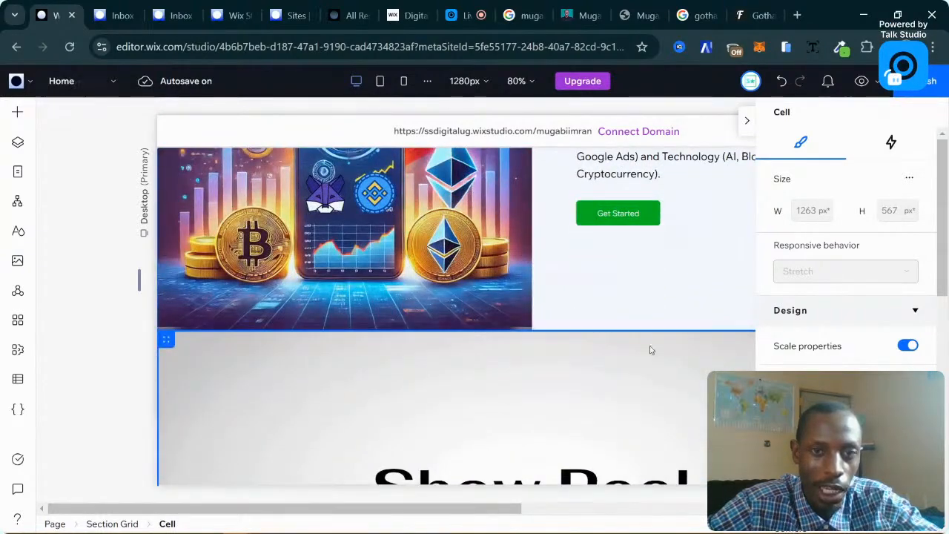
pyautogui.click(598, 10)
pyautogui.scroll(-5, 658, 350)
pyautogui.scroll(5, 658, 350)
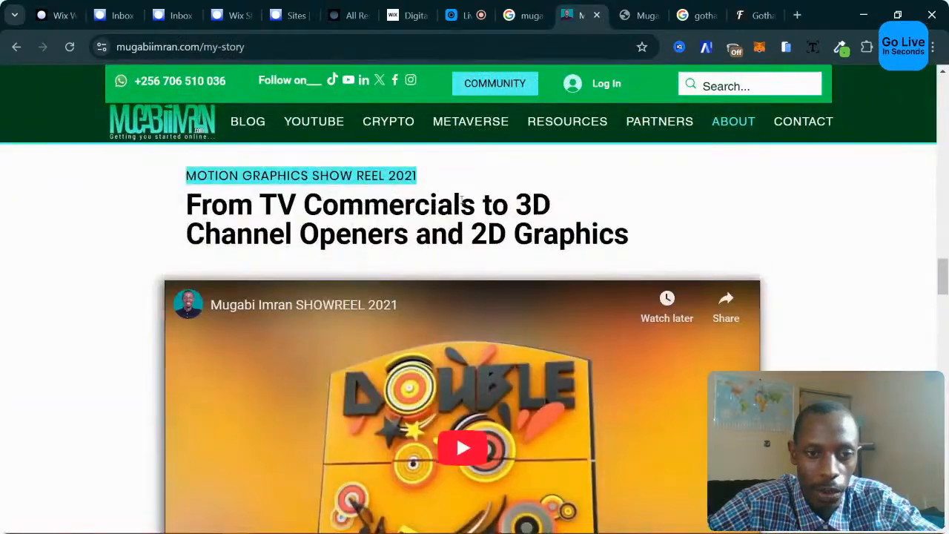
pyautogui.scroll(-5, 752, 272)
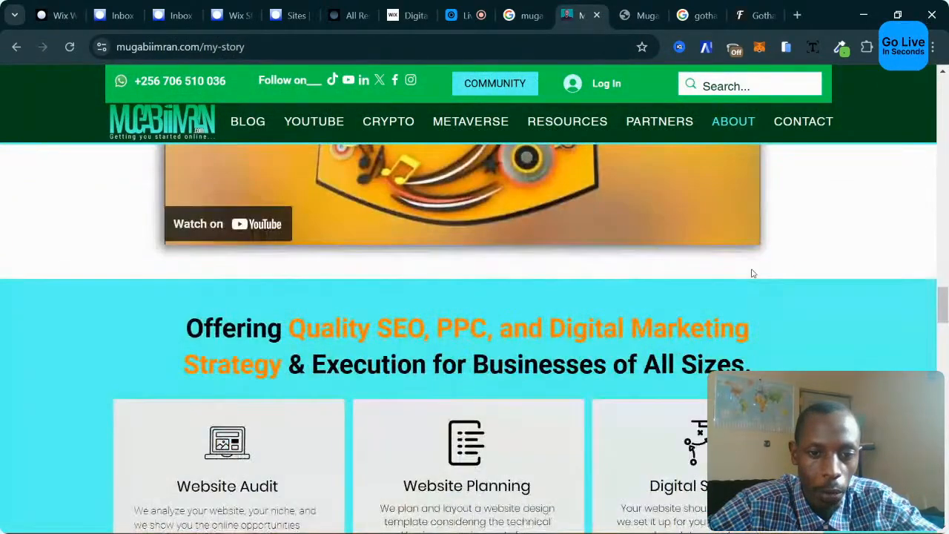
pyautogui.scroll(1, 752, 271)
pyautogui.scroll(-4, 752, 271)
pyautogui.scroll(1, 752, 271)
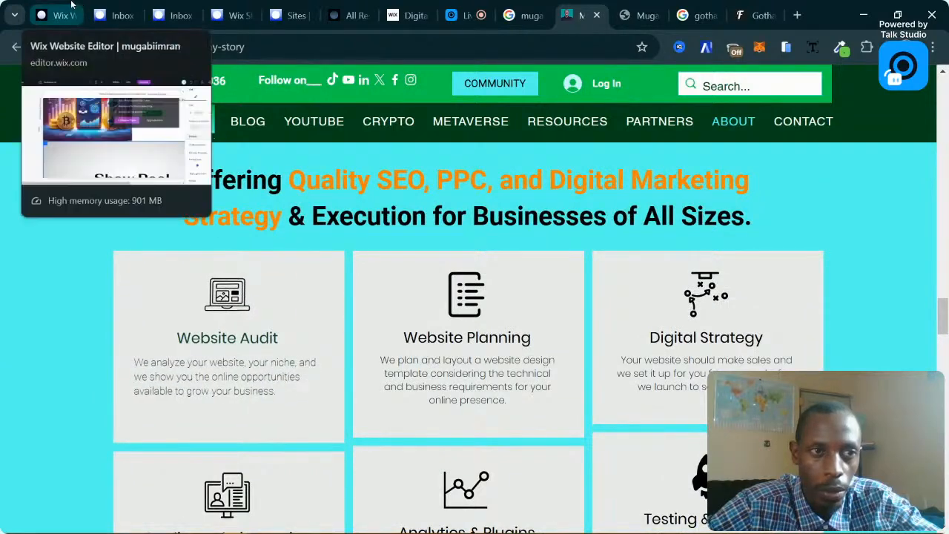
pyautogui.click(72, 5)
# Insert a new blank section just above Trending Articles.
pyautogui.scroll(-5, 587, 270)
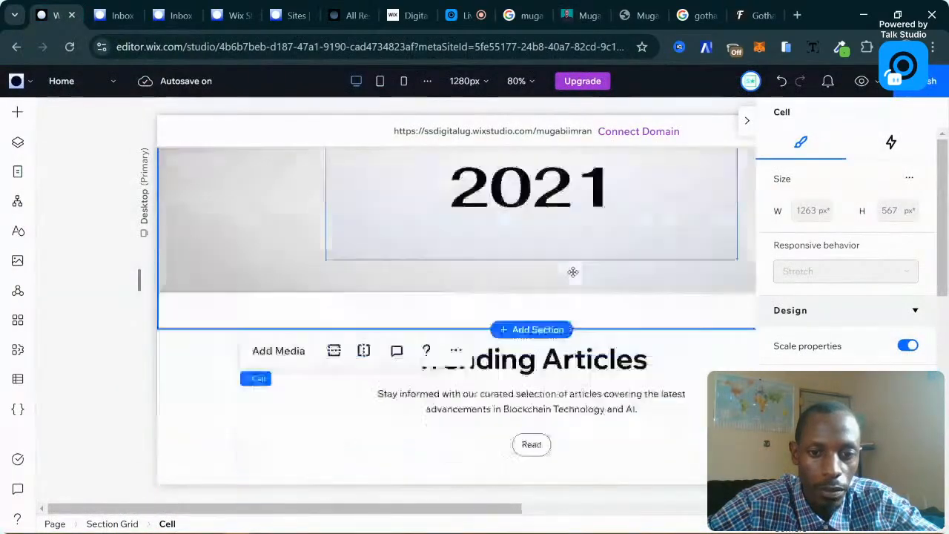
pyautogui.scroll(-3, 497, 259)
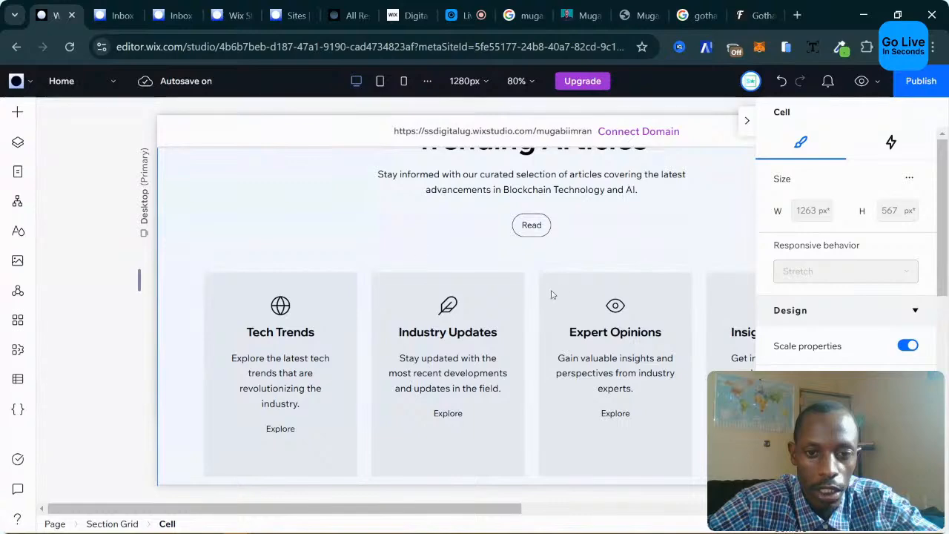
pyautogui.scroll(3, 552, 295)
pyautogui.scroll(-2, 552, 294)
pyautogui.scroll(2, 551, 290)
pyautogui.moveTo(534, 249)
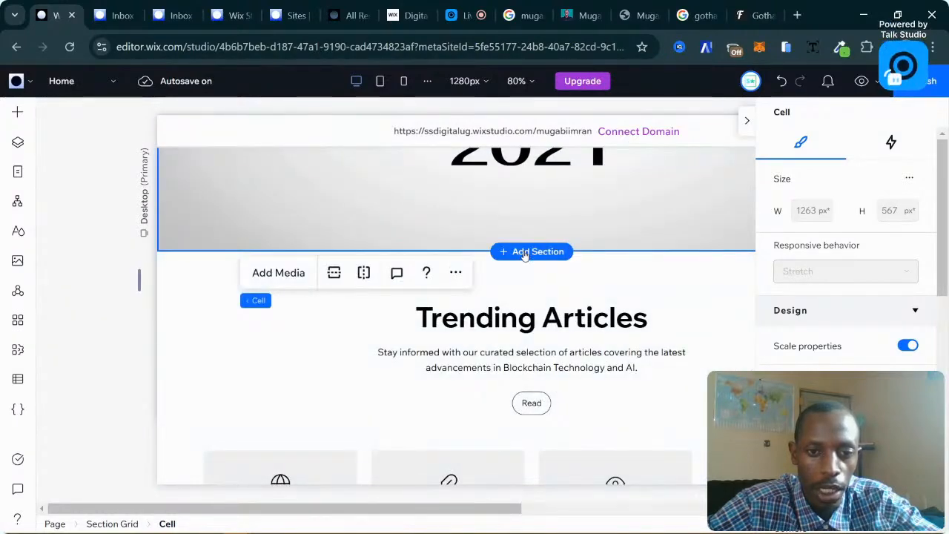
pyautogui.click(525, 254)
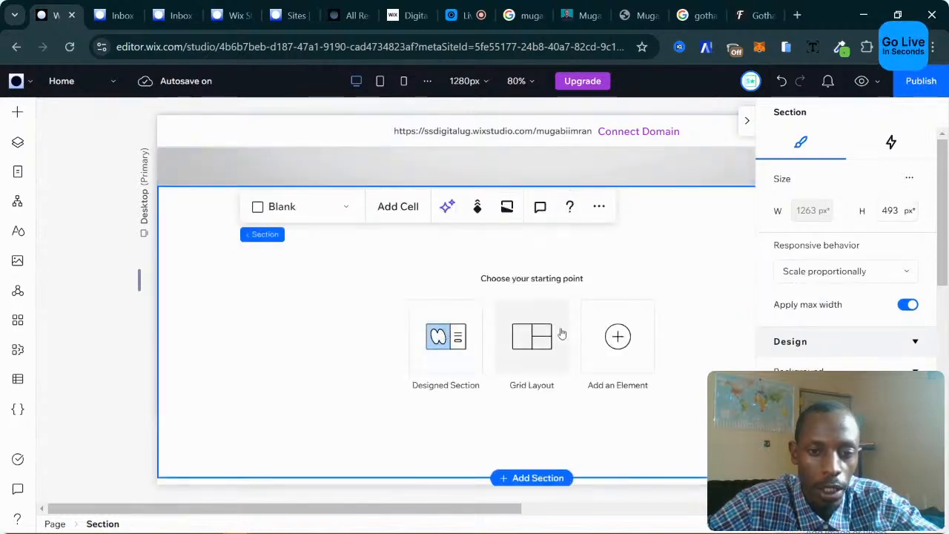
# Fill it with the blue 'Services We Provide' template from Designed Sections > Services.
pyautogui.click(436, 335)
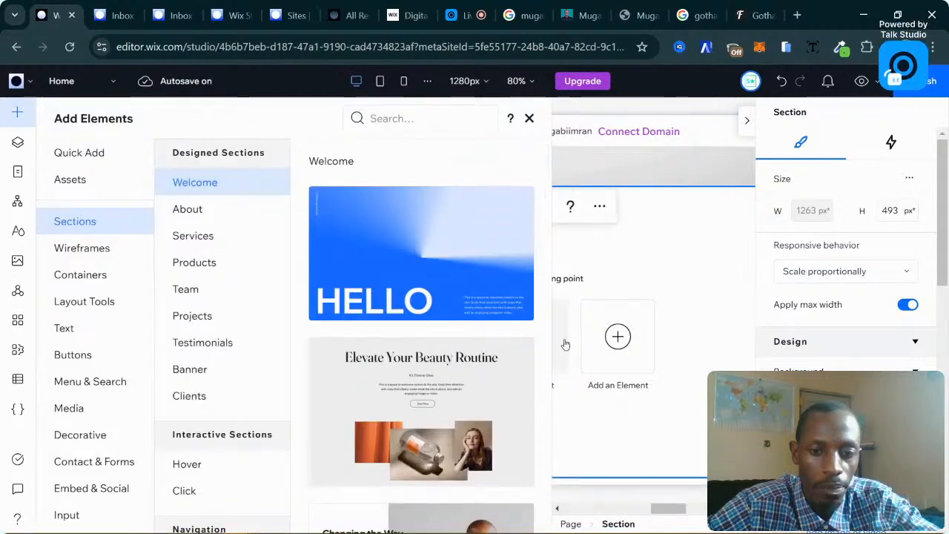
pyautogui.click(244, 240)
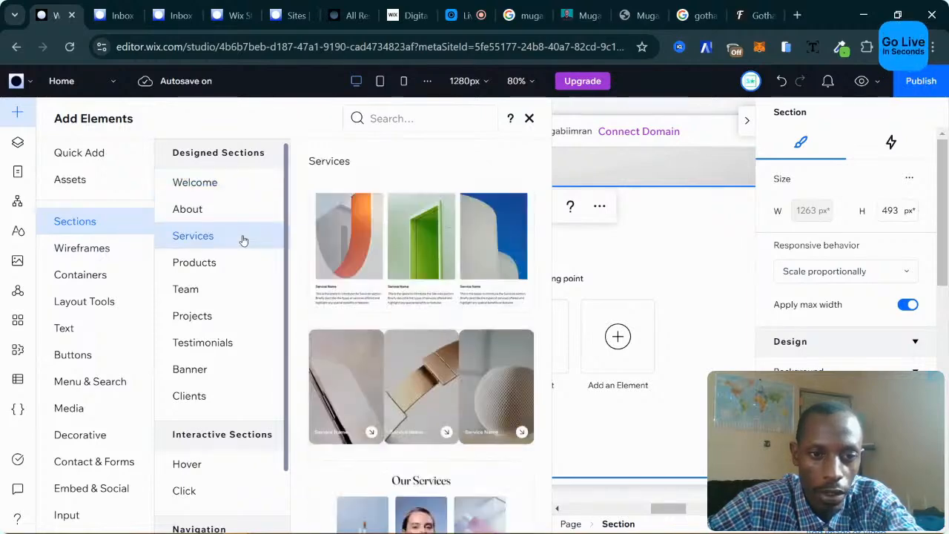
pyautogui.scroll(-5, 442, 265)
pyautogui.scroll(-3, 442, 265)
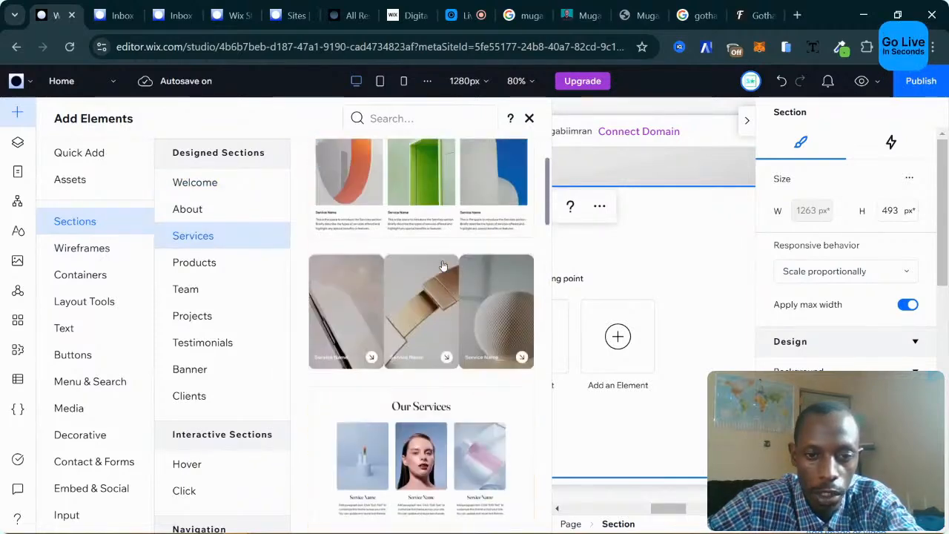
pyautogui.scroll(-4, 443, 265)
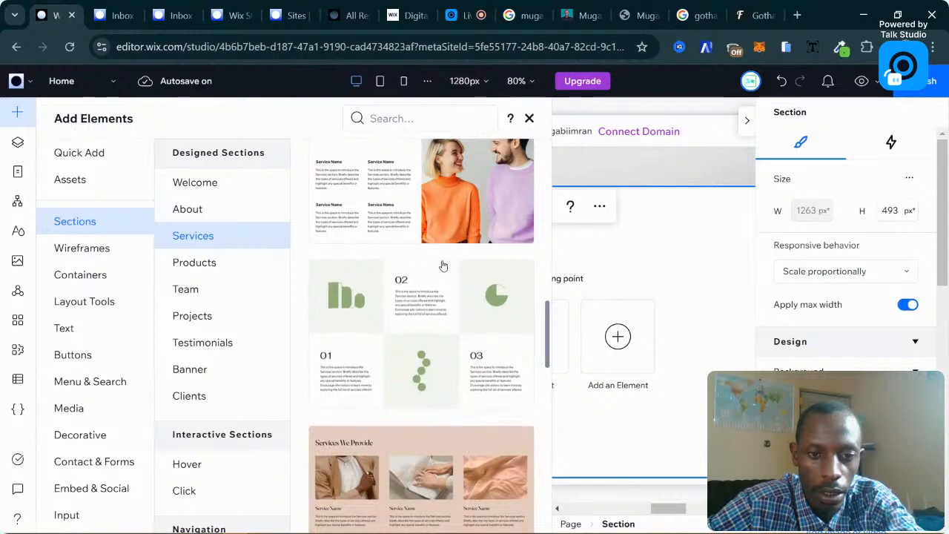
pyautogui.scroll(-5, 452, 348)
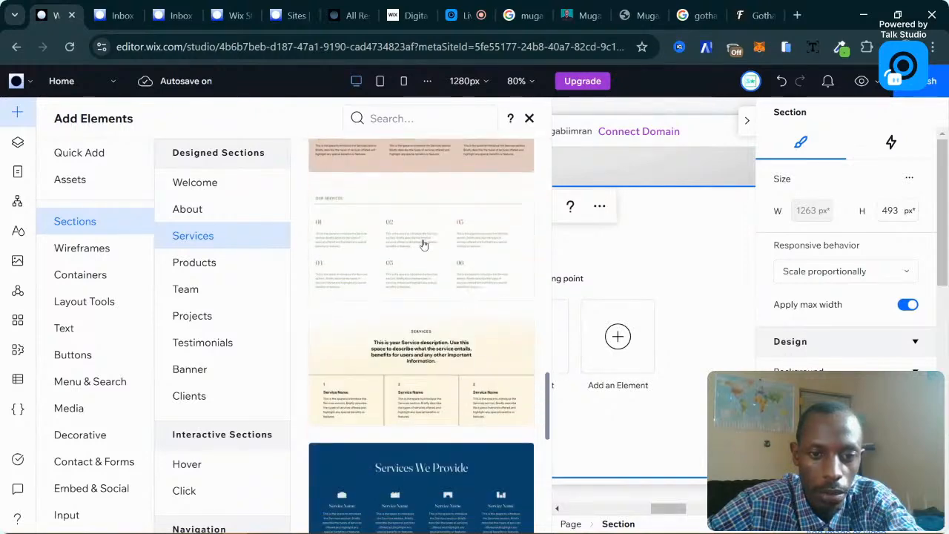
pyautogui.scroll(-4, 404, 253)
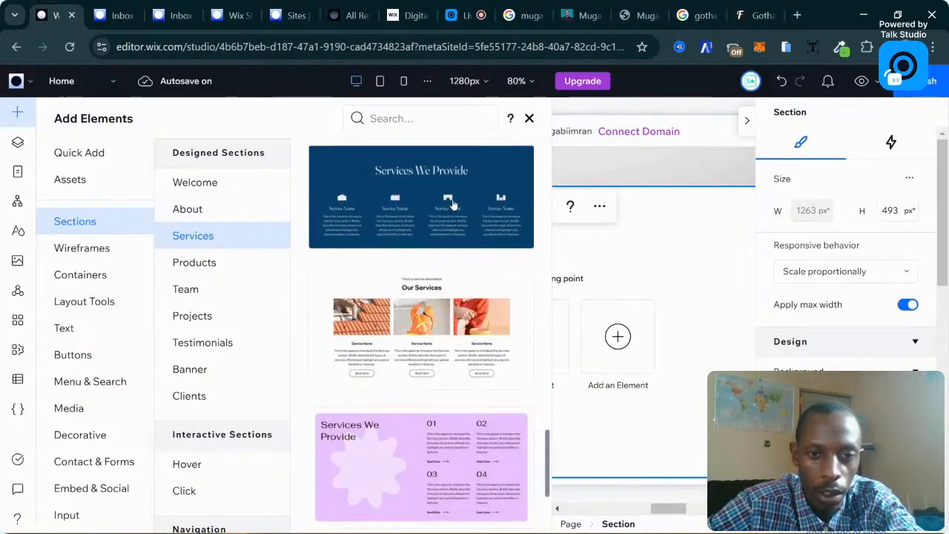
pyautogui.scroll(1, 445, 237)
pyautogui.scroll(-2, 430, 275)
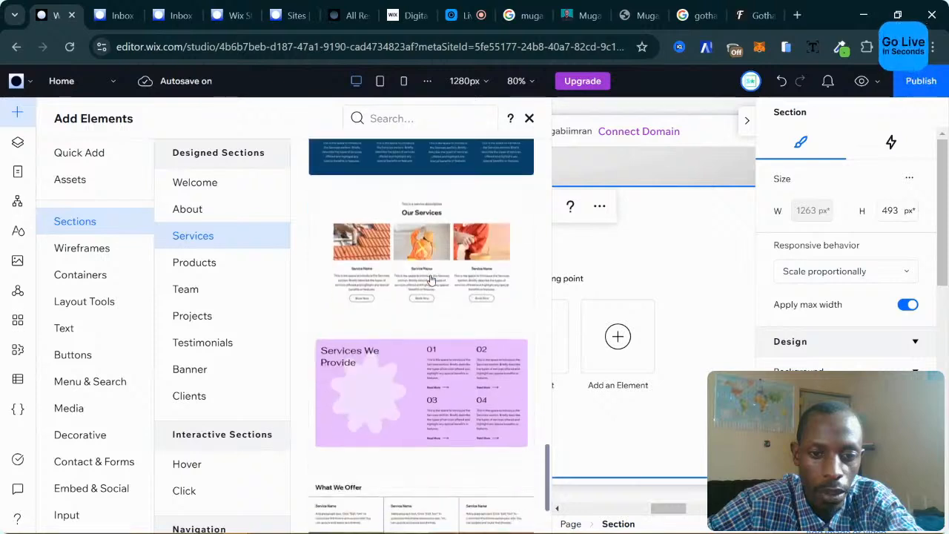
pyautogui.scroll(2, 430, 278)
pyautogui.moveTo(448, 267); pyautogui.dragTo(450, 269)
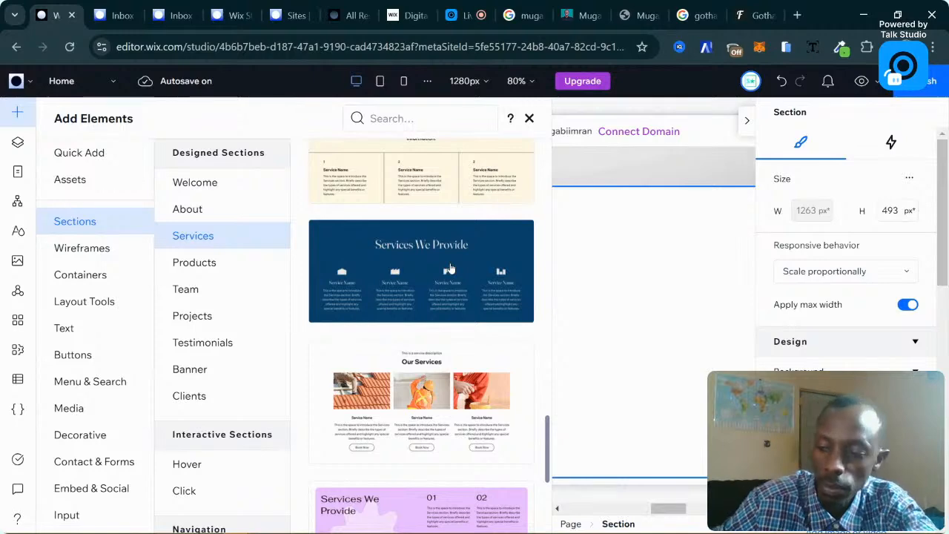
pyautogui.click(449, 268)
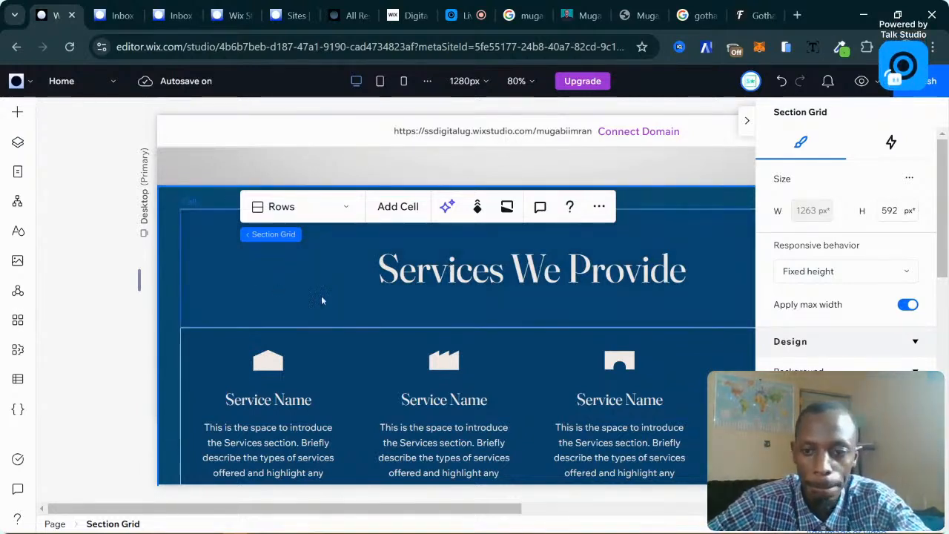
# Apply the Heading 1 text style to the 'Services We Provide' title.
pyautogui.click(747, 121)
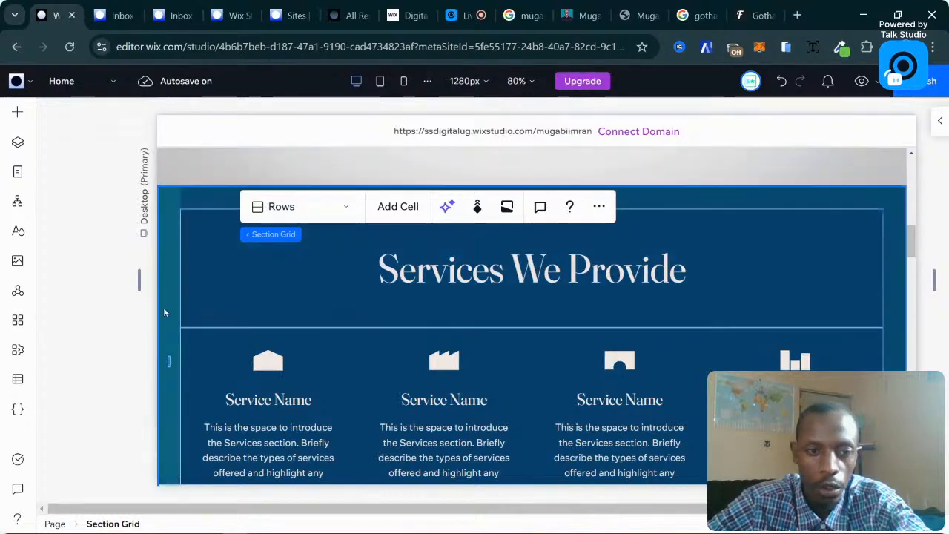
pyautogui.click(603, 273)
pyautogui.click(539, 269)
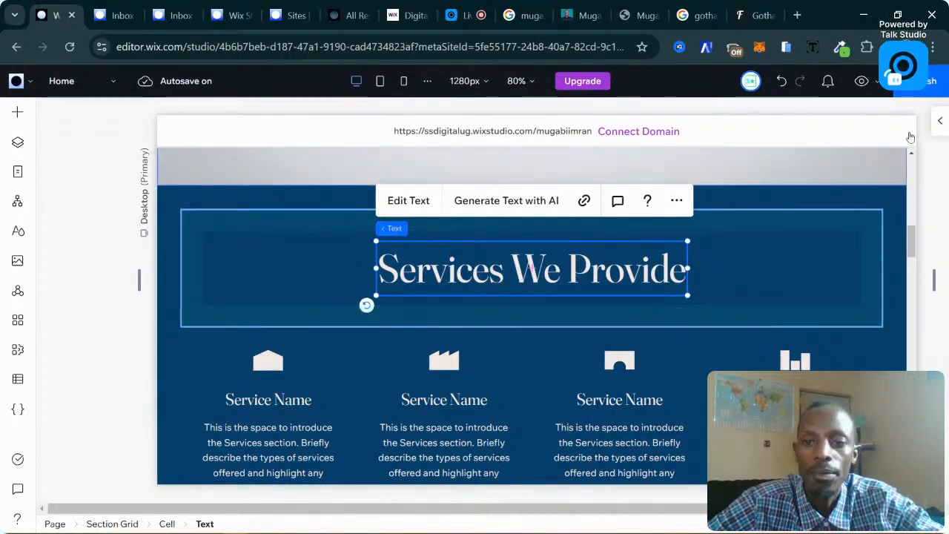
pyautogui.click(940, 116)
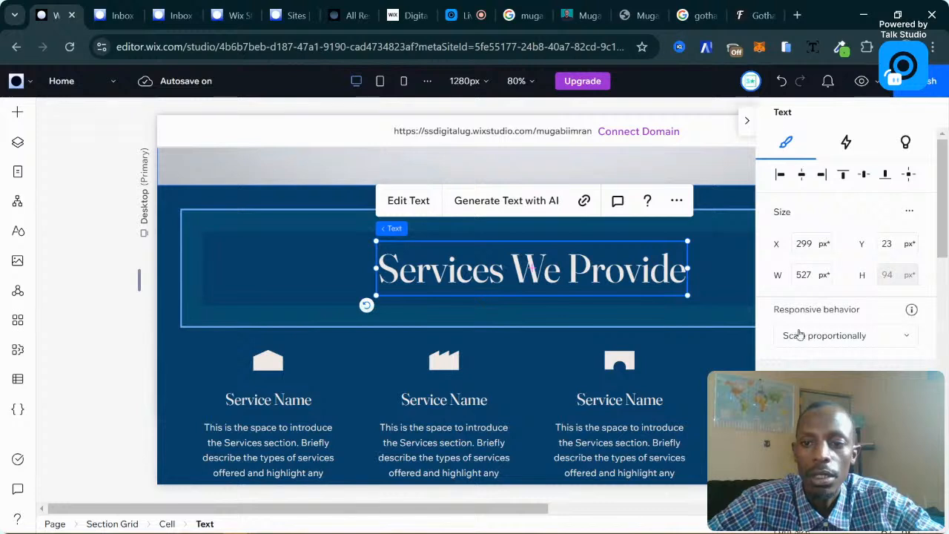
pyautogui.scroll(-3, 805, 312)
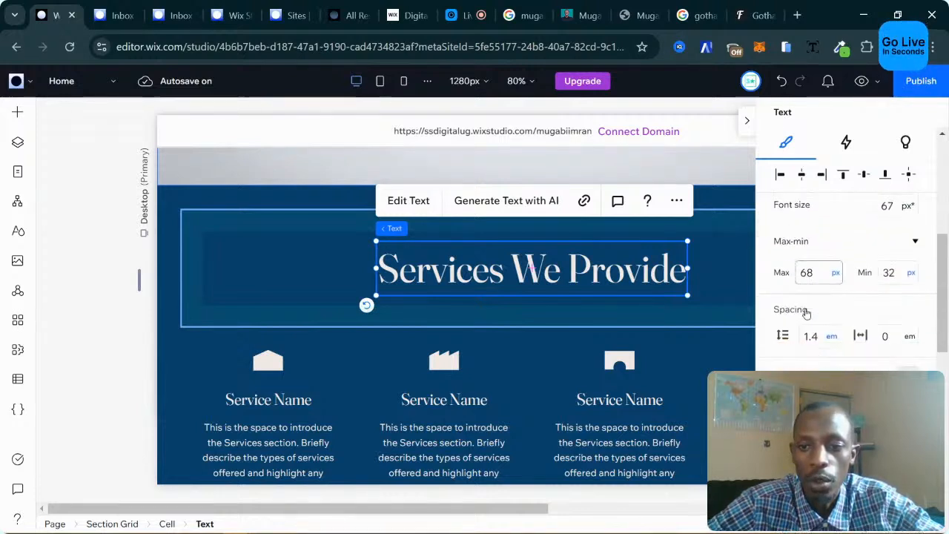
pyautogui.scroll(-1, 806, 313)
pyautogui.scroll(3, 805, 312)
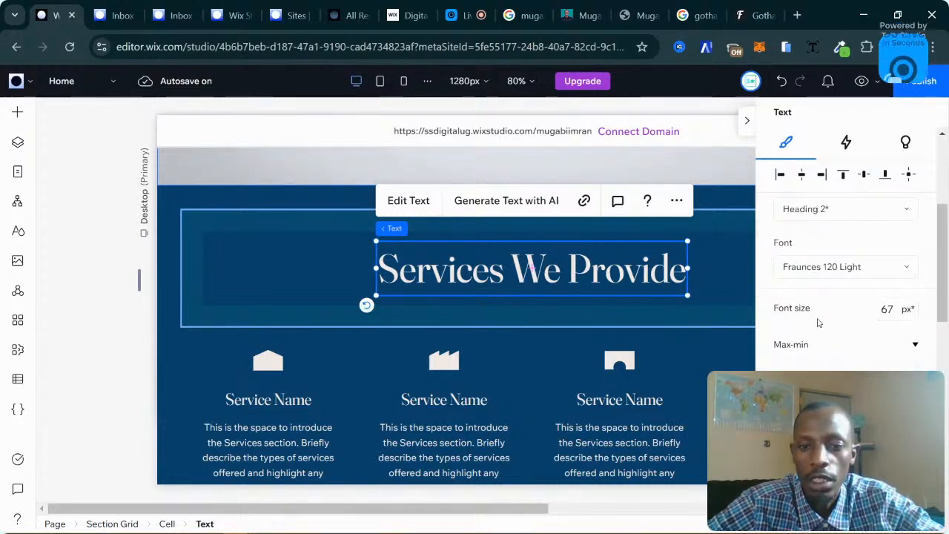
pyautogui.scroll(1, 805, 224)
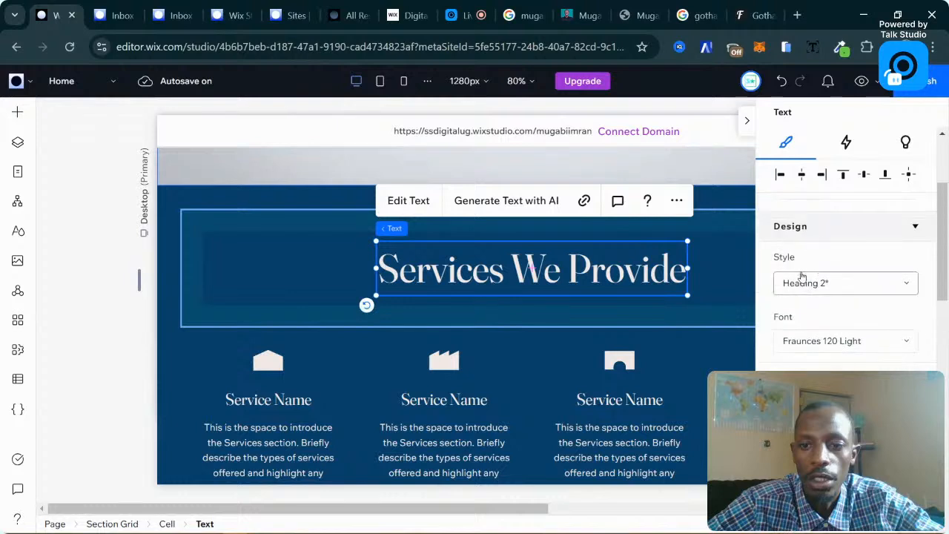
pyautogui.click(830, 284)
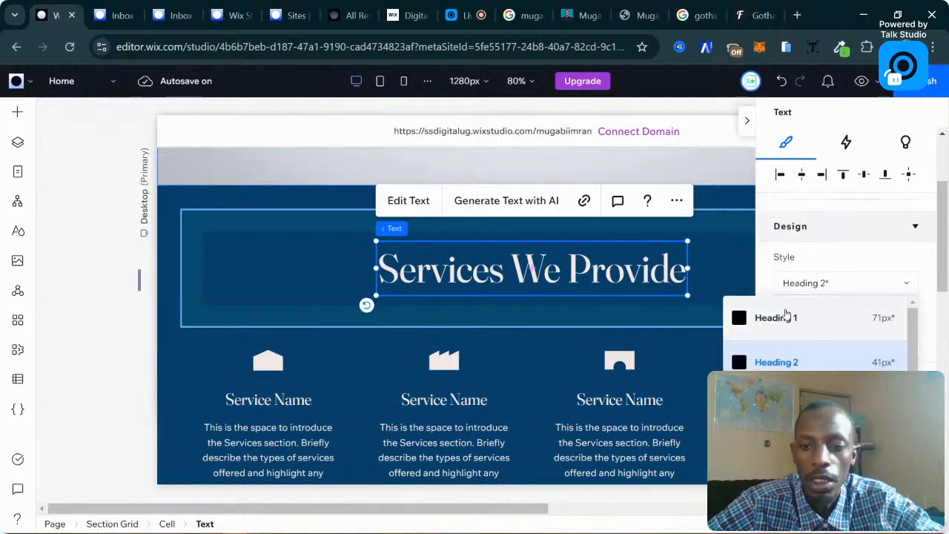
pyautogui.click(849, 313)
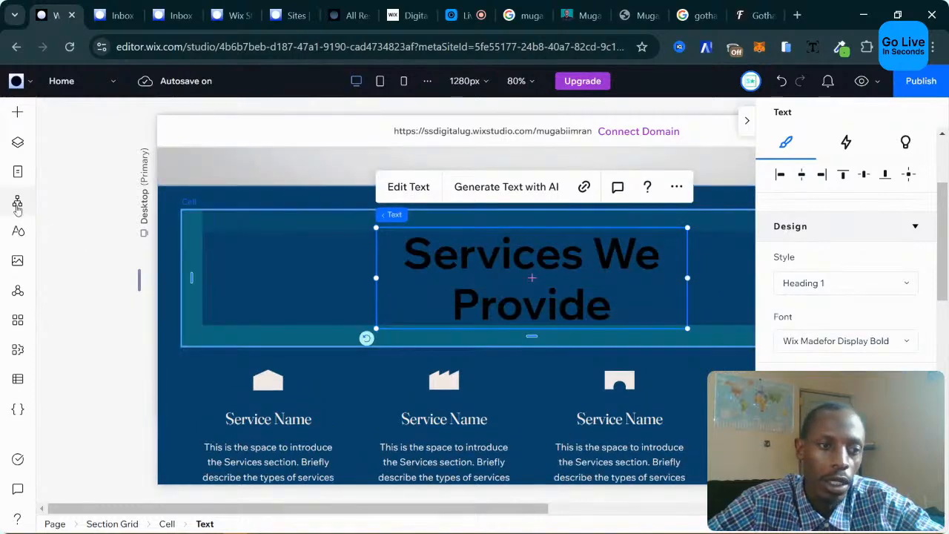
# Check the Heading 1 settings (Wix Madefor Display Bold, 71px) in Site Styles Typography, then close it.
pyautogui.click(18, 231)
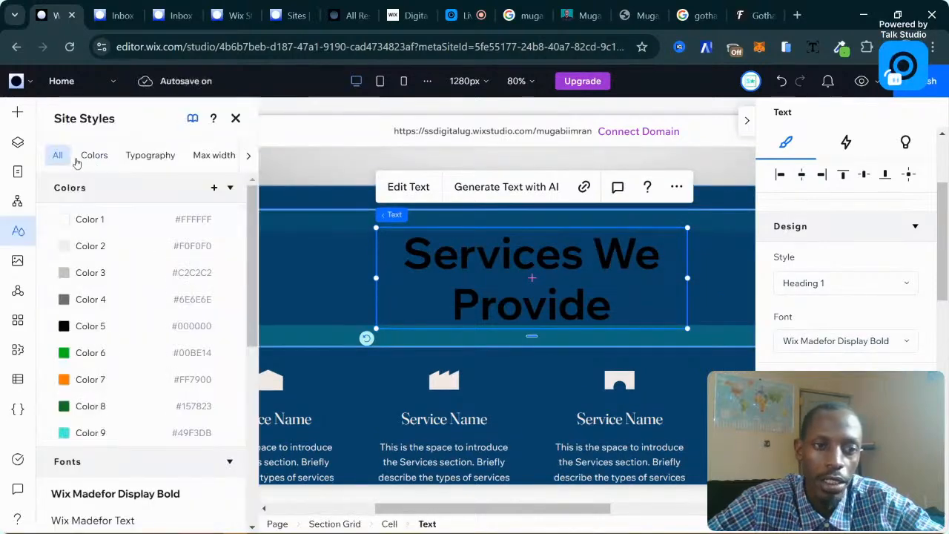
pyautogui.click(151, 155)
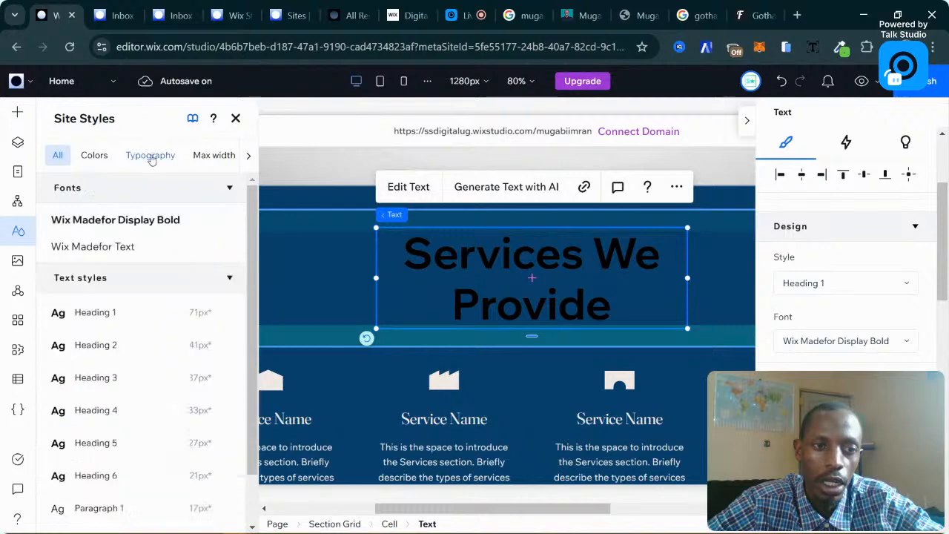
pyautogui.click(224, 314)
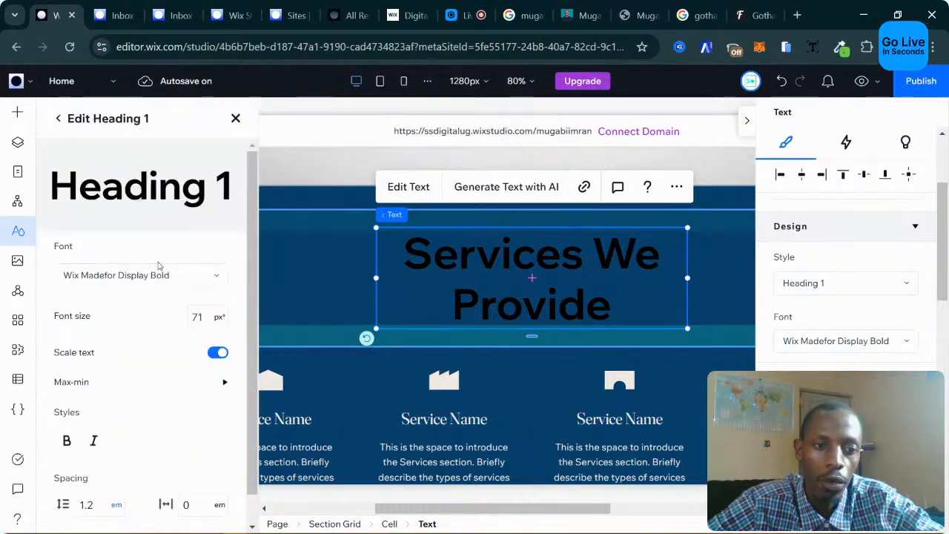
pyautogui.scroll(-1, 152, 312)
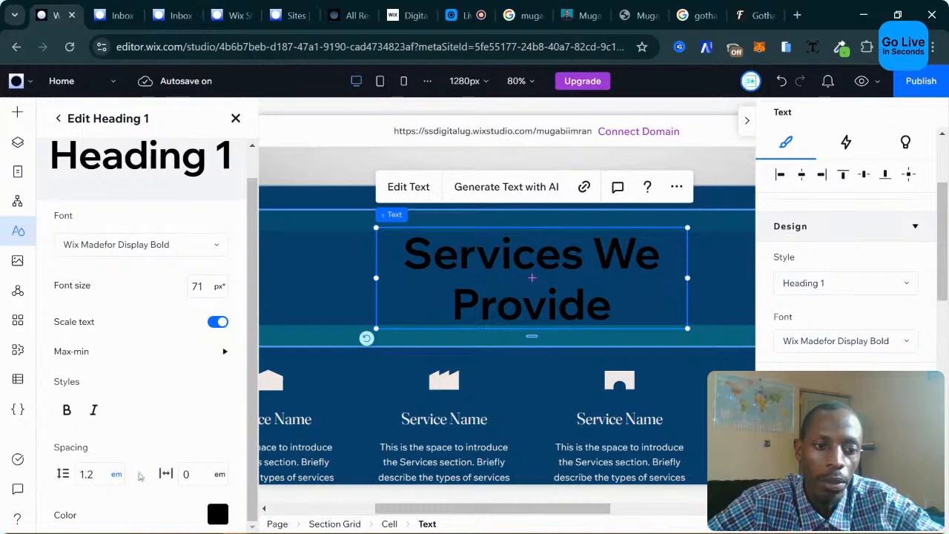
pyautogui.click(60, 120)
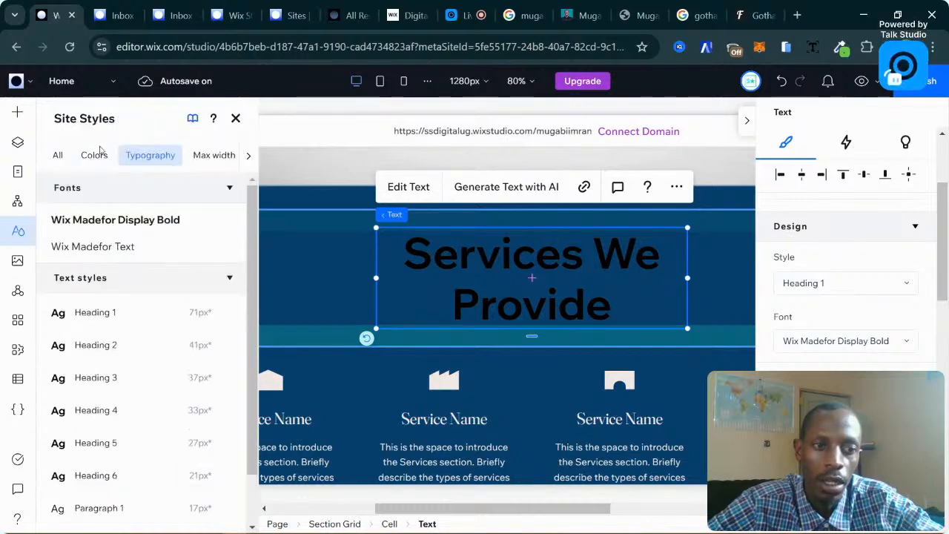
pyautogui.scroll(-2, 126, 393)
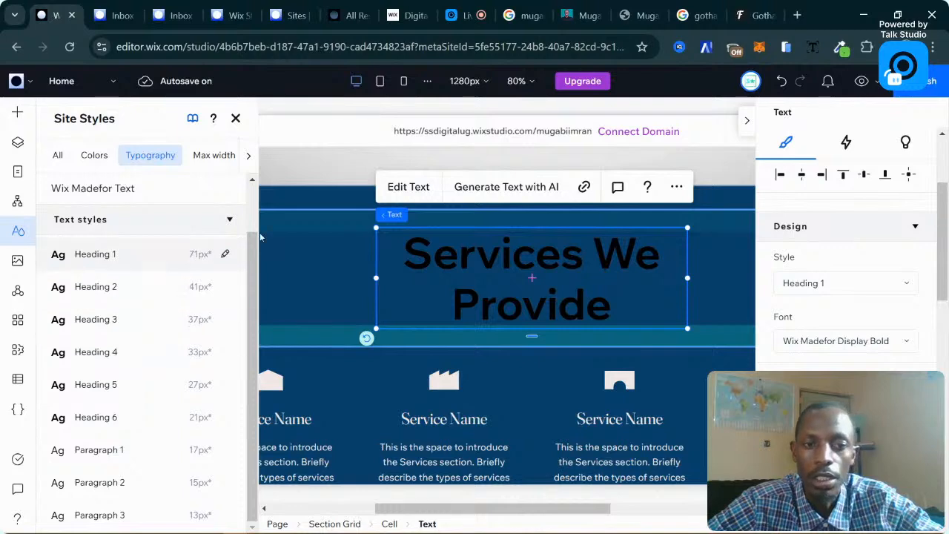
pyautogui.click(236, 118)
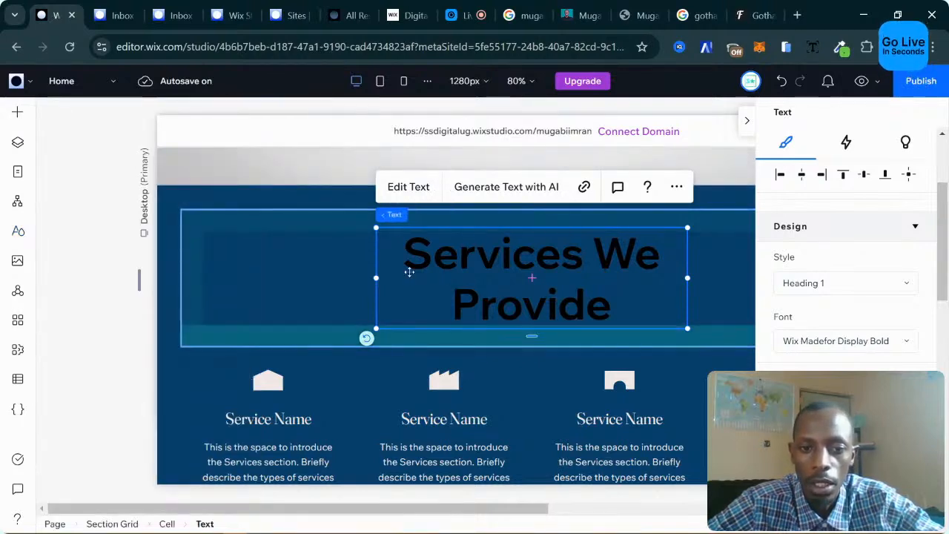
# Set the 'Services We Provide' heading colour to Color 1, white.
pyautogui.scroll(-1, 830, 290)
pyautogui.scroll(-2, 830, 291)
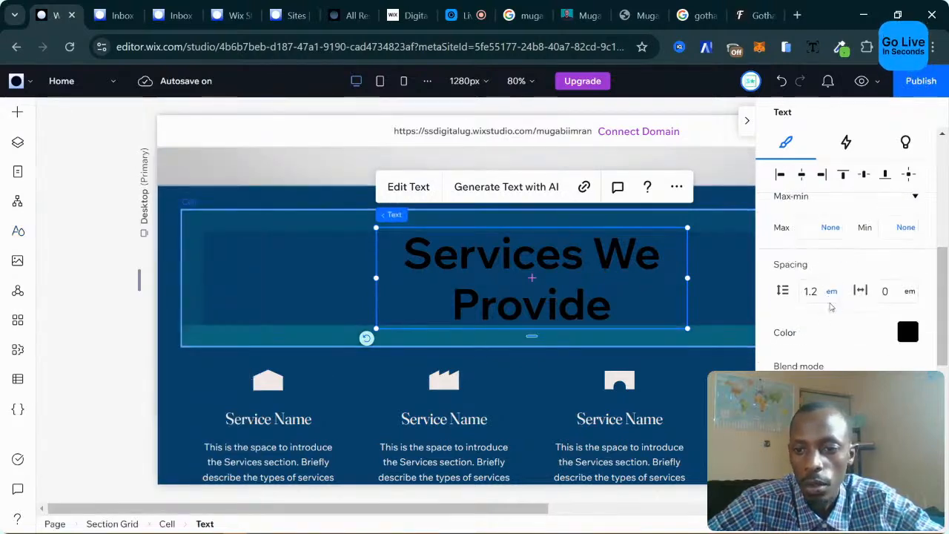
pyautogui.click(908, 332)
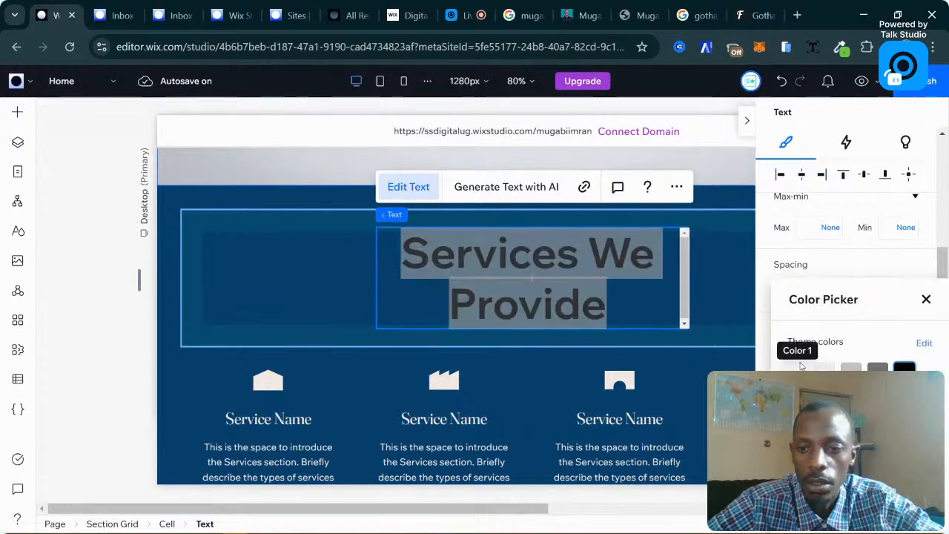
pyautogui.click(798, 369)
pyautogui.click(294, 269)
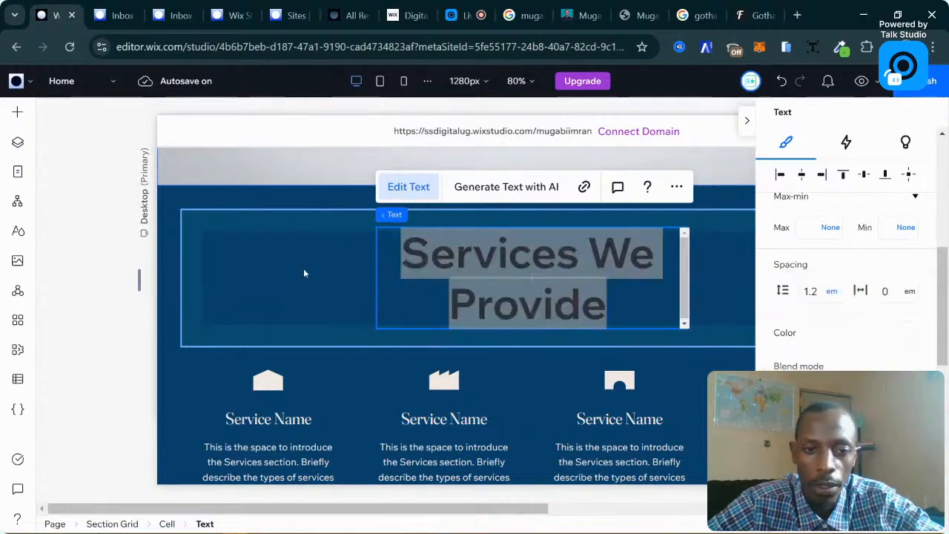
pyautogui.click(321, 280)
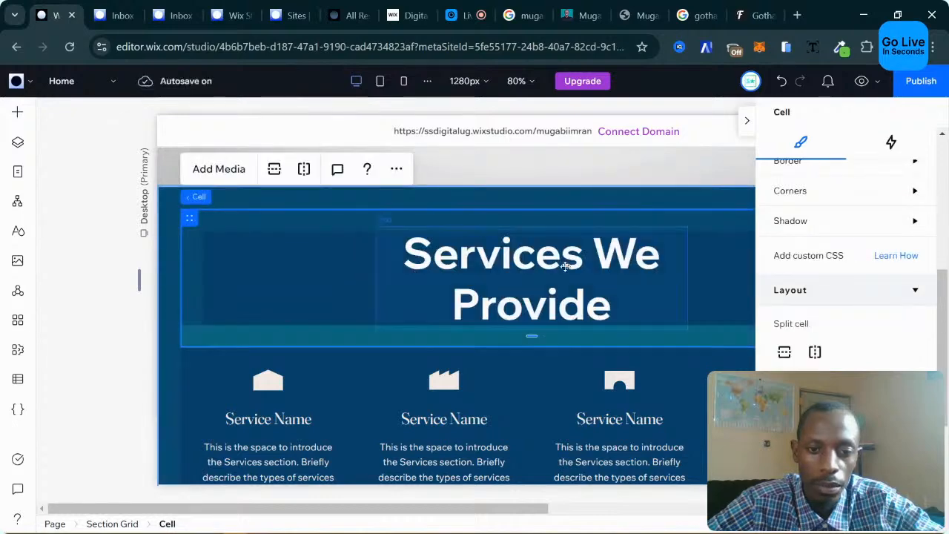
pyautogui.click(381, 267)
pyautogui.scroll(-1, 338, 269)
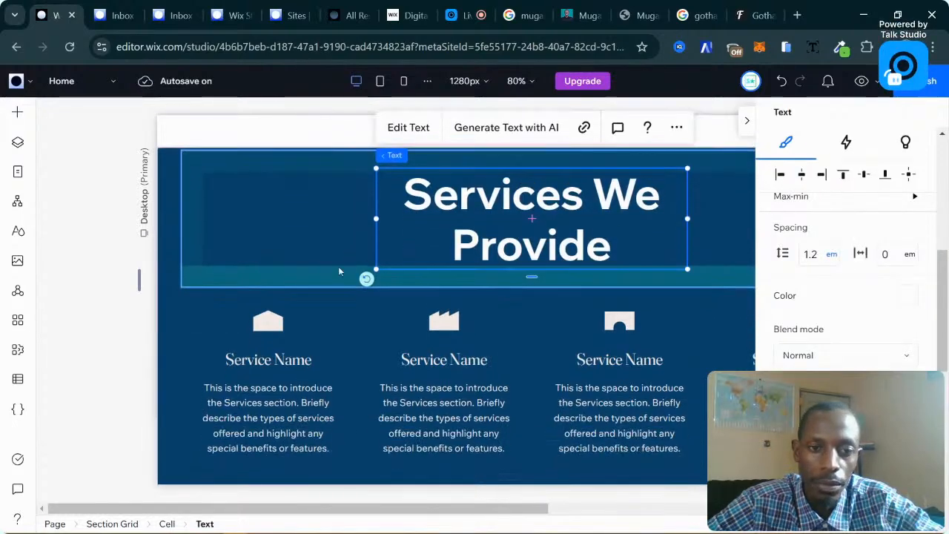
pyautogui.click(119, 297)
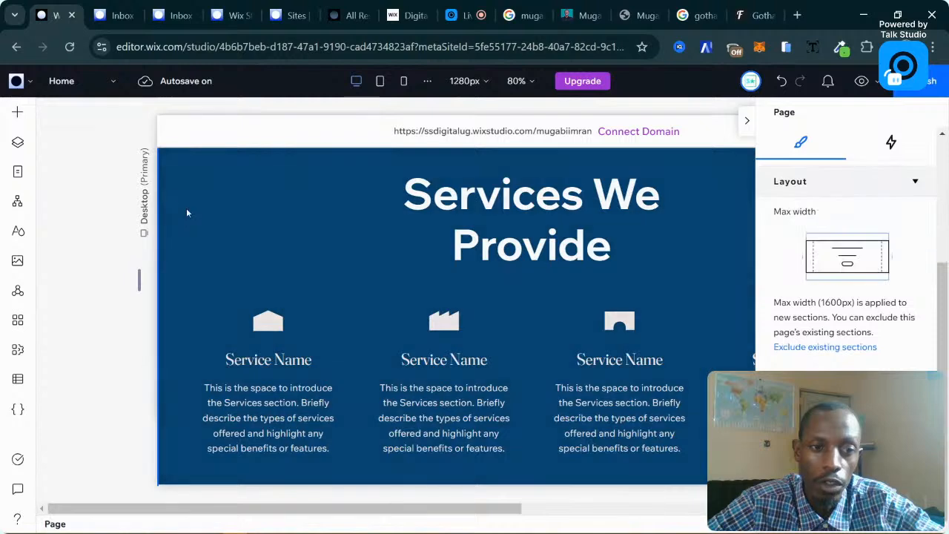
# Change the services Section Grid background from dark blue to turquoise.
pyautogui.click(170, 175)
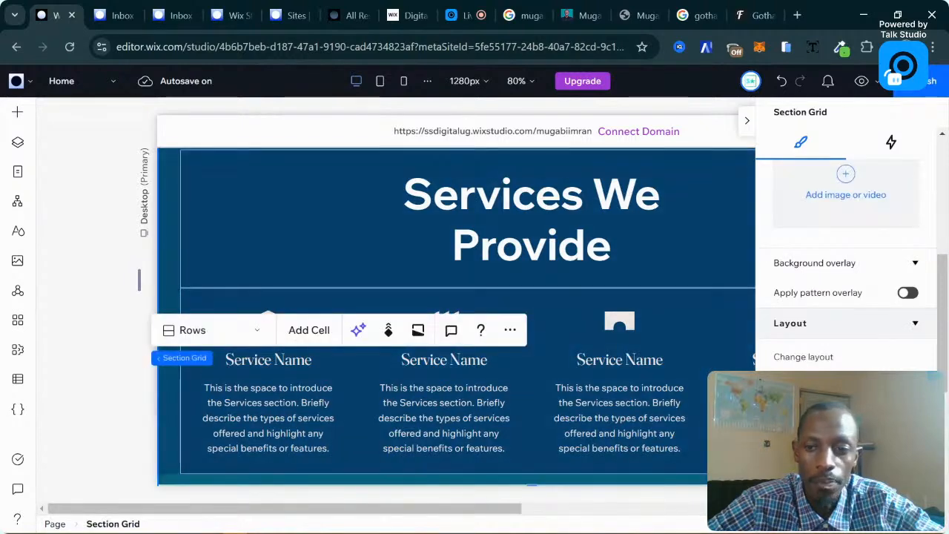
pyautogui.scroll(-4, 765, 349)
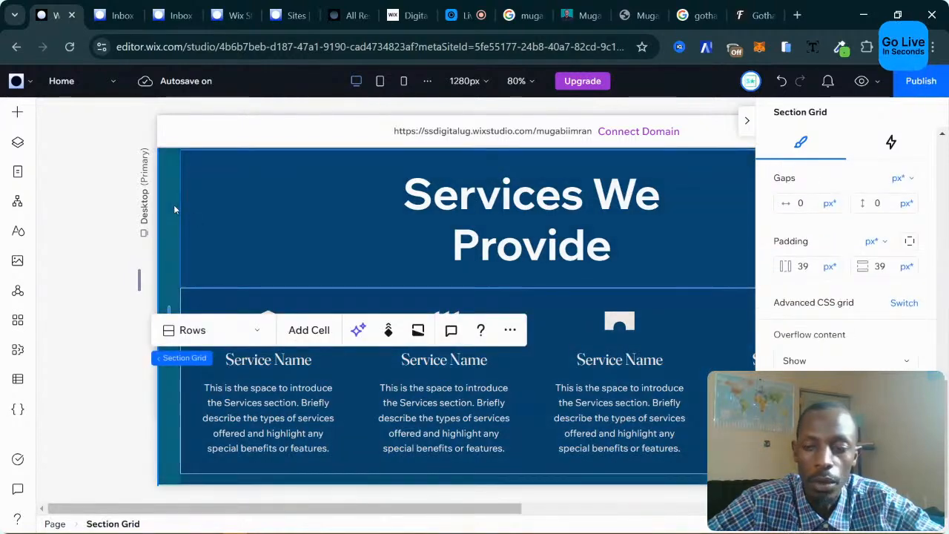
pyautogui.scroll(4, 899, 275)
pyautogui.scroll(5, 899, 275)
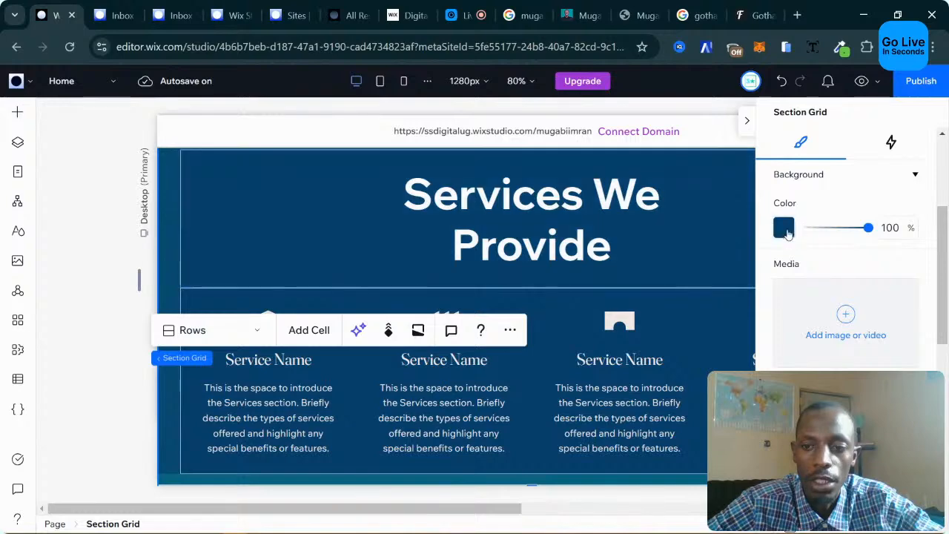
pyautogui.click(812, 427)
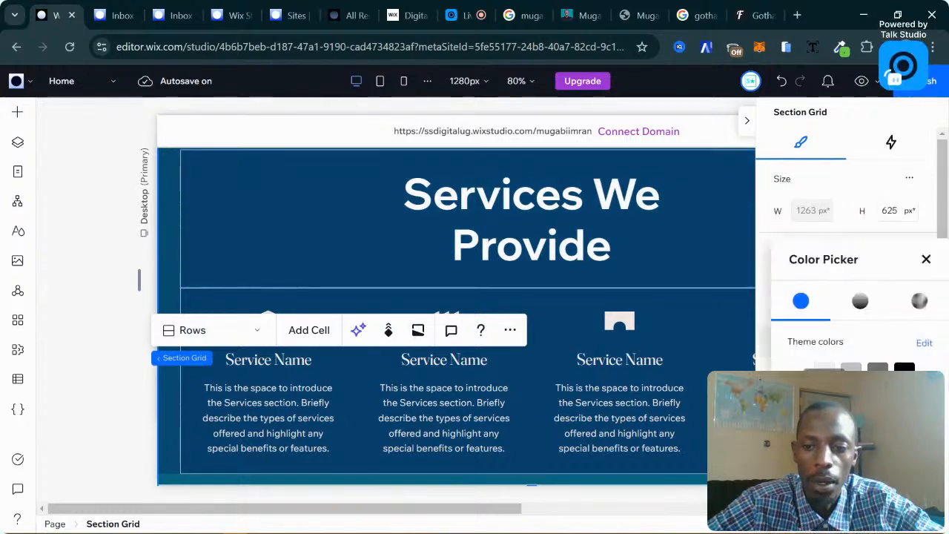
pyautogui.click(852, 398)
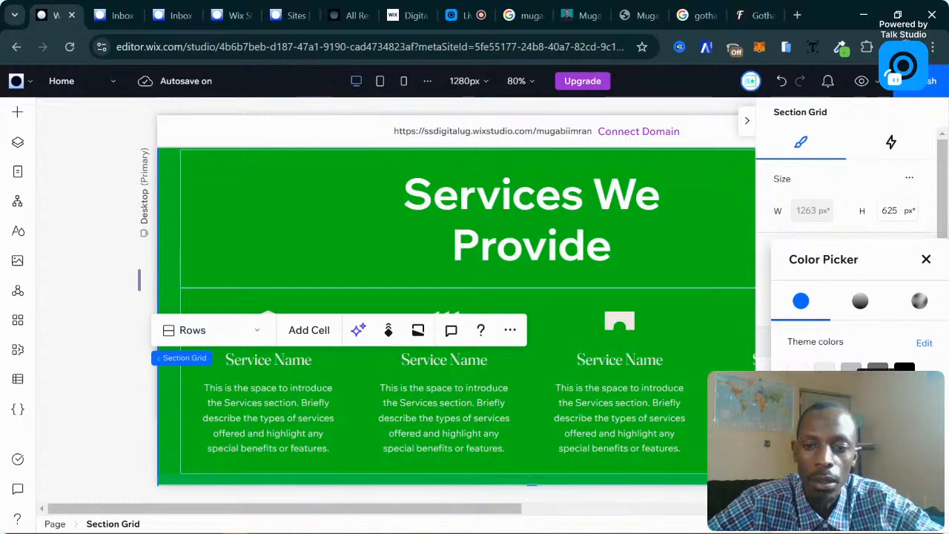
pyautogui.click(877, 399)
pyautogui.click(123, 383)
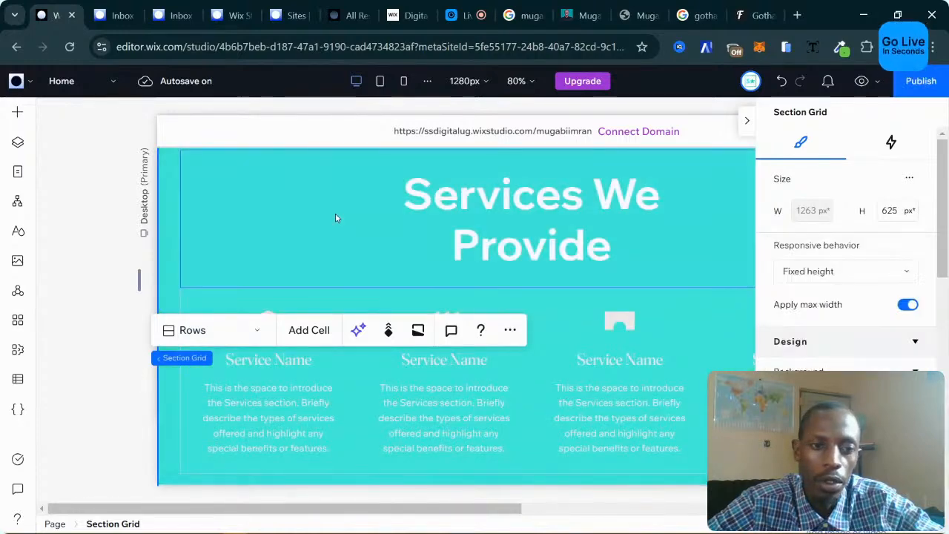
pyautogui.click(335, 215)
pyautogui.click(135, 369)
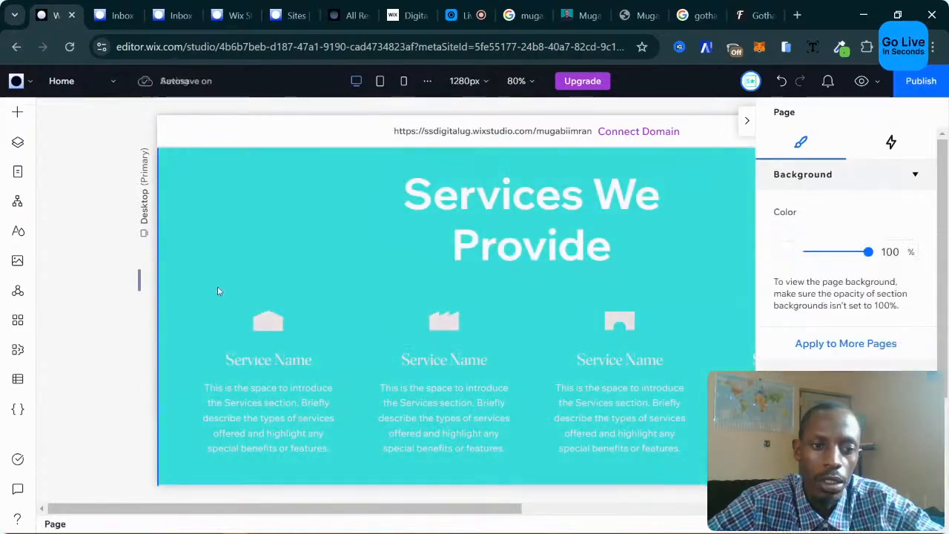
pyautogui.click(333, 262)
pyautogui.scroll(-2, 333, 262)
pyautogui.click(559, 379)
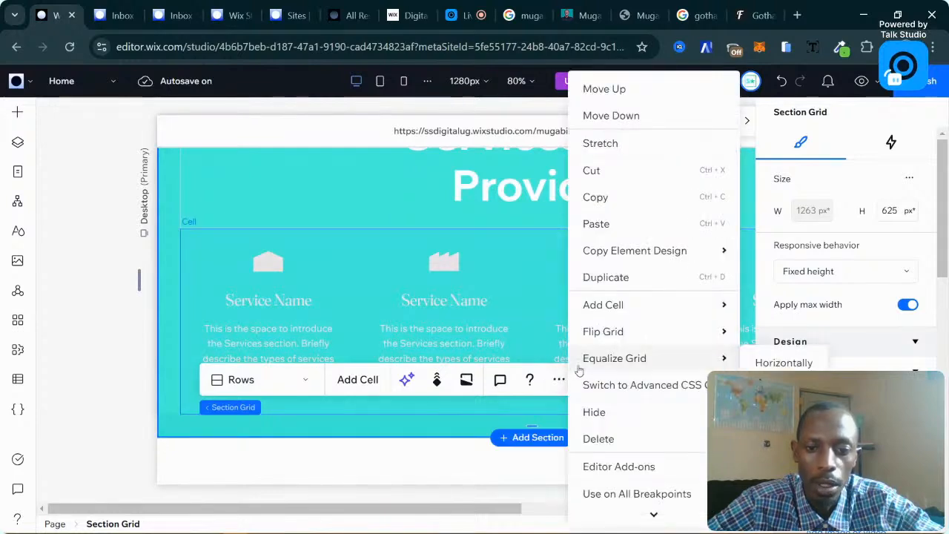
# Delete the turquoise Services section and add a blank section between Show Reel 2021 and Trending Articles.
pyautogui.click(598, 439)
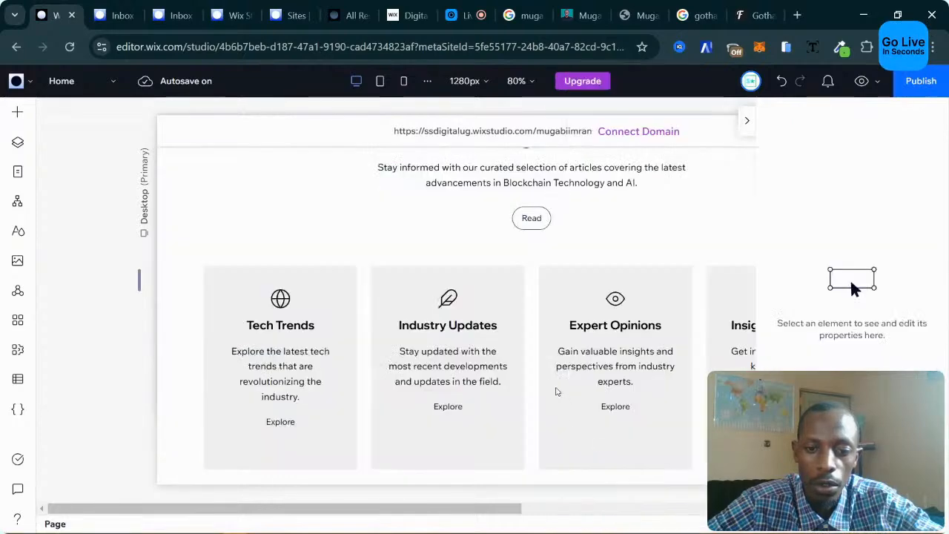
pyautogui.scroll(3, 569, 345)
pyautogui.scroll(2, 568, 345)
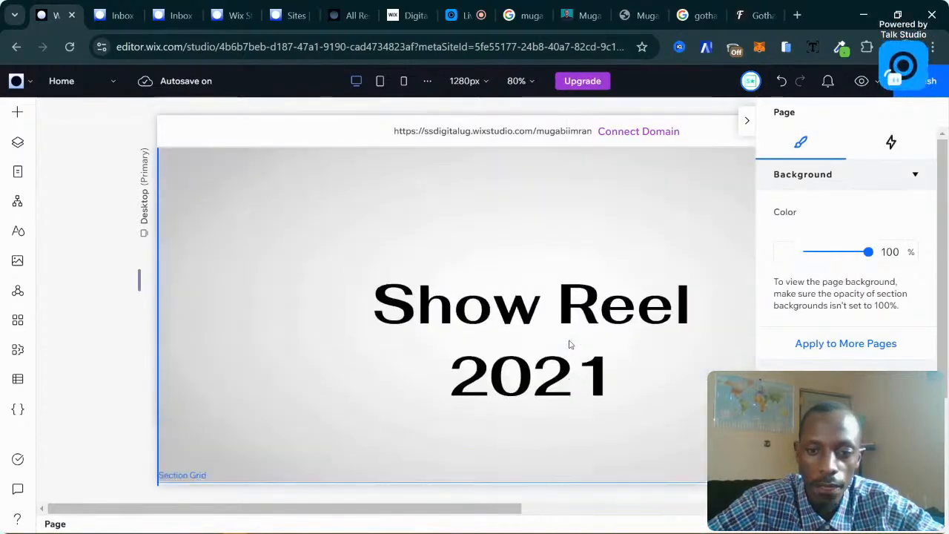
pyautogui.scroll(-3, 568, 345)
pyautogui.moveTo(506, 246)
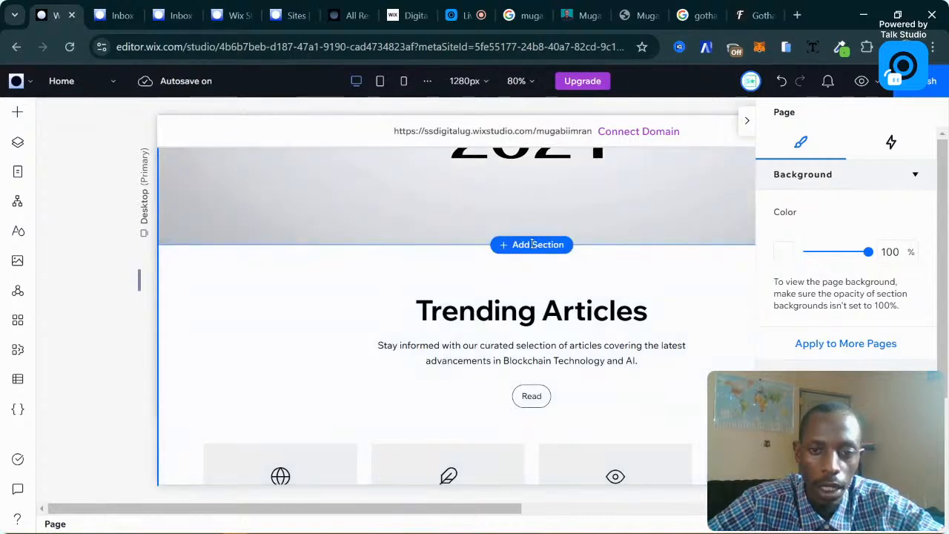
pyautogui.click(533, 244)
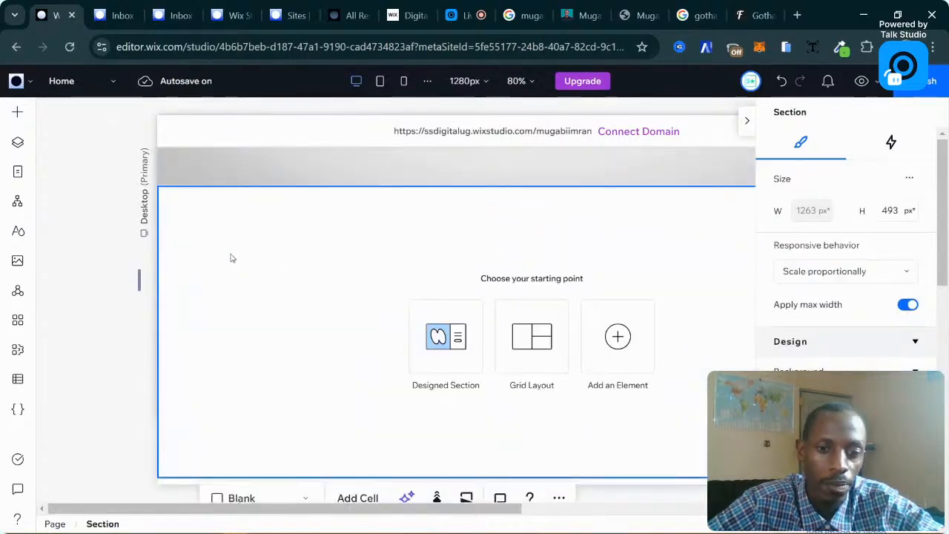
# Browse the Services, Products and Team designed-section templates for the new section.
pyautogui.click(436, 336)
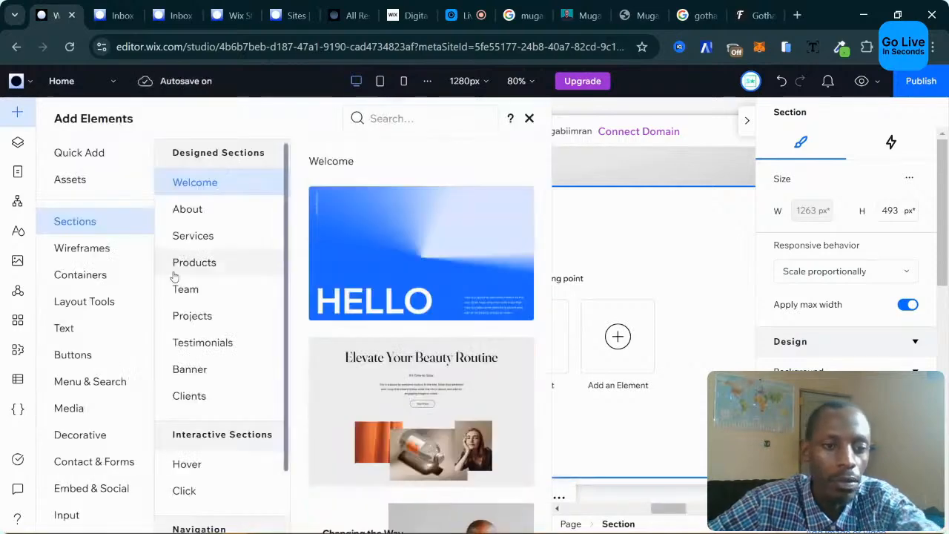
pyautogui.click(193, 236)
pyautogui.scroll(-5, 419, 294)
pyautogui.scroll(-10, 419, 294)
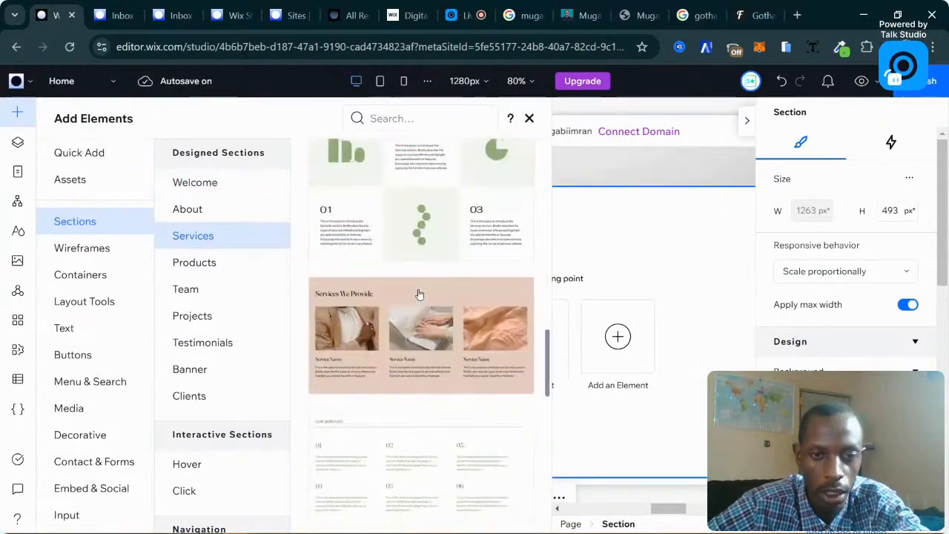
pyautogui.click(186, 262)
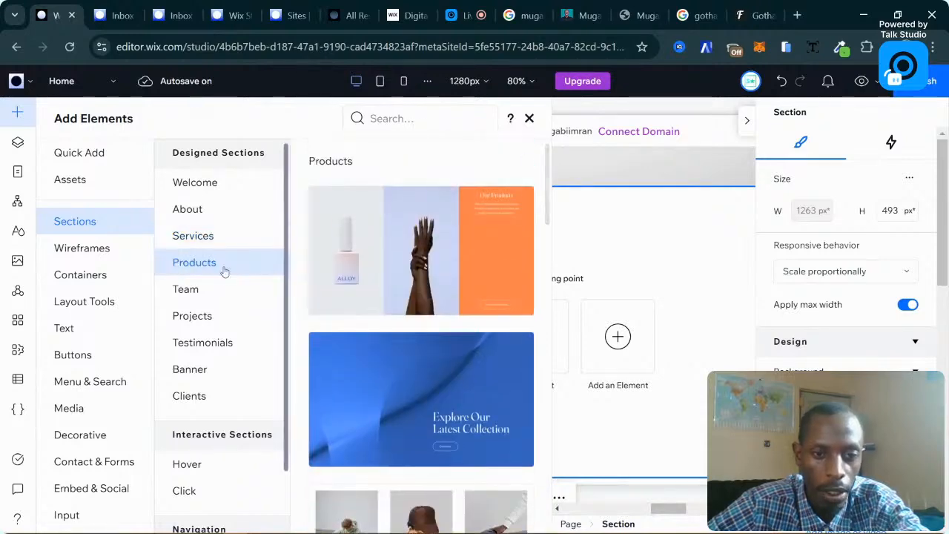
pyautogui.scroll(-15, 328, 276)
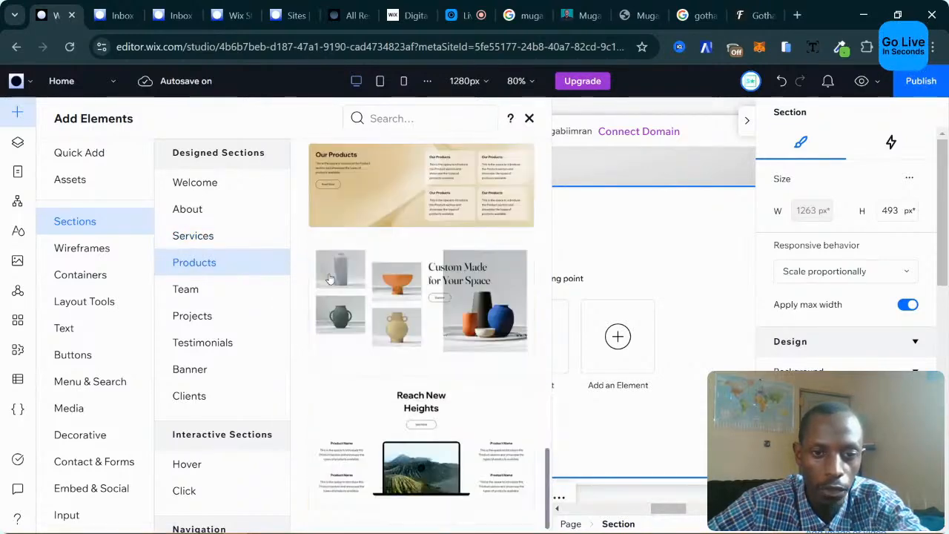
pyautogui.scroll(5, 330, 278)
pyautogui.scroll(-2, 330, 279)
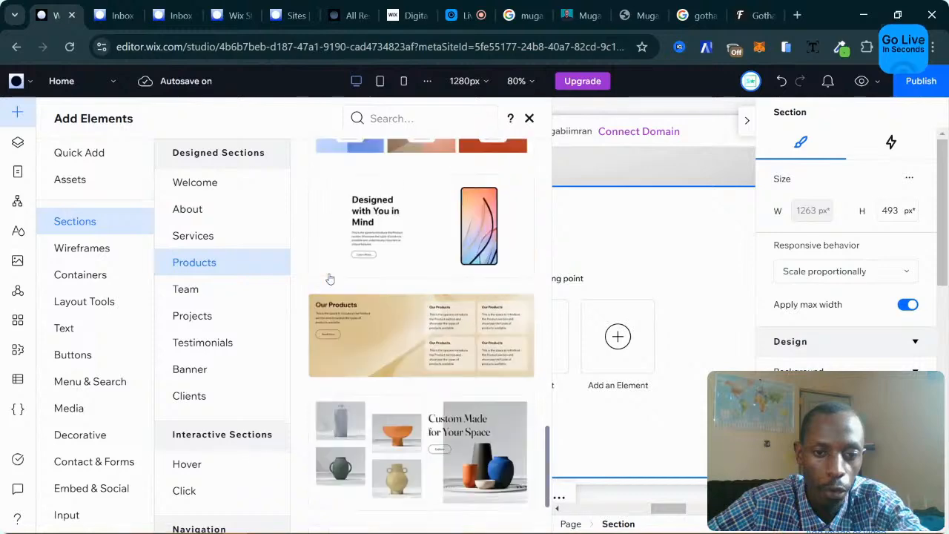
pyautogui.scroll(6, 330, 278)
pyautogui.click(187, 292)
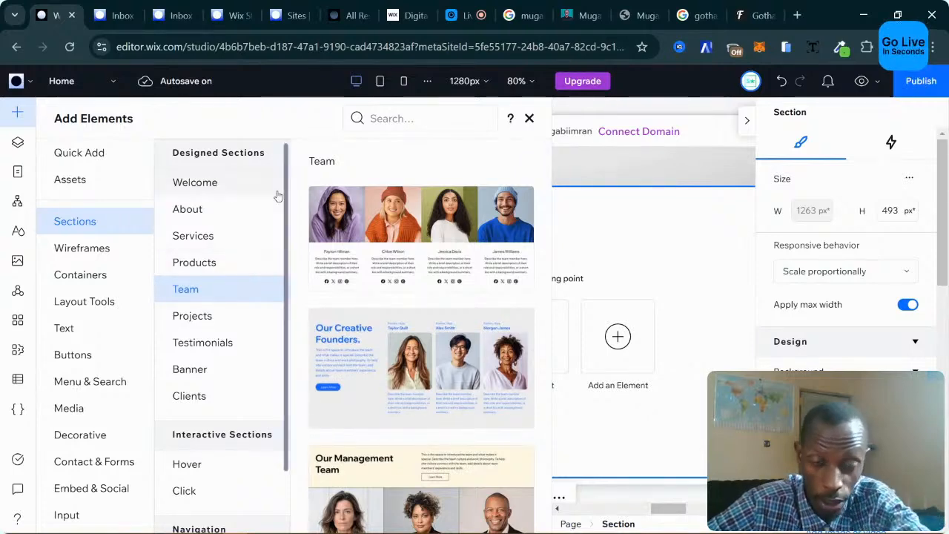
pyautogui.scroll(-10, 419, 319)
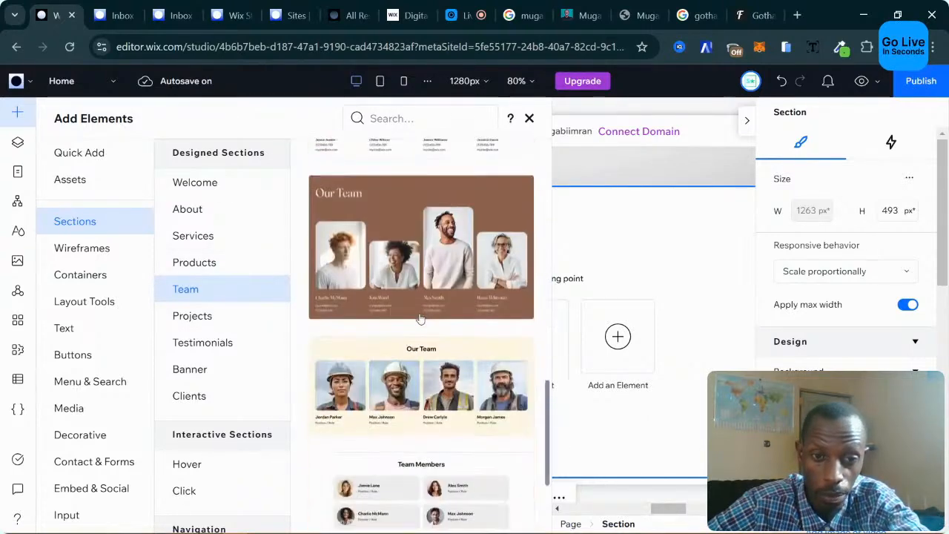
pyautogui.scroll(5, 420, 319)
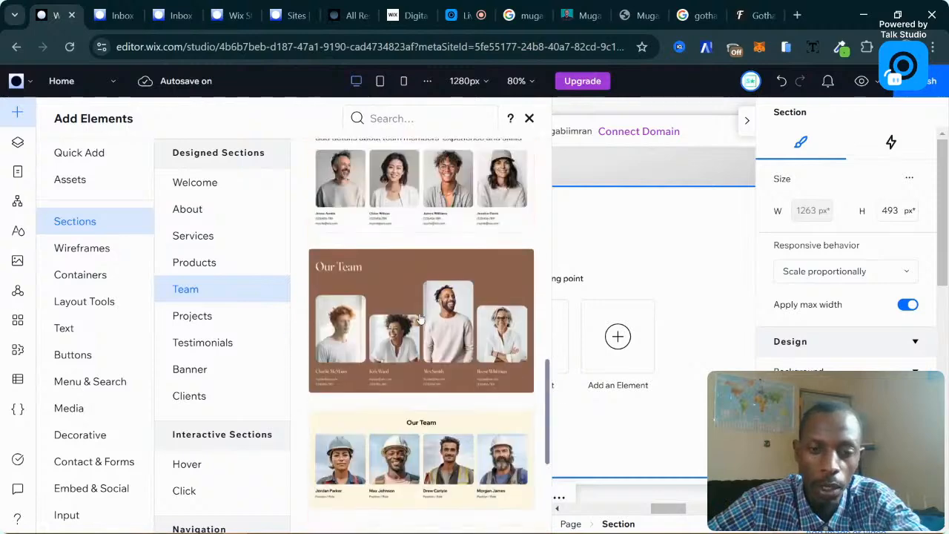
pyautogui.scroll(5, 420, 318)
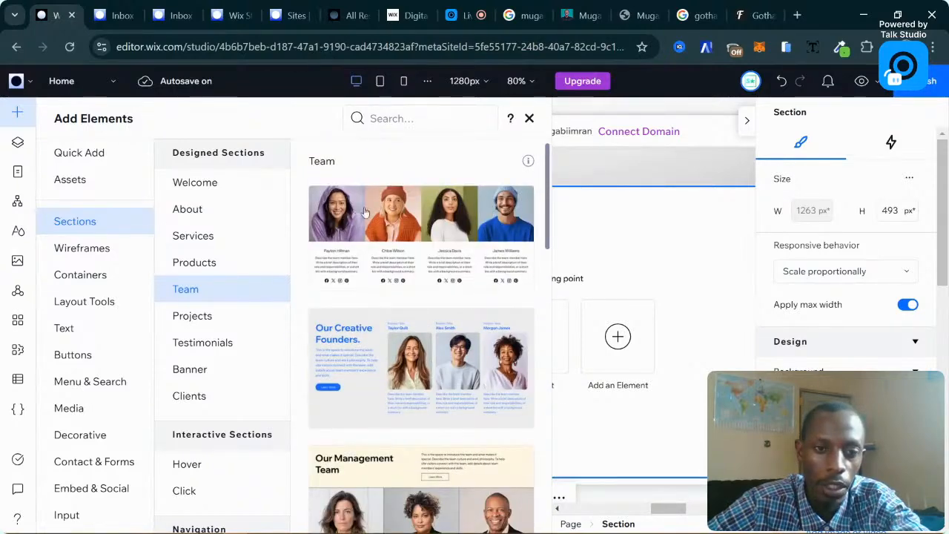
# Compare Projects and Testimonials designs, then place the yellow testimonial quote template.
pyautogui.click(210, 317)
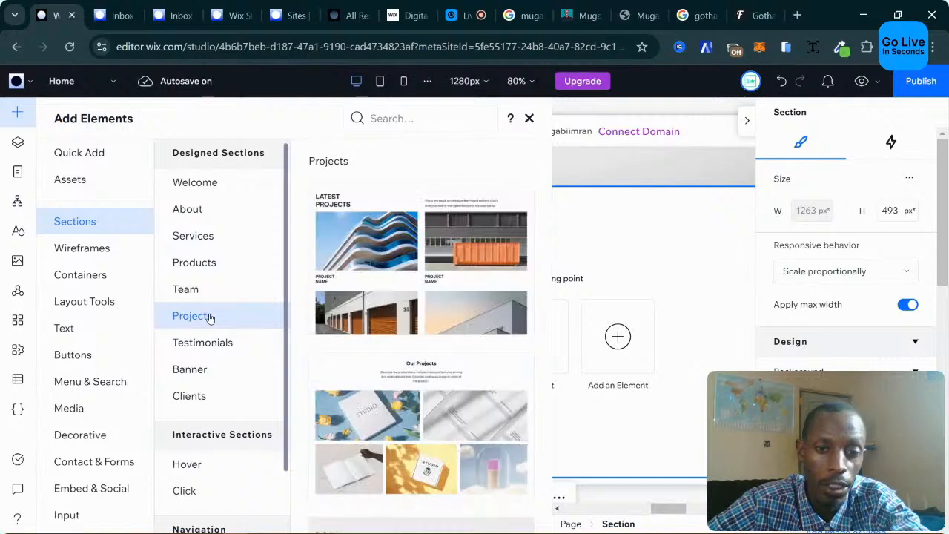
pyautogui.click(239, 343)
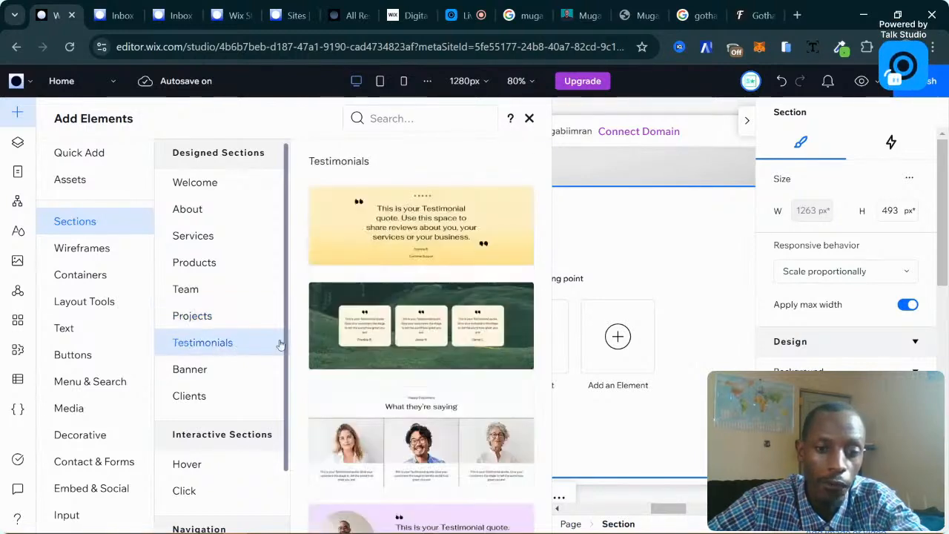
pyautogui.click(233, 319)
pyautogui.scroll(-5, 394, 325)
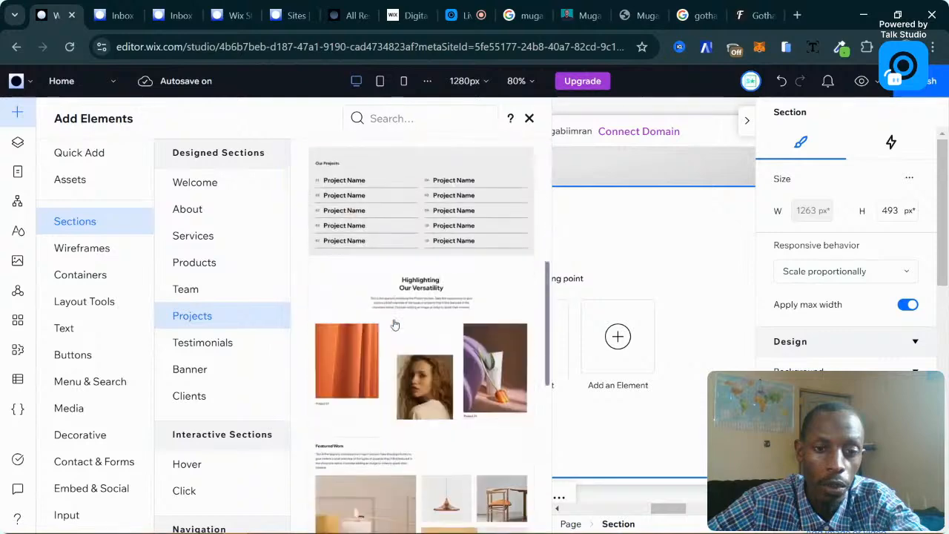
pyautogui.scroll(5, 429, 323)
pyautogui.scroll(-10, 447, 266)
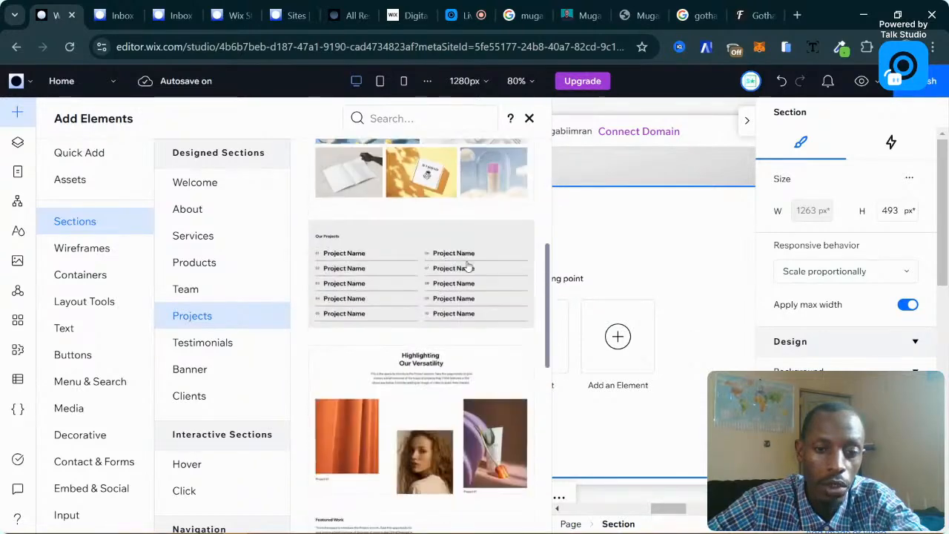
pyautogui.scroll(10, 488, 265)
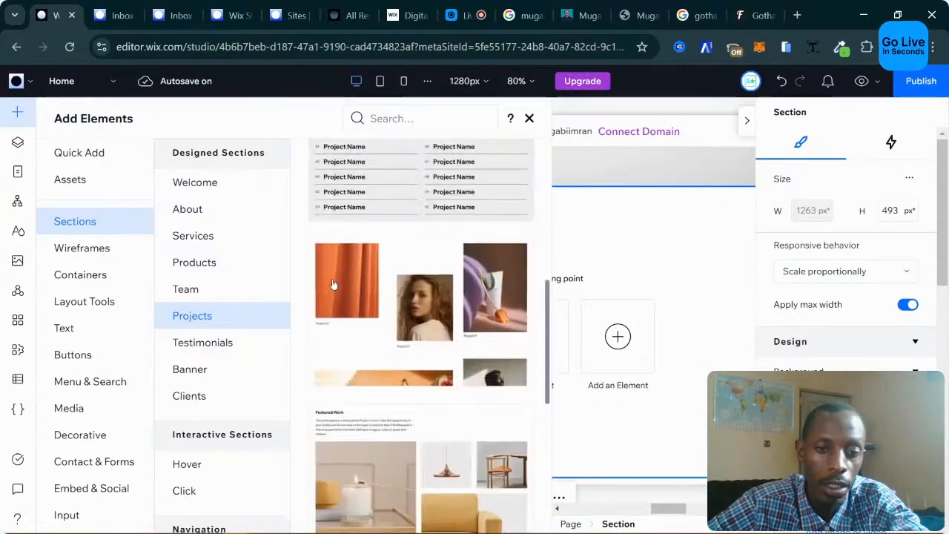
pyautogui.click(222, 344)
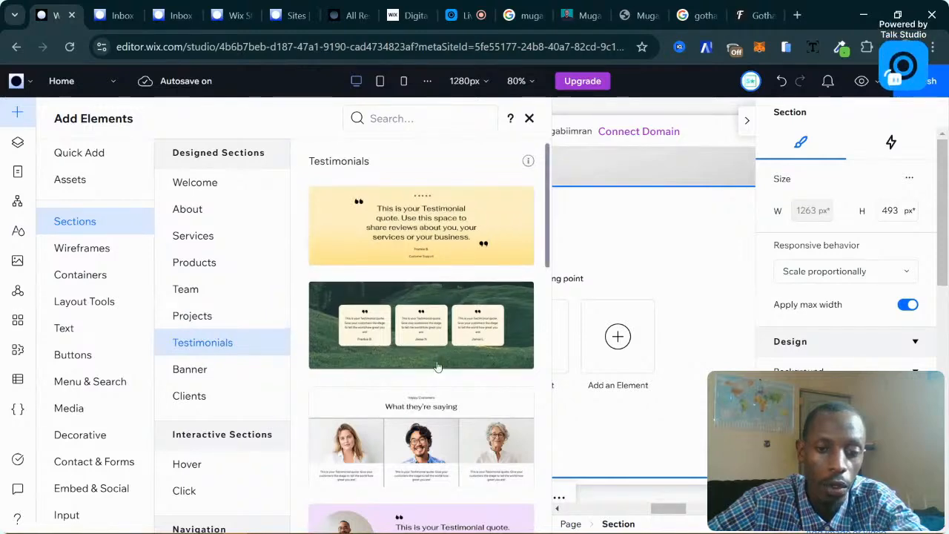
pyautogui.scroll(-10, 441, 367)
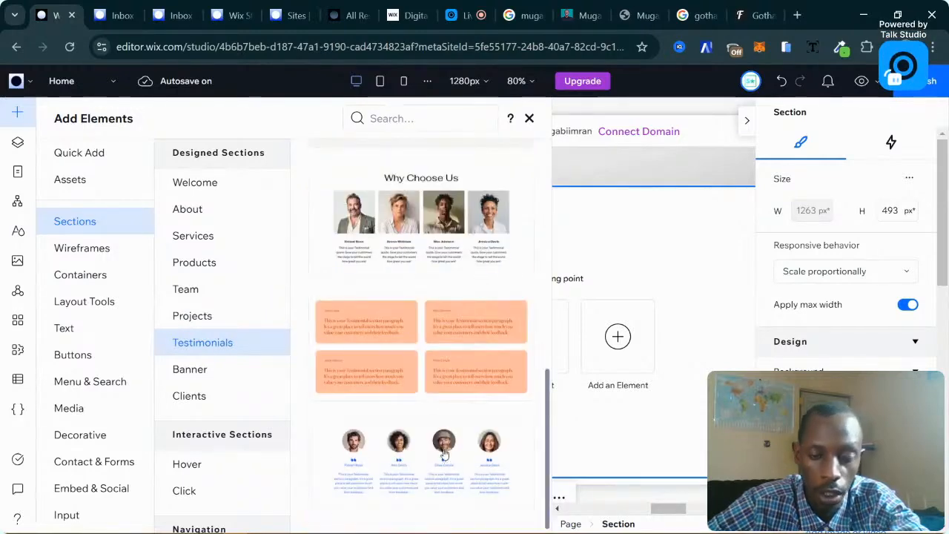
pyautogui.scroll(3, 449, 437)
pyautogui.scroll(-3, 441, 415)
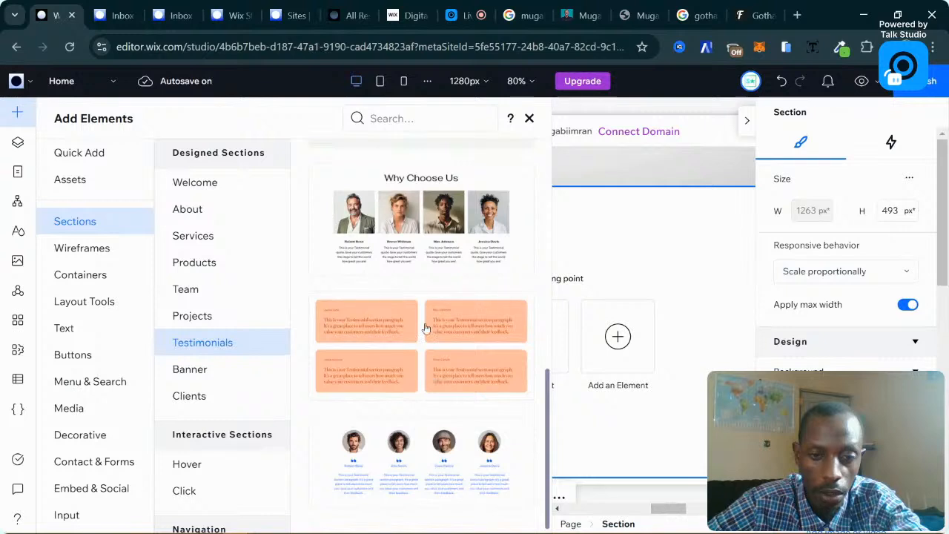
pyautogui.scroll(6, 437, 371)
pyautogui.scroll(2, 454, 347)
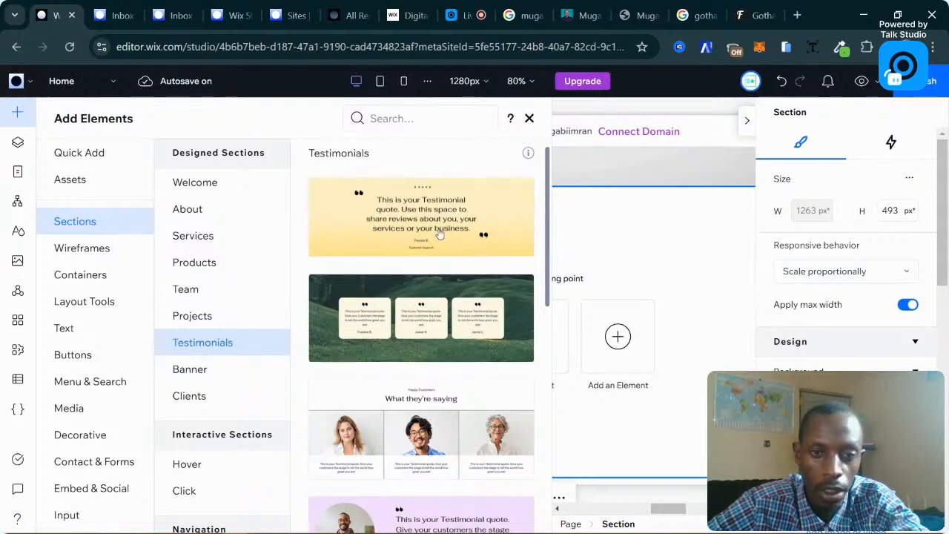
pyautogui.moveTo(439, 234); pyautogui.dragTo(440, 234)
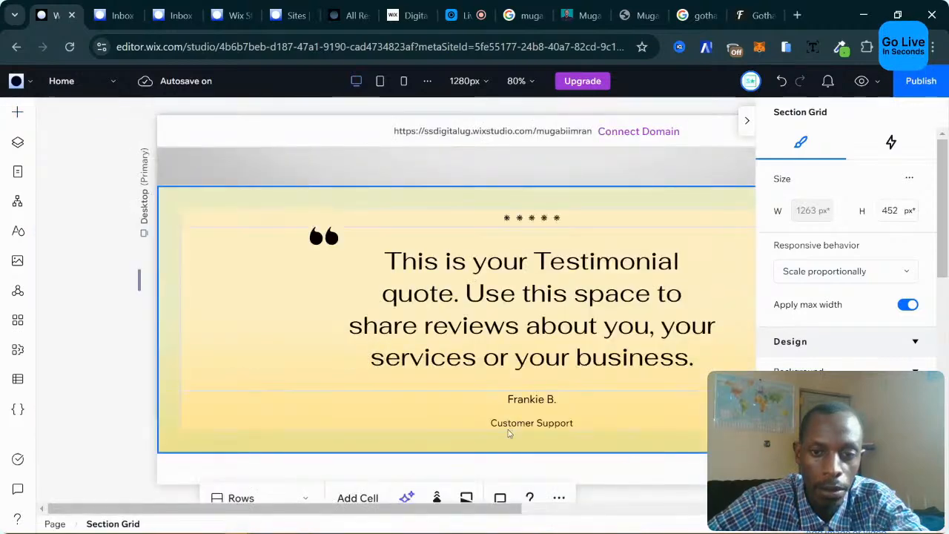
# Insert a new blank section below the yellow testimonial.
pyautogui.scroll(-3, 424, 325)
pyautogui.scroll(4, 424, 324)
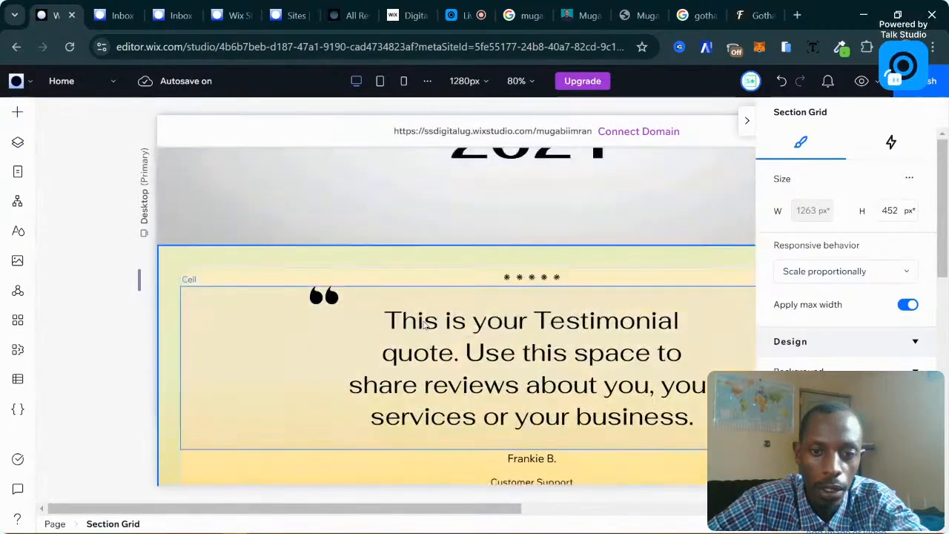
pyautogui.scroll(-1, 486, 322)
pyautogui.scroll(-2, 486, 321)
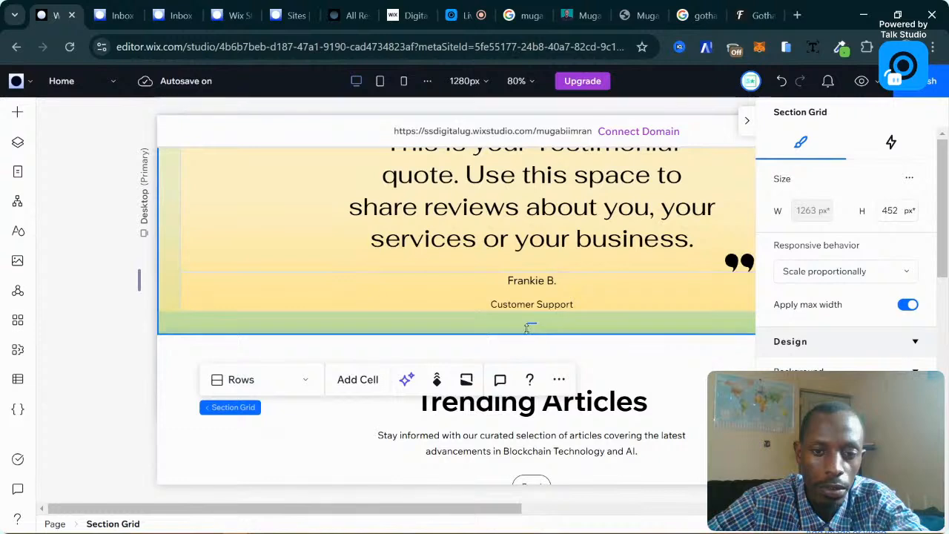
pyautogui.moveTo(544, 336)
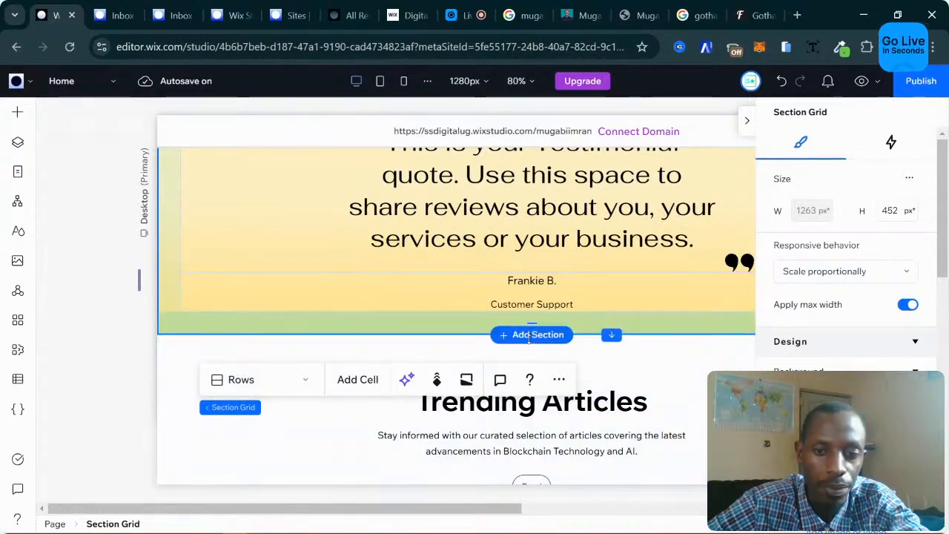
pyautogui.click(530, 338)
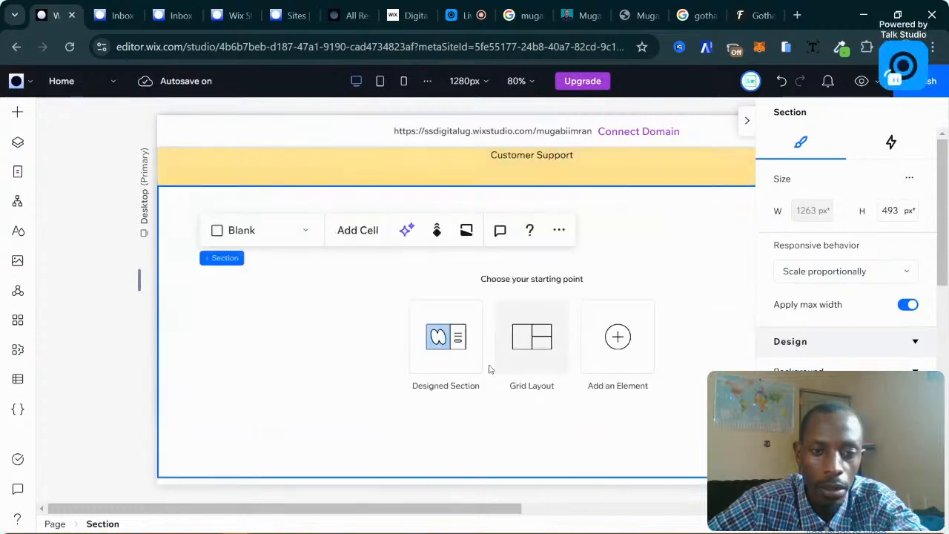
# Fill it with the green-landscape three-card Testimonials design.
pyautogui.click(460, 350)
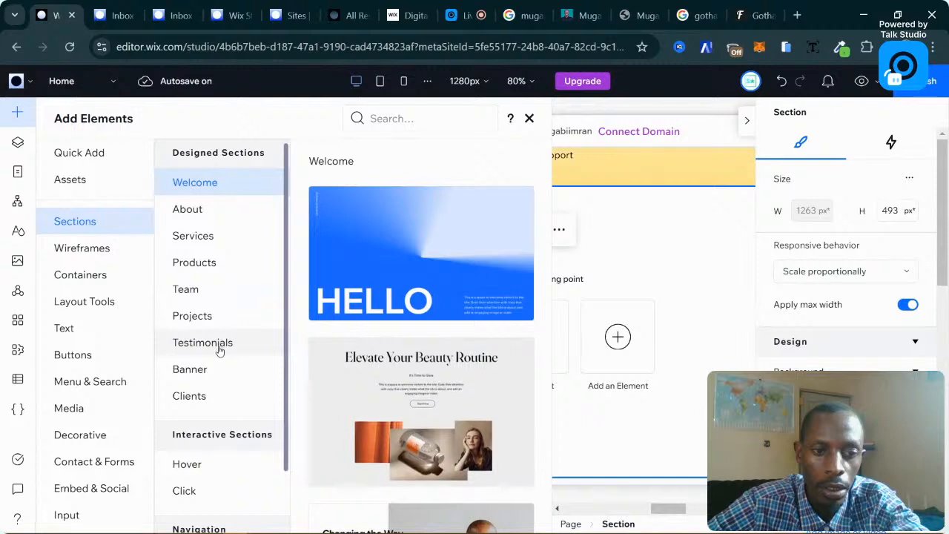
pyautogui.click(220, 344)
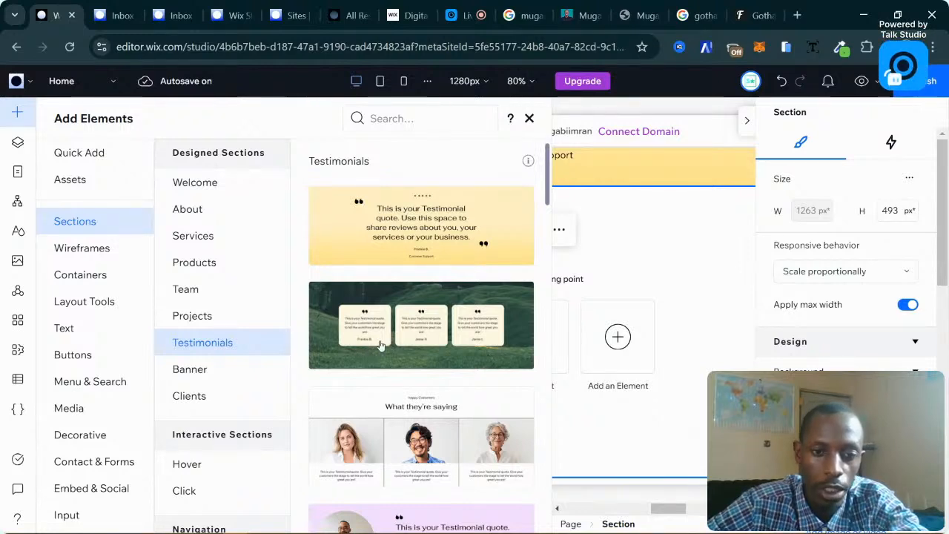
pyautogui.moveTo(380, 345); pyautogui.dragTo(381, 346)
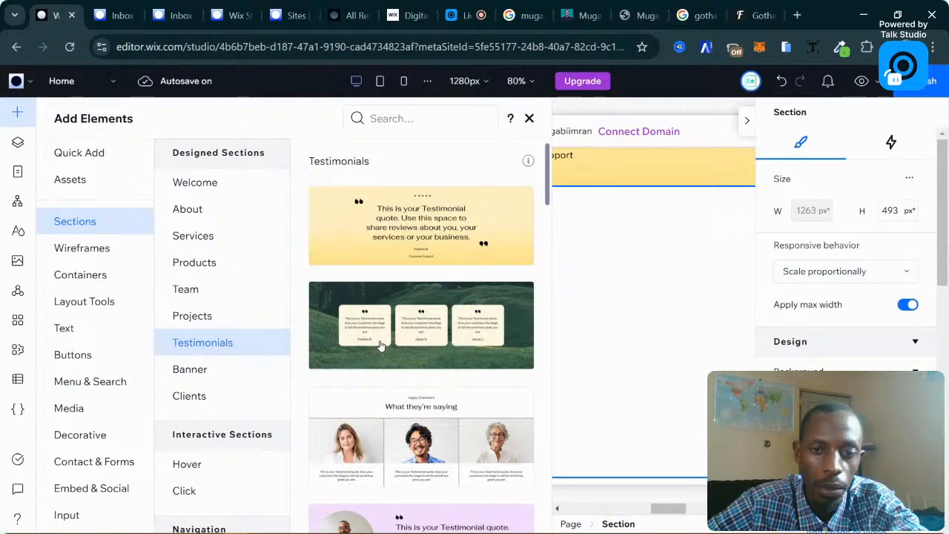
pyautogui.click(379, 345)
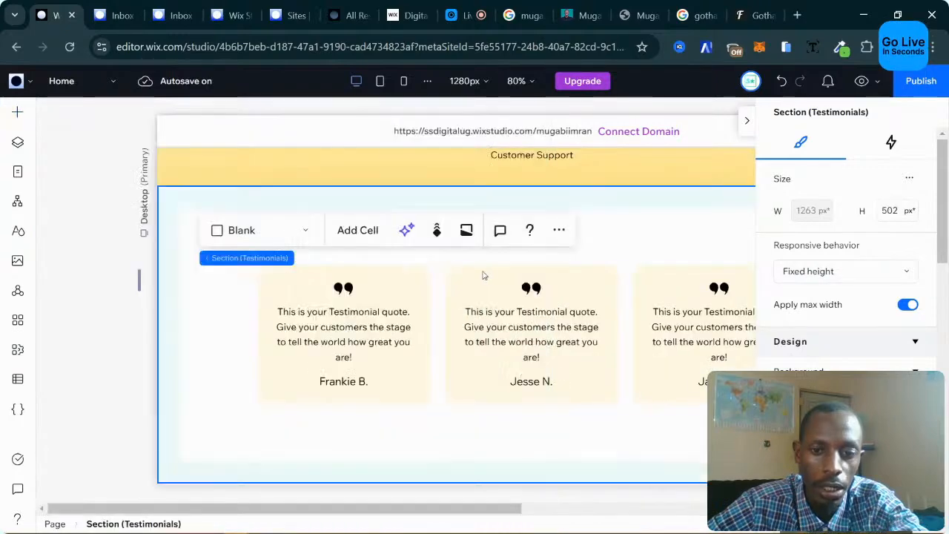
pyautogui.click(747, 120)
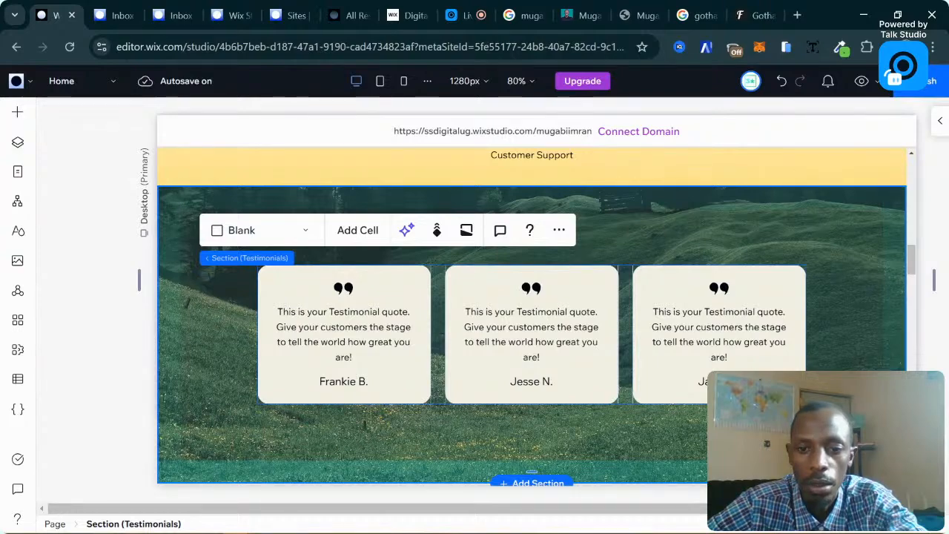
pyautogui.scroll(-10, 702, 385)
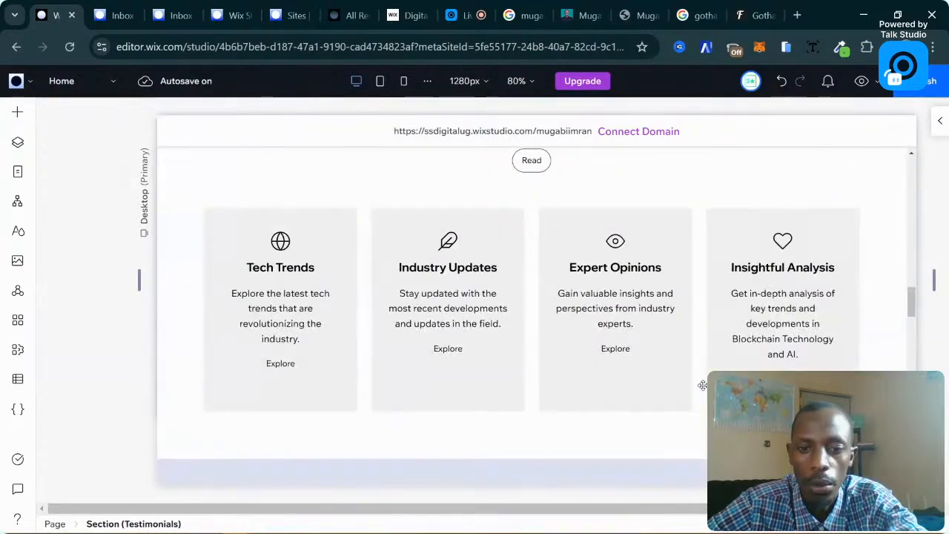
pyautogui.scroll(-6, 703, 385)
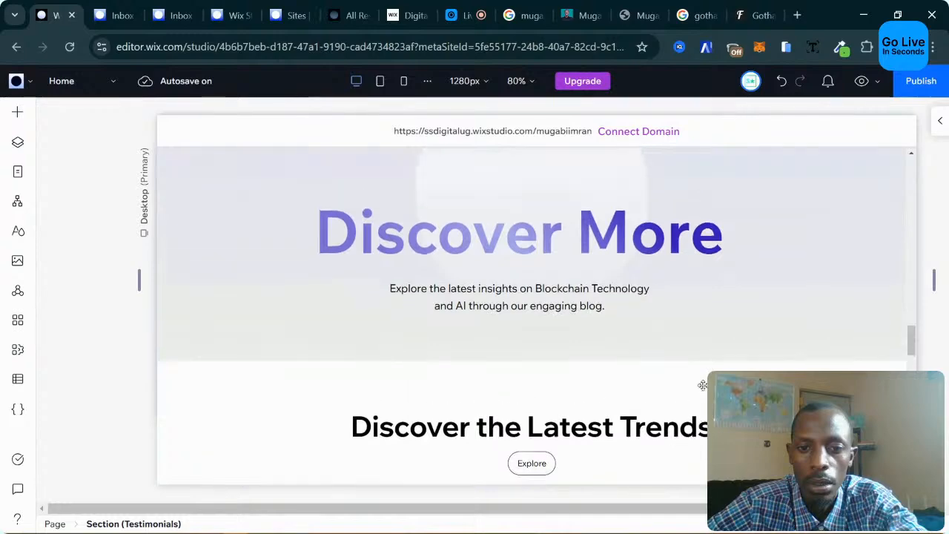
pyautogui.scroll(1, 702, 385)
pyautogui.scroll(-7, 625, 341)
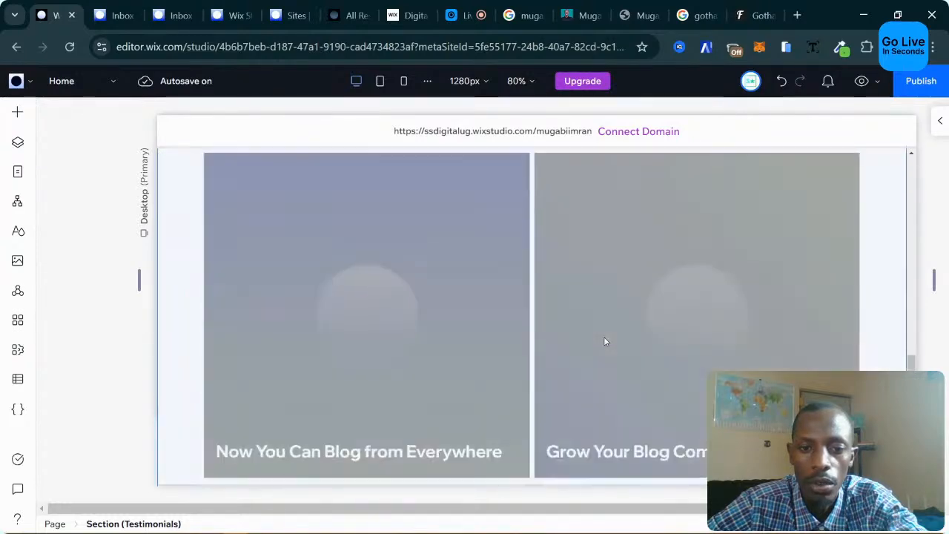
pyautogui.scroll(1, 605, 341)
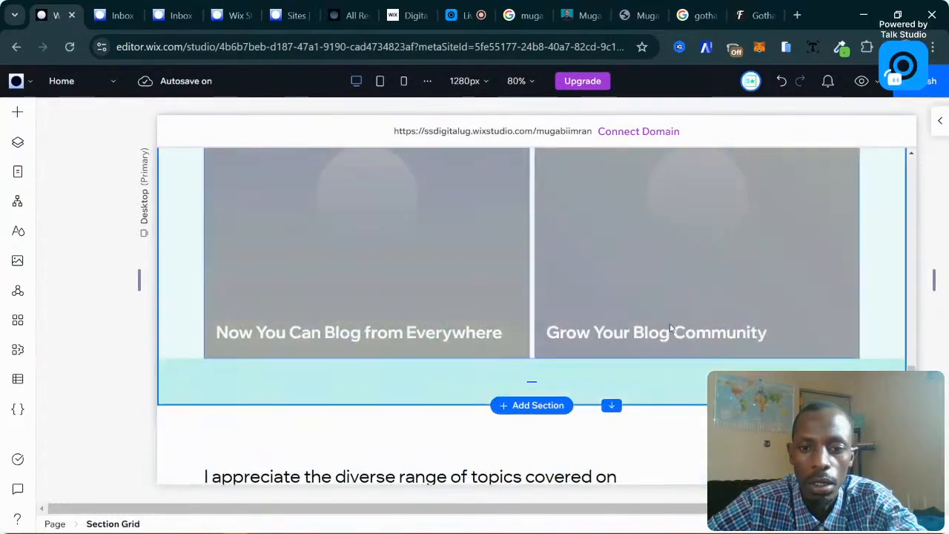
pyautogui.scroll(3, 595, 318)
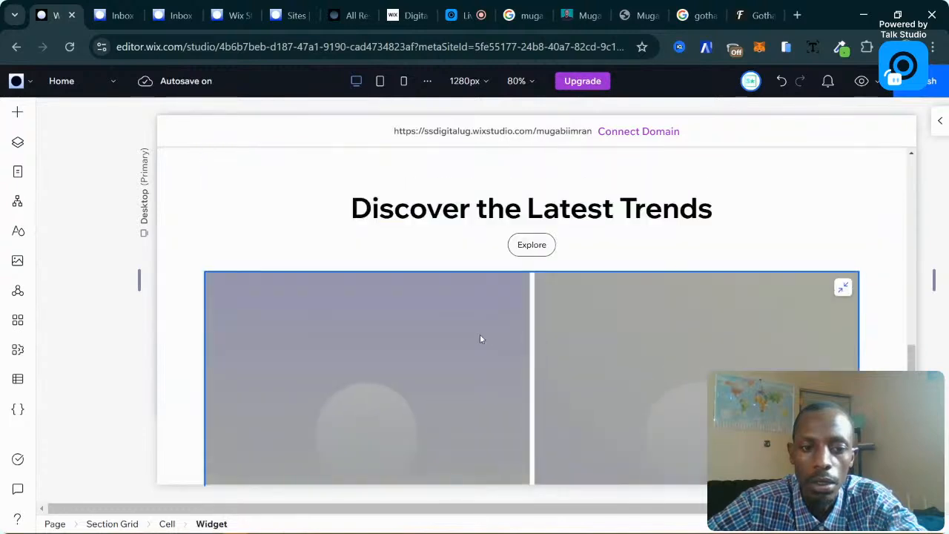
pyautogui.scroll(-3, 480, 334)
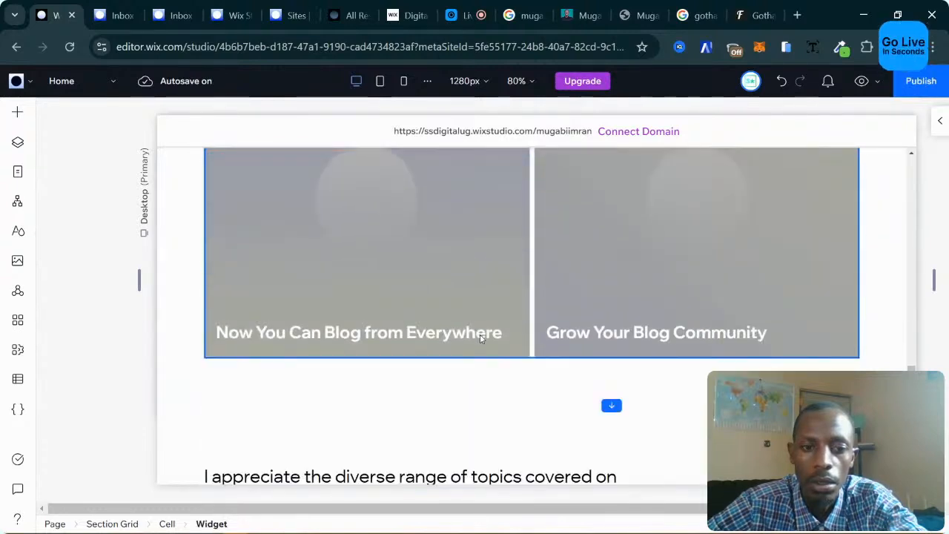
pyautogui.scroll(-3, 480, 338)
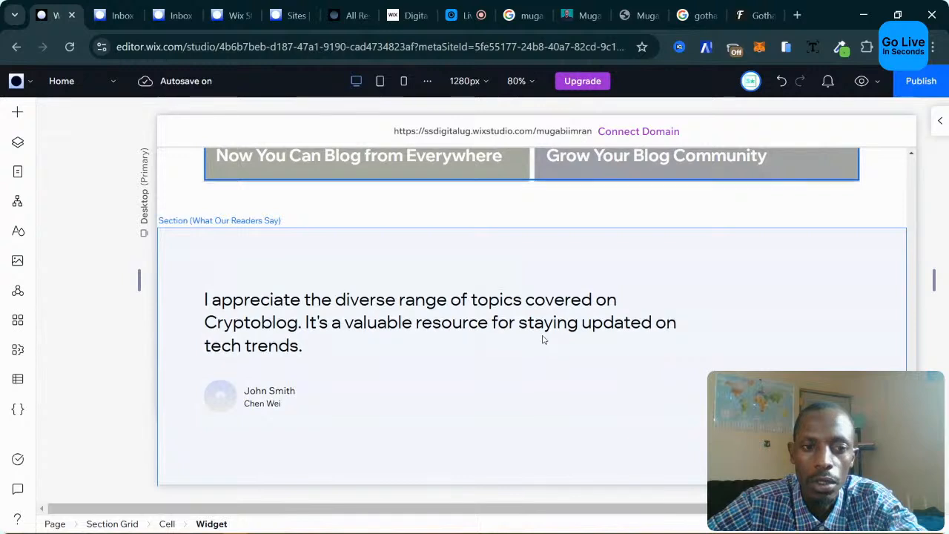
pyautogui.scroll(3, 544, 339)
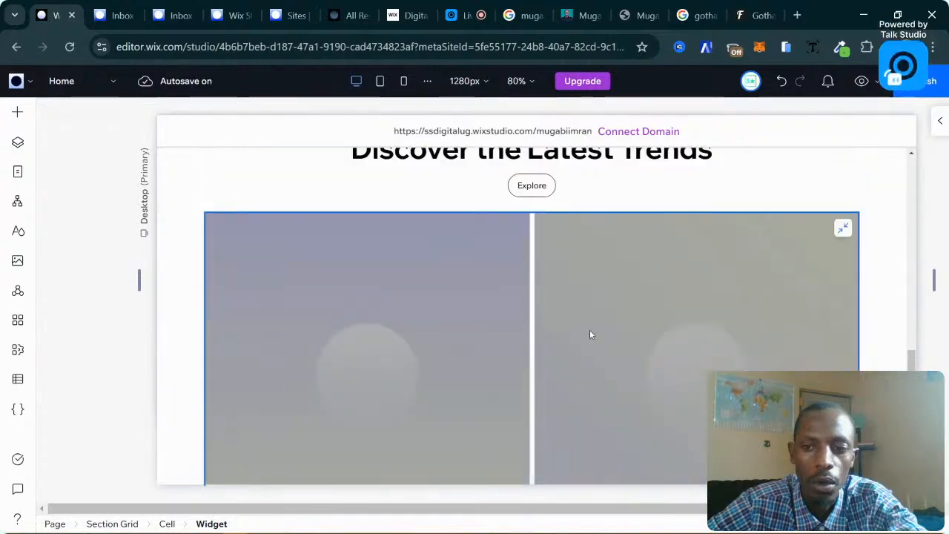
pyautogui.scroll(-3, 591, 335)
pyautogui.scroll(-3, 479, 334)
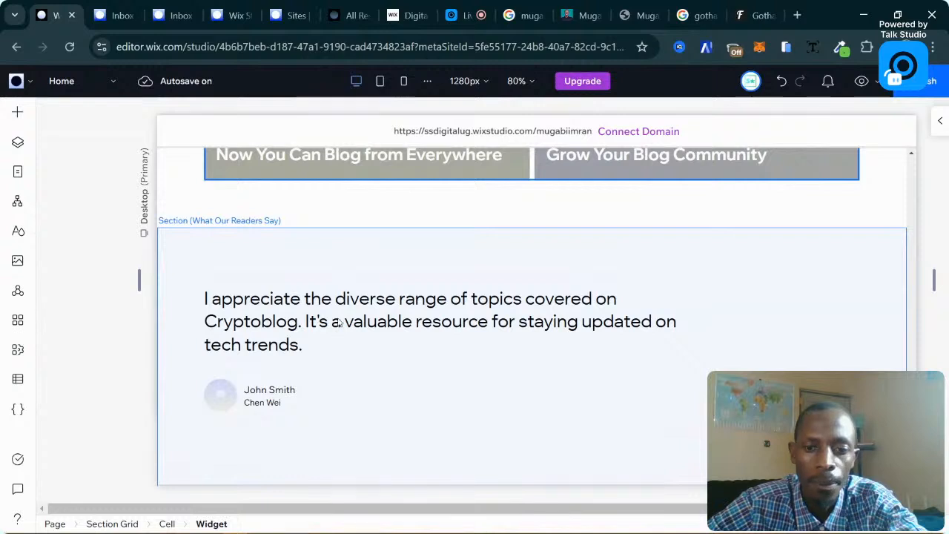
pyautogui.scroll(-2, 475, 312)
pyautogui.click(475, 312)
pyautogui.scroll(2, 541, 307)
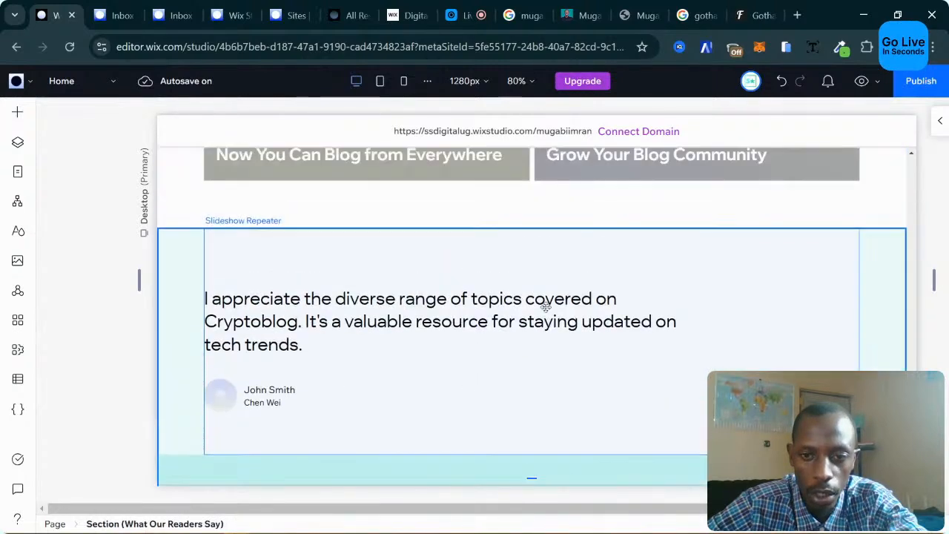
pyautogui.scroll(-1, 665, 342)
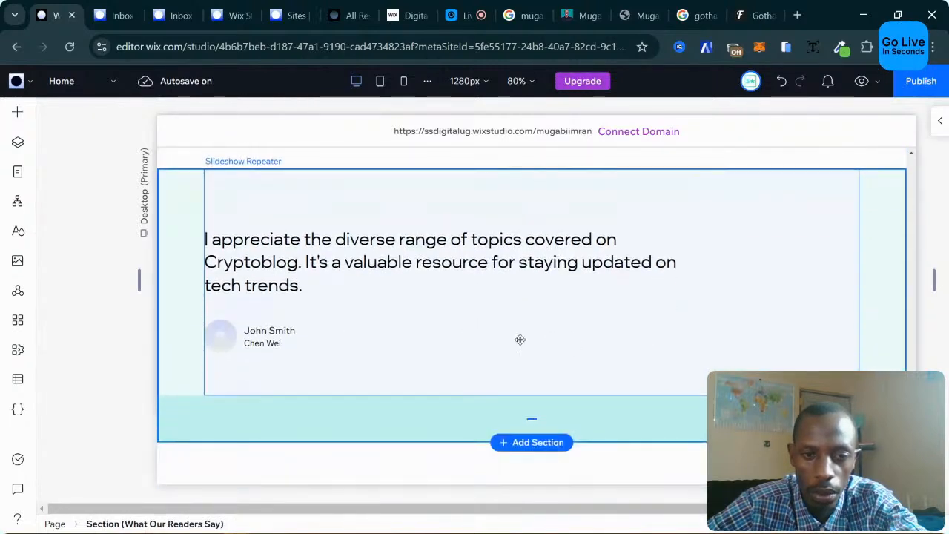
pyautogui.scroll(-5, 520, 340)
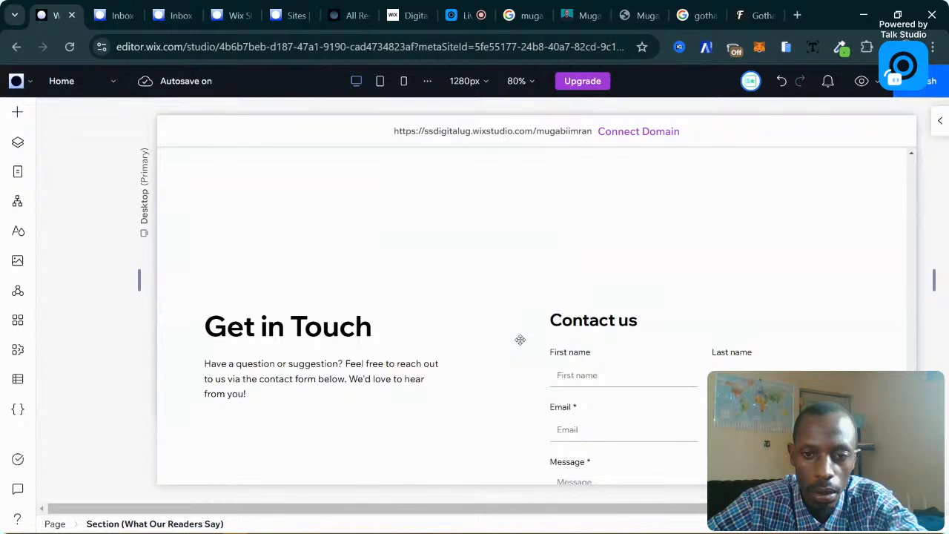
pyautogui.scroll(-3, 520, 339)
pyautogui.scroll(7, 520, 340)
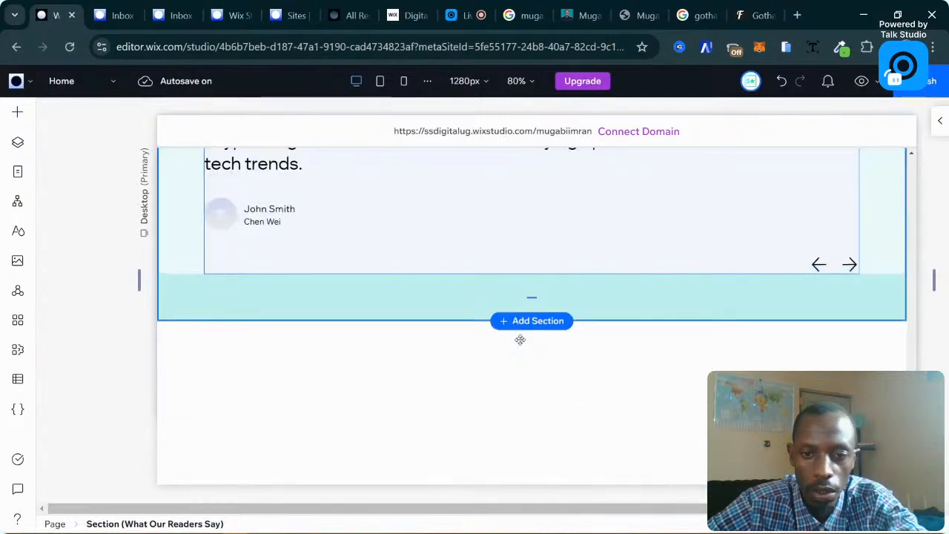
pyautogui.scroll(-4, 660, 375)
pyautogui.scroll(2, 663, 370)
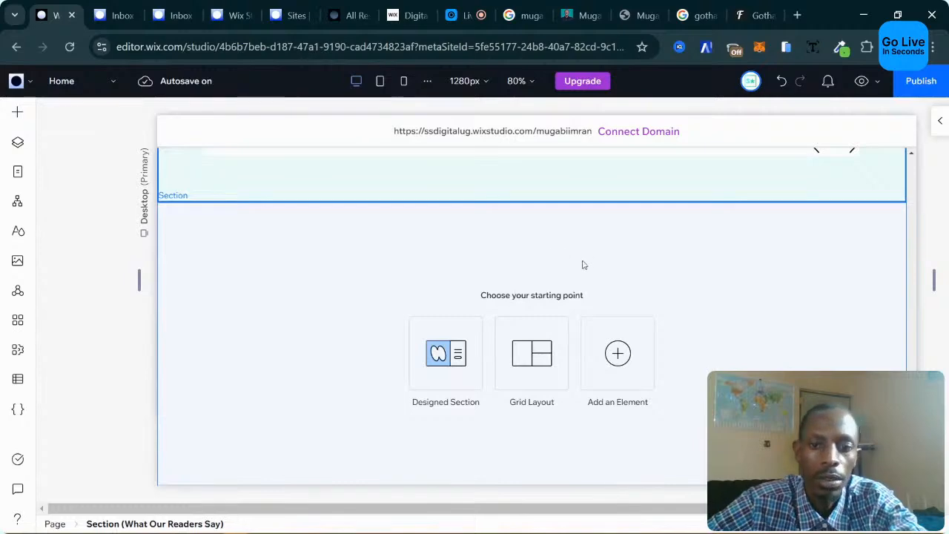
pyautogui.scroll(10, 668, 304)
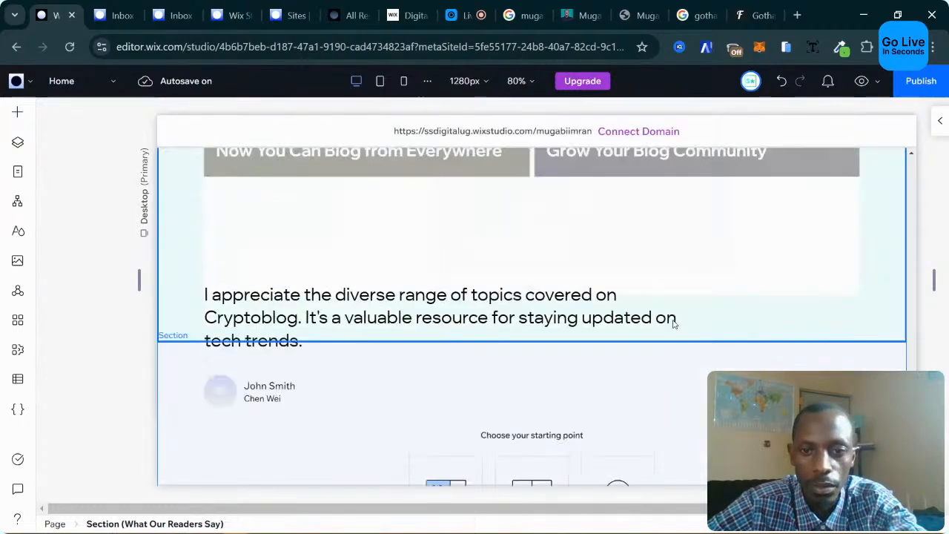
pyautogui.scroll(3, 562, 294)
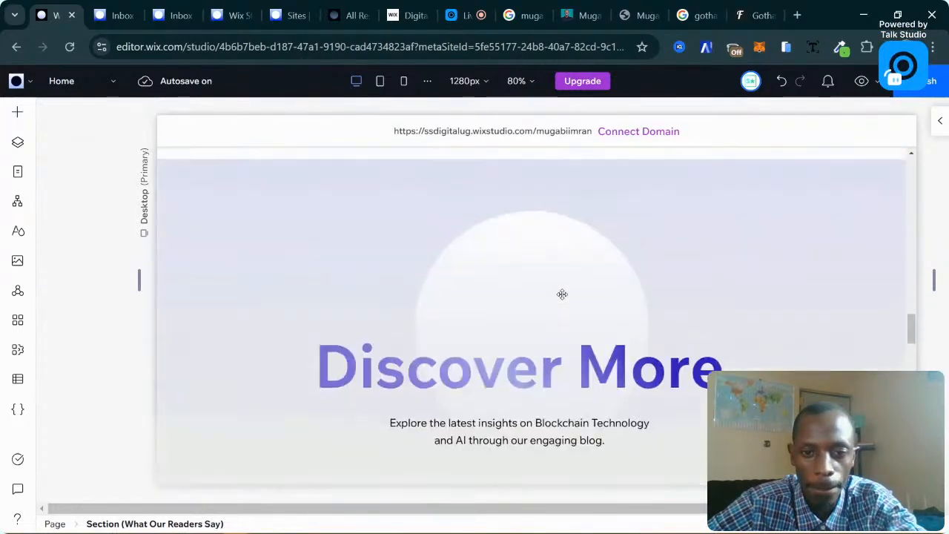
pyautogui.scroll(-10, 565, 291)
pyautogui.scroll(6, 565, 291)
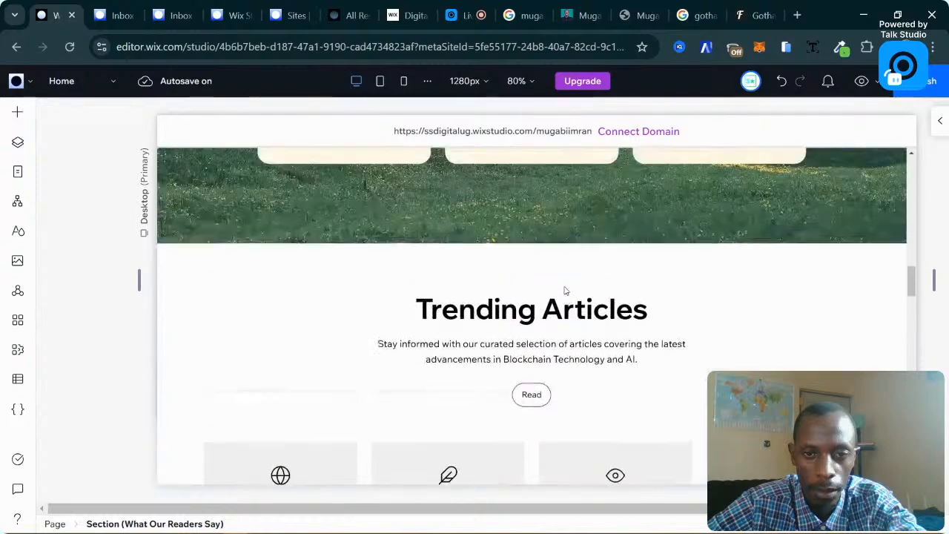
pyautogui.scroll(5, 565, 290)
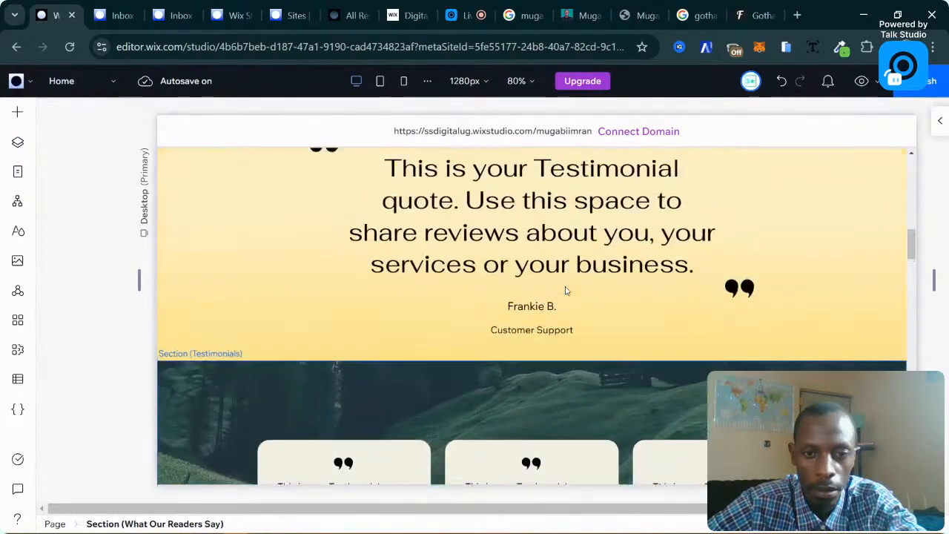
pyautogui.scroll(-3, 565, 291)
pyautogui.scroll(3, 565, 291)
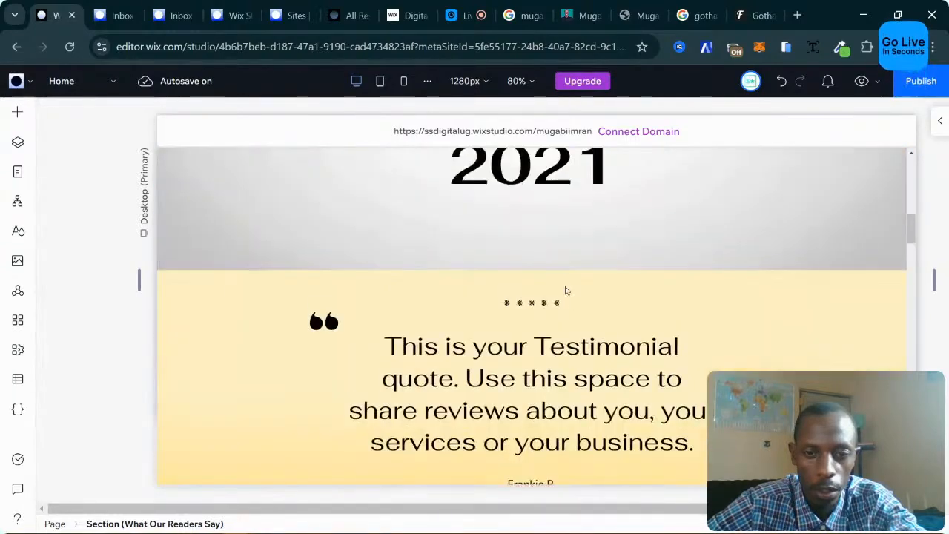
pyautogui.scroll(-1, 565, 291)
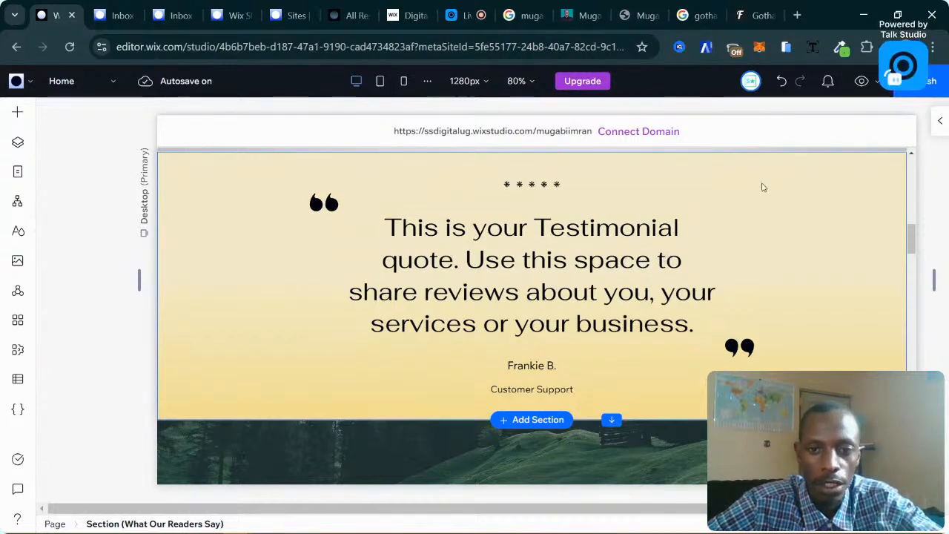
# Delete the yellow quote testimonial section, then select the forest-background Testimonials section.
pyautogui.click(718, 272)
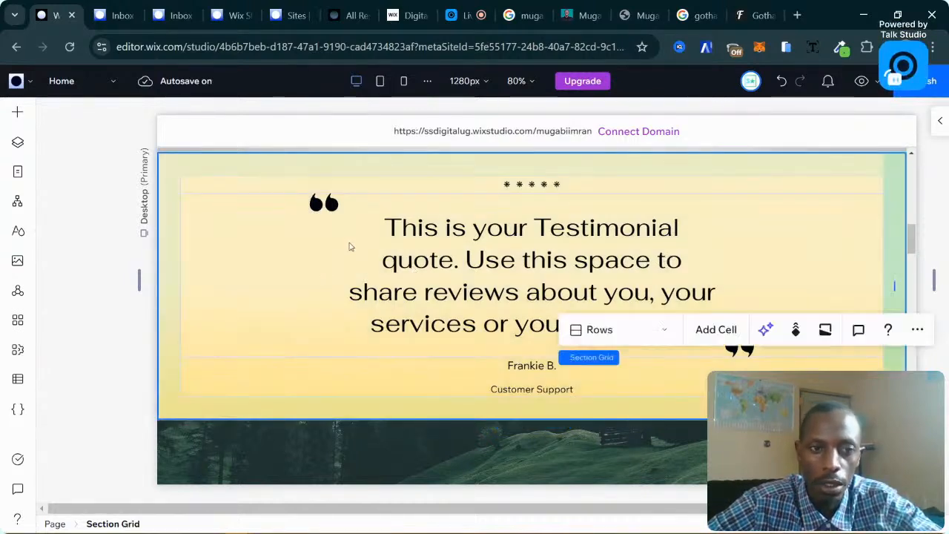
pyautogui.click(917, 330)
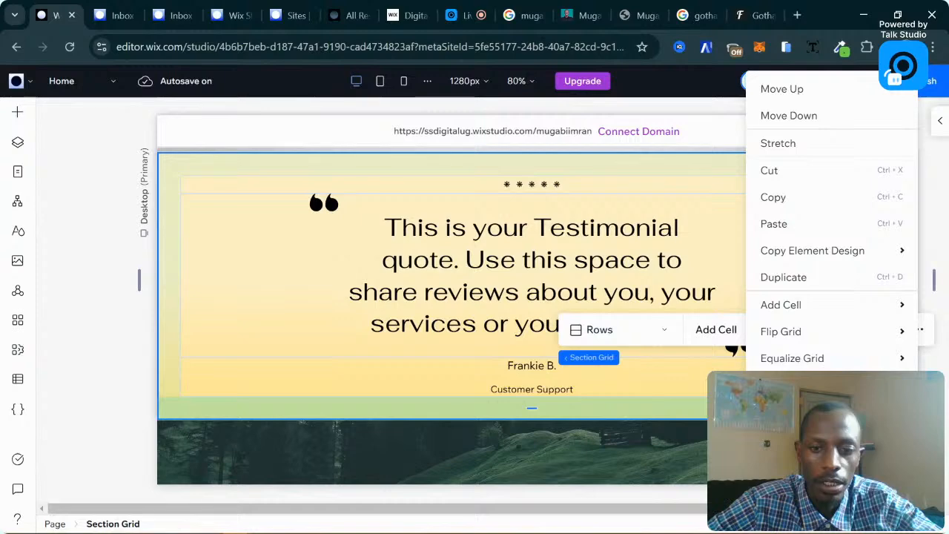
pyautogui.click(786, 507)
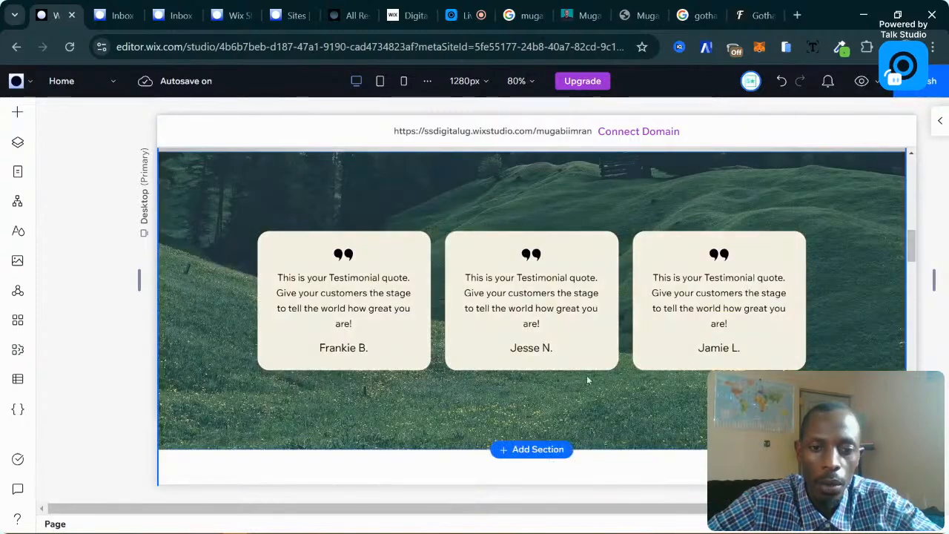
pyautogui.click(204, 262)
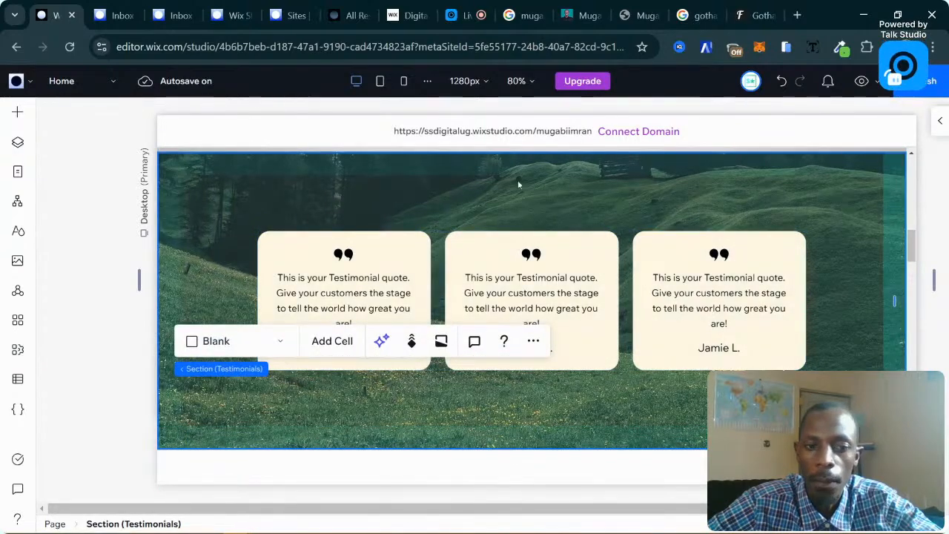
# Remove the forest landscape image from the Testimonials section background.
pyautogui.click(937, 123)
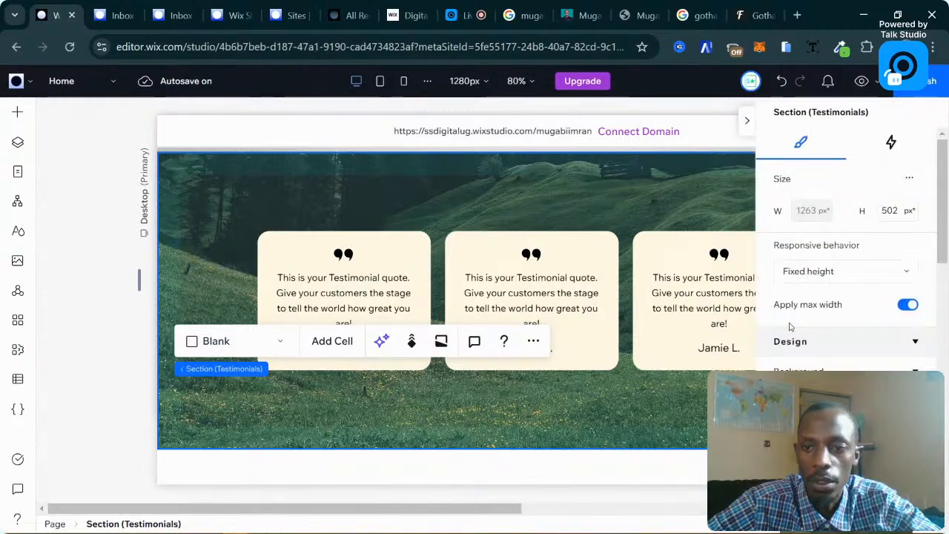
pyautogui.scroll(-5, 791, 327)
pyautogui.scroll(4, 792, 325)
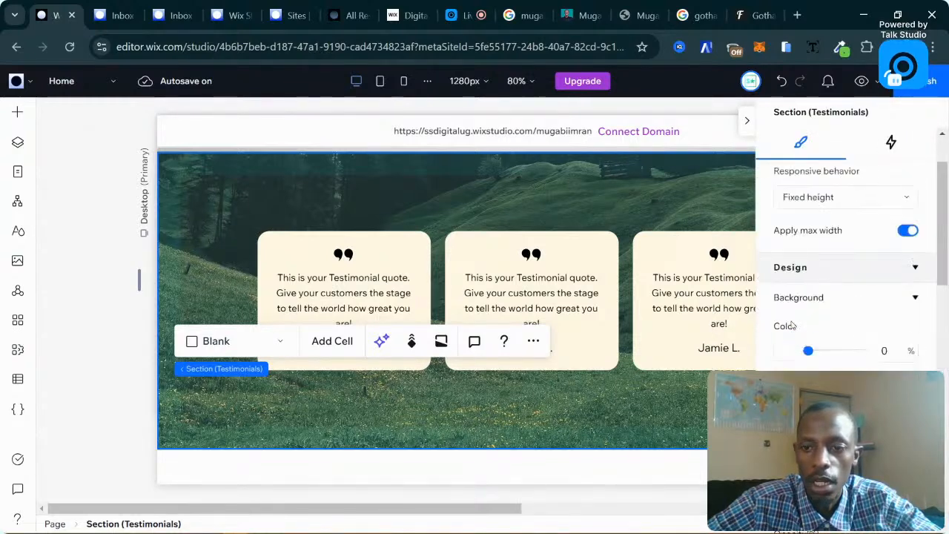
pyautogui.scroll(-2, 790, 323)
pyautogui.scroll(1, 790, 321)
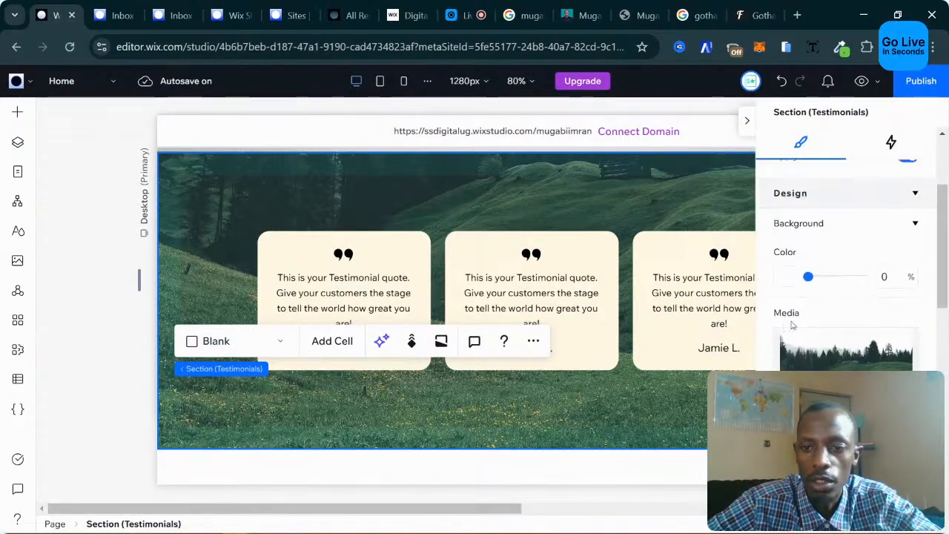
pyautogui.click(785, 276)
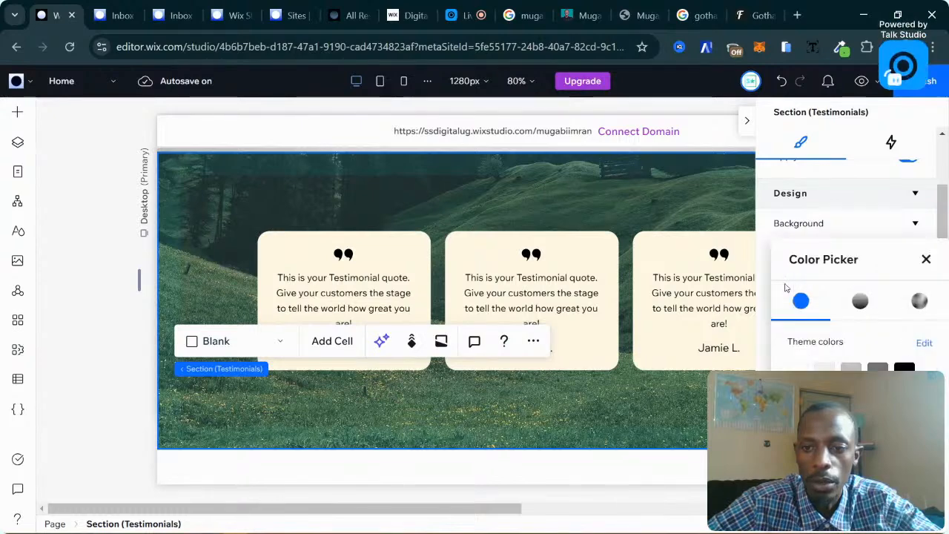
pyautogui.click(925, 260)
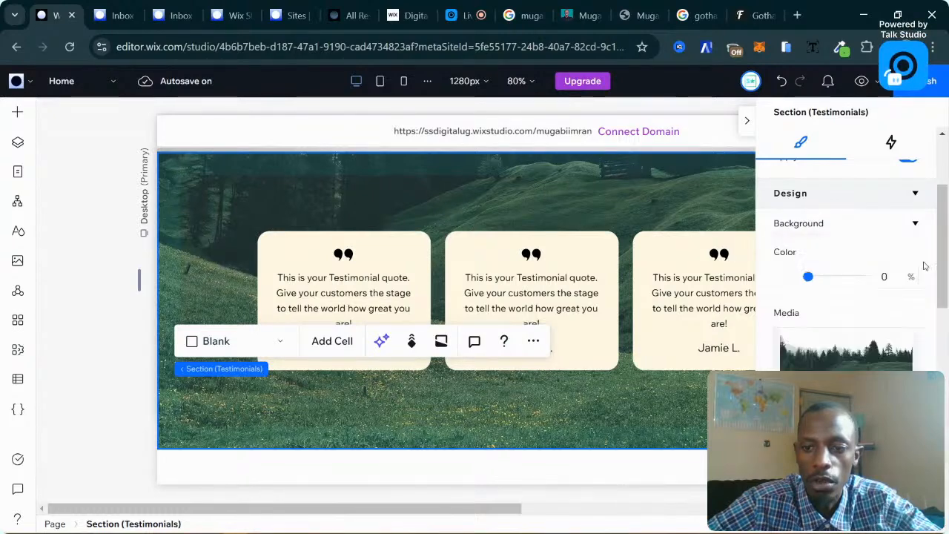
pyautogui.scroll(-1, 853, 303)
pyautogui.scroll(-1, 812, 328)
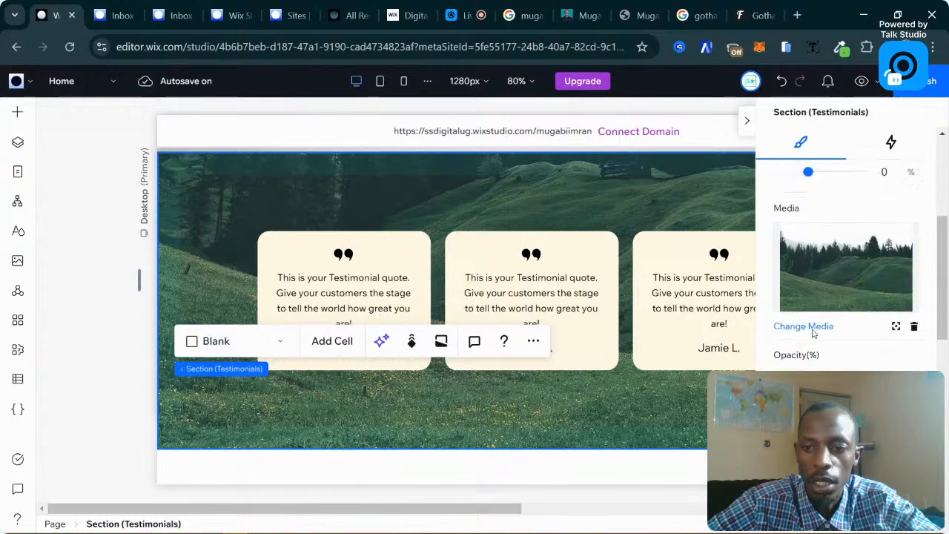
pyautogui.scroll(2, 812, 329)
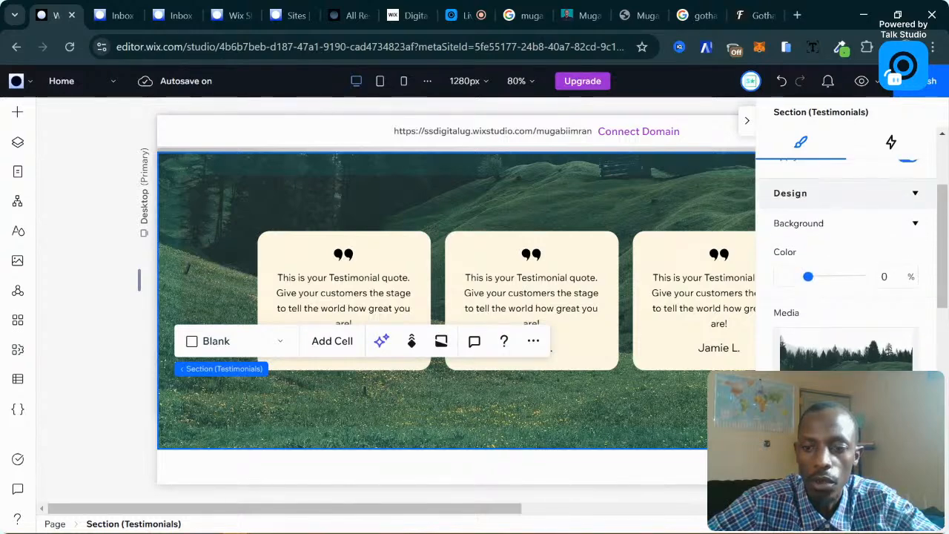
pyautogui.click(905, 410)
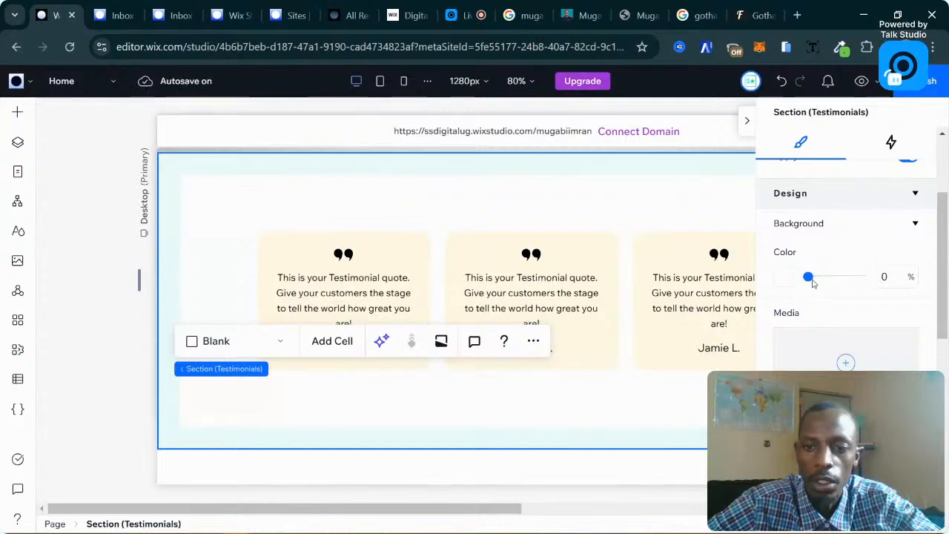
# Fill the Testimonials section background with a solid dark green colour.
pyautogui.scroll(2, 623, 311)
pyautogui.scroll(-4, 521, 321)
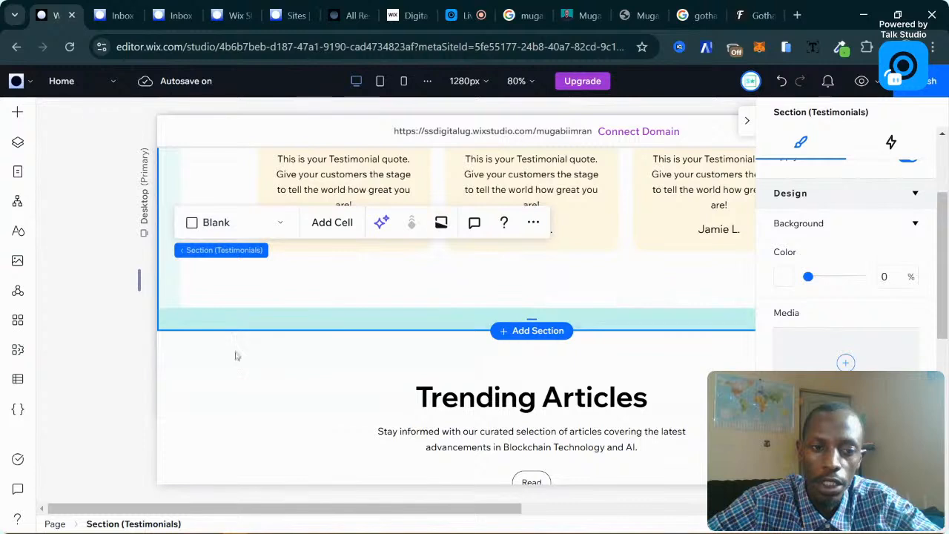
pyautogui.scroll(2, 237, 356)
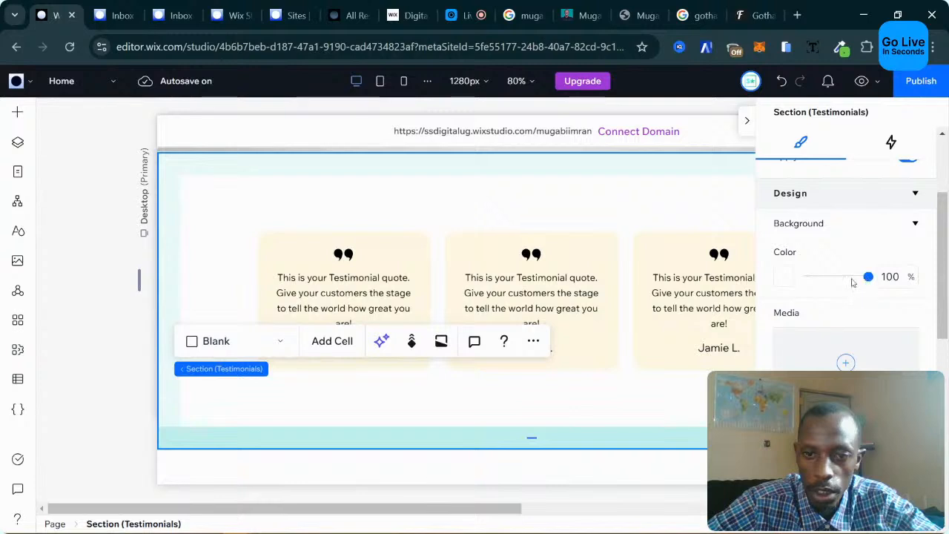
pyautogui.scroll(1, 483, 192)
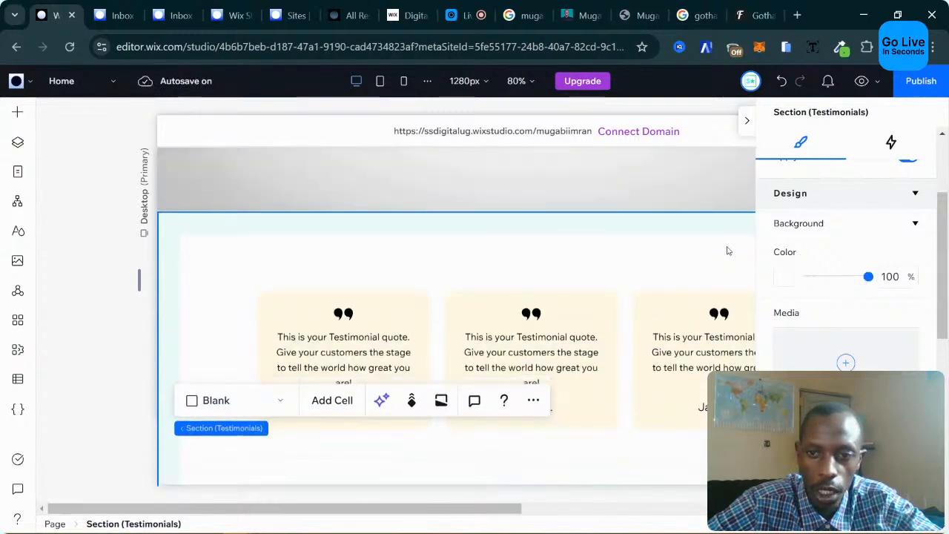
pyautogui.click(785, 279)
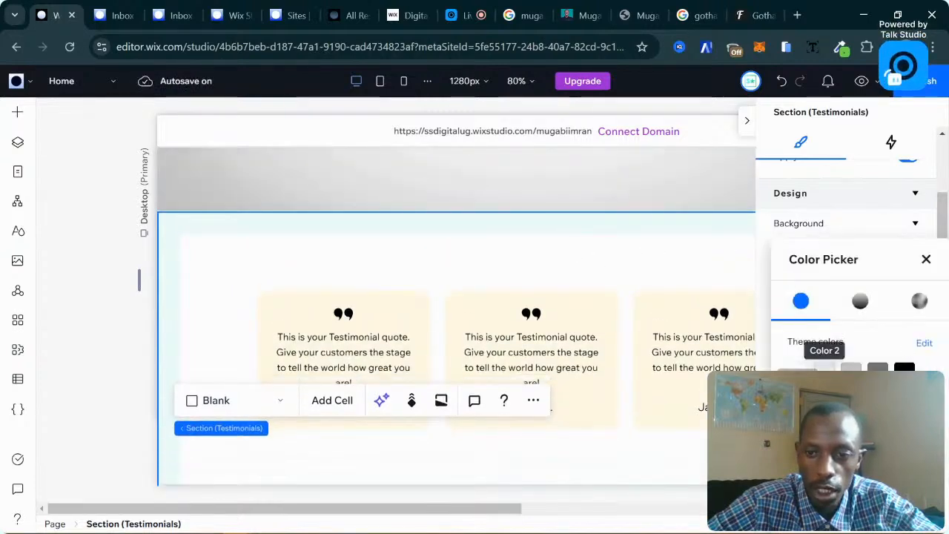
pyautogui.click(825, 368)
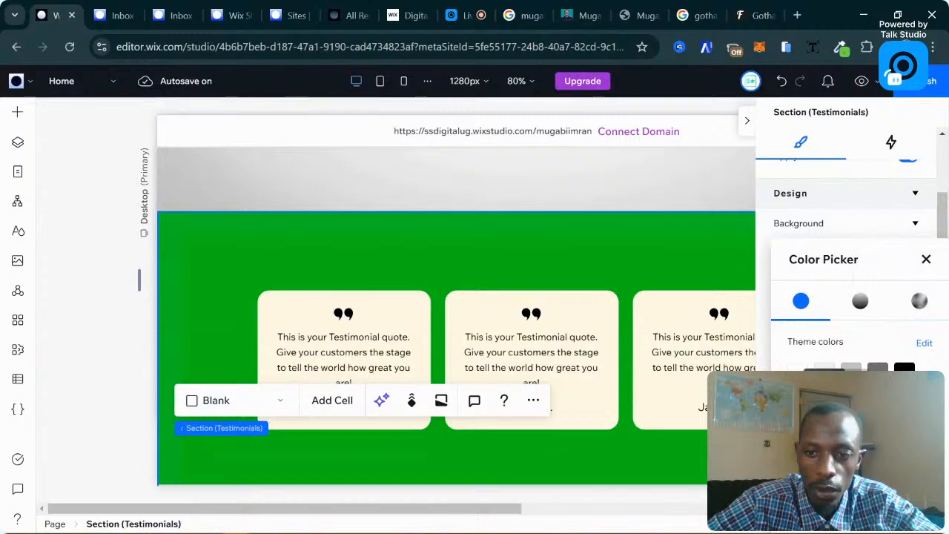
pyautogui.click(852, 369)
pyautogui.click(927, 258)
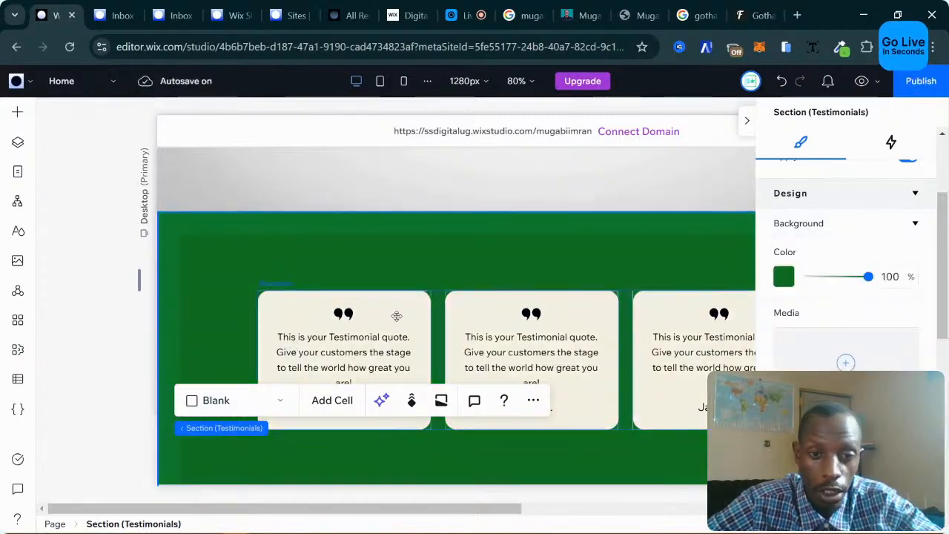
pyautogui.scroll(-3, 603, 267)
pyautogui.scroll(2, 603, 266)
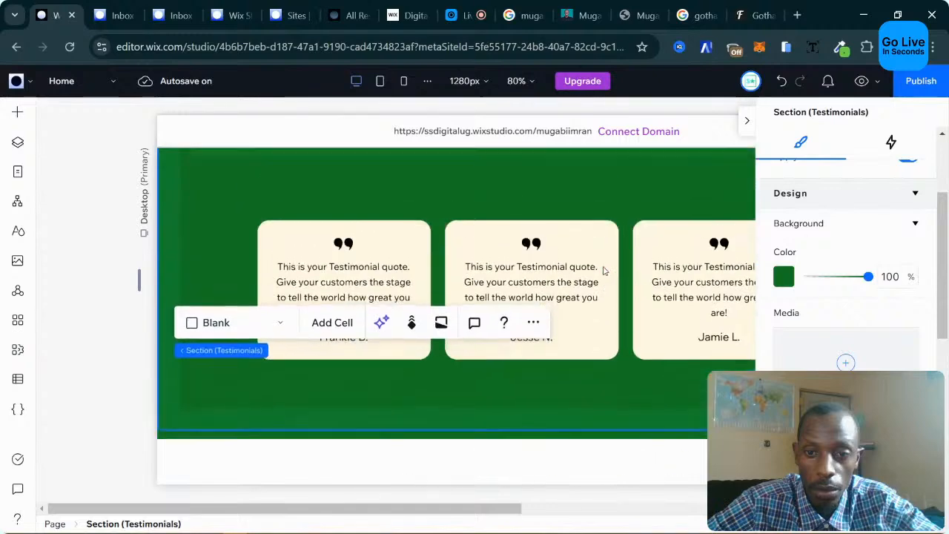
# Deselect the Testimonials section and scroll through the homepage to review its sections.
pyautogui.click(94, 425)
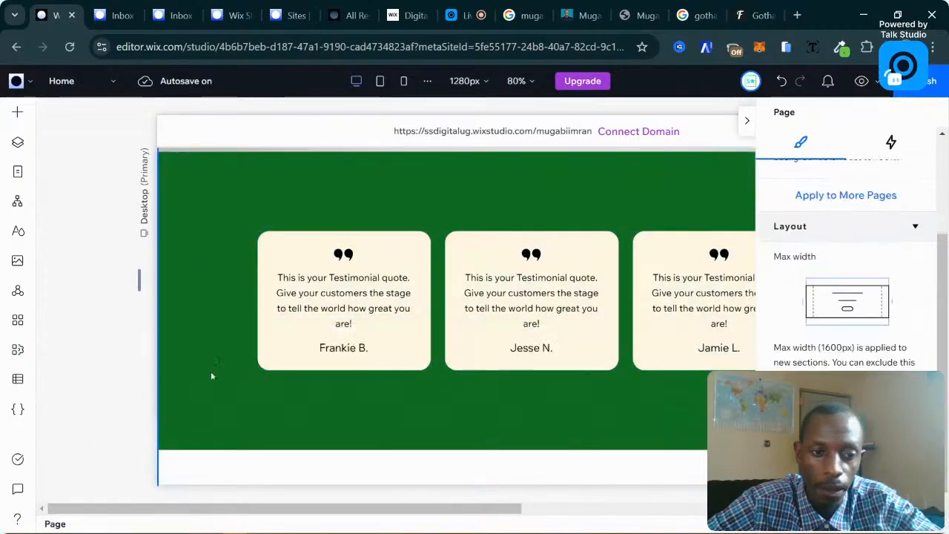
pyautogui.scroll(3, 422, 357)
pyautogui.scroll(-4, 422, 356)
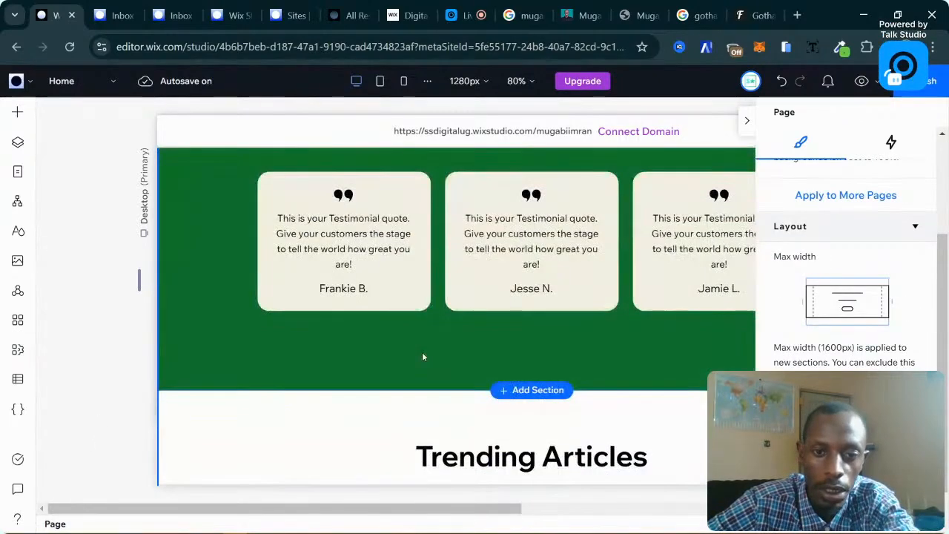
pyautogui.scroll(2, 422, 357)
pyautogui.scroll(-3, 422, 357)
pyautogui.scroll(-4, 341, 318)
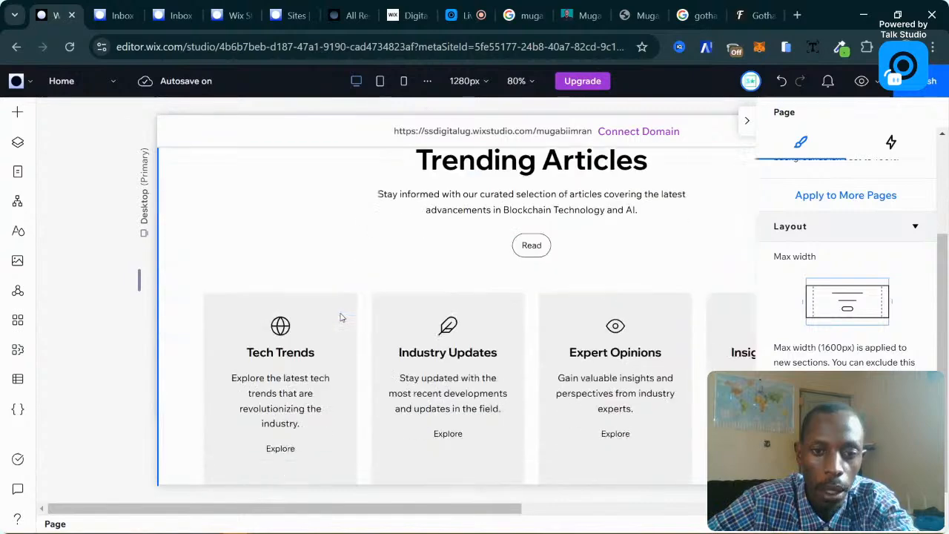
pyautogui.scroll(2, 341, 317)
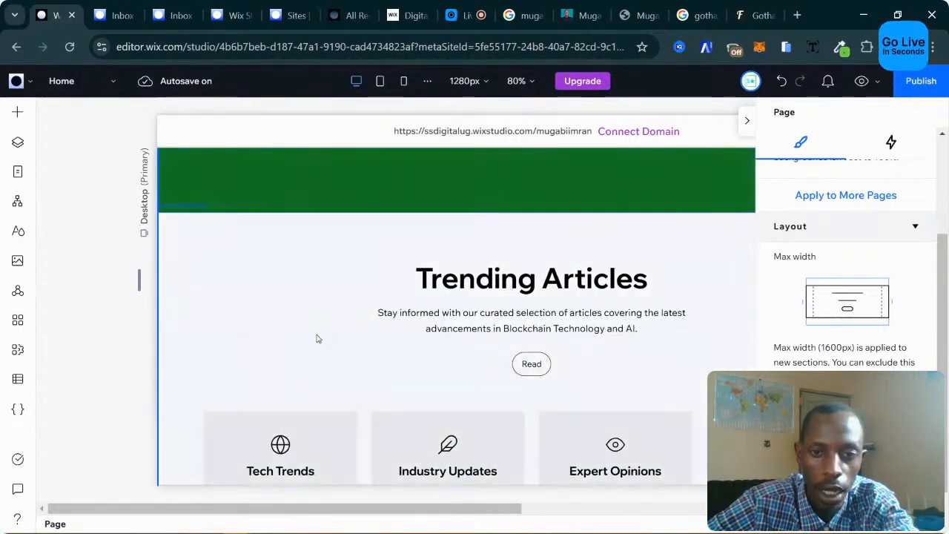
pyautogui.scroll(-9, 317, 339)
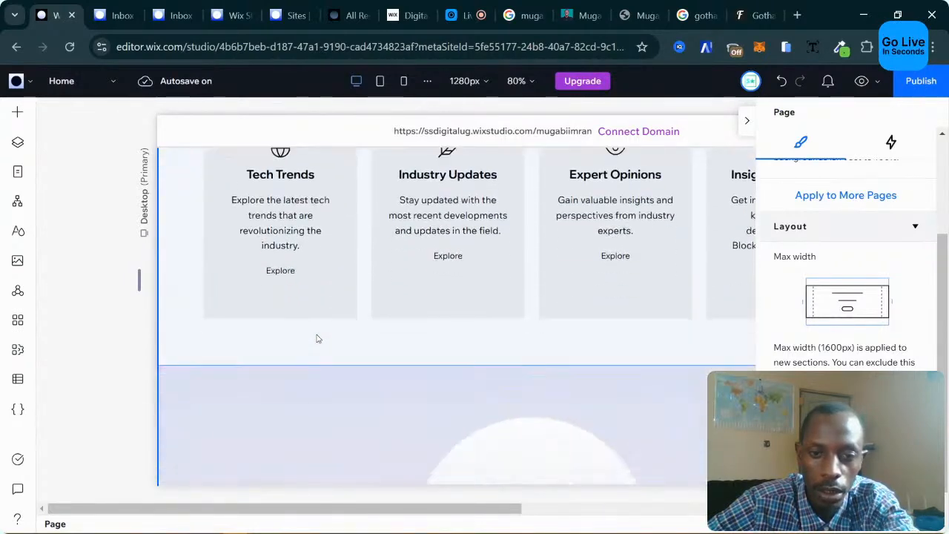
pyautogui.scroll(-10, 317, 339)
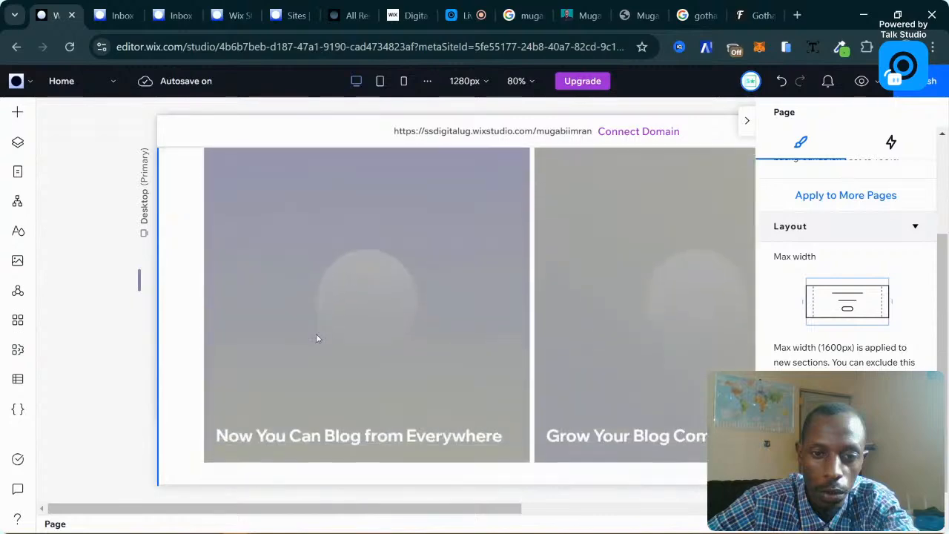
pyautogui.scroll(-5, 316, 339)
pyautogui.scroll(6, 317, 339)
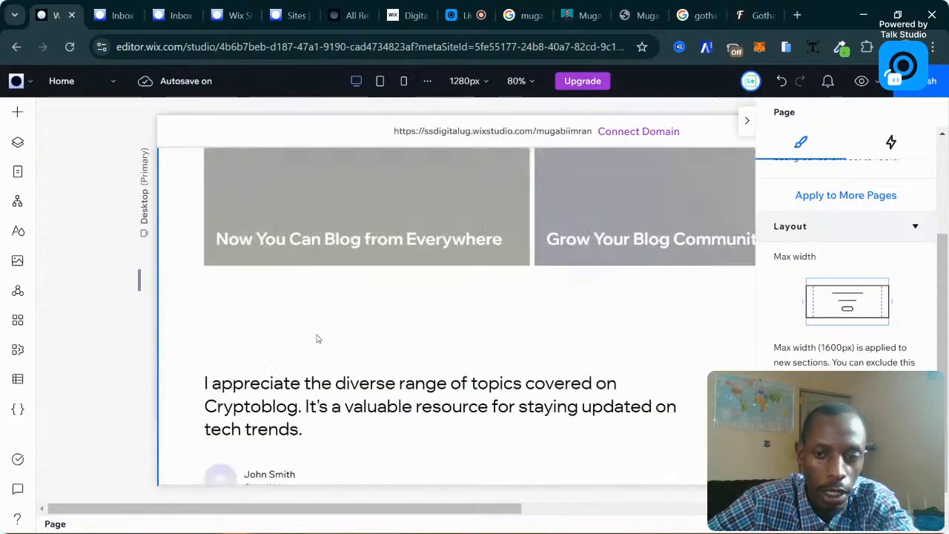
pyautogui.scroll(10, 316, 338)
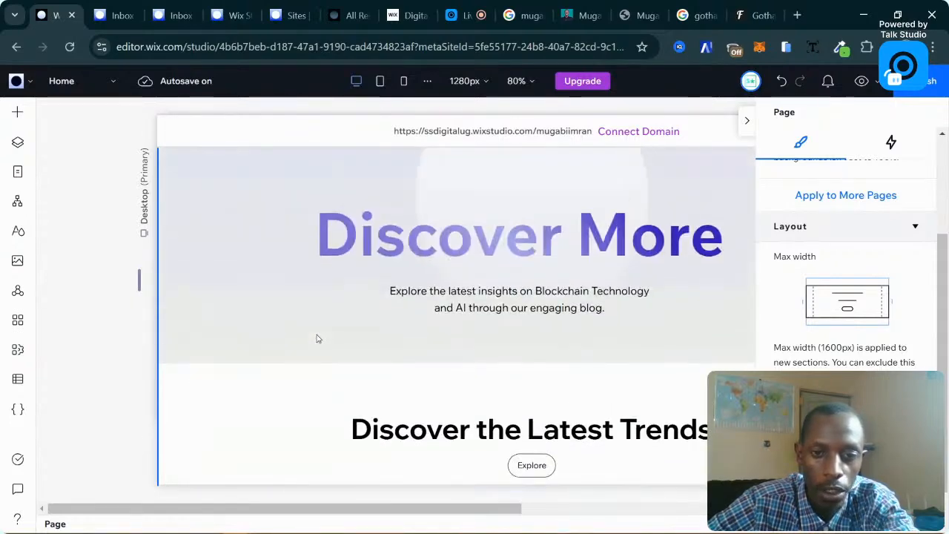
# Scroll to the What Our Readers Say section and select it.
pyautogui.scroll(-5, 317, 339)
pyautogui.scroll(-5, 509, 332)
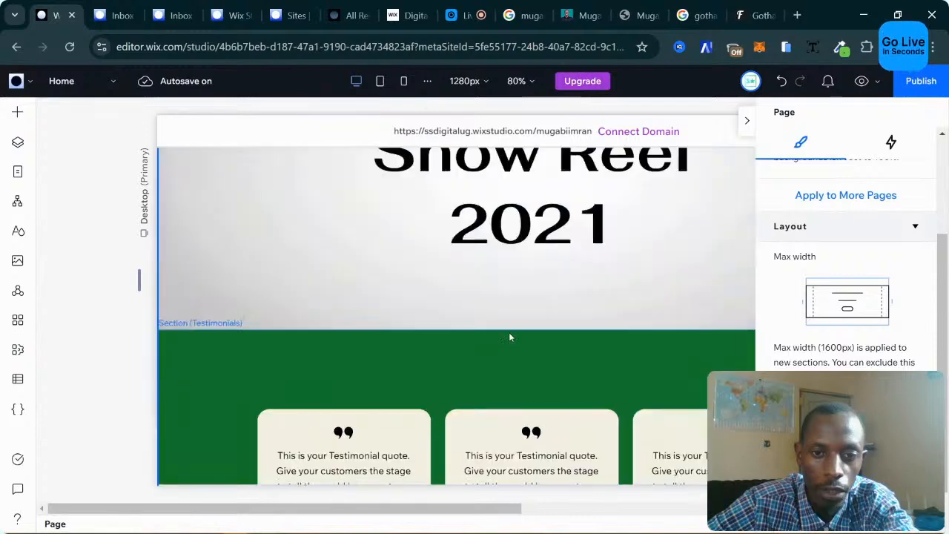
pyautogui.scroll(-3, 527, 356)
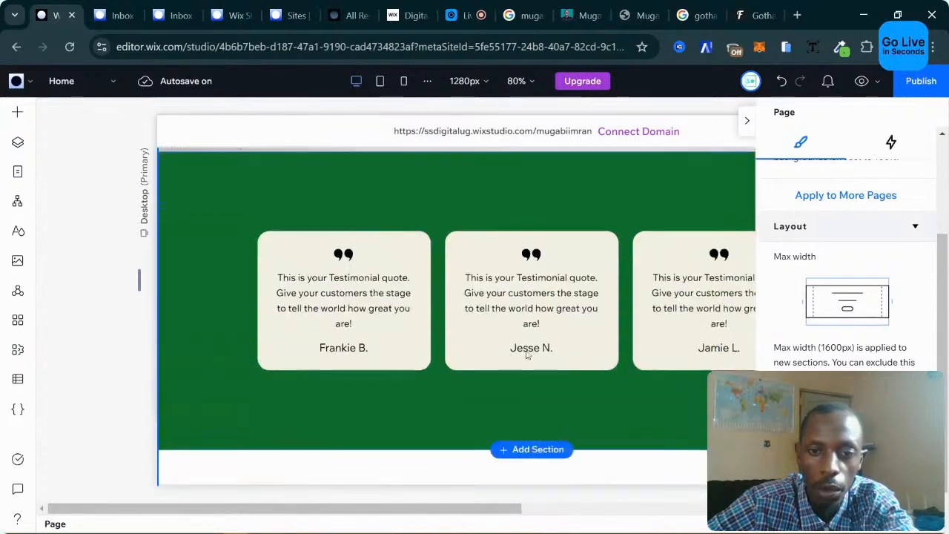
pyautogui.scroll(10, 519, 362)
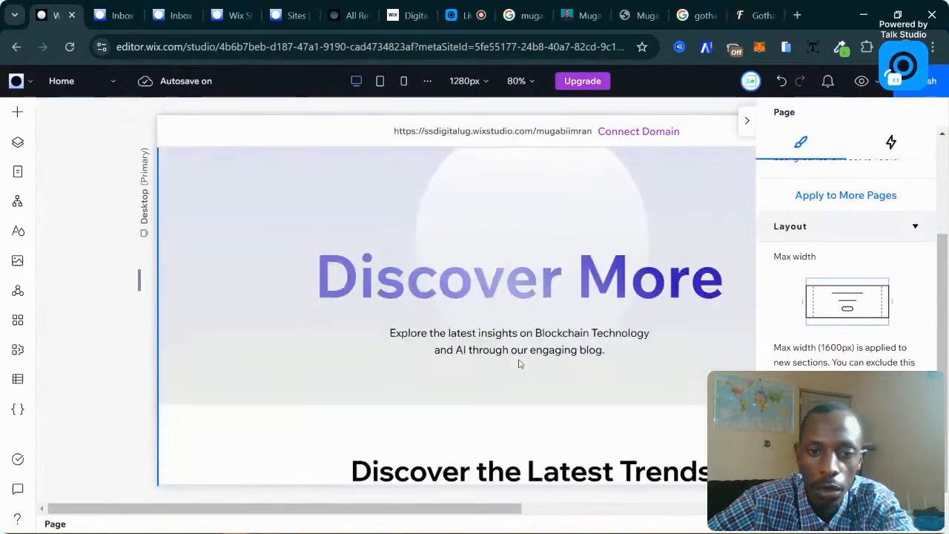
pyautogui.scroll(-3, 518, 363)
pyautogui.scroll(-6, 519, 363)
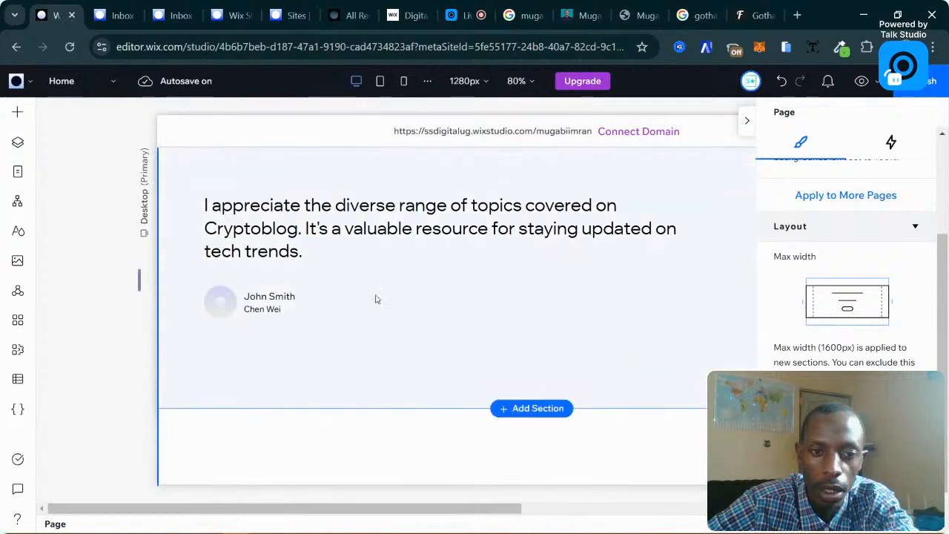
pyautogui.scroll(2, 376, 297)
pyautogui.click(476, 300)
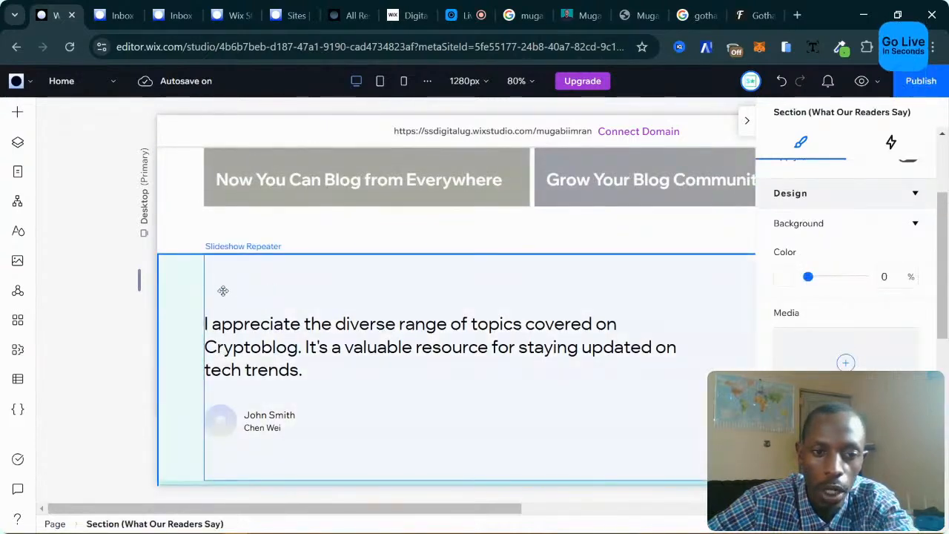
# Select the green Testimonials section, with the settings panel hidden for a wider canvas.
pyautogui.click(430, 291)
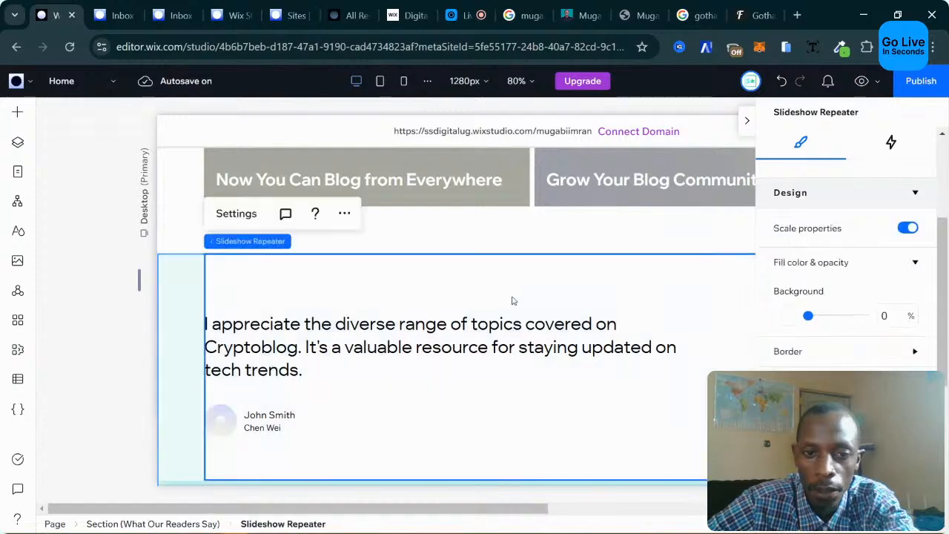
pyautogui.scroll(-3, 519, 301)
pyautogui.scroll(15, 601, 307)
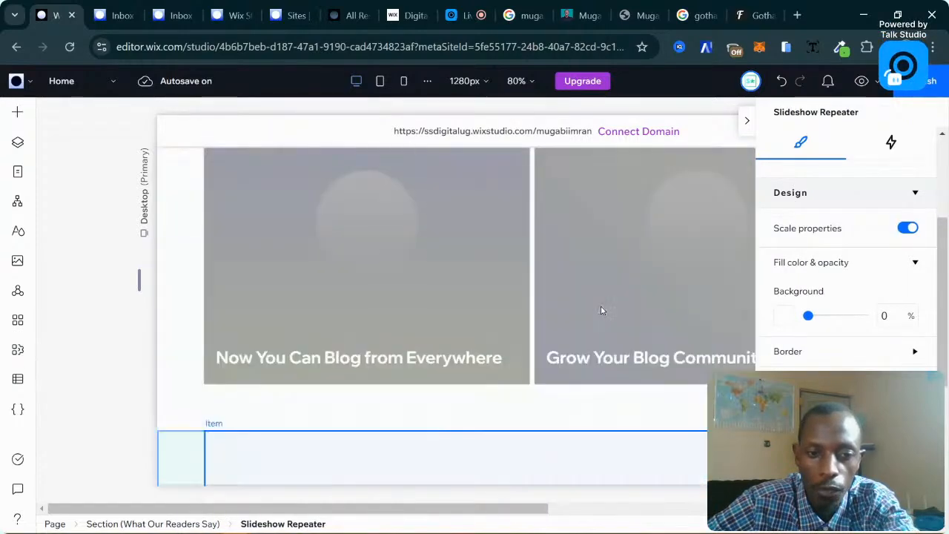
pyautogui.scroll(5, 601, 311)
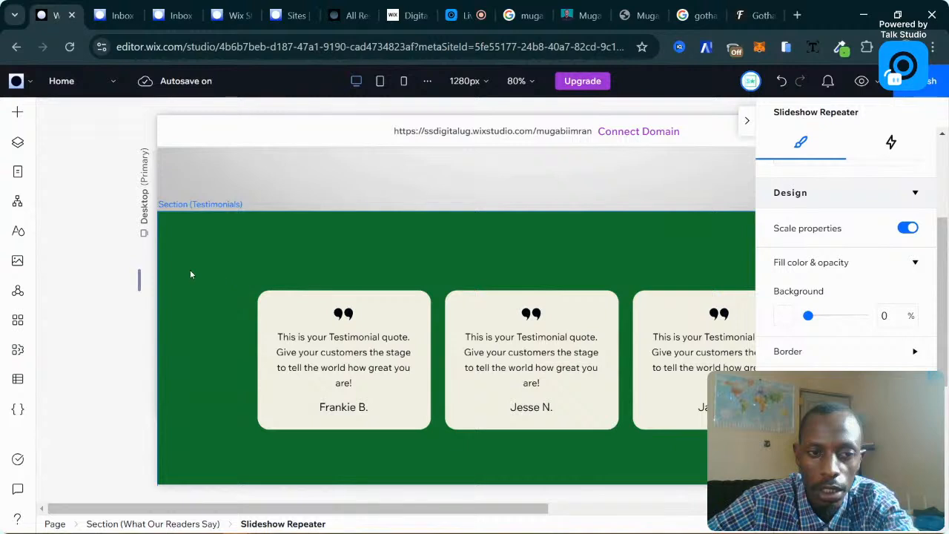
pyautogui.click(190, 274)
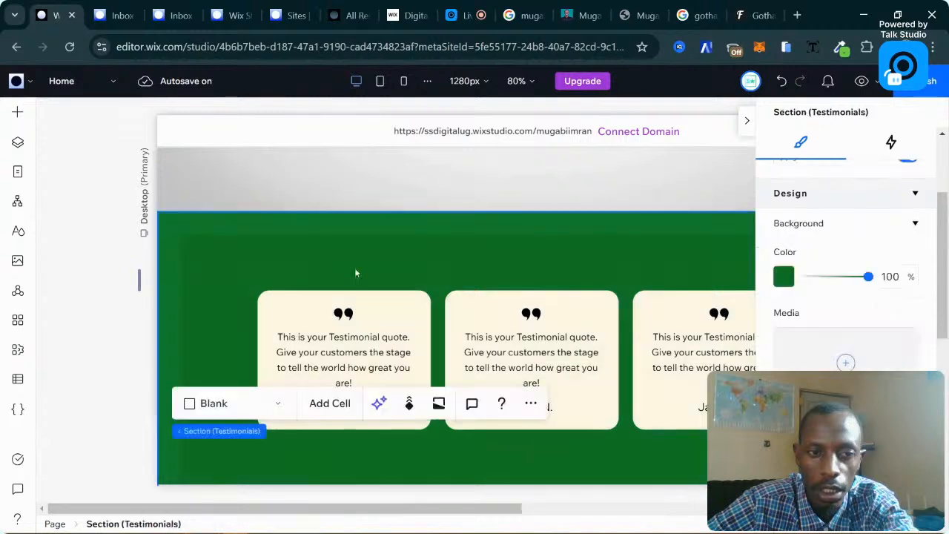
pyautogui.click(746, 125)
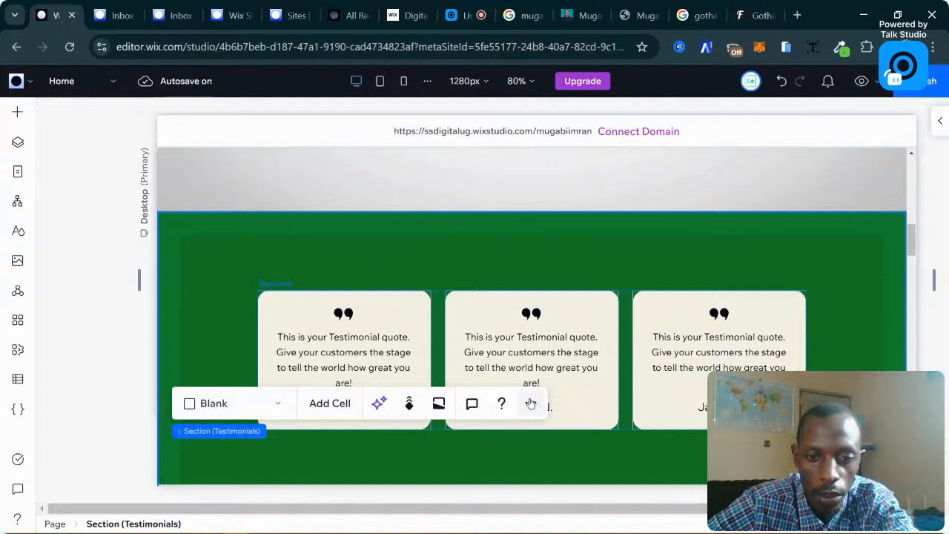
pyautogui.click(259, 245)
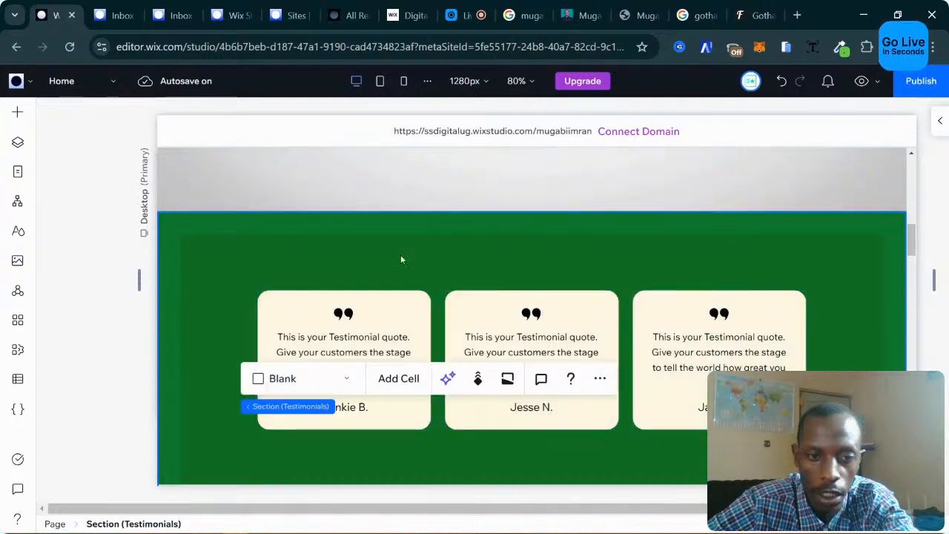
# Move the Testimonials section down below Trending Articles.
pyautogui.click(600, 379)
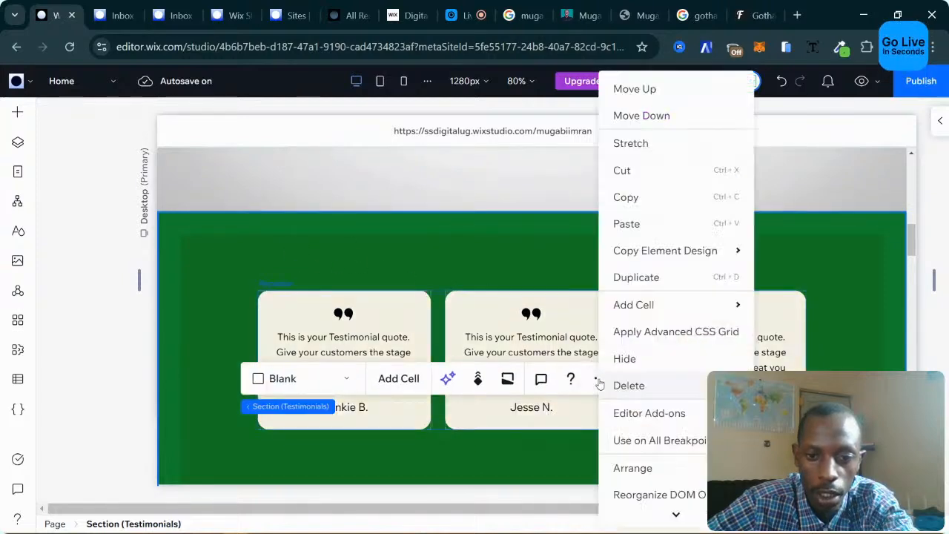
pyautogui.click(668, 126)
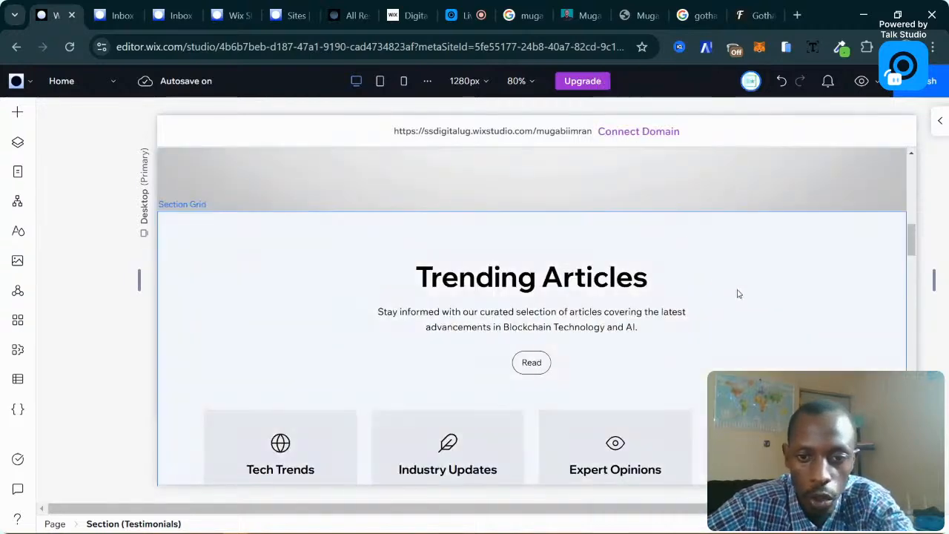
pyautogui.scroll(-9, 717, 282)
pyautogui.scroll(5, 717, 282)
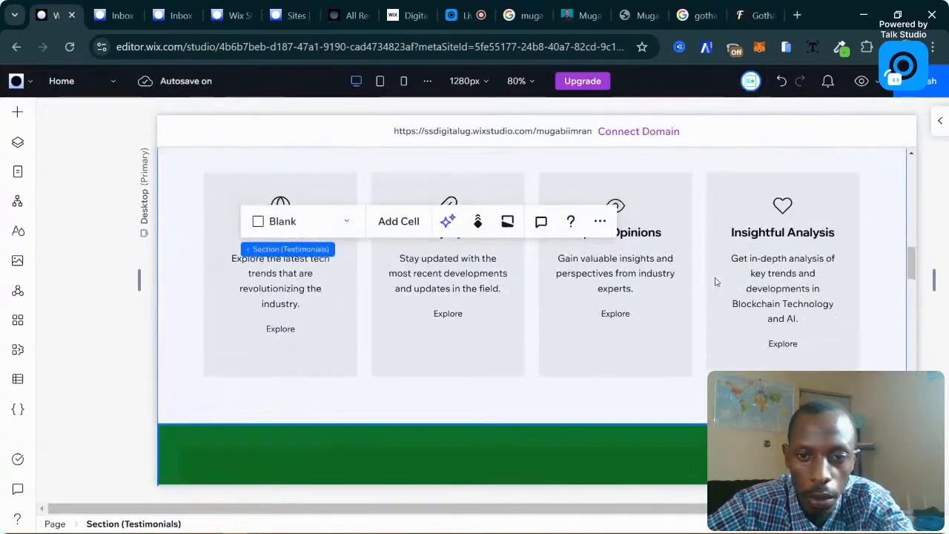
pyautogui.scroll(4, 708, 280)
pyautogui.scroll(-5, 657, 278)
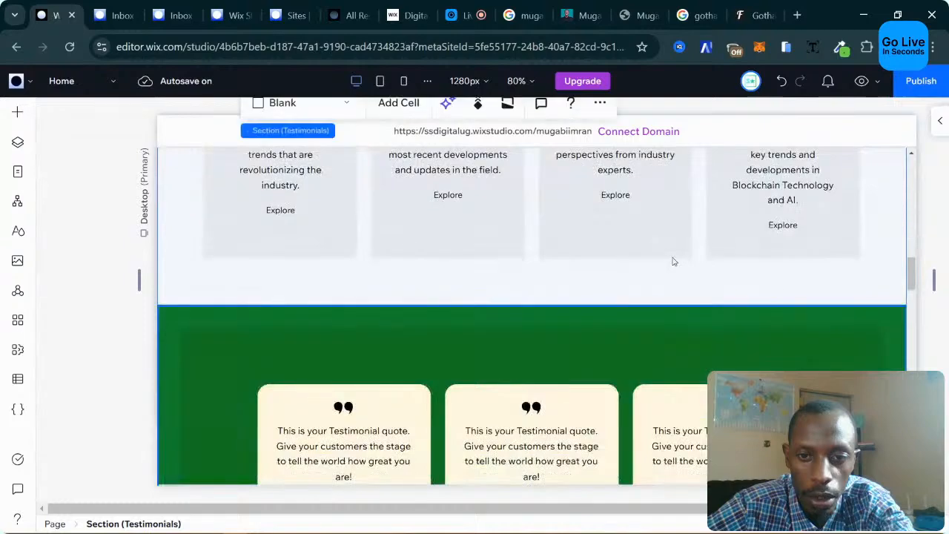
pyautogui.scroll(-10, 652, 267)
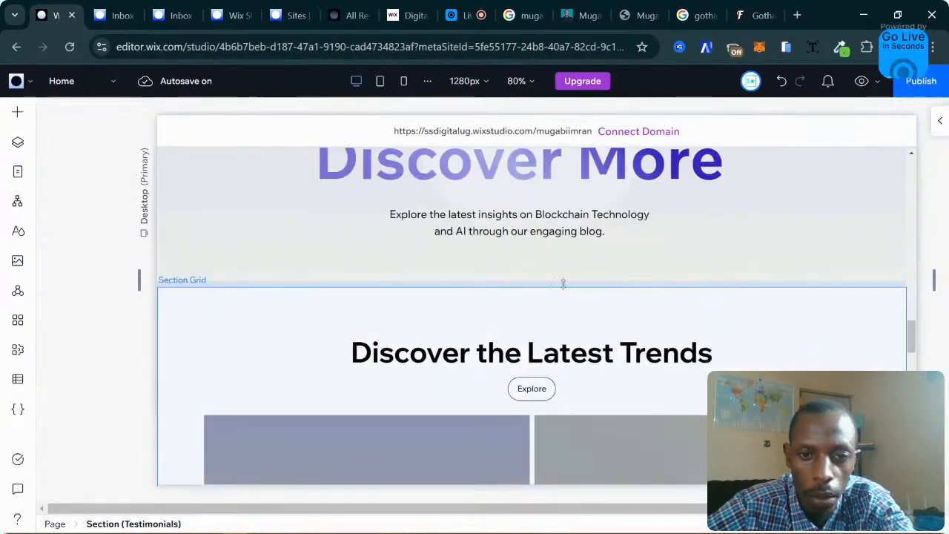
pyautogui.scroll(6, 746, 276)
pyautogui.scroll(3, 838, 279)
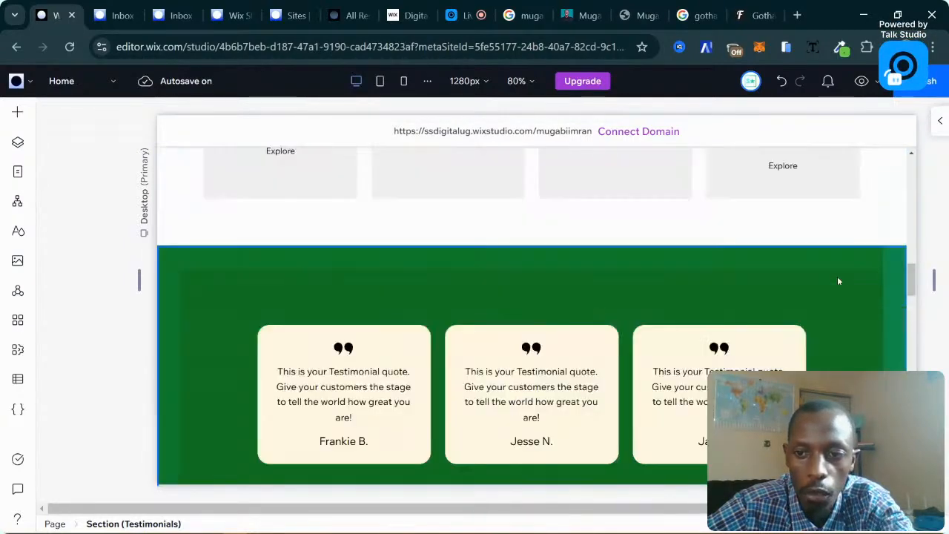
pyautogui.scroll(-2, 814, 300)
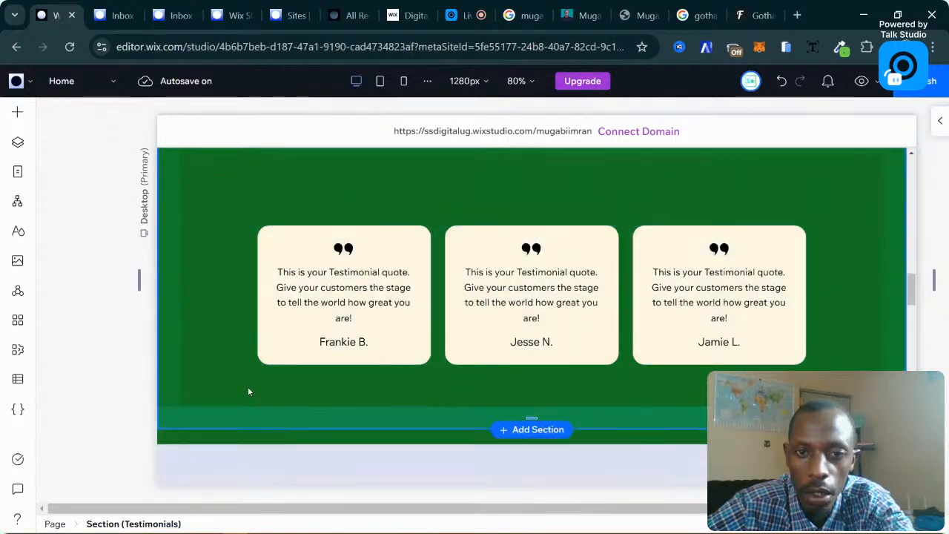
pyautogui.scroll(2, 248, 386)
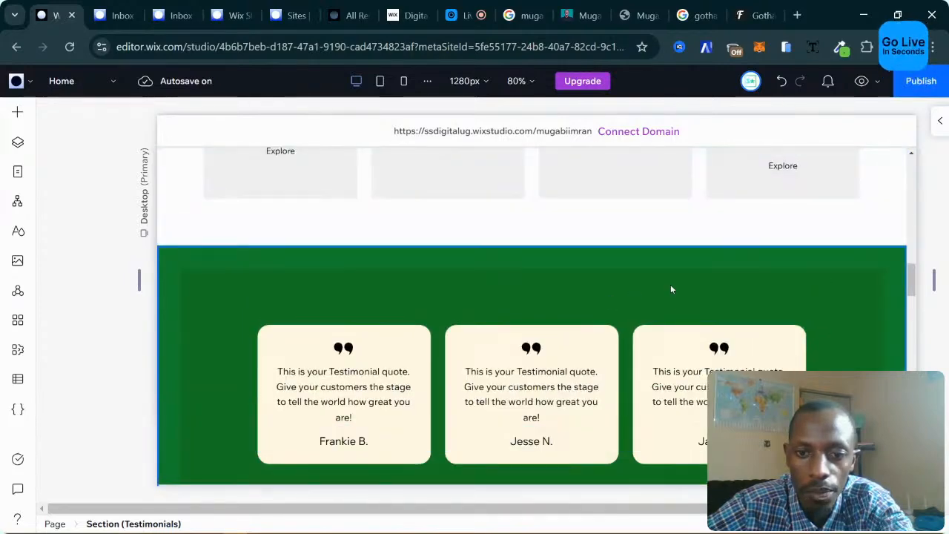
pyautogui.scroll(-2, 672, 288)
# Move the Testimonials section down once more, below Discover More.
pyautogui.click(831, 421)
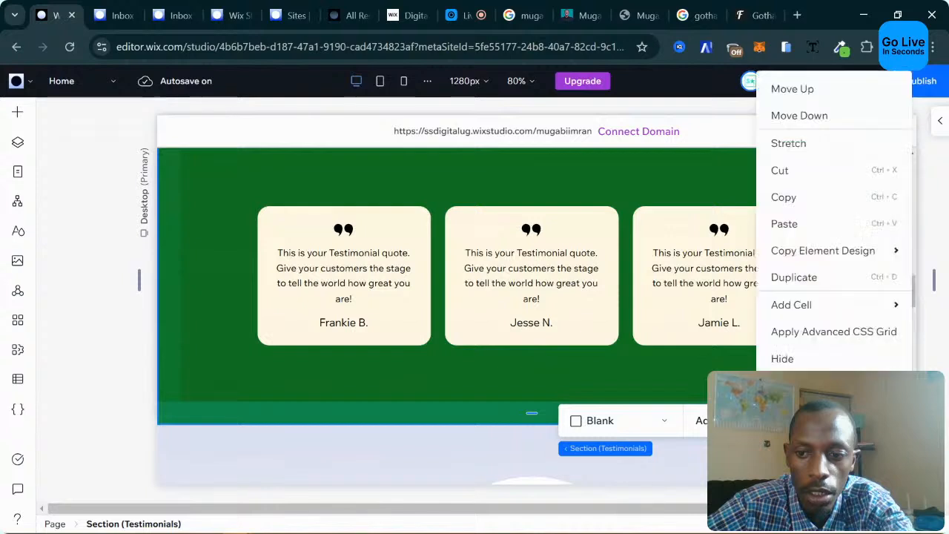
pyautogui.click(804, 116)
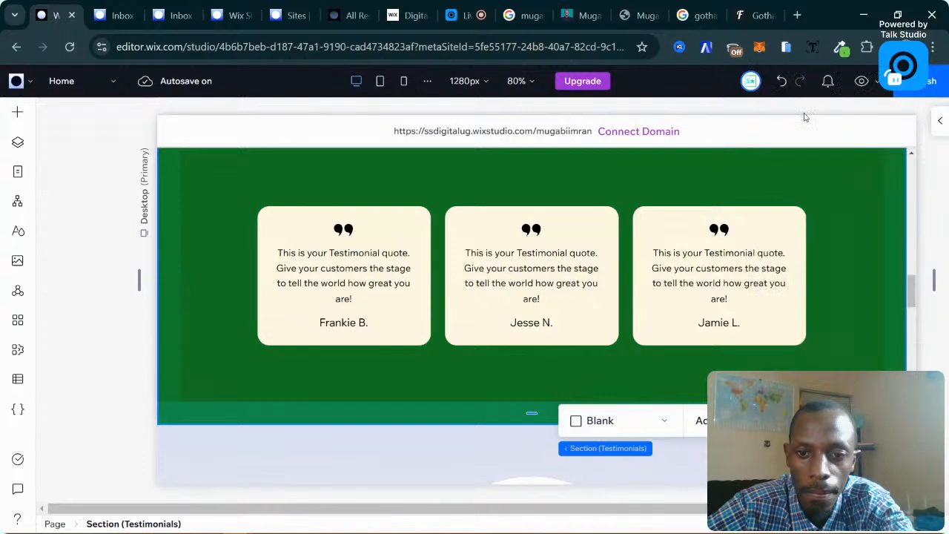
pyautogui.scroll(-5, 666, 302)
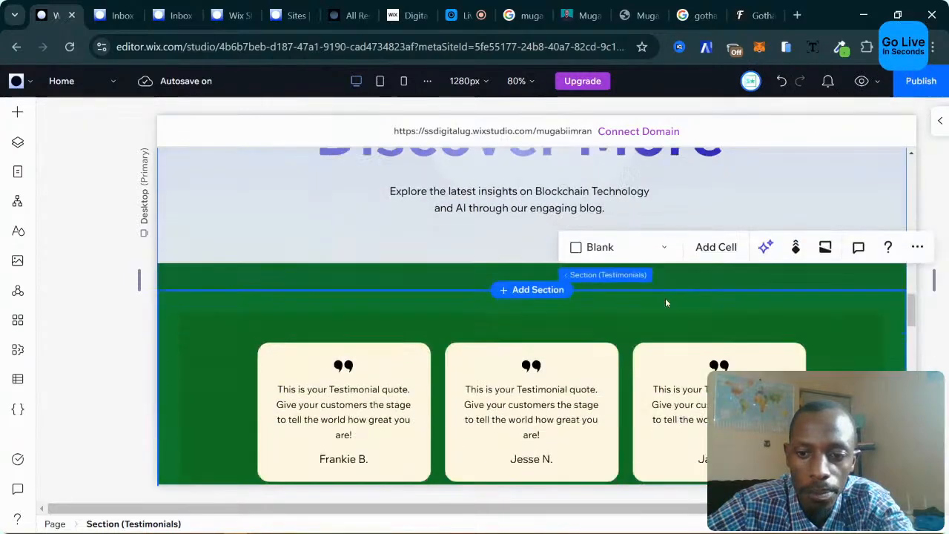
pyautogui.scroll(-4, 679, 305)
pyautogui.scroll(-4, 665, 301)
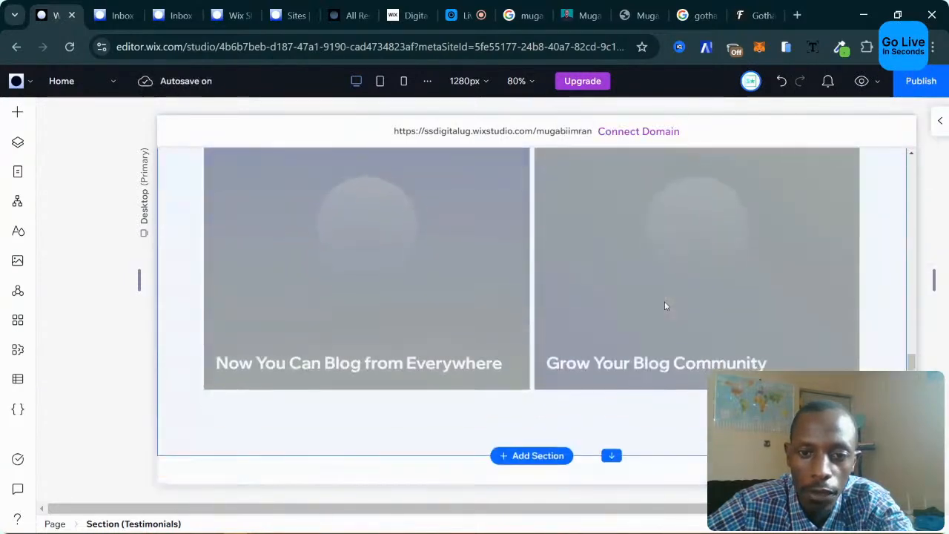
pyautogui.scroll(4, 664, 301)
pyautogui.scroll(-1, 666, 305)
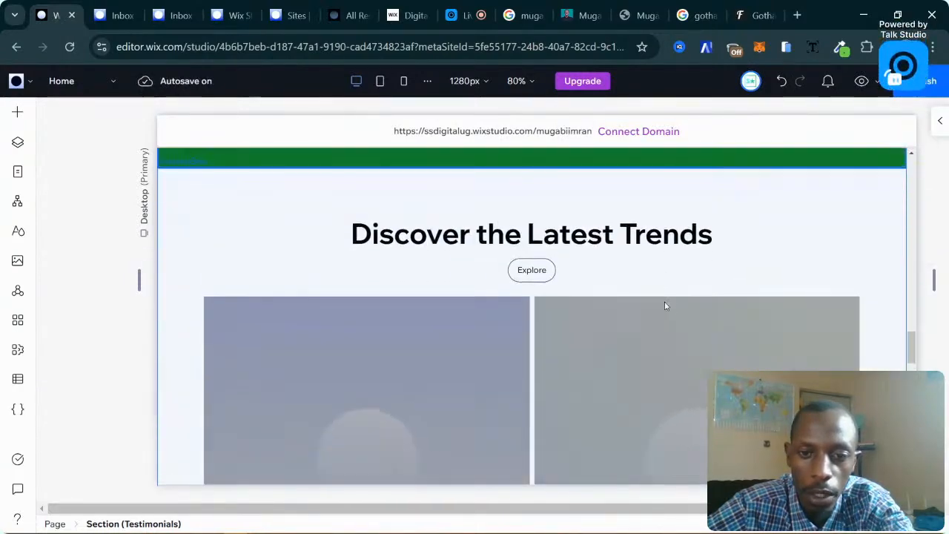
# Move the Discover the Latest Trends blog grid up one position, above the Testimonials section.
pyautogui.click(823, 237)
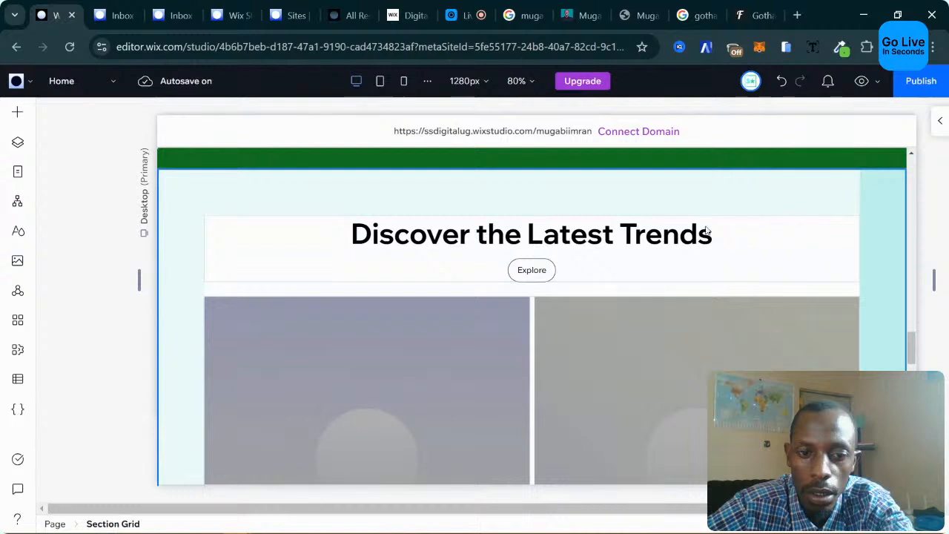
pyautogui.scroll(-5, 659, 242)
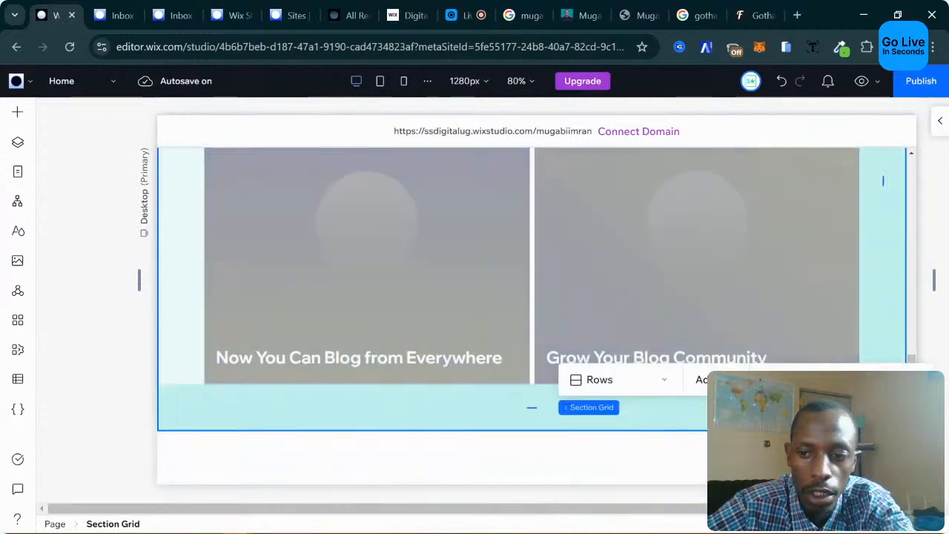
pyautogui.rightClick(882, 180)
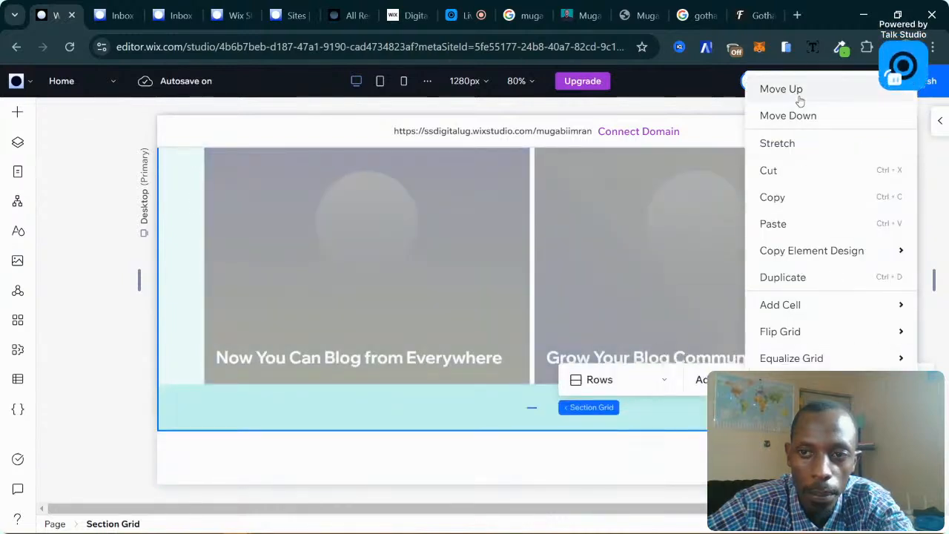
pyautogui.click(800, 101)
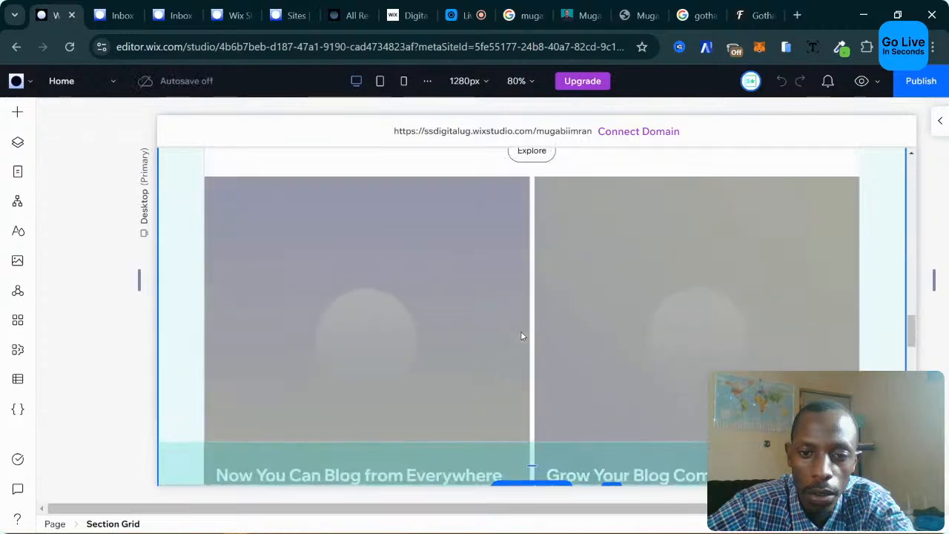
pyautogui.scroll(3, 521, 336)
pyautogui.scroll(-7, 521, 336)
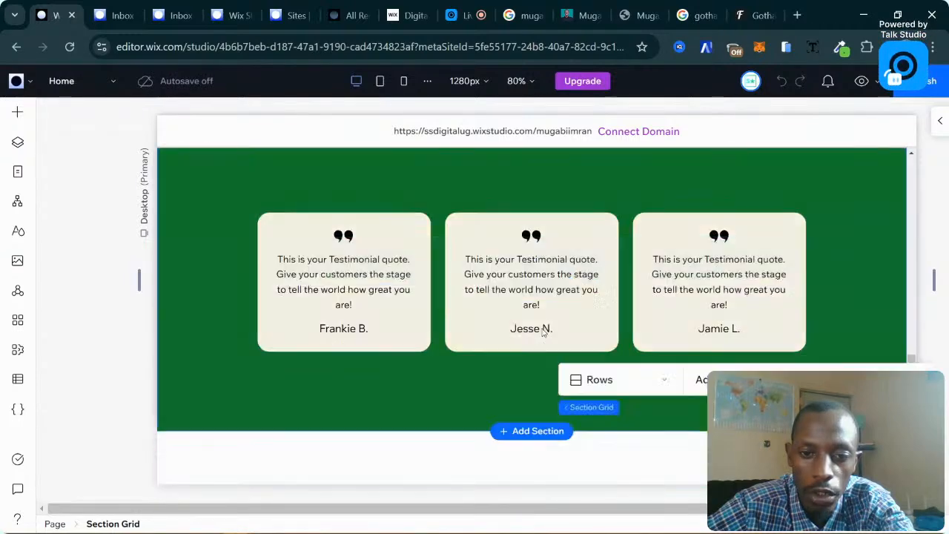
pyautogui.scroll(1, 545, 319)
pyautogui.scroll(-4, 556, 297)
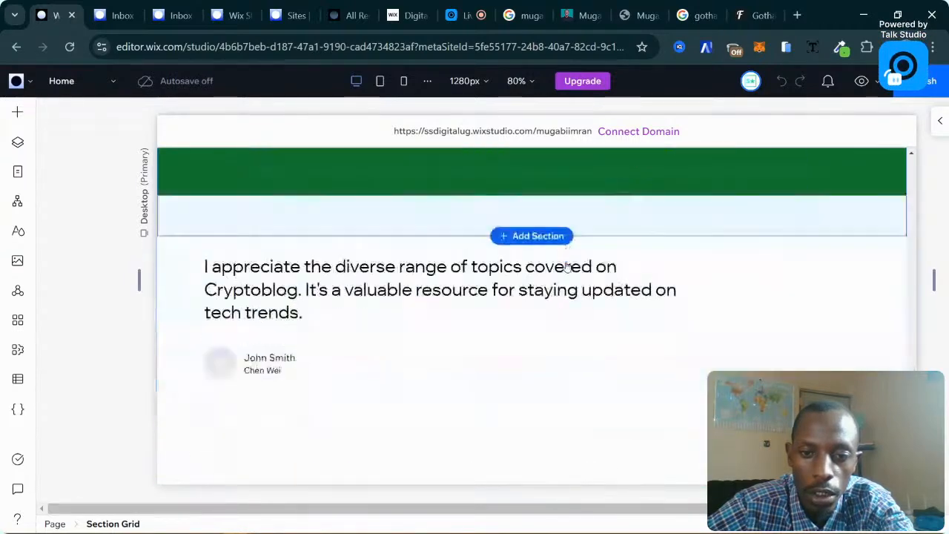
pyautogui.scroll(1, 534, 281)
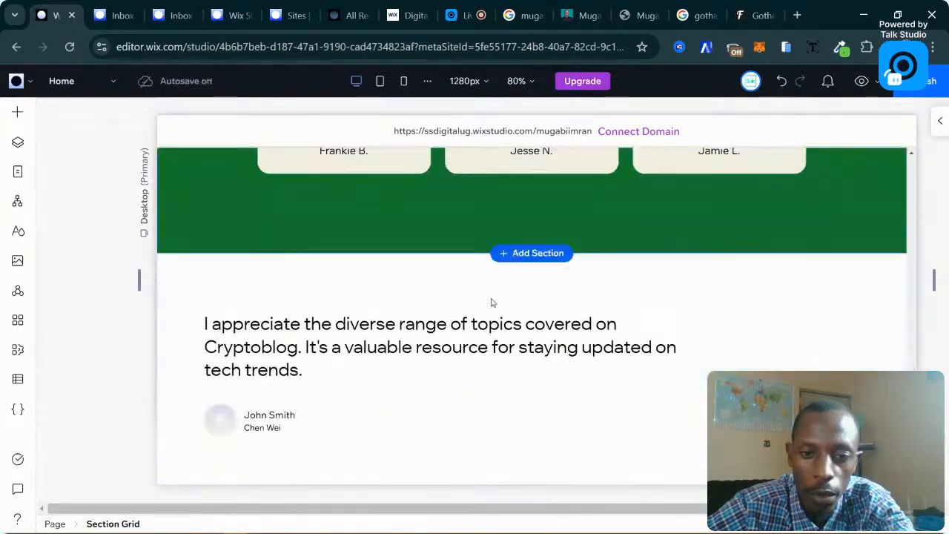
# Select the What Our Readers Say section and open its settings.
pyautogui.click(393, 298)
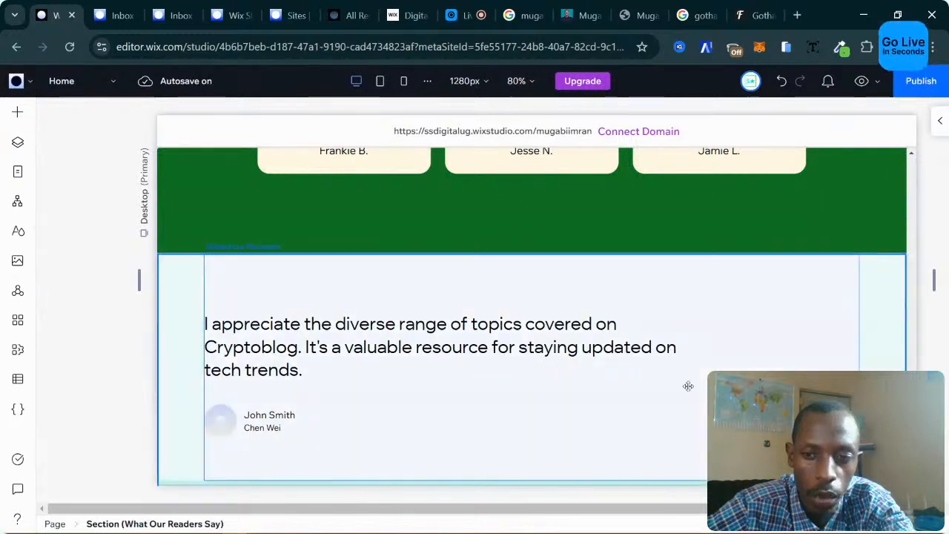
pyautogui.scroll(-2, 688, 386)
pyautogui.scroll(1, 712, 393)
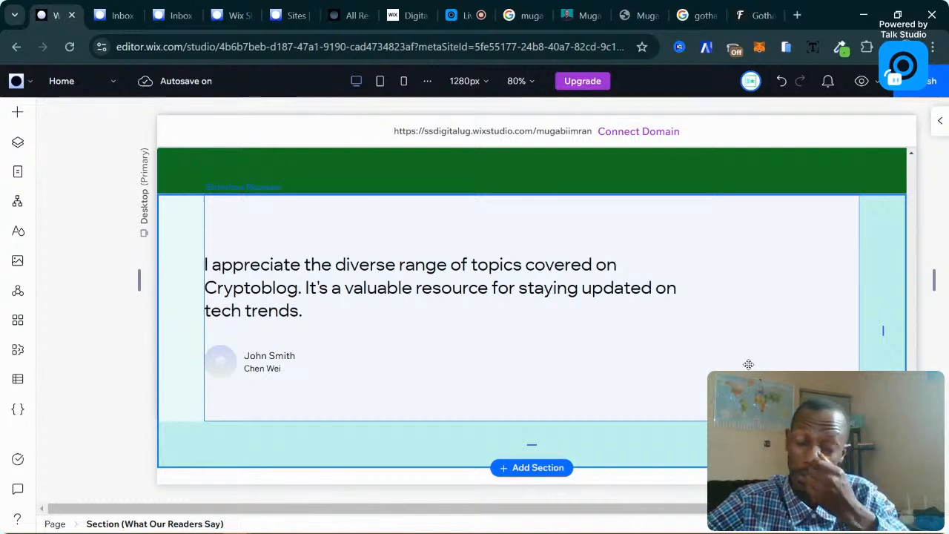
pyautogui.scroll(5, 705, 252)
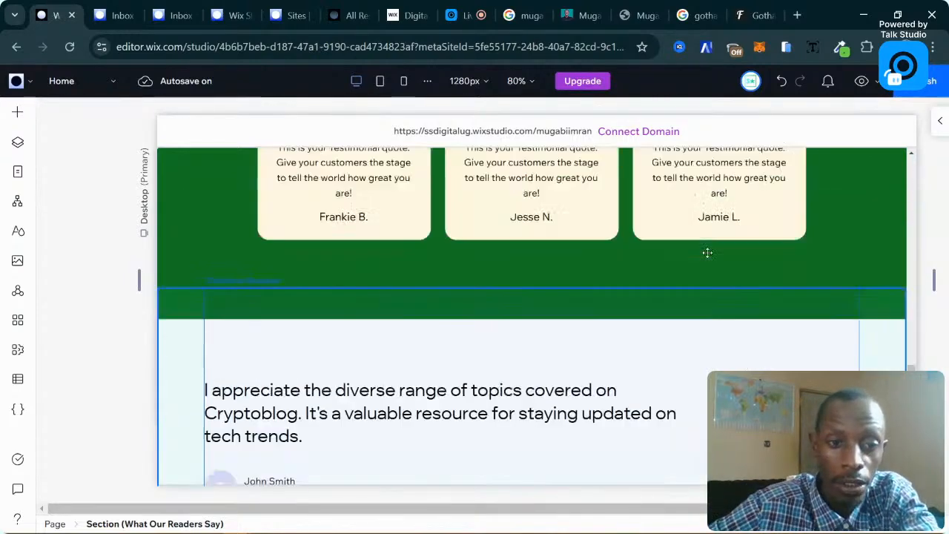
pyautogui.scroll(-5, 707, 253)
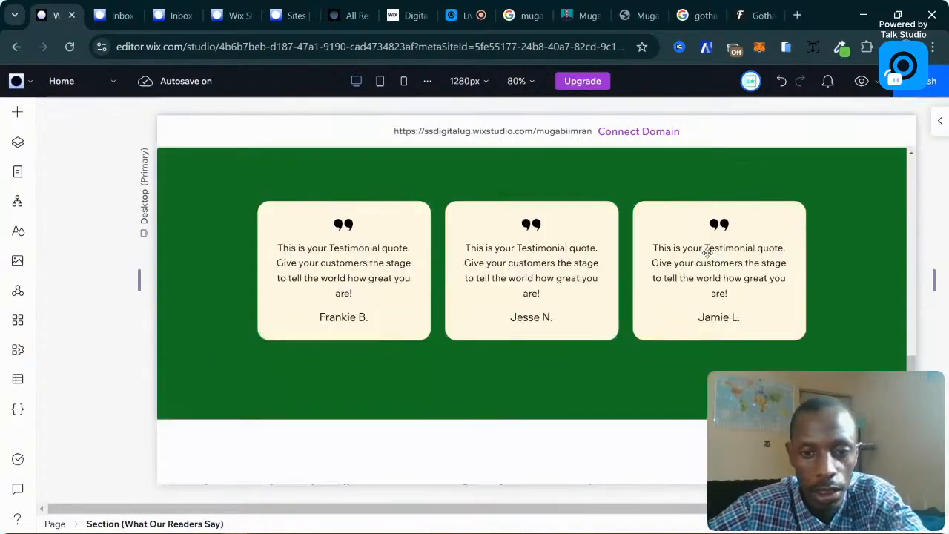
pyautogui.scroll(-4, 742, 225)
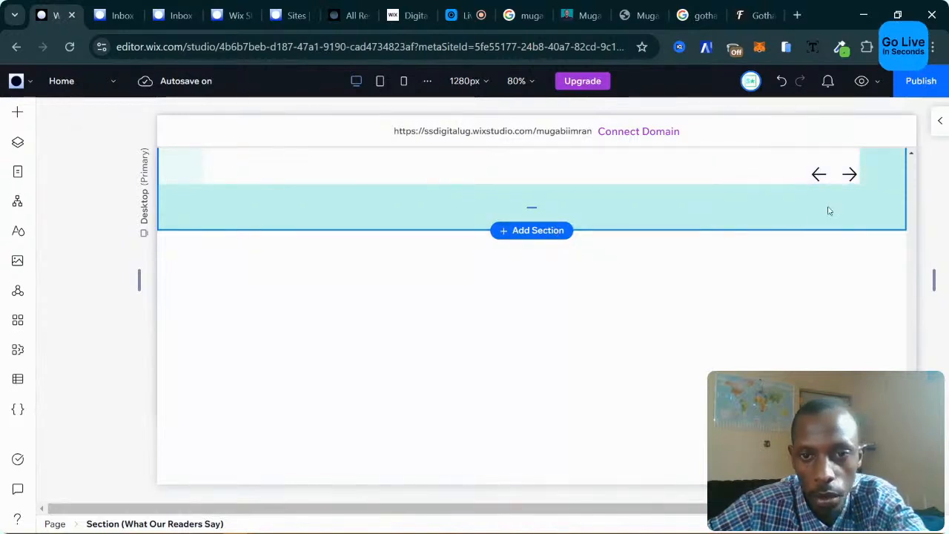
pyautogui.click(940, 121)
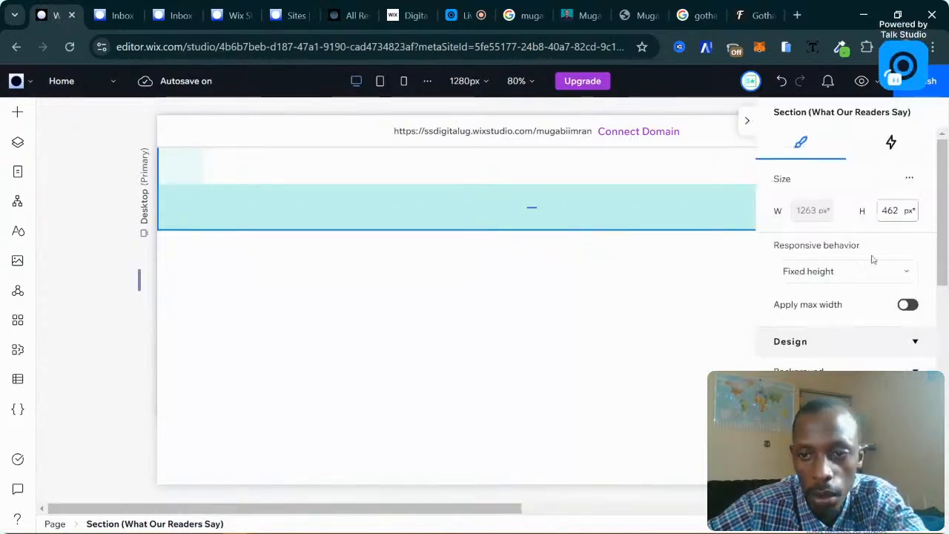
# Set the section background to a solid turquoise colour.
pyautogui.scroll(-2, 816, 299)
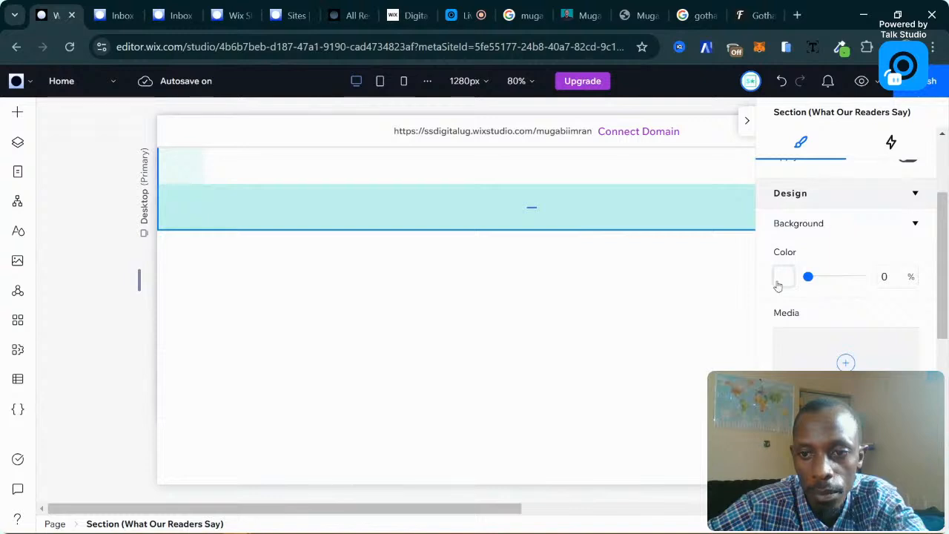
pyautogui.click(783, 279)
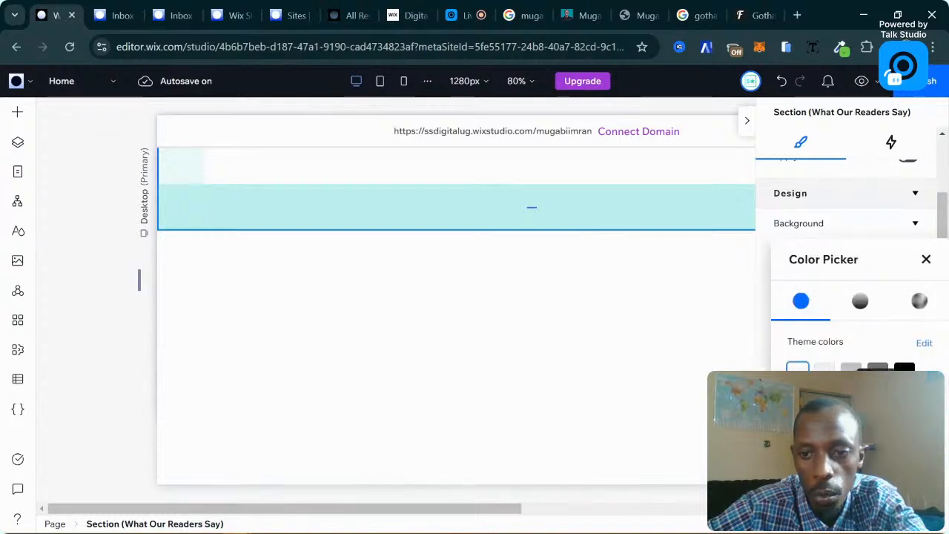
pyautogui.click(878, 397)
pyautogui.click(926, 259)
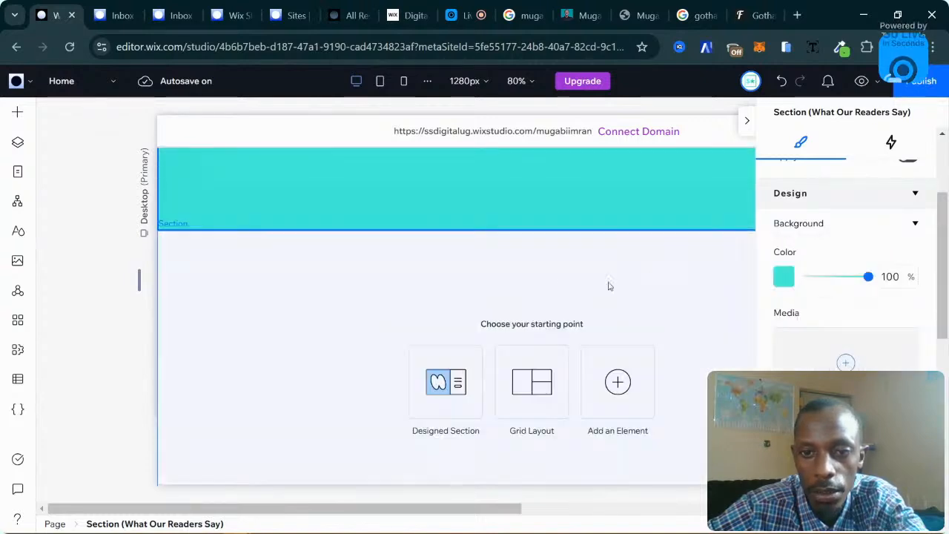
pyautogui.scroll(3, 517, 276)
pyautogui.scroll(-2, 559, 264)
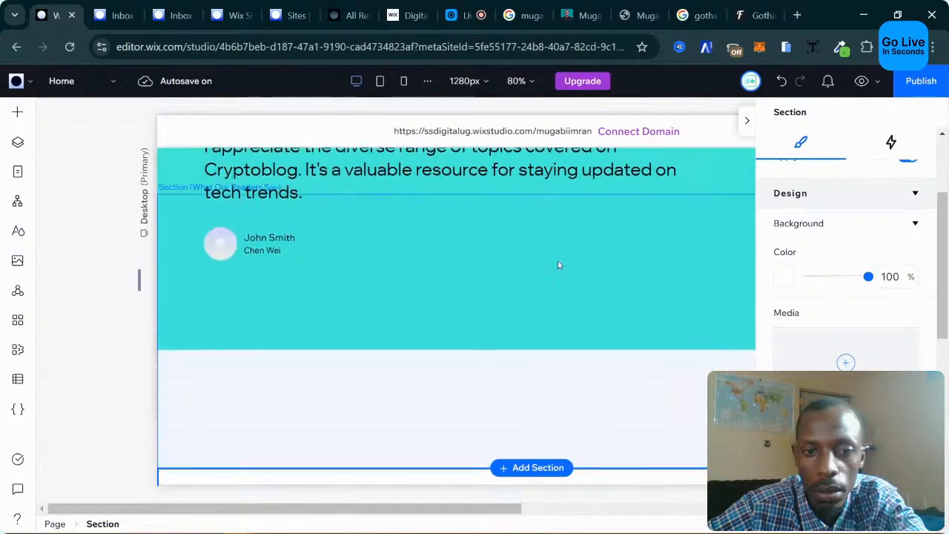
pyautogui.scroll(1, 560, 264)
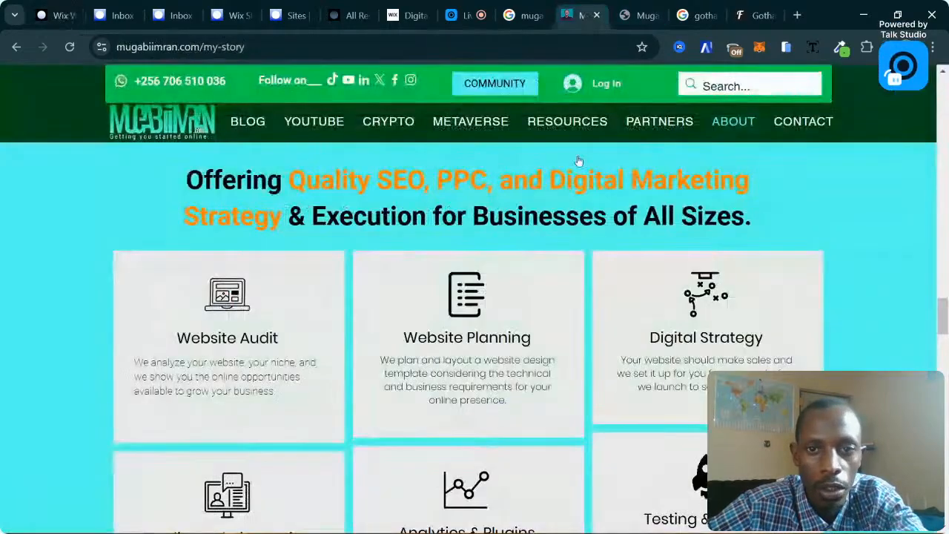
pyautogui.click(580, 15)
pyautogui.scroll(-3, 545, 319)
pyautogui.scroll(2, 545, 319)
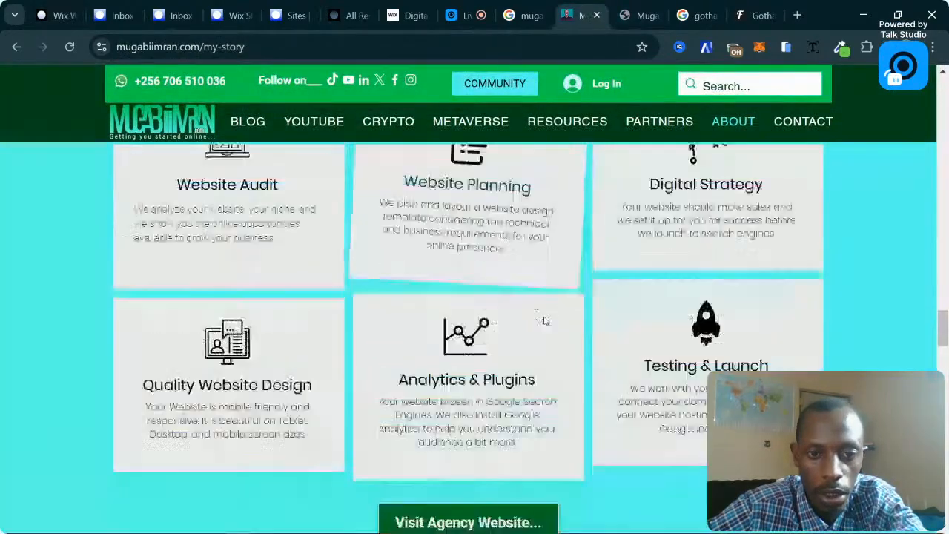
pyautogui.scroll(-2, 359, 306)
pyautogui.scroll(3, 359, 307)
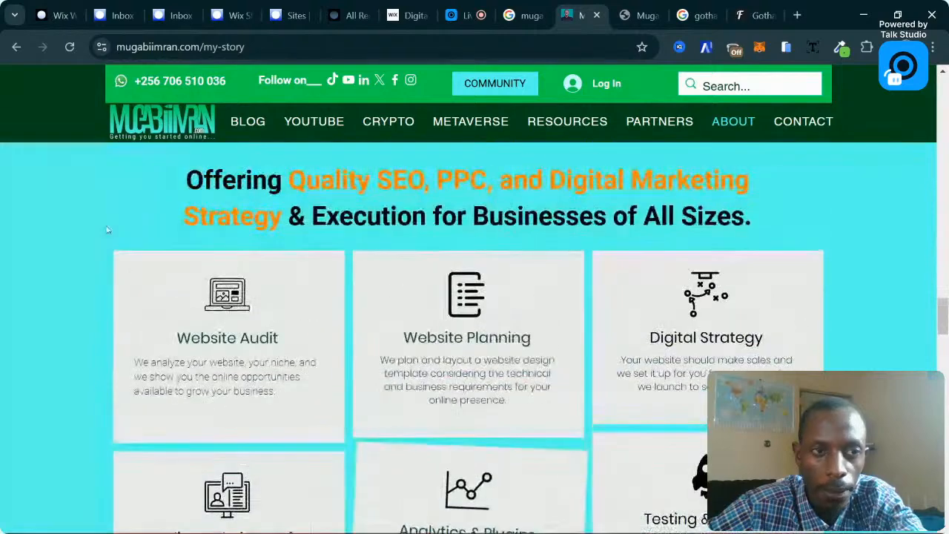
pyautogui.click(53, 4)
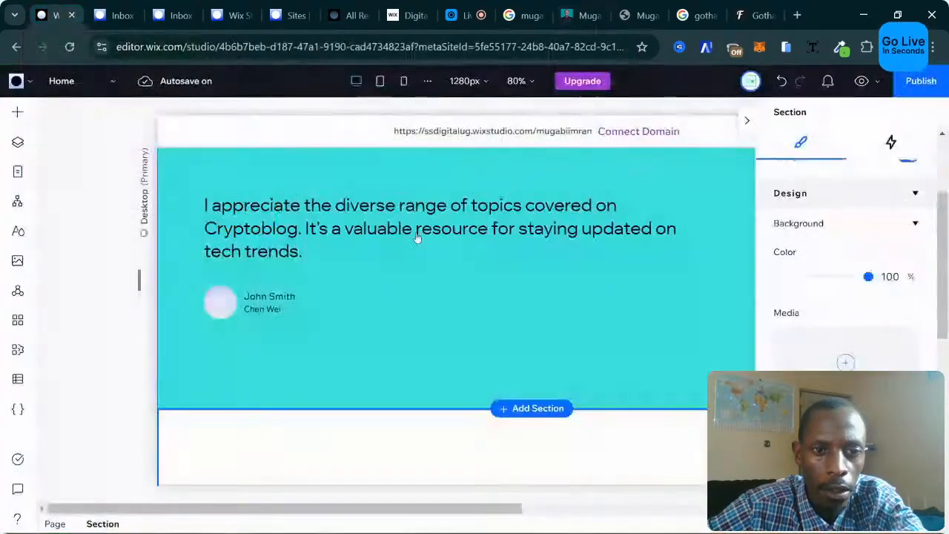
# Add a blank section below Testimonials and browse the Hero wireframe templates.
pyautogui.click(539, 407)
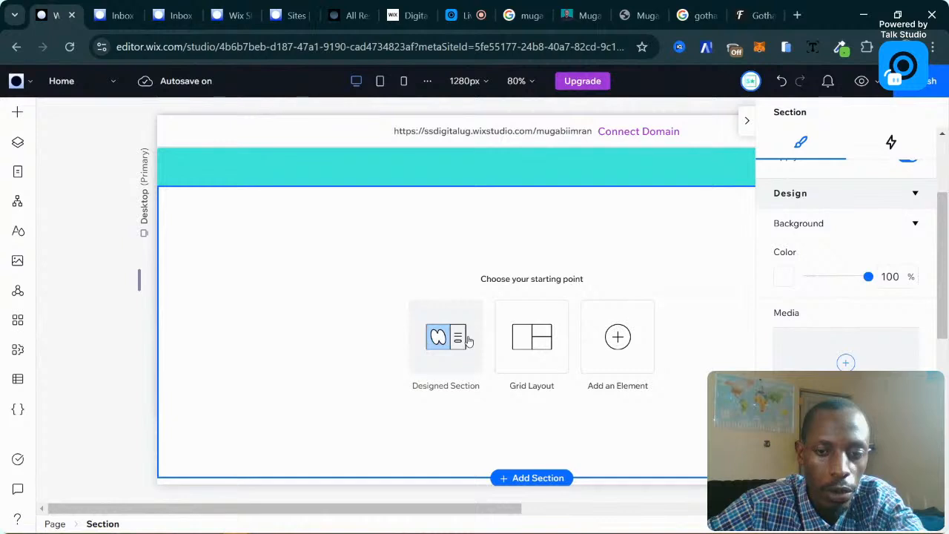
pyautogui.click(467, 339)
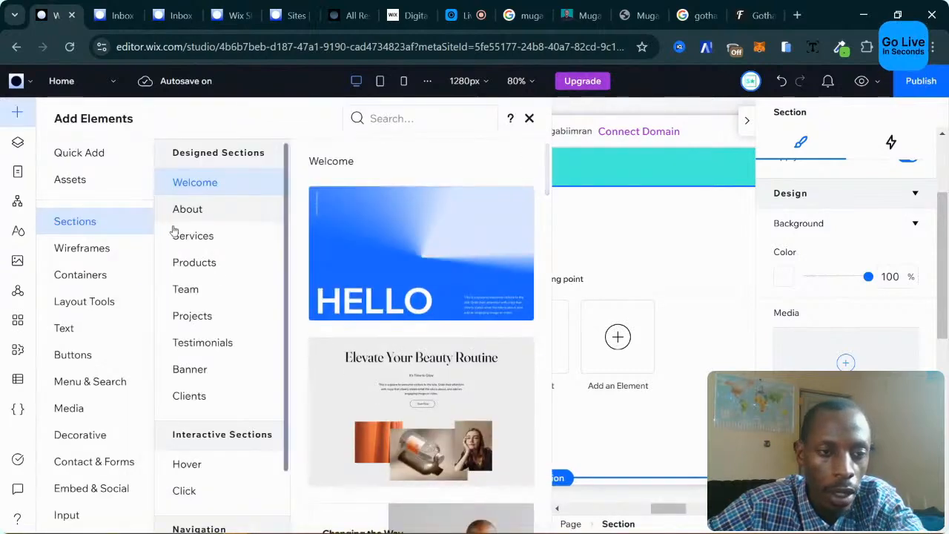
pyautogui.click(70, 250)
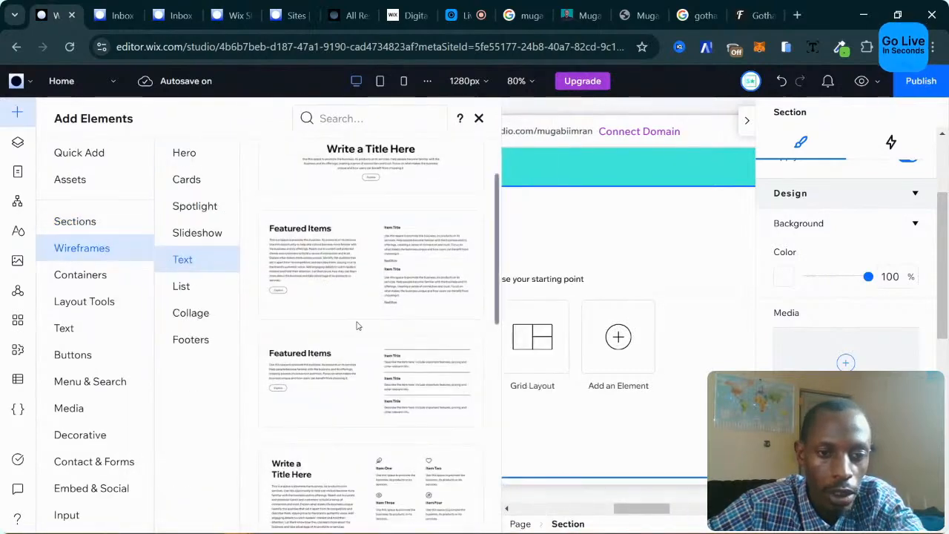
pyautogui.click(189, 156)
pyautogui.scroll(-5, 356, 283)
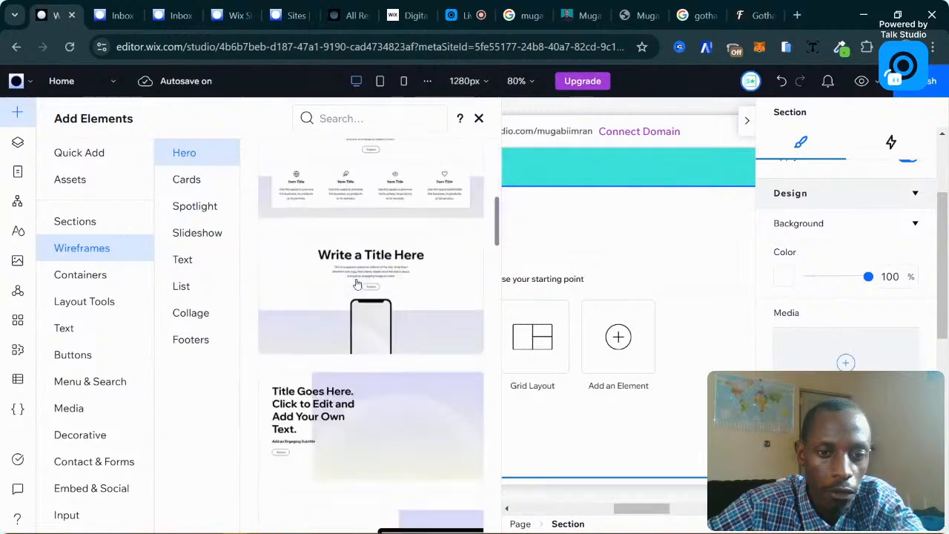
pyautogui.scroll(2, 357, 284)
pyautogui.scroll(2, 441, 262)
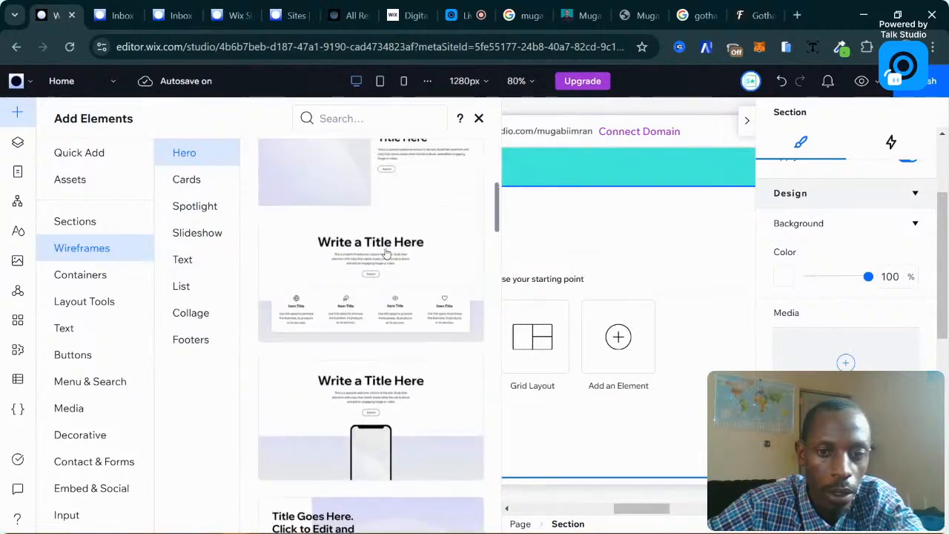
pyautogui.scroll(5, 592, 247)
pyautogui.scroll(10, 611, 255)
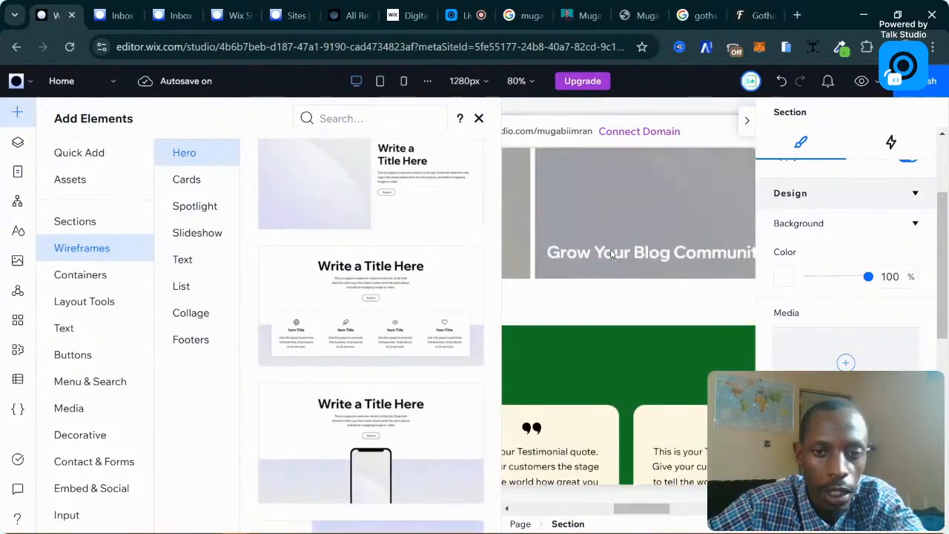
pyautogui.scroll(-10, 610, 254)
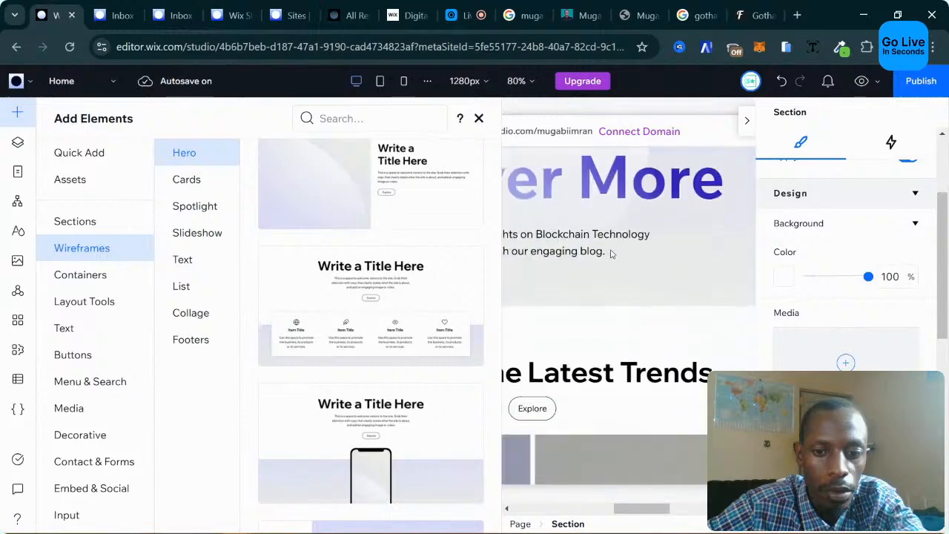
pyautogui.scroll(3, 612, 255)
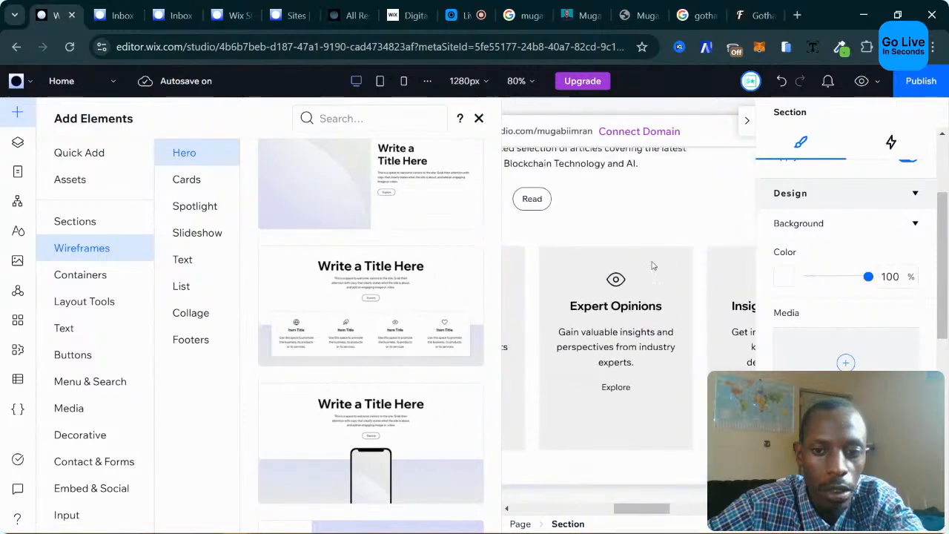
pyautogui.scroll(-10, 375, 294)
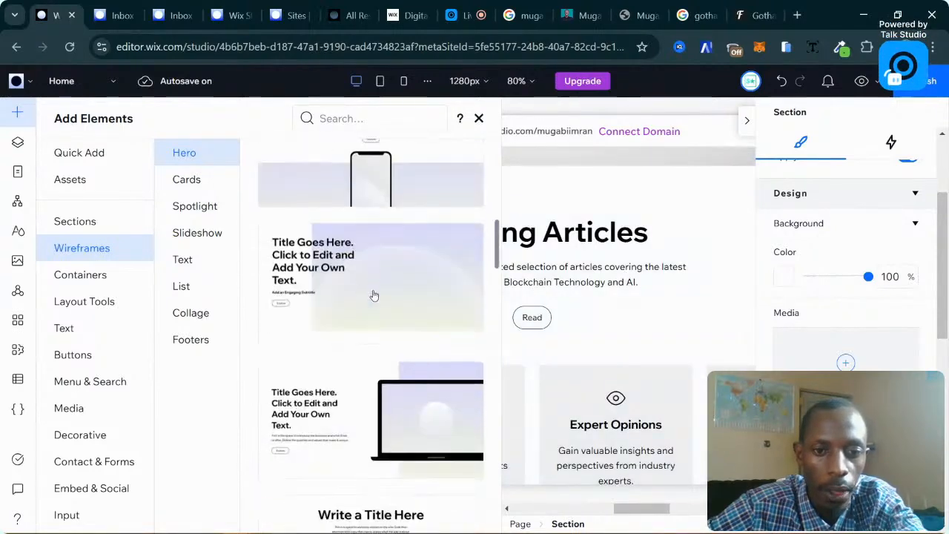
pyautogui.scroll(-5, 375, 292)
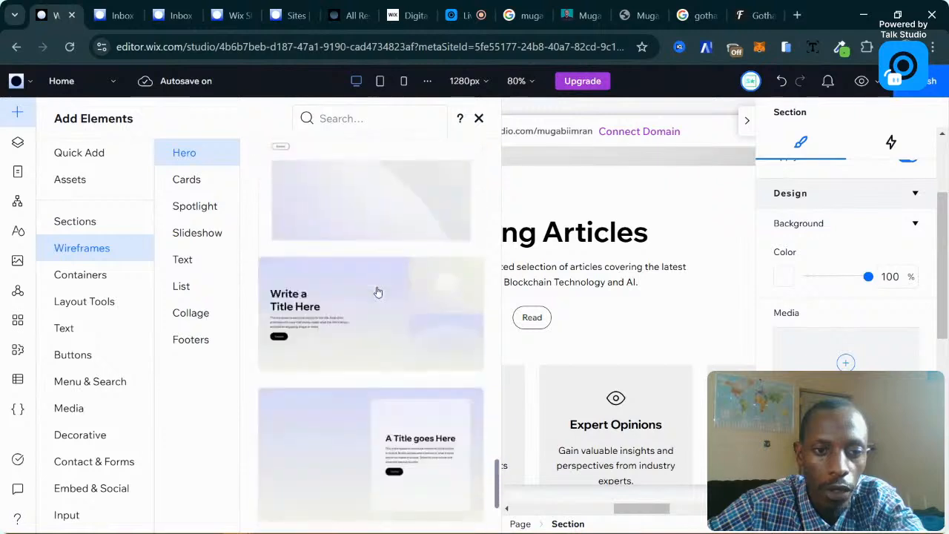
# Browse the Cards wireframe layouts.
pyautogui.click(186, 179)
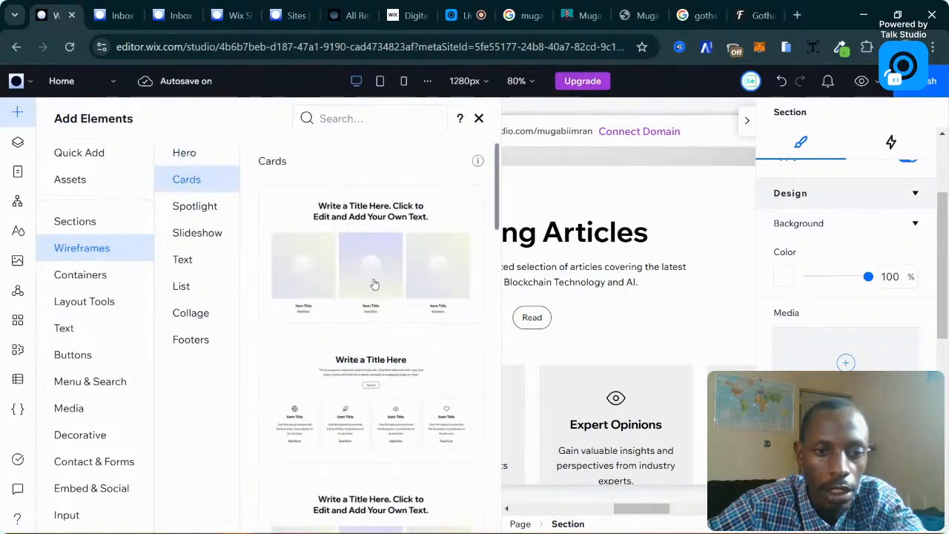
pyautogui.scroll(-2, 375, 352)
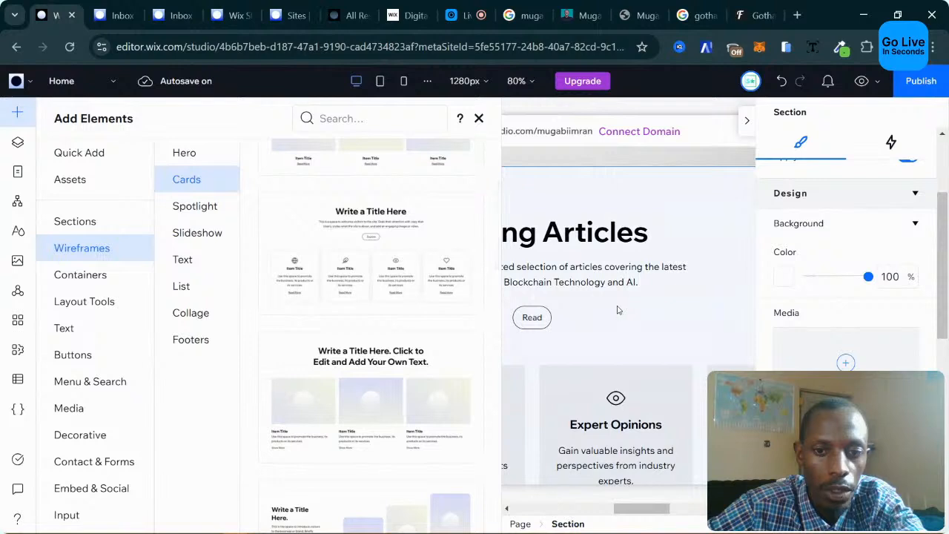
pyautogui.scroll(-3, 397, 294)
pyautogui.scroll(-3, 382, 322)
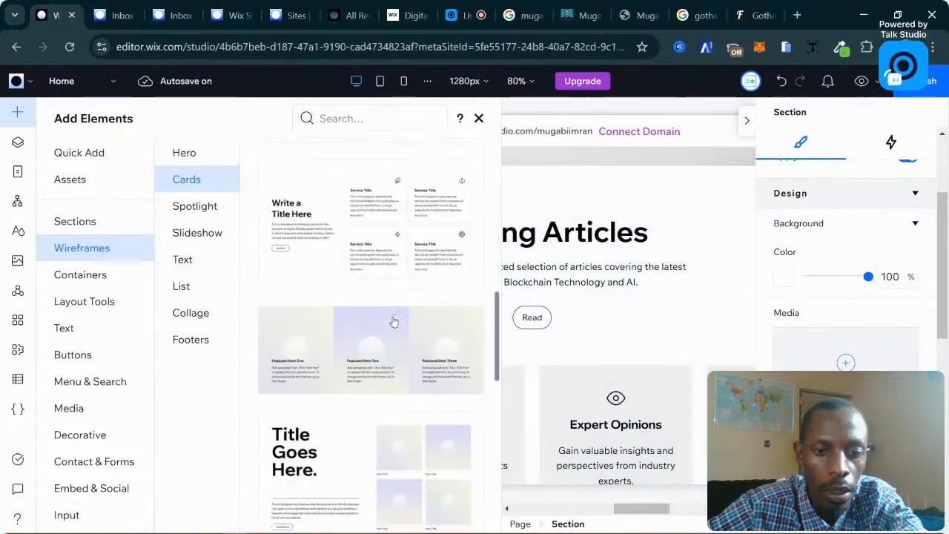
pyautogui.scroll(3, 392, 319)
pyautogui.scroll(1, 381, 310)
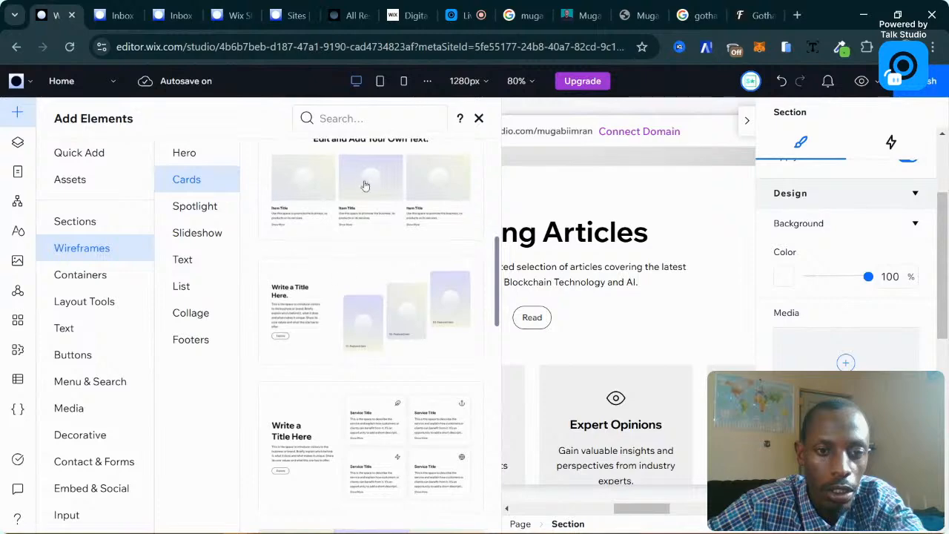
pyautogui.scroll(-2, 382, 309)
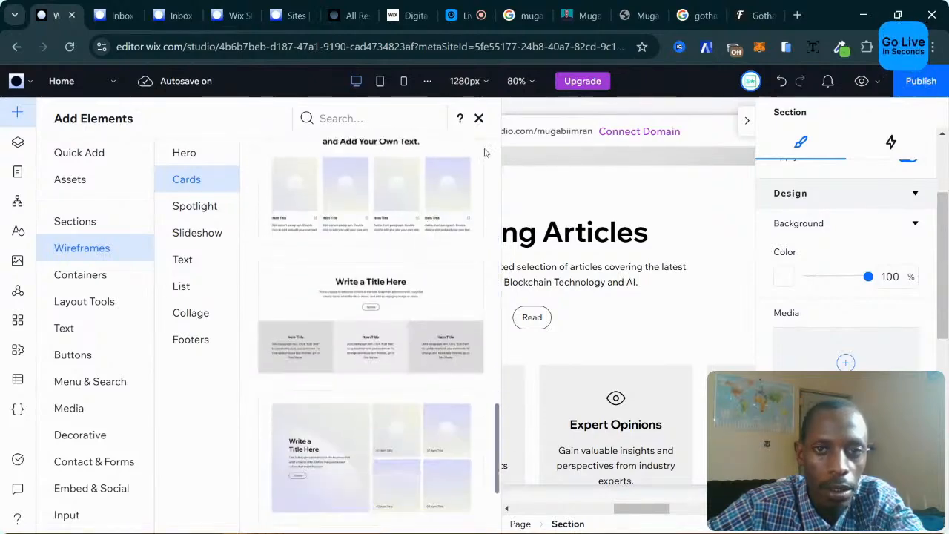
pyautogui.click(586, 15)
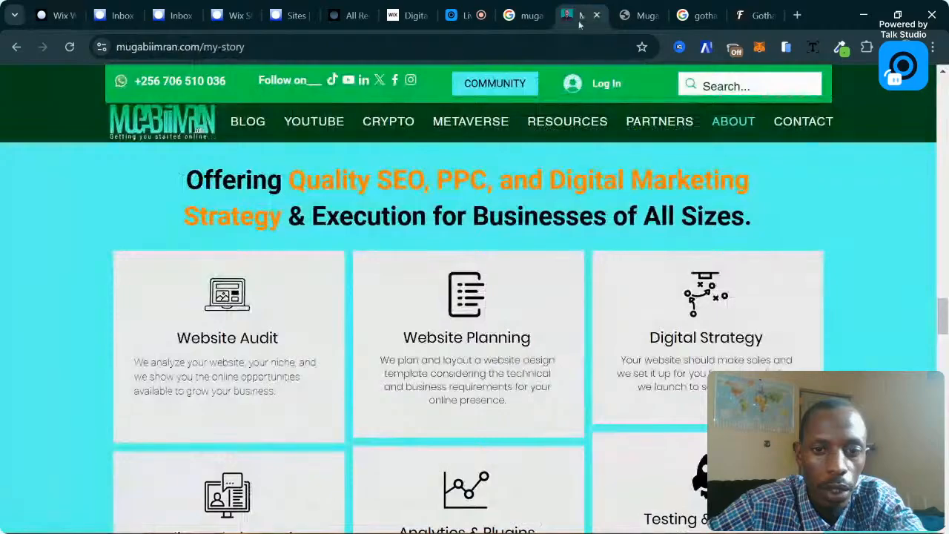
pyautogui.scroll(-3, 636, 272)
pyautogui.scroll(-15, 637, 272)
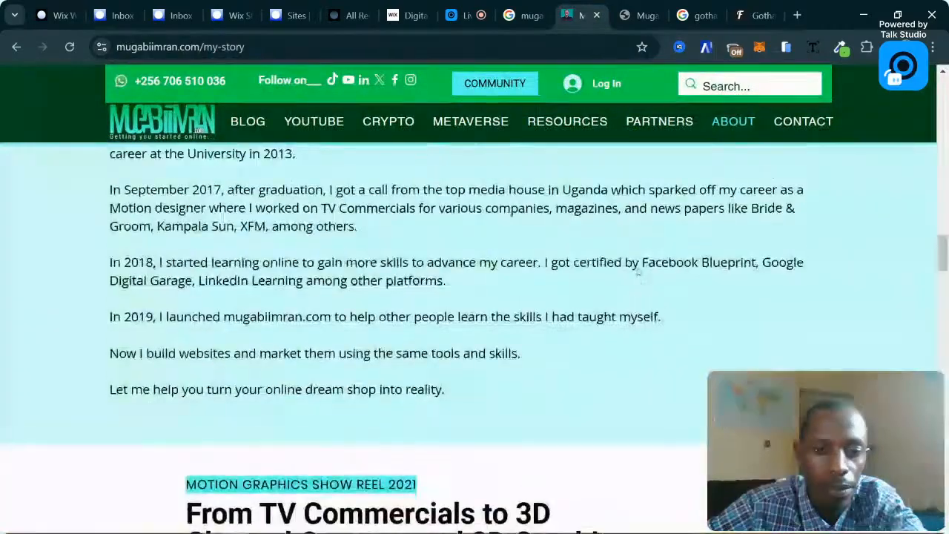
pyautogui.scroll(10, 636, 272)
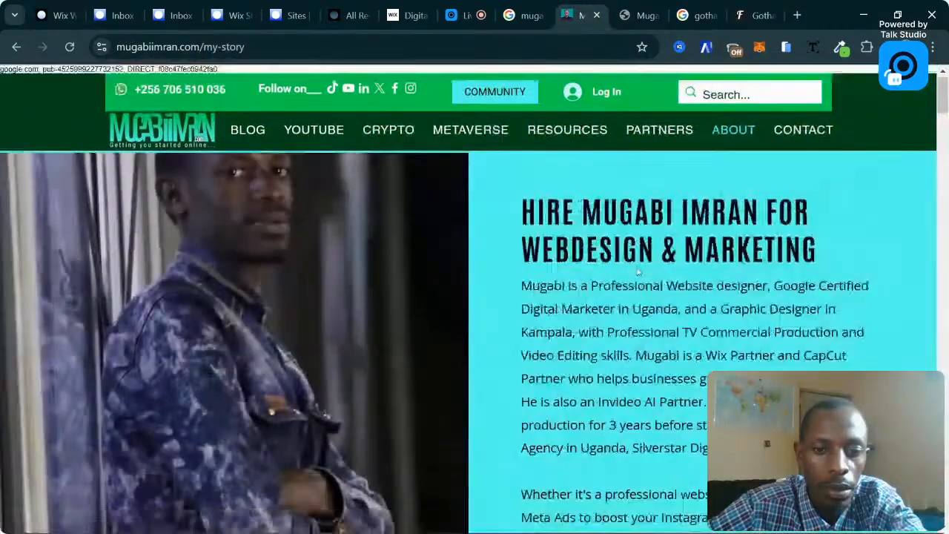
pyautogui.scroll(-15, 636, 273)
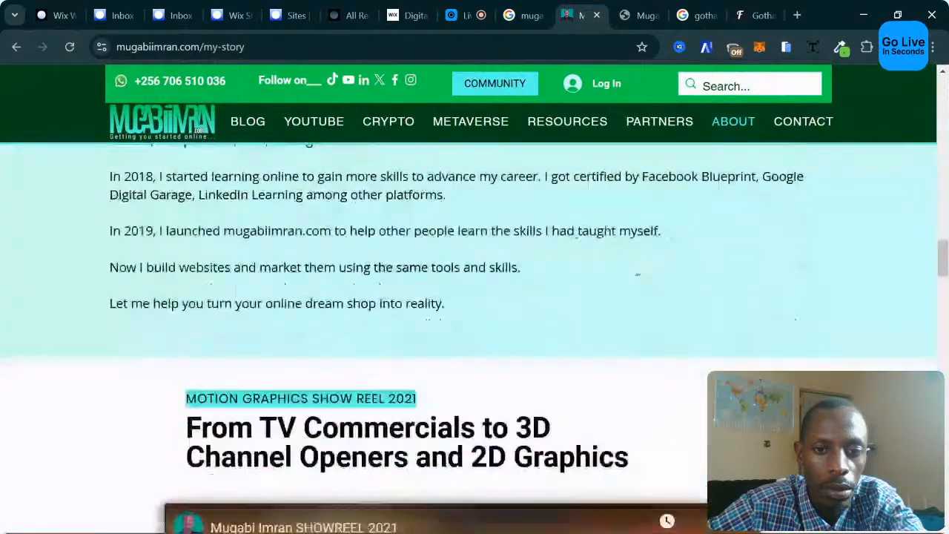
pyautogui.scroll(-10, 637, 270)
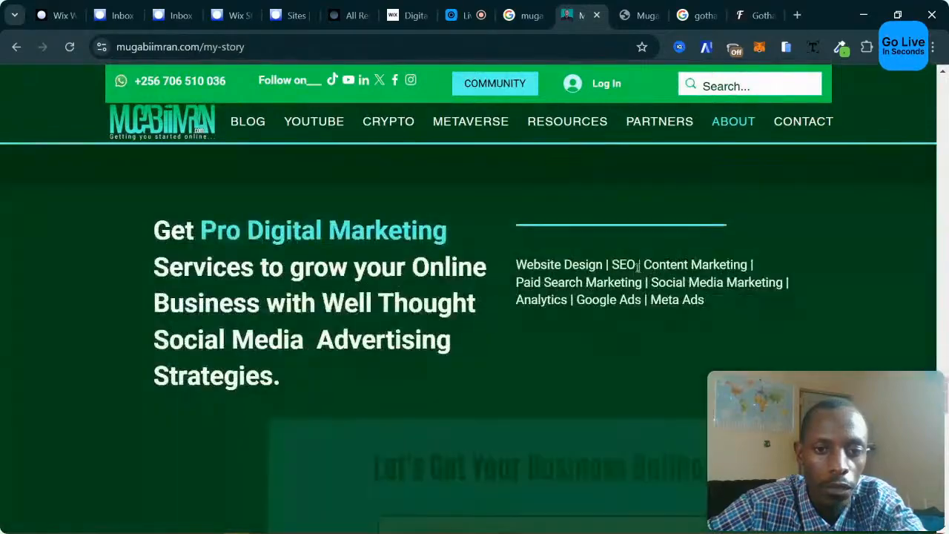
pyautogui.scroll(4, 636, 268)
pyautogui.scroll(-10, 636, 270)
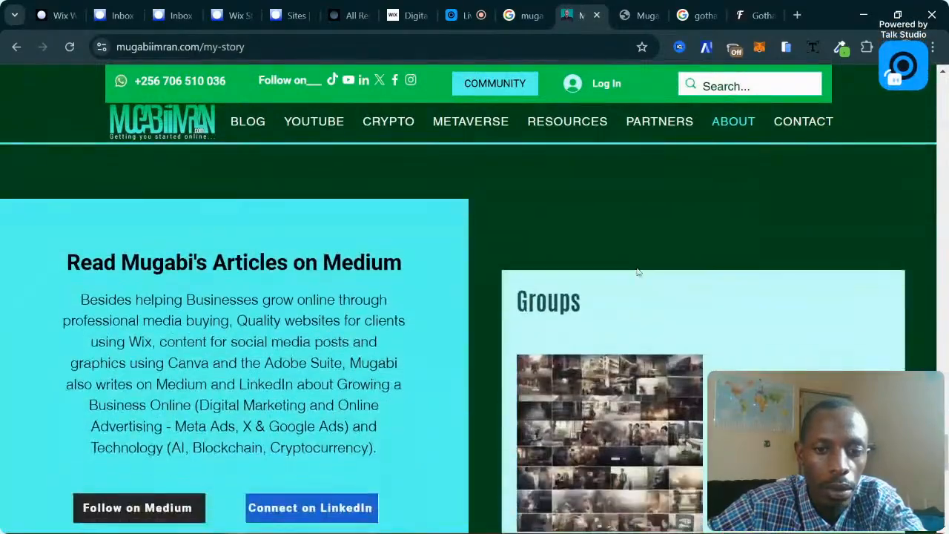
pyautogui.scroll(15, 638, 273)
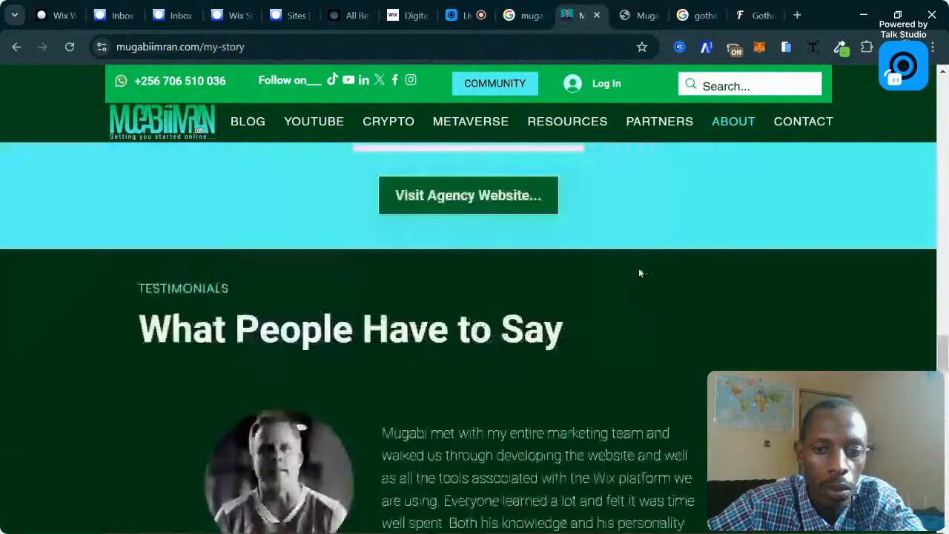
pyautogui.scroll(-2, 637, 271)
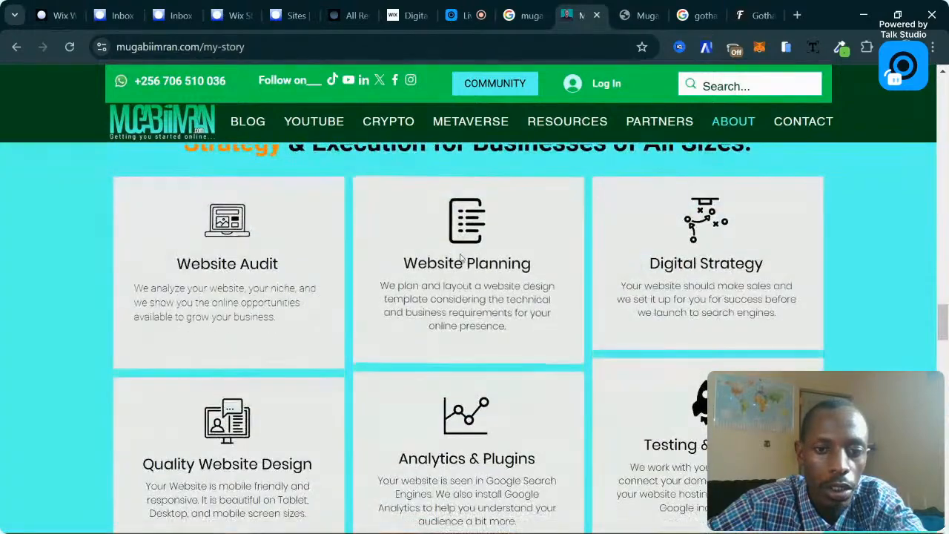
pyautogui.click(109, 7)
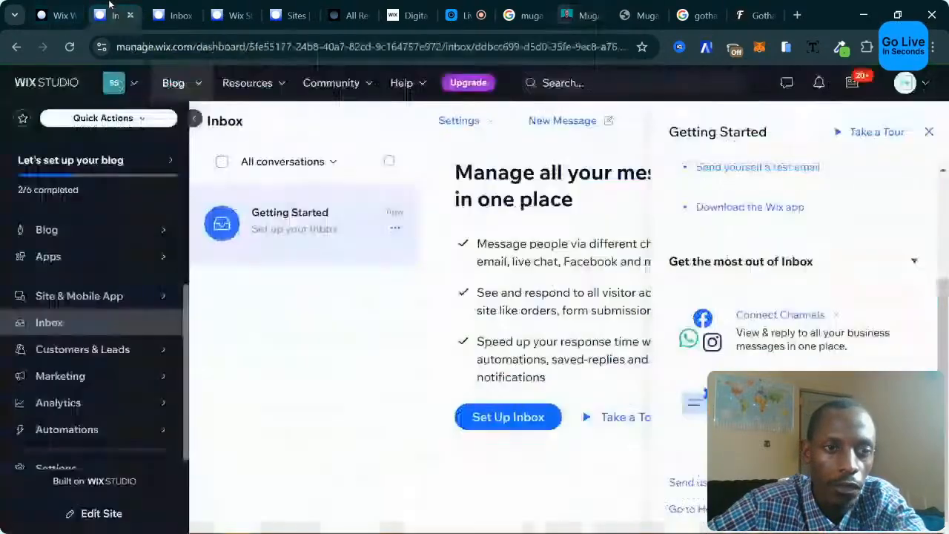
# Back in the editor, browse the Spotlight and Slideshow wireframe designs.
pyautogui.click(59, 15)
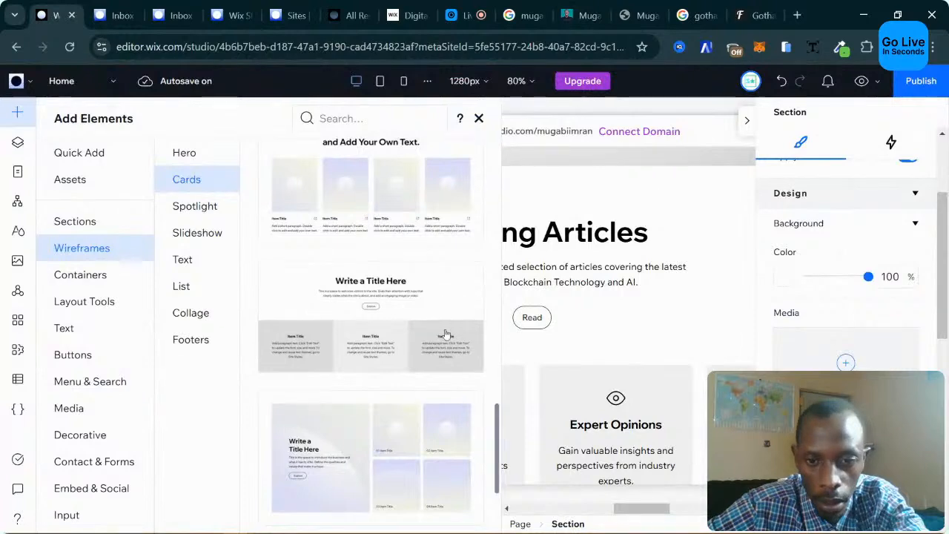
pyautogui.scroll(-1, 445, 332)
pyautogui.scroll(-2, 605, 328)
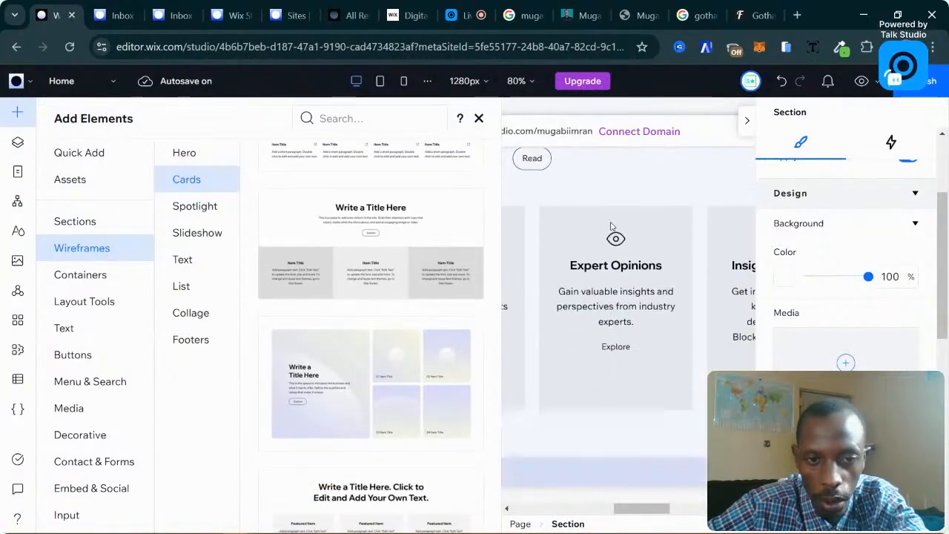
pyautogui.scroll(-1, 345, 267)
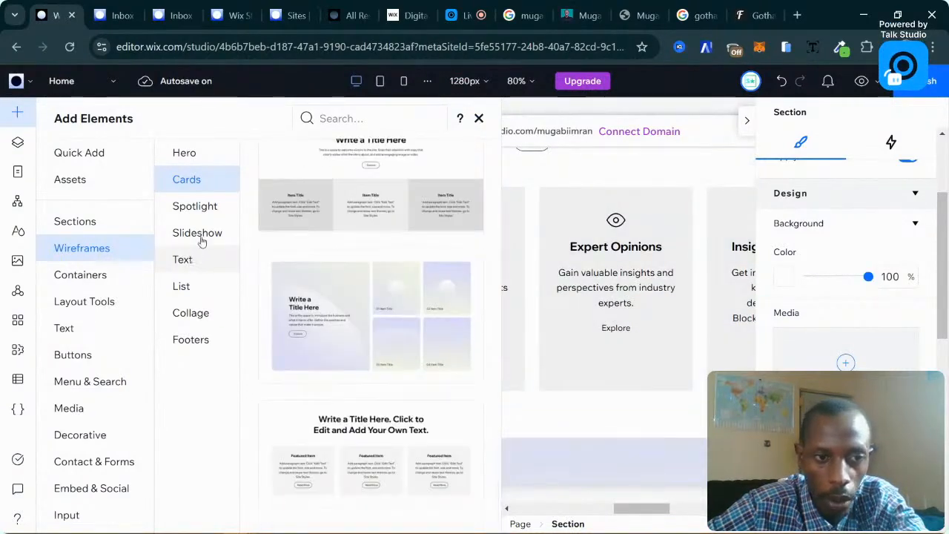
pyautogui.click(205, 207)
pyautogui.click(210, 233)
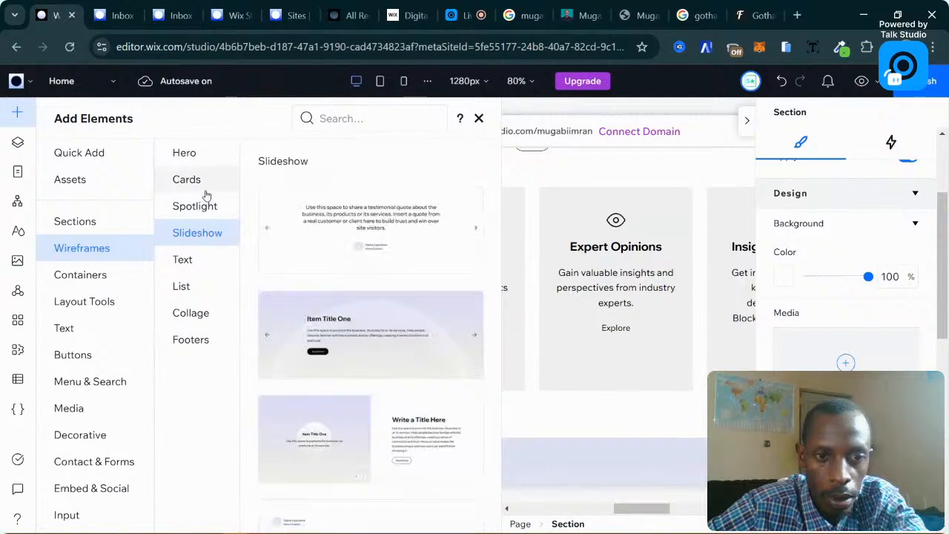
# Add the four-card 'Write a Title Here' Cards wireframe and close the library.
pyautogui.scroll(-5, 386, 249)
pyautogui.click(190, 180)
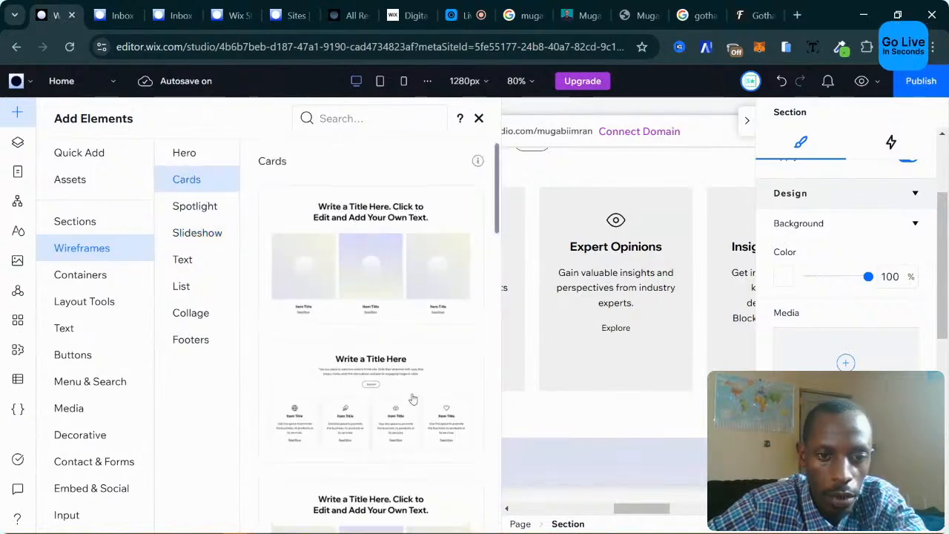
pyautogui.scroll(-1, 412, 391)
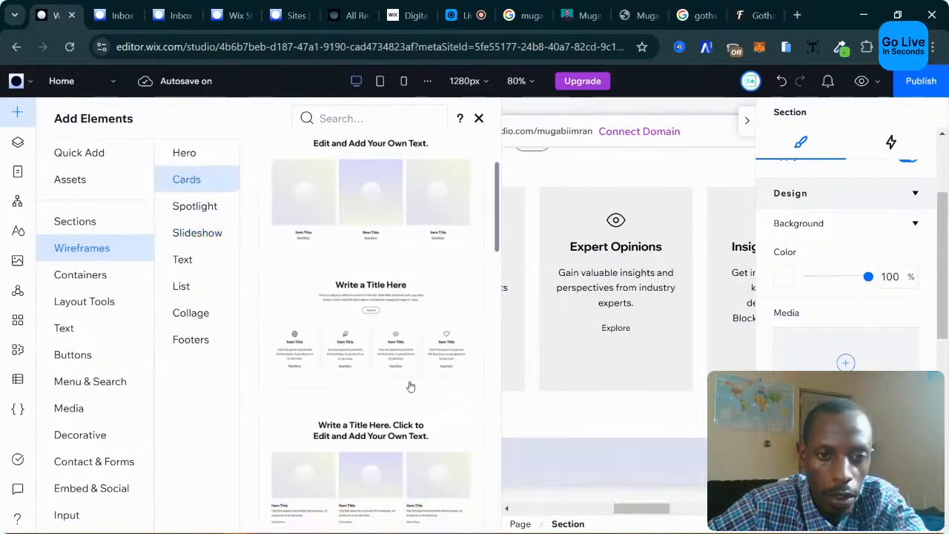
pyautogui.click(396, 331)
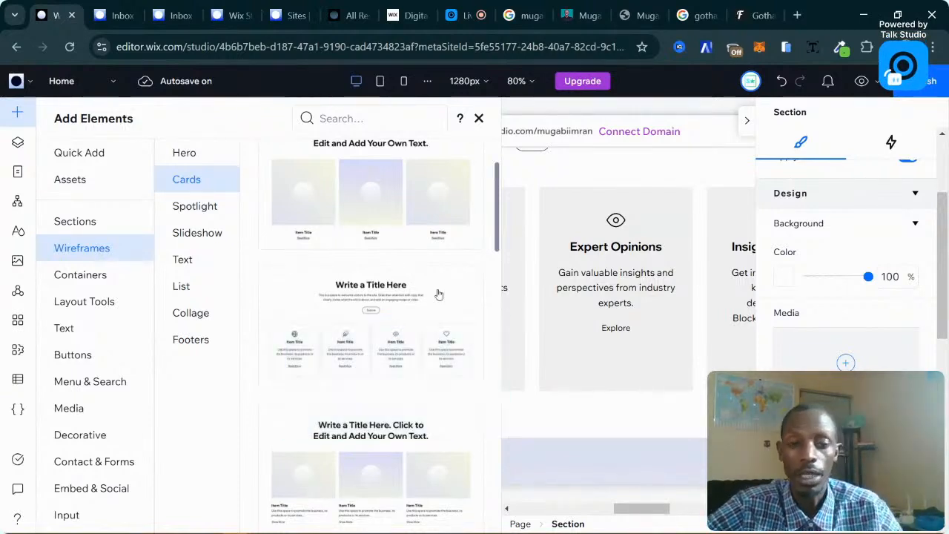
pyautogui.click(395, 301)
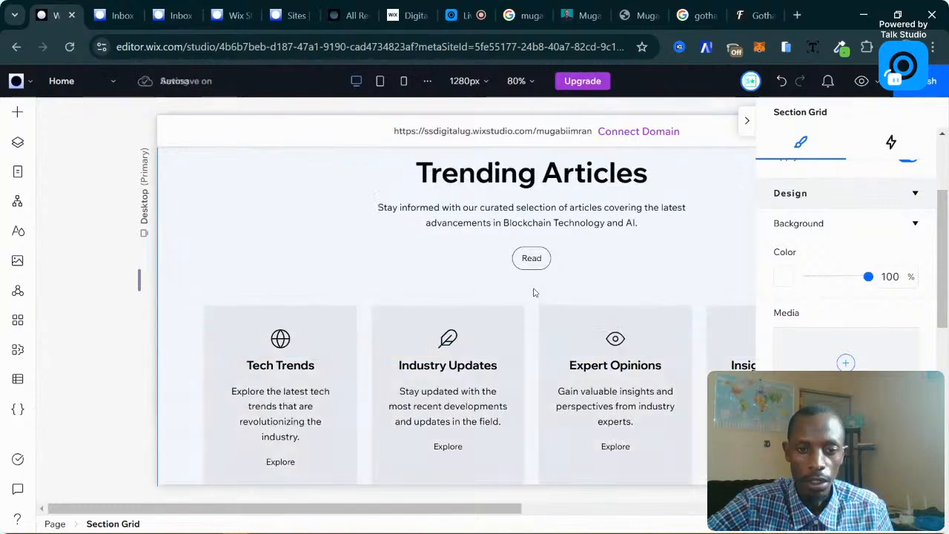
# Select the Trending Articles section and delete it by mistake.
pyautogui.scroll(-7, 534, 293)
pyautogui.scroll(5, 615, 293)
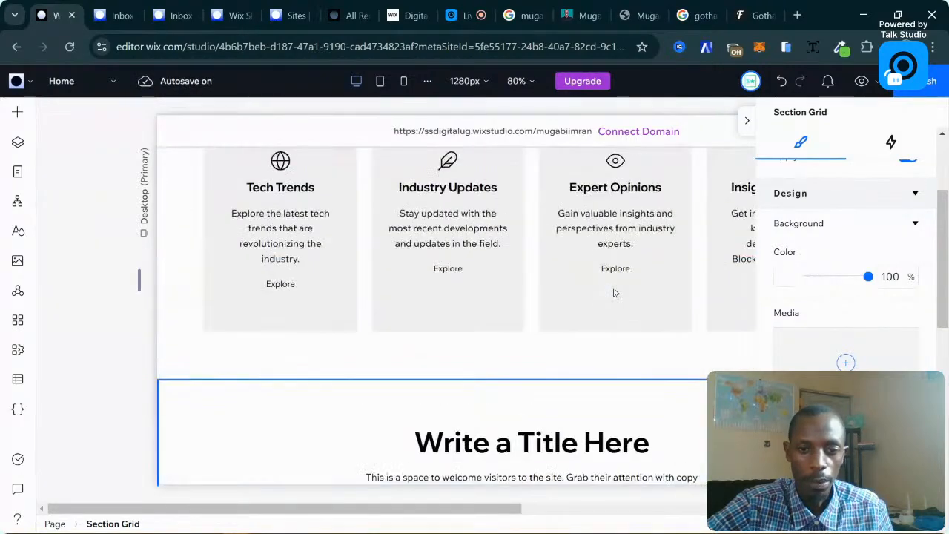
pyautogui.scroll(3, 614, 293)
pyautogui.click(712, 282)
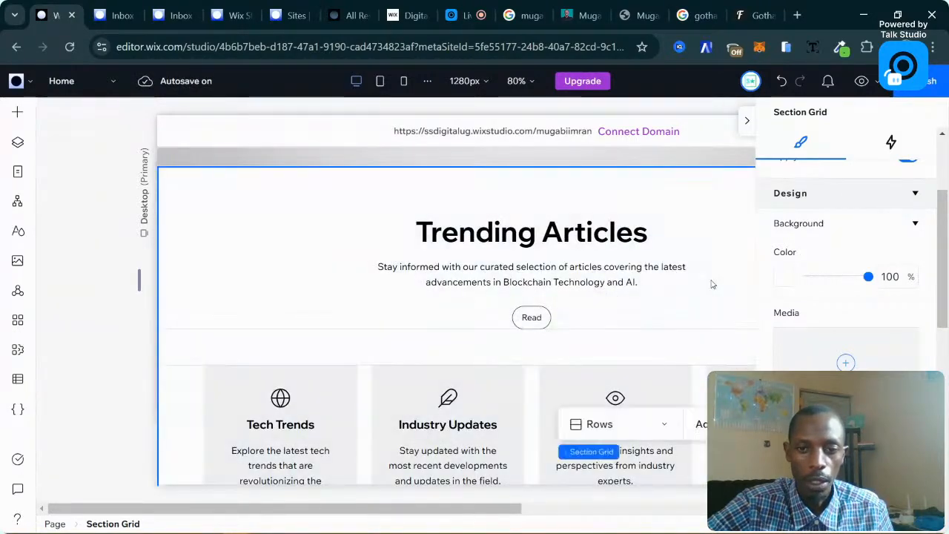
pyautogui.scroll(-4, 563, 289)
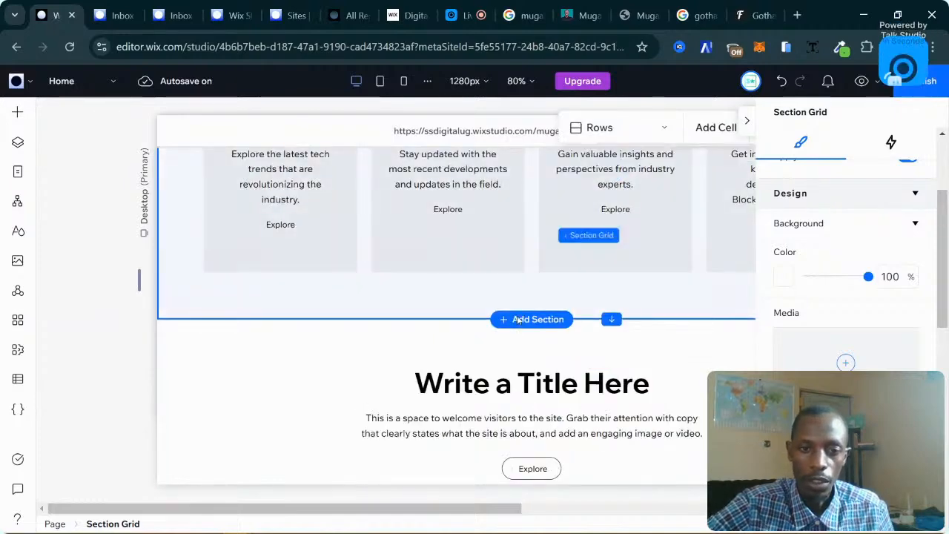
pyautogui.press('Delete')
# Delete the Write a Title Here section with its Item Title cards.
pyautogui.scroll(6, 555, 322)
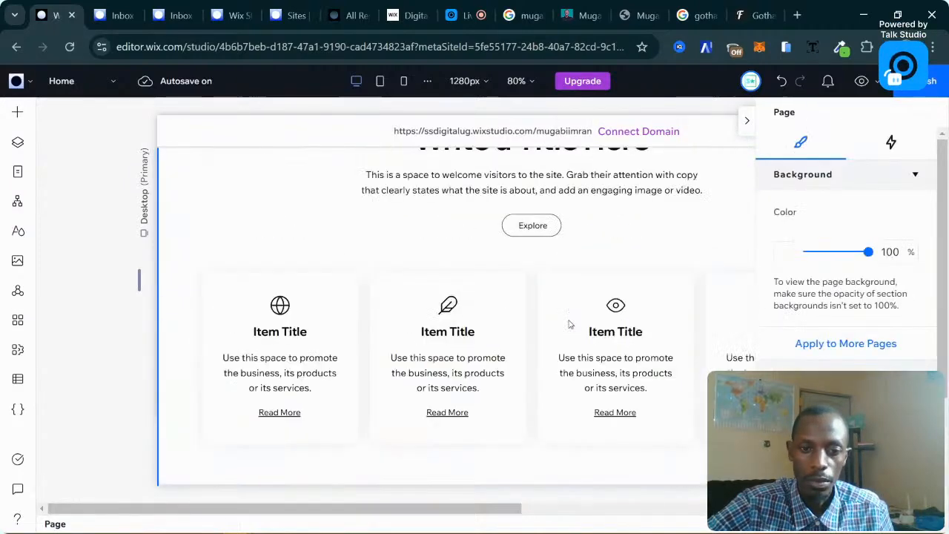
pyautogui.scroll(-4, 570, 324)
pyautogui.scroll(10, 570, 325)
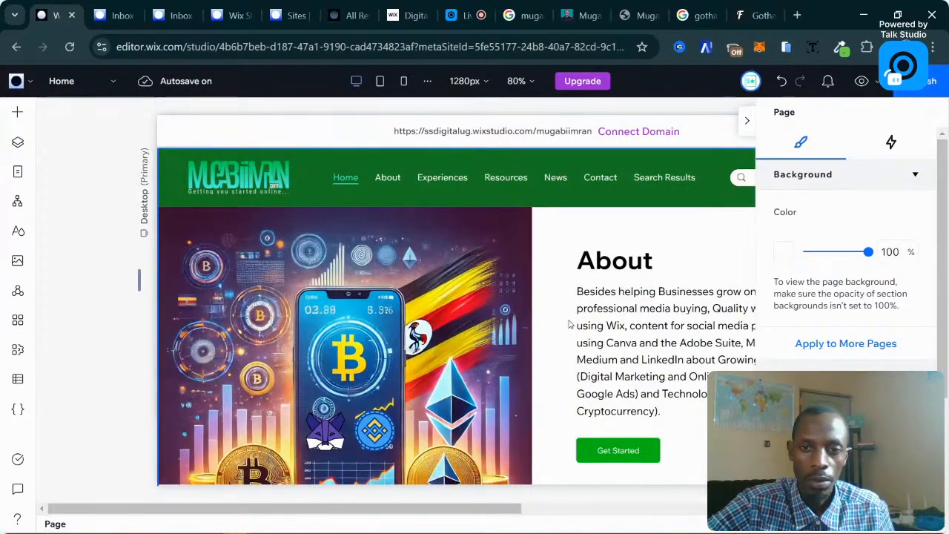
pyautogui.scroll(-10, 569, 324)
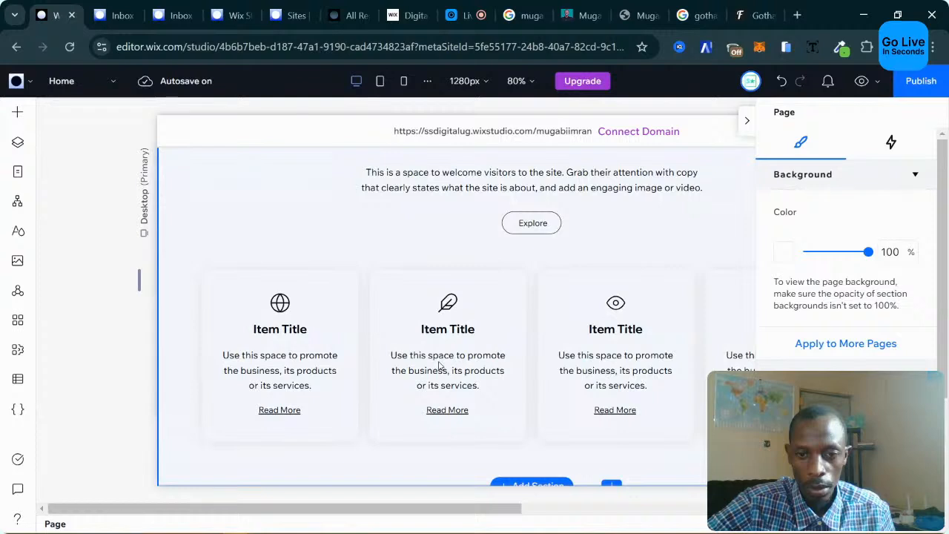
pyautogui.scroll(2, 440, 365)
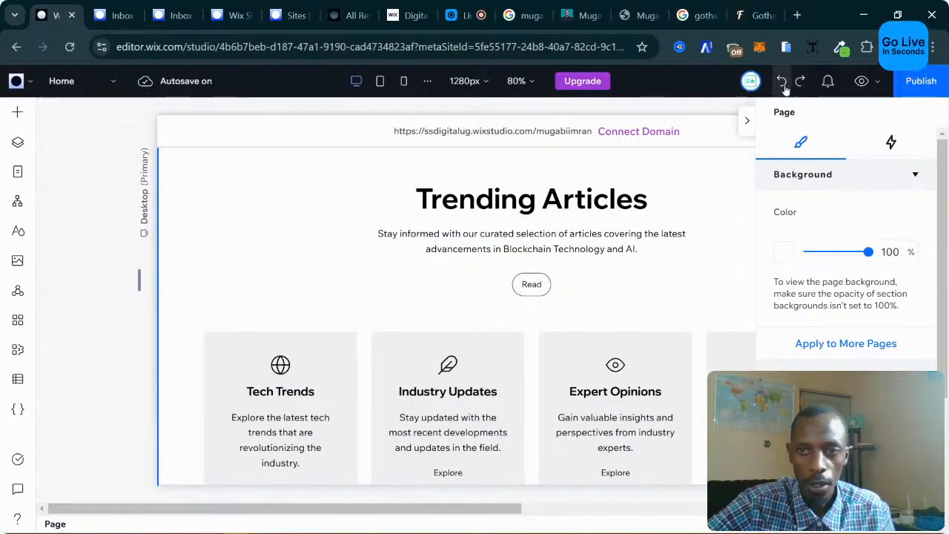
pyautogui.scroll(-4, 508, 289)
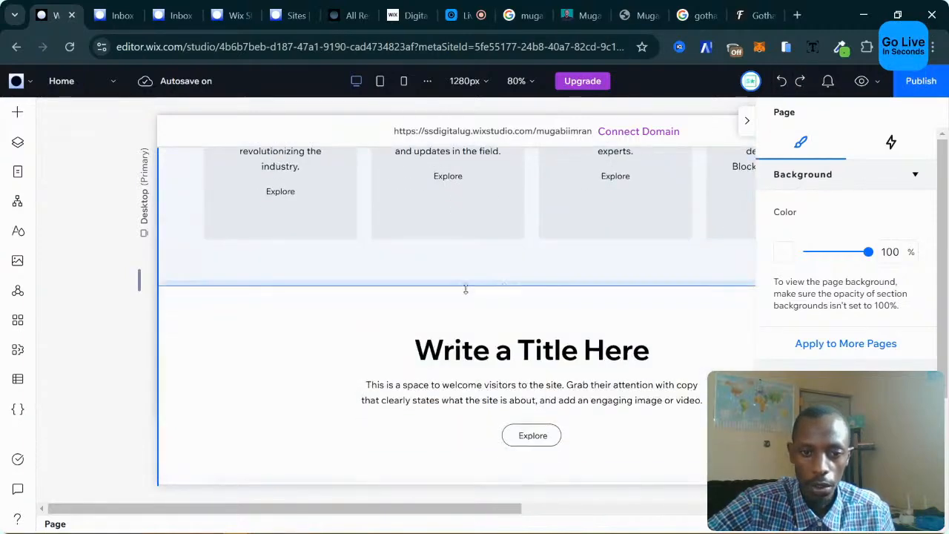
pyautogui.scroll(-3, 310, 316)
pyautogui.click(673, 303)
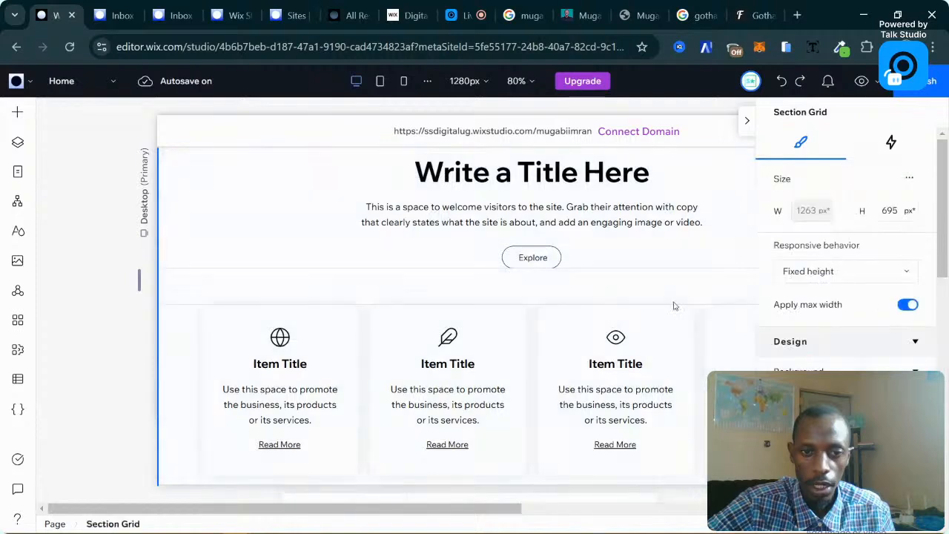
pyautogui.scroll(2, 674, 305)
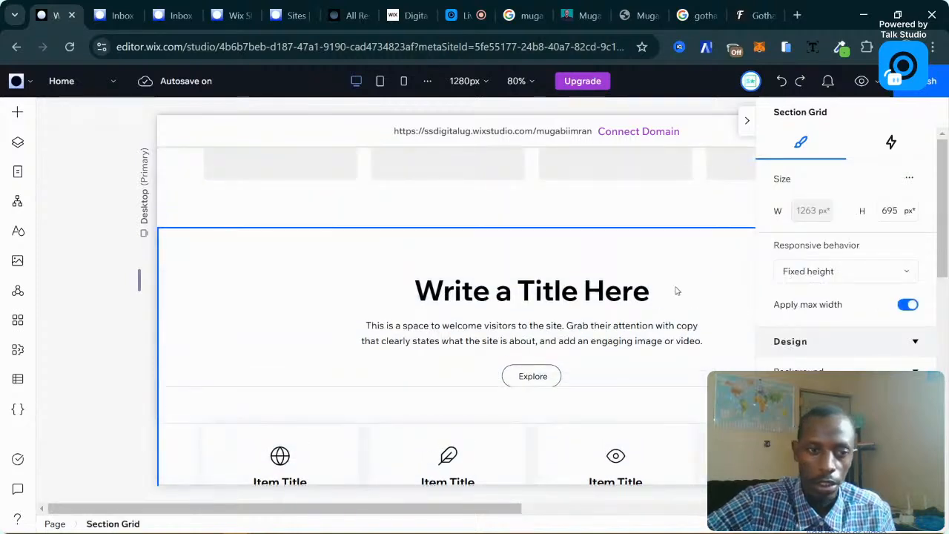
pyautogui.press('Delete')
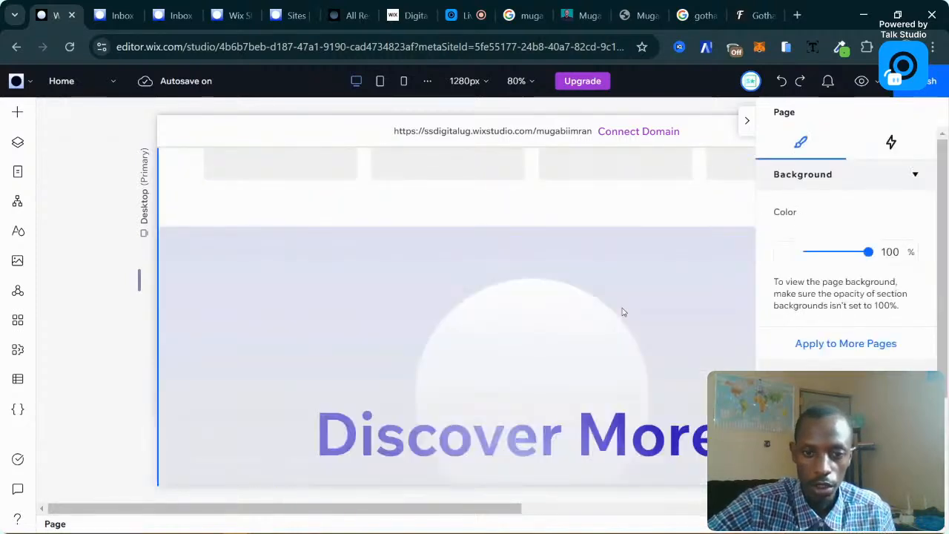
# Select the Trending Articles cards section.
pyautogui.scroll(1, 634, 212)
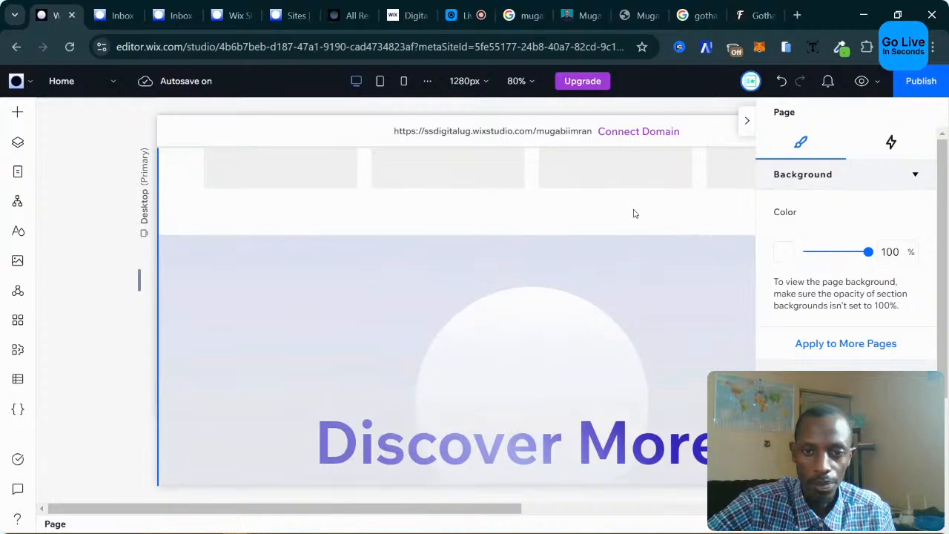
pyautogui.click(572, 233)
pyautogui.scroll(4, 570, 233)
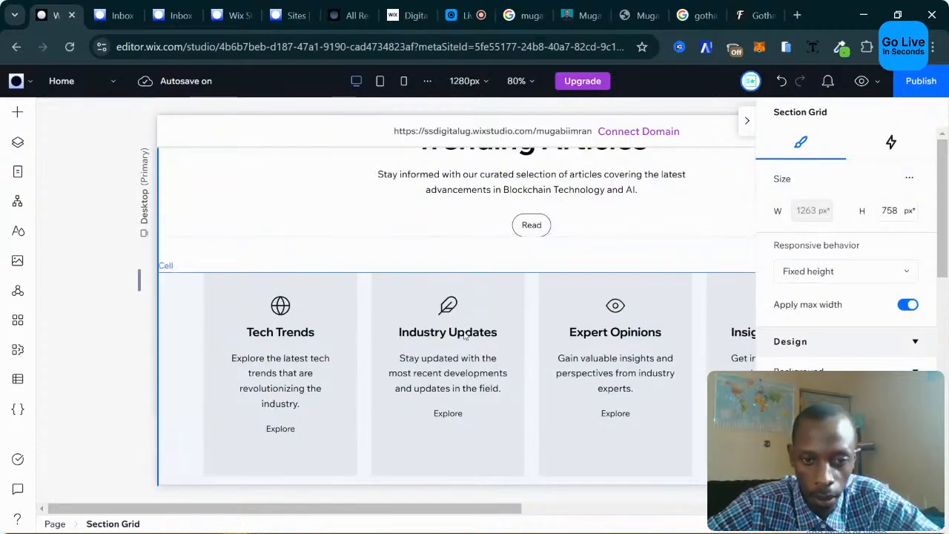
# Drill into the Tech Trends card's content stack and nudge its side handle.
pyautogui.click(277, 308)
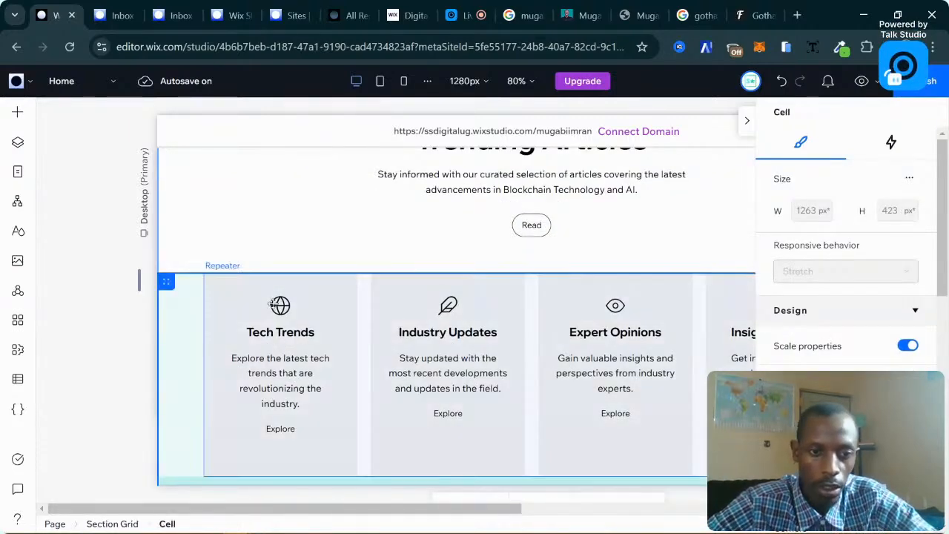
pyautogui.click(274, 305)
pyautogui.click(310, 333)
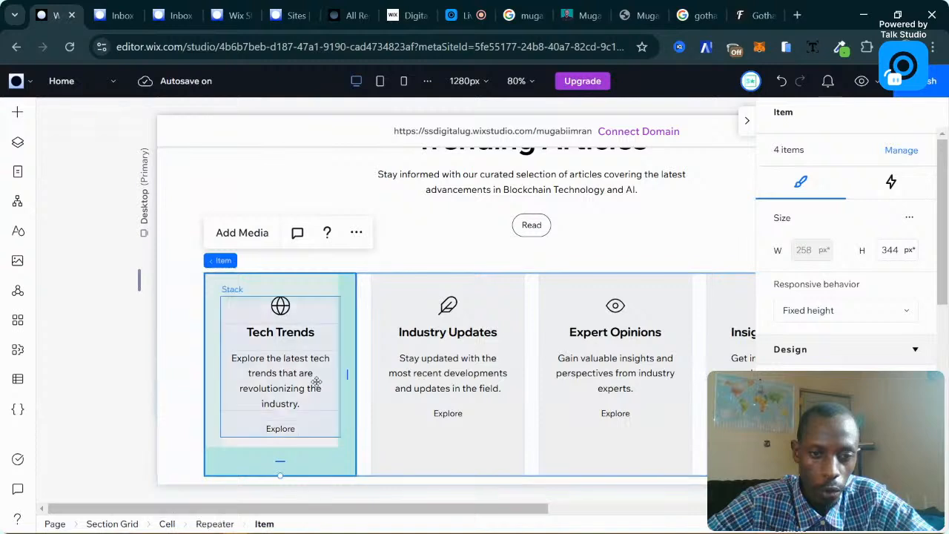
pyautogui.click(316, 381)
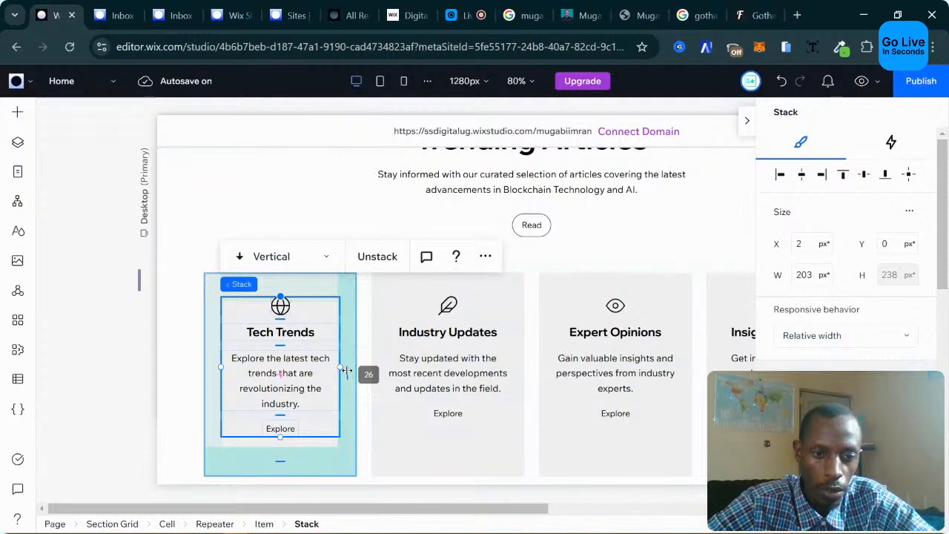
pyautogui.moveTo(347, 371); pyautogui.dragTo(347, 371)
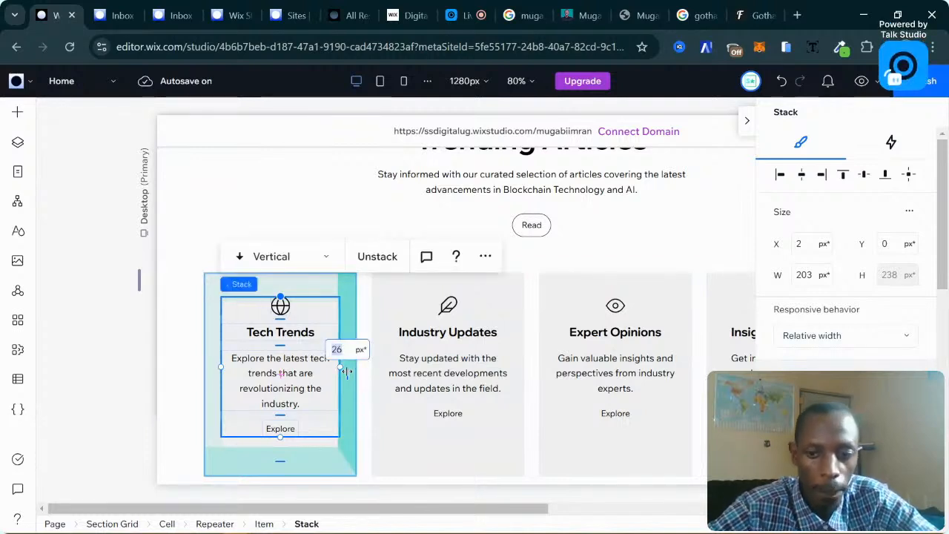
# Reselect the cell holding the Trending Articles card repeater.
pyautogui.scroll(-5, 840, 359)
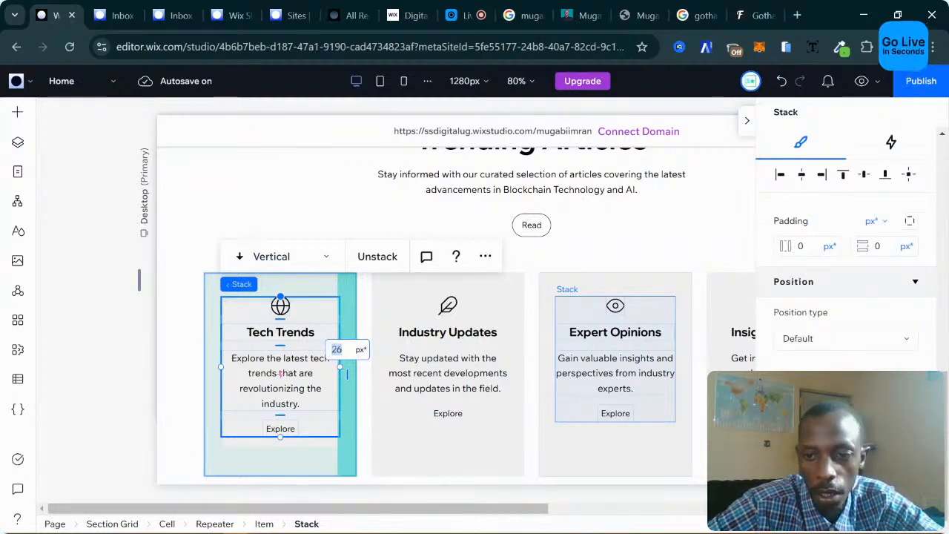
pyautogui.scroll(4, 555, 425)
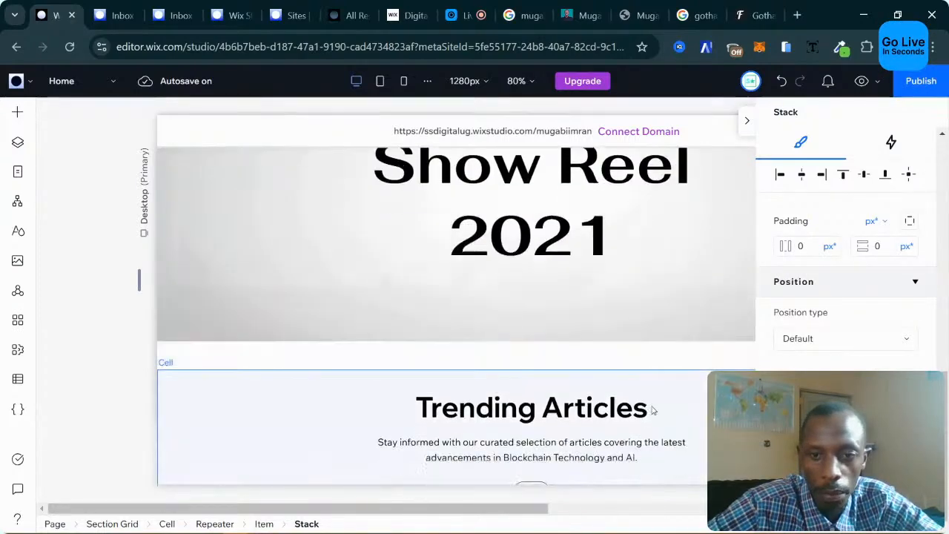
pyautogui.scroll(-5, 512, 398)
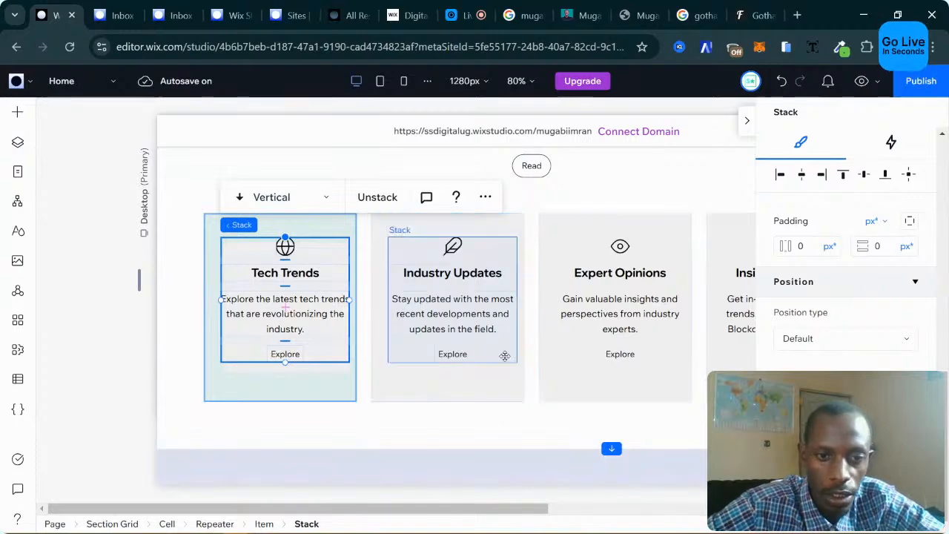
pyautogui.scroll(2, 506, 370)
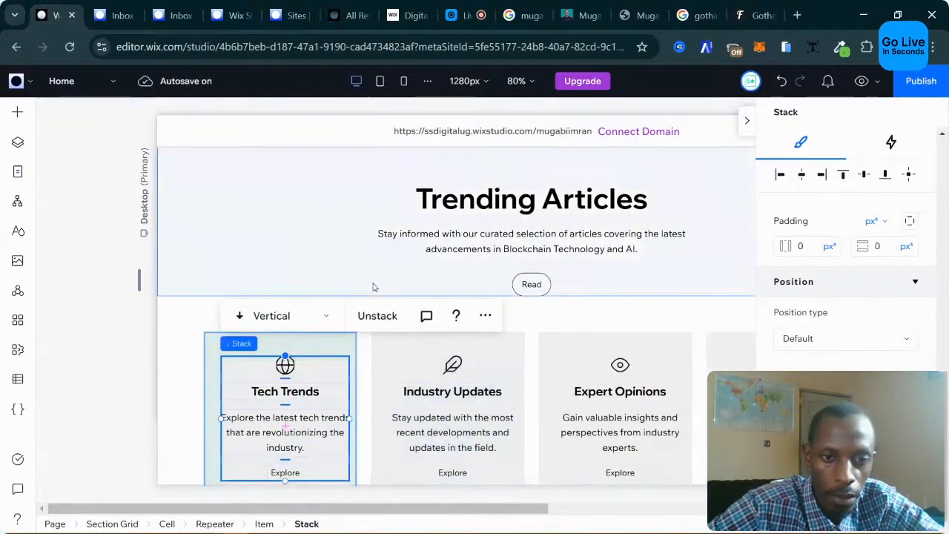
pyautogui.click(375, 287)
pyautogui.click(472, 353)
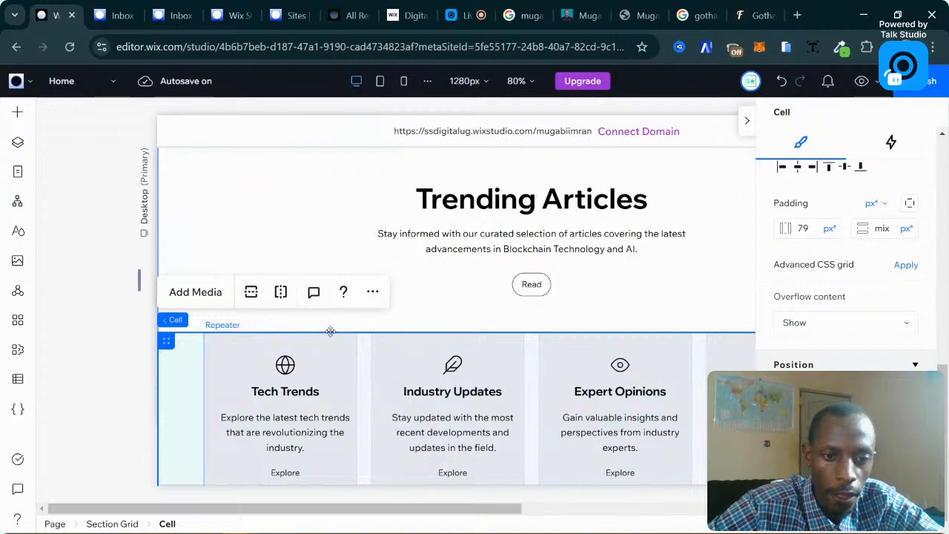
# Widen the Tech Trends content stack by dragging its left edge outward.
pyautogui.scroll(-2, 363, 337)
pyautogui.click(255, 359)
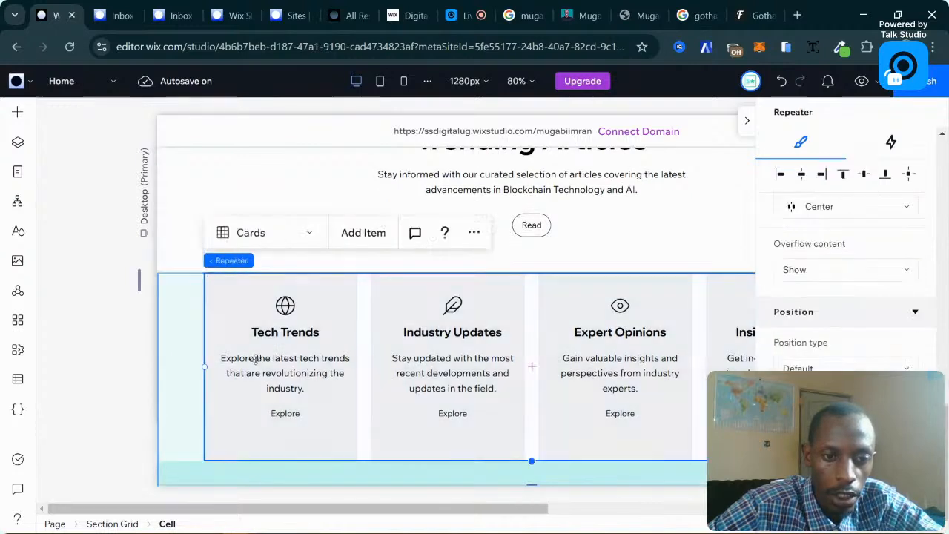
pyautogui.click(221, 359)
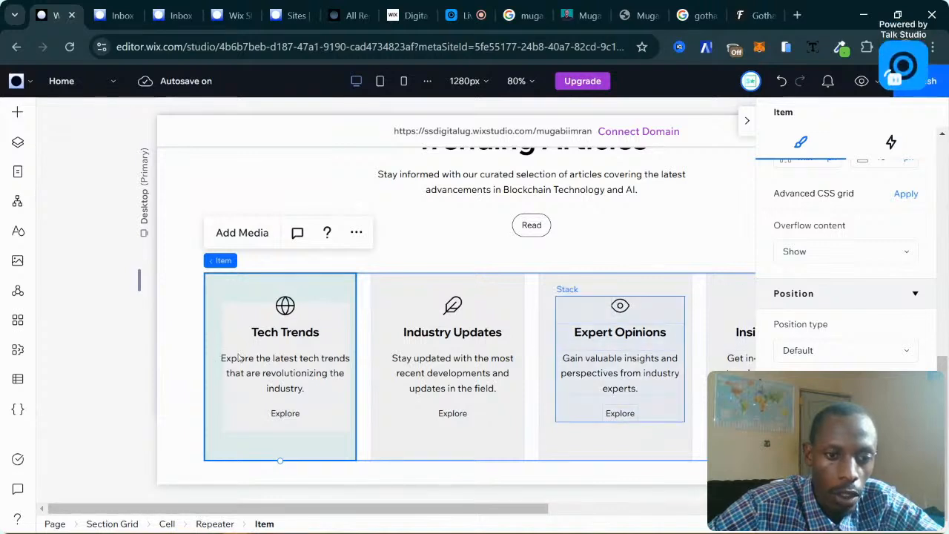
pyautogui.click(213, 358)
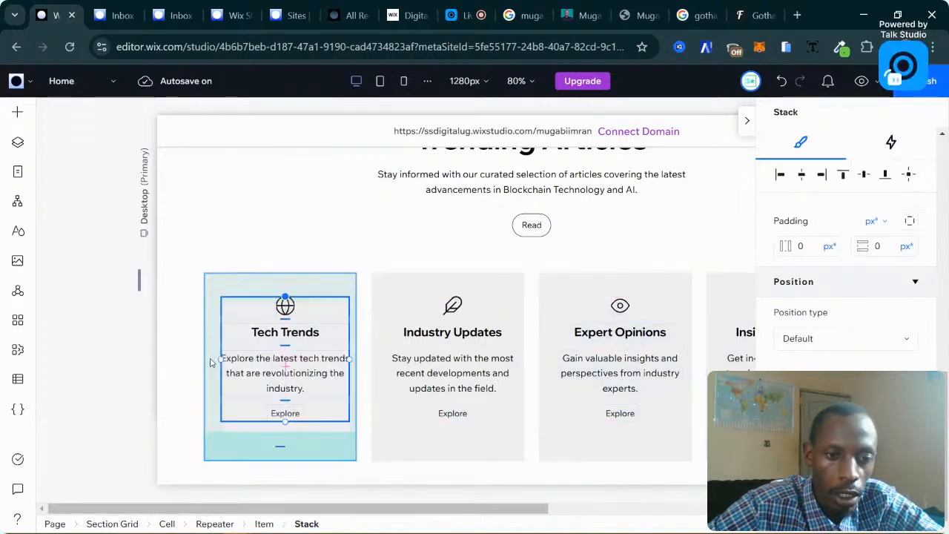
pyautogui.click(214, 368)
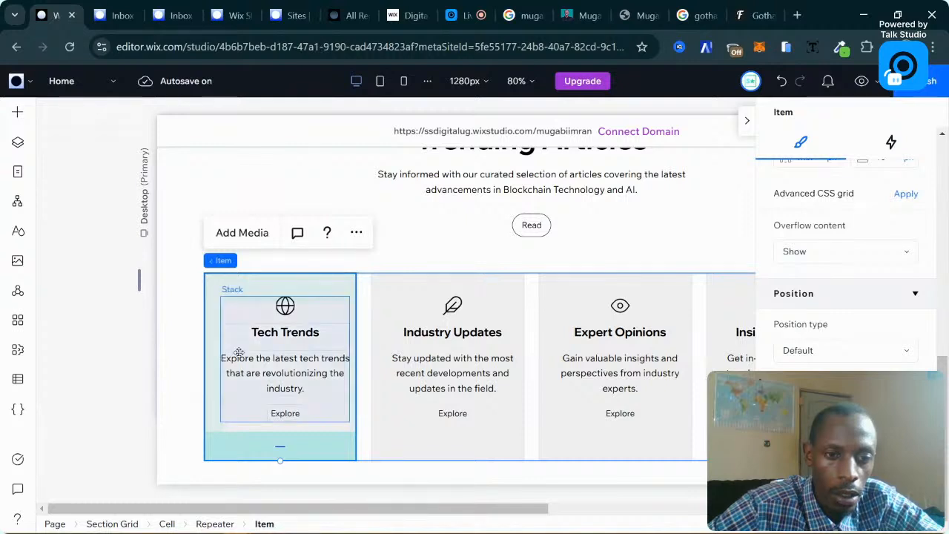
pyautogui.click(238, 353)
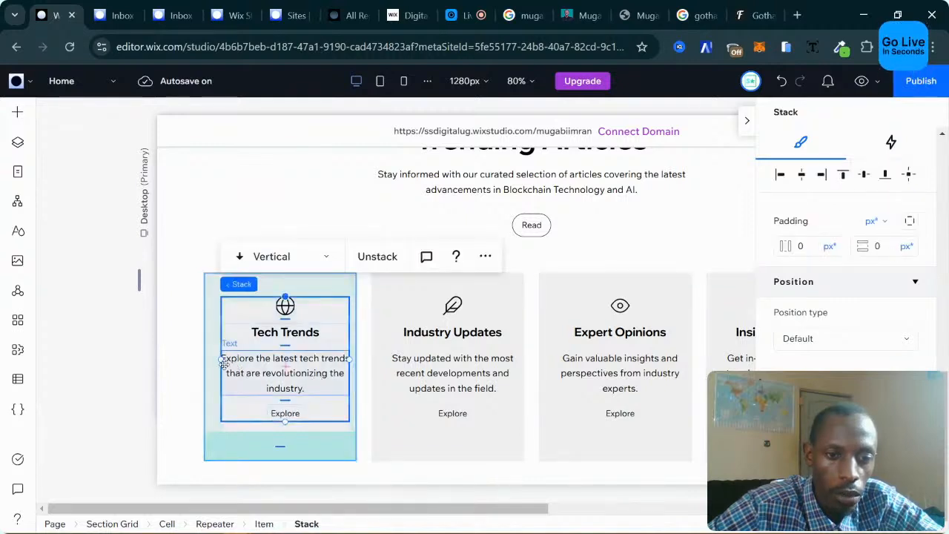
pyautogui.moveTo(220, 360); pyautogui.dragTo(211, 360)
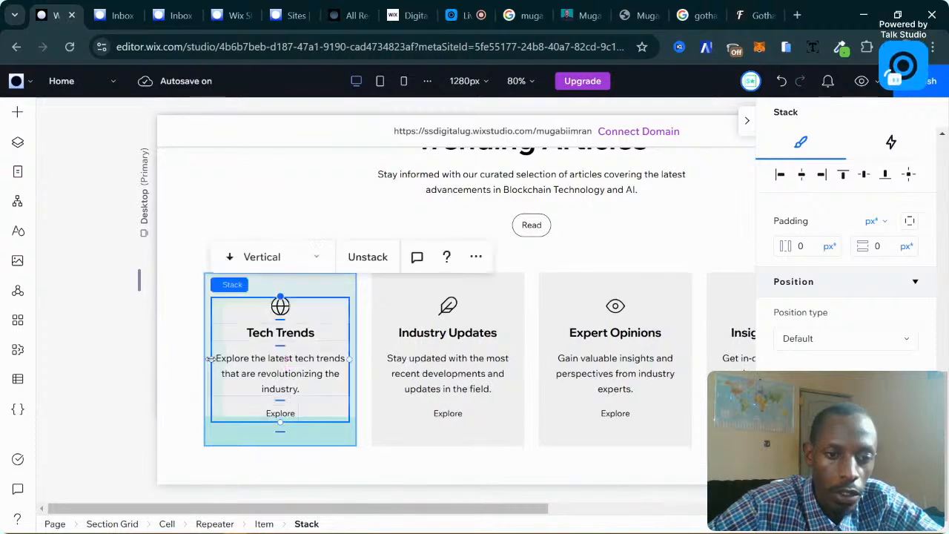
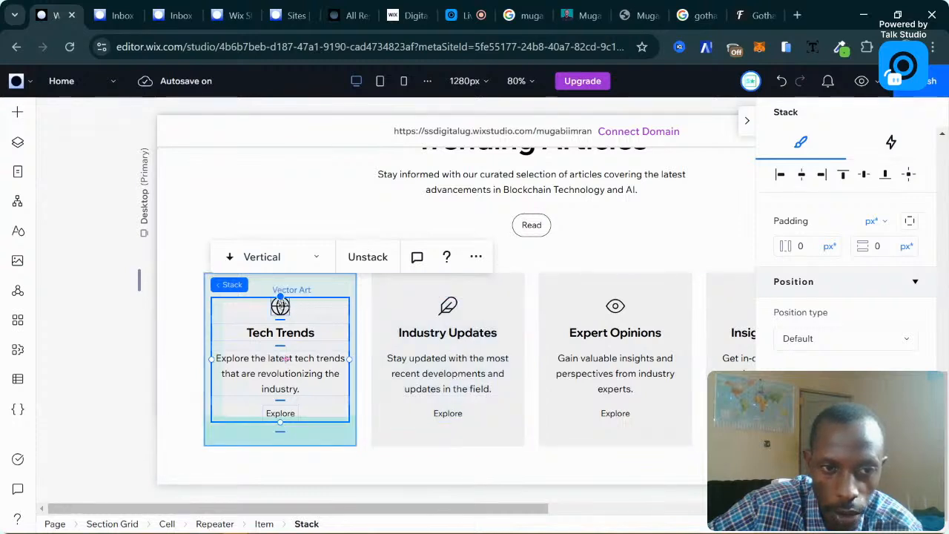
# Check the live My Story page without saving it, then return to the Wix Studio editor.
pyautogui.click(280, 306)
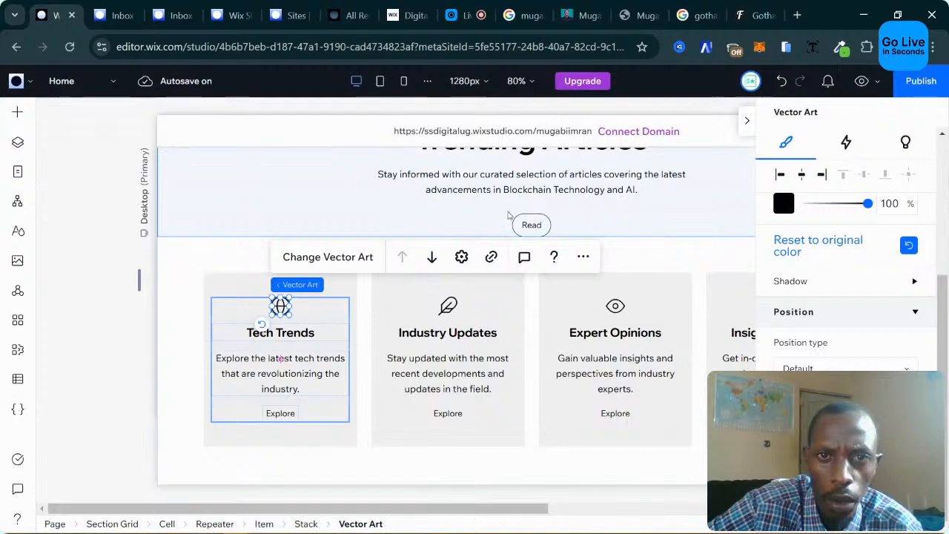
pyautogui.click(582, 14)
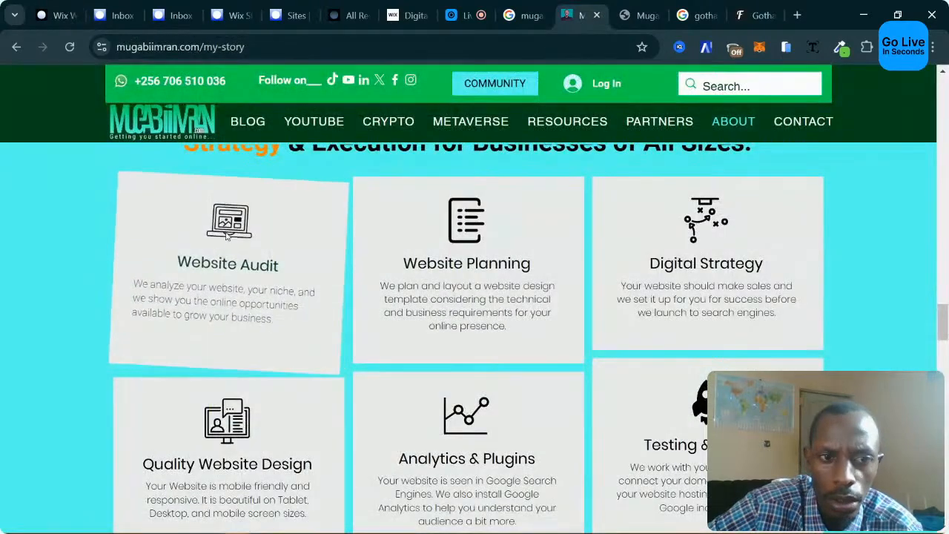
pyautogui.rightClick(226, 236)
pyautogui.click(256, 231)
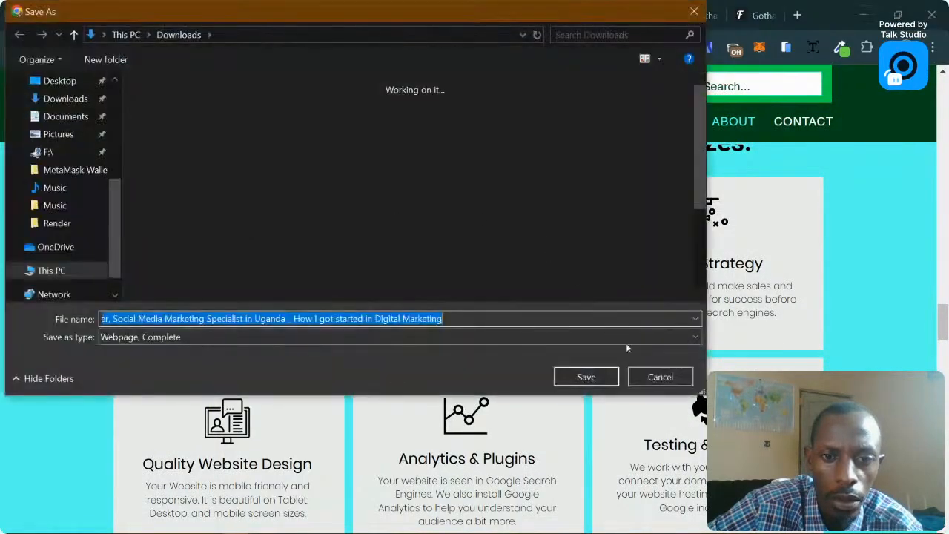
pyautogui.click(660, 377)
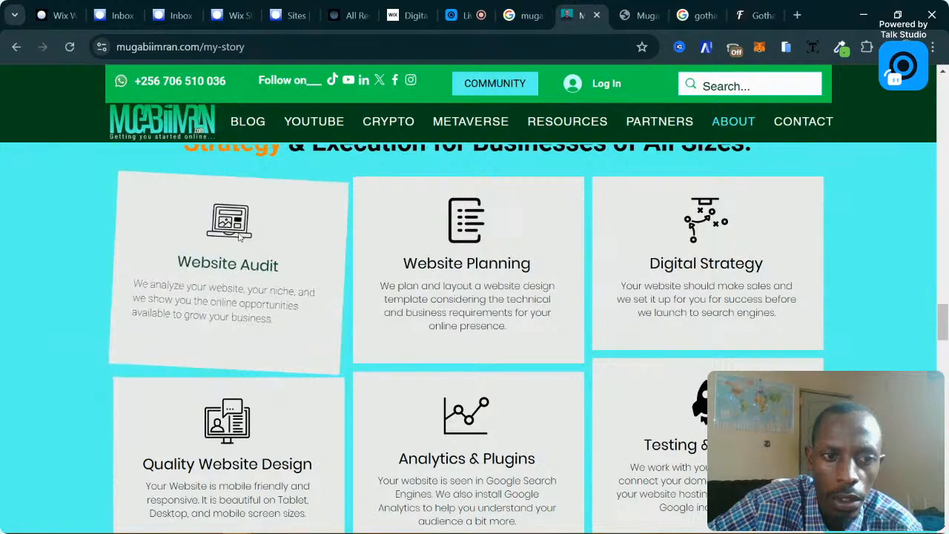
pyautogui.rightClick(239, 236)
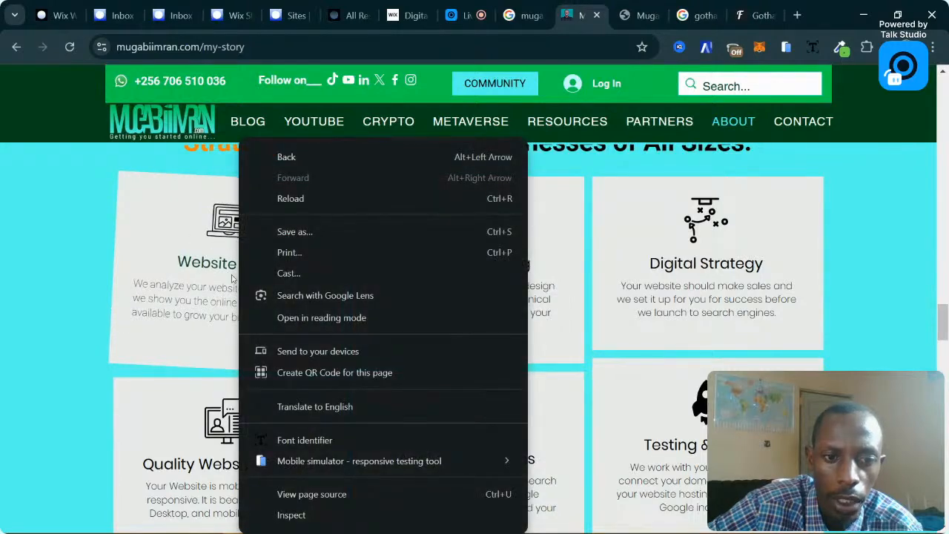
pyautogui.click(85, 252)
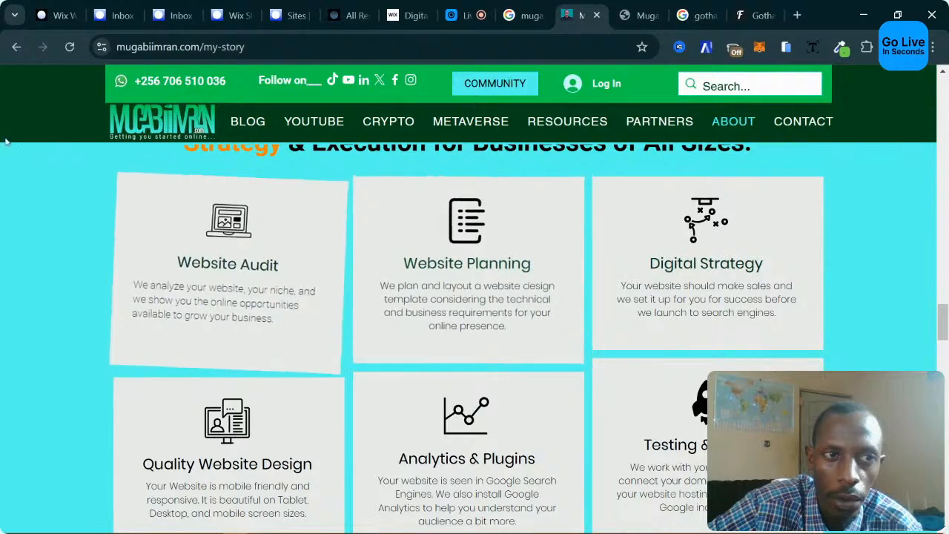
pyautogui.click(60, 15)
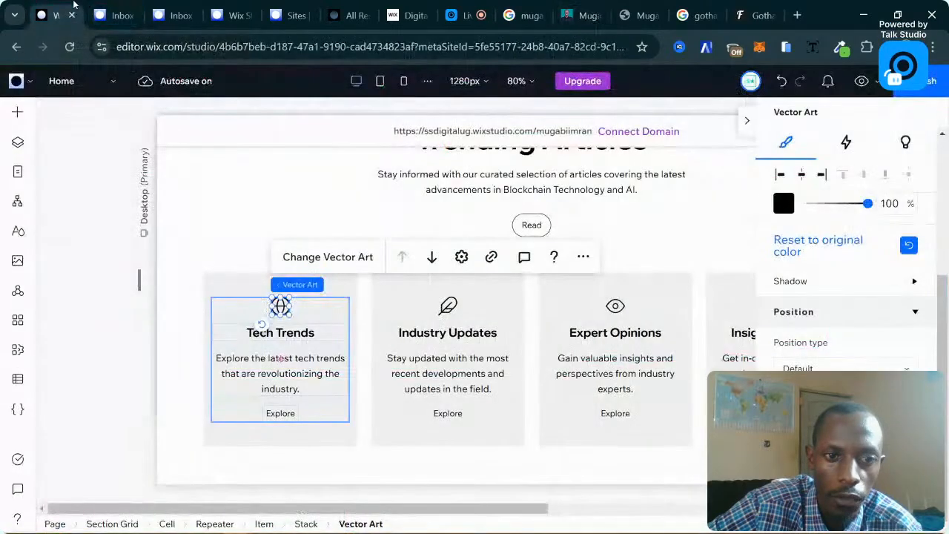
# Drag the crypto image from My Uploads site files into an article card.
pyautogui.click(14, 118)
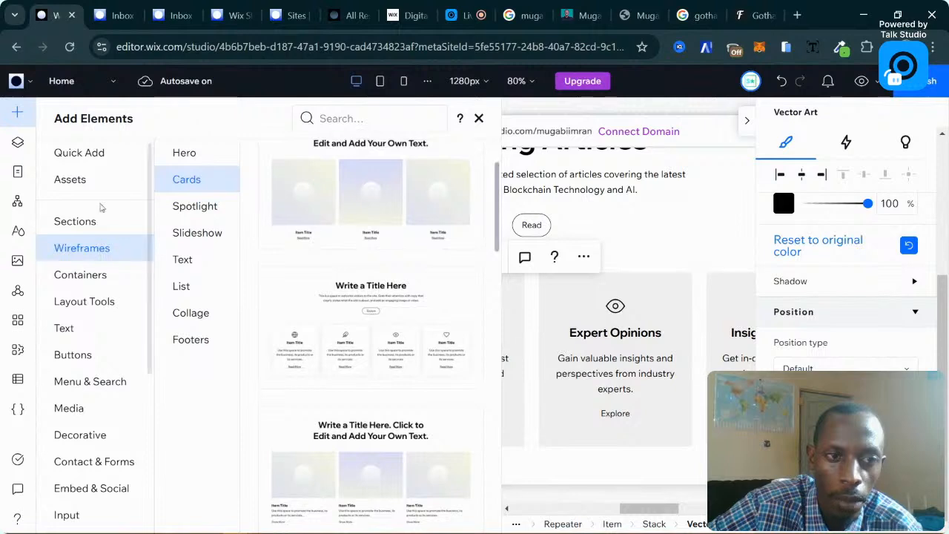
pyautogui.click(89, 415)
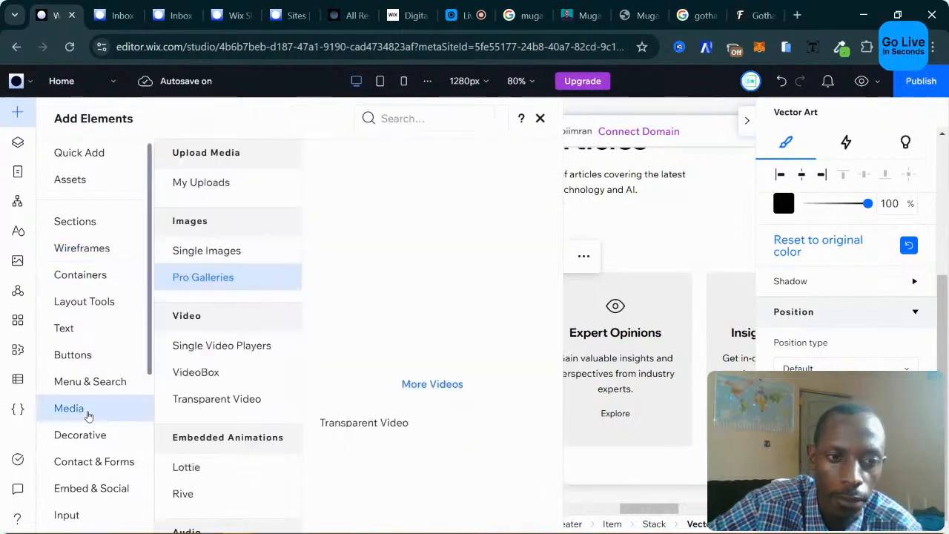
pyautogui.click(223, 189)
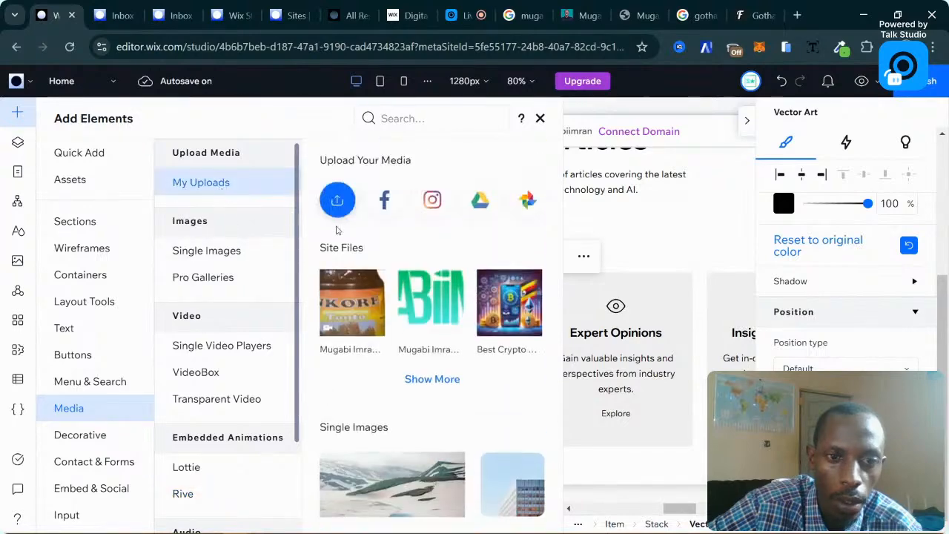
pyautogui.moveTo(407, 327)
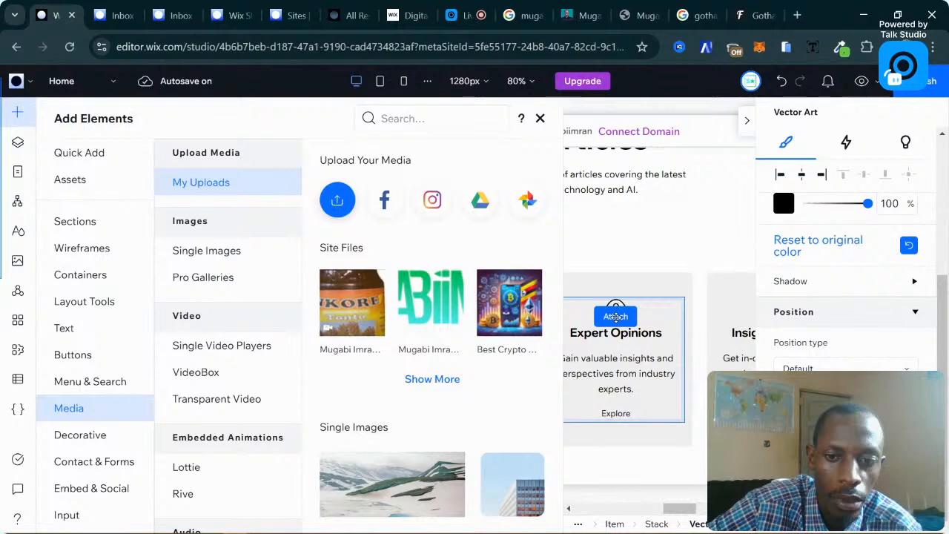
pyautogui.moveTo(616, 317); pyautogui.dragTo(616, 317)
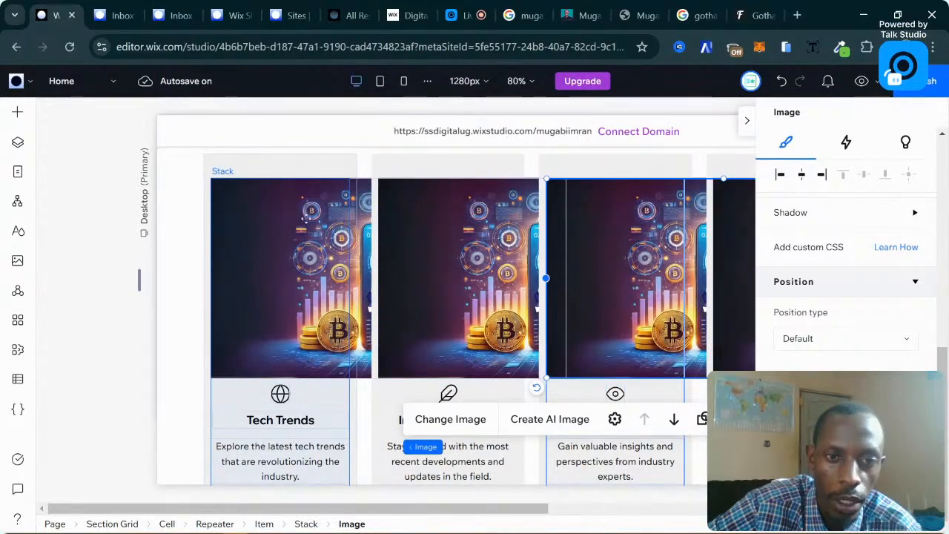
# Shrink the first card's crypto image to about 167×94 and centre it above the icon.
pyautogui.click(308, 216)
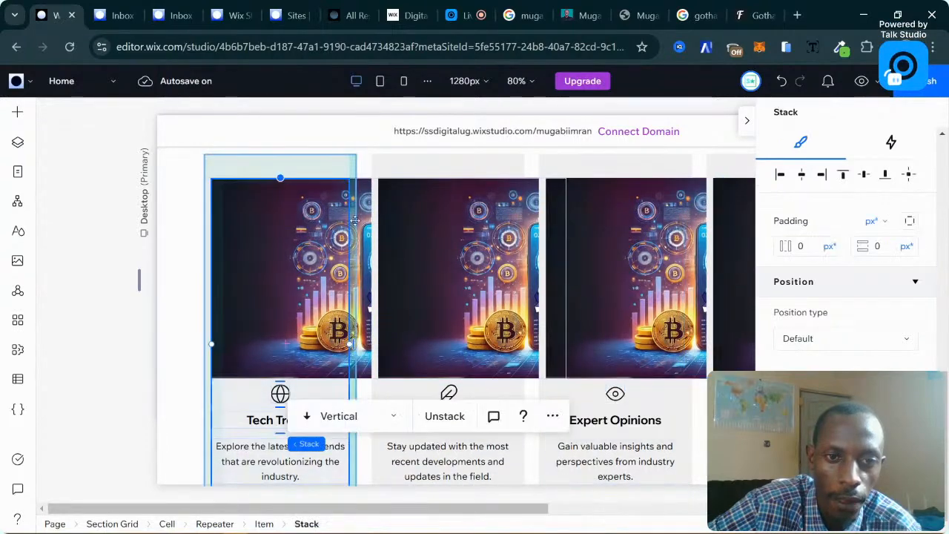
pyautogui.click(280, 332)
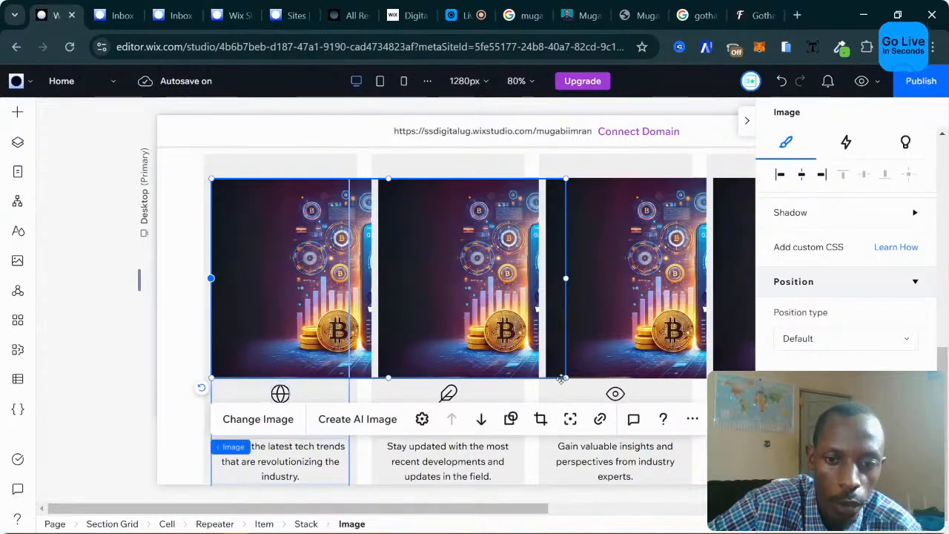
pyautogui.moveTo(566, 378); pyautogui.dragTo(319, 278)
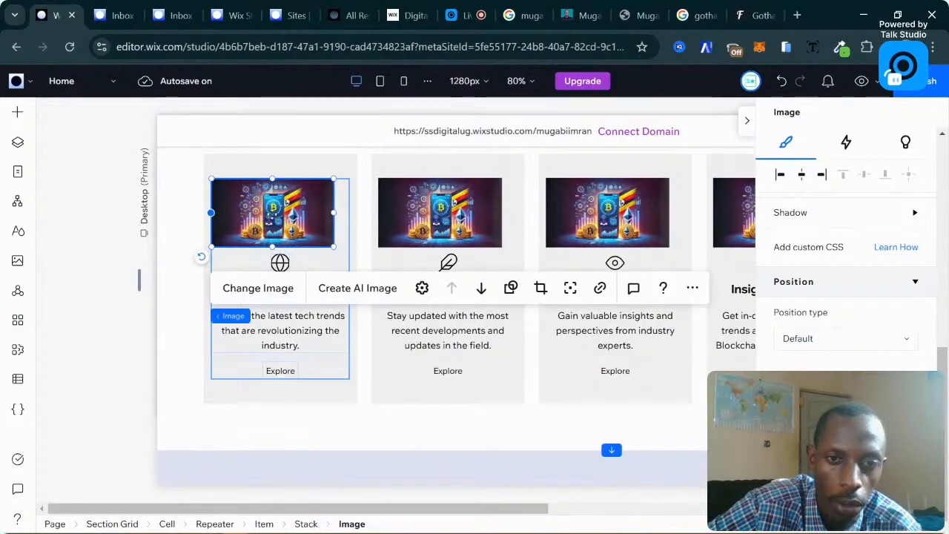
pyautogui.moveTo(303, 212); pyautogui.dragTo(233, 175)
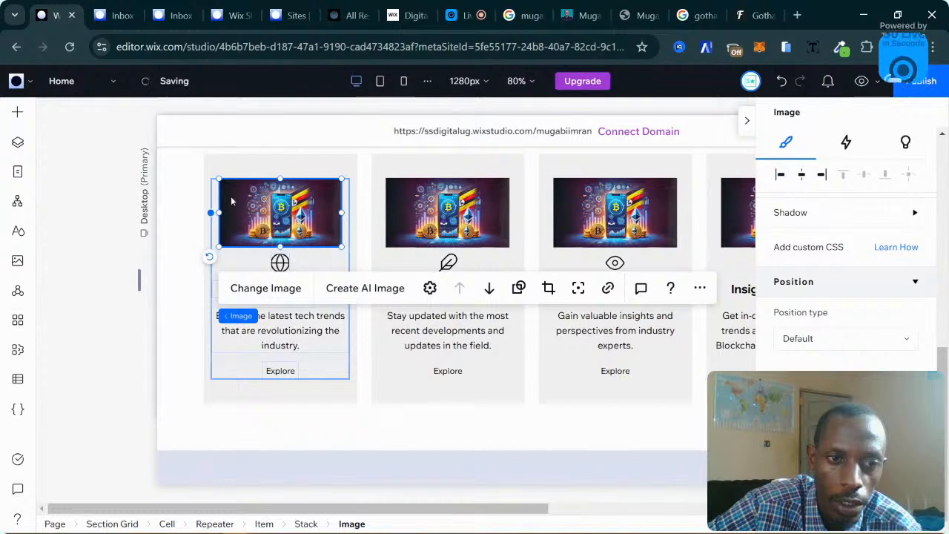
pyautogui.click(303, 168)
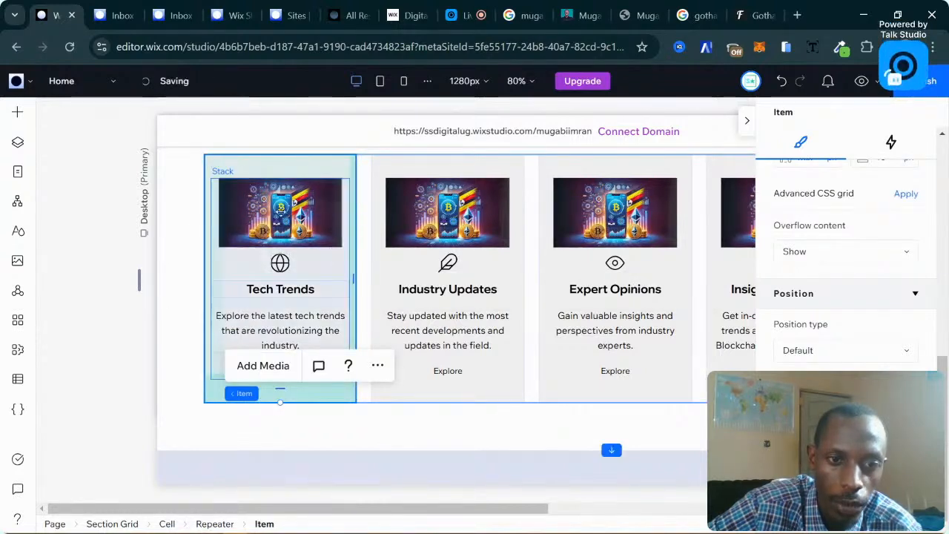
pyautogui.click(281, 210)
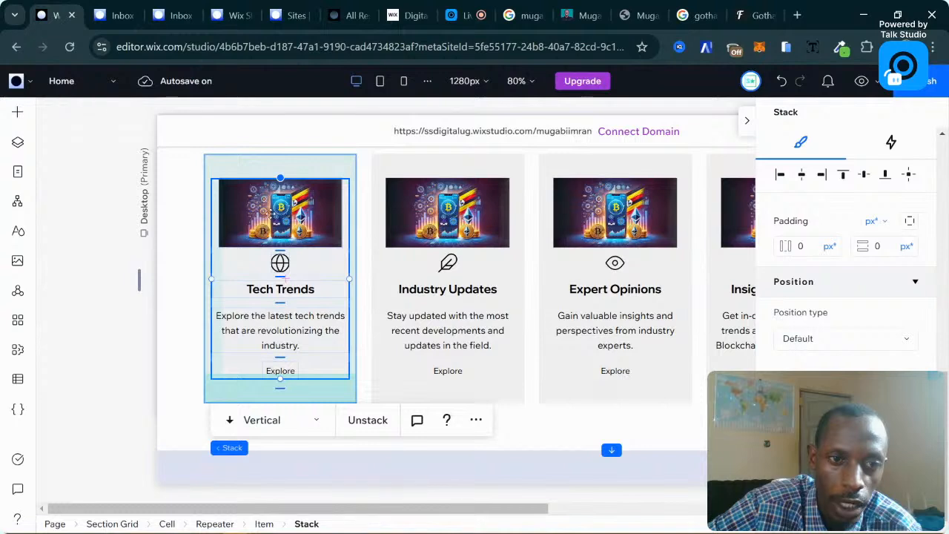
pyautogui.click(274, 212)
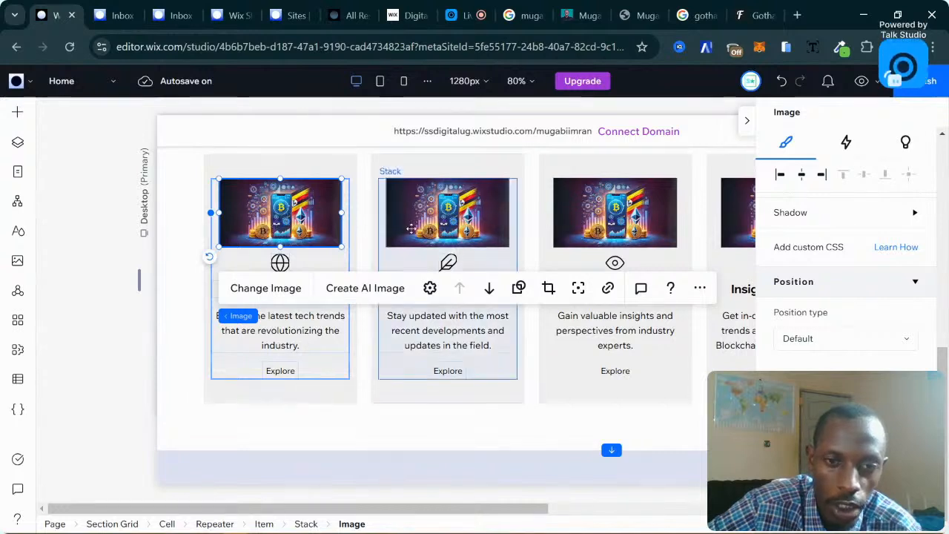
# Replace the first card's image with the Startup photo from a 'digital marketing' stock search.
pyautogui.click(265, 288)
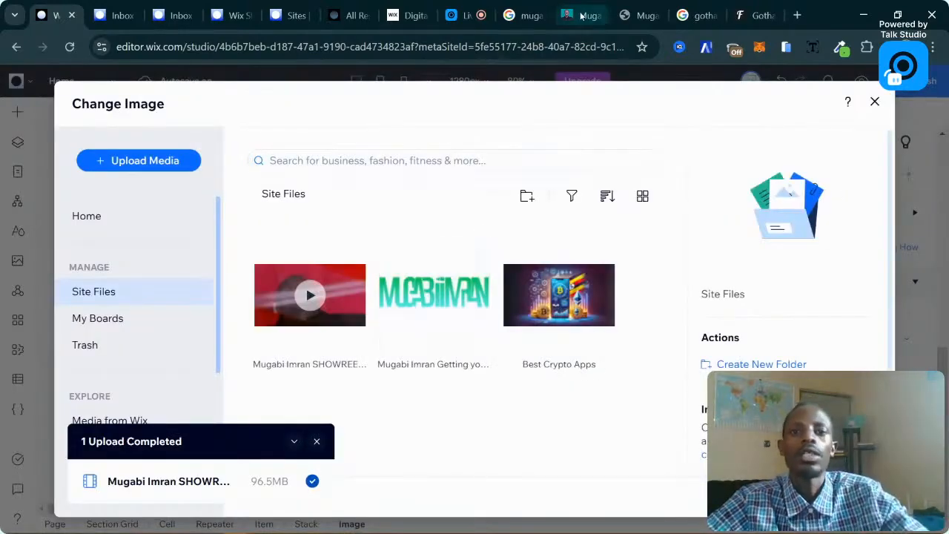
pyautogui.click(317, 442)
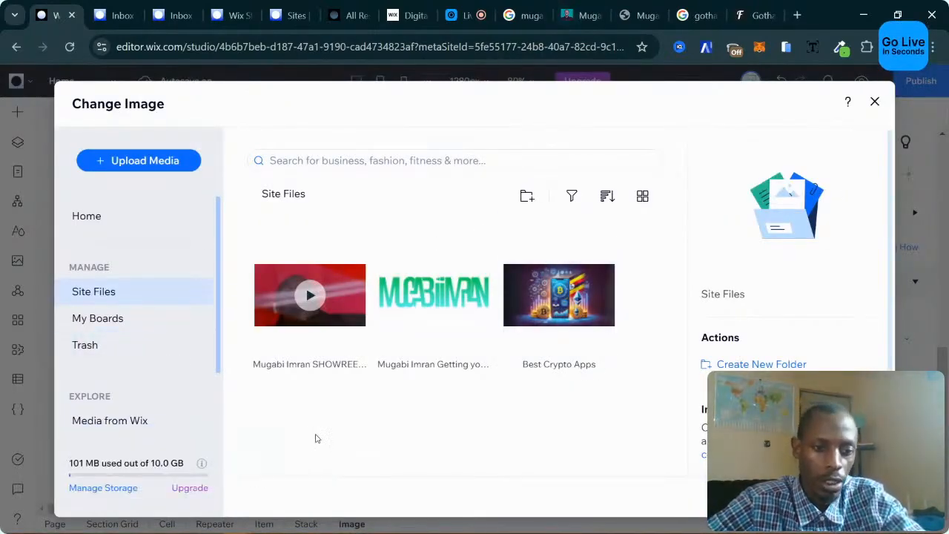
pyautogui.click(113, 421)
pyautogui.click(327, 157)
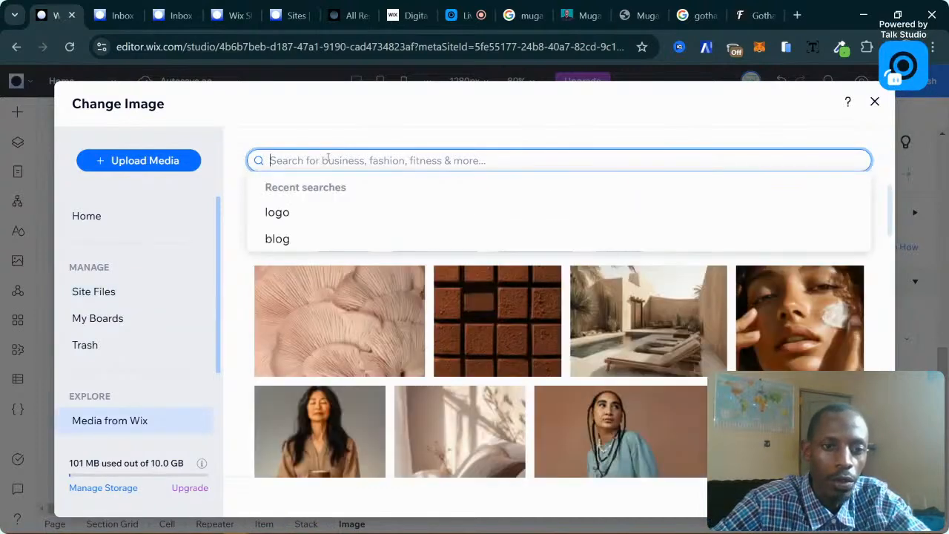
pyautogui.write('digit')
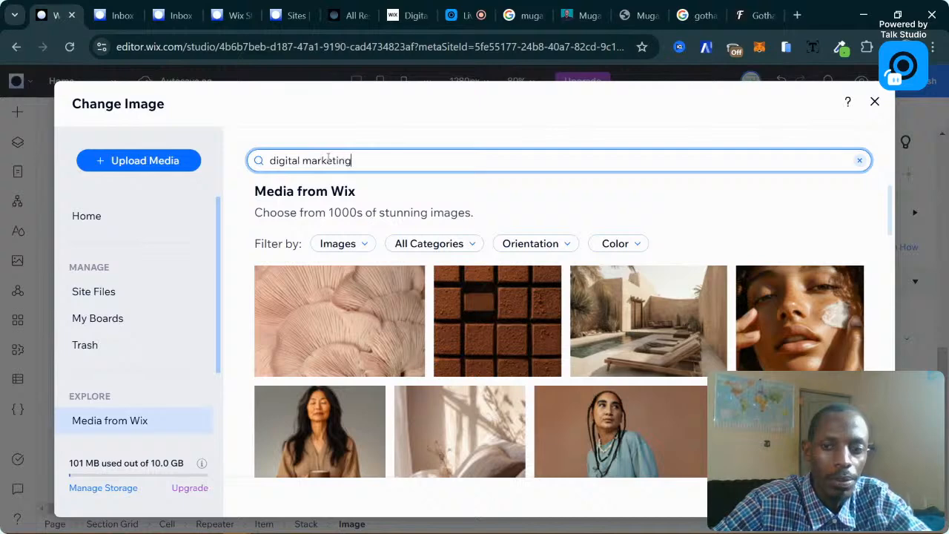
pyautogui.write('al marketing')
pyautogui.press('Return')
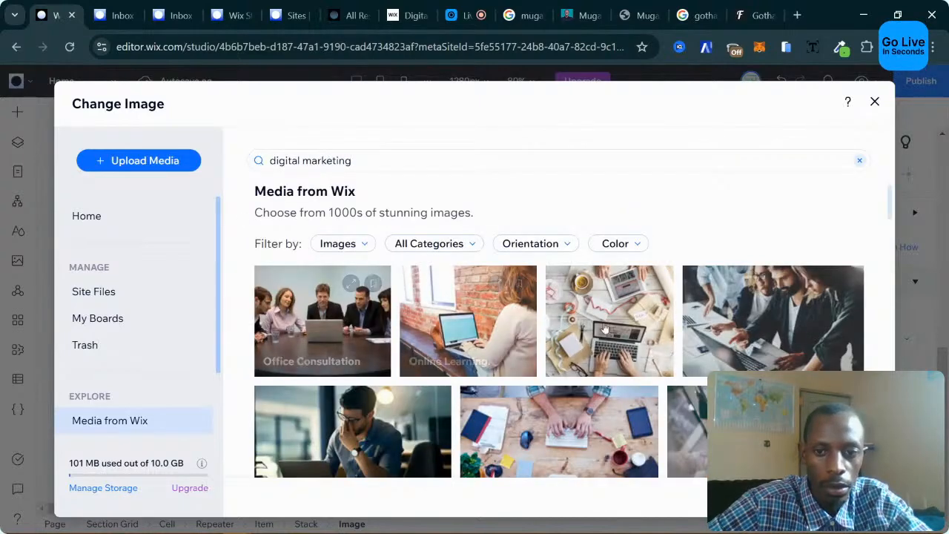
pyautogui.click(778, 329)
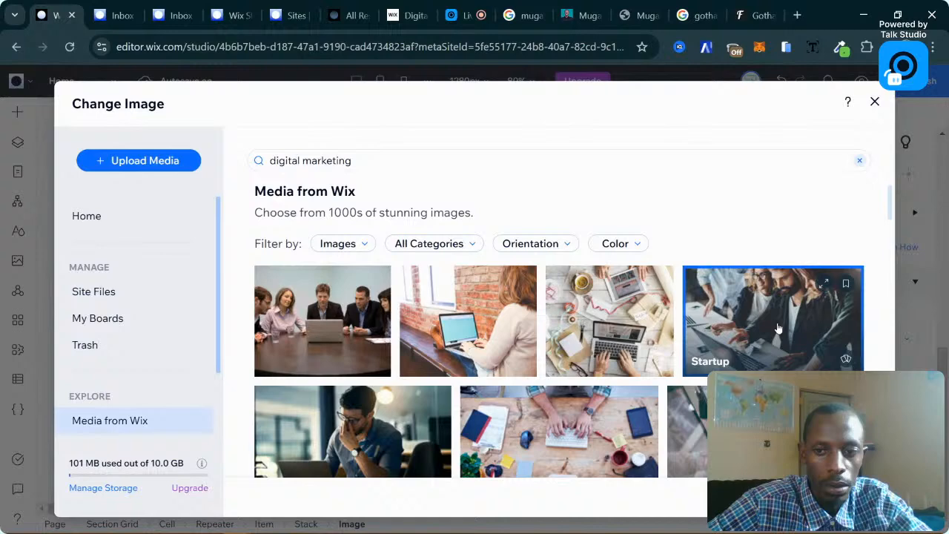
pyautogui.doubleClick(778, 329)
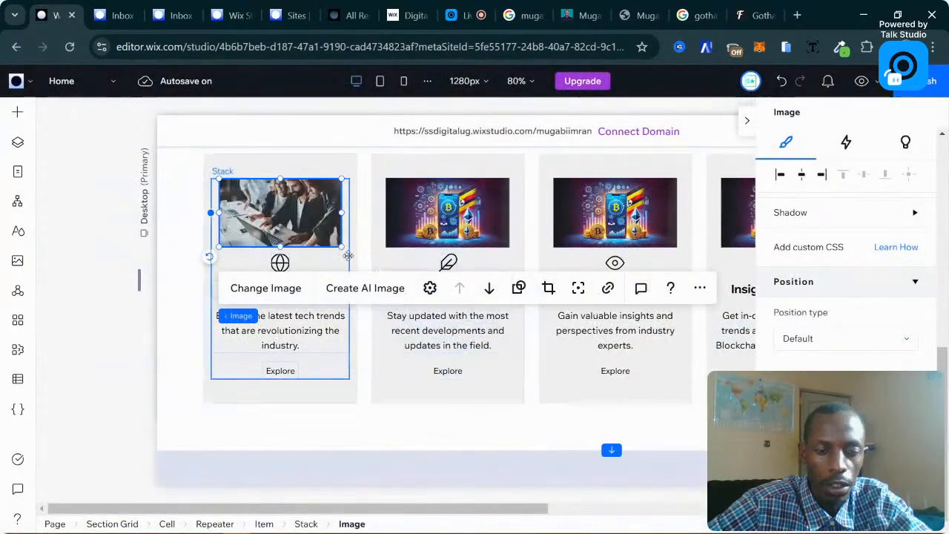
# Replace the second card's image with the man-at-laptop photo.
pyautogui.click(456, 211)
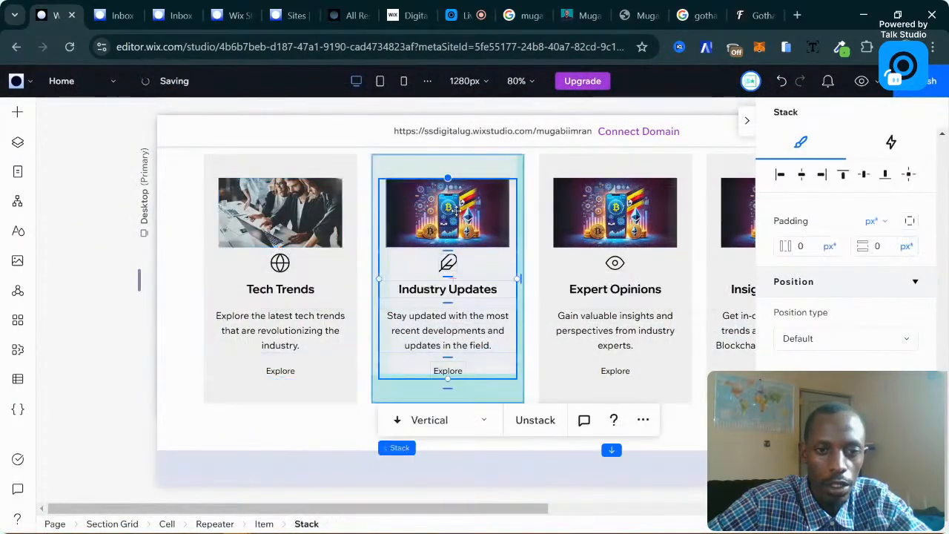
pyautogui.click(456, 210)
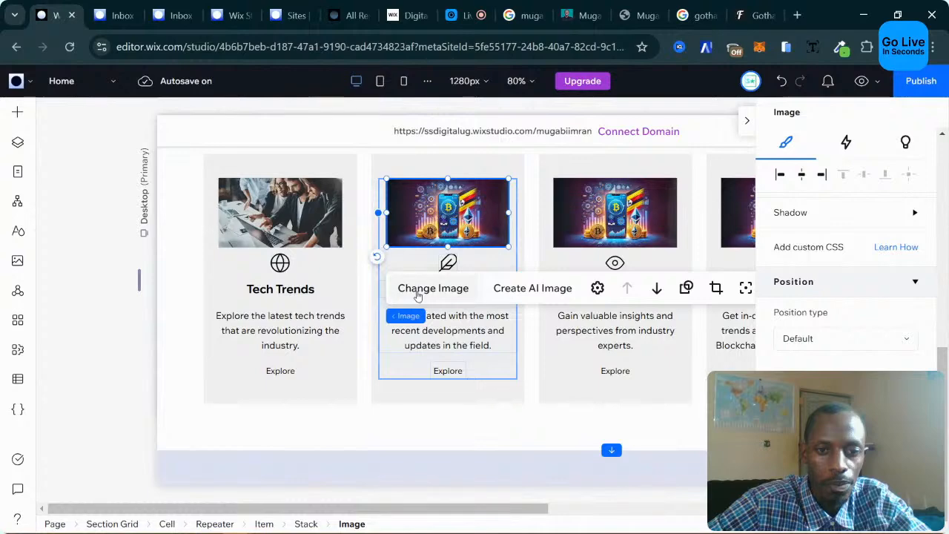
pyautogui.click(417, 291)
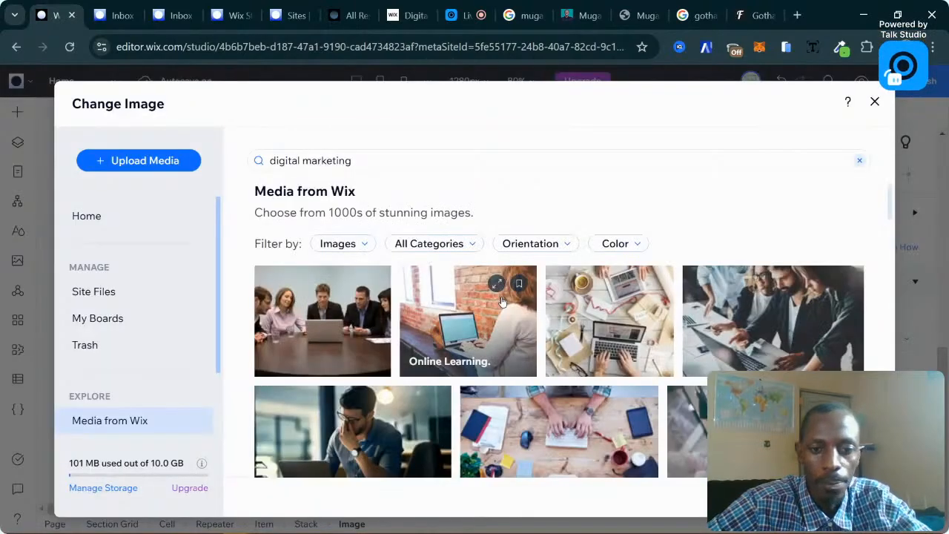
pyautogui.doubleClick(360, 409)
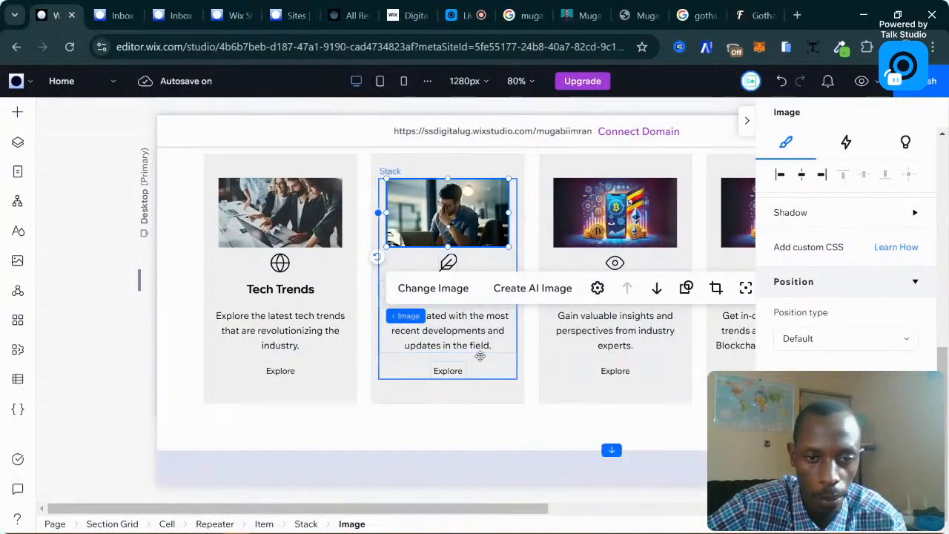
# Delete the photo from the first card, removing it from all cards.
pyautogui.click(287, 225)
pyautogui.click(330, 227)
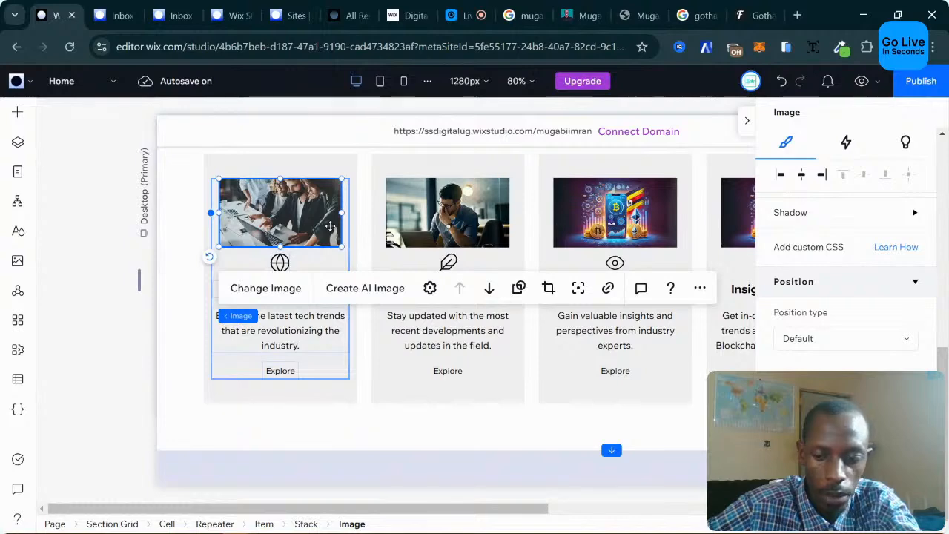
pyautogui.press('Delete')
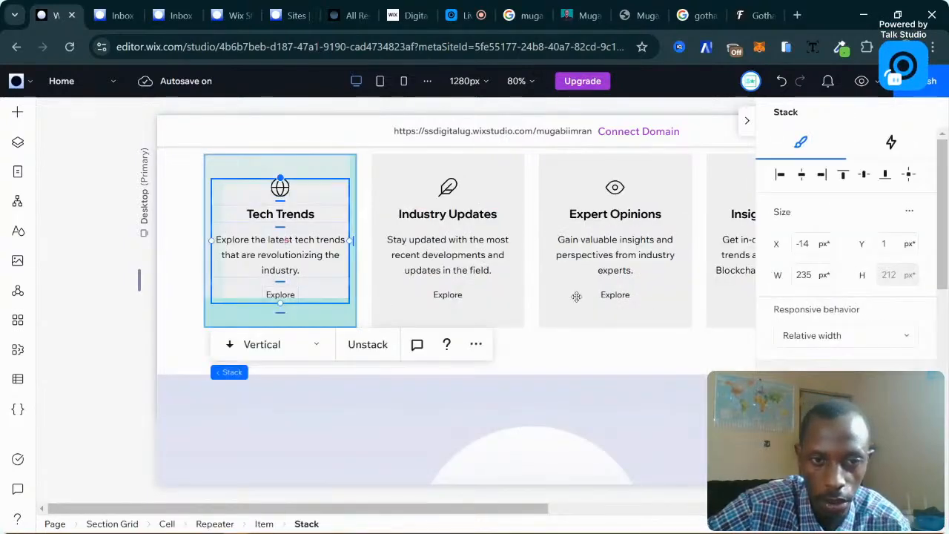
# Set the Trending Articles section grid's background colour to teal.
pyautogui.scroll(2, 576, 297)
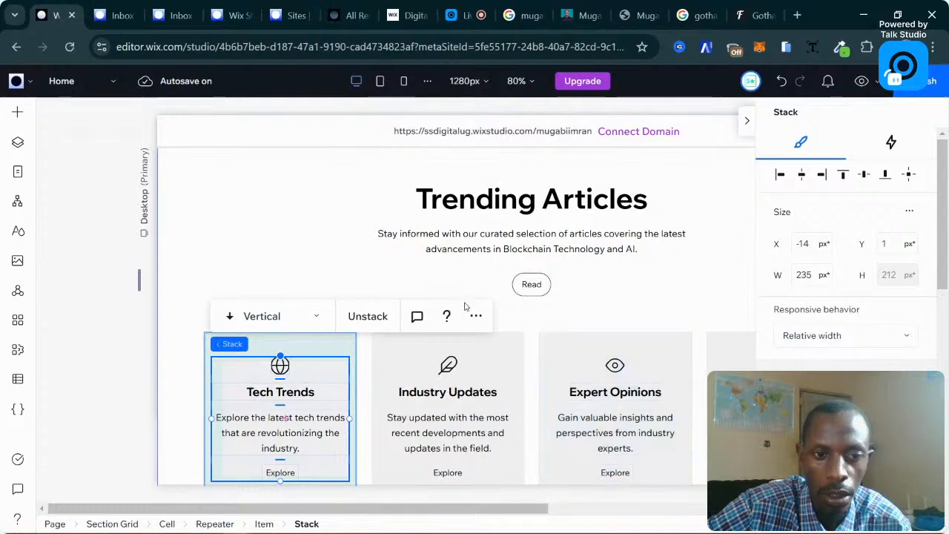
pyautogui.scroll(-1, 560, 332)
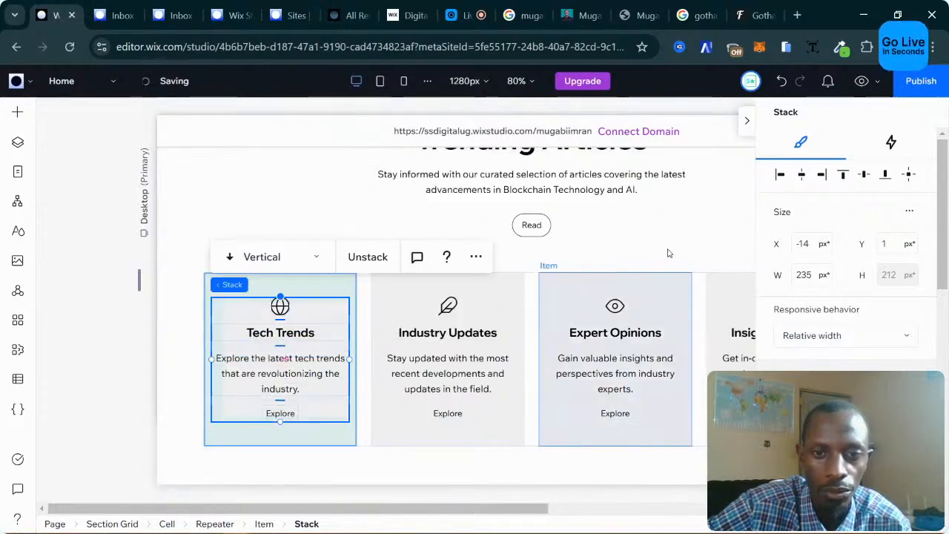
pyautogui.click(640, 256)
pyautogui.scroll(-1, 639, 256)
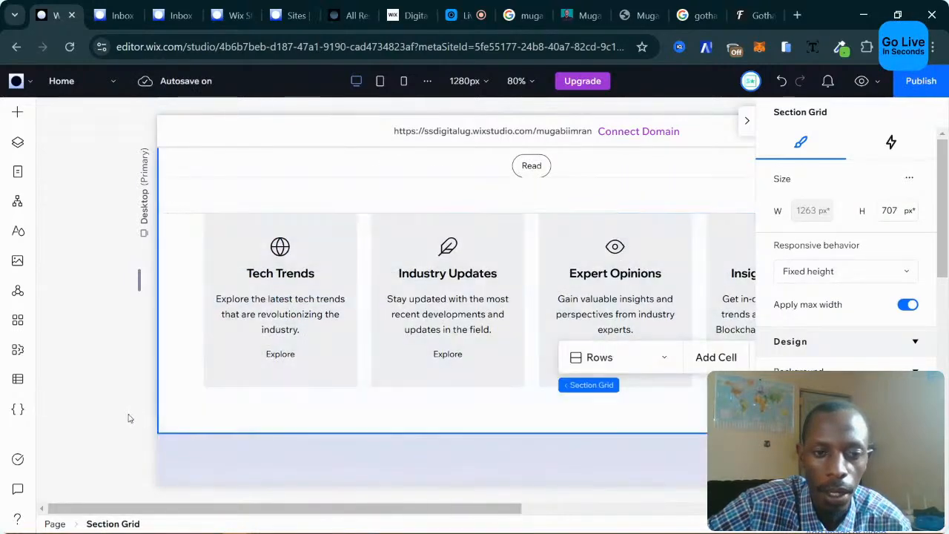
pyautogui.click(124, 374)
pyautogui.click(263, 371)
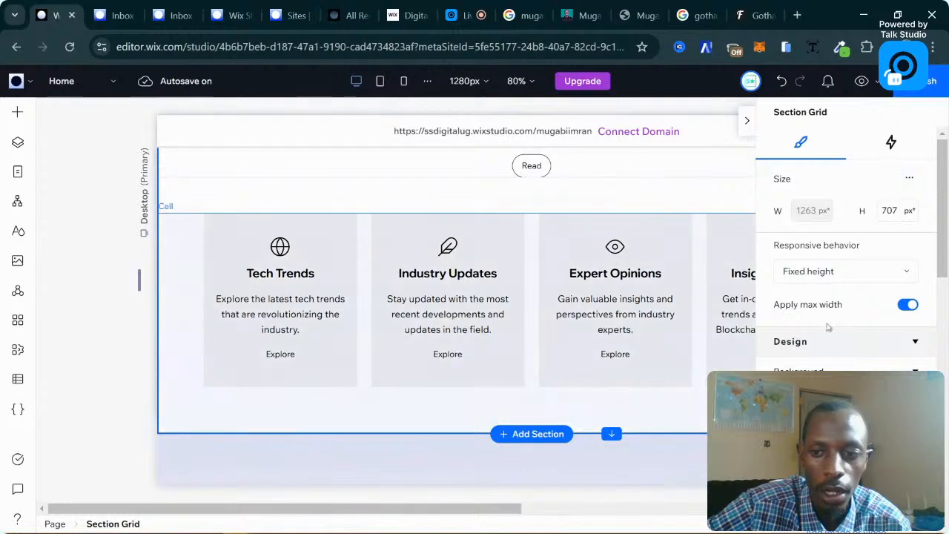
pyautogui.scroll(-1, 819, 295)
pyautogui.scroll(-3, 819, 295)
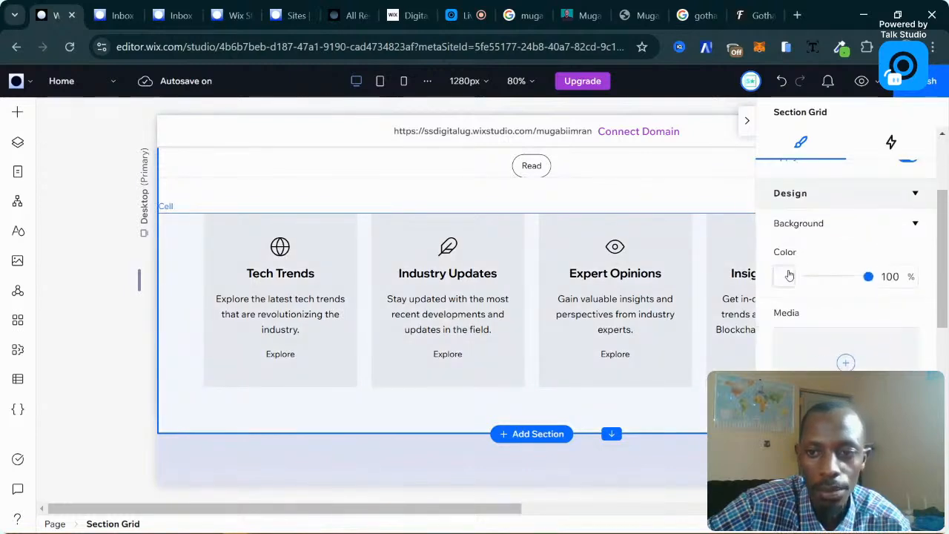
pyautogui.click(789, 276)
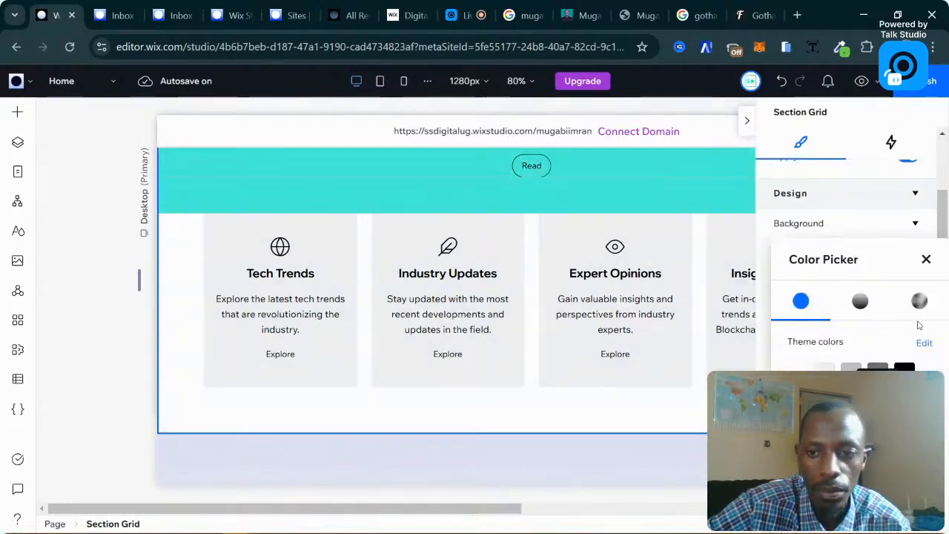
pyautogui.click(199, 379)
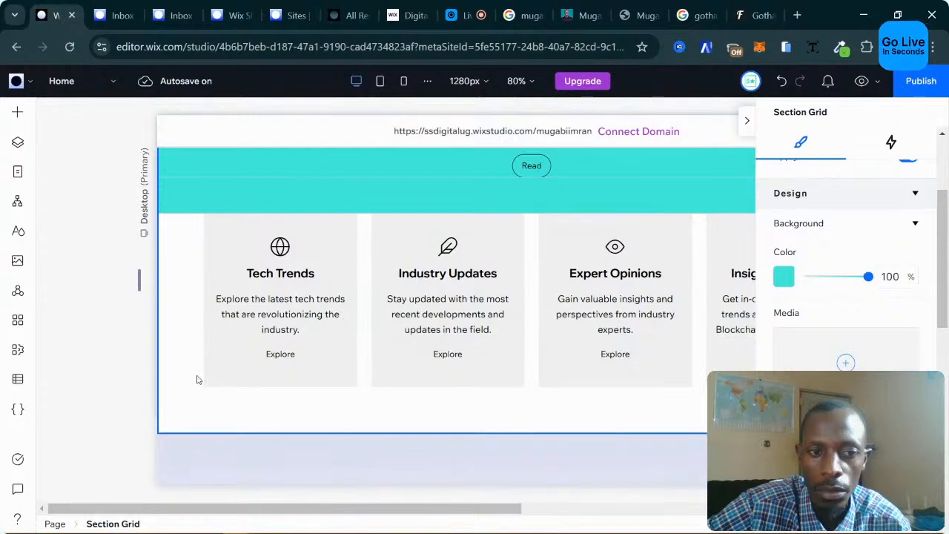
# Fill the cell behind the article cards with teal as well.
pyautogui.click(201, 379)
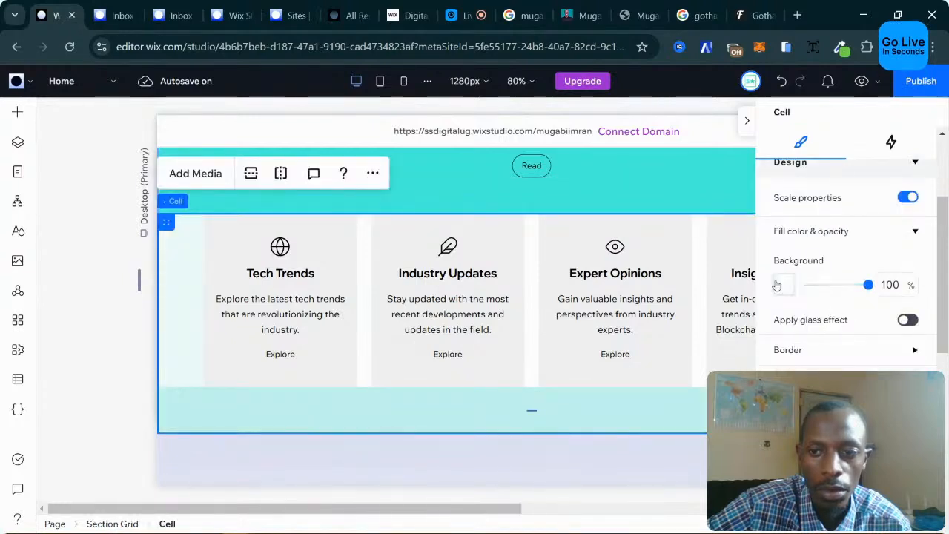
pyautogui.click(777, 286)
pyautogui.click(878, 401)
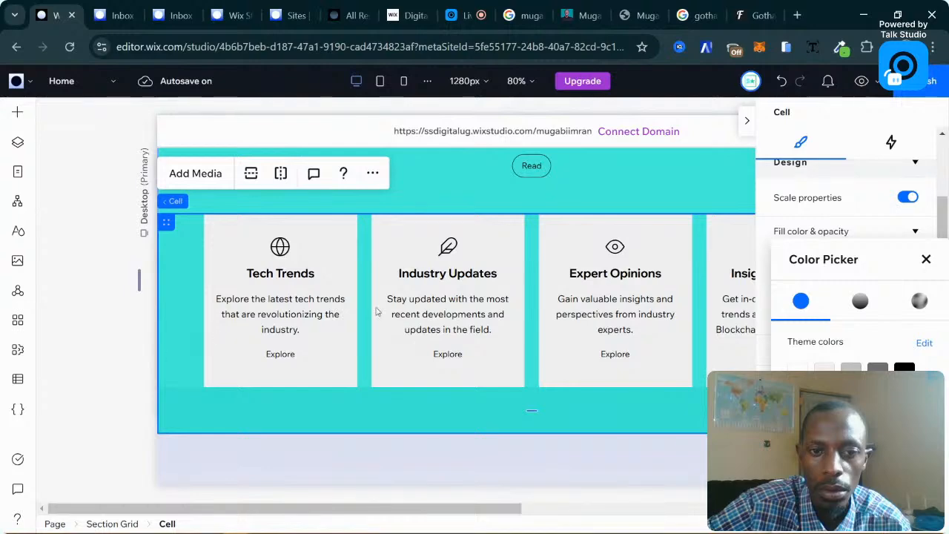
pyautogui.click(508, 338)
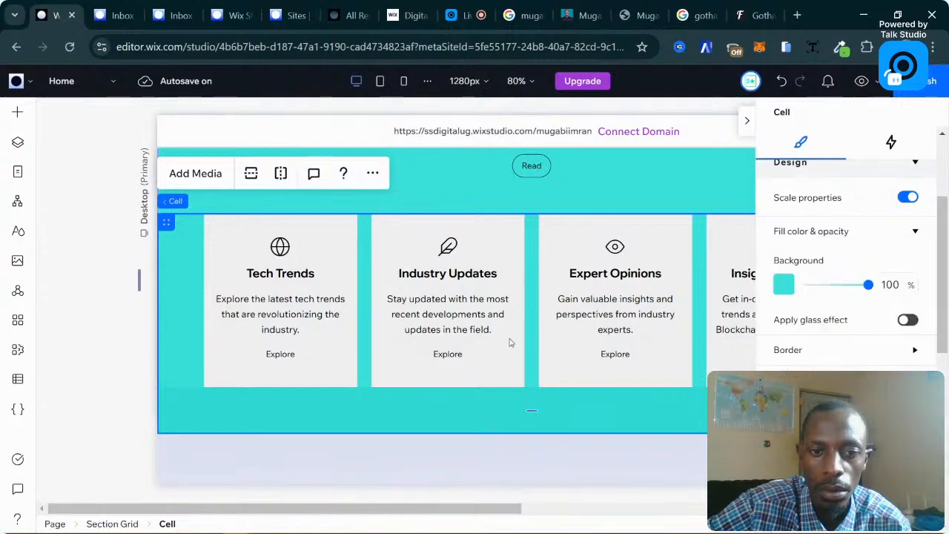
pyautogui.click(323, 357)
pyautogui.click(323, 357)
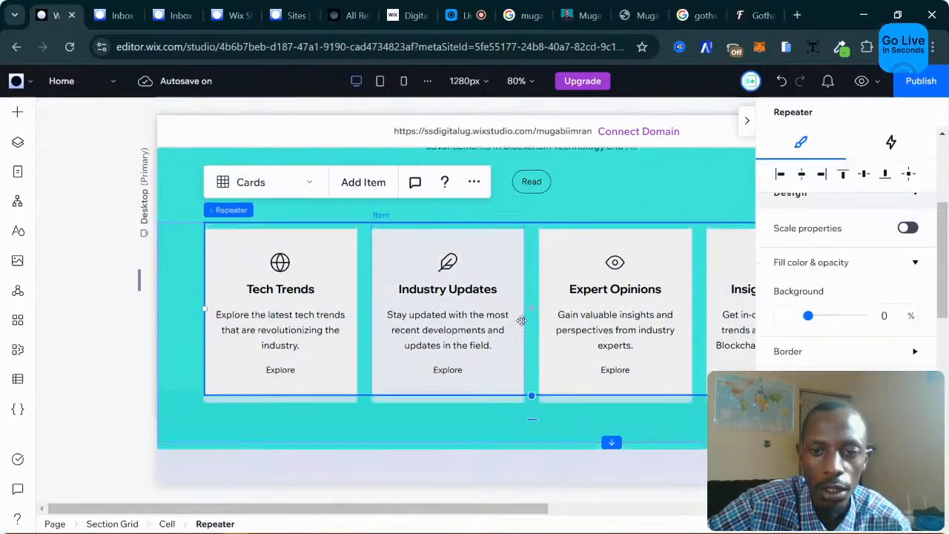
pyautogui.scroll(2, 492, 340)
pyautogui.scroll(-4, 459, 321)
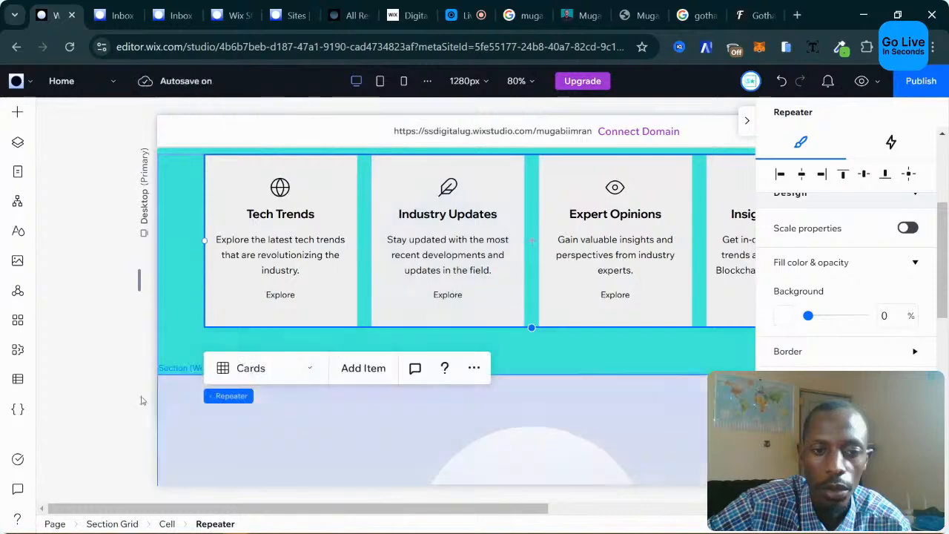
pyautogui.click(123, 413)
pyautogui.scroll(2, 442, 326)
pyautogui.scroll(3, 442, 323)
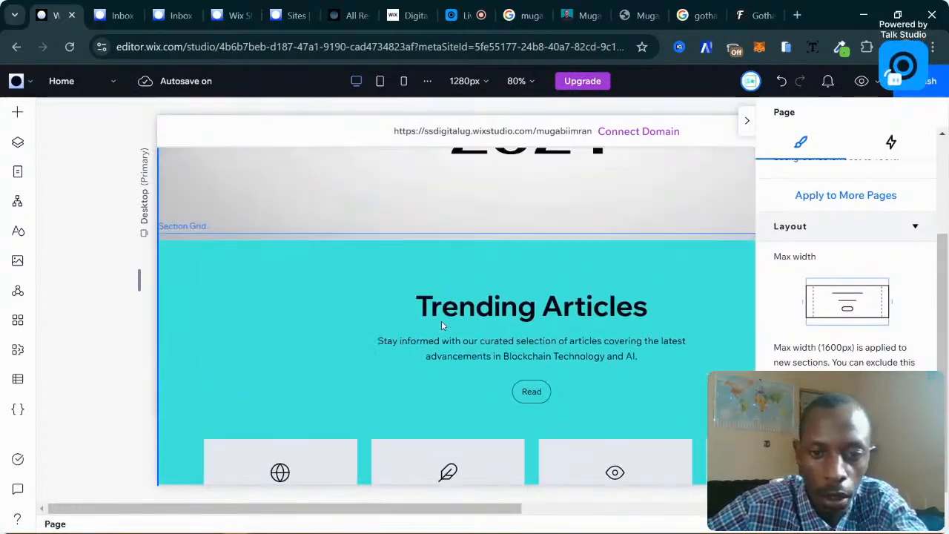
pyautogui.scroll(2, 483, 289)
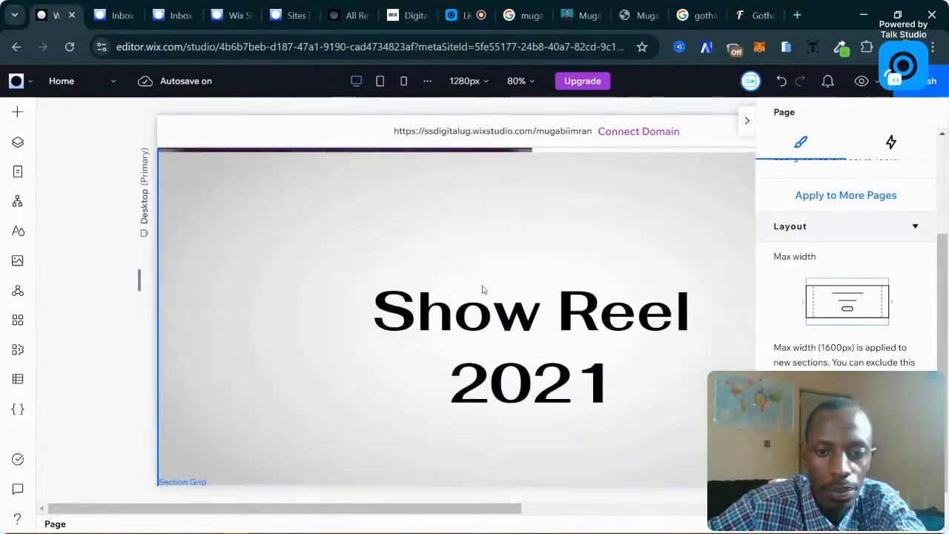
pyautogui.scroll(5, 482, 289)
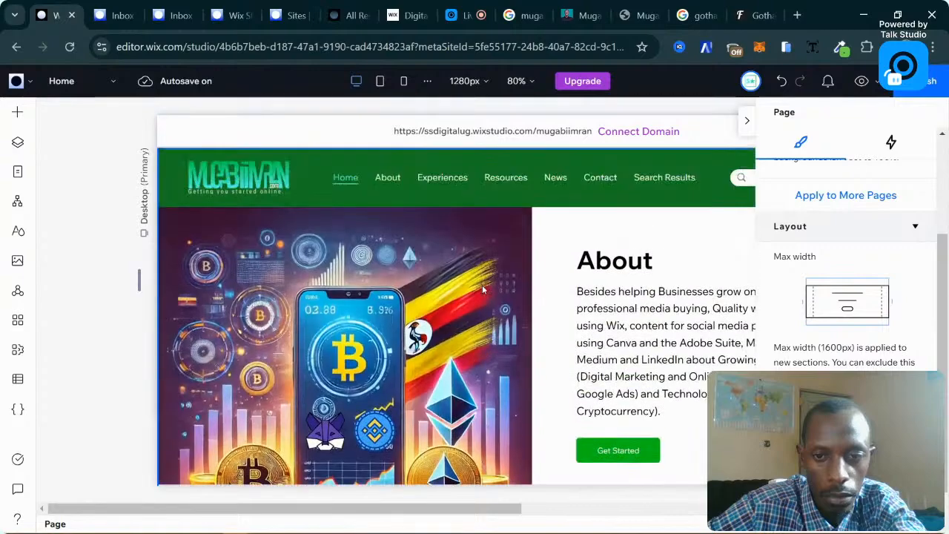
pyautogui.scroll(-3, 482, 290)
pyautogui.scroll(-5, 482, 289)
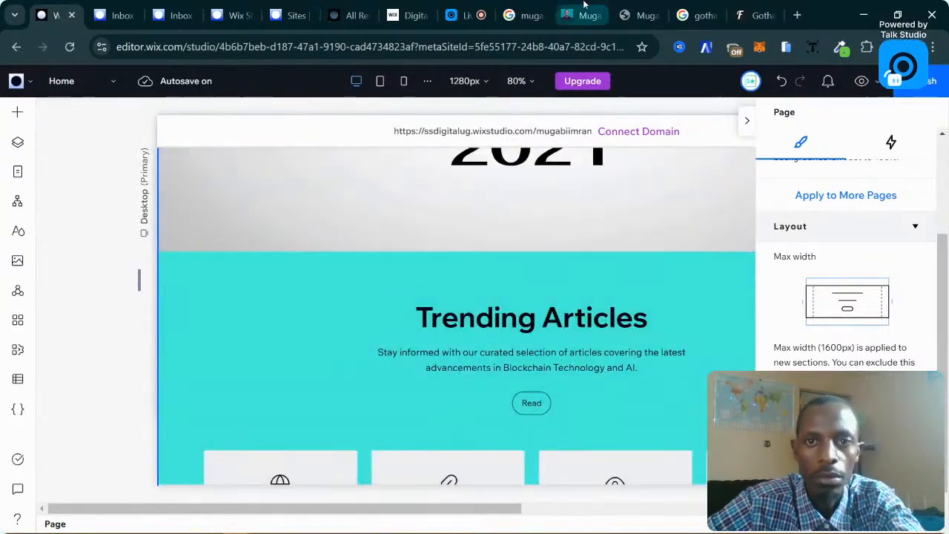
# Copy the Offering Quality SEO heading from the live my-story page, then return to the editor.
pyautogui.click(582, 15)
pyautogui.scroll(3, 476, 241)
pyautogui.scroll(-2, 470, 246)
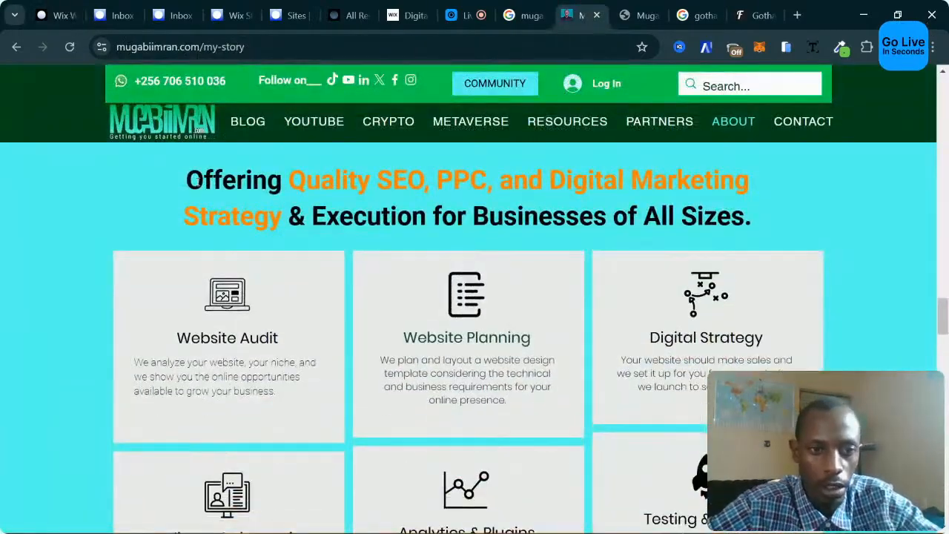
pyautogui.moveTo(557, 180); pyautogui.dragTo(748, 212)
pyautogui.hotkey('ctrl', 'c')
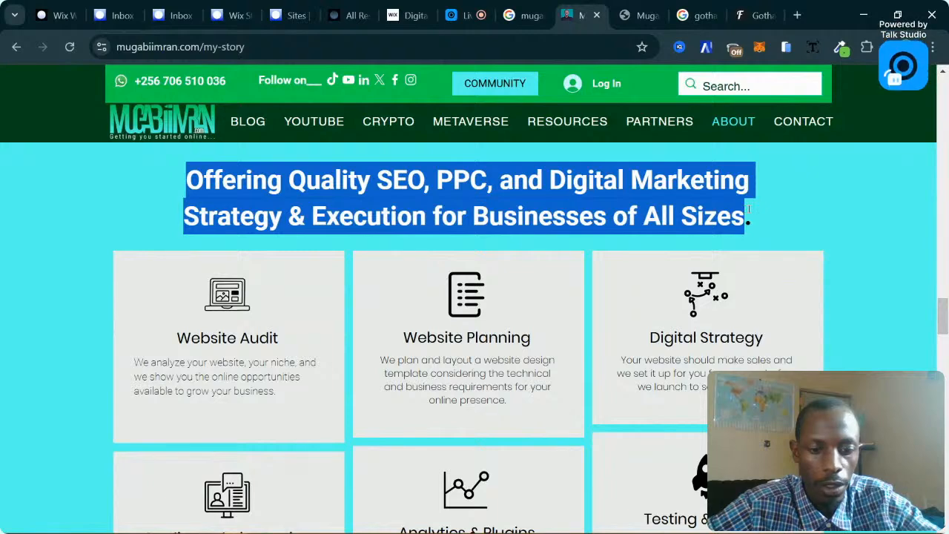
pyautogui.click(76, 6)
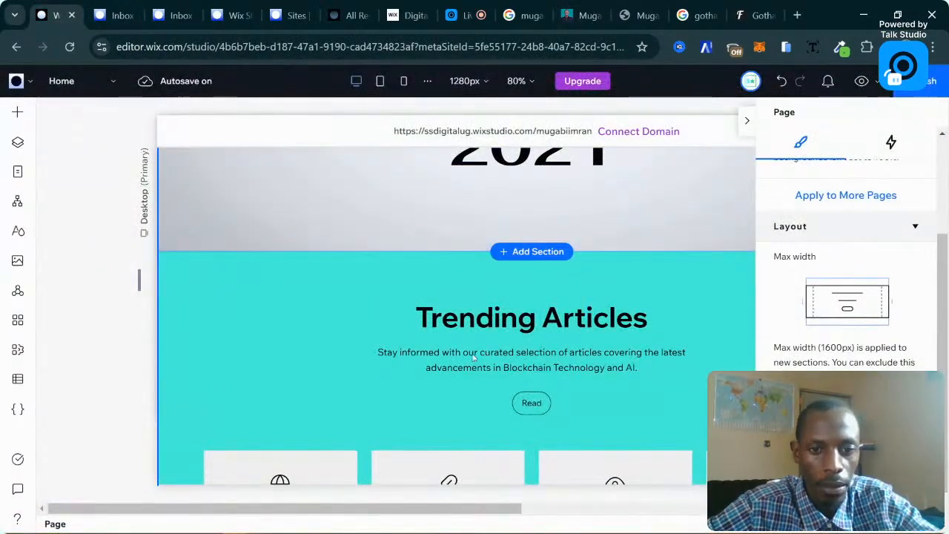
# Paste the copied SEO, PPC and digital marketing line into the section's description.
pyautogui.click(443, 357)
pyautogui.click(414, 352)
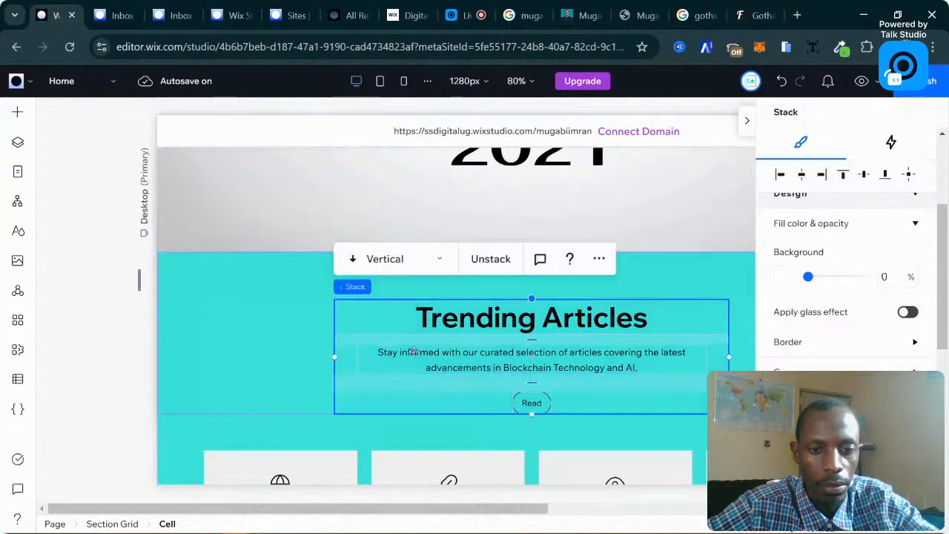
pyautogui.click(413, 353)
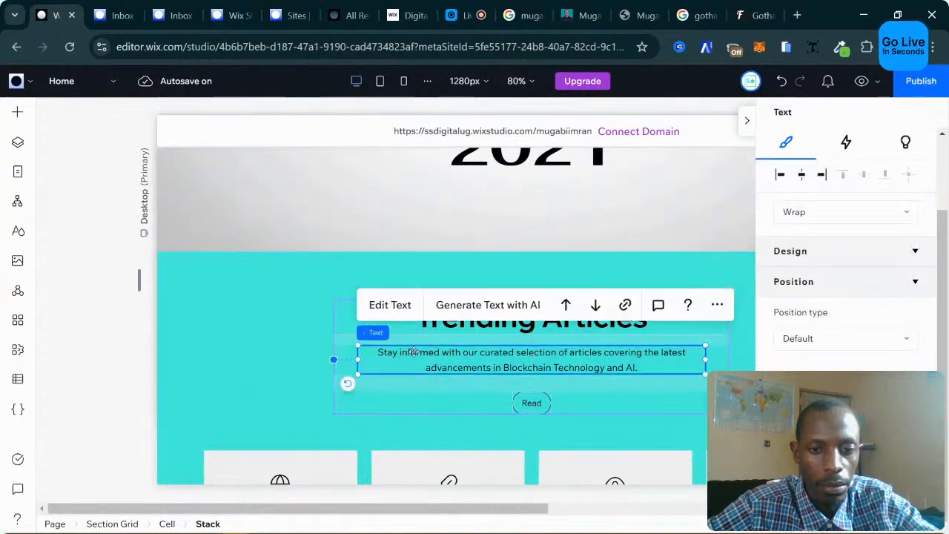
pyautogui.click(385, 312)
pyautogui.hotkey('ctrl', 'v')
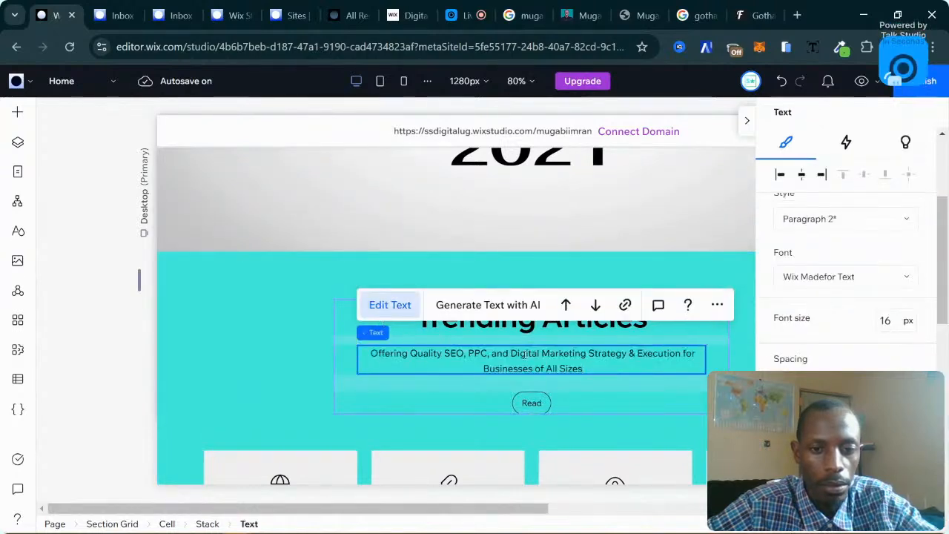
# Rename the Trending Articles heading to 'Services Offered'.
pyautogui.doubleClick(503, 333)
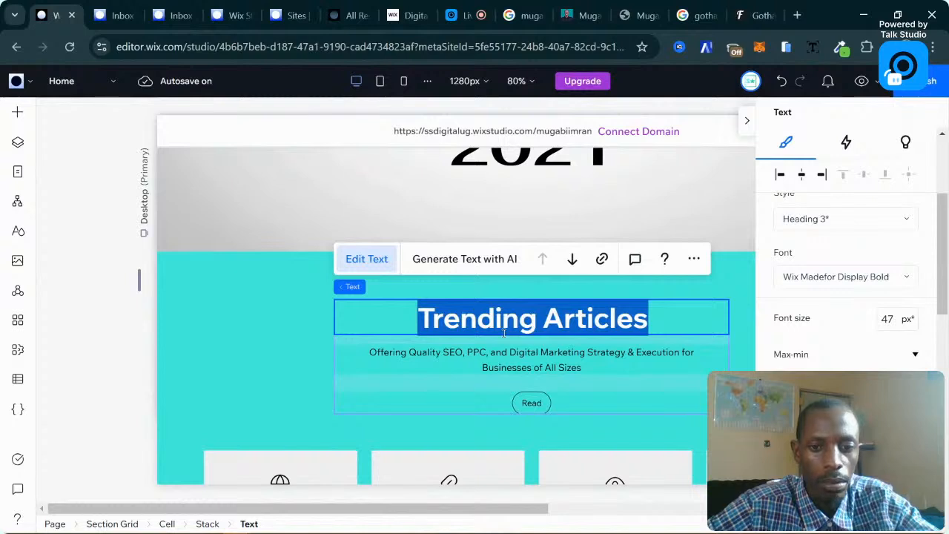
pyautogui.write('Services ')
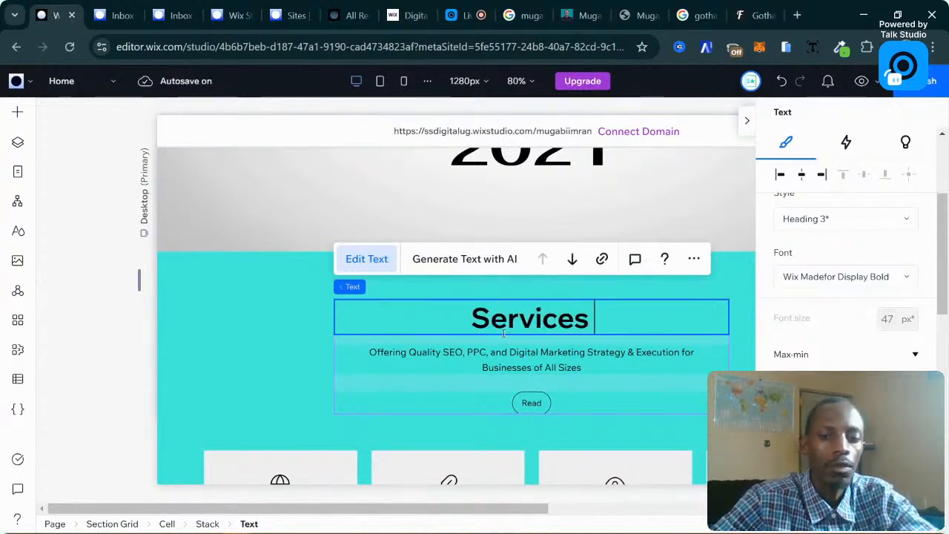
pyautogui.write('Offered')
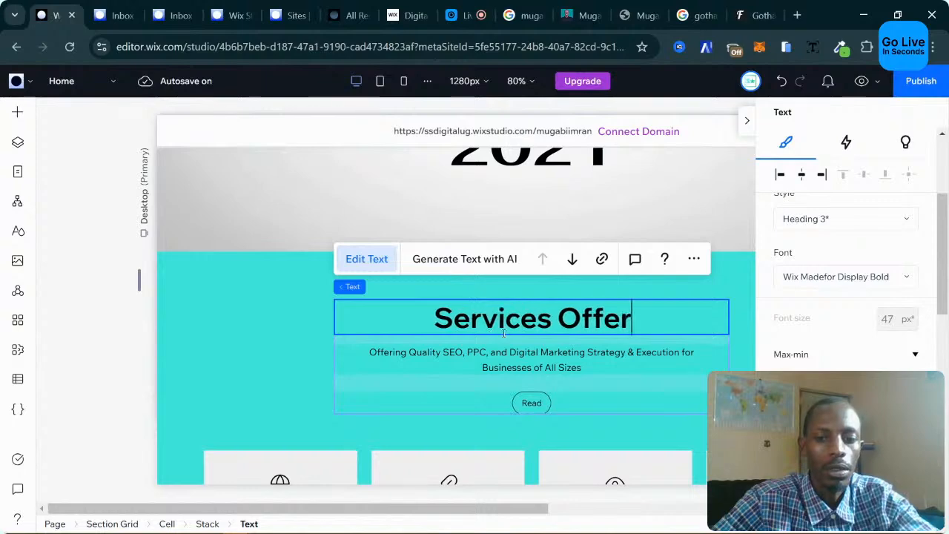
pyautogui.click(235, 342)
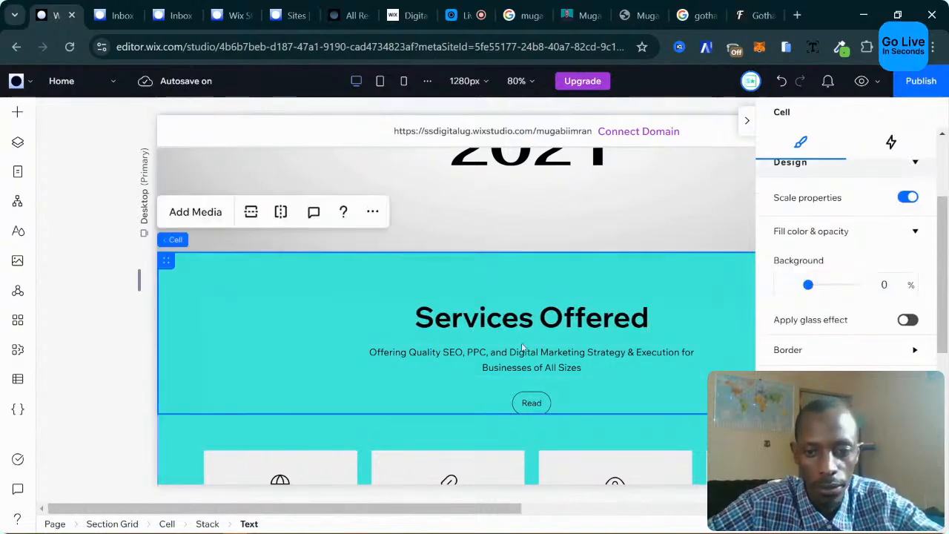
pyautogui.scroll(-10, 532, 340)
# Scroll through the live my-story page in Chrome, then return to the Wix Studio editor.
pyautogui.scroll(-2, 531, 340)
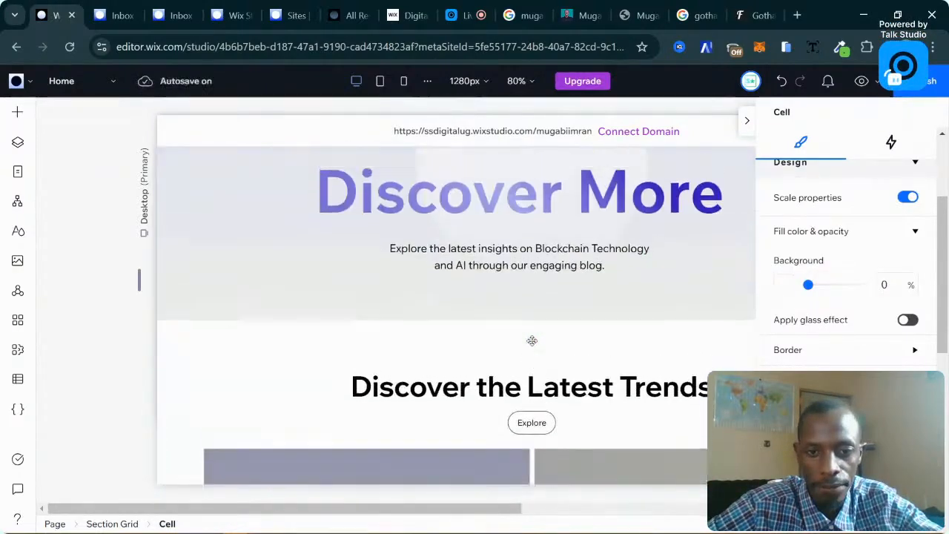
pyautogui.scroll(2, 532, 341)
pyautogui.click(579, 15)
pyautogui.scroll(-15, 569, 275)
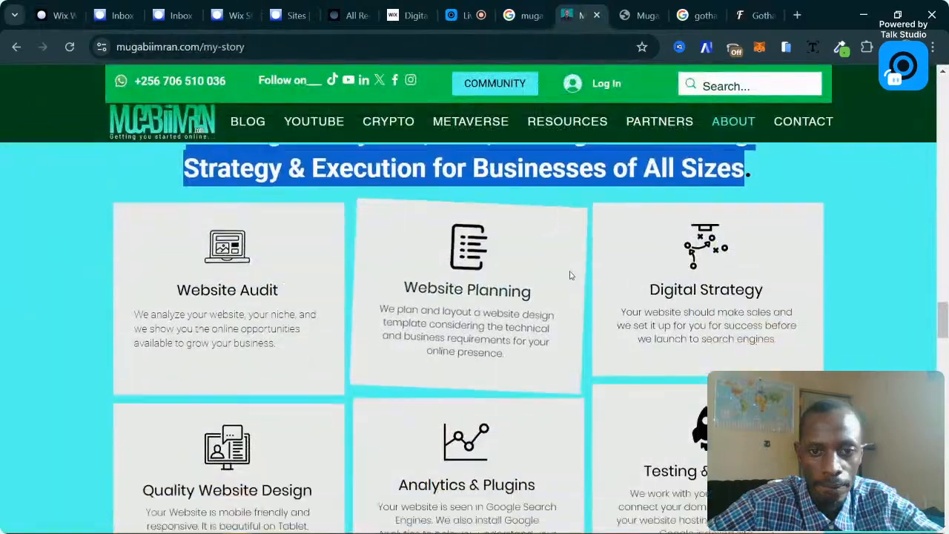
pyautogui.scroll(15, 569, 275)
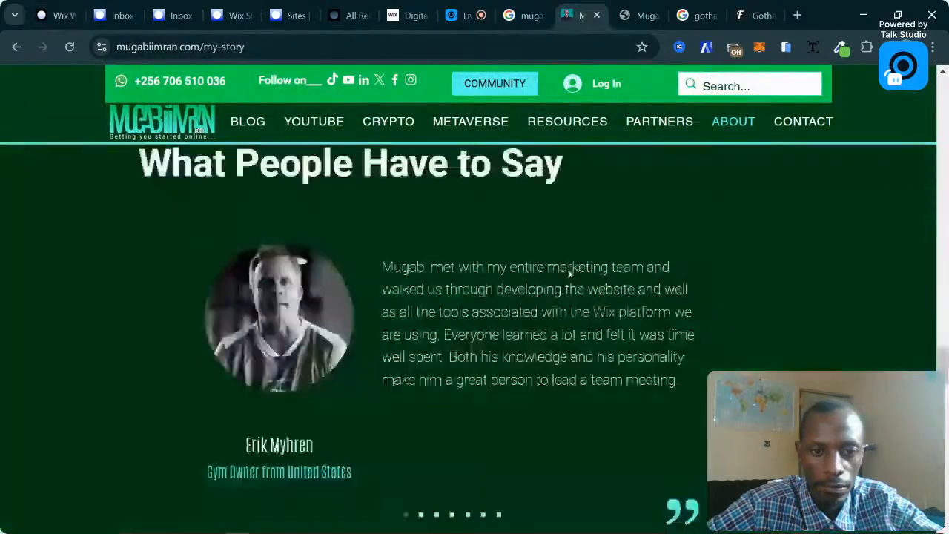
pyautogui.scroll(10, 569, 274)
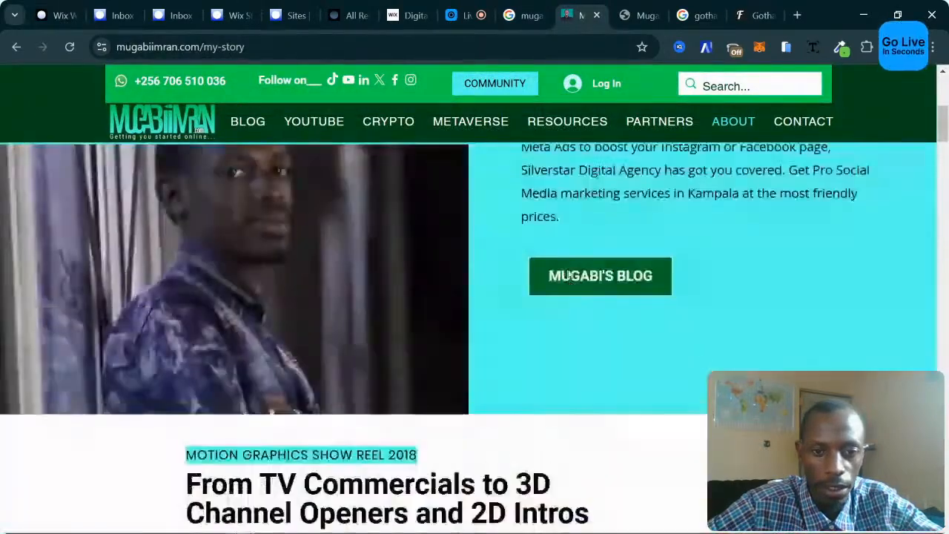
pyautogui.scroll(-15, 569, 274)
pyautogui.scroll(-3, 569, 273)
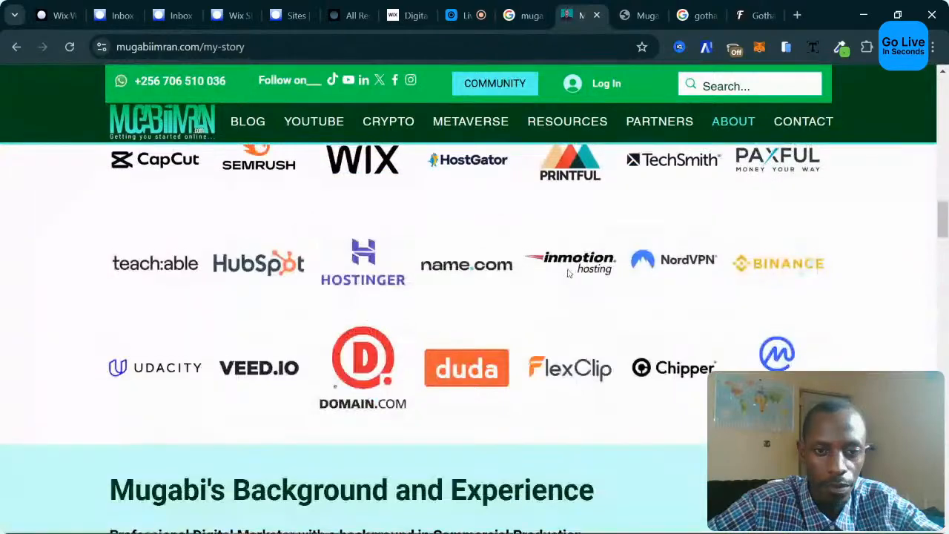
pyautogui.scroll(5, 568, 271)
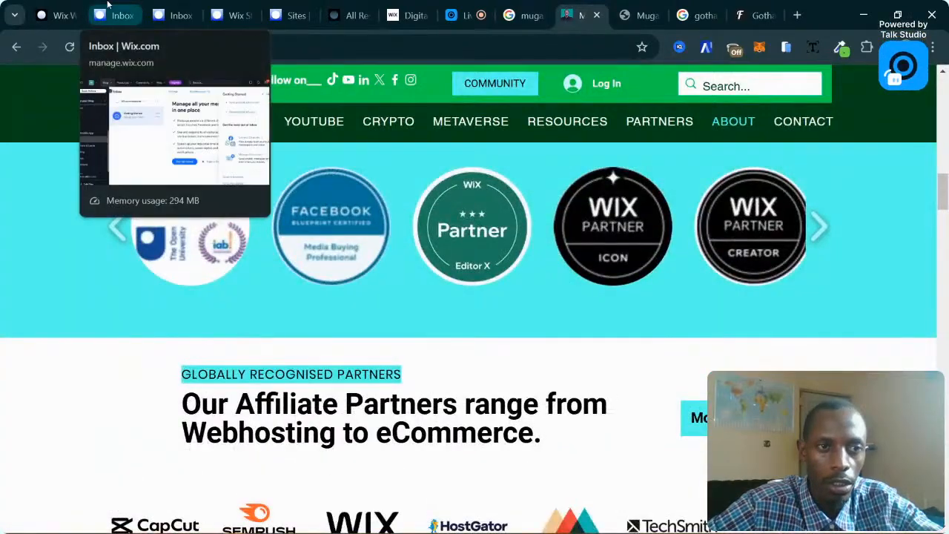
pyautogui.click(60, 15)
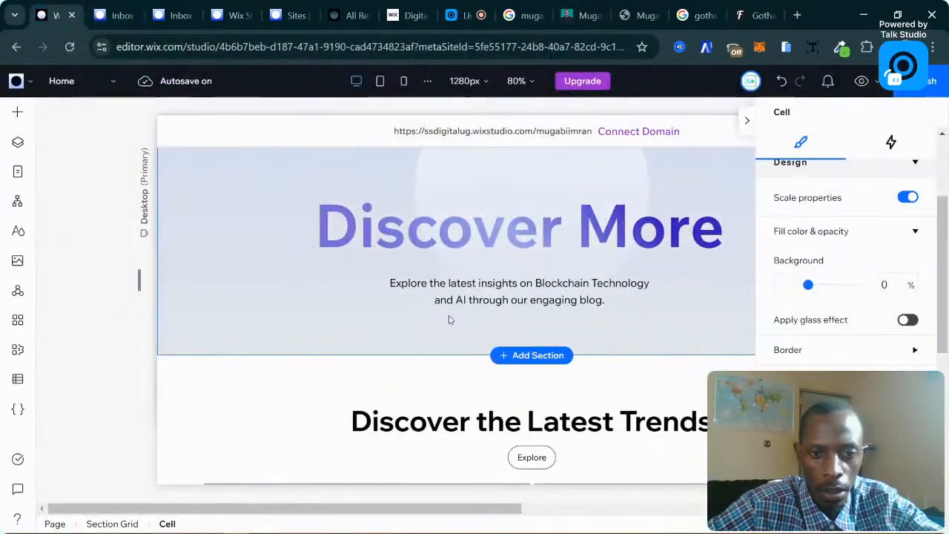
# Delete the Welcome to CRYPTOBLOG hero section.
pyautogui.scroll(3, 449, 319)
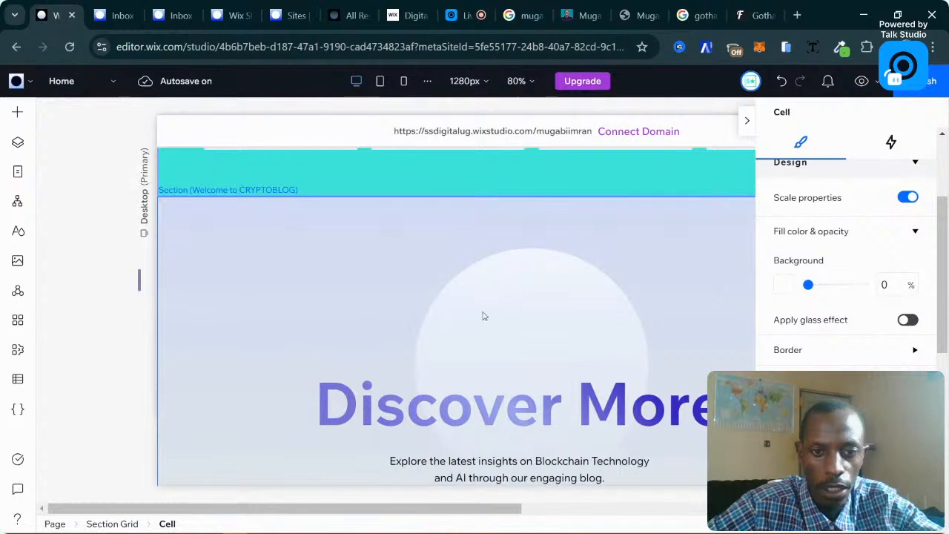
pyautogui.click(623, 296)
pyautogui.scroll(-2, 623, 296)
pyautogui.scroll(-3, 725, 354)
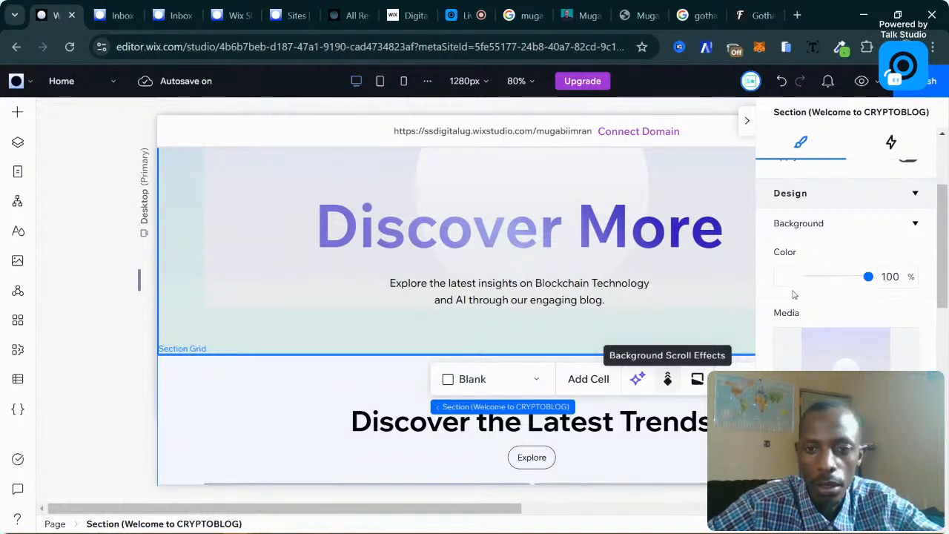
pyautogui.press('Delete')
# Collapse the inspector and select the blog posts widget under Discover the Latest Trends.
pyautogui.click(749, 120)
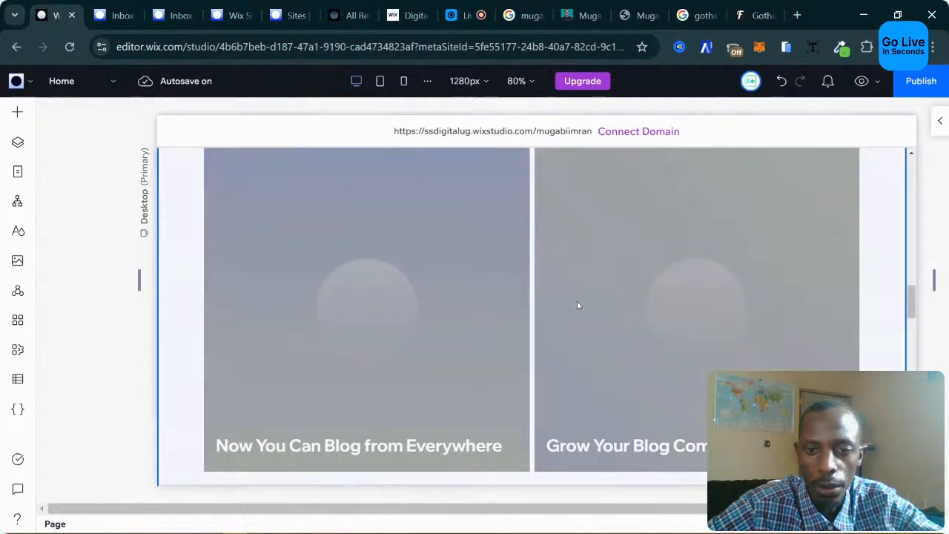
pyautogui.scroll(3, 578, 305)
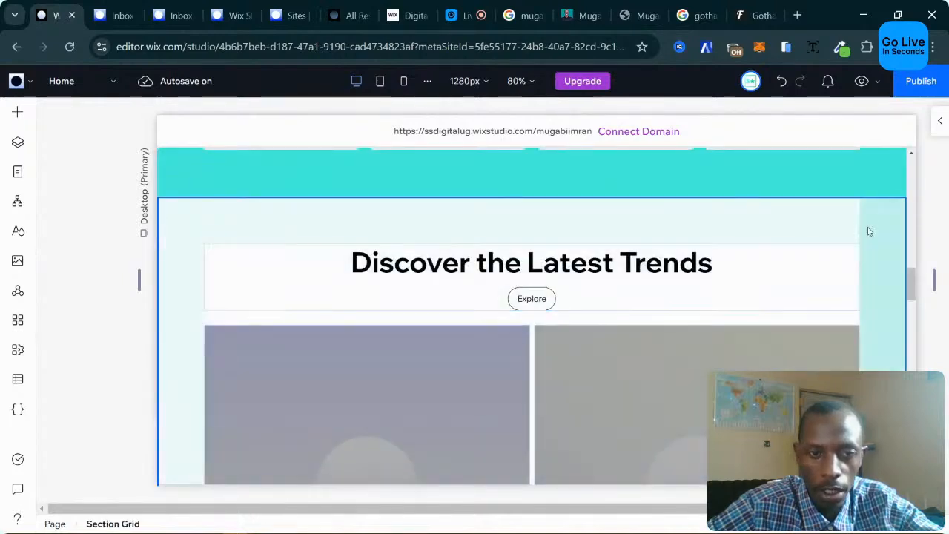
pyautogui.click(880, 223)
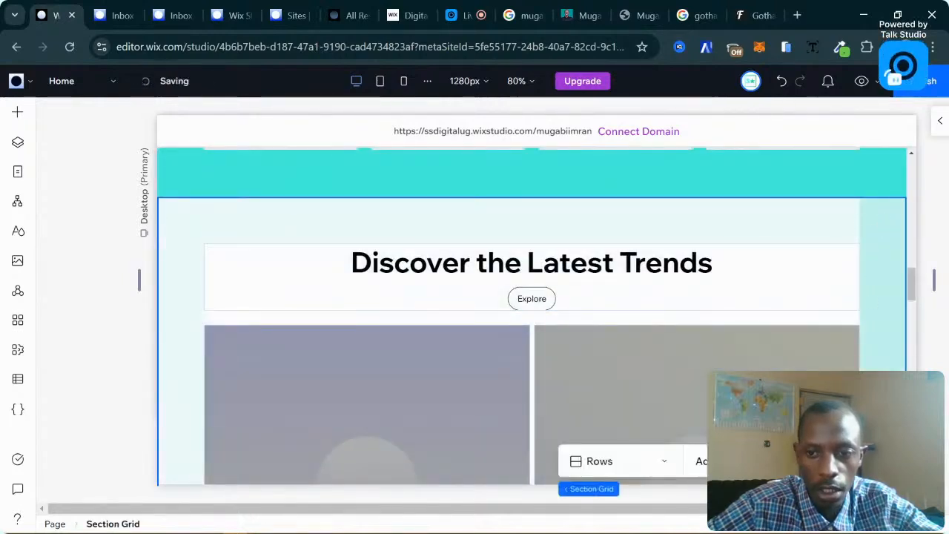
pyautogui.click(873, 461)
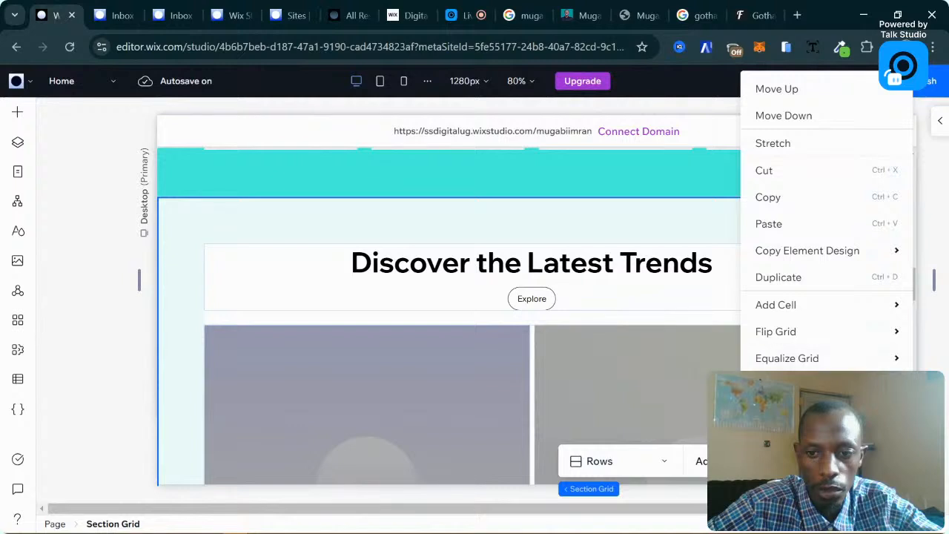
pyautogui.click(285, 245)
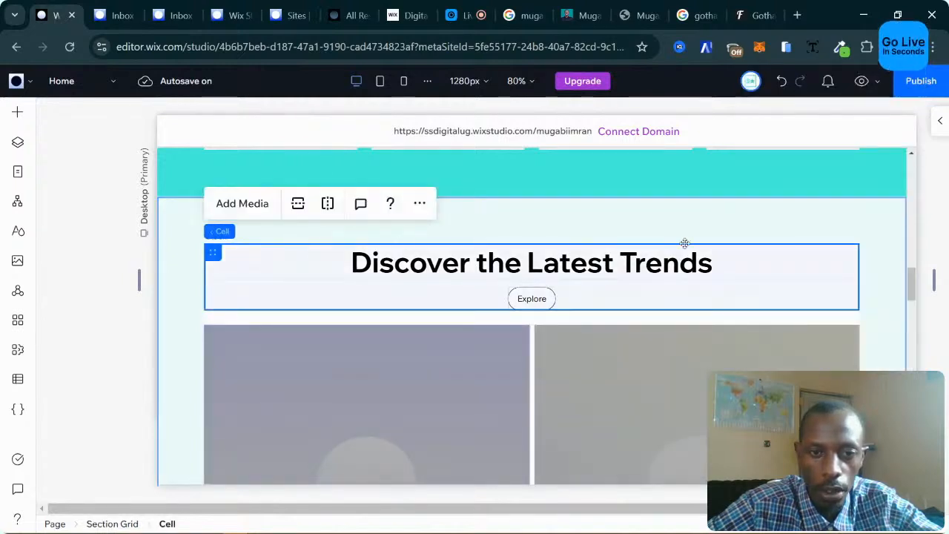
pyautogui.scroll(-3, 656, 252)
pyautogui.click(405, 261)
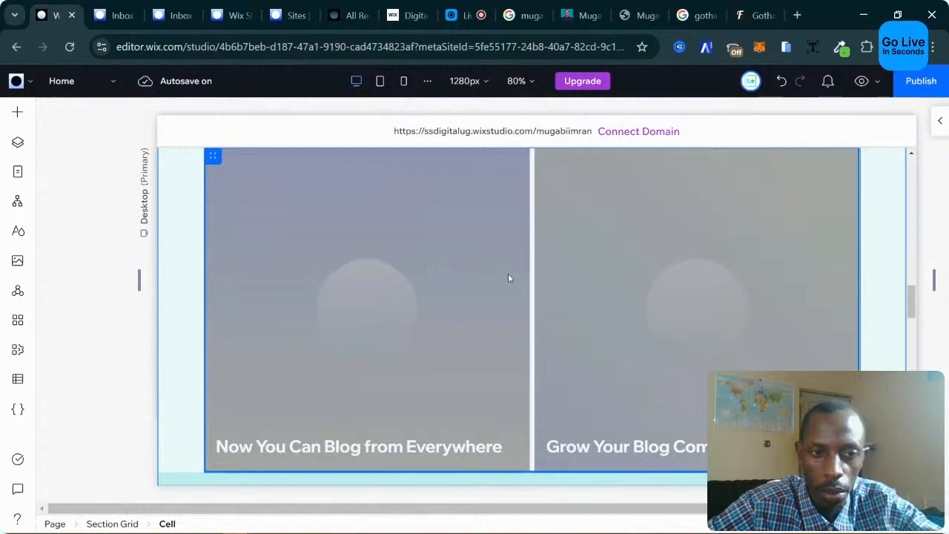
pyautogui.scroll(1, 509, 277)
pyautogui.click(291, 269)
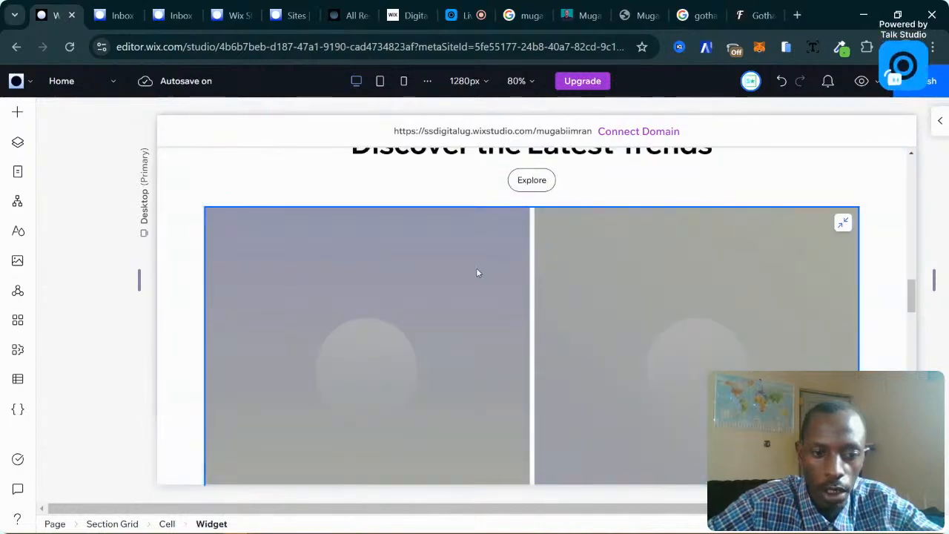
pyautogui.scroll(-2, 500, 271)
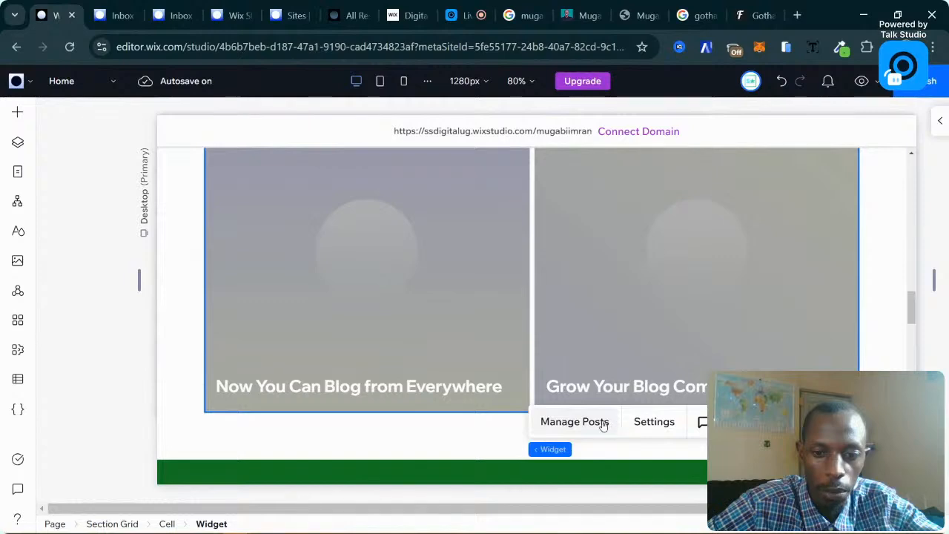
# In the blog widget's Display settings, show writer name, publish date, and view and like counters.
pyautogui.click(654, 421)
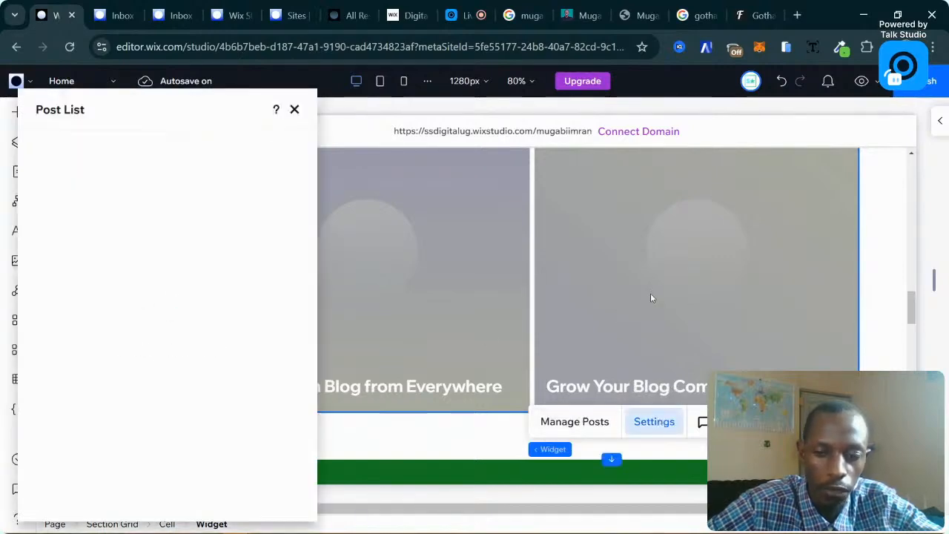
pyautogui.scroll(3, 650, 298)
pyautogui.scroll(-2, 650, 298)
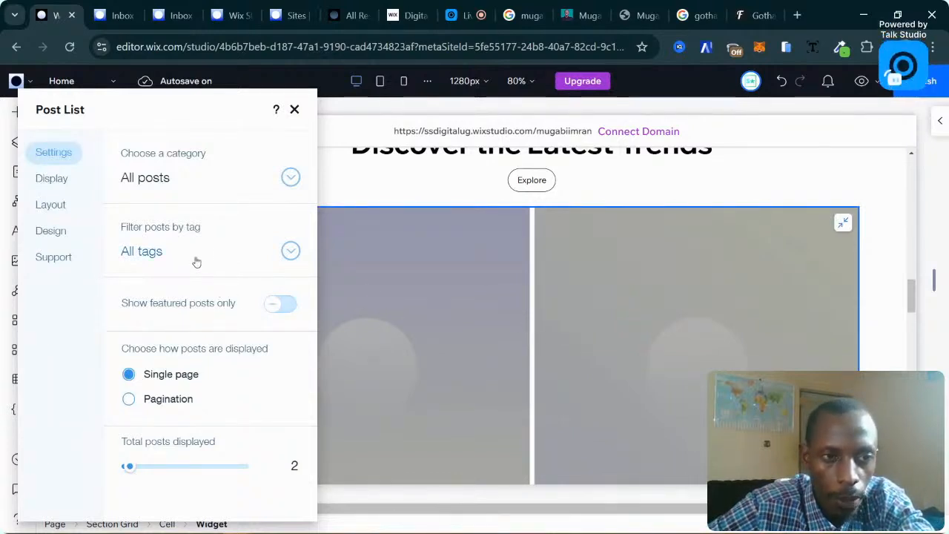
pyautogui.scroll(-2, 538, 290)
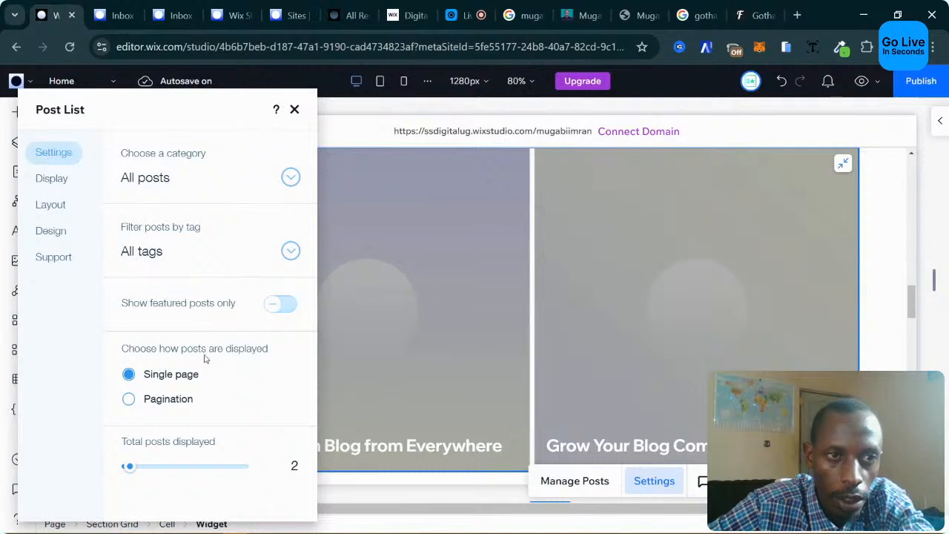
pyautogui.click(51, 178)
pyautogui.scroll(-2, 502, 335)
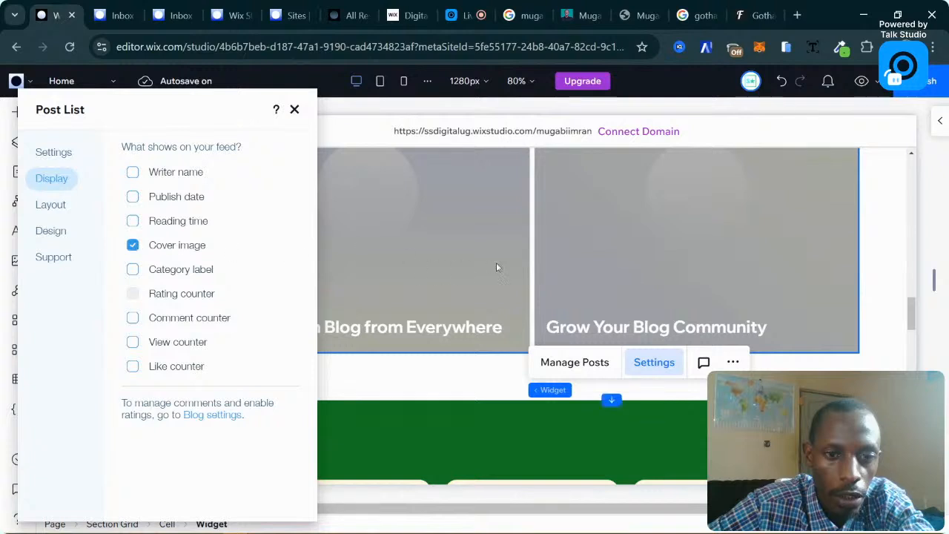
pyautogui.click(132, 196)
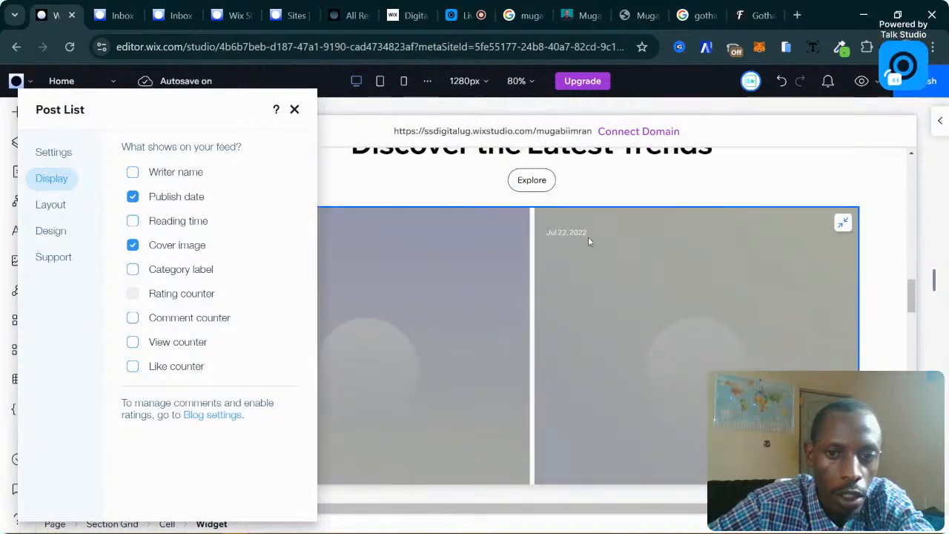
pyautogui.click(133, 173)
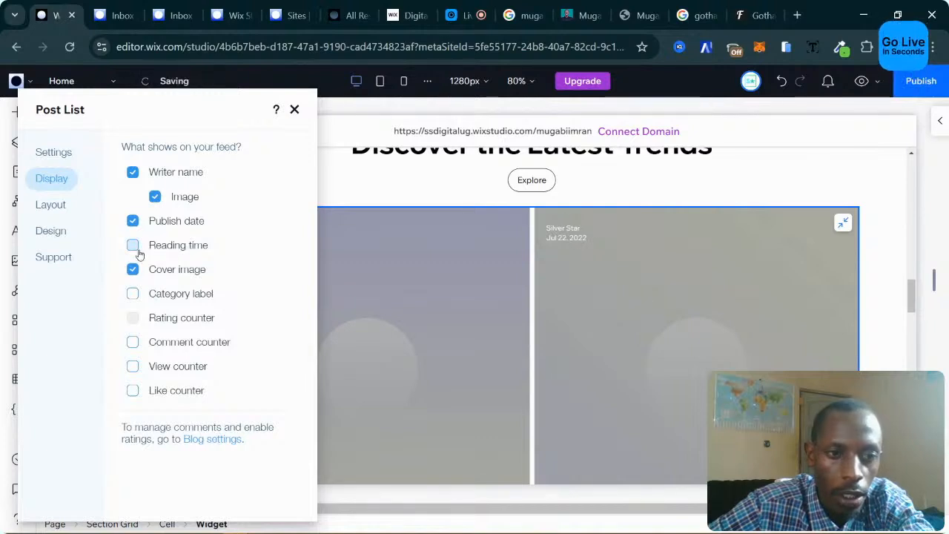
pyautogui.scroll(-1, 597, 299)
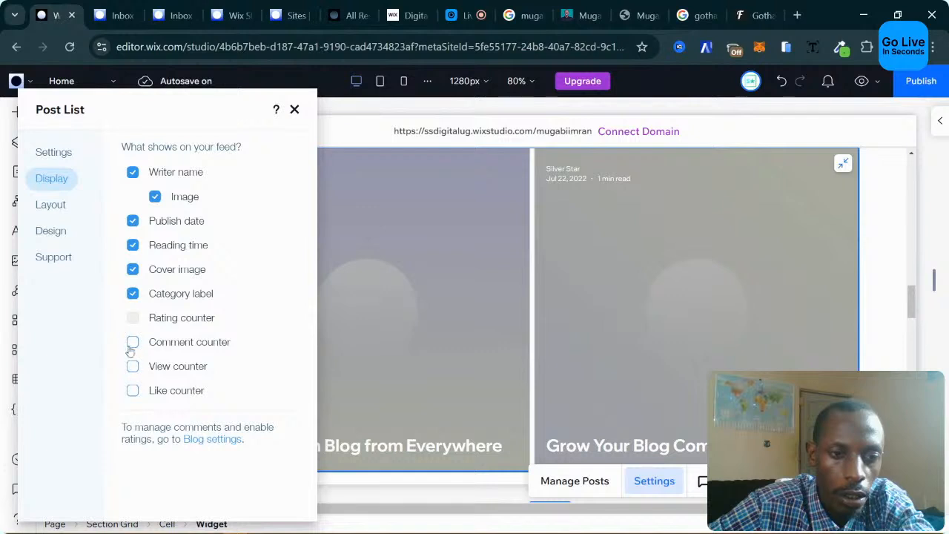
pyautogui.scroll(-1, 575, 342)
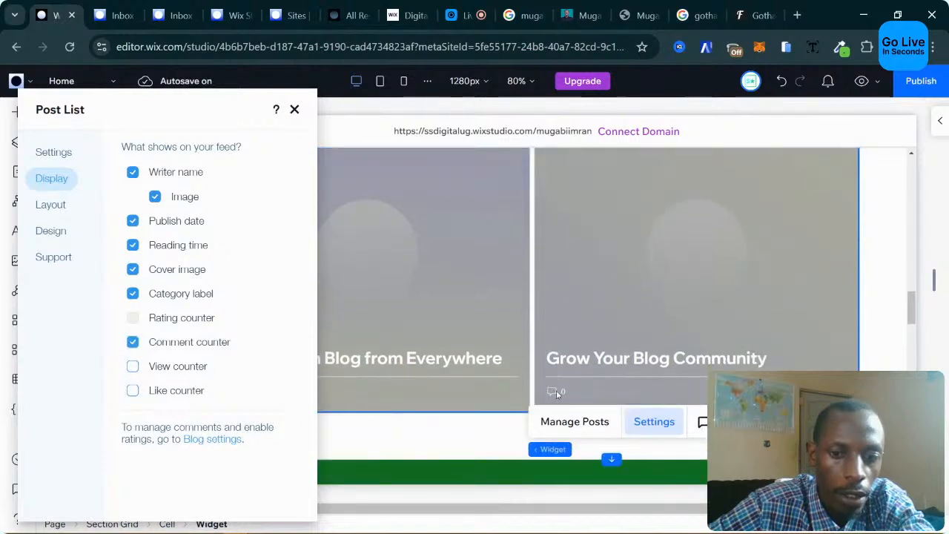
pyautogui.click(132, 366)
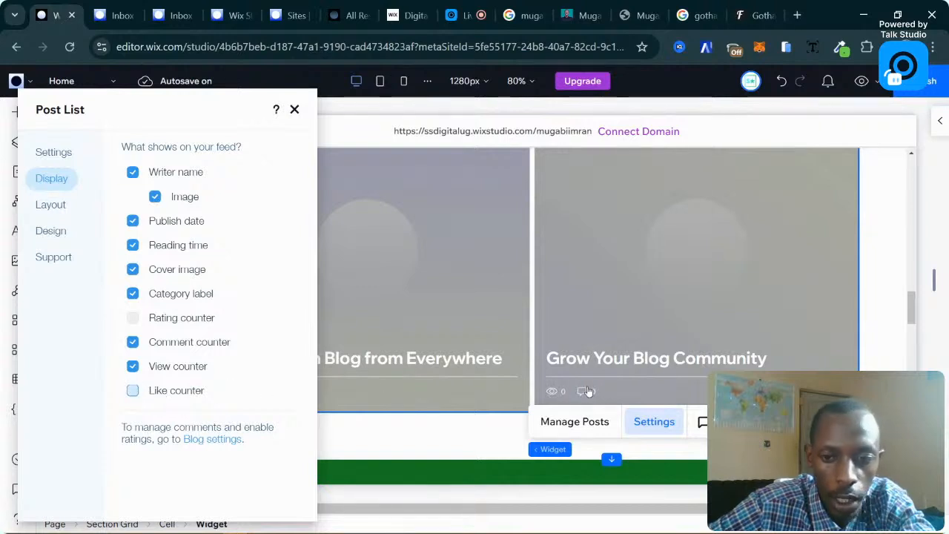
pyautogui.click(132, 390)
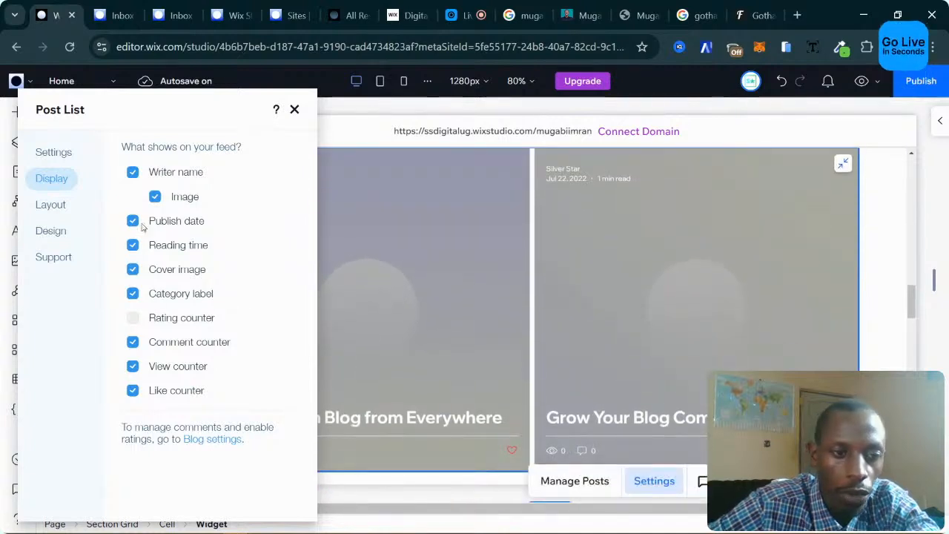
pyautogui.click(58, 206)
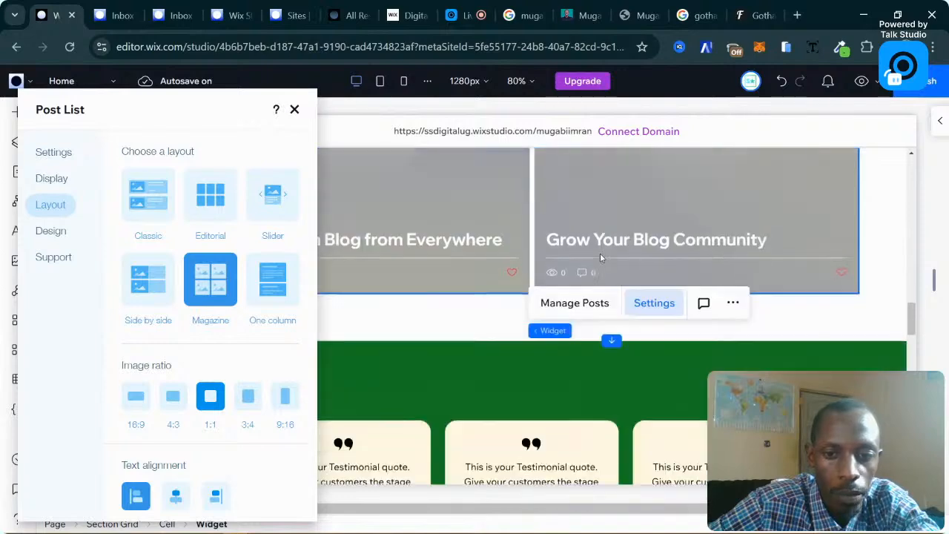
# Switch the blog post list to the Editorial layout.
pyautogui.scroll(2, 601, 257)
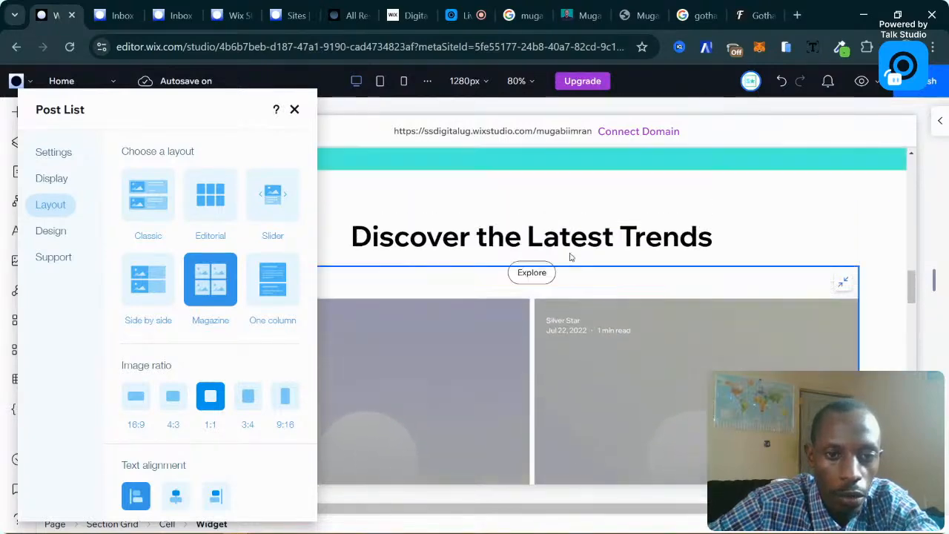
pyautogui.click(211, 198)
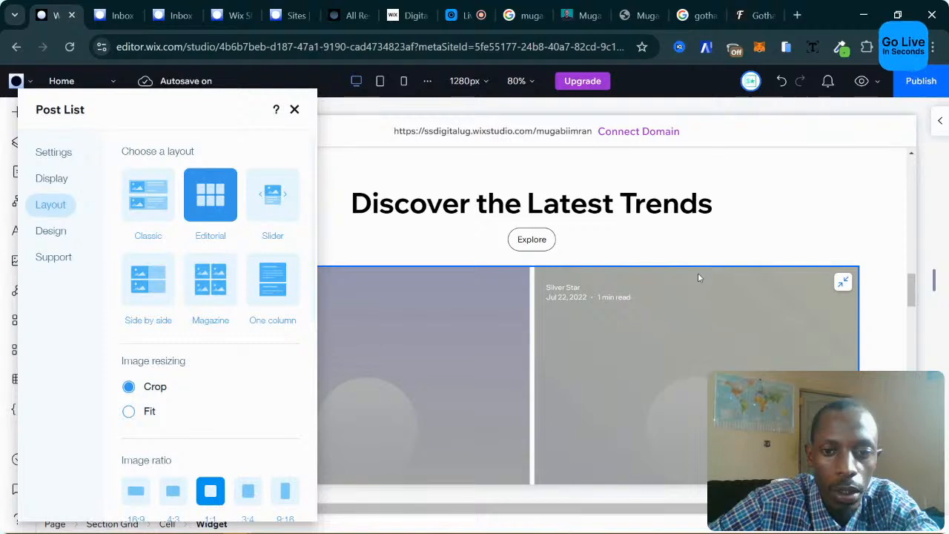
pyautogui.scroll(-2, 698, 276)
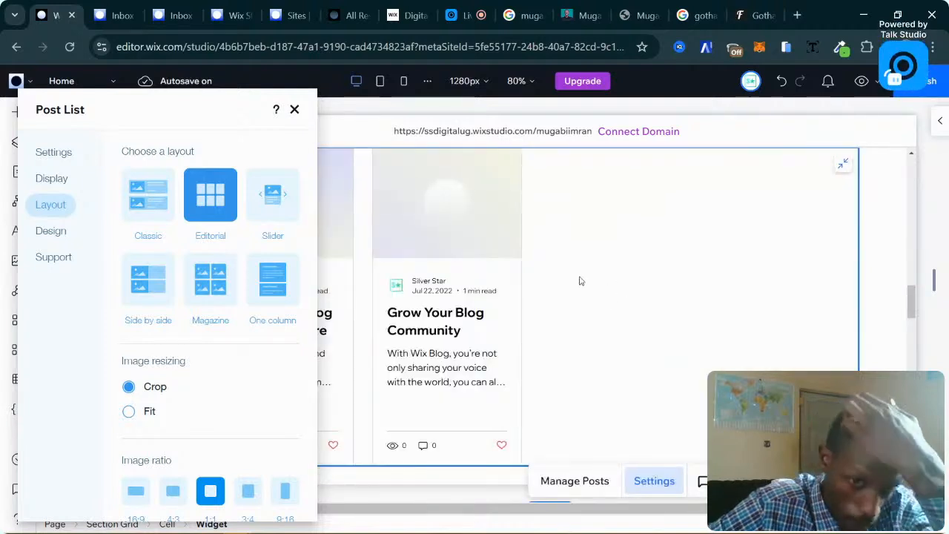
pyautogui.scroll(1, 579, 278)
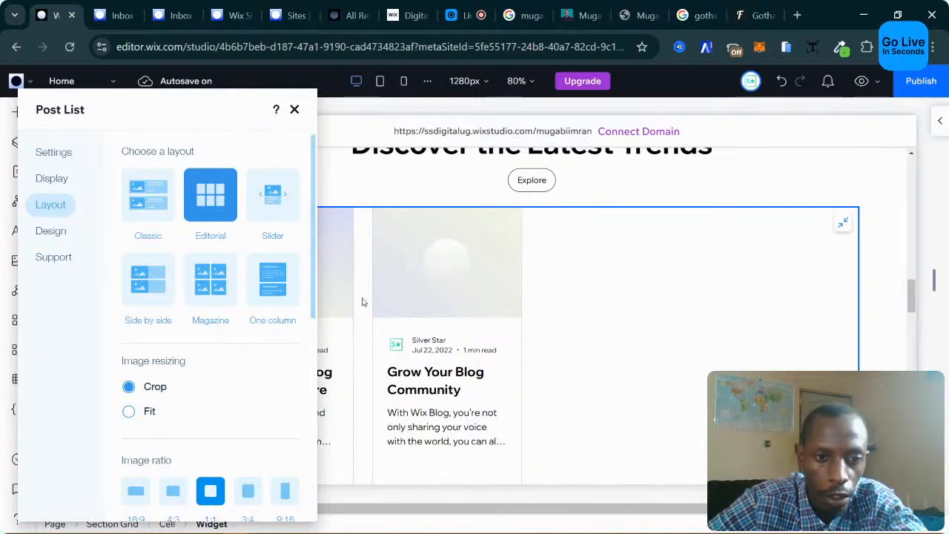
pyautogui.scroll(-5, 196, 419)
pyautogui.scroll(3, 199, 416)
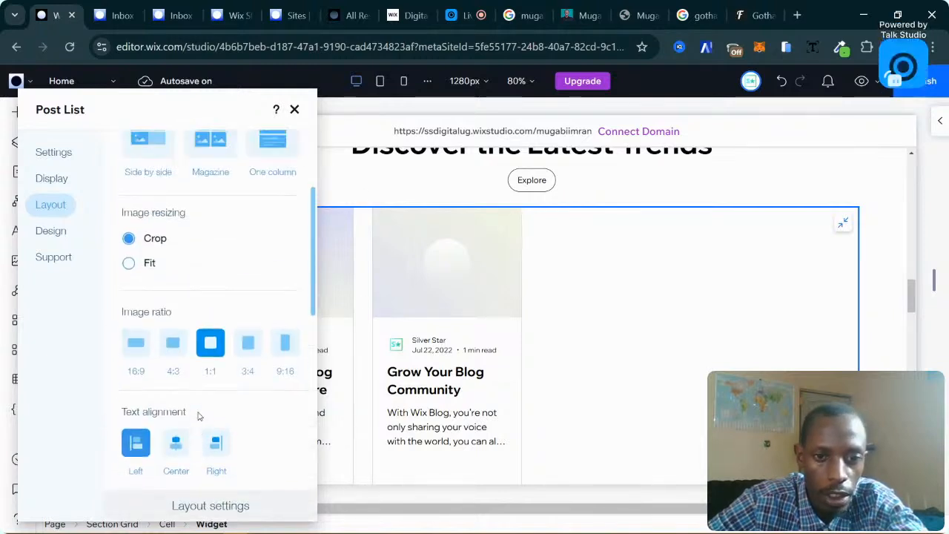
pyautogui.scroll(-2, 245, 356)
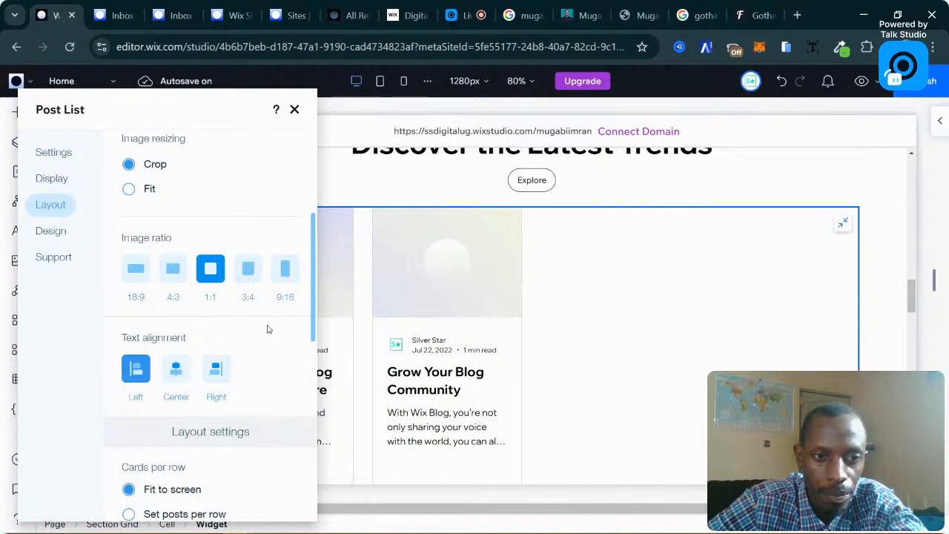
pyautogui.scroll(3, 269, 330)
pyautogui.scroll(-3, 227, 364)
pyautogui.scroll(3, 227, 365)
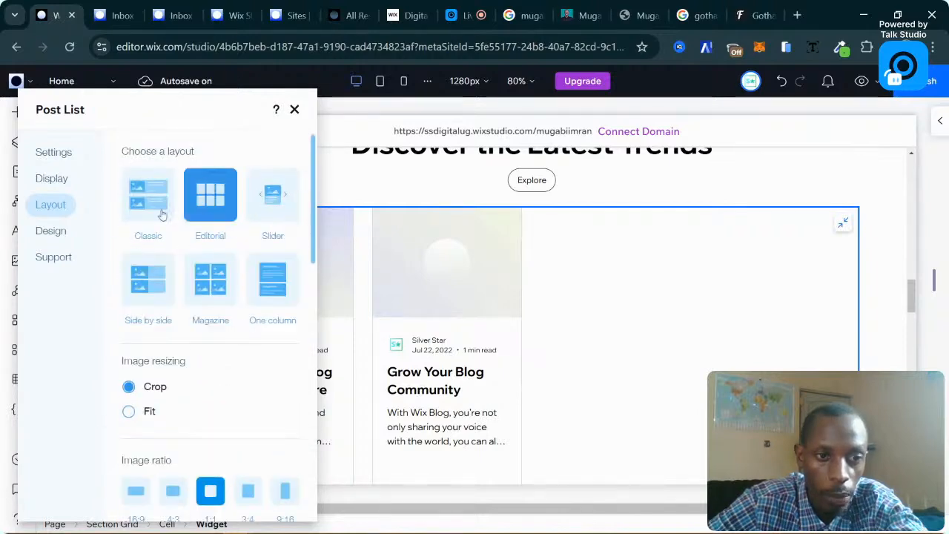
pyautogui.scroll(-3, 254, 375)
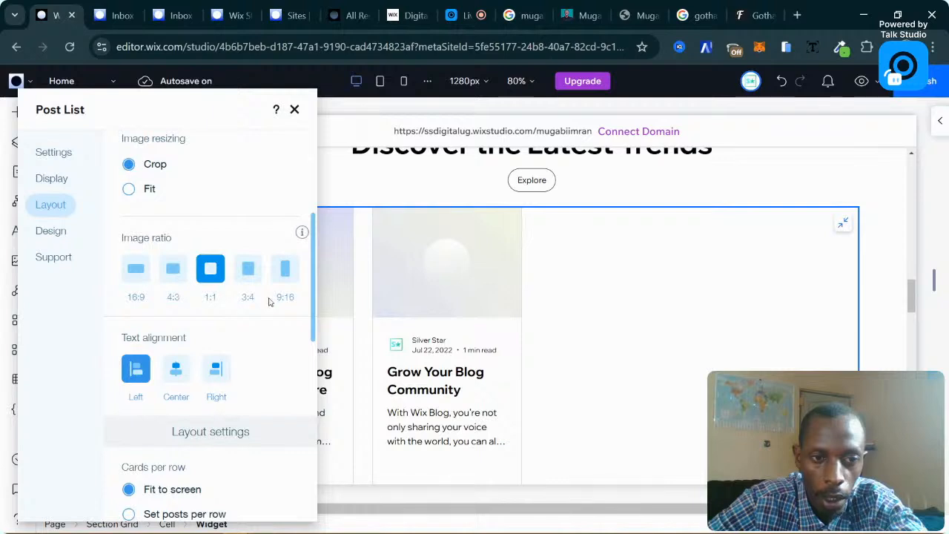
# Try 9:16 and 16:9 image ratios, settling on 4:3 for the post images.
pyautogui.click(283, 271)
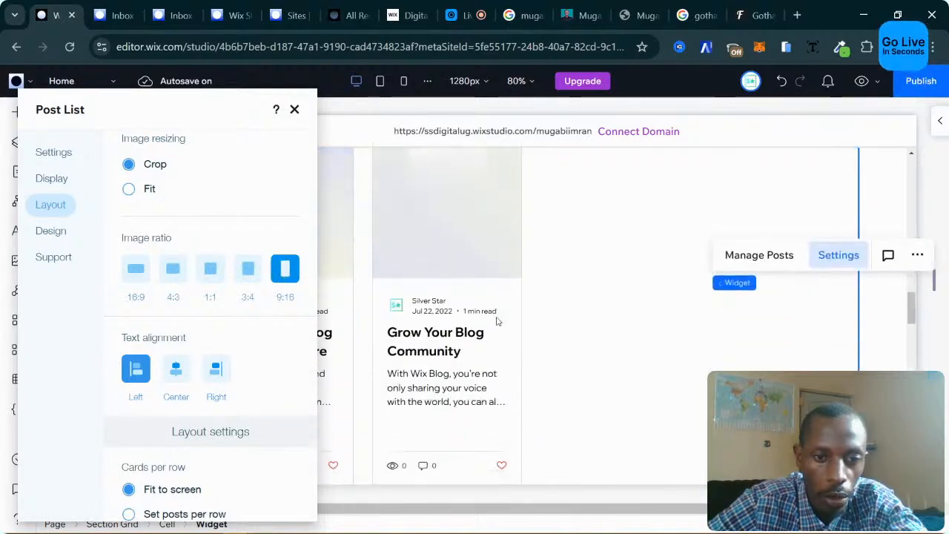
pyautogui.click(178, 280)
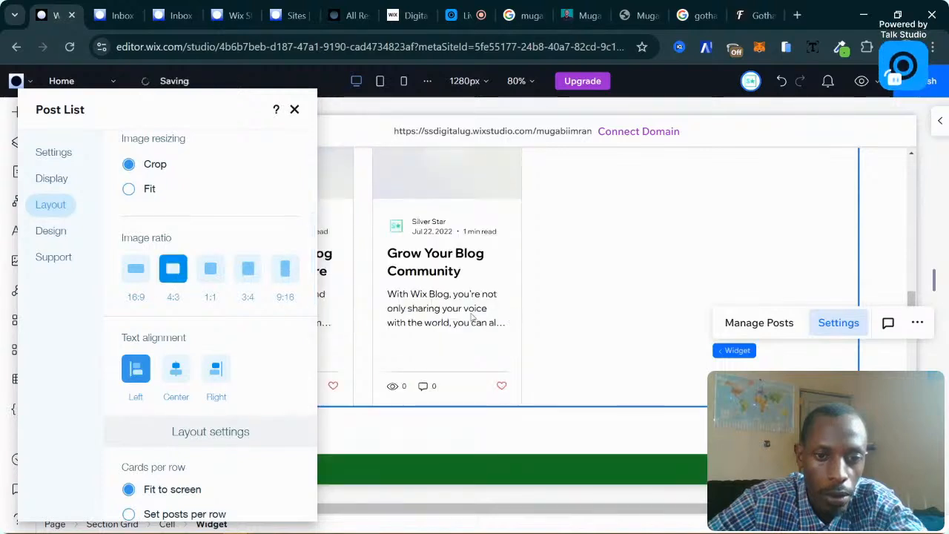
pyautogui.click(126, 280)
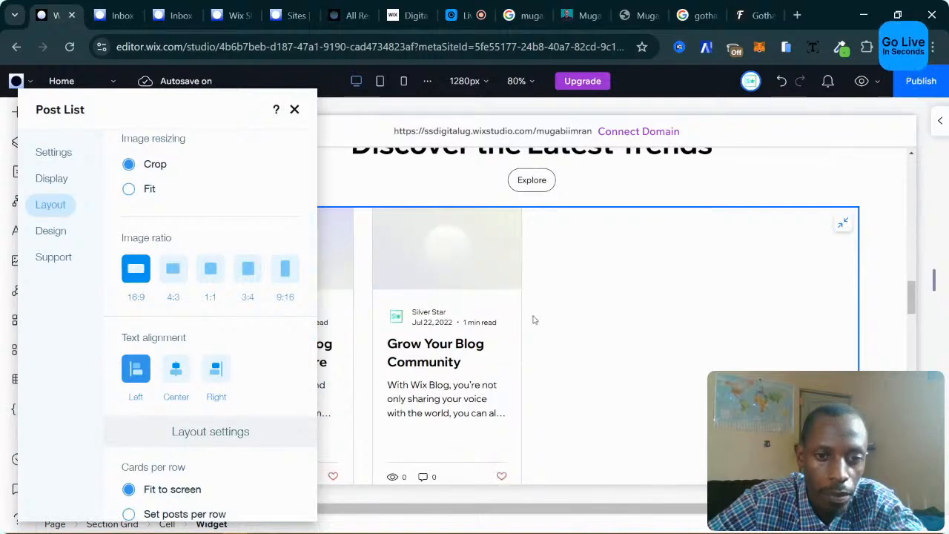
pyautogui.click(172, 276)
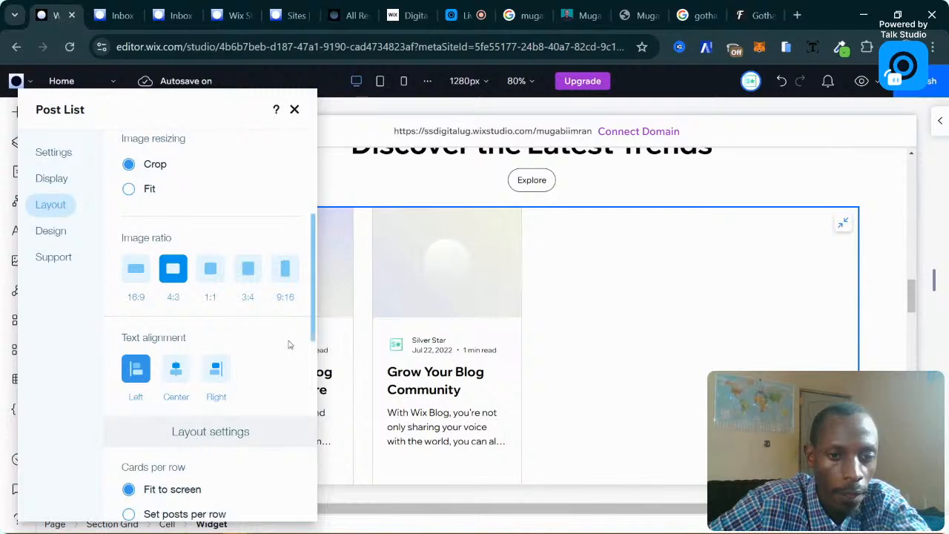
# Set the blog post size to 250 and the post height to 300.
pyautogui.scroll(-3, 267, 347)
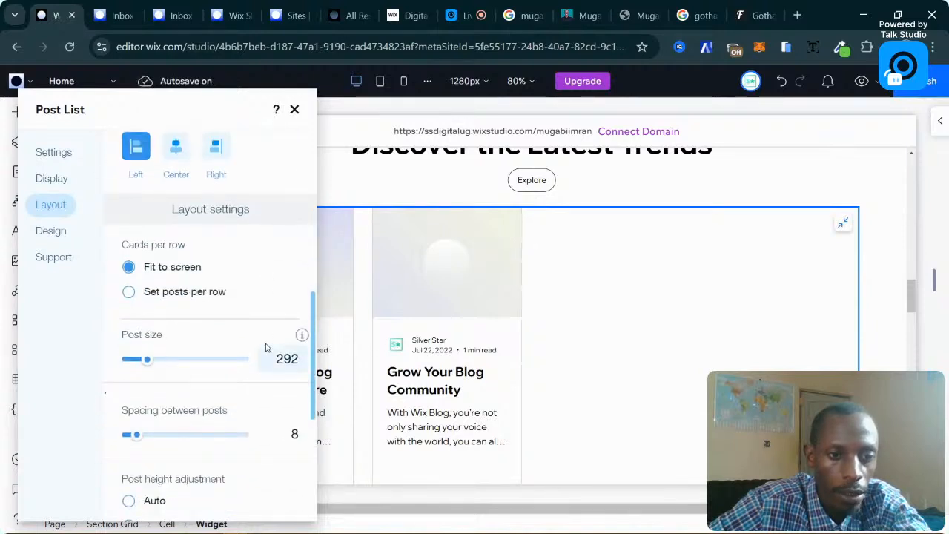
pyautogui.scroll(-1, 474, 357)
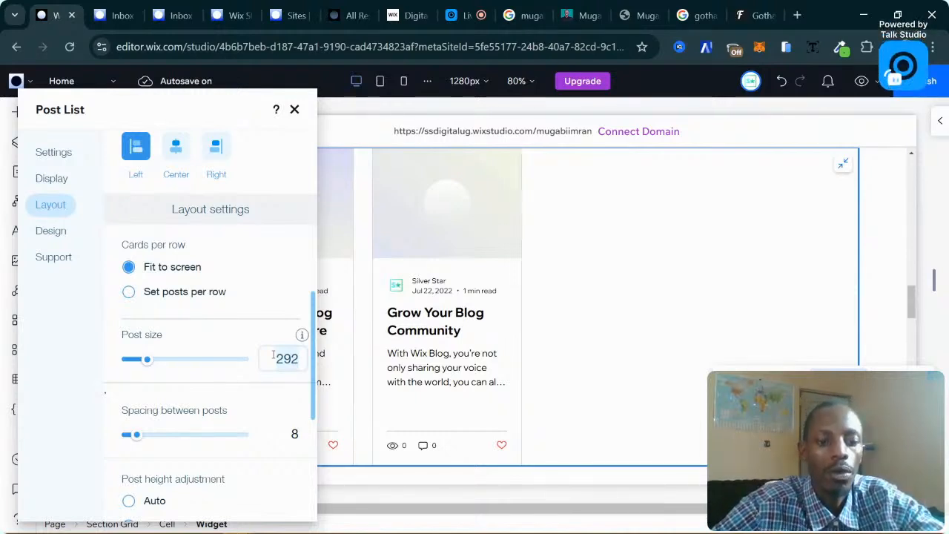
pyautogui.write('250')
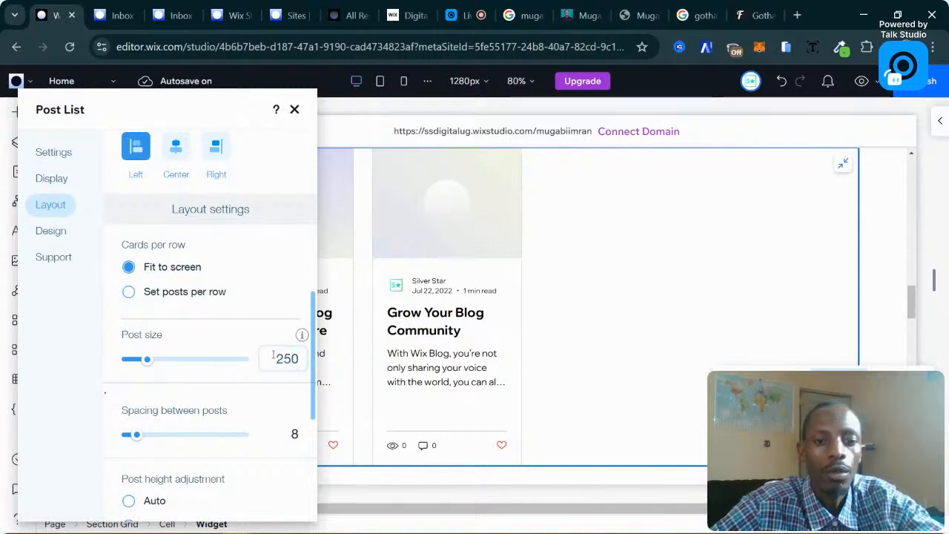
pyautogui.press('Return')
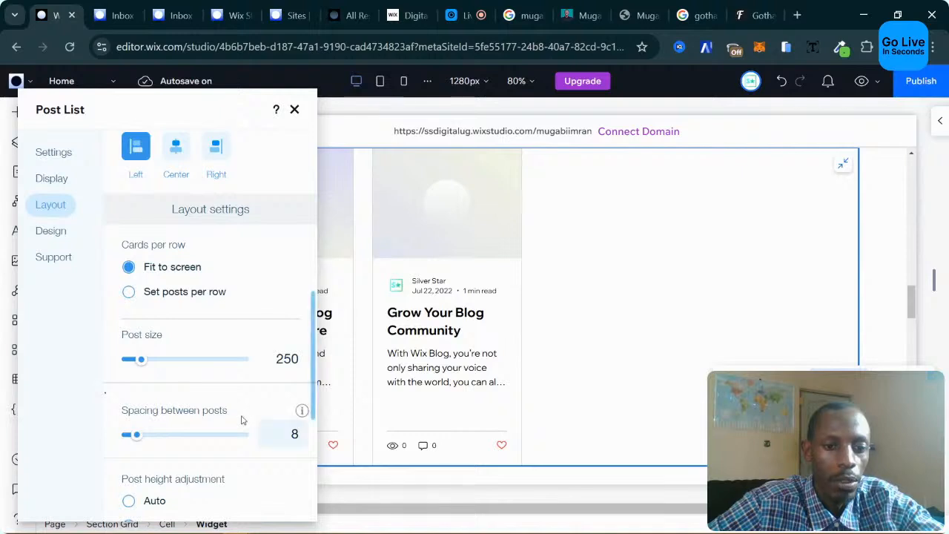
pyautogui.scroll(-3, 232, 419)
pyautogui.scroll(1, 214, 400)
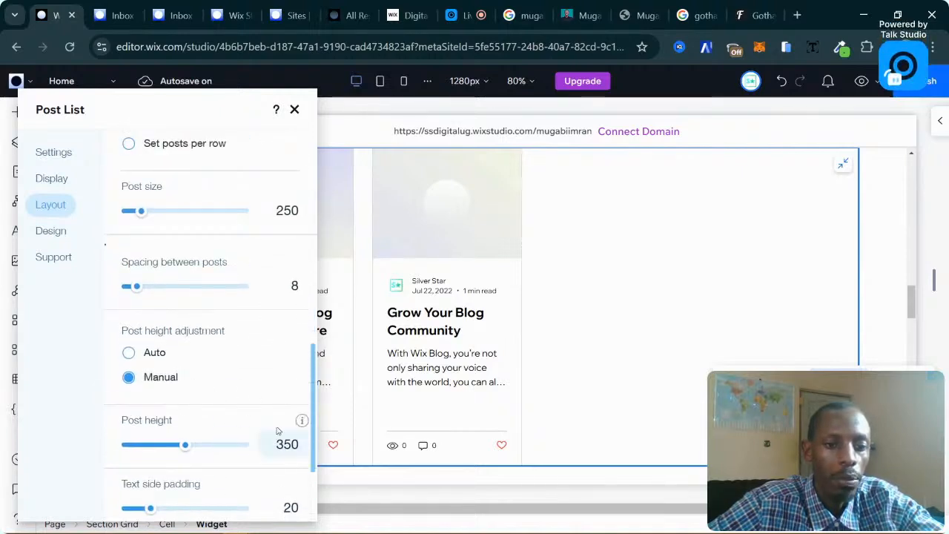
pyautogui.click(286, 448)
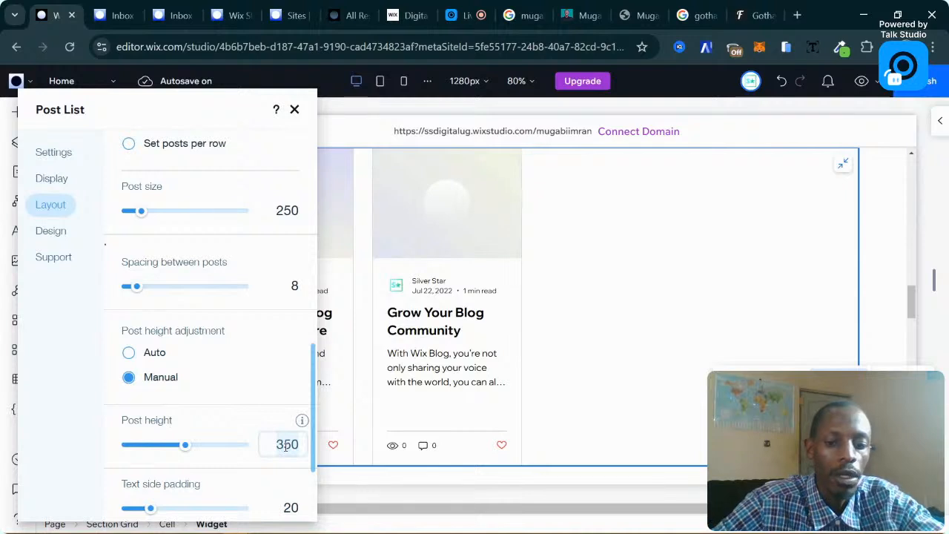
pyautogui.press('BackSpace')
pyautogui.press('BackSpace')
pyautogui.press('BackSpace')
pyautogui.write('300')
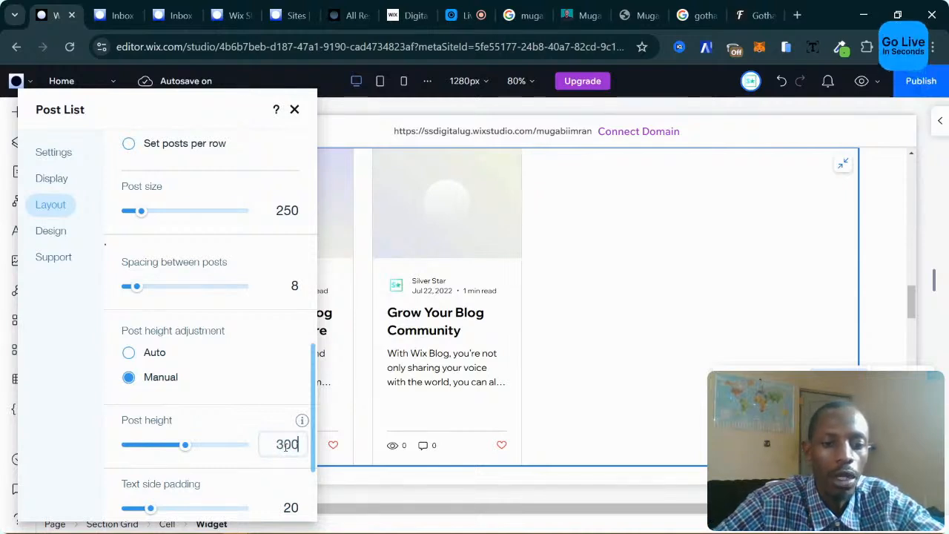
pyautogui.press('Return')
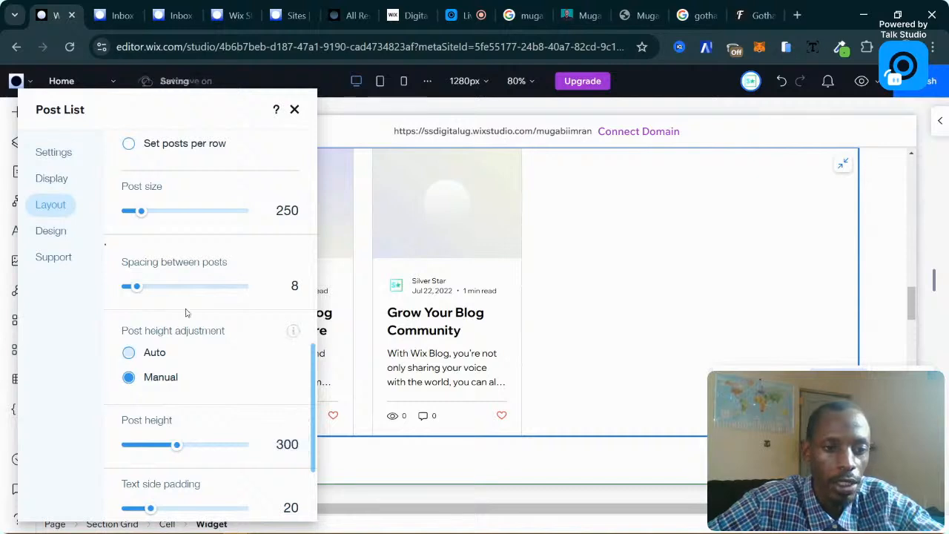
# Set the spacing between posts to 5 and the text side padding to 10.
pyautogui.scroll(-1, 190, 314)
pyautogui.scroll(1, 191, 313)
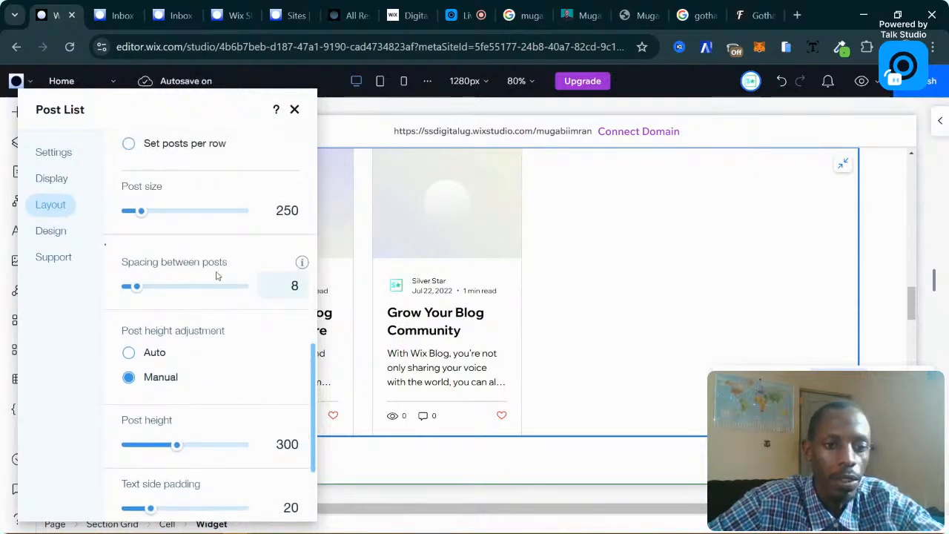
pyautogui.click(280, 289)
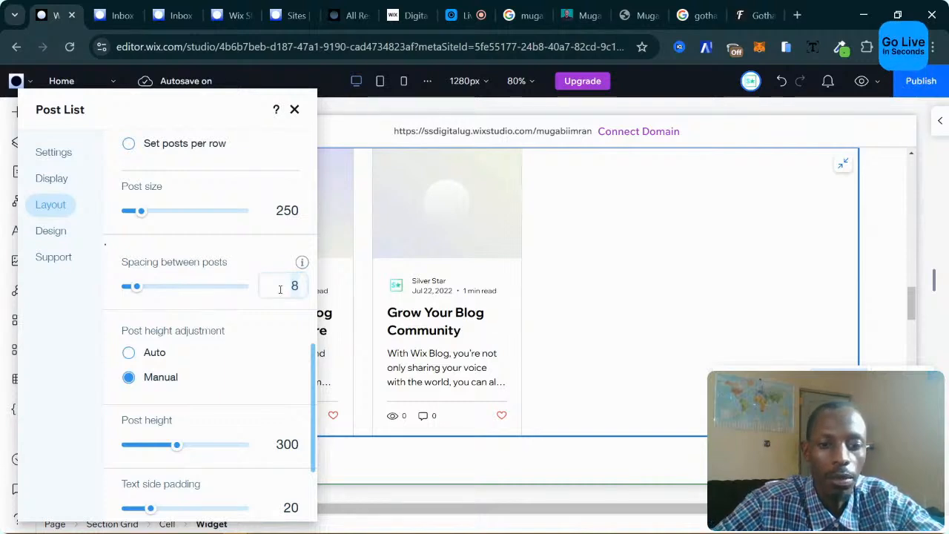
pyautogui.press('BackSpace')
pyautogui.write('5')
pyautogui.press('Return')
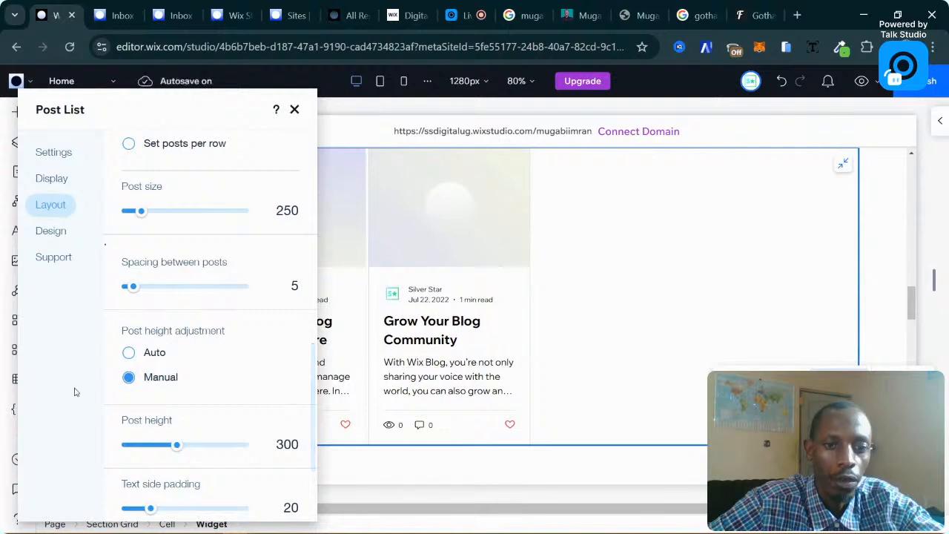
pyautogui.scroll(-2, 218, 333)
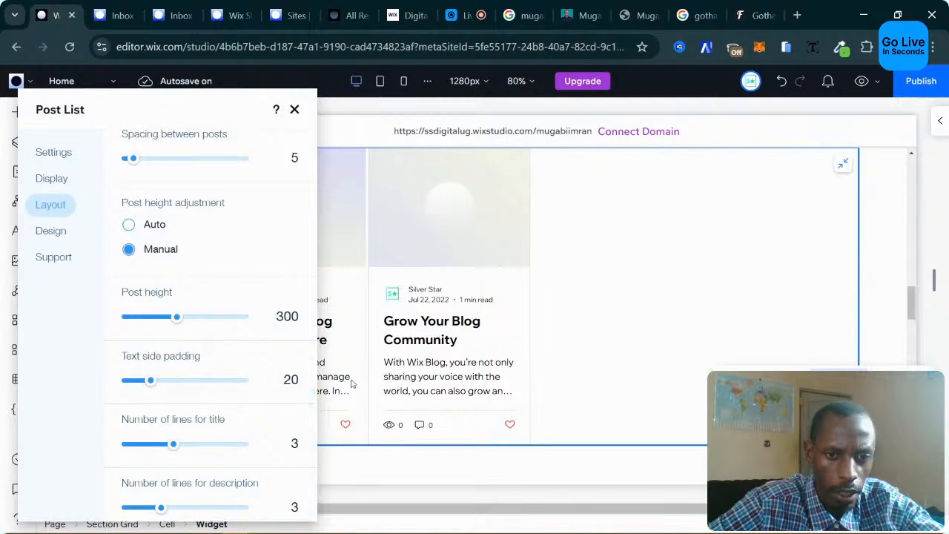
pyautogui.doubleClick(290, 379)
pyautogui.write('10')
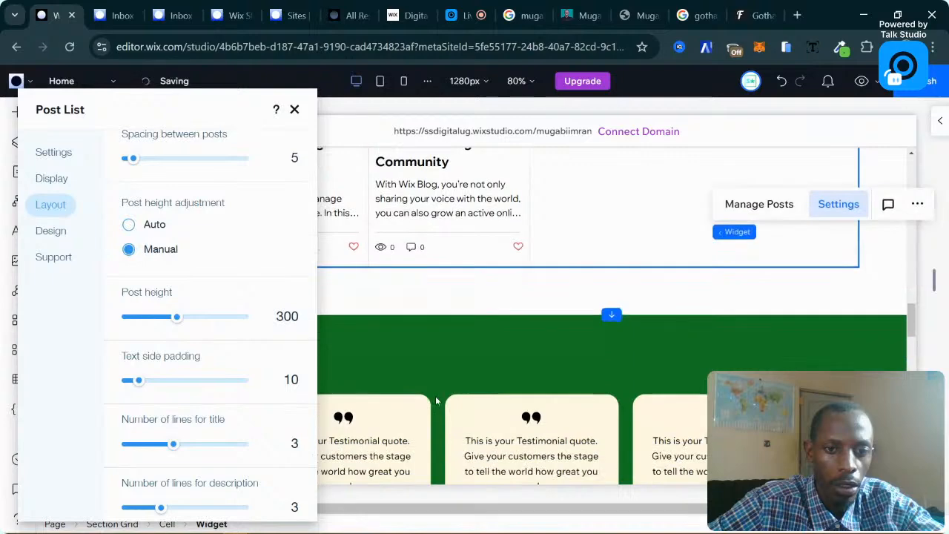
# In the post list layout options, limit titles and descriptions to 2 lines each.
pyautogui.click(295, 110)
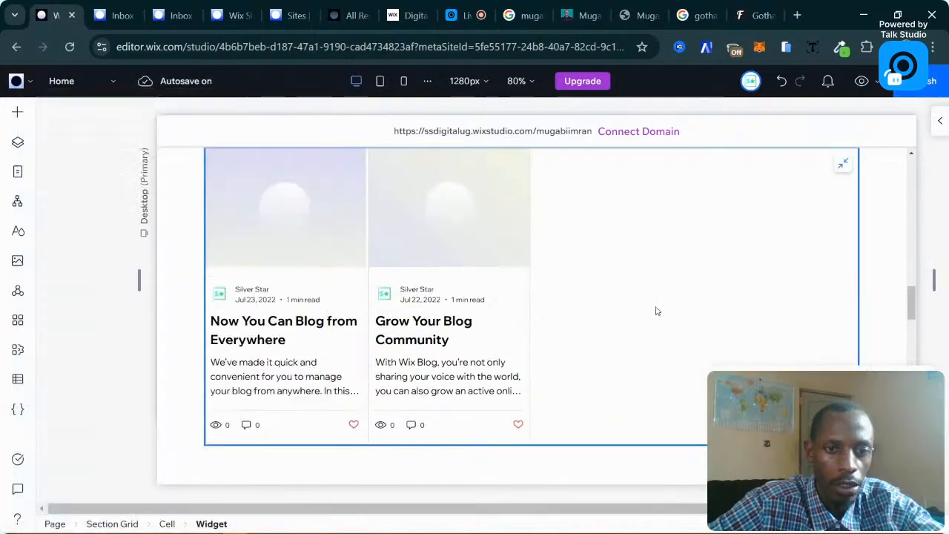
pyautogui.scroll(2, 438, 265)
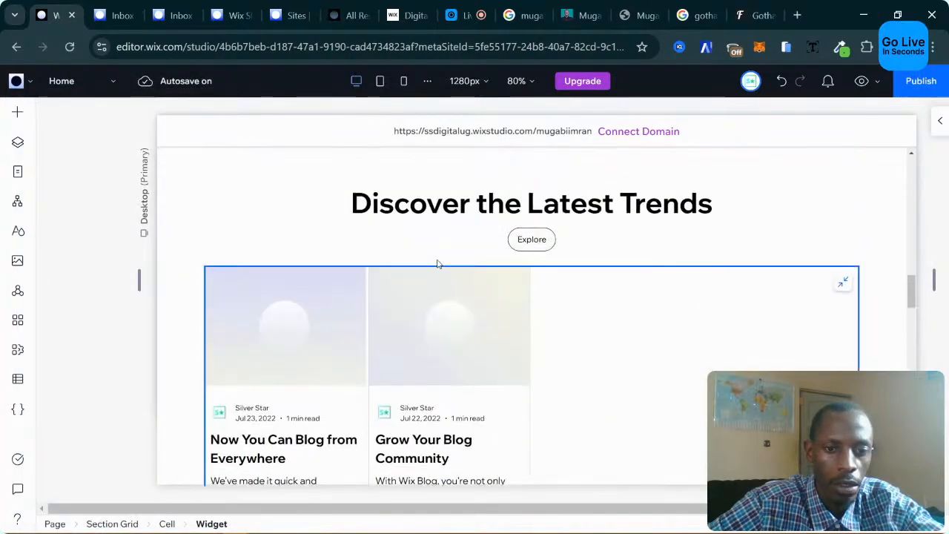
pyautogui.scroll(3, 440, 238)
pyautogui.scroll(-4, 508, 250)
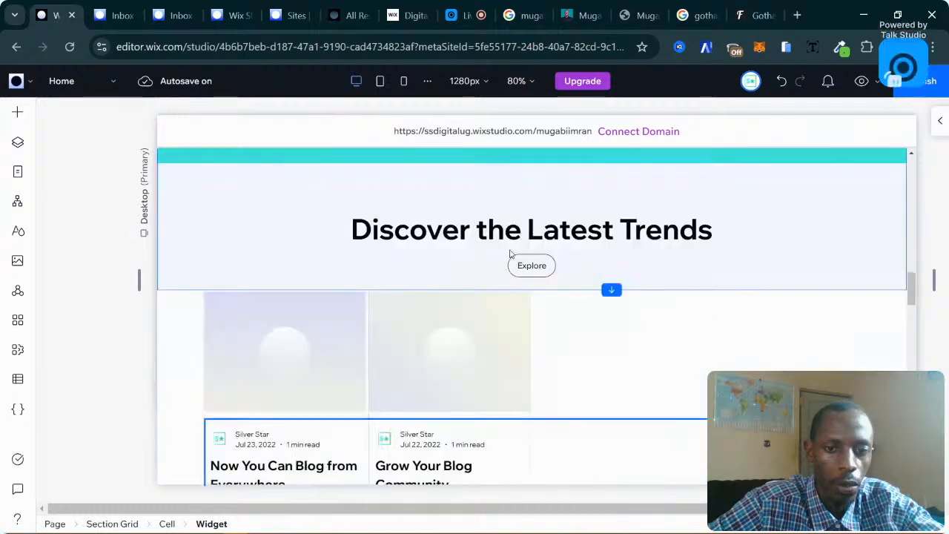
pyautogui.scroll(-1, 511, 318)
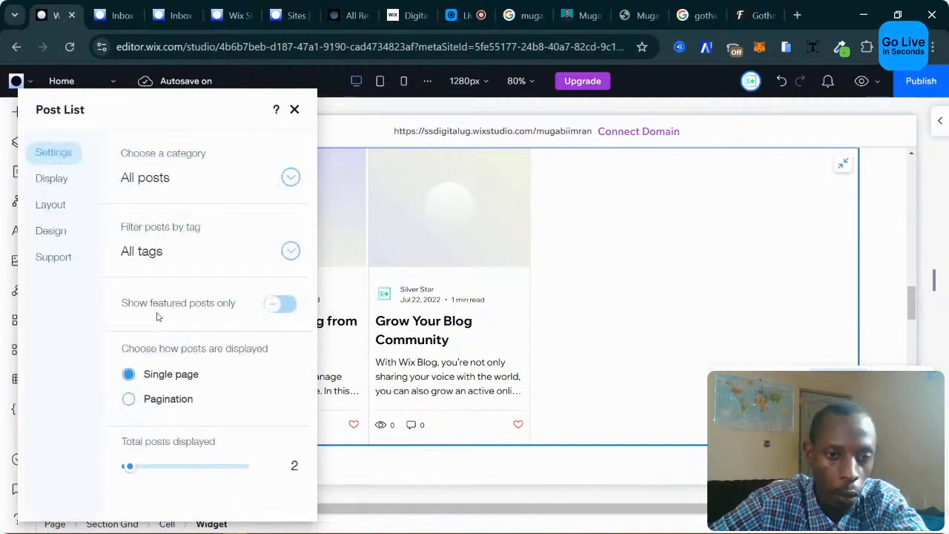
pyautogui.click(49, 208)
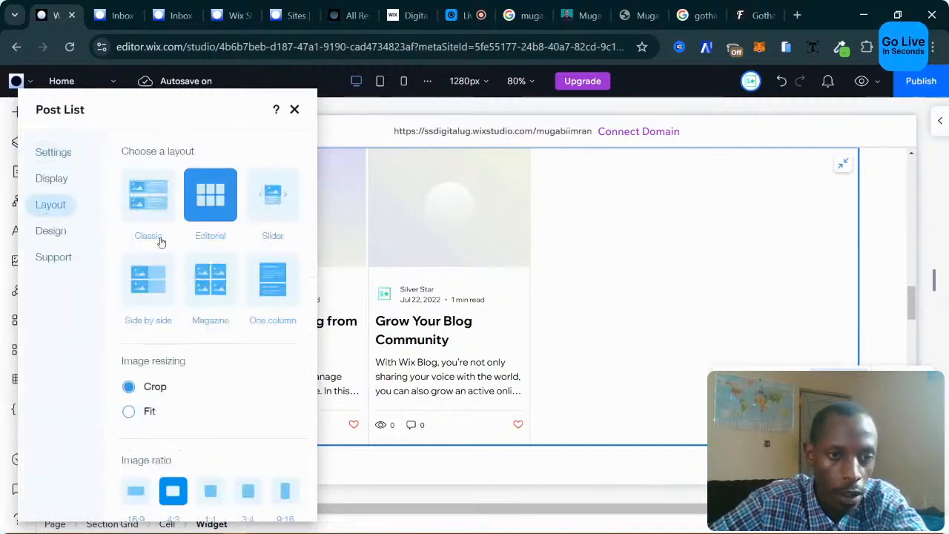
pyautogui.scroll(-6, 226, 334)
pyautogui.scroll(-3, 229, 336)
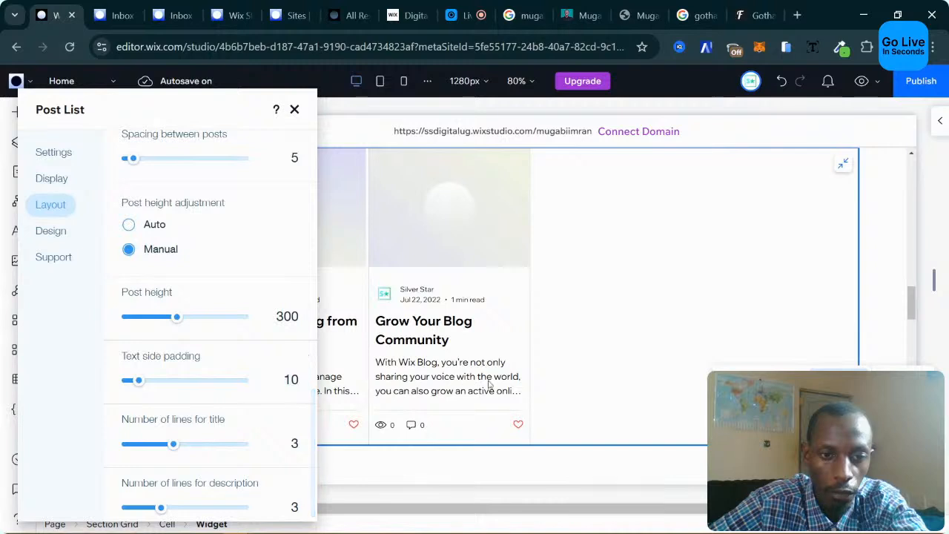
pyautogui.click(290, 445)
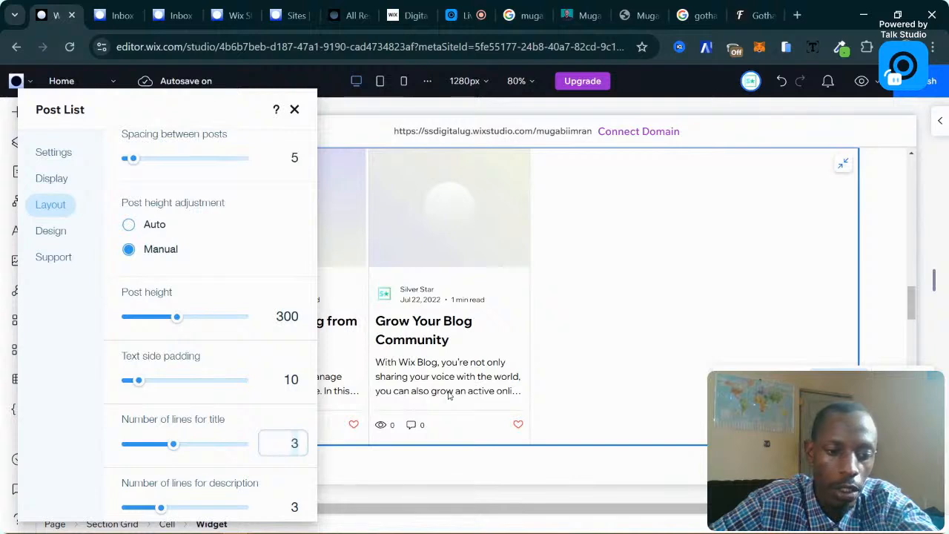
pyautogui.write('2')
pyautogui.click(302, 510)
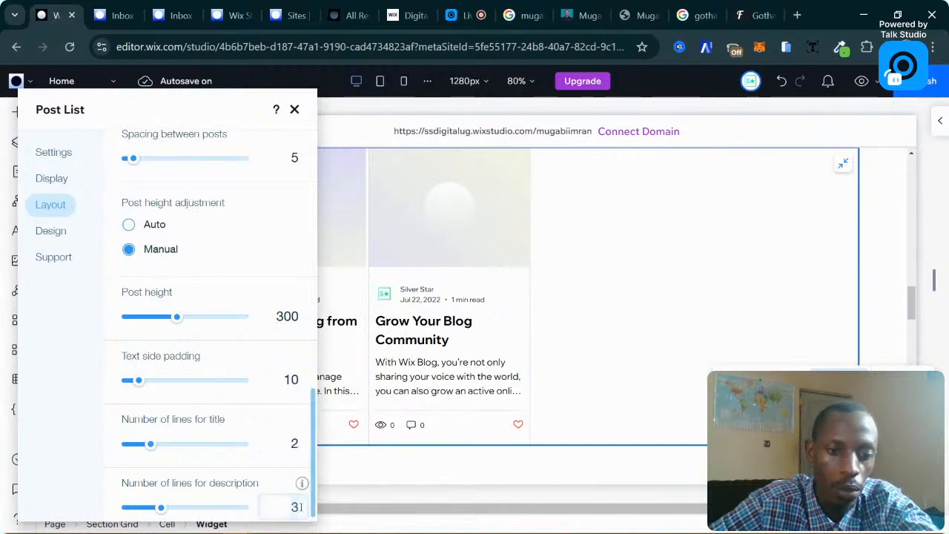
pyautogui.write('2')
pyautogui.click(77, 332)
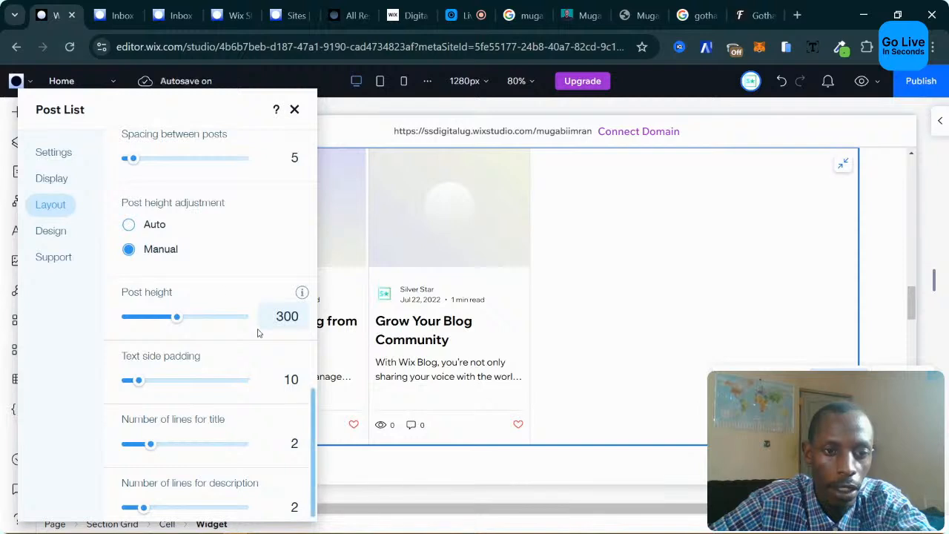
# Set the post height to 275 and the spacing between posts to 10.
pyautogui.click(286, 319)
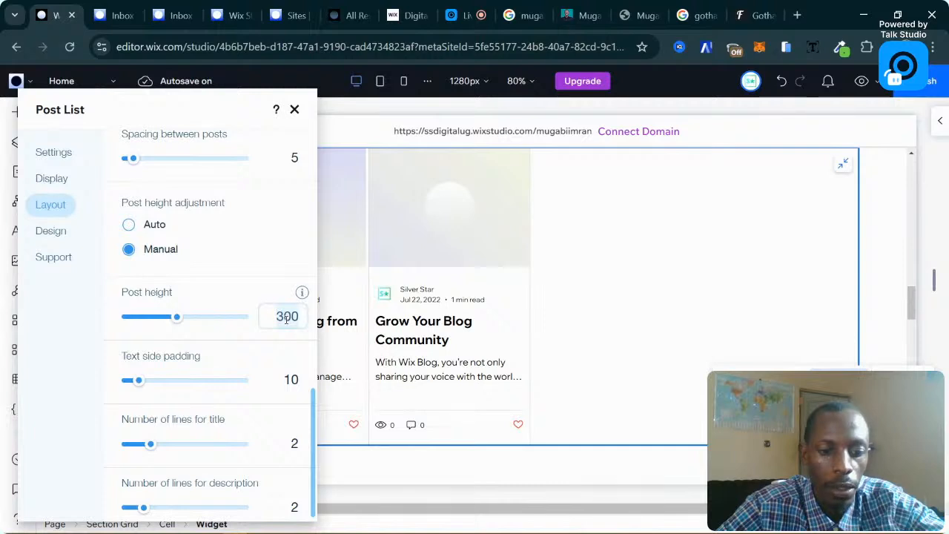
pyautogui.write('29')
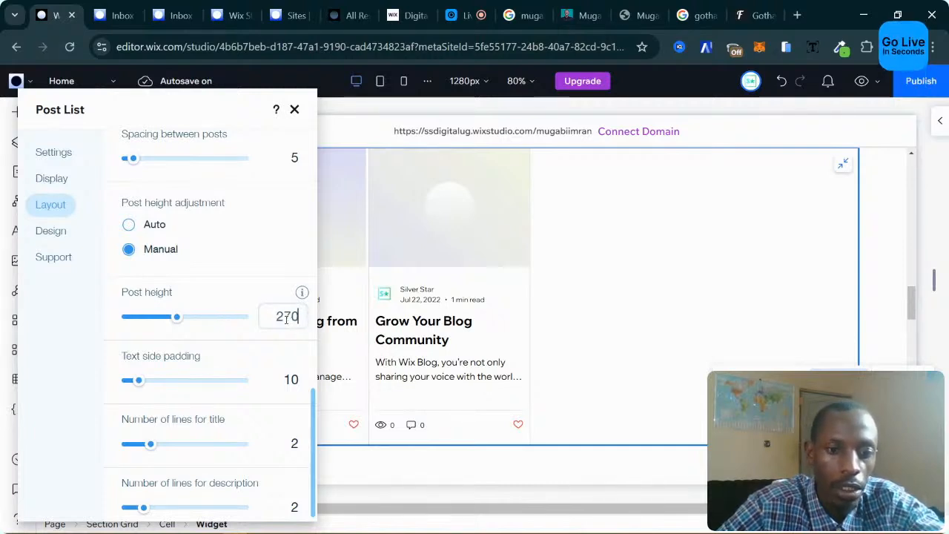
pyautogui.write('5')
pyautogui.press('Return')
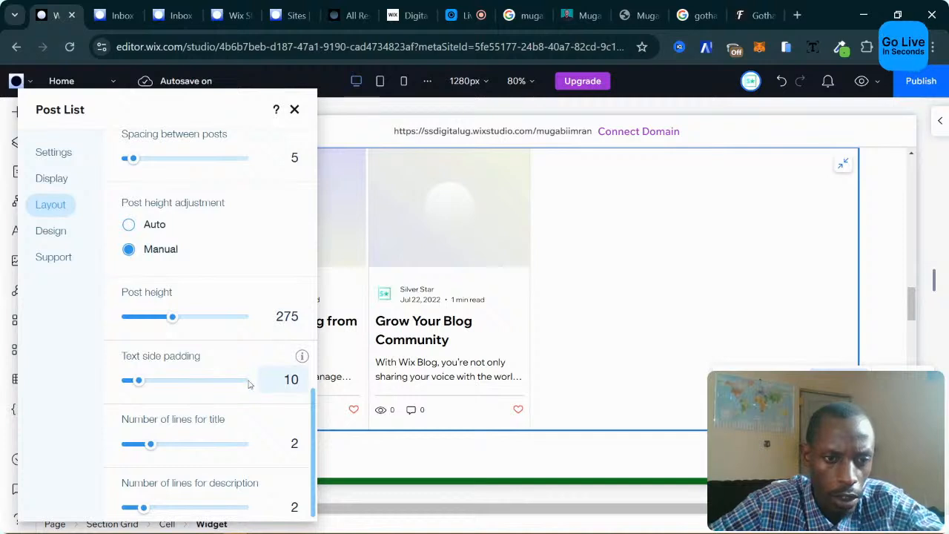
pyautogui.scroll(3, 246, 371)
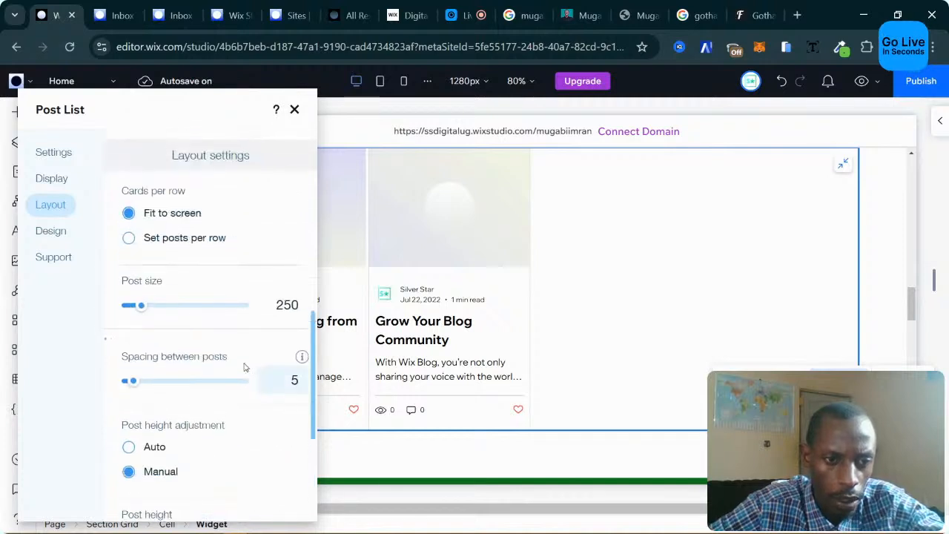
pyautogui.doubleClick(293, 379)
pyautogui.write('10')
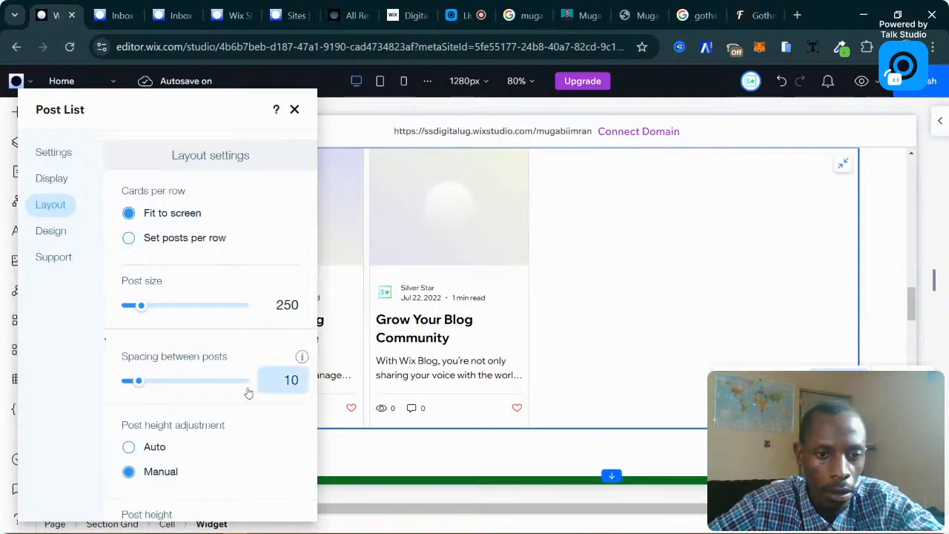
# In Design > Posts, set the post card background to turquoise.
pyautogui.click(52, 230)
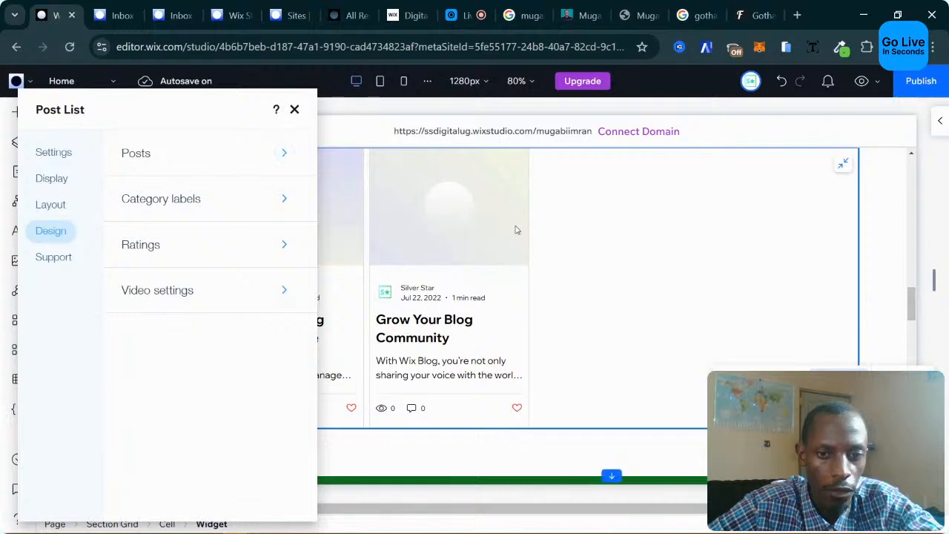
pyautogui.scroll(2, 520, 232)
pyautogui.scroll(-1, 519, 233)
pyautogui.click(154, 157)
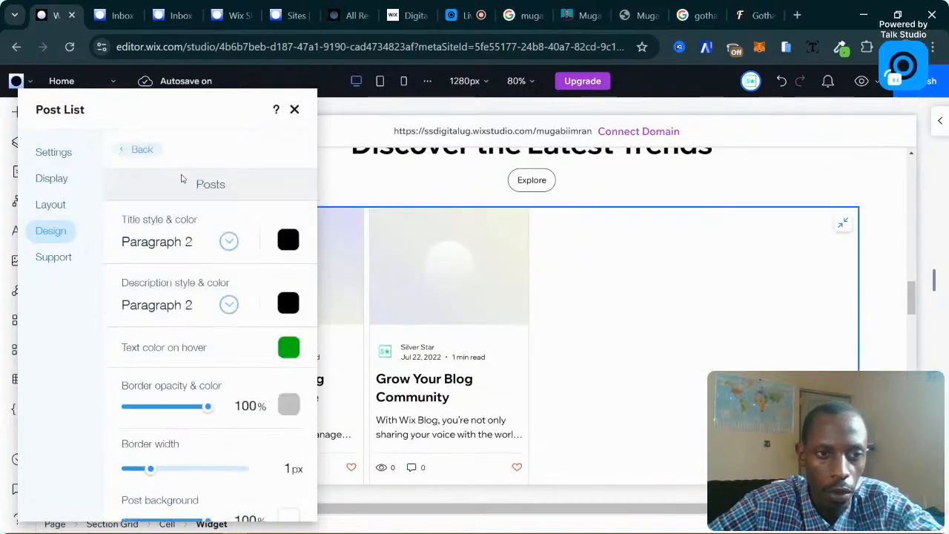
pyautogui.scroll(-1, 233, 323)
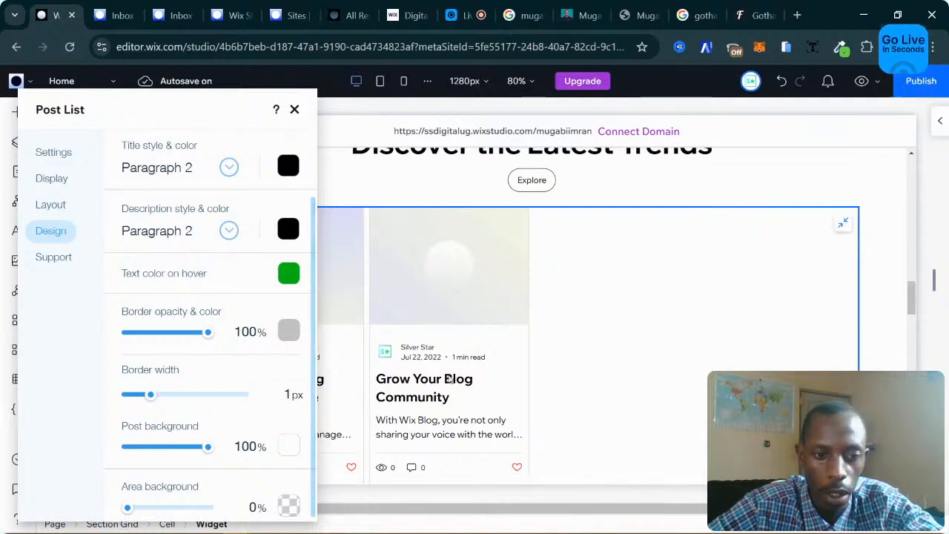
pyautogui.scroll(-1, 295, 400)
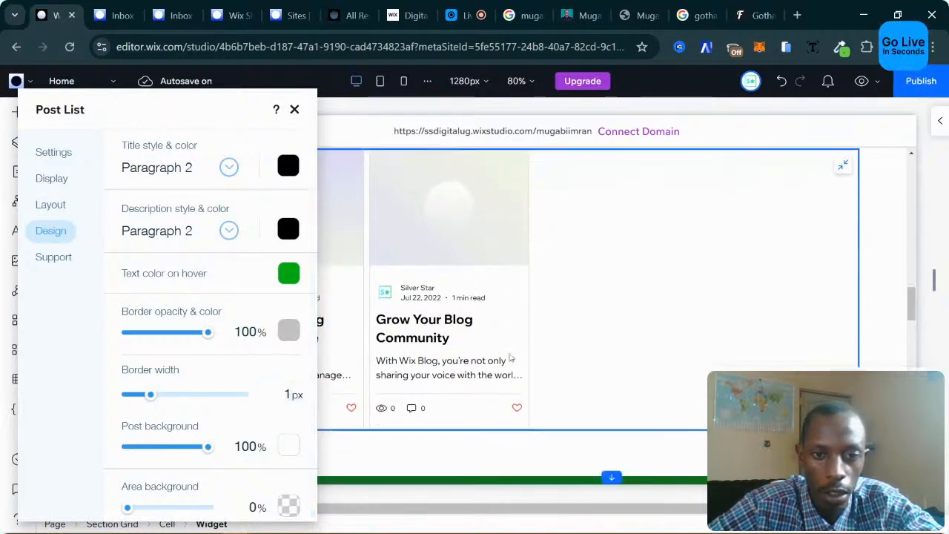
pyautogui.click(292, 446)
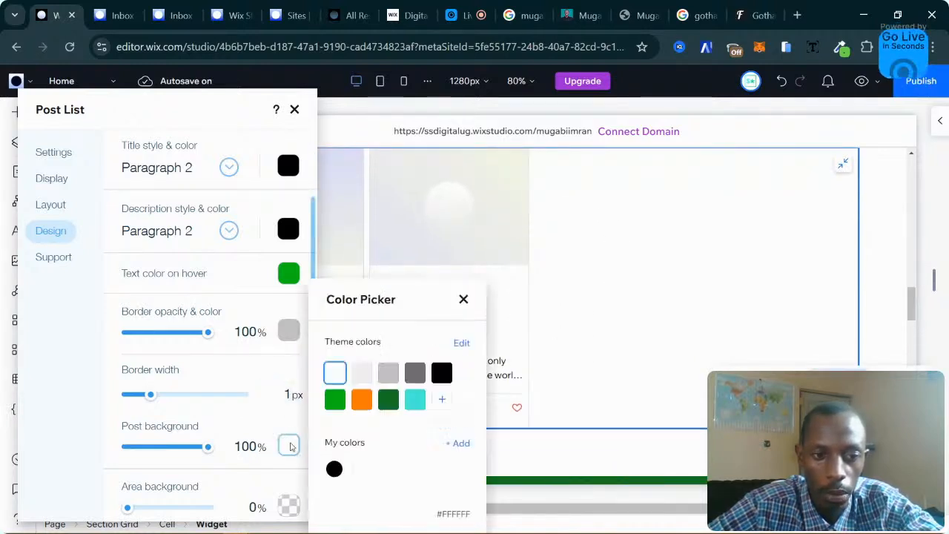
pyautogui.click(388, 400)
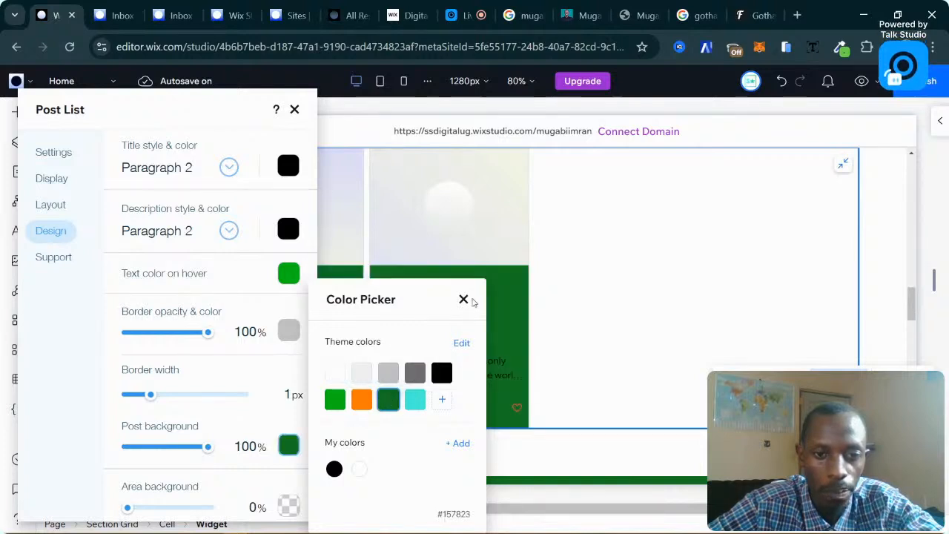
pyautogui.click(415, 399)
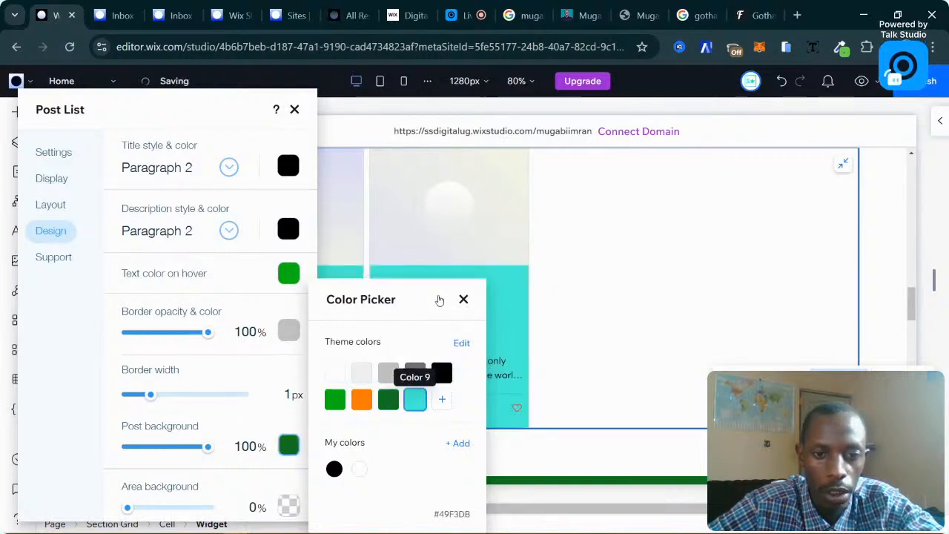
pyautogui.click(462, 300)
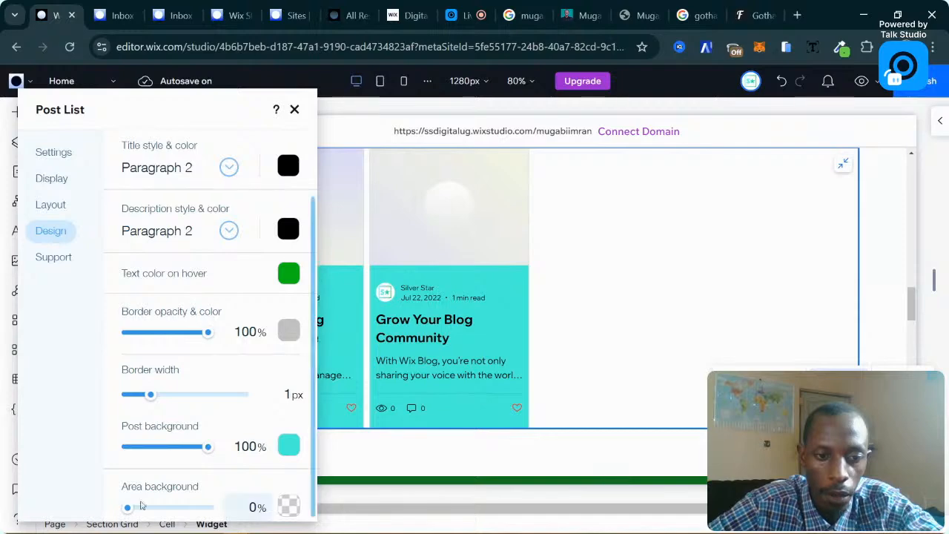
# Raise the area background opacity to 100% and fill it with dark green.
pyautogui.moveTo(127, 508); pyautogui.dragTo(209, 509)
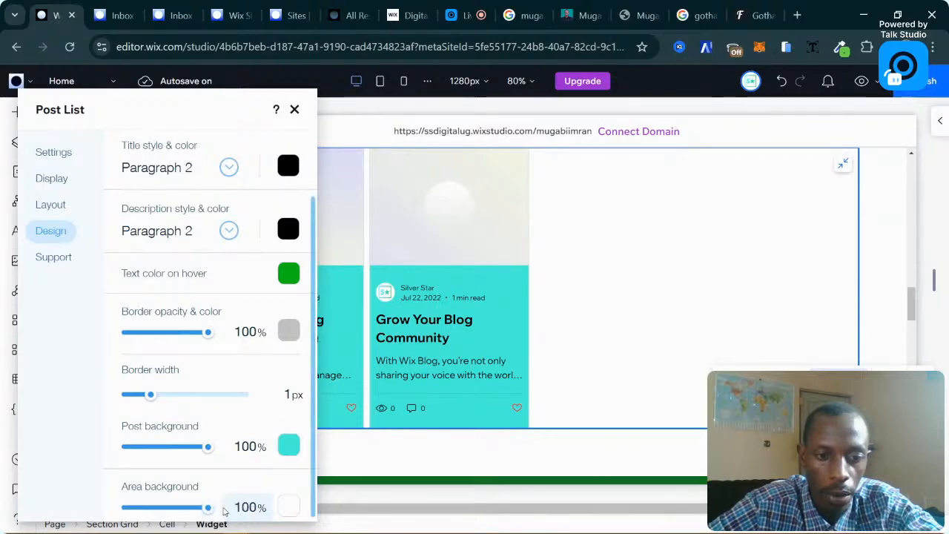
pyautogui.scroll(-3, 519, 405)
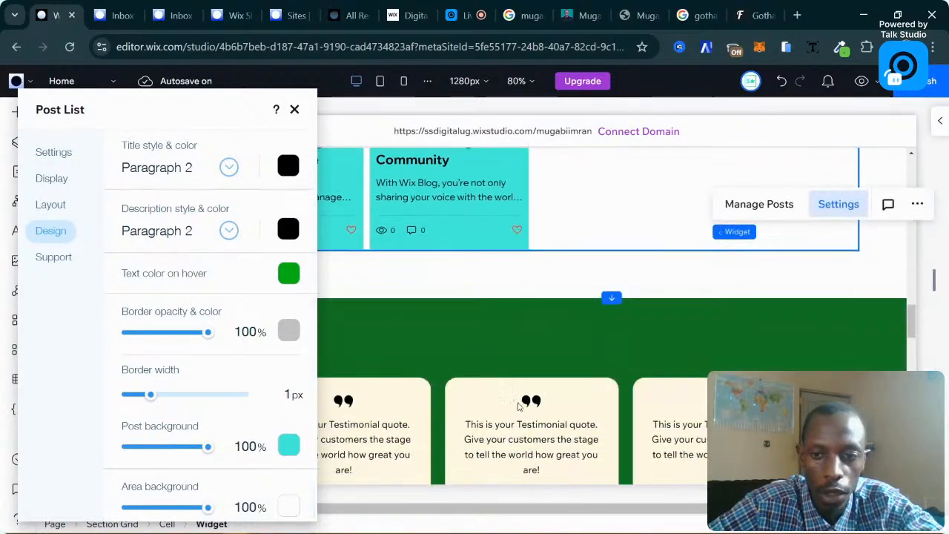
pyautogui.scroll(3, 519, 406)
pyautogui.scroll(3, 511, 397)
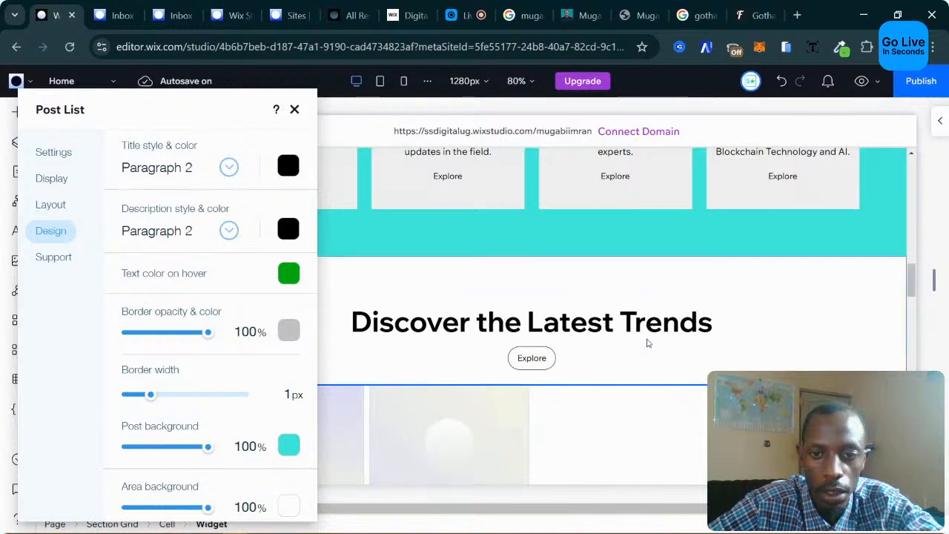
pyautogui.scroll(-2, 649, 341)
pyautogui.scroll(1, 742, 307)
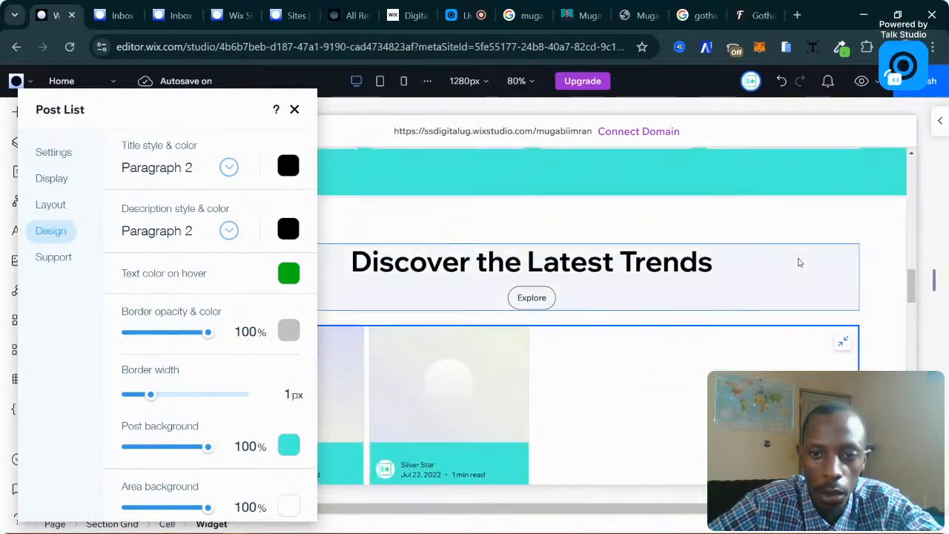
pyautogui.scroll(-3, 583, 280)
pyautogui.scroll(1, 583, 279)
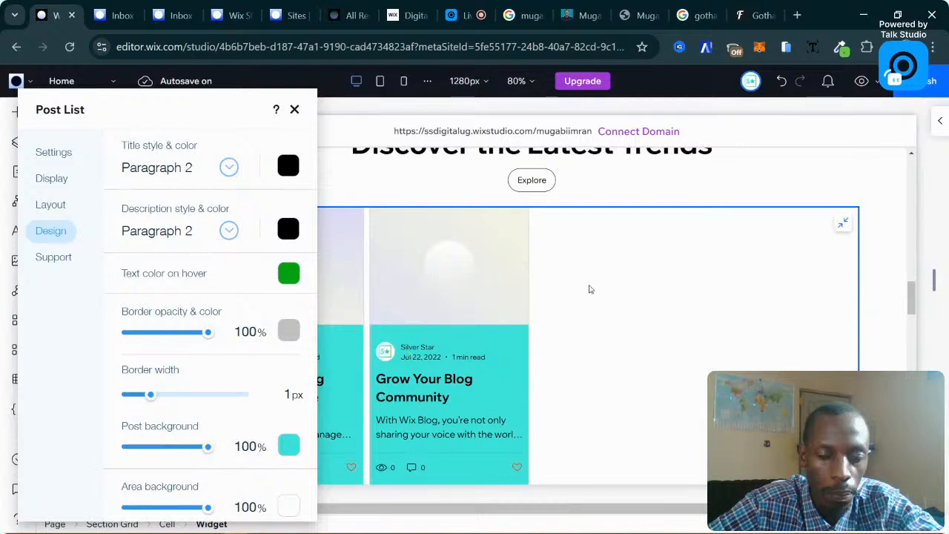
pyautogui.click(290, 507)
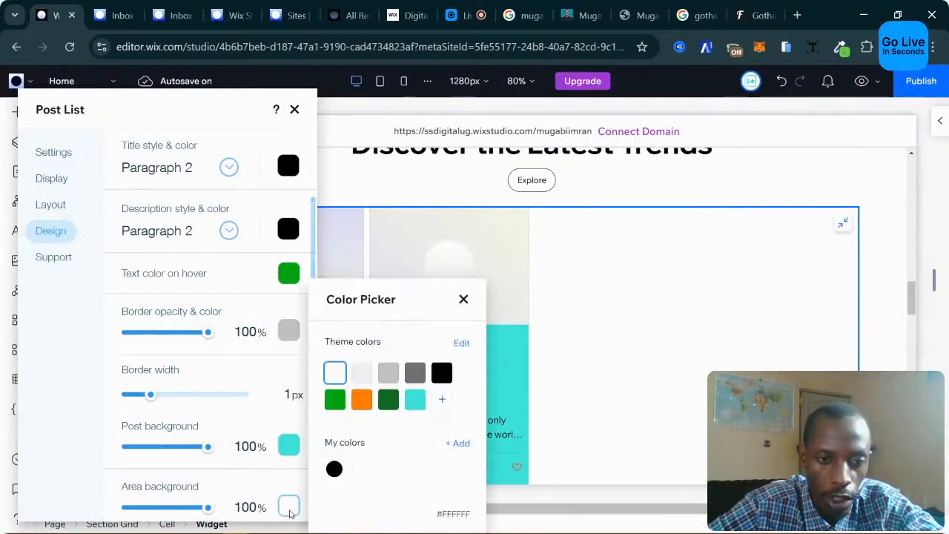
pyautogui.click(389, 402)
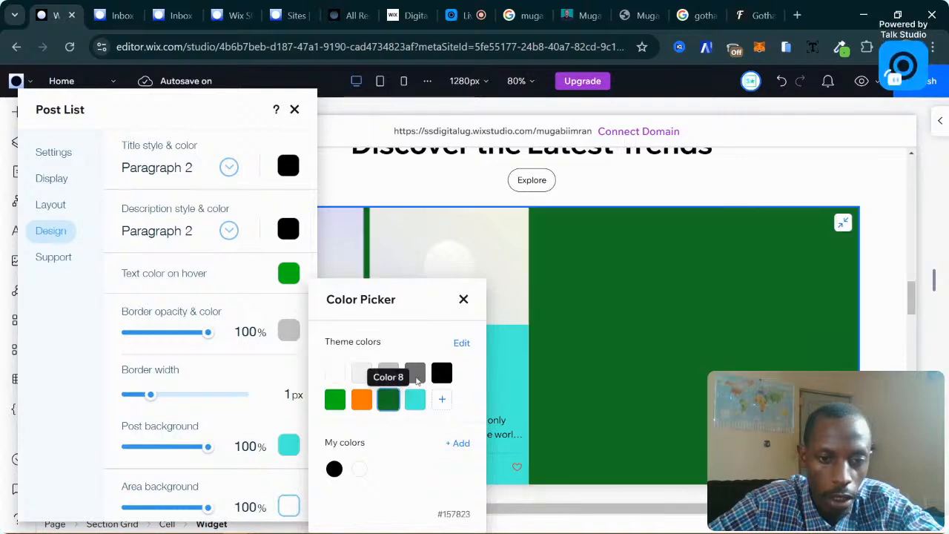
pyautogui.click(462, 299)
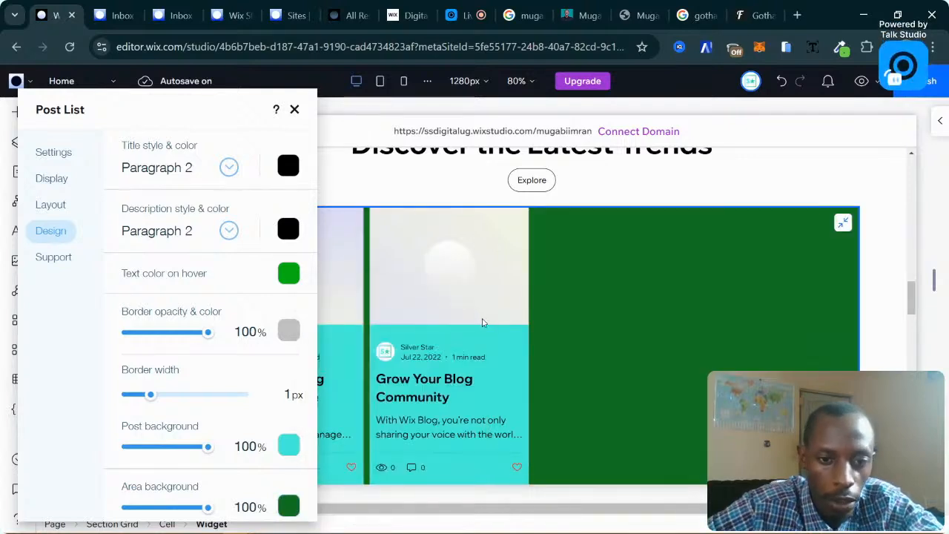
pyautogui.scroll(2, 519, 297)
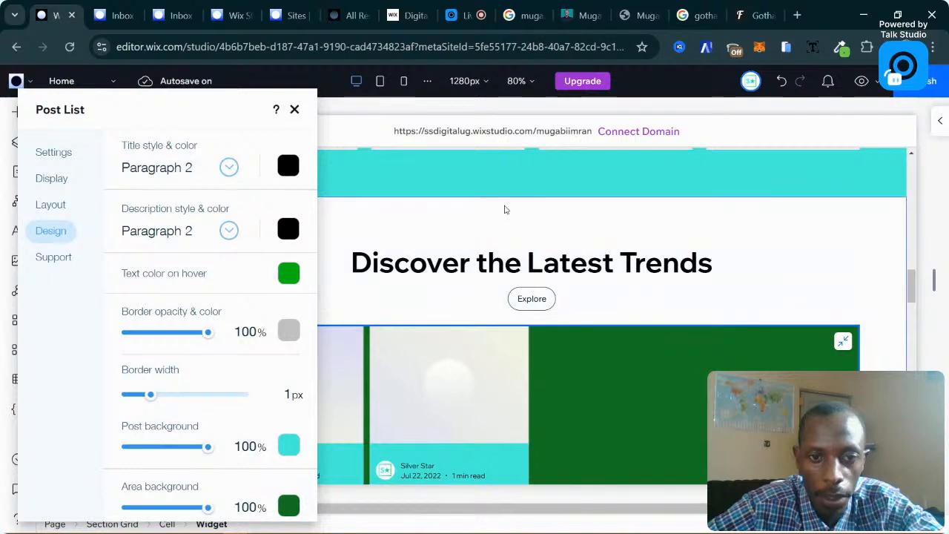
pyautogui.scroll(-1, 519, 215)
pyautogui.scroll(-1, 571, 235)
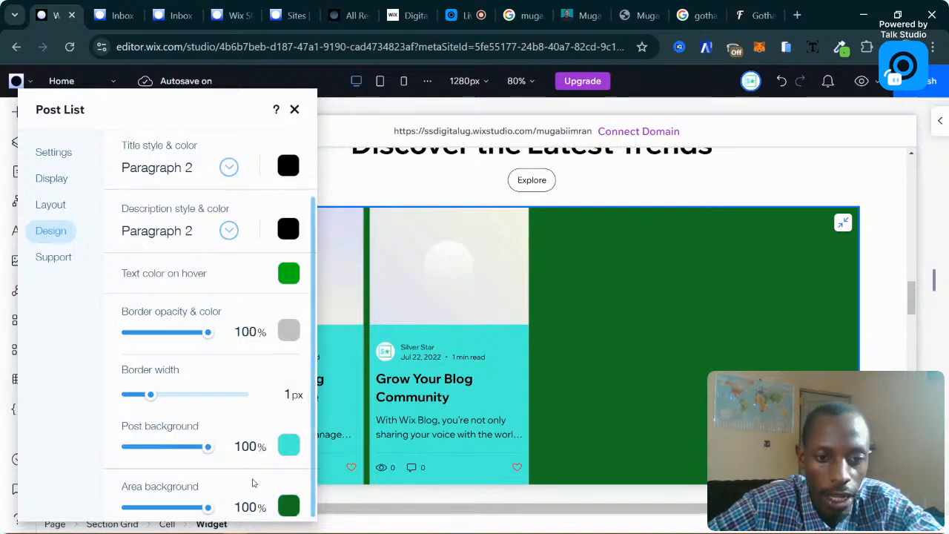
pyautogui.scroll(5, 449, 454)
pyautogui.scroll(-6, 450, 454)
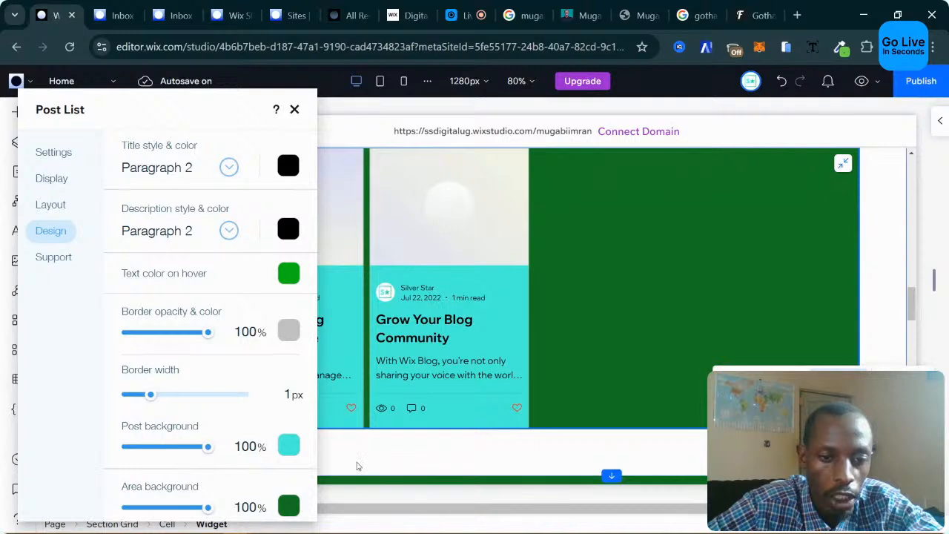
pyautogui.scroll(2, 269, 341)
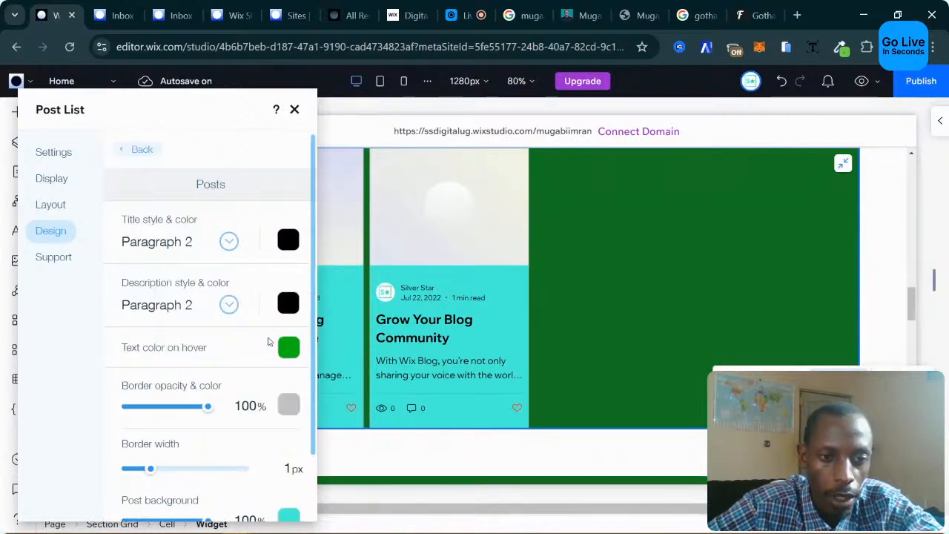
# Set the blog post title colour to black.
pyautogui.click(123, 150)
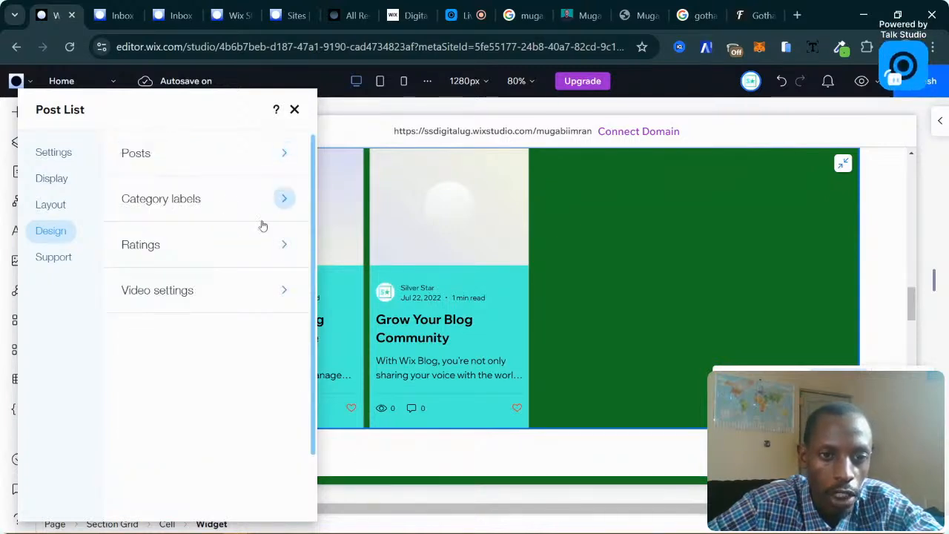
pyautogui.click(276, 160)
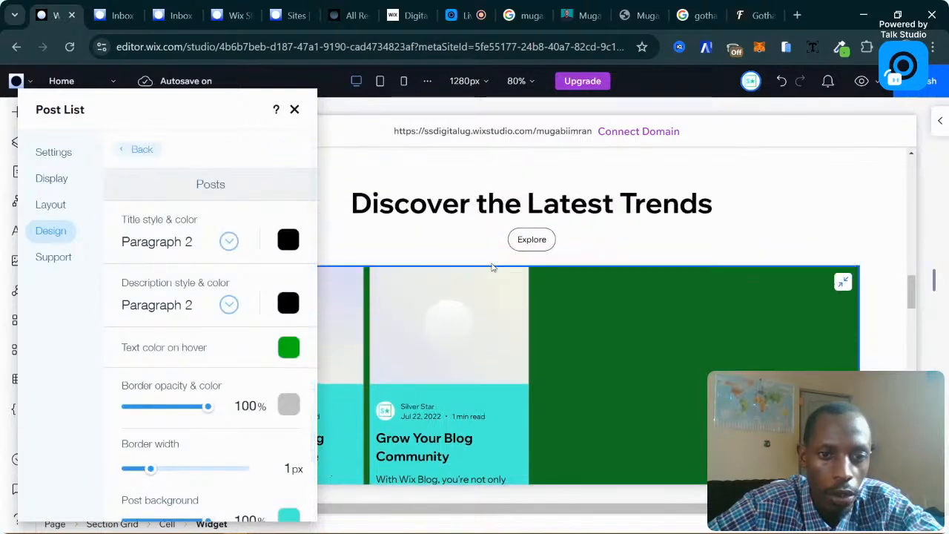
pyautogui.click(289, 241)
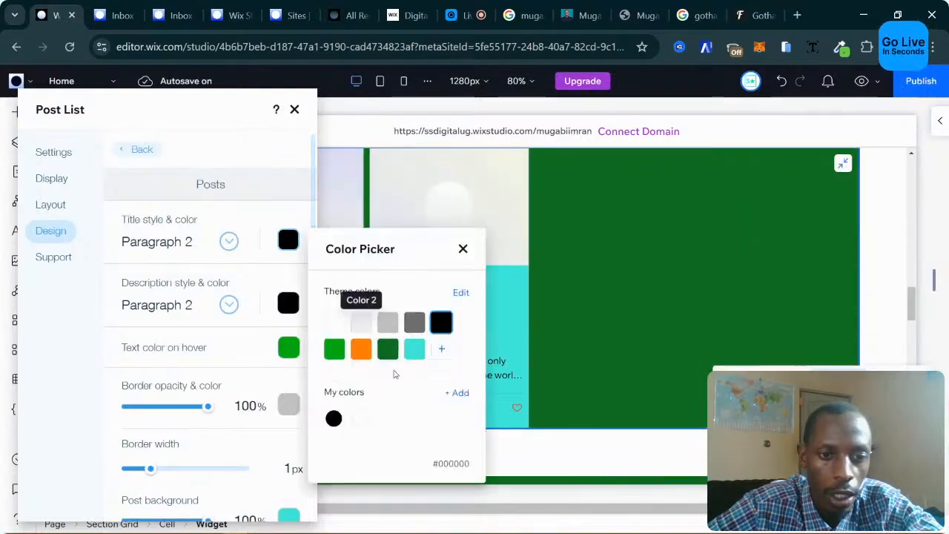
pyautogui.click(361, 349)
pyautogui.click(463, 250)
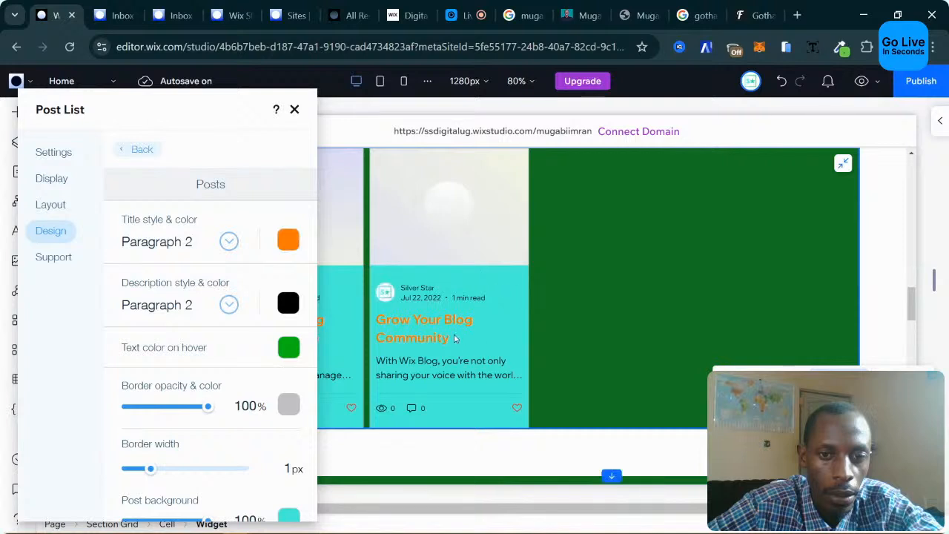
pyautogui.click(289, 239)
pyautogui.click(442, 319)
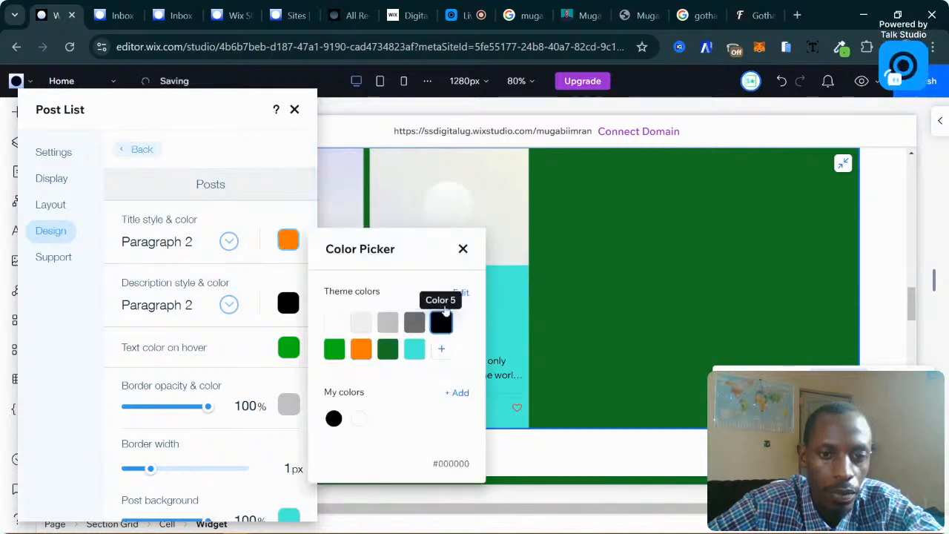
pyautogui.click(463, 249)
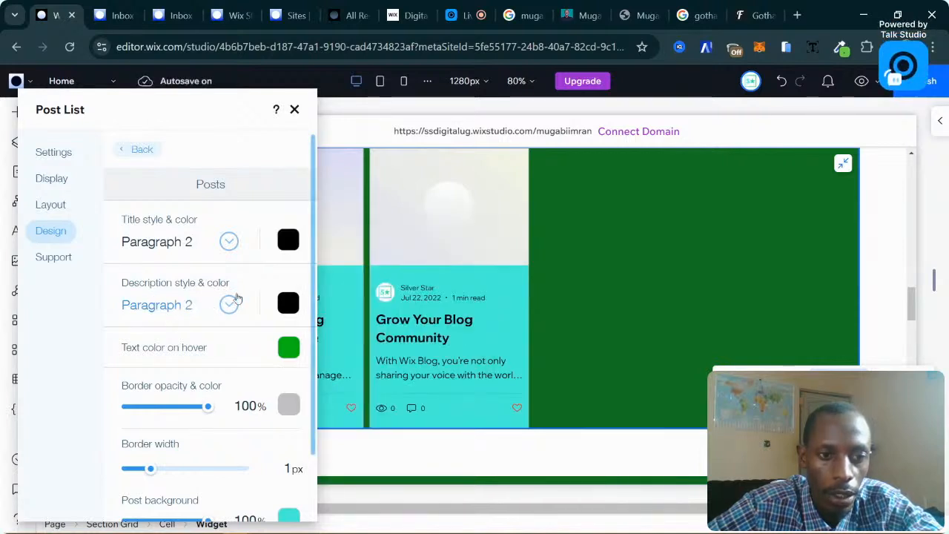
# Set the blog post description colour to black.
pyautogui.click(289, 306)
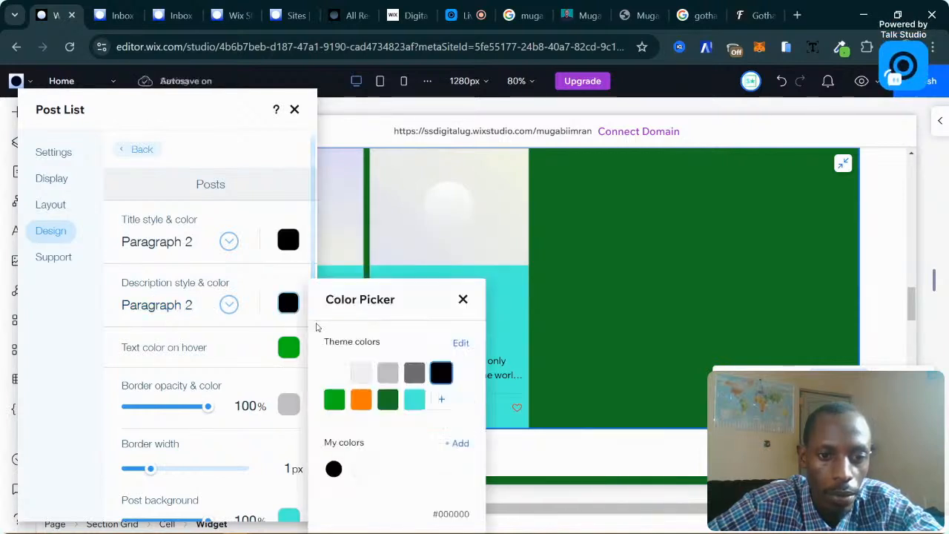
pyautogui.click(387, 401)
pyautogui.click(462, 299)
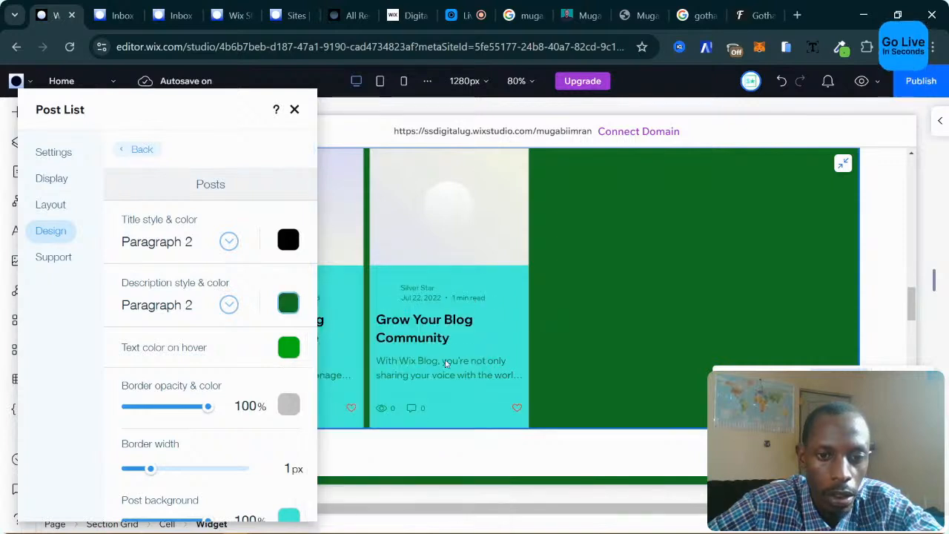
pyautogui.click(290, 307)
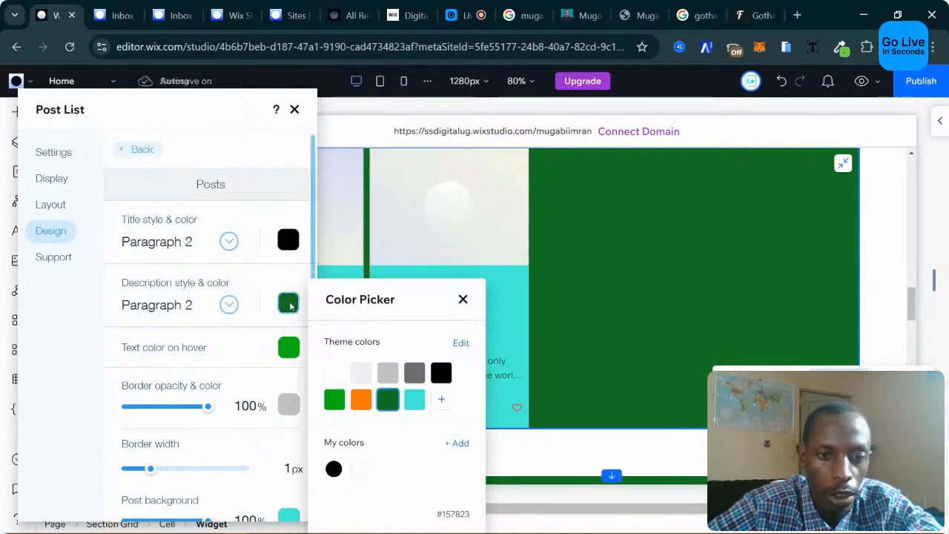
pyautogui.click(291, 306)
pyautogui.click(288, 304)
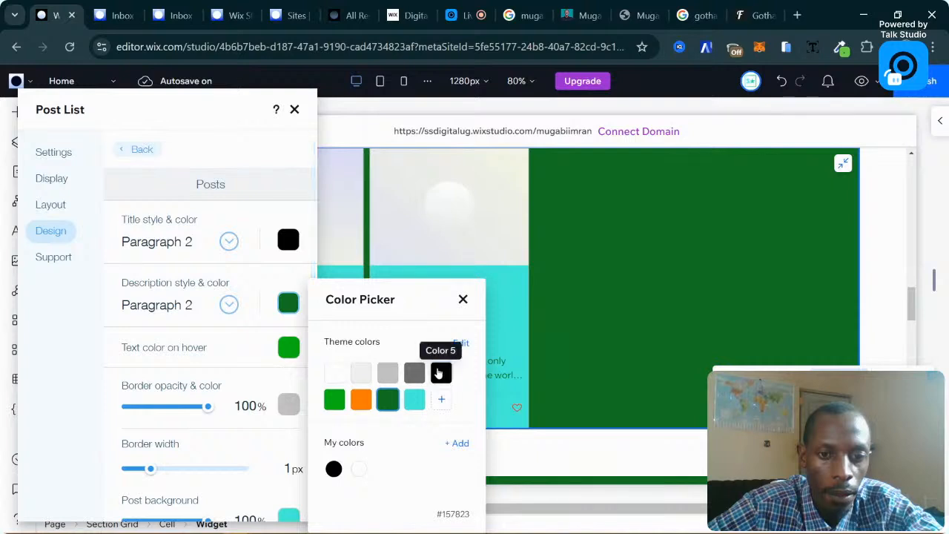
pyautogui.click(441, 373)
pyautogui.click(462, 300)
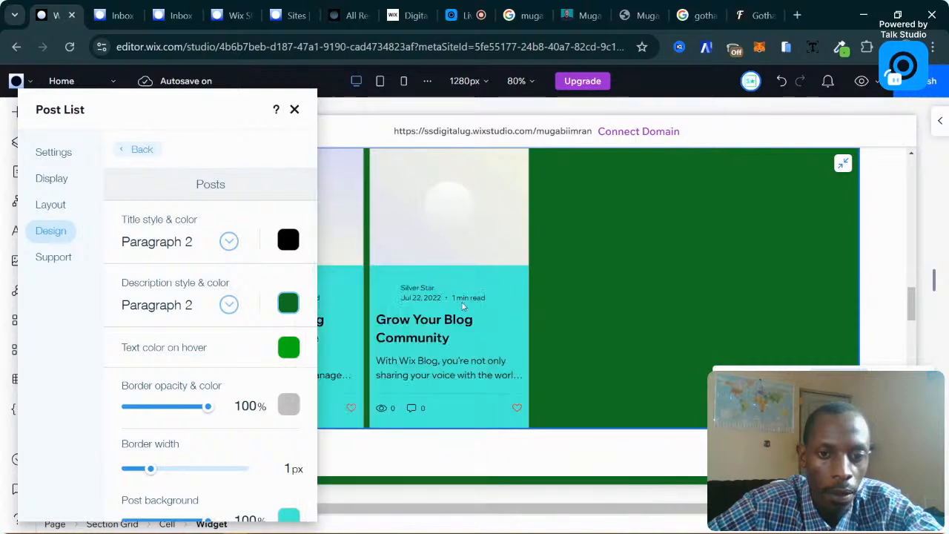
# Browse the category label, ratings and video playback design options.
pyautogui.click(144, 149)
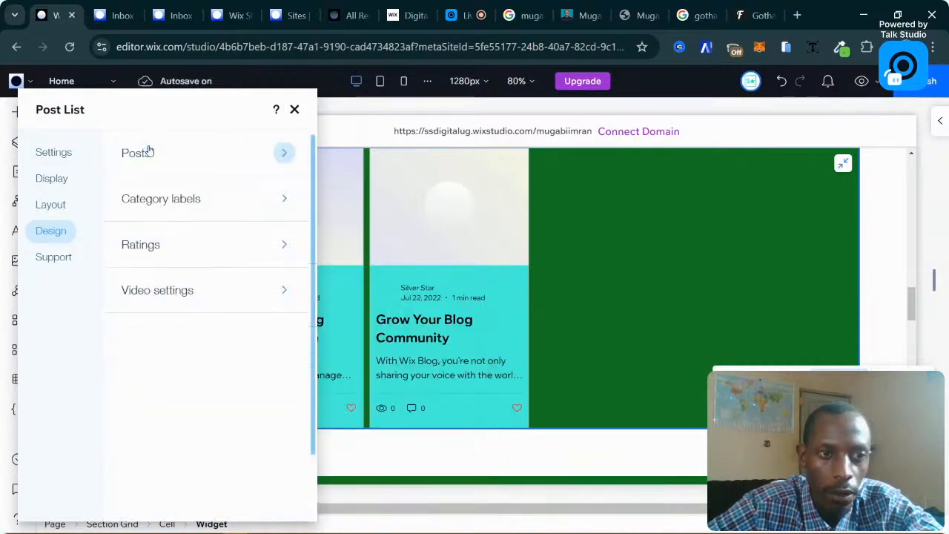
pyautogui.click(278, 198)
pyautogui.scroll(-2, 427, 258)
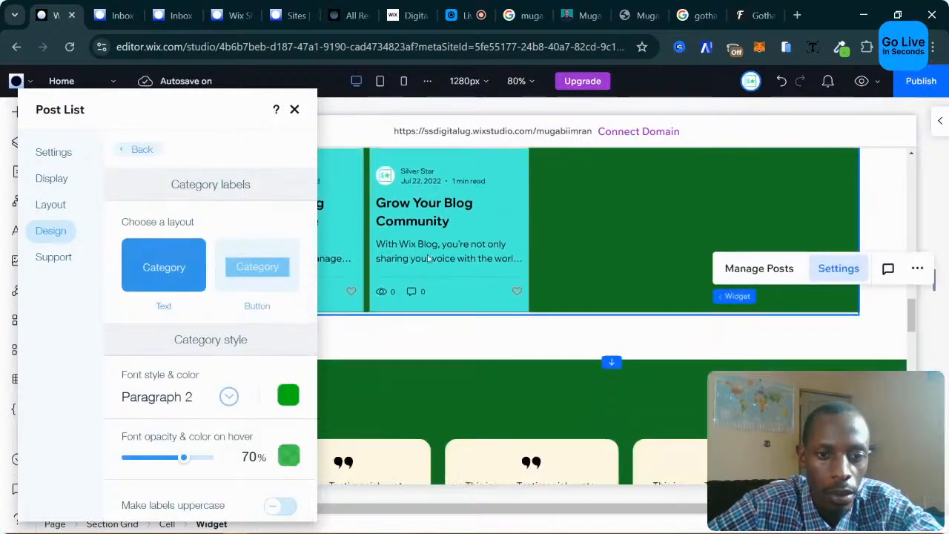
pyautogui.scroll(3, 428, 257)
pyautogui.scroll(-1, 200, 369)
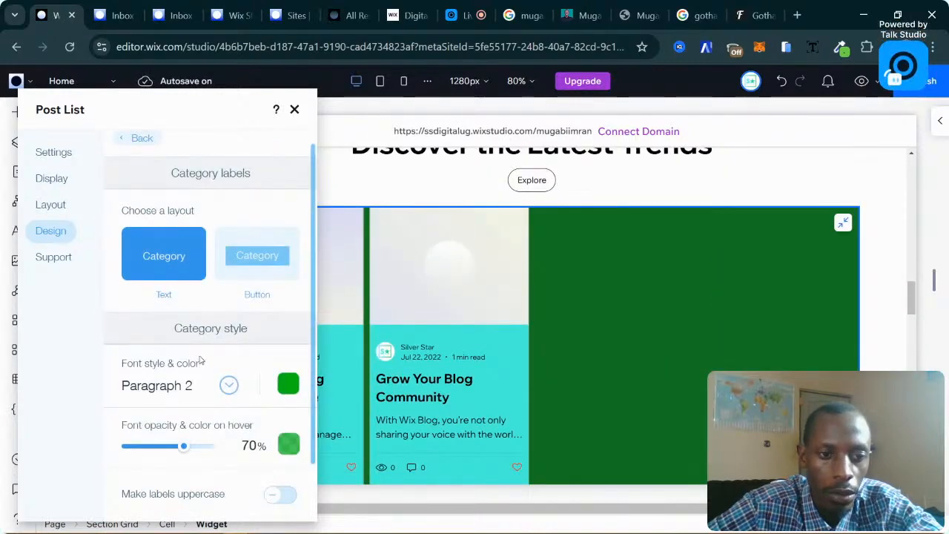
pyautogui.click(136, 144)
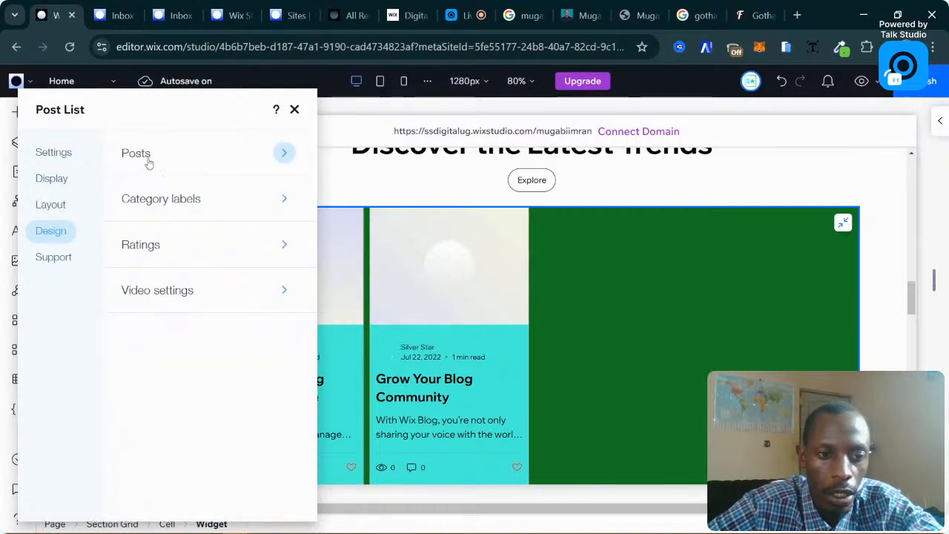
pyautogui.click(253, 258)
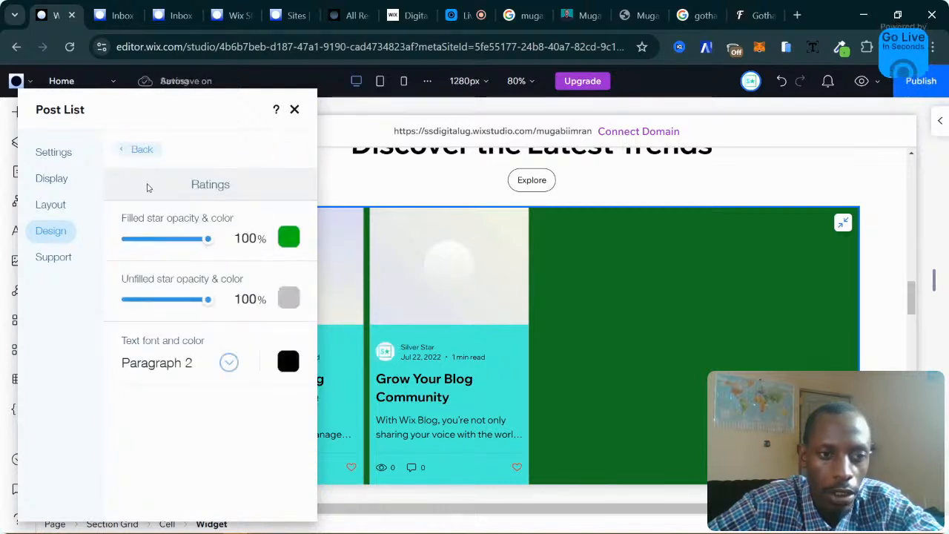
pyautogui.click(135, 149)
pyautogui.click(254, 298)
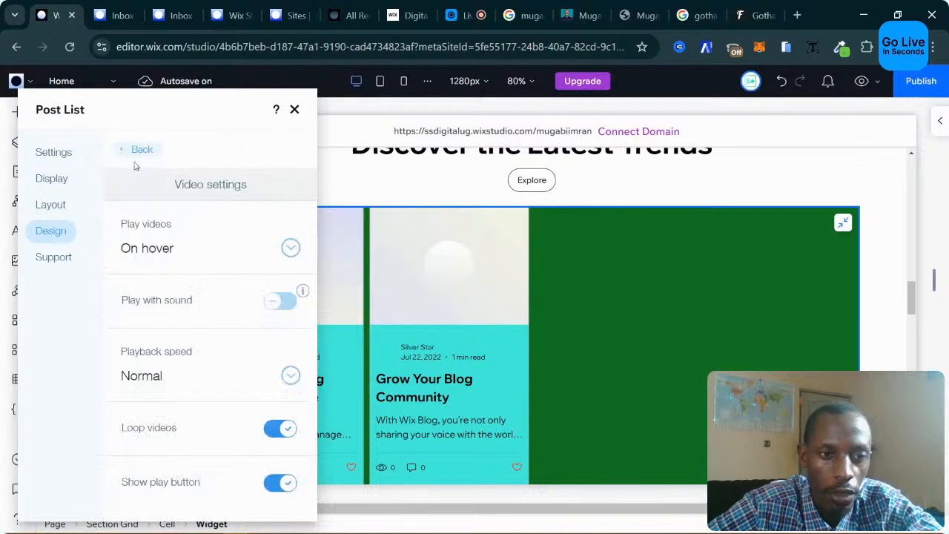
pyautogui.click(138, 151)
# Look over the layout, display and settings pages, then close the post list settings.
pyautogui.click(51, 204)
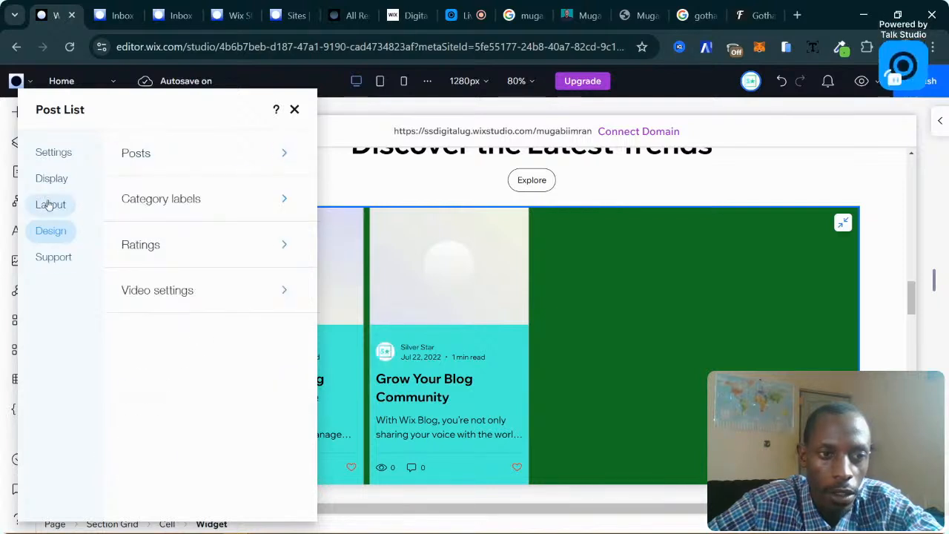
pyautogui.click(52, 176)
pyautogui.click(54, 153)
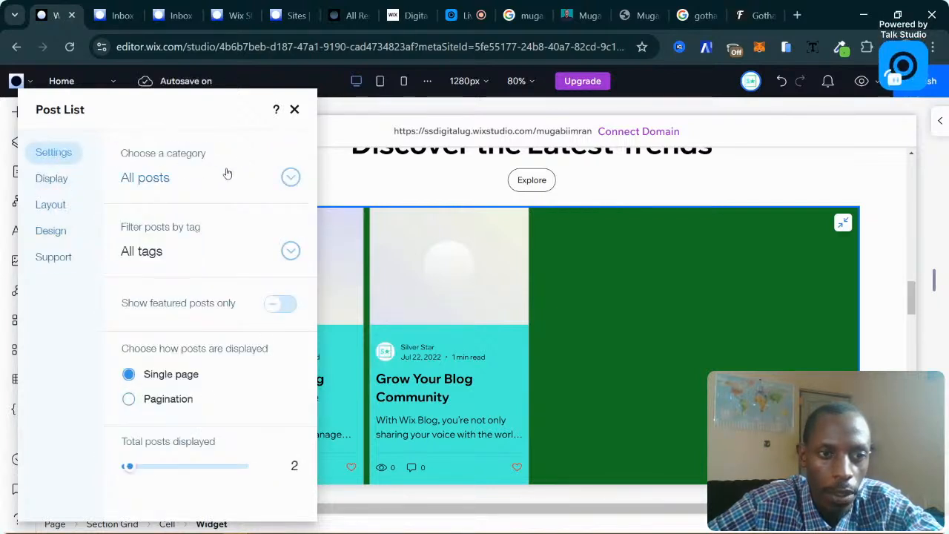
pyautogui.click(295, 110)
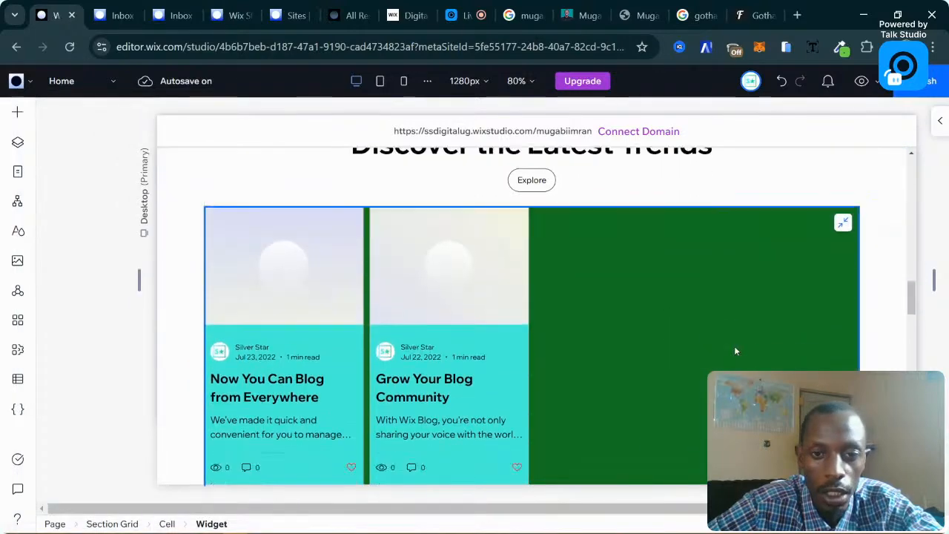
pyautogui.scroll(-2, 736, 351)
# Give the blog posts section a dark green background colour.
pyautogui.click(275, 391)
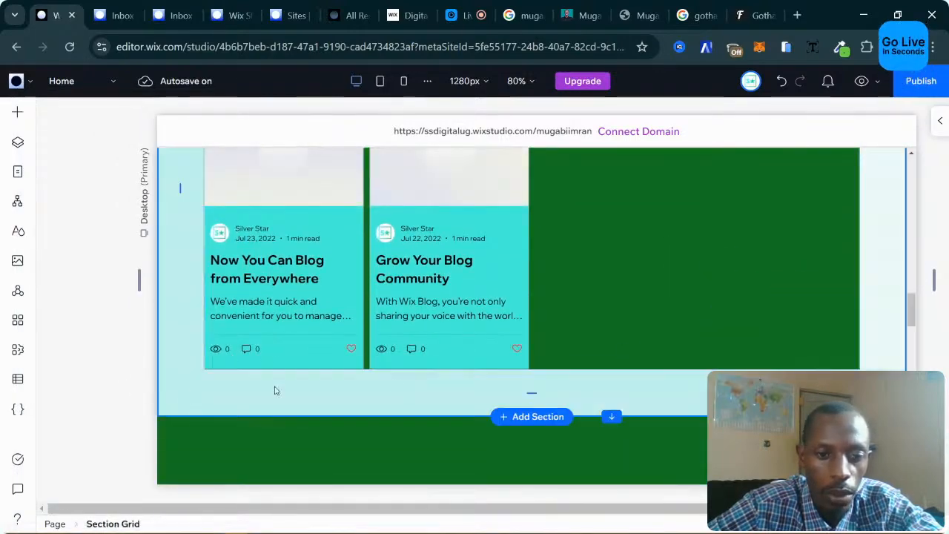
pyautogui.scroll(2, 642, 307)
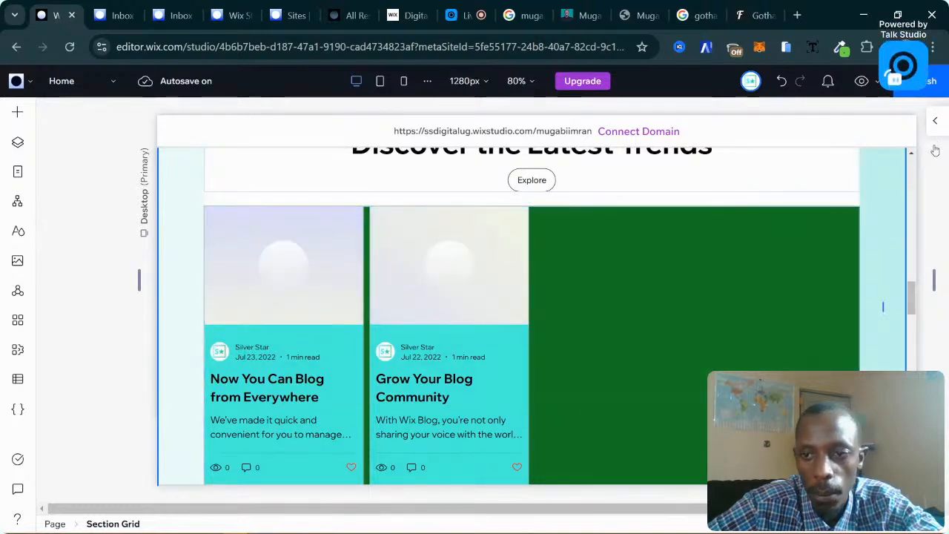
pyautogui.click(939, 120)
pyautogui.scroll(-3, 827, 339)
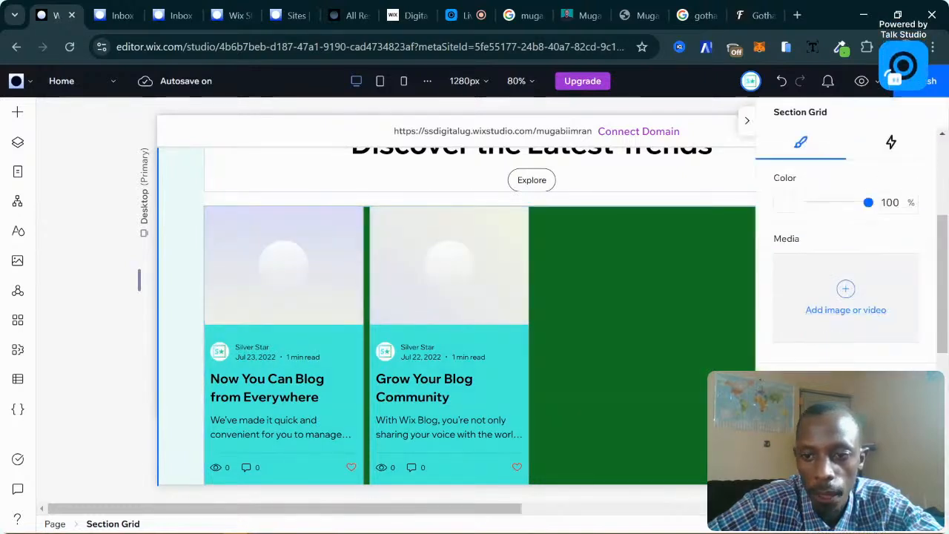
pyautogui.scroll(-1, 845, 311)
pyautogui.scroll(3, 846, 312)
pyautogui.scroll(-2, 789, 333)
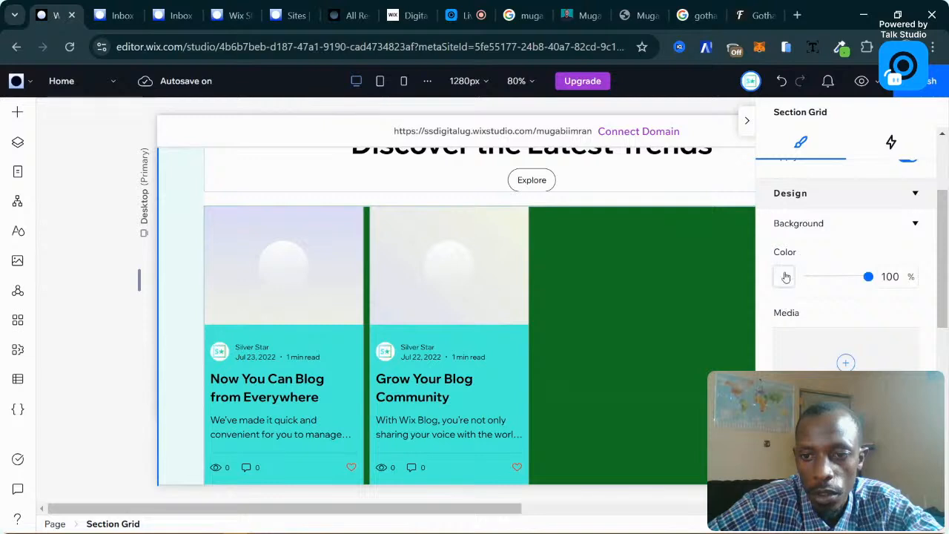
pyautogui.click(785, 276)
pyautogui.click(853, 401)
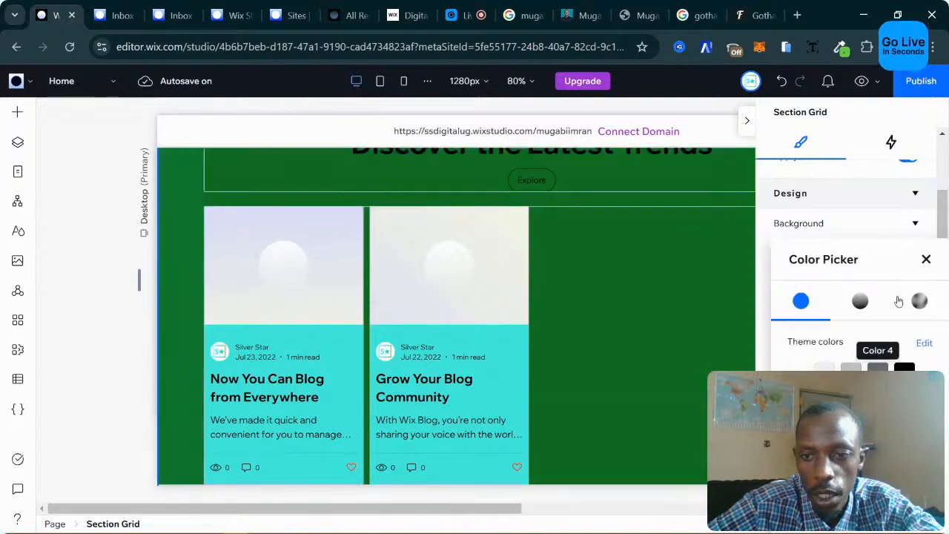
pyautogui.click(926, 259)
pyautogui.scroll(3, 591, 322)
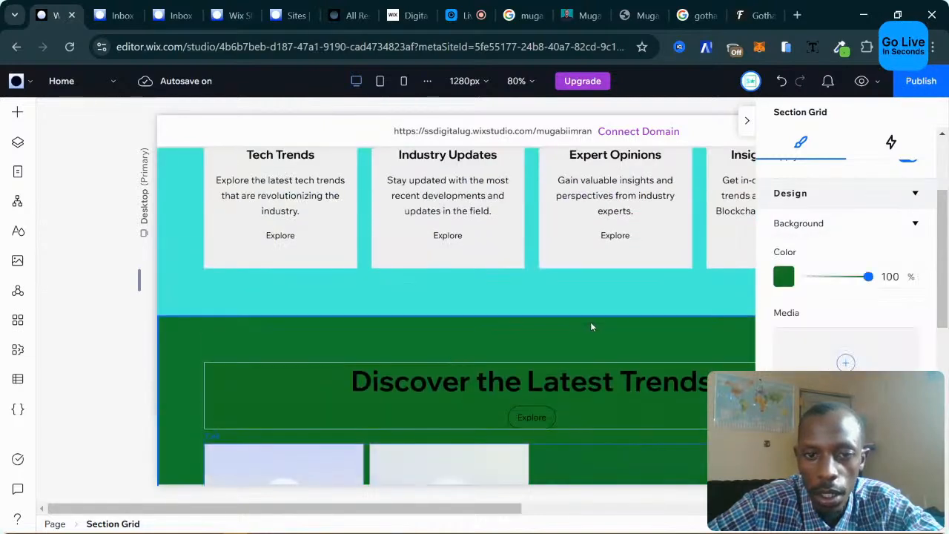
# Make the Discover the Latest Trends heading text white.
pyautogui.click(429, 400)
pyautogui.click(629, 381)
pyautogui.click(629, 381)
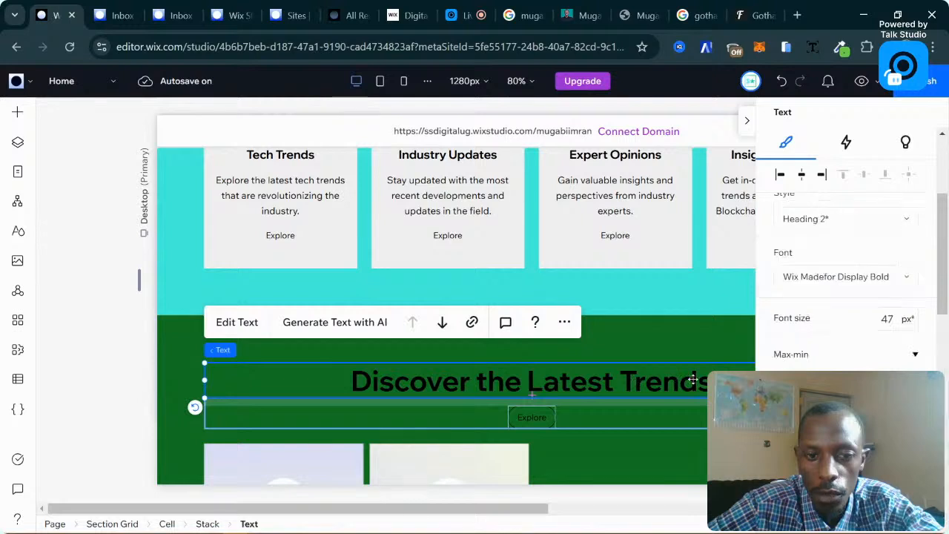
pyautogui.click(874, 393)
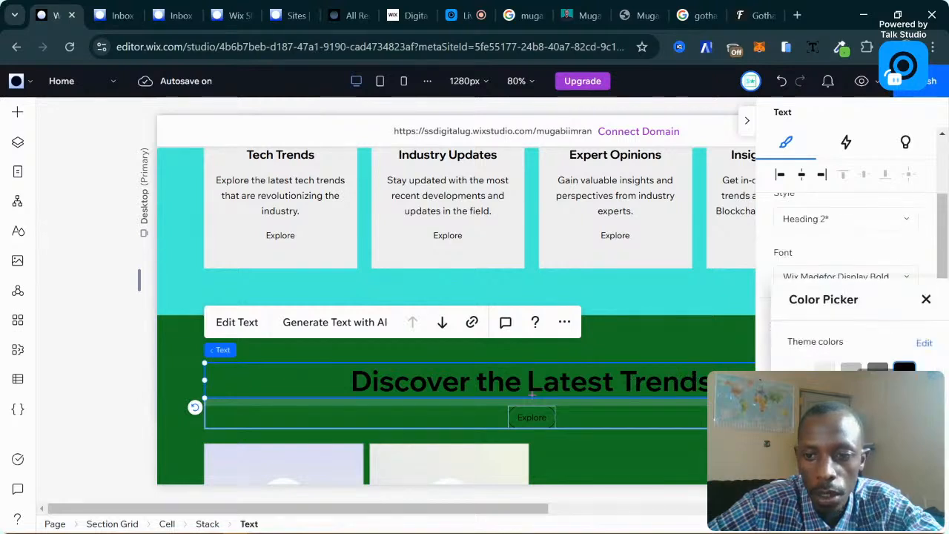
pyautogui.click(798, 368)
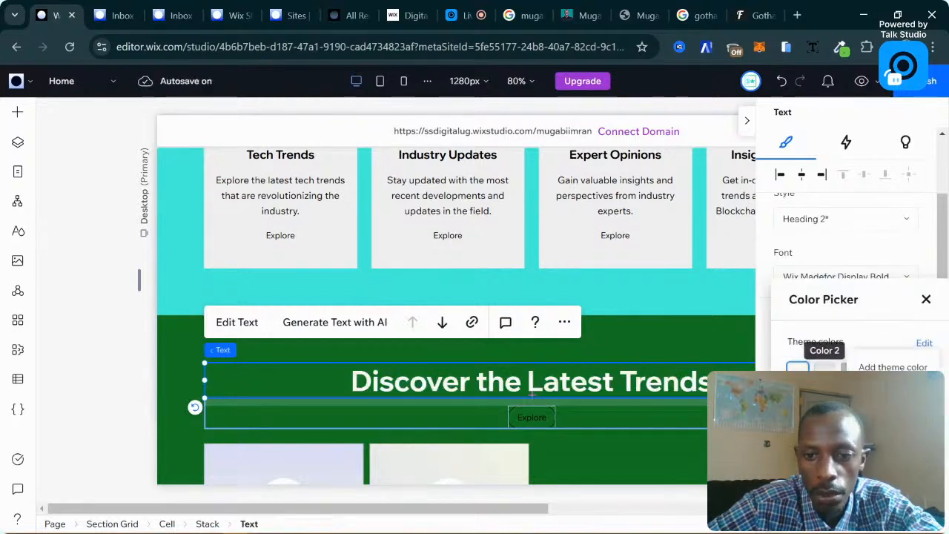
pyautogui.click(798, 368)
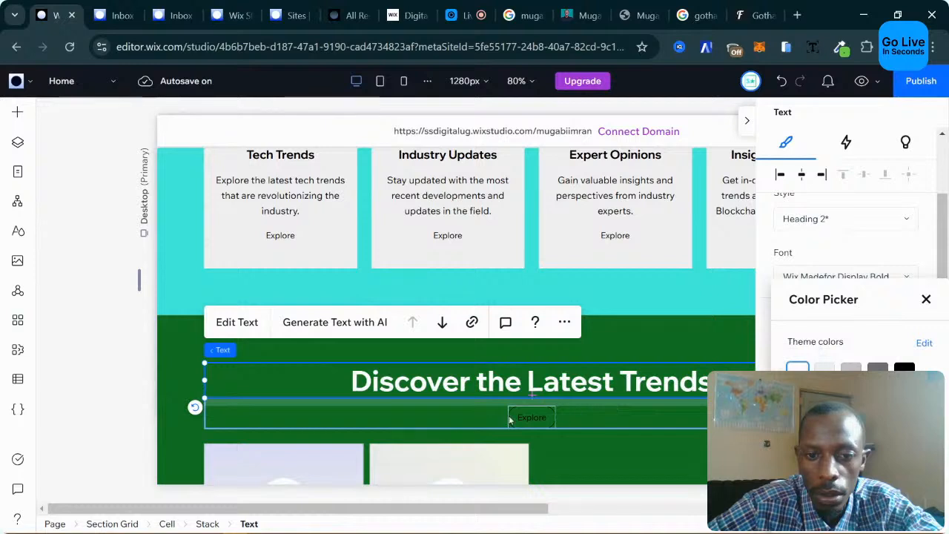
pyautogui.click(524, 419)
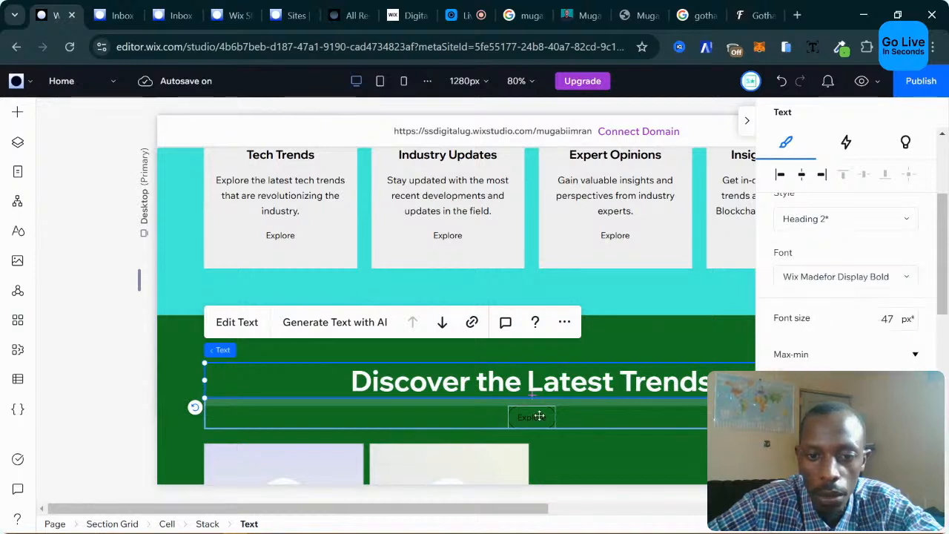
pyautogui.click(540, 416)
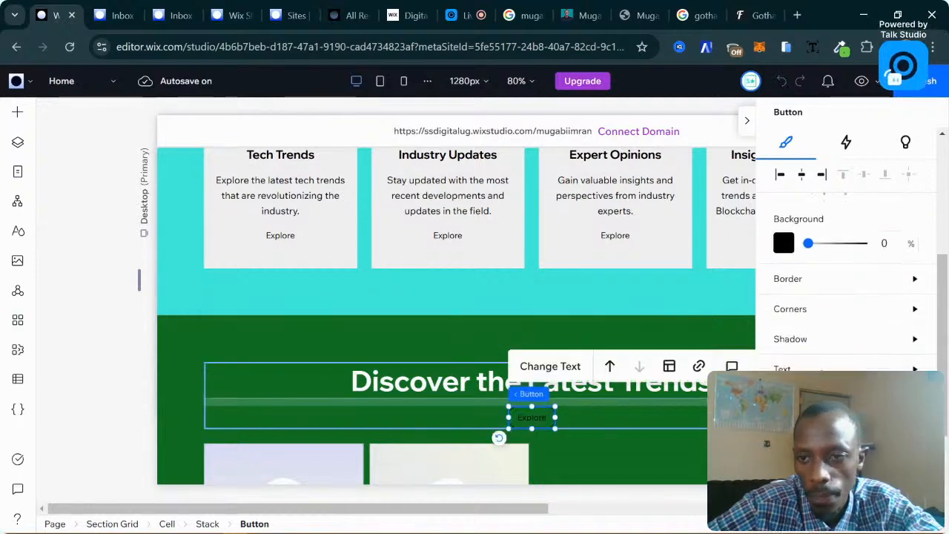
pyautogui.scroll(2, 830, 366)
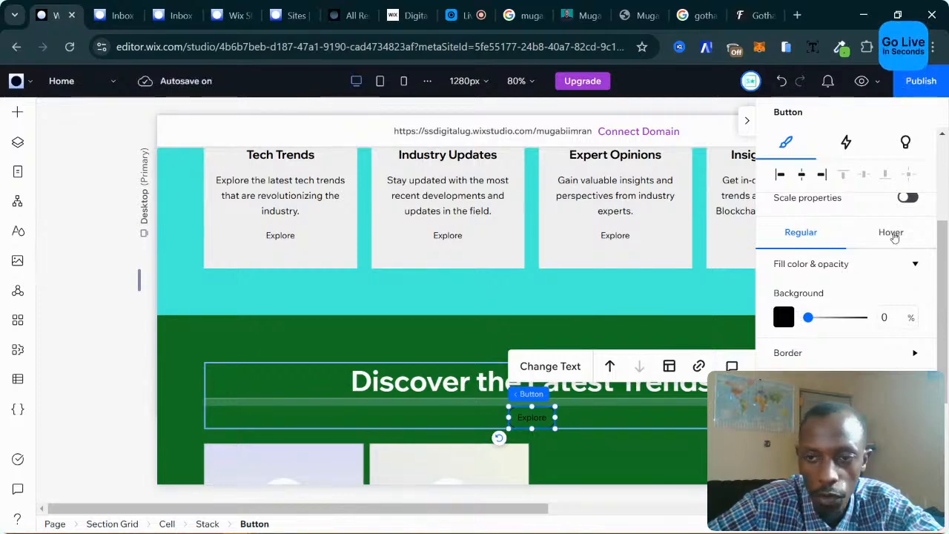
pyautogui.scroll(10, 621, 294)
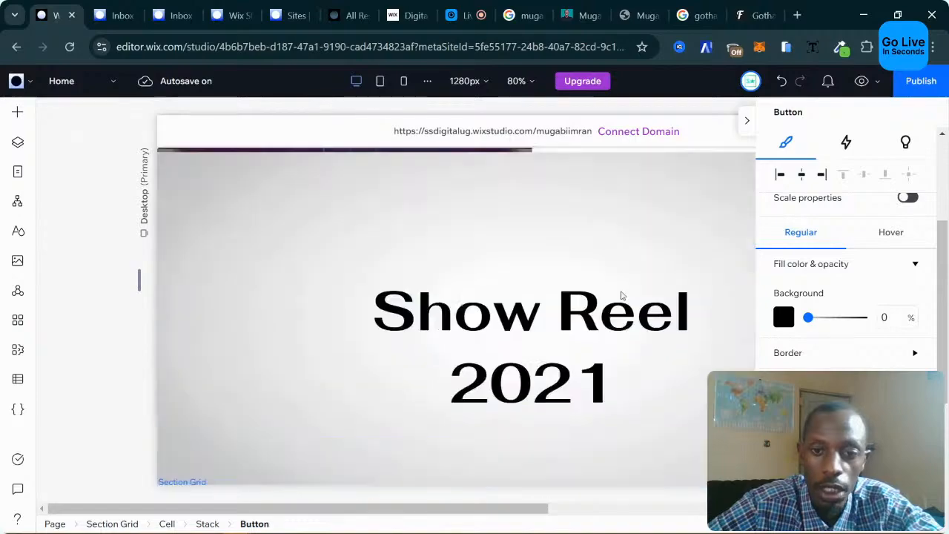
pyautogui.scroll(1, 622, 295)
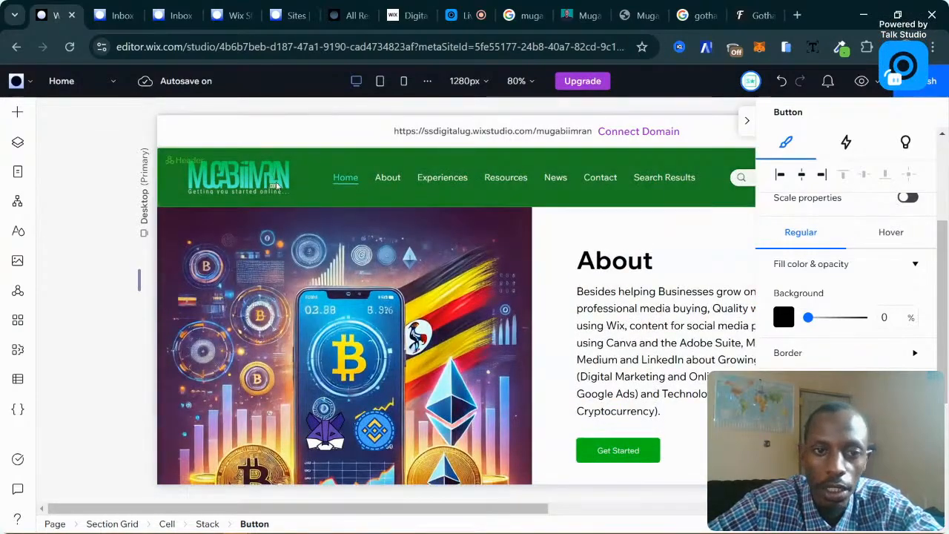
# Bring the Explore button into view and return its background opacity from 100 to 0.
pyautogui.scroll(-10, 635, 321)
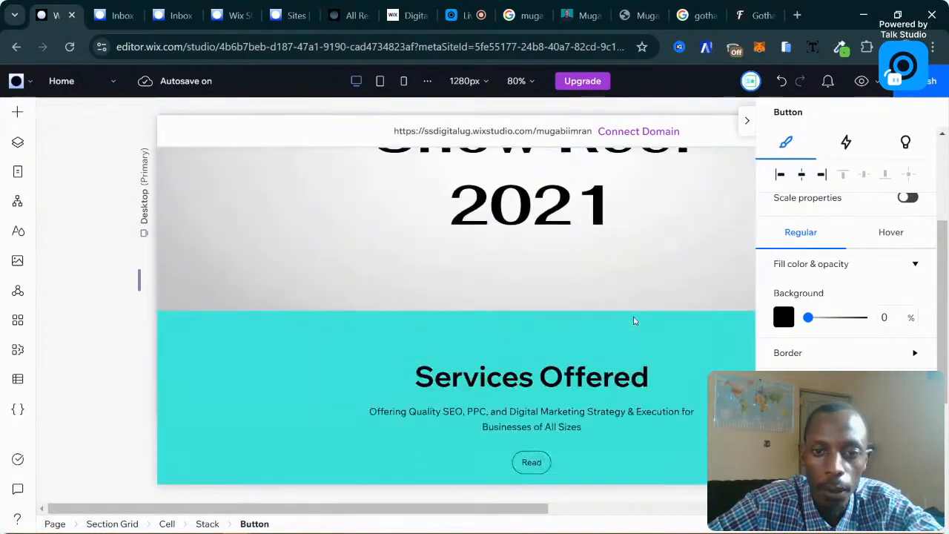
pyautogui.scroll(-3, 633, 320)
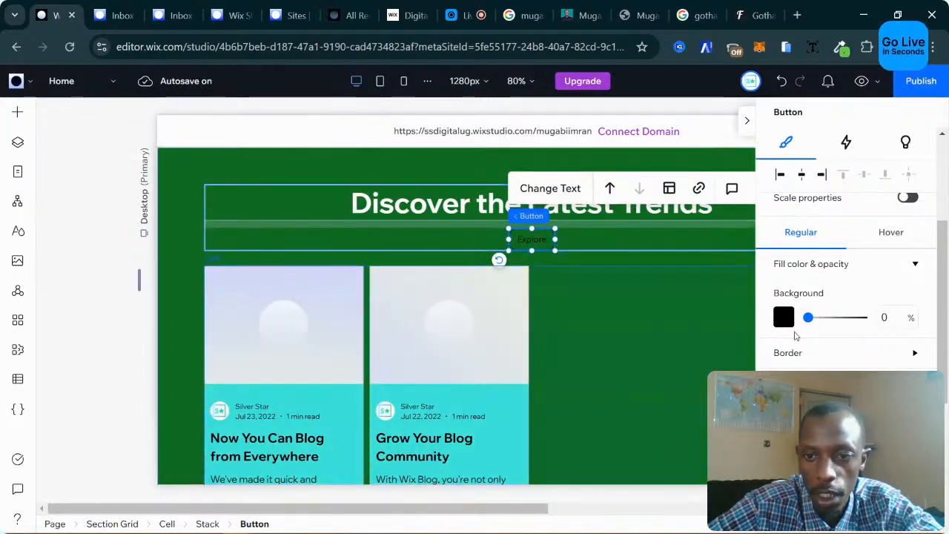
pyautogui.scroll(-2, 801, 333)
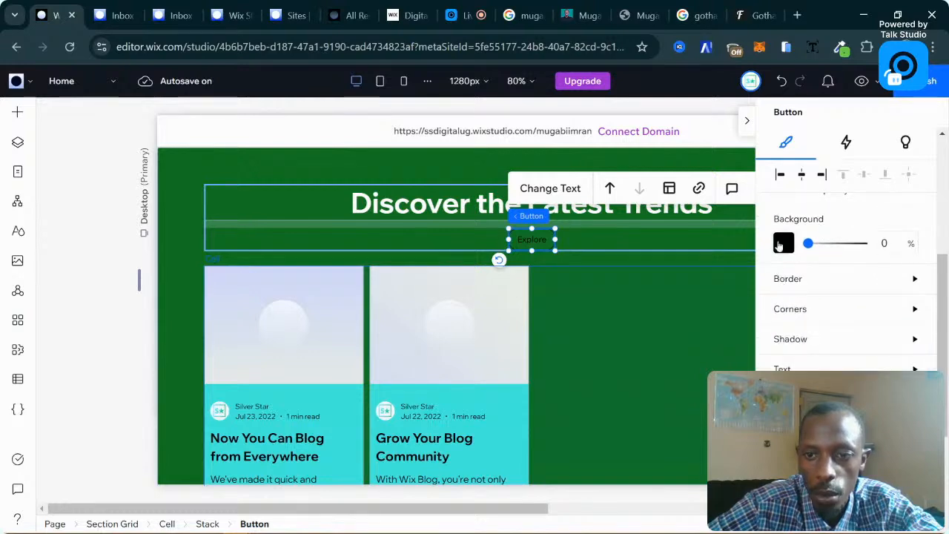
pyautogui.scroll(2, 796, 247)
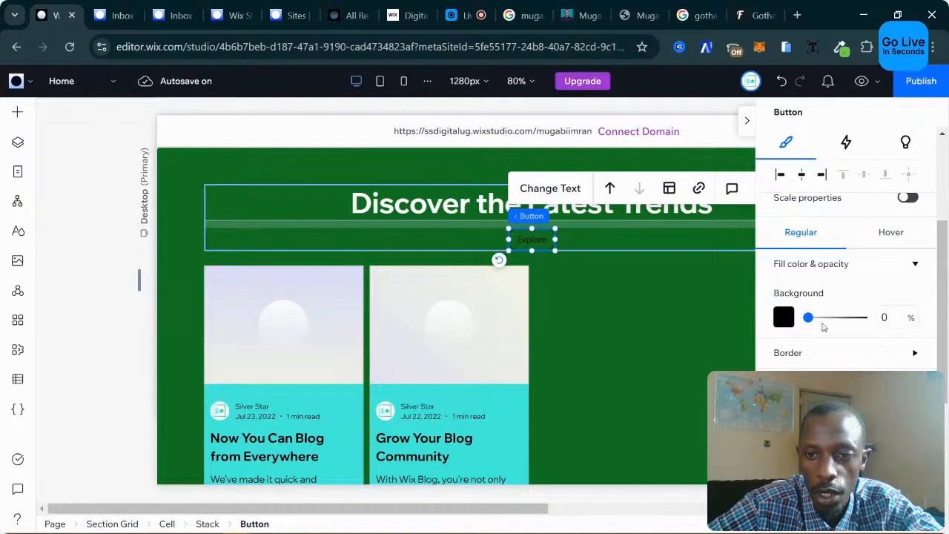
pyautogui.moveTo(809, 318); pyautogui.dragTo(869, 319)
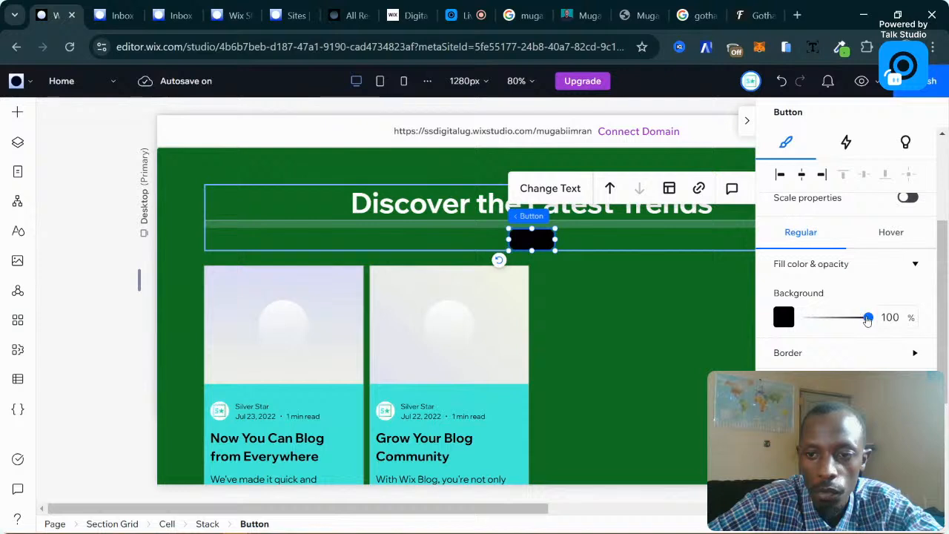
pyautogui.moveTo(799, 317); pyautogui.dragTo(808, 318)
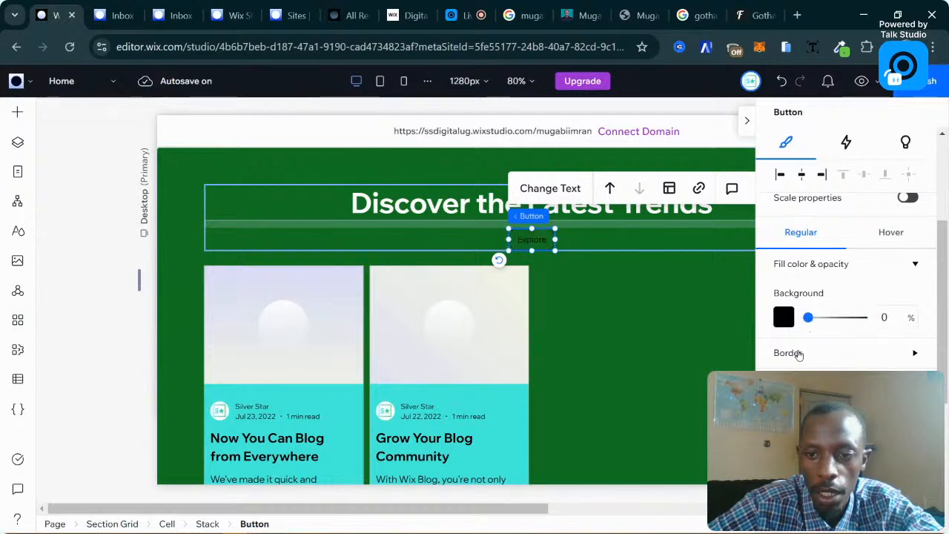
pyautogui.scroll(-2, 807, 359)
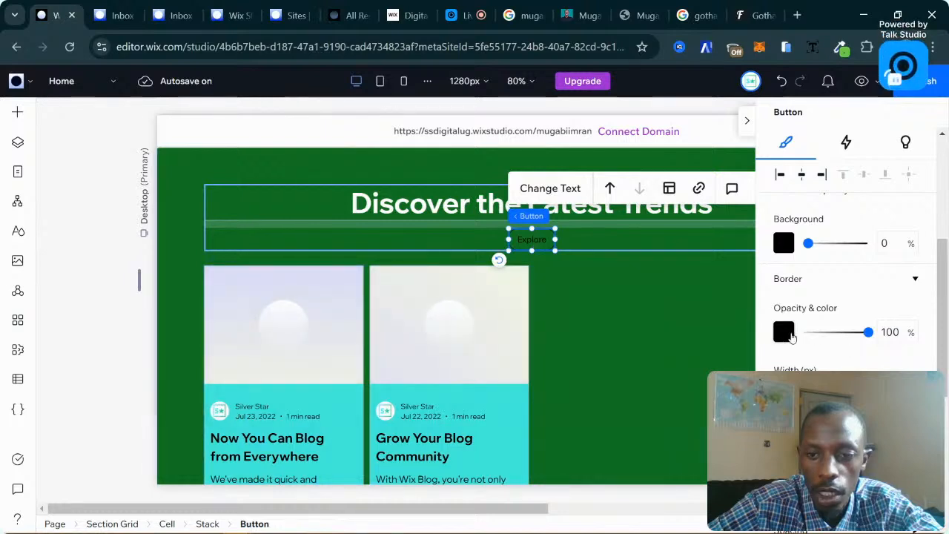
# Give the Explore button a turquoise border, keeping the 1 px width.
pyautogui.click(783, 331)
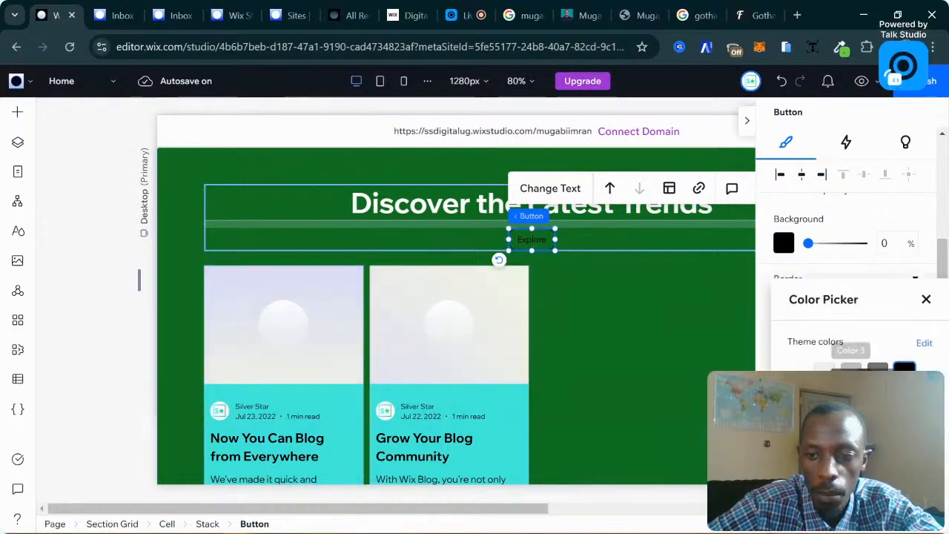
pyautogui.click(927, 299)
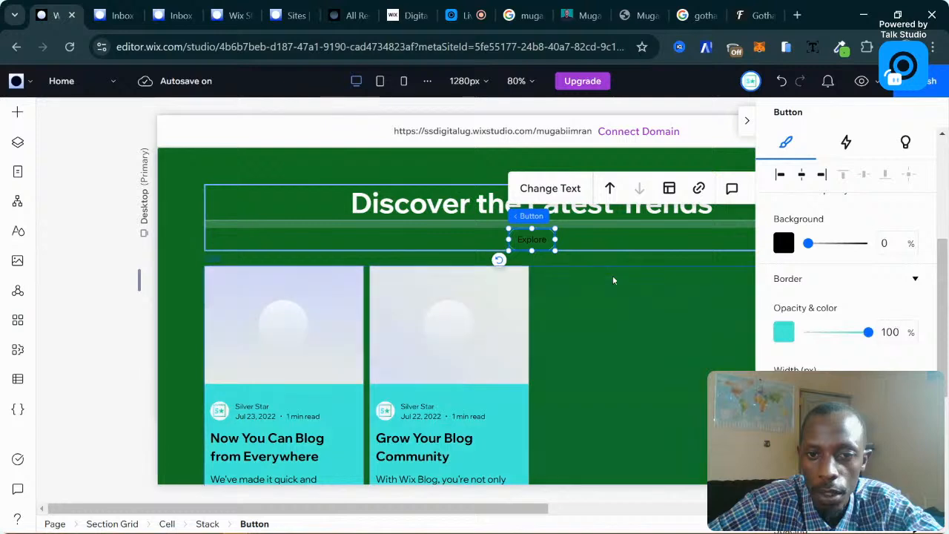
pyautogui.click(686, 334)
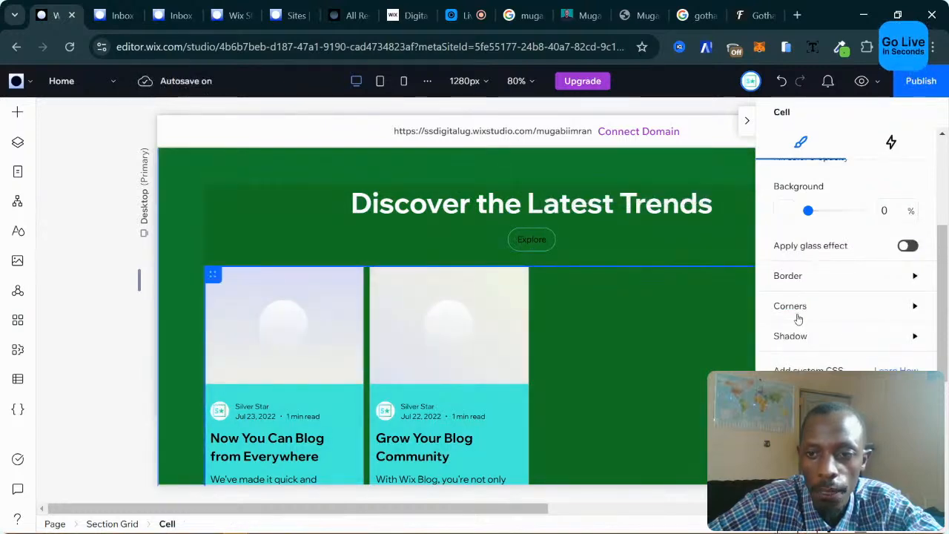
pyautogui.click(788, 279)
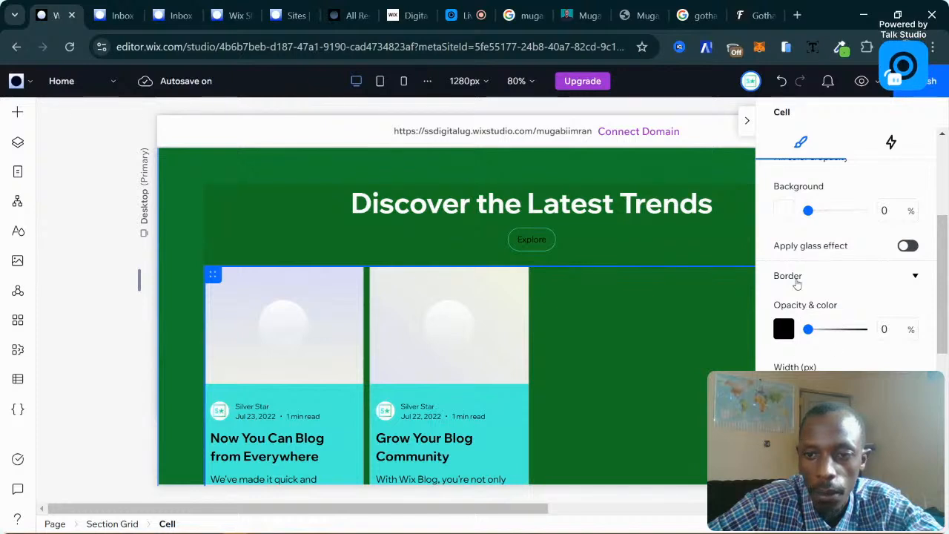
pyautogui.click(546, 243)
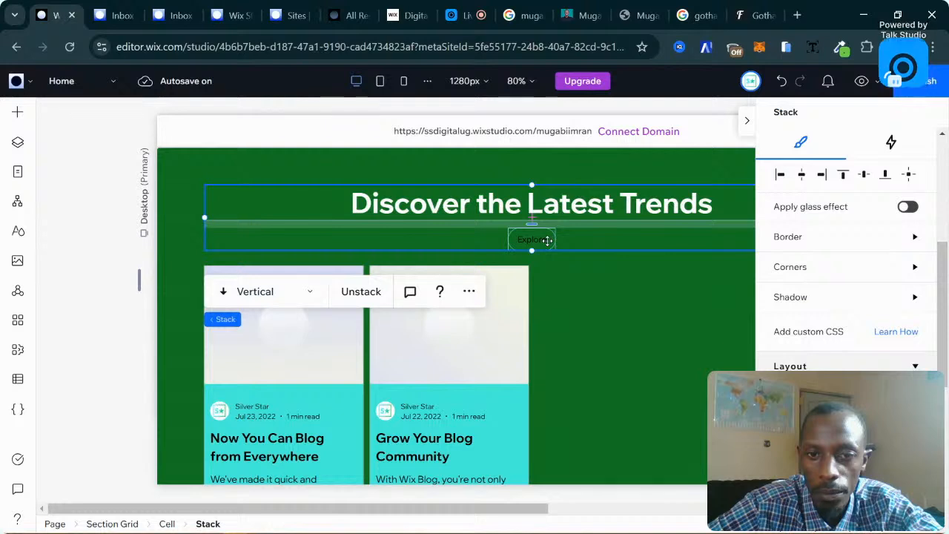
pyautogui.click(547, 242)
pyautogui.click(803, 281)
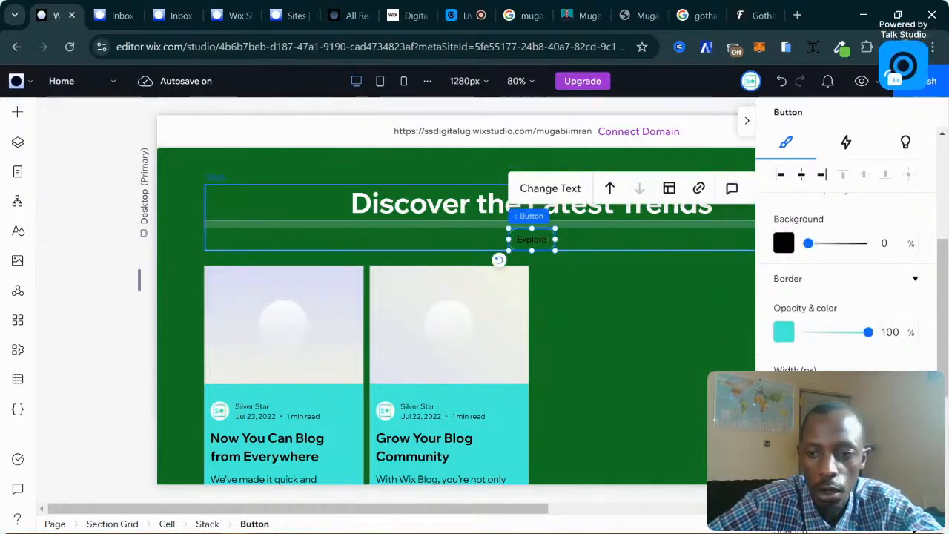
pyautogui.moveTo(808, 395); pyautogui.dragTo(817, 395)
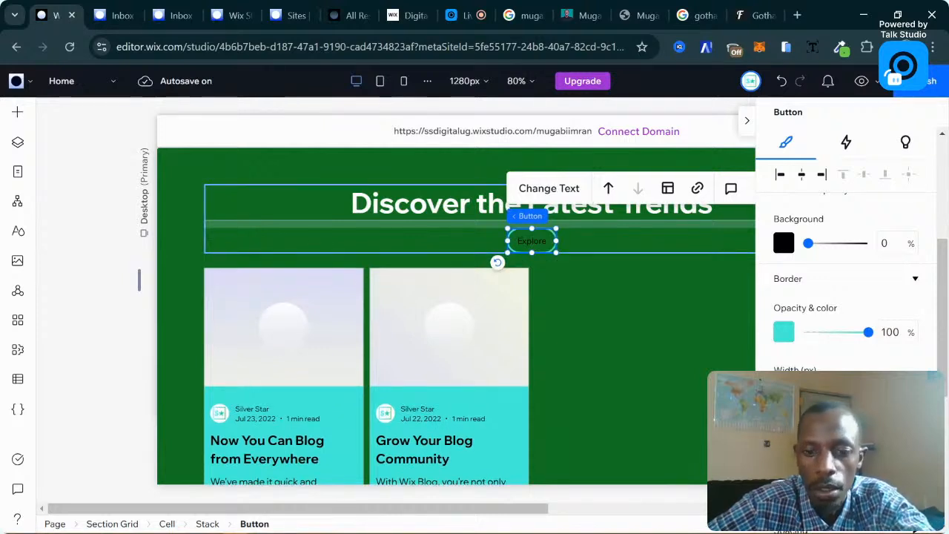
pyautogui.moveTo(816, 395); pyautogui.dragTo(820, 394)
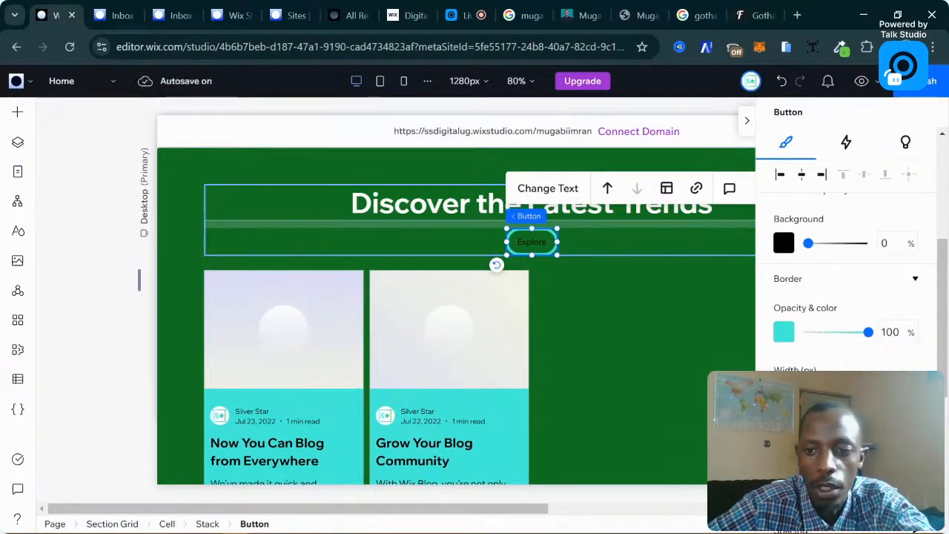
pyautogui.press('BackSpace')
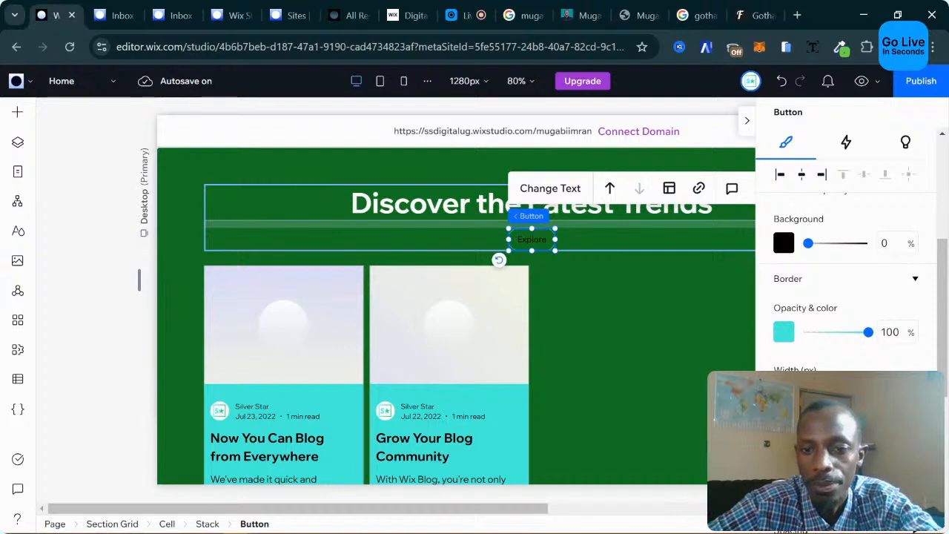
# Make the Explore button's text turquoise.
pyautogui.scroll(-2, 818, 357)
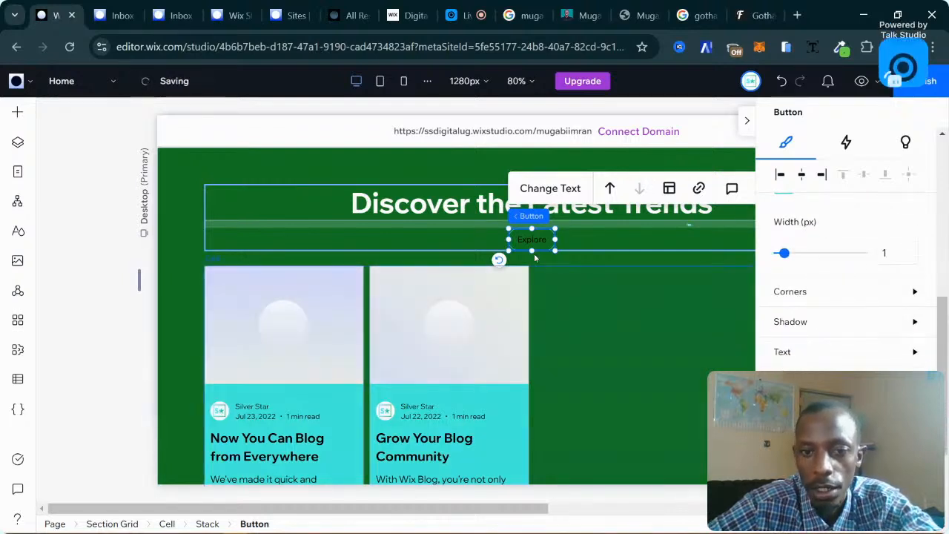
pyautogui.click(787, 353)
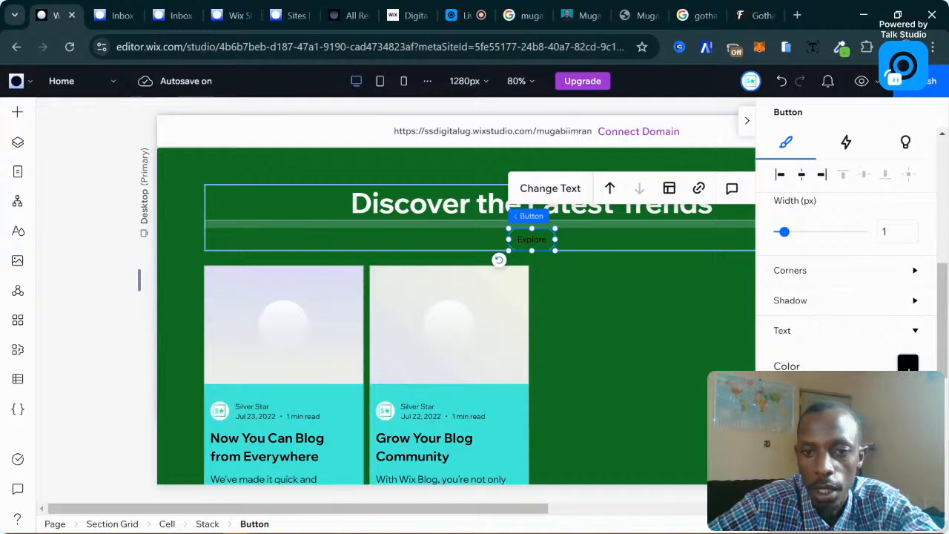
pyautogui.click(907, 363)
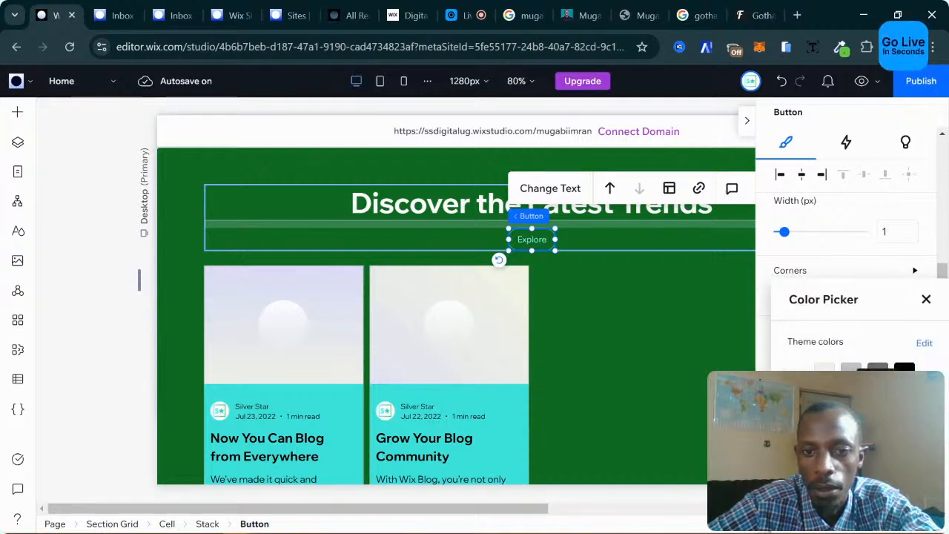
pyautogui.click(927, 301)
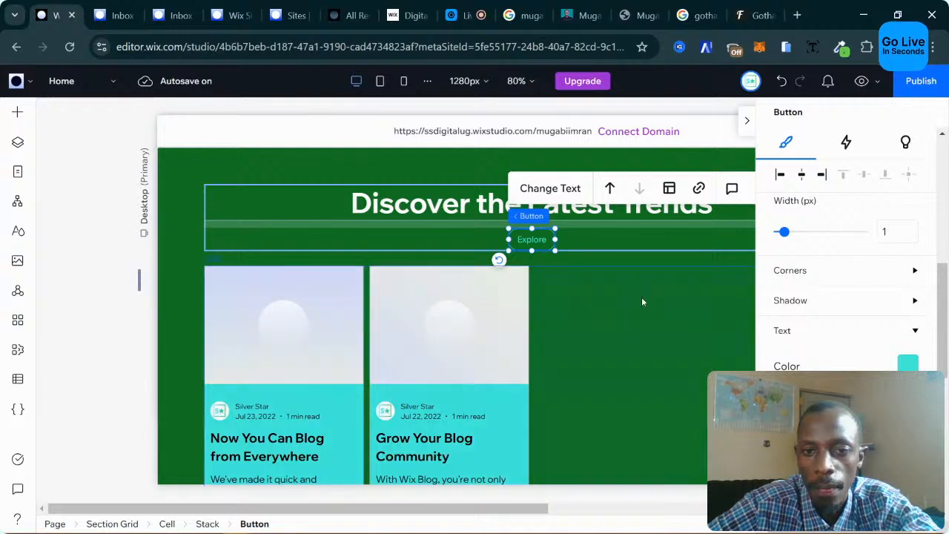
pyautogui.scroll(3, 823, 232)
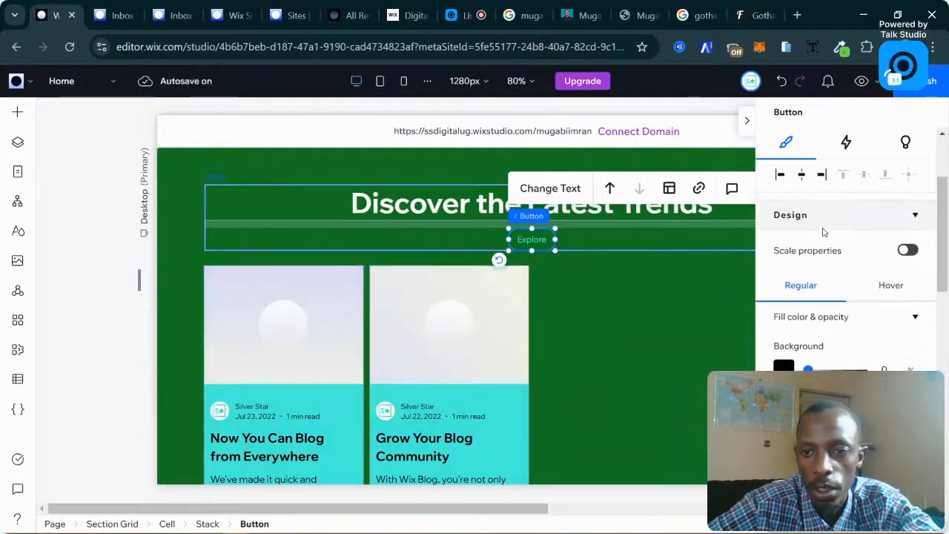
# Give the Explore button's hover state a bright green background.
pyautogui.click(884, 288)
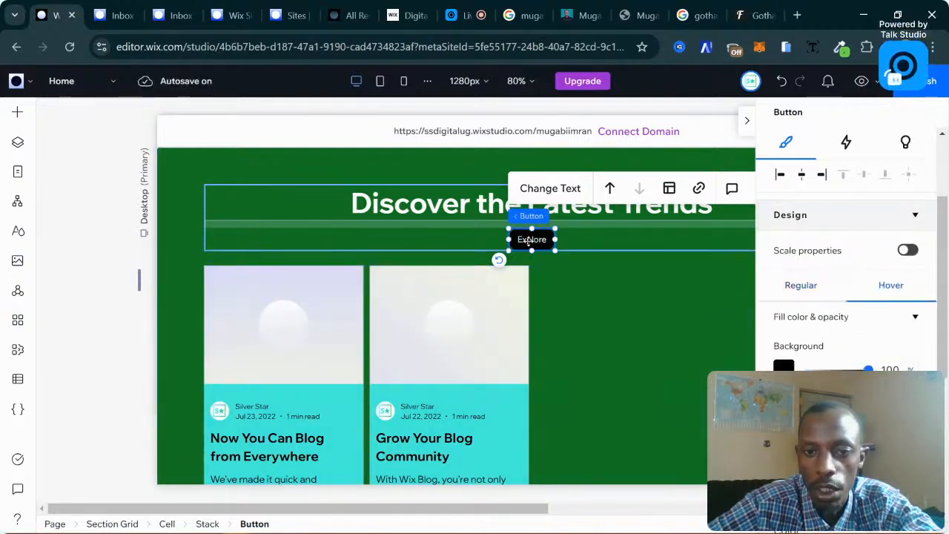
pyautogui.click(785, 368)
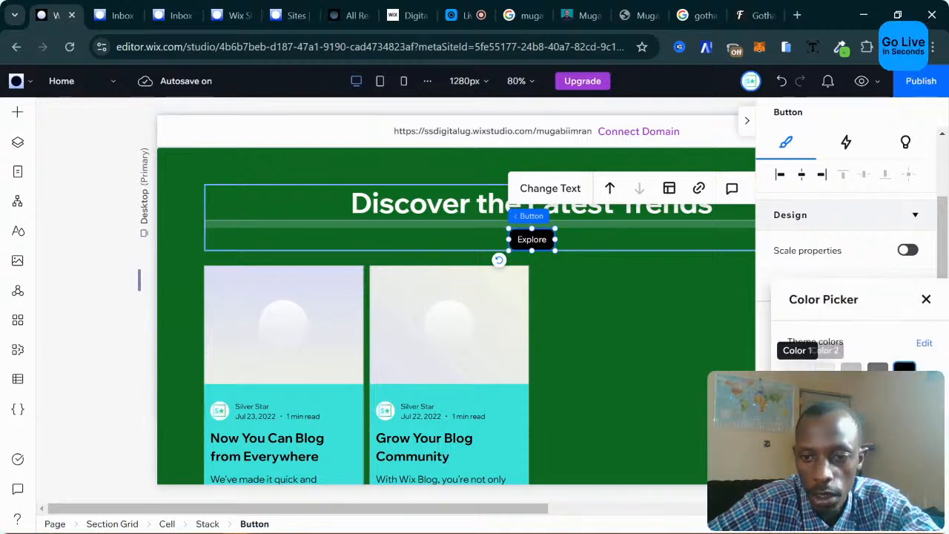
pyautogui.click(852, 400)
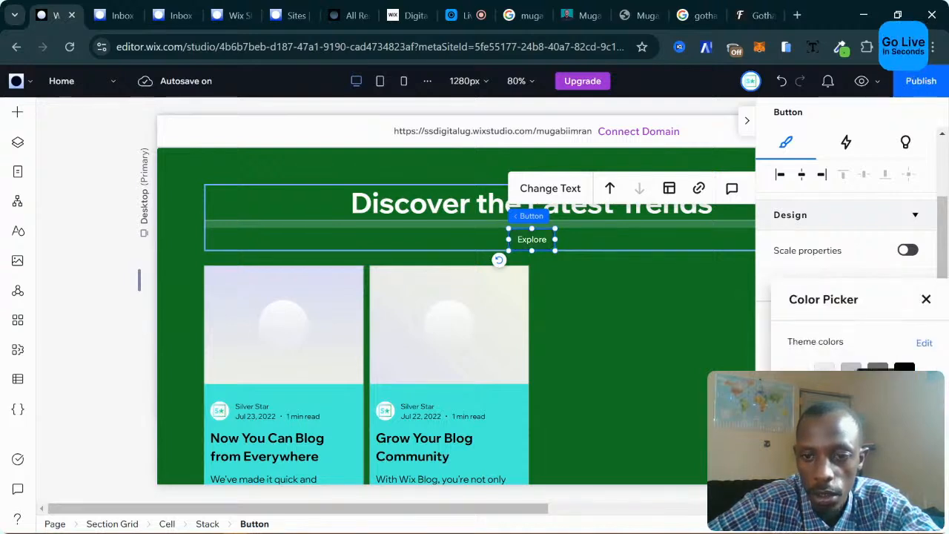
pyautogui.click(825, 401)
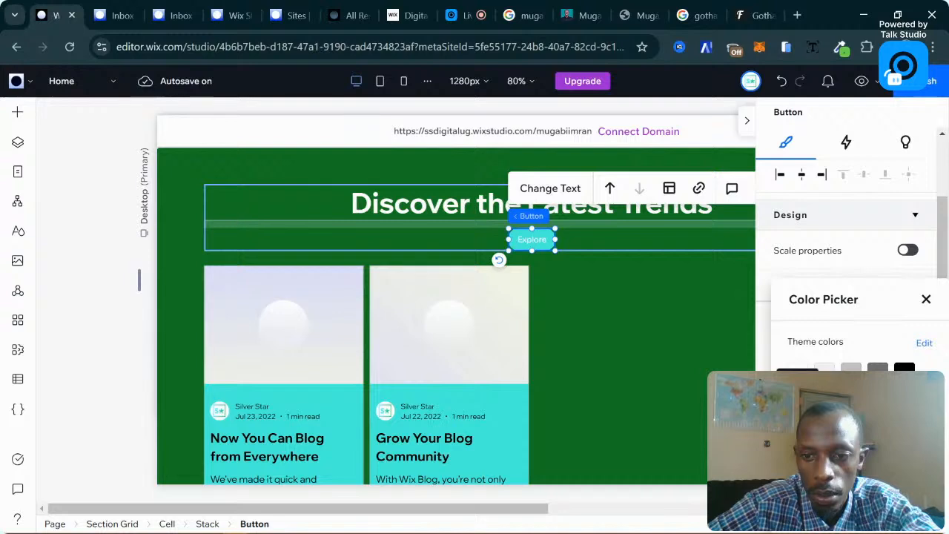
pyautogui.click(798, 401)
pyautogui.click(926, 300)
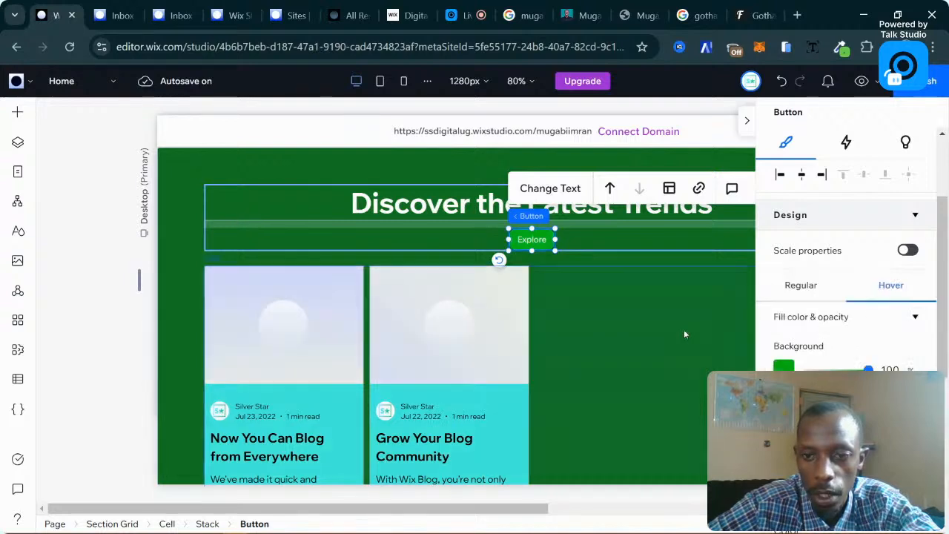
# Make the Explore button's text white, then deselect the button.
pyautogui.scroll(-5, 845, 297)
pyautogui.scroll(5, 796, 338)
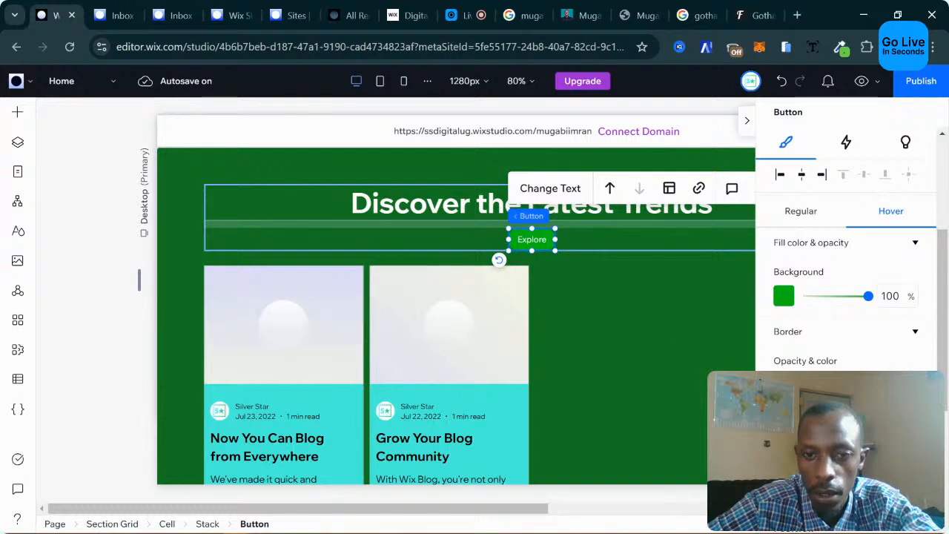
pyautogui.scroll(-1, 784, 353)
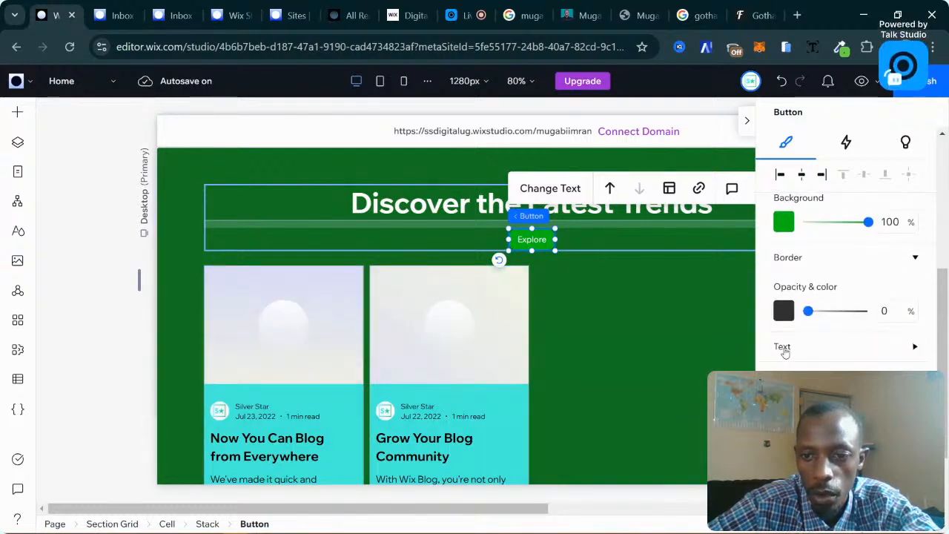
pyautogui.scroll(-1, 814, 356)
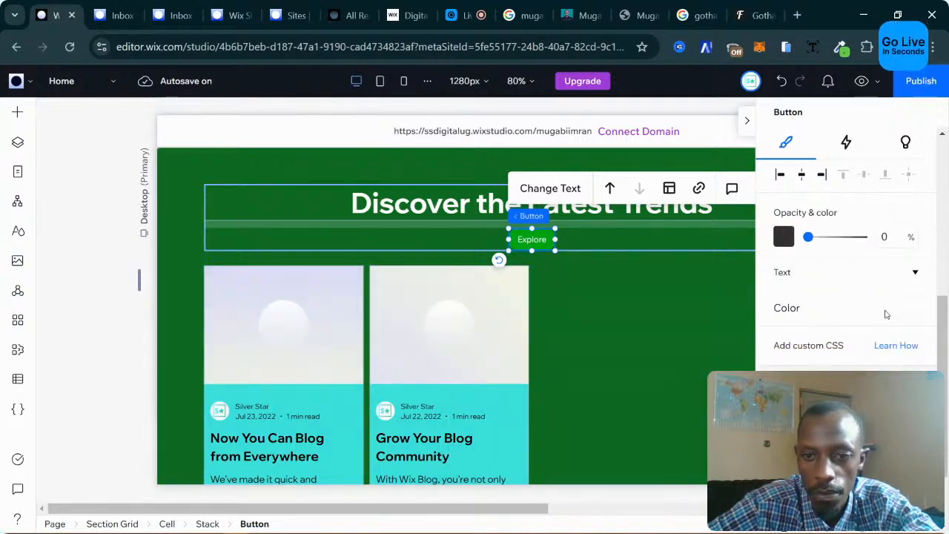
pyautogui.click(911, 315)
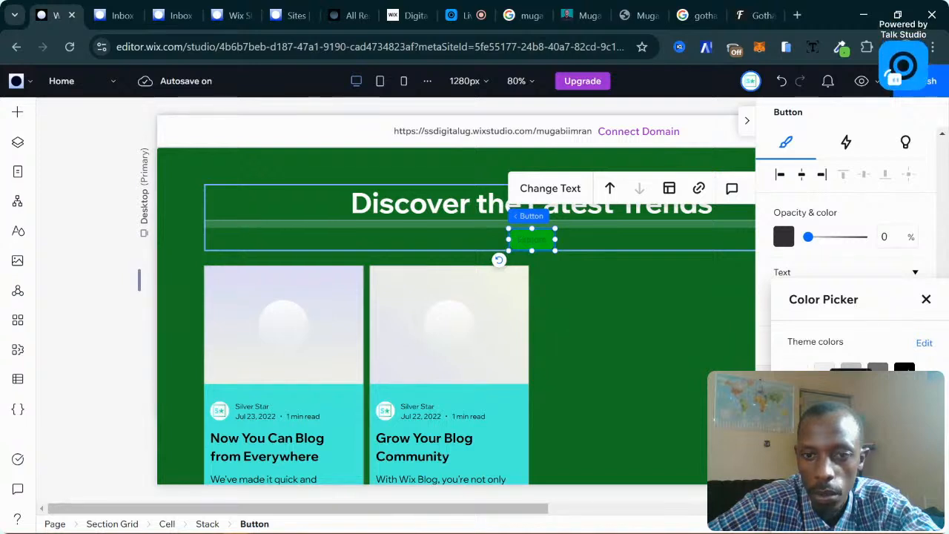
pyautogui.click(904, 368)
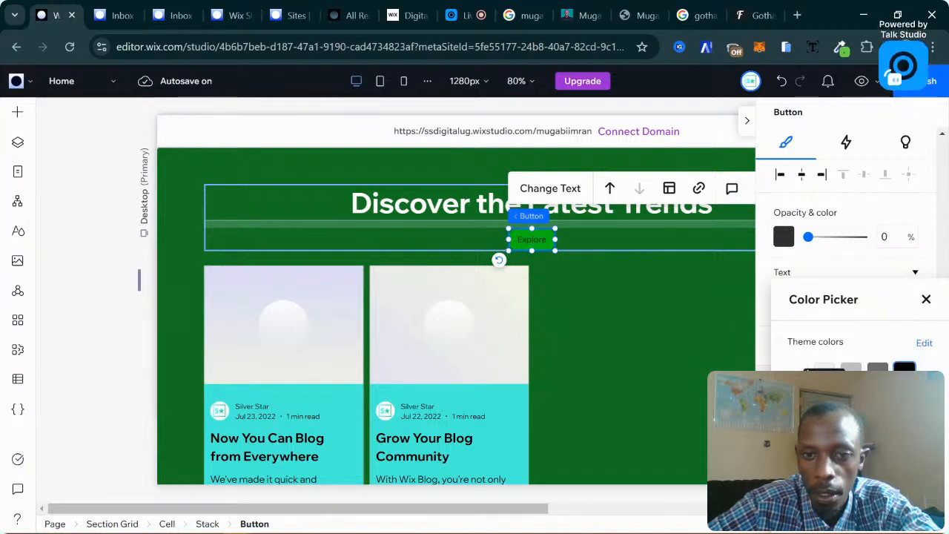
pyautogui.click(799, 368)
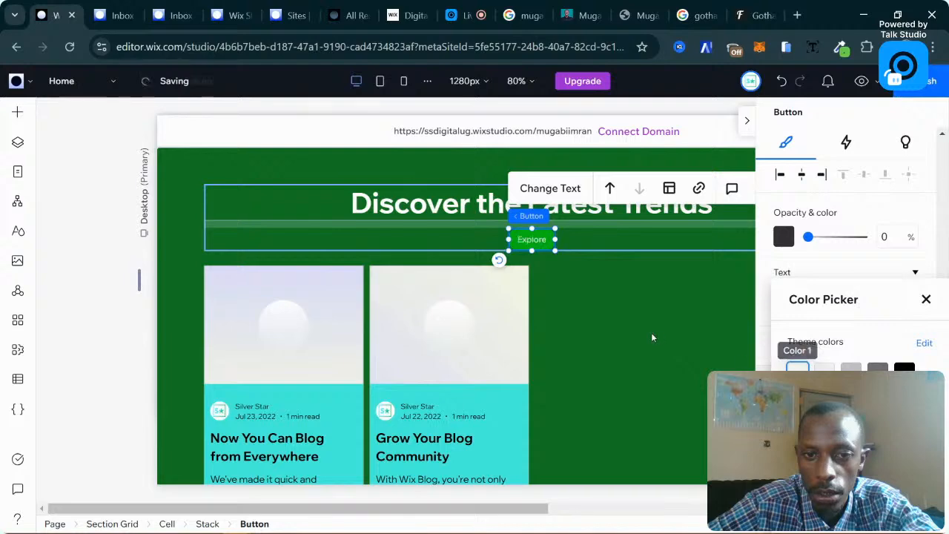
pyautogui.click(628, 308)
pyautogui.click(625, 319)
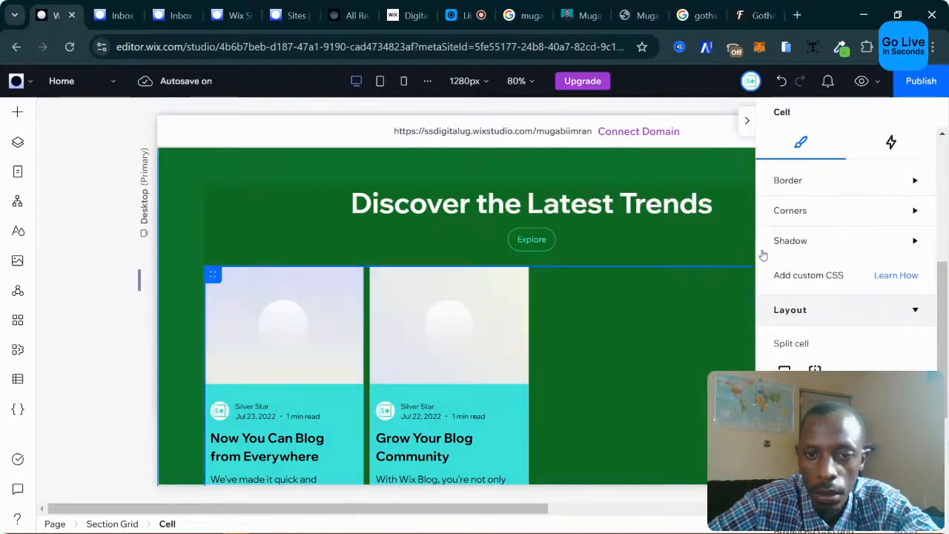
# Delete the empty new section below the cyan band.
pyautogui.scroll(-5, 676, 241)
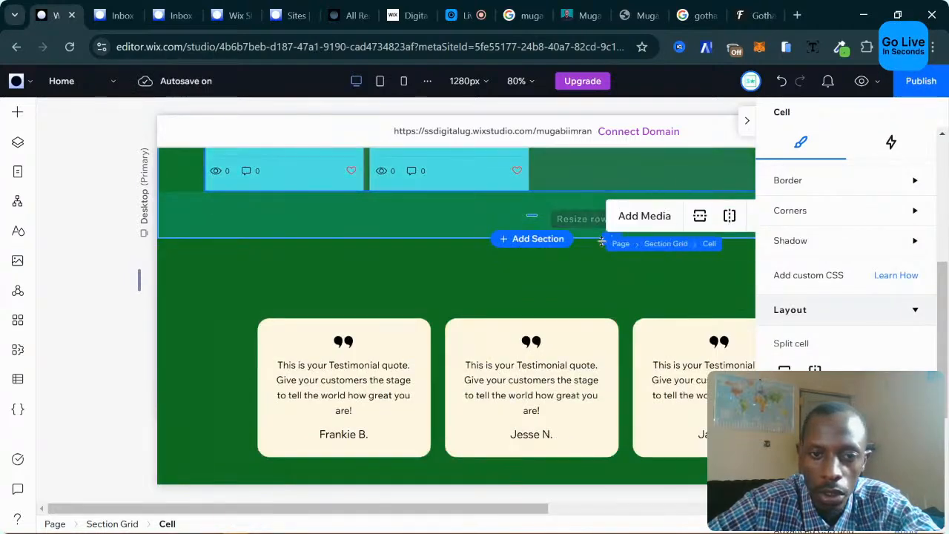
pyautogui.scroll(-2, 628, 339)
pyautogui.scroll(2, 627, 339)
pyautogui.scroll(-2, 628, 339)
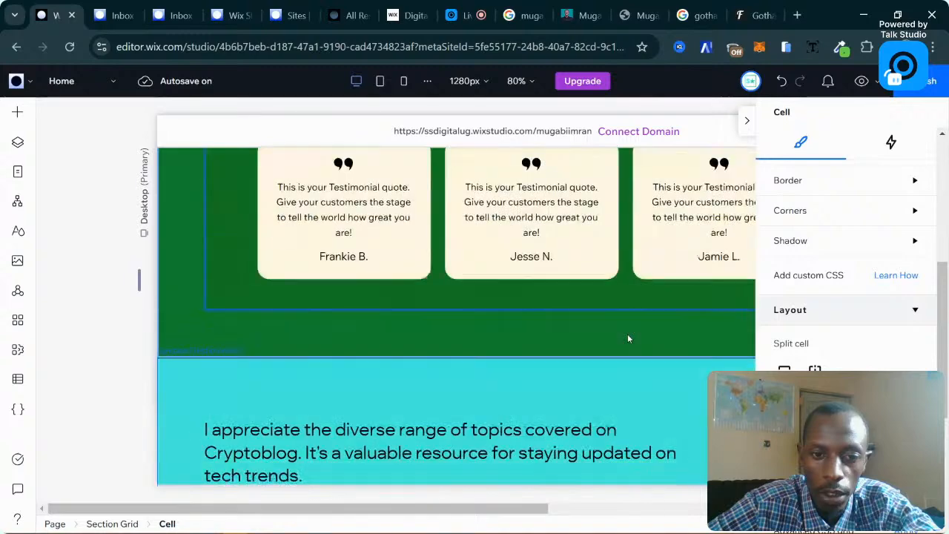
pyautogui.scroll(-4, 627, 339)
pyautogui.scroll(-2, 627, 339)
pyautogui.scroll(3, 627, 339)
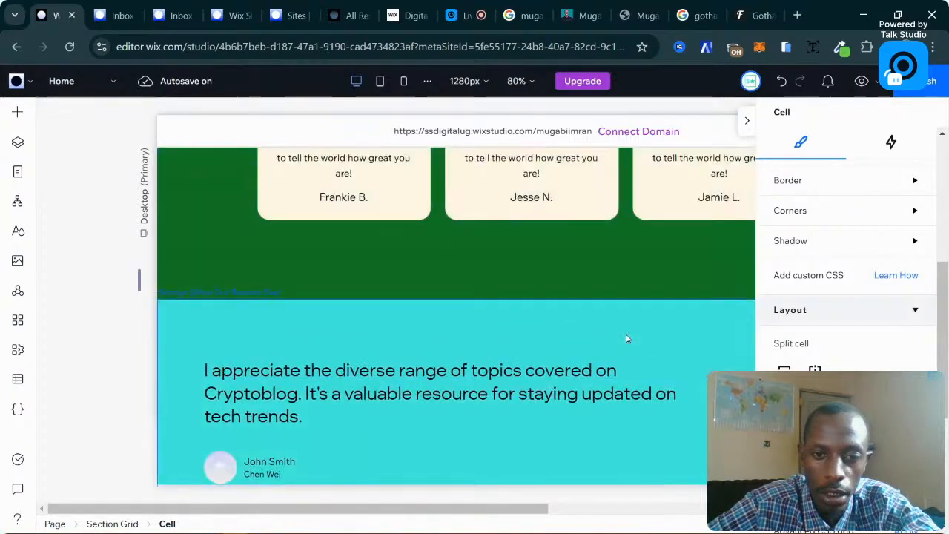
pyautogui.scroll(-3, 626, 339)
pyautogui.click(627, 339)
pyautogui.scroll(-2, 381, 322)
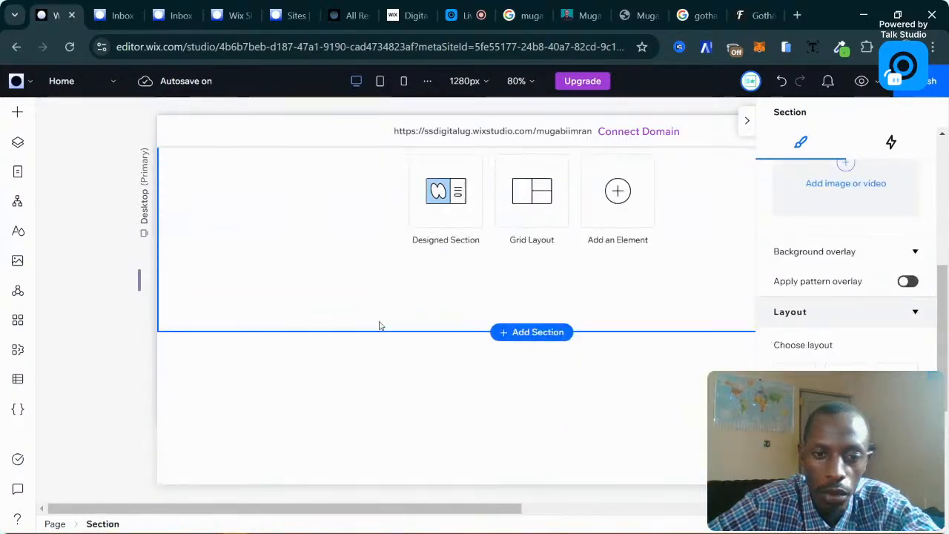
pyautogui.scroll(2, 381, 322)
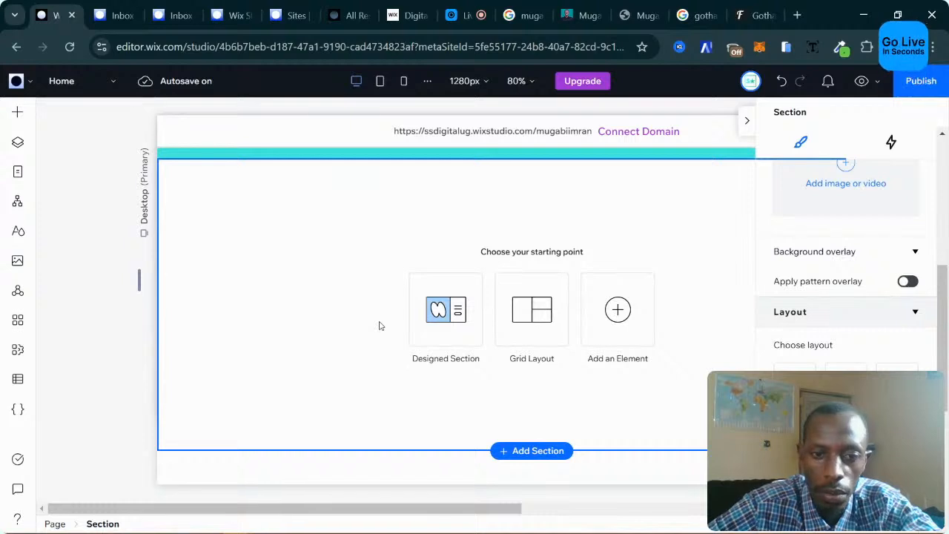
pyautogui.press('Escape')
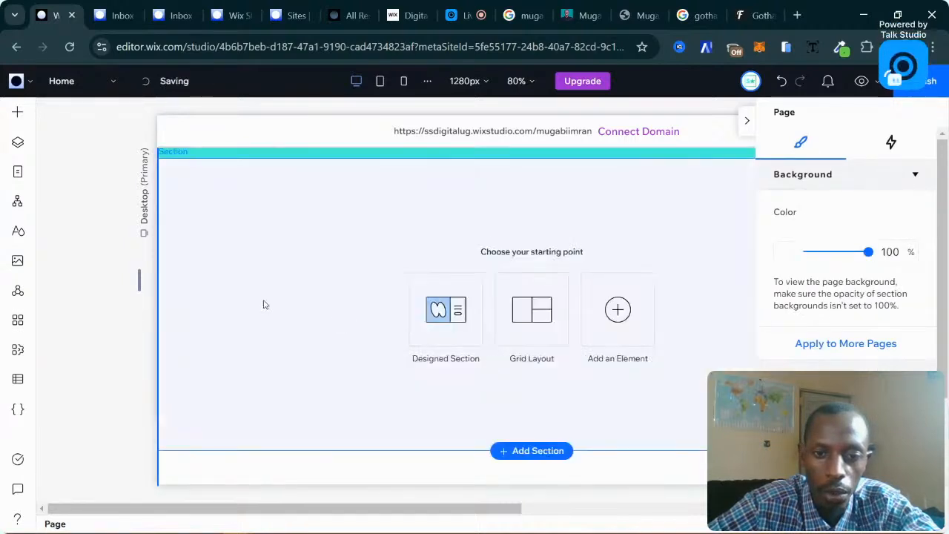
pyautogui.click(316, 306)
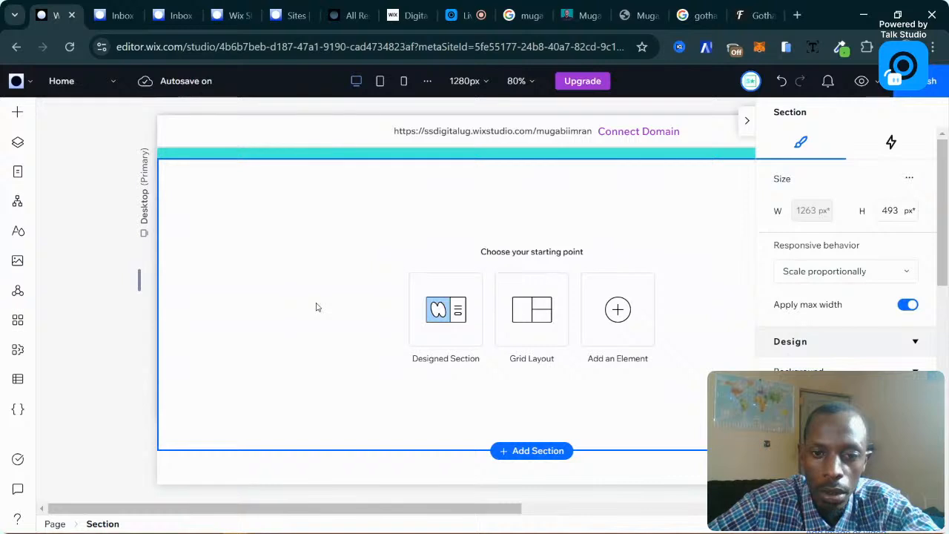
pyautogui.press('Delete')
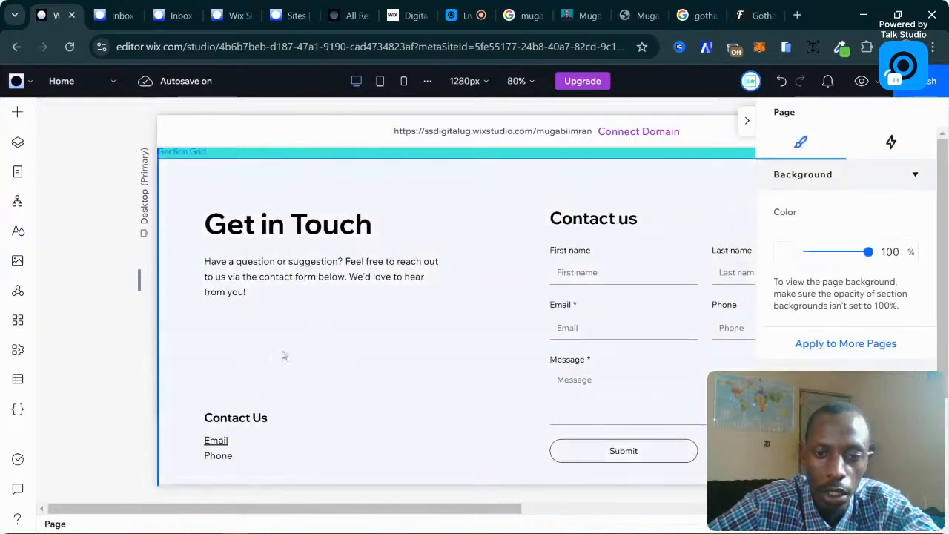
# Select the Get in Touch contact section's Section Grid.
pyautogui.click(201, 352)
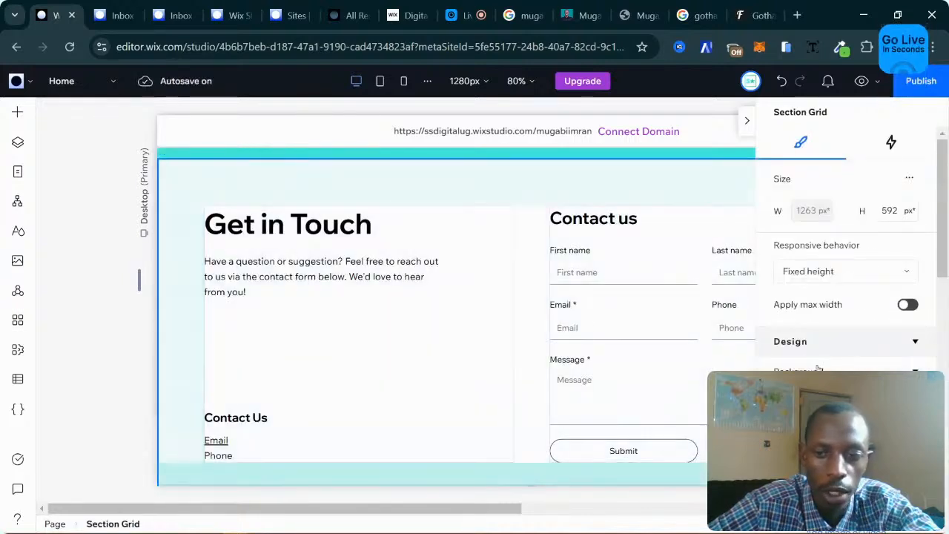
pyautogui.scroll(-3, 845, 297)
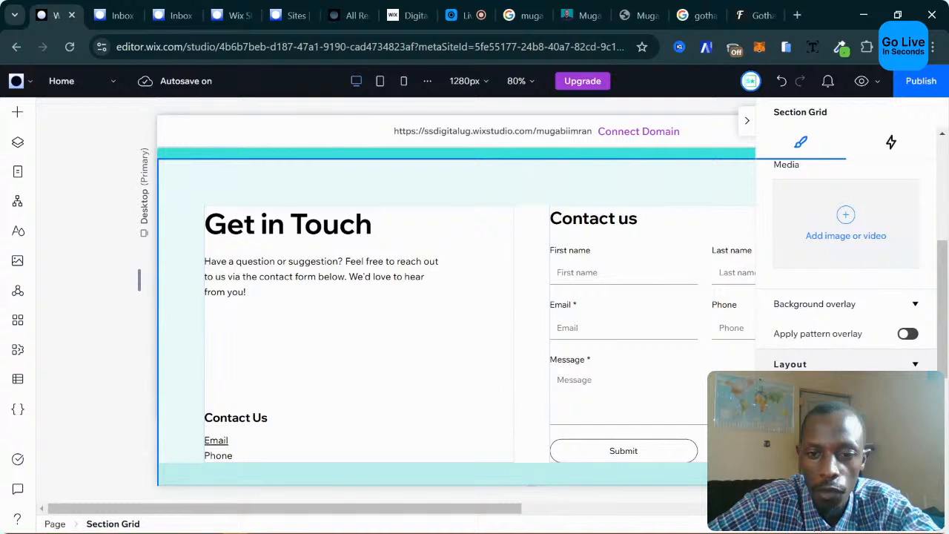
pyautogui.scroll(-2, 845, 296)
pyautogui.scroll(5, 803, 312)
pyautogui.scroll(-5, 803, 312)
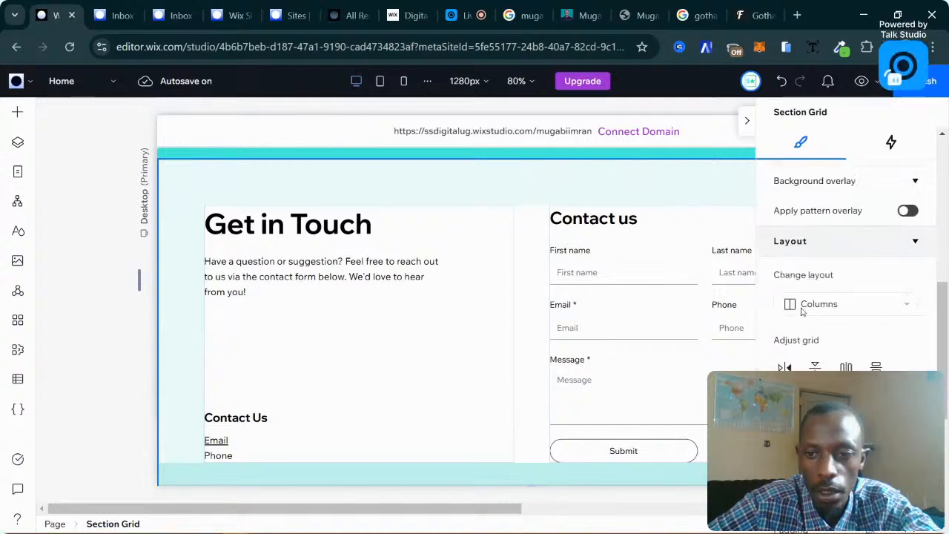
pyautogui.scroll(5, 803, 312)
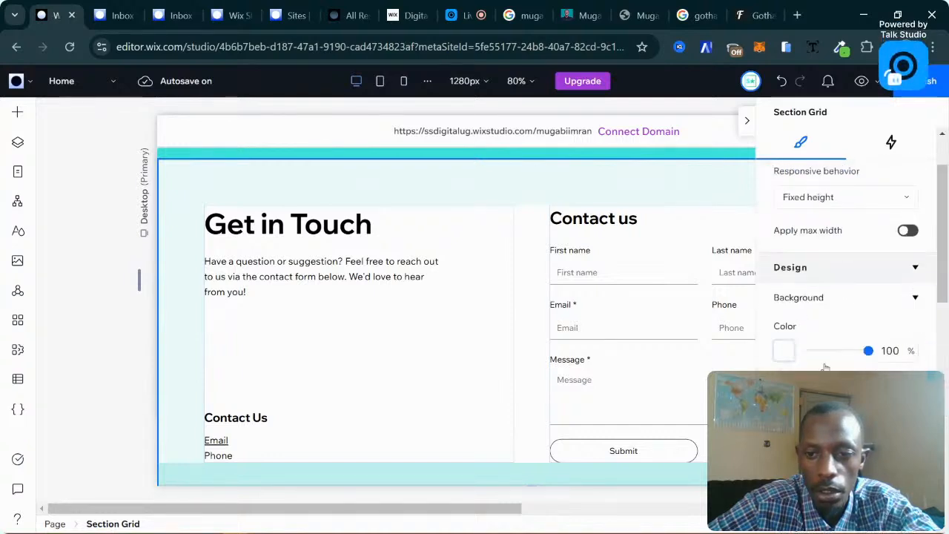
# Set the Get in Touch section background to dark green.
pyautogui.click(784, 351)
pyautogui.click(851, 401)
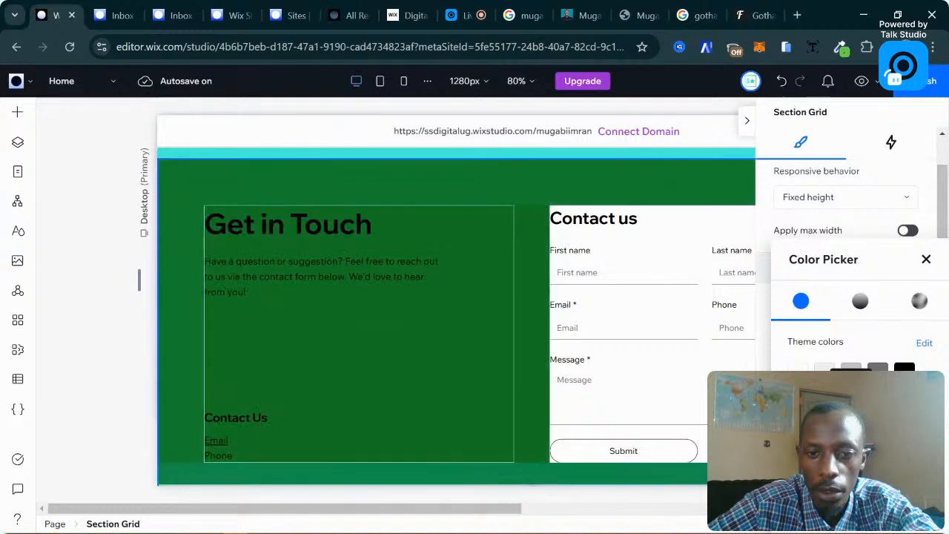
pyautogui.click(926, 261)
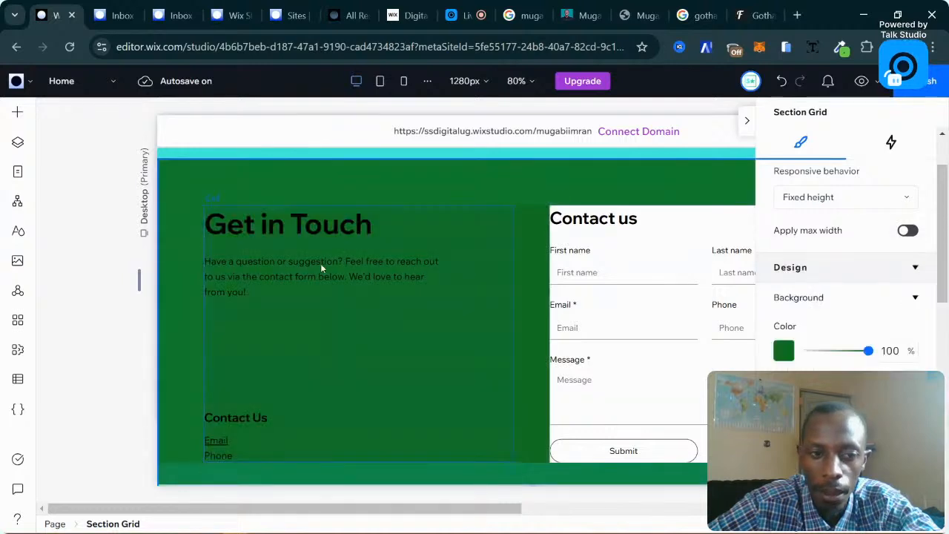
# Color the Get in Touch heading cyan.
pyautogui.click(280, 245)
pyautogui.click(275, 234)
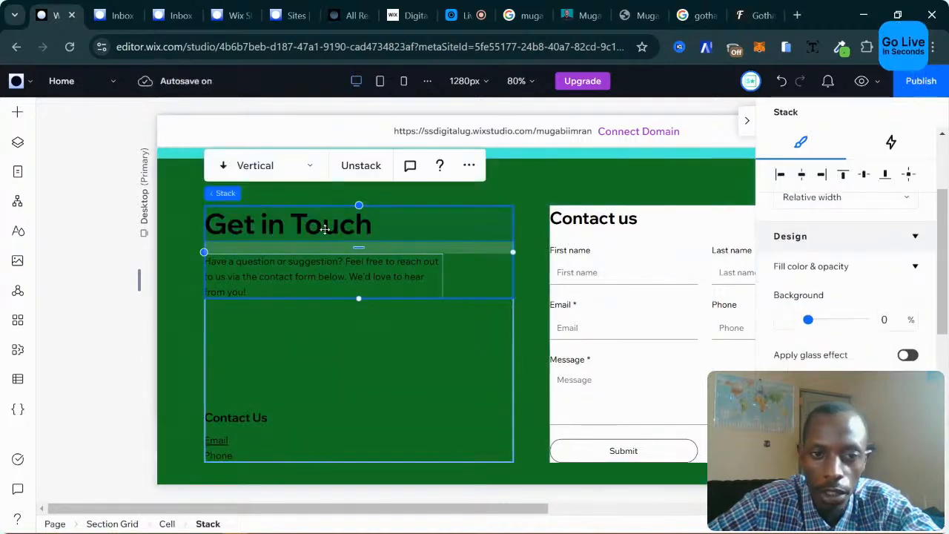
pyautogui.click(374, 221)
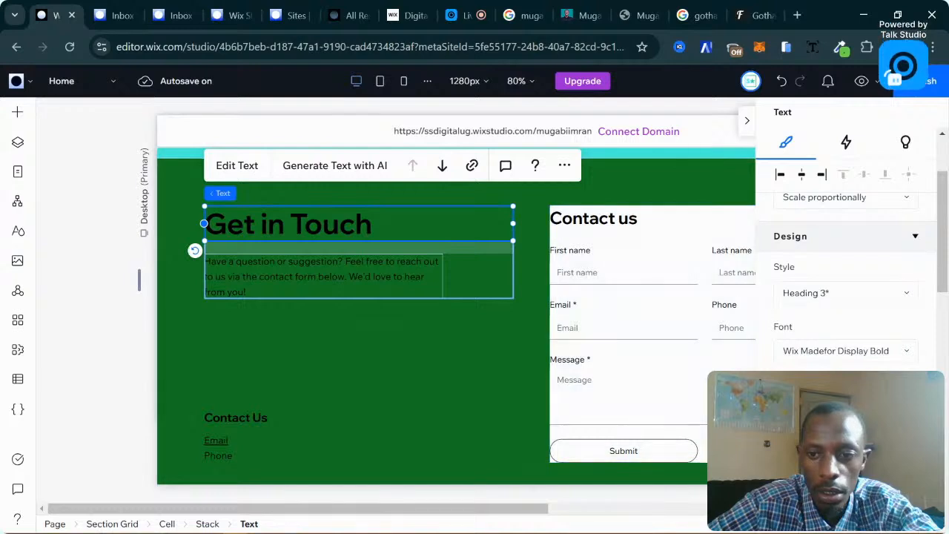
pyautogui.scroll(-2, 845, 282)
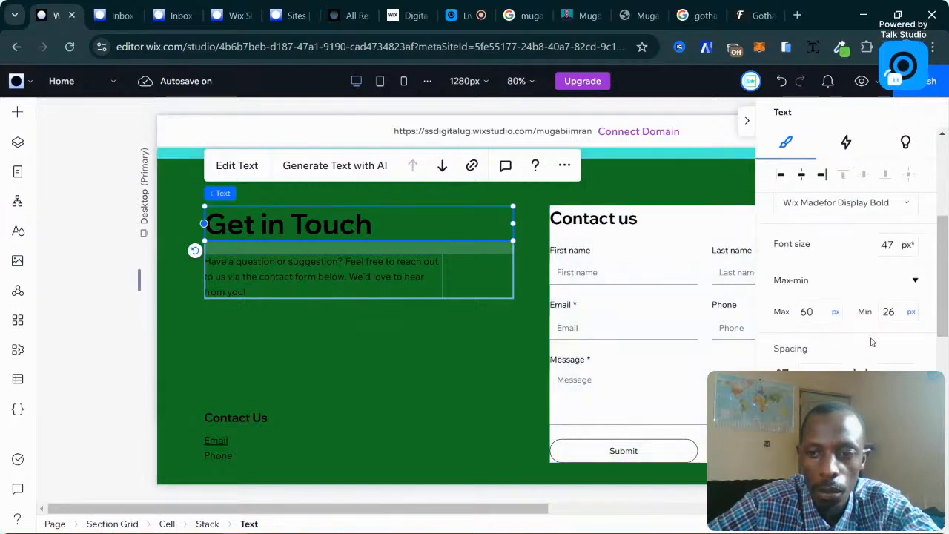
pyautogui.scroll(2, 883, 313)
pyautogui.scroll(-3, 882, 313)
pyautogui.click(912, 341)
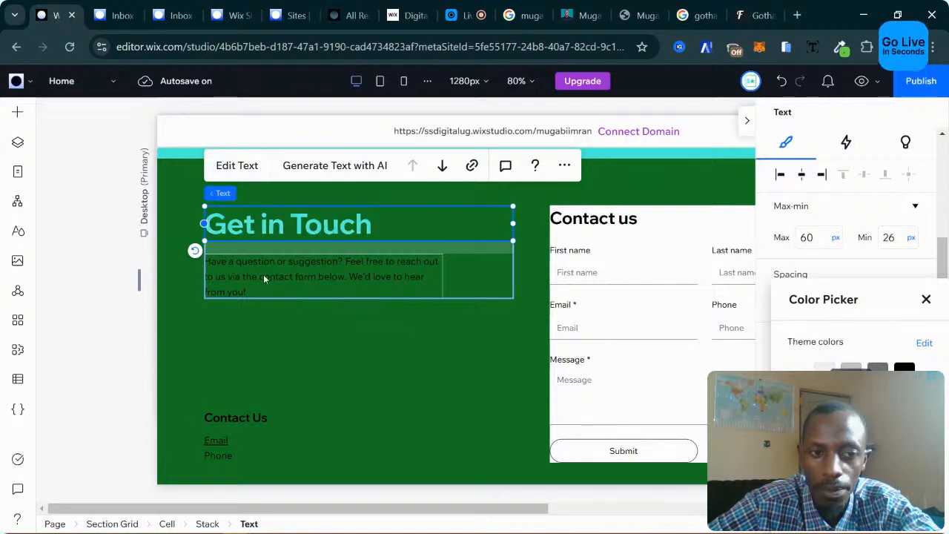
# Make the paragraph below the heading white.
pyautogui.click(297, 275)
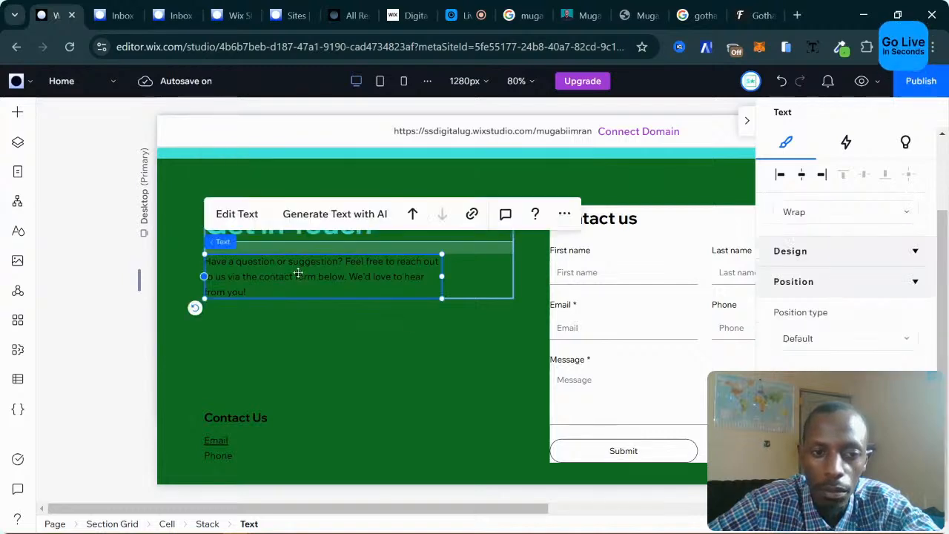
pyautogui.click(236, 213)
pyautogui.click(908, 279)
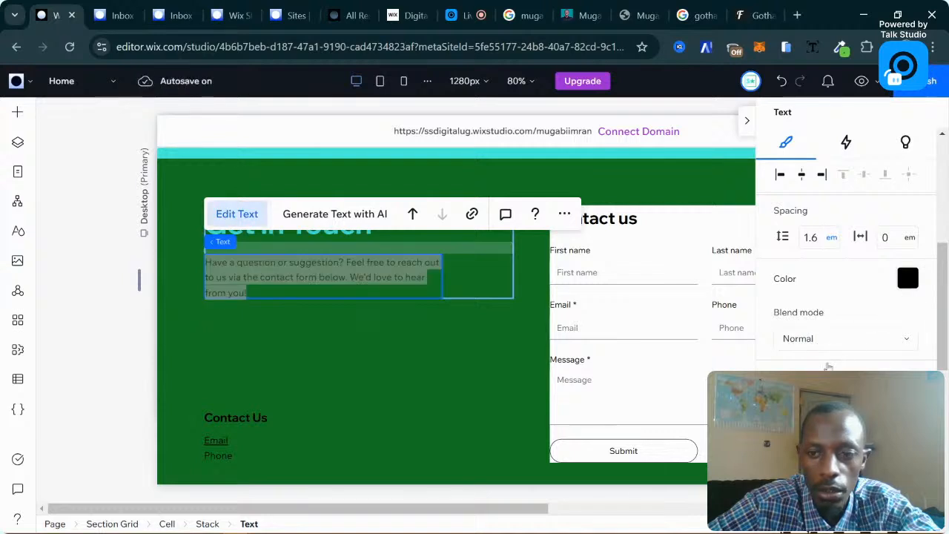
pyautogui.click(245, 337)
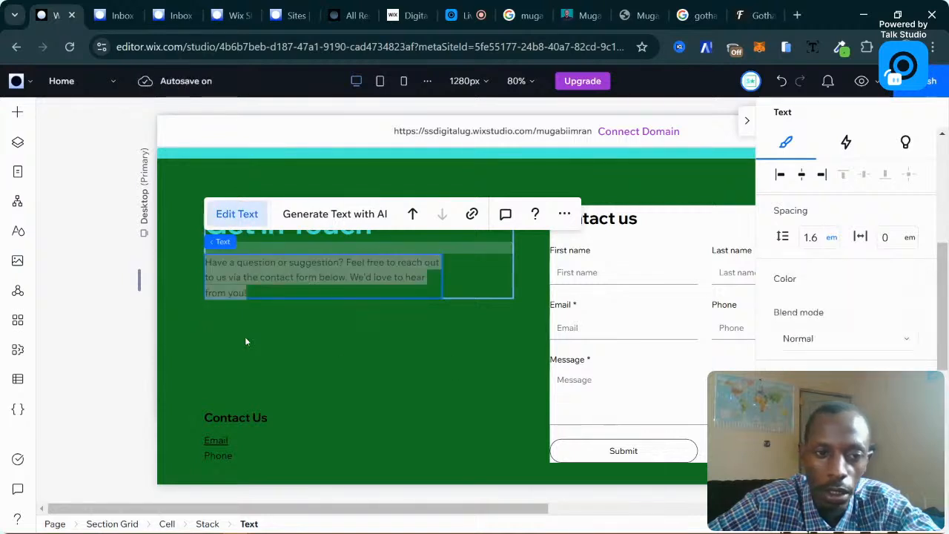
pyautogui.click(245, 336)
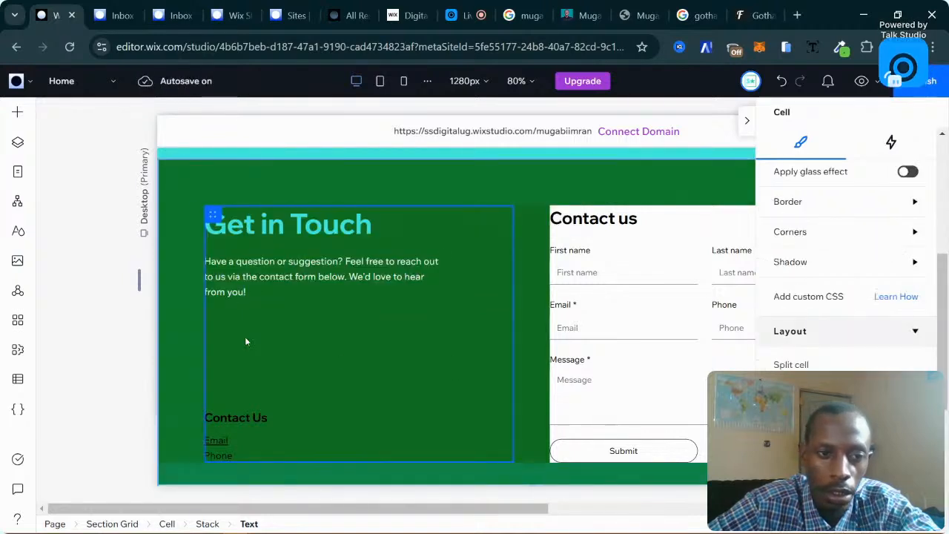
# Make the Contact Us subheading turquoise.
pyautogui.click(188, 279)
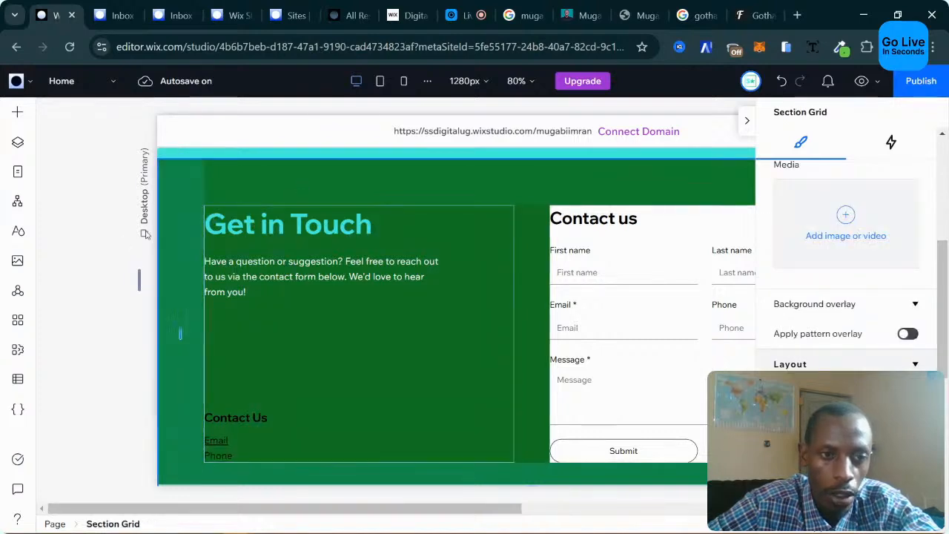
pyautogui.click(95, 311)
pyautogui.click(274, 189)
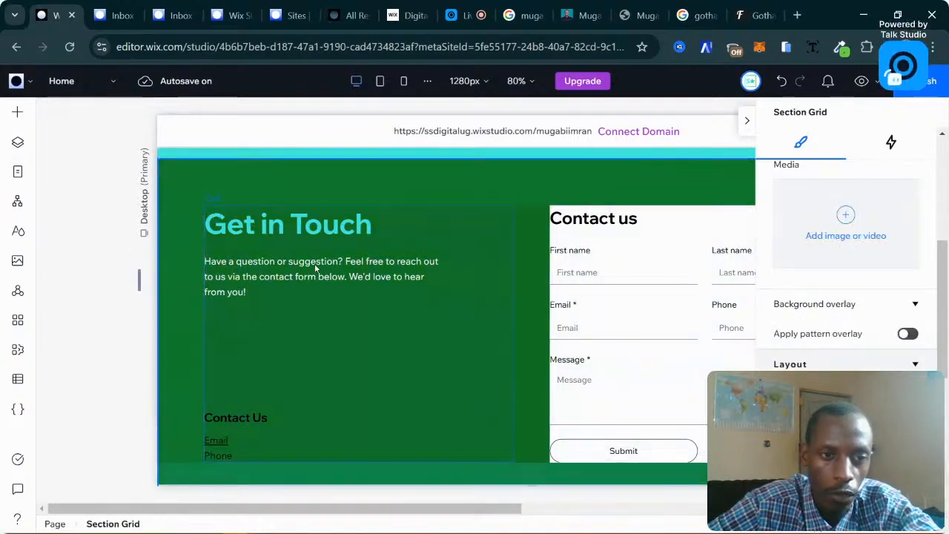
pyautogui.click(240, 261)
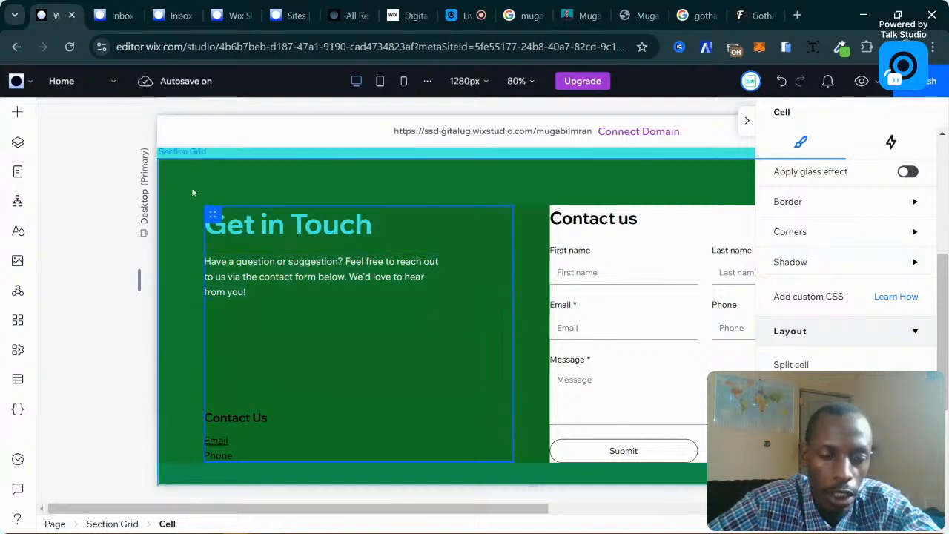
pyautogui.click(135, 304)
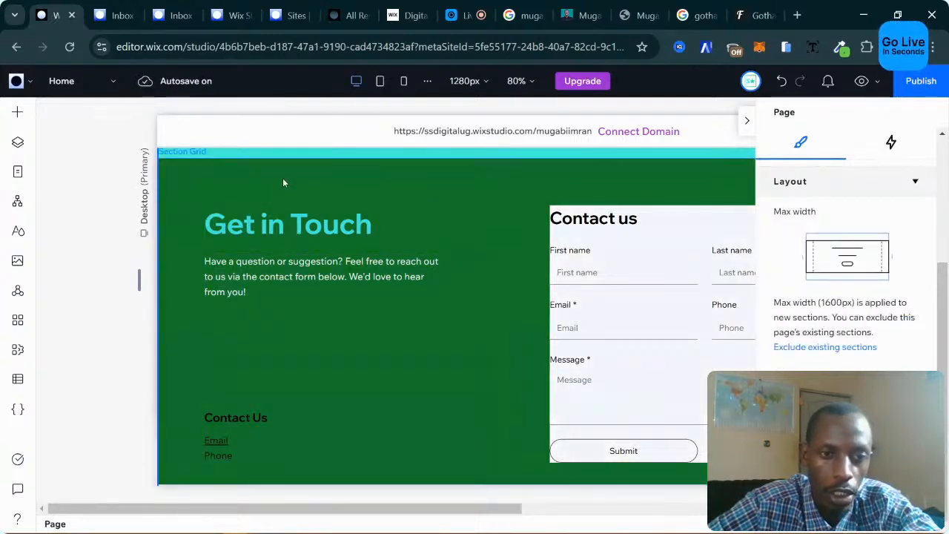
pyautogui.click(283, 181)
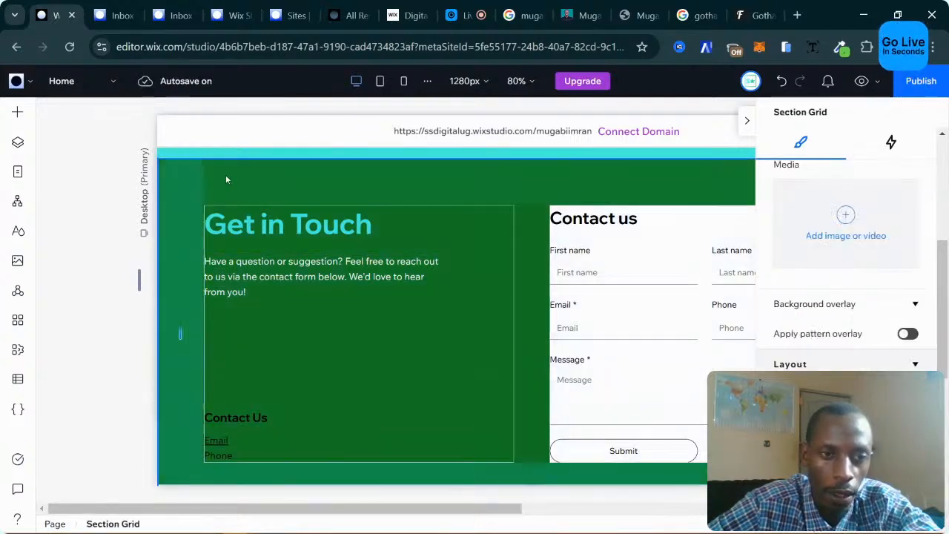
pyautogui.click(254, 230)
pyautogui.click(313, 226)
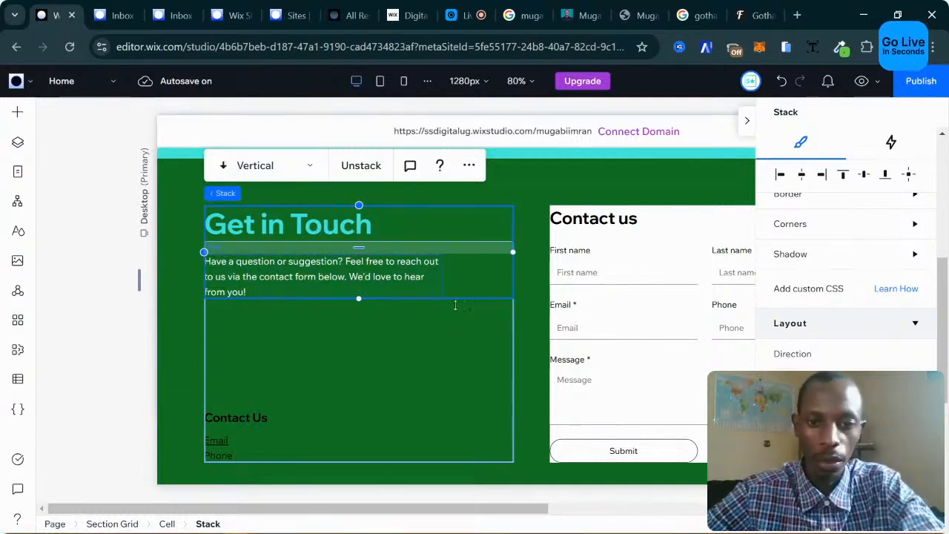
pyautogui.scroll(-1, 370, 359)
pyautogui.click(237, 335)
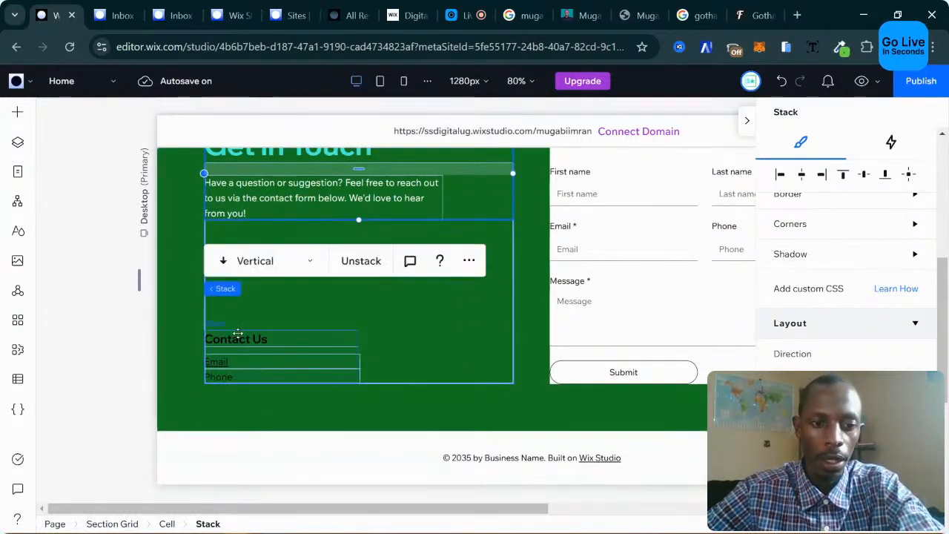
pyautogui.click(295, 341)
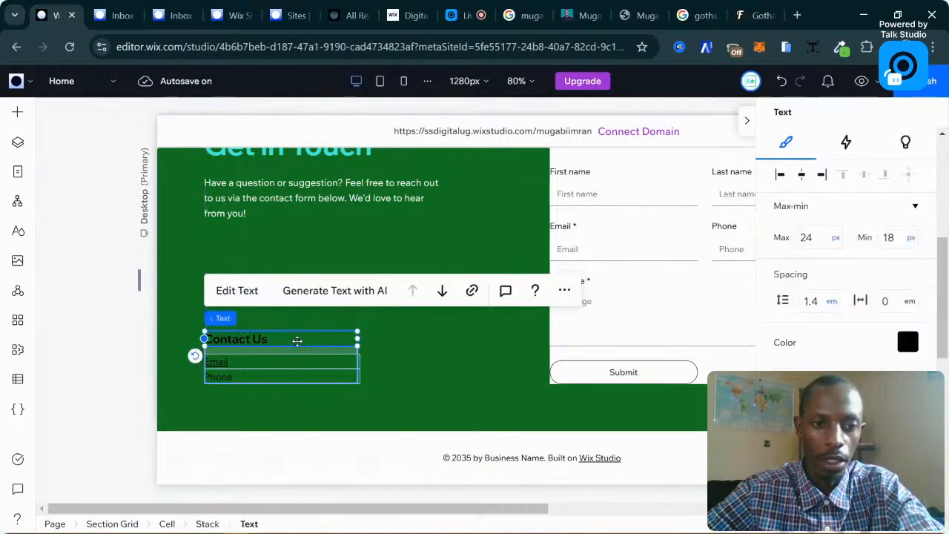
pyautogui.click(908, 342)
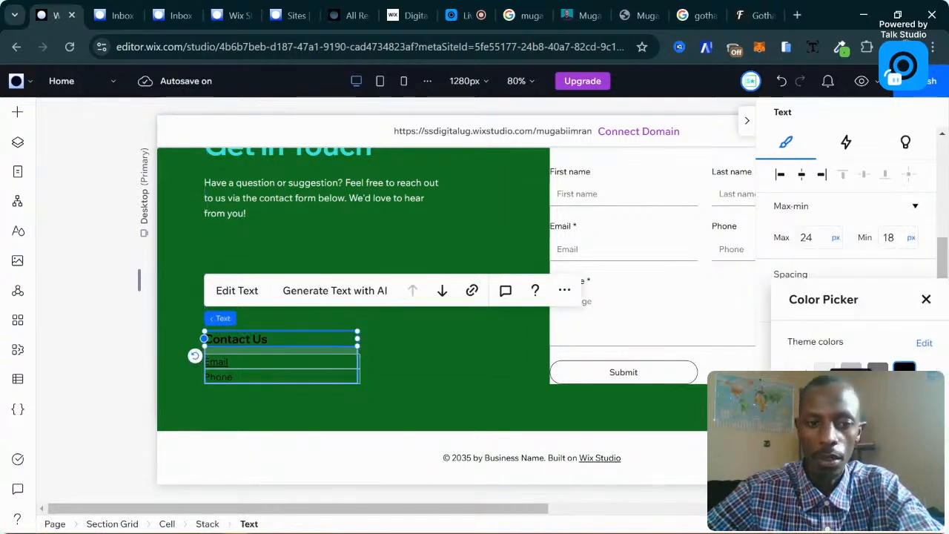
pyautogui.click(878, 399)
pyautogui.click(225, 366)
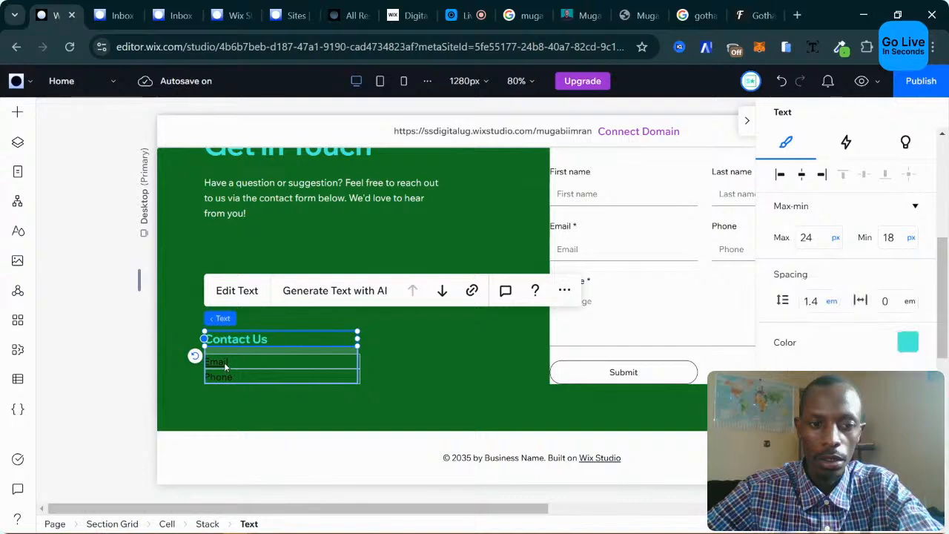
# Make the Email line white.
pyautogui.click(224, 365)
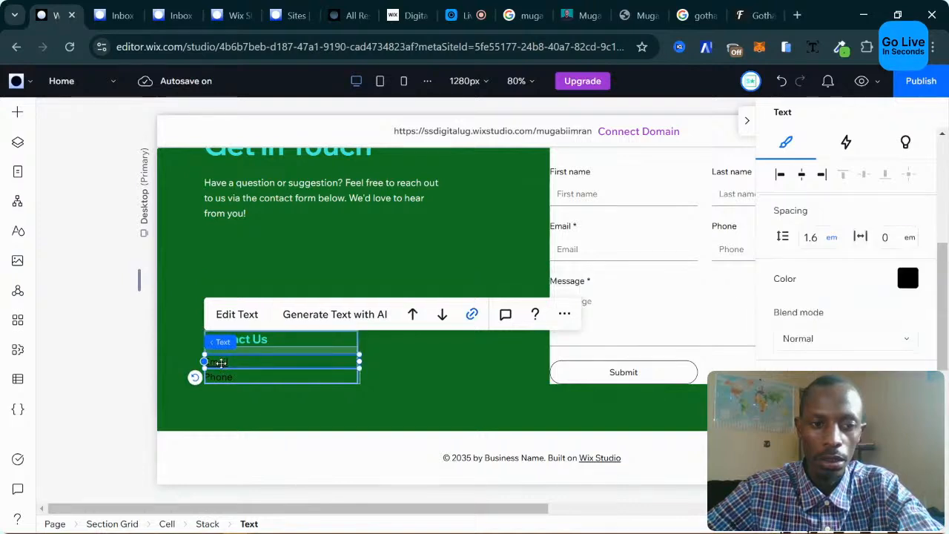
pyautogui.click(239, 314)
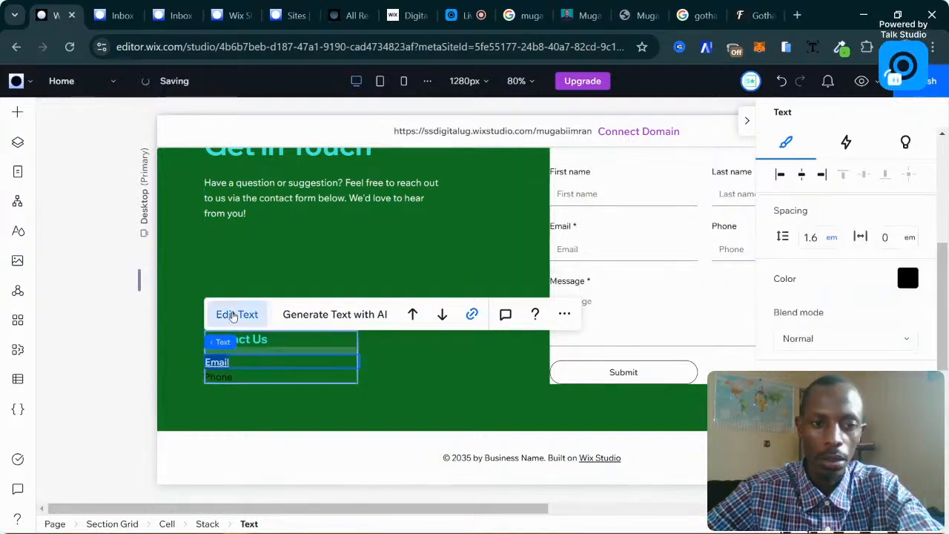
pyautogui.click(908, 278)
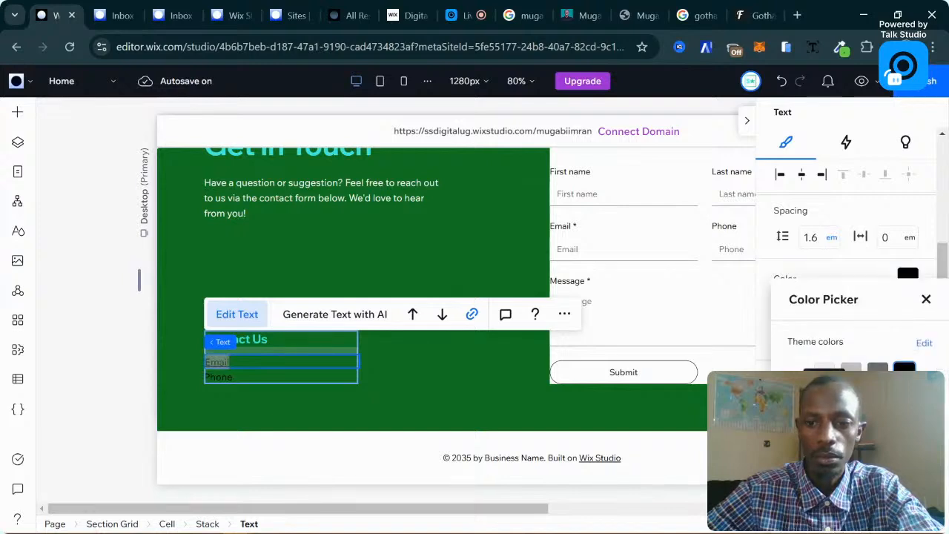
pyautogui.click(798, 373)
pyautogui.click(230, 373)
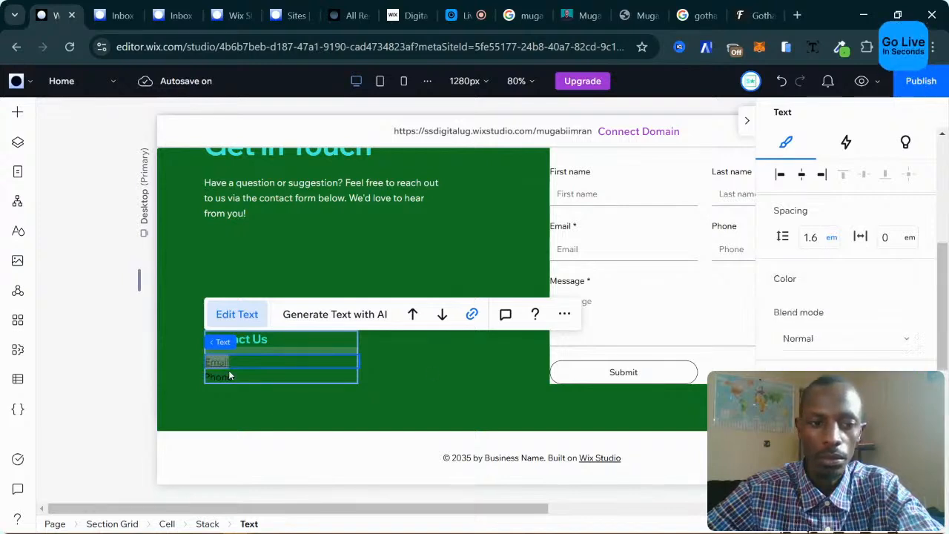
# Make the Phone line white after briefly trying turquoise.
pyautogui.doubleClick(247, 374)
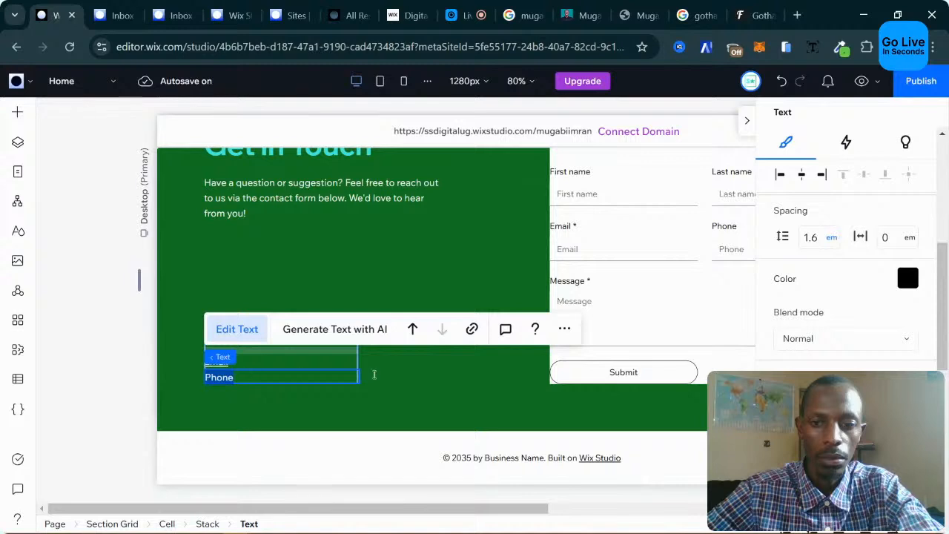
pyautogui.click(908, 278)
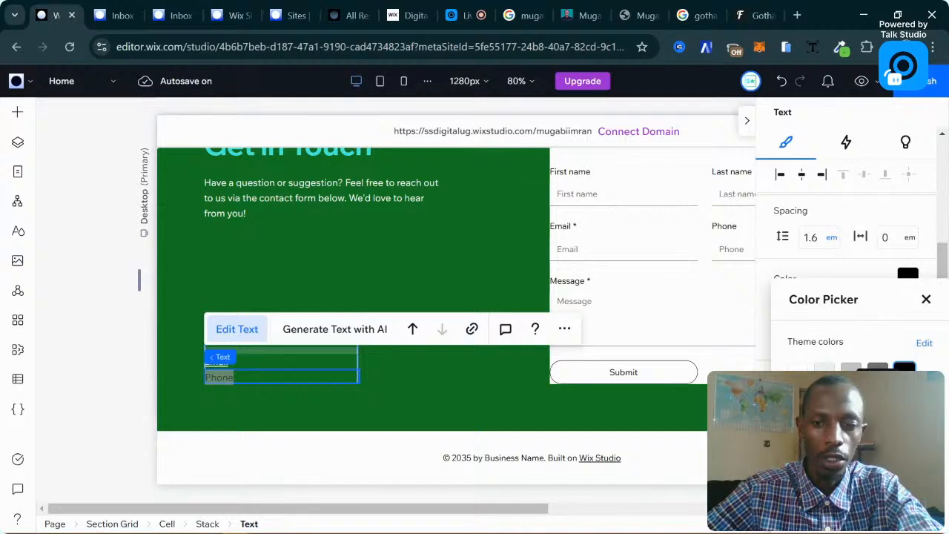
pyautogui.click(878, 401)
pyautogui.click(798, 368)
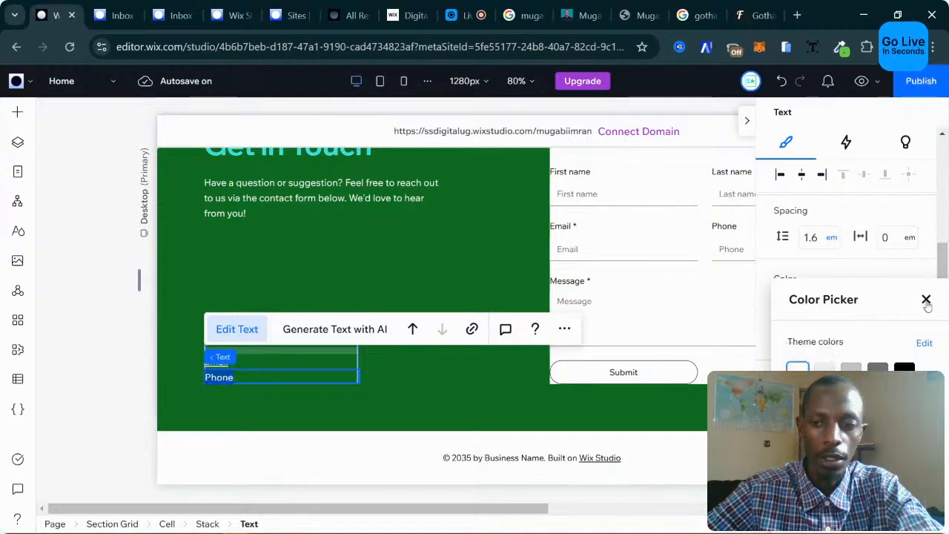
pyautogui.click(503, 345)
pyautogui.click(436, 372)
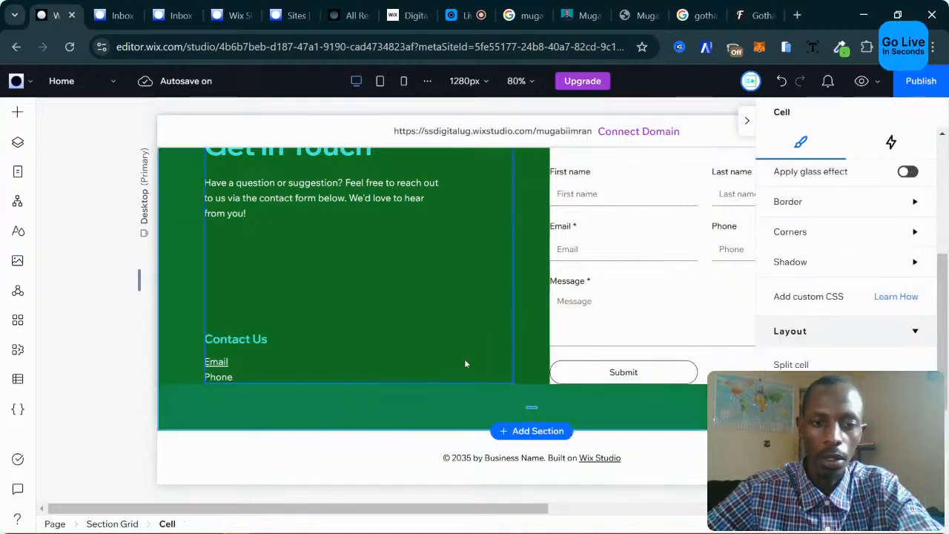
# Select the contact form and hide the settings panel to view the whole form.
pyautogui.scroll(2, 562, 335)
pyautogui.scroll(-1, 562, 326)
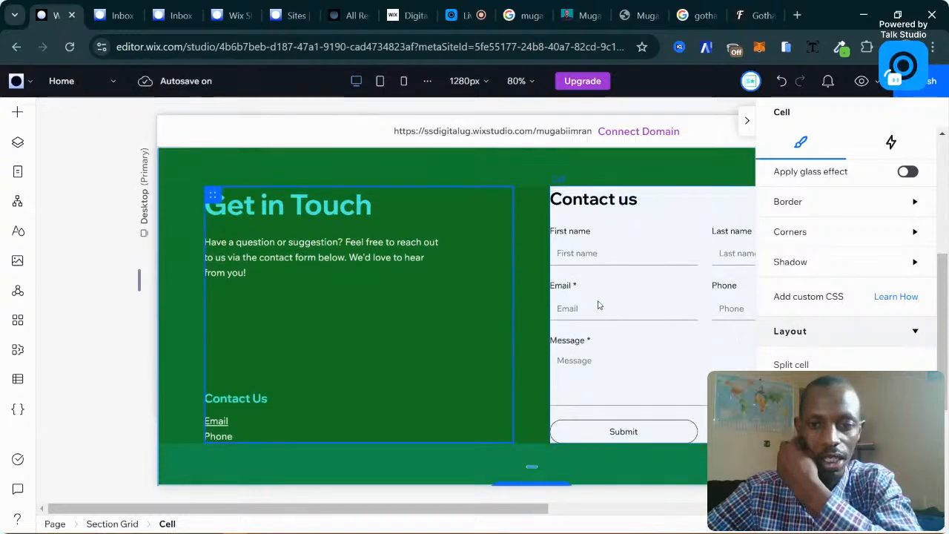
pyautogui.click(641, 291)
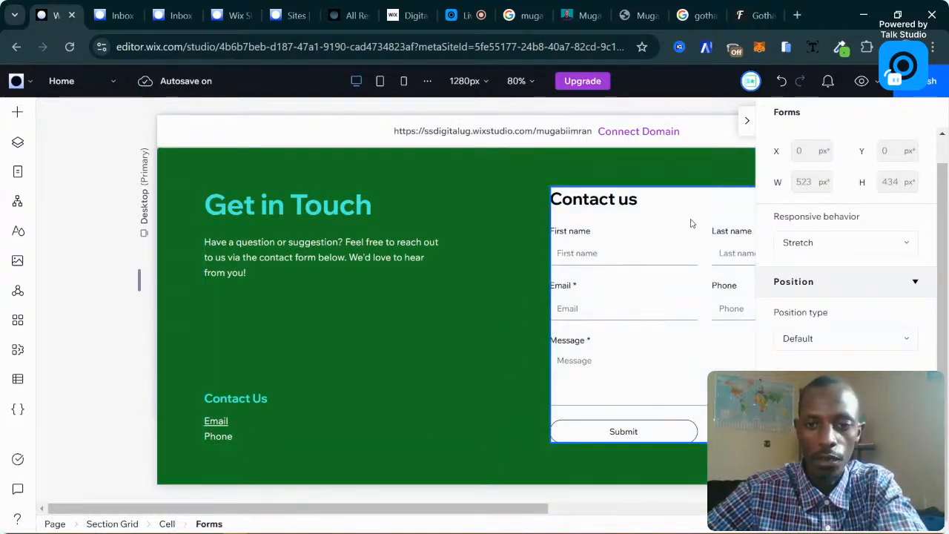
pyautogui.click(747, 125)
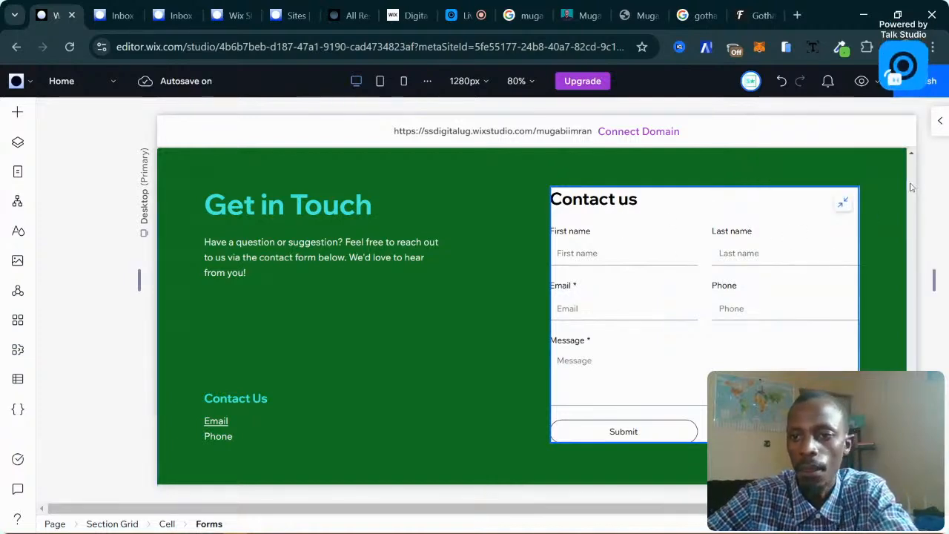
pyautogui.click(938, 120)
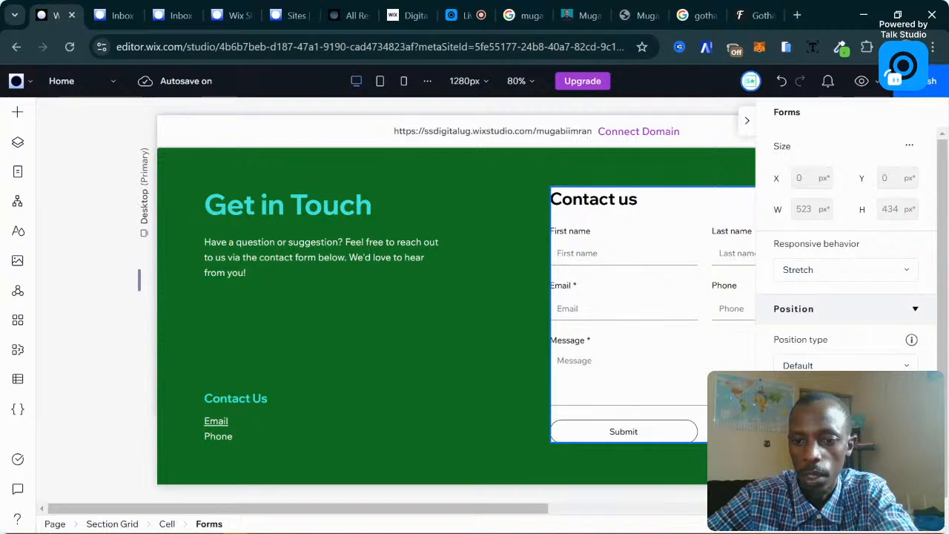
pyautogui.scroll(-1, 846, 312)
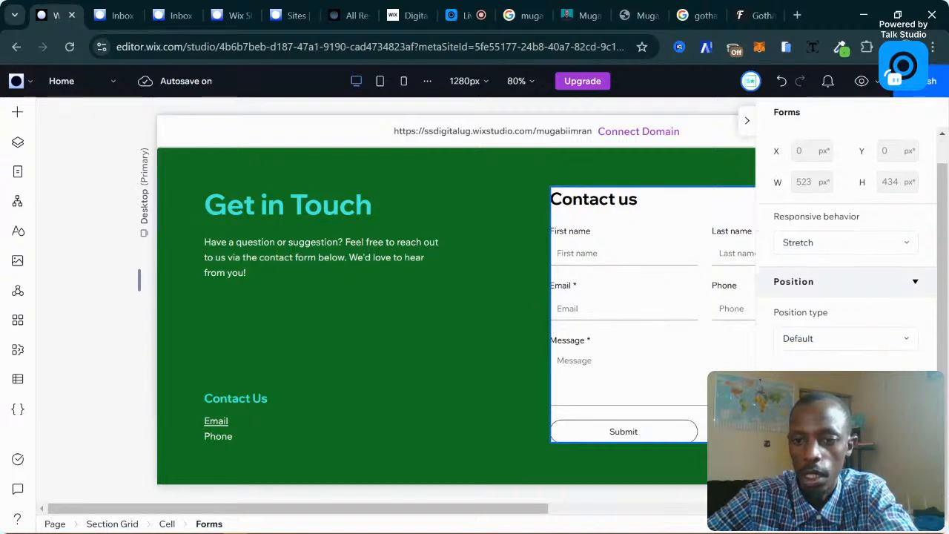
pyautogui.scroll(1, 846, 312)
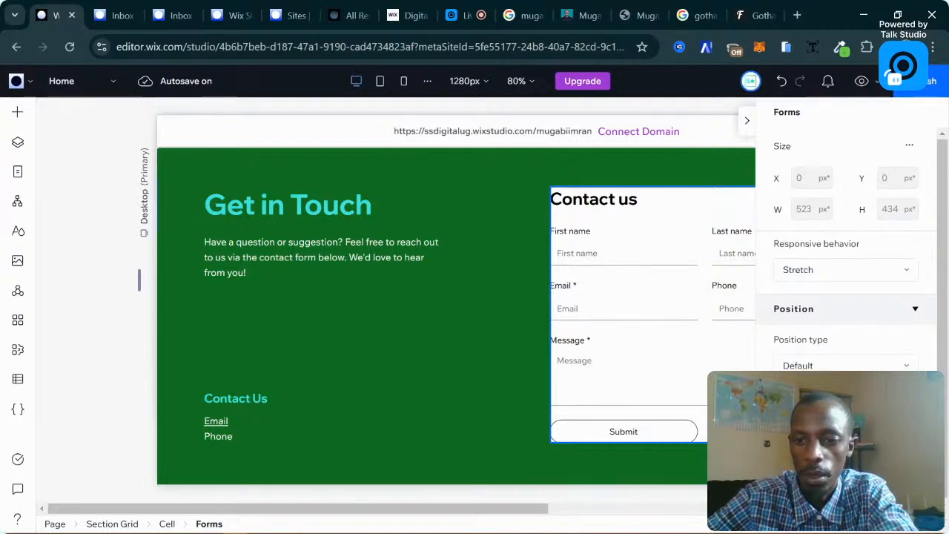
pyautogui.scroll(-1, 845, 311)
pyautogui.scroll(1, 845, 312)
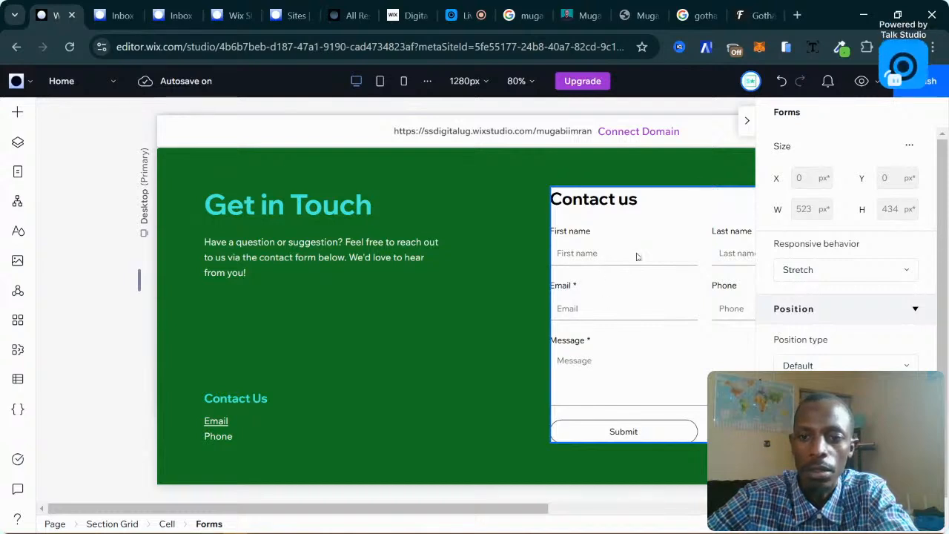
pyautogui.scroll(-1, 852, 244)
pyautogui.click(747, 121)
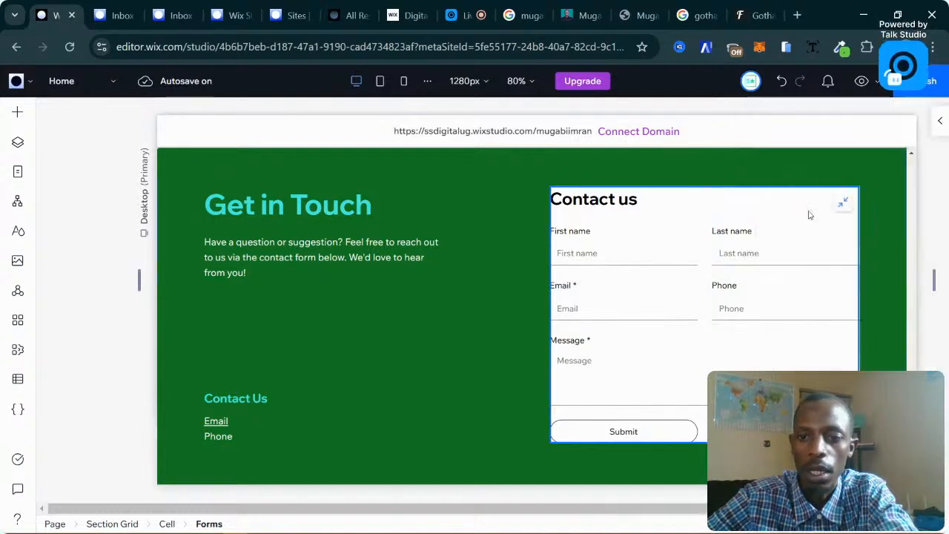
# Open the Dashboard from the Contact us form.
pyautogui.click(430, 334)
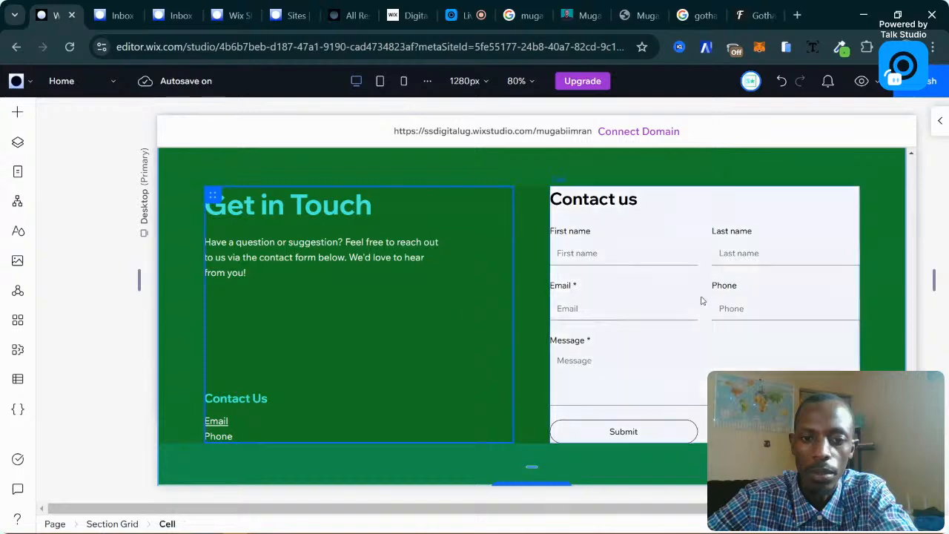
pyautogui.click(644, 287)
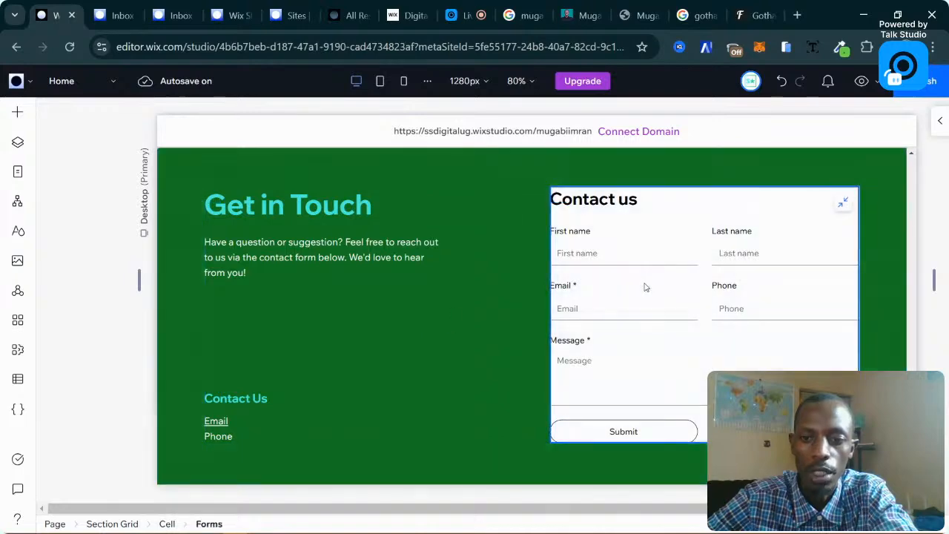
pyautogui.scroll(-1, 653, 287)
pyautogui.scroll(4, 660, 287)
pyautogui.scroll(-2, 663, 287)
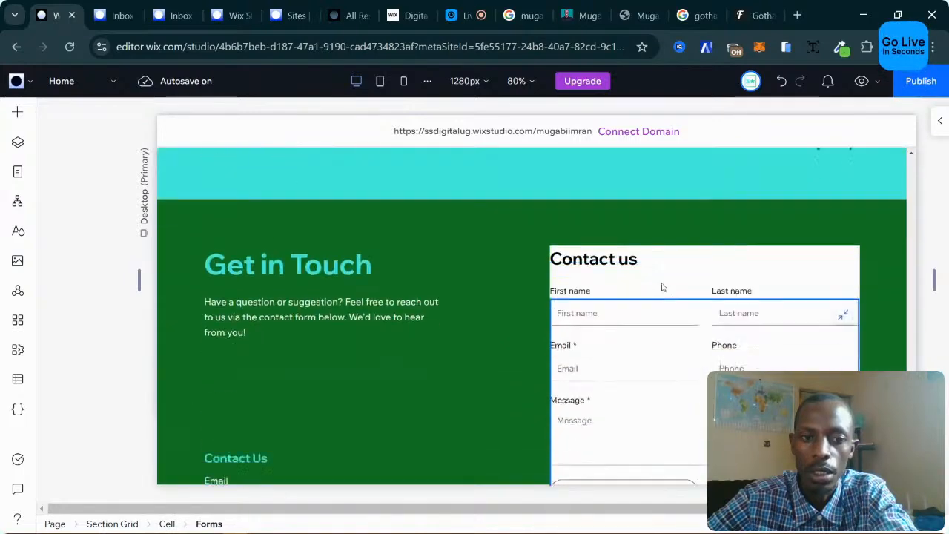
pyautogui.scroll(-1, 663, 287)
pyautogui.doubleClick(724, 288)
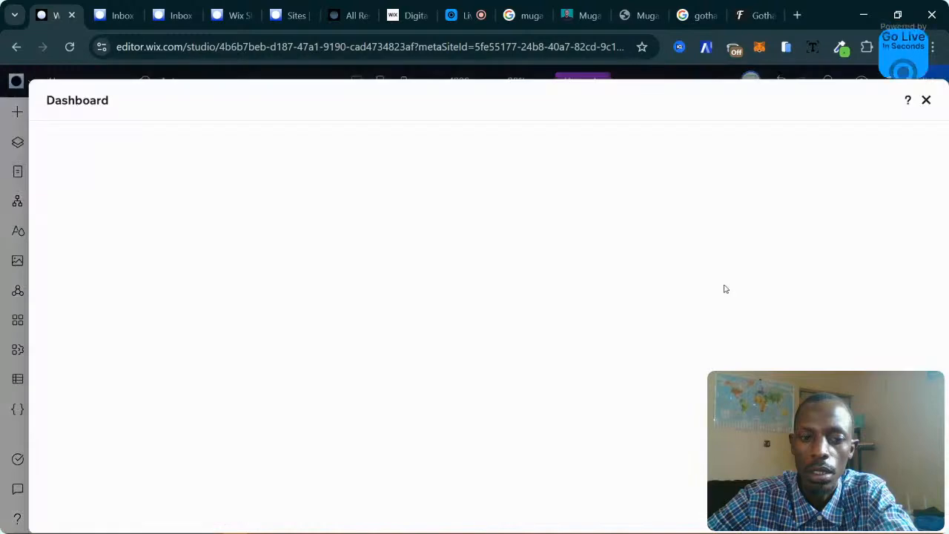
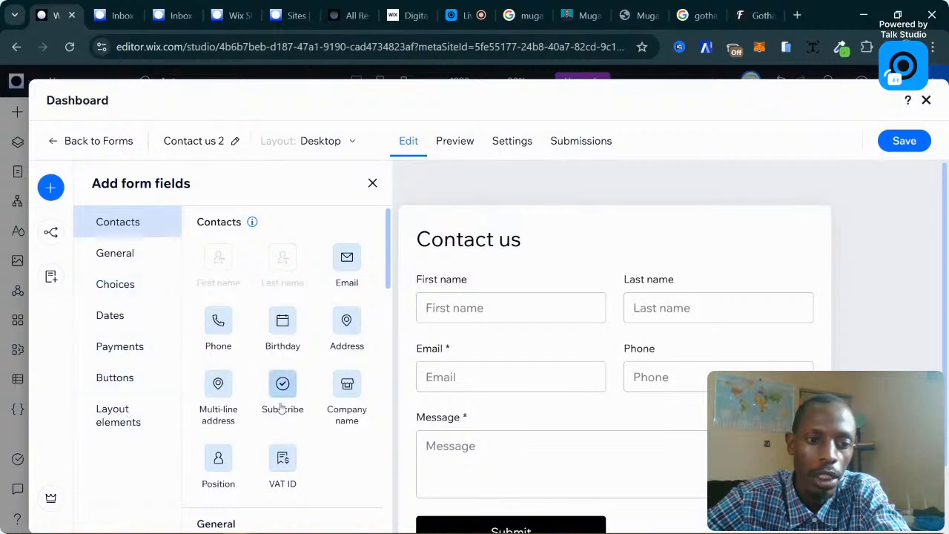
# Leave the Forms dashboard and return to the page with the Contact us form.
pyautogui.scroll(-10, 282, 405)
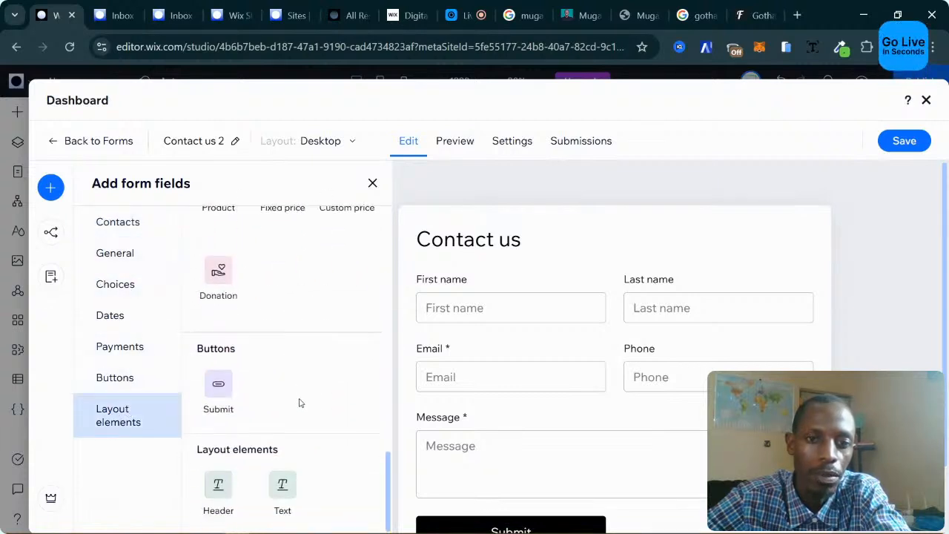
pyautogui.click(521, 140)
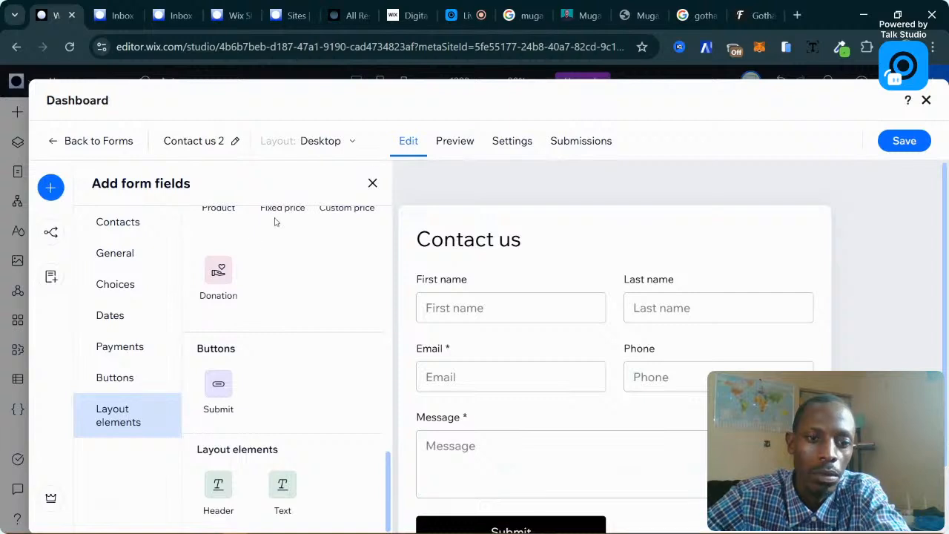
pyautogui.scroll(5, 273, 291)
pyautogui.scroll(6, 276, 290)
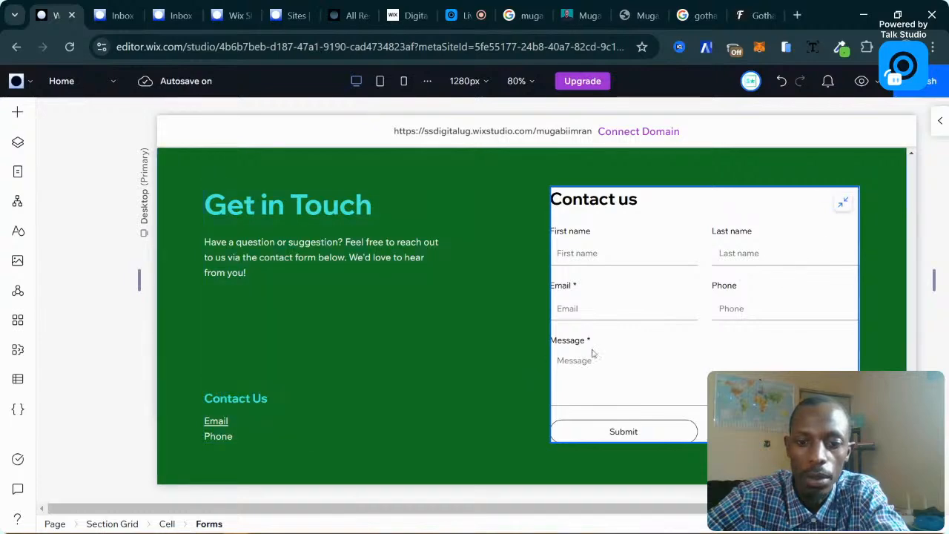
# Scroll down to the footer and select its copyright text.
pyautogui.scroll(-2, 593, 354)
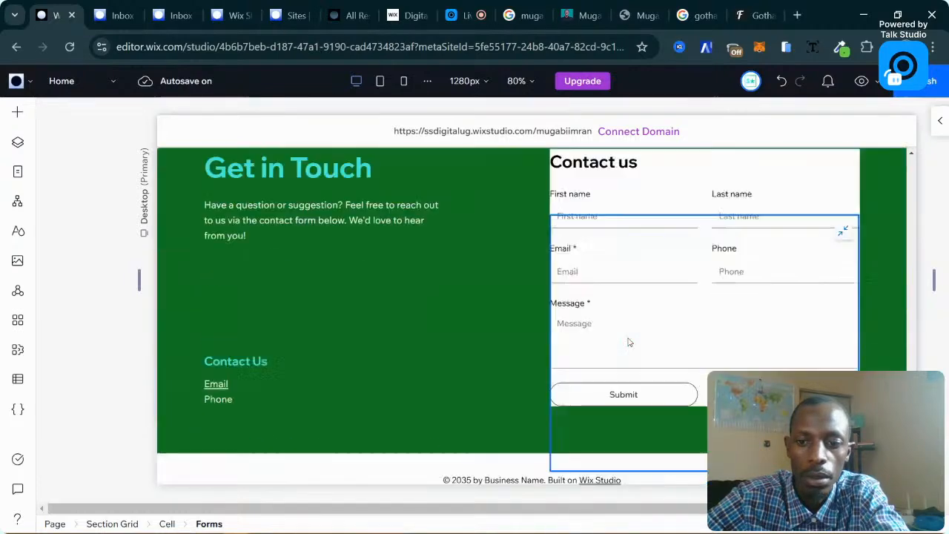
pyautogui.click(319, 453)
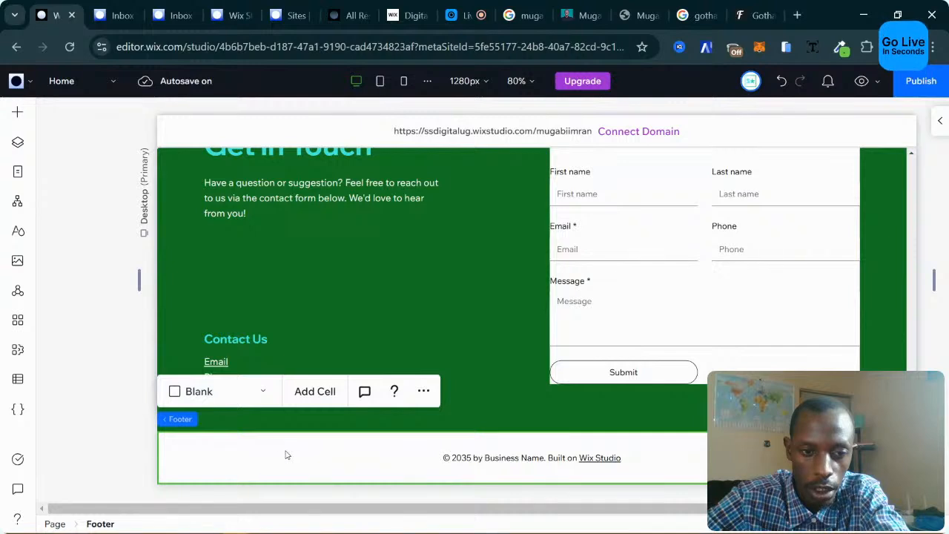
pyautogui.click(478, 459)
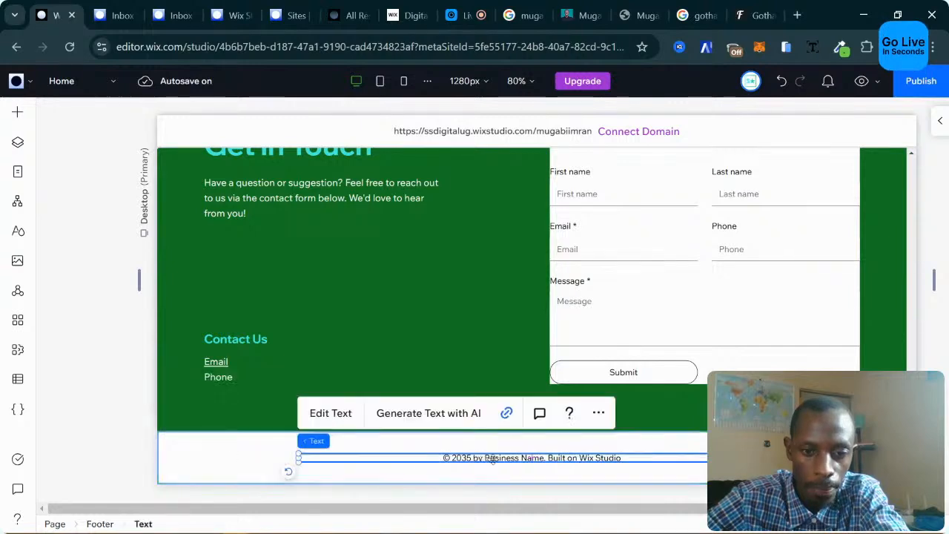
pyautogui.doubleClick(479, 457)
pyautogui.click(478, 457)
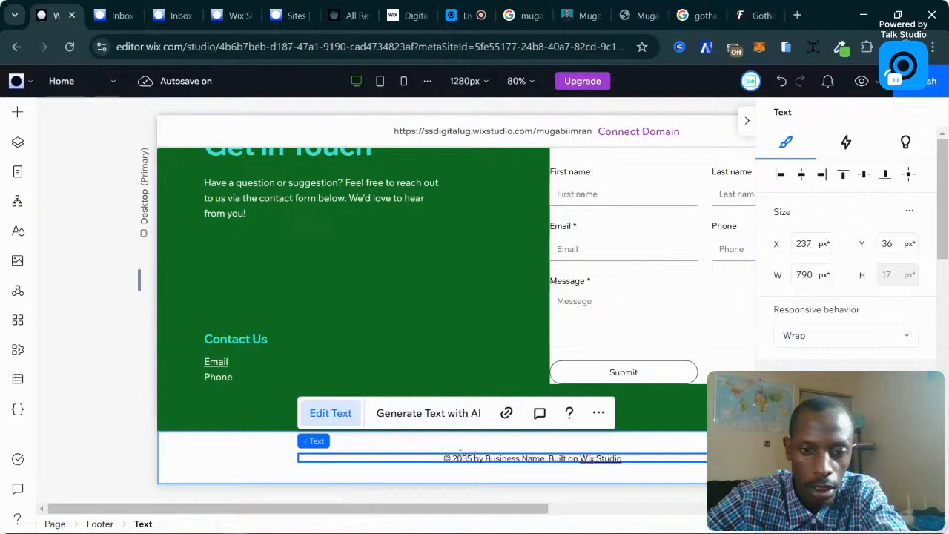
pyautogui.moveTo(462, 458); pyautogui.dragTo(469, 458)
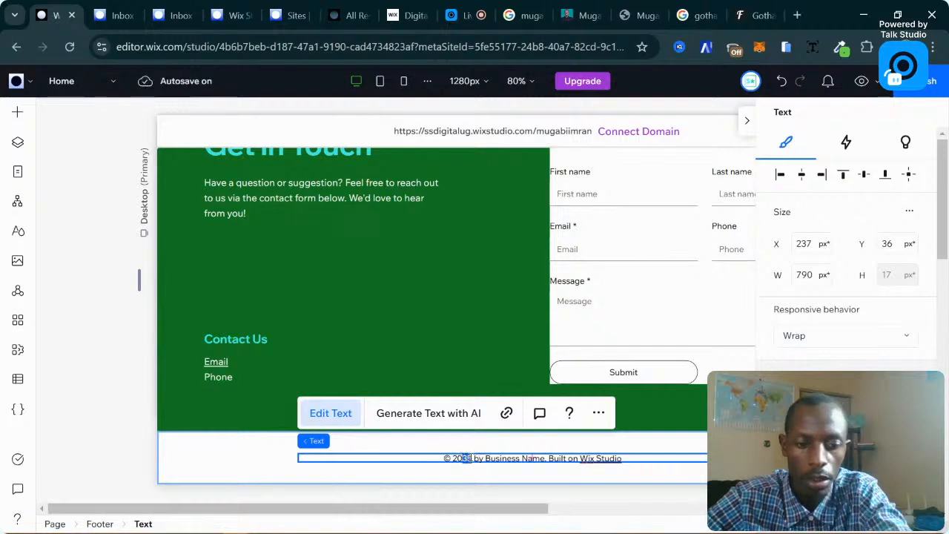
pyautogui.write('2')
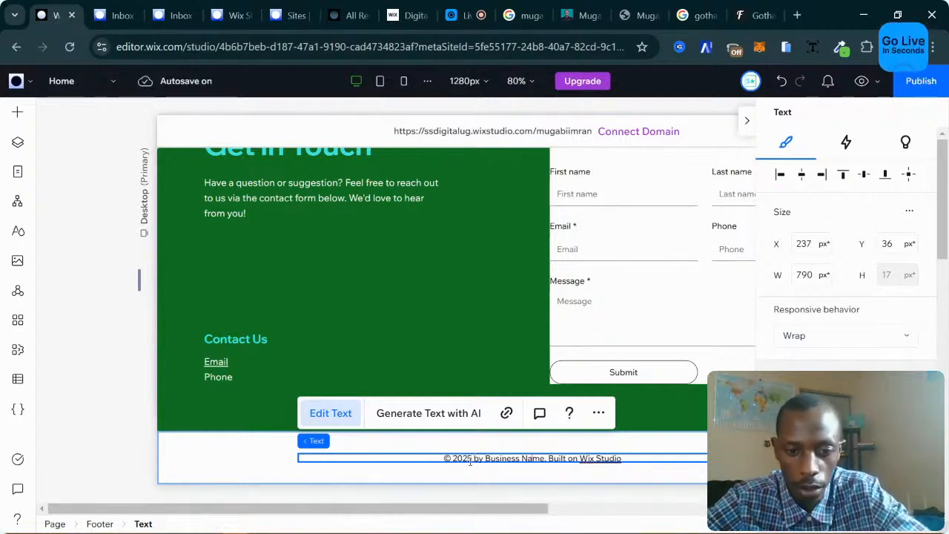
pyautogui.moveTo(485, 458); pyautogui.dragTo(544, 457)
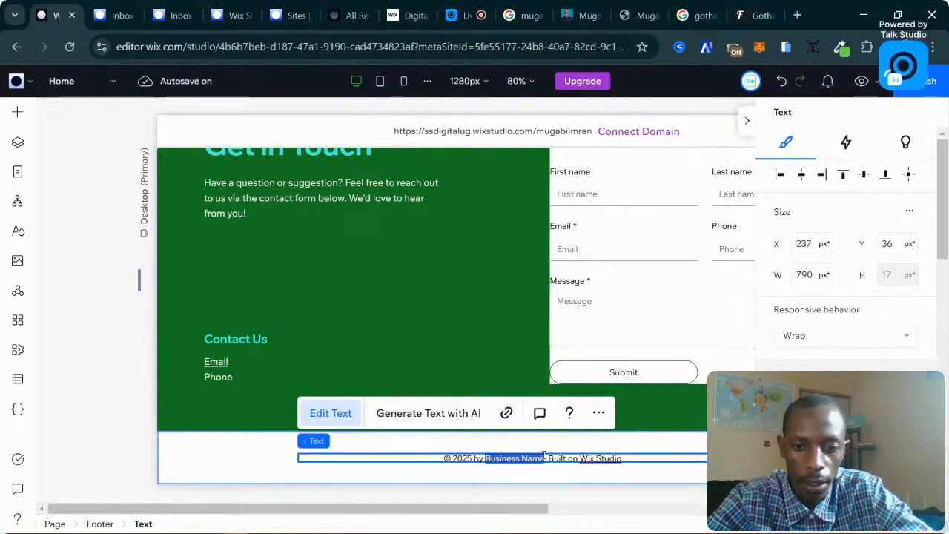
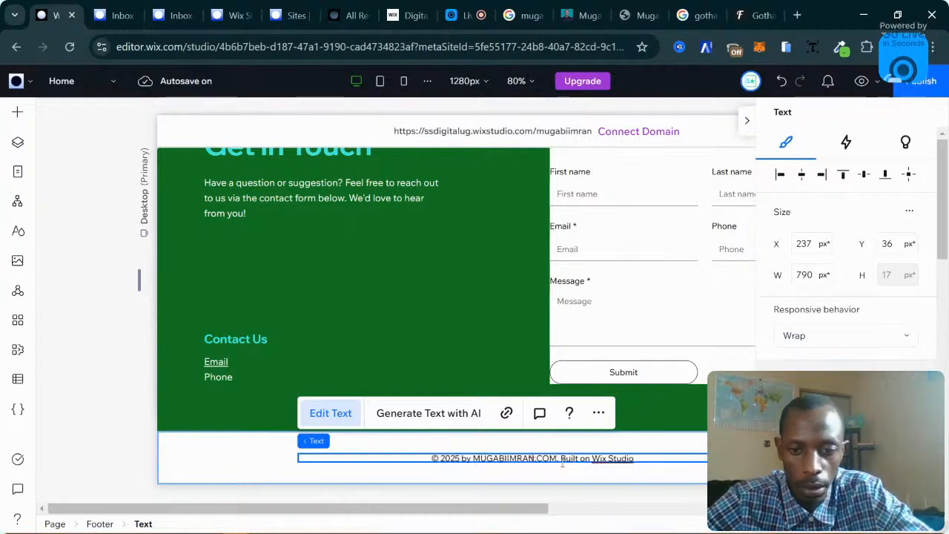
# Replace the trailing credit with 'Design & SEO by SSDigital'.
pyautogui.keyDown('shift'); pyautogui.click(641, 460); pyautogui.keyUp('shift')
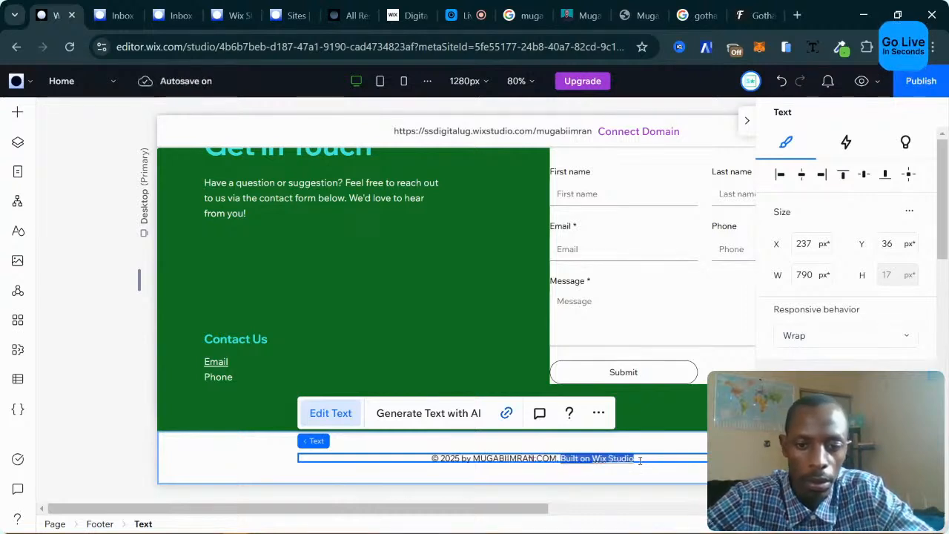
pyautogui.write('dESIG')
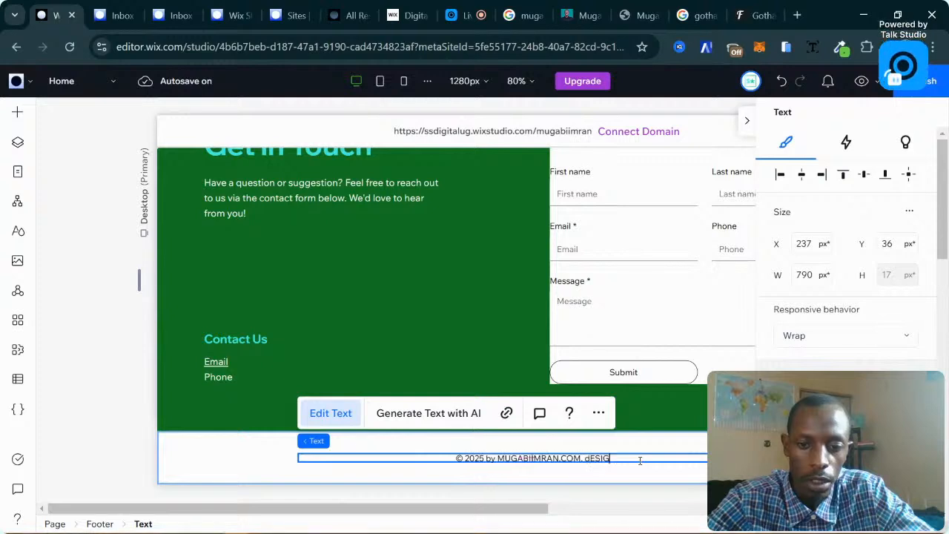
pyautogui.press('BackSpace')
pyautogui.press('BackSpace')
pyautogui.press('BackSpace')
pyautogui.press('BackSpace')
pyautogui.press('BackSpace')
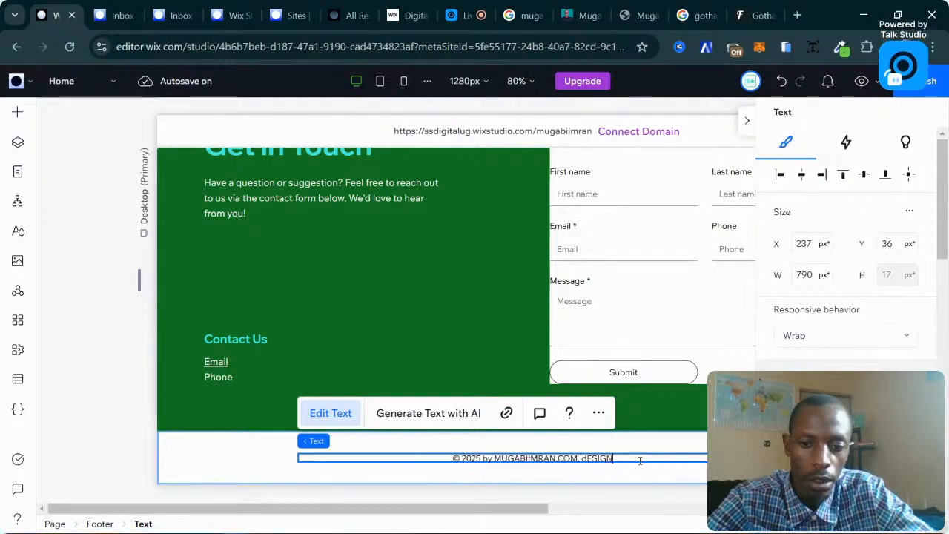
pyautogui.write('De')
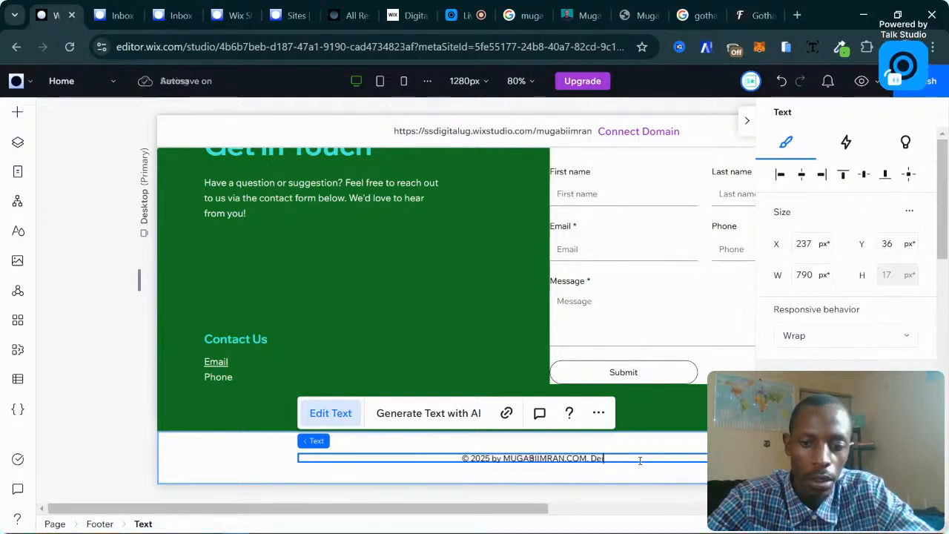
pyautogui.write('sign b')
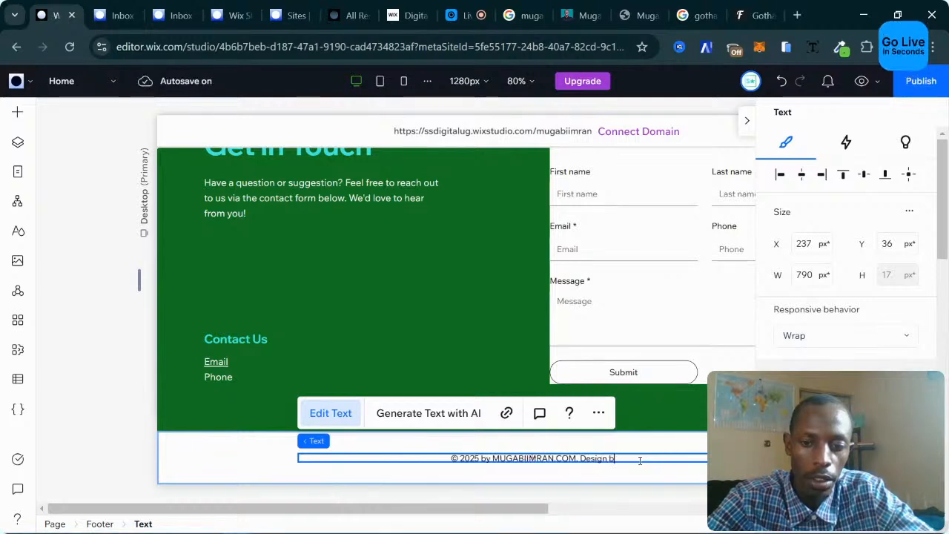
pyautogui.press('BackSpace')
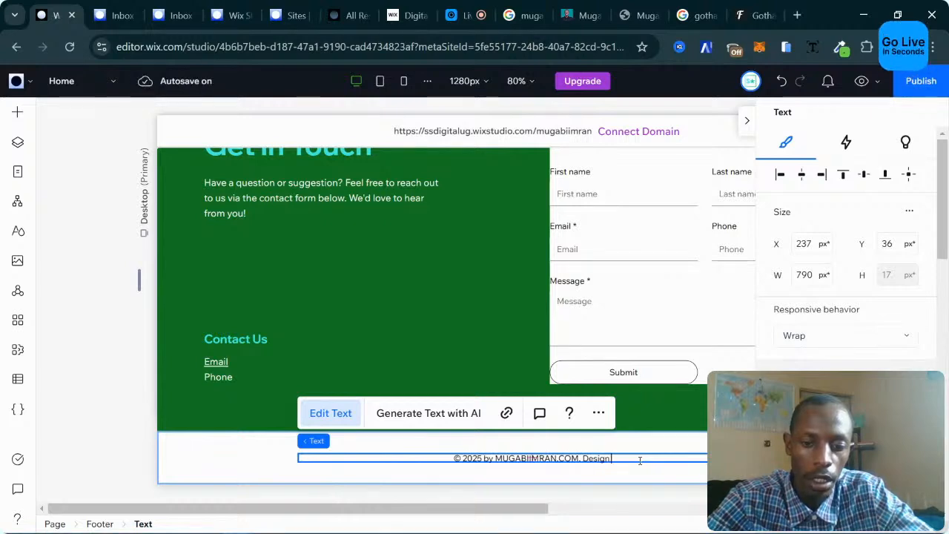
pyautogui.write('& SEO by SS')
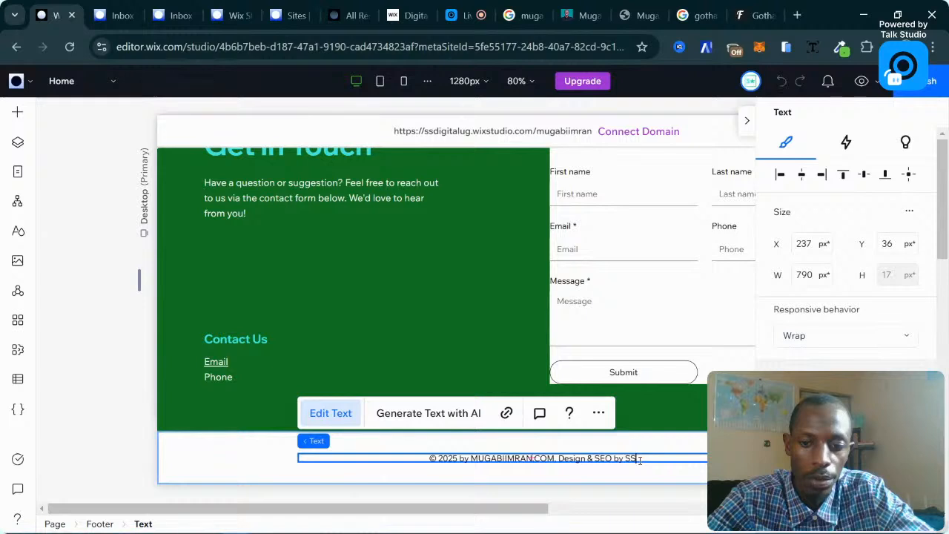
pyautogui.write('Digital')
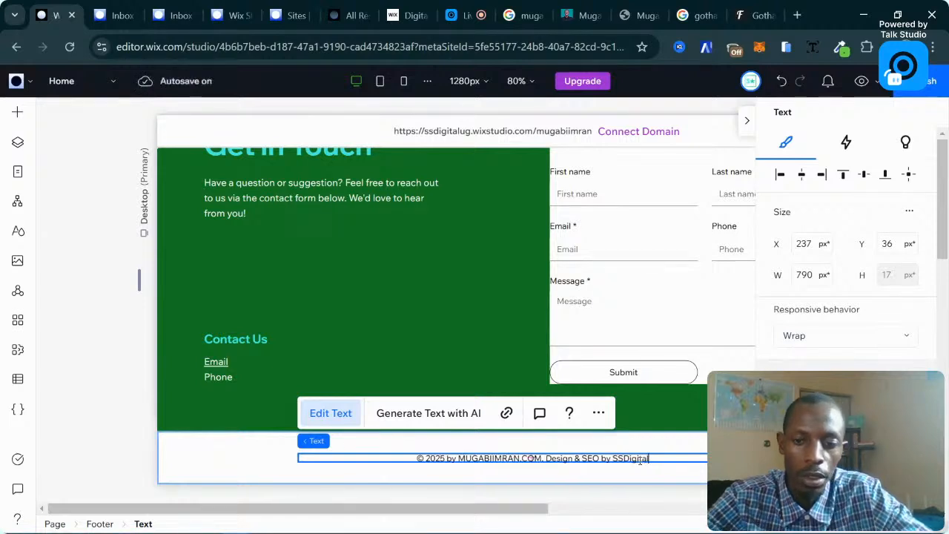
pyautogui.click(684, 350)
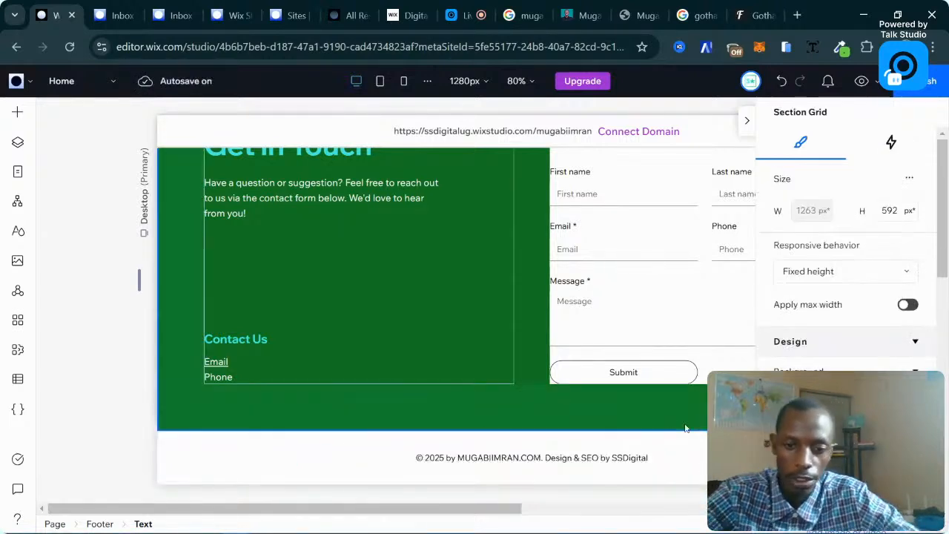
# Select the contact form's cell via the section grid and scroll its inspector to the 0 px Padding.
pyautogui.click(589, 333)
pyautogui.click(588, 333)
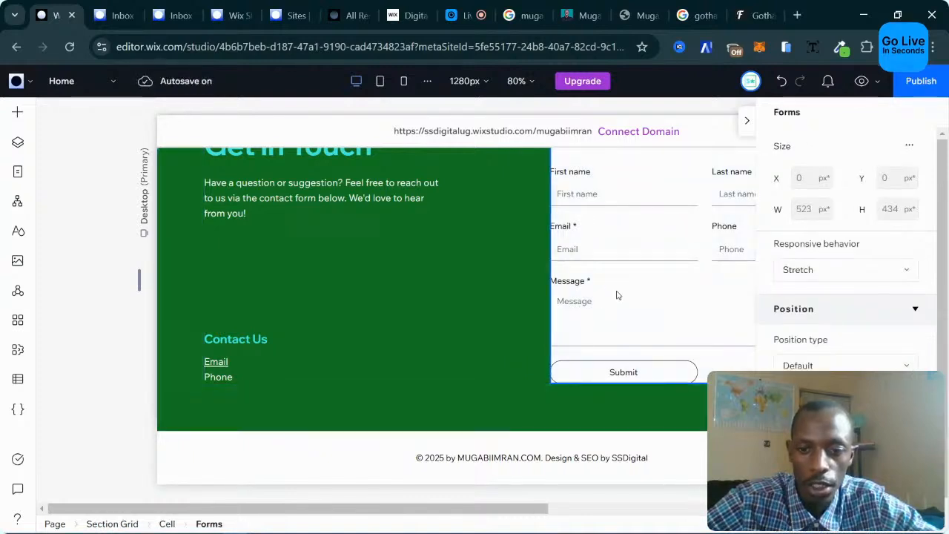
pyautogui.scroll(5, 476, 309)
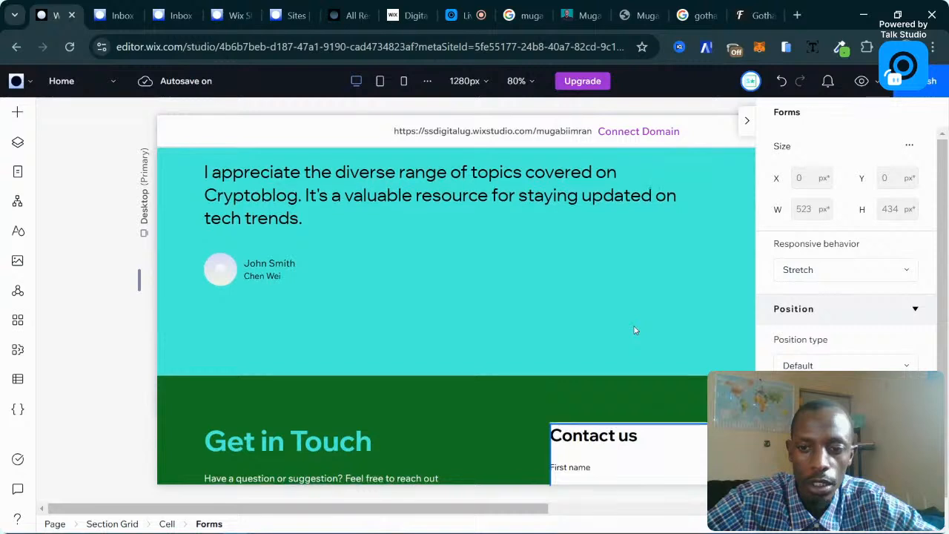
pyautogui.scroll(-4, 635, 331)
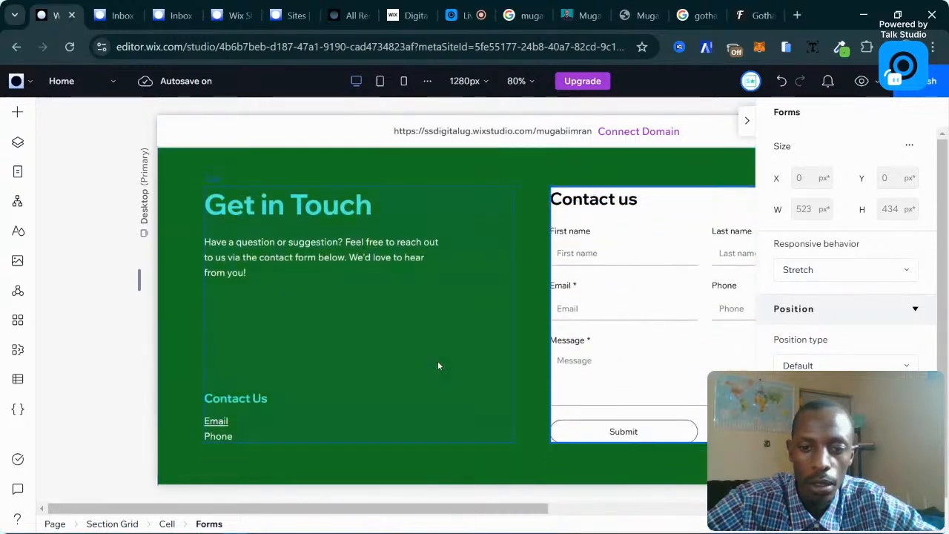
pyautogui.click(425, 363)
pyautogui.click(526, 334)
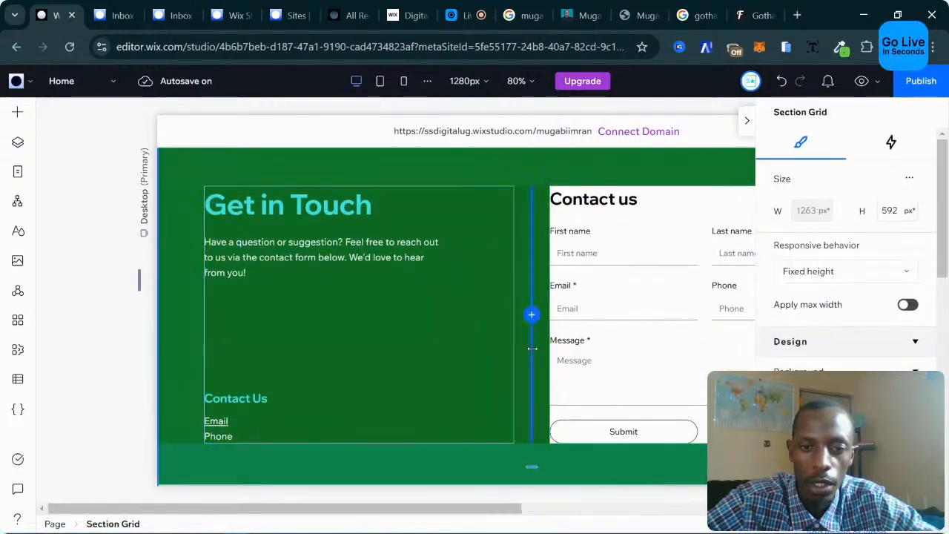
pyautogui.click(621, 360)
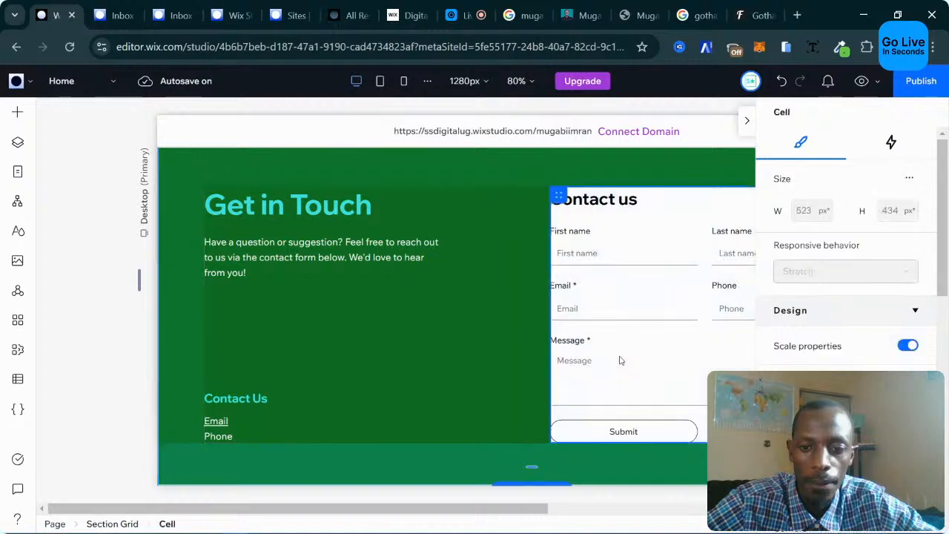
pyautogui.scroll(-3, 846, 260)
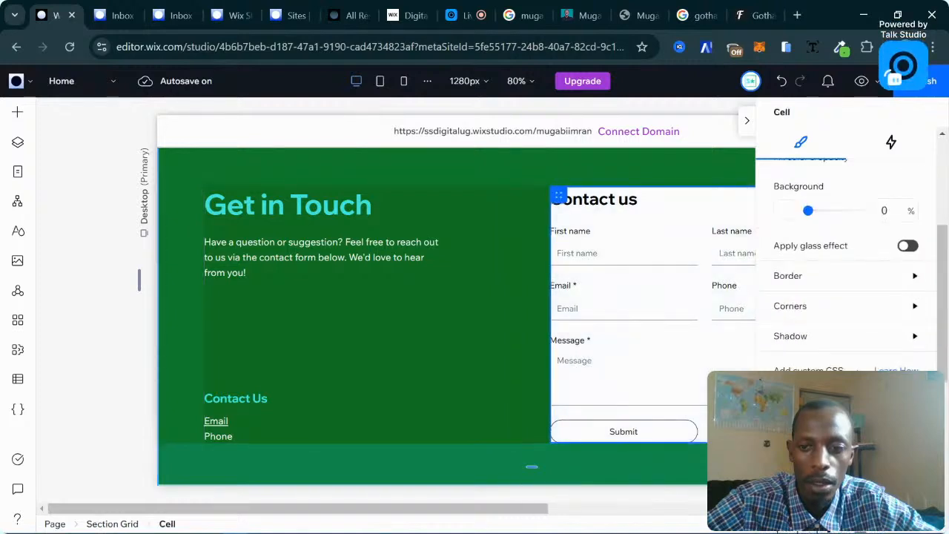
pyautogui.scroll(-1, 858, 371)
pyautogui.scroll(3, 858, 371)
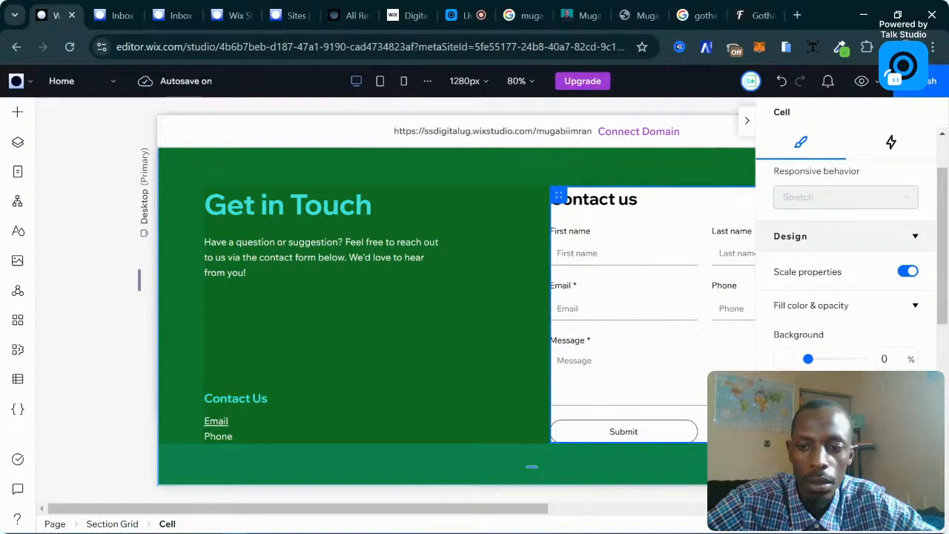
pyautogui.scroll(-8, 845, 260)
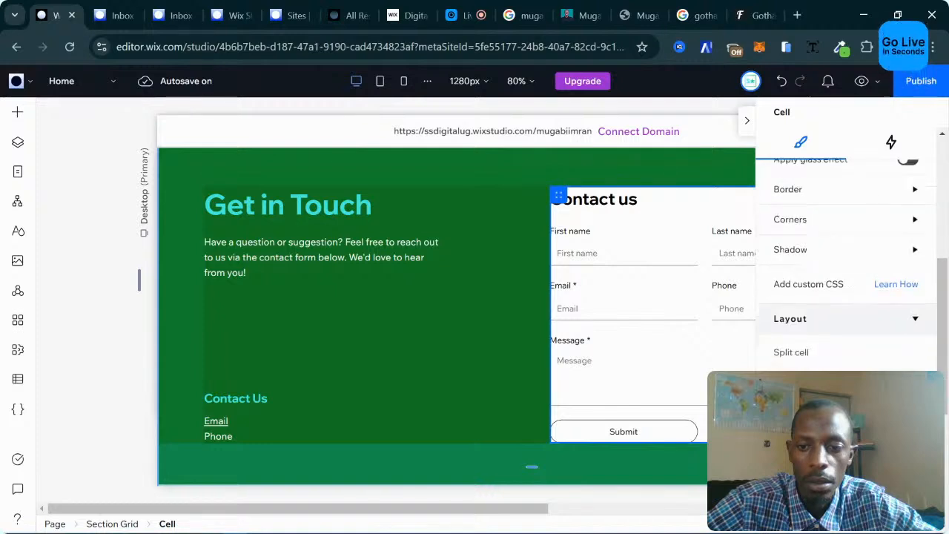
pyautogui.scroll(-2, 845, 259)
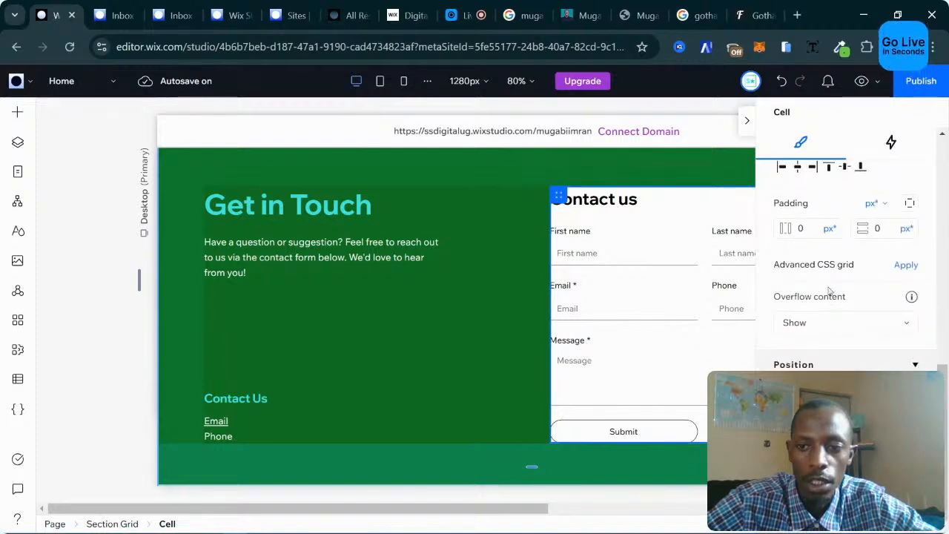
pyautogui.scroll(1, 815, 293)
# Set the form cell's horizontal and vertical padding to 5px.
pyautogui.click(805, 306)
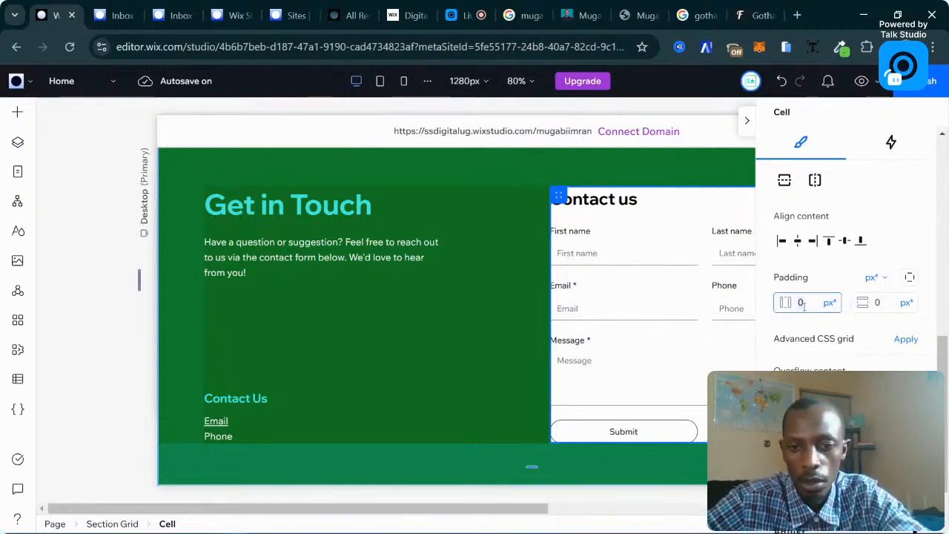
pyautogui.write('5')
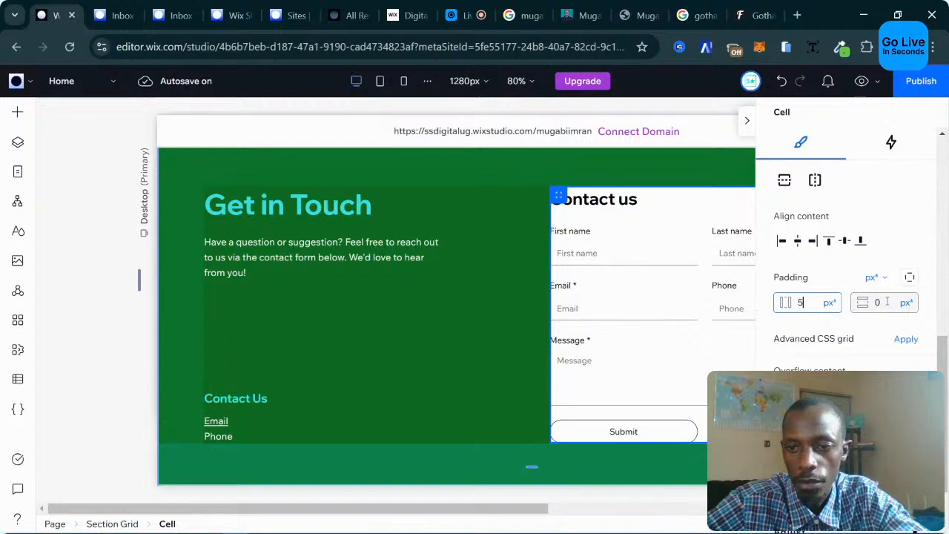
pyautogui.click(887, 302)
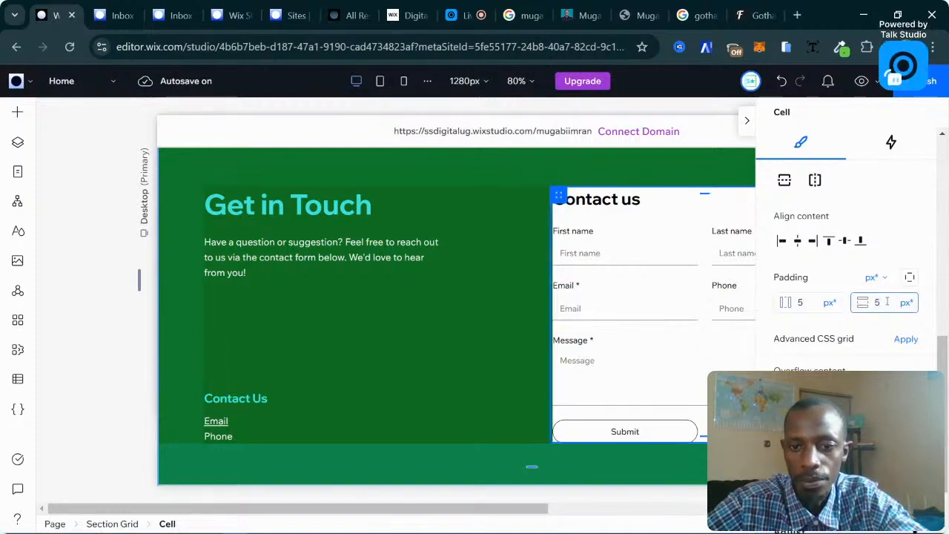
pyautogui.press('Return')
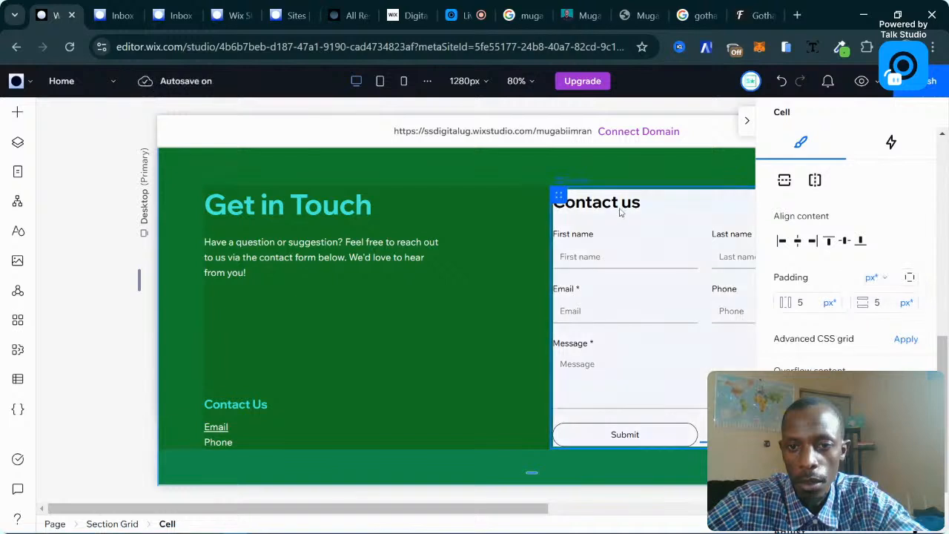
pyautogui.scroll(-1, 637, 394)
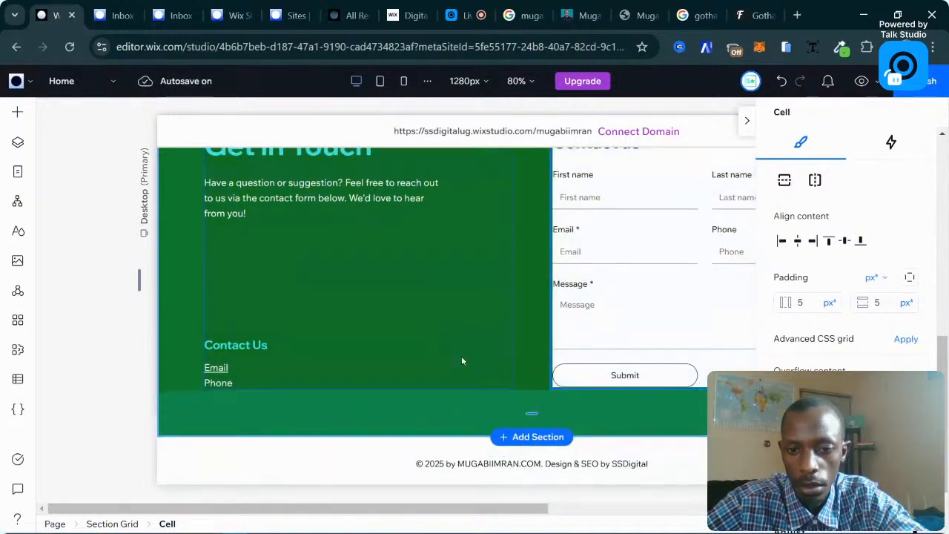
pyautogui.scroll(1, 593, 315)
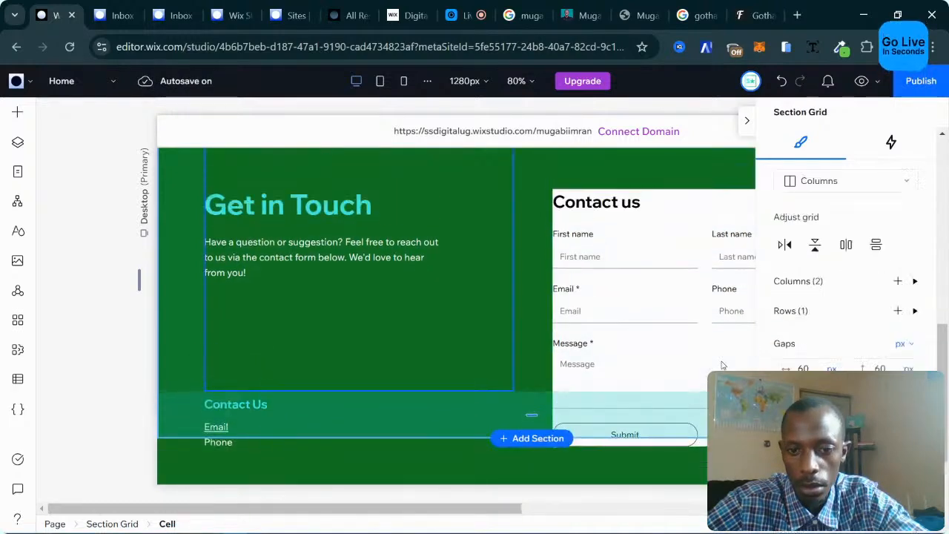
pyautogui.scroll(-2, 869, 333)
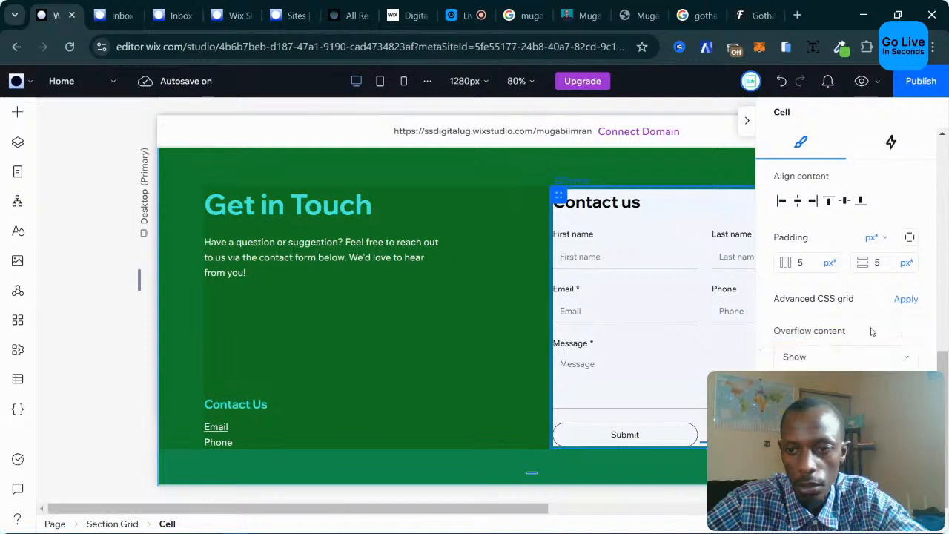
# Select the contact form inside the cell and enter 555 in its inspector.
pyautogui.click(572, 336)
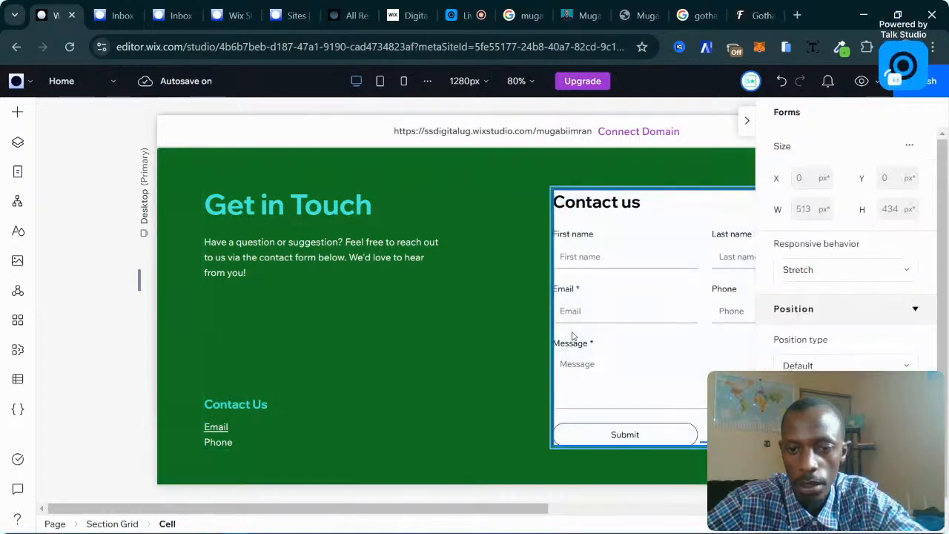
pyautogui.scroll(-1, 615, 334)
pyautogui.scroll(-1, 824, 356)
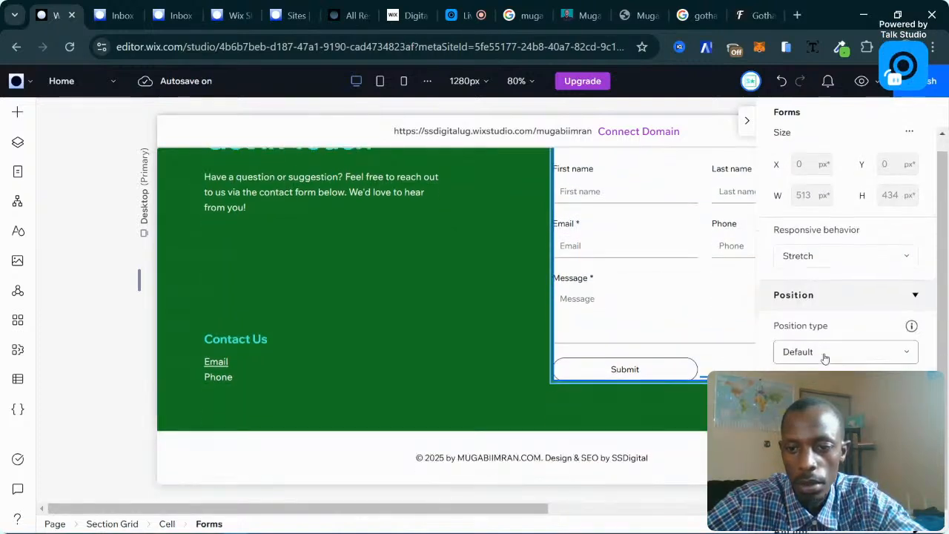
pyautogui.scroll(1, 648, 312)
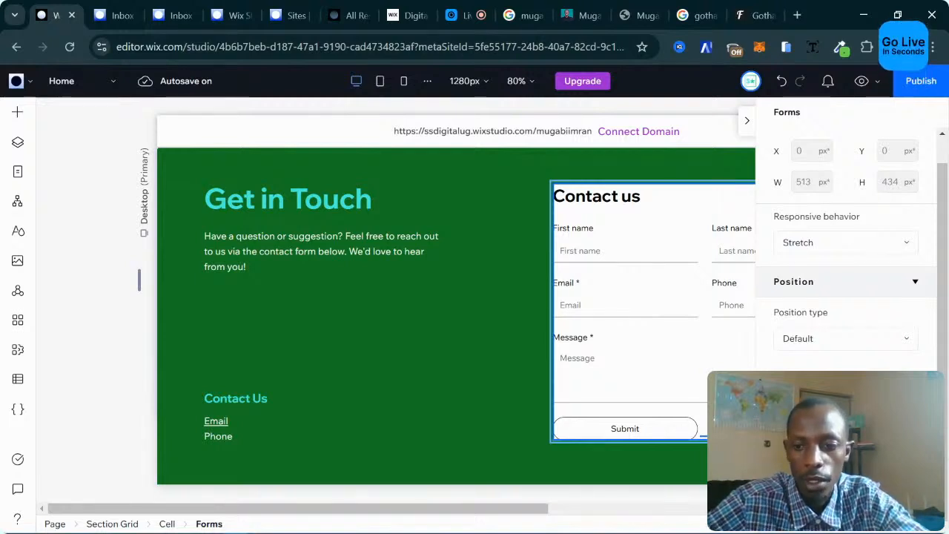
pyautogui.write('5')
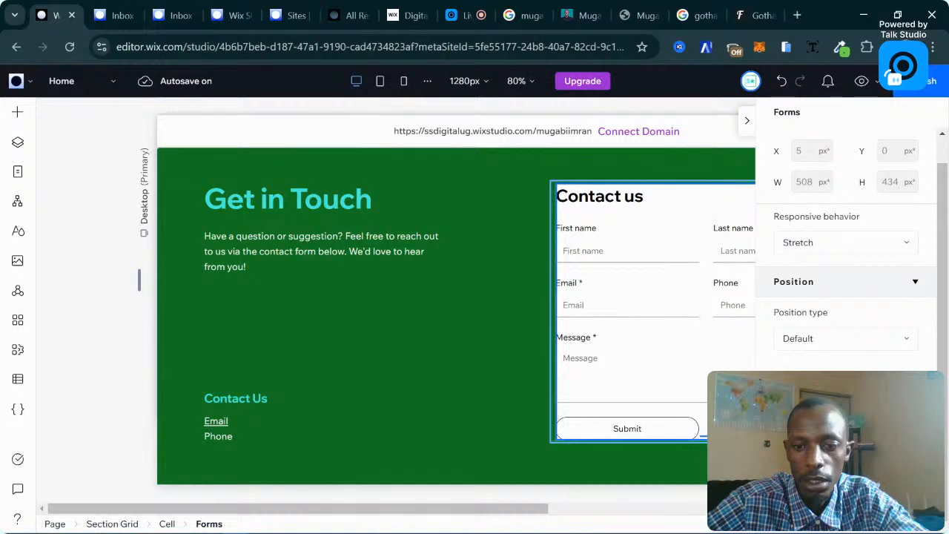
pyautogui.write('55')
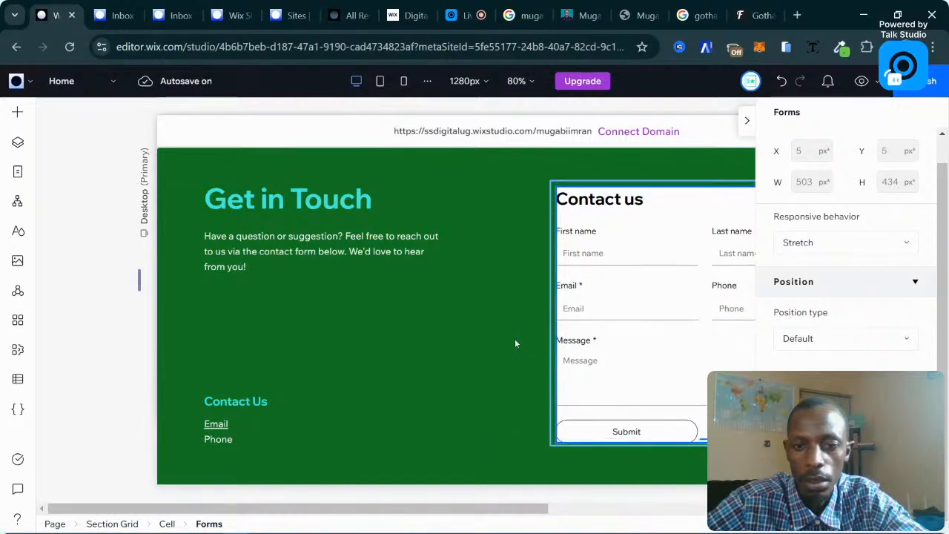
# Raise the form cell's white background opacity to nearly full.
pyautogui.click(558, 338)
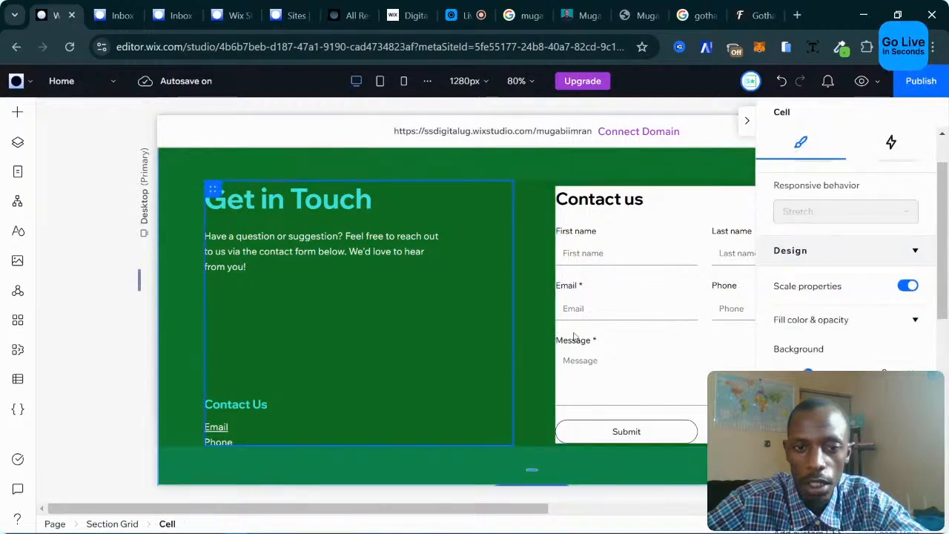
pyautogui.click(639, 226)
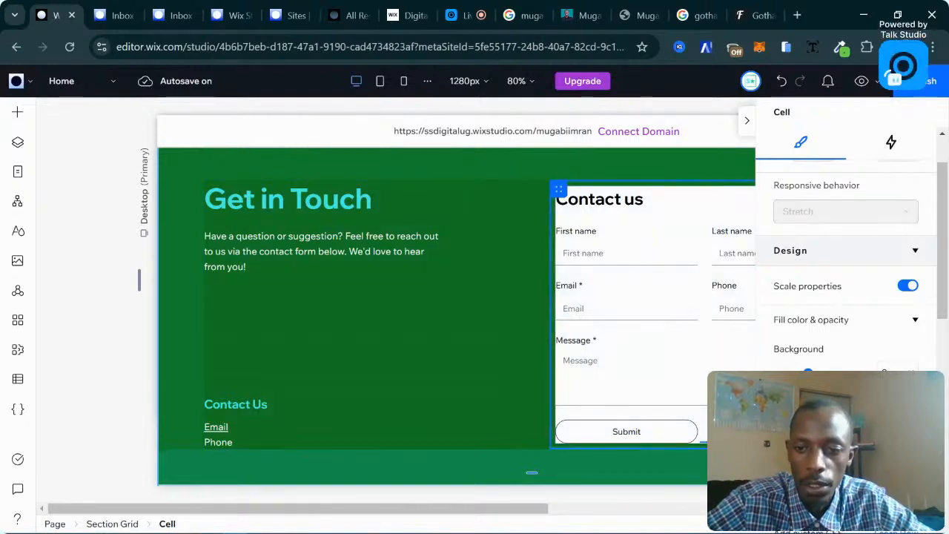
pyautogui.moveTo(819, 373); pyautogui.dragTo(862, 373)
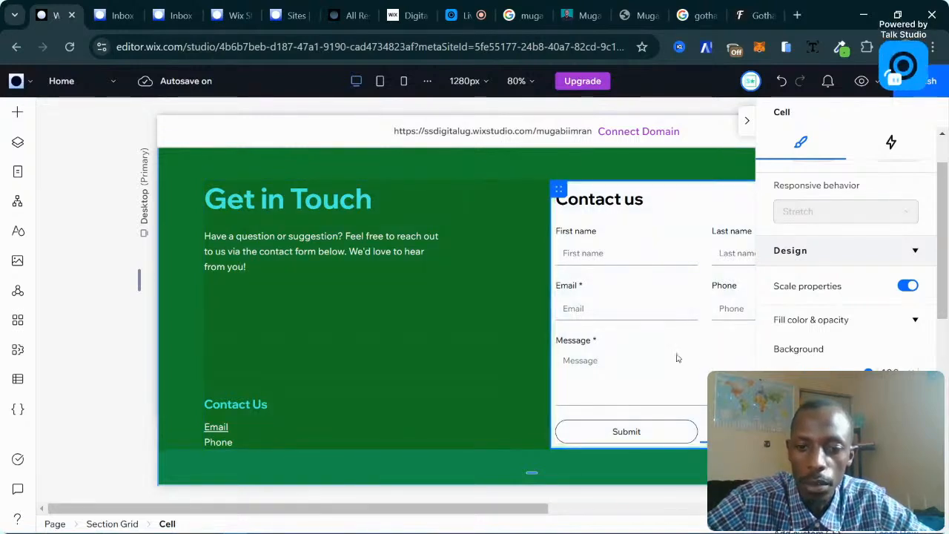
pyautogui.click(449, 350)
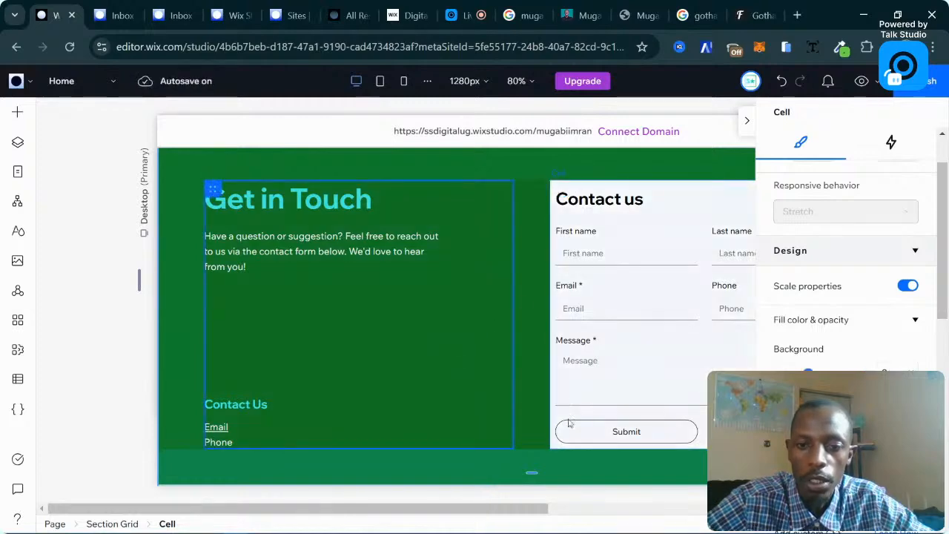
# Close the right settings panel to widen the canvas.
pyautogui.scroll(3, 589, 379)
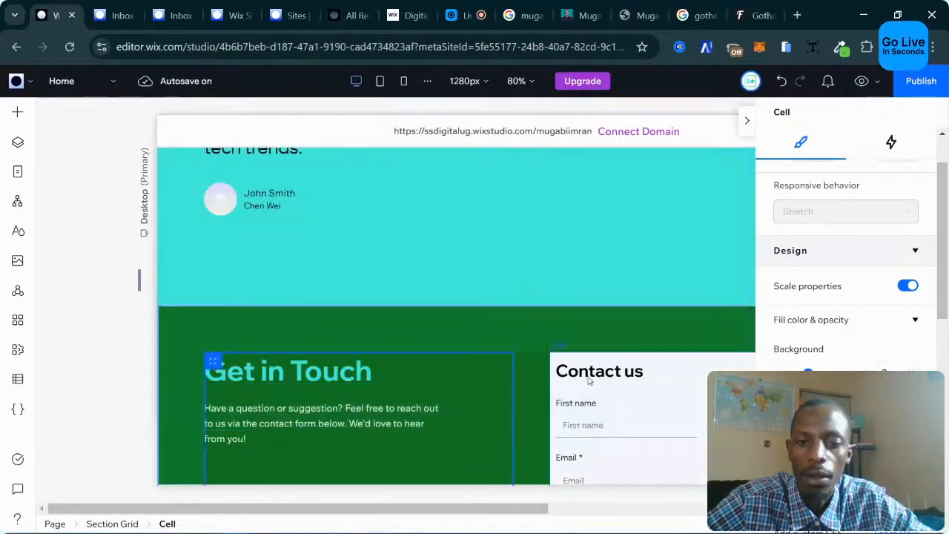
pyautogui.scroll(5, 437, 348)
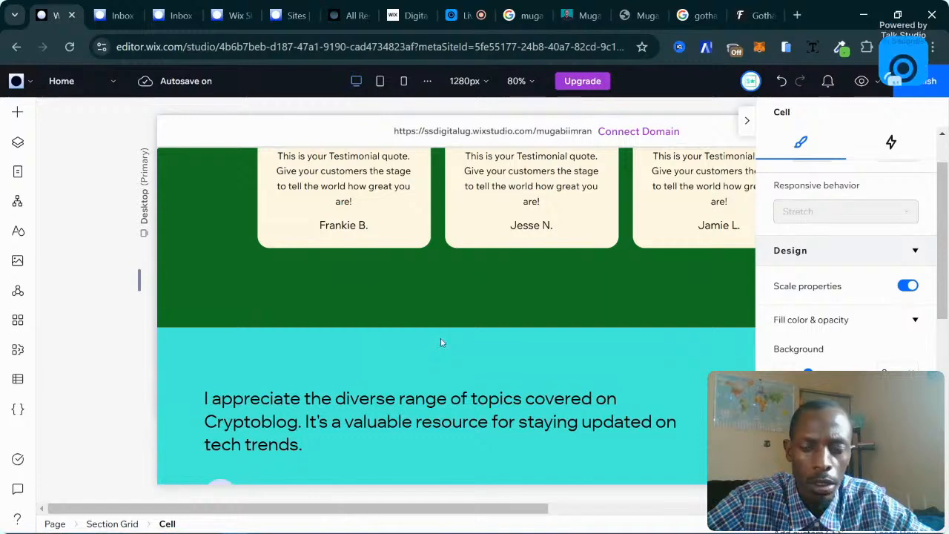
pyautogui.click(747, 121)
pyautogui.scroll(-9, 470, 302)
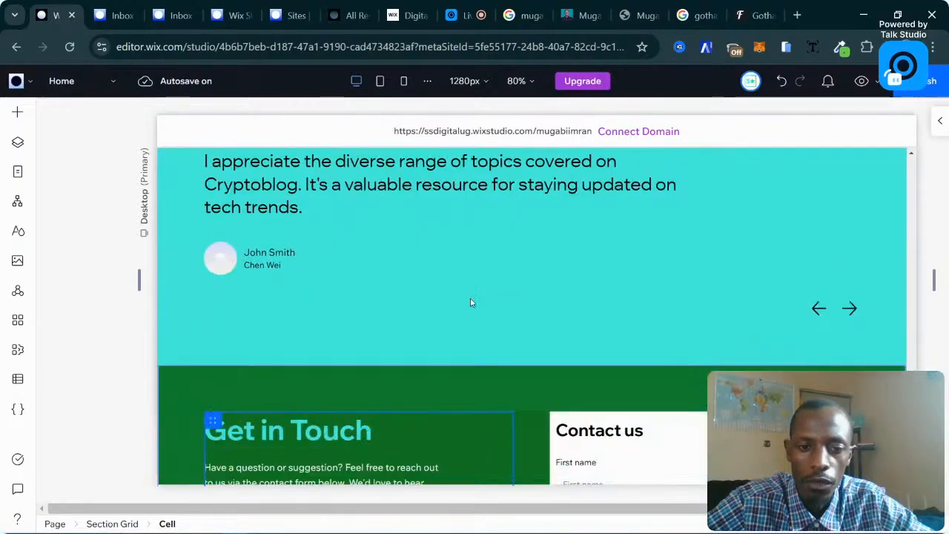
pyautogui.scroll(5, 470, 302)
pyautogui.scroll(-5, 470, 298)
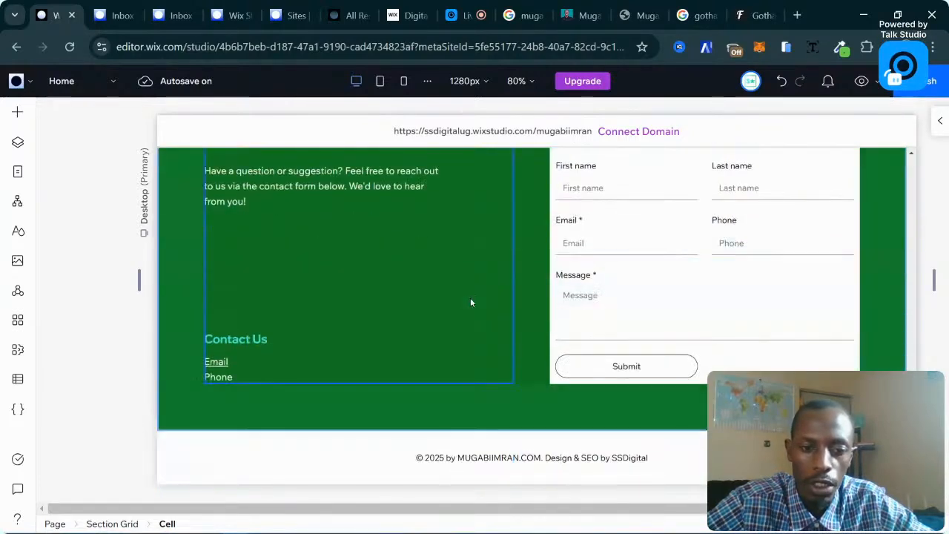
pyautogui.scroll(10, 471, 298)
pyautogui.scroll(8, 470, 298)
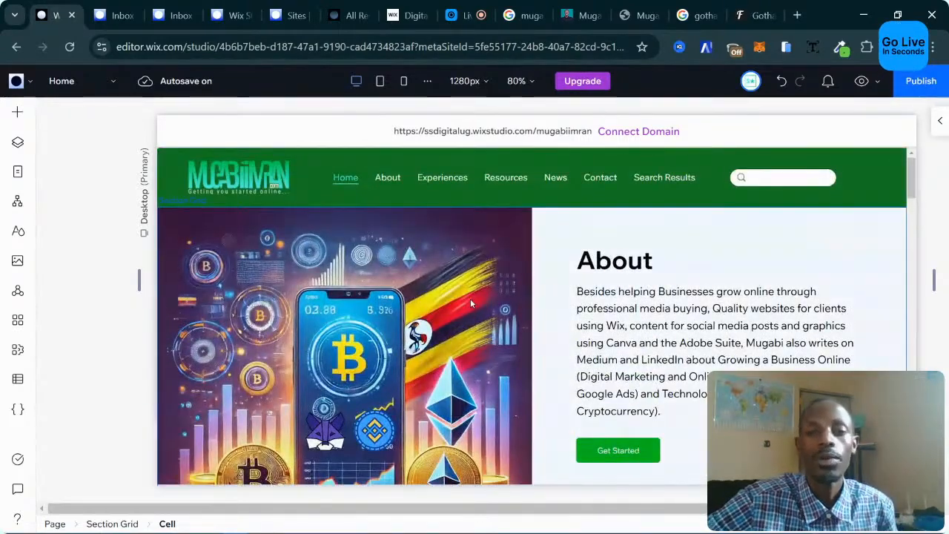
# Switch to the Tablet 768px breakpoint and scroll to the page top.
pyautogui.click(379, 80)
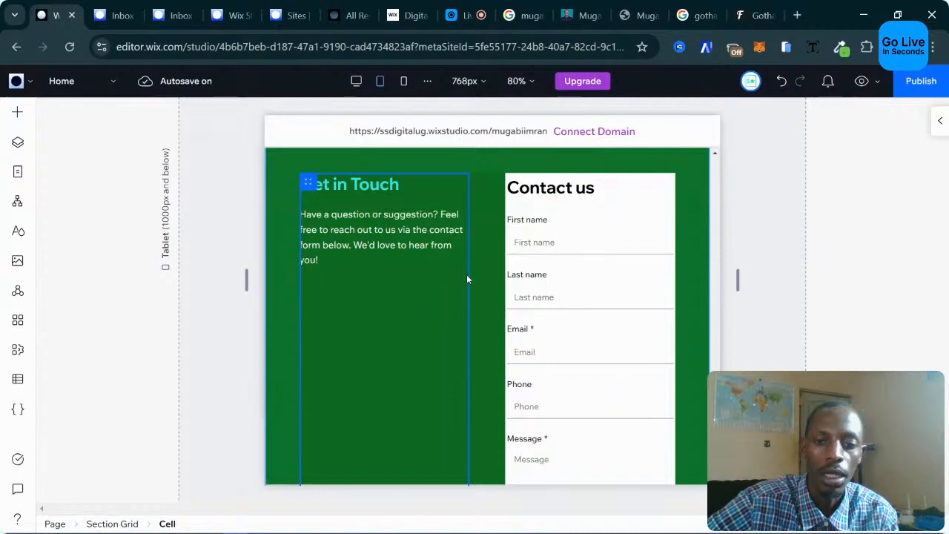
pyautogui.scroll(4, 467, 276)
pyautogui.scroll(15, 468, 278)
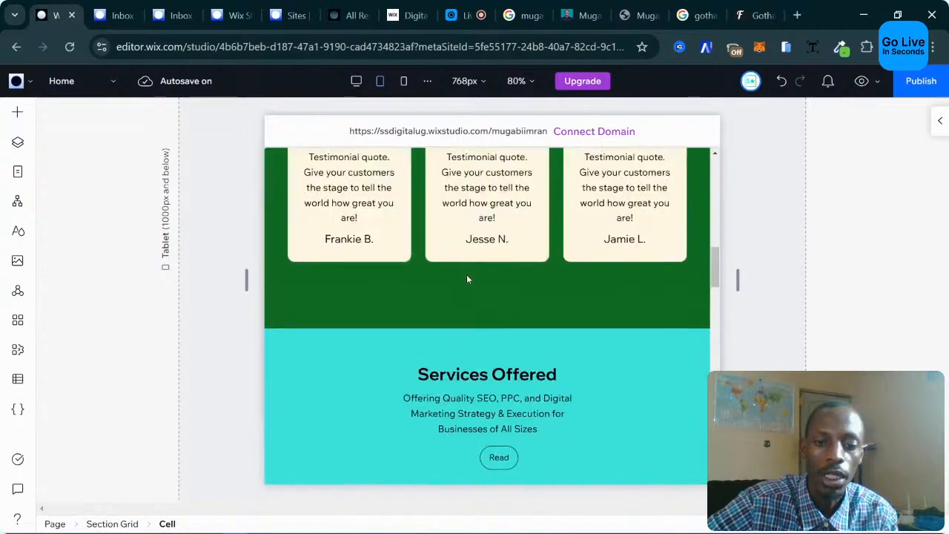
pyautogui.scroll(4, 467, 279)
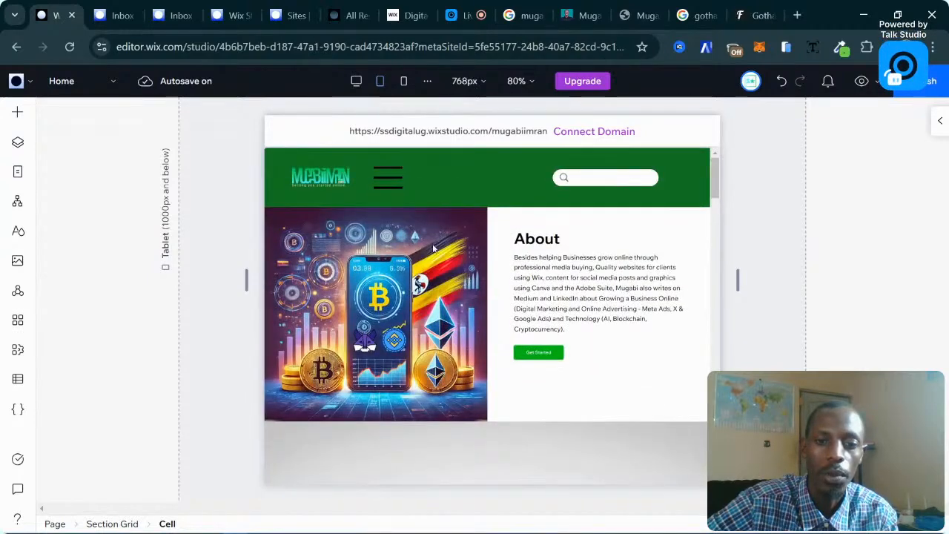
# Move the tablet header's search bar to the middle of the header.
pyautogui.click(392, 187)
pyautogui.click(361, 175)
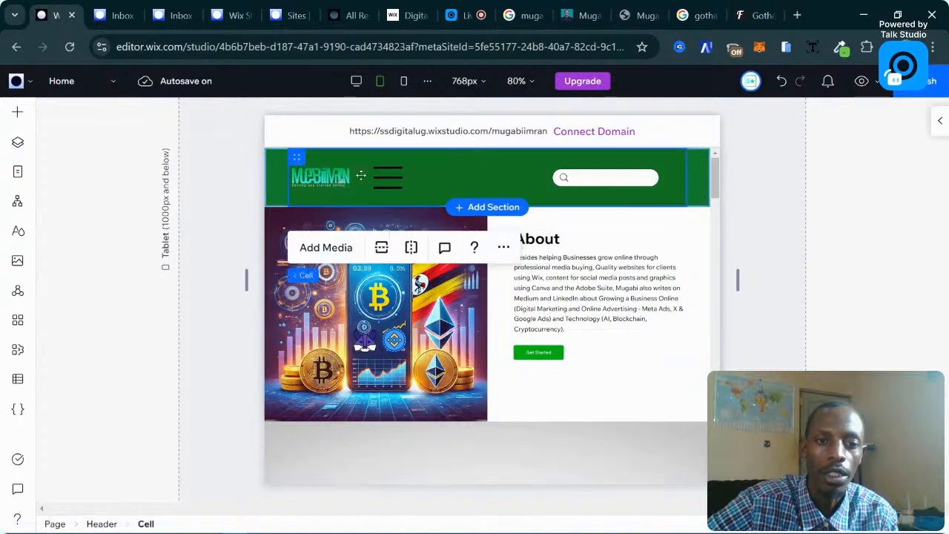
pyautogui.click(383, 177)
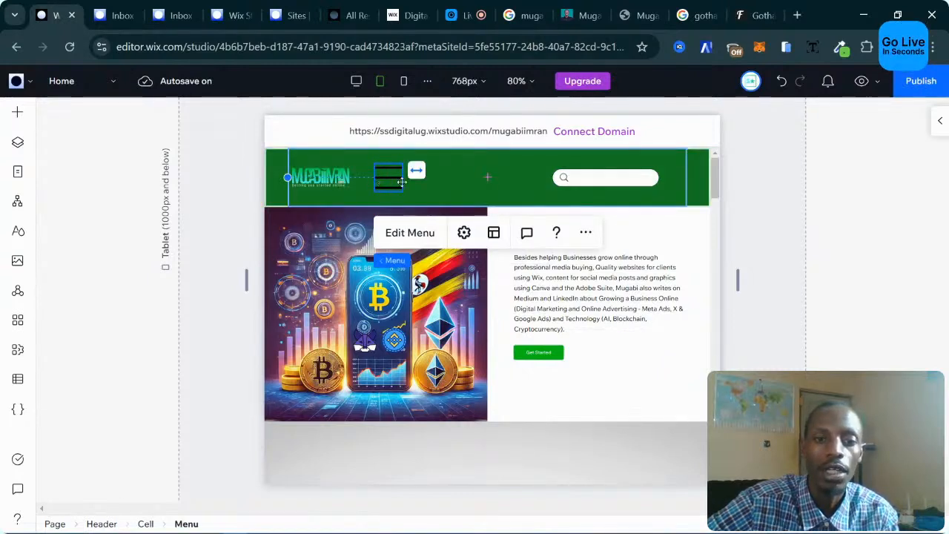
pyautogui.click(605, 181)
pyautogui.moveTo(535, 179); pyautogui.dragTo(521, 178)
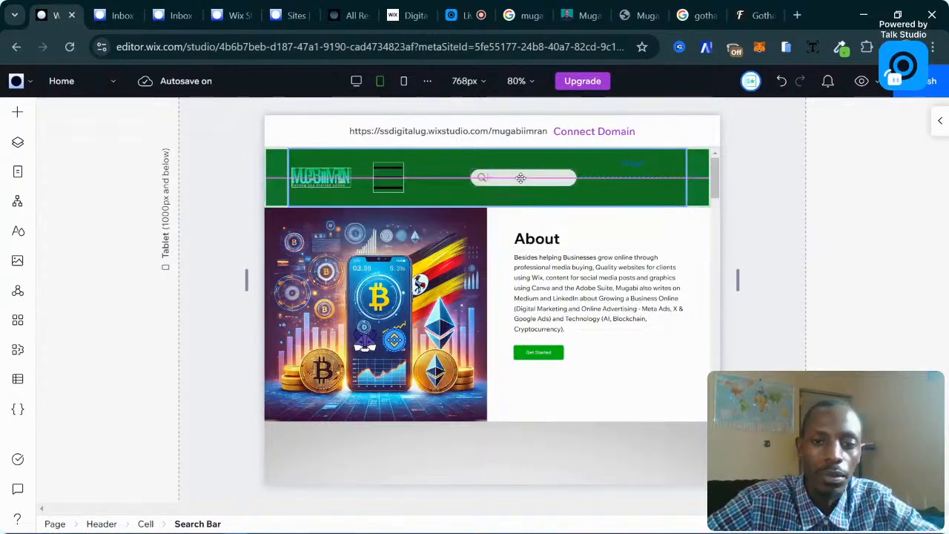
pyautogui.moveTo(395, 178); pyautogui.dragTo(672, 180)
# Move the menu icon to the header's right end and view Desktop 1280px.
pyautogui.click(390, 178)
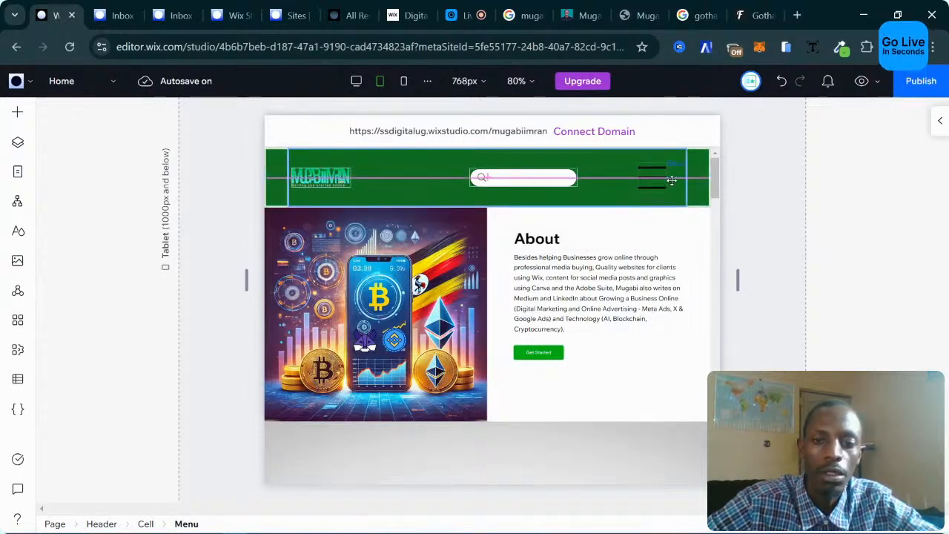
pyautogui.moveTo(672, 180); pyautogui.dragTo(676, 180)
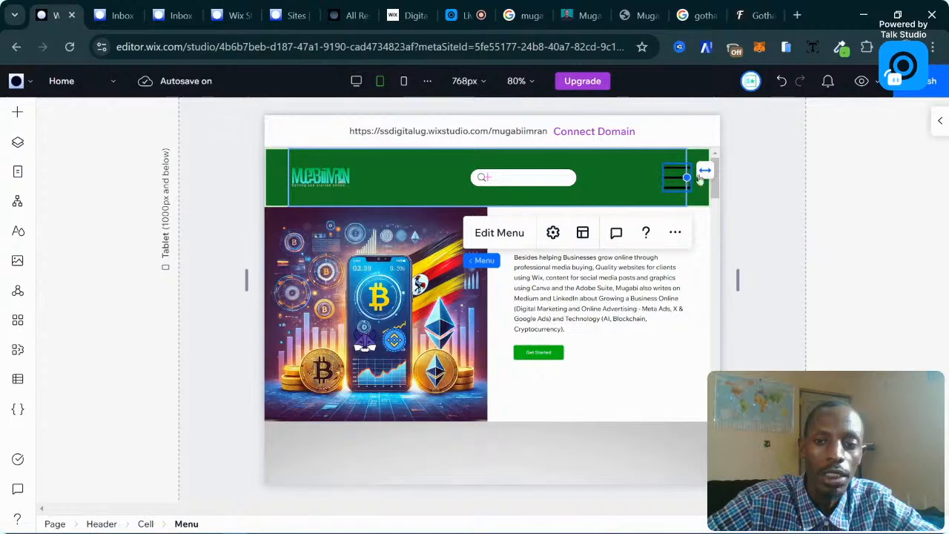
pyautogui.click(355, 81)
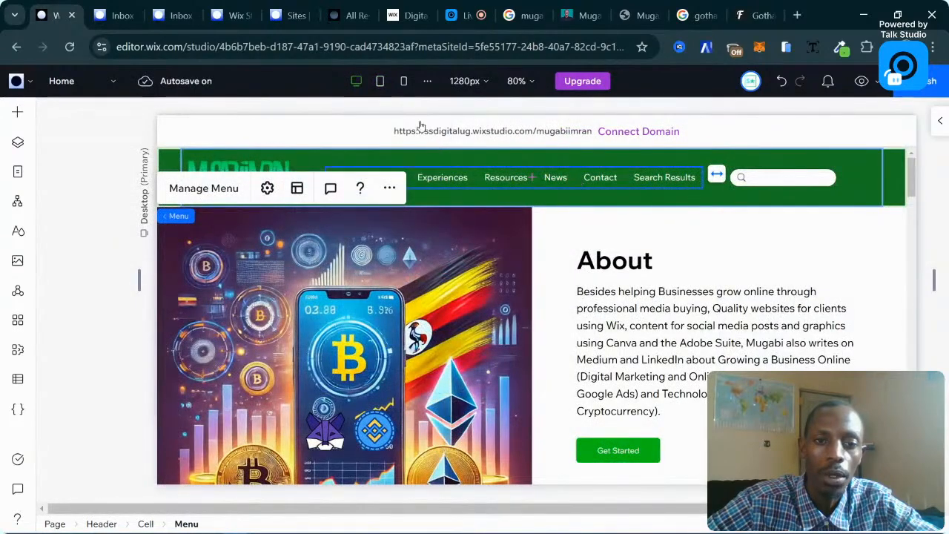
# On Tablet, resize the header logo to 140×46.
pyautogui.click(381, 82)
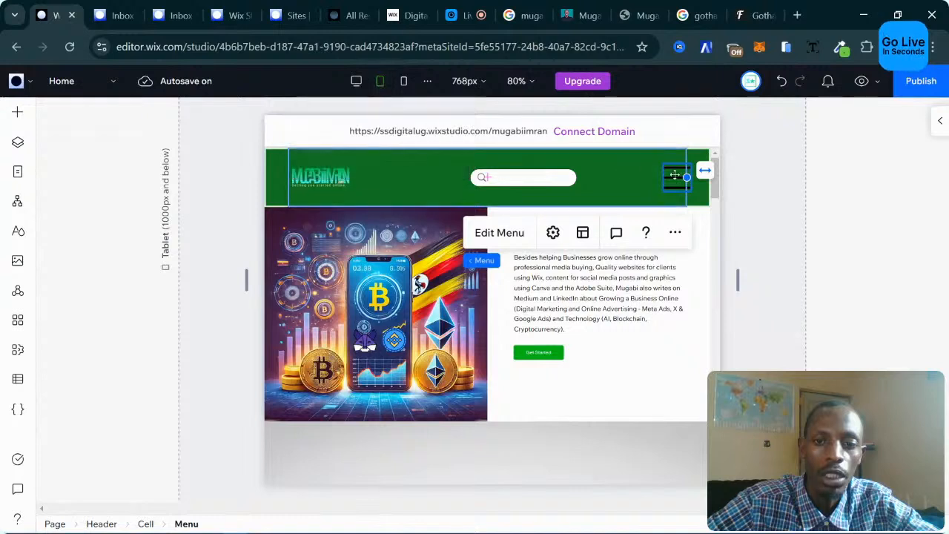
pyautogui.moveTo(668, 178); pyautogui.dragTo(669, 191)
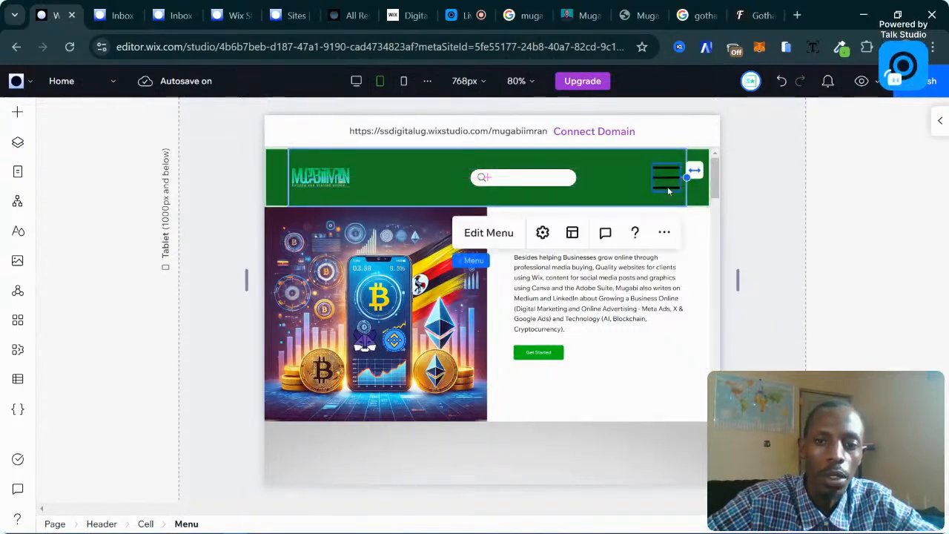
pyautogui.click(329, 175)
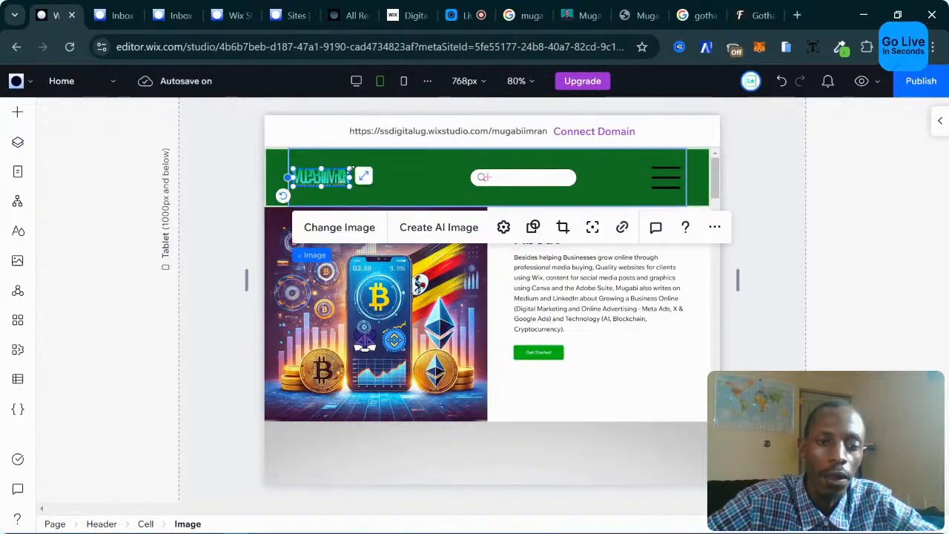
pyautogui.moveTo(350, 170); pyautogui.dragTo(386, 161)
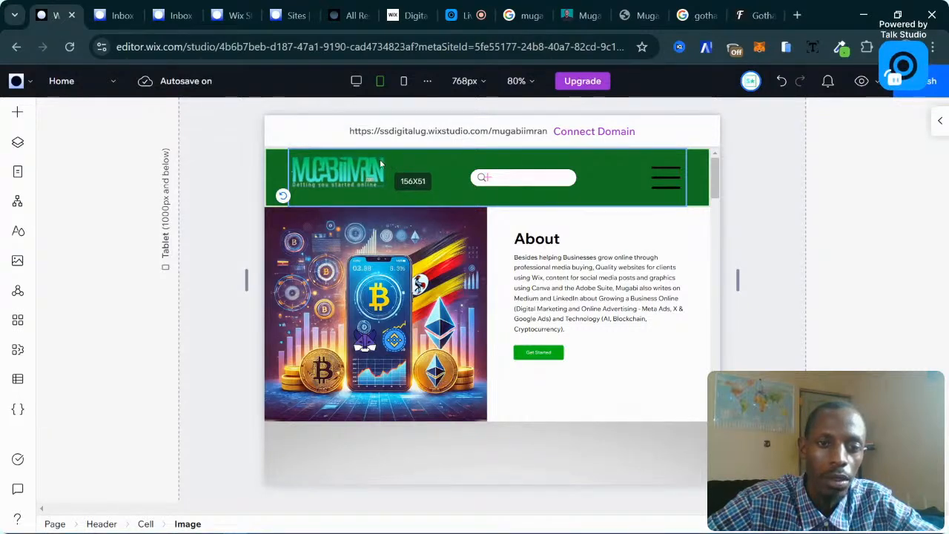
pyautogui.click(347, 173)
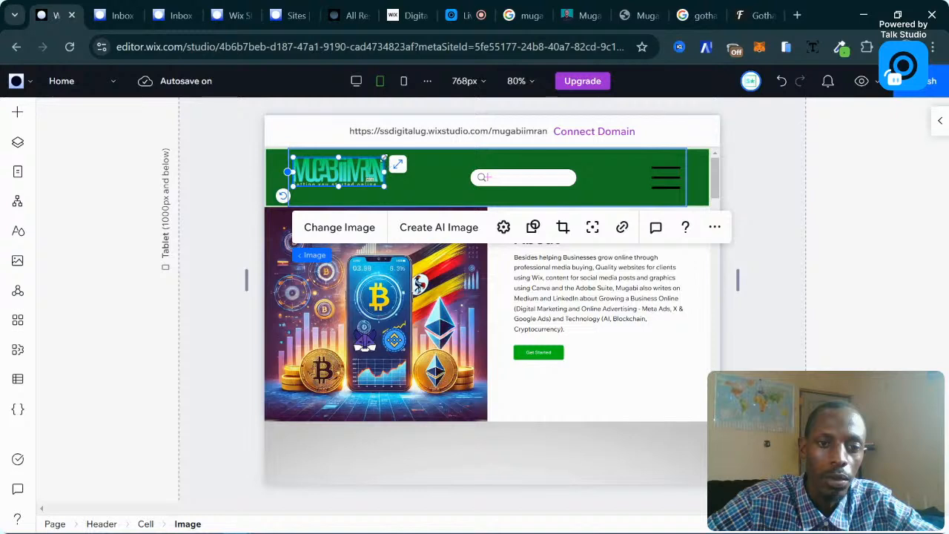
pyautogui.moveTo(384, 157); pyautogui.dragTo(373, 157)
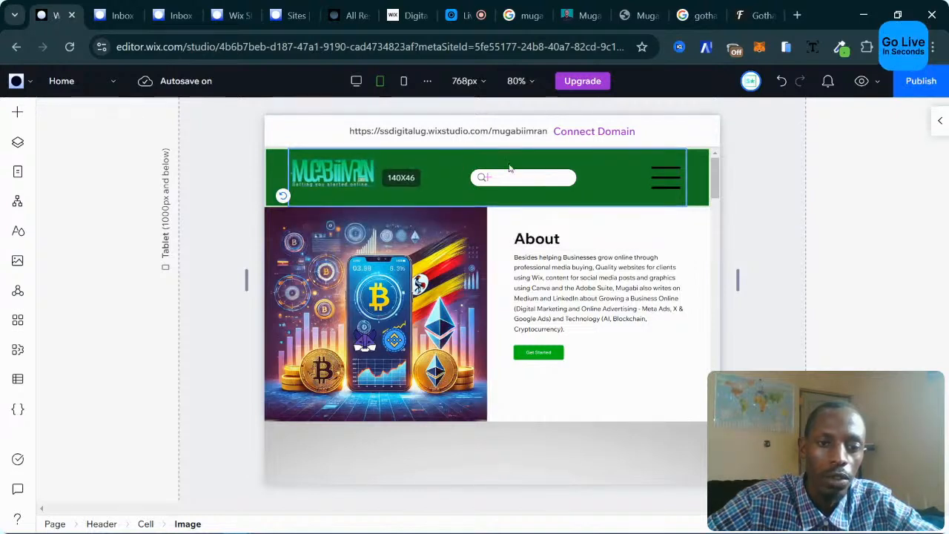
# On Desktop, drag the header's bottom edge up to make it shorter.
pyautogui.click(355, 91)
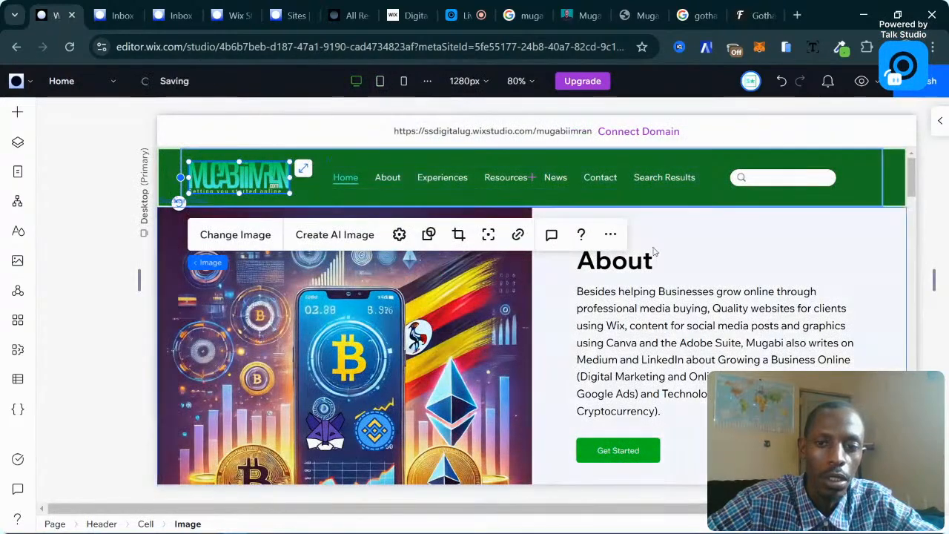
pyautogui.click(716, 192)
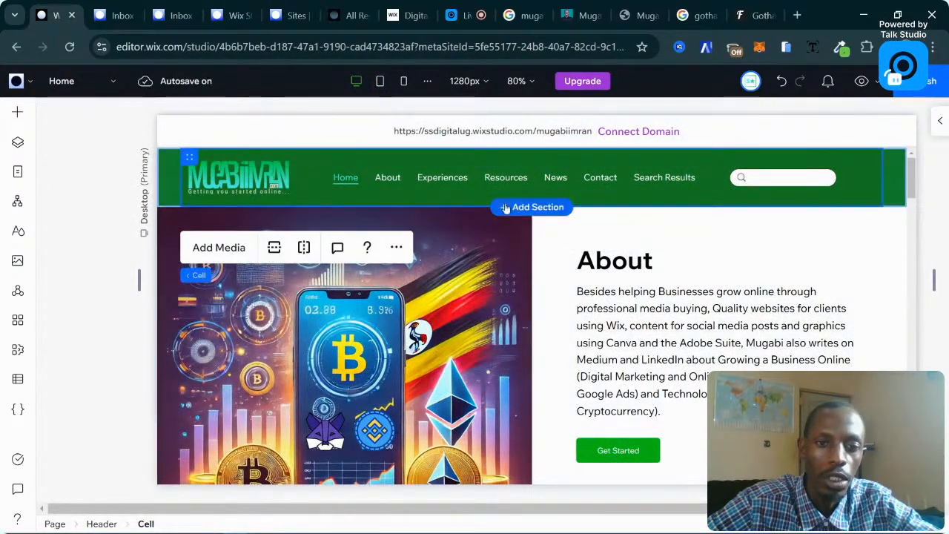
pyautogui.moveTo(608, 208); pyautogui.dragTo(610, 201)
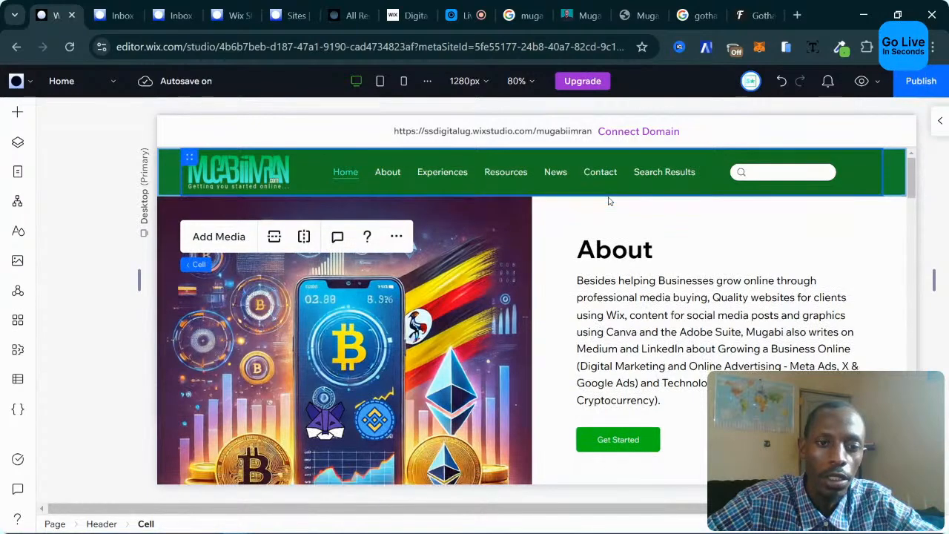
pyautogui.click(382, 83)
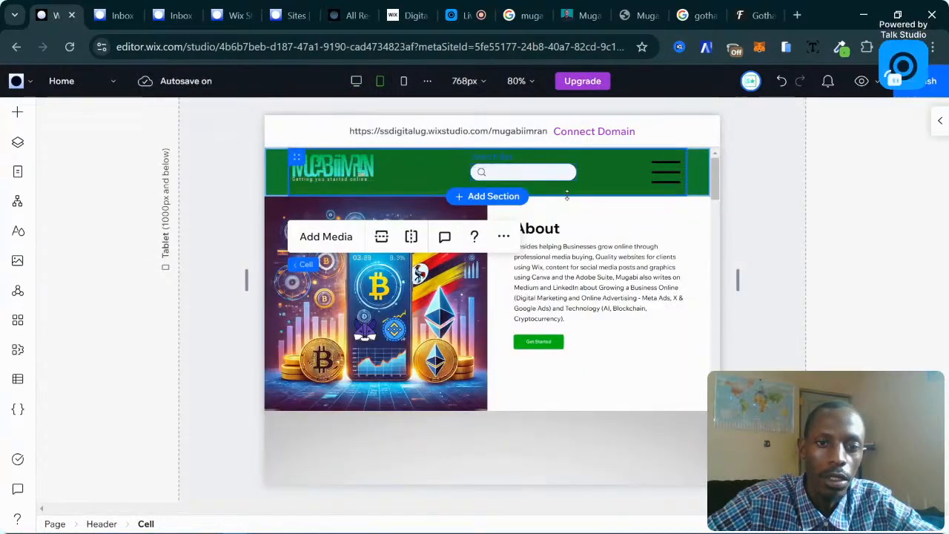
pyautogui.click(674, 176)
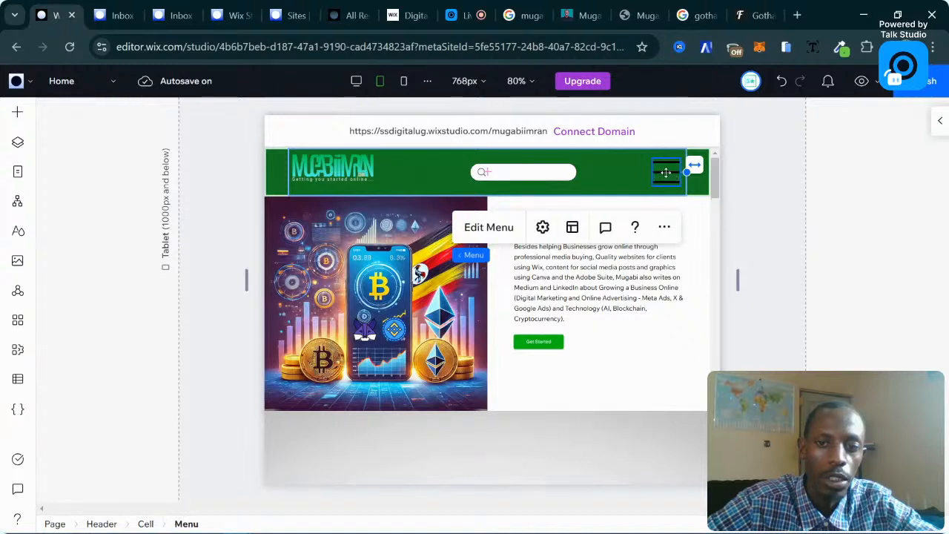
pyautogui.click(571, 227)
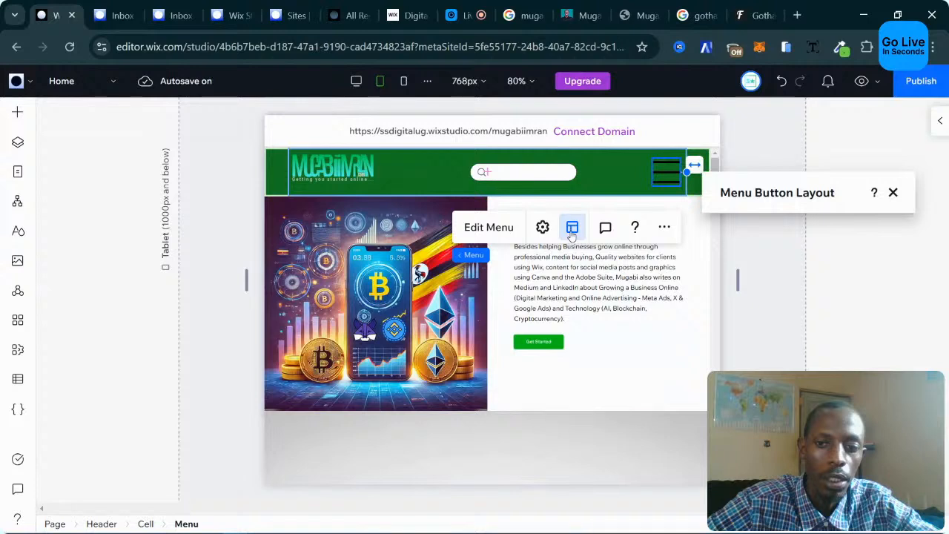
pyautogui.click(893, 192)
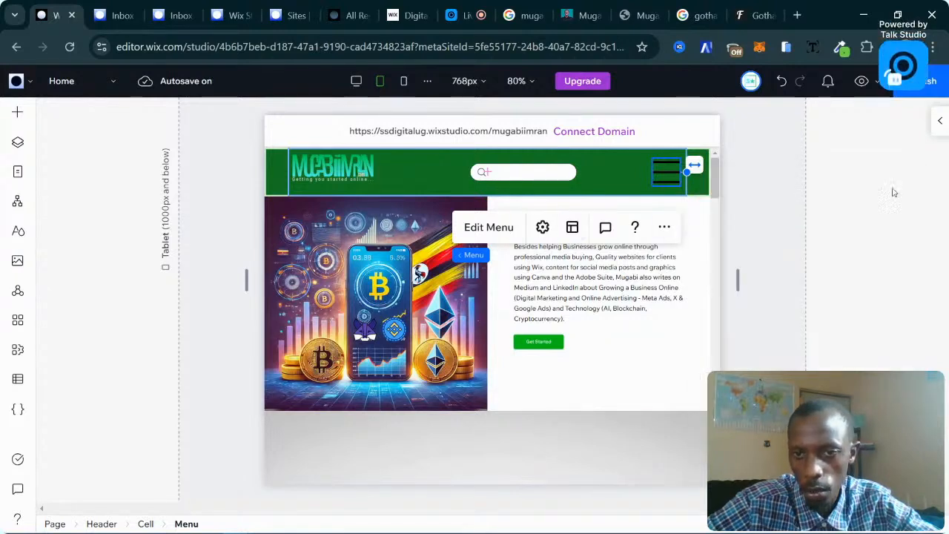
pyautogui.click(552, 233)
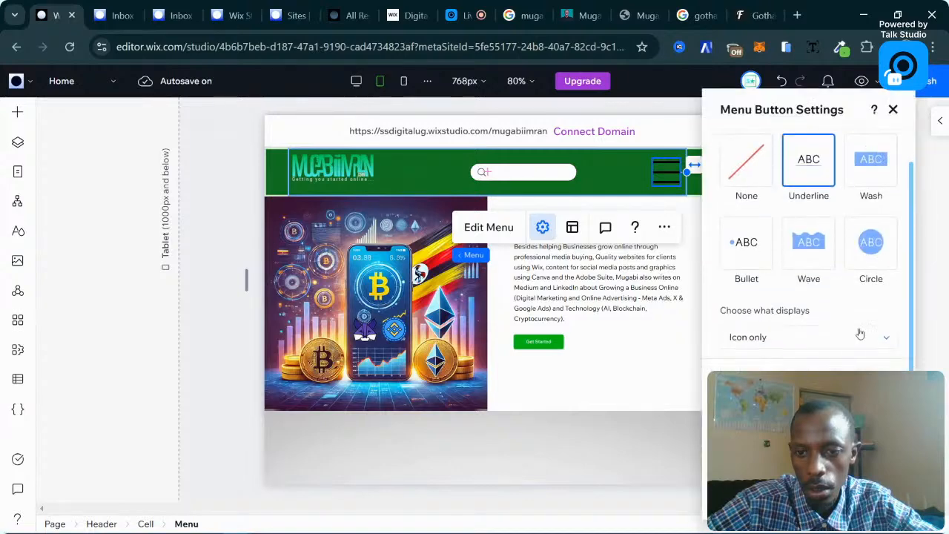
pyautogui.click(893, 109)
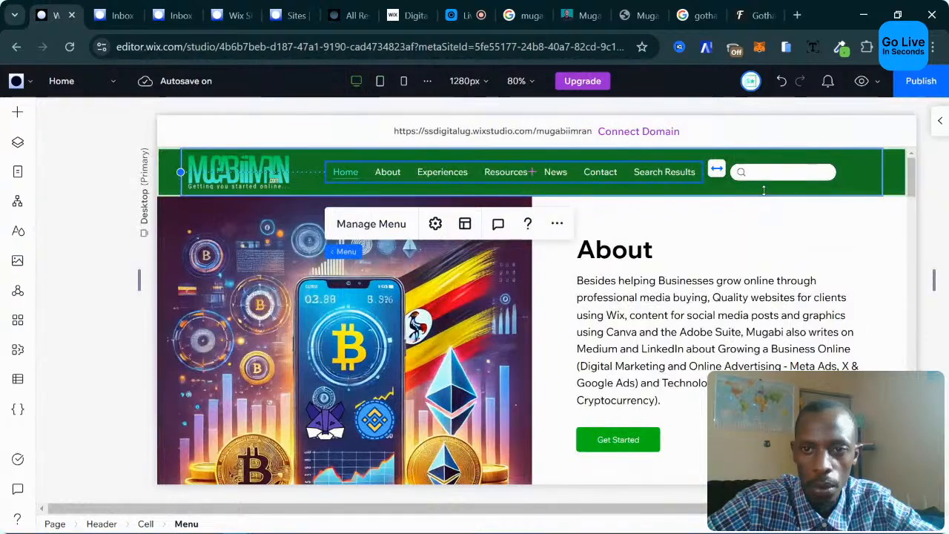
# On Tablet, shorten the header to a height of 41.
pyautogui.click(380, 81)
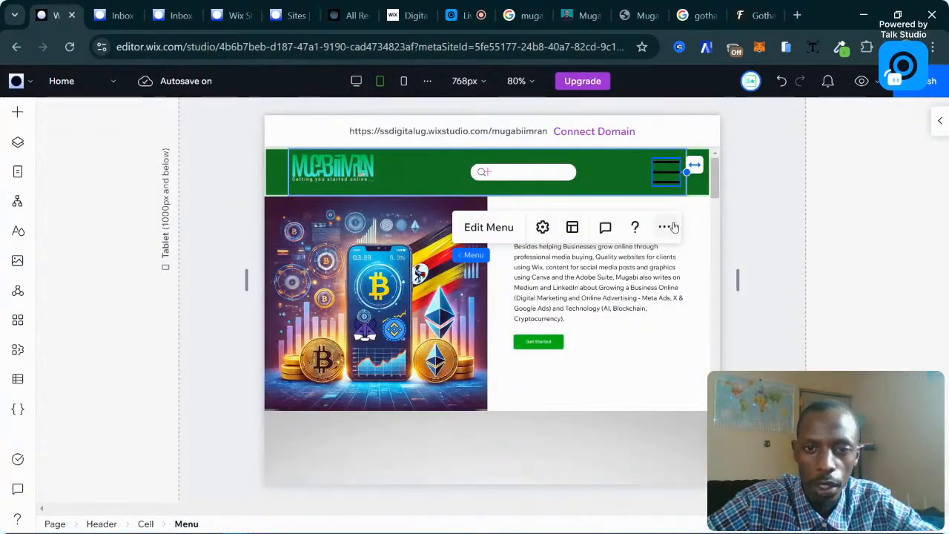
pyautogui.click(368, 175)
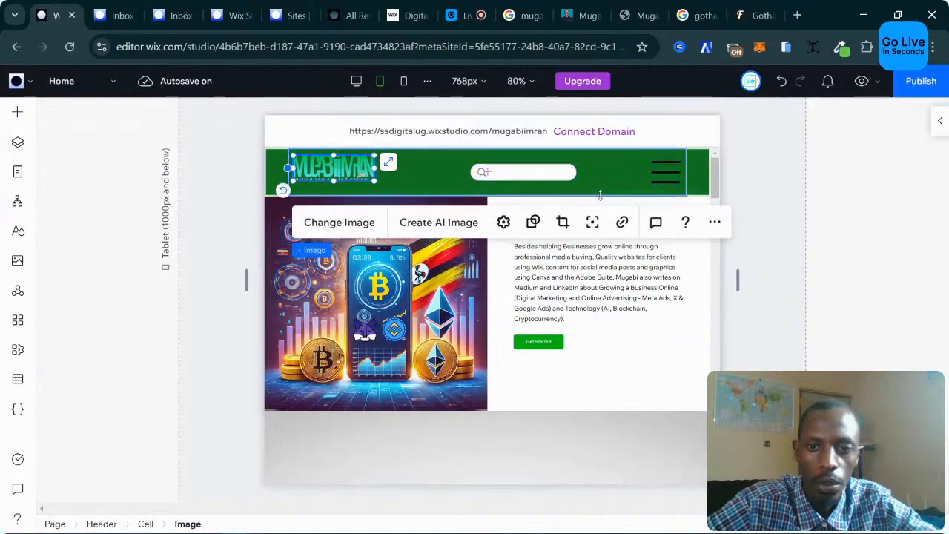
pyautogui.moveTo(599, 195)
pyautogui.mouseDown()
pyautogui.moveTo(596, 171)
pyautogui.moveTo(594, 184)
pyautogui.mouseUp()
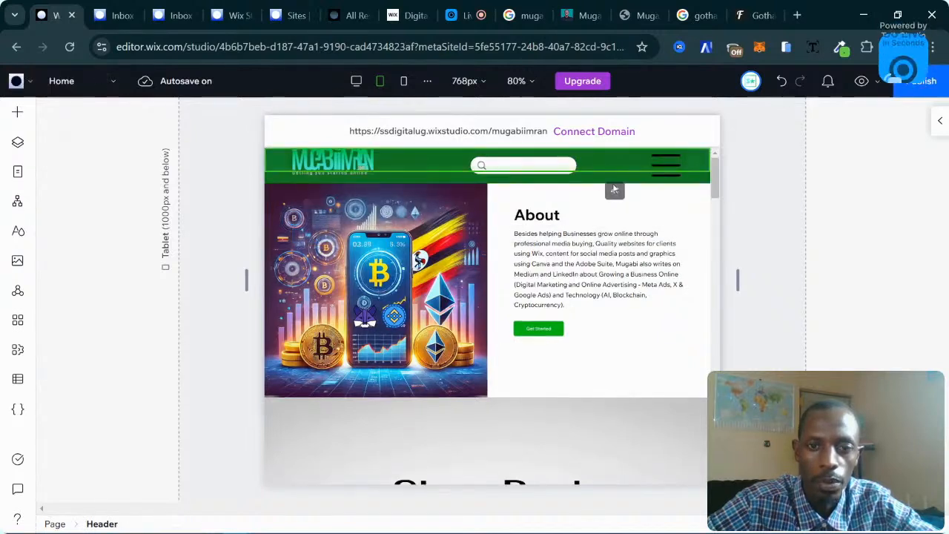
# Drag the header logo slightly to reposition it within the header.
pyautogui.click(343, 166)
pyautogui.click(346, 167)
pyautogui.moveTo(346, 166); pyautogui.dragTo(352, 164)
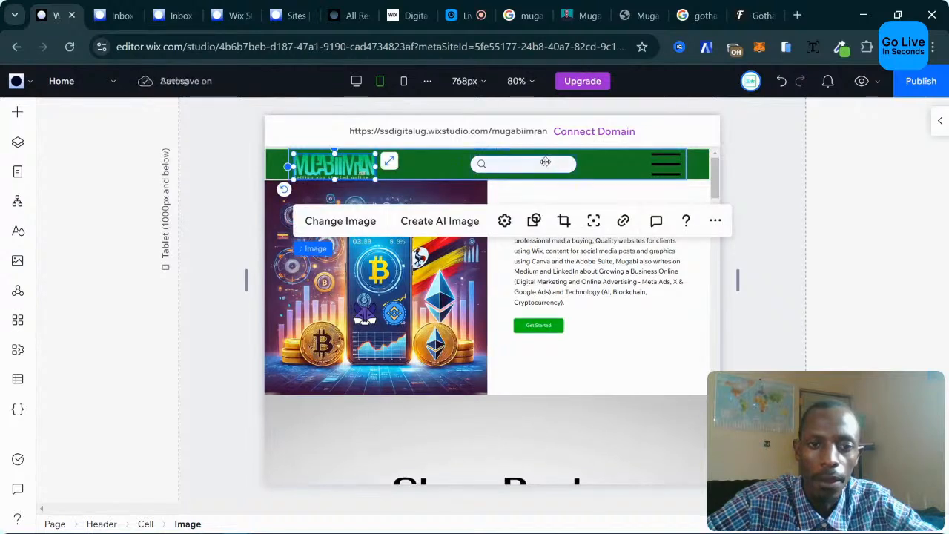
pyautogui.moveTo(357, 166)
pyautogui.mouseDown()
pyautogui.moveTo(315, 161)
pyautogui.moveTo(342, 161)
pyautogui.mouseUp()
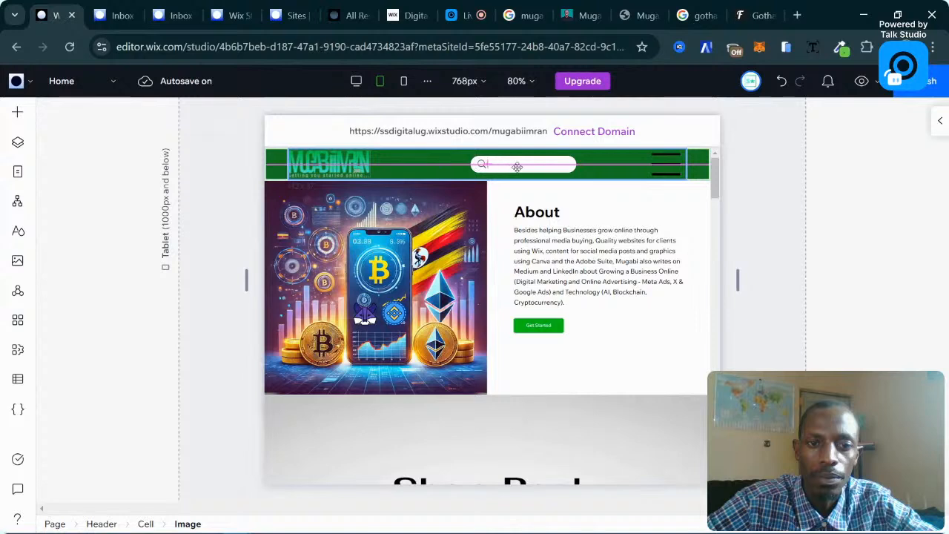
pyautogui.click(535, 167)
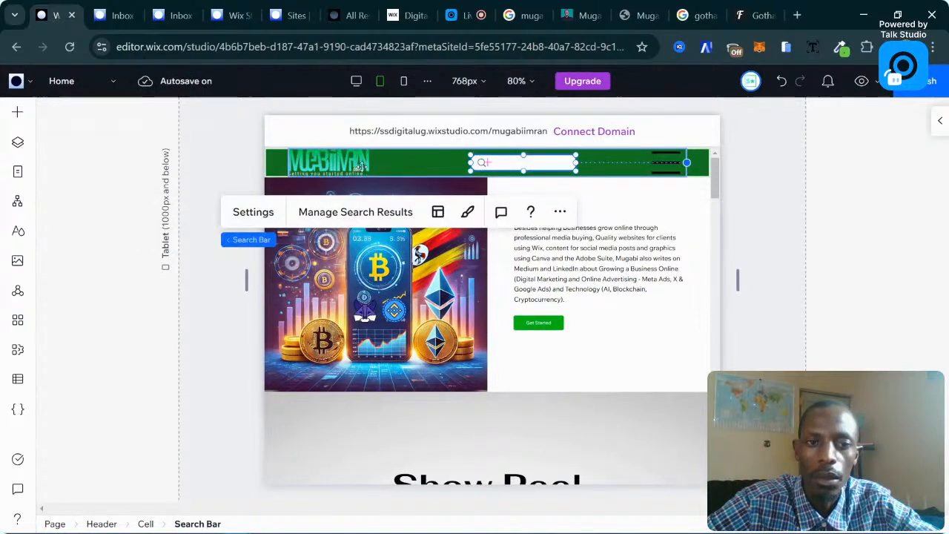
pyautogui.click(385, 166)
pyautogui.click(337, 164)
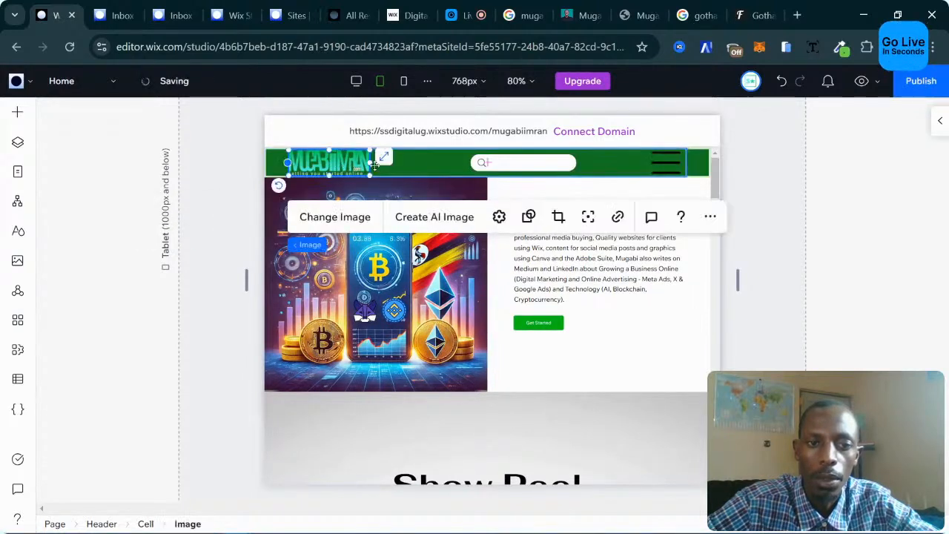
# Nudge the logo a few pixels right and down with the arrow keys.
pyautogui.click(941, 124)
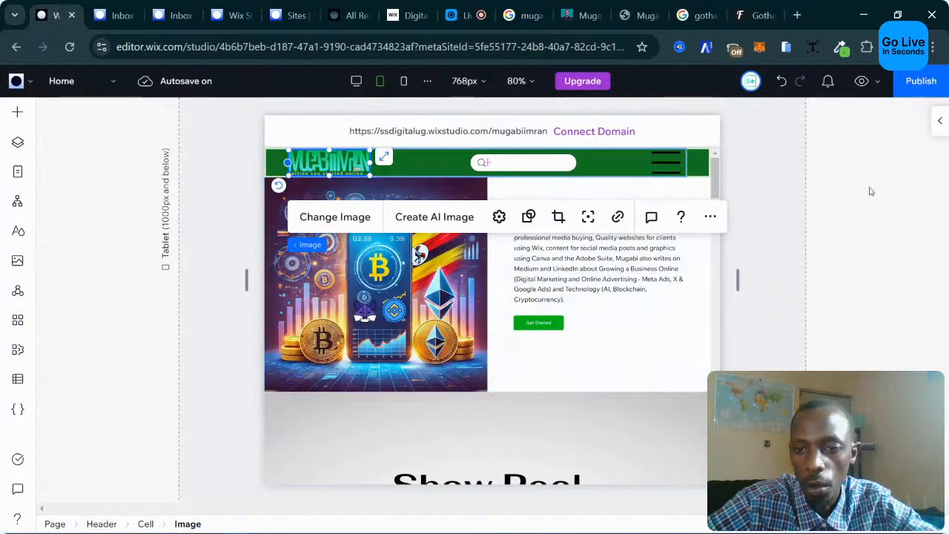
pyautogui.scroll(-4, 823, 336)
pyautogui.scroll(-4, 823, 336)
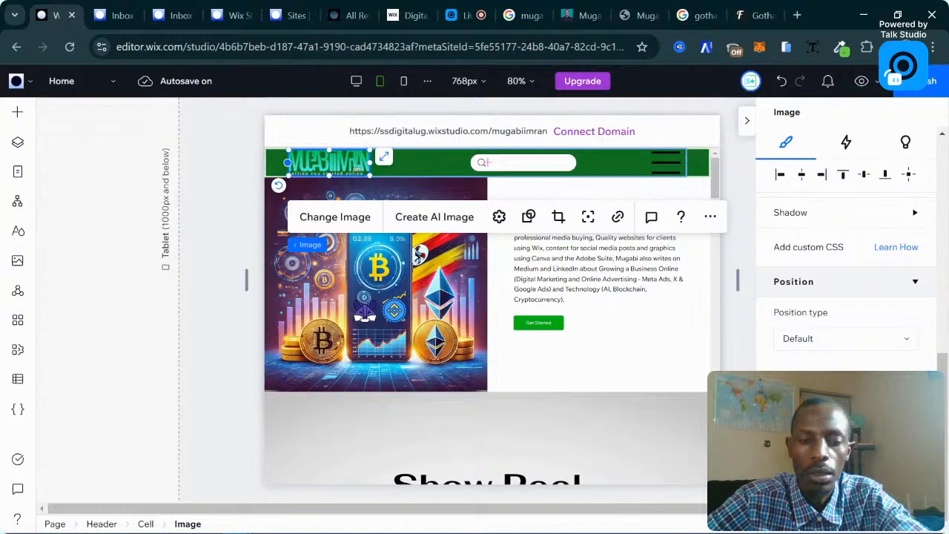
pyautogui.press('Right')
pyautogui.press('Right')
pyautogui.press('Right')
pyautogui.press('Right')
pyautogui.press('Right')
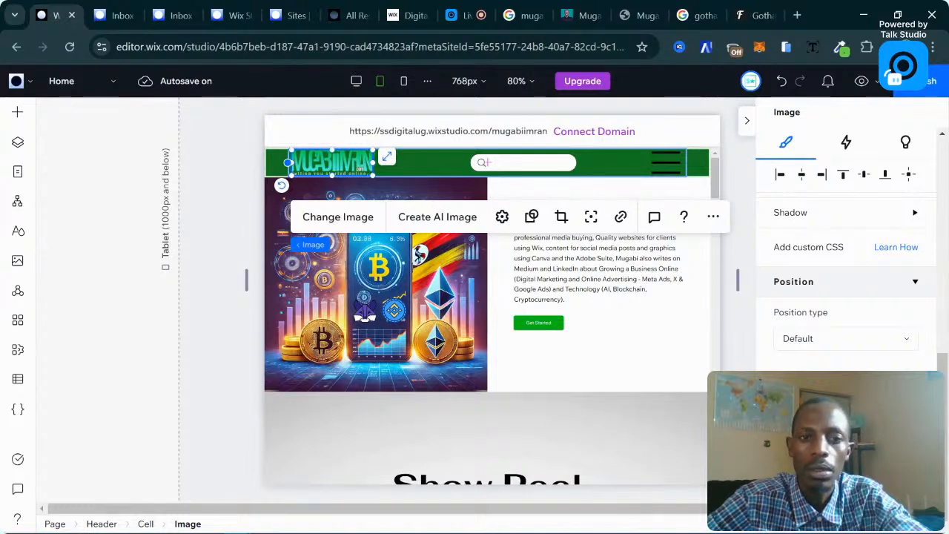
pyautogui.press('Down')
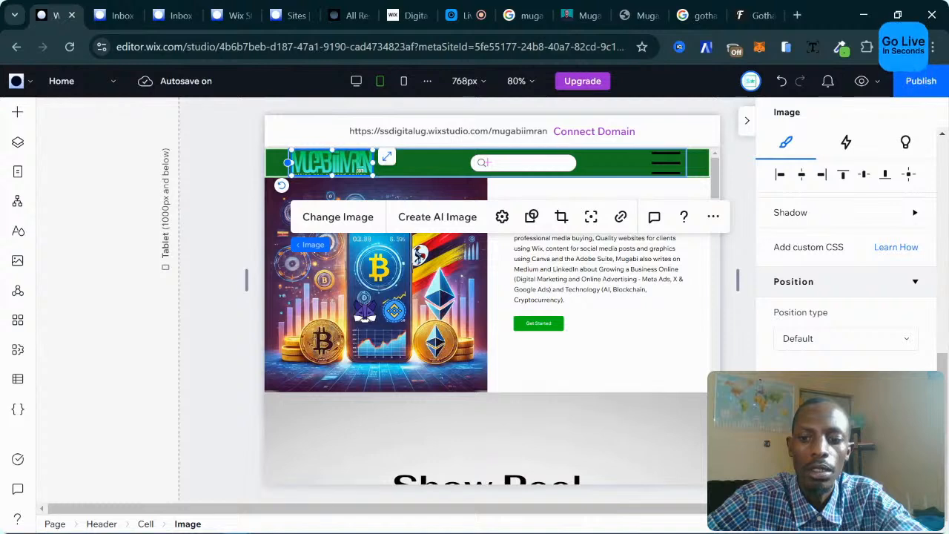
pyautogui.press('Down')
pyautogui.press('Down')
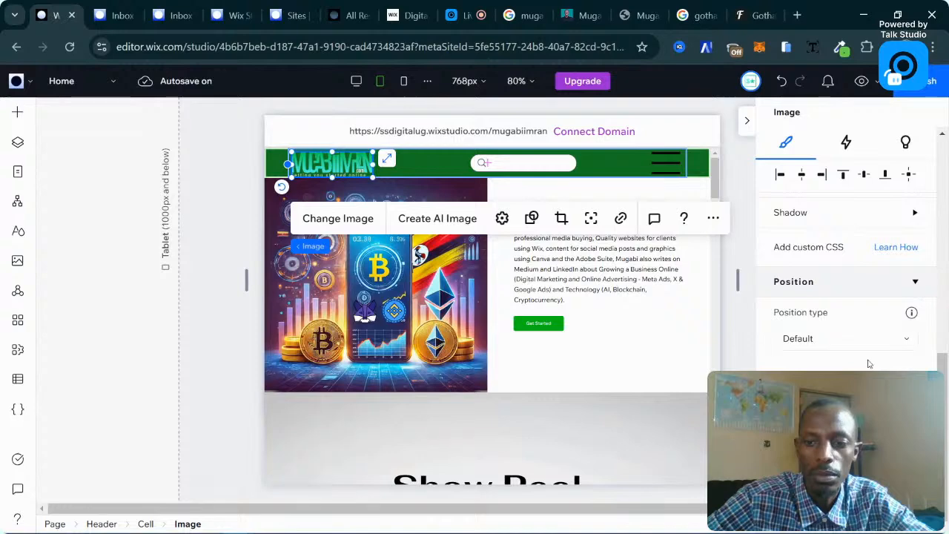
pyautogui.press('Up')
# Make the tablet About section 420 tall and select its paragraph text.
pyautogui.click(549, 355)
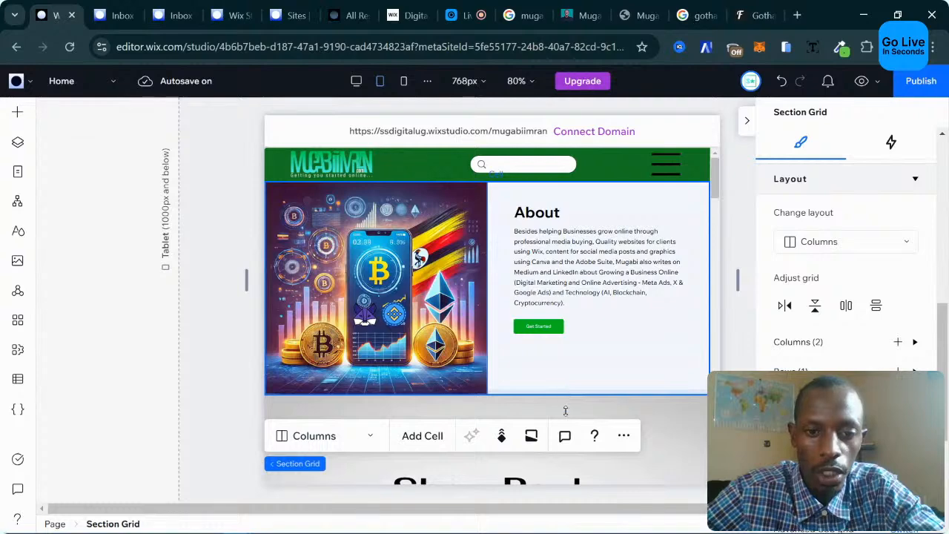
pyautogui.moveTo(565, 395); pyautogui.dragTo(565, 430)
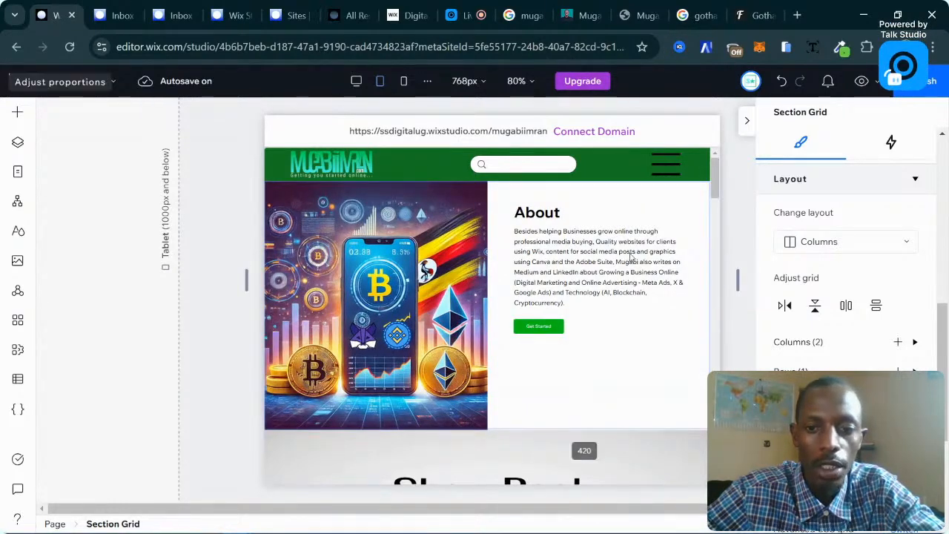
pyautogui.click(608, 265)
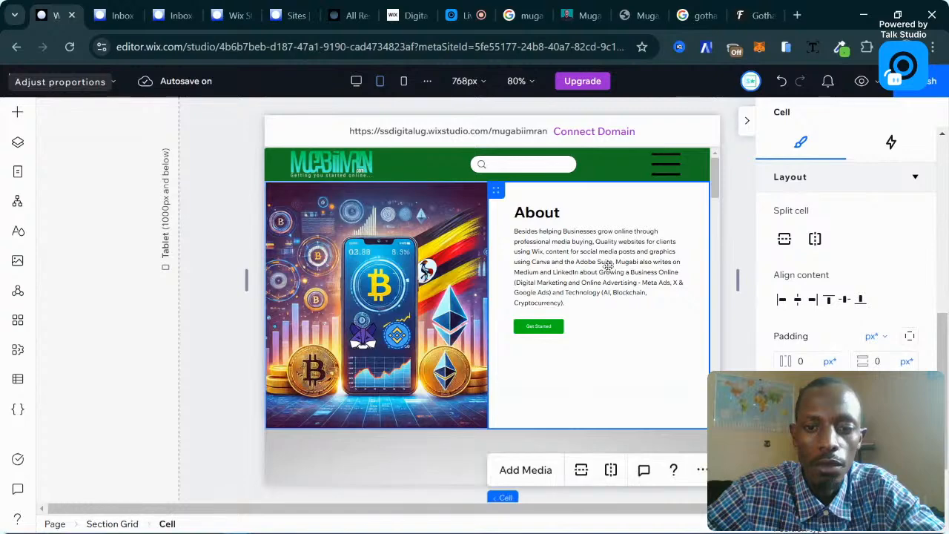
pyautogui.click(608, 265)
pyautogui.click(608, 264)
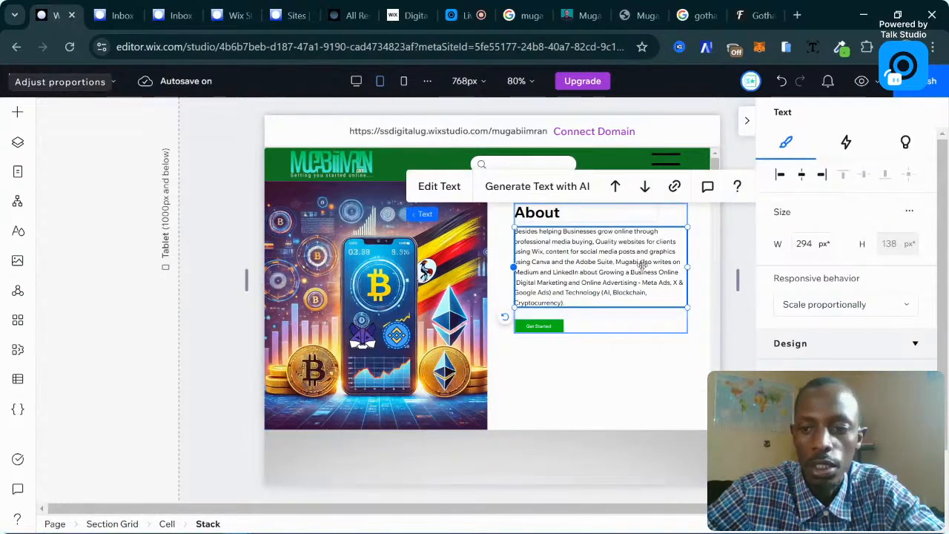
# Set the About paragraph's font size to 14 px.
pyautogui.scroll(-2, 808, 301)
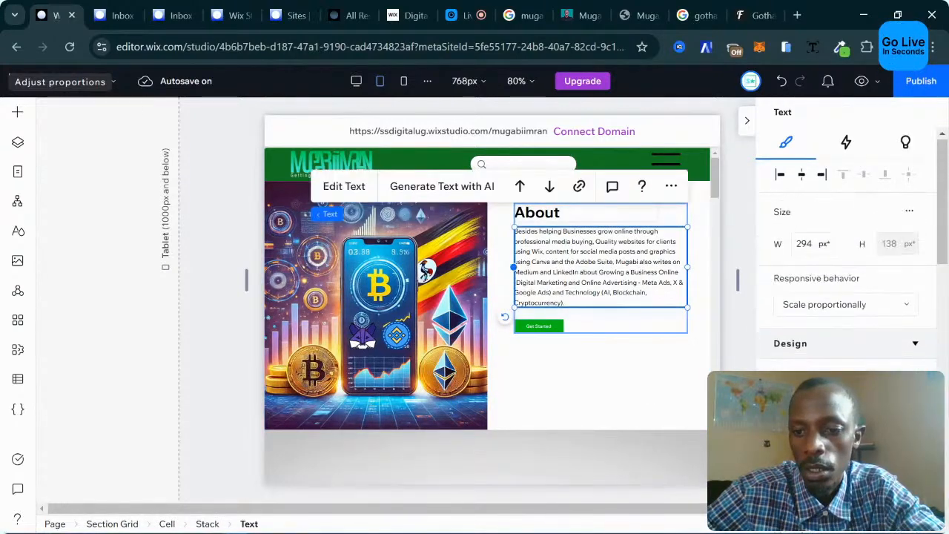
pyautogui.scroll(-3, 826, 333)
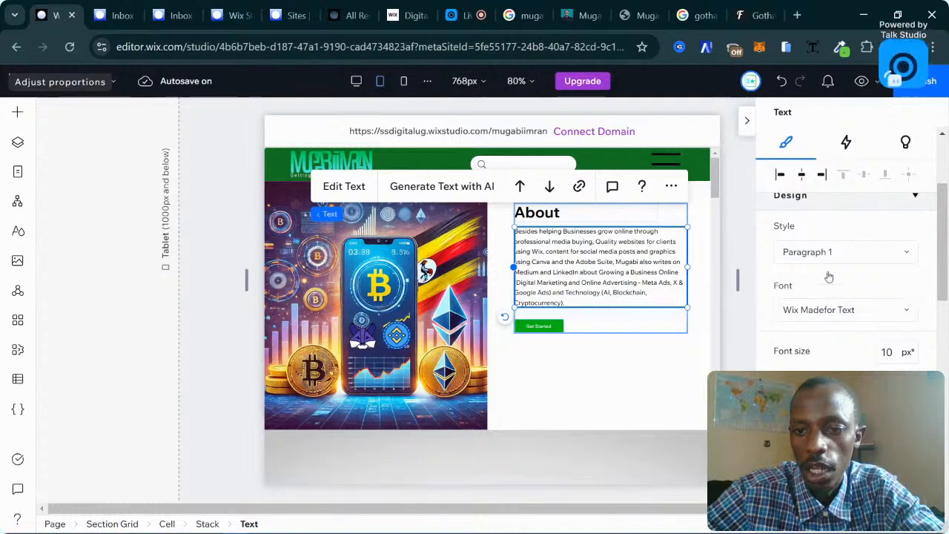
pyautogui.click(888, 352)
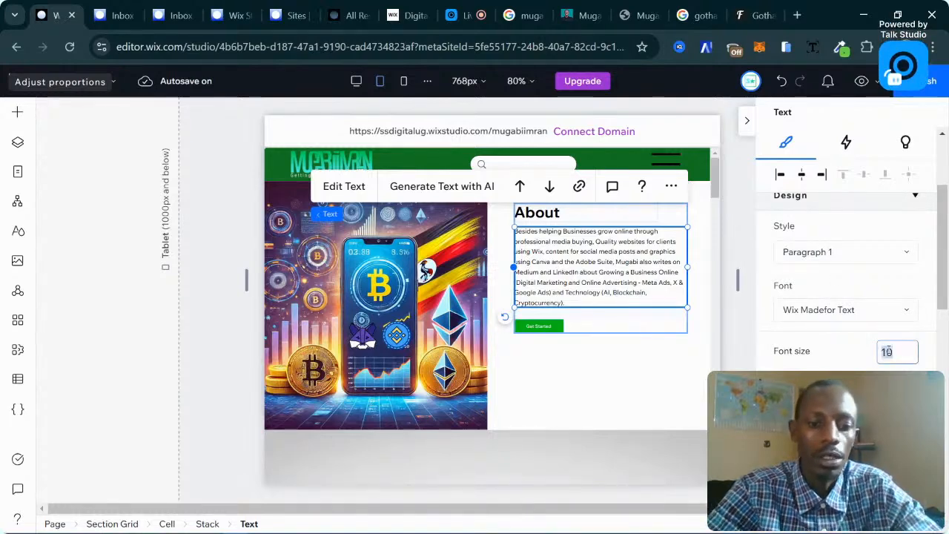
pyautogui.write('14')
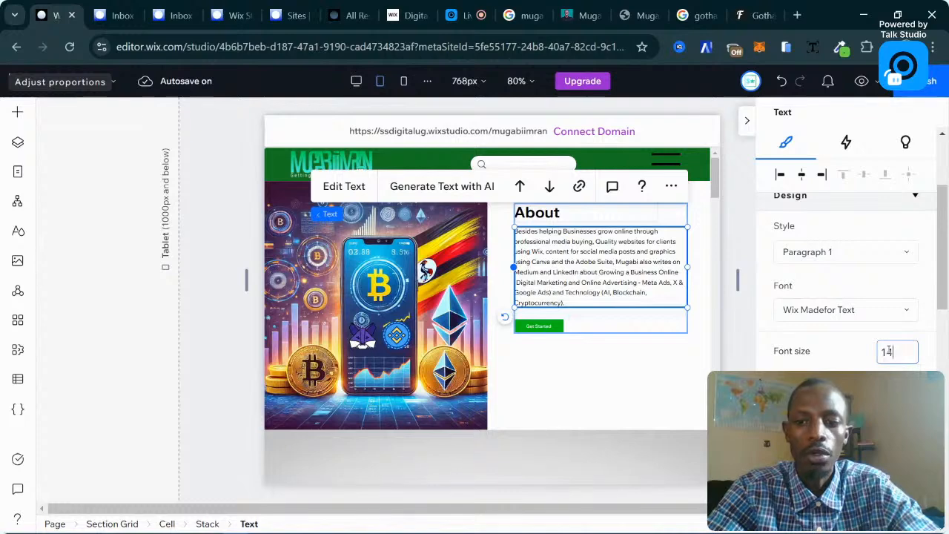
pyautogui.press('Return')
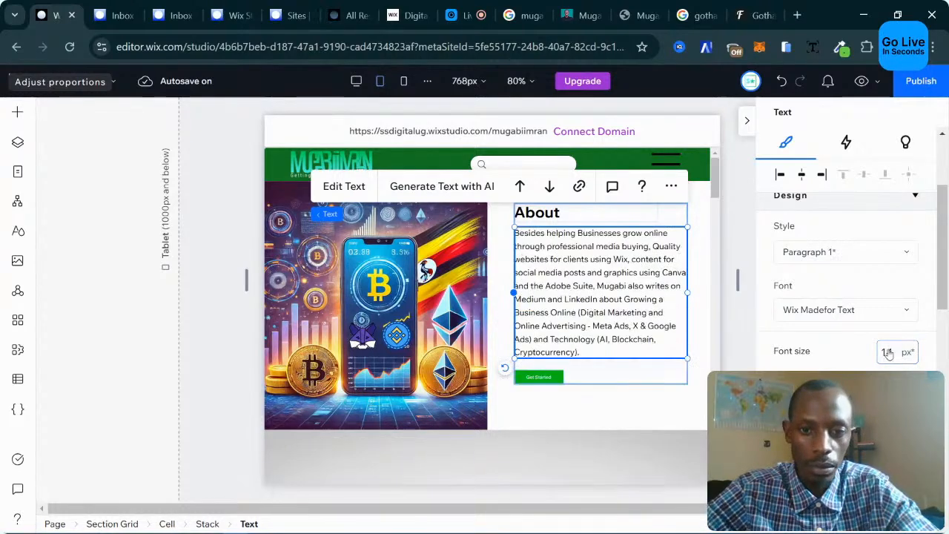
pyautogui.click(554, 417)
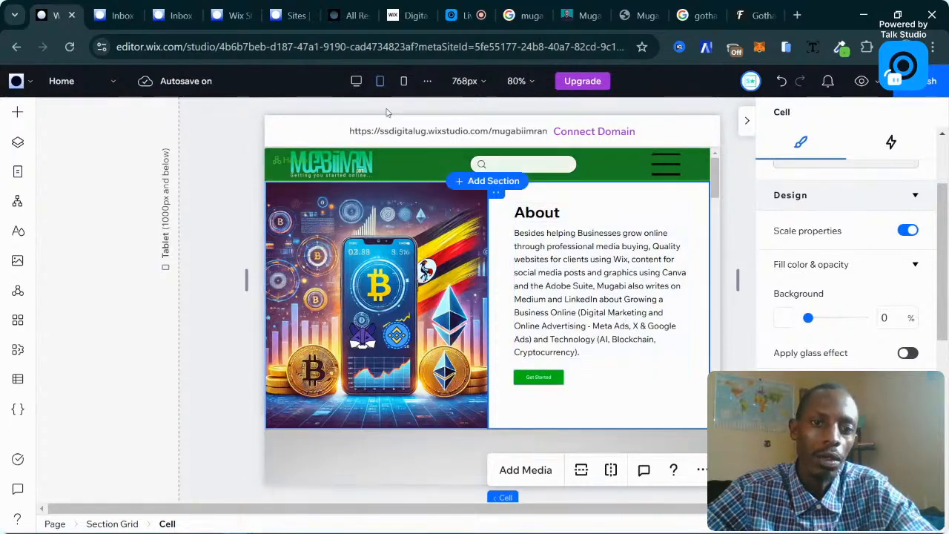
# Drag up the Show Reel section's bottom edge to remove the grey space.
pyautogui.scroll(-10, 367, 255)
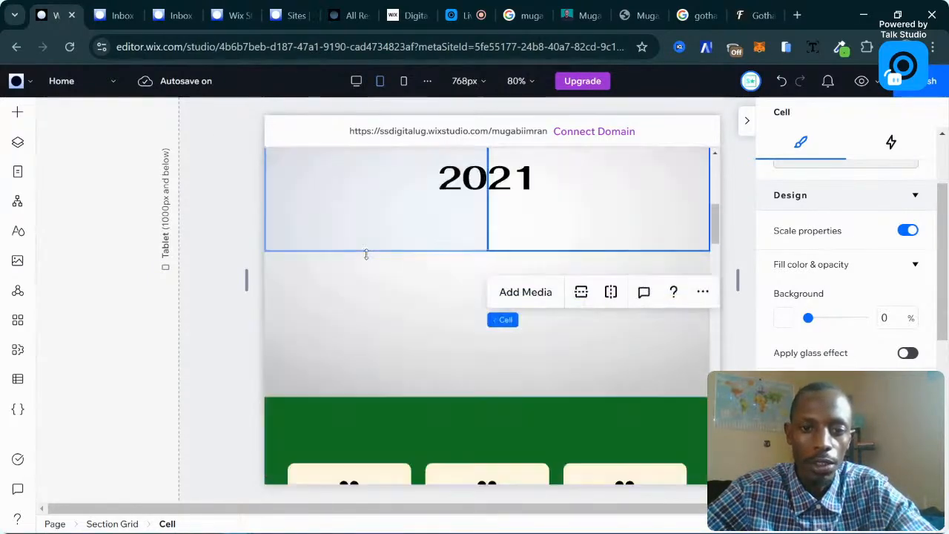
pyautogui.scroll(5, 366, 254)
pyautogui.click(486, 298)
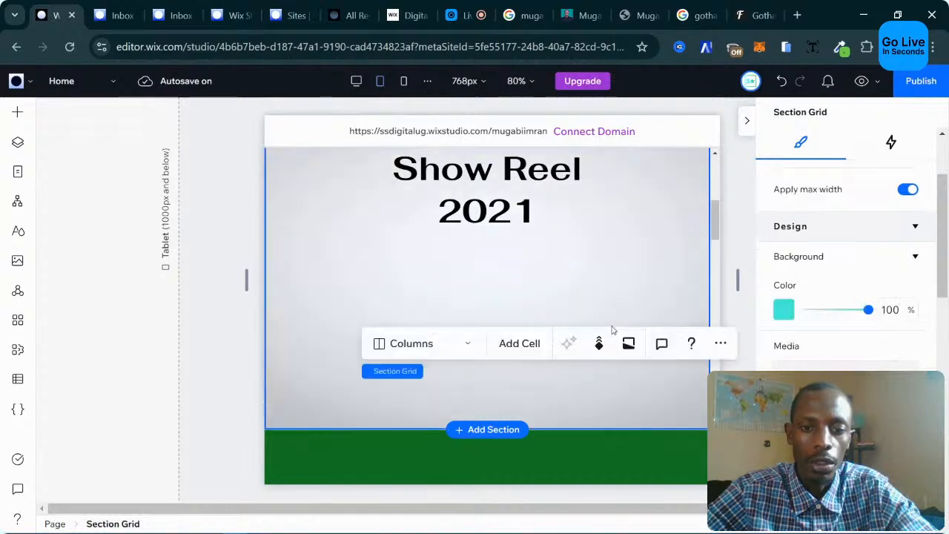
pyautogui.click(613, 330)
pyautogui.moveTo(612, 432); pyautogui.dragTo(613, 337)
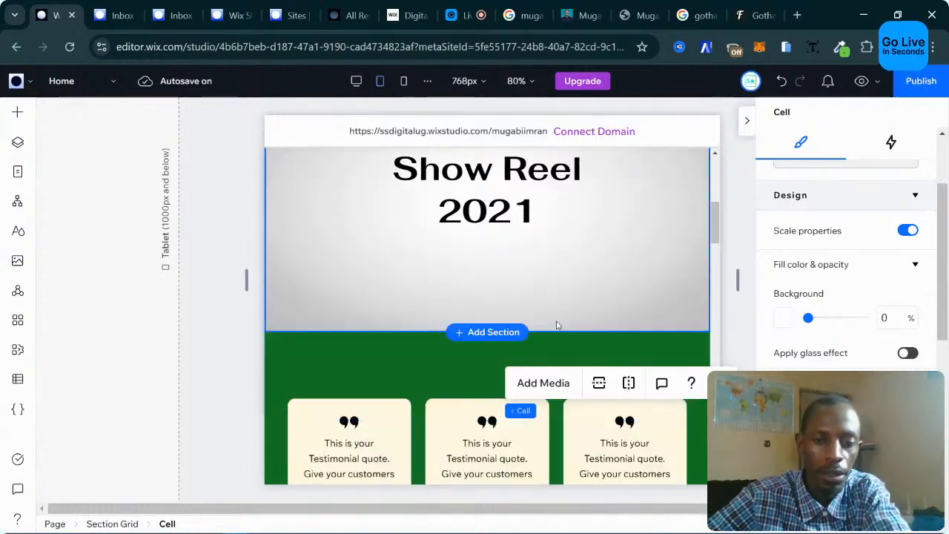
# Scroll down the tablet page and select the Discover the Latest Trends section.
pyautogui.scroll(3, 558, 325)
pyautogui.scroll(-10, 557, 325)
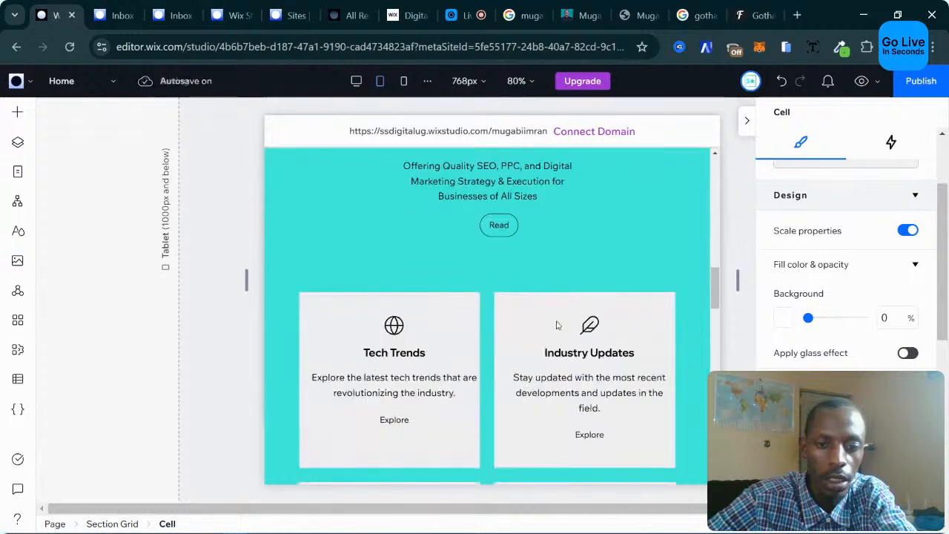
pyautogui.scroll(-15, 558, 325)
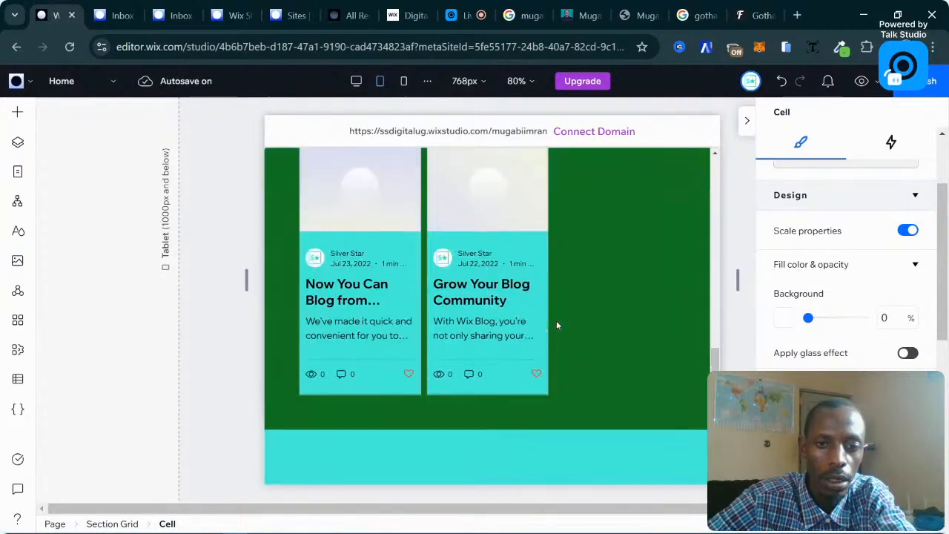
pyautogui.scroll(10, 557, 324)
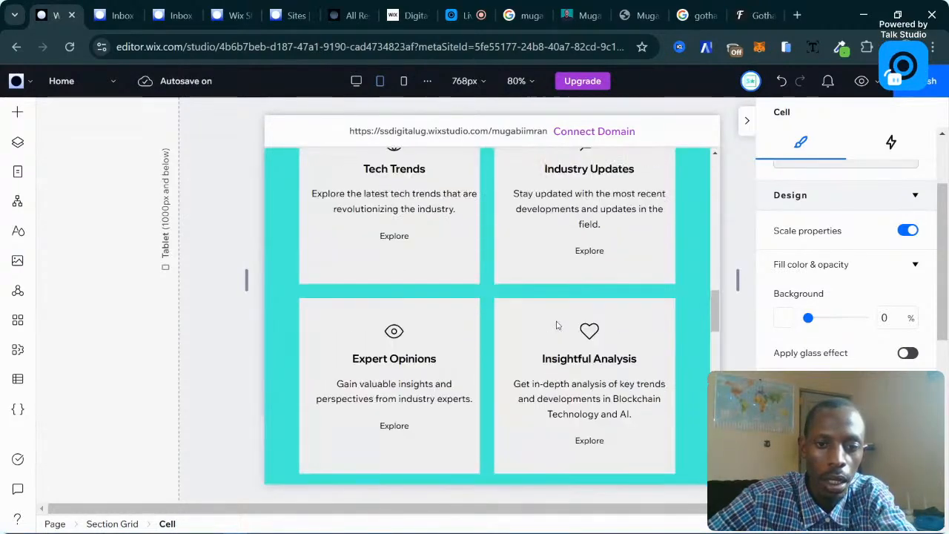
pyautogui.scroll(-10, 553, 291)
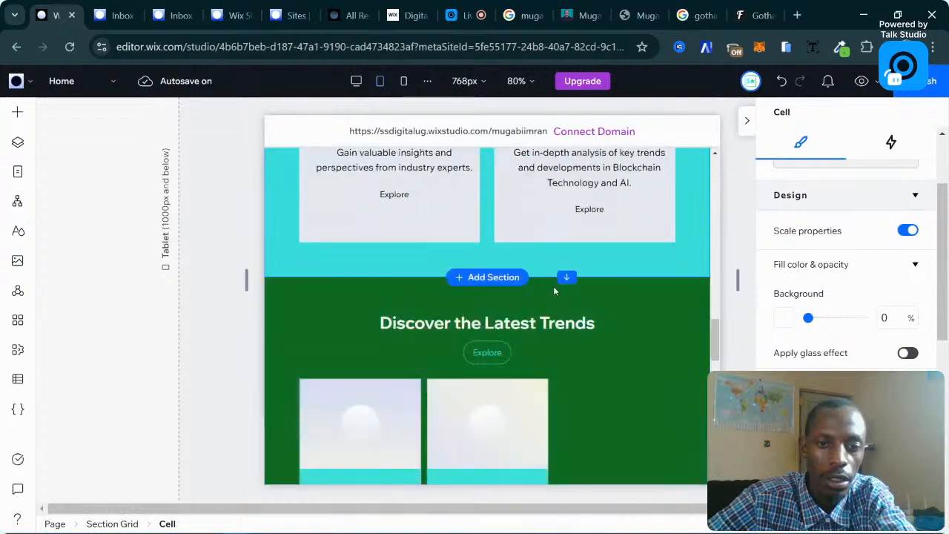
pyautogui.scroll(4, 553, 290)
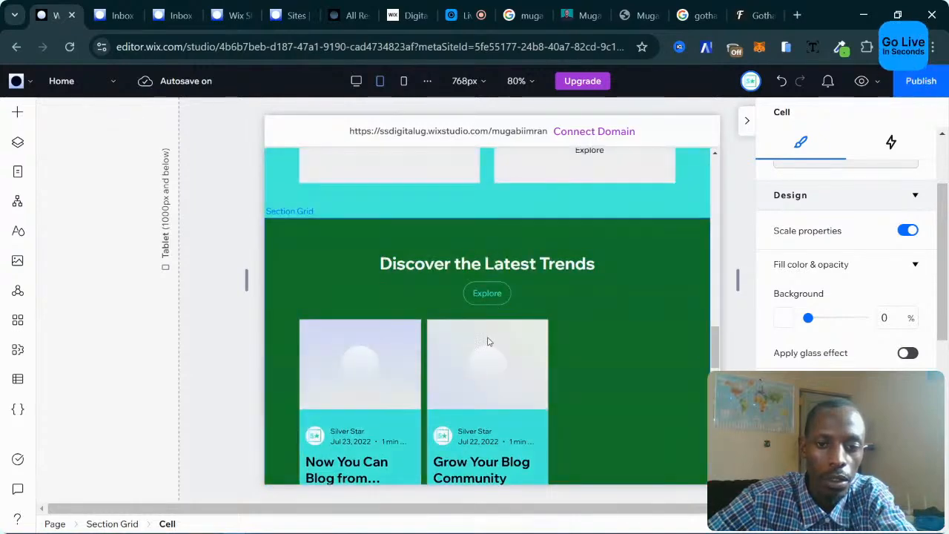
pyautogui.scroll(-2, 488, 342)
pyautogui.click(509, 303)
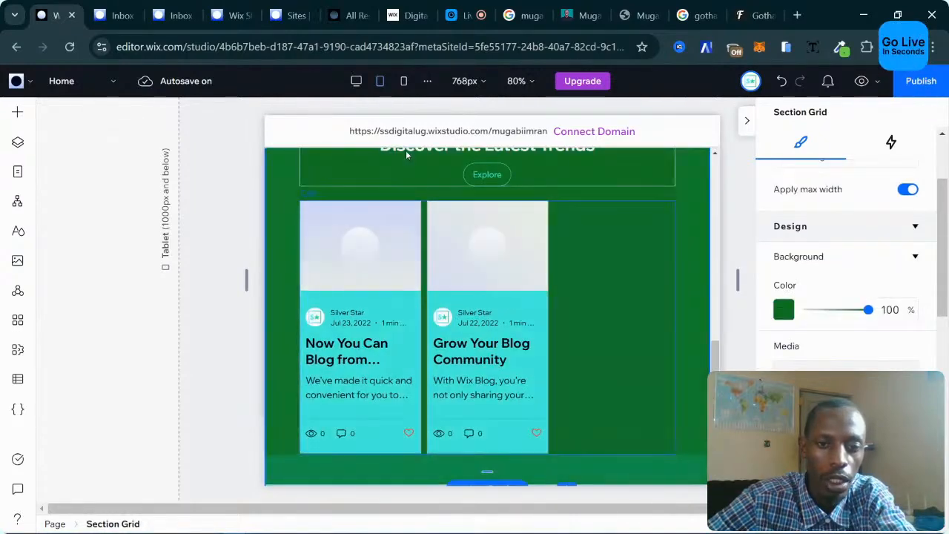
pyautogui.scroll(-5, 441, 263)
pyautogui.scroll(4, 441, 264)
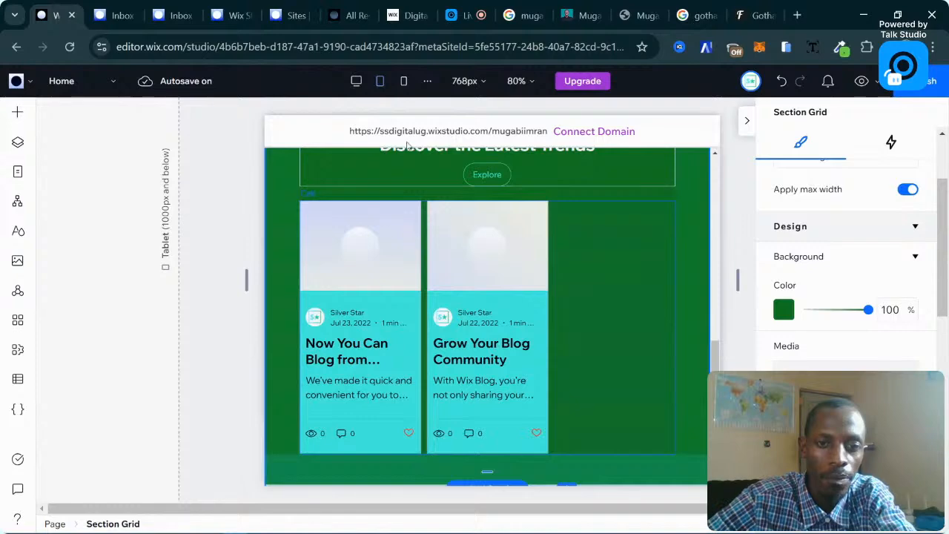
# In the Mobile 390px layout, drag the About section's bottom edge to make it 269 px tall.
pyautogui.click(402, 83)
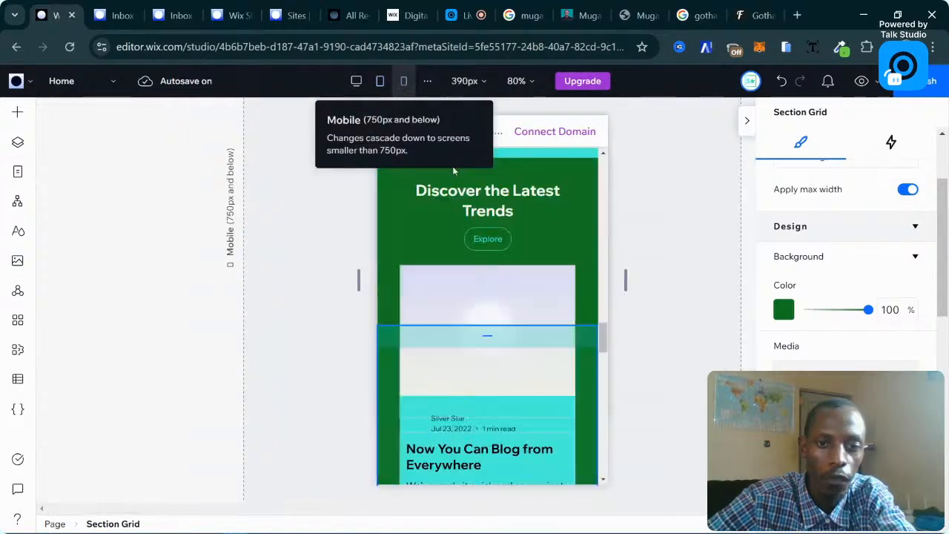
pyautogui.scroll(15, 517, 319)
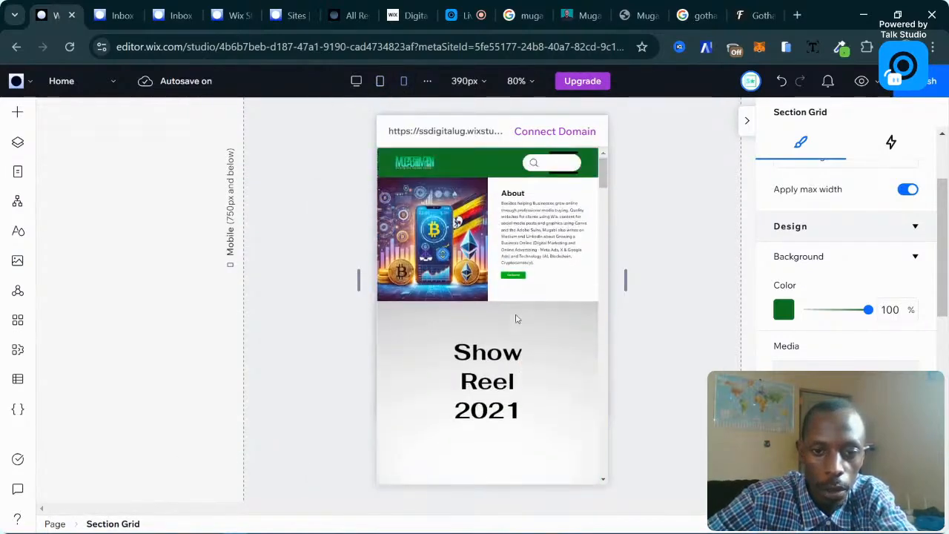
pyautogui.click(528, 244)
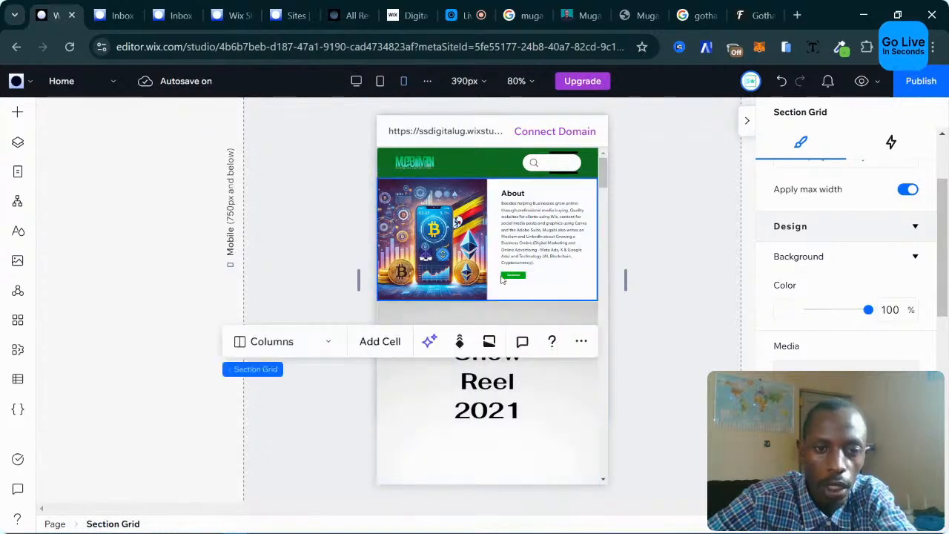
pyautogui.moveTo(530, 299); pyautogui.dragTo(529, 335)
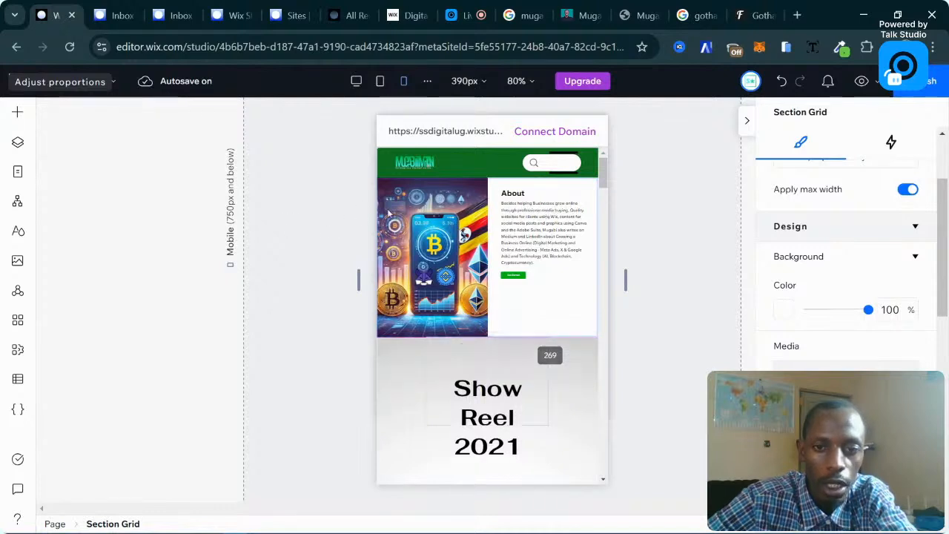
pyautogui.click(479, 215)
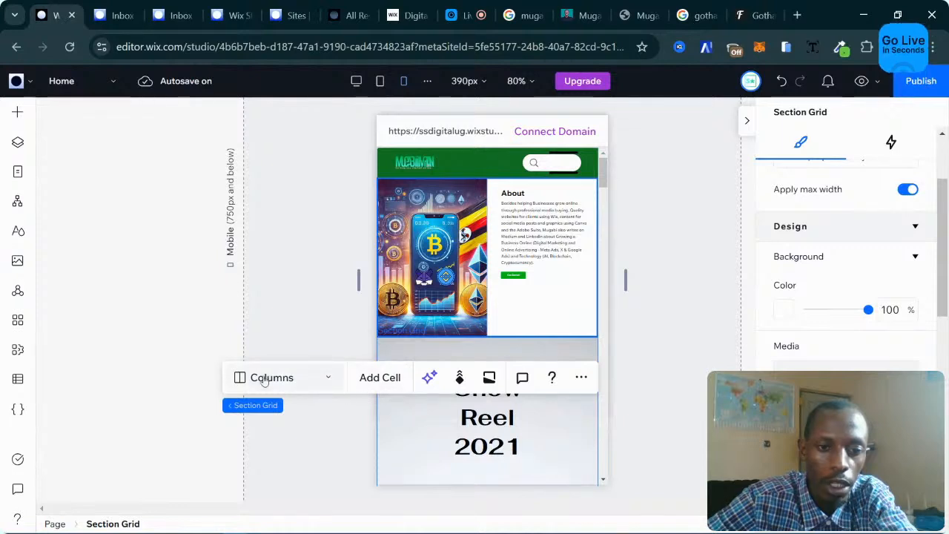
# Switch the About section grid from columns to rows so the image stacks above the text.
pyautogui.click(299, 379)
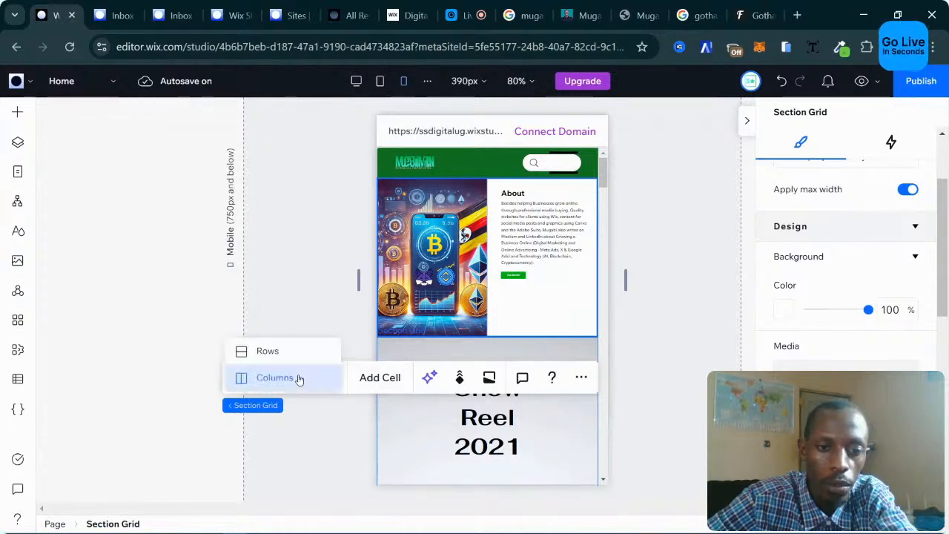
pyautogui.click(269, 351)
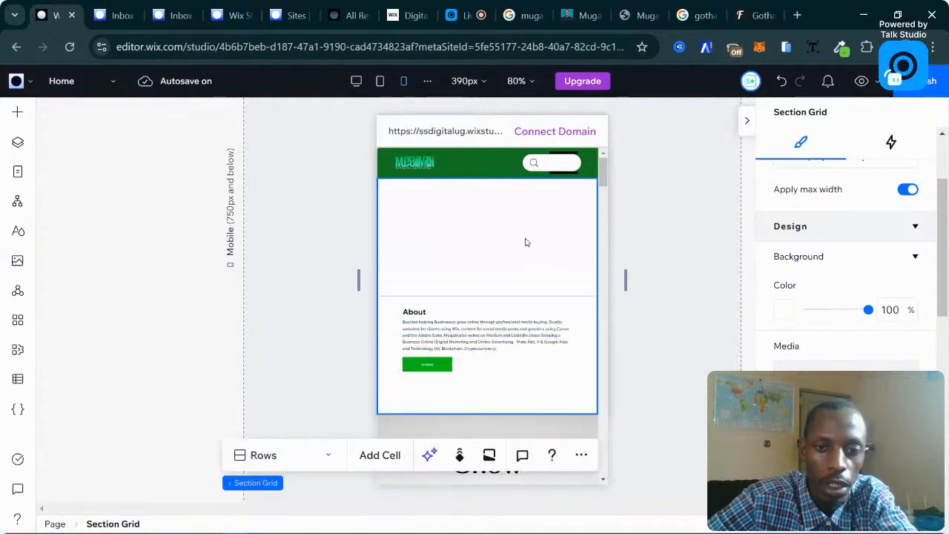
pyautogui.click(467, 256)
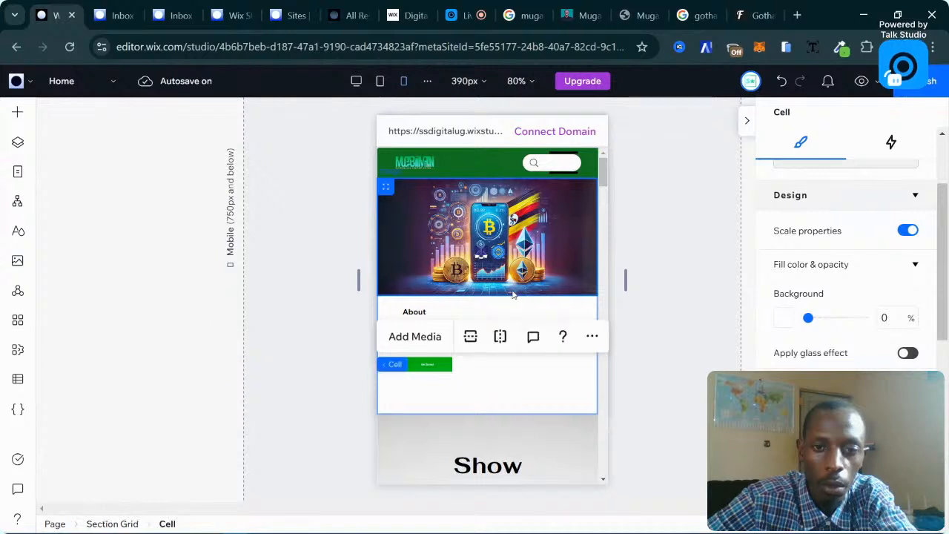
pyautogui.click(512, 314)
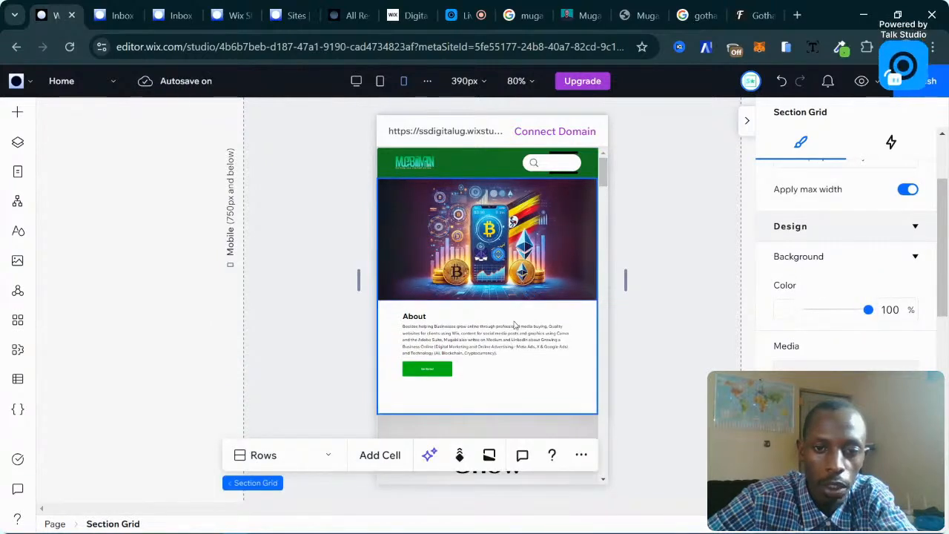
# Drag the row divider down to make the About image row taller.
pyautogui.click(531, 302)
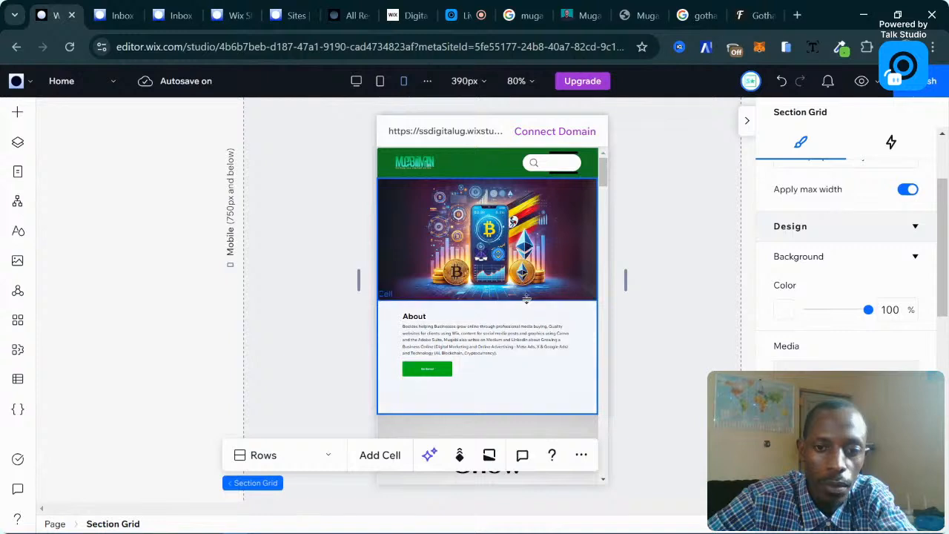
pyautogui.moveTo(534, 302); pyautogui.dragTo(535, 365)
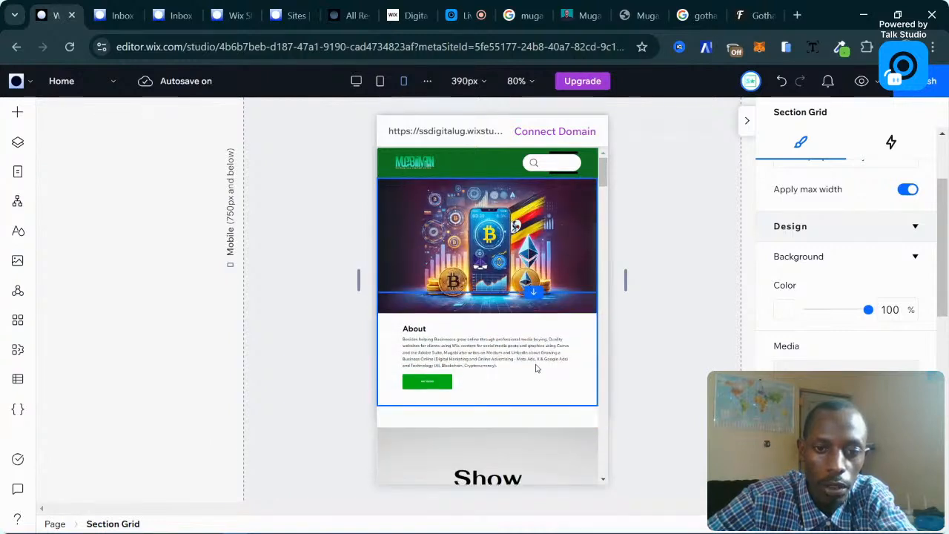
pyautogui.scroll(-3, 545, 305)
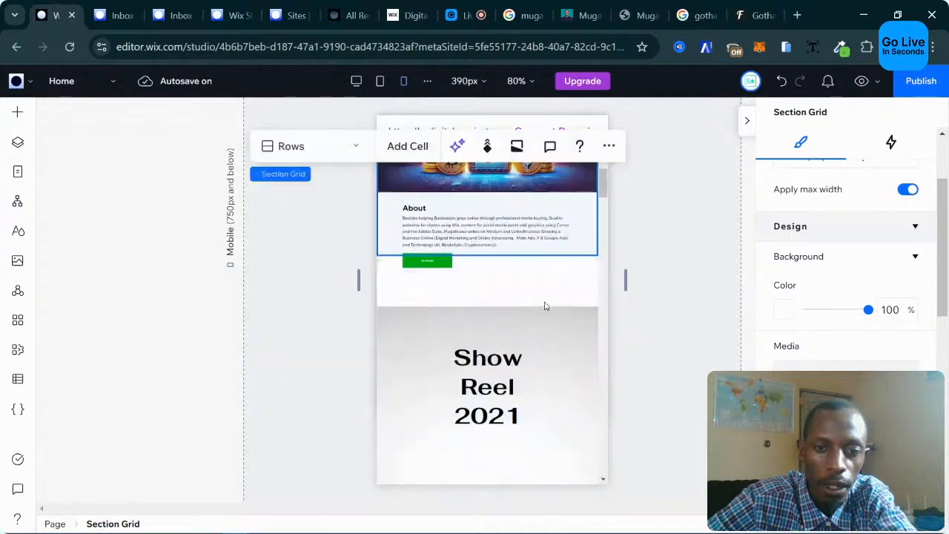
pyautogui.scroll(3, 545, 306)
pyautogui.click(495, 299)
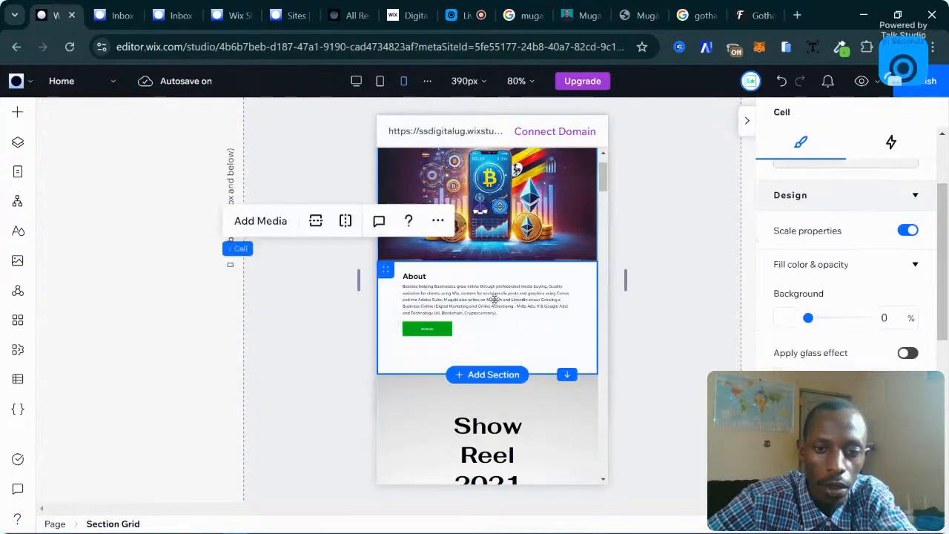
pyautogui.click(493, 299)
# Set the About paragraph's font size, trying 10 and 12 px before settling on 14 px.
pyautogui.click(454, 299)
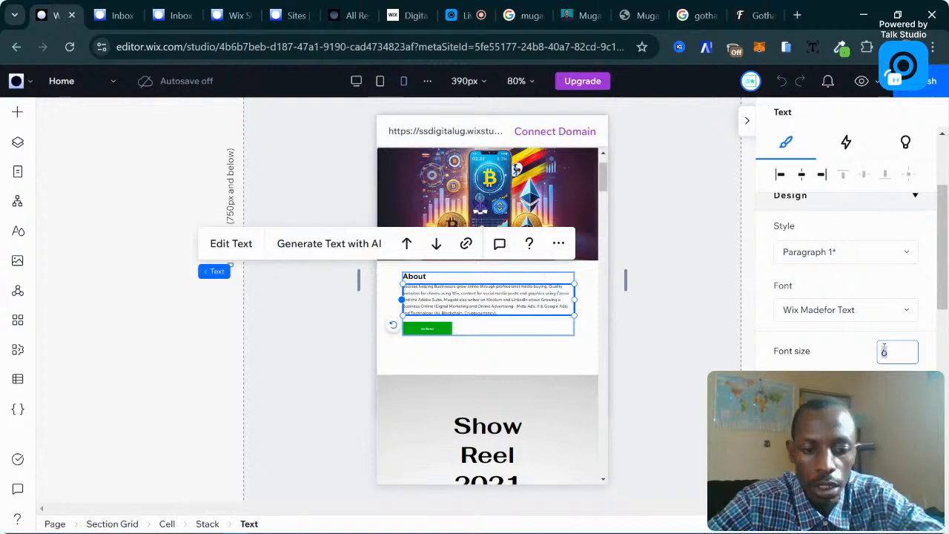
pyautogui.write('10')
pyautogui.press('Return')
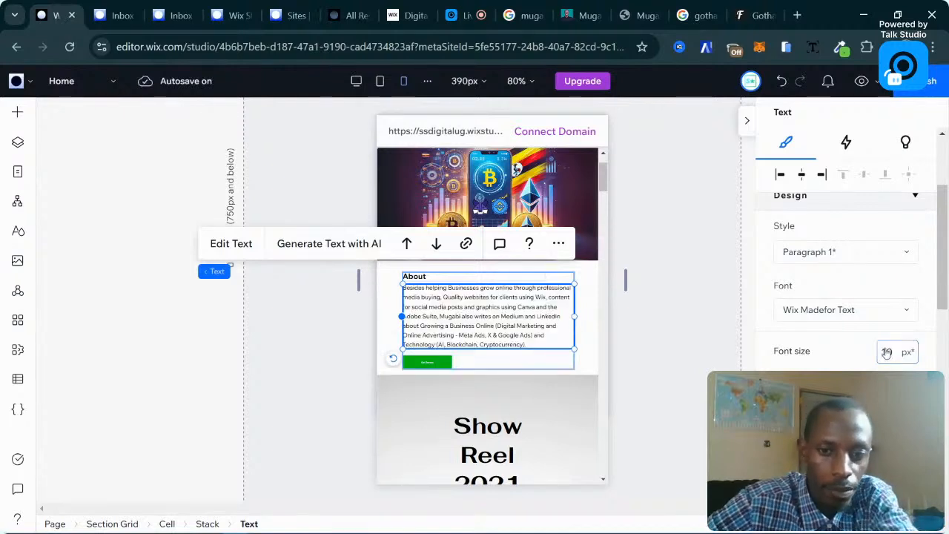
pyautogui.click(894, 363)
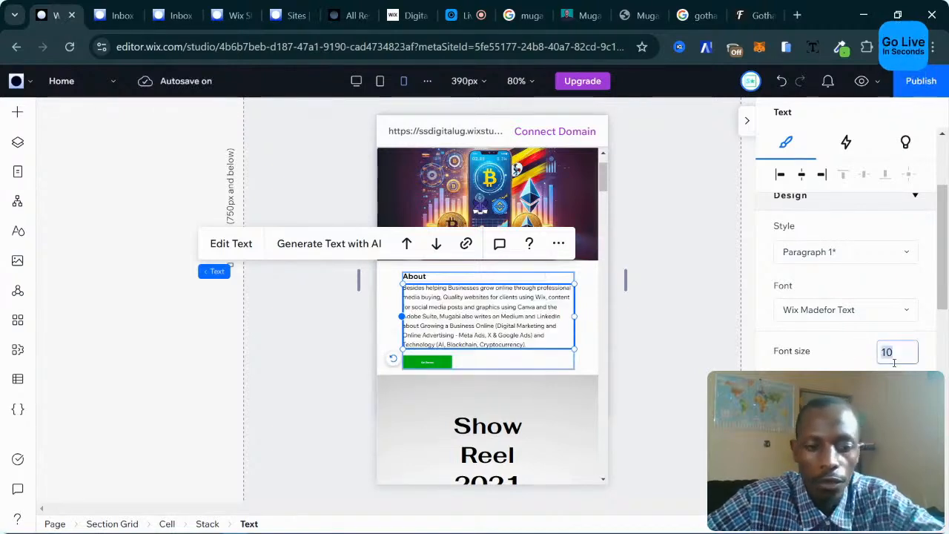
pyautogui.write('12')
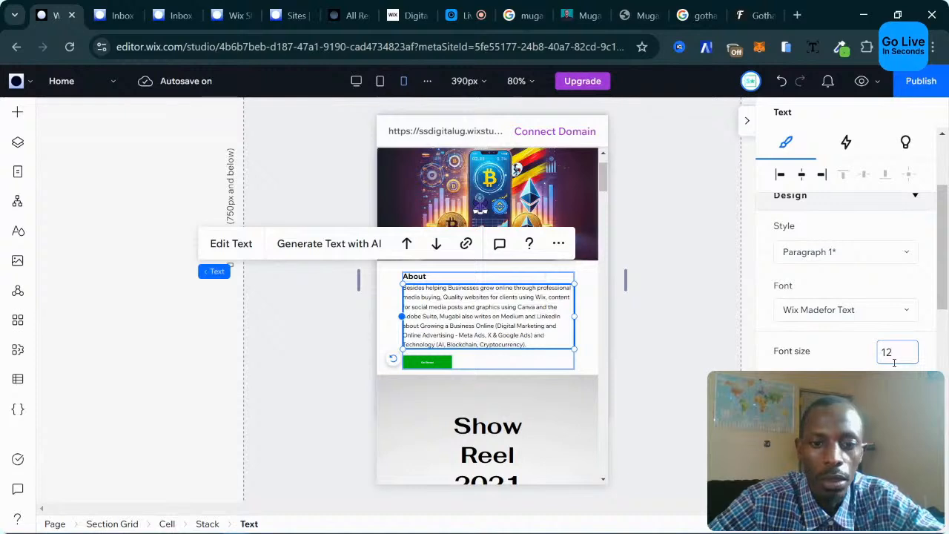
pyautogui.press('Return')
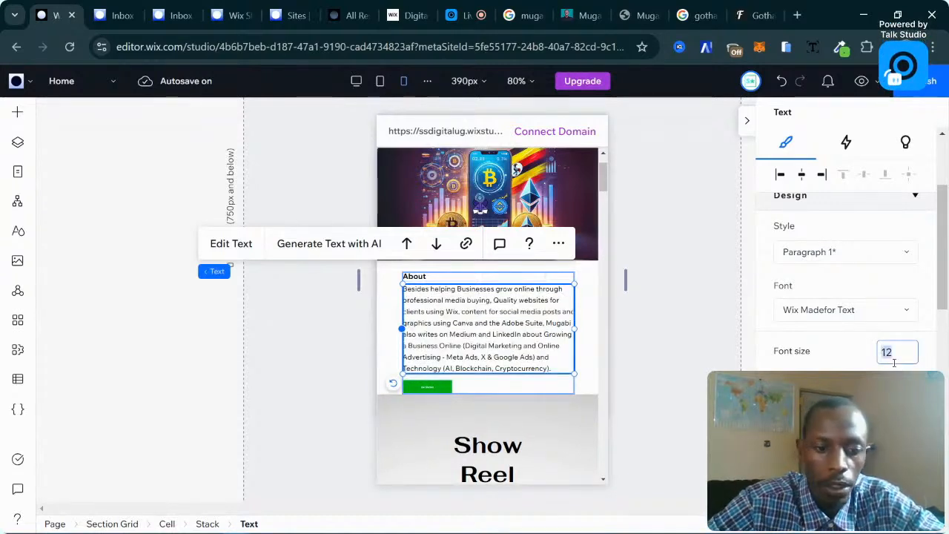
pyautogui.write('14')
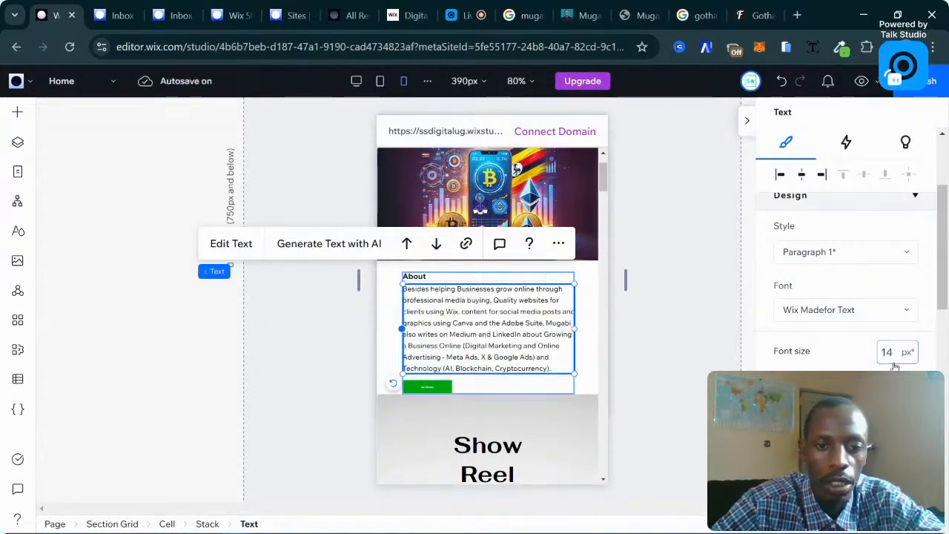
pyautogui.press('Return')
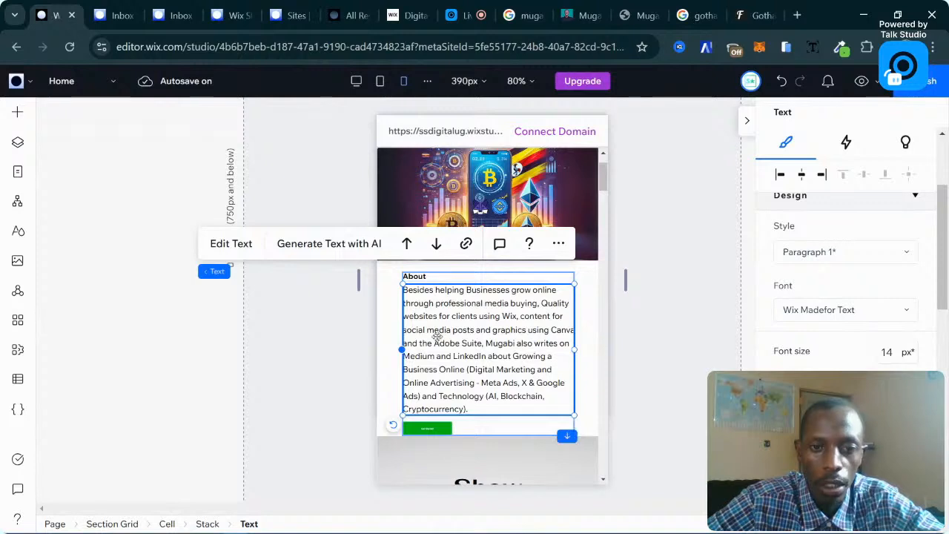
# Keep the About heading at Heading 2, undoing a Heading 1 trial, and set its size to 25 px.
pyautogui.click(431, 275)
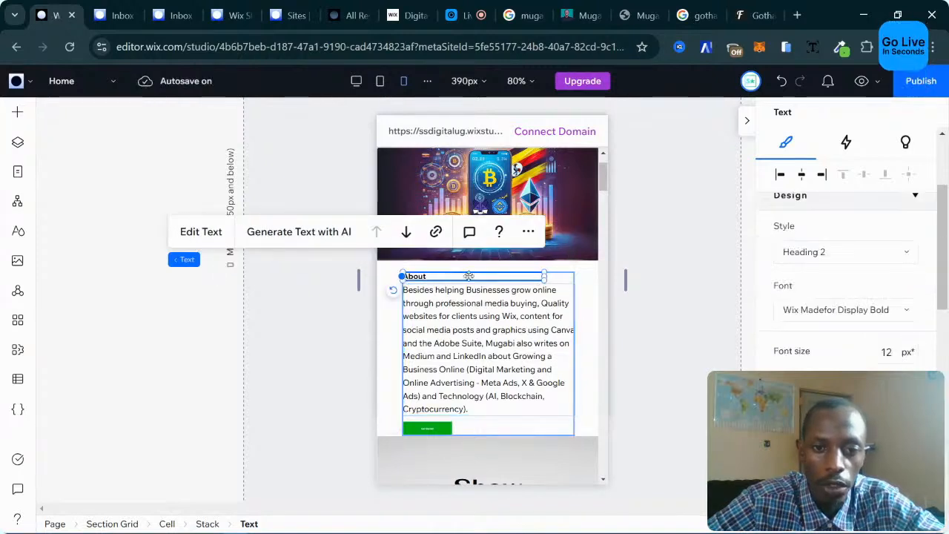
pyautogui.click(845, 253)
pyautogui.click(823, 288)
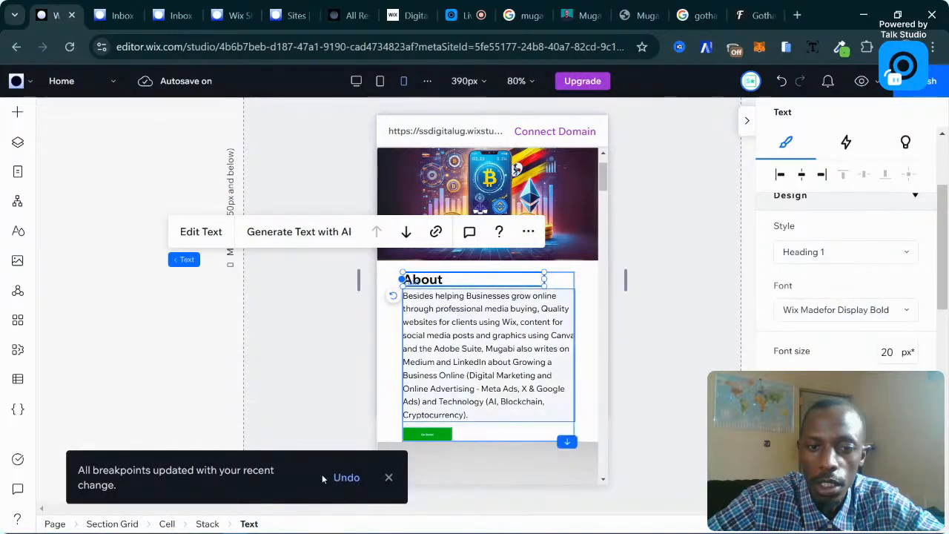
pyautogui.click(342, 476)
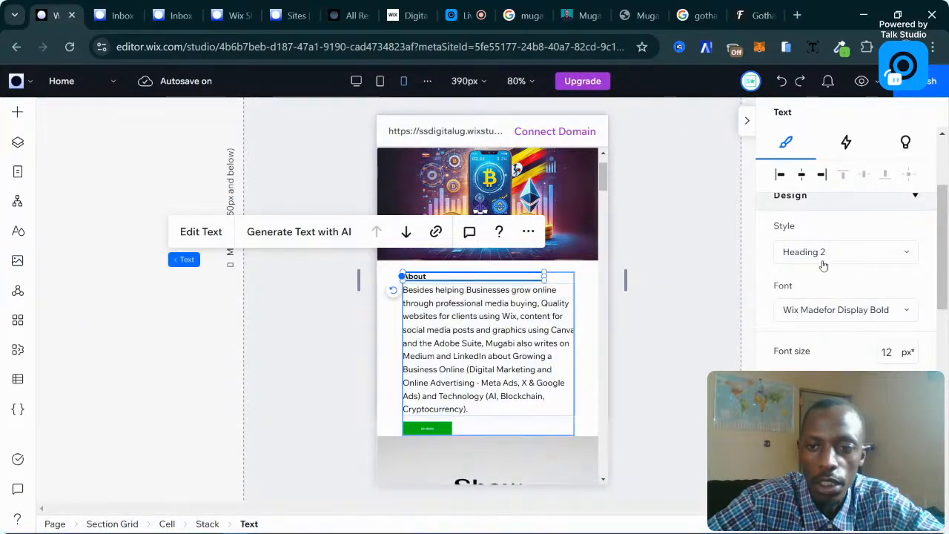
pyautogui.click(895, 353)
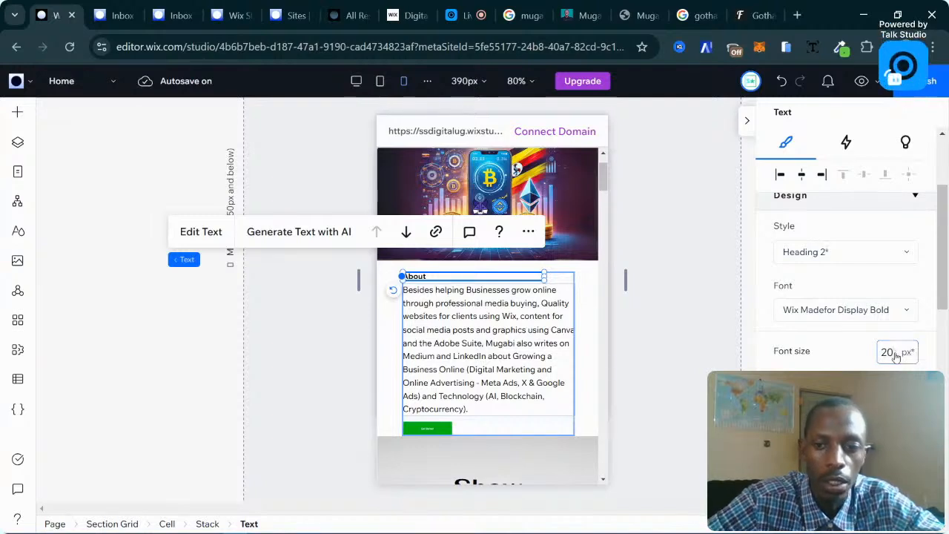
pyautogui.click(896, 353)
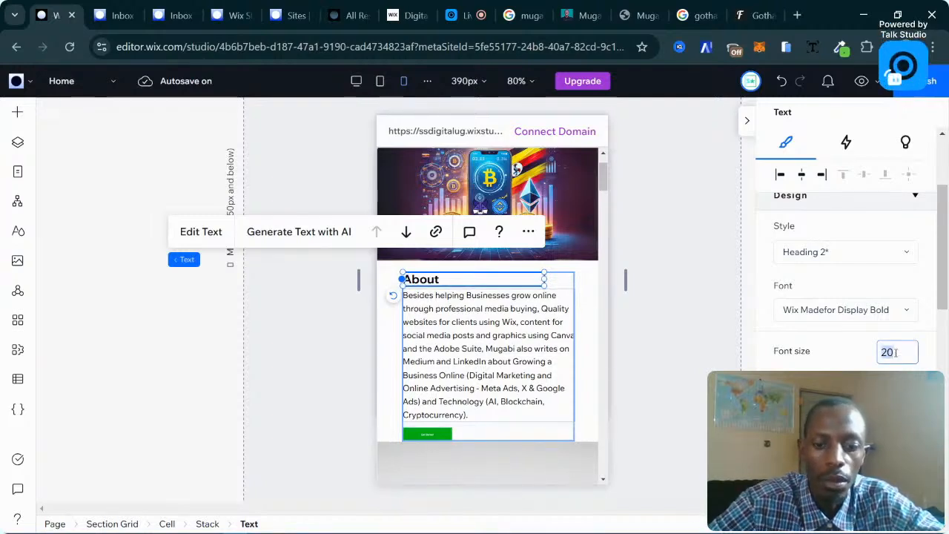
pyautogui.write('25')
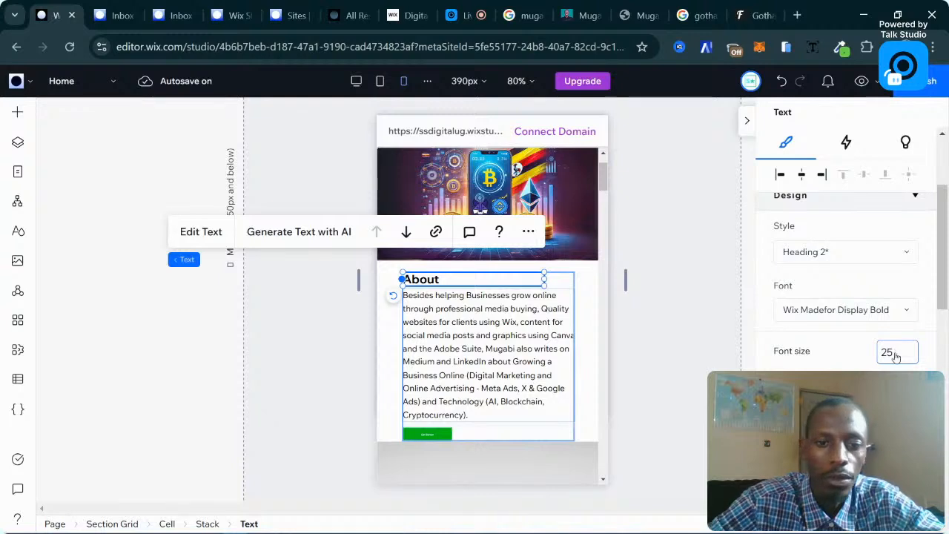
pyautogui.press('Return')
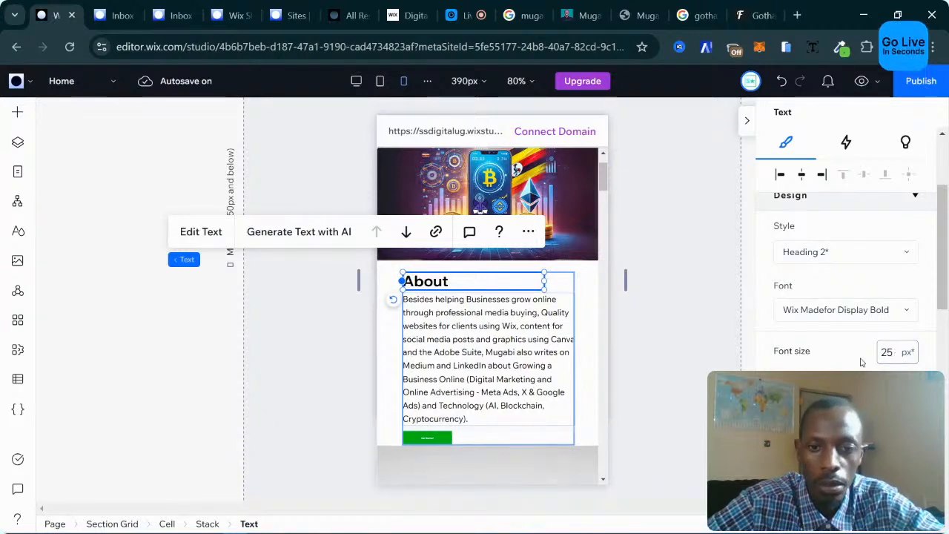
# Set the Get Started button's label font size to 14 px.
pyautogui.click(427, 438)
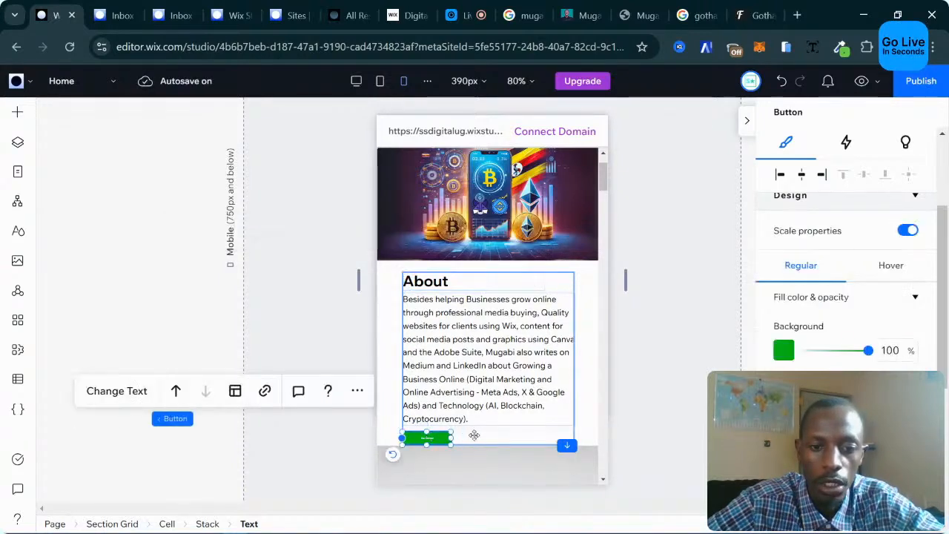
pyautogui.scroll(-2, 504, 400)
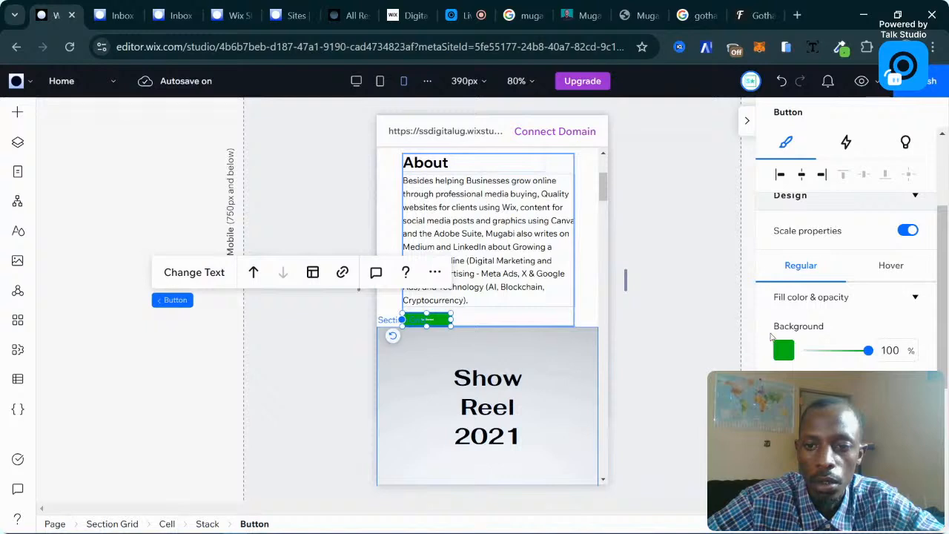
pyautogui.scroll(-2, 782, 341)
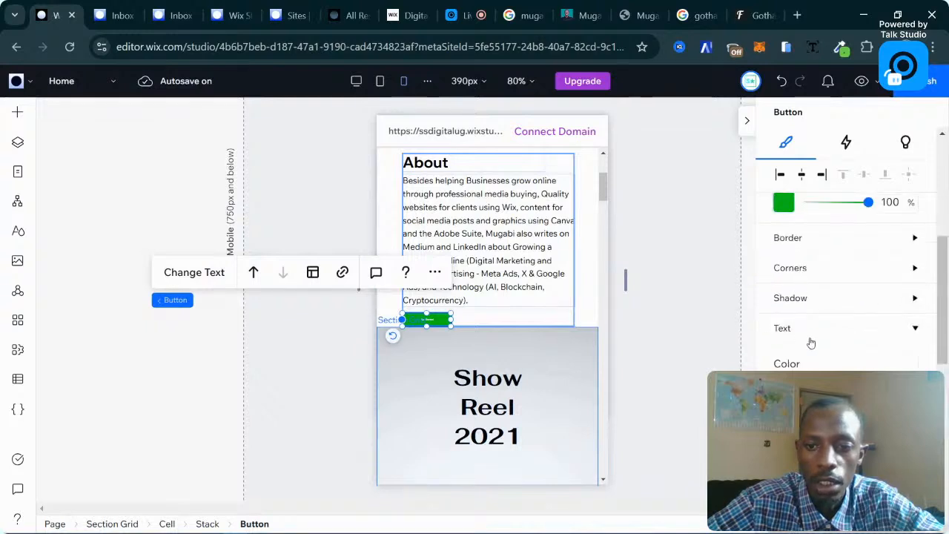
pyautogui.click(807, 337)
pyautogui.click(884, 331)
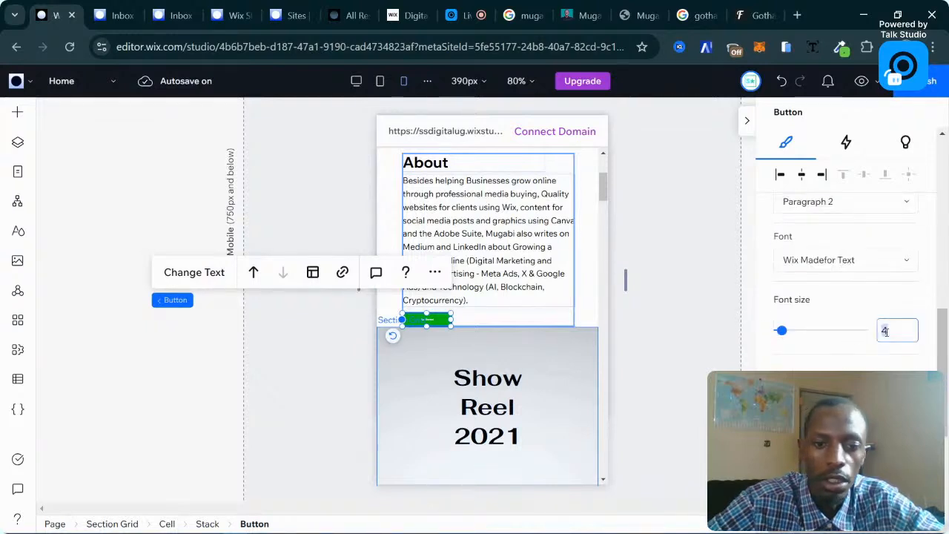
pyautogui.write('14')
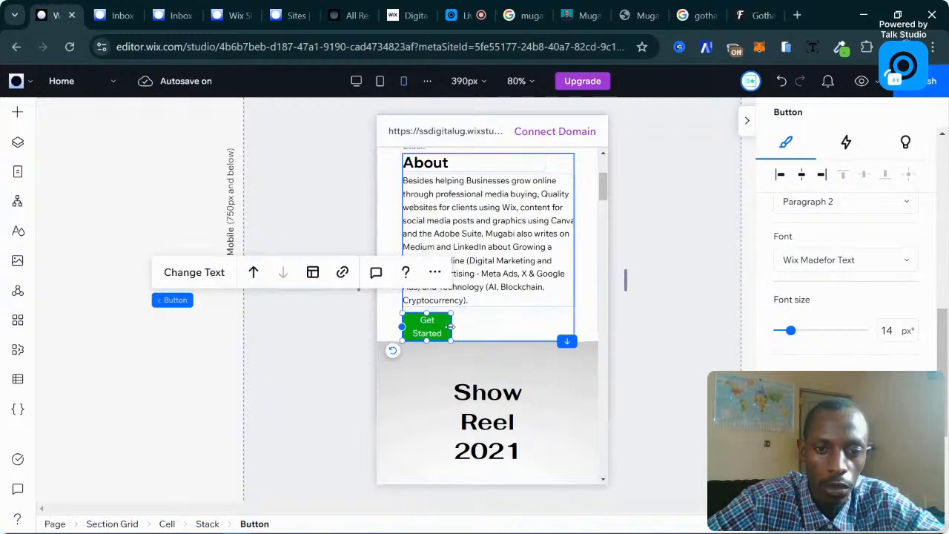
# Widen the Get Started button to 121 so its label fits on one line.
pyautogui.moveTo(450, 327); pyautogui.dragTo(473, 328)
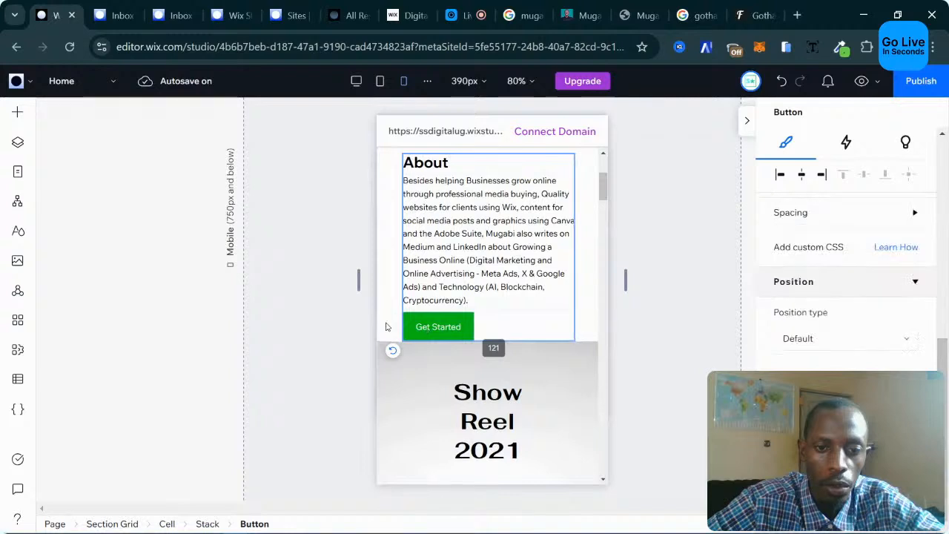
pyautogui.click(440, 330)
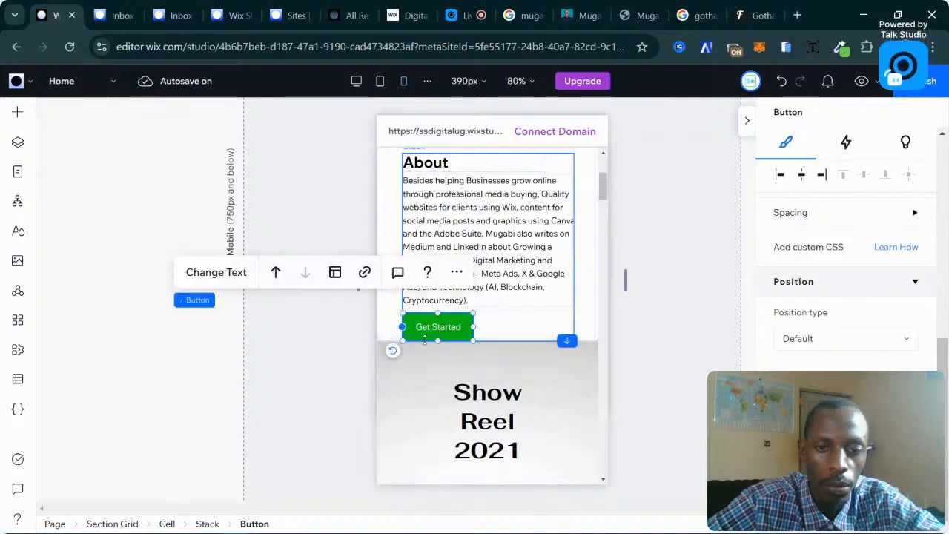
pyautogui.click(480, 340)
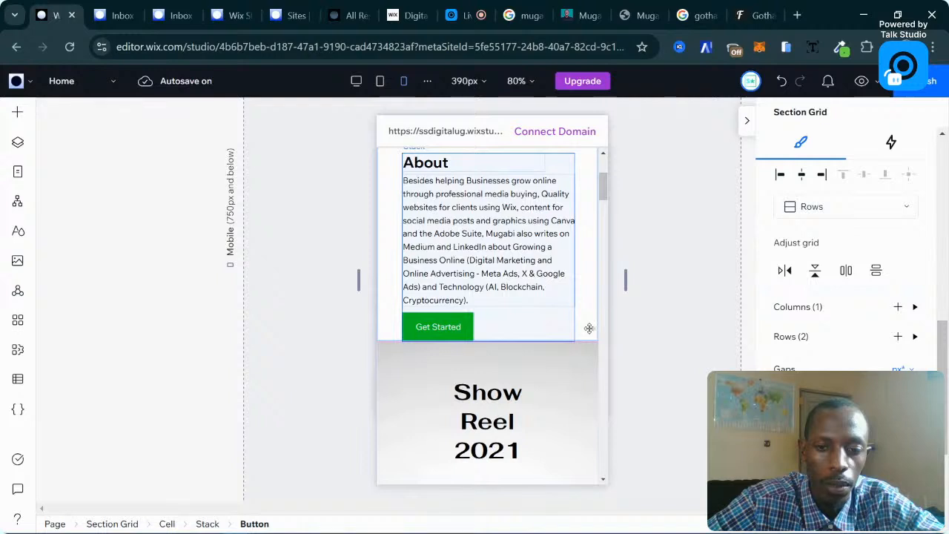
# Adjust the section grid's row proportions around the Show Reel section.
pyautogui.click(567, 333)
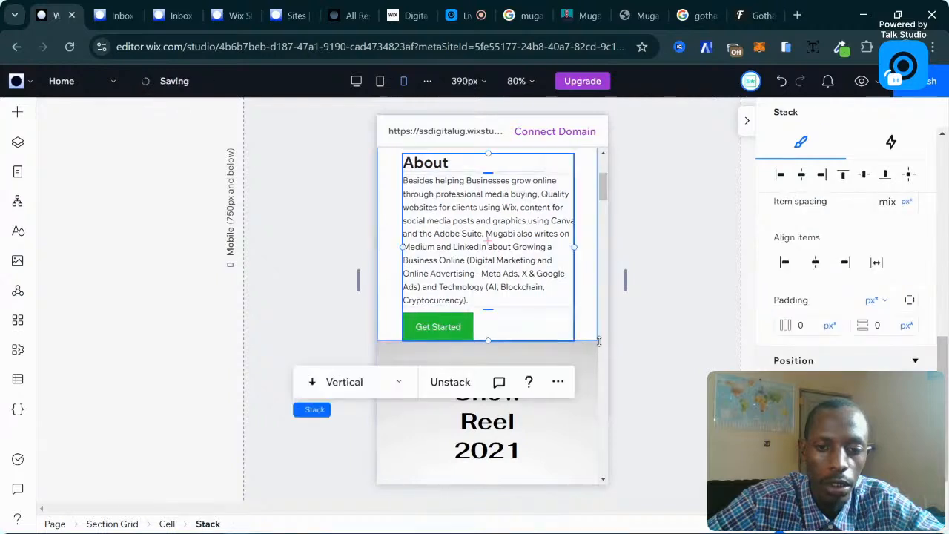
pyautogui.click(586, 341)
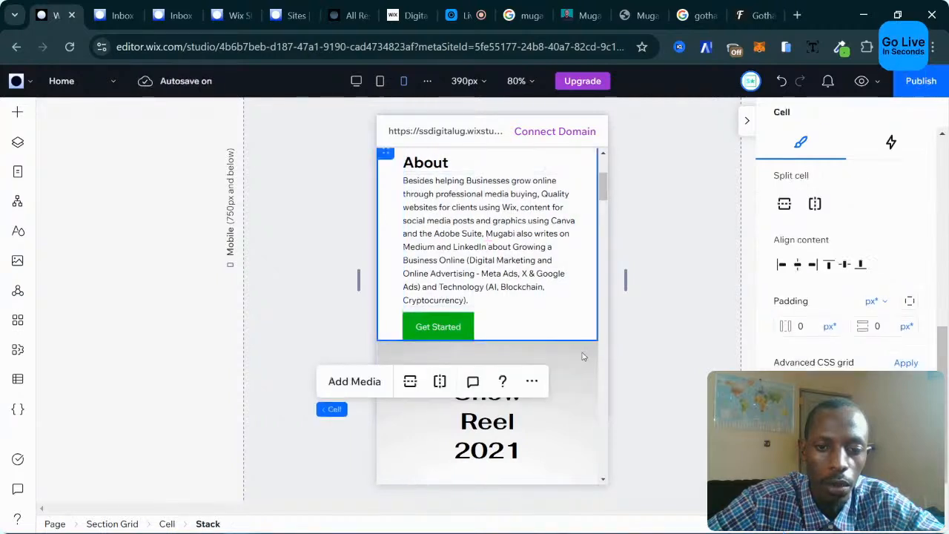
pyautogui.click(585, 347)
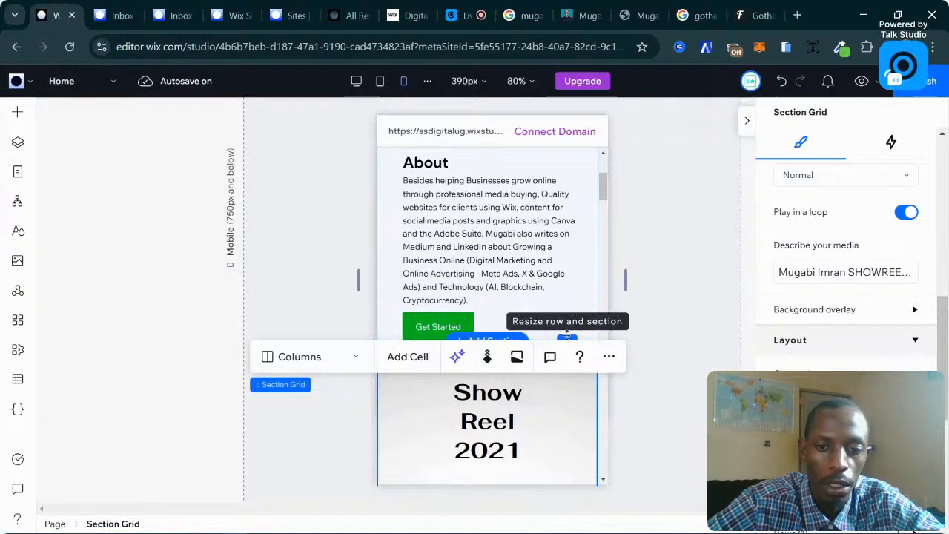
pyautogui.click(578, 373)
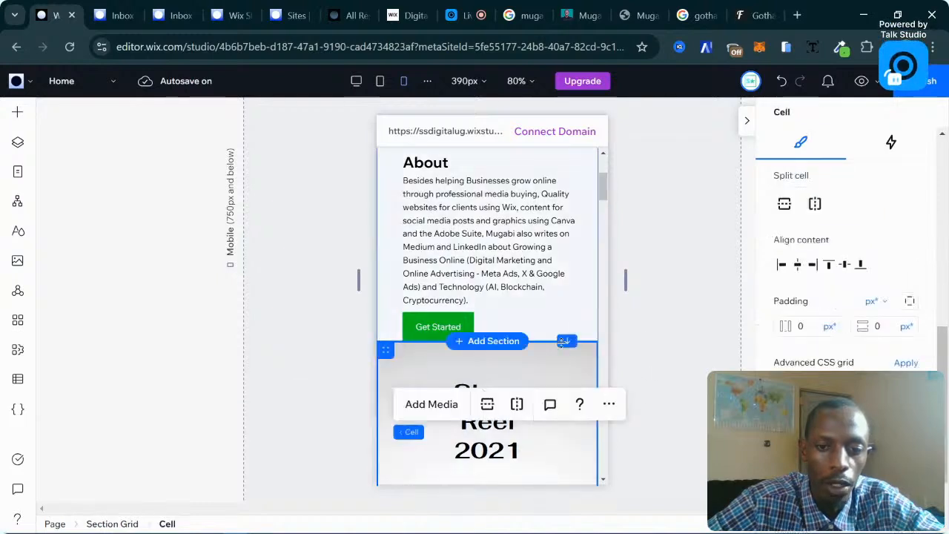
pyautogui.moveTo(569, 339); pyautogui.dragTo(571, 388)
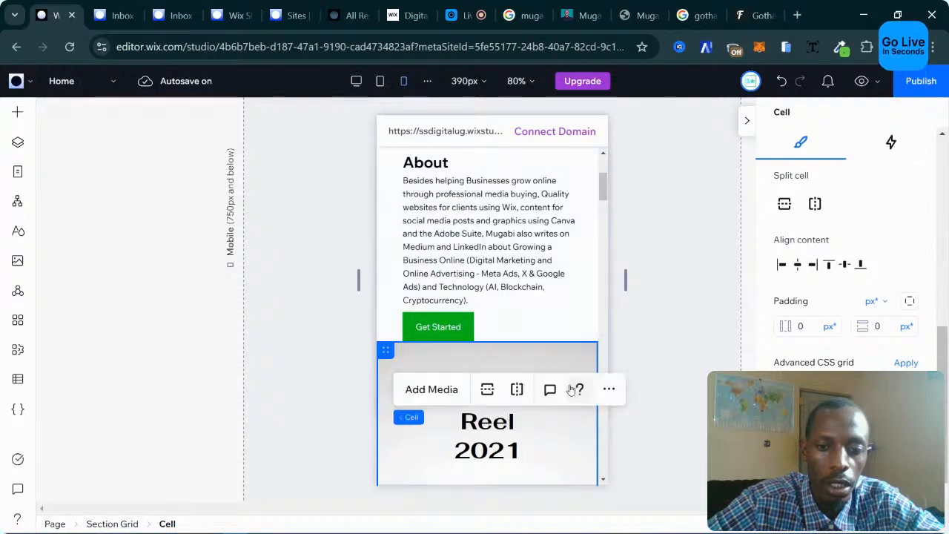
pyautogui.click(545, 343)
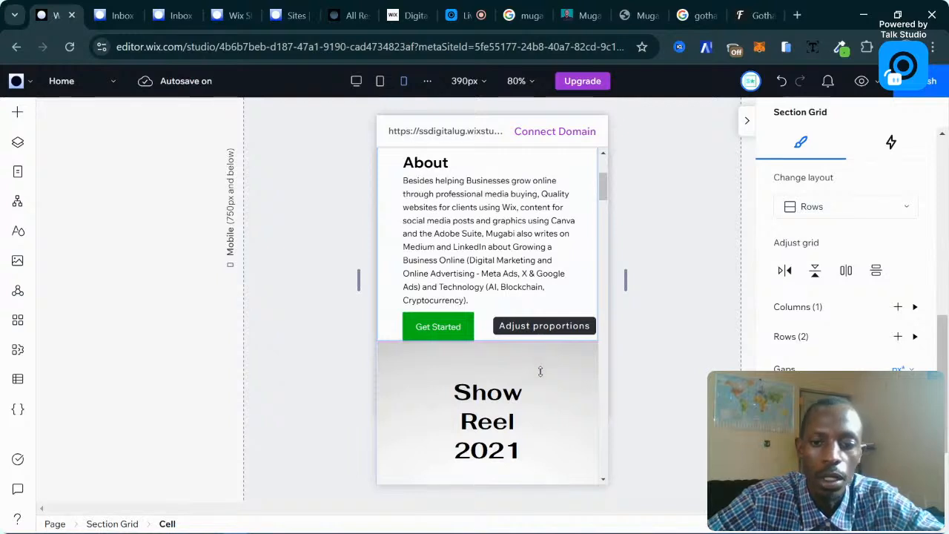
pyautogui.click(536, 326)
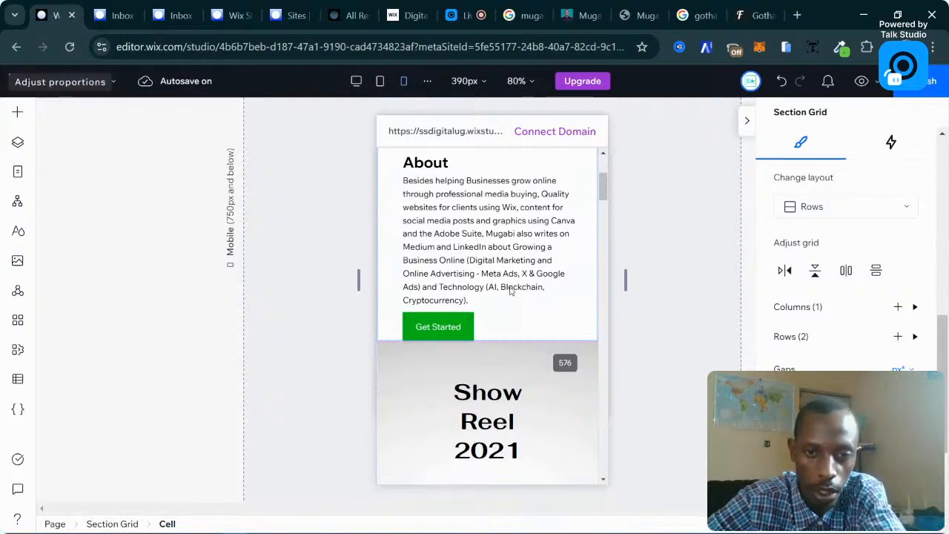
# Nudge the About stack with heading, paragraph and button slightly to the left.
pyautogui.click(489, 291)
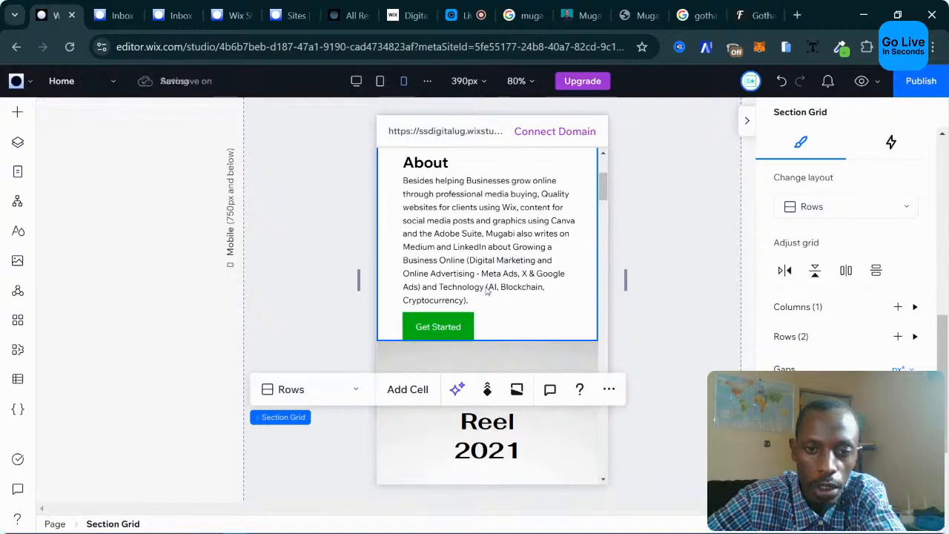
pyautogui.click(519, 290)
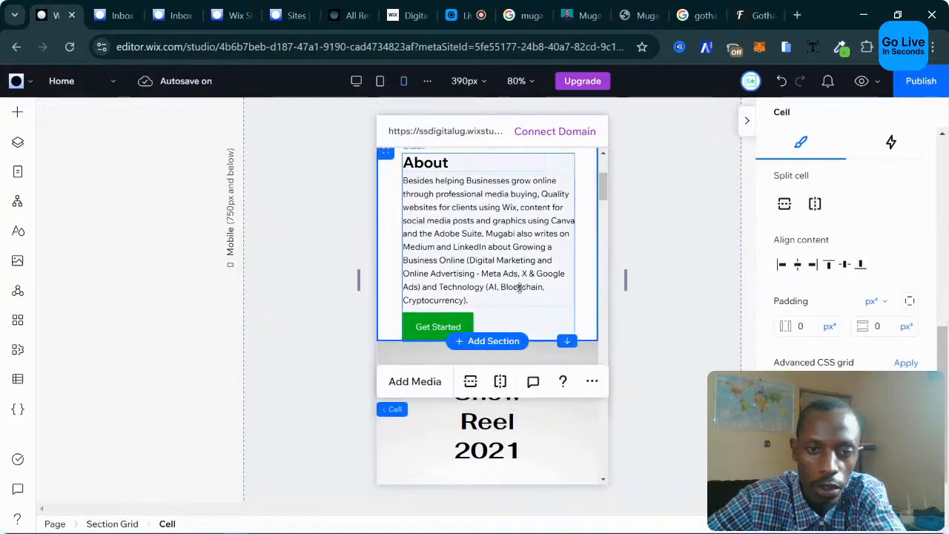
pyautogui.click(519, 288)
pyautogui.scroll(1, 504, 278)
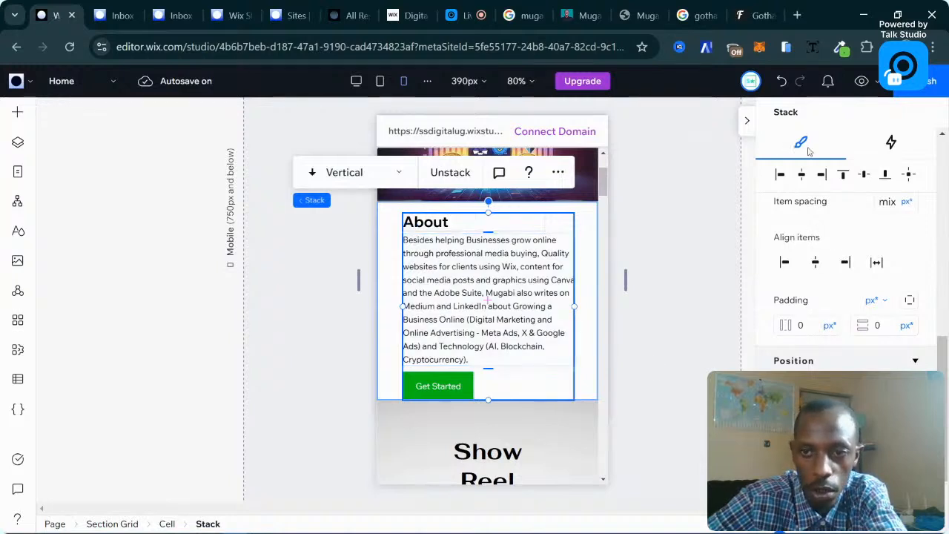
pyautogui.scroll(-3, 827, 245)
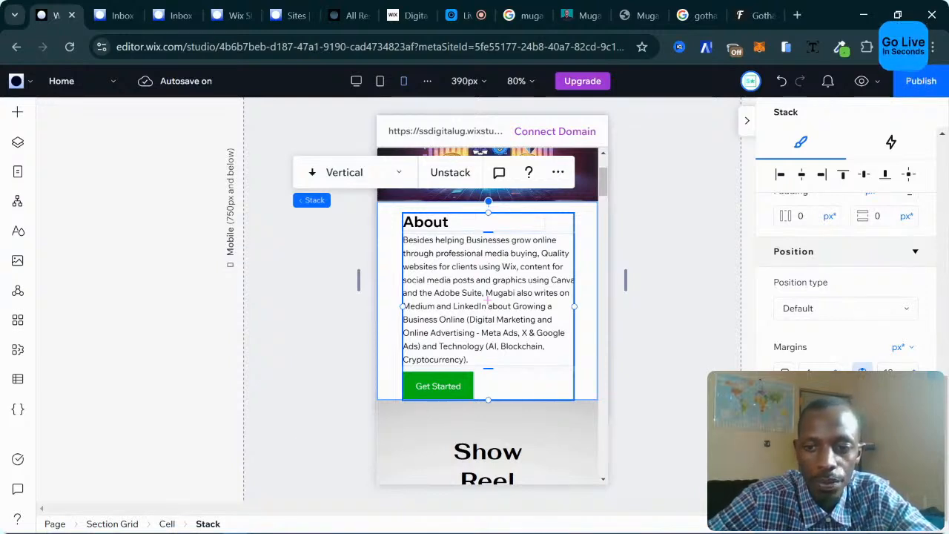
pyautogui.press('Left')
pyautogui.press('Left')
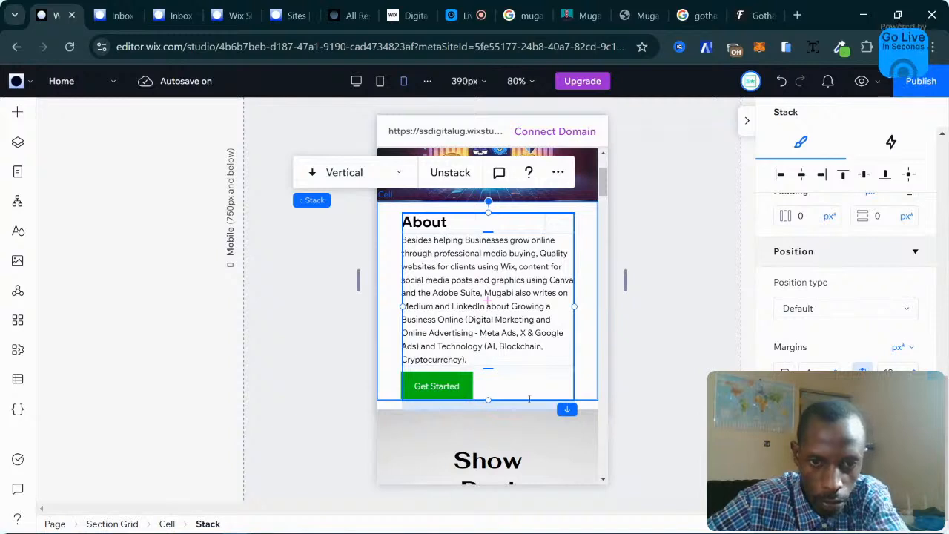
pyautogui.click(326, 405)
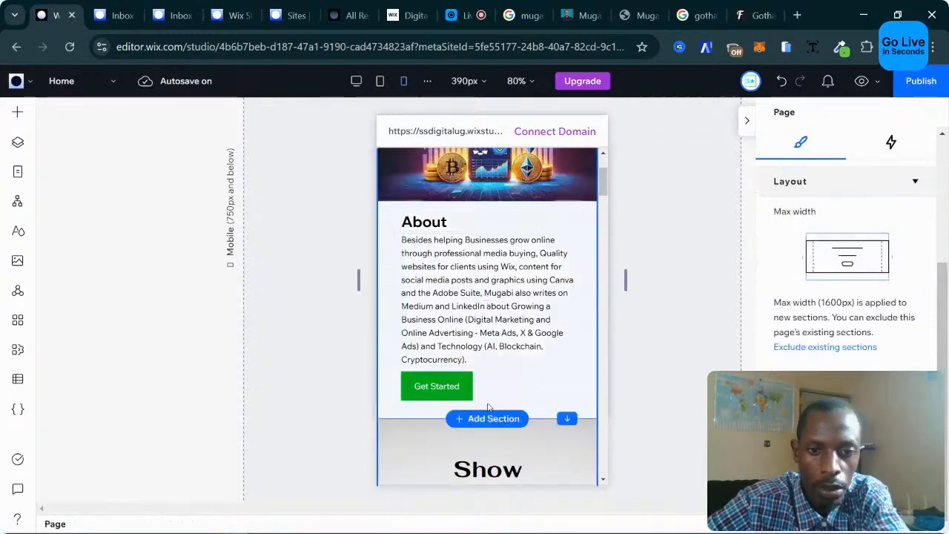
pyautogui.scroll(-1, 527, 400)
pyautogui.moveTo(499, 355)
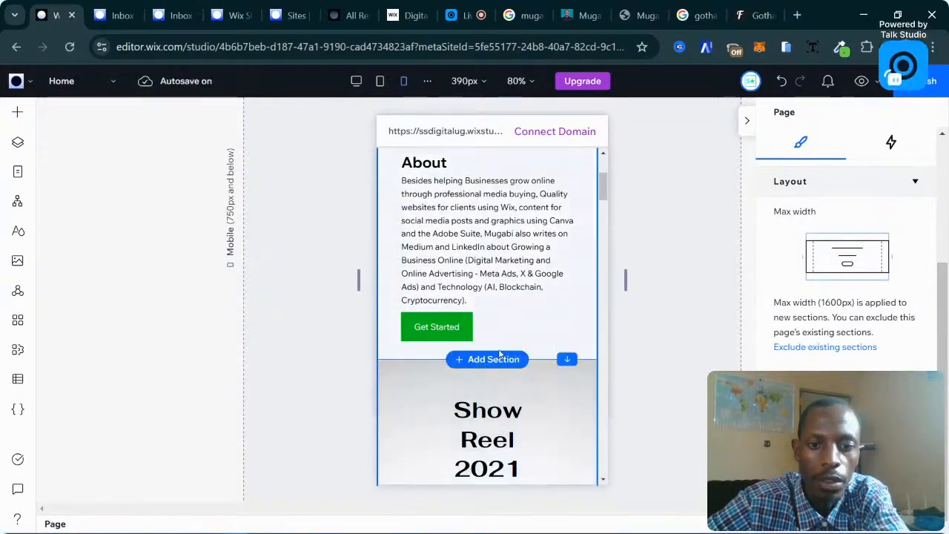
pyautogui.click(511, 329)
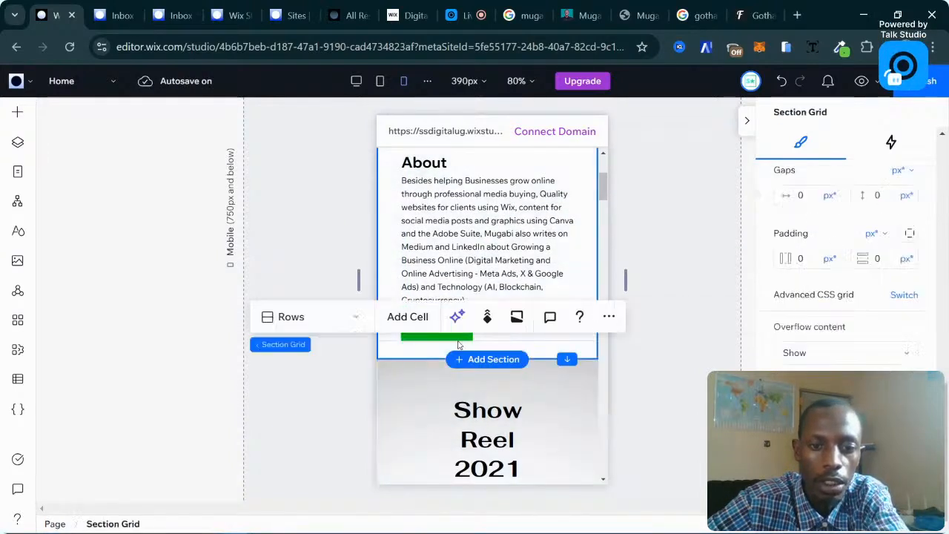
pyautogui.click(419, 347)
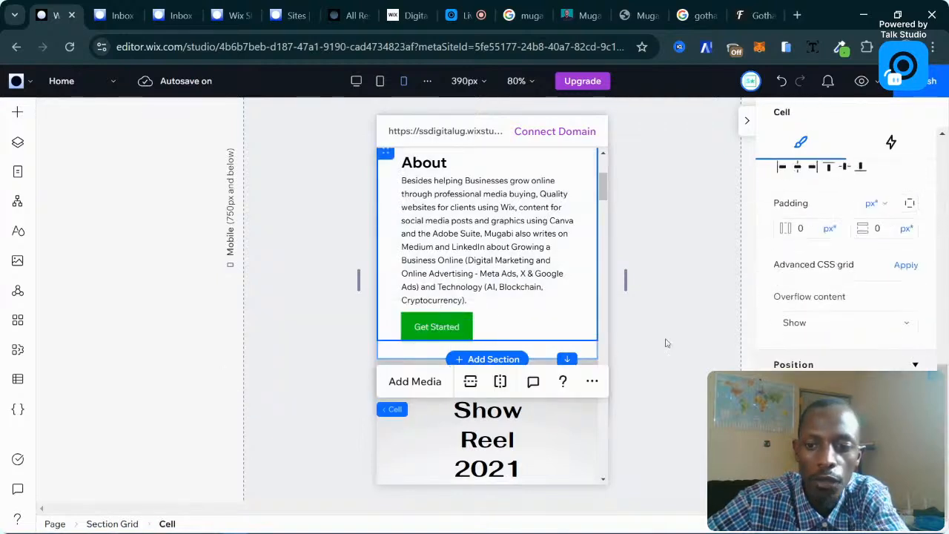
pyautogui.click(429, 285)
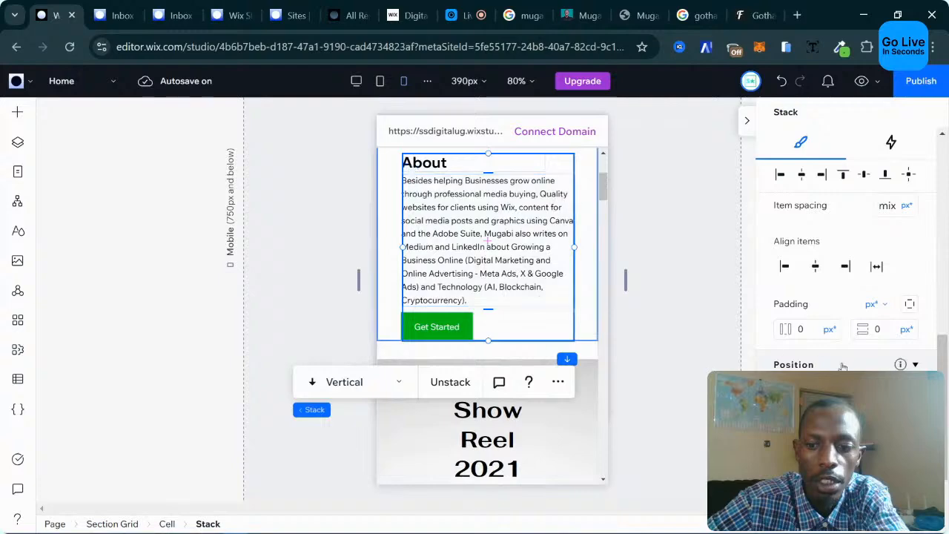
pyautogui.scroll(-2, 845, 296)
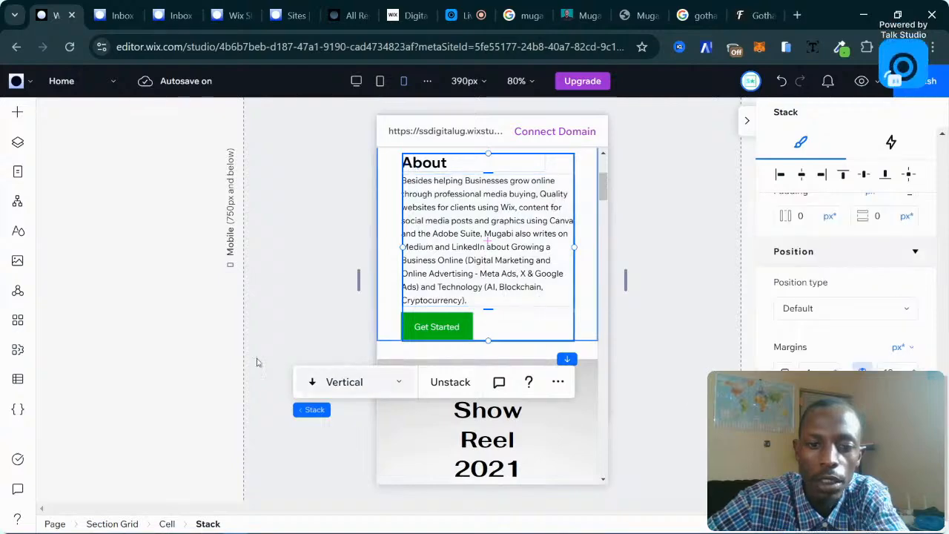
pyautogui.click(319, 291)
pyautogui.scroll(3, 582, 295)
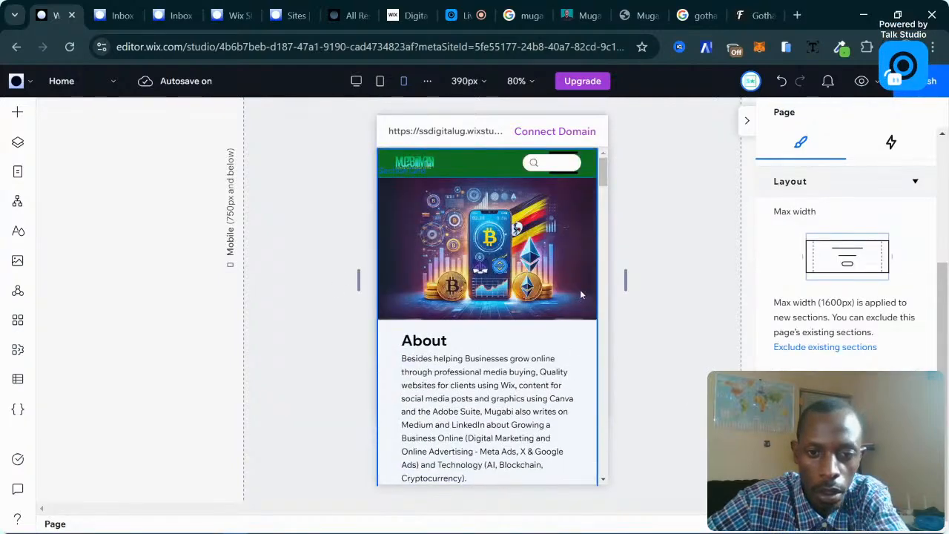
pyautogui.scroll(-2, 582, 295)
pyautogui.scroll(3, 582, 295)
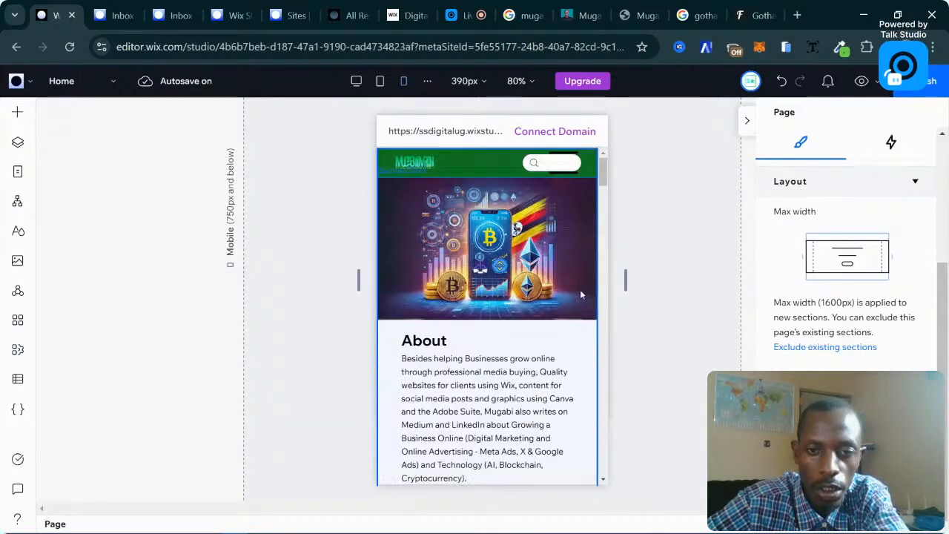
pyautogui.click(526, 292)
pyautogui.click(525, 292)
# Try making the hero section taller, then undo the resize.
pyautogui.click(526, 292)
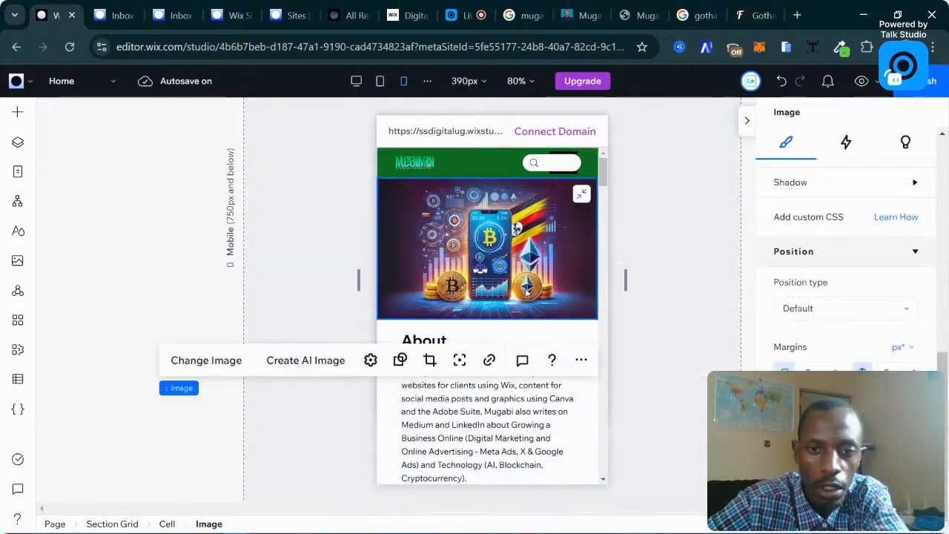
pyautogui.moveTo(533, 320); pyautogui.dragTo(532, 349)
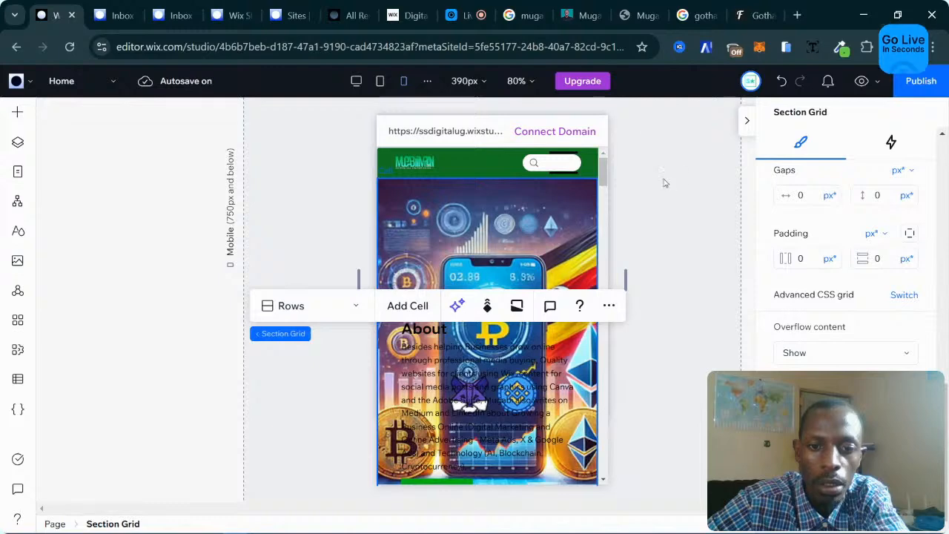
pyautogui.click(781, 83)
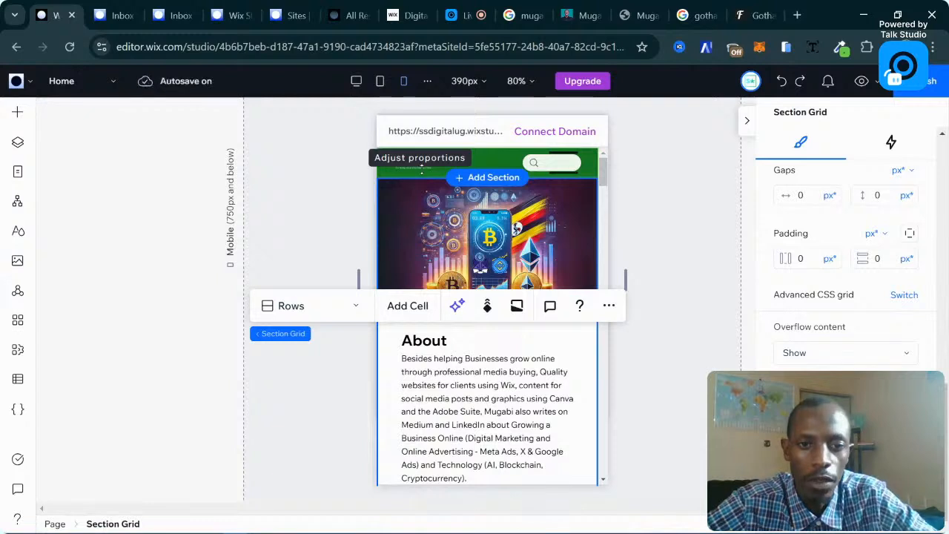
# Resize the header logo image to 90×30.
pyautogui.click(421, 165)
pyautogui.click(419, 161)
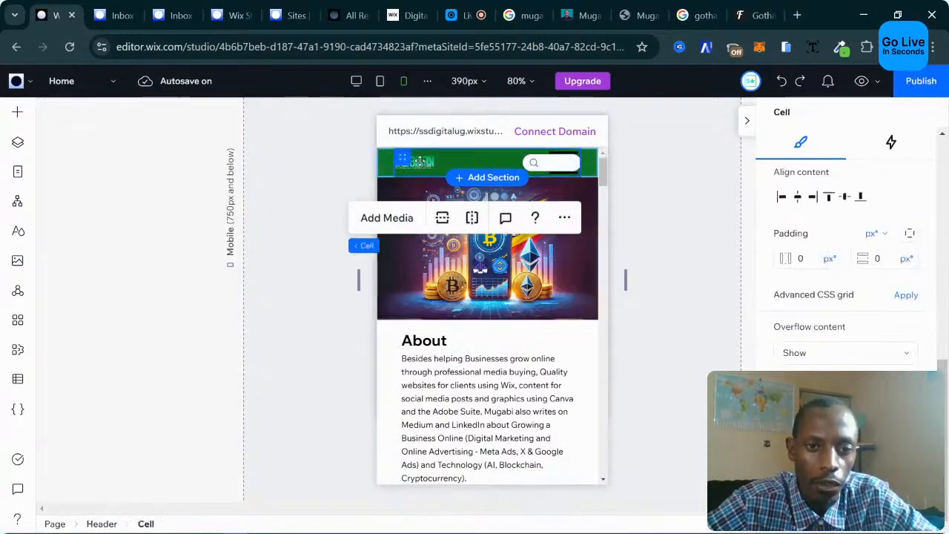
pyautogui.click(420, 161)
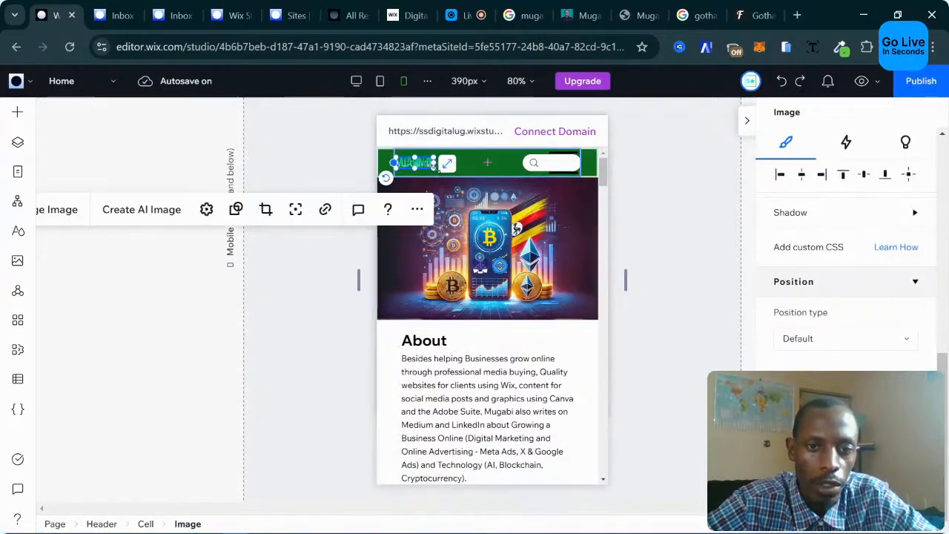
pyautogui.moveTo(439, 169); pyautogui.dragTo(453, 172)
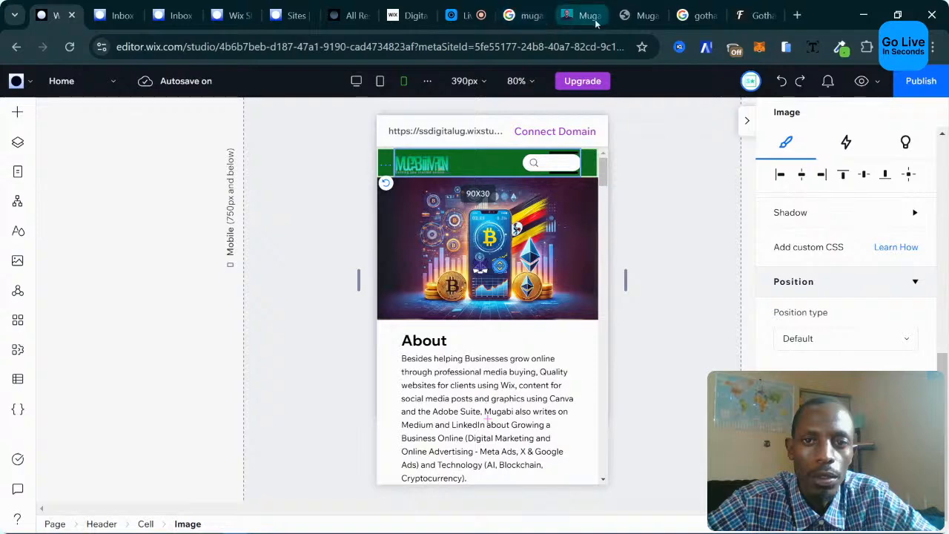
# Close the logo image, Gotham search results and DeeFont Gotham font tabs.
pyautogui.click(653, 19)
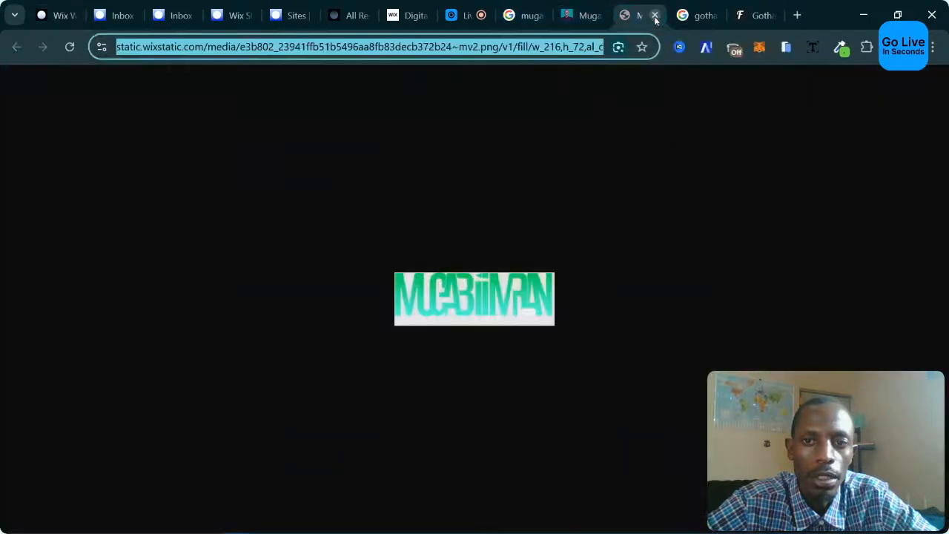
pyautogui.click(655, 16)
pyautogui.click(654, 16)
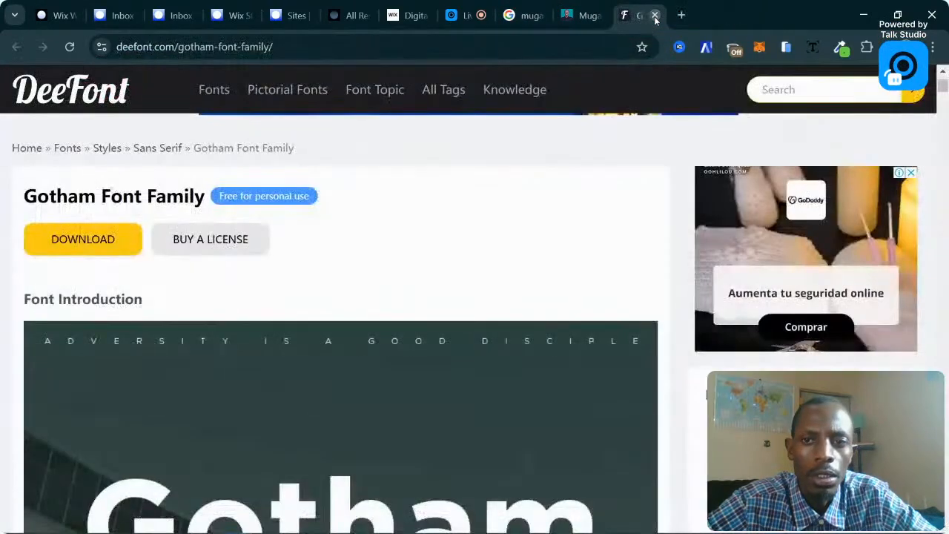
pyautogui.click(654, 20)
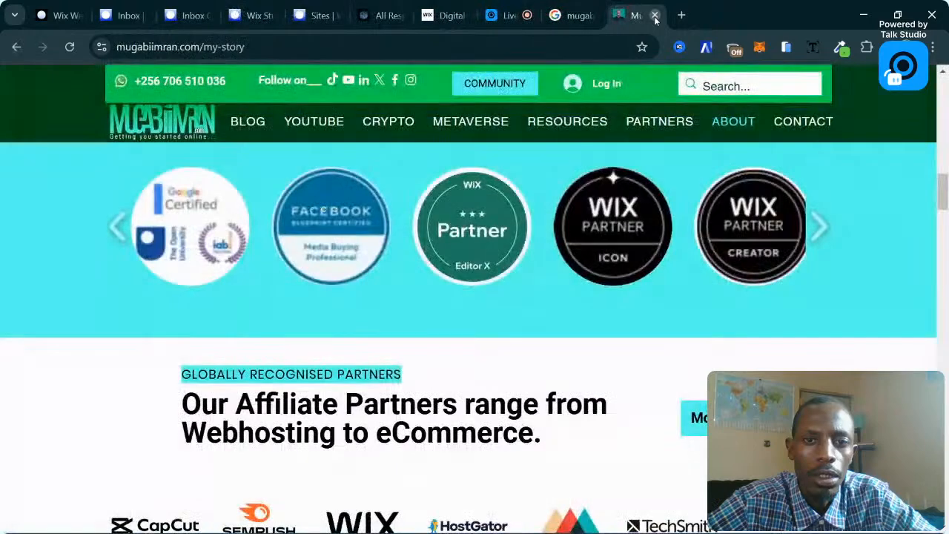
# Close the templates, Sites dashboard and Digital Marketing tabs and return to the Wix editor.
pyautogui.click(406, 19)
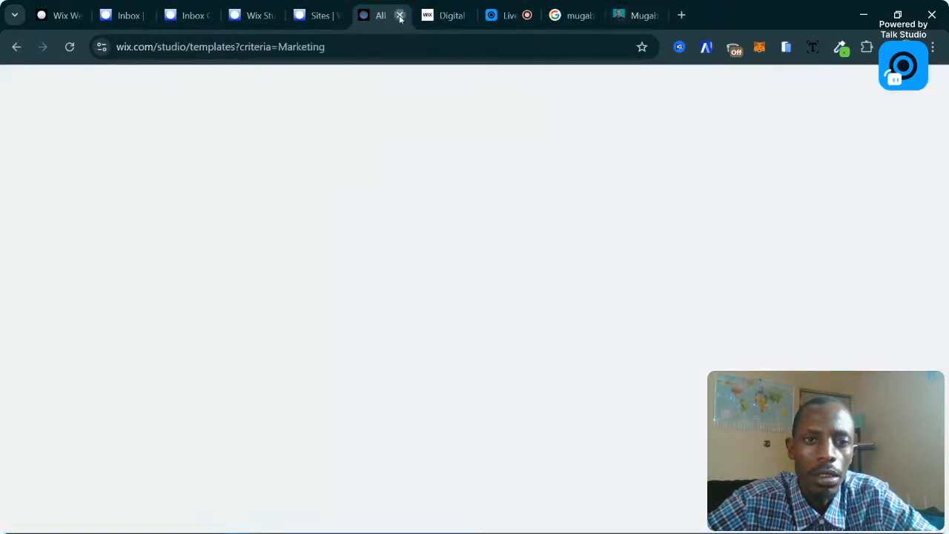
pyautogui.click(400, 16)
pyautogui.click(319, 6)
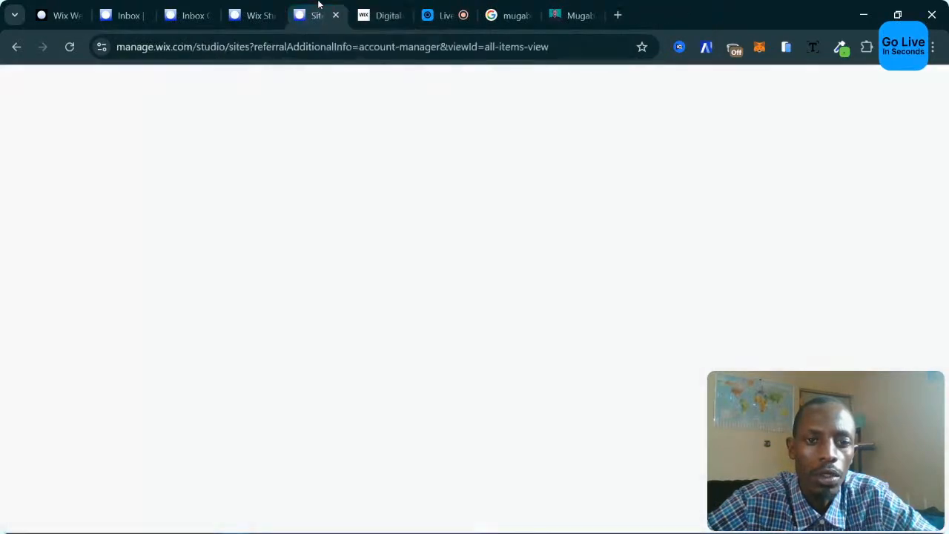
pyautogui.click(336, 15)
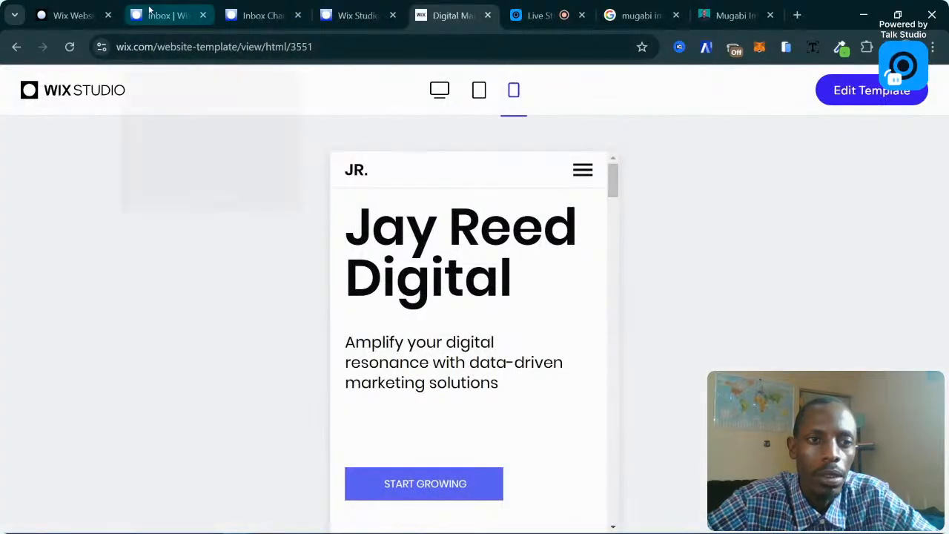
pyautogui.click(487, 16)
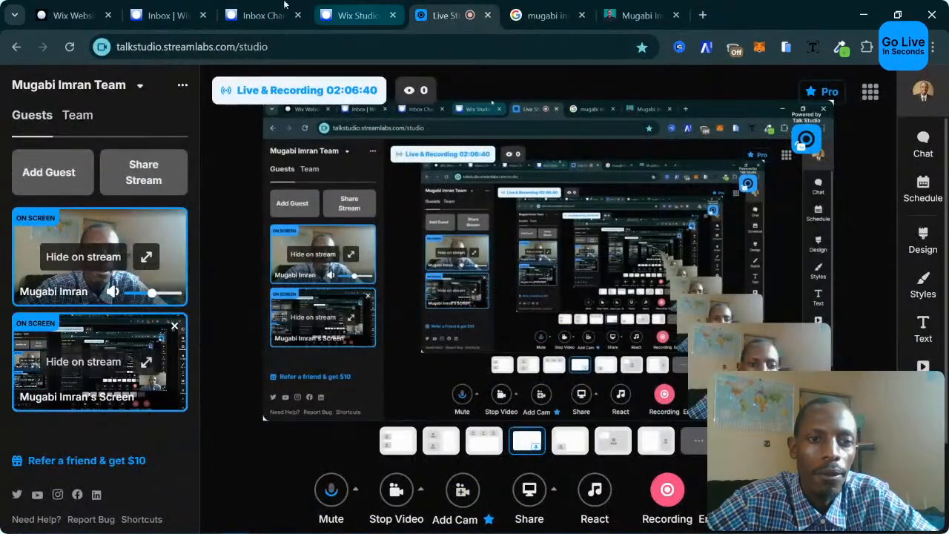
pyautogui.click(73, 6)
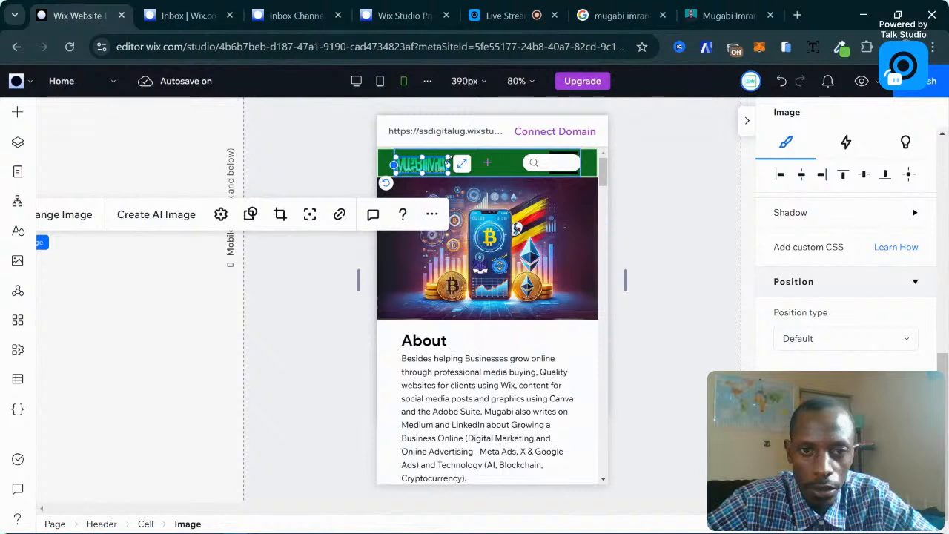
# Enlarge the header logo to about 114×37 and move the search bar left toward it.
pyautogui.moveTo(448, 158); pyautogui.dragTo(464, 159)
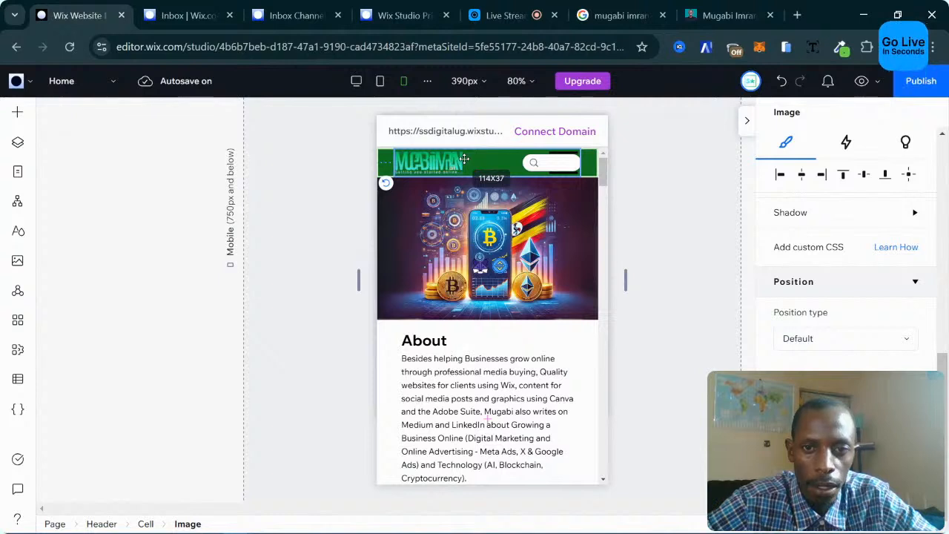
pyautogui.click(549, 163)
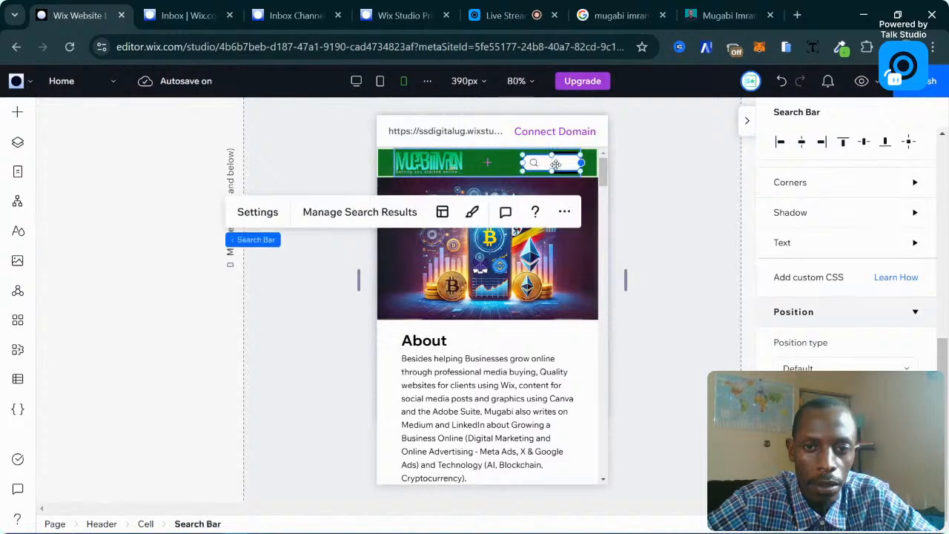
pyautogui.moveTo(558, 162); pyautogui.dragTo(517, 161)
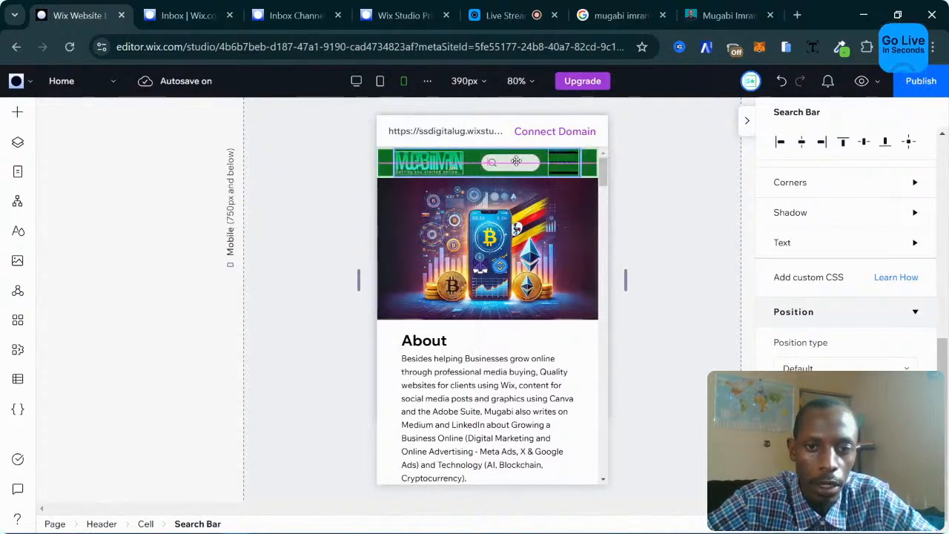
pyautogui.moveTo(516, 161); pyautogui.dragTo(516, 161)
pyautogui.click(566, 161)
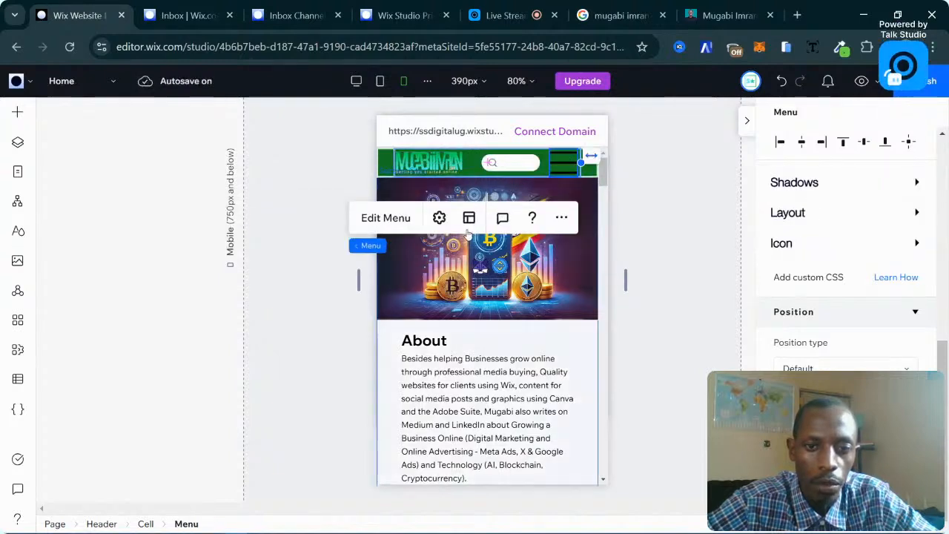
pyautogui.click(445, 221)
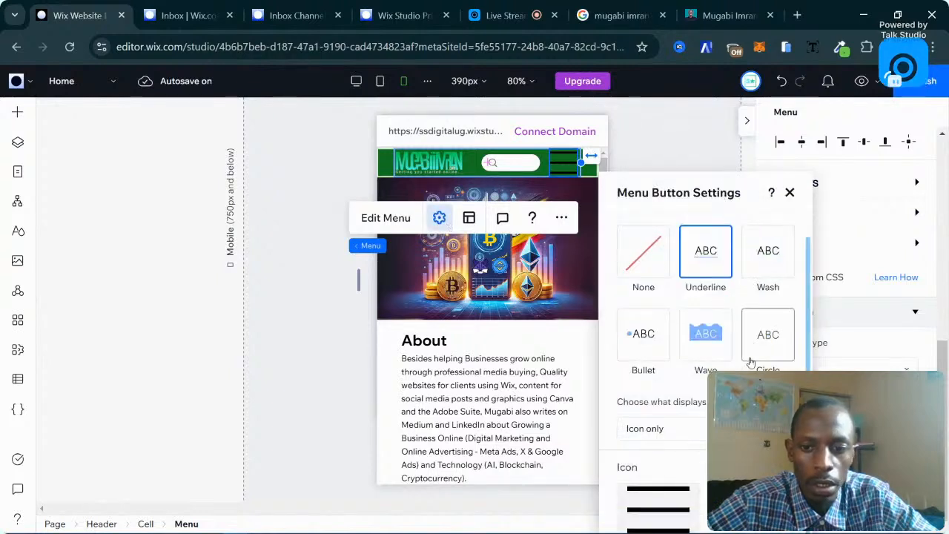
pyautogui.scroll(-1, 768, 319)
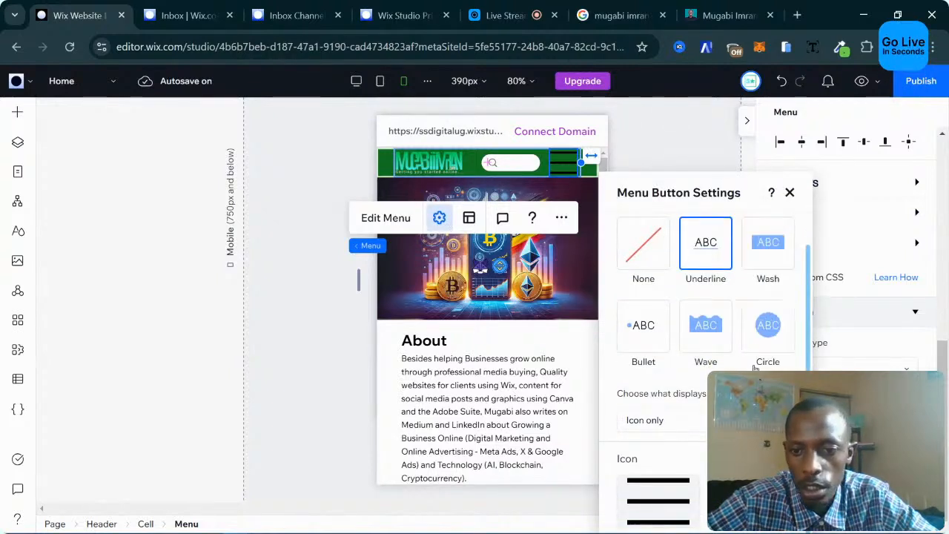
pyautogui.click(686, 419)
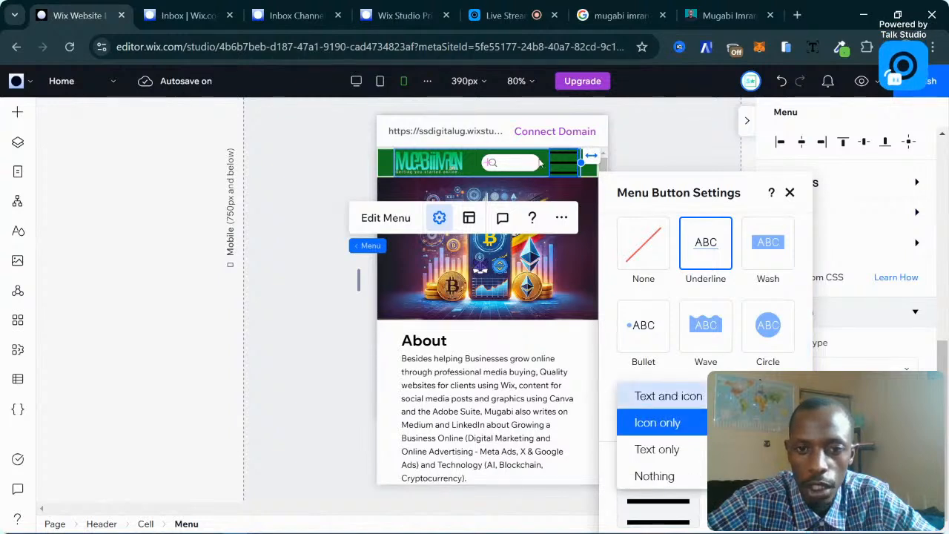
pyautogui.click(756, 421)
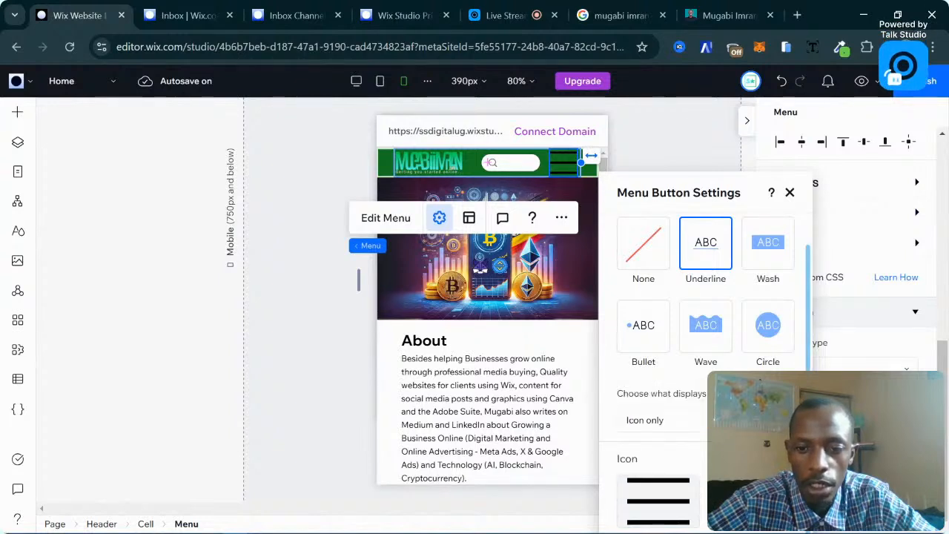
pyautogui.click(678, 420)
pyautogui.click(805, 368)
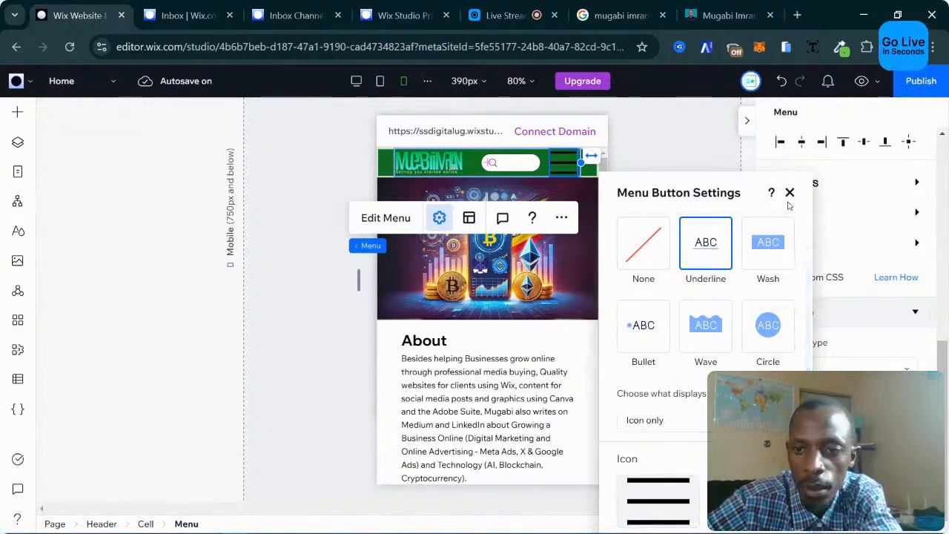
pyautogui.click(790, 192)
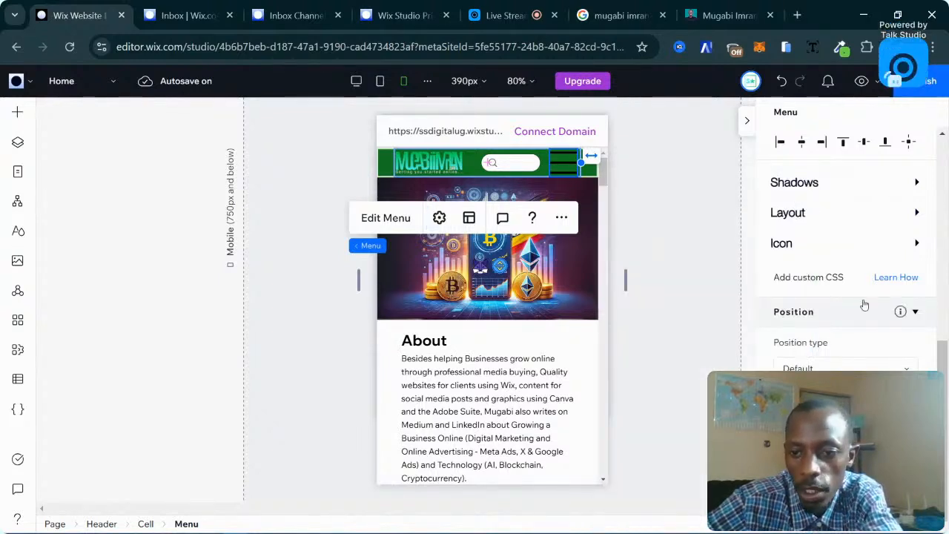
pyautogui.scroll(1, 886, 249)
pyautogui.scroll(4, 887, 249)
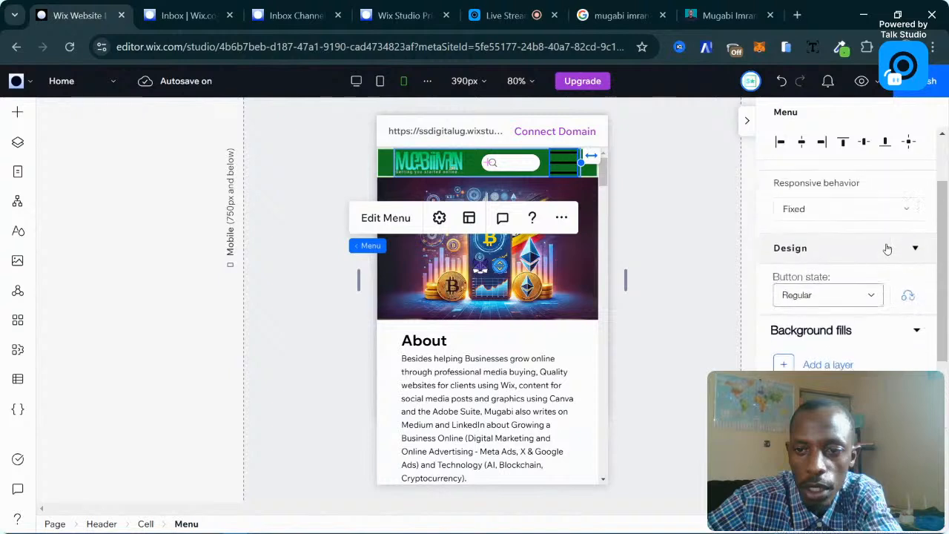
pyautogui.scroll(-3, 886, 248)
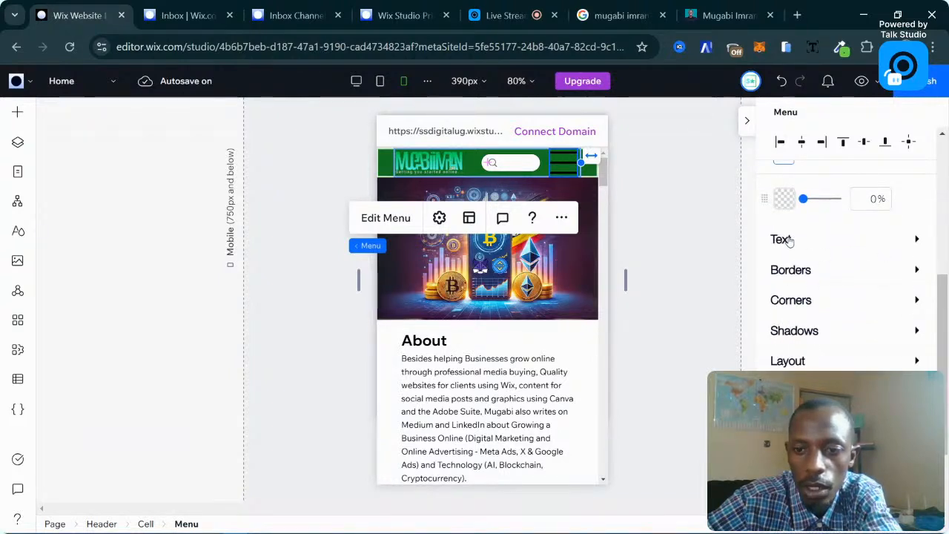
pyautogui.scroll(-1, 808, 337)
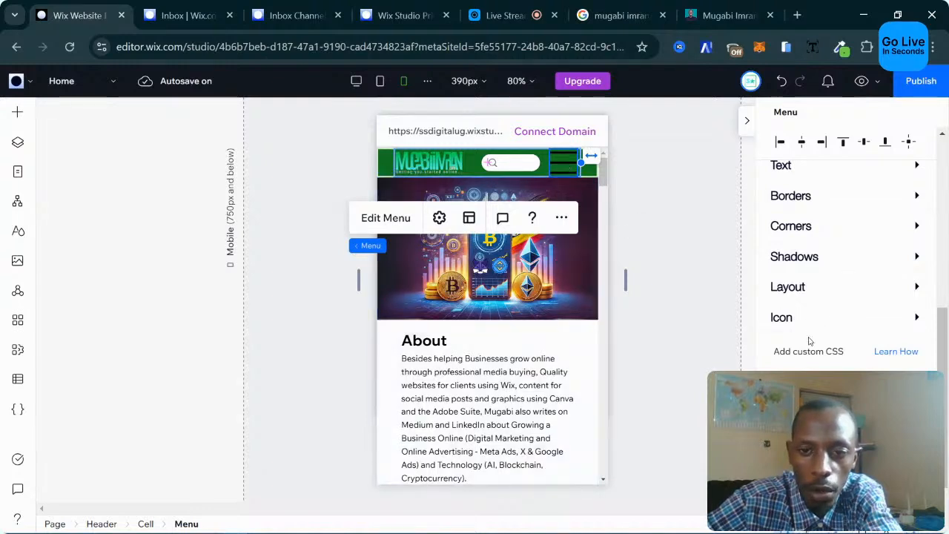
# Set the hamburger menu icon size to 30 px and colour it teal.
pyautogui.click(793, 318)
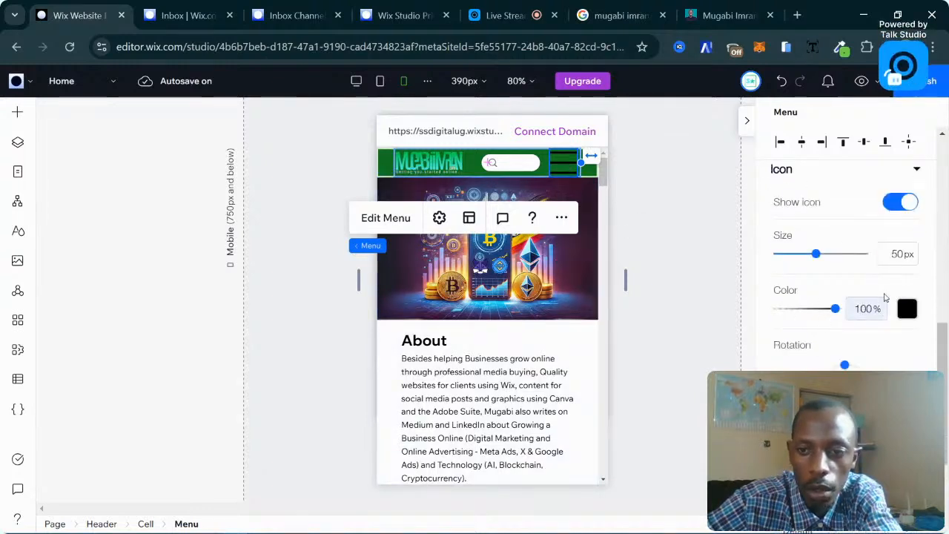
pyautogui.click(888, 249)
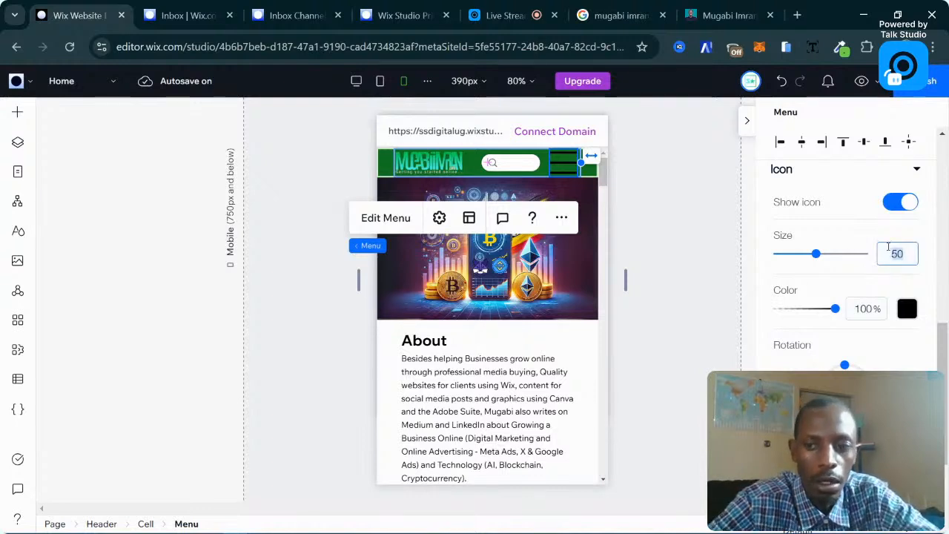
pyautogui.write('30')
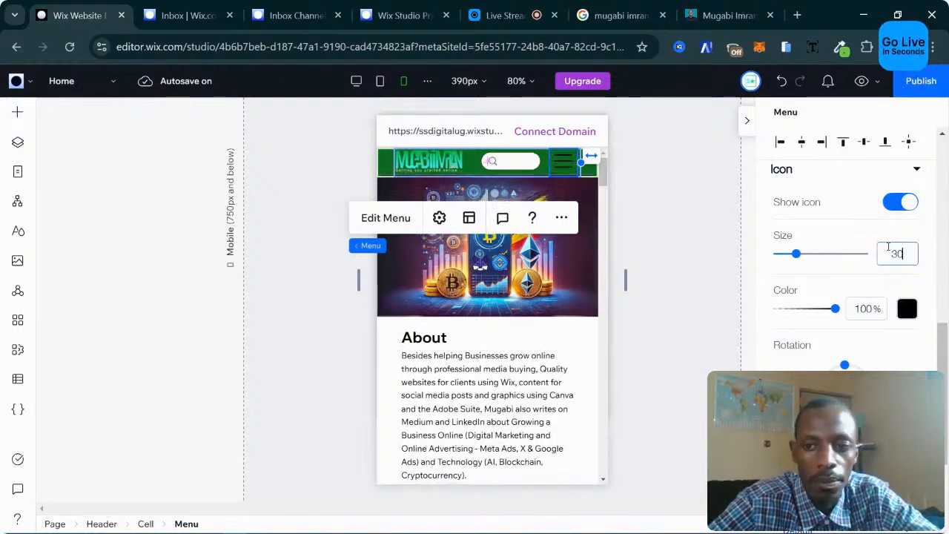
pyautogui.click(907, 308)
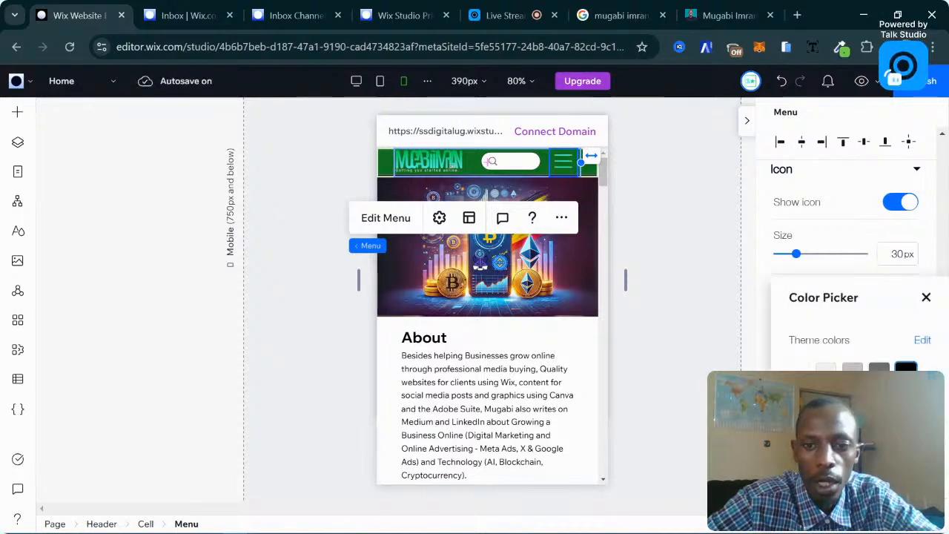
pyautogui.click(926, 297)
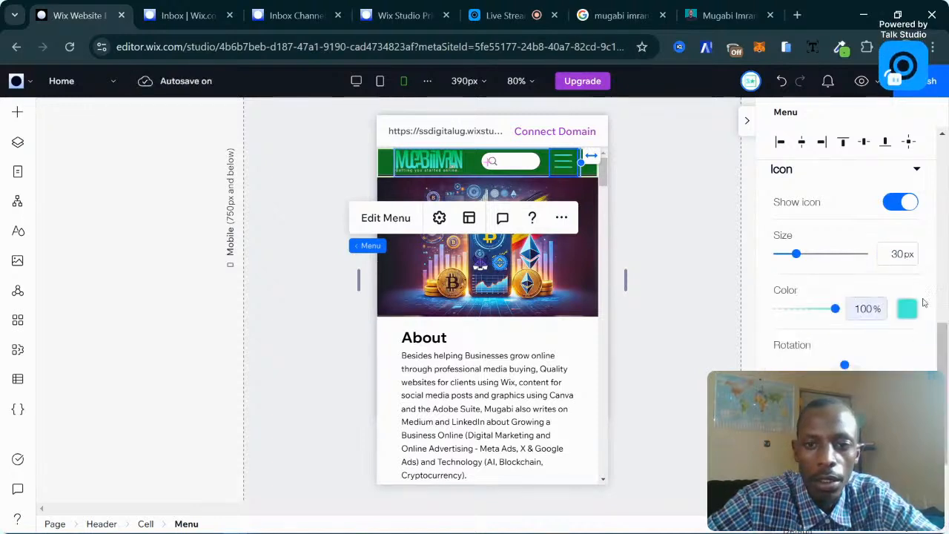
pyautogui.click(282, 309)
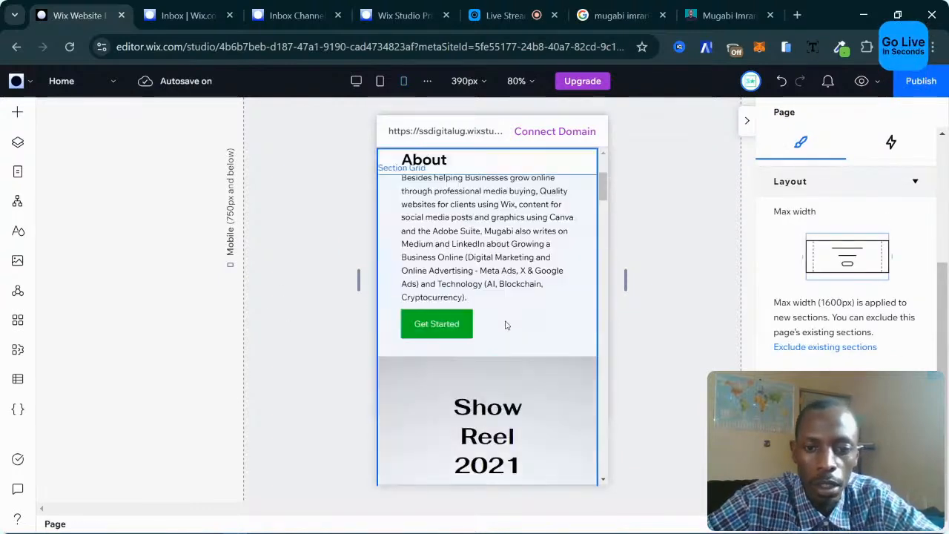
# Widen the Show Reel 2021 text box to about 280 so it wraps onto two lines.
pyautogui.scroll(-2, 504, 328)
pyautogui.scroll(-3, 505, 319)
pyautogui.scroll(2, 542, 324)
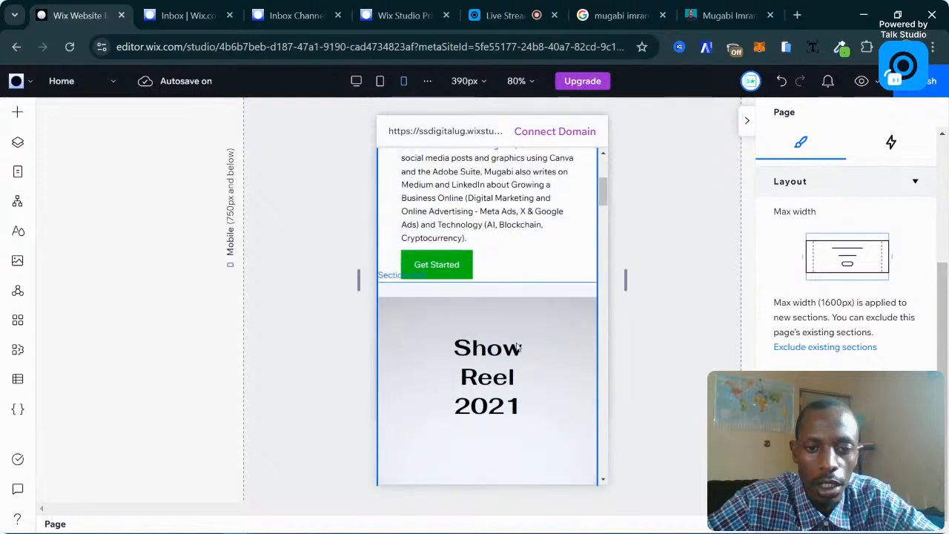
pyautogui.click(490, 364)
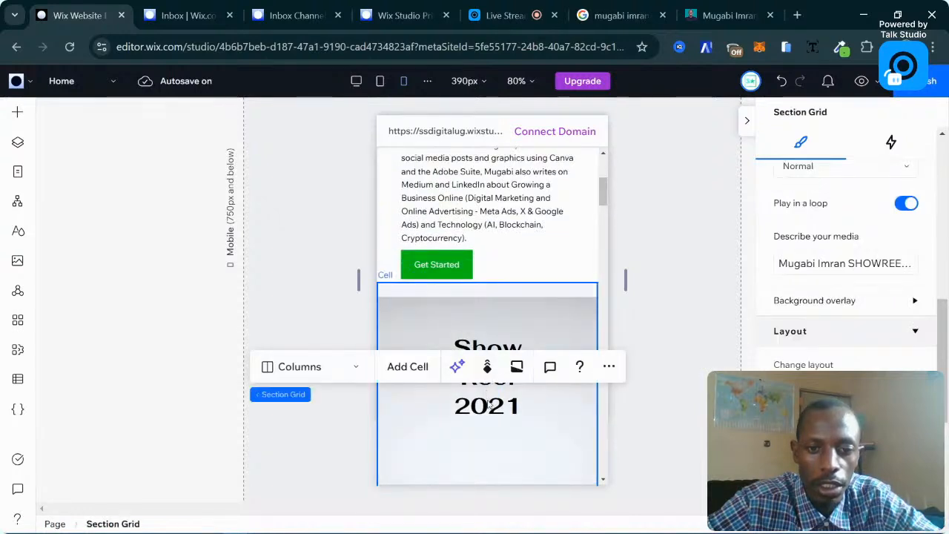
pyautogui.click(489, 404)
pyautogui.click(541, 374)
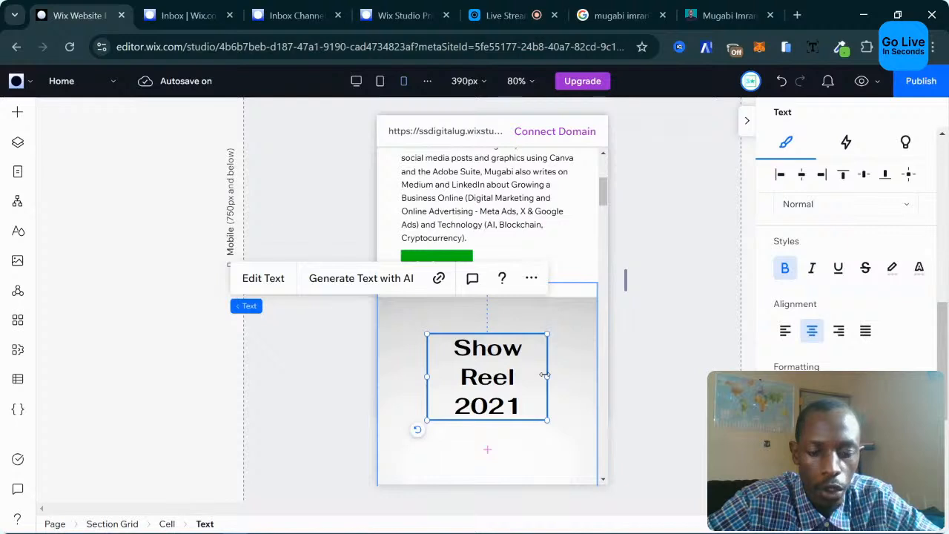
pyautogui.moveTo(544, 374); pyautogui.dragTo(651, 356)
pyautogui.click(650, 356)
# Move the Show Reel 2021 text lower within its cell.
pyautogui.scroll(-1, 650, 357)
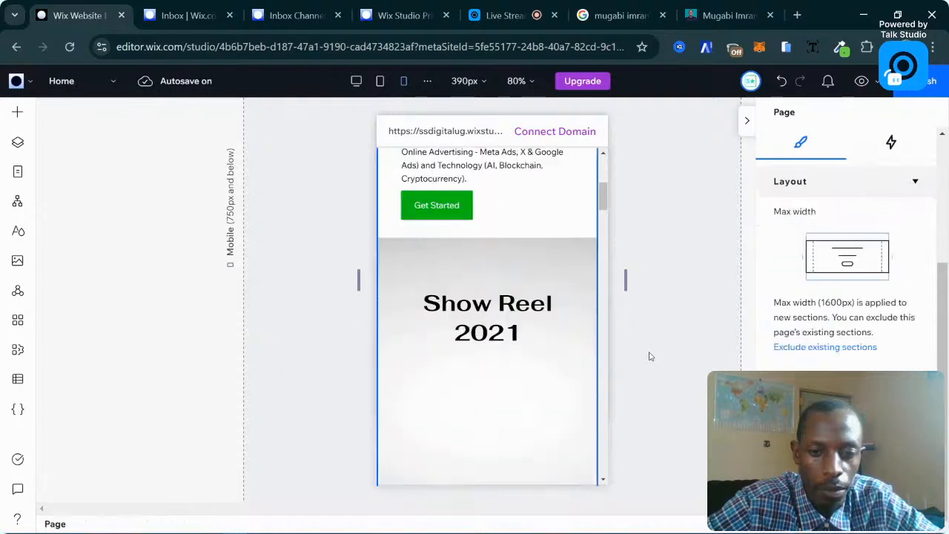
pyautogui.click(509, 320)
pyautogui.click(495, 310)
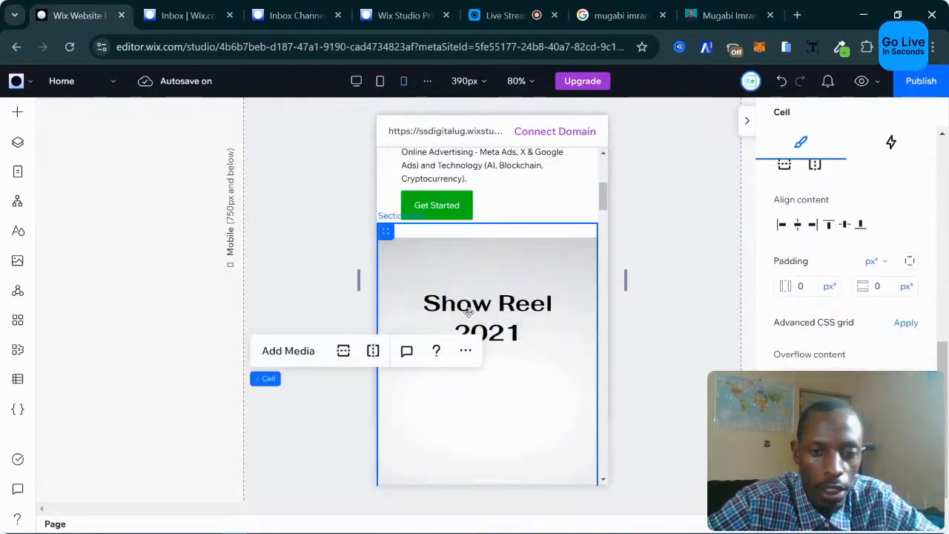
pyautogui.click(515, 310)
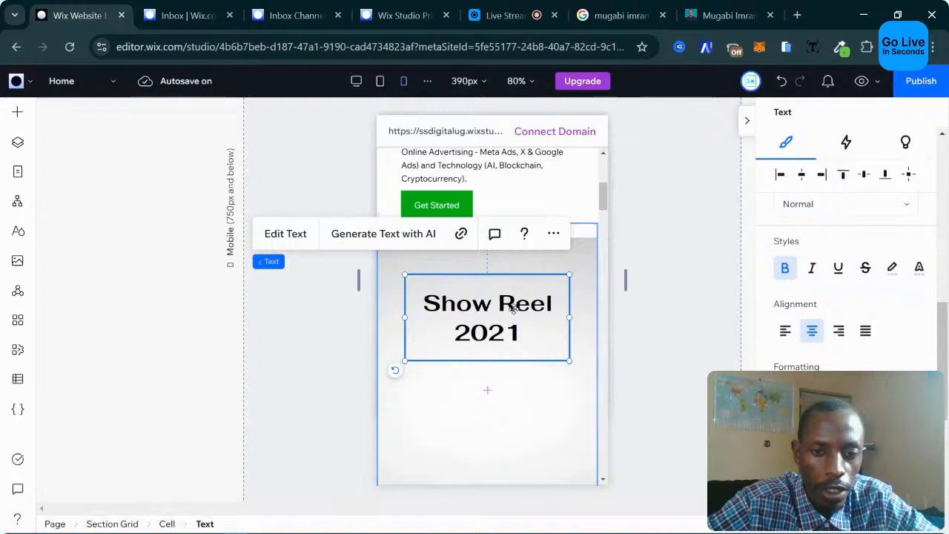
pyautogui.moveTo(514, 310); pyautogui.dragTo(520, 383)
pyautogui.scroll(-1, 533, 367)
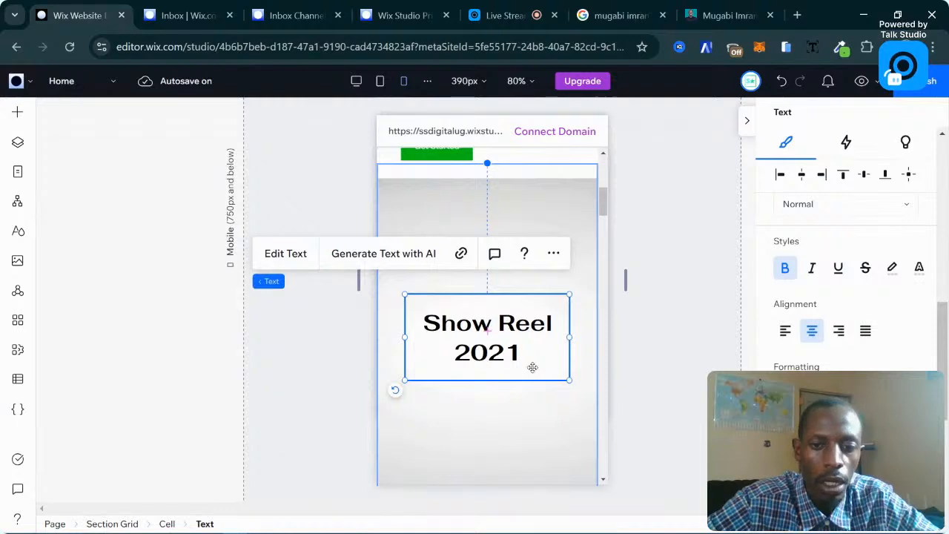
pyautogui.scroll(-8, 532, 367)
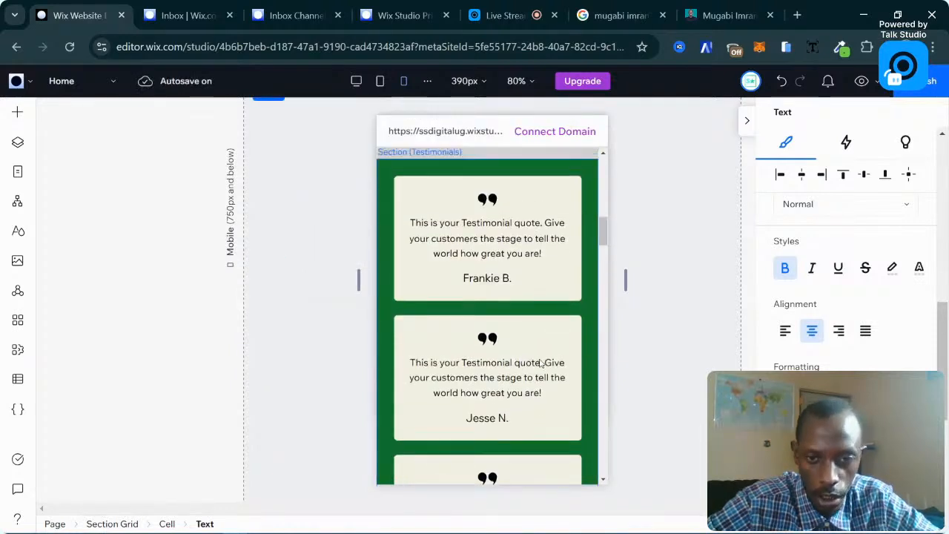
# Select the Testimonials section's repeater holding the testimonial cards.
pyautogui.scroll(2, 541, 362)
pyautogui.click(540, 339)
pyautogui.scroll(-2, 541, 341)
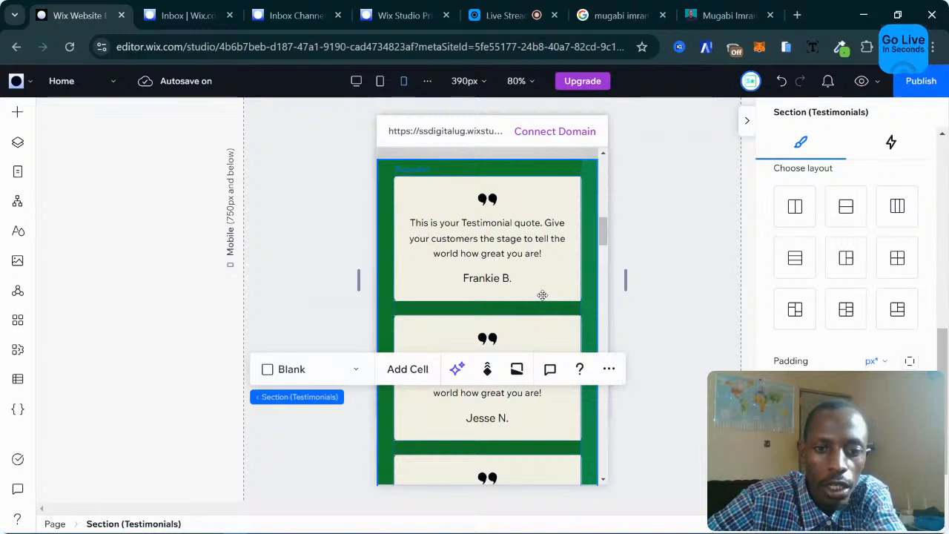
pyautogui.click(343, 253)
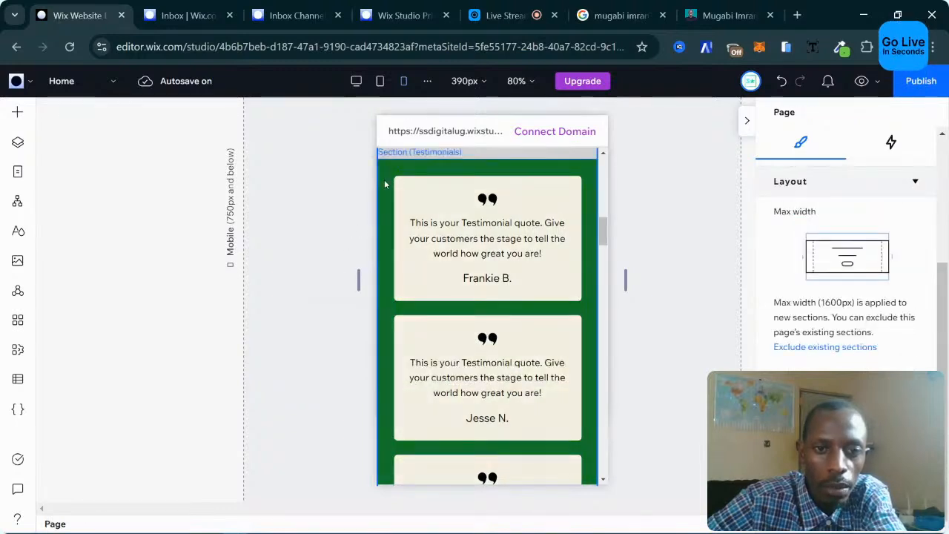
pyautogui.click(385, 179)
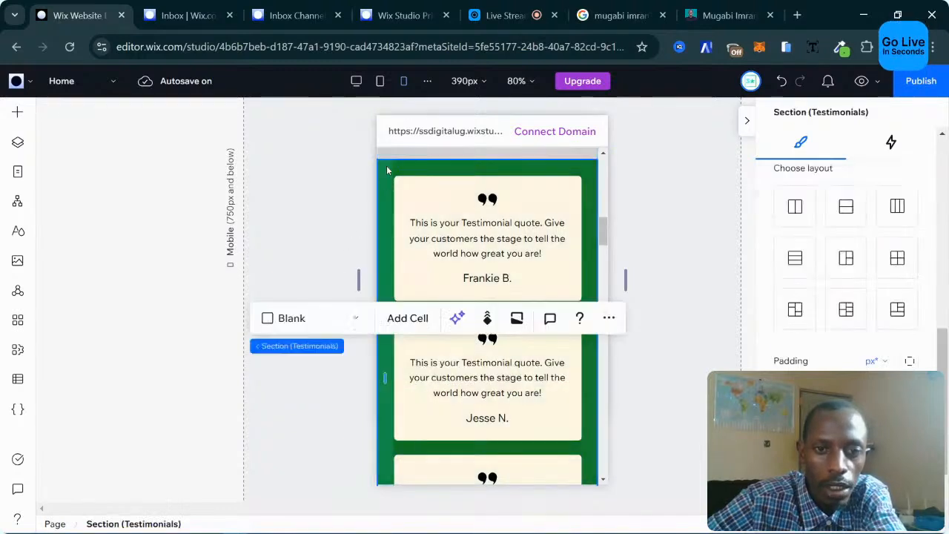
pyautogui.click(448, 215)
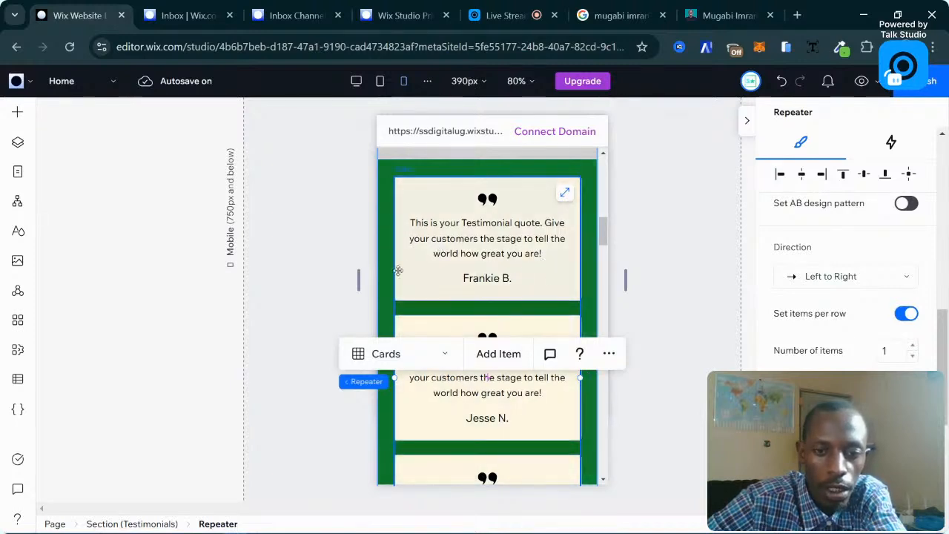
# Change the repeater's card layout to List, then to Slider.
pyautogui.click(415, 362)
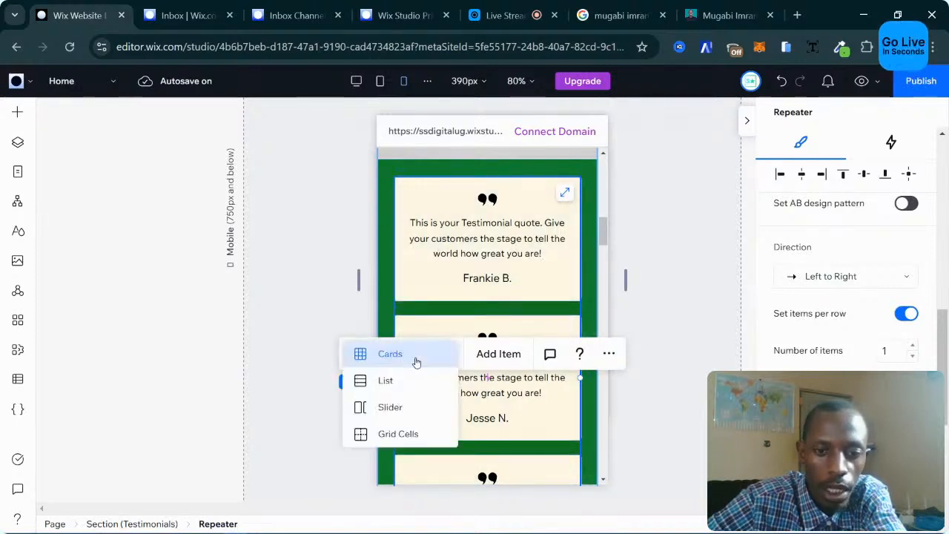
pyautogui.click(386, 380)
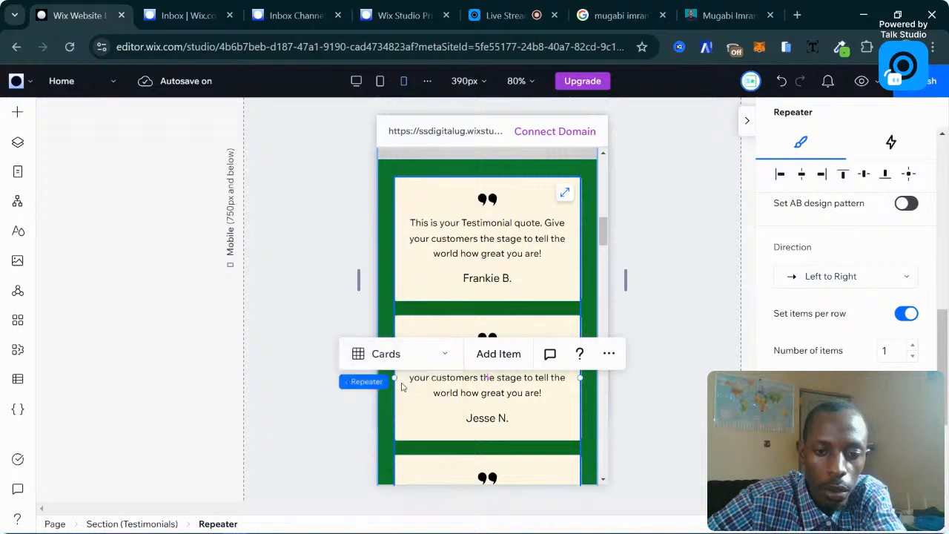
pyautogui.click(390, 362)
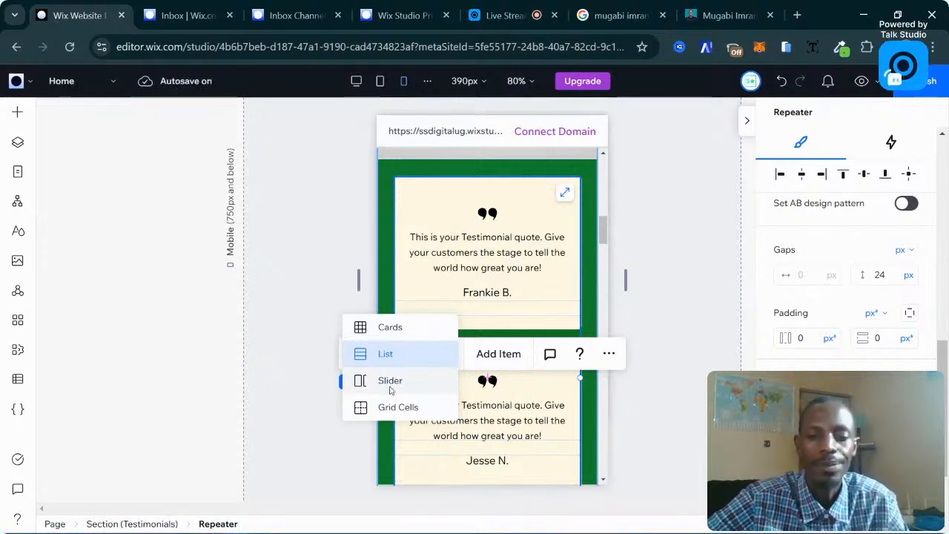
pyautogui.click(391, 390)
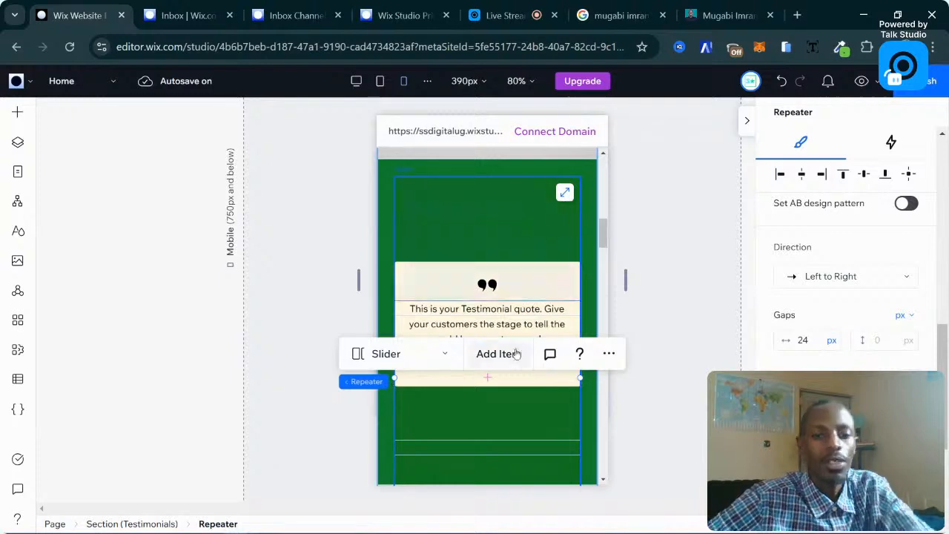
# Check a single testimonial item in the new slider, then reload the editor page.
pyautogui.click(540, 282)
pyautogui.scroll(-8, 545, 323)
pyautogui.scroll(6, 545, 323)
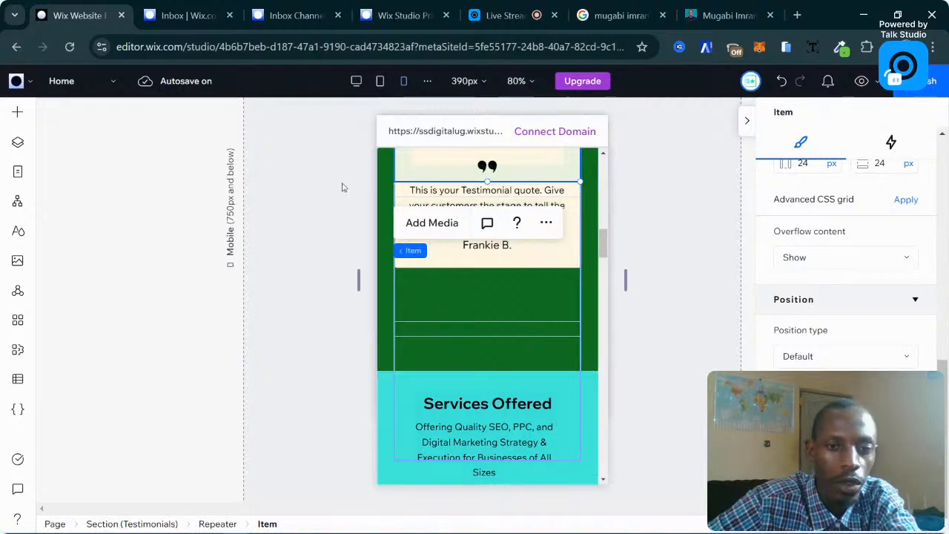
pyautogui.scroll(2, 409, 202)
pyautogui.scroll(-3, 409, 203)
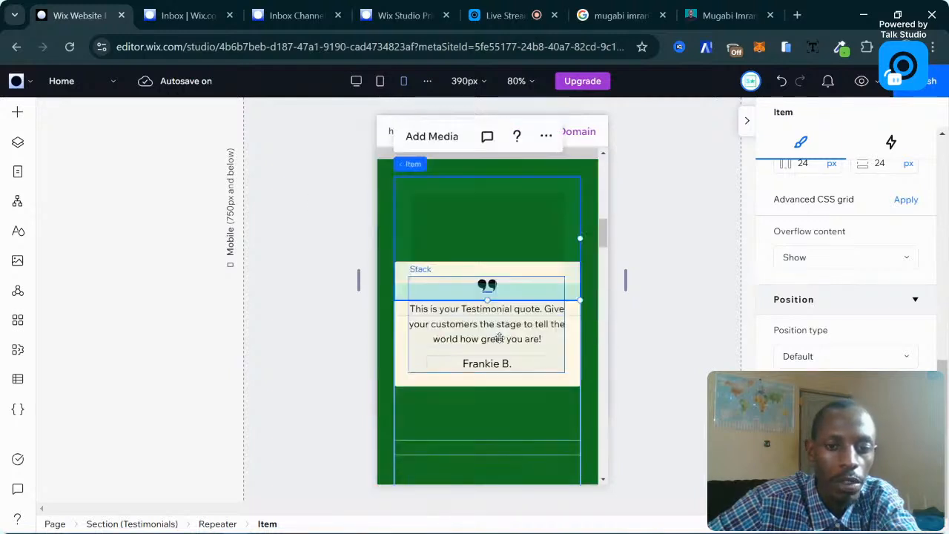
pyautogui.scroll(-4, 497, 336)
pyautogui.scroll(5, 469, 209)
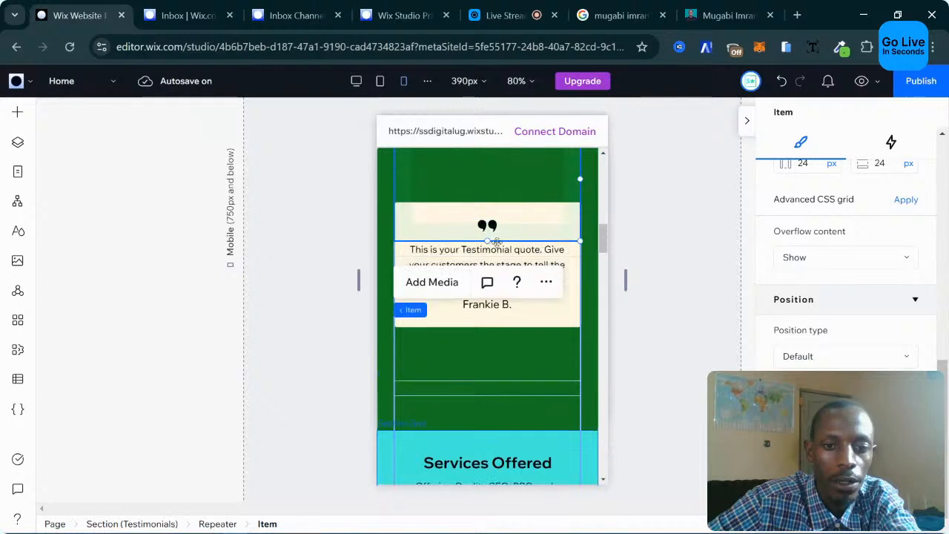
pyautogui.scroll(3, 462, 224)
pyautogui.scroll(-3, 481, 361)
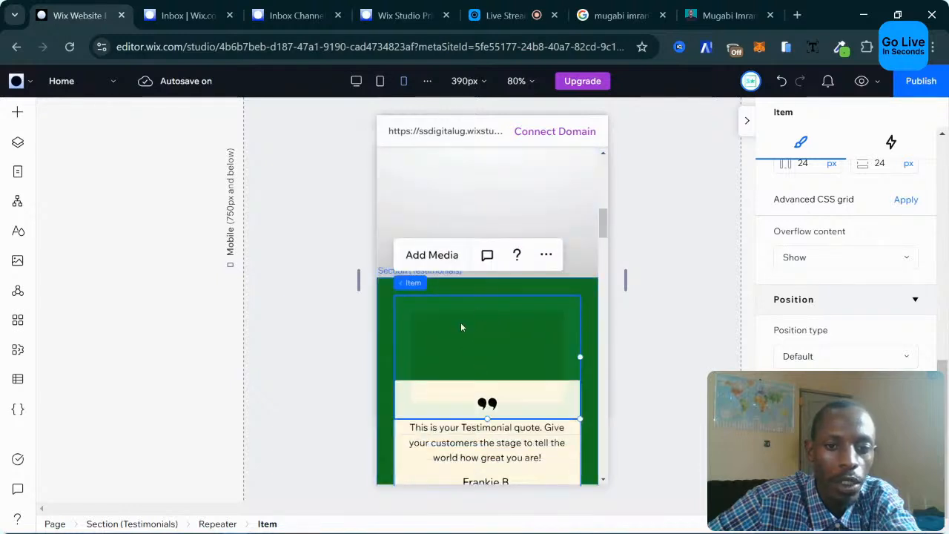
pyautogui.scroll(-5, 461, 327)
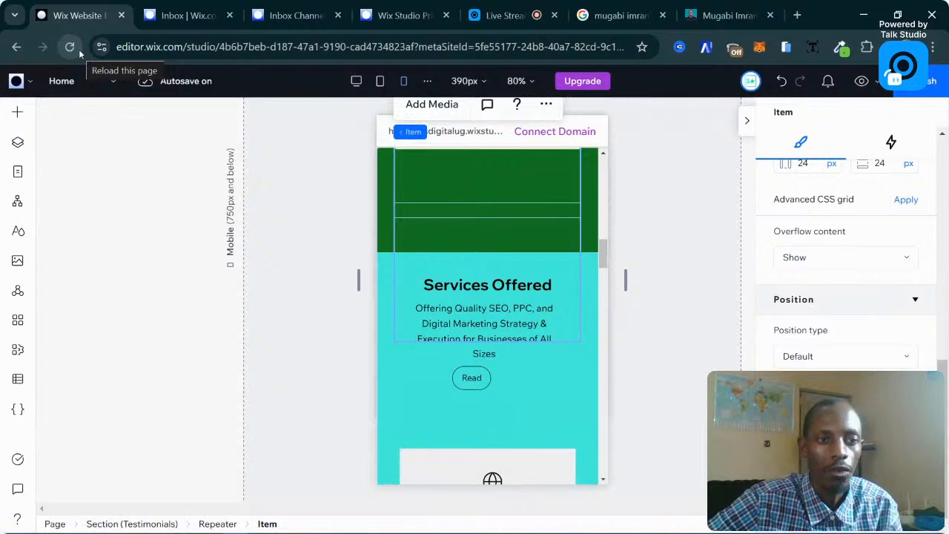
pyautogui.click(79, 49)
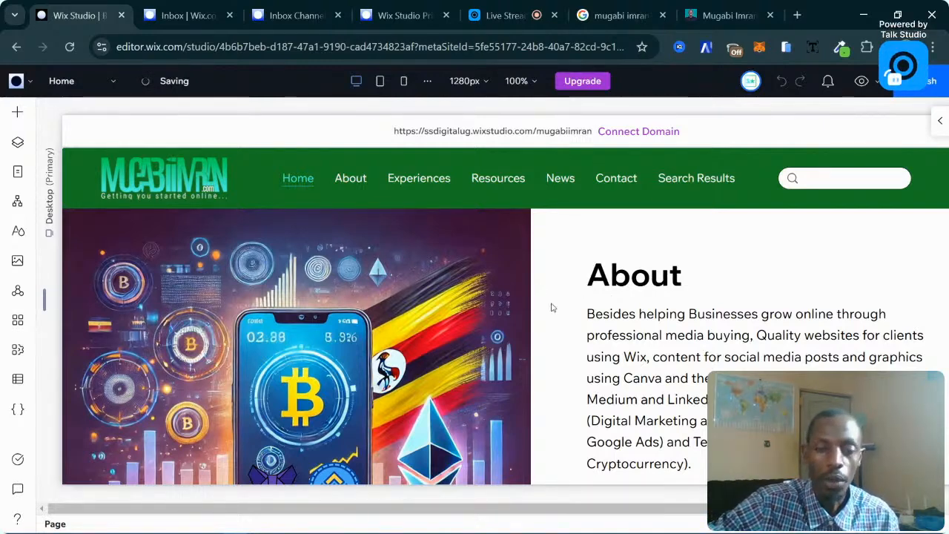
# Select the hero section in the 1280px desktop view to show its Section Grid settings.
pyautogui.scroll(-4, 486, 292)
pyautogui.click(484, 288)
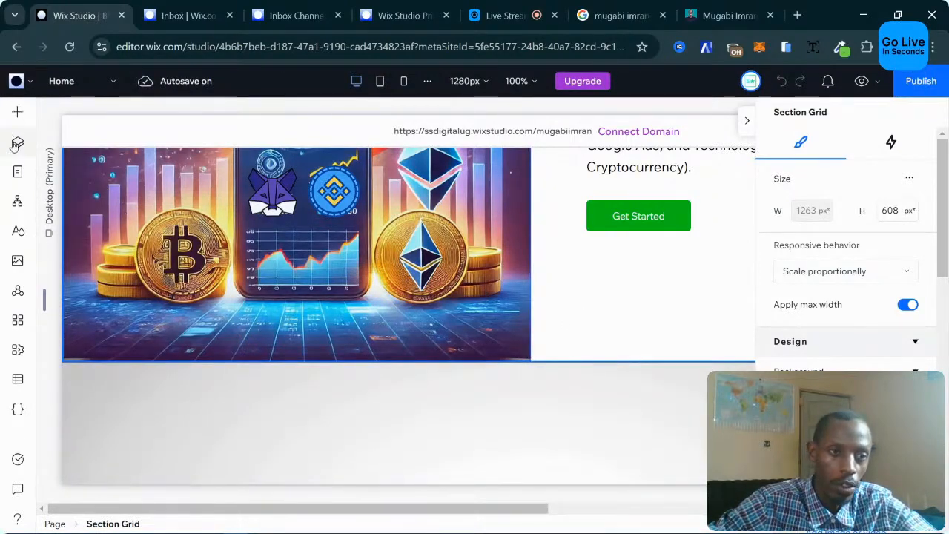
pyautogui.click(16, 410)
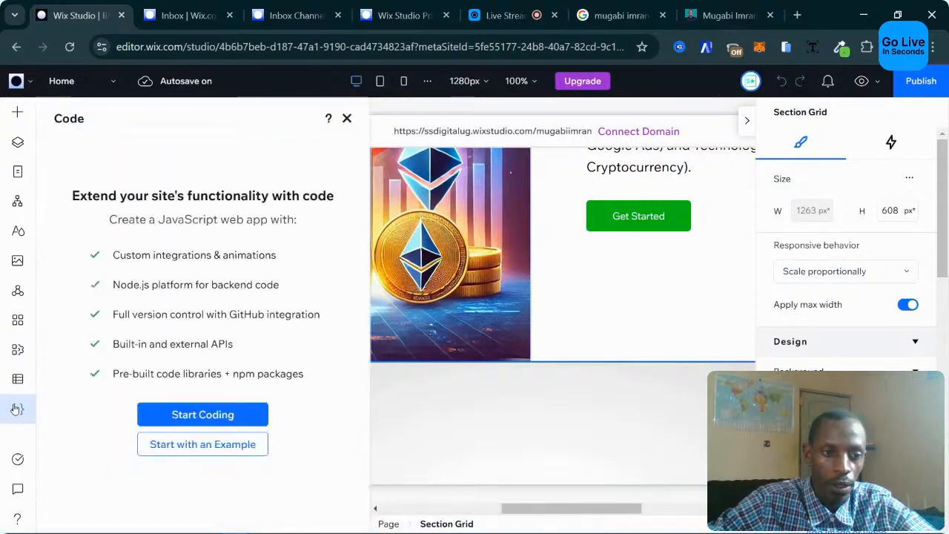
pyautogui.scroll(-1, 212, 373)
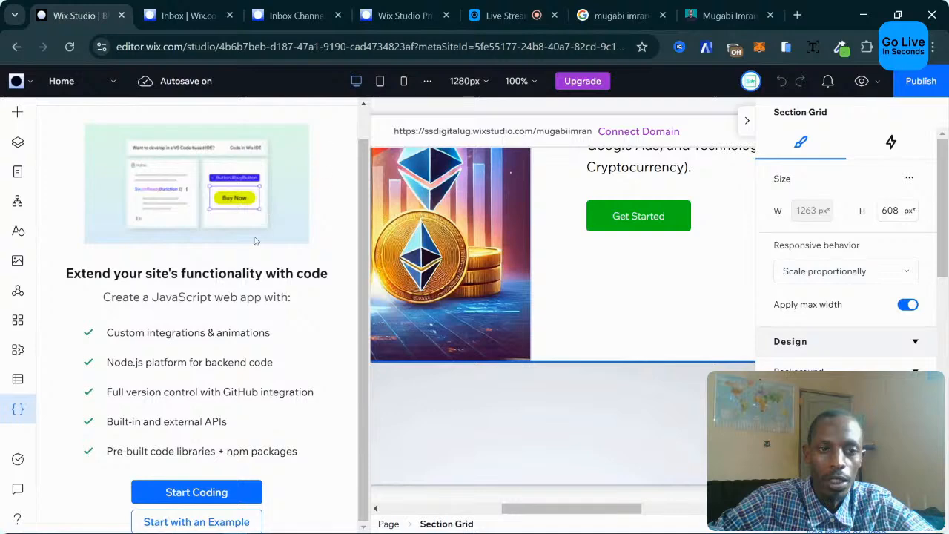
pyautogui.scroll(1, 302, 265)
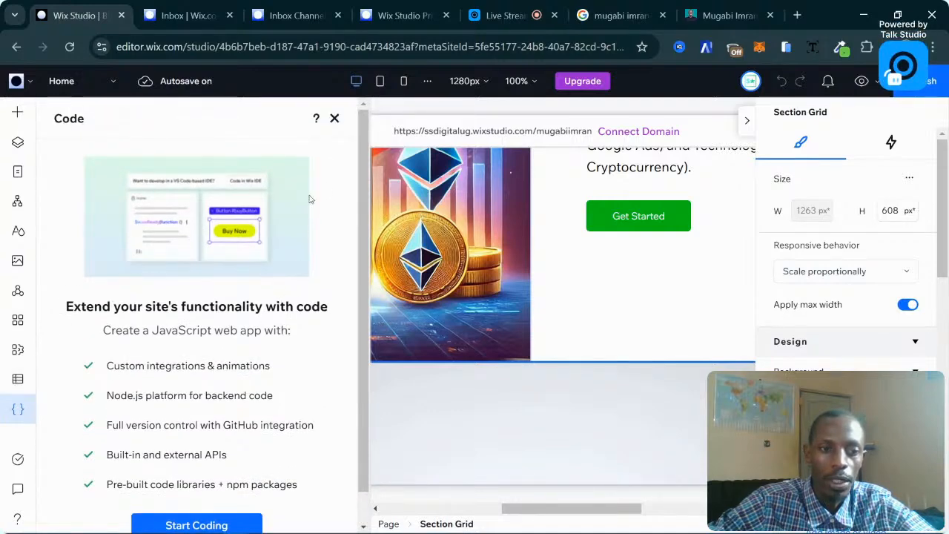
pyautogui.click(334, 119)
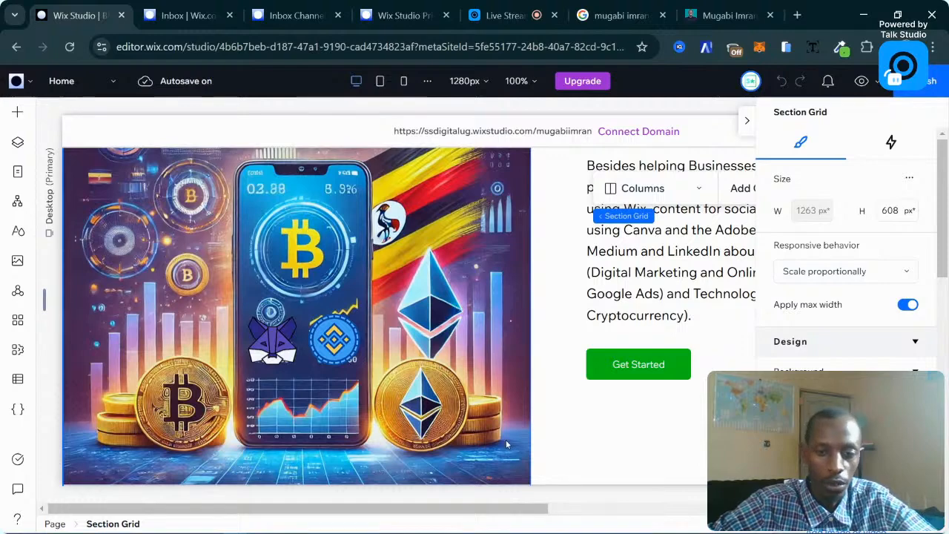
# Select the Show Reel 2021 text through its section grid and cell.
pyautogui.scroll(-10, 538, 377)
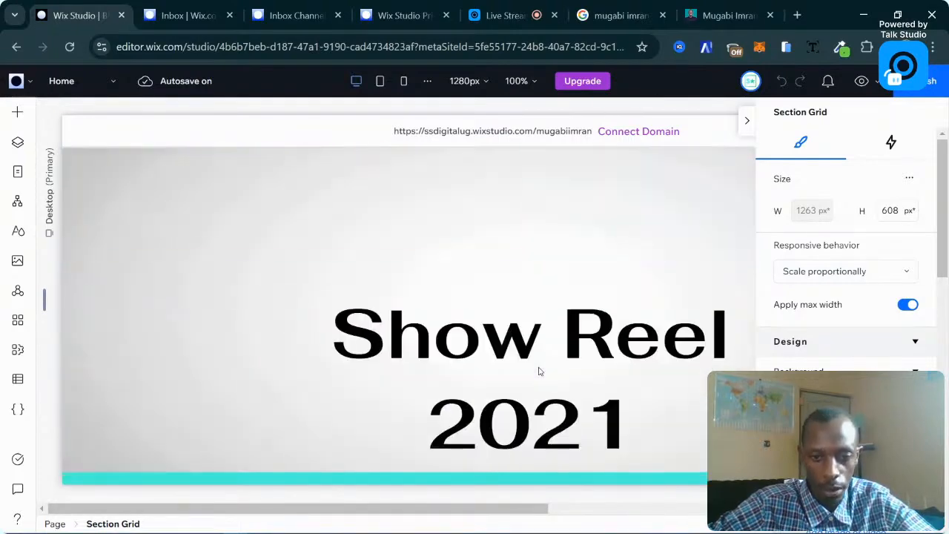
pyautogui.scroll(2, 539, 371)
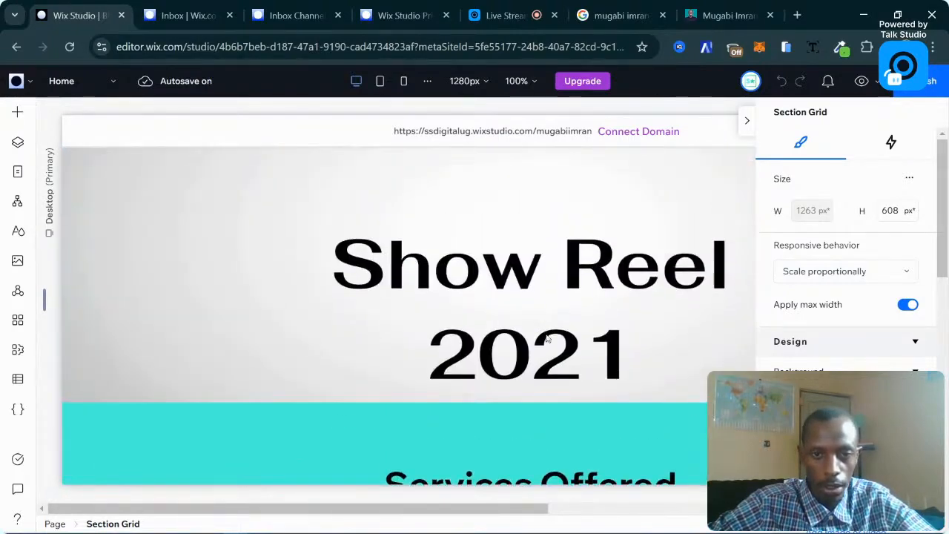
pyautogui.click(568, 307)
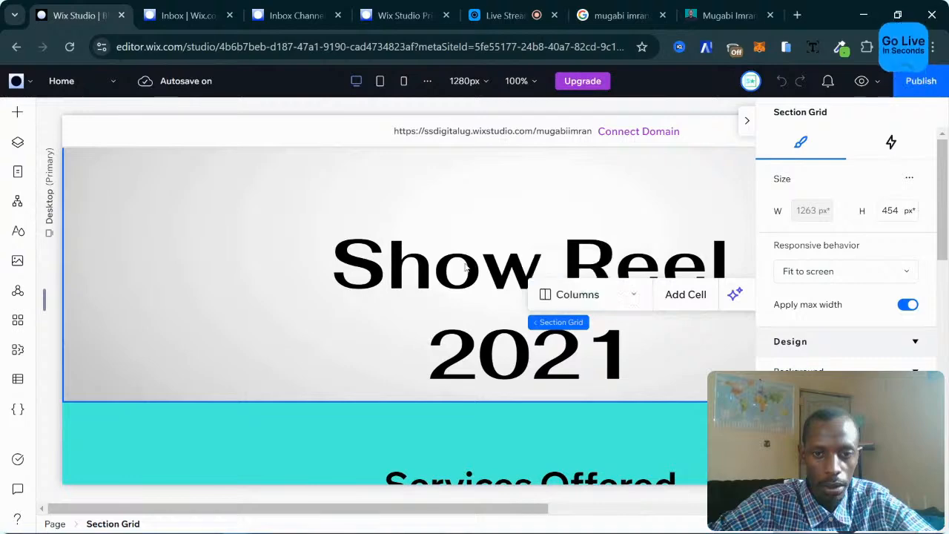
pyautogui.click(429, 264)
pyautogui.click(430, 264)
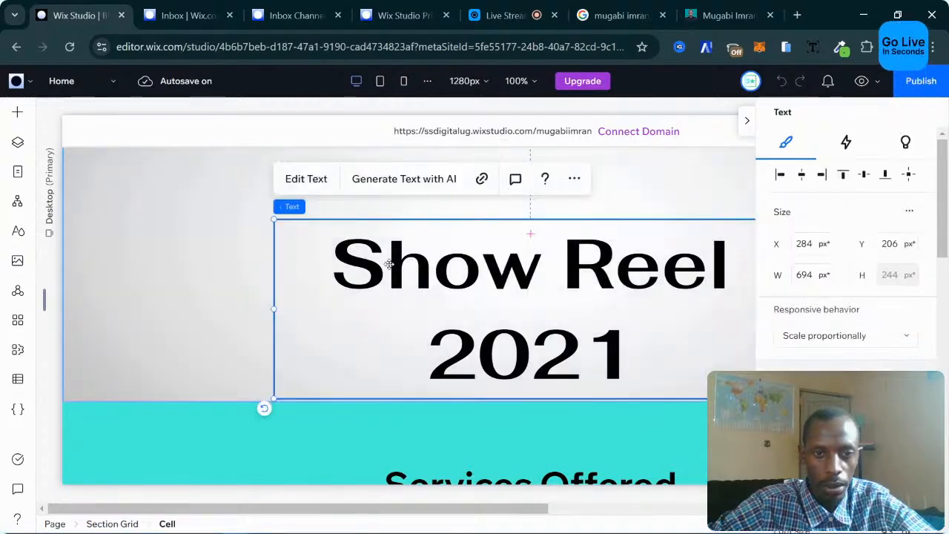
# Drag the Show Reel 2021 heading up and left to X 216, Y 79.
pyautogui.scroll(2, 445, 326)
pyautogui.scroll(-3, 510, 375)
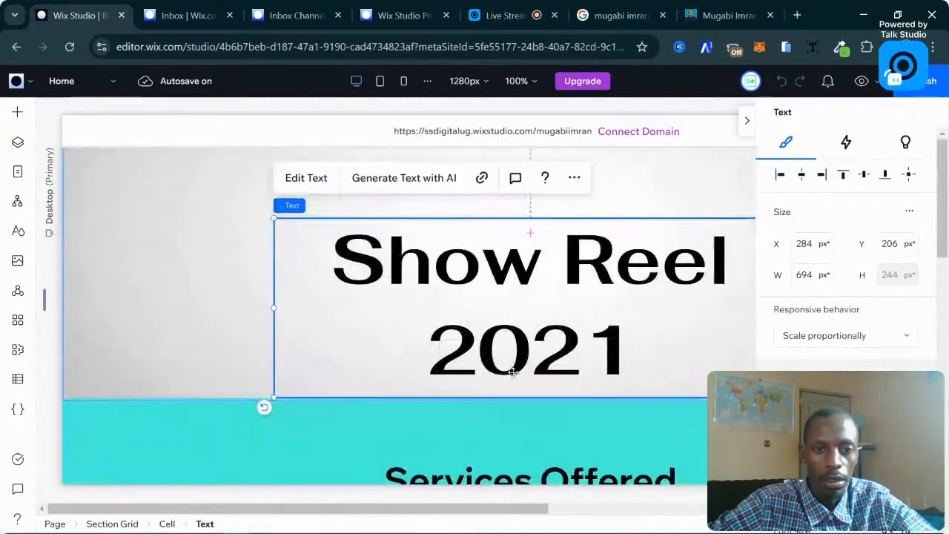
pyautogui.scroll(3, 514, 377)
pyautogui.scroll(-2, 494, 385)
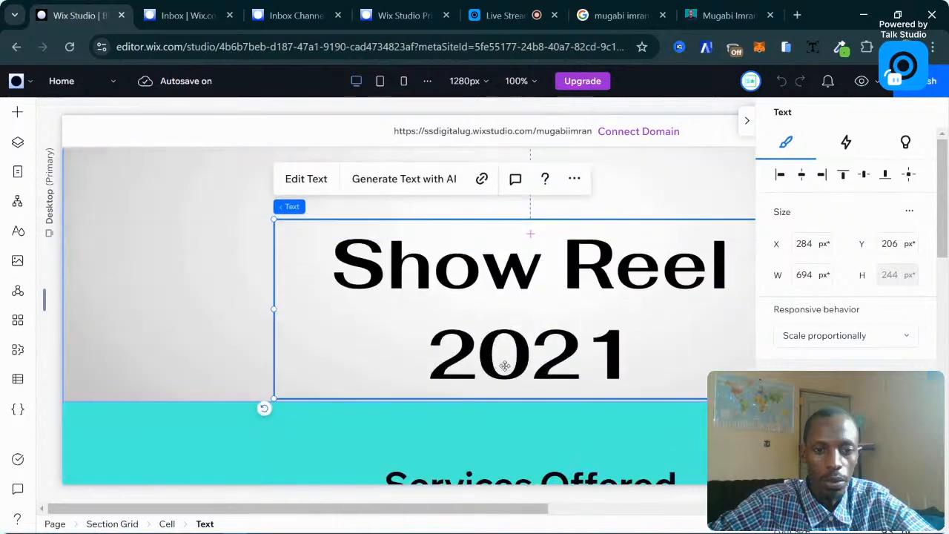
pyautogui.moveTo(512, 276); pyautogui.dragTo(475, 231)
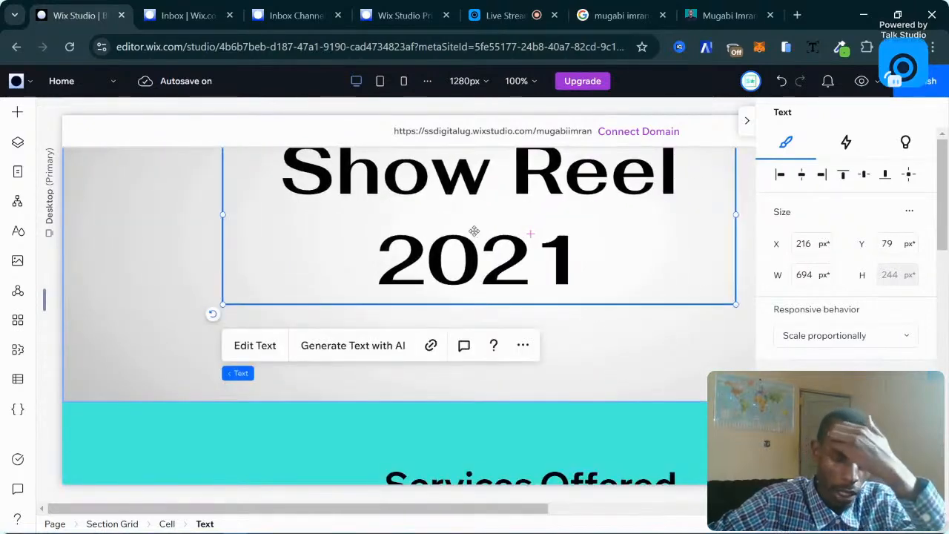
pyautogui.scroll(2, 576, 333)
pyautogui.scroll(-4, 575, 361)
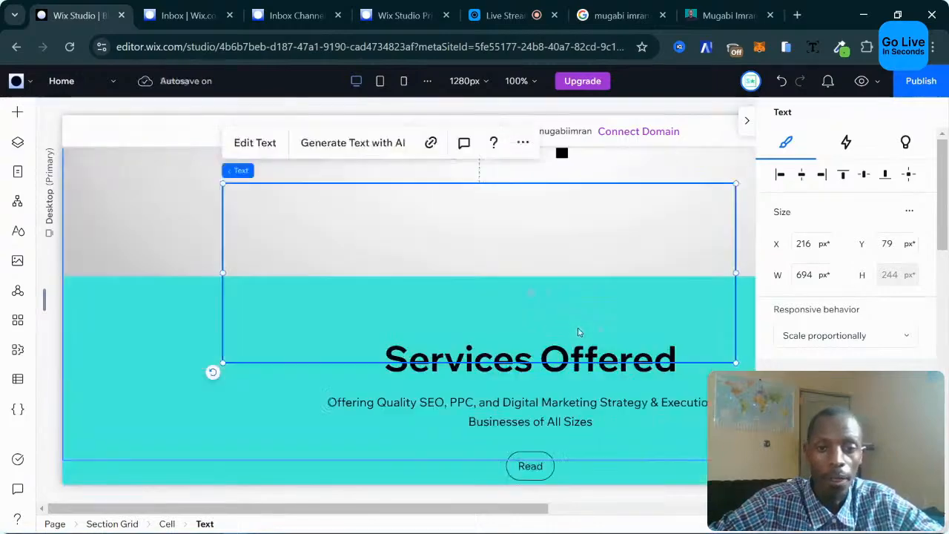
pyautogui.scroll(-10, 575, 361)
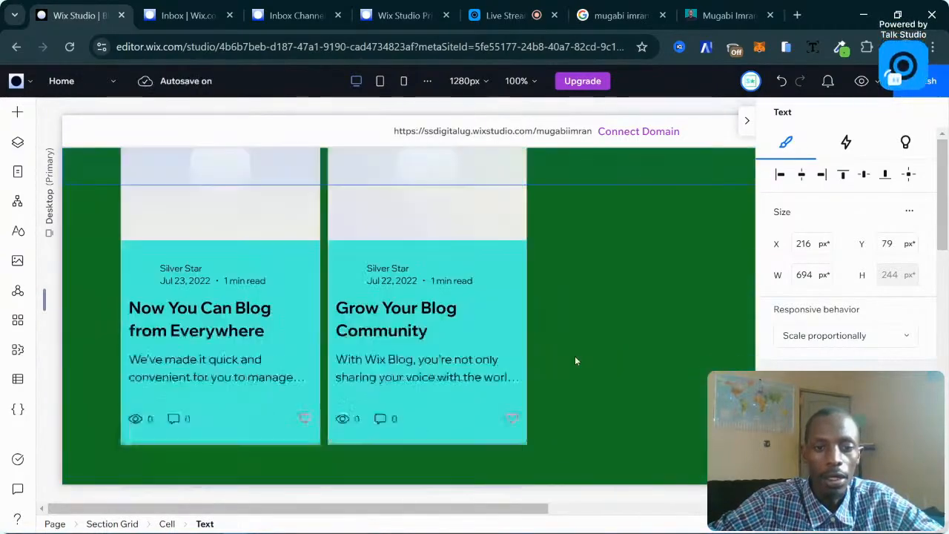
pyautogui.scroll(-8, 576, 361)
pyautogui.scroll(3, 575, 361)
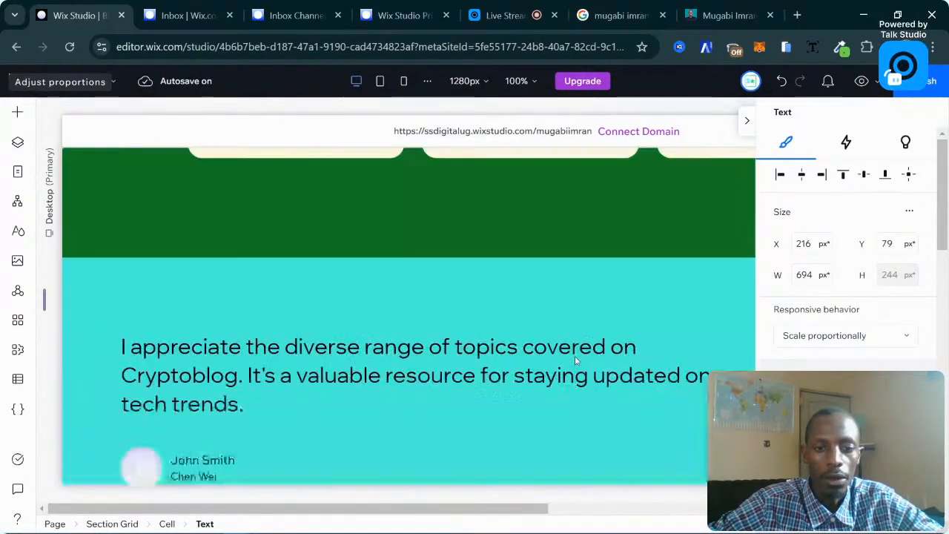
pyautogui.scroll(3, 575, 361)
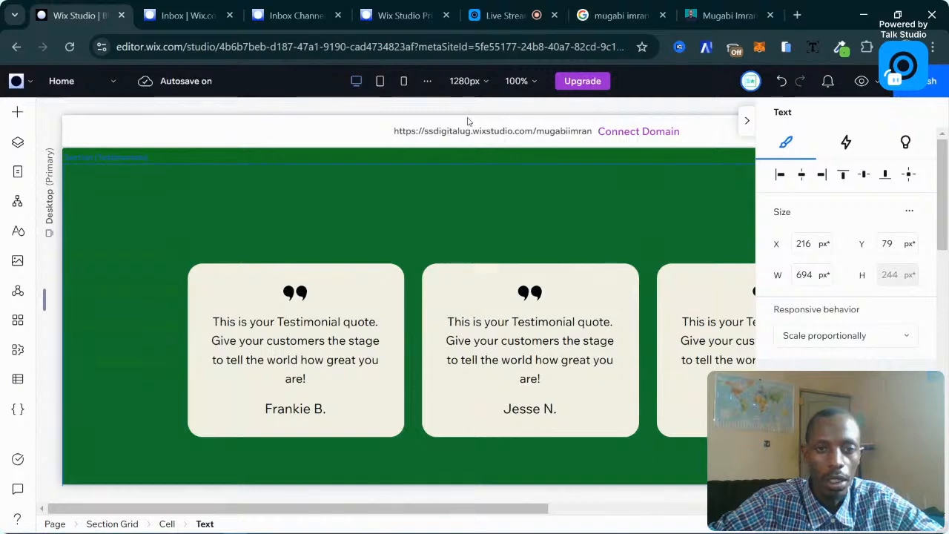
# Switch the editor from the Tablet breakpoint to the Mobile breakpoint.
pyautogui.click(379, 82)
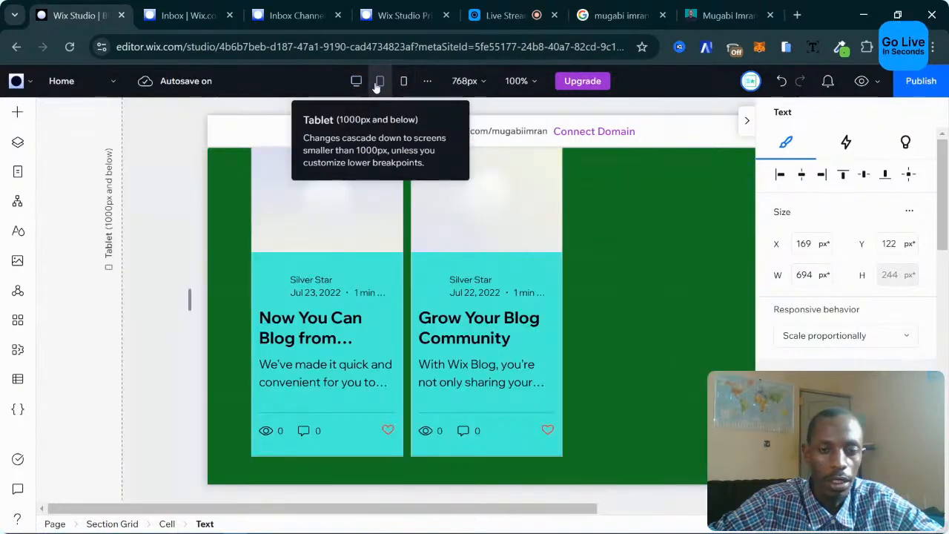
pyautogui.scroll(15, 519, 314)
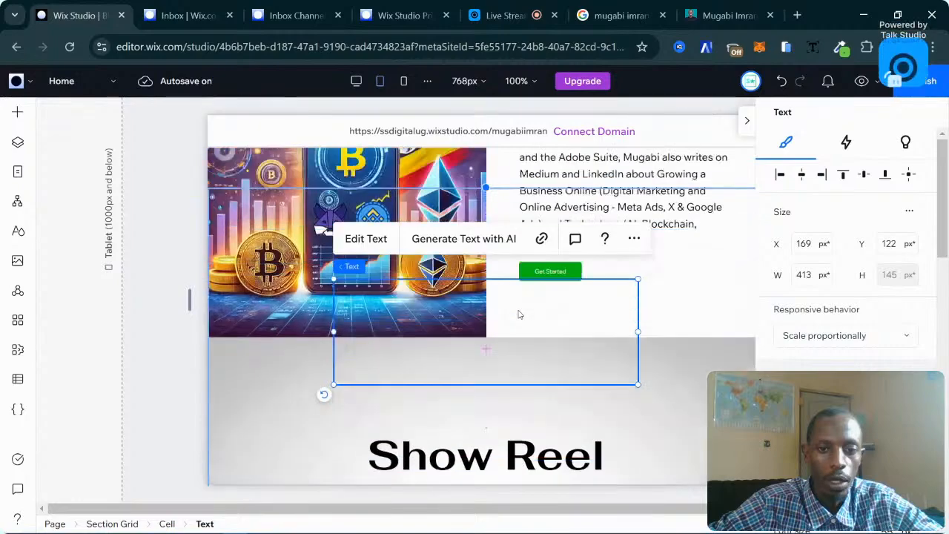
pyautogui.scroll(-10, 519, 313)
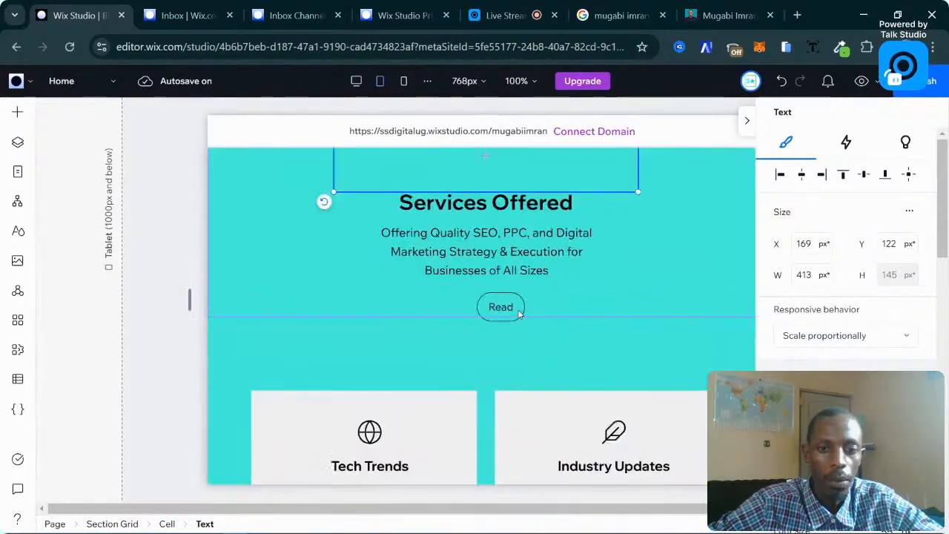
pyautogui.scroll(3, 486, 300)
pyautogui.scroll(3, 485, 300)
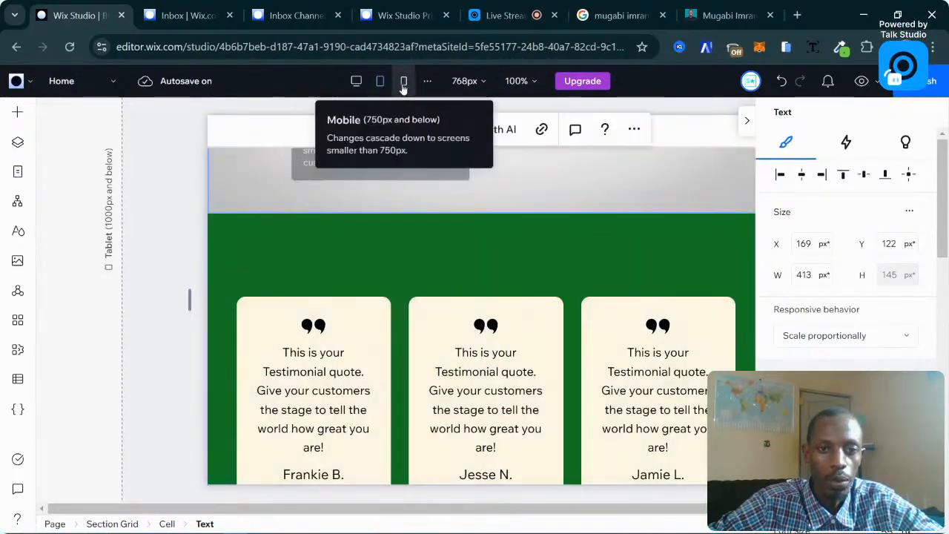
pyautogui.click(404, 84)
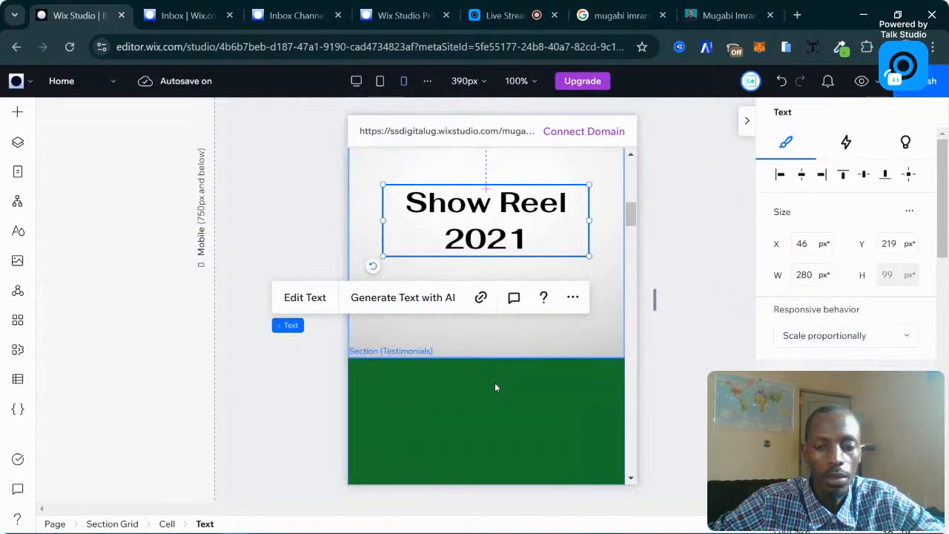
pyautogui.scroll(-5, 534, 331)
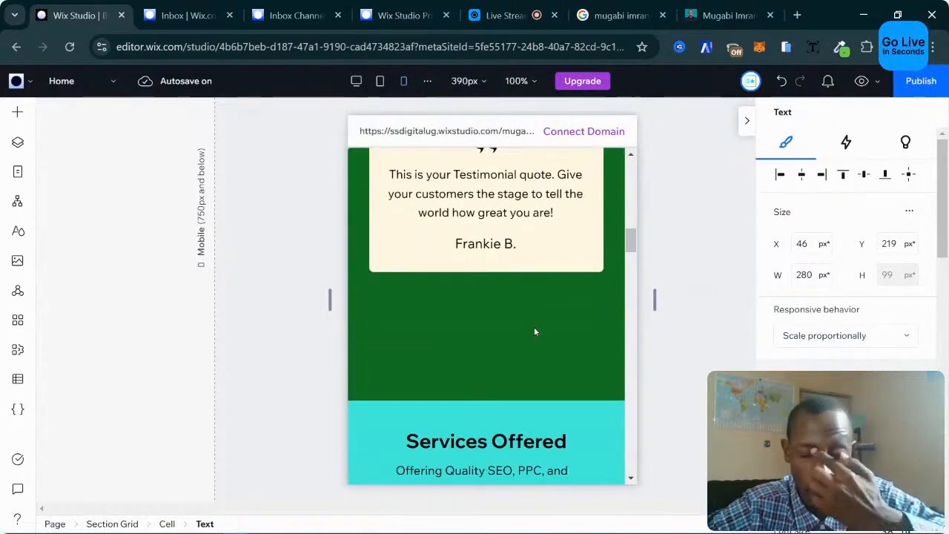
pyautogui.scroll(4, 534, 332)
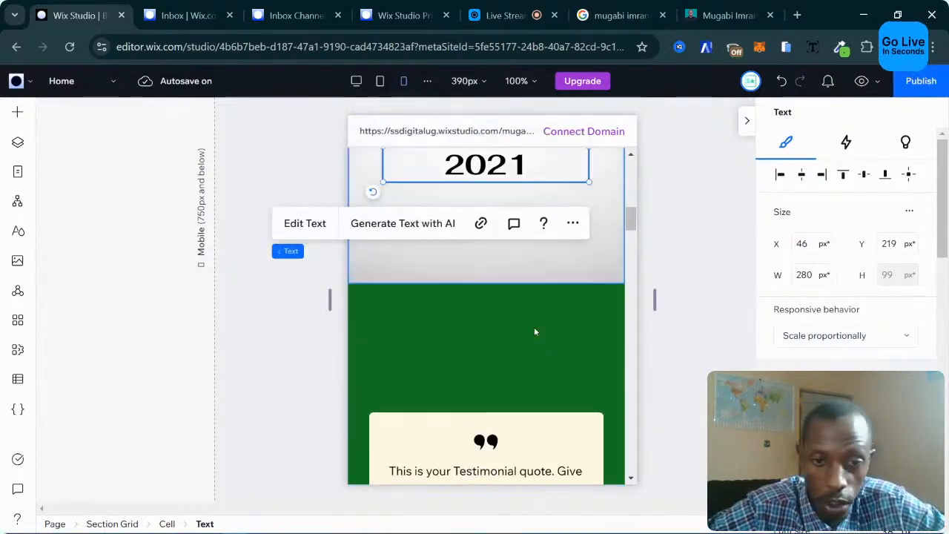
pyautogui.scroll(-2, 534, 331)
# Select the text stack inside a testimonial card via section, repeater and item.
pyautogui.click(531, 282)
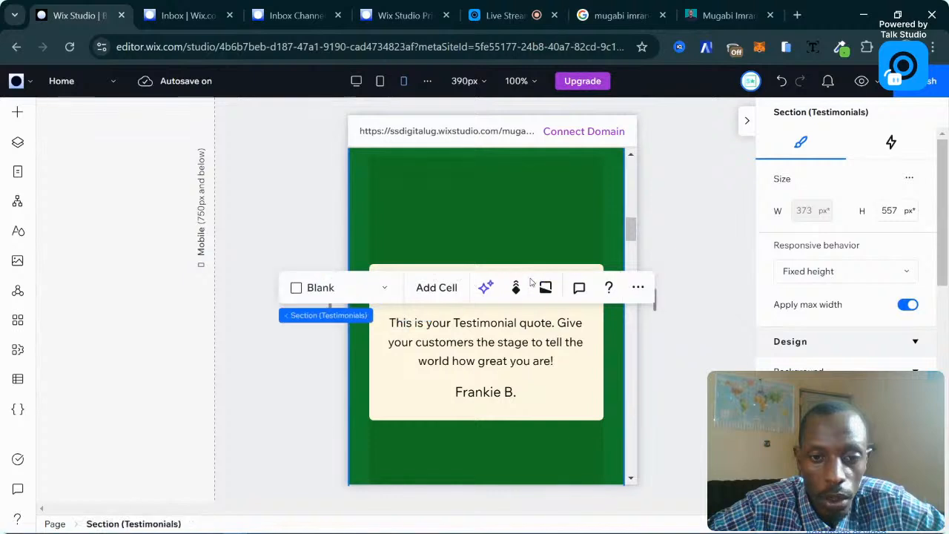
pyautogui.click(538, 265)
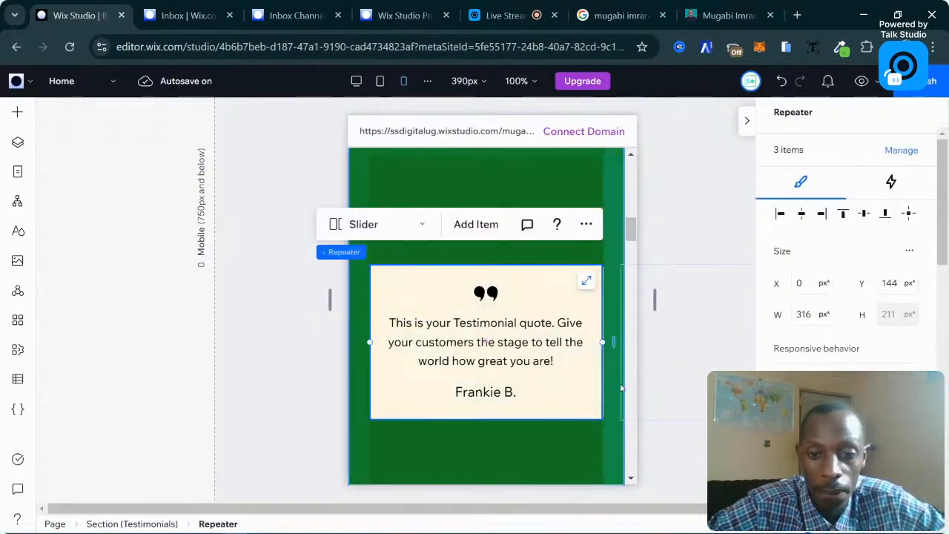
pyautogui.click(504, 335)
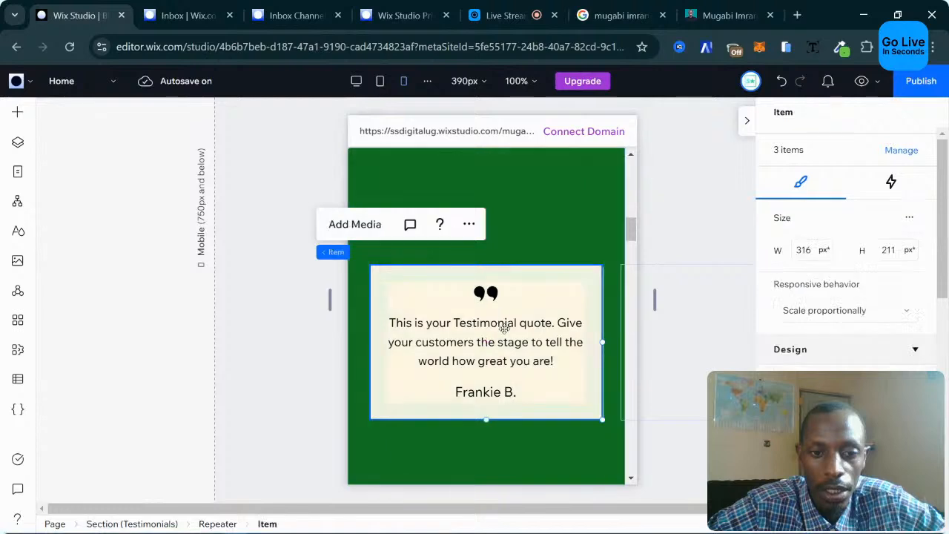
pyautogui.click(503, 337)
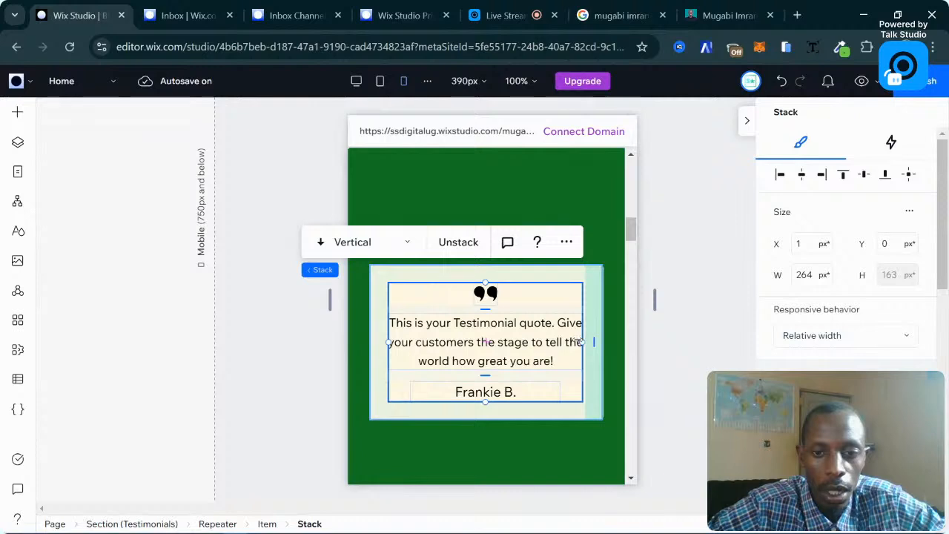
# Resize the testimonial text stack to 238 px wide so the quote wraps.
pyautogui.moveTo(558, 342); pyautogui.dragTo(562, 347)
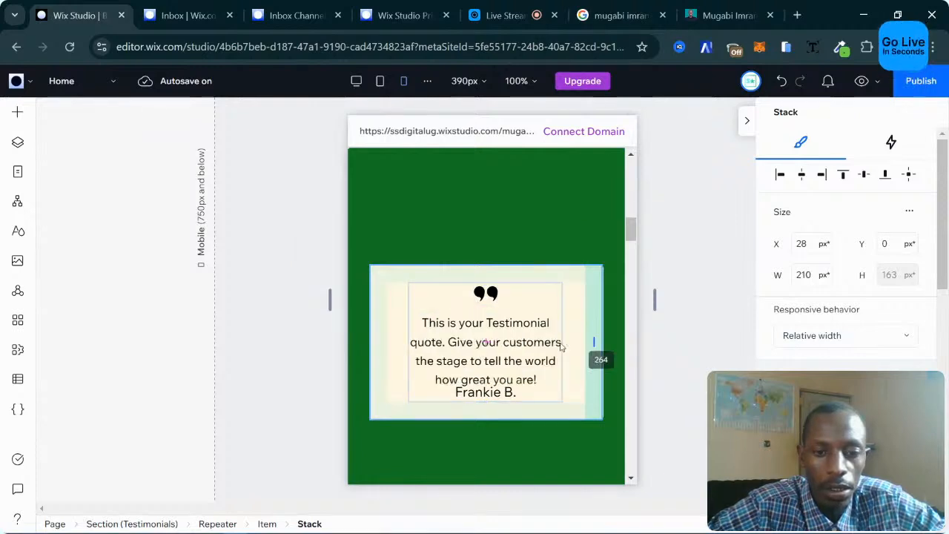
pyautogui.moveTo(561, 346); pyautogui.dragTo(576, 341)
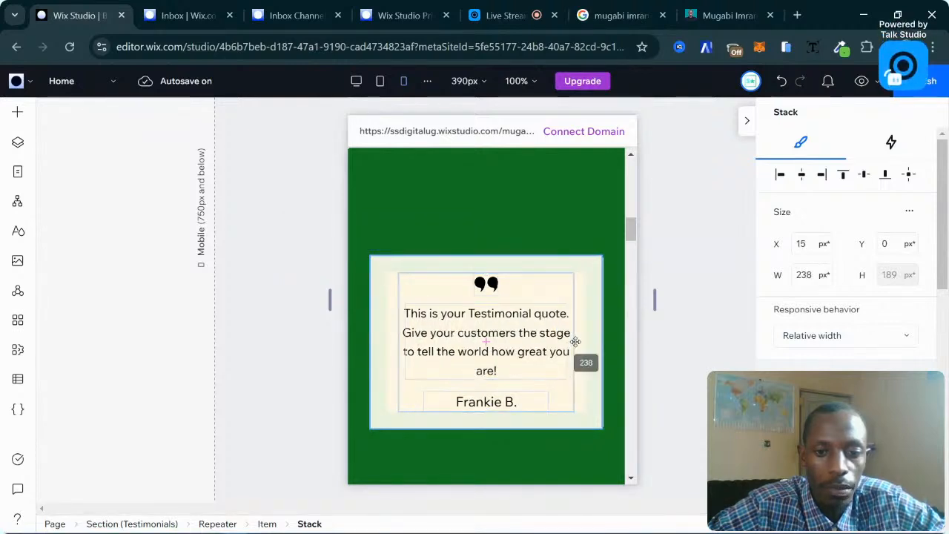
pyautogui.moveTo(576, 341); pyautogui.dragTo(577, 346)
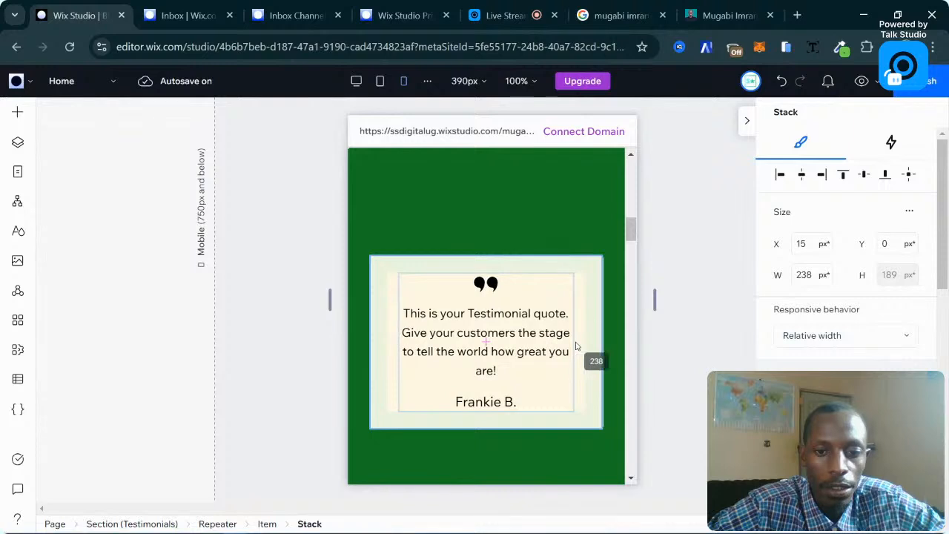
pyautogui.click(593, 379)
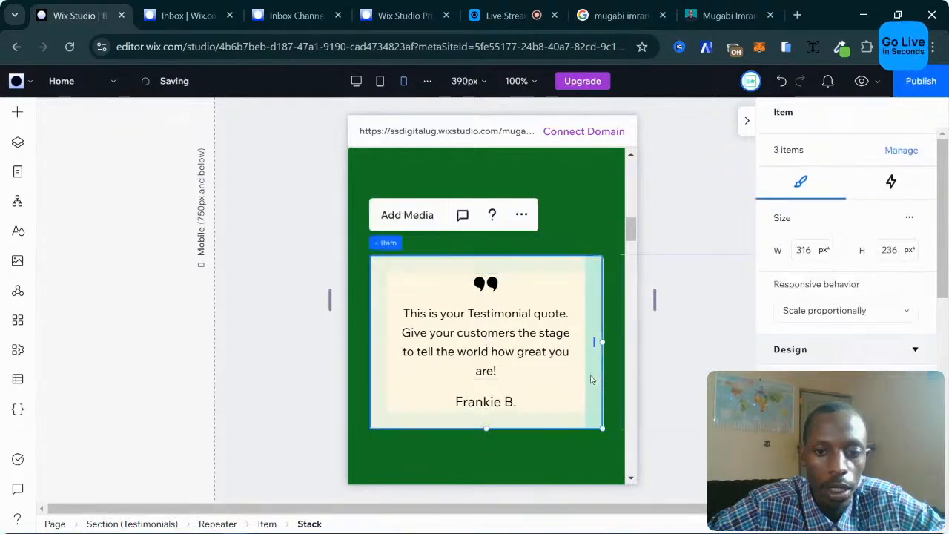
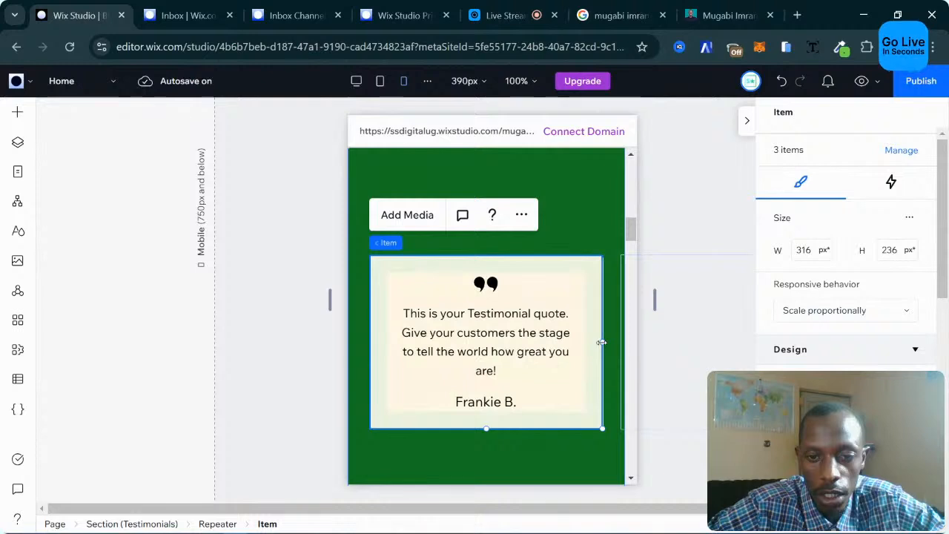
# Narrow the mobile testimonial cards to 273 px wide, then switch to the Desktop breakpoint.
pyautogui.moveTo(602, 343); pyautogui.dragTo(579, 345)
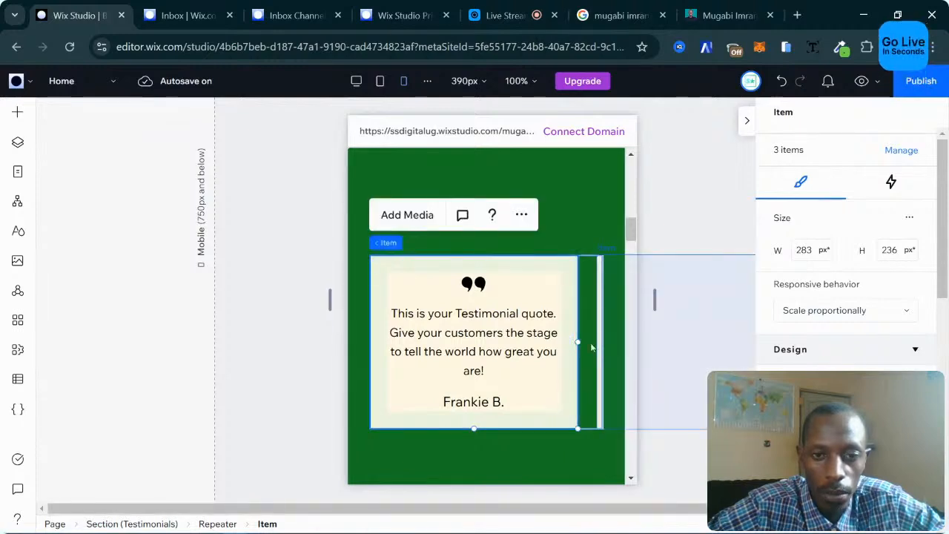
pyautogui.moveTo(579, 345); pyautogui.dragTo(570, 344)
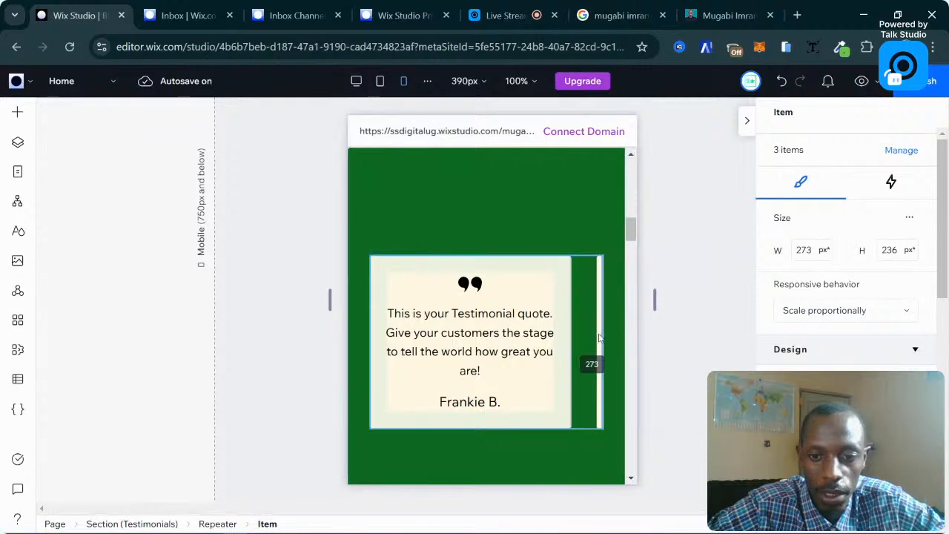
pyautogui.scroll(1, 586, 297)
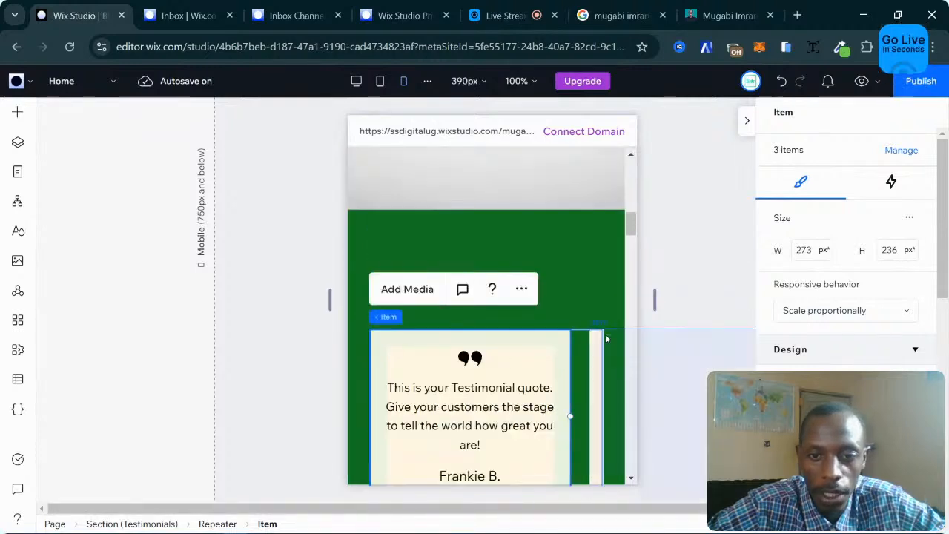
pyautogui.click(472, 255)
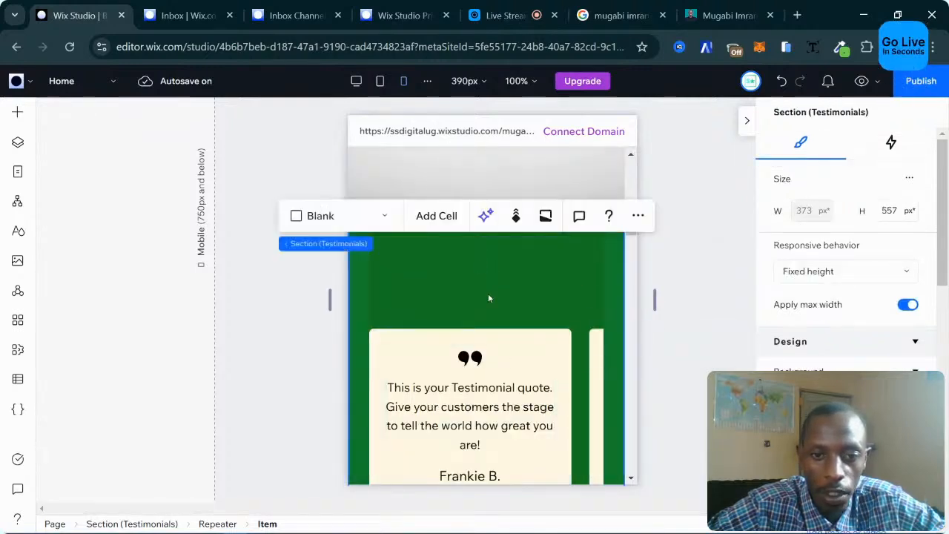
pyautogui.scroll(-3, 549, 301)
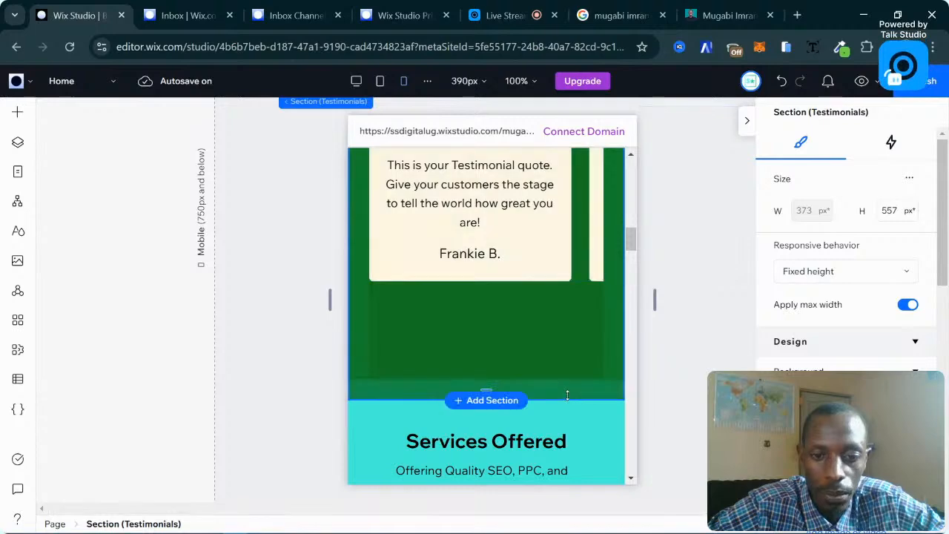
pyautogui.click(357, 82)
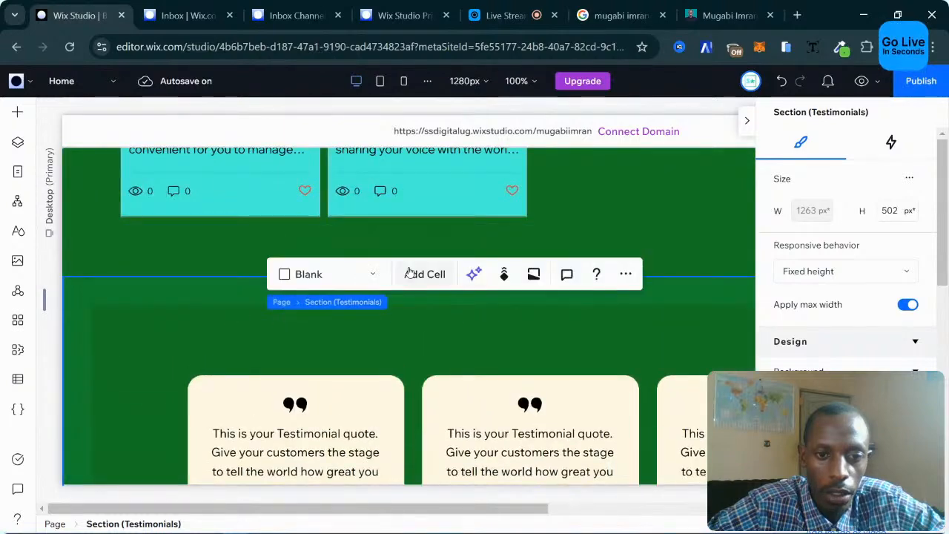
# Add an empty cell to the top of the testimonials section grid.
pyautogui.click(410, 274)
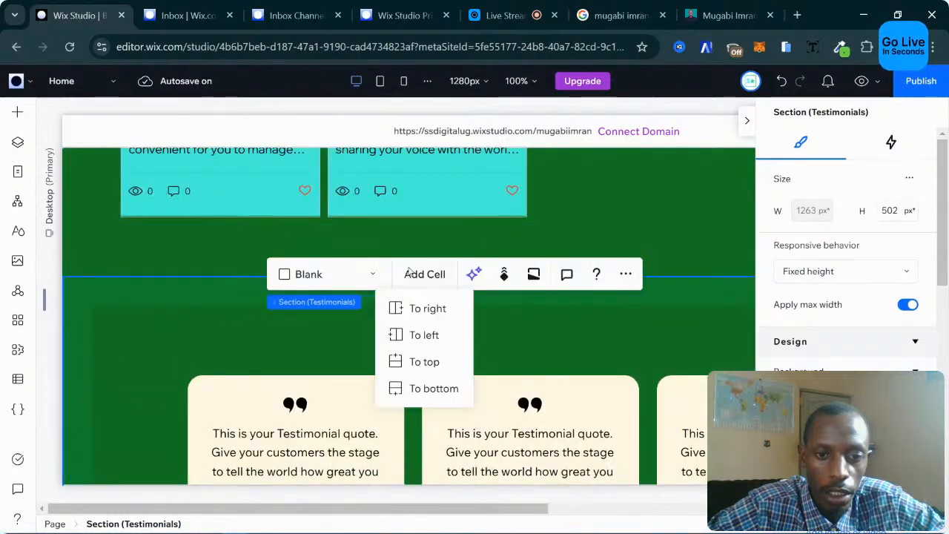
pyautogui.click(413, 363)
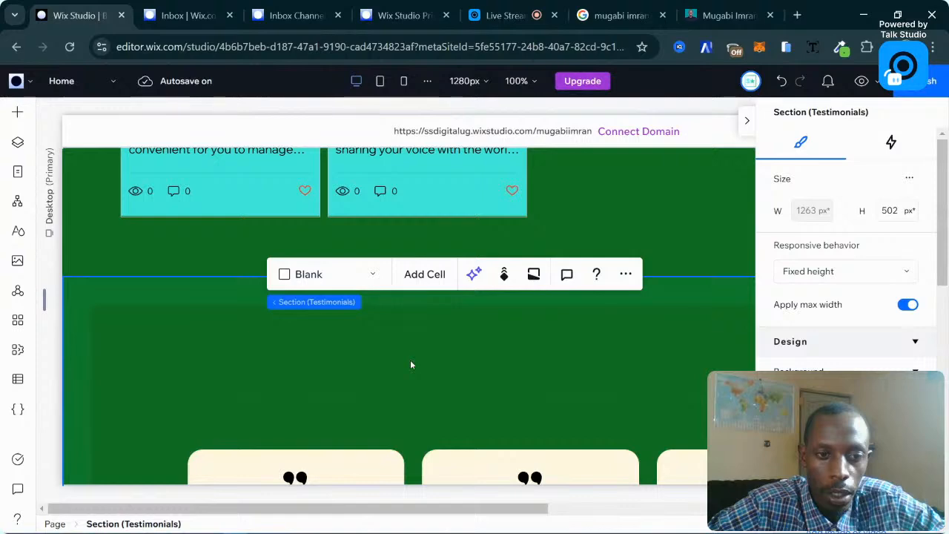
pyautogui.click(176, 308)
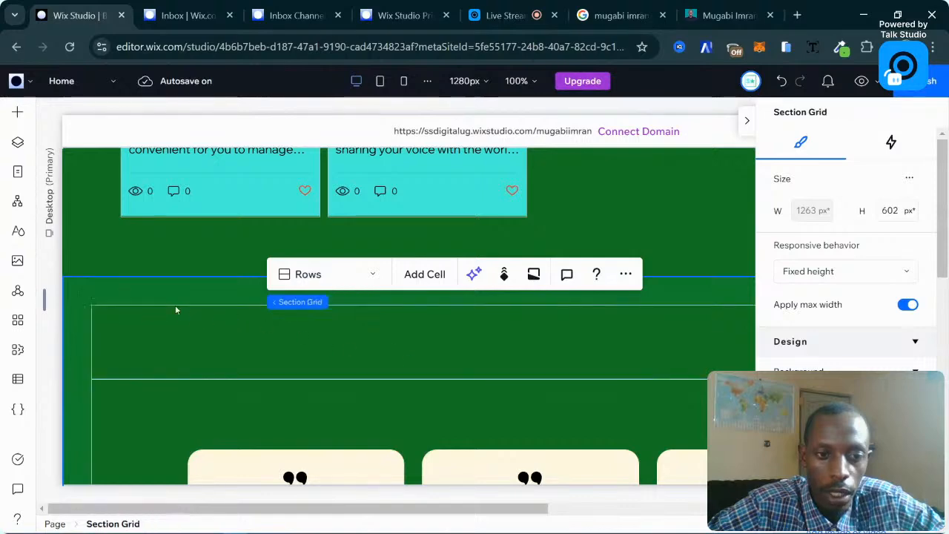
pyautogui.click(176, 309)
# Duplicate the 'Discover the Latest Trends' heading and move the copy into the testimonials section.
pyautogui.scroll(6, 414, 318)
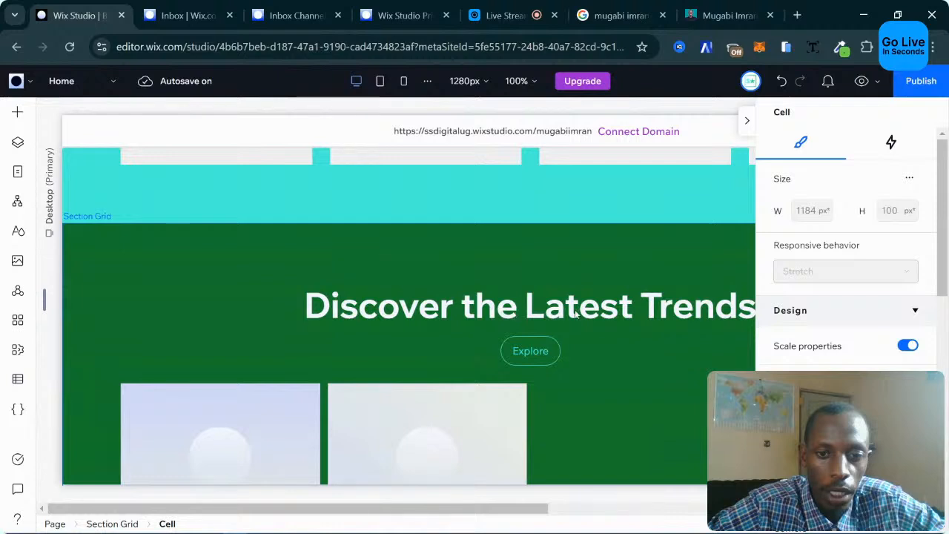
pyautogui.click(638, 306)
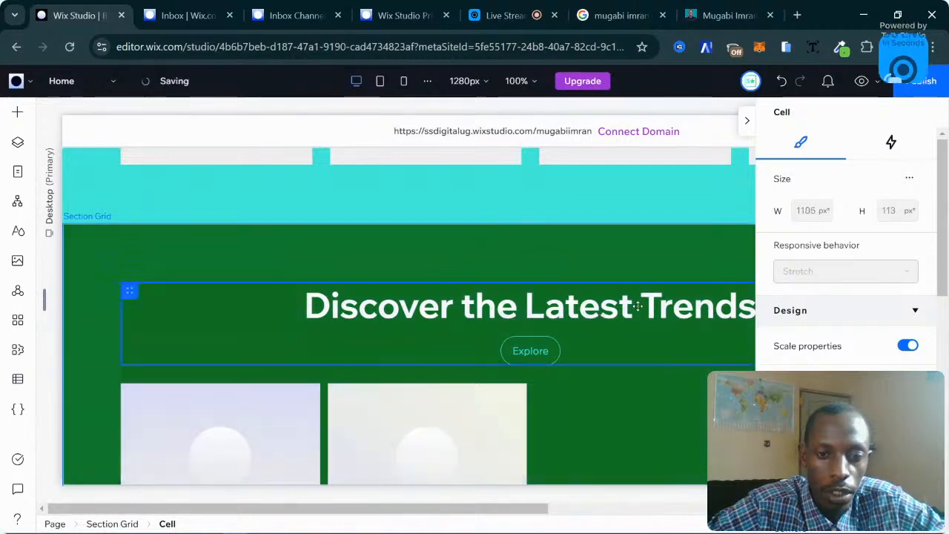
pyautogui.click(531, 323)
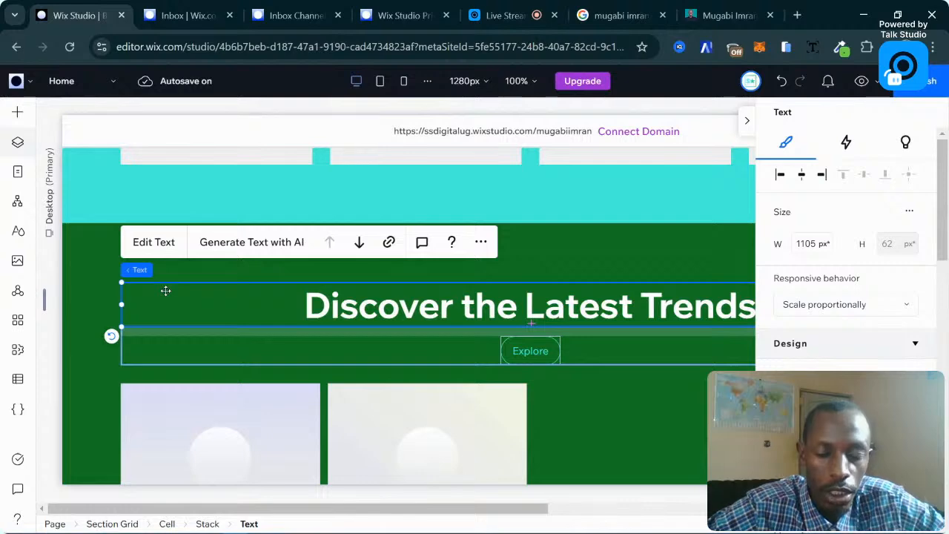
pyautogui.click(18, 112)
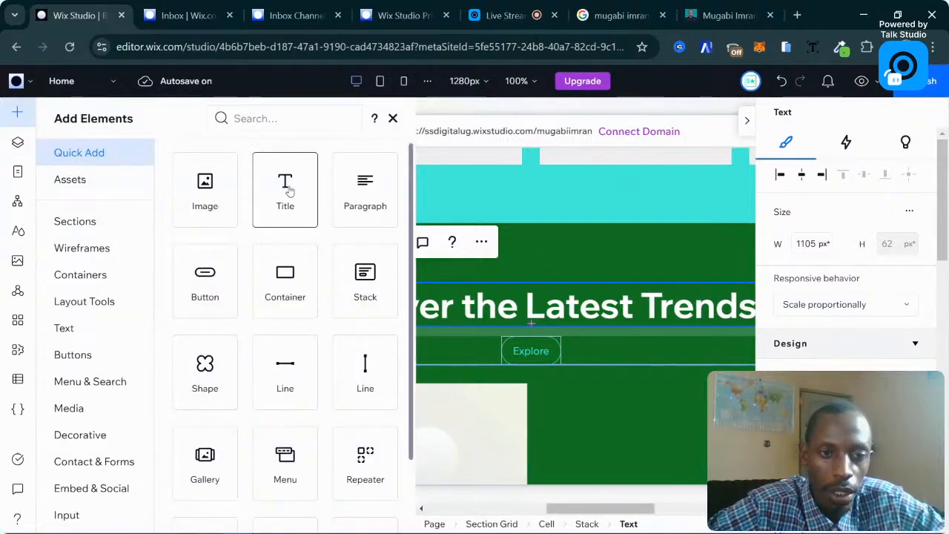
pyautogui.click(392, 118)
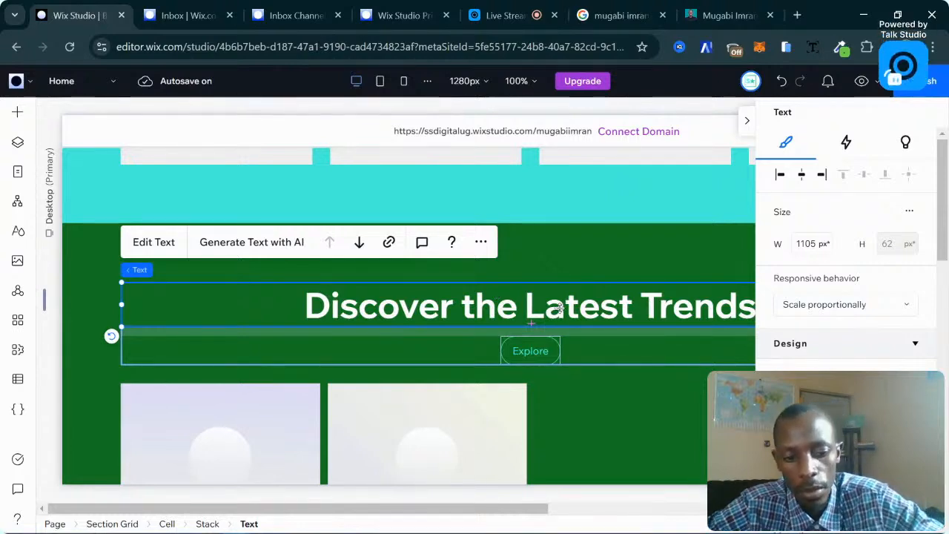
pyautogui.scroll(-2, 480, 310)
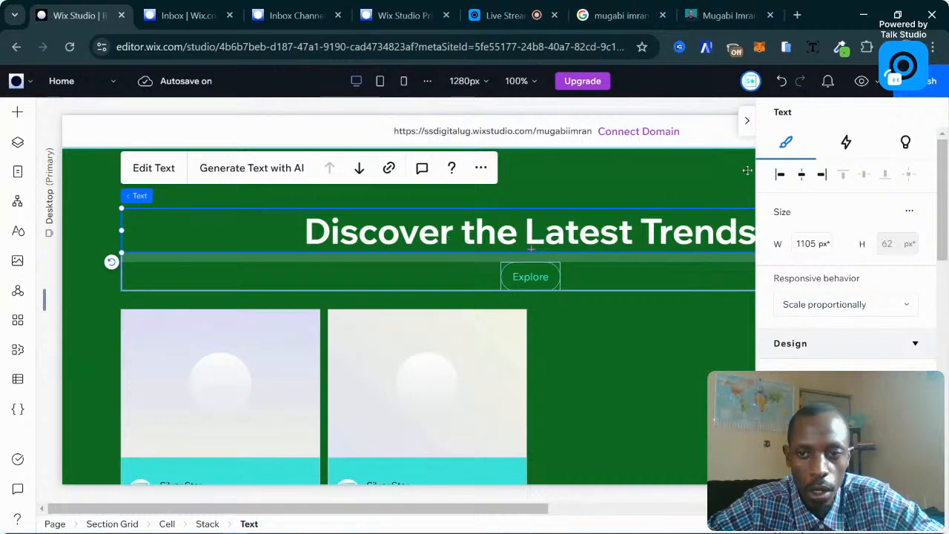
pyautogui.click(749, 122)
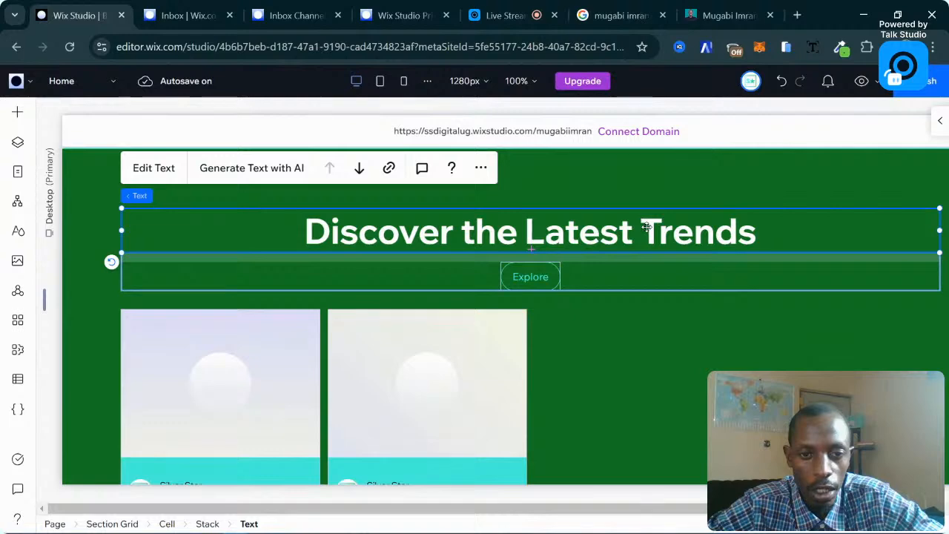
pyautogui.hotkey('ctrl', 'd')
pyautogui.click(543, 280)
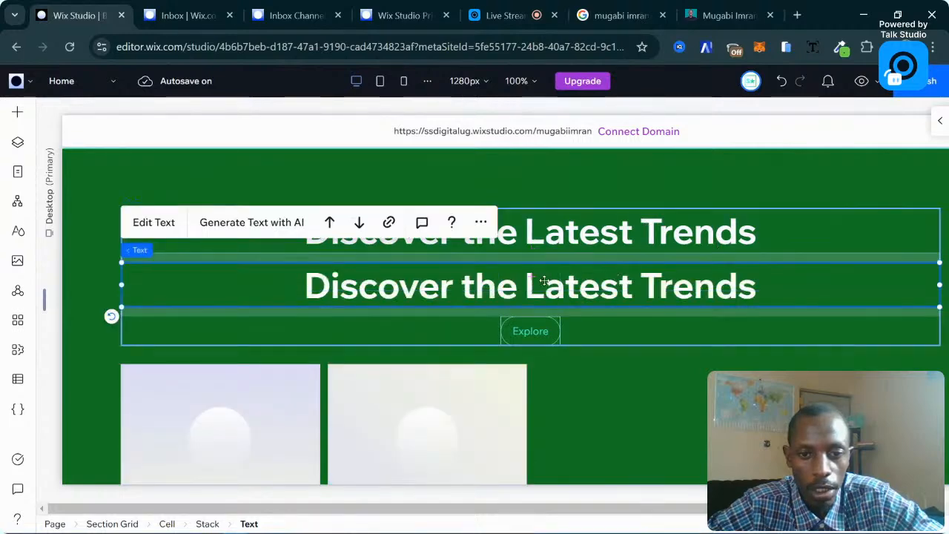
pyautogui.moveTo(482, 298); pyautogui.dragTo(582, 176)
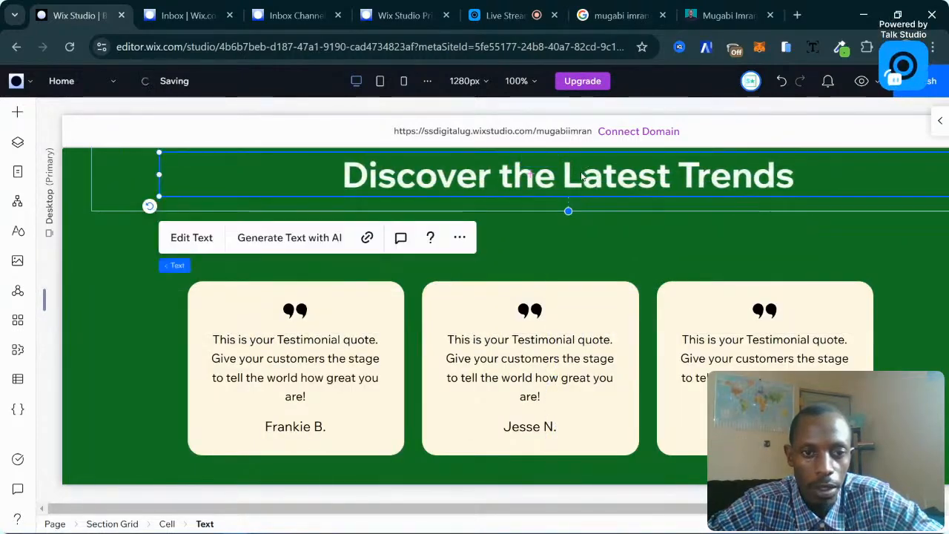
# Set the gap between the blog heading and Explore button to 30 px.
pyautogui.scroll(5, 640, 251)
pyautogui.scroll(2, 640, 252)
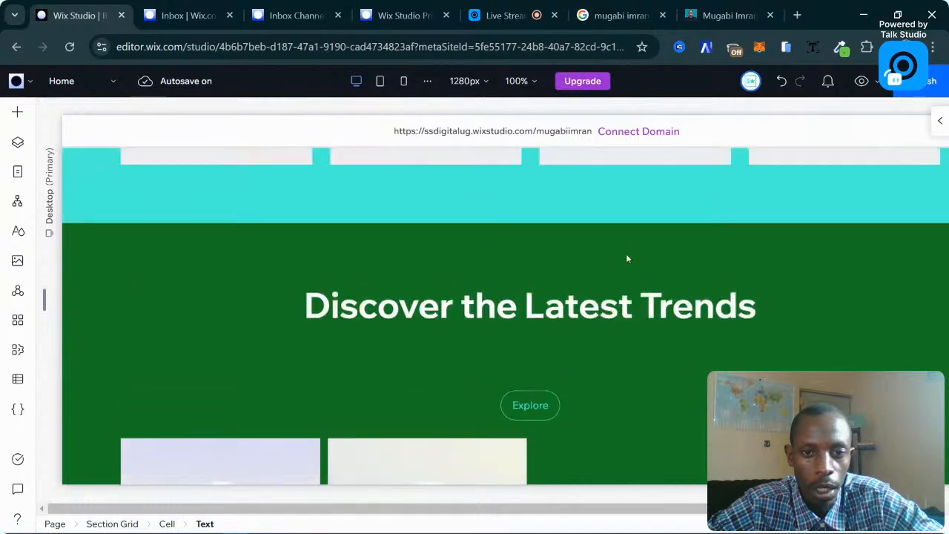
pyautogui.click(521, 347)
pyautogui.click(479, 358)
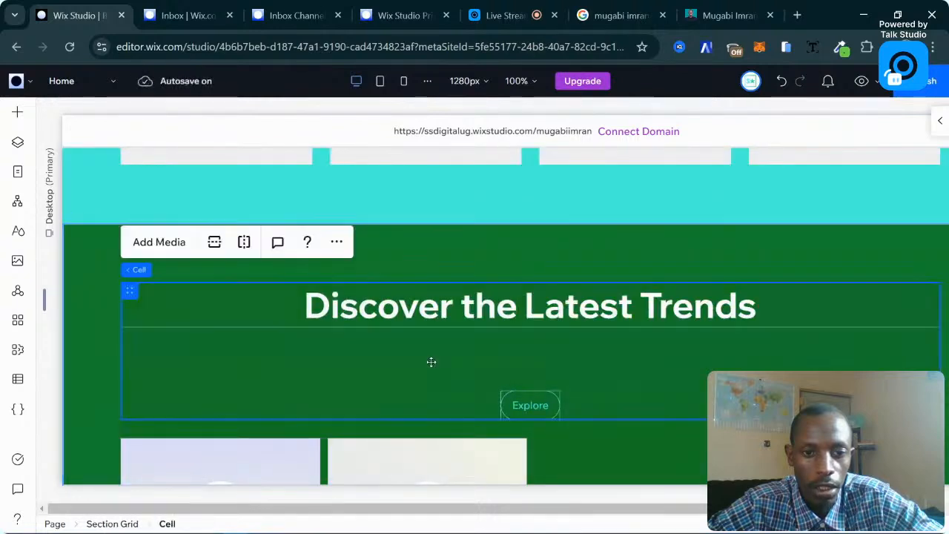
pyautogui.click(517, 377)
pyautogui.moveTo(524, 360); pyautogui.dragTo(524, 360)
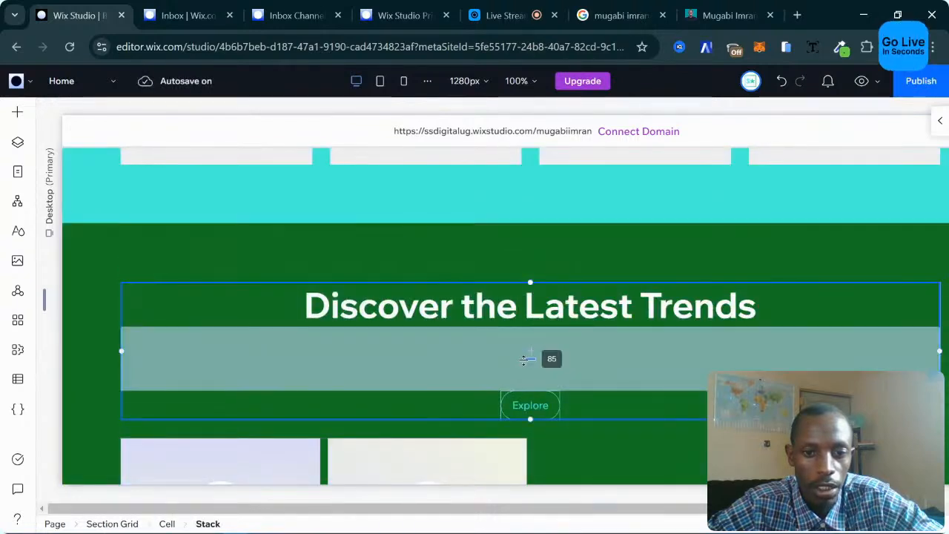
pyautogui.click(524, 359)
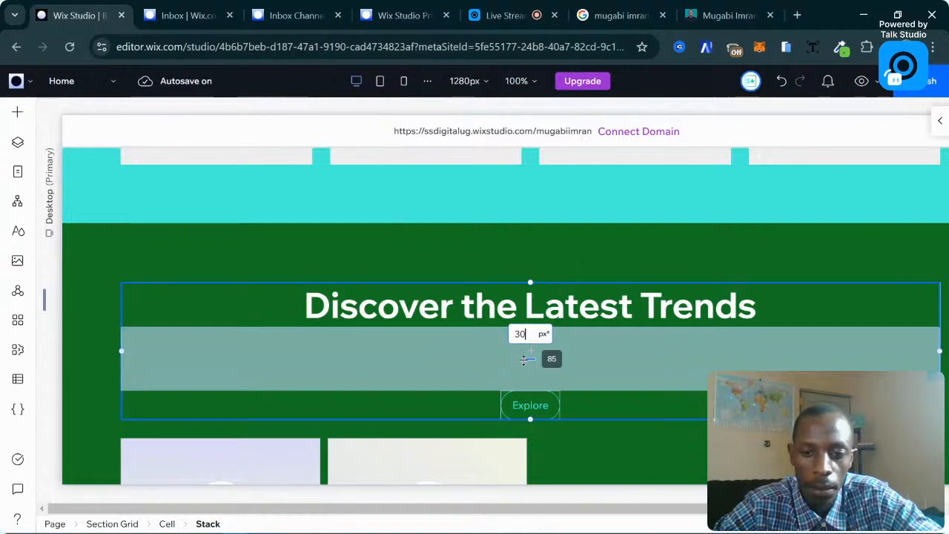
pyautogui.press('Return')
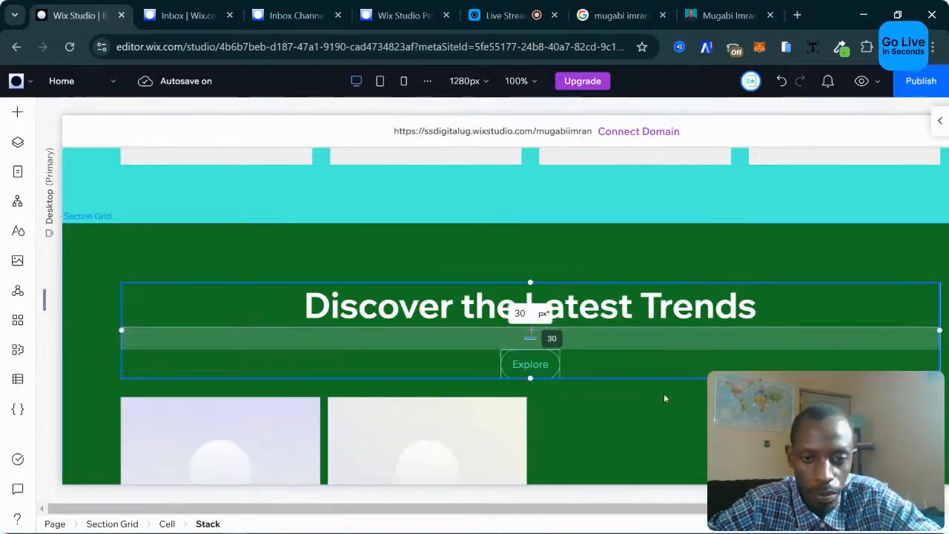
# Select the copied heading in the testimonials section.
pyautogui.scroll(-5, 664, 398)
pyautogui.scroll(-5, 664, 398)
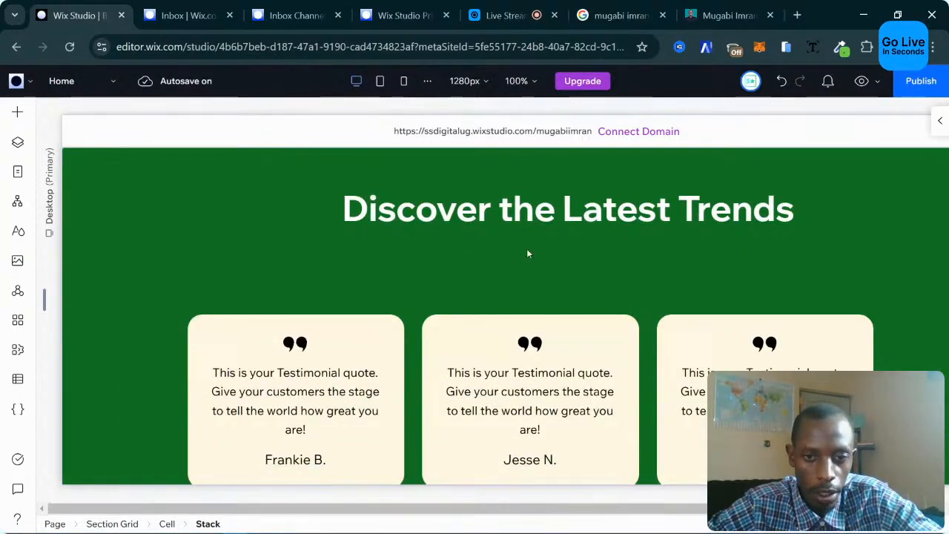
pyautogui.click(415, 221)
pyautogui.click(396, 217)
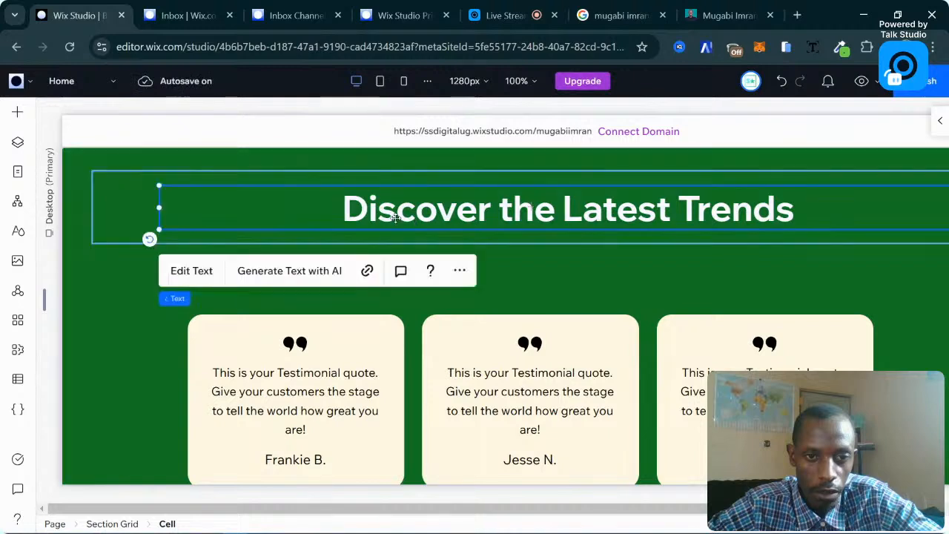
# Change the copied heading's text to 'What Our Clients Say'.
pyautogui.click(187, 270)
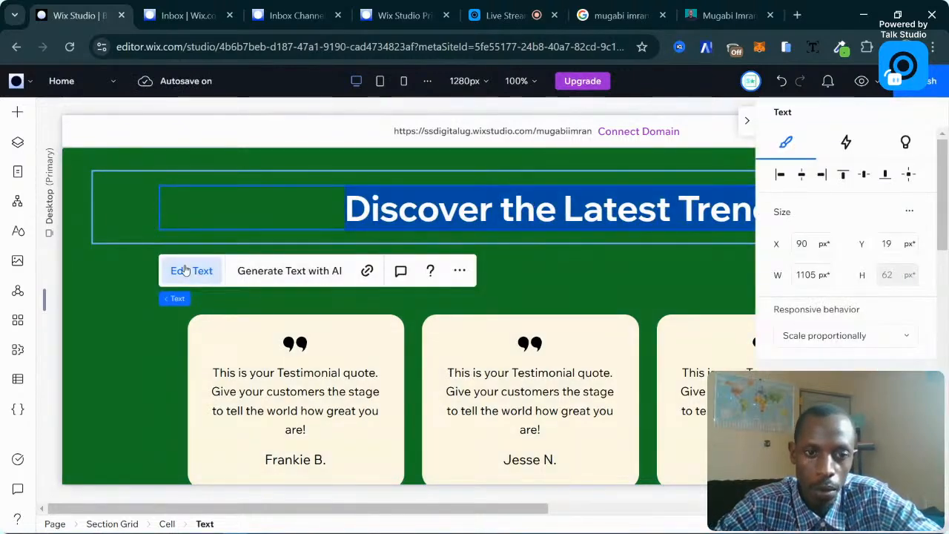
pyautogui.write('What OUr')
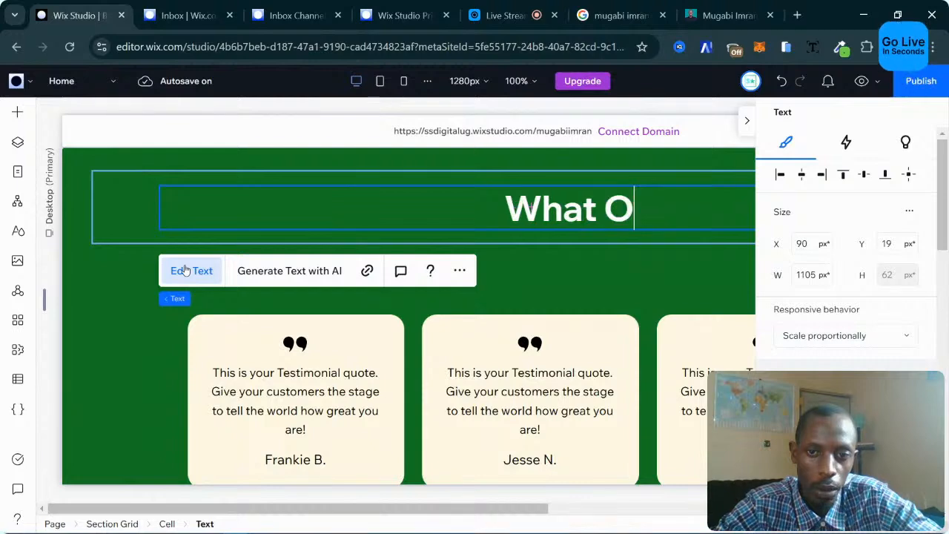
pyautogui.press('BackSpace')
pyautogui.press('BackSpace')
pyautogui.write('u')
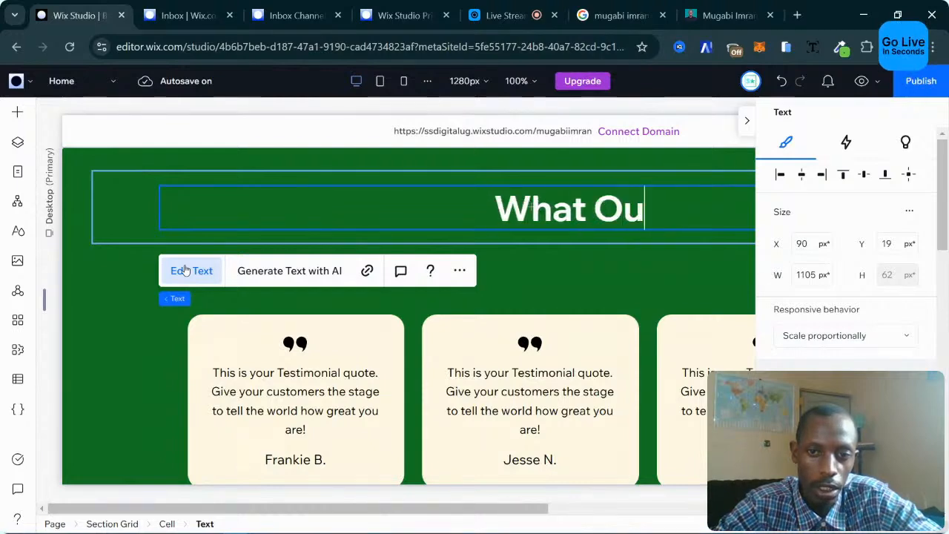
pyautogui.write('r Clients Say')
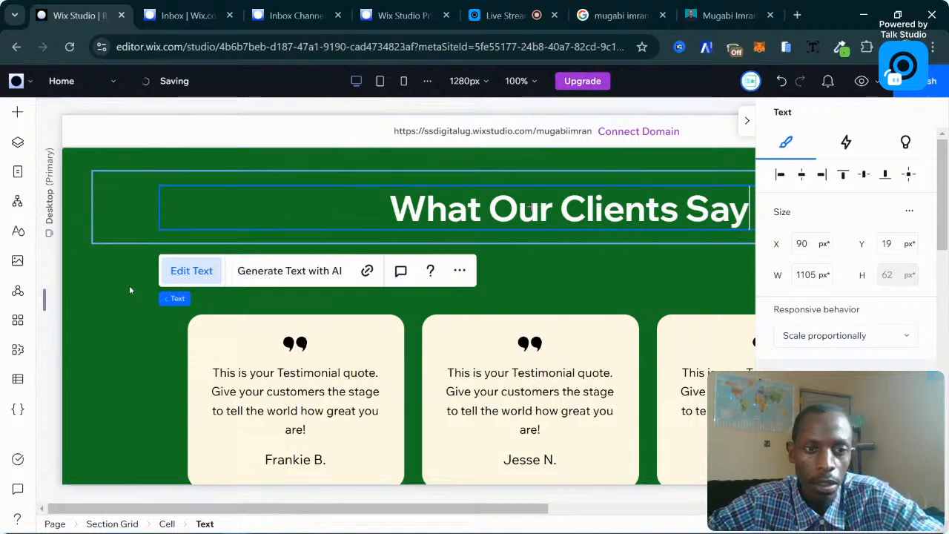
pyautogui.click(636, 237)
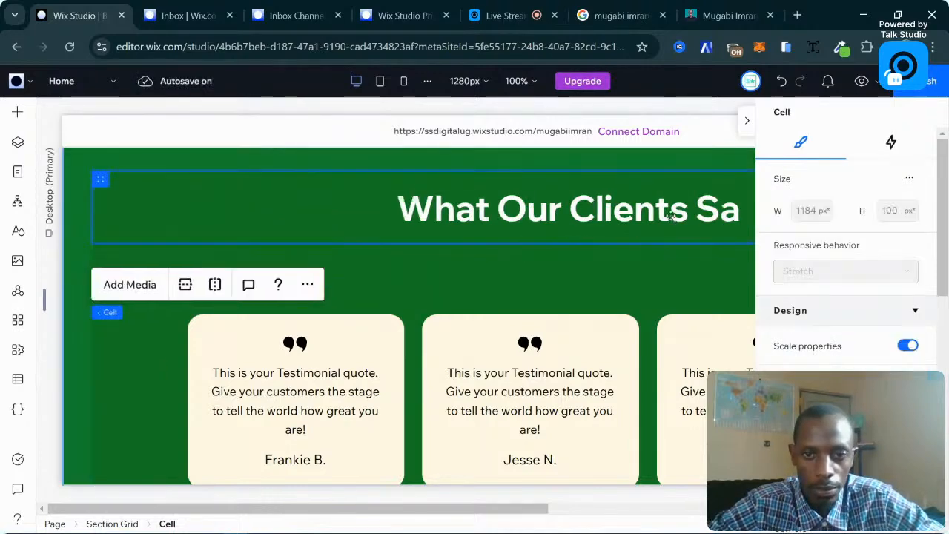
pyautogui.click(635, 215)
# Select the green testimonials section's grid to show its settings.
pyautogui.scroll(3, 660, 254)
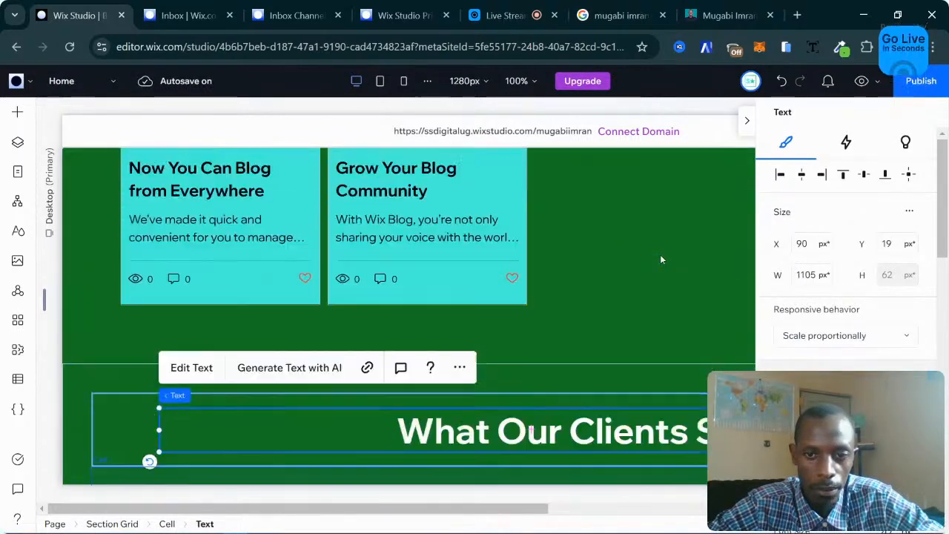
pyautogui.scroll(-2, 632, 282)
pyautogui.scroll(-4, 632, 286)
pyautogui.scroll(6, 633, 286)
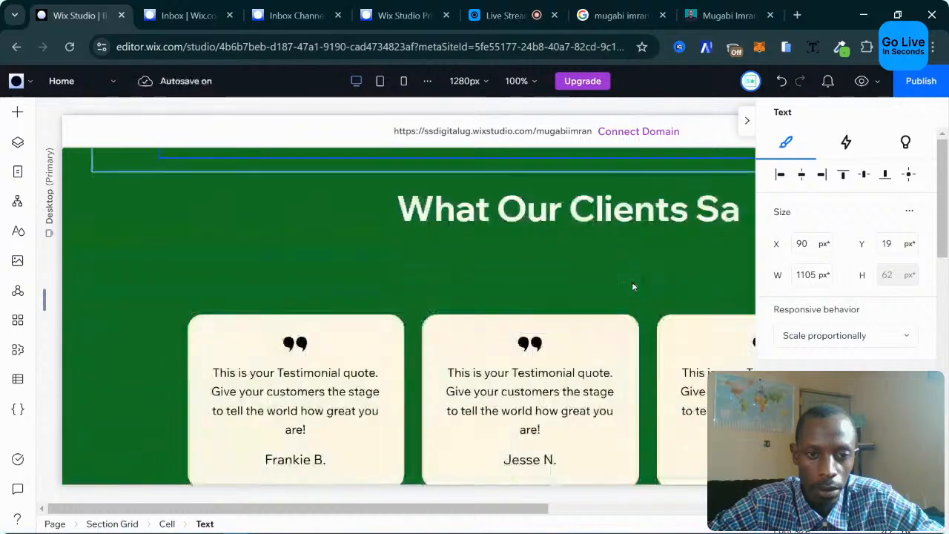
pyautogui.scroll(1, 633, 284)
pyautogui.scroll(-3, 633, 284)
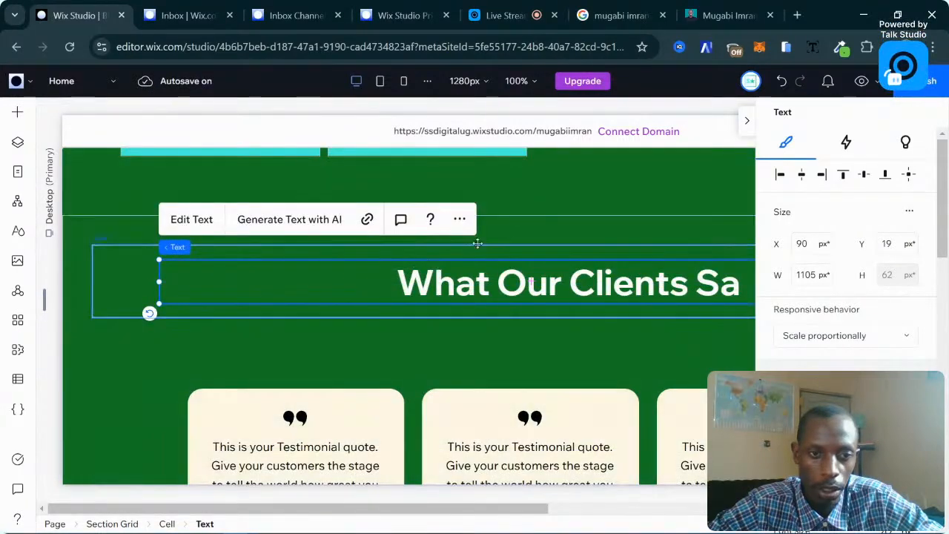
pyautogui.scroll(3, 530, 236)
pyautogui.scroll(-3, 529, 237)
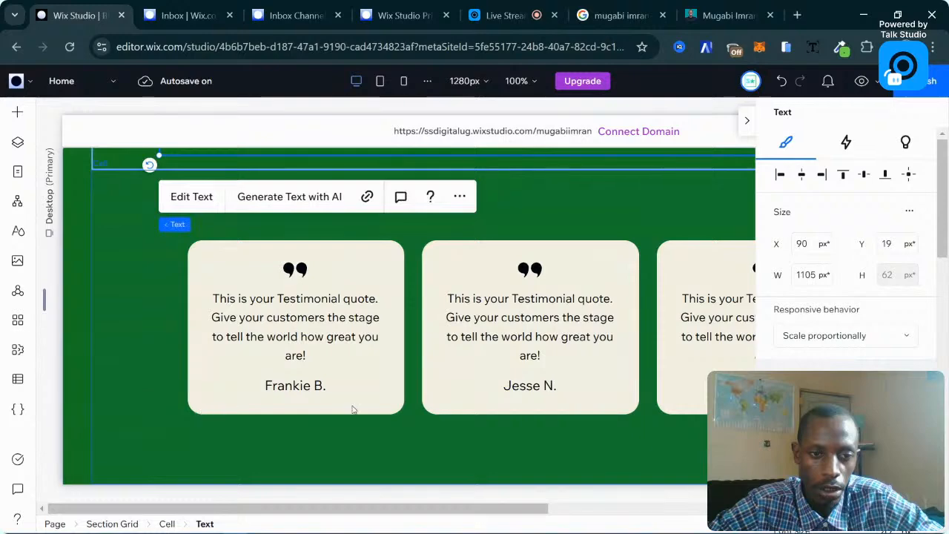
pyautogui.scroll(-2, 244, 396)
pyautogui.click(273, 319)
pyautogui.click(279, 318)
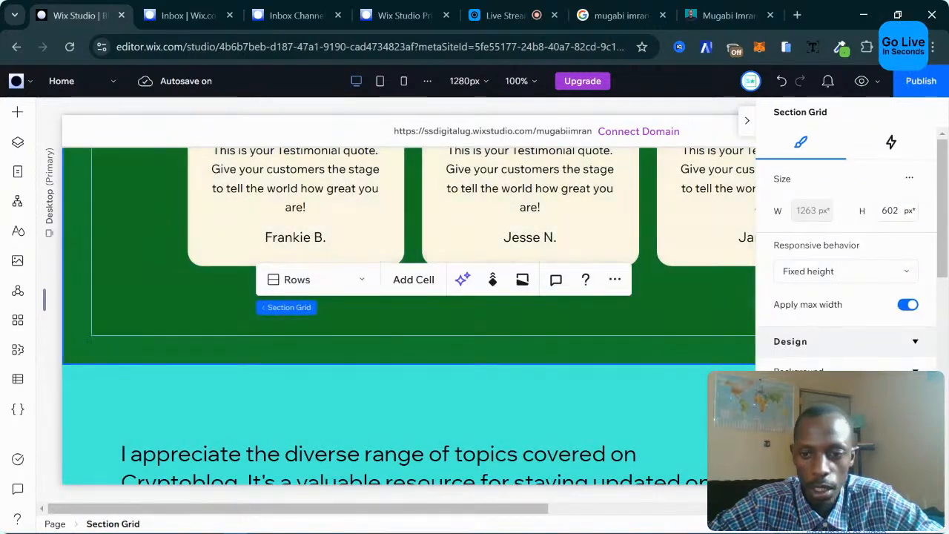
# Change the testimonials section background to a brighter green.
pyautogui.click(787, 404)
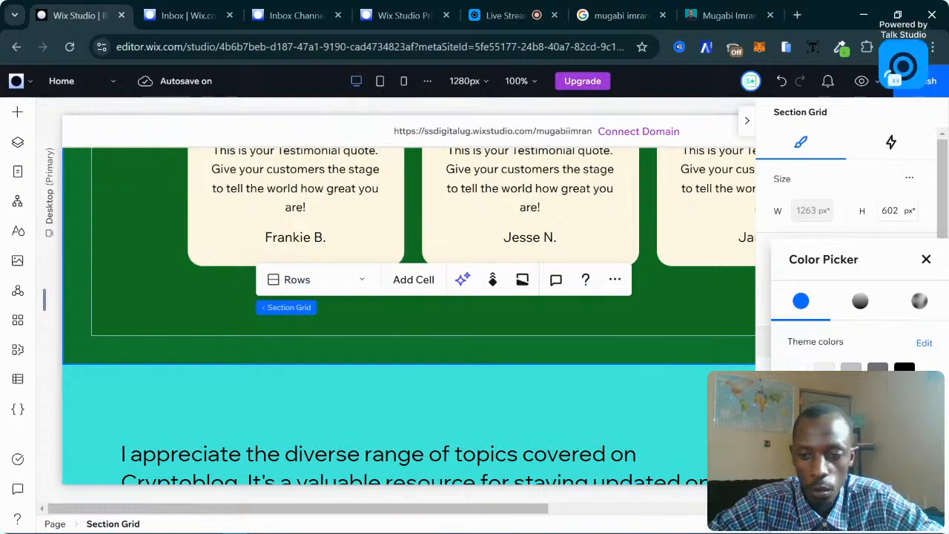
pyautogui.click(798, 401)
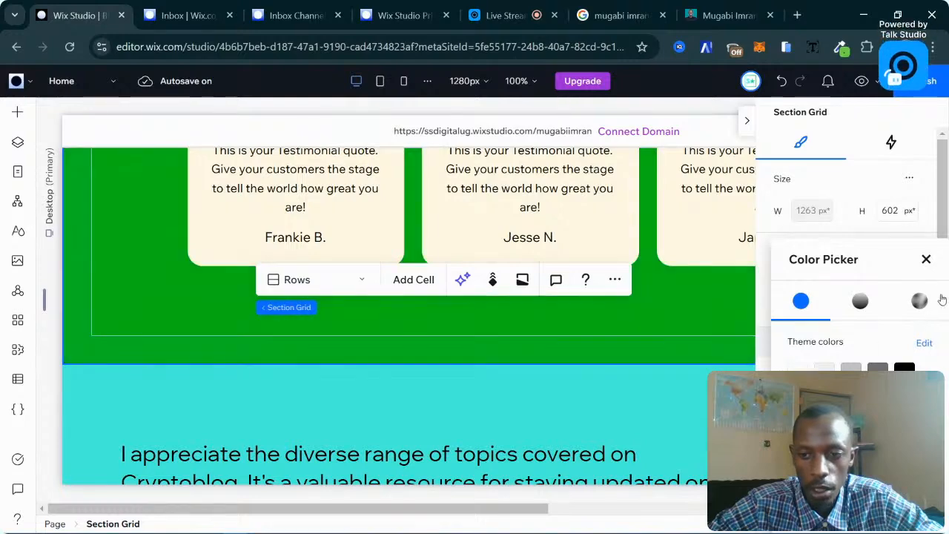
pyautogui.click(926, 259)
# Shorten the testimonials section grid to 491 px tall.
pyautogui.scroll(5, 617, 351)
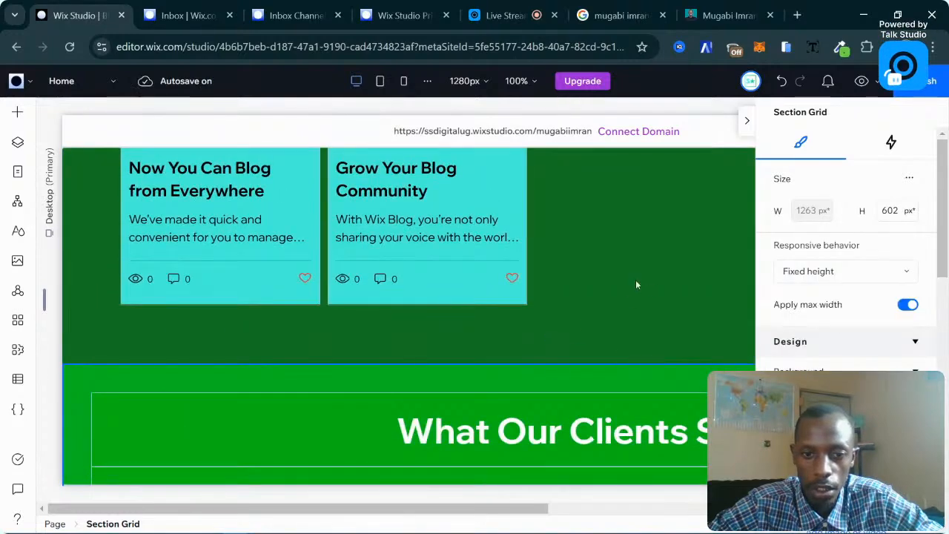
pyautogui.scroll(-5, 600, 326)
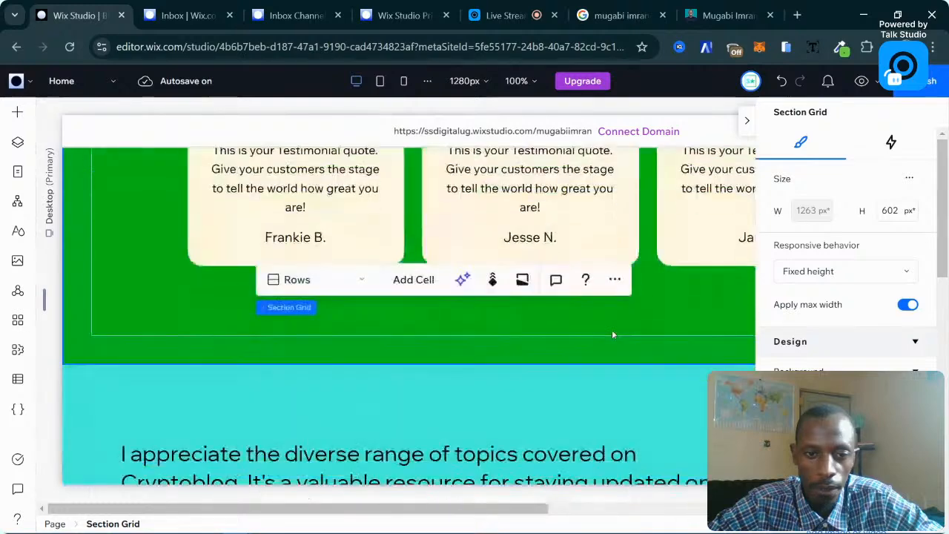
pyautogui.scroll(-3, 613, 334)
pyautogui.scroll(5, 612, 333)
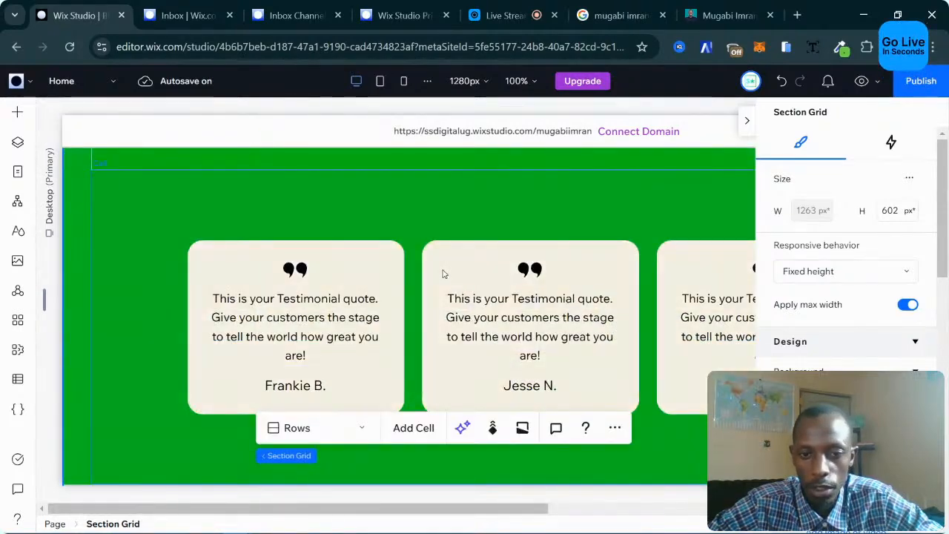
pyautogui.scroll(1, 352, 203)
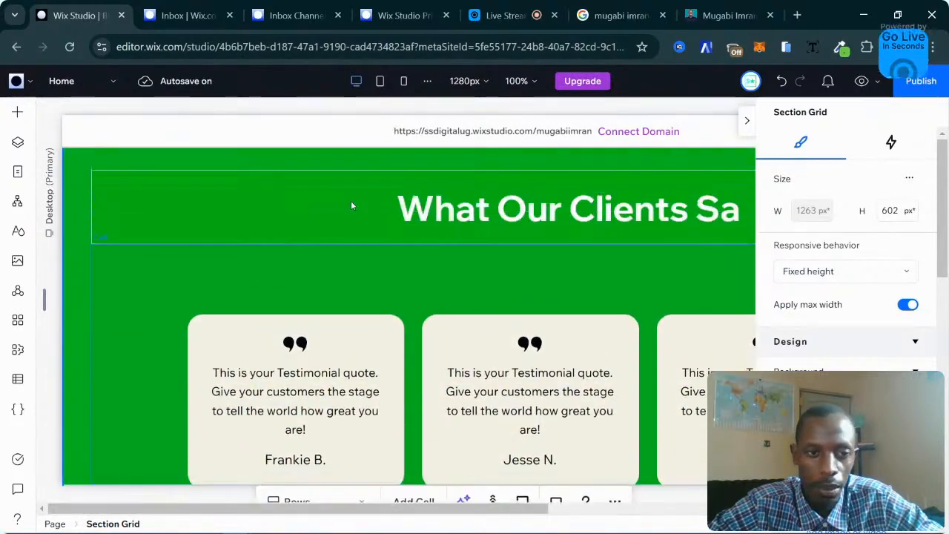
pyautogui.scroll(-3, 438, 218)
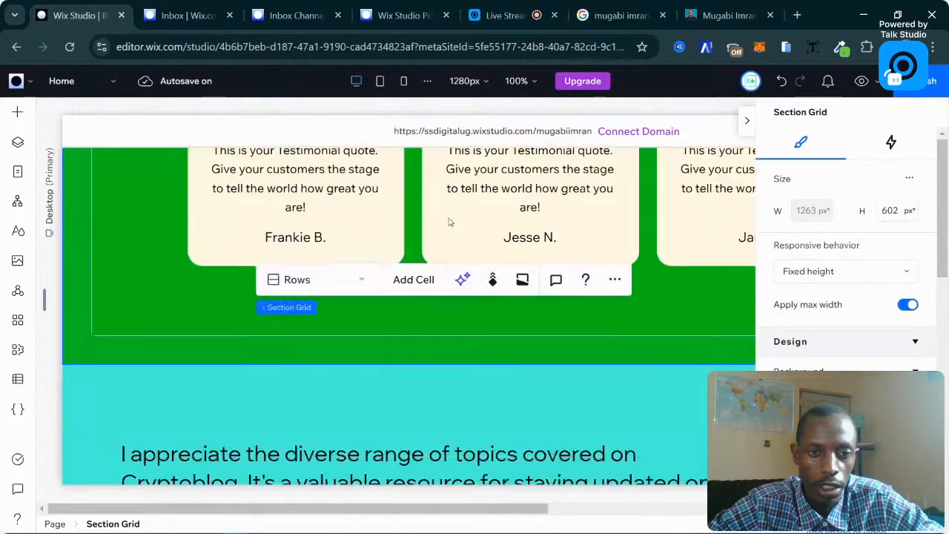
pyautogui.moveTo(670, 364); pyautogui.dragTo(667, 314)
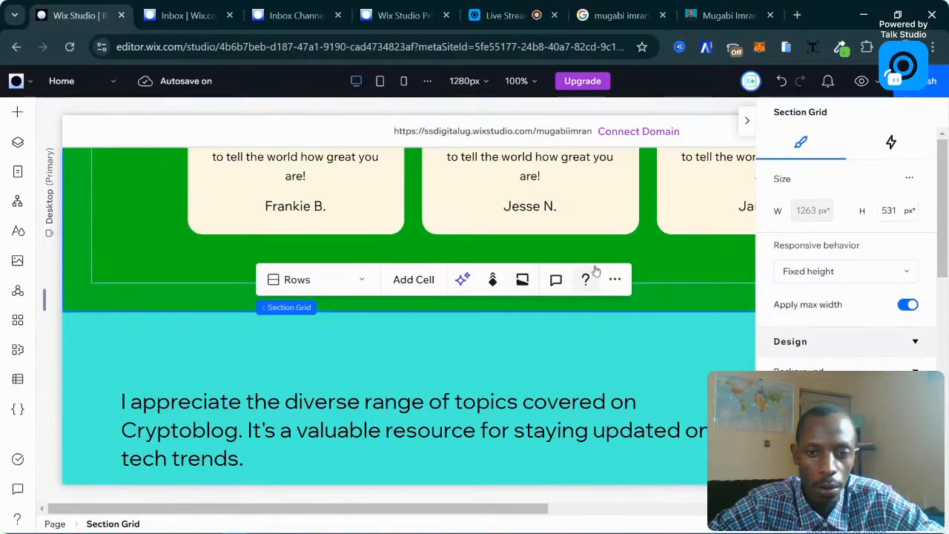
pyautogui.scroll(3, 601, 269)
pyautogui.scroll(-2, 426, 257)
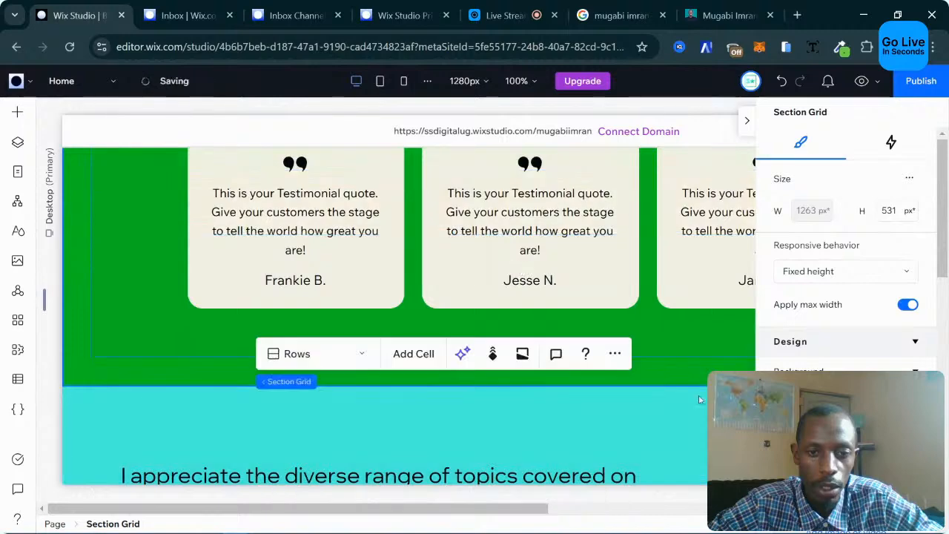
pyautogui.moveTo(705, 384); pyautogui.dragTo(703, 356)
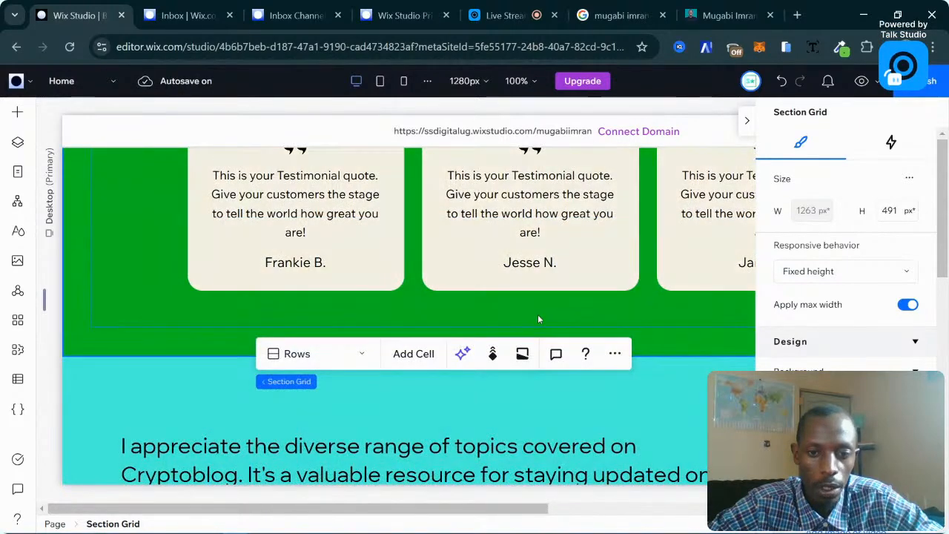
# Check the testimonials cells and grid, then preview the page at Tablet width.
pyautogui.click(566, 290)
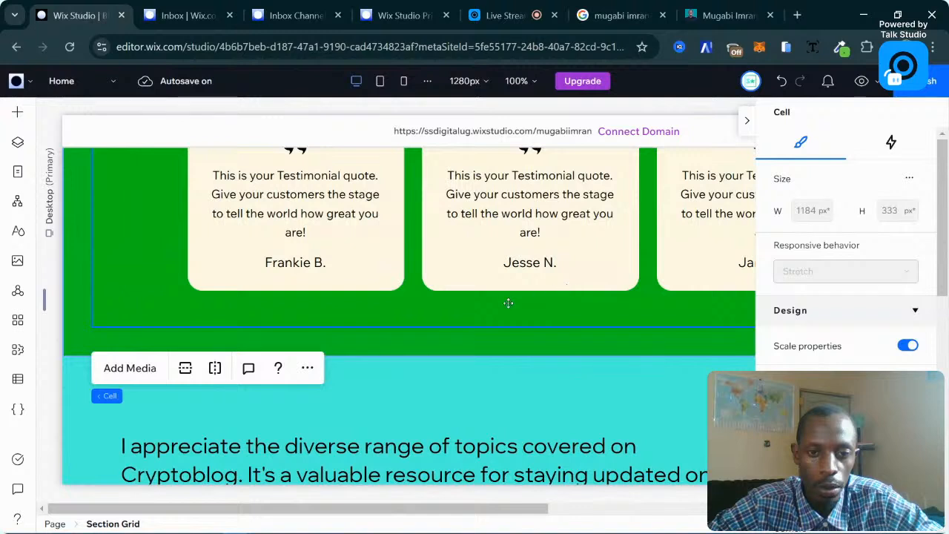
pyautogui.click(567, 324)
pyautogui.click(513, 340)
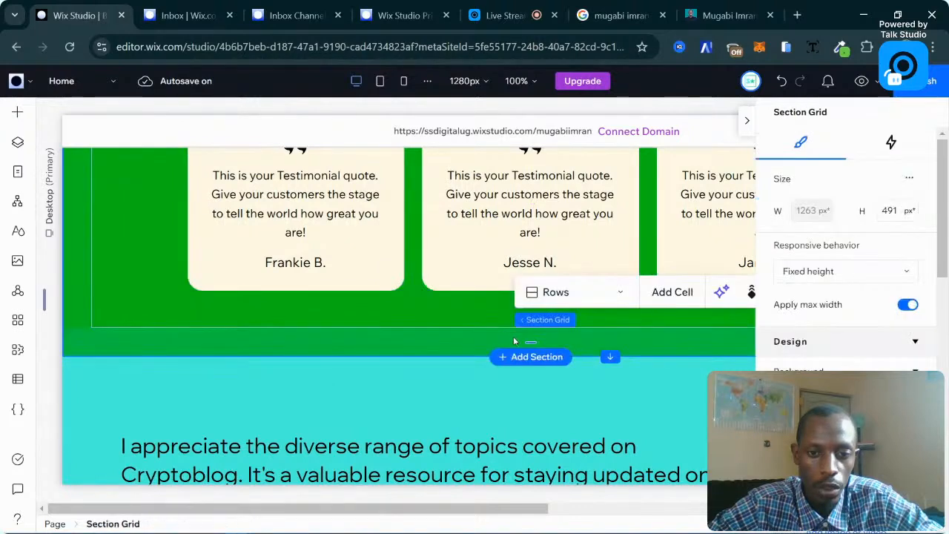
pyautogui.moveTo(531, 340)
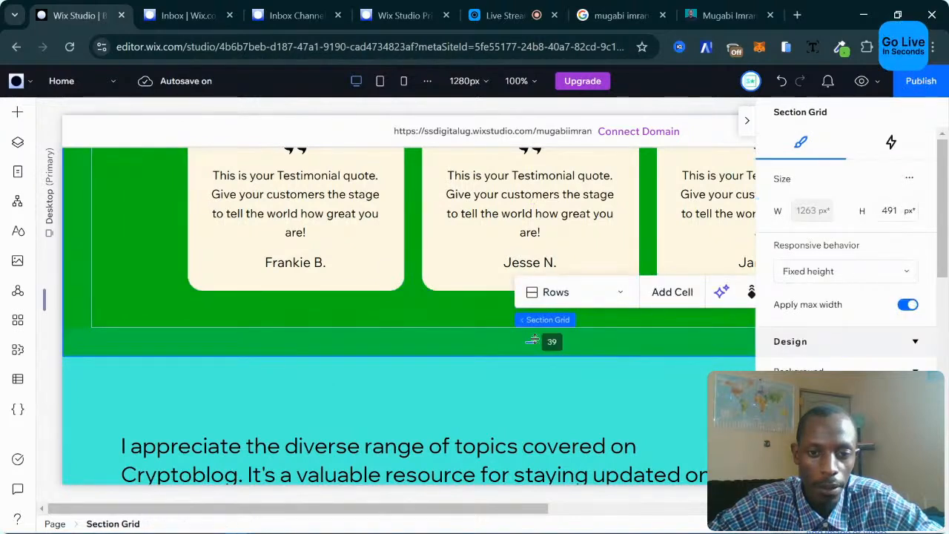
pyautogui.click(531, 340)
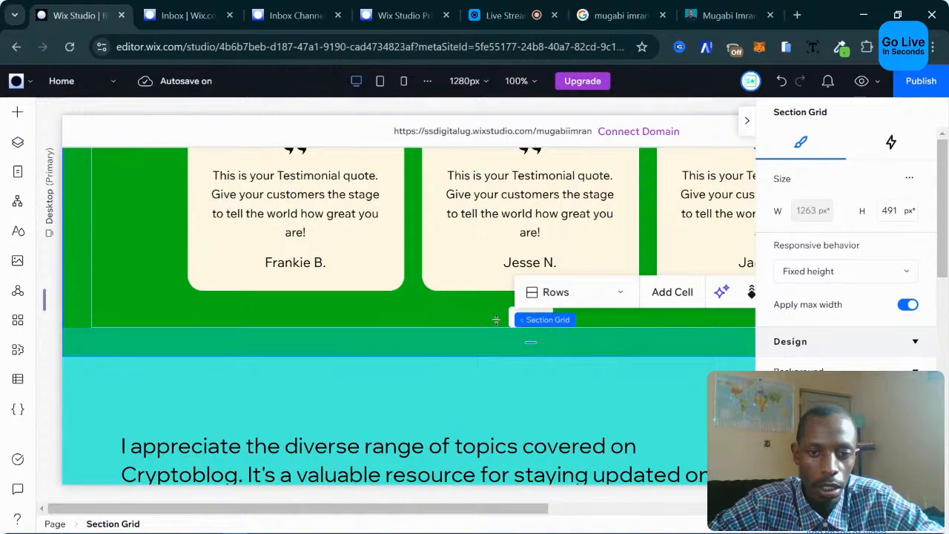
pyautogui.click(331, 307)
pyautogui.scroll(5, 478, 304)
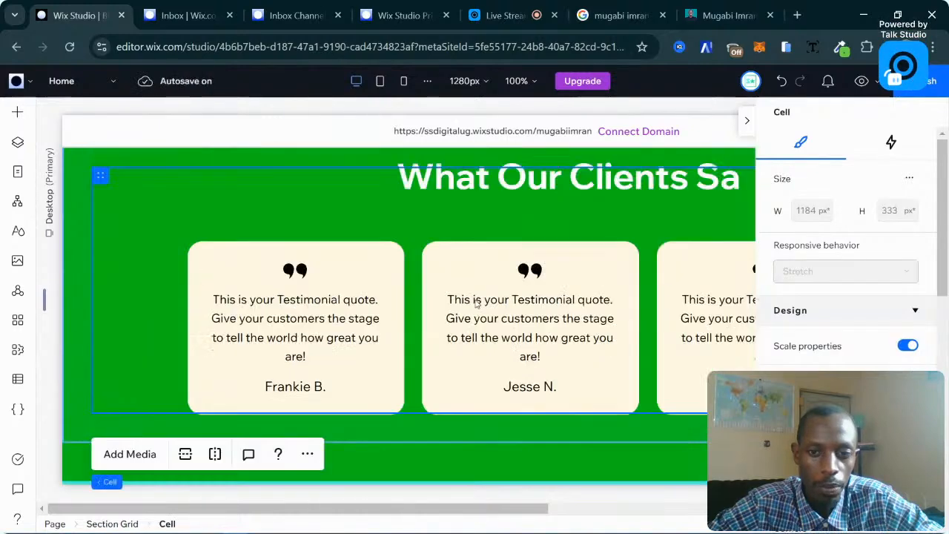
pyautogui.scroll(-3, 478, 304)
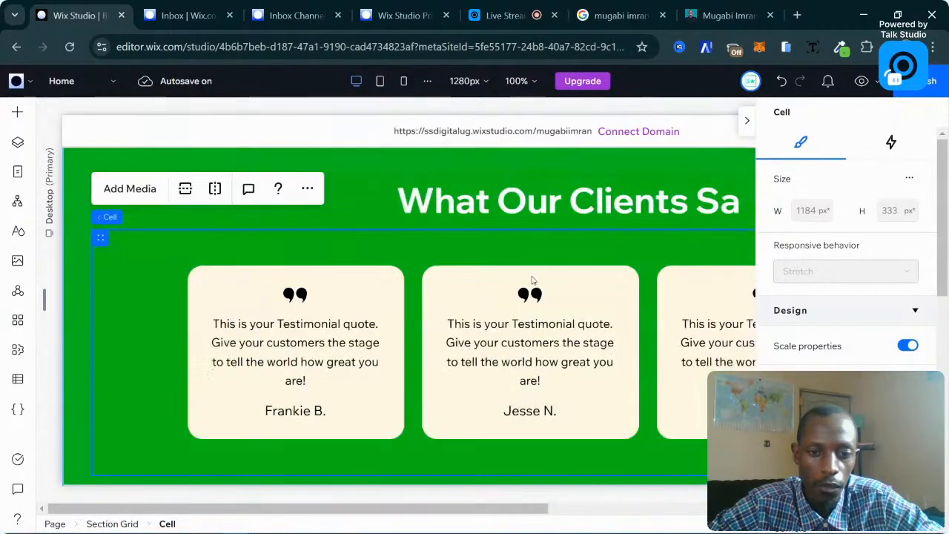
pyautogui.click(379, 81)
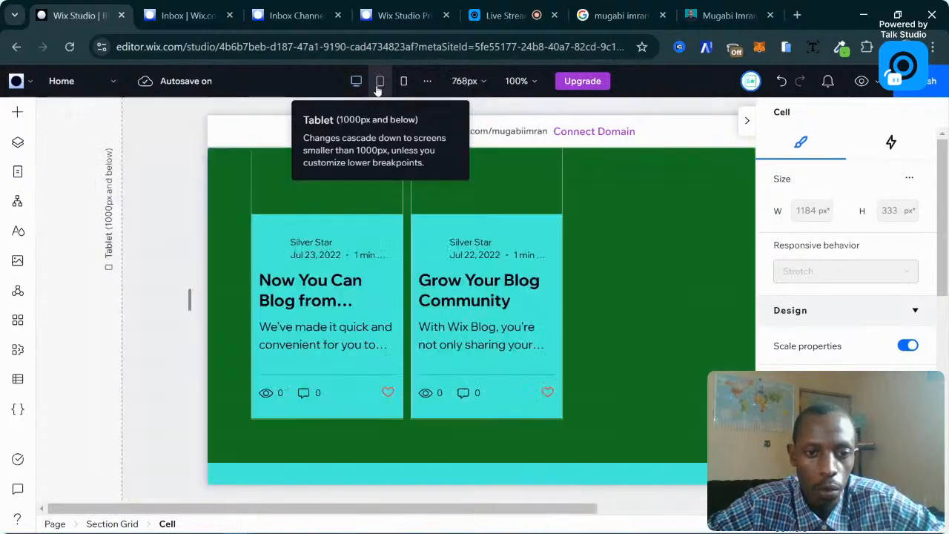
# On mobile, move the testimonials heading left from X 23 to 12.
pyautogui.click(405, 82)
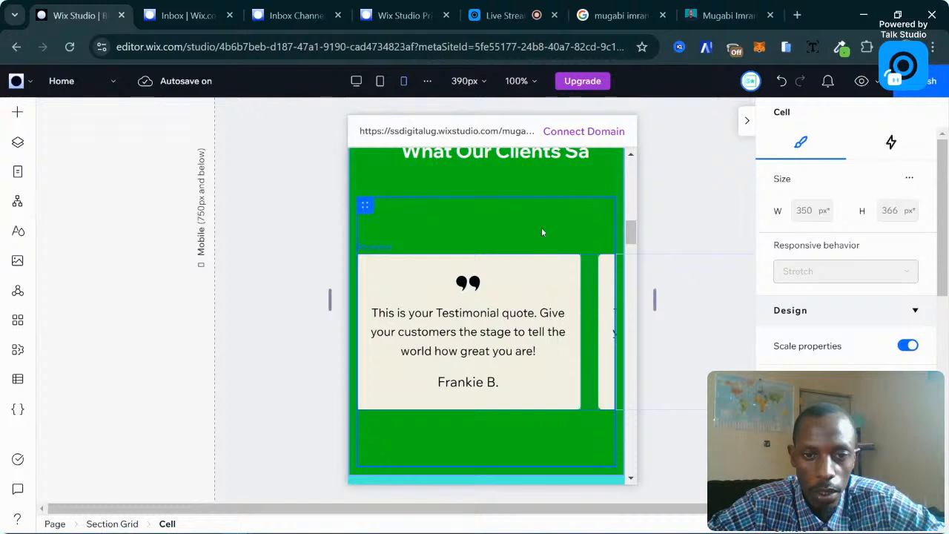
pyautogui.scroll(1, 541, 229)
pyautogui.click(503, 229)
pyautogui.click(496, 225)
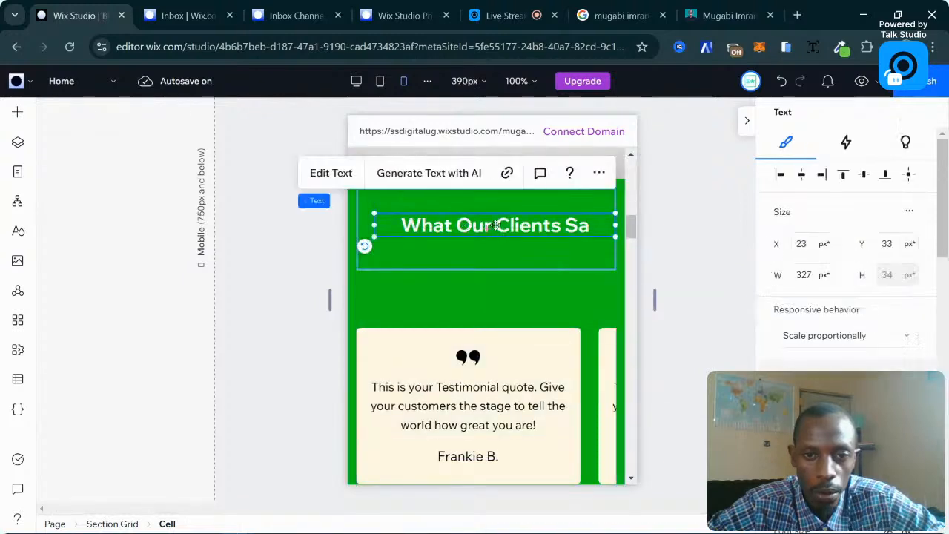
pyautogui.moveTo(510, 226)
pyautogui.mouseDown()
pyautogui.moveTo(499, 225)
pyautogui.moveTo(506, 220)
pyautogui.mouseUp()
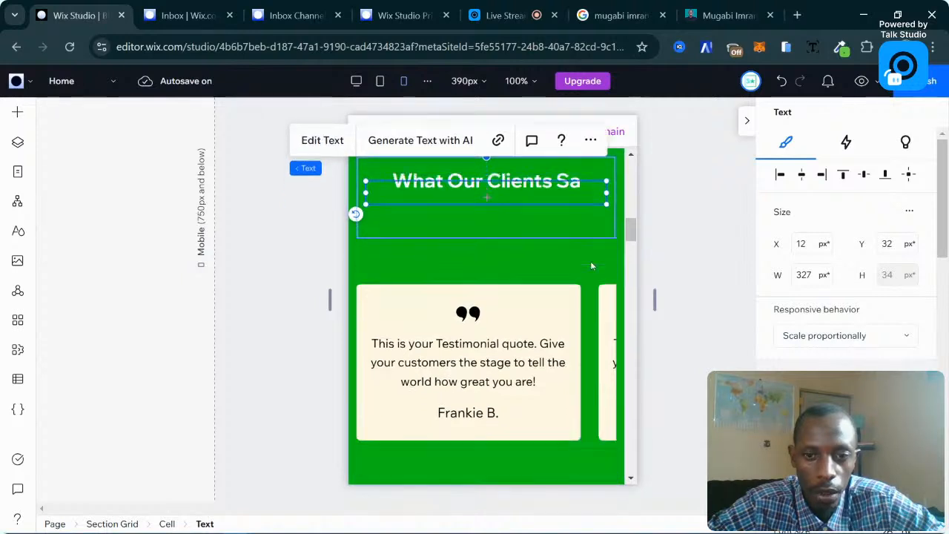
# Select the testimonials cell and review its settings.
pyautogui.scroll(-2, 591, 265)
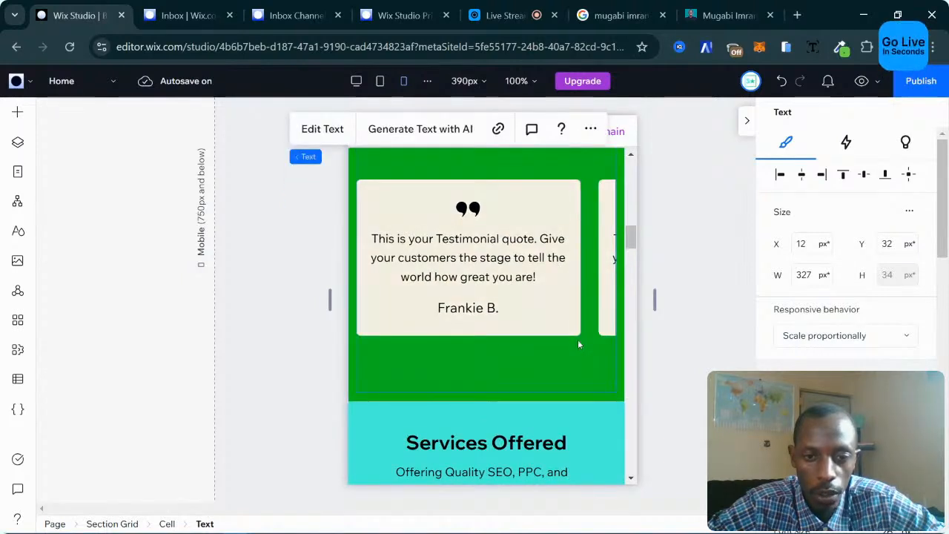
pyautogui.scroll(1, 578, 340)
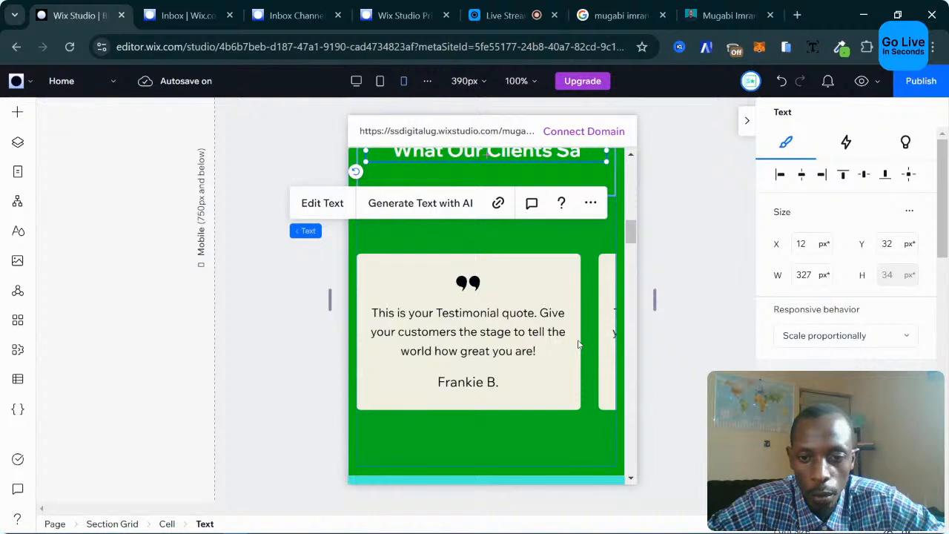
pyautogui.click(580, 343)
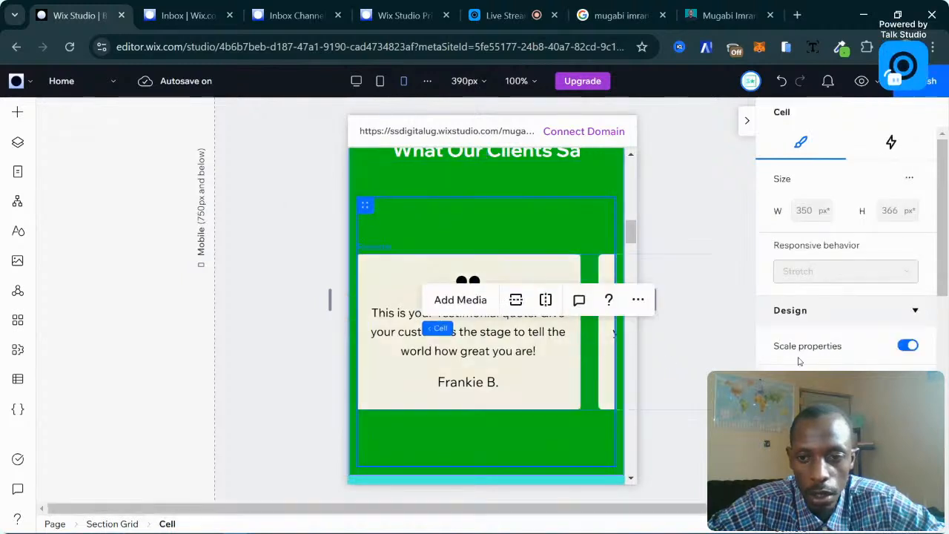
pyautogui.scroll(-3, 798, 361)
pyautogui.scroll(-2, 798, 360)
pyautogui.scroll(2, 798, 361)
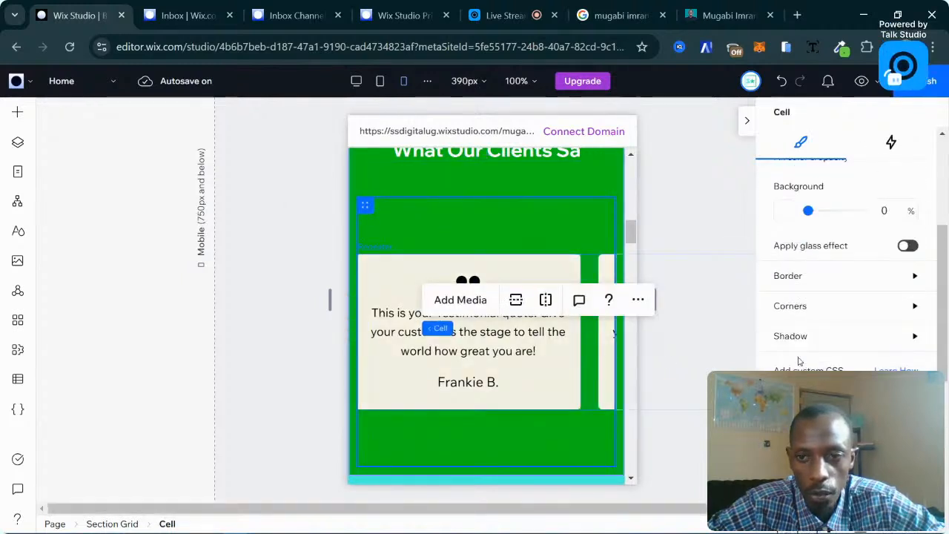
pyautogui.scroll(-3, 846, 366)
pyautogui.scroll(-3, 846, 365)
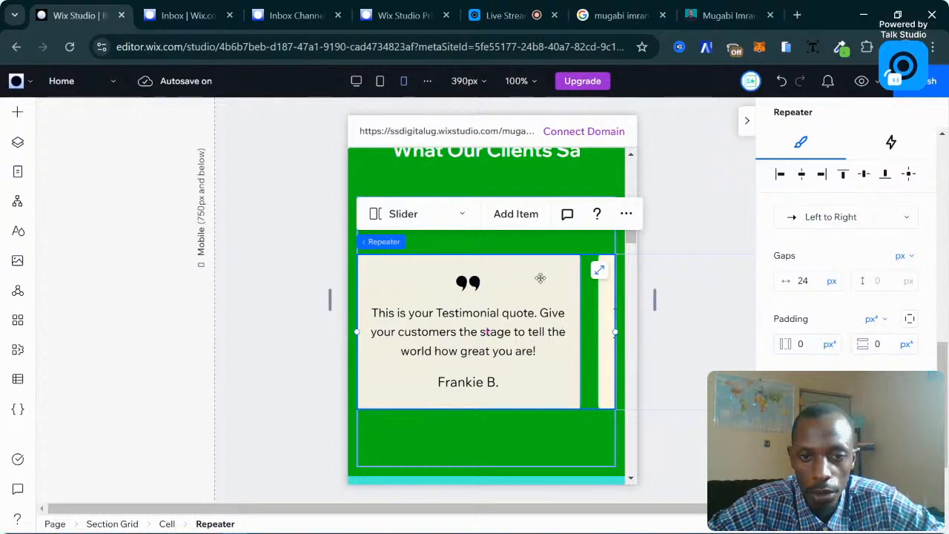
# Give the mobile testimonial slider a horizontal scrollbar and a 10 px card gap.
pyautogui.scroll(-3, 806, 304)
pyautogui.scroll(3, 806, 303)
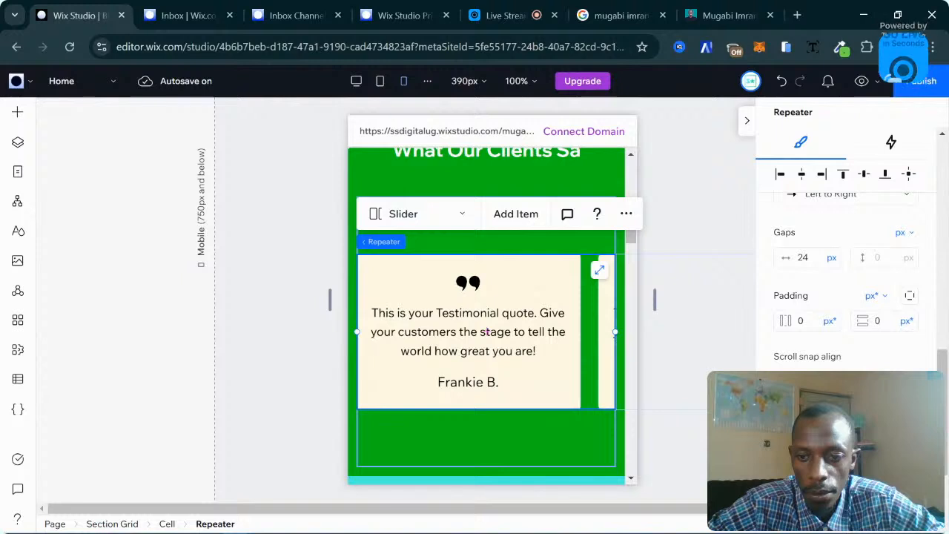
pyautogui.click(906, 416)
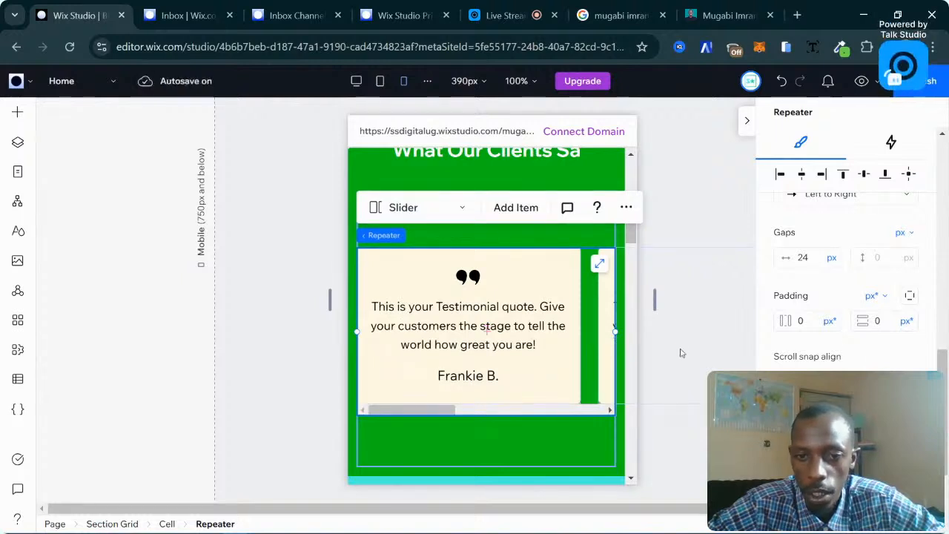
pyautogui.scroll(2, 809, 356)
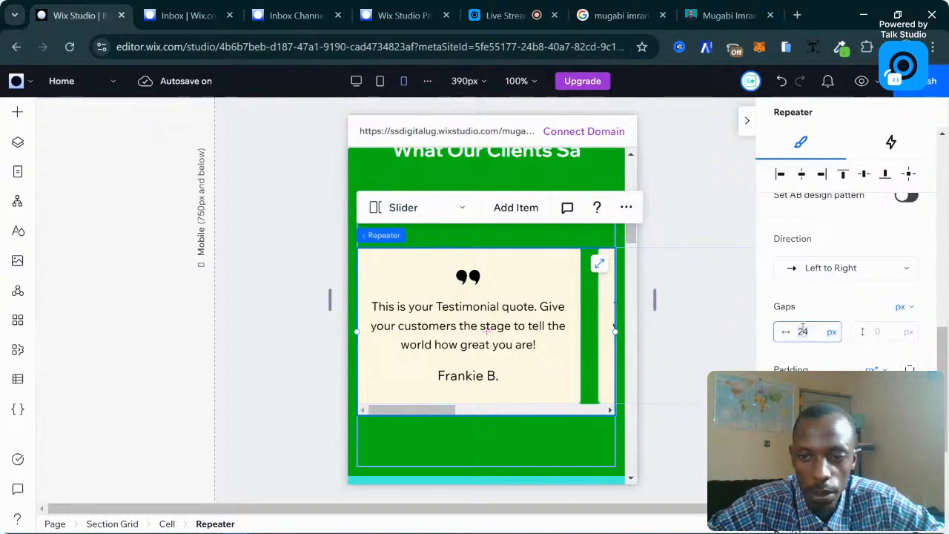
pyautogui.write('10')
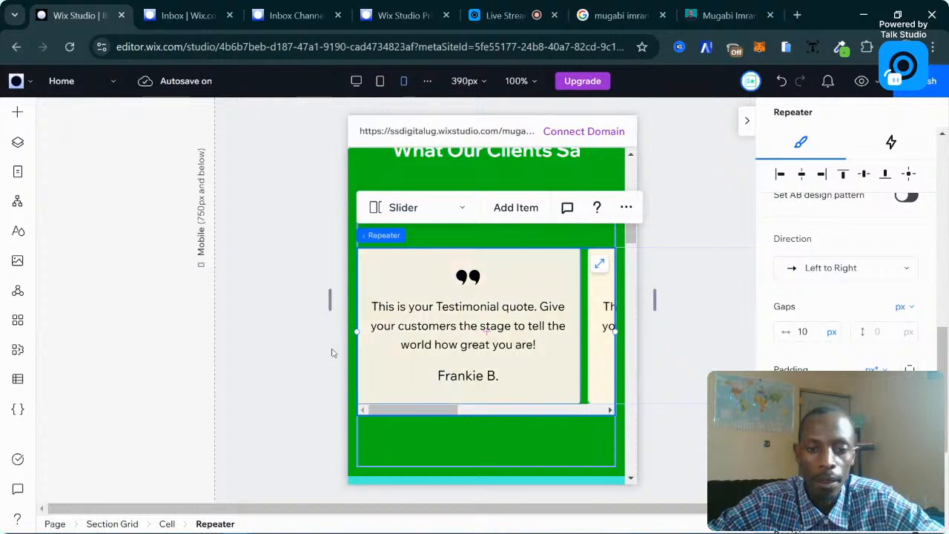
# Raise the mobile testimonials section's bottom edge so Services Offered sits right below the slider.
pyautogui.click(305, 366)
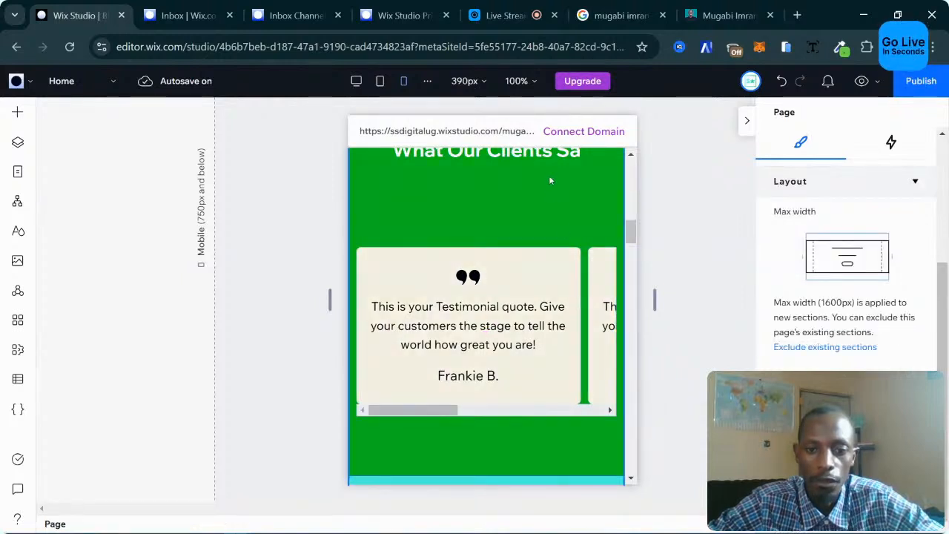
pyautogui.click(559, 238)
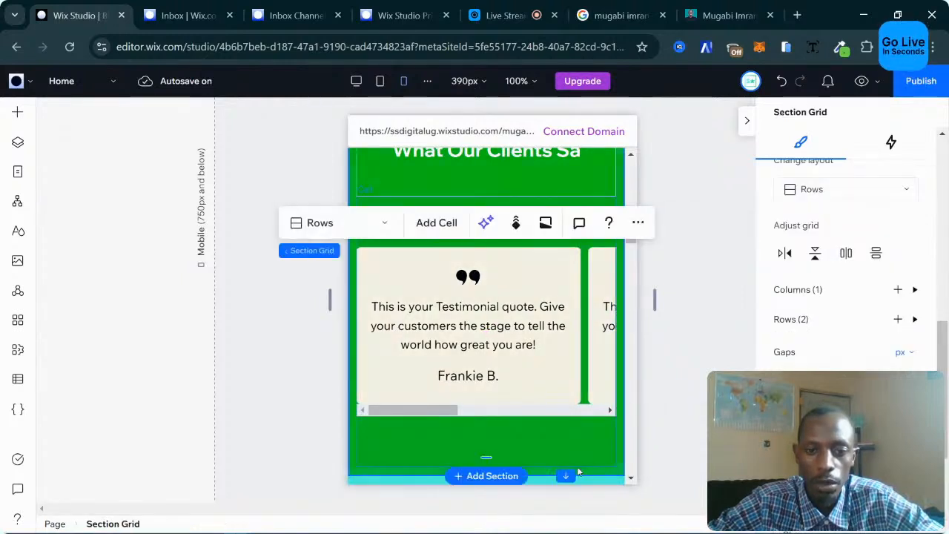
pyautogui.scroll(-2, 552, 304)
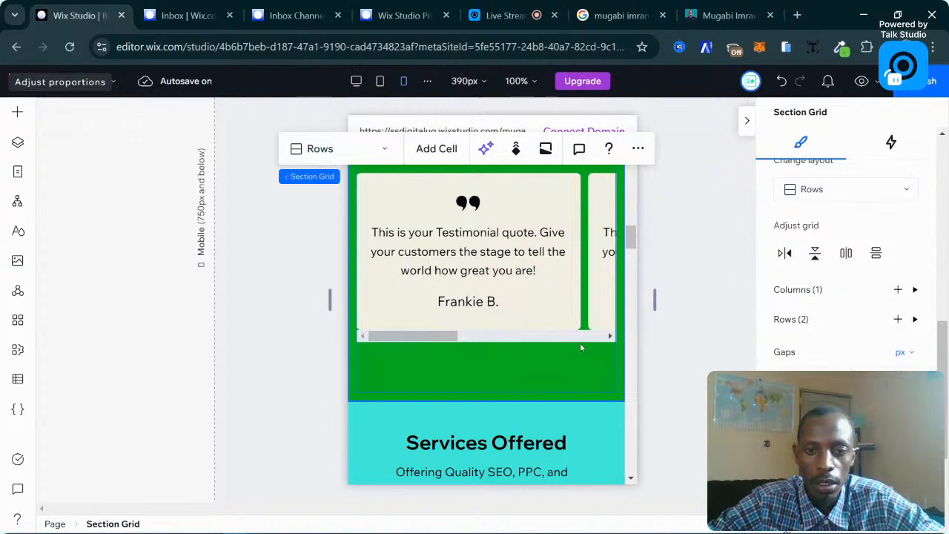
pyautogui.click(594, 389)
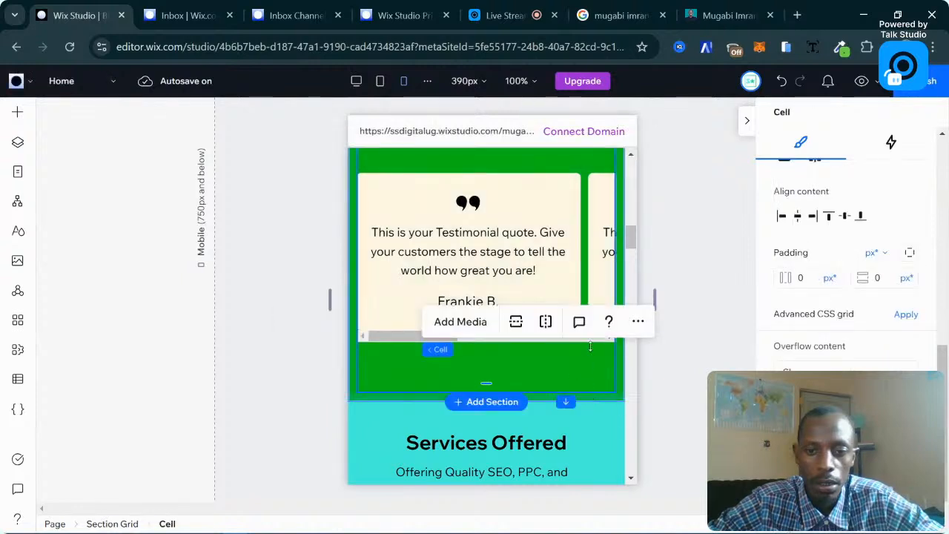
pyautogui.moveTo(591, 346); pyautogui.dragTo(591, 341)
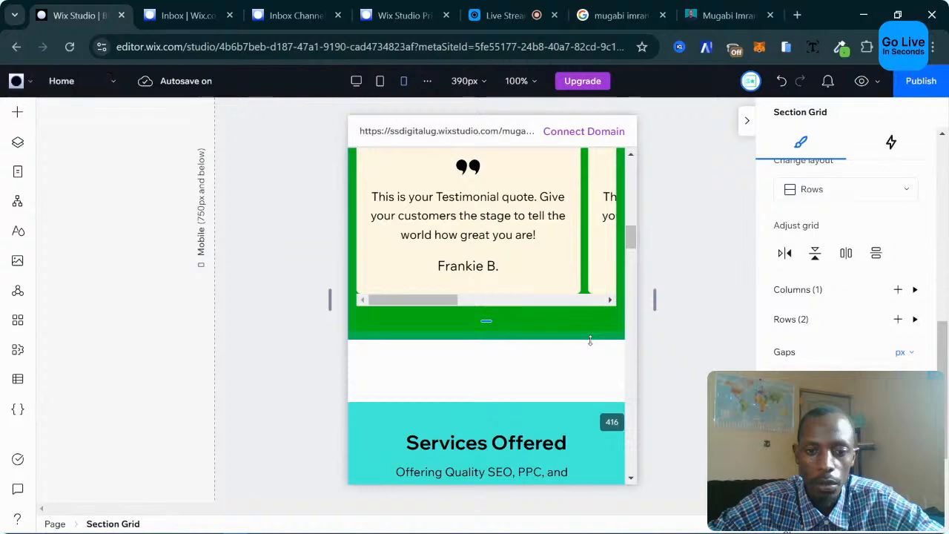
pyautogui.scroll(4, 581, 261)
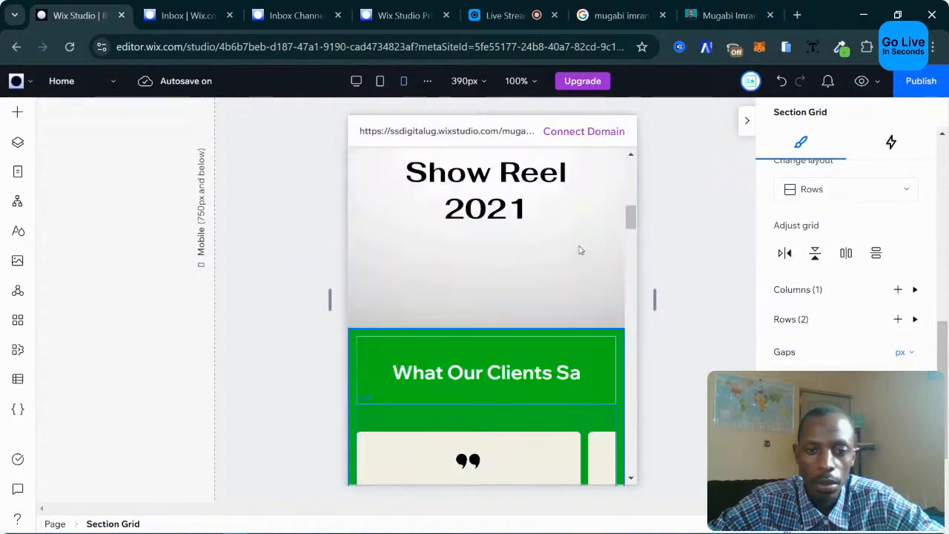
pyautogui.scroll(-2, 580, 250)
pyautogui.click(292, 314)
pyautogui.scroll(-3, 519, 260)
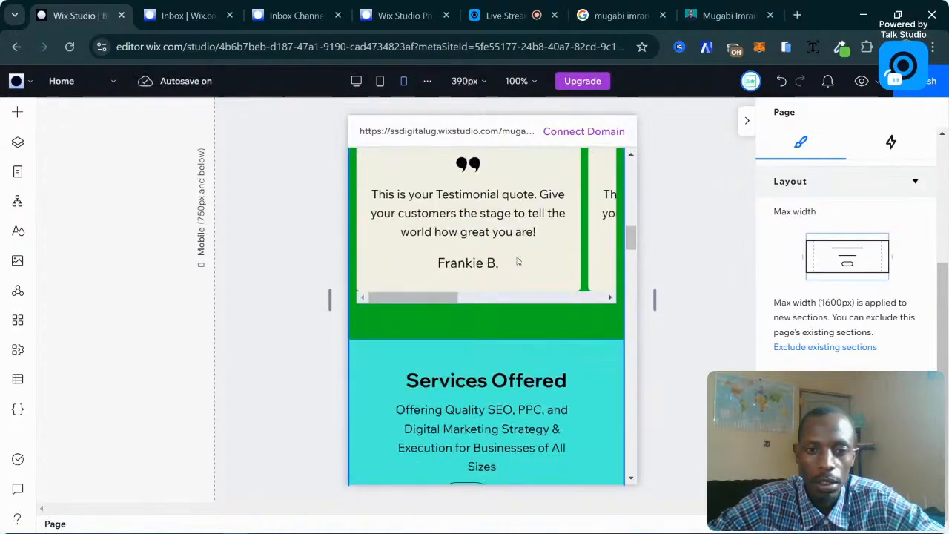
pyautogui.scroll(3, 518, 261)
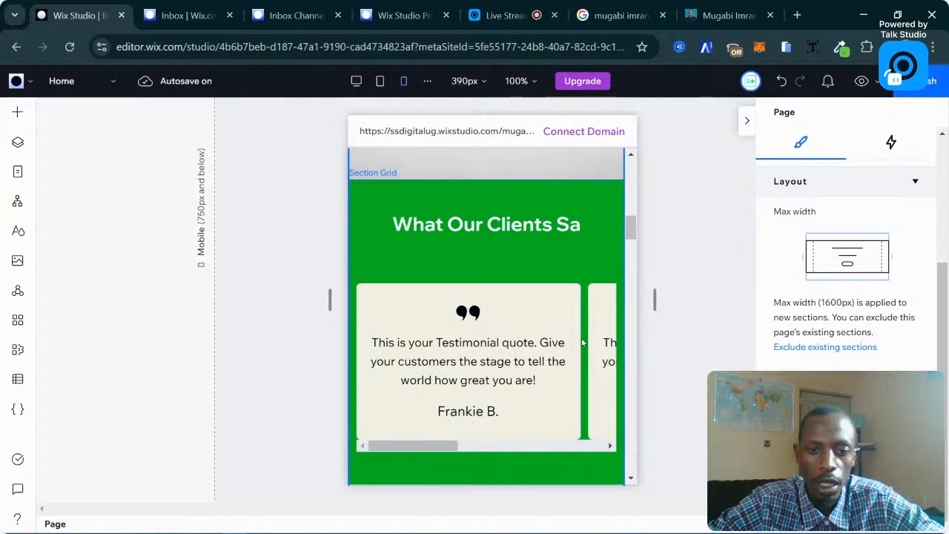
pyautogui.scroll(-4, 544, 342)
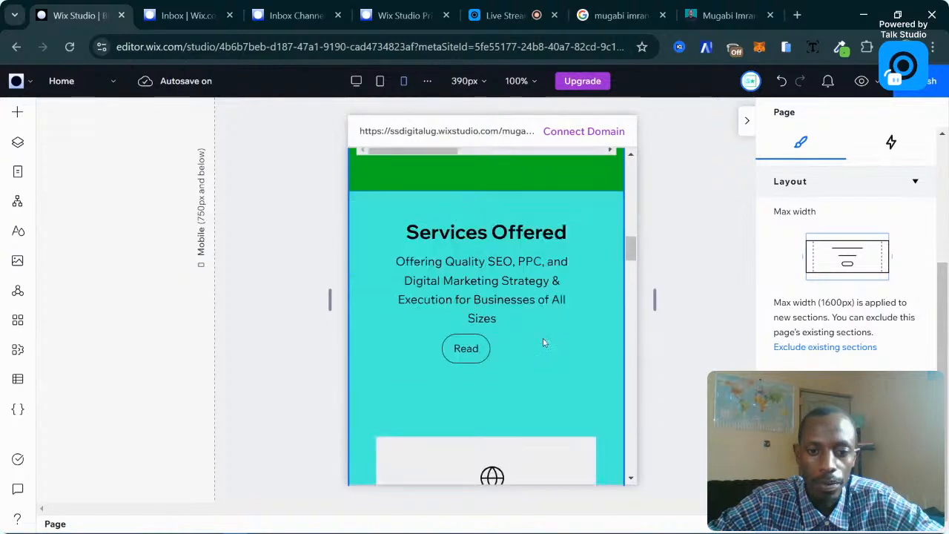
# Widen the Services Offered description to about 298 px so it wraps onto three lines.
pyautogui.click(502, 295)
pyautogui.click(480, 297)
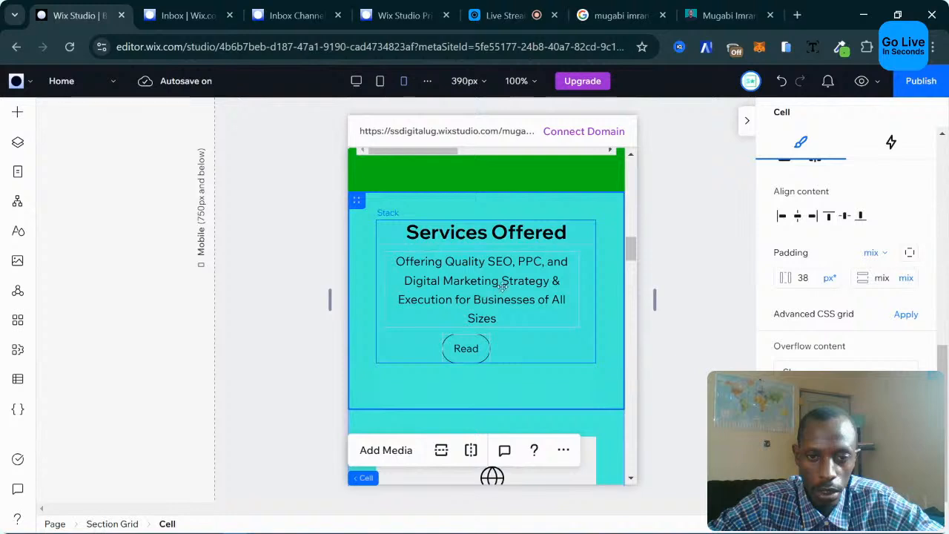
pyautogui.click(502, 288)
pyautogui.click(552, 282)
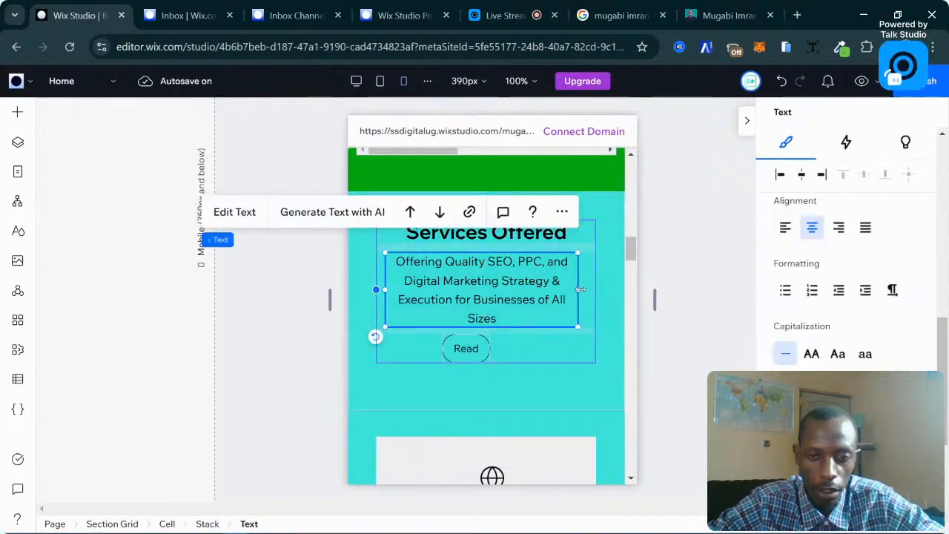
pyautogui.moveTo(580, 289); pyautogui.dragTo(592, 287)
# Shift the Read button to the right and open the live My Story page.
pyautogui.click(468, 328)
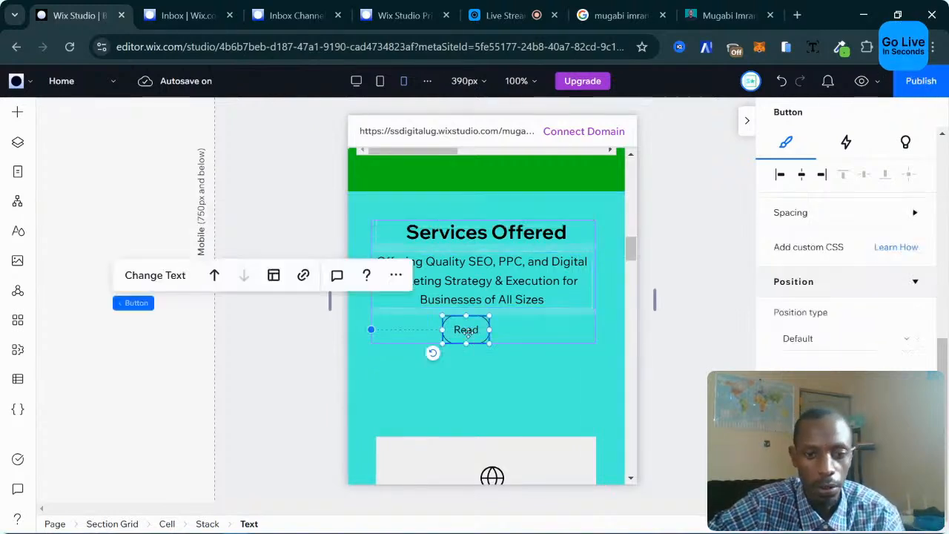
pyautogui.moveTo(470, 326); pyautogui.dragTo(485, 327)
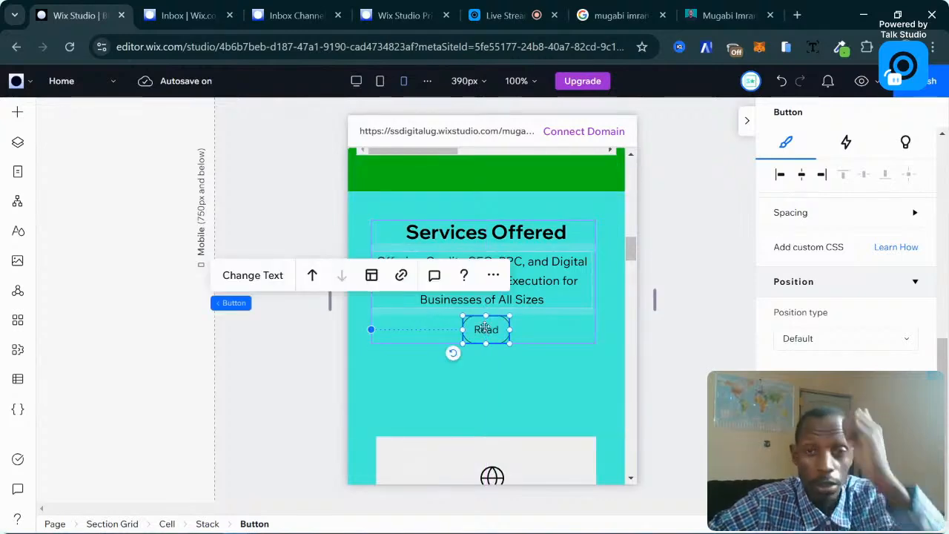
pyautogui.click(728, 15)
# Look at the Visit Agency Website button on the live my-story page, then return to the editor.
pyautogui.scroll(-4, 475, 304)
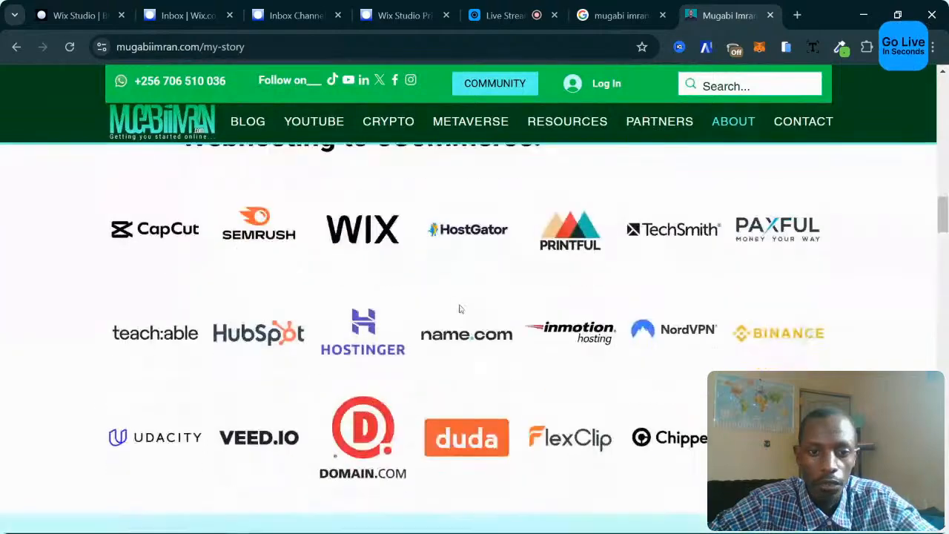
pyautogui.scroll(-15, 460, 309)
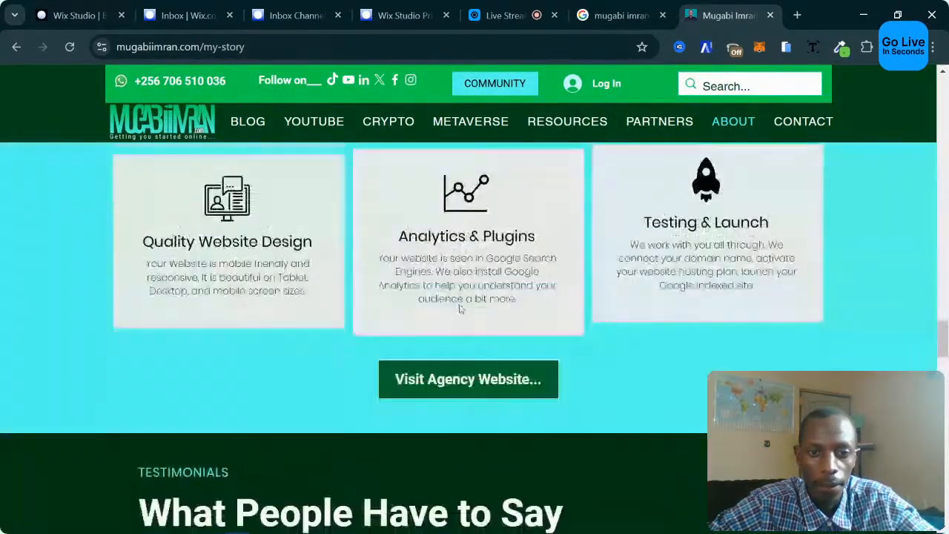
pyautogui.scroll(1, 460, 309)
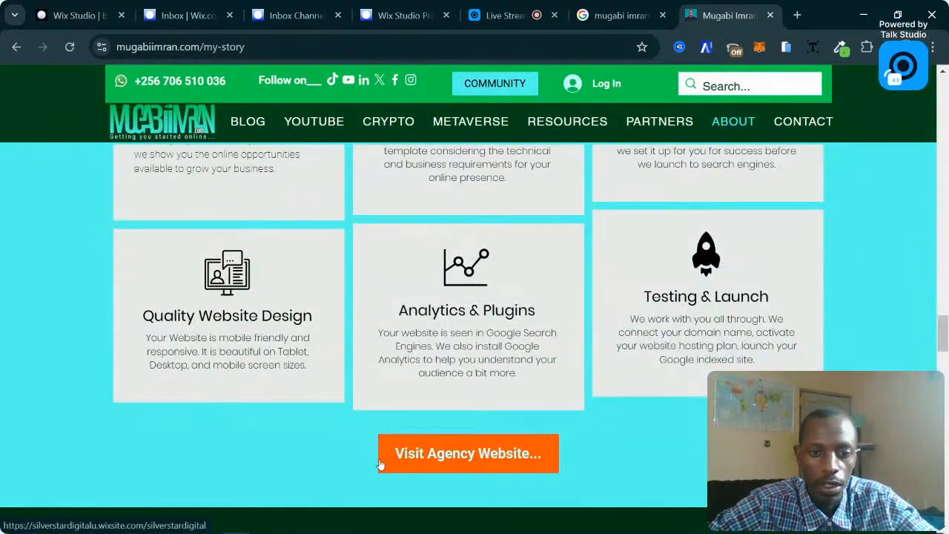
pyautogui.click(185, 15)
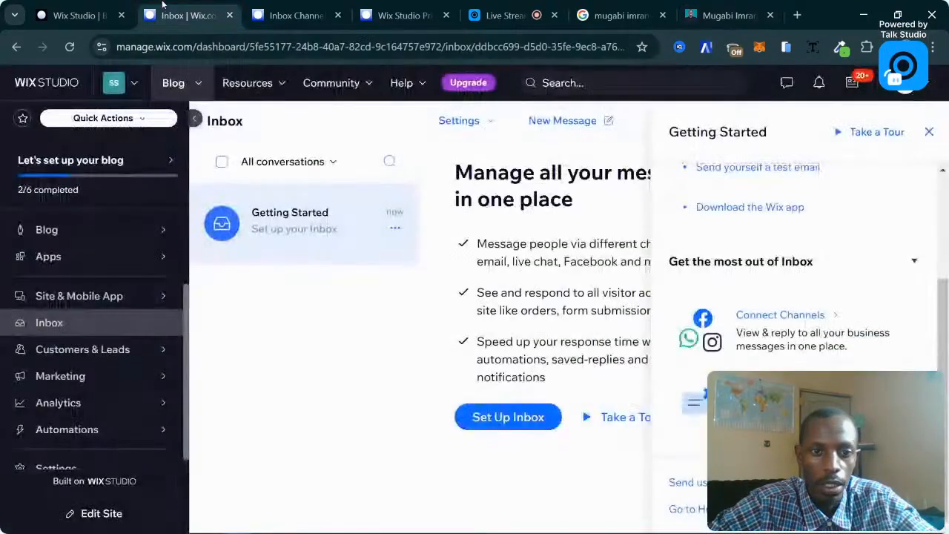
pyautogui.click(81, 15)
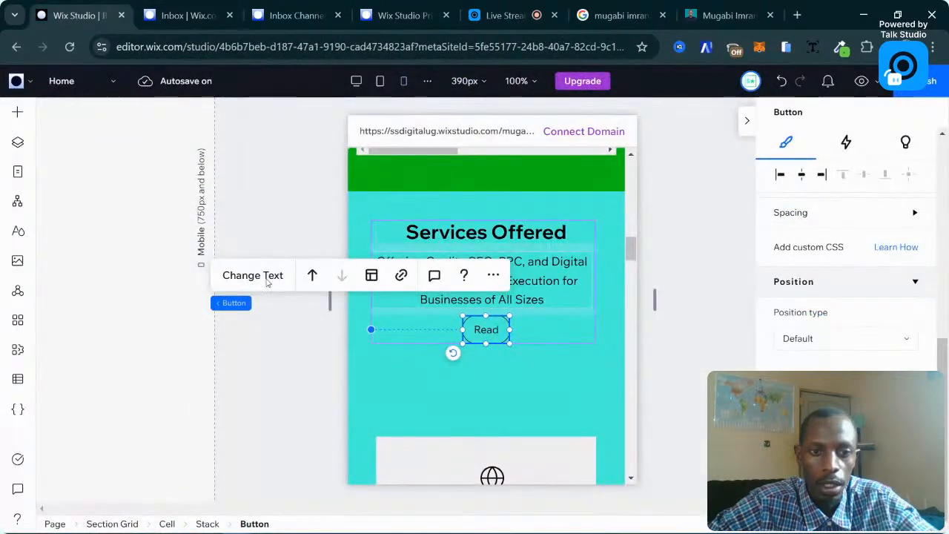
# On desktop, widen the Read button to about 137 px, relabel it 'Visit Agency Website', and start choosing its link.
pyautogui.click(356, 81)
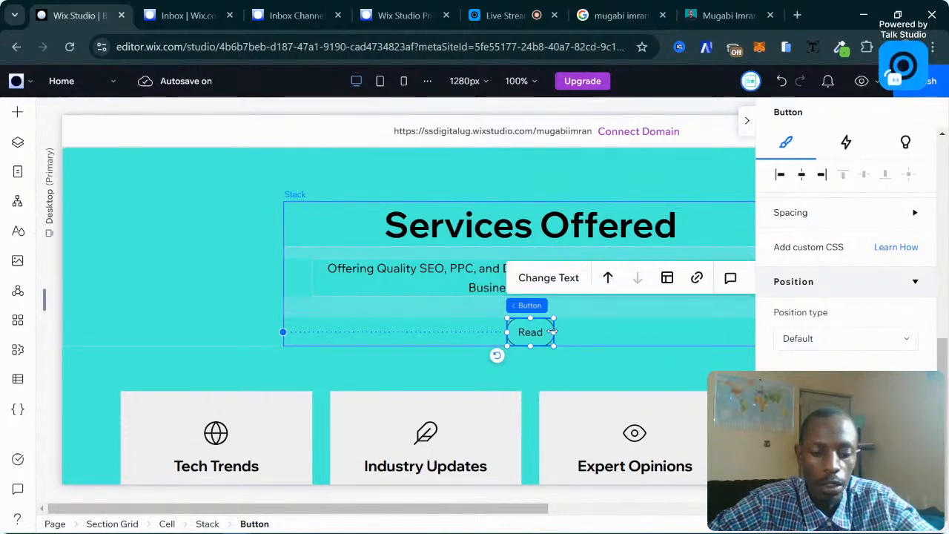
pyautogui.moveTo(553, 332); pyautogui.dragTo(580, 327)
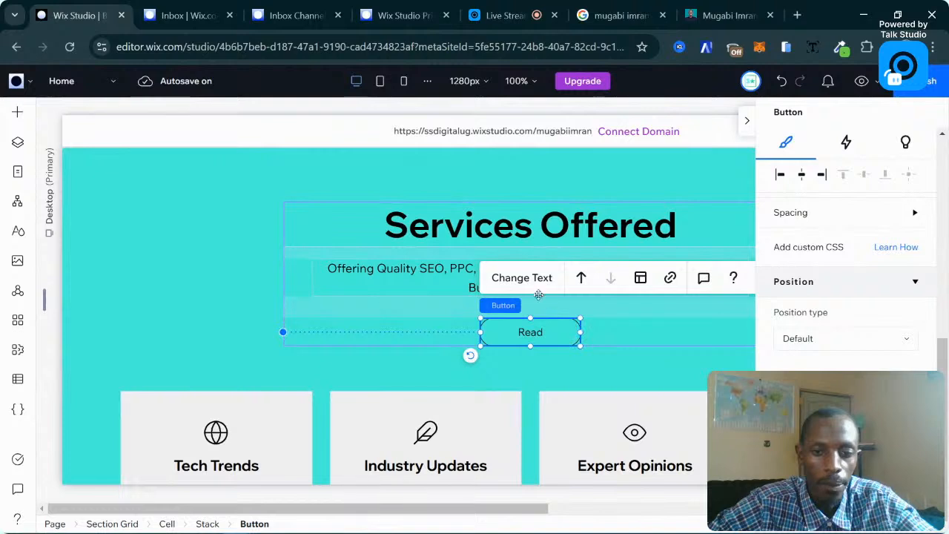
pyautogui.click(522, 278)
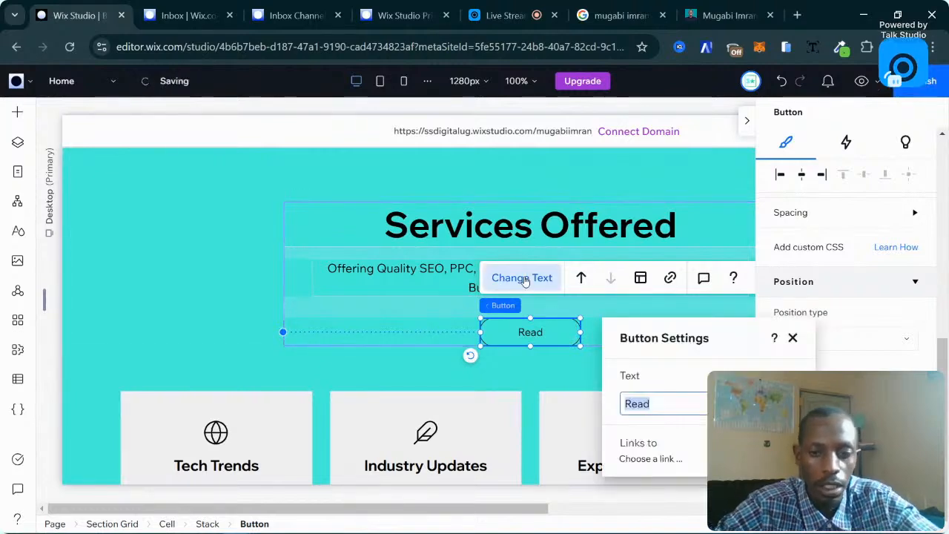
pyautogui.write('Visit Agency Website')
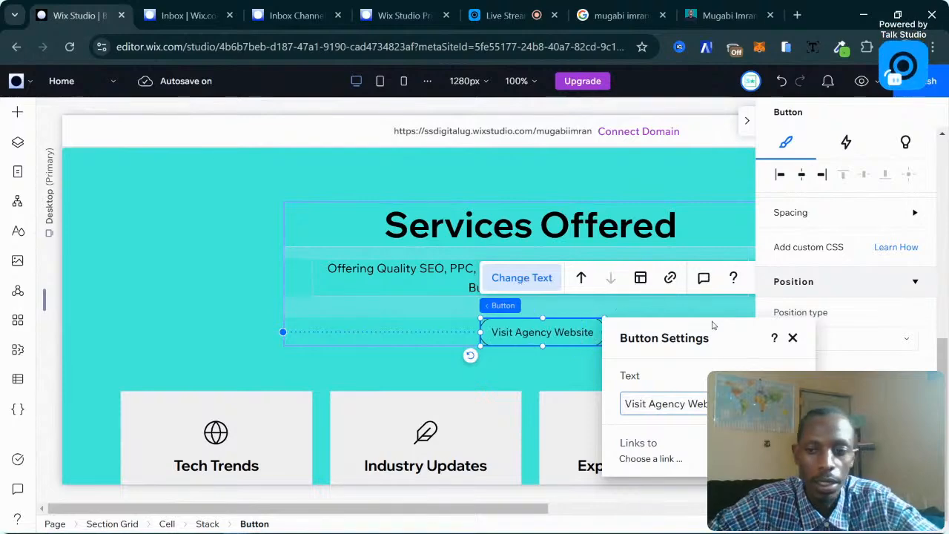
pyautogui.click(665, 461)
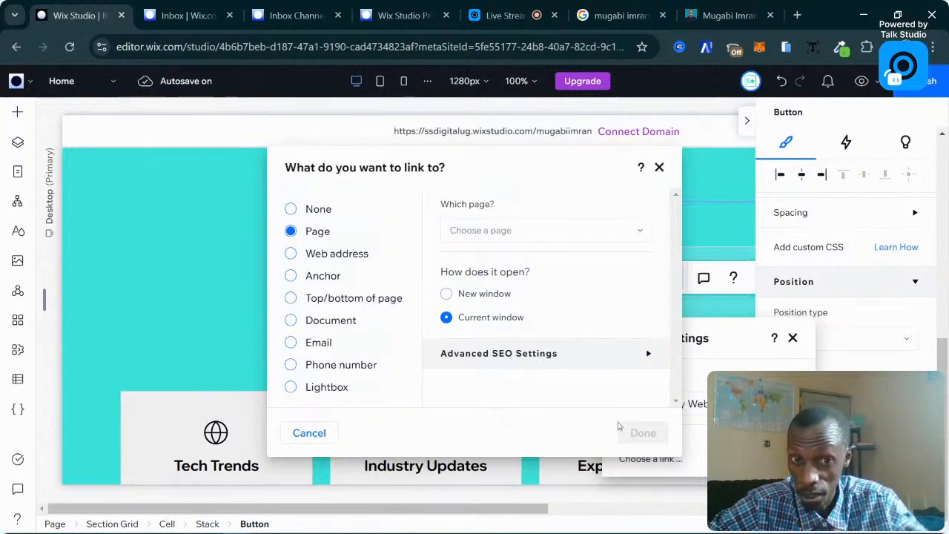
# After trying Page, set the Visit Agency Website link to Web address, opening in a new window.
pyautogui.click(313, 256)
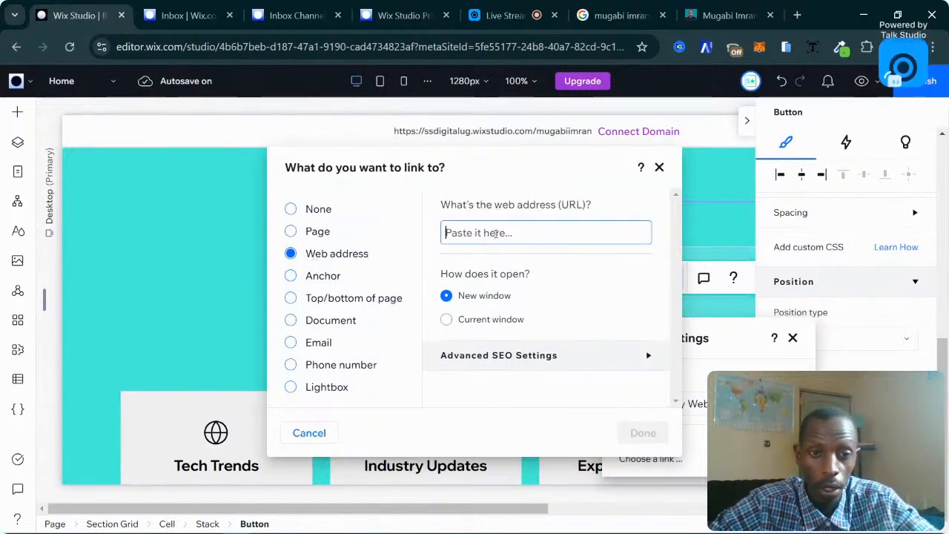
pyautogui.click(310, 232)
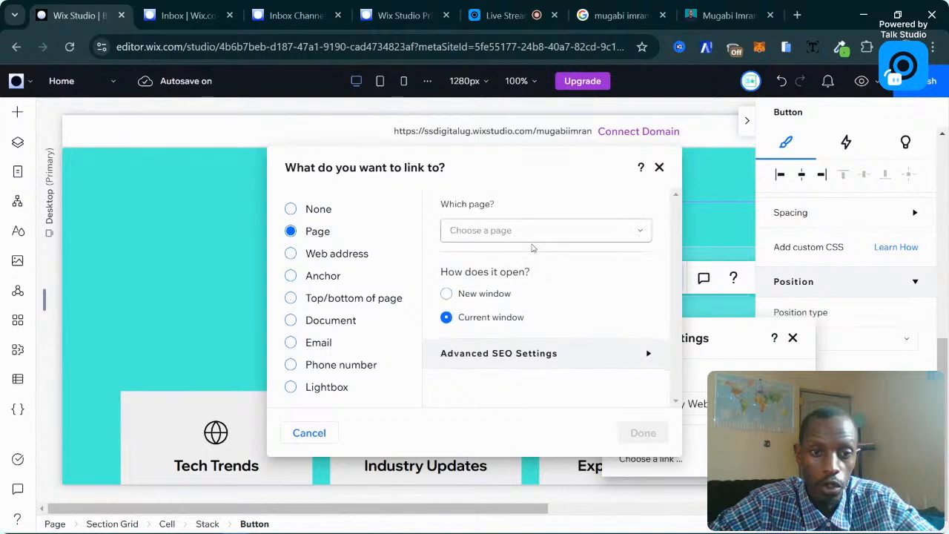
pyautogui.click(533, 236)
pyautogui.scroll(-2, 527, 381)
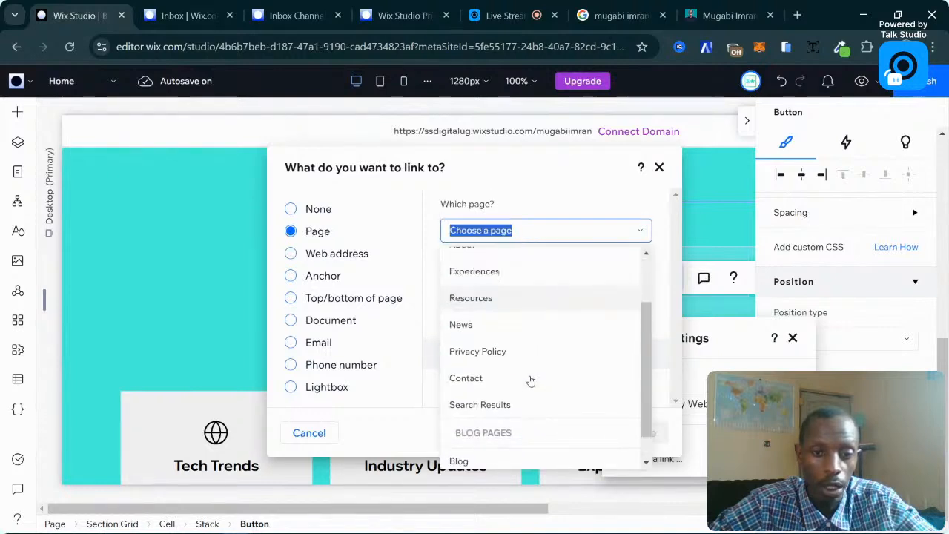
pyautogui.scroll(3, 512, 313)
pyautogui.click(543, 221)
pyautogui.click(312, 253)
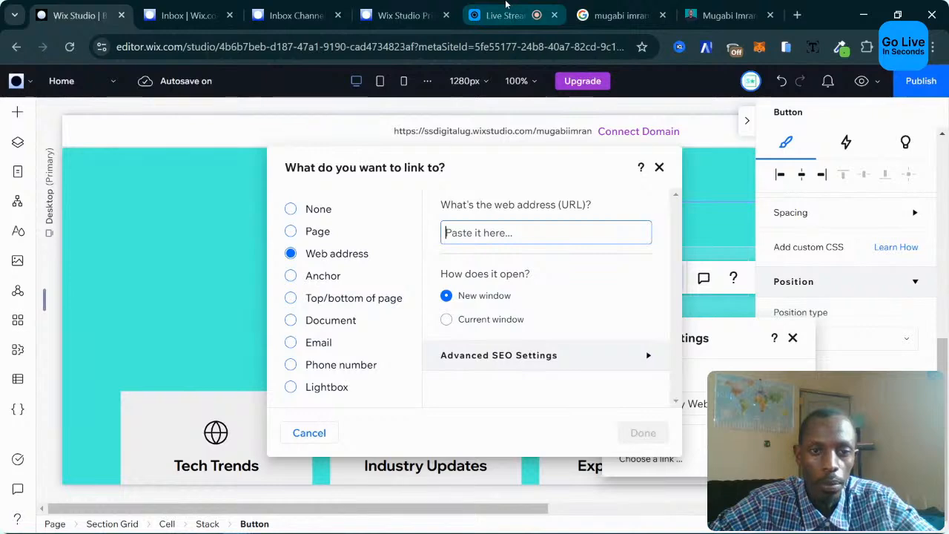
# On the live my-story page, copy the Visit Agency Website button's link address.
pyautogui.click(725, 15)
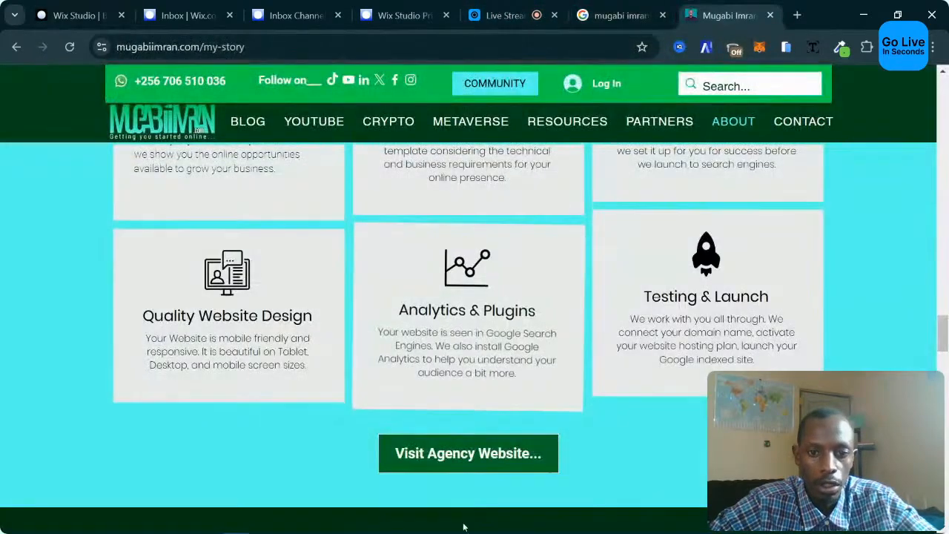
pyautogui.rightClick(428, 461)
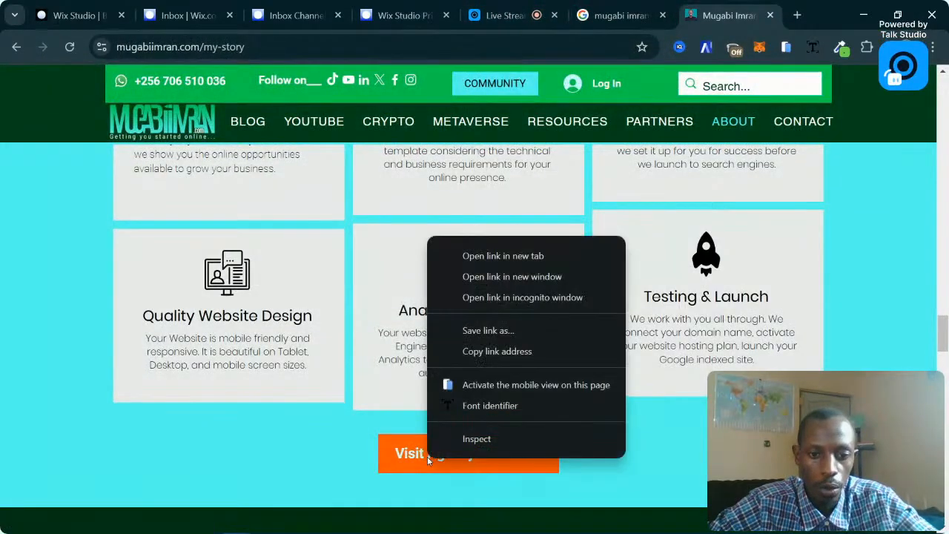
pyautogui.rightClick(365, 452)
pyautogui.rightClick(459, 452)
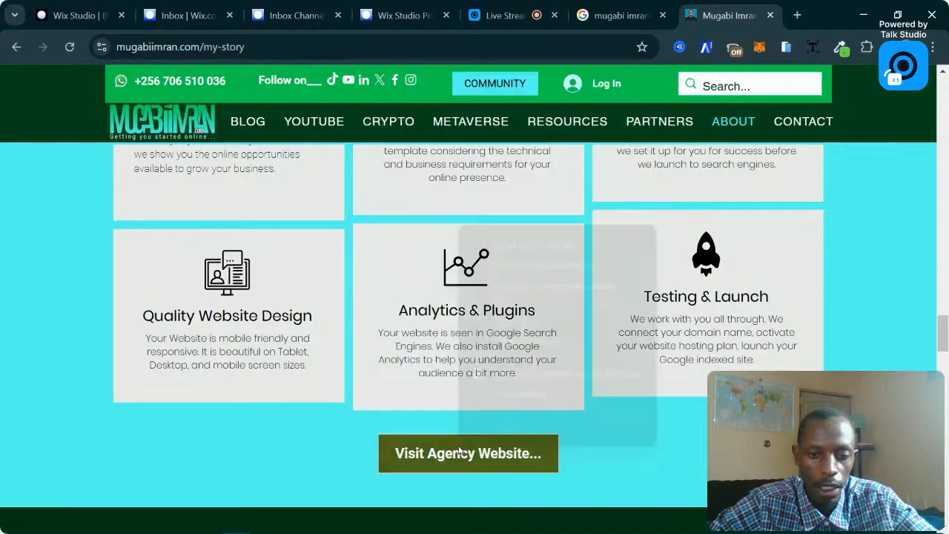
pyautogui.rightClick(425, 455)
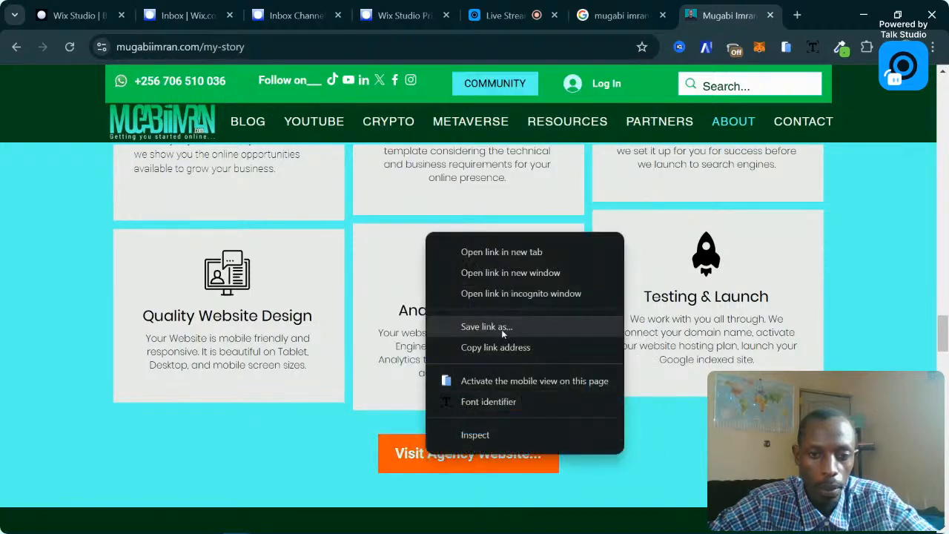
pyautogui.click(496, 347)
# Paste the silverstardigitalu.wixsite.com address as the button's web link and close Button Settings.
pyautogui.click(78, 15)
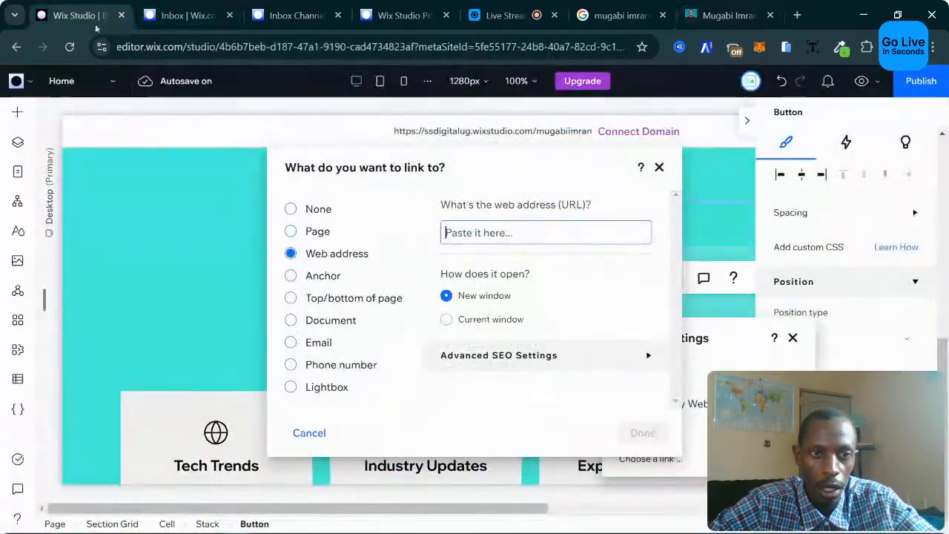
pyautogui.hotkey('ctrl', 'v')
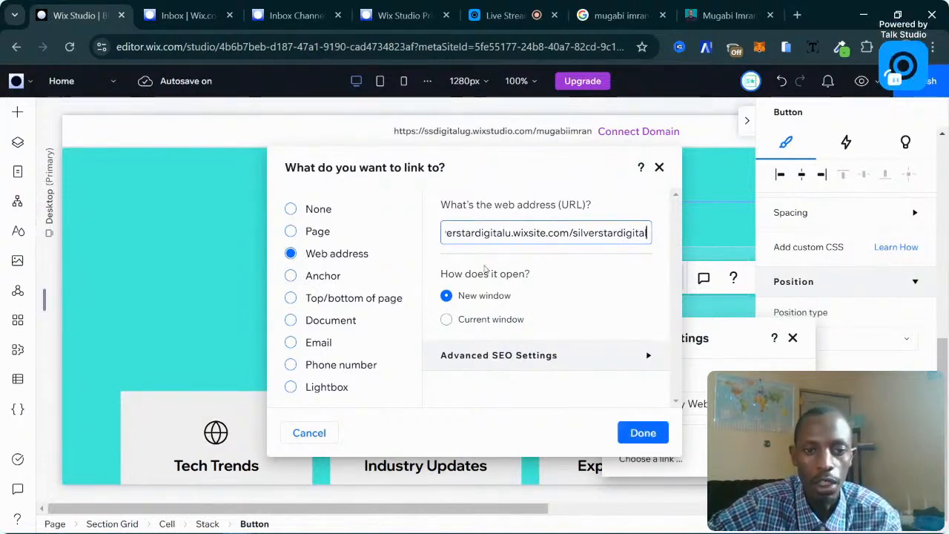
pyautogui.click(642, 426)
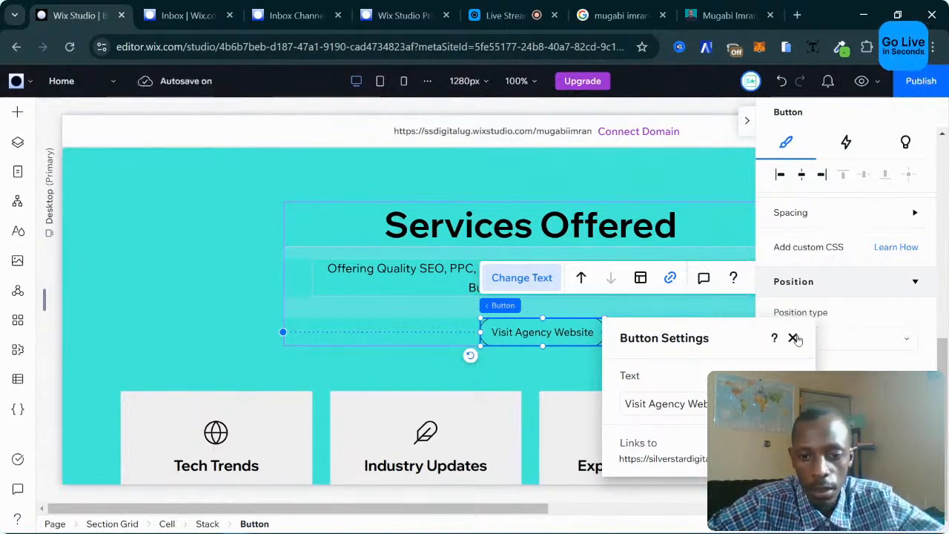
pyautogui.click(793, 338)
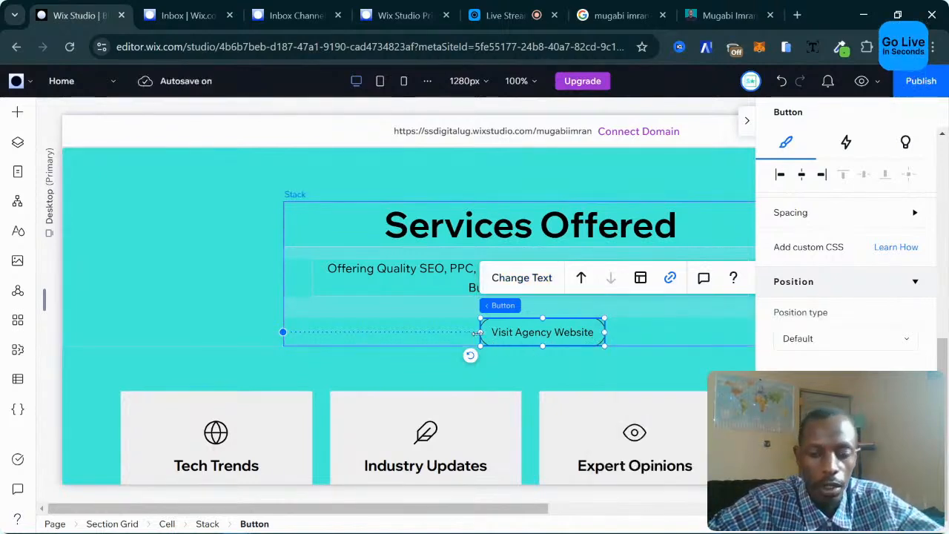
# Widen the Visit Agency Website button slightly, then review the page down to the footer.
pyautogui.moveTo(475, 333); pyautogui.dragTo(470, 336)
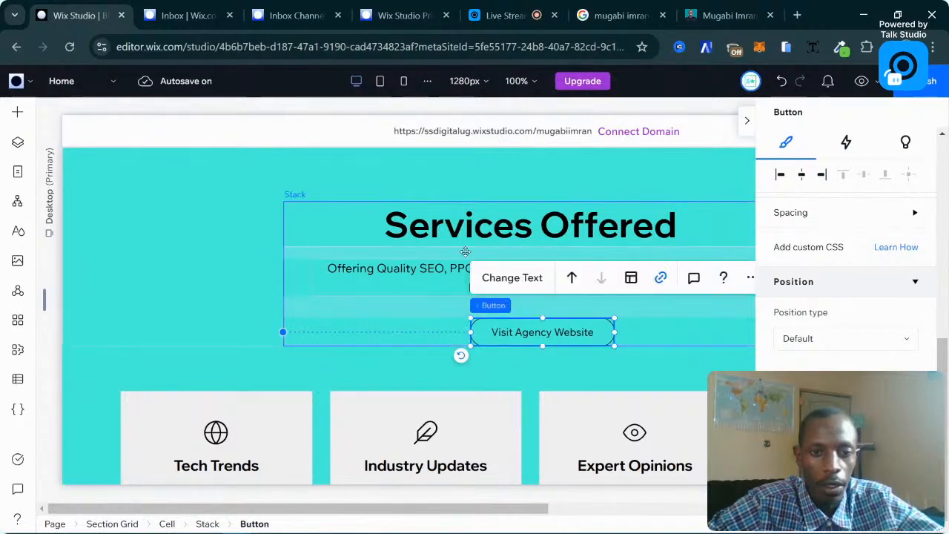
pyautogui.scroll(-1, 465, 252)
pyautogui.scroll(-2, 466, 252)
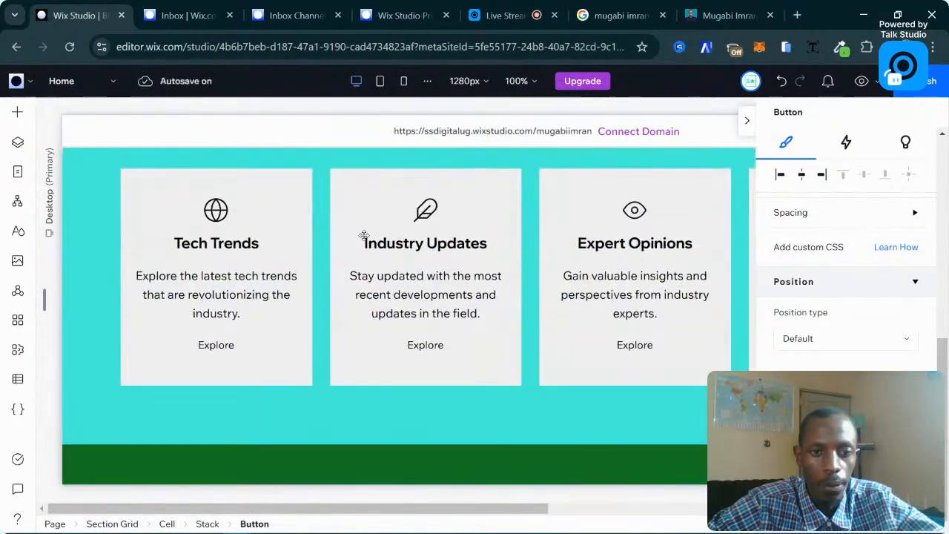
pyautogui.scroll(-10, 472, 256)
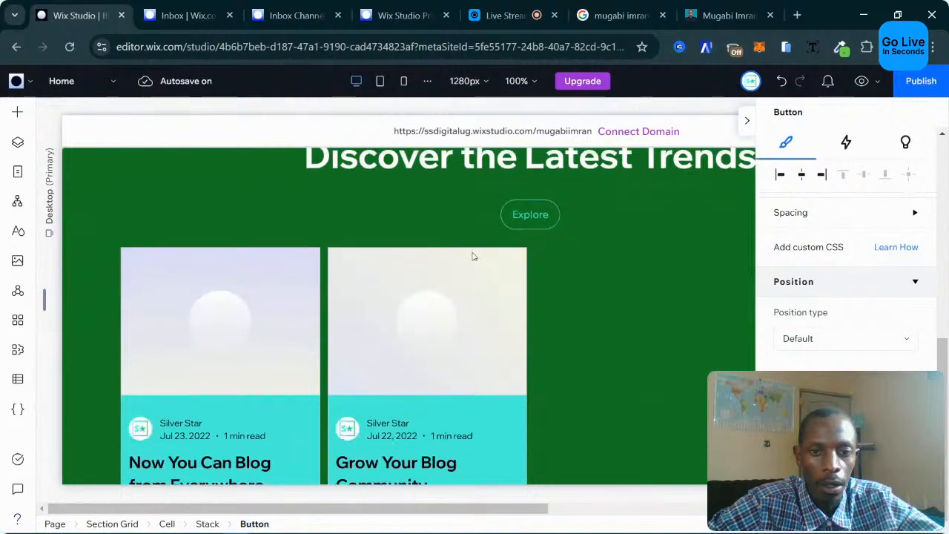
pyautogui.scroll(-10, 472, 255)
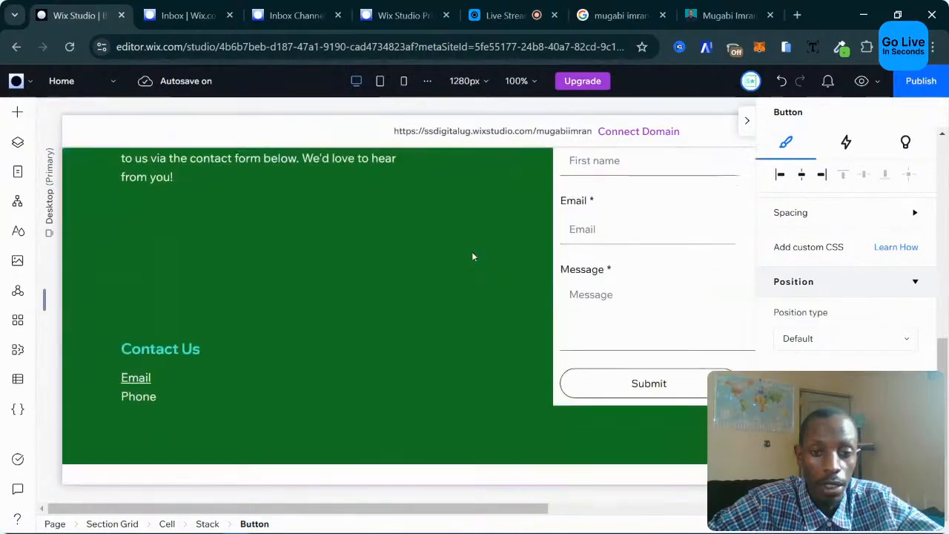
pyautogui.scroll(3, 472, 256)
pyautogui.scroll(-3, 472, 255)
pyautogui.scroll(10, 473, 256)
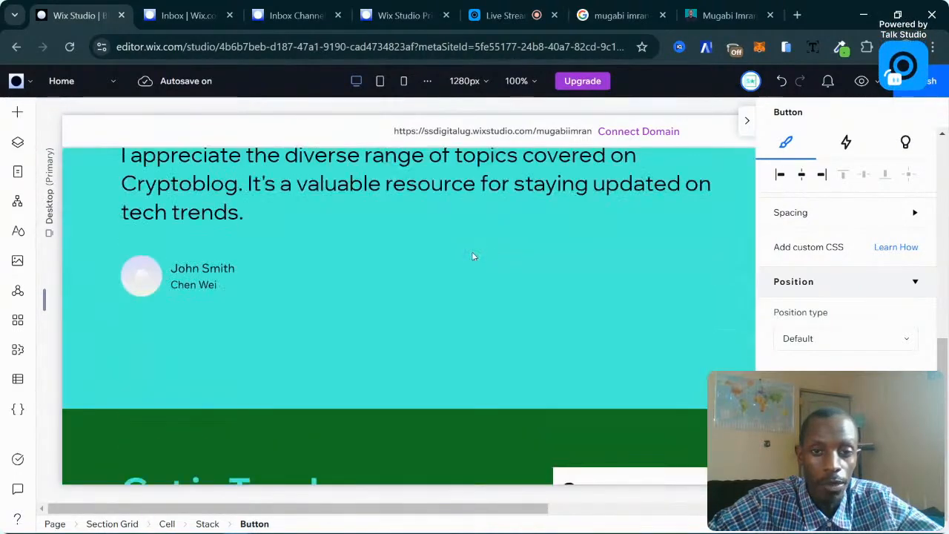
pyautogui.scroll(-3, 472, 256)
pyautogui.scroll(-10, 472, 256)
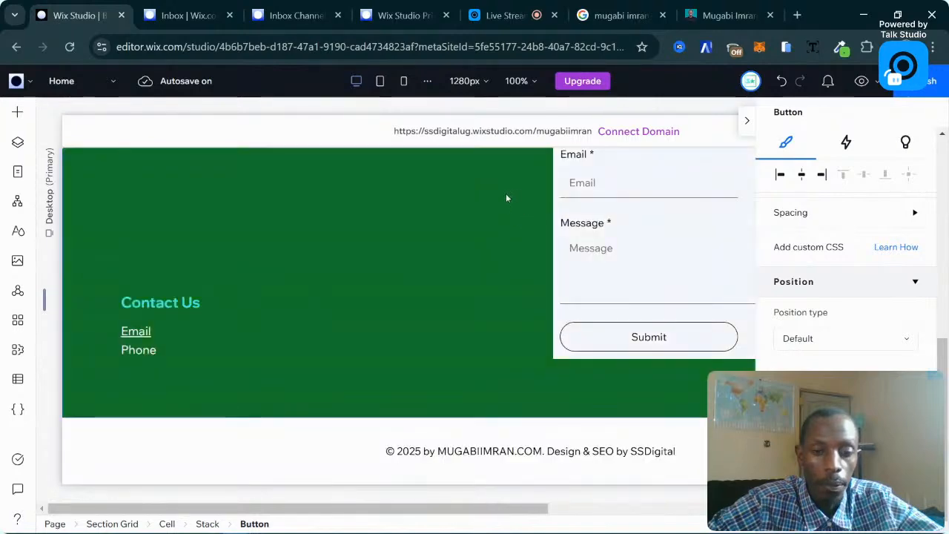
# On the mobile breakpoint, centre the Visit Agency Website button and select its parent cell.
pyautogui.click(404, 83)
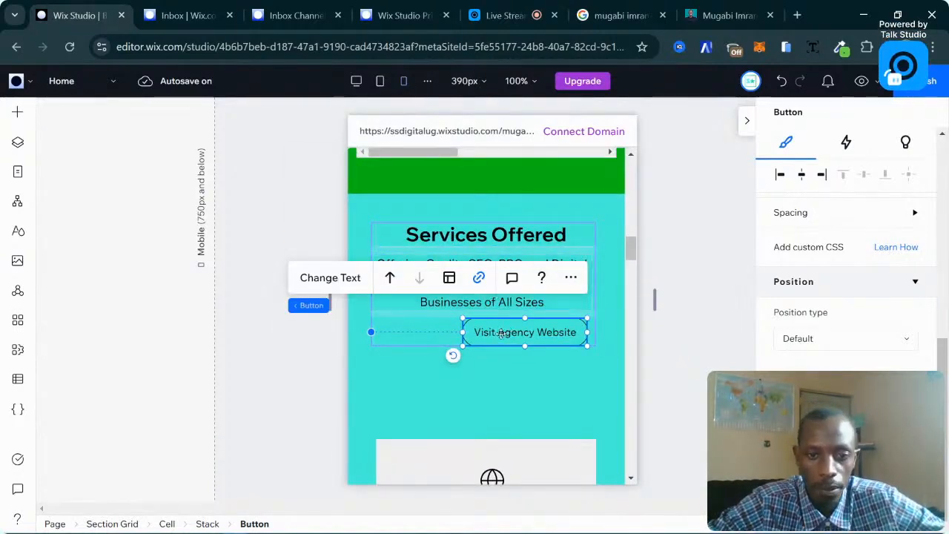
pyautogui.moveTo(502, 334); pyautogui.dragTo(471, 335)
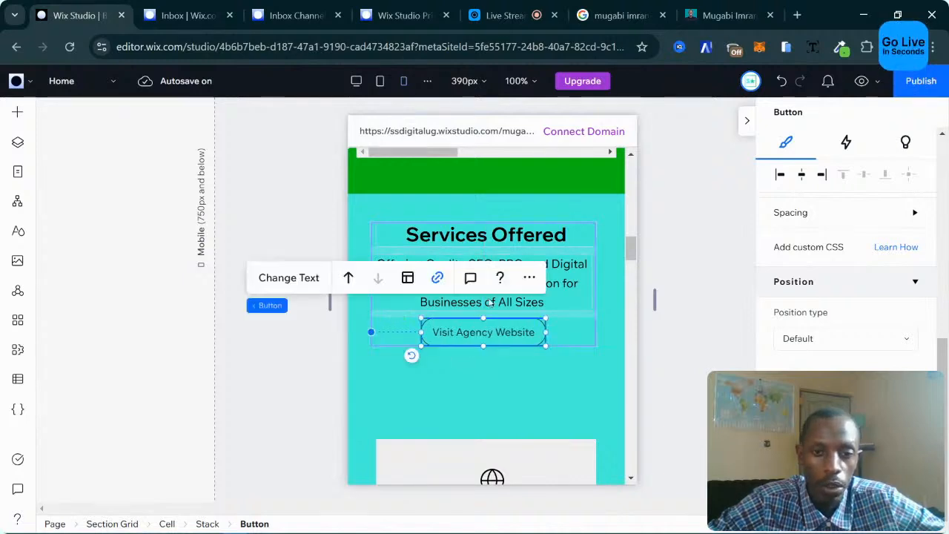
pyautogui.click(566, 364)
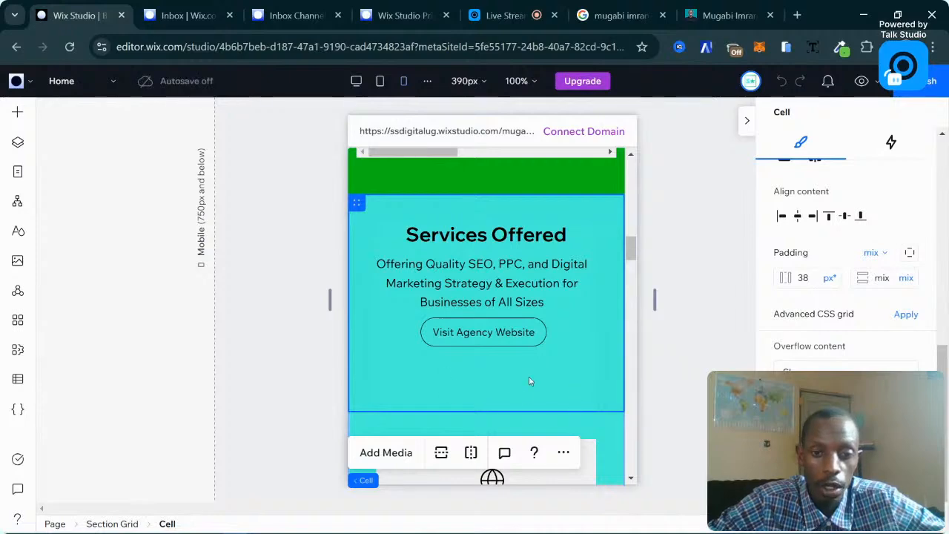
# Raise the Services section grid's row divider to reduce space below the button.
pyautogui.scroll(-5, 529, 381)
pyautogui.scroll(4, 574, 383)
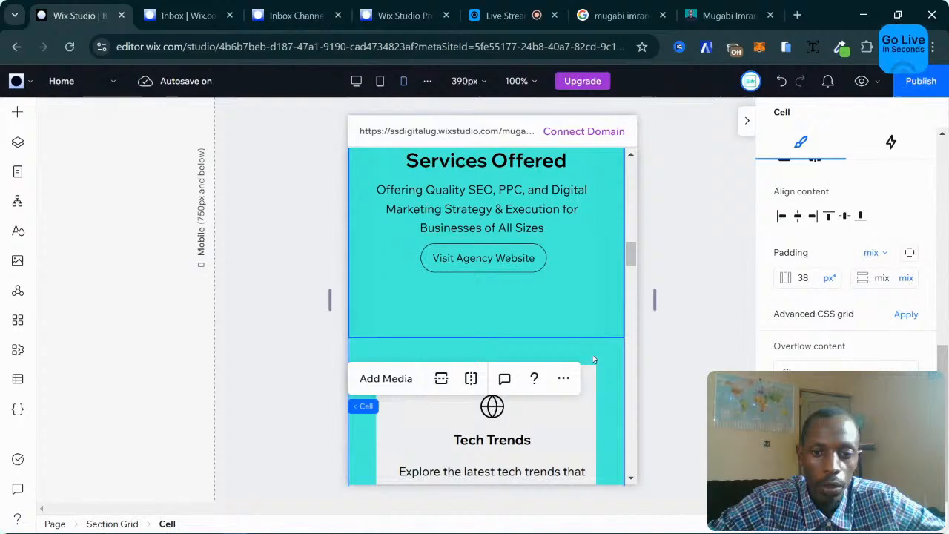
pyautogui.click(592, 350)
pyautogui.moveTo(587, 293); pyautogui.dragTo(586, 292)
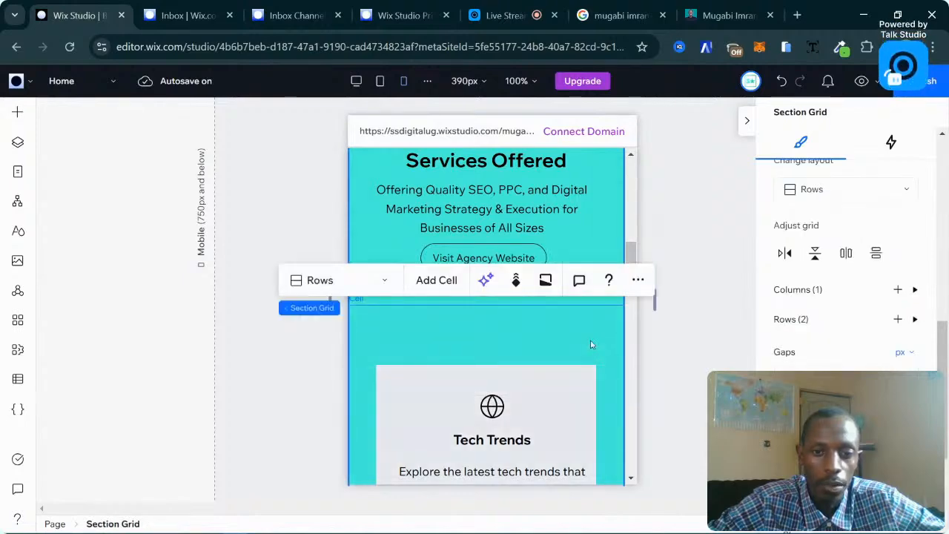
# Shorten the service cards cell by dragging its bottom edge up.
pyautogui.scroll(-10, 591, 344)
pyautogui.scroll(2, 590, 340)
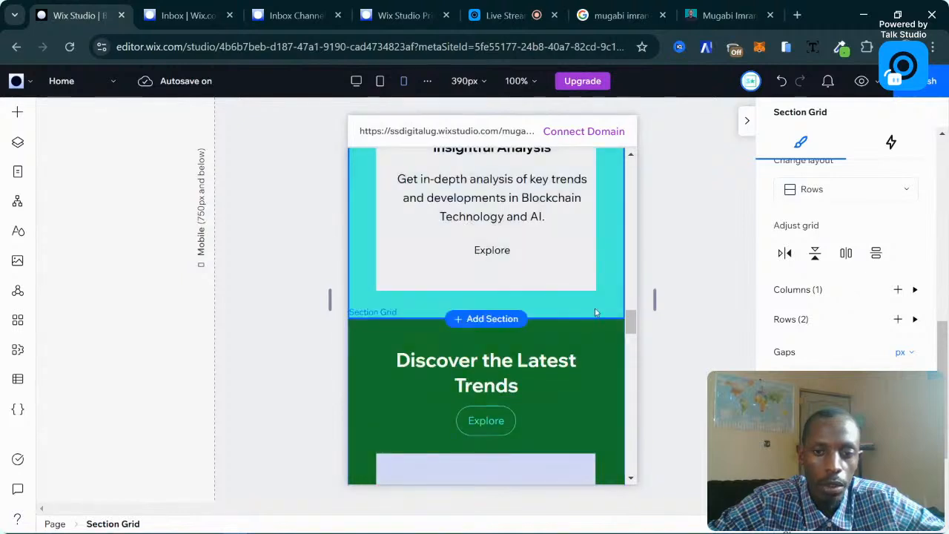
pyautogui.click(586, 320)
pyautogui.moveTo(583, 320); pyautogui.dragTo(589, 212)
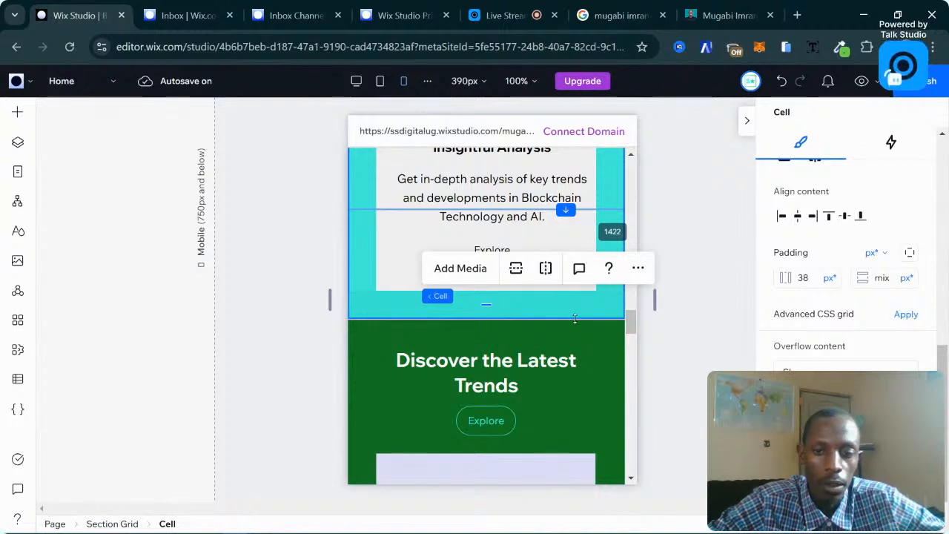
# Inspect the cards repeater, the Industry Updates card and the Services grid cells.
pyautogui.scroll(-1, 567, 312)
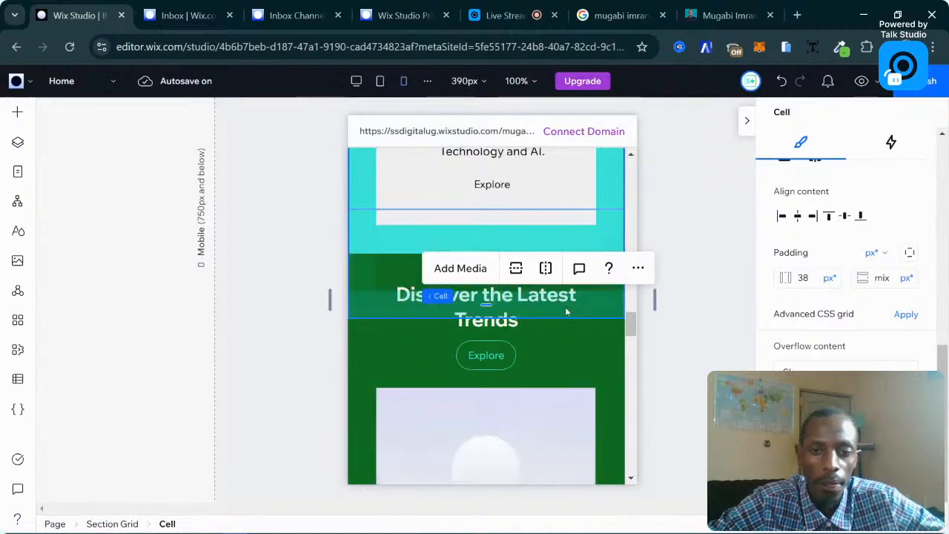
pyautogui.scroll(10, 568, 227)
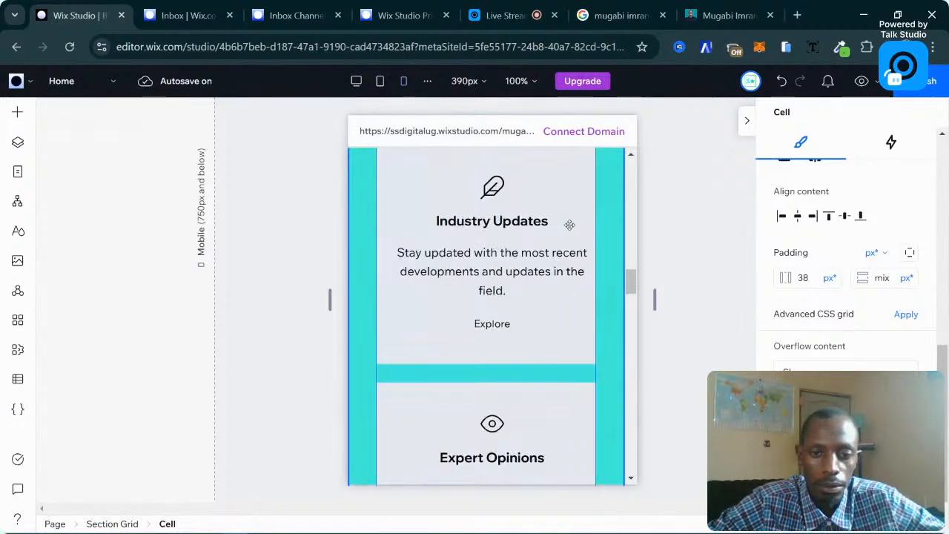
pyautogui.scroll(5, 569, 224)
pyautogui.scroll(-4, 569, 225)
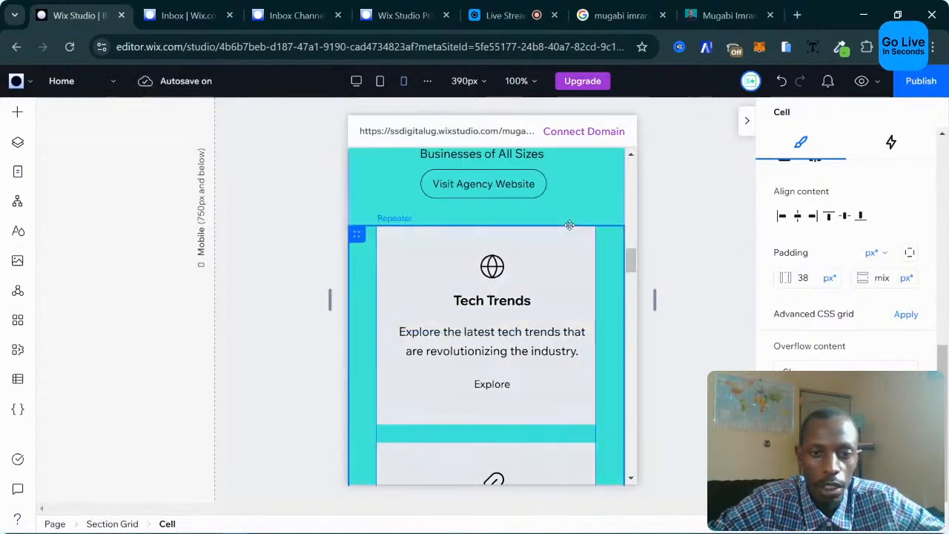
pyautogui.scroll(-6, 534, 264)
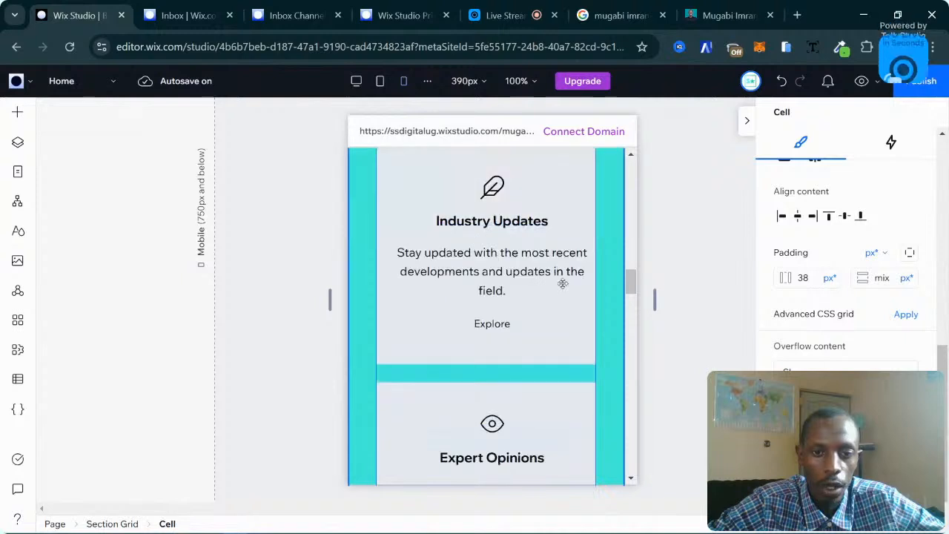
pyautogui.click(502, 223)
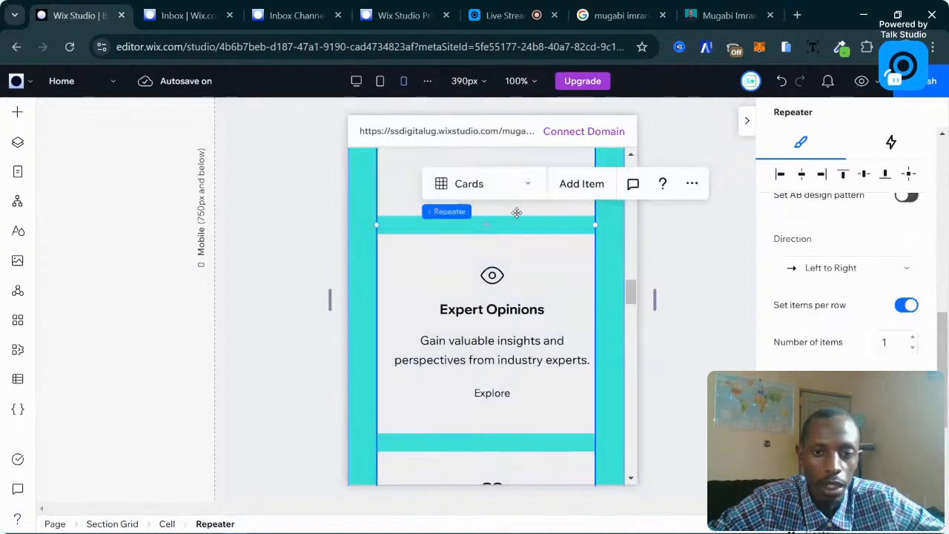
pyautogui.scroll(-3, 503, 223)
pyautogui.click(488, 253)
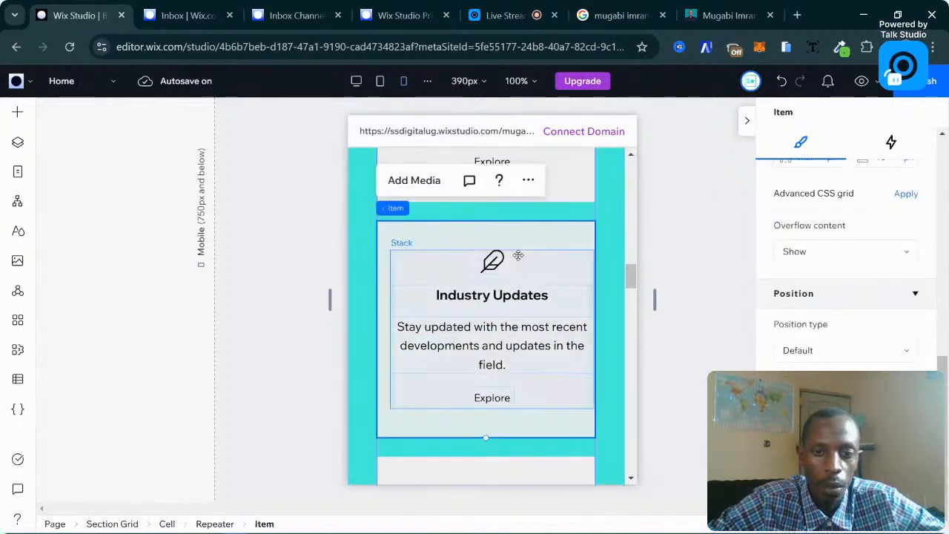
pyautogui.click(303, 238)
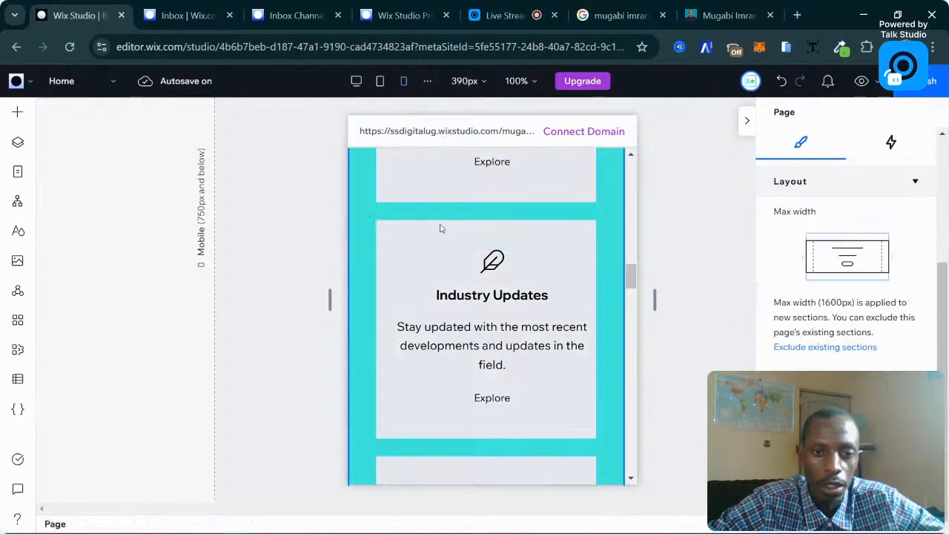
pyautogui.scroll(3, 438, 227)
pyautogui.click(476, 280)
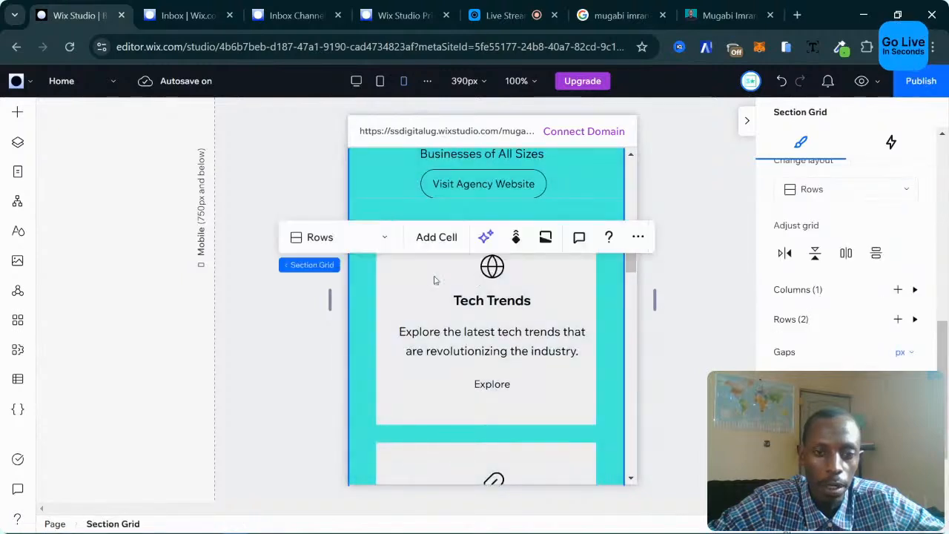
pyautogui.click(359, 238)
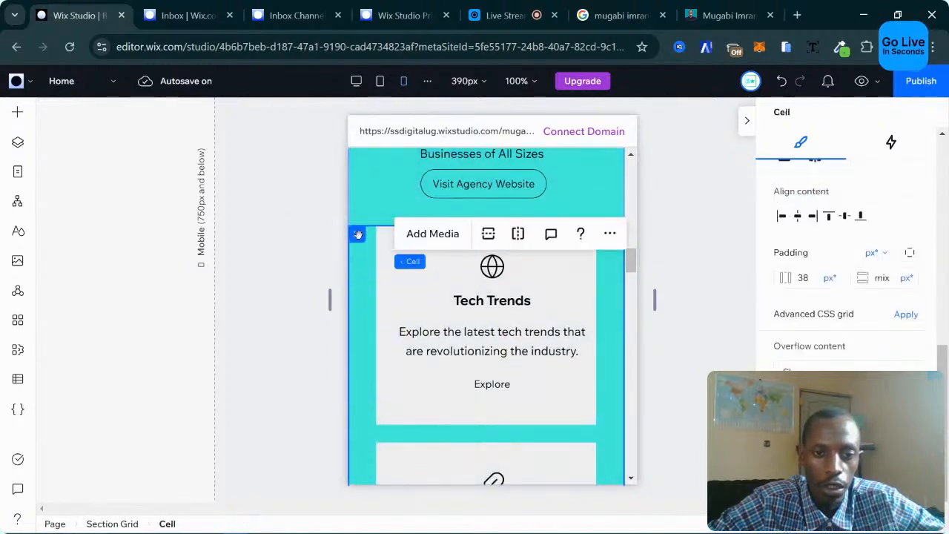
pyautogui.click(407, 270)
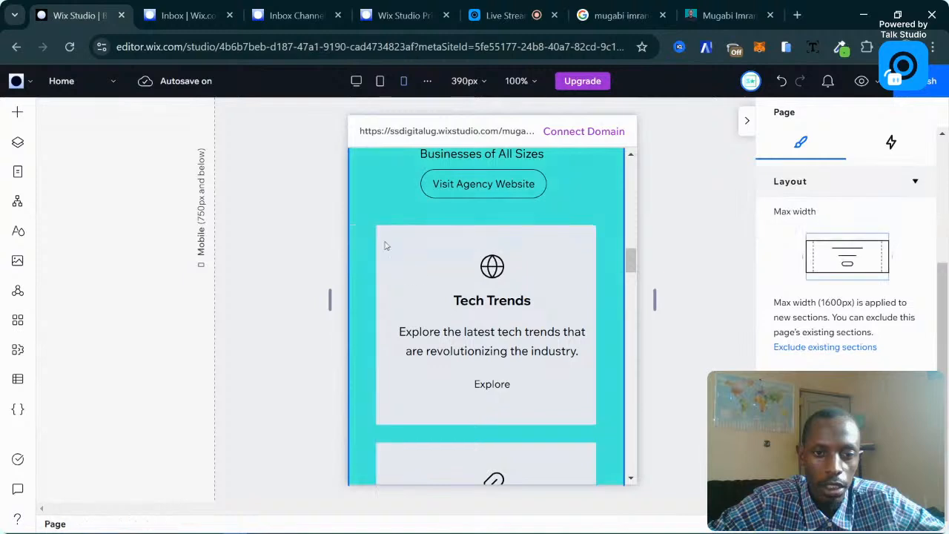
pyautogui.click(393, 245)
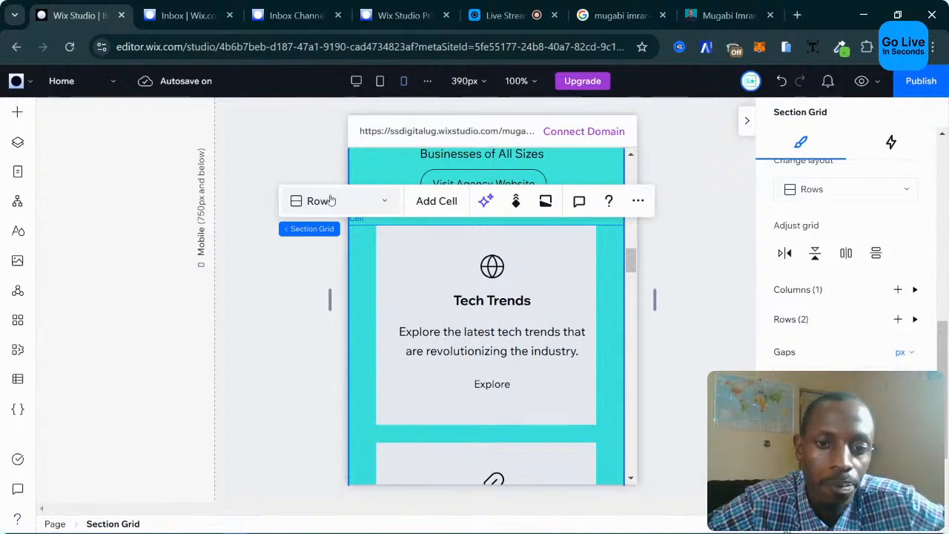
pyautogui.click(354, 200)
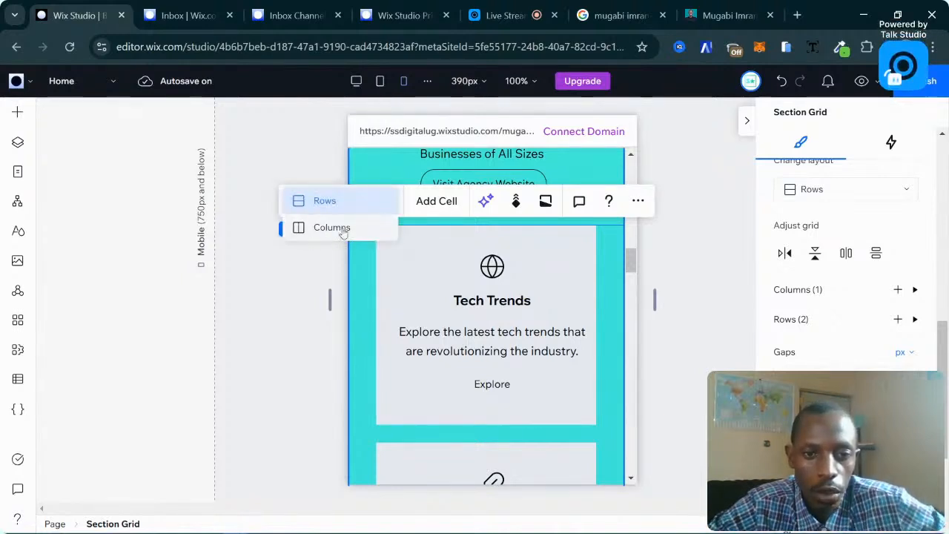
pyautogui.click(310, 304)
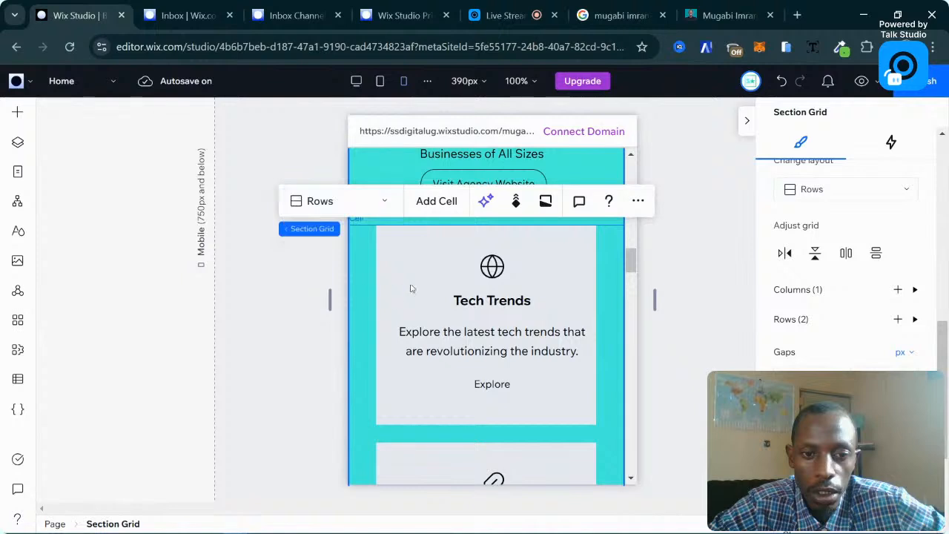
pyautogui.click(250, 284)
pyautogui.scroll(3, 394, 267)
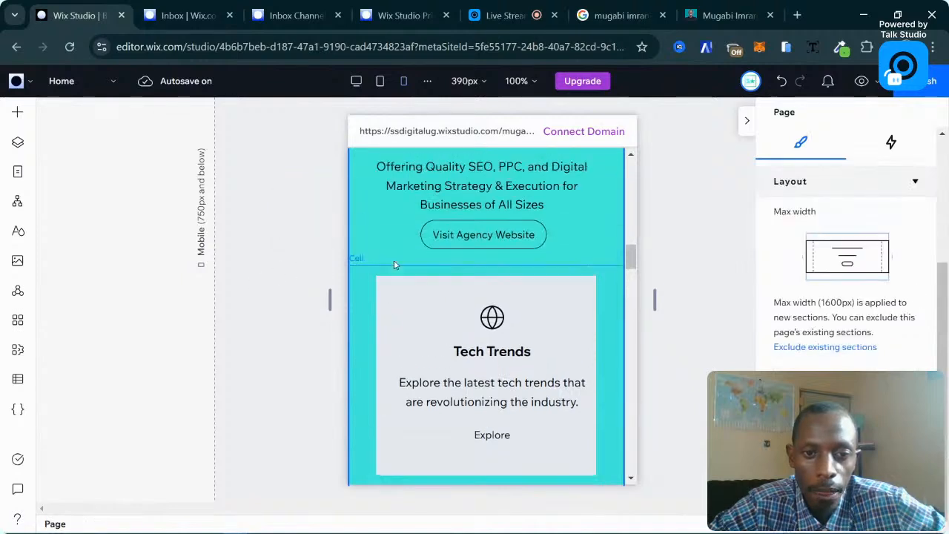
pyautogui.click(381, 214)
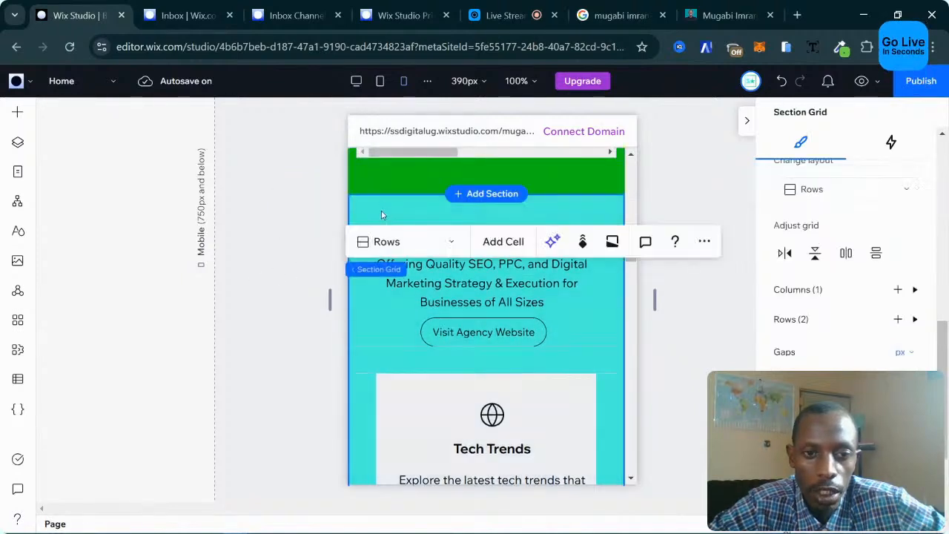
pyautogui.click(381, 215)
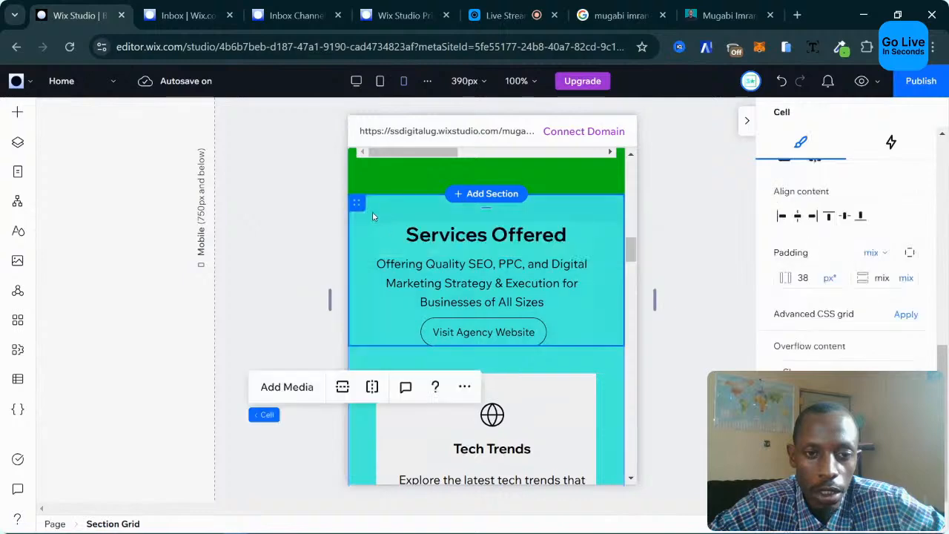
pyautogui.scroll(-2, 371, 223)
pyautogui.moveTo(363, 286); pyautogui.dragTo(379, 328)
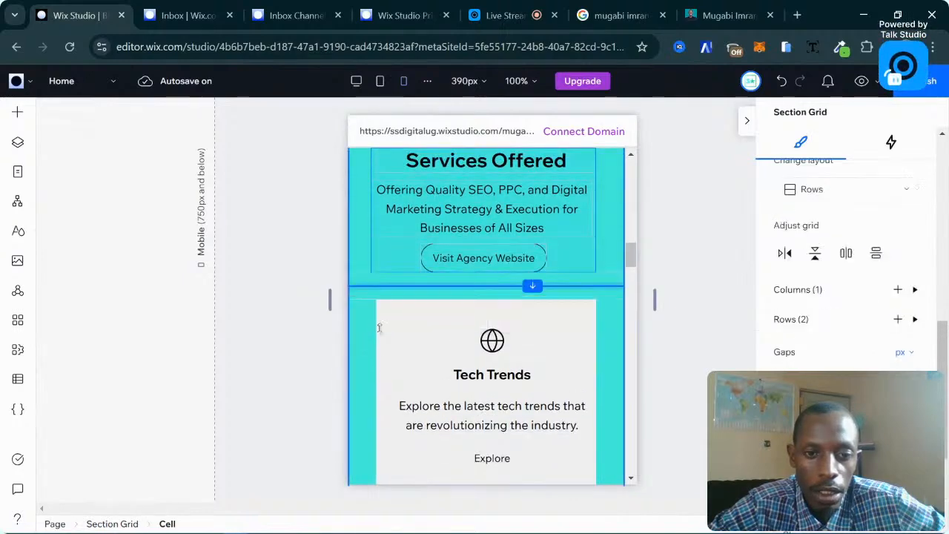
pyautogui.click(364, 377)
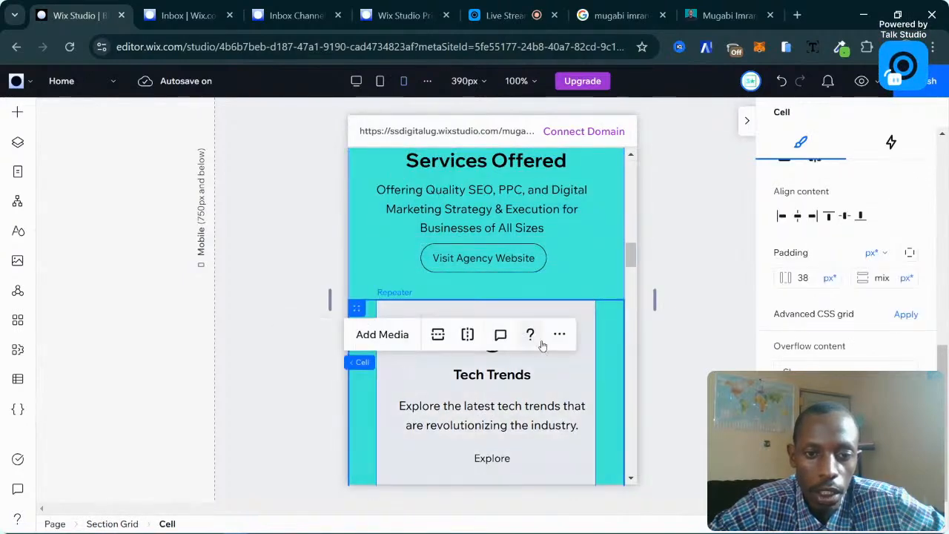
pyautogui.scroll(-5, 549, 349)
pyautogui.scroll(3, 456, 215)
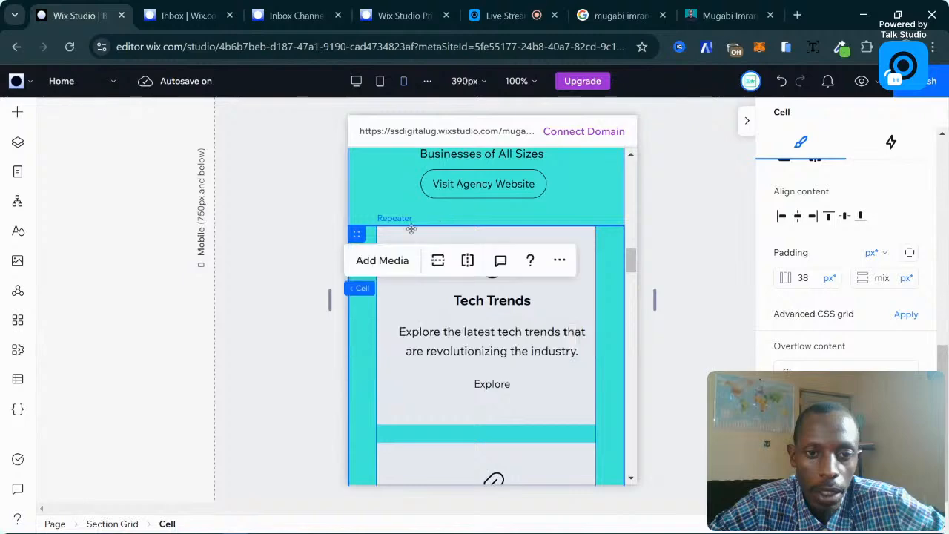
pyautogui.scroll(-10, 536, 325)
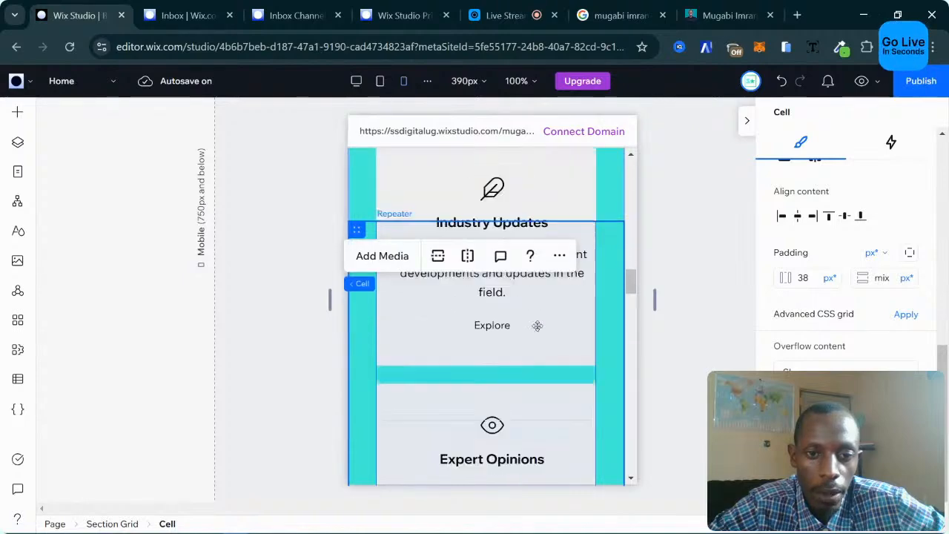
pyautogui.scroll(-2, 537, 326)
pyautogui.scroll(9, 455, 301)
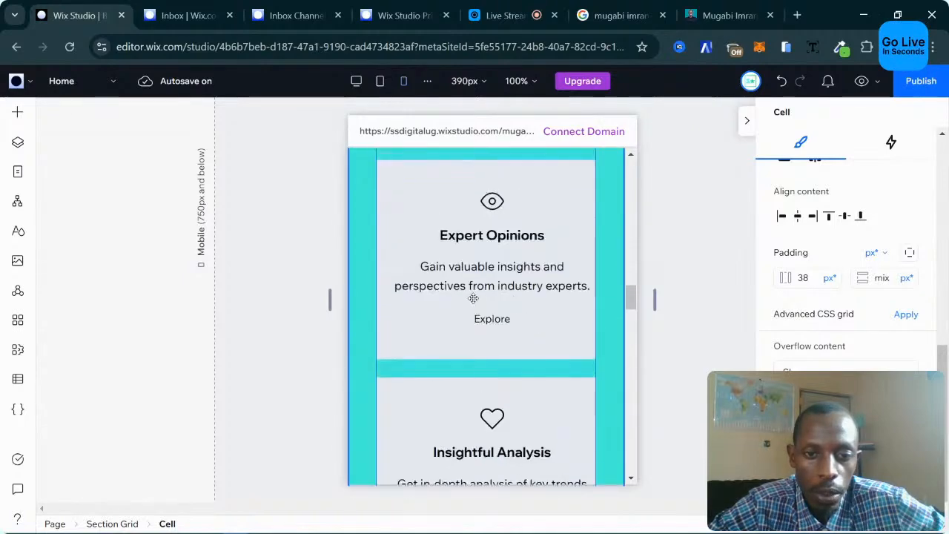
pyautogui.scroll(3, 455, 300)
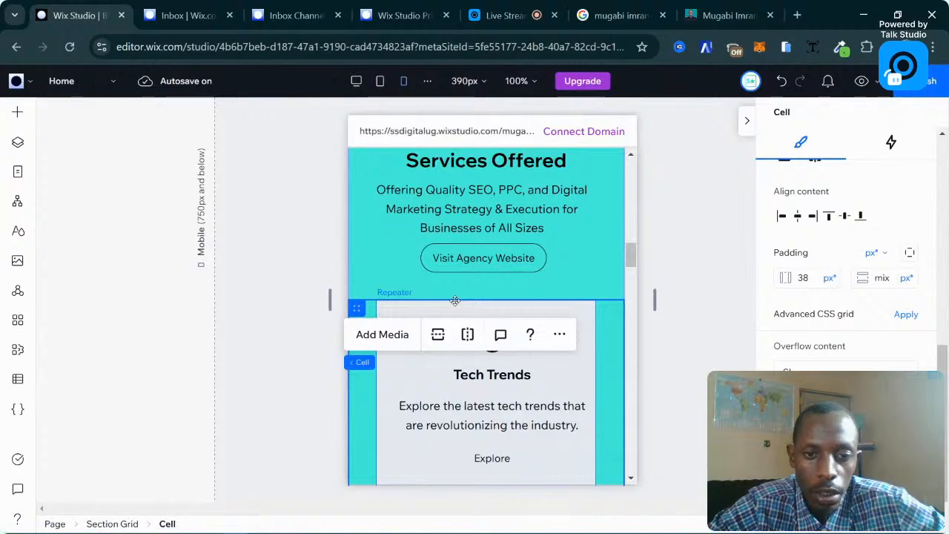
pyautogui.scroll(3, 323, 247)
pyautogui.scroll(-3, 301, 277)
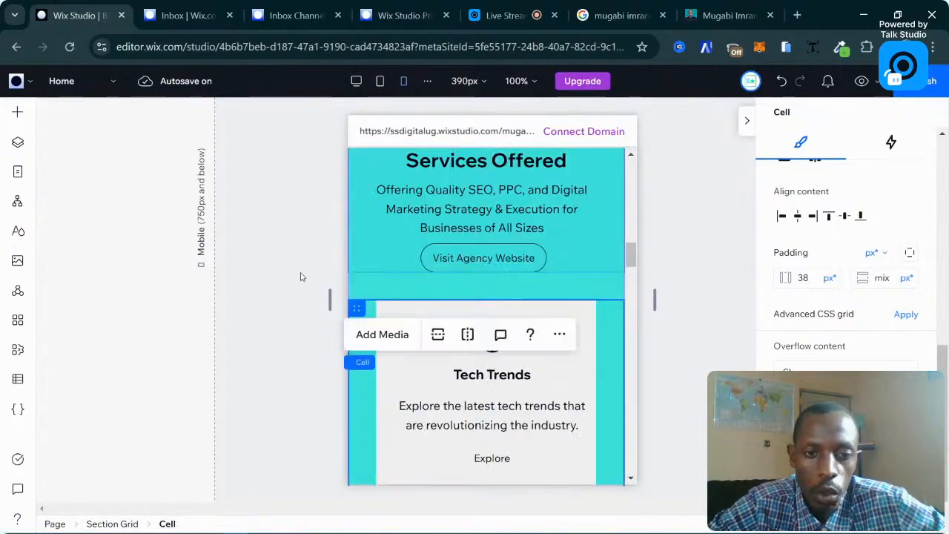
pyautogui.scroll(1, 303, 277)
pyautogui.click(303, 276)
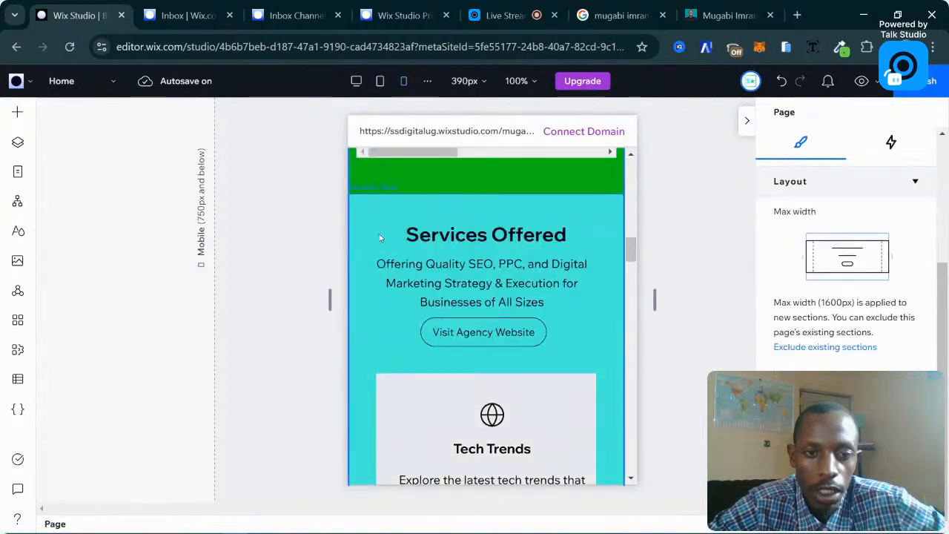
pyautogui.click(379, 233)
pyautogui.scroll(-2, 393, 249)
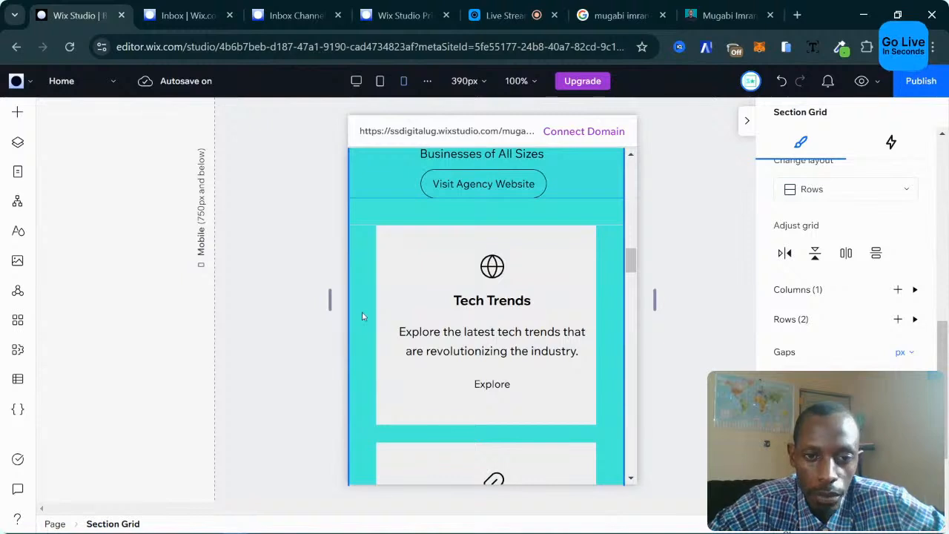
pyautogui.scroll(-1, 395, 272)
pyautogui.scroll(1, 375, 267)
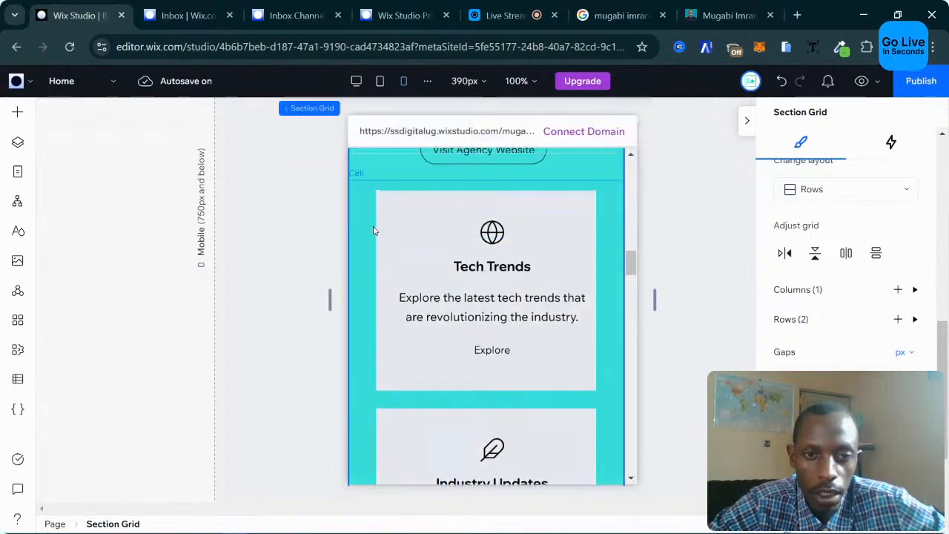
pyautogui.click(366, 278)
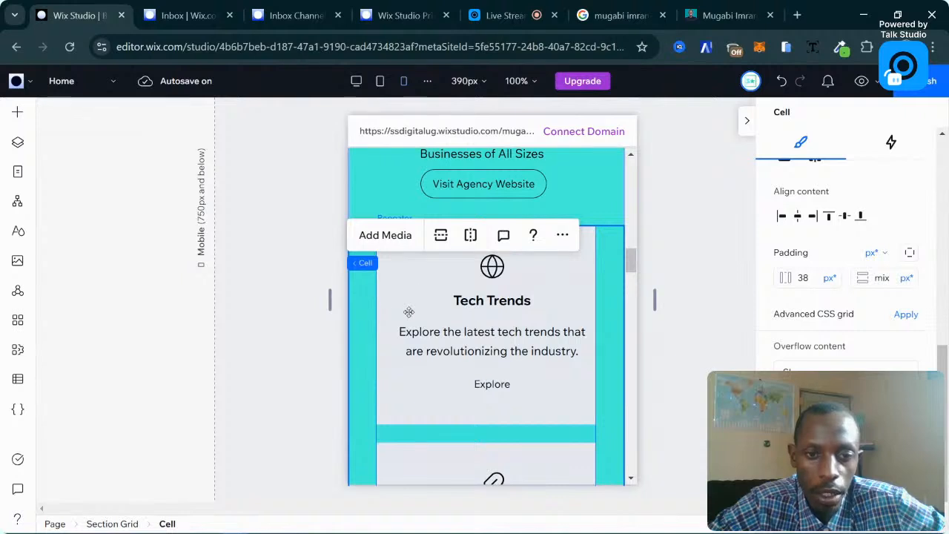
pyautogui.click(409, 312)
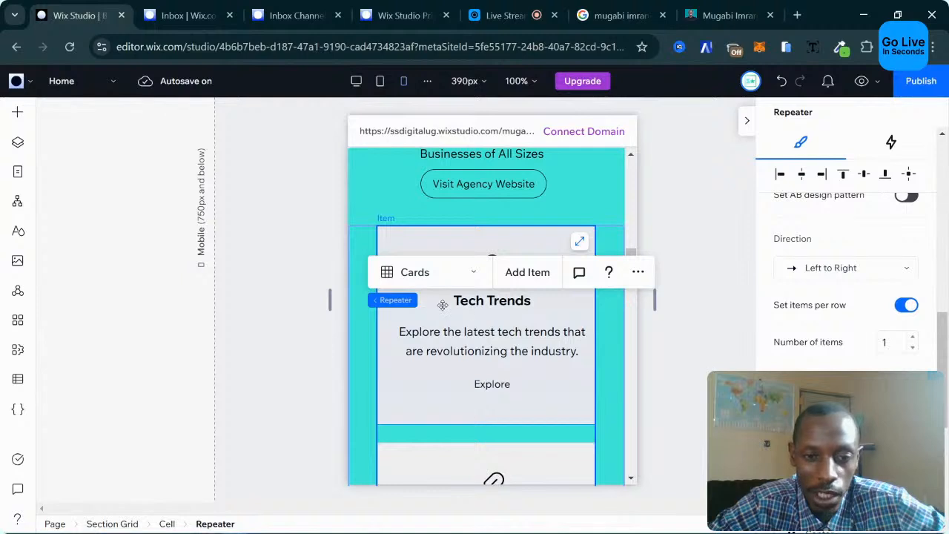
pyautogui.click(412, 276)
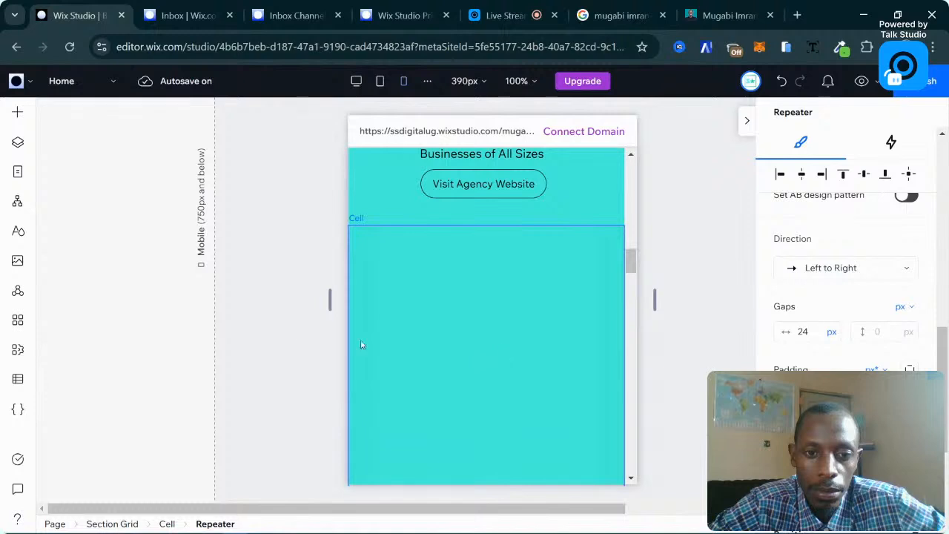
pyautogui.scroll(-5, 407, 341)
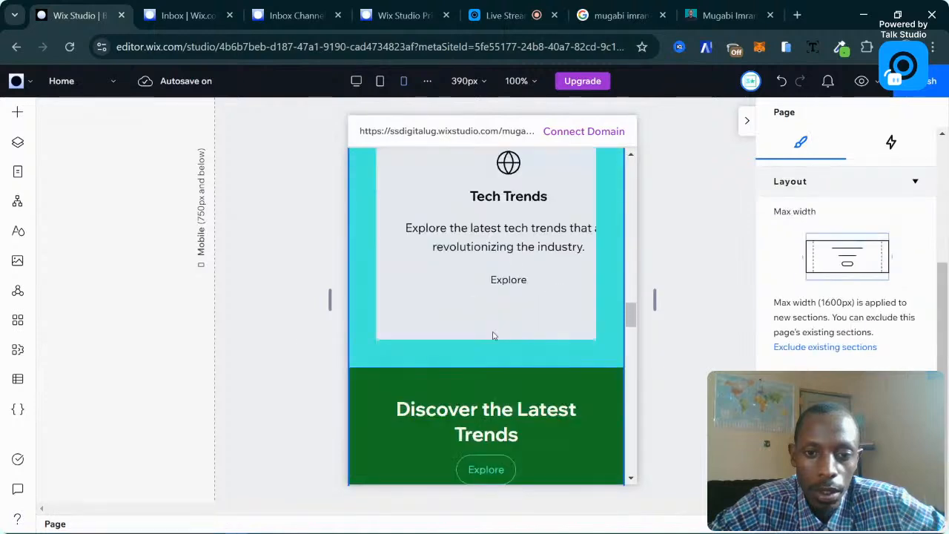
pyautogui.scroll(5, 549, 342)
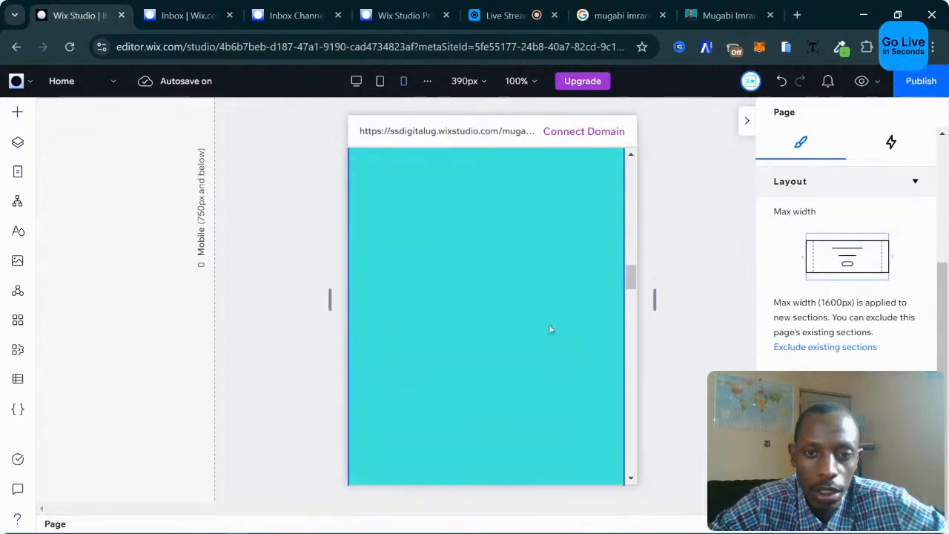
pyautogui.click(780, 83)
pyautogui.scroll(5, 625, 347)
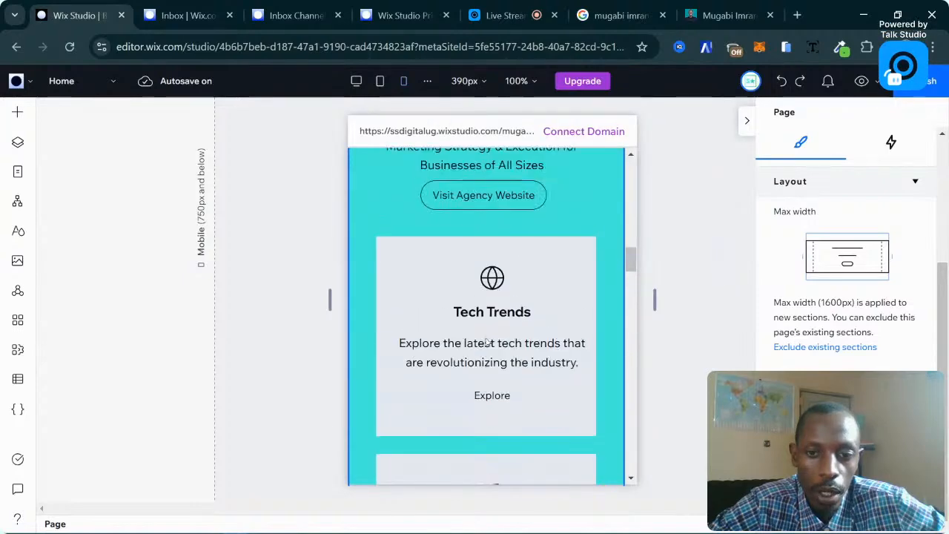
pyautogui.scroll(-6, 485, 337)
pyautogui.scroll(6, 486, 343)
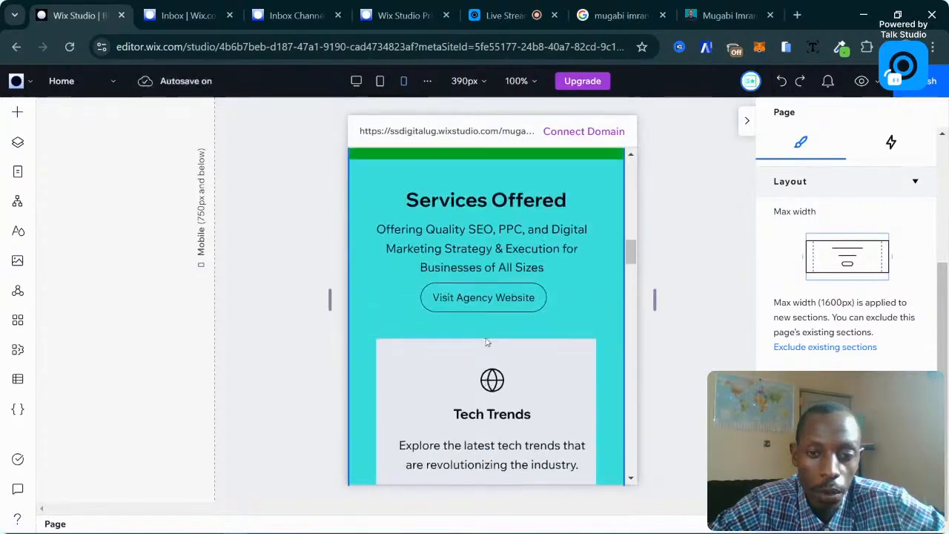
pyautogui.click(522, 287)
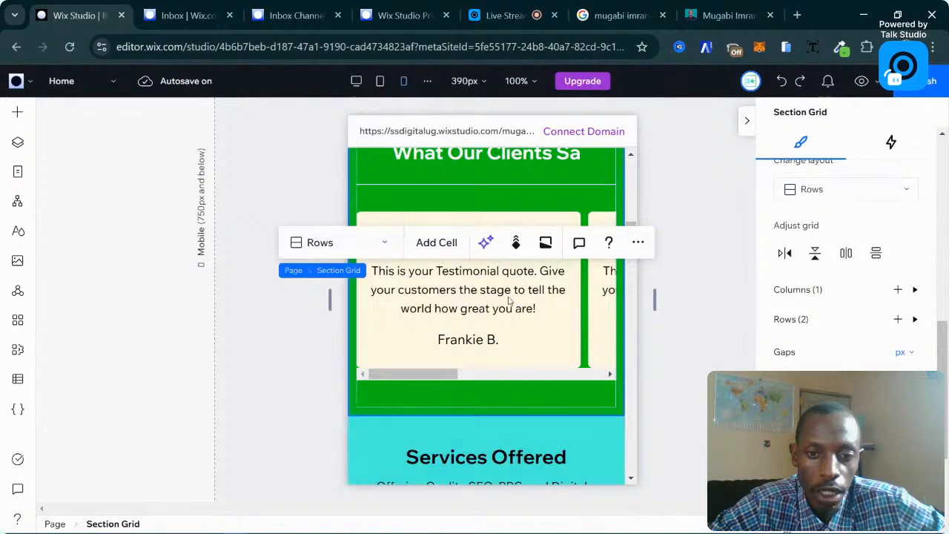
pyautogui.click(382, 344)
pyautogui.scroll(-6, 485, 344)
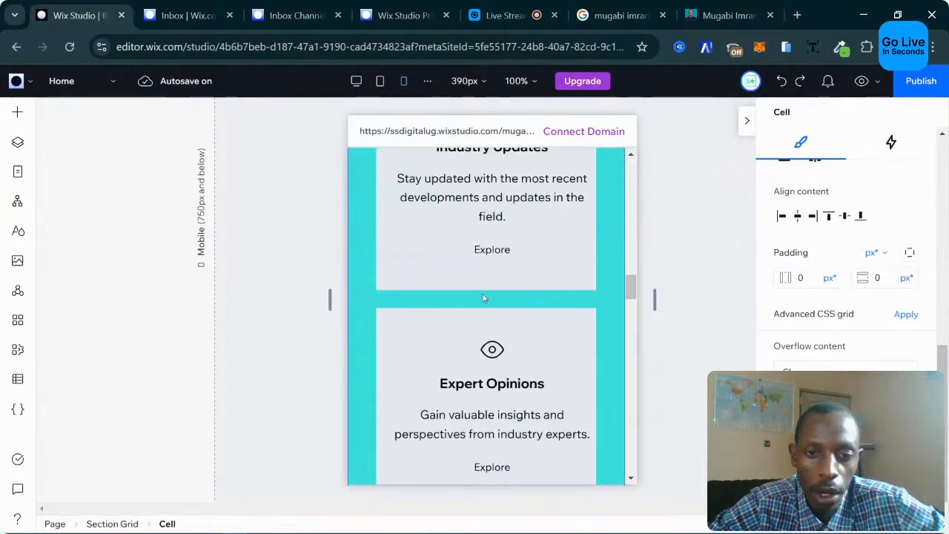
pyautogui.click(462, 322)
pyautogui.click(462, 322)
pyautogui.scroll(-3, 462, 322)
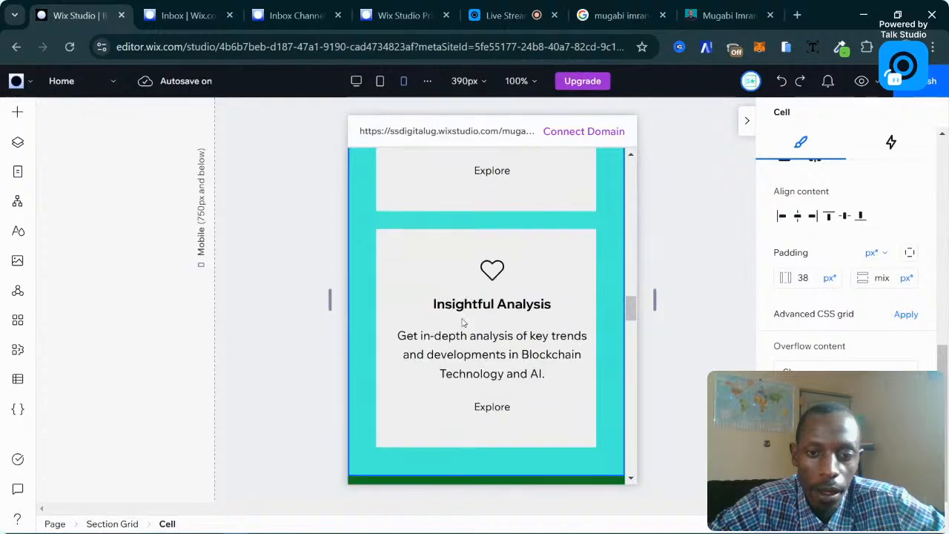
pyautogui.scroll(-8, 462, 322)
pyautogui.scroll(4, 462, 322)
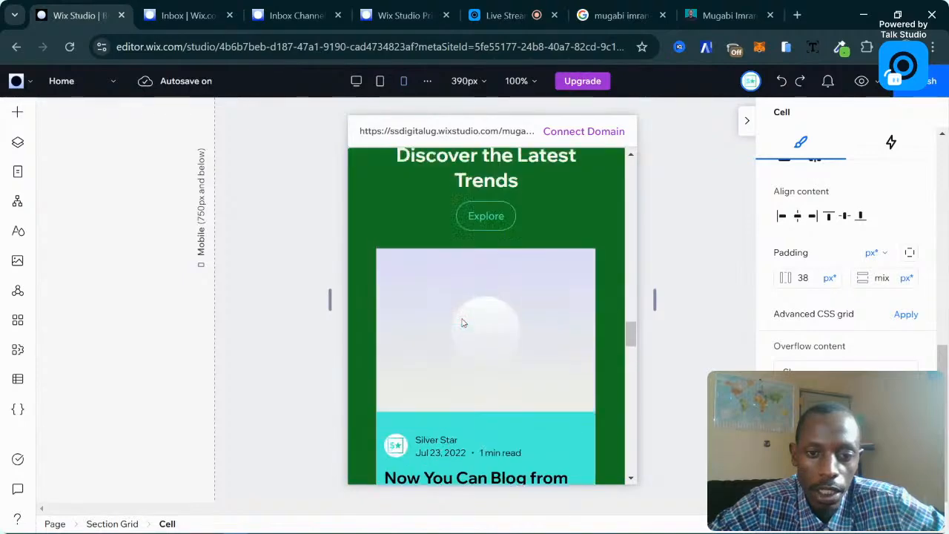
pyautogui.scroll(1, 462, 322)
pyautogui.click(442, 349)
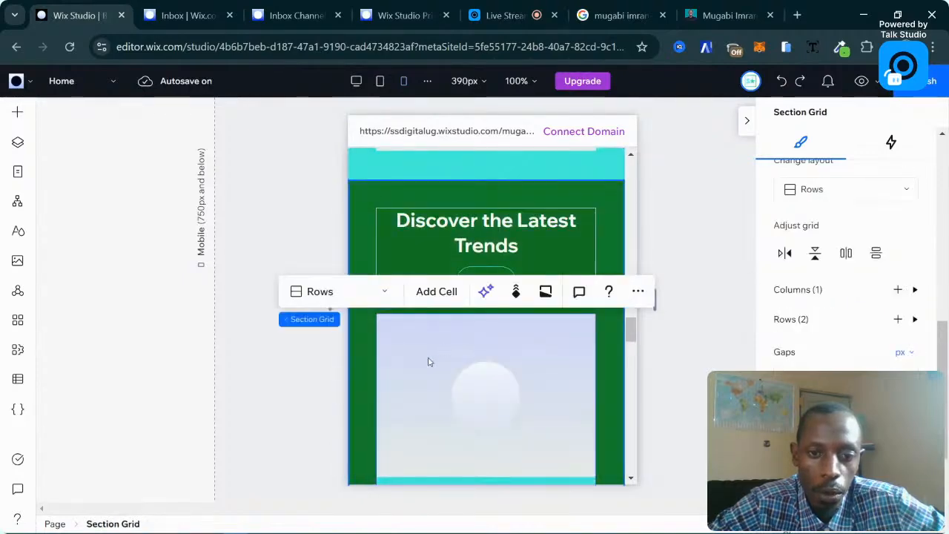
pyautogui.click(428, 362)
pyautogui.scroll(-5, 430, 360)
pyautogui.scroll(5, 430, 360)
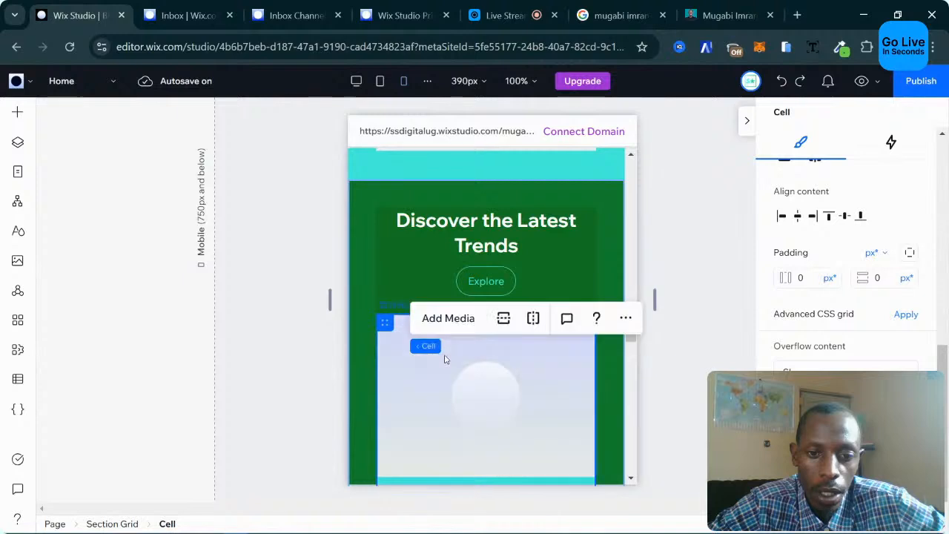
pyautogui.click(461, 377)
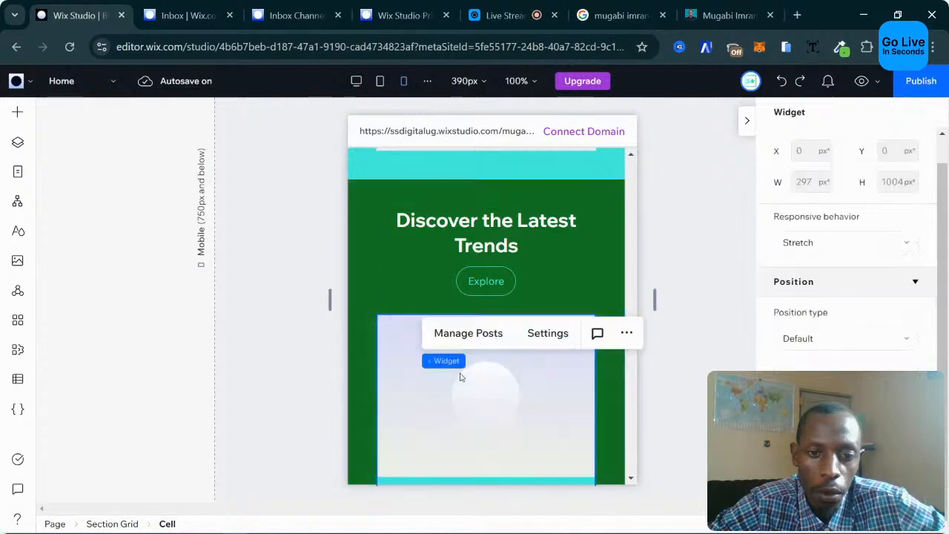
# Enable separate mobile settings for the blog feed and choose the fourth, one-post slider layout.
pyautogui.click(552, 335)
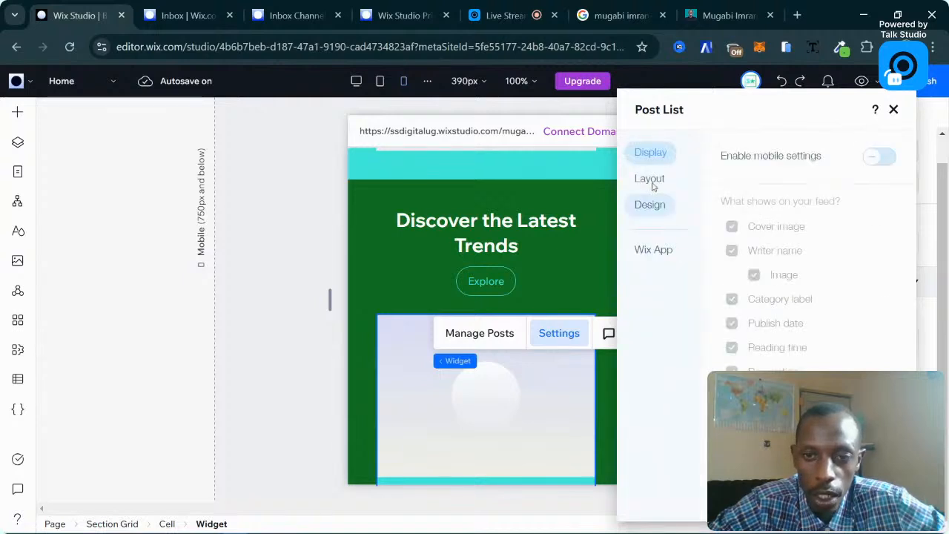
pyautogui.click(653, 181)
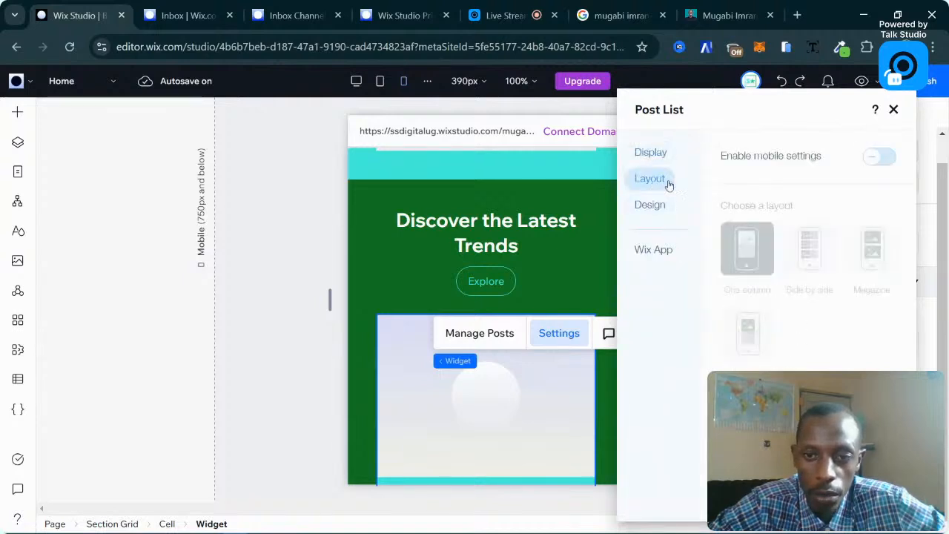
pyautogui.click(877, 161)
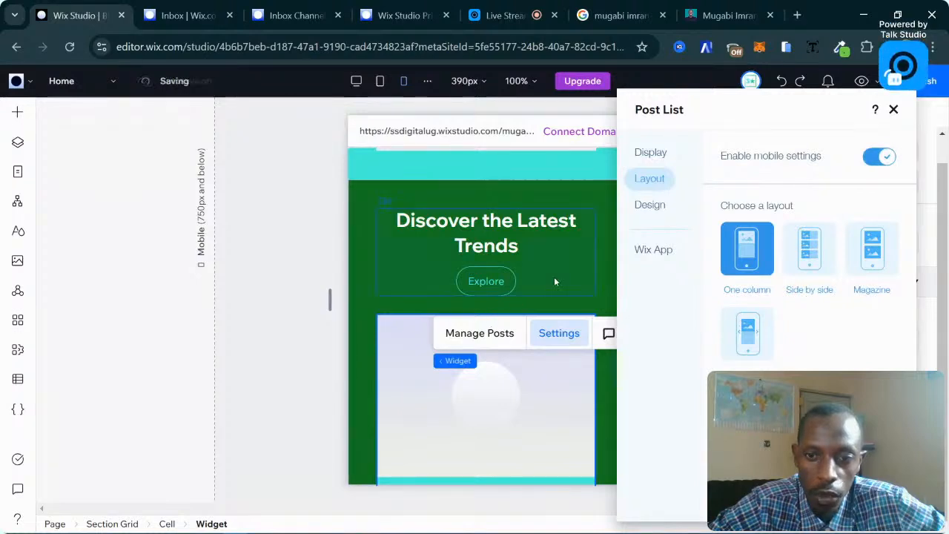
pyautogui.scroll(-2, 554, 278)
pyautogui.click(748, 333)
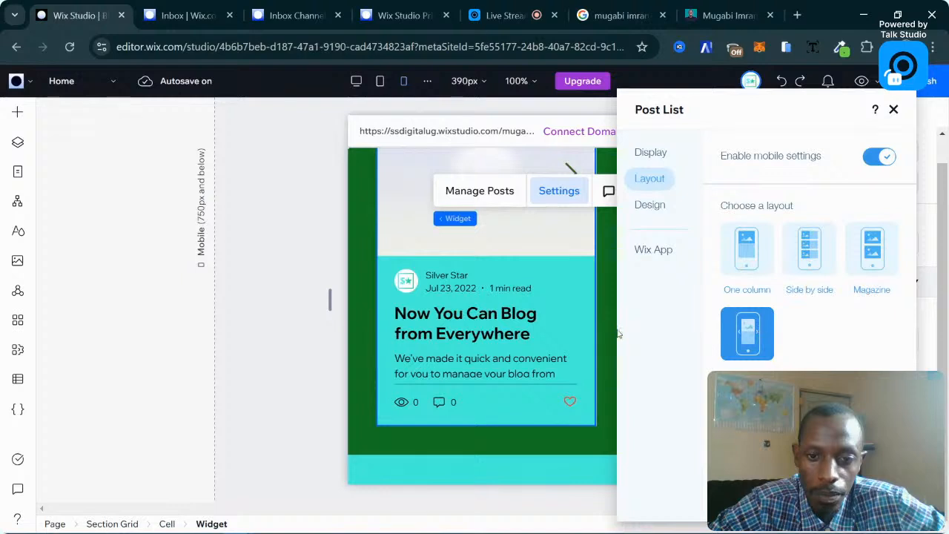
pyautogui.click(894, 109)
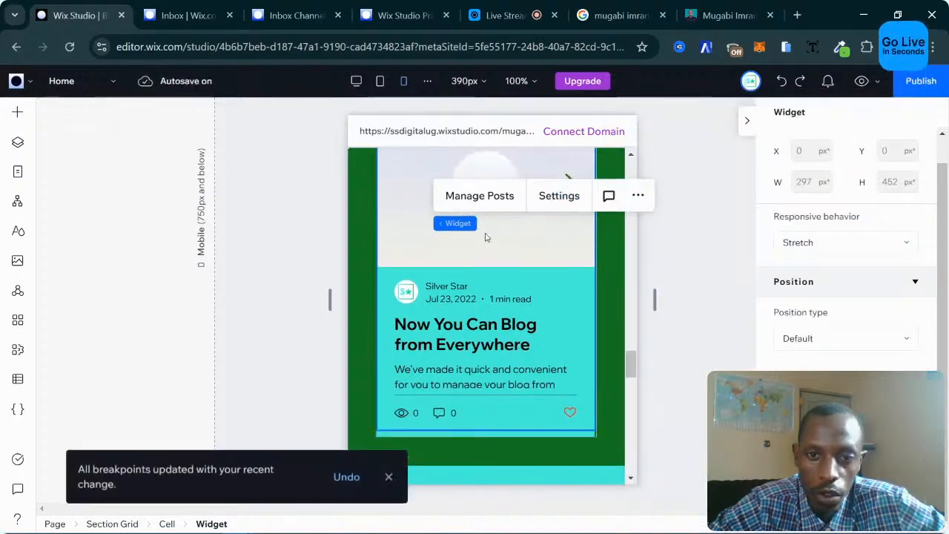
pyautogui.scroll(3, 505, 237)
pyautogui.scroll(1, 500, 256)
pyautogui.scroll(-2, 534, 281)
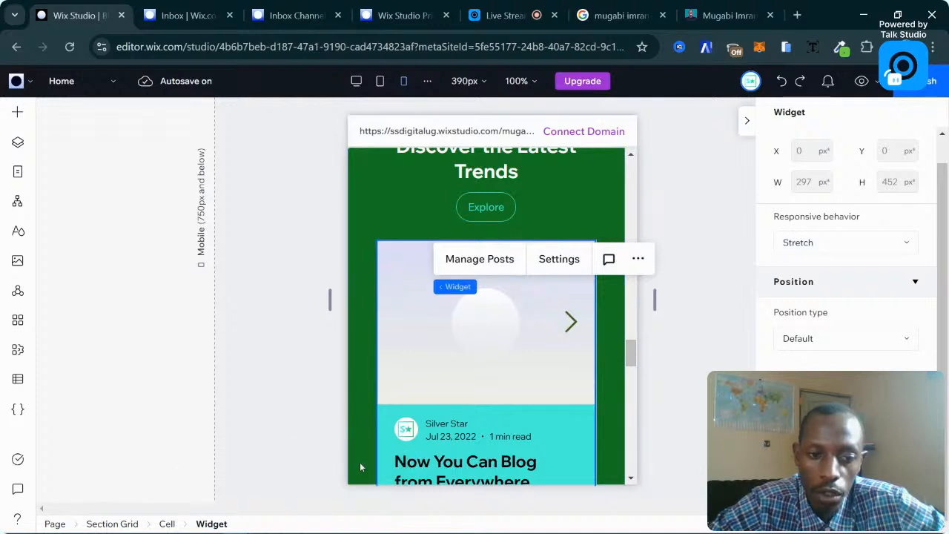
pyautogui.scroll(2, 451, 430)
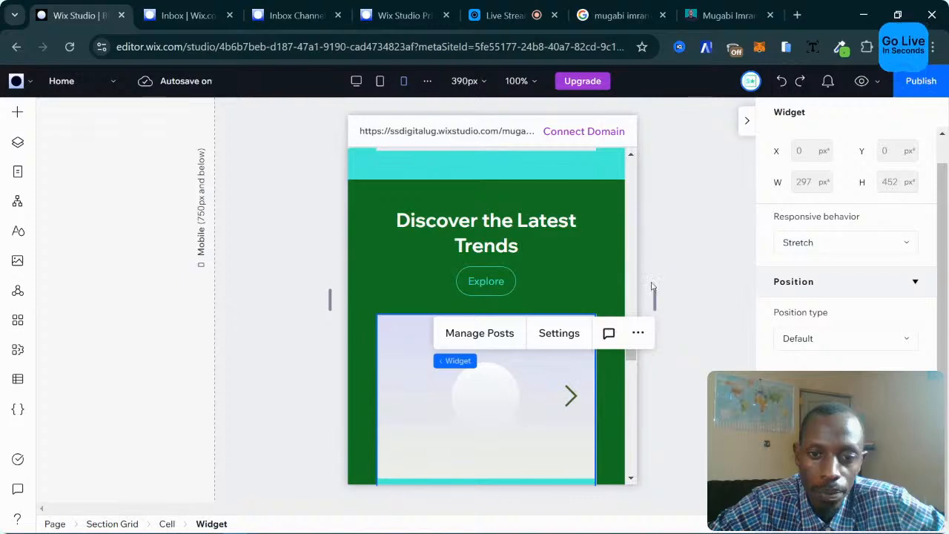
pyautogui.scroll(8, 561, 270)
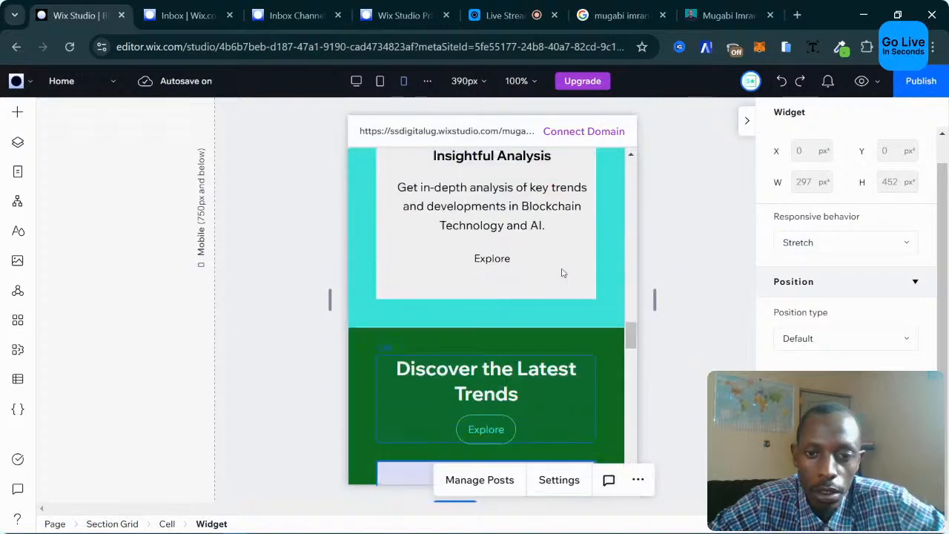
pyautogui.scroll(15, 562, 273)
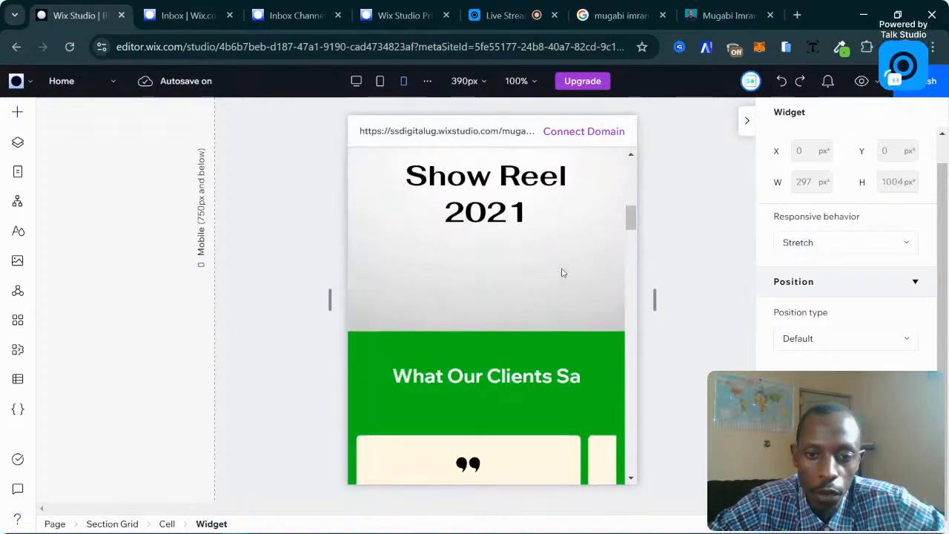
pyautogui.scroll(3, 562, 273)
pyautogui.scroll(-15, 562, 273)
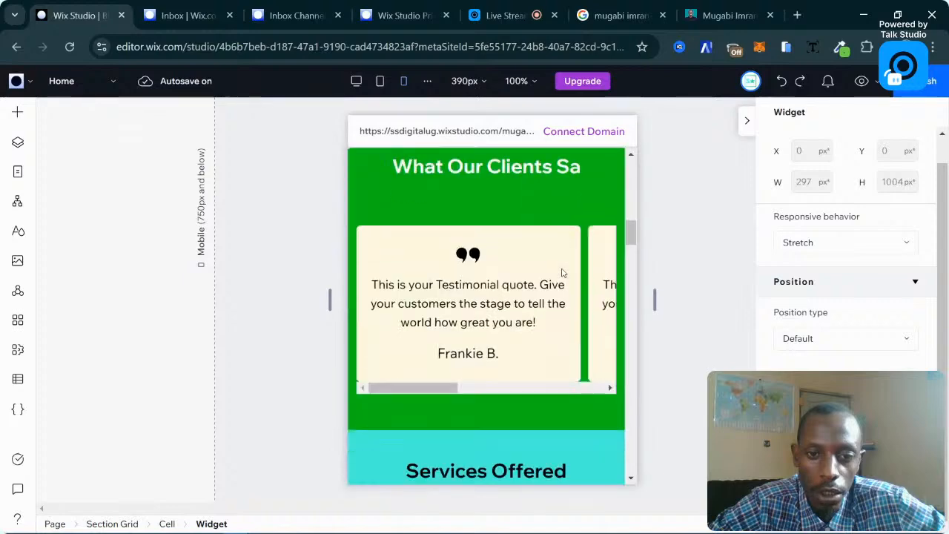
pyautogui.scroll(-12, 562, 273)
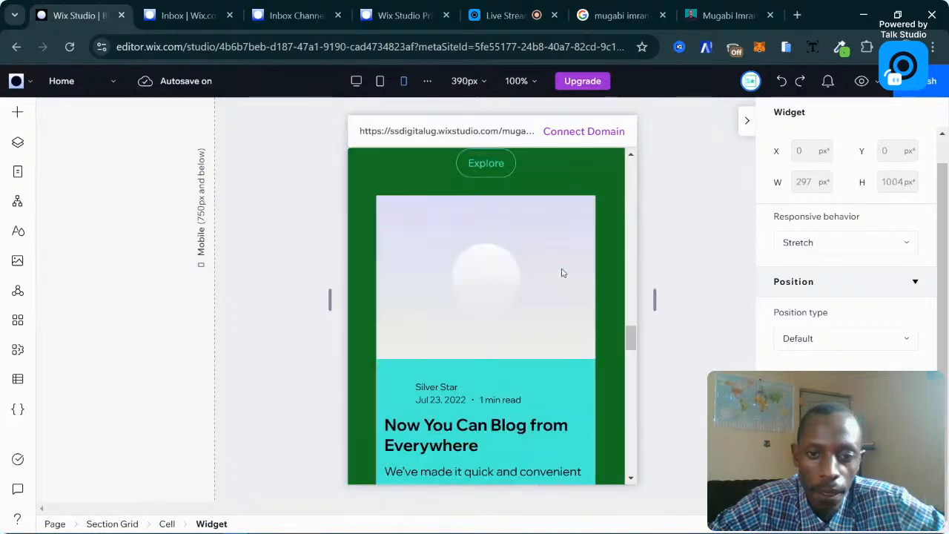
pyautogui.scroll(10, 561, 273)
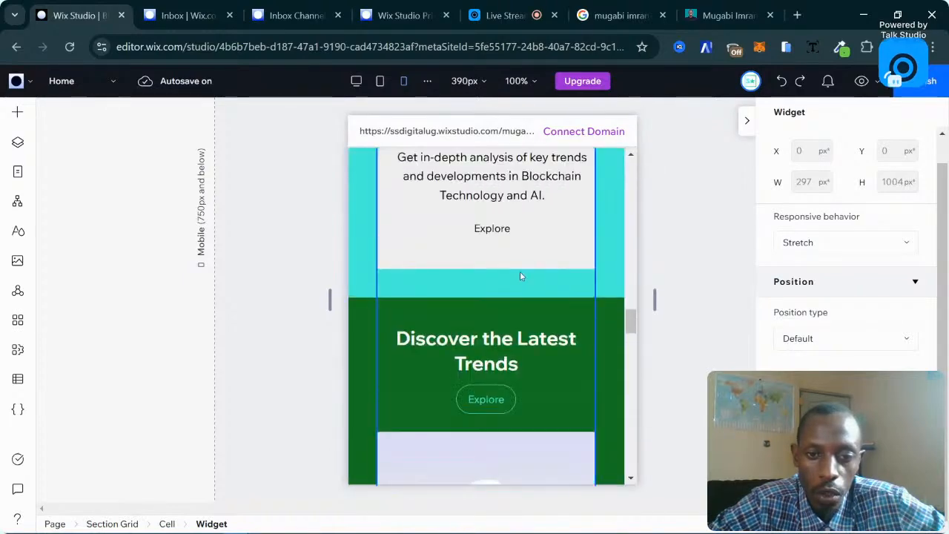
pyautogui.scroll(2, 538, 254)
pyautogui.scroll(-12, 538, 254)
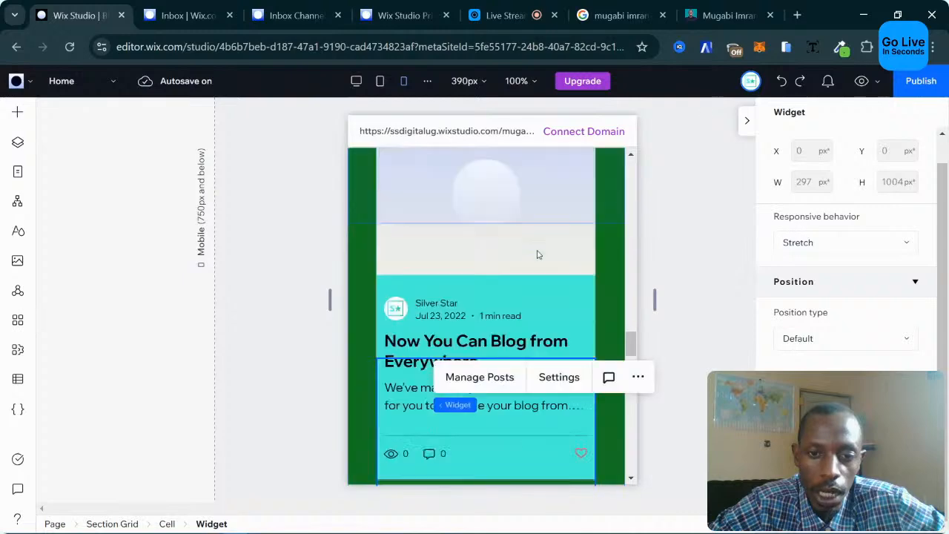
pyautogui.scroll(-3, 537, 250)
pyautogui.scroll(5, 536, 250)
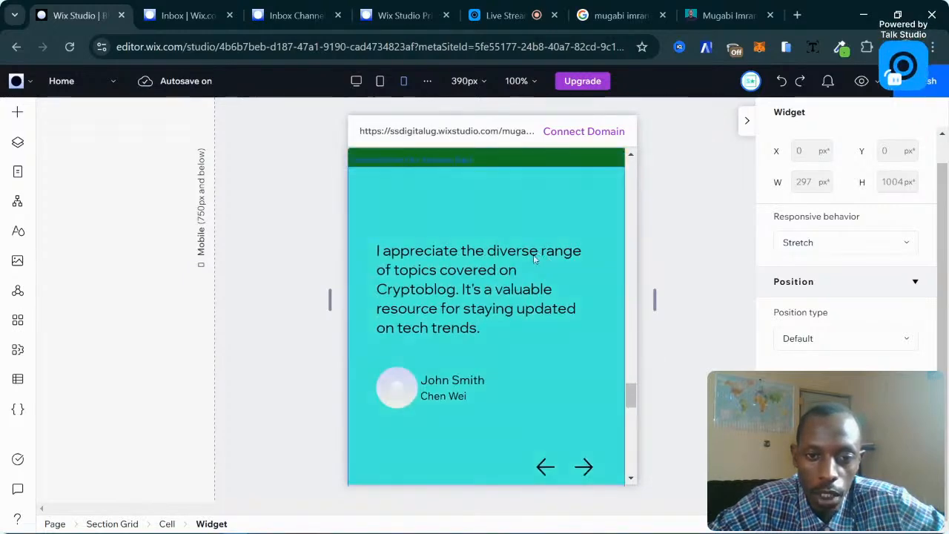
pyautogui.scroll(-1, 523, 256)
pyautogui.scroll(1, 445, 258)
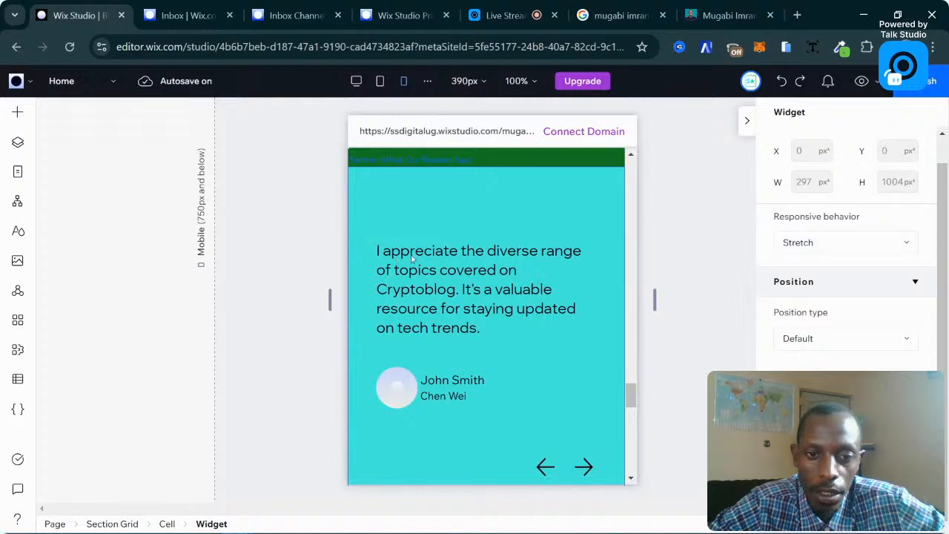
pyautogui.click(478, 258)
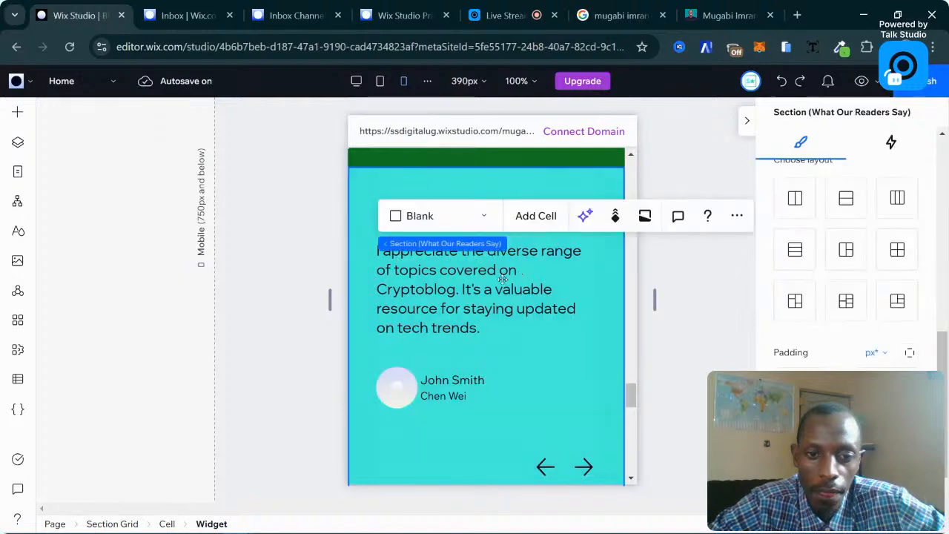
pyautogui.click(503, 280)
pyautogui.scroll(-2, 503, 289)
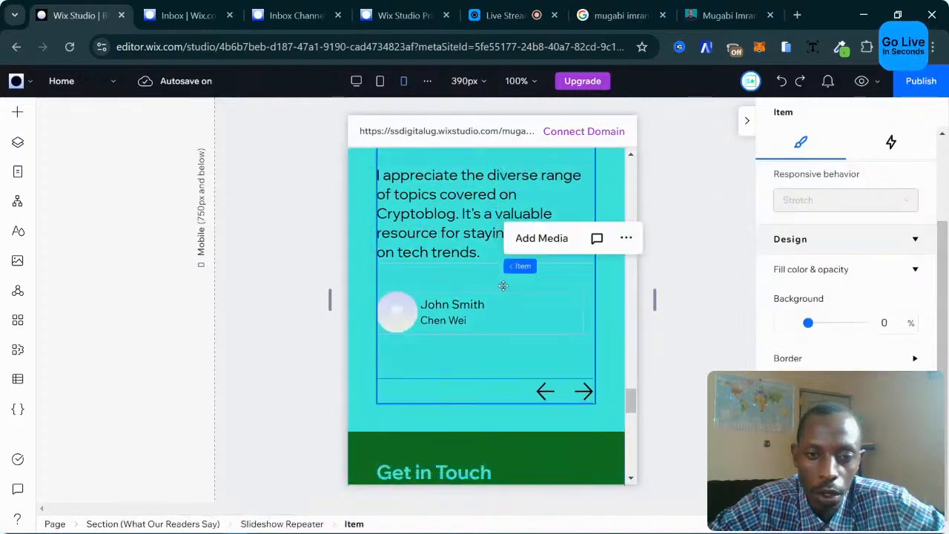
pyautogui.click(375, 318)
pyautogui.scroll(-3, 519, 310)
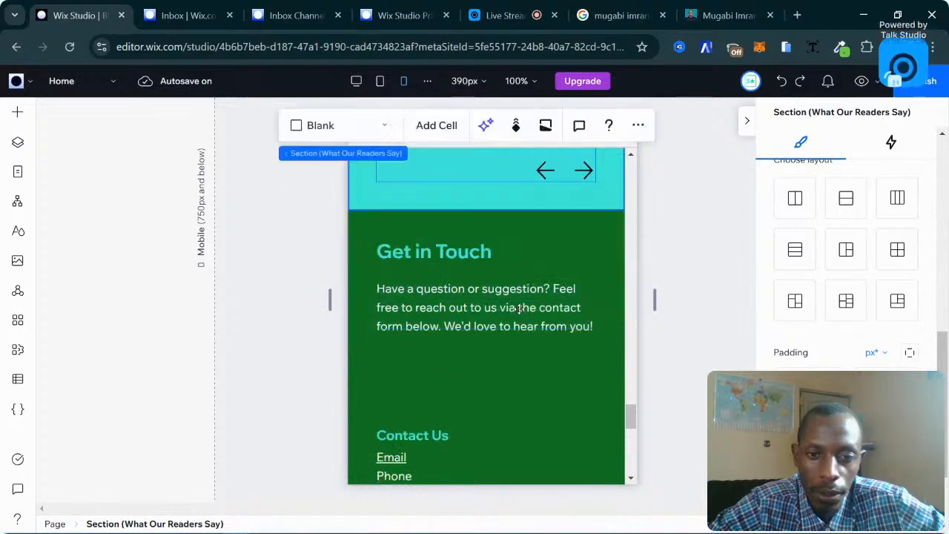
pyautogui.scroll(4, 519, 310)
pyautogui.scroll(1, 516, 309)
pyautogui.click(506, 313)
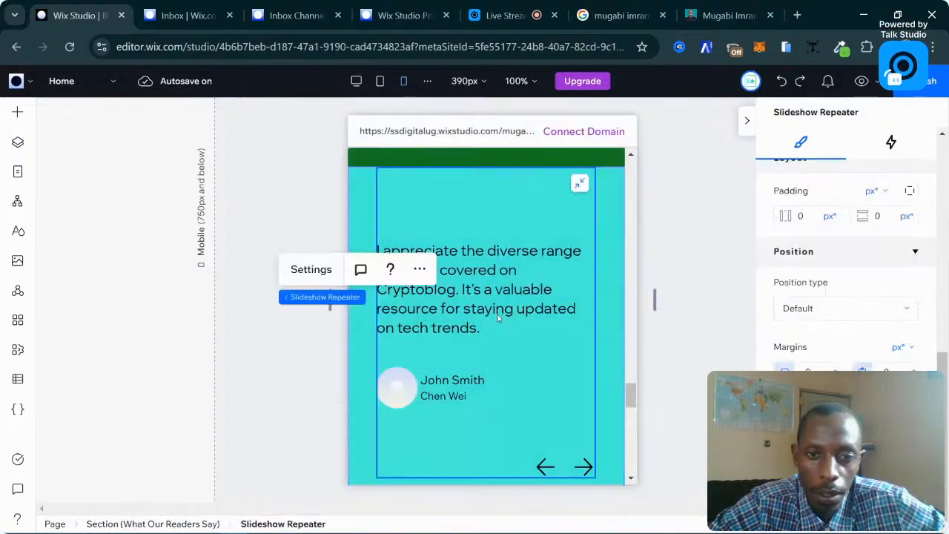
pyautogui.scroll(-1, 499, 315)
pyautogui.scroll(-1, 497, 318)
pyautogui.scroll(-2, 497, 318)
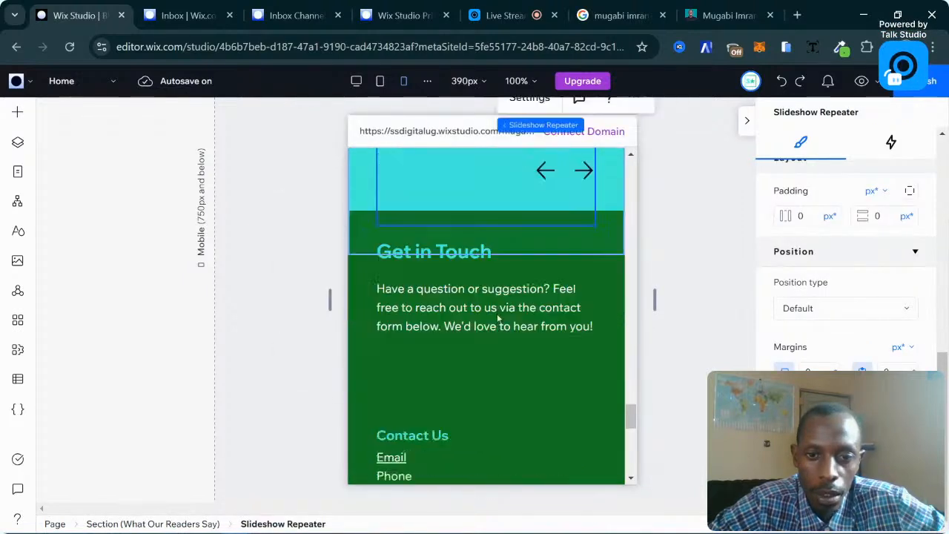
pyautogui.scroll(-6, 494, 313)
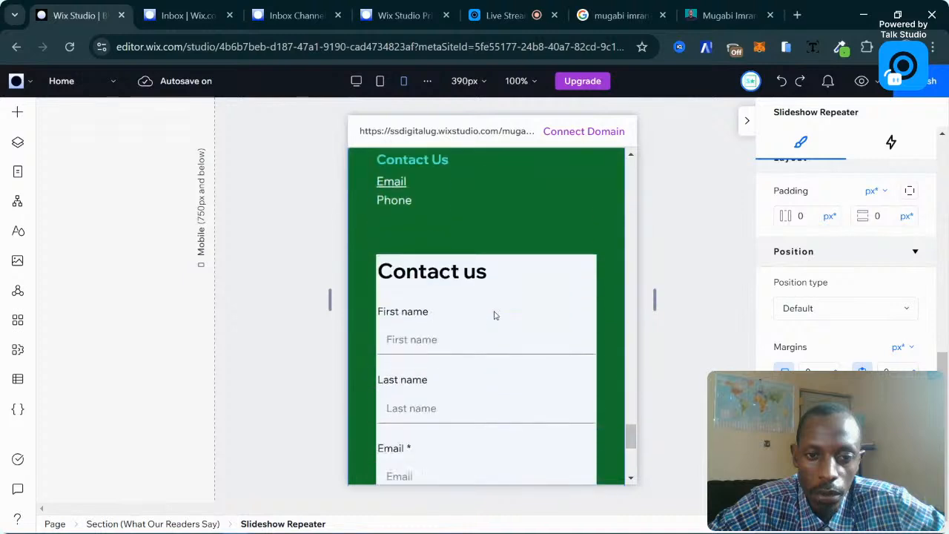
pyautogui.scroll(8, 496, 315)
pyautogui.scroll(-4, 495, 315)
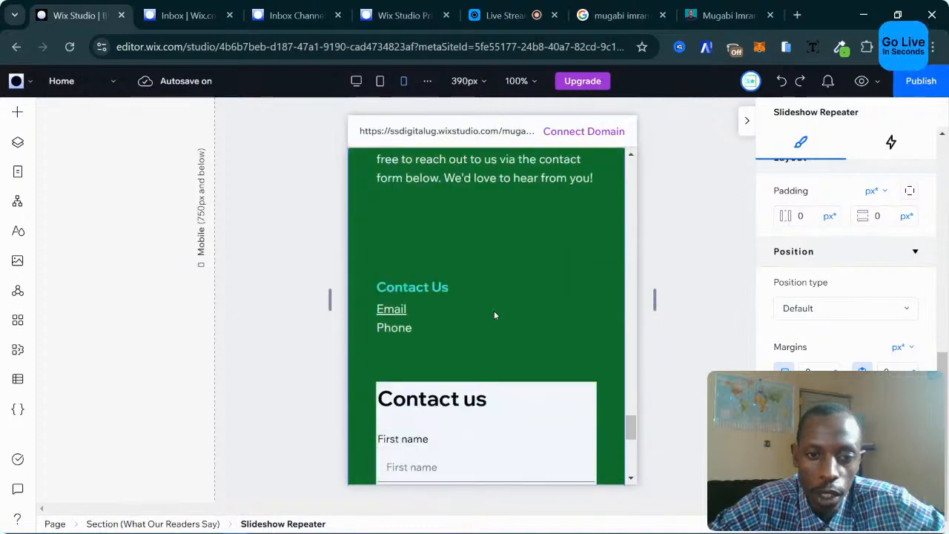
pyautogui.scroll(-3, 496, 315)
pyautogui.scroll(2, 482, 290)
pyautogui.scroll(-5, 478, 263)
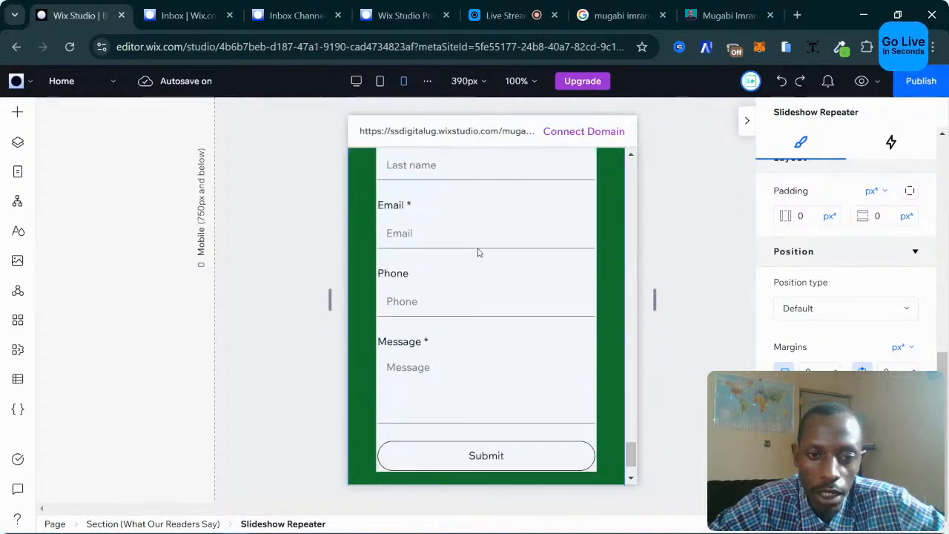
pyautogui.click(480, 253)
pyautogui.scroll(-2, 521, 263)
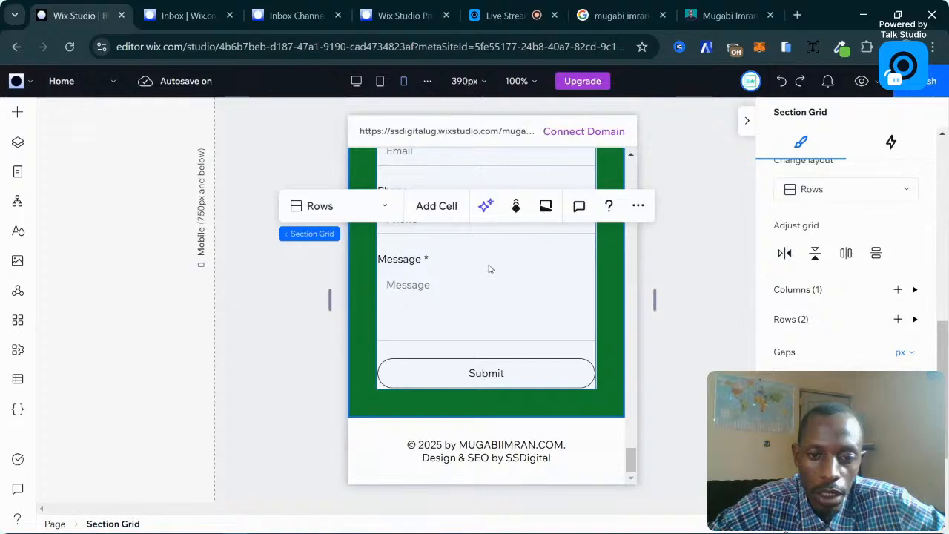
pyautogui.scroll(15, 490, 454)
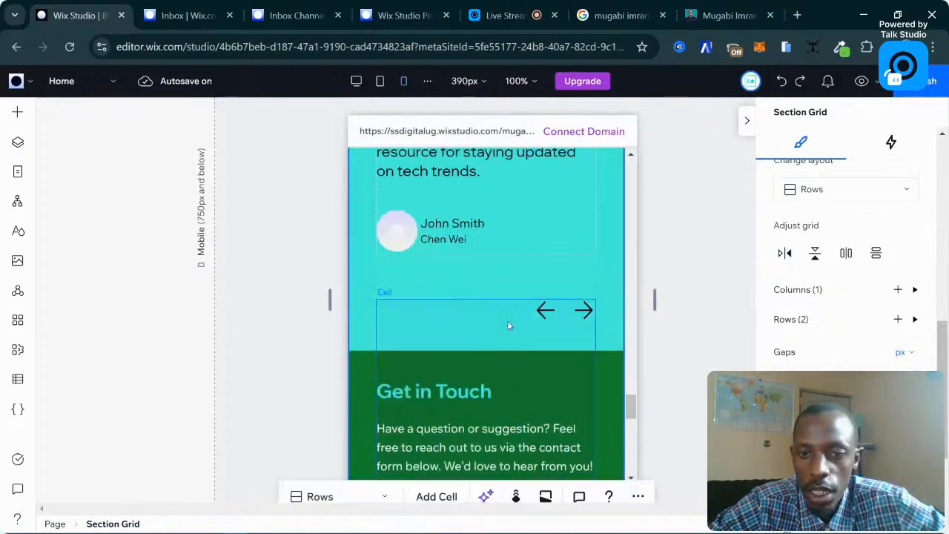
pyautogui.scroll(10, 468, 181)
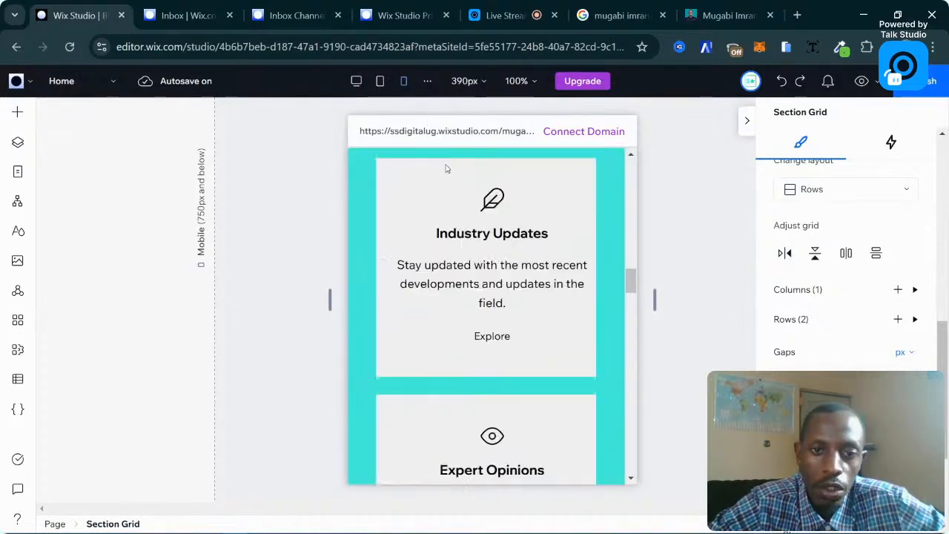
pyautogui.scroll(2, 445, 168)
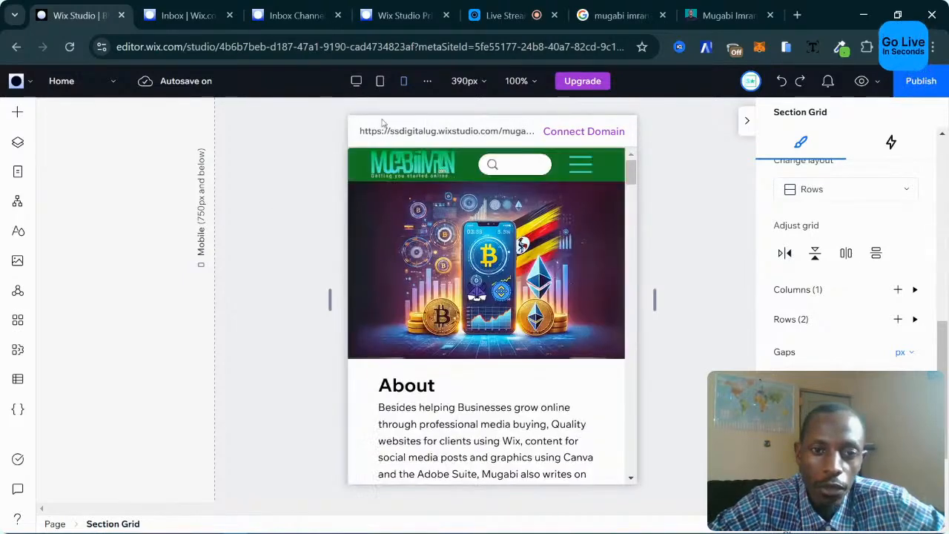
# Switch the canvas to the desktop layout and hide the inspector panel.
pyautogui.click(357, 81)
pyautogui.scroll(-15, 593, 342)
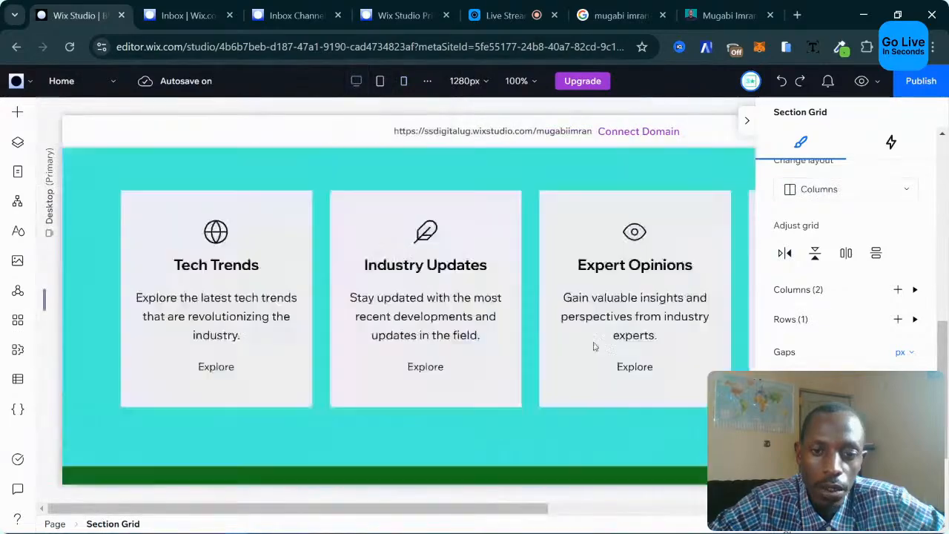
pyautogui.scroll(-5, 593, 345)
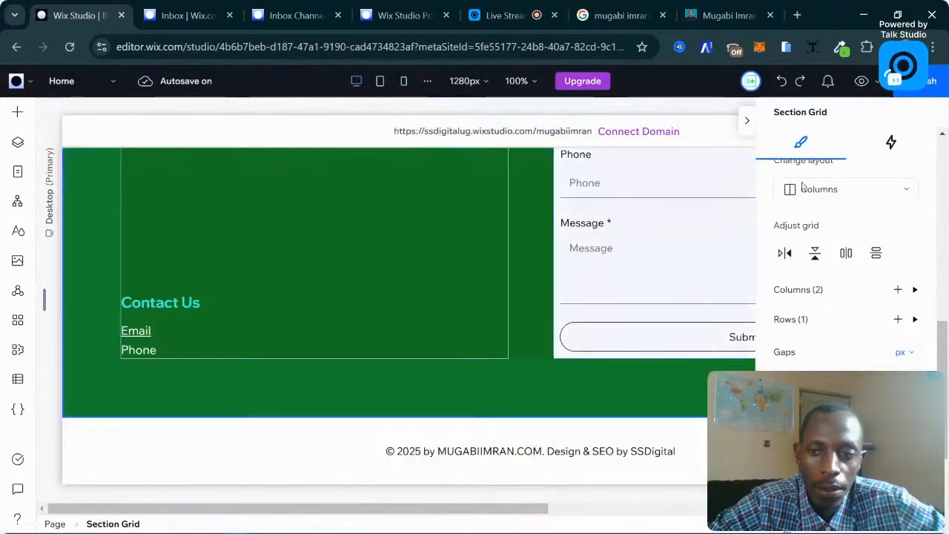
pyautogui.click(746, 127)
pyautogui.scroll(6, 653, 329)
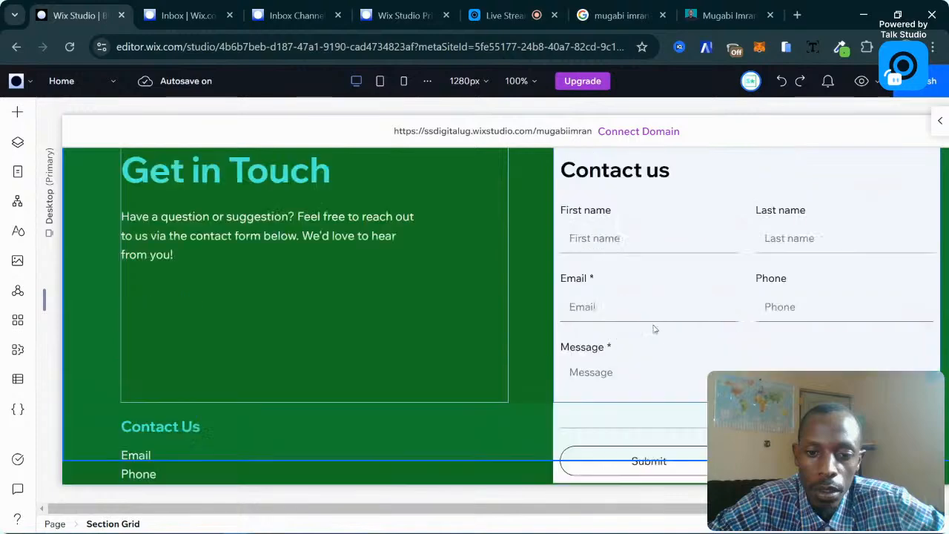
pyautogui.scroll(8, 654, 329)
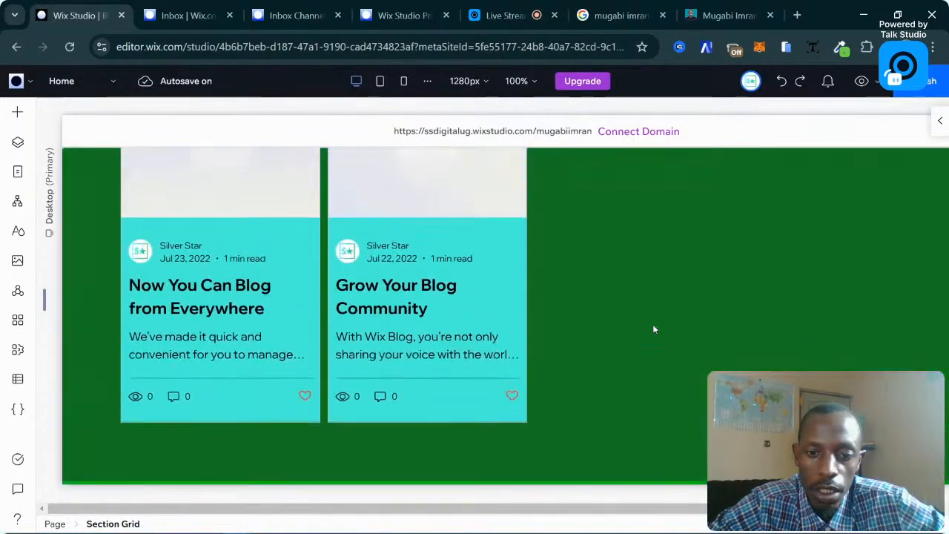
pyautogui.scroll(-4, 654, 328)
pyautogui.scroll(-2, 656, 330)
# Delete the turquoise What Our Readers Say section.
pyautogui.click(629, 324)
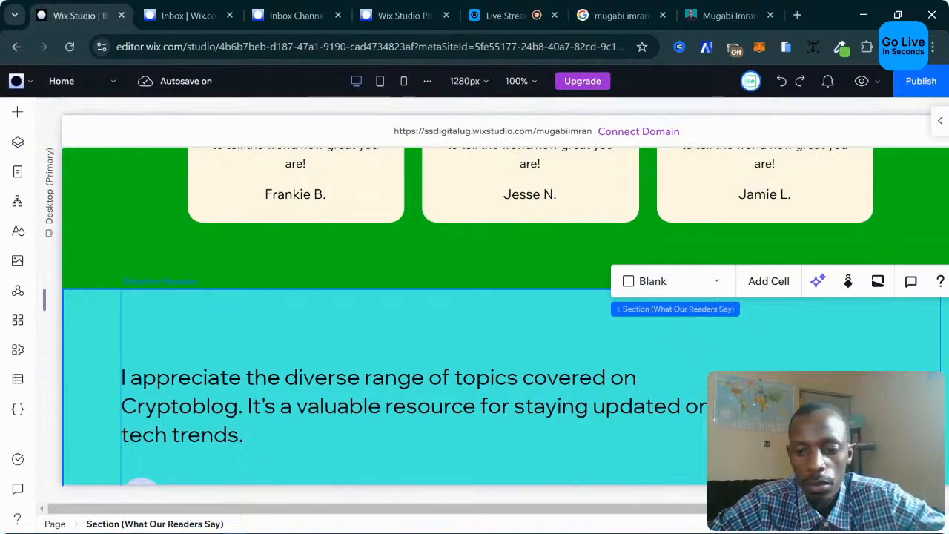
pyautogui.press('Delete')
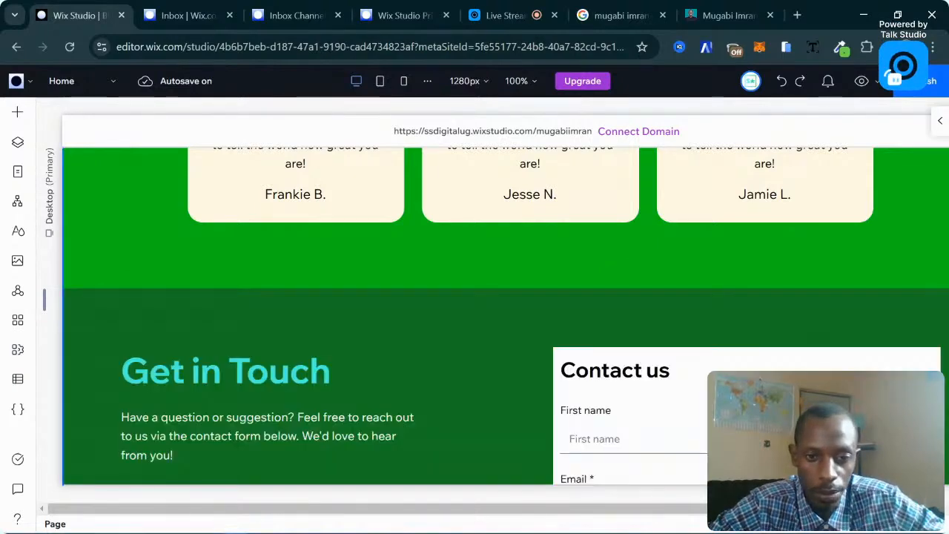
pyautogui.scroll(4, 586, 312)
pyautogui.scroll(-2, 586, 312)
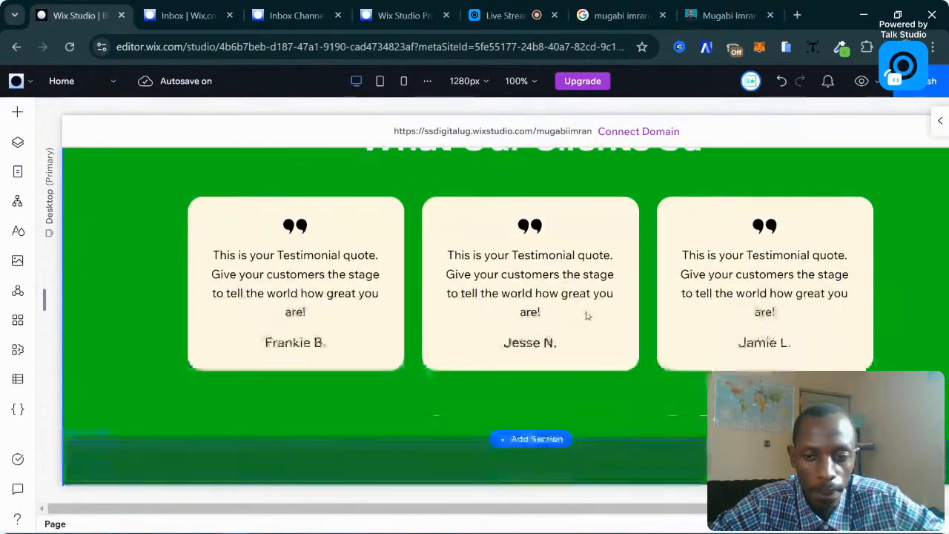
pyautogui.scroll(5, 586, 312)
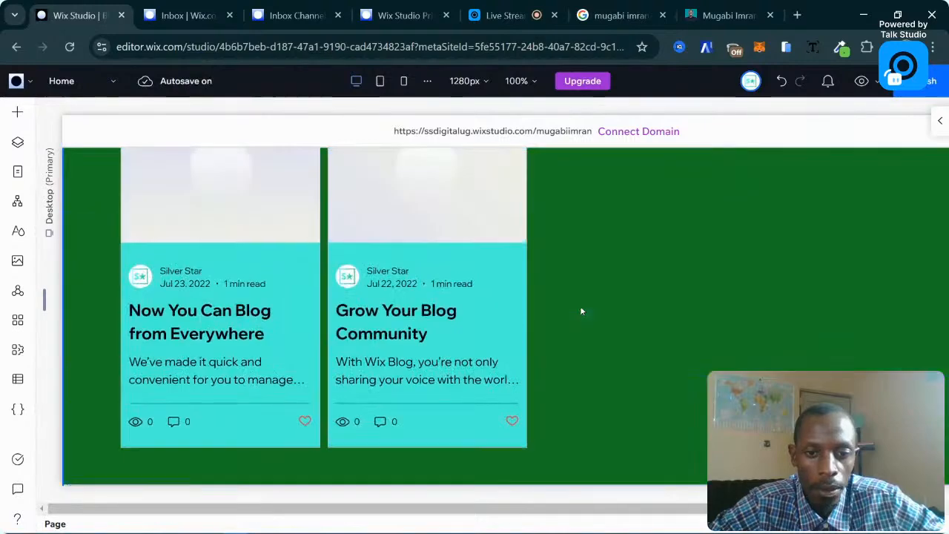
pyautogui.scroll(-3, 580, 305)
# Correct the testimonials heading text by typing 'Say'.
pyautogui.click(641, 361)
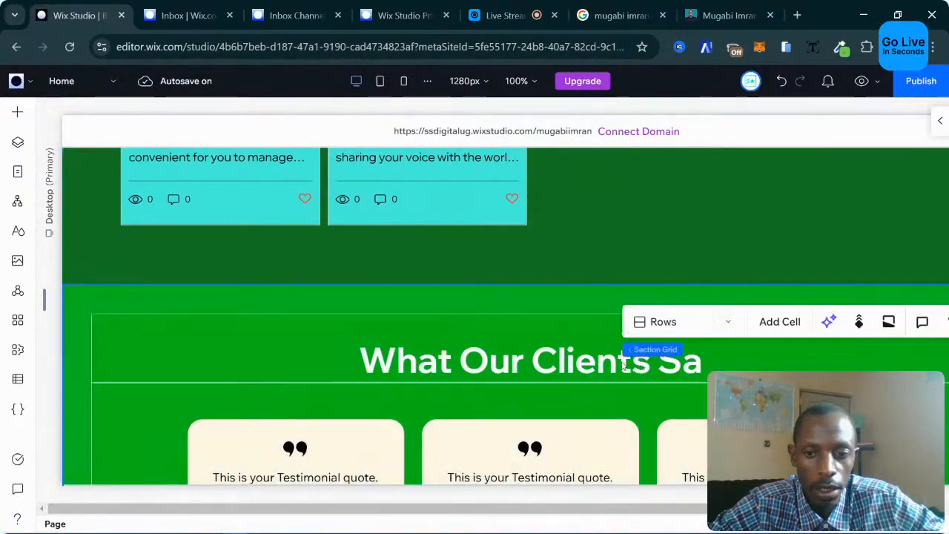
pyautogui.click(629, 362)
pyautogui.click(499, 354)
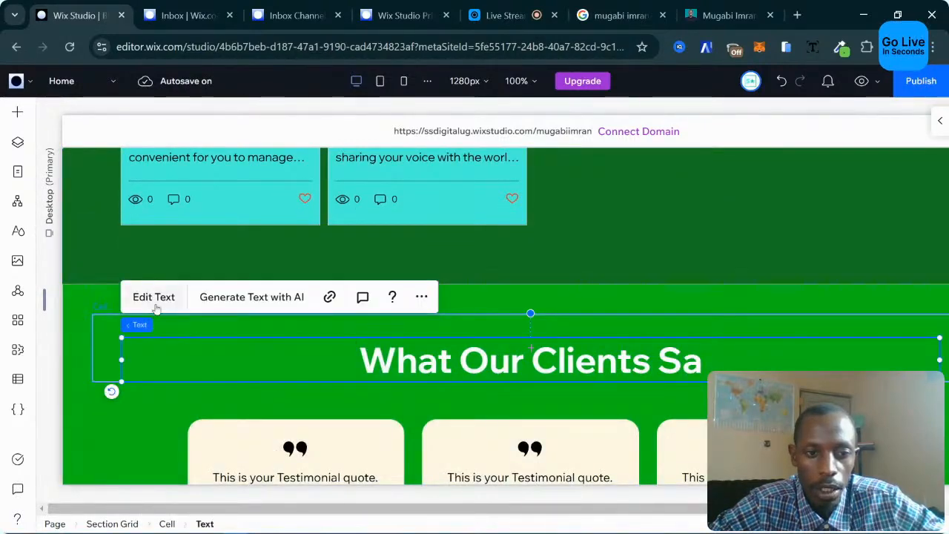
pyautogui.click(651, 361)
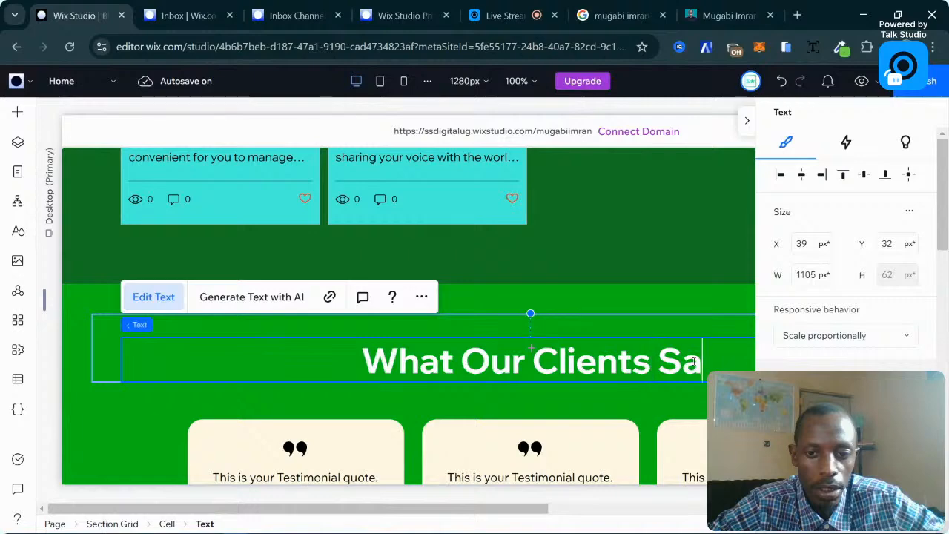
pyautogui.write('Say')
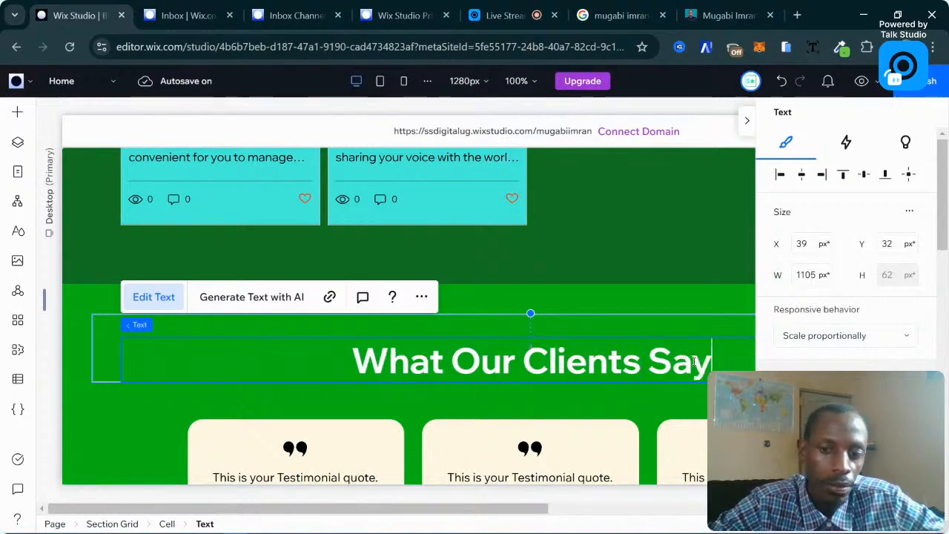
pyautogui.click(712, 306)
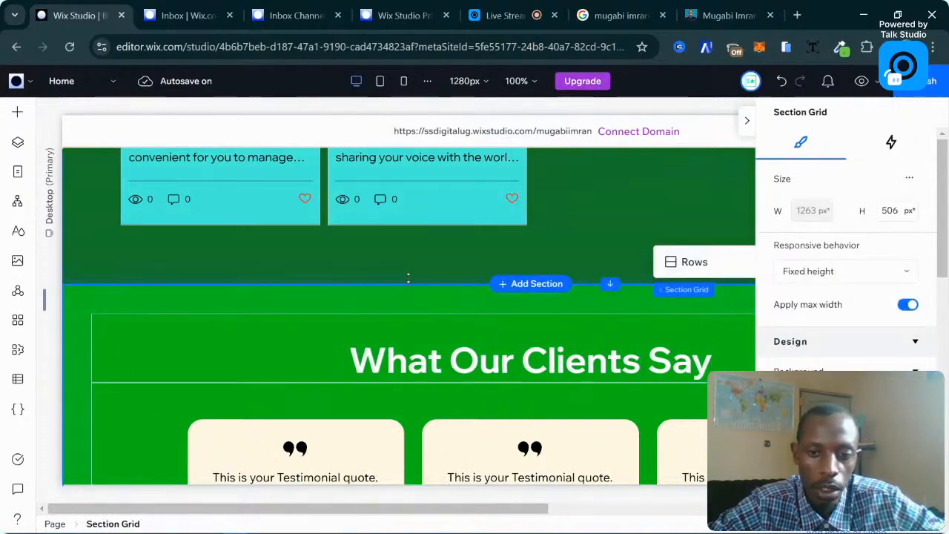
# Collapse the section settings and preview the home page as a visitor.
pyautogui.click(598, 227)
pyautogui.scroll(7, 478, 247)
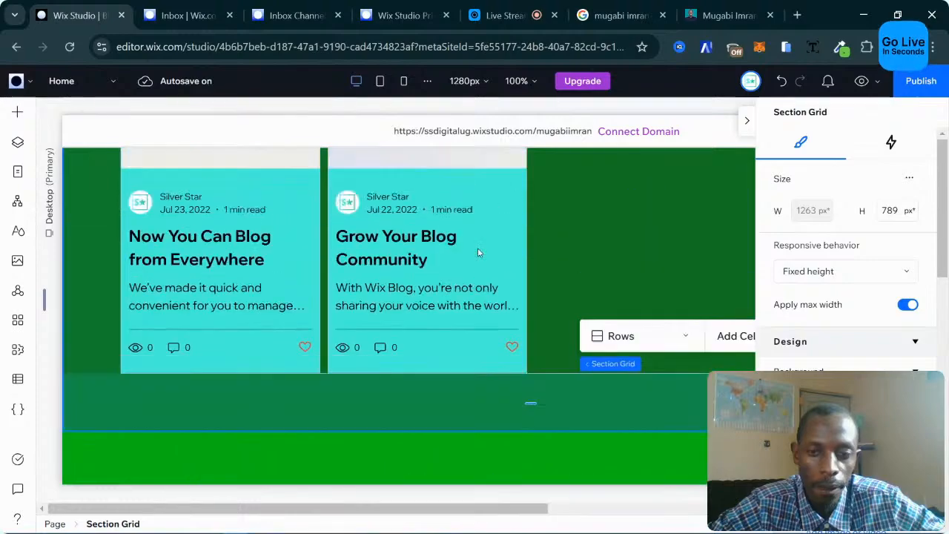
pyautogui.scroll(15, 478, 253)
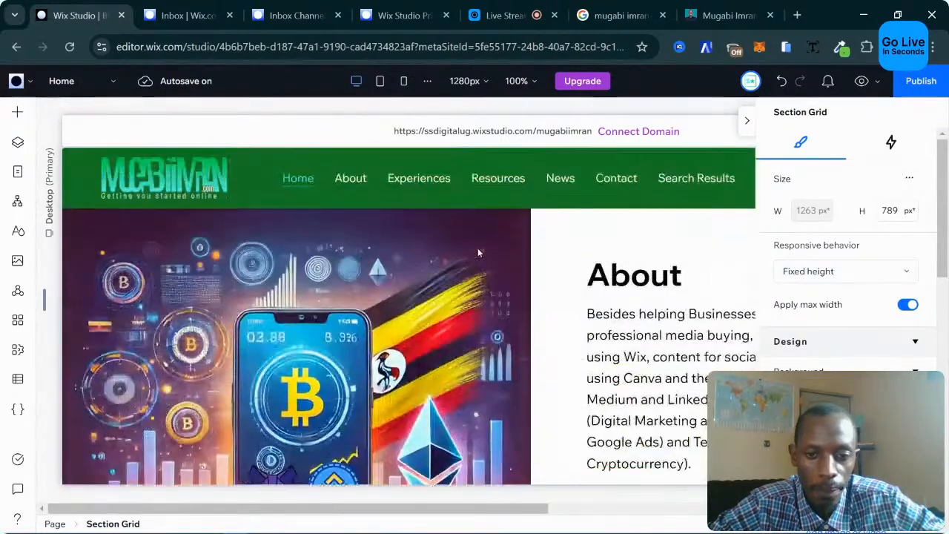
pyautogui.click(747, 121)
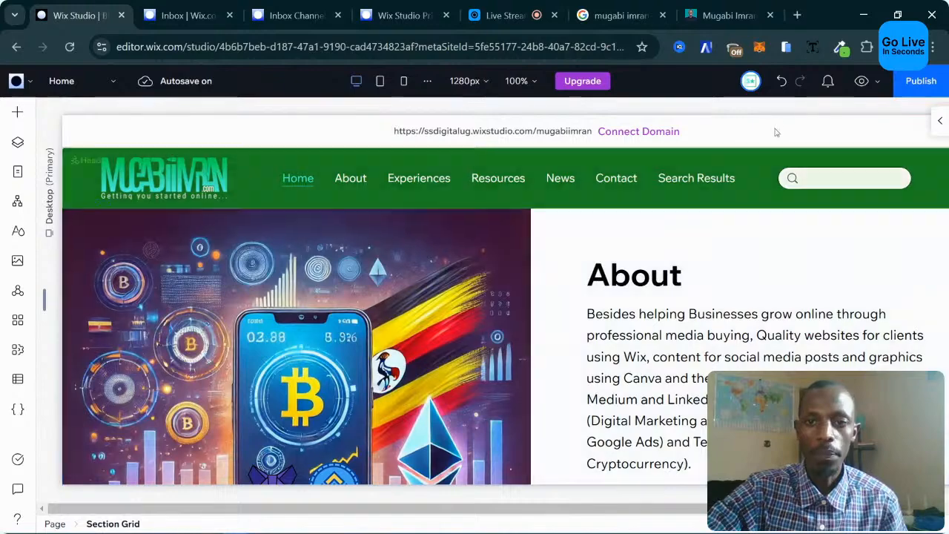
pyautogui.click(860, 82)
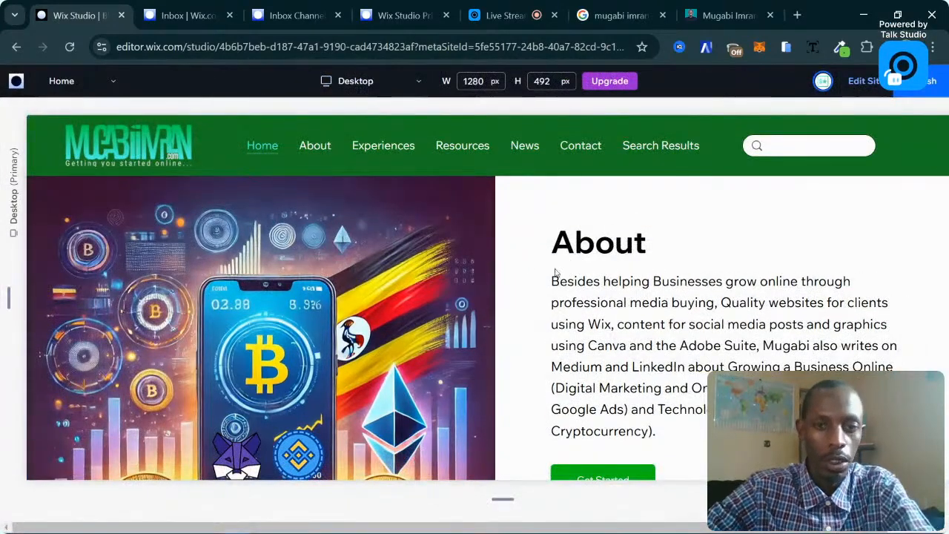
pyautogui.scroll(-2, 409, 264)
pyautogui.scroll(3, 334, 222)
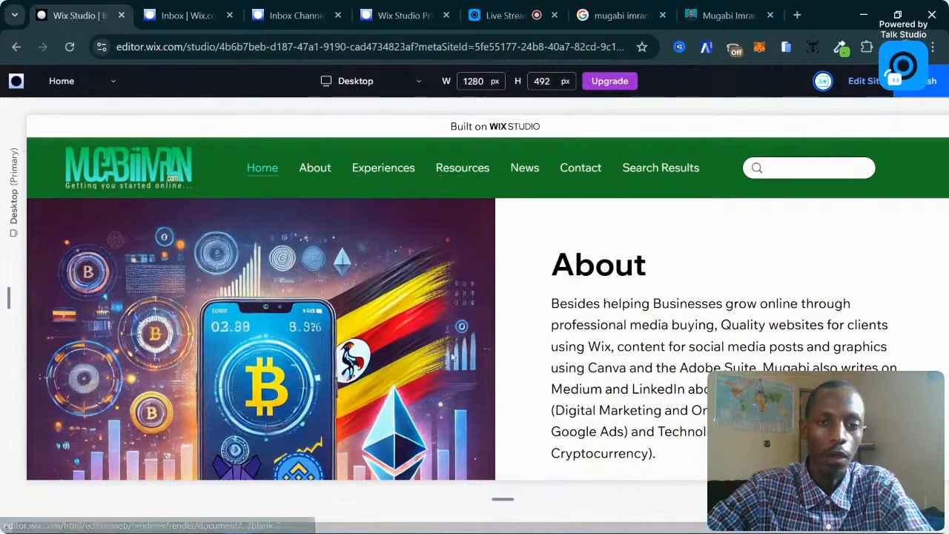
pyautogui.scroll(-3, 415, 324)
pyautogui.scroll(3, 415, 324)
pyautogui.scroll(-5, 414, 324)
pyautogui.scroll(5, 482, 274)
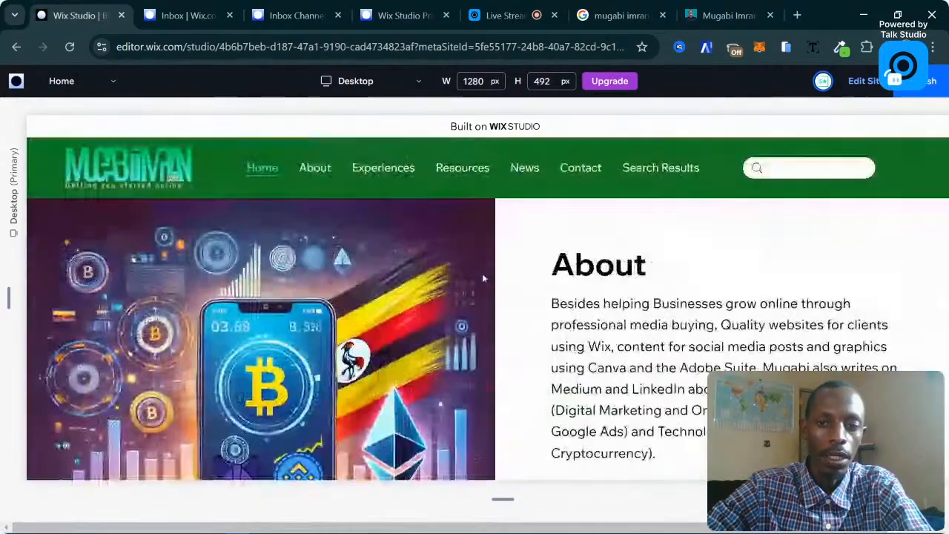
pyautogui.scroll(-3, 567, 256)
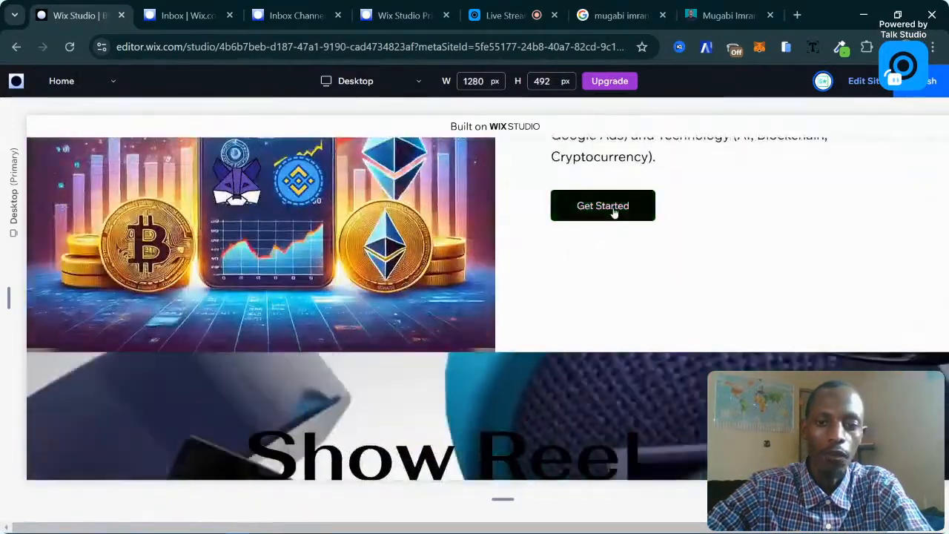
pyautogui.scroll(3, 586, 219)
pyautogui.scroll(2, 565, 224)
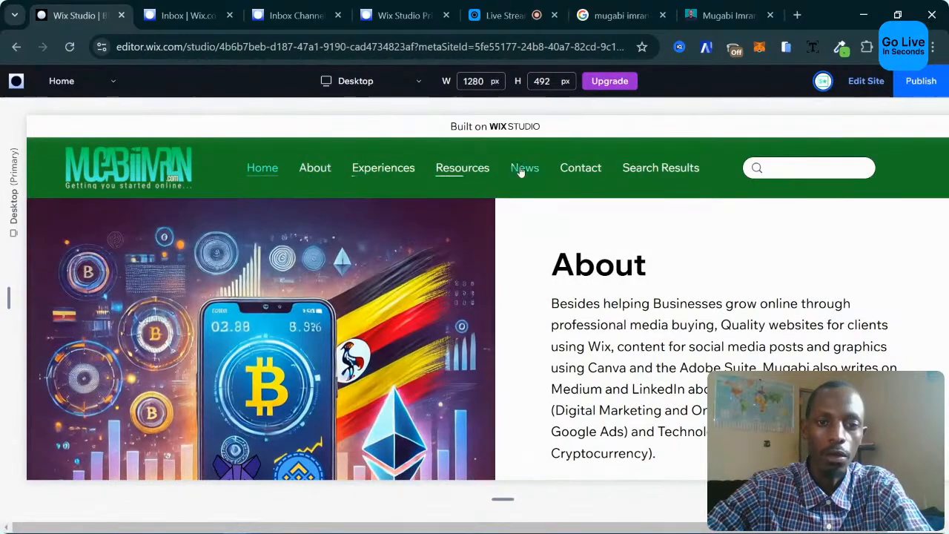
pyautogui.scroll(-5, 661, 171)
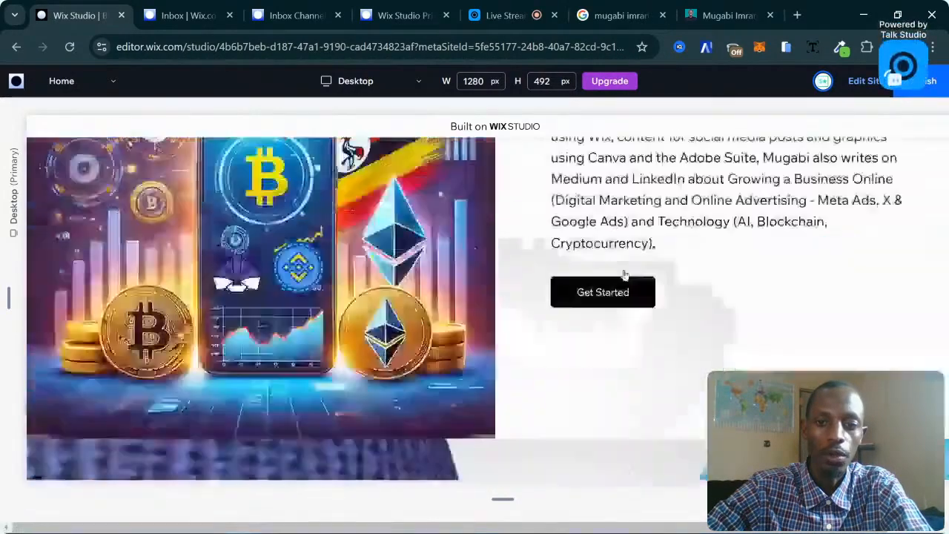
pyautogui.scroll(1, 626, 275)
pyautogui.scroll(-6, 611, 358)
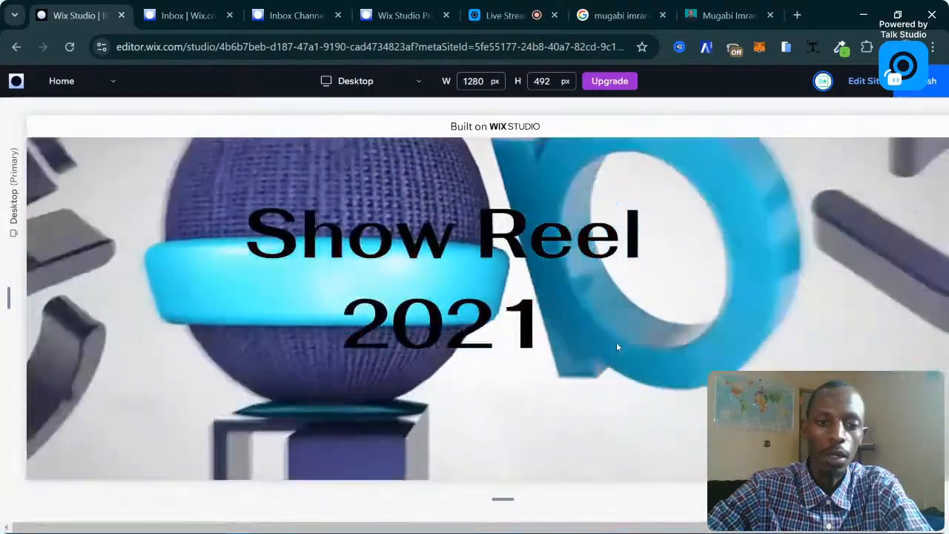
pyautogui.scroll(-1, 617, 347)
pyautogui.scroll(2, 618, 347)
pyautogui.scroll(-1, 490, 306)
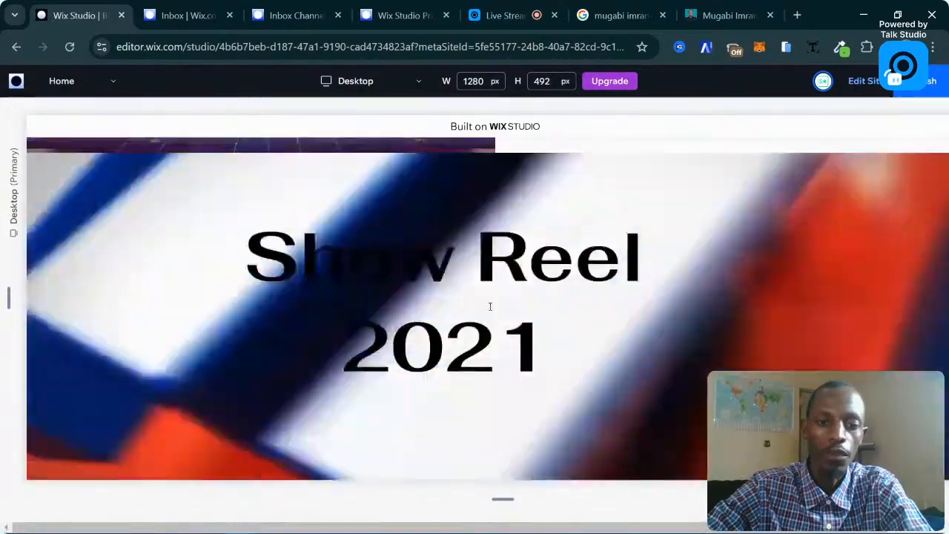
pyautogui.scroll(-1, 490, 306)
pyautogui.scroll(1, 515, 303)
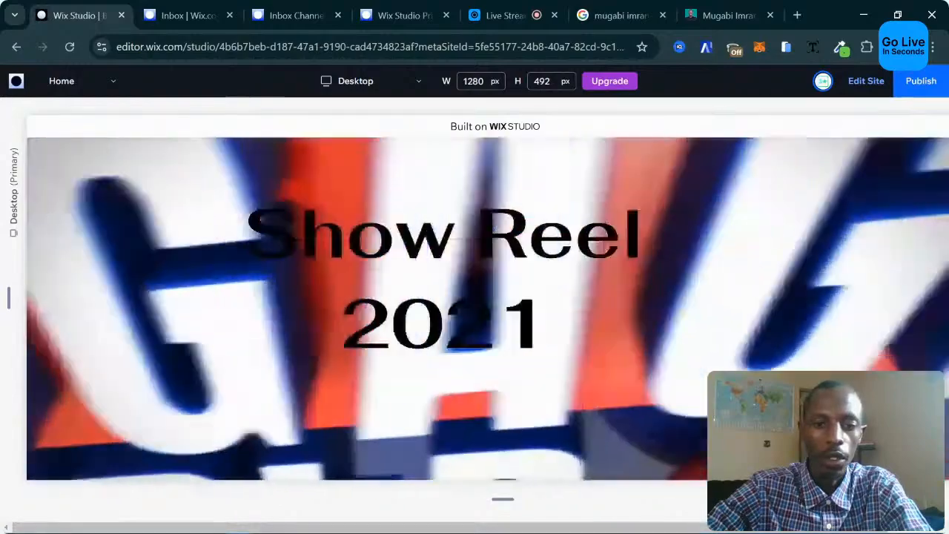
pyautogui.scroll(1, 599, 343)
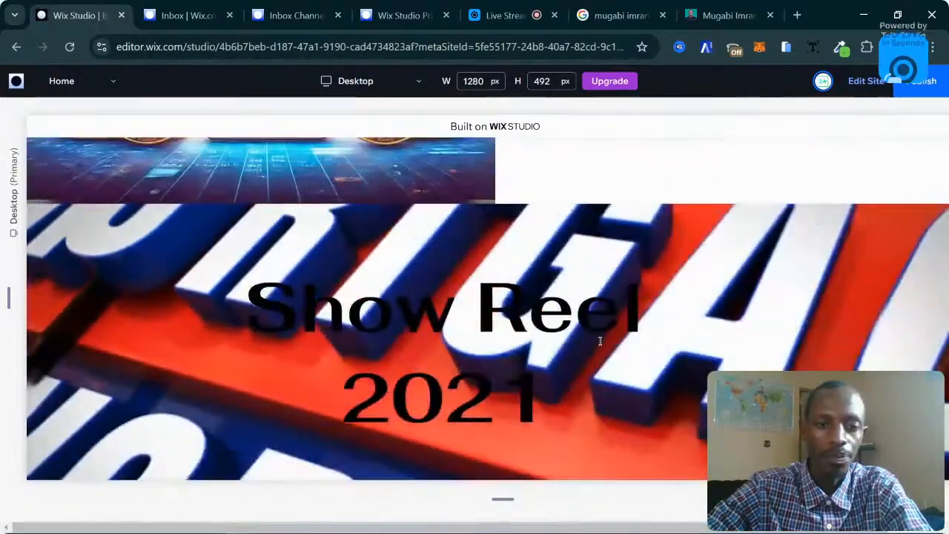
pyautogui.scroll(-1, 600, 341)
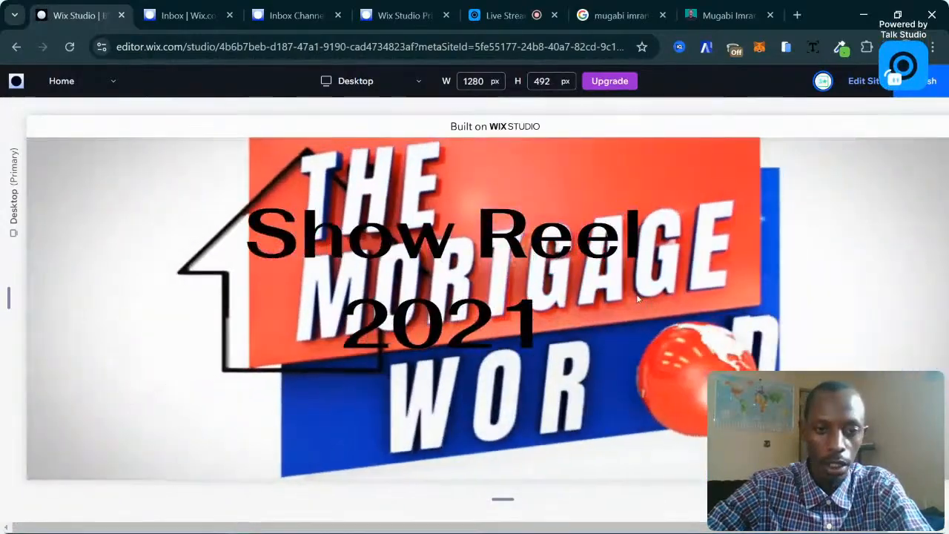
pyautogui.scroll(1, 624, 292)
pyautogui.scroll(-1, 623, 291)
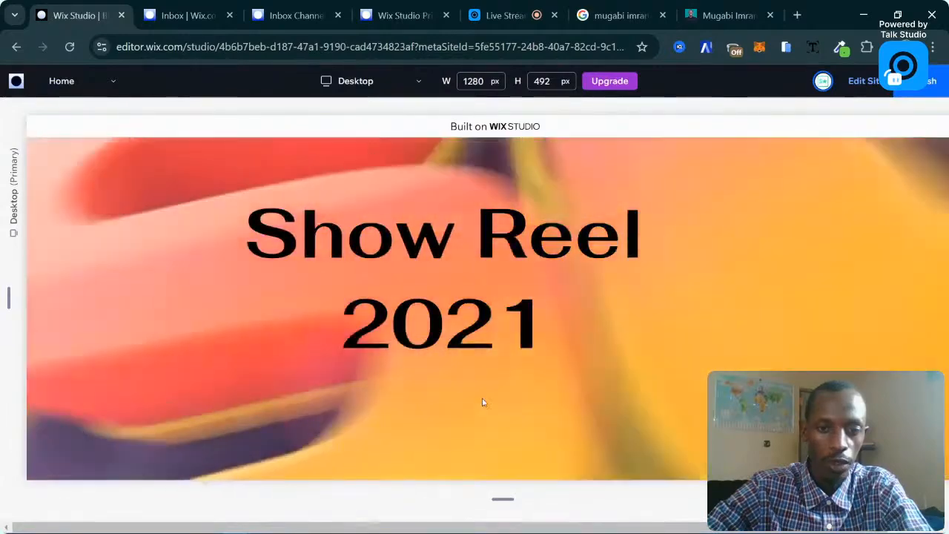
pyautogui.scroll(3, 628, 384)
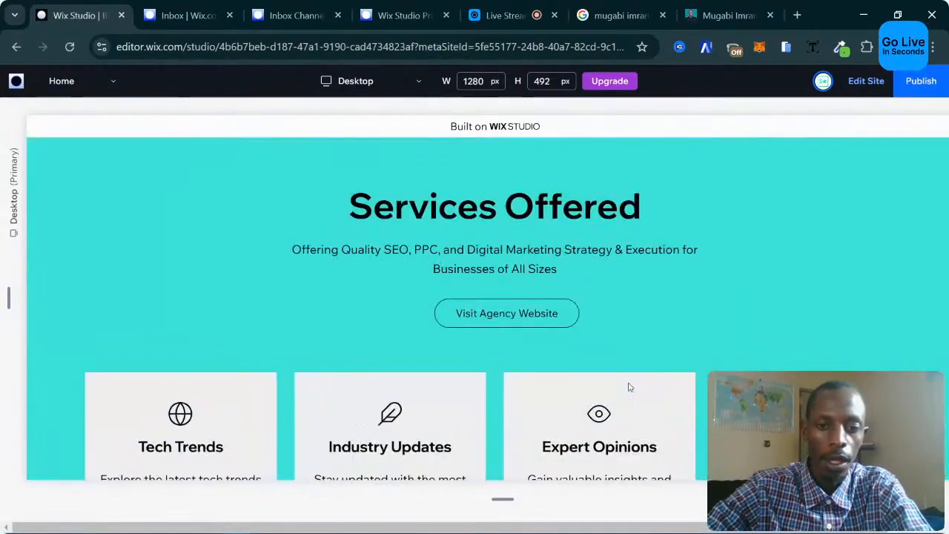
pyautogui.scroll(-1, 628, 387)
pyautogui.scroll(1, 628, 387)
pyautogui.scroll(-3, 628, 387)
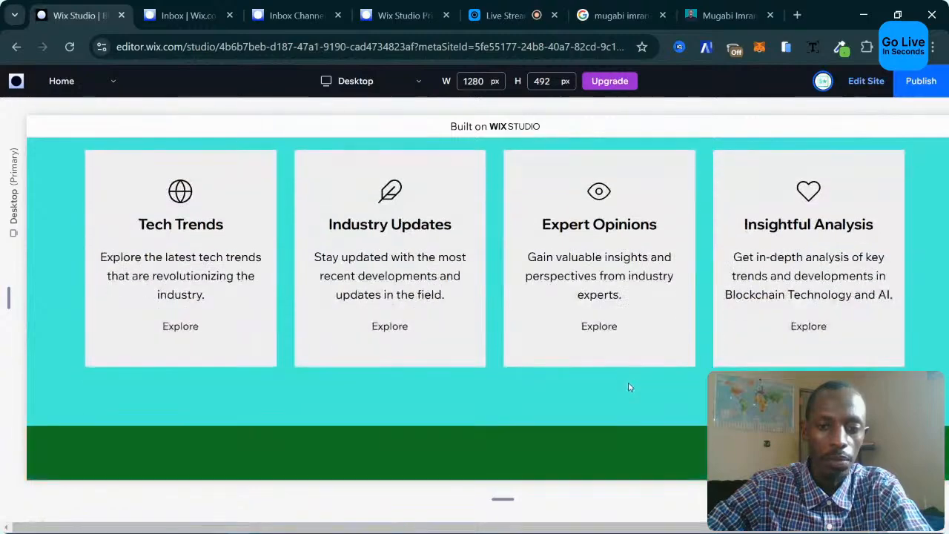
pyautogui.scroll(4, 628, 386)
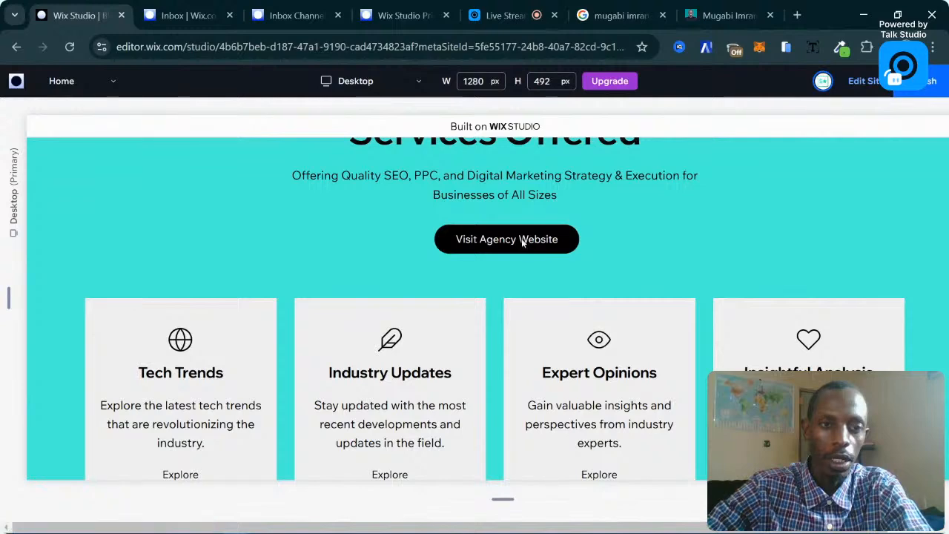
pyautogui.click(524, 241)
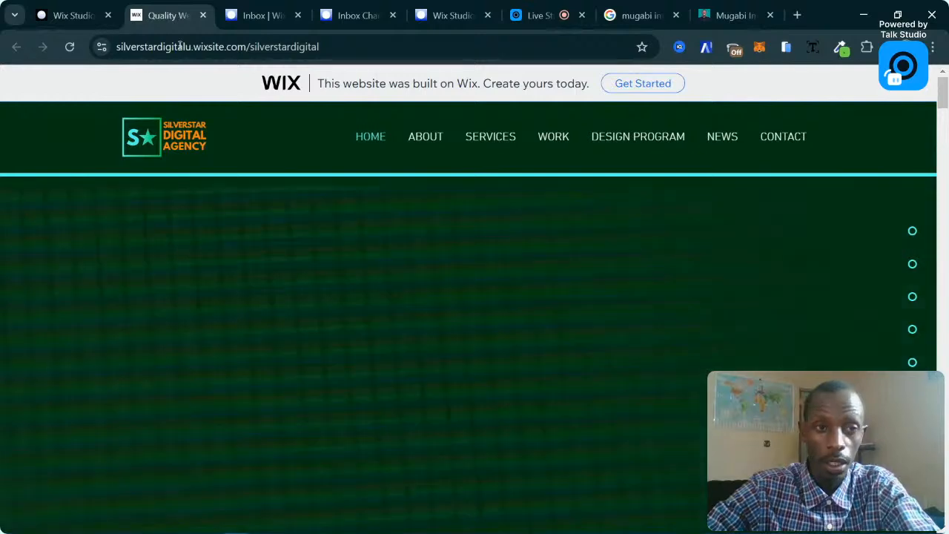
pyautogui.hotkey('ctrl', 'w')
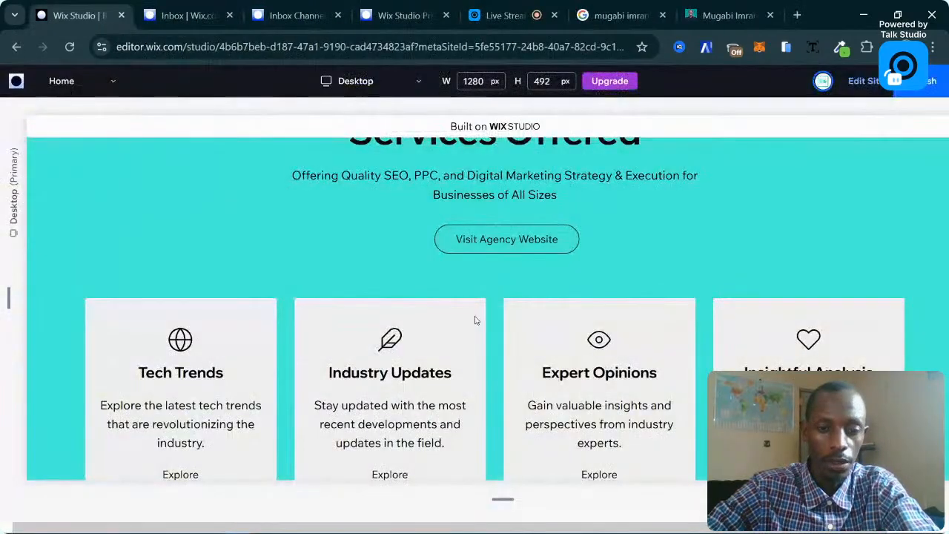
# Scroll through the preview to check the blog cards.
pyautogui.scroll(-5, 475, 317)
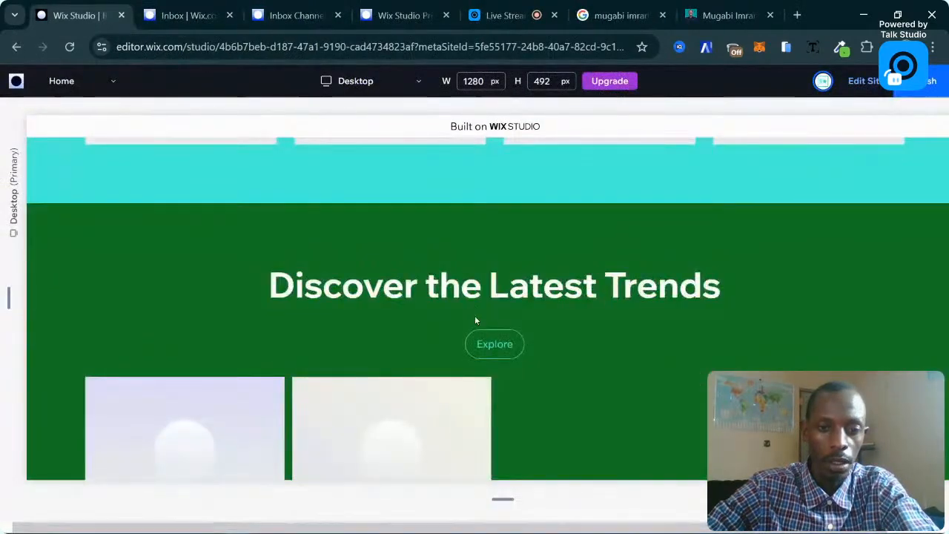
pyautogui.scroll(-3, 476, 320)
pyautogui.scroll(3, 476, 321)
pyautogui.scroll(-2, 477, 320)
pyautogui.scroll(-10, 391, 328)
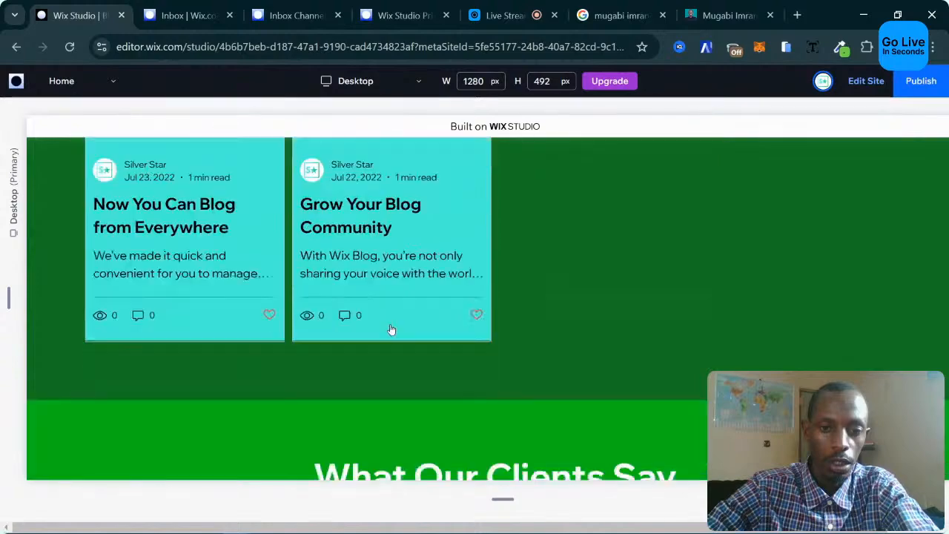
pyautogui.scroll(3, 392, 330)
pyautogui.scroll(4, 392, 330)
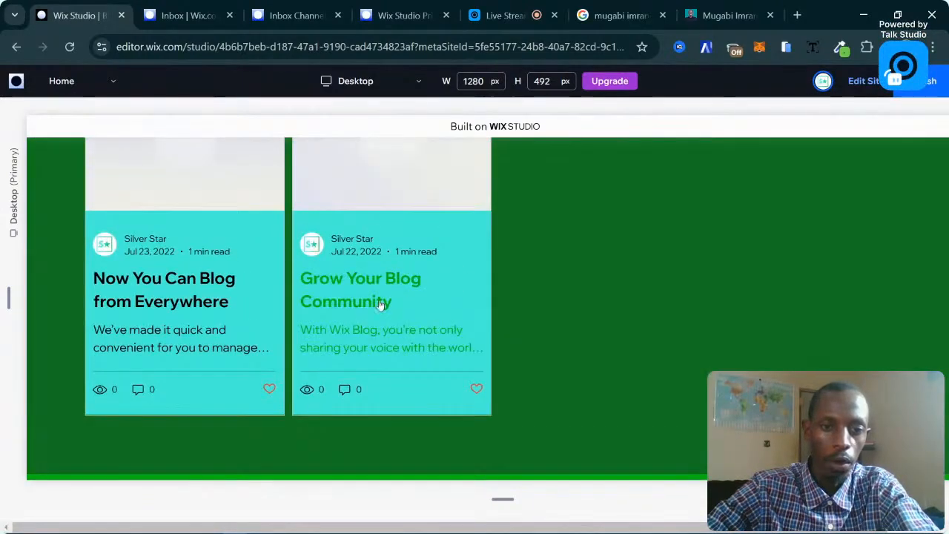
pyautogui.scroll(3, 507, 290)
pyautogui.scroll(-3, 507, 290)
pyautogui.scroll(3, 506, 290)
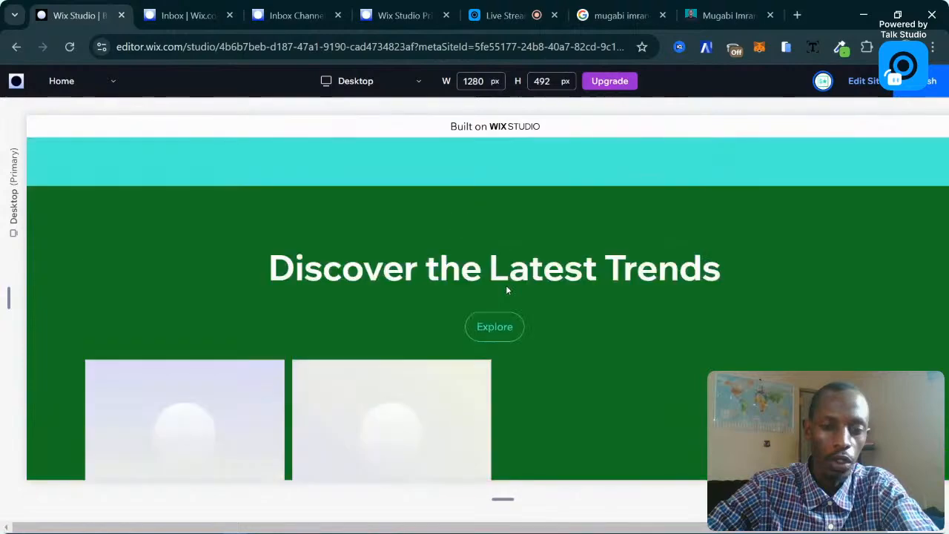
pyautogui.scroll(6, 507, 290)
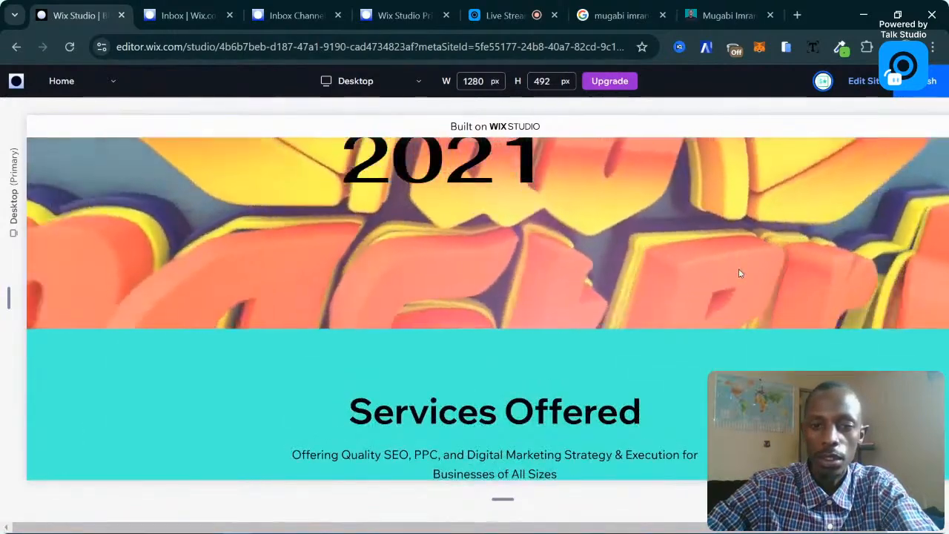
pyautogui.scroll(5, 818, 225)
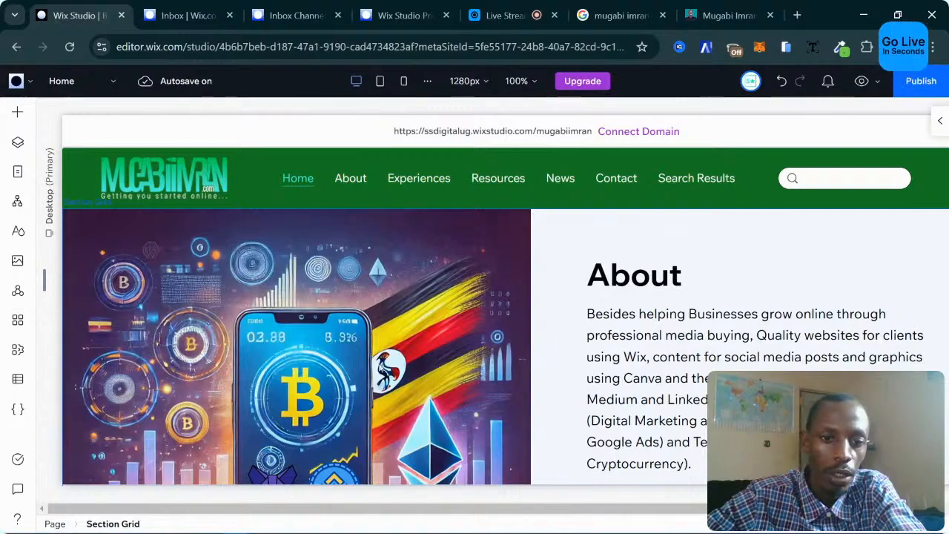
# Switch to the Blog page from the site pages list.
pyautogui.scroll(-5, 297, 304)
pyautogui.scroll(5, 297, 304)
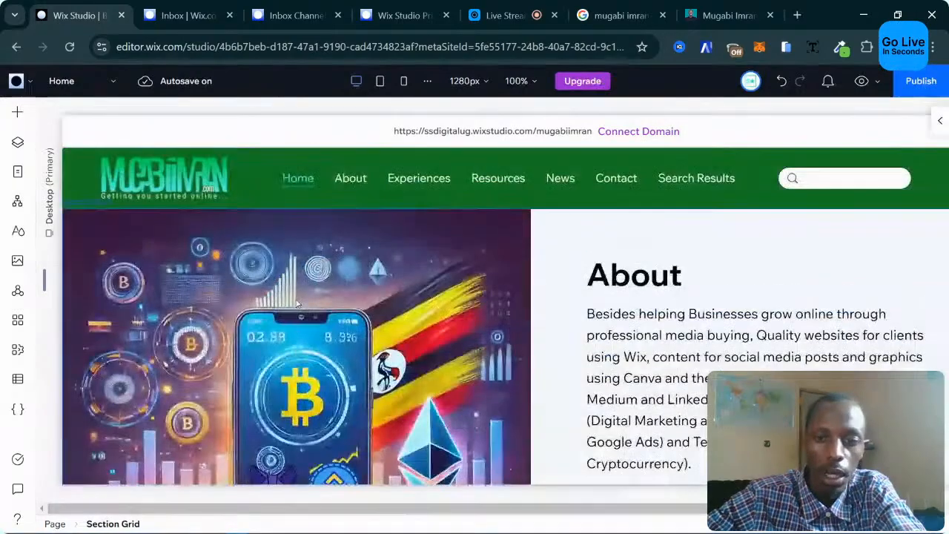
pyautogui.scroll(-3, 297, 303)
pyautogui.scroll(3, 297, 304)
pyautogui.scroll(1, 297, 303)
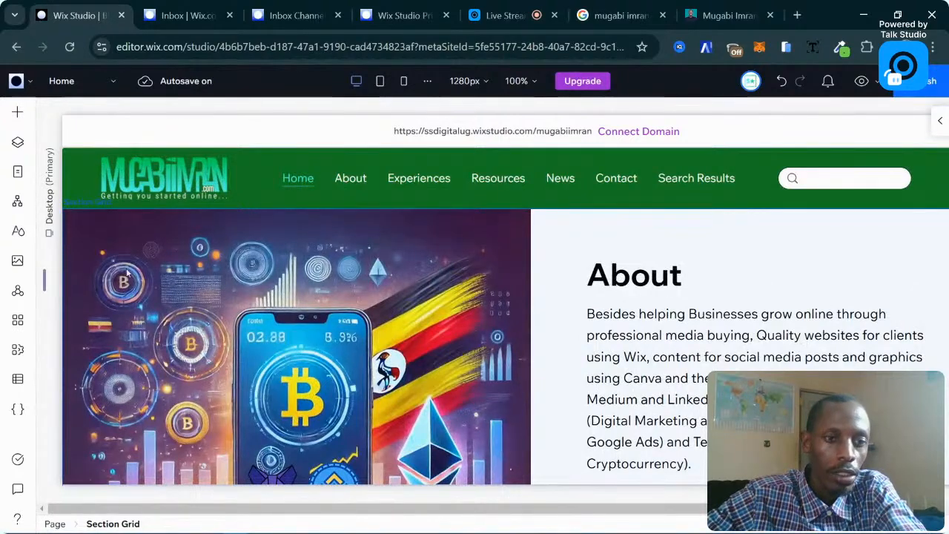
pyautogui.click(16, 175)
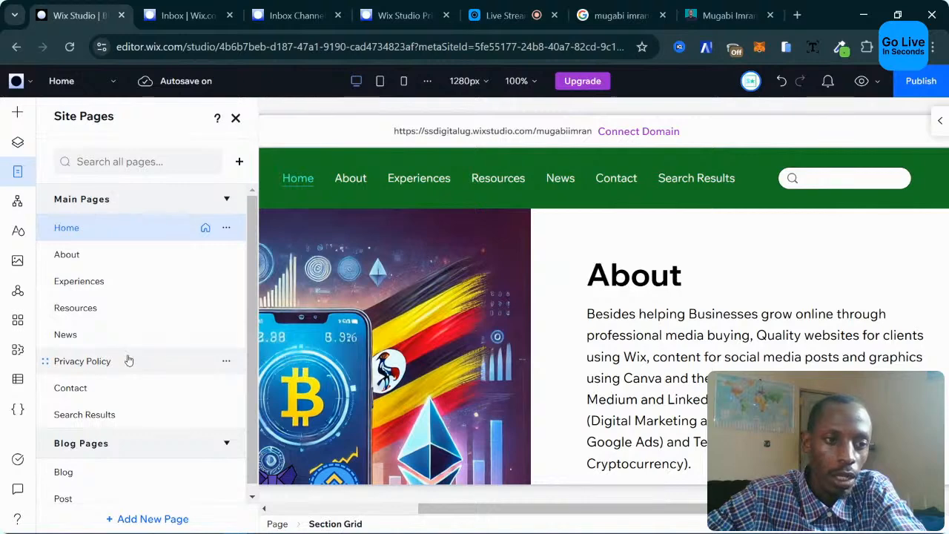
pyautogui.scroll(-1, 111, 423)
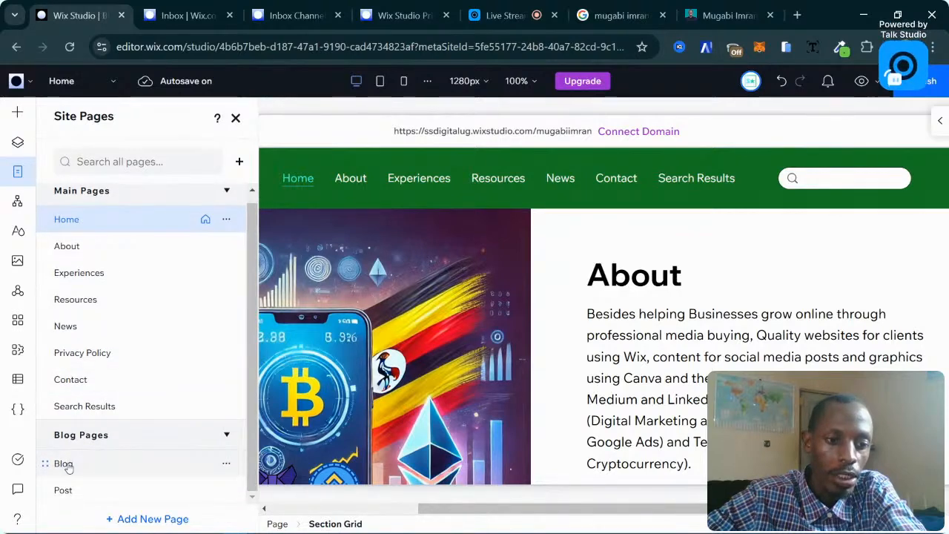
pyautogui.click(67, 467)
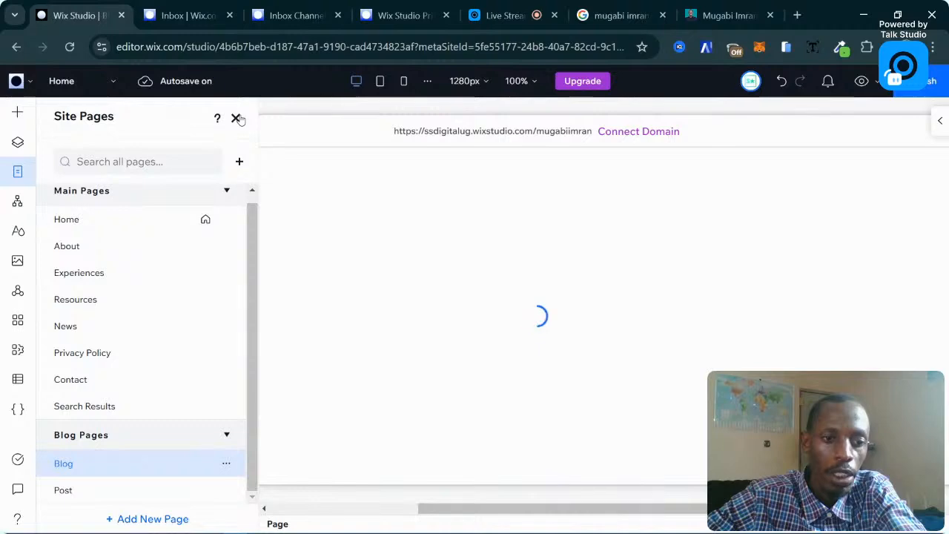
pyautogui.click(235, 118)
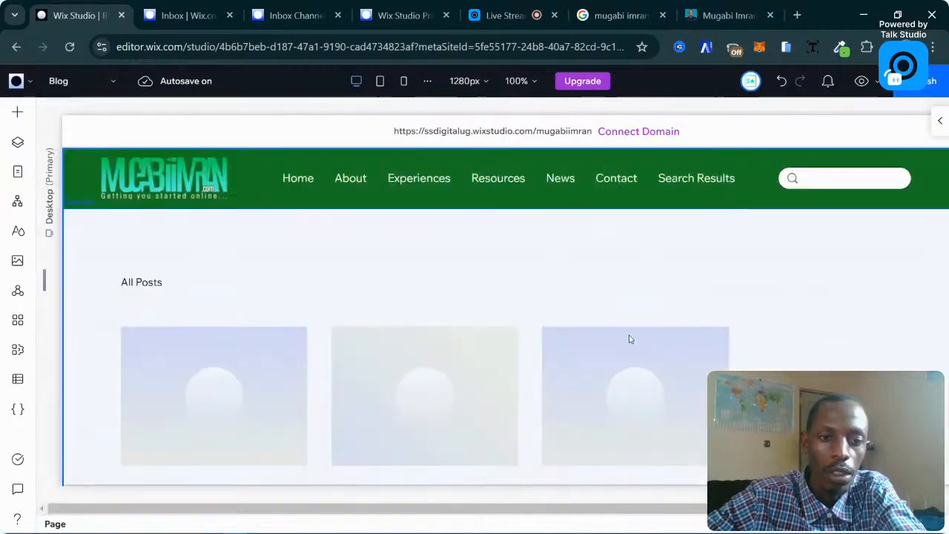
# Scroll through the Blog feed's three sample post cards, then bring up the site pages list.
pyautogui.scroll(-5, 517, 261)
pyautogui.scroll(5, 517, 261)
pyautogui.scroll(-1, 519, 260)
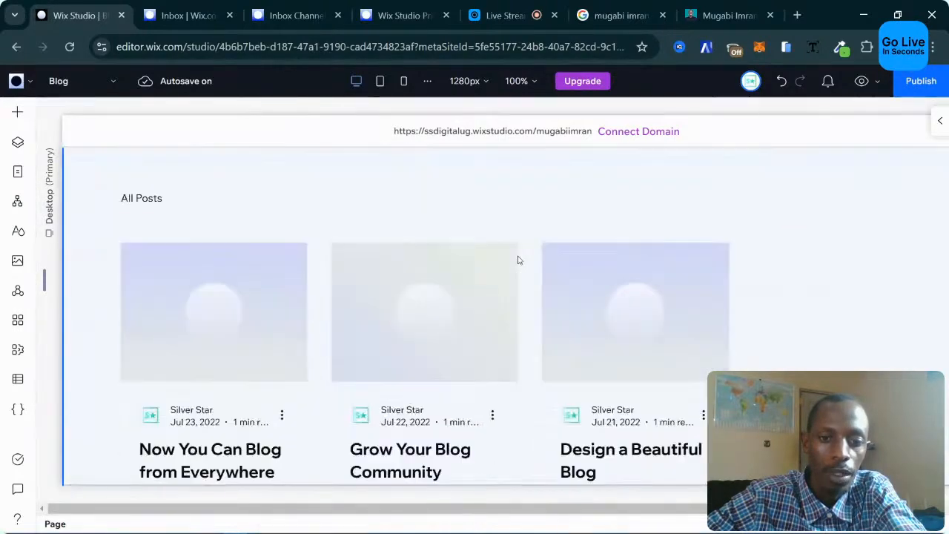
pyautogui.scroll(-3, 519, 260)
pyautogui.scroll(3, 519, 260)
pyautogui.scroll(-1, 284, 312)
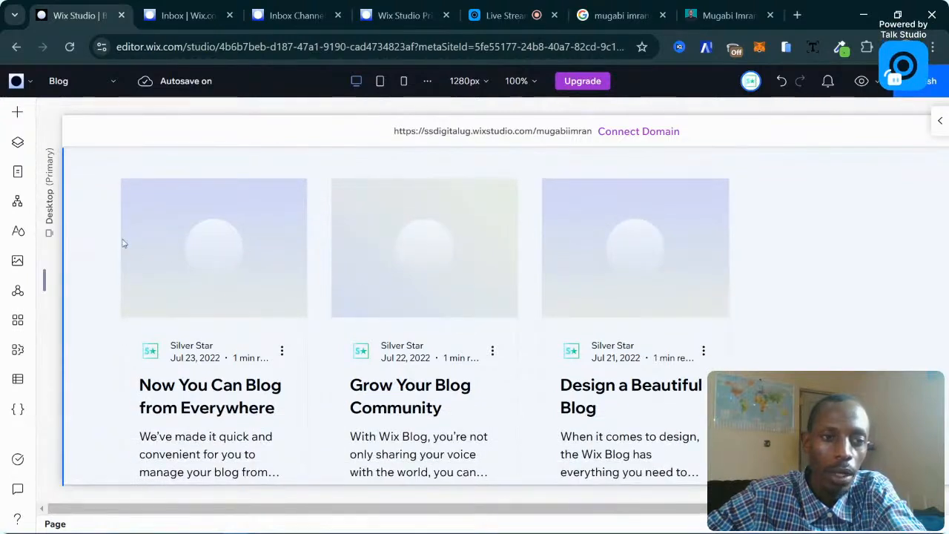
pyautogui.click(18, 175)
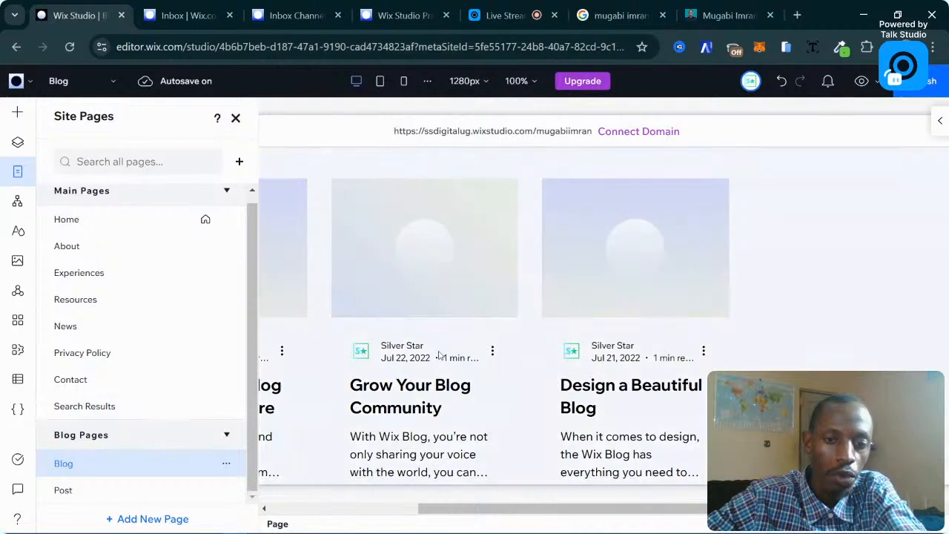
# Open the blog Post page and scroll through the sample post 'Now You Can Blog from Everywhere'.
pyautogui.click(90, 490)
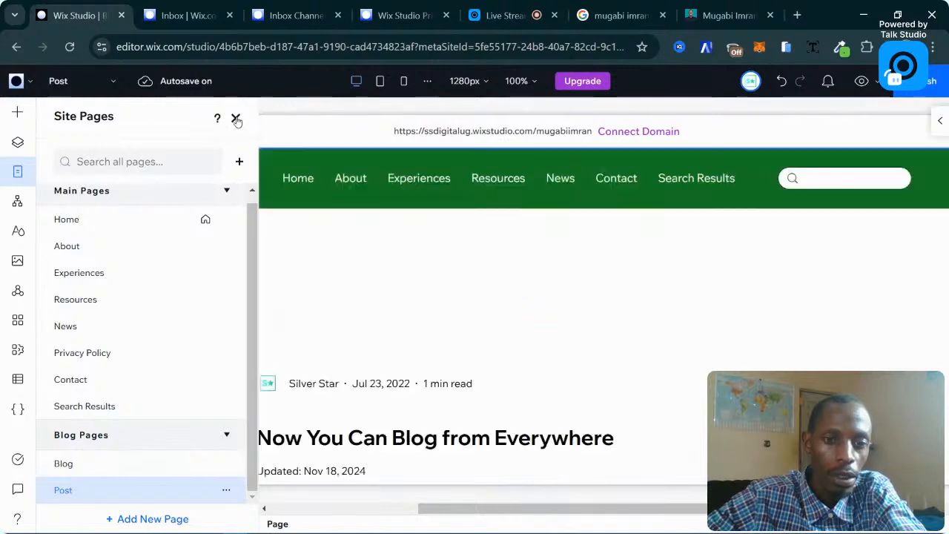
pyautogui.click(236, 120)
pyautogui.scroll(-3, 476, 326)
pyautogui.scroll(-10, 477, 326)
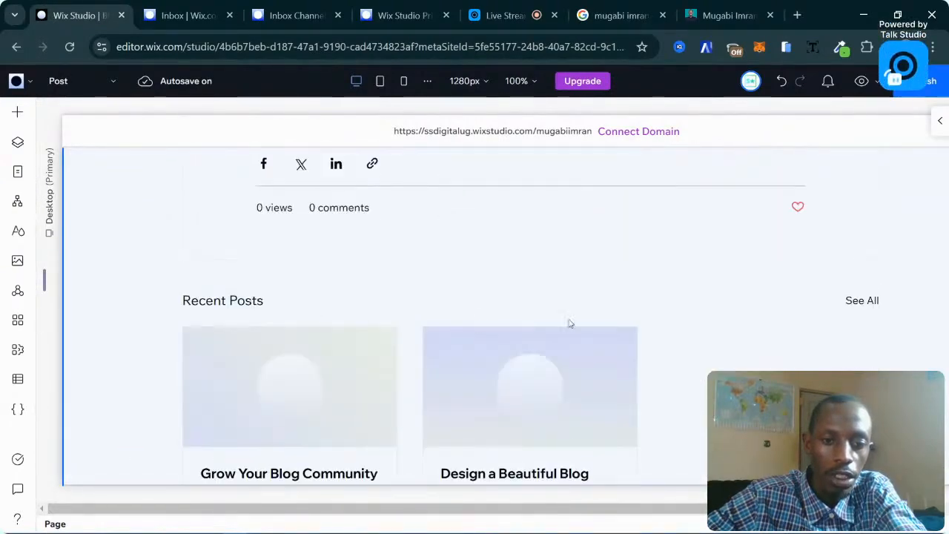
pyautogui.scroll(-5, 426, 303)
pyautogui.scroll(15, 426, 303)
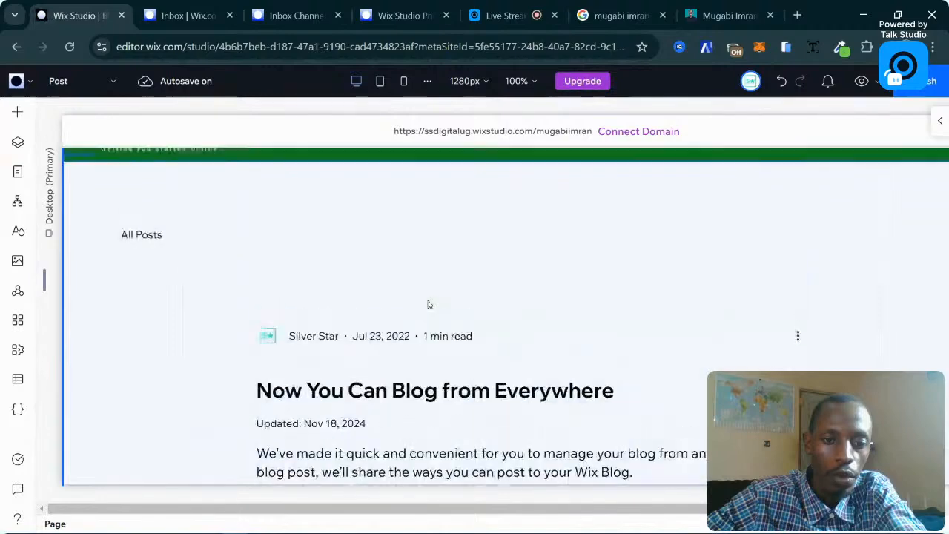
pyautogui.scroll(-1, 428, 304)
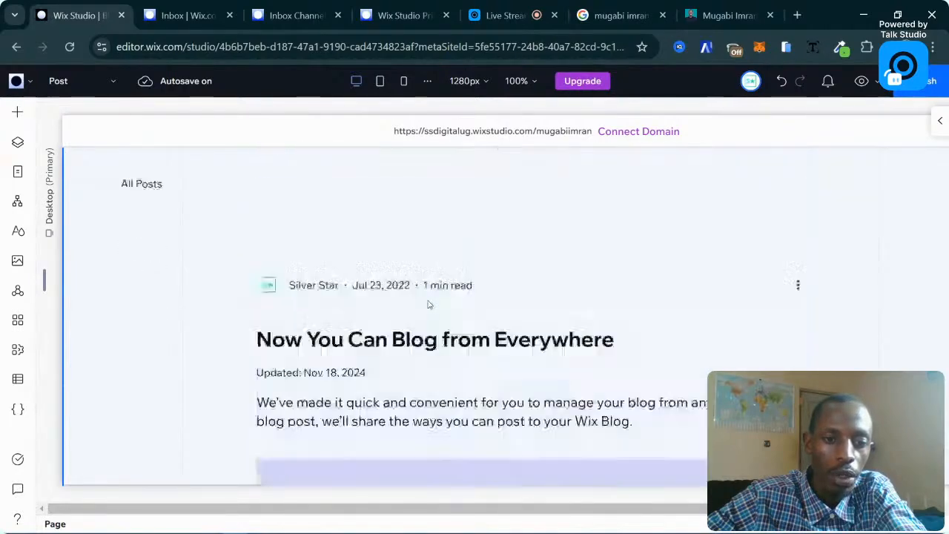
pyautogui.scroll(2, 428, 304)
# Set the Post page section's background to bright green in the inspector.
pyautogui.click(173, 250)
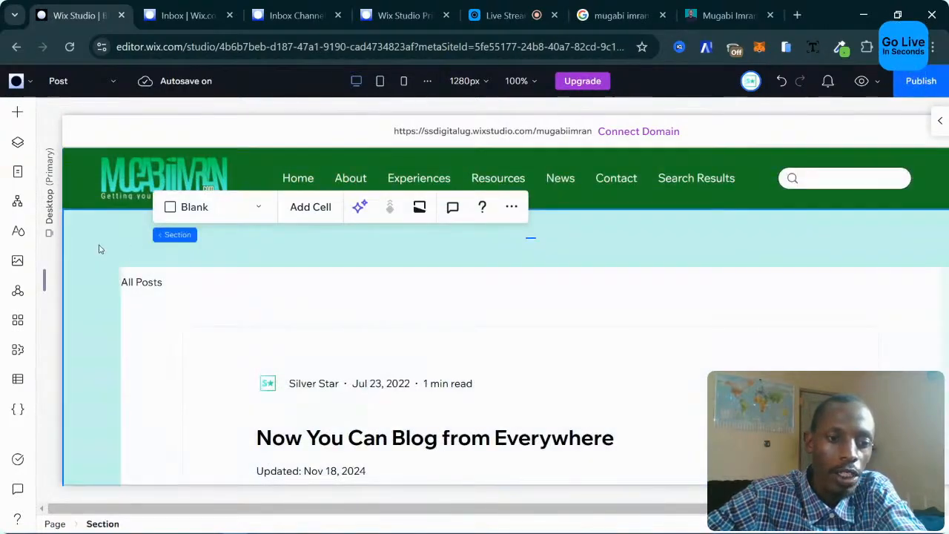
pyautogui.click(80, 234)
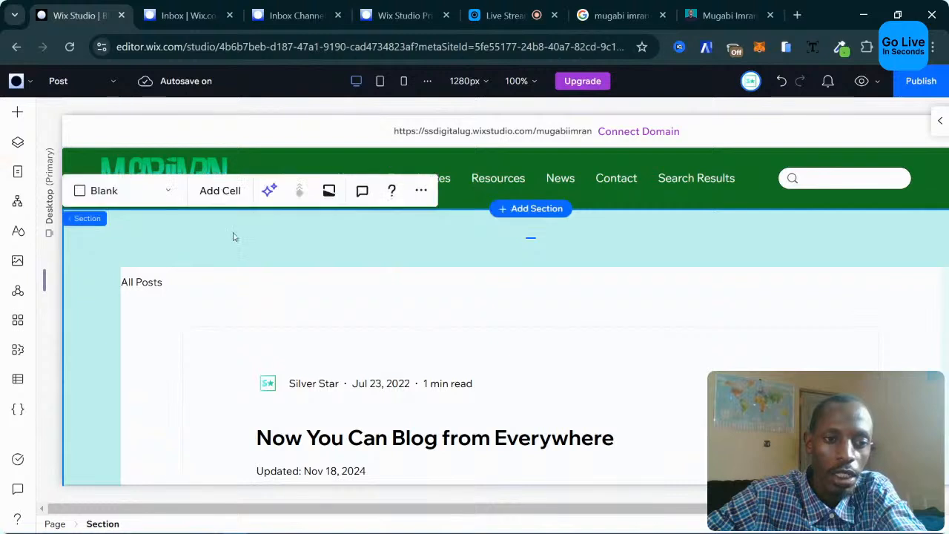
pyautogui.click(940, 120)
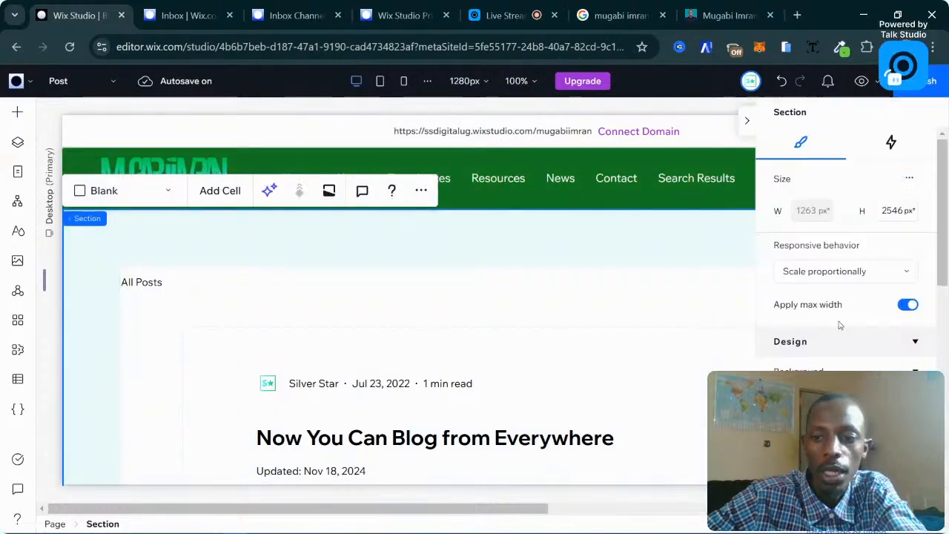
pyautogui.click(789, 428)
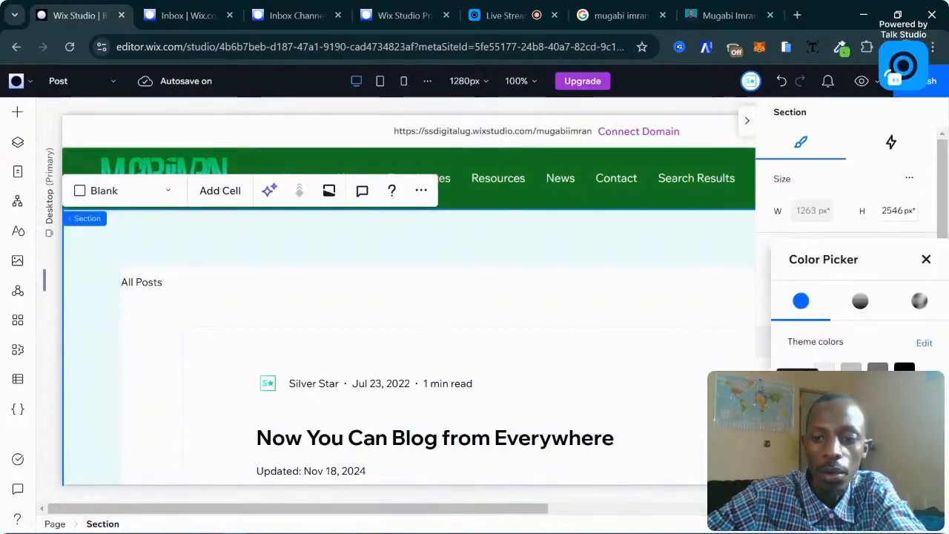
pyautogui.click(798, 401)
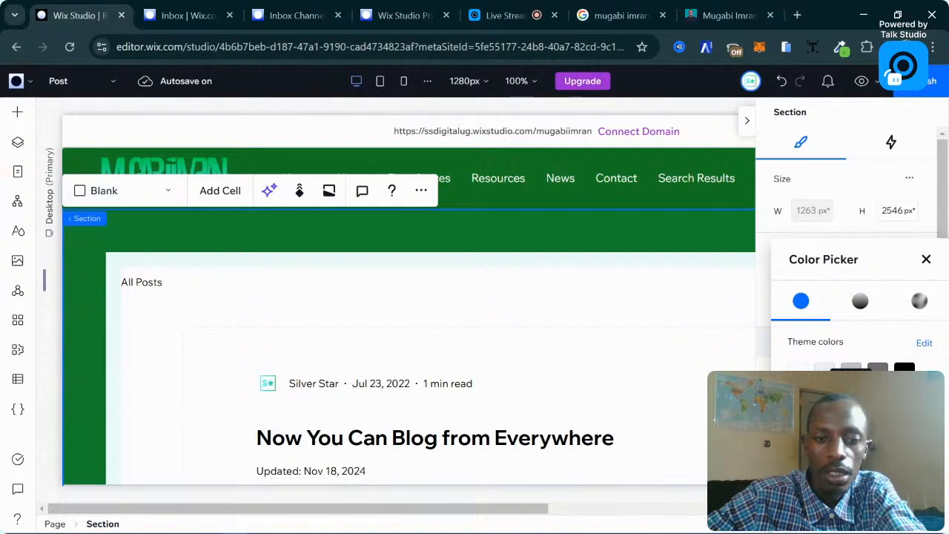
# Make the post background and post area background dark green in Blog Post Settings.
pyautogui.click(294, 296)
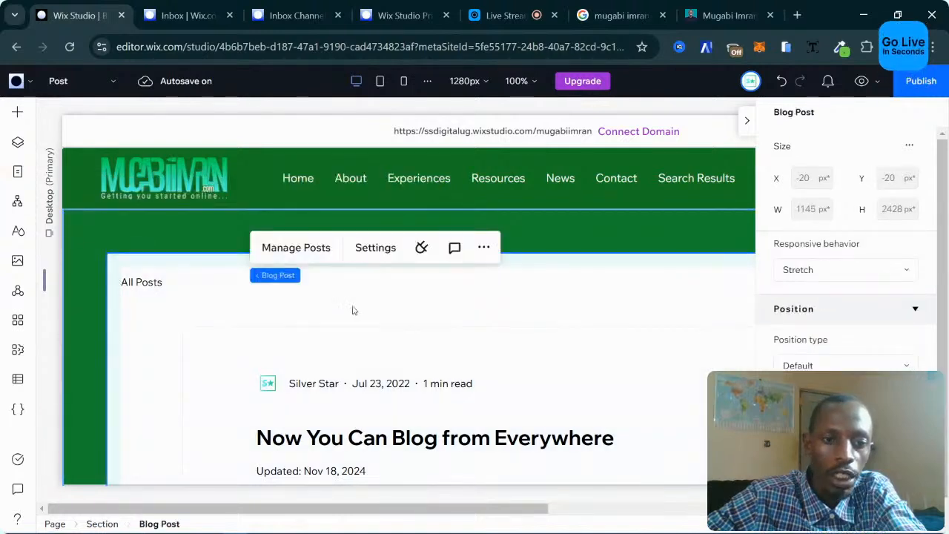
pyautogui.click(451, 269)
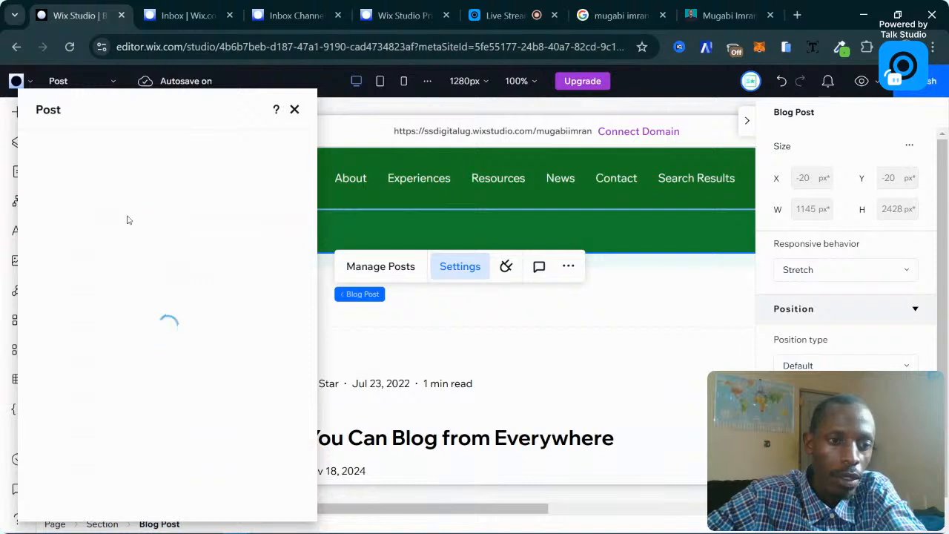
pyautogui.click(52, 206)
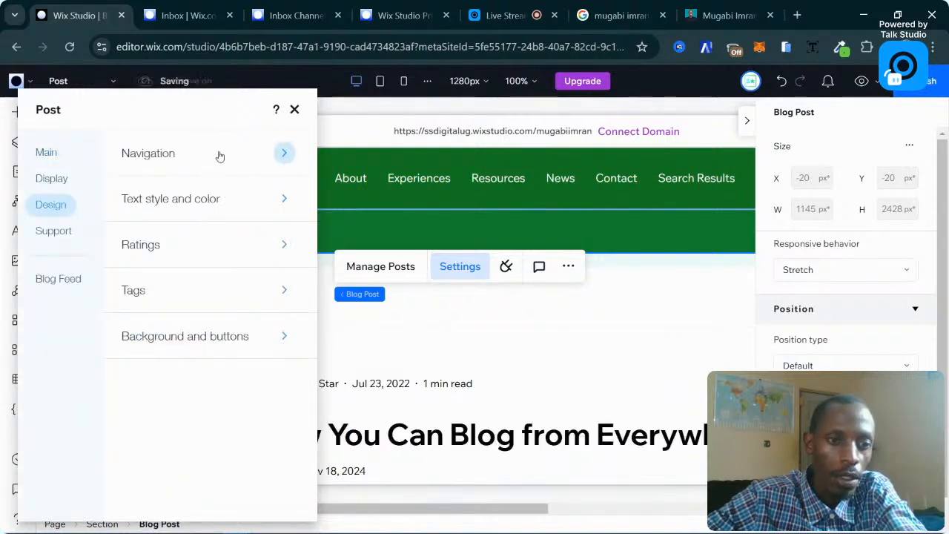
pyautogui.click(189, 336)
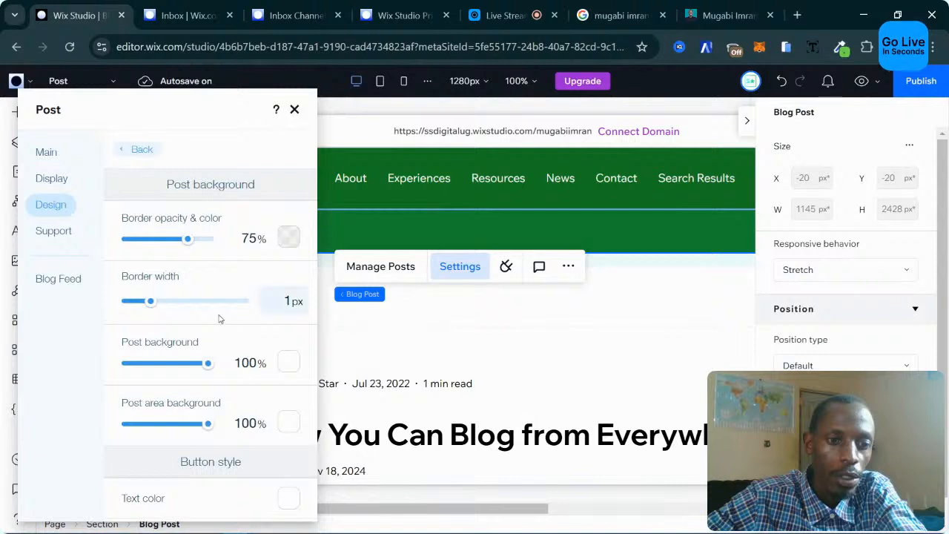
pyautogui.click(290, 363)
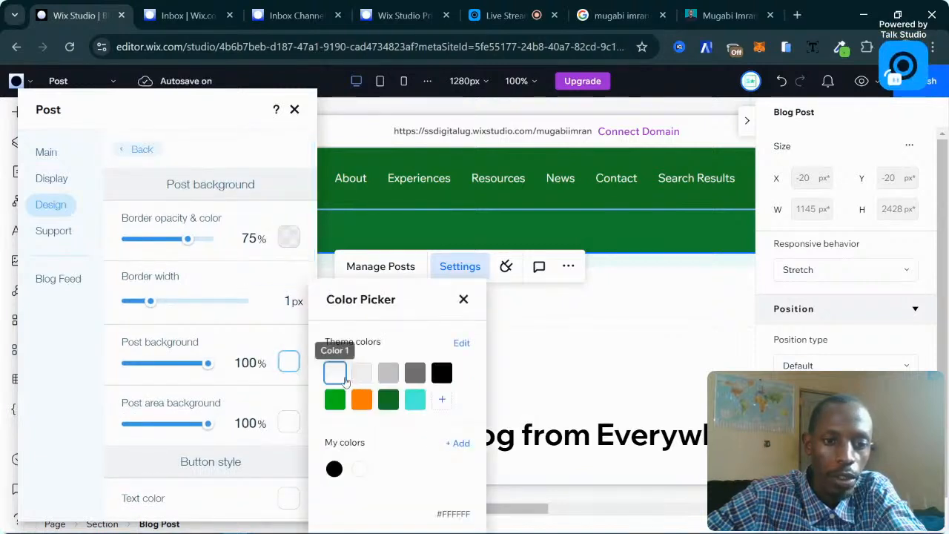
pyautogui.click(462, 308)
pyautogui.scroll(-5, 562, 319)
pyautogui.scroll(3, 562, 320)
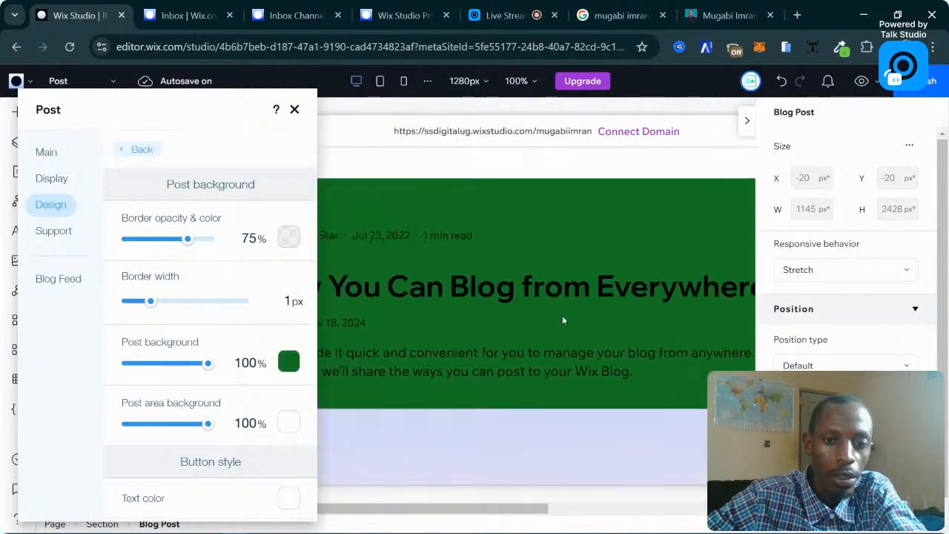
pyautogui.click(289, 423)
pyautogui.click(389, 399)
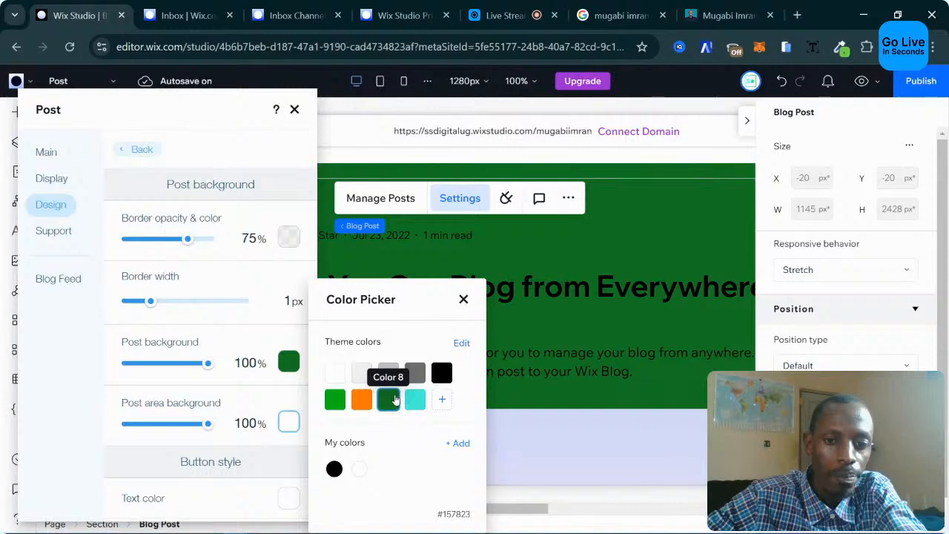
pyautogui.click(469, 298)
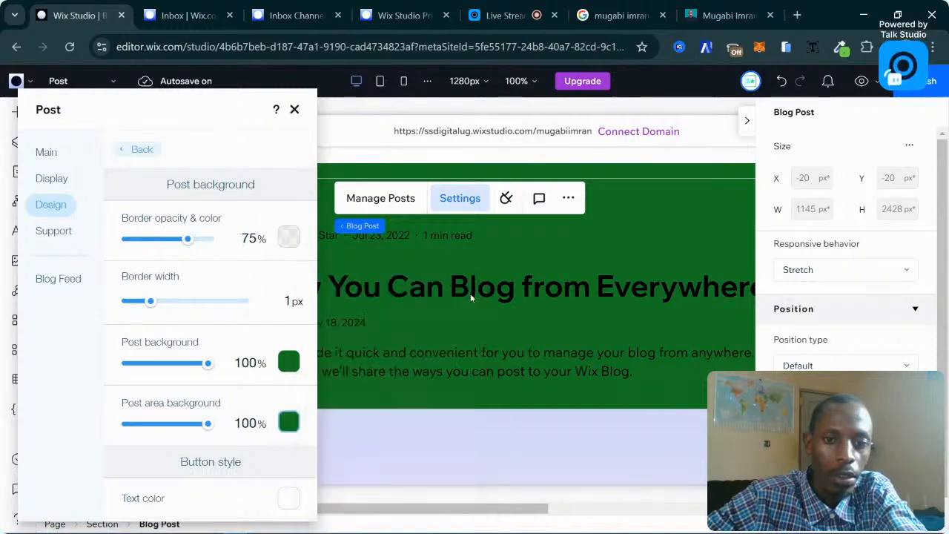
pyautogui.click(295, 110)
# Undo both dark green post background changes.
pyautogui.scroll(2, 439, 317)
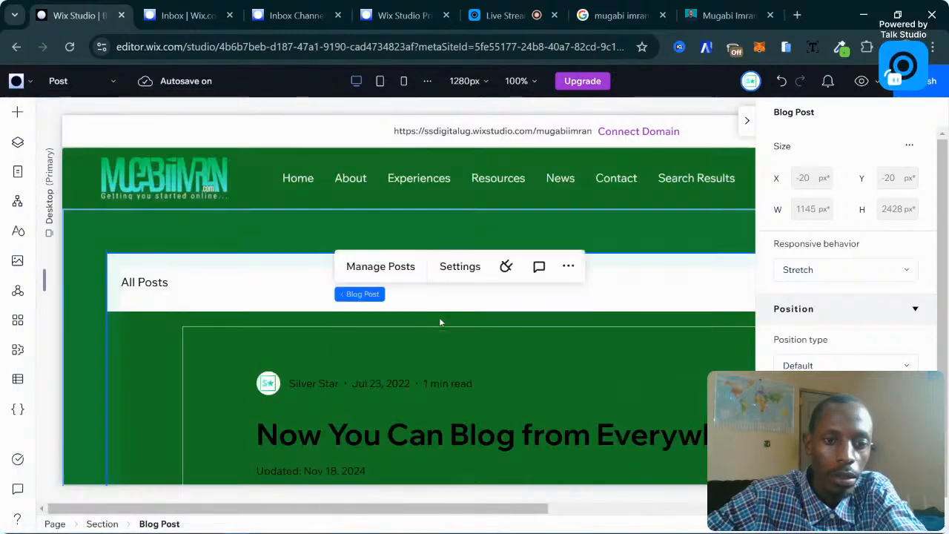
pyautogui.scroll(-3, 439, 317)
pyautogui.scroll(3, 439, 318)
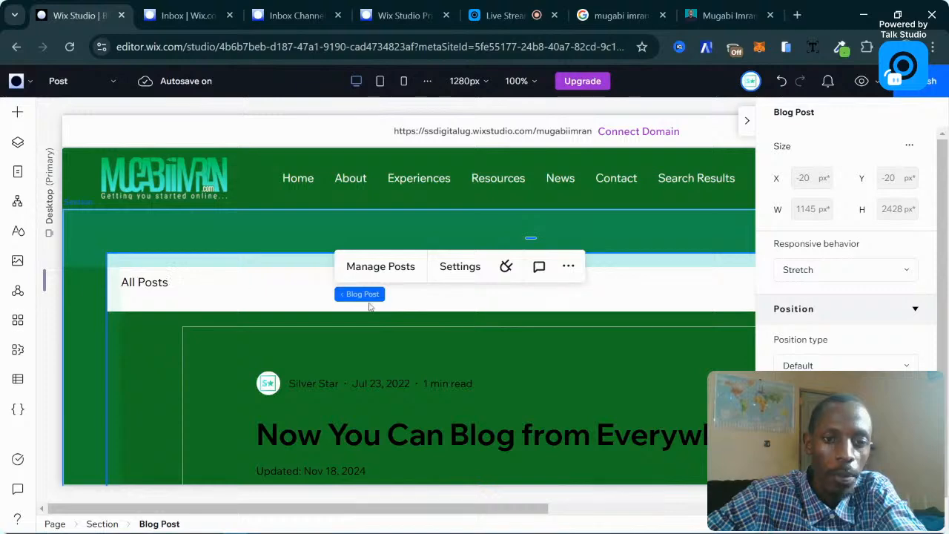
pyautogui.click(781, 81)
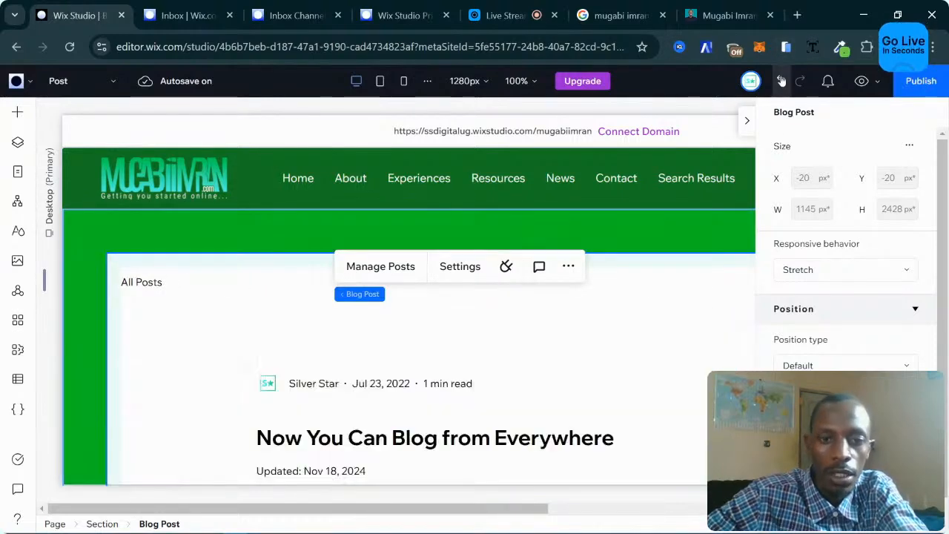
pyautogui.click(781, 81)
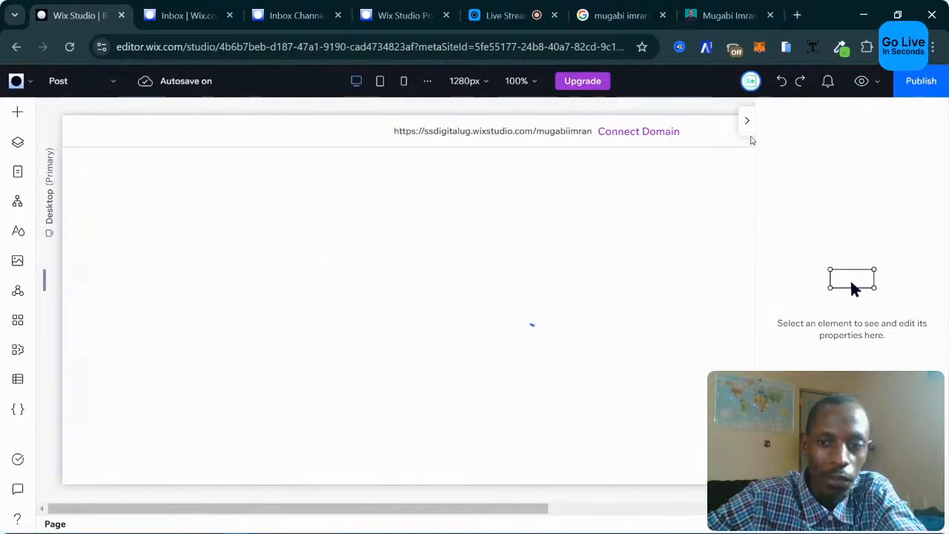
# Collapse the inspector, return to the Blog page and select its All Posts feed section.
pyautogui.click(753, 132)
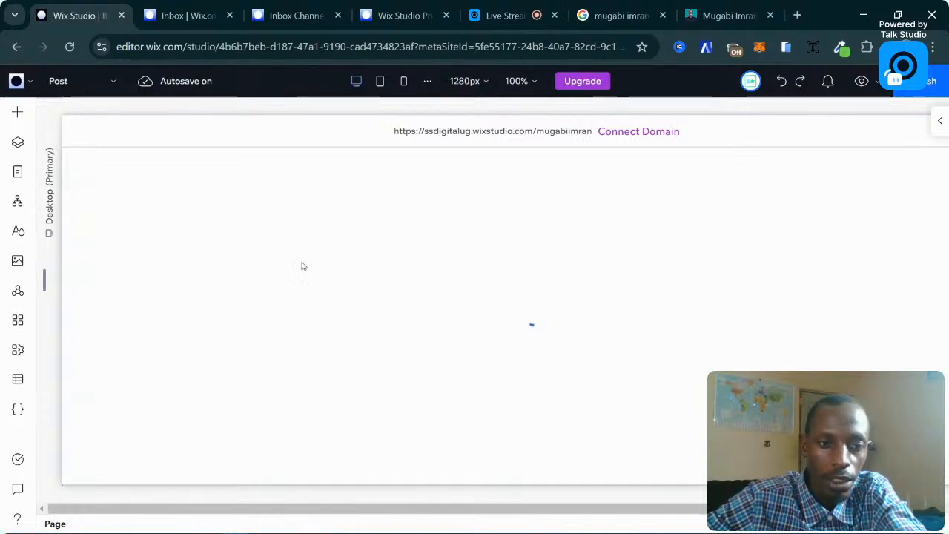
pyautogui.click(18, 171)
pyautogui.click(128, 473)
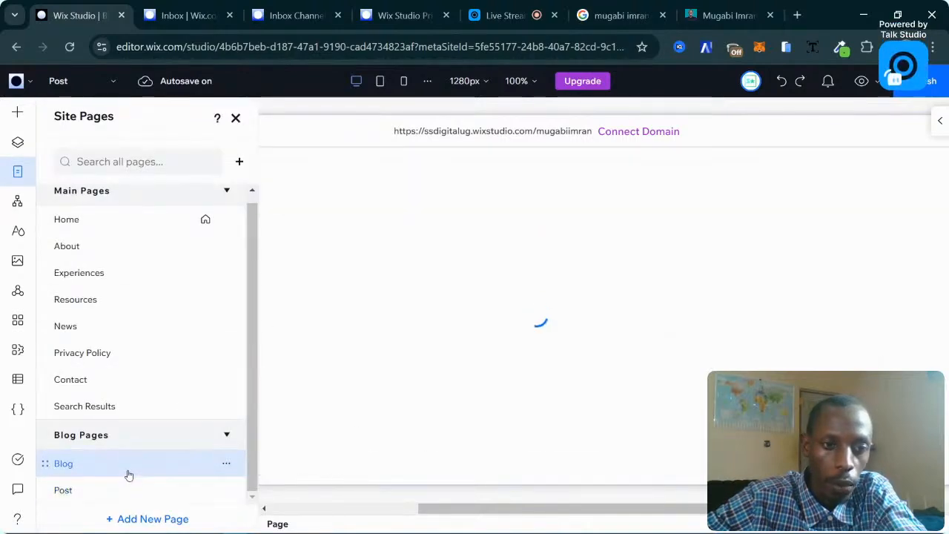
pyautogui.click(236, 119)
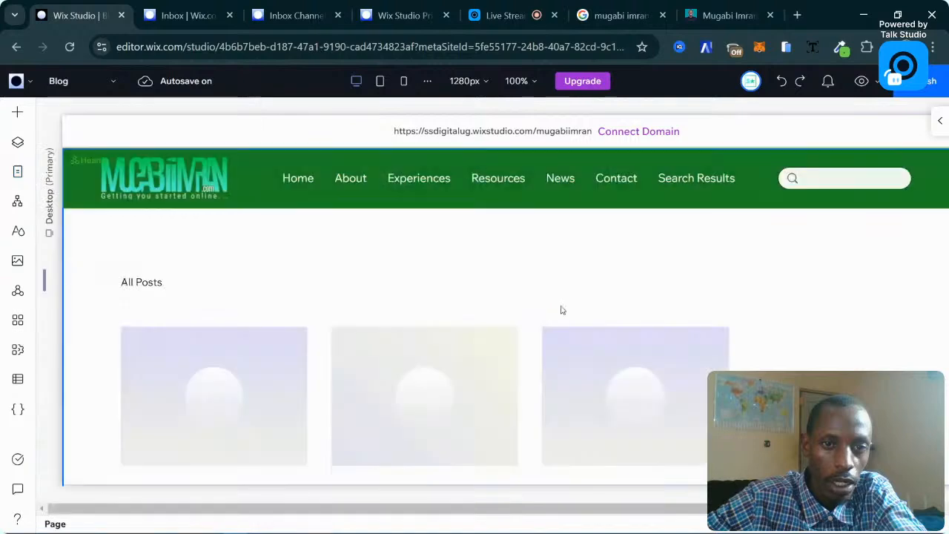
pyautogui.click(386, 338)
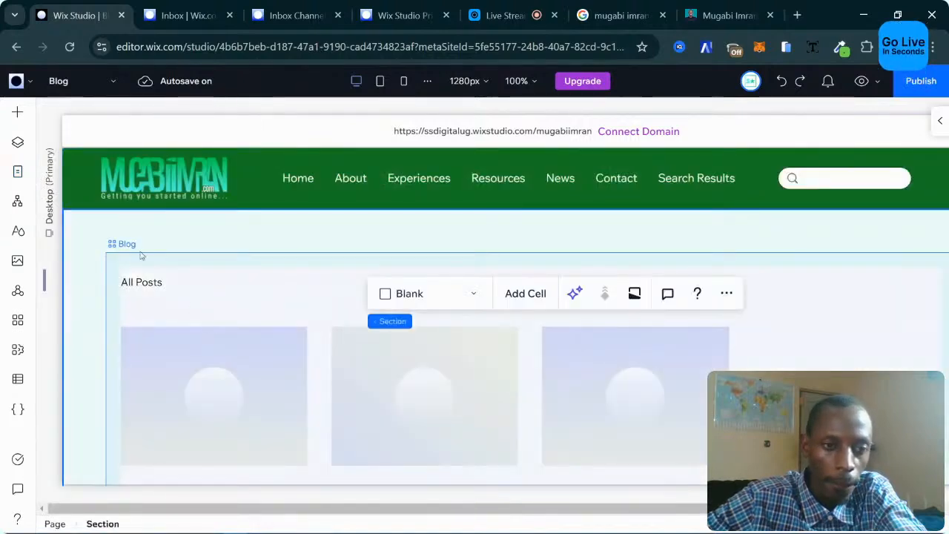
# Select the blog feed and check which post details it displays.
pyautogui.click(314, 339)
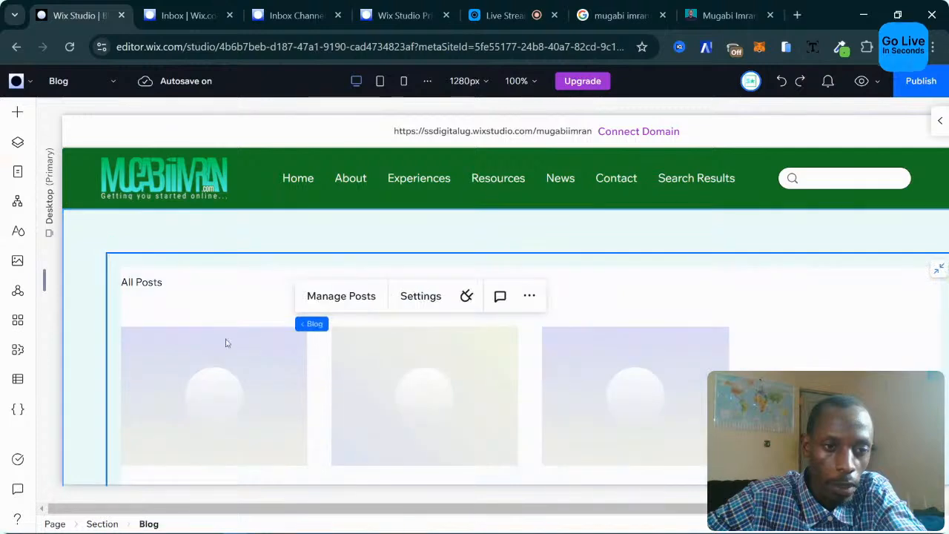
pyautogui.click(218, 343)
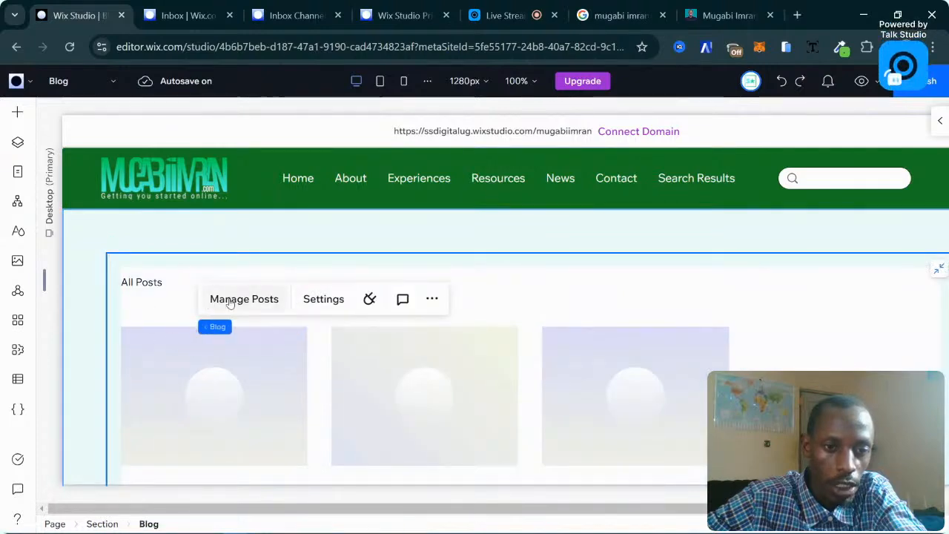
pyautogui.click(324, 300)
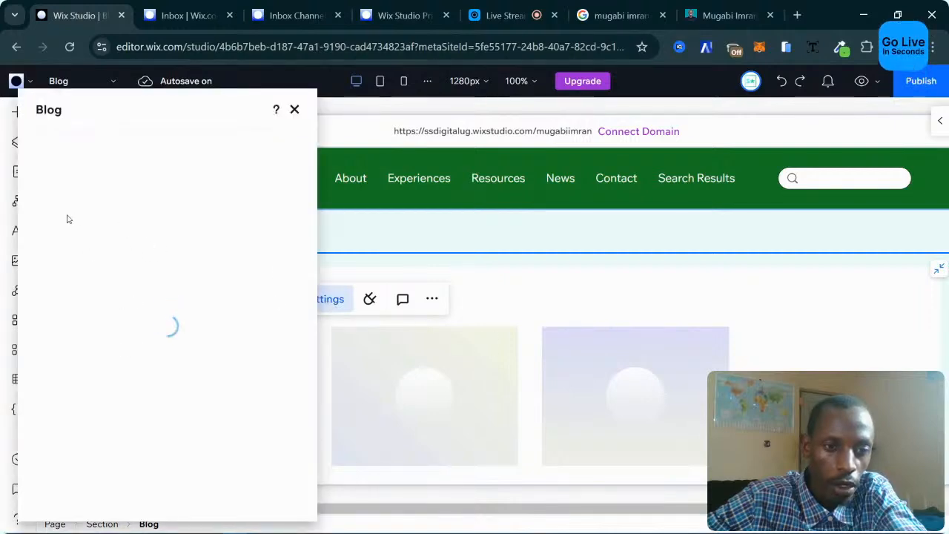
pyautogui.click(53, 184)
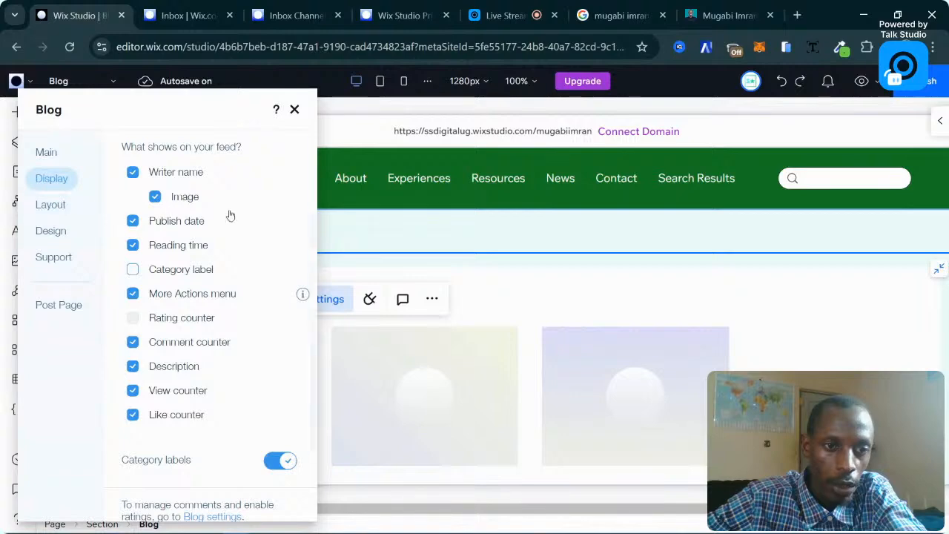
pyautogui.click(294, 109)
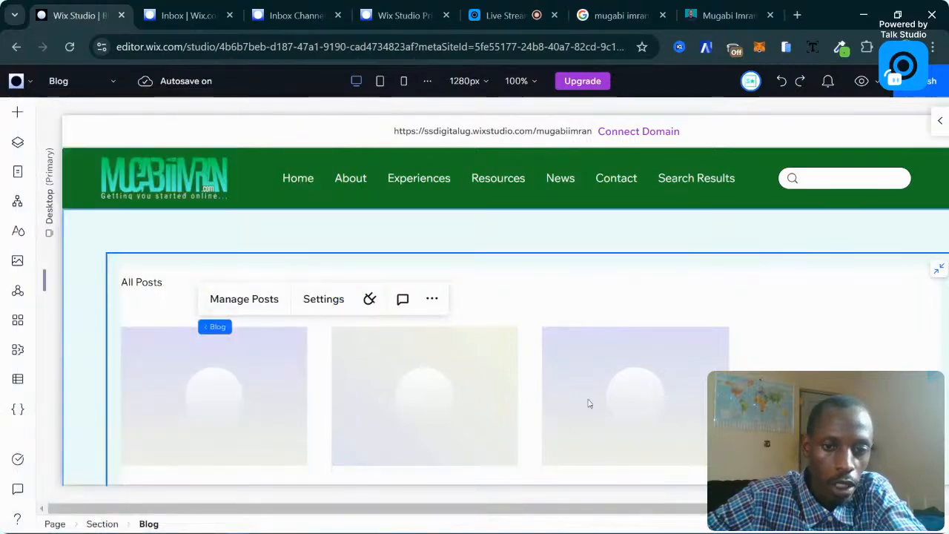
pyautogui.scroll(-2, 571, 396)
pyautogui.scroll(-3, 320, 296)
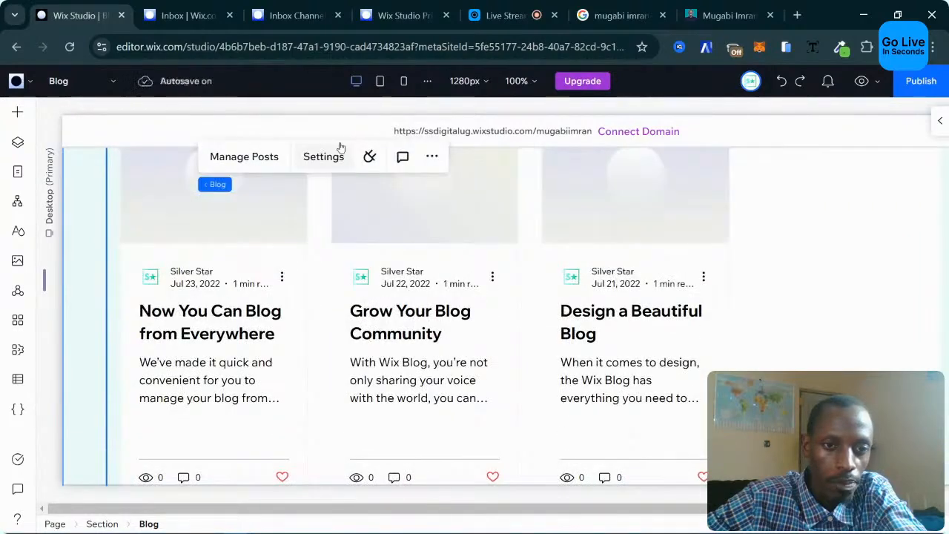
# Set the feed's post height to 300 in its Layout settings.
pyautogui.click(323, 156)
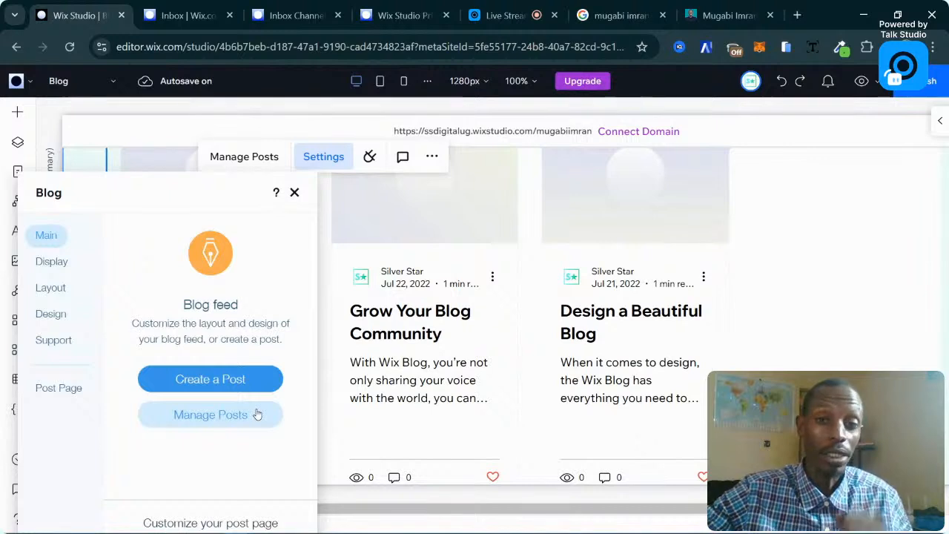
pyautogui.click(65, 318)
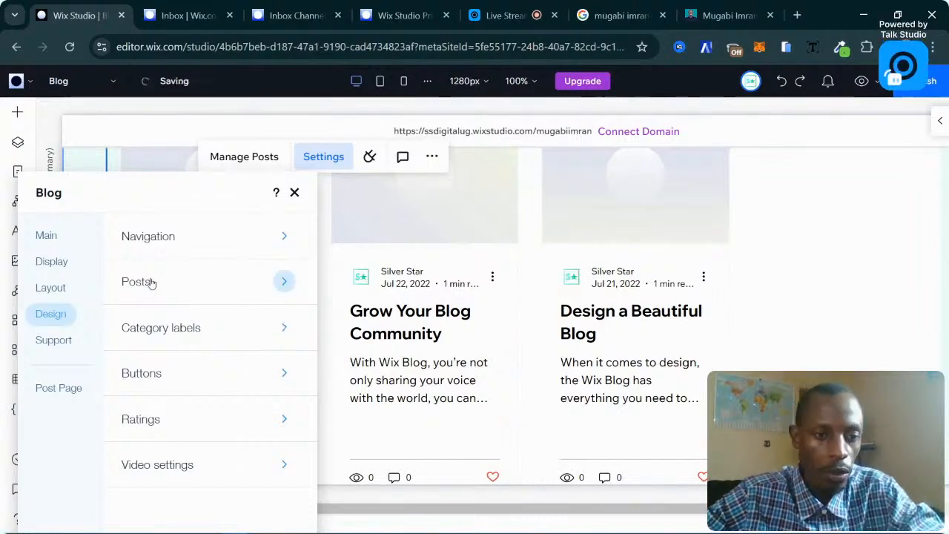
pyautogui.click(51, 287)
pyautogui.scroll(-5, 295, 364)
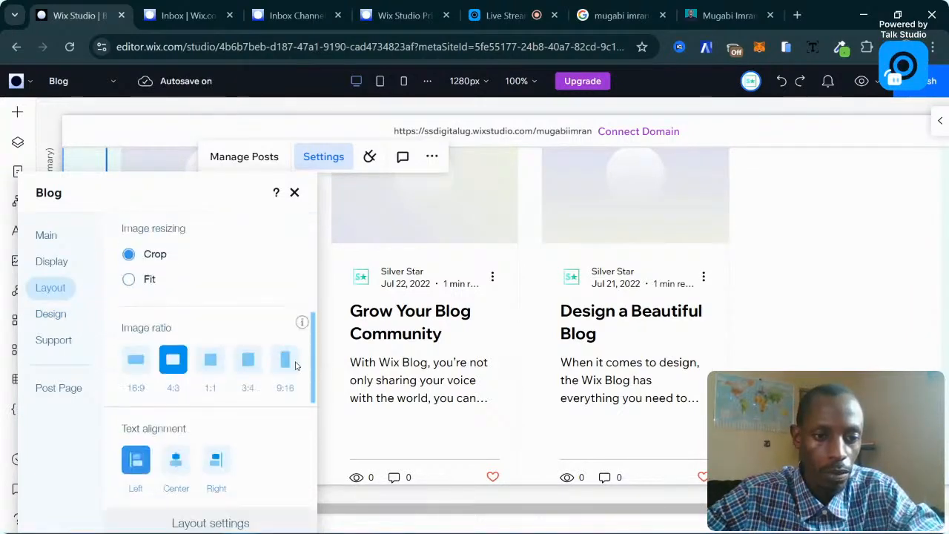
pyautogui.scroll(-8, 219, 389)
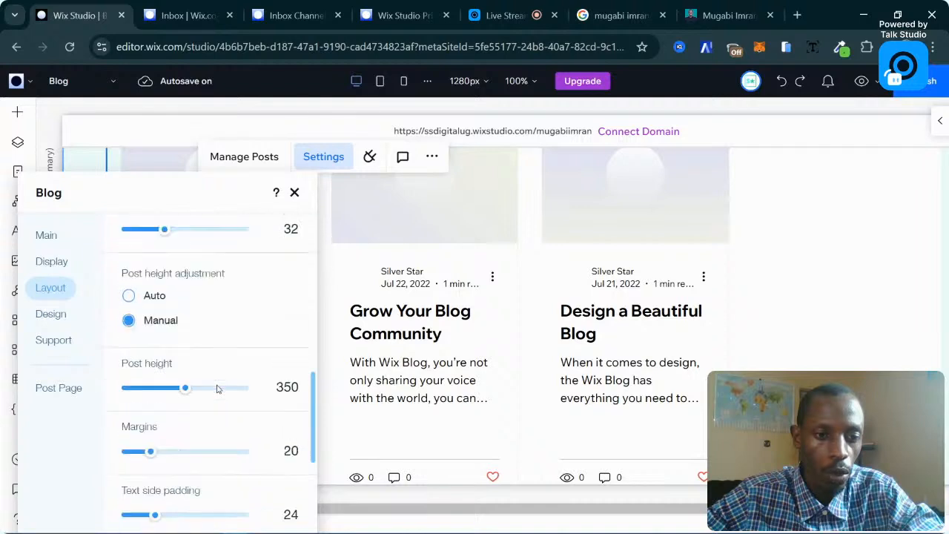
pyautogui.scroll(-3, 218, 388)
pyautogui.scroll(2, 219, 337)
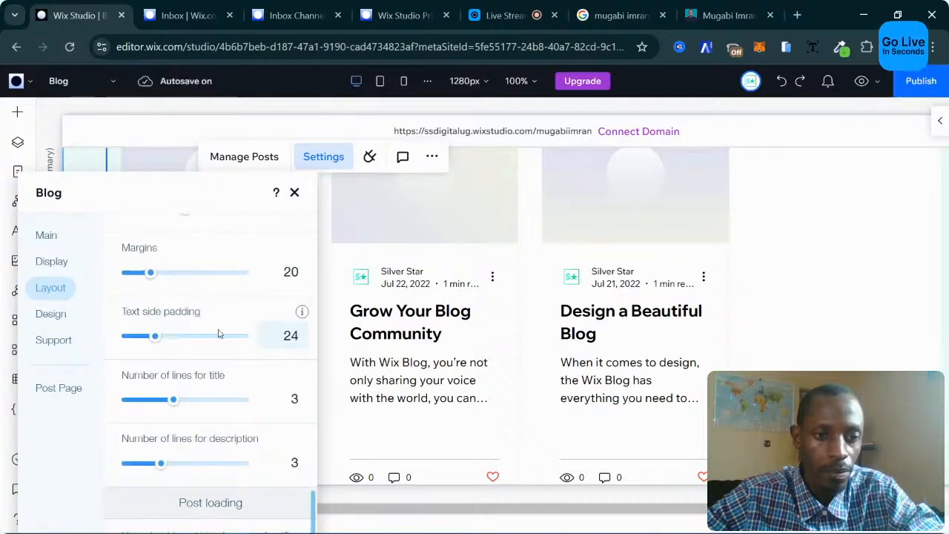
pyautogui.scroll(2, 285, 387)
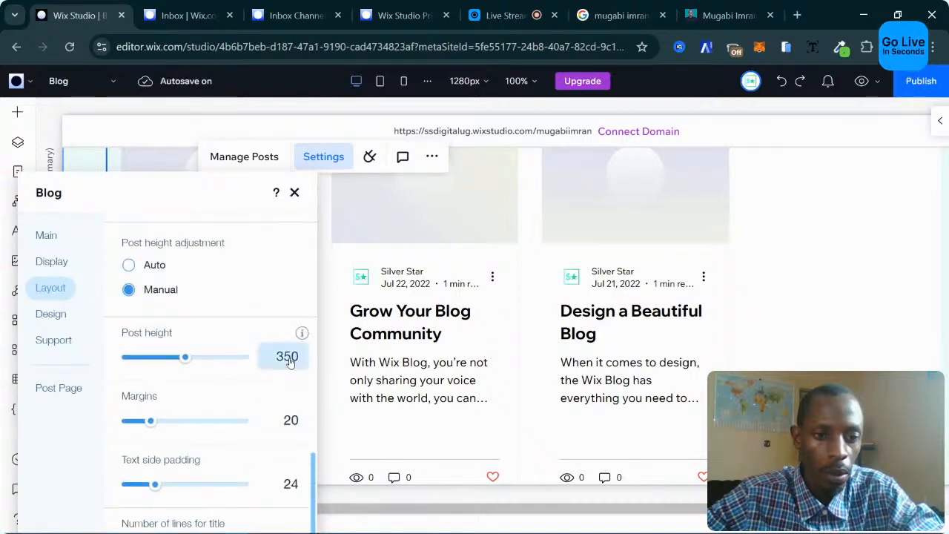
pyautogui.doubleClick(289, 357)
pyautogui.write('300')
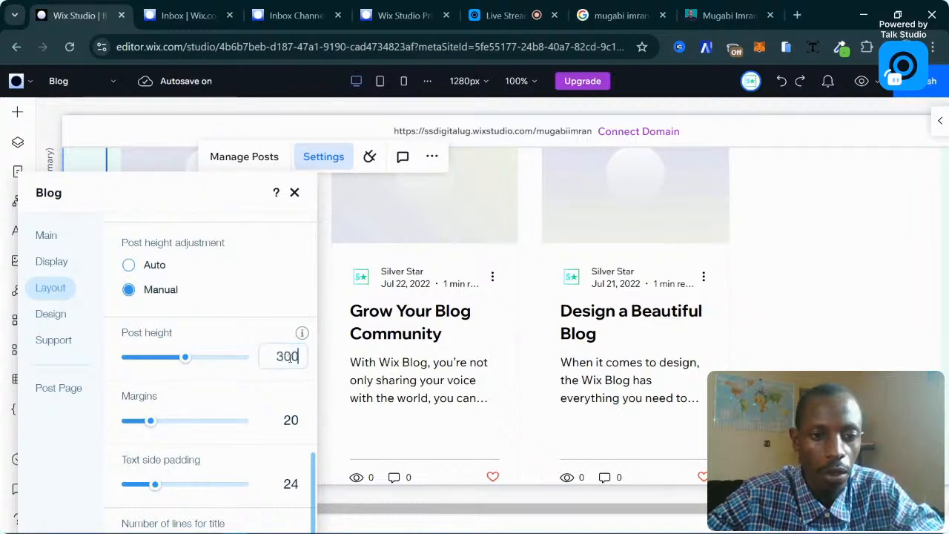
pyautogui.press('Return')
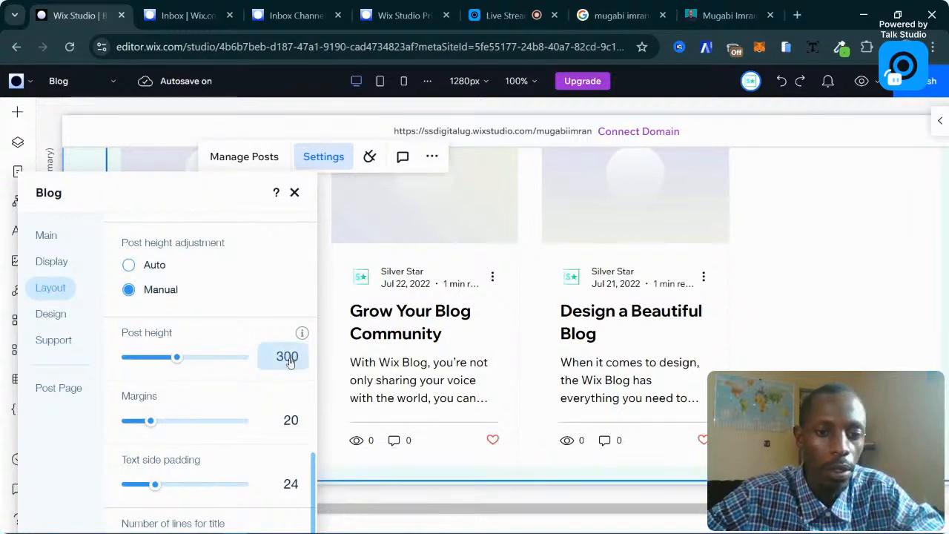
pyautogui.click(294, 192)
# Reopen the feed's Layout settings to confirm the 300 post height.
pyautogui.scroll(3, 515, 269)
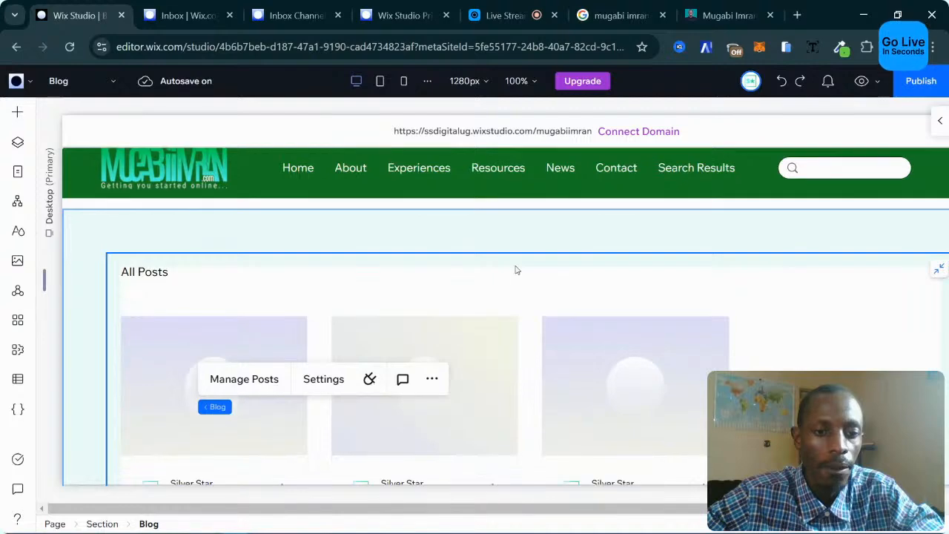
pyautogui.scroll(-1, 514, 269)
pyautogui.click(312, 304)
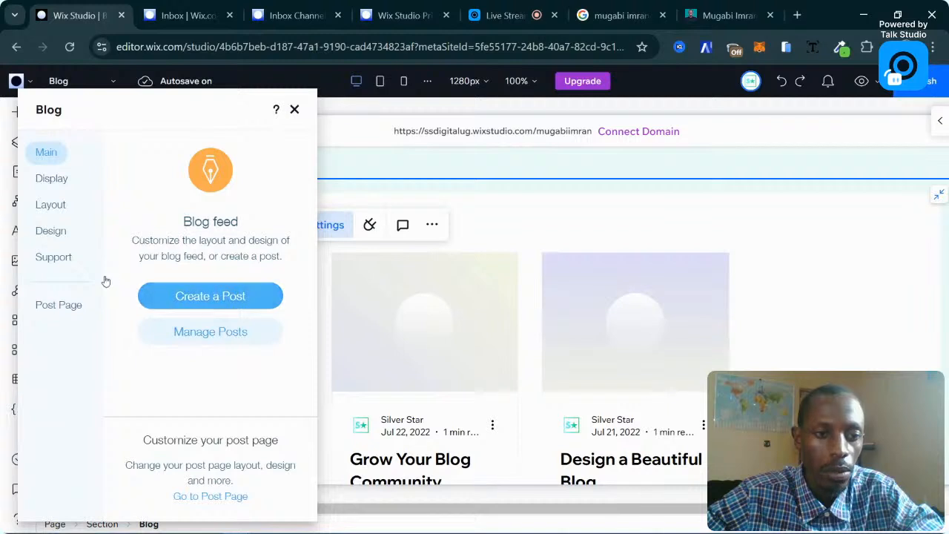
pyautogui.click(53, 205)
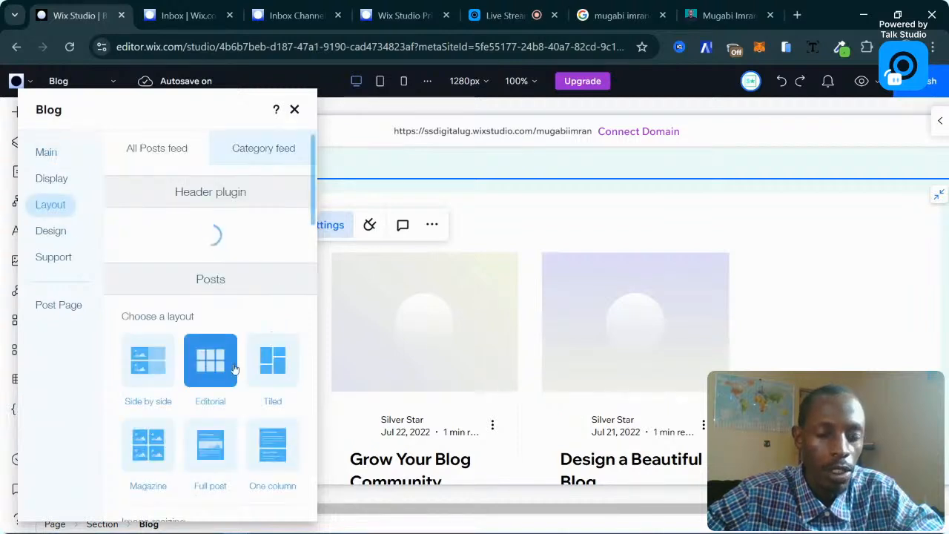
pyautogui.scroll(-3, 213, 371)
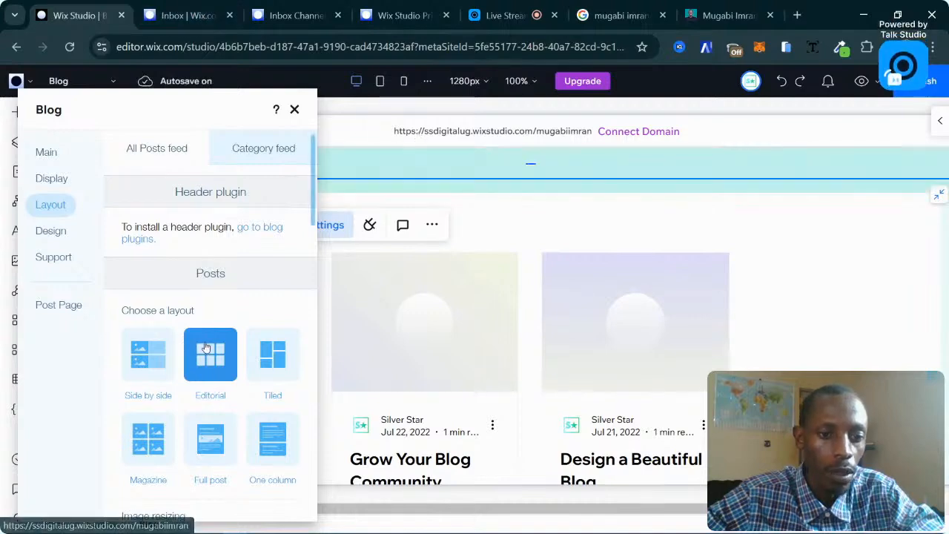
pyautogui.scroll(-4, 226, 363)
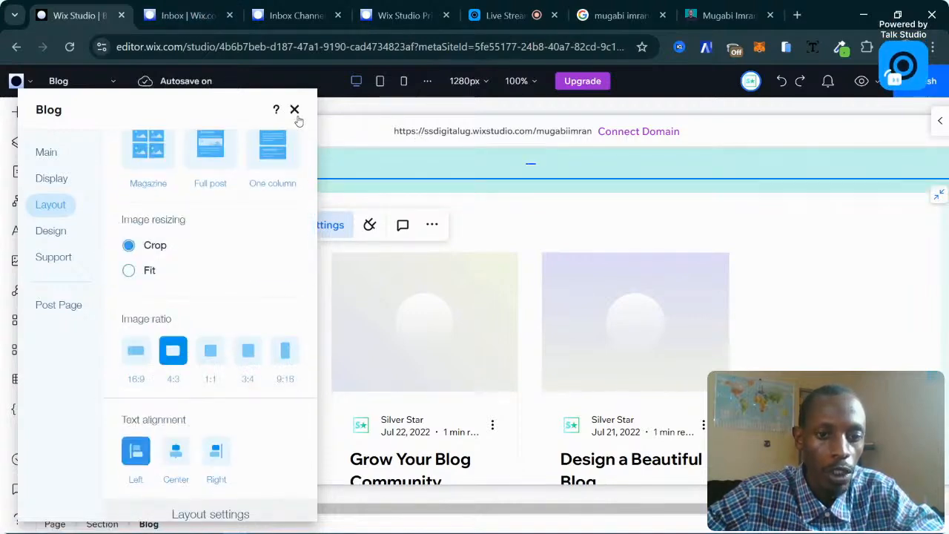
pyautogui.click(294, 111)
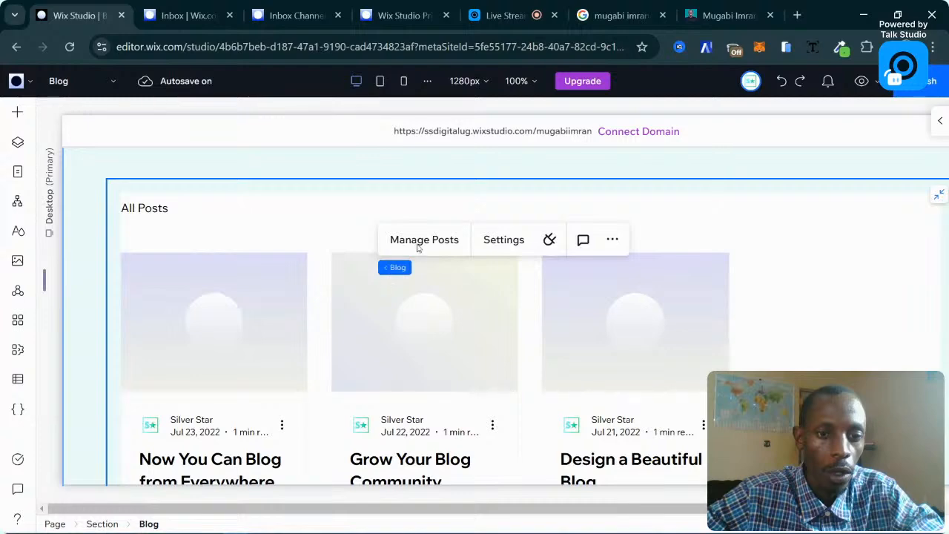
# Open the blog posts manager and review the Blog Overview in the dashboard.
pyautogui.click(448, 240)
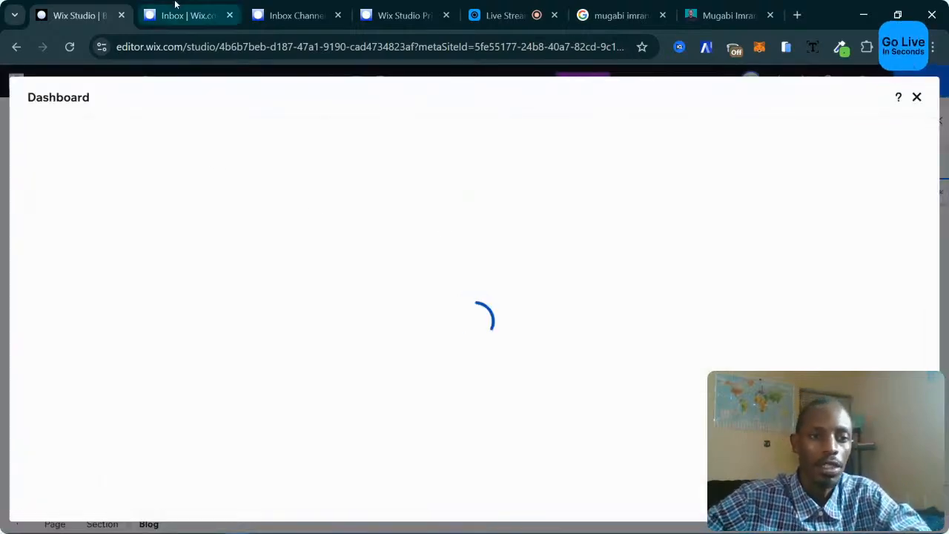
pyautogui.click(175, 5)
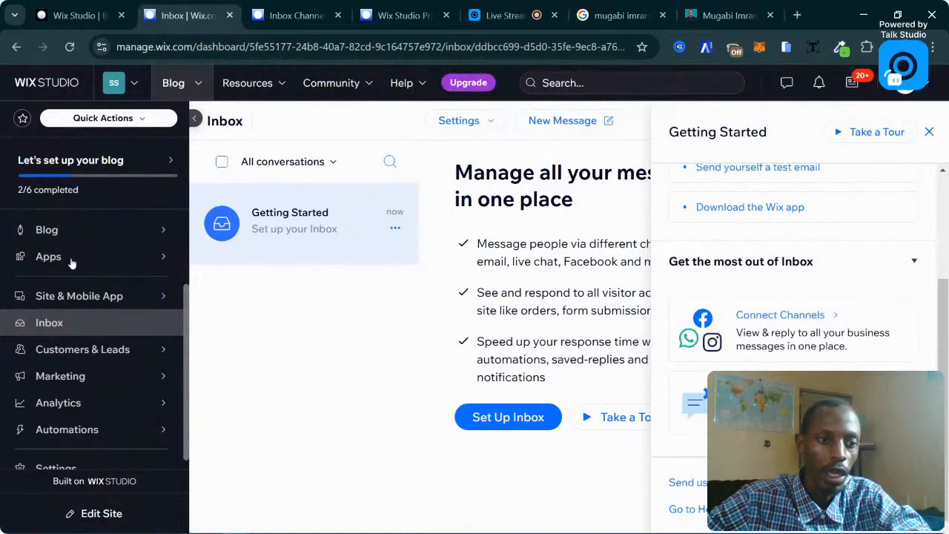
pyautogui.click(73, 233)
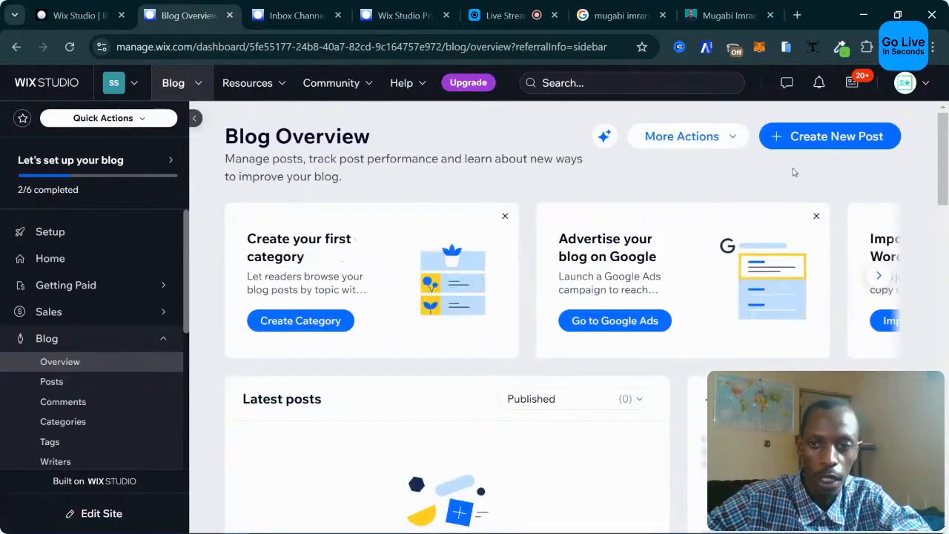
pyautogui.scroll(-3, 535, 226)
pyautogui.scroll(2, 421, 318)
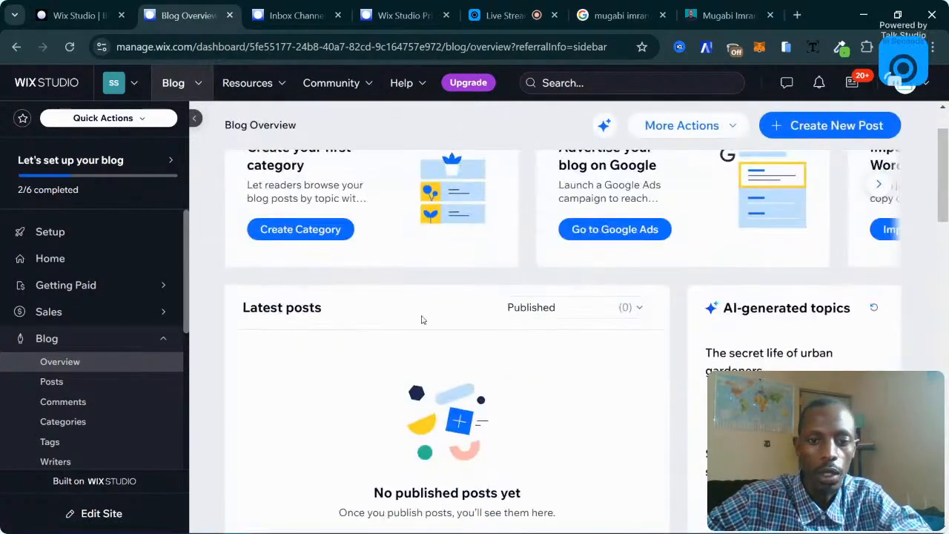
pyautogui.scroll(-2, 345, 309)
pyautogui.scroll(3, 416, 292)
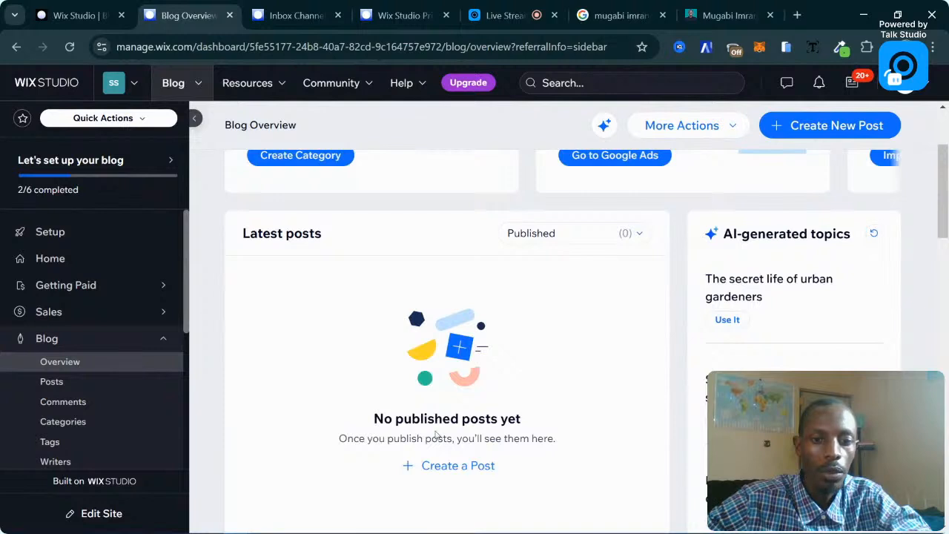
# Close the dashboard, reselect the blog feed, and reopen Manage Posts.
pyautogui.click(81, 20)
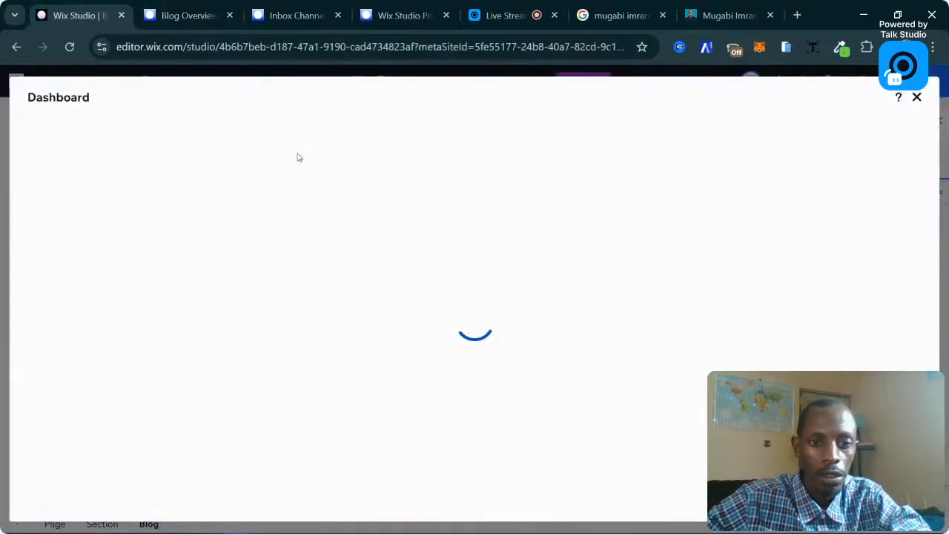
pyautogui.scroll(-2, 356, 257)
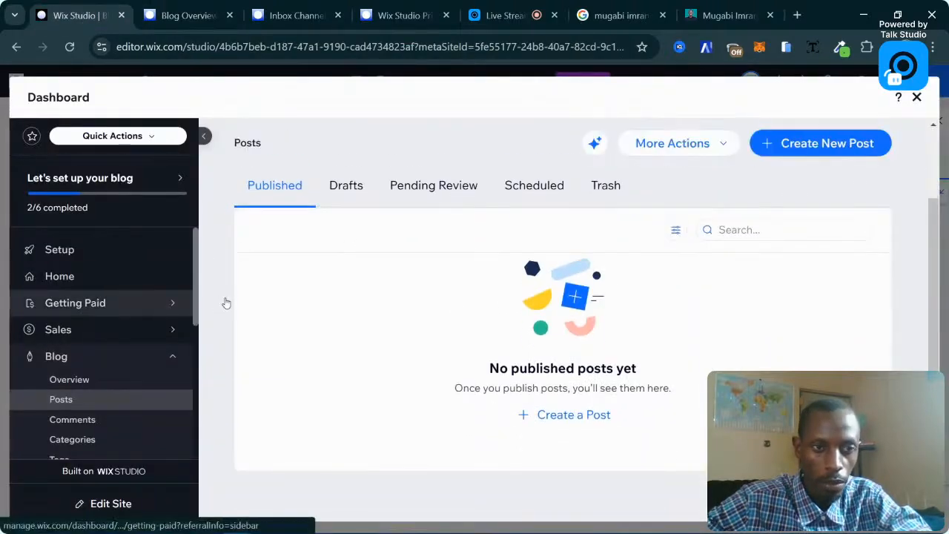
pyautogui.click(916, 97)
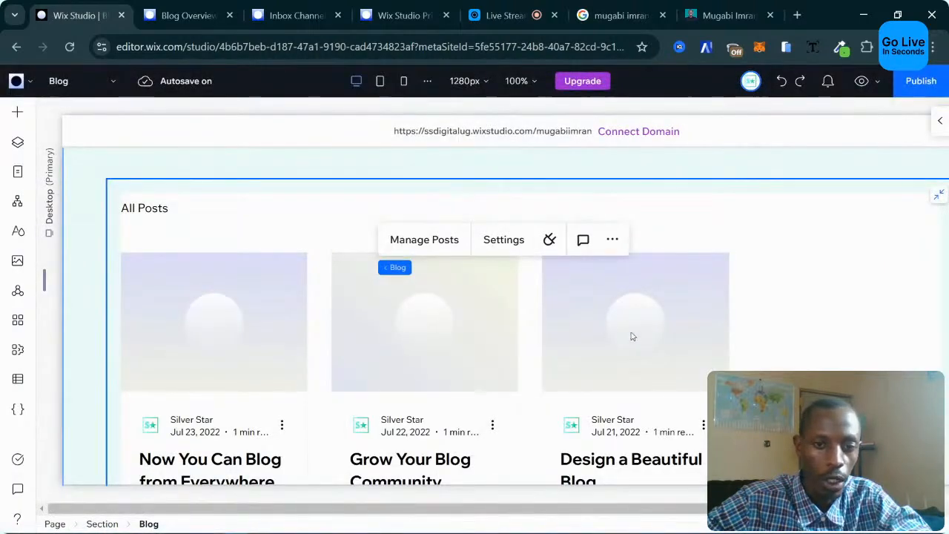
pyautogui.click(299, 362)
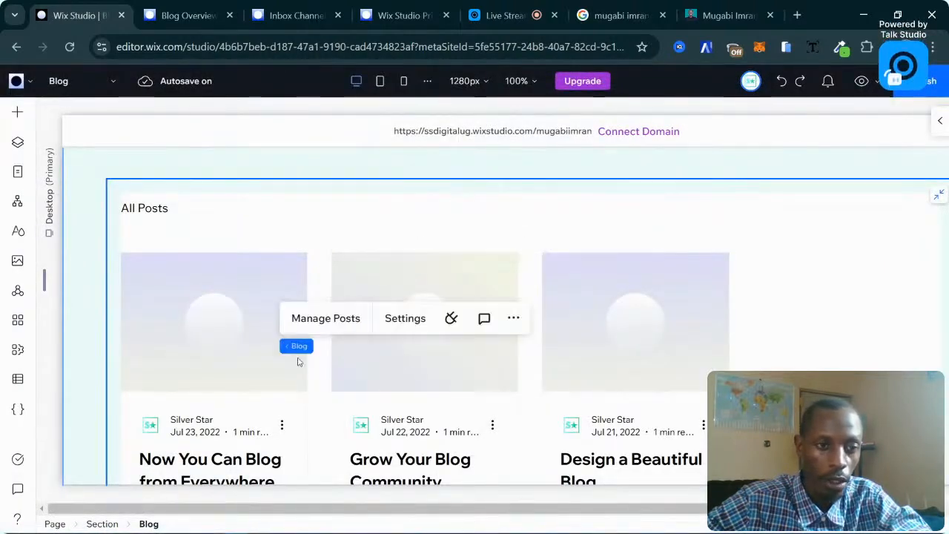
pyautogui.click(325, 320)
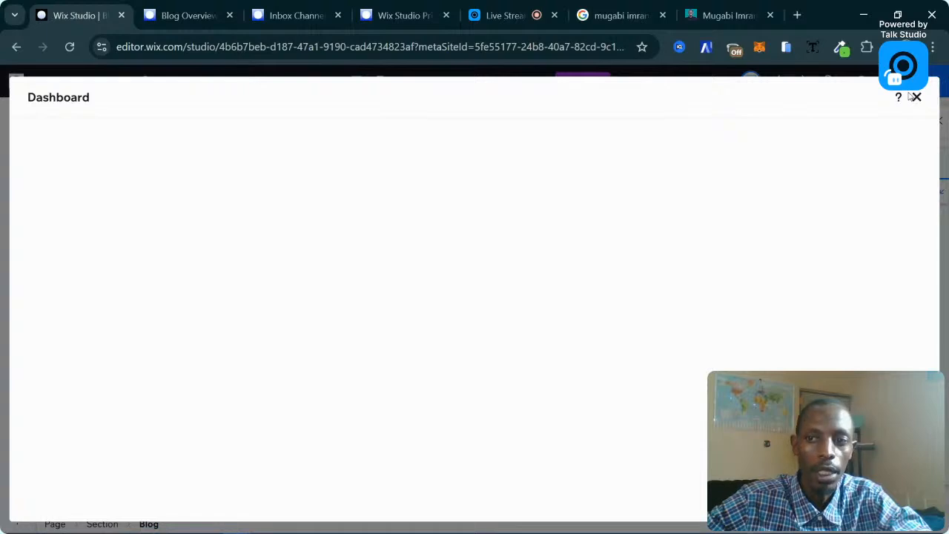
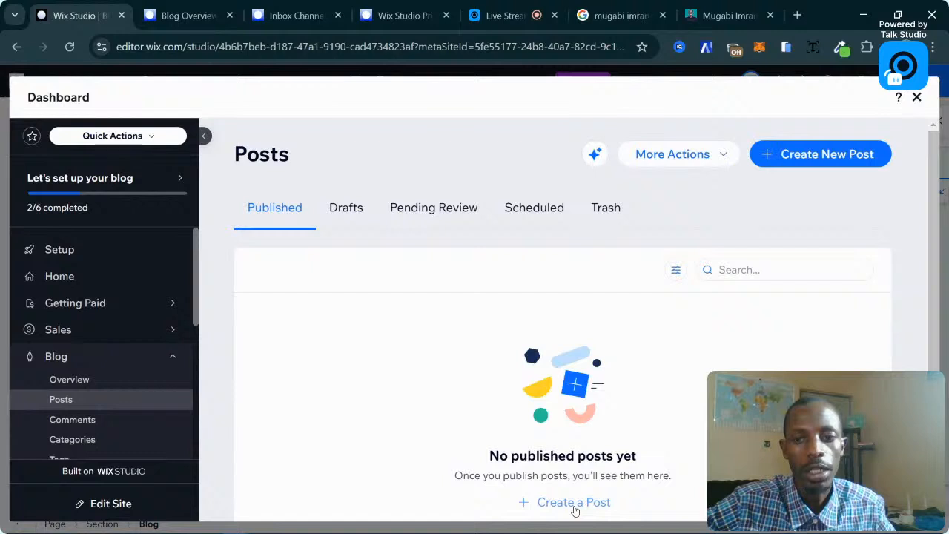
# Start a new post and choose the AI Blog post option for a full-length post with images.
pyautogui.click(575, 504)
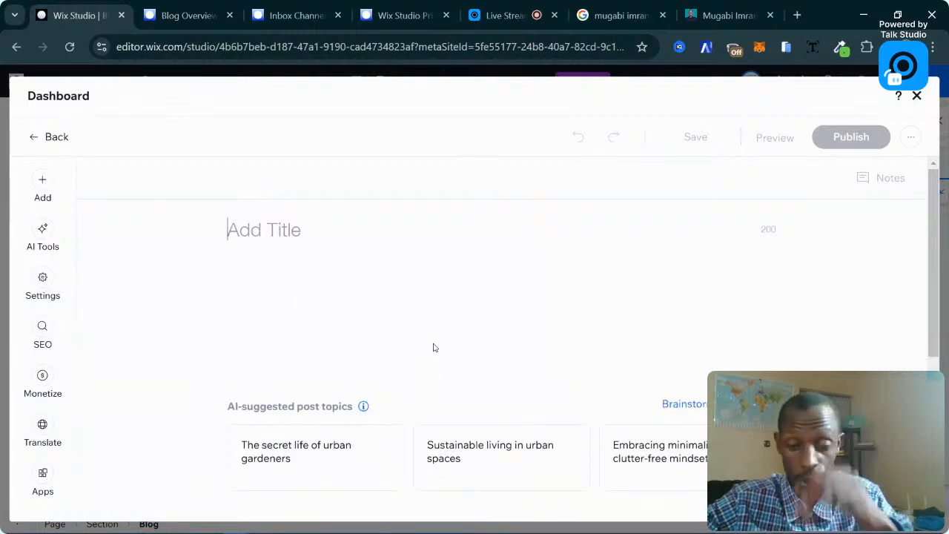
pyautogui.moveTo(475, 434)
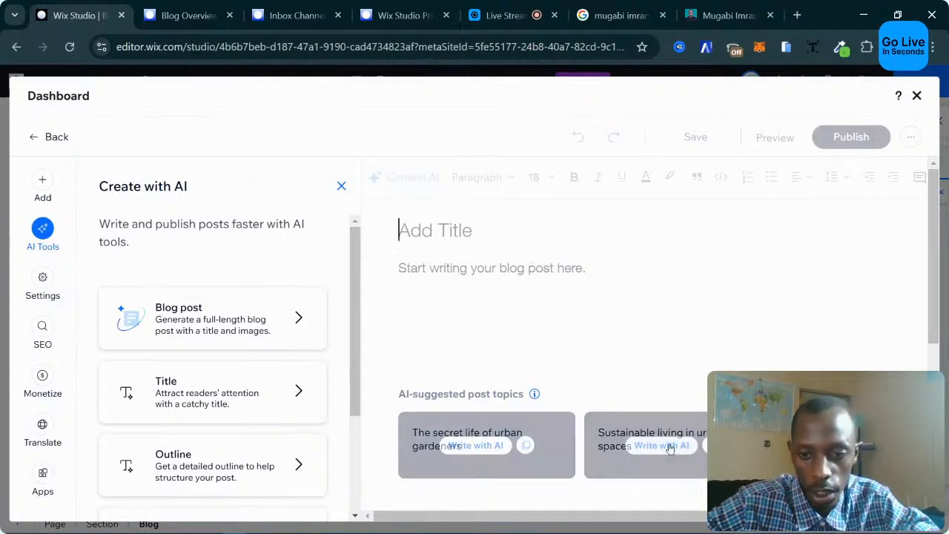
pyautogui.moveTo(487, 448)
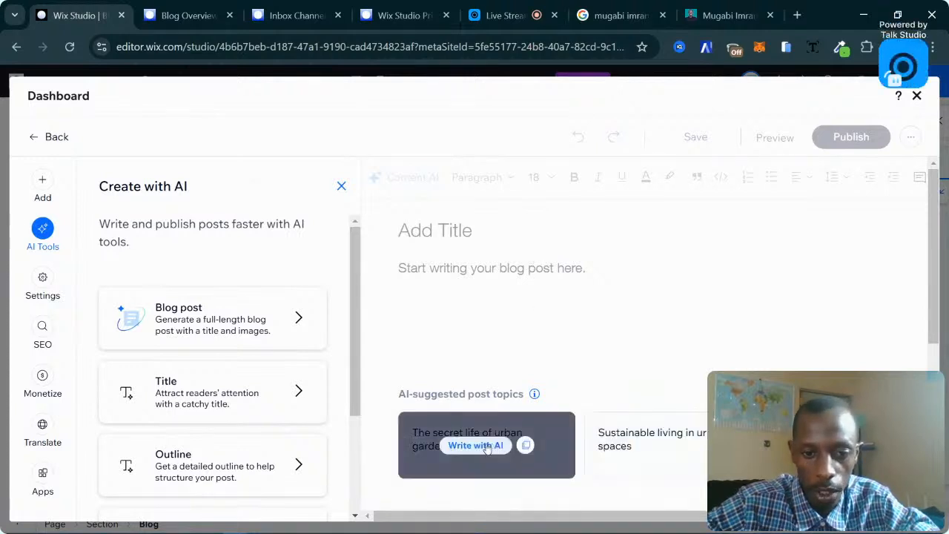
pyautogui.click(253, 317)
# Enter 'Best Digital Marketing Strategies' as the post topic and move on to Preferences.
pyautogui.click(181, 289)
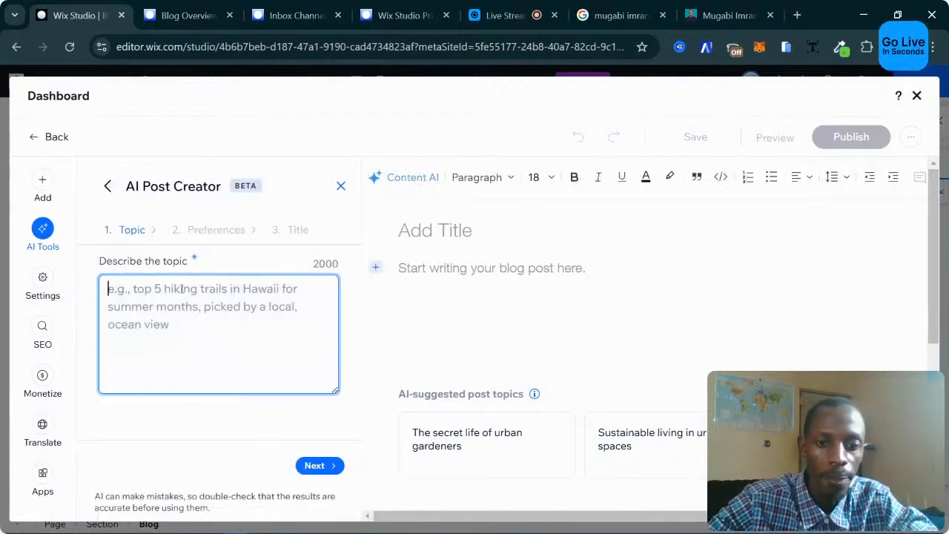
pyautogui.write('B')
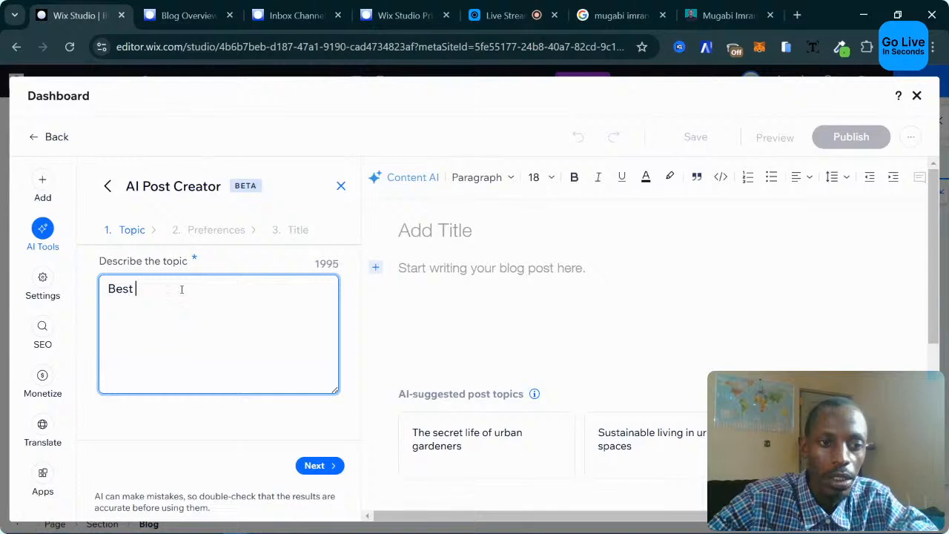
pyautogui.write('est Digital Marketing Strategies')
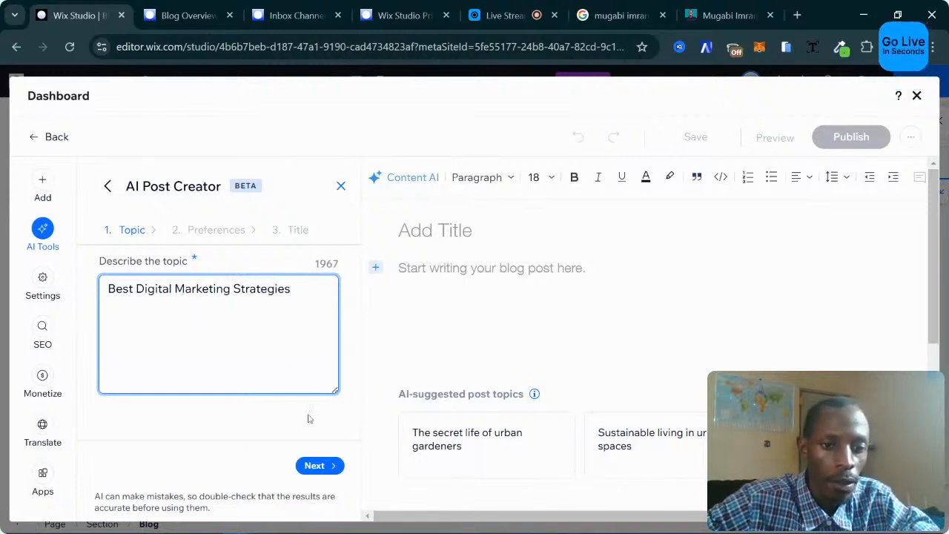
pyautogui.click(317, 465)
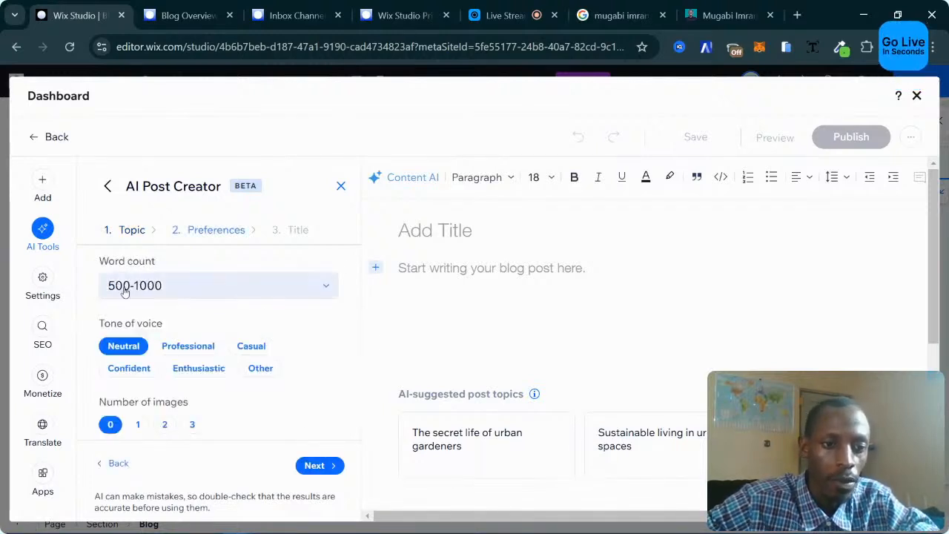
# Set the word count to 1000-1500, Enthusiastic as the only tone, and 3 images.
pyautogui.click(199, 290)
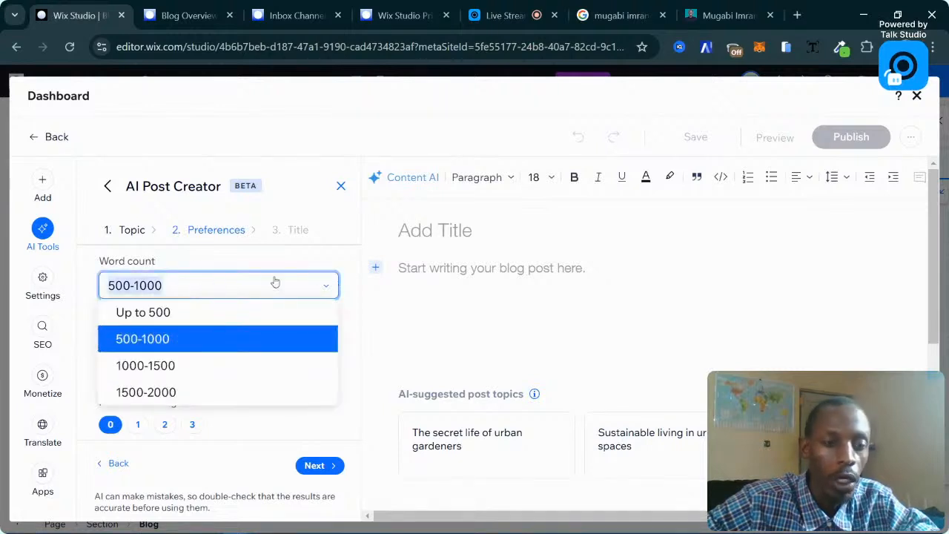
pyautogui.click(131, 268)
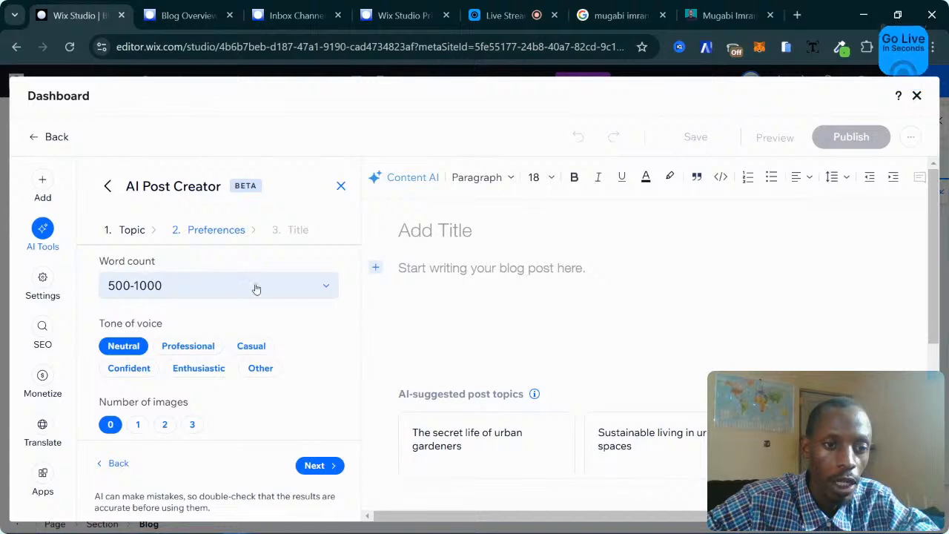
pyautogui.click(159, 292)
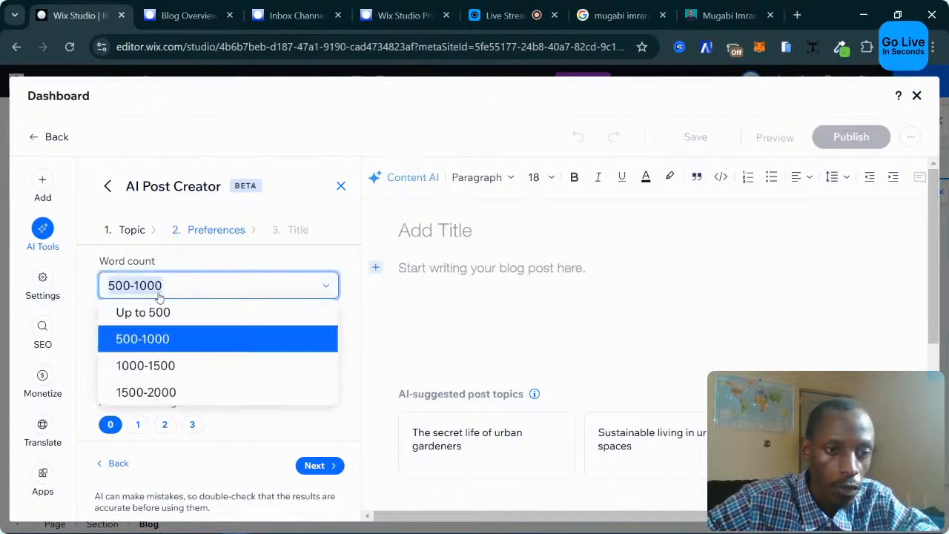
pyautogui.click(146, 365)
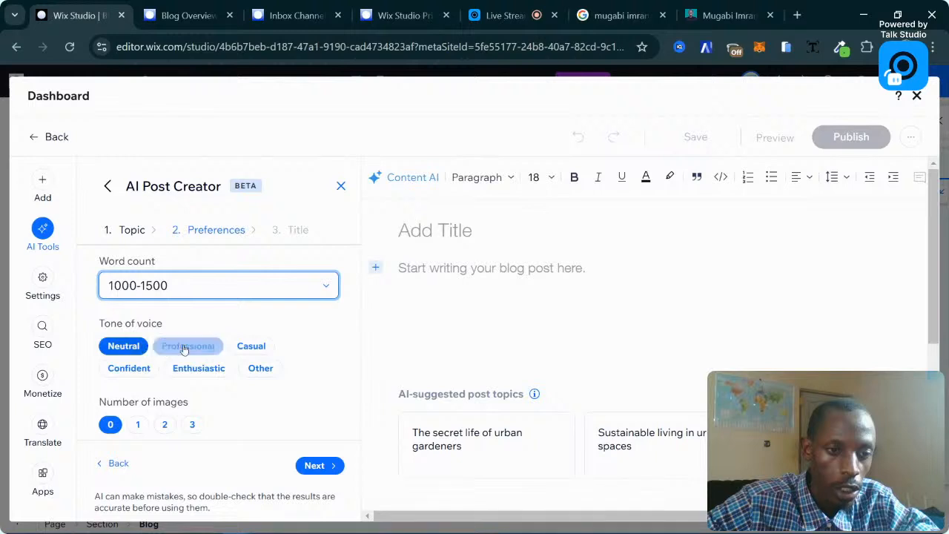
pyautogui.click(213, 349)
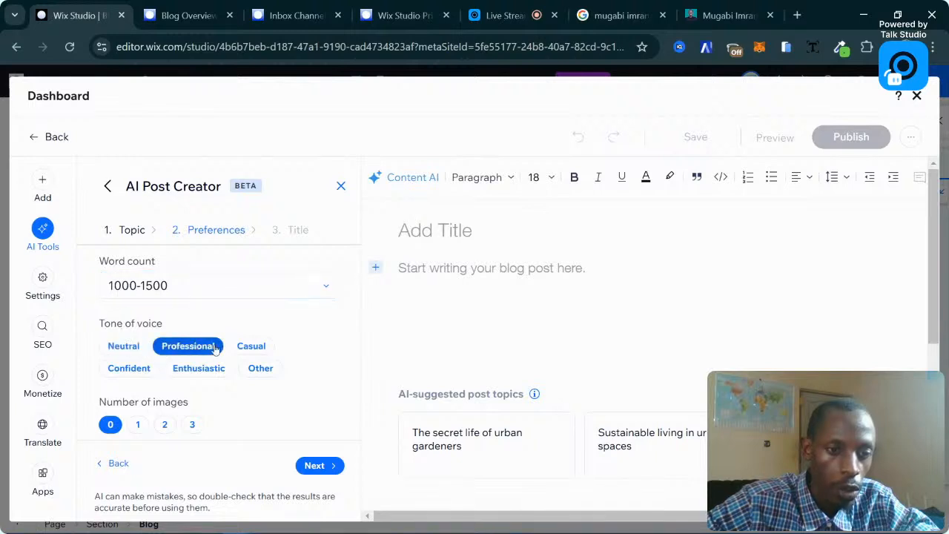
pyautogui.click(148, 370)
pyautogui.click(199, 369)
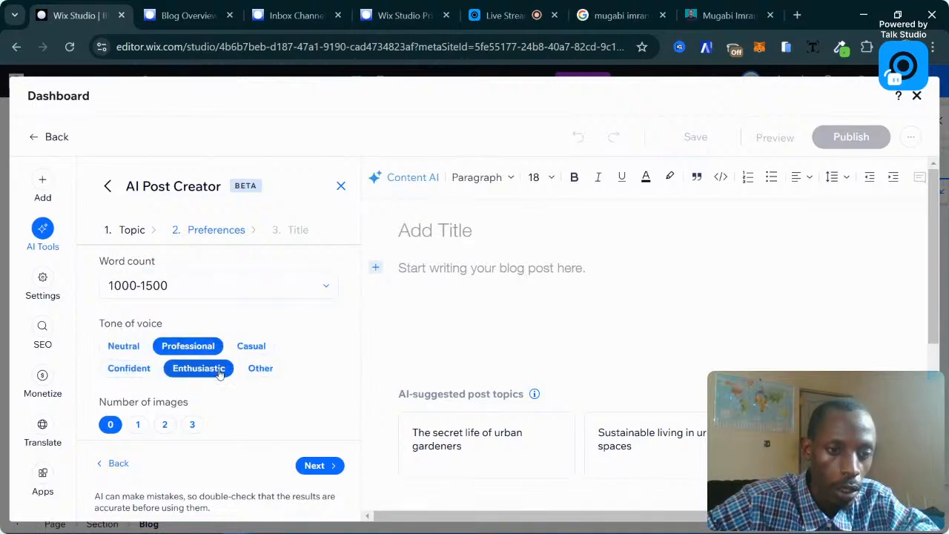
pyautogui.click(204, 367)
pyautogui.click(244, 350)
pyautogui.click(197, 371)
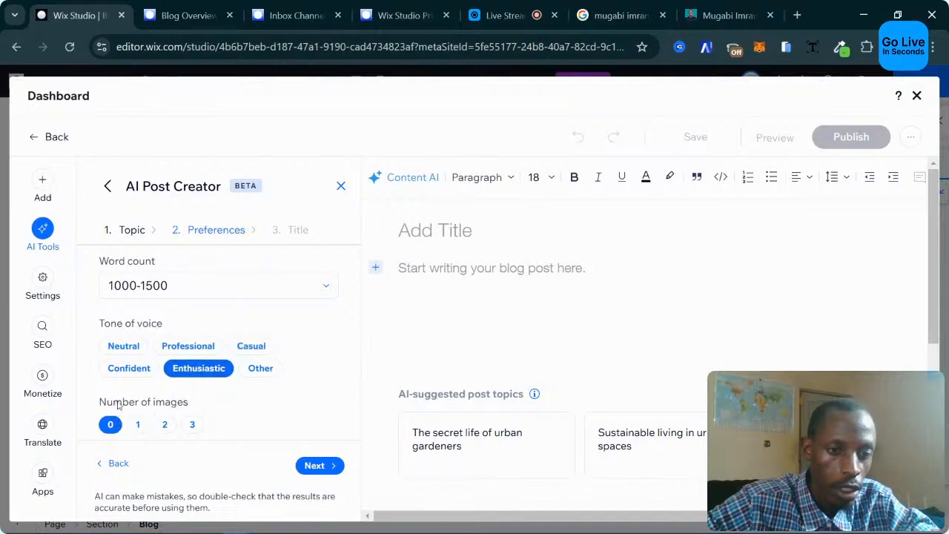
pyautogui.click(164, 424)
pyautogui.click(192, 425)
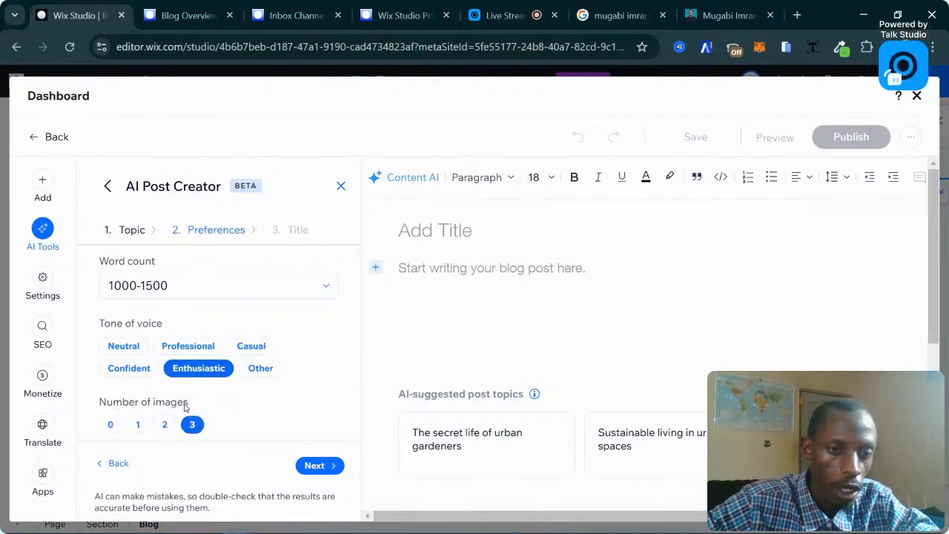
pyautogui.scroll(-1, 222, 409)
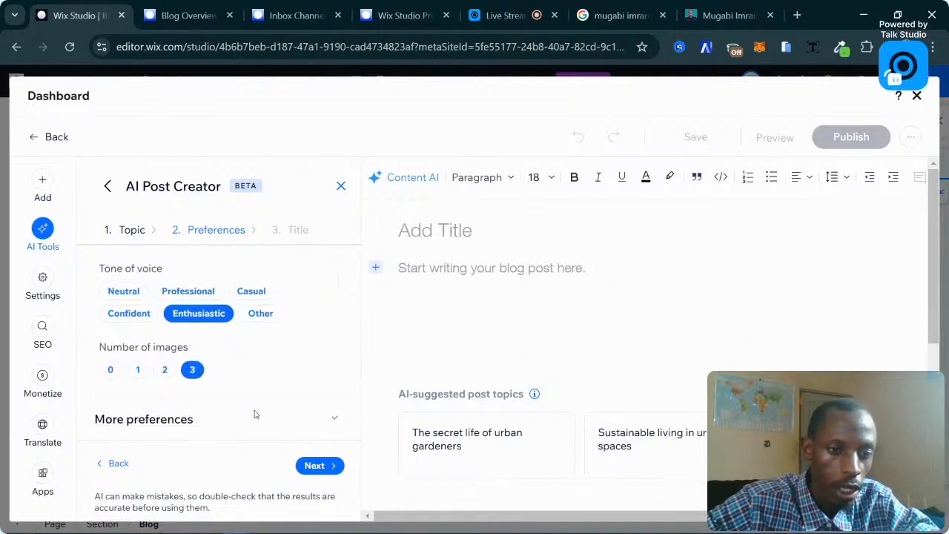
# Reveal the additional preferences and leave the point of view as Any.
pyautogui.click(208, 417)
pyautogui.scroll(1, 237, 400)
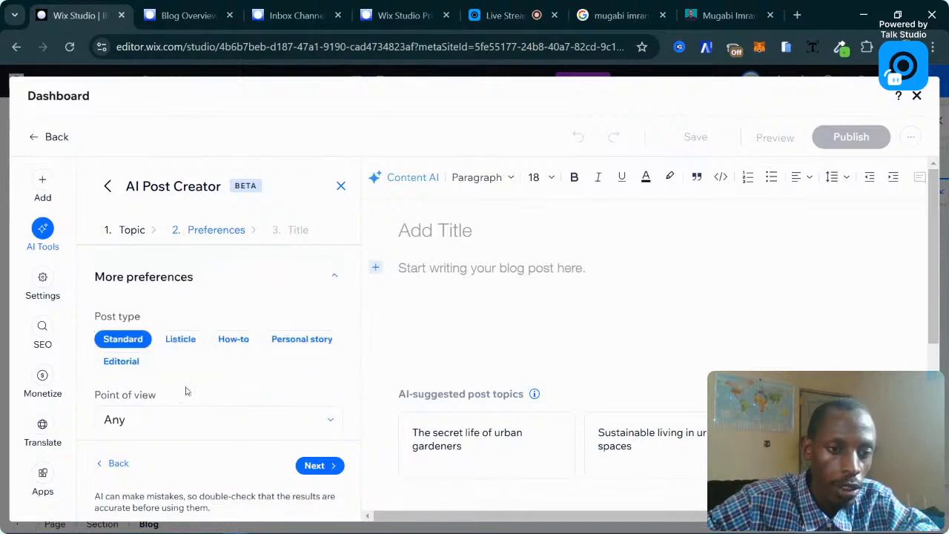
pyautogui.click(181, 342)
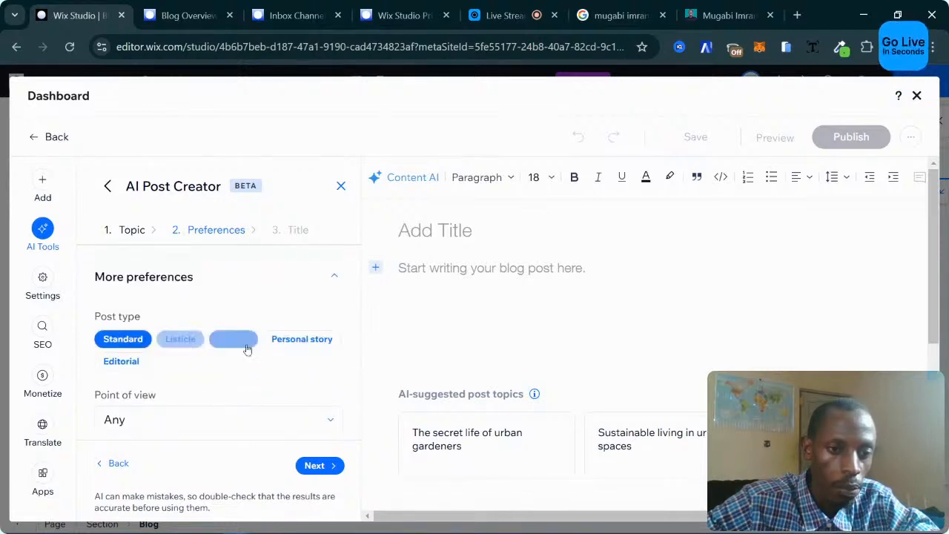
pyautogui.scroll(-2, 198, 356)
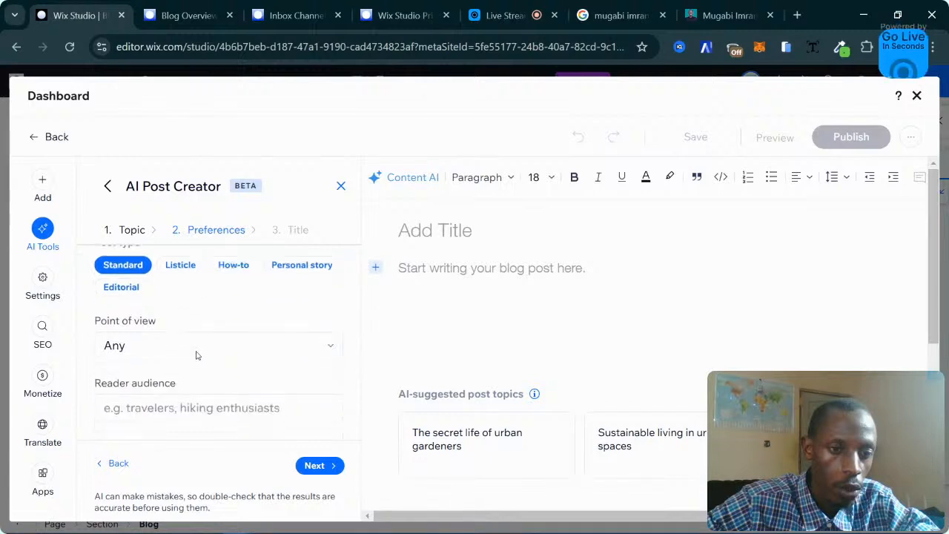
pyautogui.scroll(1, 172, 340)
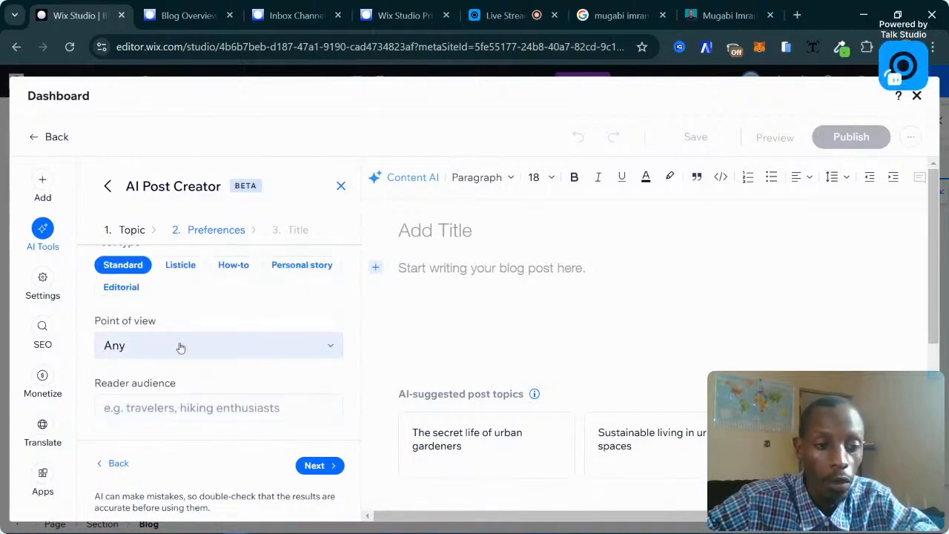
pyautogui.click(191, 347)
pyautogui.click(181, 349)
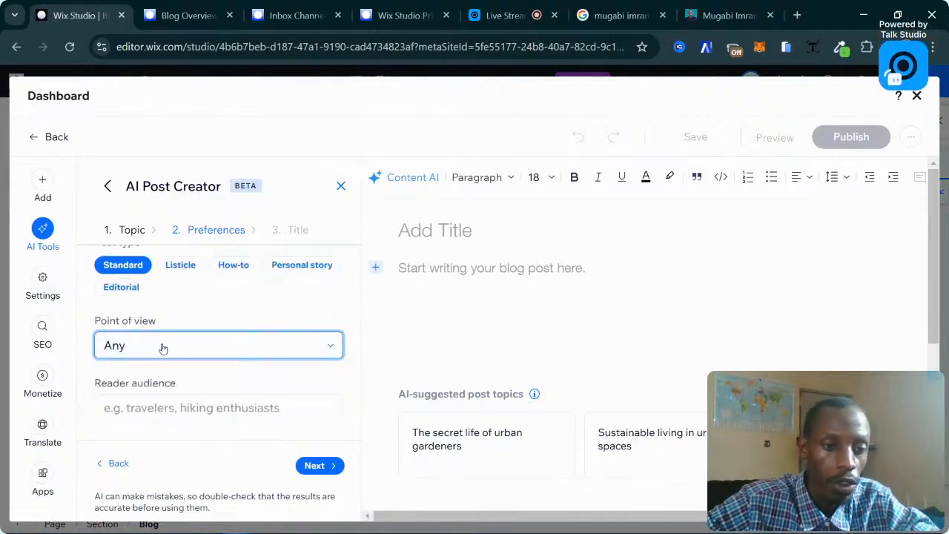
pyautogui.scroll(-1, 163, 349)
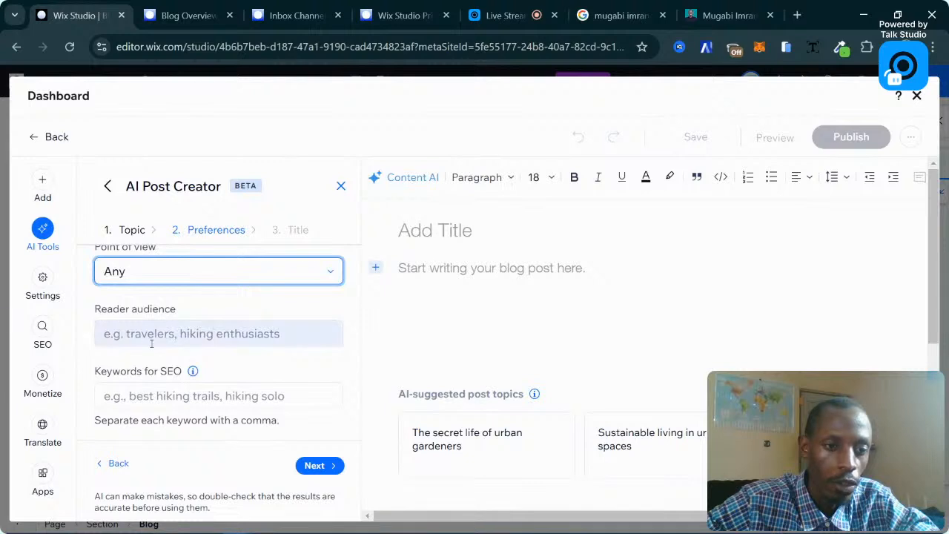
# Enter 'business owner' as the reader audience.
pyautogui.click(152, 343)
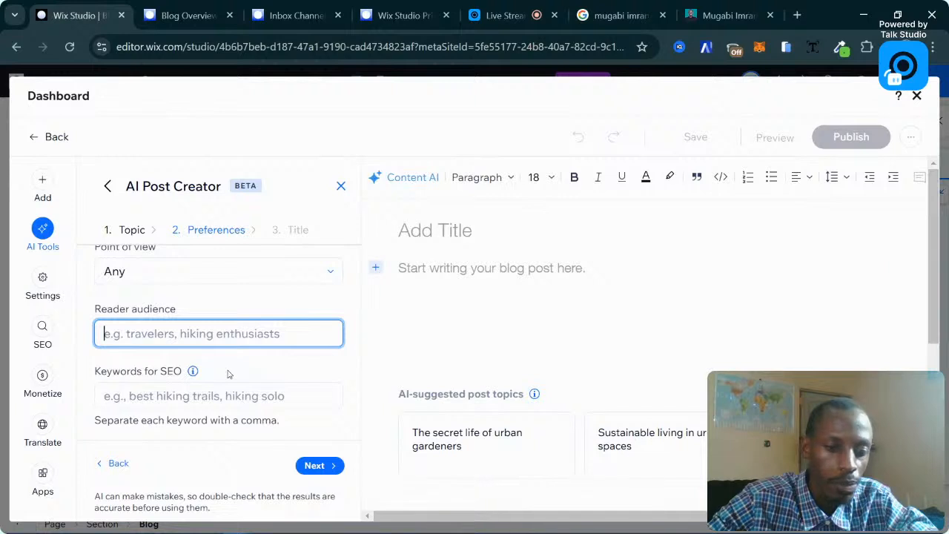
pyautogui.write('b')
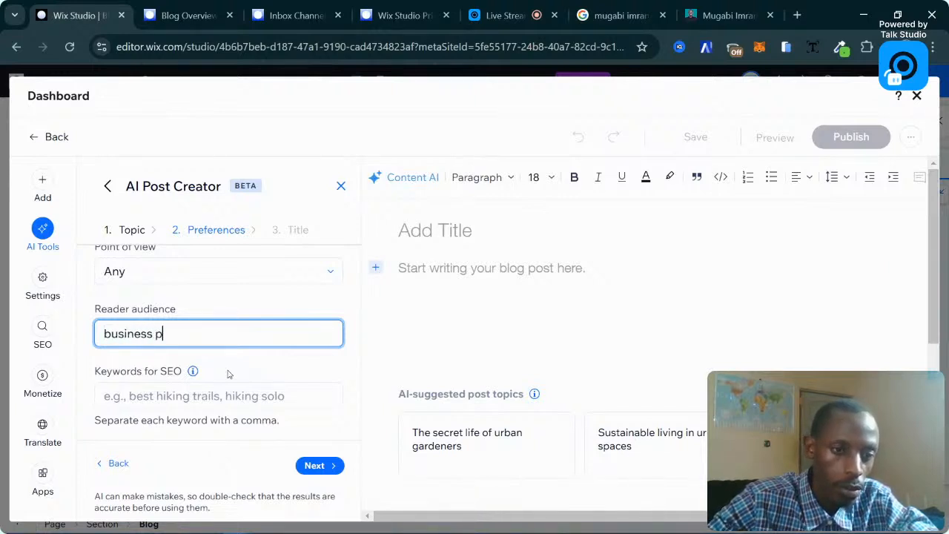
pyautogui.write('usiness p')
pyautogui.press('BackSpace')
pyautogui.write('owner')
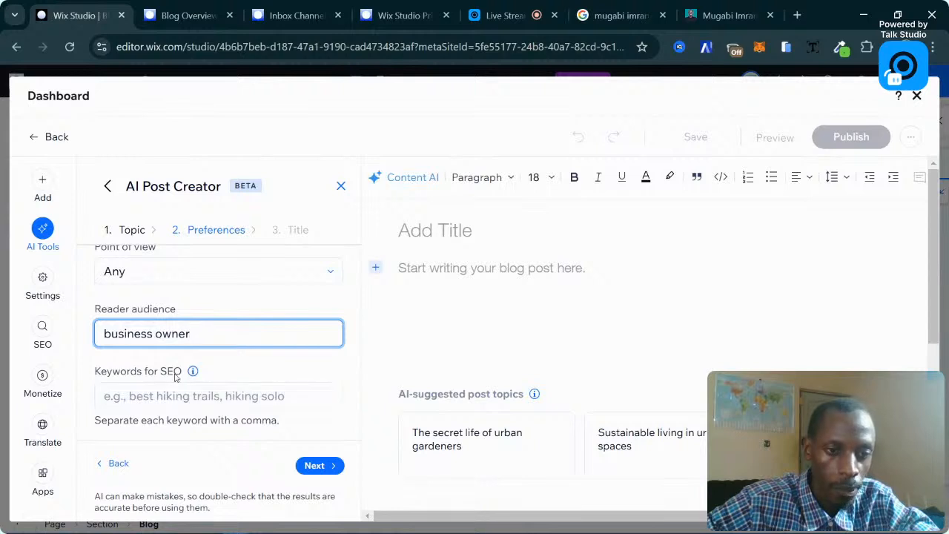
# Enter SEO keywords 'digital marketing, social media marketing' and continue to title suggestions.
pyautogui.click(193, 397)
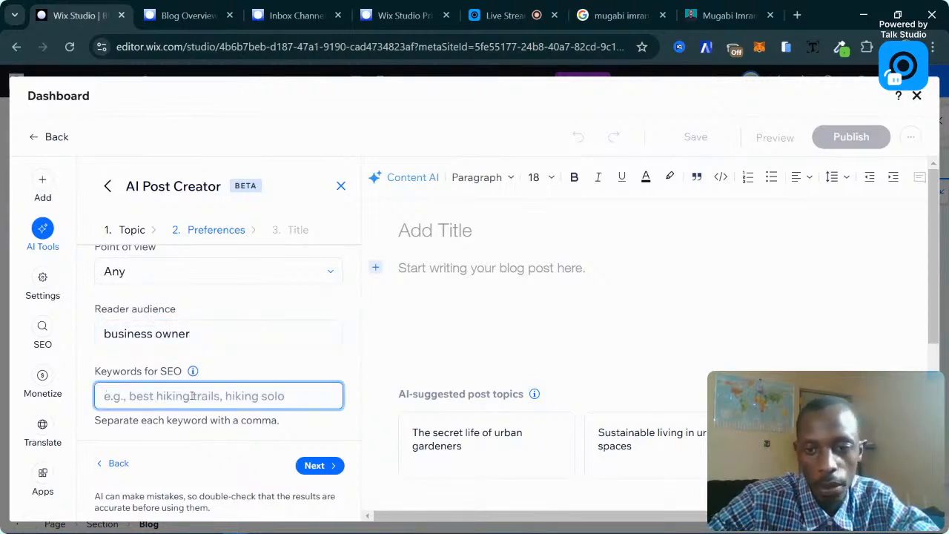
pyautogui.write('so')
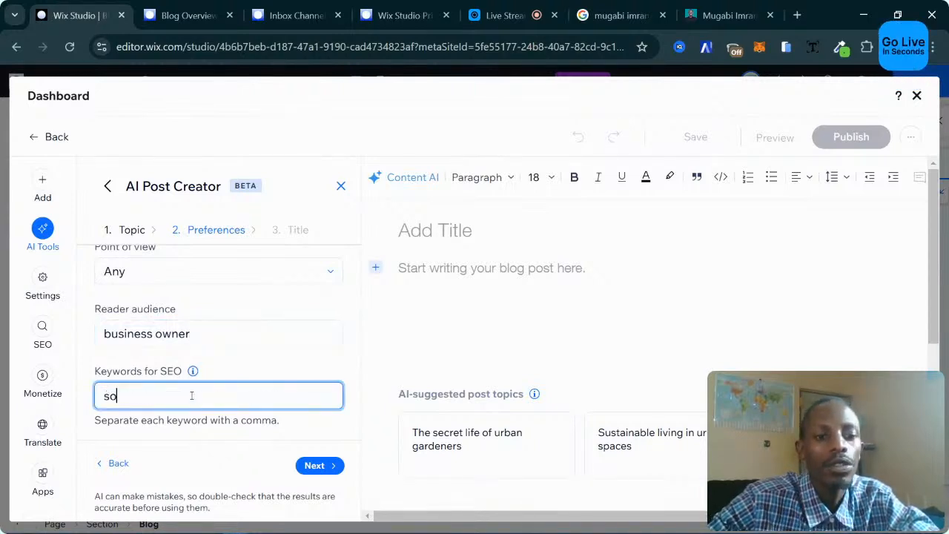
pyautogui.write('ma')
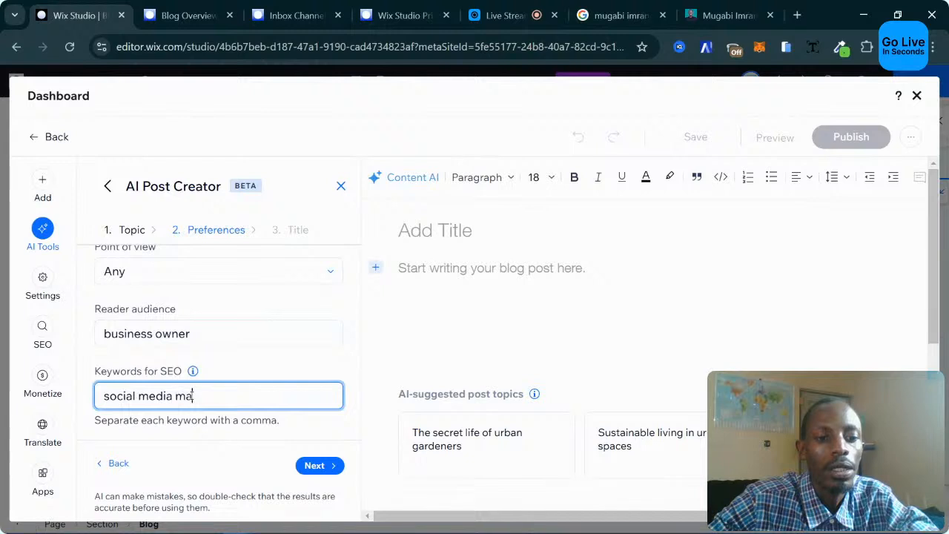
pyautogui.write('rketin')
pyautogui.press('BackSpace')
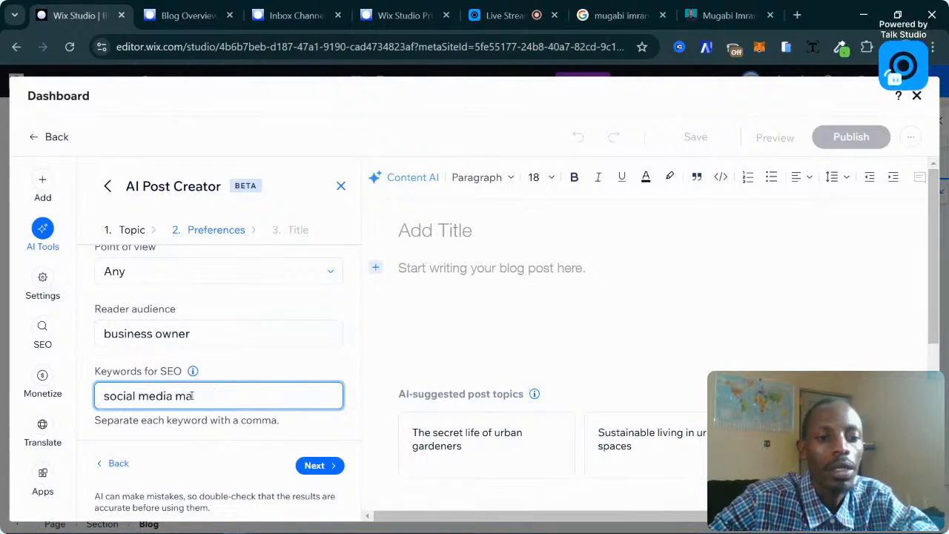
pyautogui.hotkey('ctrl', 'BackSpace')
pyautogui.hotkey('ctrl', 'BackSpace')
pyautogui.hotkey('ctrl', 'BackSpace')
pyautogui.write('digital m')
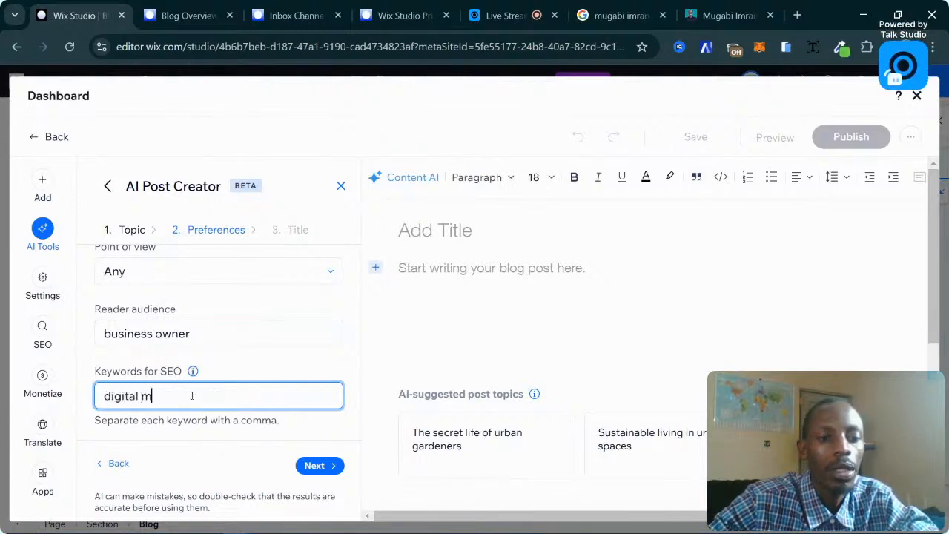
pyautogui.write('arketing,')
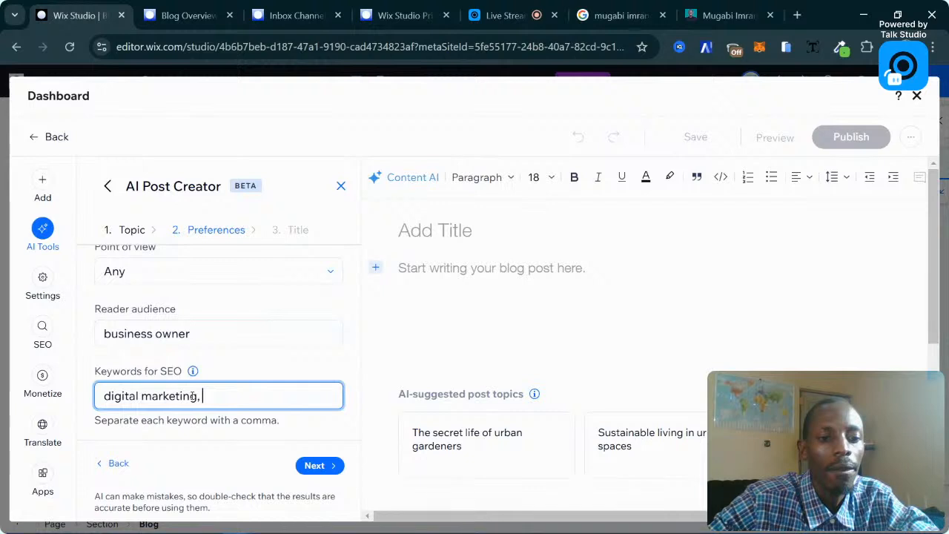
pyautogui.write(' social medi')
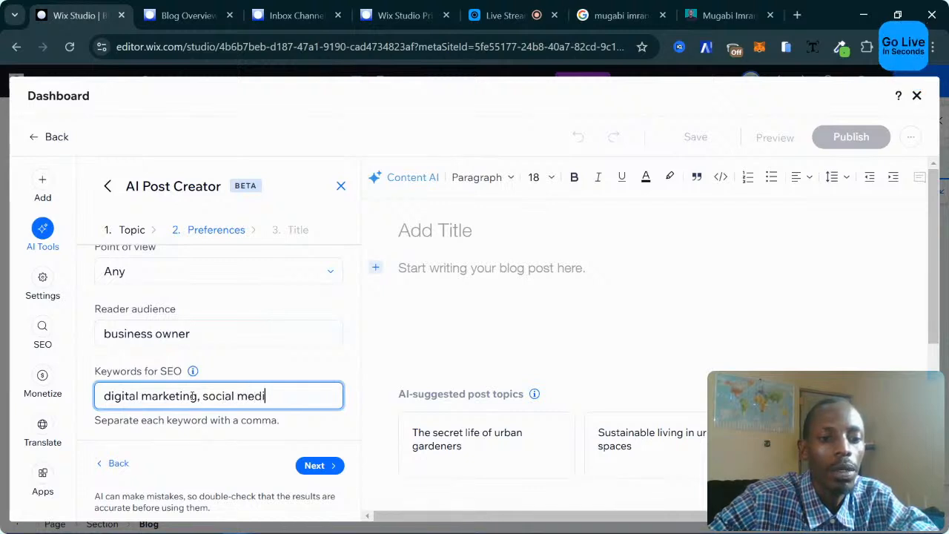
pyautogui.write('a marketing')
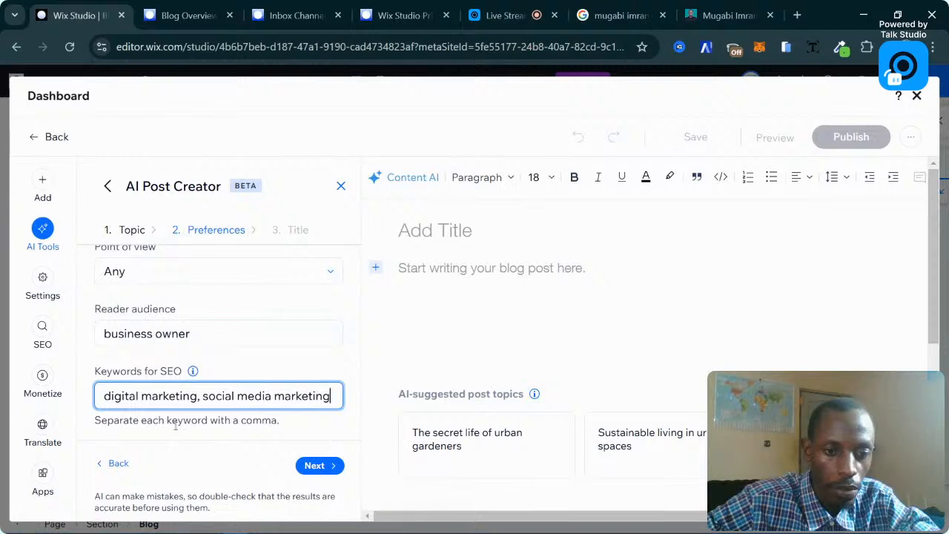
pyautogui.click(318, 465)
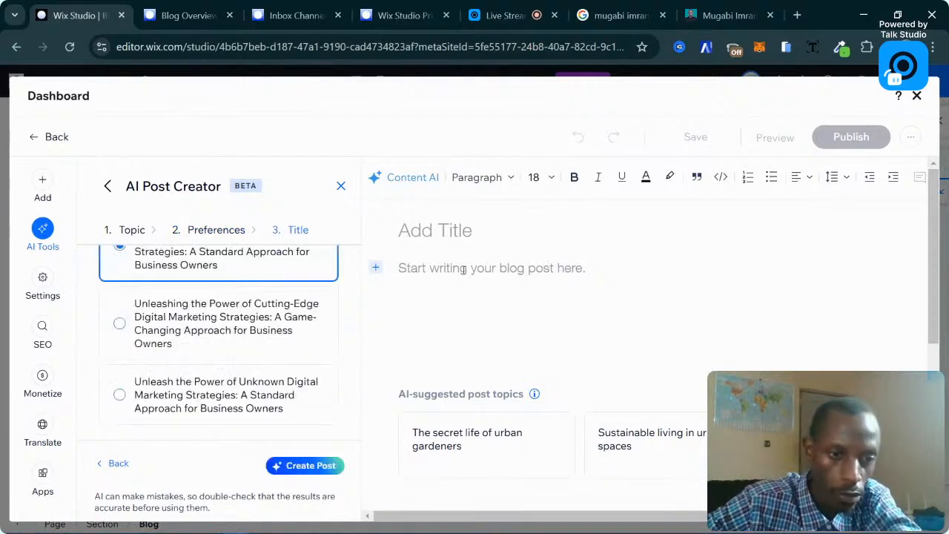
# Pick the 'Cutting-Edge Digital Marketing Strategies' title and generate the post.
pyautogui.scroll(2, 252, 293)
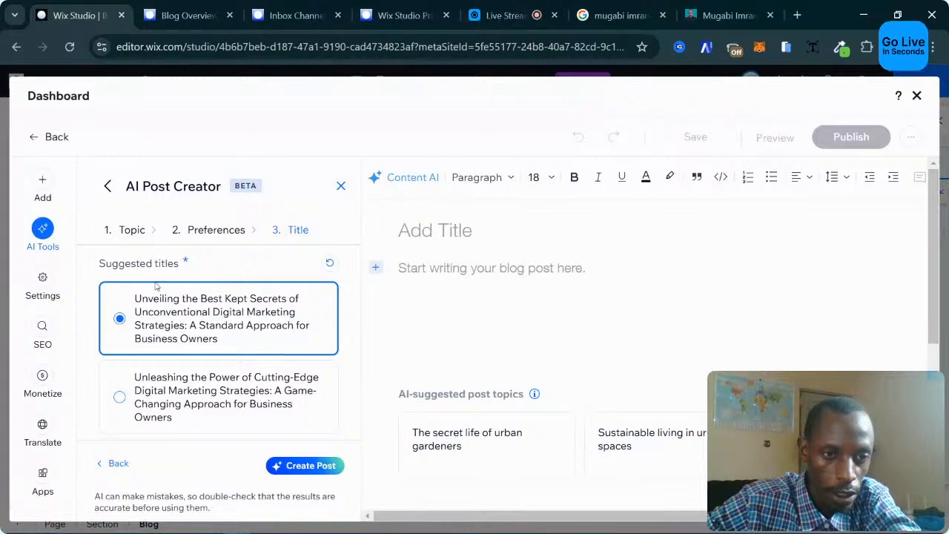
pyautogui.scroll(-3, 222, 312)
pyautogui.scroll(2, 226, 322)
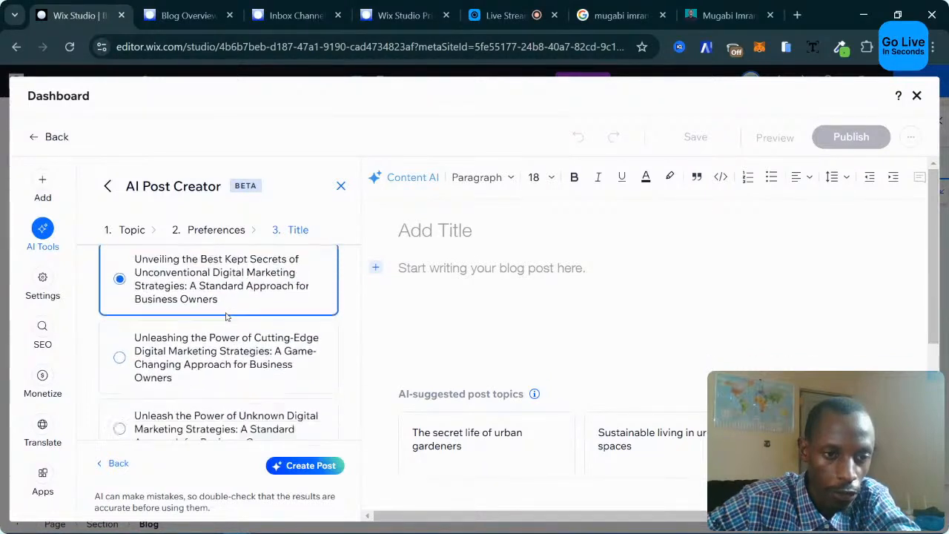
pyautogui.scroll(-2, 233, 335)
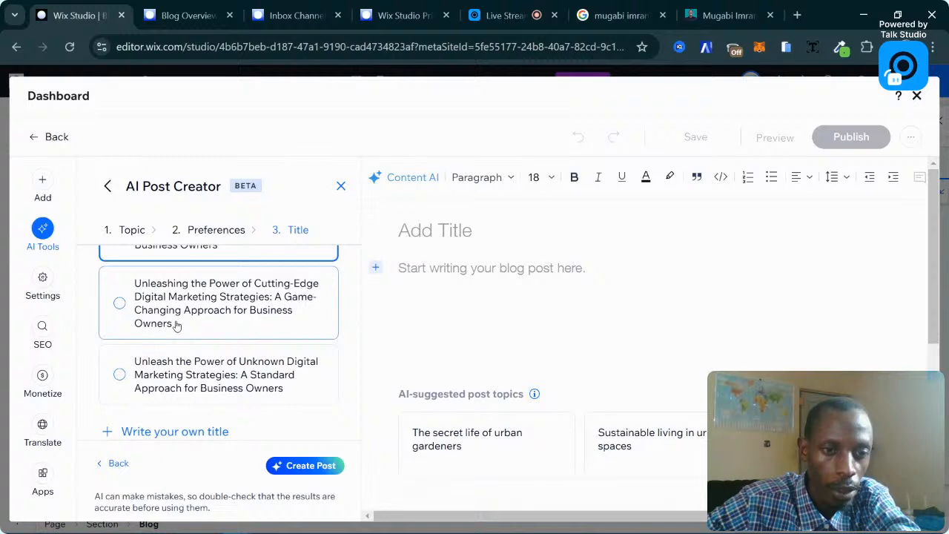
pyautogui.scroll(2, 177, 324)
pyautogui.scroll(-1, 222, 330)
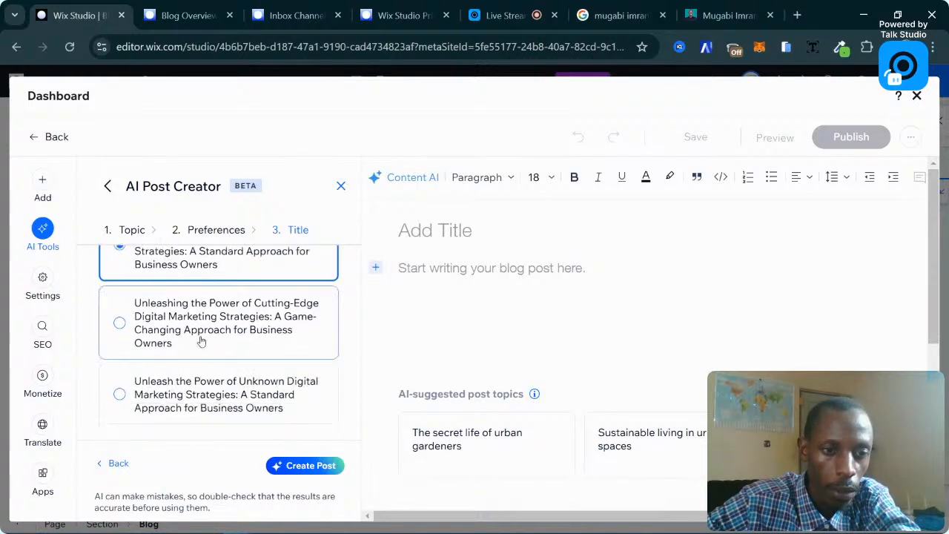
pyautogui.click(200, 341)
pyautogui.click(282, 390)
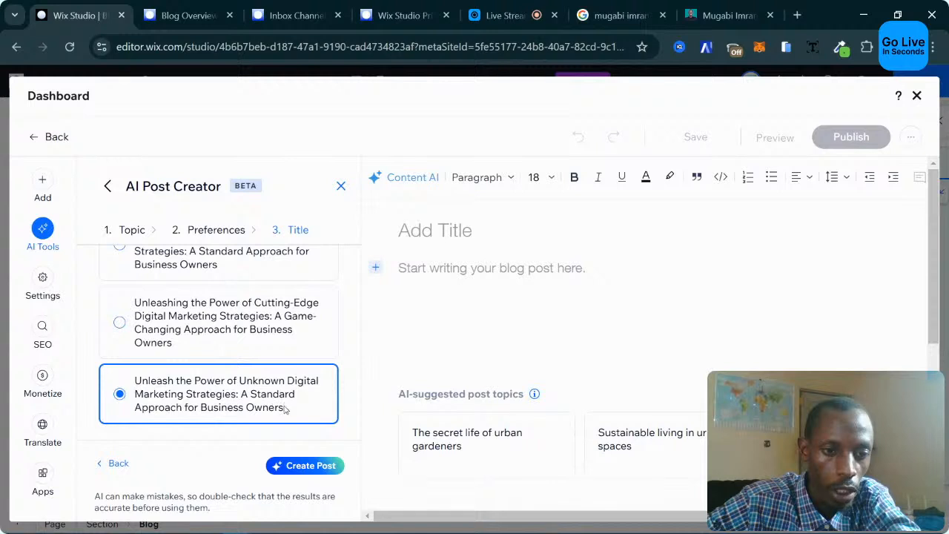
pyautogui.click(237, 344)
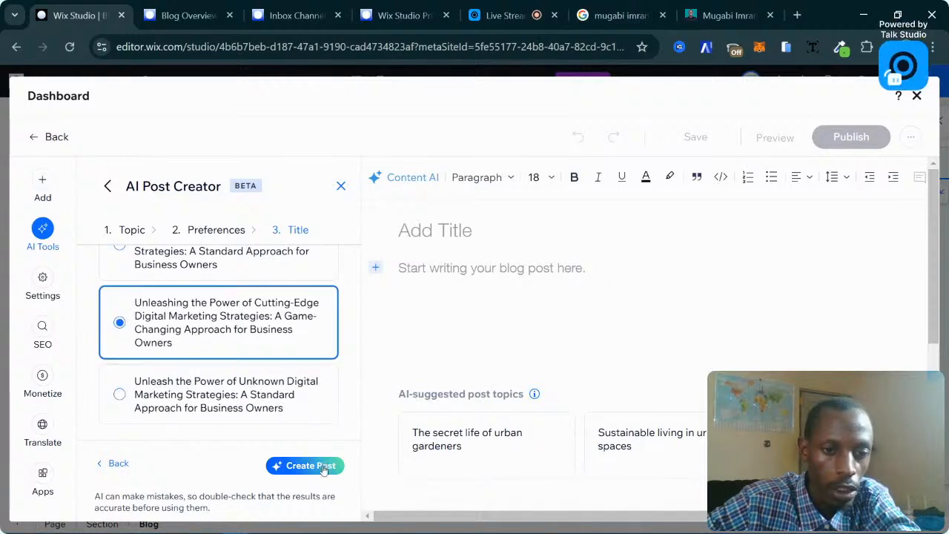
pyautogui.click(324, 469)
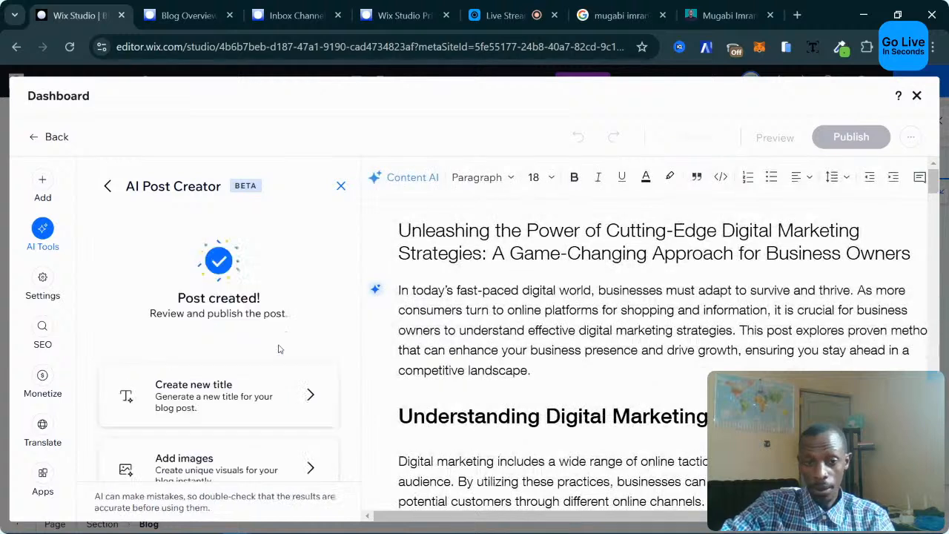
# Check the paragraph style list without changing it and scroll the generated post.
pyautogui.click(495, 182)
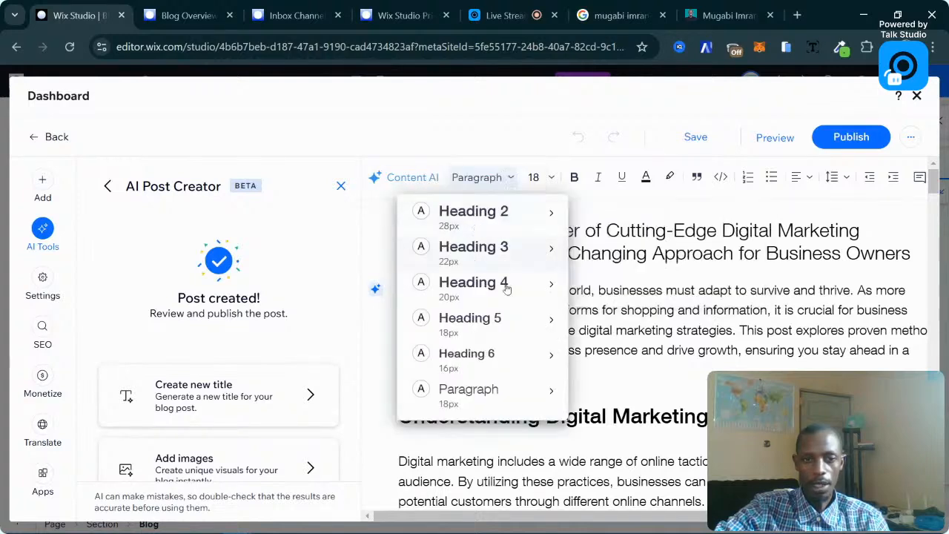
pyautogui.moveTo(551, 354)
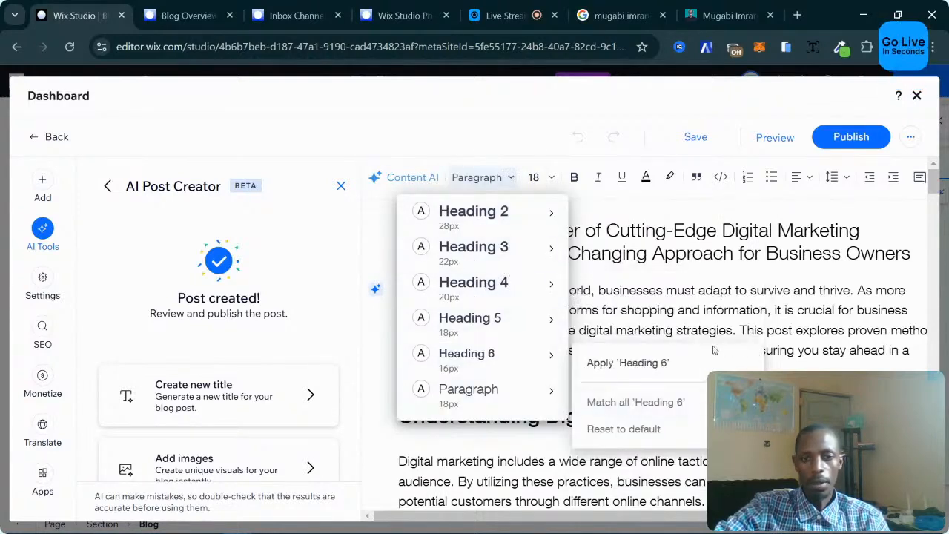
pyautogui.press('Escape')
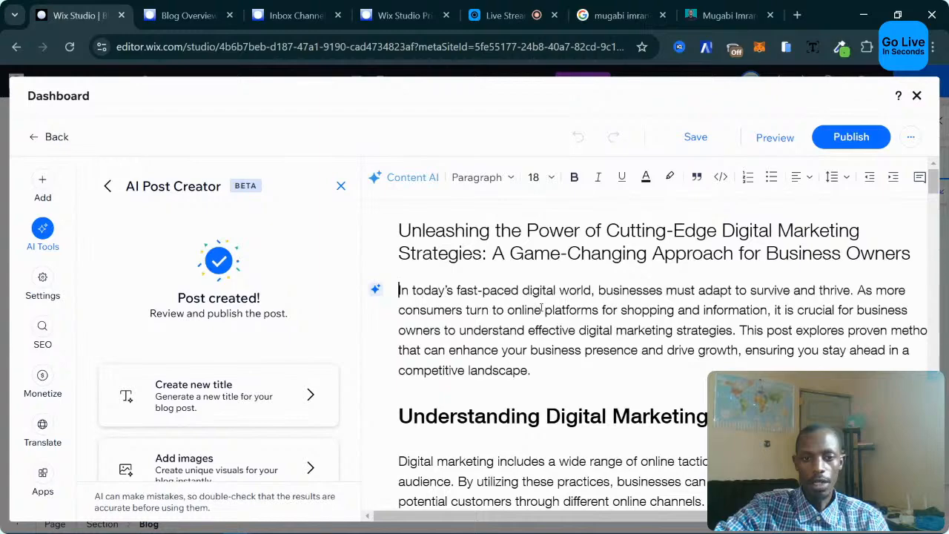
pyautogui.scroll(-5, 523, 324)
pyautogui.scroll(4, 520, 326)
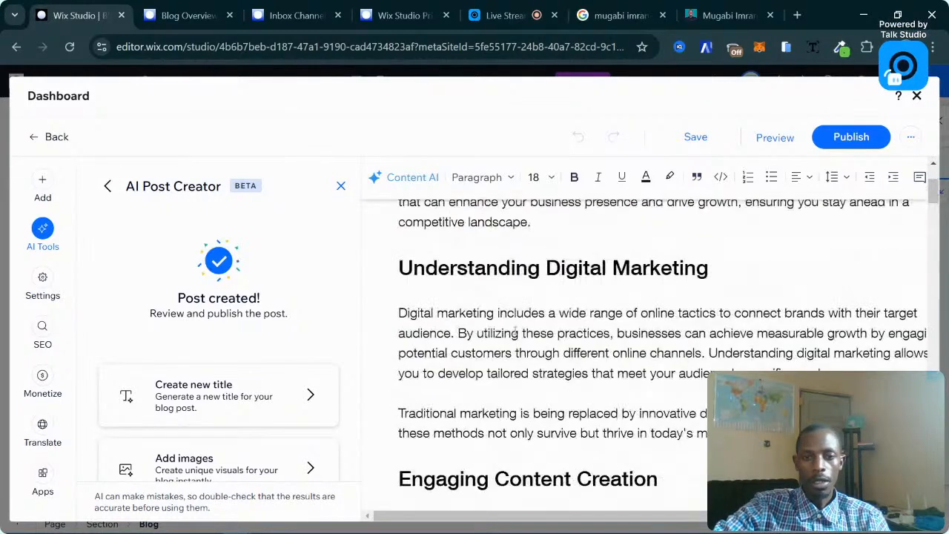
pyautogui.scroll(1, 514, 331)
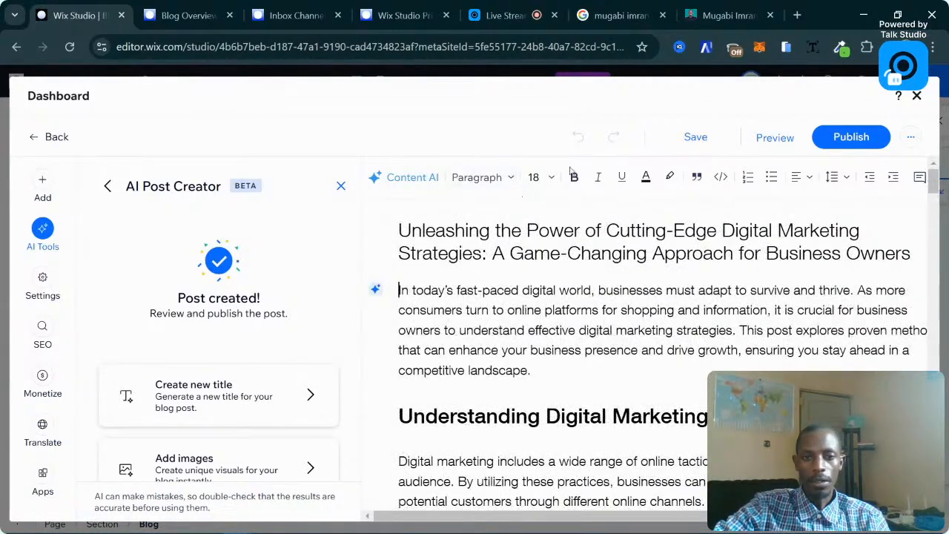
pyautogui.scroll(-2, 262, 337)
pyautogui.scroll(2, 262, 338)
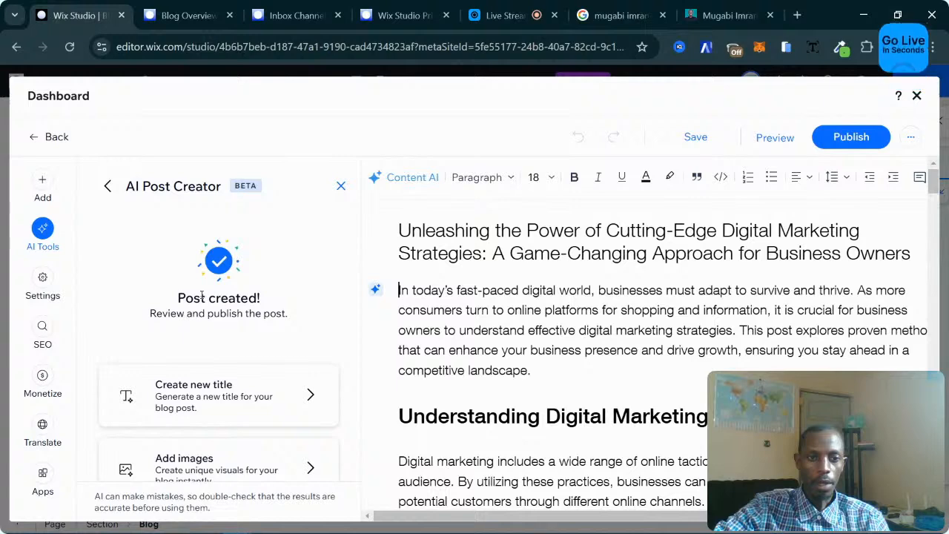
# Close the AI Post Creator panel, leaving the text colour unchanged.
pyautogui.click(341, 186)
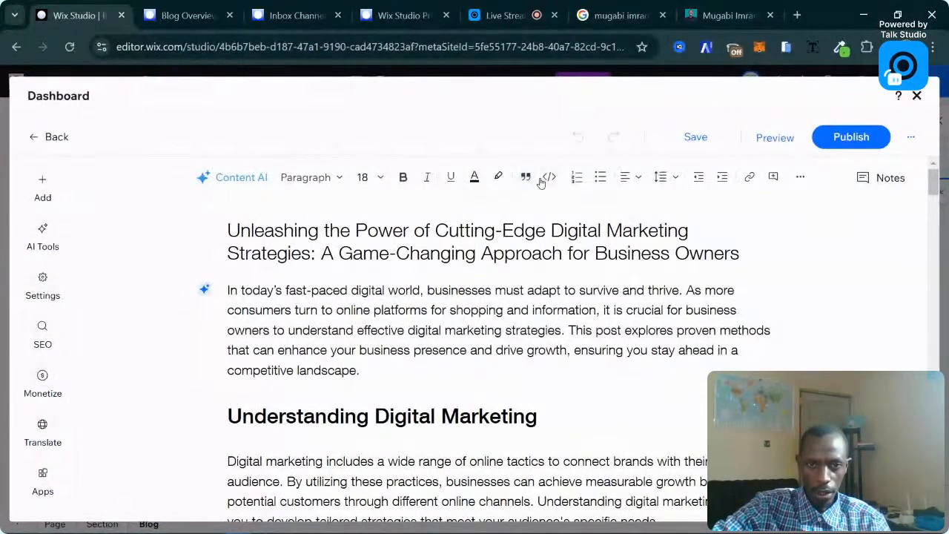
pyautogui.click(477, 180)
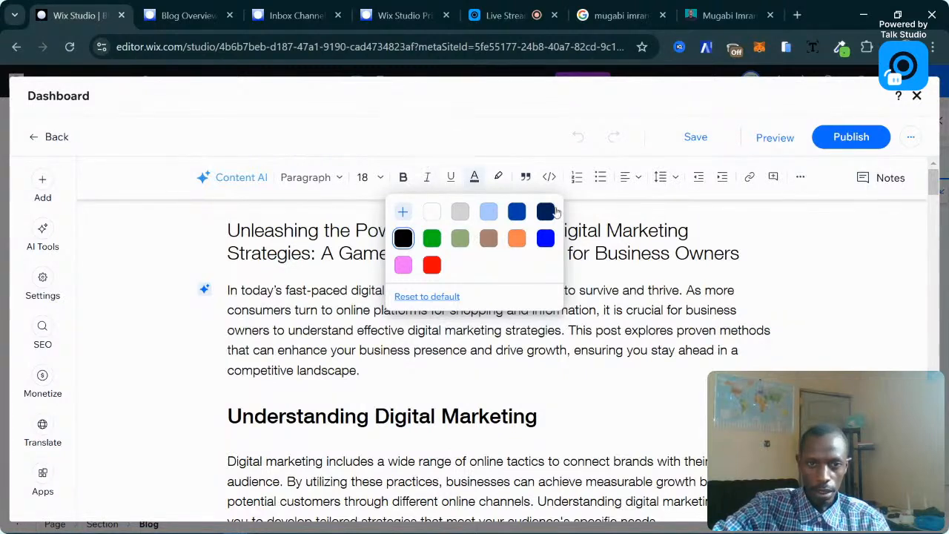
pyautogui.click(631, 248)
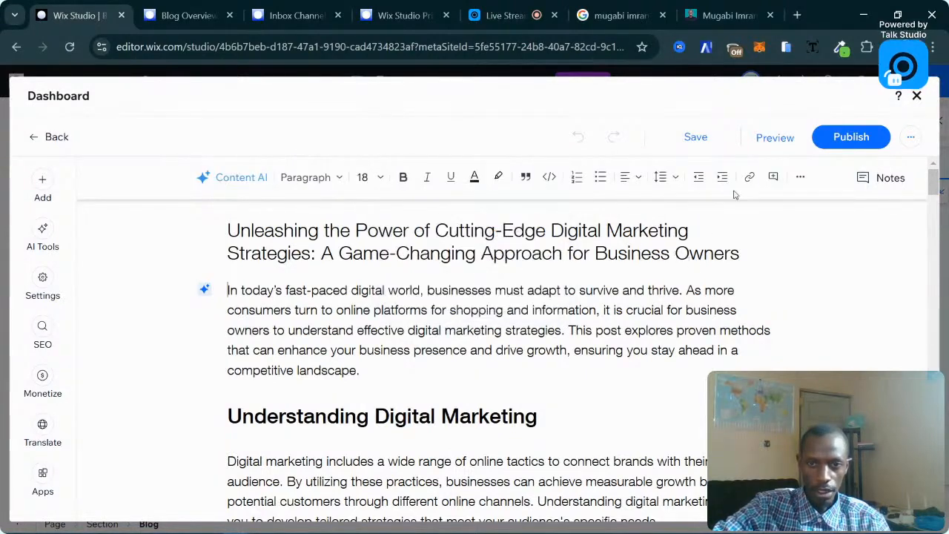
pyautogui.click(593, 330)
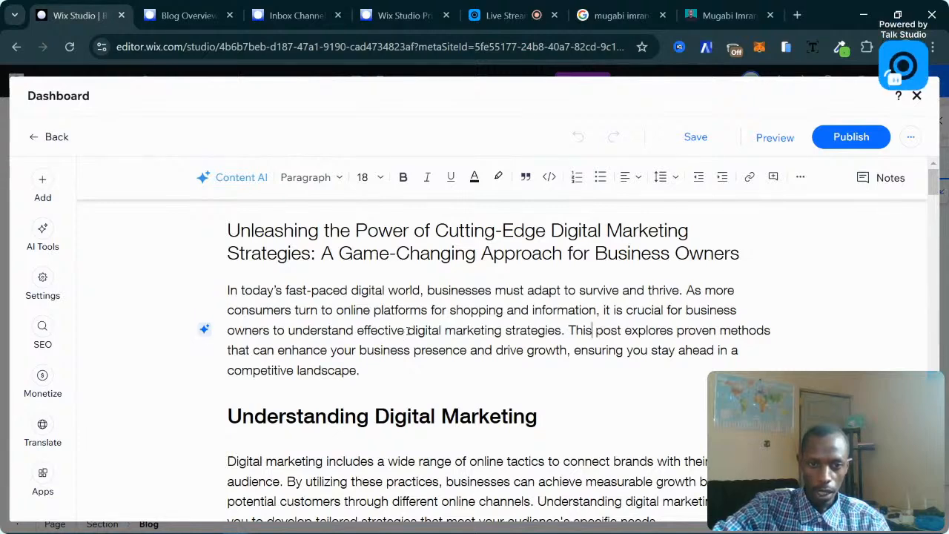
# Copy the web address of the live site's 'Digital Marketing Course & Examples' post.
pyautogui.moveTo(407, 331); pyautogui.dragTo(562, 331)
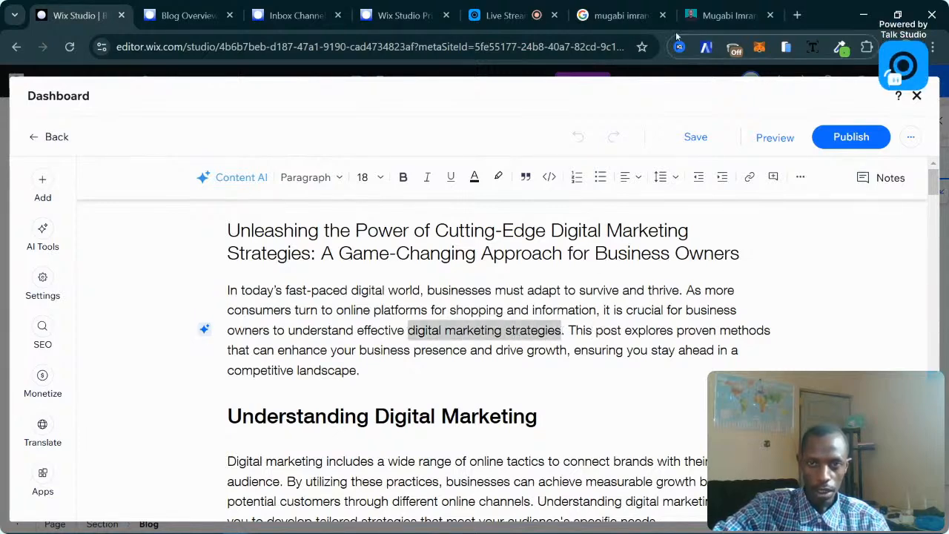
pyautogui.click(723, 15)
pyautogui.scroll(5, 467, 252)
pyautogui.moveTo(246, 126)
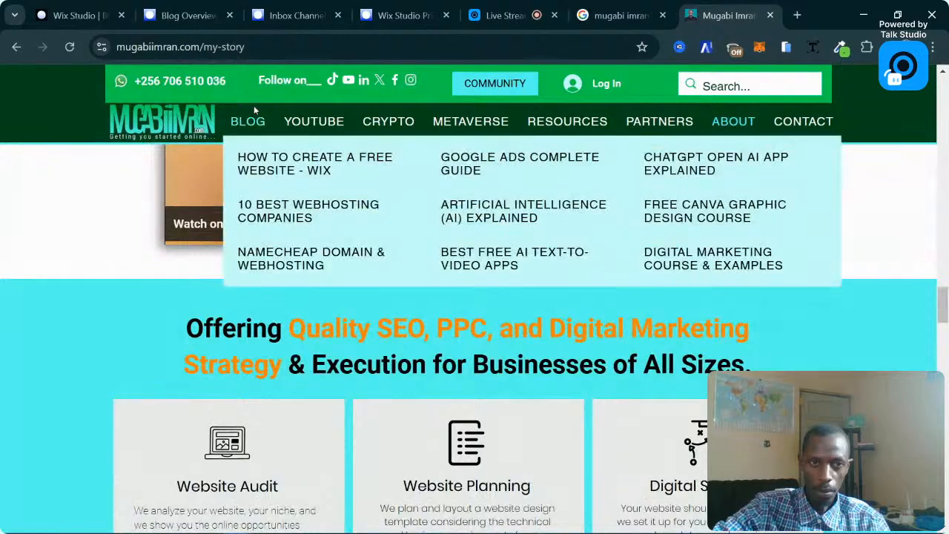
pyautogui.click(716, 276)
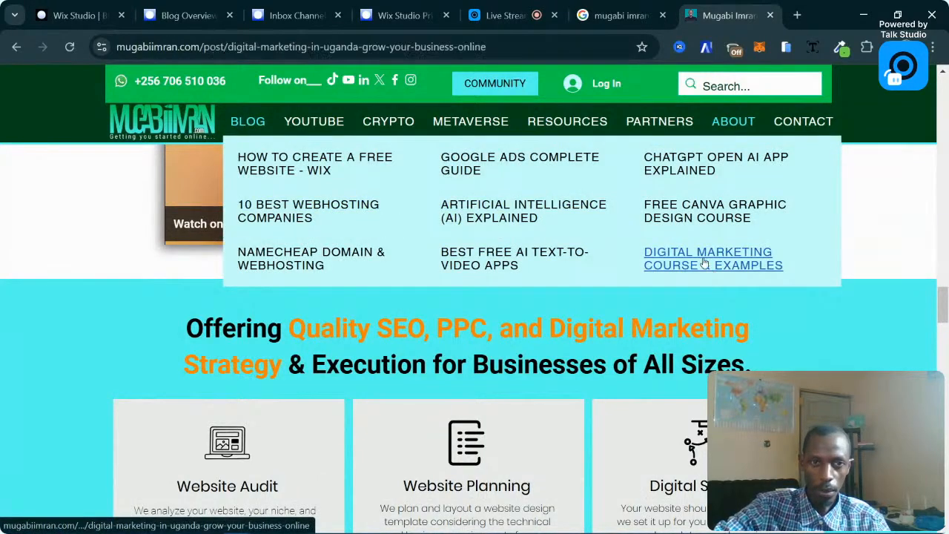
pyautogui.click(341, 46)
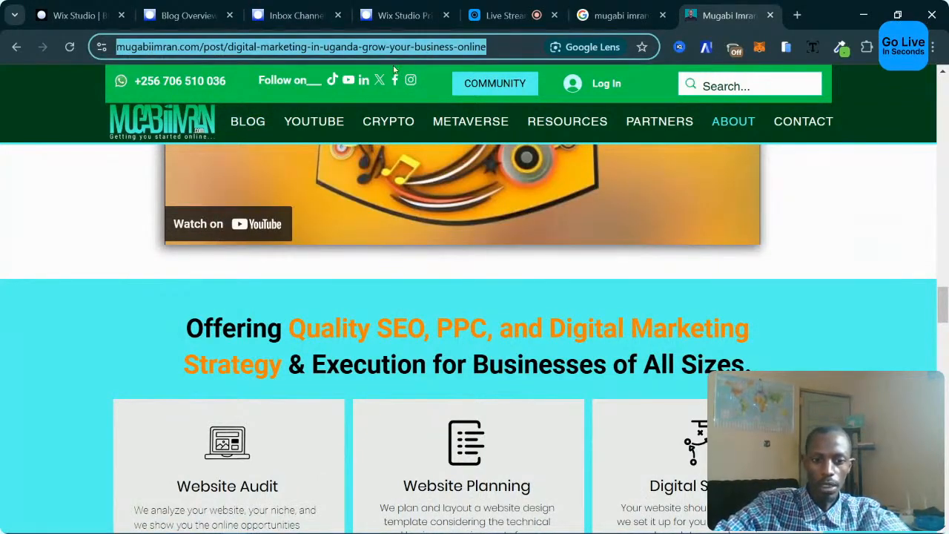
pyautogui.click(75, 15)
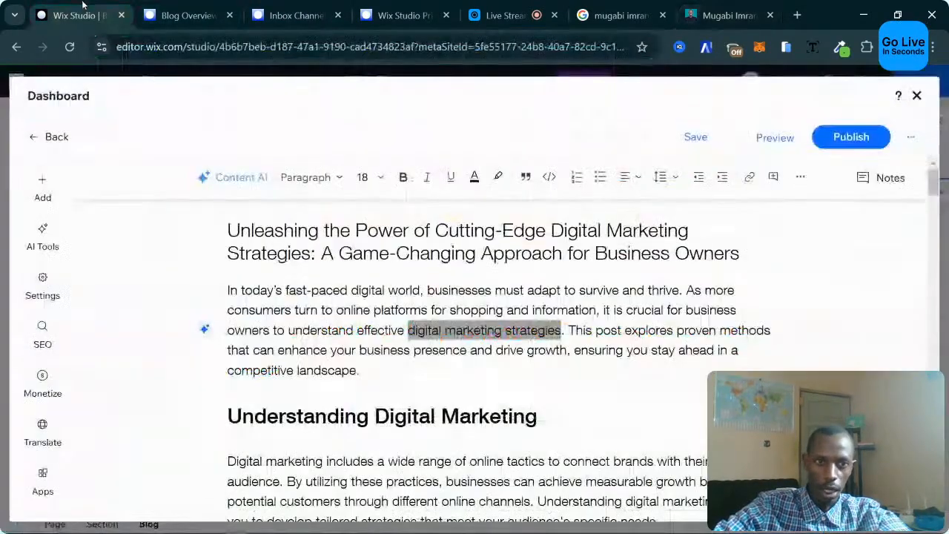
# Link 'digital marketing strategies' in the opening paragraph to the copied post address.
pyautogui.click(428, 341)
pyautogui.moveTo(408, 330); pyautogui.dragTo(561, 329)
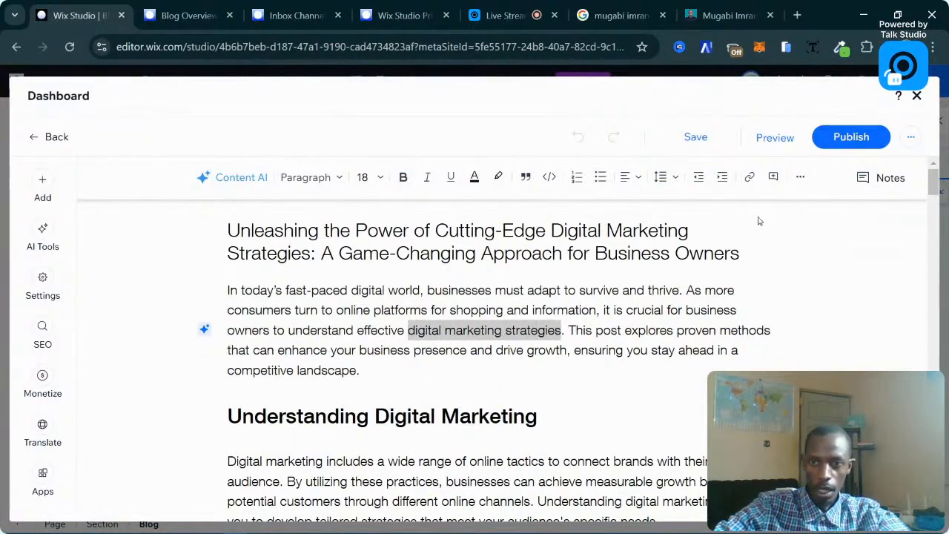
pyautogui.click(751, 176)
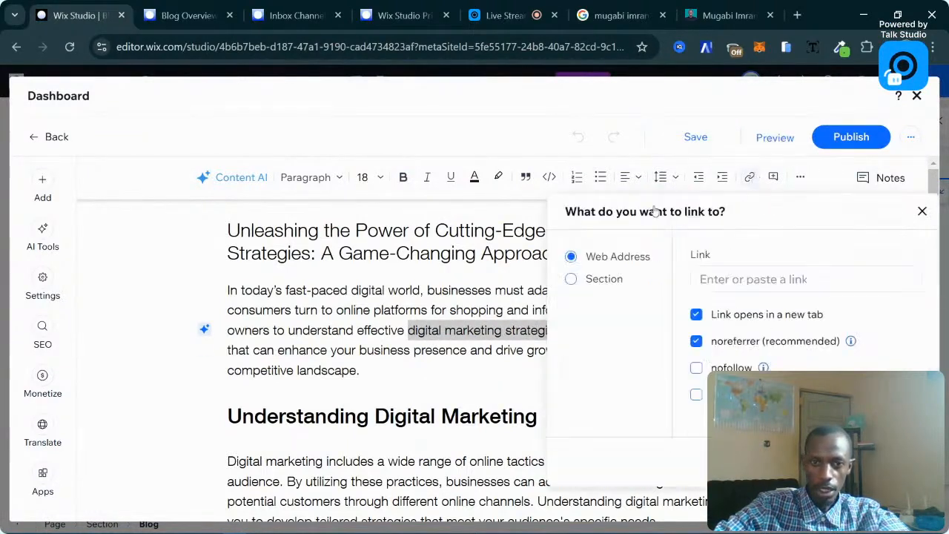
pyautogui.click(735, 279)
pyautogui.hotkey('ctrl', 'v')
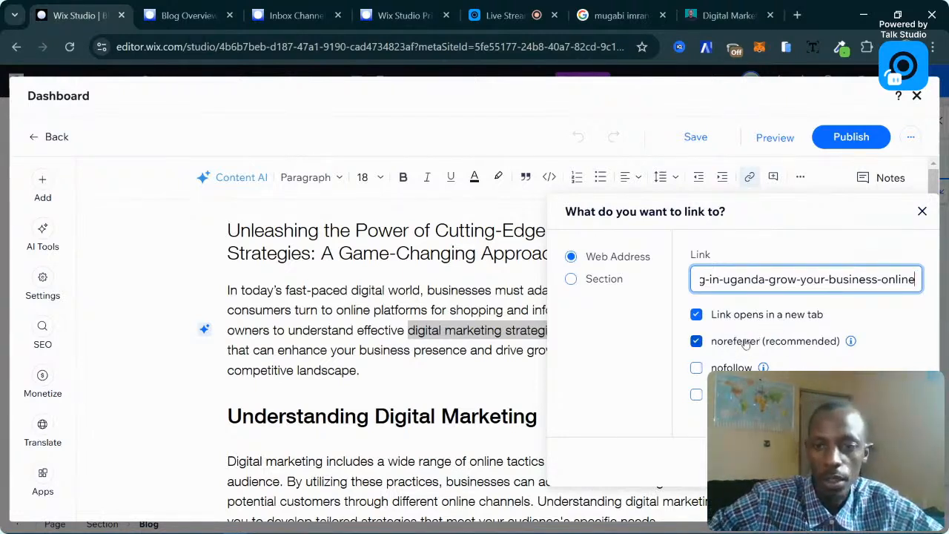
pyautogui.press('Return')
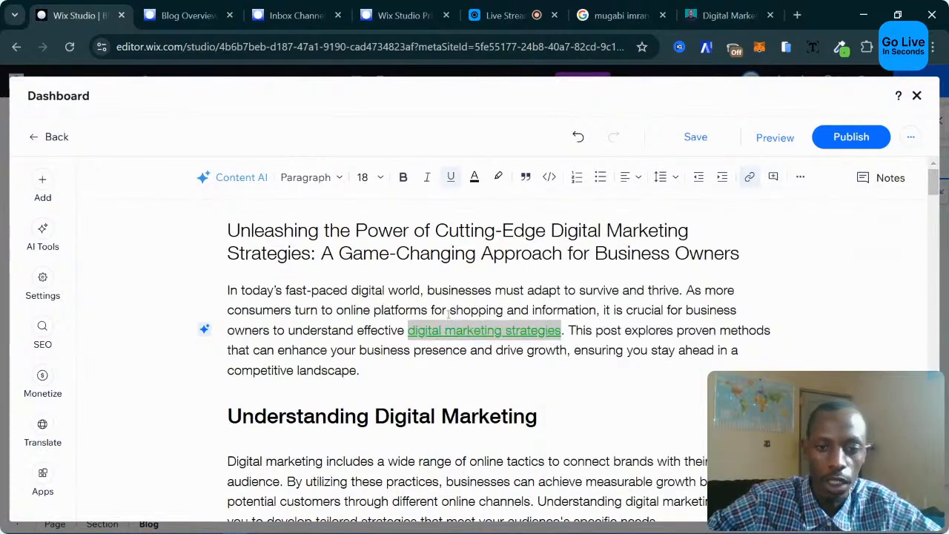
pyautogui.moveTo(491, 291); pyautogui.dragTo(486, 293)
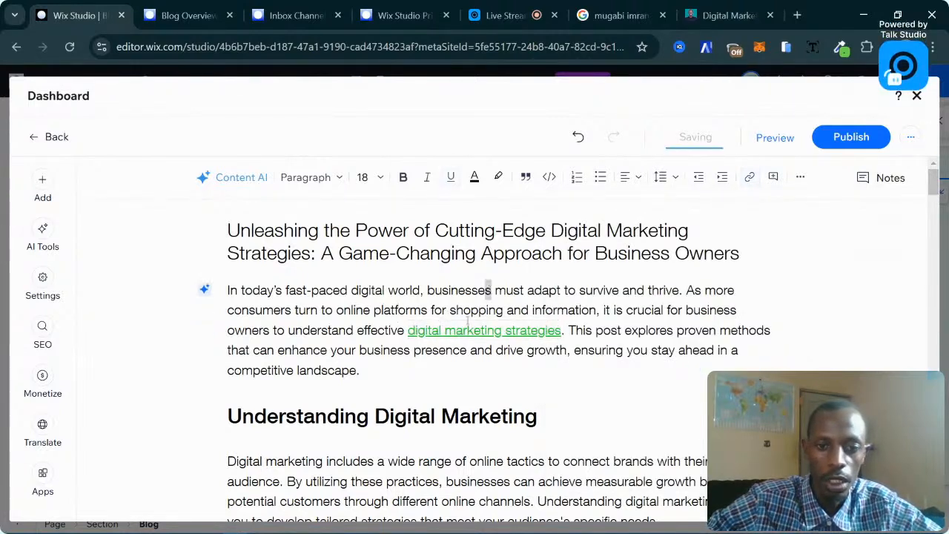
pyautogui.click(624, 330)
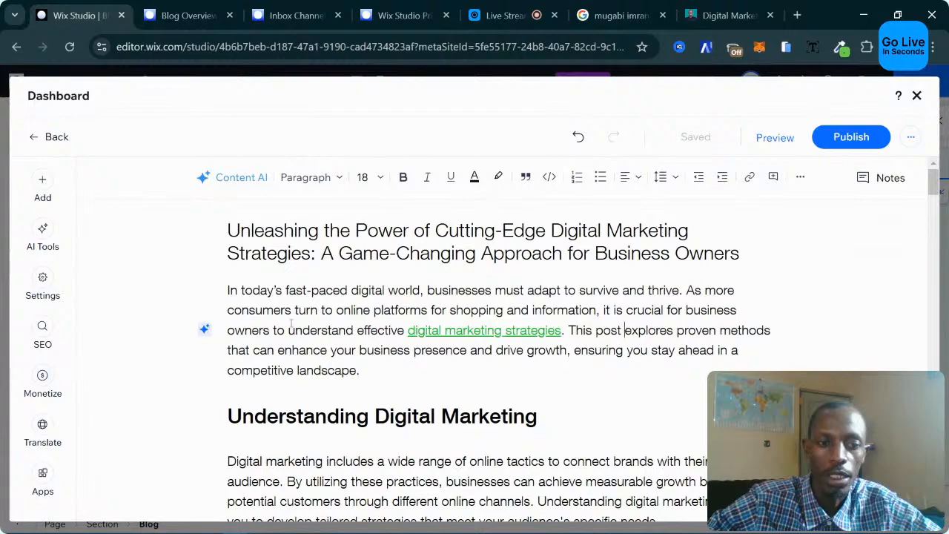
# Scroll down through the post and select the flower image above Influencer Marketing.
pyautogui.scroll(-4, 455, 338)
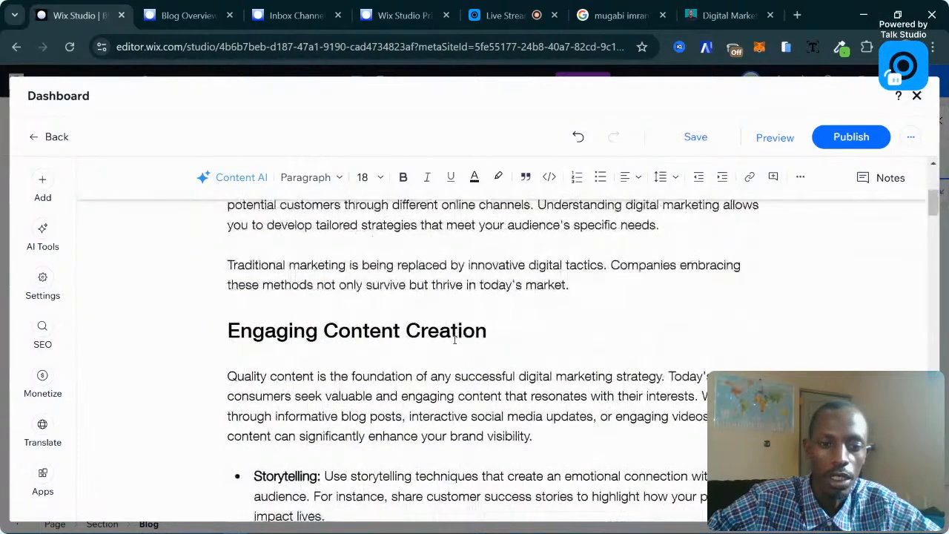
pyautogui.scroll(-9, 454, 339)
pyautogui.scroll(1, 454, 339)
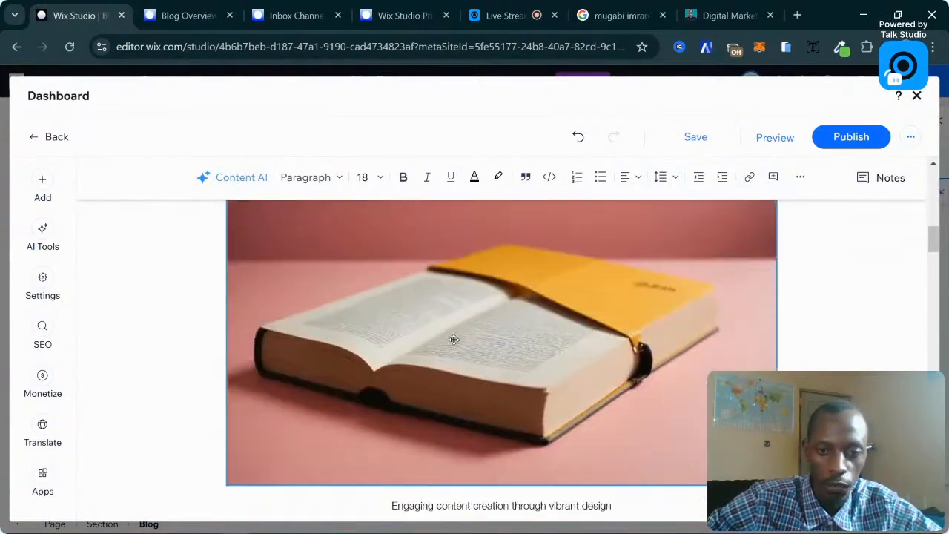
pyautogui.scroll(-10, 454, 339)
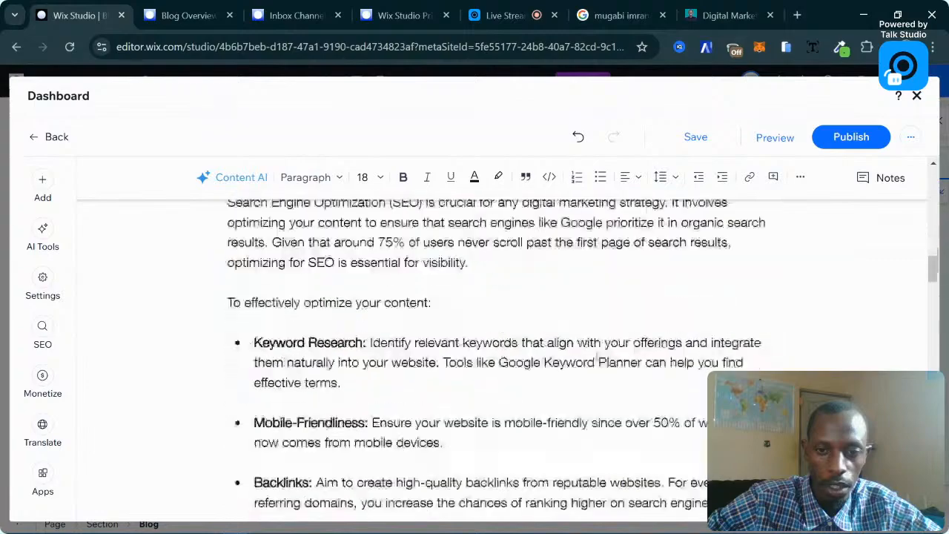
pyautogui.scroll(-3, 537, 359)
pyautogui.scroll(12, 537, 359)
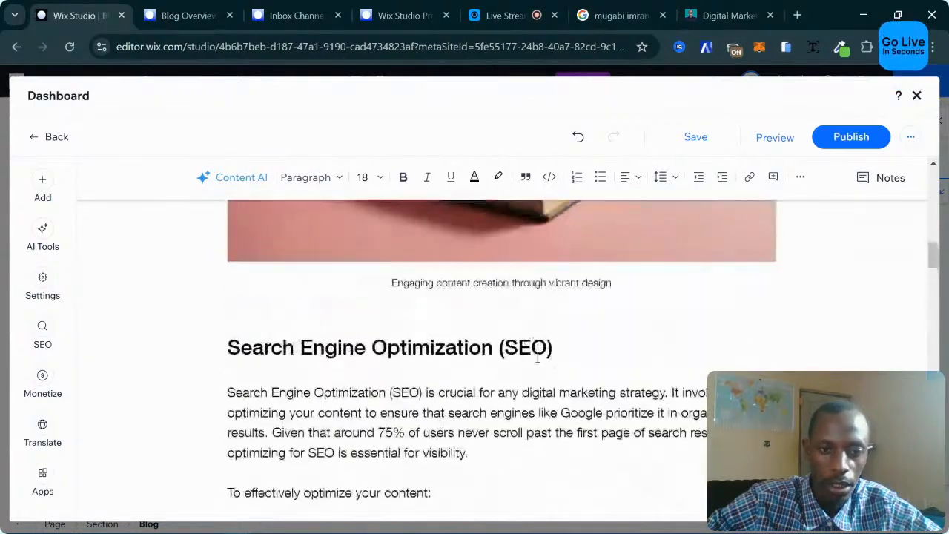
pyautogui.scroll(10, 537, 359)
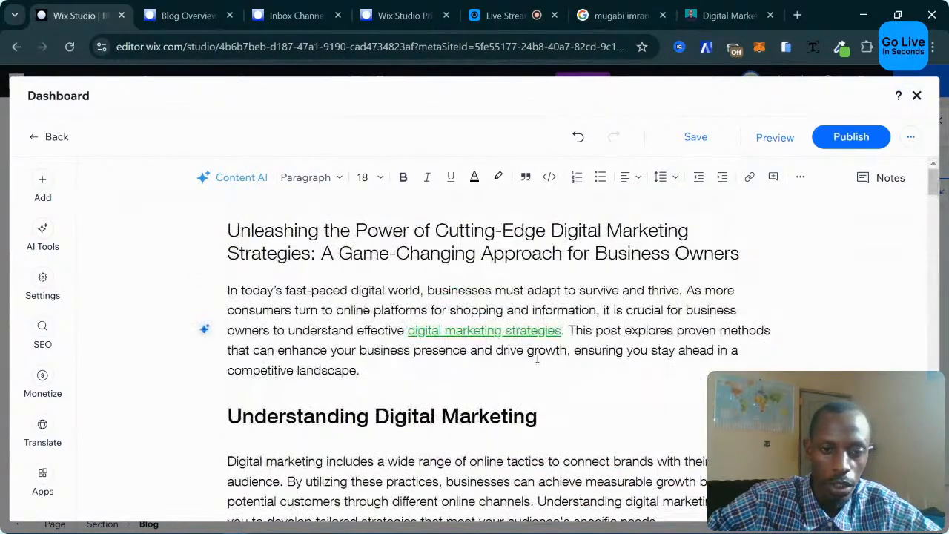
pyautogui.scroll(-5, 537, 359)
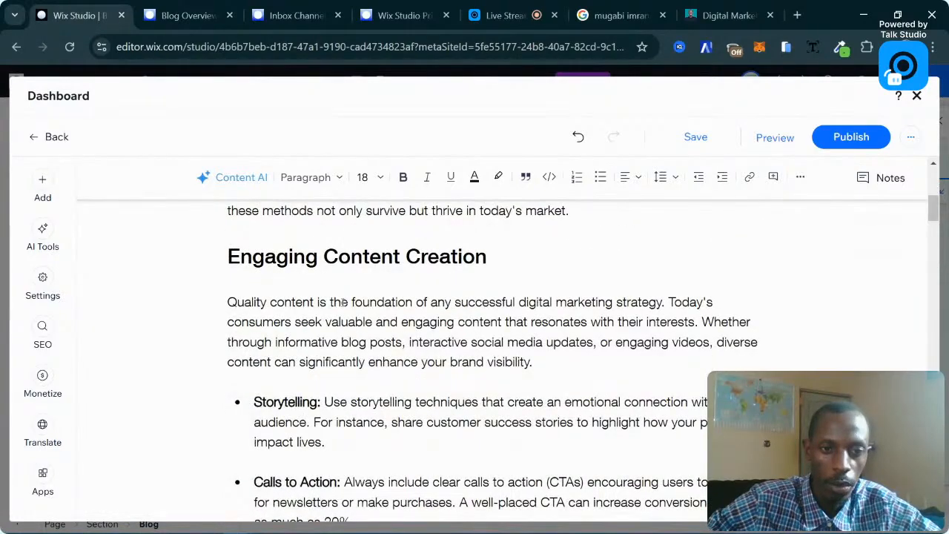
pyautogui.scroll(-1, 344, 302)
pyautogui.scroll(1, 333, 293)
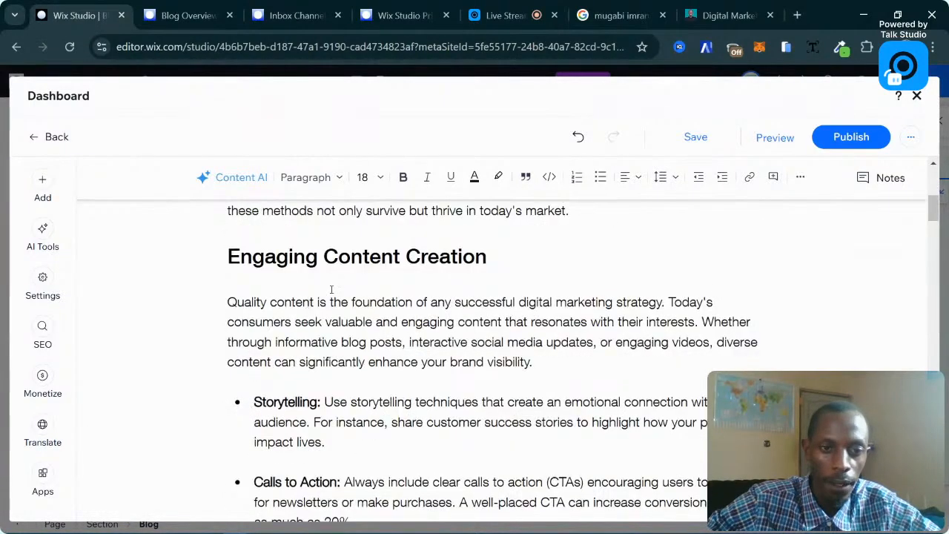
pyautogui.scroll(-10, 457, 286)
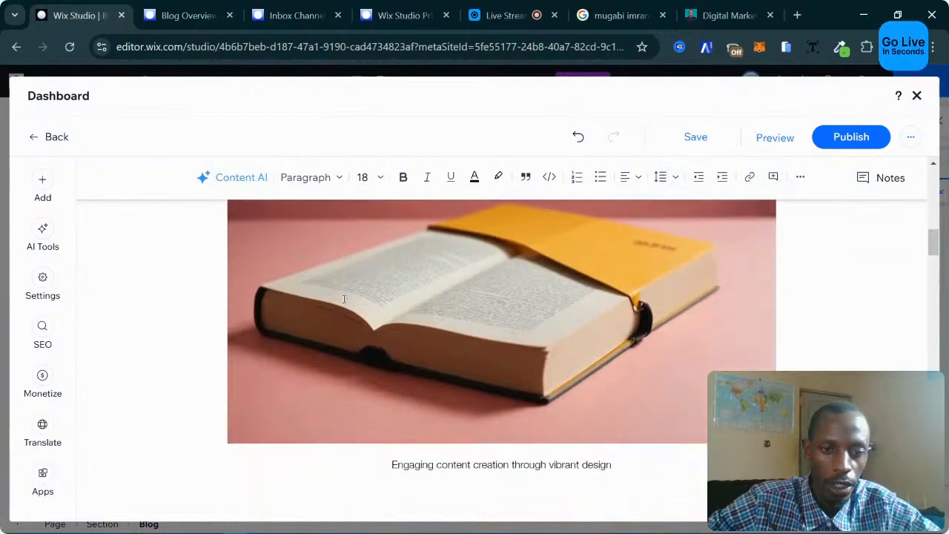
pyautogui.scroll(-3, 344, 299)
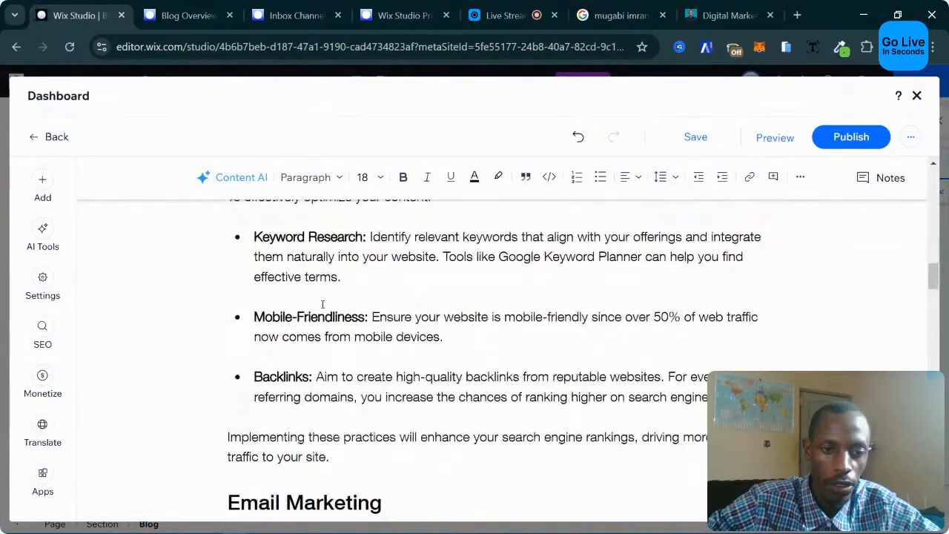
pyautogui.scroll(-8, 319, 302)
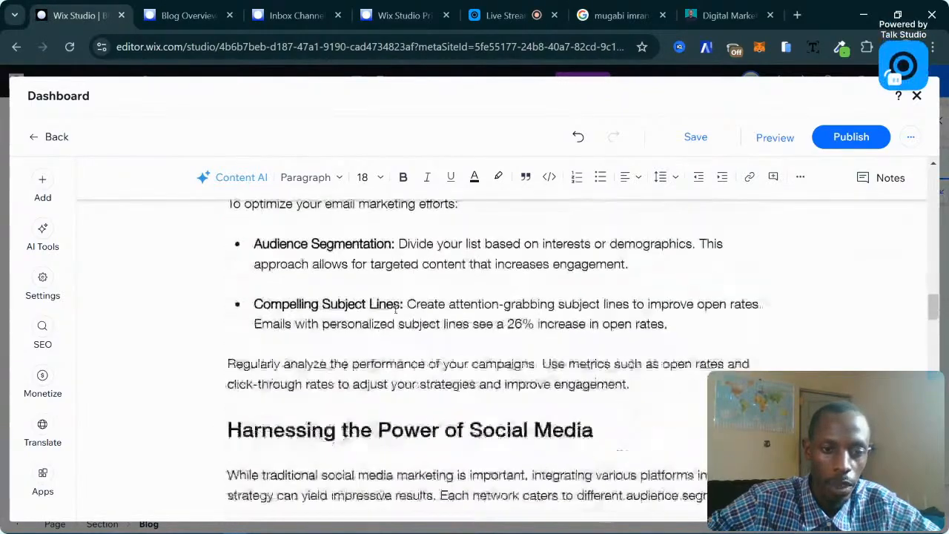
pyautogui.scroll(-8, 419, 311)
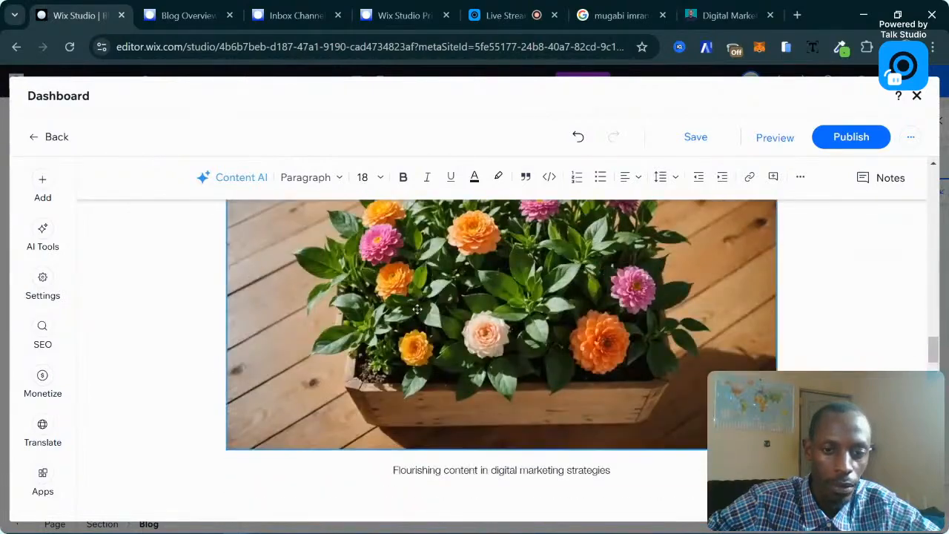
pyautogui.click(445, 312)
pyautogui.scroll(-4, 469, 339)
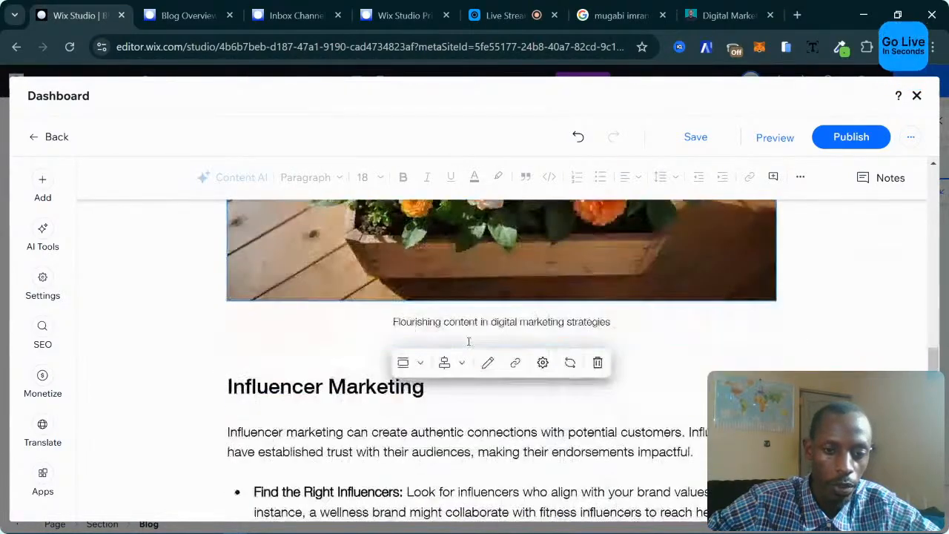
pyautogui.scroll(5, 467, 341)
pyautogui.scroll(-2, 467, 341)
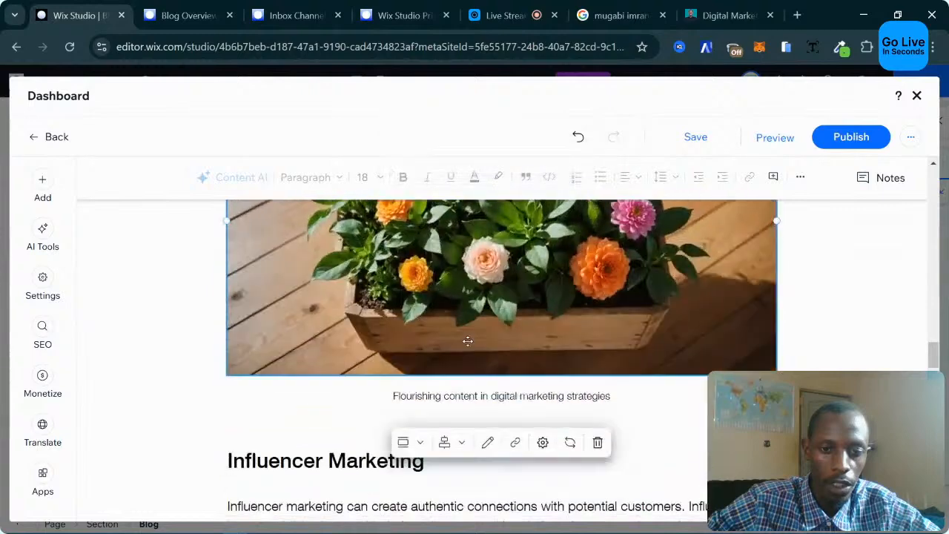
# Swap in the Wix stock businessman-in-office photo from a 'digital marketing' search.
pyautogui.scroll(1, 513, 336)
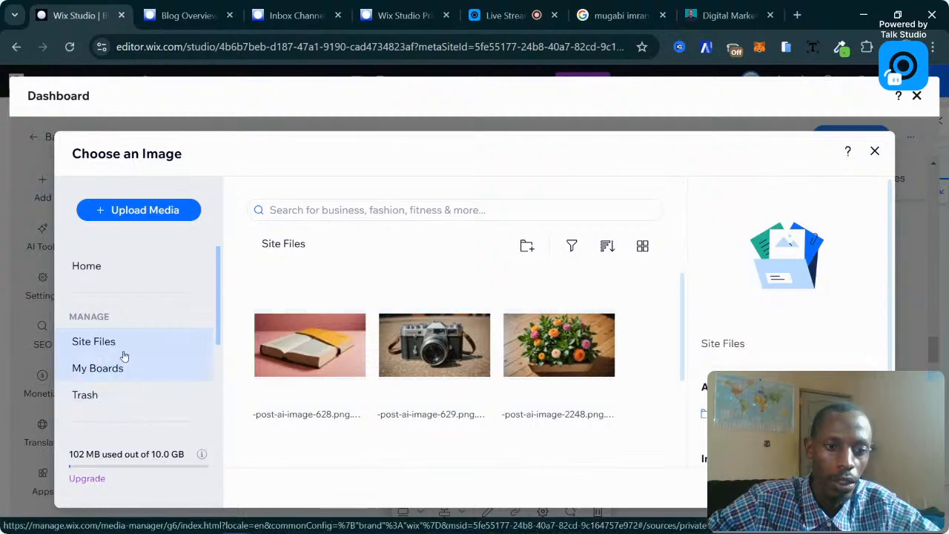
pyautogui.scroll(-2, 214, 356)
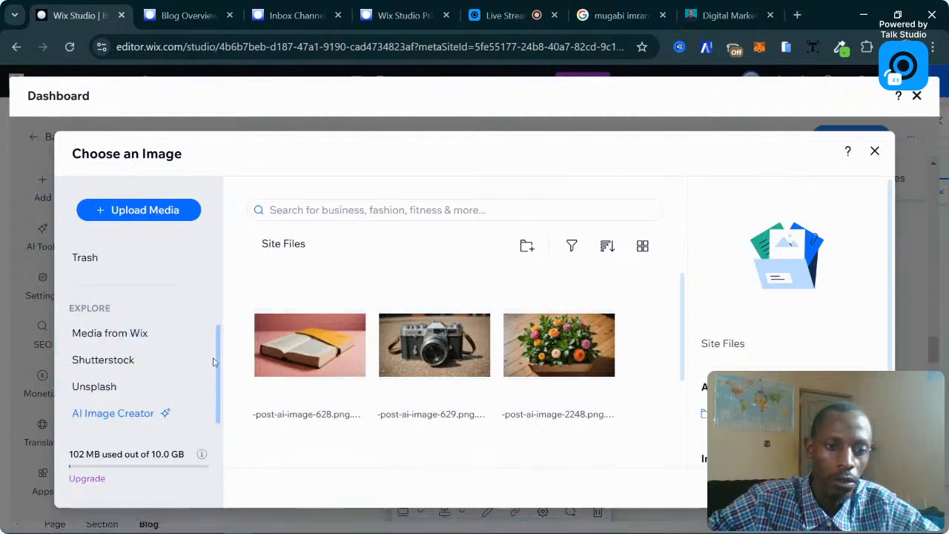
pyautogui.click(132, 348)
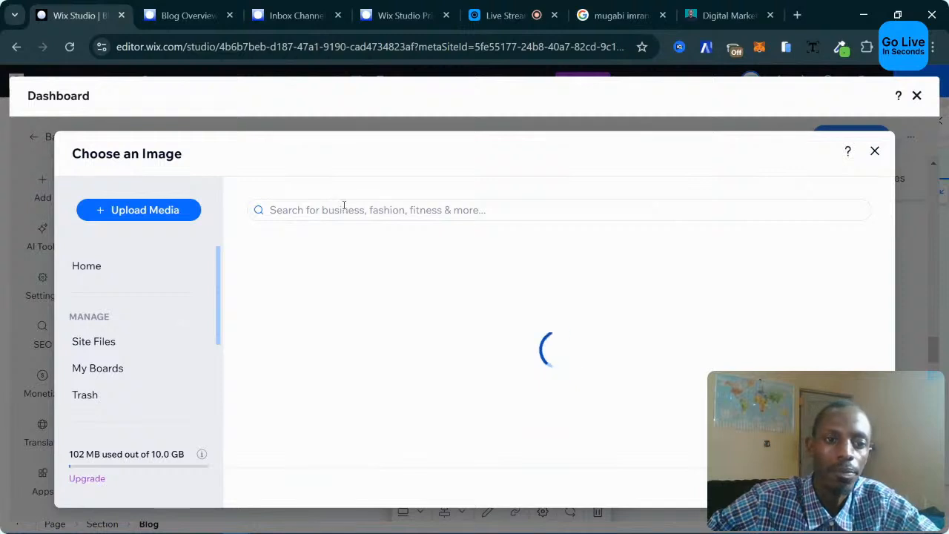
pyautogui.click(343, 207)
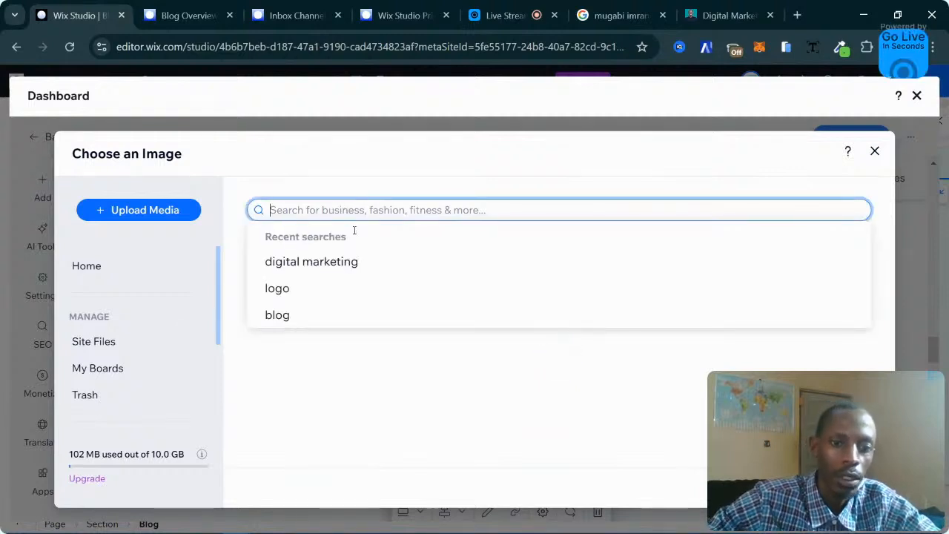
pyautogui.click(351, 269)
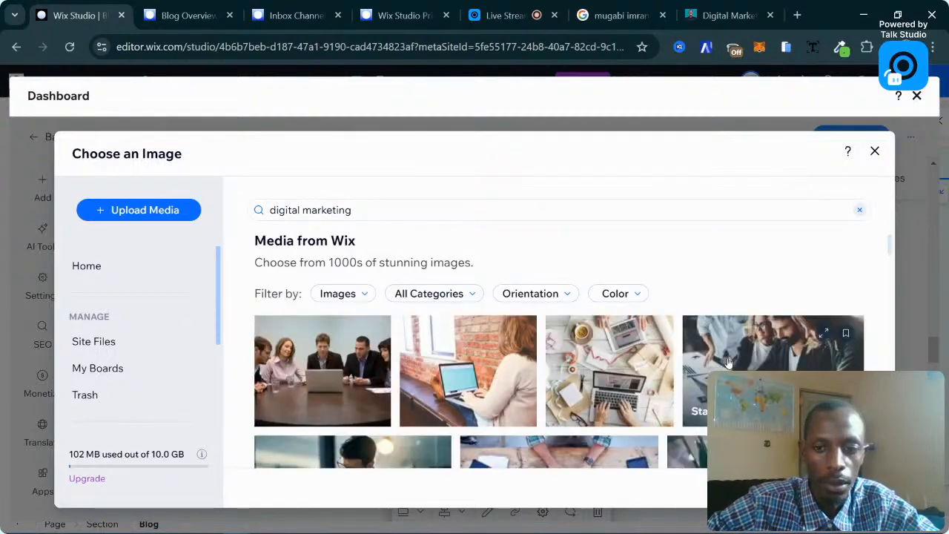
pyautogui.scroll(-5, 729, 362)
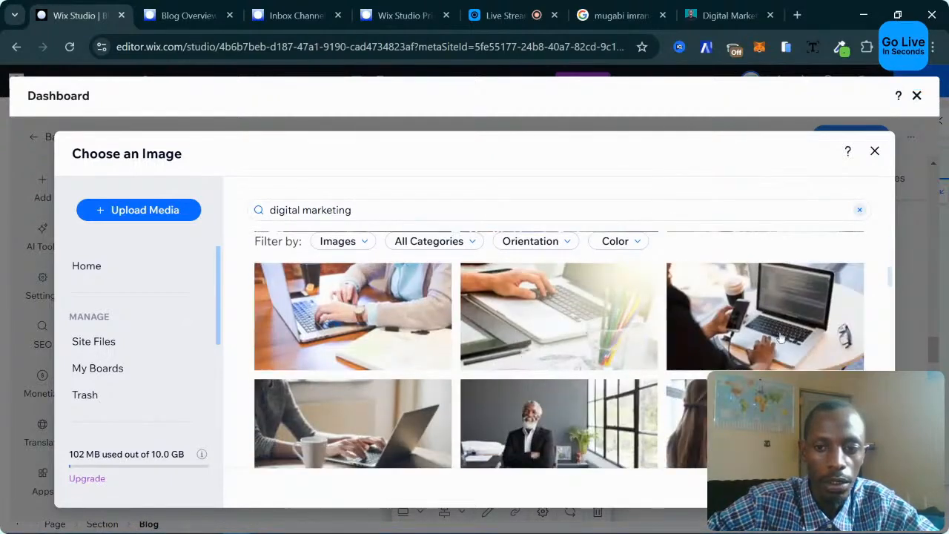
pyautogui.click(541, 431)
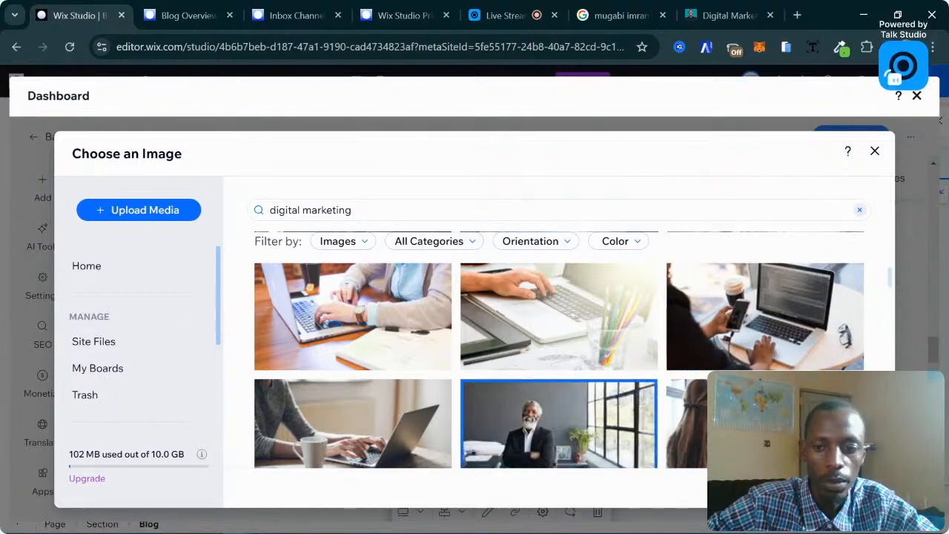
pyautogui.click(831, 487)
pyautogui.scroll(-1, 634, 407)
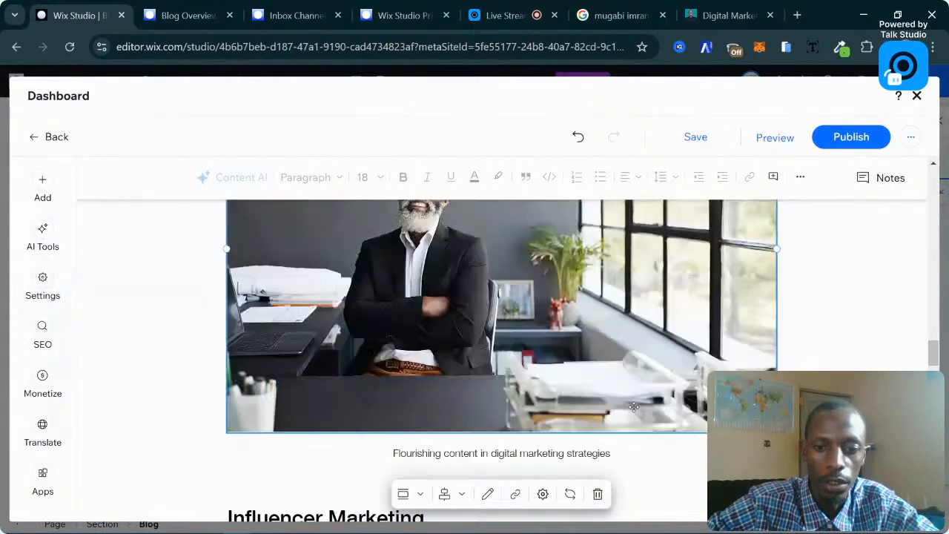
# Insert a blank line before 'In today's' at the start of the opening paragraph.
pyautogui.scroll(1, 634, 407)
pyautogui.scroll(1, 635, 407)
pyautogui.scroll(-4, 634, 408)
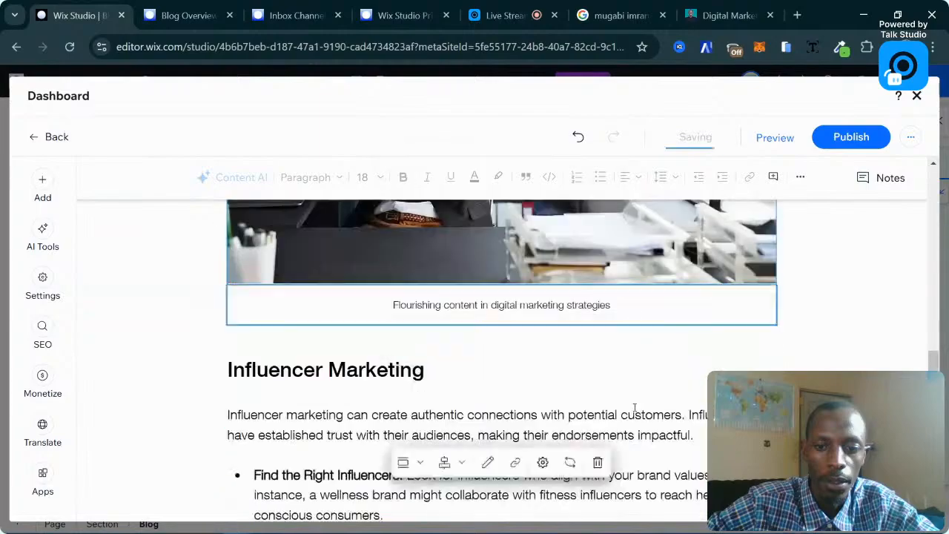
pyautogui.scroll(-4, 495, 400)
pyautogui.scroll(-12, 495, 401)
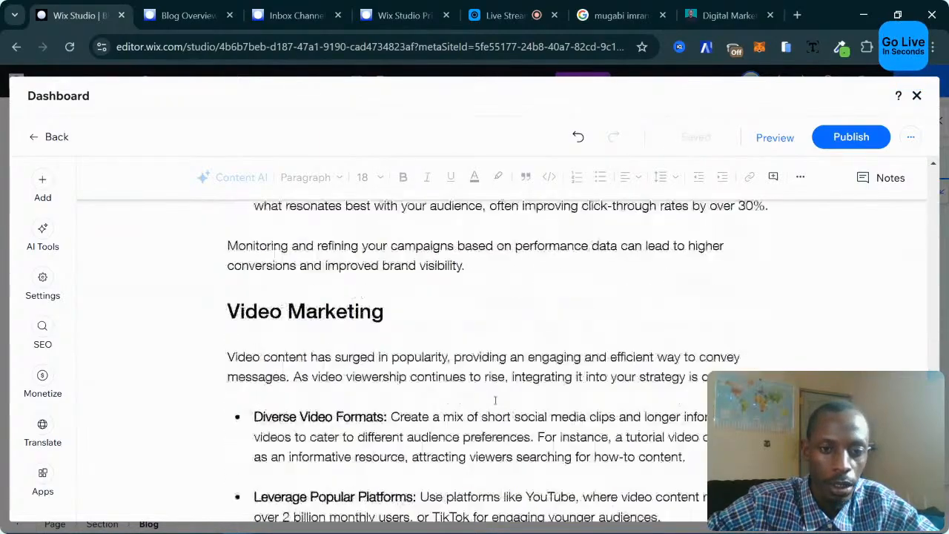
pyautogui.scroll(-5, 495, 400)
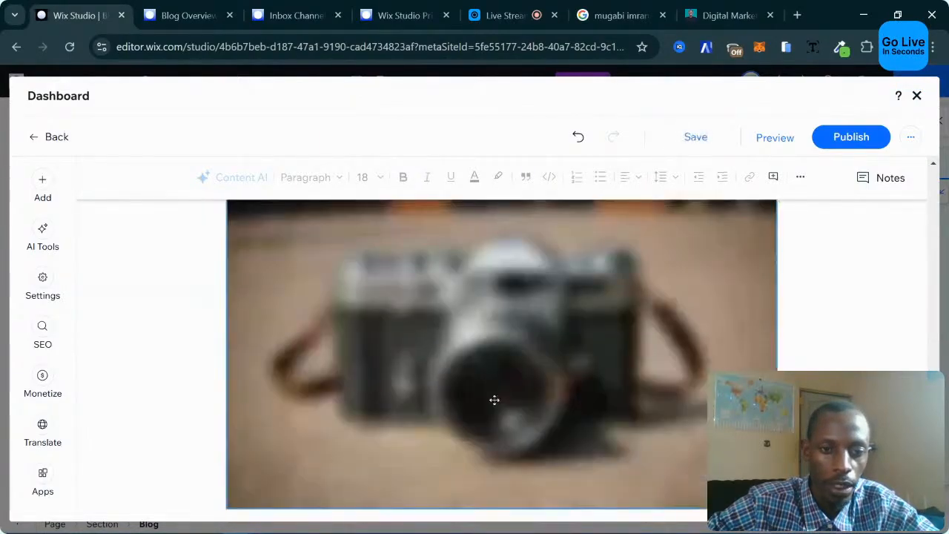
pyautogui.scroll(-4, 494, 400)
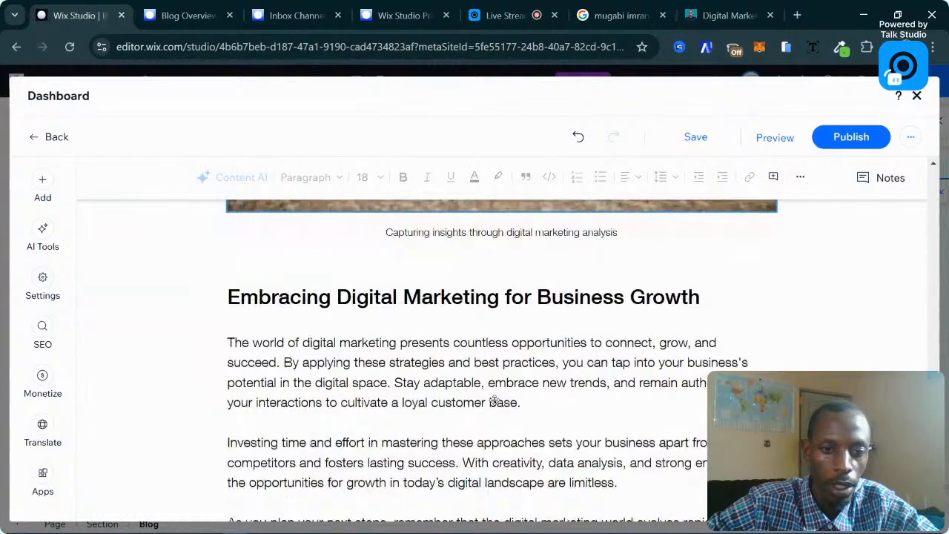
pyautogui.scroll(-3, 494, 400)
pyautogui.scroll(3, 499, 403)
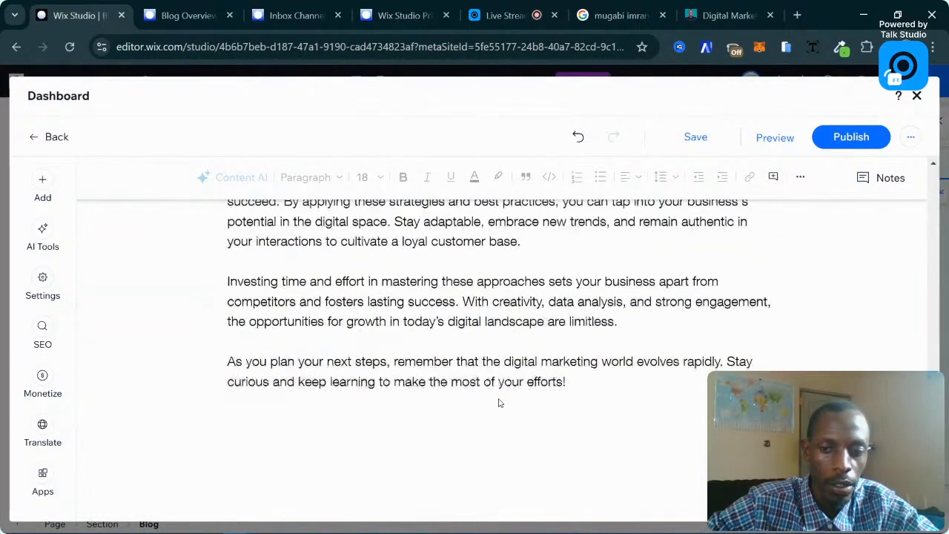
pyautogui.scroll(-3, 499, 401)
pyautogui.scroll(3, 499, 399)
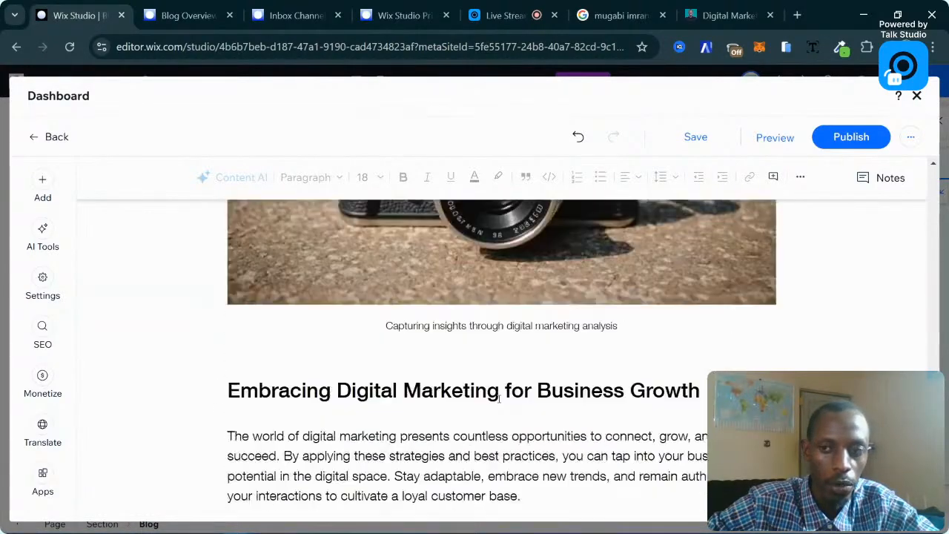
pyautogui.scroll(5, 499, 399)
pyautogui.scroll(15, 545, 293)
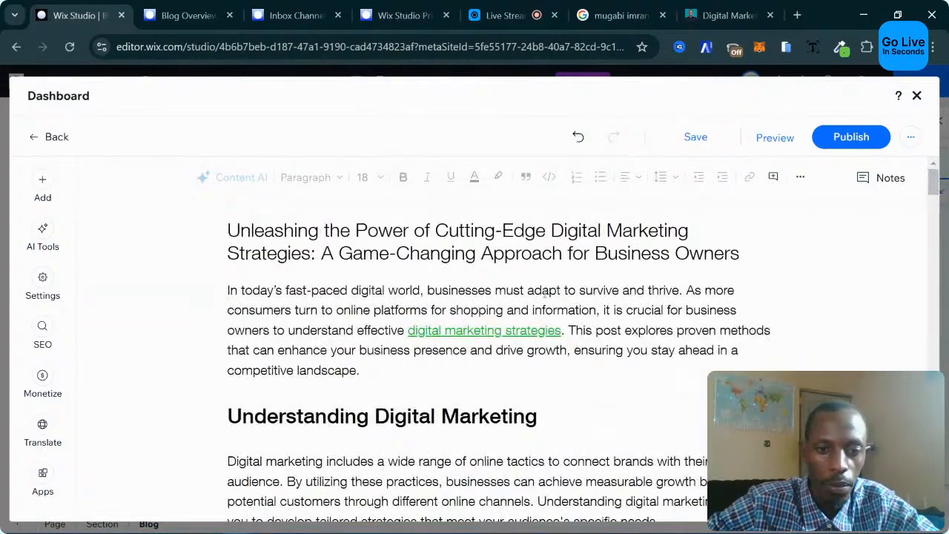
pyautogui.click(229, 290)
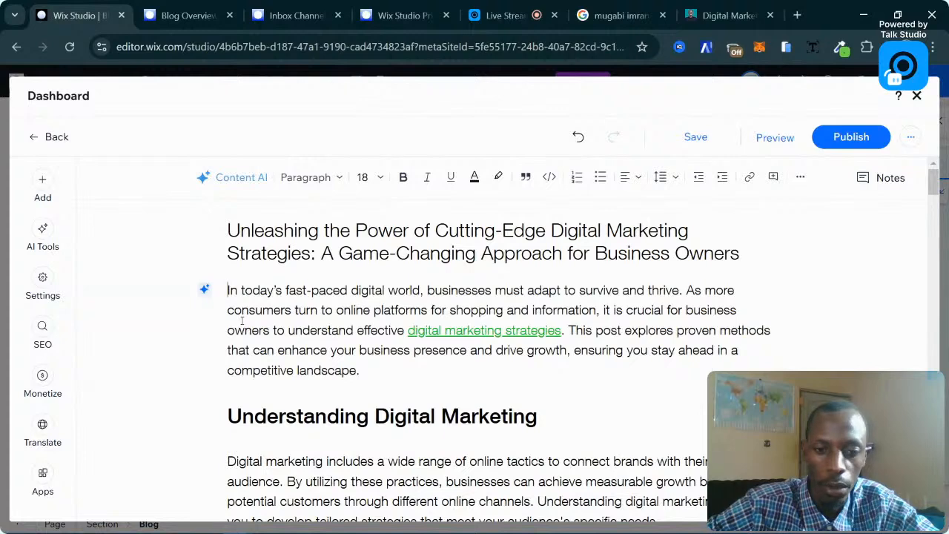
pyautogui.press('Return')
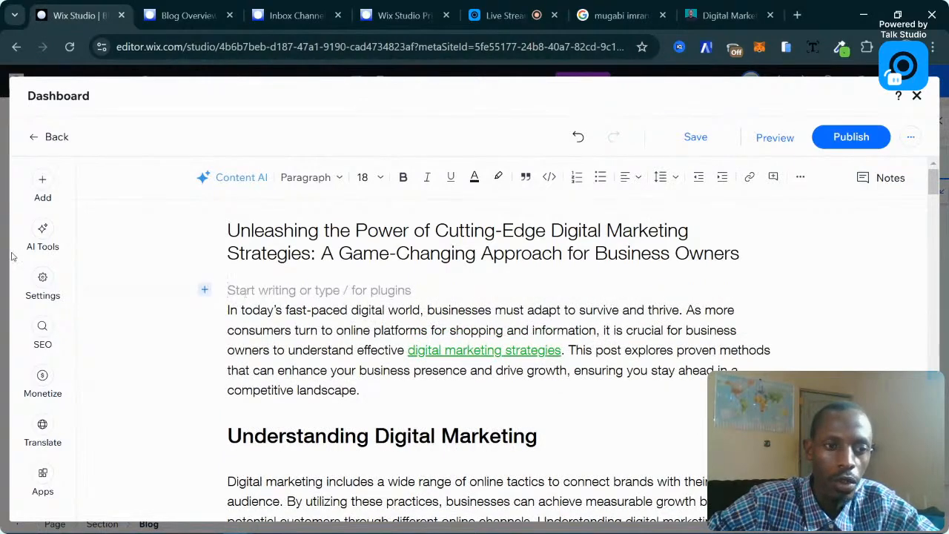
pyautogui.click(43, 281)
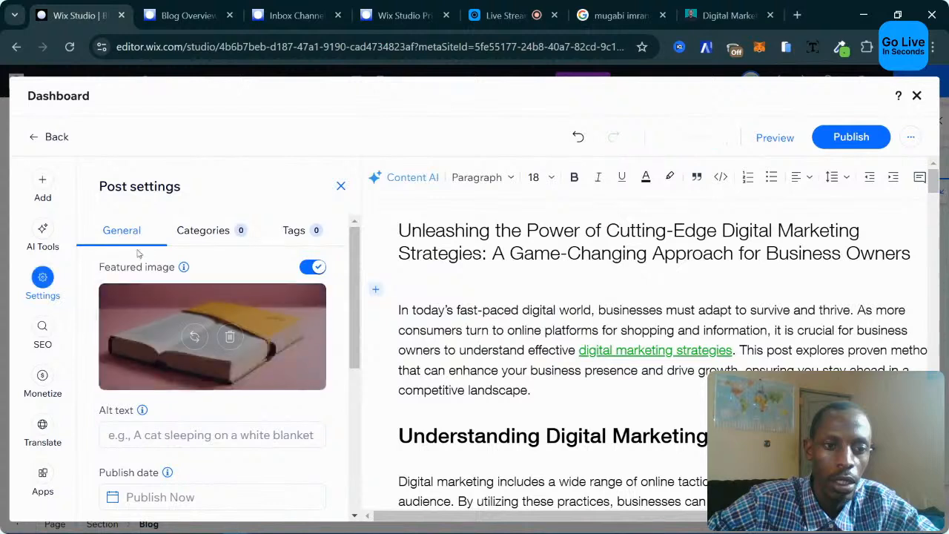
pyautogui.moveTo(245, 362)
pyautogui.click(415, 289)
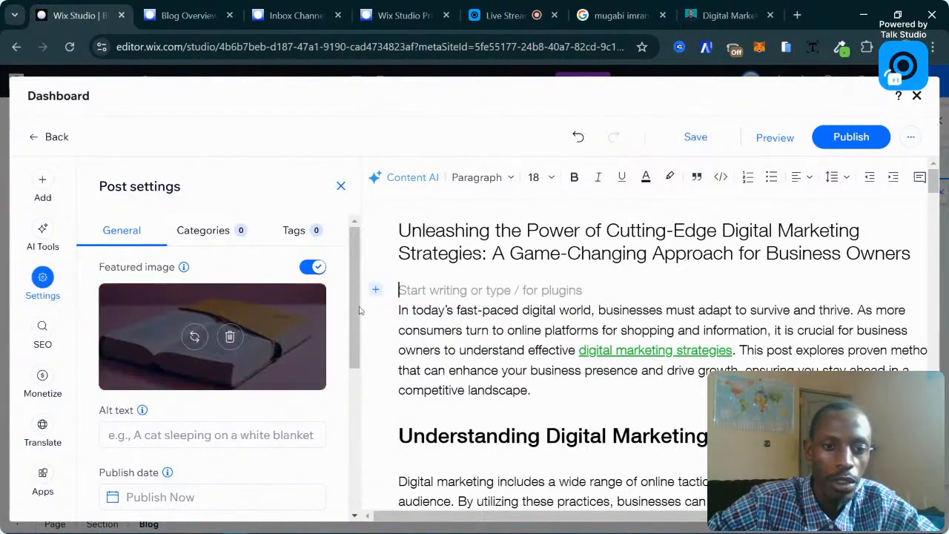
pyautogui.scroll(-15, 486, 282)
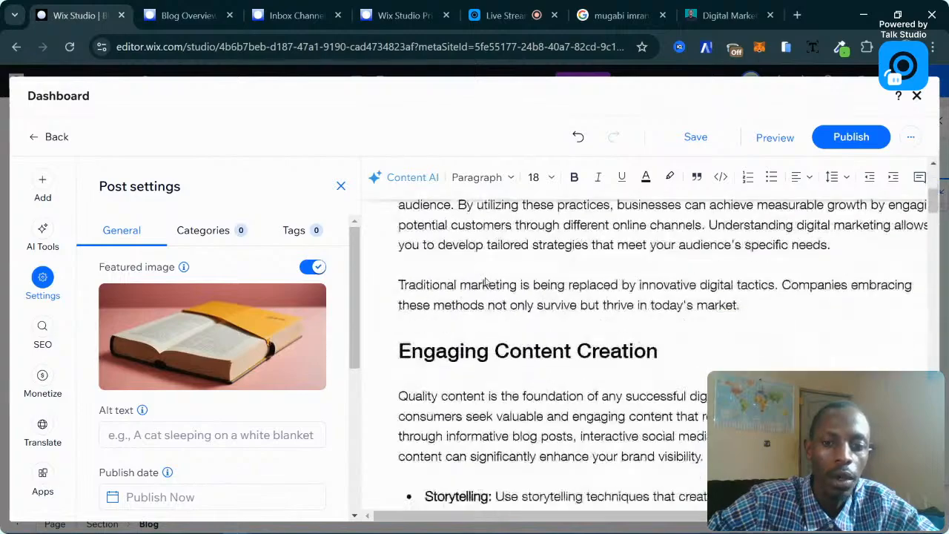
pyautogui.scroll(15, 606, 357)
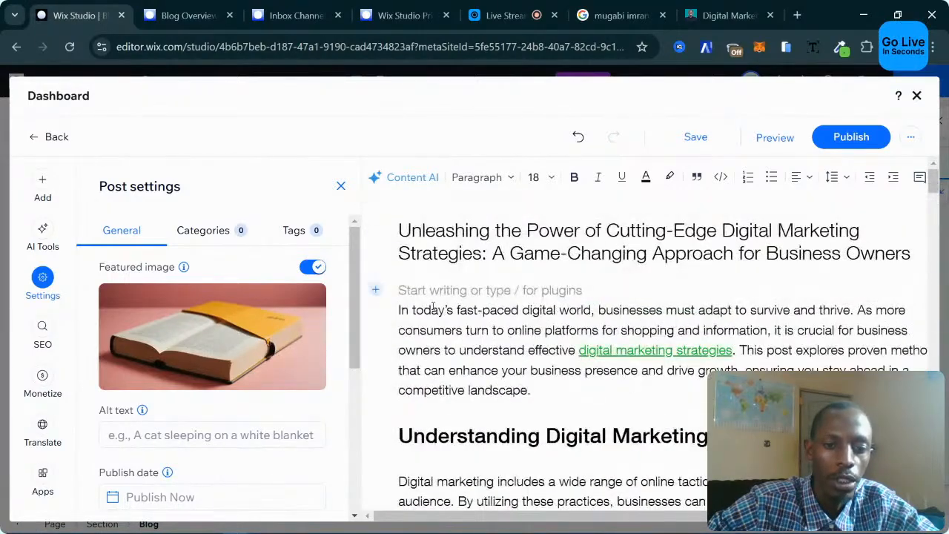
pyautogui.scroll(-12, 598, 436)
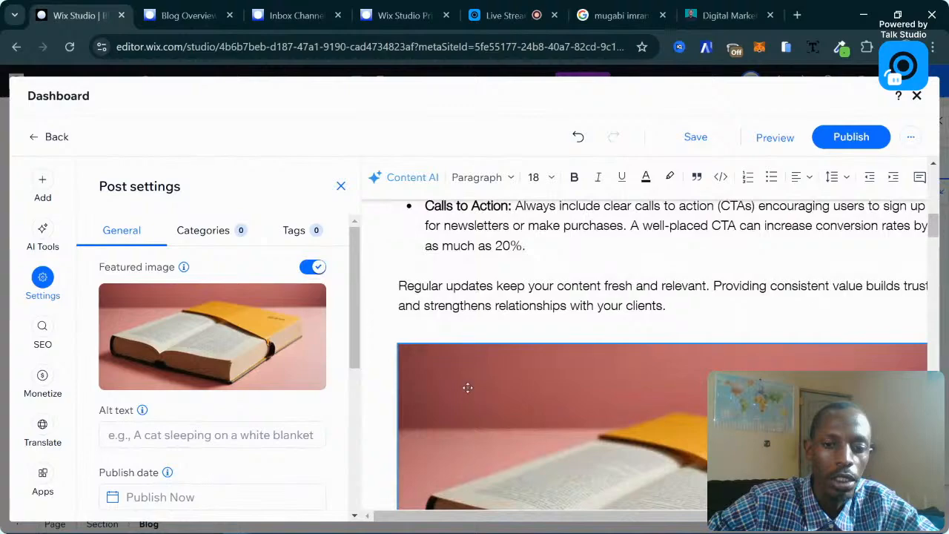
pyautogui.scroll(10, 467, 388)
pyautogui.scroll(3, 467, 388)
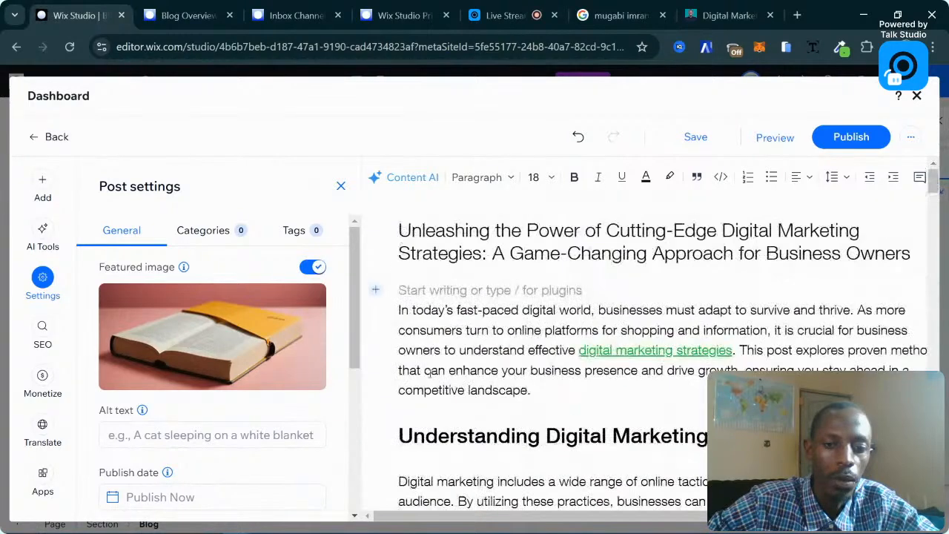
# Add the Wix stock photo of people among plants, from a 'digital marketing' search, below the title.
pyautogui.click(376, 291)
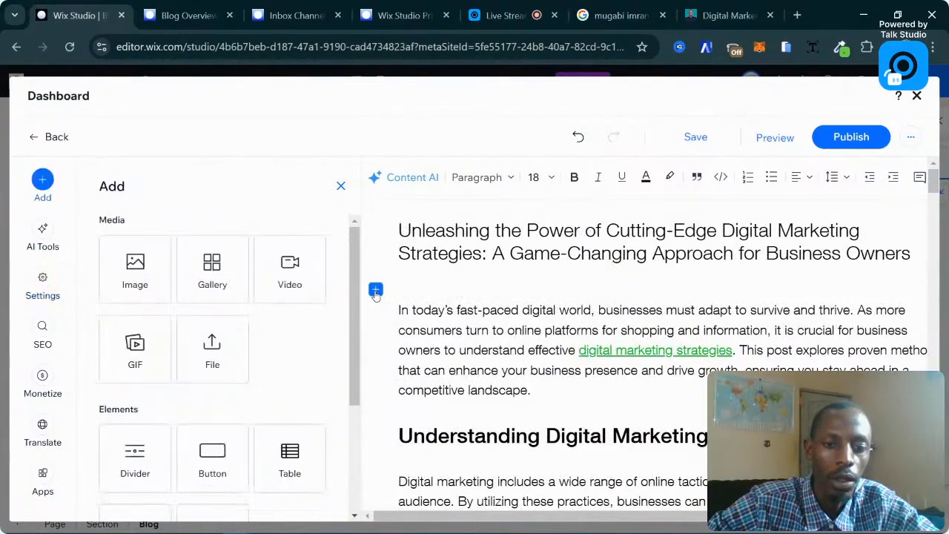
pyautogui.click(136, 269)
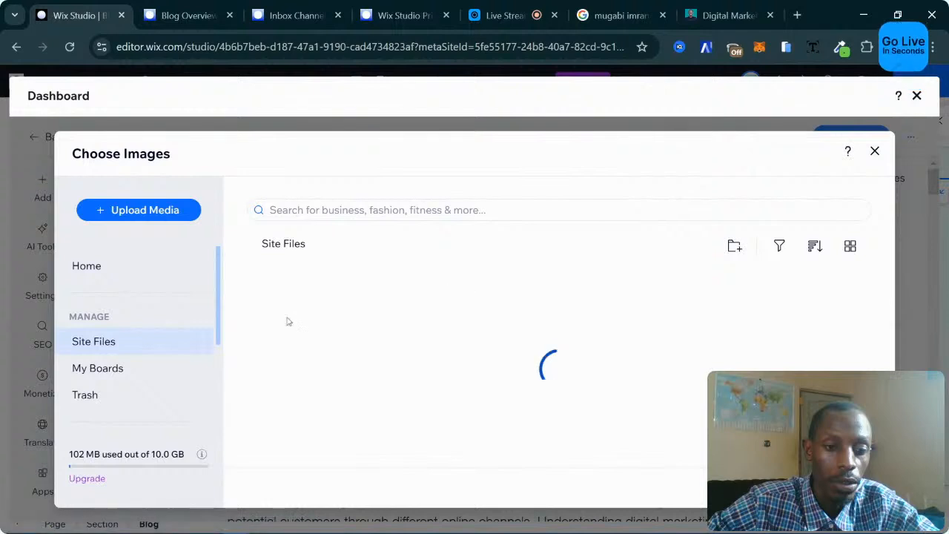
pyautogui.scroll(-2, 146, 382)
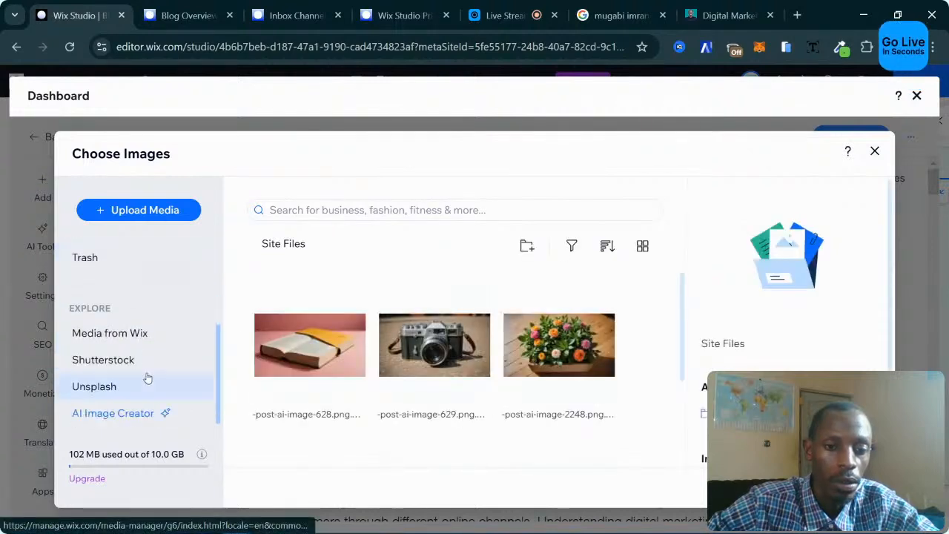
pyautogui.click(146, 343)
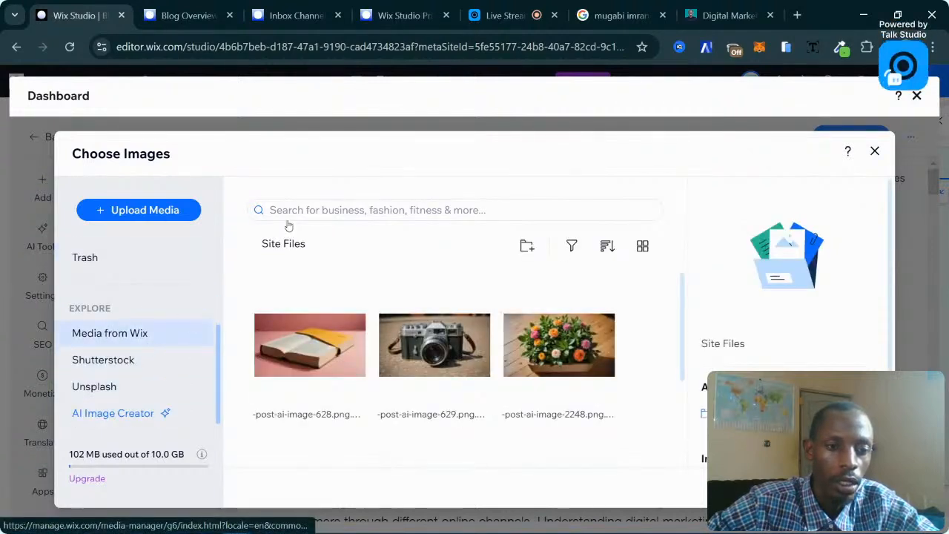
pyautogui.click(335, 222)
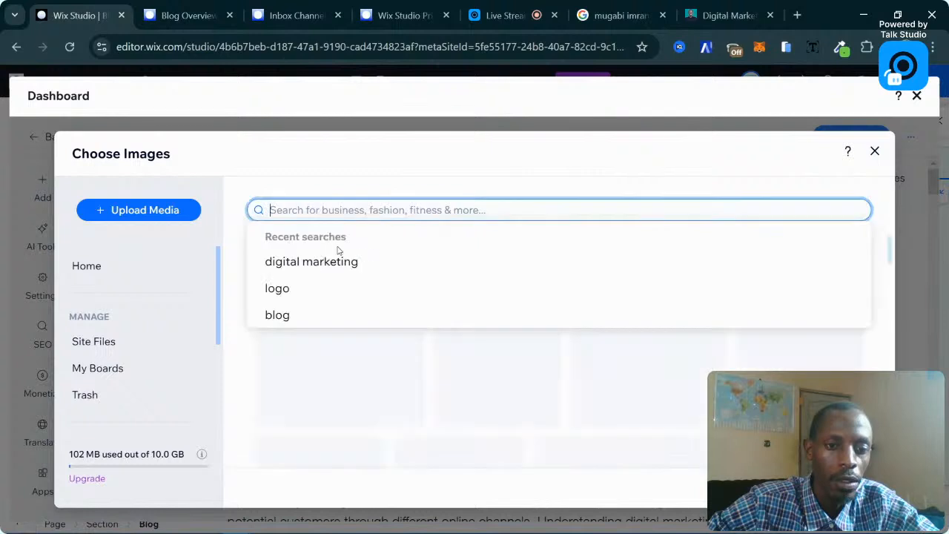
pyautogui.click(540, 280)
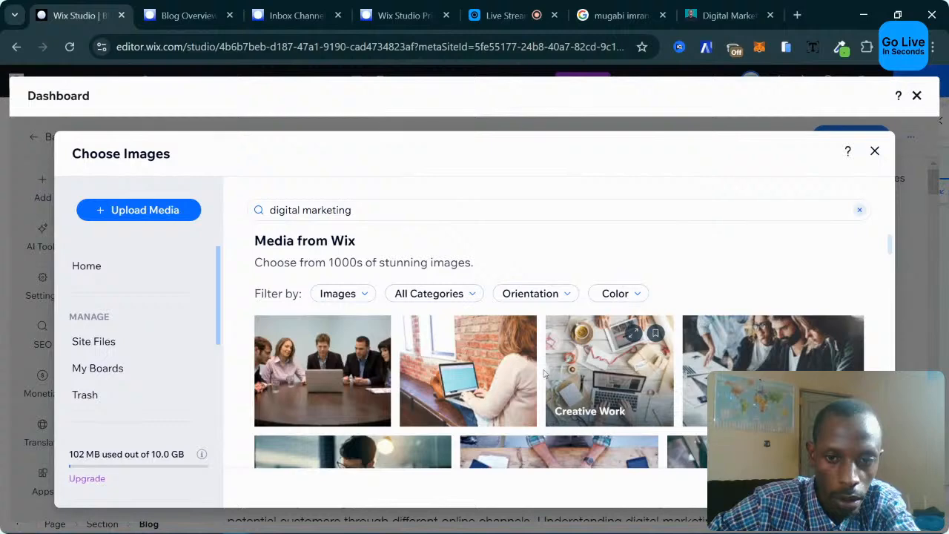
pyautogui.scroll(-3, 626, 365)
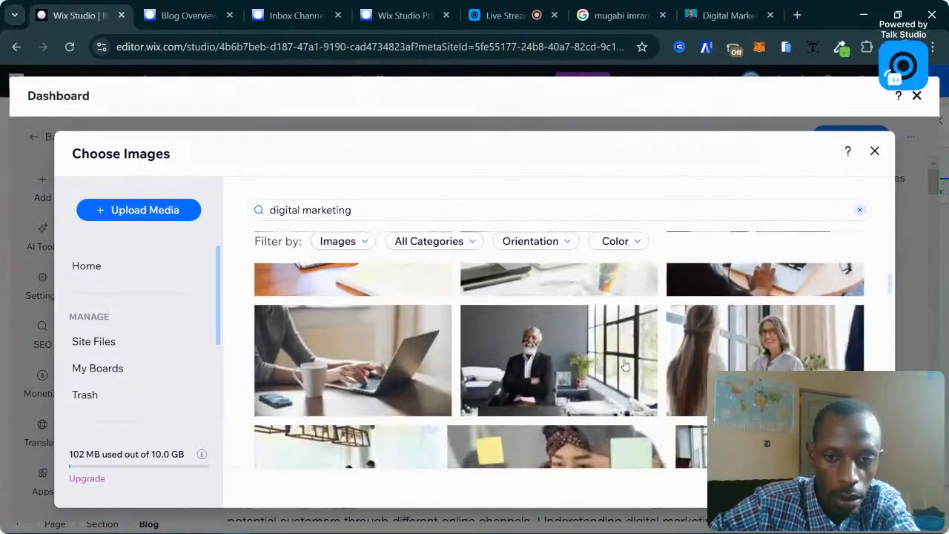
pyautogui.scroll(-5, 625, 365)
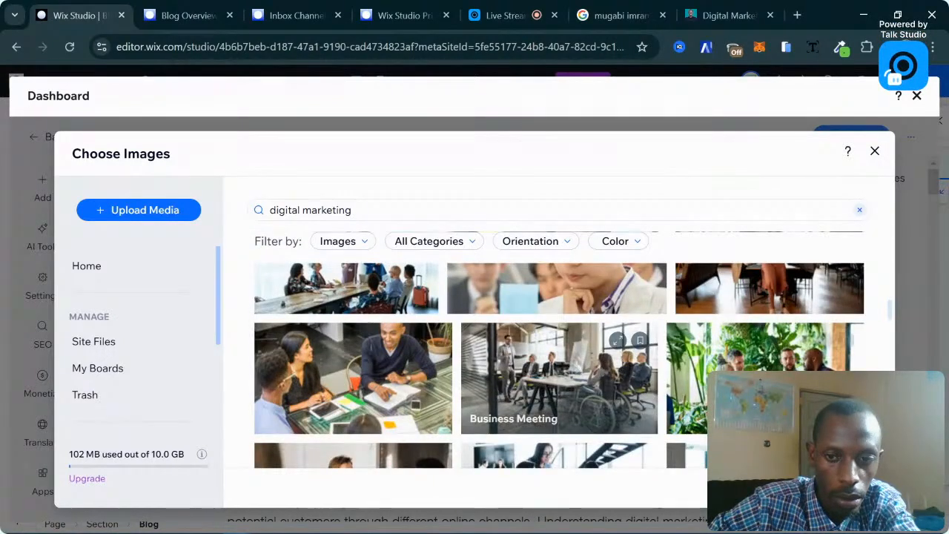
pyautogui.click(686, 349)
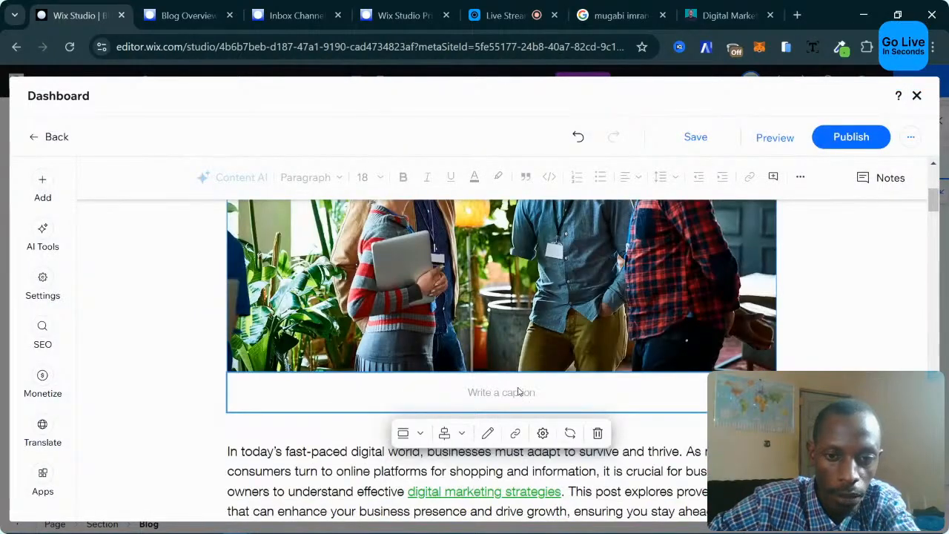
pyautogui.click(519, 392)
pyautogui.scroll(4, 505, 395)
pyautogui.scroll(-1, 504, 393)
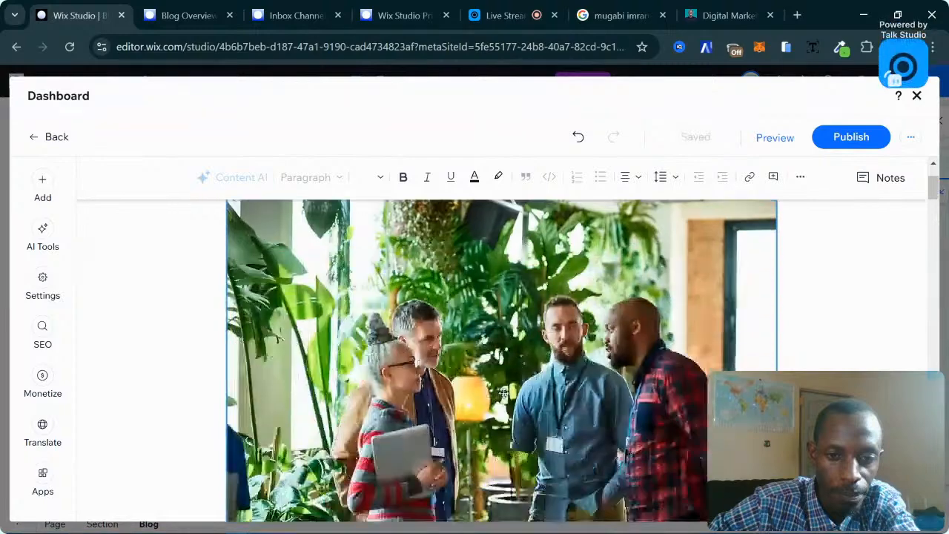
pyautogui.scroll(2, 503, 394)
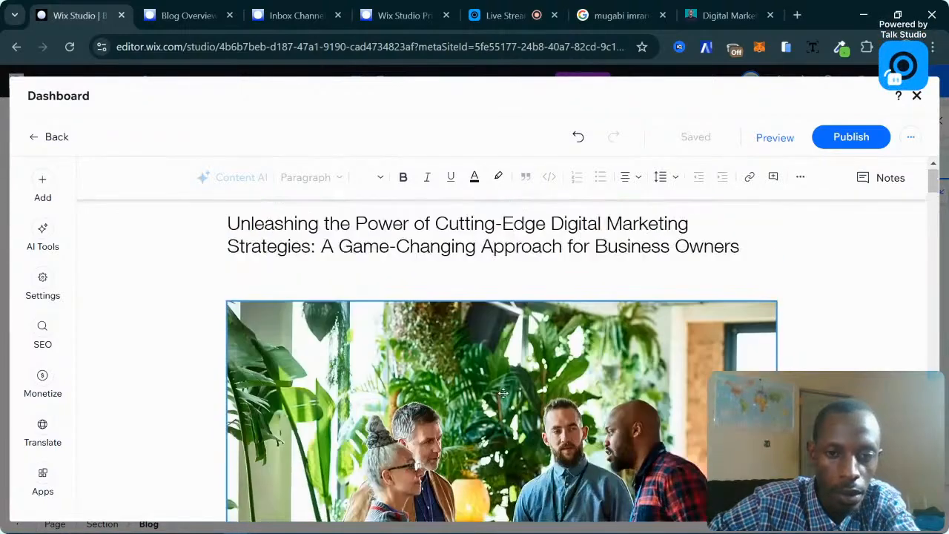
# Remove the book image so the people-among-plants photo becomes the featured image.
pyautogui.click(42, 286)
pyautogui.moveTo(194, 336)
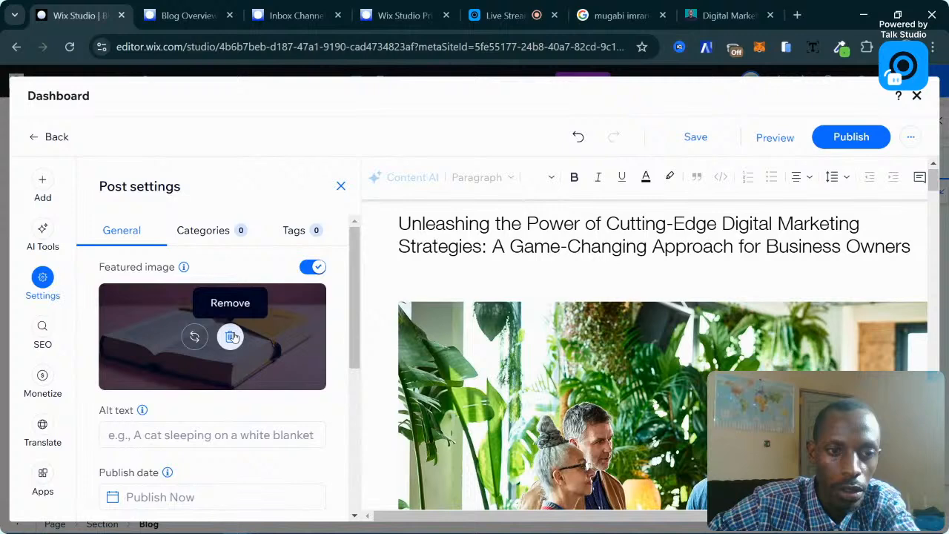
pyautogui.click(231, 338)
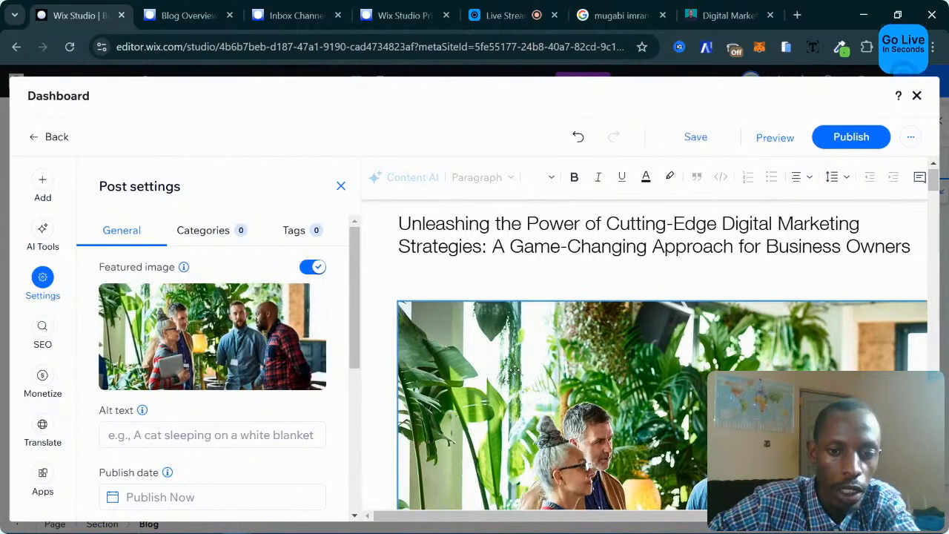
# Leave the publish date unchanged and bring up the post's list of writers.
pyautogui.scroll(-3, 514, 371)
pyautogui.scroll(-2, 169, 425)
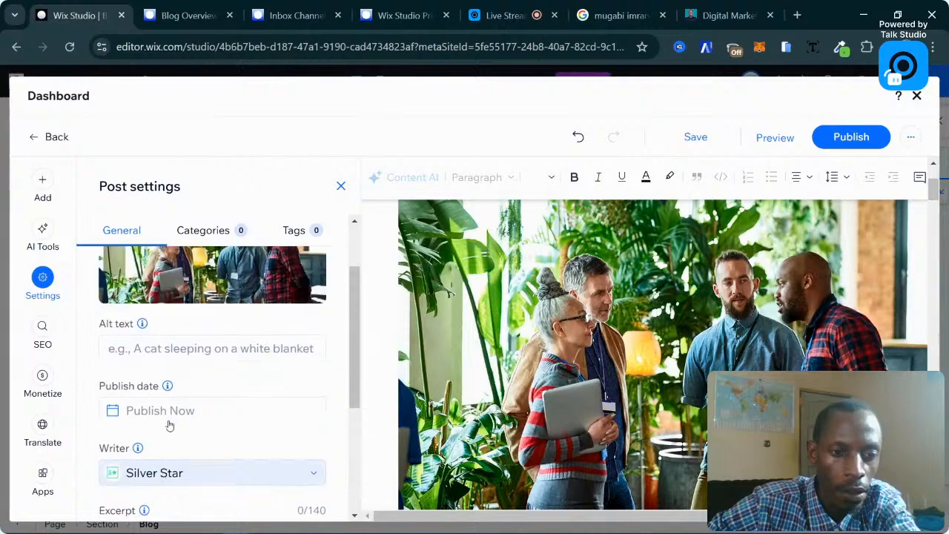
pyautogui.scroll(1, 169, 425)
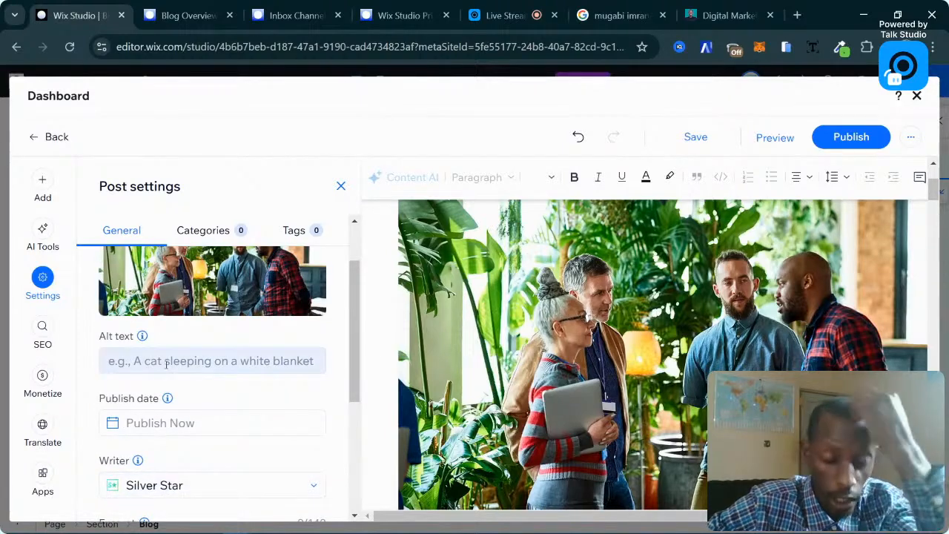
pyautogui.scroll(-3, 166, 363)
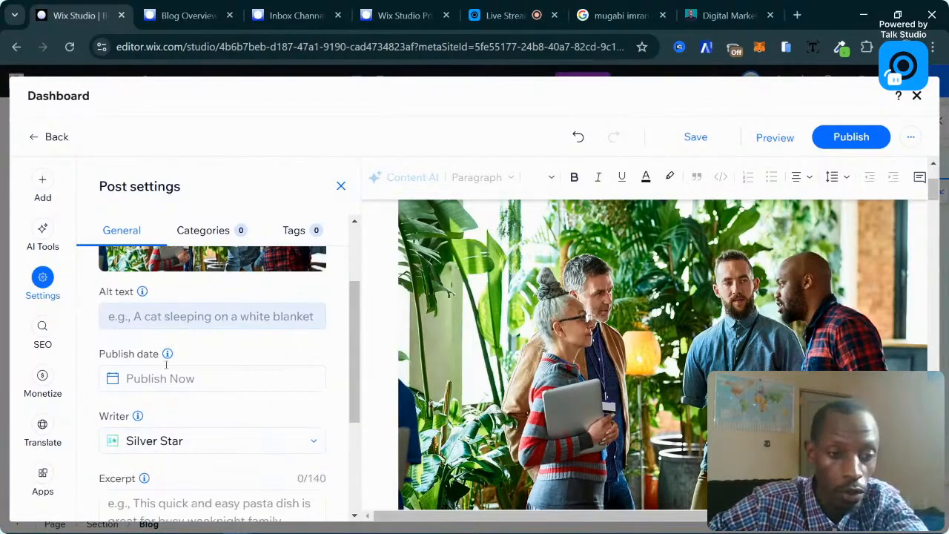
pyautogui.scroll(2, 231, 371)
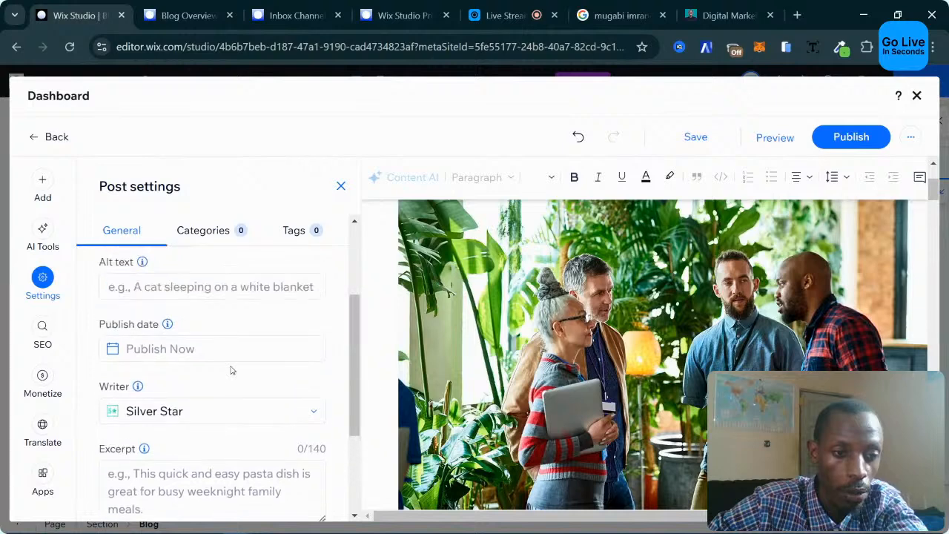
pyautogui.click(208, 352)
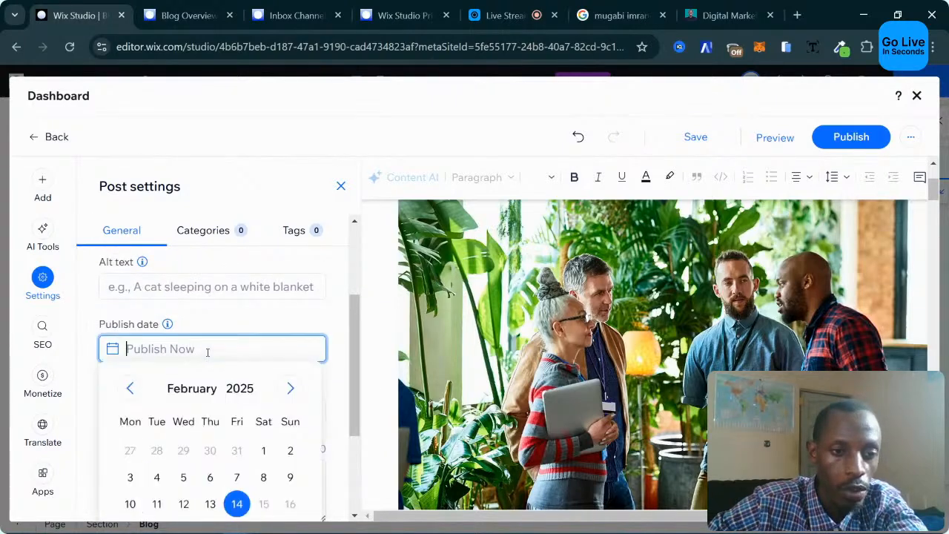
pyautogui.click(297, 358)
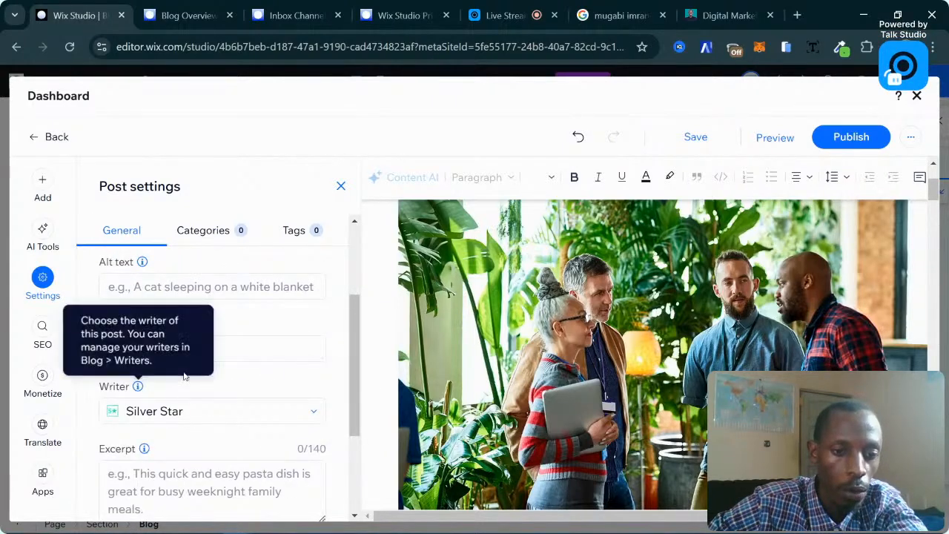
pyautogui.scroll(-1, 259, 356)
pyautogui.click(207, 344)
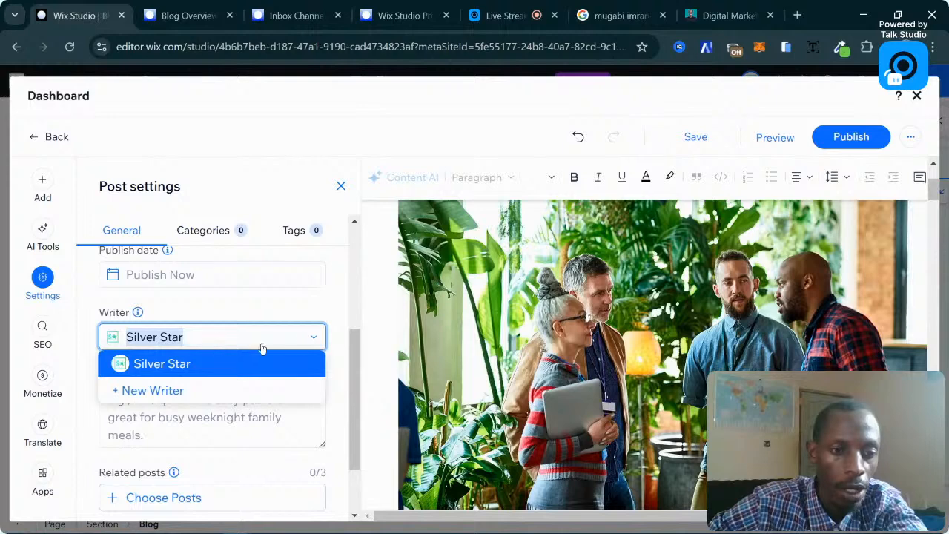
# Create and save a new writer profile with the author's name for the post.
pyautogui.click(162, 392)
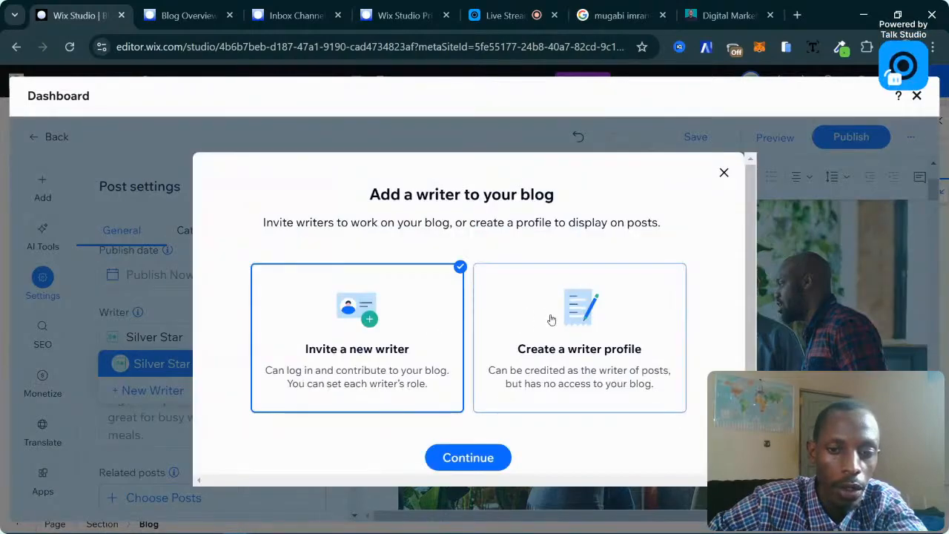
pyautogui.click(551, 320)
pyautogui.click(480, 458)
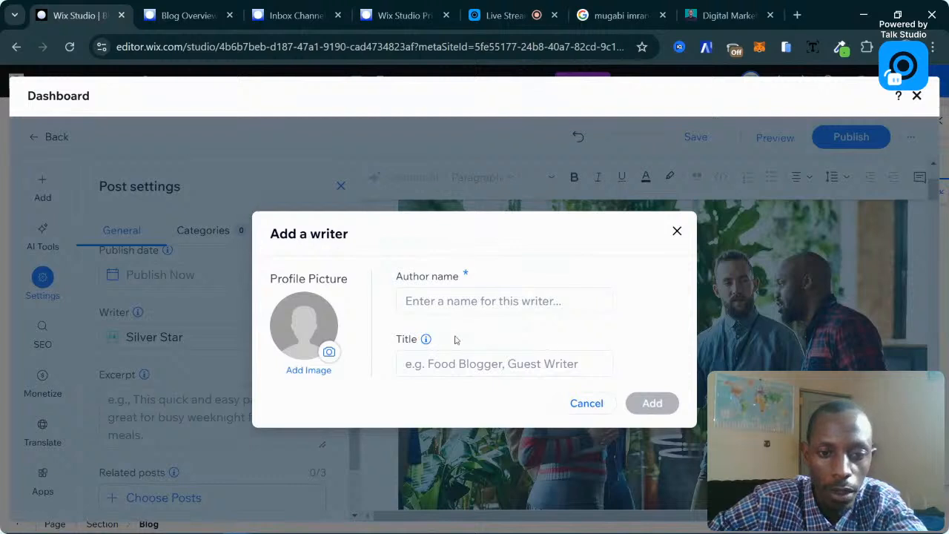
pyautogui.click(460, 298)
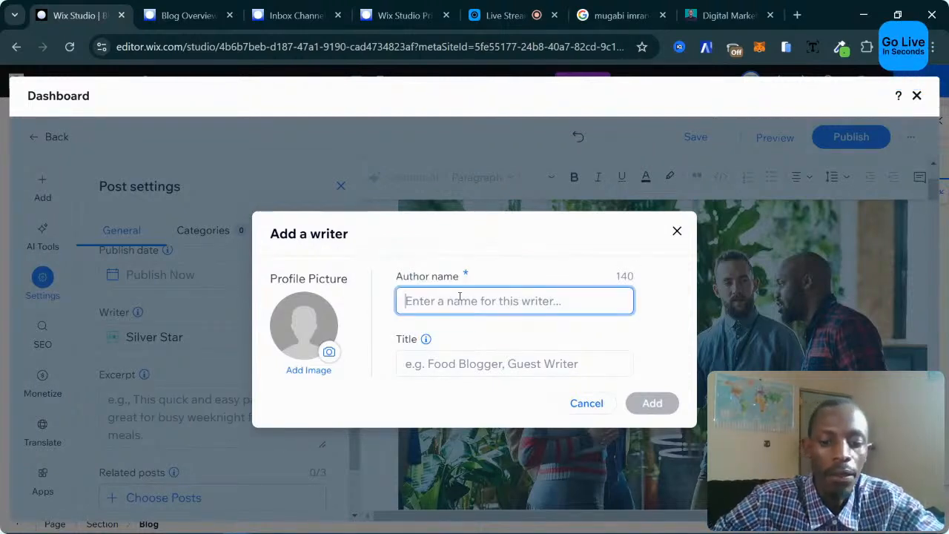
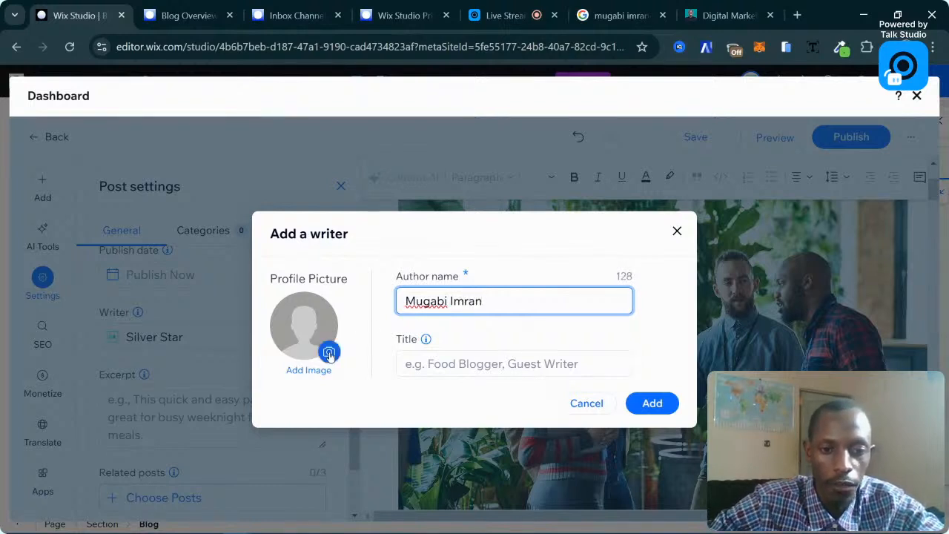
pyautogui.click(642, 406)
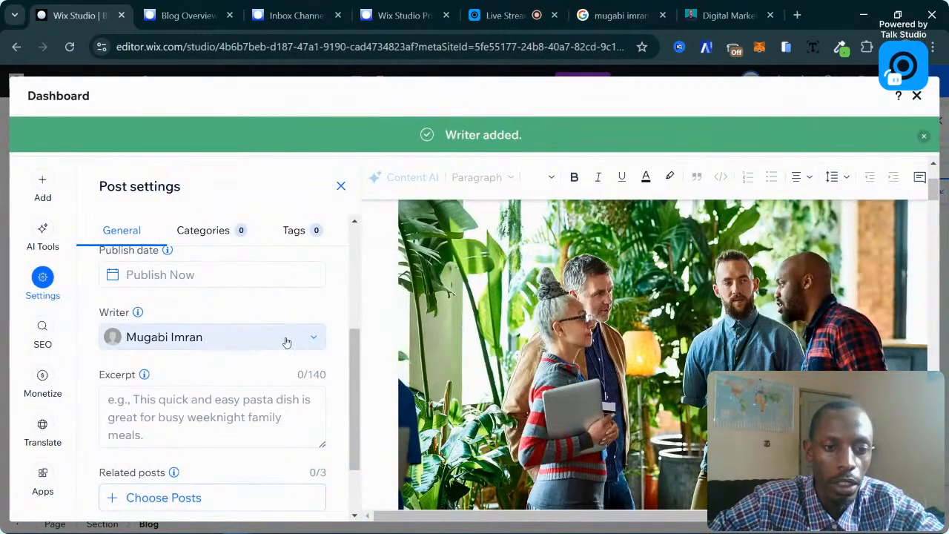
# Leave related posts empty by closing the picker without selecting any posts.
pyautogui.scroll(2, 267, 339)
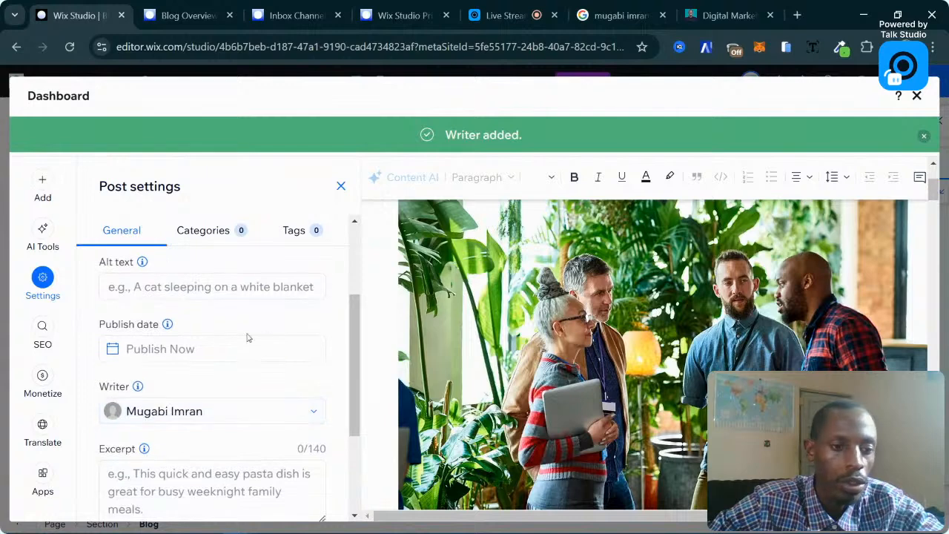
pyautogui.scroll(-2, 212, 398)
pyautogui.scroll(-2, 235, 384)
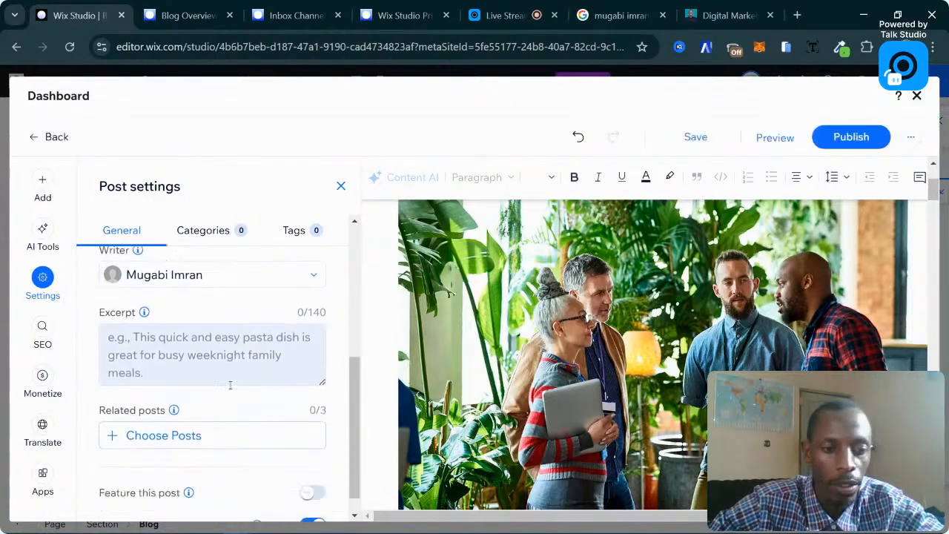
pyautogui.scroll(-1, 230, 388)
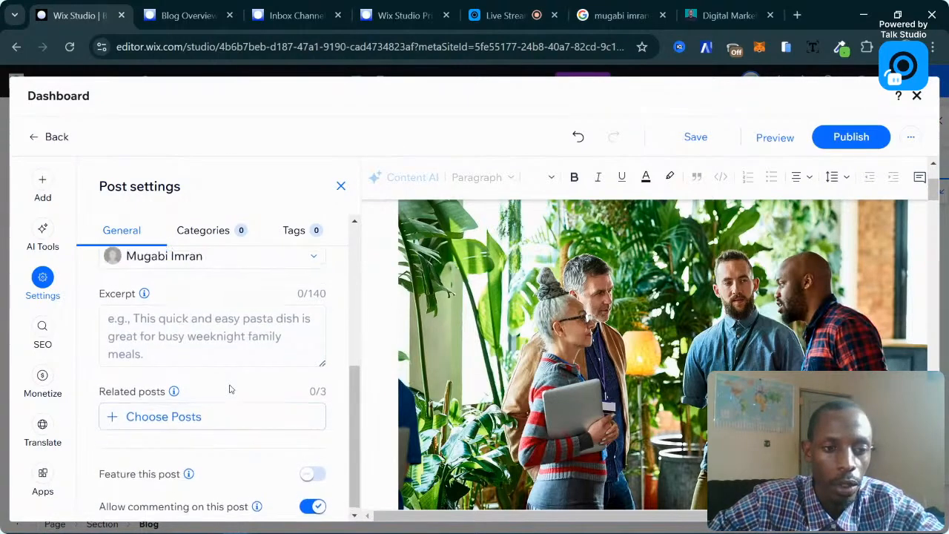
pyautogui.click(120, 412)
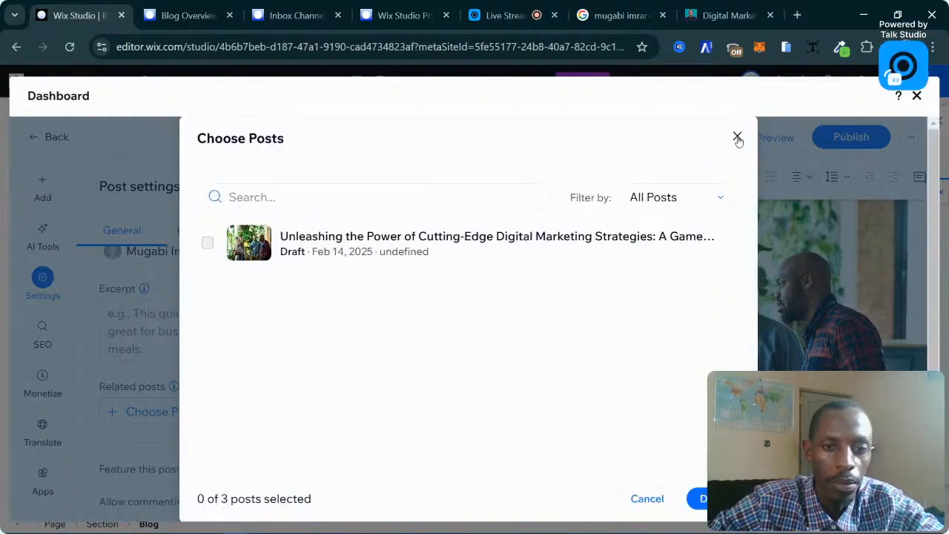
pyautogui.click(738, 138)
pyautogui.scroll(5, 205, 436)
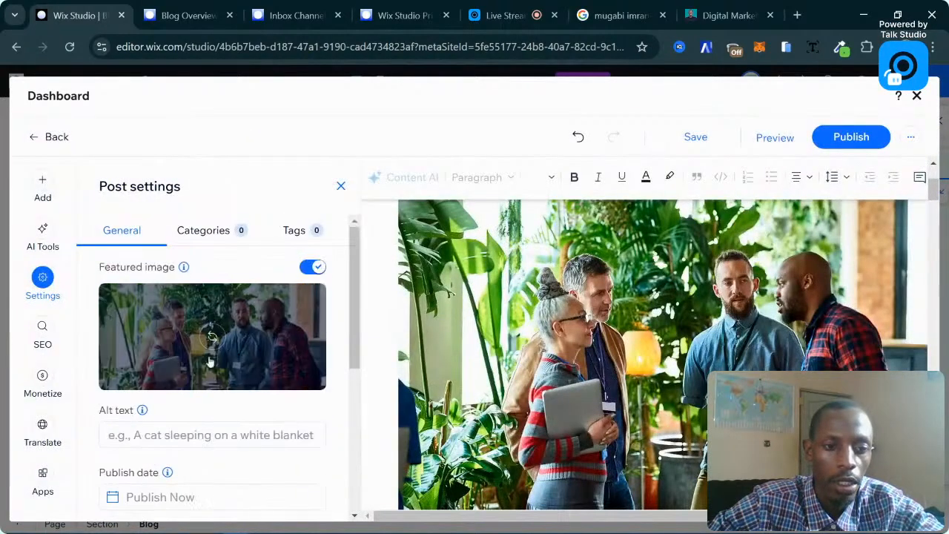
pyautogui.click(195, 242)
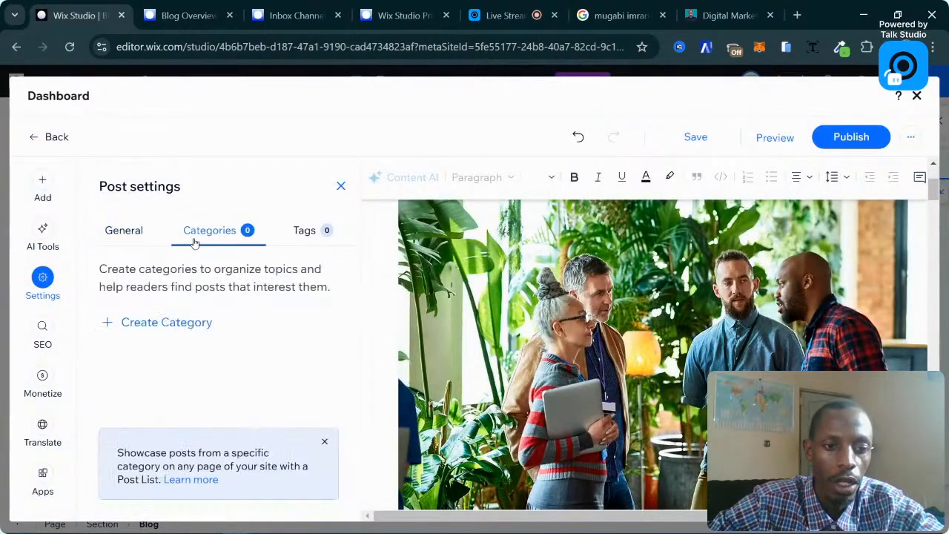
# Create Digital Marketing and Website Design categories, keeping only Digital Marketing on the post.
pyautogui.click(172, 323)
pyautogui.click(172, 342)
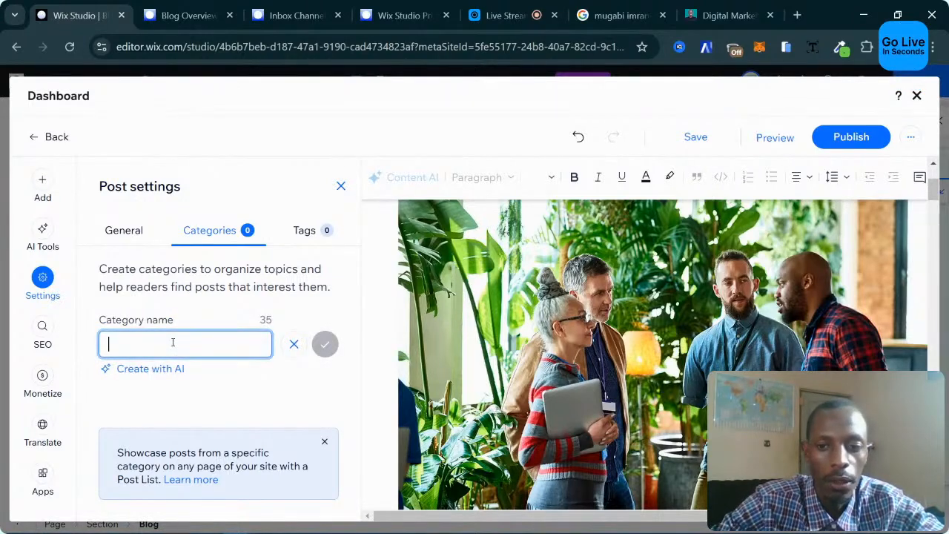
pyautogui.write('Digital Marketing')
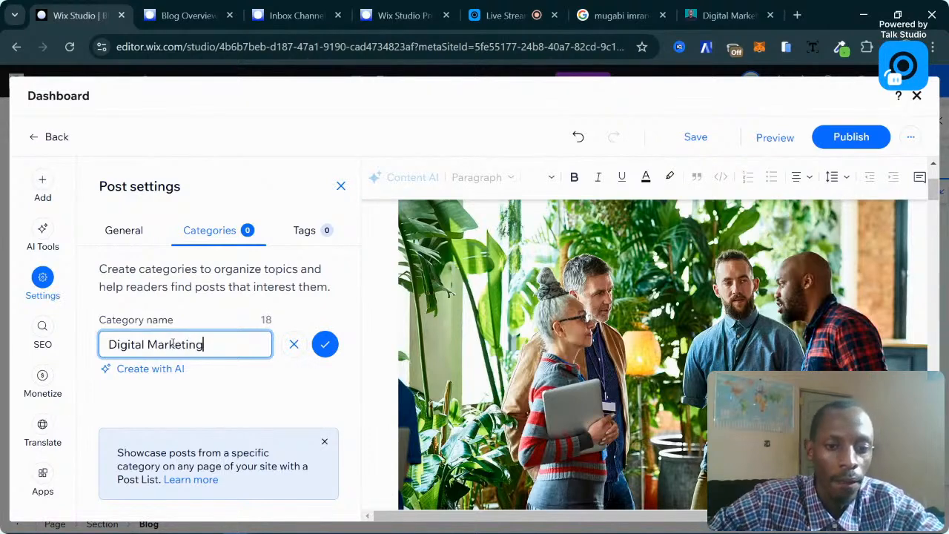
pyautogui.click(333, 347)
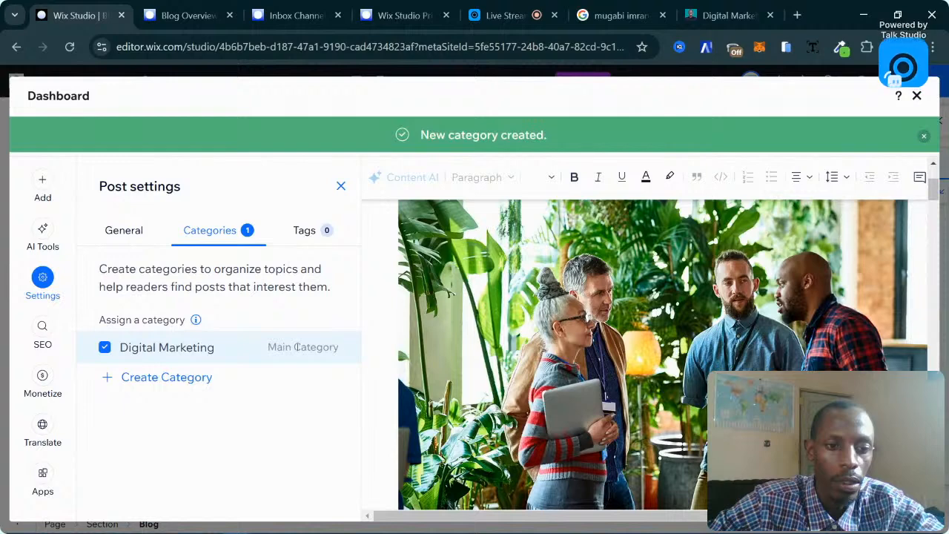
pyautogui.click(174, 380)
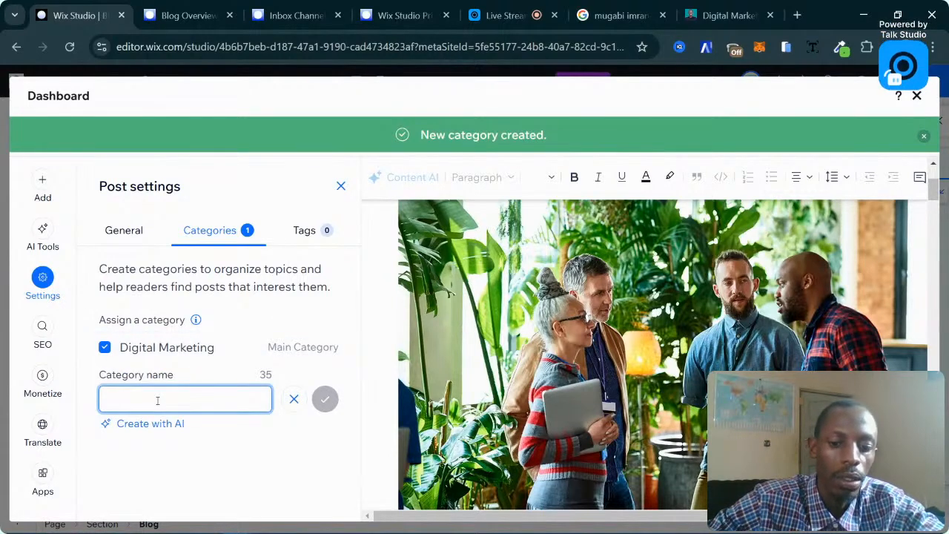
pyautogui.write('Website Design')
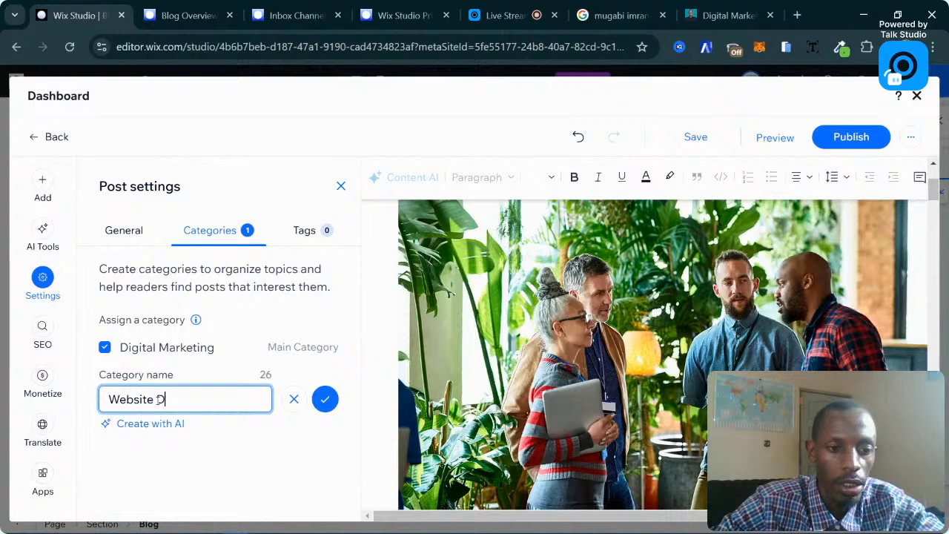
pyautogui.click(323, 401)
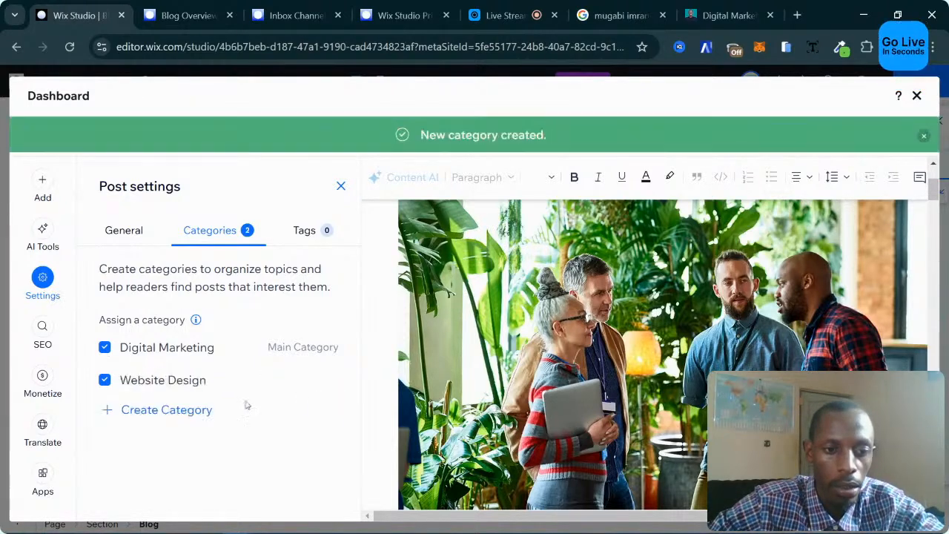
pyautogui.click(105, 381)
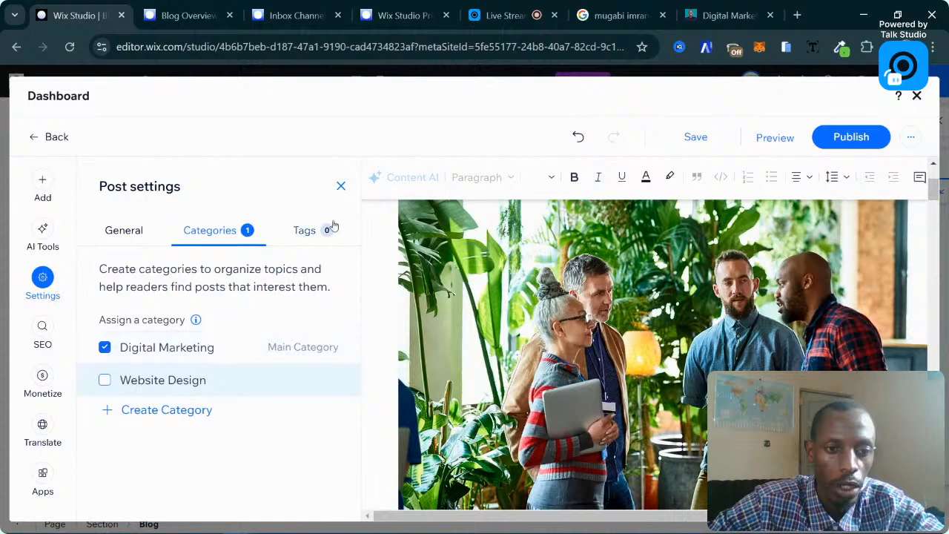
# Tag the post digital marketing, social media marketing and seo, then dismiss the AI assistant.
pyautogui.click(305, 231)
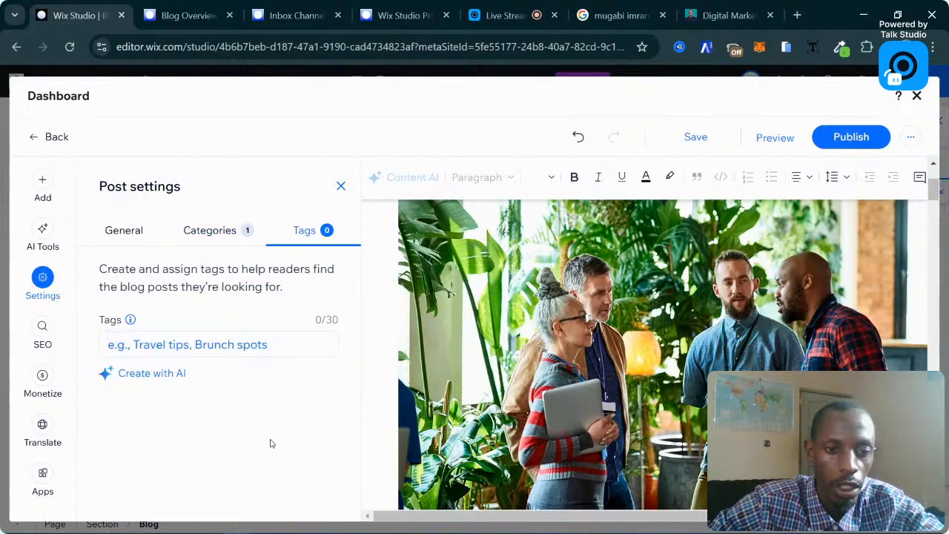
pyautogui.click(266, 345)
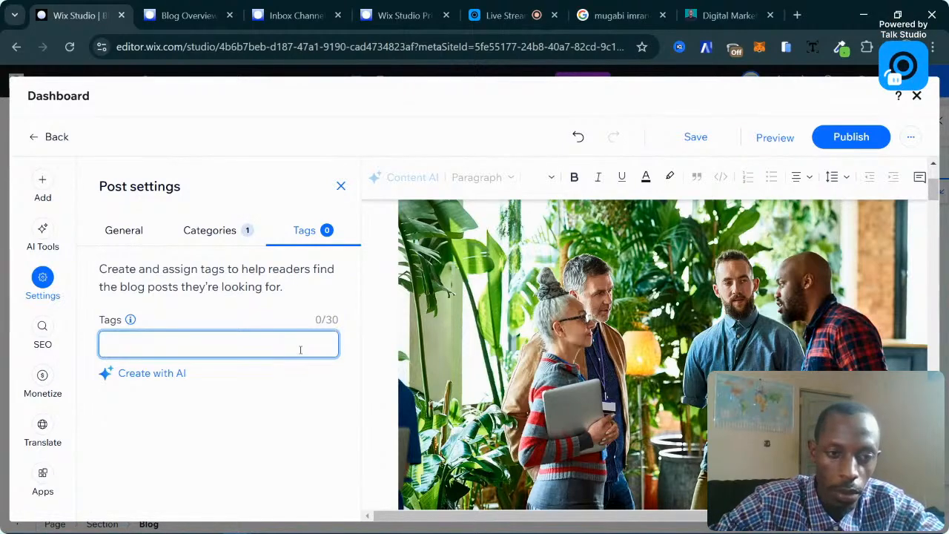
pyautogui.write('digital market')
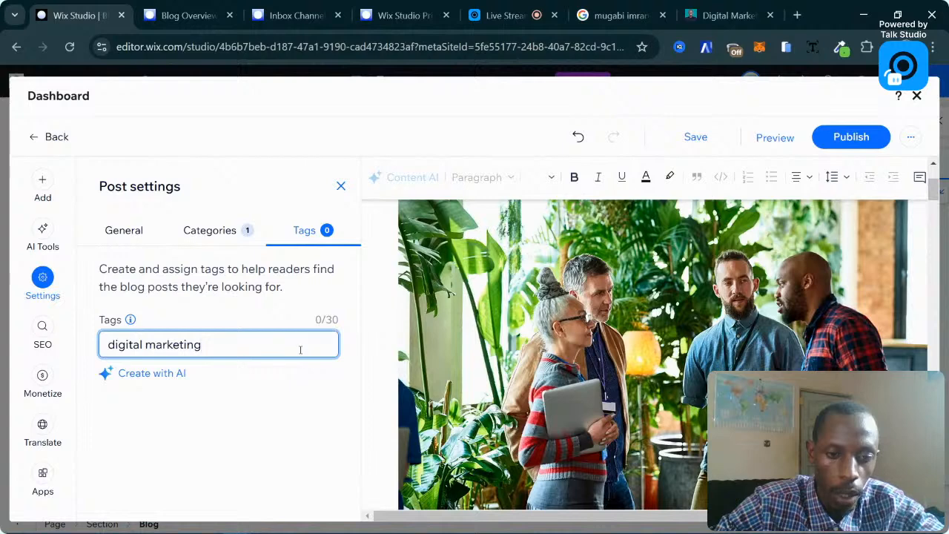
pyautogui.write('ing')
pyautogui.press('Return')
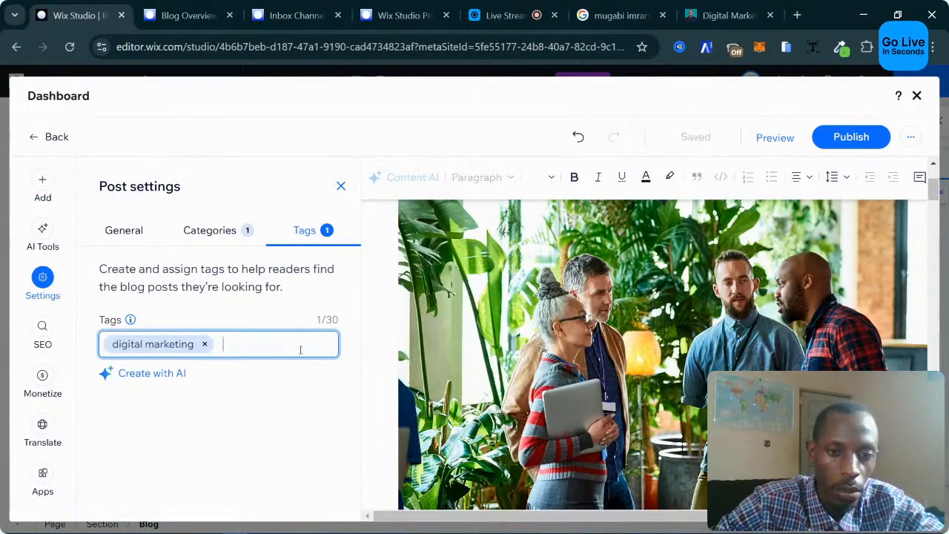
pyautogui.write('social media mar')
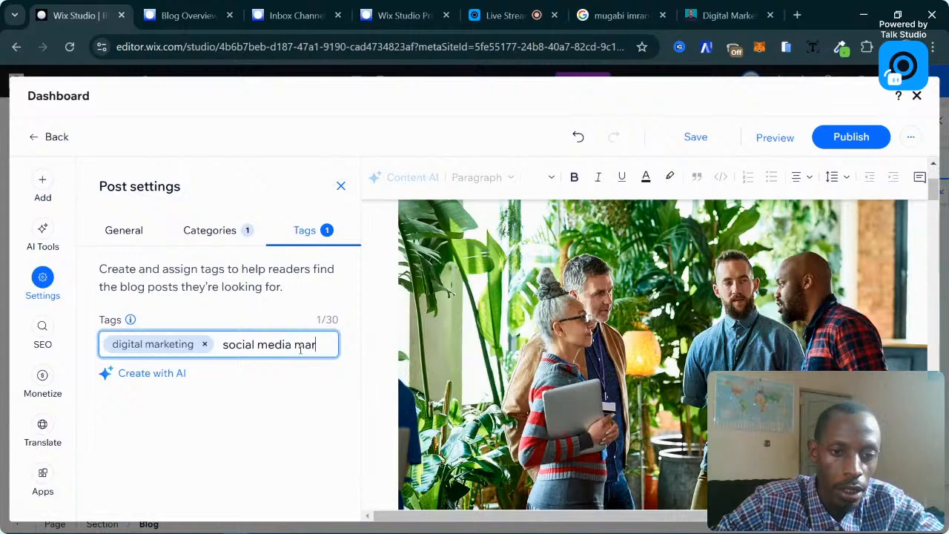
pyautogui.write('keting')
pyautogui.press('Return')
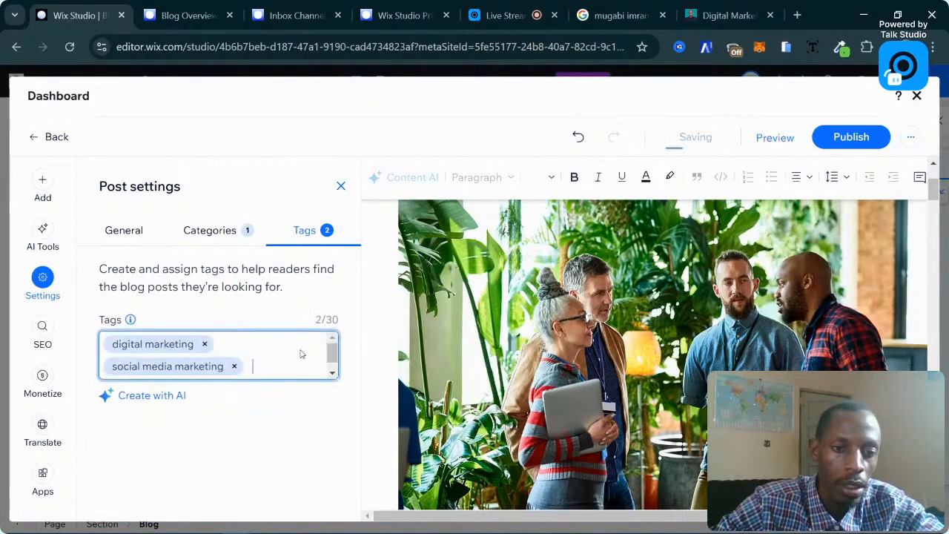
pyautogui.write('seo')
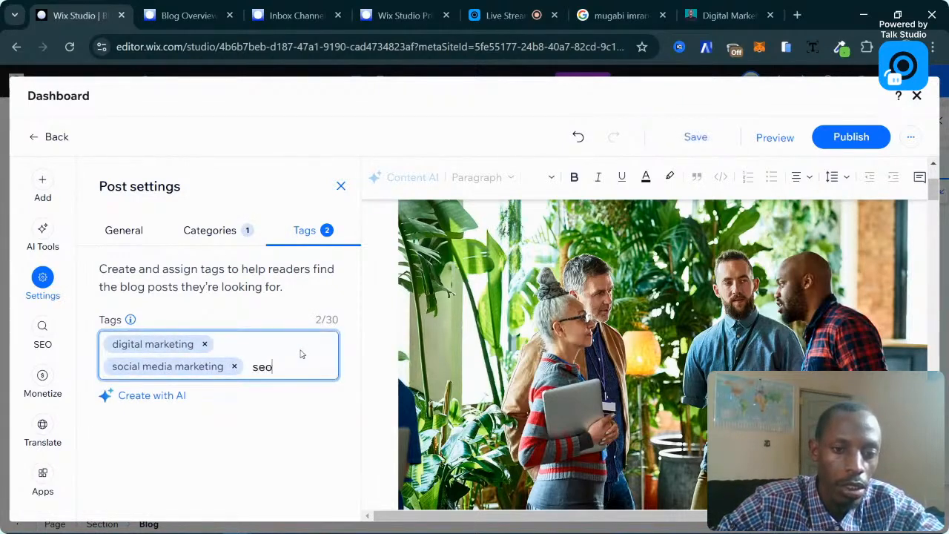
pyautogui.press('Return')
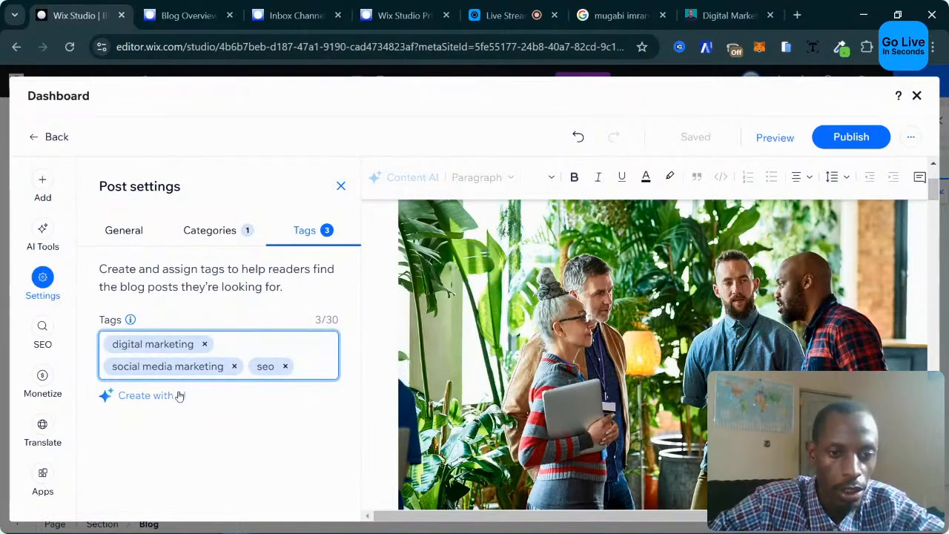
pyautogui.click(255, 402)
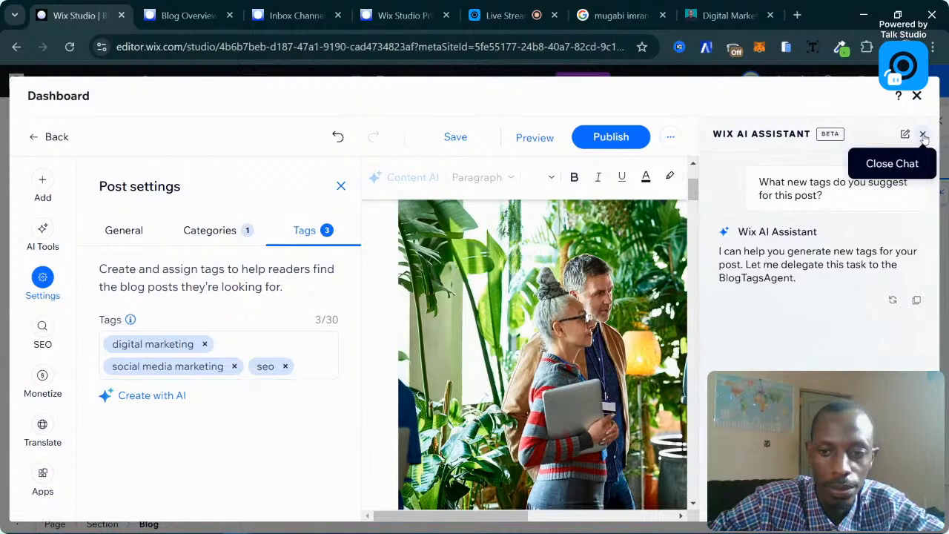
pyautogui.click(924, 135)
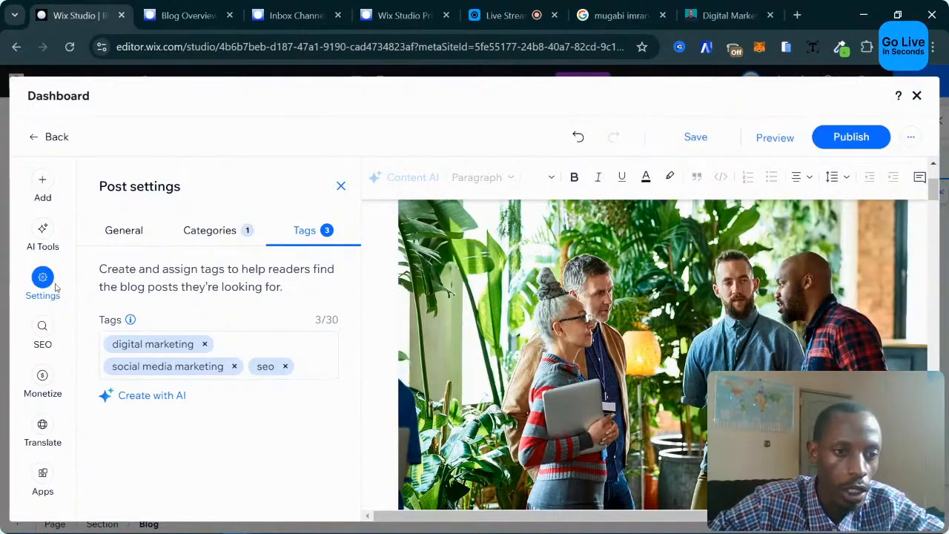
# Go to the SEO Basics fields and select the long tail of the URL slug.
pyautogui.click(42, 330)
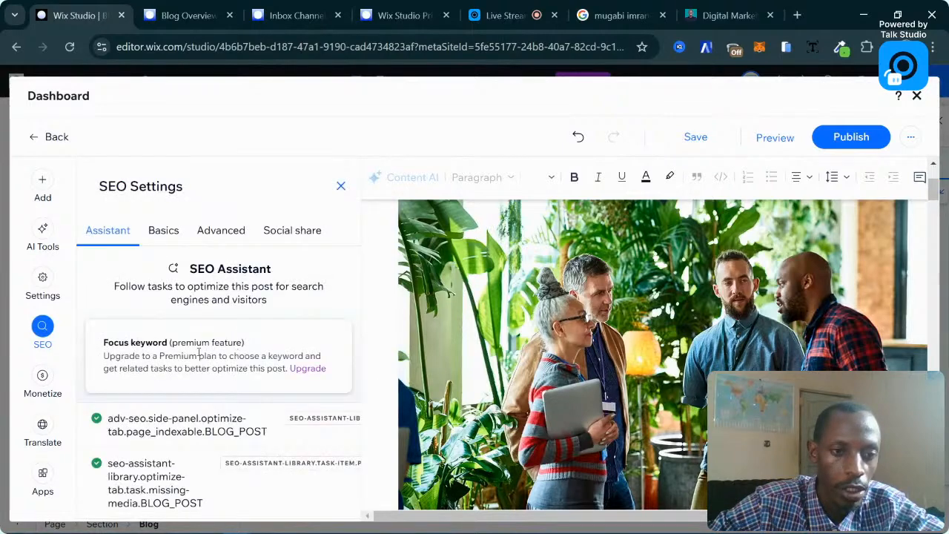
pyautogui.click(164, 233)
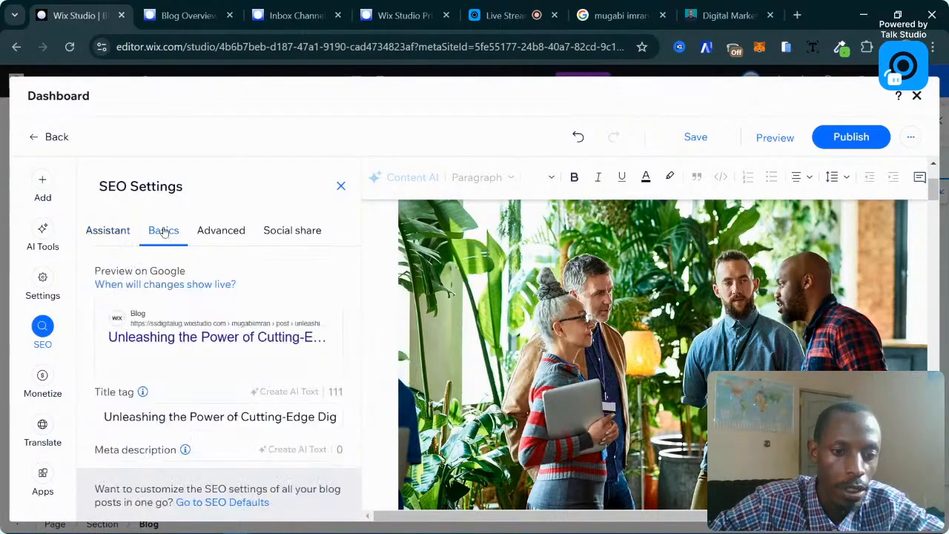
pyautogui.scroll(-3, 197, 385)
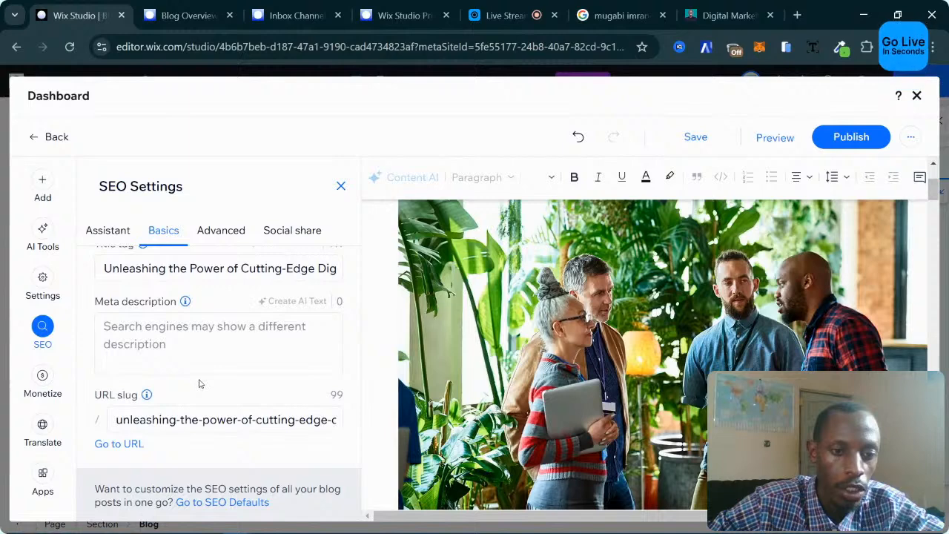
pyautogui.scroll(-1, 173, 374)
pyautogui.click(266, 365)
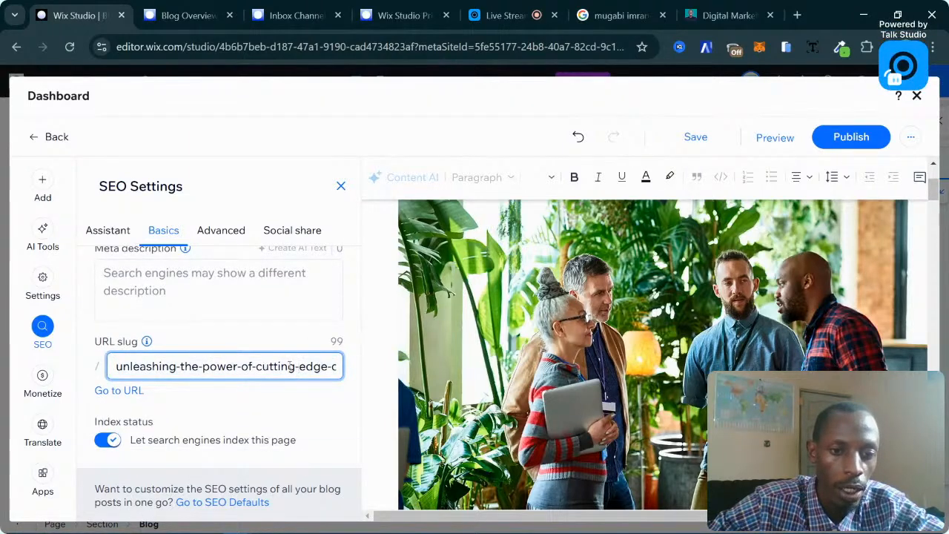
pyautogui.moveTo(301, 367); pyautogui.dragTo(324, 366)
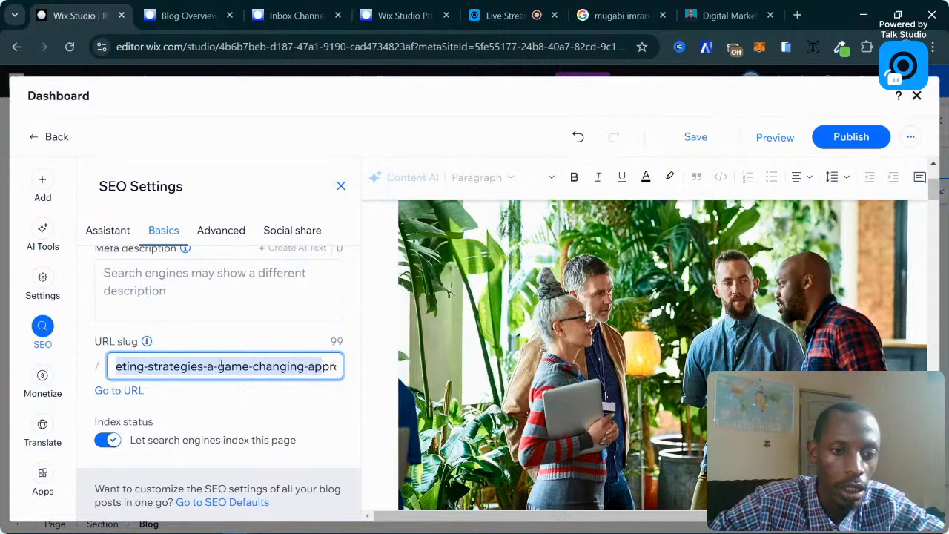
pyautogui.click(209, 365)
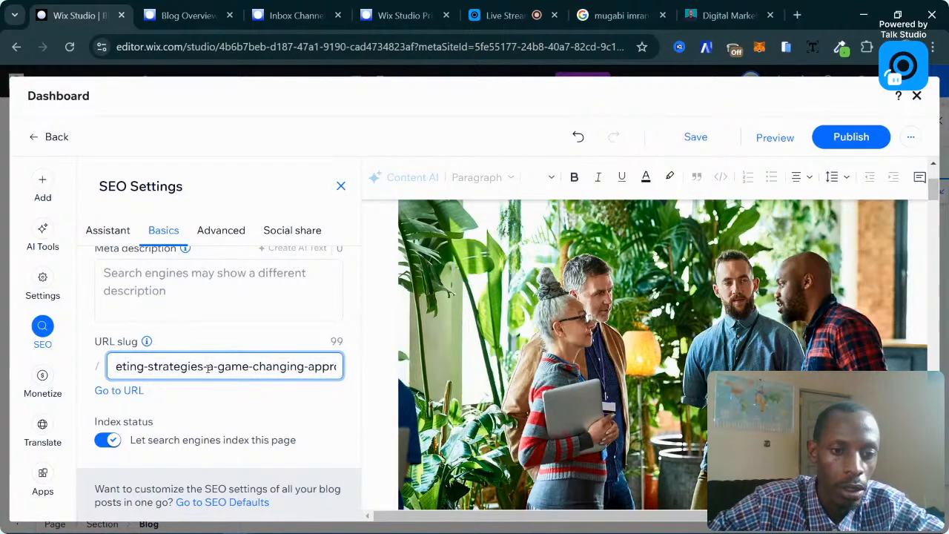
pyautogui.moveTo(204, 366); pyautogui.dragTo(340, 373)
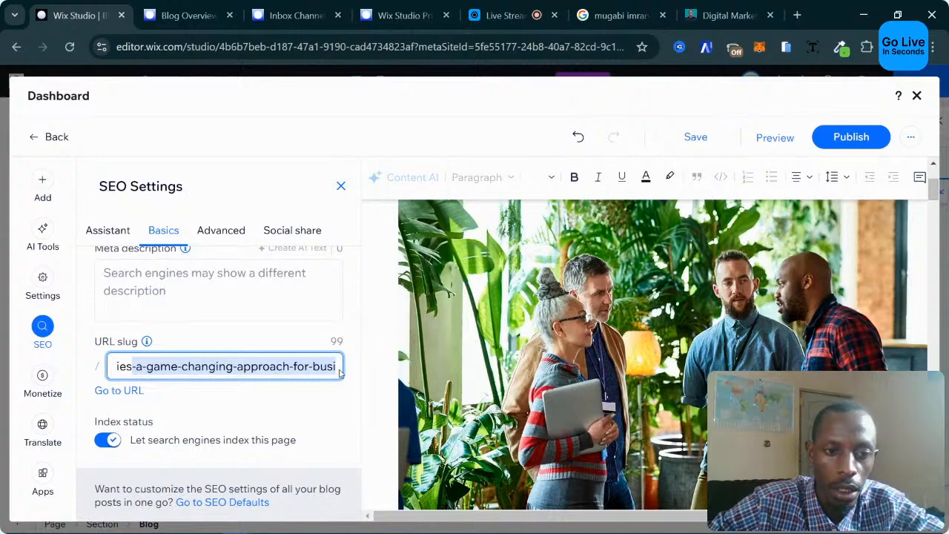
pyautogui.moveTo(341, 373); pyautogui.dragTo(69, 375)
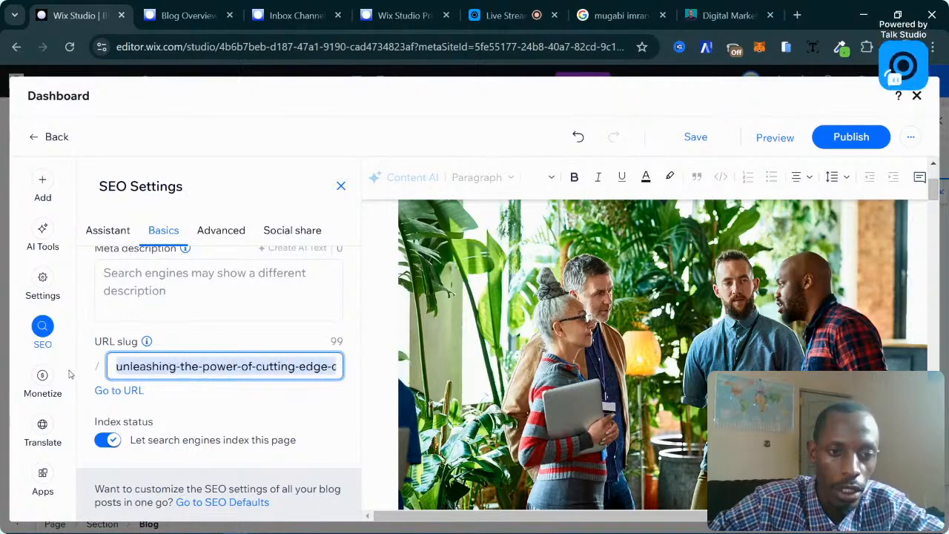
# Trim the slug to unleashing-the-power-of-cutting-edge-digital-marketing-strategies.
pyautogui.click(240, 371)
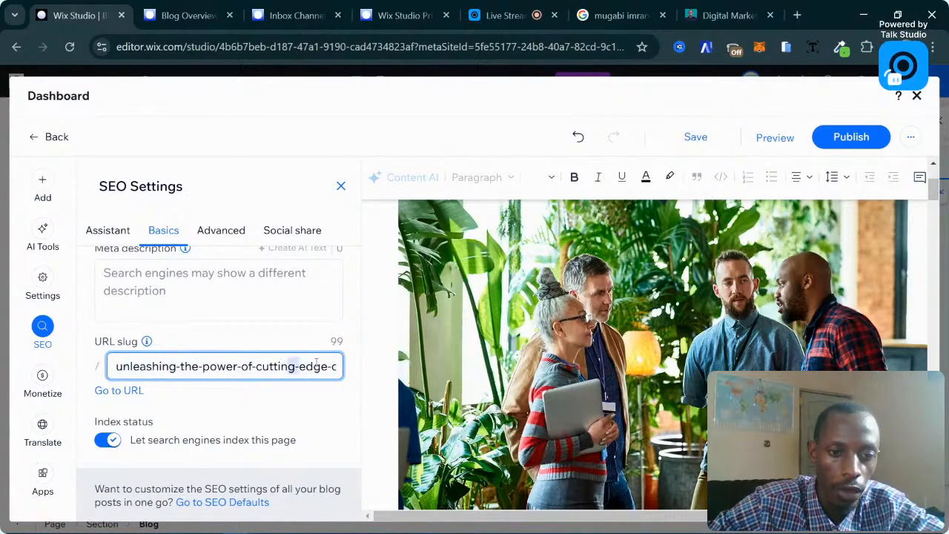
pyautogui.moveTo(291, 367); pyautogui.dragTo(352, 369)
pyautogui.click(187, 366)
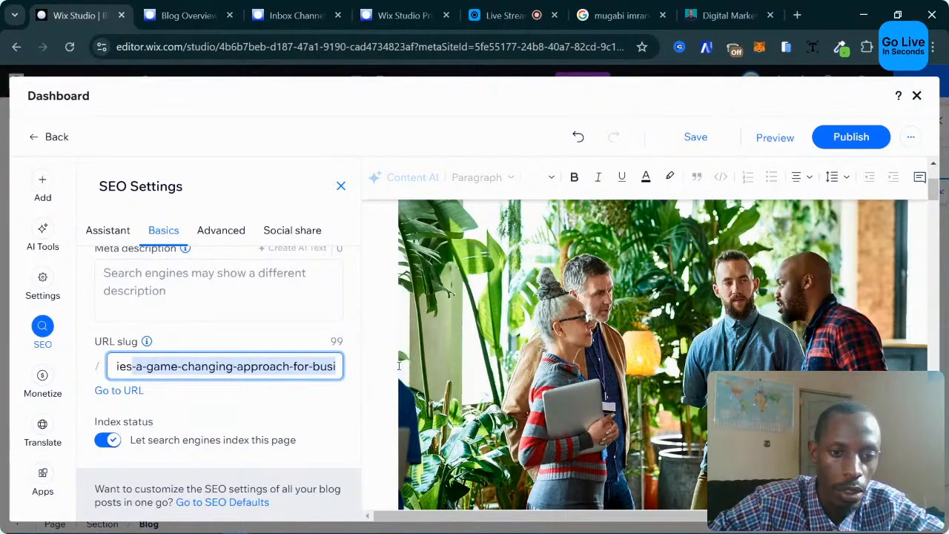
pyautogui.press('BackSpace')
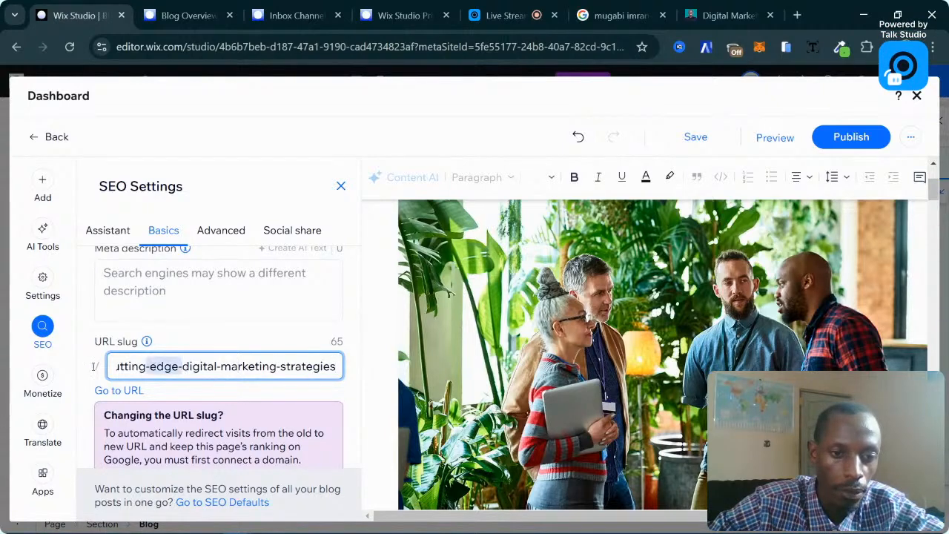
pyautogui.press('Home')
pyautogui.moveTo(217, 366); pyautogui.dragTo(334, 360)
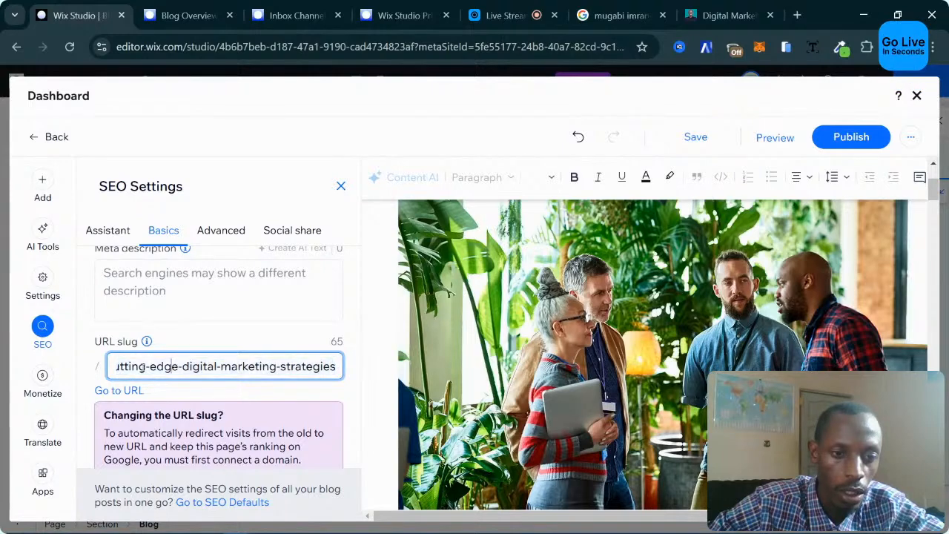
pyautogui.moveTo(148, 366); pyautogui.dragTo(111, 366)
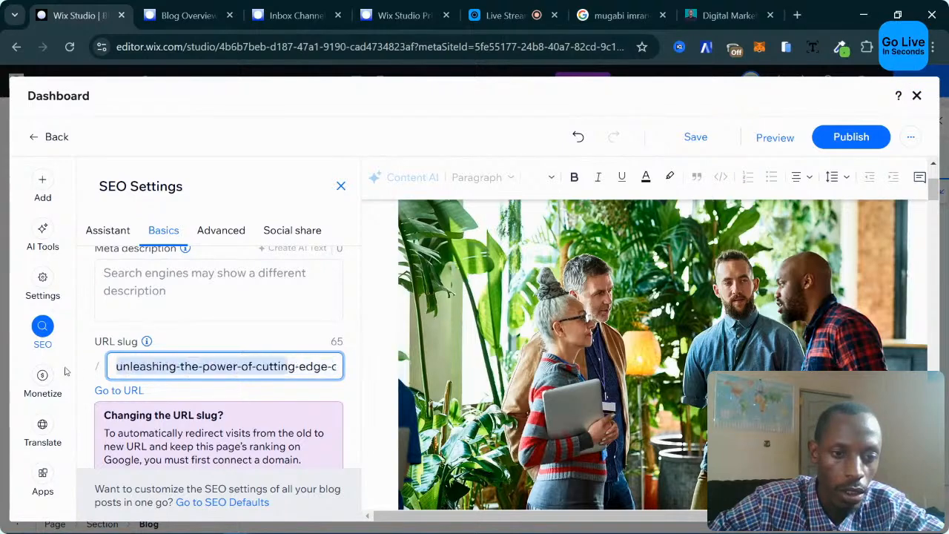
pyautogui.click(298, 346)
pyautogui.scroll(-2, 356, 358)
pyautogui.scroll(4, 359, 361)
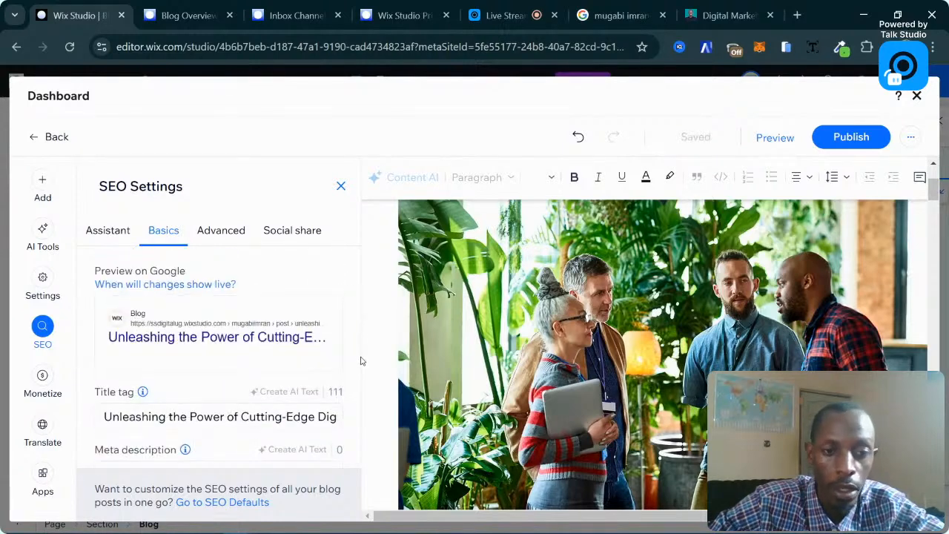
pyautogui.click(227, 233)
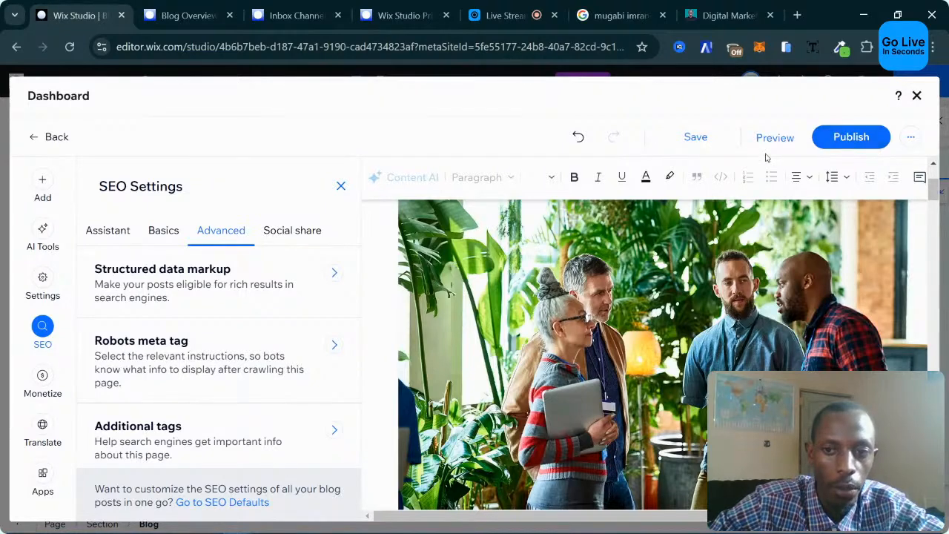
# Publish the cutting-edge digital marketing post, skip promotion, and create a new blank post.
pyautogui.moveTo(694, 141)
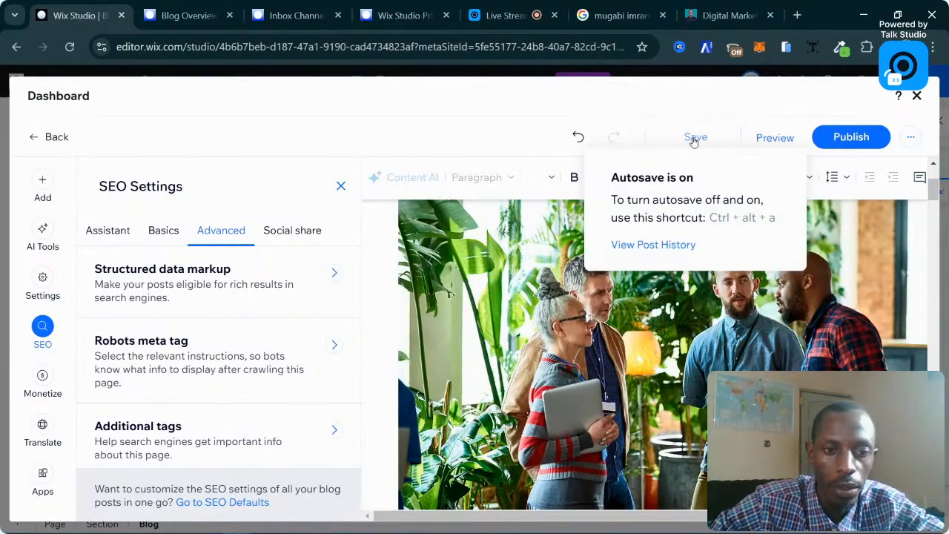
pyautogui.click(845, 138)
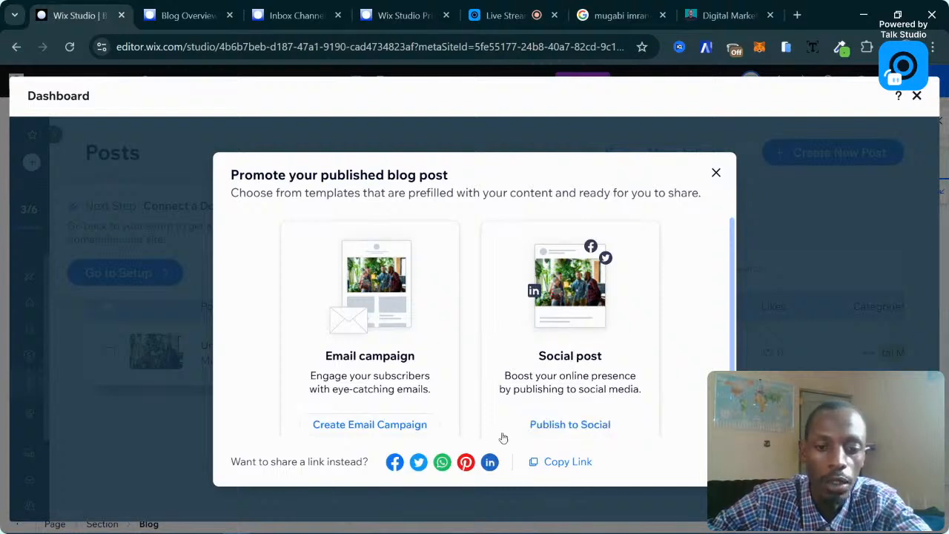
pyautogui.click(717, 173)
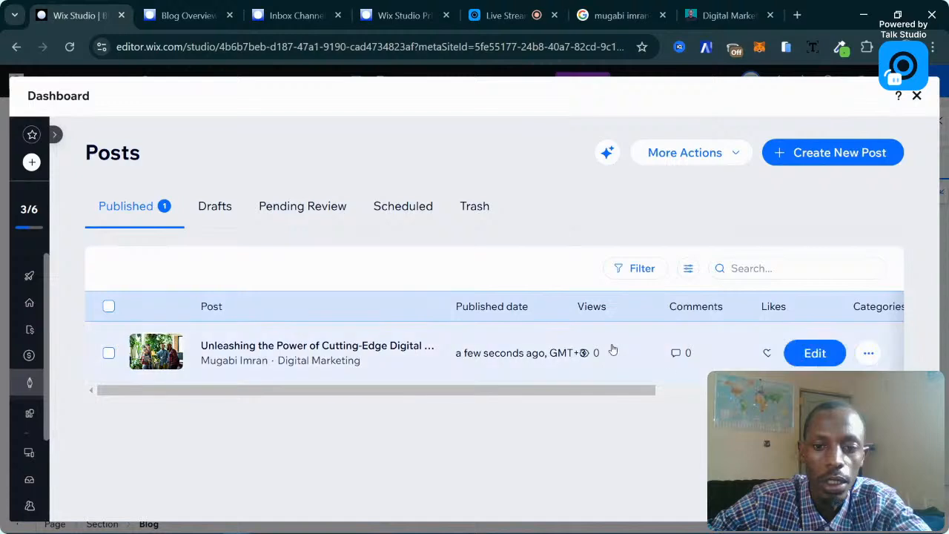
pyautogui.click(868, 353)
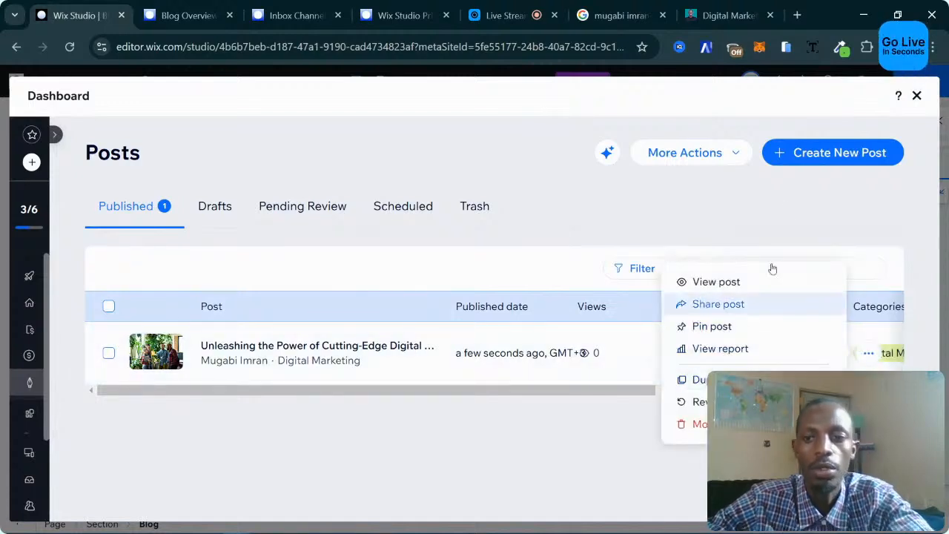
pyautogui.click(805, 153)
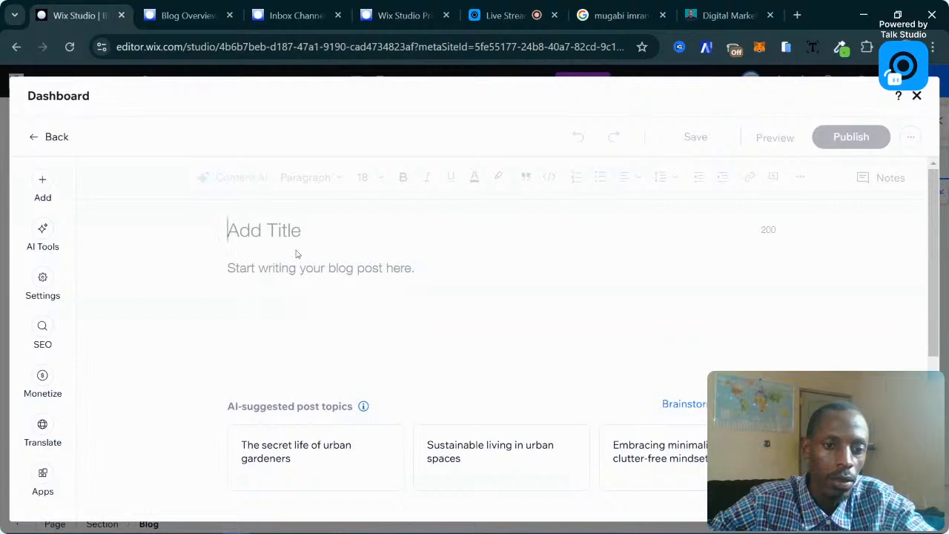
# Start Write with AI and replace the suggested topic with 'Content Marketing'.
pyautogui.moveTo(317, 457)
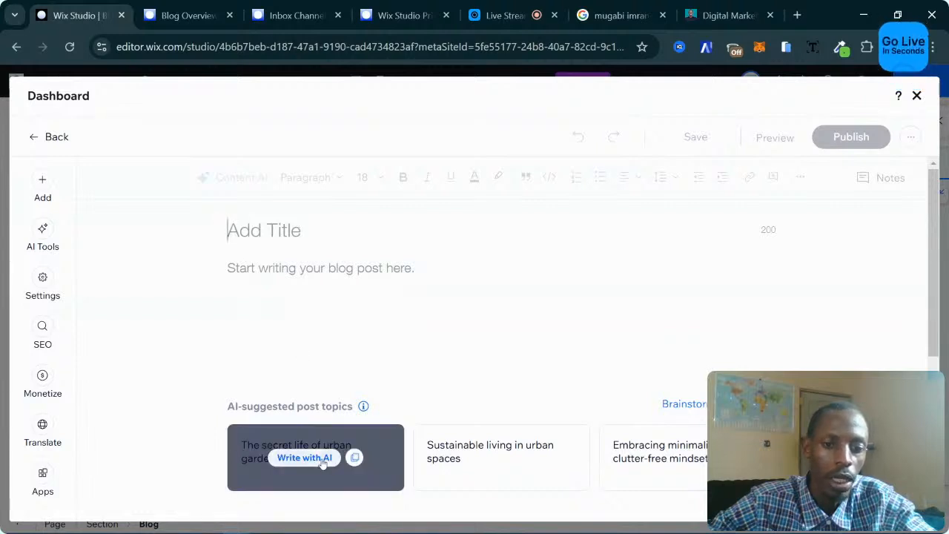
pyautogui.click(320, 460)
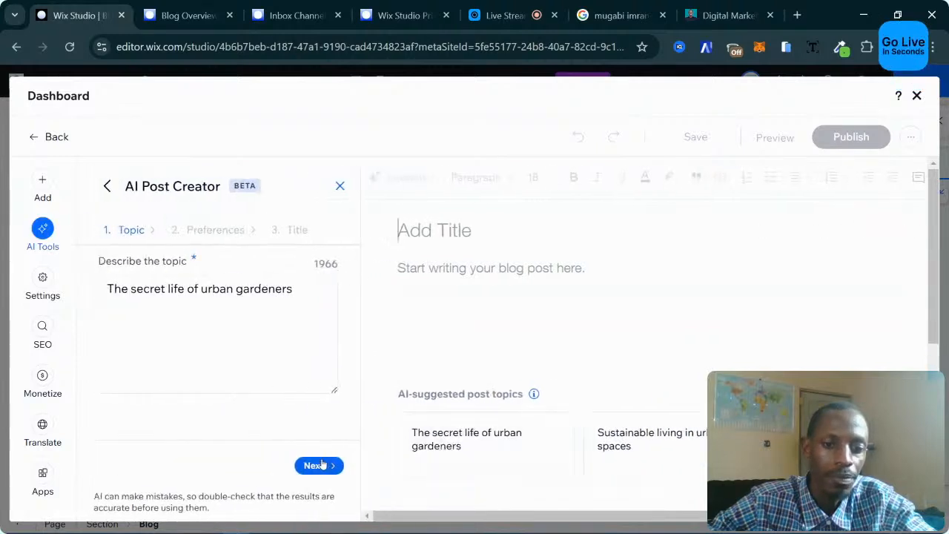
pyautogui.tripleClick(217, 291)
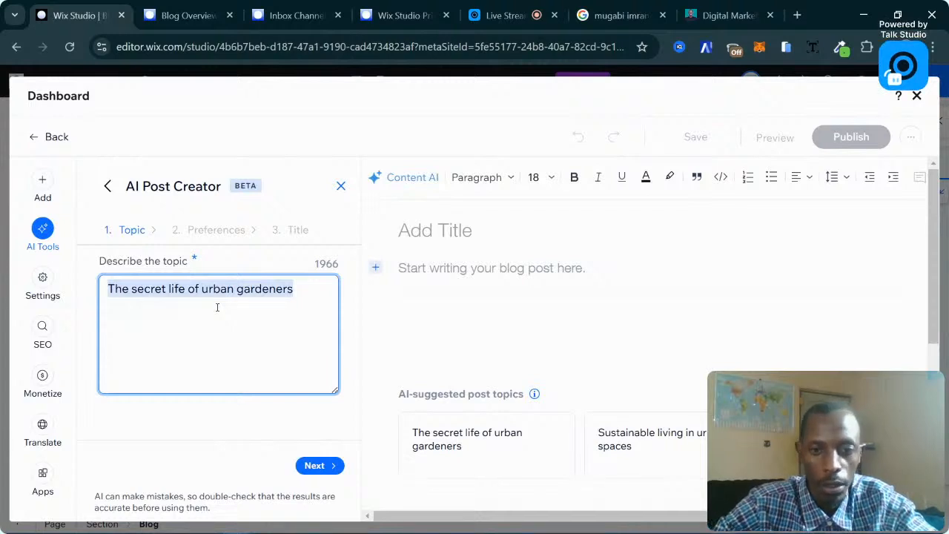
pyautogui.write('S')
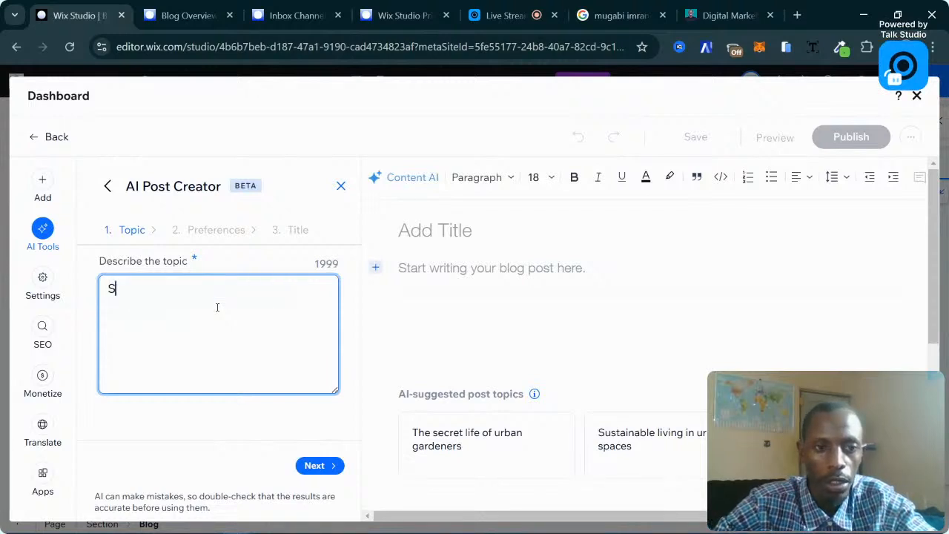
pyautogui.write('earch Engine ')
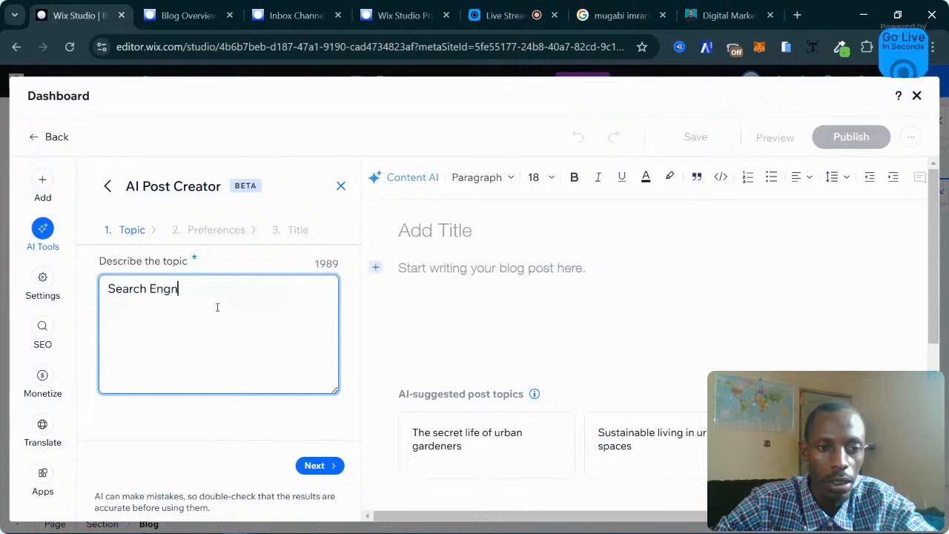
pyautogui.write('Optimiz')
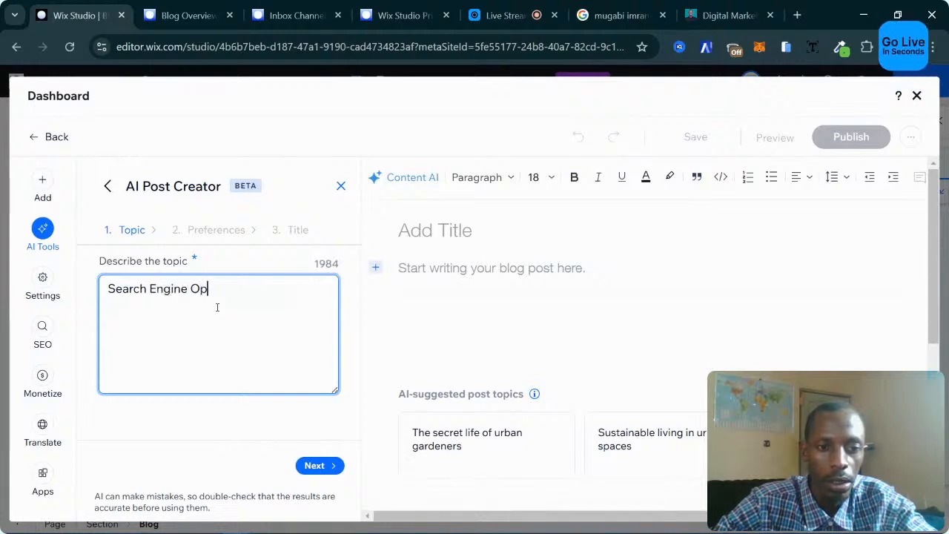
pyautogui.press('BackSpace')
pyautogui.press('BackSpace')
pyautogui.press('BackSpace')
pyautogui.press('BackSpace')
pyautogui.press('BackSpace')
pyautogui.press('BackSpace')
pyautogui.press('BackSpace')
pyautogui.press('BackSpace')
pyautogui.press('BackSpace')
pyautogui.press('BackSpace')
pyautogui.press('BackSpace')
pyautogui.press('BackSpace')
pyautogui.press('BackSpace')
pyautogui.press('BackSpace')
pyautogui.press('BackSpace')
pyautogui.press('BackSpace')
pyautogui.press('BackSpace')
pyautogui.press('BackSpace')
pyautogui.press('BackSpace')
pyautogui.press('BackSpace')
pyautogui.press('BackSpace')
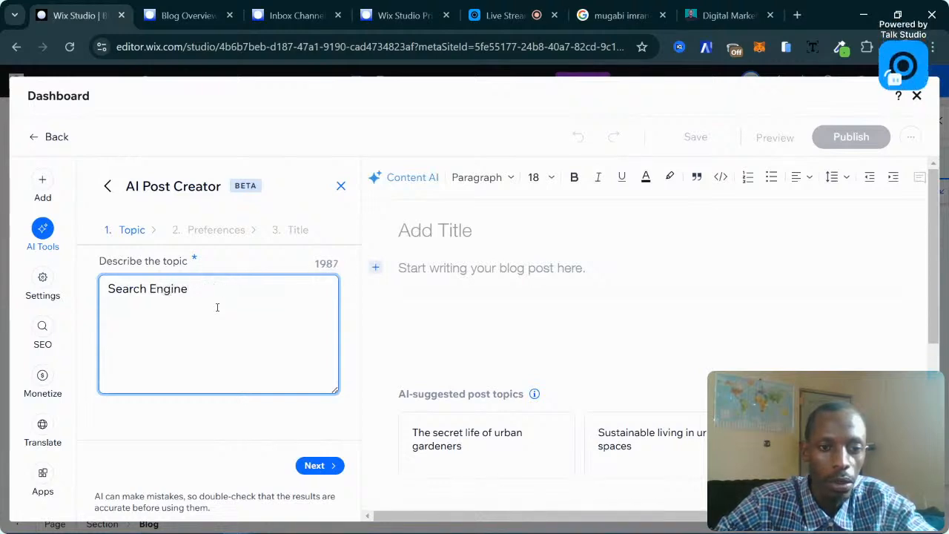
pyautogui.write('Content ')
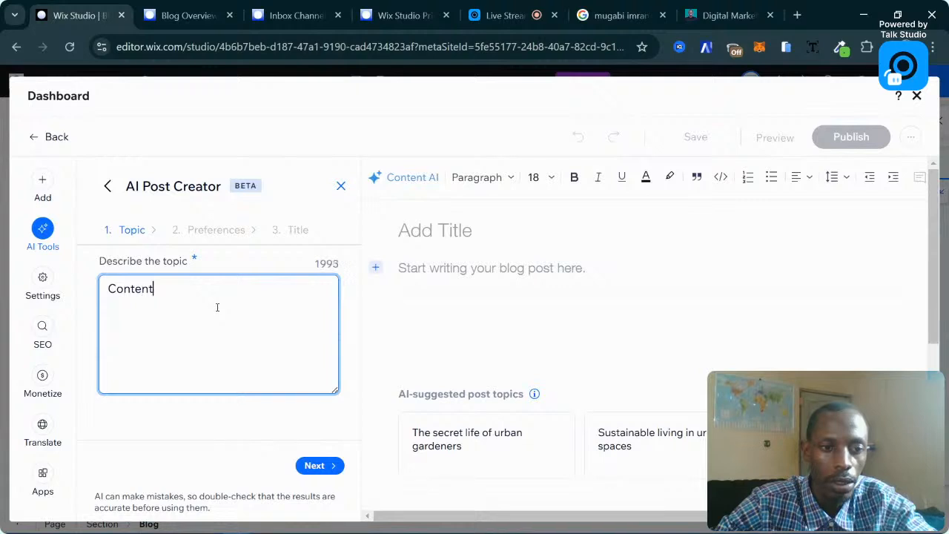
pyautogui.write('Marketing')
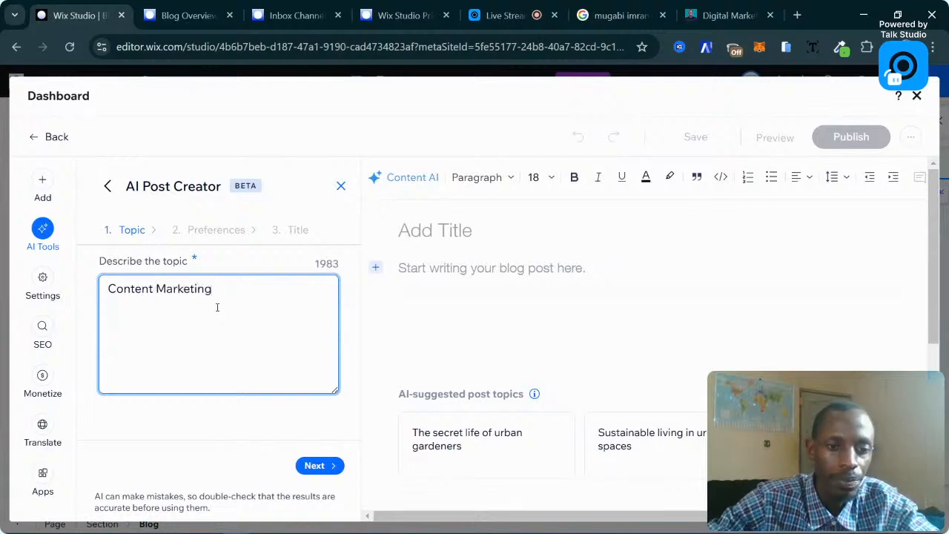
pyautogui.click(321, 457)
pyautogui.click(319, 465)
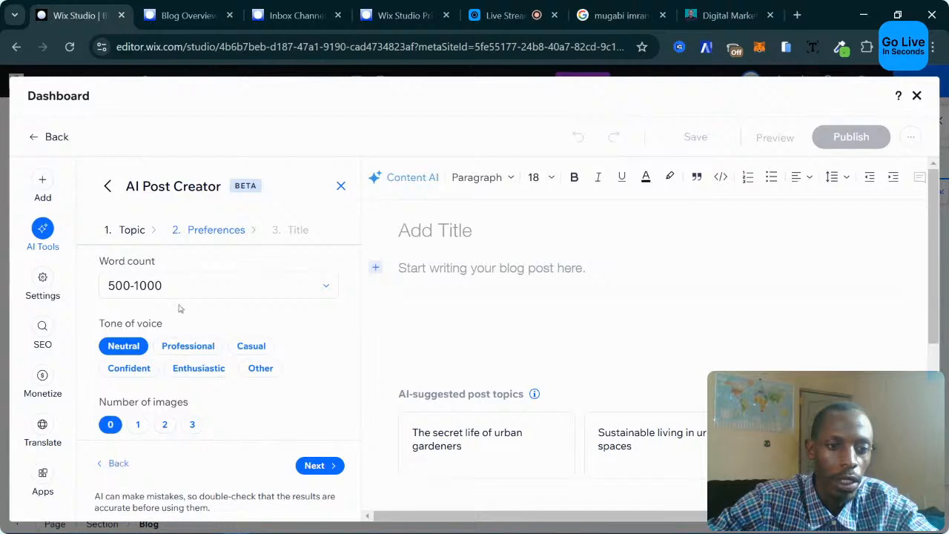
# Choose 1000-1500 words, Professional tone, 3 images, and the 'Unleashing the Power of Content Marketing' title.
pyautogui.click(157, 290)
pyautogui.click(170, 365)
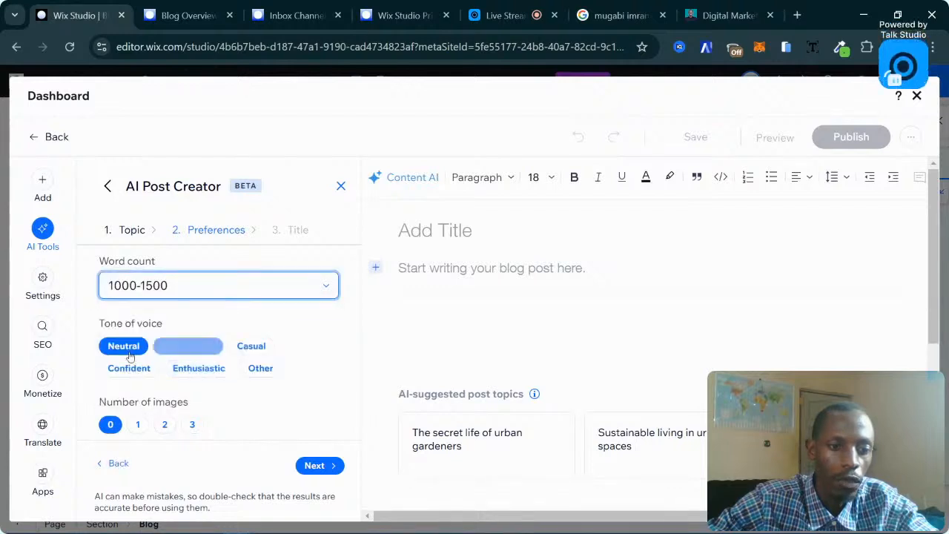
pyautogui.click(186, 345)
pyautogui.scroll(-1, 180, 382)
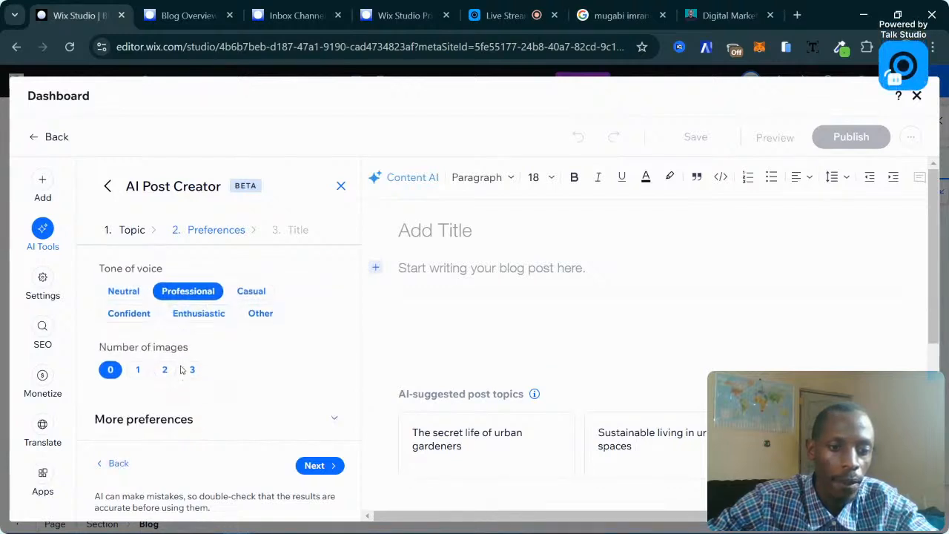
pyautogui.scroll(1, 186, 363)
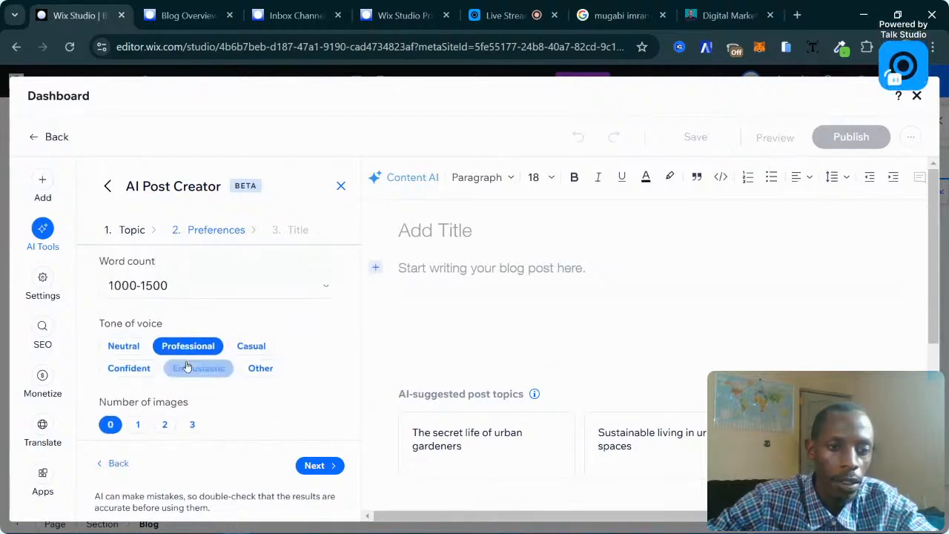
pyautogui.click(194, 416)
pyautogui.scroll(-1, 201, 427)
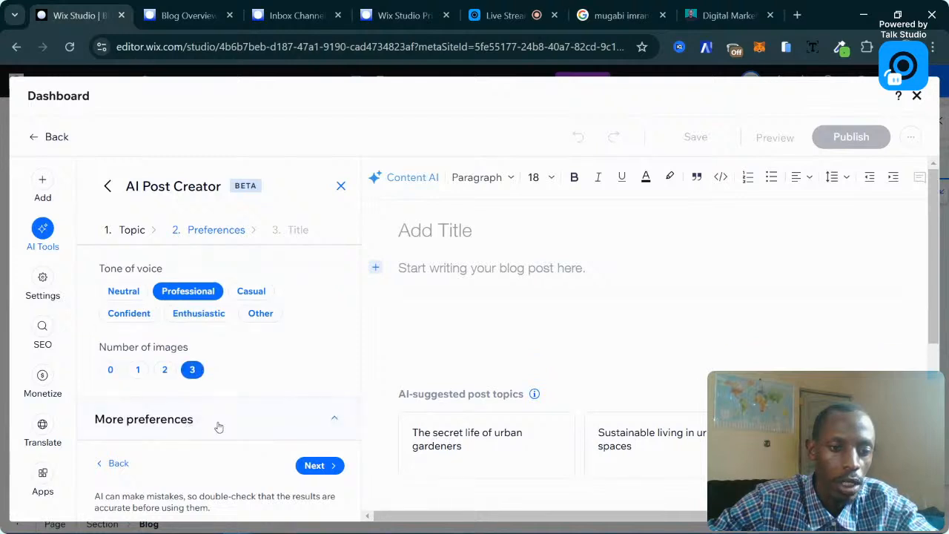
pyautogui.click(219, 420)
pyautogui.scroll(-1, 165, 334)
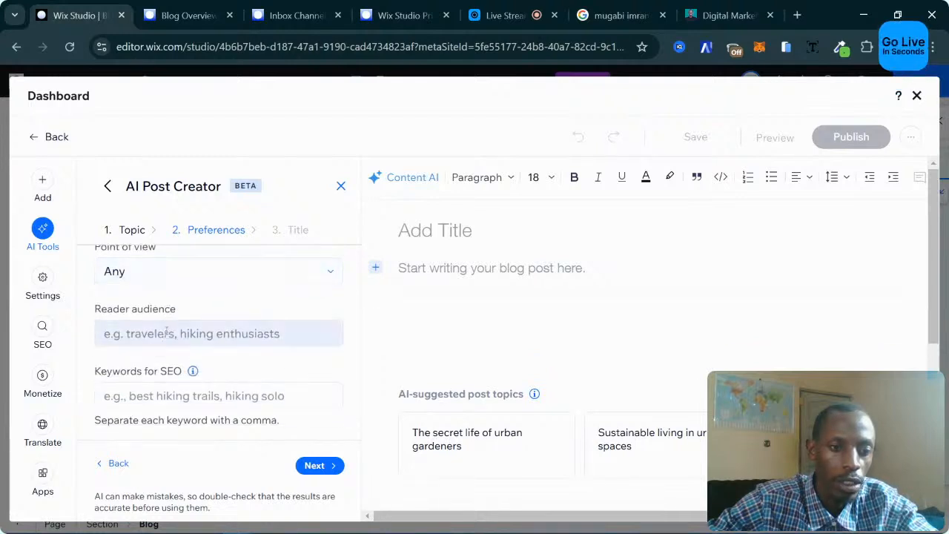
pyautogui.scroll(4, 250, 381)
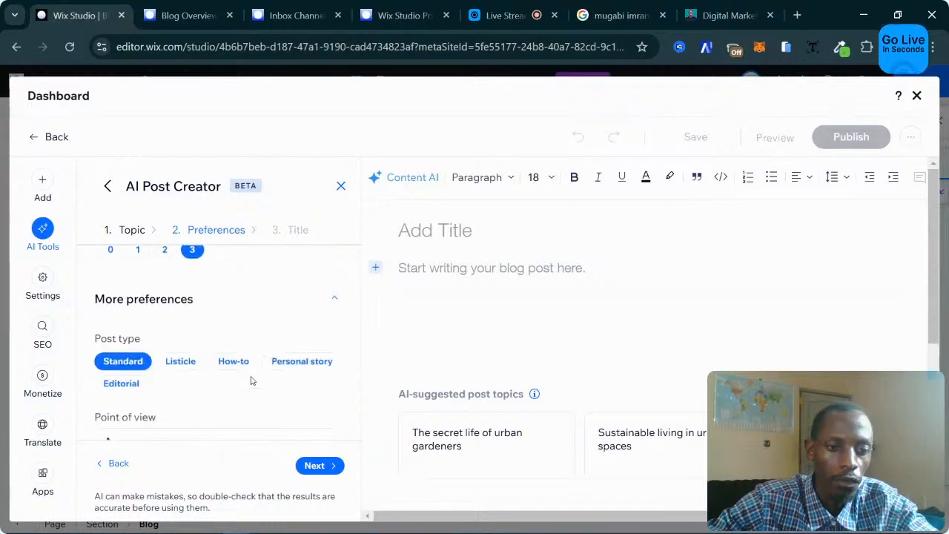
pyautogui.scroll(-4, 282, 423)
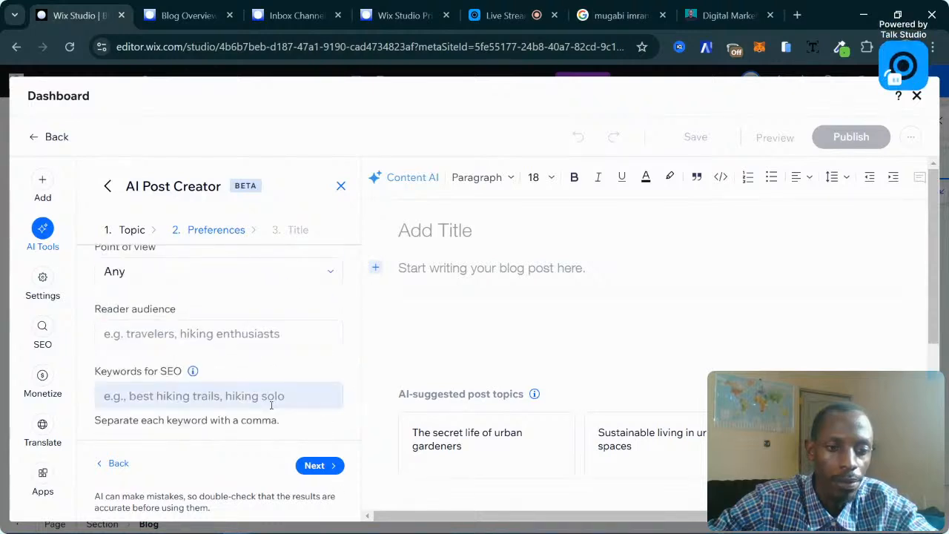
pyautogui.click(314, 465)
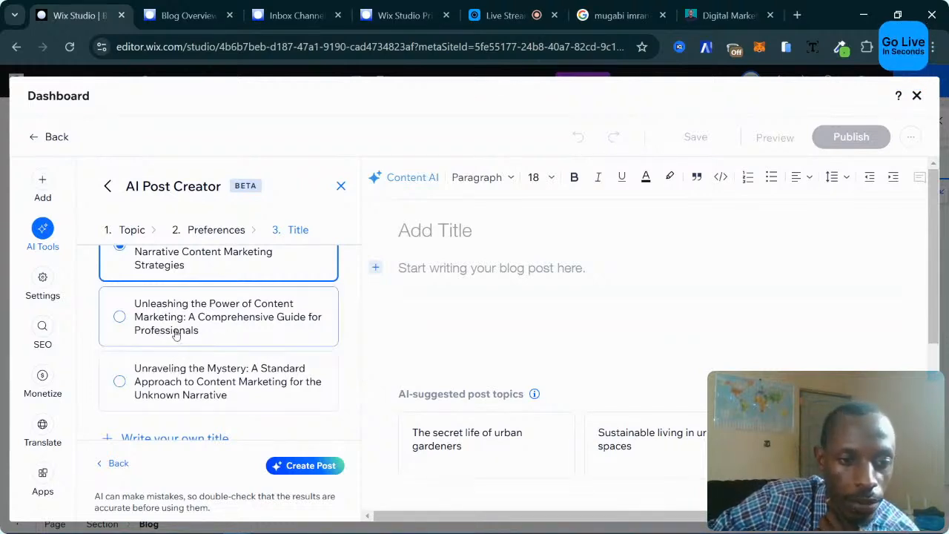
pyautogui.click(245, 326)
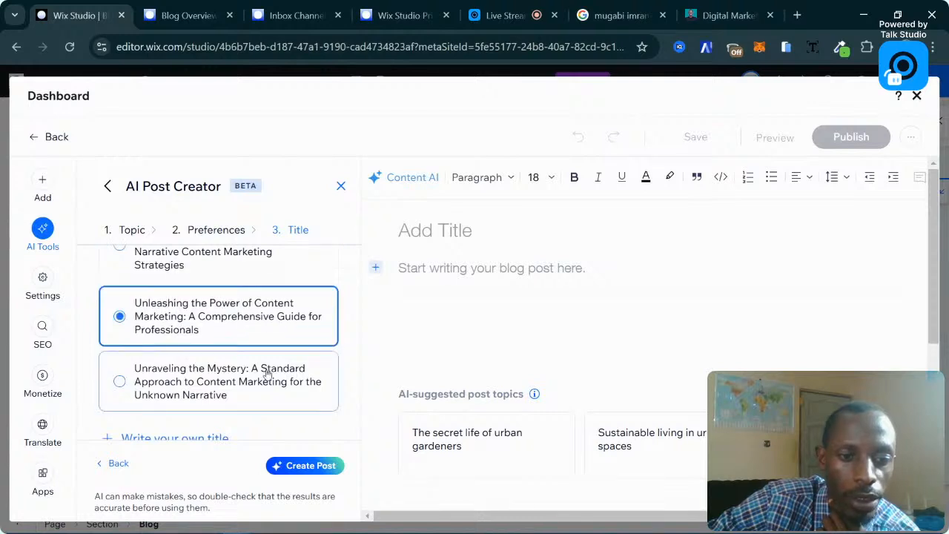
# Generate the Content Marketing guide and scroll through its intro and sections.
pyautogui.click(304, 465)
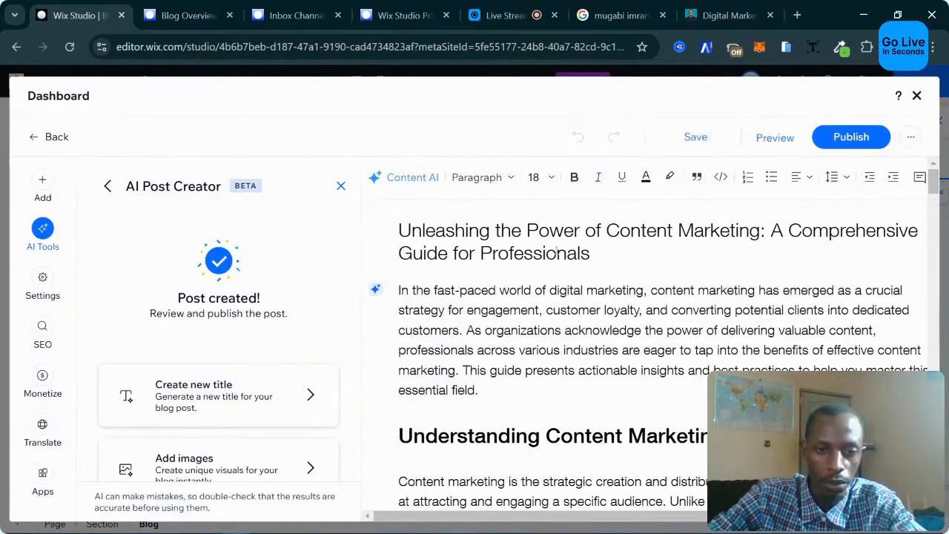
pyautogui.scroll(-20, 482, 253)
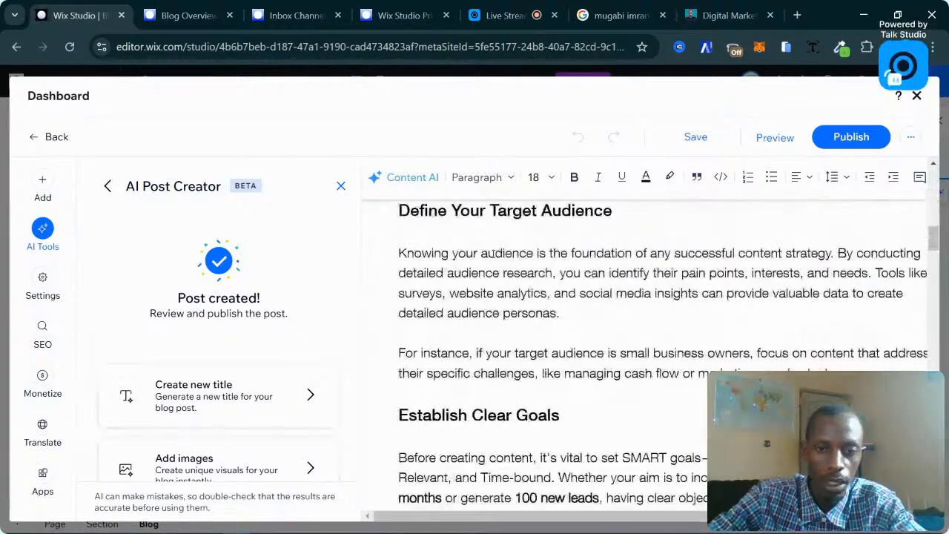
pyautogui.scroll(20, 493, 253)
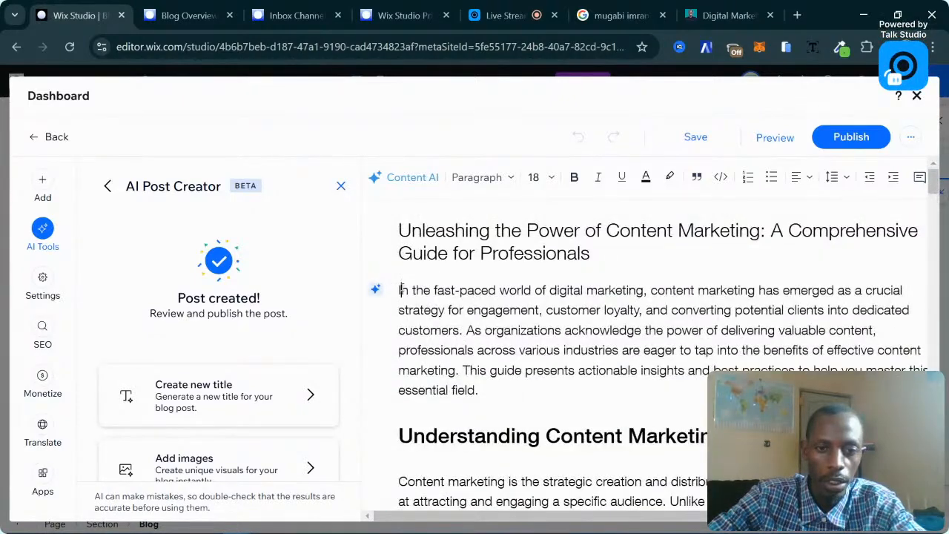
# Add an empty line above the introduction and browse Media from Wix for an image.
pyautogui.click(399, 290)
pyautogui.press('Return')
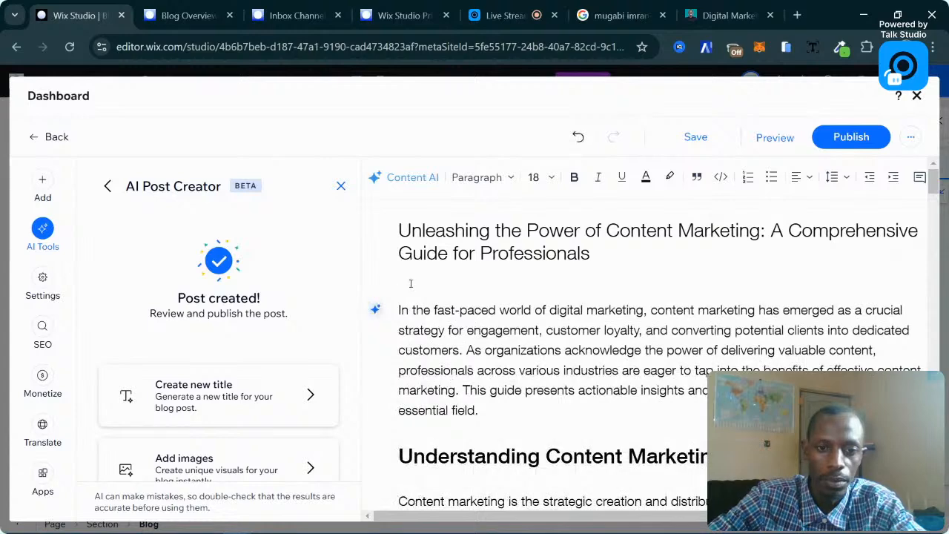
pyautogui.click(376, 290)
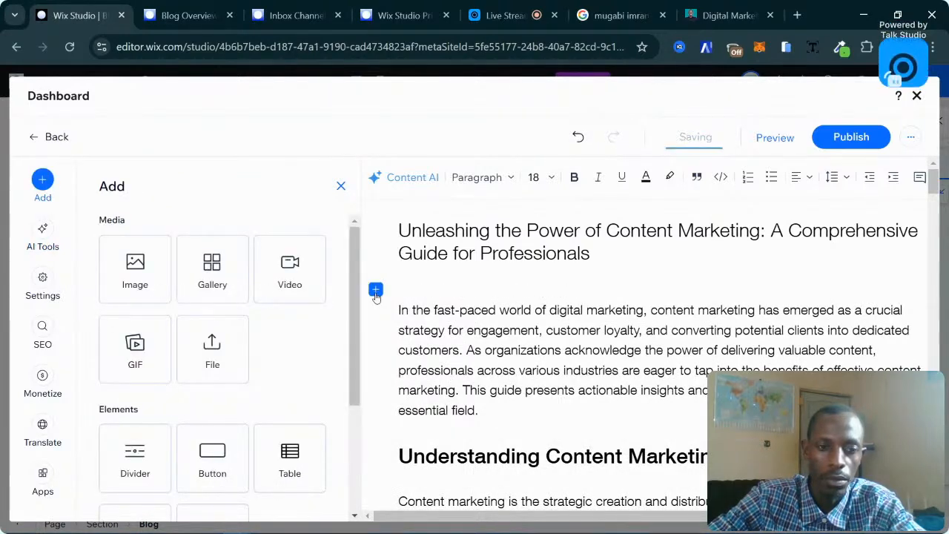
pyautogui.click(136, 290)
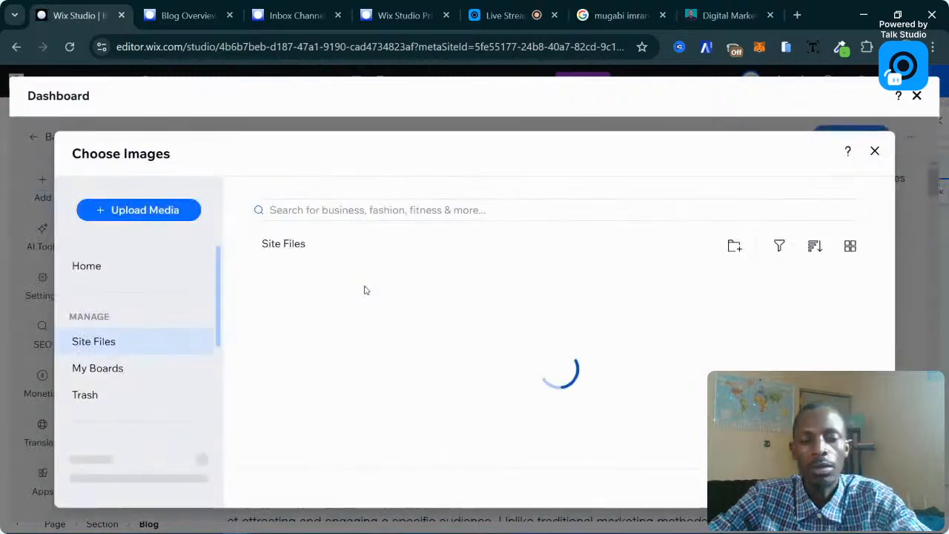
pyautogui.scroll(-2, 127, 399)
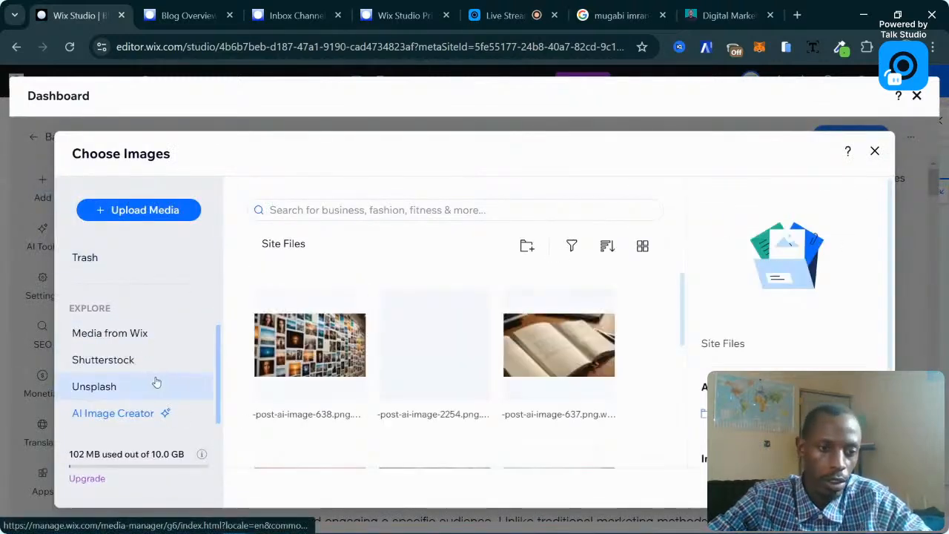
pyautogui.click(148, 335)
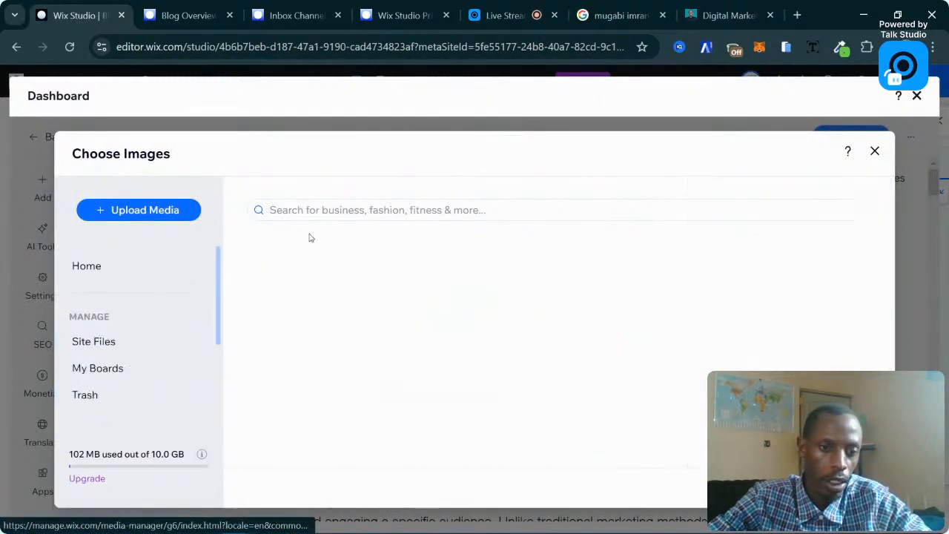
# Search 'content marketing' and insert the 'Programmer in Office' photo of a woman at a laptop.
pyautogui.click(354, 211)
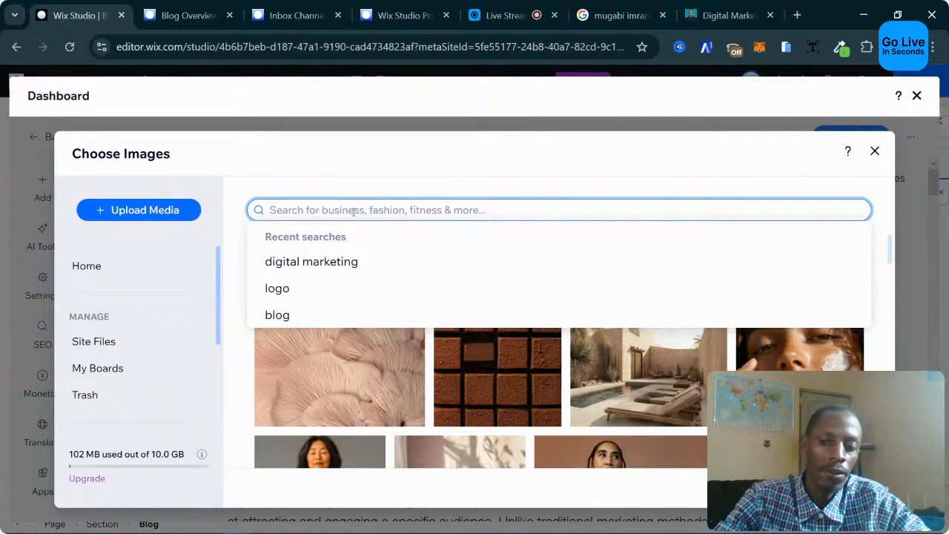
pyautogui.write('cont')
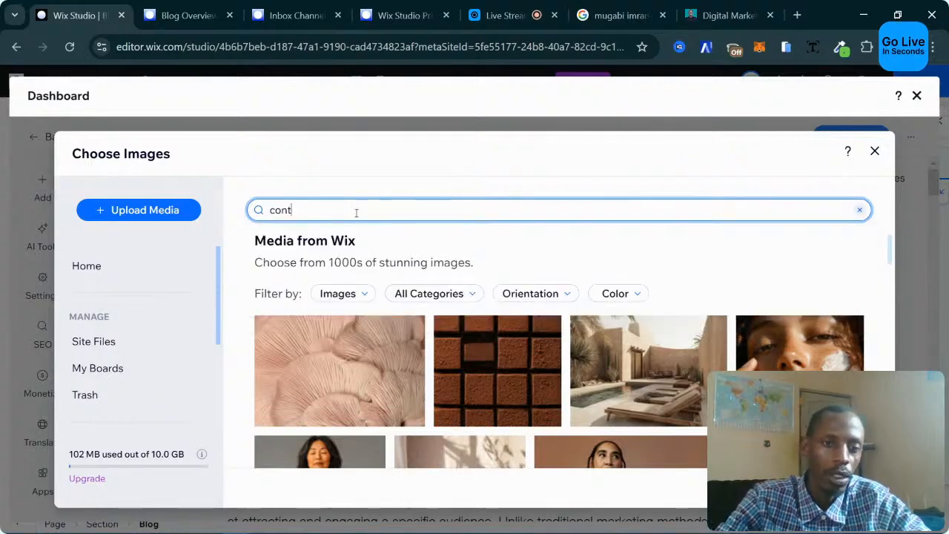
pyautogui.write('ent marketing')
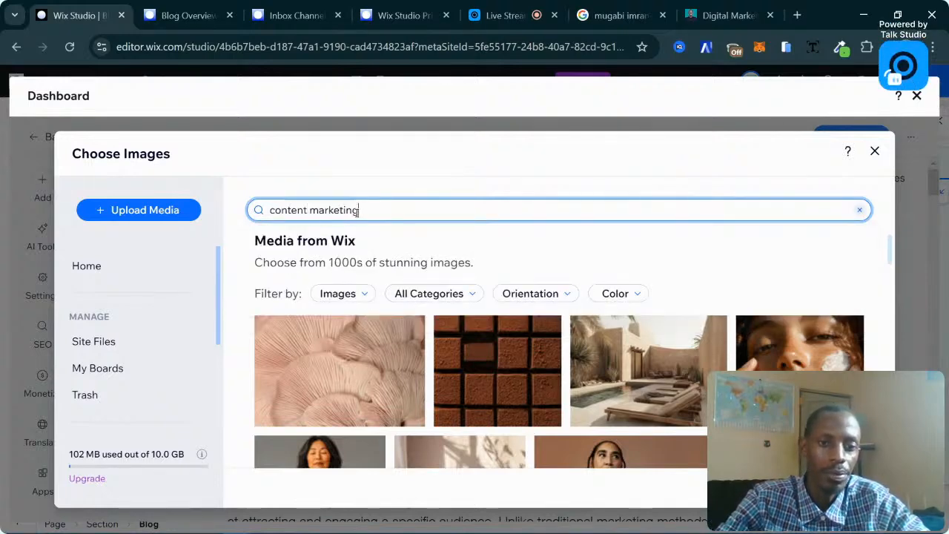
pyautogui.press('Return')
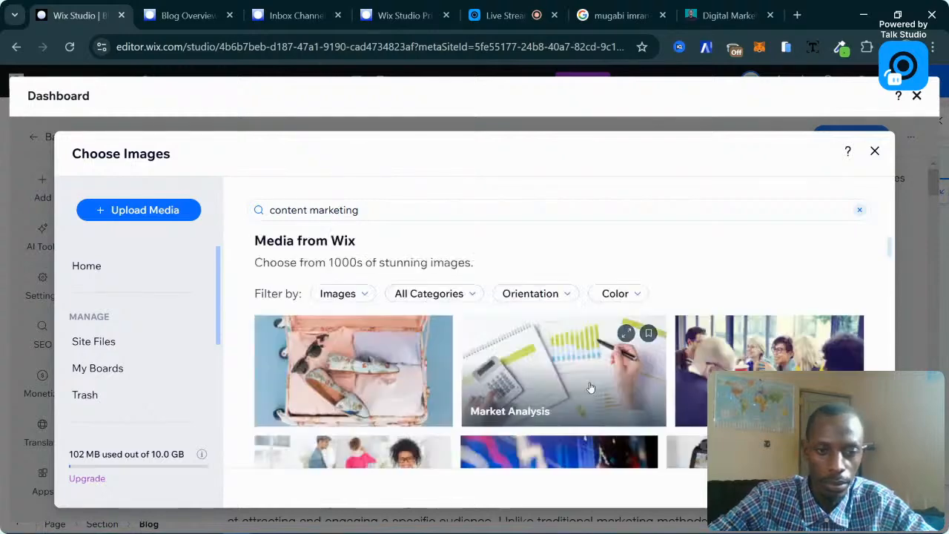
pyautogui.scroll(-10, 591, 388)
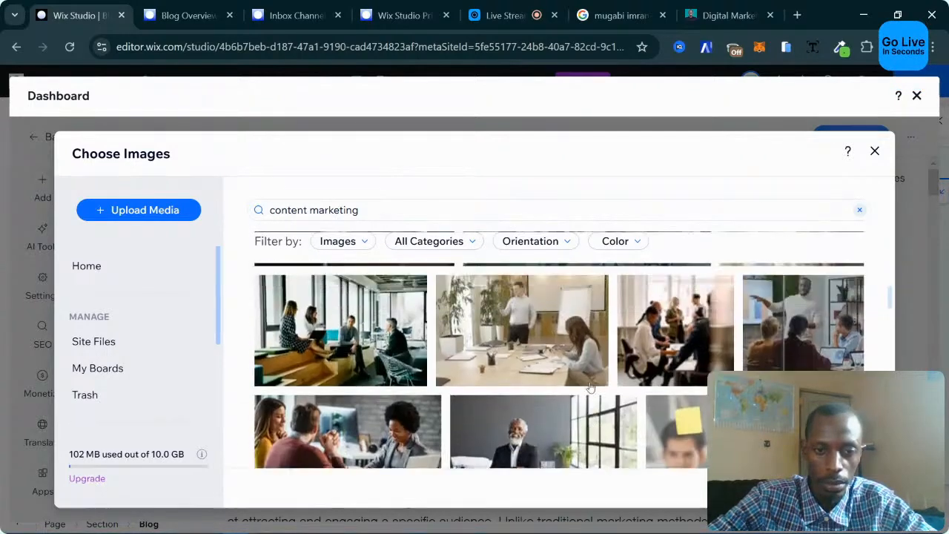
pyautogui.scroll(-5, 588, 334)
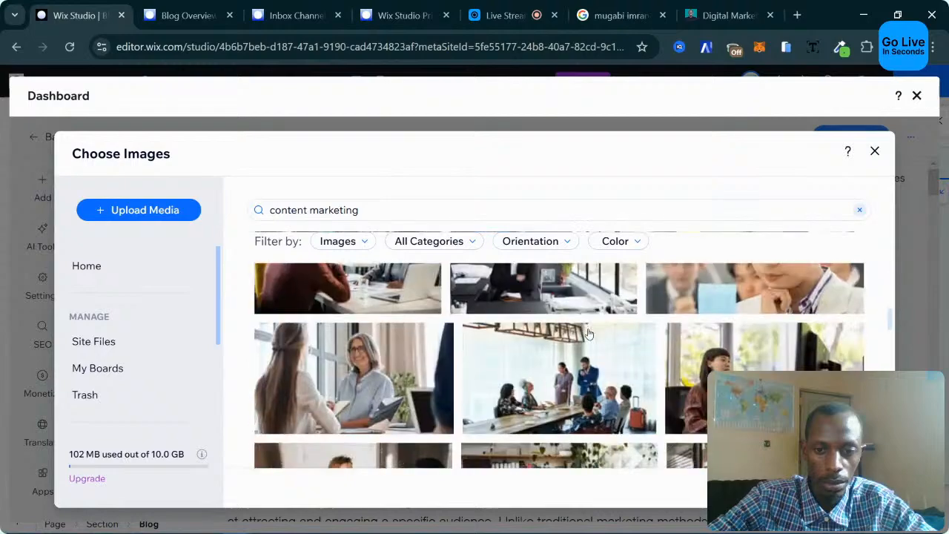
pyautogui.scroll(-3, 588, 334)
pyautogui.scroll(3, 588, 334)
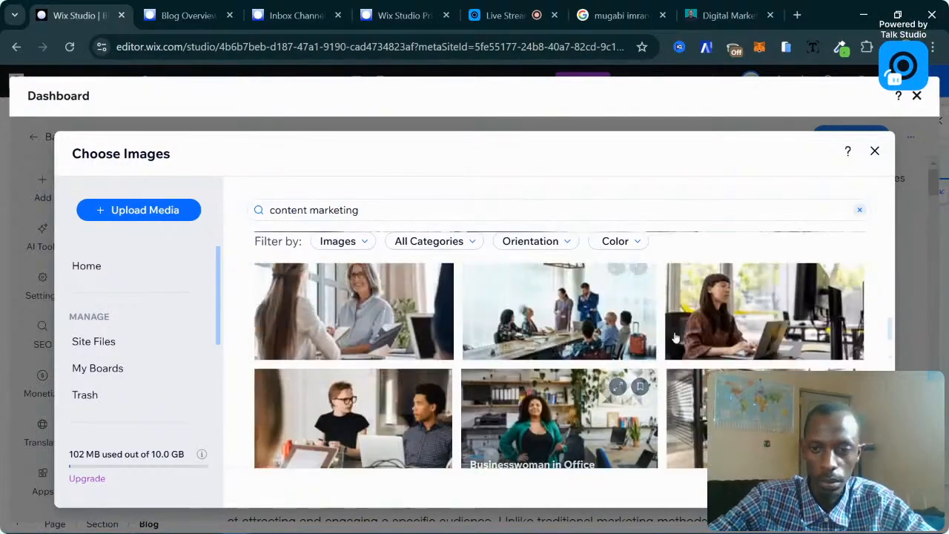
pyautogui.click(770, 334)
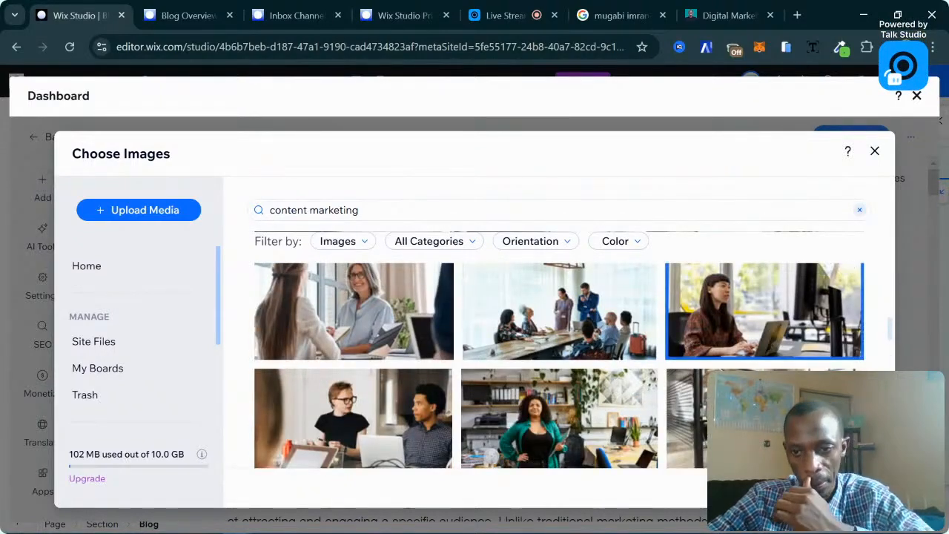
pyautogui.doubleClick(586, 404)
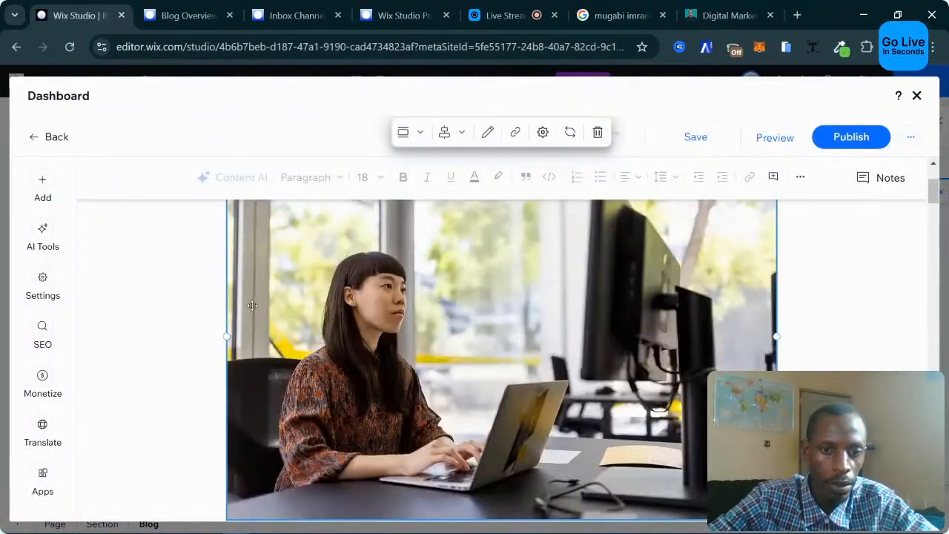
# Make the site owner the writer and assign the post to Digital Marketing.
pyautogui.click(37, 282)
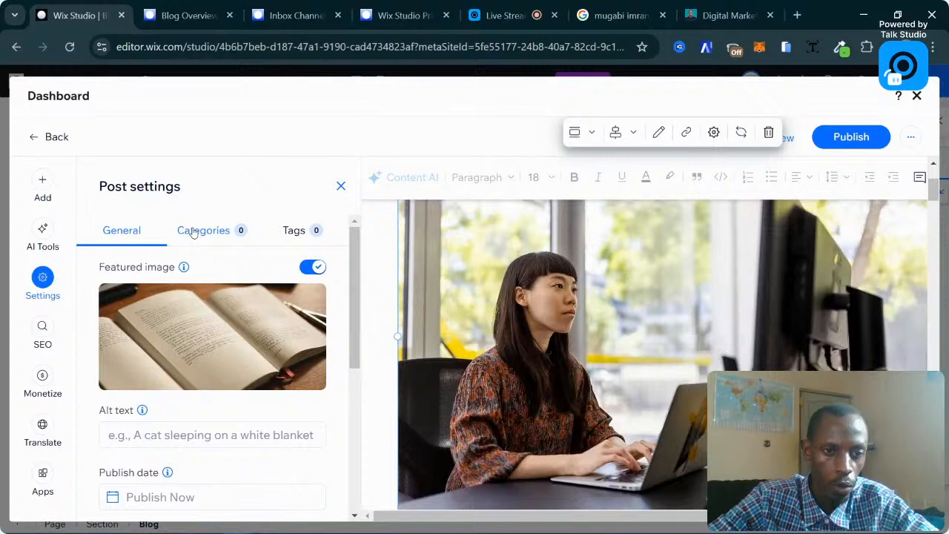
pyautogui.scroll(-3, 252, 398)
pyautogui.click(180, 339)
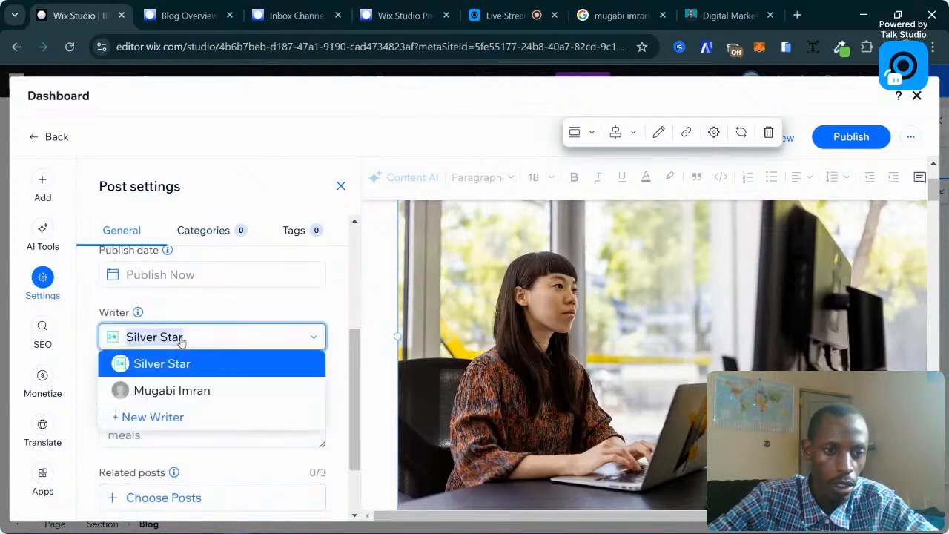
pyautogui.click(191, 392)
pyautogui.scroll(-2, 197, 400)
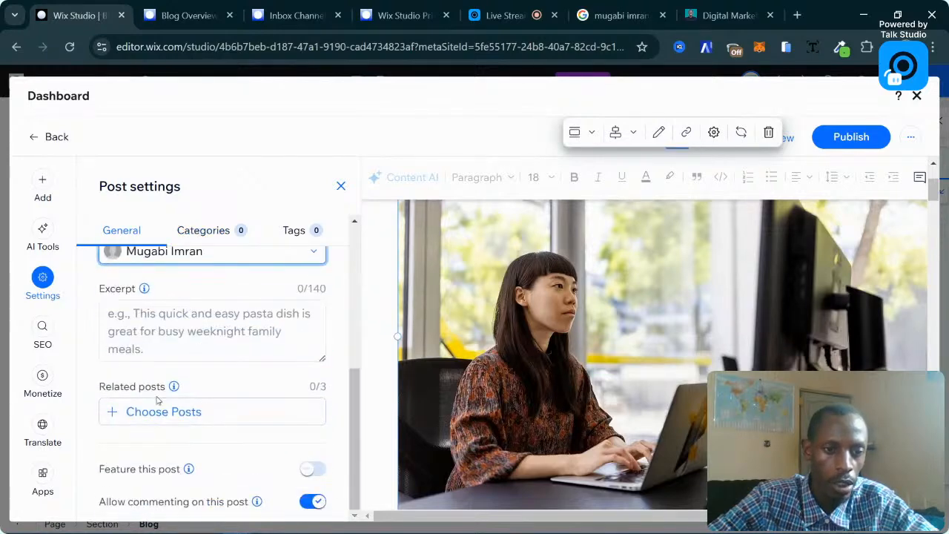
pyautogui.scroll(5, 289, 415)
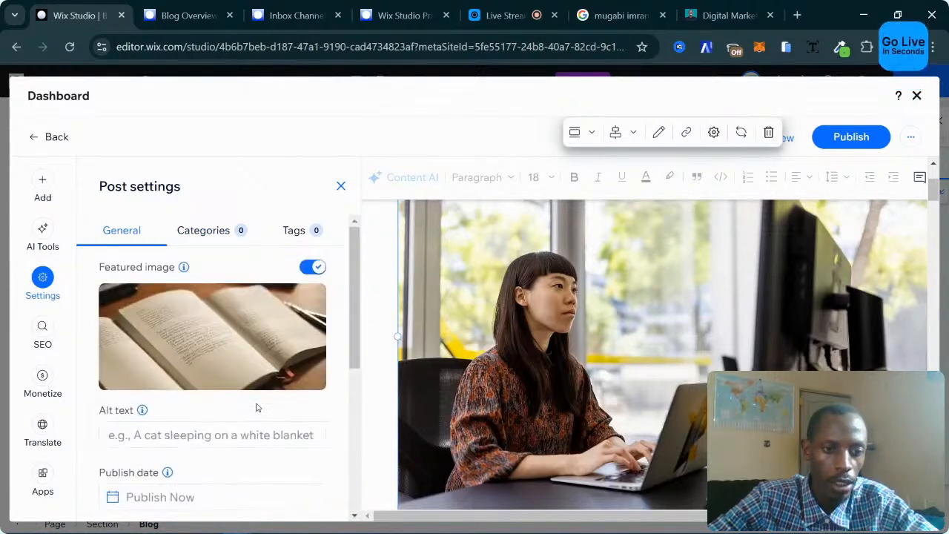
pyautogui.click(214, 228)
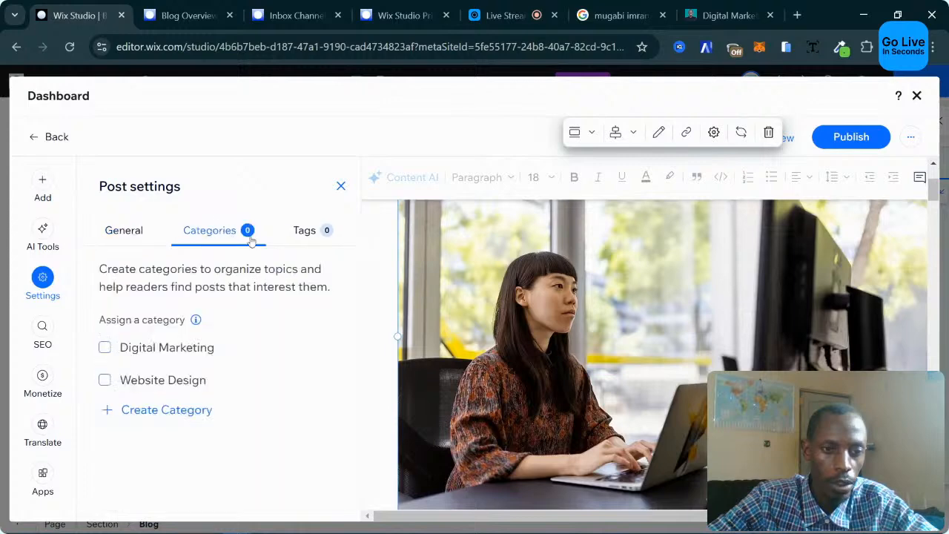
pyautogui.click(158, 358)
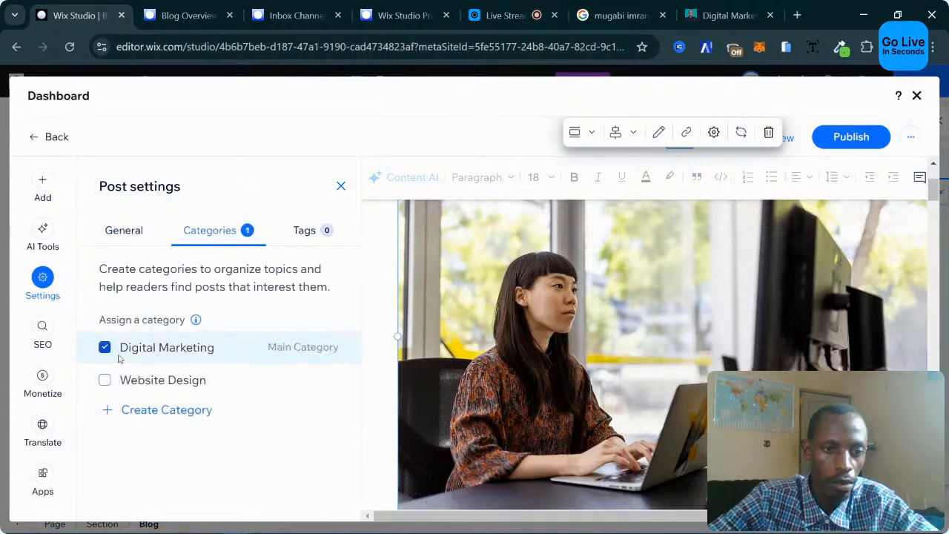
pyautogui.click(306, 232)
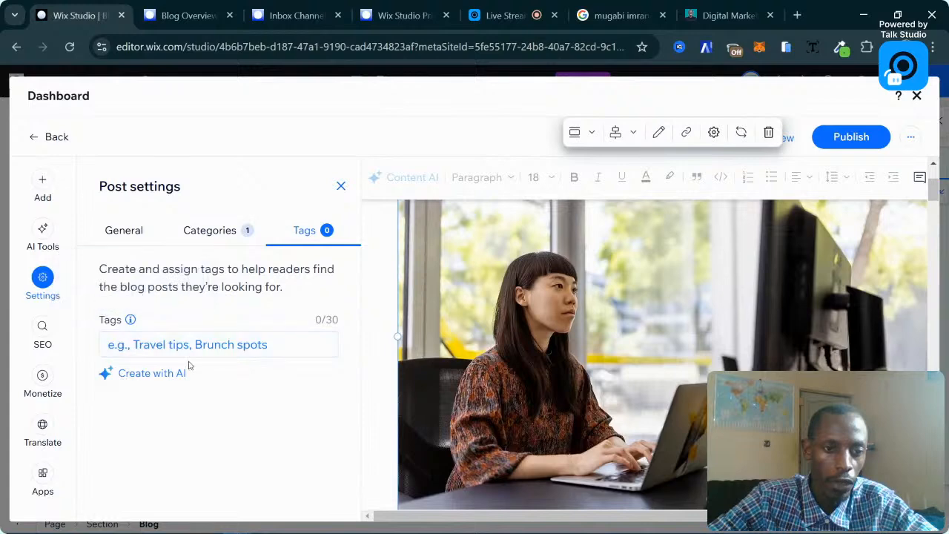
# Shorten the URL slug to unleashing-the-power-of-content-marketing in SEO Basics.
pyautogui.click(43, 332)
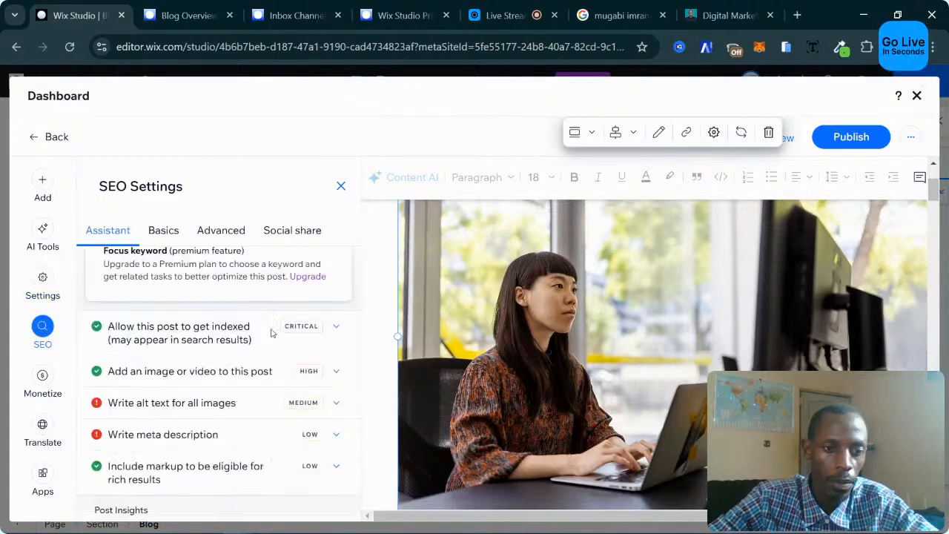
pyautogui.click(163, 232)
pyautogui.scroll(-2, 205, 396)
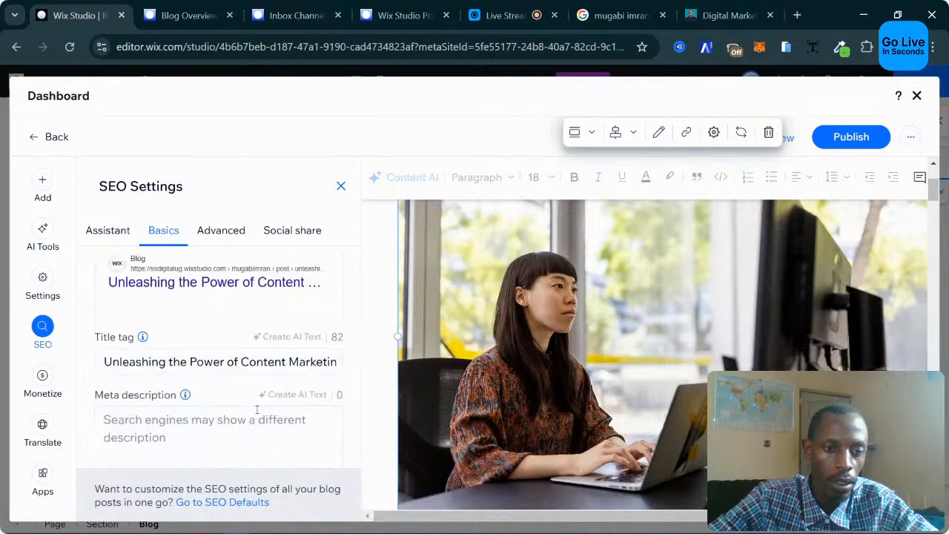
pyautogui.scroll(-1, 205, 396)
pyautogui.click(256, 365)
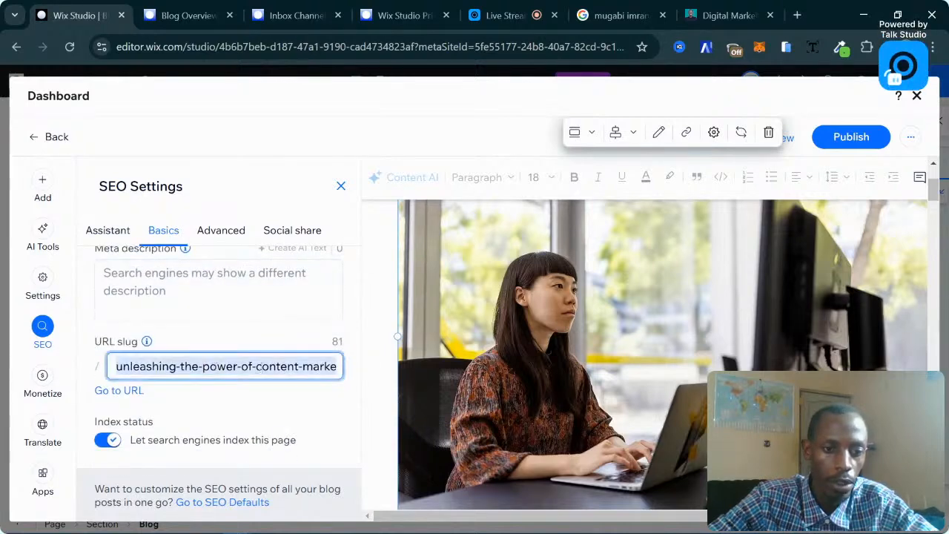
pyautogui.moveTo(324, 365); pyautogui.dragTo(353, 366)
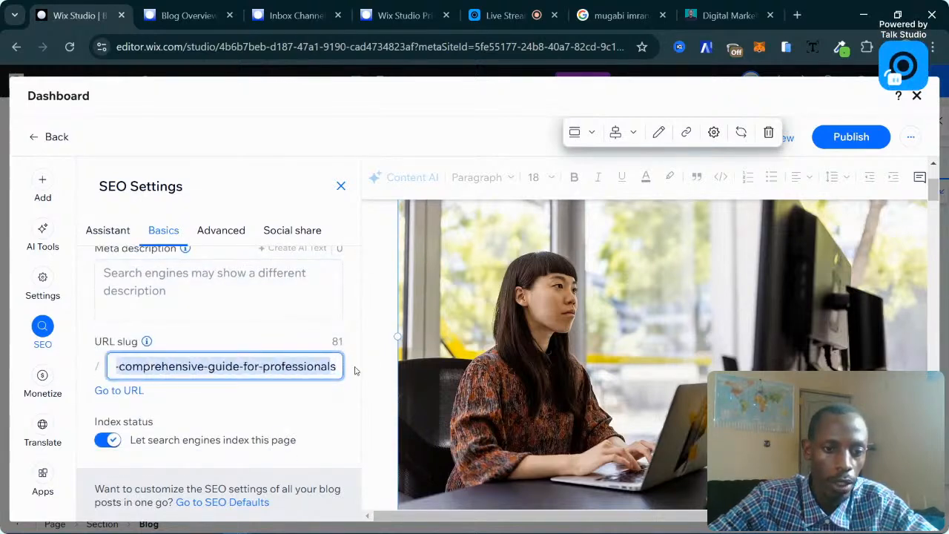
pyautogui.click(193, 361)
pyautogui.moveTo(163, 364); pyautogui.dragTo(386, 381)
pyautogui.press('BackSpace')
pyautogui.press('BackSpace')
pyautogui.press('BackSpace')
pyautogui.press('BackSpace')
pyautogui.press('BackSpace')
pyautogui.press('BackSpace')
pyautogui.press('BackSpace')
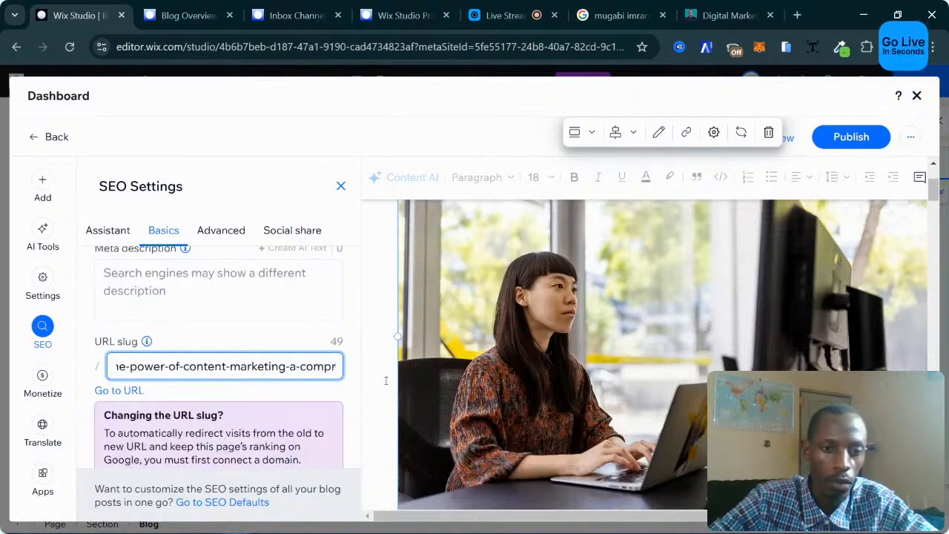
pyautogui.press('BackSpace')
pyautogui.press('BackSpace')
pyautogui.press('BackSpace')
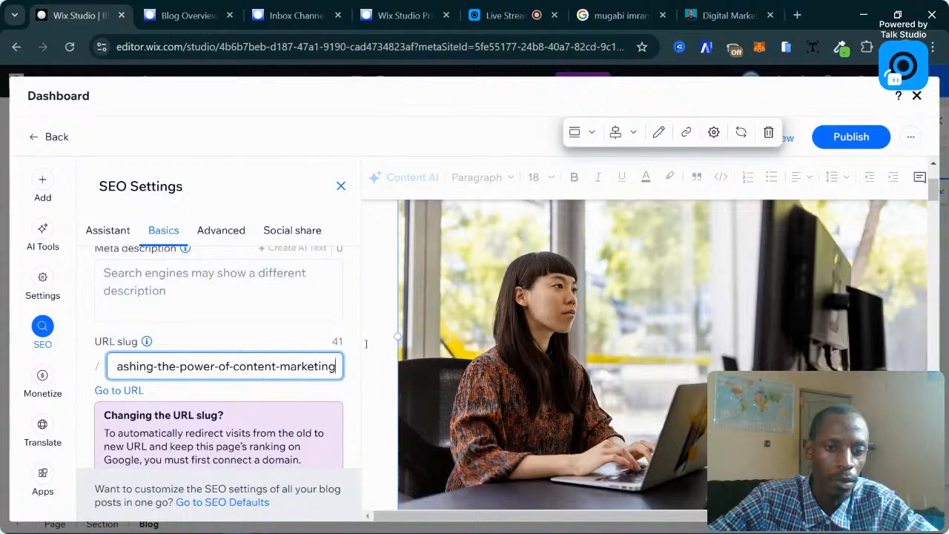
pyautogui.click(562, 314)
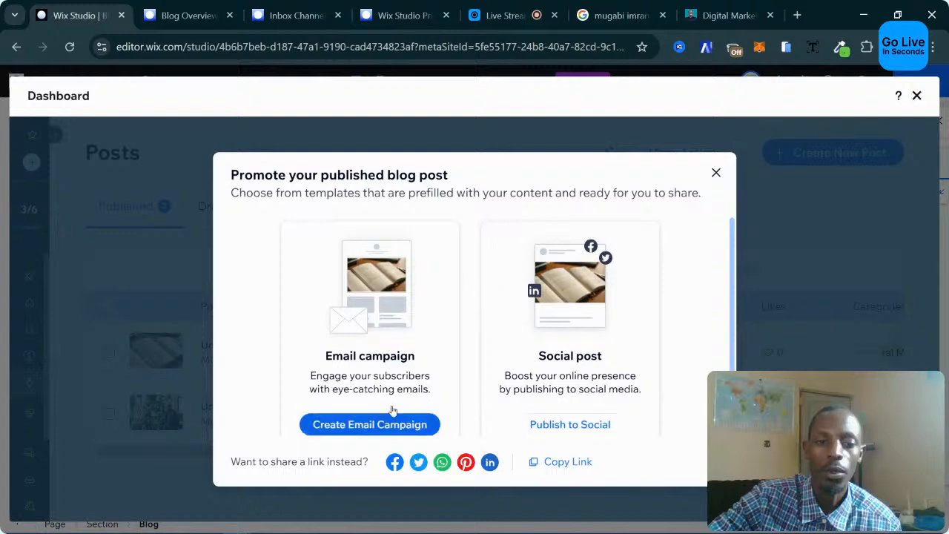
# Start an email campaign promoting the new Content Marketing blog post.
pyautogui.click(380, 426)
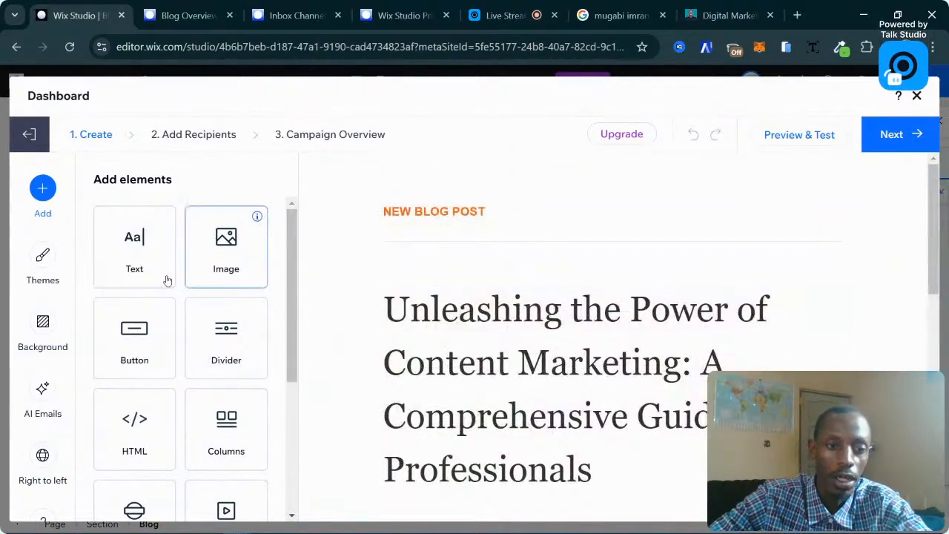
pyautogui.scroll(-3, 161, 282)
pyautogui.scroll(3, 161, 282)
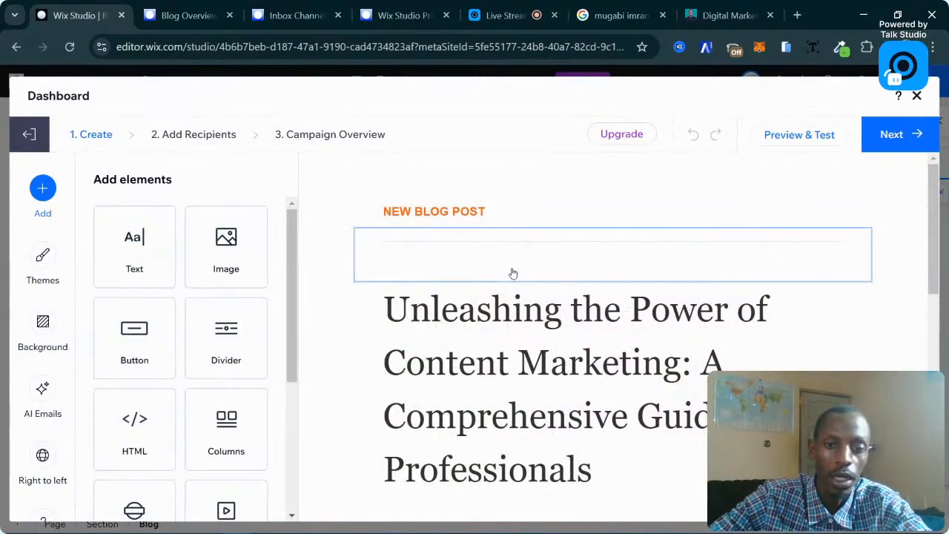
# Inspect the email's divider and post title, then open the Read More button's link settings.
pyautogui.click(513, 273)
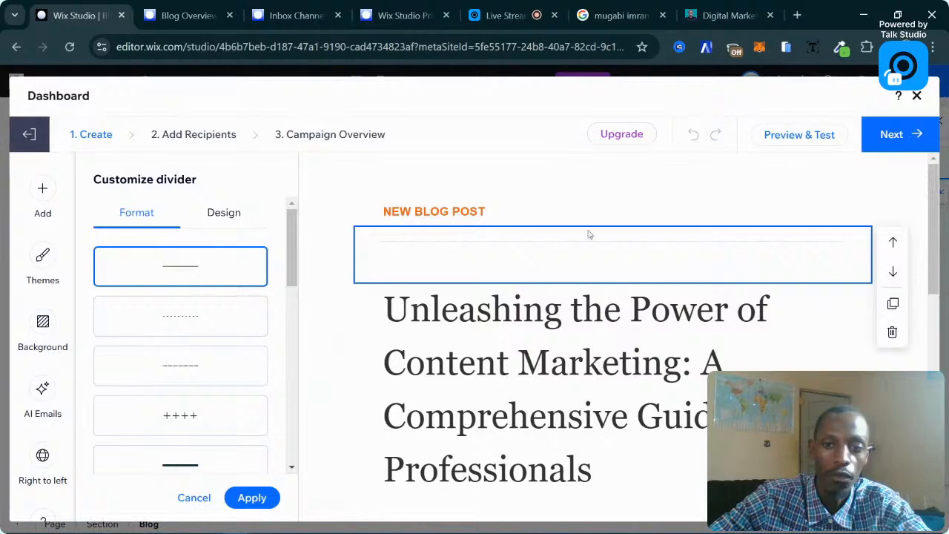
pyautogui.click(610, 289)
pyautogui.scroll(-3, 610, 290)
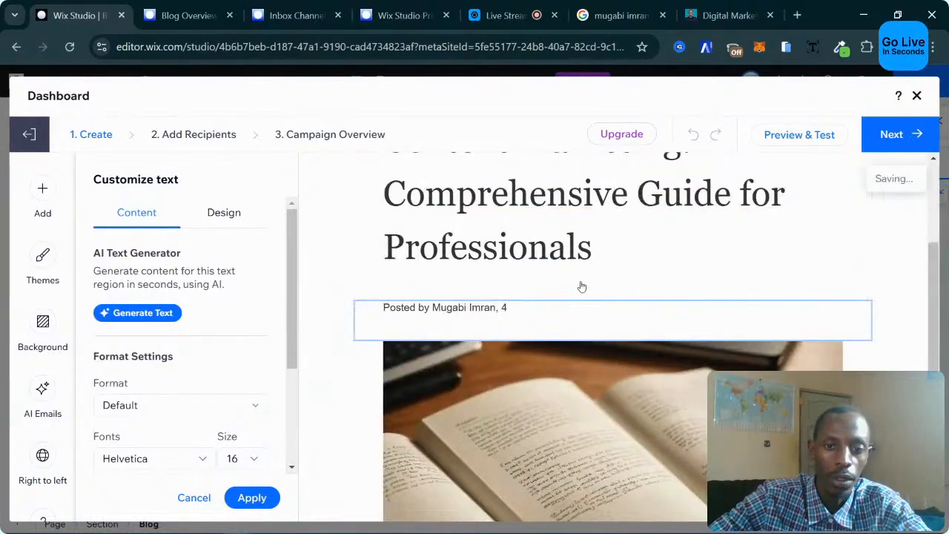
pyautogui.scroll(1, 330, 318)
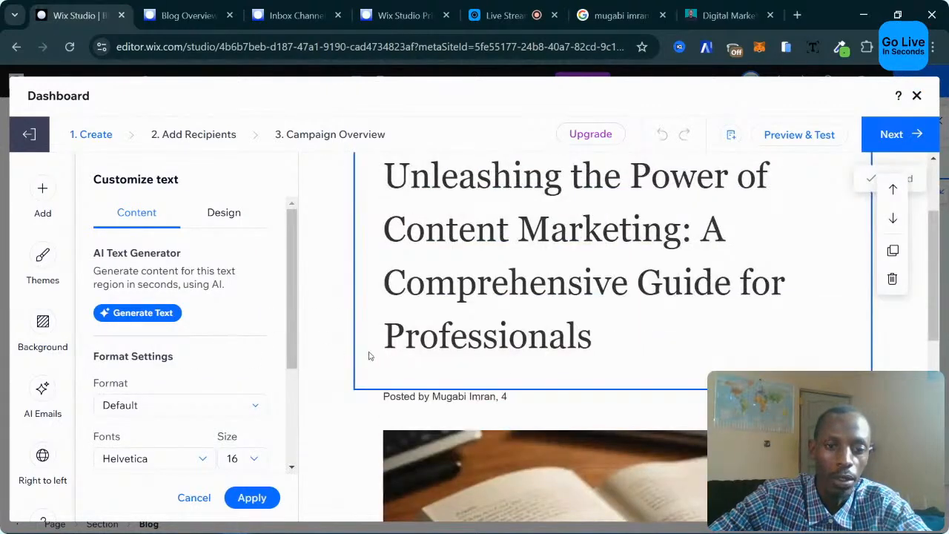
pyautogui.scroll(-3, 519, 371)
pyautogui.scroll(5, 527, 375)
pyautogui.scroll(-8, 530, 365)
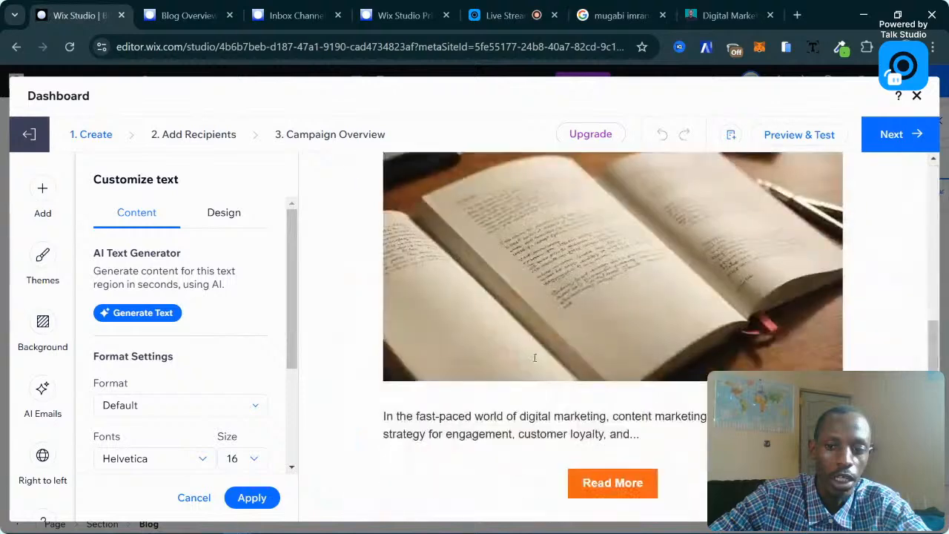
pyautogui.scroll(1, 534, 358)
pyautogui.scroll(-2, 535, 356)
pyautogui.click(543, 306)
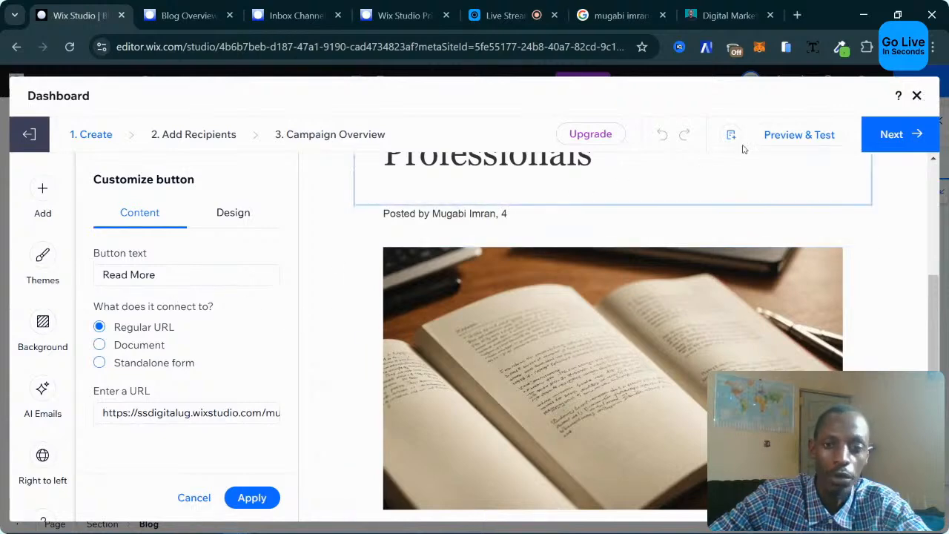
# Close the email campaign editor, select the header navigation menu, and switch to the Home page.
pyautogui.click(918, 96)
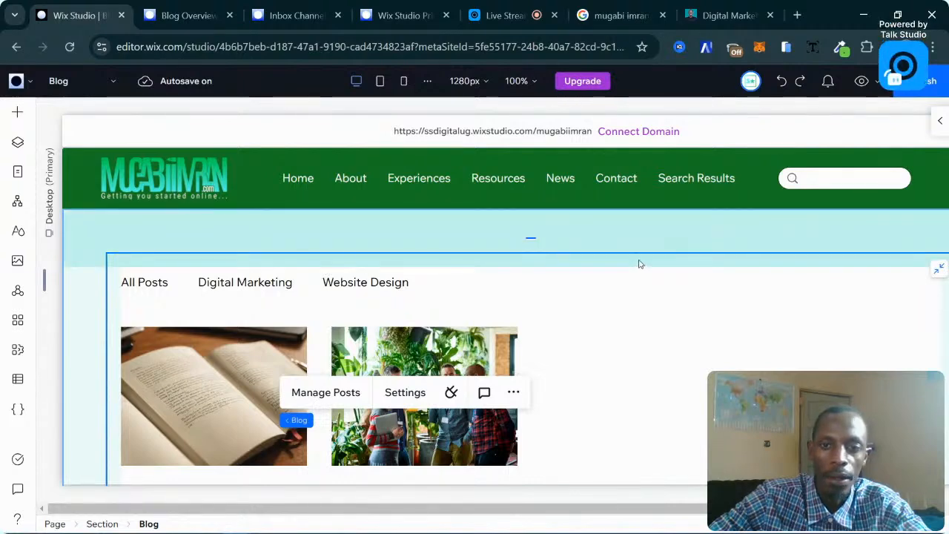
pyautogui.click(495, 178)
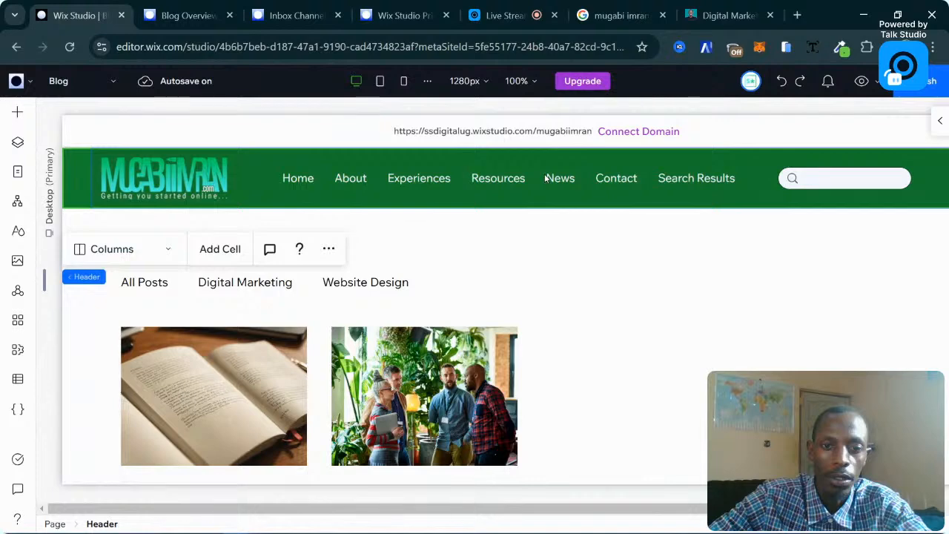
pyautogui.click(383, 182)
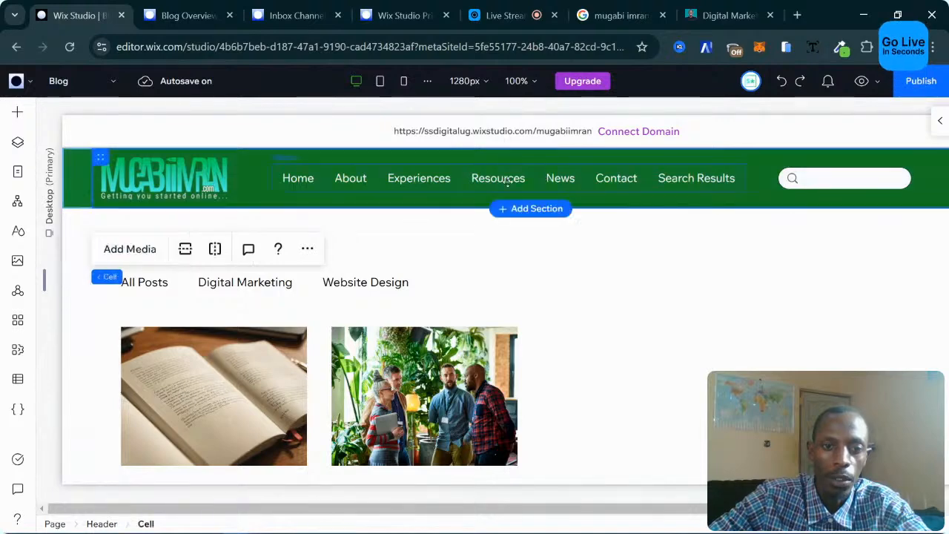
pyautogui.click(381, 180)
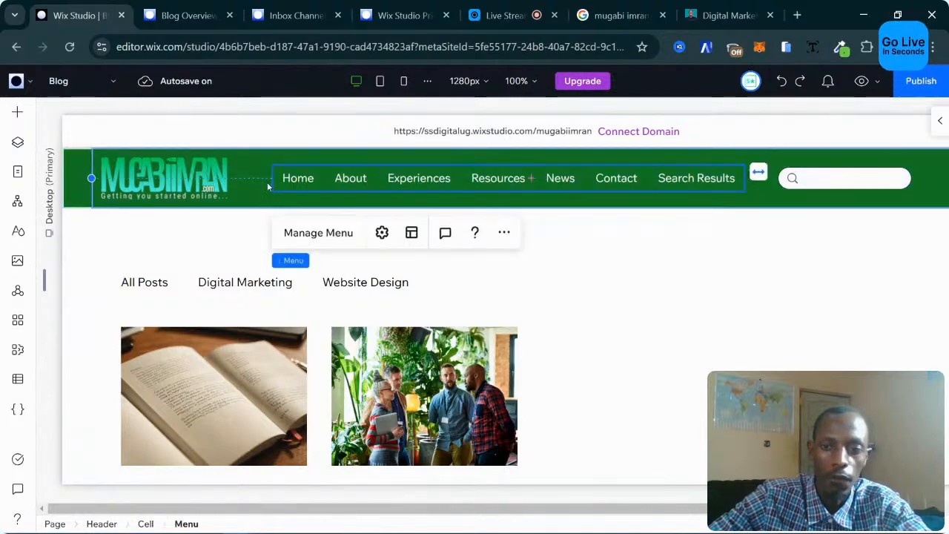
pyautogui.click(13, 176)
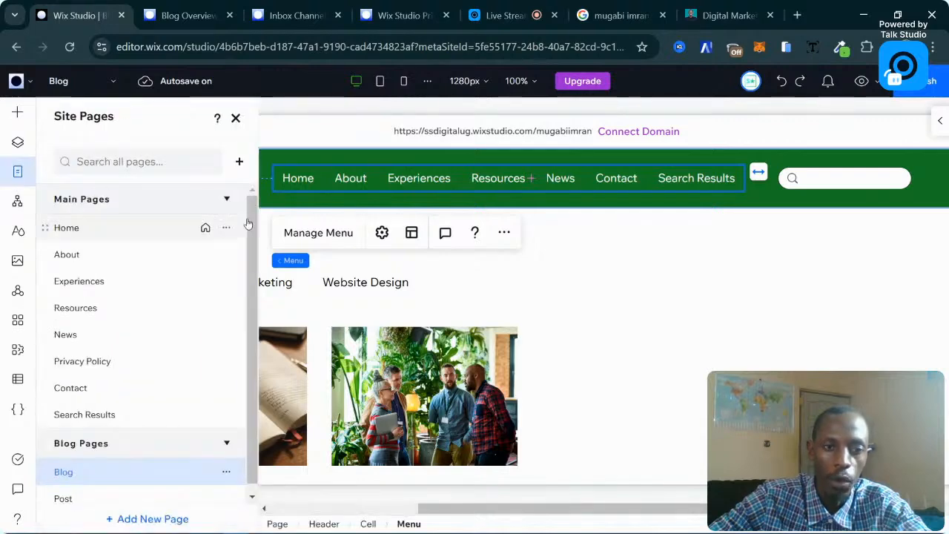
pyautogui.click(107, 234)
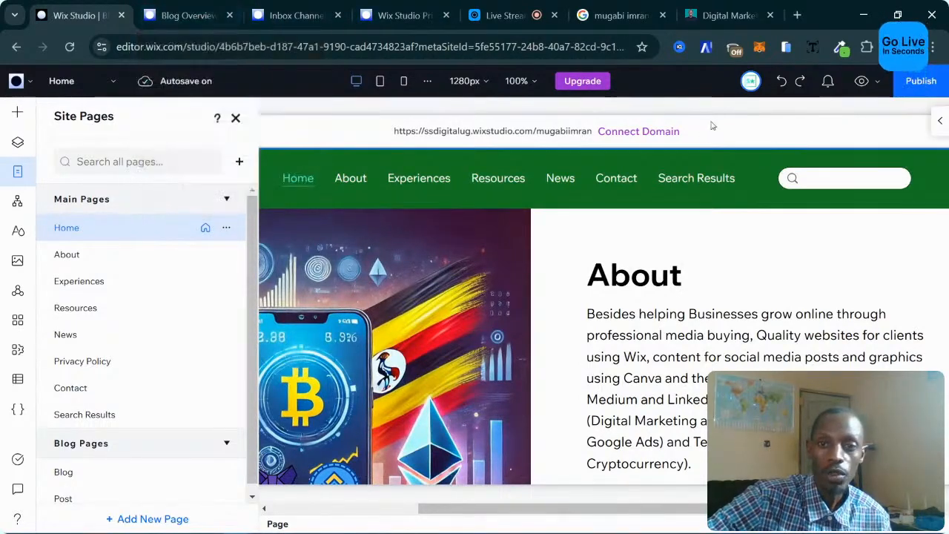
# Open the live site in its own Chrome window and size it to fill the left side.
pyautogui.click(524, 132)
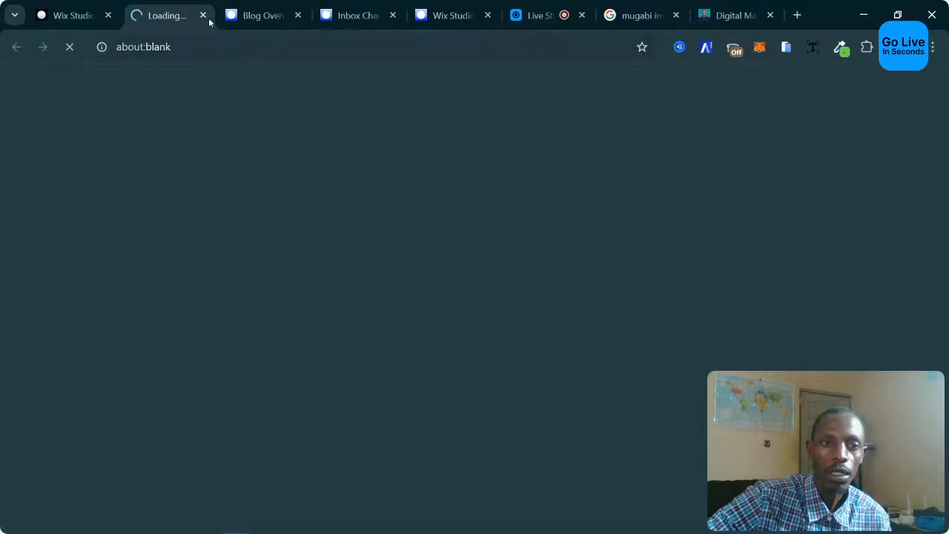
pyautogui.moveTo(164, 28); pyautogui.dragTo(289, 119)
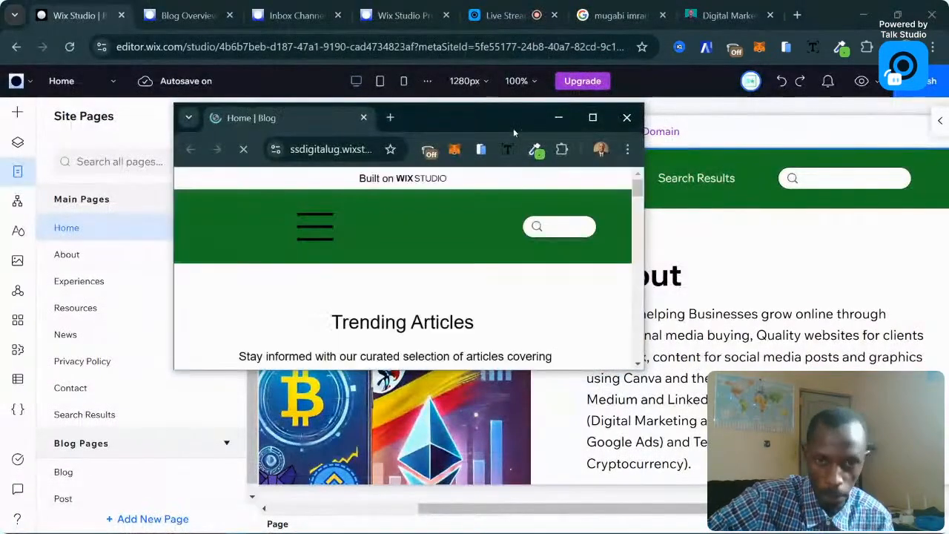
pyautogui.click(593, 117)
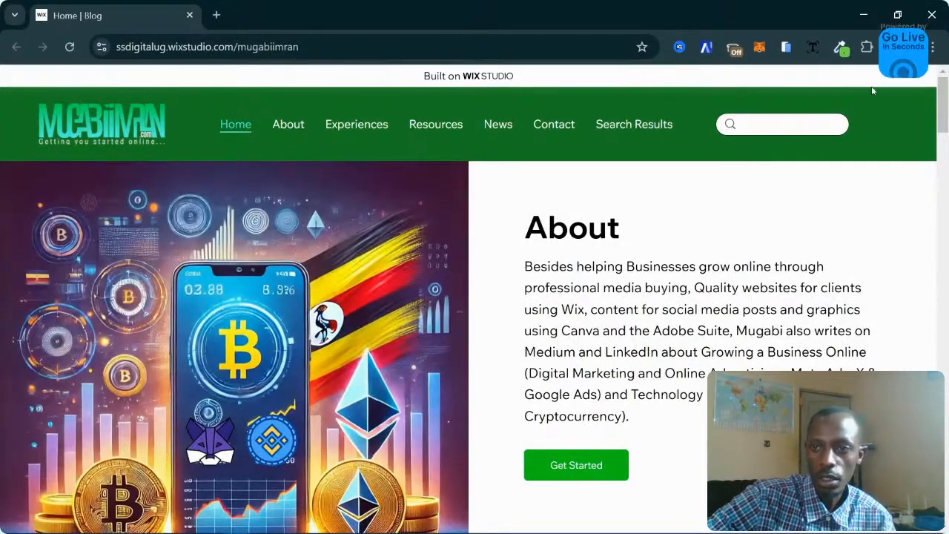
pyautogui.click(898, 15)
pyautogui.moveTo(729, 25); pyautogui.dragTo(685, 25)
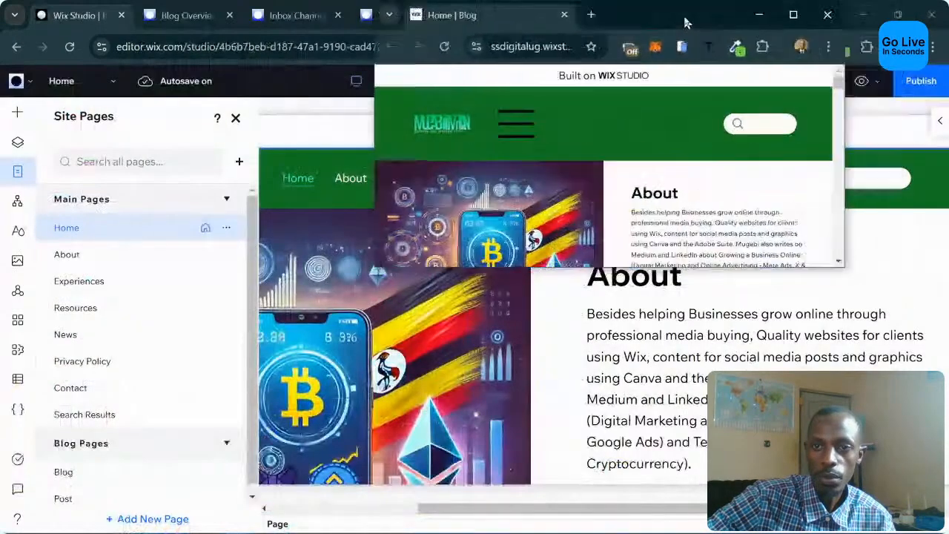
pyautogui.moveTo(376, 269); pyautogui.dragTo(2, 519)
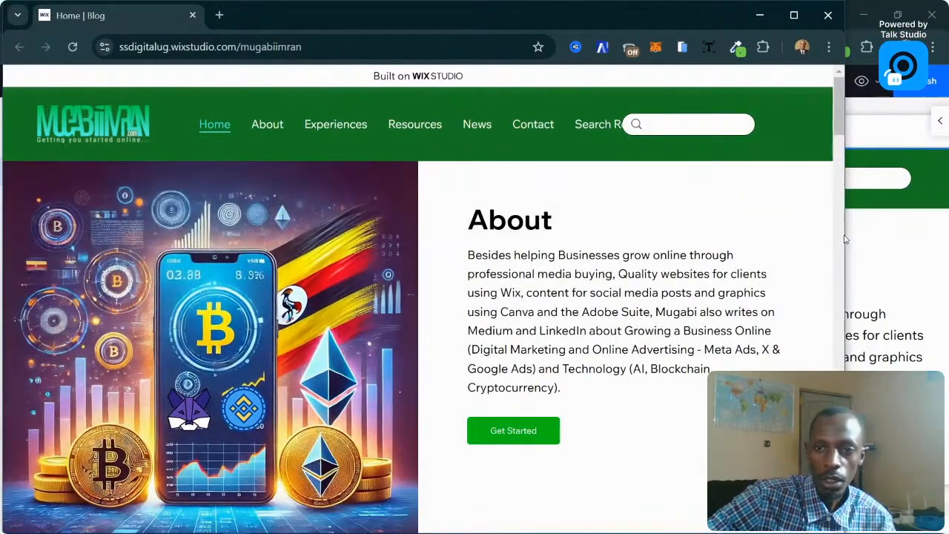
# Narrow the live-site window to mobile widths, scrolling to check the layout, then return to the editor.
pyautogui.moveTo(846, 237); pyautogui.dragTo(470, 223)
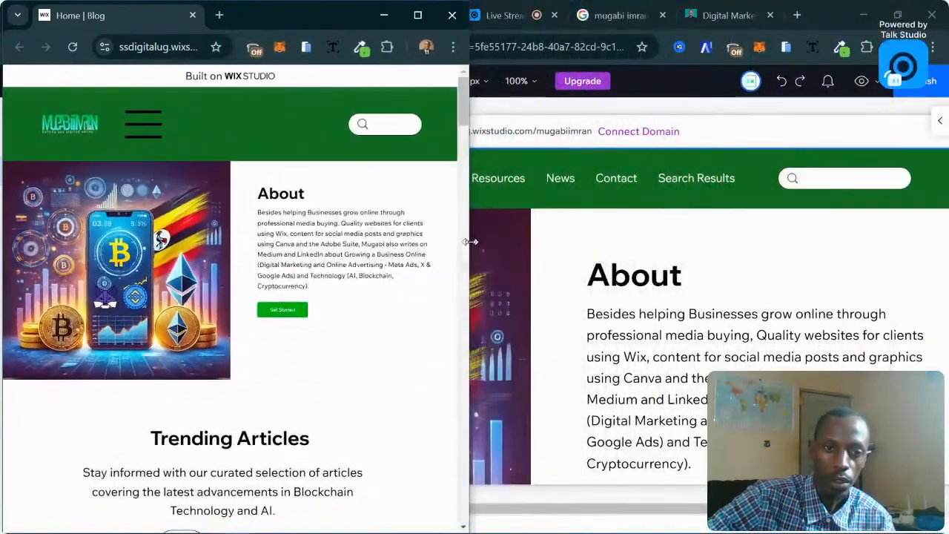
pyautogui.scroll(-20, 411, 304)
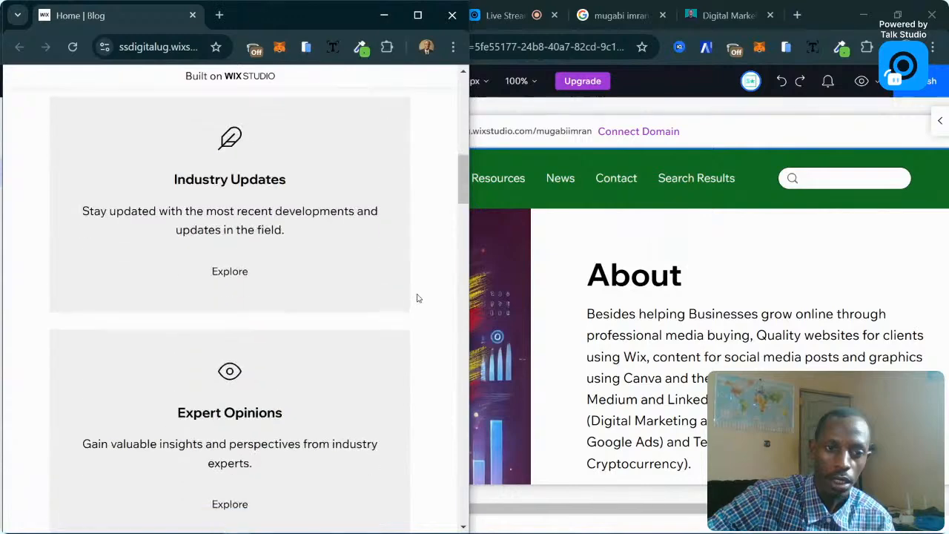
pyautogui.scroll(10, 422, 274)
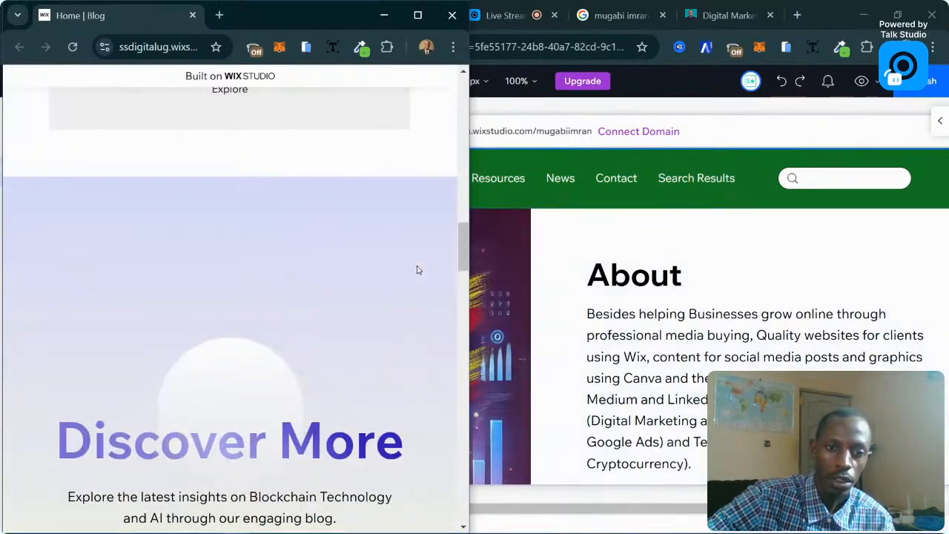
pyautogui.scroll(10, 424, 275)
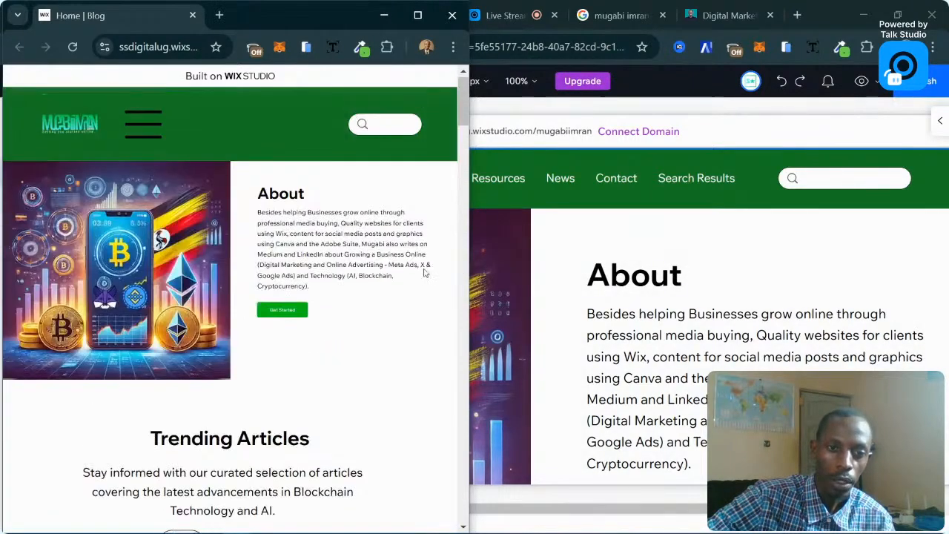
pyautogui.moveTo(469, 277); pyautogui.dragTo(373, 275)
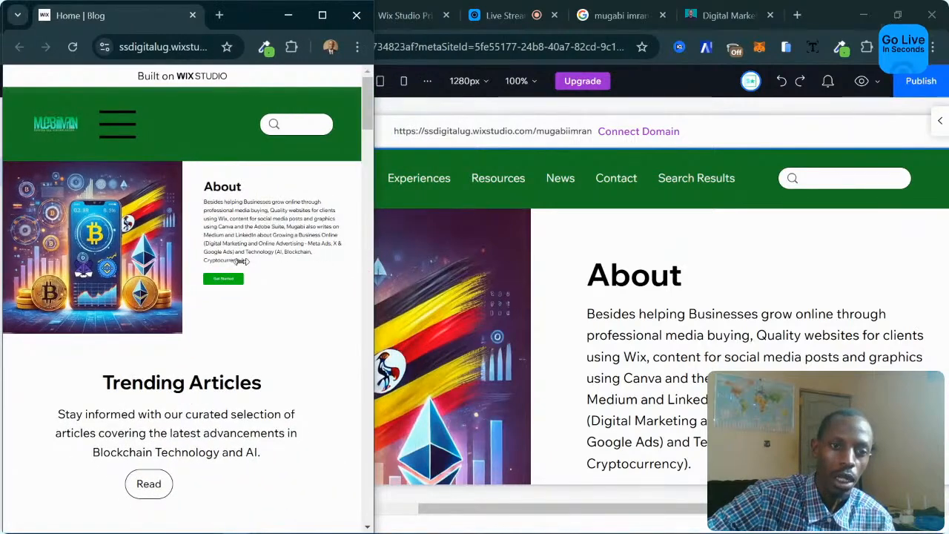
pyautogui.scroll(-5, 371, 298)
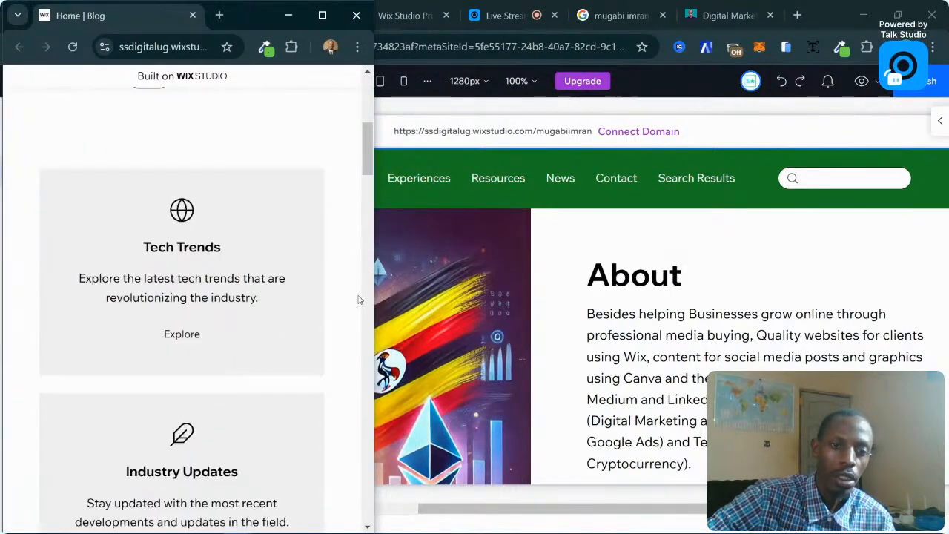
pyautogui.scroll(5, 356, 298)
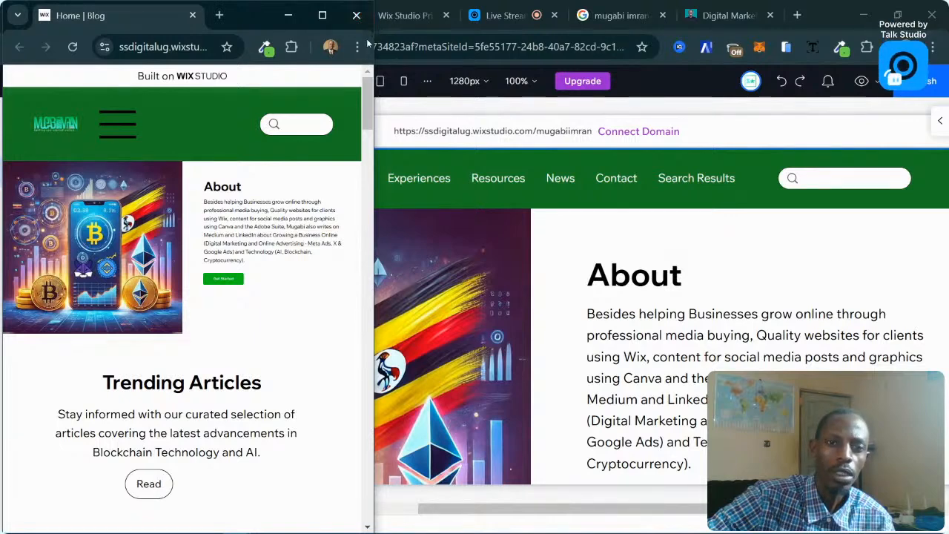
pyautogui.click(920, 89)
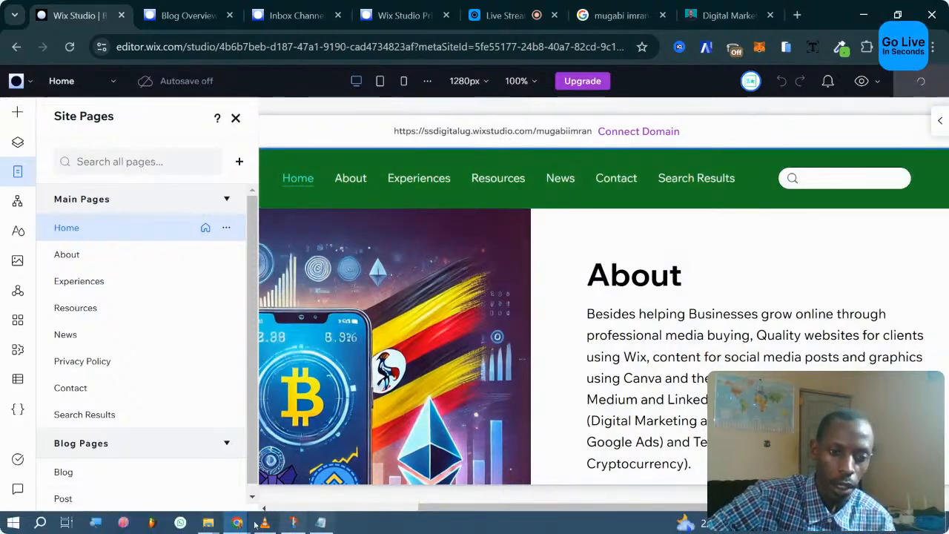
# Bring the Home | Blog live-site window forward and reload it to show the published version.
pyautogui.moveTo(239, 523)
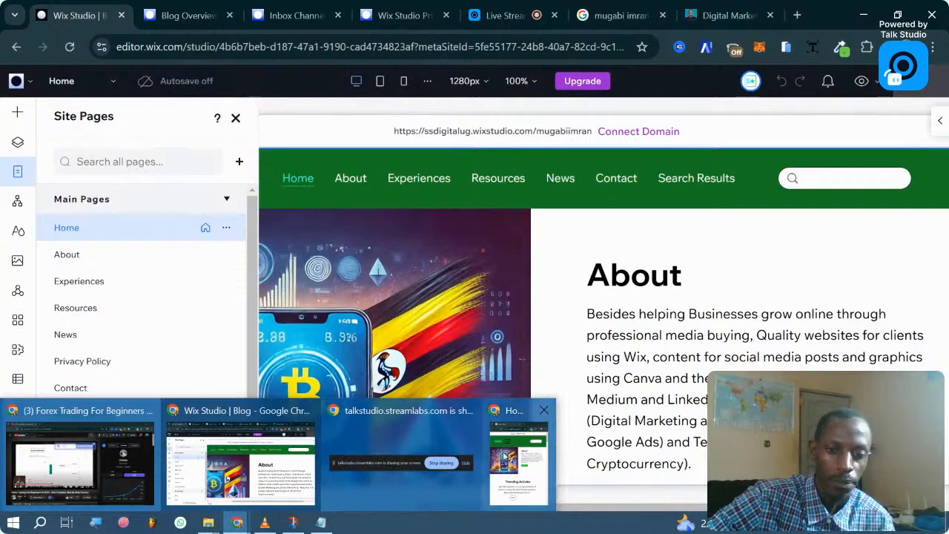
pyautogui.click(505, 455)
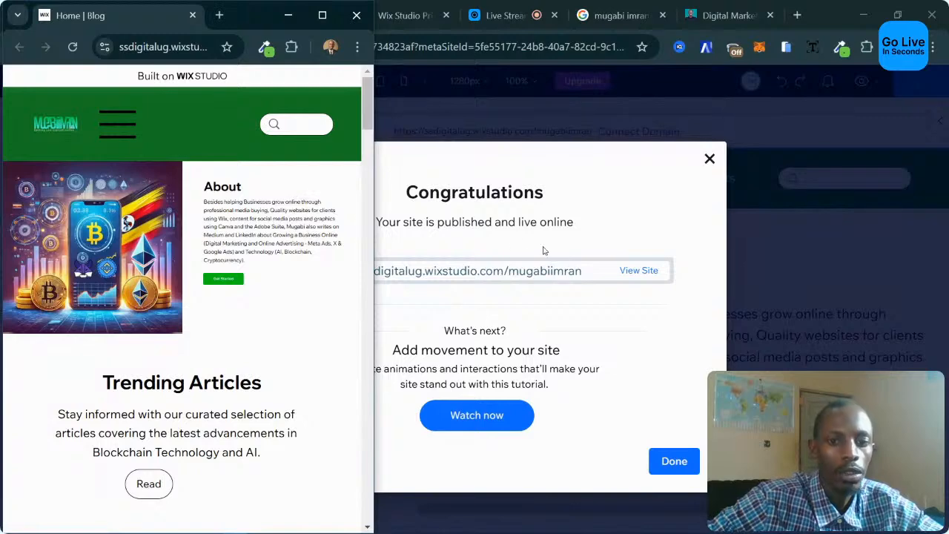
pyautogui.click(72, 46)
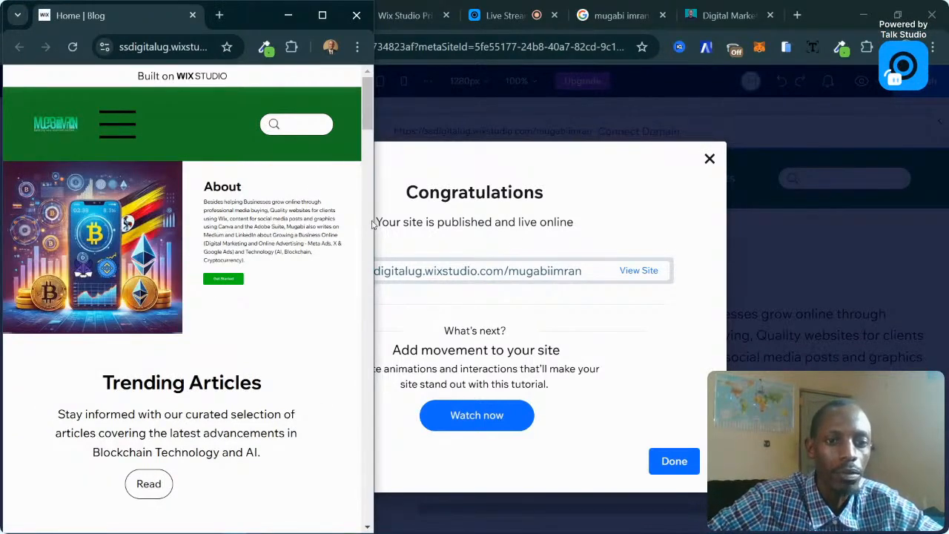
# Widen the live-site window to desktop width and scroll through the page.
pyautogui.moveTo(377, 229); pyautogui.dragTo(801, 227)
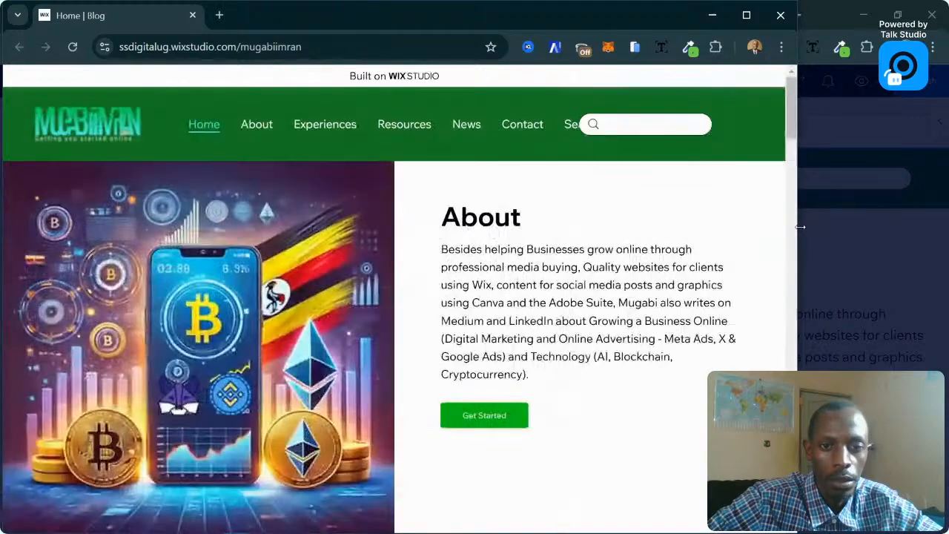
pyautogui.scroll(-5, 793, 242)
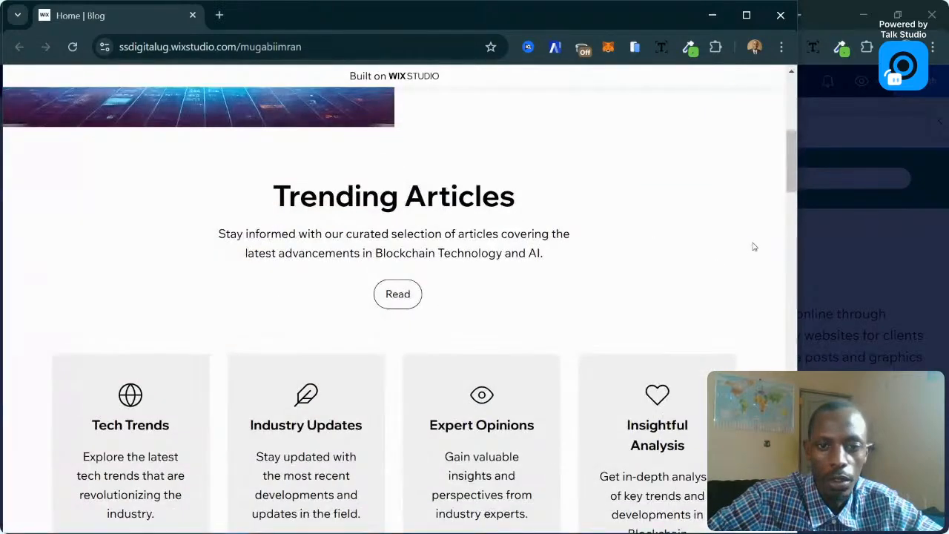
pyautogui.scroll(-4, 749, 245)
pyautogui.scroll(2, 766, 246)
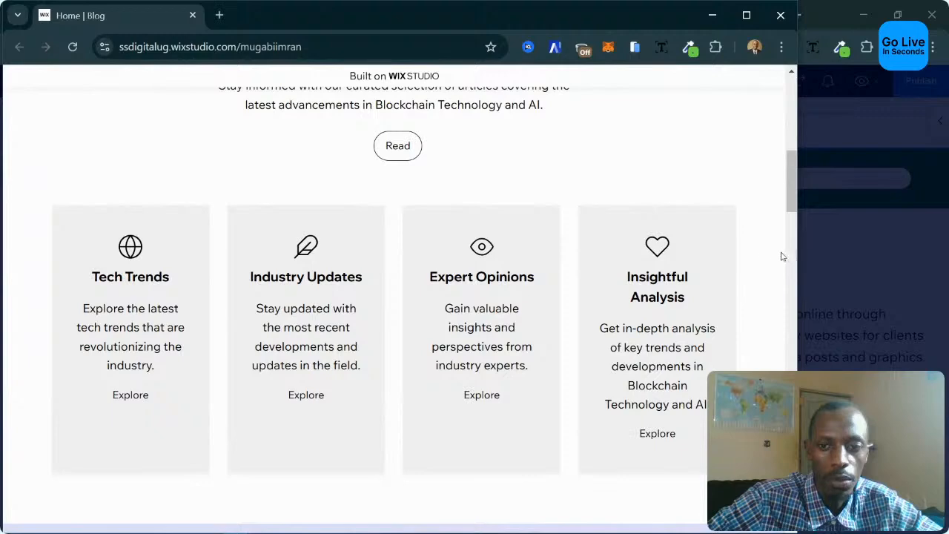
# Narrow the live site and adjust between small widths while scrolling to check the compact layout.
pyautogui.moveTo(799, 265); pyautogui.dragTo(368, 226)
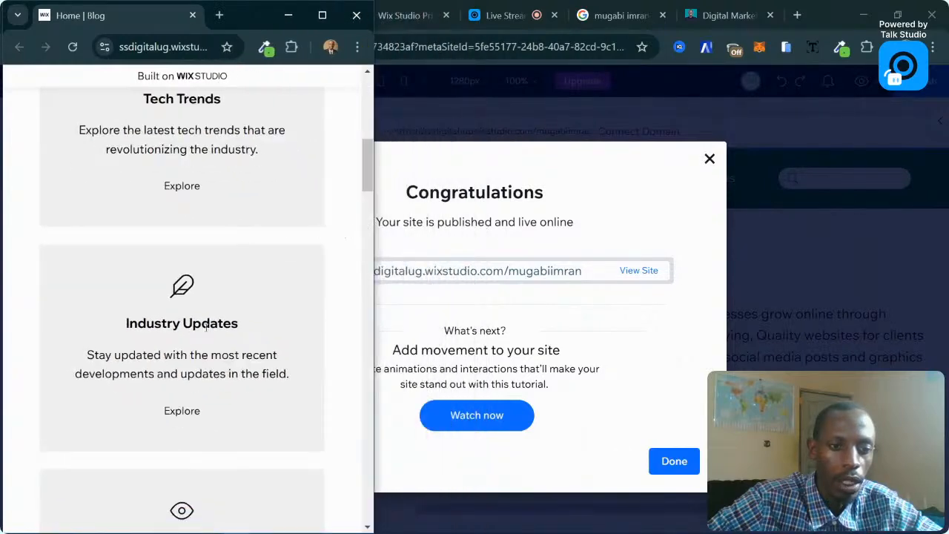
pyautogui.scroll(7, 206, 320)
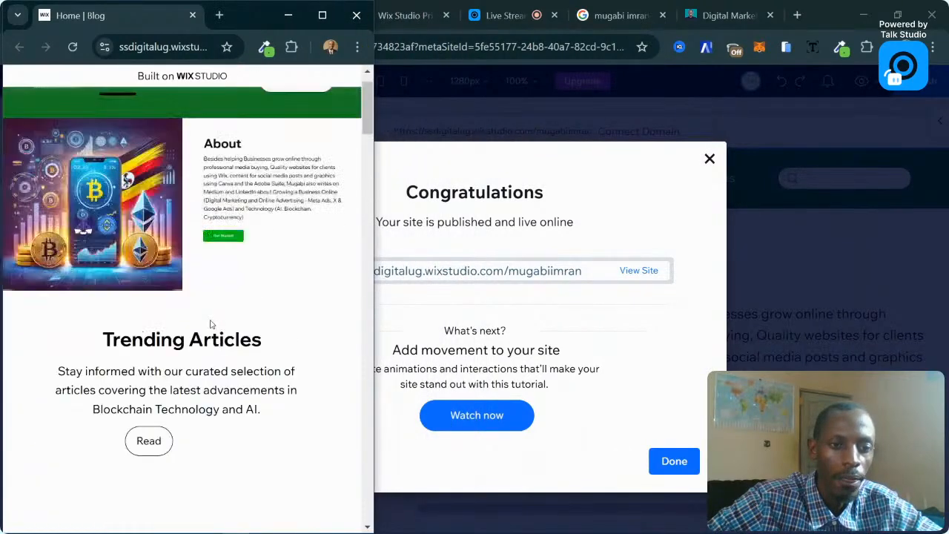
pyautogui.scroll(1, 210, 324)
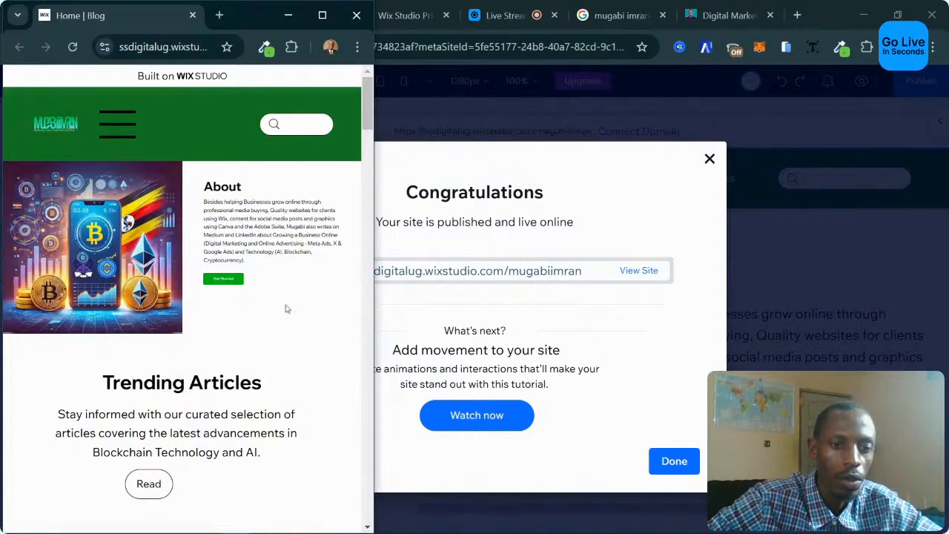
pyautogui.scroll(-10, 287, 309)
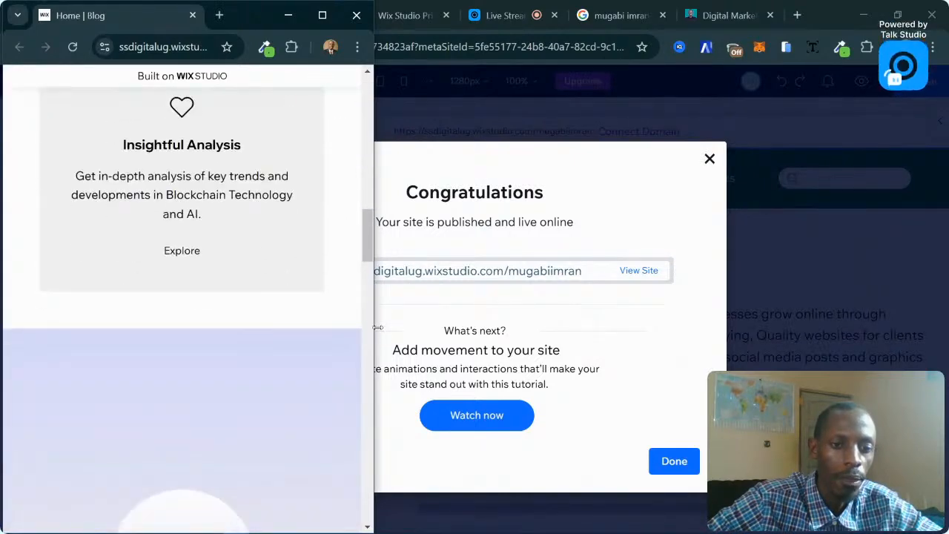
pyautogui.moveTo(376, 326); pyautogui.dragTo(500, 327)
pyautogui.scroll(-10, 413, 301)
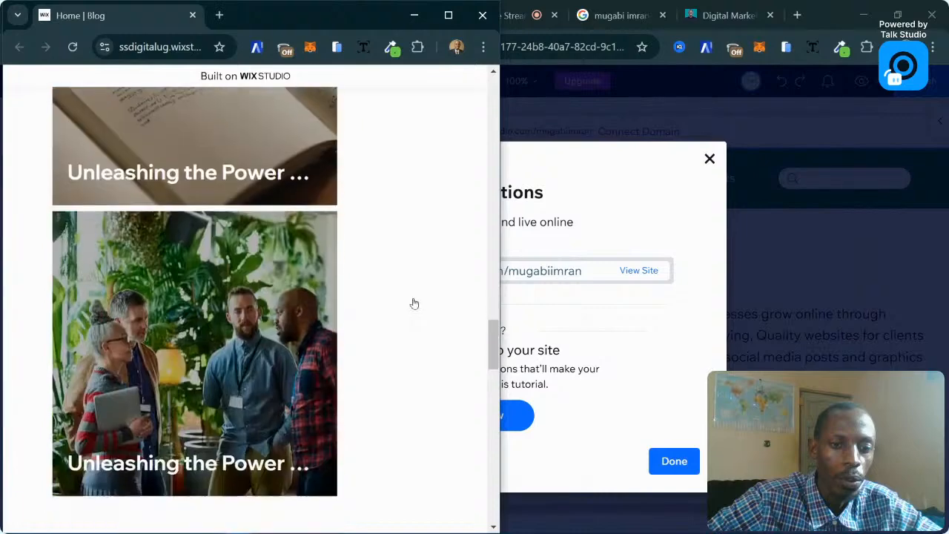
pyautogui.scroll(1, 468, 299)
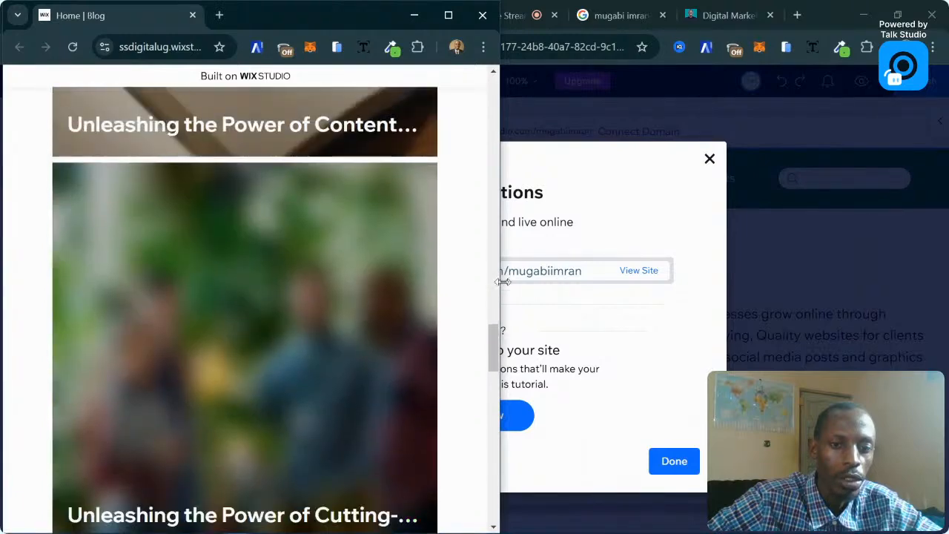
pyautogui.moveTo(502, 282); pyautogui.dragTo(376, 271)
pyautogui.scroll(2, 285, 267)
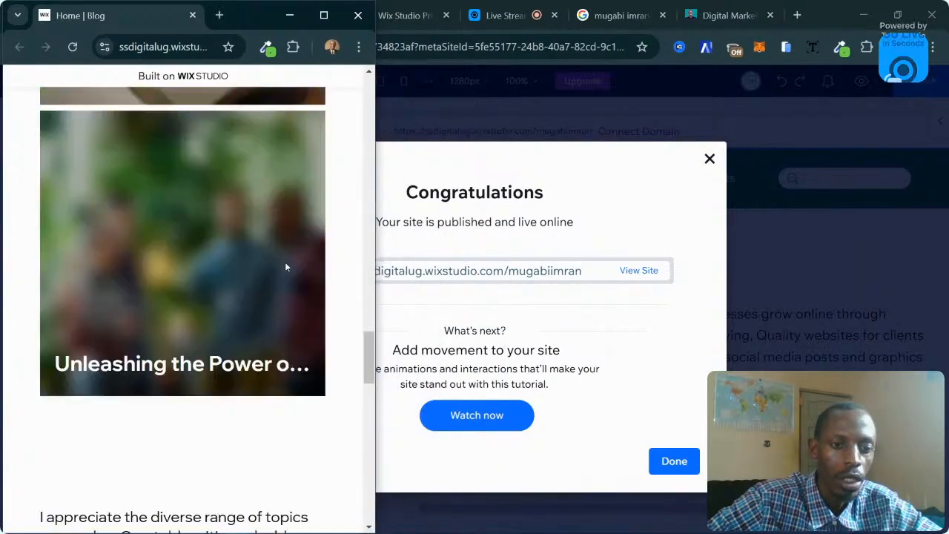
pyautogui.scroll(7, 286, 267)
pyautogui.scroll(-3, 287, 267)
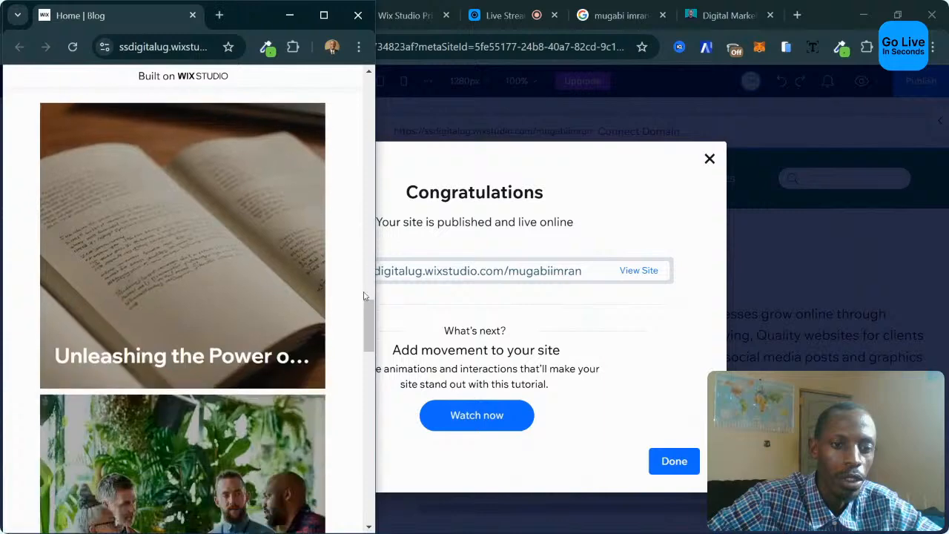
pyautogui.scroll(4, 371, 334)
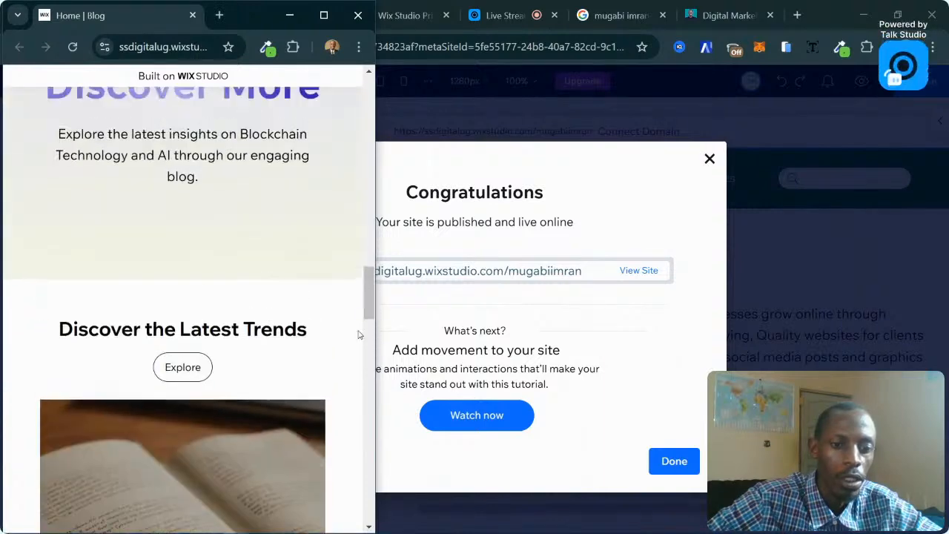
# Widen the live site so the cards reflow, then narrow it to check the contact section.
pyautogui.moveTo(378, 315); pyautogui.dragTo(616, 329)
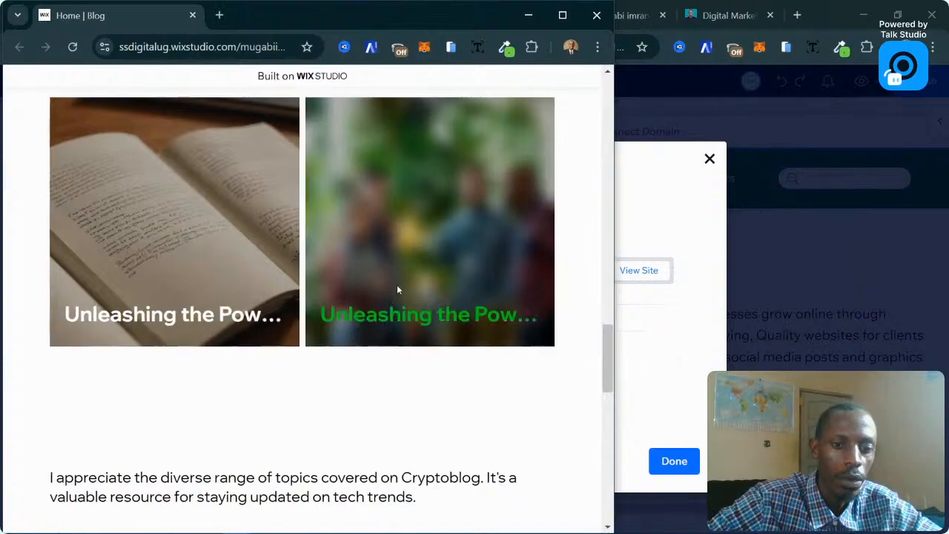
pyautogui.scroll(6, 398, 290)
pyautogui.scroll(-5, 439, 287)
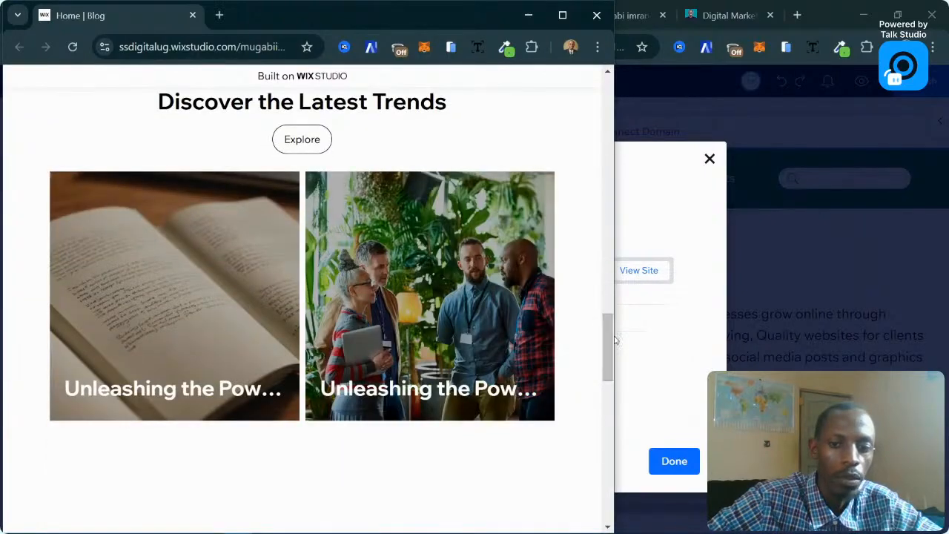
pyautogui.moveTo(615, 335); pyautogui.dragTo(854, 330)
pyautogui.scroll(-15, 713, 310)
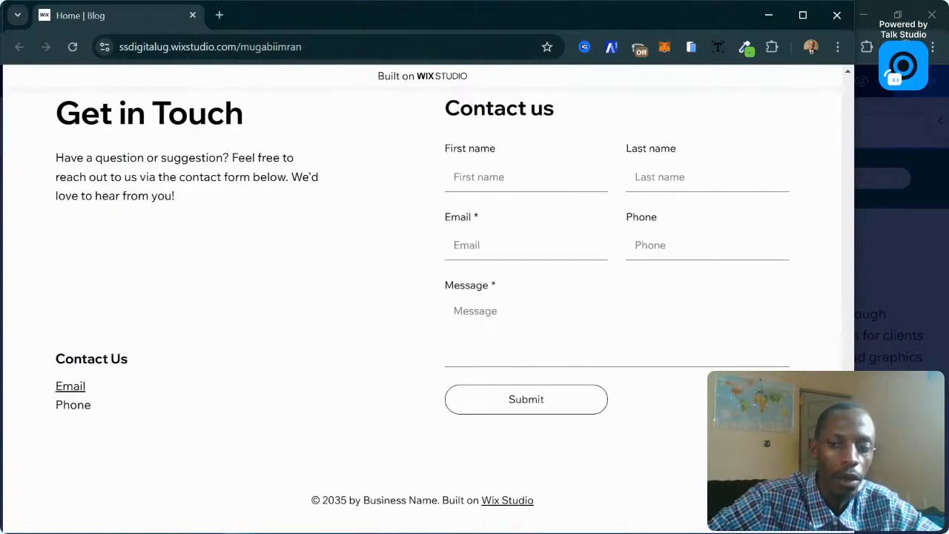
pyautogui.moveTo(854, 330); pyautogui.dragTo(717, 330)
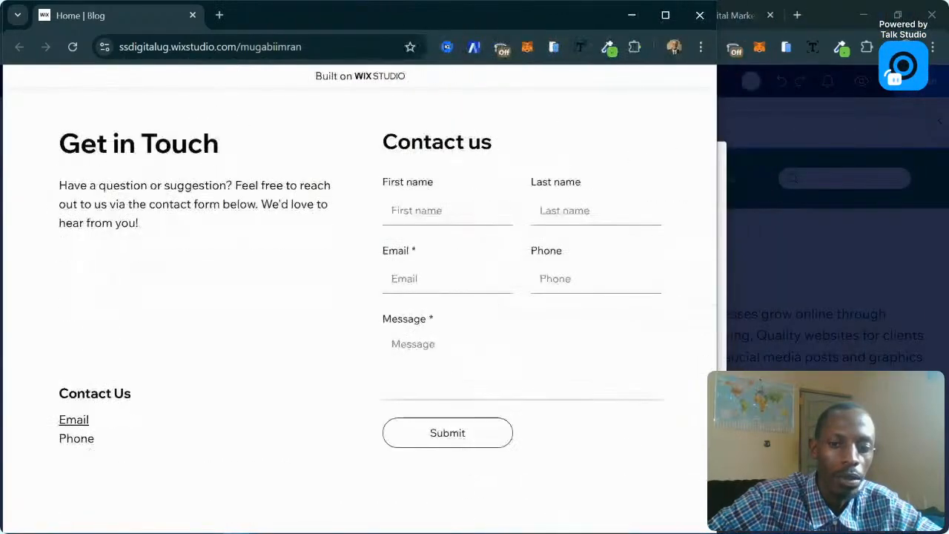
pyautogui.moveTo(717, 364); pyautogui.dragTo(428, 360)
pyautogui.scroll(-8, 306, 309)
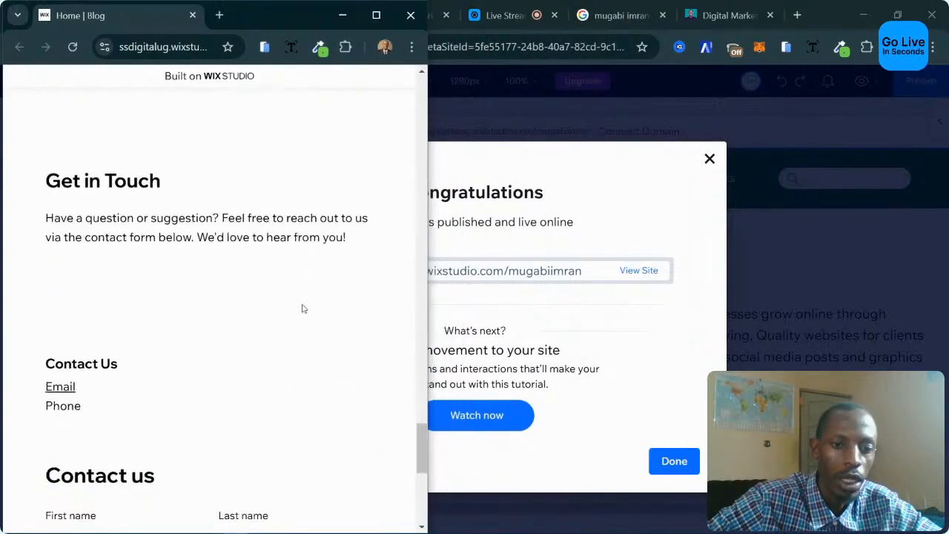
pyautogui.scroll(4, 304, 310)
pyautogui.scroll(4, 197, 263)
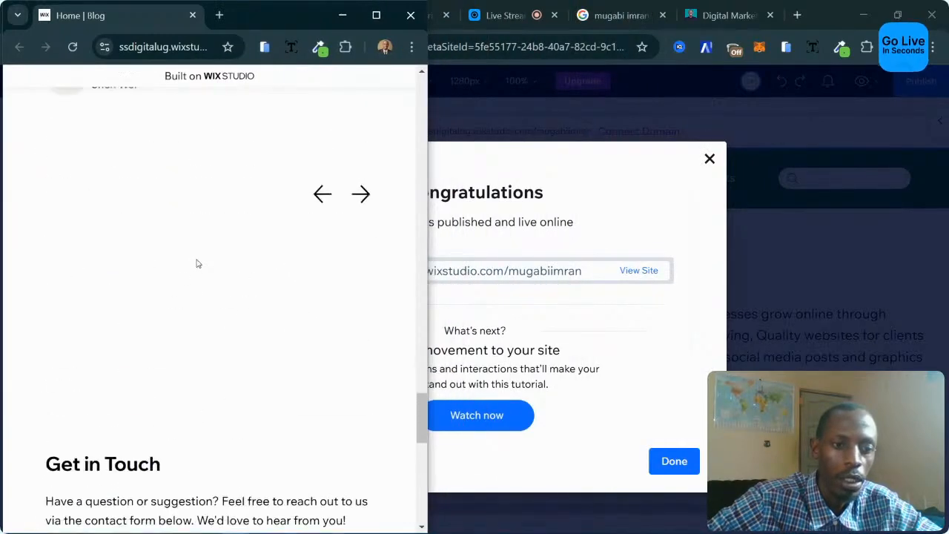
pyautogui.scroll(-5, 136, 267)
pyautogui.scroll(3, 111, 244)
pyautogui.scroll(-7, 171, 339)
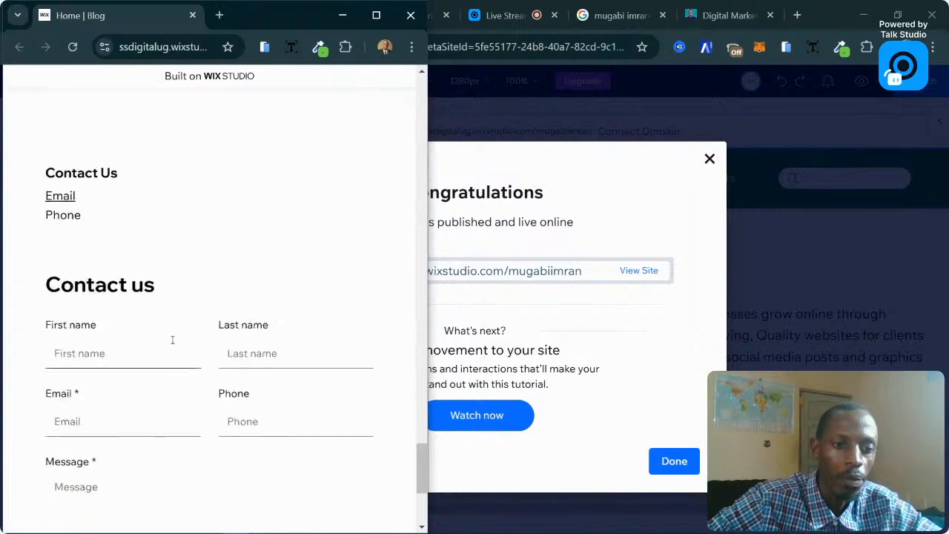
# Check the narrowest layout, maximize the live site to full width, then minimize its window.
pyautogui.moveTo(428, 418); pyautogui.dragTo(392, 417)
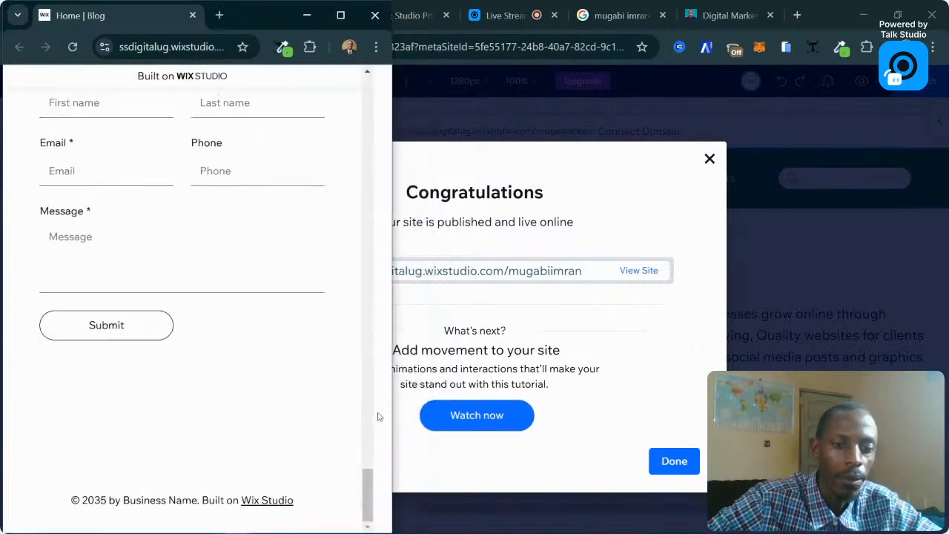
pyautogui.scroll(12, 242, 393)
pyautogui.scroll(5, 243, 393)
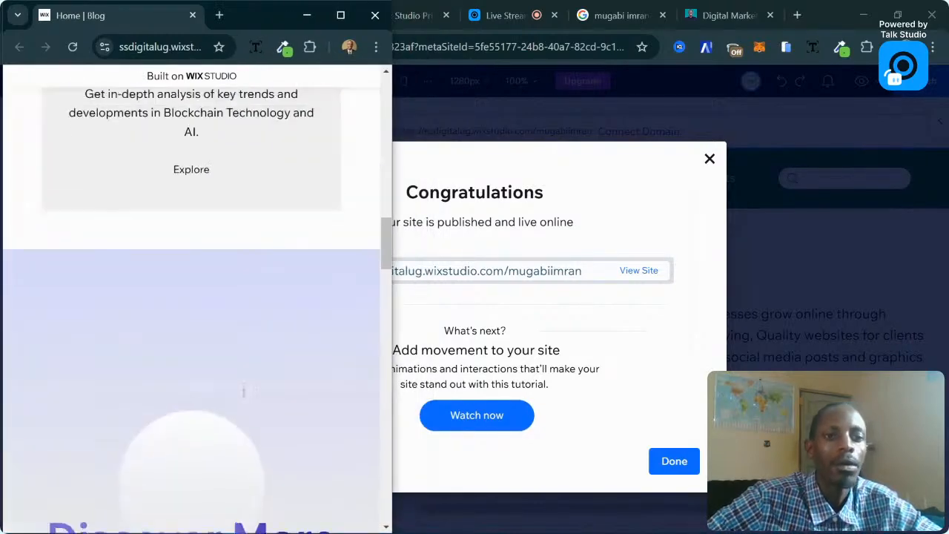
pyautogui.scroll(5, 354, 122)
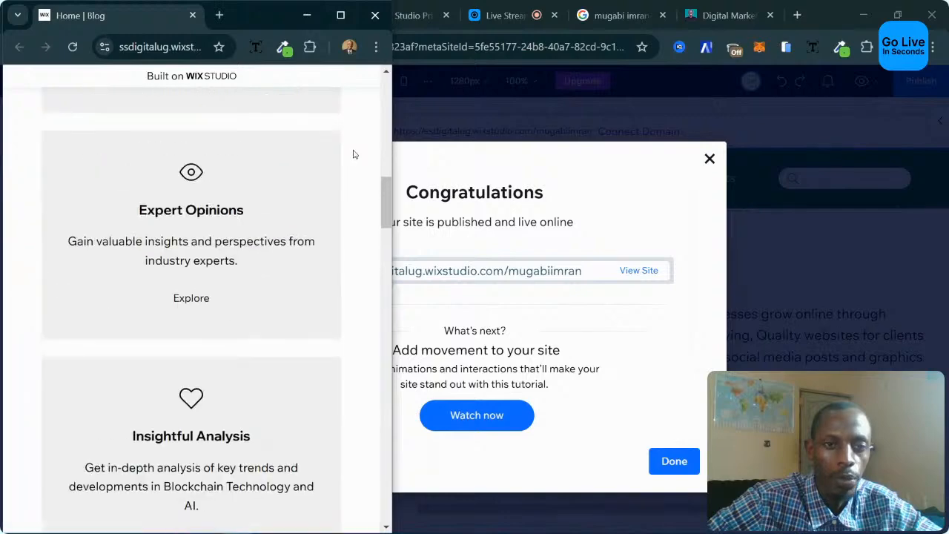
pyautogui.scroll(-1, 354, 155)
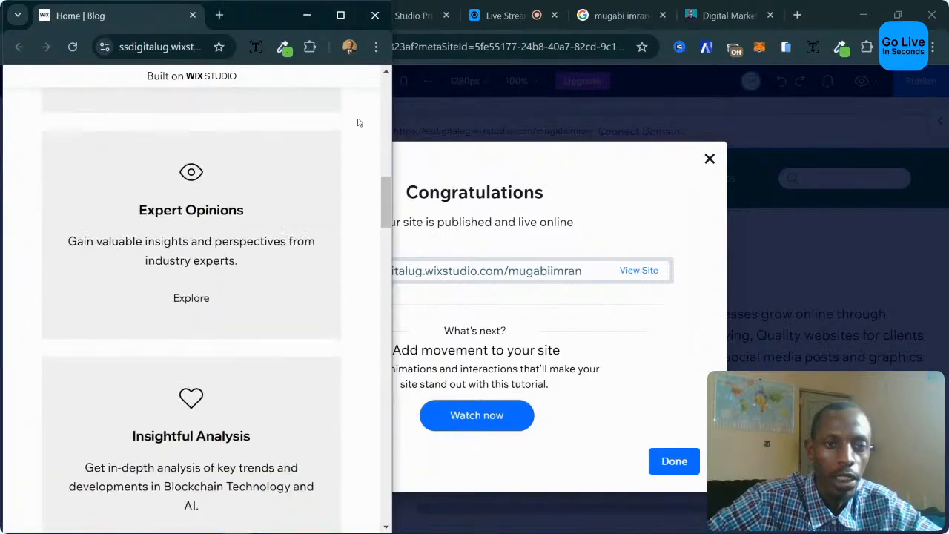
pyautogui.click(341, 15)
pyautogui.scroll(4, 846, 85)
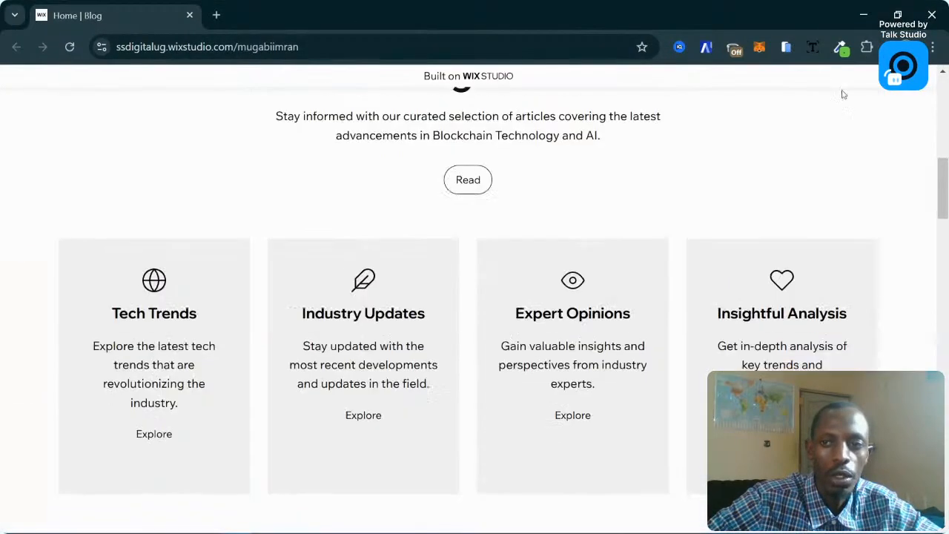
pyautogui.click(863, 14)
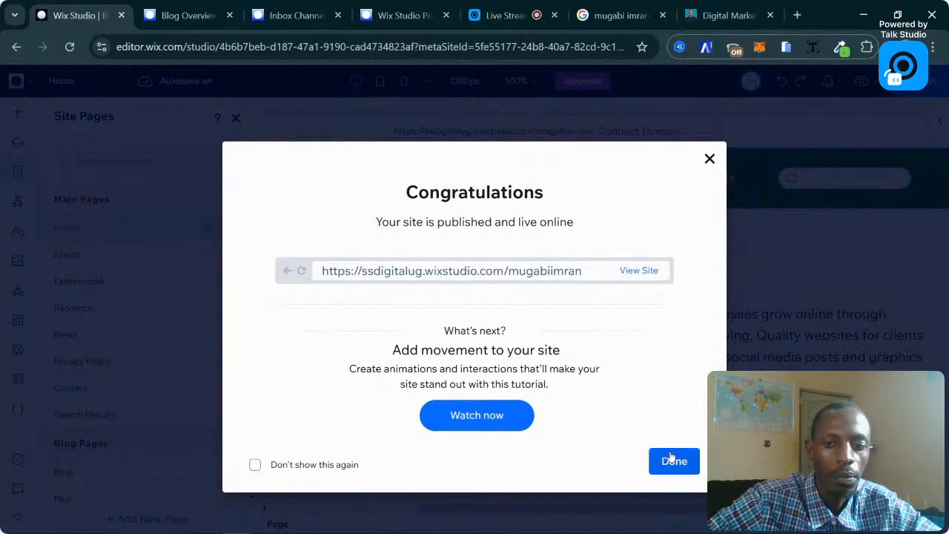
# Dismiss the Congratulations dialog and close Site Pages, then switch to the live-stream studio.
pyautogui.click(671, 459)
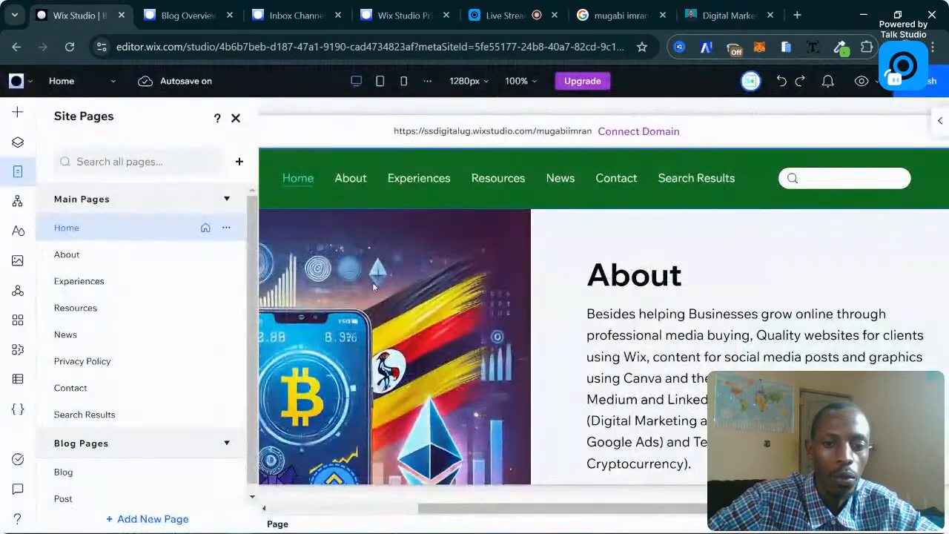
pyautogui.click(236, 118)
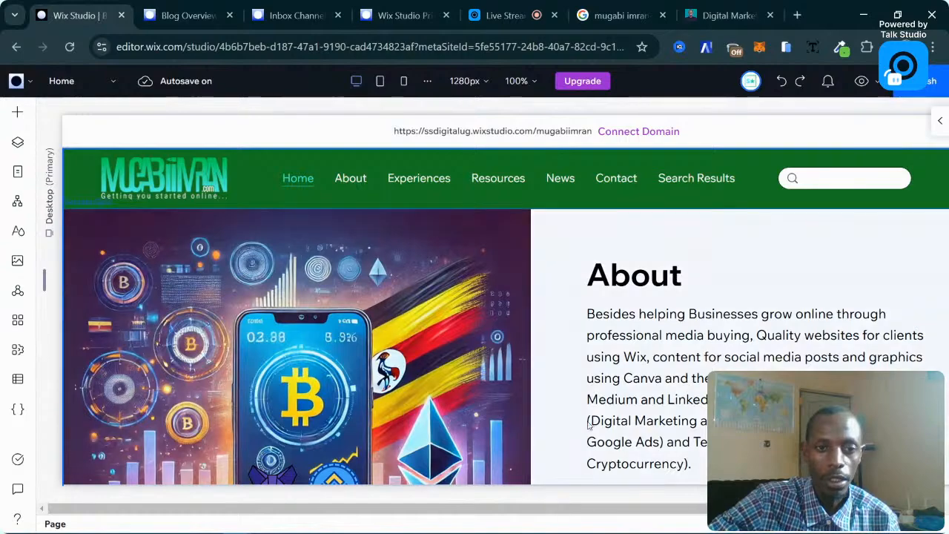
pyautogui.scroll(-3, 455, 293)
pyautogui.scroll(3, 456, 292)
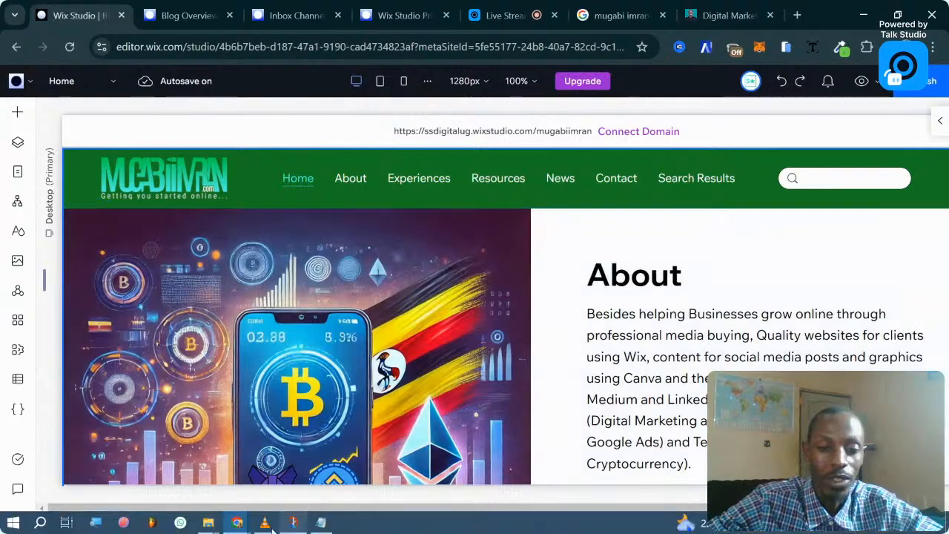
pyautogui.click(492, 16)
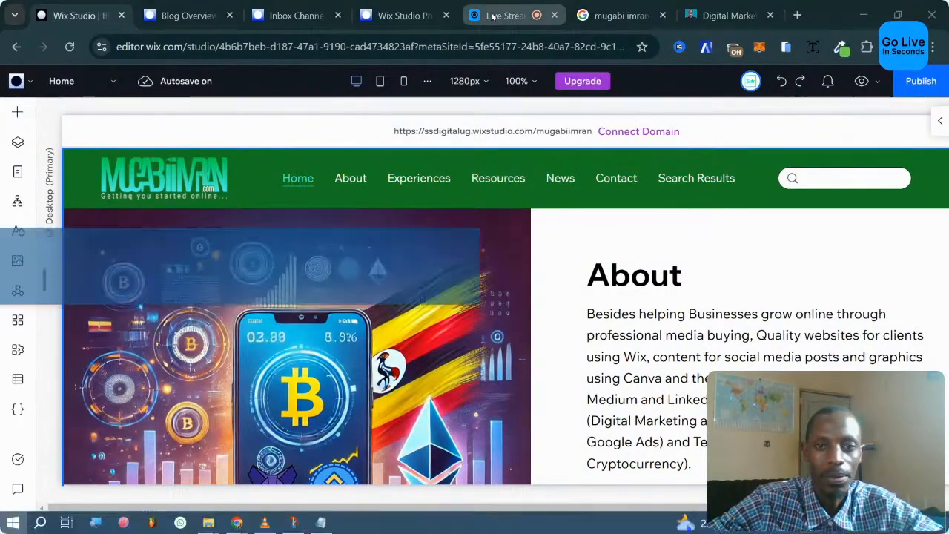